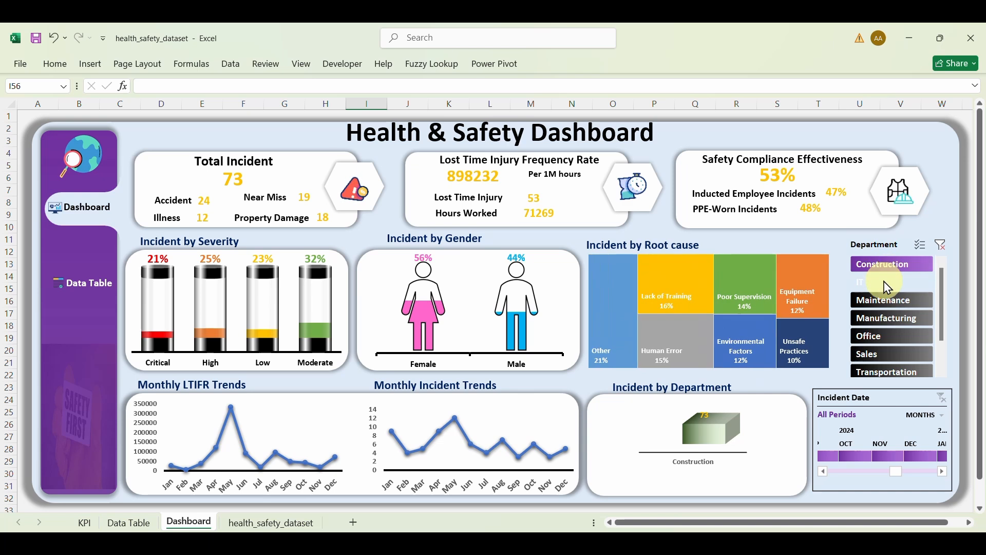
Step: Filter the dashboard by each department in turn: IT, Maintenance, Manufacturing, Office, Sales
{"action": "left_click", "coordinate": [891, 282]}
{"action": "left_click", "coordinate": [891, 301]}
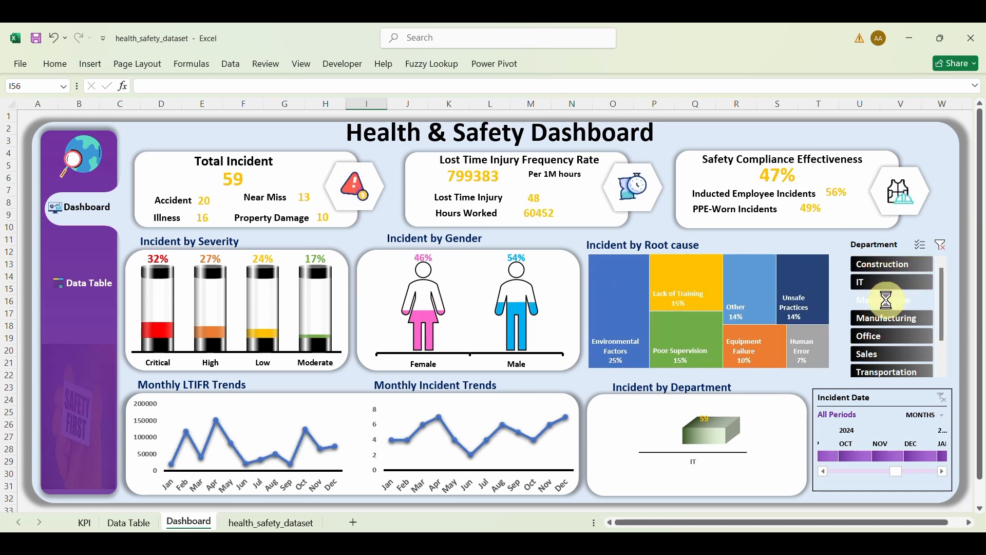
{"action": "left_click", "coordinate": [886, 318]}
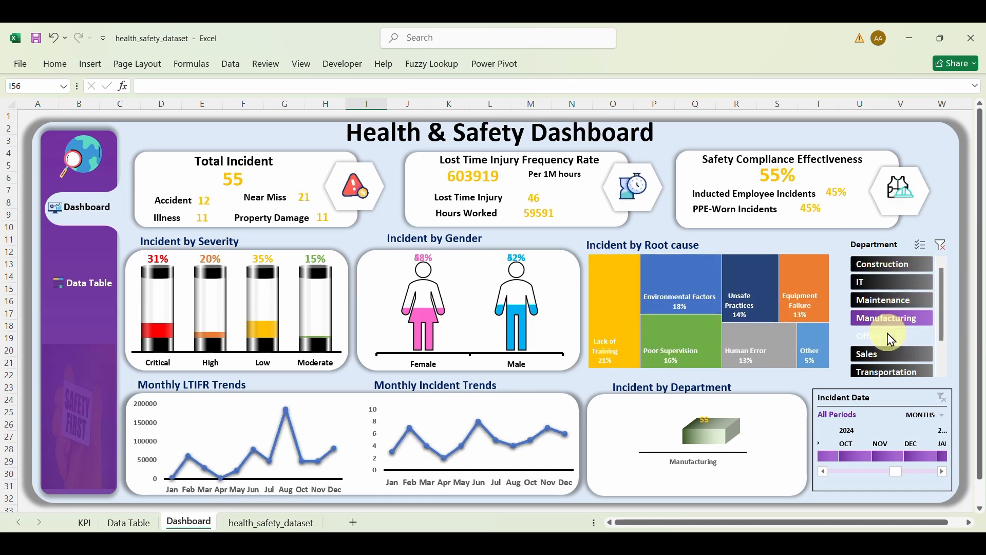
{"action": "left_click", "coordinate": [887, 340]}
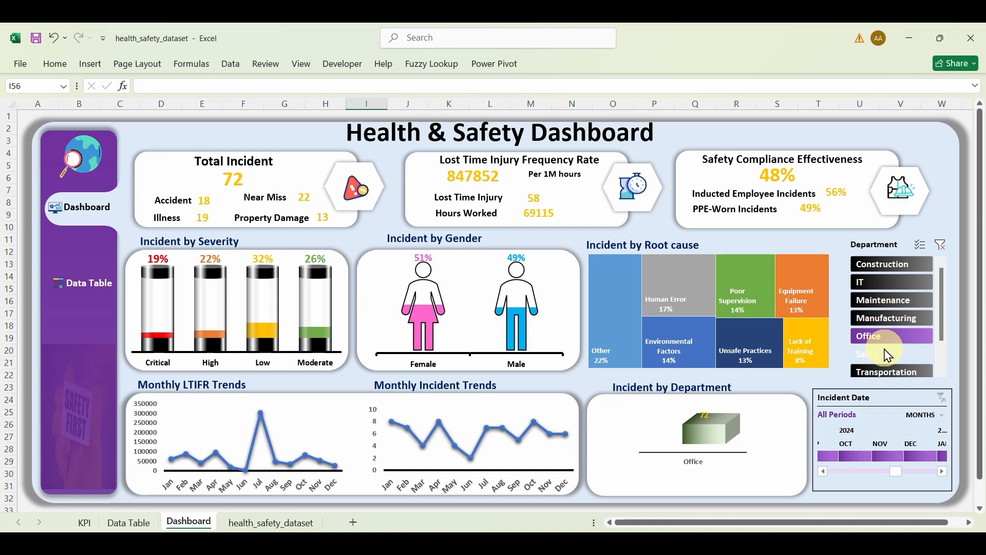
{"action": "left_click", "coordinate": [888, 354]}
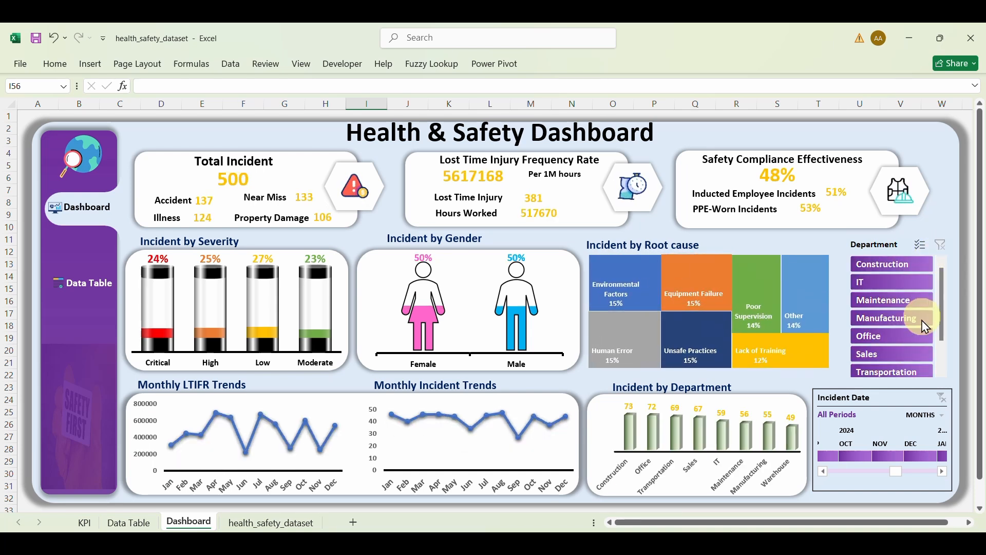
Step: Group the timeline by years, view 2023, 2024 and 2025, then clear the date filter
{"action": "left_click", "coordinate": [915, 417]}
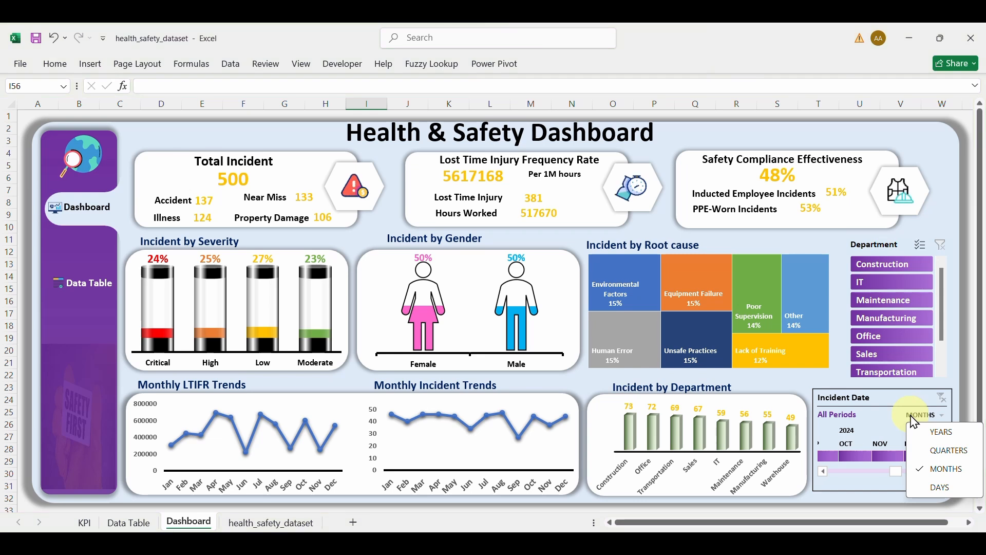
{"action": "left_click", "coordinate": [941, 439]}
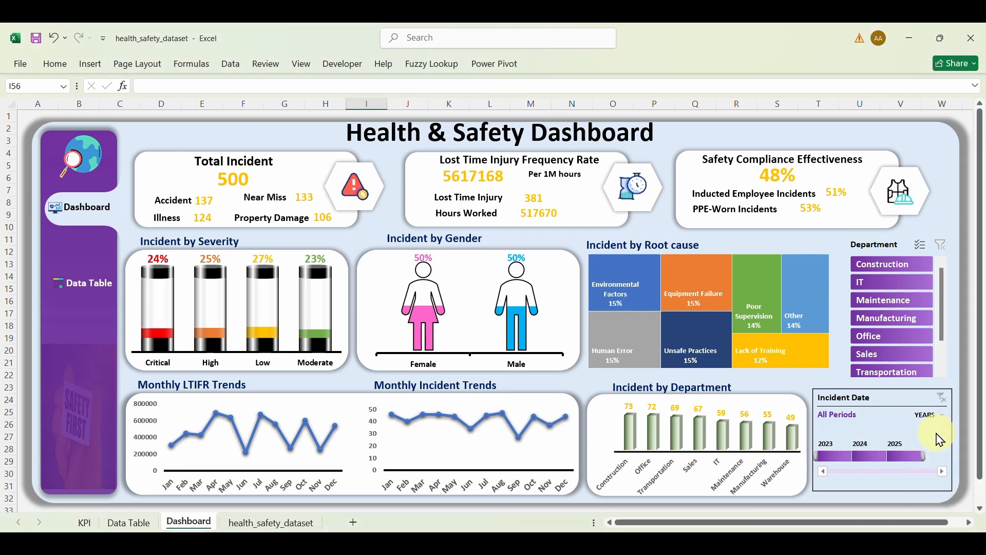
{"action": "left_click", "coordinate": [838, 455]}
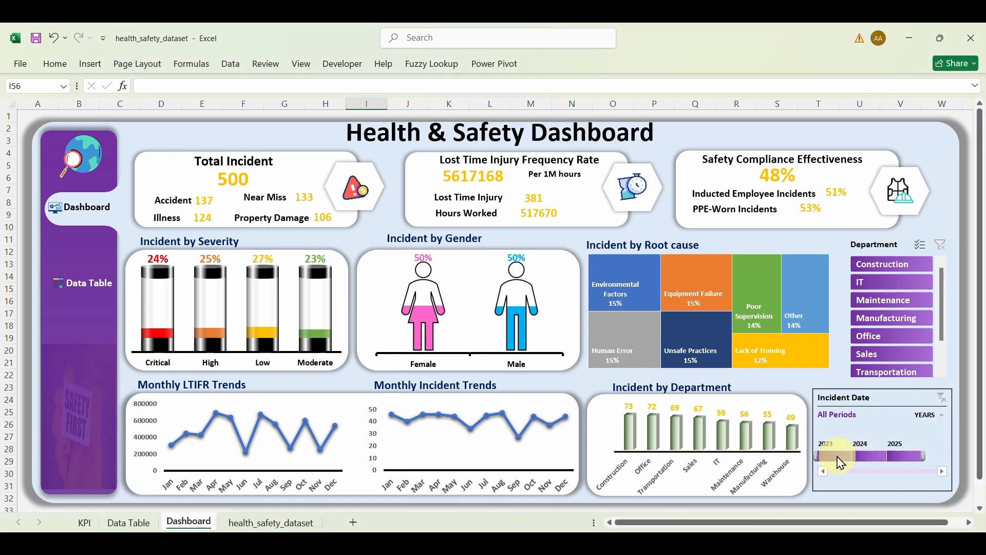
{"action": "left_click", "coordinate": [871, 456]}
{"action": "left_click", "coordinate": [899, 456]}
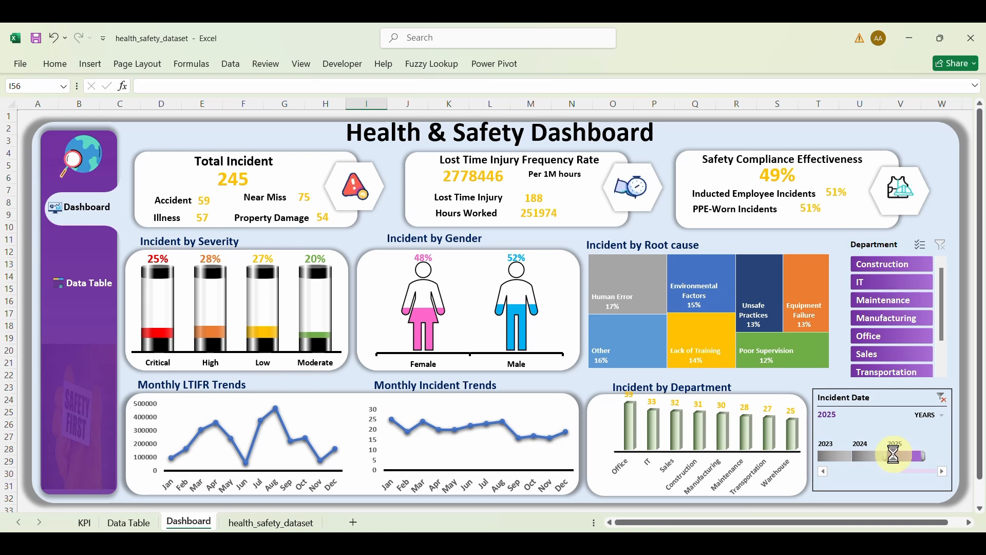
{"action": "left_click", "coordinate": [943, 400]}
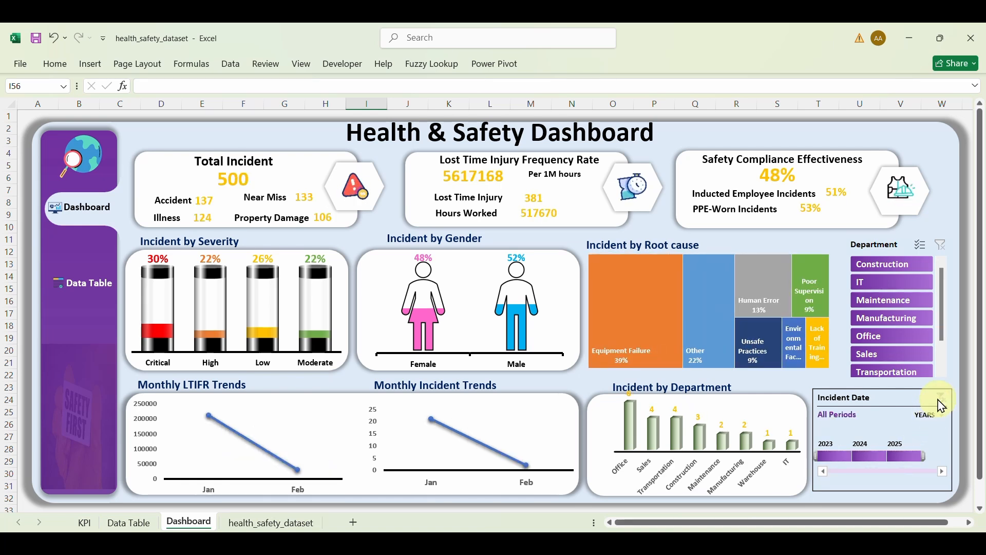
Step: Group the timeline by quarters, view Q3 and Q4 2024, clear it and revert to months
{"action": "left_click", "coordinate": [933, 415]}
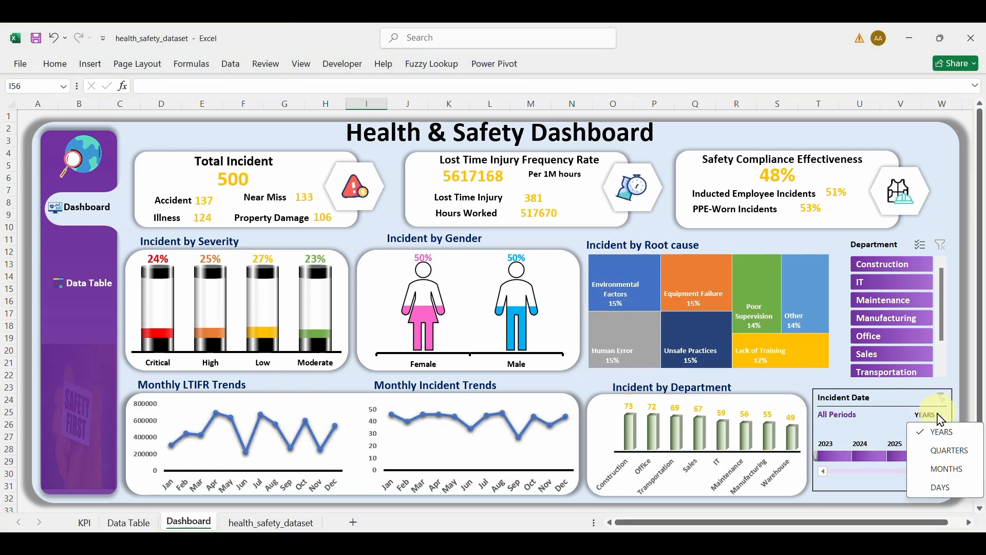
{"action": "left_click", "coordinate": [950, 452]}
{"action": "left_click", "coordinate": [868, 456]}
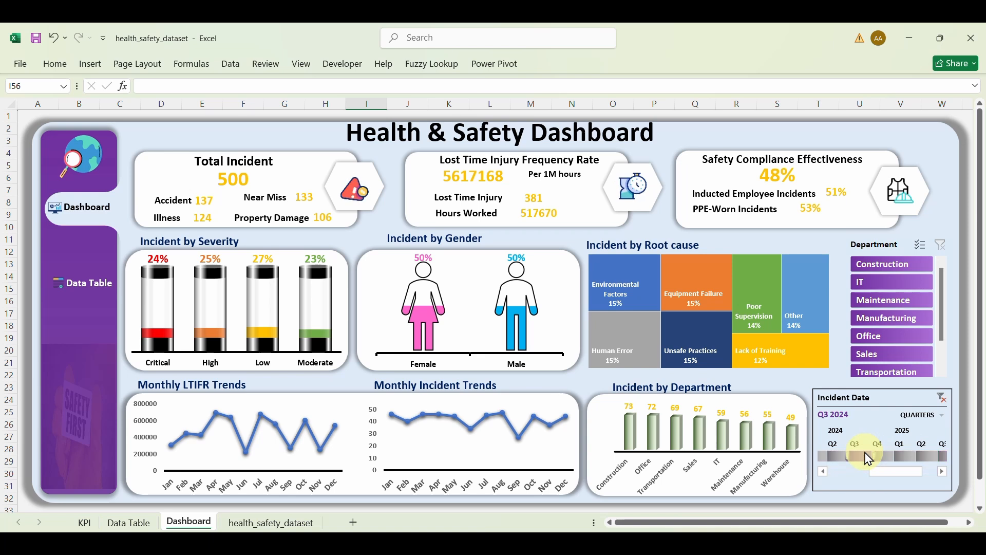
{"action": "left_click", "coordinate": [879, 456]}
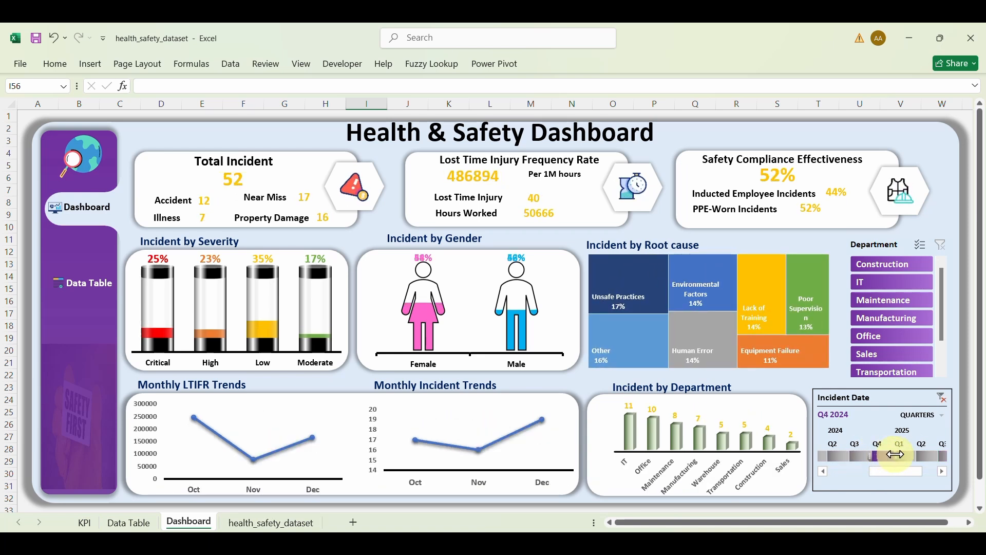
{"action": "left_click", "coordinate": [941, 399]}
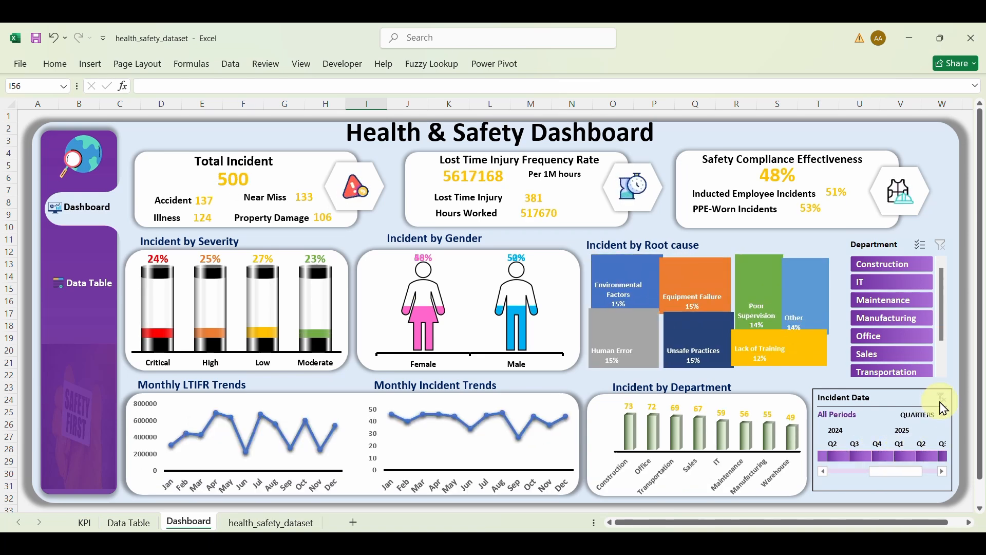
{"action": "left_click", "coordinate": [930, 420]}
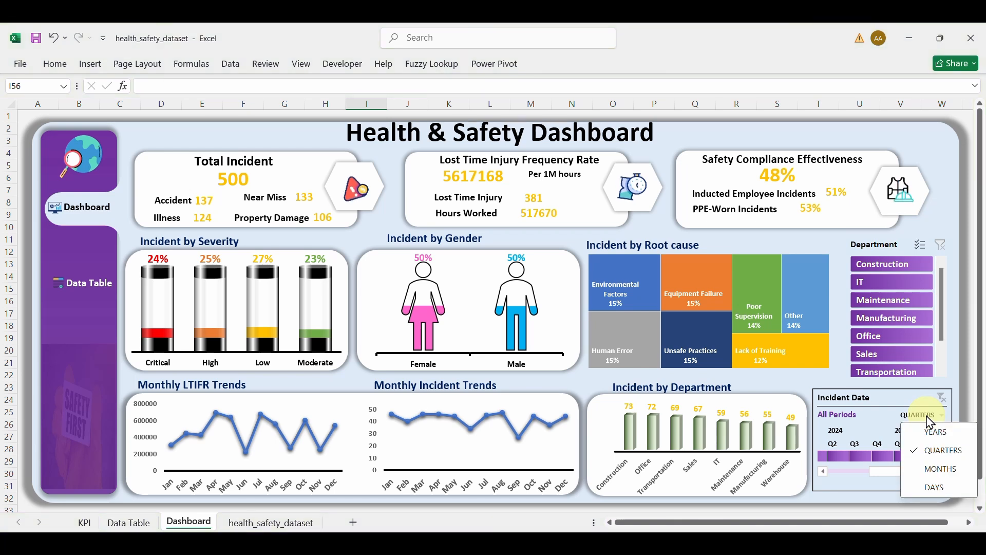
{"action": "left_click", "coordinate": [949, 469]}
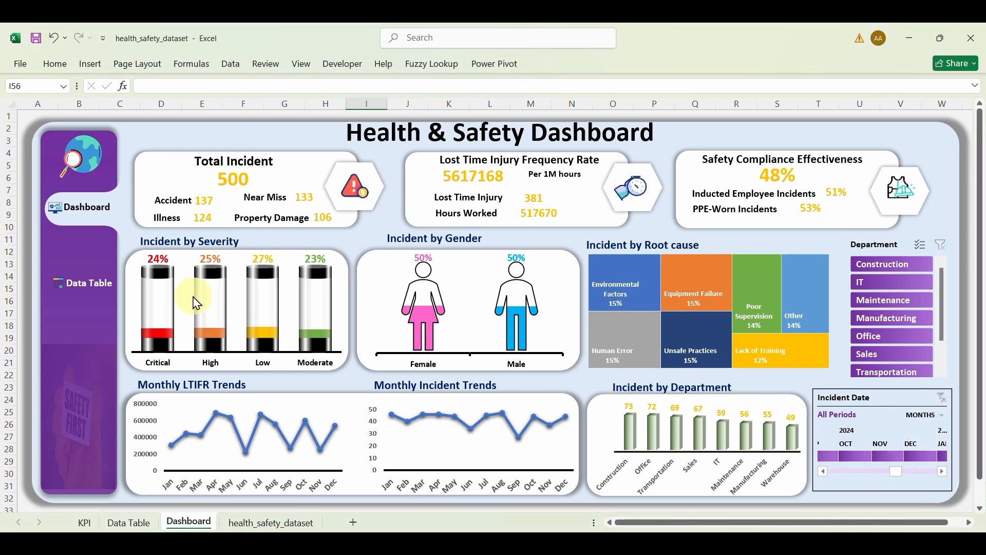
Step: Check the Data Table sheet, return to the Dashboard and open the linked HSE guidelines page
{"action": "left_click", "coordinate": [79, 290]}
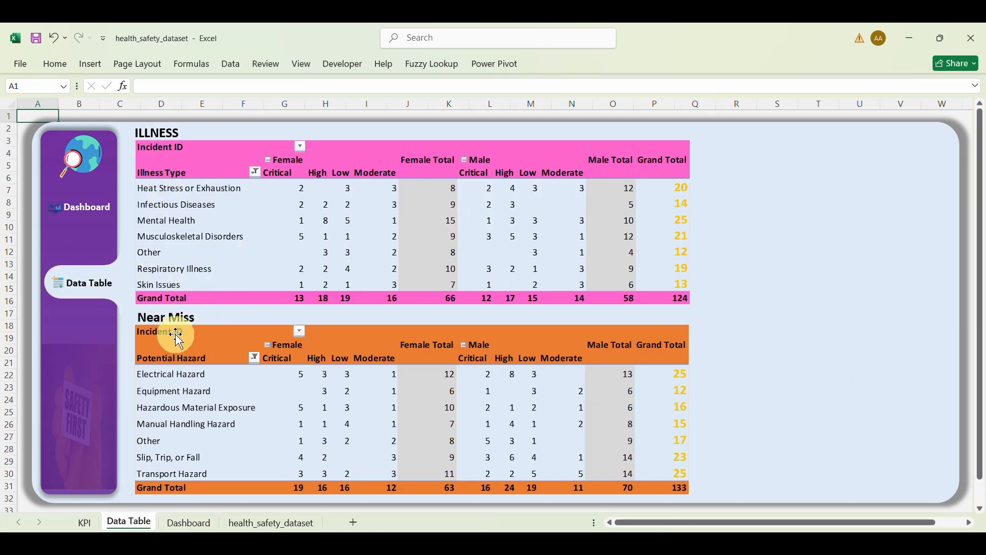
{"action": "left_click", "coordinate": [89, 220]}
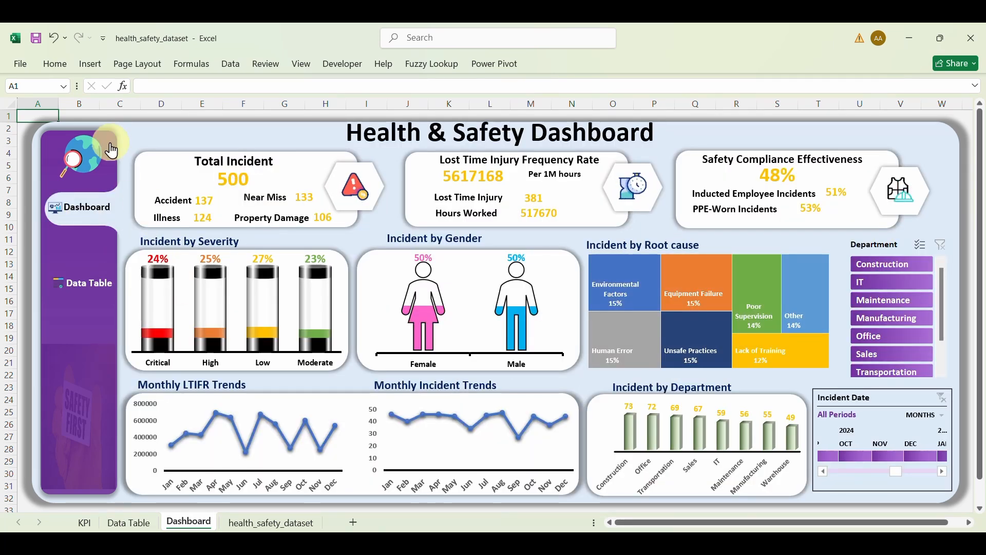
{"action": "left_click", "coordinate": [87, 177]}
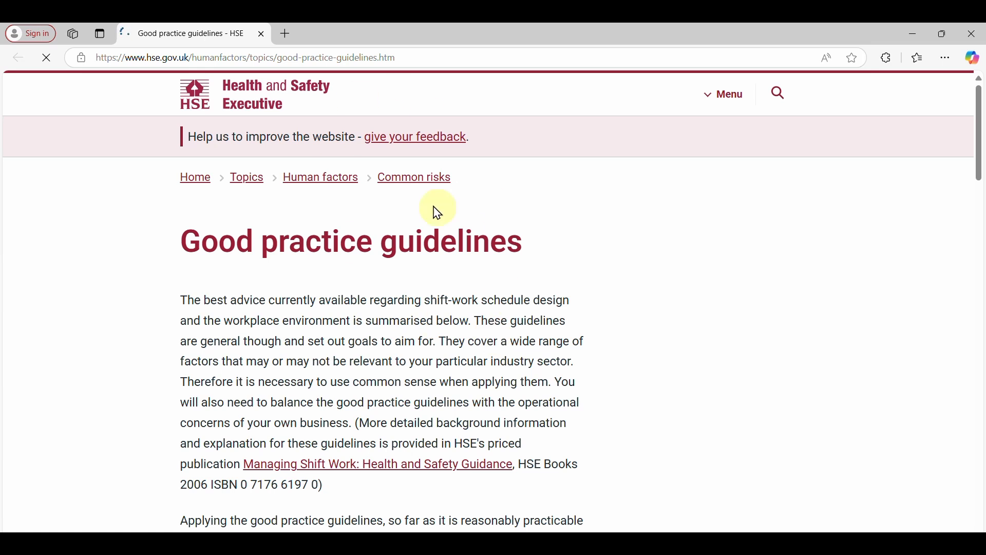
Step: Scroll through the HSE guidelines page, then open health_safety_dataset from the raw folder
{"action": "scroll", "coordinate": [455, 319], "scroll_direction": "down", "scroll_amount": 8}
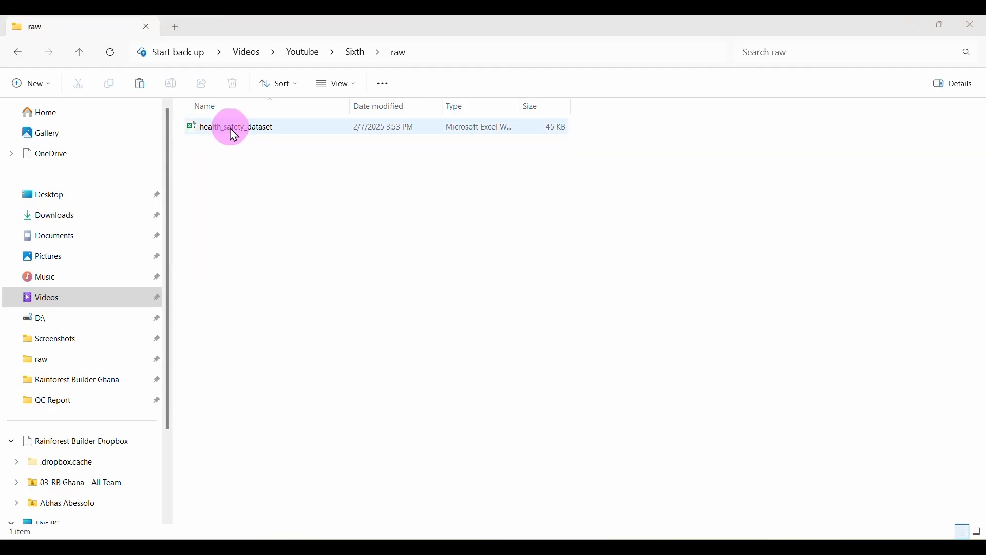
{"action": "double_click", "coordinate": [231, 127]}
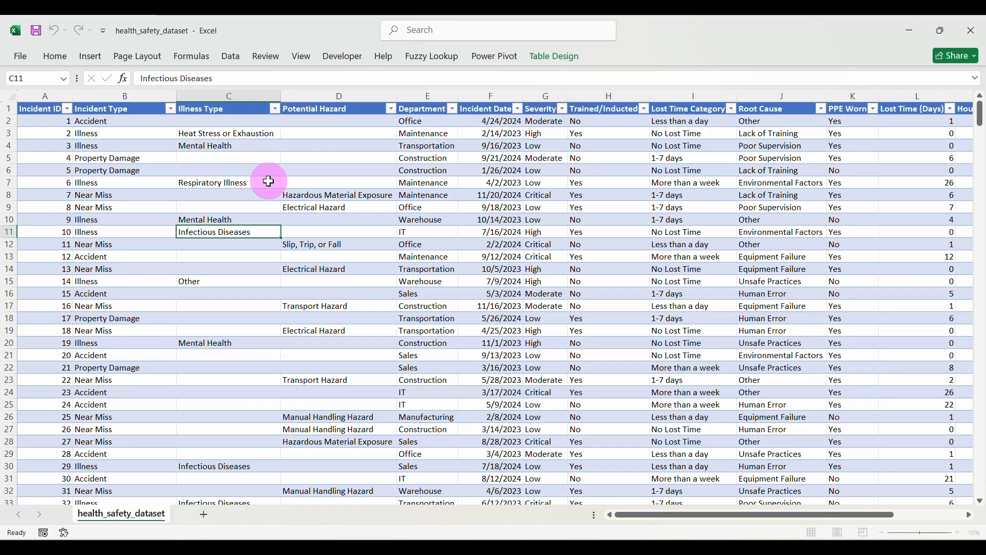
Step: Inspect the filter options of each table column from Incident ID through Severity
{"action": "left_click", "coordinate": [68, 109]}
{"action": "left_click", "coordinate": [170, 109]}
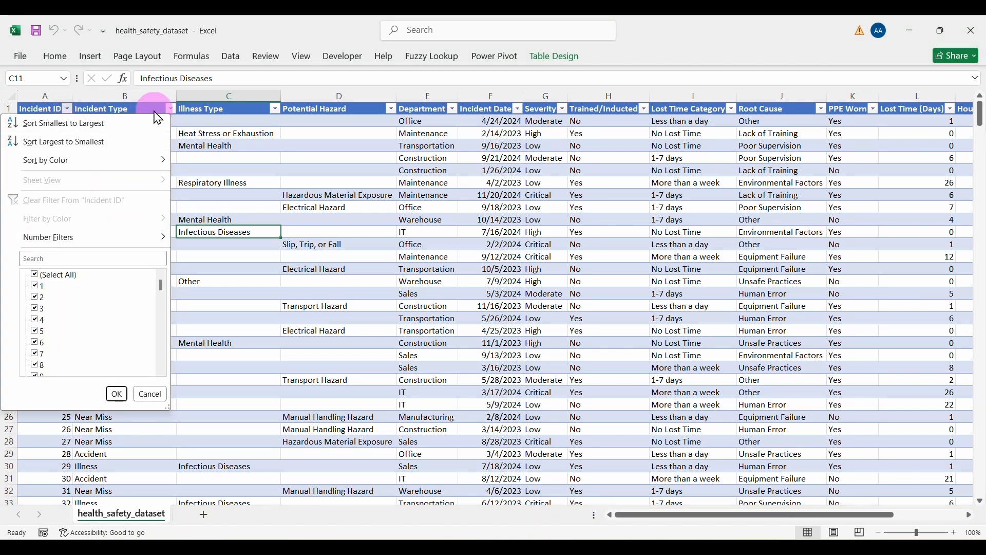
{"action": "left_click", "coordinate": [170, 108]}
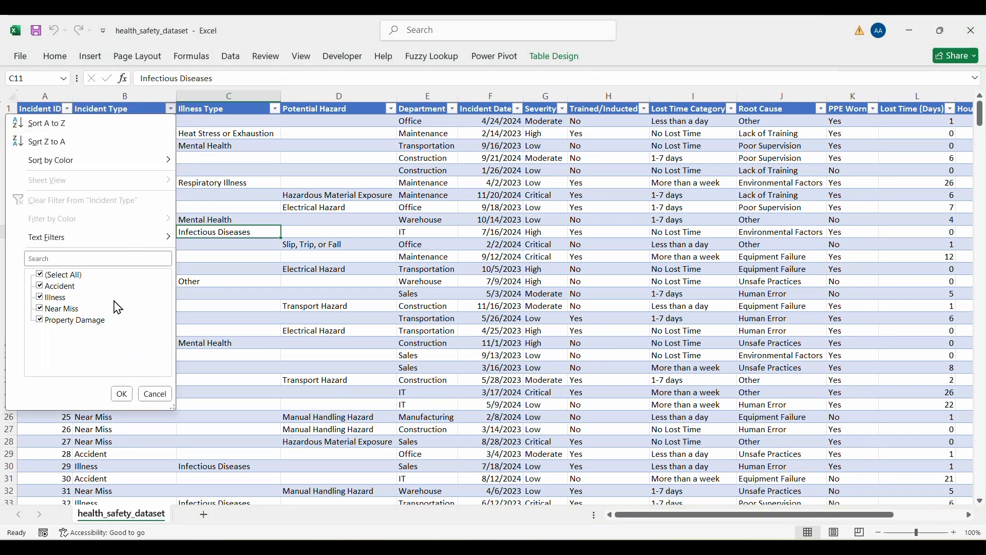
{"action": "left_click", "coordinate": [275, 108]}
{"action": "left_click", "coordinate": [276, 109]}
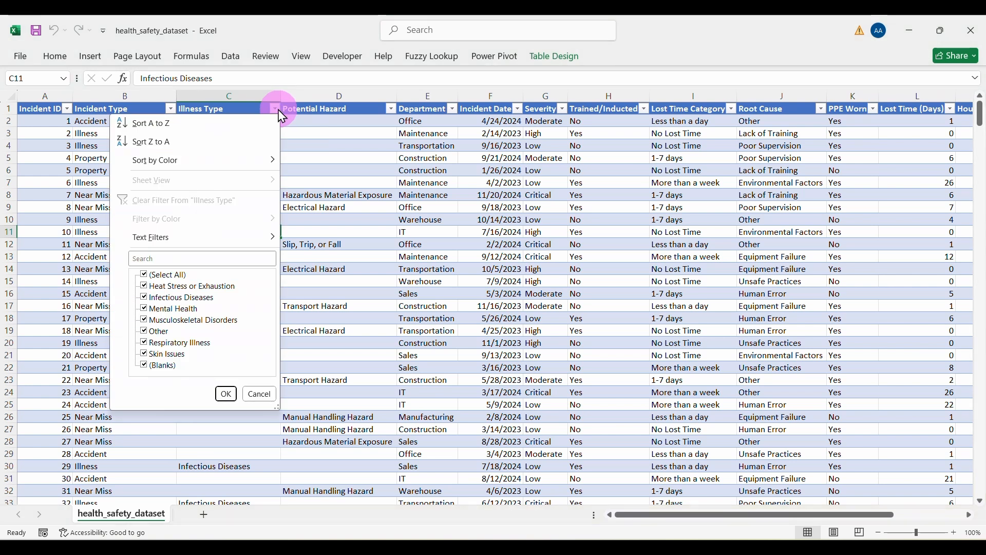
{"action": "left_click", "coordinate": [391, 108]}
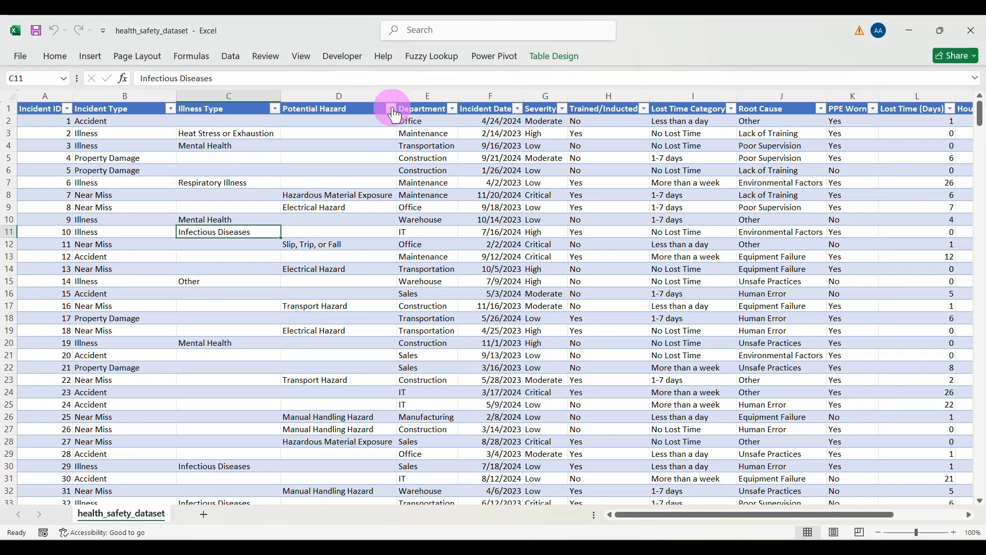
{"action": "left_click", "coordinate": [392, 108]}
{"action": "left_click", "coordinate": [452, 109]}
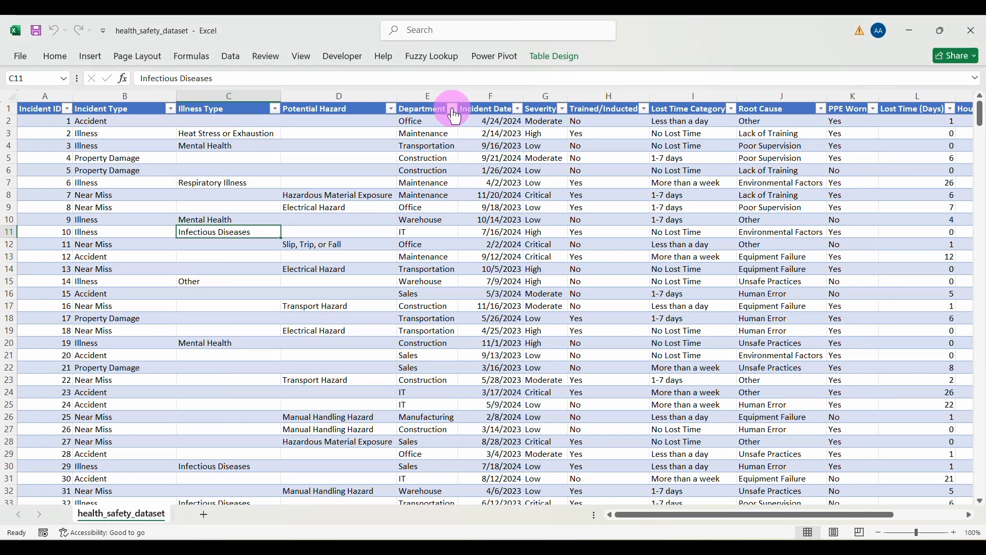
{"action": "left_click", "coordinate": [451, 109]}
{"action": "left_click", "coordinate": [517, 109]}
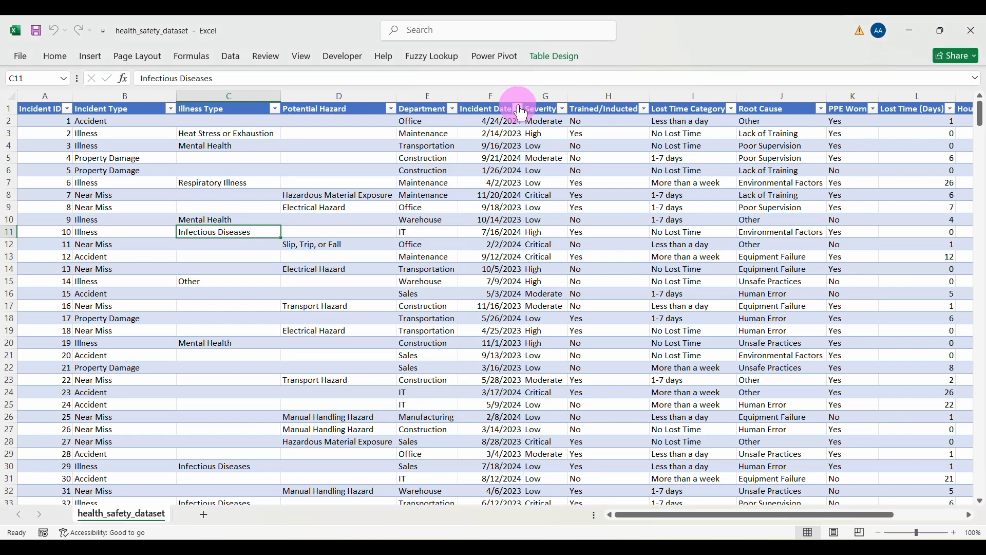
{"action": "left_click", "coordinate": [517, 108]}
{"action": "left_click", "coordinate": [563, 108]}
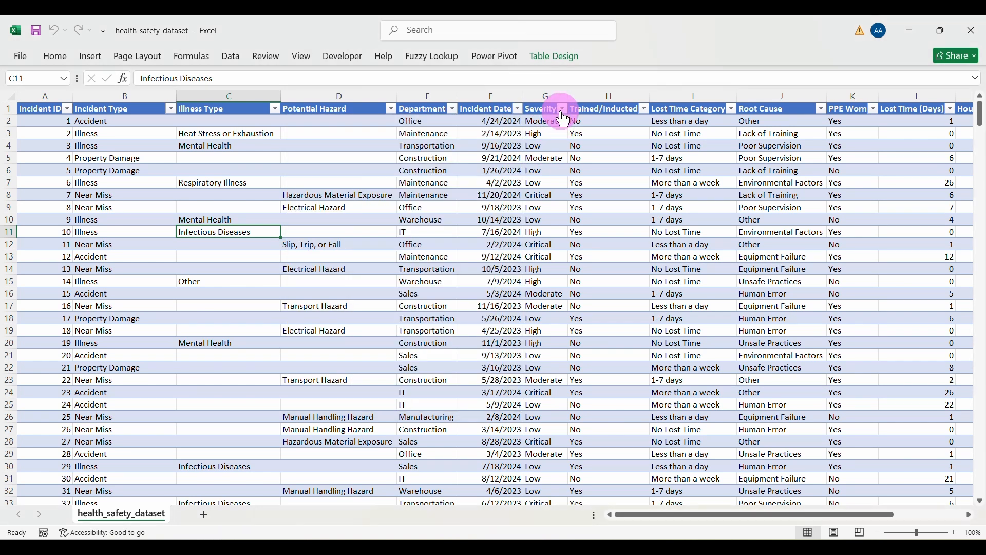
{"action": "left_click", "coordinate": [563, 108]}
{"action": "left_click", "coordinate": [596, 109]}
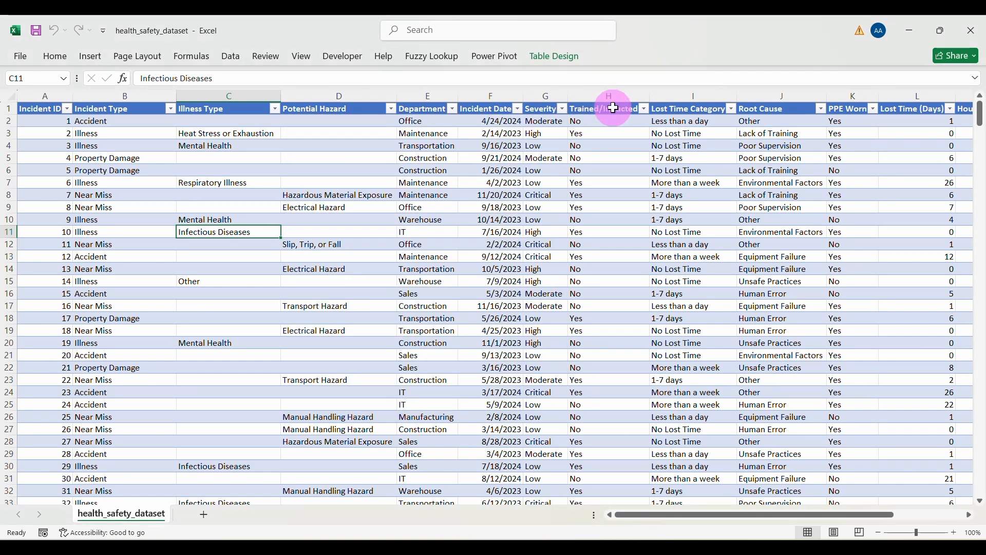
Step: Scroll right to the empty columns and select cell P1 for a new column
{"action": "scroll", "coordinate": [678, 110], "scroll_direction": "right", "scroll_amount": 3}
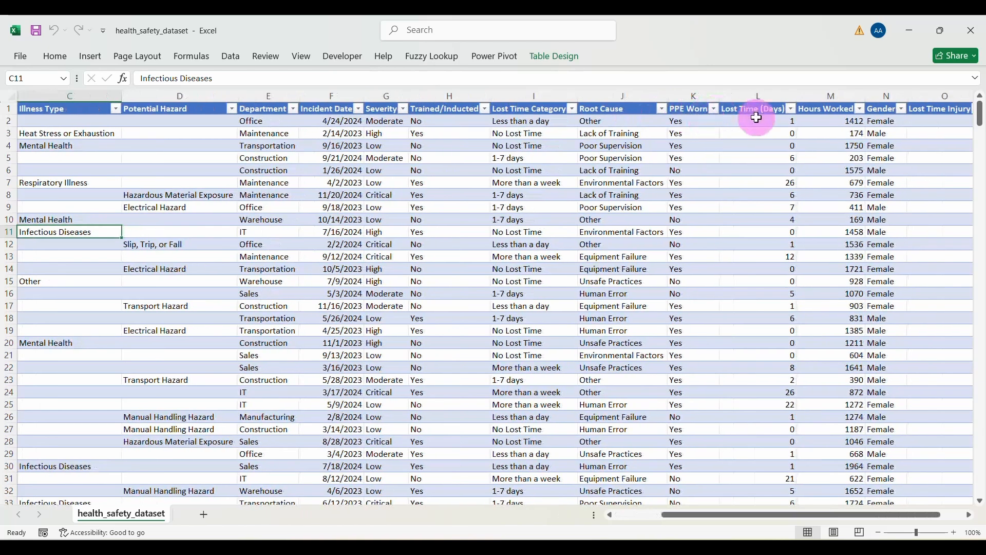
{"action": "scroll", "coordinate": [755, 114], "scroll_direction": "right", "scroll_amount": 2}
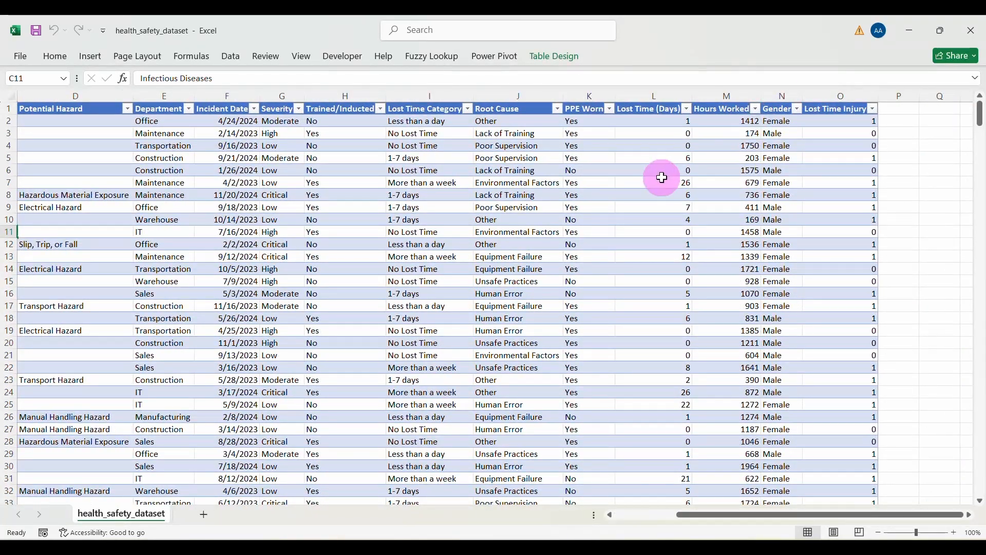
{"action": "scroll", "coordinate": [663, 177], "scroll_direction": "left", "scroll_amount": 2}
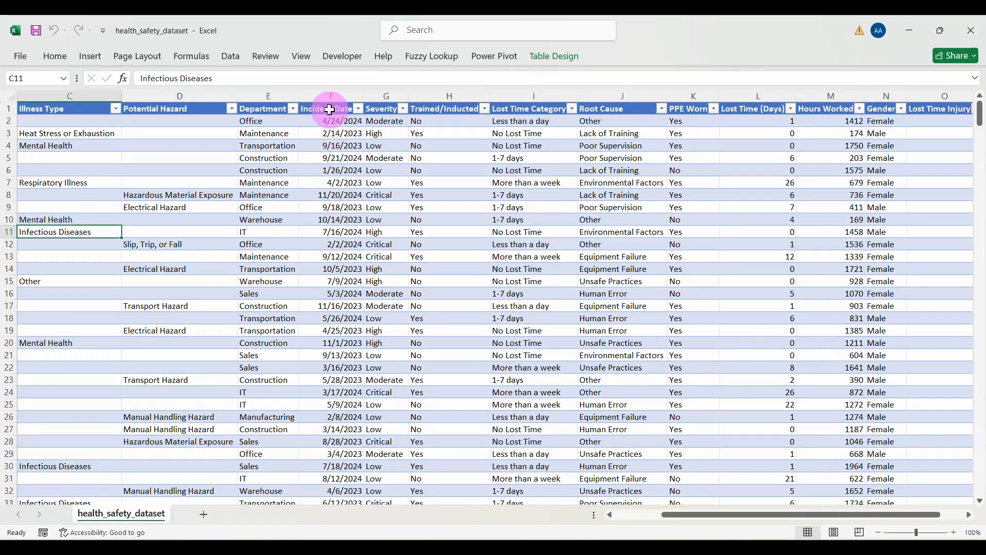
{"action": "scroll", "coordinate": [729, 202], "scroll_direction": "right", "scroll_amount": 3}
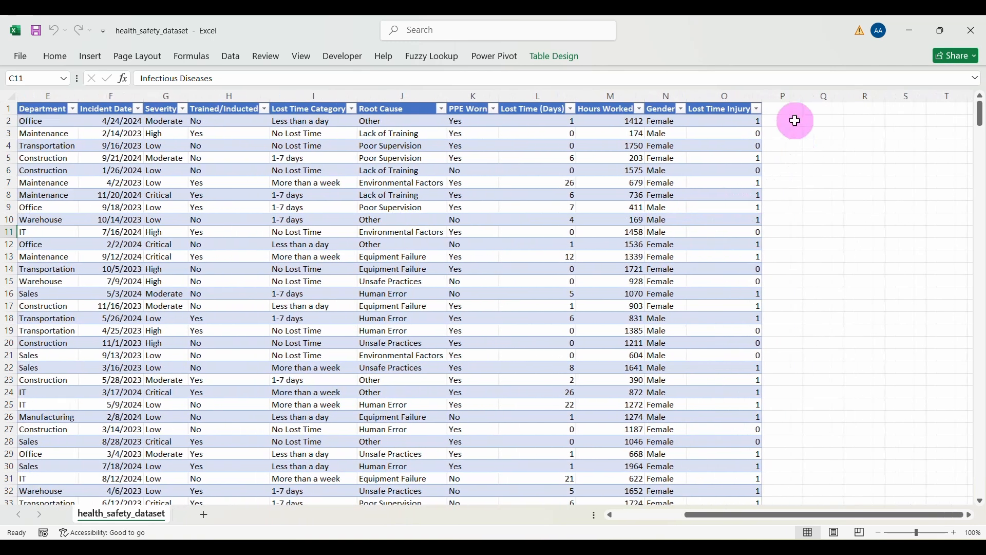
{"action": "left_click", "coordinate": [787, 106]}
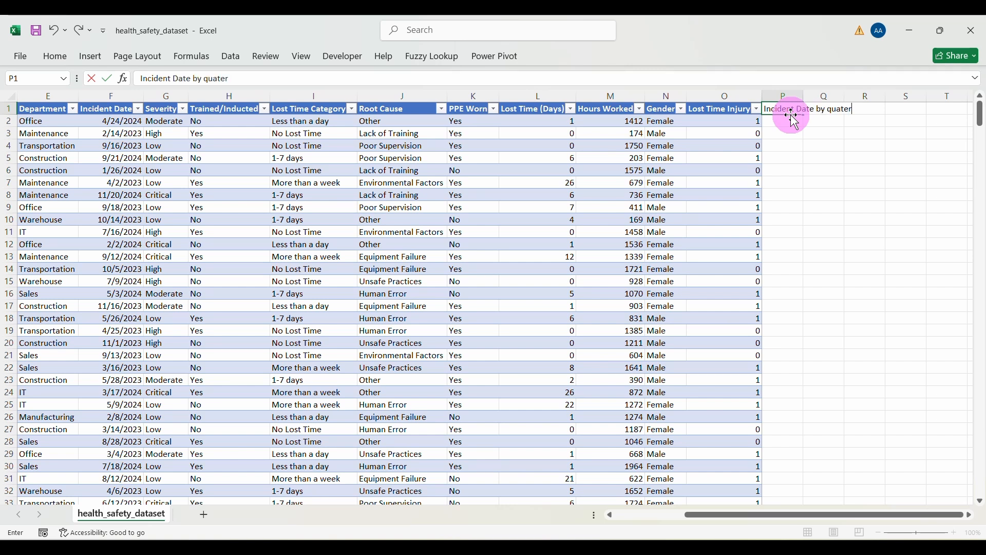
Step: Confirm the 'Incident Date by quarter' header, autofit column P, and begin a TEXT formula in P2
{"action": "key", "text": "Return"}
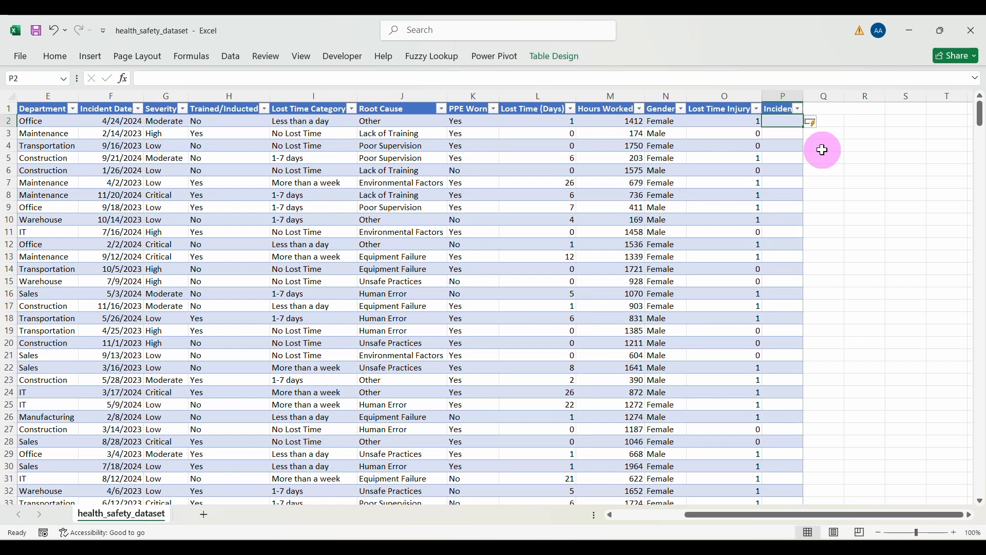
{"action": "double_click", "coordinate": [804, 97]}
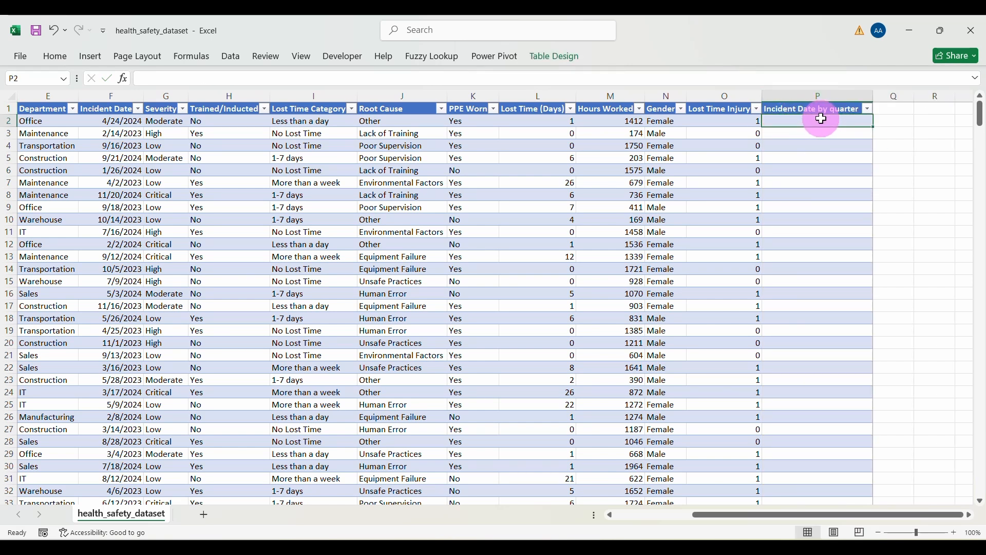
{"action": "left_click", "coordinate": [417, 78]}
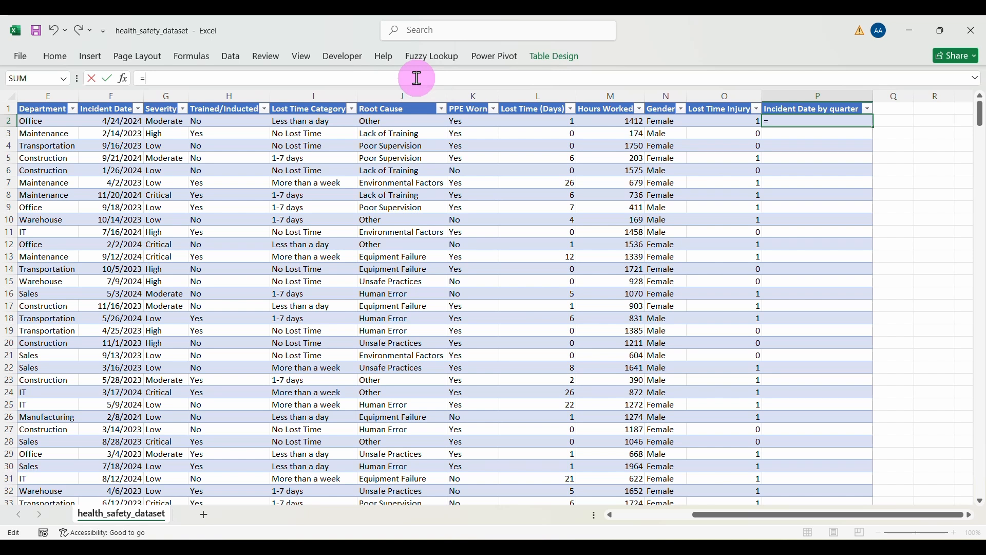
{"action": "type", "text": "te"}
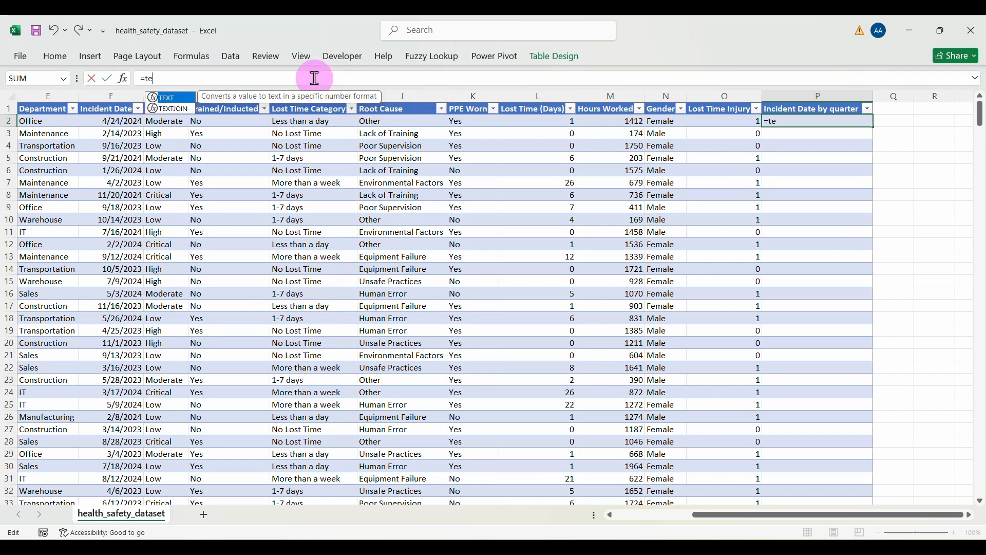
{"action": "key", "text": "Tab"}
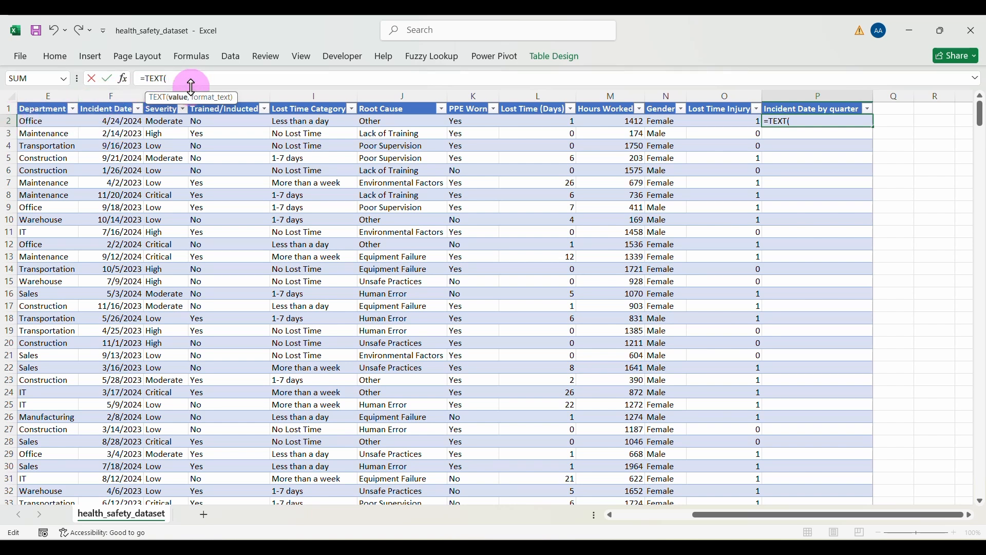
Step: Complete P2 as =TEXT(F2,"yyyy")&"-Q"&CEILING(MONTH(F2)/3,1) so every row gets its year-quarter
{"action": "type", "text": "f2,\"yyyy"}
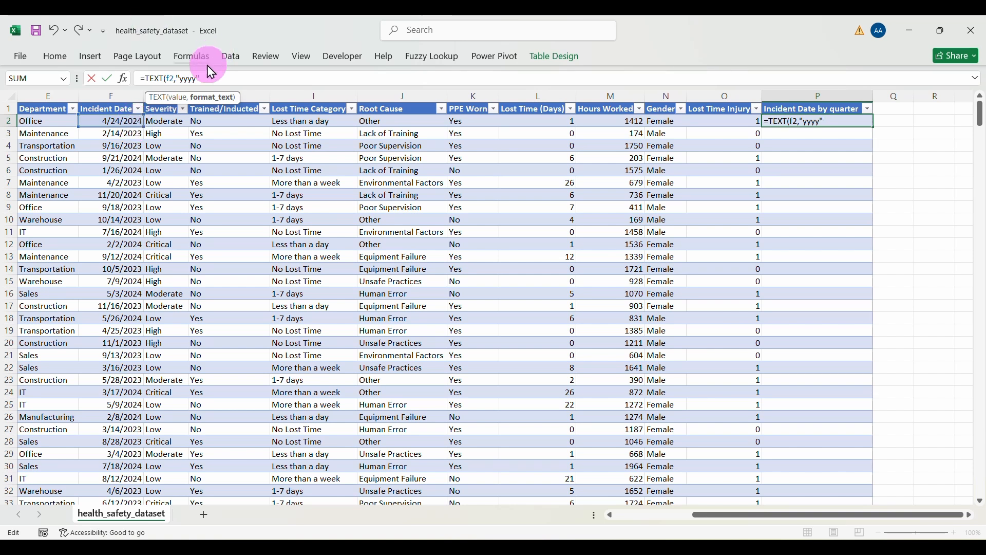
{"action": "type", "text": ")"}
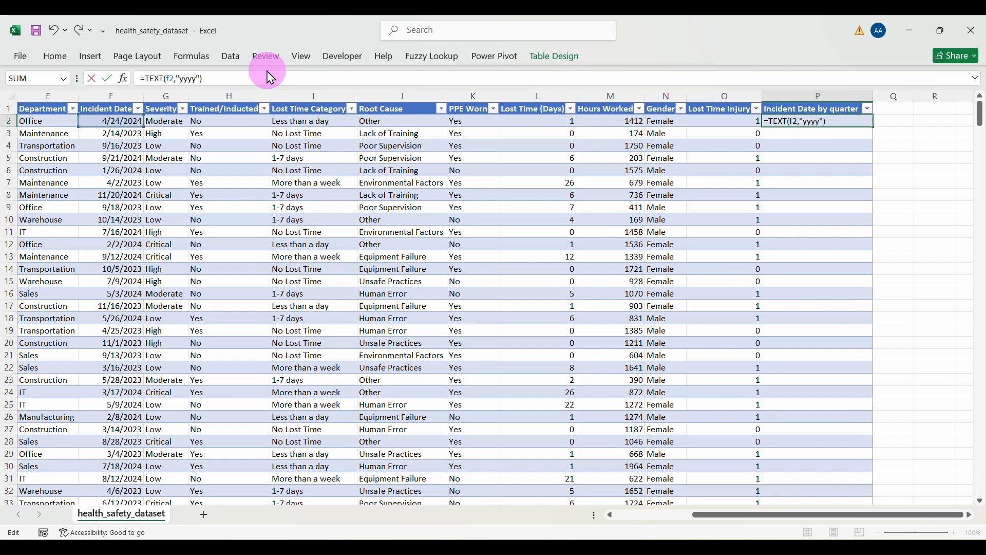
{"action": "type", "text": " & \"-Q\""}
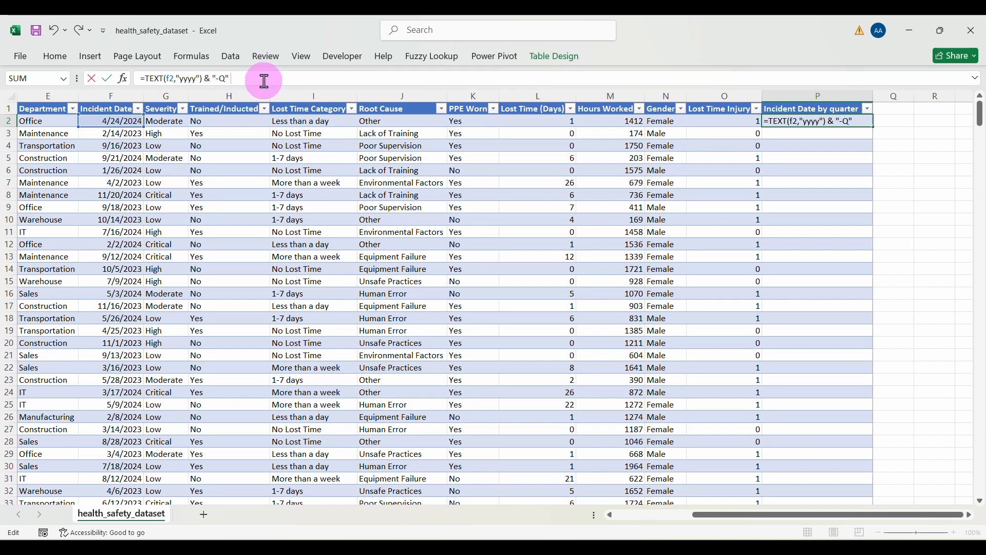
{"action": "type", "text": " & CEI"}
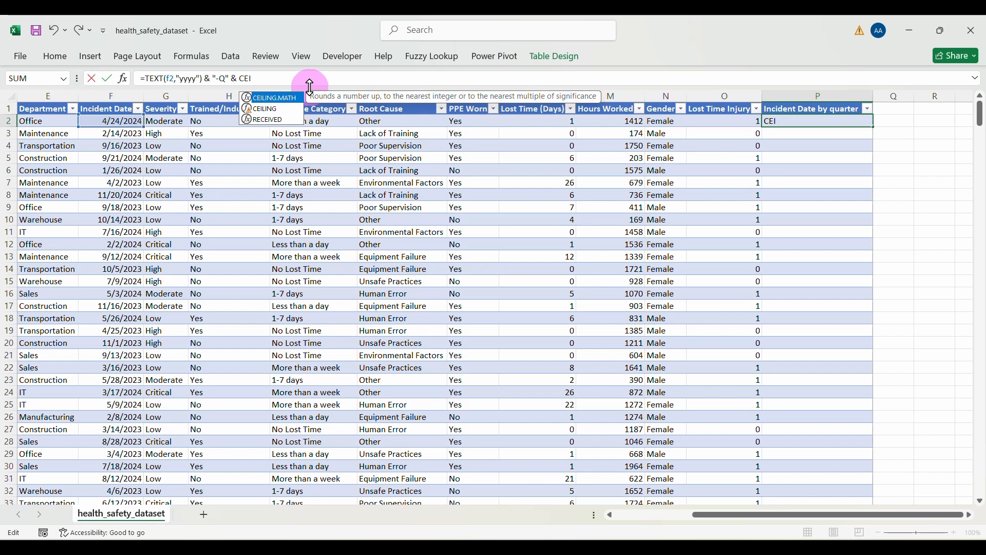
{"action": "double_click", "coordinate": [265, 109]}
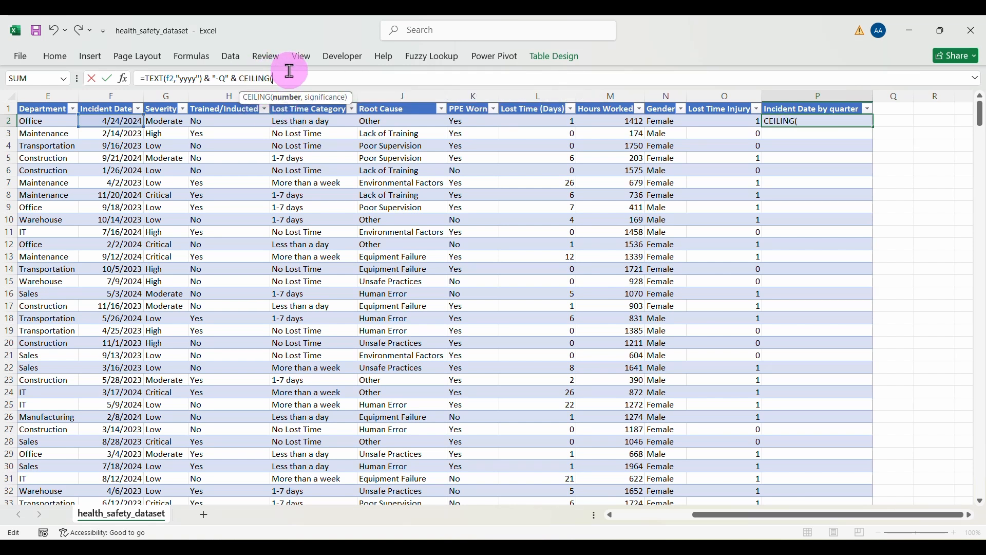
{"action": "type", "text": "MONTH("}
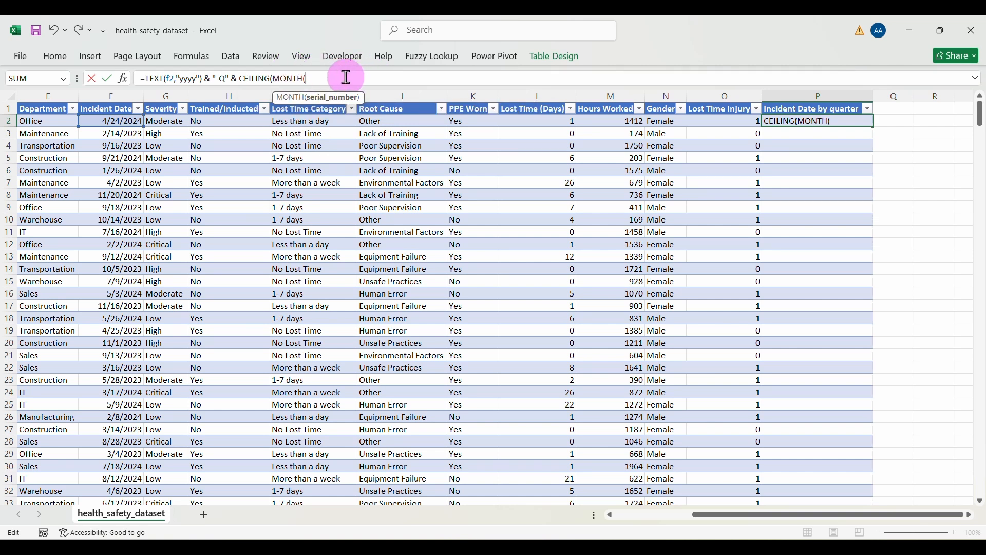
{"action": "left_click", "coordinate": [123, 119]}
{"action": "type", "text": ")/3,1"}
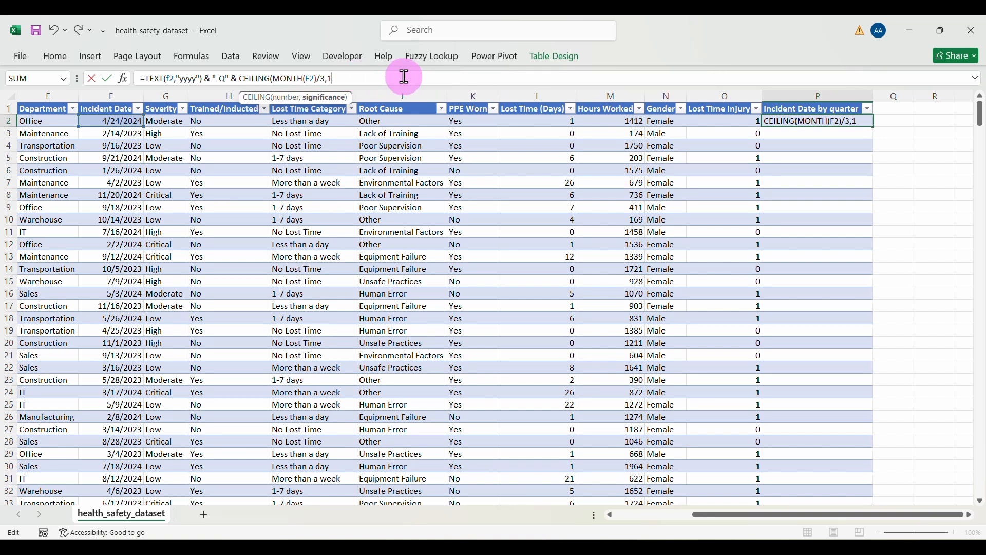
{"action": "type", "text": ")"}
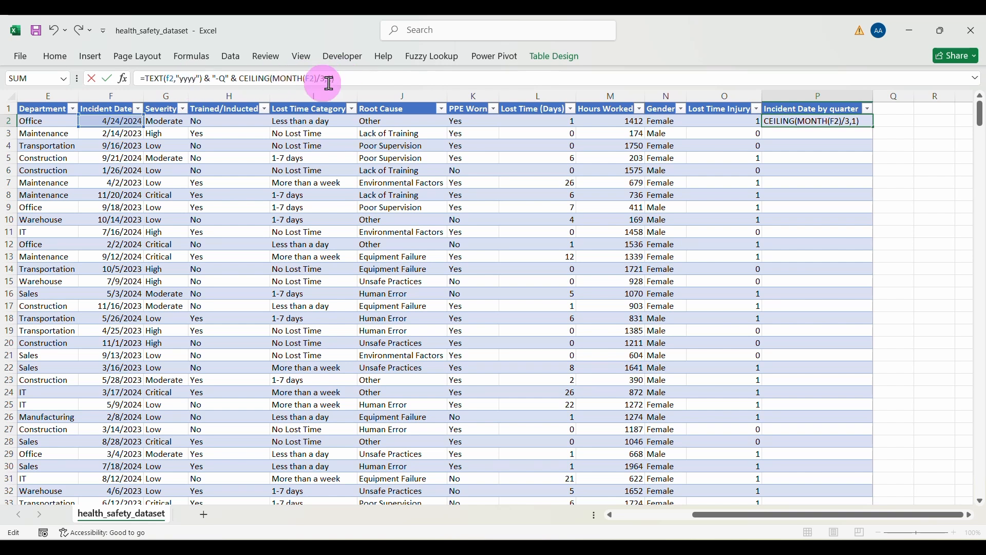
{"action": "key", "text": "Return"}
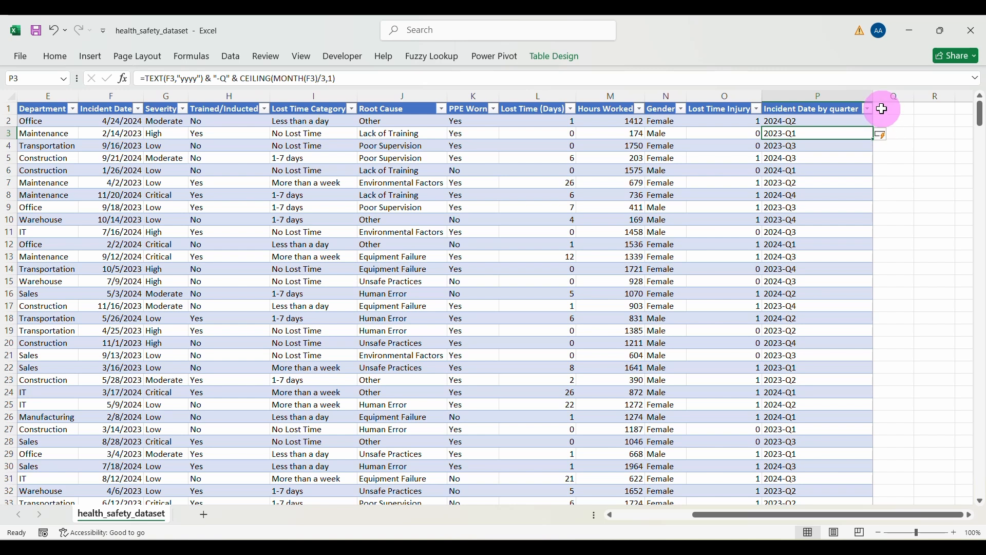
Step: Add an LTIFR header in Q1 and enter =SUM(L2)*1000000)/SUM(M2) in Q2, which Excel rejects
{"action": "left_click", "coordinate": [894, 110]}
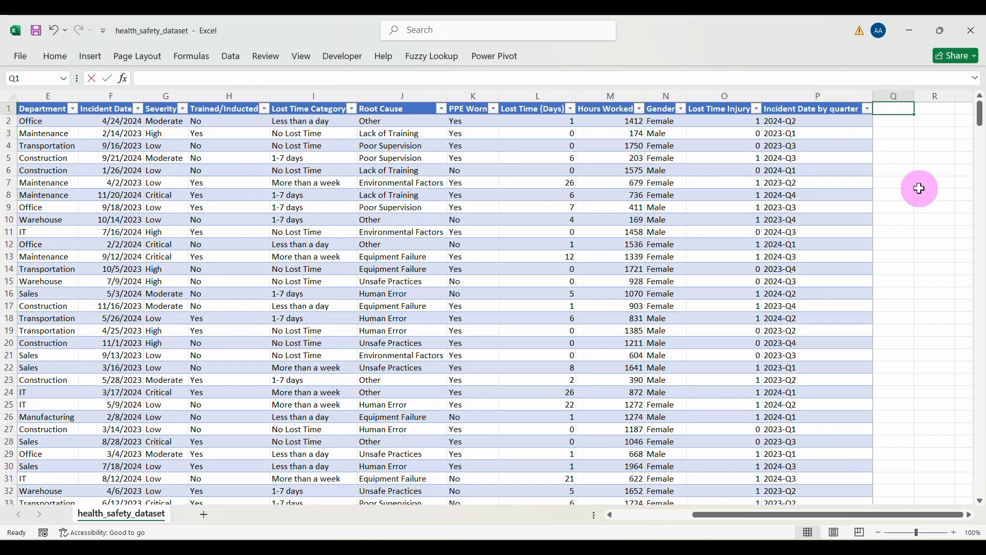
{"action": "type", "text": "LTIFR"}
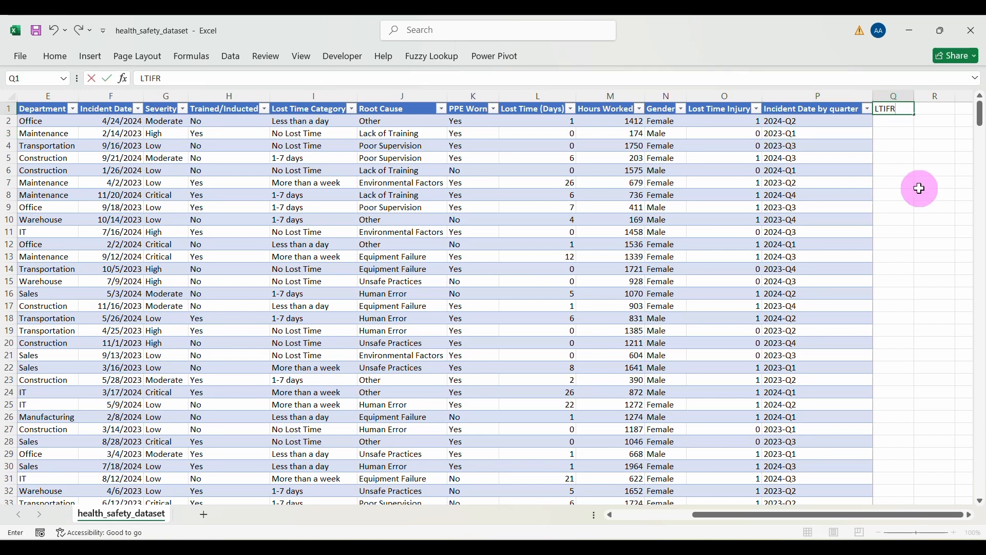
{"action": "key", "text": "Return"}
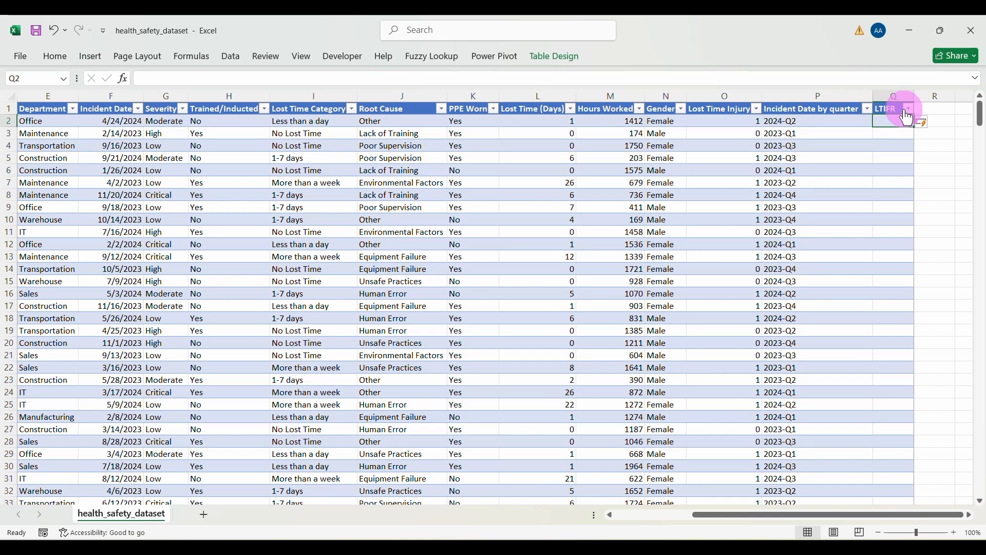
{"action": "left_click", "coordinate": [451, 77]}
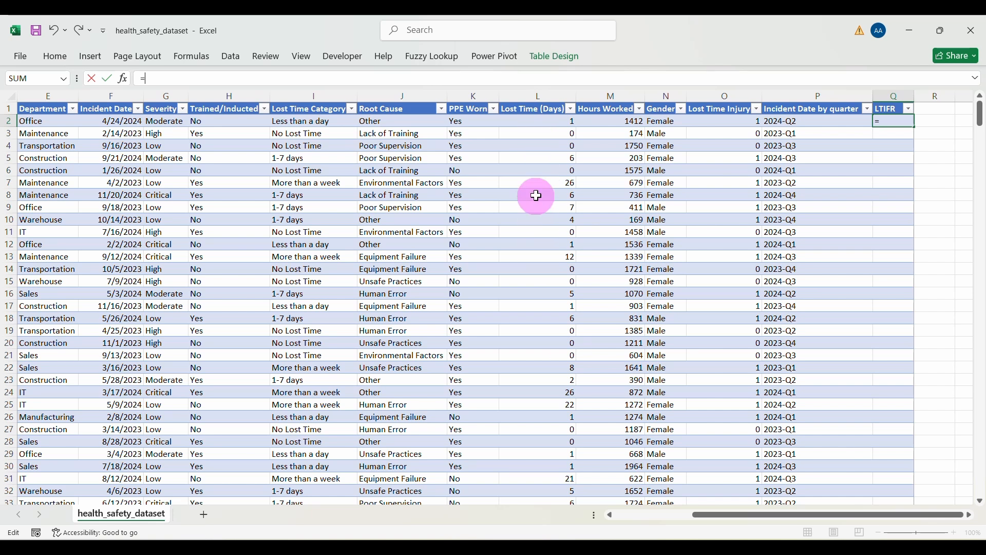
{"action": "type", "text": "=SUM"}
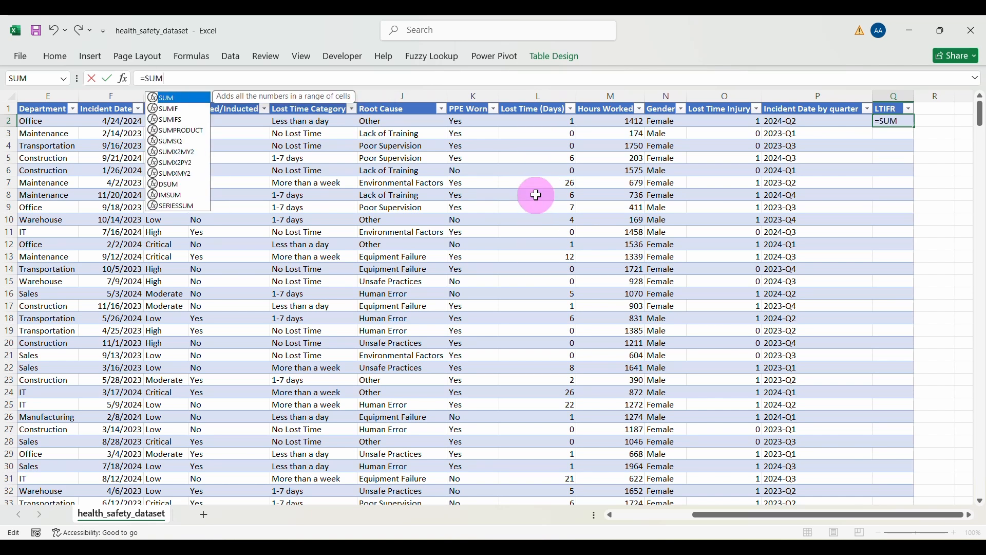
{"action": "type", "text": "("}
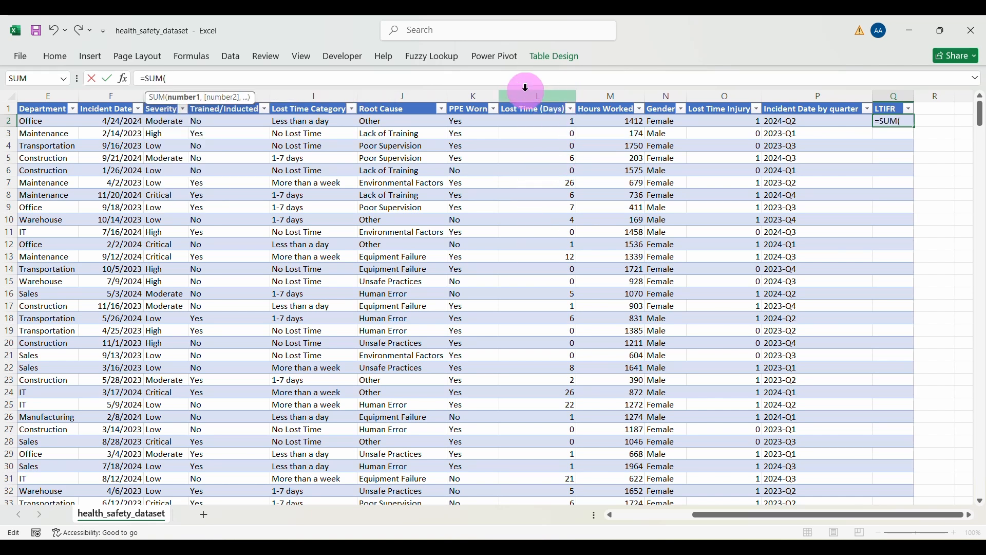
{"action": "type", "text": "L"}
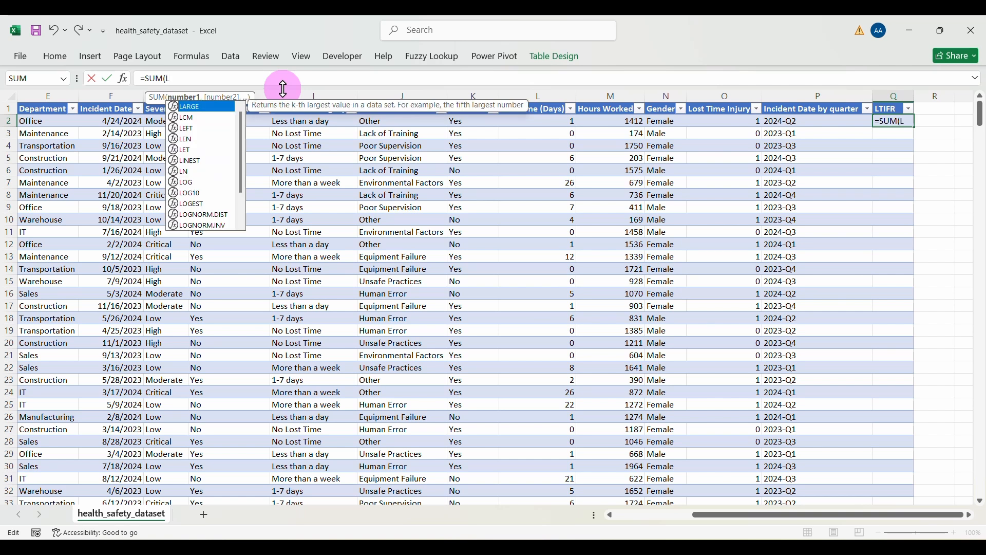
{"action": "type", "text": "2"}
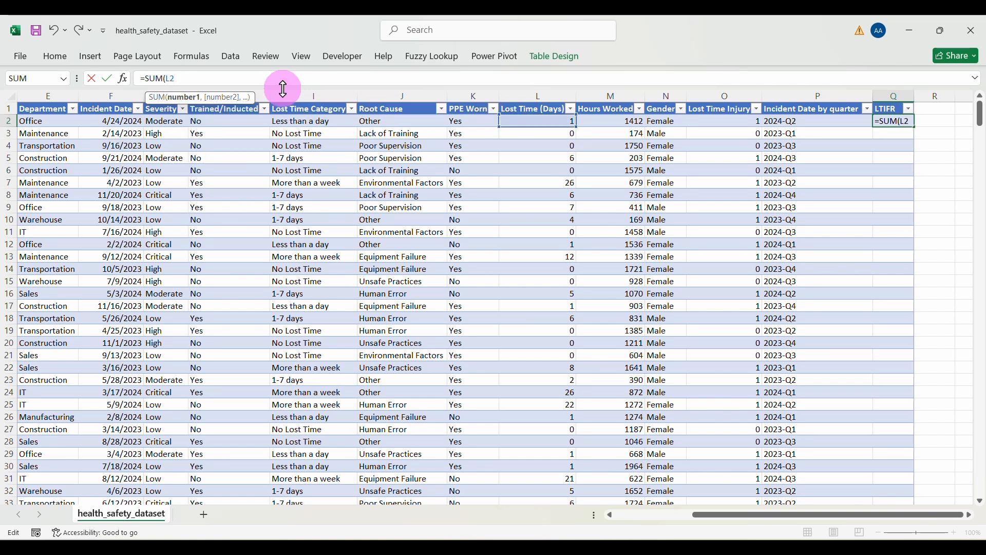
{"action": "type", "text": ")"}
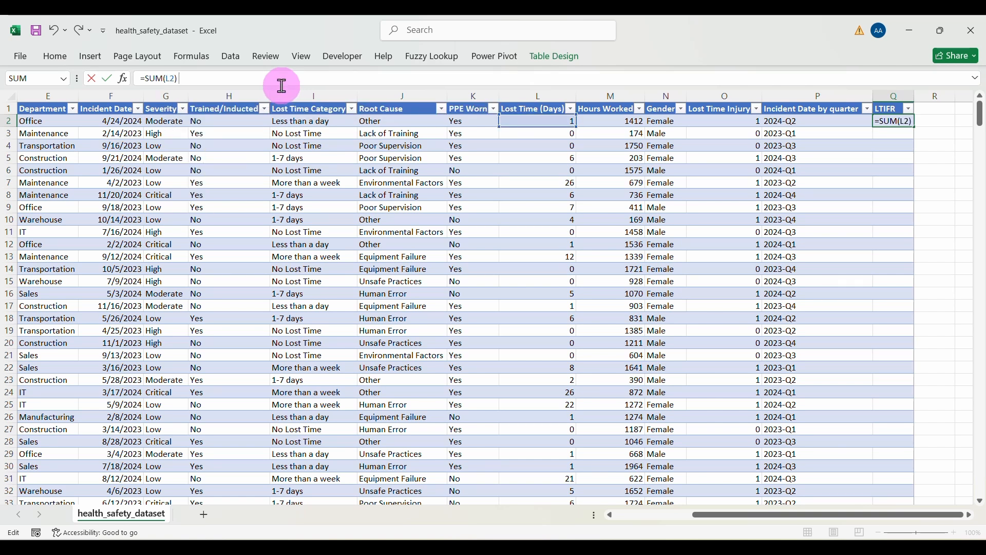
{"action": "type", "text": "*"}
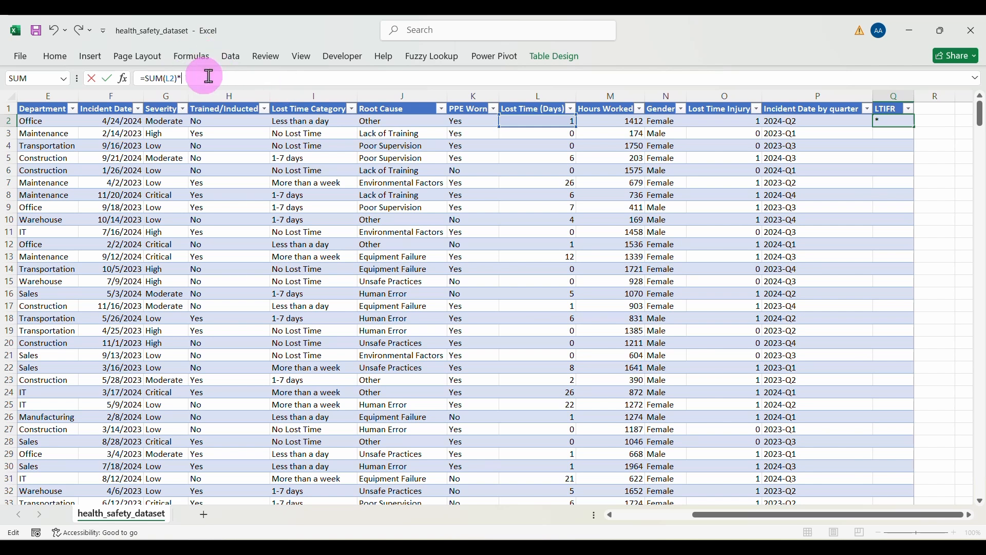
{"action": "type", "text": "1000000)/"}
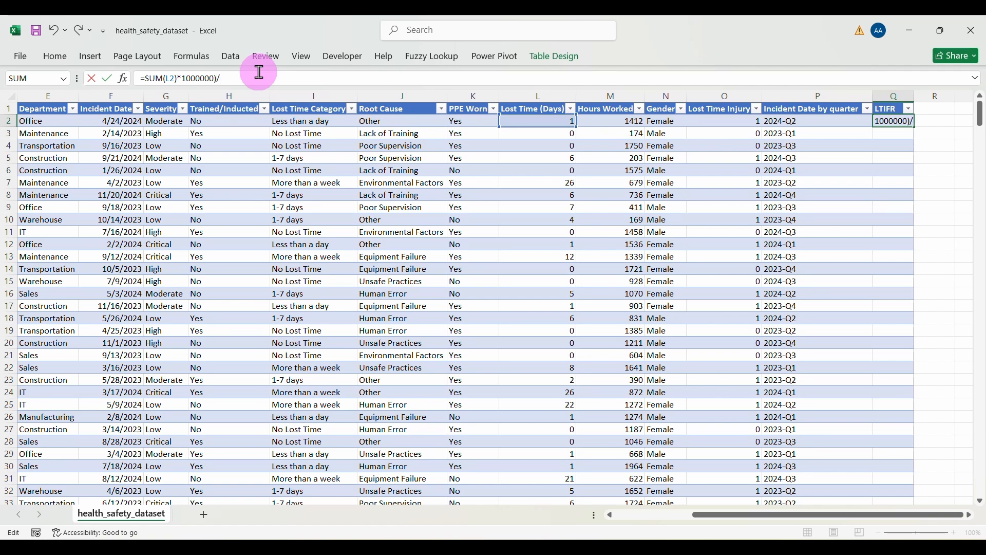
{"action": "type", "text": "SU"}
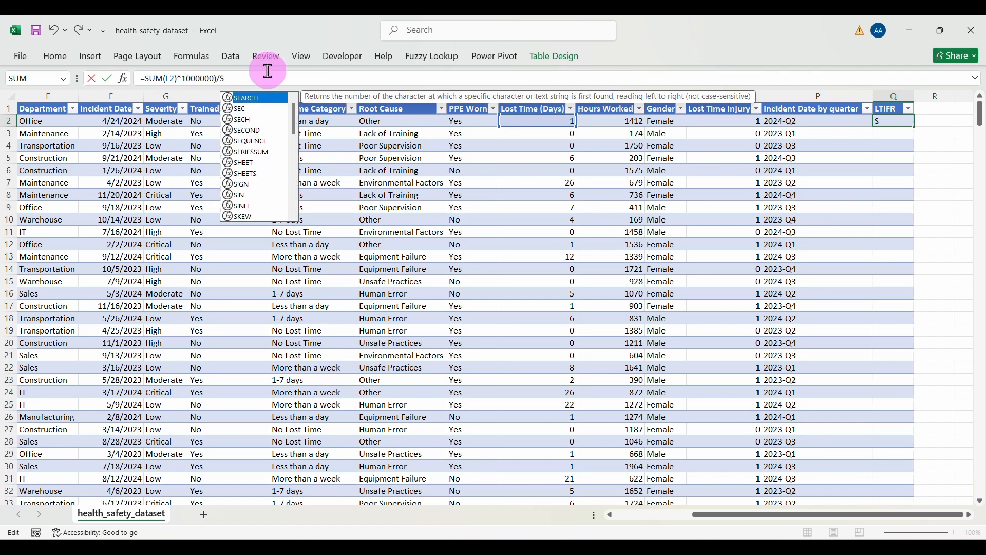
{"action": "type", "text": "M("}
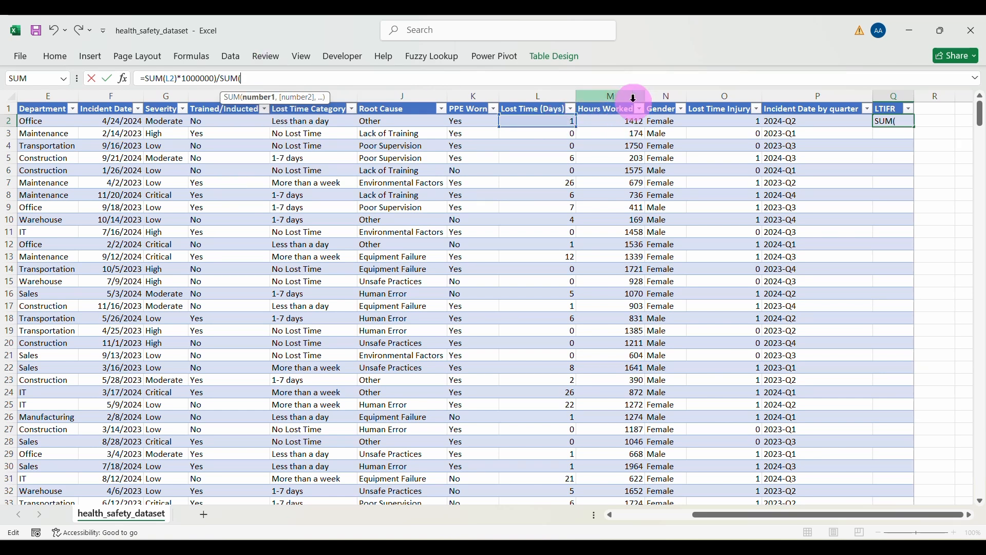
{"action": "type", "text": "M"}
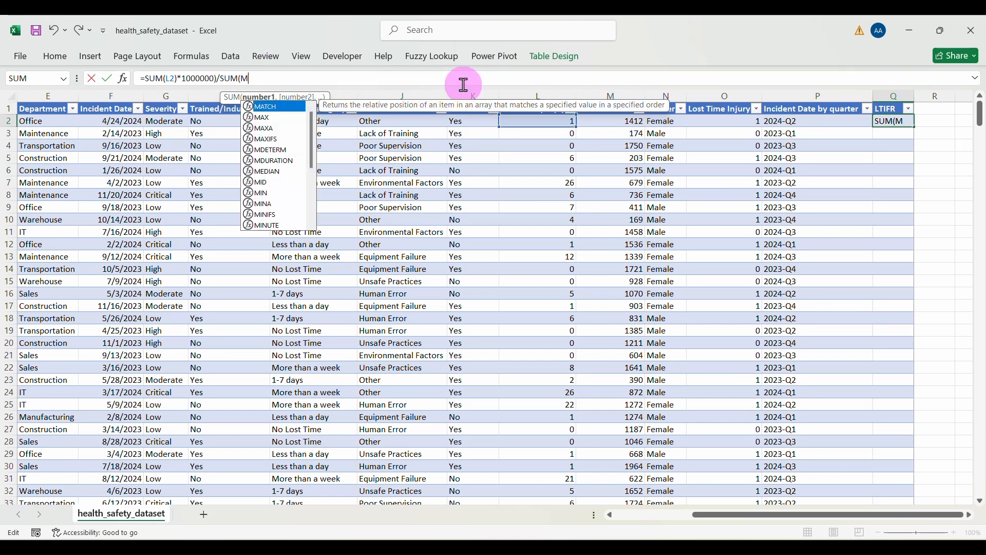
{"action": "type", "text": "2)"}
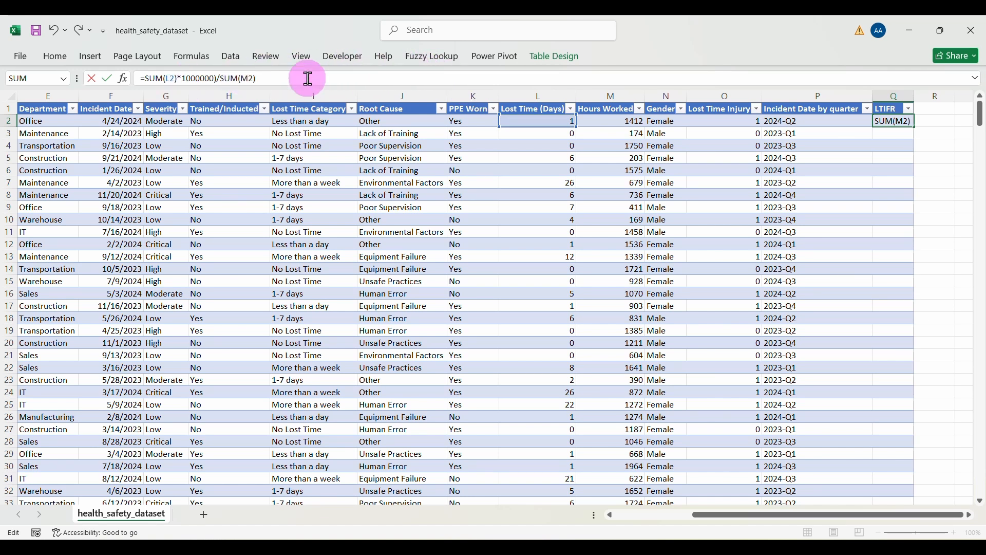
{"action": "key", "text": "Return"}
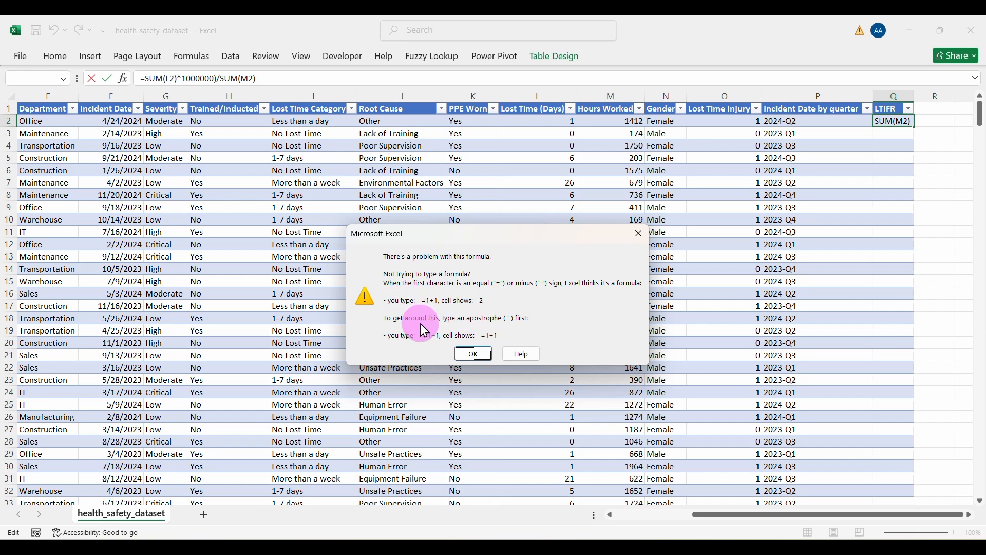
Step: Dismiss the error and fix the formula to =(SUM(L2) * 1000000) / SUM(M2), filling column Q
{"action": "left_click", "coordinate": [642, 242]}
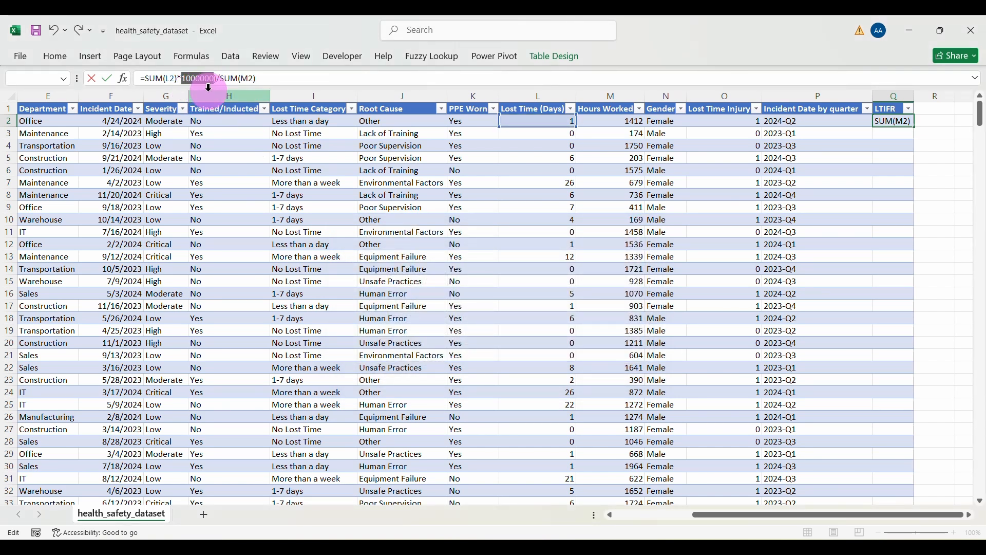
{"action": "left_click", "coordinate": [195, 78]}
{"action": "key", "text": "Delete"}
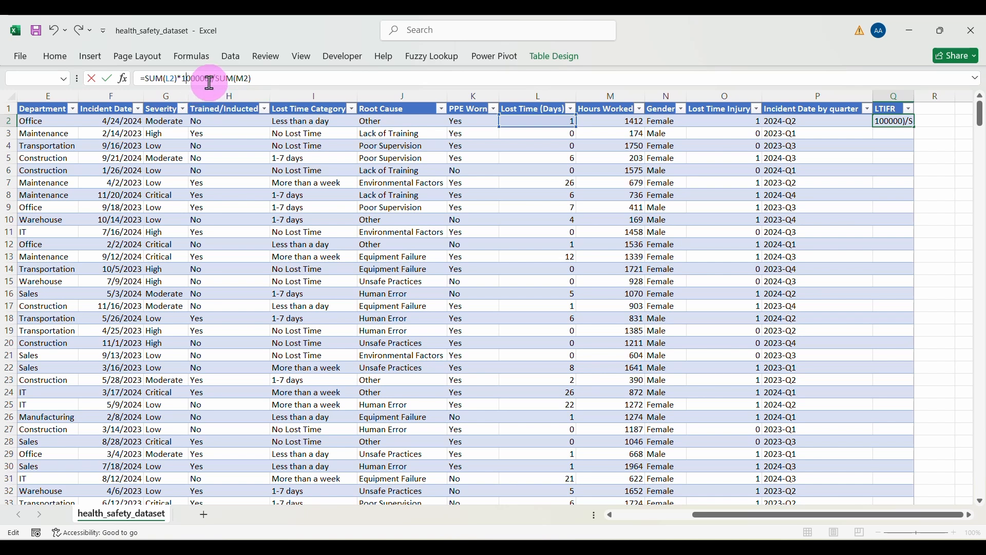
{"action": "type", "text": "0"}
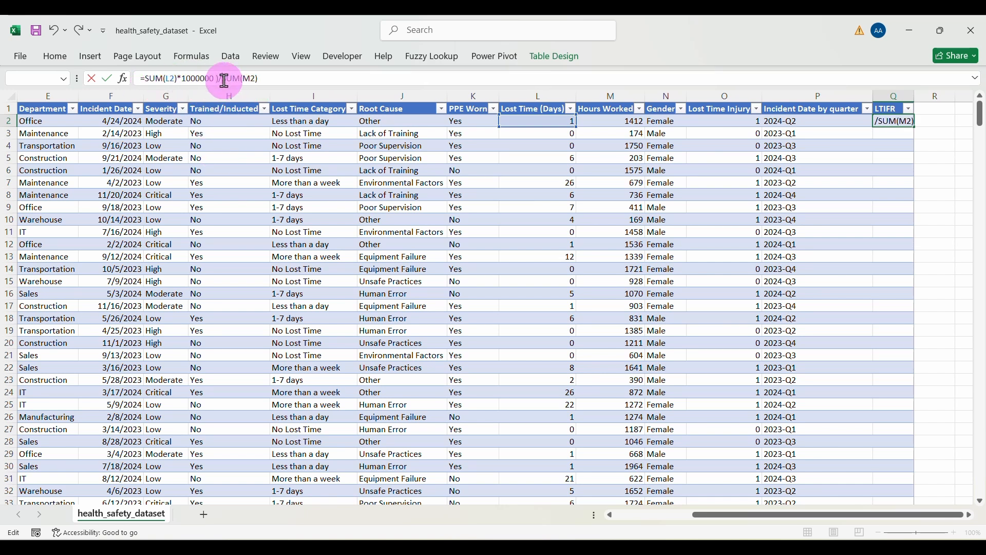
{"action": "left_click", "coordinate": [216, 78]}
{"action": "key", "text": "BackSpace"}
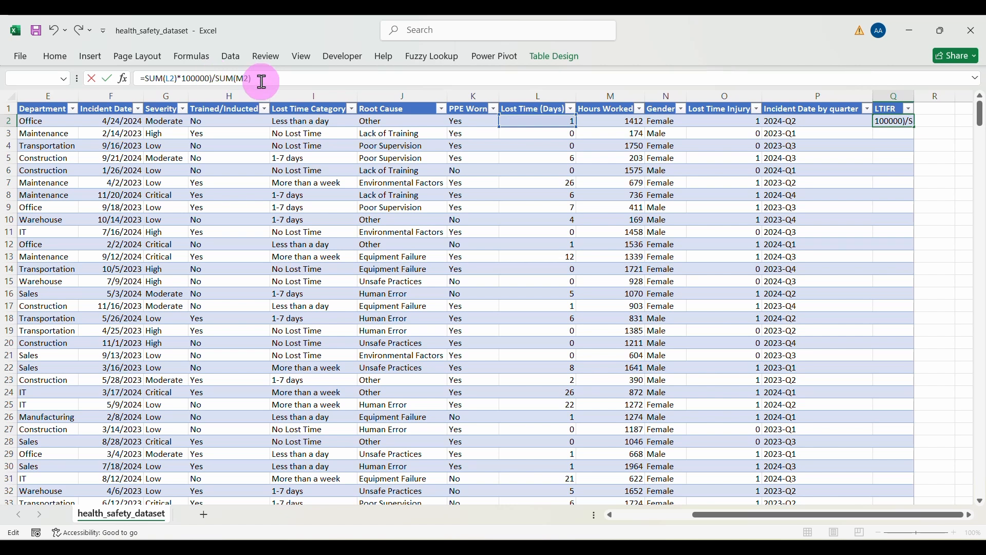
{"action": "left_click", "coordinate": [175, 78]}
{"action": "left_click", "coordinate": [186, 78]}
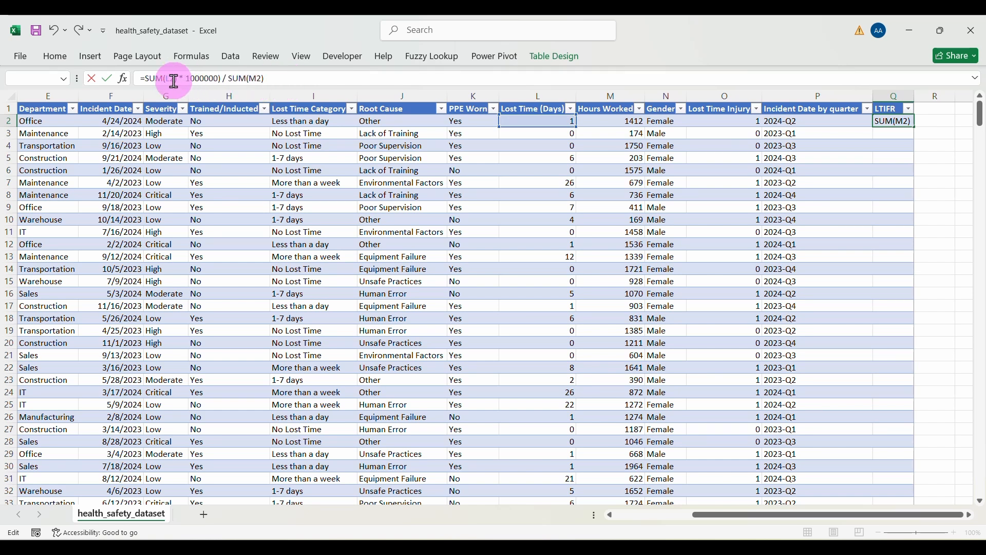
{"action": "left_click", "coordinate": [147, 74]}
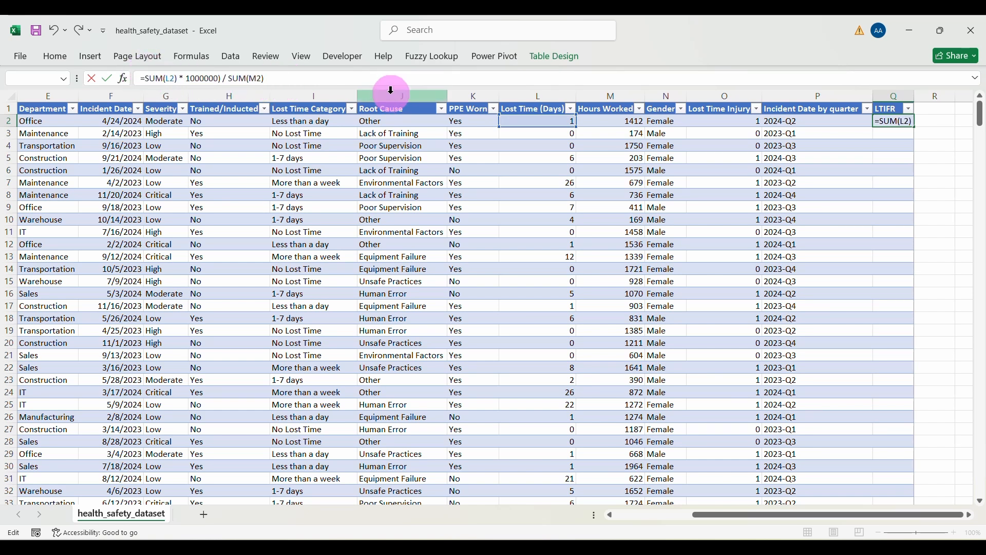
{"action": "type", "text": "("}
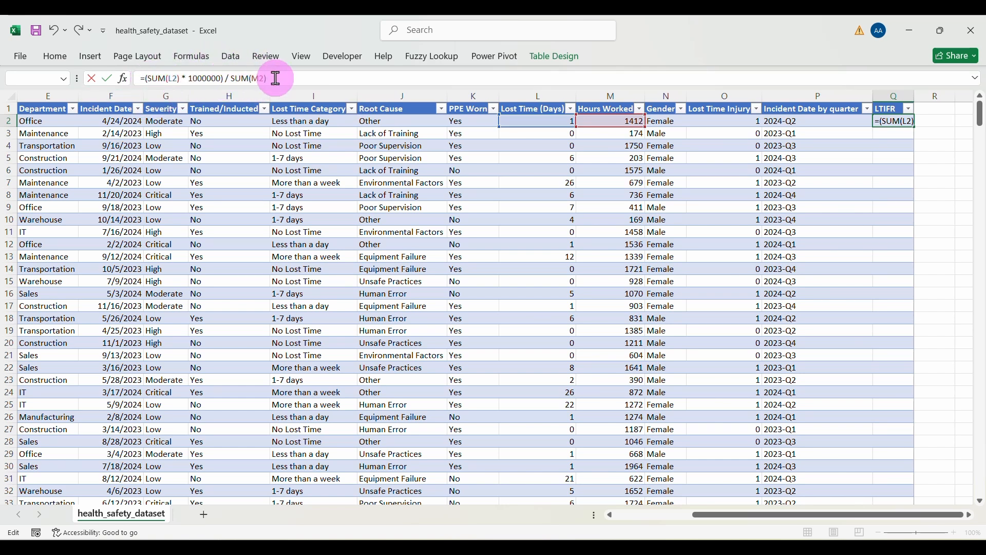
{"action": "key", "text": "Return"}
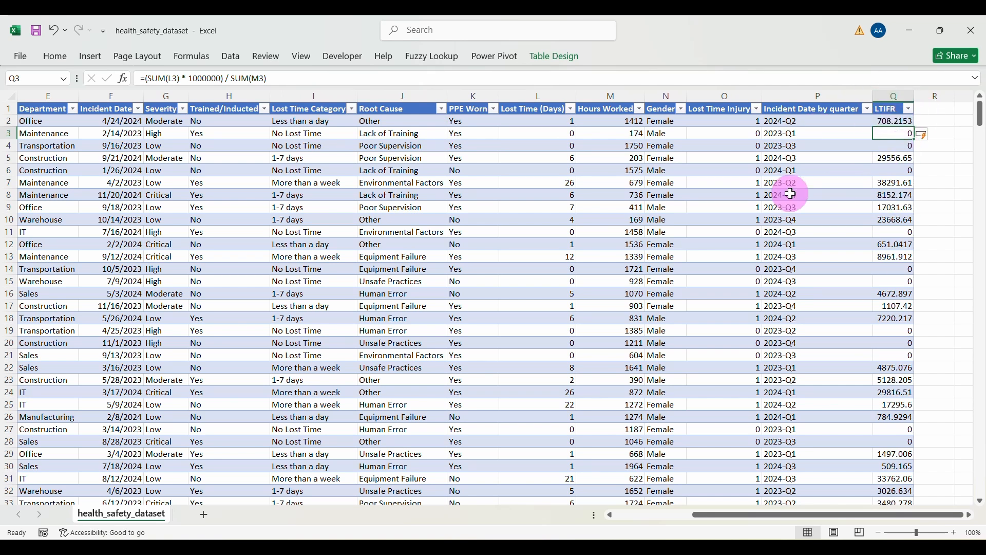
{"action": "left_click", "coordinate": [636, 182]}
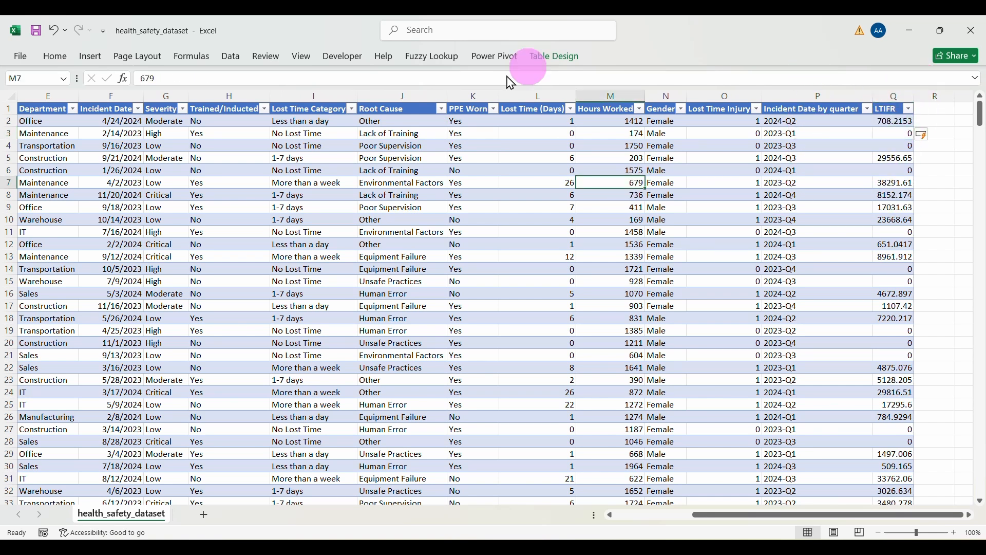
Step: Insert a PivotTable from the incident table on a new sheet and rename that sheet KPI
{"action": "left_click", "coordinate": [87, 60]}
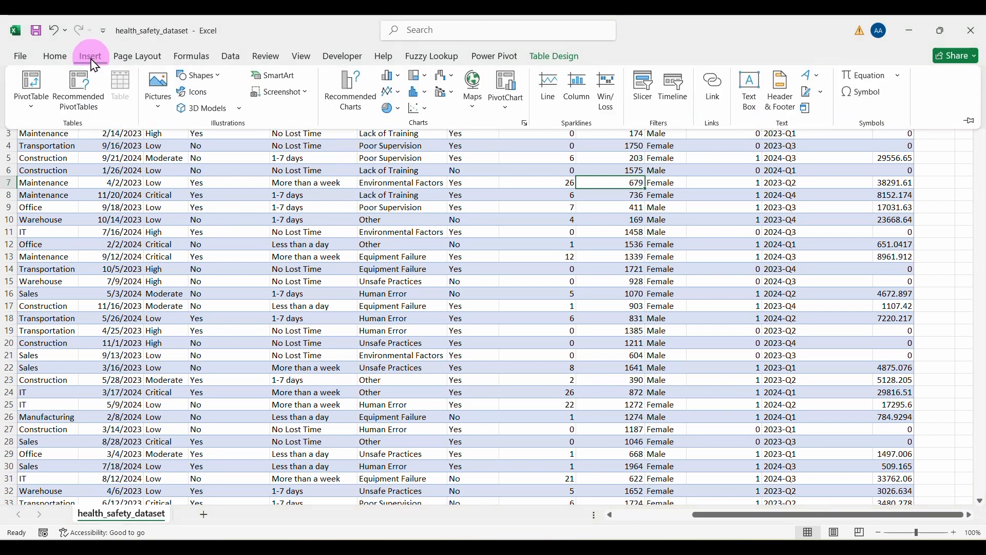
{"action": "left_click", "coordinate": [36, 77]}
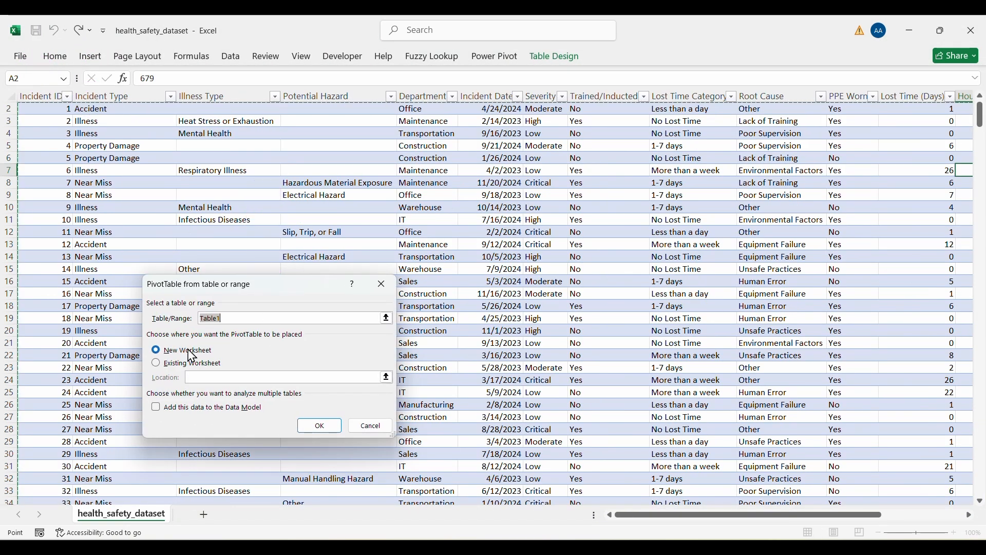
{"action": "left_click", "coordinate": [319, 425]}
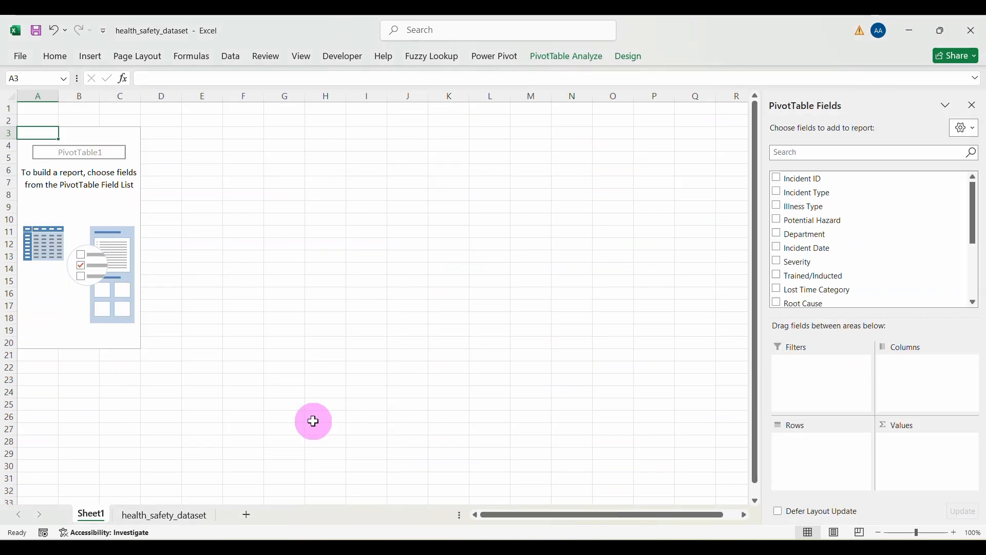
{"action": "double_click", "coordinate": [94, 515]}
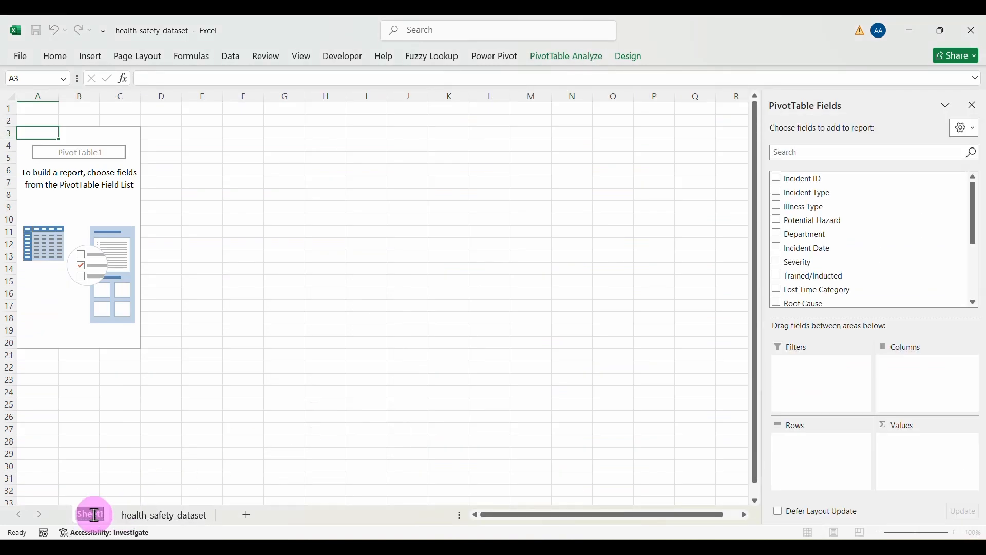
{"action": "type", "text": "KPI"}
{"action": "key", "text": "Return"}
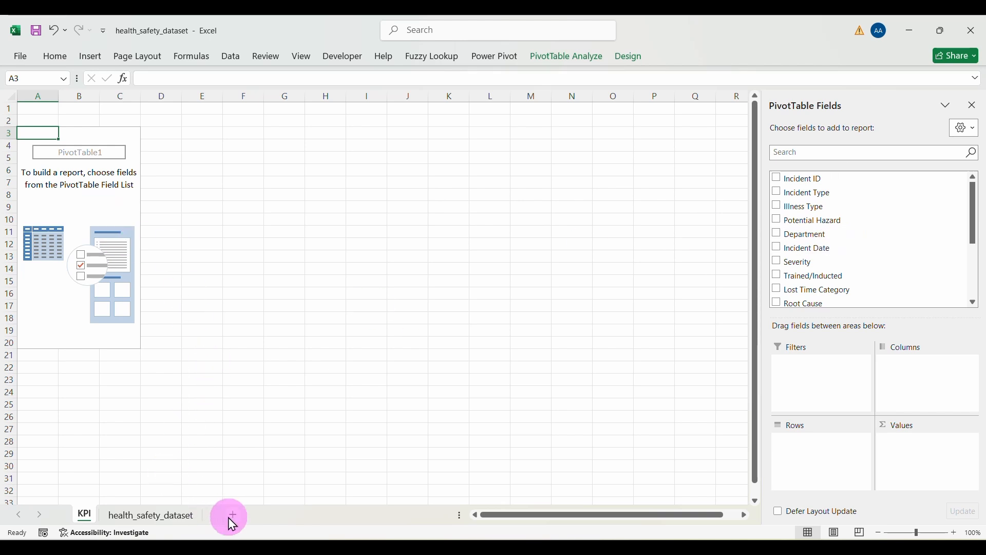
Step: Add a new sheet named Dashboard and hide its gridlines
{"action": "double_click", "coordinate": [125, 513]}
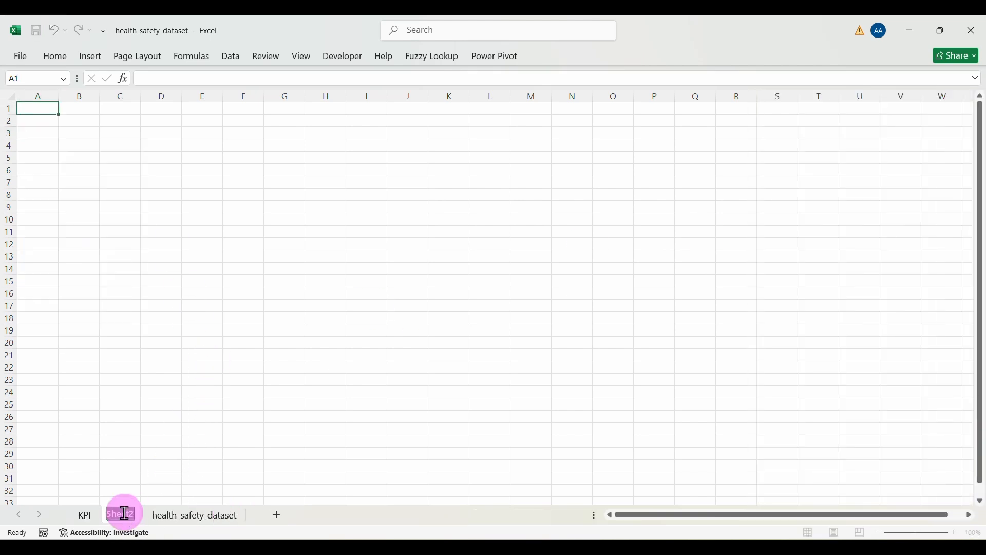
{"action": "type", "text": "Dashboa"}
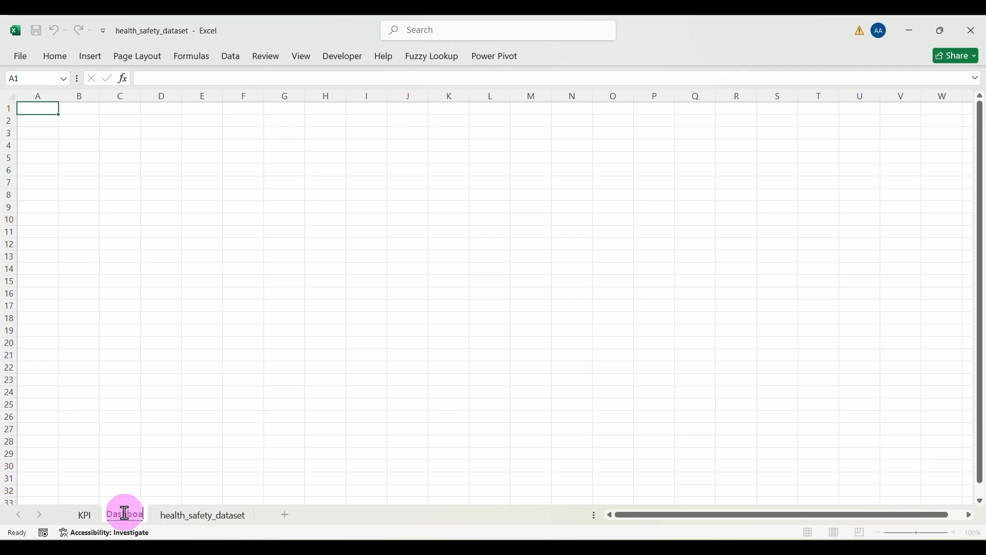
{"action": "type", "text": "rd"}
{"action": "key", "text": "Return"}
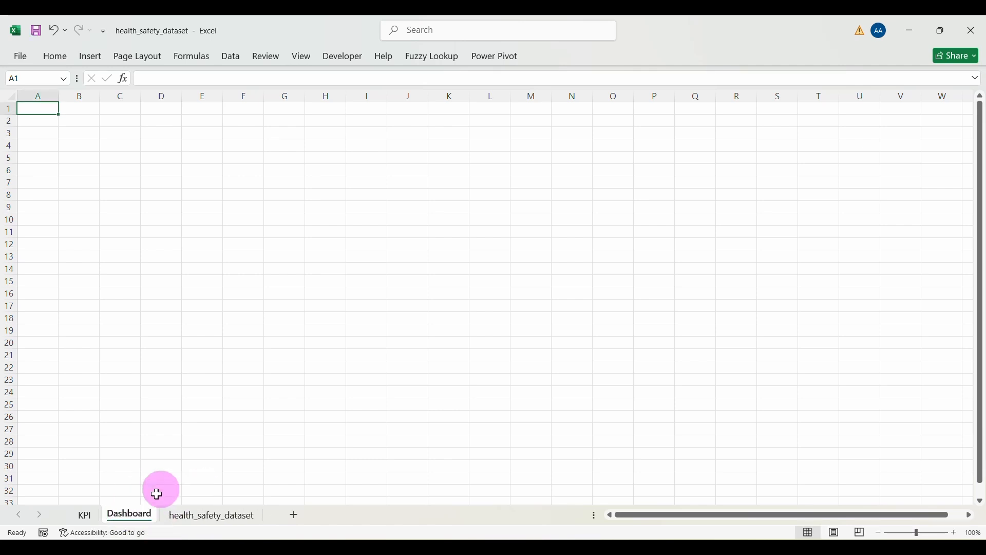
{"action": "left_click", "coordinate": [210, 213]}
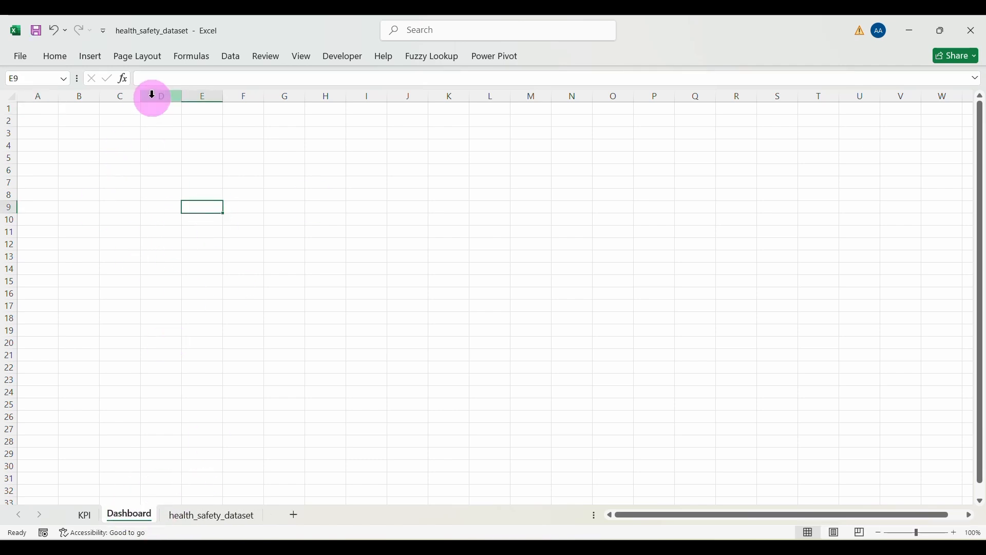
{"action": "left_click", "coordinate": [303, 57]}
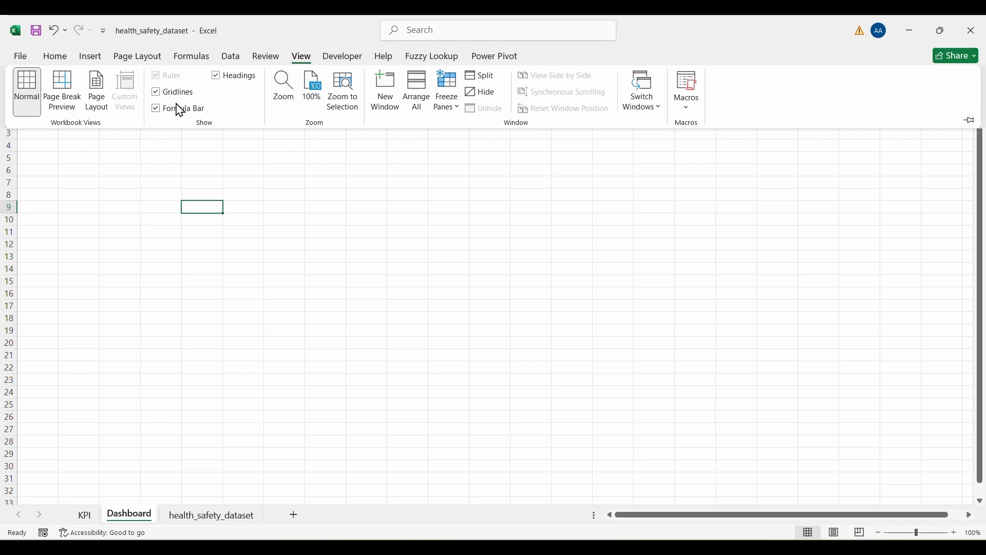
{"action": "left_click", "coordinate": [164, 94]}
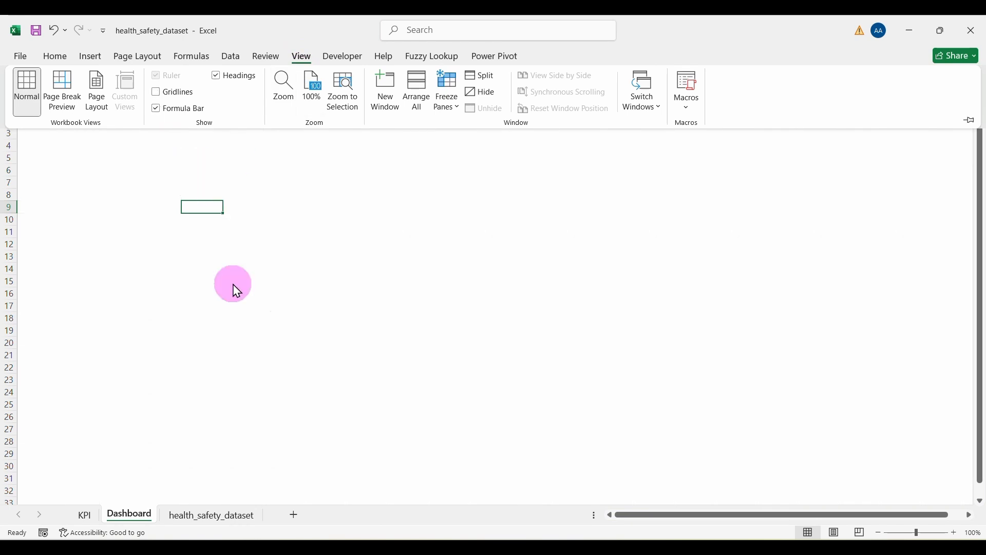
Step: Fill every cell of the Dashboard sheet with light grey
{"action": "key", "text": "ctrl+a"}
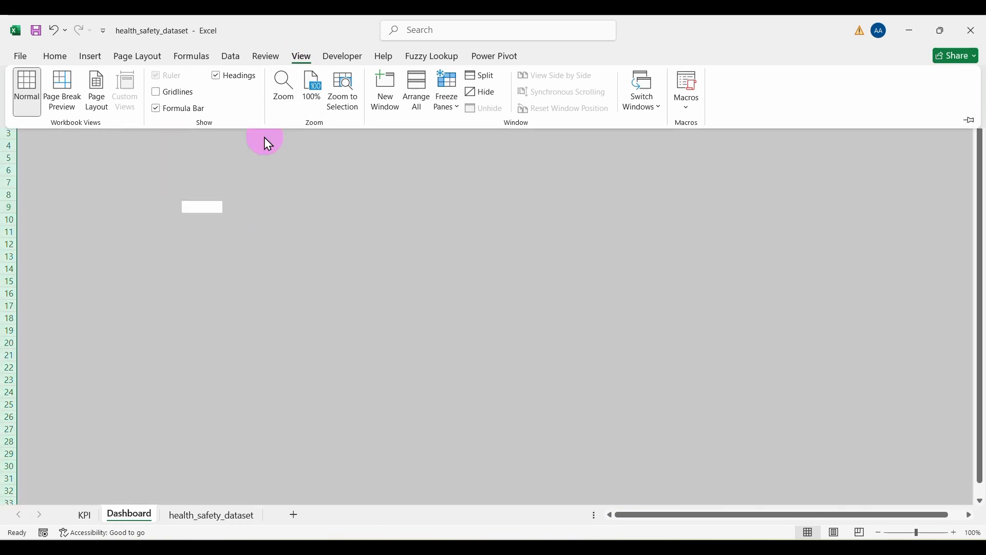
{"action": "left_click", "coordinate": [64, 59]}
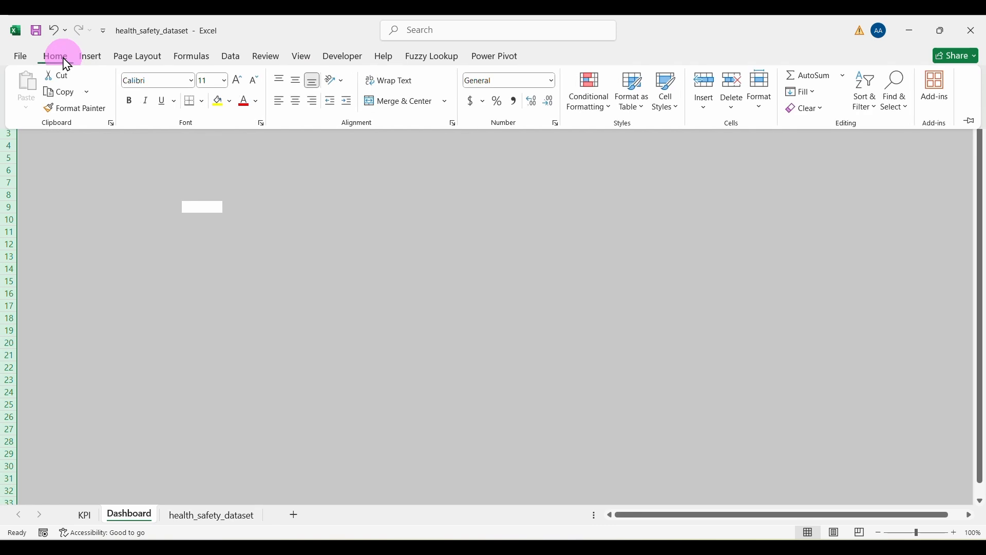
{"action": "left_click", "coordinate": [231, 101]}
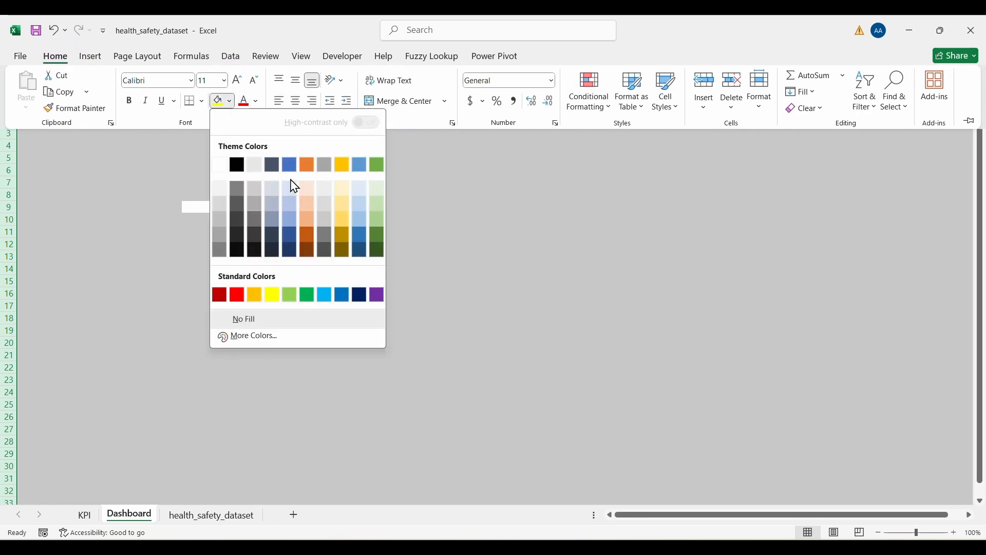
{"action": "left_click", "coordinate": [222, 191]}
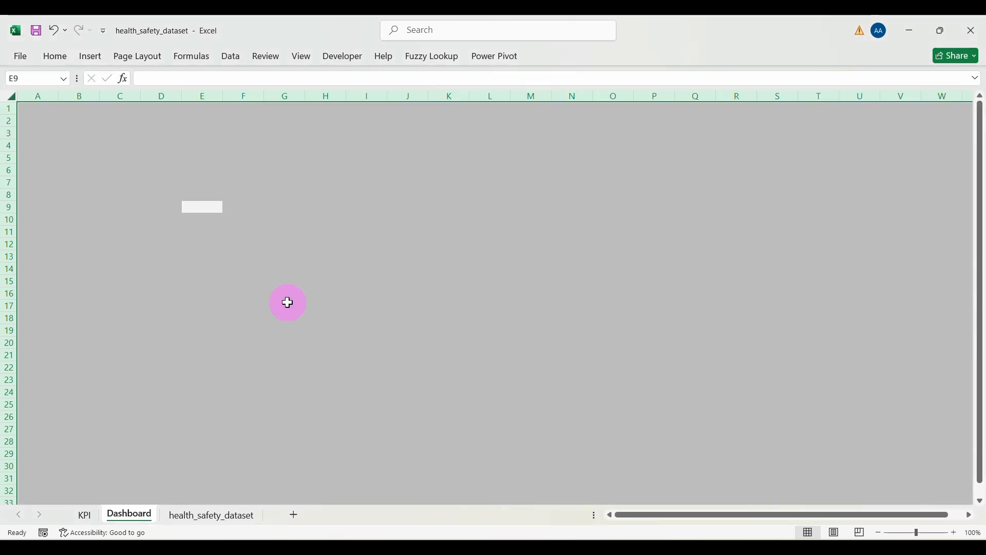
{"action": "left_click", "coordinate": [286, 303]}
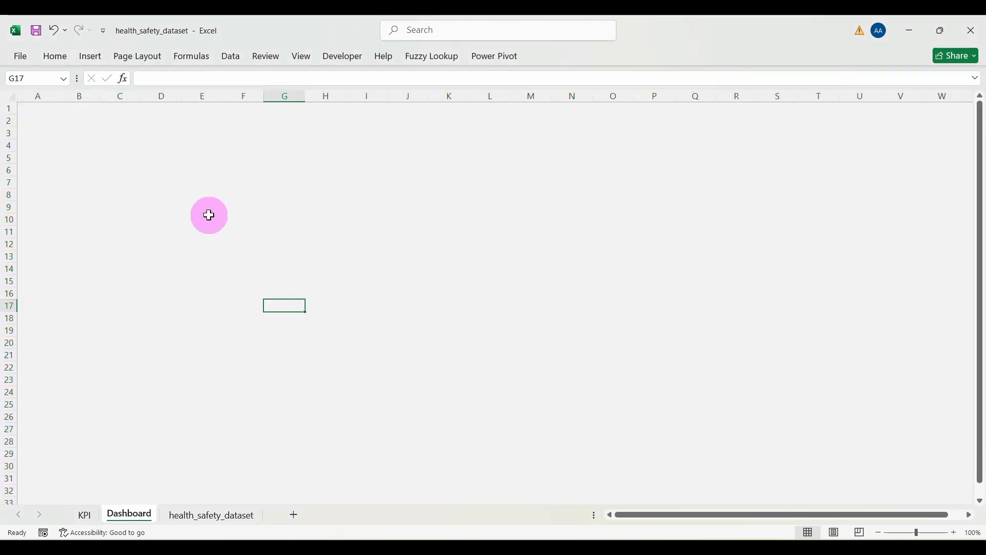
Step: Pick the Rectangle: Rounded Corners shape from the Insert Shapes gallery
{"action": "left_click", "coordinate": [93, 60]}
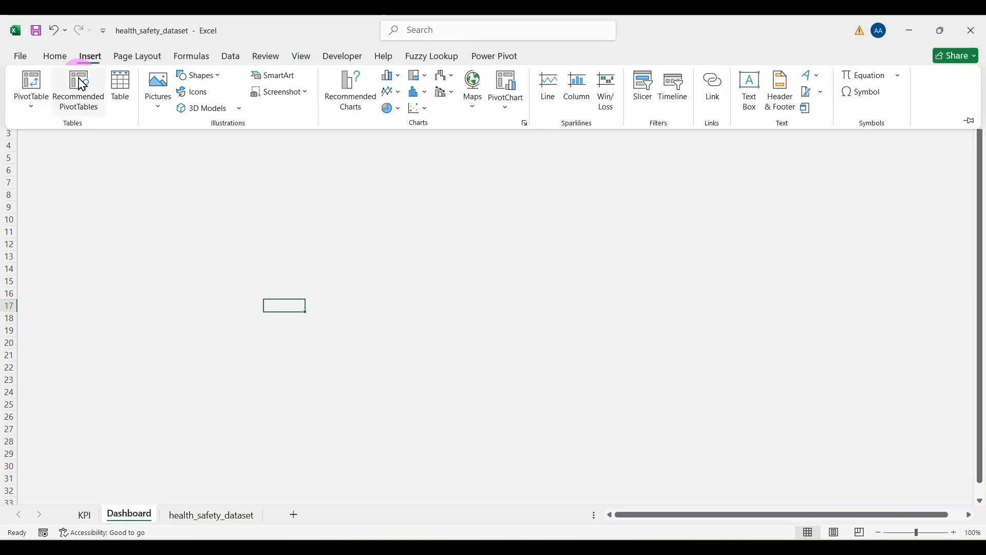
{"action": "left_click", "coordinate": [218, 79]}
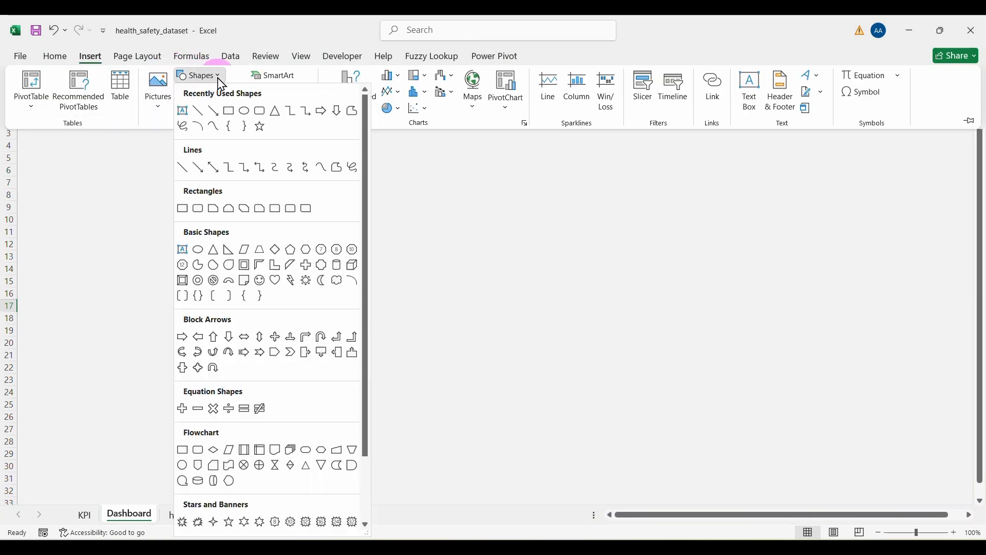
{"action": "left_click", "coordinate": [259, 113]}
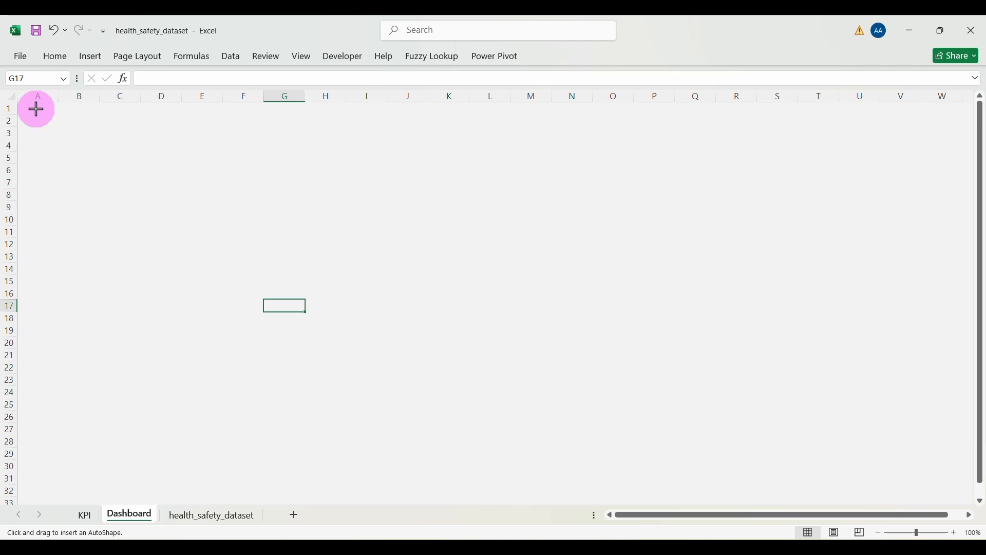
Step: Draw the rounded rectangle from A1 to about W32, soften its corners and nudge its edges outward
{"action": "left_click_drag", "start_coordinate": [36, 109], "coordinate": [954, 496]}
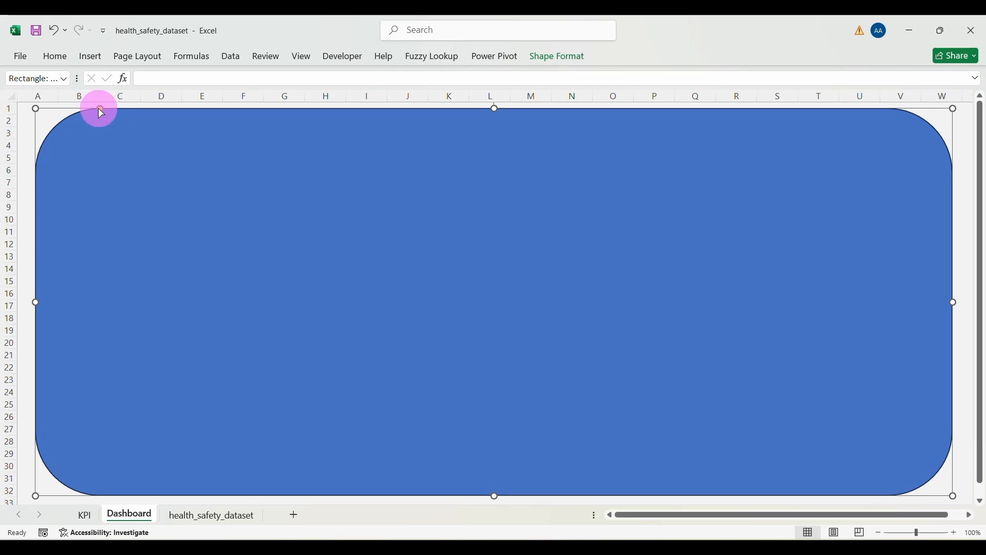
{"action": "left_click_drag", "start_coordinate": [99, 109], "coordinate": [62, 118]}
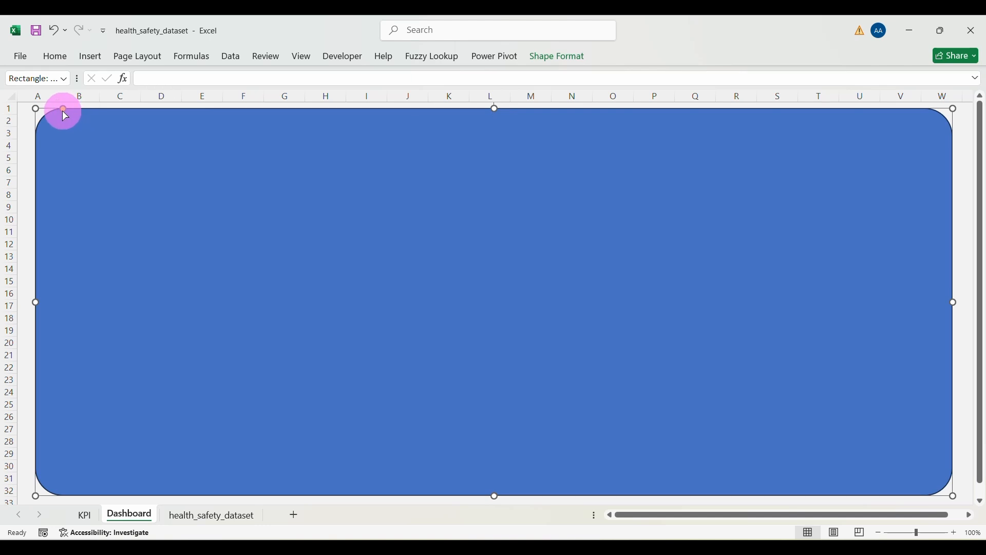
{"action": "left_click_drag", "start_coordinate": [63, 110], "coordinate": [59, 110]}
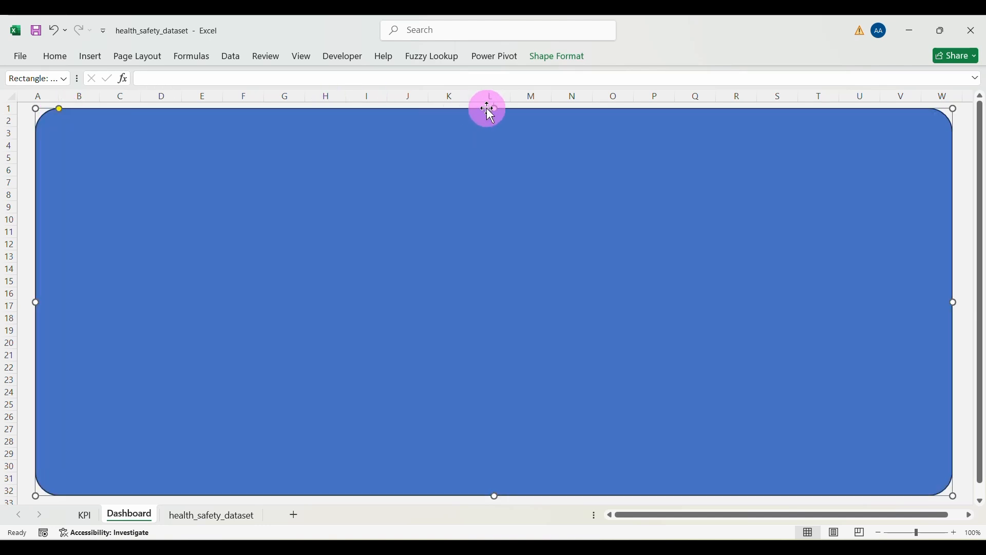
{"action": "left_click_drag", "start_coordinate": [496, 108], "coordinate": [495, 112]}
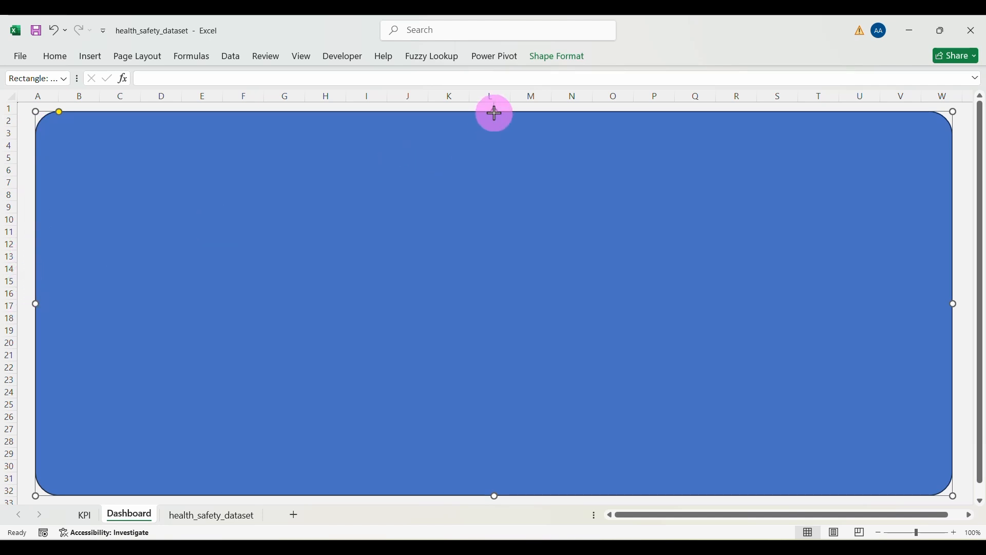
{"action": "left_click_drag", "start_coordinate": [495, 113], "coordinate": [494, 115]}
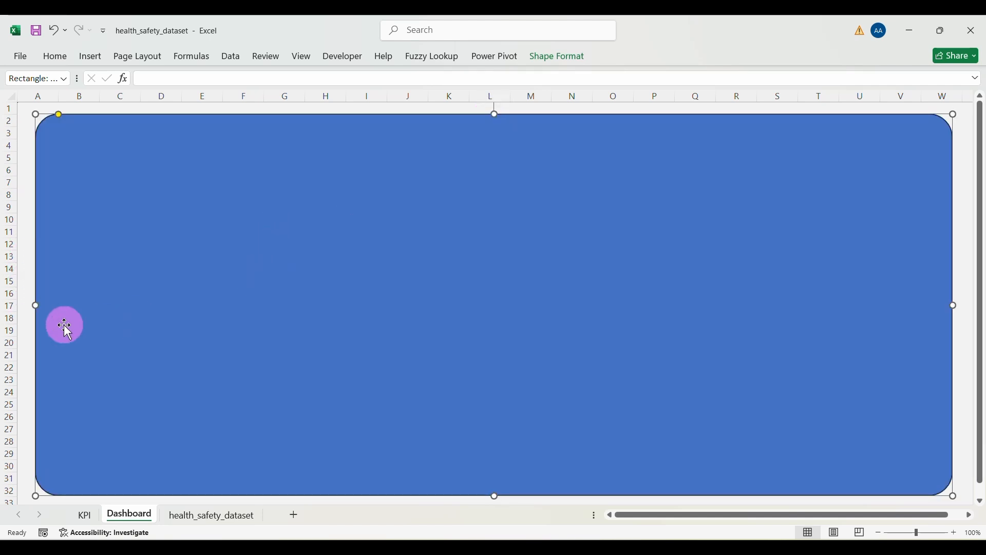
{"action": "left_click_drag", "start_coordinate": [35, 305], "coordinate": [32, 305]}
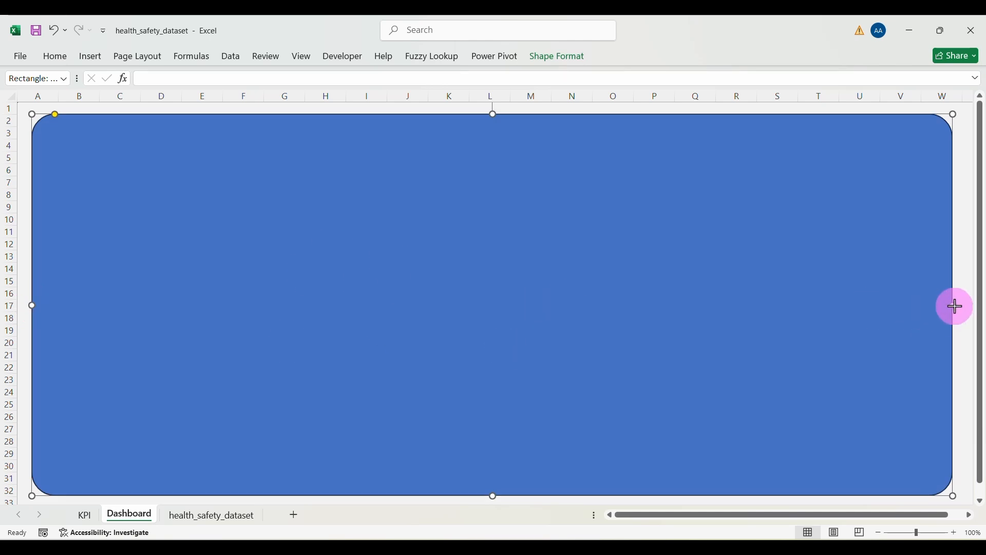
{"action": "left_click_drag", "start_coordinate": [956, 307], "coordinate": [960, 314]}
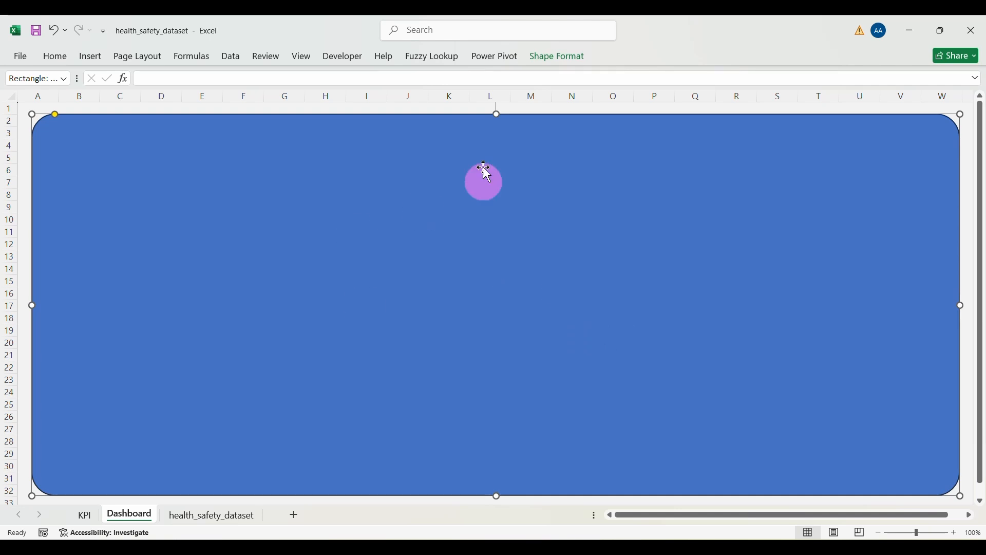
Step: Give the panel a light blue fill, no outline and an outer centre drop shadow
{"action": "left_click", "coordinate": [560, 64]}
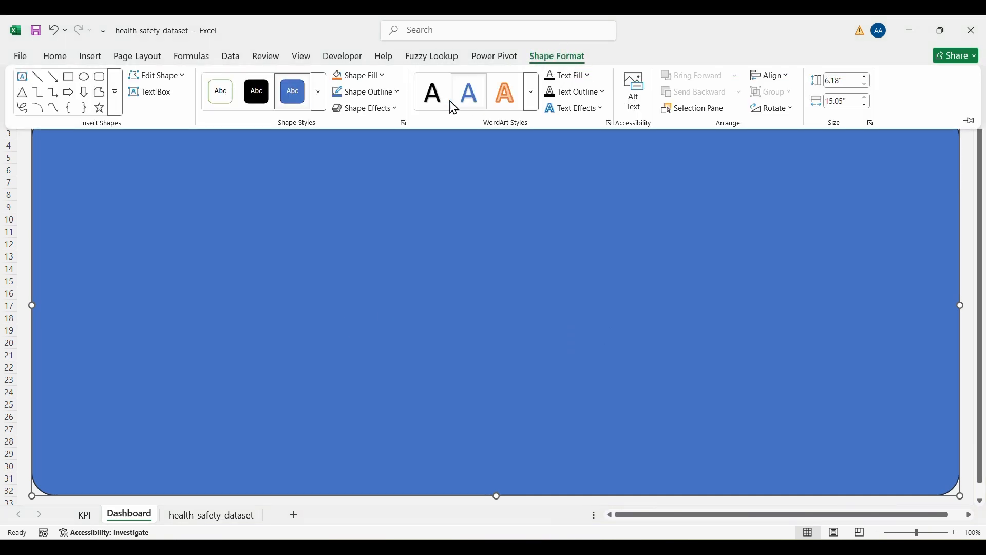
{"action": "left_click", "coordinate": [386, 80]}
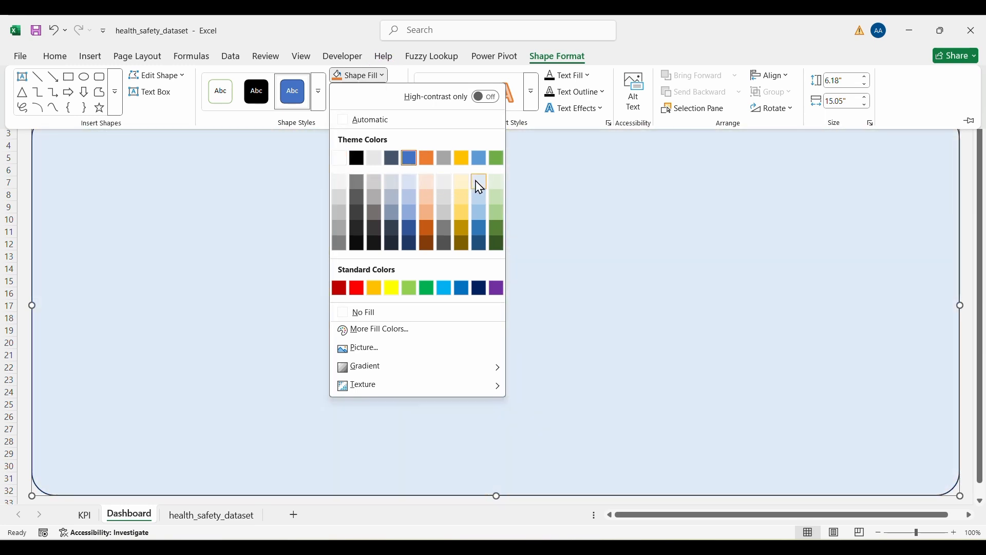
{"action": "left_click", "coordinate": [479, 183]}
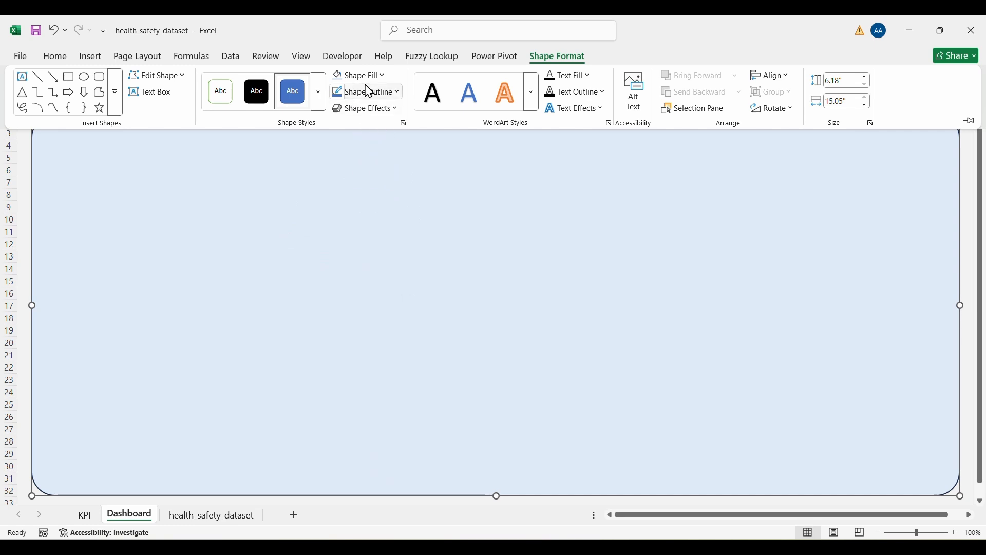
{"action": "left_click", "coordinate": [400, 92]}
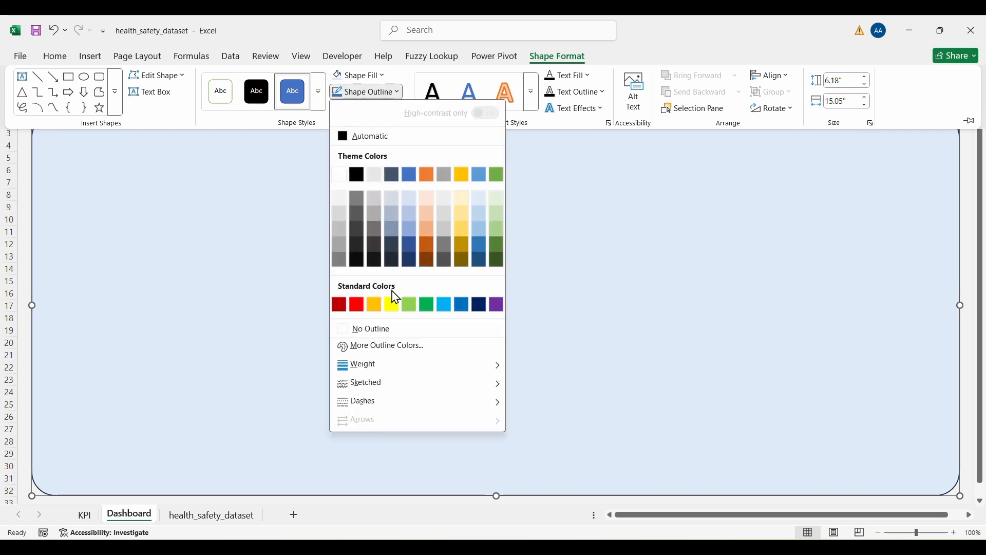
{"action": "left_click", "coordinate": [362, 329]}
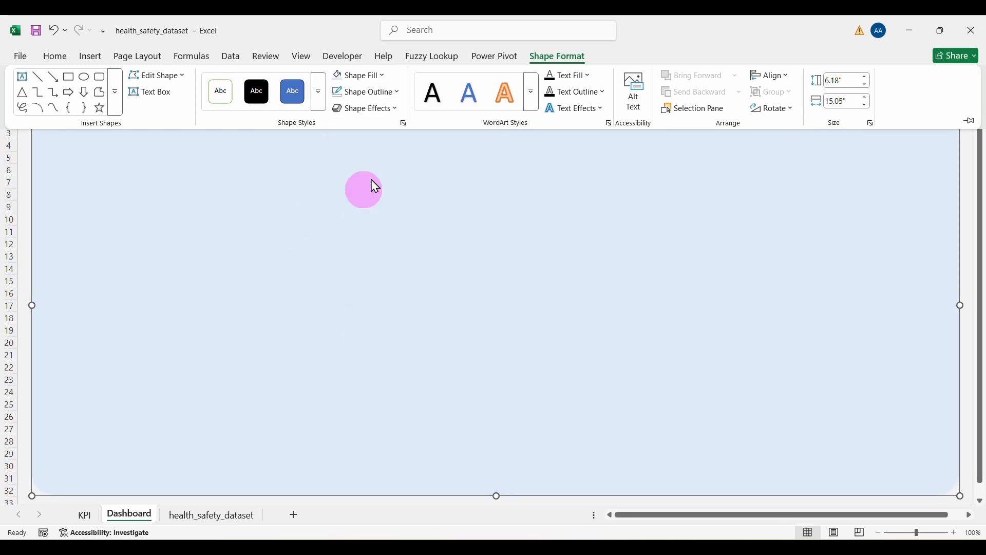
{"action": "left_click", "coordinate": [363, 108]}
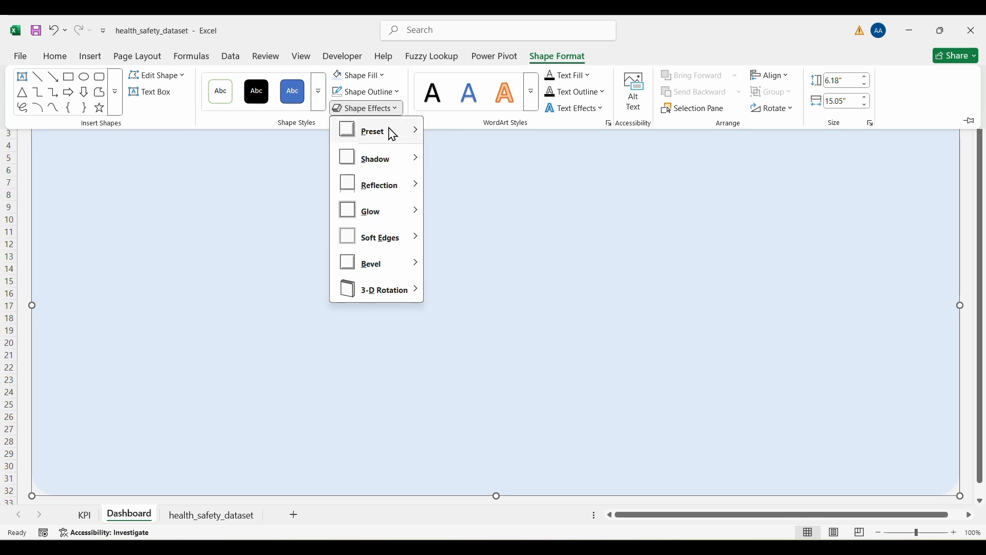
{"action": "mouse_move", "coordinate": [369, 165]}
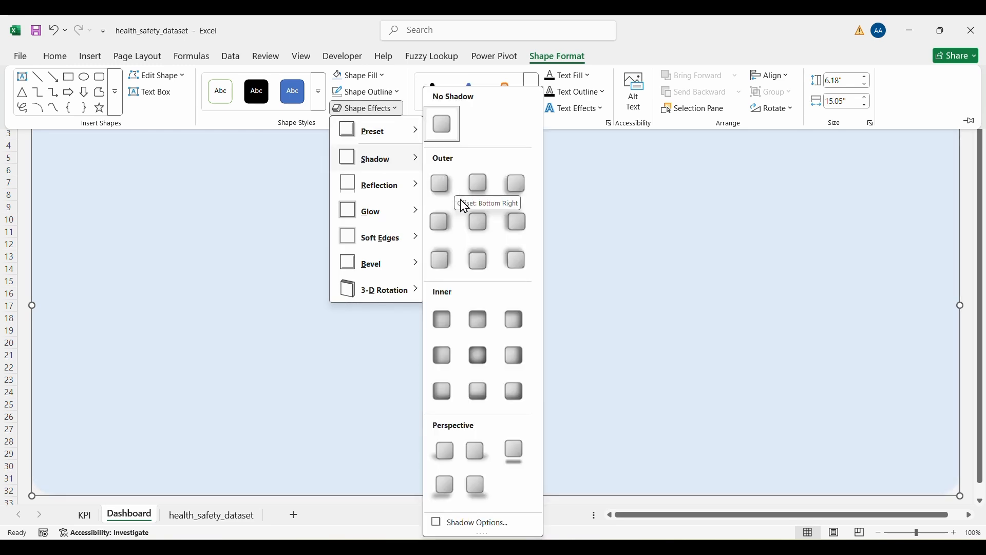
{"action": "left_click", "coordinate": [475, 223]}
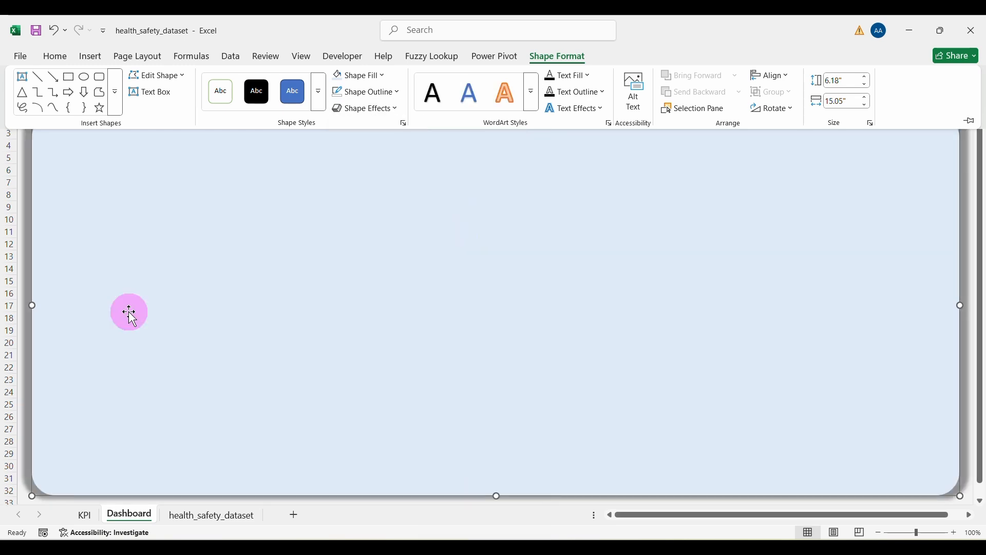
{"action": "key", "text": "ctrl+F1"}
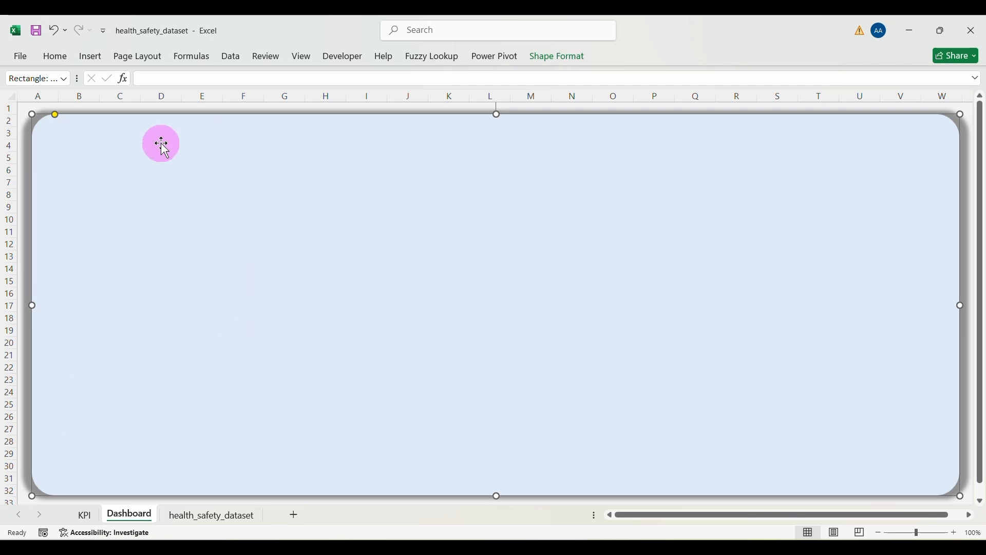
Step: Draw a tall, narrow rounded rectangle down the panel's left edge (about columns A–C, rows 2–32) and fine-tune its placement
{"action": "left_click", "coordinate": [91, 57]}
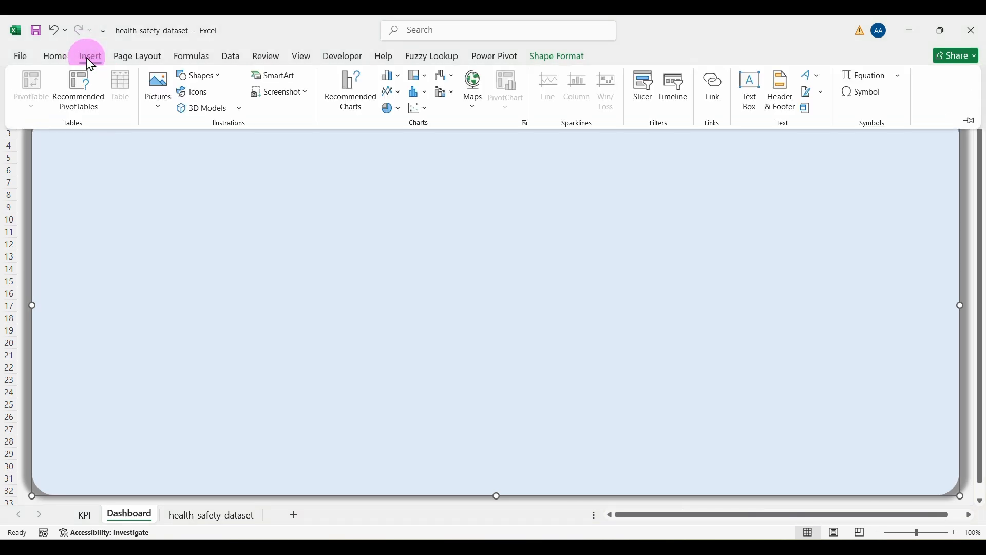
{"action": "left_click", "coordinate": [221, 77]}
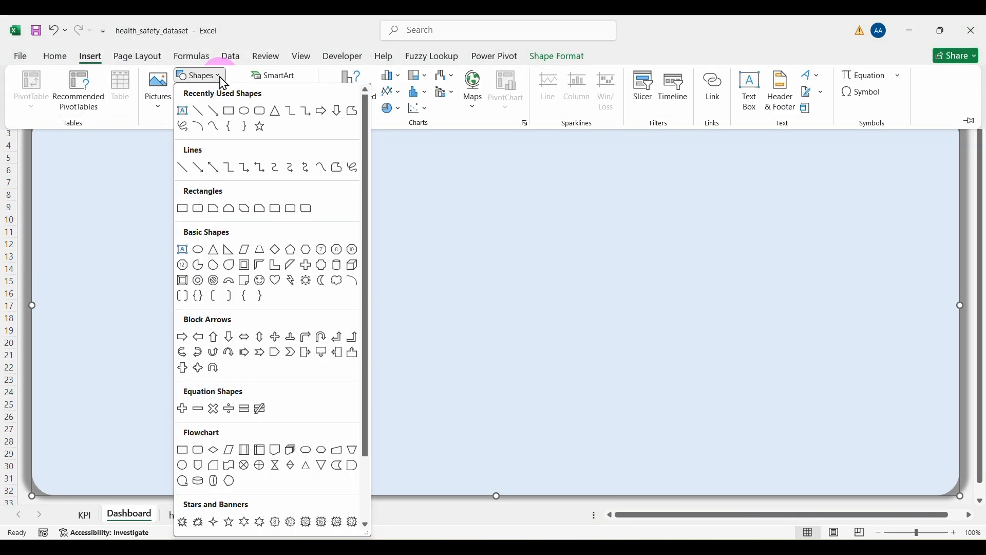
{"action": "left_click", "coordinate": [260, 113]}
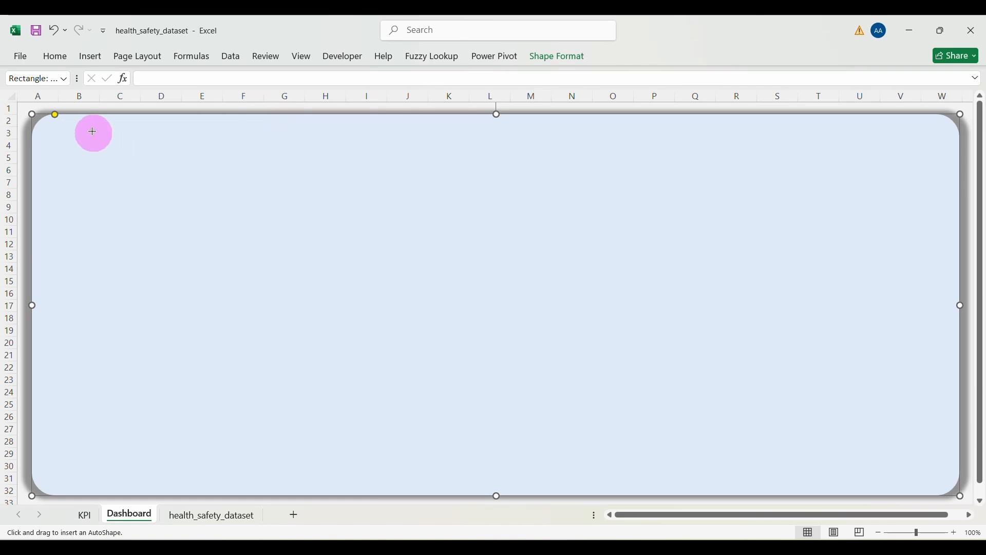
{"action": "mouse_move", "coordinate": [51, 126]}
{"action": "left_mouse_down"}
{"action": "mouse_move", "coordinate": [84, 152]}
{"action": "mouse_move", "coordinate": [106, 251]}
{"action": "mouse_move", "coordinate": [112, 422]}
{"action": "mouse_move", "coordinate": [129, 487]}
{"action": "left_mouse_up"}
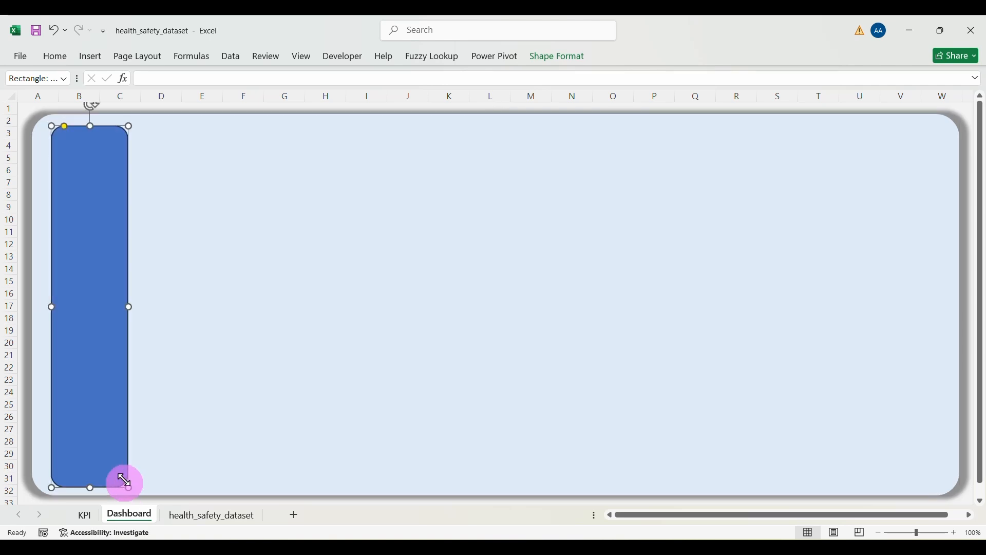
{"action": "left_click_drag", "start_coordinate": [97, 416], "coordinate": [87, 413]}
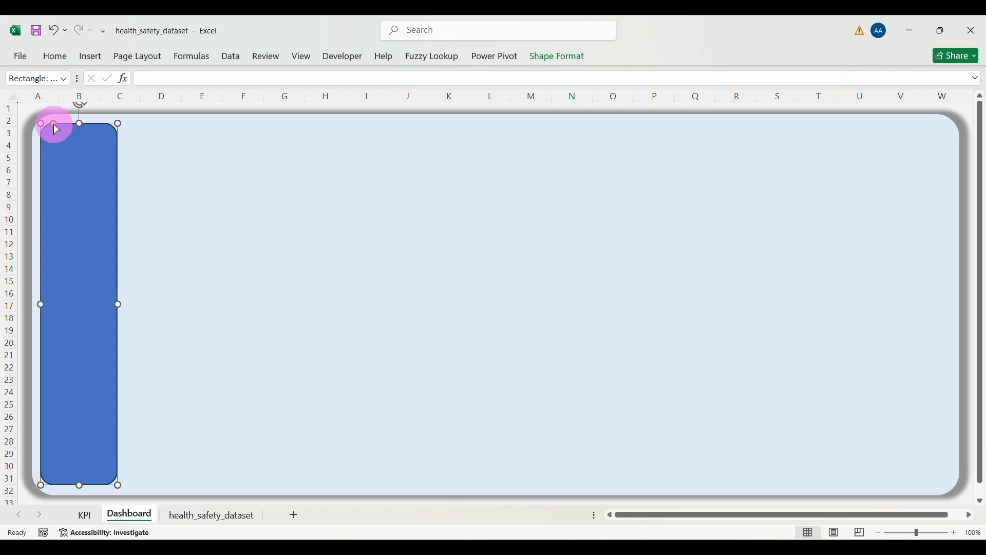
{"action": "left_click_drag", "start_coordinate": [54, 123], "coordinate": [49, 124]}
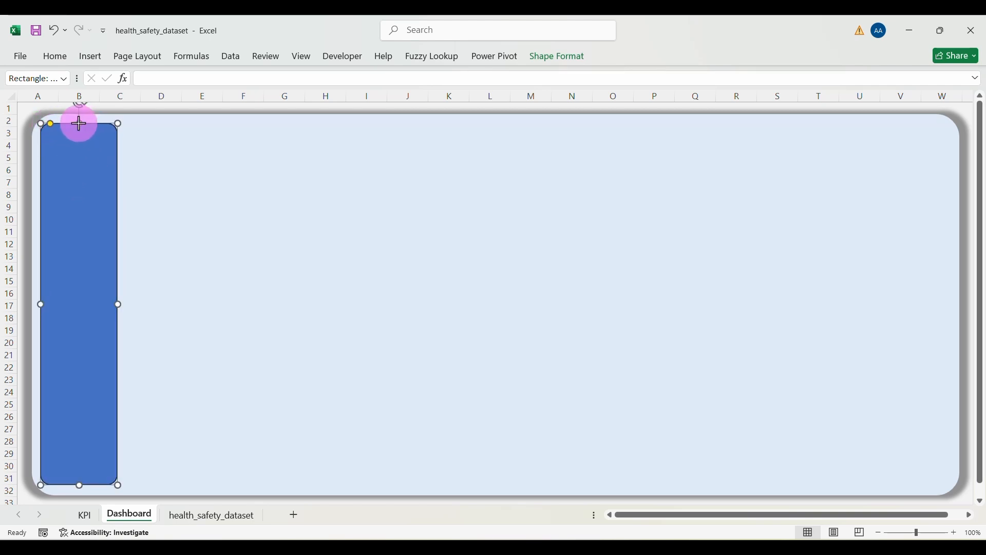
{"action": "left_click_drag", "start_coordinate": [79, 123], "coordinate": [80, 121]}
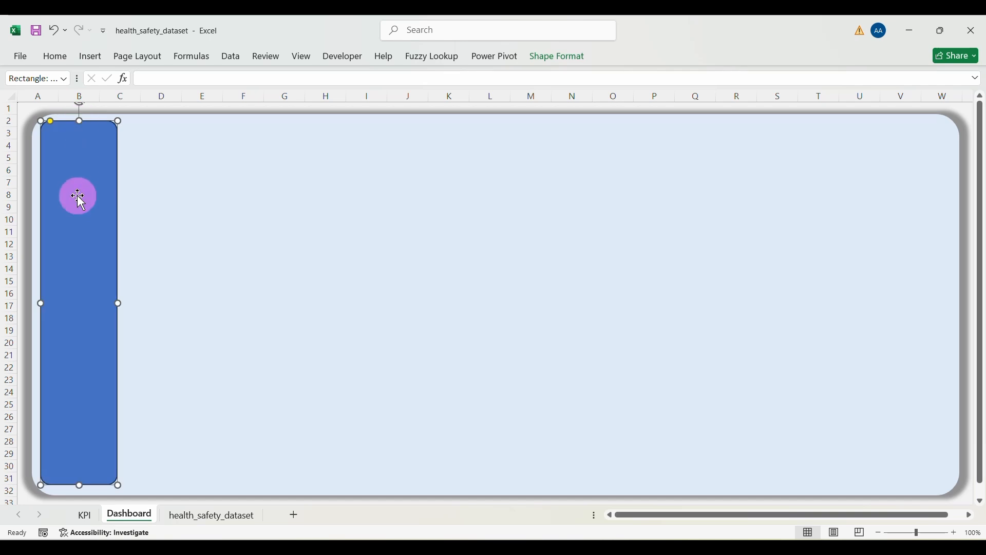
{"action": "left_click_drag", "start_coordinate": [76, 207], "coordinate": [76, 210]}
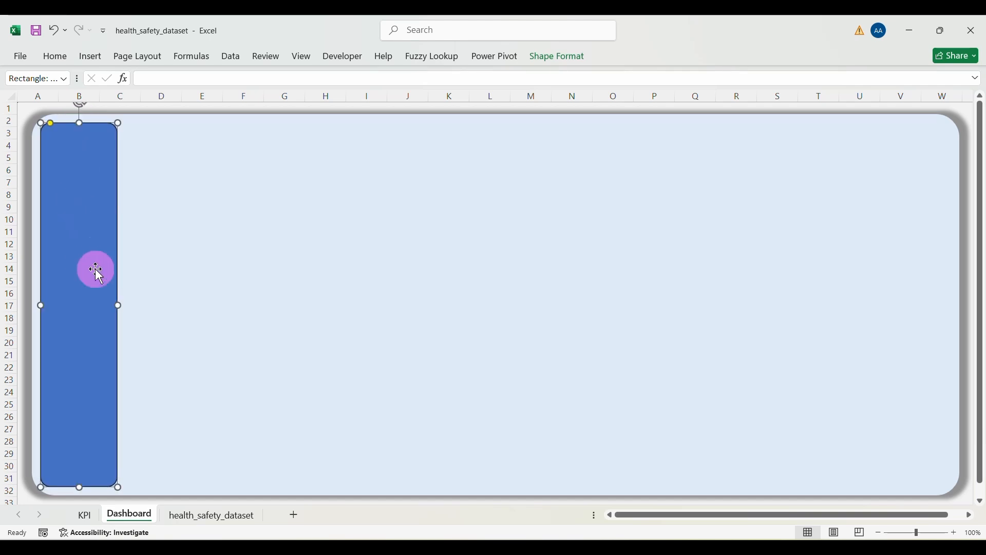
Step: Switch the sidebar to a gradient fill and delete the extra gradient stops
{"action": "right_click", "coordinate": [88, 219]}
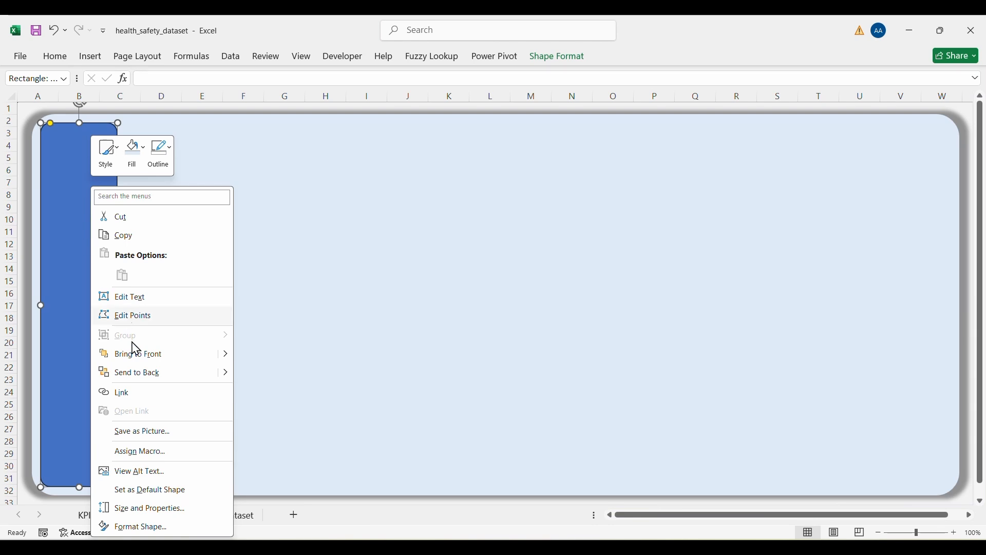
{"action": "left_click", "coordinate": [138, 527]}
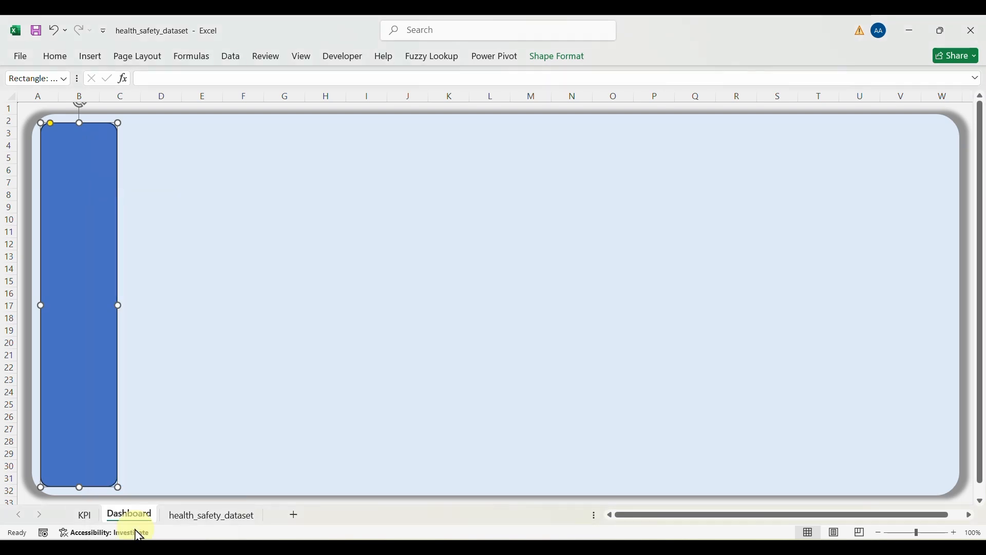
{"action": "left_click", "coordinate": [213, 281]}
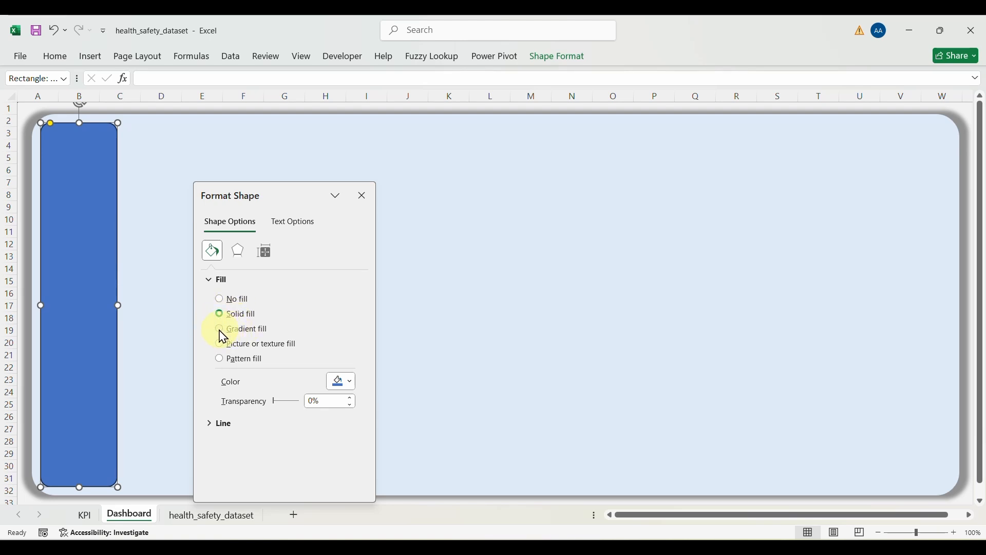
{"action": "left_click", "coordinate": [220, 330]}
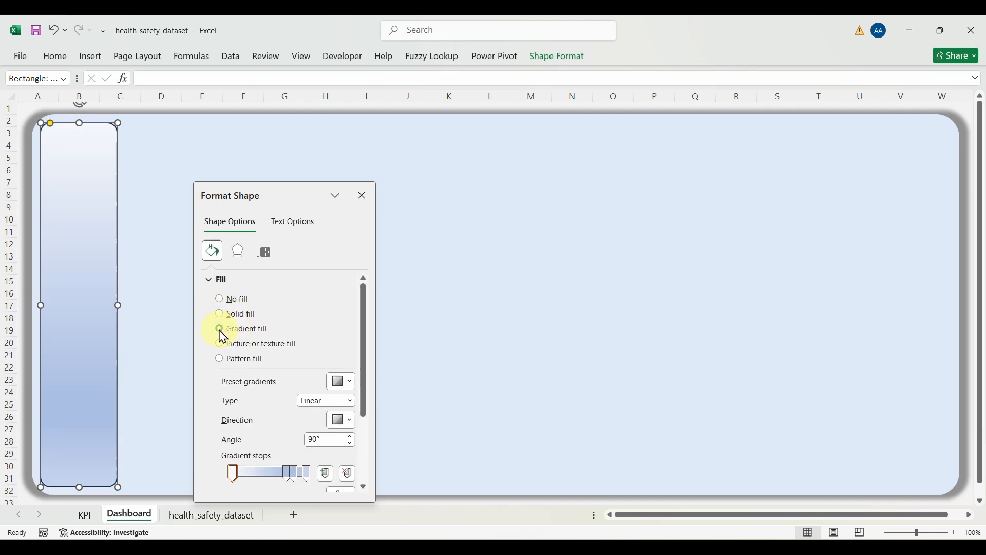
{"action": "left_click", "coordinate": [349, 477]}
{"action": "left_click", "coordinate": [286, 471]}
{"action": "left_click", "coordinate": [347, 475]}
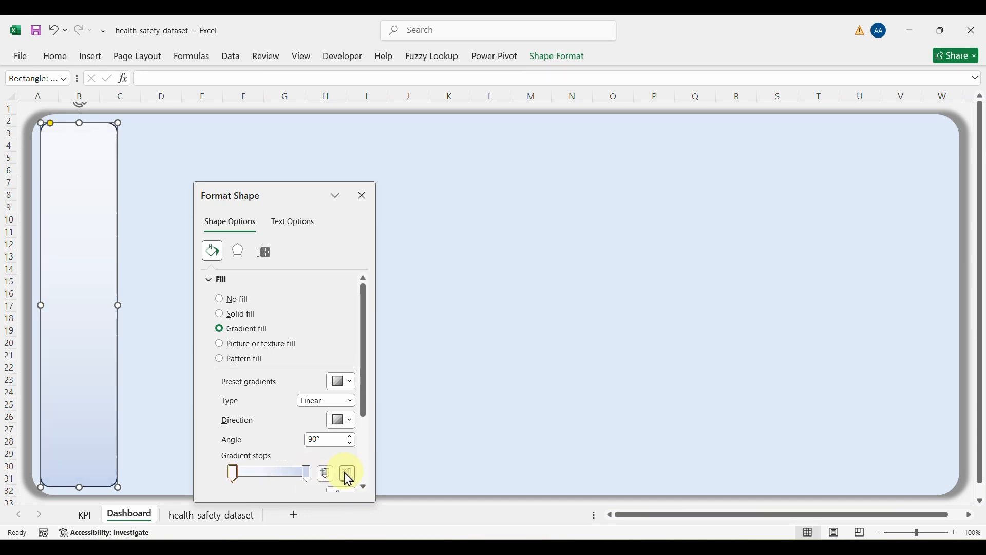
{"action": "left_click_drag", "start_coordinate": [361, 390], "coordinate": [363, 450]}
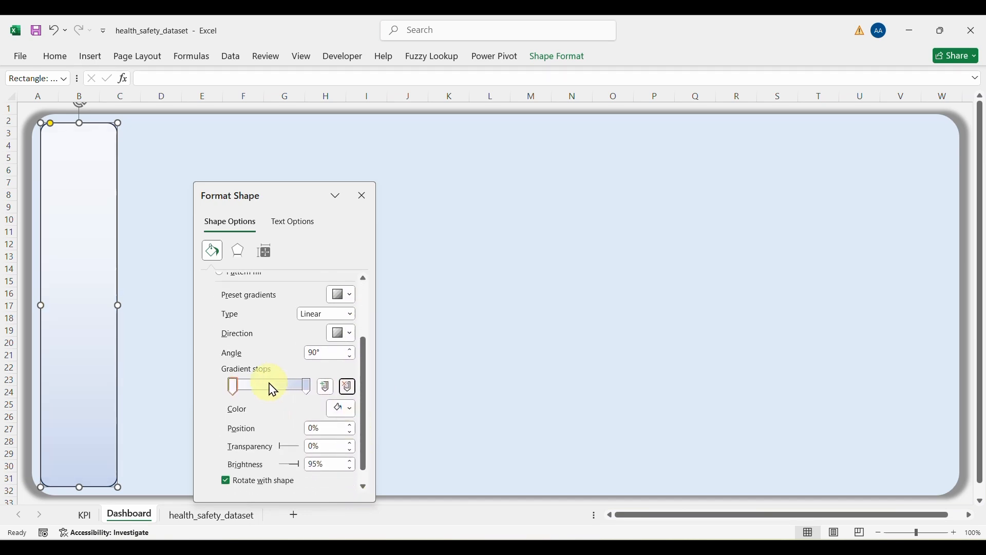
Step: Set both gradient stops to Purple, with 18% transparency on the right stop
{"action": "left_click", "coordinate": [236, 386]}
{"action": "left_click", "coordinate": [351, 410]}
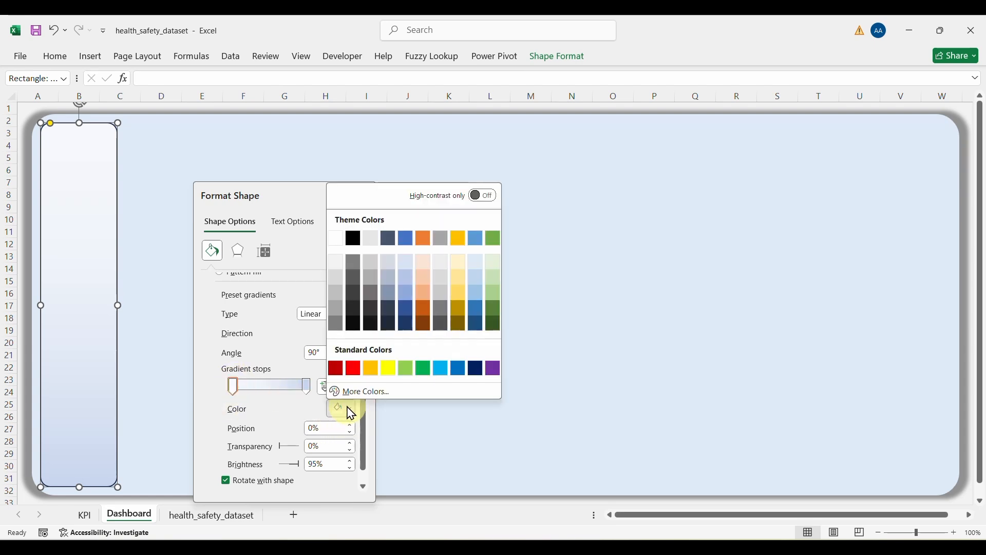
{"action": "left_click", "coordinate": [494, 365]}
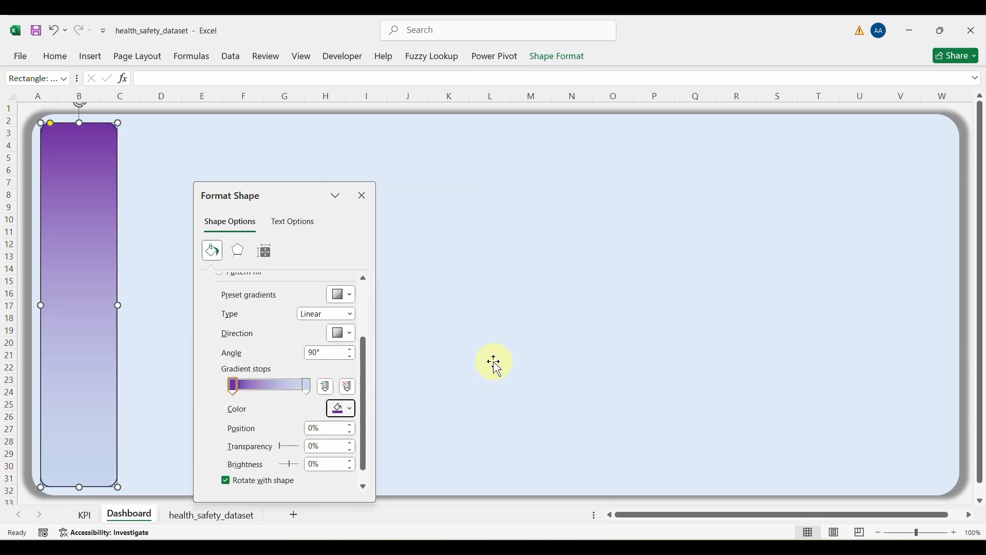
{"action": "left_click", "coordinate": [309, 387]}
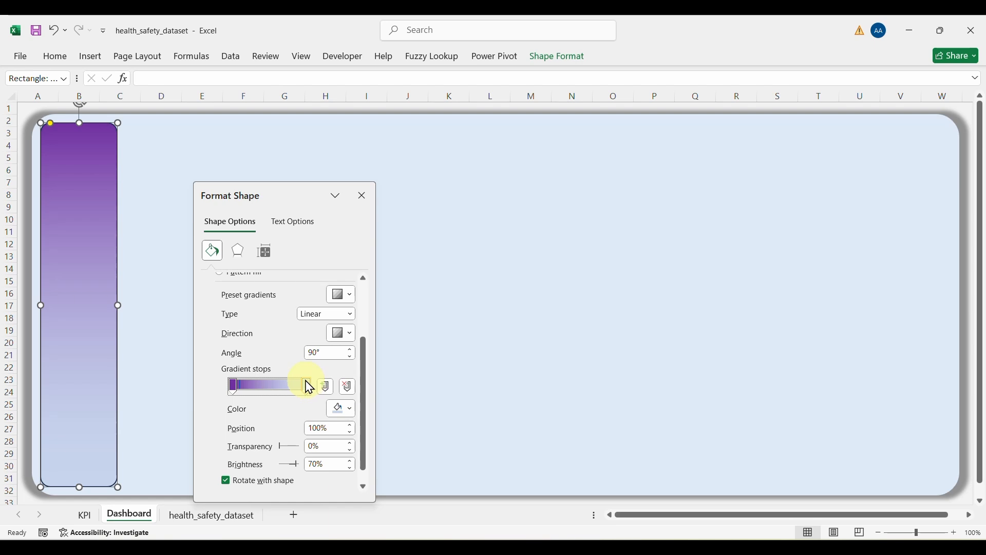
{"action": "left_click", "coordinate": [354, 411]}
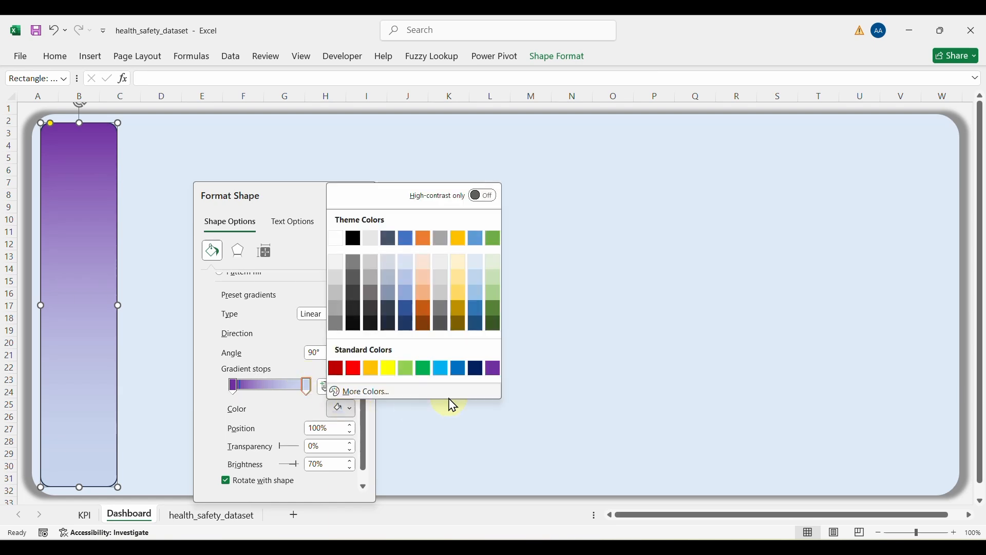
{"action": "left_click", "coordinate": [495, 366]}
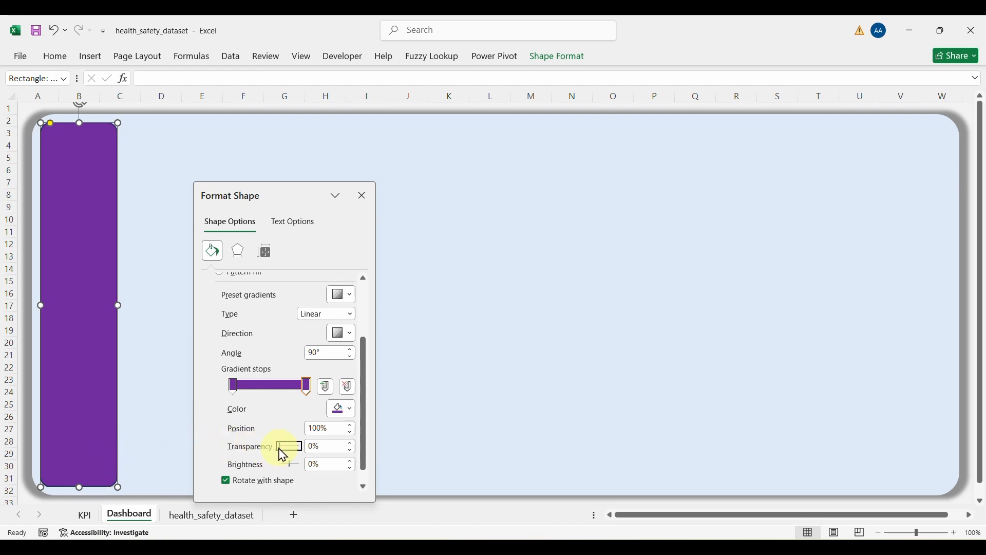
{"action": "left_click_drag", "start_coordinate": [282, 452], "coordinate": [284, 453]}
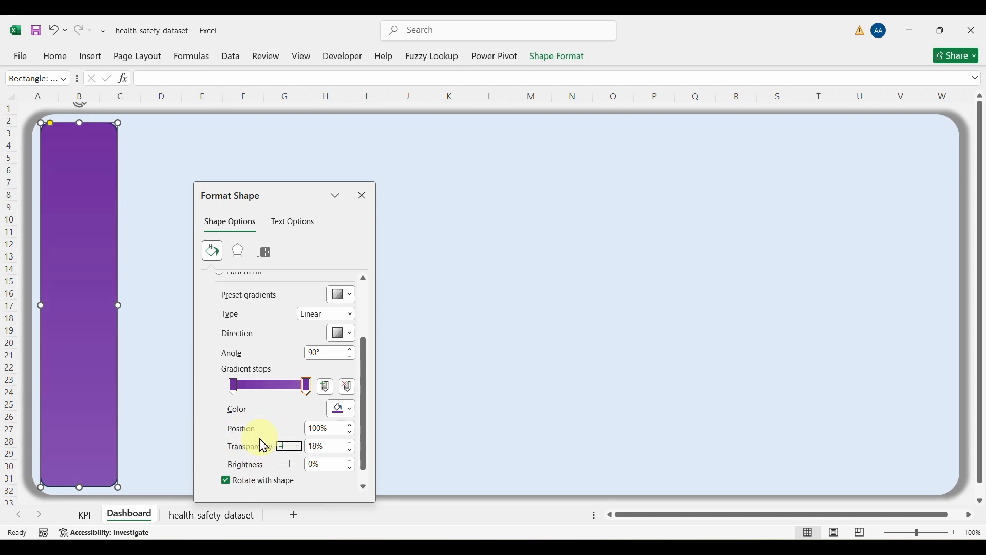
Step: Set the sidebar's line to No line and close the Format Shape pane
{"action": "scroll", "coordinate": [260, 432], "scroll_direction": "down", "scroll_amount": 1}
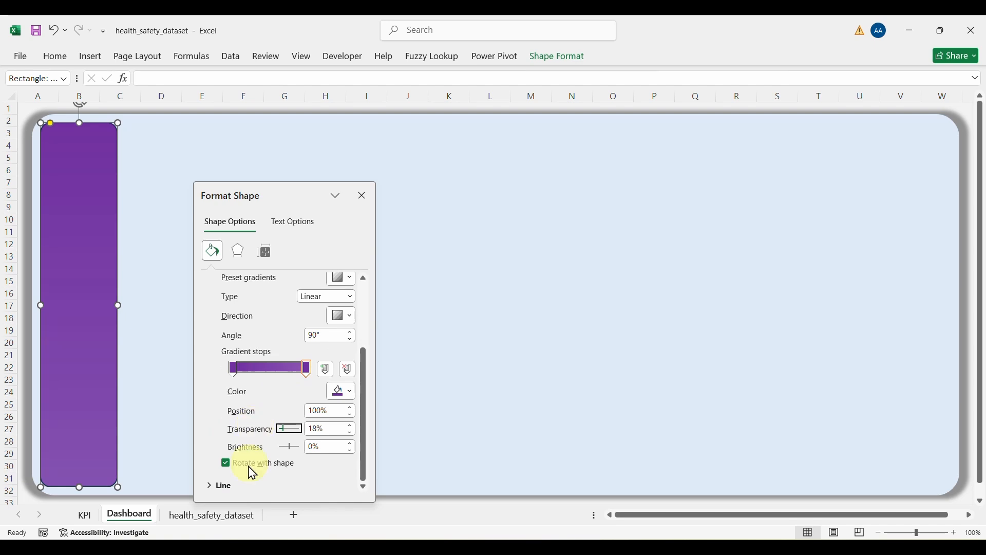
{"action": "left_click", "coordinate": [212, 488]}
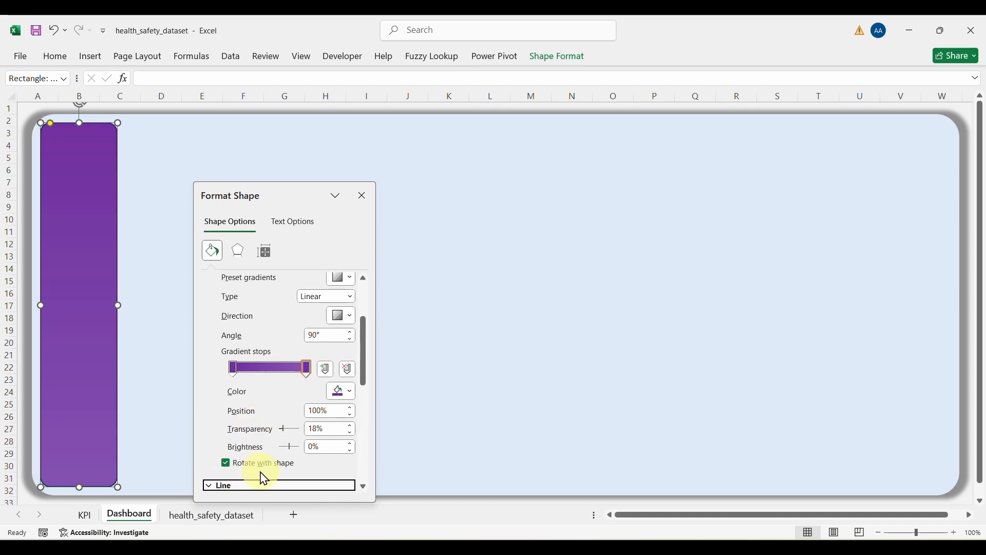
{"action": "left_click", "coordinate": [224, 414]}
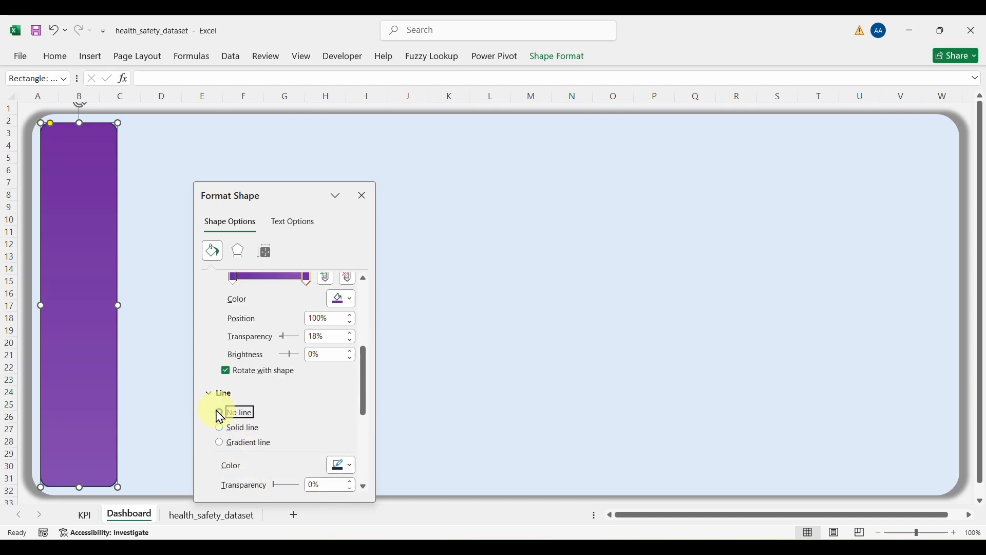
{"action": "left_click", "coordinate": [362, 196]}
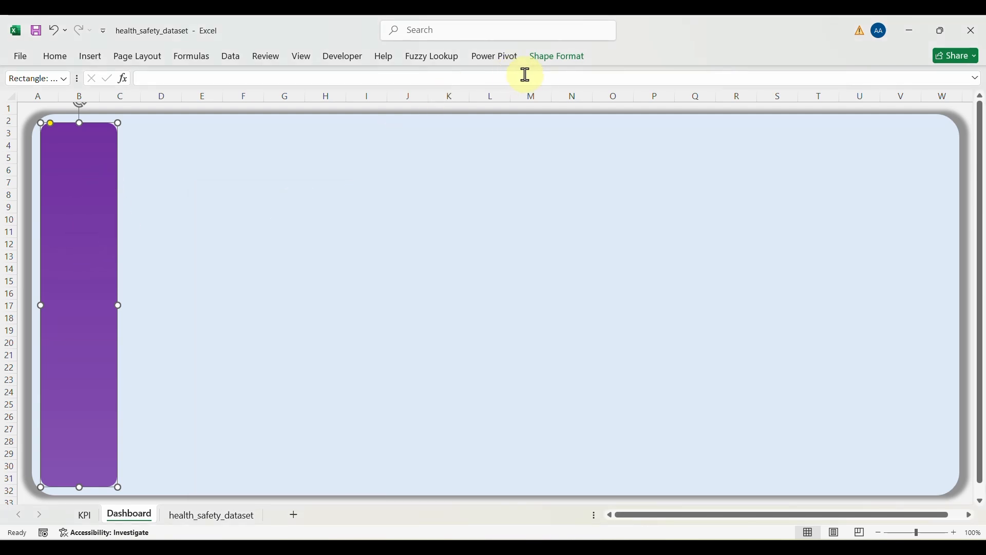
Step: Apply the centred Outer shadow preset to the purple sidebar
{"action": "left_click", "coordinate": [548, 66]}
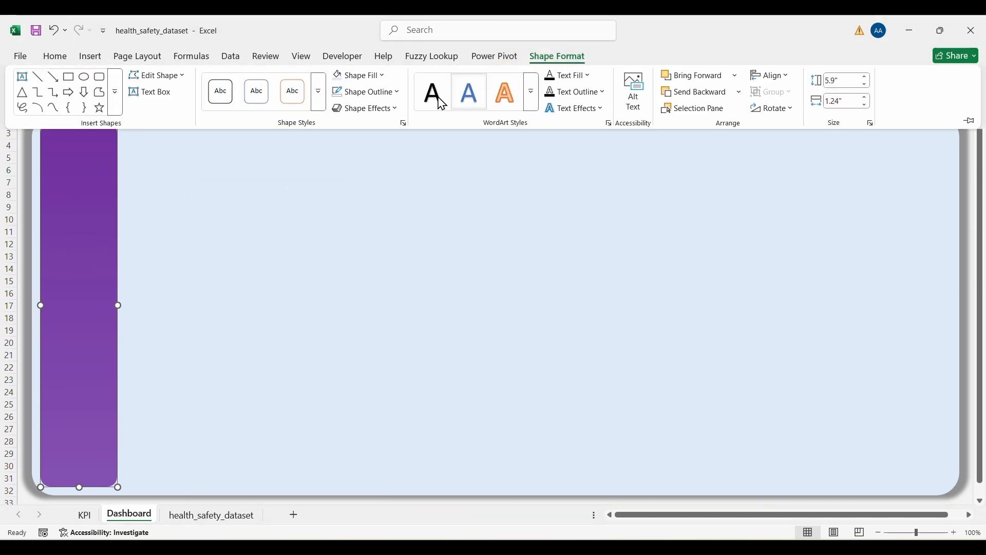
{"action": "left_click", "coordinate": [374, 109]}
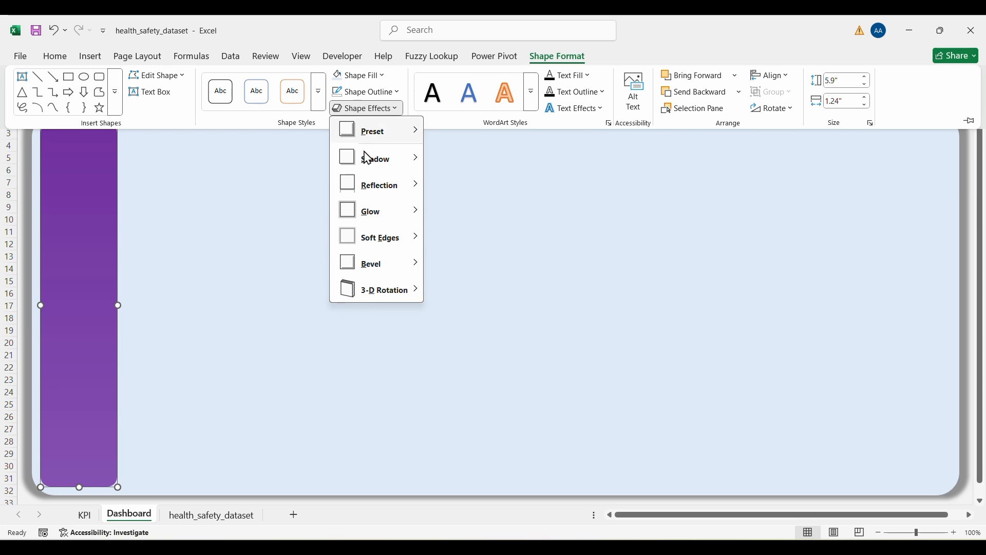
{"action": "mouse_move", "coordinate": [367, 160]}
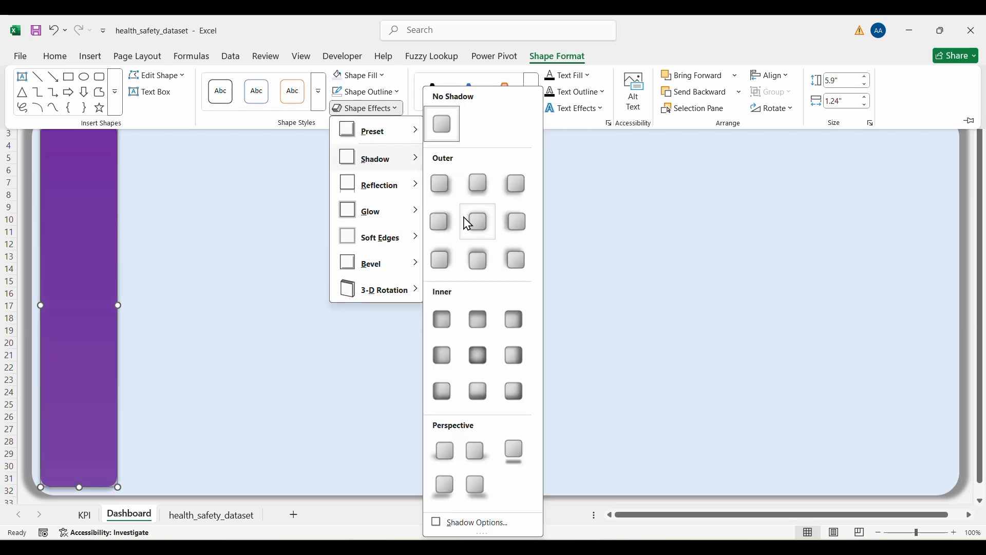
{"action": "left_click", "coordinate": [468, 224]}
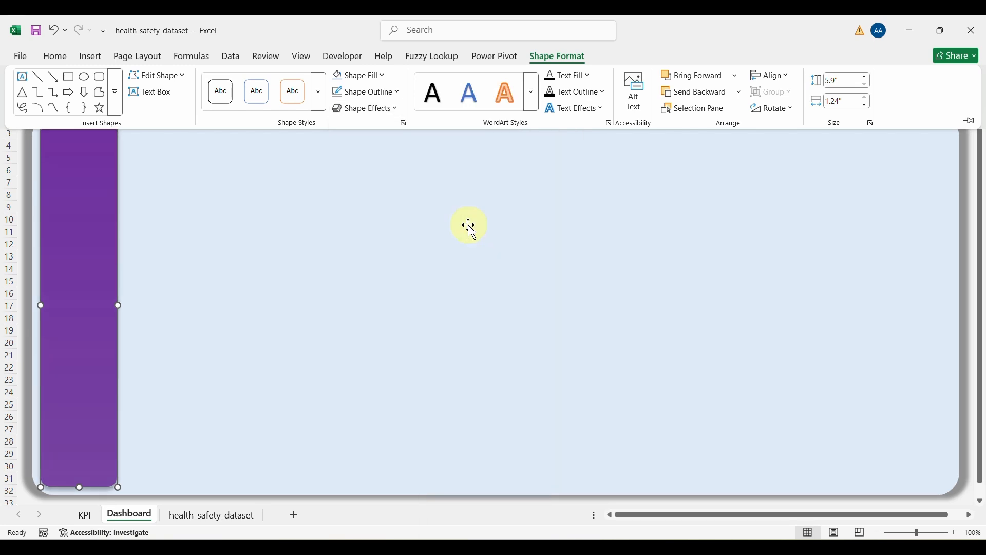
{"action": "left_click", "coordinate": [277, 290]}
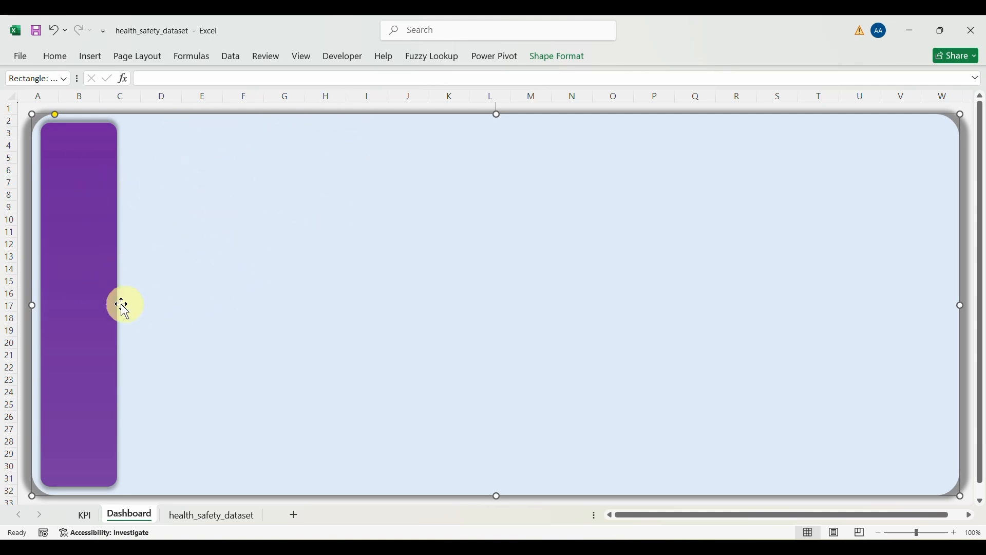
{"action": "left_click", "coordinate": [90, 56]}
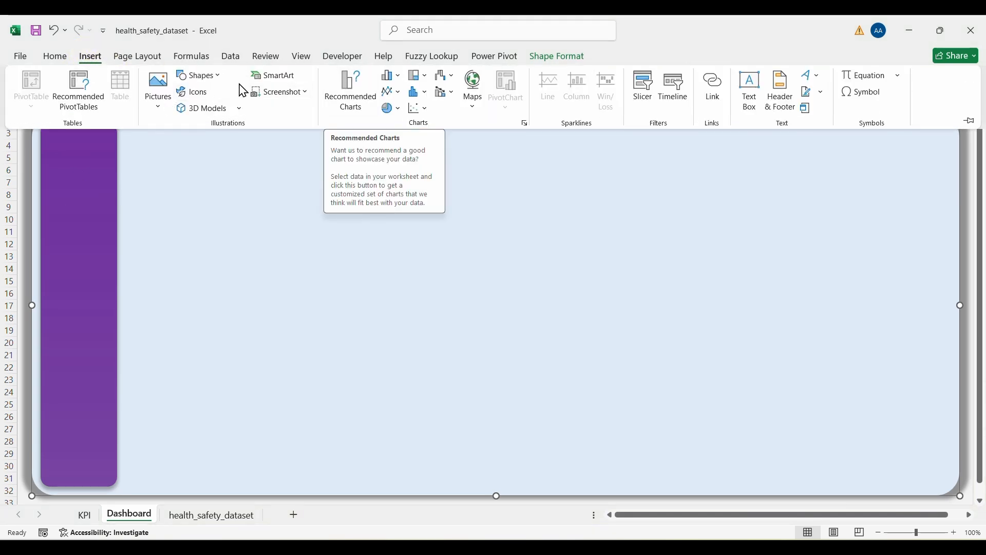
Step: Draw a wide rounded rectangle from about D3 to I10, beside the purple sidebar
{"action": "left_click", "coordinate": [217, 84]}
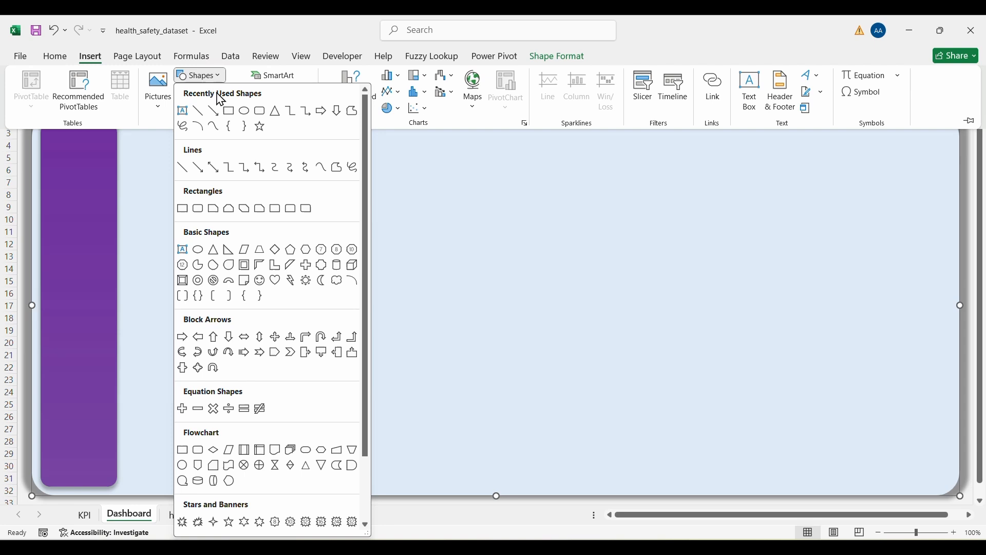
{"action": "left_click", "coordinate": [262, 112]}
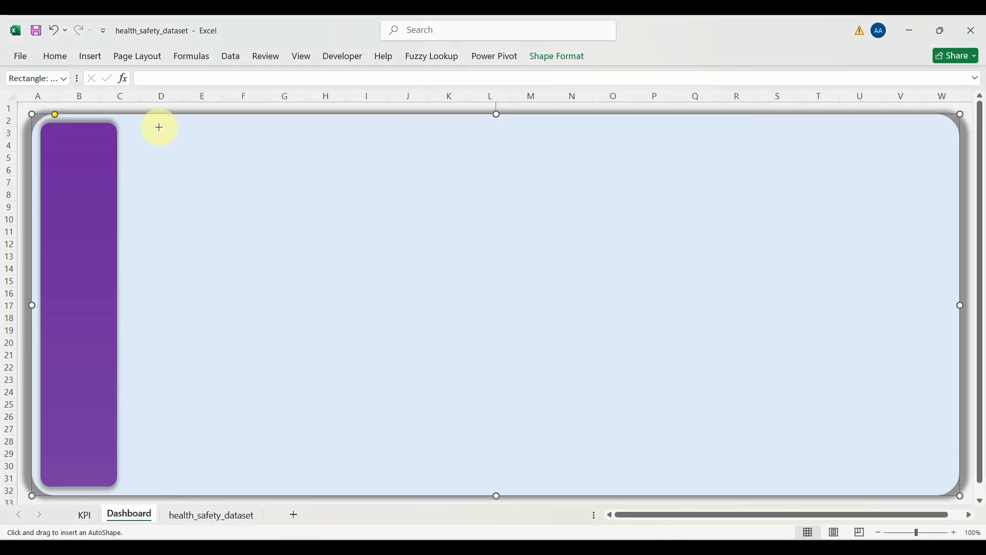
{"action": "mouse_move", "coordinate": [159, 127]}
{"action": "left_mouse_down"}
{"action": "mouse_move", "coordinate": [251, 143]}
{"action": "mouse_move", "coordinate": [330, 203]}
{"action": "mouse_move", "coordinate": [374, 208]}
{"action": "mouse_move", "coordinate": [310, 198]}
{"action": "mouse_move", "coordinate": [341, 205]}
{"action": "left_mouse_up"}
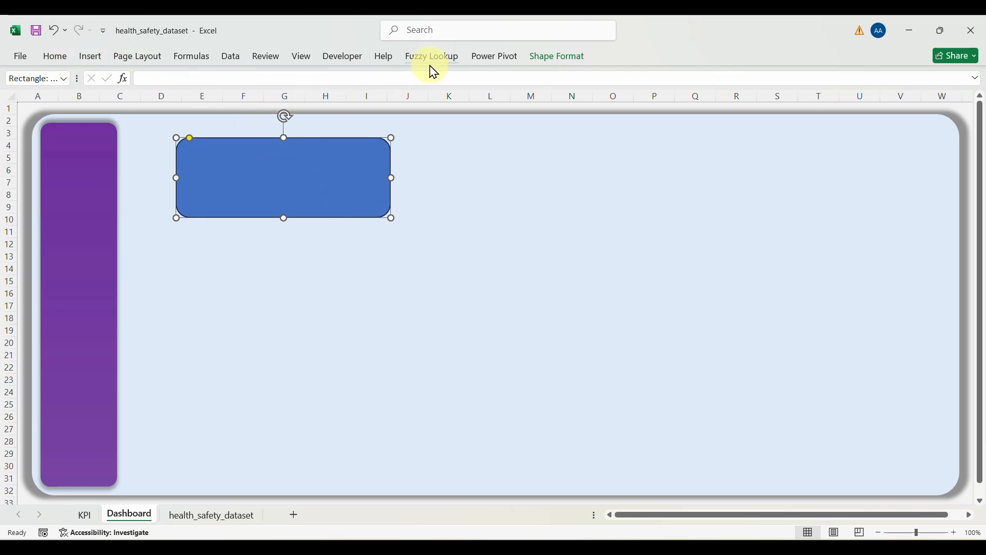
Step: Fill the new card white, set No Outline, and add an Outer shadow preset
{"action": "left_click", "coordinate": [562, 57]}
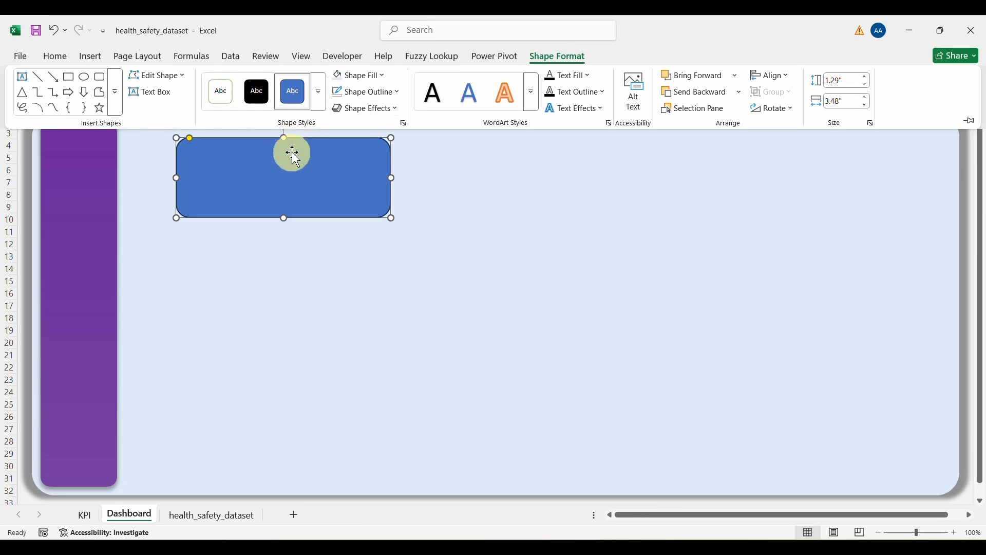
{"action": "left_click", "coordinate": [383, 76]}
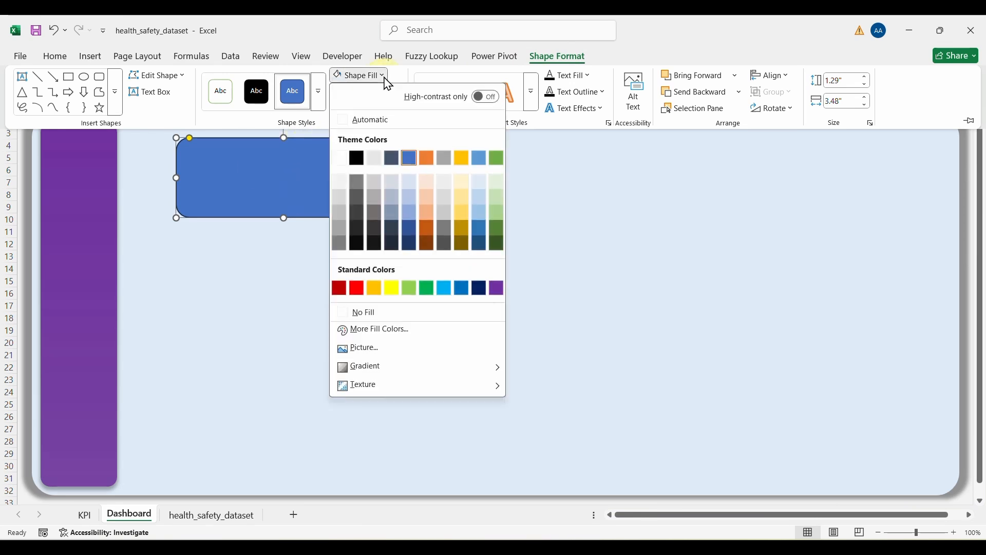
{"action": "left_click", "coordinate": [339, 159]}
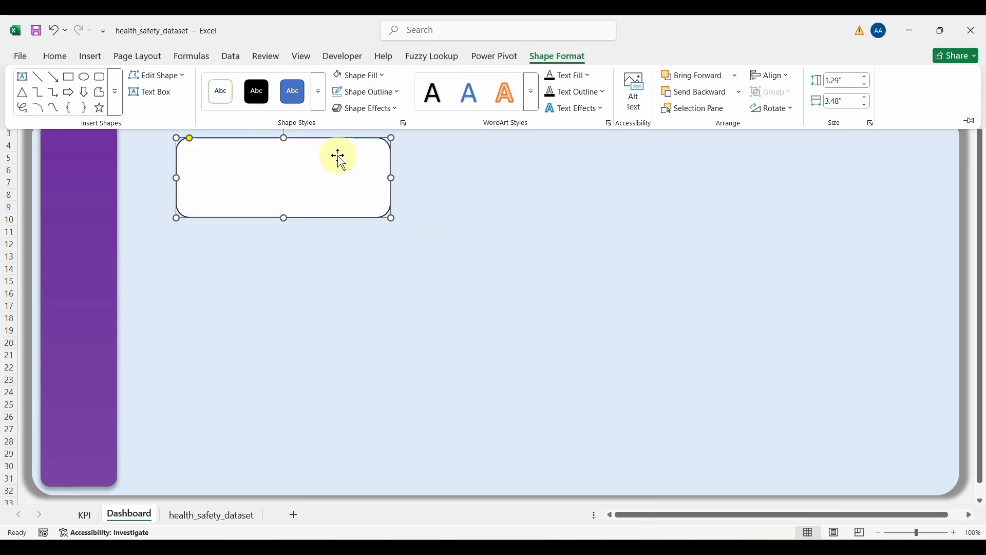
{"action": "left_click", "coordinate": [399, 92]}
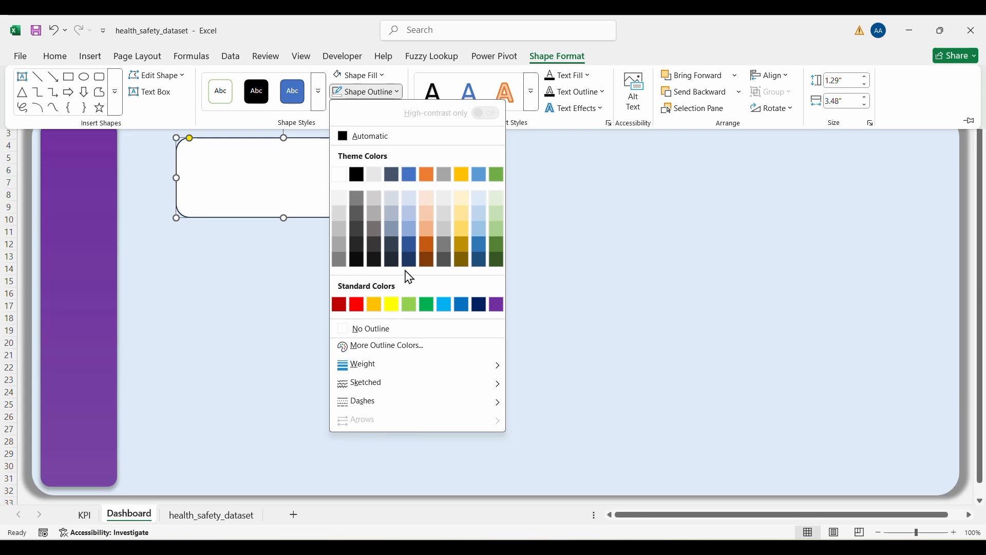
{"action": "left_click", "coordinate": [366, 331]}
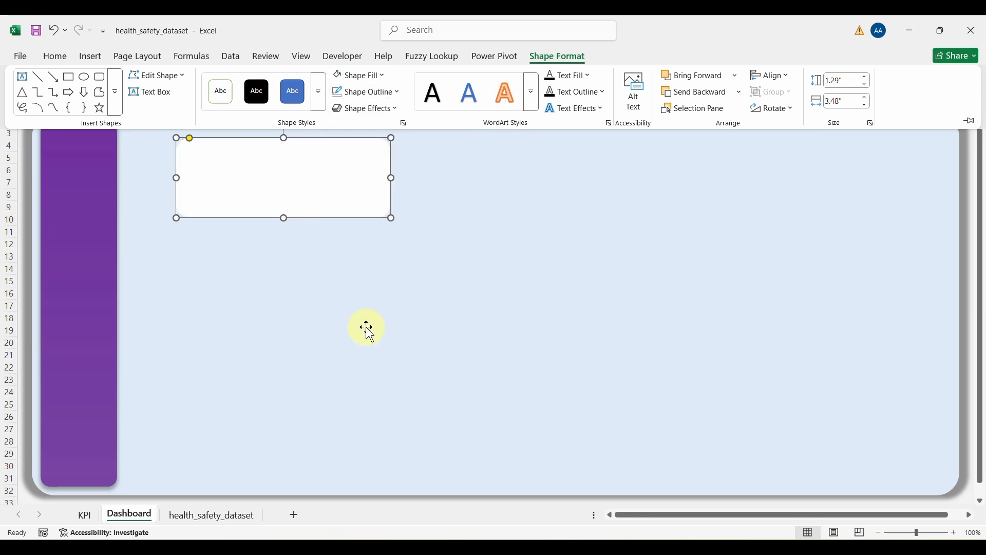
{"action": "left_click", "coordinate": [366, 109]}
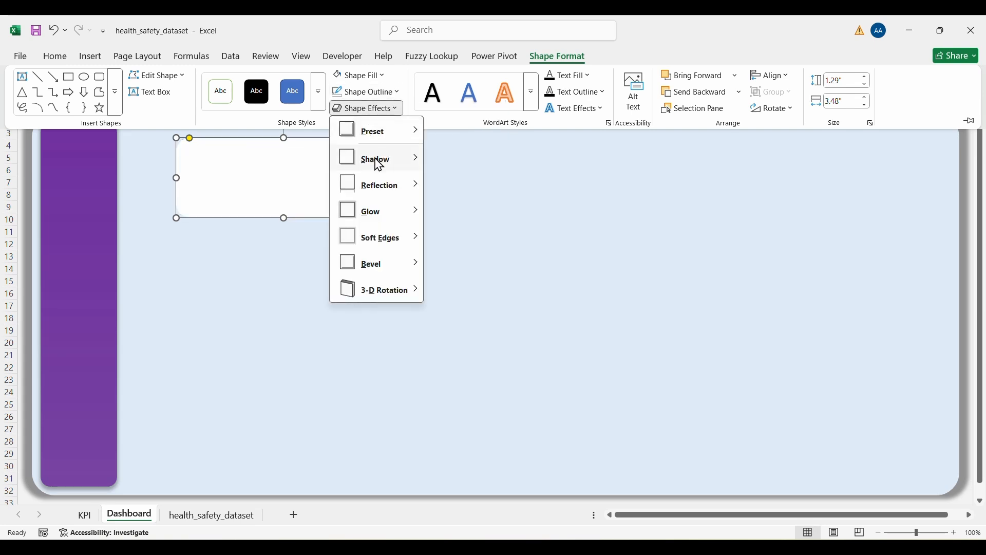
{"action": "mouse_move", "coordinate": [378, 167]}
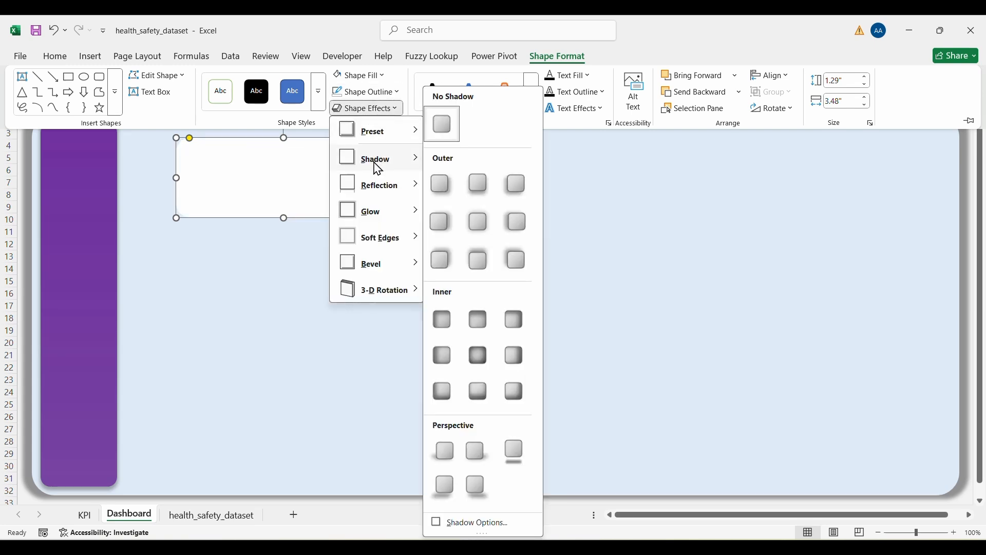
{"action": "left_click", "coordinate": [468, 228]}
{"action": "left_click", "coordinate": [323, 194]}
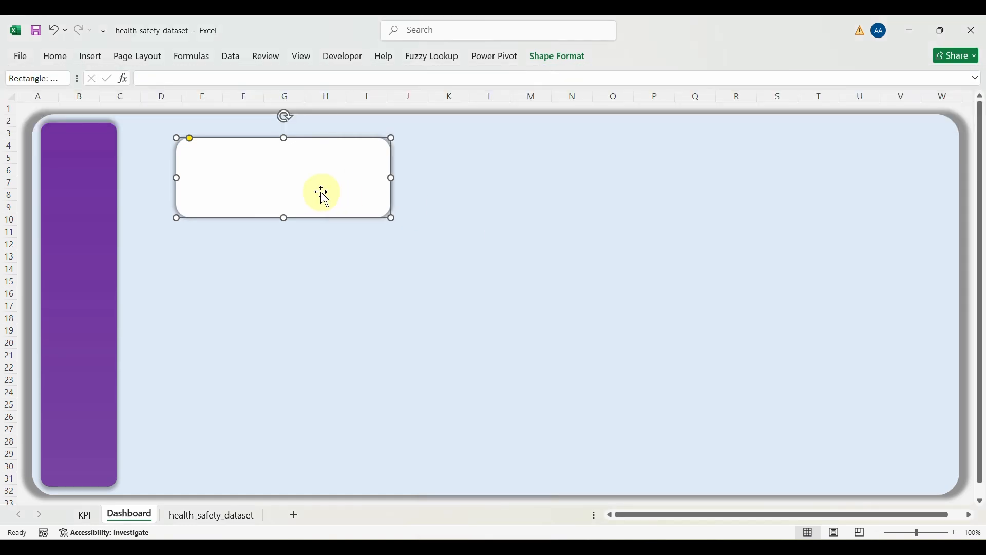
{"action": "left_click", "coordinate": [277, 269]}
Step: Nudge the white card right and make it slightly wider and taller
{"action": "left_click_drag", "start_coordinate": [249, 169], "coordinate": [258, 169]}
{"action": "left_click_drag", "start_coordinate": [400, 179], "coordinate": [409, 178]}
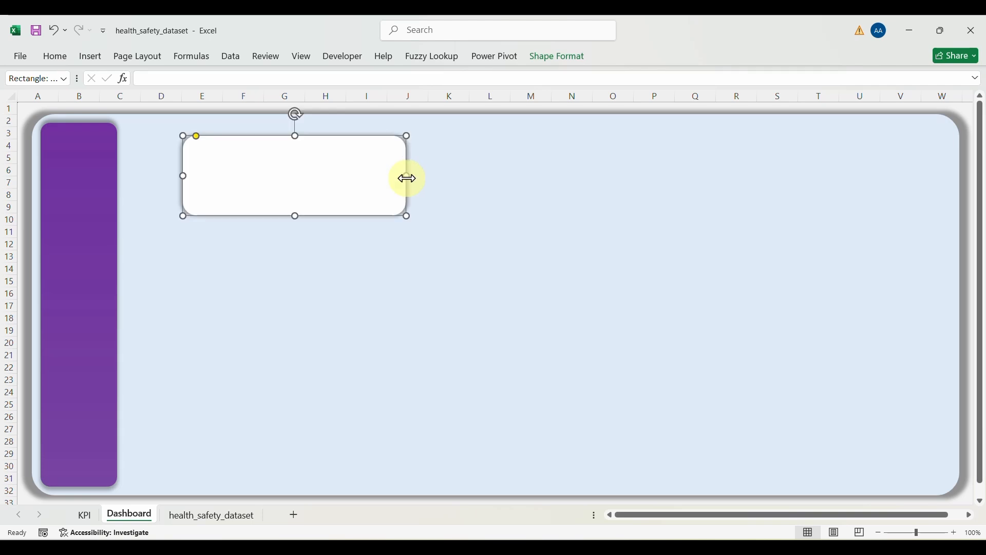
{"action": "left_click_drag", "start_coordinate": [295, 217], "coordinate": [295, 221]}
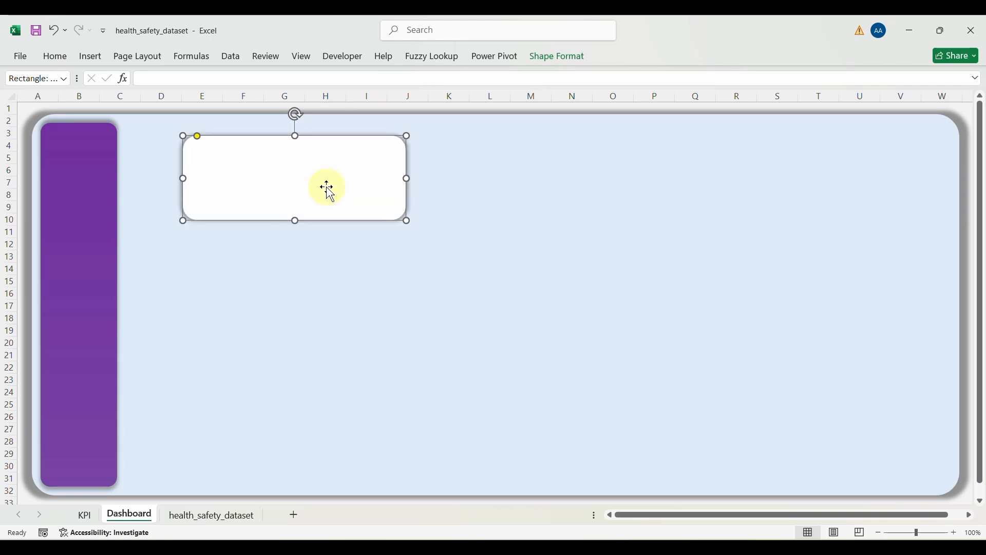
Step: Duplicate the card twice with Ctrl+D and arrange the three cards in a row across columns D–U
{"action": "key", "text": "ctrl+d"}
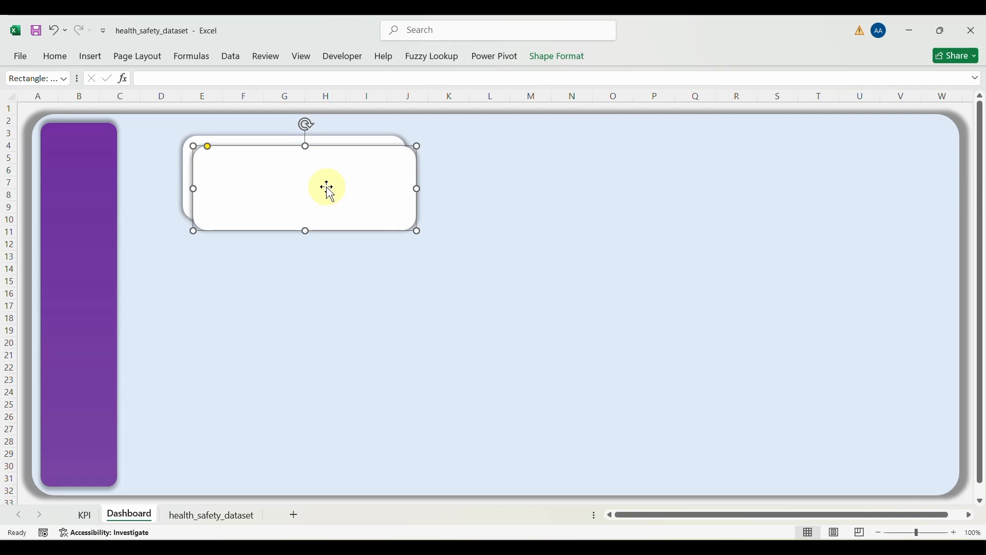
{"action": "key", "text": "ctrl+d"}
{"action": "left_click_drag", "start_coordinate": [331, 186], "coordinate": [707, 173]}
{"action": "left_click_drag", "start_coordinate": [359, 176], "coordinate": [497, 190]}
{"action": "left_click_drag", "start_coordinate": [235, 183], "coordinate": [205, 202]}
{"action": "left_click_drag", "start_coordinate": [484, 202], "coordinate": [532, 205]}
{"action": "left_click_drag", "start_coordinate": [693, 200], "coordinate": [729, 205]}
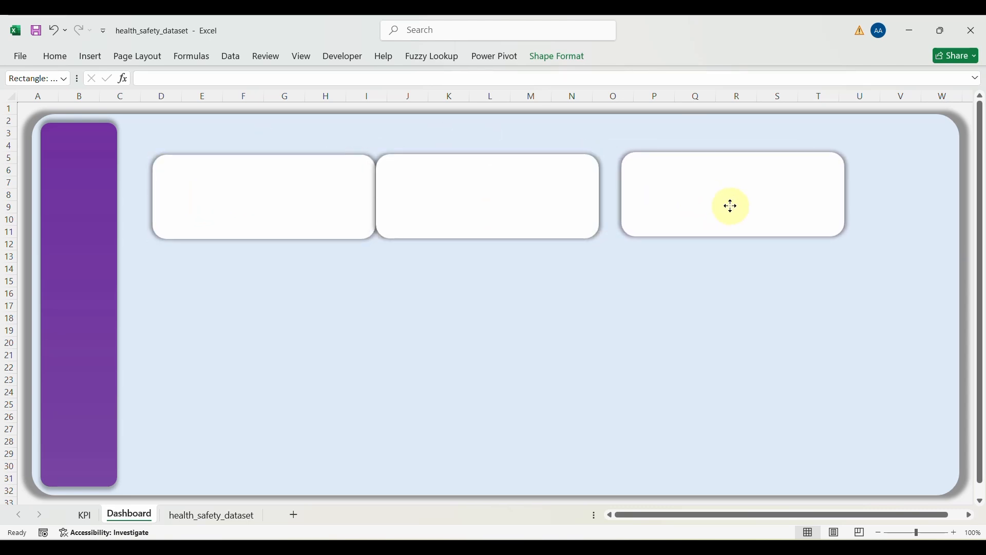
{"action": "left_click", "coordinate": [531, 201]}
{"action": "left_click_drag", "start_coordinate": [531, 201], "coordinate": [539, 201]}
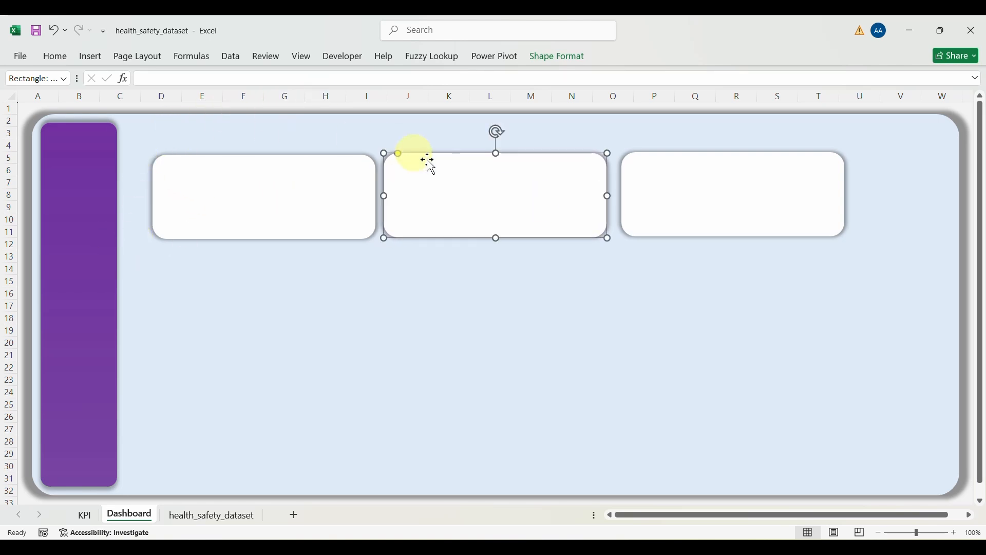
Step: Select all three white cards, then apply Align Middle and Distribute Horizontally
{"action": "left_click", "coordinate": [672, 180]}
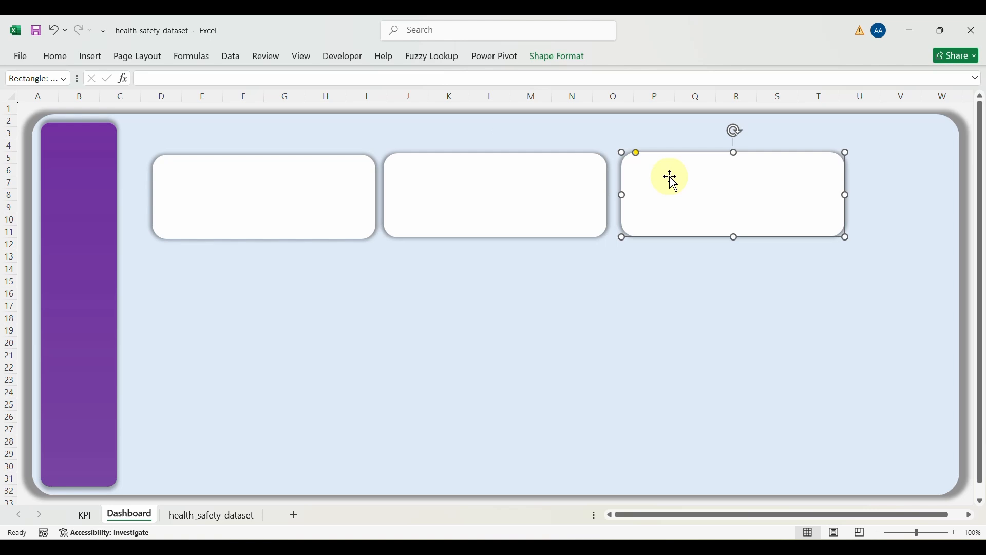
{"action": "left_click", "coordinate": [534, 196], "text": "ctrl"}
{"action": "left_click", "coordinate": [315, 212], "text": "ctrl"}
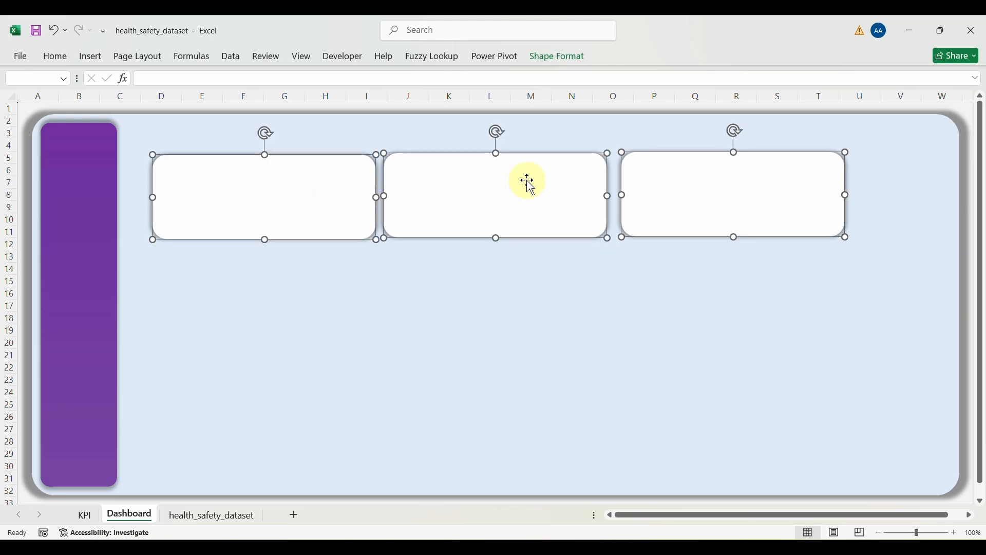
{"action": "left_click", "coordinate": [553, 66]}
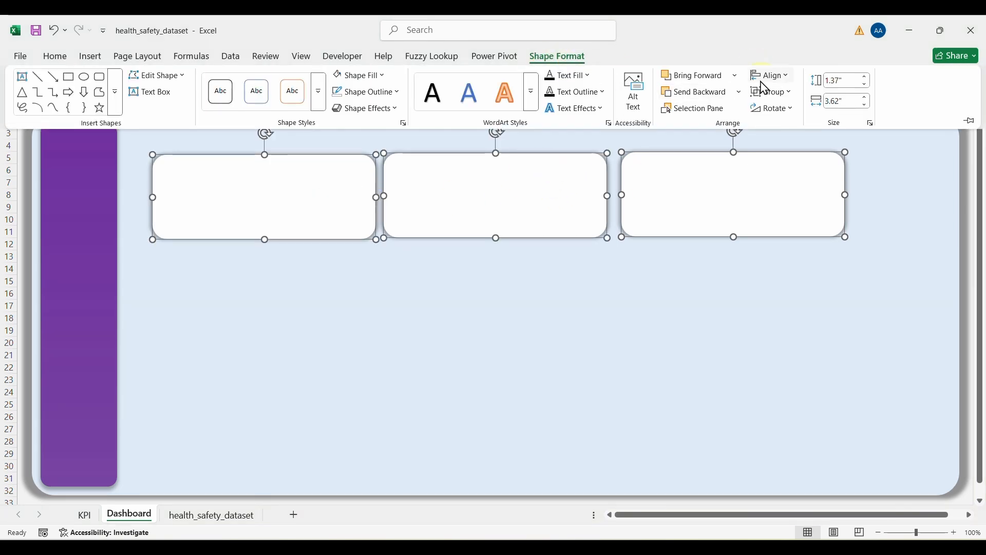
{"action": "left_click", "coordinate": [782, 75]}
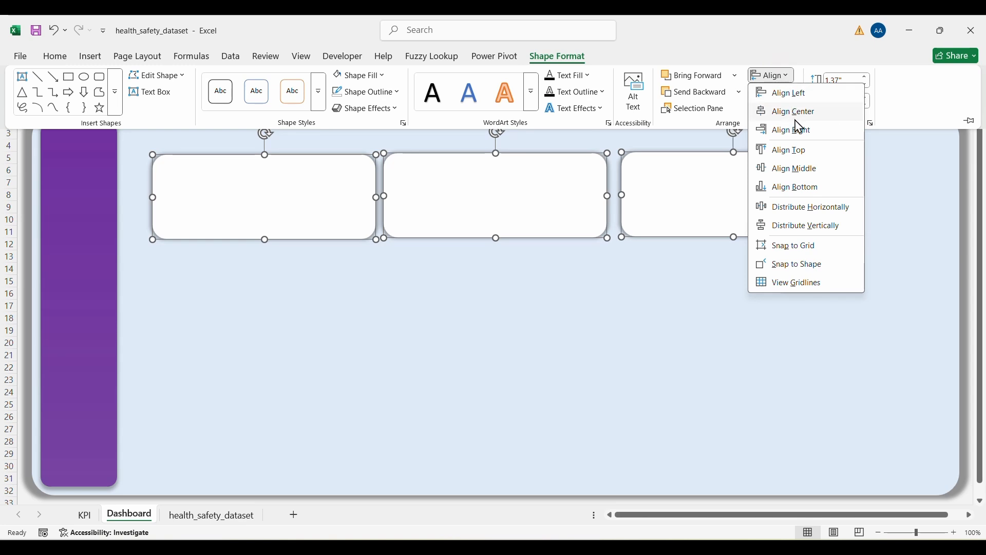
{"action": "left_click", "coordinate": [791, 169]}
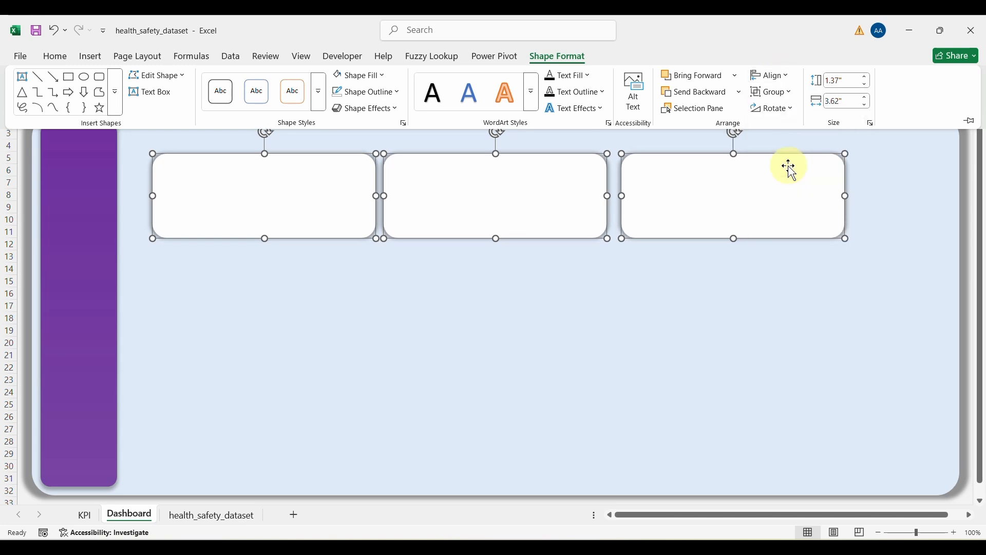
{"action": "left_click", "coordinate": [786, 76]}
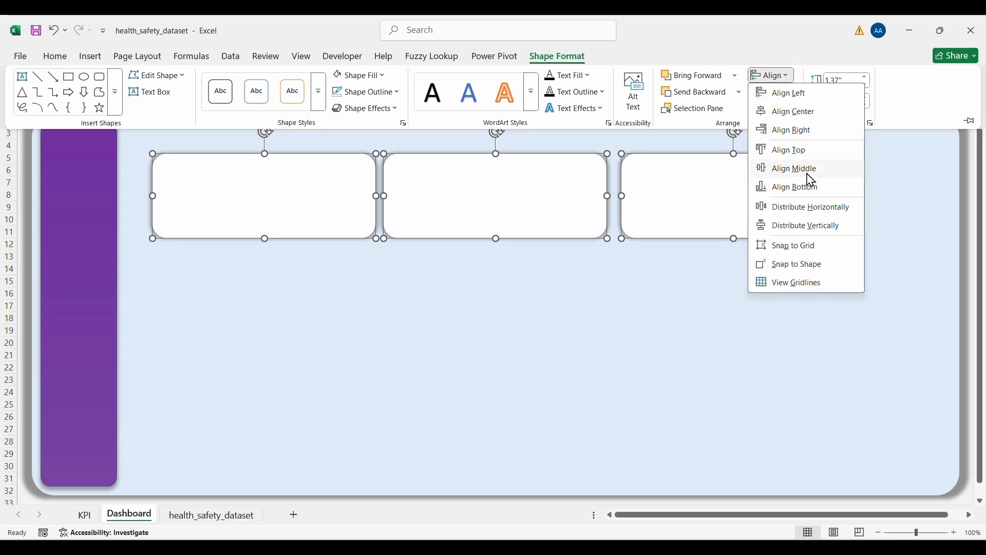
{"action": "left_click", "coordinate": [793, 207]}
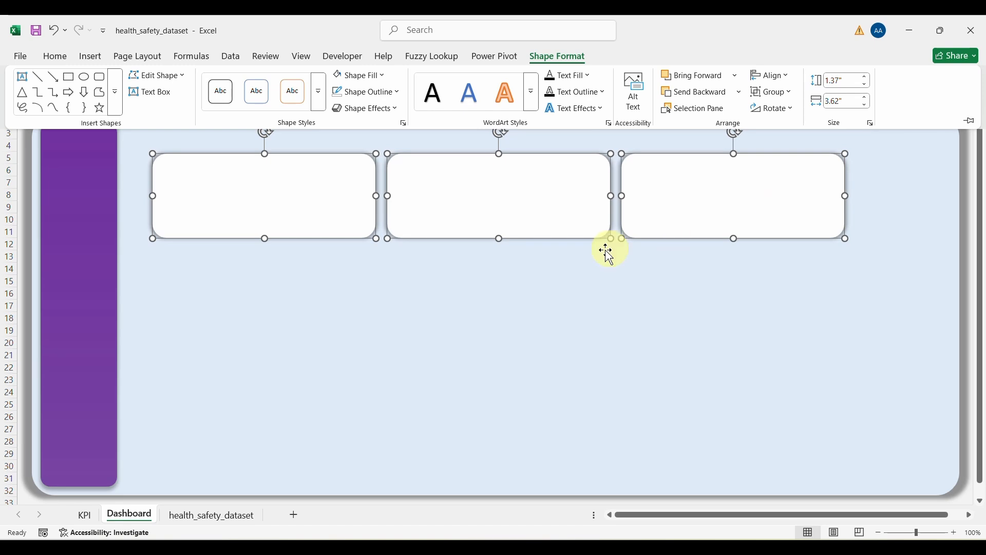
{"action": "left_click", "coordinate": [524, 308]}
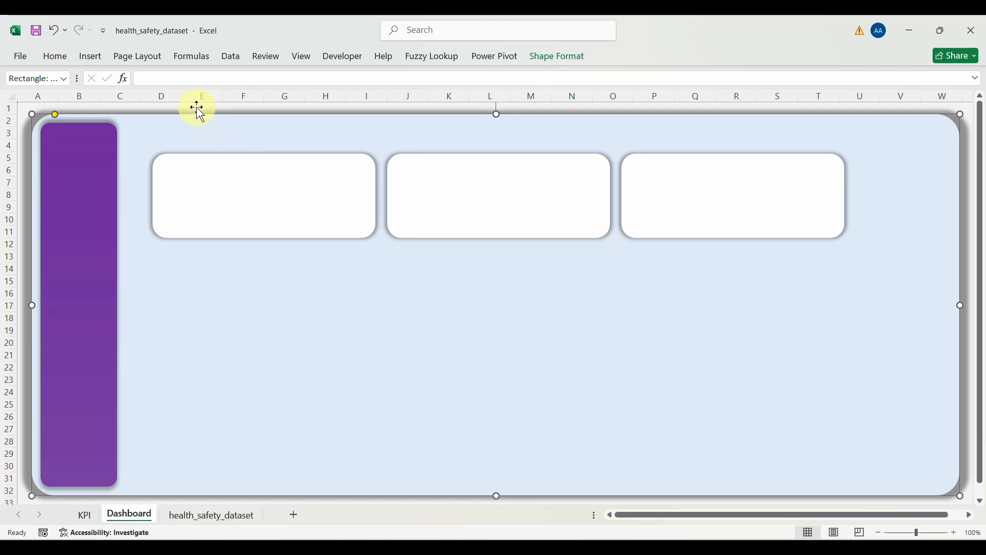
Step: Draw a blue pill-shaped tab across the sidebar at rows 7–9 and move the first card down to rows 13–20
{"action": "left_click", "coordinate": [91, 56]}
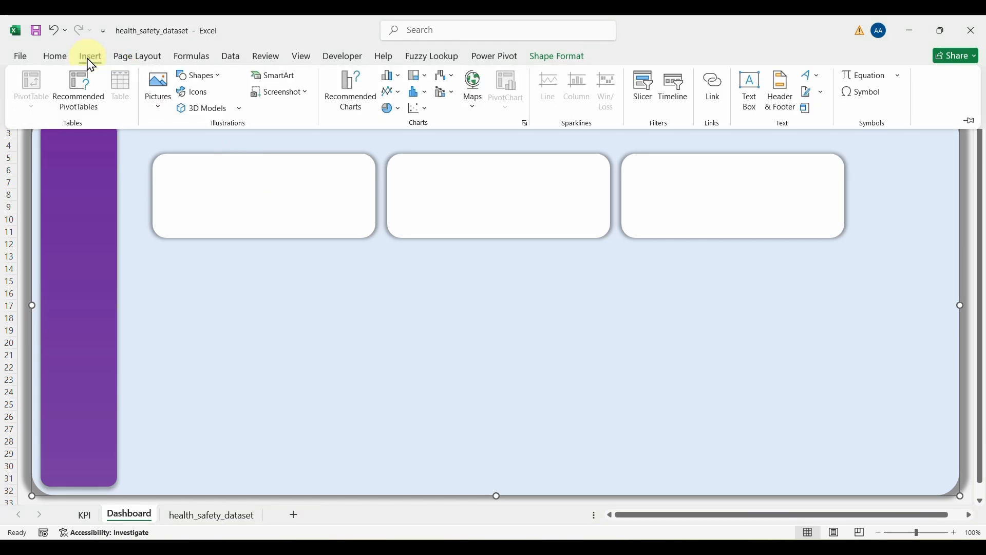
{"action": "left_click", "coordinate": [202, 76]}
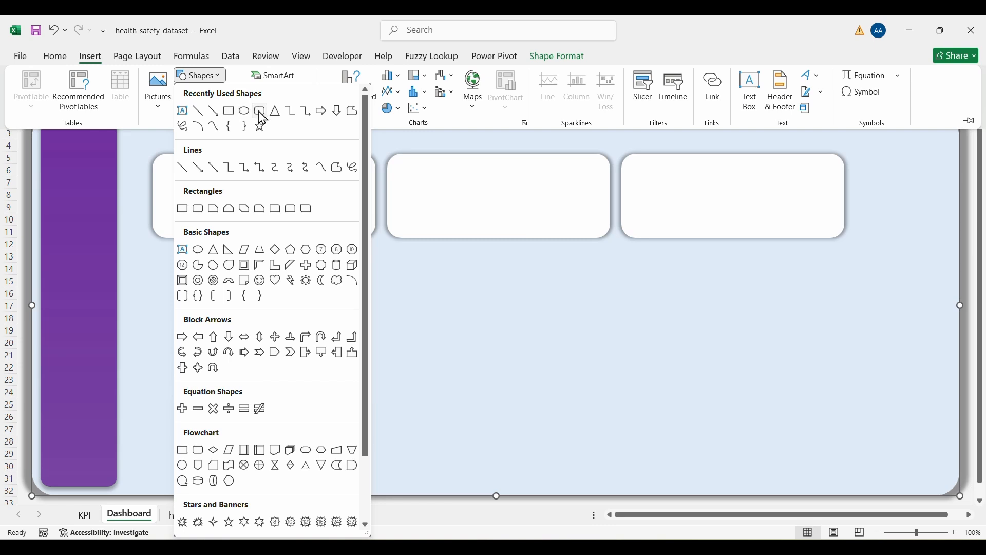
{"action": "left_click", "coordinate": [260, 112]}
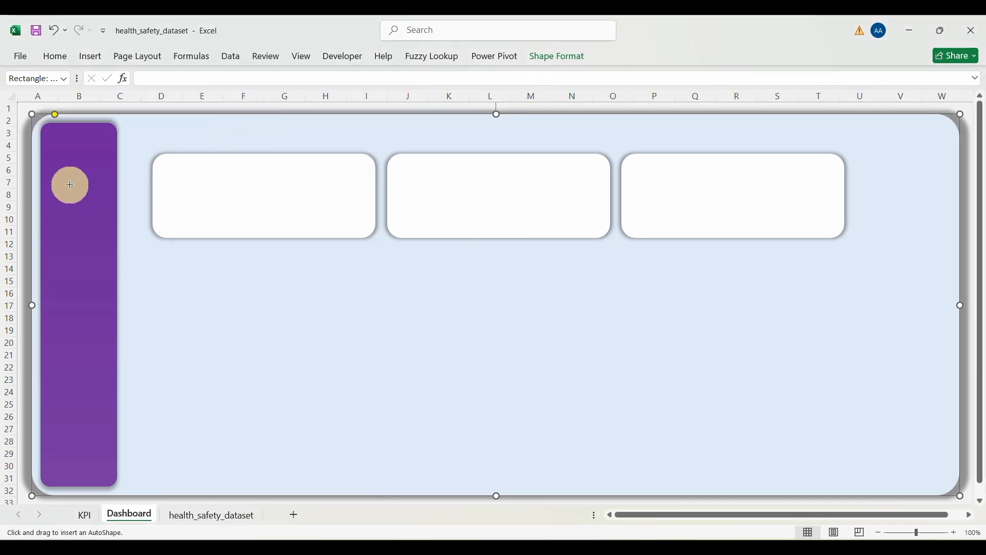
{"action": "left_click_drag", "start_coordinate": [65, 185], "coordinate": [148, 212]}
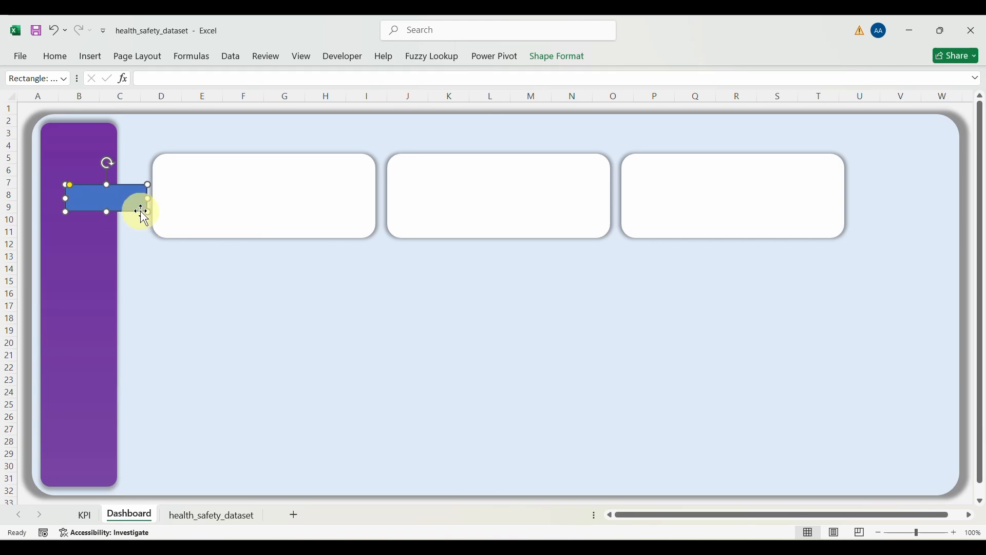
{"action": "left_click_drag", "start_coordinate": [69, 185], "coordinate": [45, 200]}
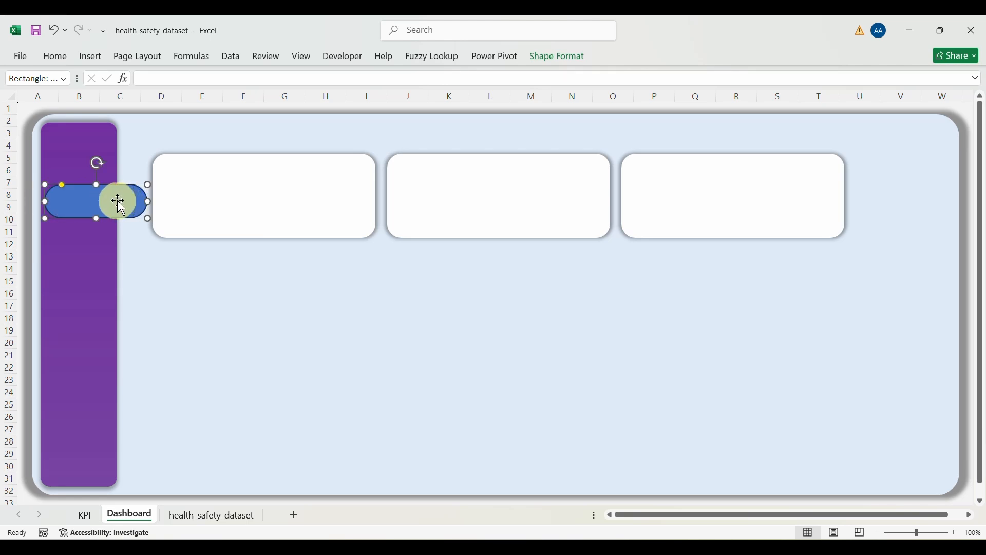
{"action": "left_click_drag", "start_coordinate": [230, 197], "coordinate": [284, 306]}
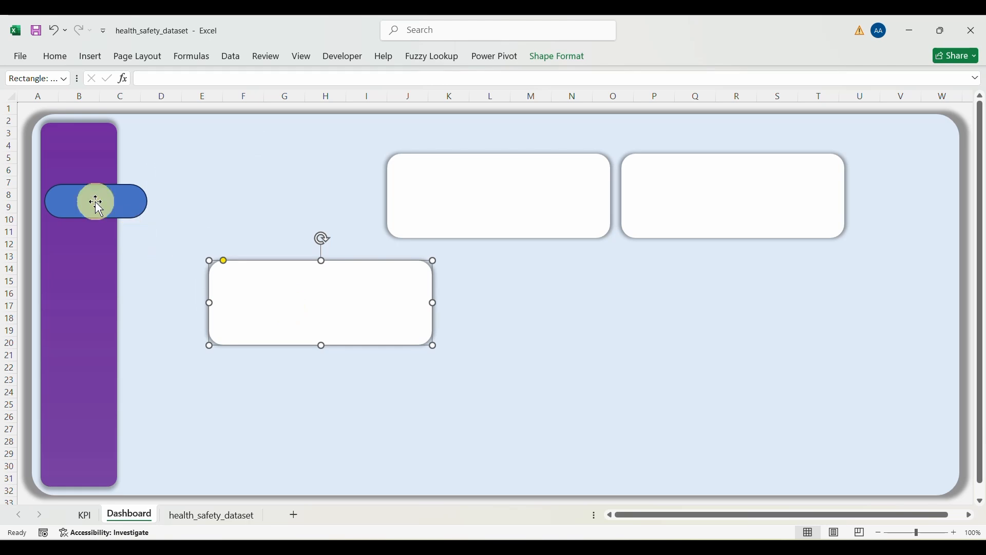
Step: Draw a Plaque shape, deepen its concave corners, and overlap it on the pill tab's right end (rows 6–11)
{"action": "left_click", "coordinate": [92, 57]}
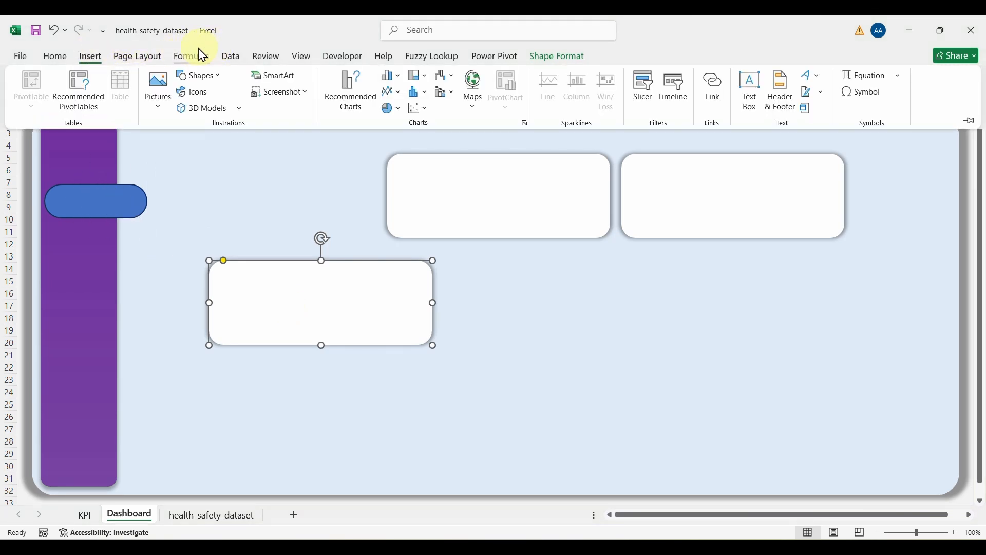
{"action": "left_click", "coordinate": [198, 76]}
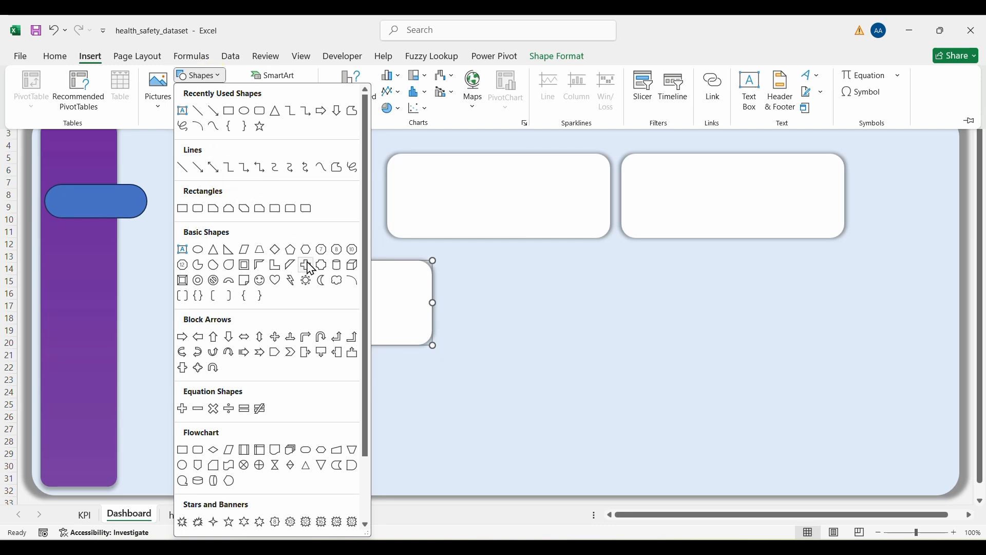
{"action": "left_click", "coordinate": [323, 265]}
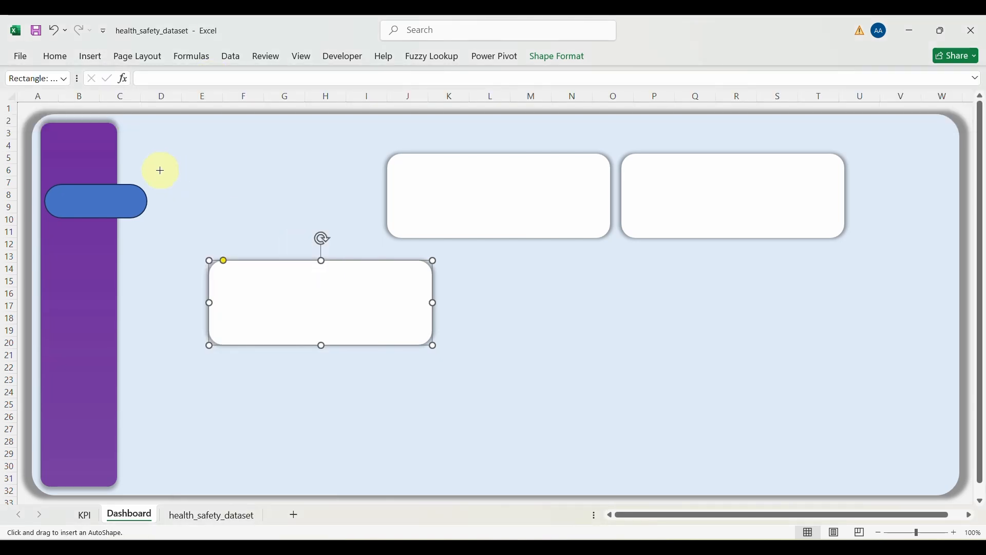
{"action": "left_click_drag", "start_coordinate": [159, 169], "coordinate": [237, 242]}
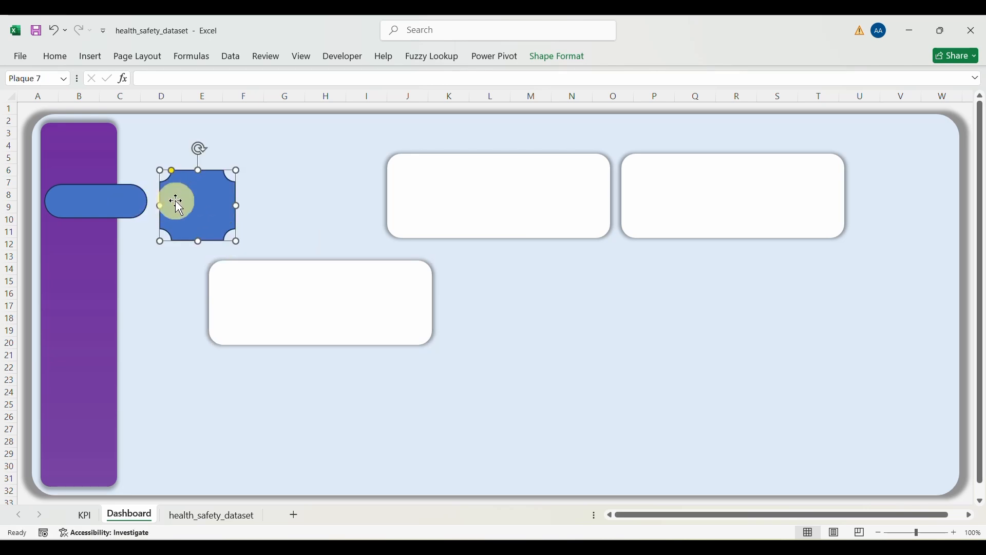
{"action": "left_click_drag", "start_coordinate": [178, 201], "coordinate": [130, 161]}
{"action": "mouse_move", "coordinate": [131, 148]}
{"action": "left_mouse_down"}
{"action": "mouse_move", "coordinate": [132, 109]}
{"action": "mouse_move", "coordinate": [147, 141]}
{"action": "left_mouse_up"}
{"action": "left_click_drag", "start_coordinate": [165, 180], "coordinate": [143, 183]}
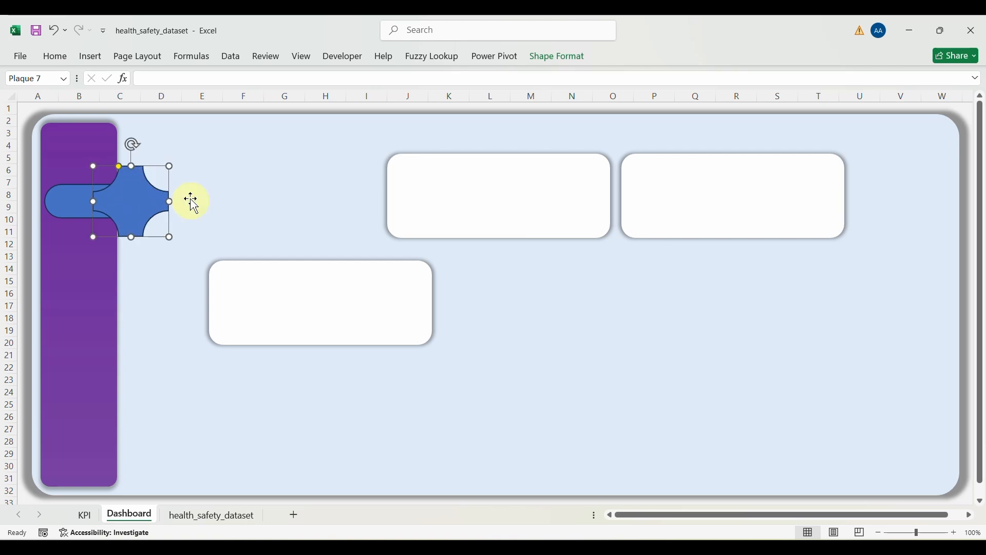
Step: Give the pill and plaque a pale blue fill matching the panel and No Outline
{"action": "left_click", "coordinate": [80, 203], "text": "shift"}
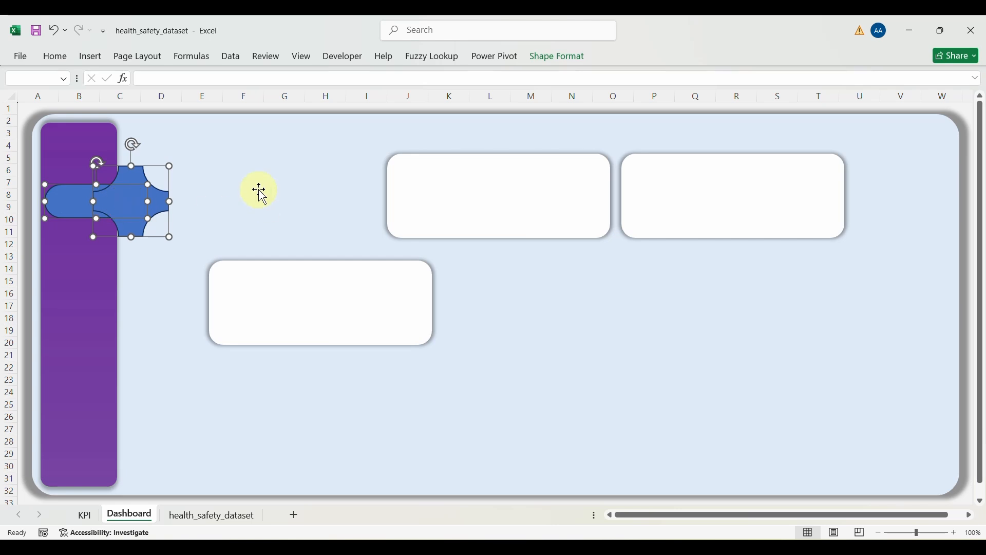
{"action": "left_click", "coordinate": [548, 64]}
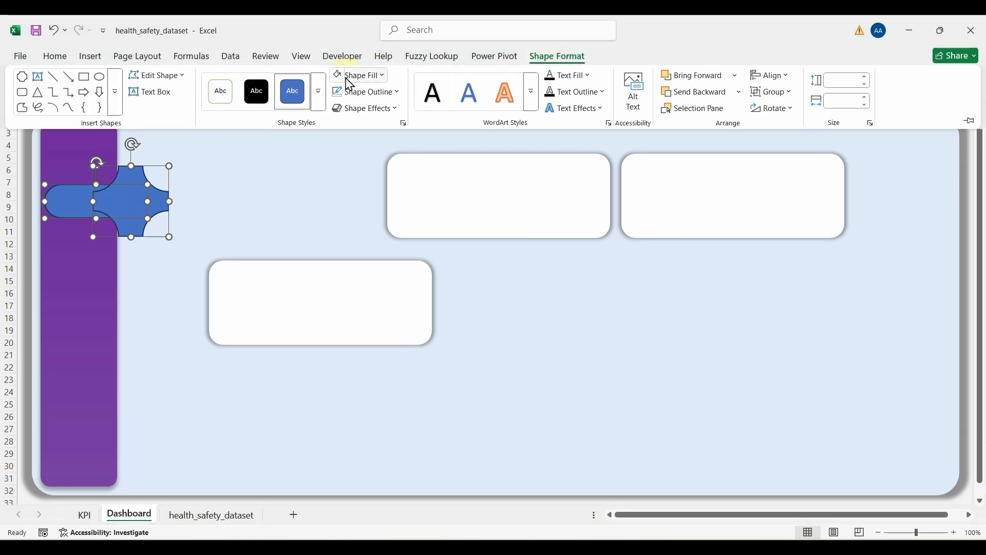
{"action": "left_click", "coordinate": [383, 75]}
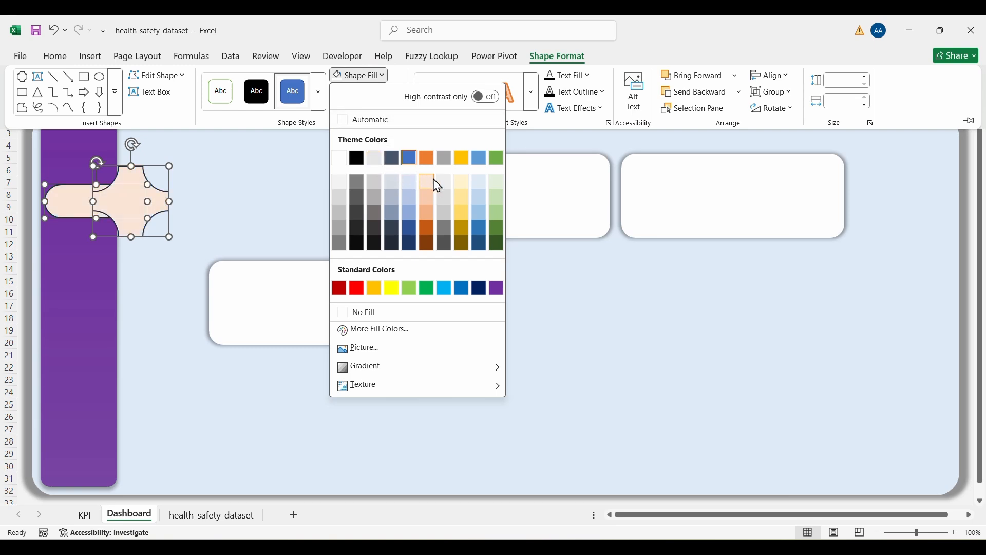
{"action": "left_click", "coordinate": [478, 183]}
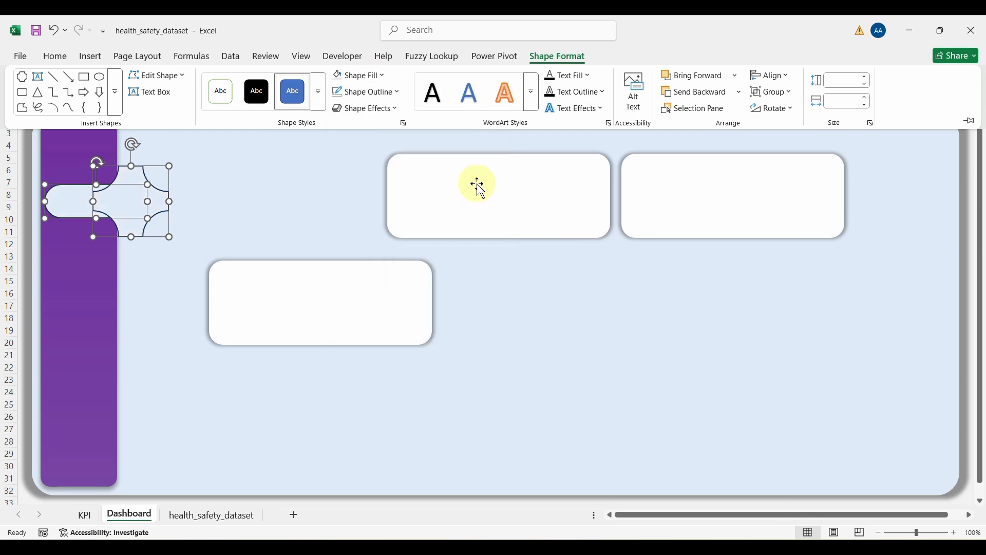
{"action": "left_click", "coordinate": [398, 100]}
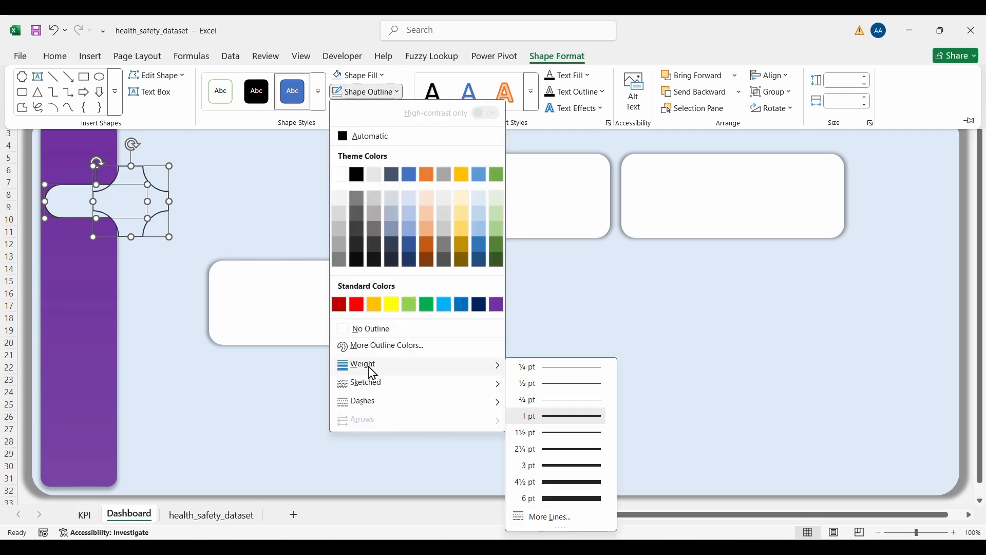
{"action": "left_click", "coordinate": [370, 329]}
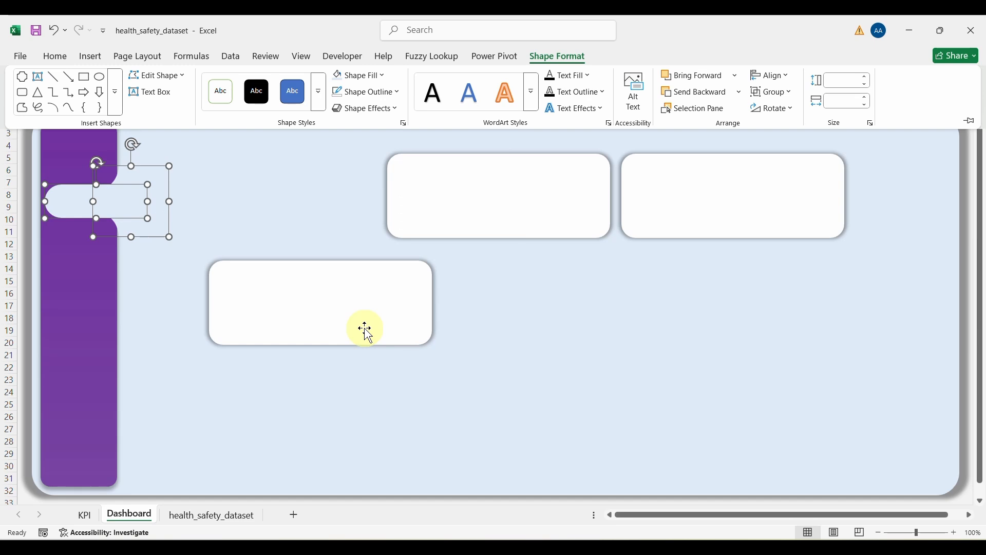
Step: Move the lower white card back up into the top row and bring up the tab shape's shortcut menu
{"action": "left_click", "coordinate": [225, 188]}
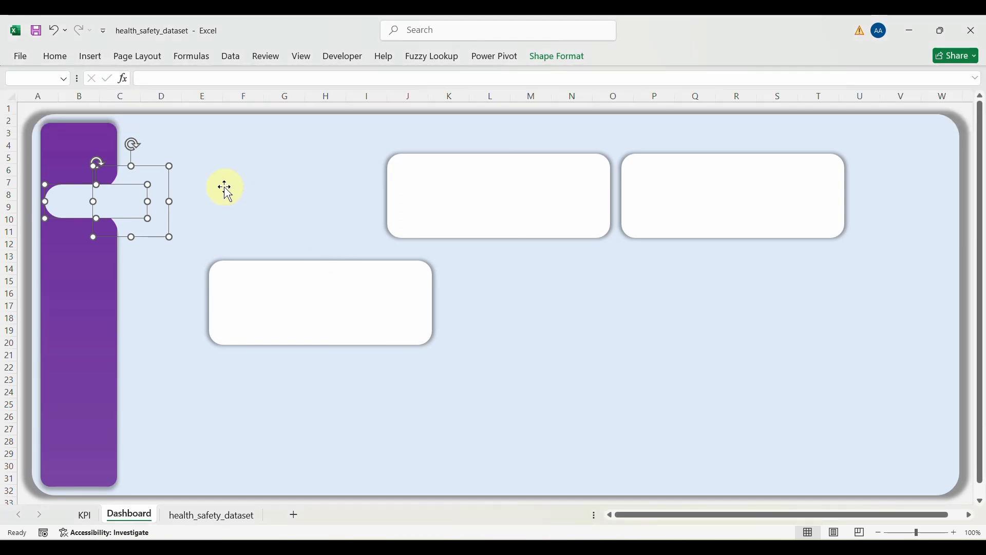
{"action": "left_click", "coordinate": [225, 188]}
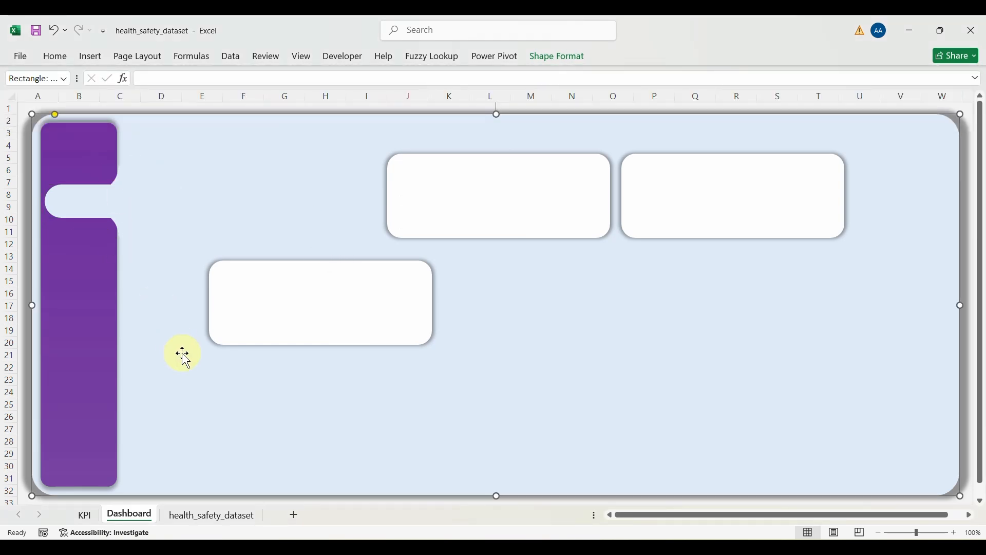
{"action": "left_click_drag", "start_coordinate": [301, 289], "coordinate": [243, 194]}
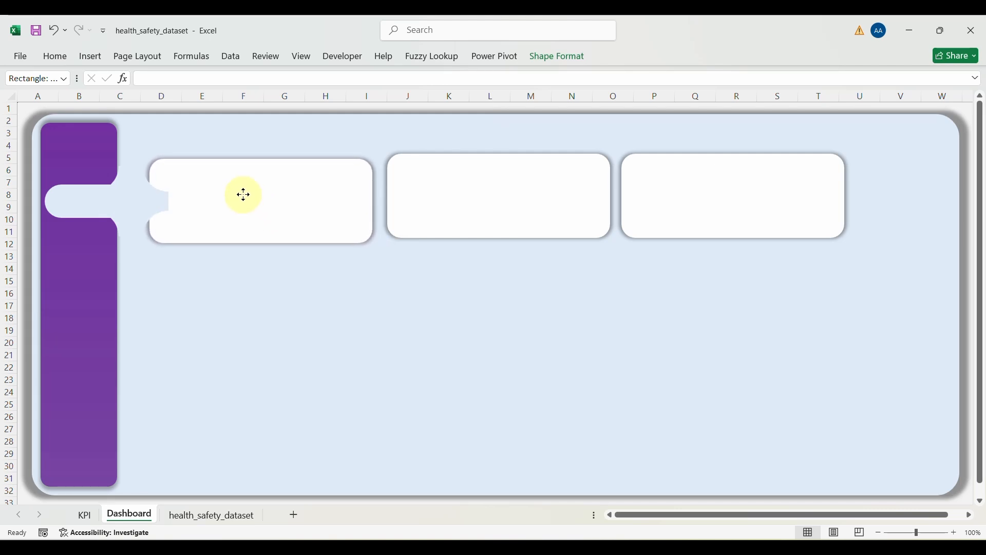
{"action": "left_click", "coordinate": [134, 193]}
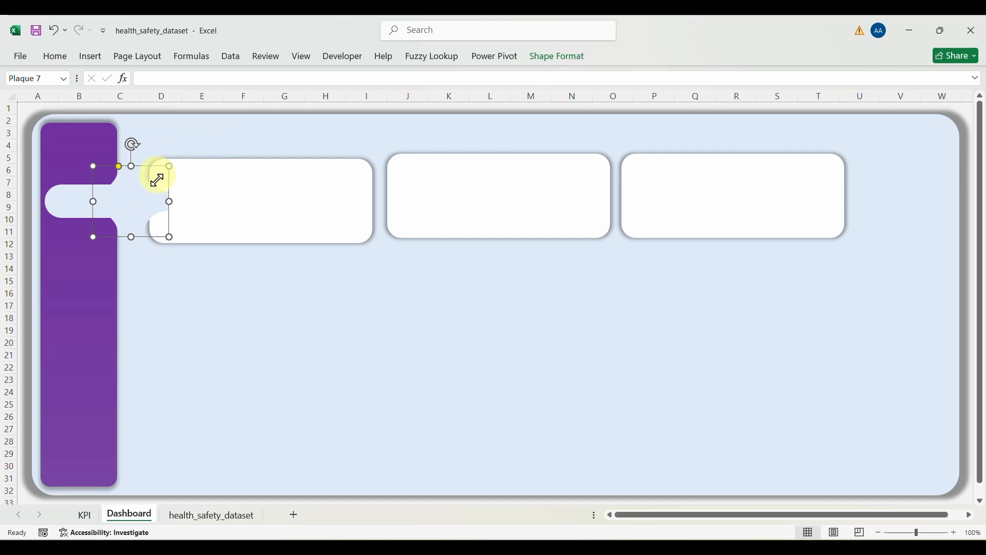
{"action": "right_click", "coordinate": [141, 212]}
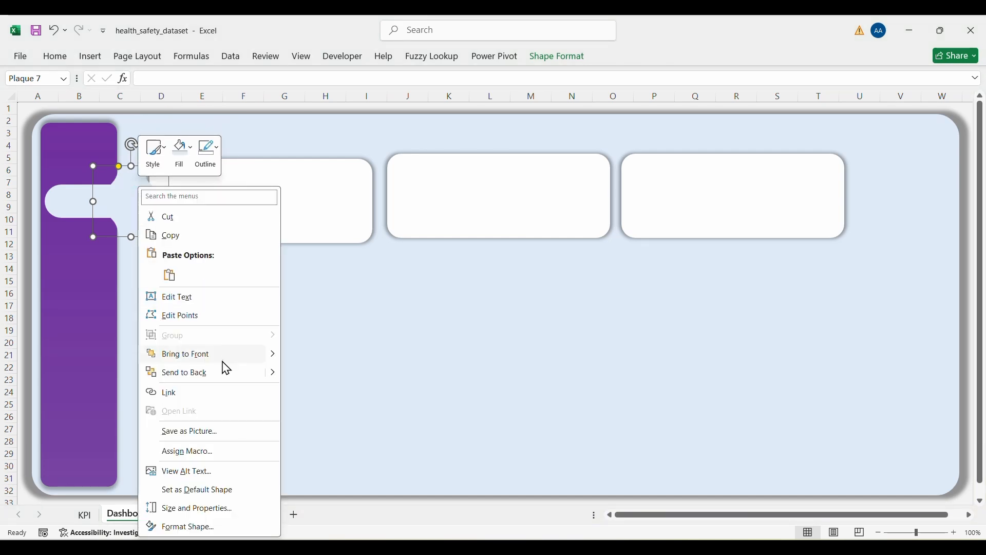
Step: Send the tab shape behind the other shapes and narrow it from its right side
{"action": "left_click", "coordinate": [184, 373]}
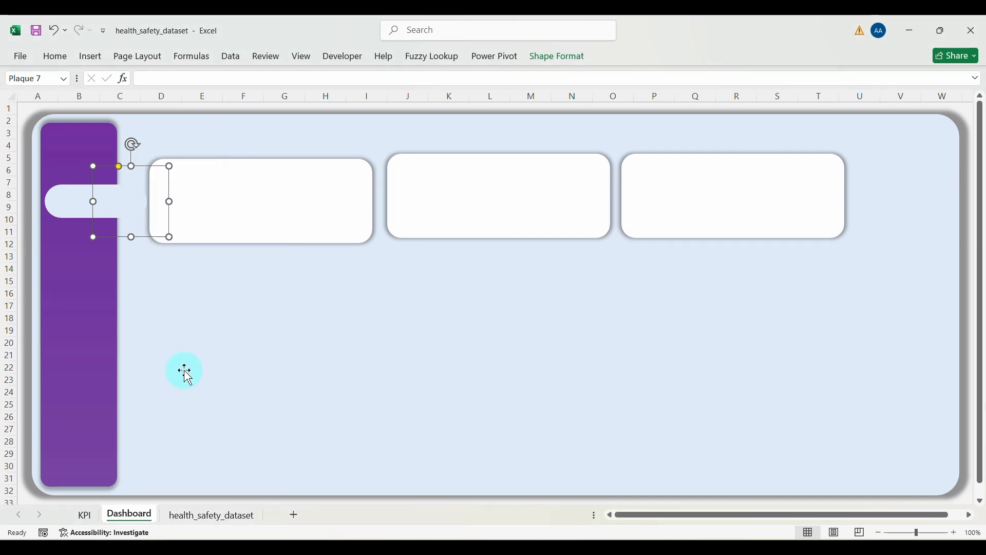
{"action": "left_click", "coordinate": [210, 354]}
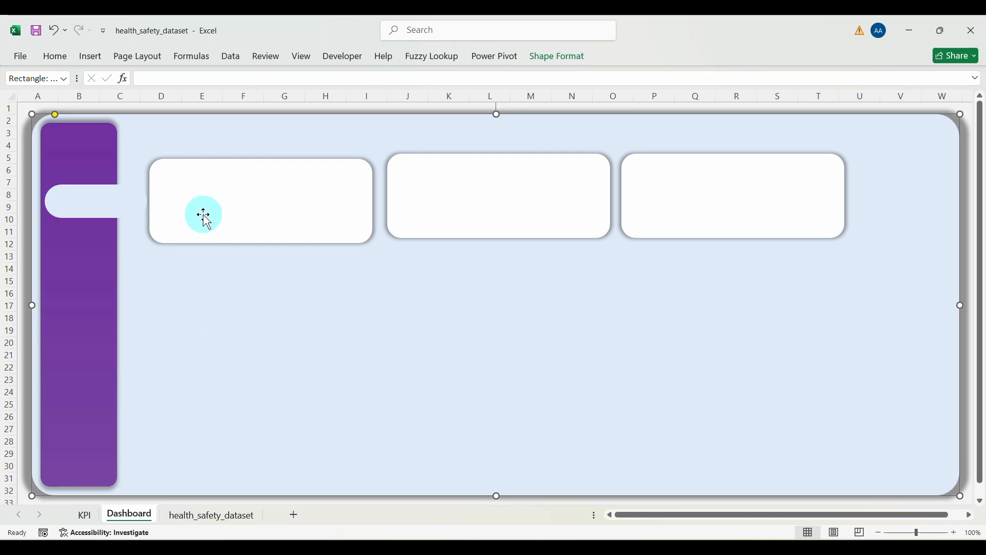
{"action": "left_click_drag", "start_coordinate": [203, 214], "coordinate": [213, 325]}
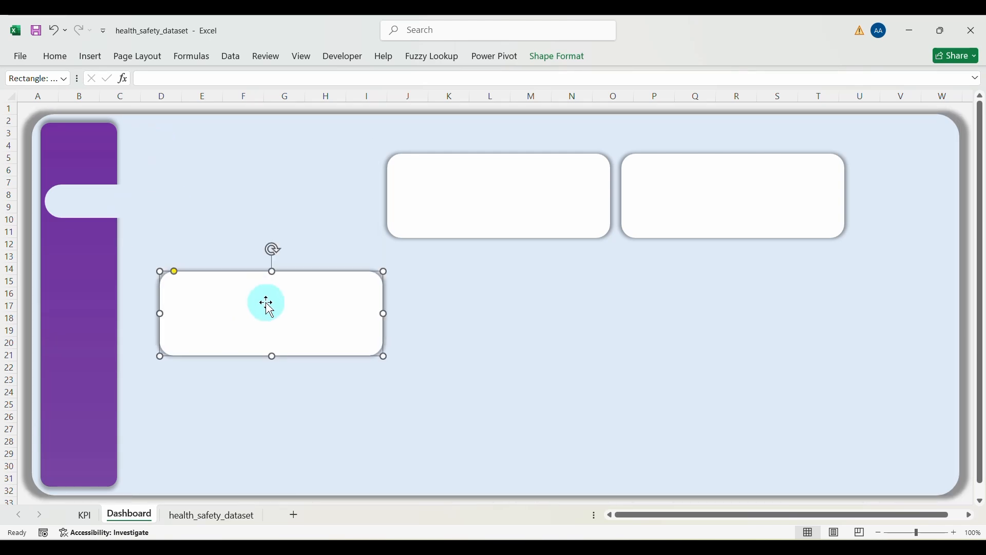
{"action": "left_click", "coordinate": [137, 201]}
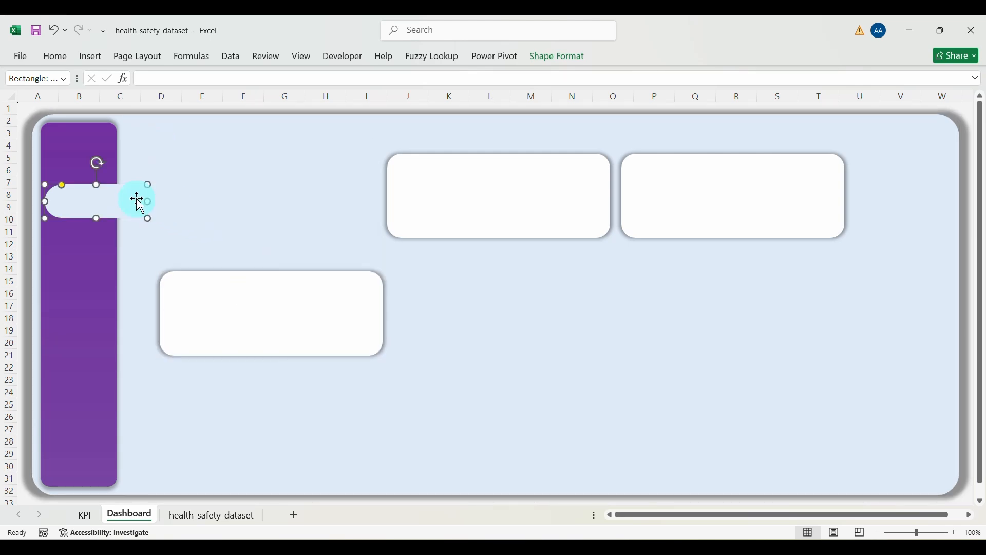
{"action": "key", "text": "ctrl+z"}
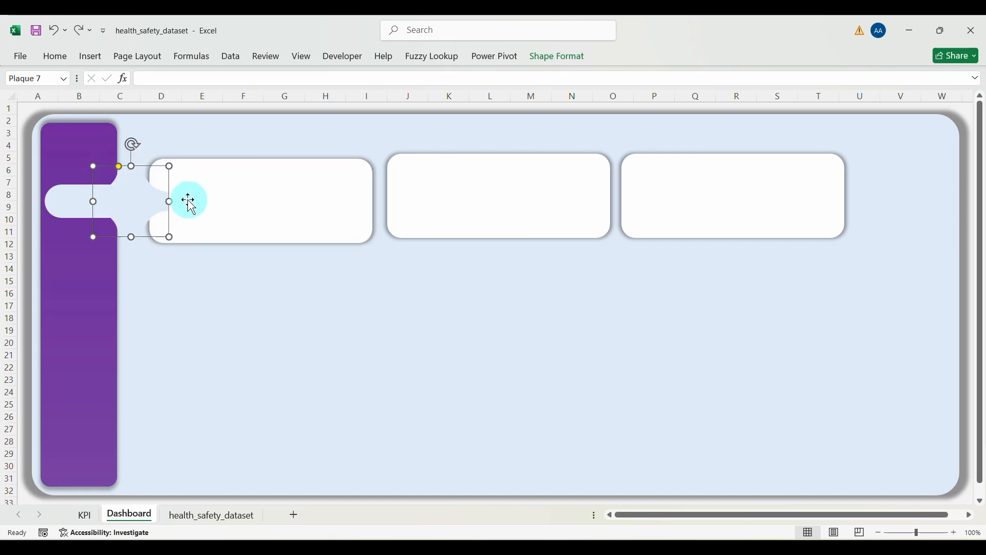
{"action": "left_click_drag", "start_coordinate": [170, 201], "coordinate": [261, 266]}
{"action": "left_click", "coordinate": [211, 200]}
Step: Shorten the pill tab and reposition the tab shape beside the purple sidebar
{"action": "left_click", "coordinate": [132, 193]}
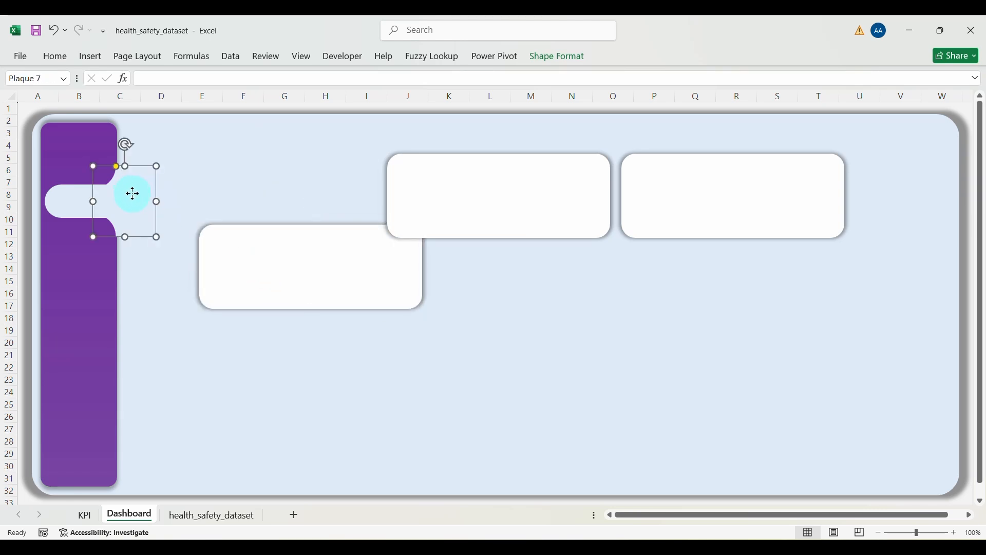
{"action": "left_click_drag", "start_coordinate": [132, 193], "coordinate": [114, 149]}
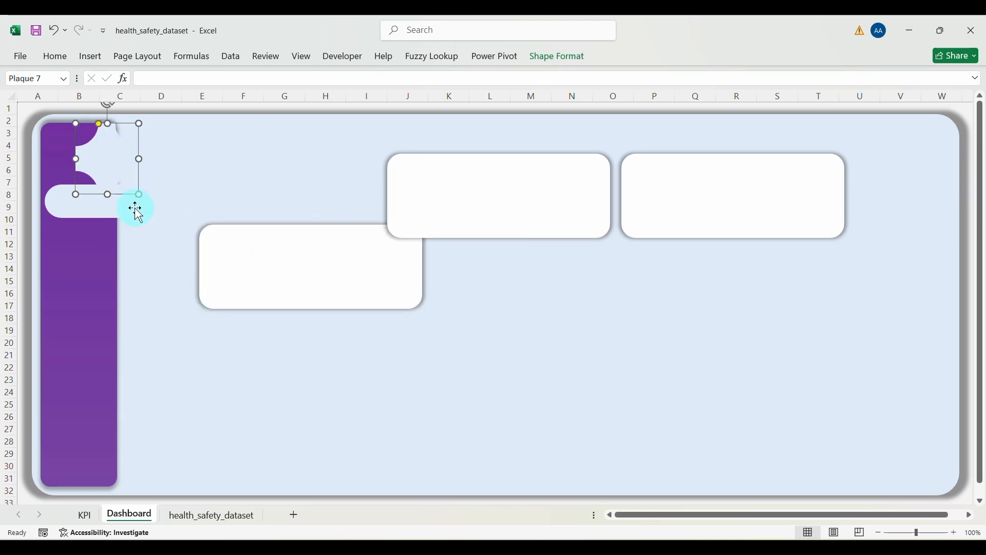
{"action": "left_click", "coordinate": [125, 208]}
{"action": "left_click_drag", "start_coordinate": [148, 201], "coordinate": [137, 200]}
{"action": "left_click", "coordinate": [108, 154]}
{"action": "left_click_drag", "start_coordinate": [108, 154], "coordinate": [135, 183]}
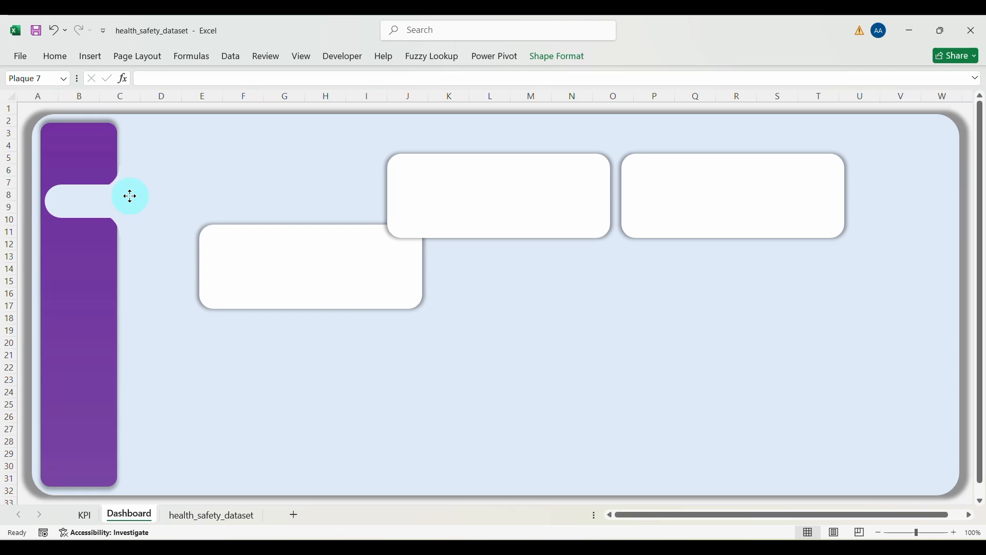
{"action": "left_click_drag", "start_coordinate": [130, 197], "coordinate": [131, 196]}
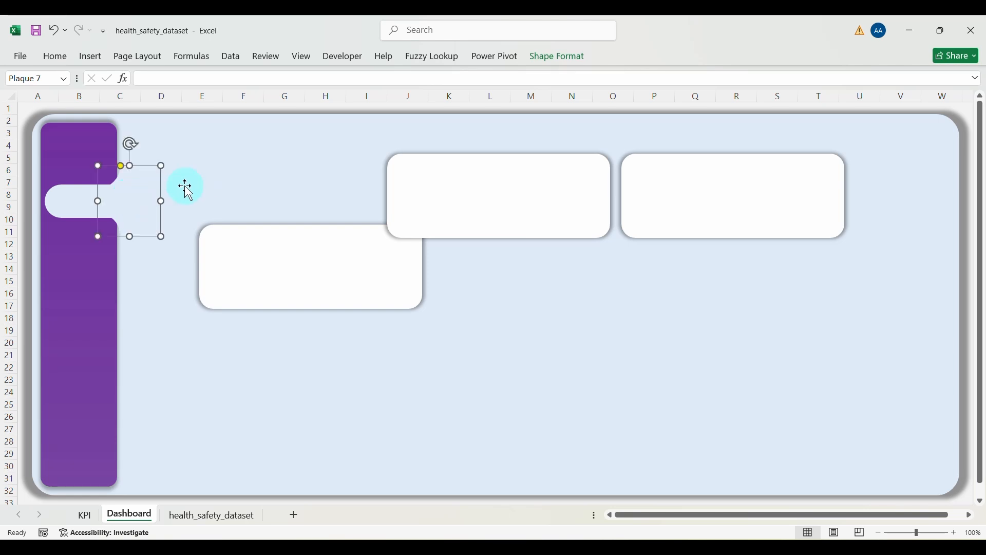
{"action": "left_click_drag", "start_coordinate": [159, 201], "coordinate": [125, 196]}
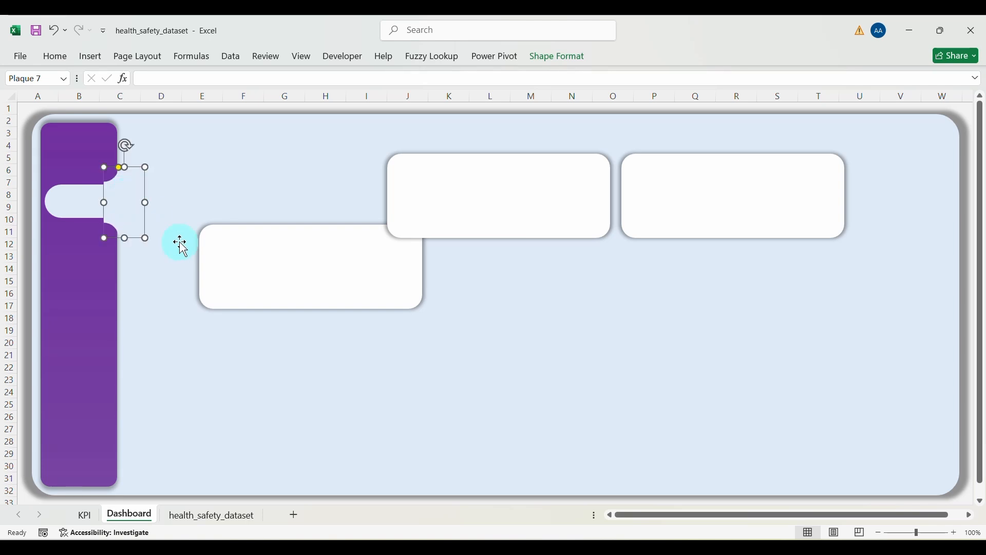
{"action": "left_click", "coordinate": [210, 191]}
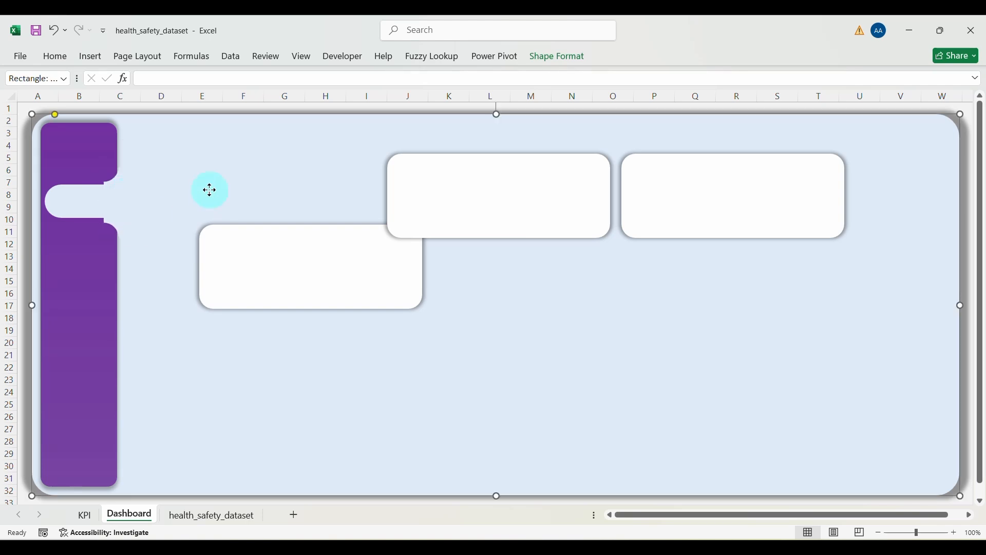
{"action": "left_click", "coordinate": [118, 201]}
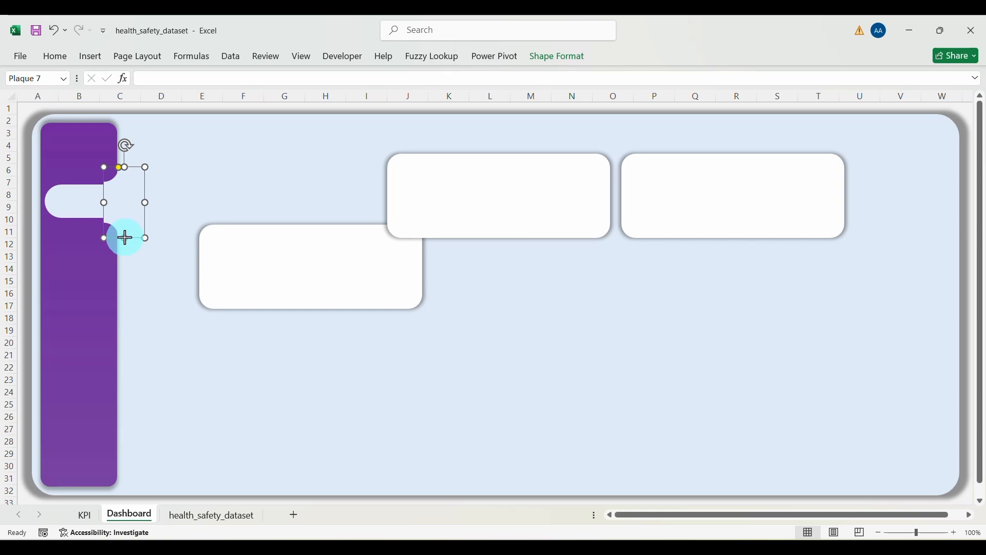
{"action": "left_click_drag", "start_coordinate": [125, 237], "coordinate": [131, 205]}
Step: Move the third white card up into the left slot of the top row
{"action": "left_click", "coordinate": [215, 194]}
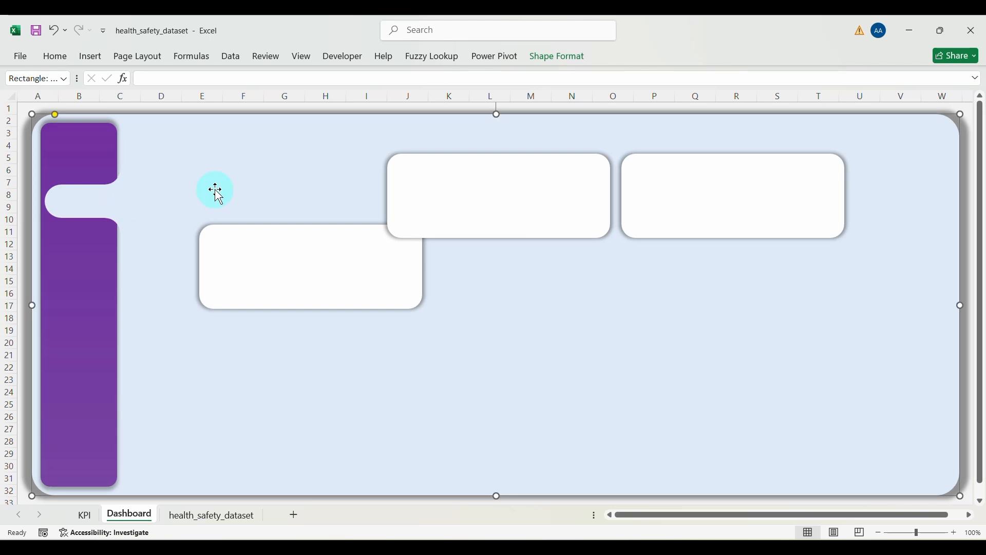
{"action": "left_click_drag", "start_coordinate": [264, 239], "coordinate": [218, 168]}
{"action": "left_click", "coordinate": [315, 303]}
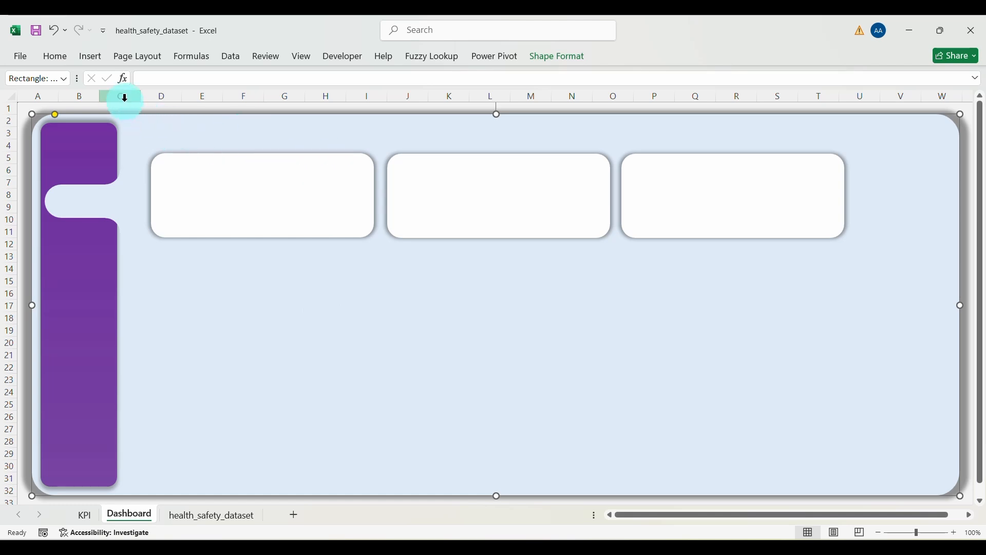
Step: Draw a hexagon onto the first card's right edge, shifting the other two cards slightly right
{"action": "left_click", "coordinate": [93, 58]}
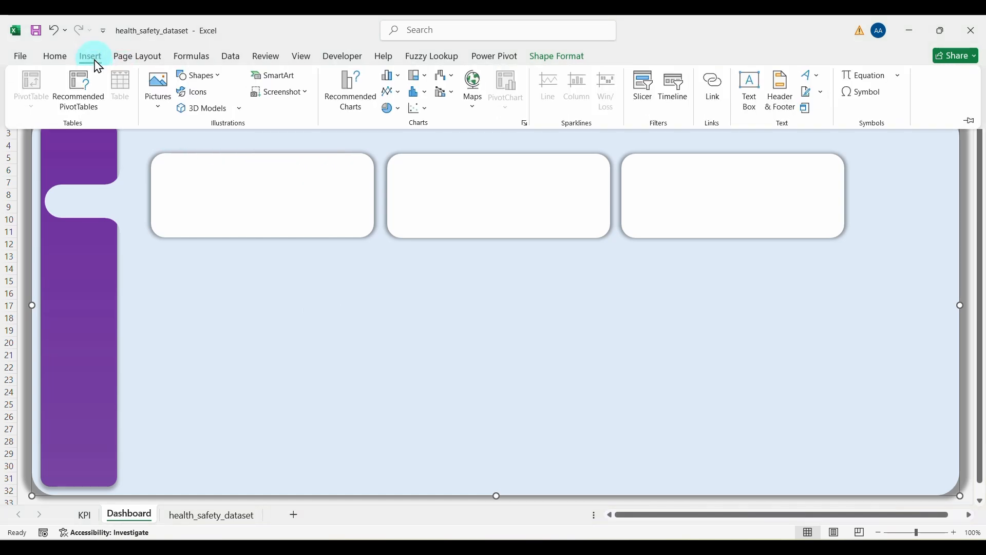
{"action": "left_click", "coordinate": [200, 77]}
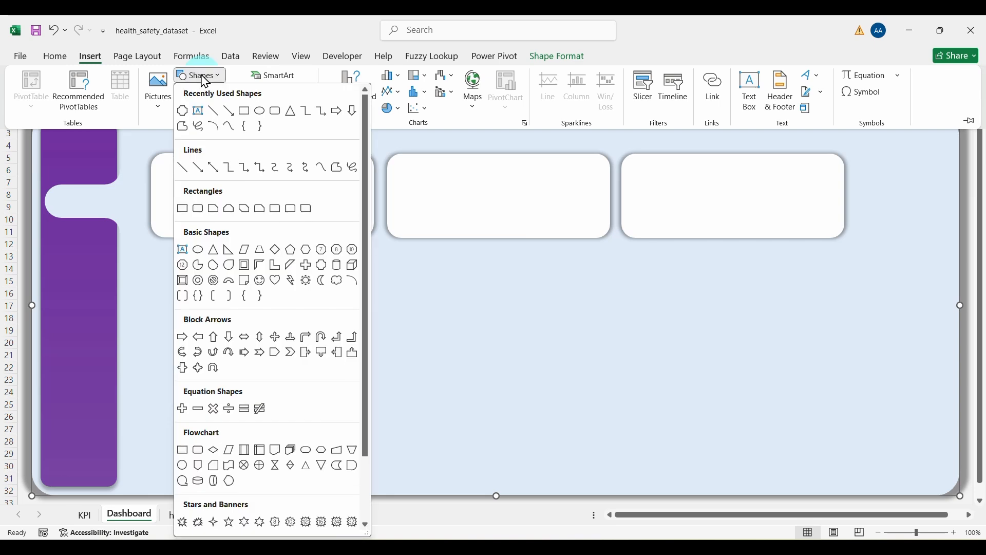
{"action": "left_click", "coordinate": [307, 250]}
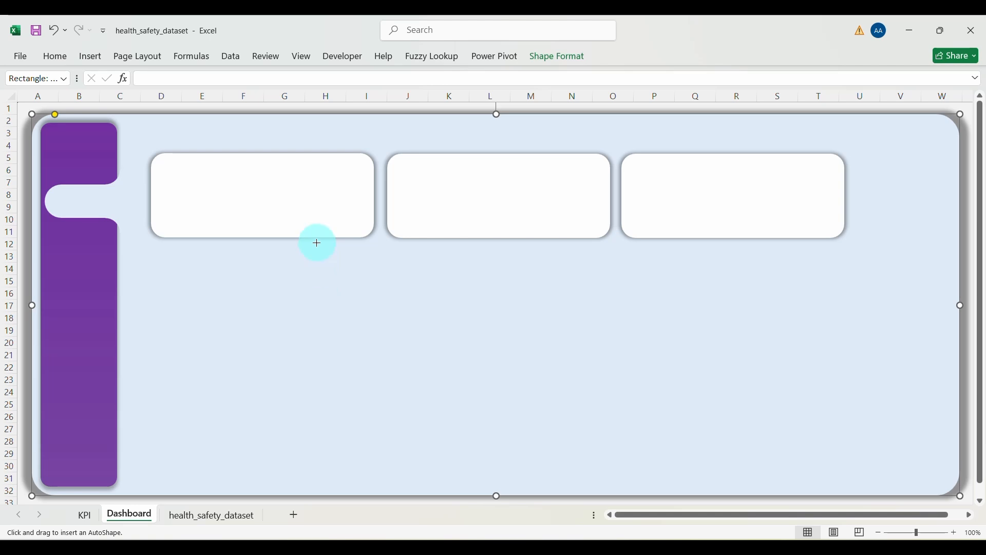
{"action": "left_click_drag", "start_coordinate": [327, 221], "coordinate": [389, 270]}
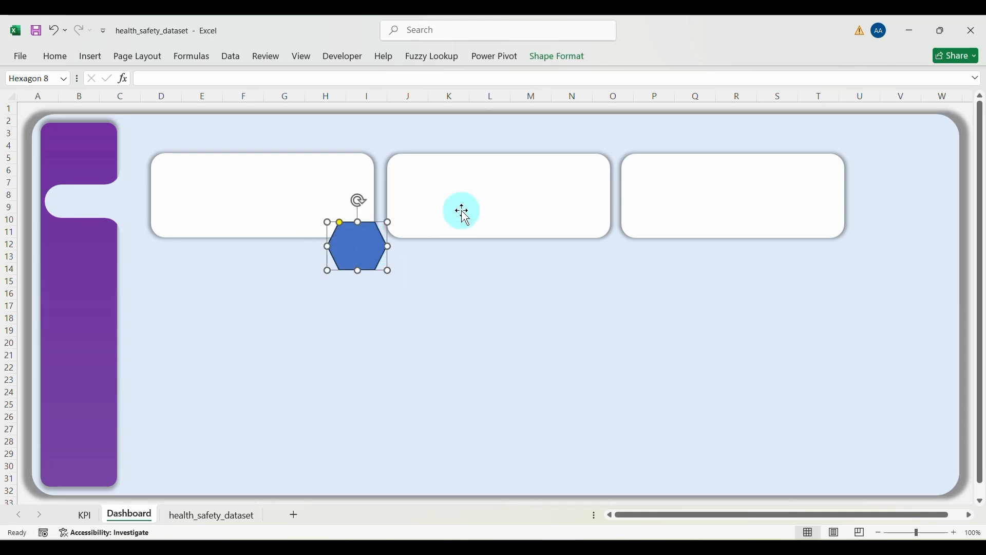
{"action": "left_click_drag", "start_coordinate": [665, 203], "coordinate": [726, 201]}
{"action": "left_click_drag", "start_coordinate": [522, 195], "coordinate": [550, 196]}
{"action": "left_click_drag", "start_coordinate": [356, 249], "coordinate": [371, 194]}
Step: Make the hexagon white with no outline and a centre outer drop shadow
{"action": "left_click", "coordinate": [378, 210]}
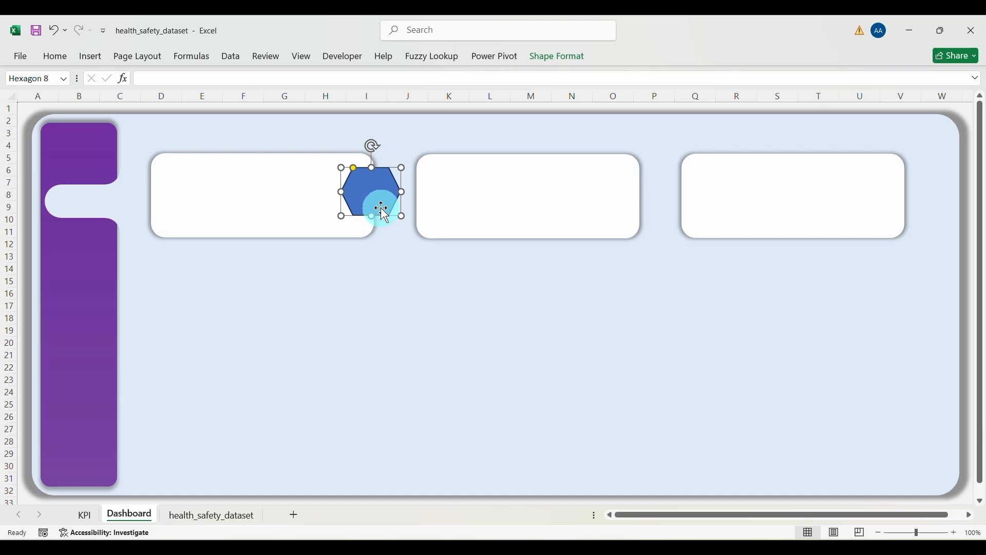
{"action": "left_click", "coordinate": [553, 67]}
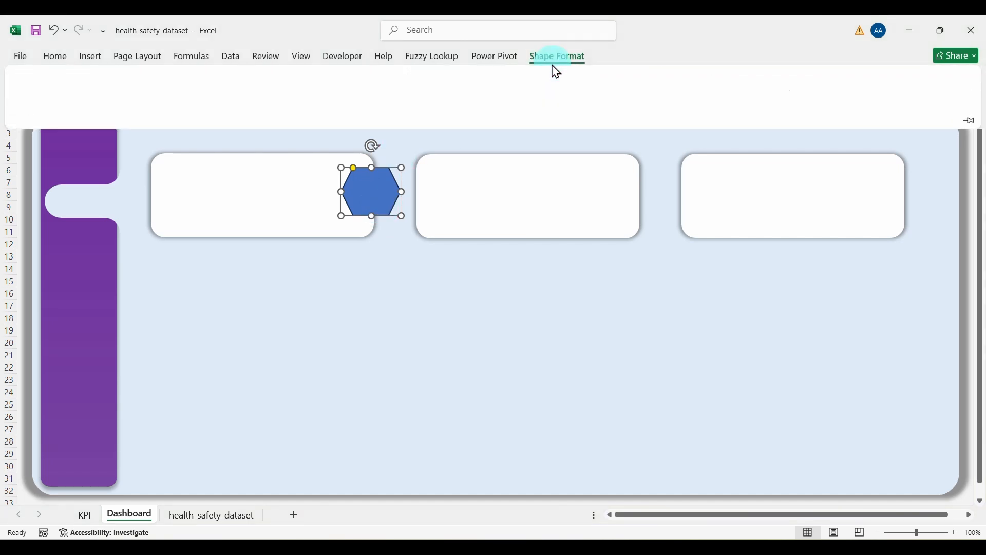
{"action": "left_click", "coordinate": [380, 77]}
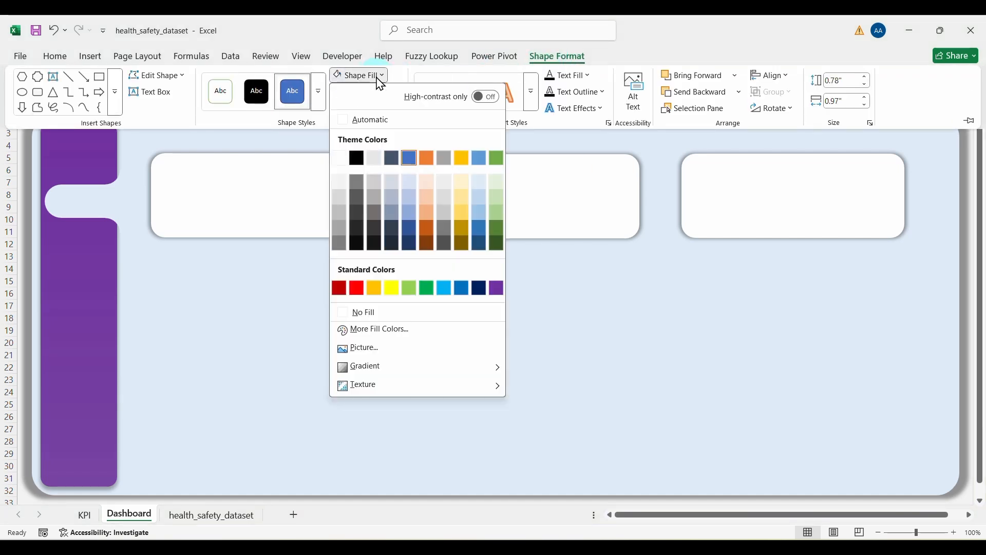
{"action": "left_click", "coordinate": [338, 162]}
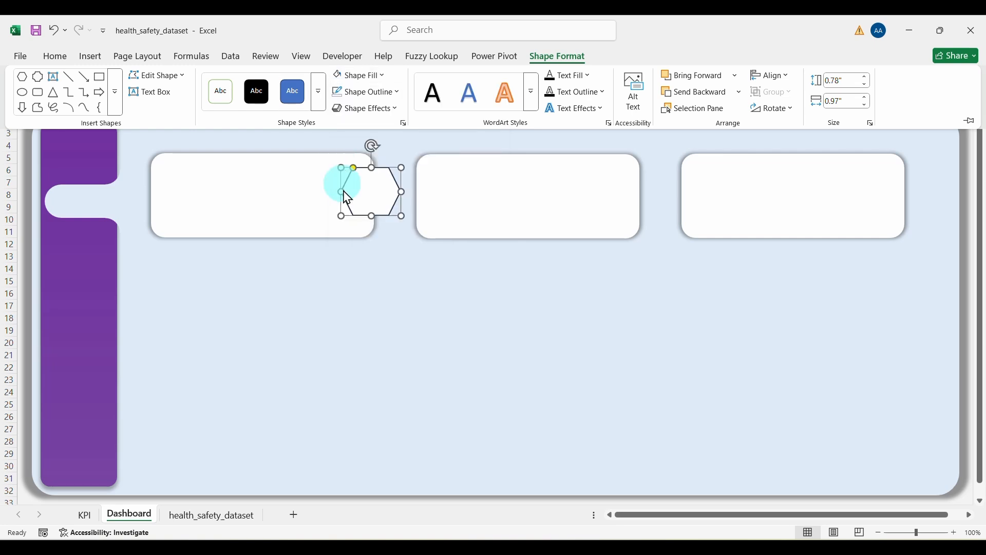
{"action": "left_click", "coordinate": [397, 92]}
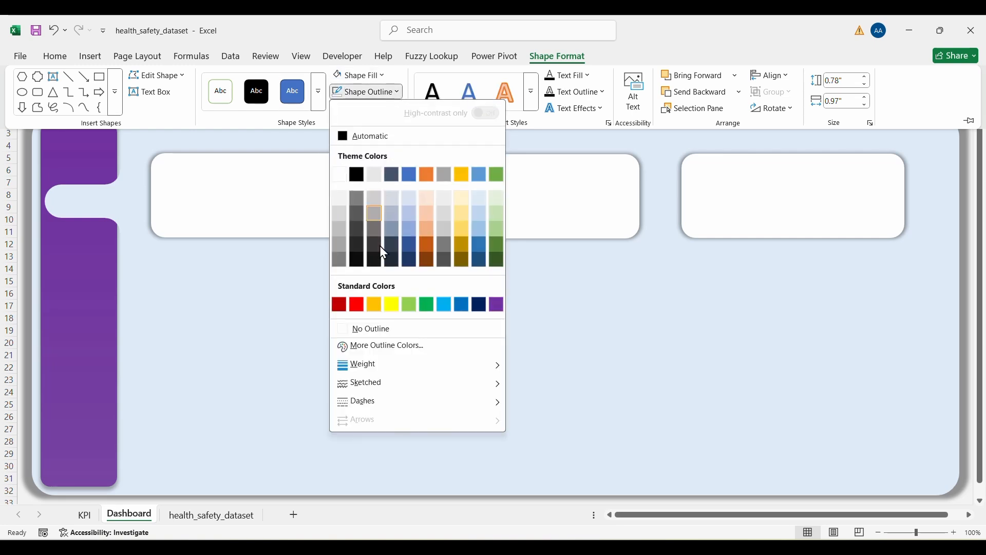
{"action": "left_click", "coordinate": [357, 331]}
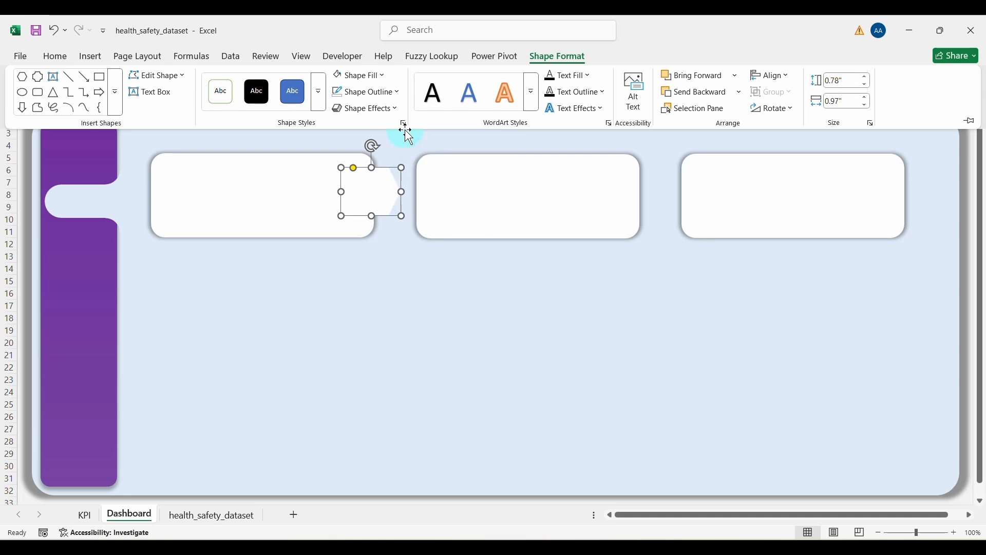
{"action": "left_click", "coordinate": [397, 109]}
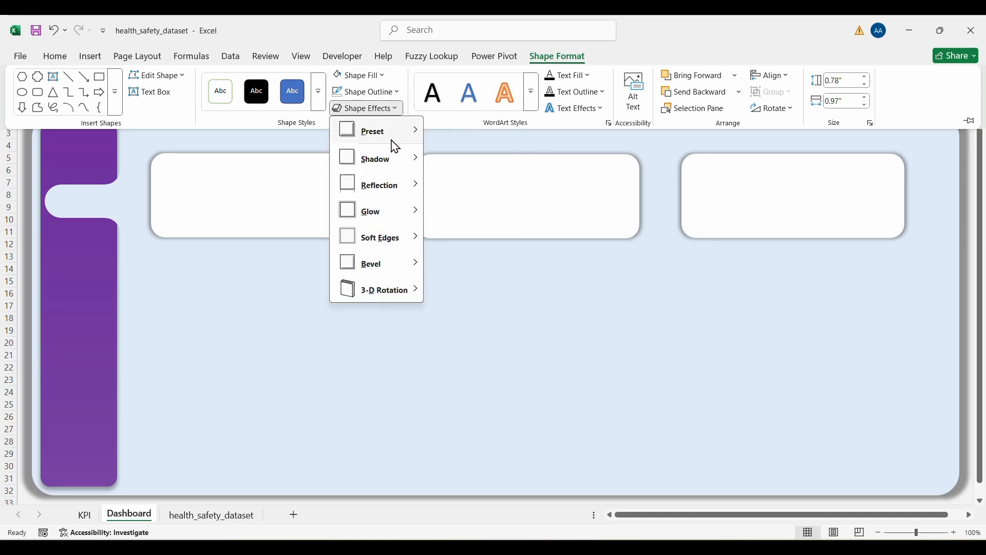
{"action": "mouse_move", "coordinate": [376, 163]}
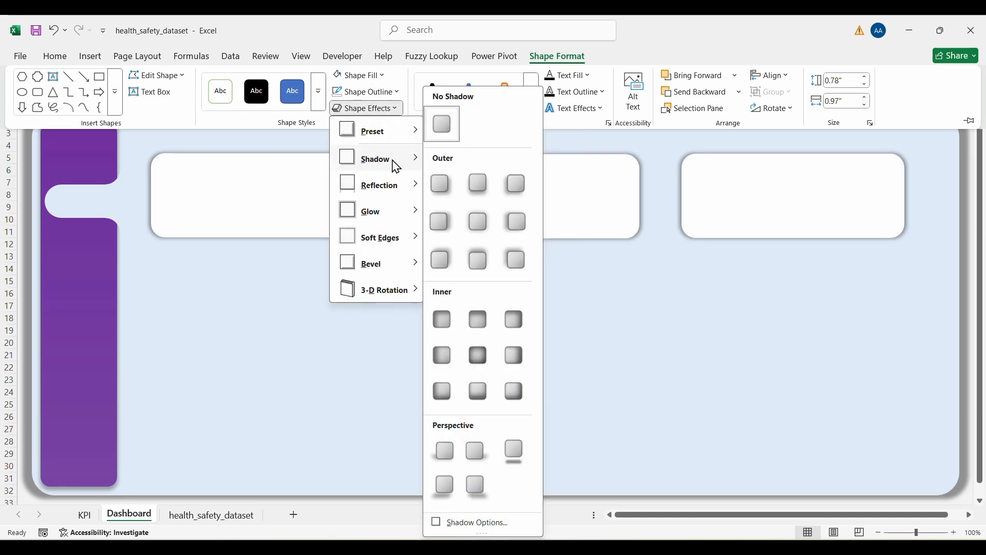
{"action": "left_click", "coordinate": [477, 225]}
{"action": "left_click", "coordinate": [379, 286]}
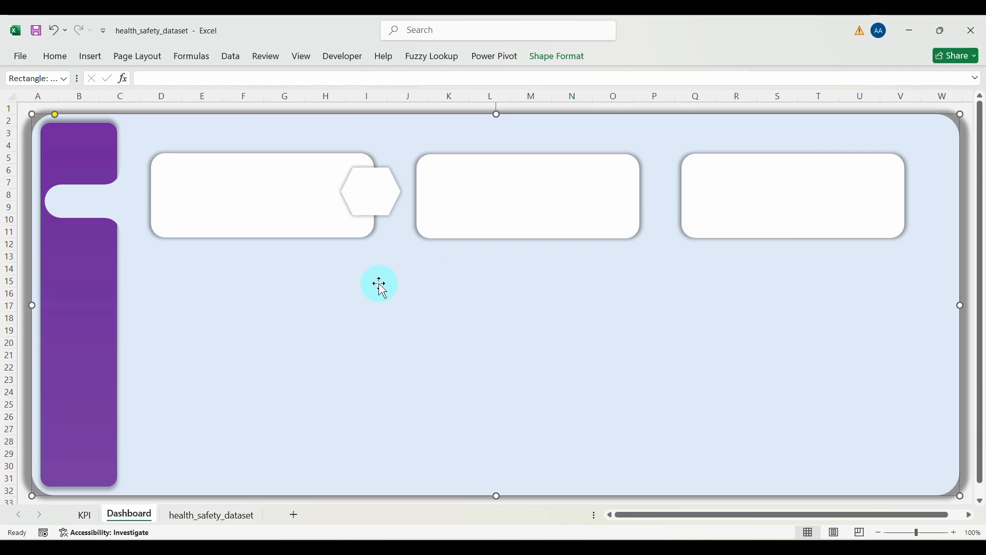
Step: Duplicate the hexagon twice and place copies on the middle and third cards' right edges
{"action": "left_click", "coordinate": [381, 191]}
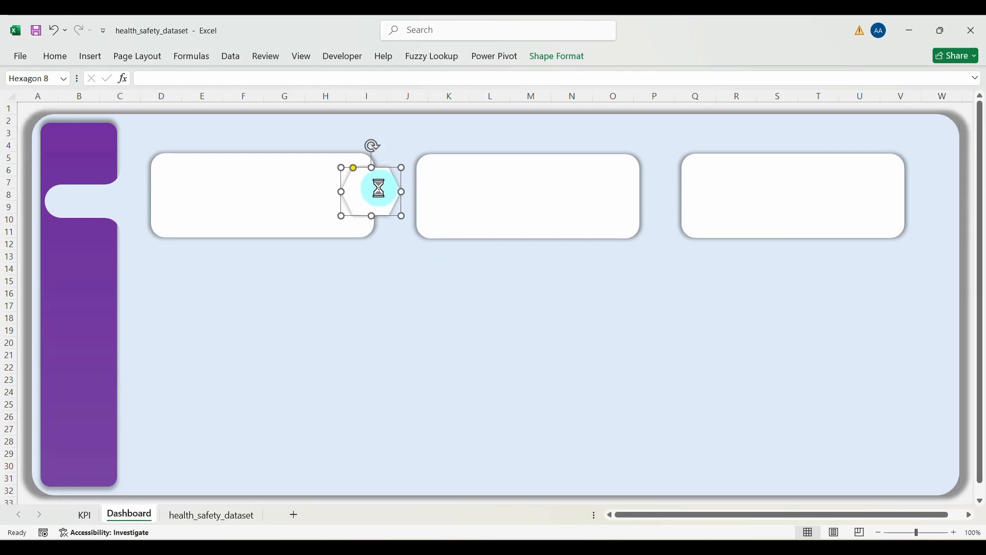
{"action": "key", "text": "ctrl+d"}
{"action": "key", "text": "ctrl+d"}
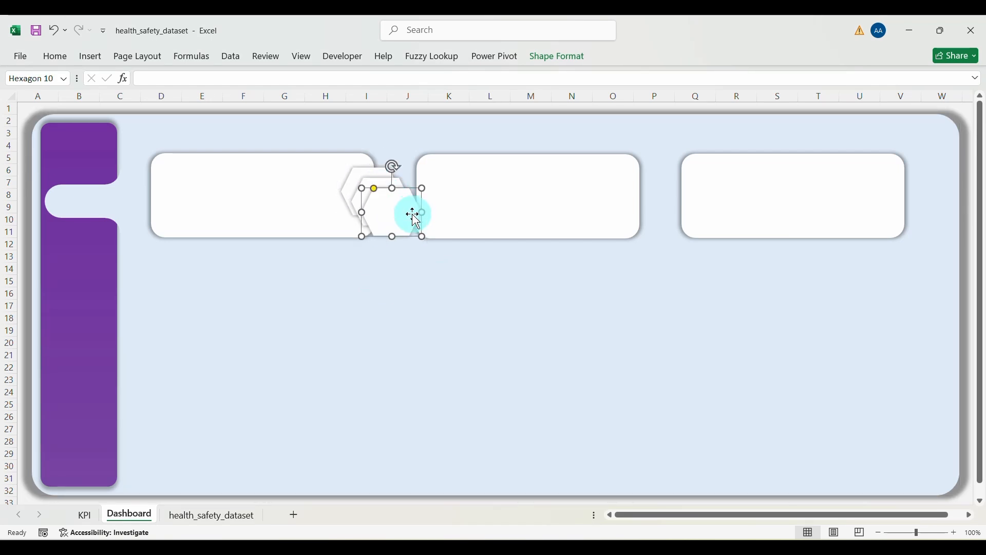
{"action": "left_click_drag", "start_coordinate": [554, 228], "coordinate": [925, 194]}
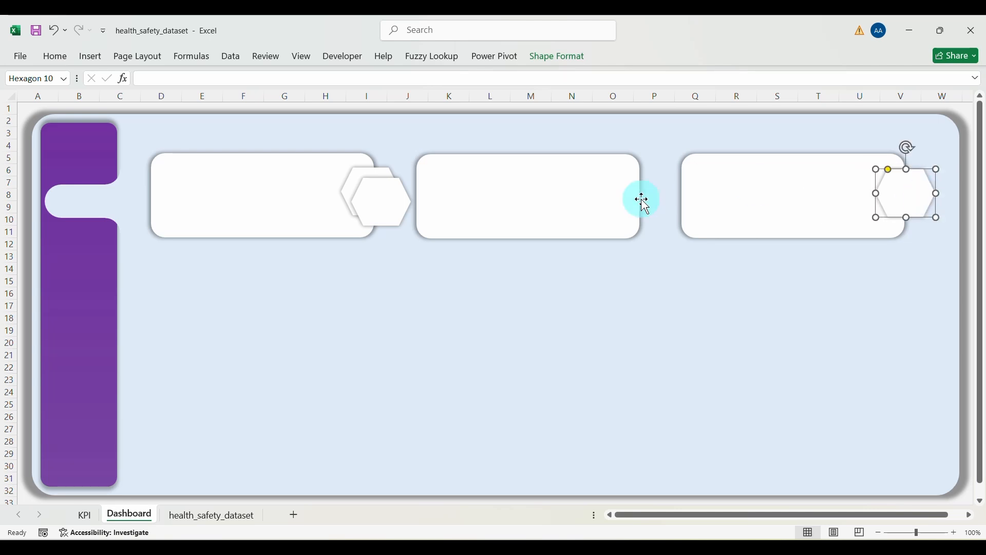
{"action": "left_click_drag", "start_coordinate": [389, 204], "coordinate": [646, 200]}
Step: Align the three cards to a common middle and distribute them horizontally
{"action": "left_click", "coordinate": [751, 190]}
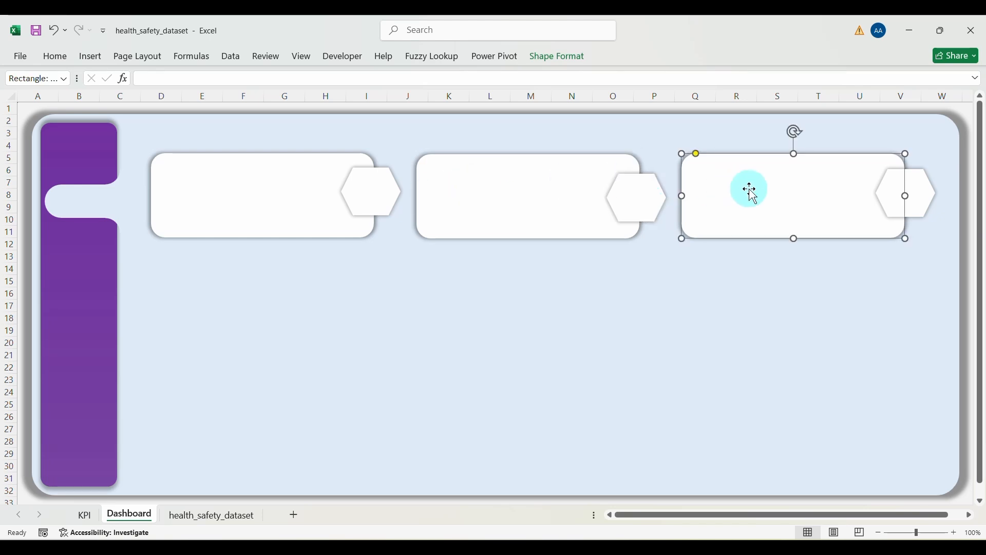
{"action": "left_click", "coordinate": [535, 203], "text": "ctrl"}
{"action": "left_click", "coordinate": [366, 194], "text": "ctrl"}
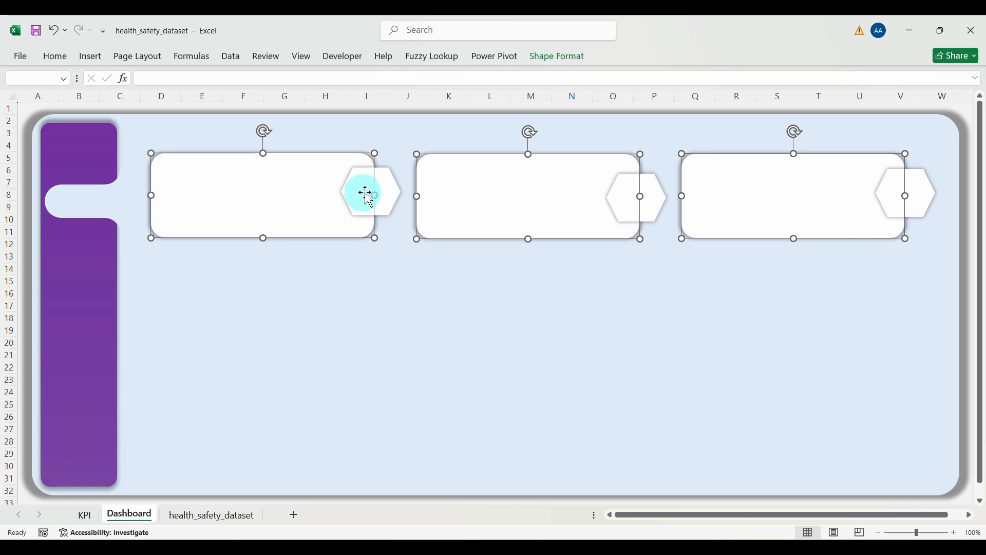
{"action": "left_click", "coordinate": [541, 66]}
{"action": "left_click", "coordinate": [773, 76]}
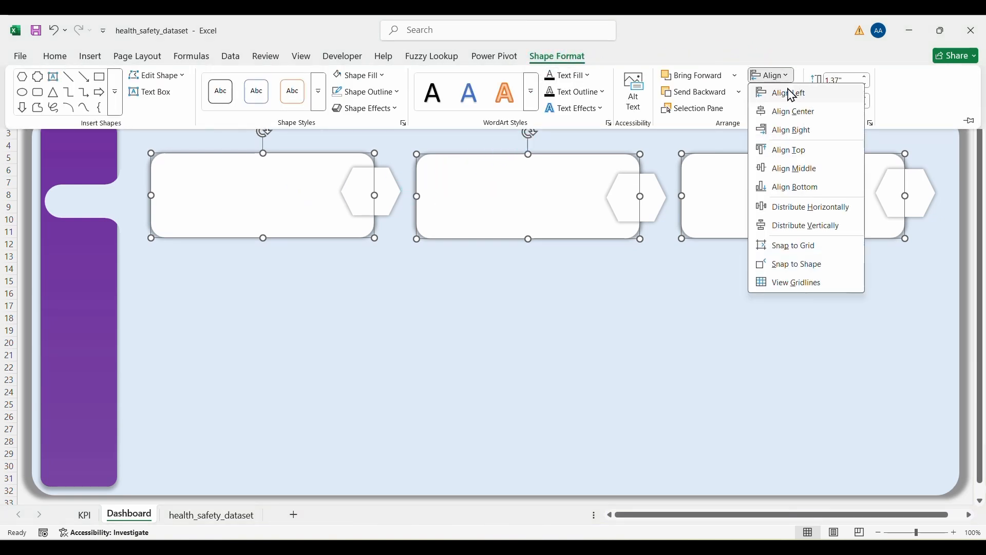
{"action": "left_click", "coordinate": [793, 169]}
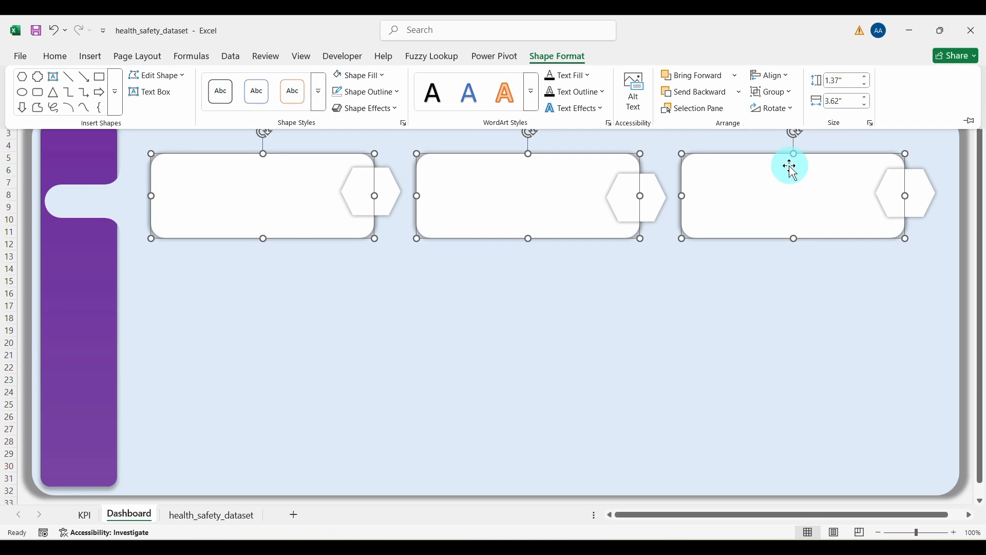
{"action": "left_click", "coordinate": [774, 78]}
{"action": "left_click", "coordinate": [794, 207]}
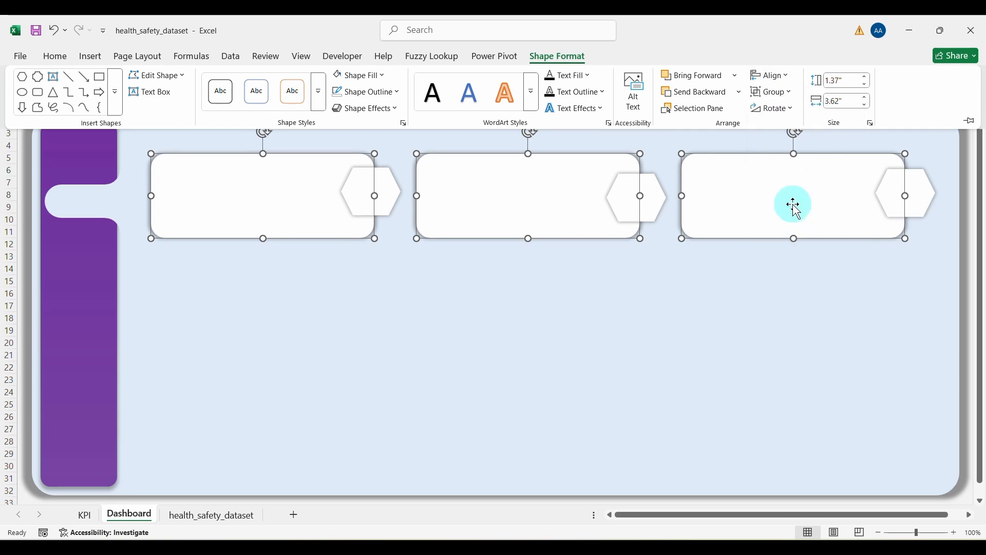
{"action": "left_click", "coordinate": [915, 190]}
Step: Align the three hexagons to a common middle and distribute them horizontally
{"action": "left_click", "coordinate": [915, 191]}
{"action": "left_click", "coordinate": [665, 189], "text": "shift"}
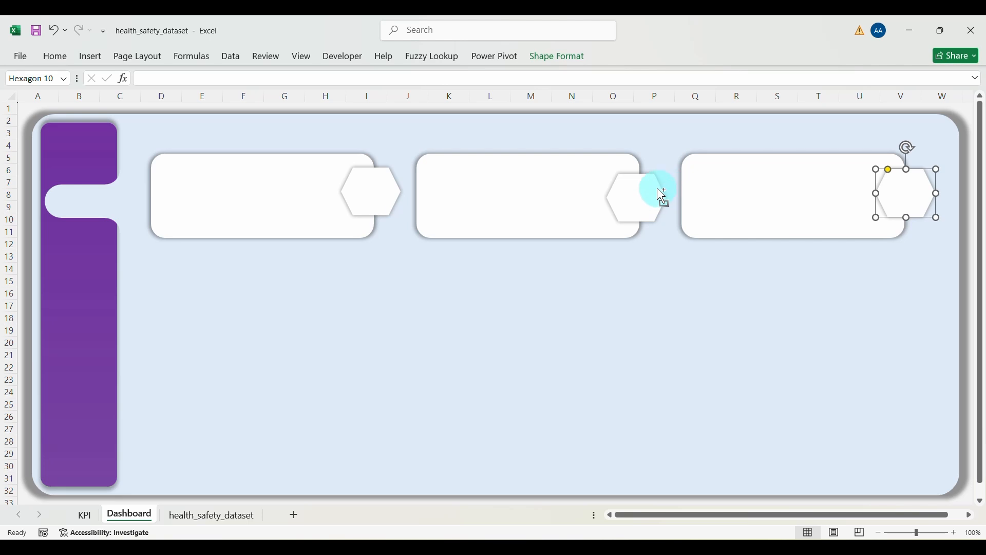
{"action": "left_click", "coordinate": [371, 190], "text": "shift"}
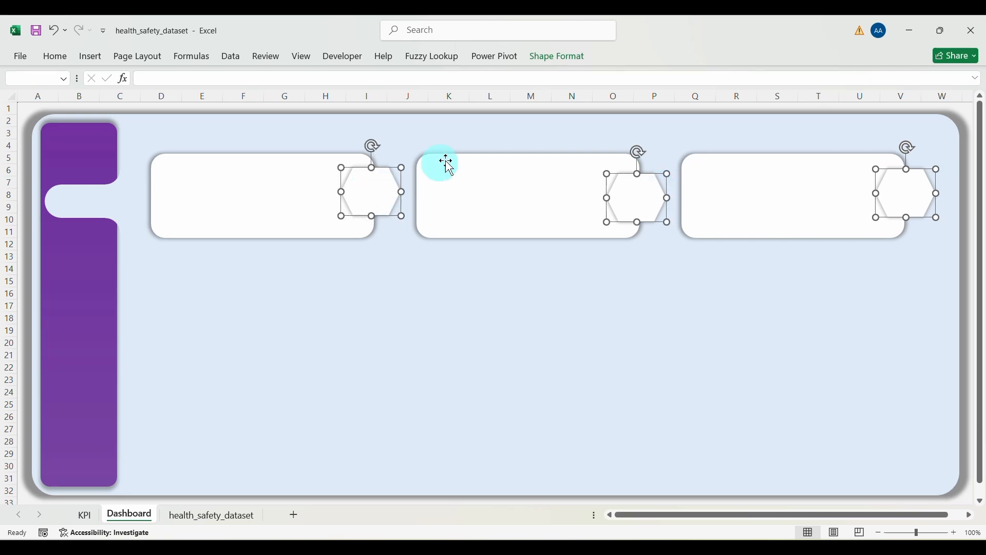
{"action": "left_click", "coordinate": [552, 65]}
{"action": "left_click", "coordinate": [771, 75]}
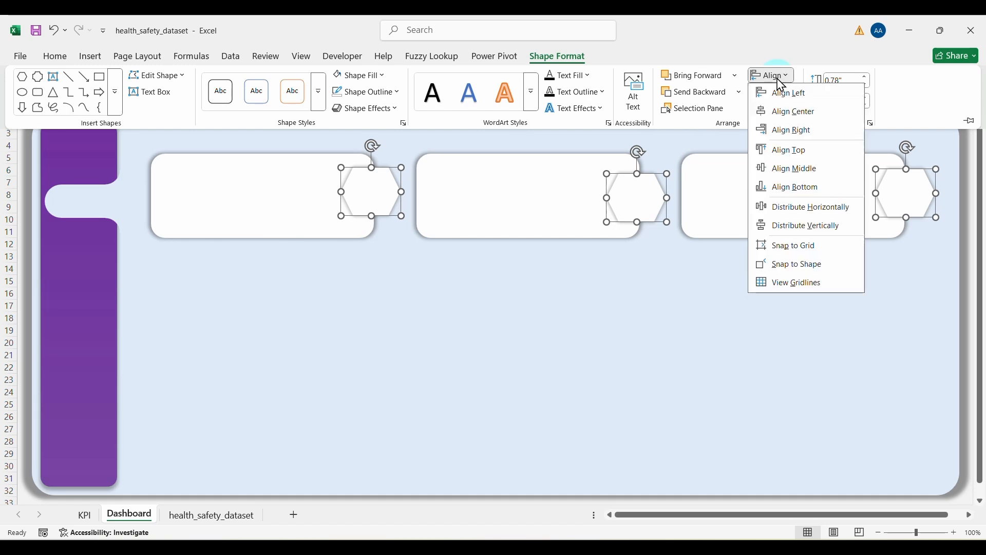
{"action": "left_click", "coordinate": [789, 170]}
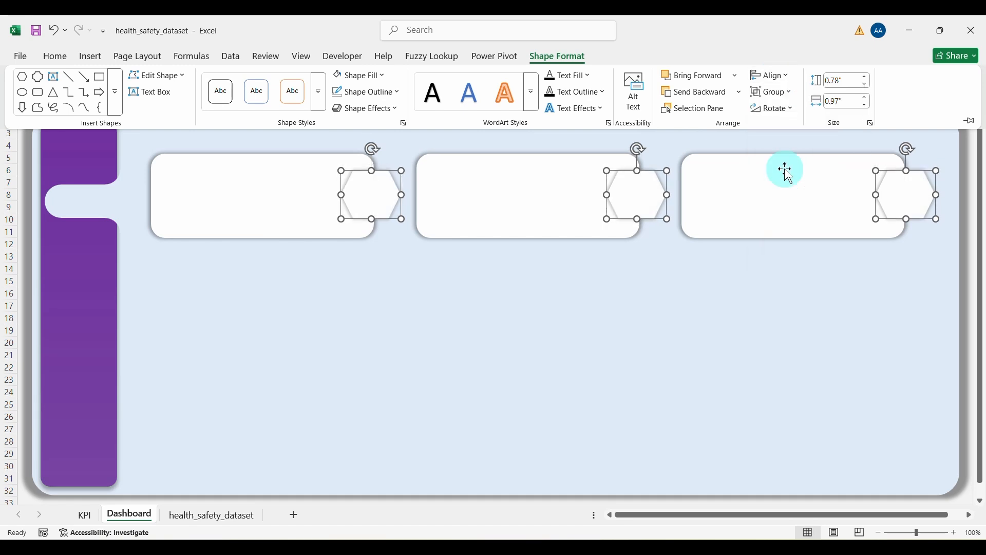
{"action": "left_click", "coordinate": [784, 79]}
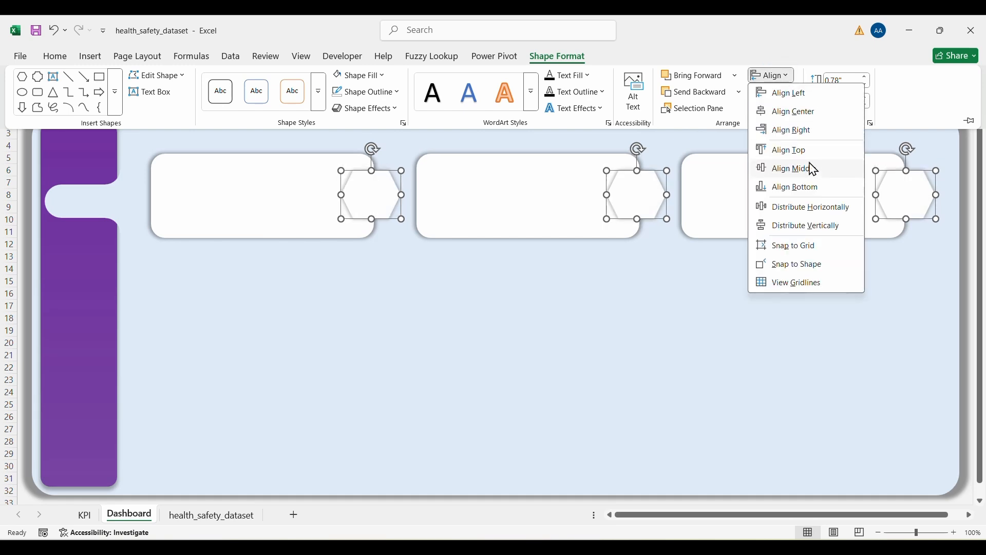
{"action": "left_click", "coordinate": [801, 207]}
{"action": "left_click", "coordinate": [646, 307]}
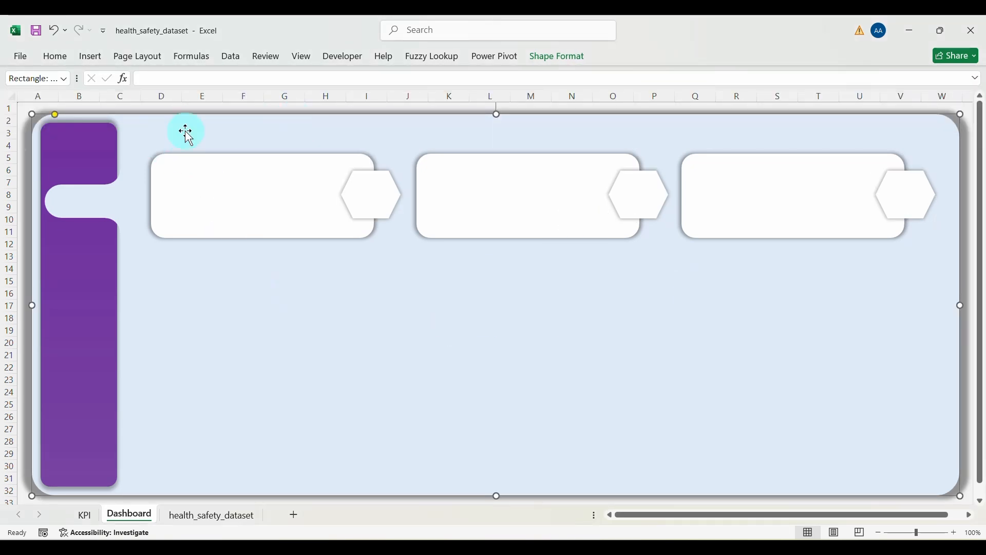
Step: Draw a wide text box below the three KPI cards, spanning roughly columns E–U
{"action": "left_click", "coordinate": [92, 61]}
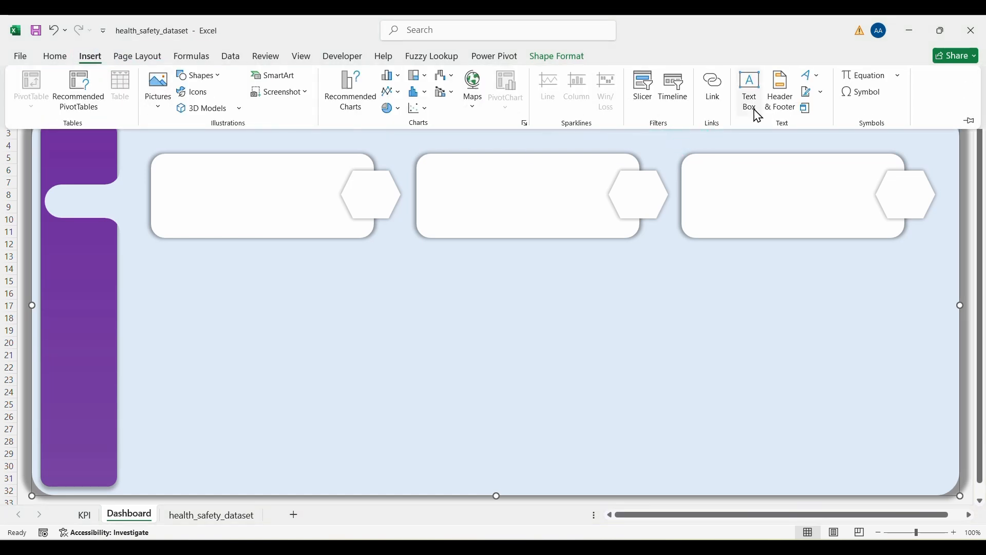
{"action": "left_click", "coordinate": [751, 86]}
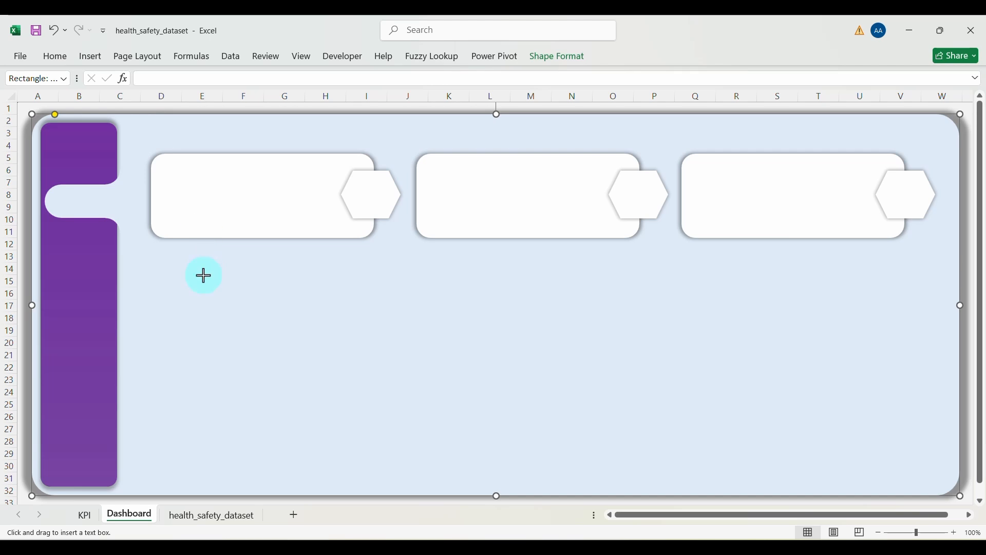
{"action": "left_click_drag", "start_coordinate": [203, 276], "coordinate": [663, 363]}
{"action": "left_click_drag", "start_coordinate": [759, 362], "coordinate": [830, 344]}
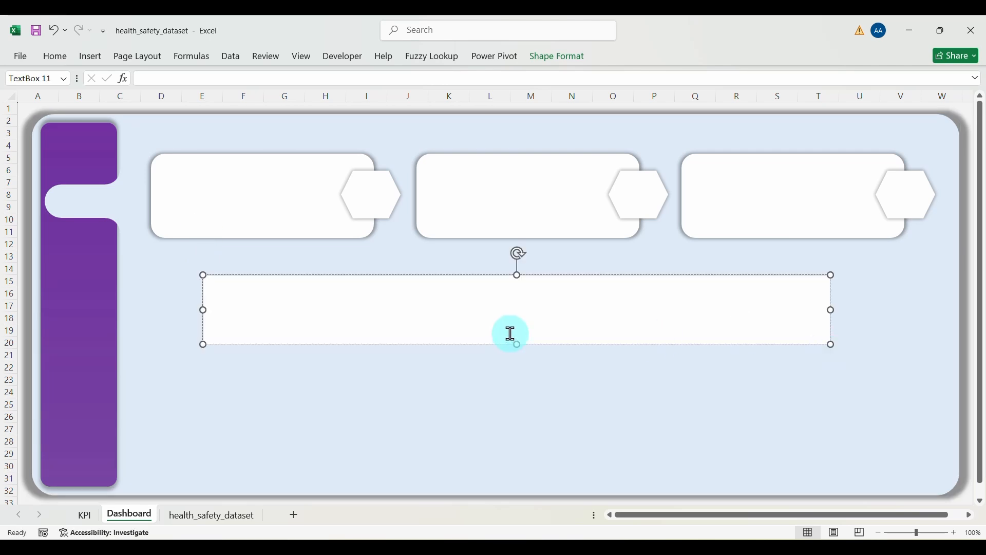
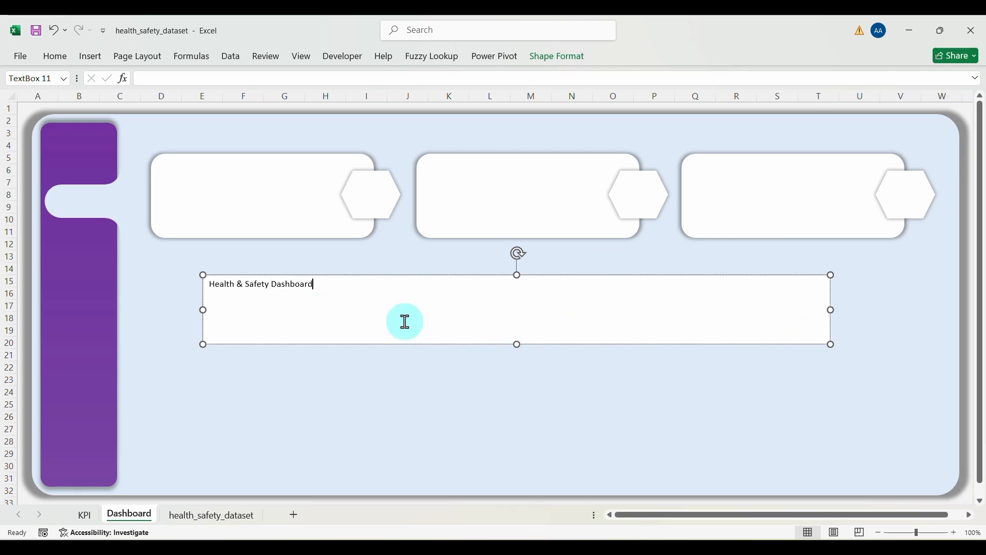
Step: Narrow the title box, enlarge the title text to 20 pt and make it bold
{"action": "left_click", "coordinate": [829, 310]}
{"action": "left_click_drag", "start_coordinate": [828, 310], "coordinate": [530, 309]}
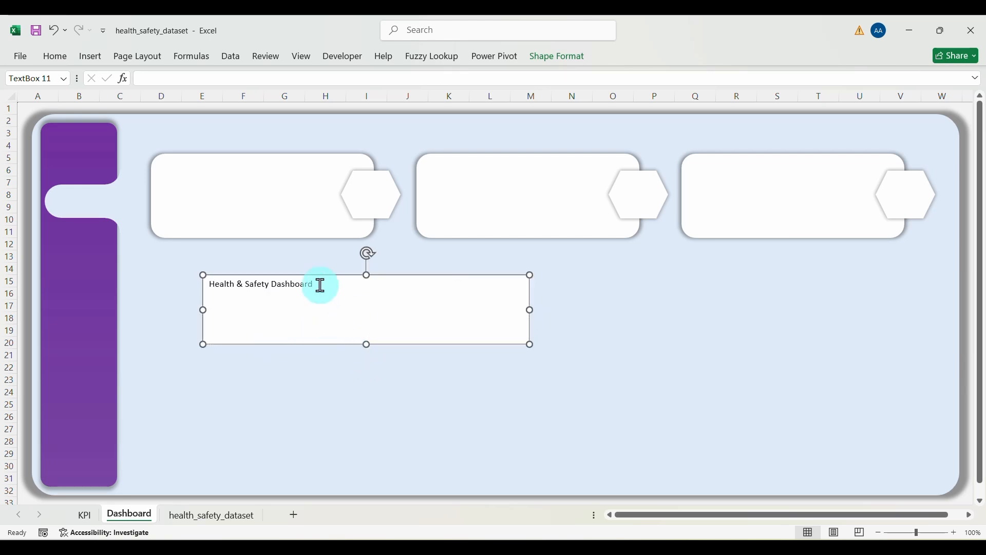
{"action": "left_click", "coordinate": [63, 55]}
{"action": "left_click", "coordinate": [237, 80]}
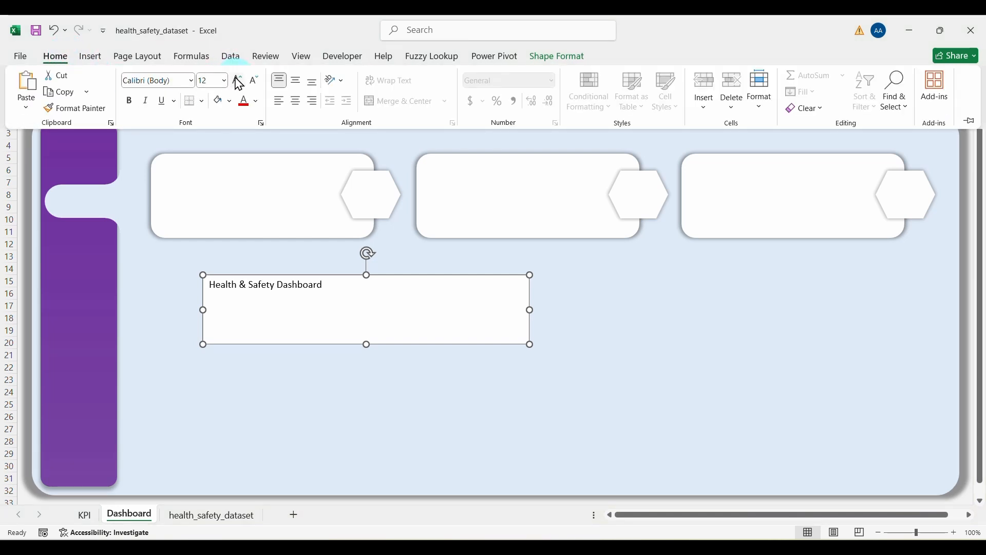
{"action": "left_click", "coordinate": [237, 80]}
{"action": "left_click", "coordinate": [237, 80]}
{"action": "left_click", "coordinate": [238, 80]}
{"action": "left_click", "coordinate": [237, 80]}
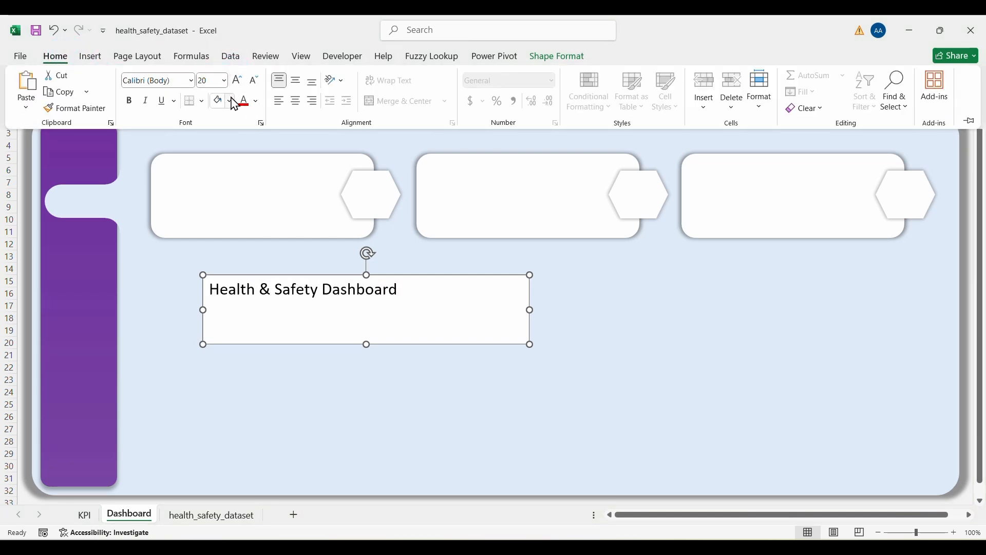
{"action": "left_click", "coordinate": [130, 103]}
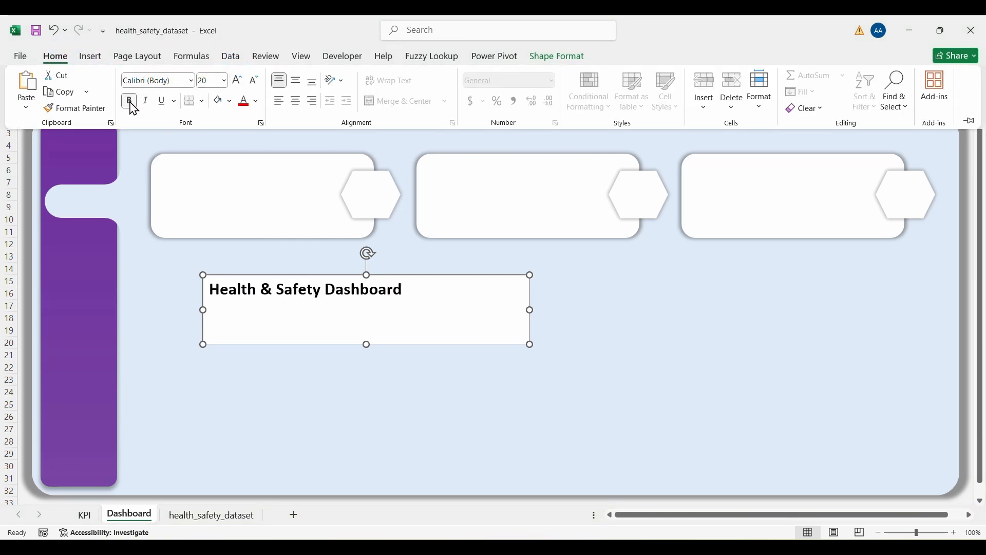
Step: Raise the title to 36 pt and resize its box so 'Dashboard' fits on one line
{"action": "left_click", "coordinate": [237, 81]}
{"action": "left_click", "coordinate": [238, 81]}
{"action": "left_click", "coordinate": [237, 82]}
{"action": "left_click", "coordinate": [237, 81]}
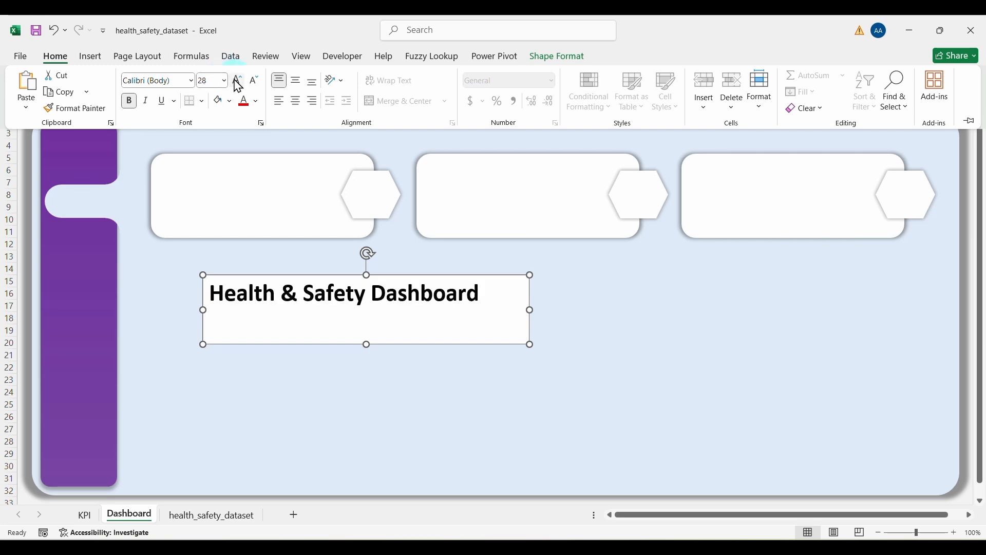
{"action": "left_click", "coordinate": [369, 336]}
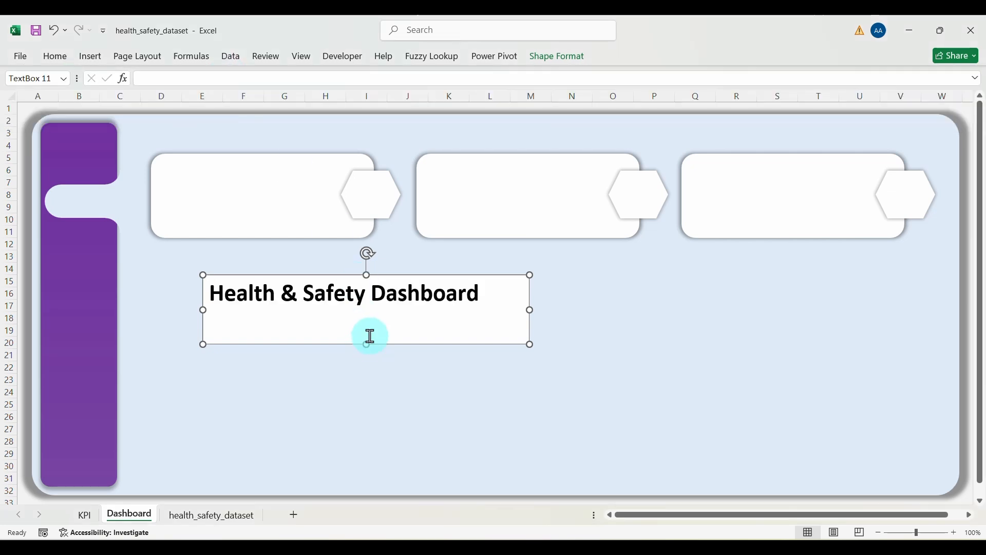
{"action": "left_click_drag", "start_coordinate": [366, 343], "coordinate": [366, 319]}
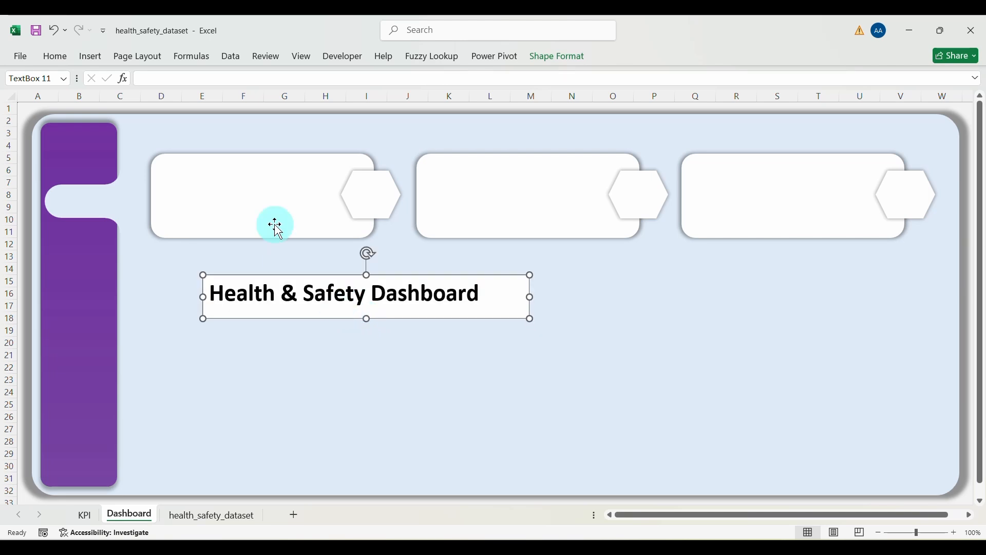
{"action": "left_click", "coordinate": [56, 57]}
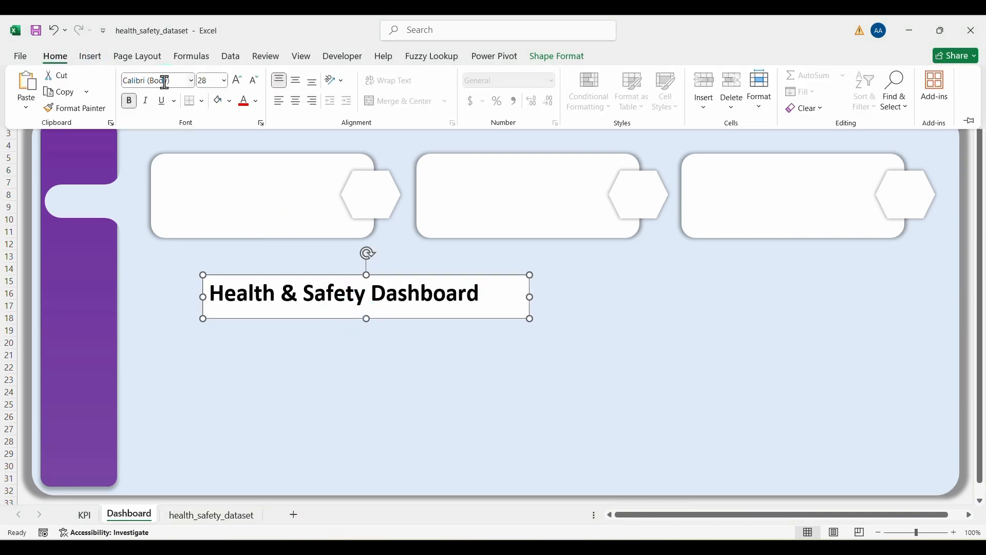
{"action": "left_click", "coordinate": [237, 82]}
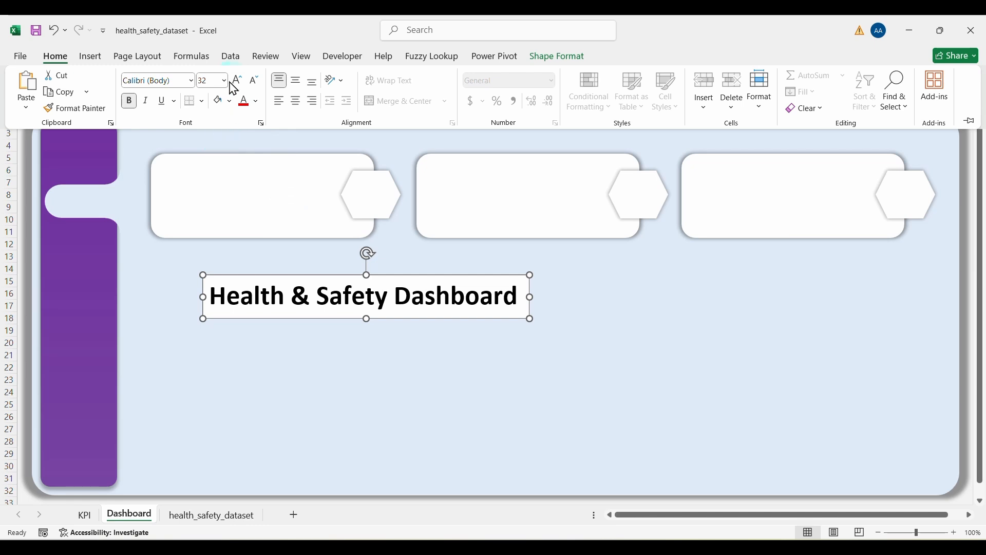
{"action": "left_click", "coordinate": [238, 81]}
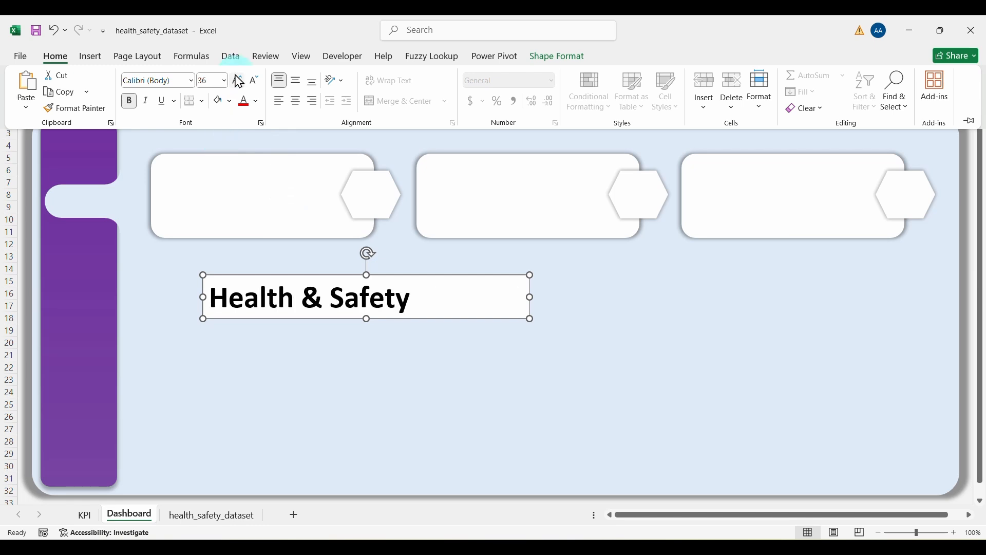
{"action": "left_click", "coordinate": [537, 297]}
{"action": "left_click_drag", "start_coordinate": [528, 297], "coordinate": [567, 296]}
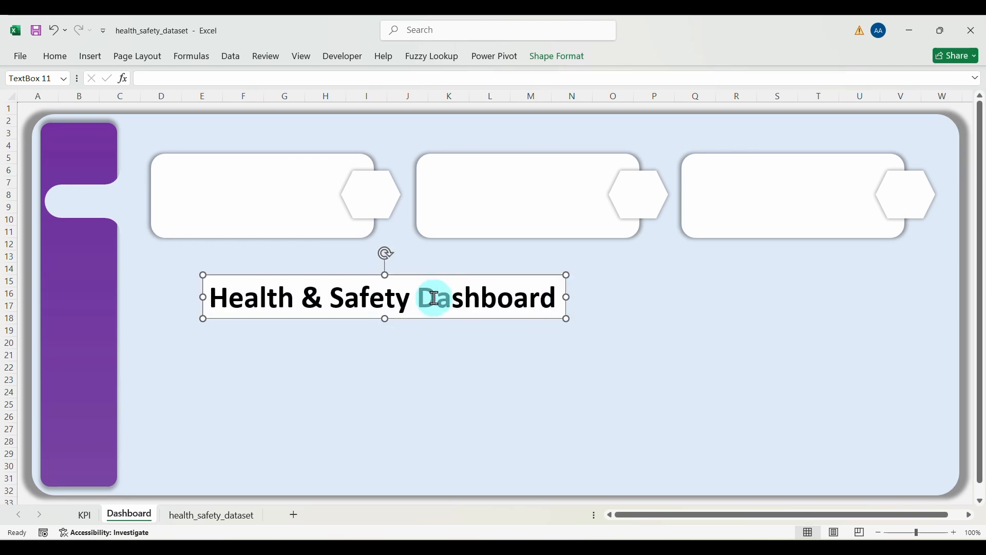
Step: Give the title box No Fill and No Outline
{"action": "left_click", "coordinate": [552, 63]}
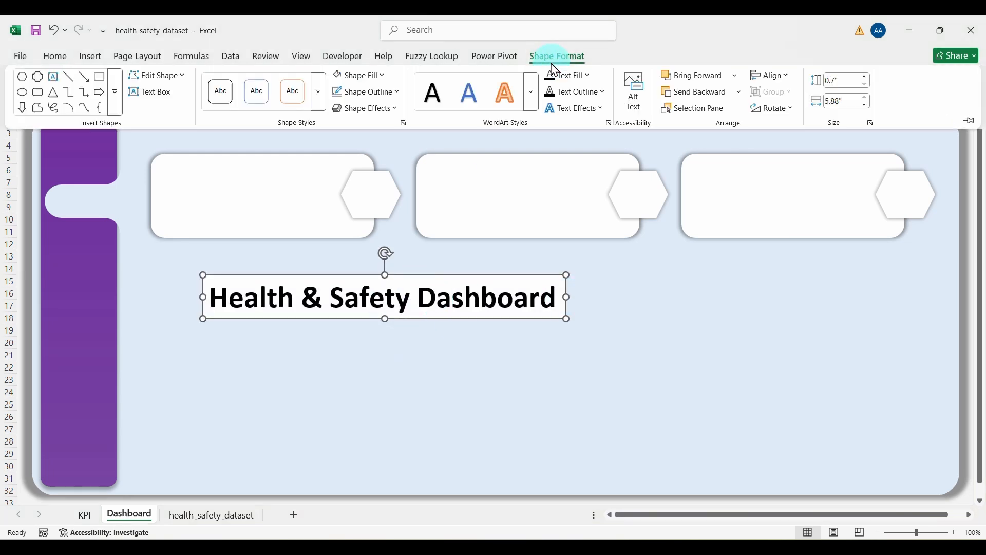
{"action": "left_click", "coordinate": [384, 77]}
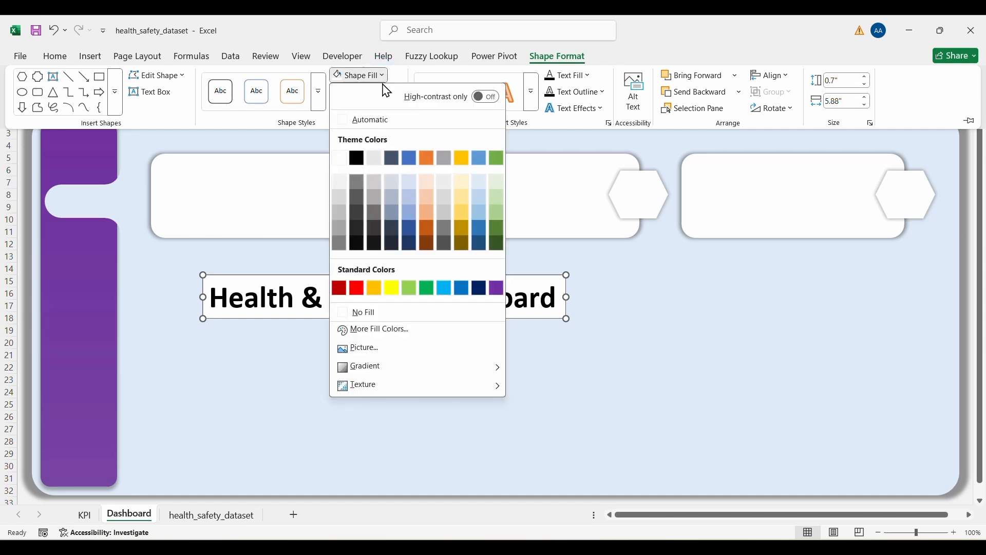
{"action": "left_click", "coordinate": [371, 315]}
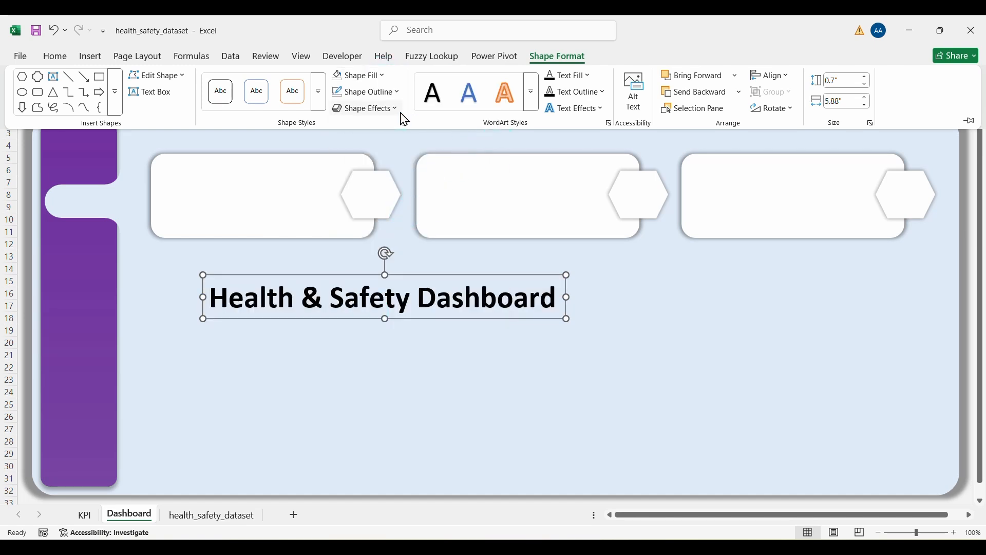
{"action": "left_click", "coordinate": [366, 92]}
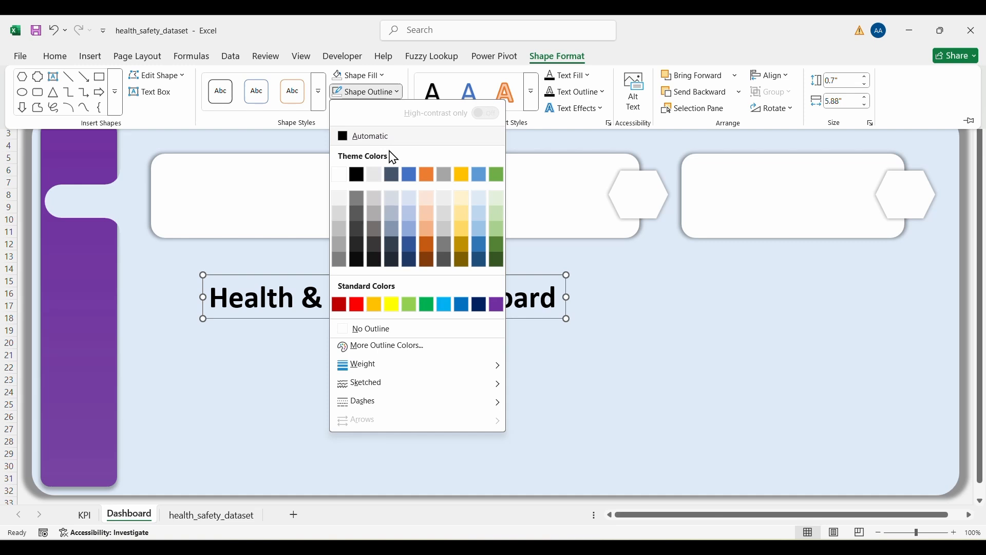
{"action": "left_click", "coordinate": [379, 328]}
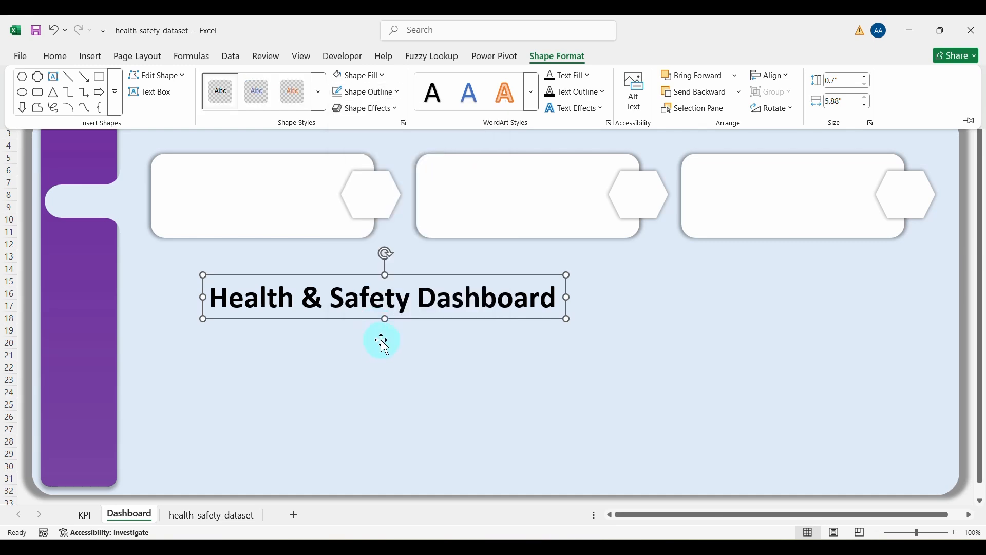
Step: Move the title to the top of the dashboard above the KPI cards
{"action": "left_click", "coordinate": [360, 319]}
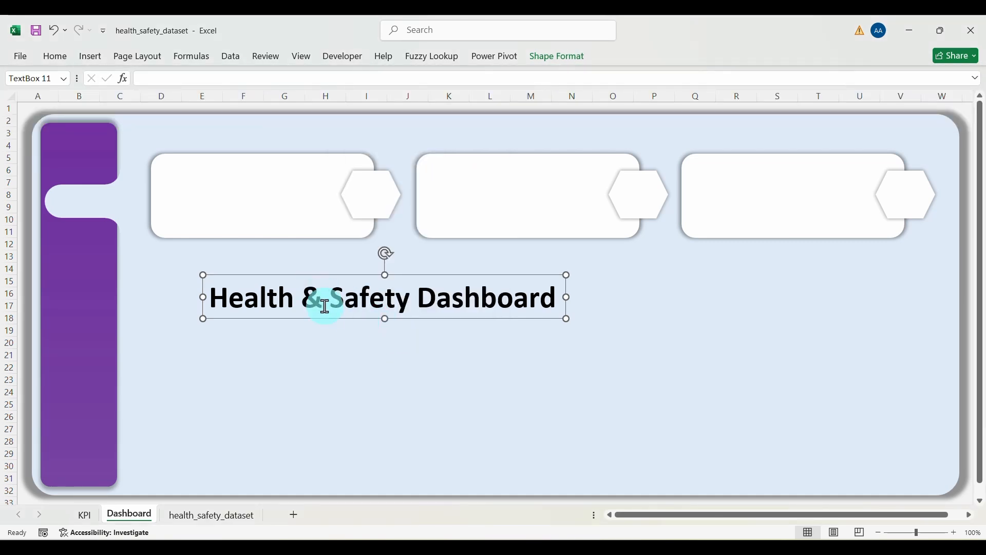
{"action": "mouse_move", "coordinate": [326, 321]}
{"action": "left_mouse_down"}
{"action": "mouse_move", "coordinate": [290, 266]}
{"action": "mouse_move", "coordinate": [248, 150]}
{"action": "left_mouse_up"}
{"action": "left_click", "coordinate": [308, 345]}
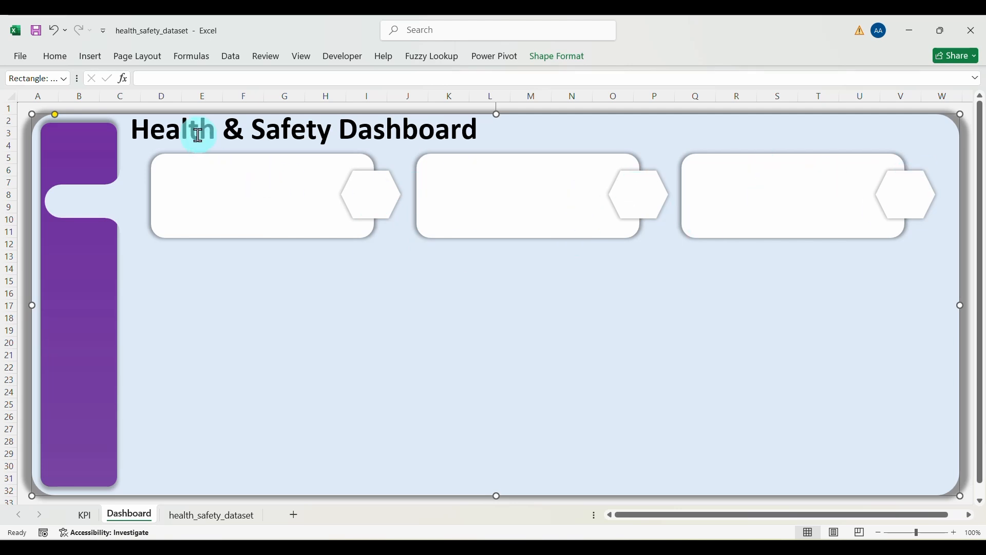
Step: Insert the labour, session, alert, reports and website icons from Downloads onto the sheet together
{"action": "left_click", "coordinate": [90, 56]}
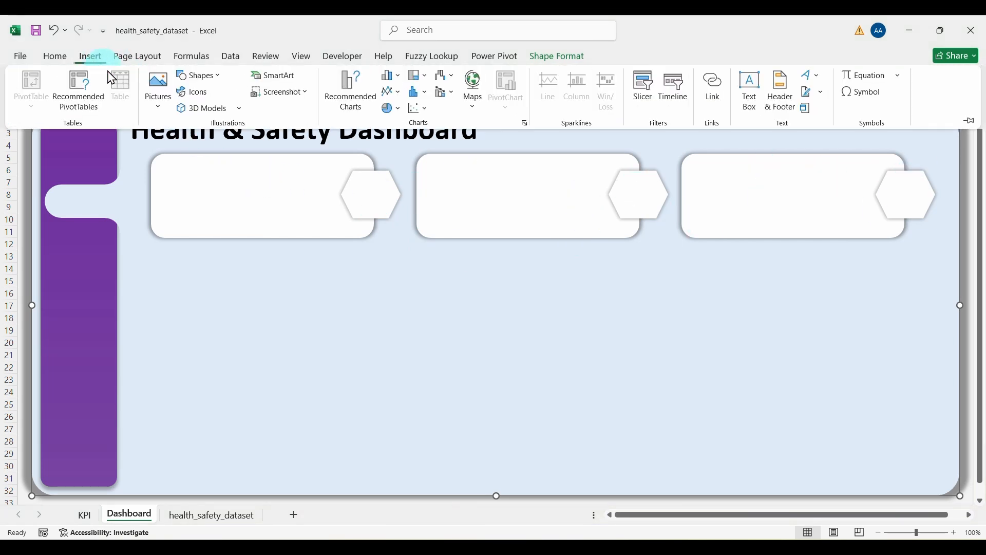
{"action": "left_click", "coordinate": [160, 101]}
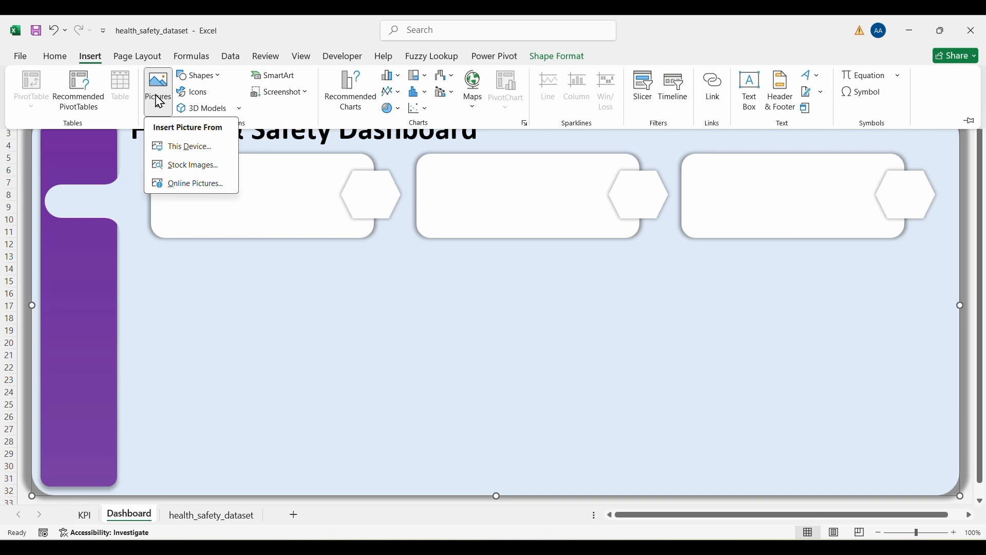
{"action": "left_click", "coordinate": [180, 149]}
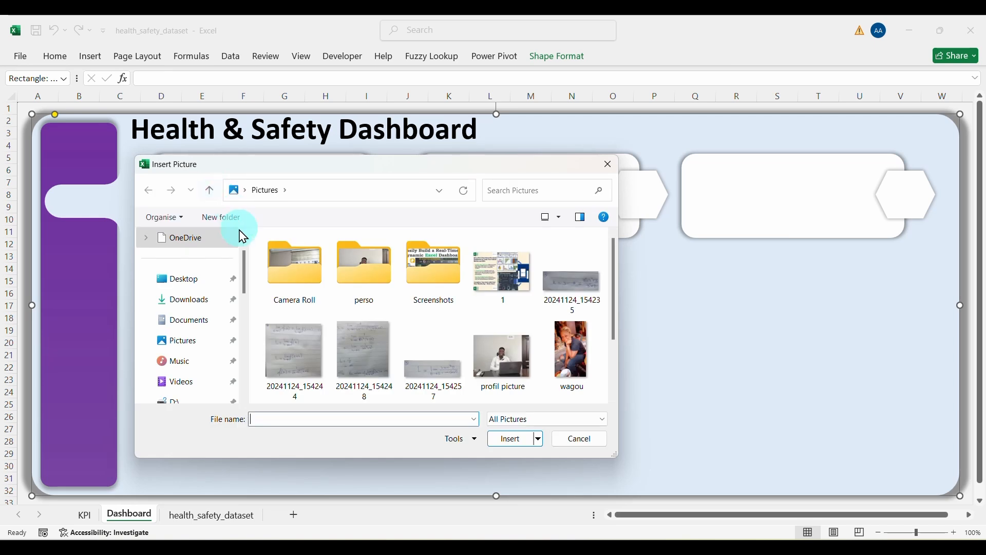
{"action": "left_click", "coordinate": [208, 300]}
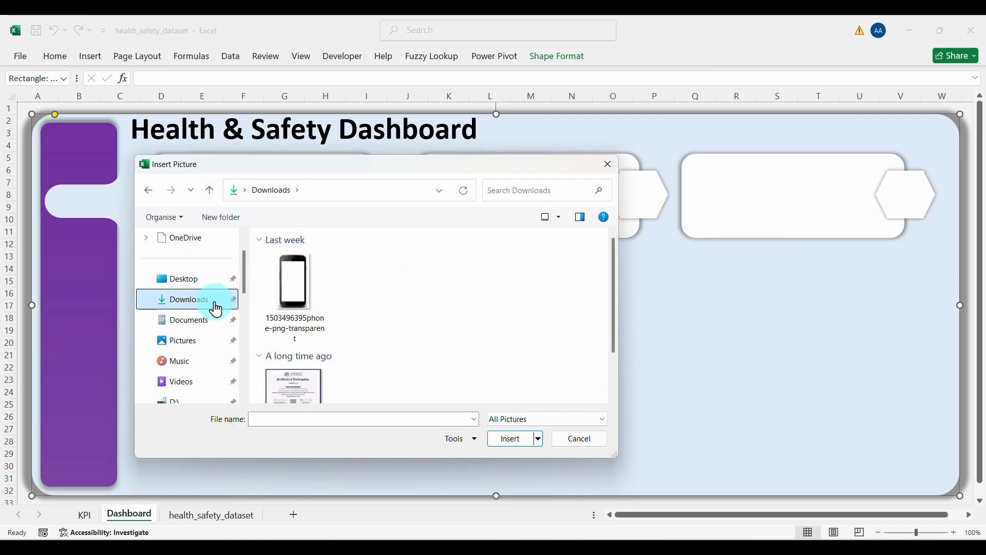
{"action": "left_click", "coordinate": [355, 307]}
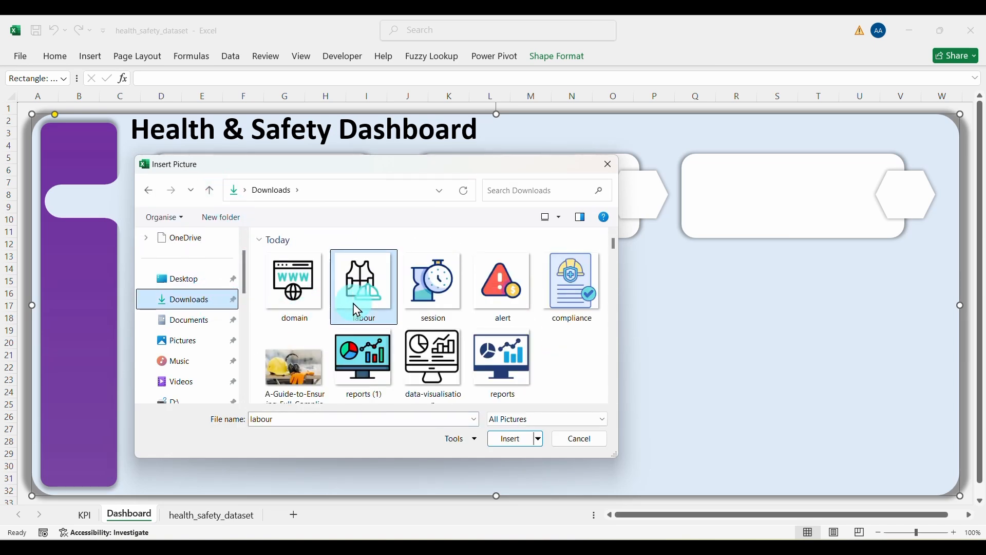
{"action": "left_click", "coordinate": [435, 308], "text": "ctrl"}
{"action": "left_click", "coordinate": [480, 318], "text": "ctrl"}
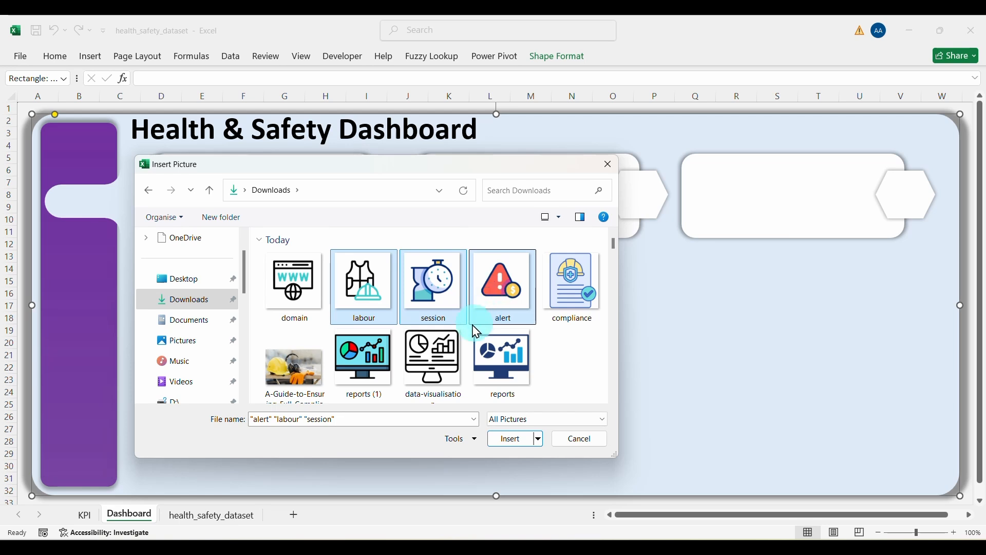
{"action": "left_click", "coordinate": [496, 355], "text": "ctrl"}
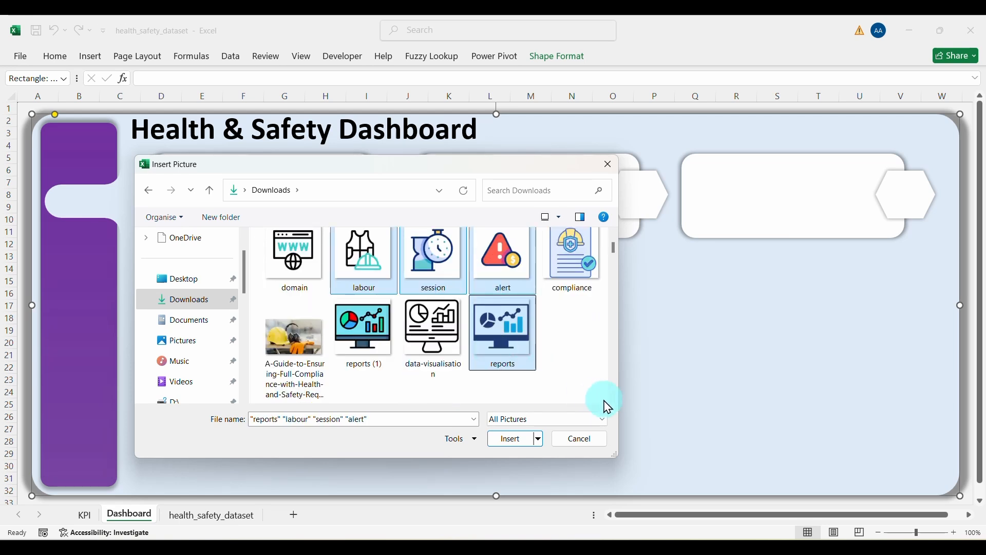
{"action": "scroll", "coordinate": [608, 405], "scroll_direction": "down", "scroll_amount": 2}
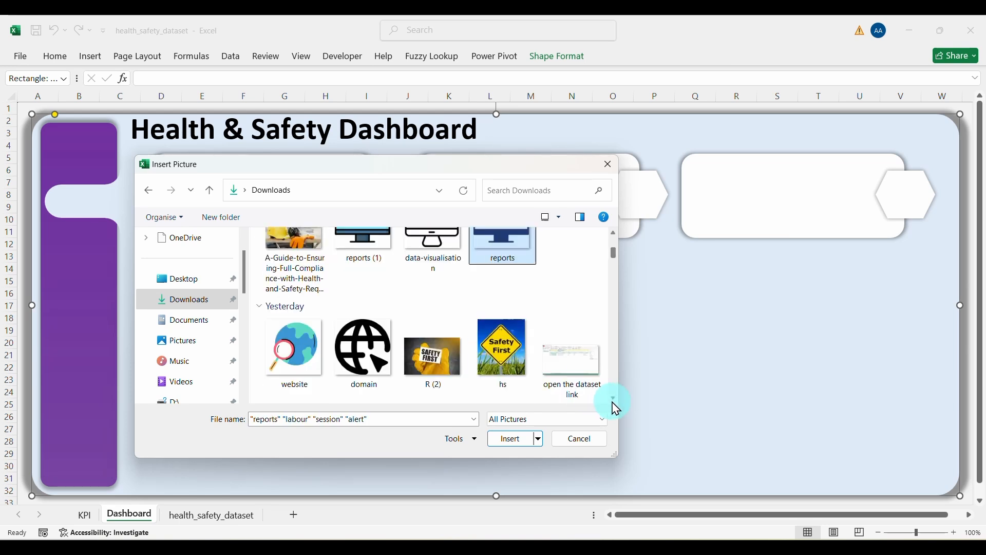
{"action": "left_click", "coordinate": [327, 345], "text": "ctrl"}
{"action": "left_click", "coordinate": [502, 439]}
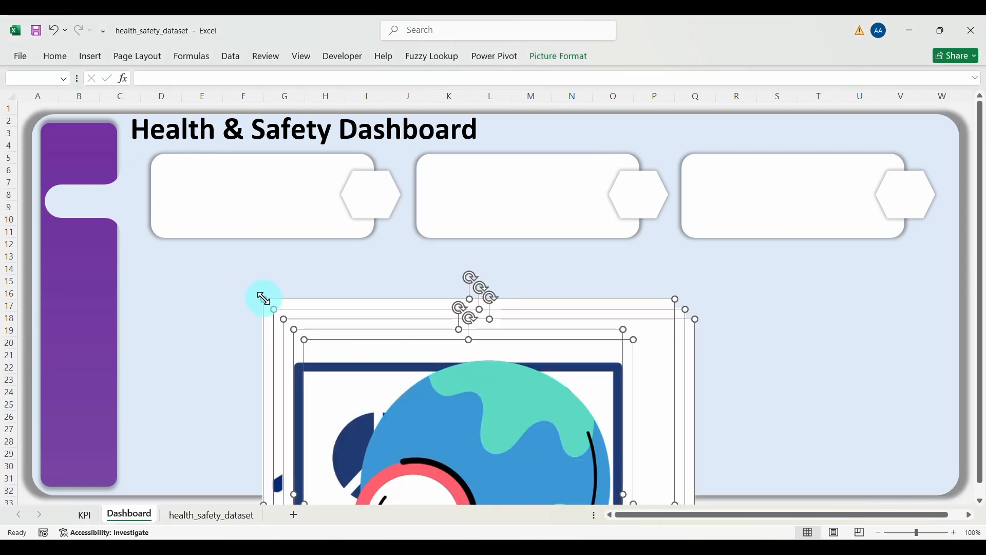
Step: Shrink the stacked icon pictures and move them up onto the dashboard
{"action": "left_click_drag", "start_coordinate": [264, 297], "coordinate": [370, 388]}
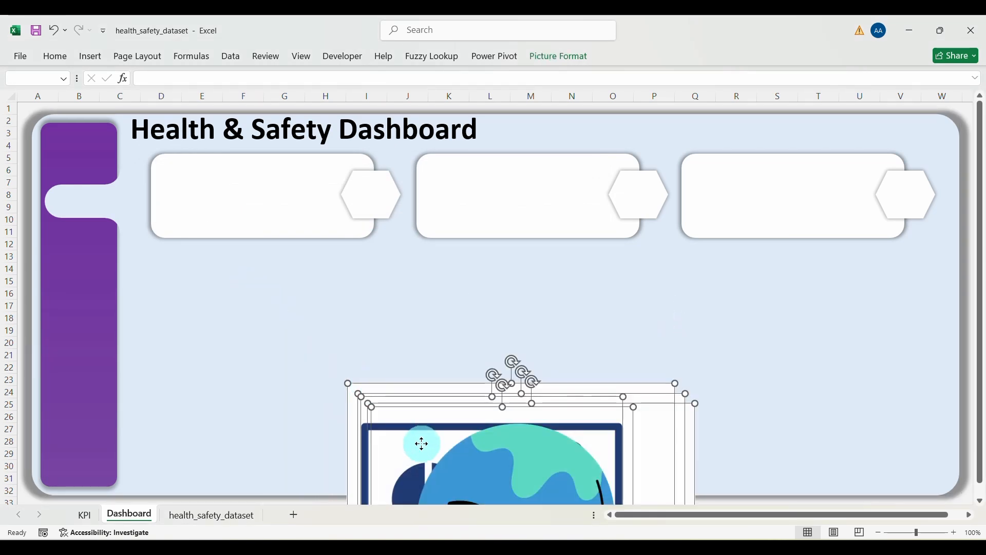
{"action": "left_click_drag", "start_coordinate": [422, 444], "coordinate": [336, 277]}
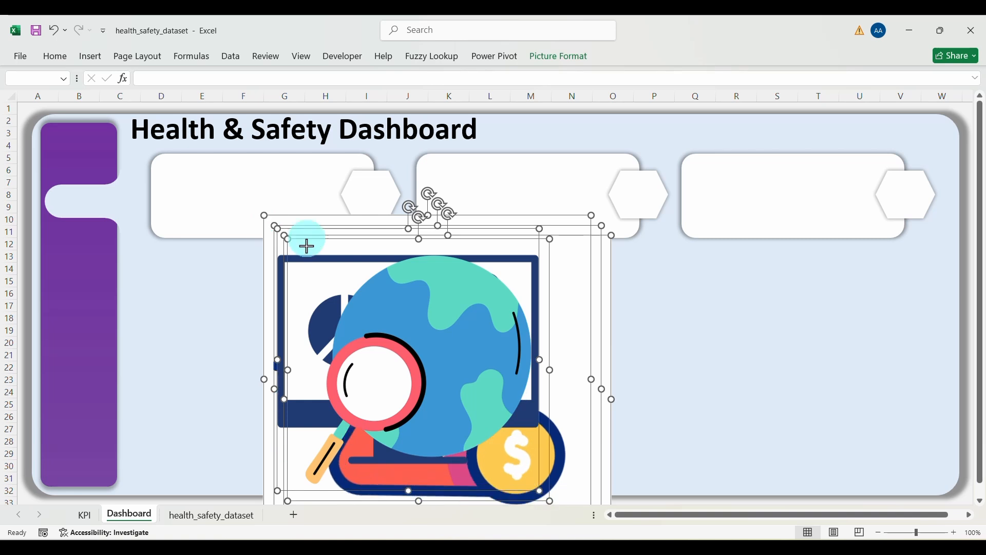
{"action": "mouse_move", "coordinate": [306, 246]}
{"action": "left_mouse_down"}
{"action": "mouse_move", "coordinate": [441, 390]}
{"action": "mouse_move", "coordinate": [302, 260]}
{"action": "left_mouse_up"}
{"action": "left_click_drag", "start_coordinate": [241, 214], "coordinate": [325, 302]}
Step: Pull the warning icon out of the stack and shrink it into the first hexagon
{"action": "left_click", "coordinate": [563, 367]}
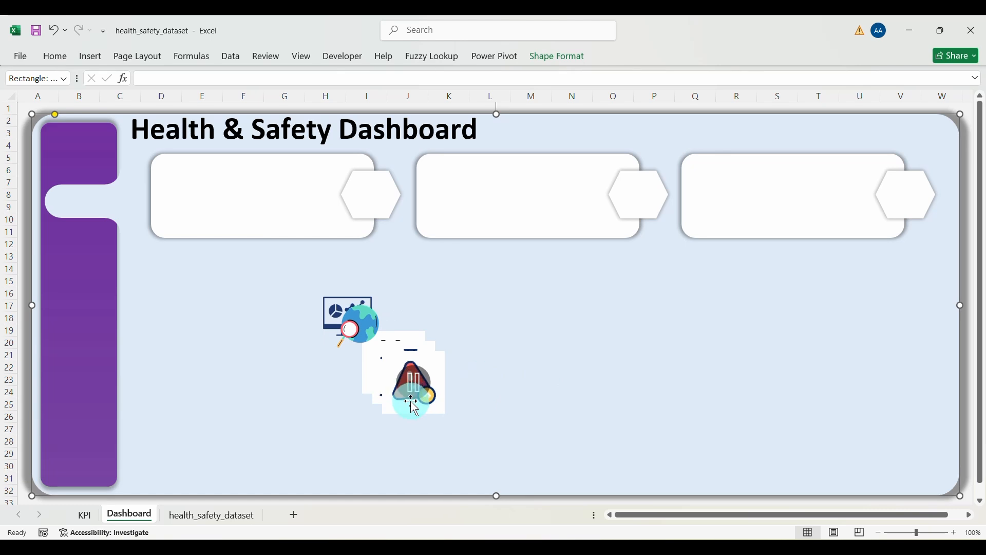
{"action": "left_click_drag", "start_coordinate": [414, 408], "coordinate": [482, 333]}
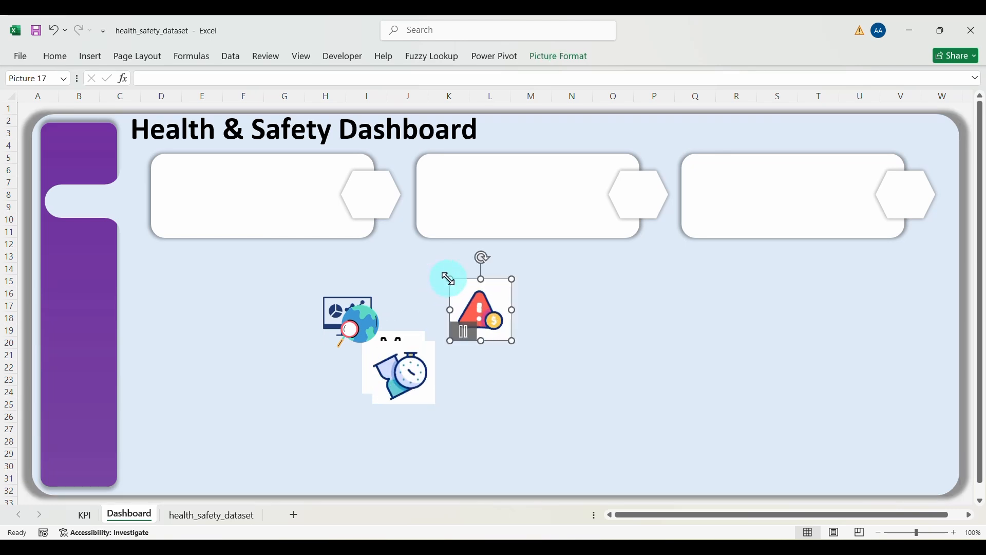
{"action": "left_click_drag", "start_coordinate": [447, 279], "coordinate": [372, 191]}
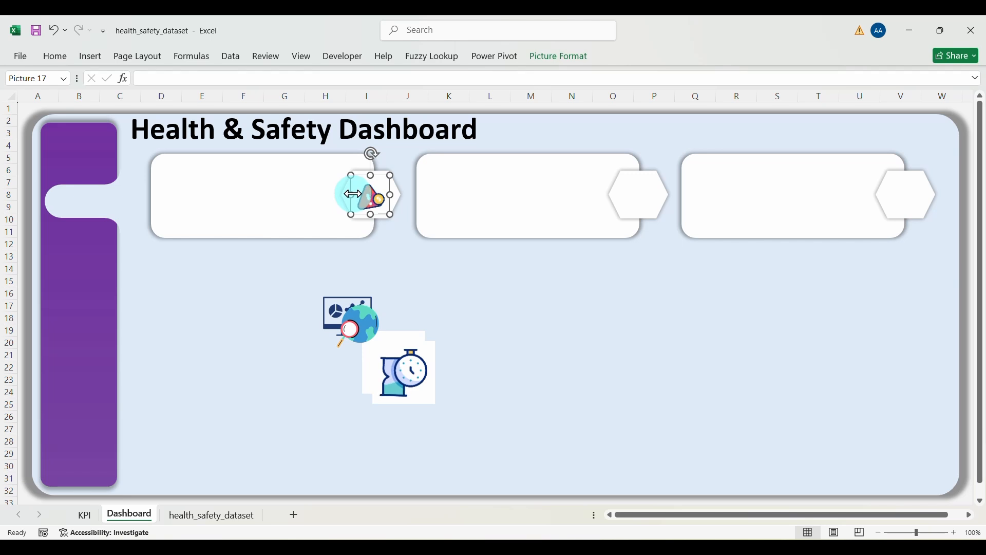
Step: Resize the warning icon to fit inside the first card's hexagon
{"action": "left_click", "coordinate": [380, 199]}
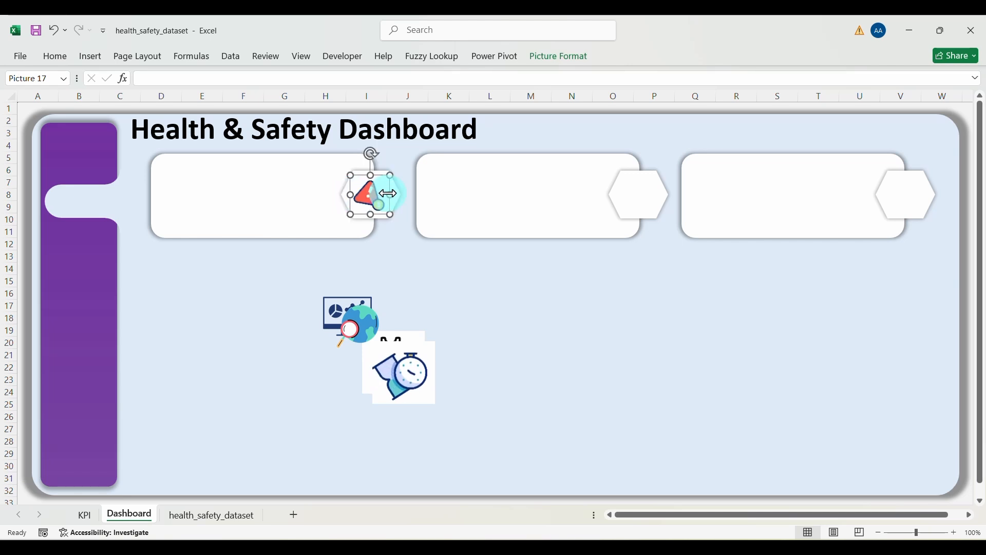
{"action": "left_click", "coordinate": [504, 313]}
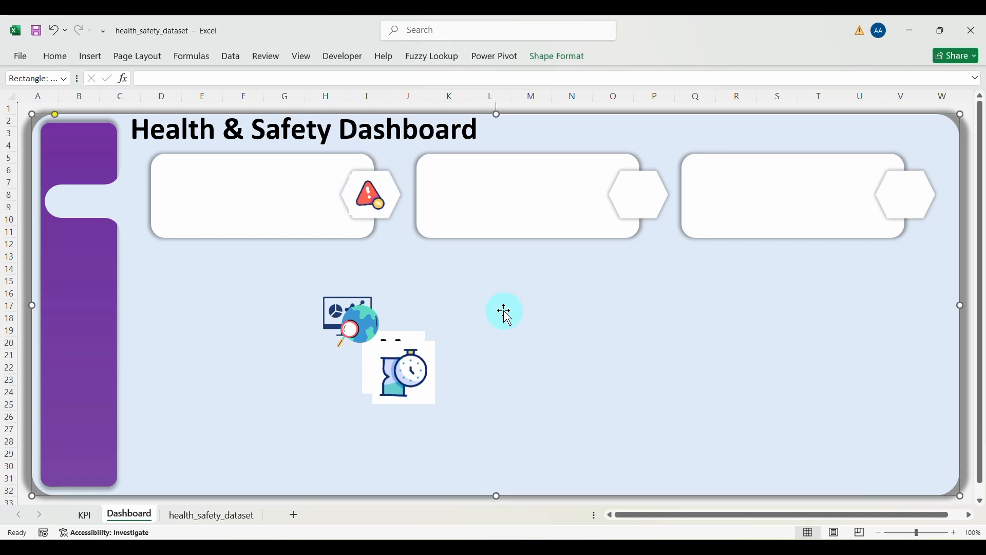
{"action": "left_click", "coordinate": [356, 183]}
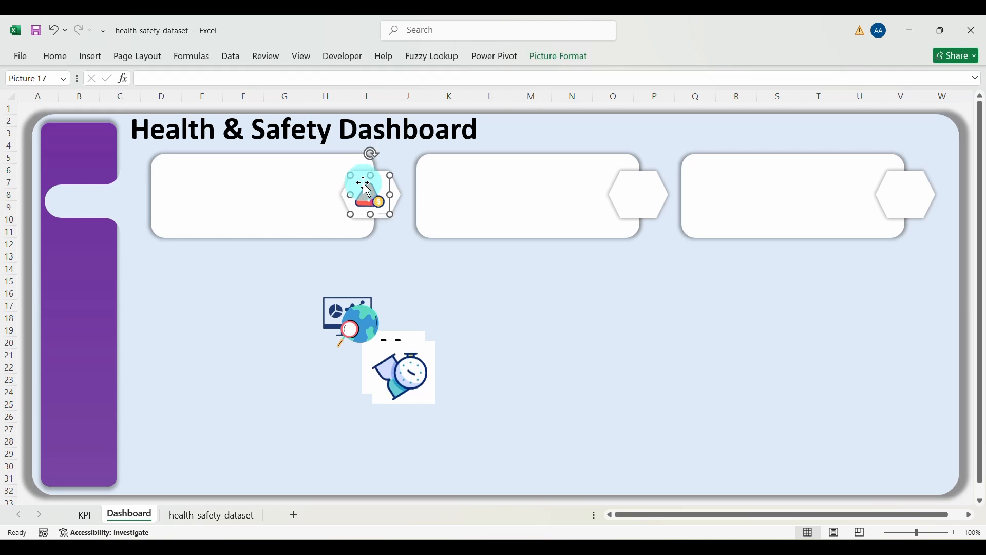
{"action": "left_click_drag", "start_coordinate": [352, 178], "coordinate": [353, 212]}
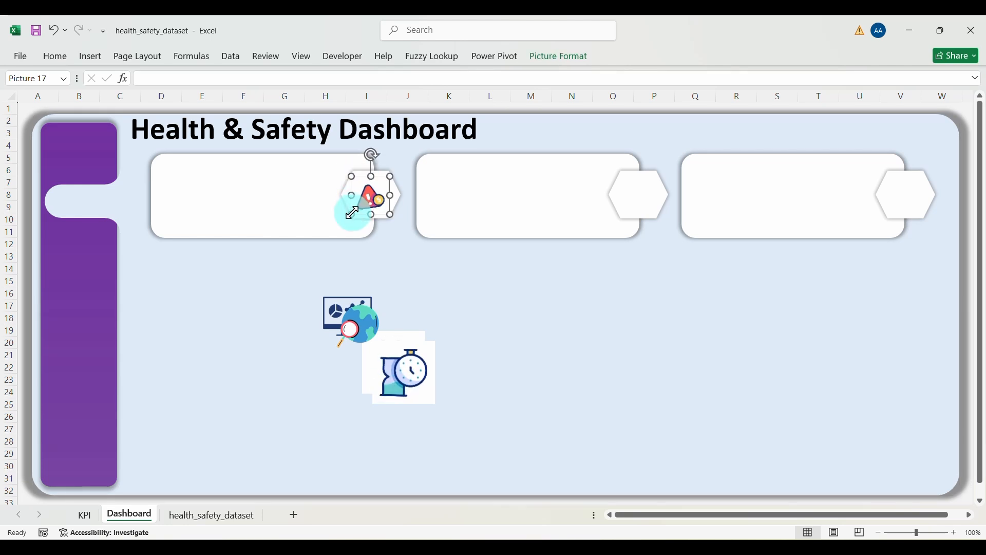
{"action": "left_click", "coordinate": [460, 297]}
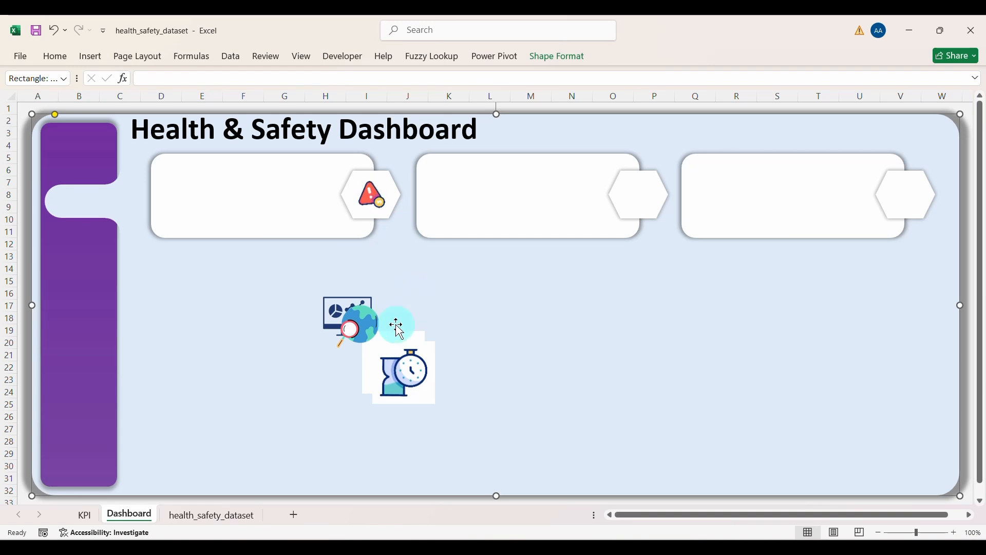
Step: Place the stopwatch and safety-vest icons into the second and third card hexagons
{"action": "left_click_drag", "start_coordinate": [433, 352], "coordinate": [637, 194]}
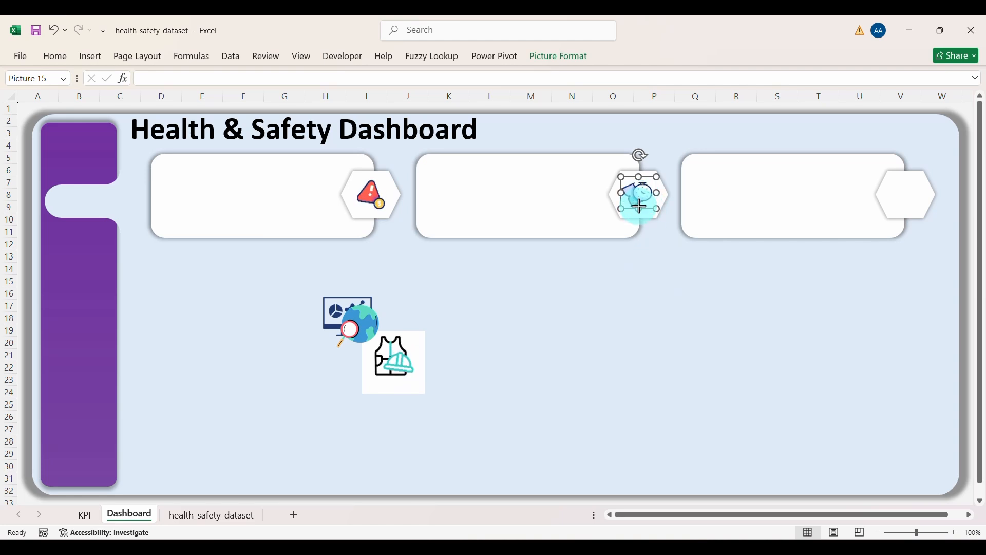
{"action": "left_click", "coordinate": [636, 288]}
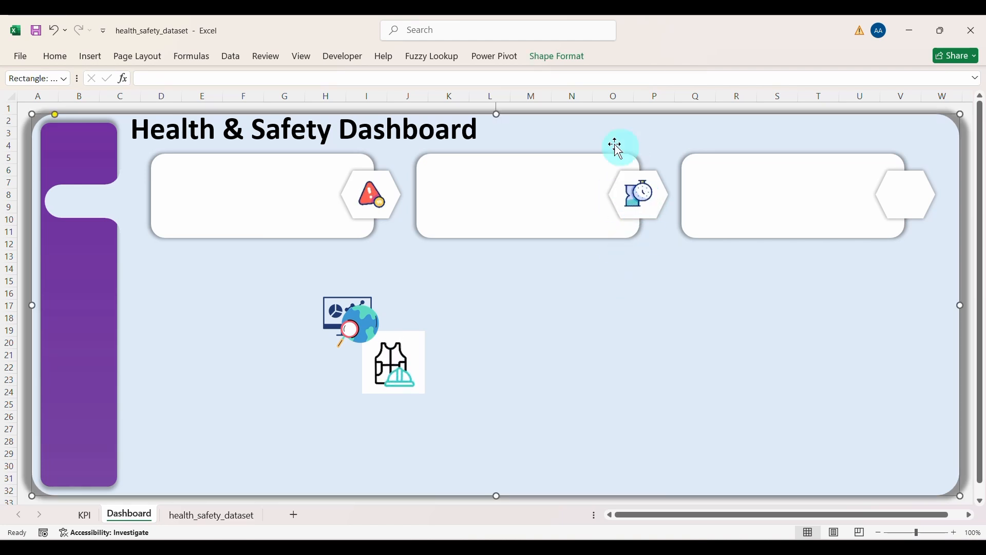
{"action": "left_click", "coordinate": [425, 348]}
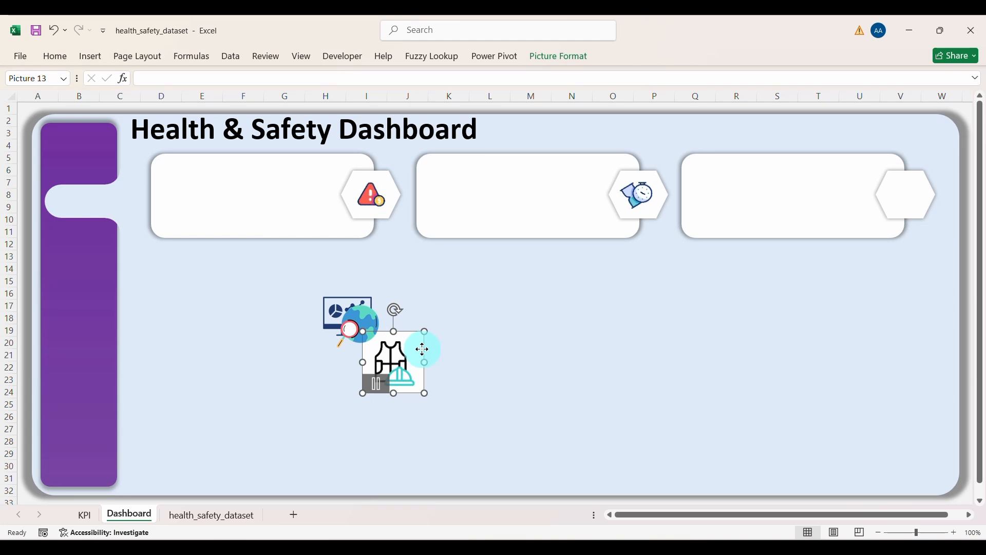
{"action": "left_click_drag", "start_coordinate": [426, 348], "coordinate": [906, 192]}
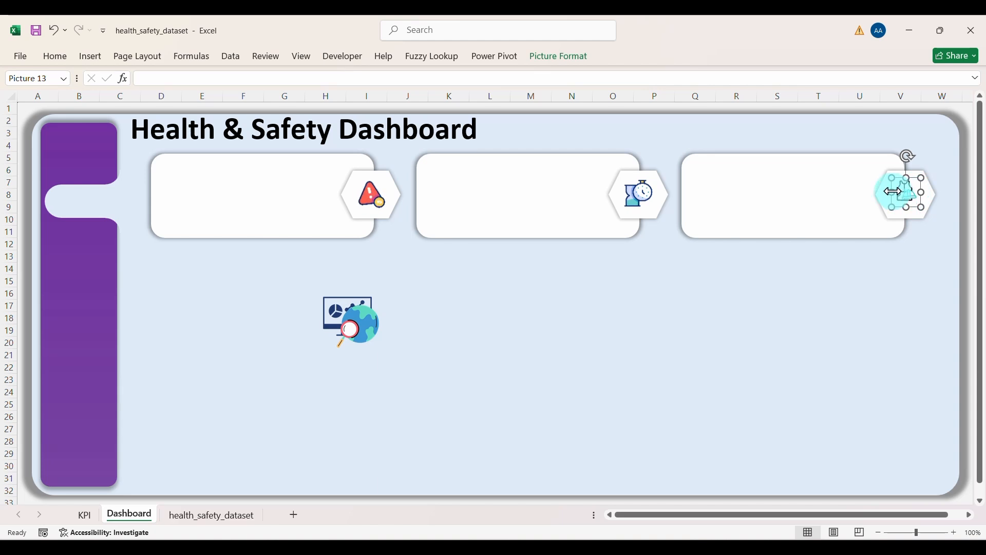
{"action": "left_click", "coordinate": [909, 207]}
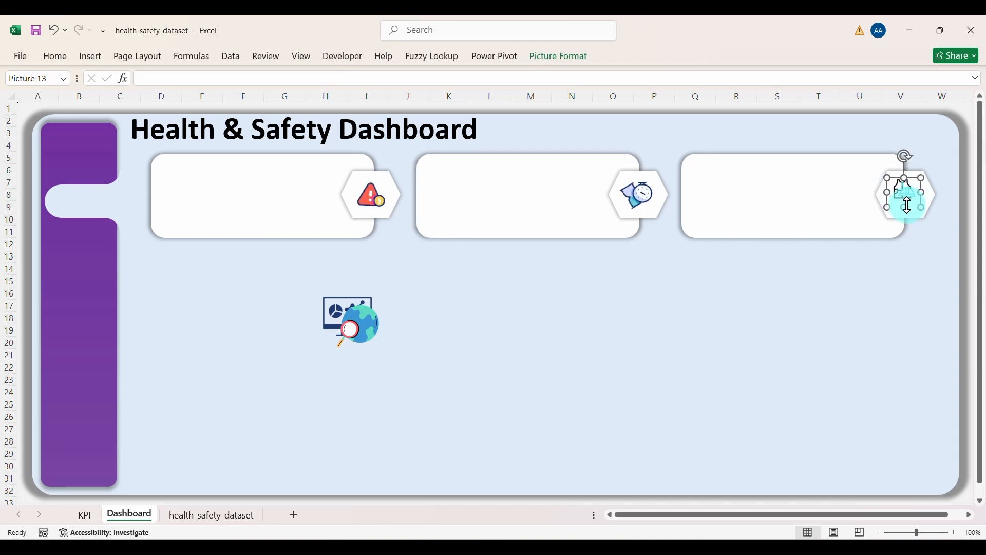
{"action": "left_click", "coordinate": [905, 212]}
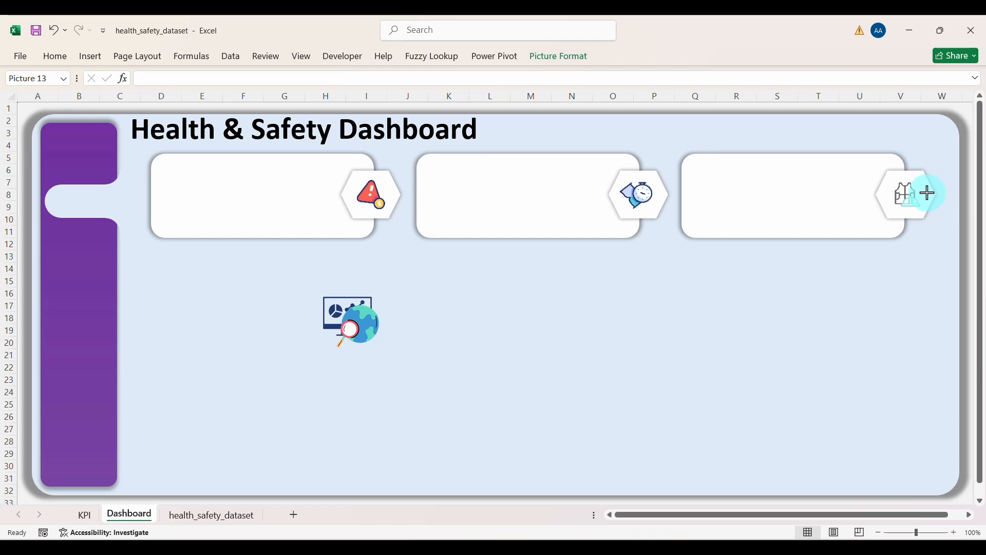
{"action": "left_click", "coordinate": [927, 193]}
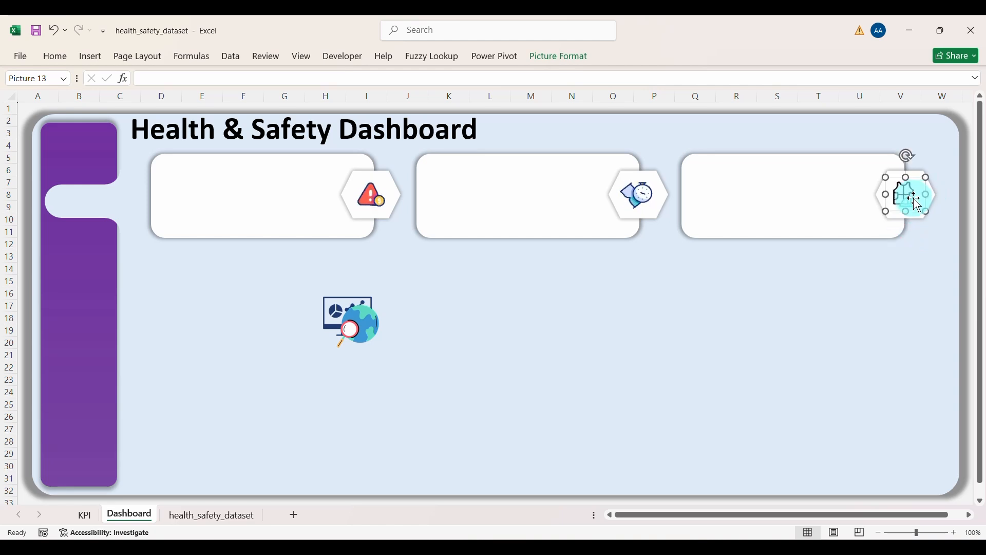
{"action": "left_click", "coordinate": [832, 315]}
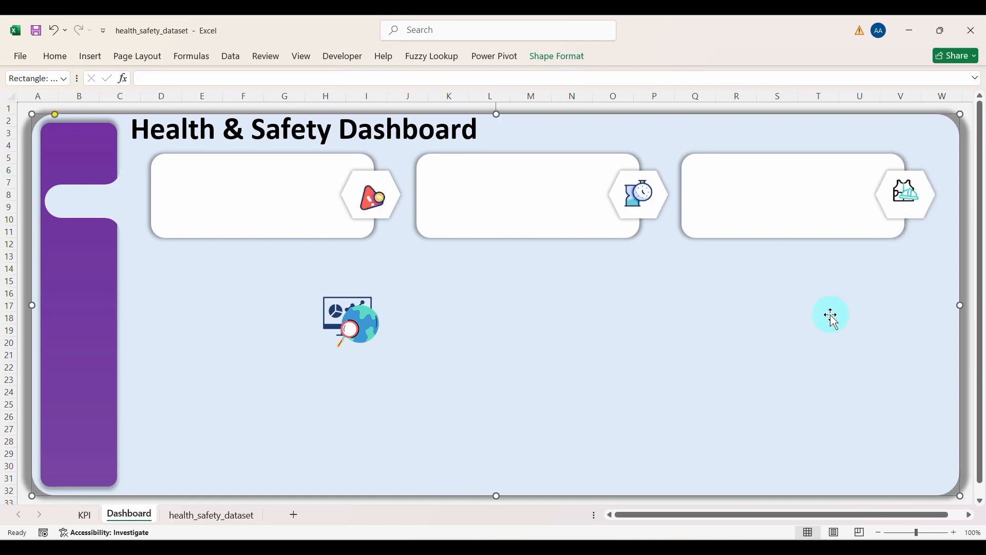
Step: Move the globe icon to the sidebar top and shrink the chart icon into the notch
{"action": "left_click", "coordinate": [382, 347]}
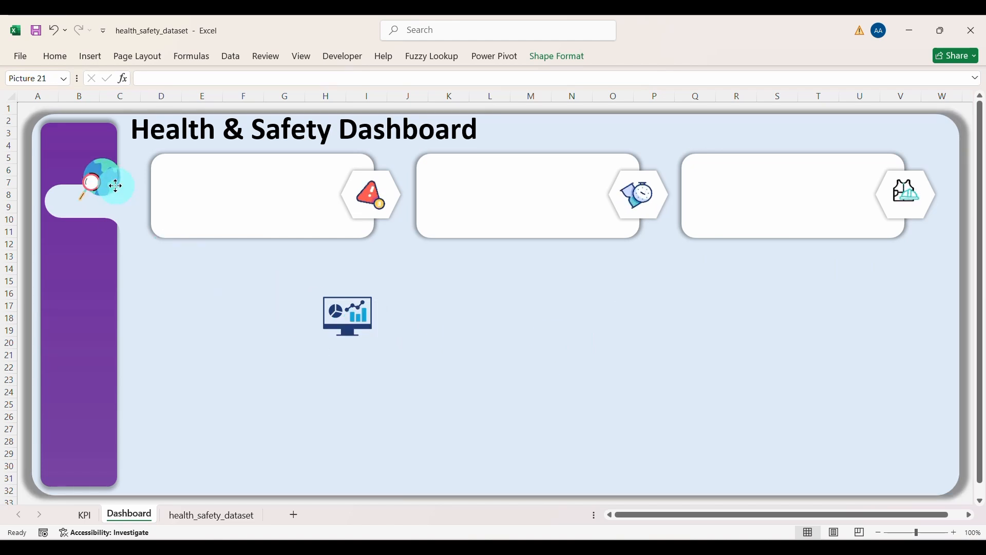
{"action": "left_click_drag", "start_coordinate": [115, 186], "coordinate": [88, 153]}
{"action": "left_click", "coordinate": [345, 349]}
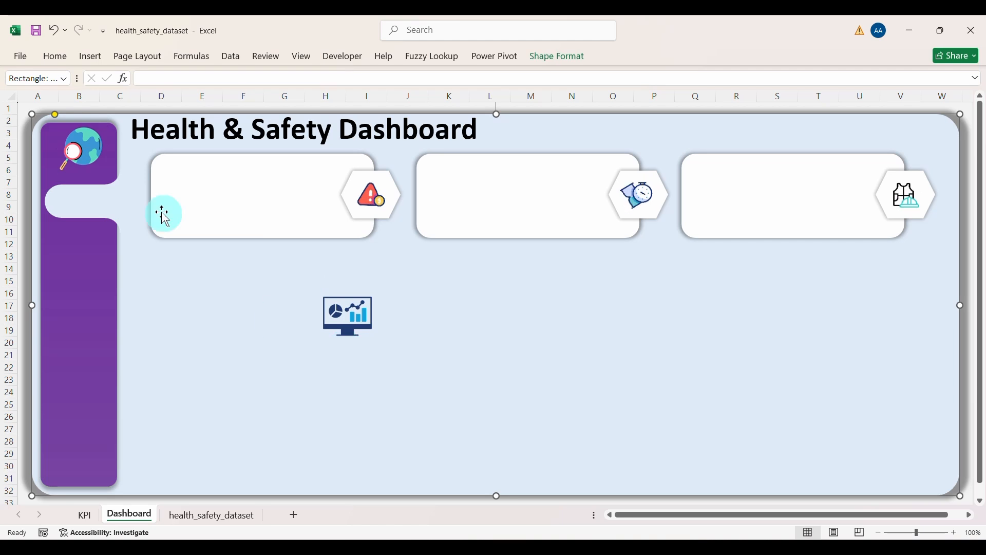
{"action": "left_click", "coordinate": [351, 322]}
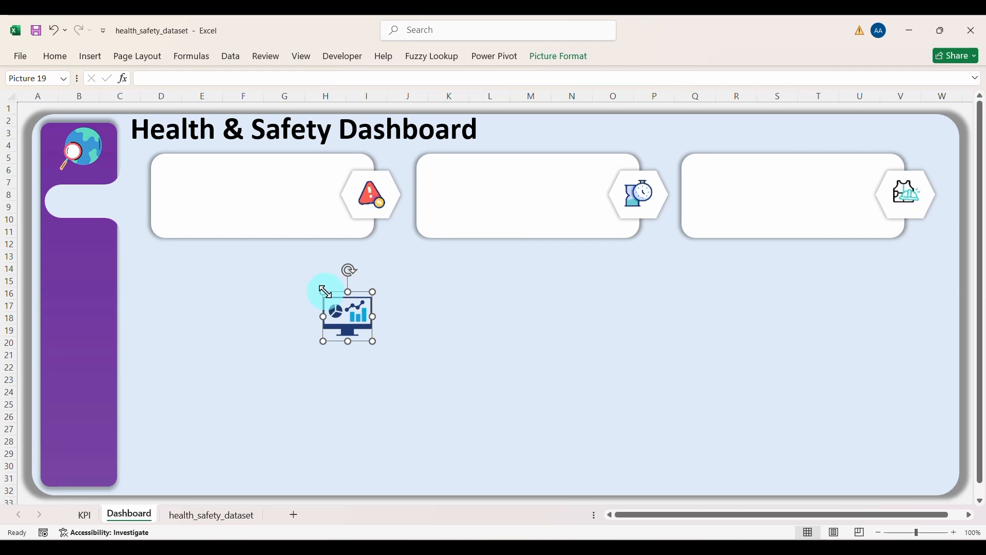
{"action": "left_click_drag", "start_coordinate": [325, 292], "coordinate": [60, 203]}
{"action": "left_click", "coordinate": [301, 329]}
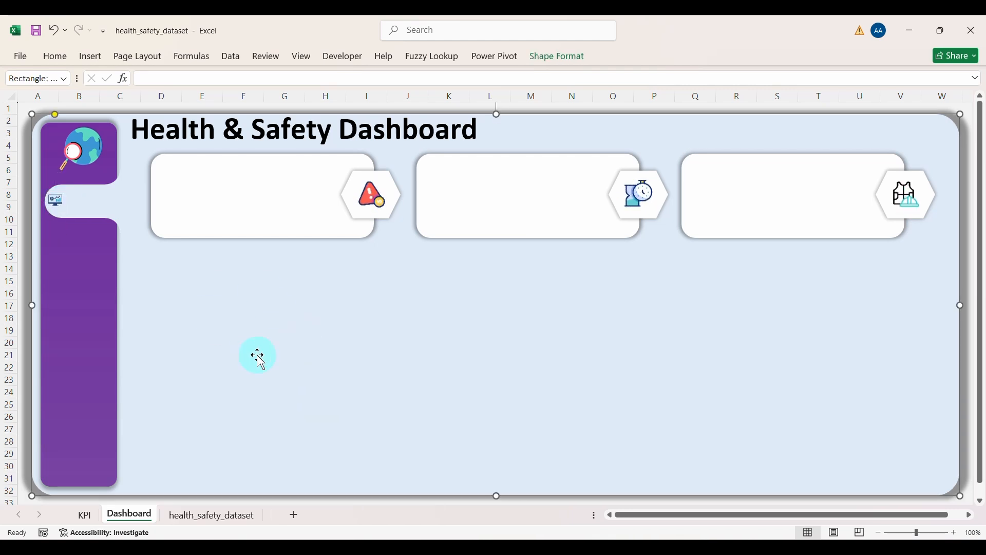
Step: Draw a text box below the cards holding a bold 'Dashboard' label
{"action": "left_click", "coordinate": [95, 59]}
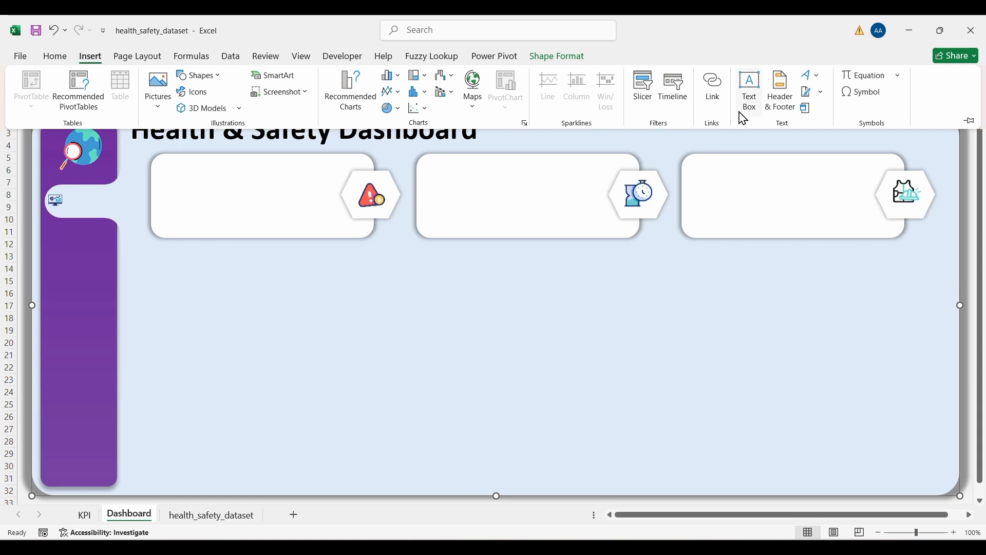
{"action": "left_click", "coordinate": [757, 101]}
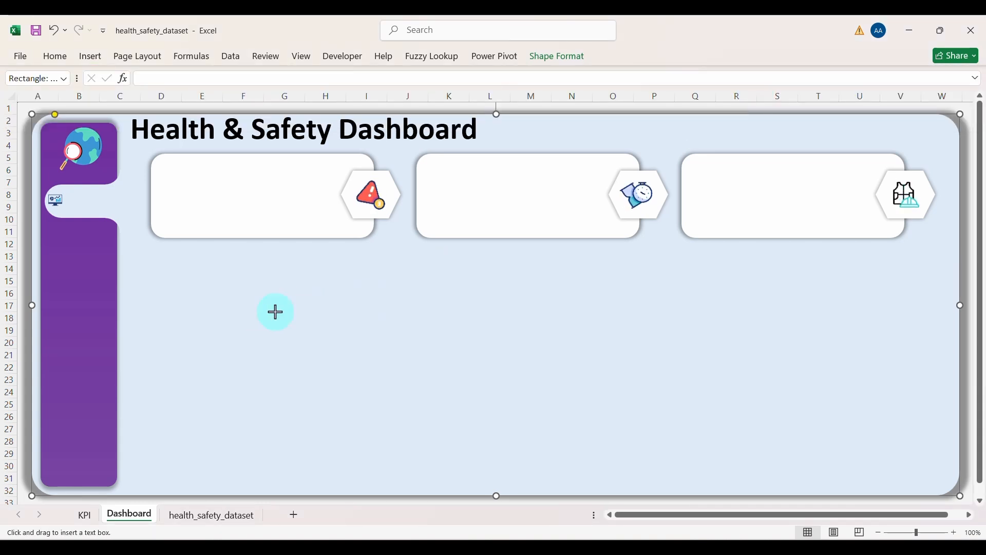
{"action": "left_click_drag", "start_coordinate": [262, 312], "coordinate": [361, 330]}
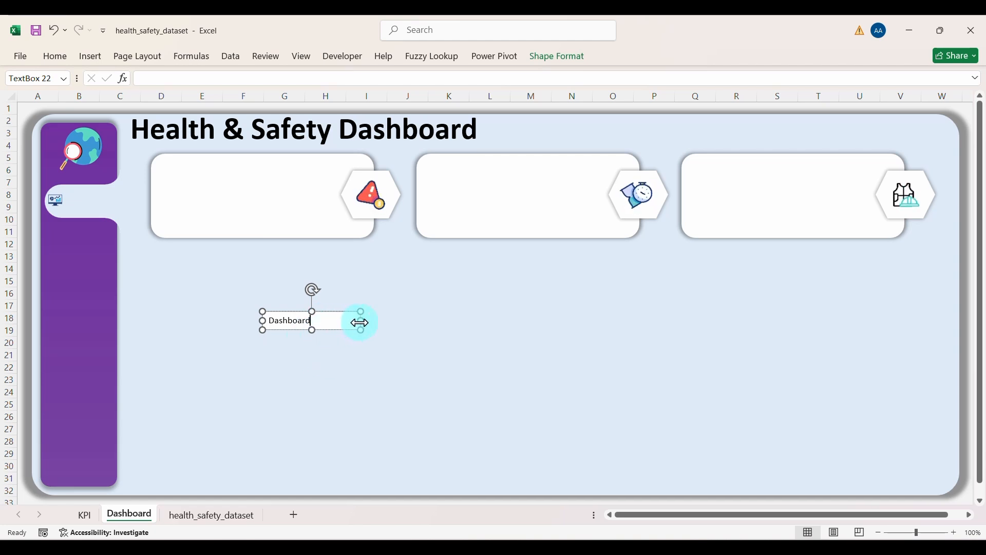
{"action": "left_click_drag", "start_coordinate": [359, 322], "coordinate": [317, 324]}
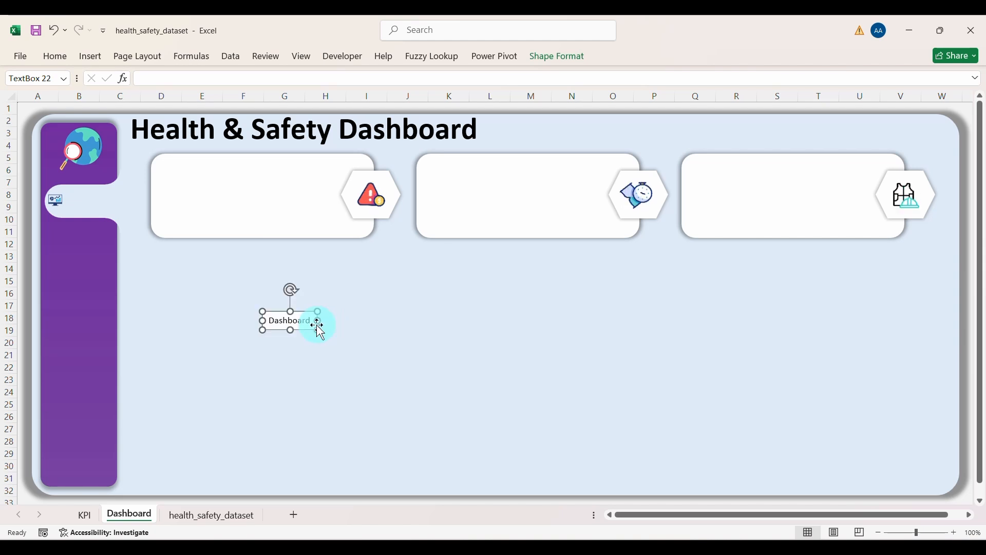
{"action": "left_click", "coordinate": [66, 57]}
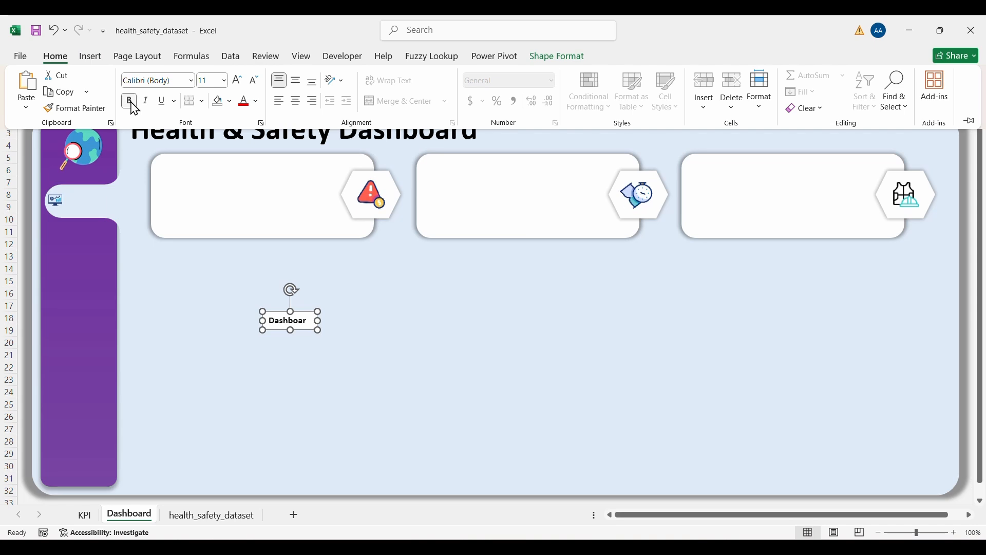
{"action": "left_click", "coordinate": [251, 206]}
{"action": "left_click", "coordinate": [308, 298]}
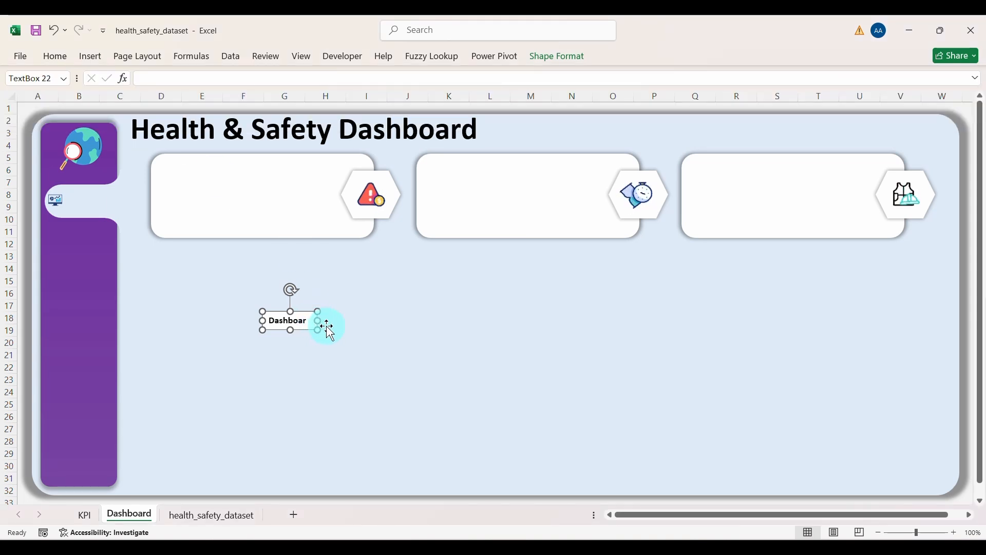
{"action": "left_click_drag", "start_coordinate": [322, 322], "coordinate": [323, 322]}
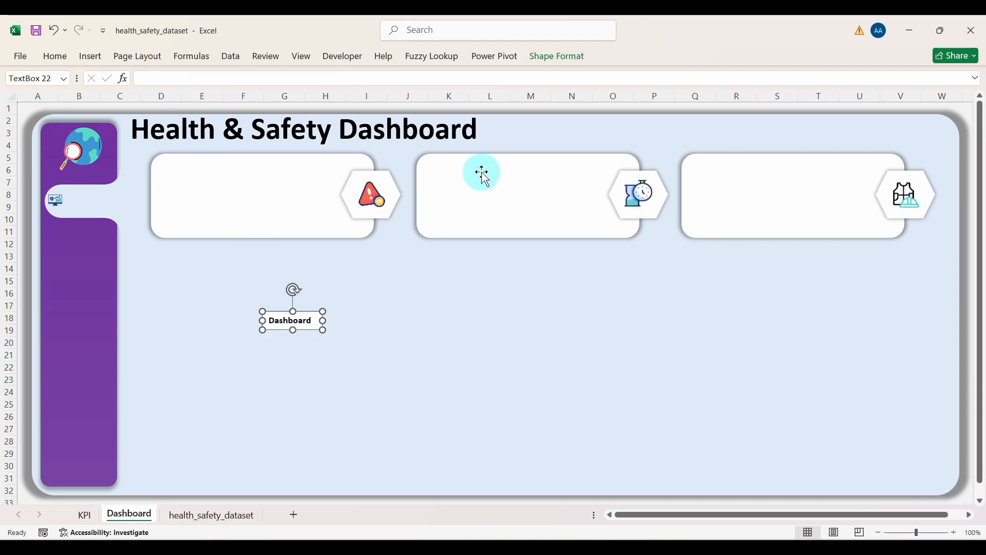
Step: Give the Dashboard label No Fill and No Outline
{"action": "left_click", "coordinate": [562, 67]}
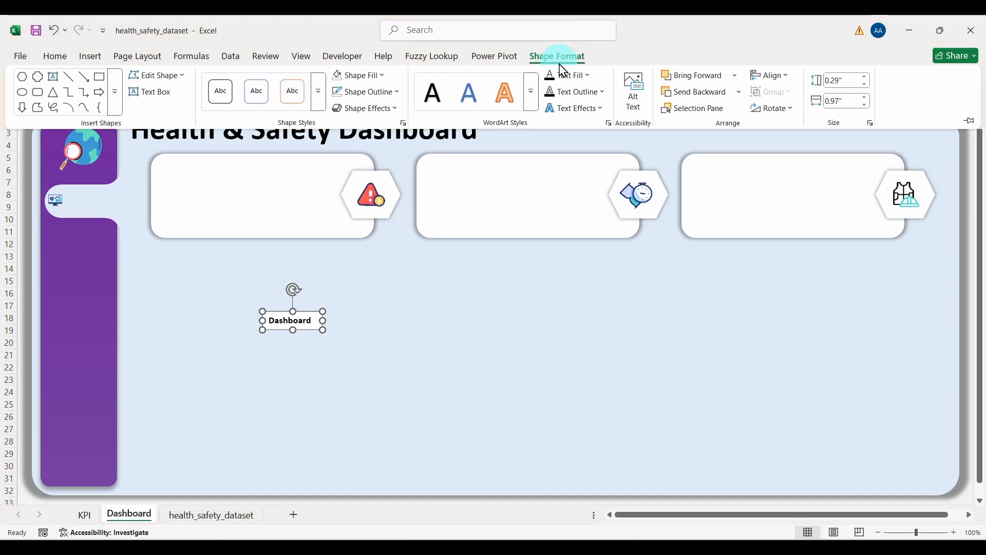
{"action": "left_click", "coordinate": [378, 77]}
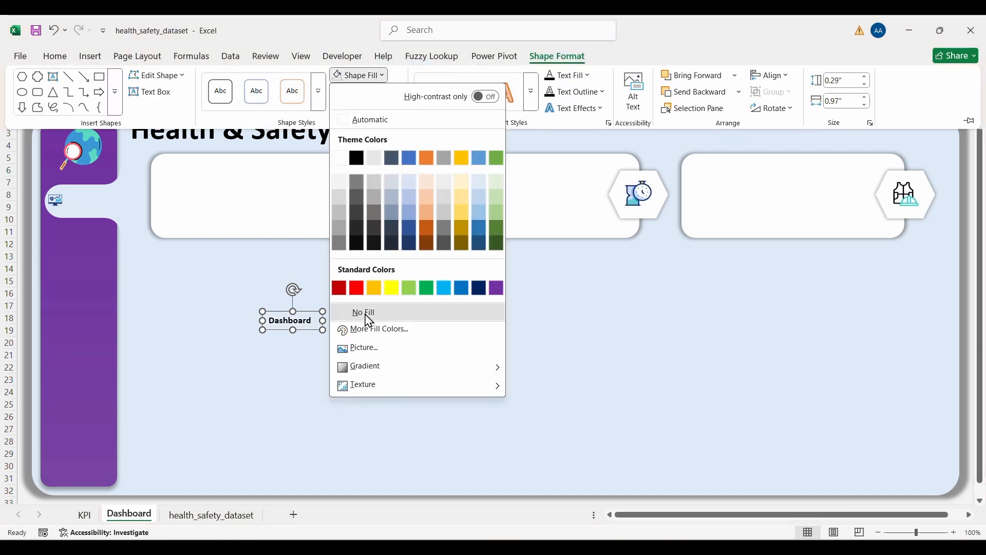
{"action": "left_click", "coordinate": [366, 313]}
{"action": "left_click", "coordinate": [364, 92]}
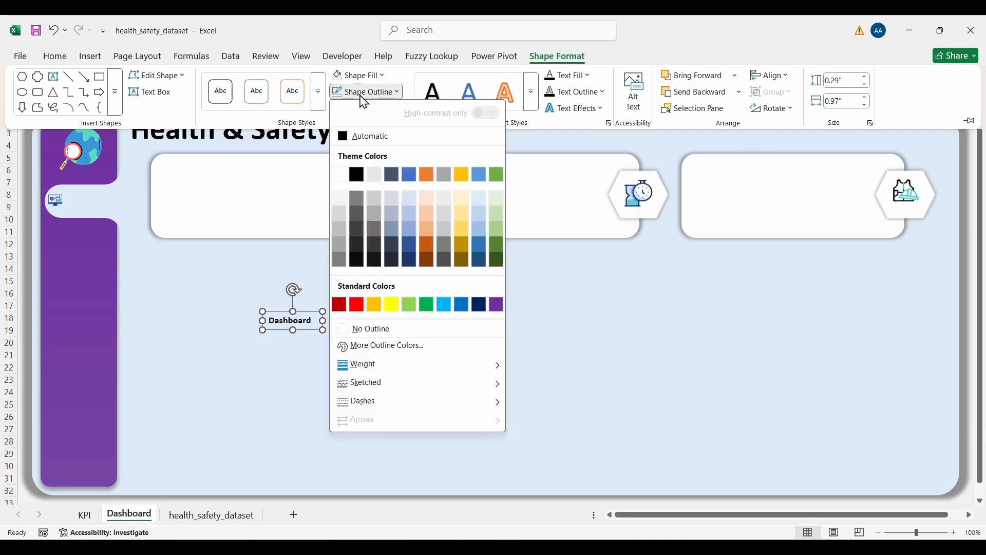
{"action": "left_click", "coordinate": [370, 330]}
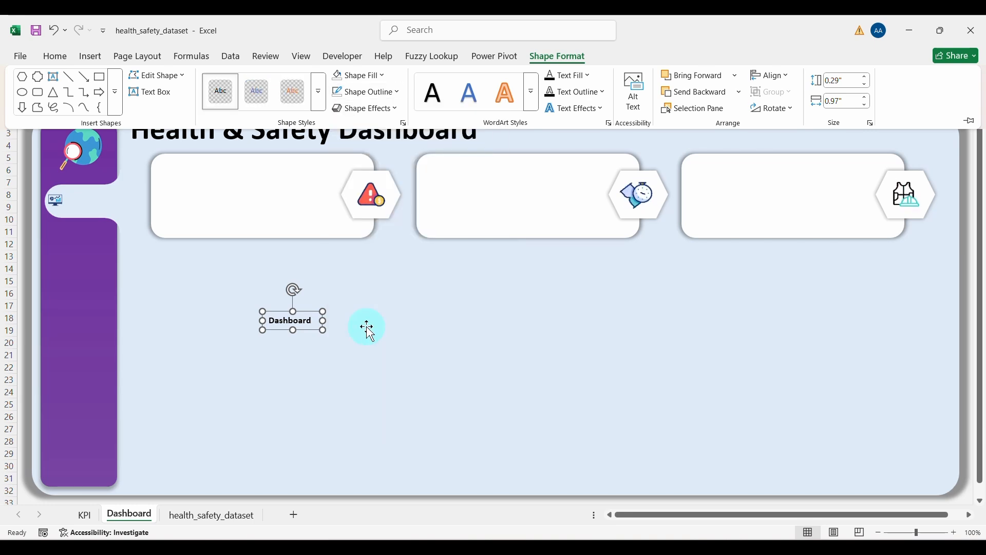
Step: Set the Dashboard label on the sidebar's white tab and increase its font to 12
{"action": "left_click", "coordinate": [250, 304]}
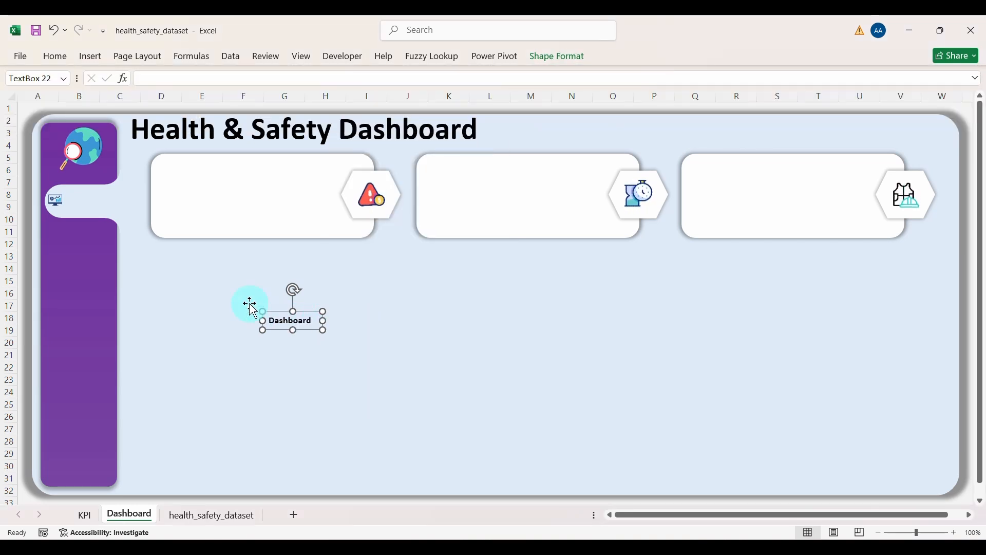
{"action": "left_click_drag", "start_coordinate": [307, 329], "coordinate": [146, 242]}
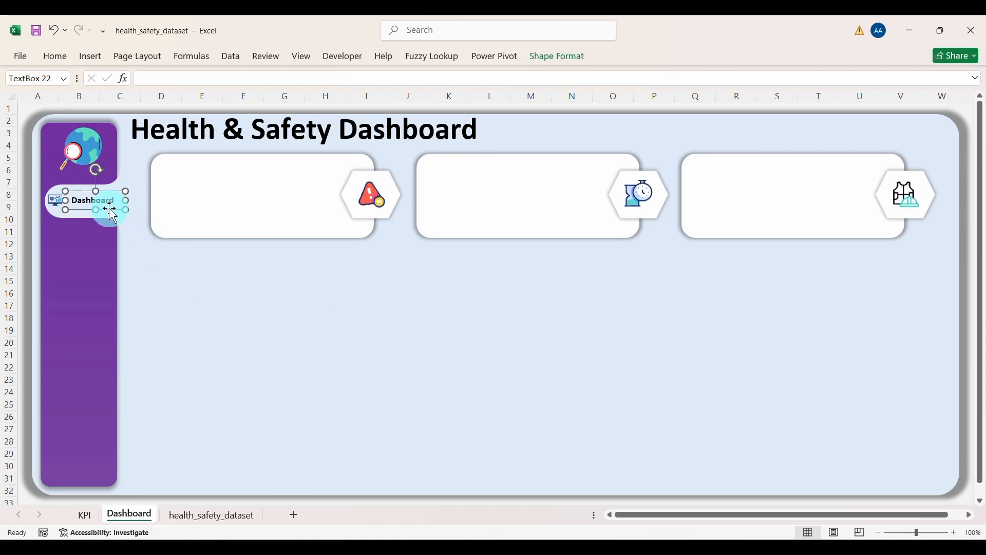
{"action": "left_click_drag", "start_coordinate": [110, 210], "coordinate": [107, 206]}
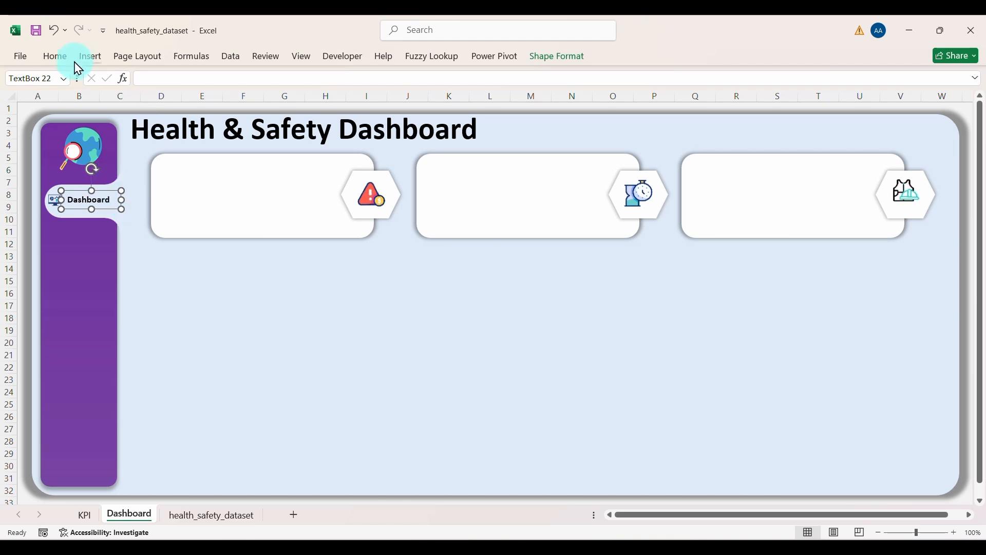
{"action": "left_click", "coordinate": [55, 56]}
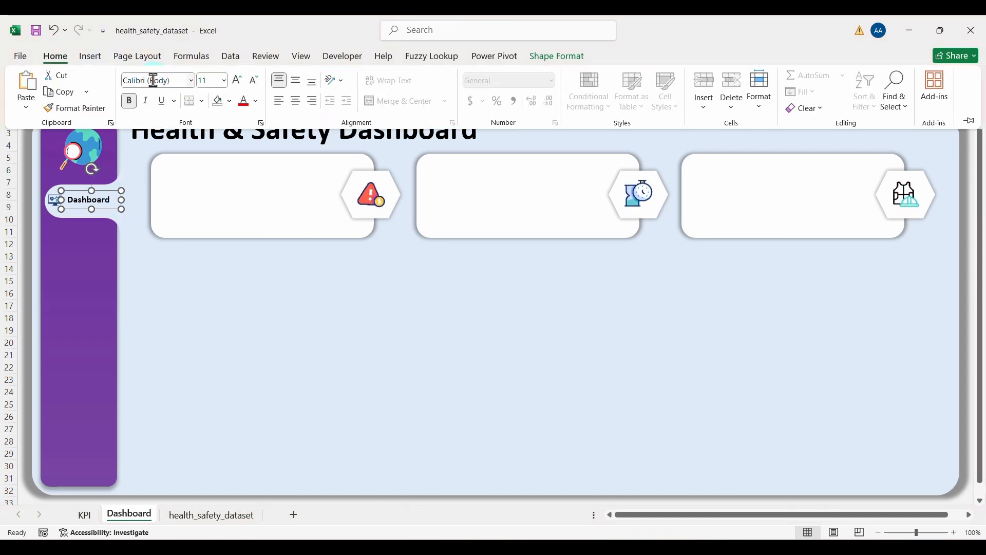
{"action": "left_click", "coordinate": [236, 82]}
{"action": "left_click", "coordinate": [211, 287]}
{"action": "left_click", "coordinate": [211, 288]}
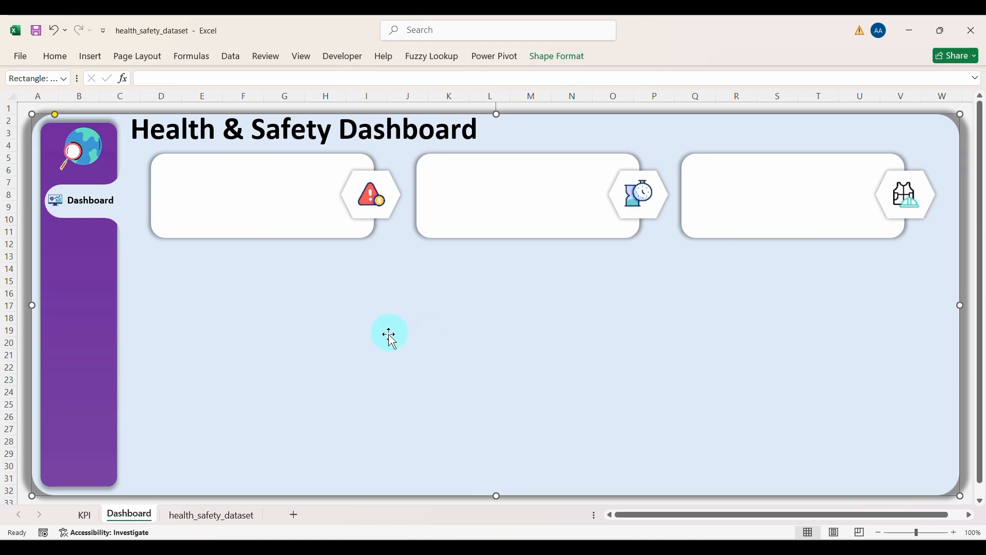
Step: Save the workbook and insert the R (2) Safety First picture from Downloads
{"action": "left_click", "coordinate": [36, 33]}
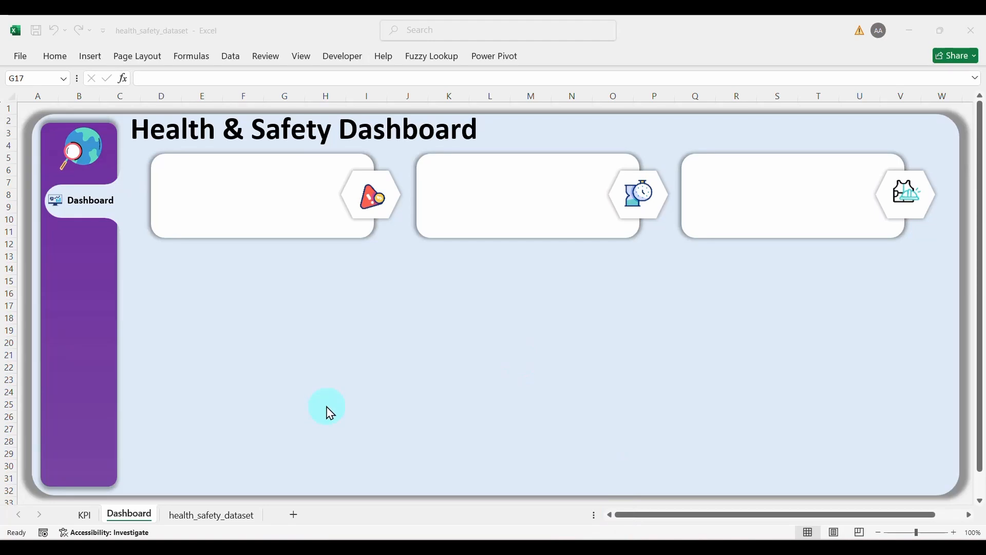
{"action": "left_click", "coordinate": [95, 51]}
{"action": "left_click", "coordinate": [92, 57]}
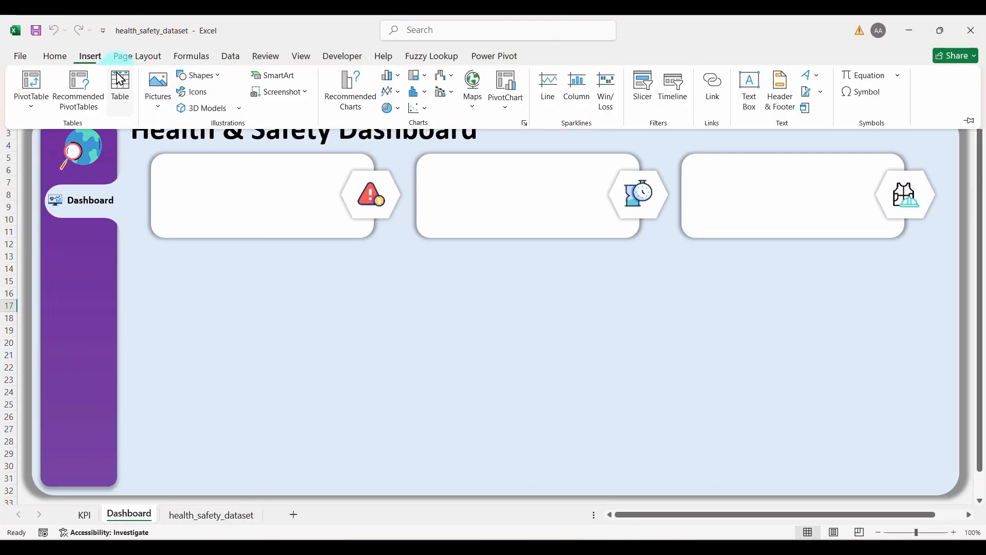
{"action": "left_click", "coordinate": [158, 90]}
{"action": "left_click", "coordinate": [188, 150]}
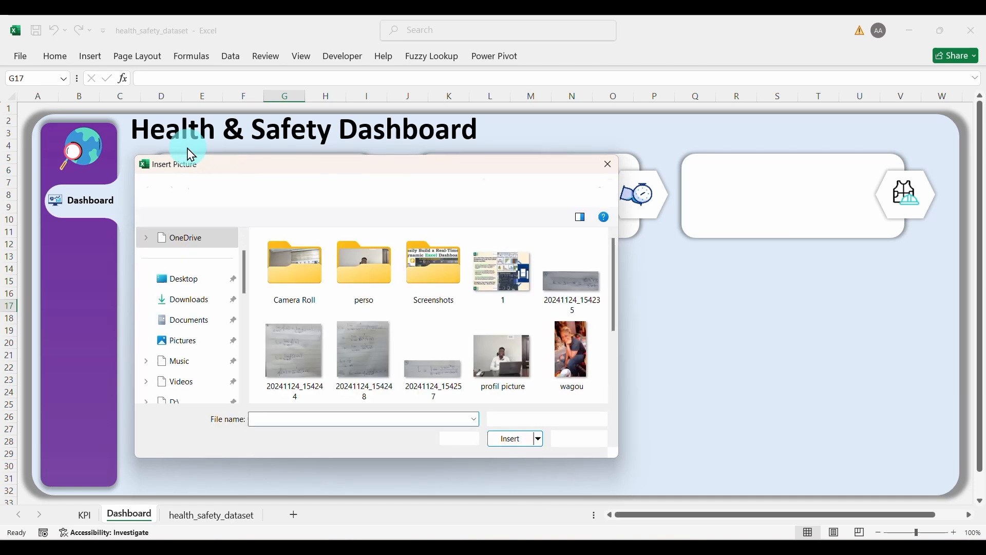
{"action": "left_click", "coordinate": [189, 300]}
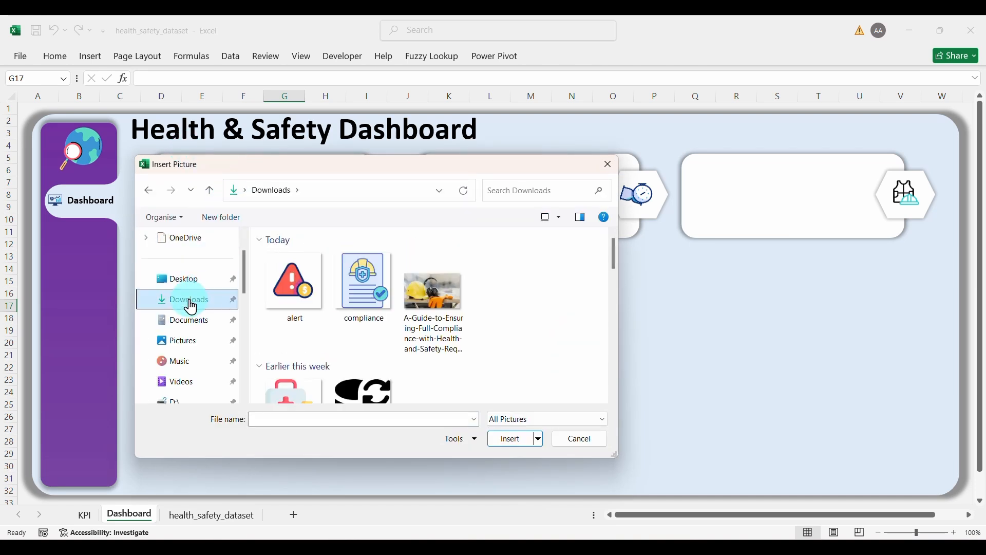
{"action": "left_click", "coordinate": [613, 399]}
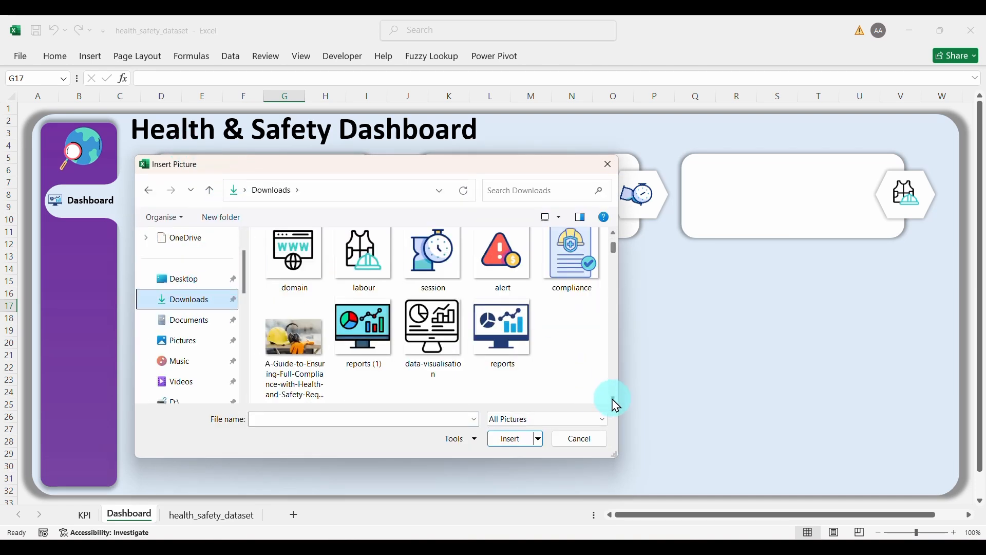
{"action": "left_click", "coordinate": [613, 399]}
{"action": "left_click", "coordinate": [613, 399]}
{"action": "left_click", "coordinate": [446, 346]}
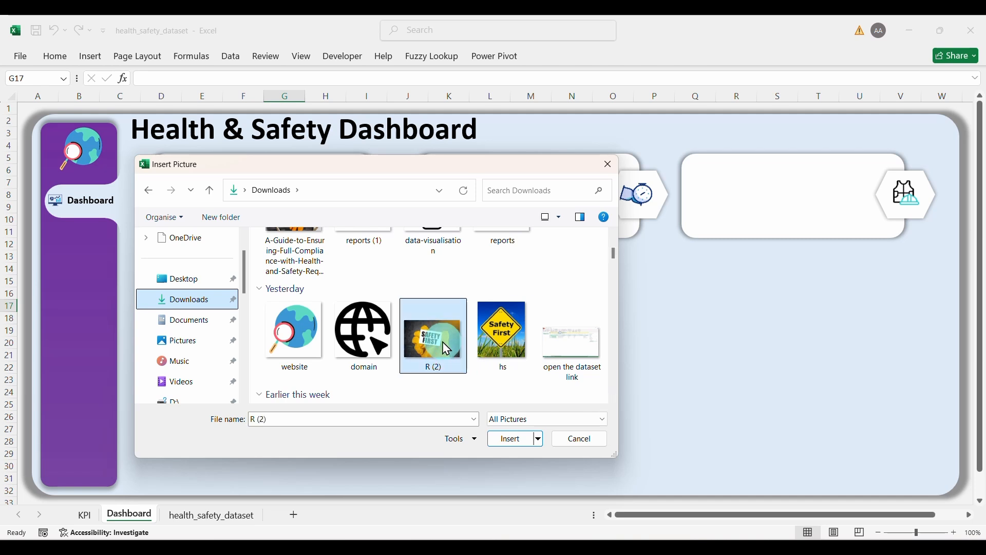
{"action": "left_click", "coordinate": [512, 439]}
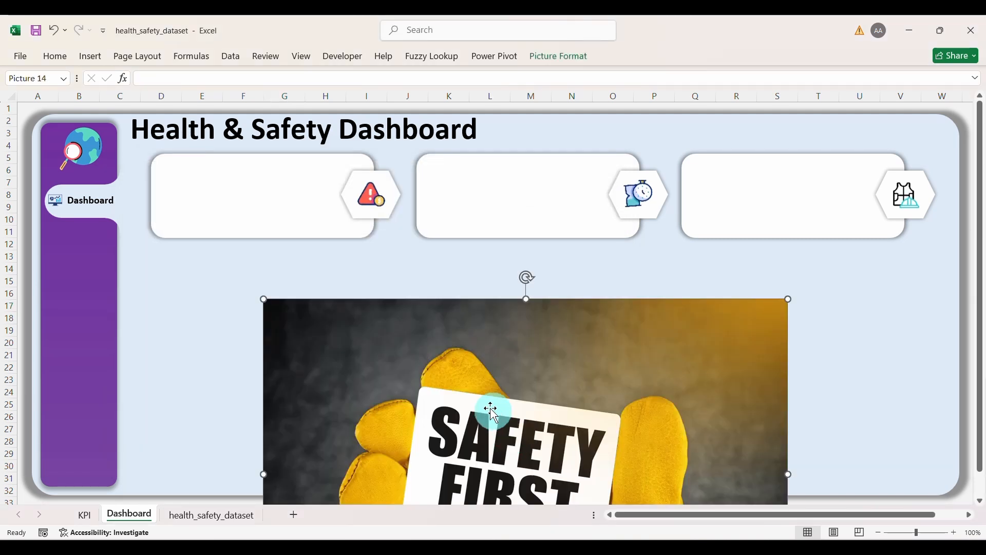
Step: Resize the Safety First photo to the sidebar's width and move it to the sidebar's lower left
{"action": "left_click_drag", "start_coordinate": [390, 344], "coordinate": [276, 171]}
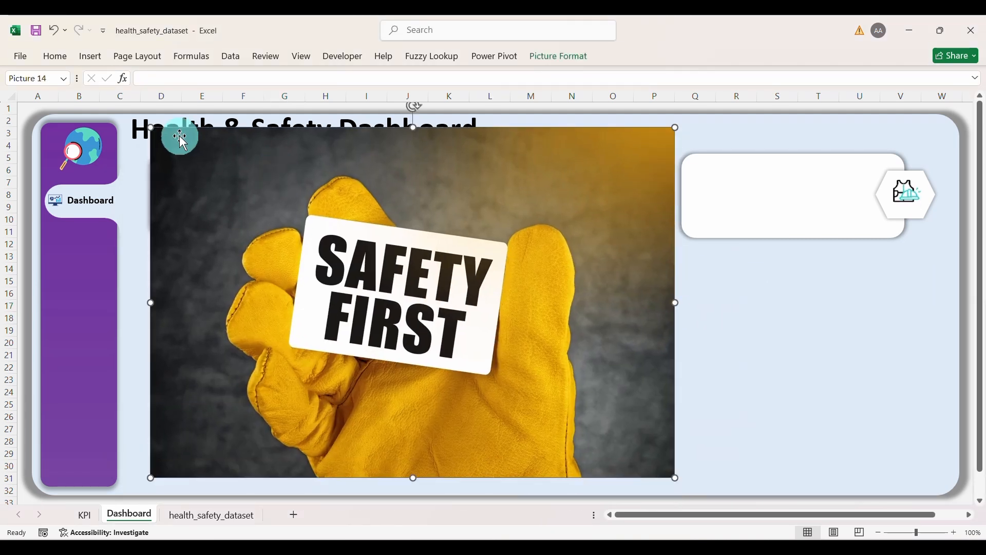
{"action": "left_click_drag", "start_coordinate": [149, 127], "coordinate": [61, 400]}
{"action": "left_click_drag", "start_coordinate": [121, 381], "coordinate": [100, 419]}
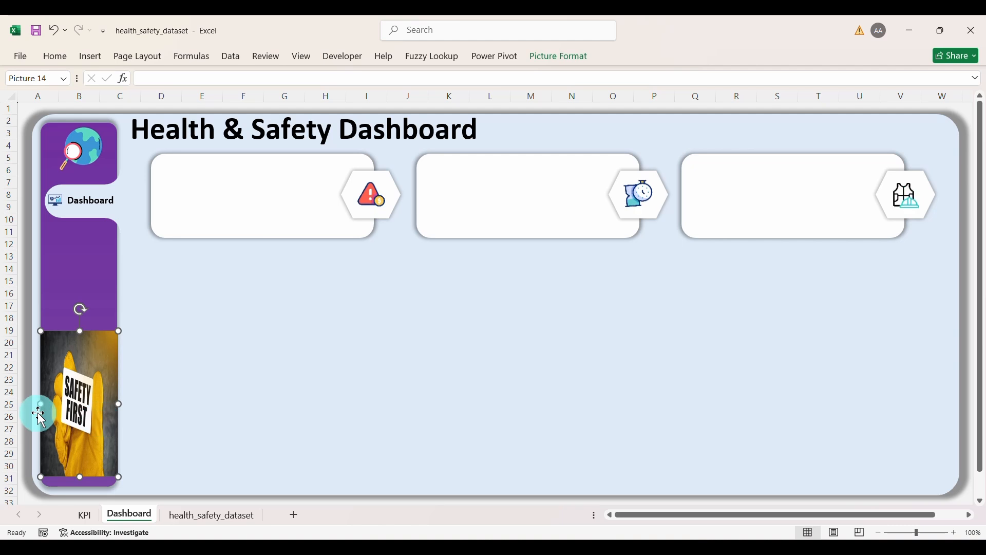
{"action": "left_click_drag", "start_coordinate": [42, 404], "coordinate": [64, 405]}
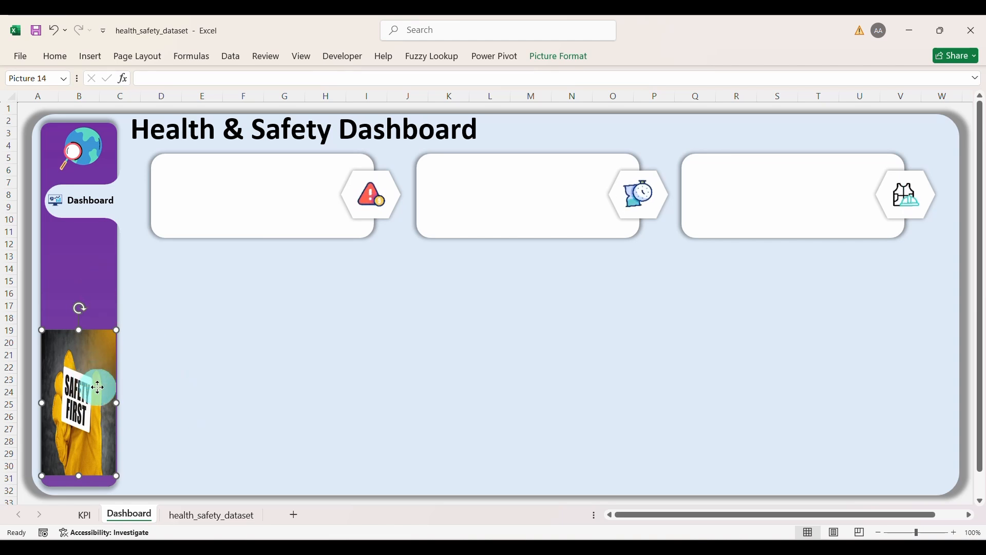
{"action": "left_click_drag", "start_coordinate": [98, 387], "coordinate": [73, 439]}
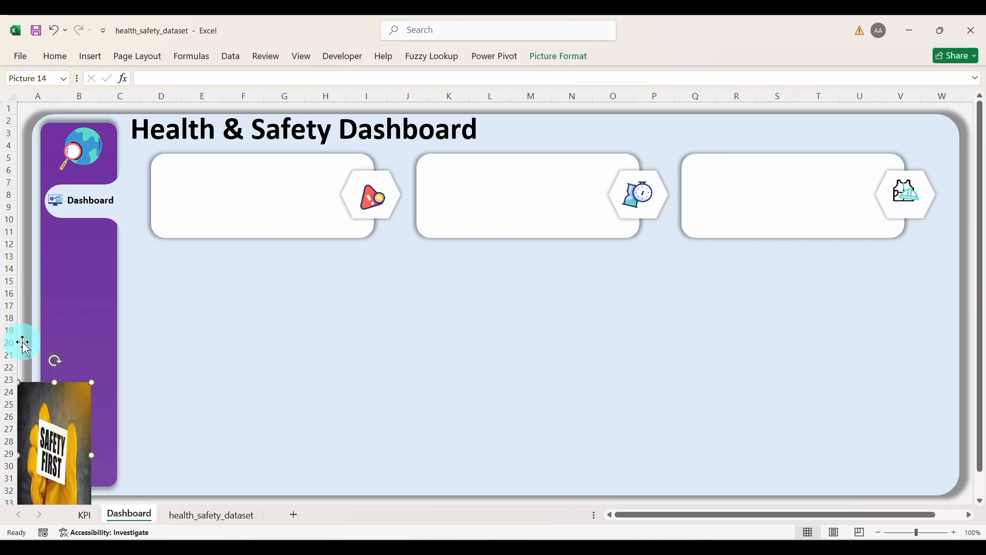
Step: Send the Safety First picture backward, then undo bringing the light-blue background forward
{"action": "right_click", "coordinate": [70, 404]}
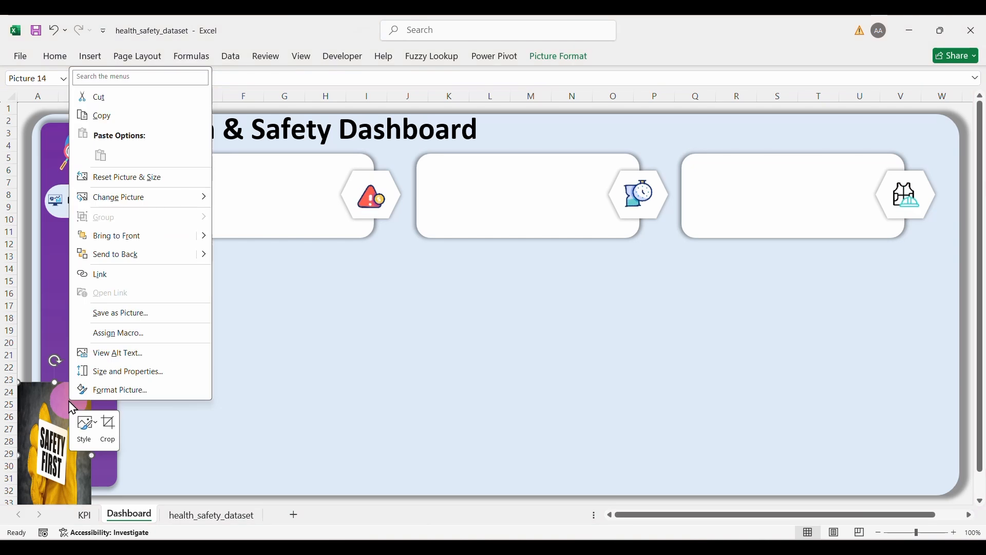
{"action": "left_click", "coordinate": [123, 259]}
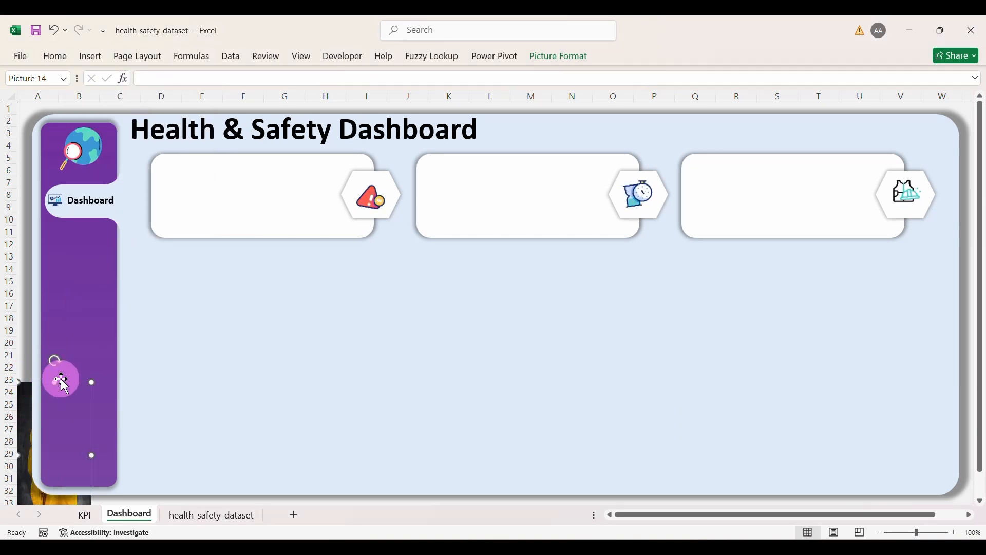
{"action": "left_click", "coordinate": [24, 428]}
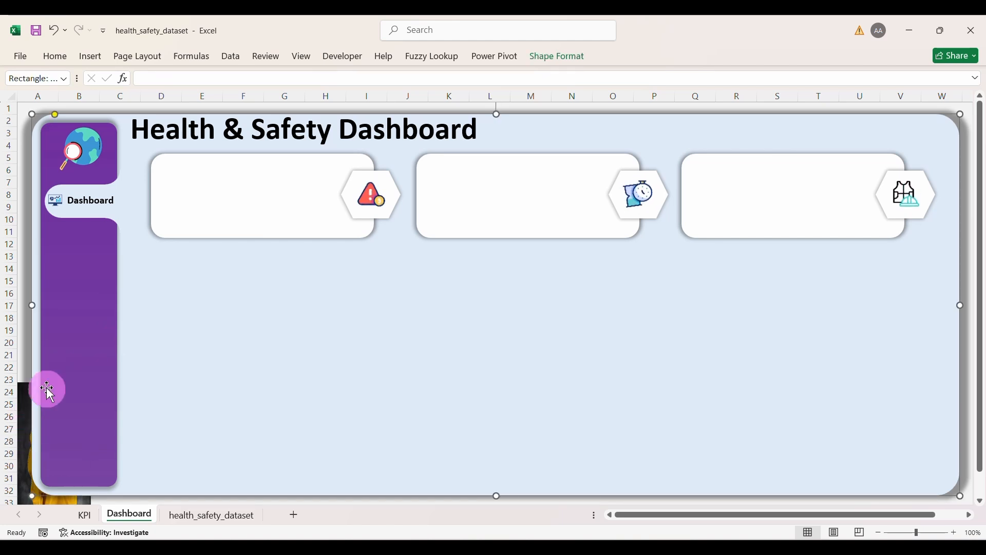
{"action": "right_click", "coordinate": [25, 428]}
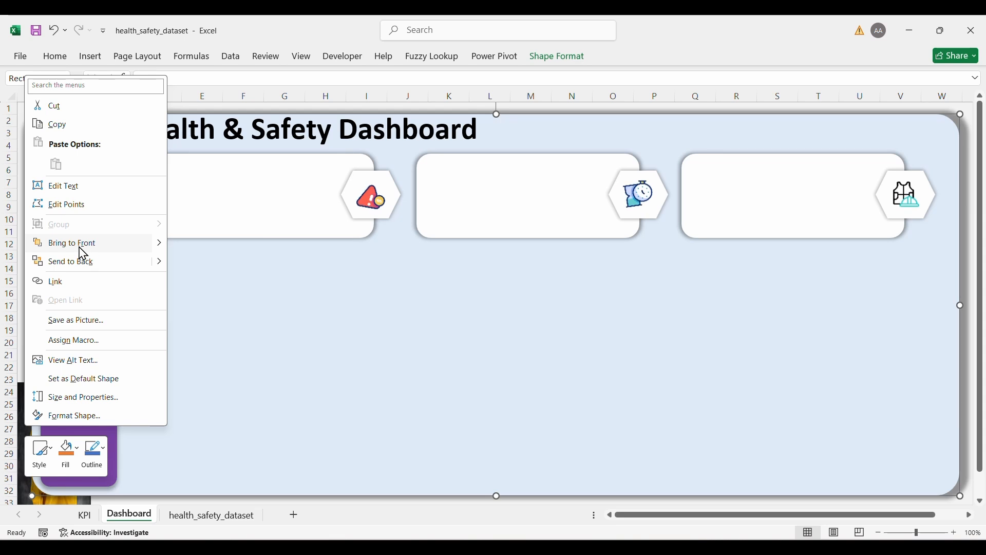
{"action": "left_click", "coordinate": [80, 248]}
{"action": "key", "text": "ctrl+z"}
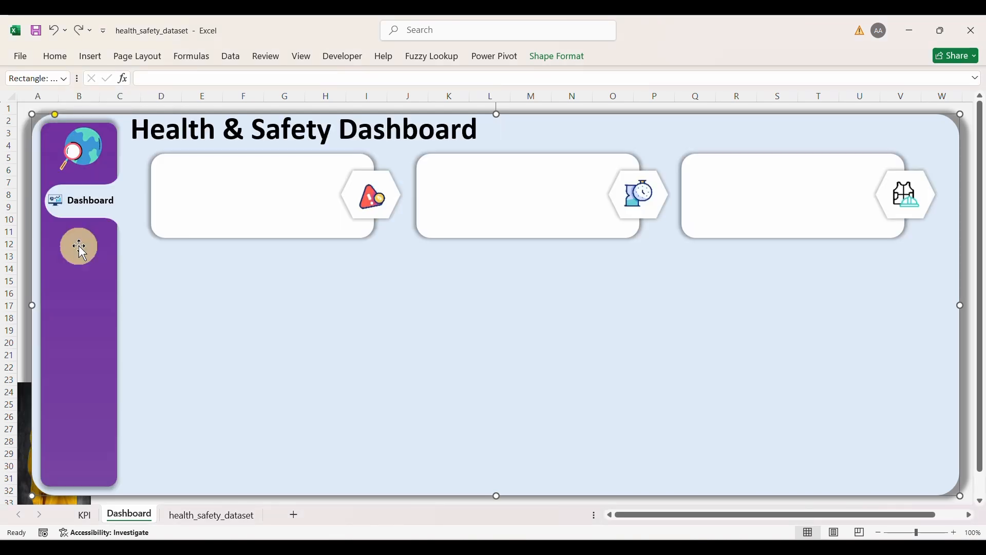
Step: Bring the Safety First picture to the front, undoing an attempt to front the purple sidebar
{"action": "left_click", "coordinate": [22, 401]}
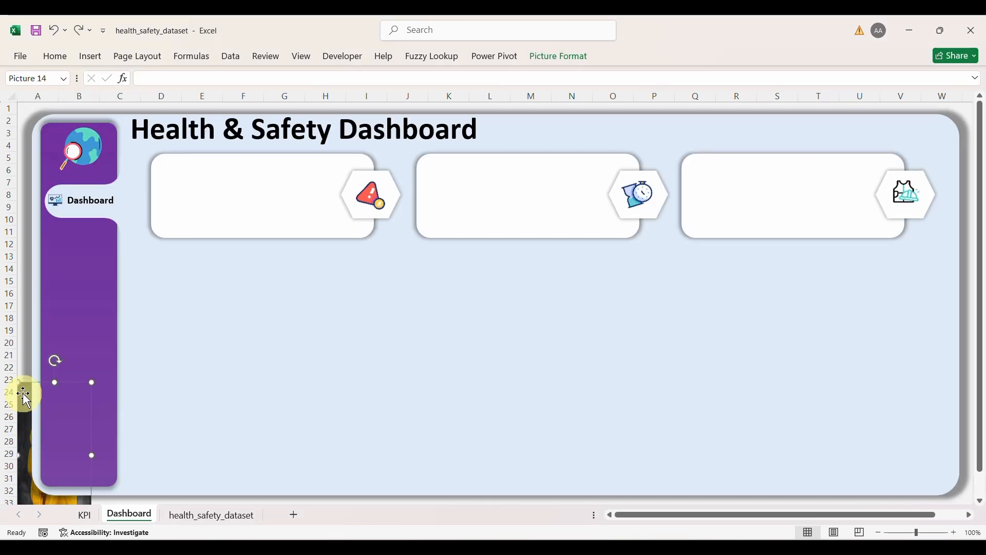
{"action": "right_click", "coordinate": [26, 399]}
{"action": "key", "text": "Escape"}
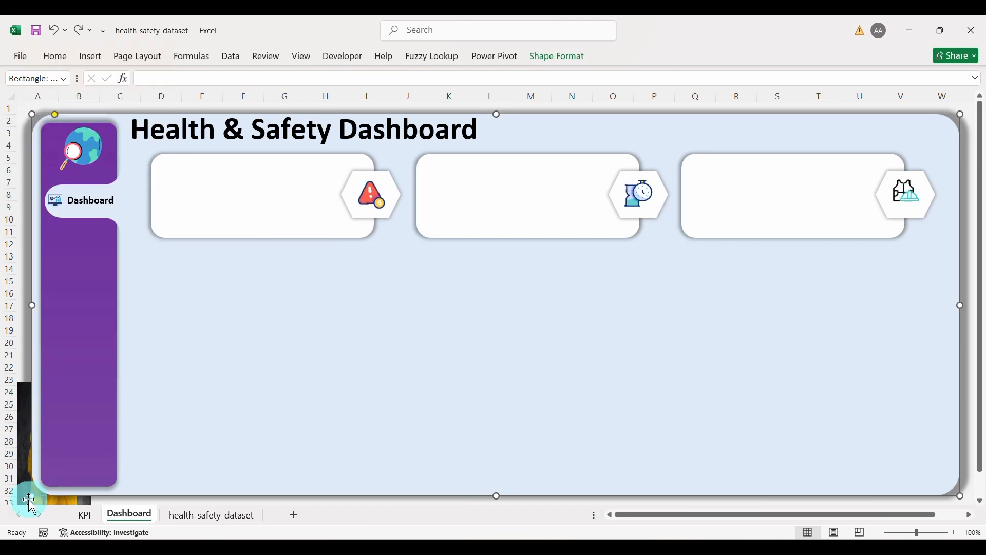
{"action": "left_click", "coordinate": [24, 497]}
{"action": "right_click", "coordinate": [23, 497]}
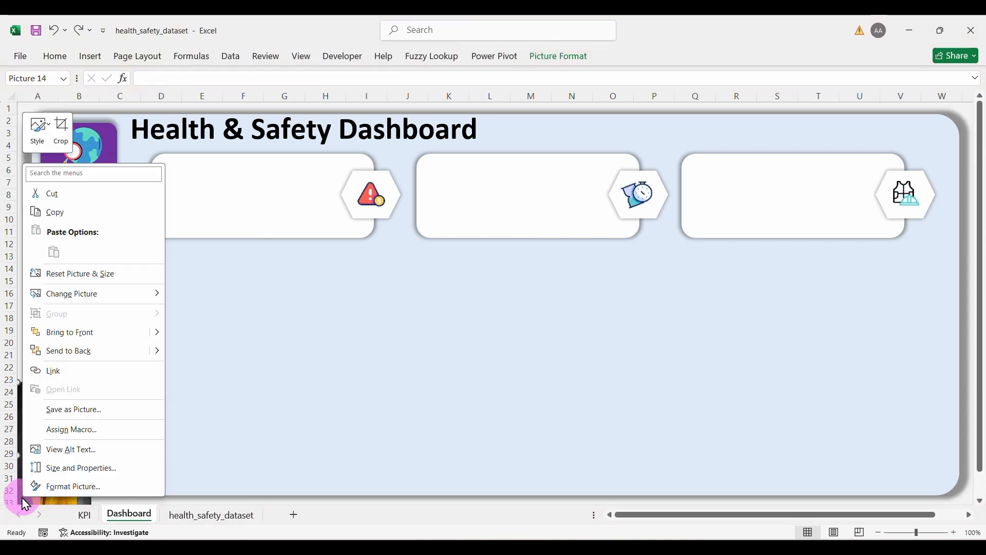
{"action": "left_click", "coordinate": [69, 329]}
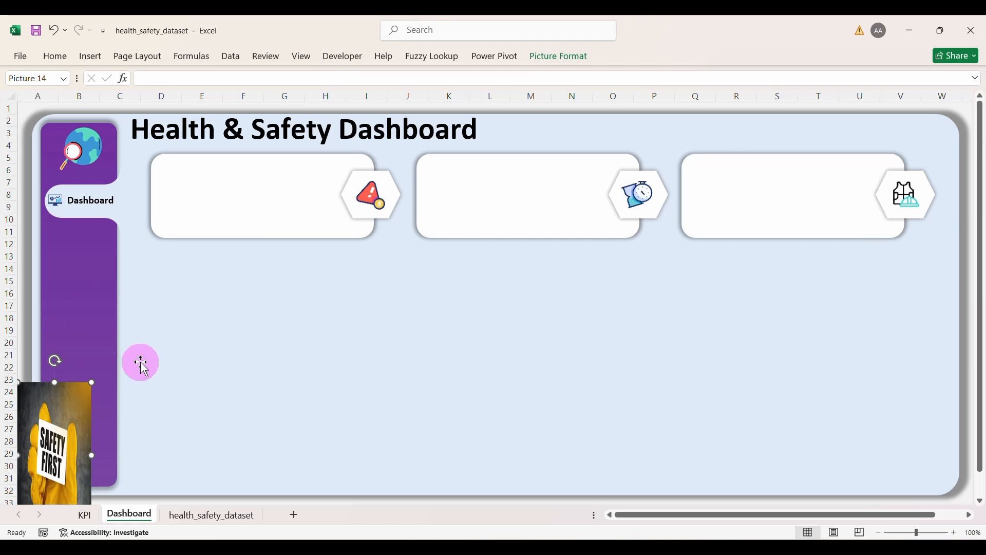
{"action": "left_click", "coordinate": [96, 303]}
{"action": "right_click", "coordinate": [96, 304]}
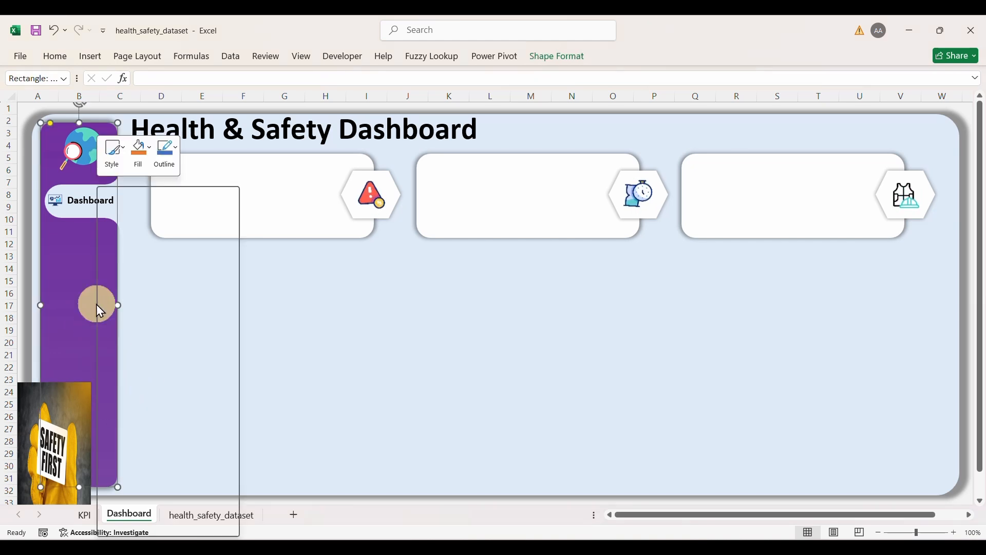
{"action": "left_click", "coordinate": [153, 356]}
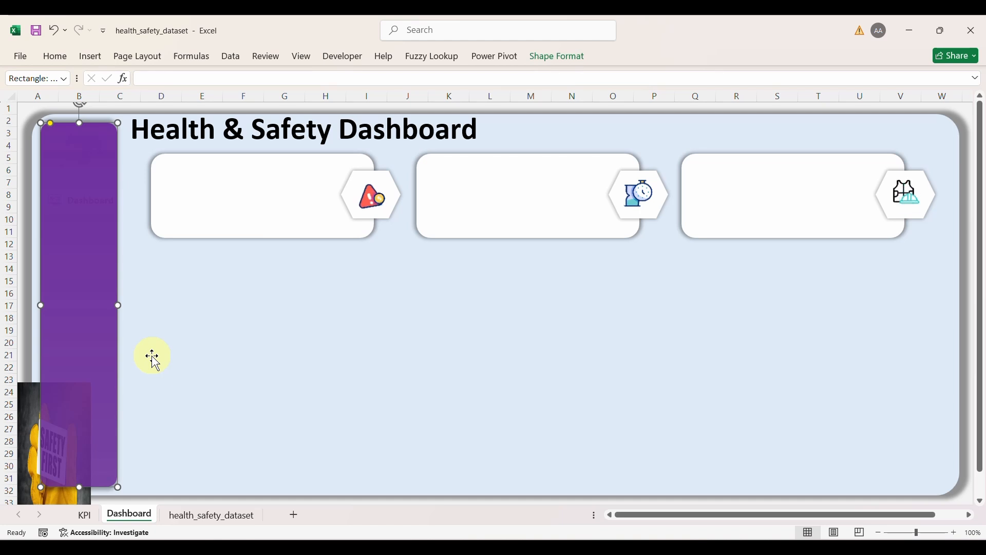
{"action": "key", "text": "ctrl+z"}
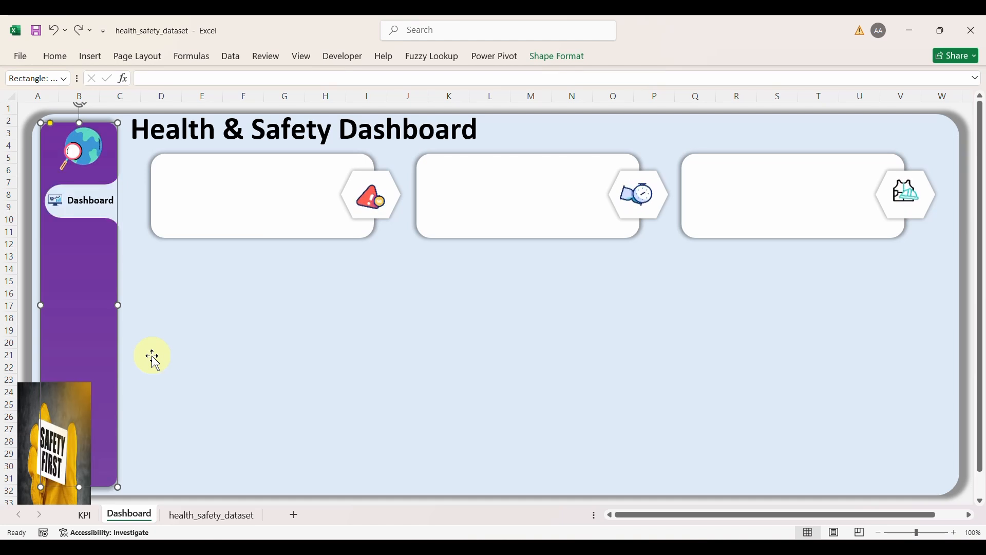
Step: Select all shapes except the light-blue background and bring them to the front
{"action": "left_click", "coordinate": [197, 334]}
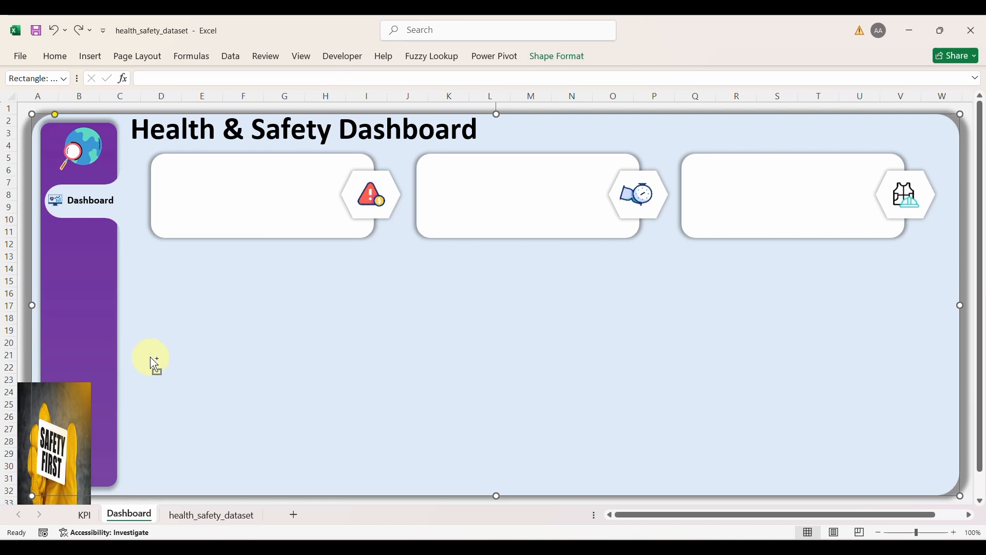
{"action": "key", "text": "ctrl+a"}
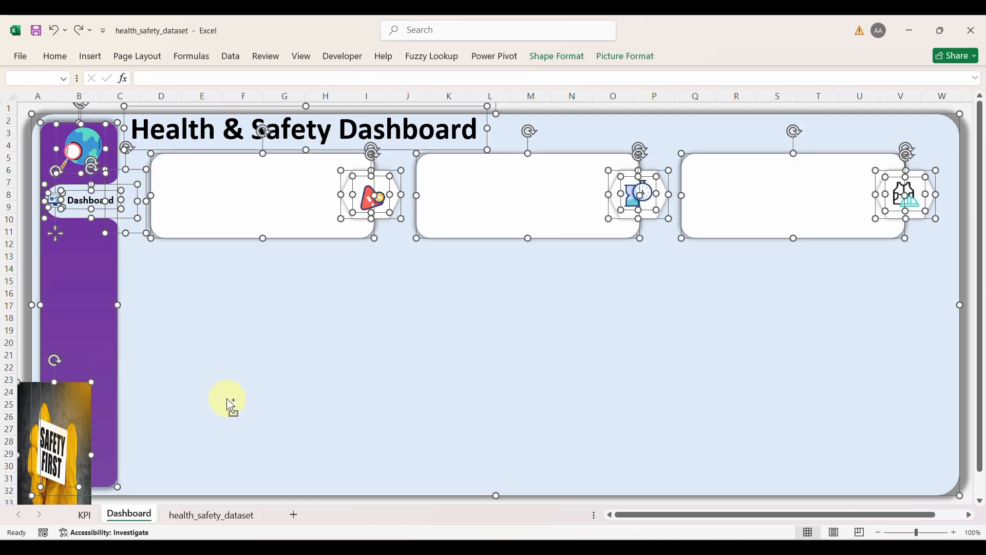
{"action": "left_click", "coordinate": [231, 405], "text": "ctrl"}
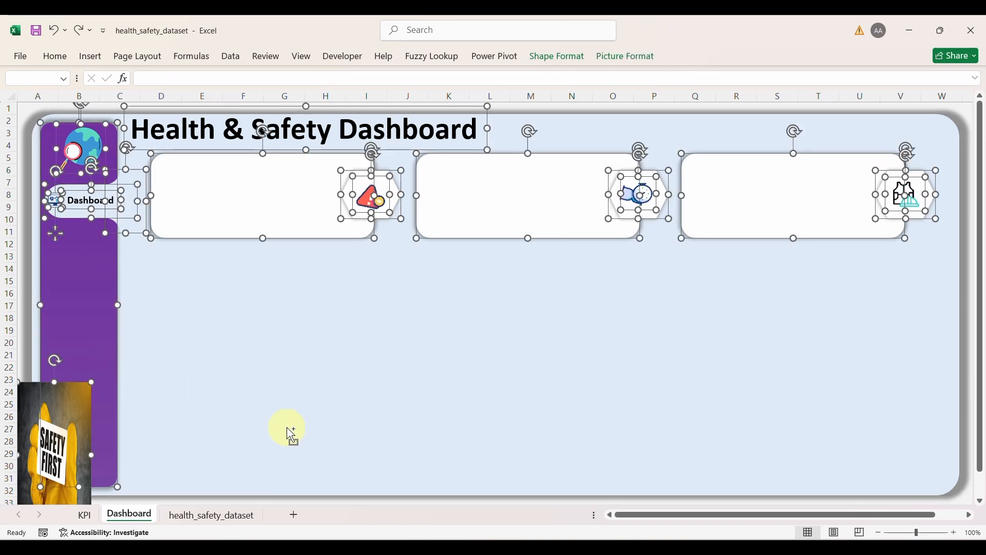
{"action": "left_click_drag", "start_coordinate": [69, 319], "coordinate": [88, 281]}
{"action": "right_click", "coordinate": [88, 284]}
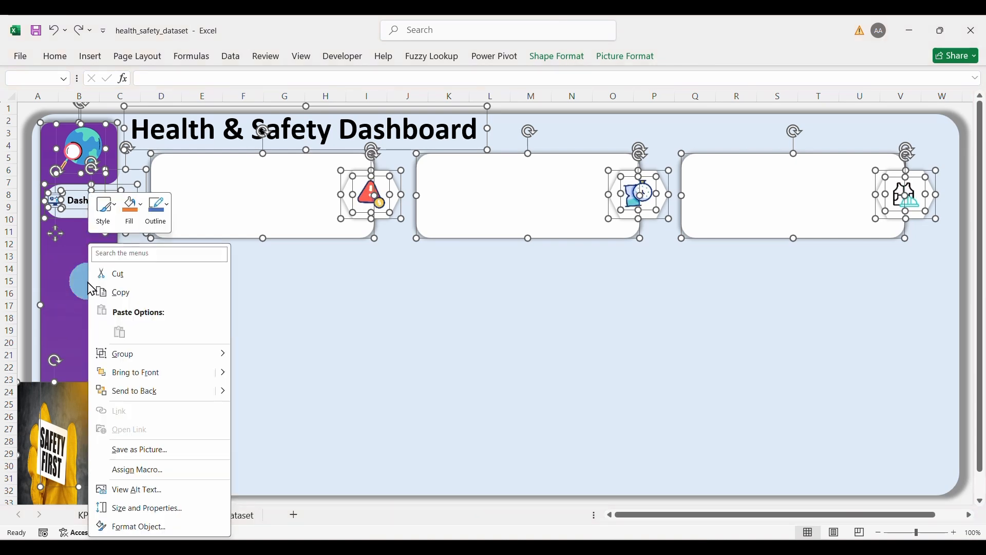
{"action": "left_click", "coordinate": [142, 377]}
{"action": "left_click", "coordinate": [198, 379]}
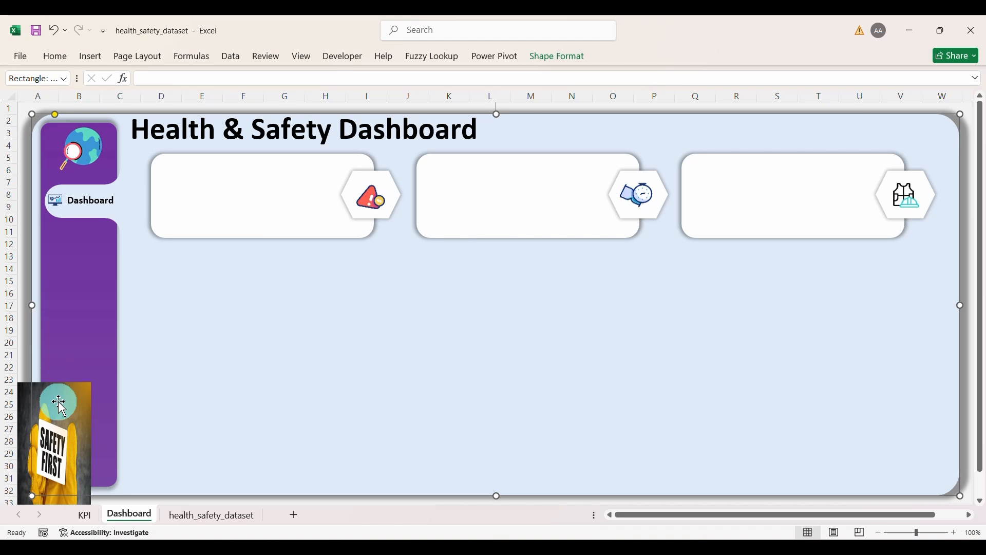
{"action": "key", "text": "ctrl+a"}
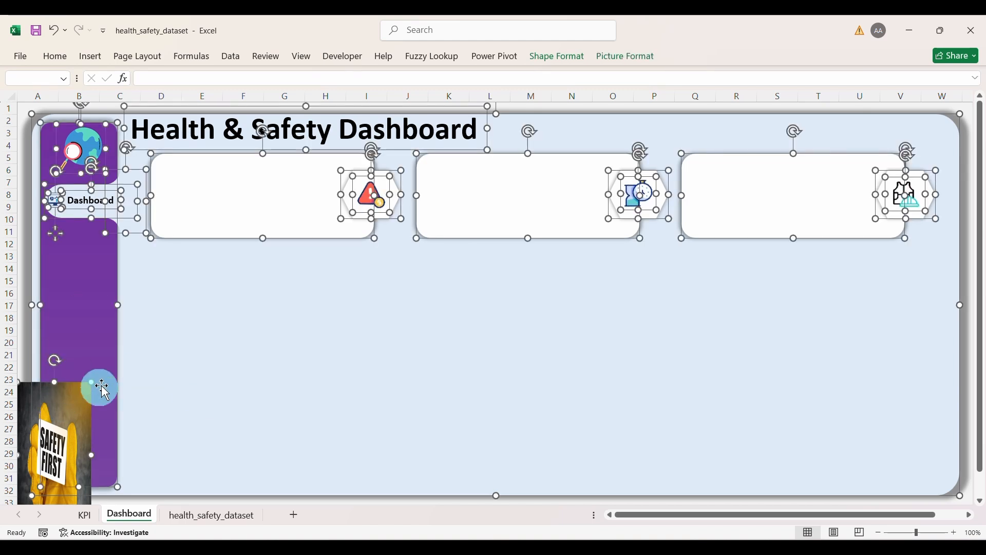
{"action": "left_click", "coordinate": [191, 407], "text": "ctrl"}
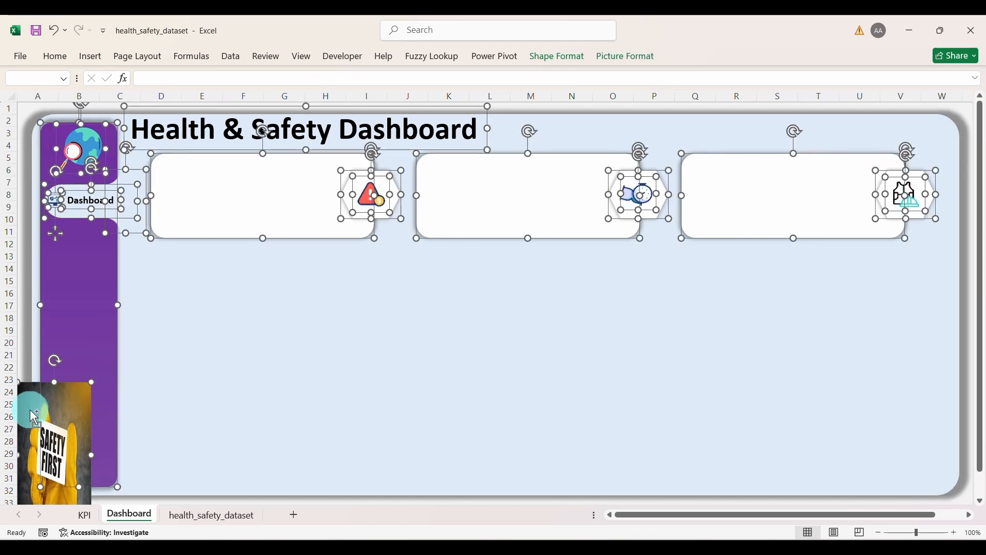
{"action": "right_click", "coordinate": [100, 321]}
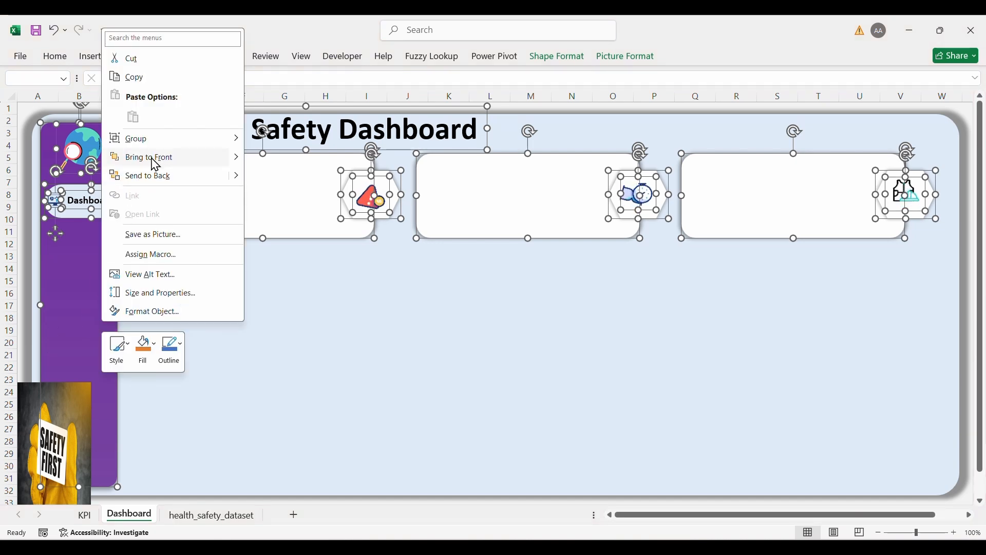
{"action": "left_click", "coordinate": [152, 159]}
Step: Move the Safety First picture into the sidebar's bottom, then switch to the KPI sheet
{"action": "left_click", "coordinate": [214, 341]}
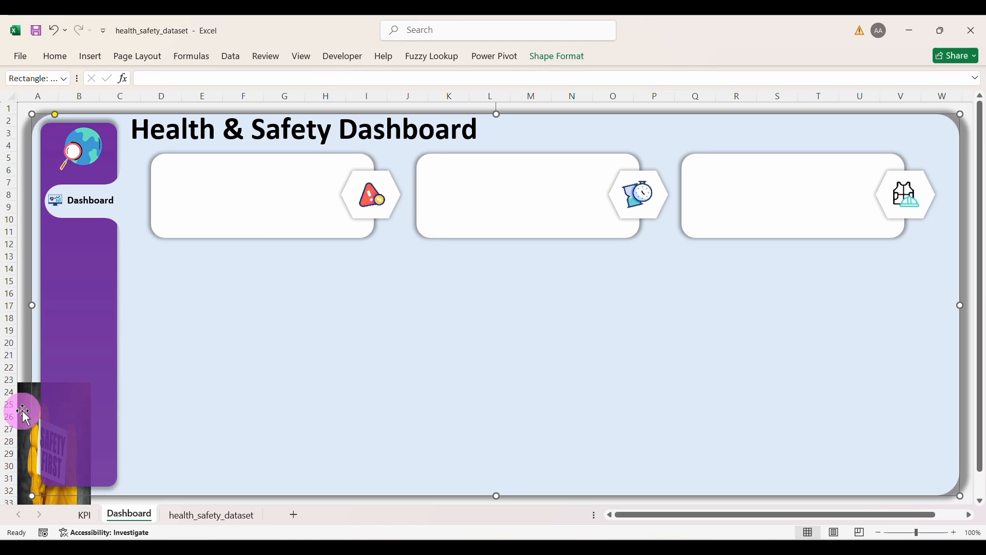
{"action": "left_click_drag", "start_coordinate": [23, 411], "coordinate": [48, 358]}
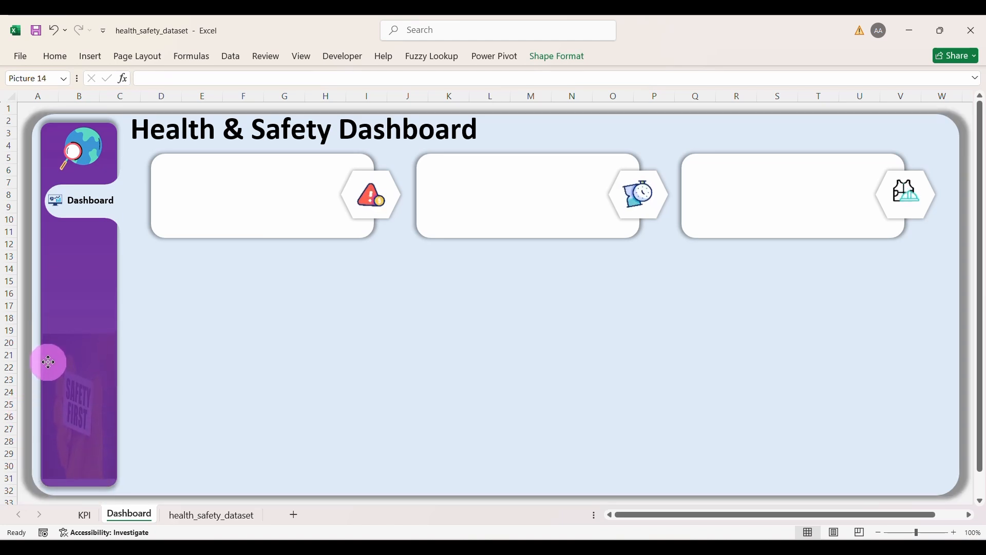
{"action": "left_click", "coordinate": [286, 473]}
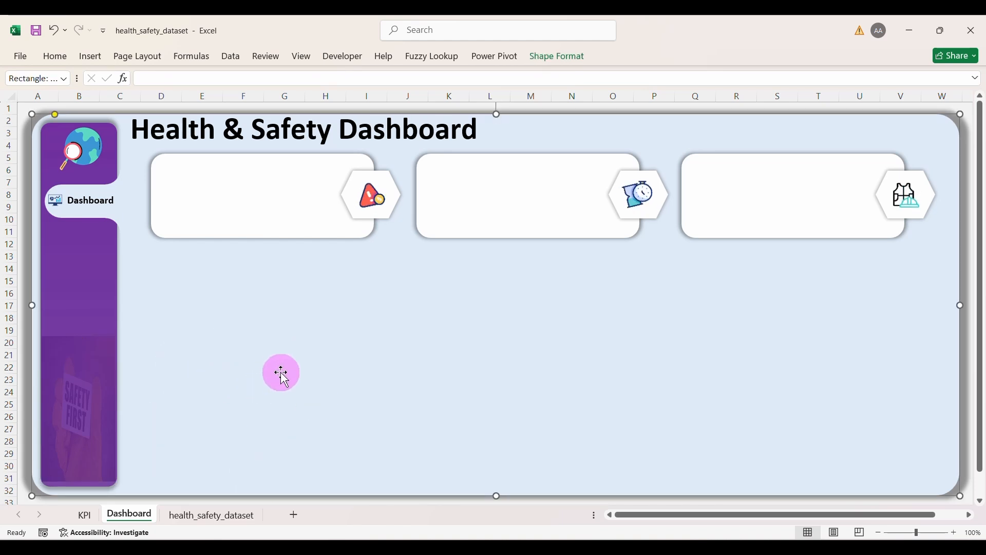
{"action": "left_click", "coordinate": [85, 515]}
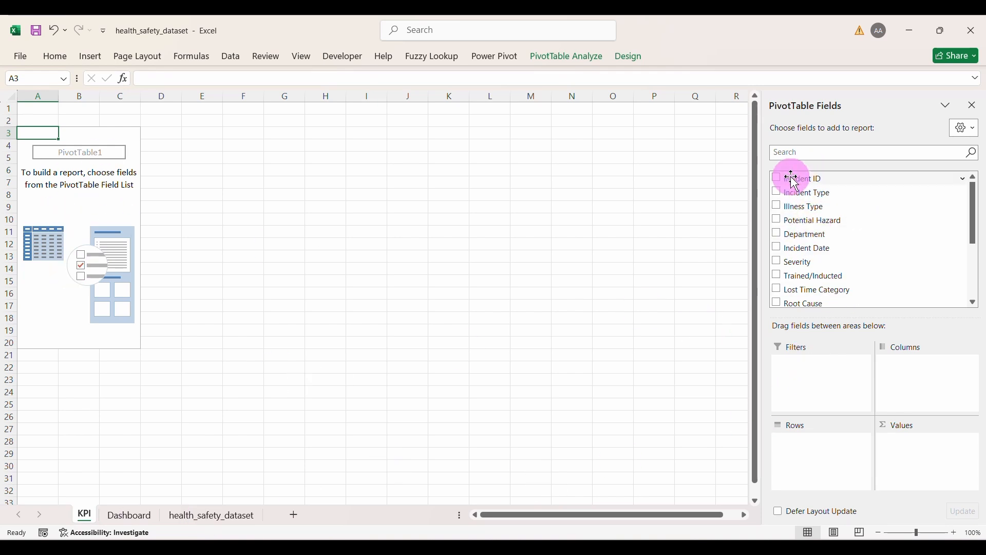
Step: Add Incident ID to PivotTable1's values and summarize it as Count, totalling 500
{"action": "left_click_drag", "start_coordinate": [776, 177], "coordinate": [817, 218]}
{"action": "left_click_drag", "start_coordinate": [796, 179], "coordinate": [919, 444]}
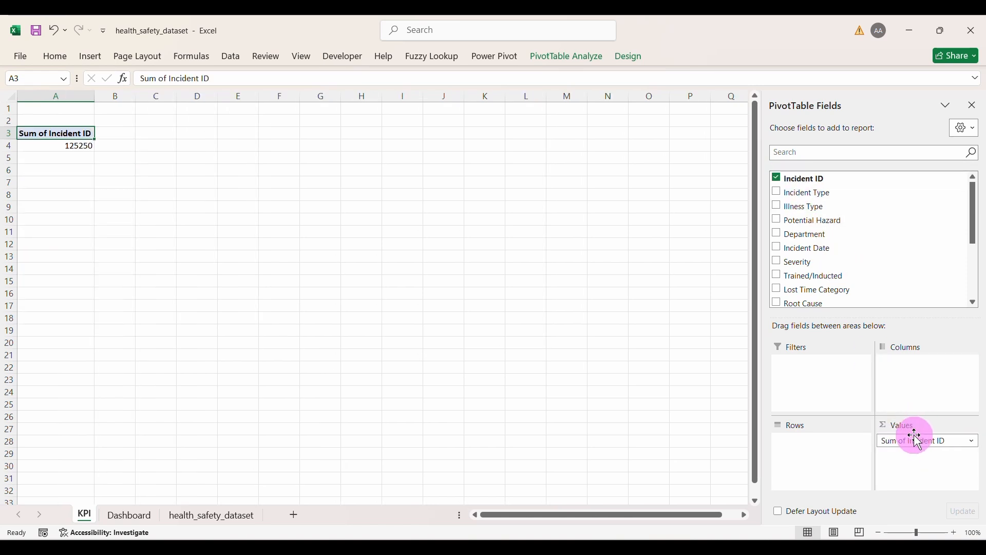
{"action": "left_click", "coordinate": [918, 442]}
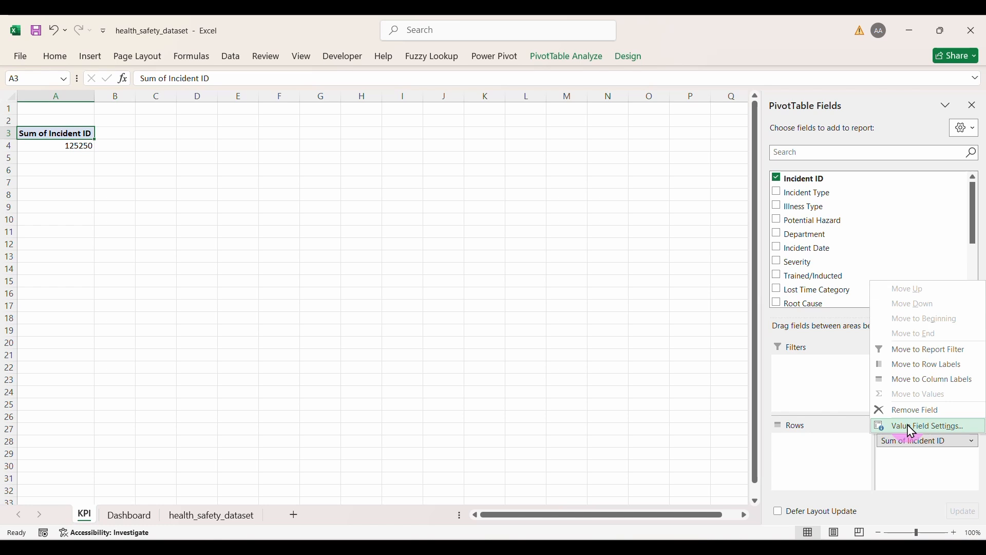
{"action": "left_click", "coordinate": [914, 427]}
{"action": "left_click", "coordinate": [167, 357]}
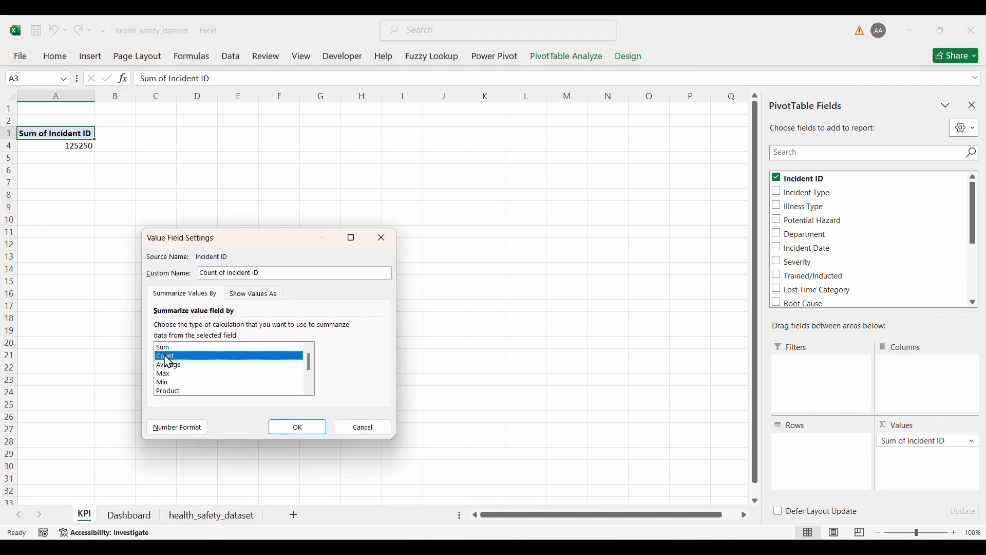
{"action": "left_click", "coordinate": [311, 427]}
{"action": "left_click", "coordinate": [82, 137]}
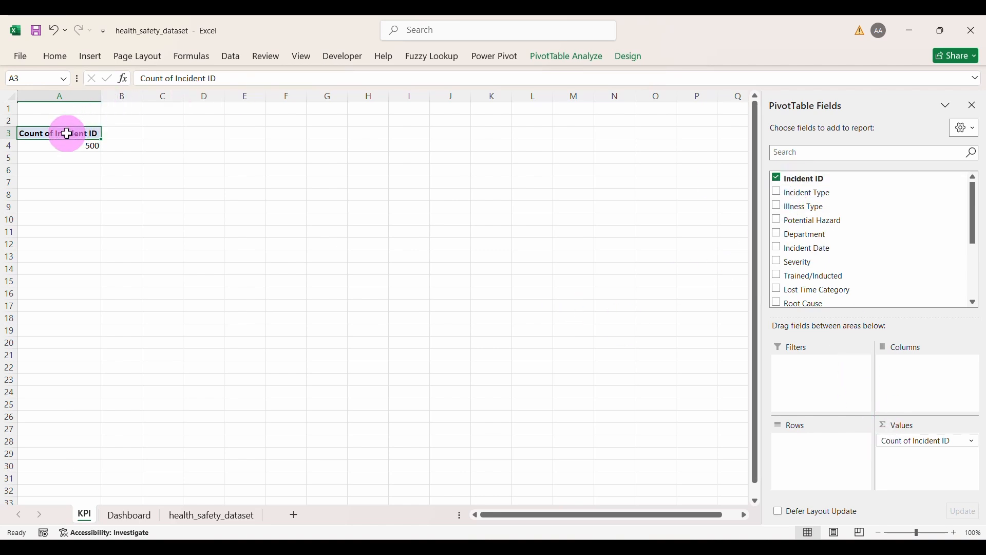
Step: Paste a copy of the pivot at D3, add Incident Type as its filter, and filter it to Accident (137)
{"action": "left_click_drag", "start_coordinate": [67, 134], "coordinate": [67, 143]}
{"action": "key", "text": "ctrl+c"}
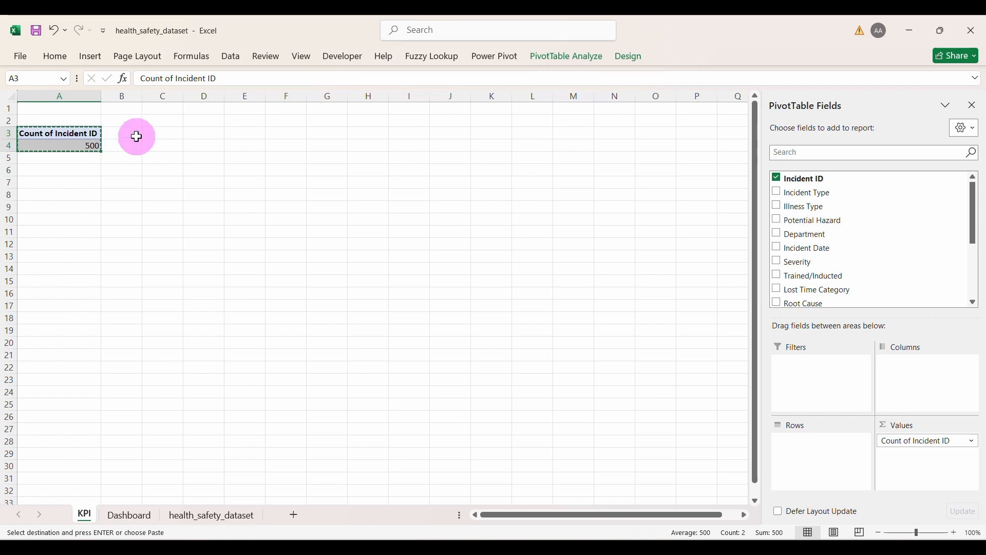
{"action": "left_click", "coordinate": [205, 132]}
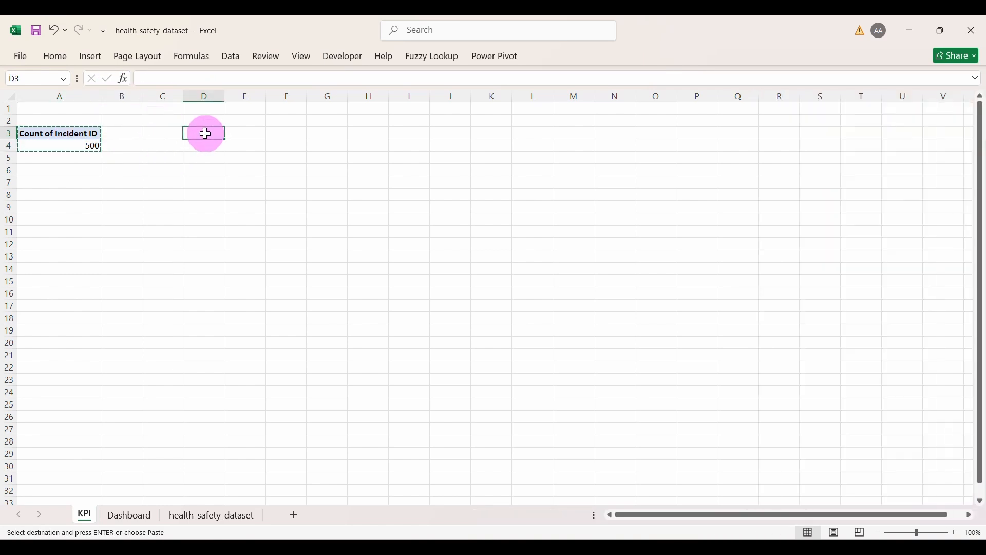
{"action": "key", "text": "ctrl+v"}
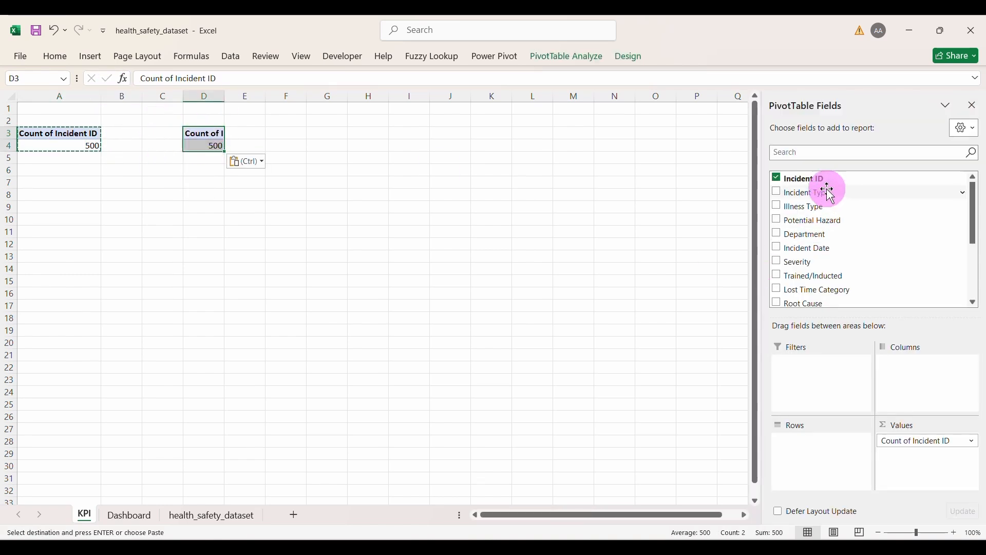
{"action": "left_click_drag", "start_coordinate": [923, 442], "coordinate": [818, 374]}
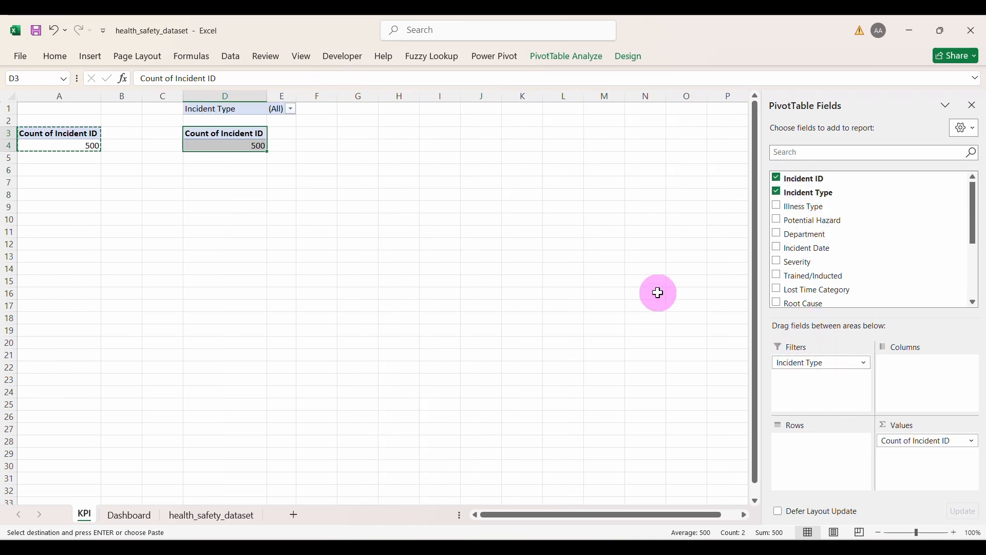
{"action": "left_click", "coordinate": [291, 109]}
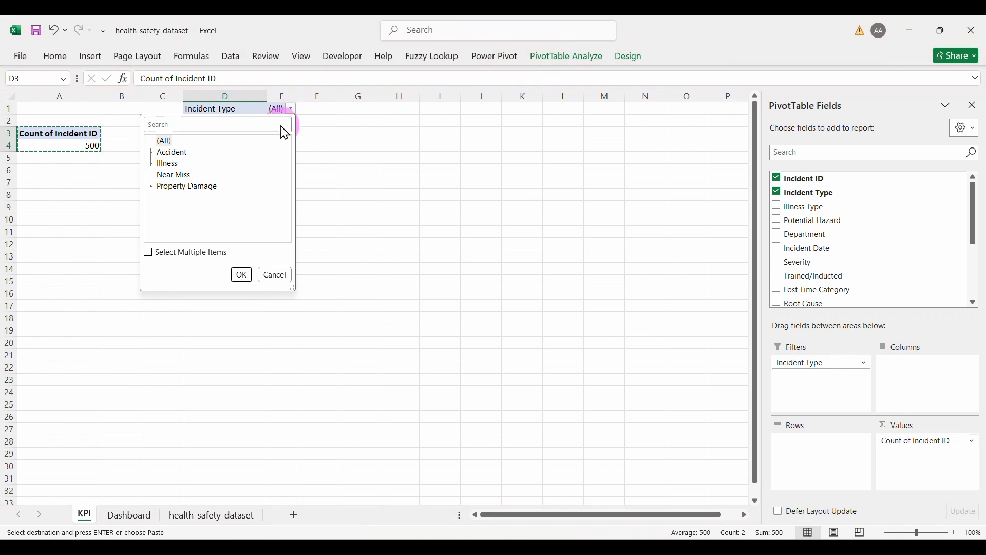
{"action": "left_click", "coordinate": [129, 153]}
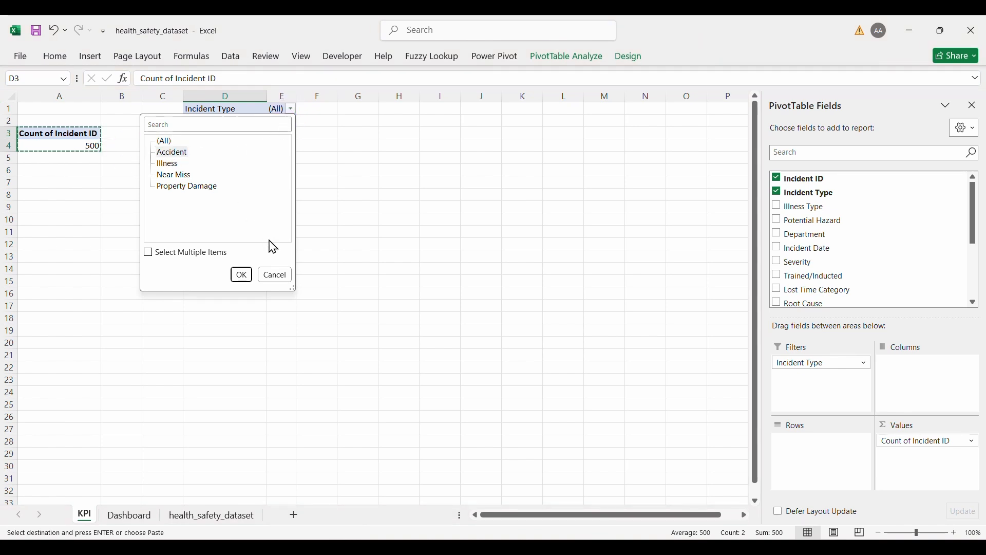
{"action": "left_click", "coordinate": [242, 275]}
Step: Copy the Accident pivot to H1 and filter the copy to Illness (124)
{"action": "left_click", "coordinate": [237, 132]}
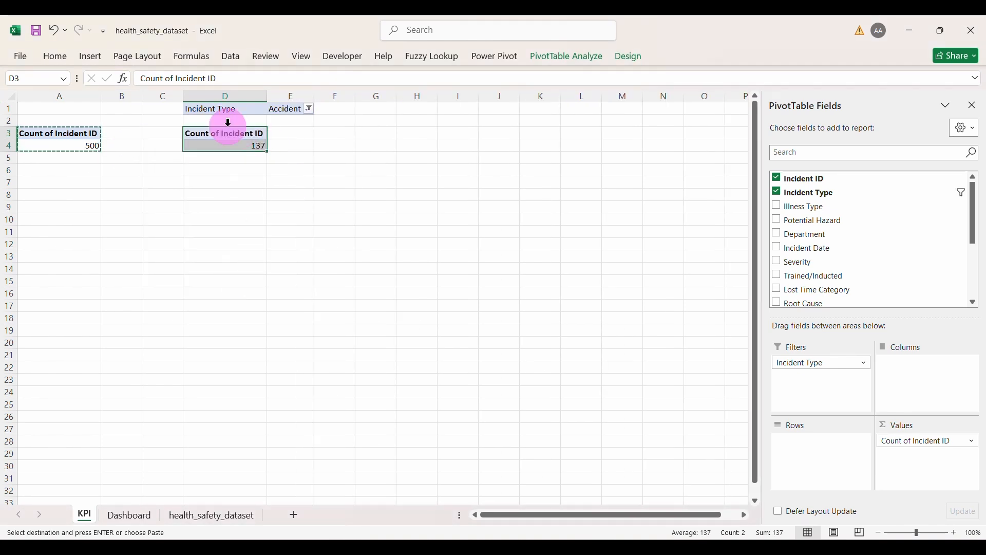
{"action": "left_click_drag", "start_coordinate": [216, 108], "coordinate": [309, 145]}
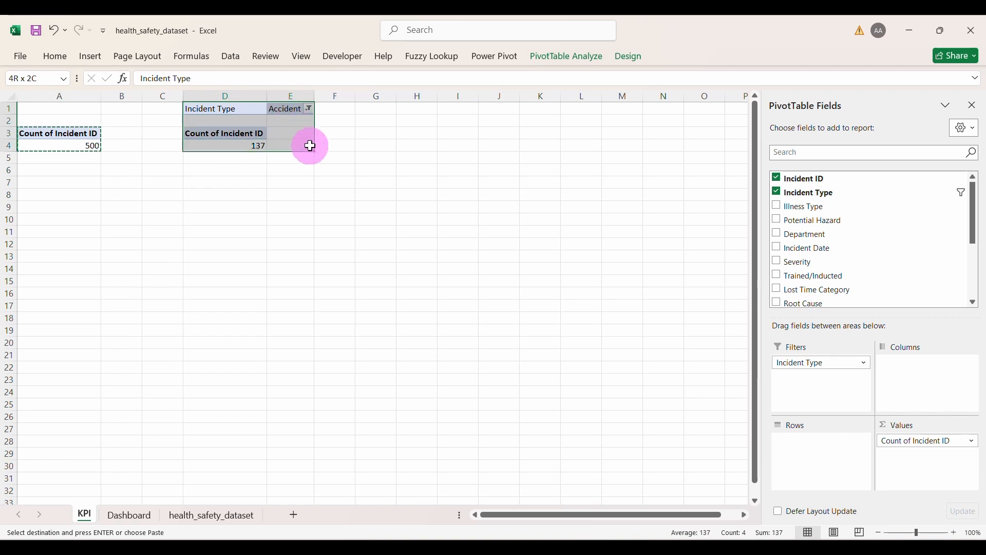
{"action": "key", "text": "ctrl+c"}
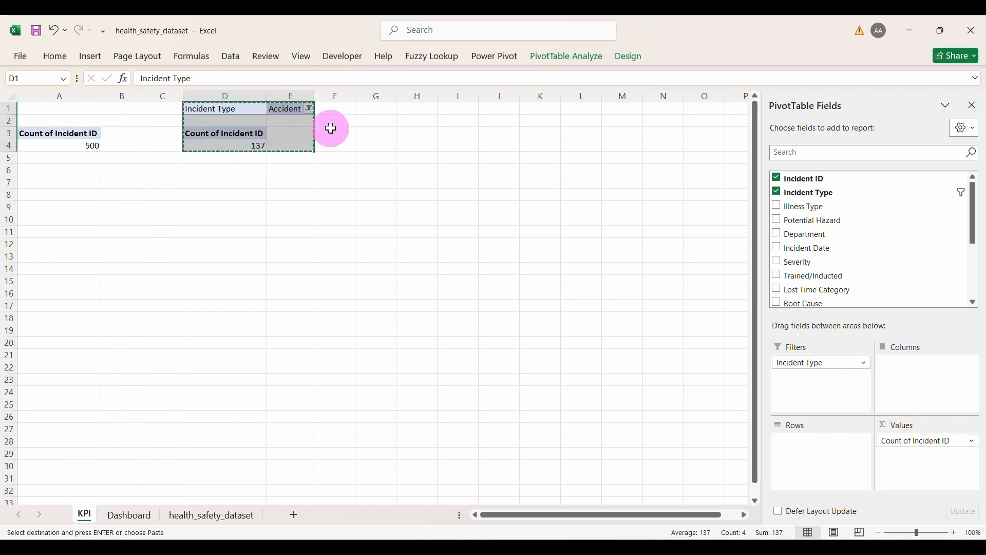
{"action": "left_click", "coordinate": [416, 105]}
{"action": "key", "text": "ctrl+v"}
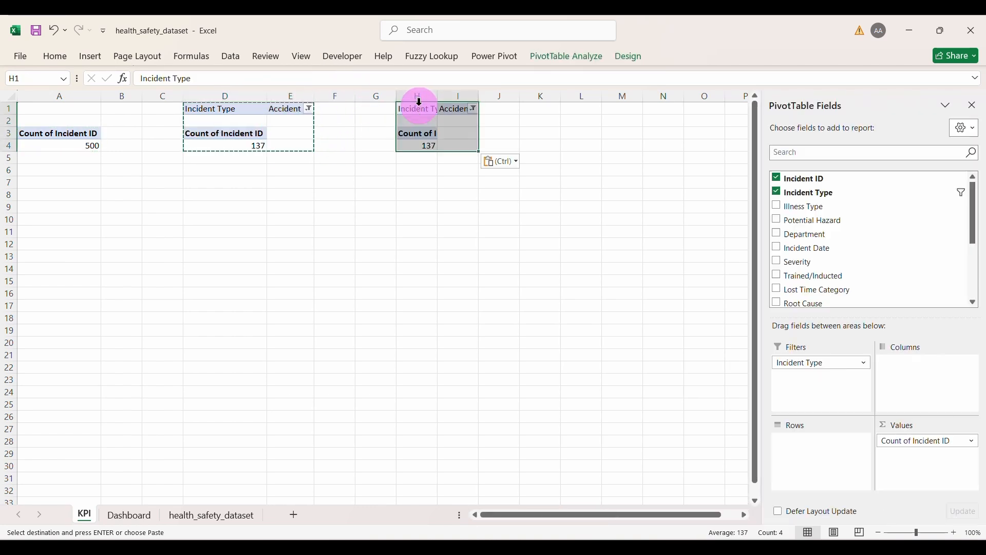
{"action": "left_click", "coordinate": [473, 109]}
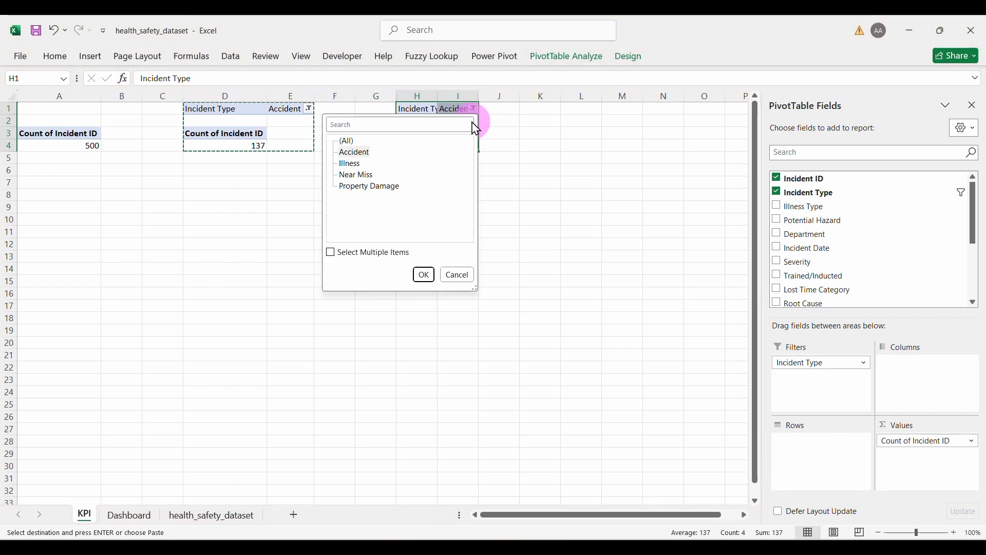
{"action": "left_click", "coordinate": [424, 276]}
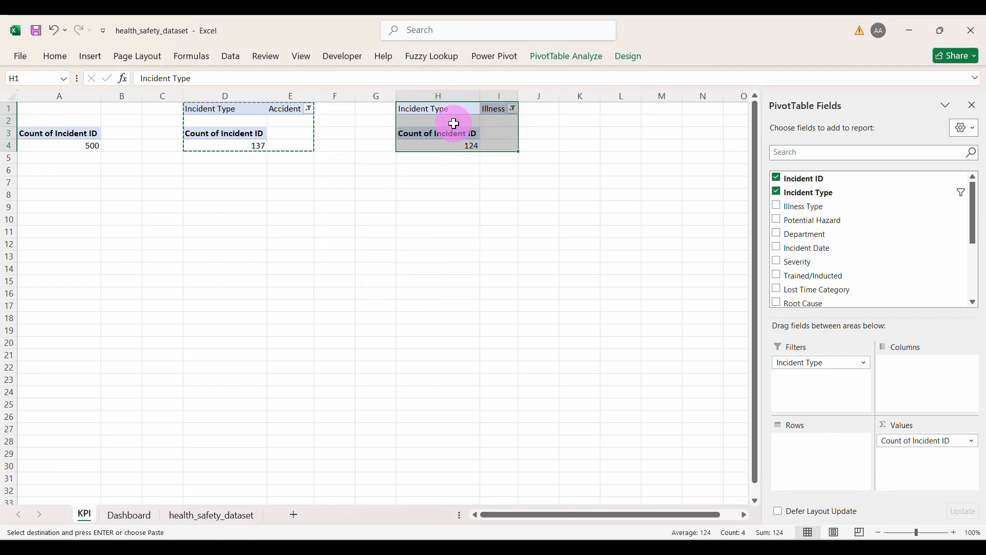
Step: Paste another pivot copy at L1 filtered to Near Miss (133)
{"action": "key", "text": "ctrl+c"}
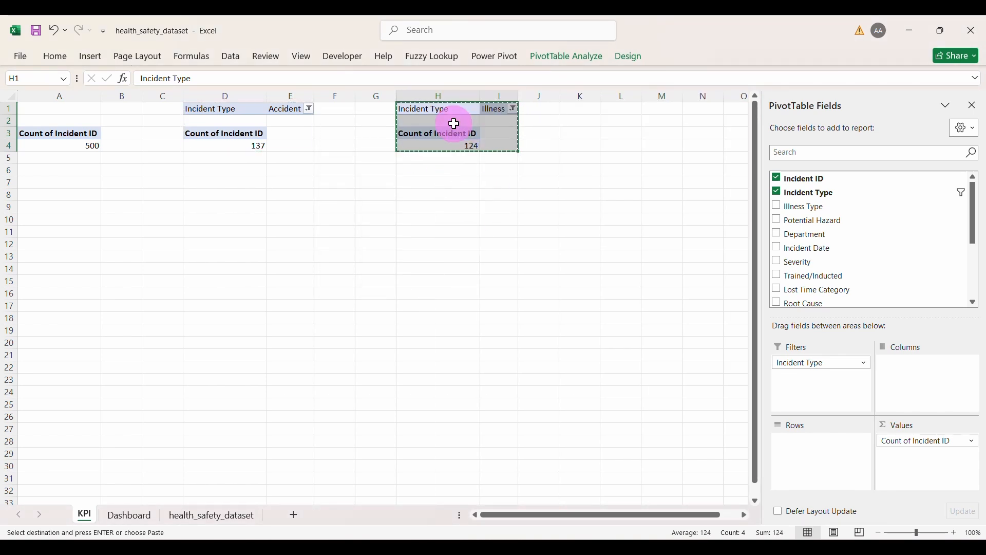
{"action": "left_click", "coordinate": [621, 105]}
{"action": "key", "text": "ctrl+v"}
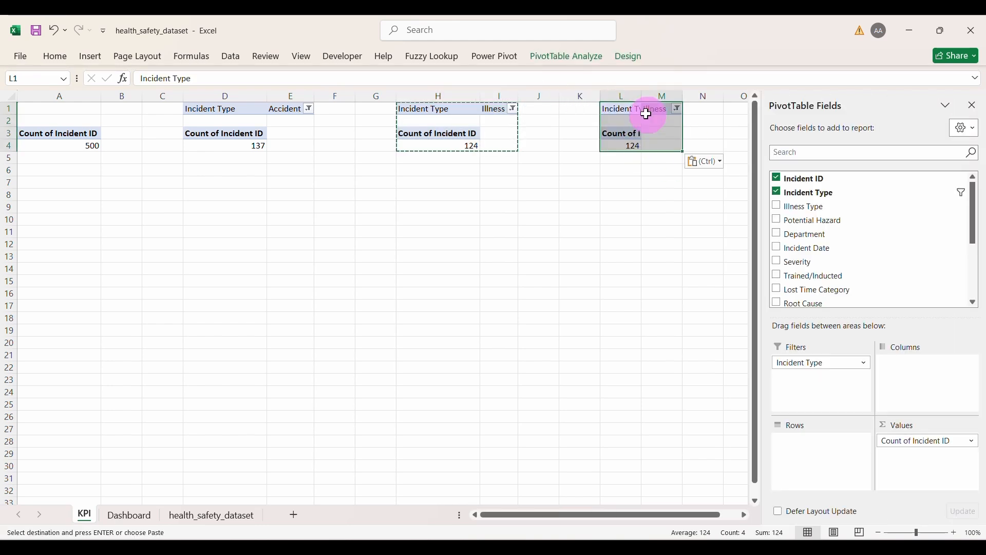
{"action": "left_click", "coordinate": [677, 108]}
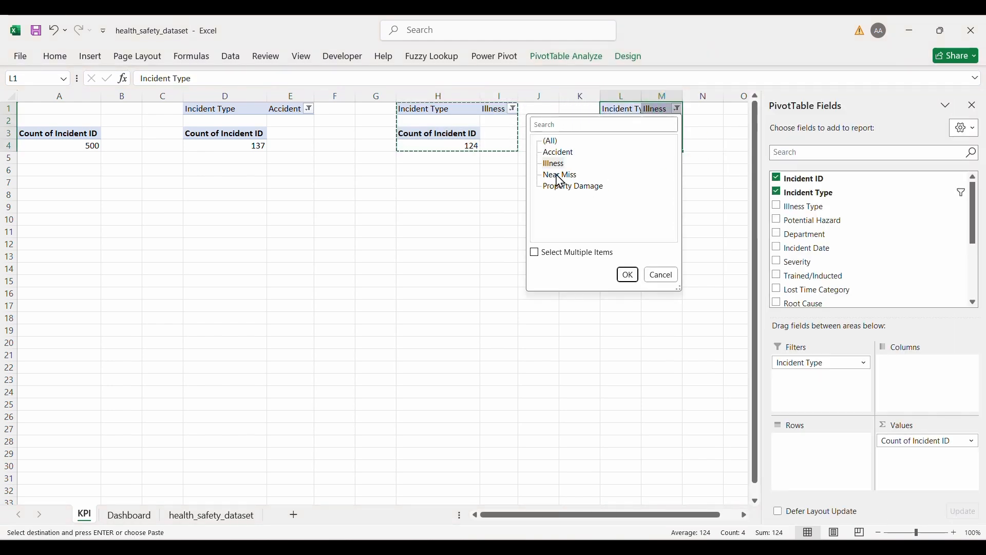
{"action": "left_click", "coordinate": [628, 275]}
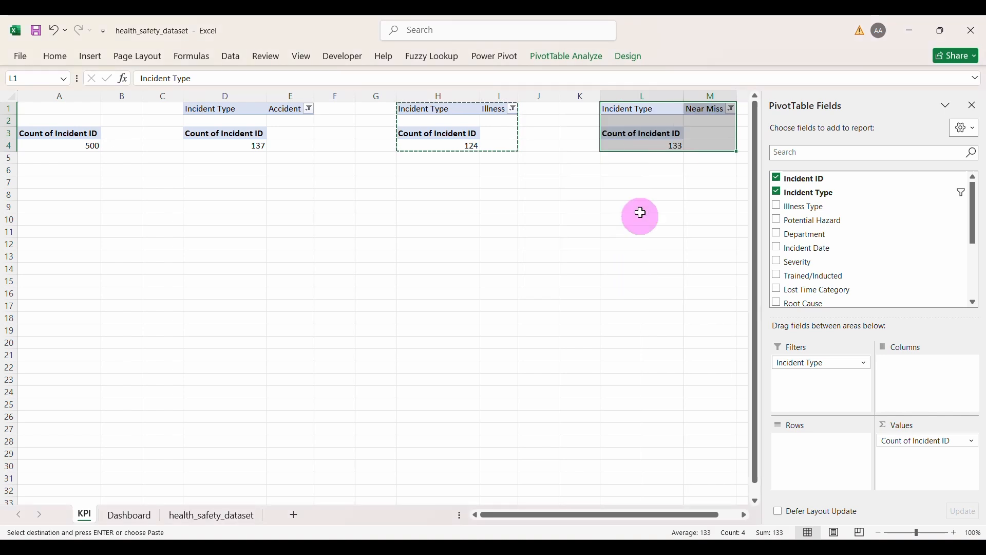
{"action": "scroll", "coordinate": [645, 188], "scroll_direction": "right", "scroll_amount": 5}
Step: Paste a fourth pivot copy at P1 filtered to Property Damage (106)
{"action": "key", "text": "ctrl+c"}
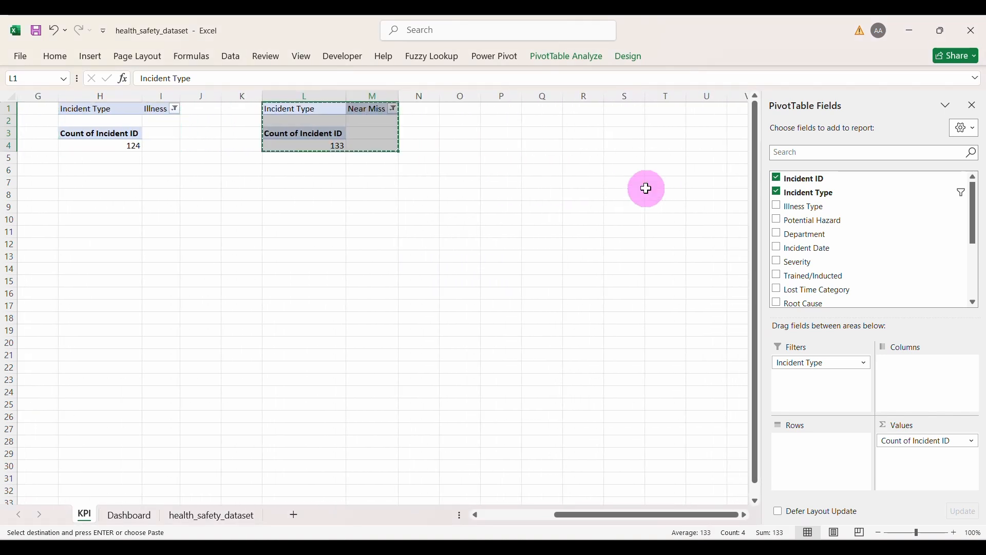
{"action": "left_click", "coordinate": [493, 108]}
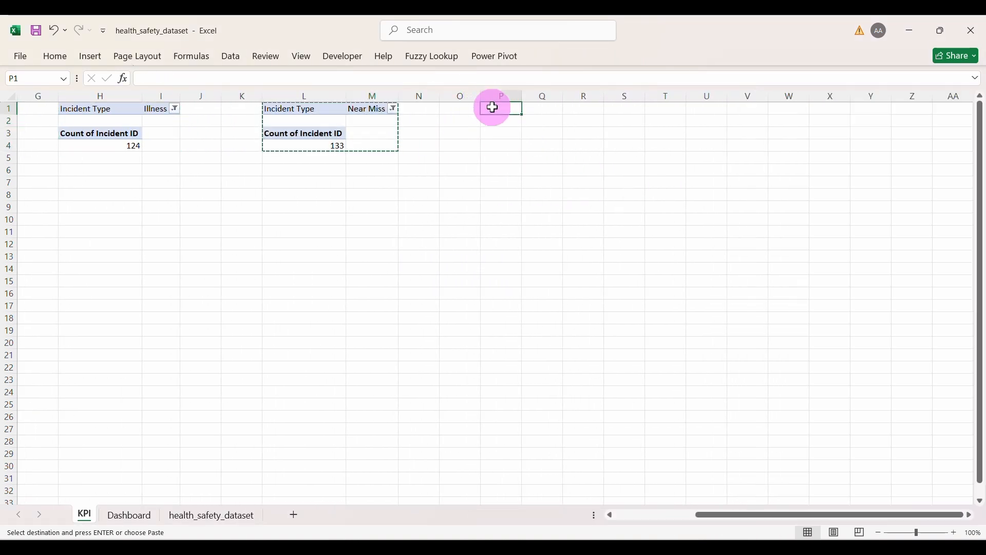
{"action": "key", "text": "ctrl+v"}
{"action": "left_click", "coordinate": [558, 109]}
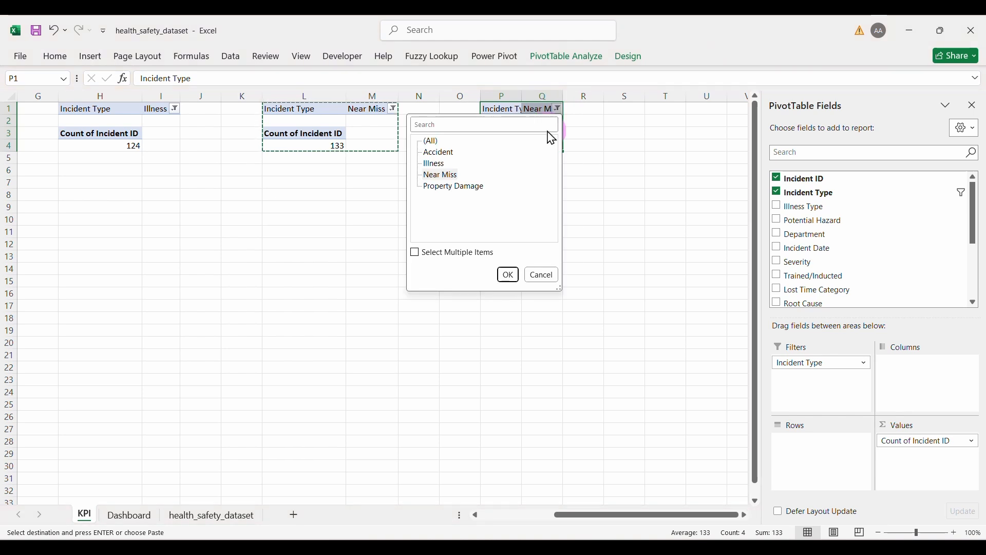
{"action": "left_click", "coordinate": [451, 187]}
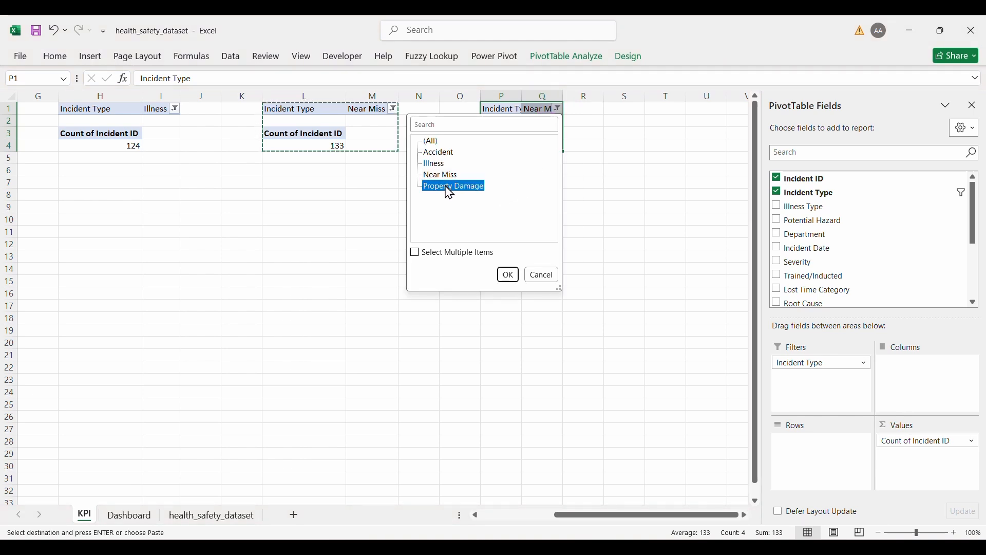
{"action": "left_click", "coordinate": [508, 275]}
{"action": "scroll", "coordinate": [332, 277], "scroll_direction": "left", "scroll_amount": 5}
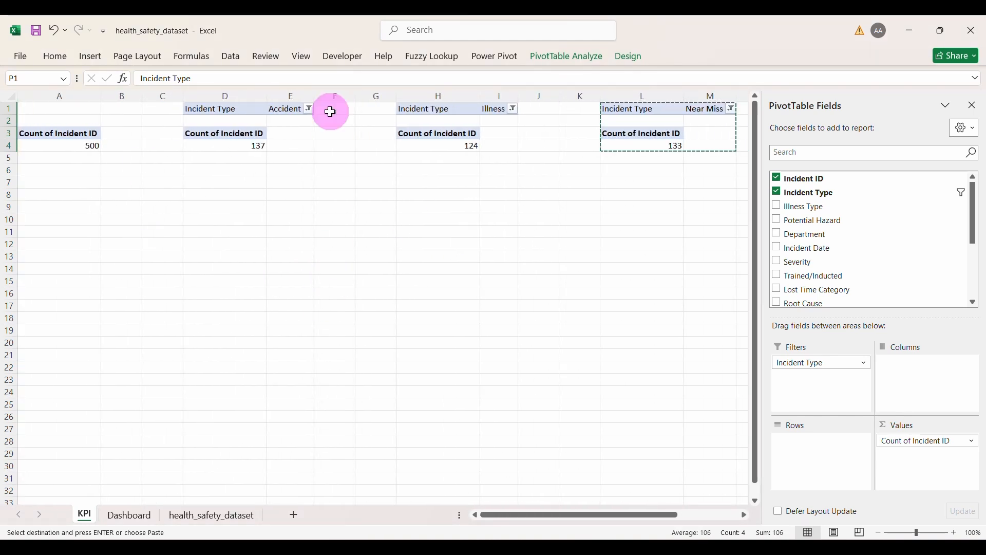
{"action": "left_click", "coordinate": [51, 183]}
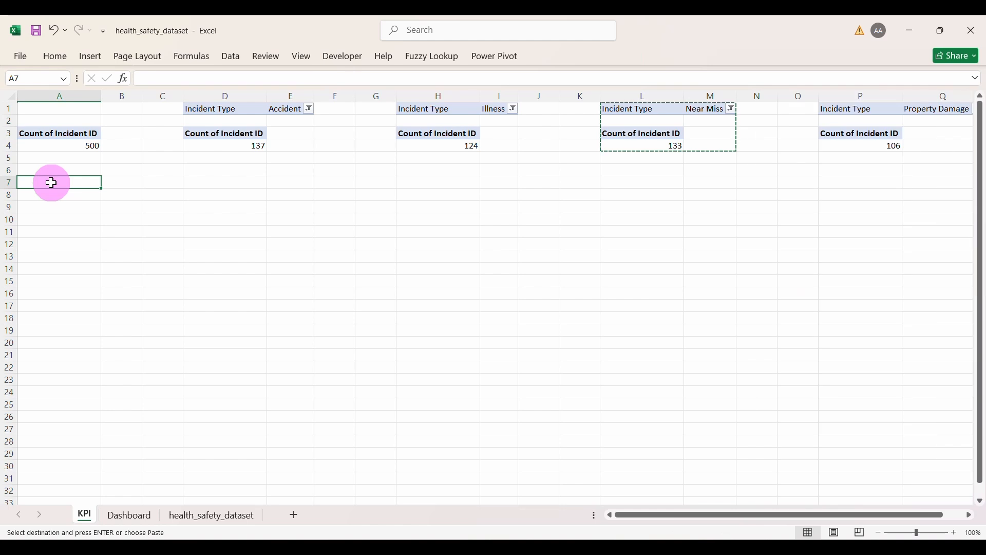
{"action": "left_click", "coordinate": [53, 172]}
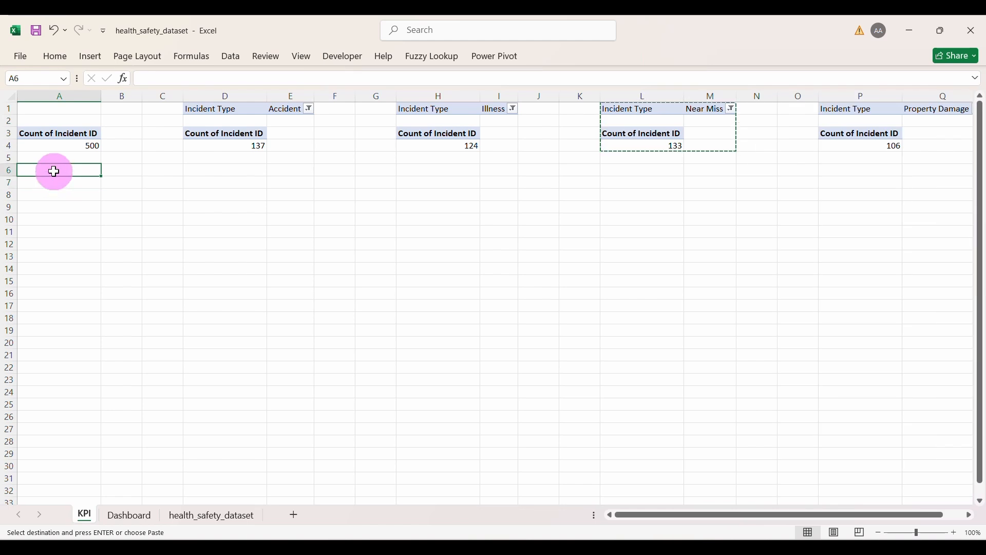
Step: Label A6 'Total Incident' and link A7 to the pivot total 500 in A4
{"action": "key", "text": "Escape"}
{"action": "type", "text": "Ti"}
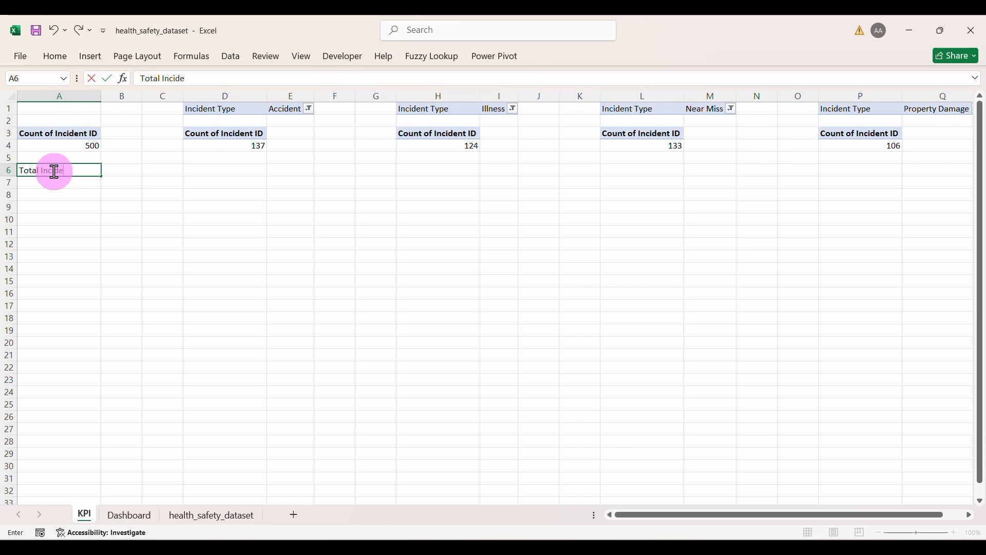
{"action": "type", "text": "tal Incident"}
{"action": "key", "text": "Return"}
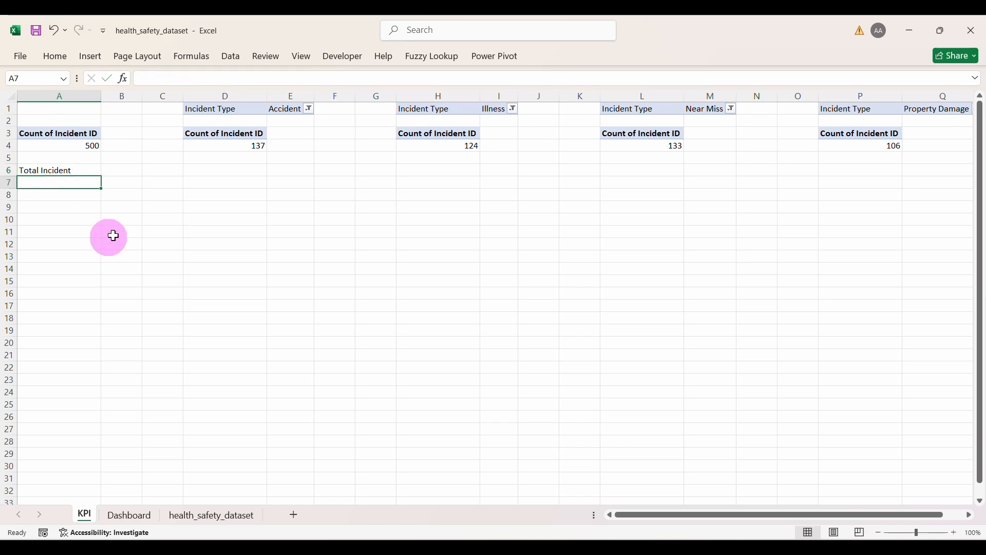
{"action": "type", "text": "="}
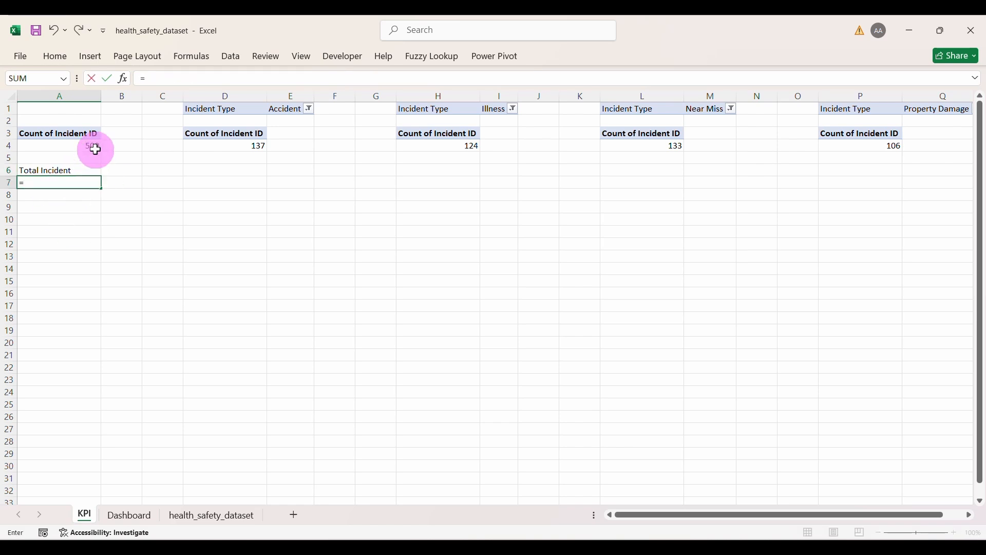
{"action": "left_click", "coordinate": [88, 145]}
{"action": "key", "text": "Return"}
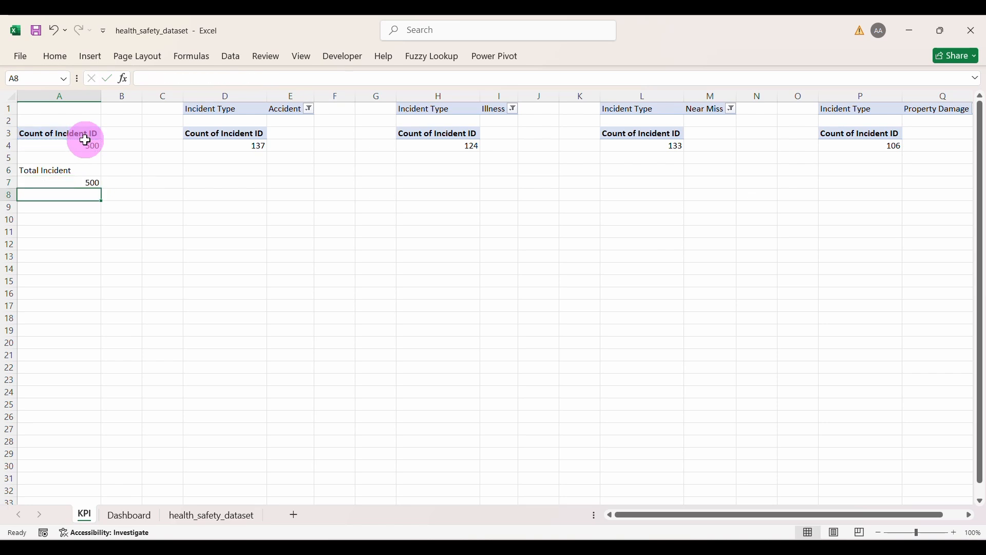
Step: Link D7, H7, L7 and P7 to the Accident, Illness, Near Miss and Property Damage counts (137, 124, 133, 106)
{"action": "left_click", "coordinate": [238, 181]}
{"action": "type", "text": "="}
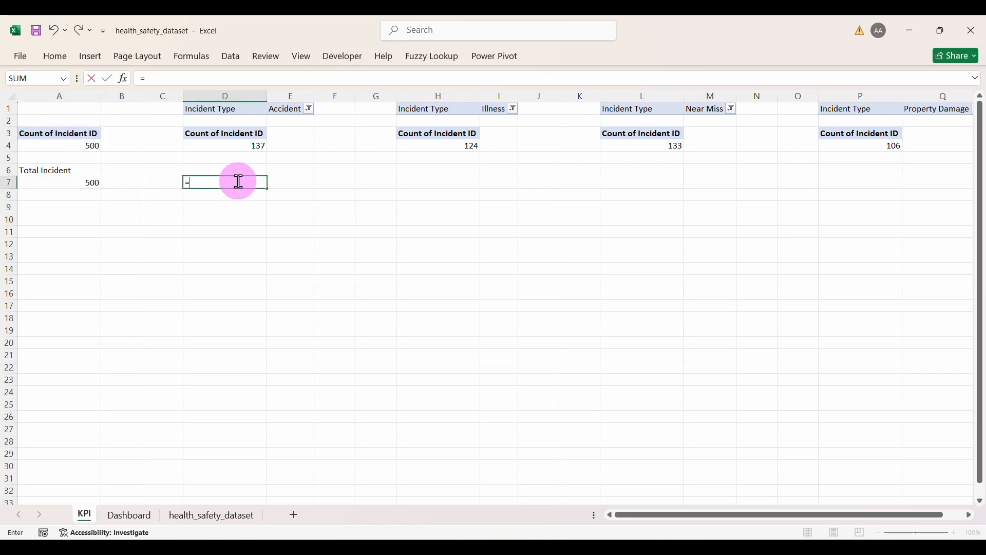
{"action": "left_click", "coordinate": [239, 144]}
{"action": "key", "text": "Return"}
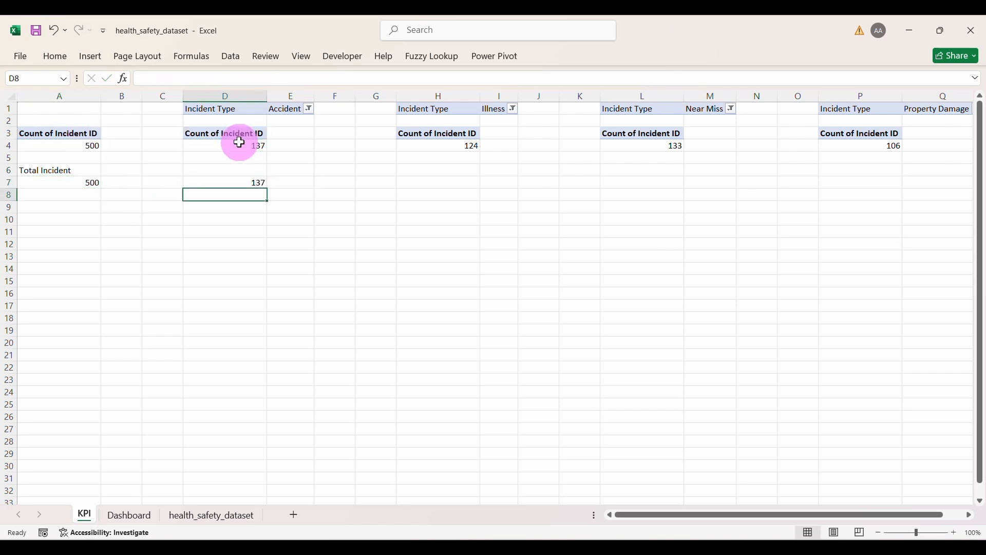
{"action": "left_click", "coordinate": [440, 181]}
{"action": "type", "text": "="}
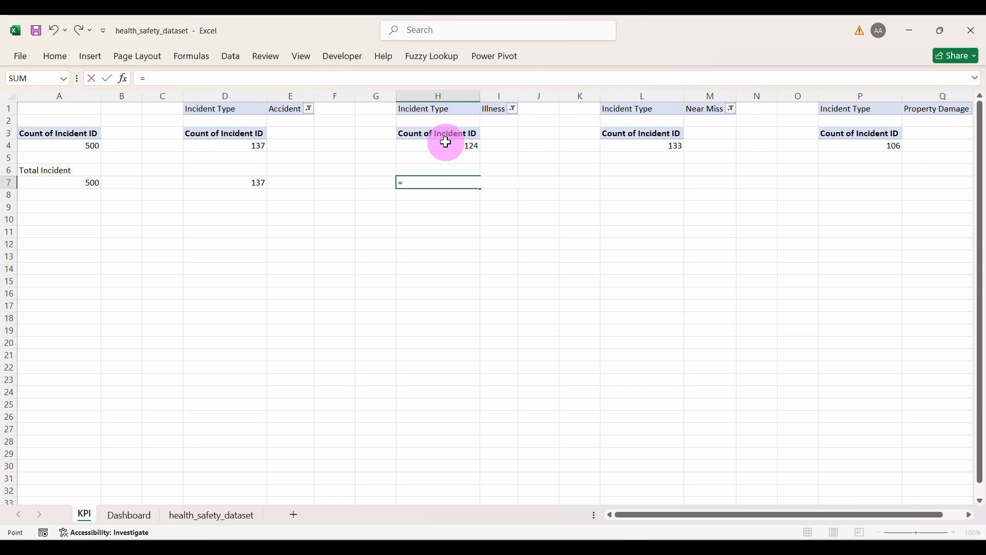
{"action": "left_click", "coordinate": [446, 142]}
{"action": "key", "text": "Return"}
{"action": "left_click", "coordinate": [642, 181]}
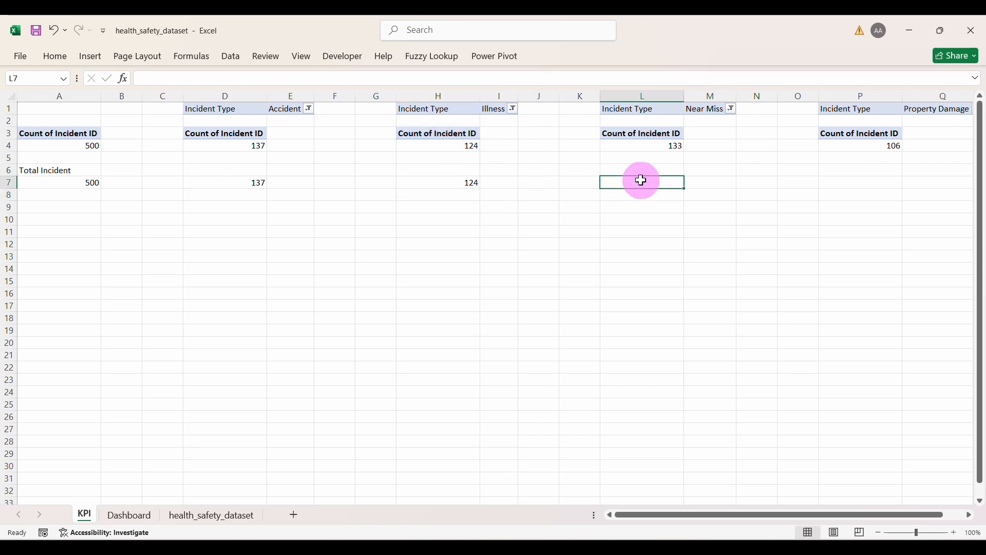
{"action": "type", "text": "="}
{"action": "left_click", "coordinate": [643, 141]}
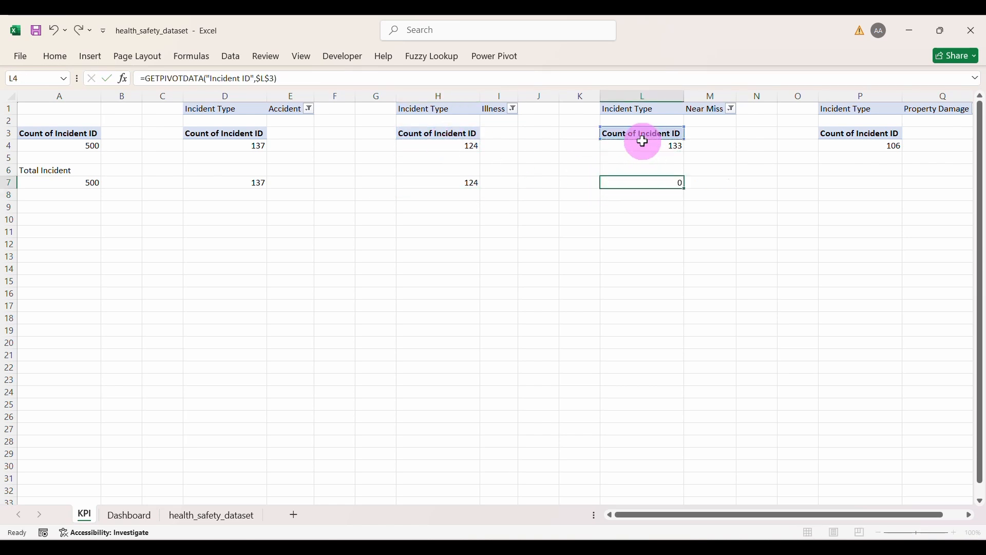
{"action": "key", "text": "Return"}
{"action": "left_click", "coordinate": [848, 180]}
{"action": "type", "text": "="}
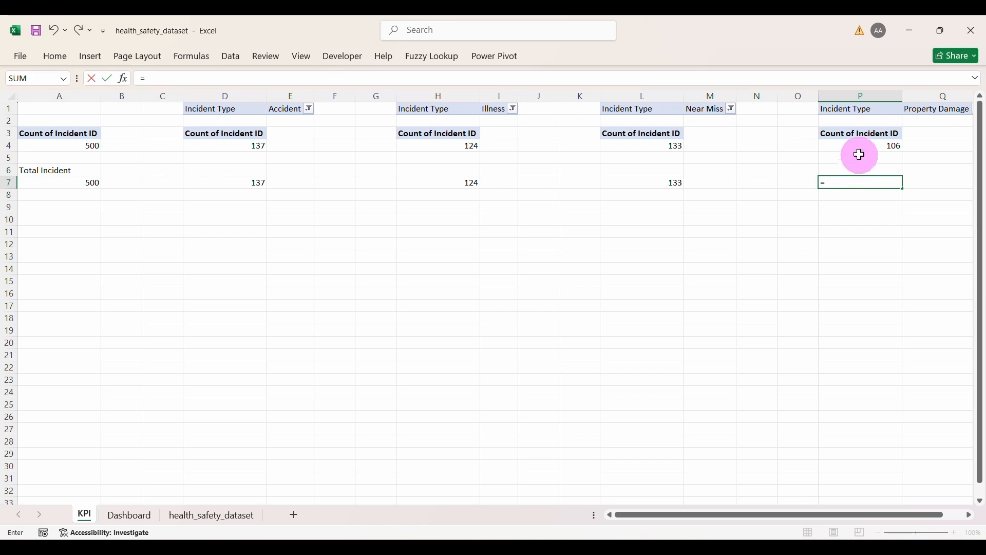
{"action": "left_click", "coordinate": [859, 150]}
{"action": "key", "text": "Return"}
{"action": "scroll", "coordinate": [869, 168], "scroll_direction": "right", "scroll_amount": 2}
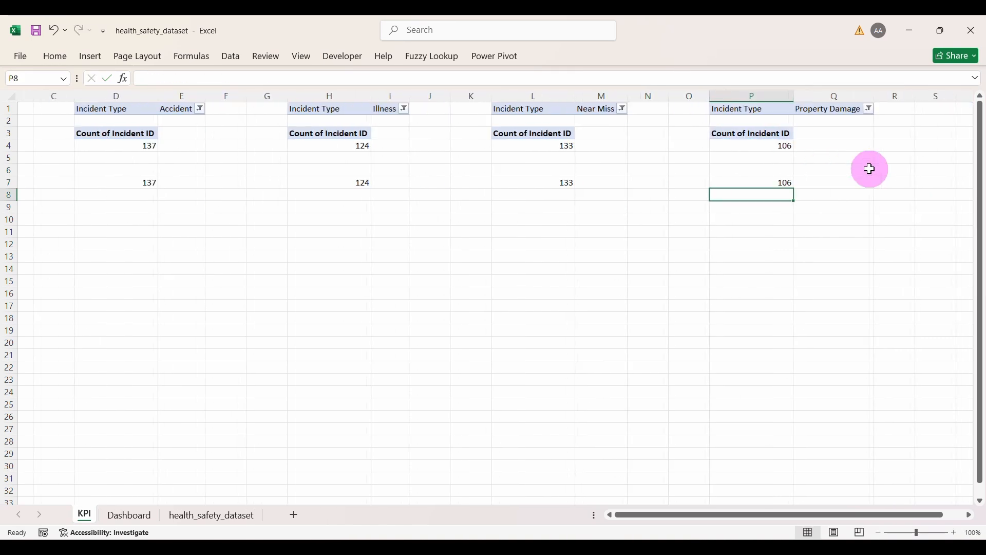
{"action": "scroll", "coordinate": [869, 168], "scroll_direction": "left", "scroll_amount": 2}
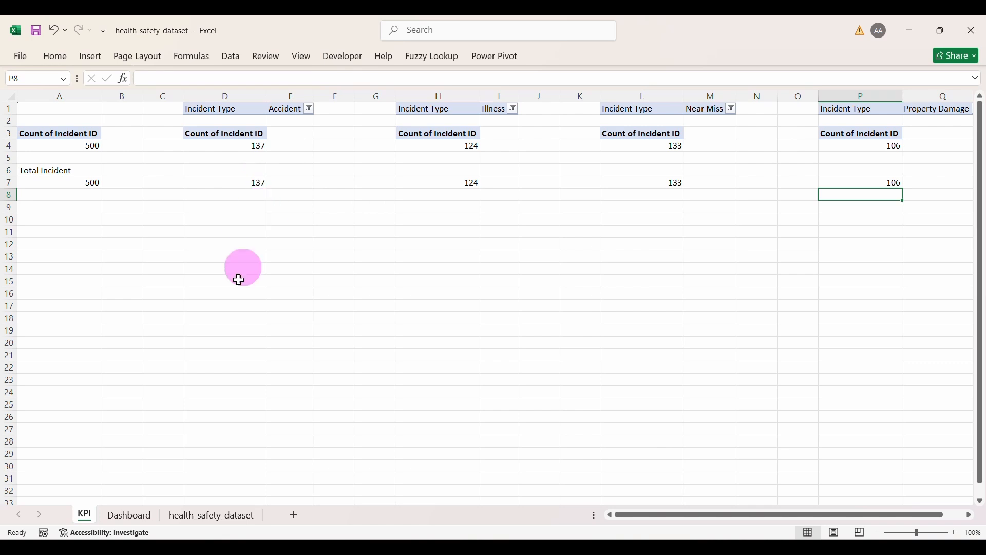
Step: On the Dashboard sheet, duplicate the sidebar's Dashboard label into the first card and retype it as Total Incident
{"action": "left_click", "coordinate": [133, 515]}
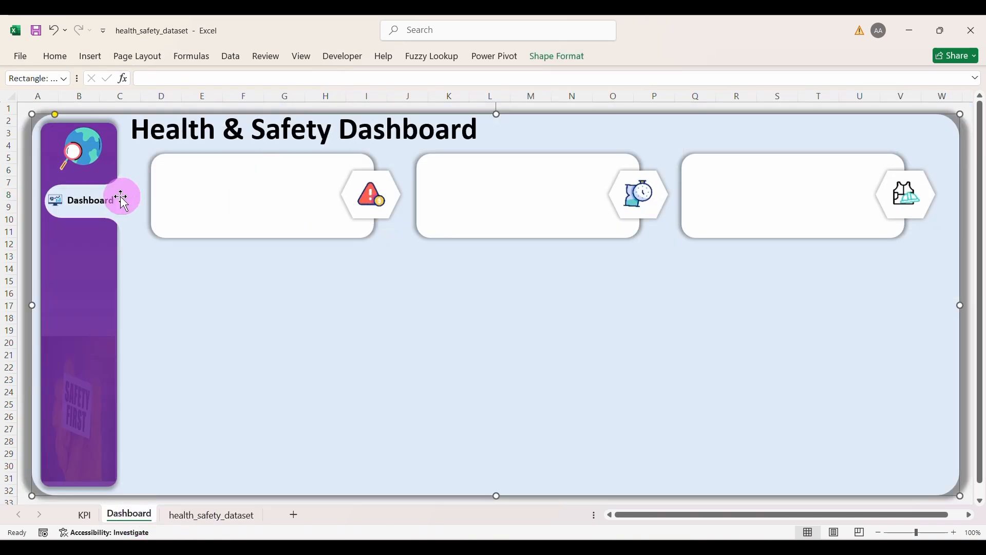
{"action": "left_click", "coordinate": [105, 212]}
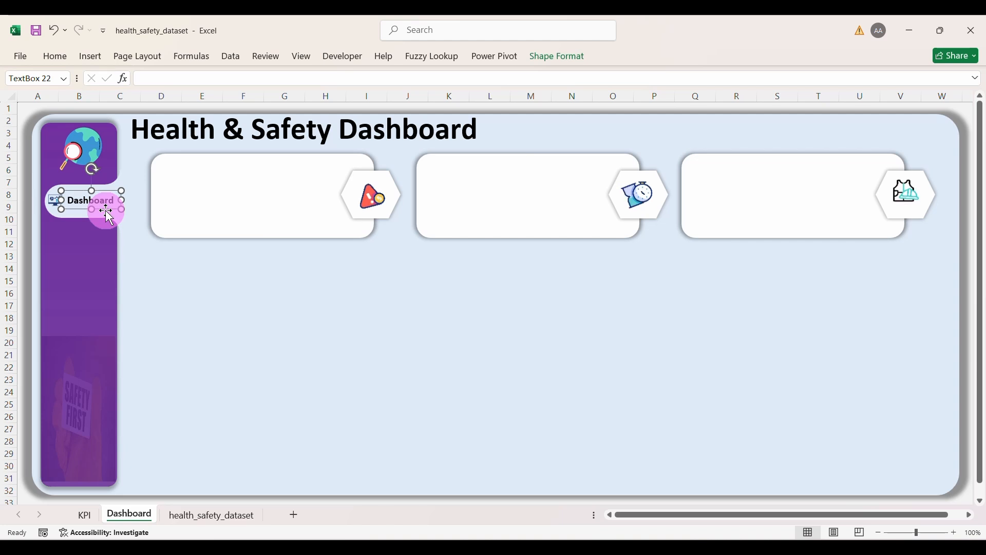
{"action": "key", "text": "ctrl+d"}
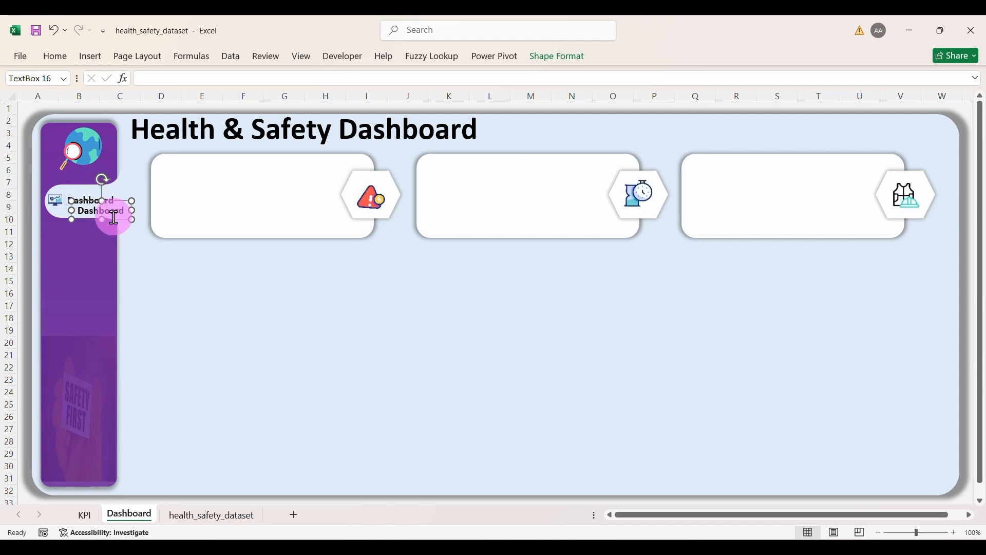
{"action": "left_click_drag", "start_coordinate": [116, 220], "coordinate": [253, 172]}
{"action": "double_click", "coordinate": [247, 162]}
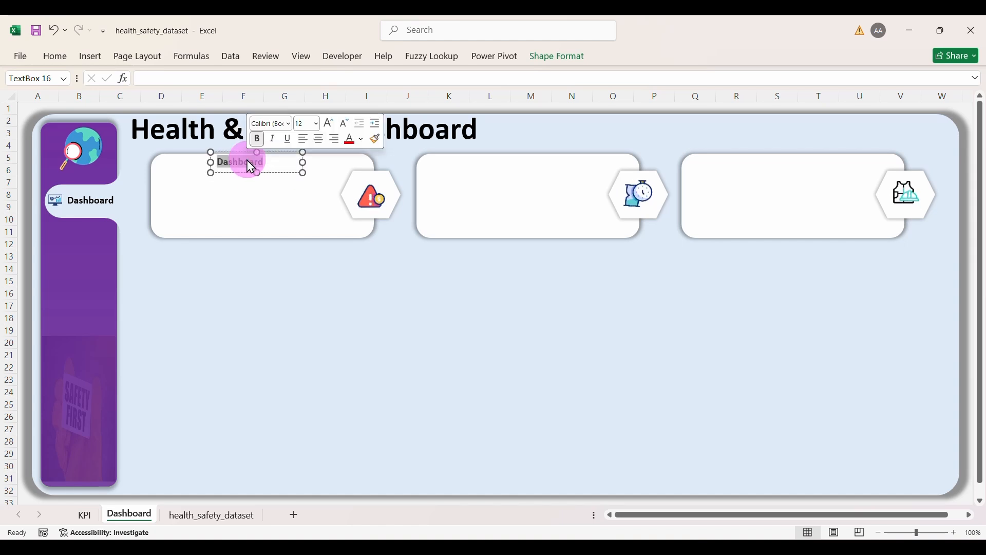
{"action": "type", "text": "Total Incident"}
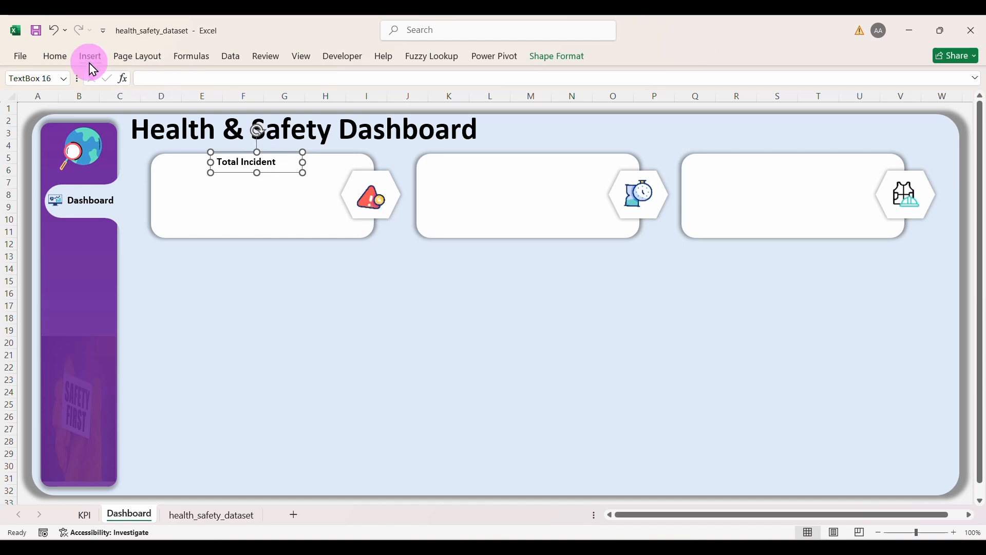
Step: Enlarge the Total Incident text to 20 pt and widen its box to fit one line
{"action": "left_click", "coordinate": [57, 56]}
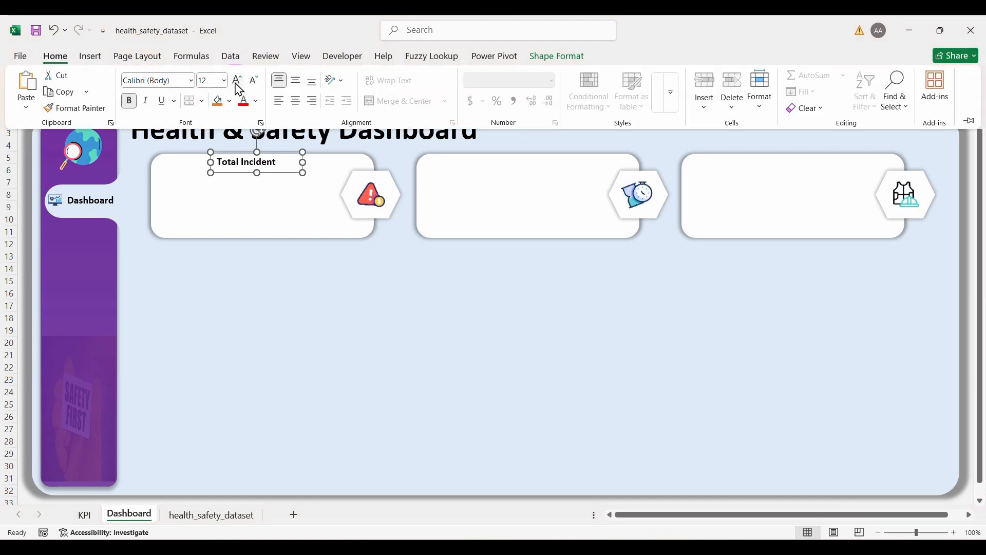
{"action": "left_click", "coordinate": [237, 81]}
{"action": "left_click", "coordinate": [237, 81]}
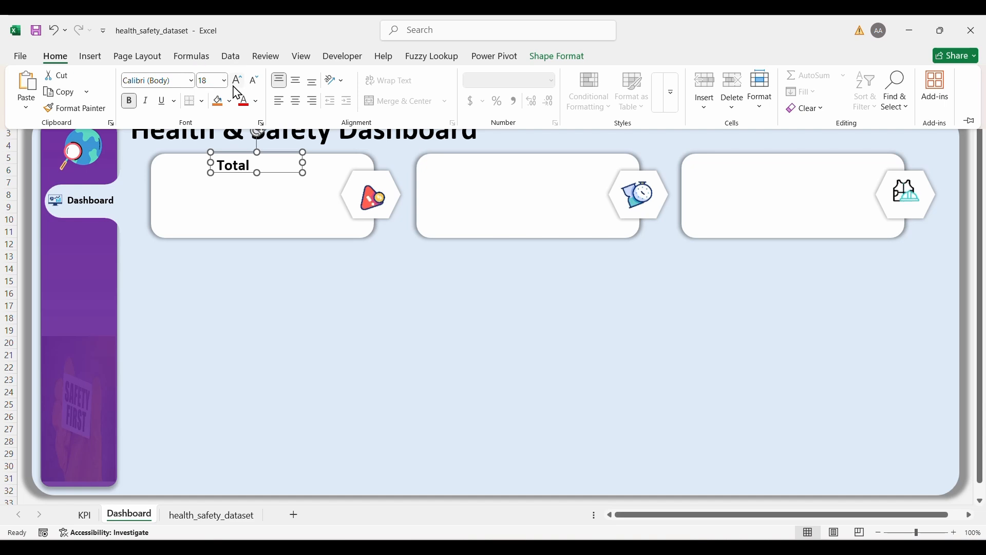
{"action": "left_click", "coordinate": [236, 81]}
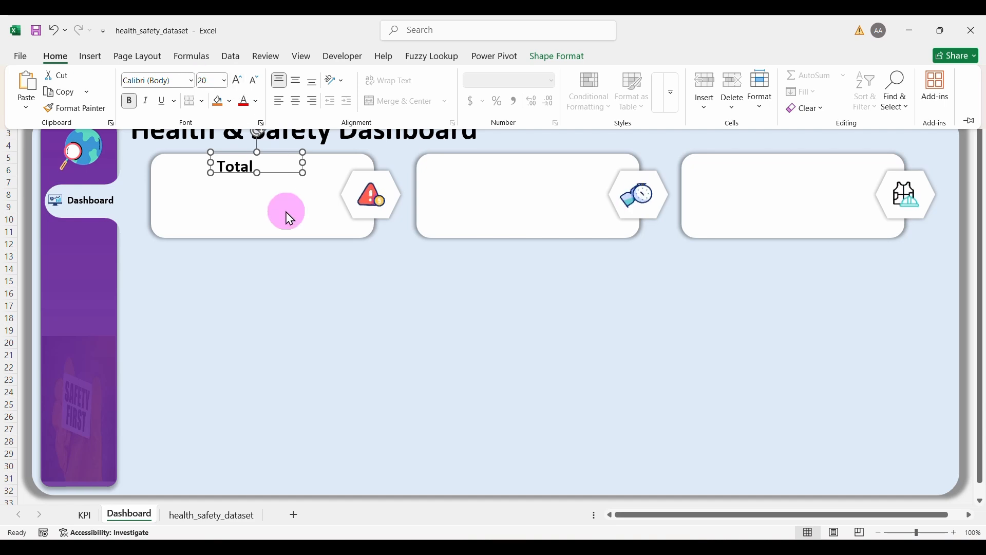
{"action": "left_click", "coordinate": [303, 164]}
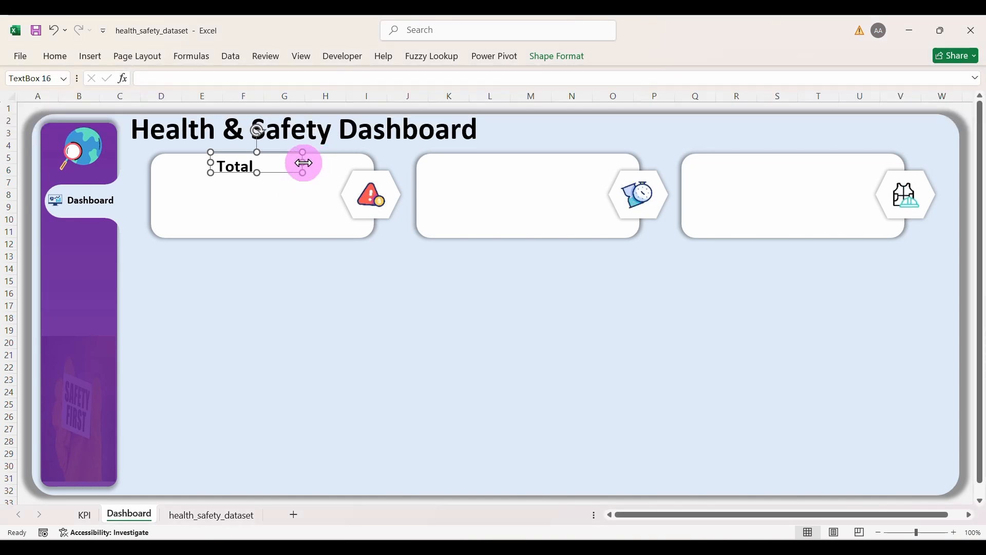
{"action": "left_click_drag", "start_coordinate": [303, 163], "coordinate": [340, 163]}
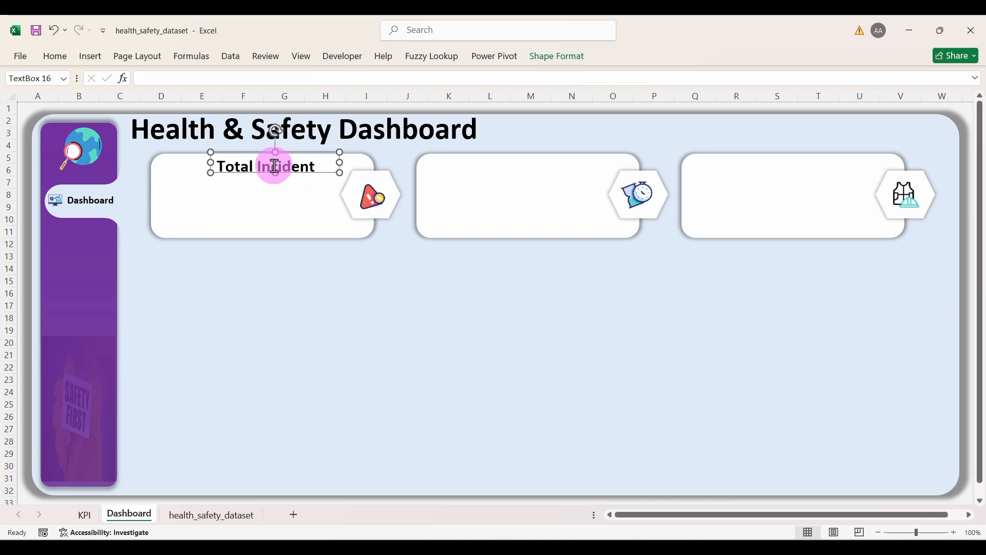
Step: Centre the Total Incident text horizontally and vertically, and shift the label left within the card
{"action": "left_click", "coordinate": [58, 57]}
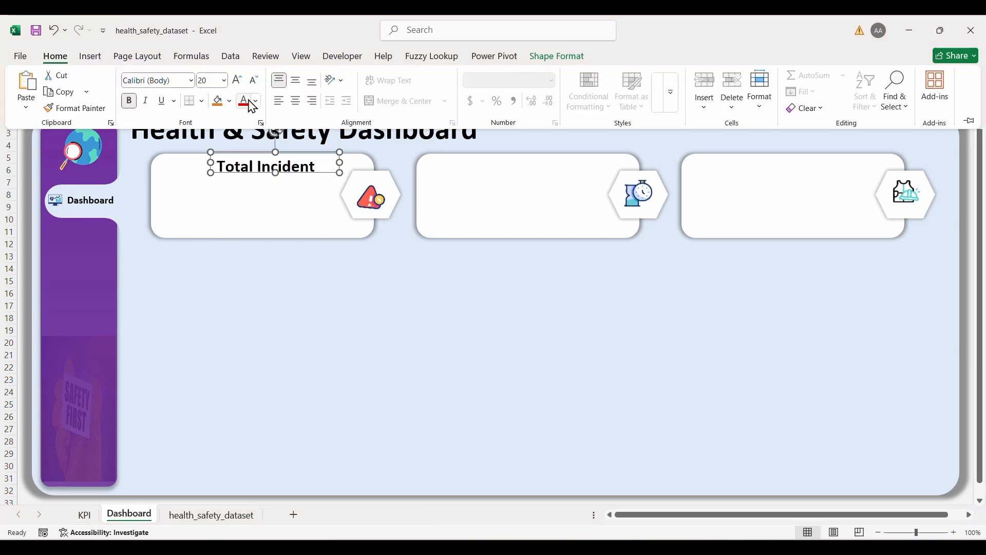
{"action": "left_click", "coordinate": [297, 99]}
{"action": "left_click", "coordinate": [297, 83]}
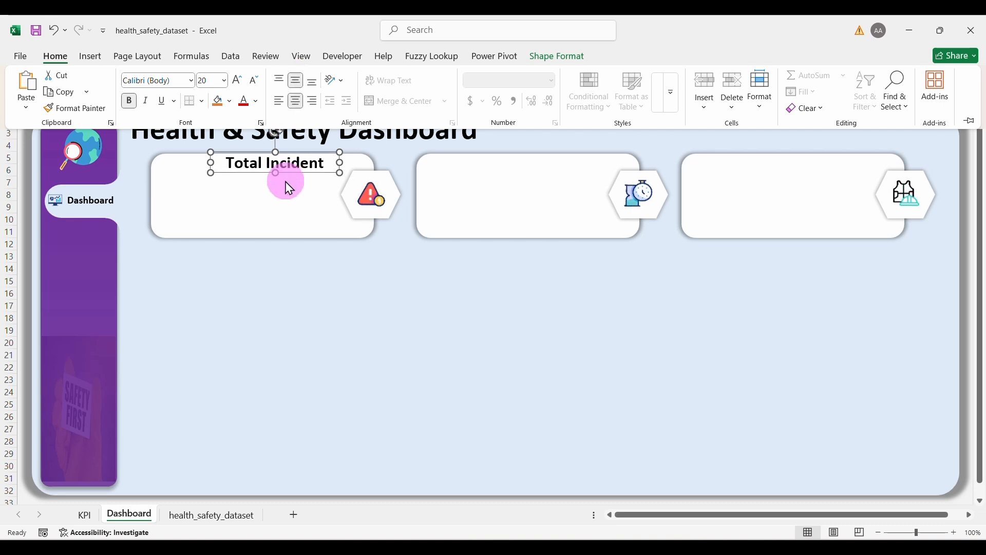
{"action": "left_click", "coordinate": [293, 203]}
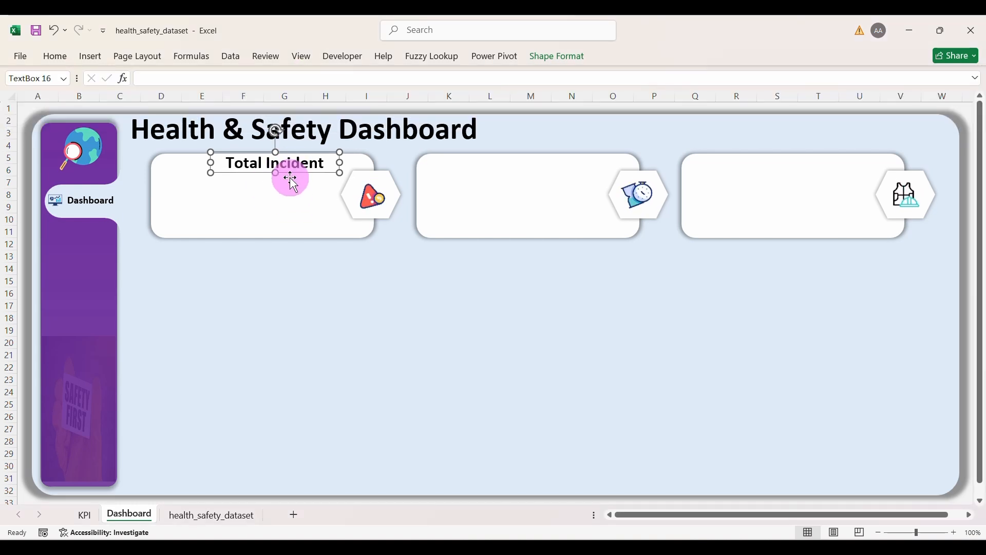
{"action": "left_click", "coordinate": [288, 211]}
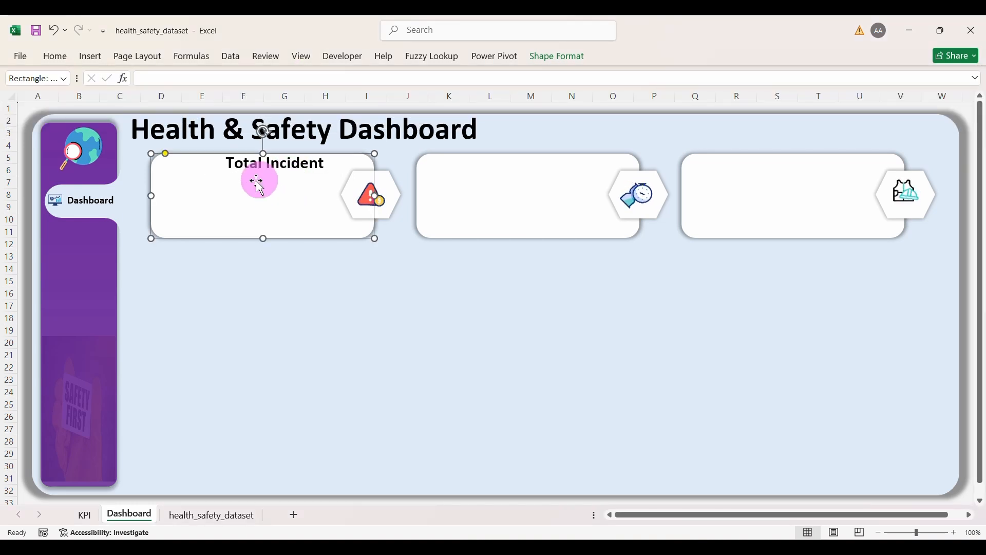
{"action": "left_click", "coordinate": [281, 170]}
{"action": "left_click_drag", "start_coordinate": [289, 173], "coordinate": [232, 201]}
Step: Clear the copied text box and link it by formula to KPI!A7 so it shows 500
{"action": "key", "text": "BackSpace"}
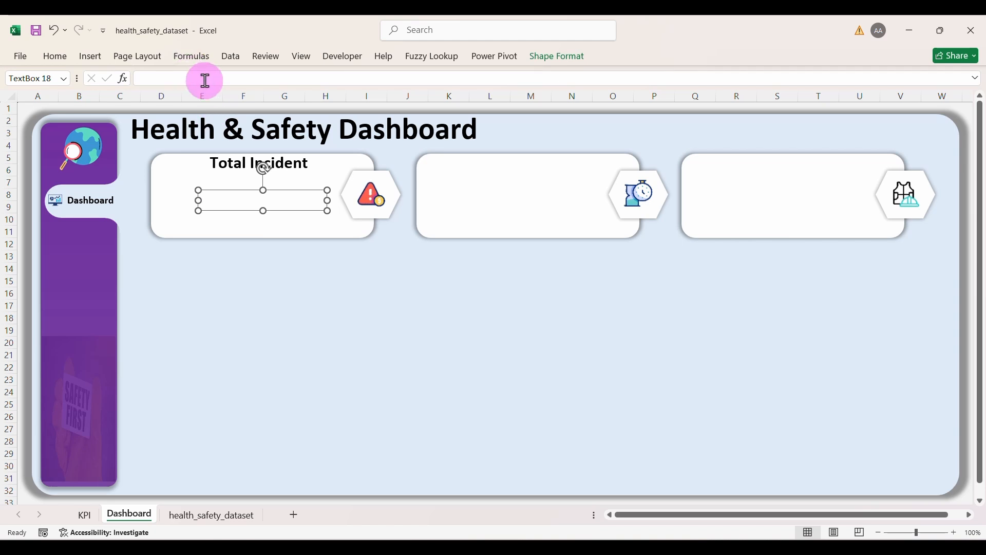
{"action": "left_click", "coordinate": [188, 76]}
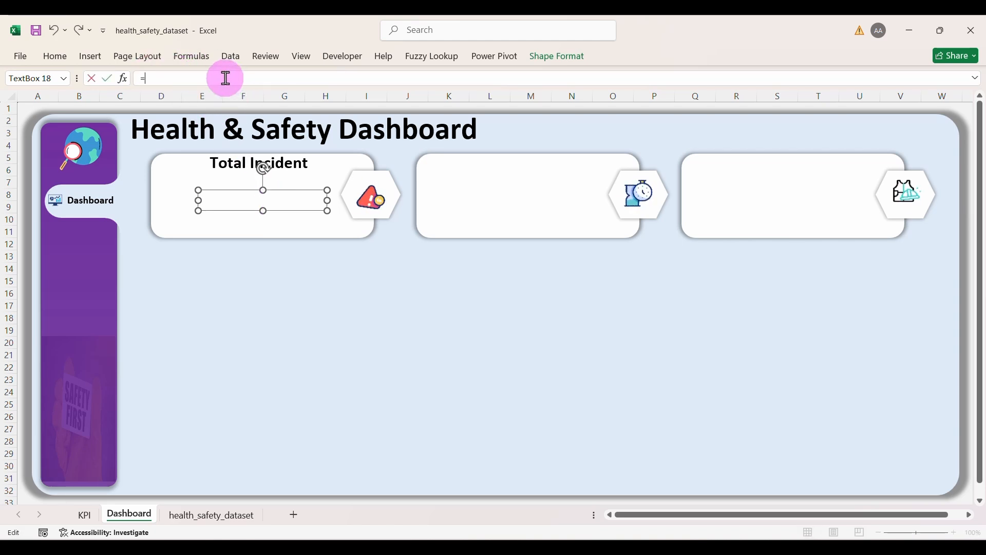
{"action": "left_click", "coordinate": [85, 514]}
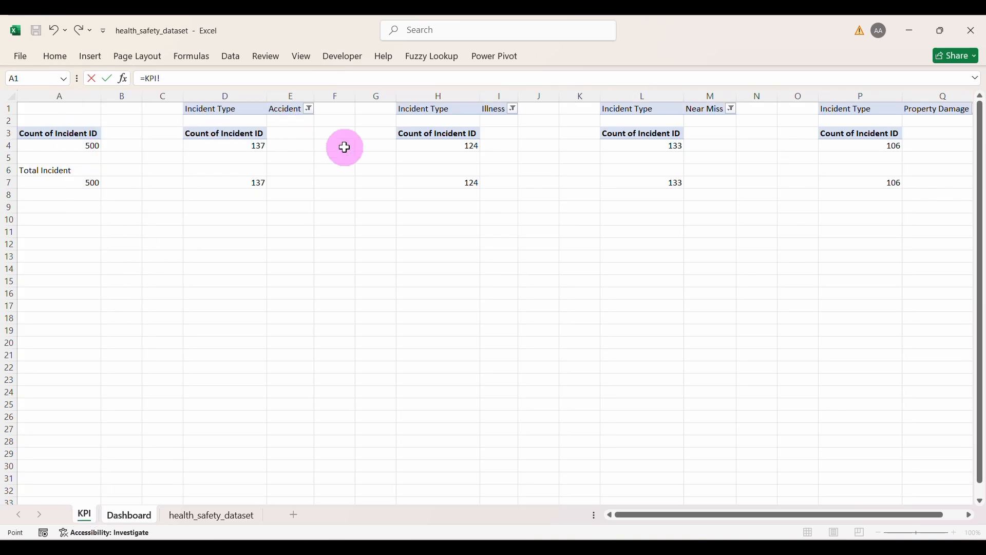
{"action": "key", "text": "Return"}
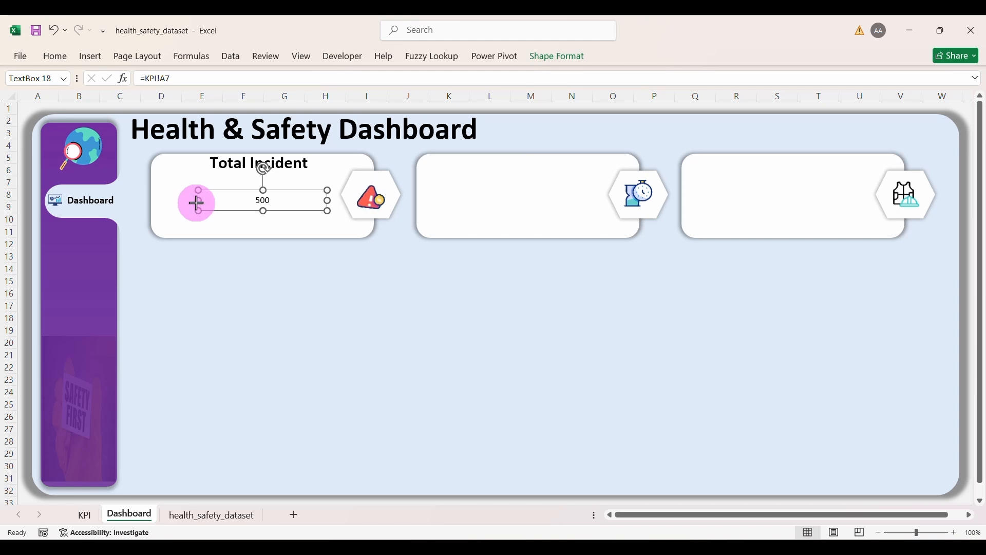
{"action": "left_click_drag", "start_coordinate": [196, 202], "coordinate": [258, 191]}
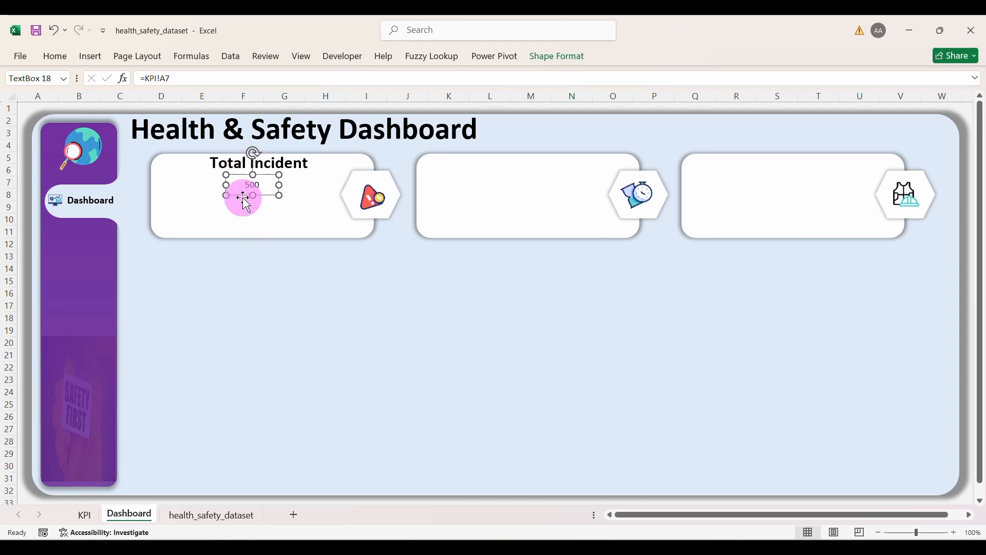
Step: Format the 500 value at 32 pt in gold and widen its box so it shows fully
{"action": "left_click", "coordinate": [57, 58]}
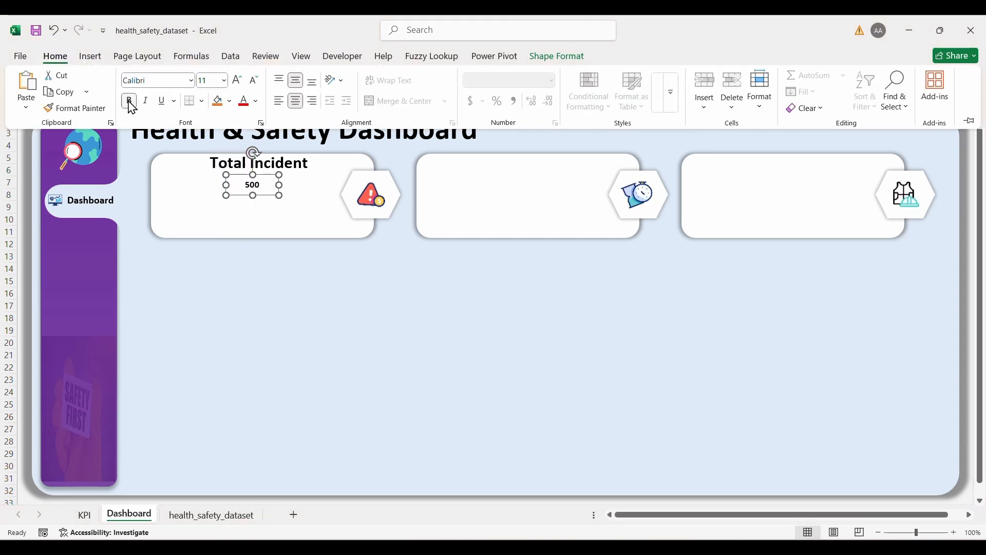
{"action": "left_click", "coordinate": [238, 80]}
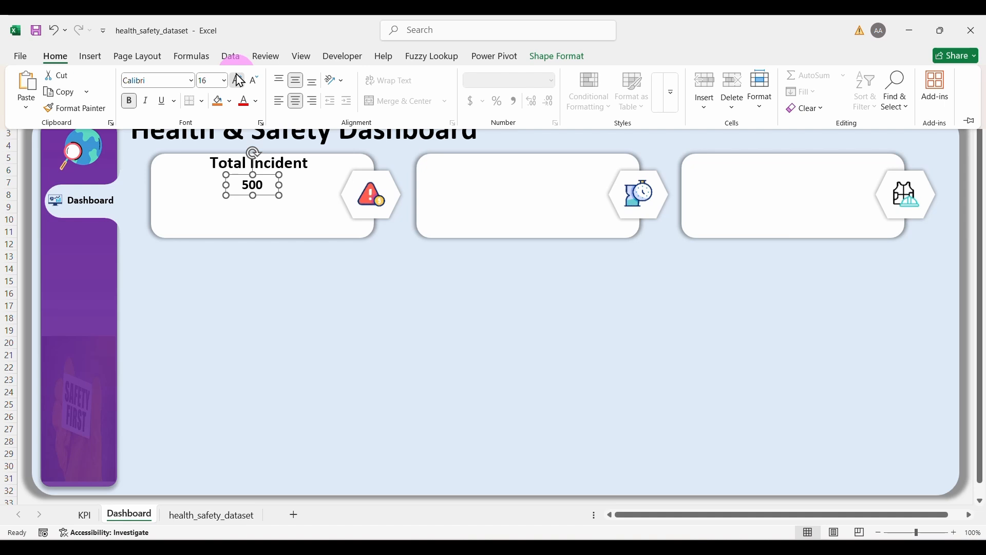
{"action": "left_click", "coordinate": [238, 80]}
{"action": "left_click", "coordinate": [238, 80]}
{"action": "left_click", "coordinate": [238, 80]}
{"action": "left_click", "coordinate": [239, 80]}
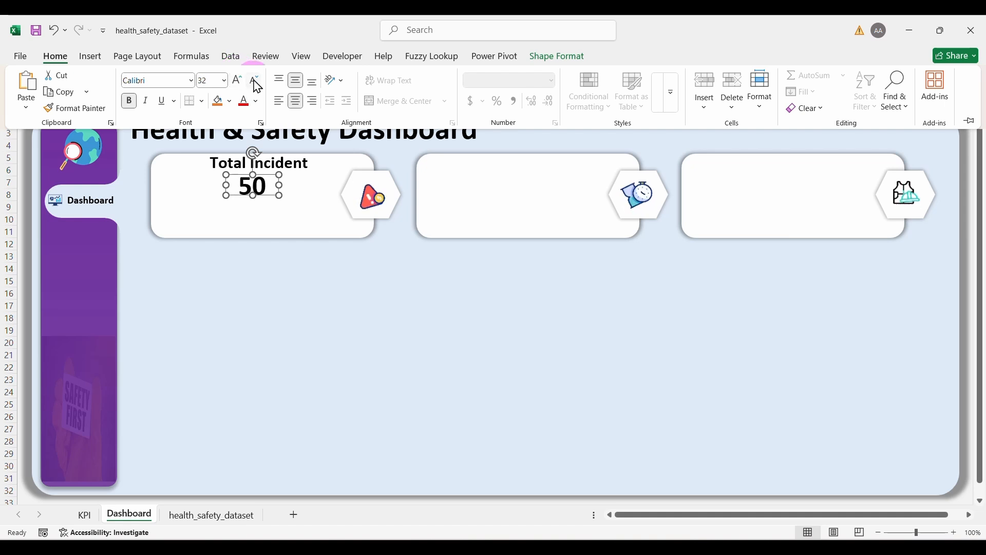
{"action": "left_click", "coordinate": [254, 81]}
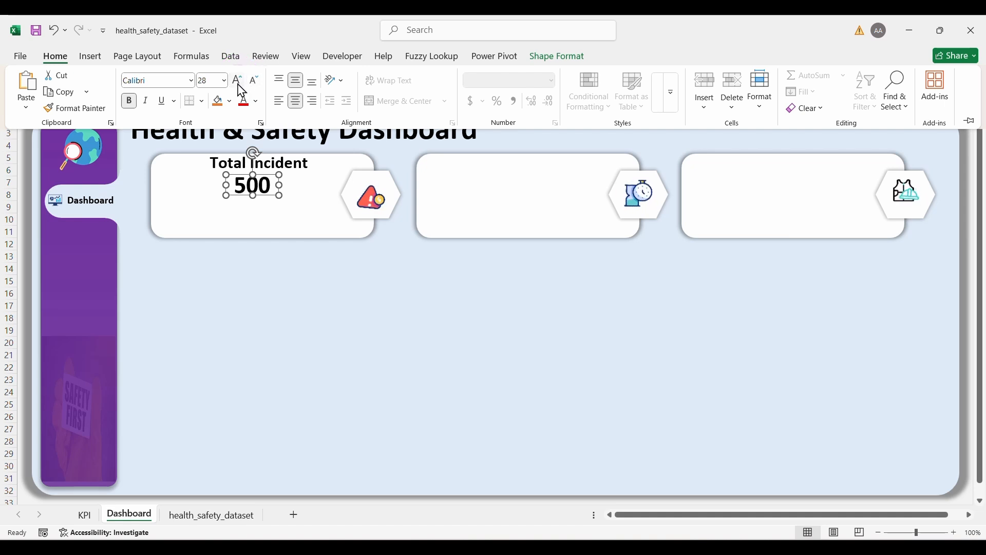
{"action": "left_click", "coordinate": [238, 82]}
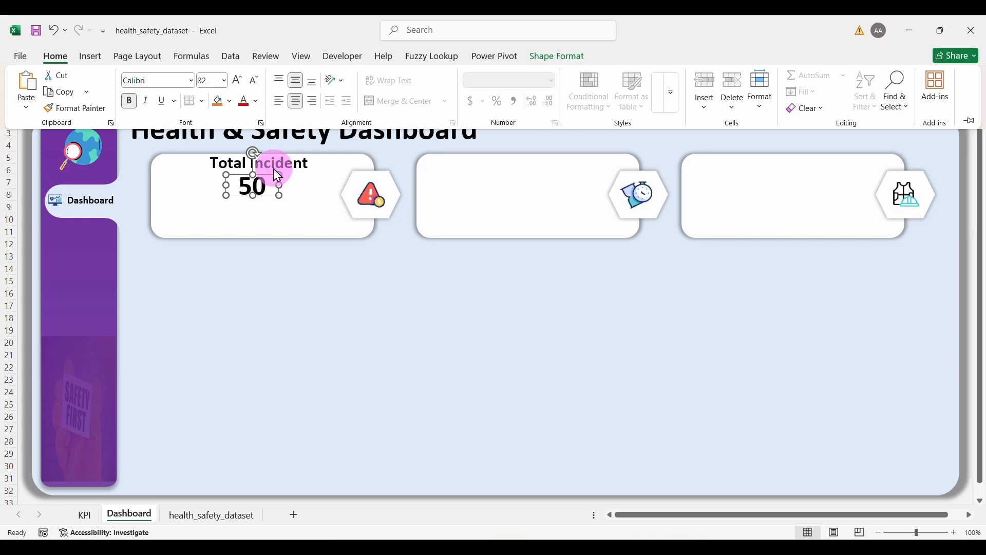
{"action": "left_click", "coordinate": [256, 102]}
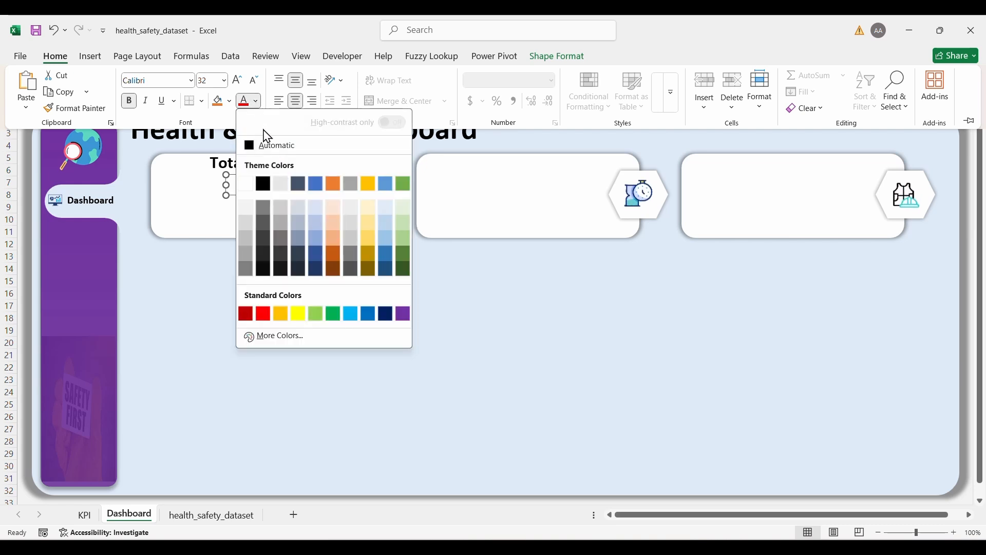
{"action": "left_click", "coordinate": [368, 184]}
{"action": "left_click", "coordinate": [286, 185]}
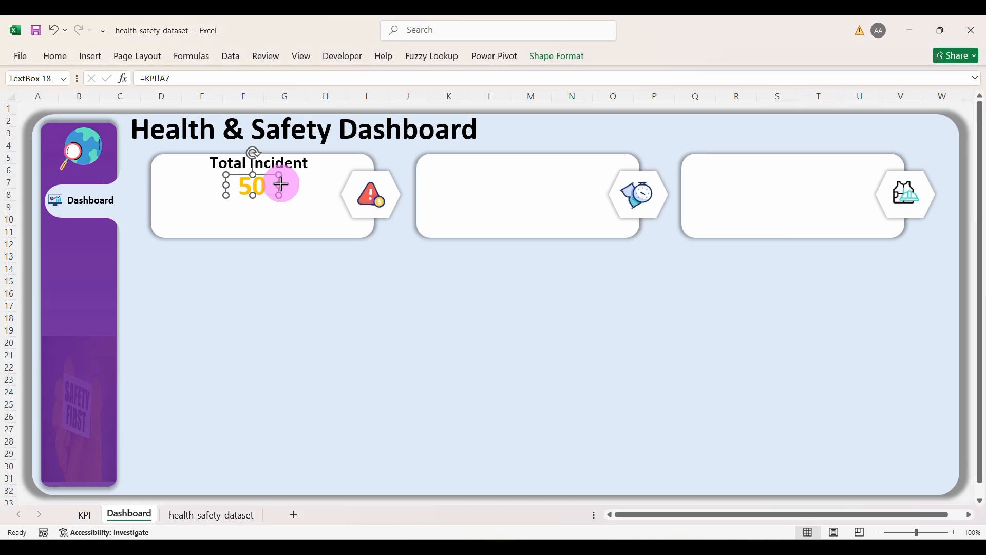
{"action": "left_click_drag", "start_coordinate": [281, 184], "coordinate": [293, 184]}
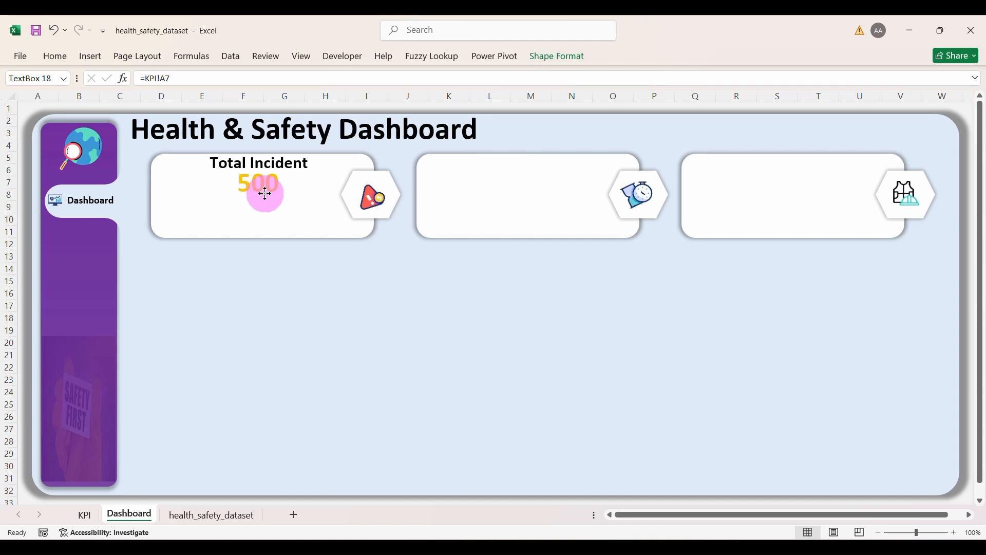
{"action": "left_click", "coordinate": [329, 360]}
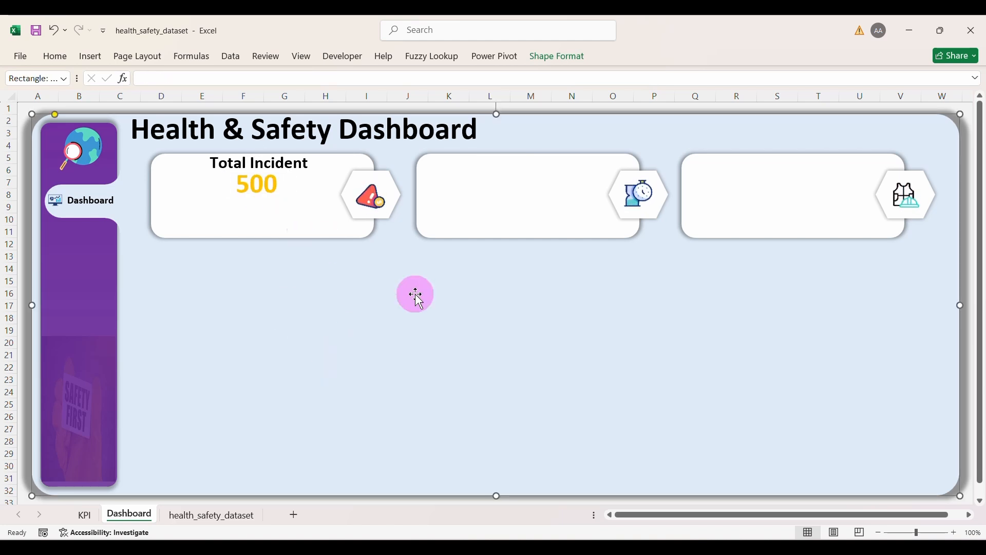
Step: Duplicate the Total Incident label below the 500 as a smaller 'Accident' label and size its box
{"action": "left_click", "coordinate": [284, 166]}
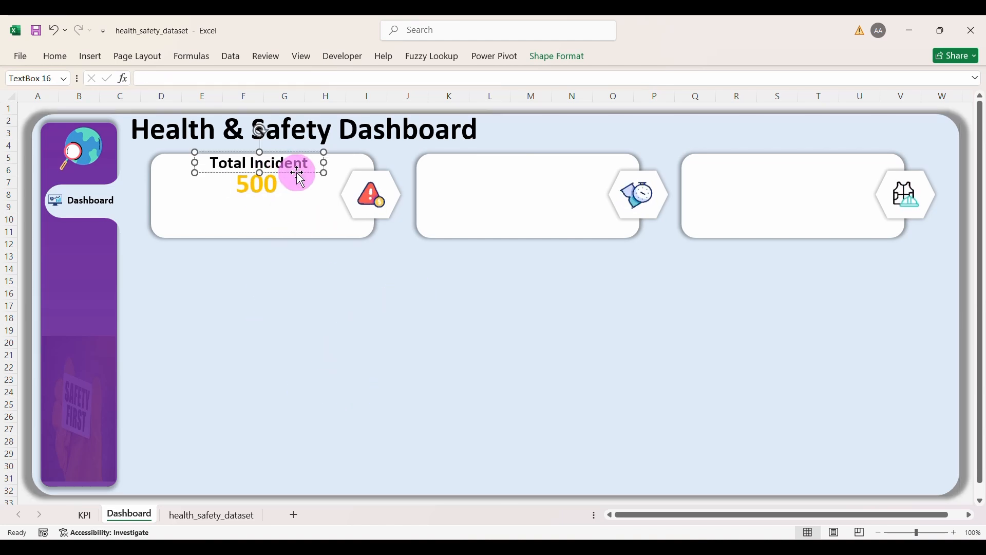
{"action": "key", "text": "ctrl+d"}
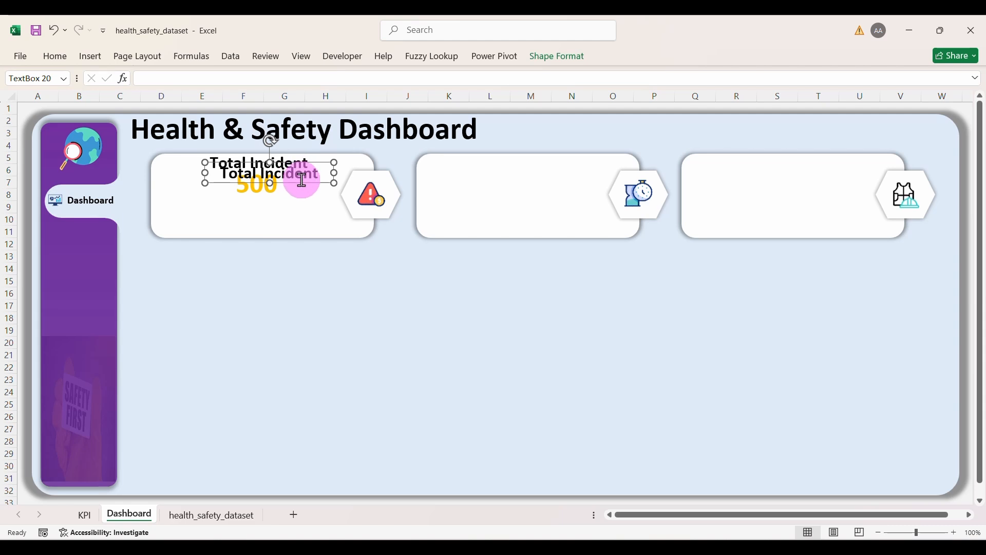
{"action": "left_click_drag", "start_coordinate": [303, 184], "coordinate": [191, 215]}
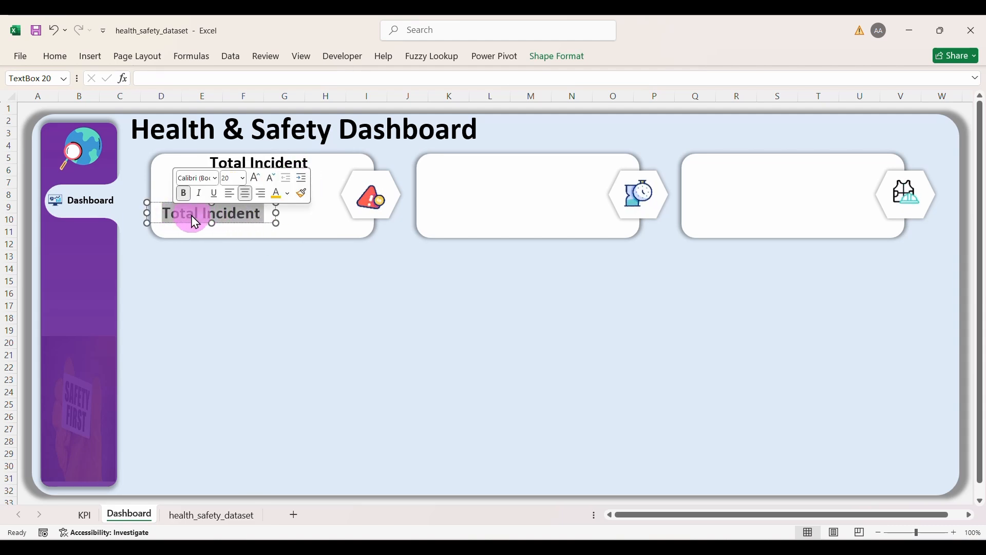
{"action": "type", "text": "Accide"}
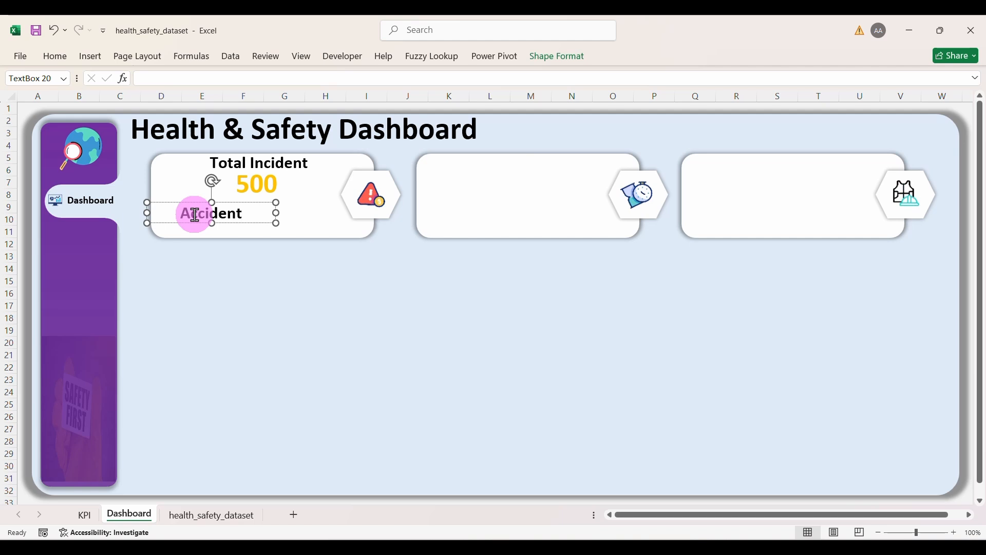
{"action": "type", "text": "nt"}
{"action": "left_click_drag", "start_coordinate": [273, 211], "coordinate": [245, 212]}
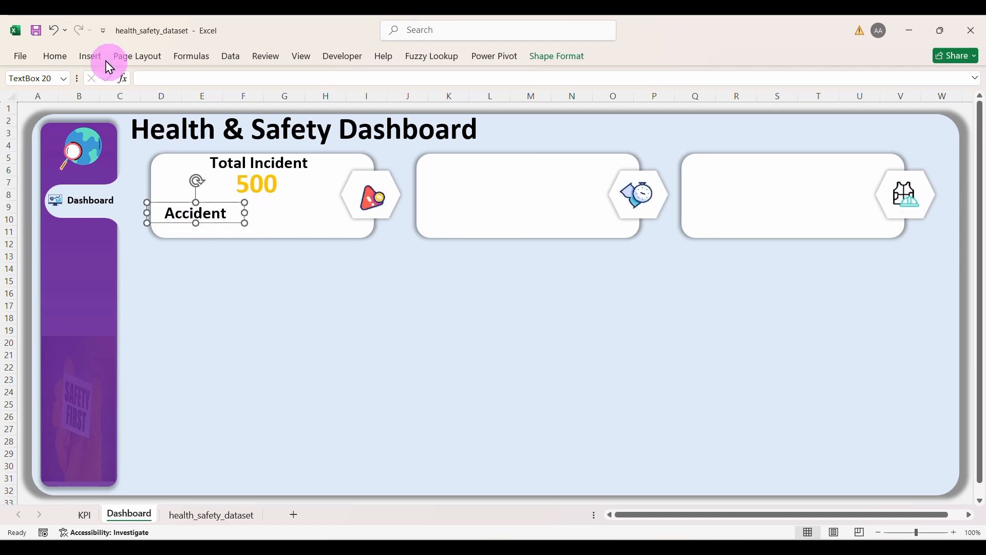
{"action": "left_click", "coordinate": [52, 59]}
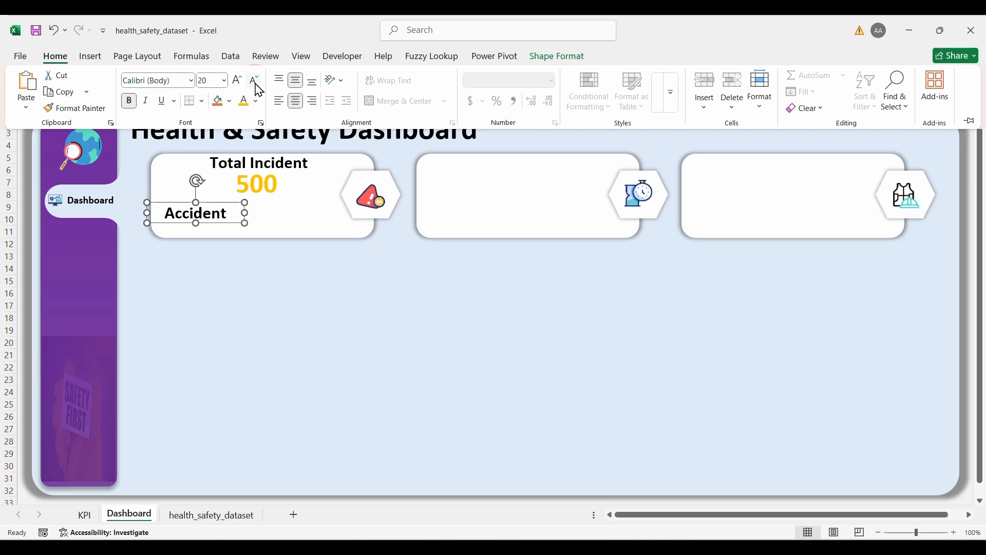
{"action": "left_click", "coordinate": [256, 82]}
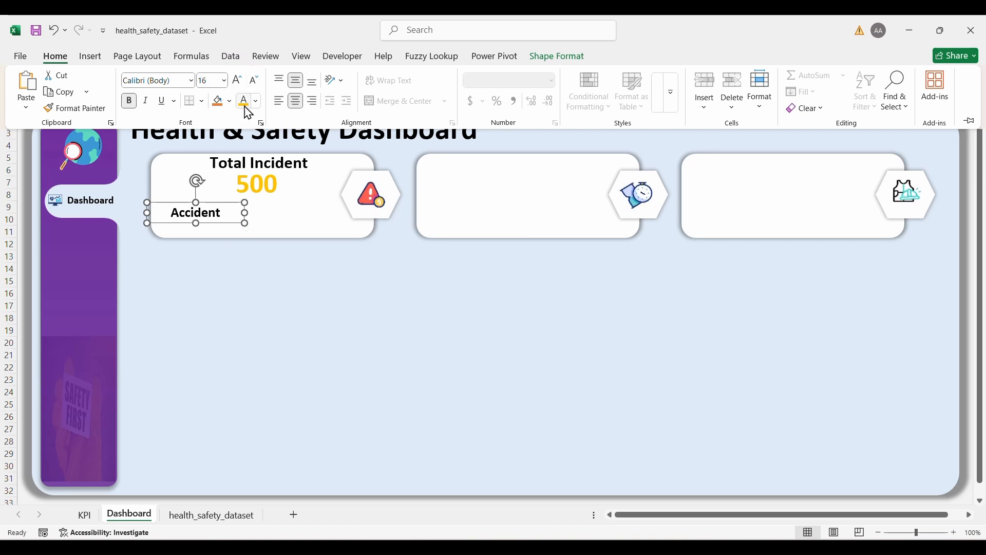
{"action": "left_click", "coordinate": [246, 213]}
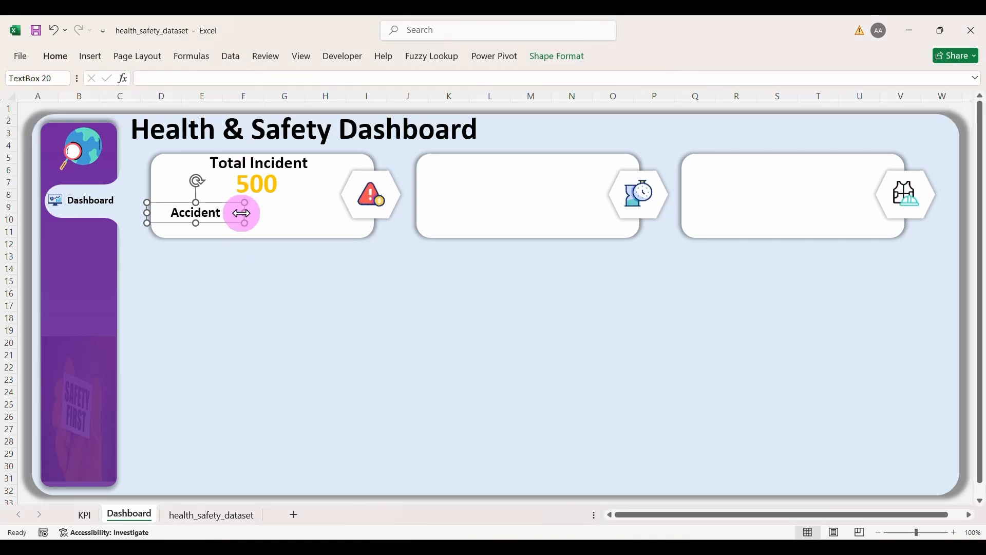
{"action": "left_click_drag", "start_coordinate": [245, 213], "coordinate": [224, 216]}
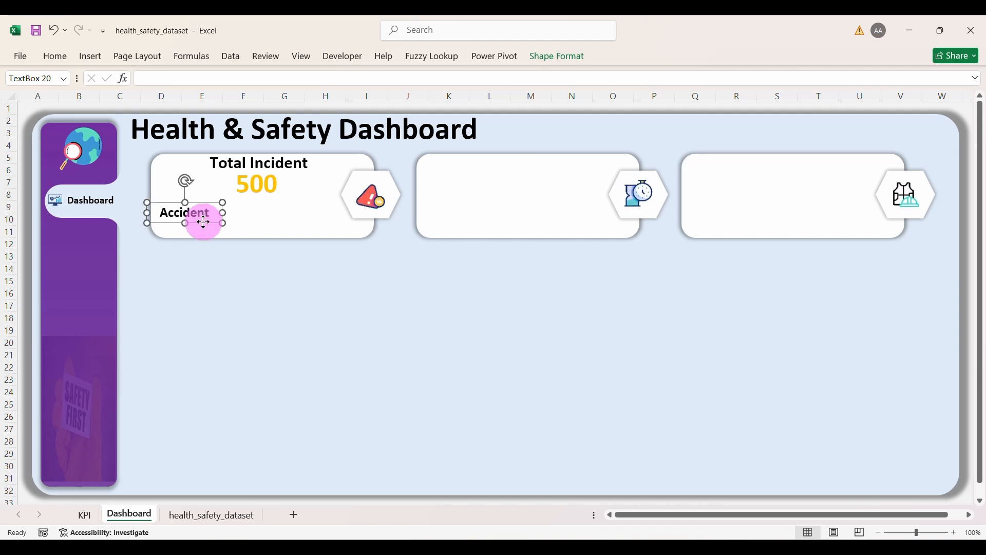
{"action": "left_click_drag", "start_coordinate": [204, 222], "coordinate": [203, 221]}
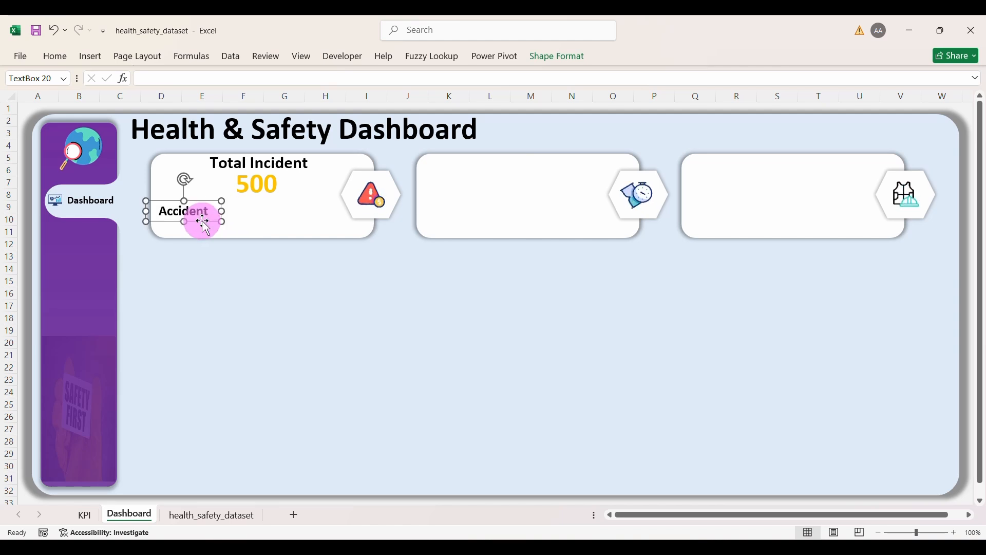
Step: Duplicate the Accident label below itself and retype the copy as Illness
{"action": "key", "text": "ctrl+d"}
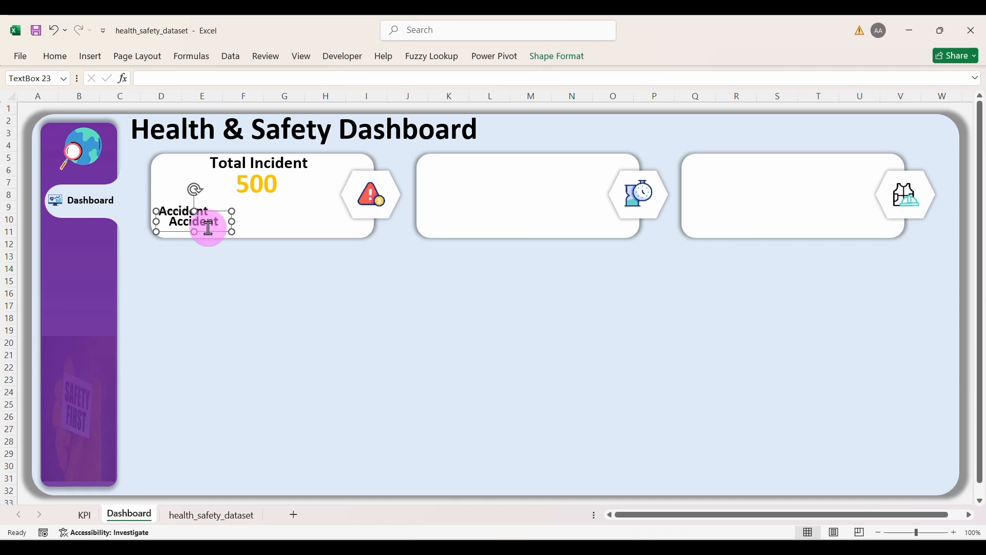
{"action": "left_click_drag", "start_coordinate": [212, 235], "coordinate": [197, 236]}
{"action": "double_click", "coordinate": [185, 226]}
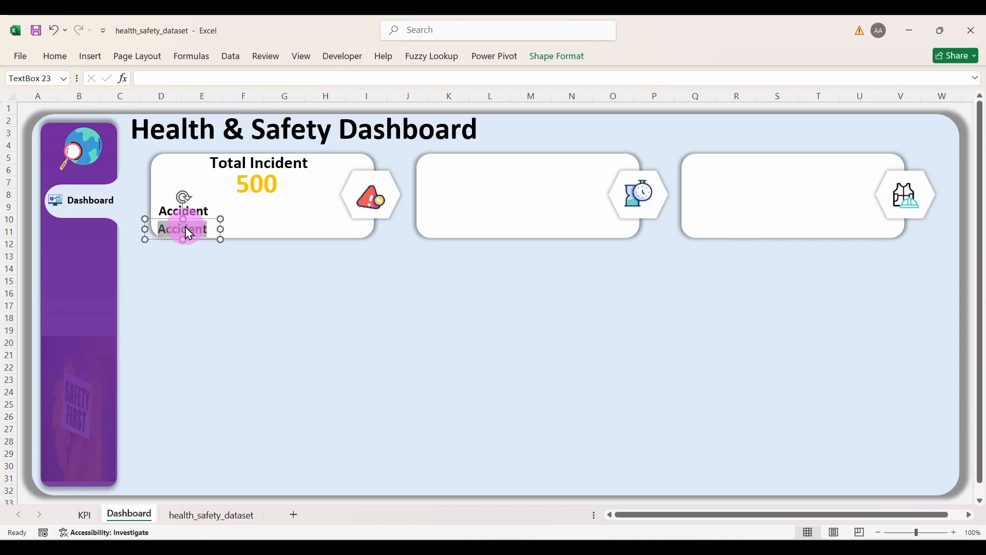
{"action": "key", "text": "BackSpace"}
{"action": "type", "text": "Illness"}
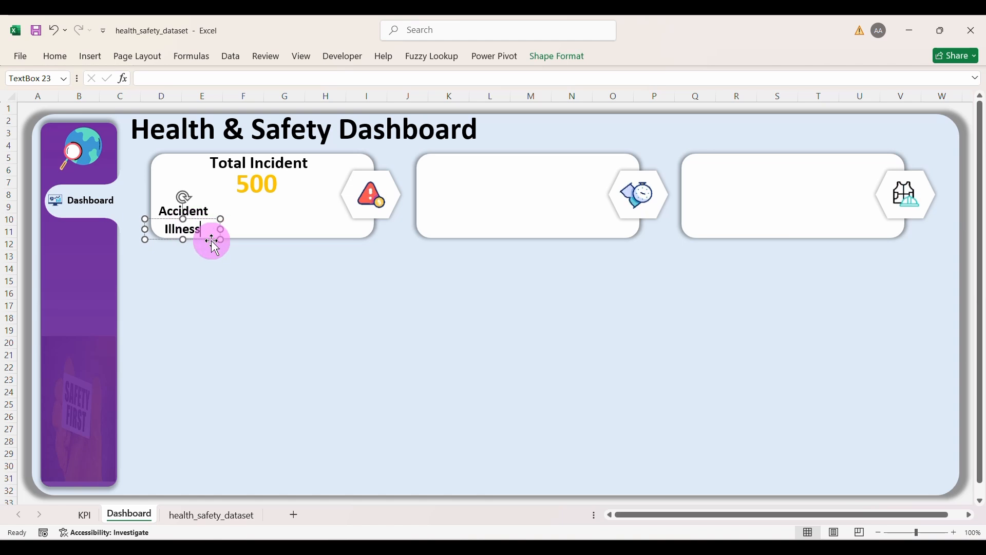
Step: Add Near Miss and Property Damage labels beside them and adjust the Illness box width
{"action": "key", "text": "ctrl+d"}
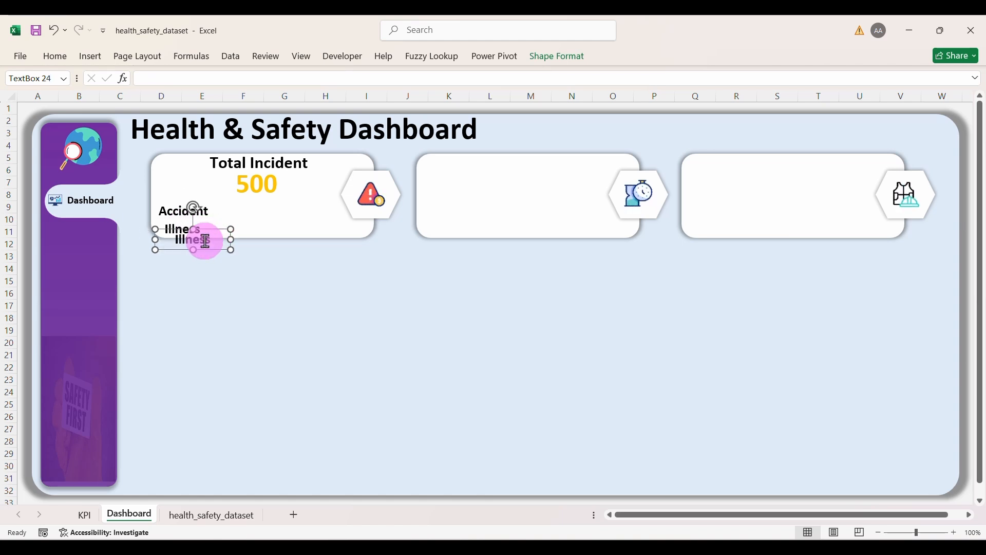
{"action": "left_click_drag", "start_coordinate": [208, 250], "coordinate": [288, 218]}
{"action": "double_click", "coordinate": [276, 209]}
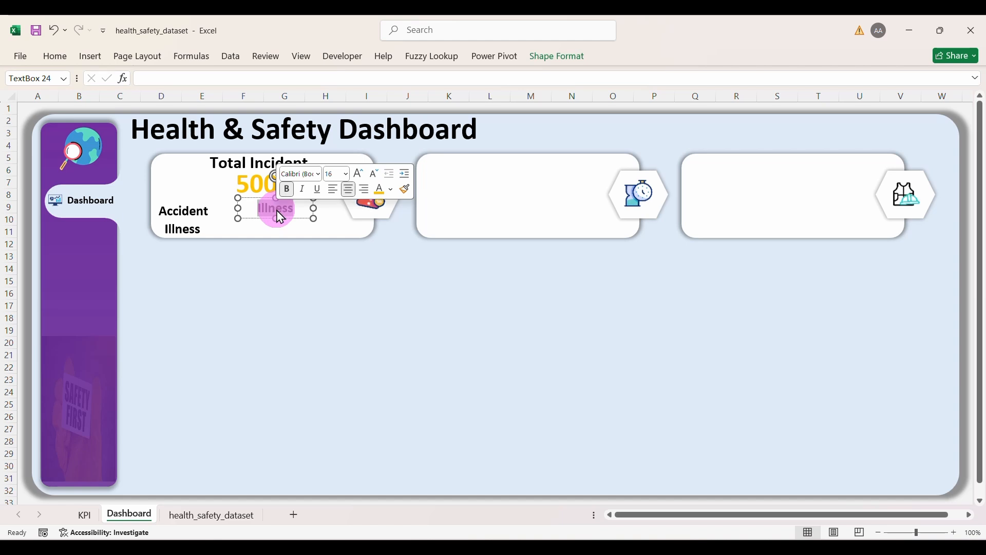
{"action": "type", "text": "Near Miss"}
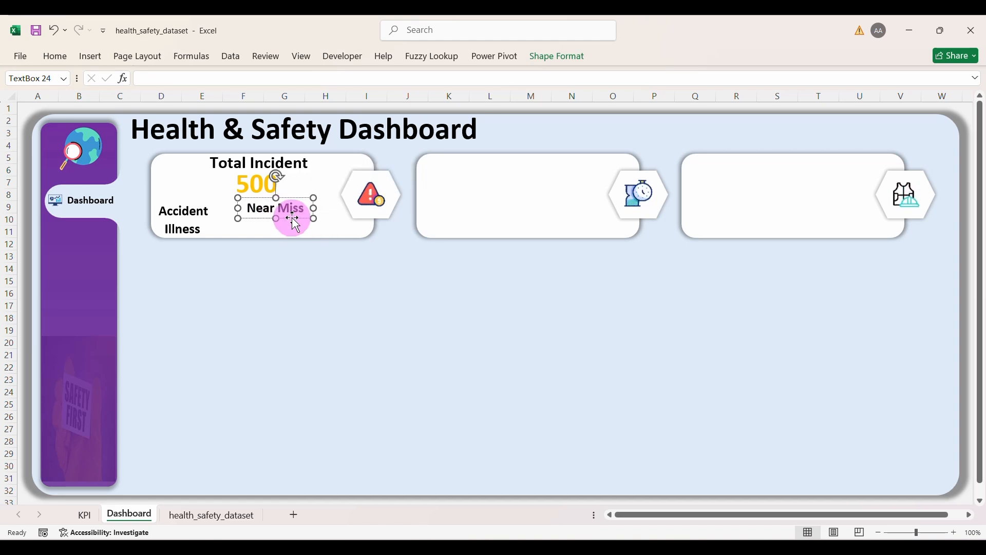
{"action": "left_click_drag", "start_coordinate": [297, 225], "coordinate": [281, 239]}
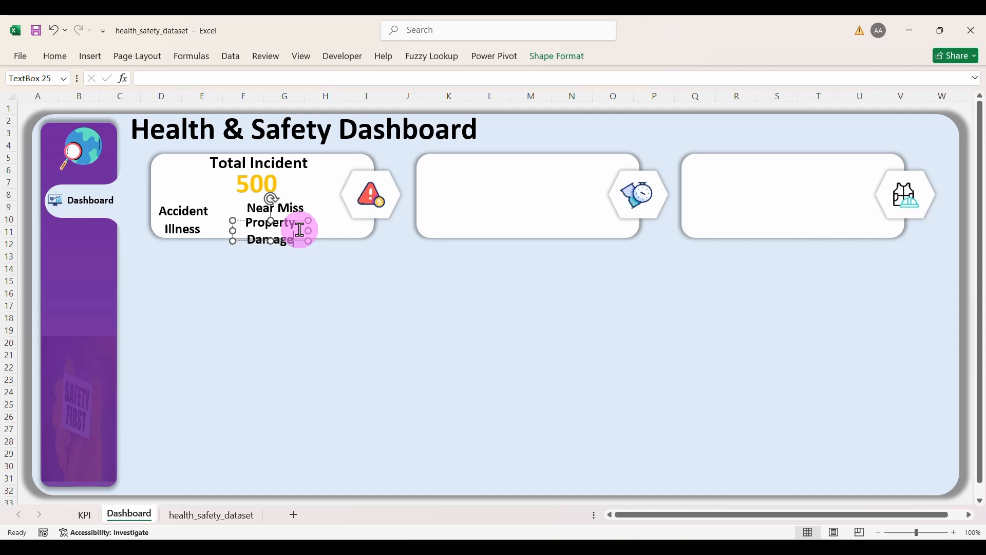
{"action": "mouse_move", "coordinate": [311, 228]}
{"action": "left_mouse_down"}
{"action": "mouse_move", "coordinate": [347, 227]}
{"action": "mouse_move", "coordinate": [307, 239]}
{"action": "left_mouse_up"}
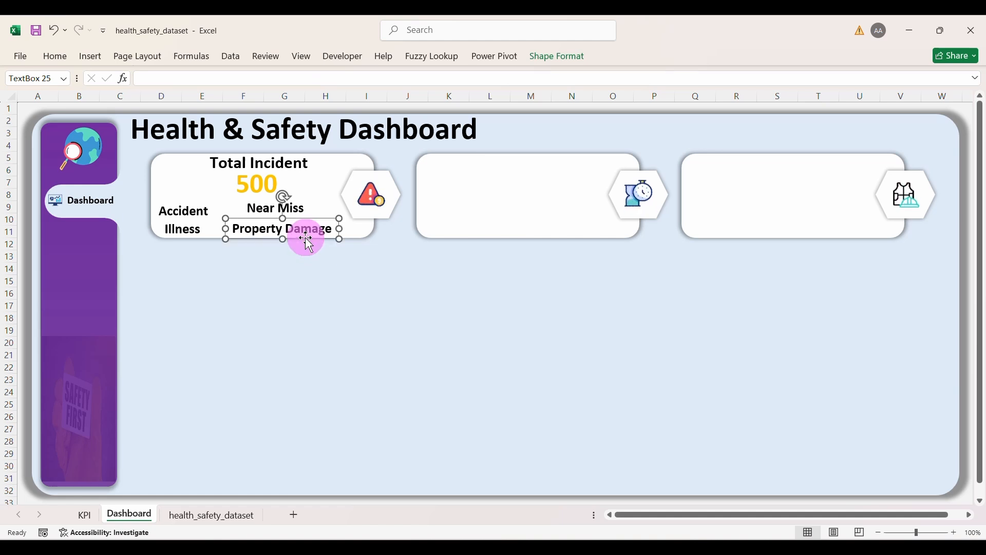
{"action": "left_click", "coordinate": [302, 207]}
{"action": "left_click", "coordinate": [194, 227]}
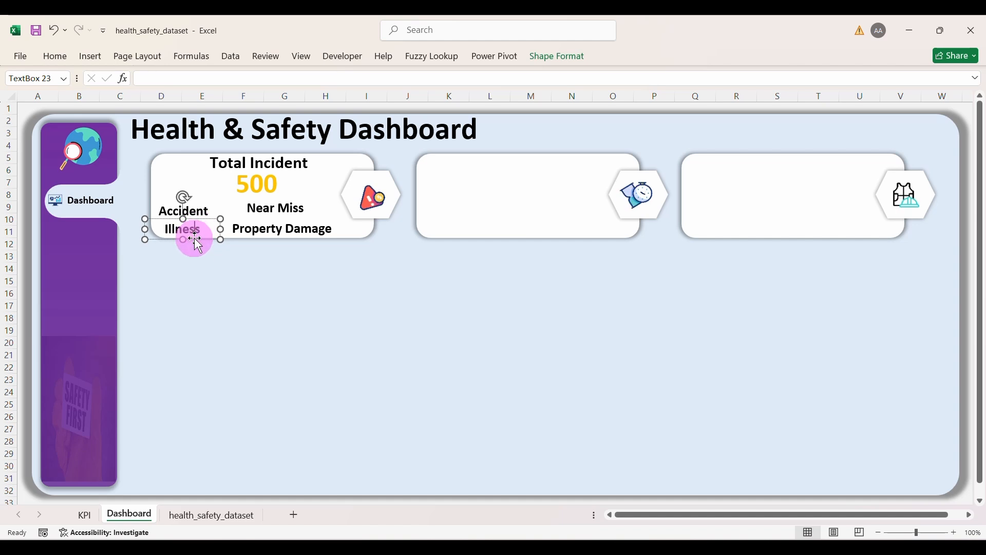
{"action": "left_click_drag", "start_coordinate": [148, 231], "coordinate": [166, 238]}
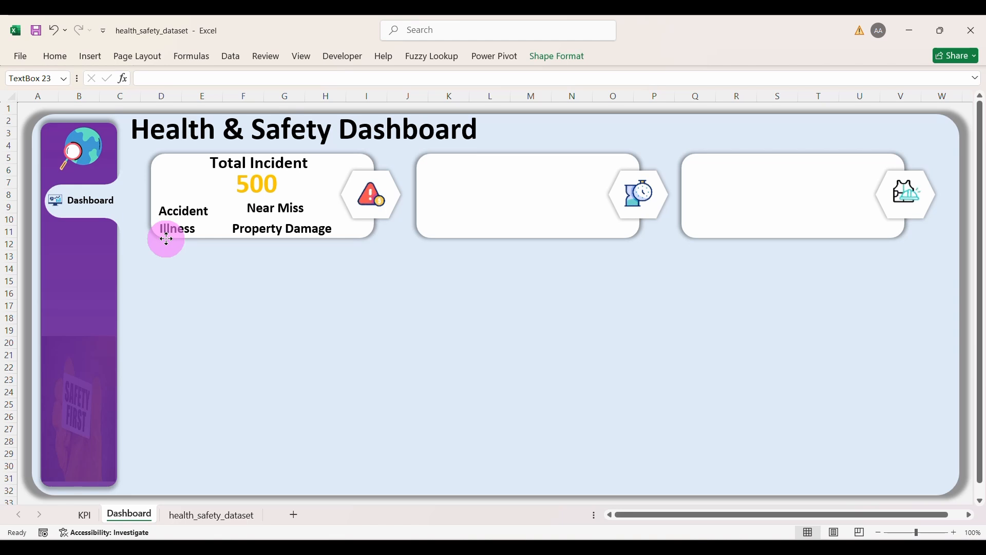
{"action": "left_click", "coordinate": [352, 294]}
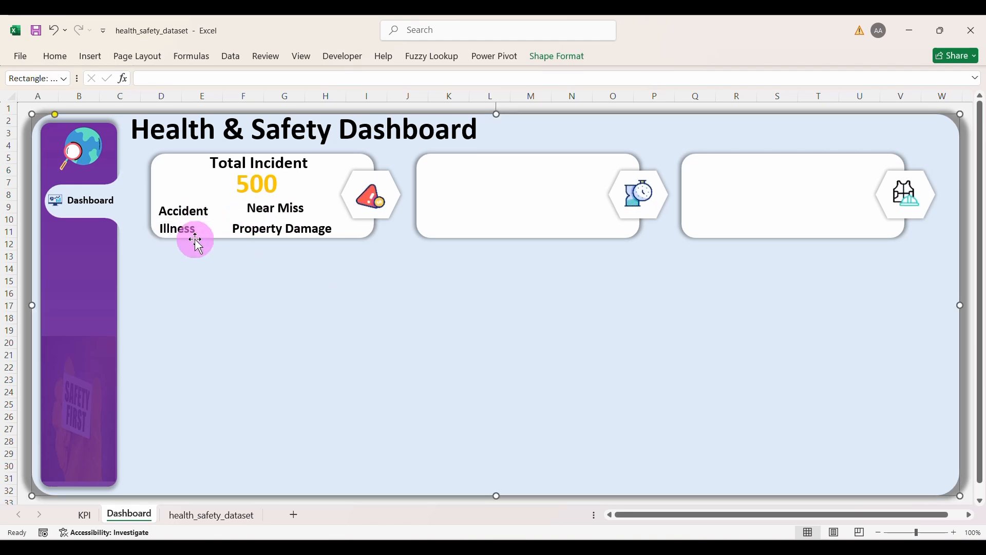
Step: Reduce the font size of the Accident and Illness labels
{"action": "left_click", "coordinate": [194, 214]}
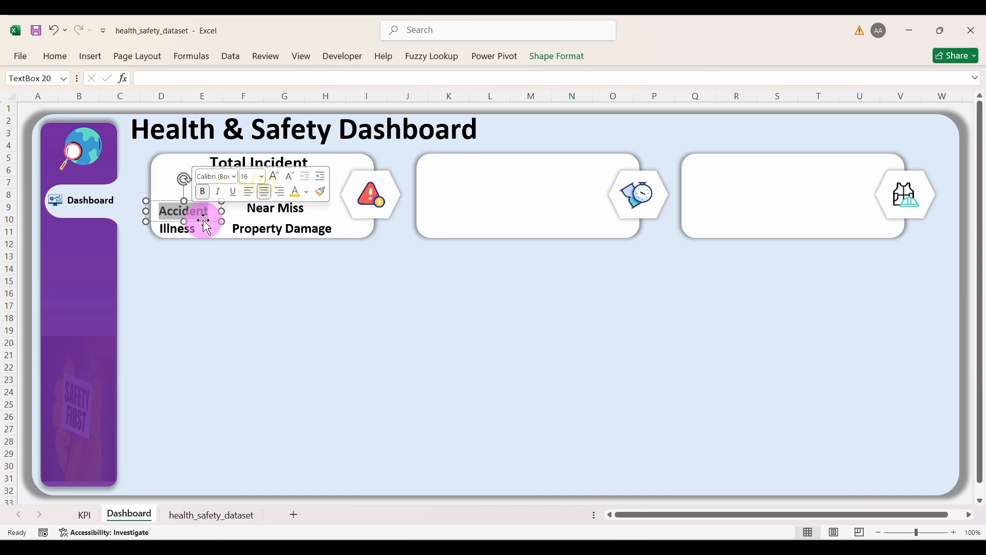
{"action": "left_click", "coordinate": [61, 63]}
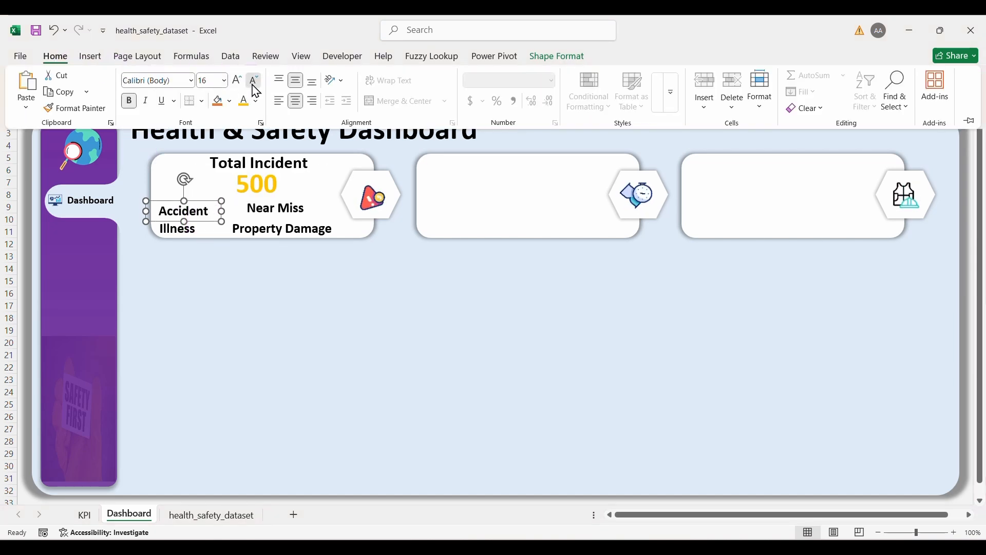
{"action": "left_click", "coordinate": [253, 82]}
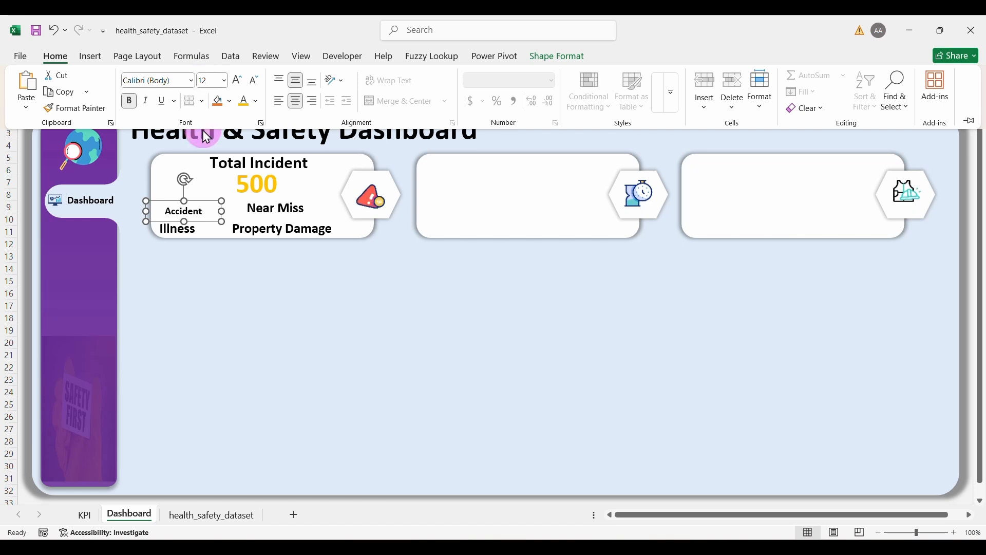
{"action": "left_click", "coordinate": [186, 229]}
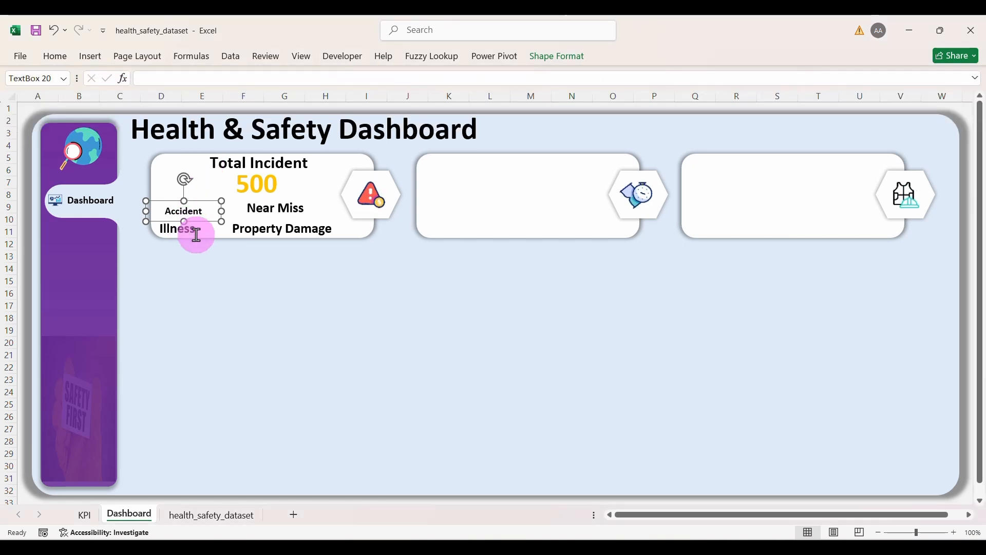
{"action": "left_click", "coordinate": [196, 234]}
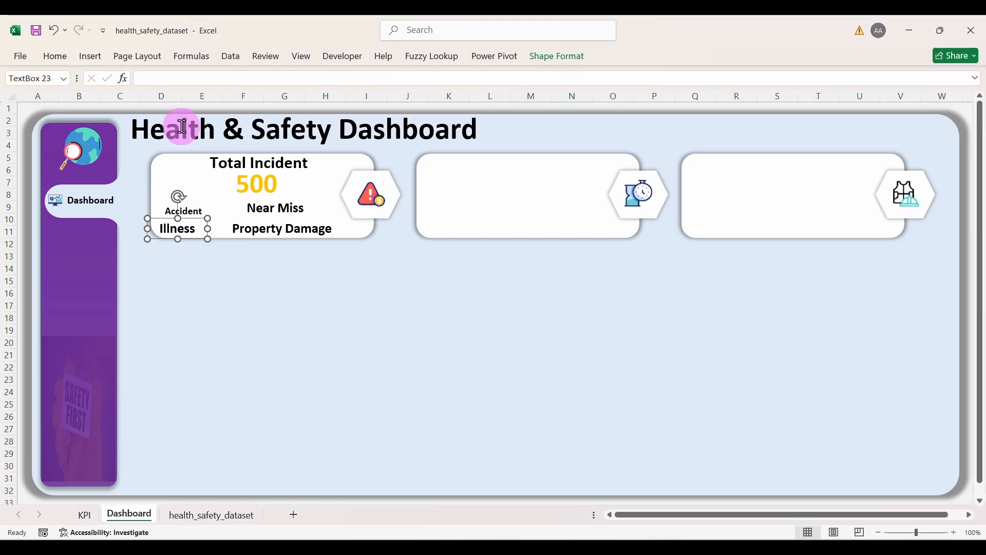
{"action": "left_click", "coordinate": [62, 59]}
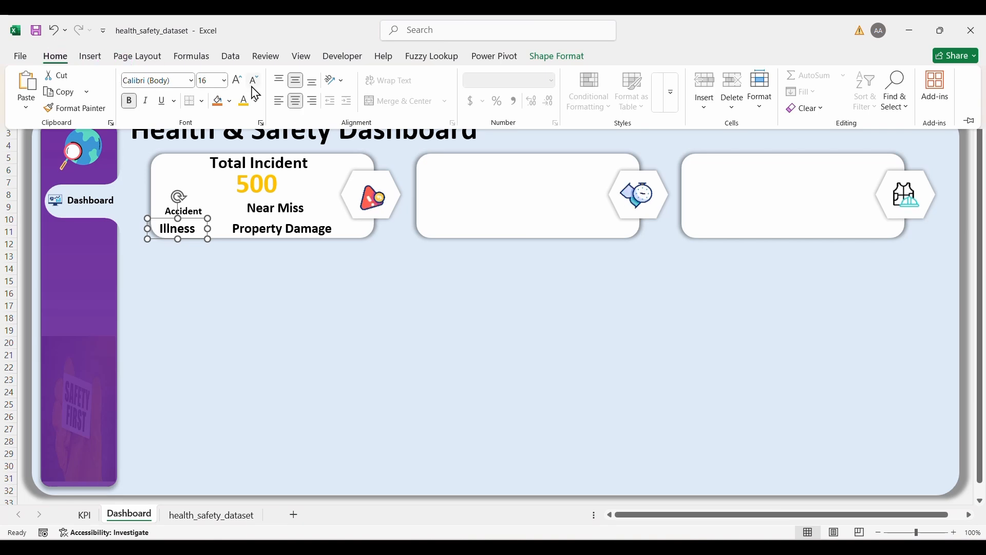
{"action": "left_click", "coordinate": [280, 207]}
Step: Shrink the Near Miss and Property Damage labels to 12 pt to match
{"action": "left_click", "coordinate": [287, 218]}
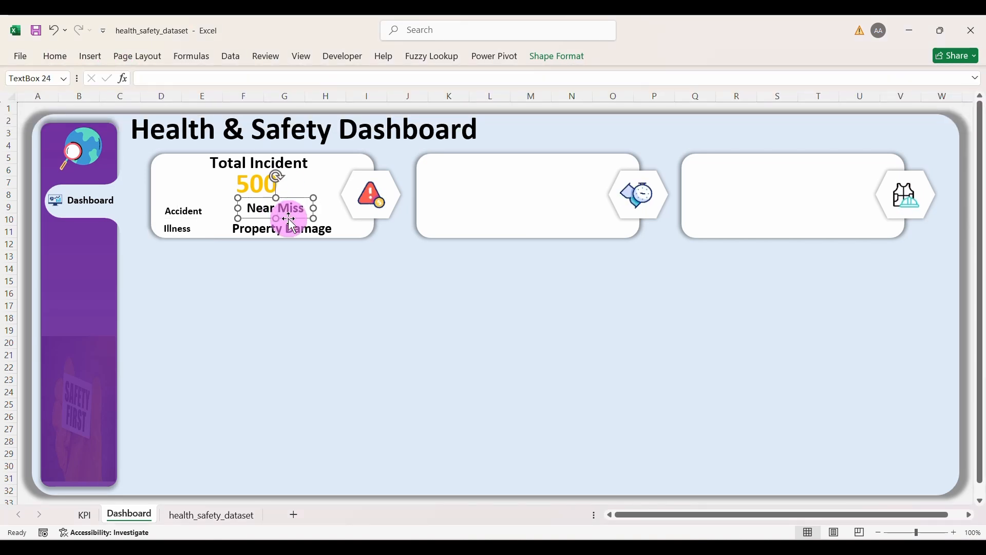
{"action": "left_click", "coordinate": [56, 57]}
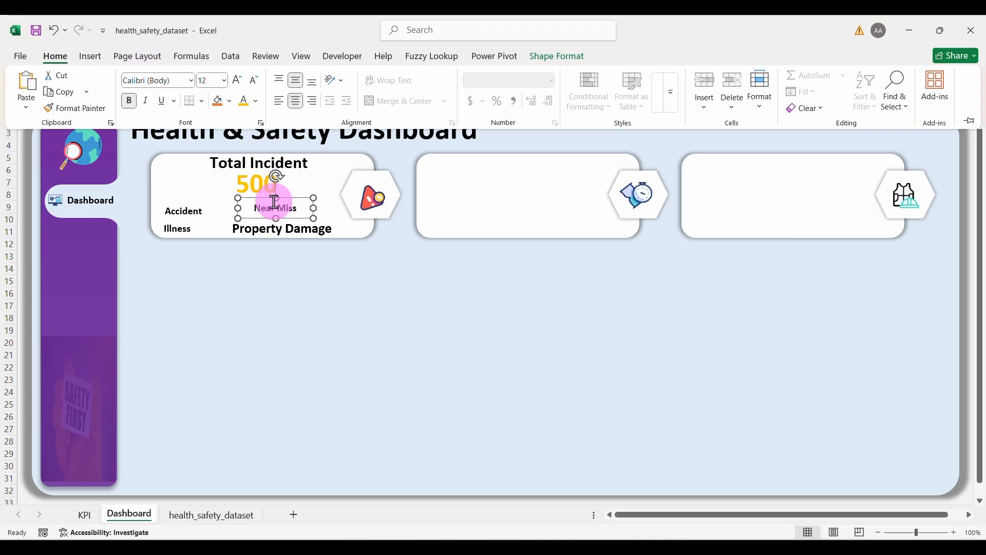
{"action": "left_click", "coordinate": [287, 234]}
{"action": "left_click", "coordinate": [294, 237]}
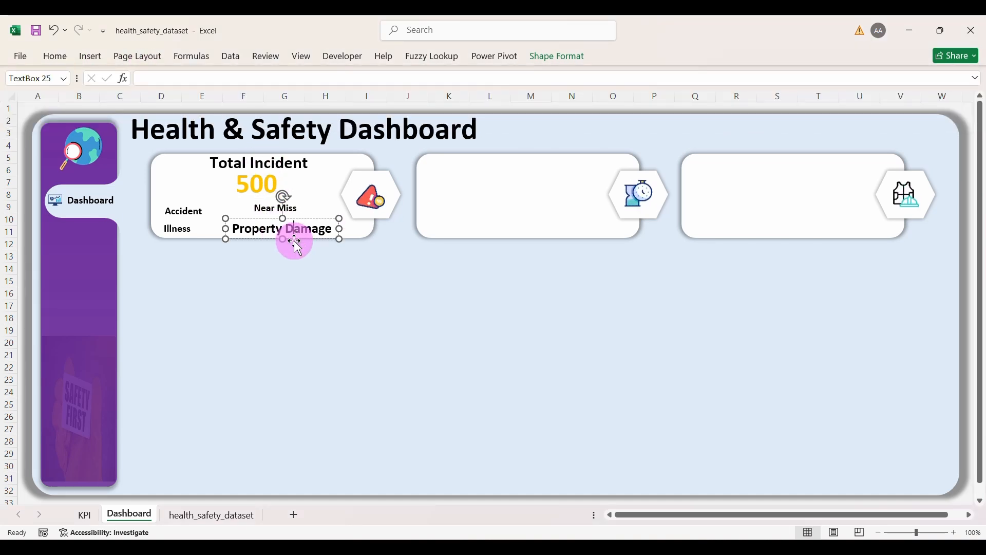
{"action": "left_click", "coordinate": [294, 242]}
{"action": "left_click", "coordinate": [287, 235]}
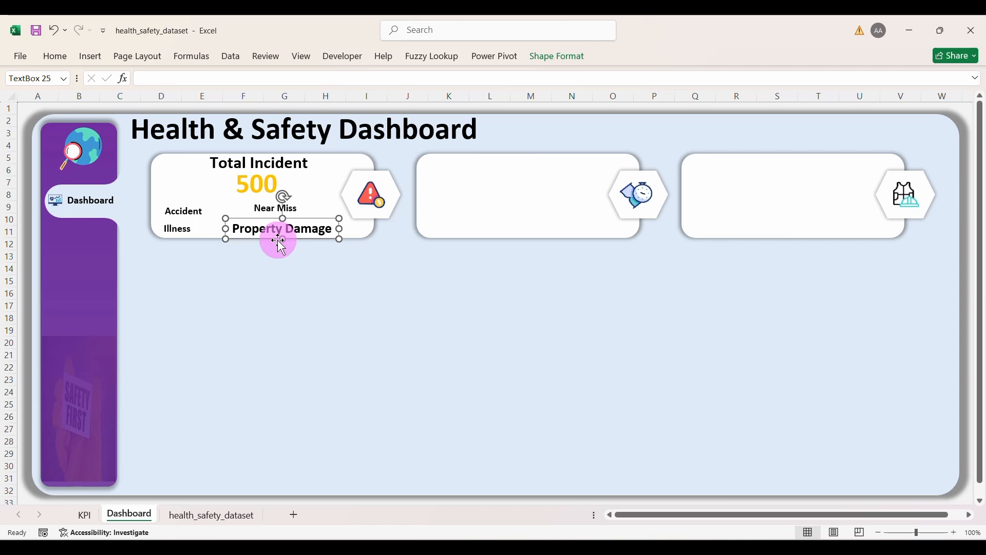
{"action": "left_click", "coordinate": [55, 57]}
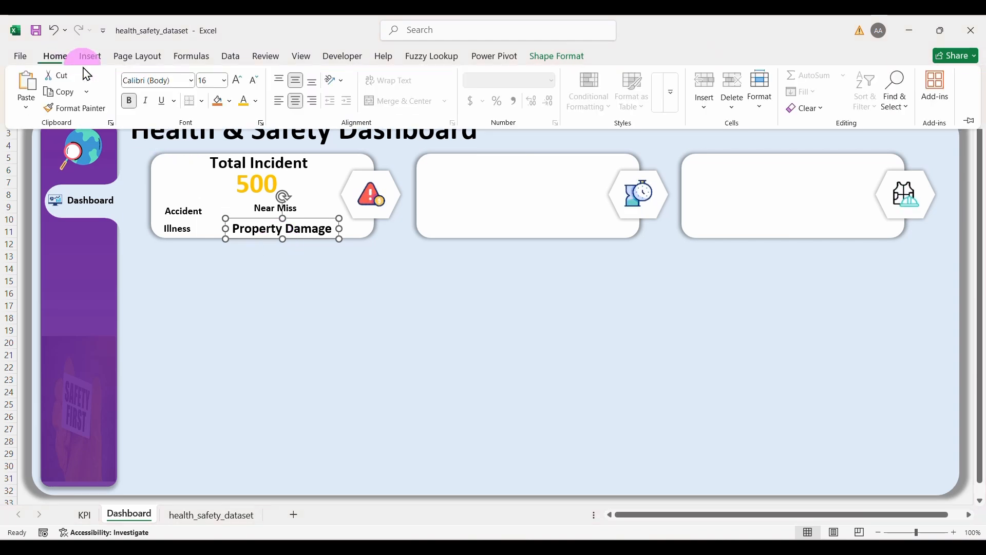
{"action": "left_click", "coordinate": [250, 86]}
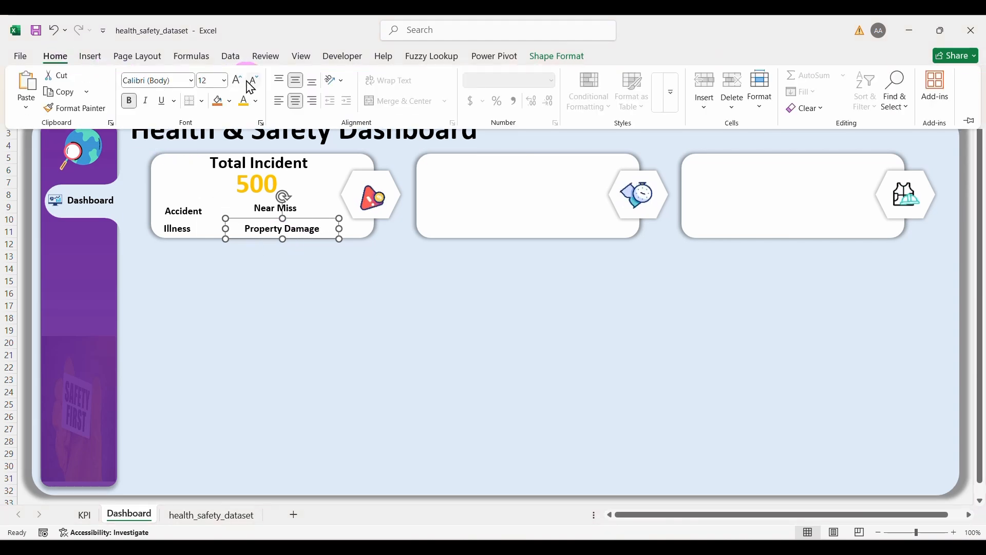
{"action": "left_click", "coordinate": [282, 250]}
{"action": "left_click", "coordinate": [282, 250]}
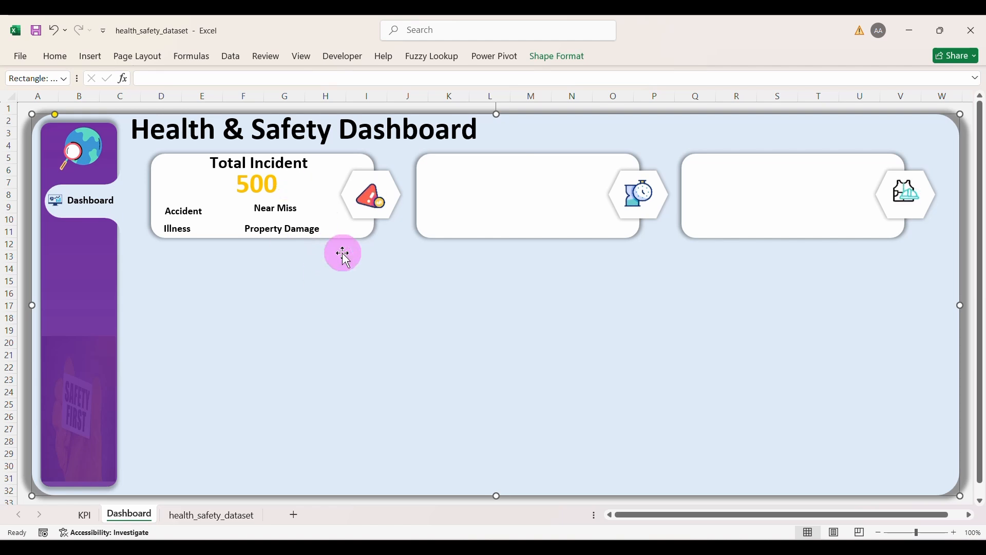
Step: Move the spare text box beside the Illness label and clear its text
{"action": "left_click", "coordinate": [187, 226]}
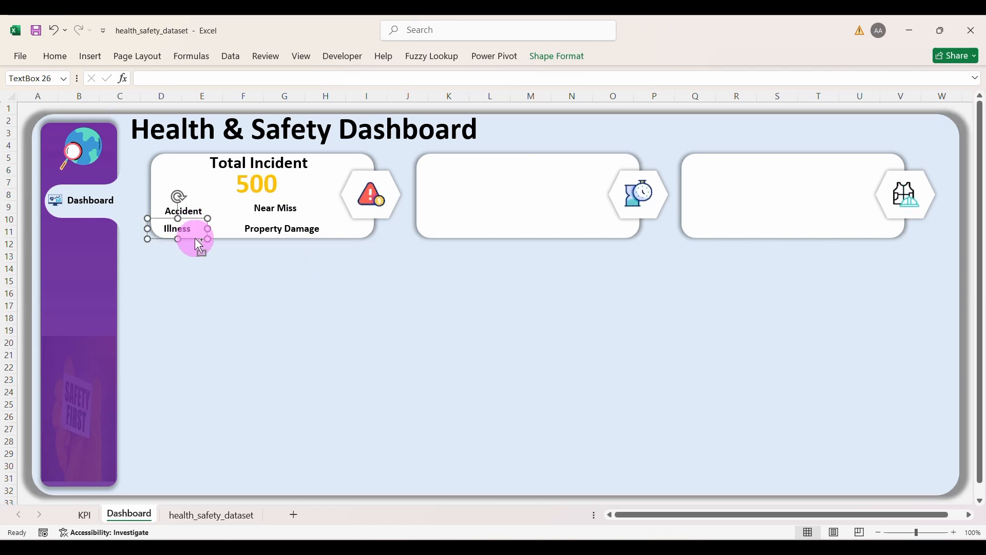
{"action": "mouse_move", "coordinate": [199, 246]}
{"action": "left_mouse_down"}
{"action": "mouse_move", "coordinate": [198, 257]}
{"action": "mouse_move", "coordinate": [211, 242]}
{"action": "left_mouse_up"}
{"action": "key", "text": "ctrl+z"}
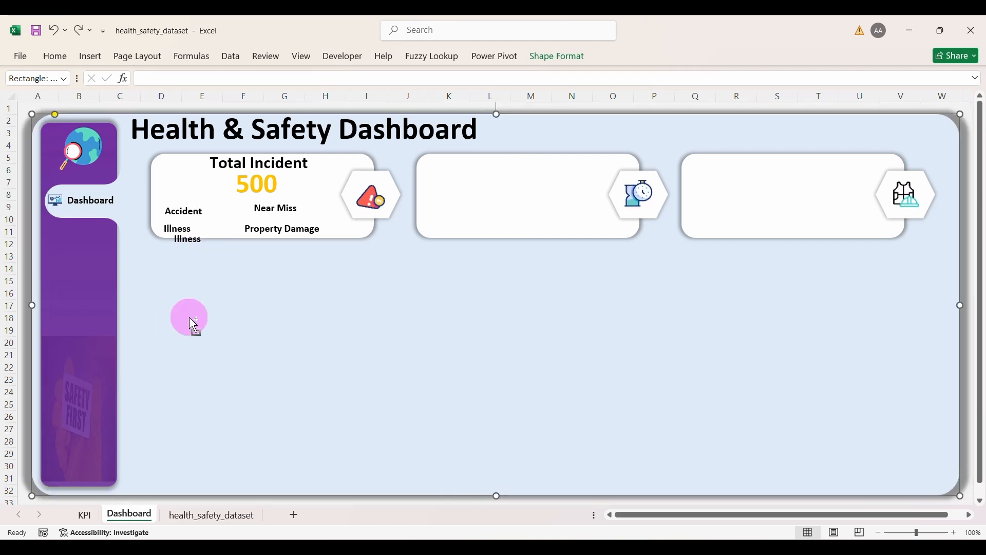
{"action": "left_click", "coordinate": [198, 247]}
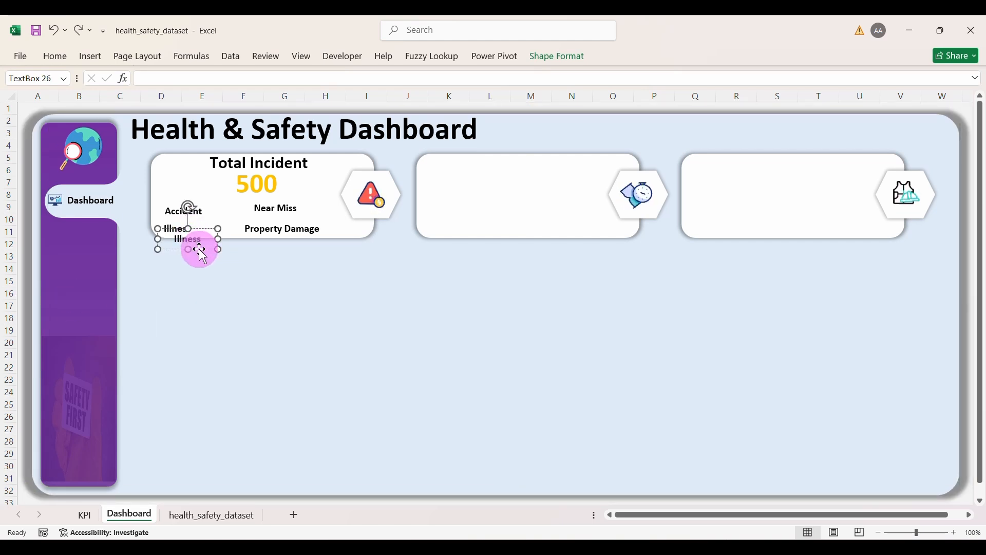
{"action": "mouse_move", "coordinate": [200, 250]}
{"action": "left_mouse_down"}
{"action": "mouse_move", "coordinate": [229, 231]}
{"action": "mouse_move", "coordinate": [200, 231]}
{"action": "left_mouse_up"}
{"action": "key", "text": "BackSpace"}
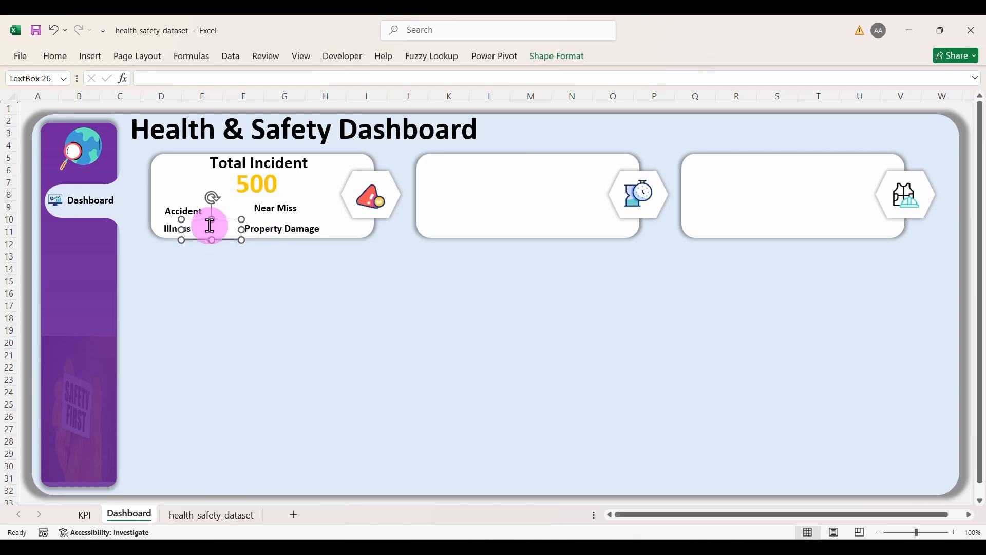
Step: Link the text box to =KPI!D7 so it shows 137, and place it beside Accident
{"action": "left_click", "coordinate": [183, 81]}
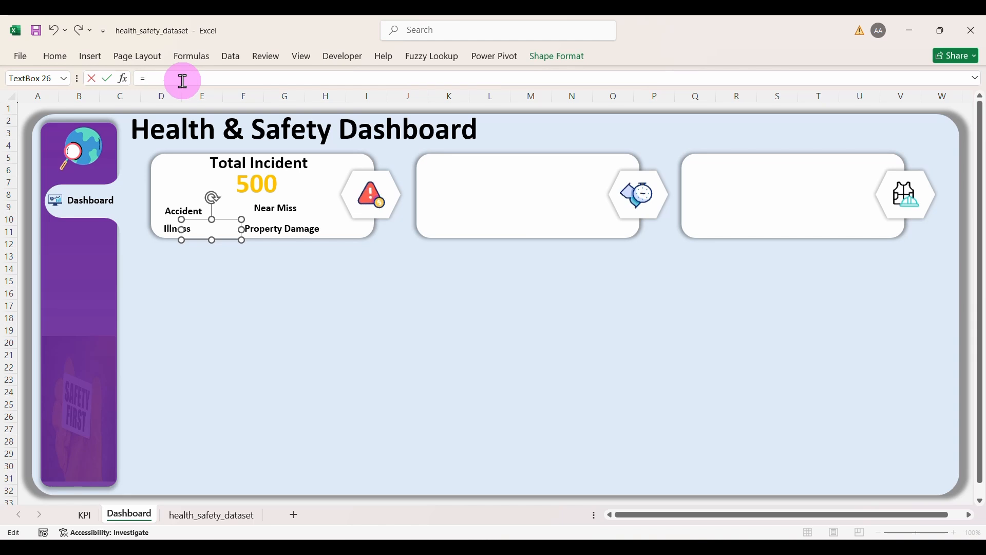
{"action": "left_click", "coordinate": [87, 516]}
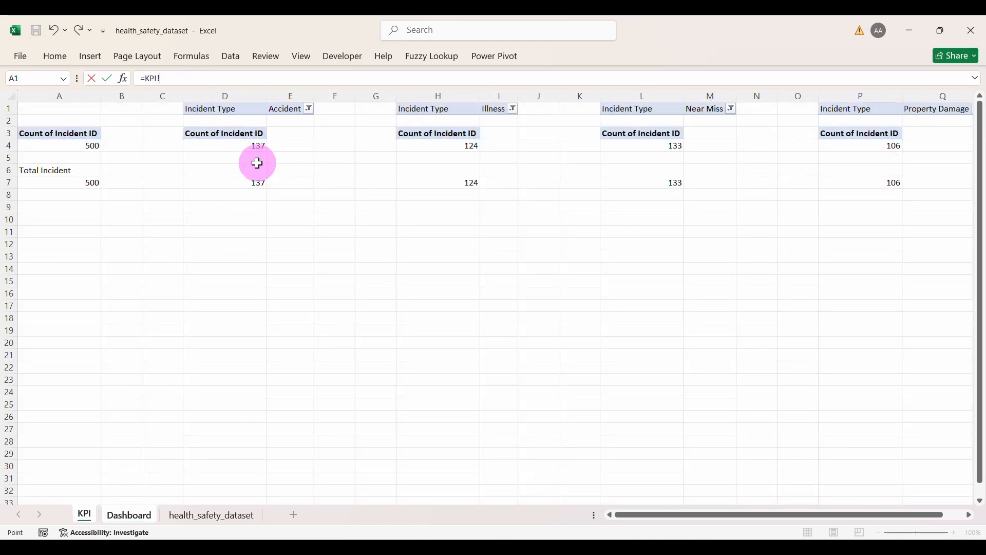
{"action": "left_click", "coordinate": [251, 178]}
{"action": "key", "text": "Return"}
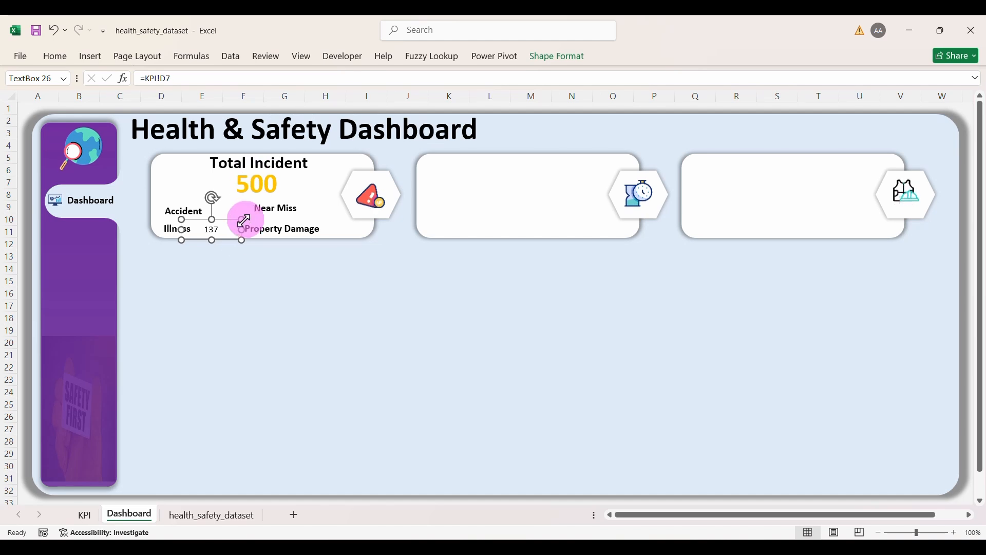
{"action": "left_click_drag", "start_coordinate": [228, 238], "coordinate": [230, 220]}
Step: Place a copy beside Illness relinked to KPI!H7 so it shows 124, then duplicate it again
{"action": "key", "text": "ctrl+d"}
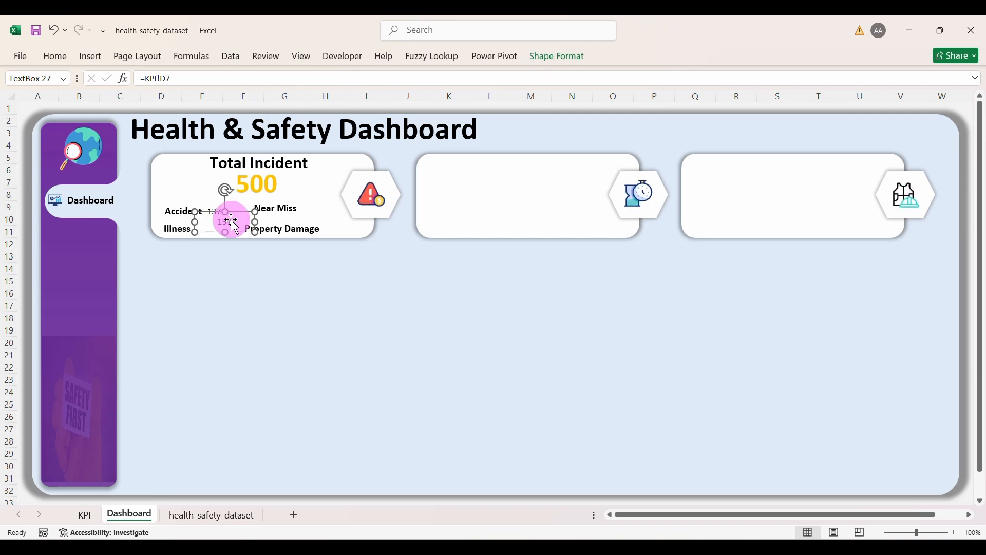
{"action": "left_click_drag", "start_coordinate": [237, 231], "coordinate": [226, 238]}
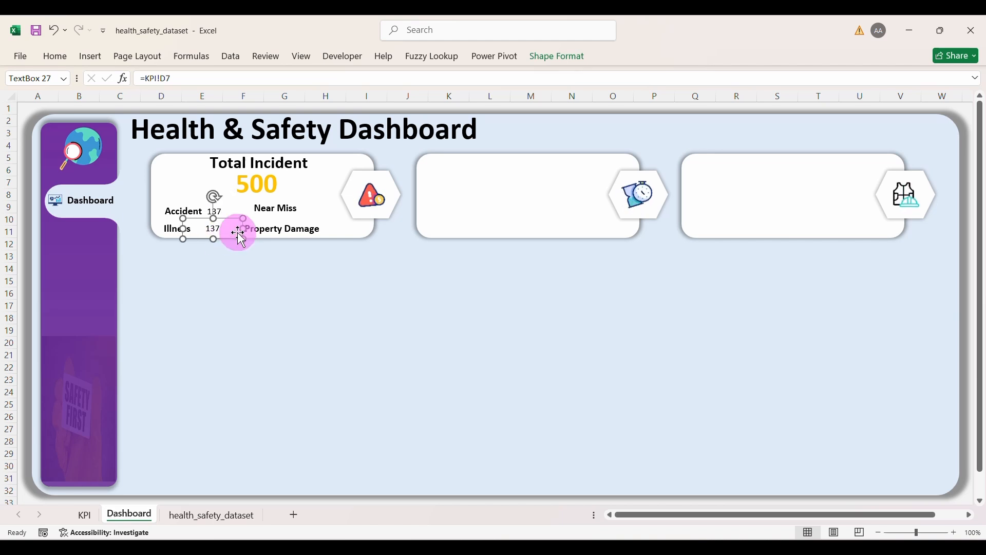
{"action": "left_click", "coordinate": [182, 81]}
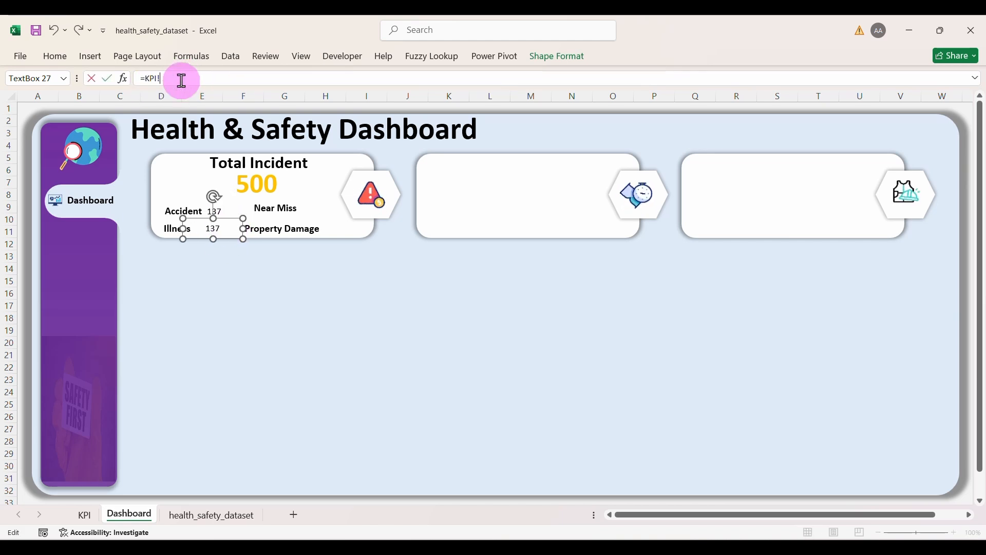
{"action": "key", "text": "BackSpace"}
{"action": "key", "text": "BackSpace"}
{"action": "key", "text": "BackSpace"}
{"action": "key", "text": "BackSpace"}
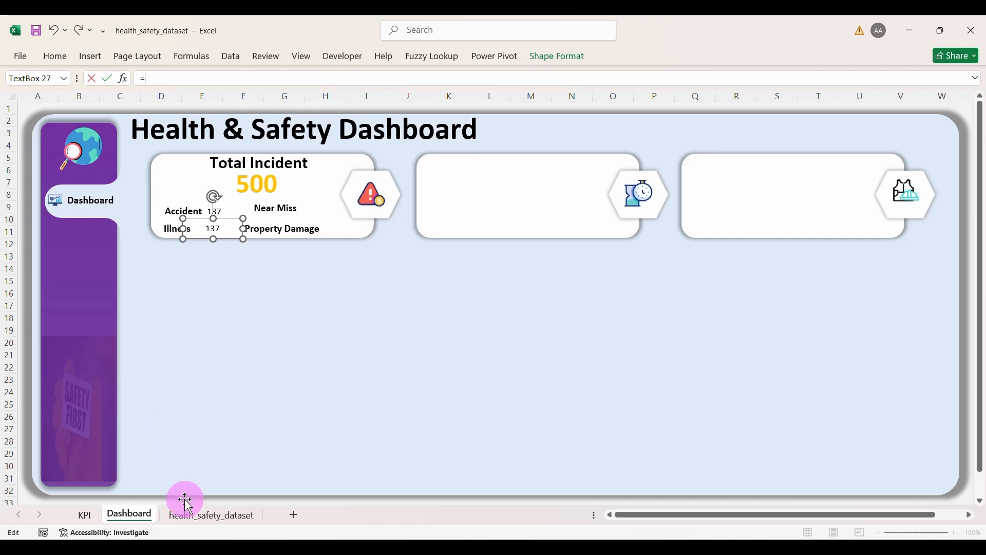
{"action": "left_click", "coordinate": [86, 514]}
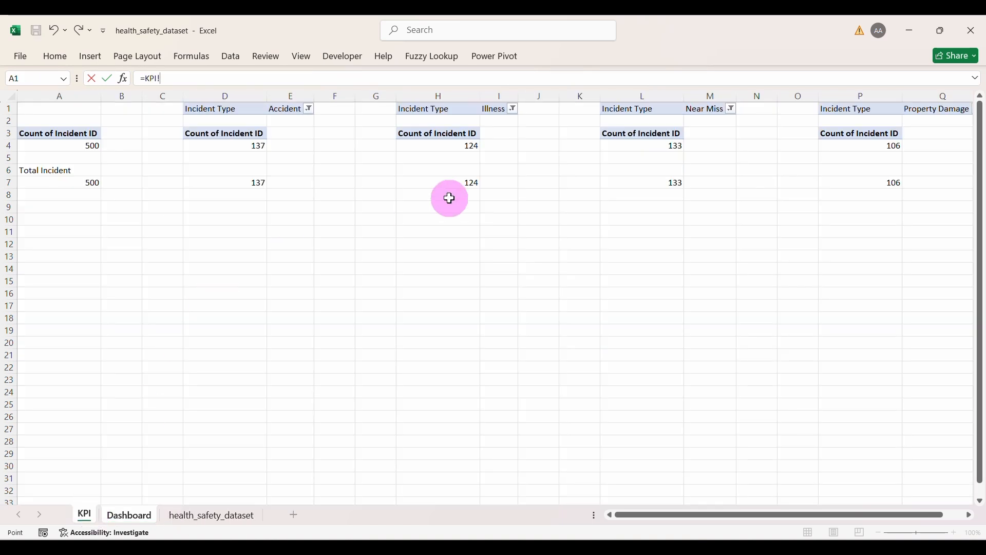
{"action": "key", "text": "Return"}
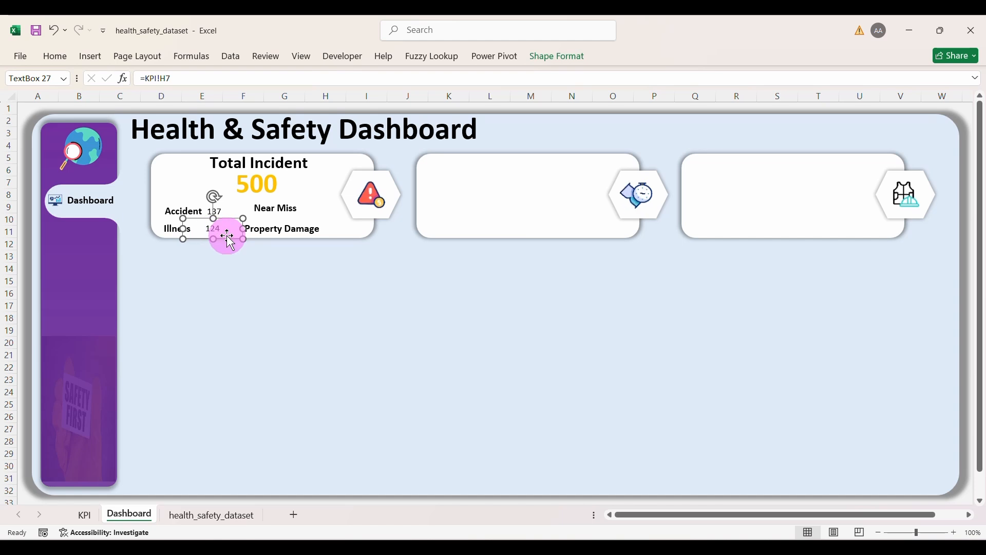
{"action": "key", "text": "ctrl+d"}
Step: Place a value box beside Near Miss linked to =KPI!L7 to show 133, then duplicate it
{"action": "left_click_drag", "start_coordinate": [234, 248], "coordinate": [324, 219]}
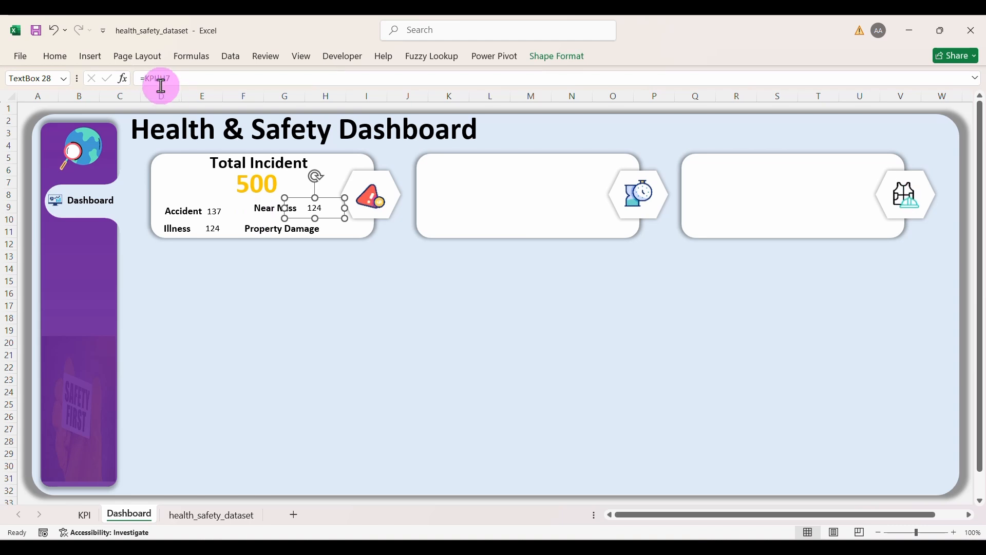
{"action": "left_click", "coordinate": [177, 80]}
{"action": "key", "text": "BackSpace"}
{"action": "key", "text": "BackSpace"}
{"action": "key", "text": "BackSpace"}
{"action": "key", "text": "BackSpace"}
{"action": "key", "text": "BackSpace"}
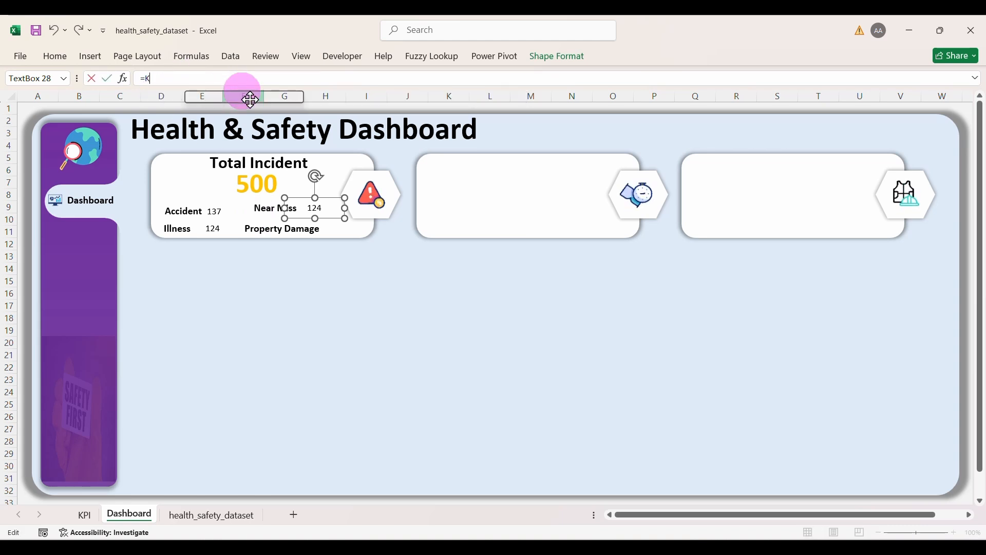
{"action": "left_click", "coordinate": [95, 512]}
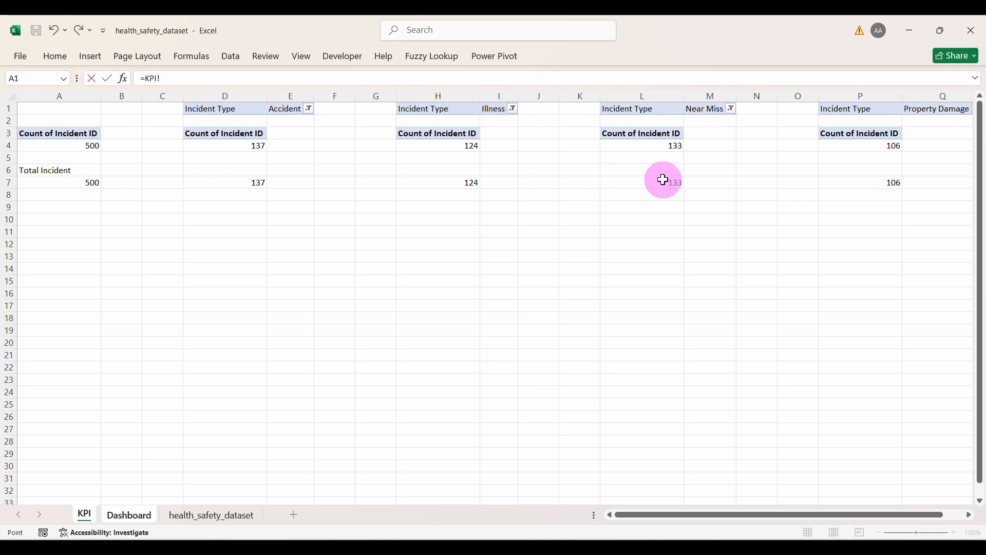
{"action": "key", "text": "Return"}
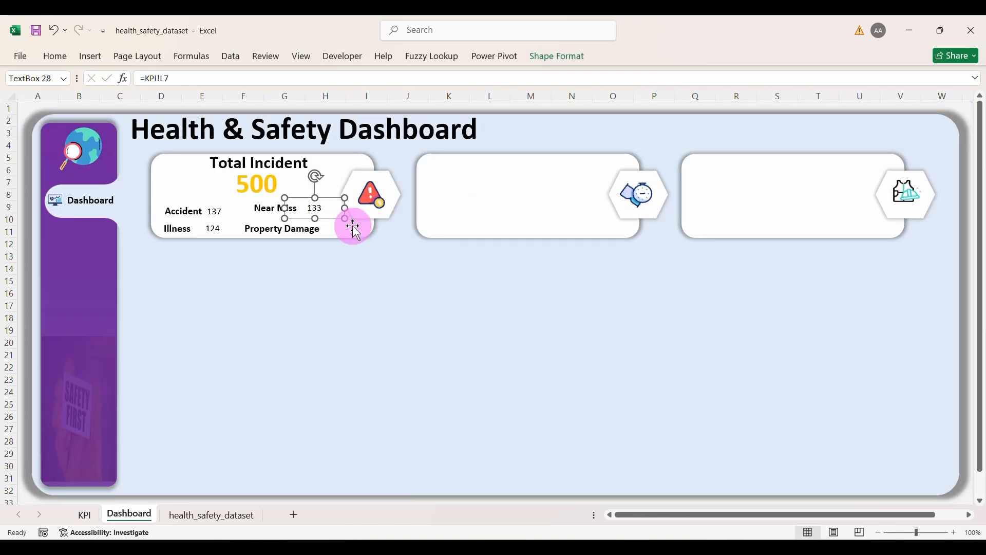
{"action": "key", "text": "ctrl+d"}
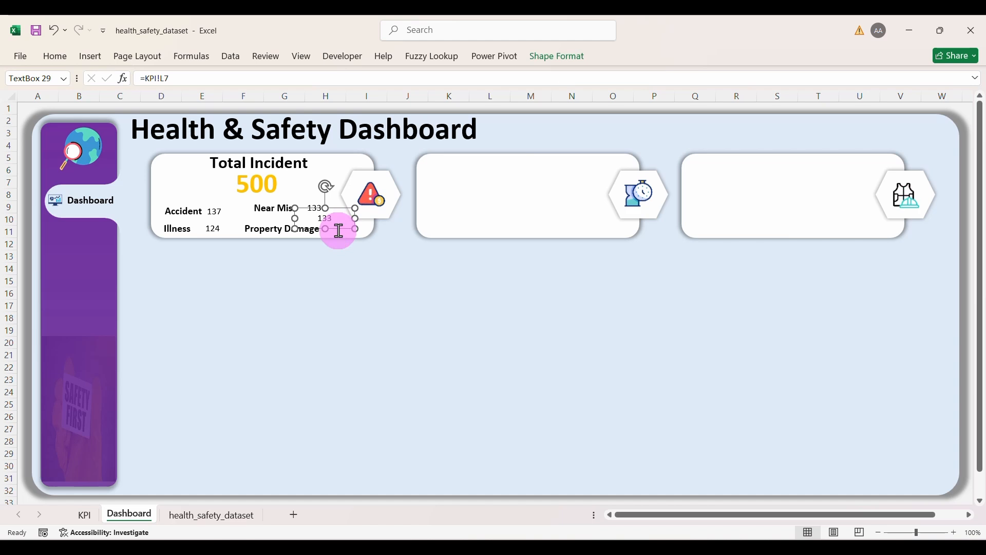
Step: Place the copy beside Property Damage and link it to =KPI!P7 to show 106
{"action": "left_click_drag", "start_coordinate": [340, 228], "coordinate": [348, 238]}
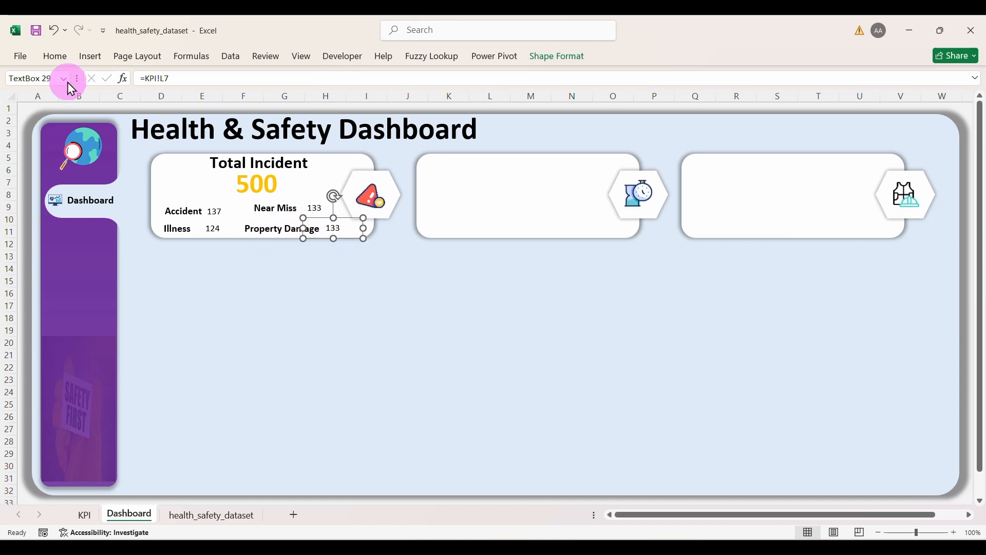
{"action": "left_click", "coordinate": [56, 58]}
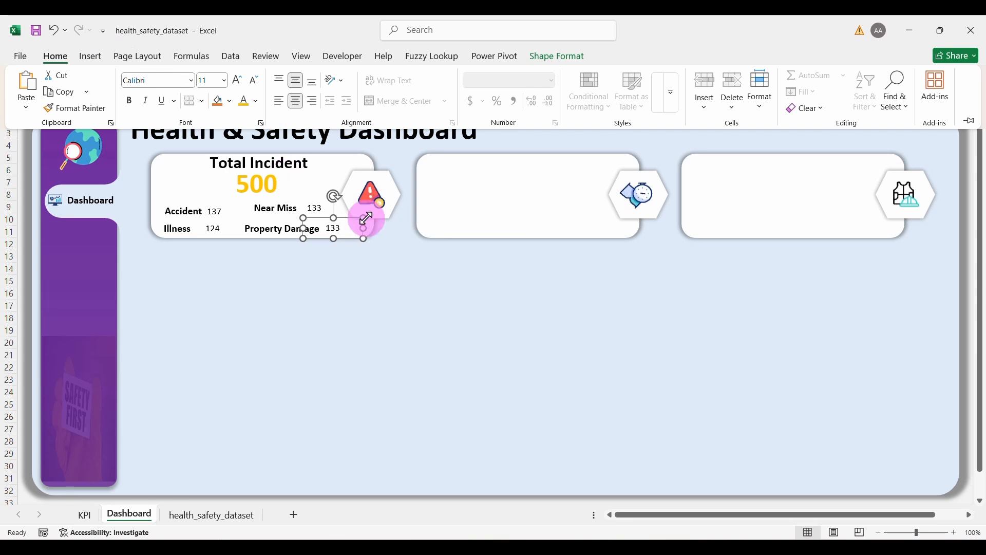
{"action": "left_click", "coordinate": [358, 235]}
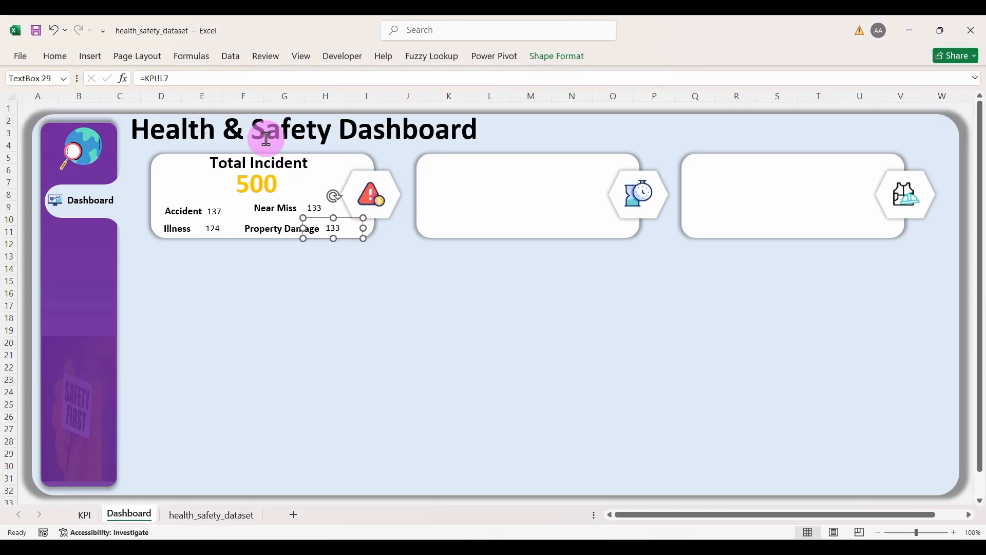
{"action": "left_click", "coordinate": [187, 72]}
{"action": "key", "text": "BackSpace"}
{"action": "key", "text": "BackSpace"}
{"action": "key", "text": "BackSpace"}
{"action": "key", "text": "BackSpace"}
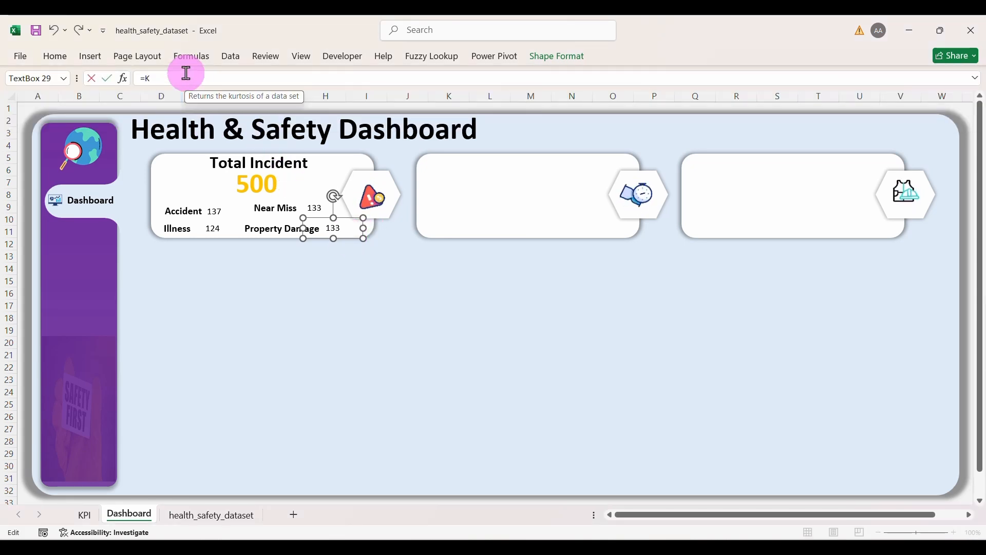
{"action": "left_click", "coordinate": [85, 514]}
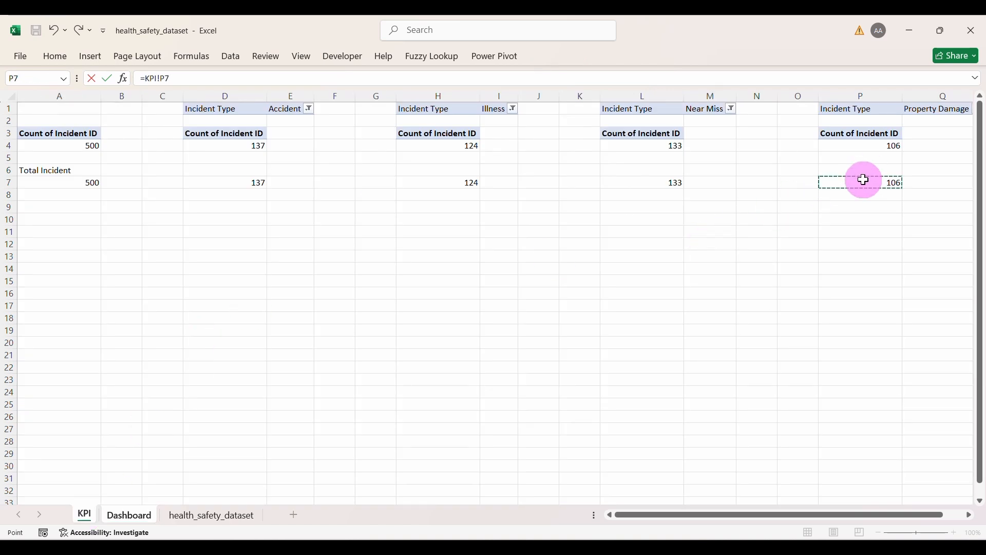
{"action": "key", "text": "Return"}
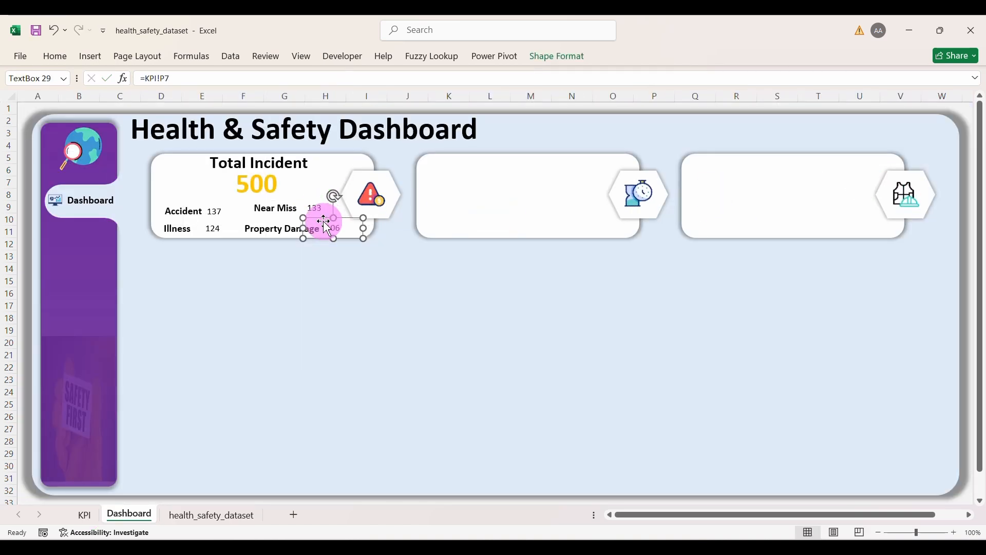
{"action": "left_click", "coordinate": [209, 213]}
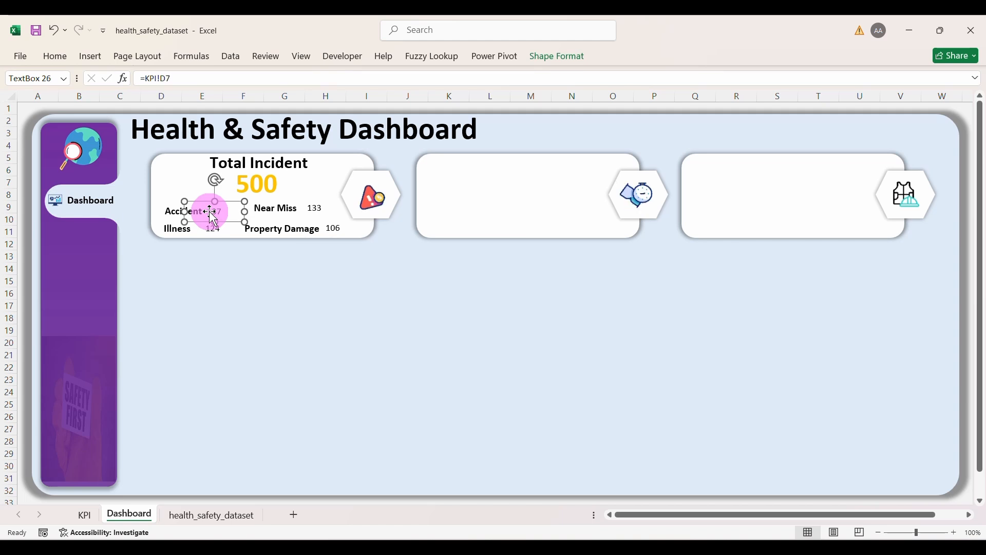
{"action": "left_click", "coordinate": [54, 57]}
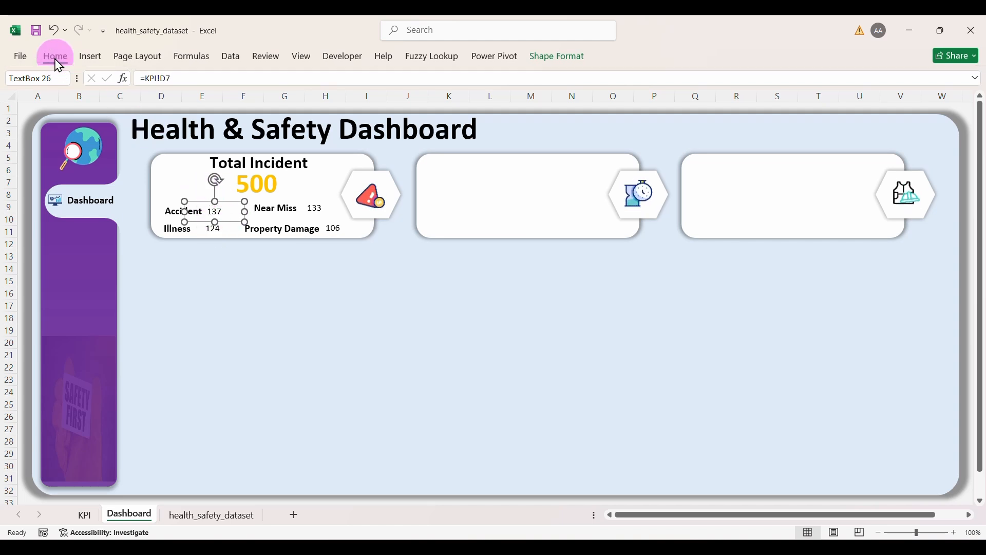
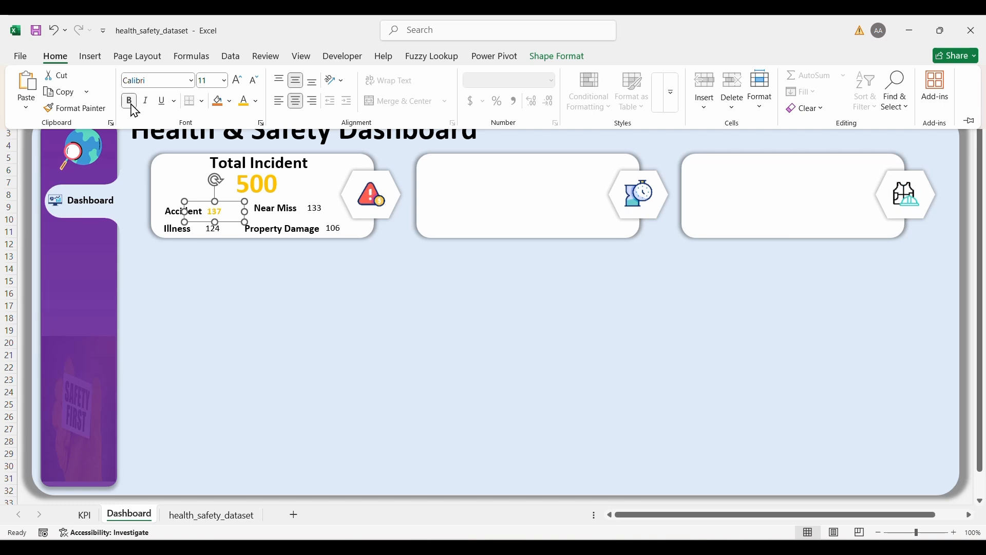
Step: Increase the font size of the Accident value 137
{"action": "left_click", "coordinate": [237, 85]}
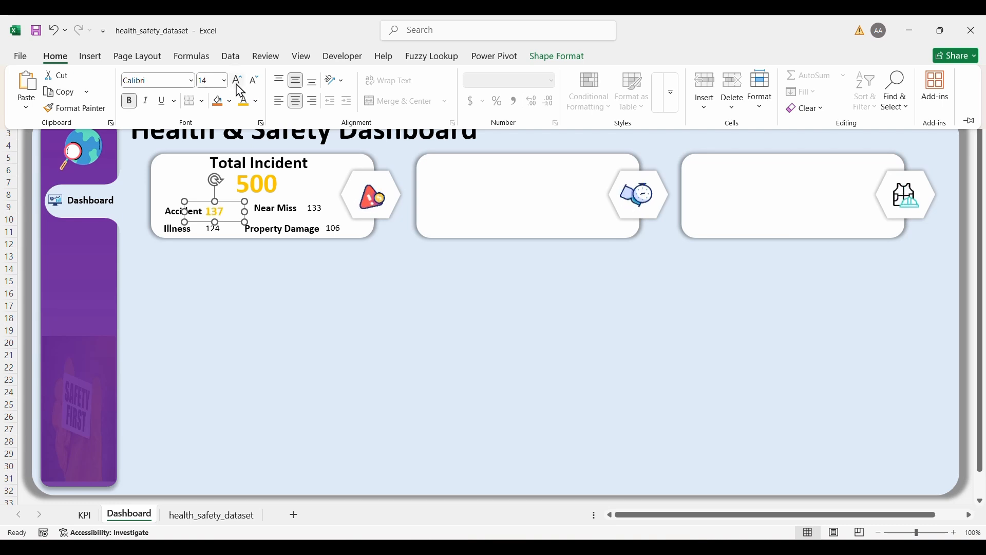
{"action": "left_click", "coordinate": [239, 267]}
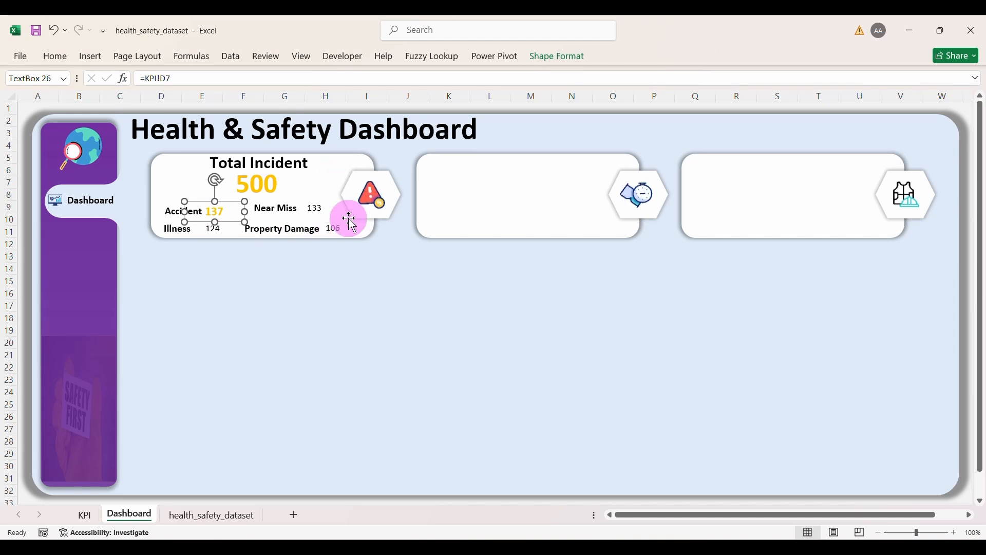
{"action": "left_click", "coordinate": [64, 64]}
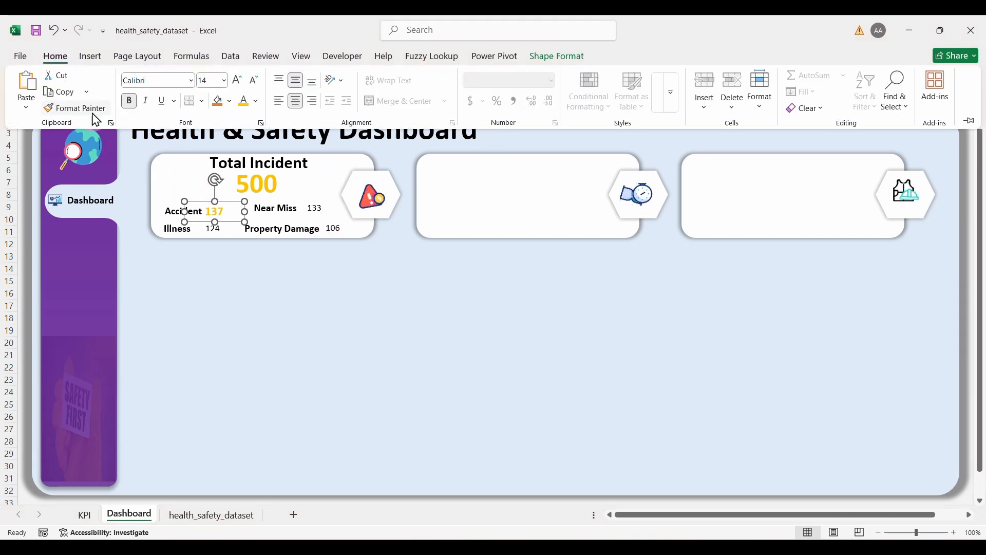
Step: Paint the Accident format onto Illness 124, Near Miss 133 and Property Damage 106, undoing the stray background paint
{"action": "left_click", "coordinate": [73, 109]}
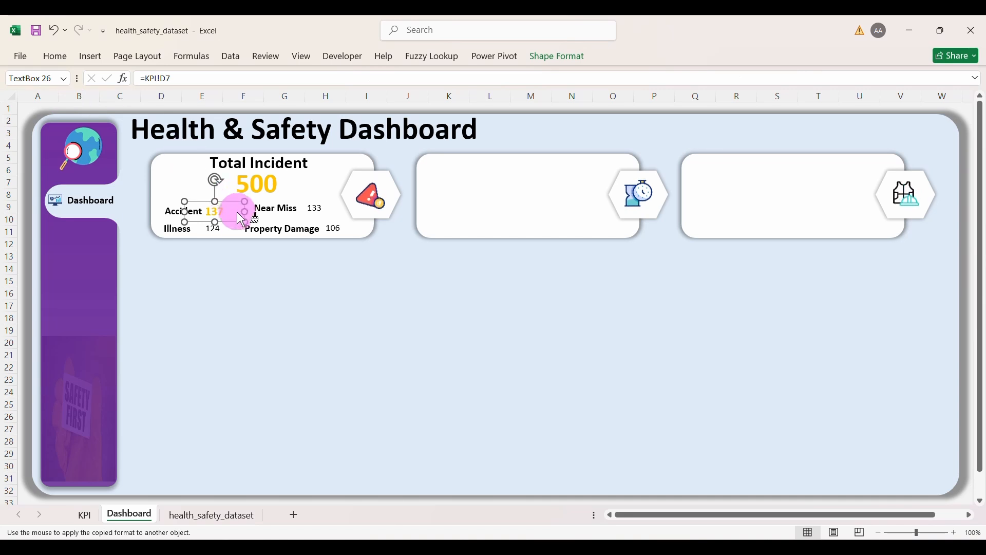
{"action": "left_click", "coordinate": [215, 229]}
{"action": "left_click", "coordinate": [316, 208]}
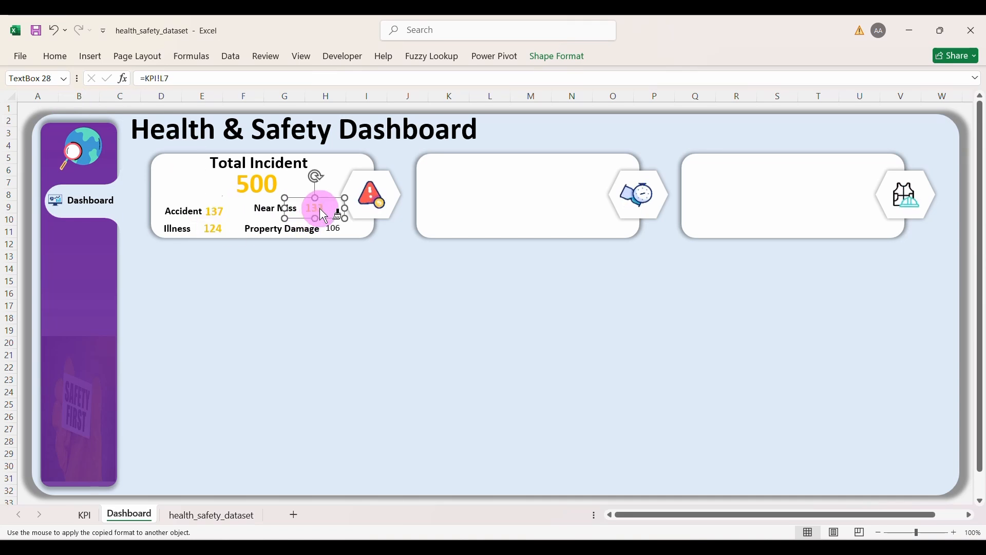
{"action": "left_click", "coordinate": [336, 228]}
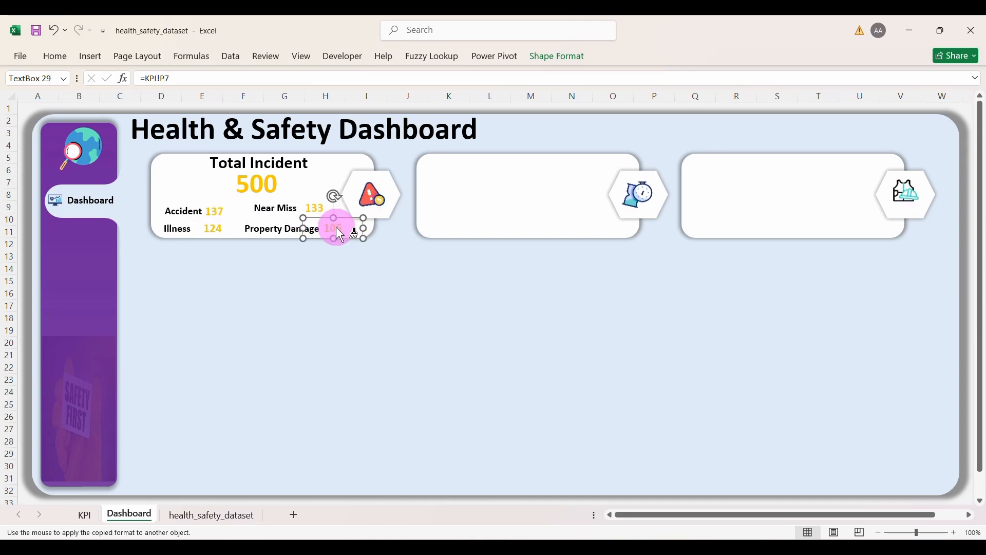
{"action": "left_click", "coordinate": [337, 285]}
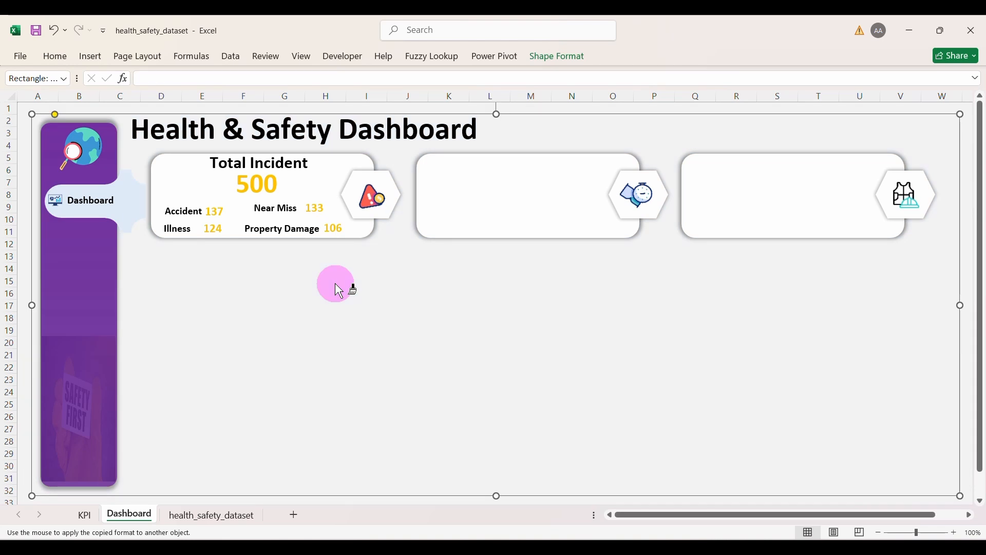
{"action": "key", "text": "Escape"}
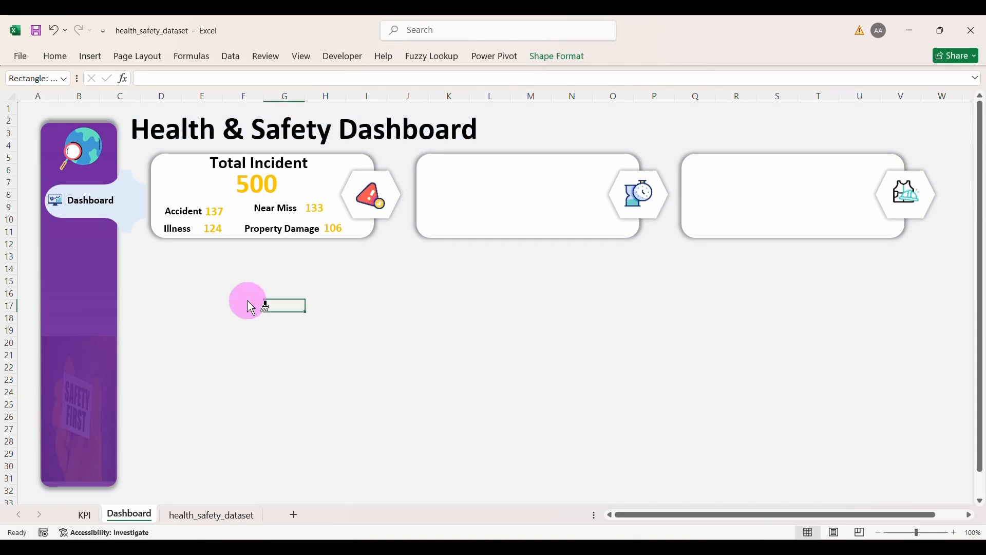
{"action": "key", "text": "ctrl+z"}
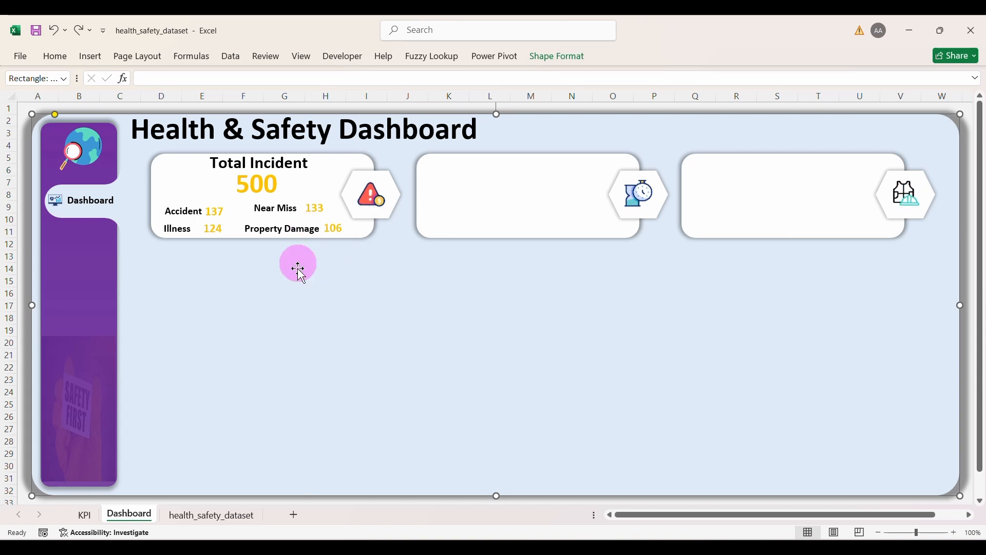
{"action": "left_click", "coordinate": [188, 212]}
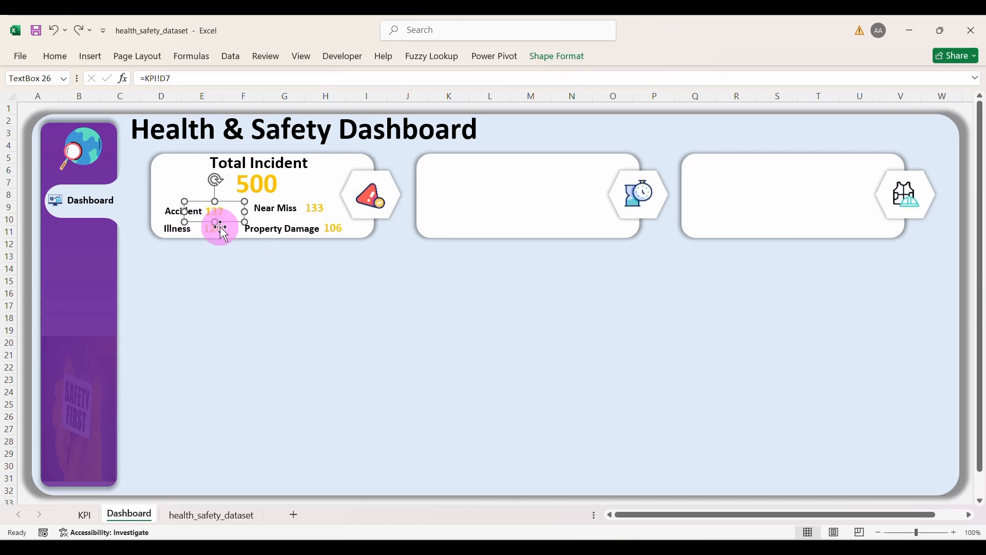
{"action": "left_click", "coordinate": [165, 208]}
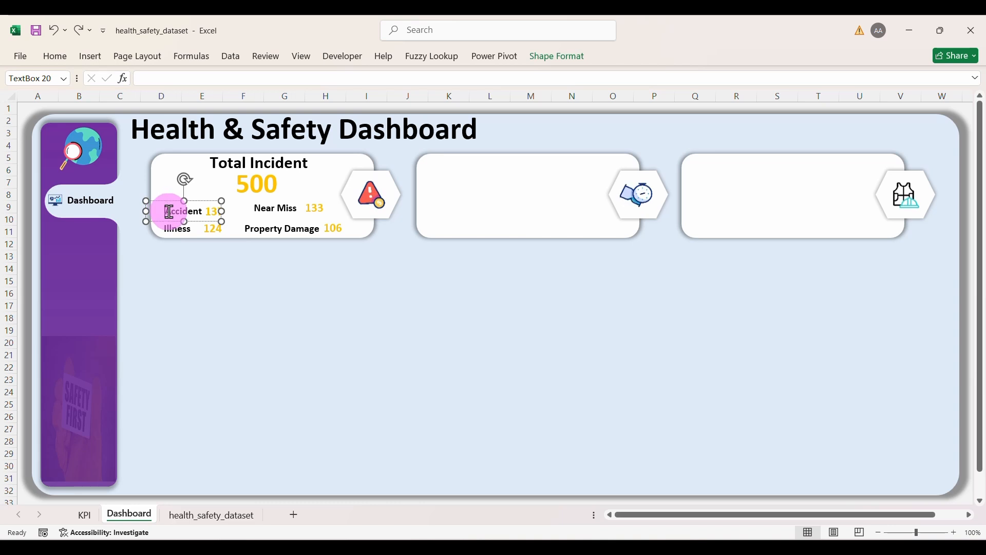
{"action": "left_click", "coordinate": [169, 212]}
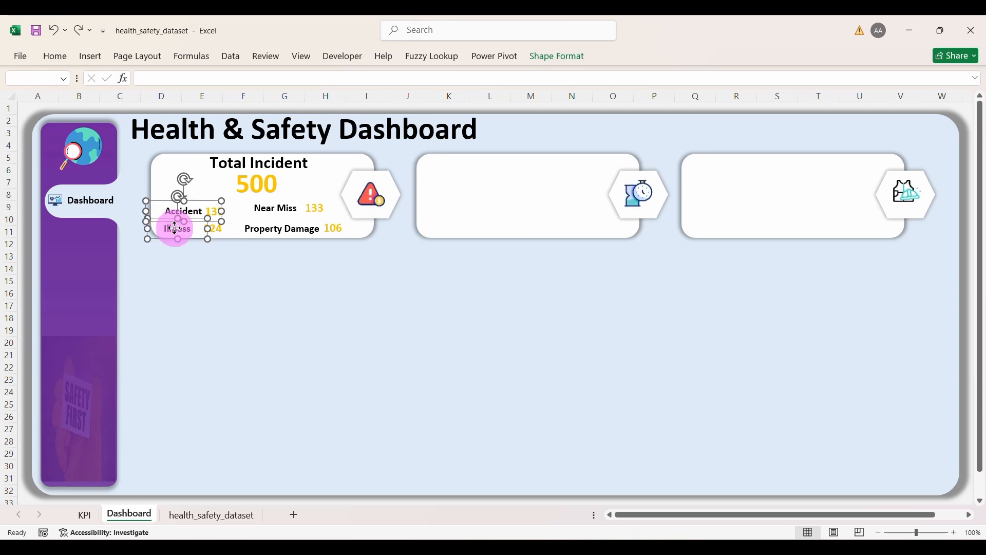
{"action": "left_click", "coordinate": [257, 227], "text": "shift"}
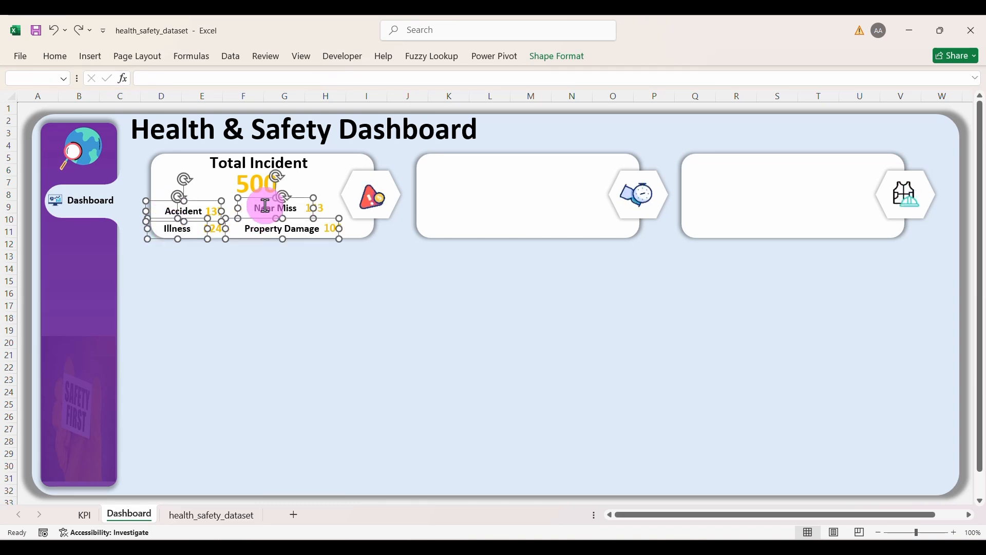
{"action": "left_click", "coordinate": [567, 68]}
{"action": "left_click", "coordinate": [787, 77]}
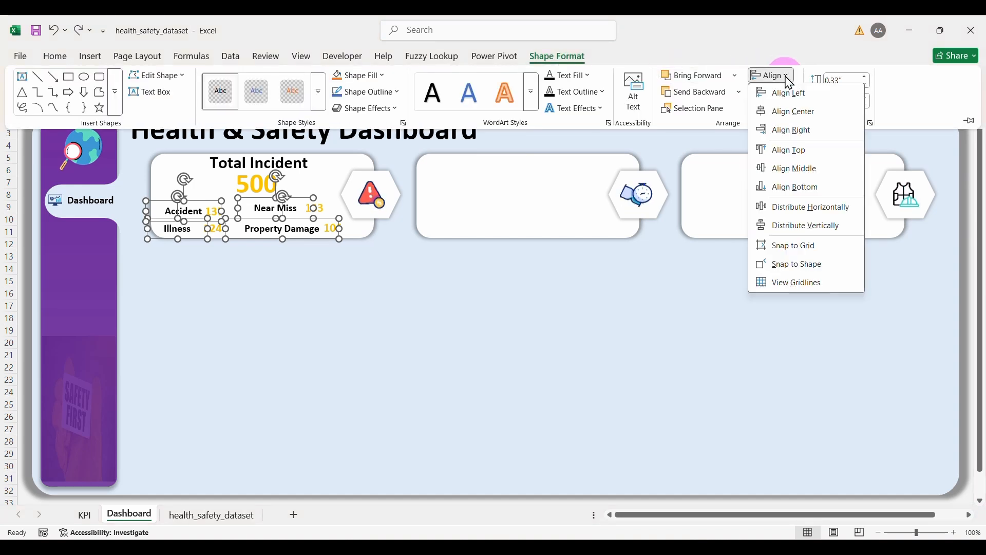
{"action": "left_click", "coordinate": [804, 170]}
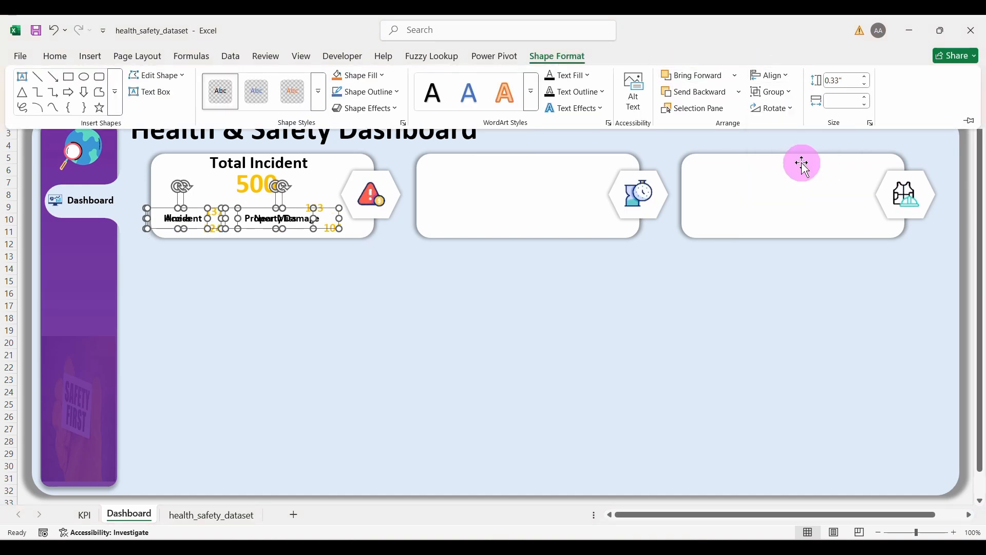
{"action": "left_click", "coordinate": [787, 75]}
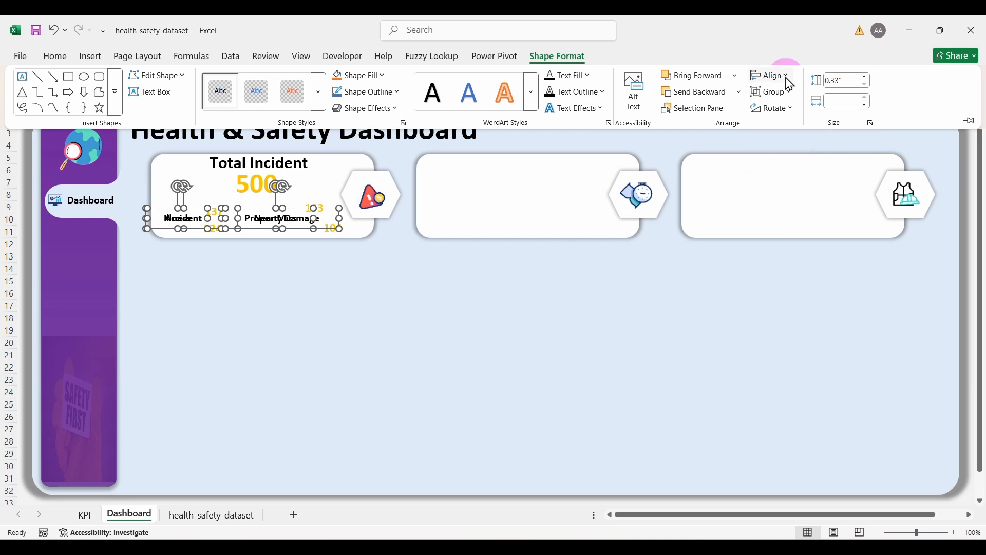
{"action": "left_click", "coordinate": [794, 111]}
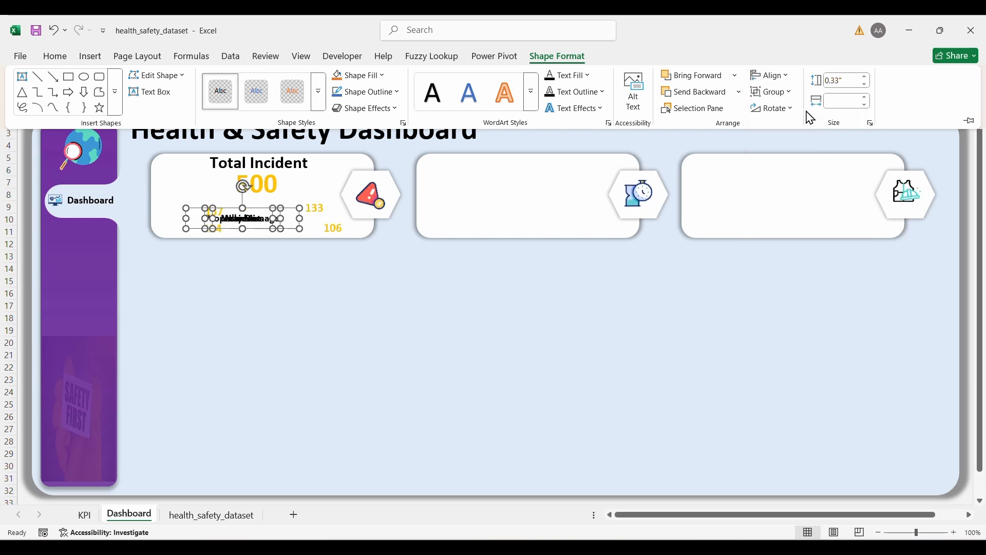
{"action": "key", "text": "ctrl+z"}
{"action": "key", "text": "ctrl+z"}
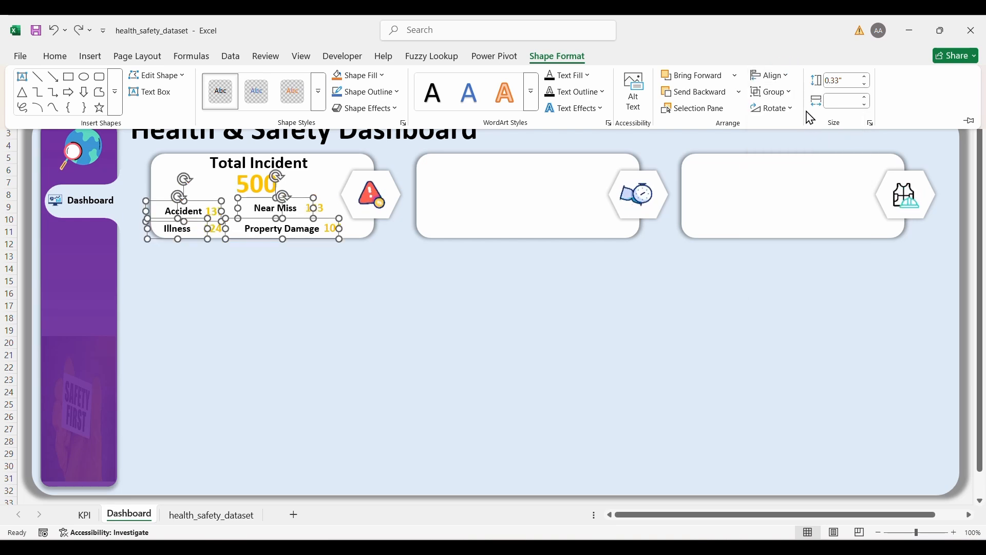
{"action": "left_click", "coordinate": [787, 76]}
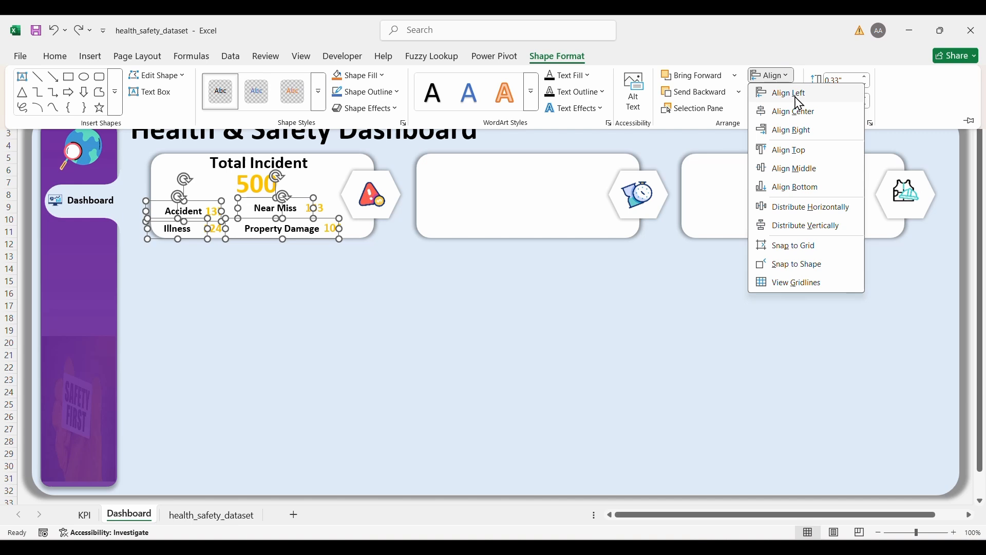
{"action": "left_click", "coordinate": [811, 207]}
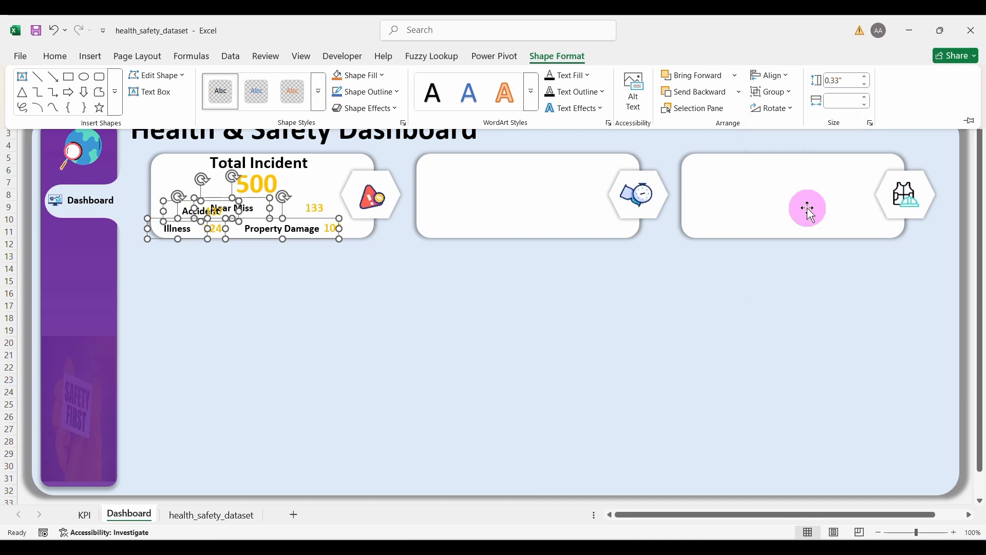
{"action": "key", "text": "ctrl+z"}
{"action": "left_click", "coordinate": [377, 322]}
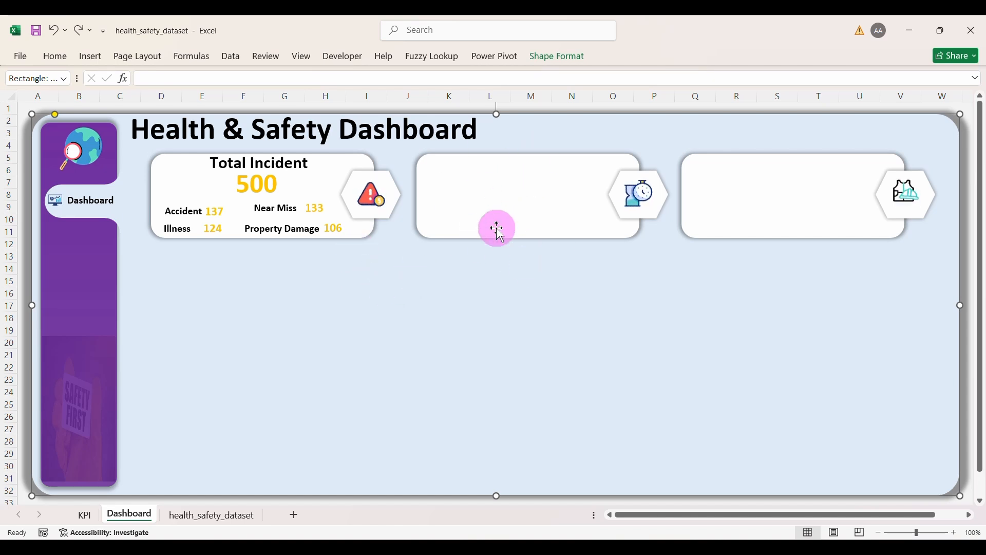
Step: Duplicate the Total Incident title onto the second card and retype it as 'Lost Time Injury Frequency Rate'
{"action": "left_click", "coordinate": [282, 169]}
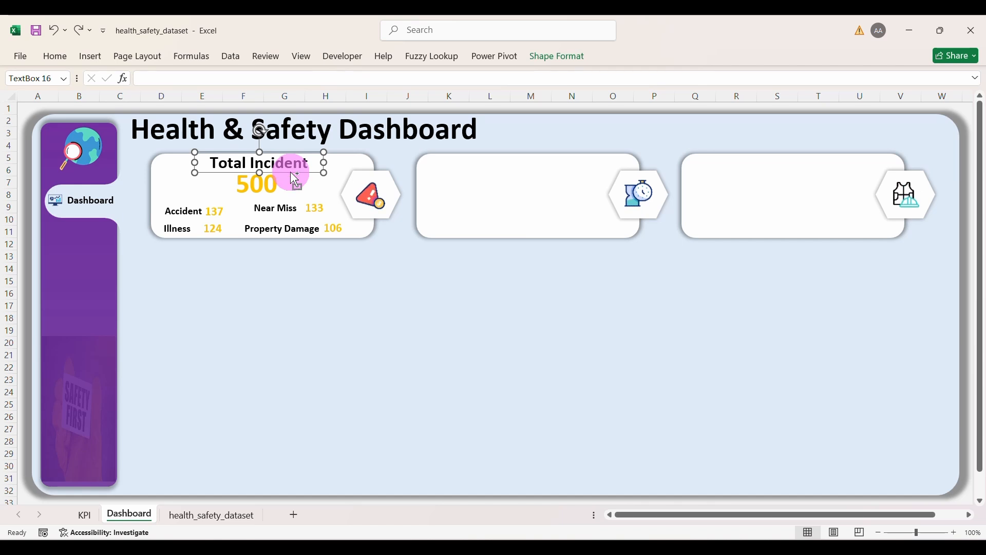
{"action": "key", "text": "ctrl+d"}
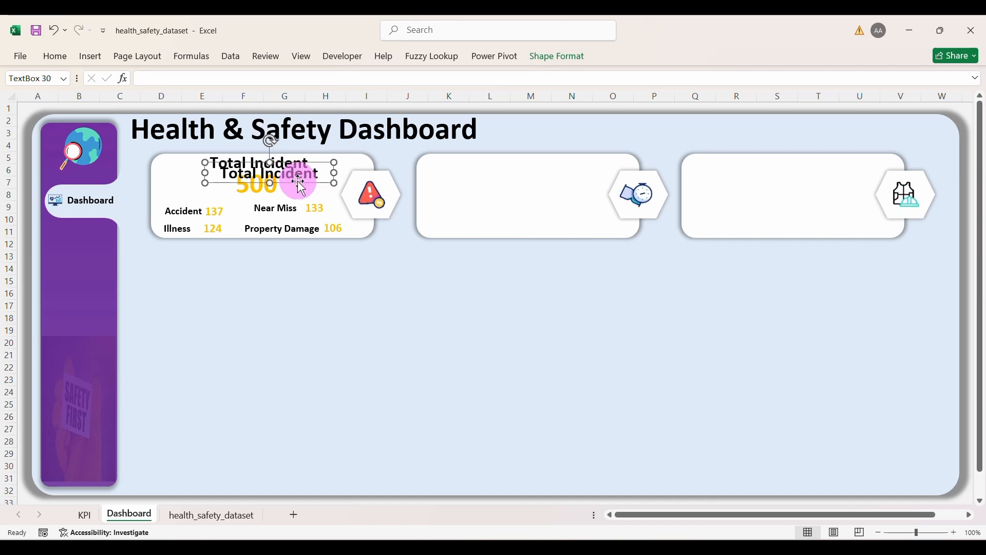
{"action": "left_click_drag", "start_coordinate": [298, 182], "coordinate": [647, 164]}
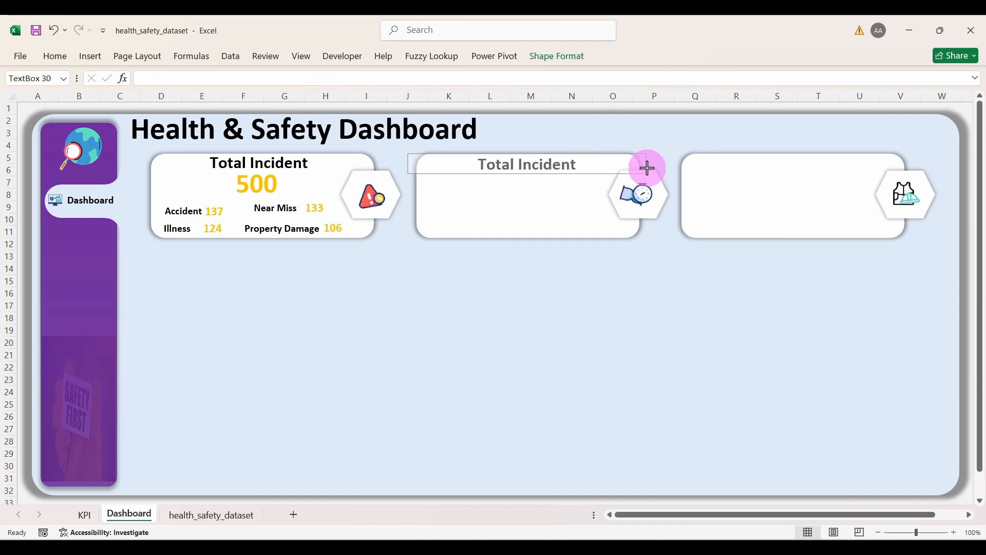
{"action": "left_click_drag", "start_coordinate": [584, 164], "coordinate": [491, 166]}
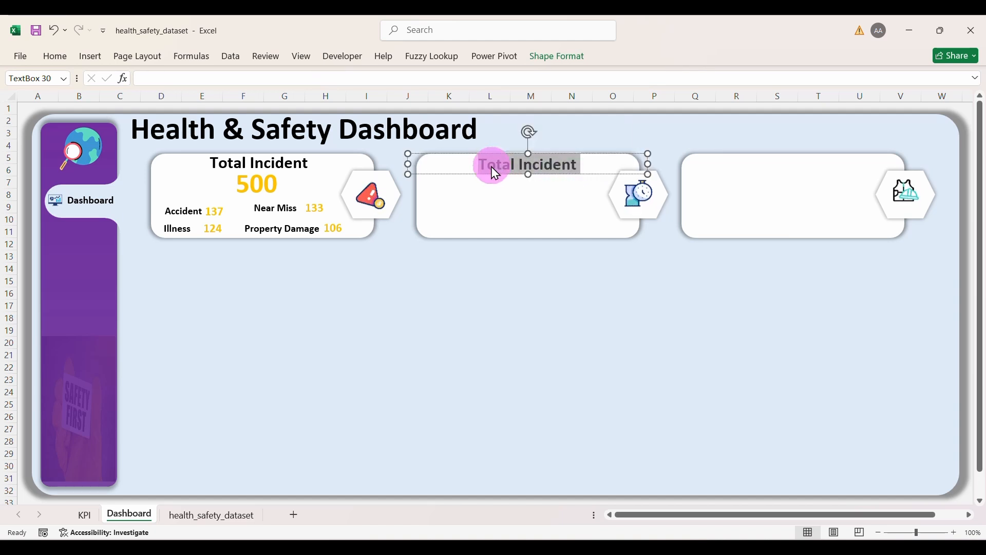
{"action": "type", "text": "Lost Time Injury"}
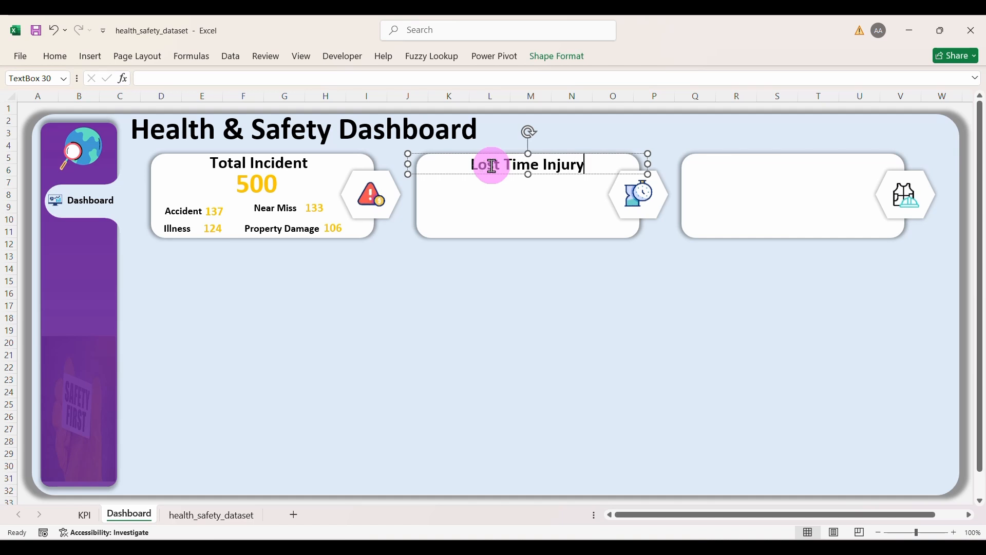
{"action": "type", "text": " Frequency"}
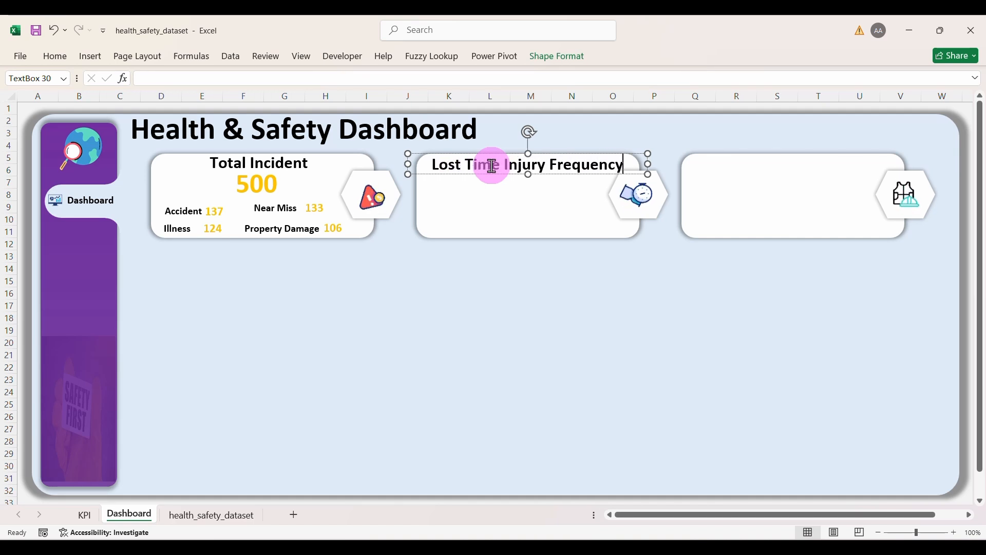
{"action": "type", "text": " Rate"}
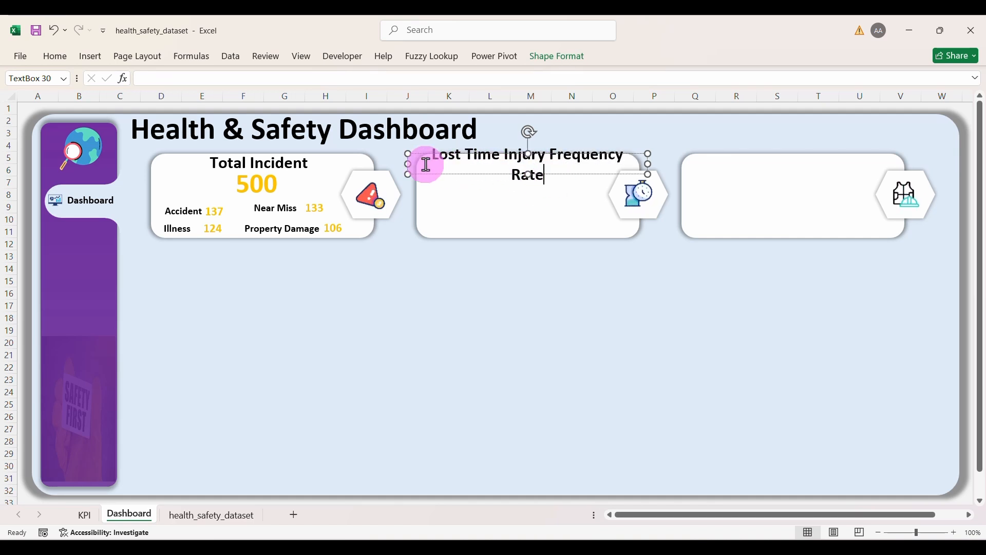
{"action": "left_click_drag", "start_coordinate": [647, 160], "coordinate": [650, 161]}
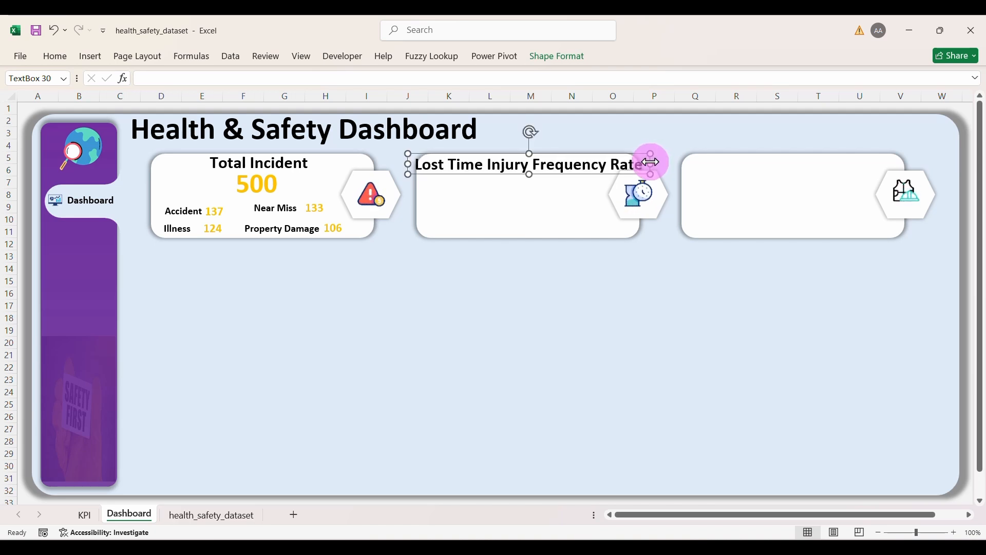
Step: Reduce the Lost Time Injury Frequency Rate title to 18 pt so it fits the card
{"action": "triple_click", "coordinate": [595, 165]}
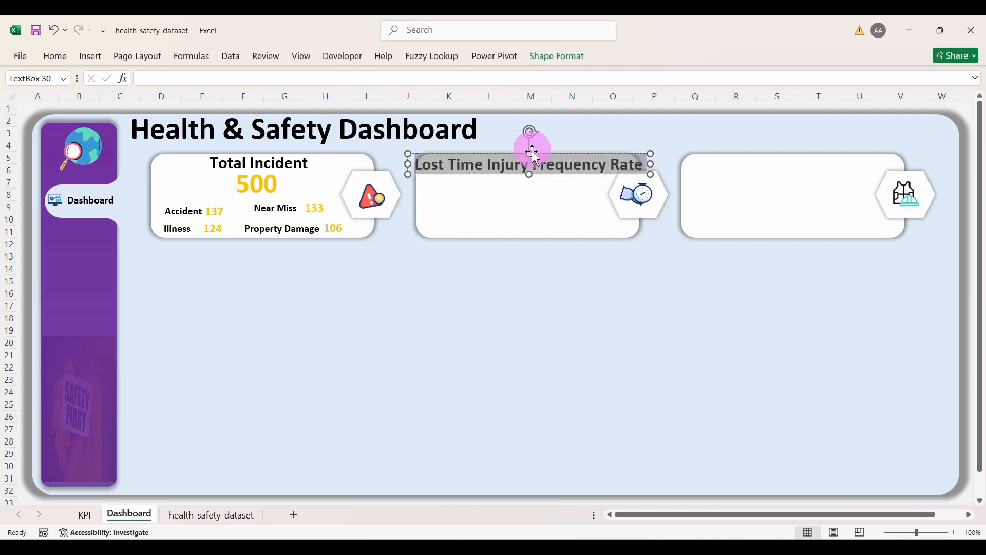
{"action": "left_click", "coordinate": [61, 64]}
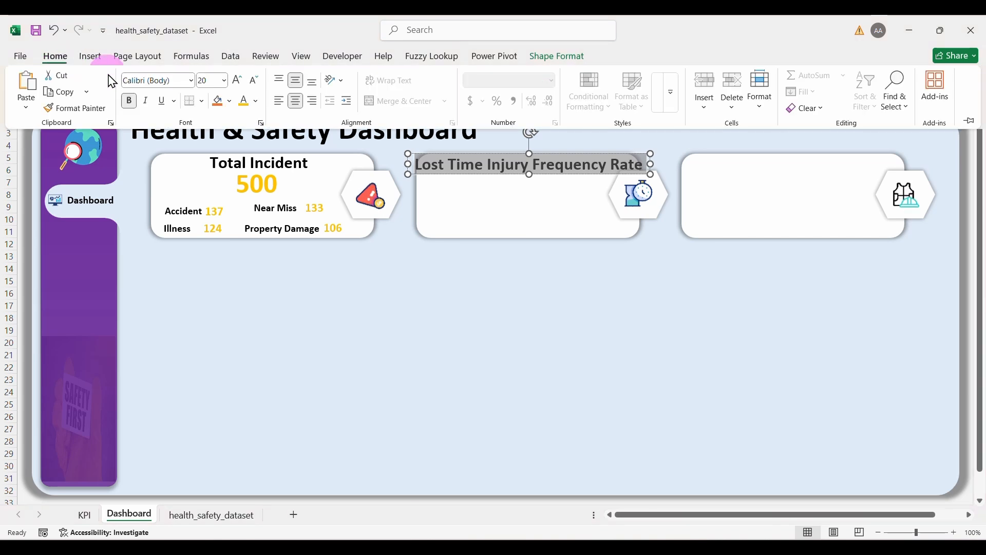
{"action": "left_click", "coordinate": [254, 82]}
{"action": "left_click", "coordinate": [515, 205]}
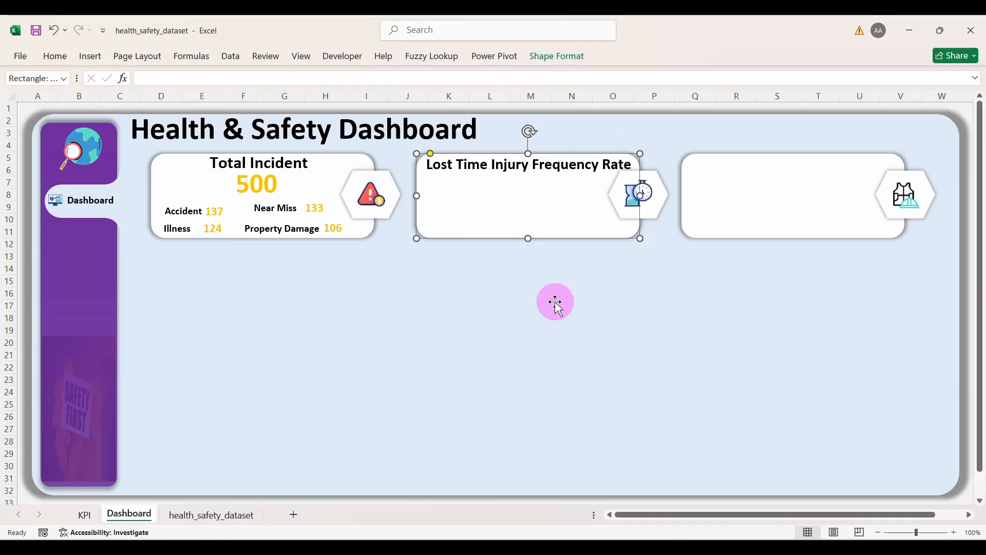
{"action": "left_click", "coordinate": [555, 301]}
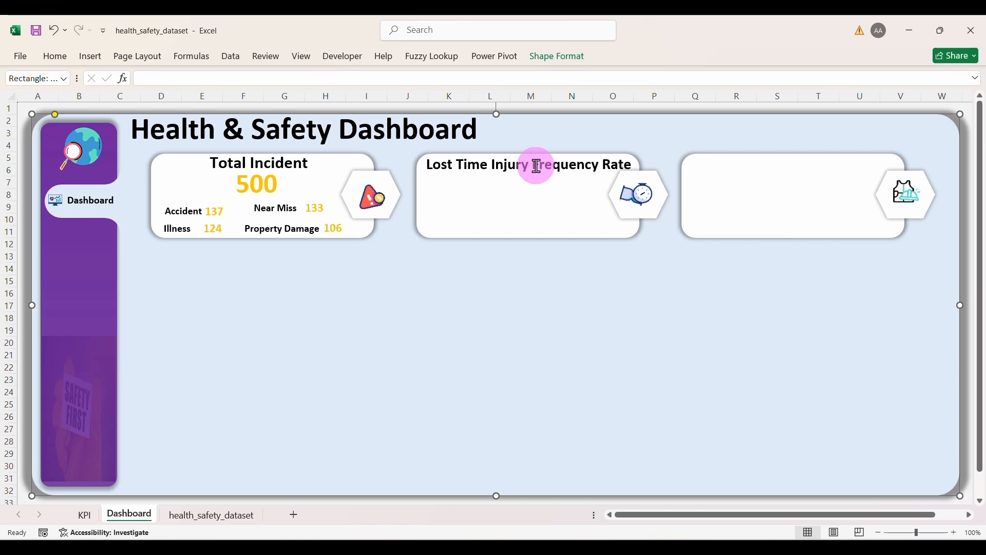
Step: Copy the gold 500 value box into the Lost Time Injury Frequency Rate card, then switch to KPI
{"action": "left_click", "coordinate": [271, 189]}
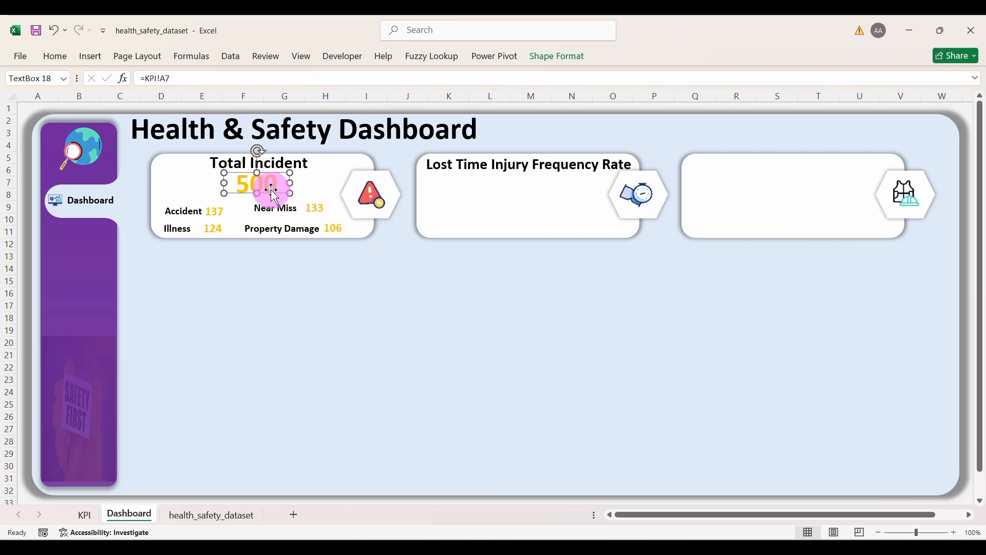
{"action": "key", "text": "ctrl+d"}
{"action": "left_click_drag", "start_coordinate": [296, 208], "coordinate": [505, 197]}
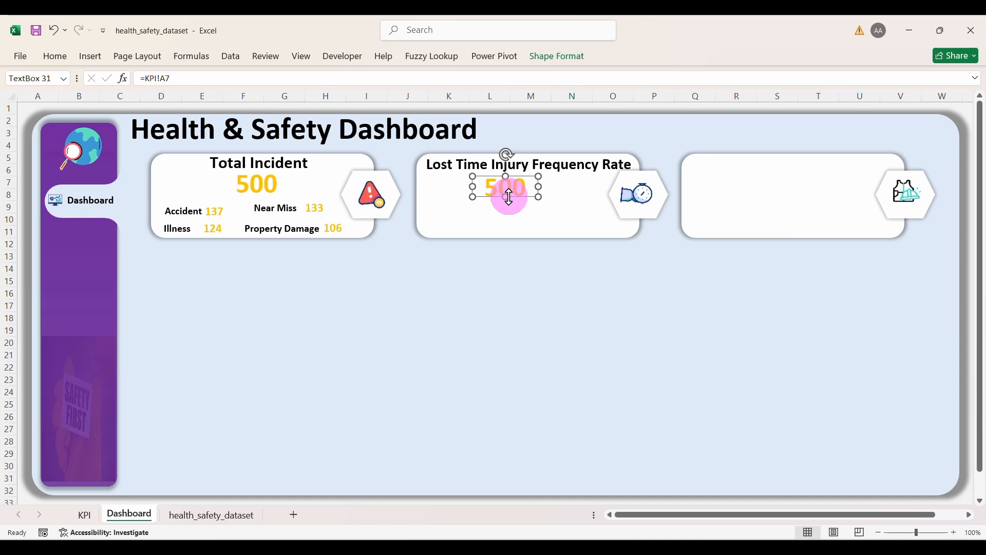
{"action": "left_click", "coordinate": [90, 520]}
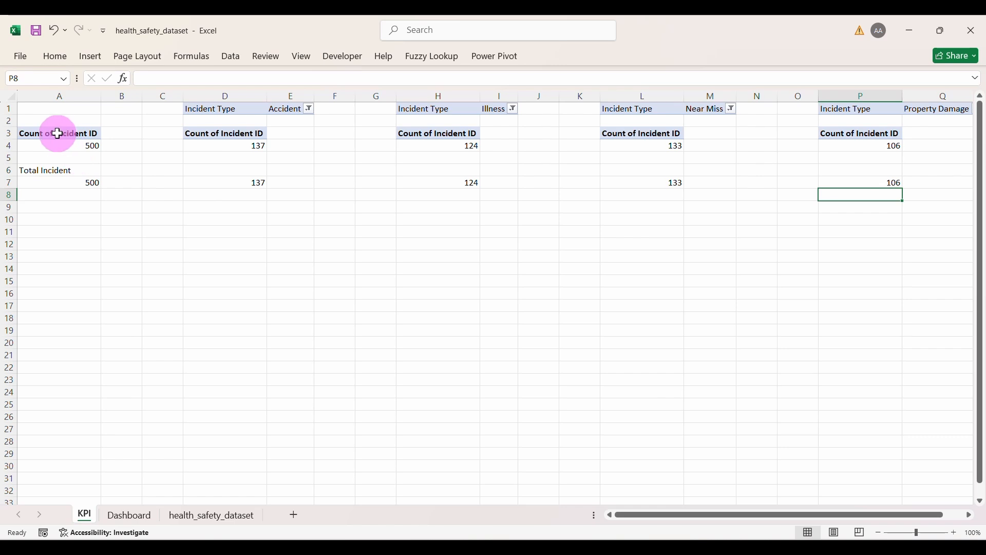
Step: Copy the pivot to A14 and make it sum LTIFR (5617168.271) instead of counting Incident ID
{"action": "left_click_drag", "start_coordinate": [58, 134], "coordinate": [62, 142]}
{"action": "key", "text": "ctrl+c"}
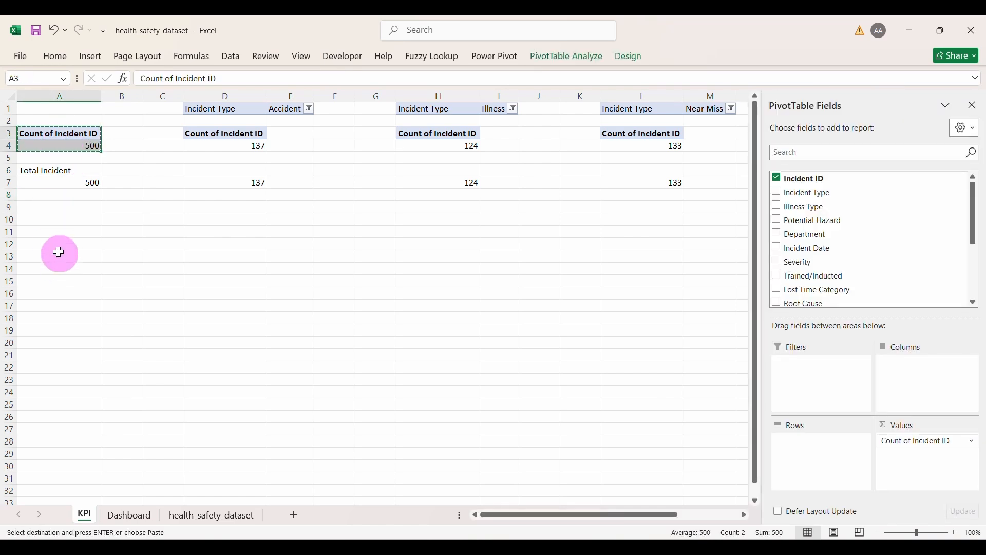
{"action": "left_click", "coordinate": [45, 264]}
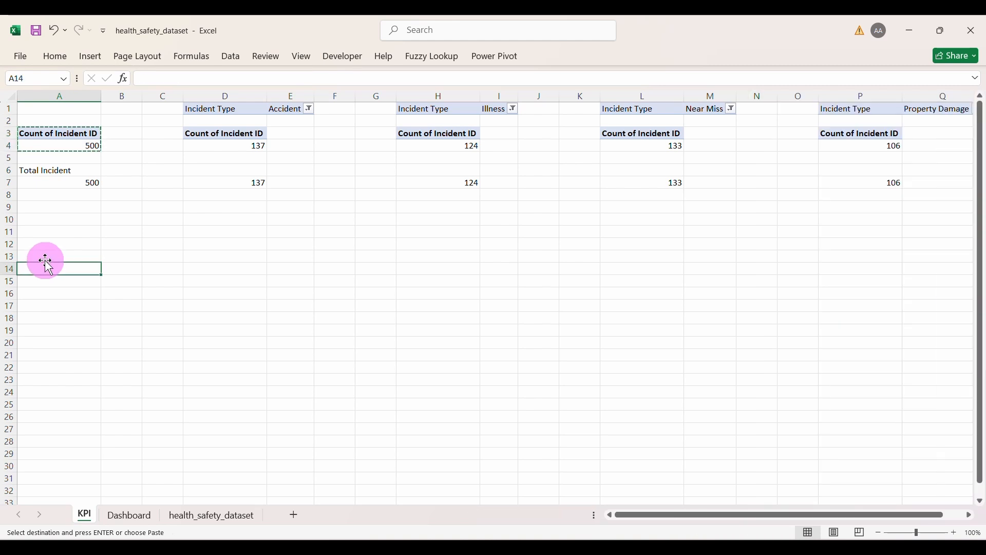
{"action": "key", "text": "ctrl+v"}
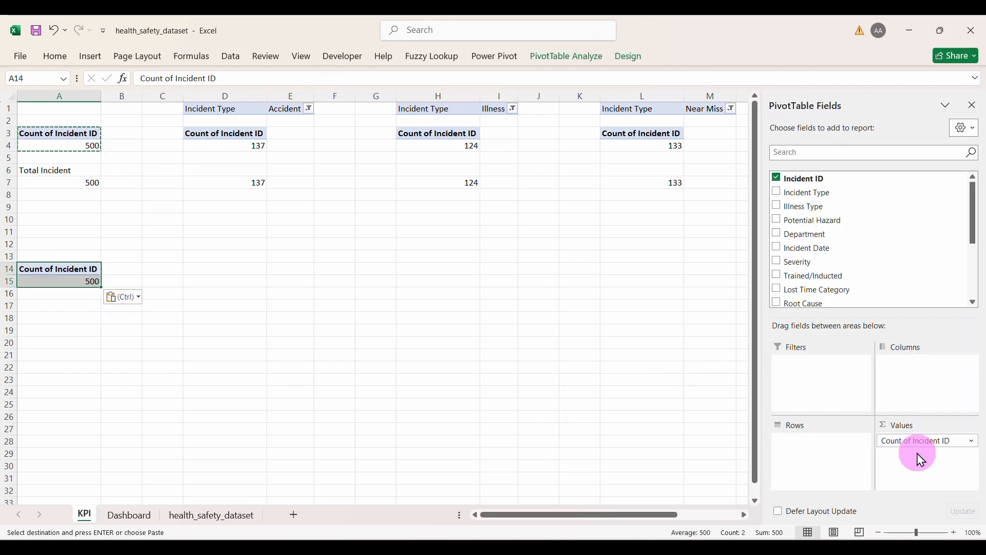
{"action": "left_click", "coordinate": [932, 445]}
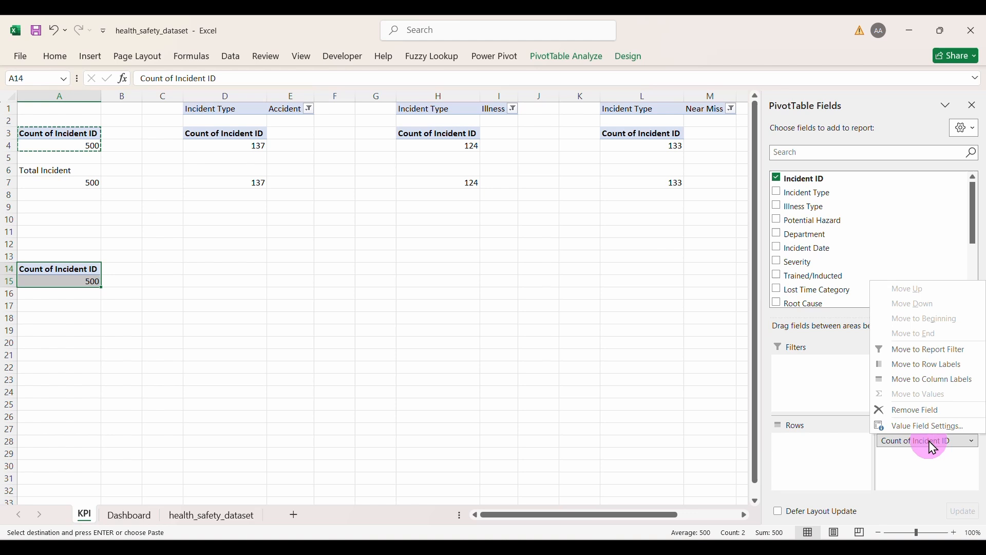
{"action": "left_click", "coordinate": [905, 411]}
{"action": "scroll", "coordinate": [839, 270], "scroll_direction": "down", "scroll_amount": 5}
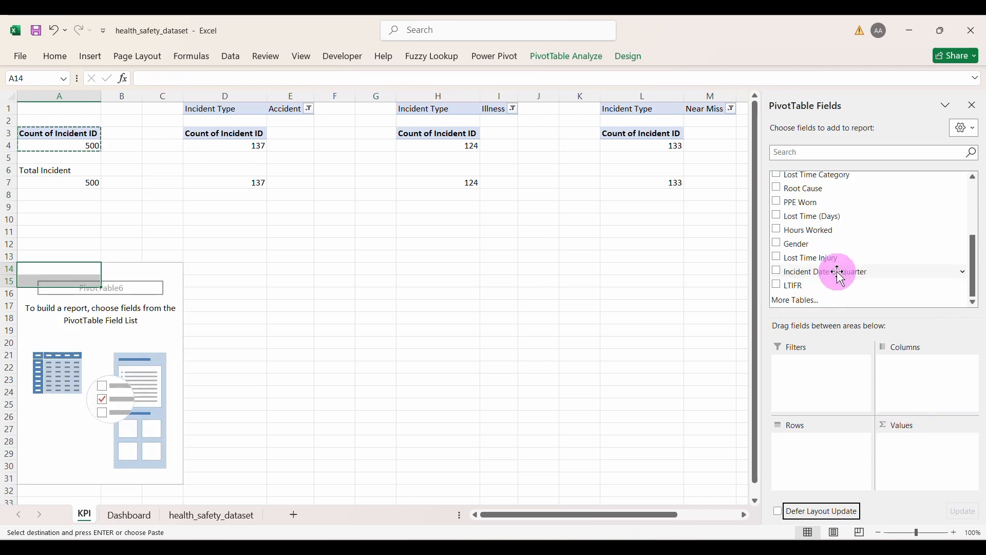
{"action": "left_click", "coordinate": [784, 287]}
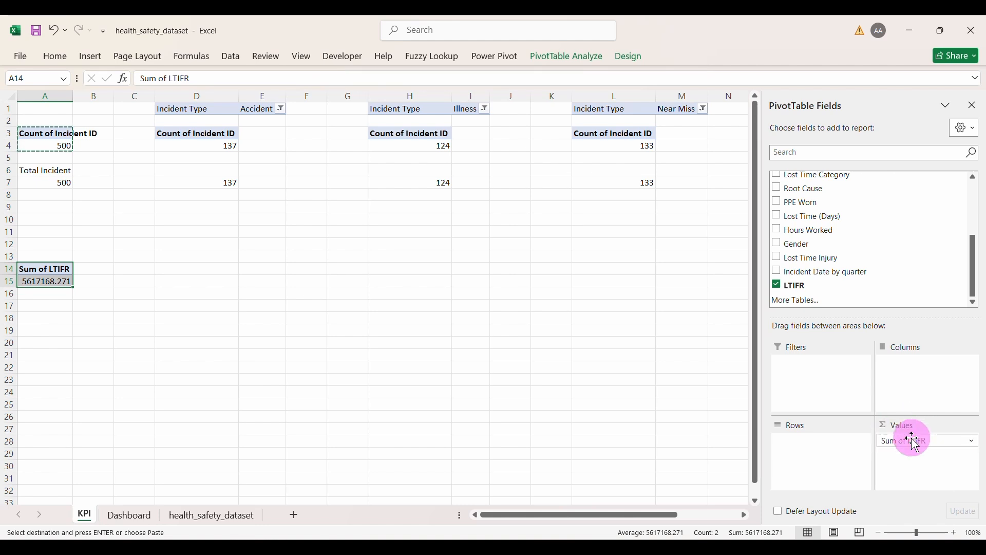
Step: Add an LTIFR label in A17 with a linked GETPIVOTDATA value in A18
{"action": "left_click", "coordinate": [45, 316]}
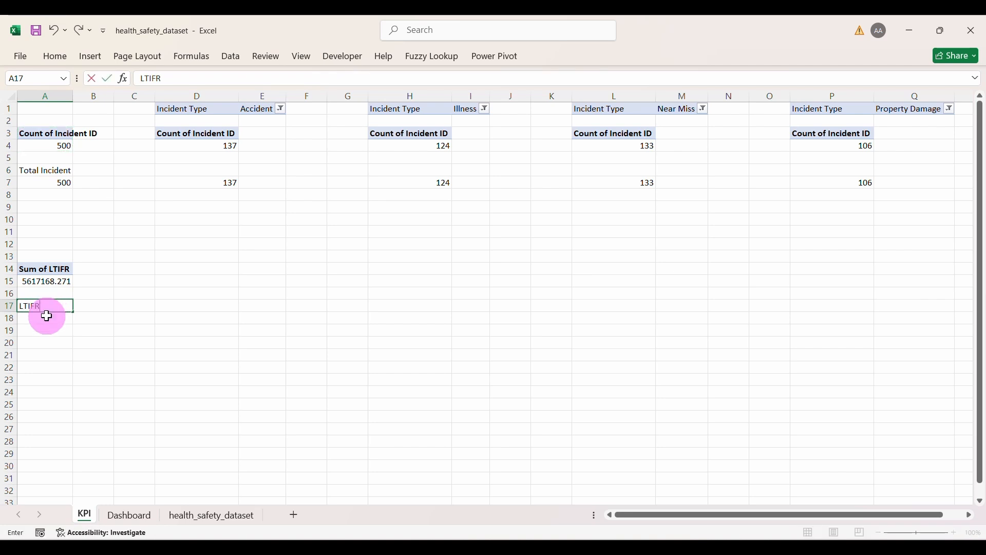
{"action": "key", "text": "Return"}
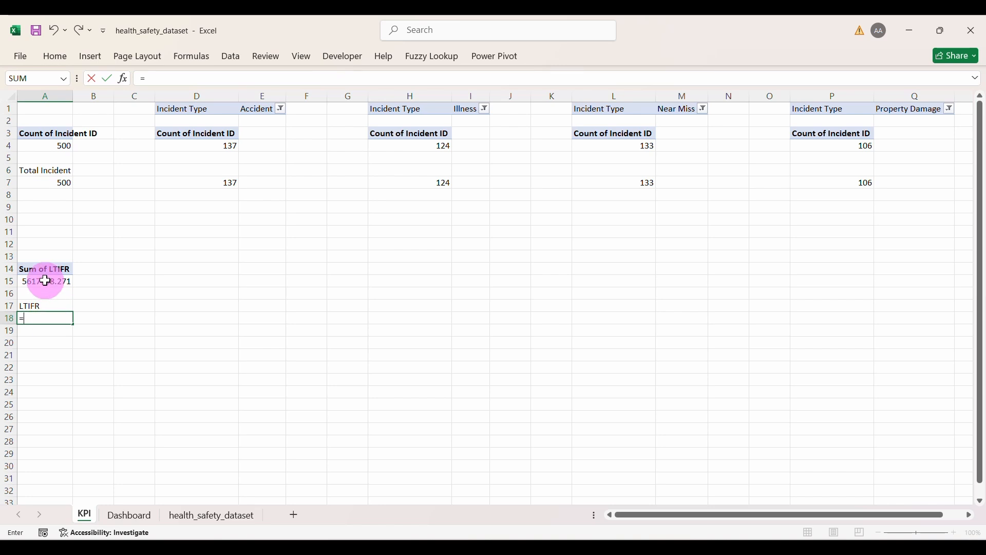
{"action": "left_click", "coordinate": [45, 280]}
{"action": "key", "text": "Return"}
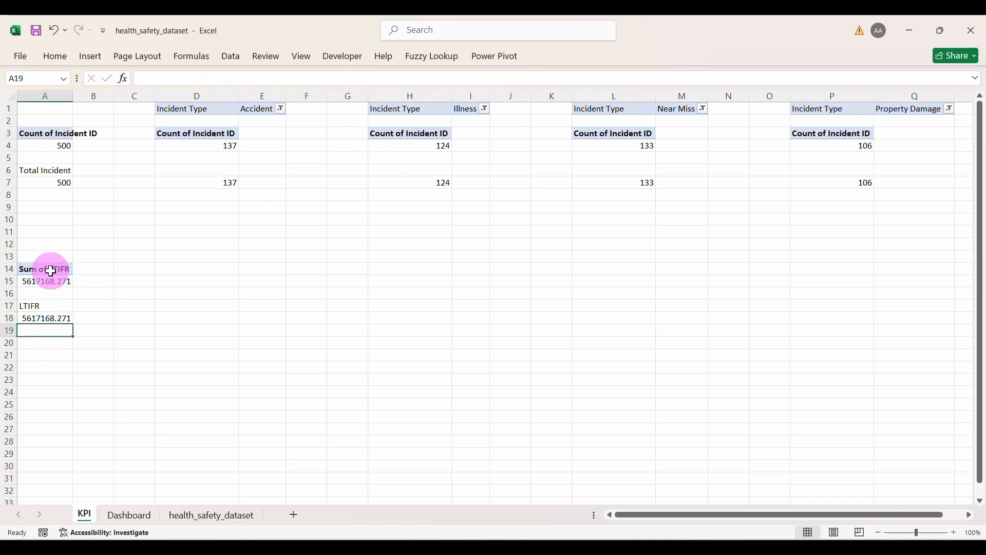
{"action": "left_click_drag", "start_coordinate": [50, 276], "coordinate": [51, 276]}
{"action": "key", "text": "ctrl+c"}
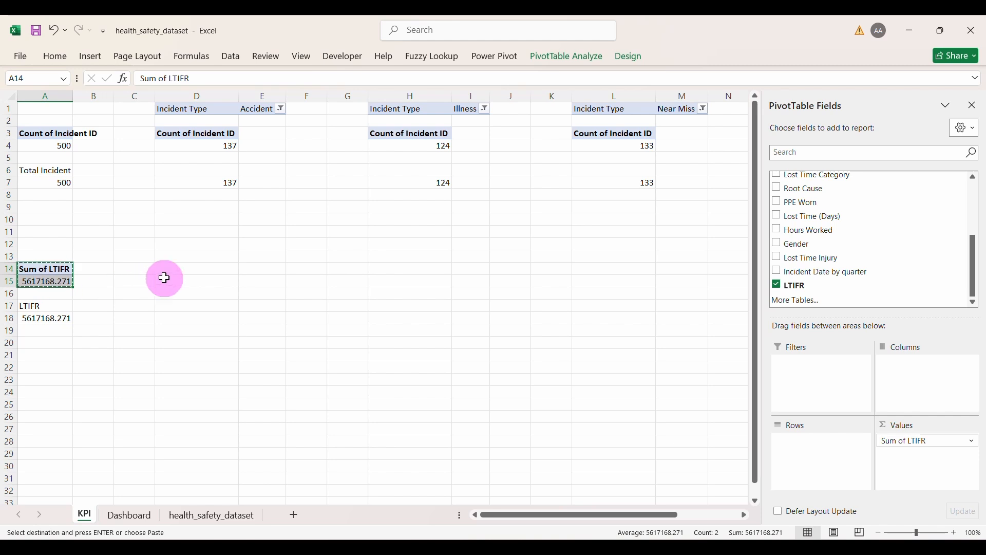
Step: Paste the pivot copy at D14 and replace Sum of LTIFR with Sum of Lost Time Injury
{"action": "left_click", "coordinate": [172, 268]}
{"action": "key", "text": "ctrl+v"}
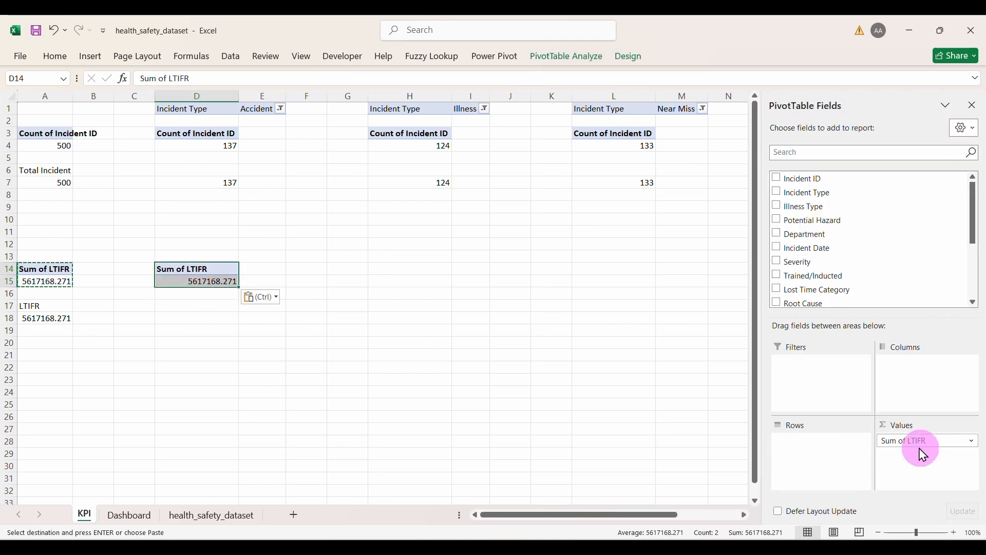
{"action": "left_click", "coordinate": [912, 441]}
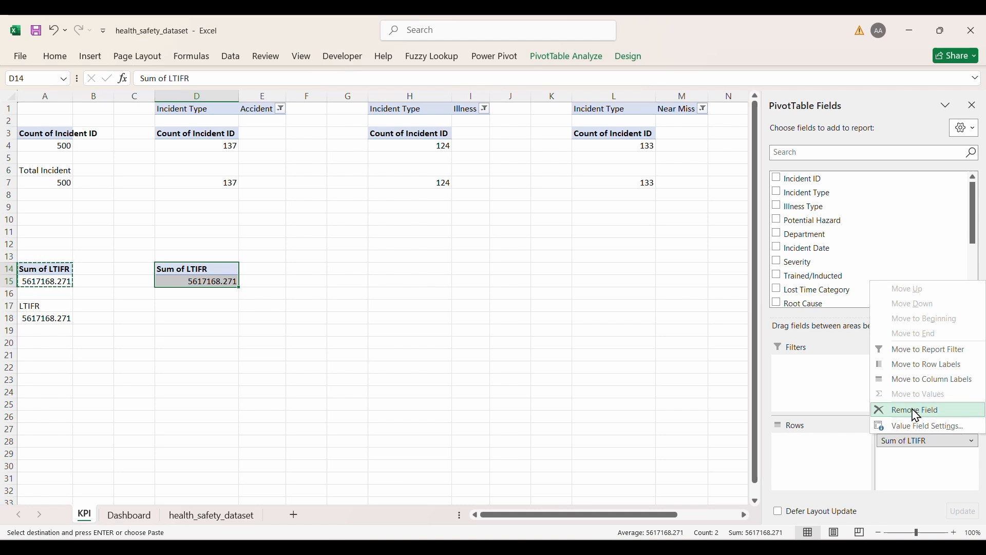
{"action": "left_click", "coordinate": [917, 411]}
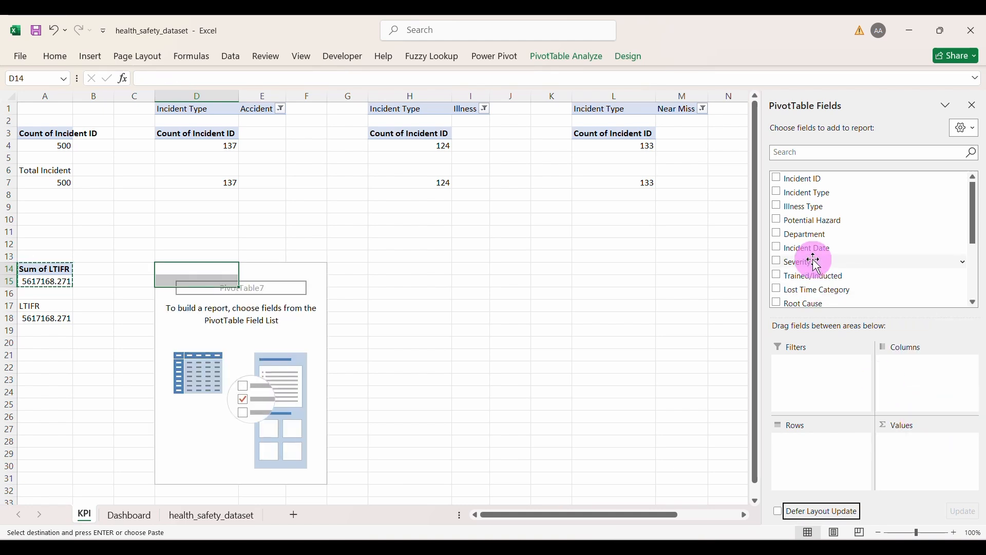
{"action": "scroll", "coordinate": [816, 265], "scroll_direction": "down", "scroll_amount": 2}
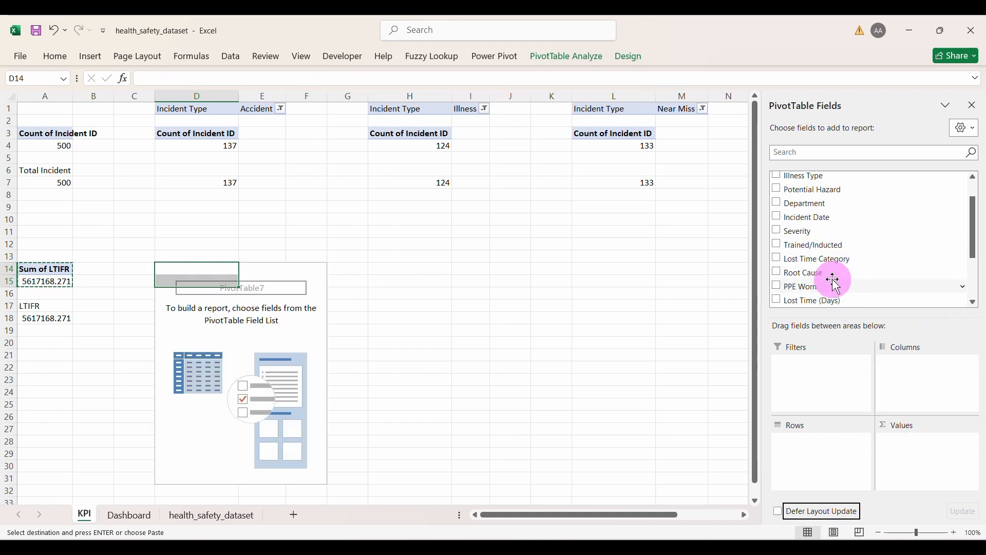
{"action": "scroll", "coordinate": [832, 281], "scroll_direction": "down", "scroll_amount": 3}
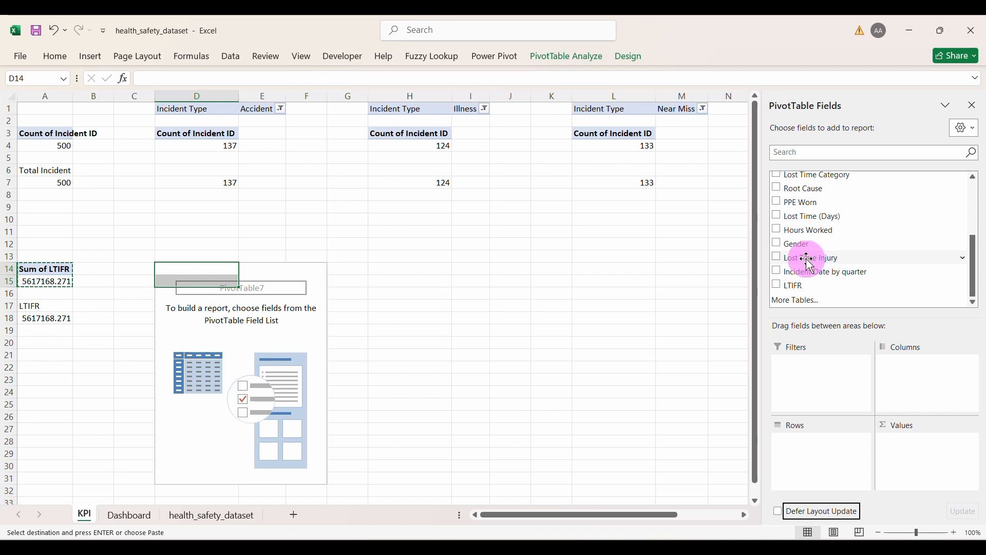
{"action": "left_click_drag", "start_coordinate": [810, 263], "coordinate": [936, 461]}
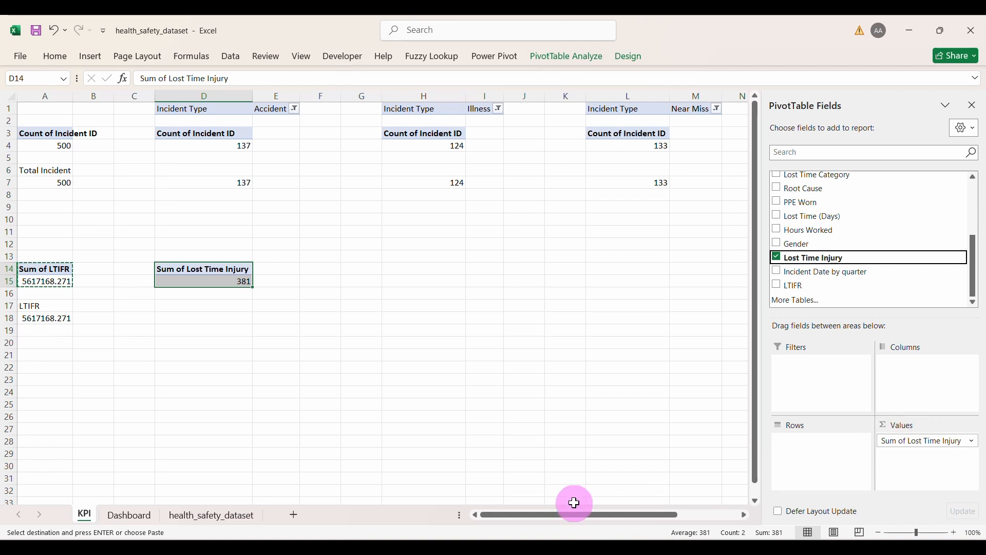
Step: Check the Lost Time Injury column values in the dataset, then remove that field from the D14 pivot
{"action": "left_click", "coordinate": [229, 517]}
{"action": "scroll", "coordinate": [610, 411], "scroll_direction": "right", "scroll_amount": 5}
{"action": "scroll", "coordinate": [609, 412], "scroll_direction": "up", "scroll_amount": 1}
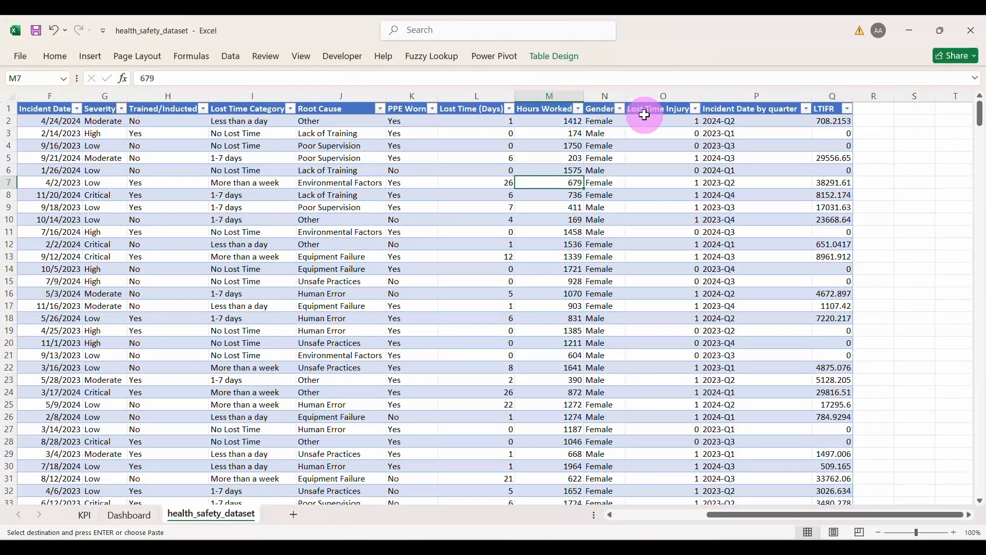
{"action": "left_click", "coordinate": [695, 109]}
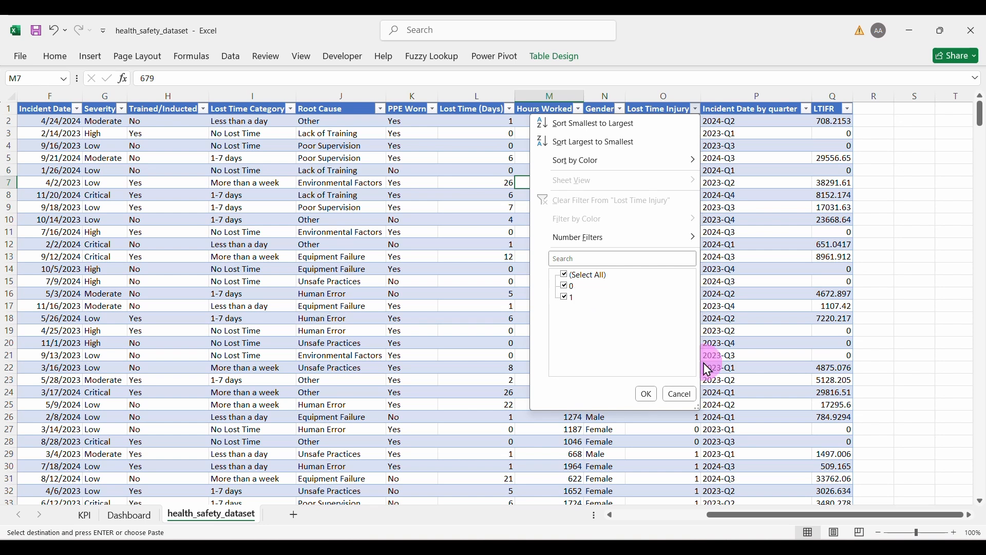
{"action": "left_click", "coordinate": [681, 394]}
{"action": "left_click", "coordinate": [83, 514]}
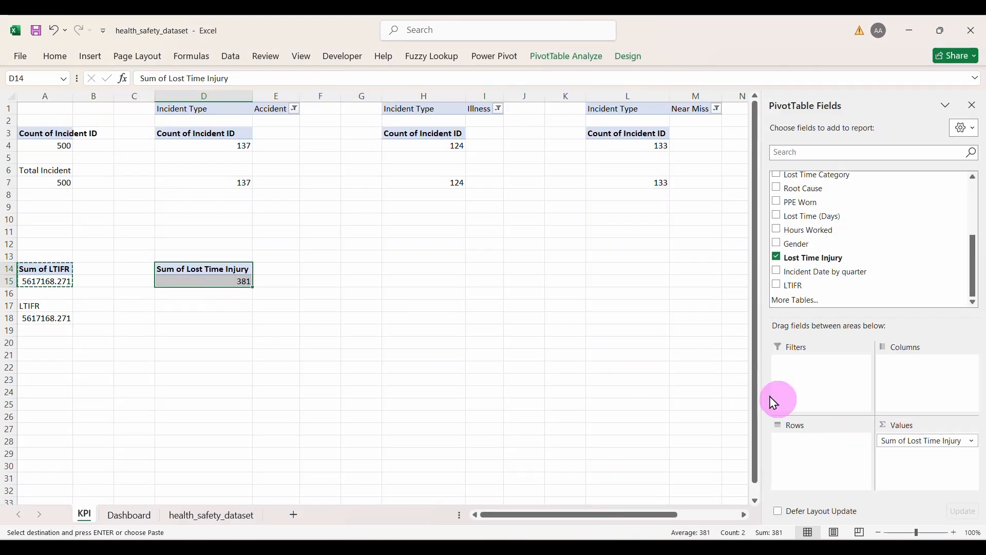
{"action": "left_click", "coordinate": [898, 440]}
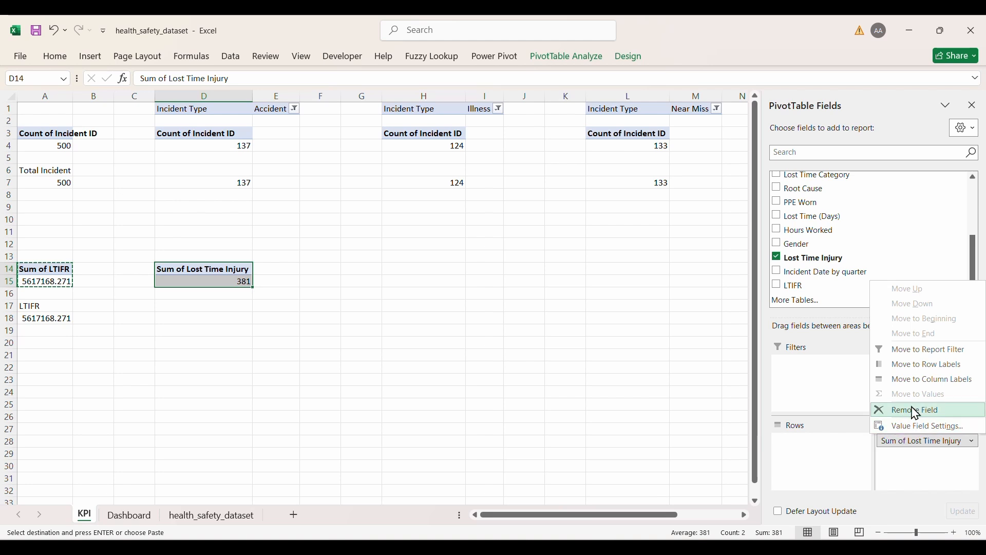
{"action": "left_click", "coordinate": [911, 409]}
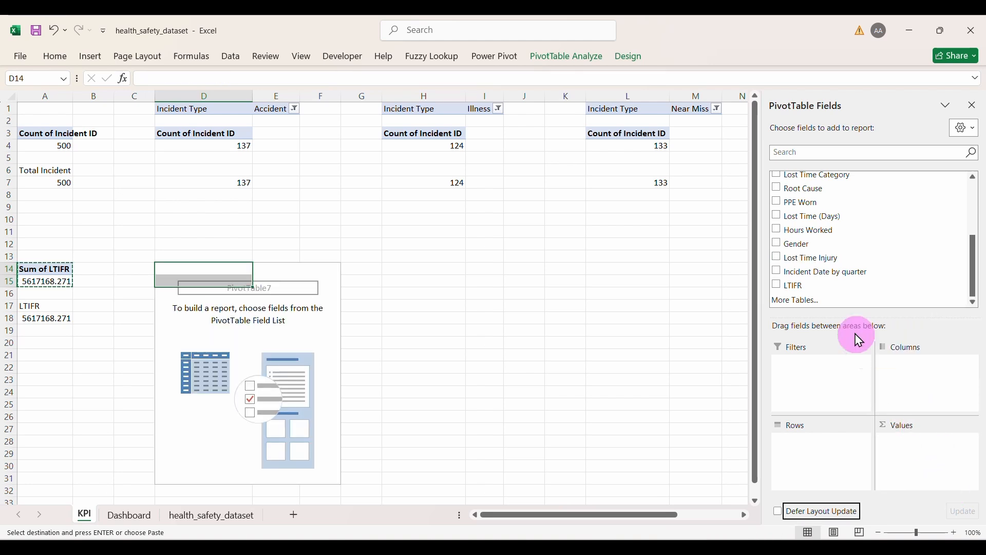
Step: Count Lost Time Injury with a report filter set to 1, giving 381 injuries
{"action": "left_click_drag", "start_coordinate": [818, 262], "coordinate": [898, 457]}
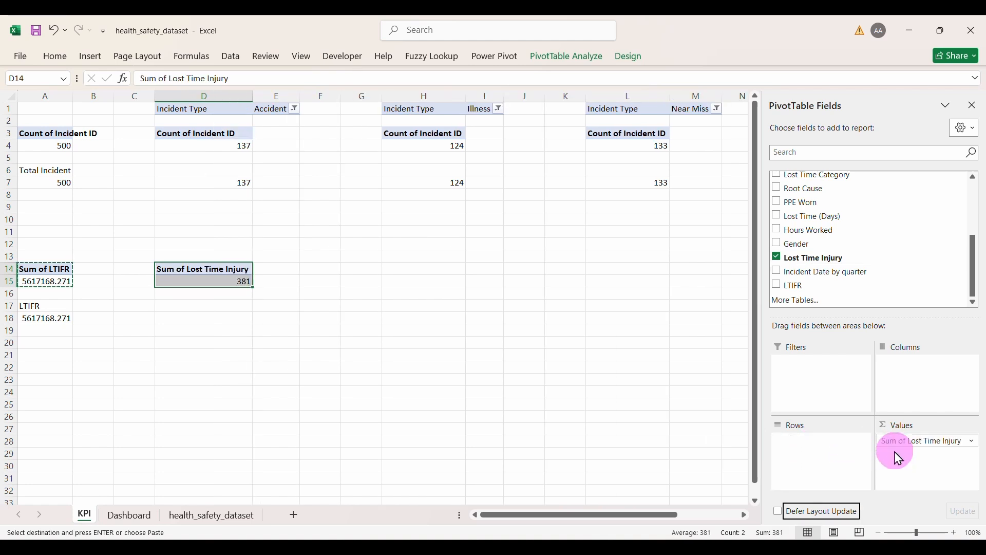
{"action": "left_click_drag", "start_coordinate": [810, 260], "coordinate": [823, 374]}
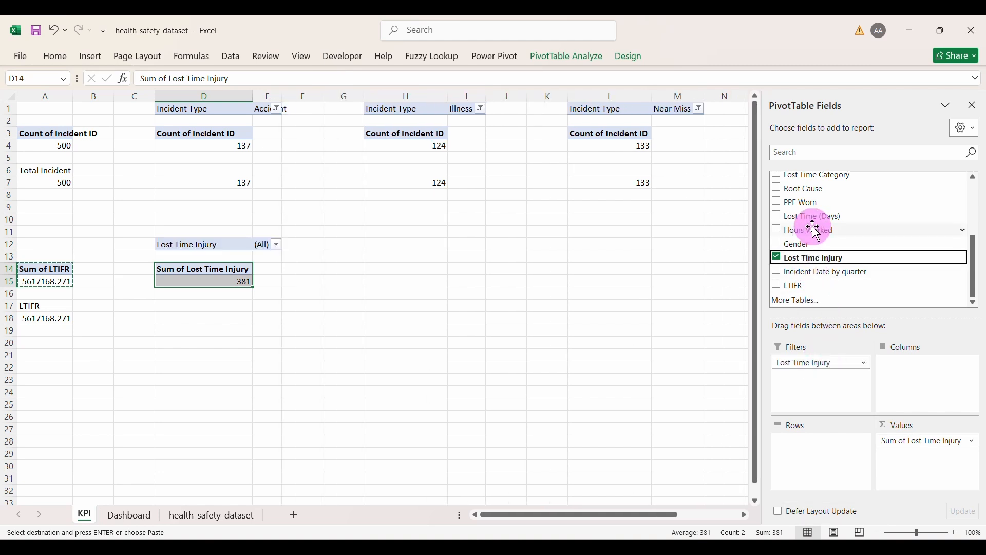
{"action": "left_click", "coordinate": [916, 440]}
{"action": "left_click", "coordinate": [905, 425]}
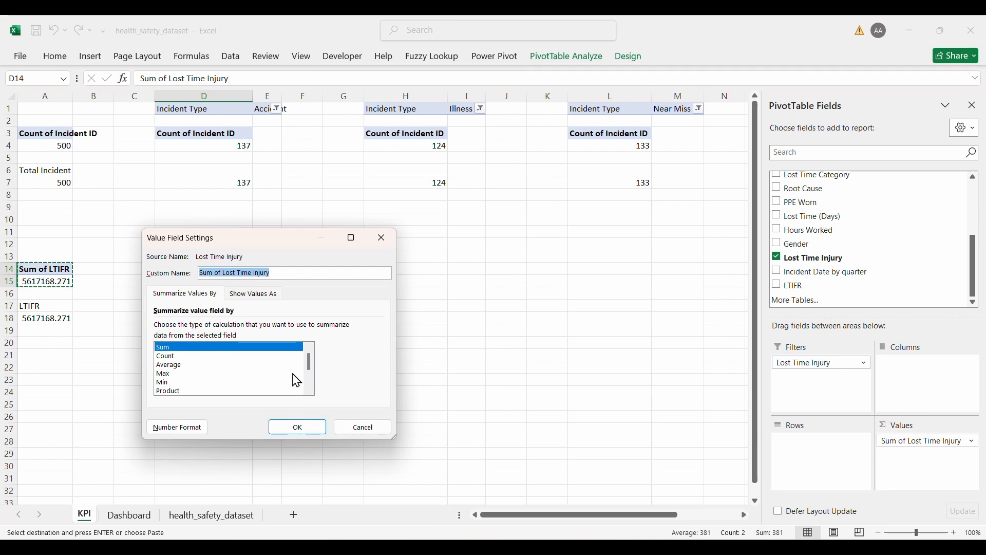
{"action": "left_click", "coordinate": [167, 356]}
{"action": "left_click", "coordinate": [298, 427]}
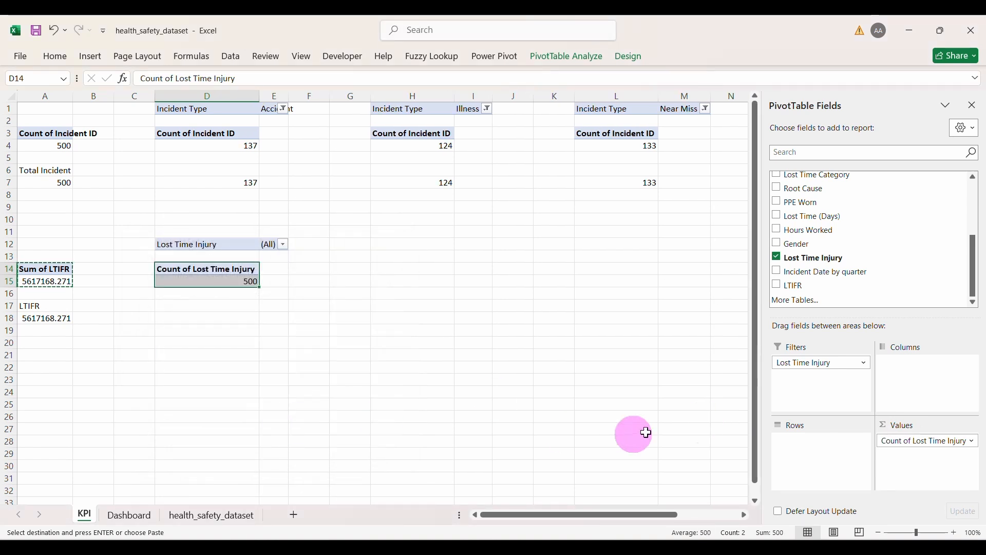
{"action": "left_click", "coordinate": [284, 245]}
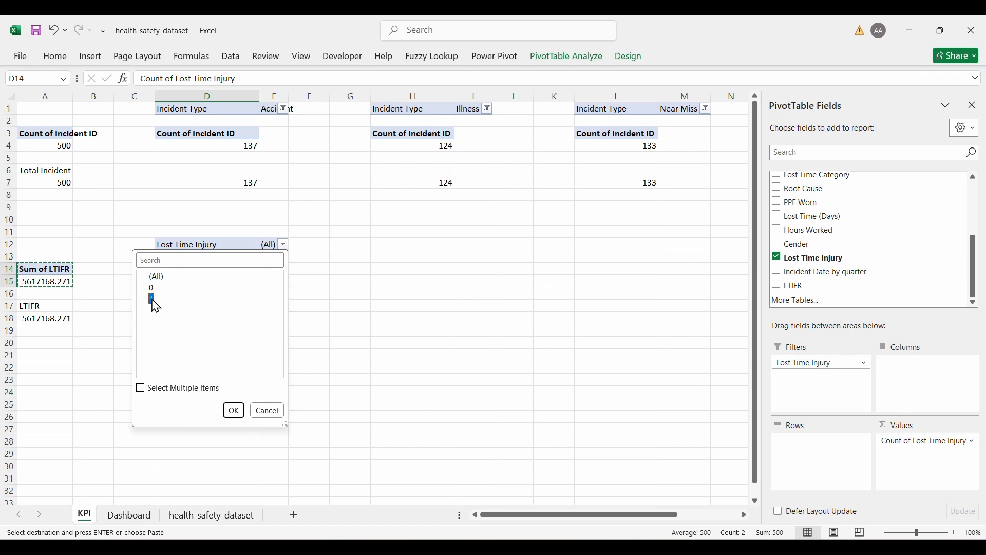
{"action": "left_click", "coordinate": [234, 411]}
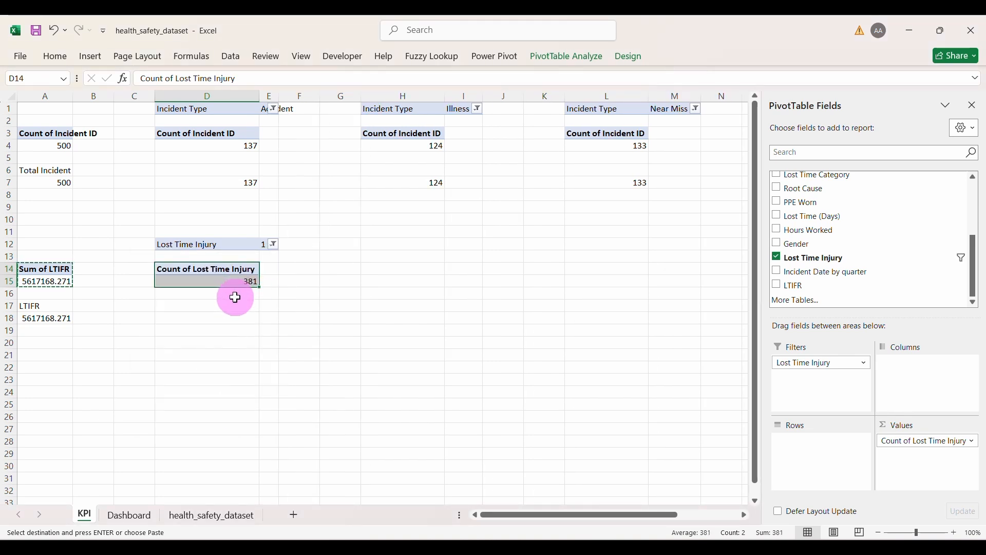
Step: Add an LTI label in D17 with a linked 381 value below, then select the LTIFR pivot
{"action": "left_click", "coordinate": [236, 297]}
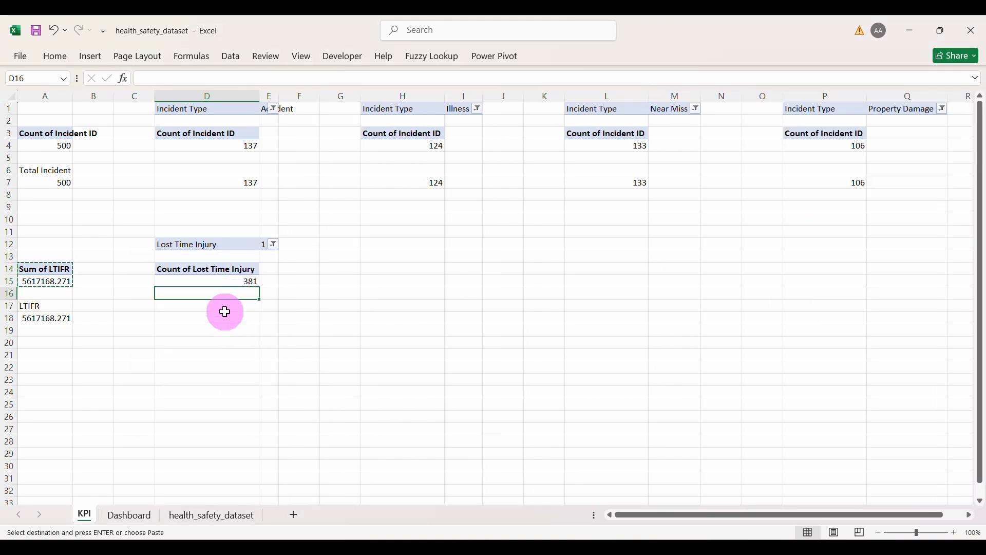
{"action": "type", "text": "LTI"}
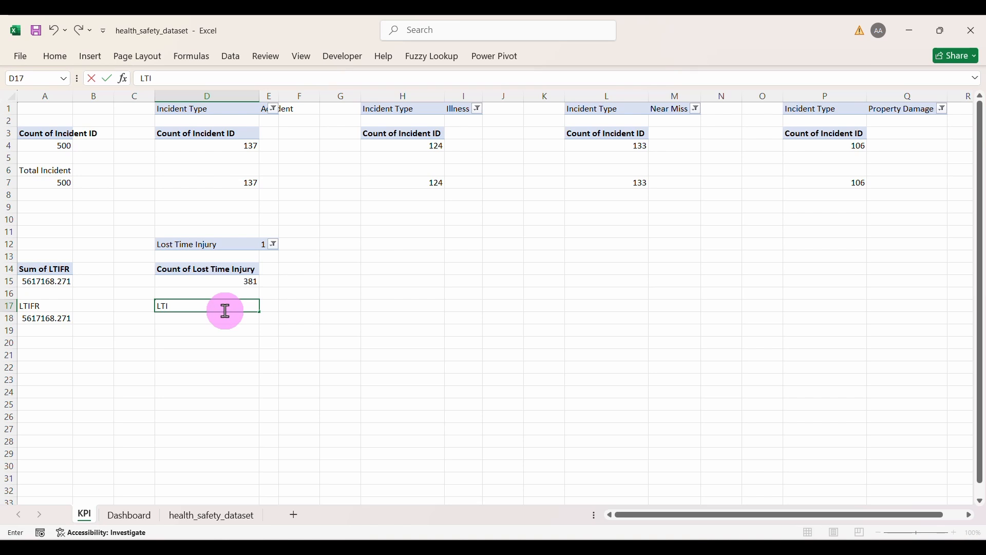
{"action": "key", "text": "Return"}
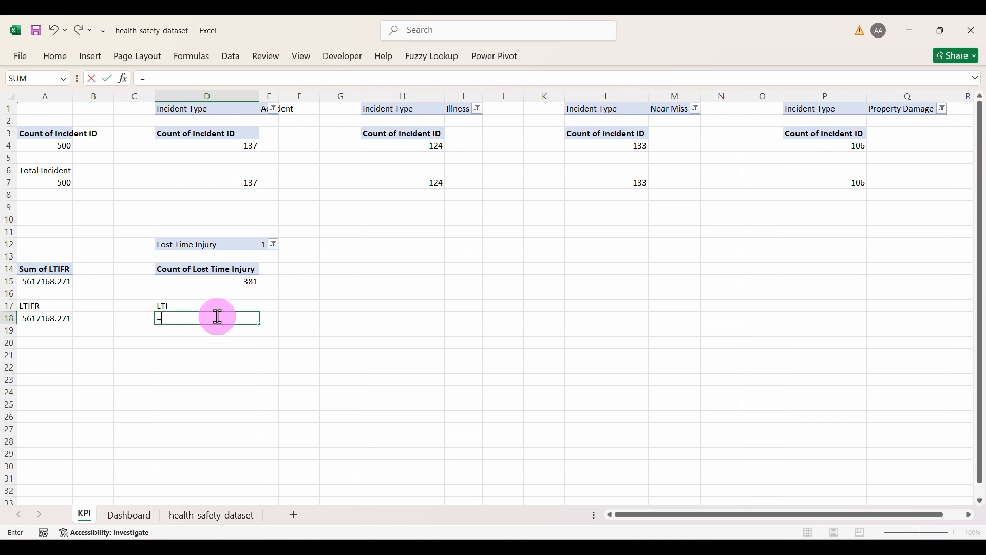
{"action": "key", "text": "Return"}
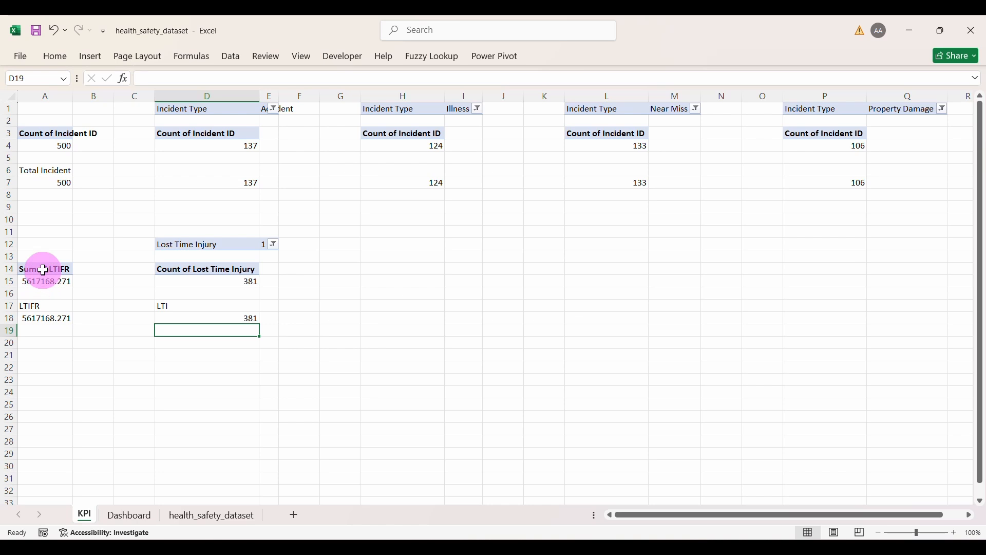
{"action": "left_click_drag", "start_coordinate": [43, 269], "coordinate": [44, 279]}
{"action": "key", "text": "ctrl+c"}
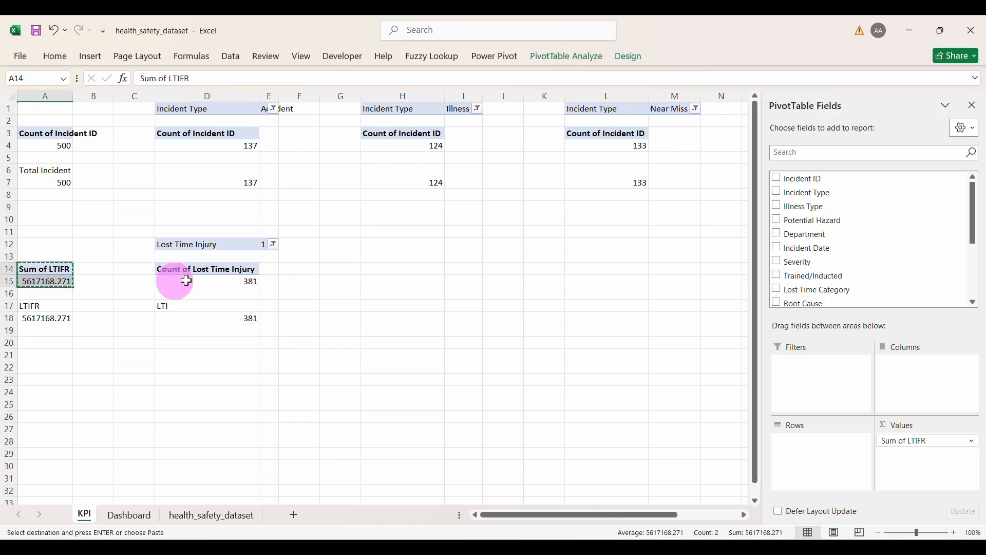
Step: Paste the pivot at H14 and change its value to Sum of Hours Worked (517670)
{"action": "left_click", "coordinate": [379, 268]}
{"action": "key", "text": "ctrl+v"}
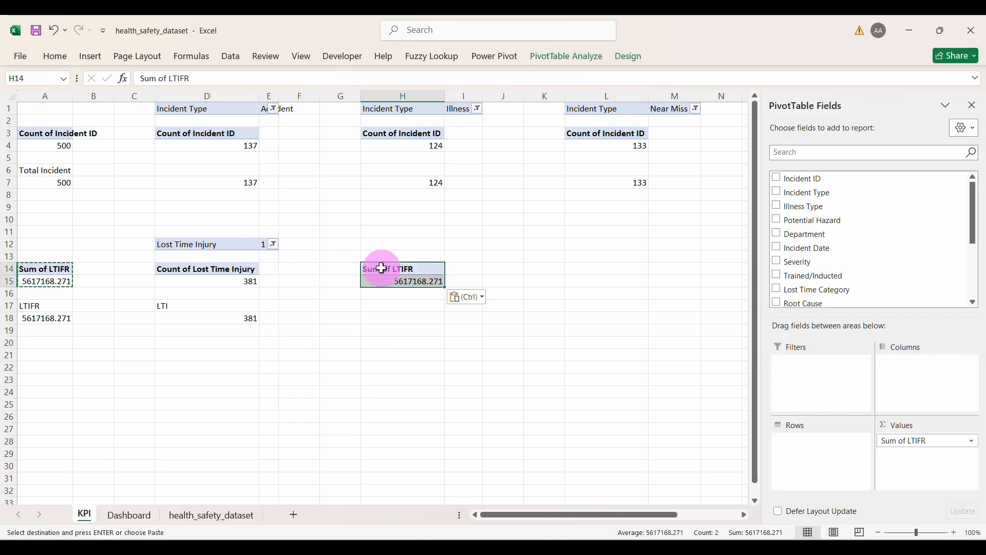
{"action": "left_click", "coordinate": [917, 440]}
{"action": "left_click", "coordinate": [914, 426]}
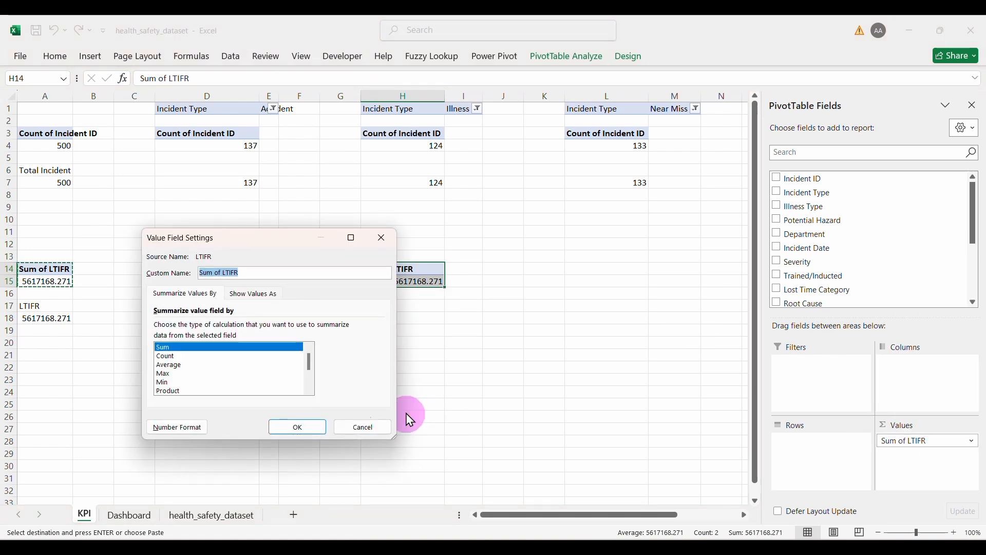
{"action": "left_click", "coordinate": [375, 430]}
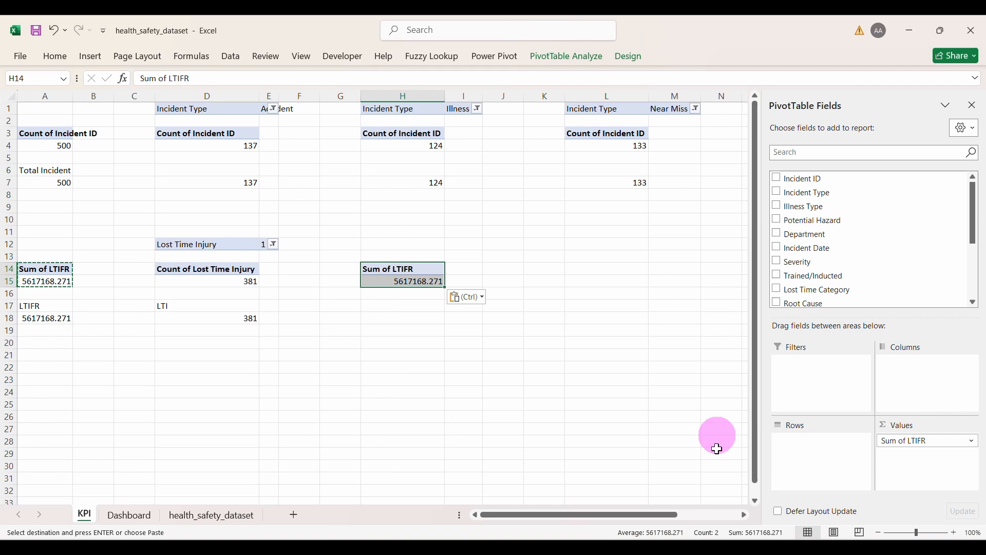
{"action": "left_click", "coordinate": [910, 441]}
{"action": "left_click", "coordinate": [905, 411]}
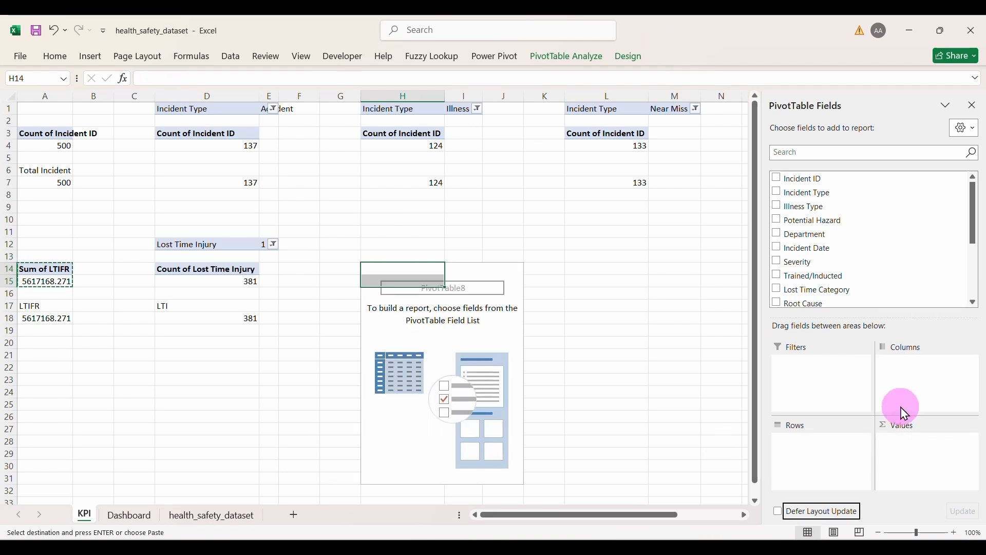
{"action": "scroll", "coordinate": [820, 280], "scroll_direction": "down", "scroll_amount": 3}
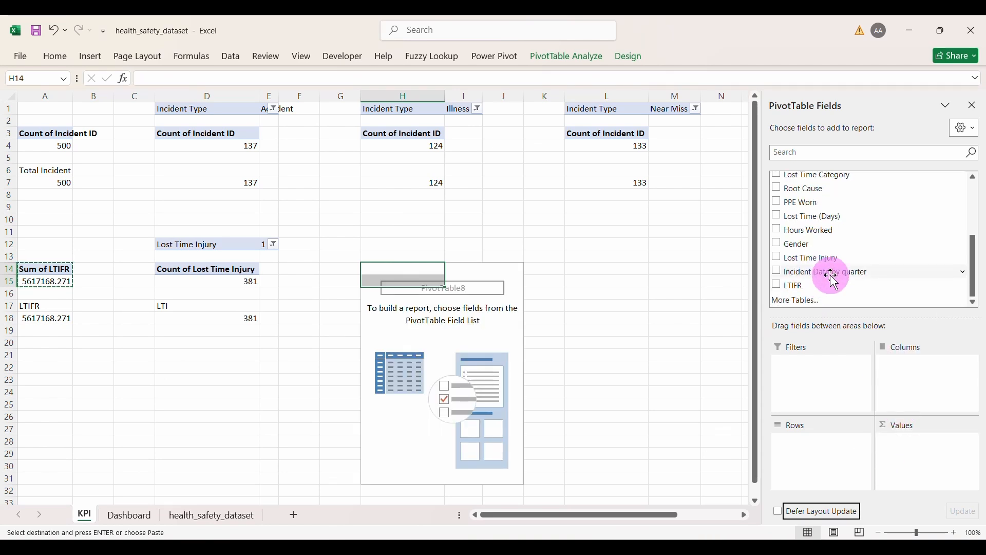
{"action": "left_click_drag", "start_coordinate": [820, 233], "coordinate": [905, 452]}
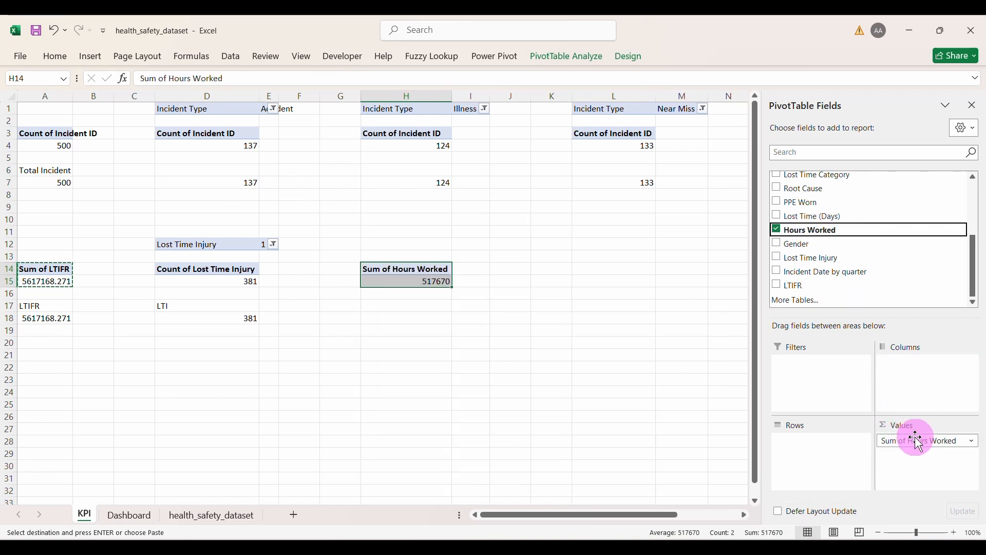
Step: Add an 'Hours worked' label in H17 with H18 linked to the 517670 total
{"action": "left_click", "coordinate": [418, 306]}
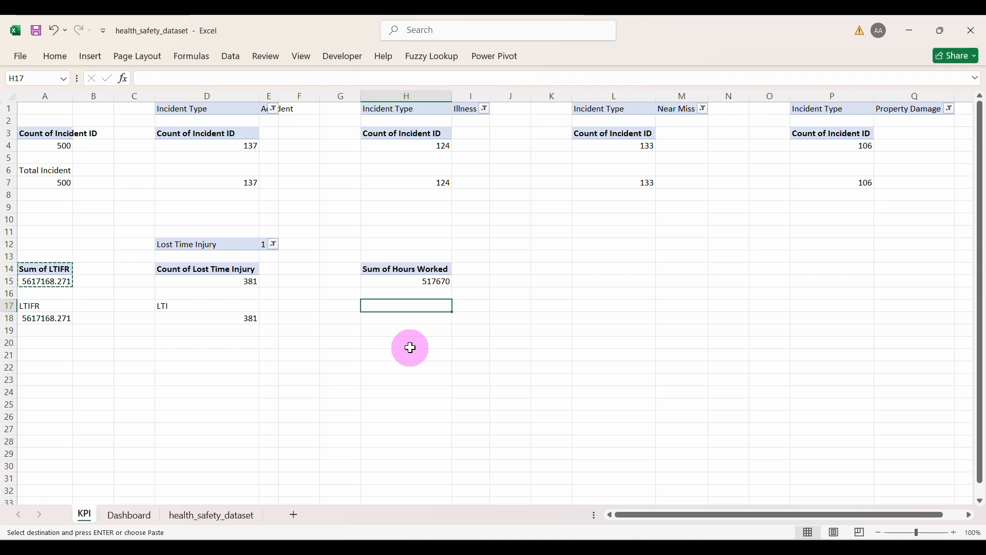
{"action": "type", "text": "Hours"}
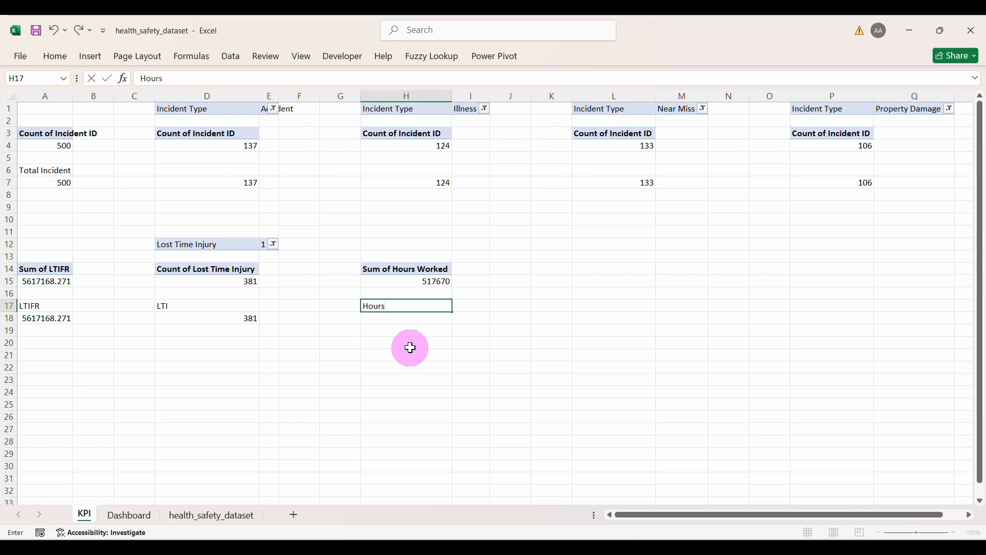
{"action": "type", "text": " worked"}
{"action": "key", "text": "Return"}
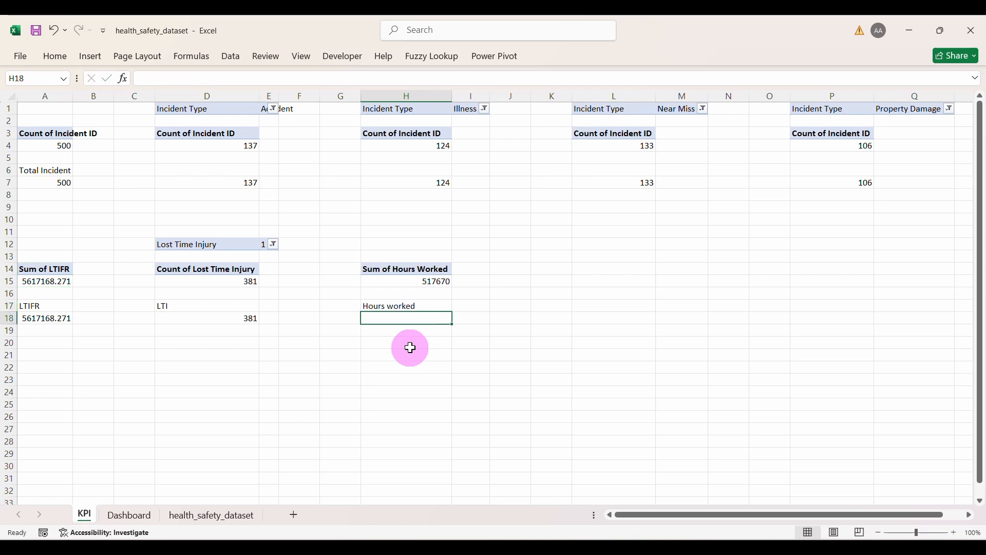
{"action": "type", "text": "="}
{"action": "left_click", "coordinate": [407, 282]}
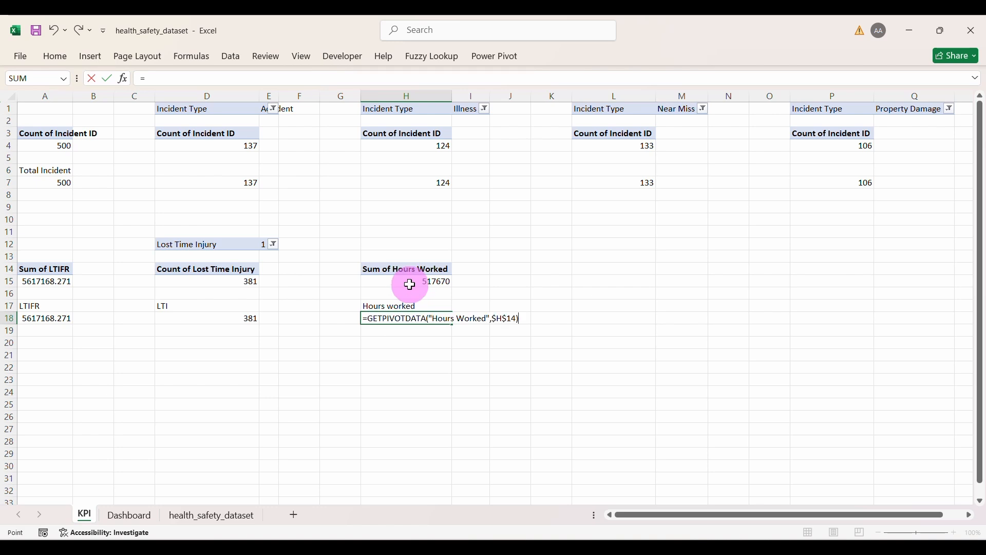
{"action": "key", "text": "Return"}
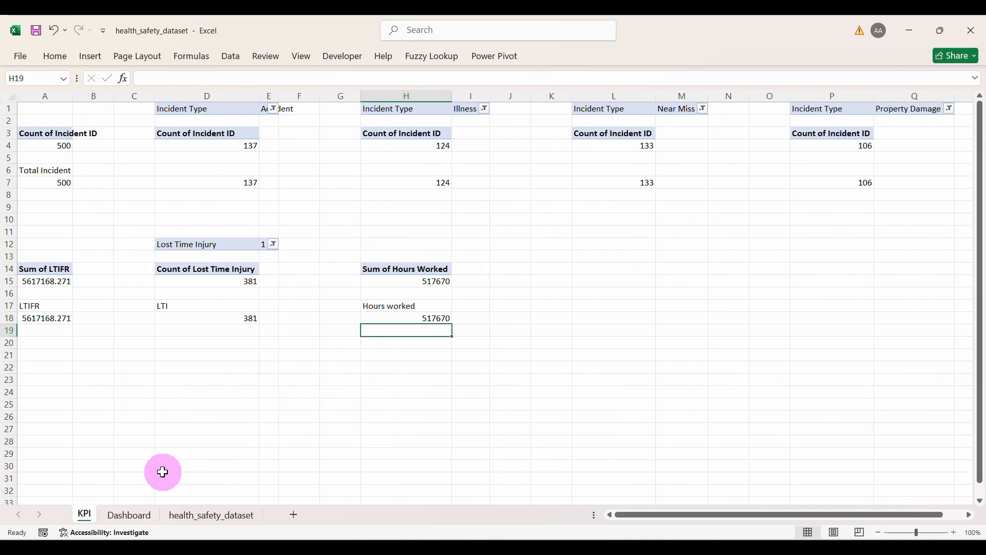
Step: Relink the dashboard LTIFR value box to =KPI!A18
{"action": "left_click", "coordinate": [129, 515]}
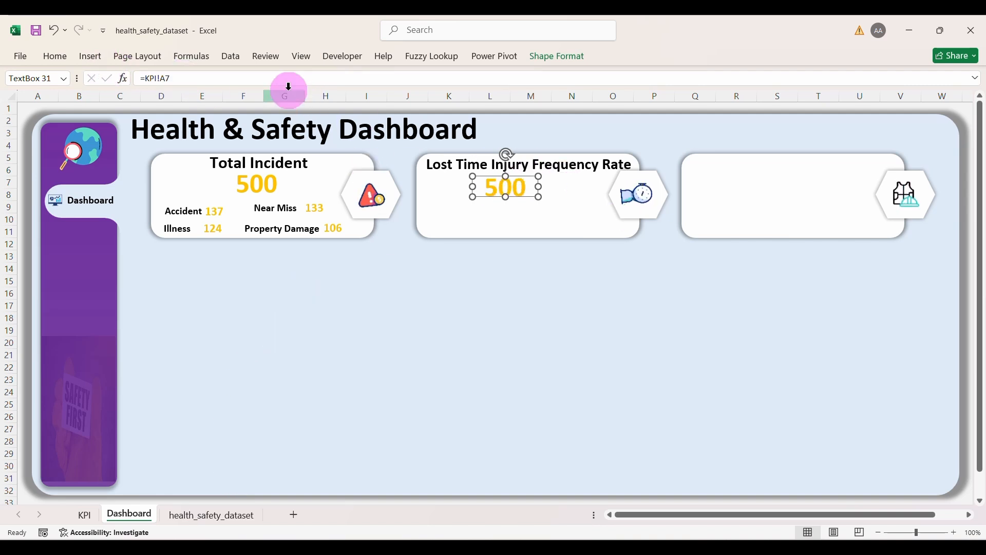
{"action": "left_click", "coordinate": [274, 83]}
{"action": "key", "text": "BackSpace"}
{"action": "key", "text": "BackSpace"}
{"action": "key", "text": "BackSpace"}
{"action": "key", "text": "BackSpace"}
{"action": "key", "text": "BackSpace"}
{"action": "key", "text": "BackSpace"}
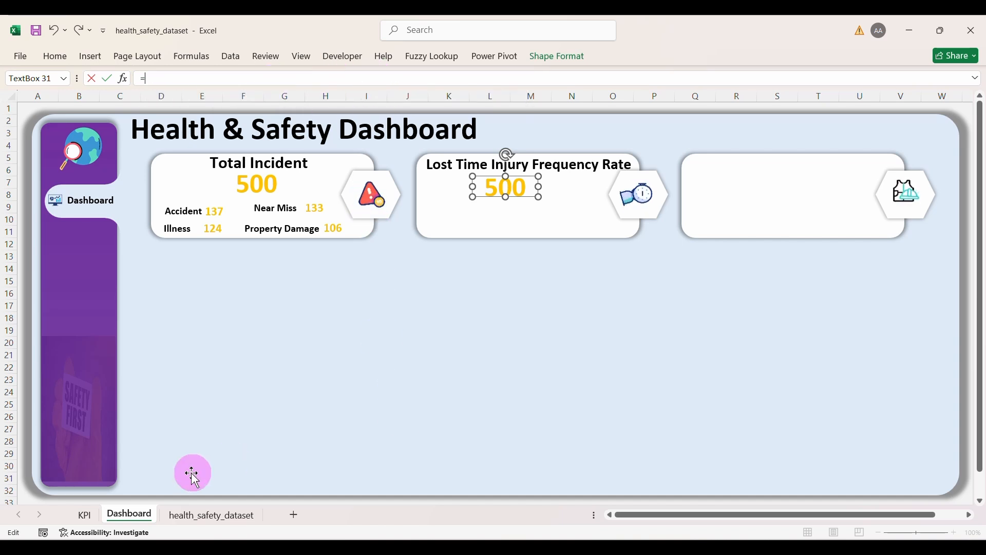
{"action": "left_click", "coordinate": [85, 515]}
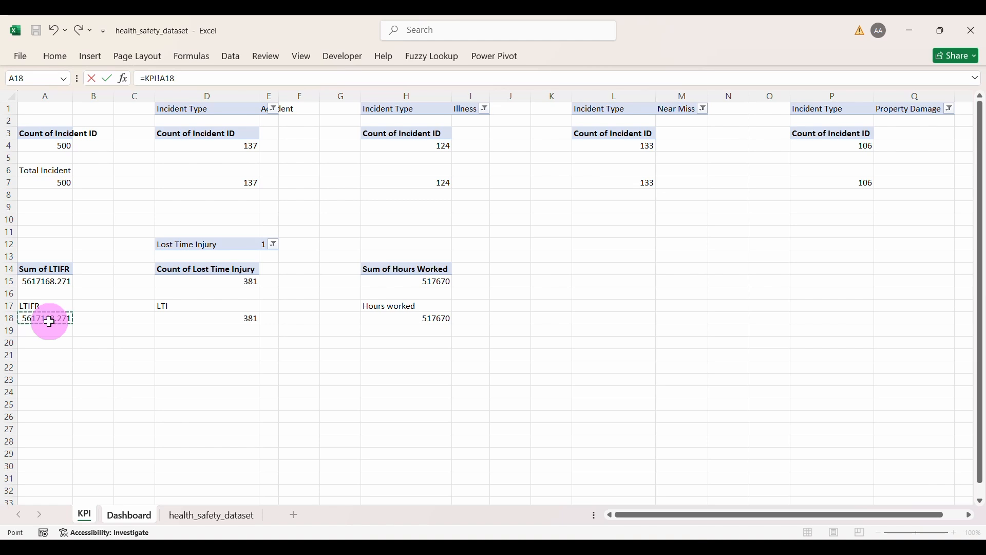
{"action": "key", "text": "Return"}
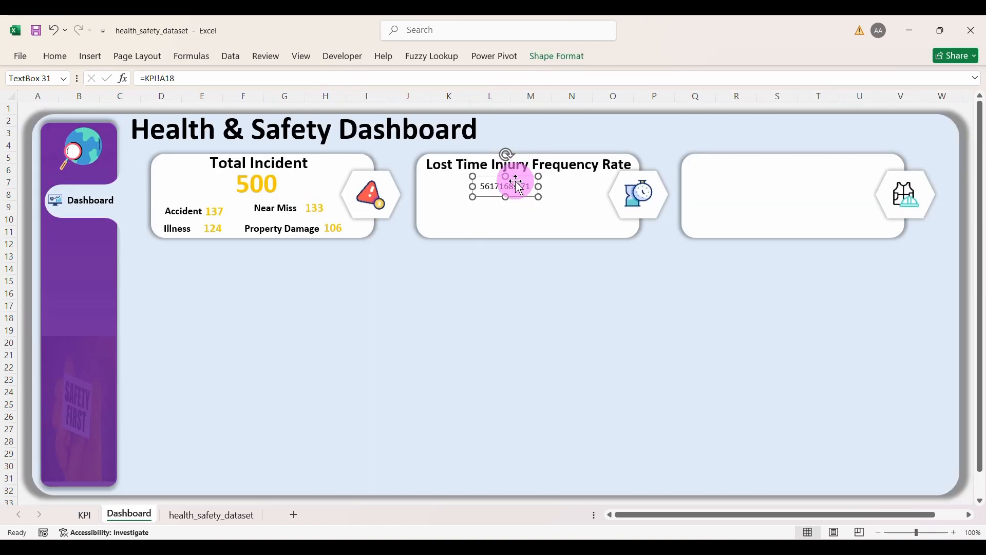
Step: Remove all decimal places from KPI A18 so the card shows 5617168
{"action": "left_click", "coordinate": [85, 516]}
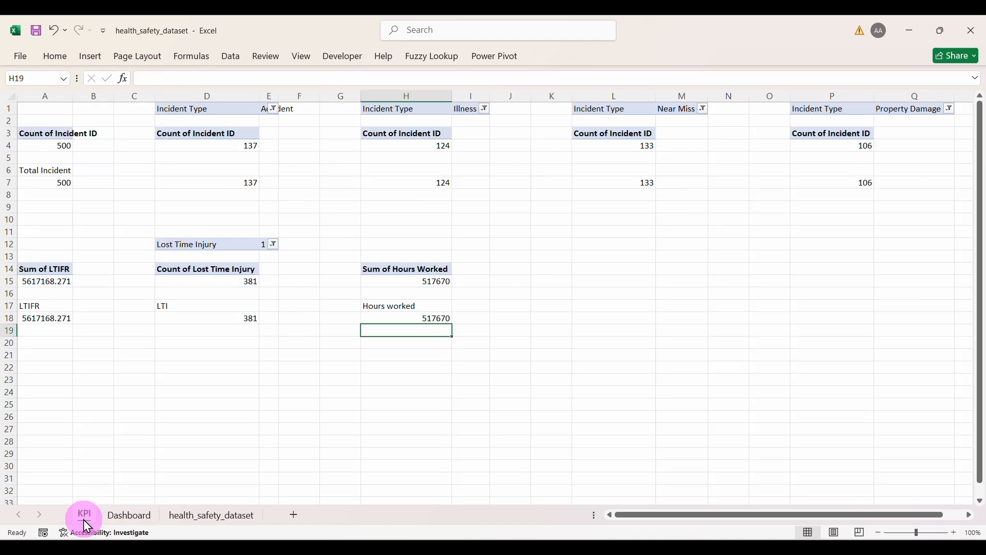
{"action": "left_click", "coordinate": [51, 320]}
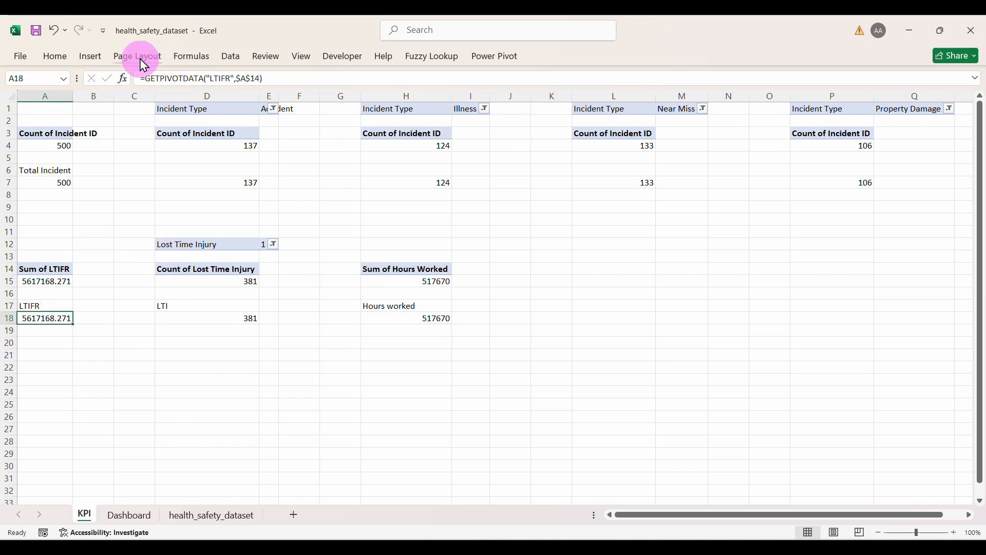
{"action": "left_click", "coordinate": [60, 58]}
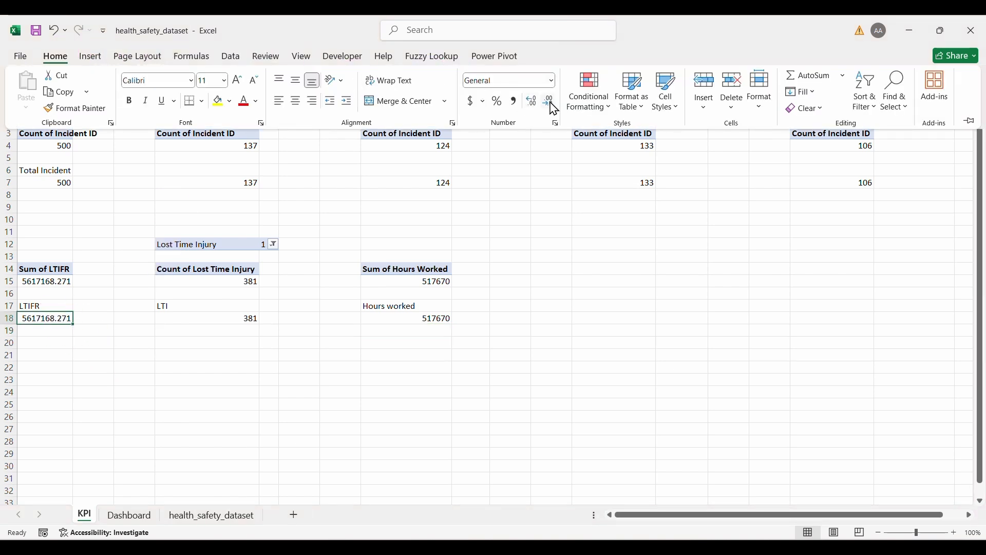
{"action": "left_click", "coordinate": [550, 102]}
{"action": "left_click", "coordinate": [550, 102]}
{"action": "left_click", "coordinate": [61, 310]}
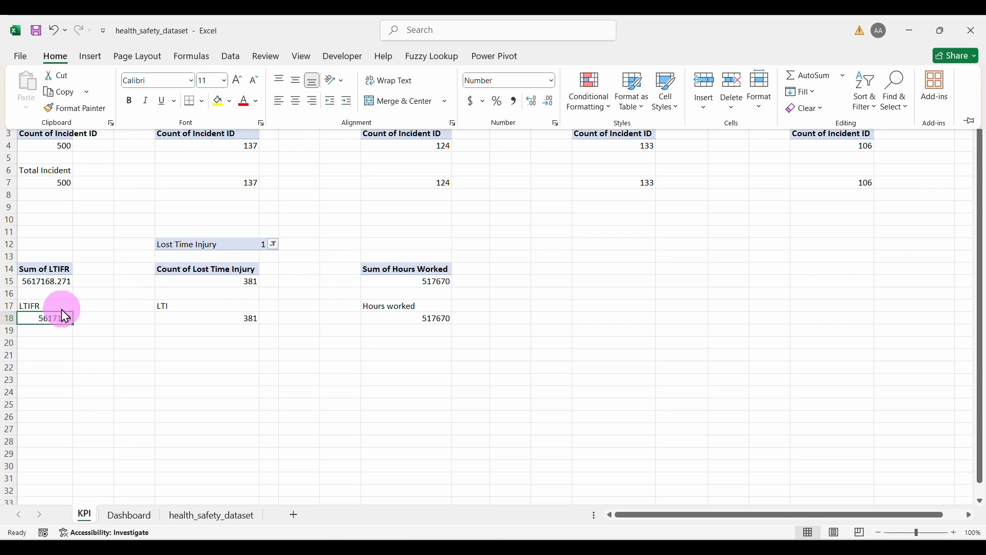
{"action": "left_click", "coordinate": [131, 510]}
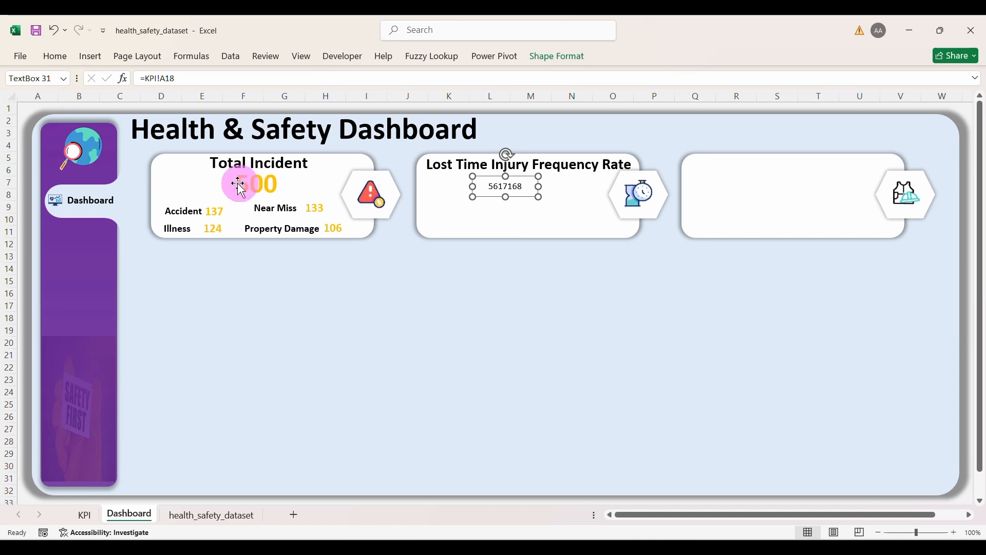
Step: Copy the 500 box's big gold style onto the LTIFR value and widen it to fit 5617168
{"action": "left_click", "coordinate": [267, 184]}
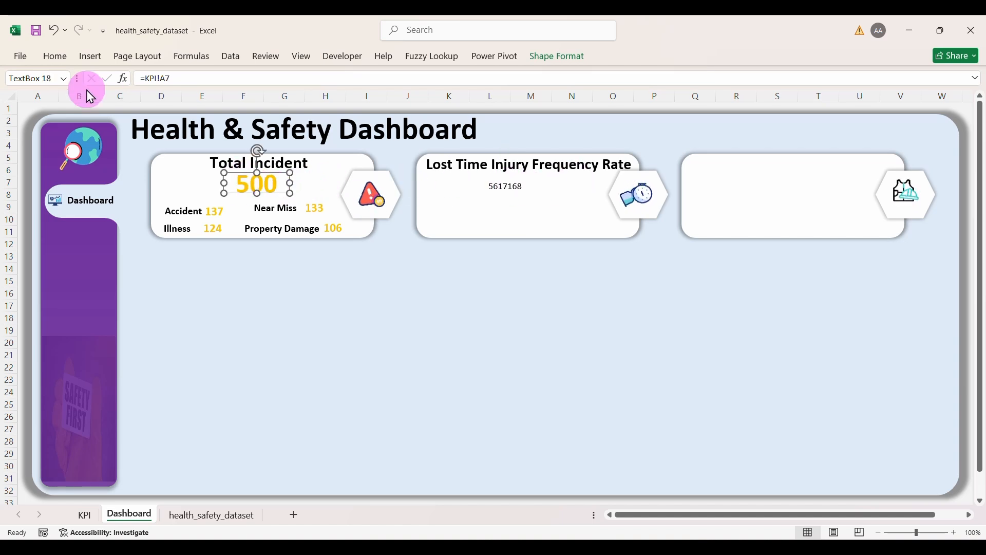
{"action": "left_click", "coordinate": [54, 57]}
{"action": "left_click", "coordinate": [75, 107]}
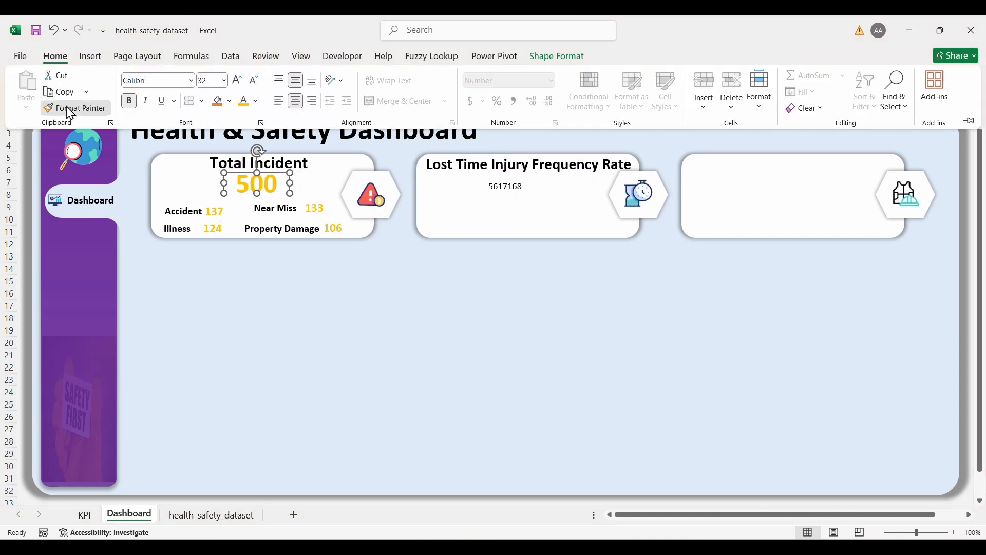
{"action": "left_click", "coordinate": [507, 189]}
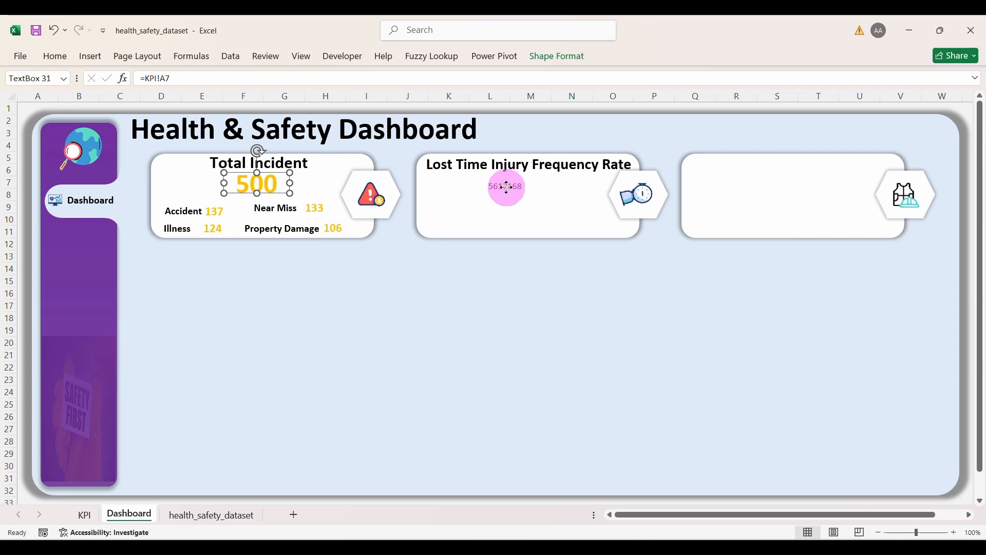
{"action": "left_click_drag", "start_coordinate": [538, 186], "coordinate": [584, 188]}
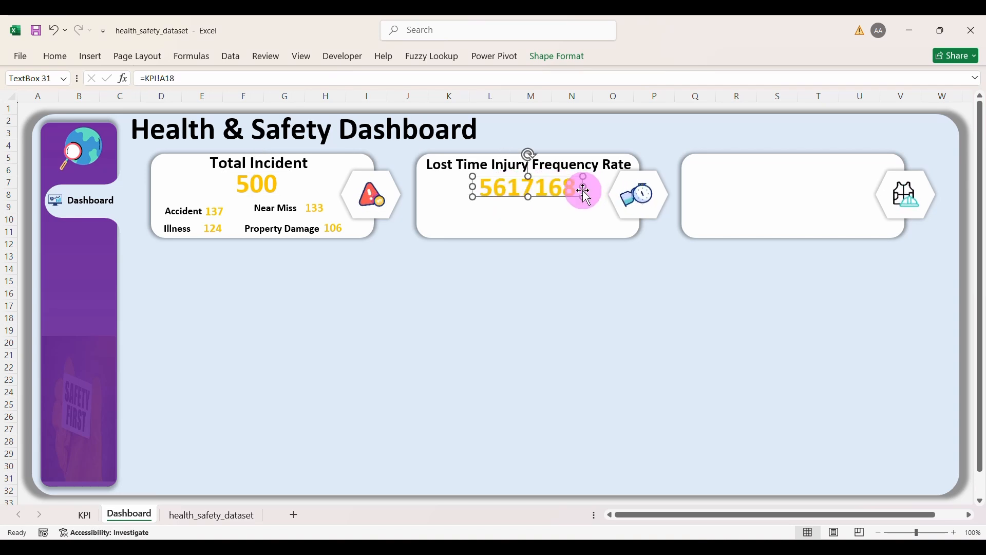
Step: Set the 5617168 value's font size to 24 pt
{"action": "left_click", "coordinate": [50, 58]}
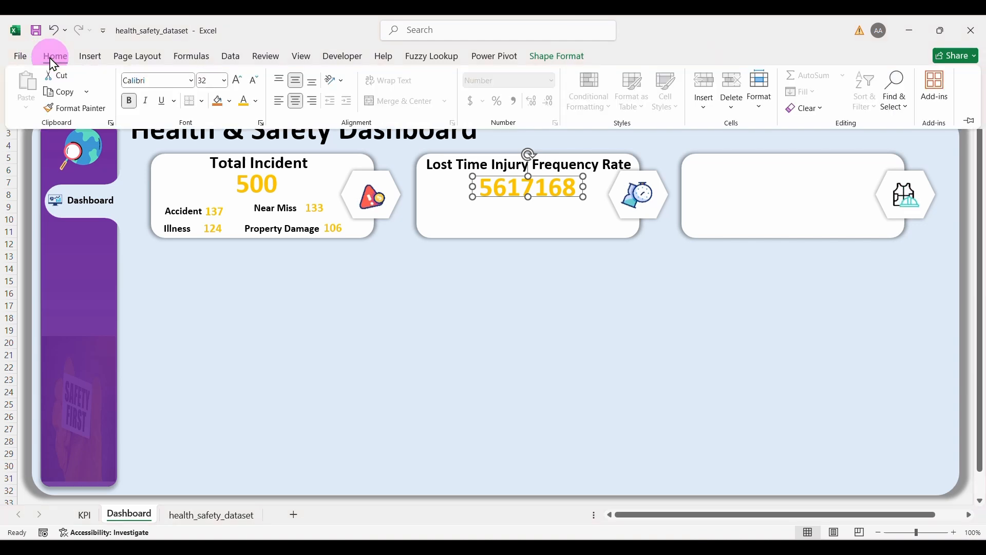
{"action": "left_click", "coordinate": [254, 82]}
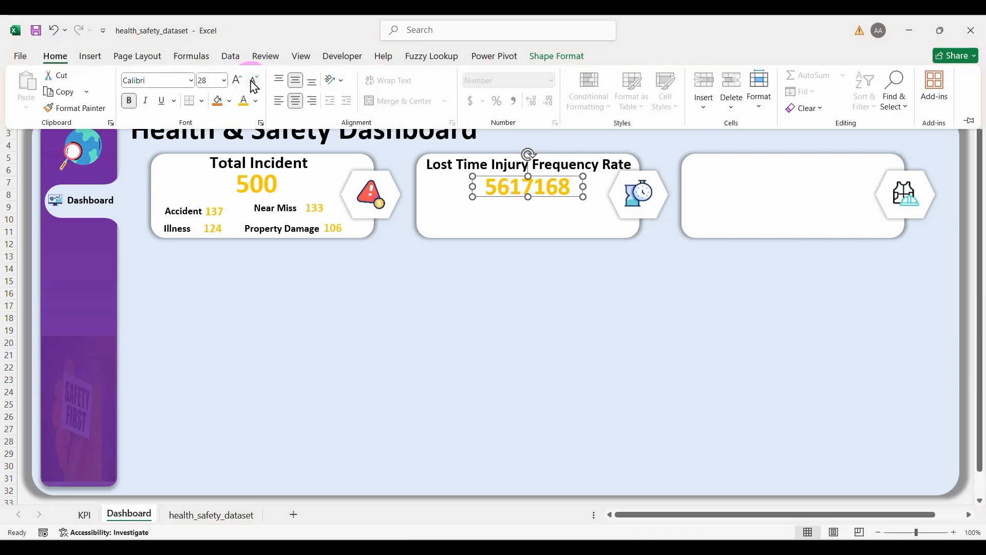
{"action": "left_click", "coordinate": [254, 82]}
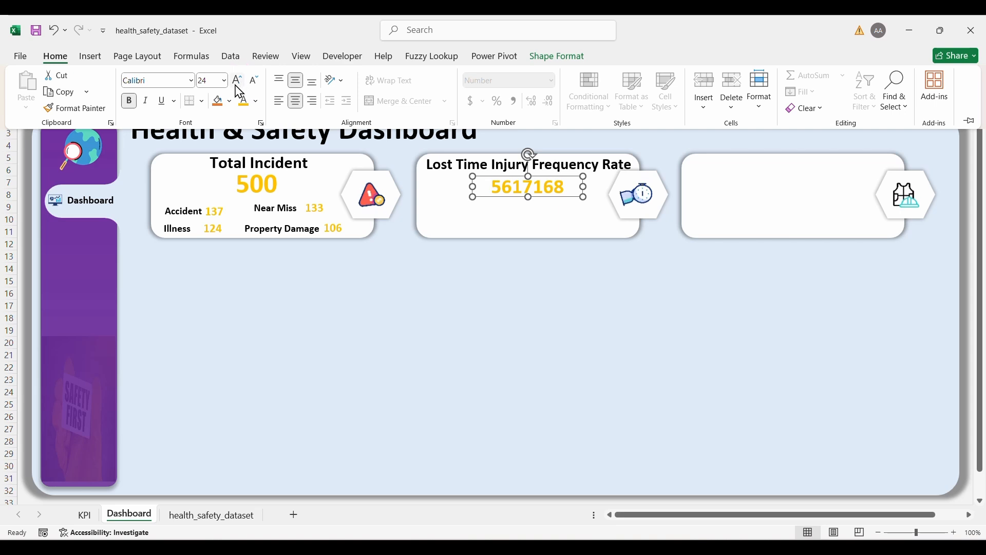
{"action": "left_click", "coordinate": [237, 81]}
{"action": "left_click", "coordinate": [387, 257]}
{"action": "left_click", "coordinate": [445, 337]}
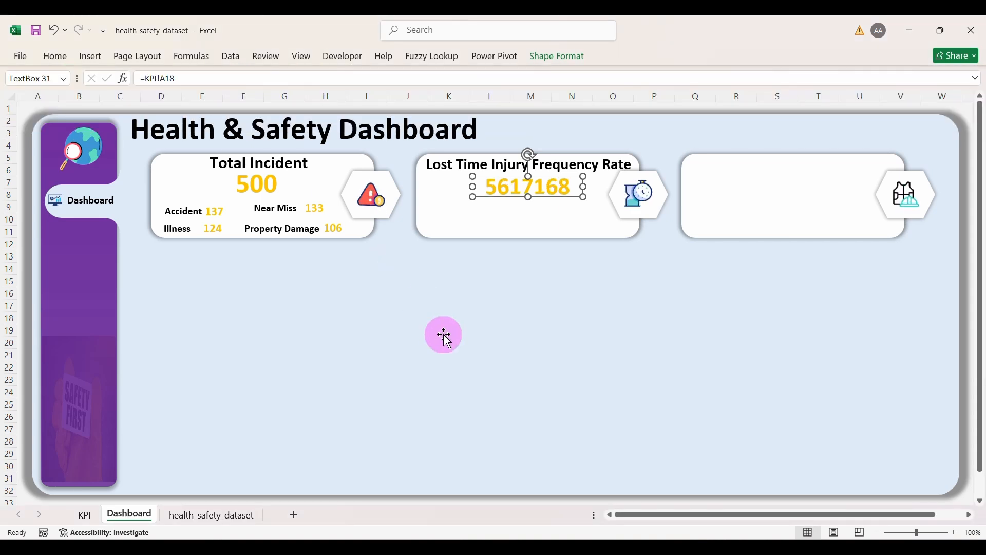
Step: Move 5617168 toward the left side of its card
{"action": "left_click", "coordinate": [468, 292]}
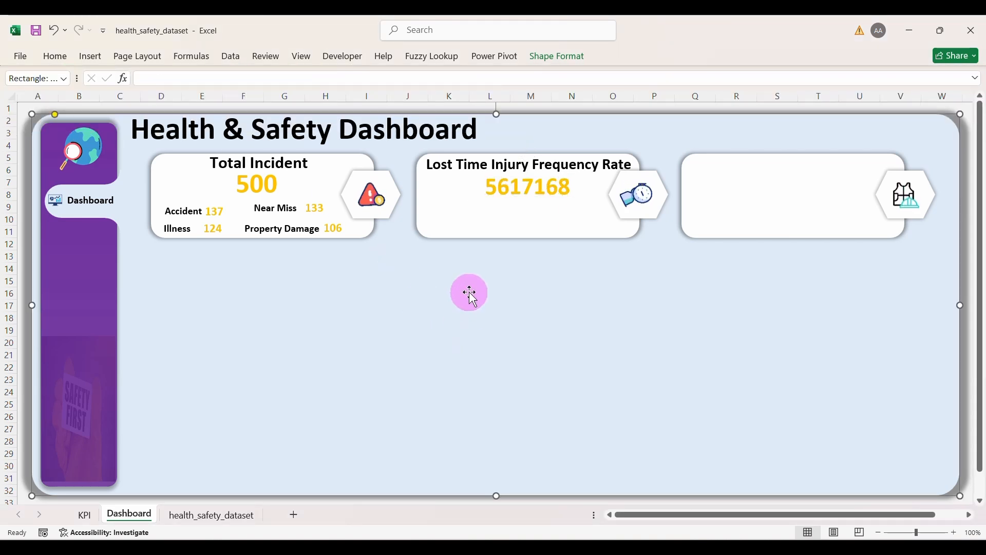
{"action": "left_click", "coordinate": [504, 190]}
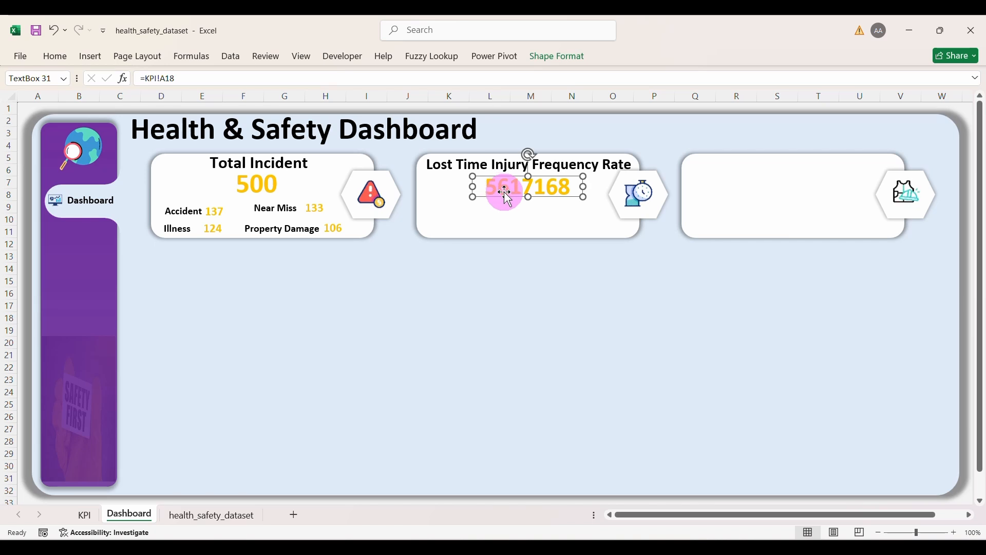
{"action": "left_click_drag", "start_coordinate": [506, 195], "coordinate": [458, 190]}
Step: Duplicate the Near Miss label beside the value and retype it as 'Per 1M hours'
{"action": "left_click", "coordinate": [272, 211]}
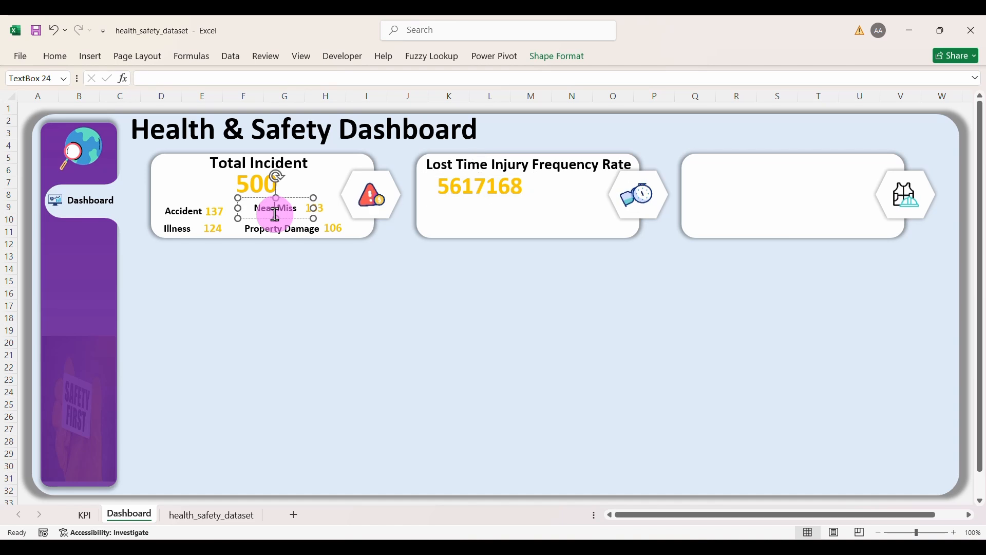
{"action": "key", "text": "ctrl+d"}
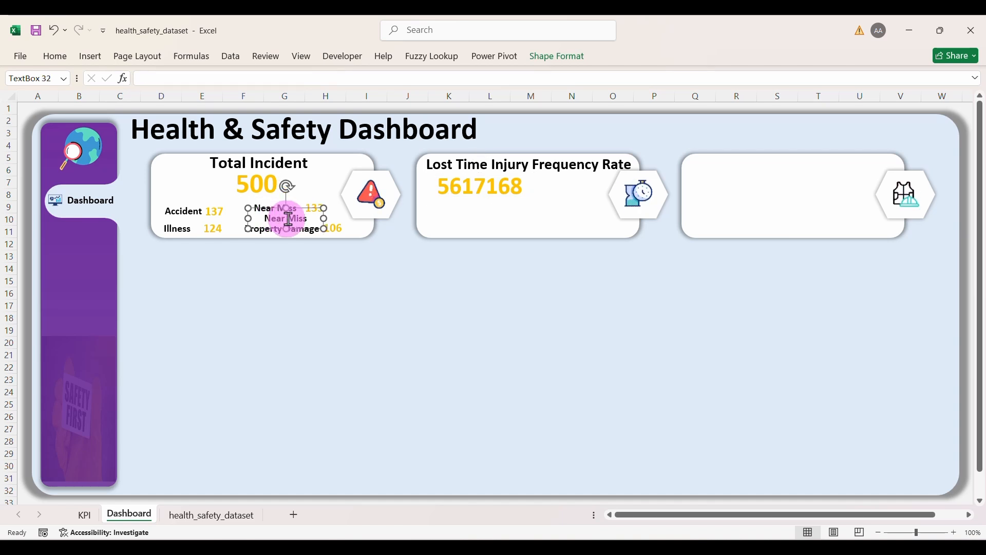
{"action": "left_click_drag", "start_coordinate": [307, 209], "coordinate": [573, 178]}
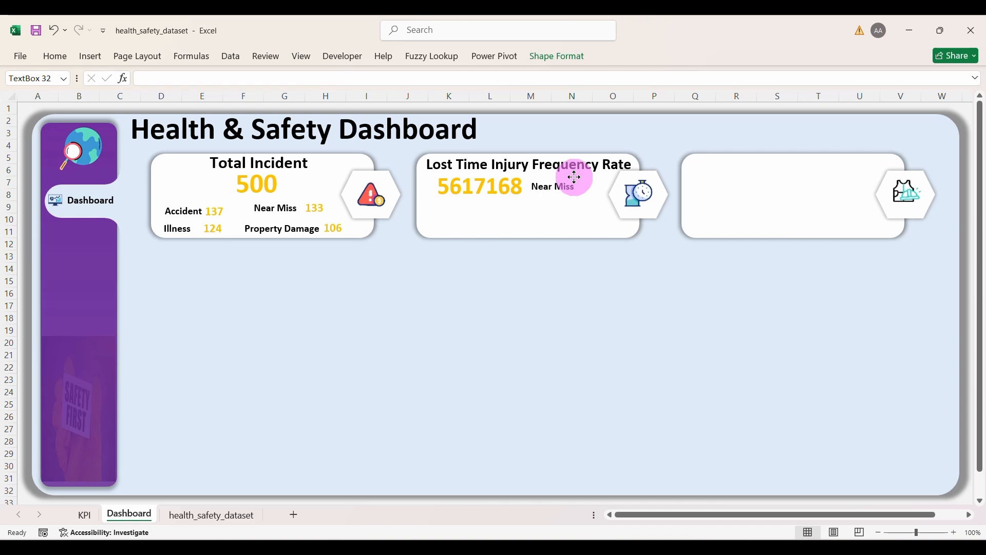
{"action": "left_click", "coordinate": [574, 177]}
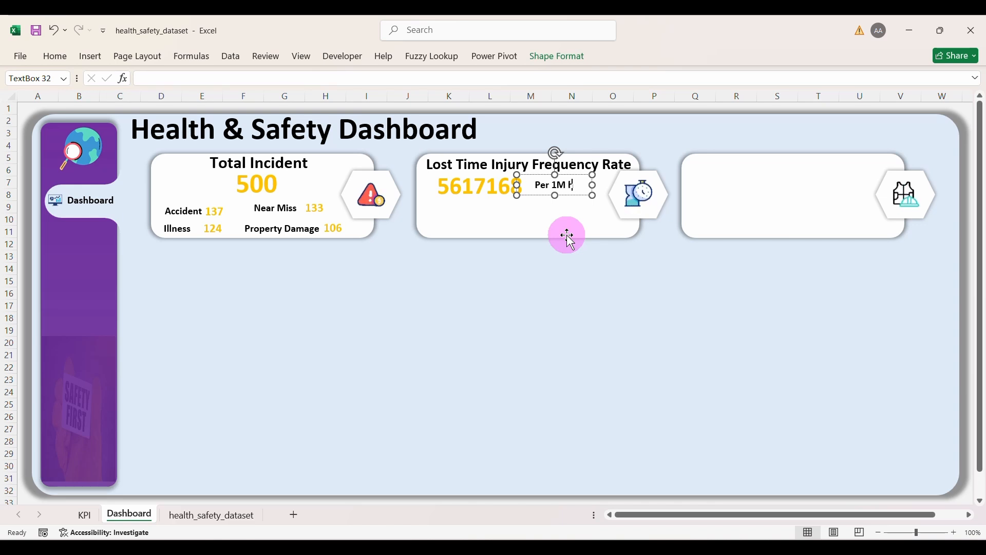
{"action": "left_click", "coordinate": [564, 291]}
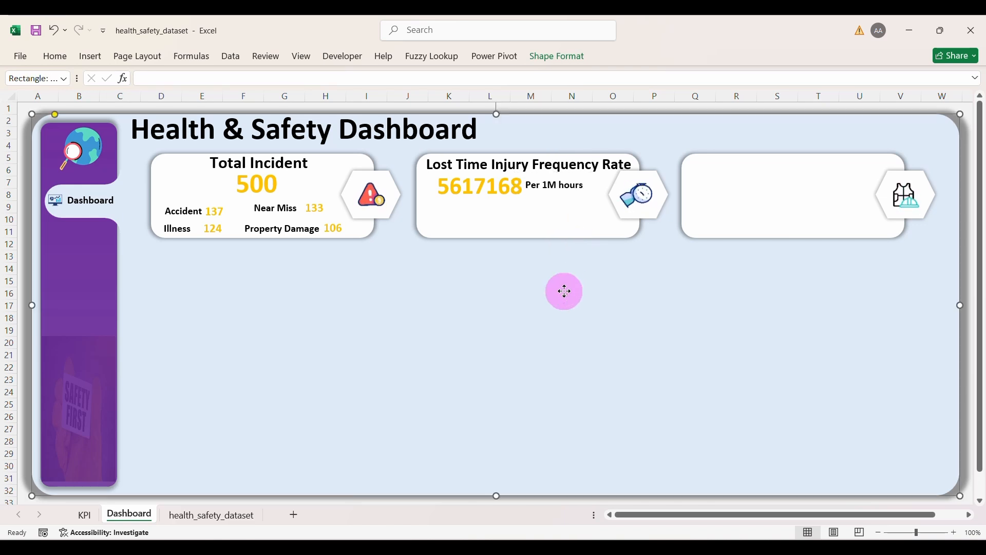
{"action": "left_click", "coordinate": [567, 181]}
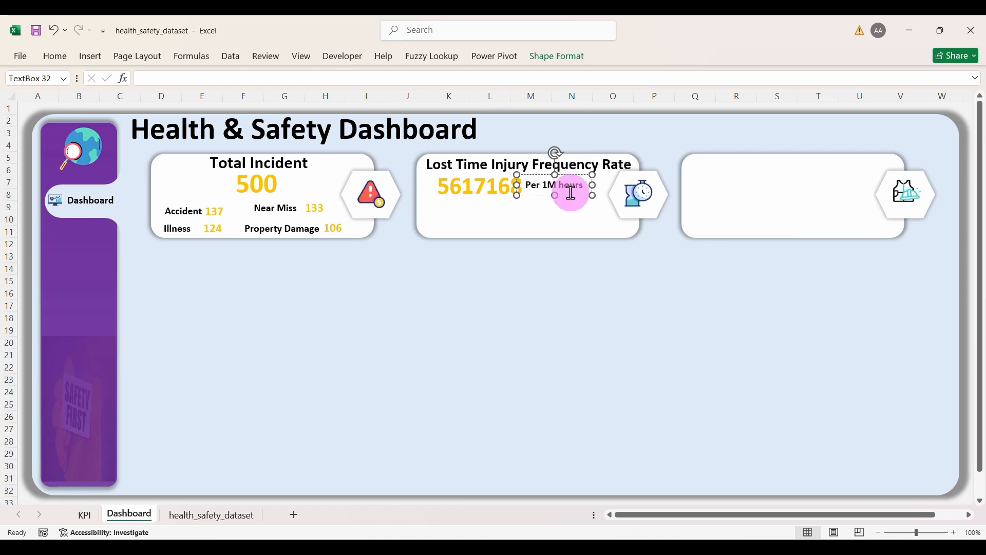
{"action": "left_click_drag", "start_coordinate": [572, 194], "coordinate": [576, 194]}
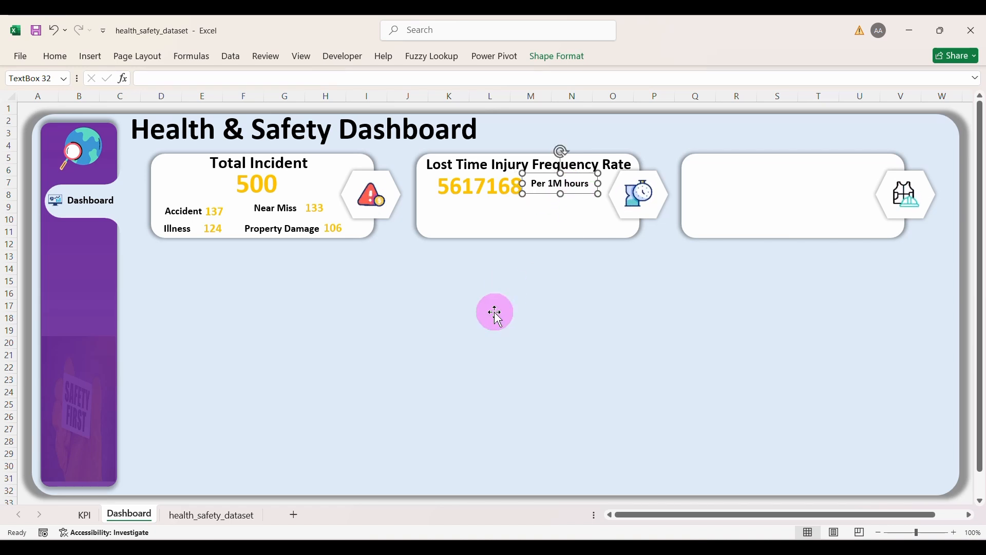
{"action": "left_click", "coordinate": [495, 311]}
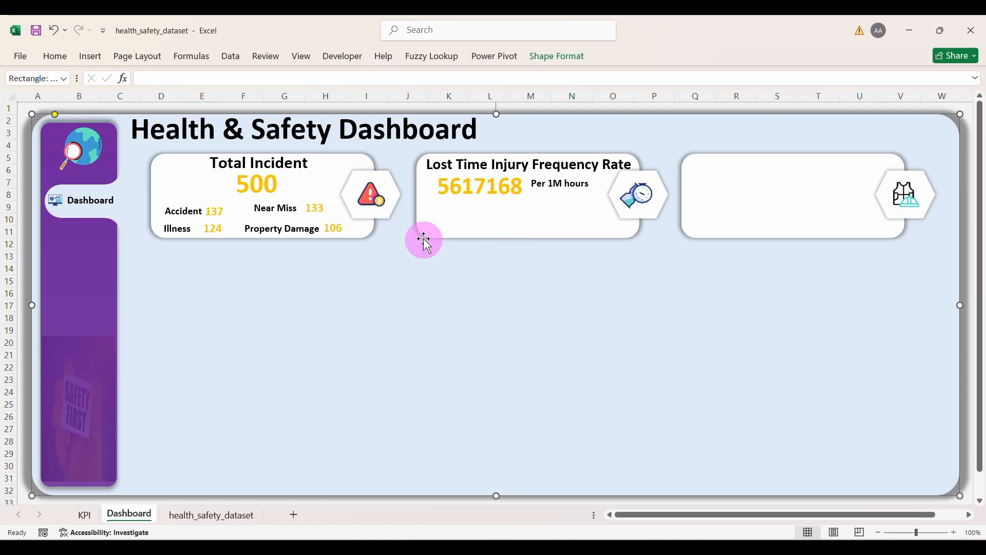
Step: Copy the Near Miss label below 5617168 as 'Lost Time Injury', widened to one line
{"action": "left_click", "coordinate": [269, 211]}
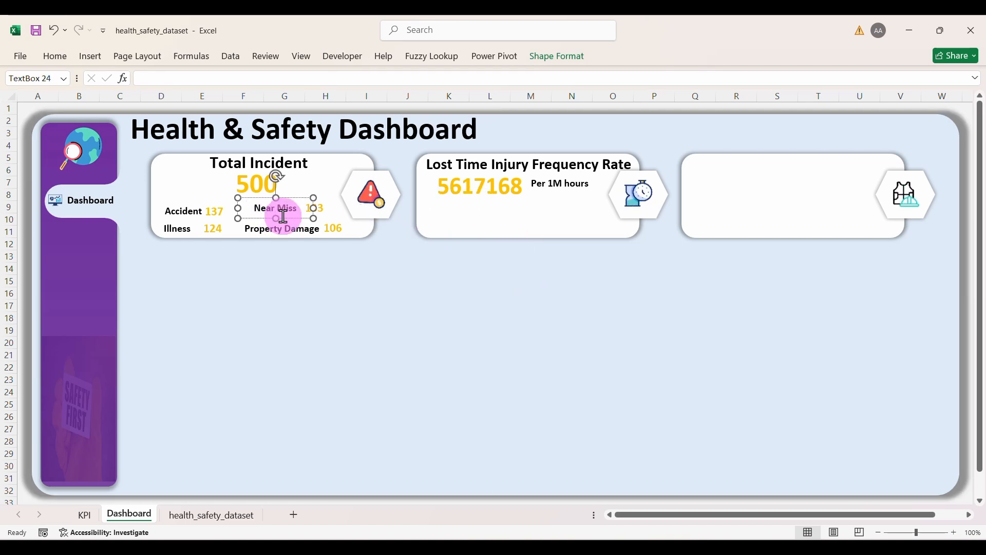
{"action": "left_click_drag", "start_coordinate": [291, 225], "coordinate": [299, 234]}
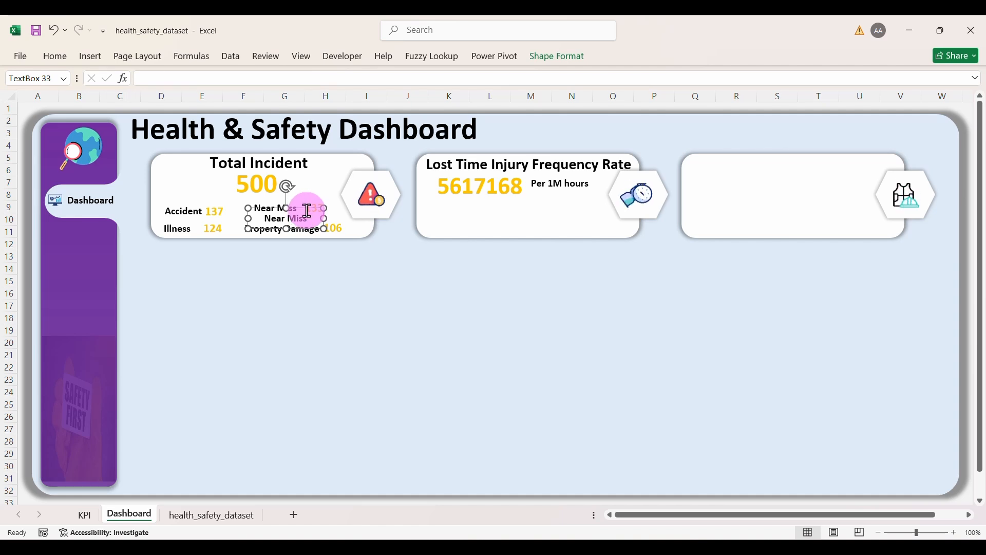
{"action": "left_click_drag", "start_coordinate": [305, 230], "coordinate": [457, 222]}
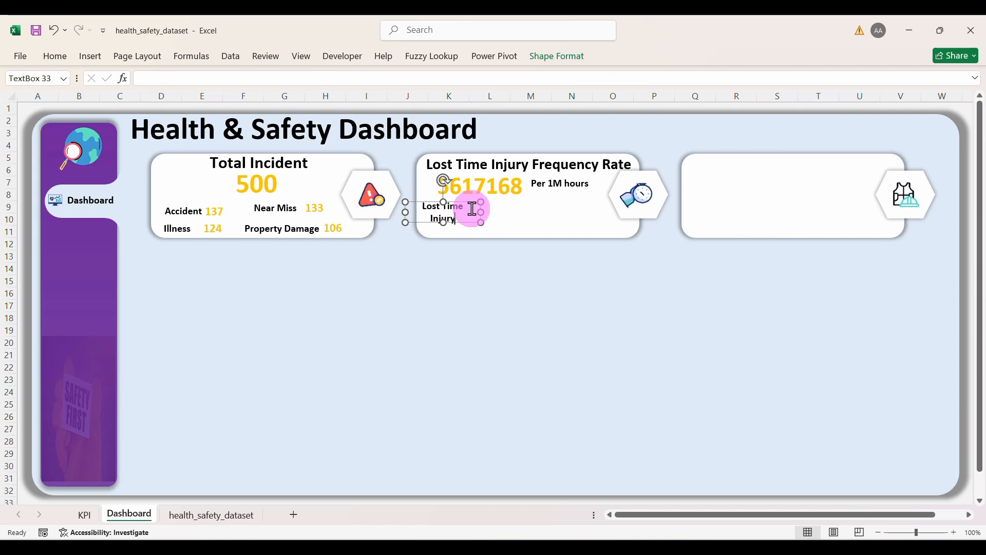
{"action": "mouse_move", "coordinate": [482, 210]}
{"action": "left_mouse_down"}
{"action": "mouse_move", "coordinate": [496, 212]}
{"action": "mouse_move", "coordinate": [477, 222]}
{"action": "left_mouse_up"}
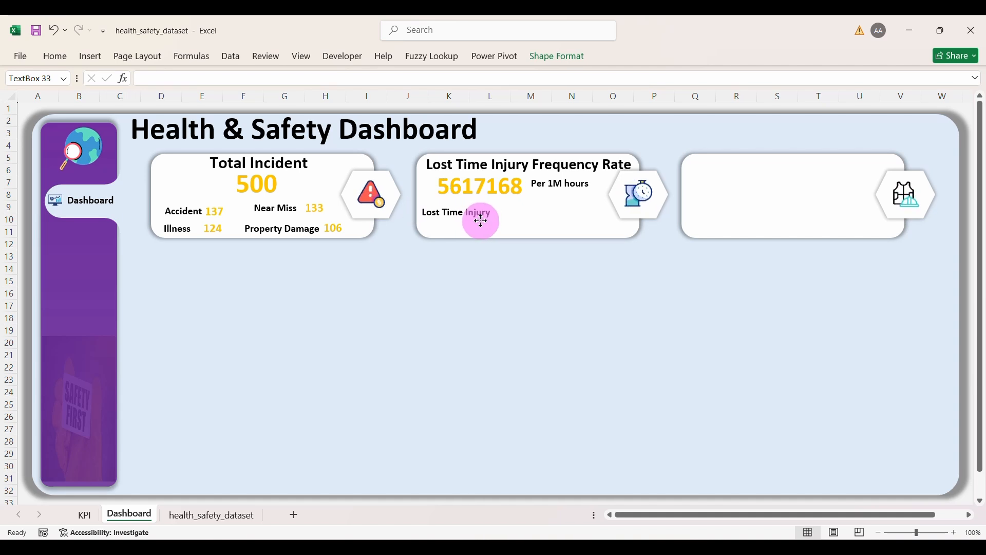
Step: Duplicate that label just beneath it as 'Hours Worked' and align the pair
{"action": "left_click_drag", "start_coordinate": [480, 220], "coordinate": [482, 221]}
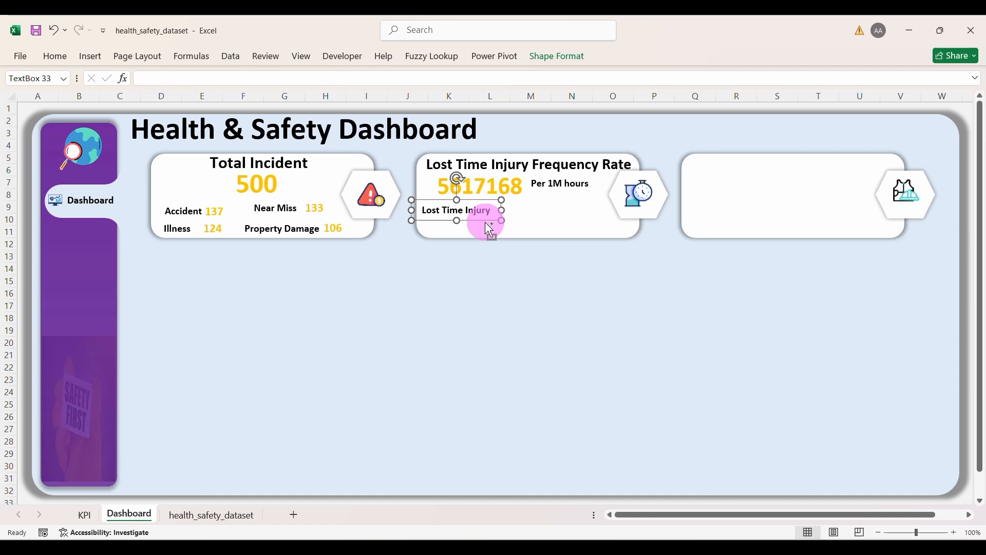
{"action": "key", "text": "ctrl+d"}
{"action": "left_click_drag", "start_coordinate": [485, 230], "coordinate": [478, 236]}
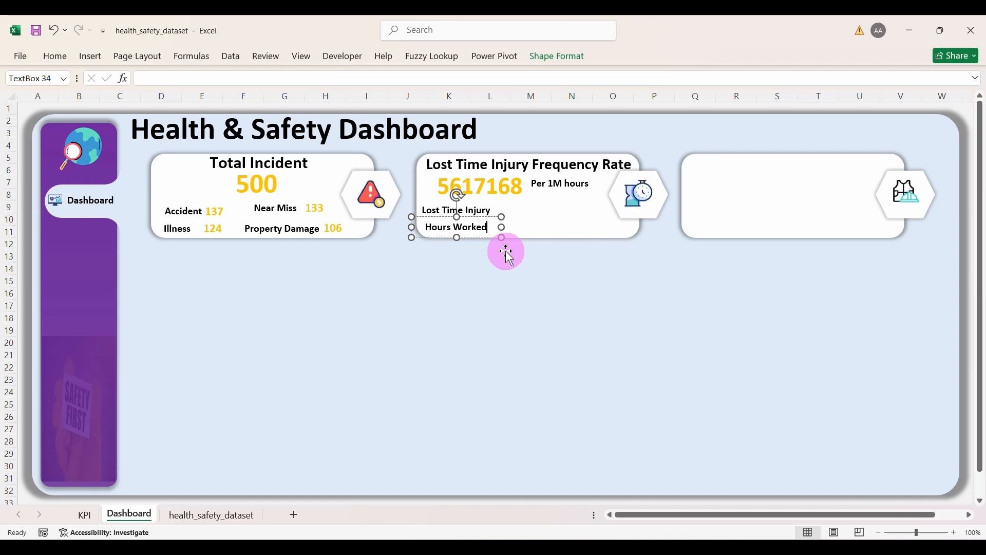
{"action": "left_click", "coordinate": [515, 291]}
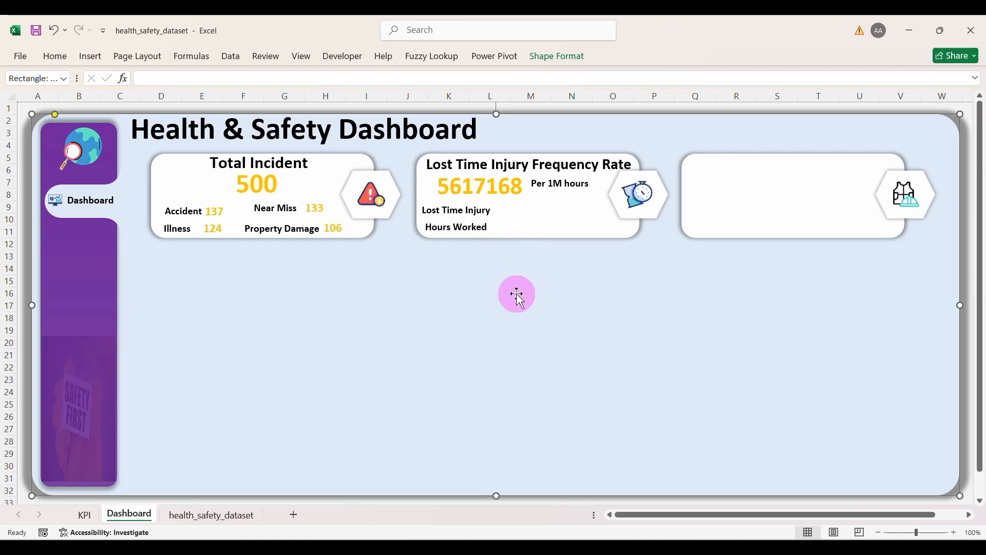
{"action": "left_click", "coordinate": [463, 211]}
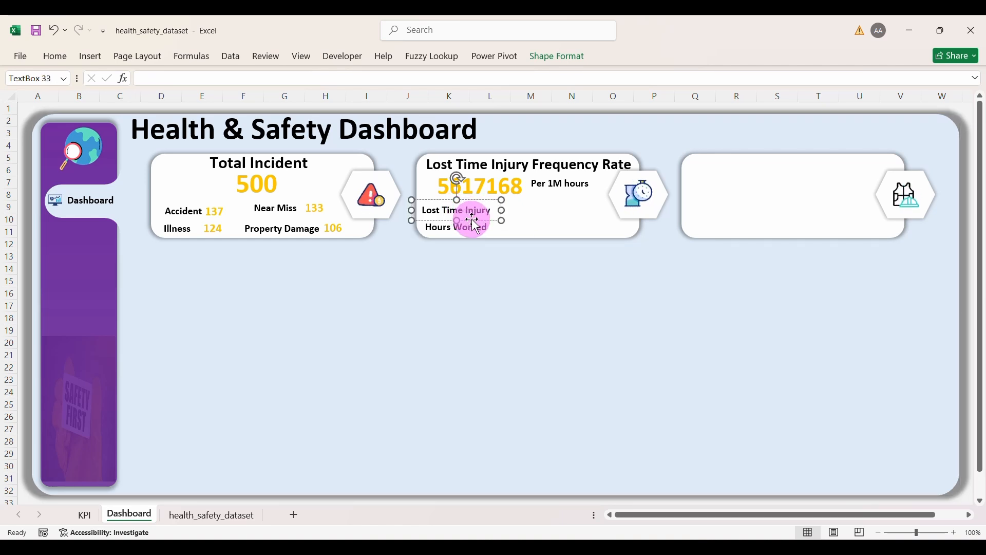
{"action": "left_click_drag", "start_coordinate": [473, 220], "coordinate": [476, 220]}
{"action": "left_click", "coordinate": [489, 282]}
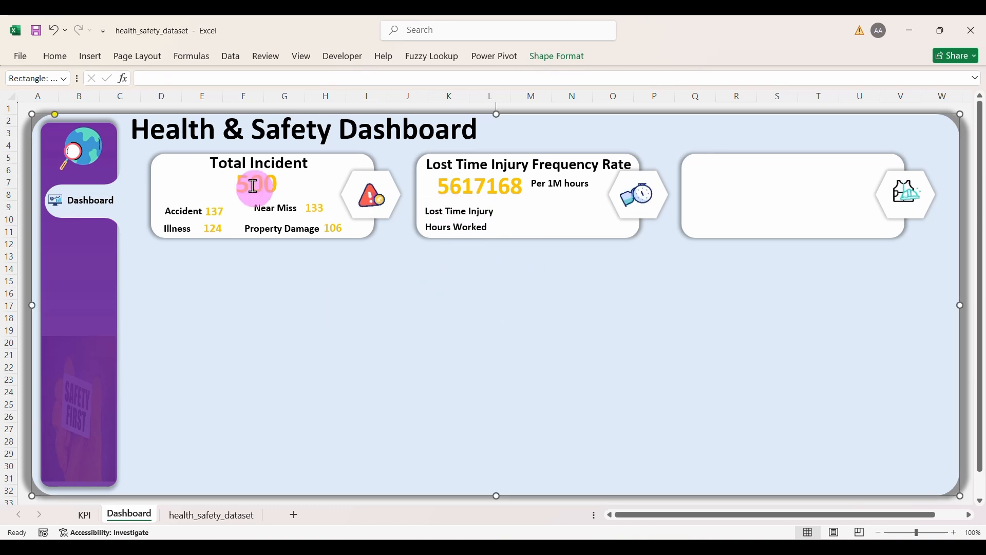
{"action": "left_click", "coordinate": [332, 228]}
Step: Copy the 106 value box beside Lost Time Injury and link it to KPI!D18, showing 381
{"action": "left_click_drag", "start_coordinate": [332, 228], "coordinate": [343, 238]}
{"action": "left_click", "coordinate": [359, 249]}
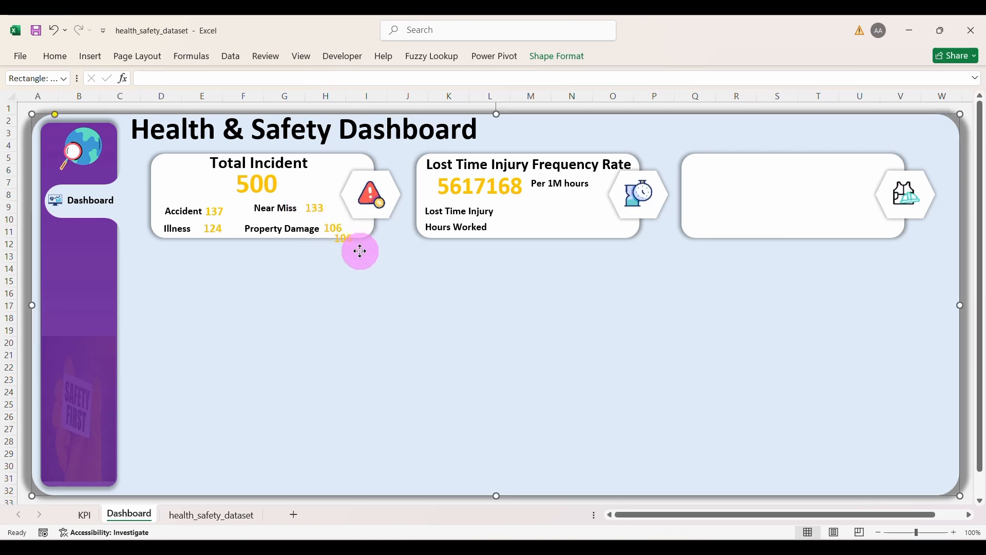
{"action": "left_click", "coordinate": [446, 241]}
{"action": "left_click", "coordinate": [351, 240]}
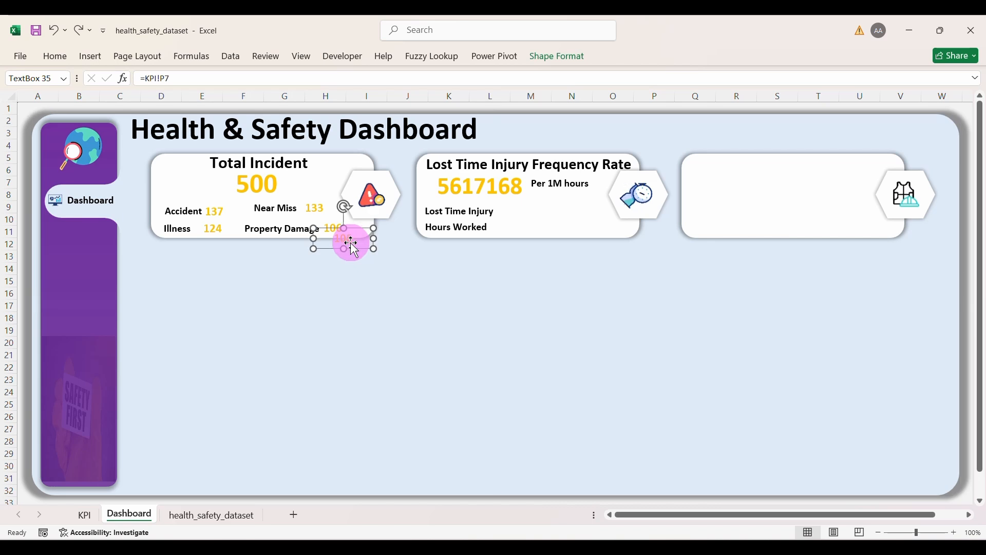
{"action": "left_click_drag", "start_coordinate": [352, 246], "coordinate": [521, 220]}
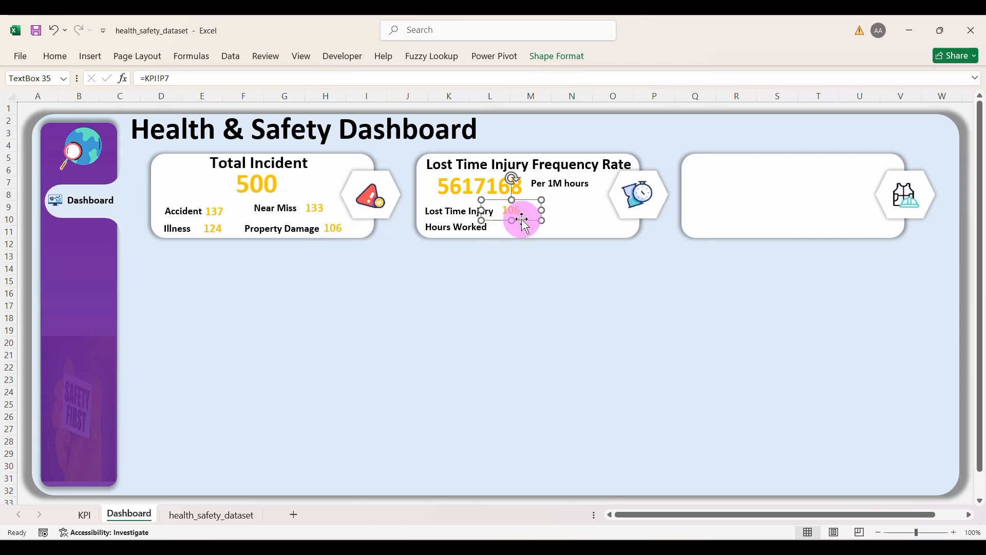
{"action": "left_click", "coordinate": [232, 78]}
{"action": "key", "text": "BackSpace"}
{"action": "key", "text": "BackSpace"}
{"action": "key", "text": "BackSpace"}
{"action": "key", "text": "BackSpace"}
{"action": "key", "text": "BackSpace"}
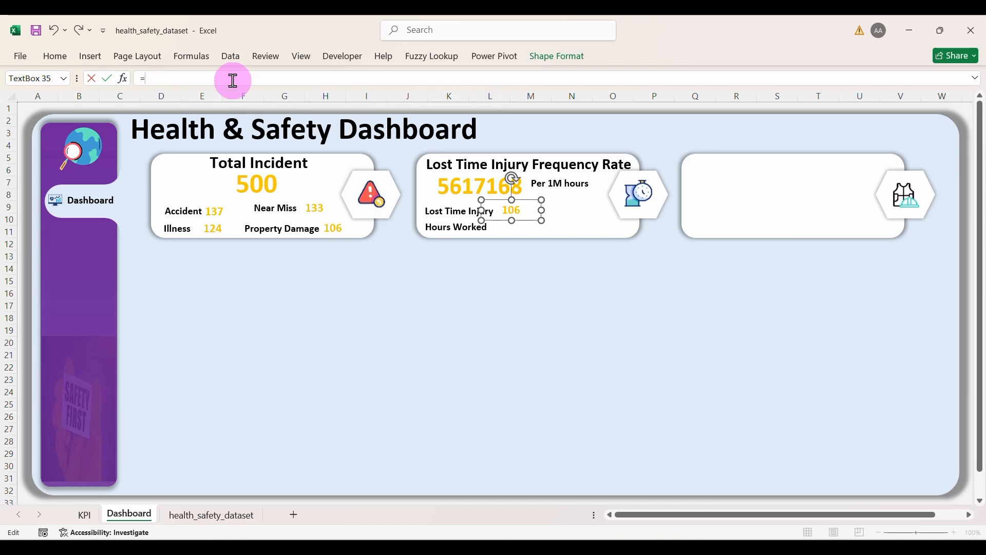
{"action": "left_click", "coordinate": [85, 516]}
{"action": "left_click", "coordinate": [223, 320]}
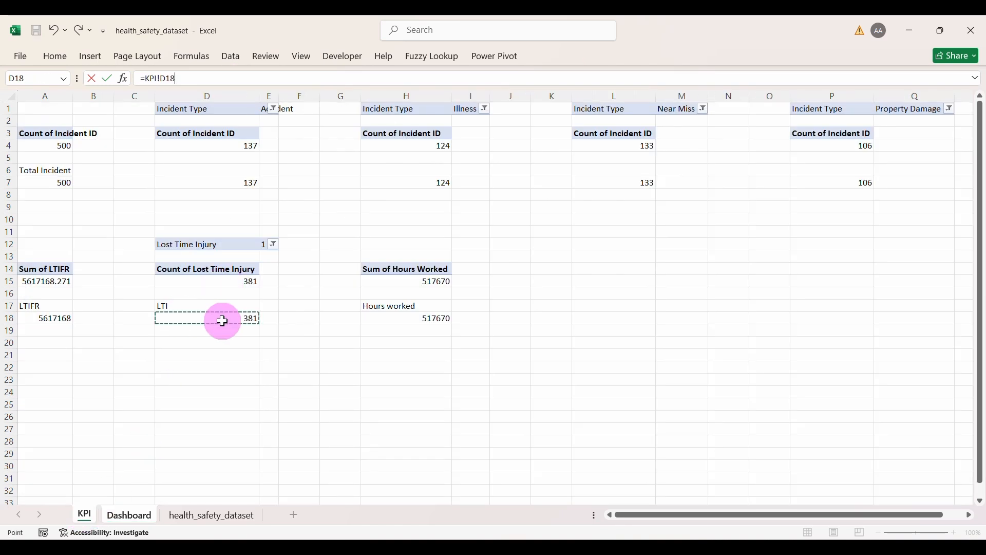
{"action": "key", "text": "Return"}
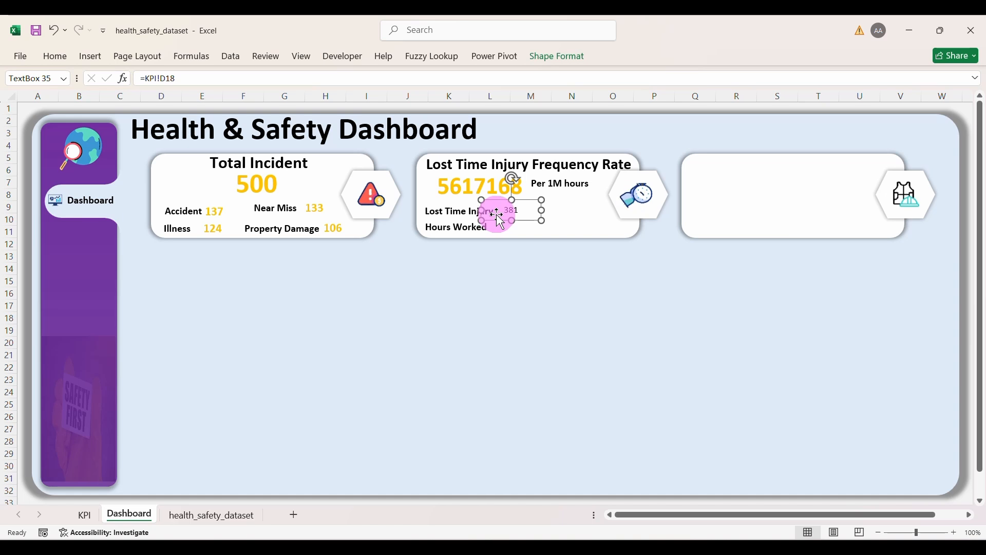
Step: Duplicate it beside Hours Worked and link it to KPI!H18, showing 517670
{"action": "key", "text": "ctrl+d"}
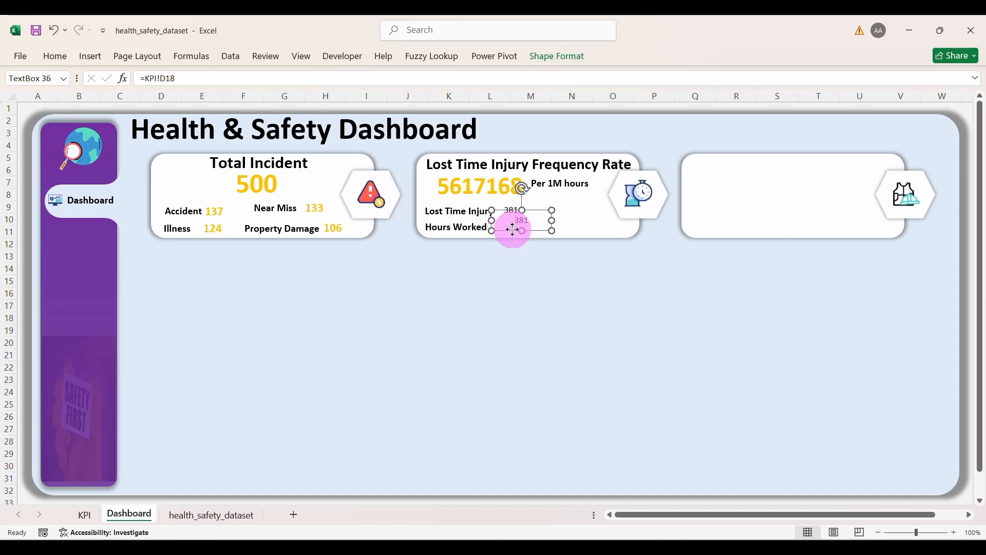
{"action": "left_click_drag", "start_coordinate": [512, 229], "coordinate": [509, 235]}
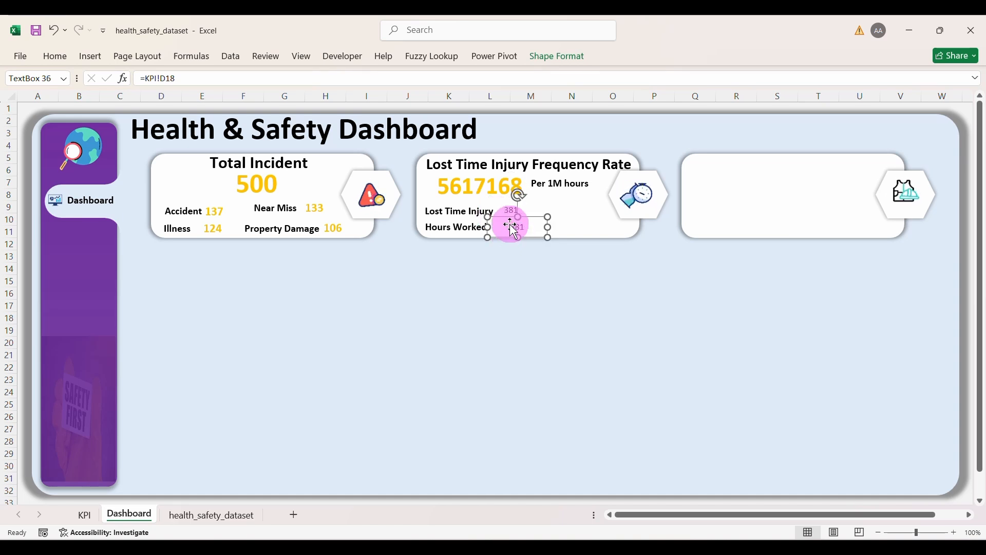
{"action": "left_click", "coordinate": [184, 78]}
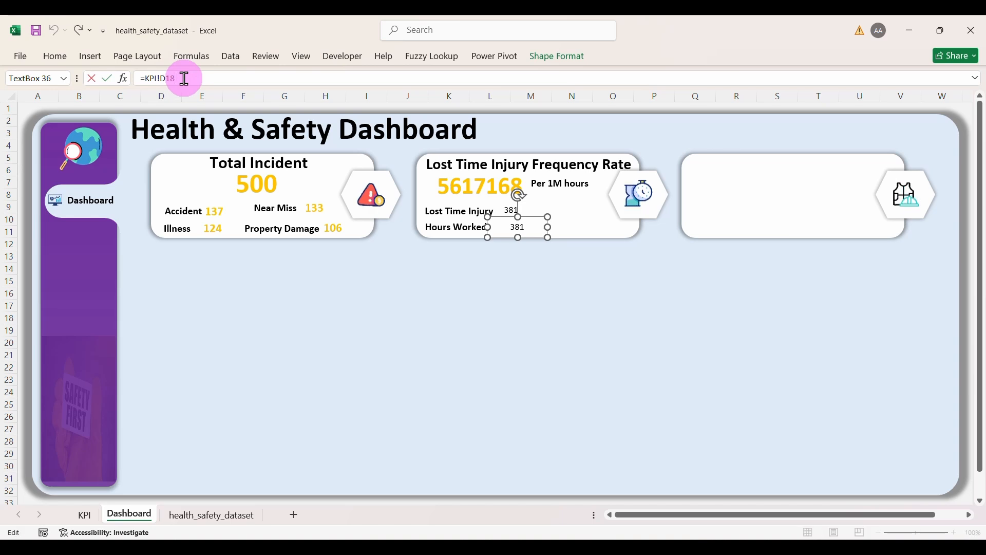
{"action": "key", "text": "BackSpace"}
{"action": "key", "text": "BackSpace"}
{"action": "key", "text": "BackSpace"}
{"action": "key", "text": "BackSpace"}
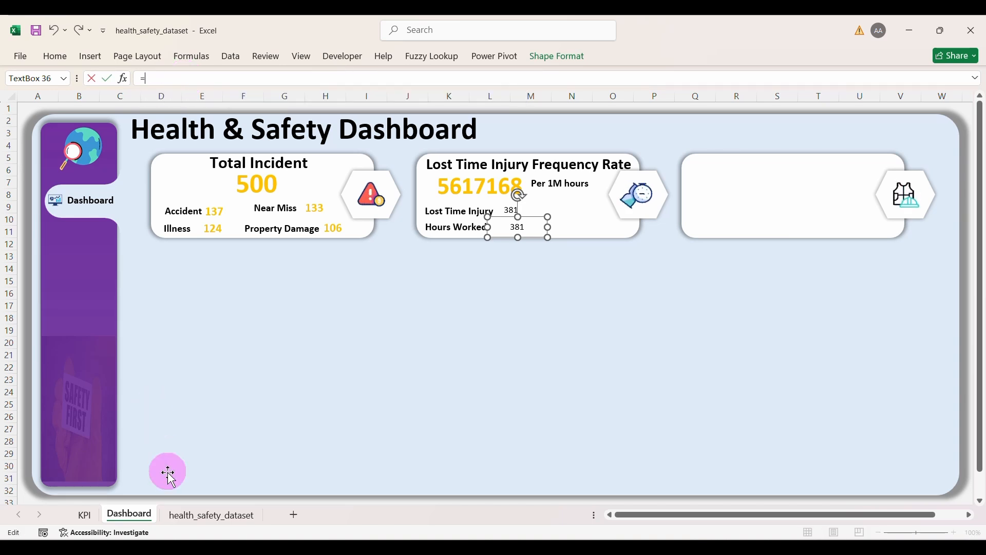
{"action": "left_click", "coordinate": [88, 515]}
{"action": "left_click", "coordinate": [409, 317]}
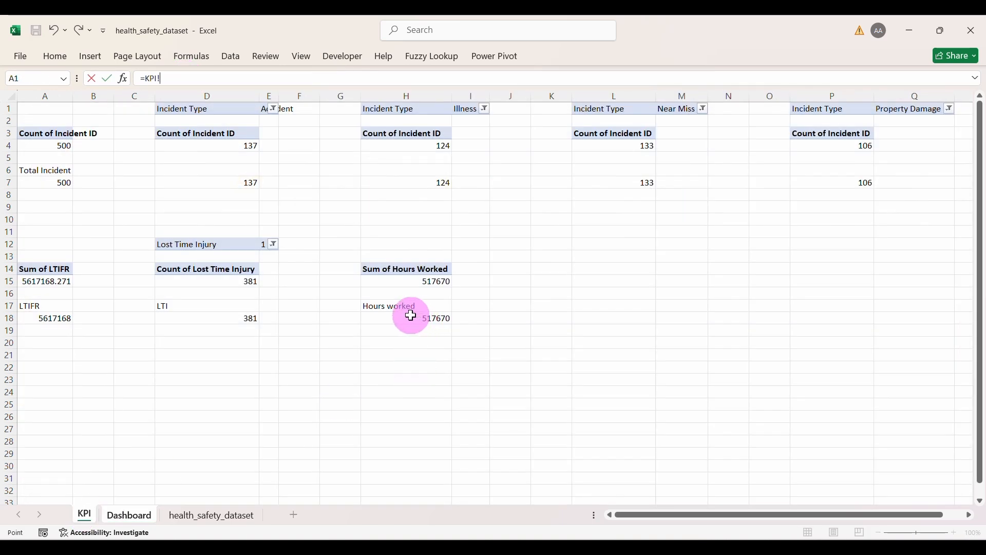
{"action": "key", "text": "Return"}
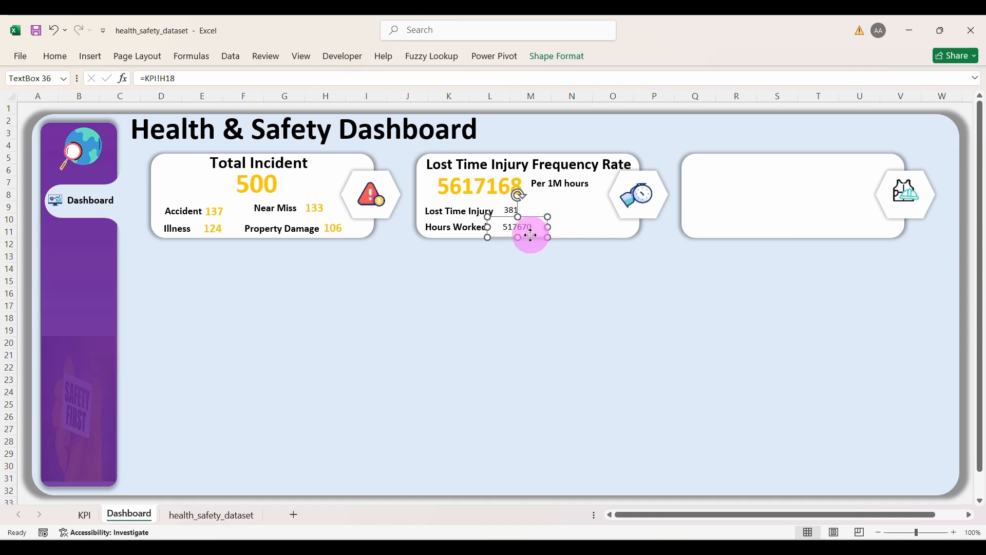
{"action": "left_click_drag", "start_coordinate": [531, 235], "coordinate": [524, 210]}
Step: Format Painter the Near Miss 133 value's yellow style onto 381 and 517670
{"action": "left_click", "coordinate": [517, 216]}
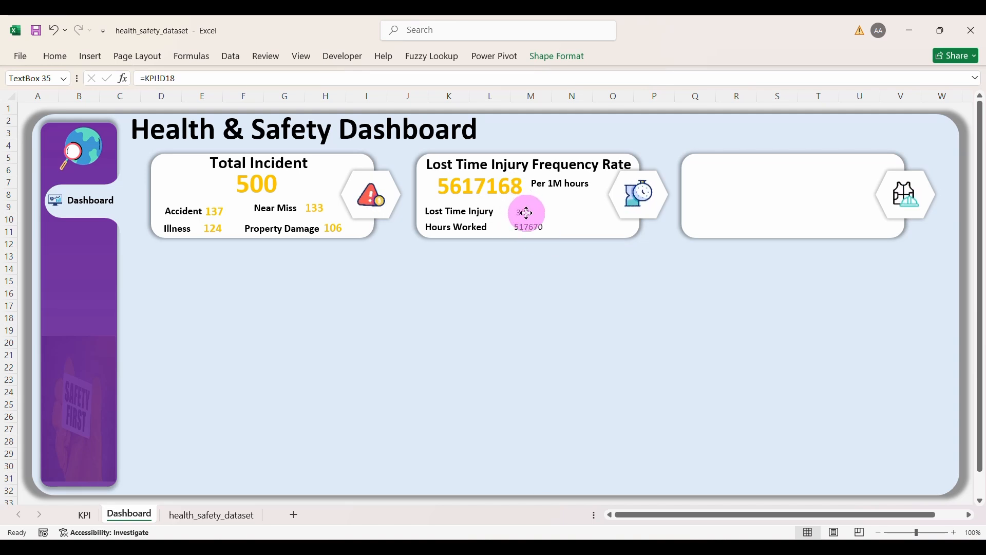
{"action": "left_click", "coordinate": [312, 207]}
{"action": "left_click", "coordinate": [57, 57]}
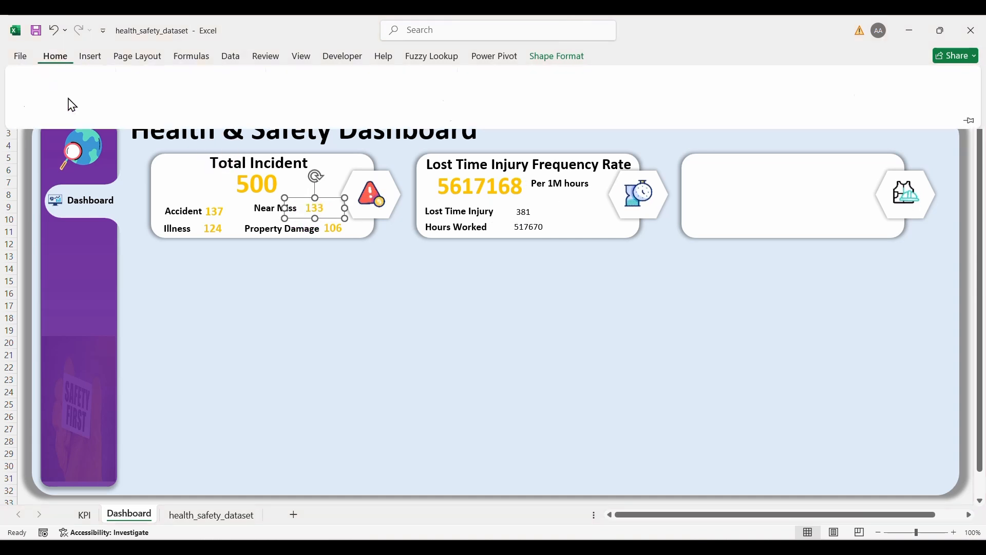
{"action": "left_click", "coordinate": [63, 106]}
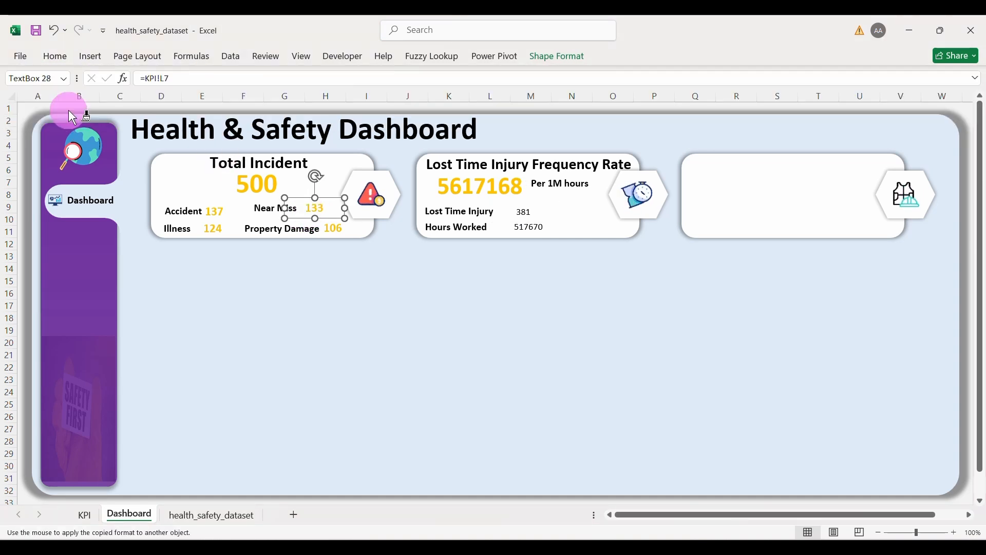
{"action": "left_click", "coordinate": [526, 213]}
{"action": "left_click", "coordinate": [531, 227]}
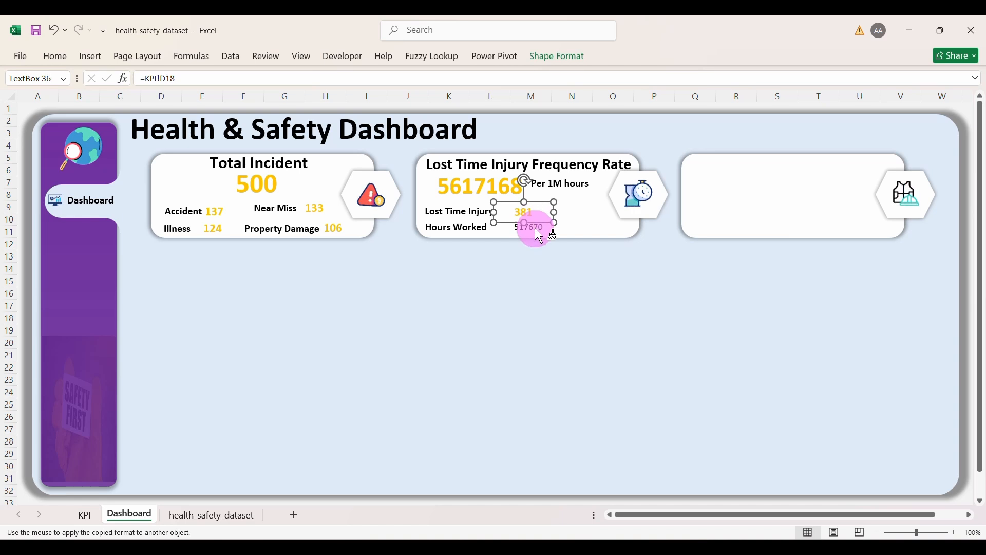
{"action": "left_click", "coordinate": [530, 295]}
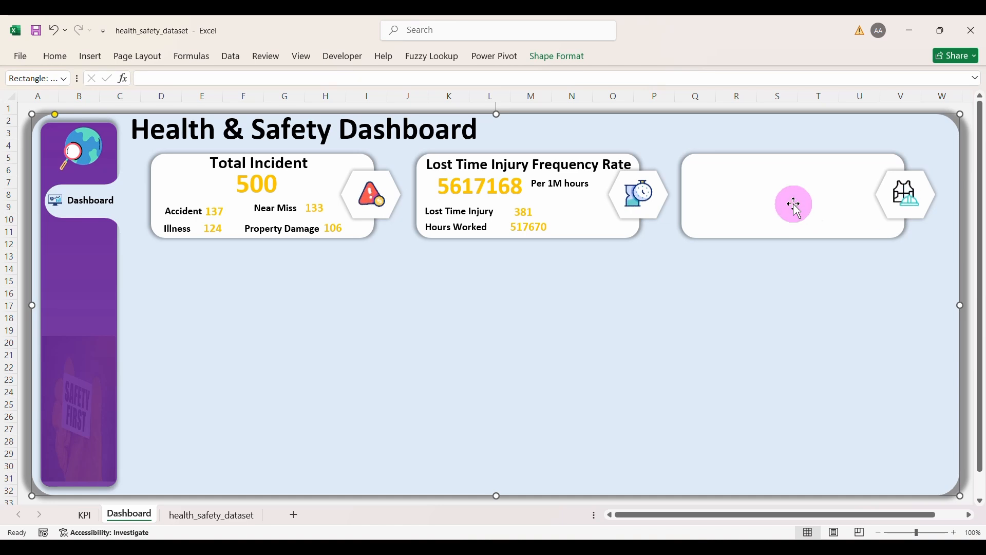
Step: Duplicate the LTIFR card title into the right card and retitle it 'Safety Compliance Effectiveness'
{"action": "left_click", "coordinate": [532, 184]}
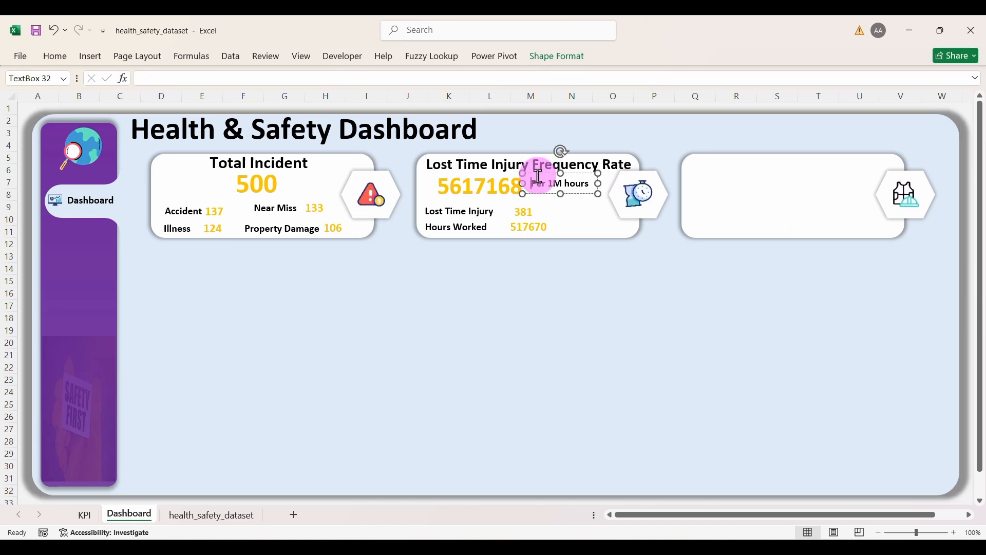
{"action": "left_click", "coordinate": [493, 147]}
{"action": "left_click", "coordinate": [458, 164]}
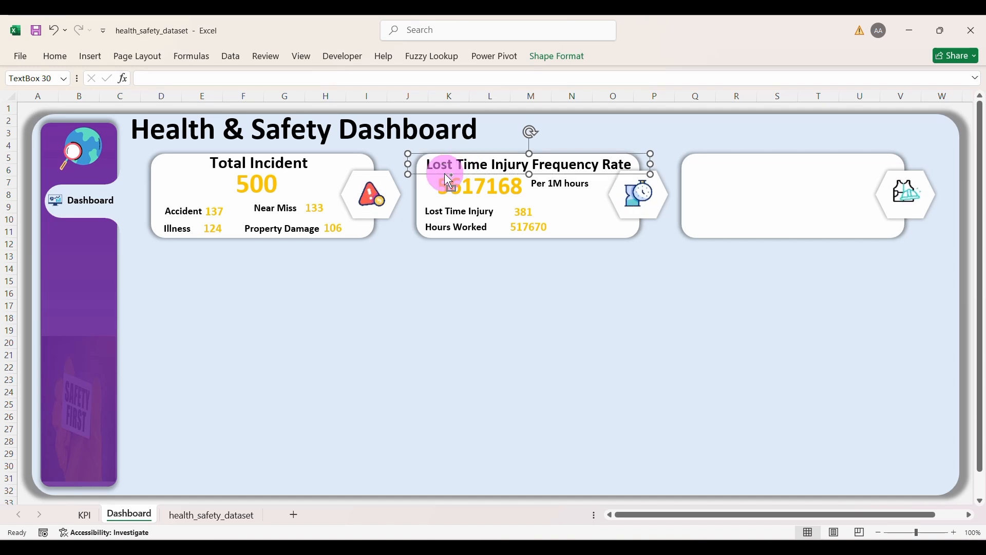
{"action": "key", "text": "ctrl+d"}
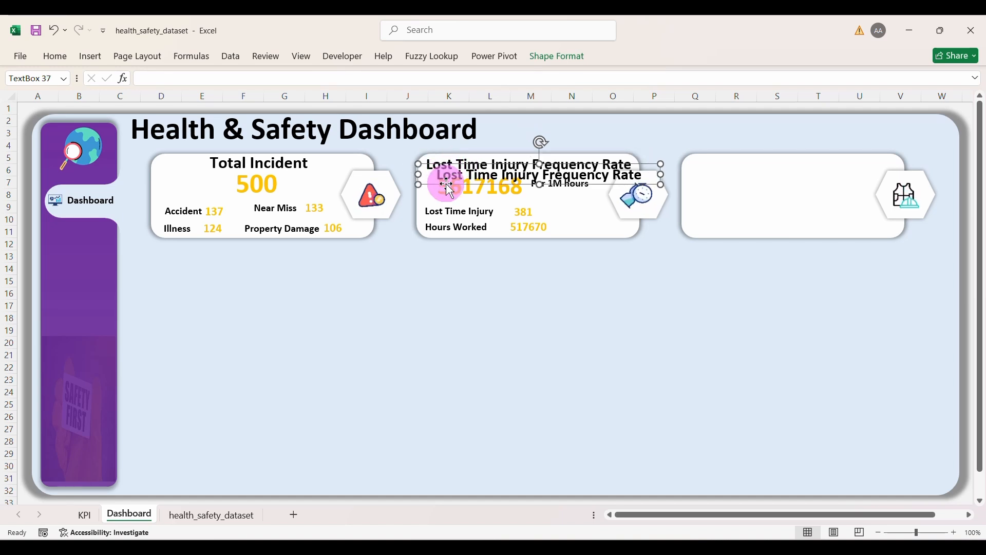
{"action": "left_click_drag", "start_coordinate": [447, 183], "coordinate": [695, 170]}
{"action": "left_click", "coordinate": [795, 171]}
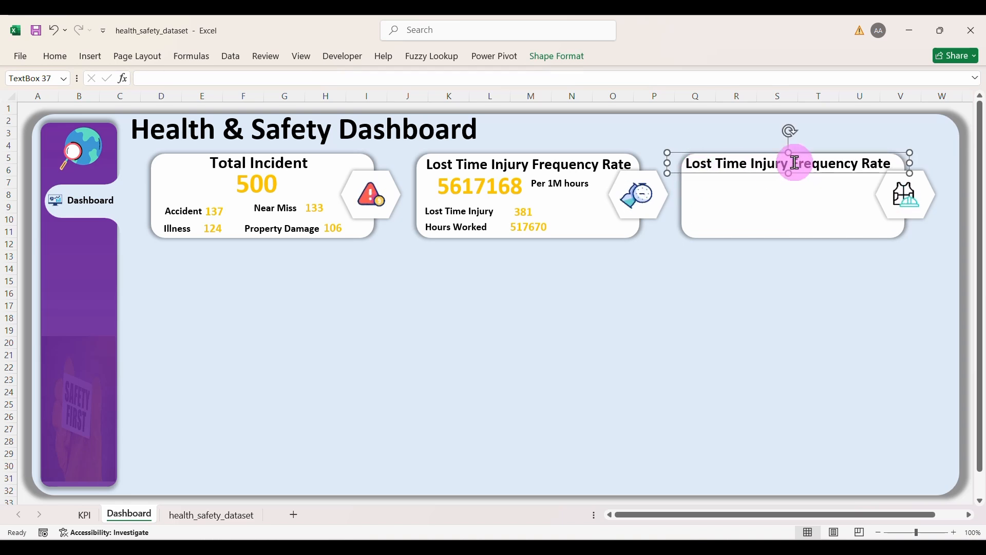
{"action": "triple_click", "coordinate": [795, 164]}
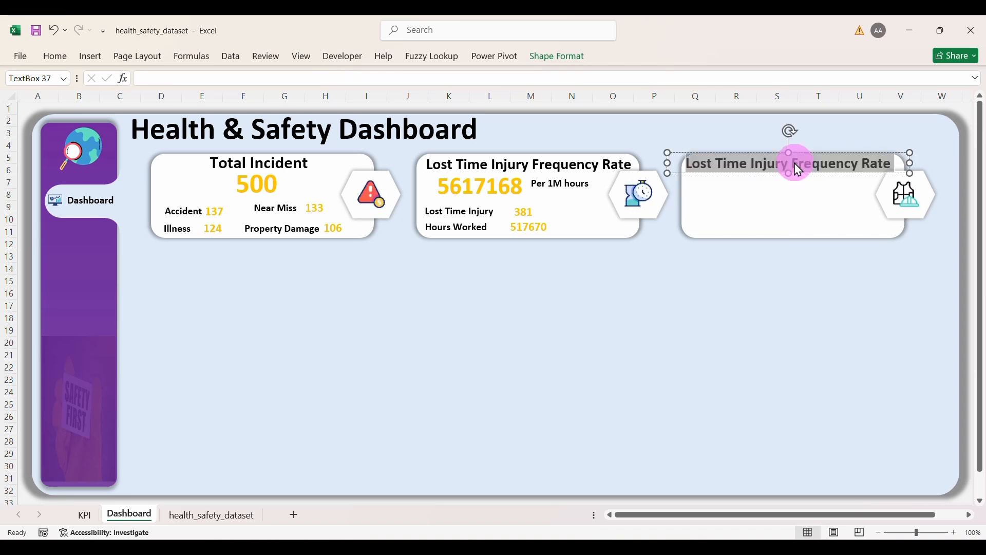
{"action": "type", "text": "Safet"}
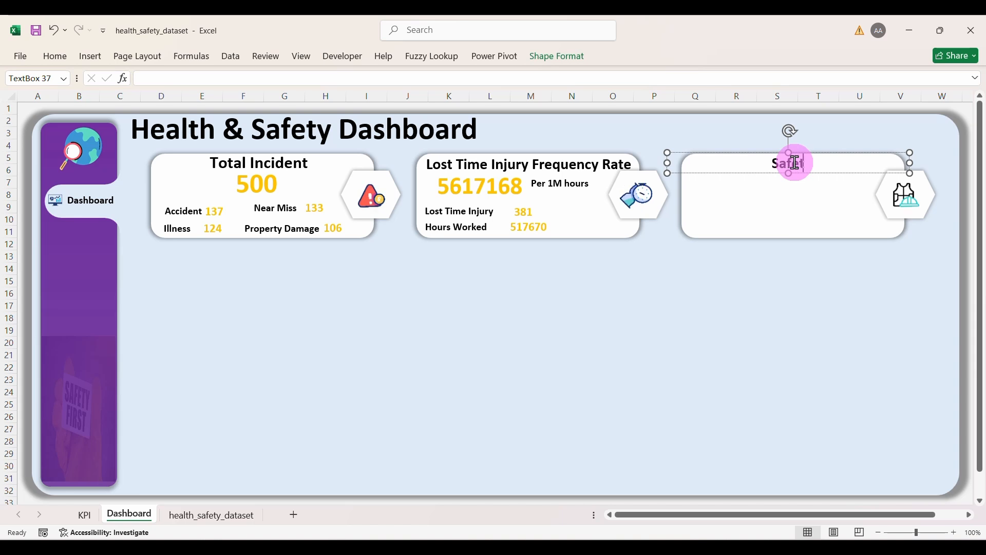
{"action": "type", "text": "y Compli"}
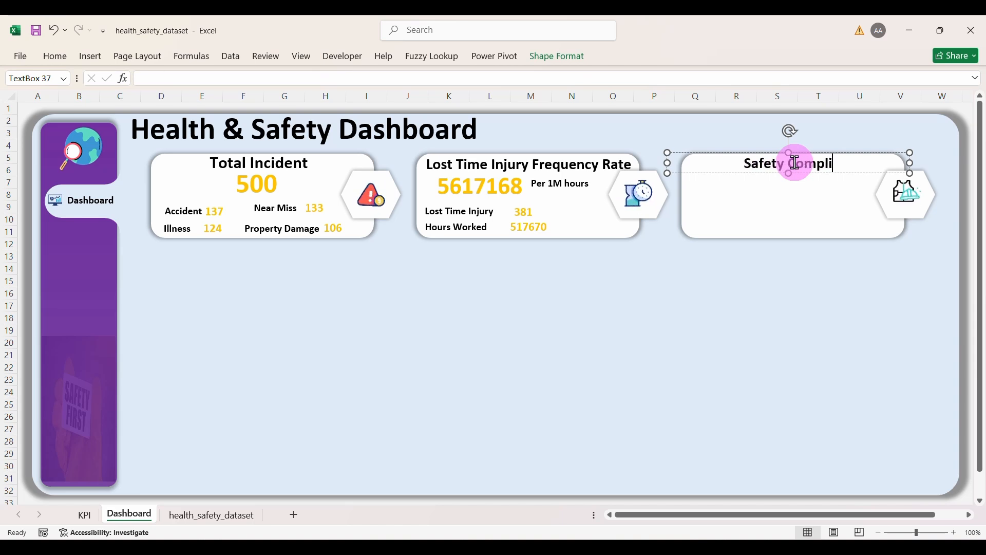
{"action": "type", "text": "ance Effec"}
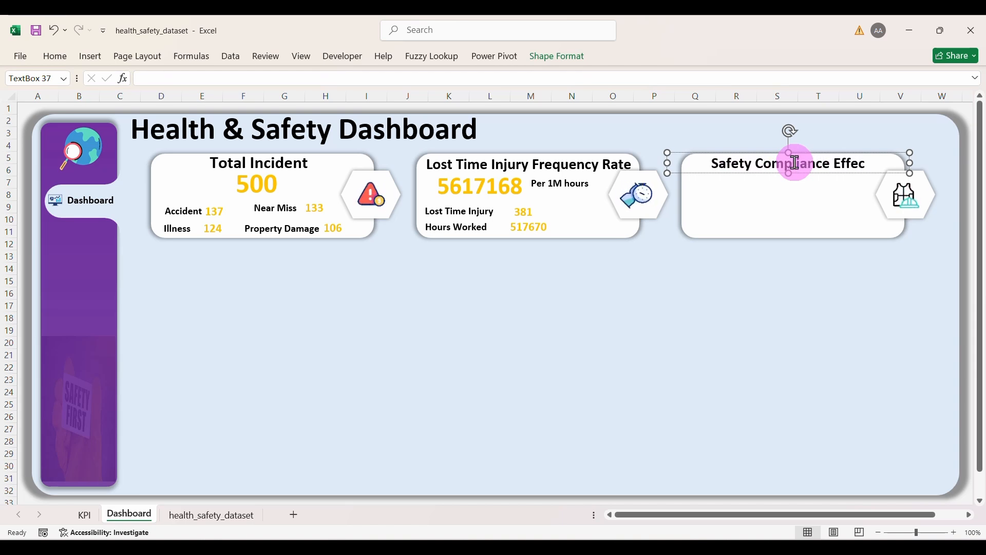
{"action": "type", "text": "tiveness"}
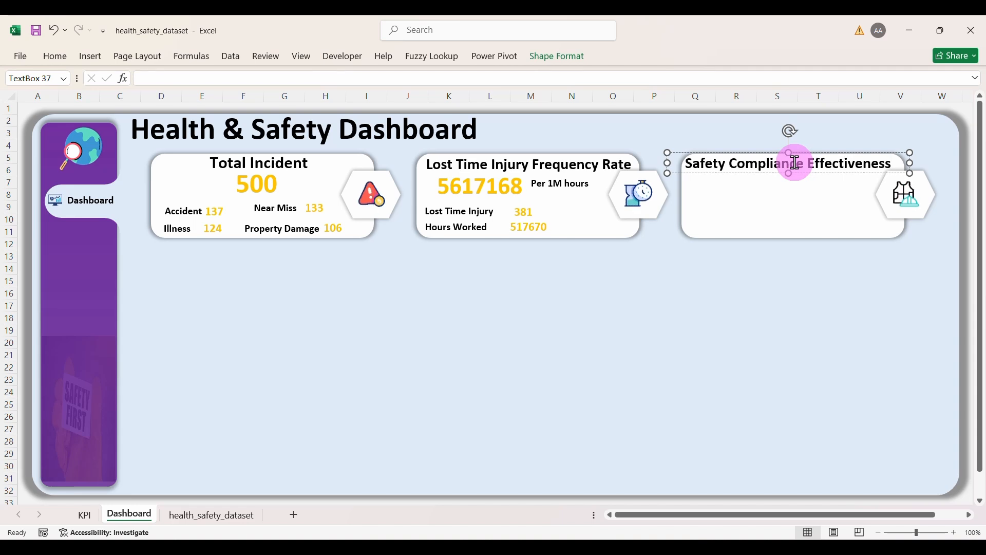
{"action": "left_click", "coordinate": [827, 276]}
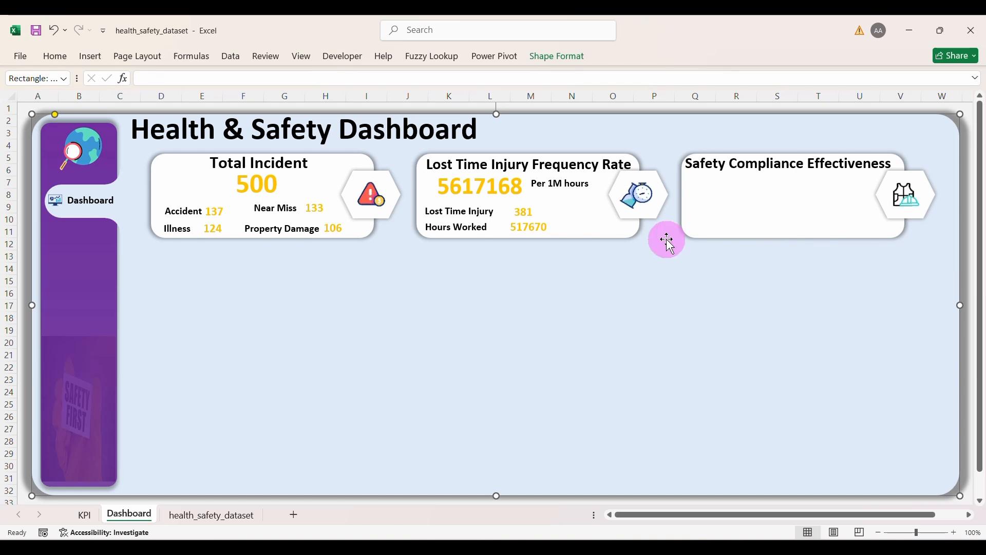
Step: Copy the gold 500 Total Incident value box into the new card, then return to the KPI sheet
{"action": "left_click", "coordinate": [470, 220]}
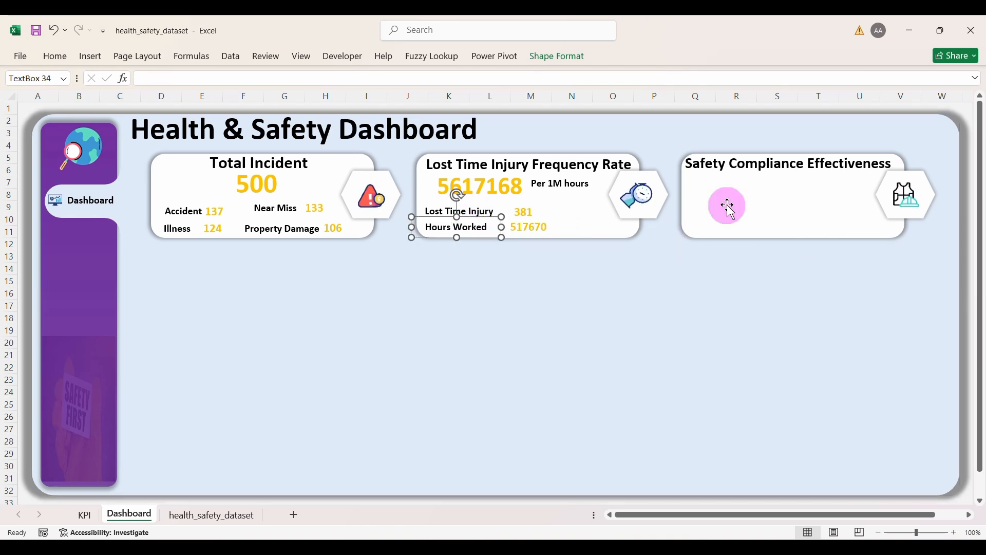
{"action": "left_click", "coordinate": [496, 193]}
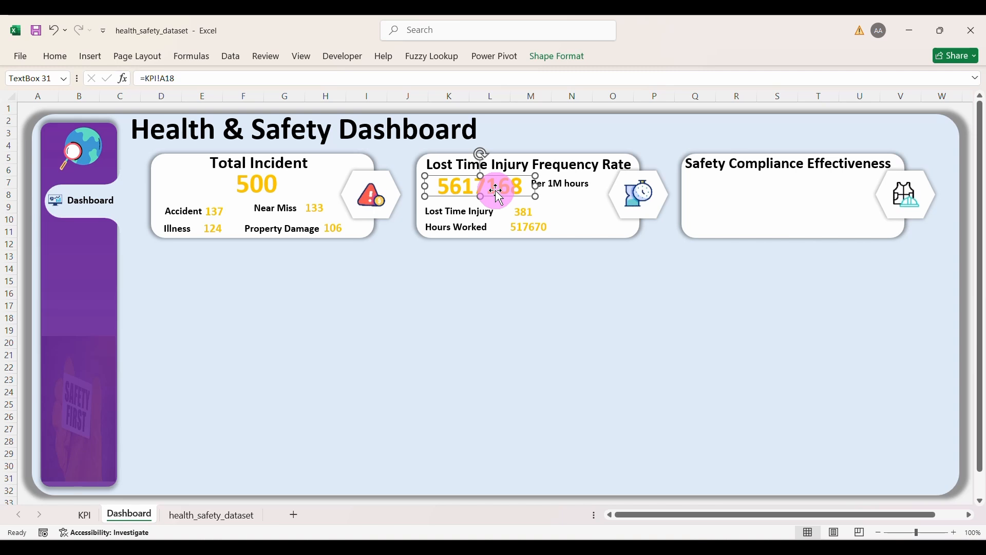
{"action": "left_click", "coordinate": [270, 187]}
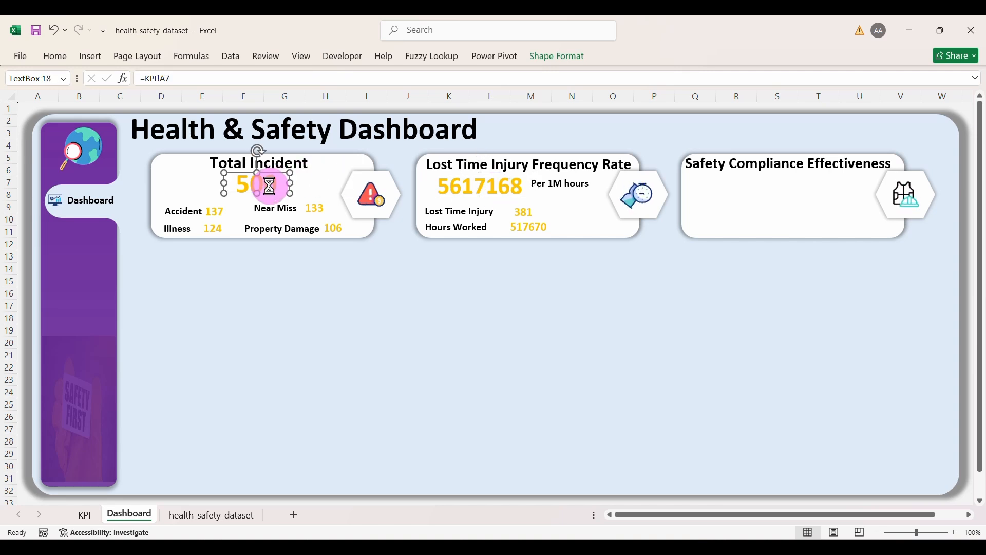
{"action": "left_click_drag", "start_coordinate": [270, 187], "coordinate": [803, 193]}
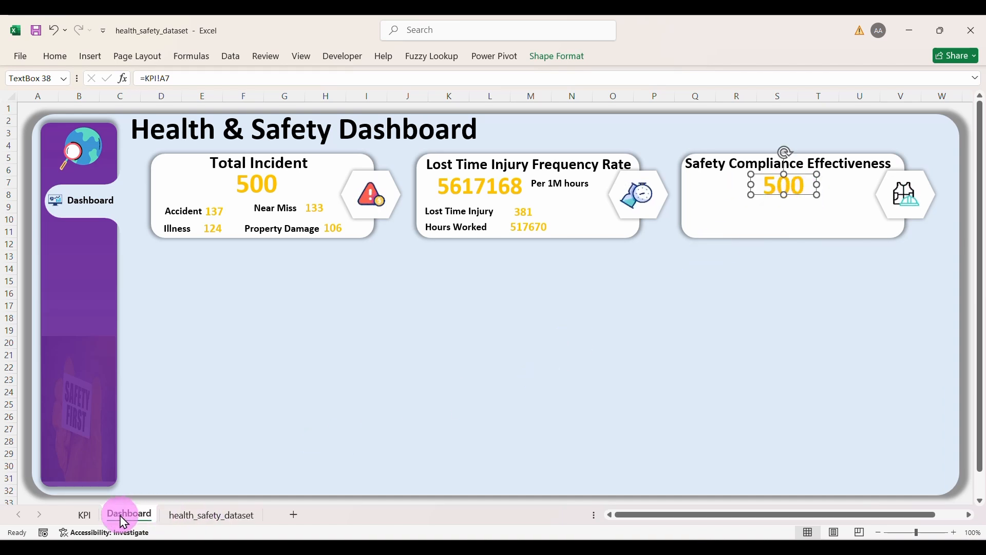
{"action": "left_click", "coordinate": [84, 514]}
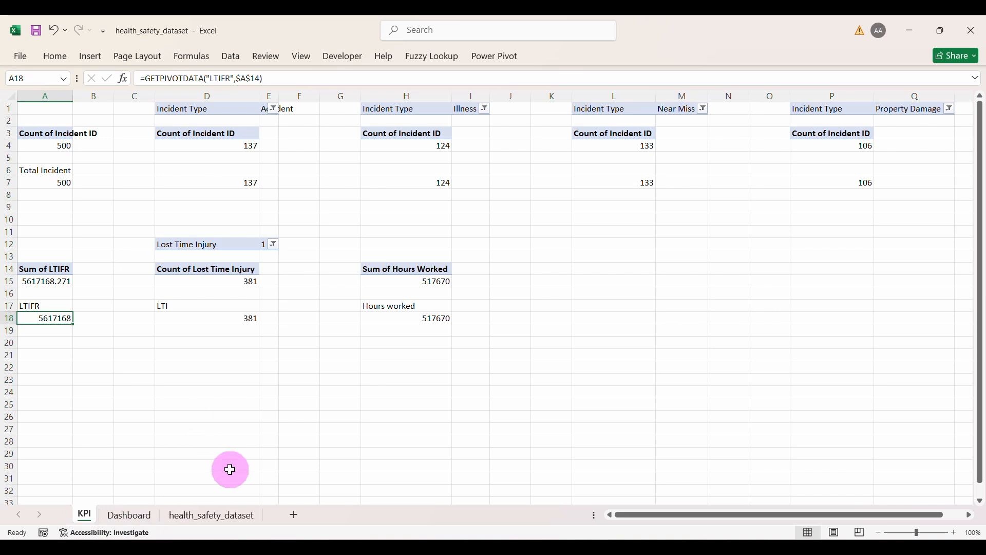
Step: Copy the Sum of LTIFR pivot from A14:A15 to A25
{"action": "left_click_drag", "start_coordinate": [46, 269], "coordinate": [46, 282]}
{"action": "key", "text": "ctrl+c"}
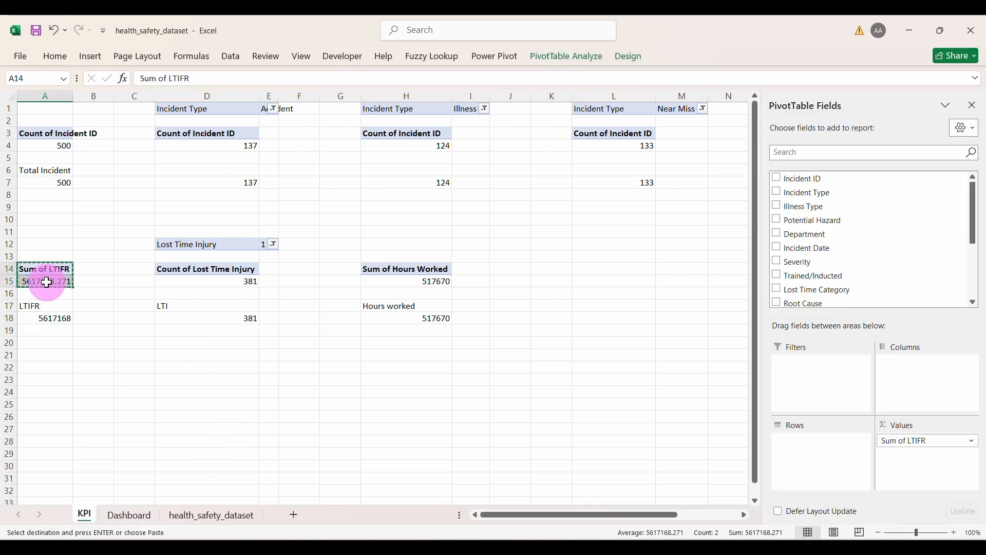
{"action": "left_click", "coordinate": [42, 405]}
{"action": "key", "text": "ctrl+v"}
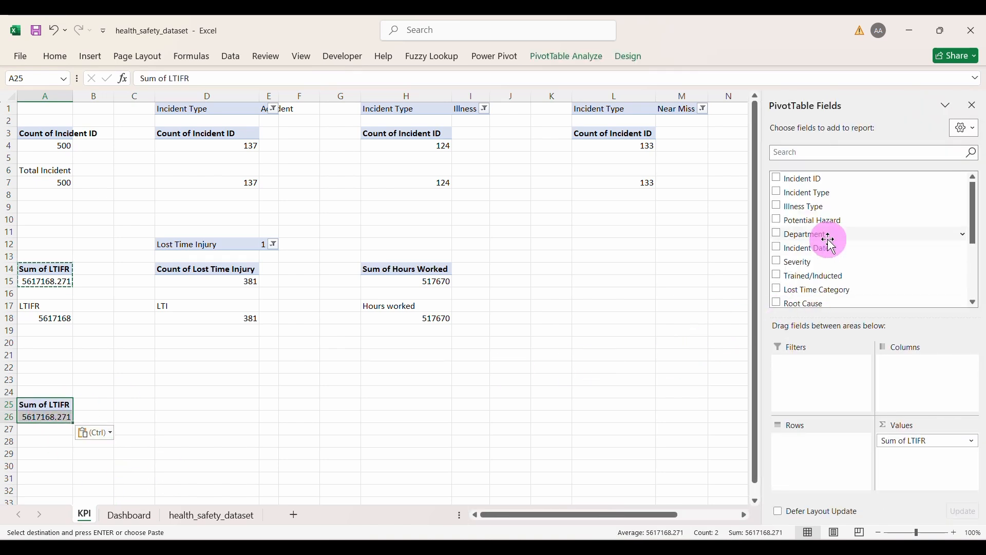
Step: Replace Sum of LTIFR with Count of Incident ID, broken down by Trained/Inducted
{"action": "left_click", "coordinate": [904, 440]}
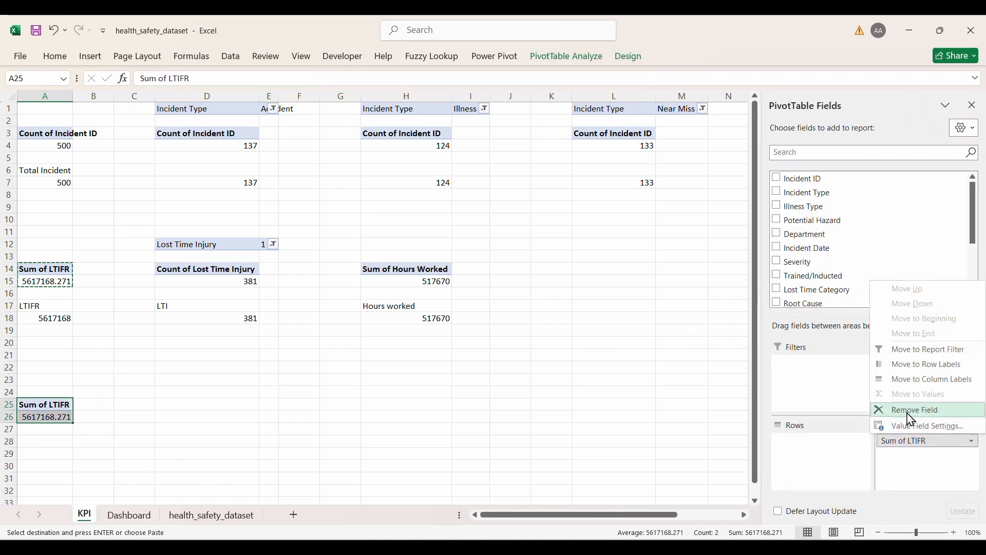
{"action": "left_click", "coordinate": [910, 411]}
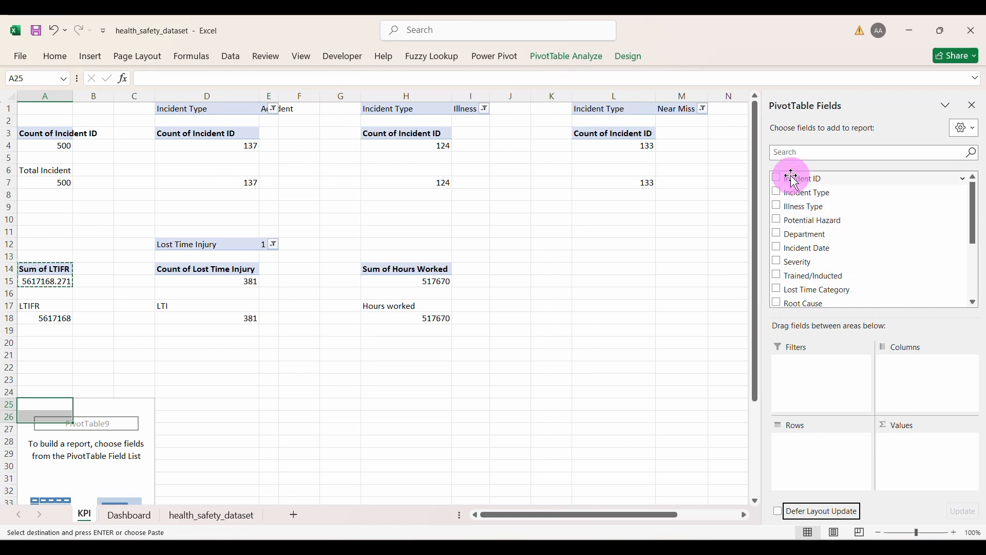
{"action": "left_click_drag", "start_coordinate": [786, 184], "coordinate": [917, 470]}
{"action": "left_click", "coordinate": [914, 440]}
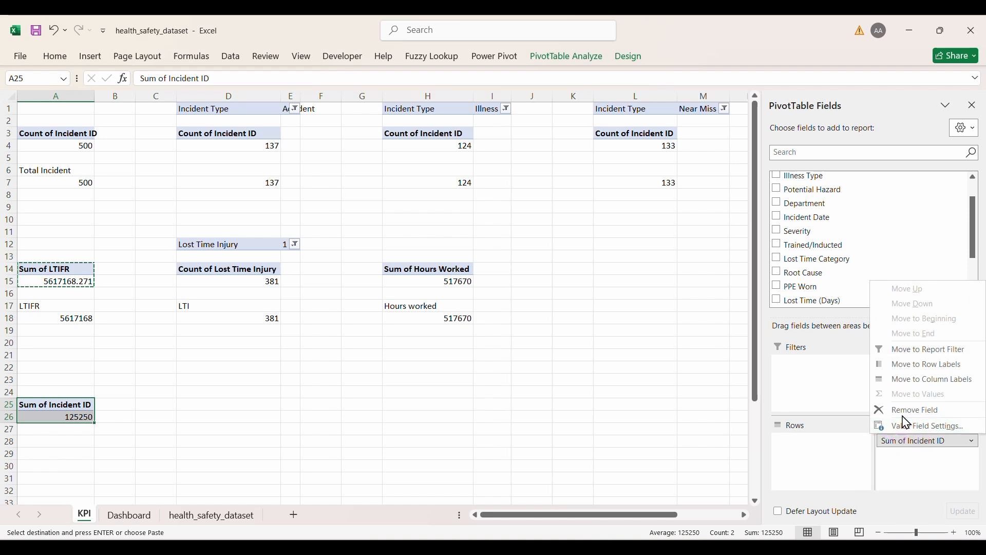
{"action": "left_click", "coordinate": [912, 435]}
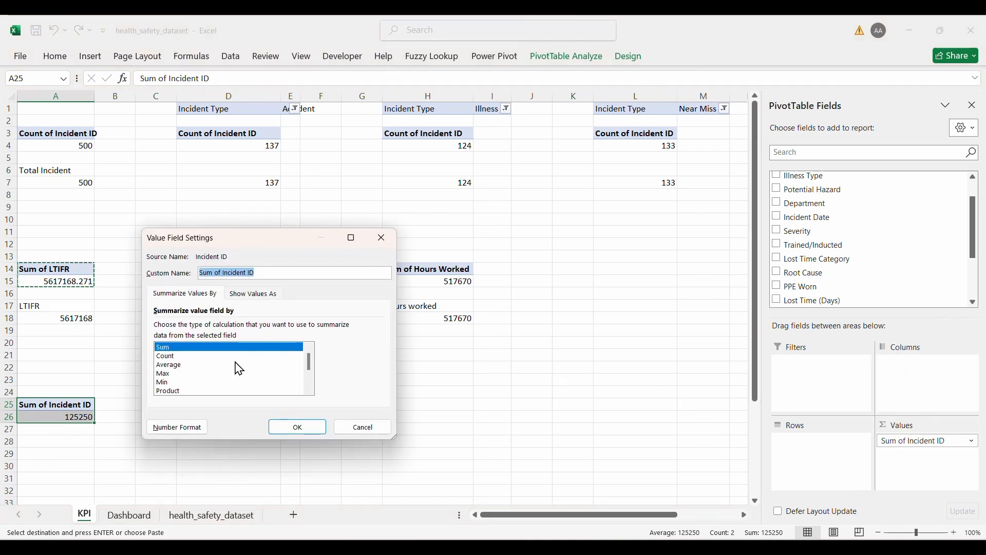
{"action": "left_click", "coordinate": [170, 355]}
{"action": "left_click", "coordinate": [273, 427]}
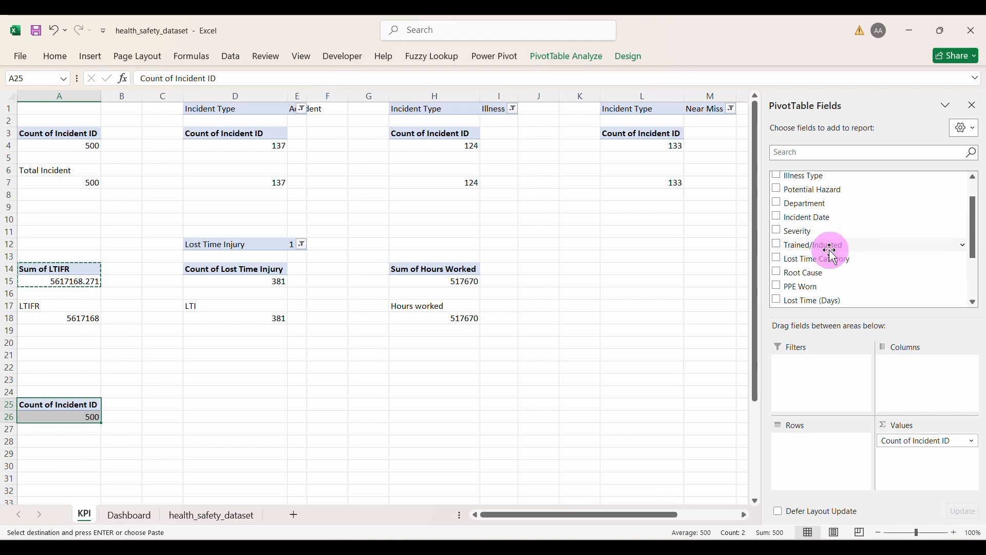
{"action": "left_click", "coordinate": [777, 245]}
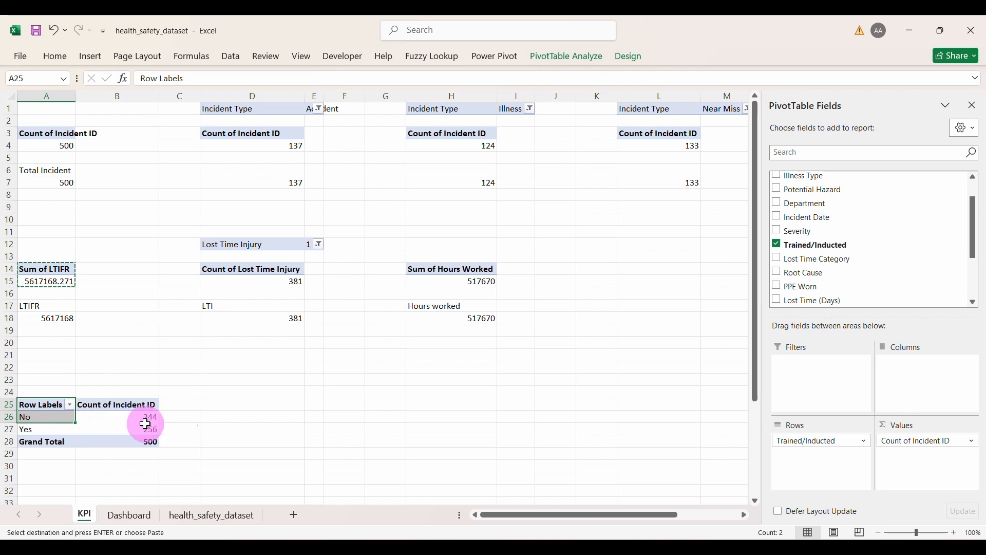
Step: Enter 'Not Inducted' and 'Inducted' labels in D26:D27
{"action": "left_click", "coordinate": [215, 419]}
{"action": "type", "text": "N"}
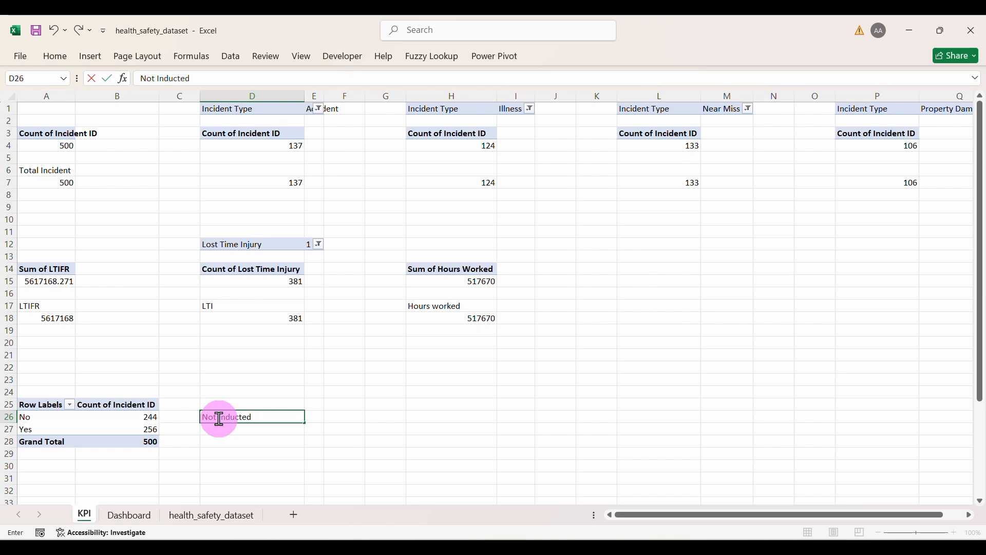
{"action": "type", "text": "ot Inducted"}
{"action": "key", "text": "Return"}
{"action": "type", "text": "Inducted"}
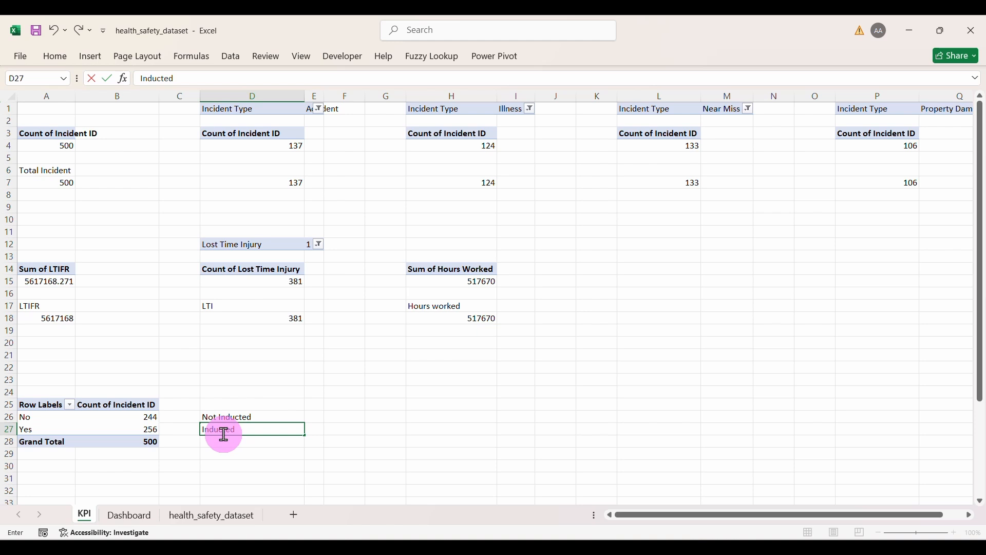
{"action": "key", "text": "Return"}
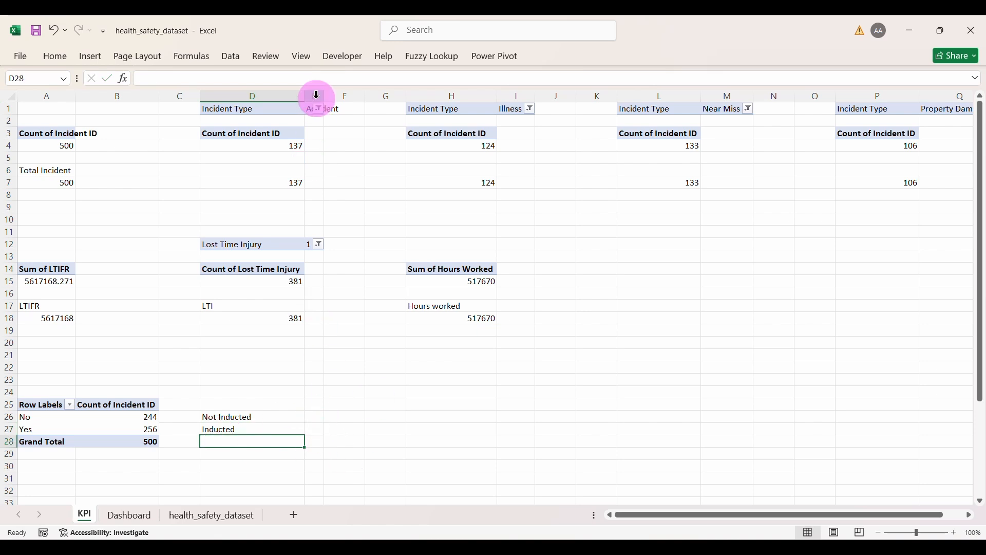
Step: Widen column E and link E26:E27 to the pivot counts 244 and 256
{"action": "left_click_drag", "start_coordinate": [322, 98], "coordinate": [343, 100]}
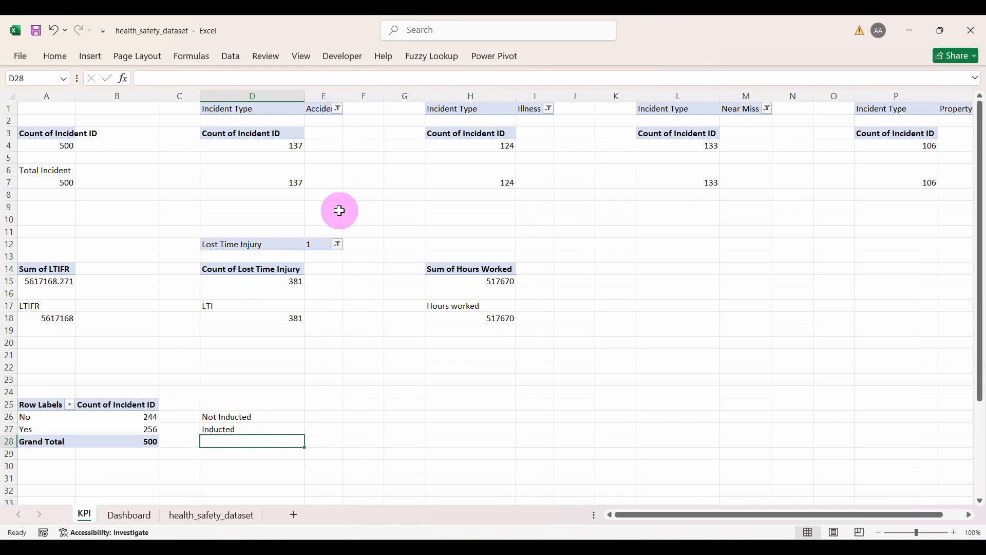
{"action": "left_click", "coordinate": [325, 429]}
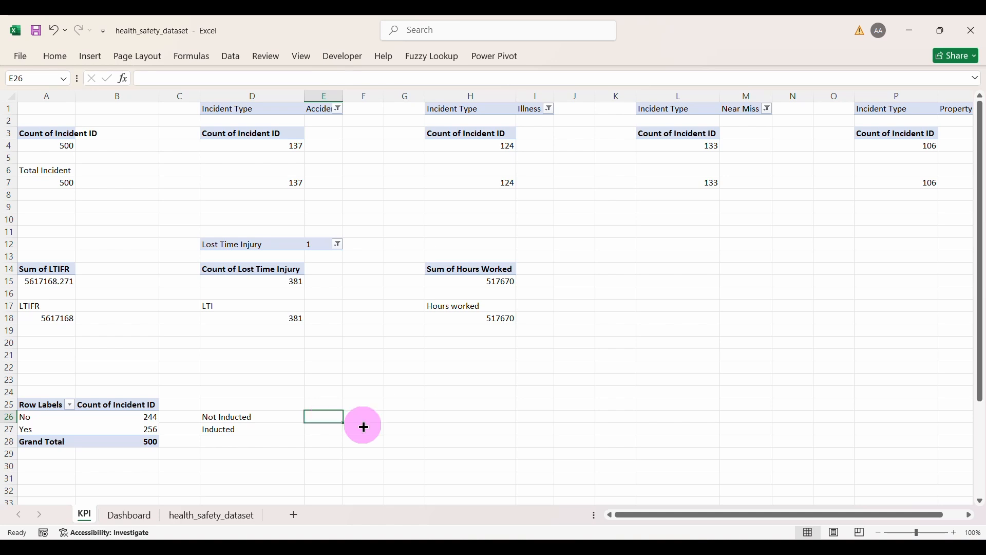
{"action": "type", "text": "="}
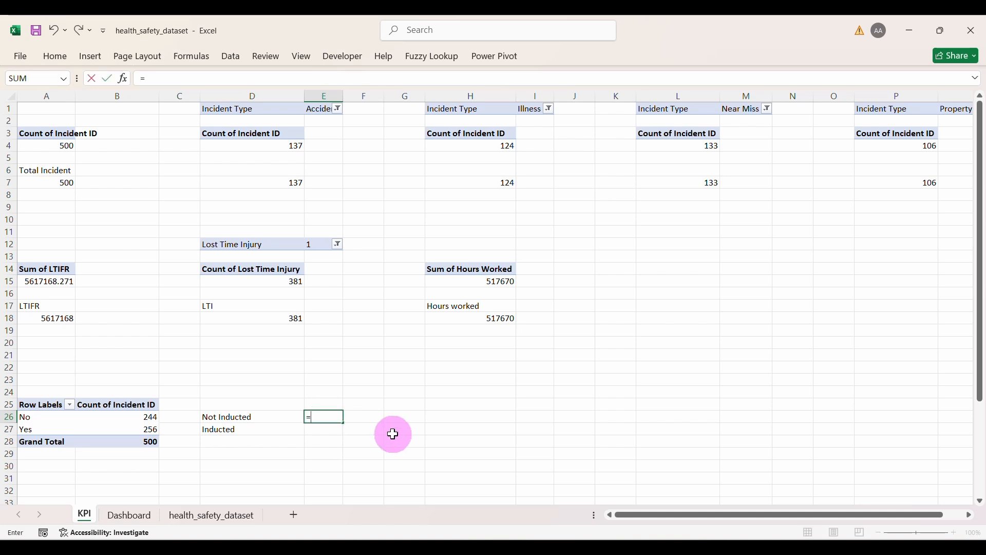
{"action": "left_click", "coordinate": [148, 417]}
{"action": "key", "text": "Return"}
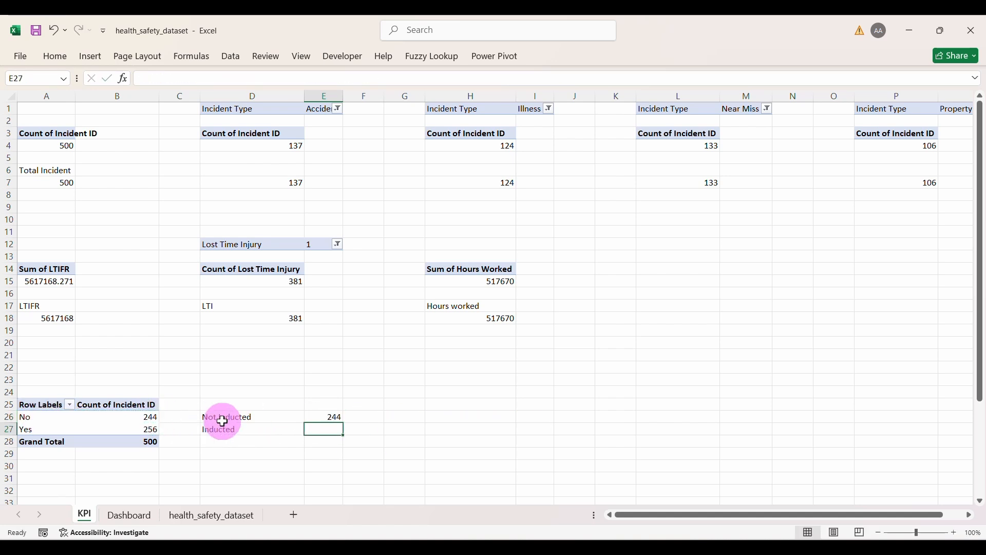
{"action": "type", "text": "="}
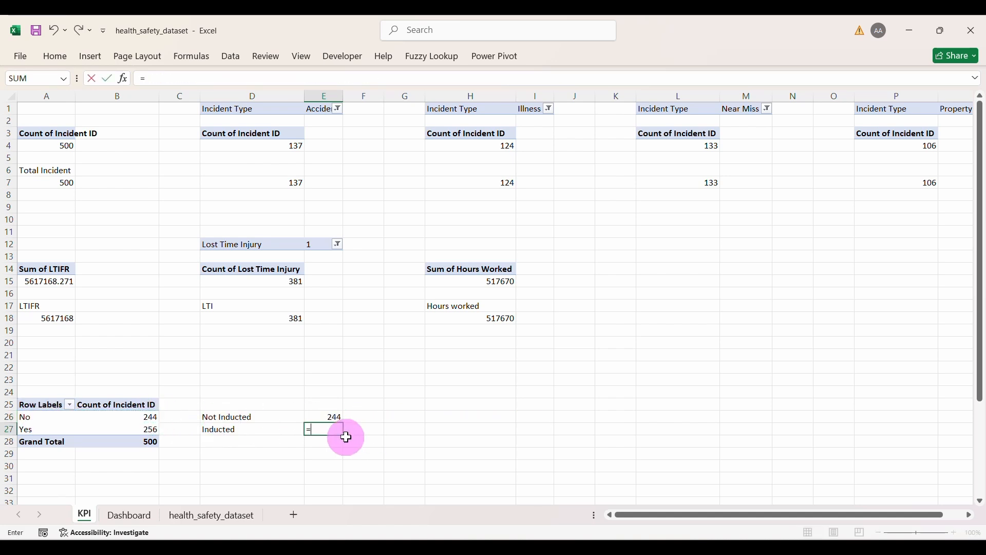
{"action": "left_click", "coordinate": [148, 429]}
{"action": "key", "text": "Return"}
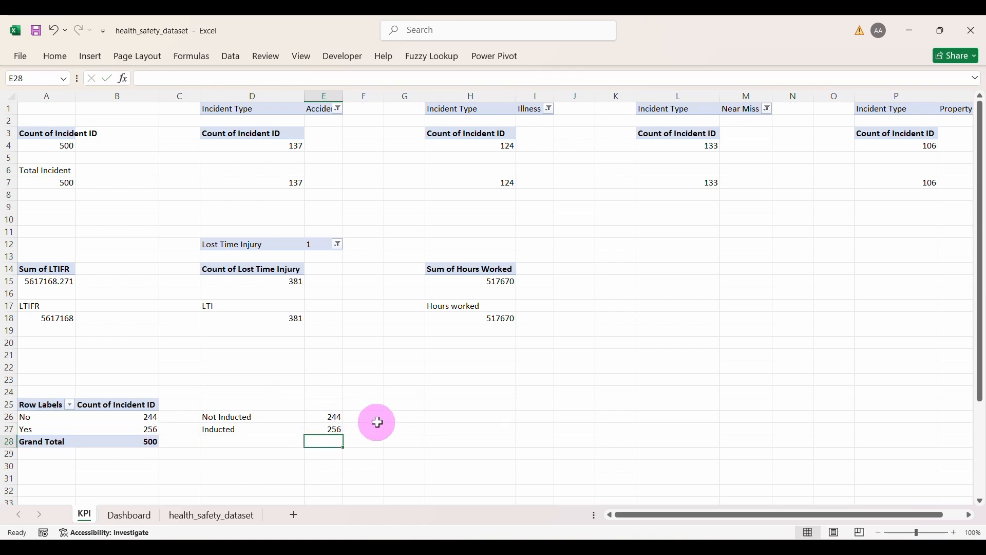
Step: Head F25 'Percentage' and widen column F to fit it
{"action": "left_click", "coordinate": [362, 407]}
{"action": "type", "text": "Percentage"}
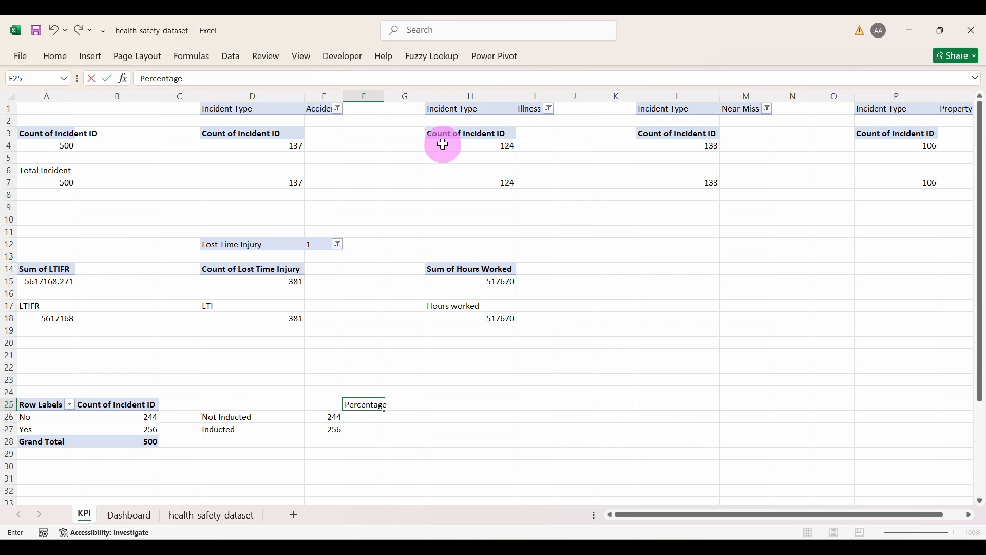
{"action": "left_click", "coordinate": [381, 95]}
{"action": "left_click_drag", "start_coordinate": [384, 97], "coordinate": [391, 98]}
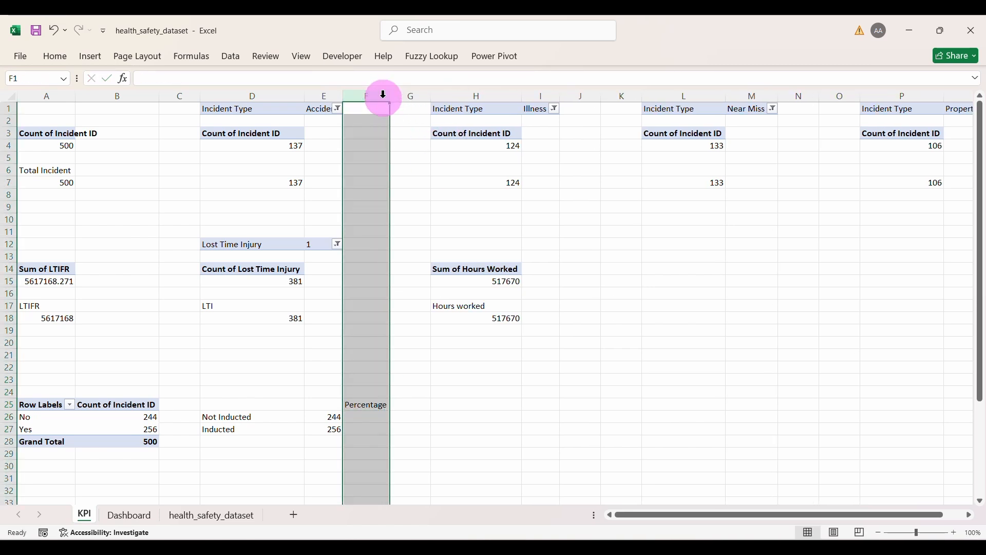
{"action": "left_click", "coordinate": [424, 328]}
Step: Enter =E26/($E$26+$E$27) in F26, fill to F27, and format as 49% and 51%
{"action": "left_click", "coordinate": [374, 416]}
{"action": "type", "text": "="}
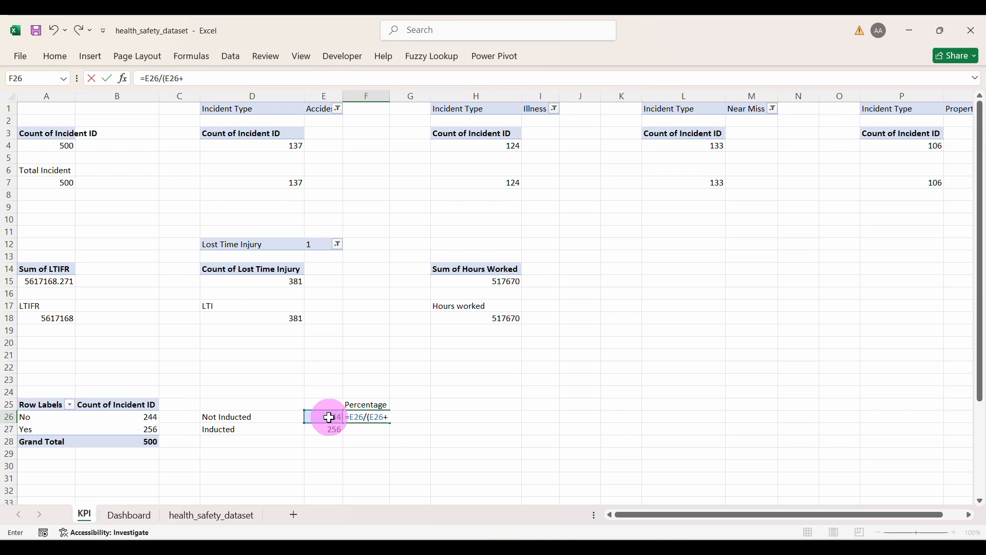
{"action": "type", "text": ")"}
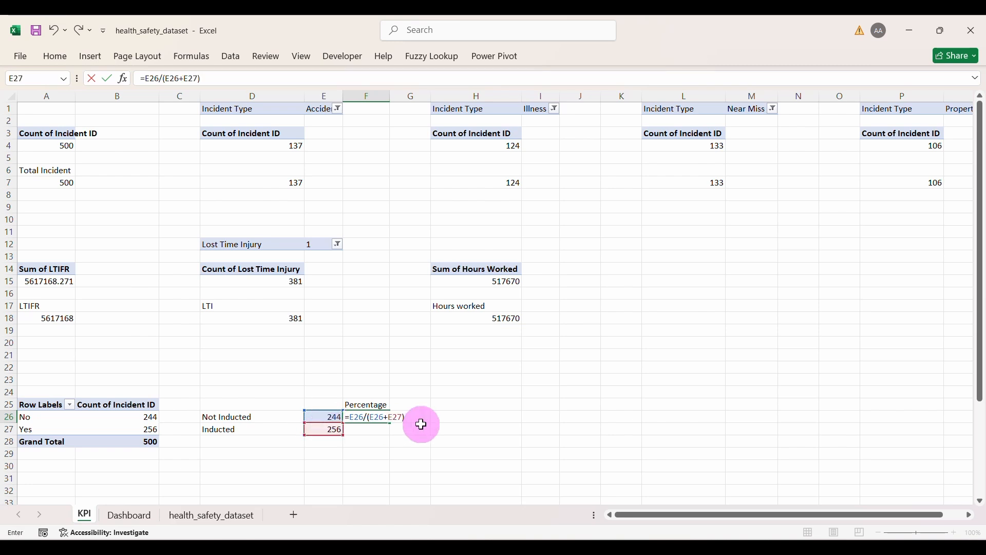
{"action": "left_click", "coordinate": [370, 418]}
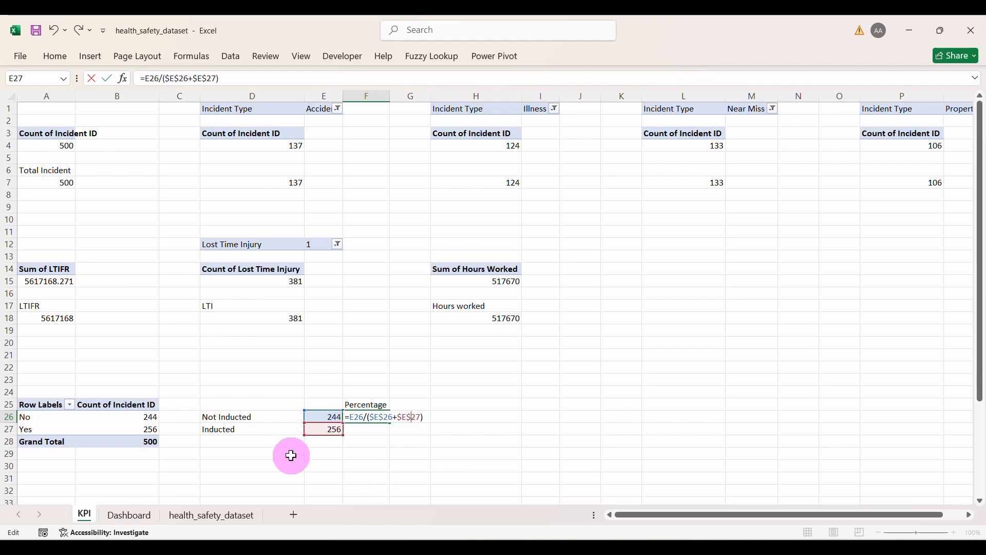
{"action": "key", "text": "Return"}
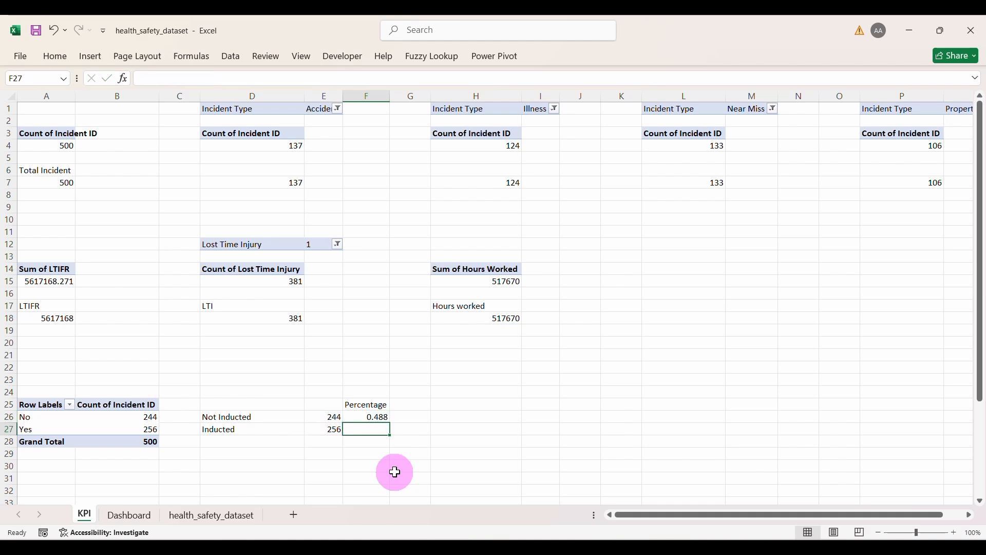
{"action": "left_click", "coordinate": [383, 417]}
{"action": "left_click_drag", "start_coordinate": [391, 422], "coordinate": [387, 433]}
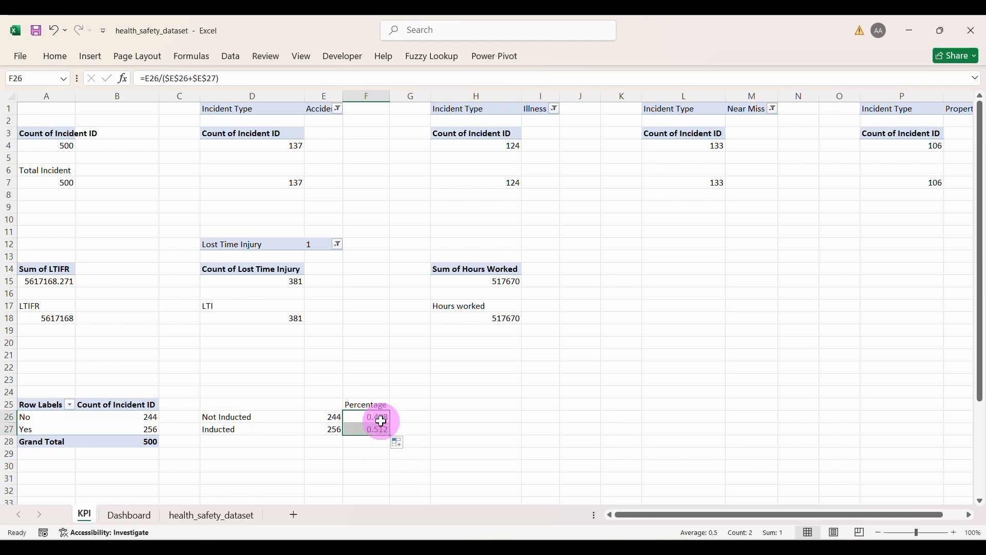
{"action": "left_click", "coordinate": [56, 57]}
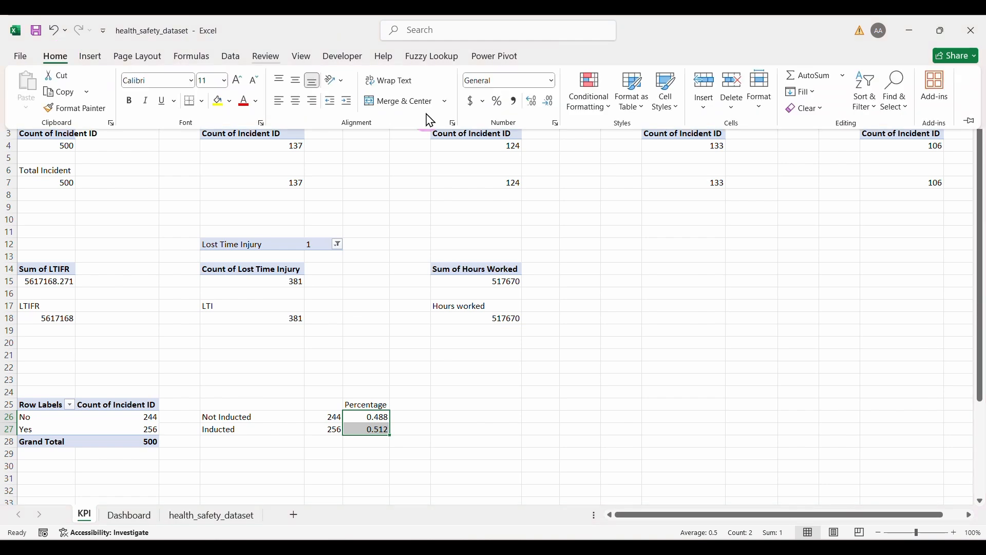
{"action": "left_click", "coordinate": [496, 103]}
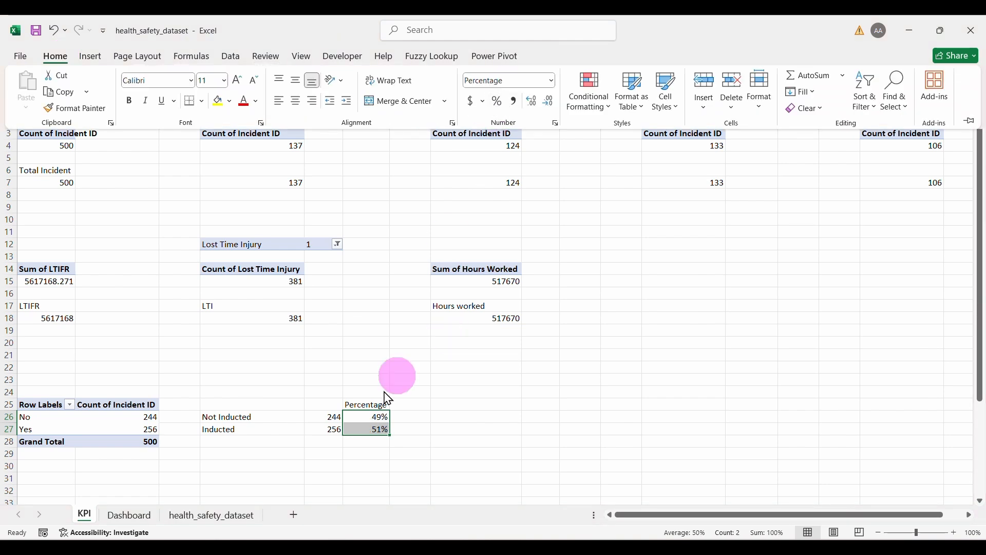
{"action": "left_click", "coordinate": [377, 454]}
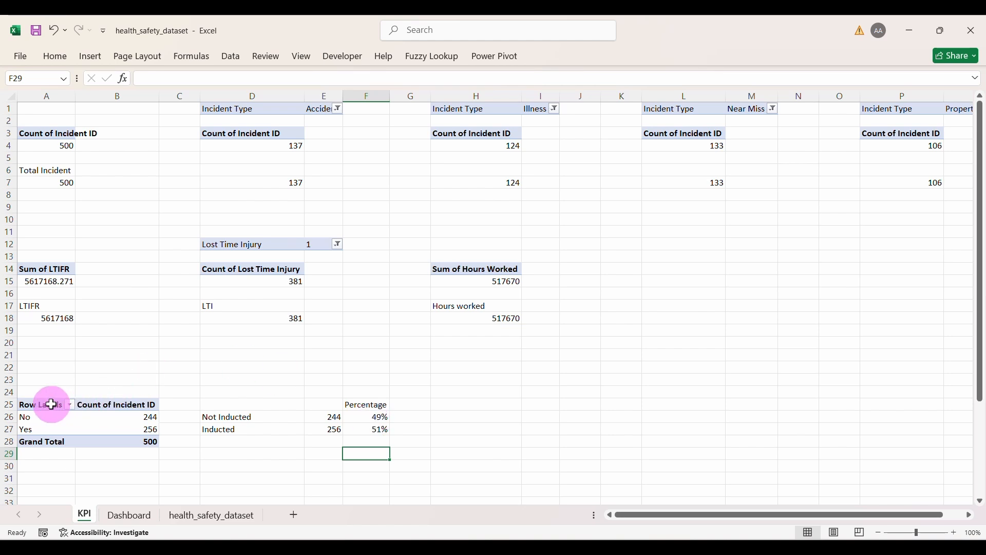
Step: Copy the Trained/Inducted pivot from A25:B28 to A34
{"action": "left_click_drag", "start_coordinate": [51, 405], "coordinate": [108, 438]}
{"action": "key", "text": "ctrl+c"}
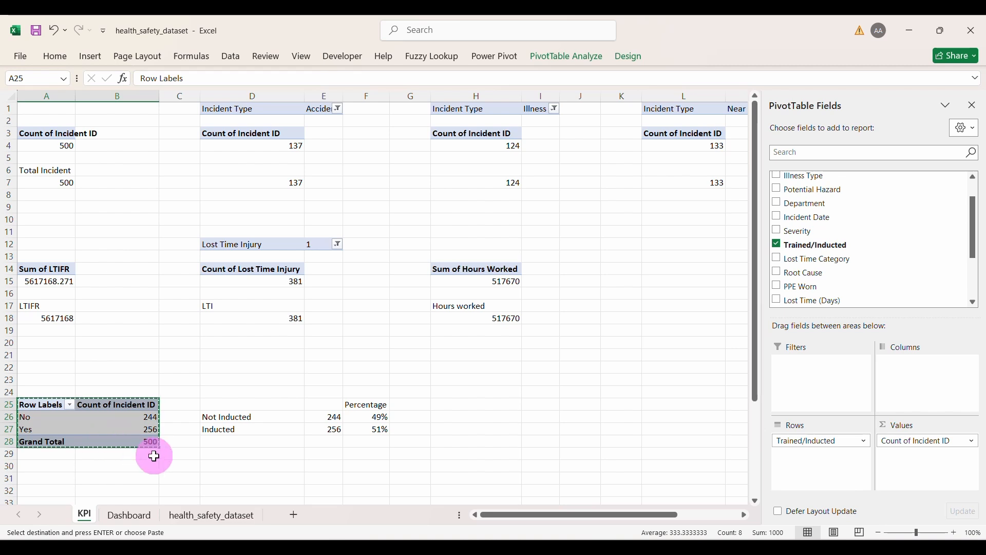
{"action": "scroll", "coordinate": [155, 456], "scroll_direction": "down", "scroll_amount": 4}
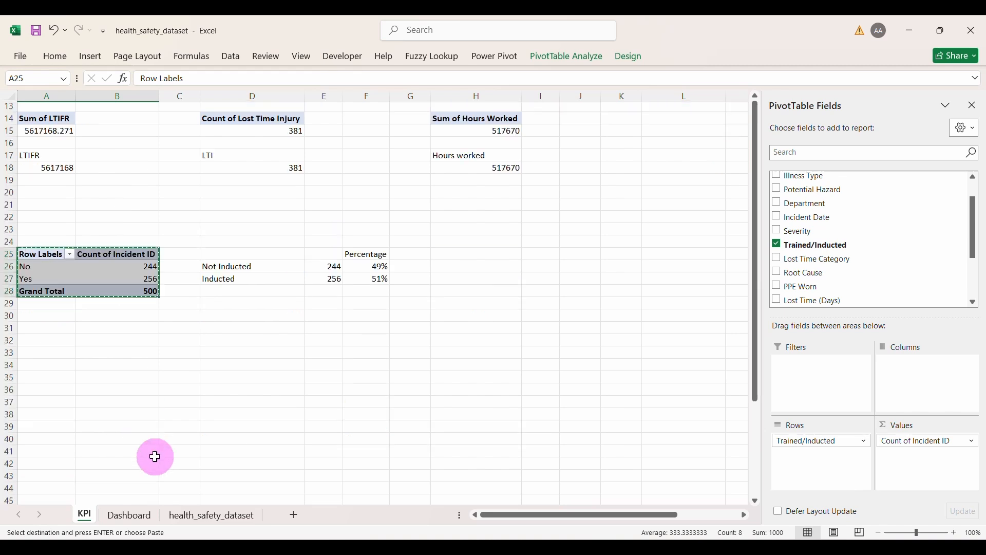
{"action": "left_click", "coordinate": [44, 368]}
{"action": "key", "text": "ctrl+v"}
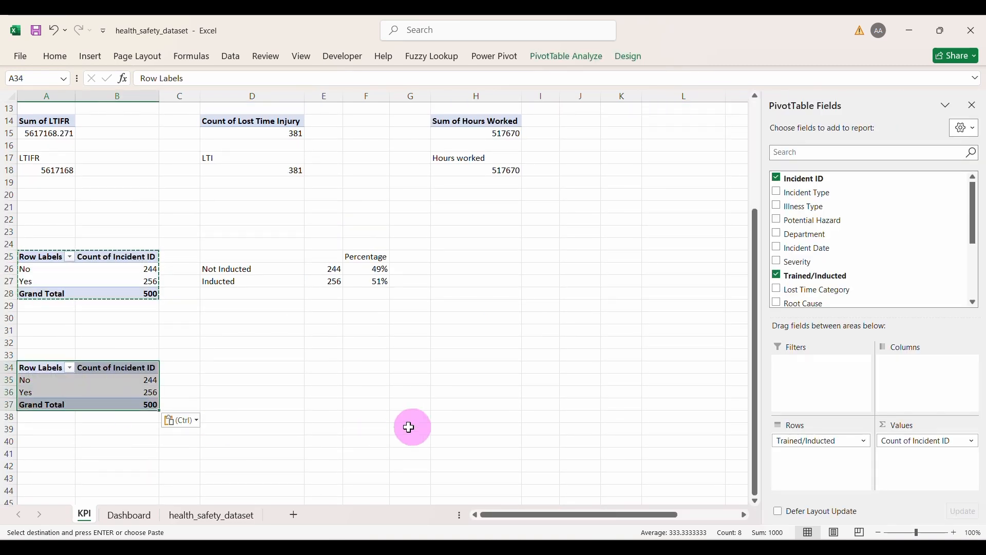
Step: Swap Trained/Inducted for PPE Worn in the copy, giving No 234 and Yes 266
{"action": "left_click", "coordinate": [811, 441]}
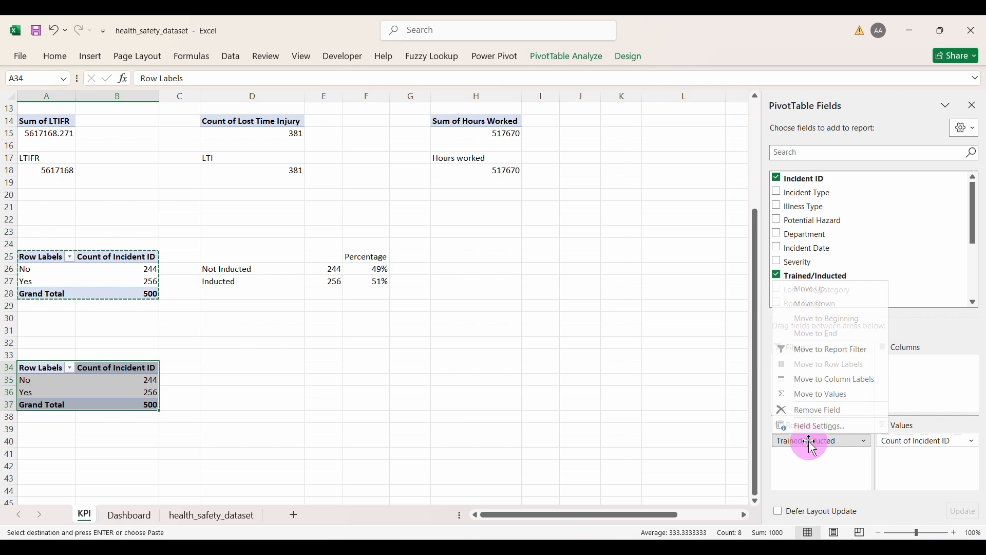
{"action": "left_click", "coordinate": [819, 410]}
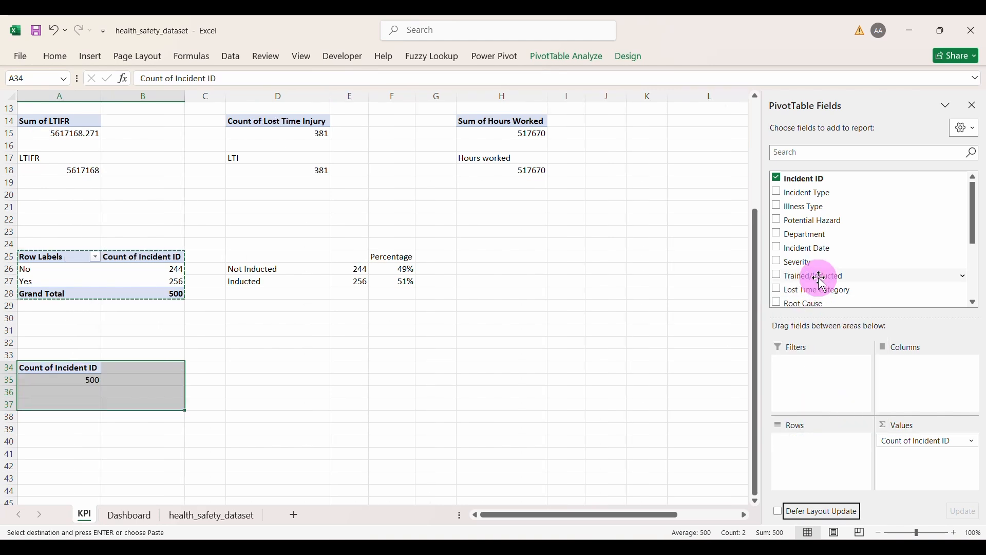
{"action": "scroll", "coordinate": [822, 283], "scroll_direction": "down", "scroll_amount": 3}
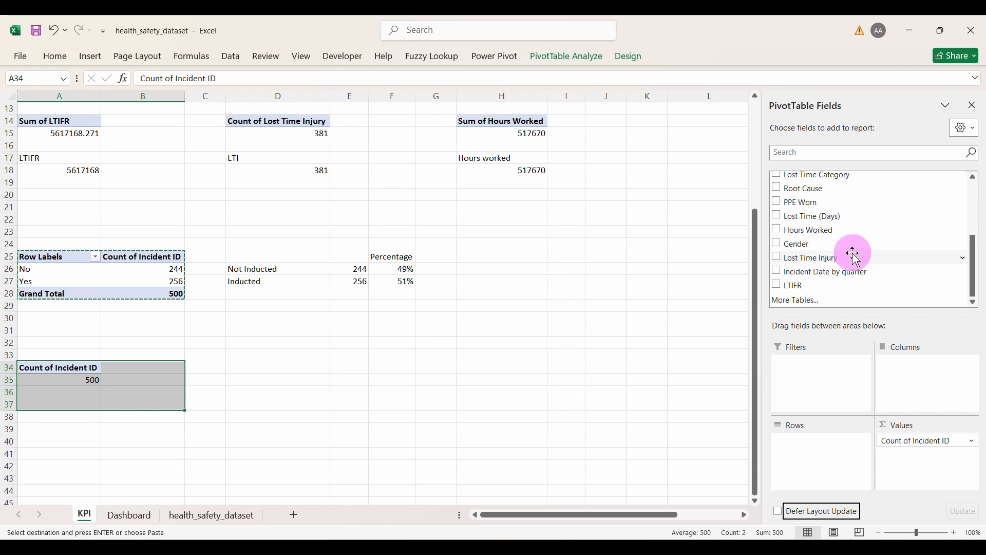
{"action": "left_click", "coordinate": [776, 202]}
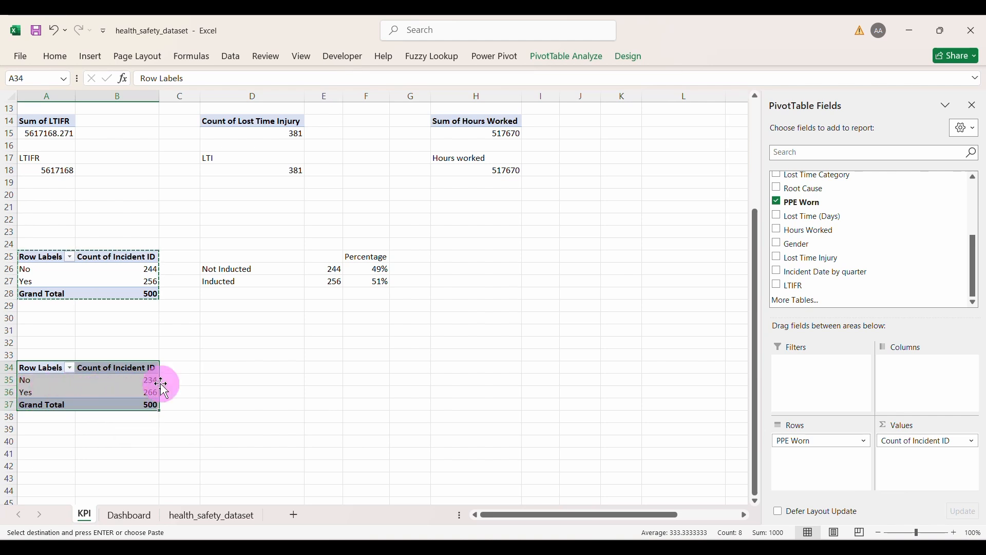
{"action": "left_click", "coordinate": [222, 377]}
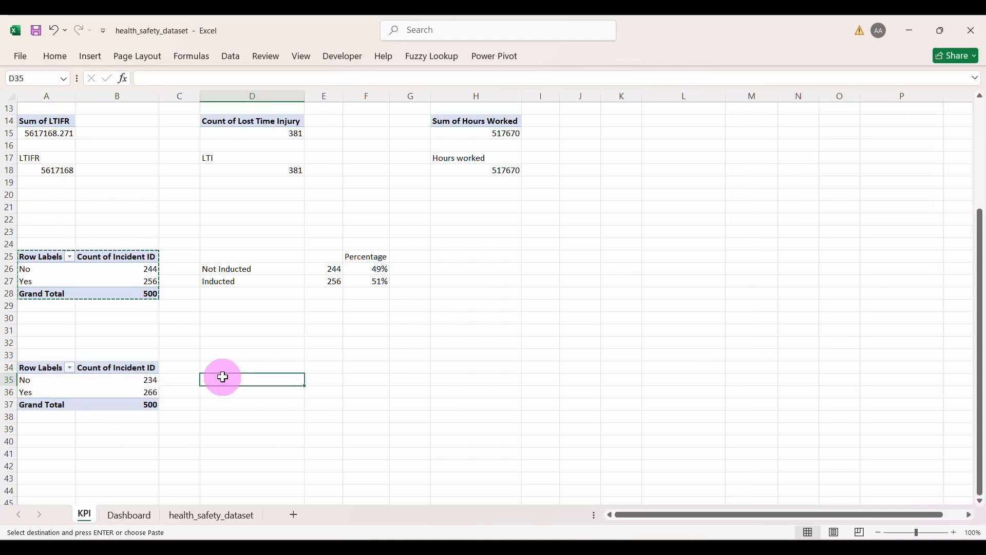
Step: Label D35:D36 'Not worn' and 'worn'
{"action": "type", "text": "Not"}
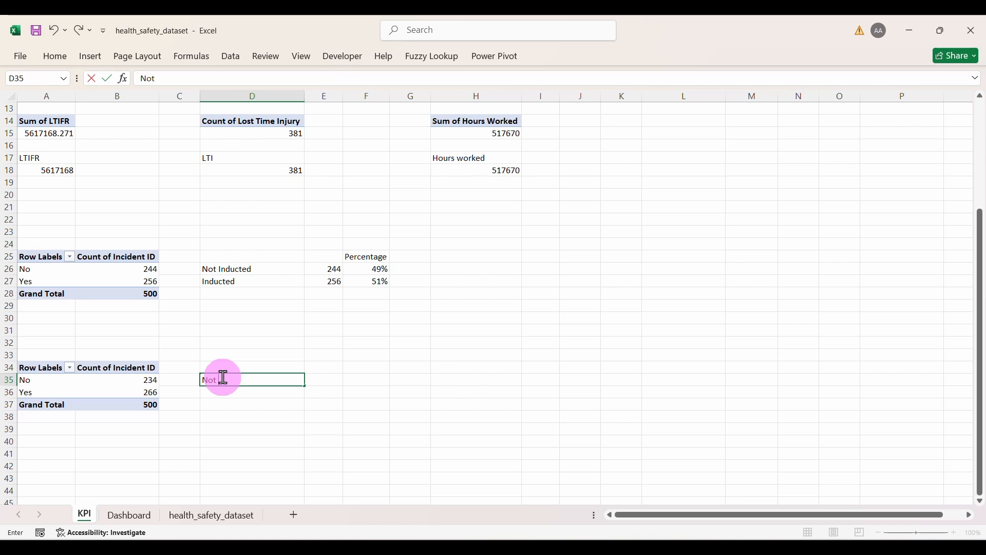
{"action": "type", "text": " worn"}
{"action": "left_click", "coordinate": [227, 393]}
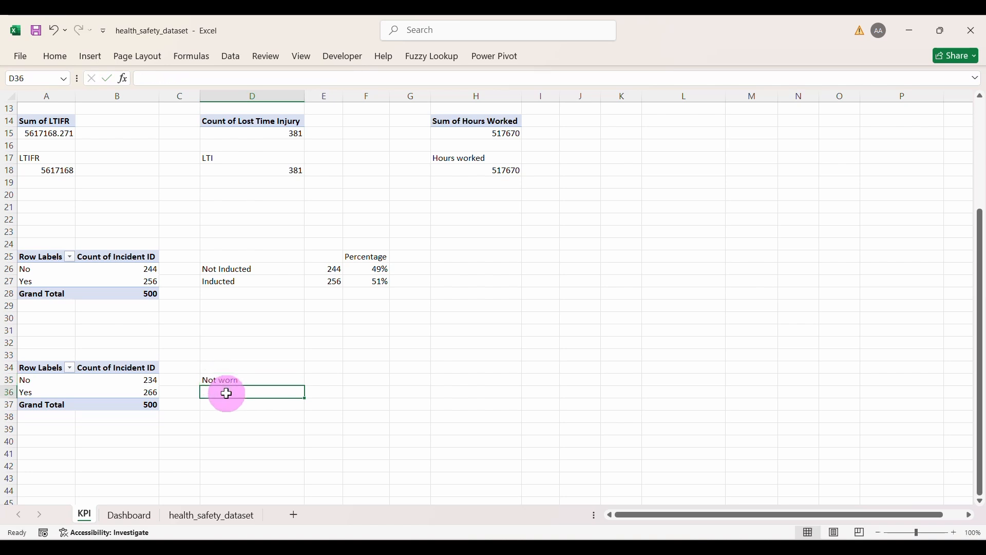
{"action": "type", "text": "worn"}
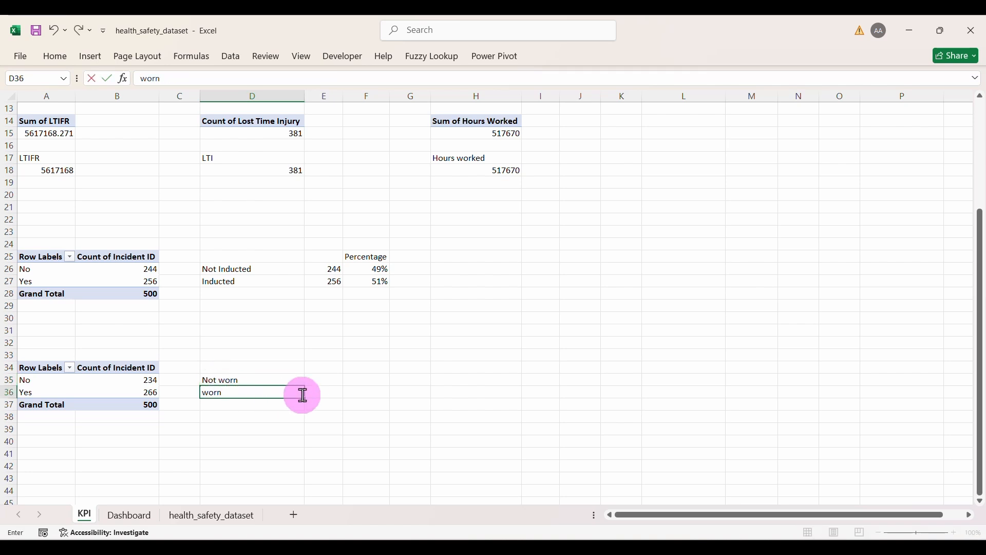
{"action": "left_click", "coordinate": [319, 378]}
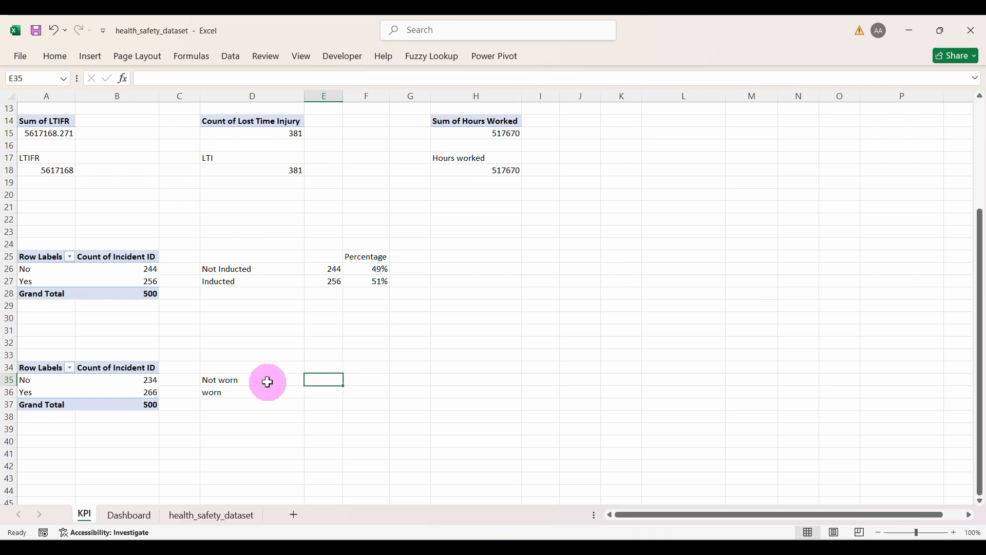
Step: Link E35:E36 to the PPE counts 234 and 266 and head F34 'Percentage'
{"action": "type", "text": "="}
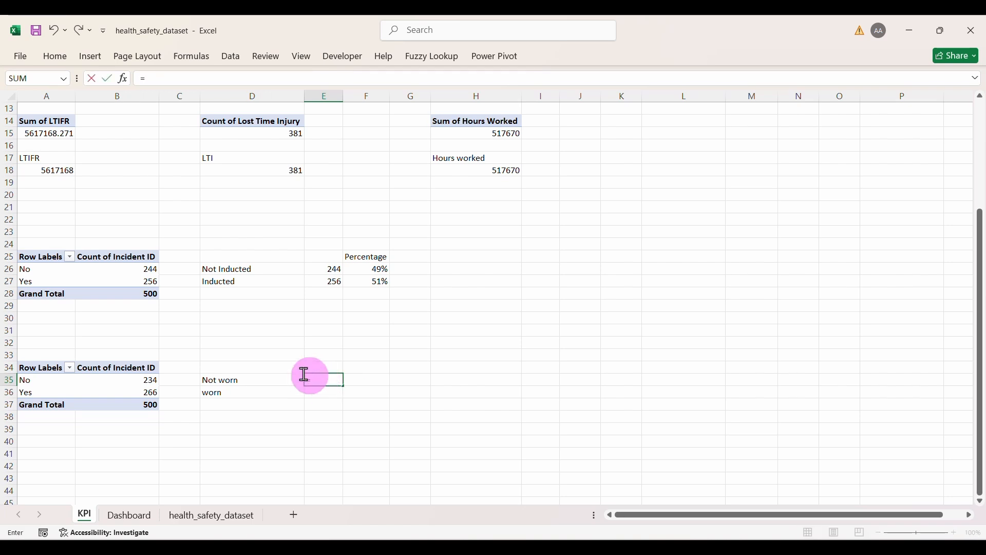
{"action": "left_click", "coordinate": [125, 379]}
{"action": "key", "text": "Return"}
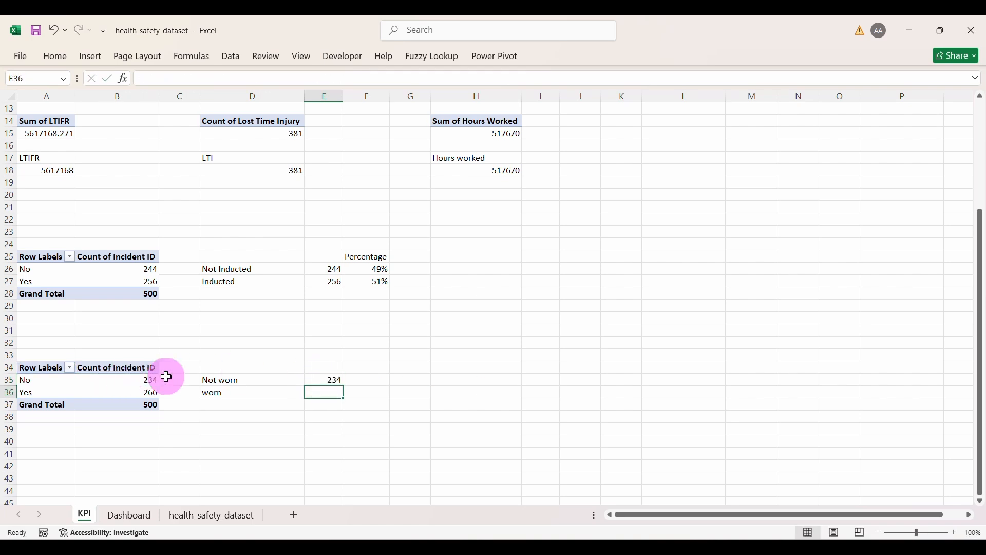
{"action": "type", "text": "="}
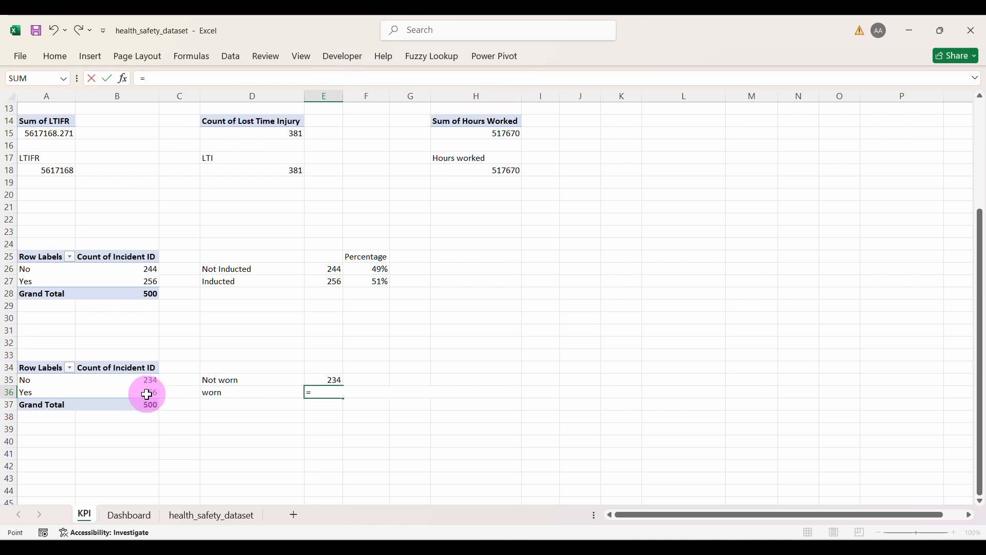
{"action": "left_click", "coordinate": [146, 392]}
{"action": "key", "text": "Return"}
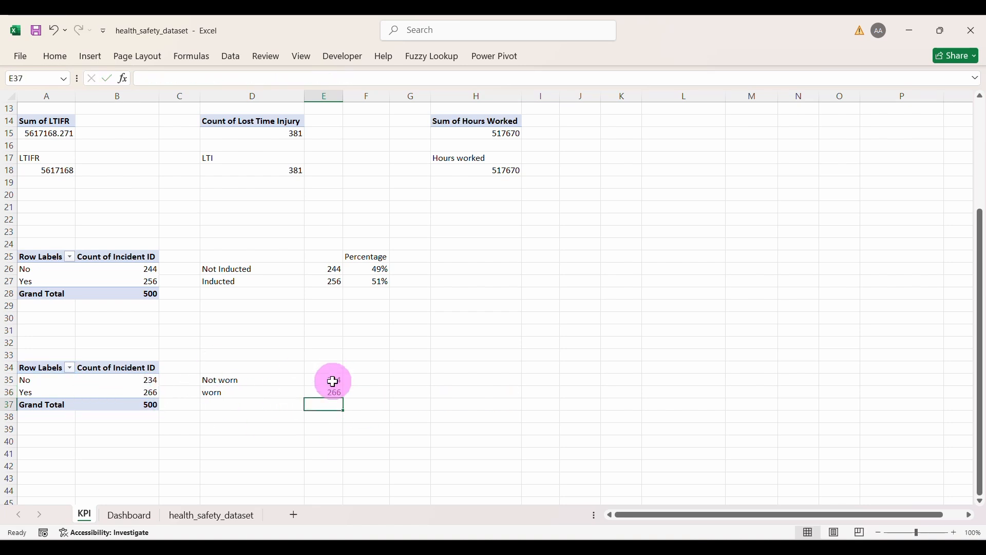
{"action": "left_click", "coordinate": [366, 368]}
{"action": "type", "text": "Percentage"}
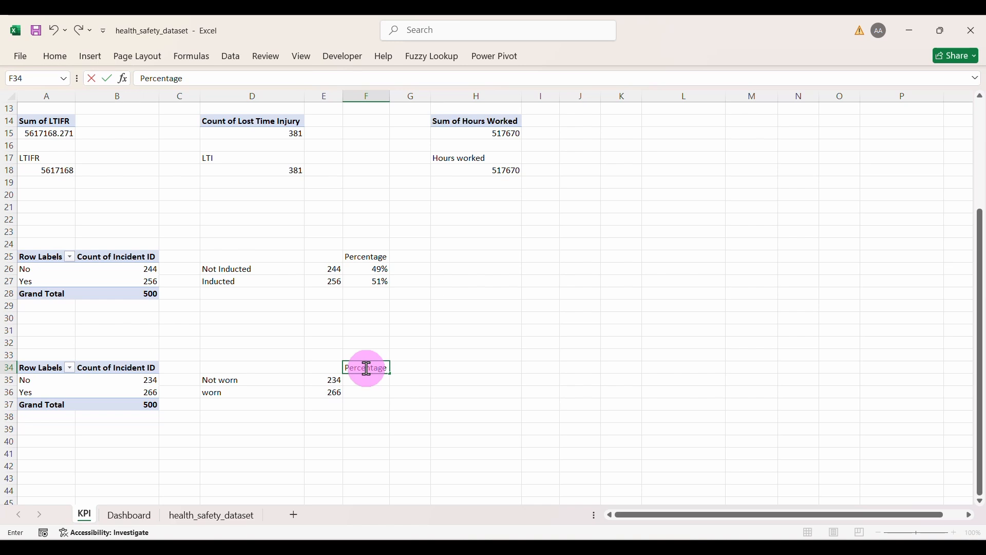
Step: Enter the share formula =E35/($E$35+$E$36) in F35
{"action": "key", "text": "Return"}
{"action": "type", "text": "="}
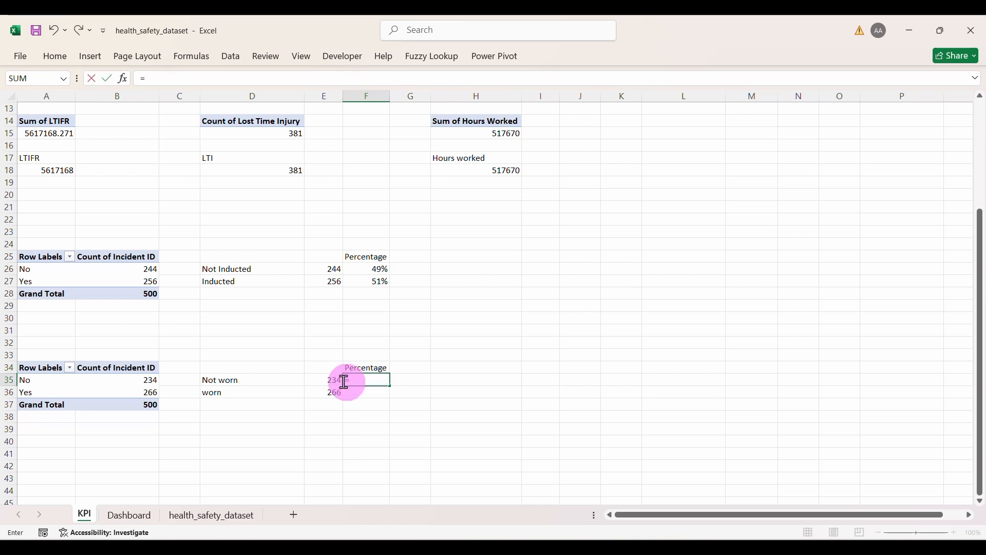
{"action": "left_click", "coordinate": [326, 380]}
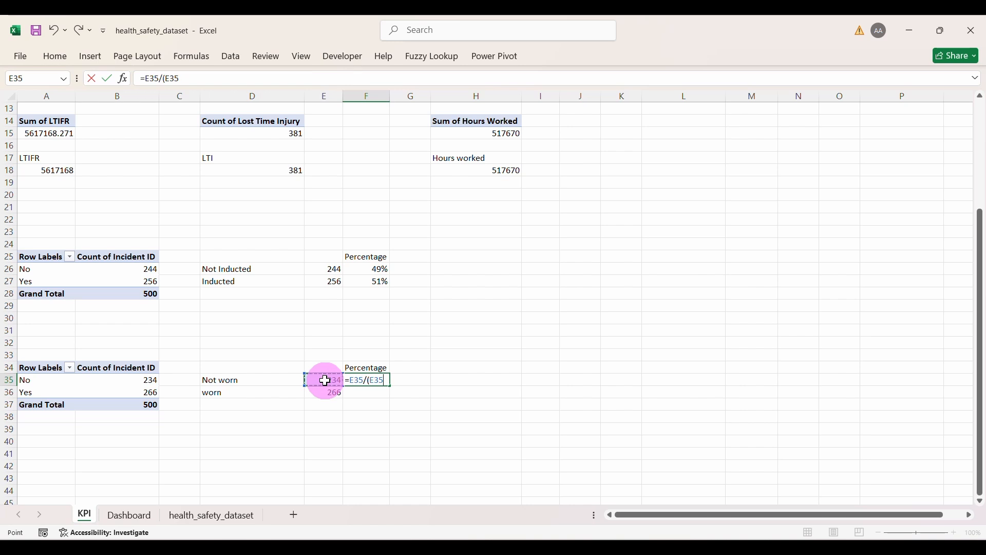
{"action": "left_click", "coordinate": [326, 393]}
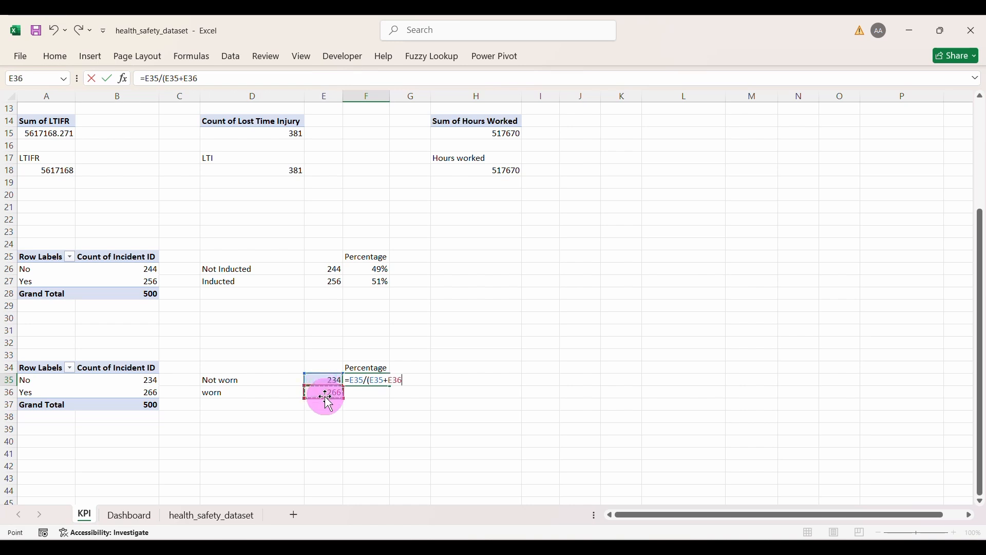
{"action": "type", "text": ")"}
{"action": "left_click", "coordinate": [371, 380]}
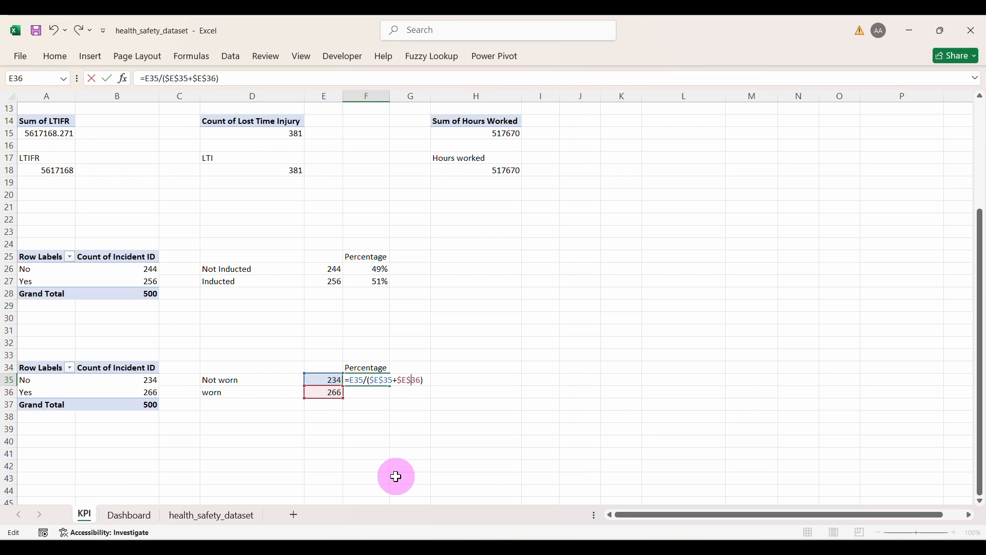
{"action": "key", "text": "Return"}
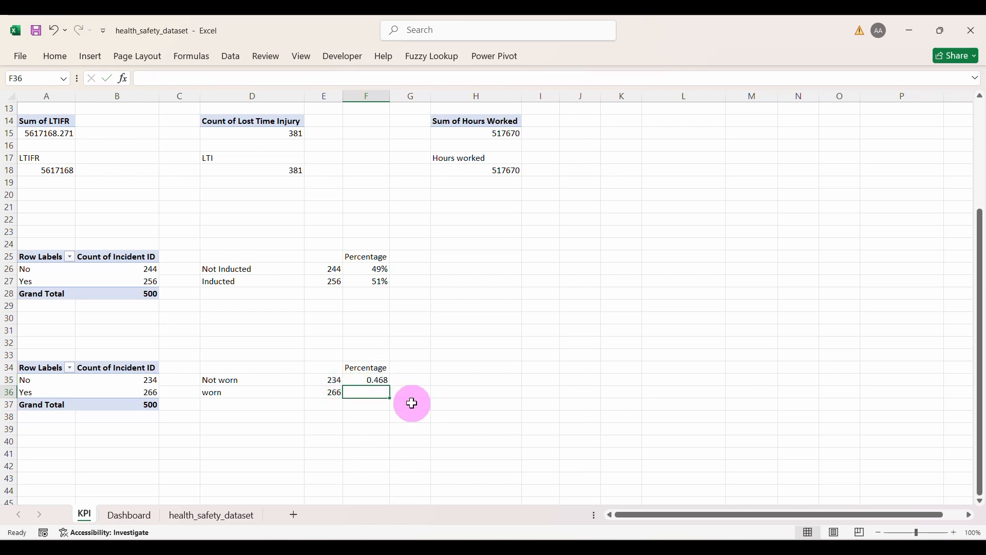
Step: Fill the formula down to F36 and format both as percentages, 47% and 53%
{"action": "left_click", "coordinate": [363, 379]}
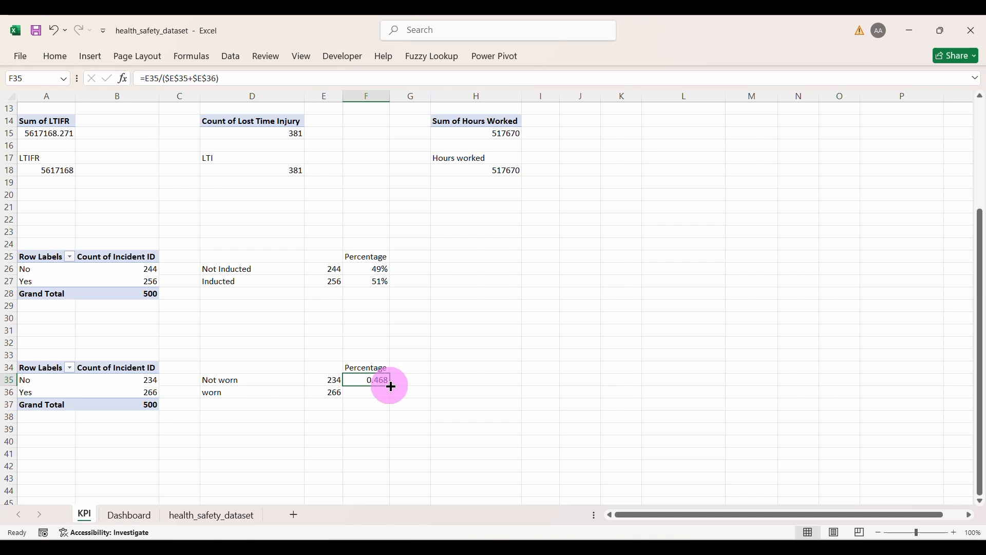
{"action": "left_click_drag", "start_coordinate": [391, 386], "coordinate": [390, 395]}
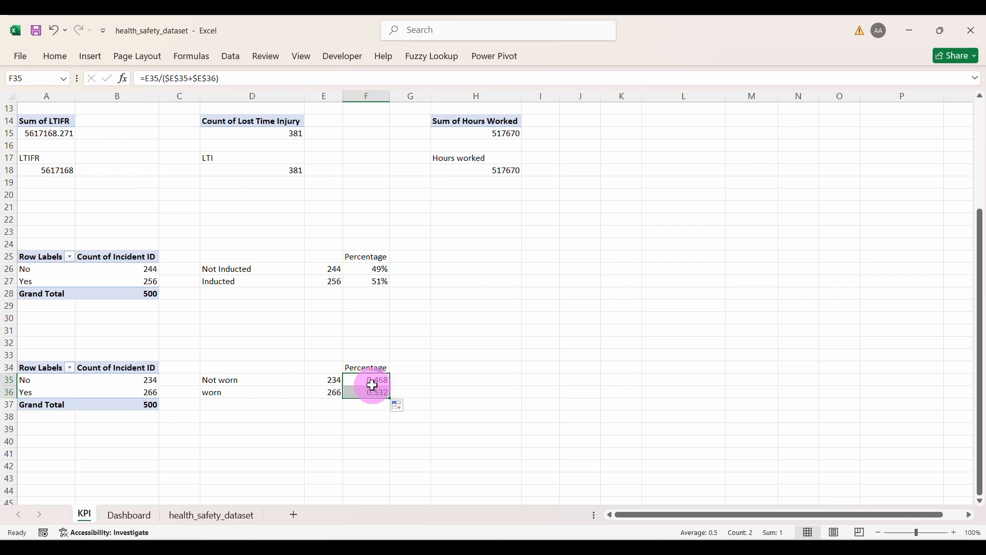
{"action": "left_click", "coordinate": [54, 57]}
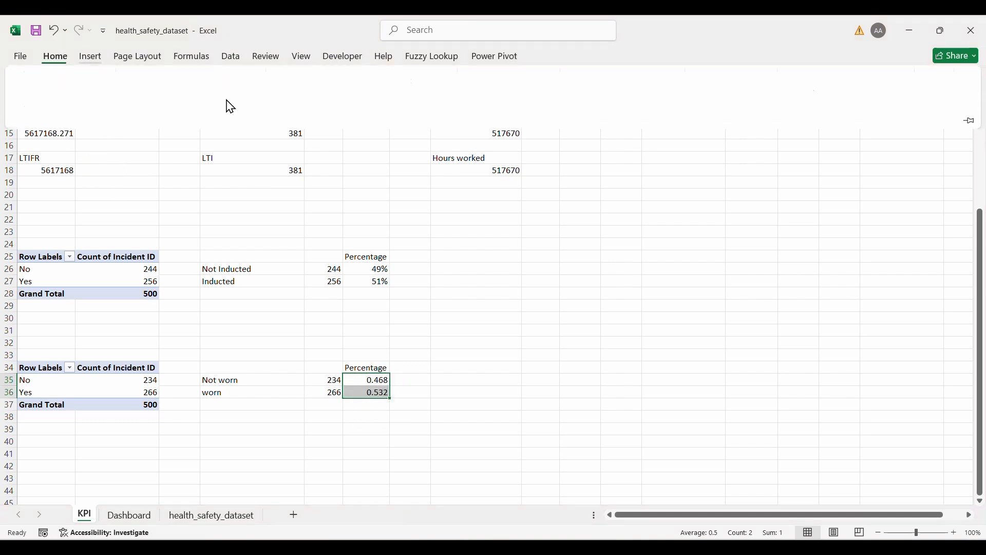
{"action": "left_click", "coordinate": [497, 103]}
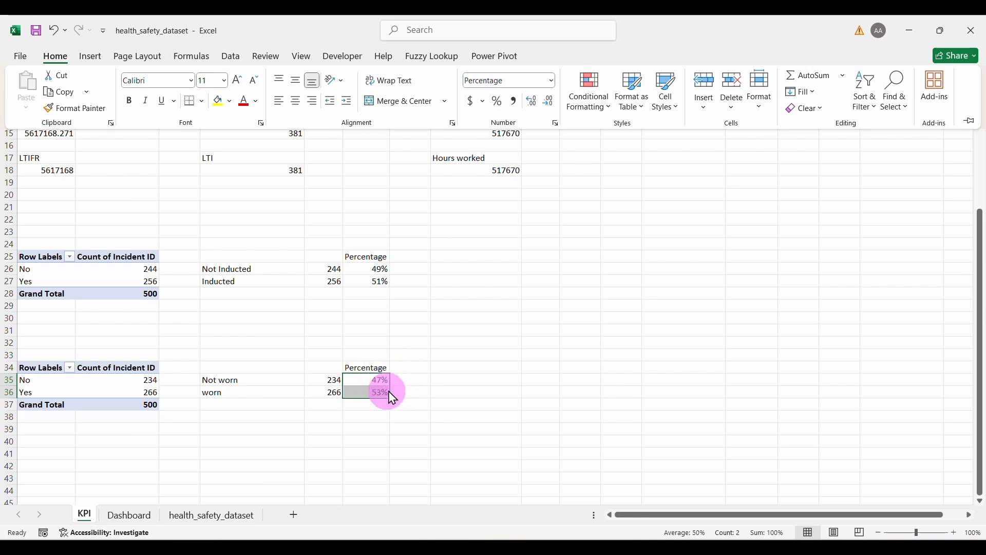
{"action": "left_click", "coordinate": [411, 383]}
{"action": "left_click", "coordinate": [409, 380]}
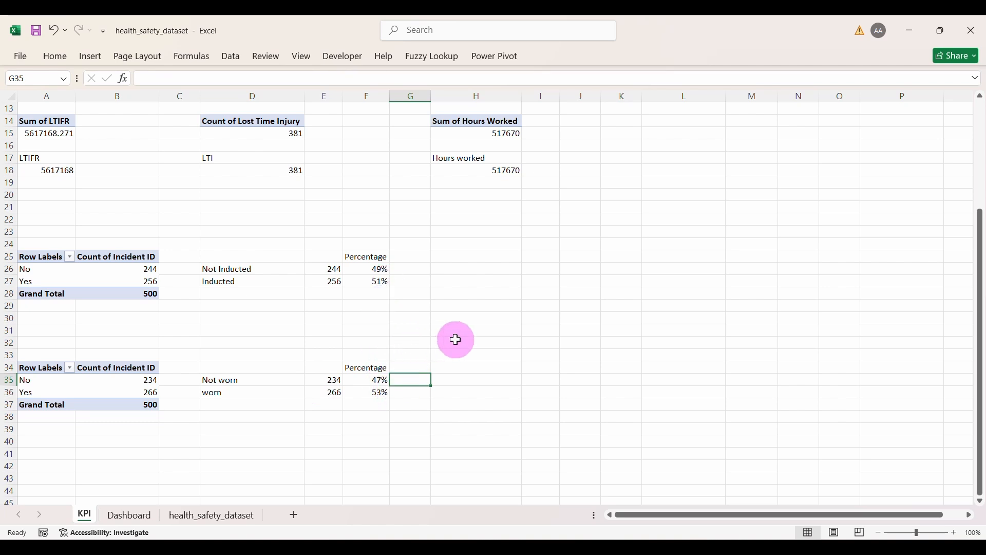
Step: After checking the Dashboard, type 'Safety Compliance Effectiveness' into D31 on the KPI sheet
{"action": "left_click", "coordinate": [124, 516]}
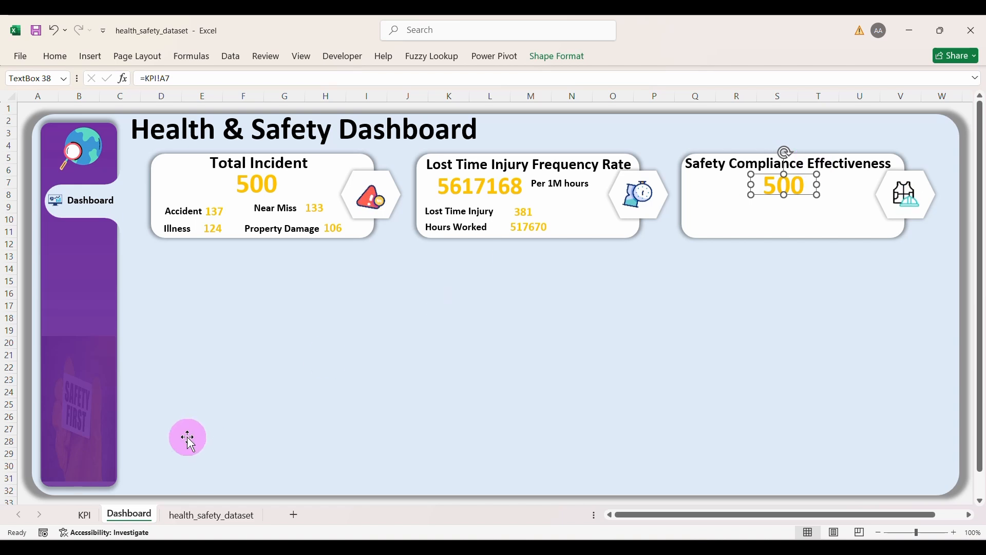
{"action": "left_click", "coordinate": [89, 517]}
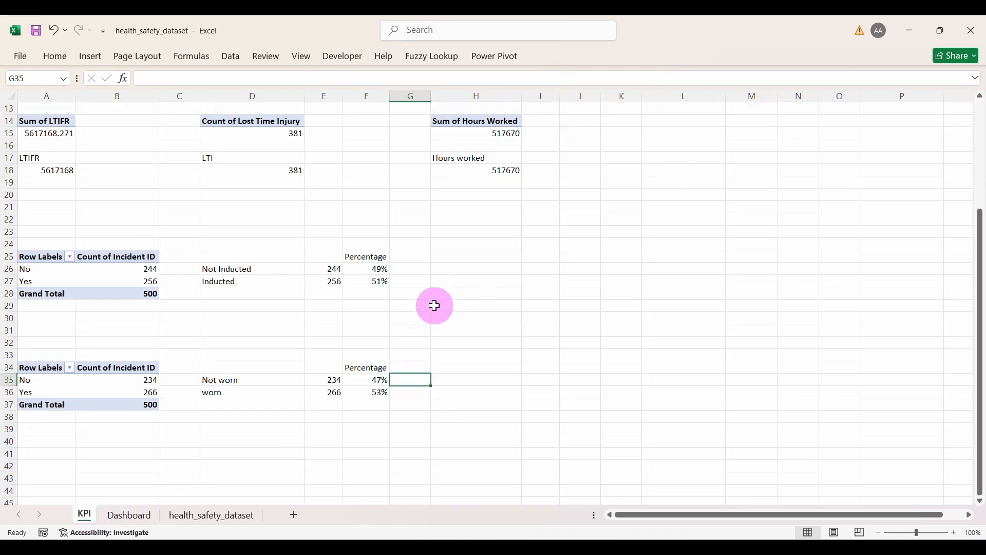
{"action": "left_click", "coordinate": [269, 335]}
{"action": "type", "text": "Safety Compliance Effectiveness"}
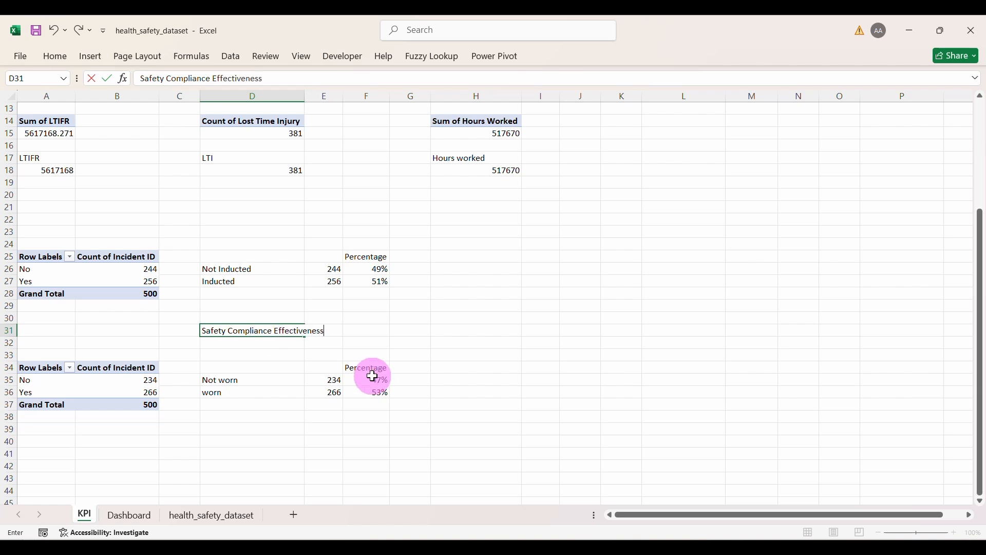
Step: Enter =AVERAGE(F26,F35) in F31 so Safety Compliance Effectiveness shows 48%, then return to the Dashboard
{"action": "left_click", "coordinate": [358, 333]}
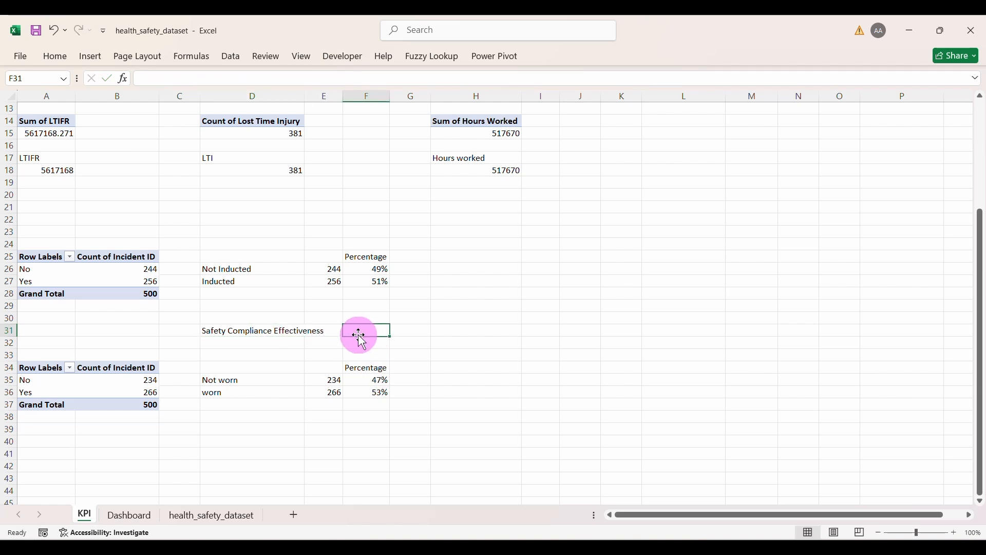
{"action": "type", "text": "="}
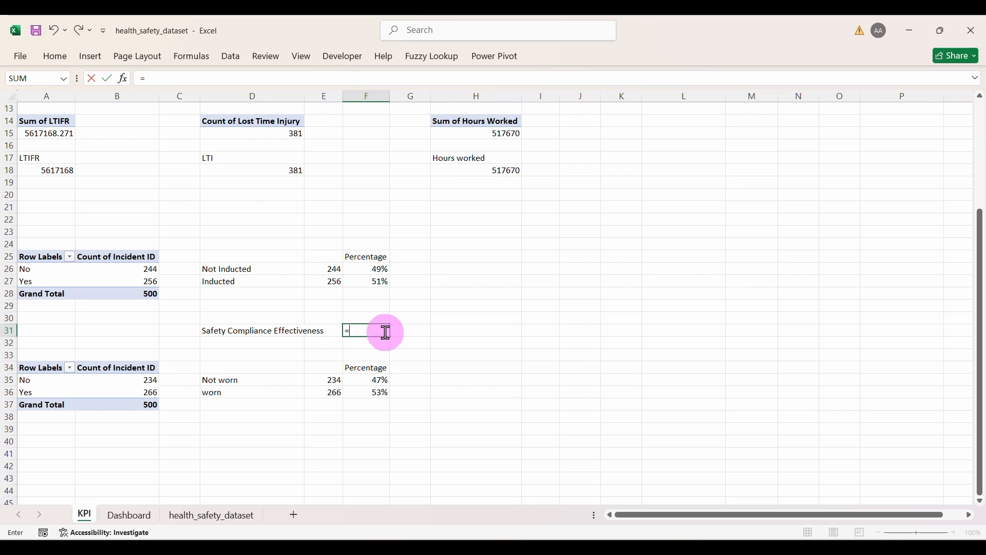
{"action": "type", "text": "aver"}
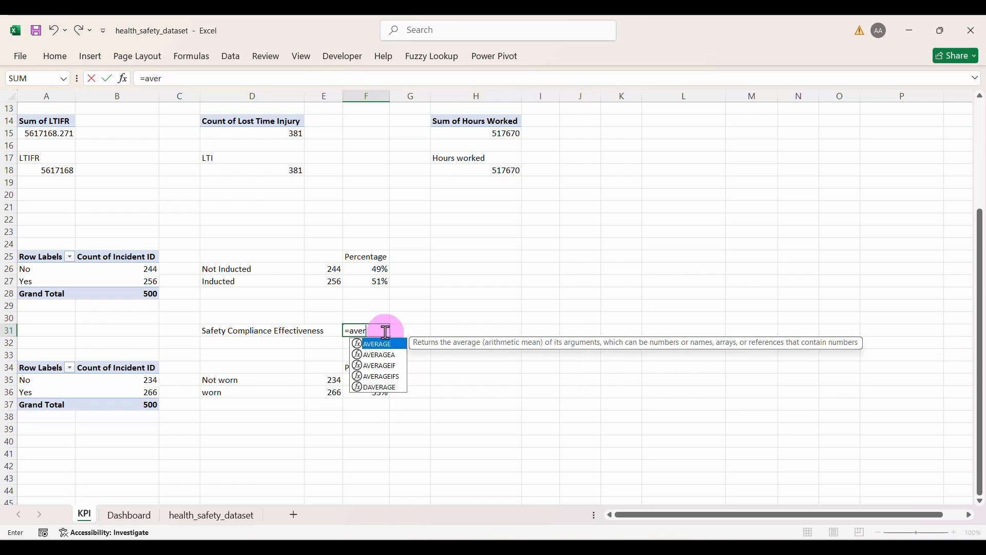
{"action": "key", "text": "Tab"}
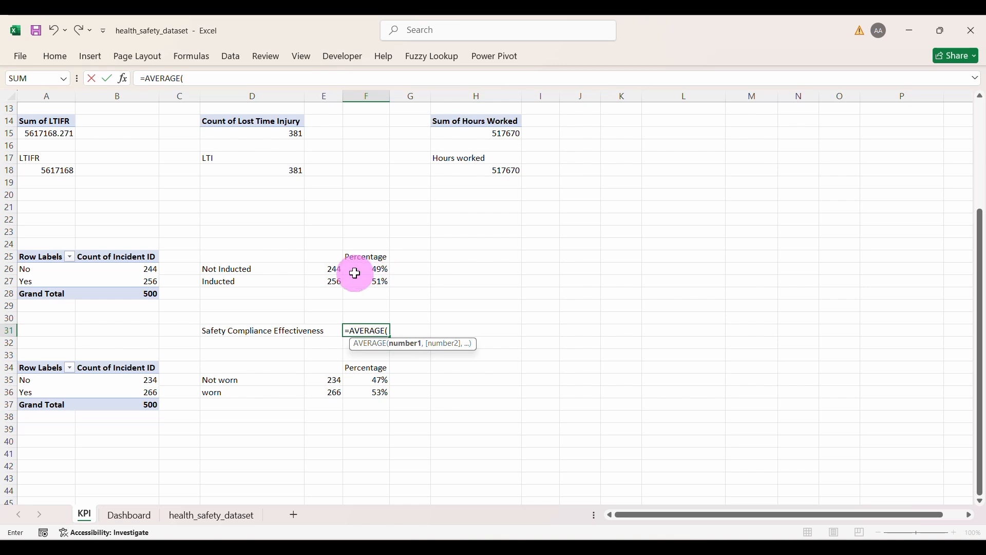
{"action": "left_click", "coordinate": [377, 269]}
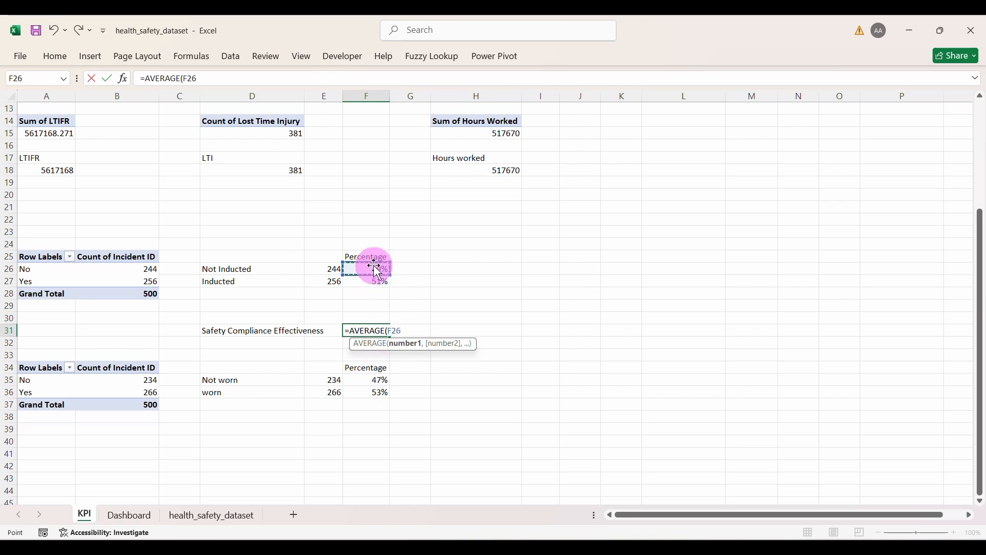
{"action": "type", "text": ","}
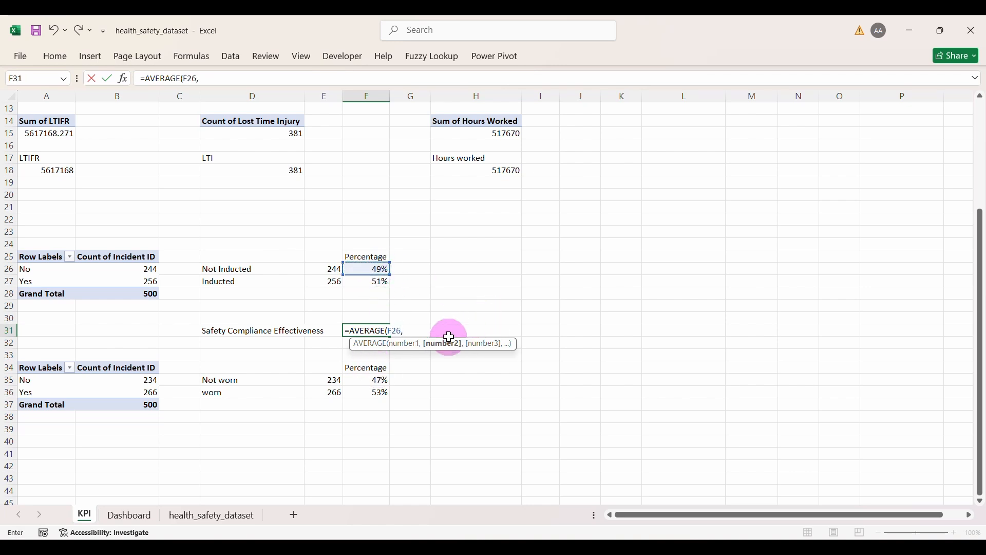
{"action": "left_click", "coordinate": [376, 381]}
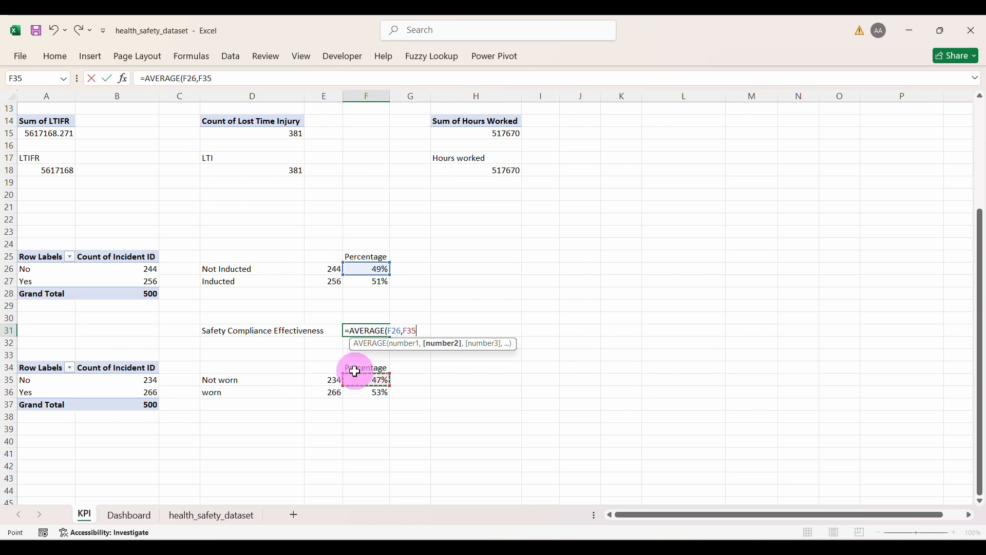
{"action": "type", "text": ")"}
{"action": "key", "text": "Return"}
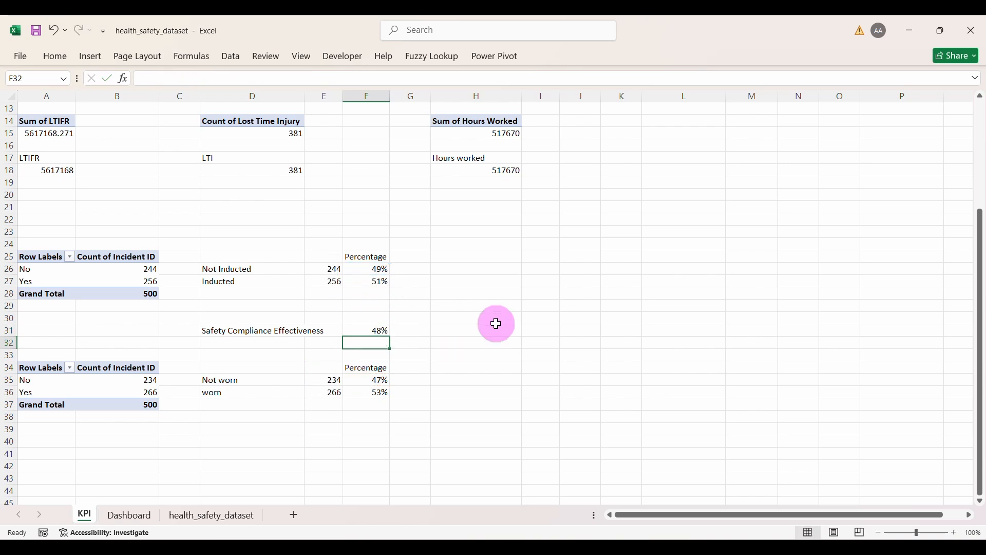
{"action": "left_click", "coordinate": [371, 329]}
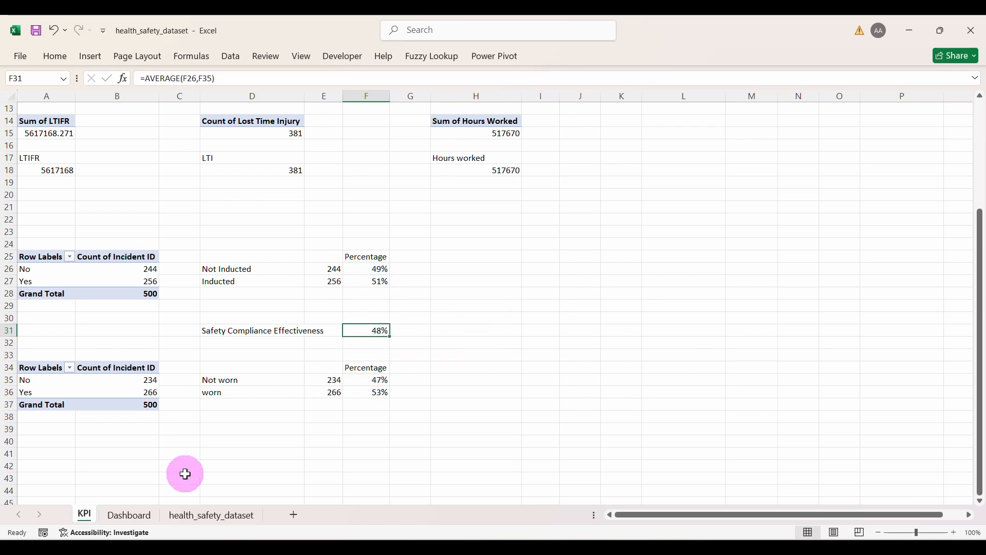
{"action": "left_click", "coordinate": [130, 514]}
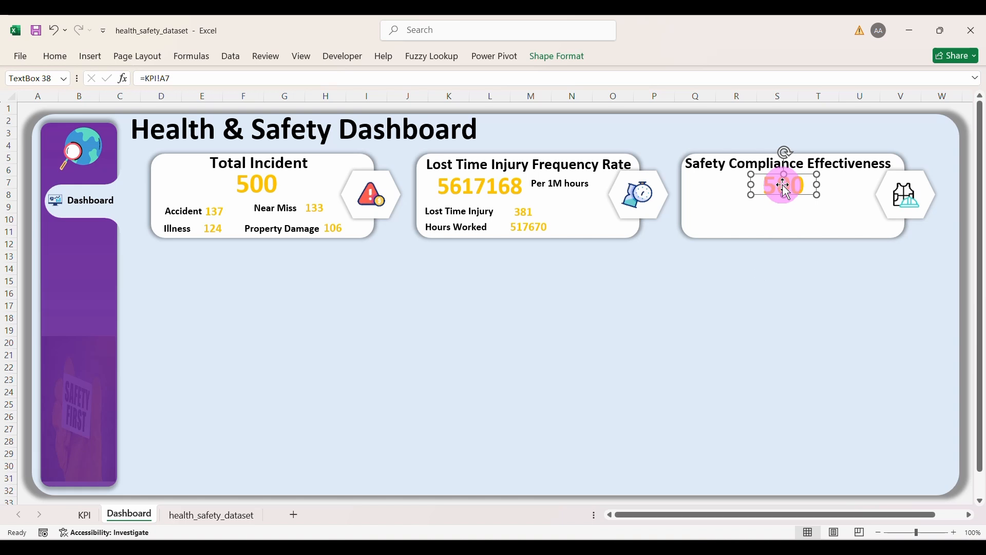
Step: Link the Safety Compliance card's value text box to KPI!F31 so it shows 48%
{"action": "left_click", "coordinate": [189, 84]}
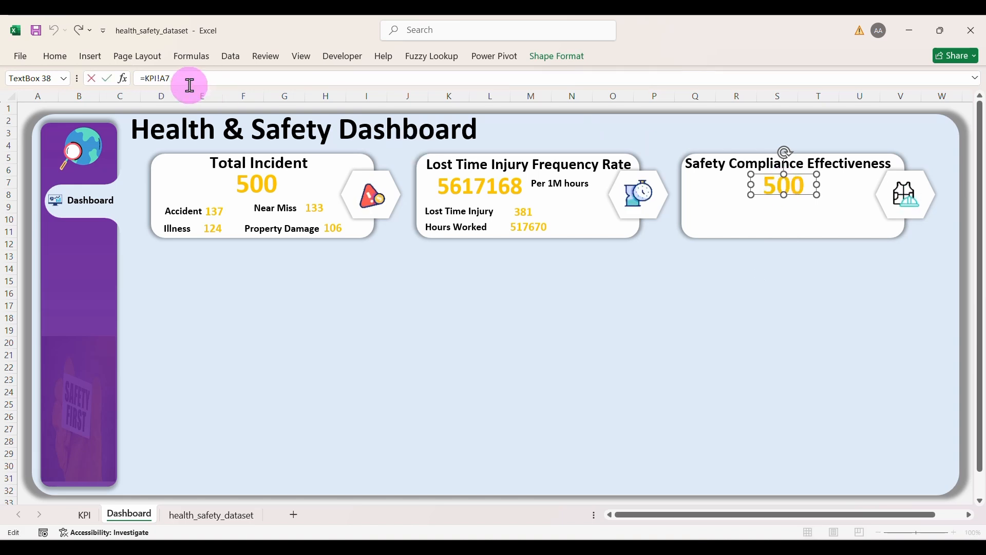
{"action": "key", "text": "BackSpace"}
{"action": "key", "text": "BackSpace"}
{"action": "key", "text": "BackSpace"}
{"action": "key", "text": "BackSpace"}
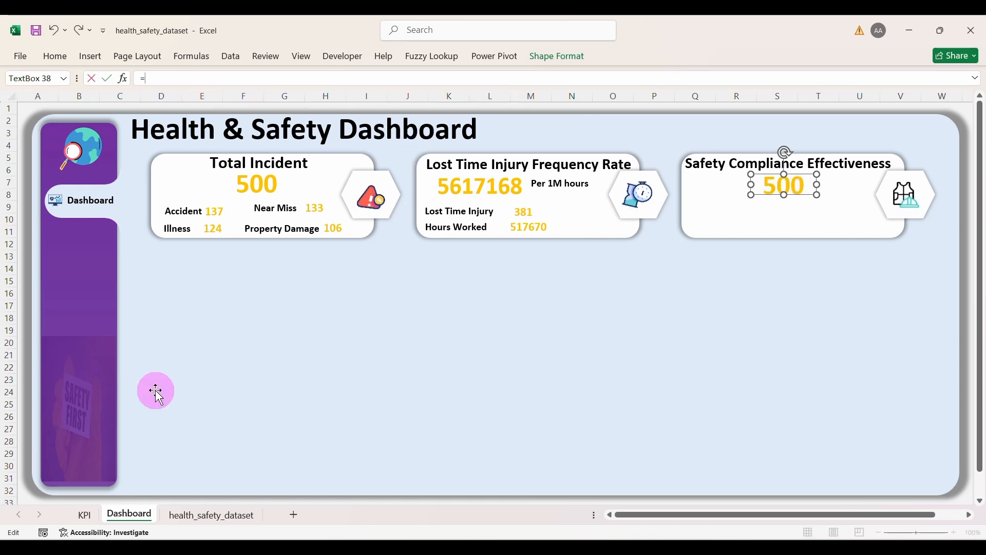
{"action": "left_click", "coordinate": [82, 514]}
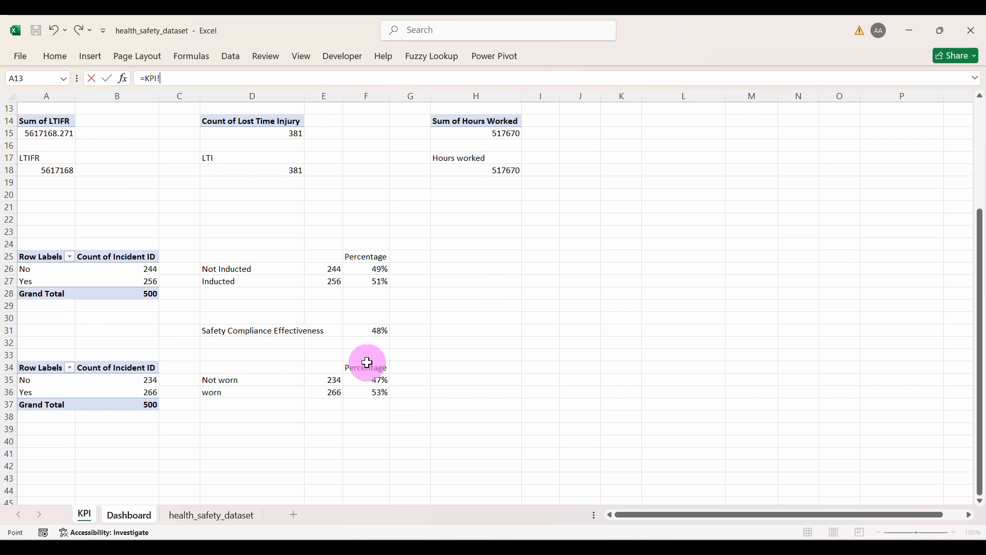
{"action": "left_click", "coordinate": [366, 330]}
{"action": "key", "text": "Return"}
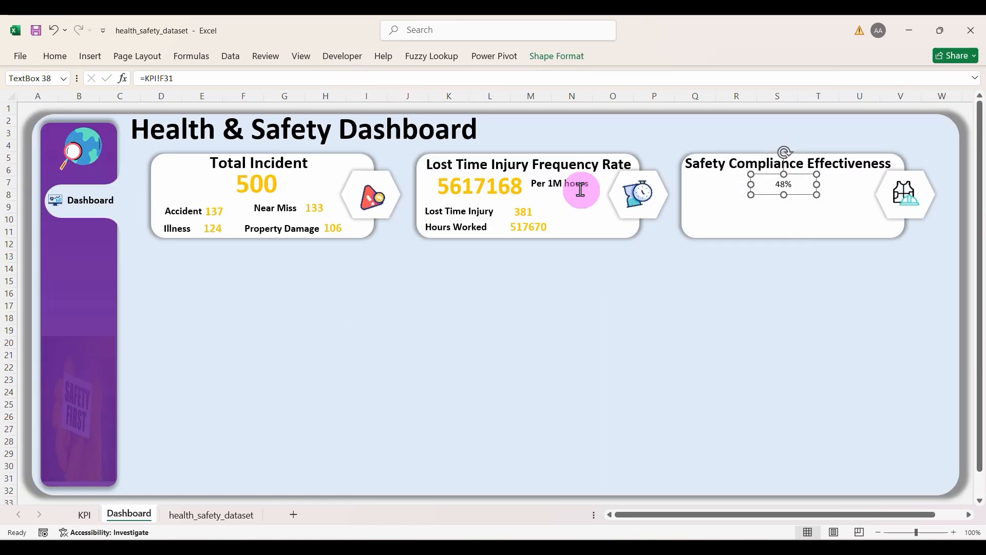
Step: Format Painter the large gold style from the 500 value onto the 48% value
{"action": "left_click", "coordinate": [270, 188]}
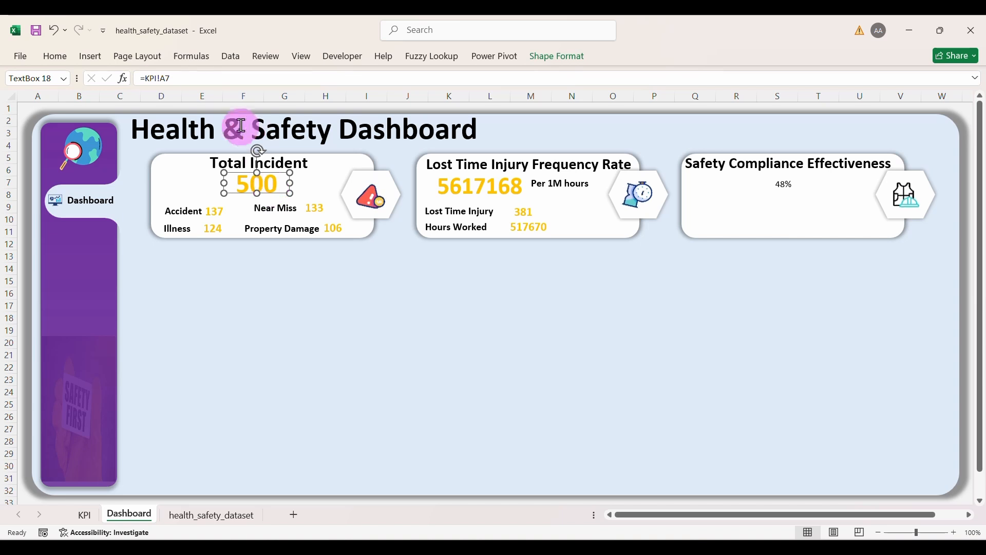
{"action": "left_click", "coordinate": [55, 56]}
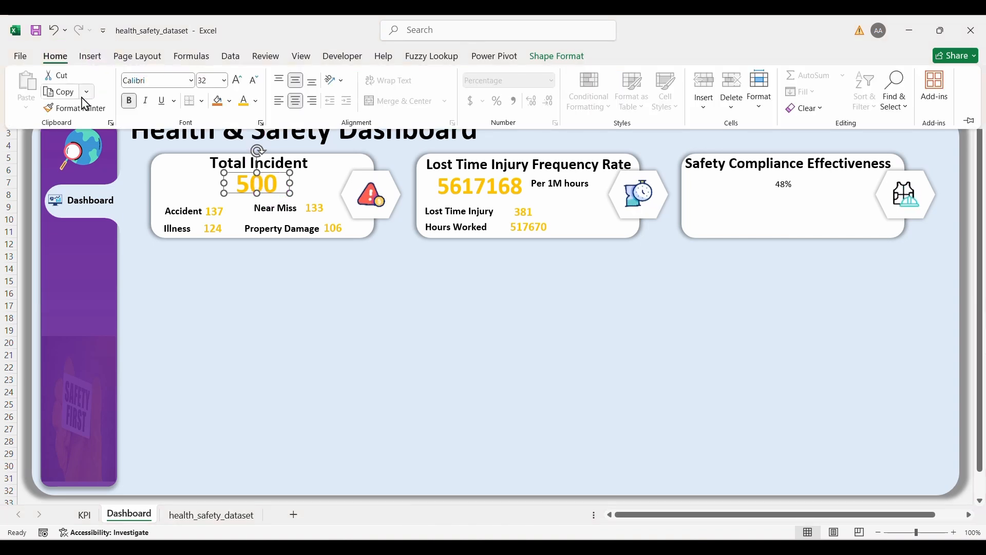
{"action": "left_click", "coordinate": [73, 108]}
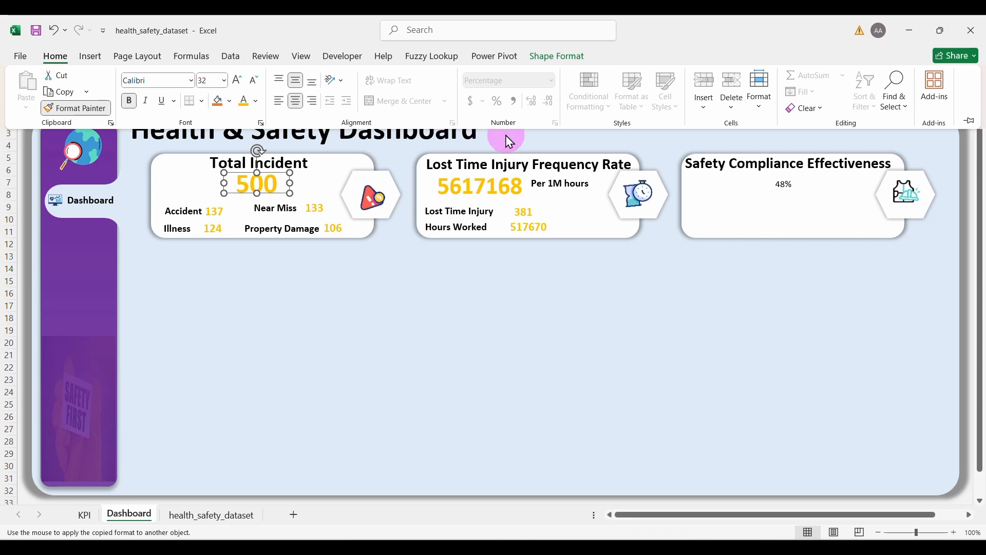
{"action": "left_click", "coordinate": [790, 182]}
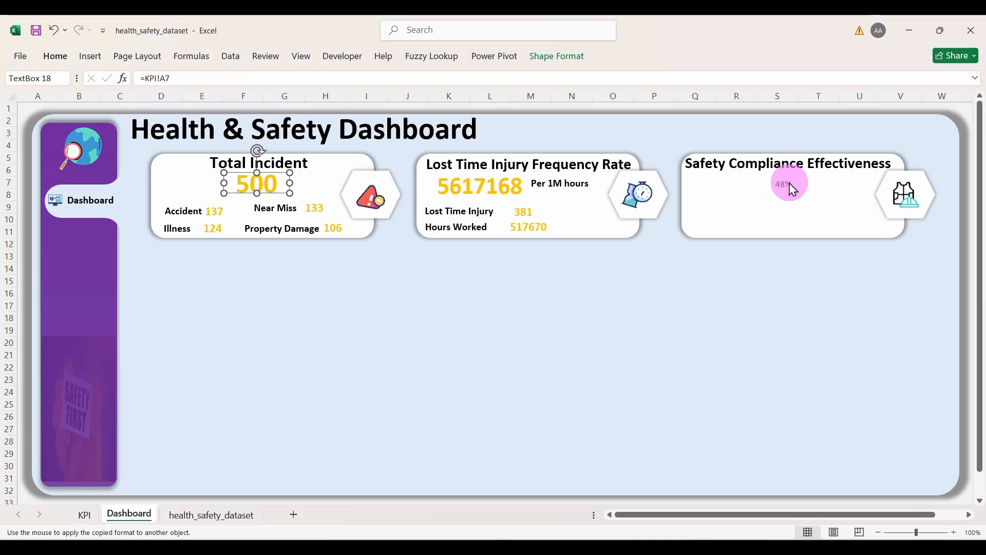
{"action": "left_click", "coordinate": [786, 186]}
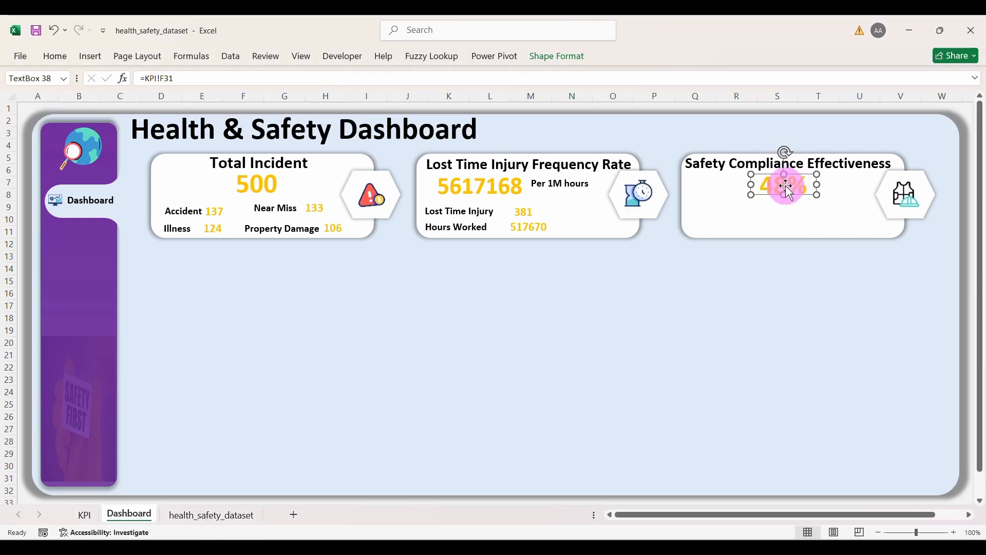
{"action": "left_click", "coordinate": [791, 227]}
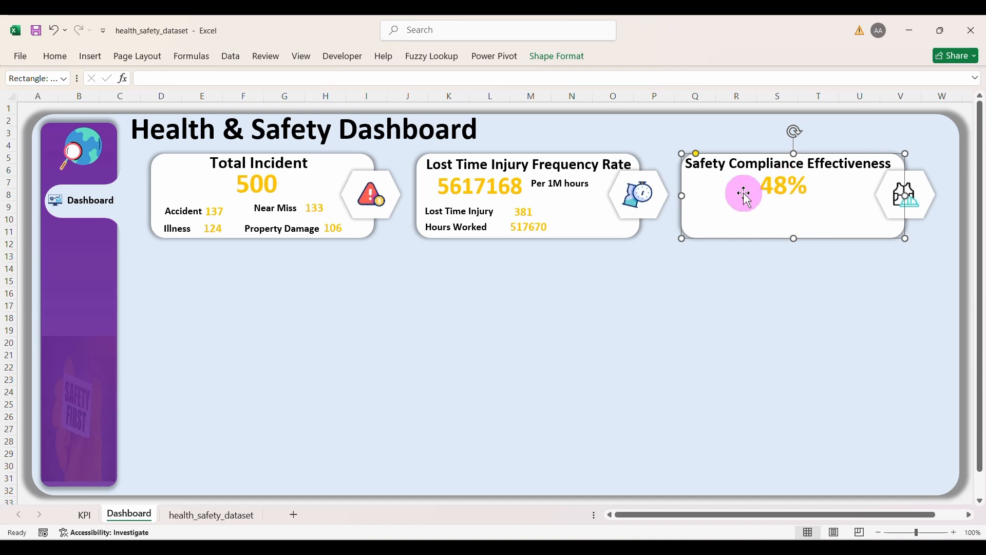
{"action": "left_click", "coordinate": [464, 230]}
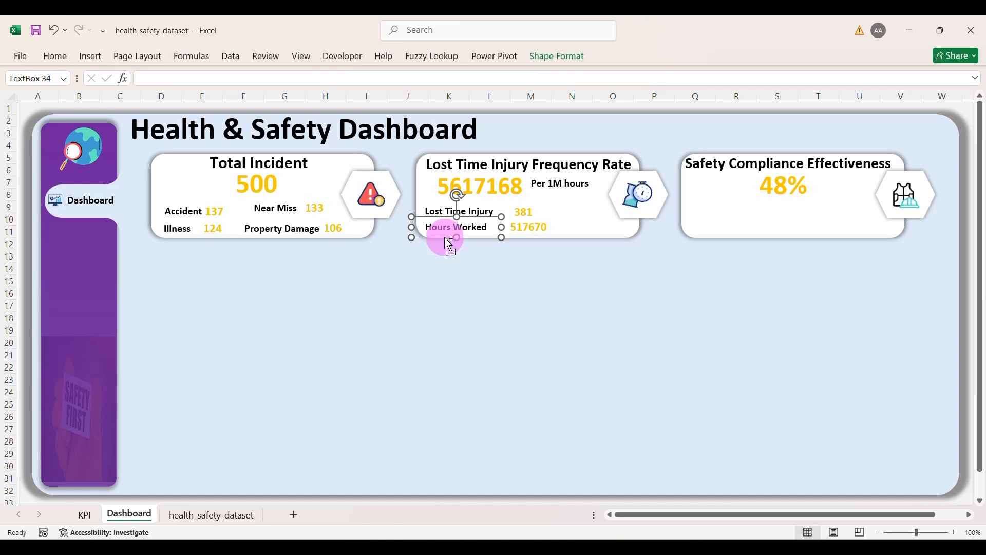
Step: Duplicate the Hours Worked label into the Safety card as 'Inducted Employee Incident' and widen it
{"action": "key", "text": "ctrl+d"}
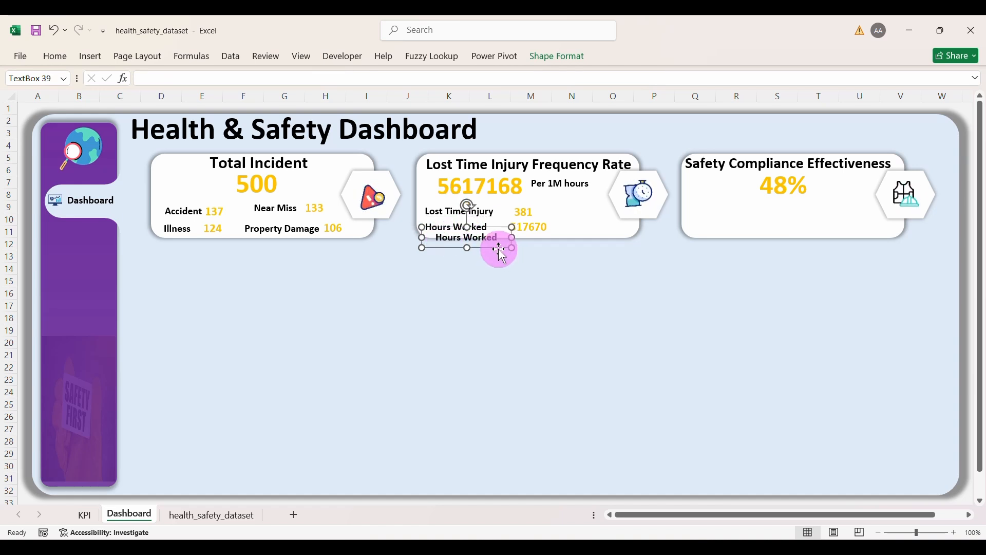
{"action": "left_click_drag", "start_coordinate": [499, 249], "coordinate": [749, 225]}
{"action": "left_click", "coordinate": [748, 212]}
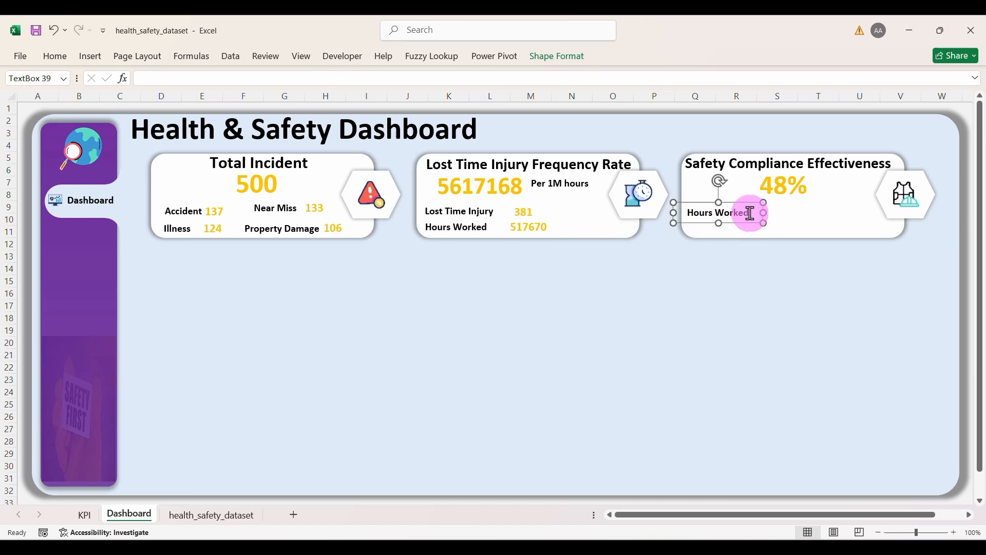
{"action": "triple_click", "coordinate": [710, 216]}
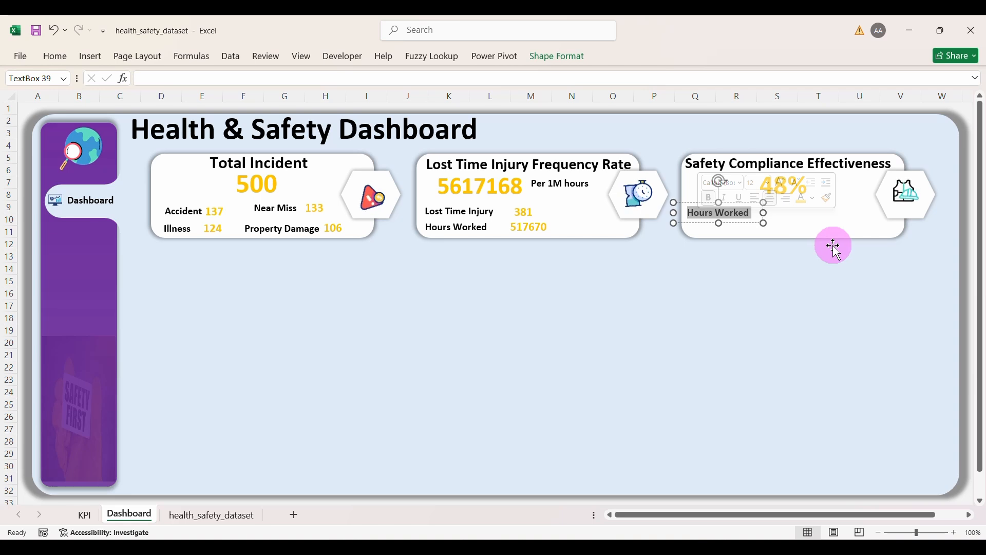
{"action": "type", "text": "Inducted"}
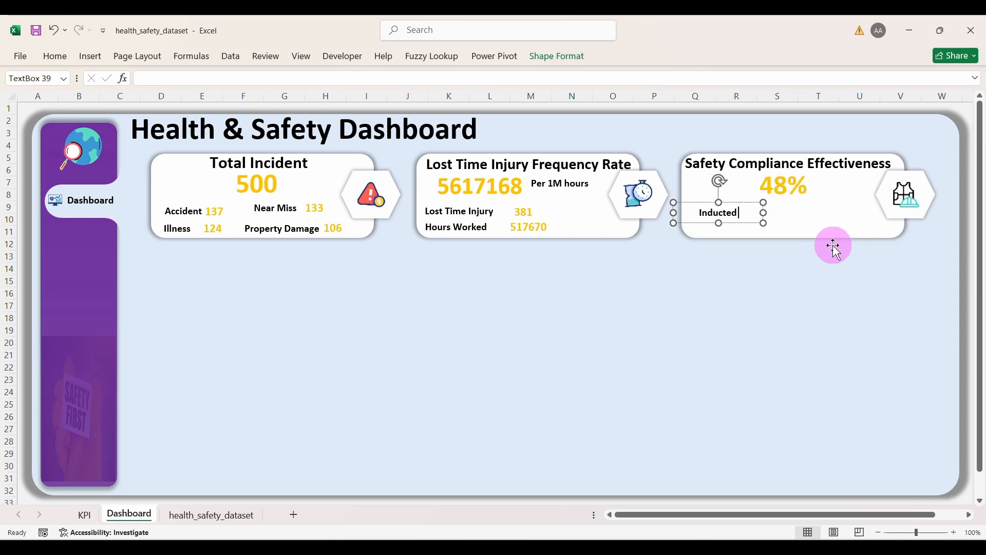
{"action": "type", "text": " Employ"}
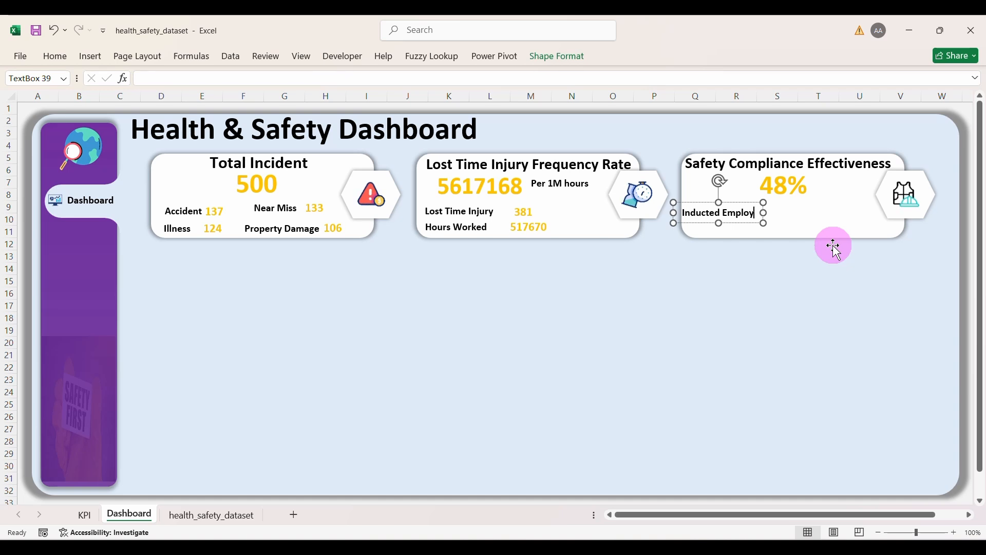
{"action": "type", "text": "ee"}
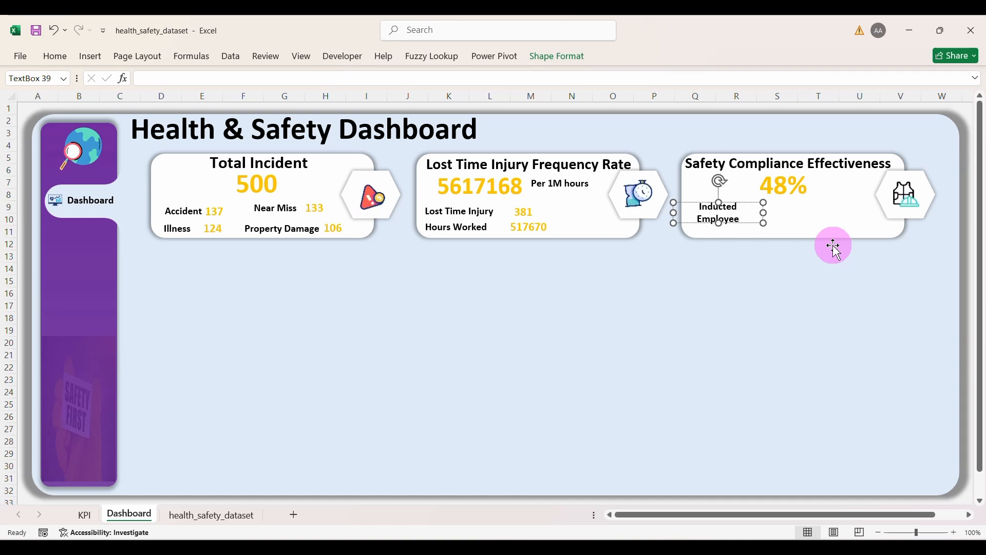
{"action": "type", "text": " Incidents"}
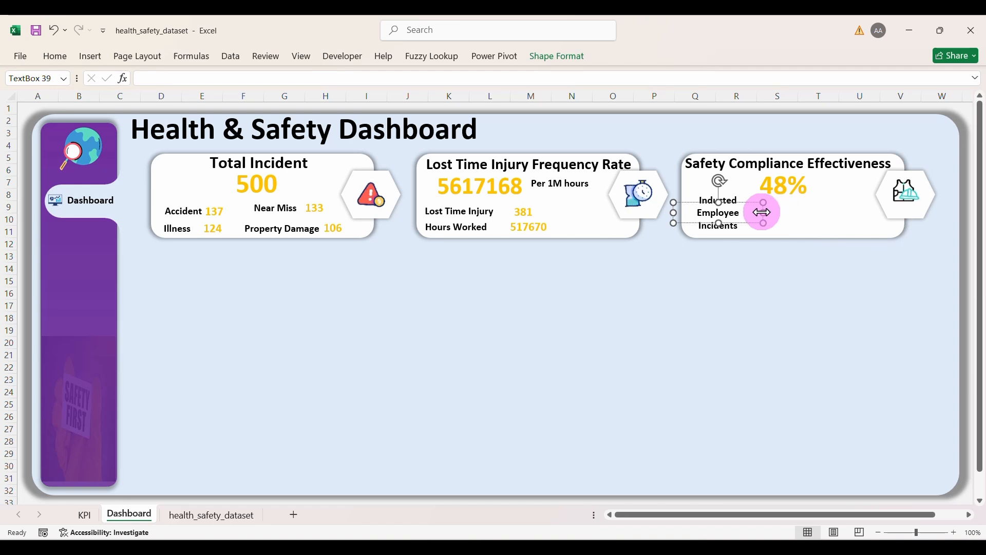
{"action": "left_click_drag", "start_coordinate": [763, 213], "coordinate": [815, 211]}
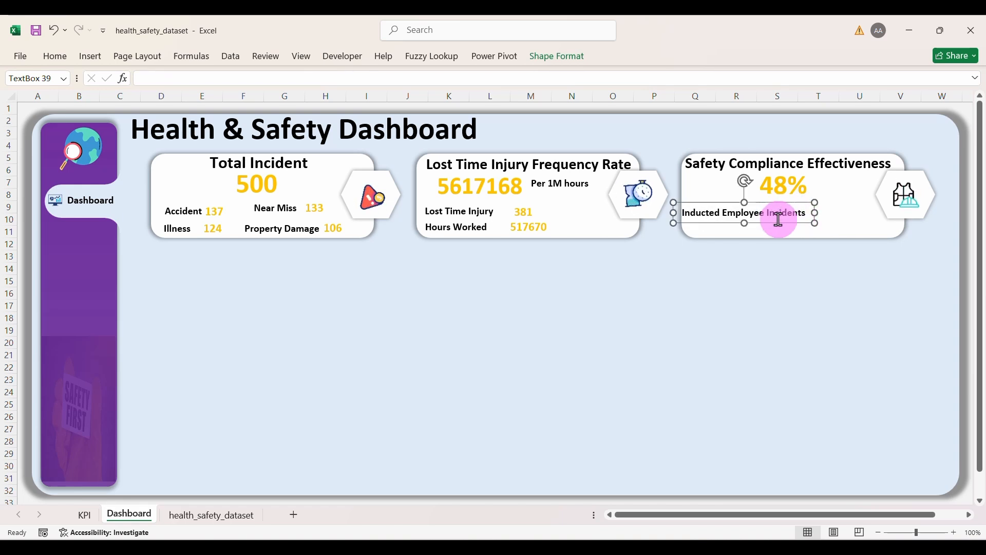
Step: Duplicate that label below it to create the PPE-Worn Incidents label
{"action": "key", "text": "ctrl+d"}
{"action": "left_click_drag", "start_coordinate": [774, 232], "coordinate": [773, 236]}
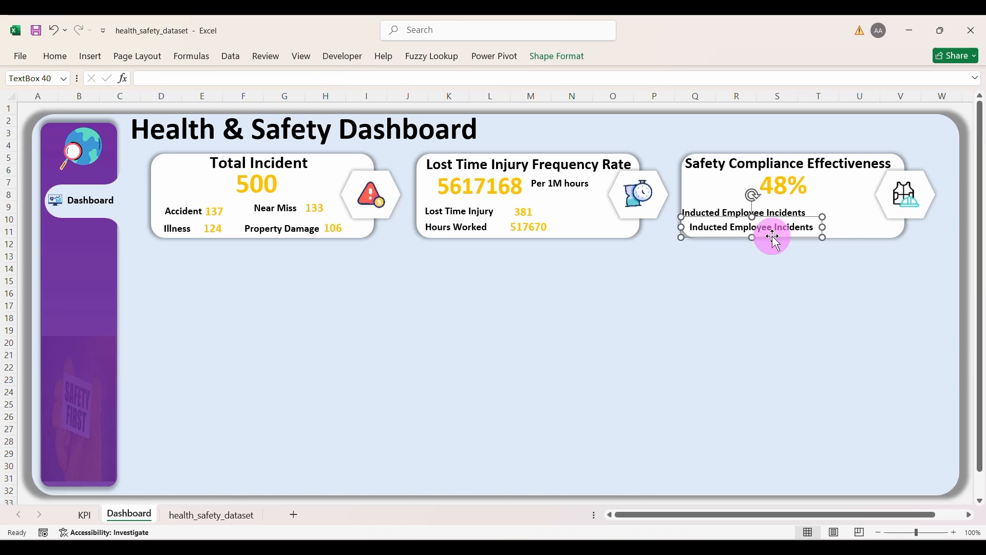
{"action": "type", "text": "PP"}
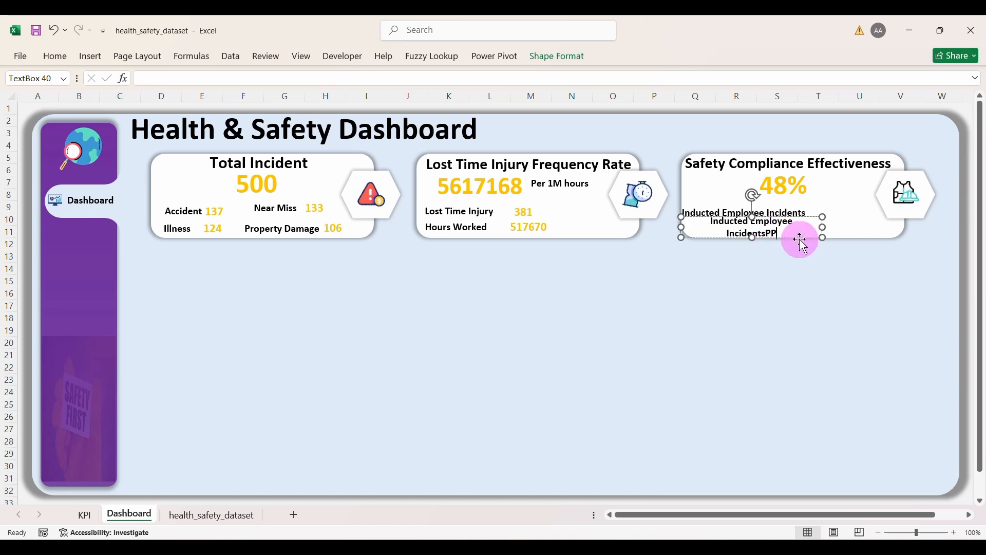
{"action": "key", "text": "BackSpace"}
{"action": "key", "text": "BackSpace"}
{"action": "key", "text": "BackSpace"}
{"action": "key", "text": "BackSpace"}
{"action": "key", "text": "BackSpace"}
{"action": "key", "text": "BackSpace"}
{"action": "key", "text": "BackSpace"}
{"action": "key", "text": "BackSpace"}
{"action": "key", "text": "BackSpace"}
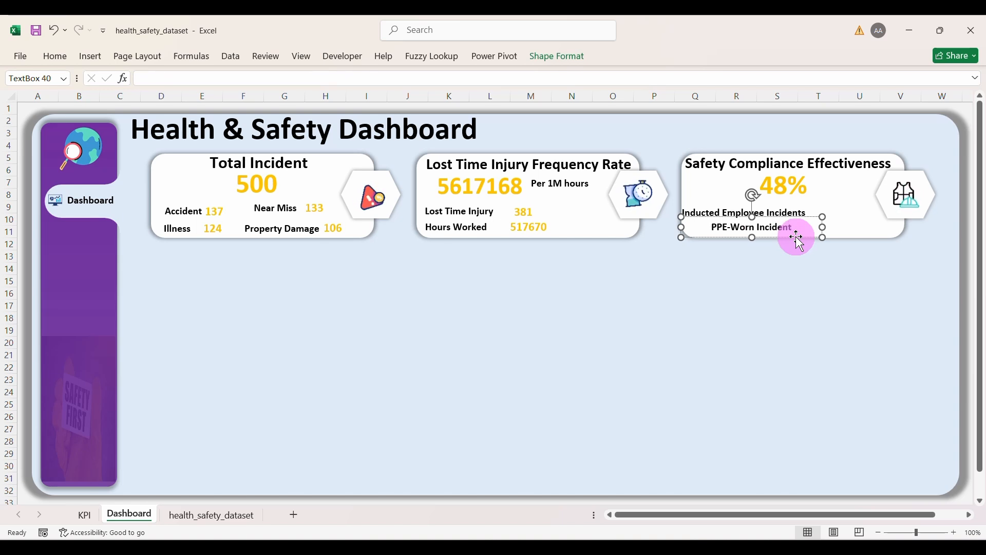
{"action": "left_click", "coordinate": [790, 239]}
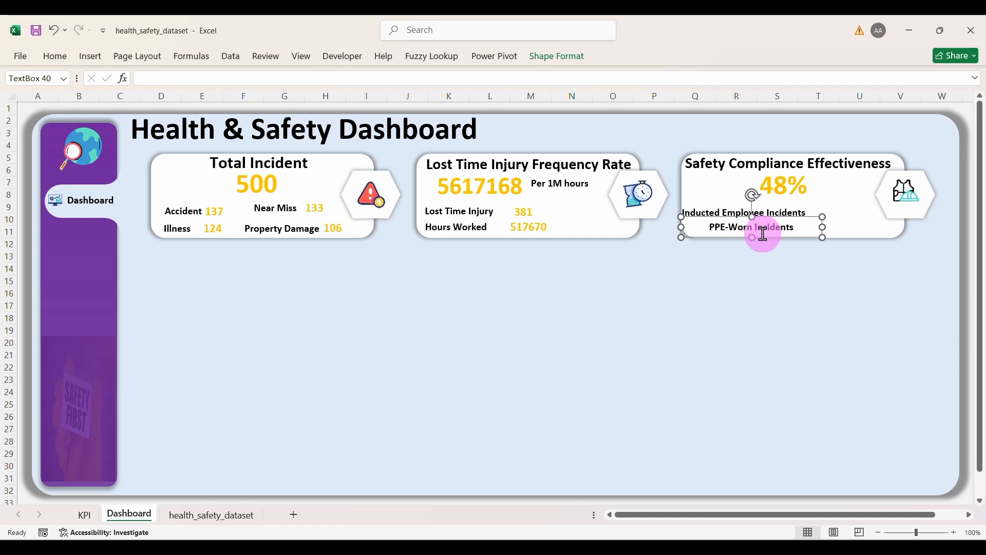
{"action": "left_click_drag", "start_coordinate": [769, 240], "coordinate": [762, 241]}
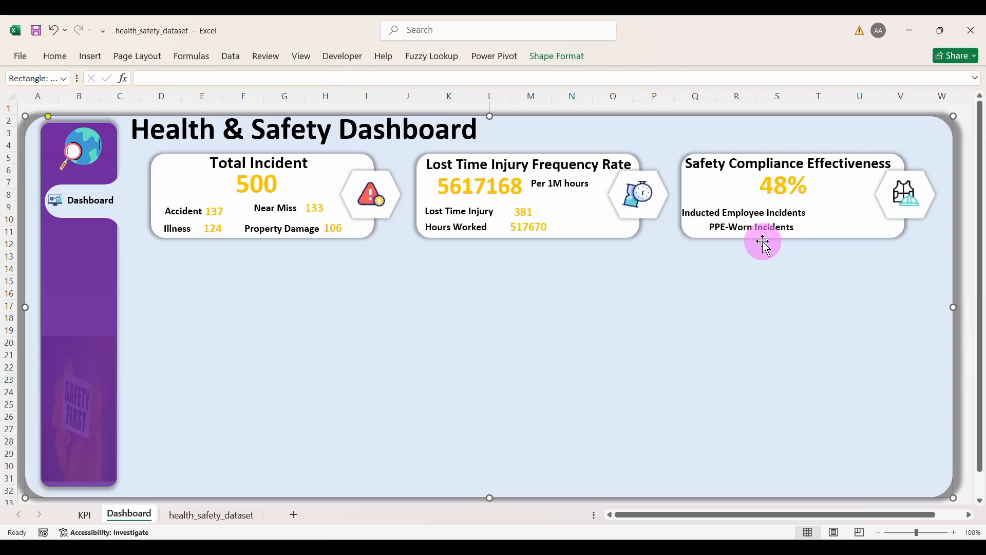
{"action": "key", "text": "ctrl+z"}
Step: Align the PPE-Worn Incidents and Inducted Employee Incidents labels beneath 48%
{"action": "left_click", "coordinate": [770, 229]}
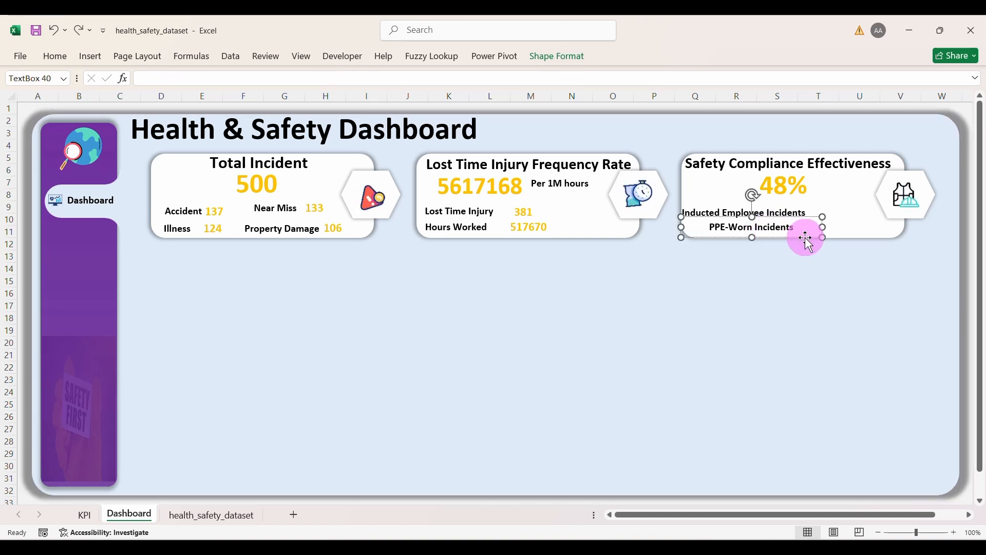
{"action": "left_click_drag", "start_coordinate": [812, 224], "coordinate": [793, 219]}
{"action": "left_click", "coordinate": [776, 213]}
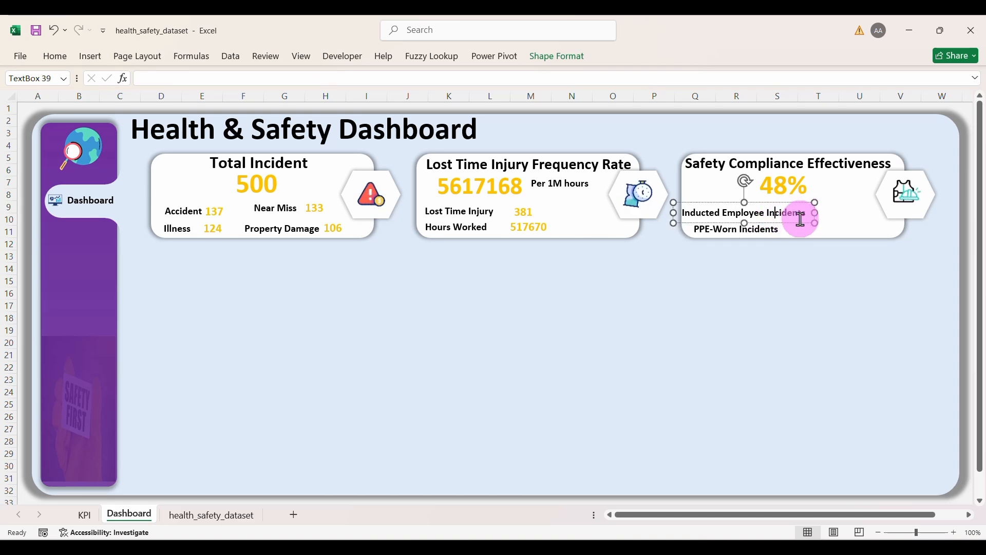
{"action": "left_click_drag", "start_coordinate": [809, 202], "coordinate": [820, 202]}
{"action": "left_click", "coordinate": [794, 295]}
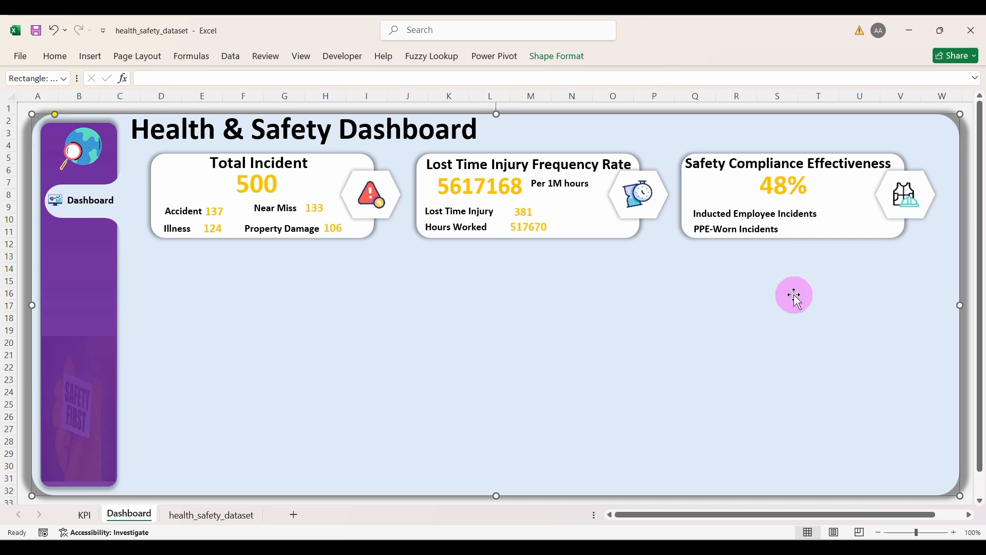
Step: Copy the gold 381 value beside Inducted Employee Incidents and start re-linking it to the KPI sheet
{"action": "left_click", "coordinate": [525, 221]}
{"action": "left_click_drag", "start_coordinate": [525, 222], "coordinate": [847, 222]}
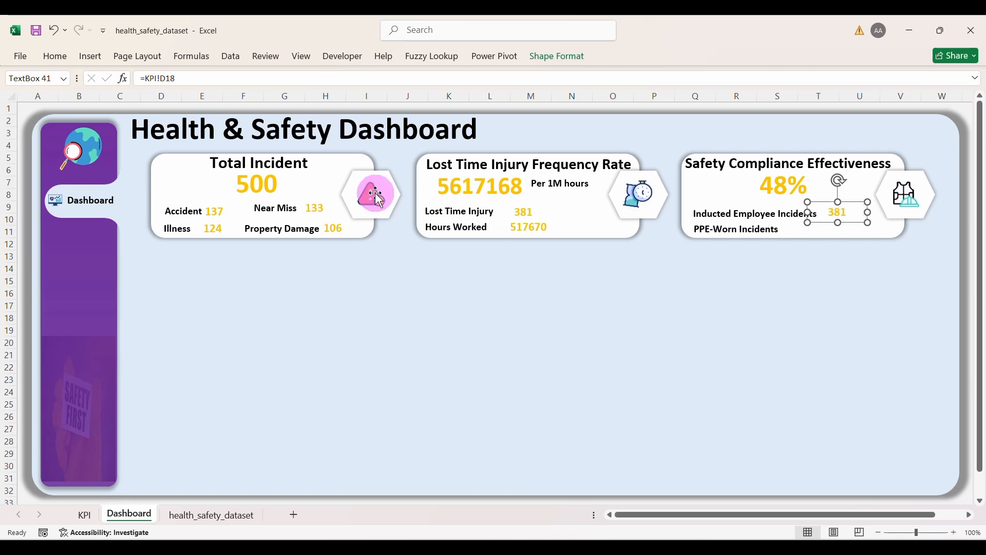
{"action": "left_click", "coordinate": [212, 82]}
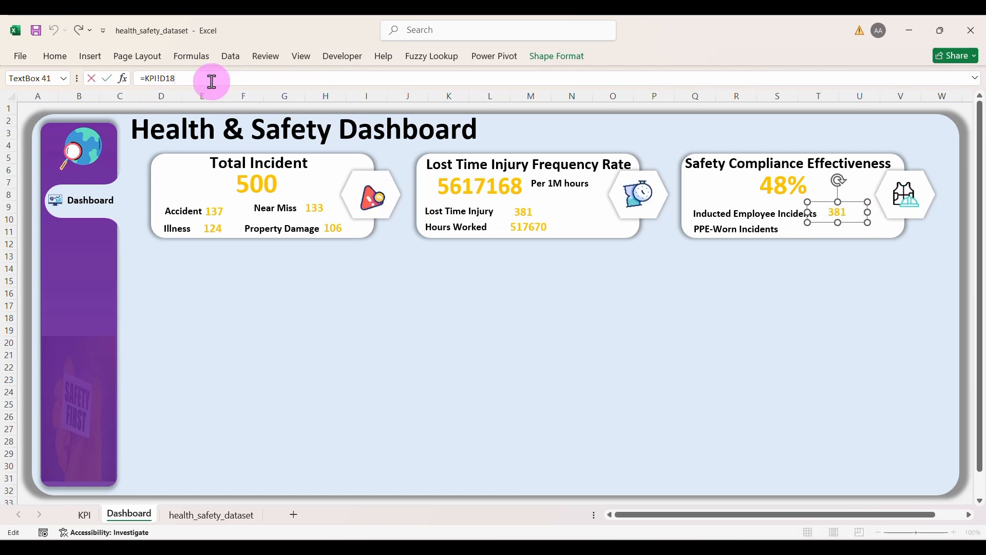
{"action": "type", "text": "=KPI!"}
{"action": "key", "text": "BackSpace"}
{"action": "key", "text": "BackSpace"}
{"action": "key", "text": "BackSpace"}
{"action": "key", "text": "BackSpace"}
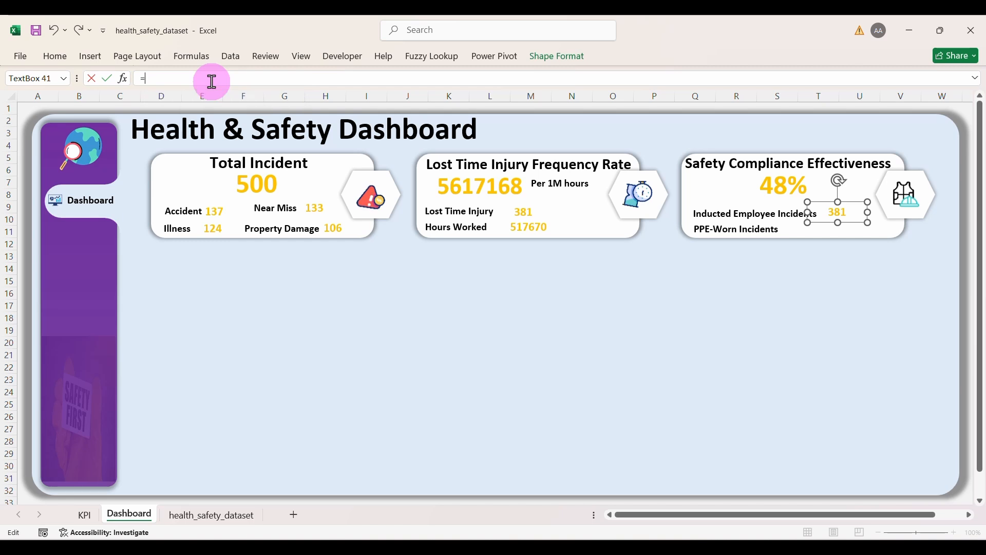
{"action": "left_click", "coordinate": [86, 514]}
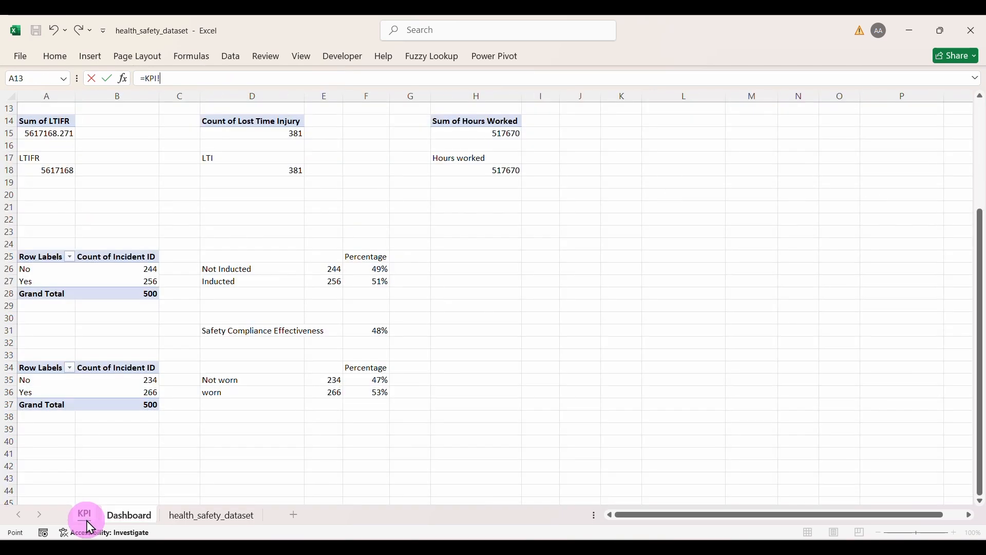
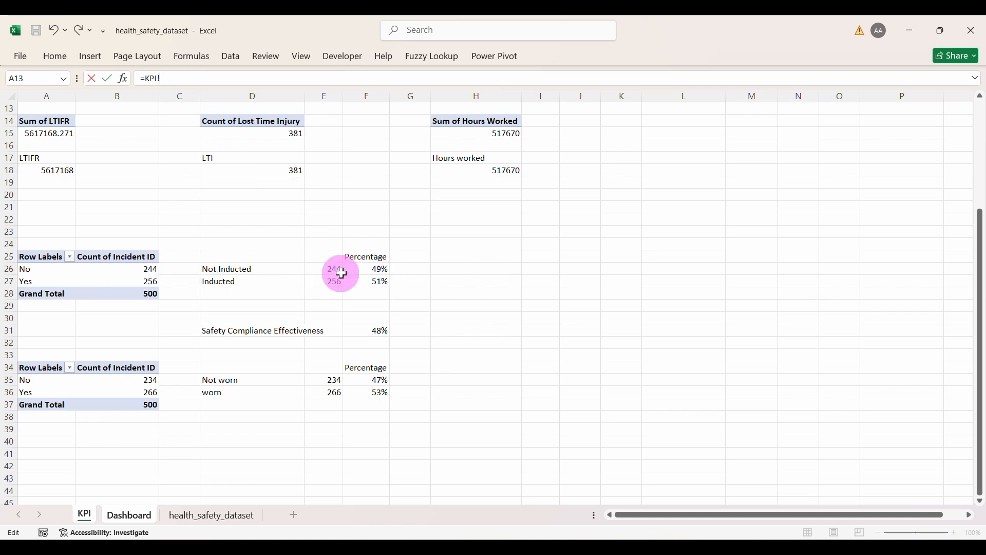
Step: Fix the text box link so Inducted Employee Incidents shows 51% from =KPI!F27
{"action": "key", "text": "Return"}
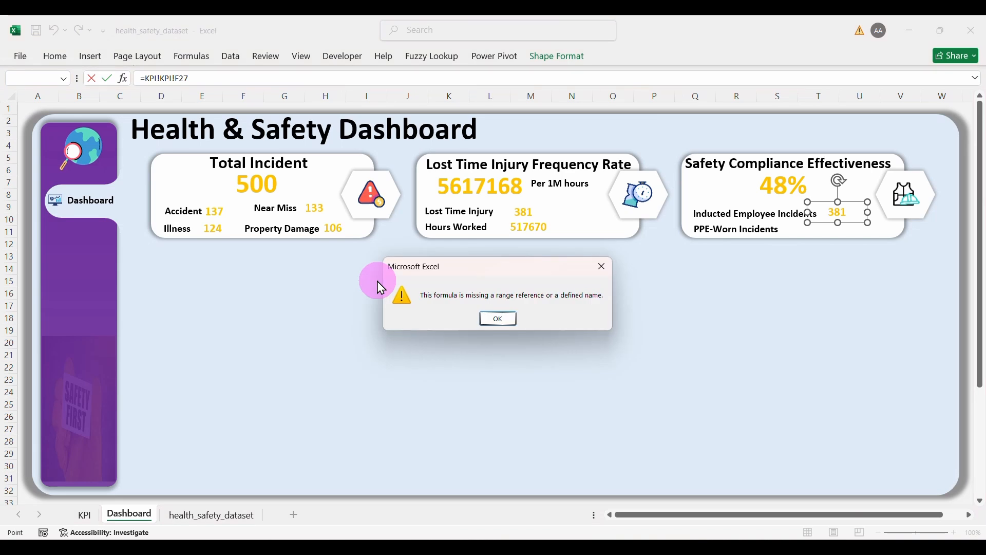
{"action": "key", "text": "Return"}
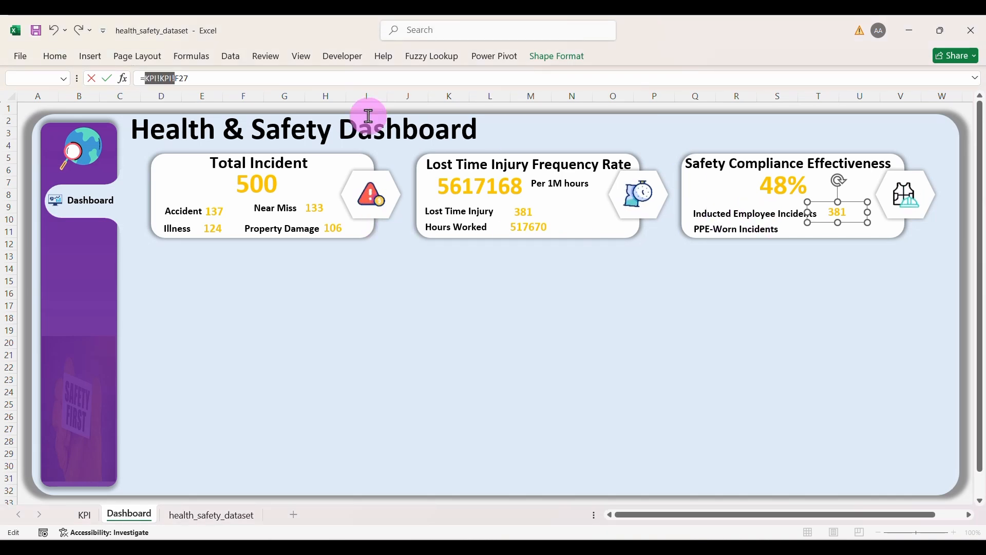
{"action": "left_click", "coordinate": [240, 82]}
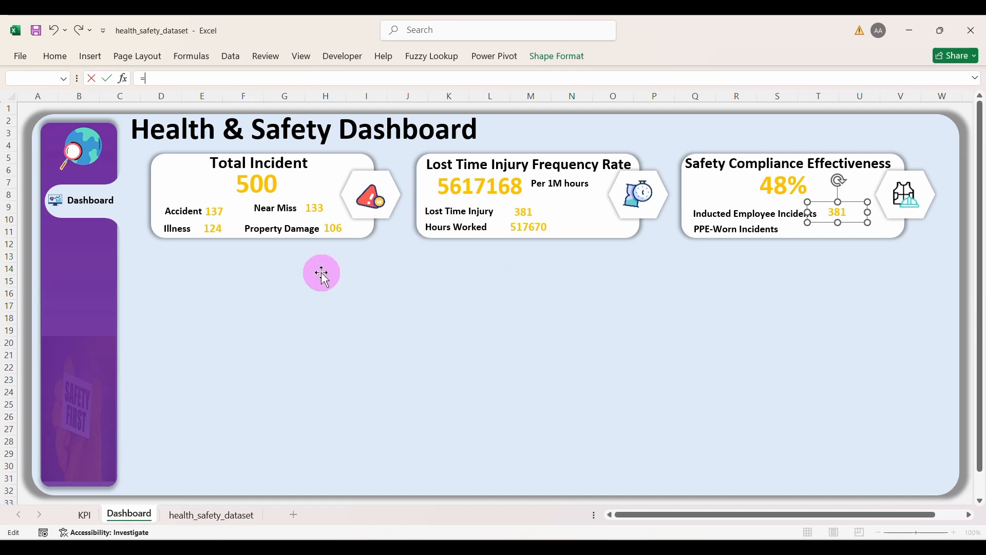
{"action": "left_click", "coordinate": [85, 515]}
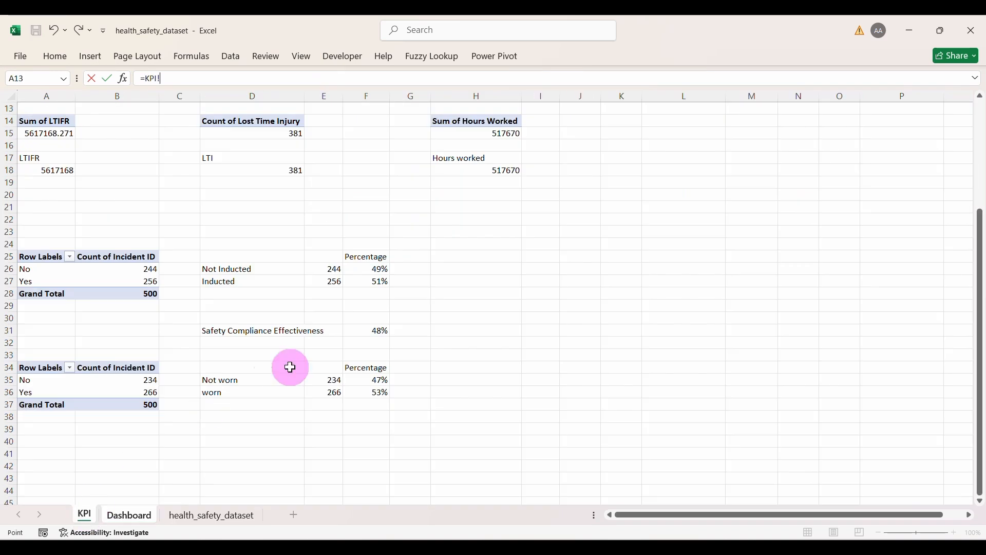
{"action": "key", "text": "Return"}
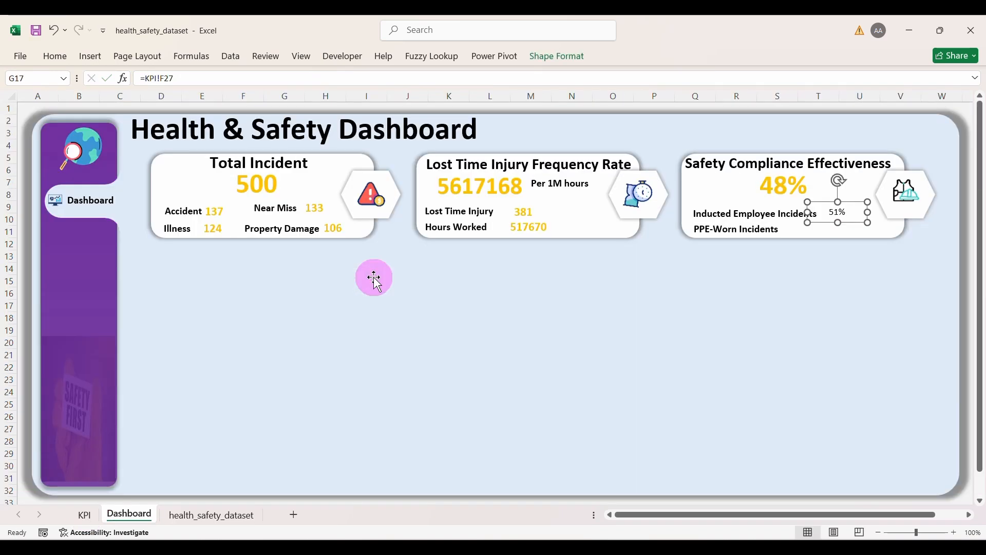
Step: Duplicate the 51% box beside PPE-Worn Incidents and link it to =KPI!F36 (53%)
{"action": "key", "text": "ctrl+d"}
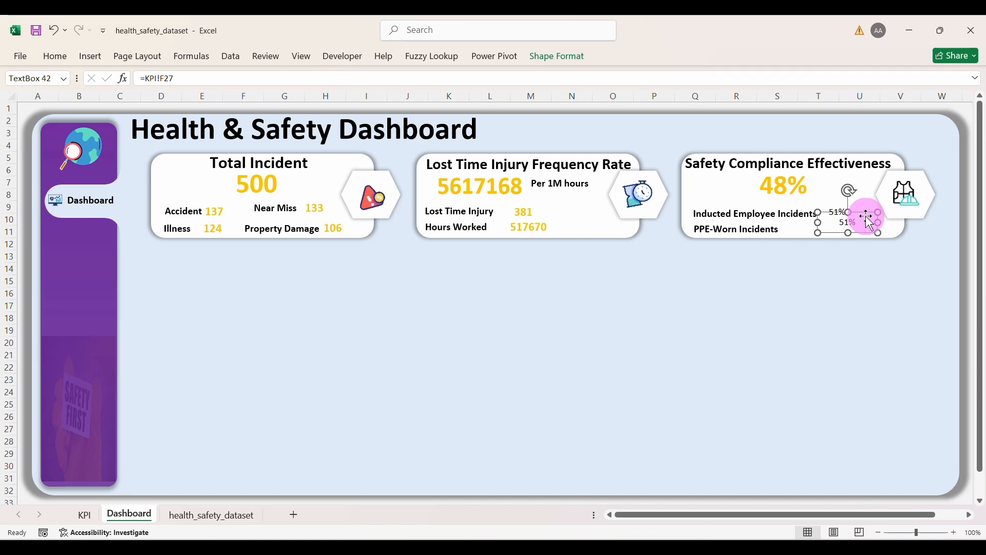
{"action": "left_click_drag", "start_coordinate": [857, 229], "coordinate": [822, 235]}
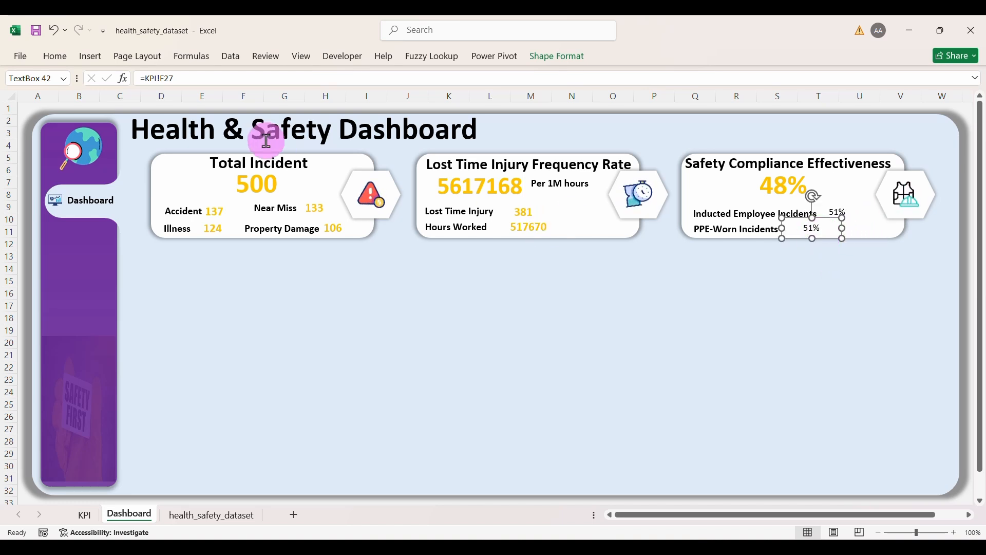
{"action": "key", "text": "BackSpace"}
{"action": "key", "text": "BackSpace"}
{"action": "key", "text": "BackSpace"}
{"action": "key", "text": "BackSpace"}
{"action": "key", "text": "BackSpace"}
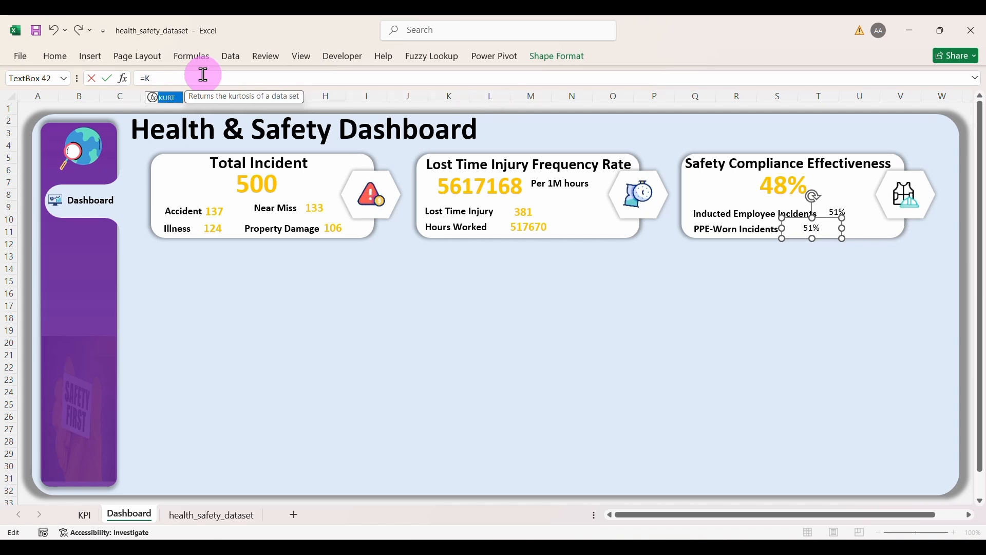
{"action": "left_click", "coordinate": [88, 514]}
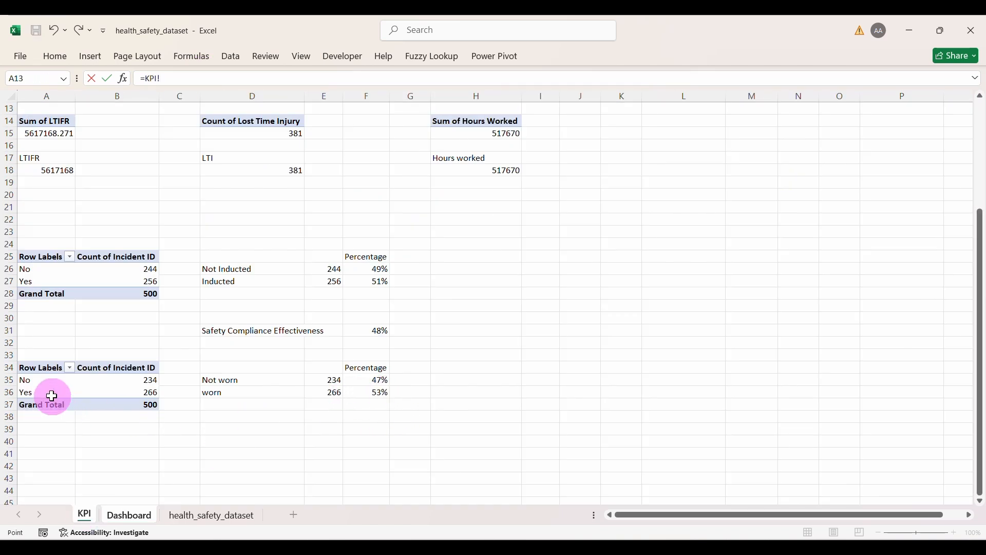
{"action": "key", "text": "Return"}
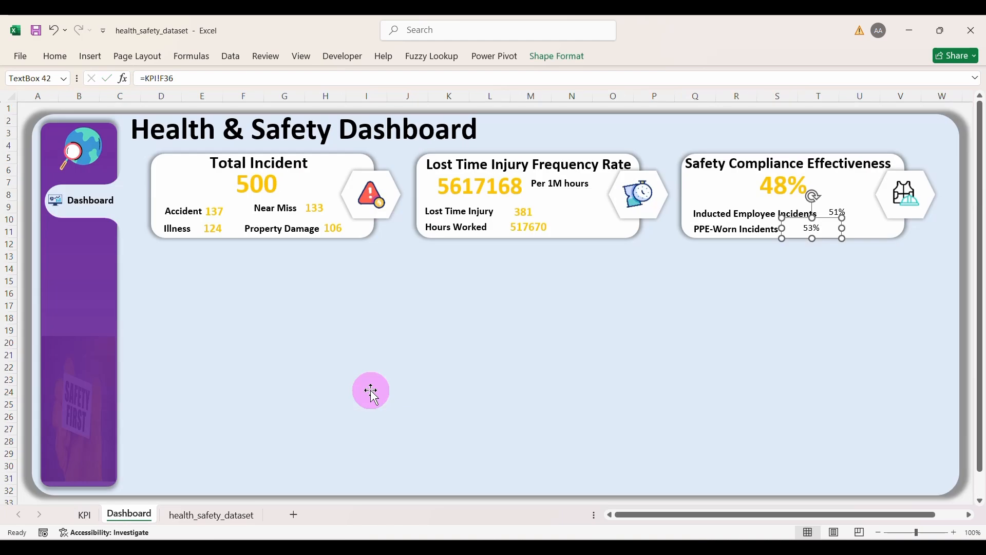
{"action": "left_click", "coordinate": [520, 211]}
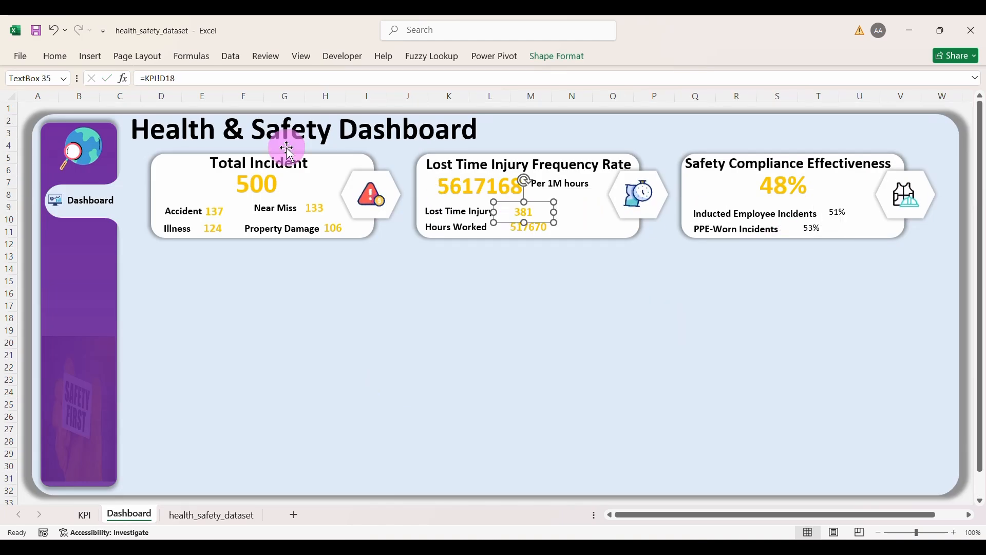
Step: Format Painter the 381 box's bold yellow style onto 51% and 53%, then save the workbook
{"action": "left_click", "coordinate": [66, 62]}
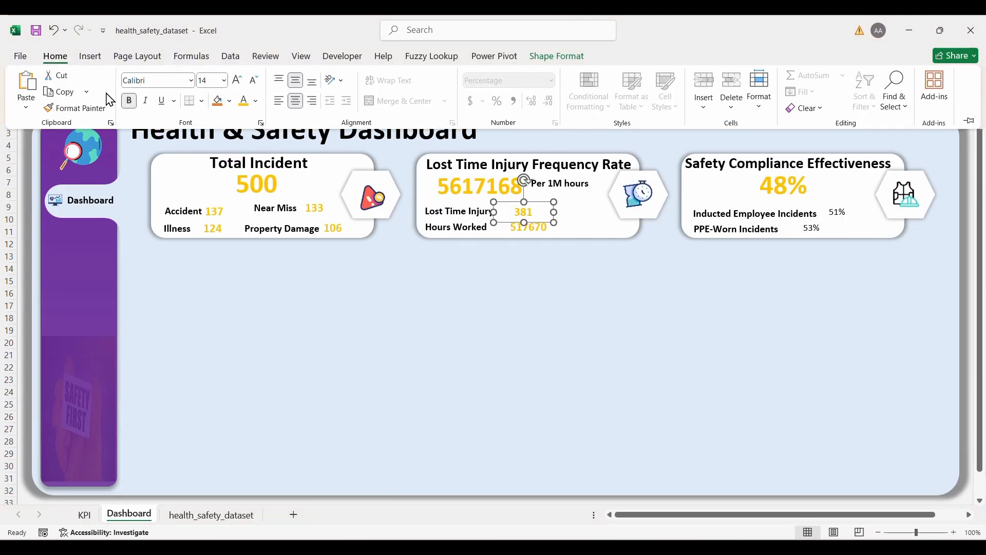
{"action": "left_click", "coordinate": [75, 107]}
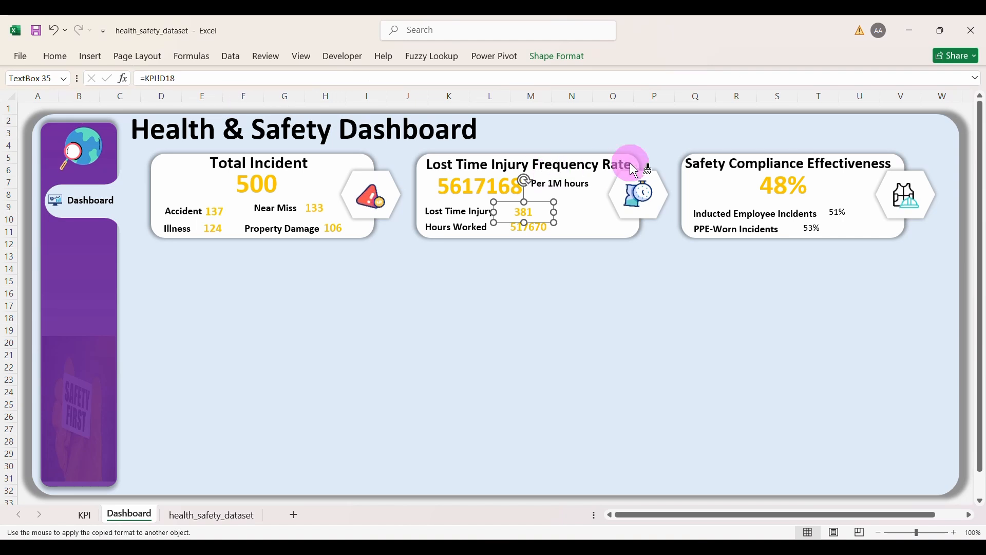
{"action": "left_click", "coordinate": [844, 218]}
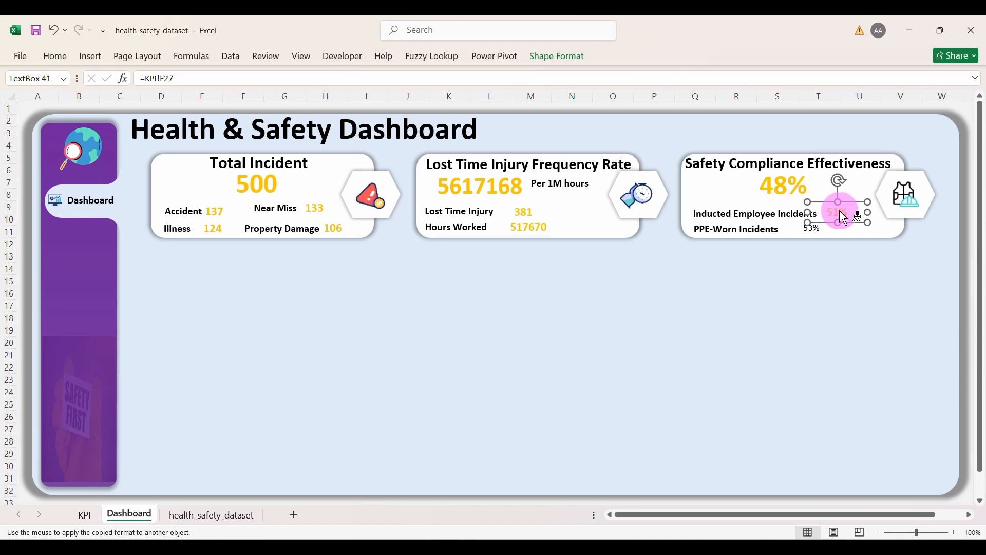
{"action": "left_click", "coordinate": [812, 228]}
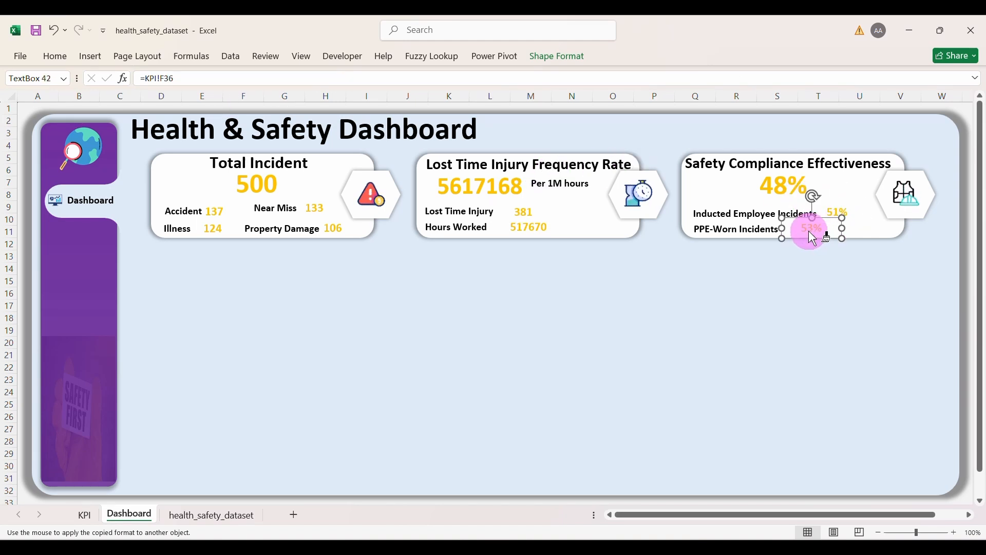
{"action": "left_click", "coordinate": [804, 275]}
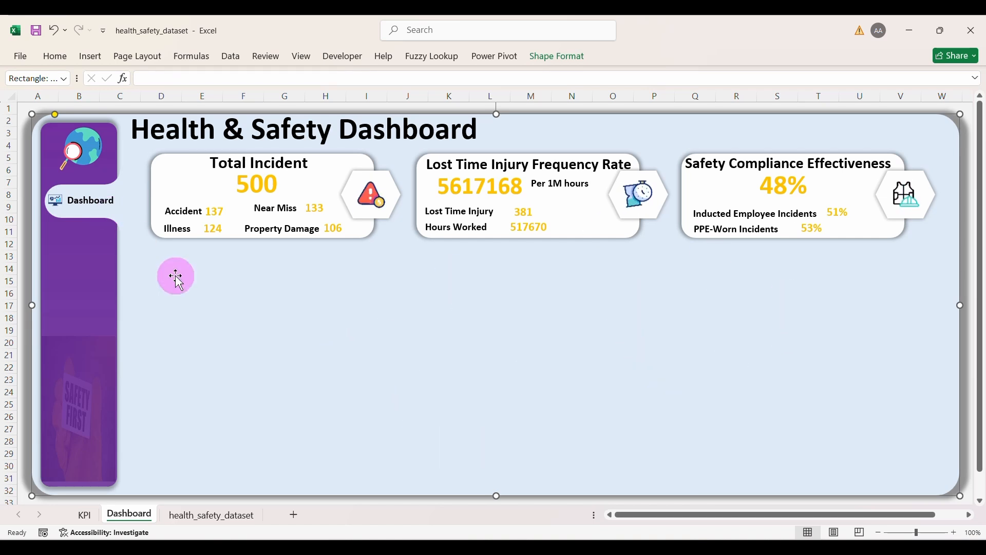
{"action": "left_click", "coordinate": [33, 31]}
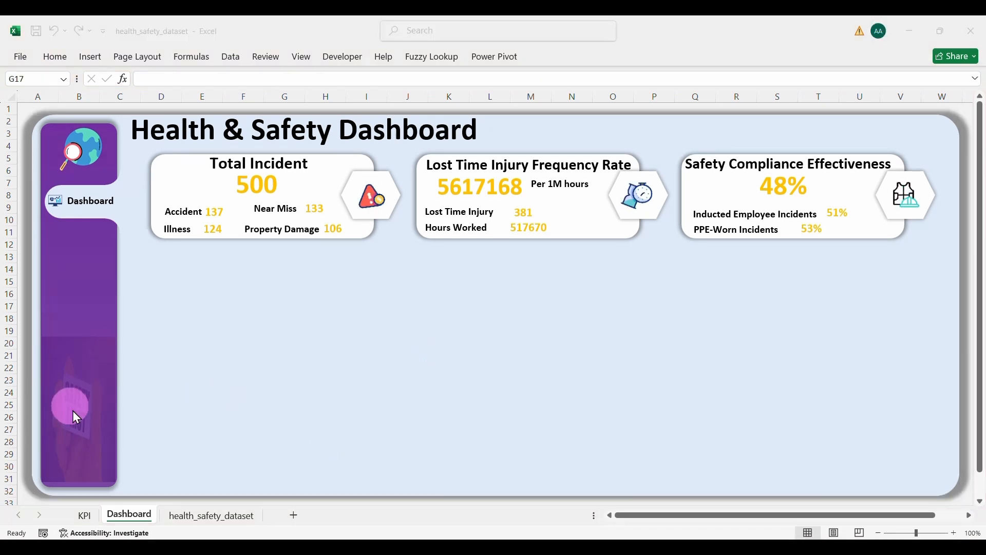
{"action": "left_click", "coordinate": [85, 515]}
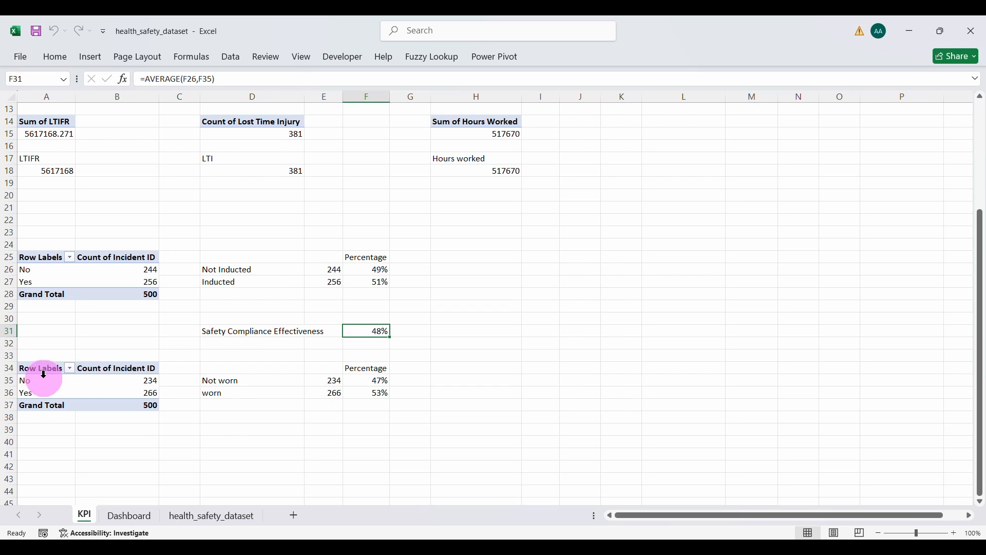
Step: Copy the PPE pivot to A45 and swap its PPE Worn rows for Severity
{"action": "left_click_drag", "start_coordinate": [40, 369], "coordinate": [139, 404]}
{"action": "key", "text": "ctrl+c"}
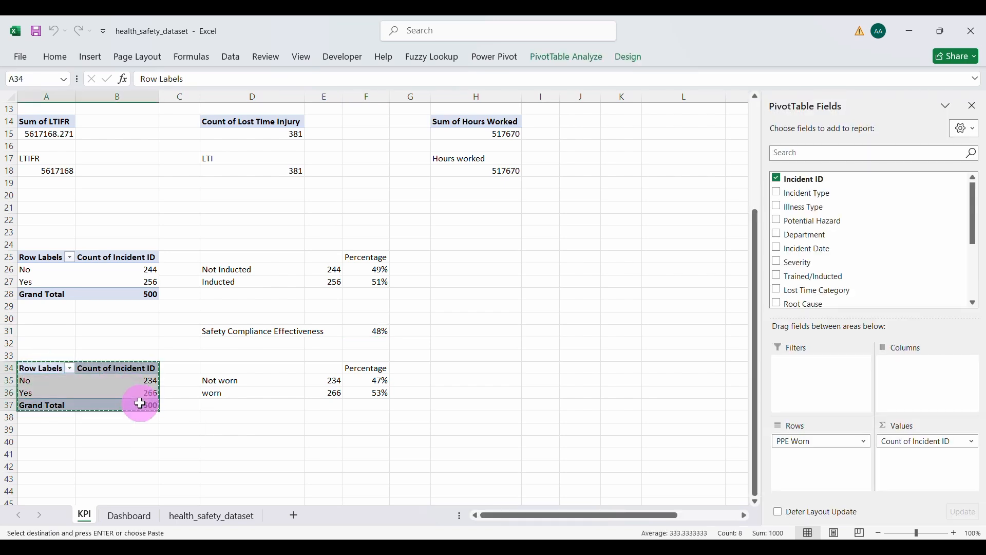
{"action": "scroll", "coordinate": [140, 404], "scroll_direction": "down", "scroll_amount": 2}
{"action": "scroll", "coordinate": [141, 404], "scroll_direction": "down", "scroll_amount": 2}
{"action": "left_click", "coordinate": [52, 359]}
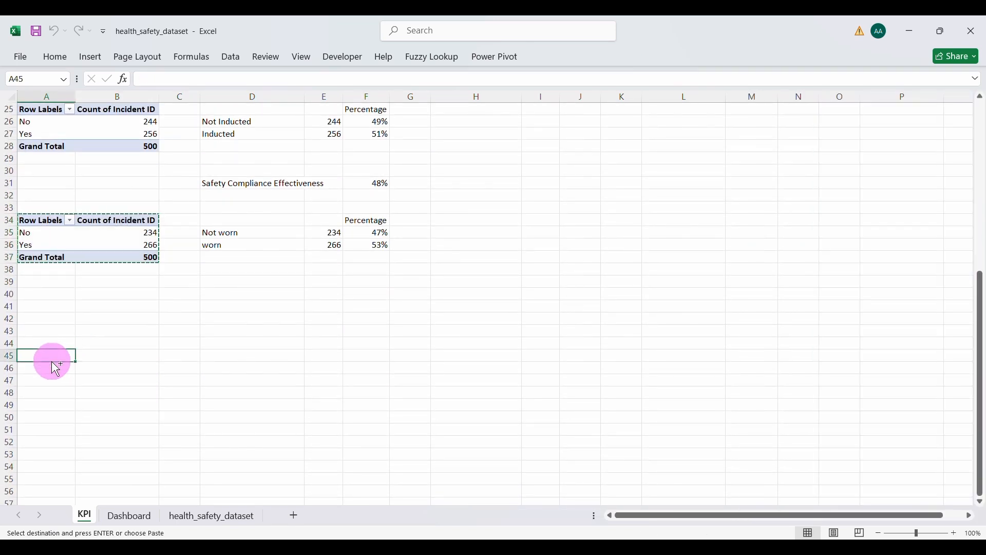
{"action": "key", "text": "ctrl+v"}
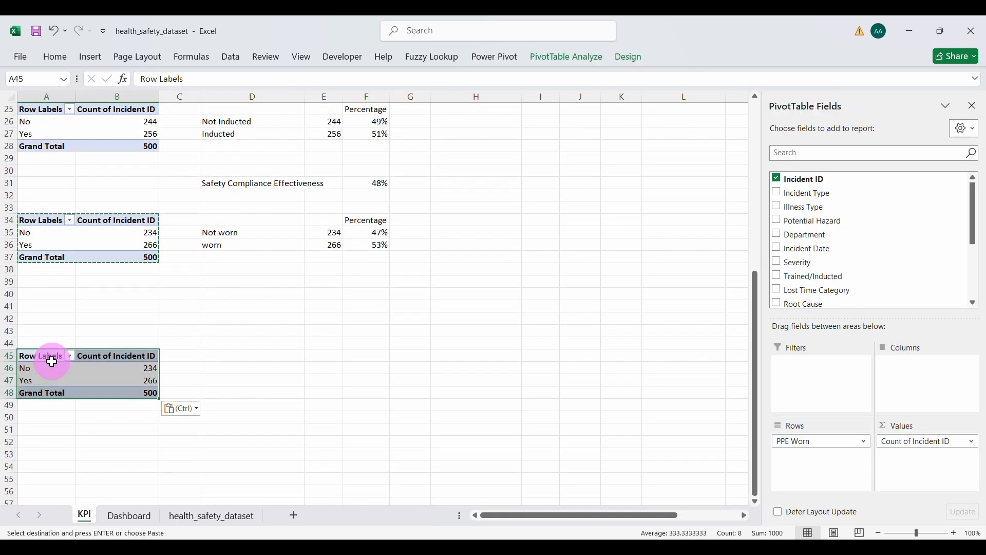
{"action": "left_click", "coordinate": [822, 445]}
{"action": "left_click", "coordinate": [818, 410]}
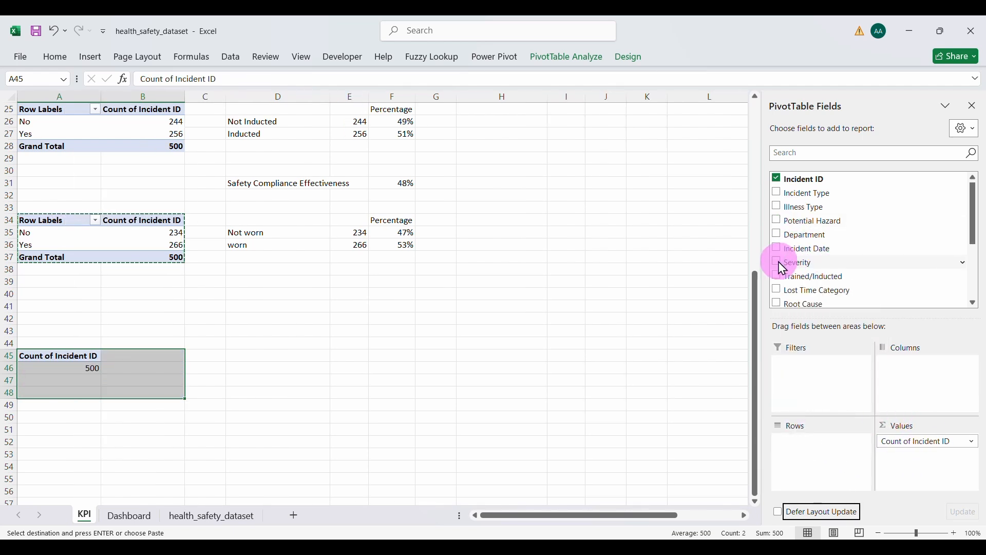
{"action": "left_click_drag", "start_coordinate": [780, 265], "coordinate": [818, 464]}
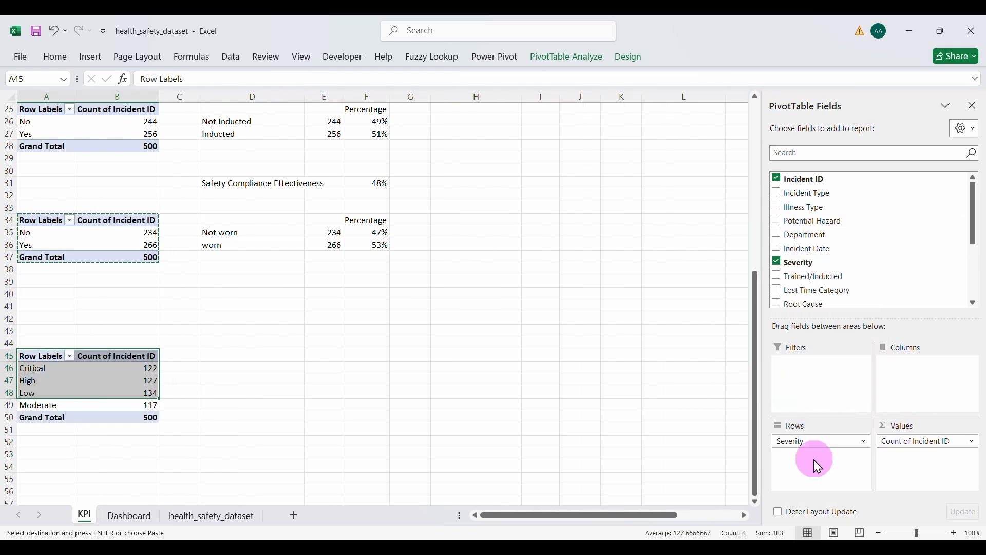
Step: Enter the heading 'Severity' in D45 beside the new pivot
{"action": "left_click", "coordinate": [85, 378]}
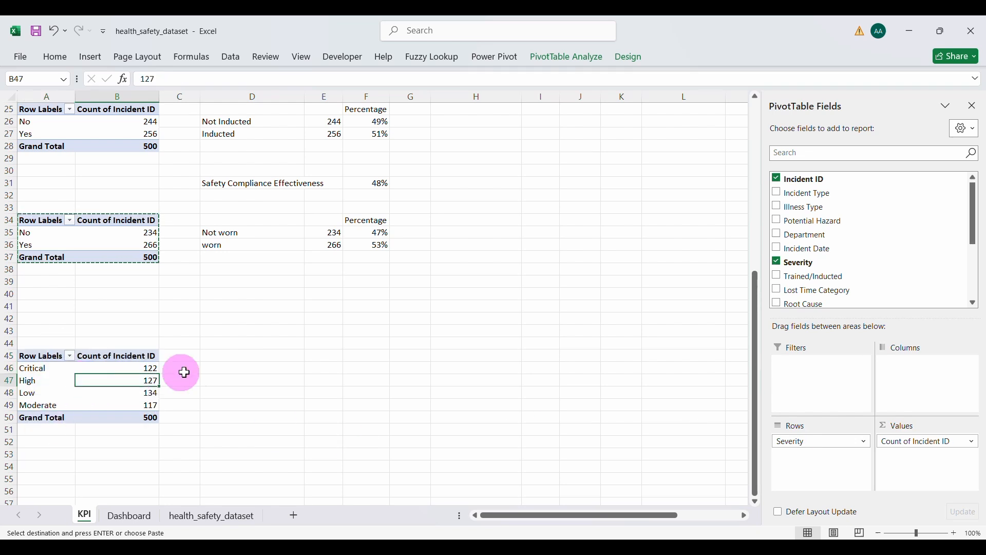
{"action": "left_click", "coordinate": [223, 354]}
{"action": "type", "text": "everit"}
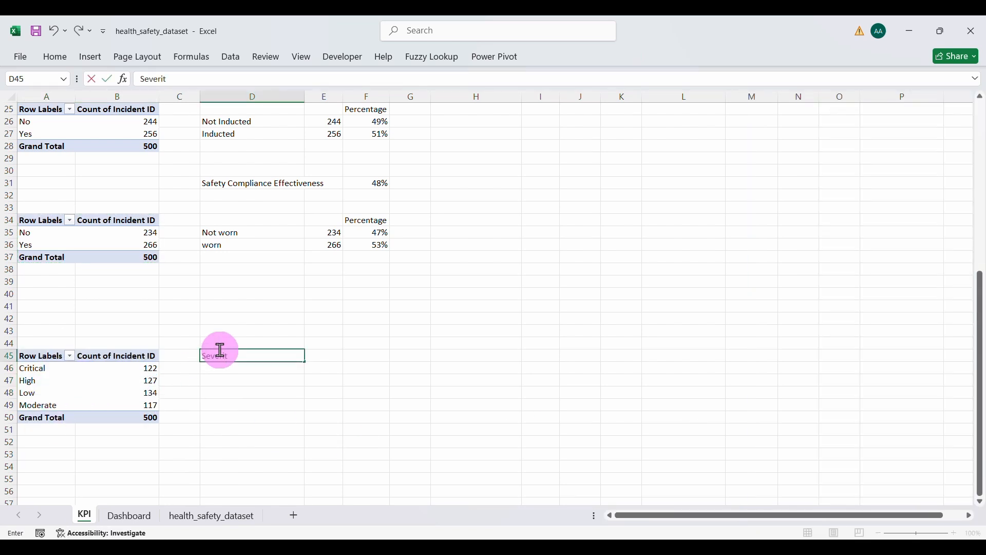
{"action": "type", "text": "y"}
{"action": "key", "text": "Return"}
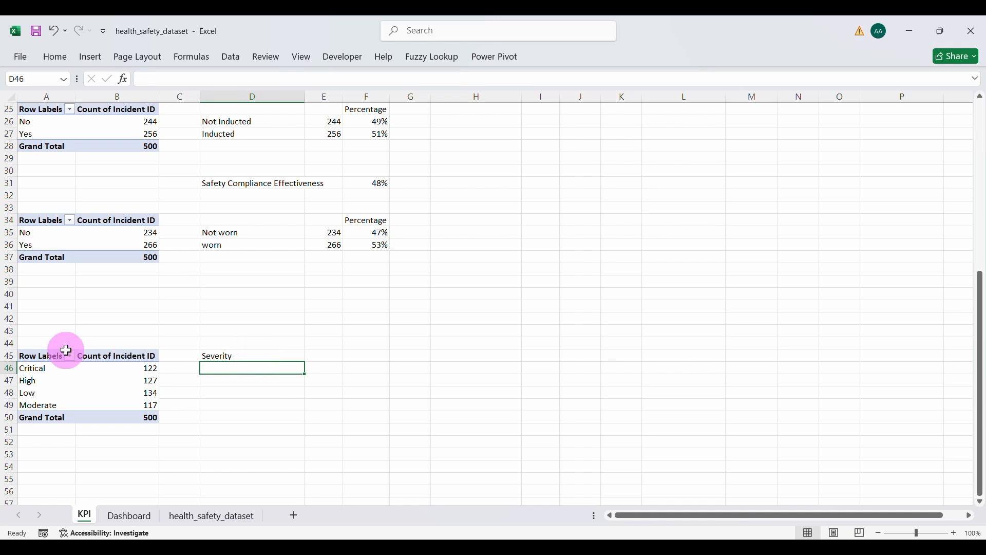
{"action": "left_click", "coordinate": [57, 387]}
{"action": "left_click", "coordinate": [78, 383]}
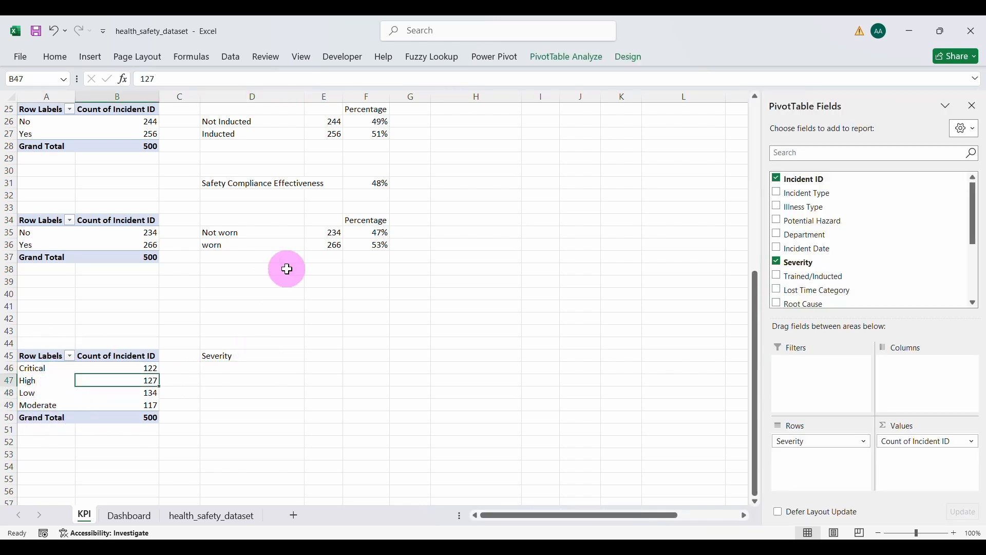
Step: Turn off grand totals for the severity pivot
{"action": "left_click", "coordinate": [621, 64]}
{"action": "left_click", "coordinate": [68, 92]}
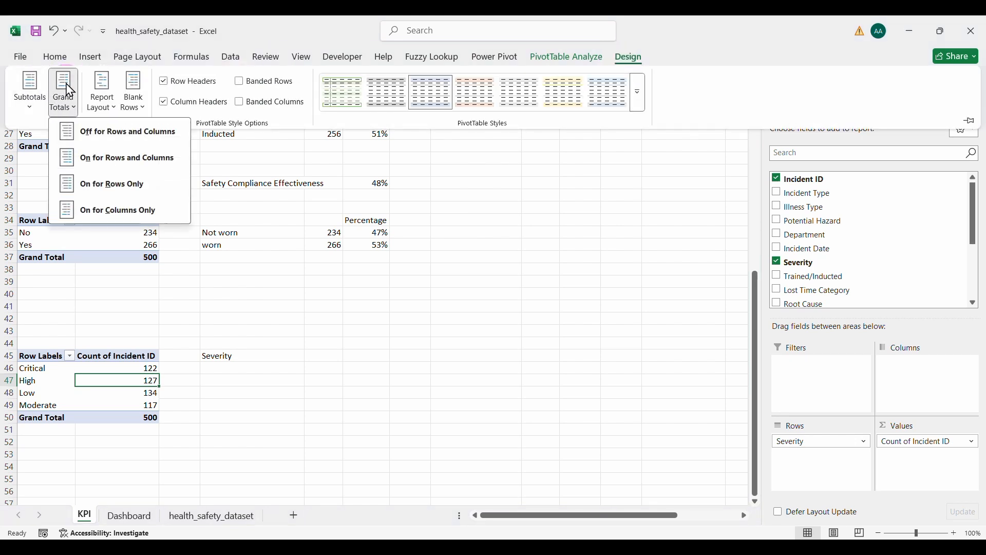
{"action": "left_click", "coordinate": [109, 135]}
{"action": "left_click", "coordinate": [212, 354]}
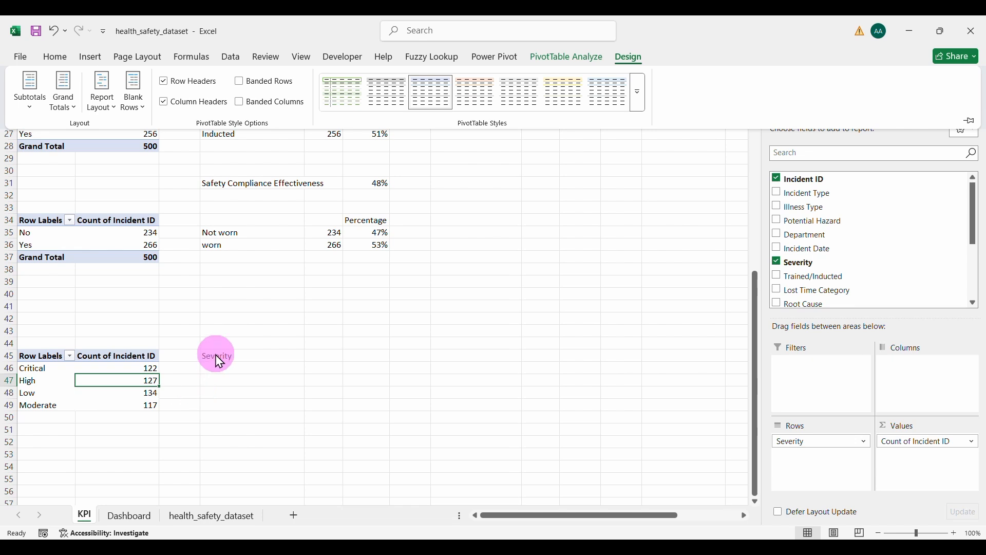
Step: Link D46:D49 to the pivot's severity labels, Critical through Moderate
{"action": "left_click", "coordinate": [216, 354]}
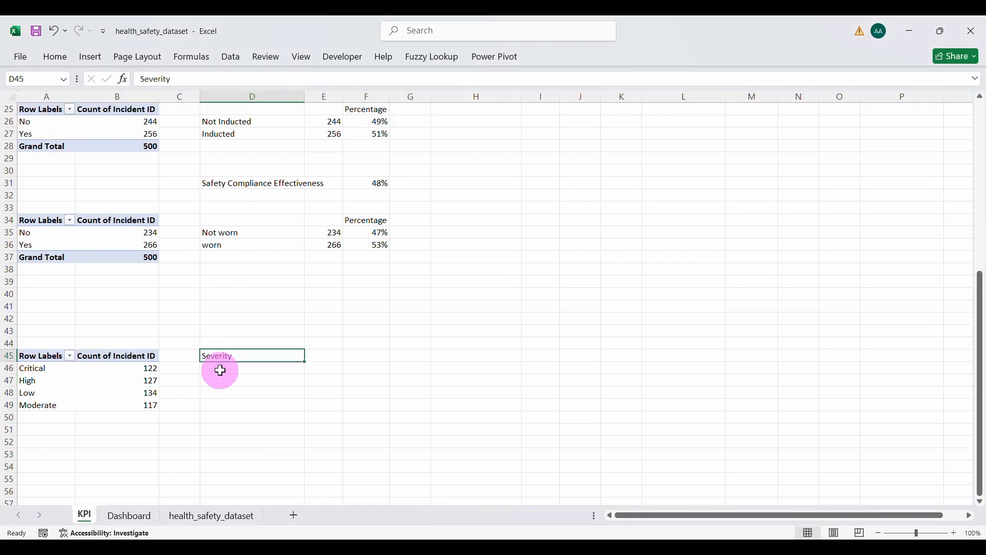
{"action": "type", "text": "="}
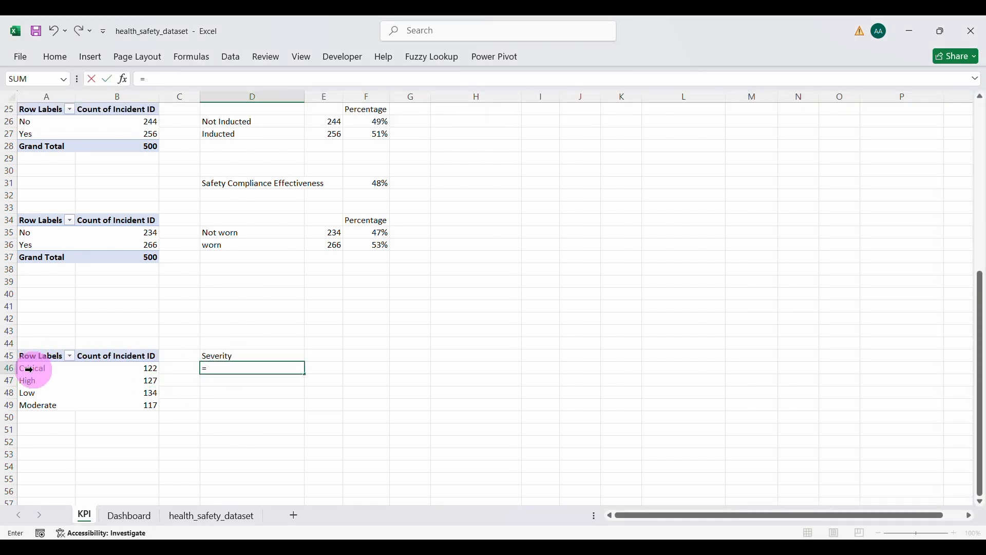
{"action": "key", "text": "Return"}
{"action": "left_click", "coordinate": [253, 369]}
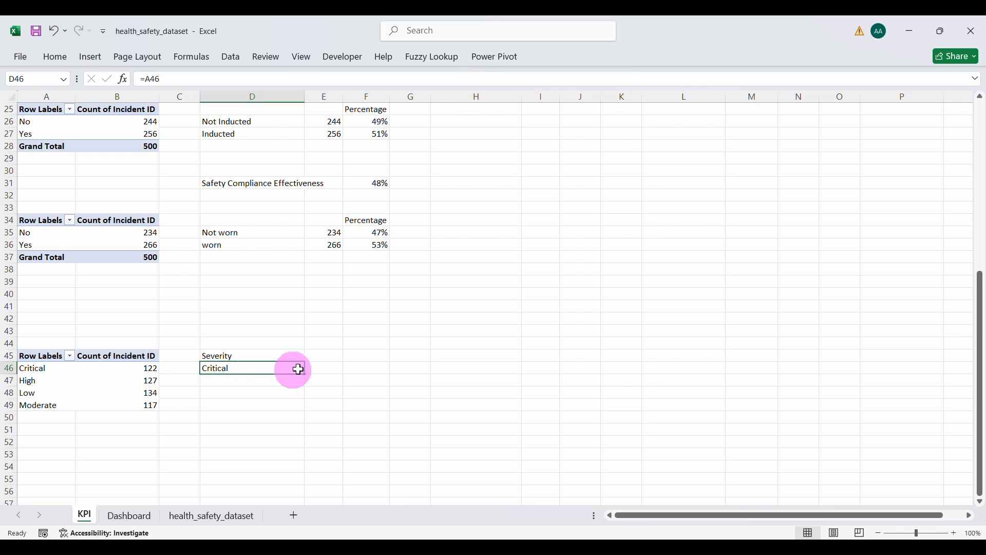
{"action": "left_click_drag", "start_coordinate": [308, 374], "coordinate": [336, 411]}
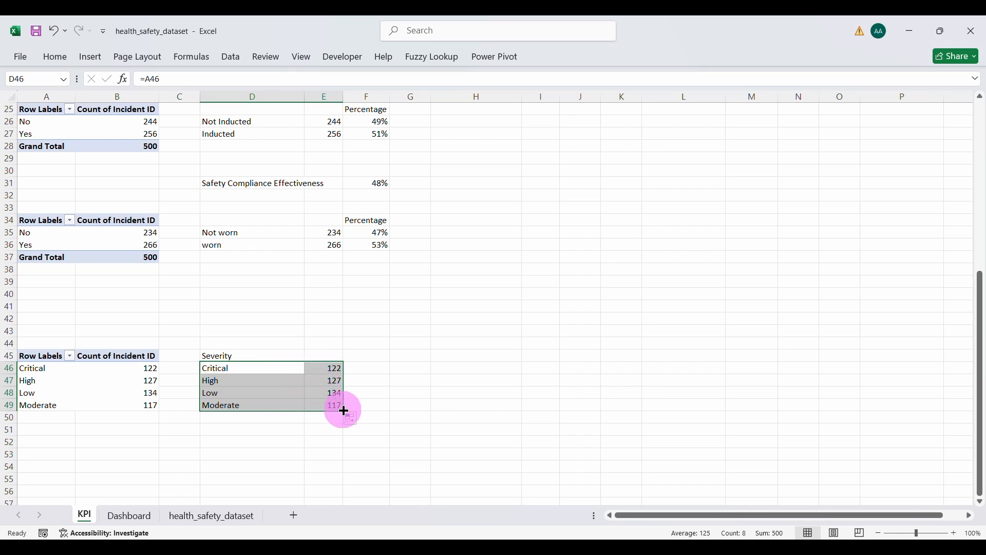
{"action": "key", "text": "ctrl+z"}
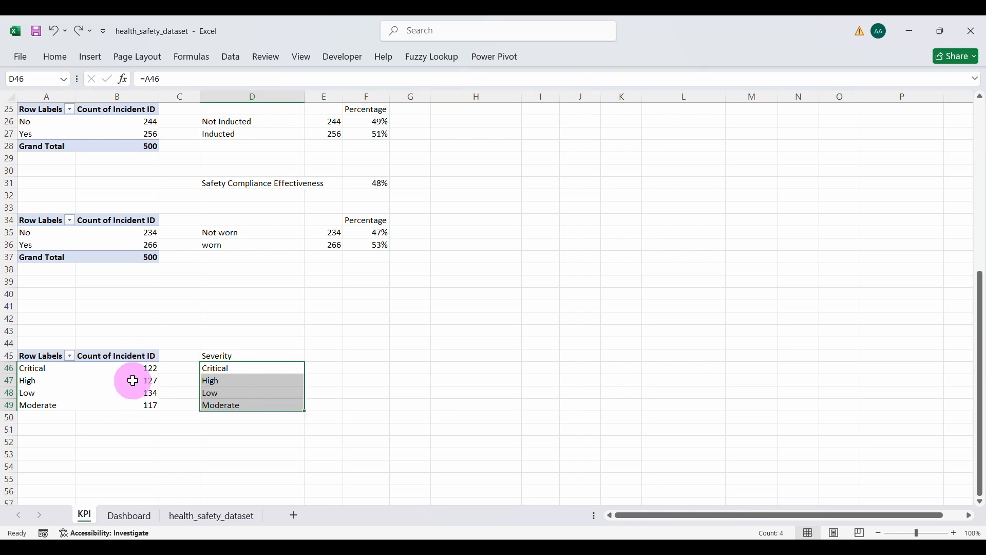
Step: Show the pivot's Count of Incident ID as % of Parent Row Total
{"action": "left_click", "coordinate": [132, 381]}
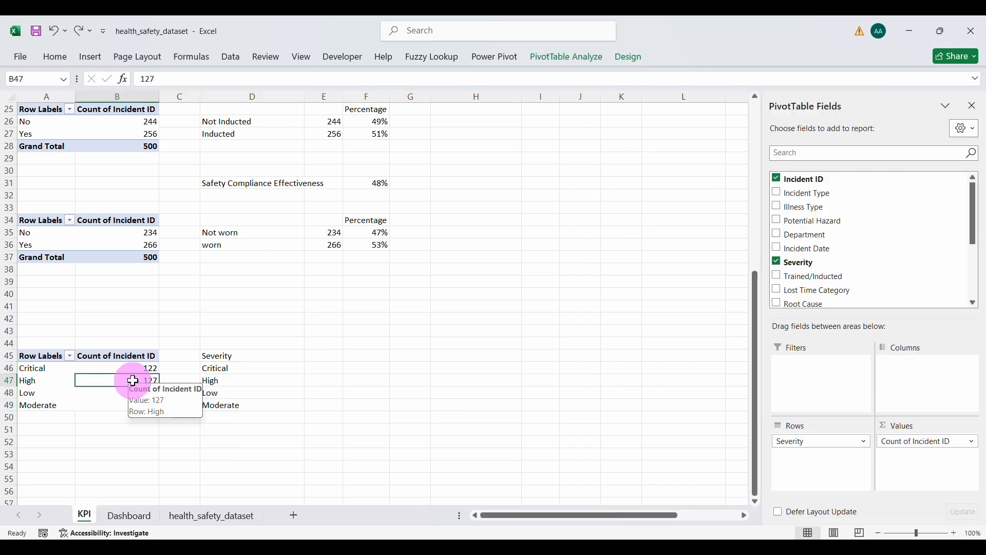
{"action": "left_click", "coordinate": [907, 446]}
{"action": "left_click", "coordinate": [925, 426]}
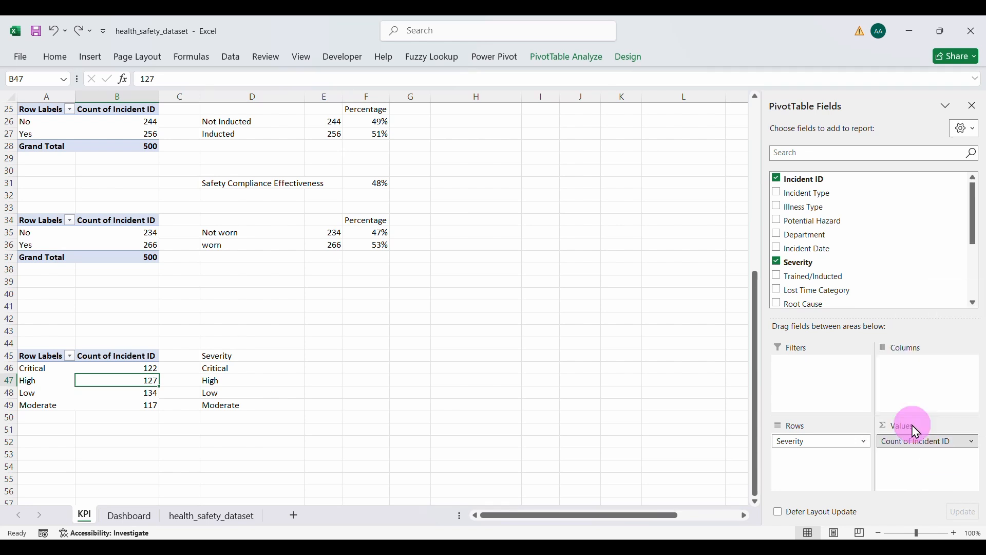
{"action": "left_click", "coordinate": [477, 311]}
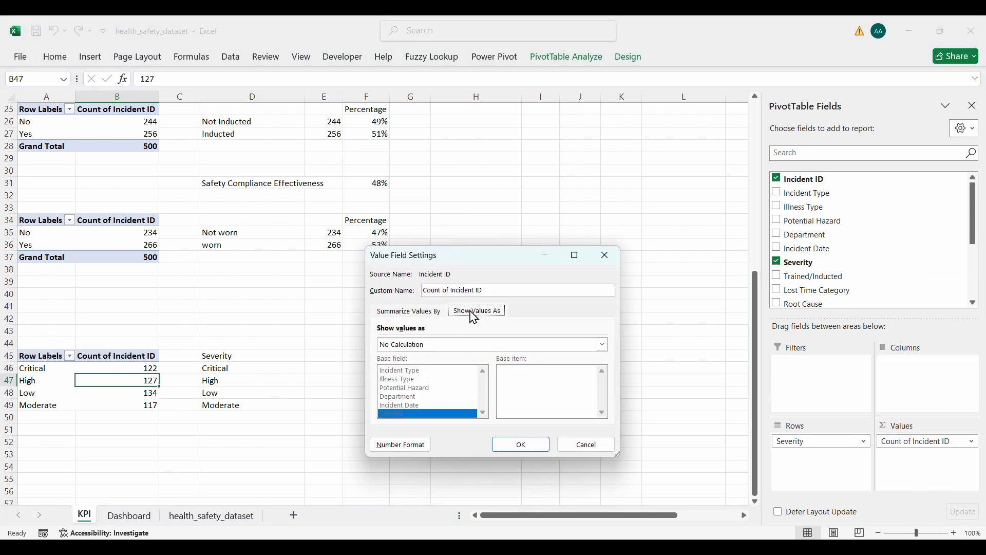
{"action": "left_click", "coordinate": [603, 344]}
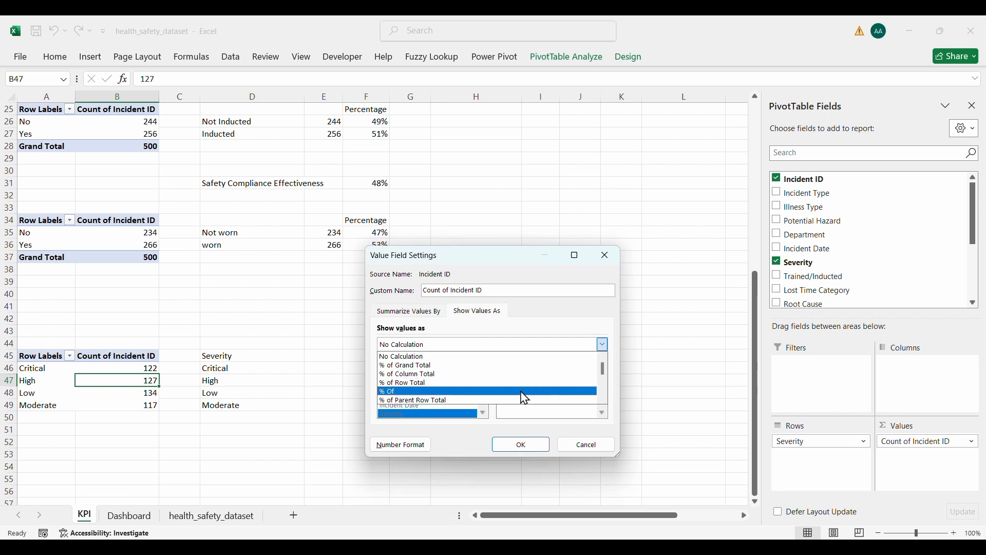
{"action": "left_click", "coordinate": [402, 400]}
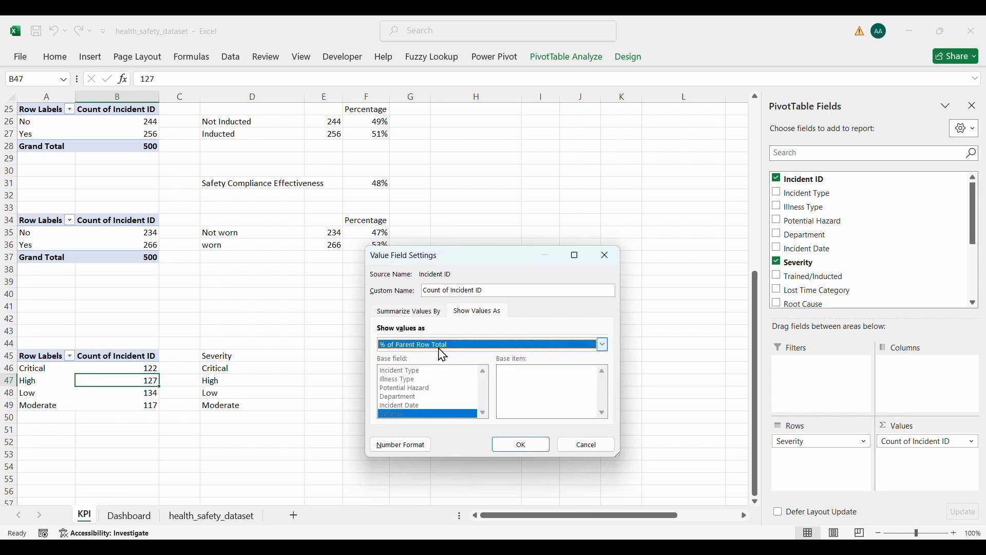
{"action": "left_click", "coordinate": [517, 445]}
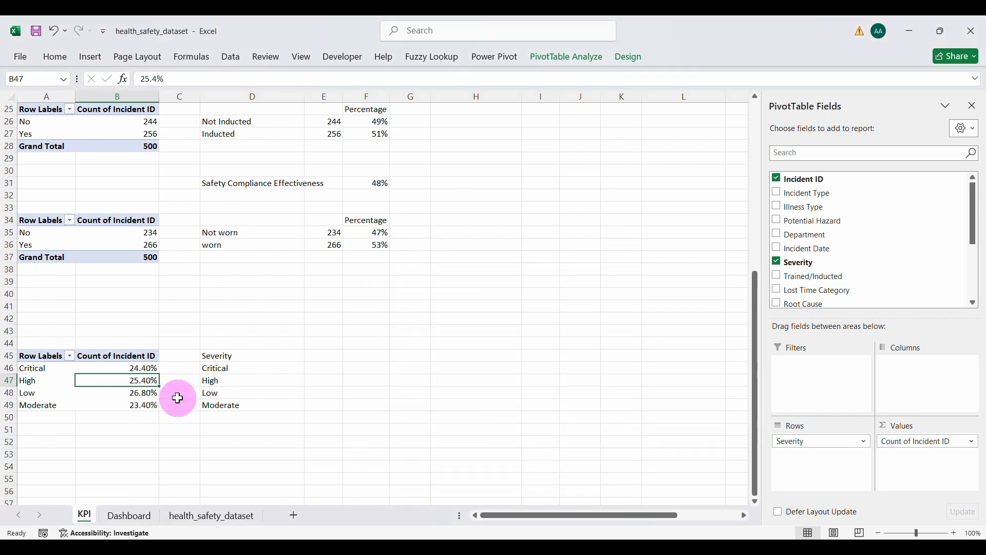
{"action": "left_click_drag", "start_coordinate": [121, 370], "coordinate": [117, 401]}
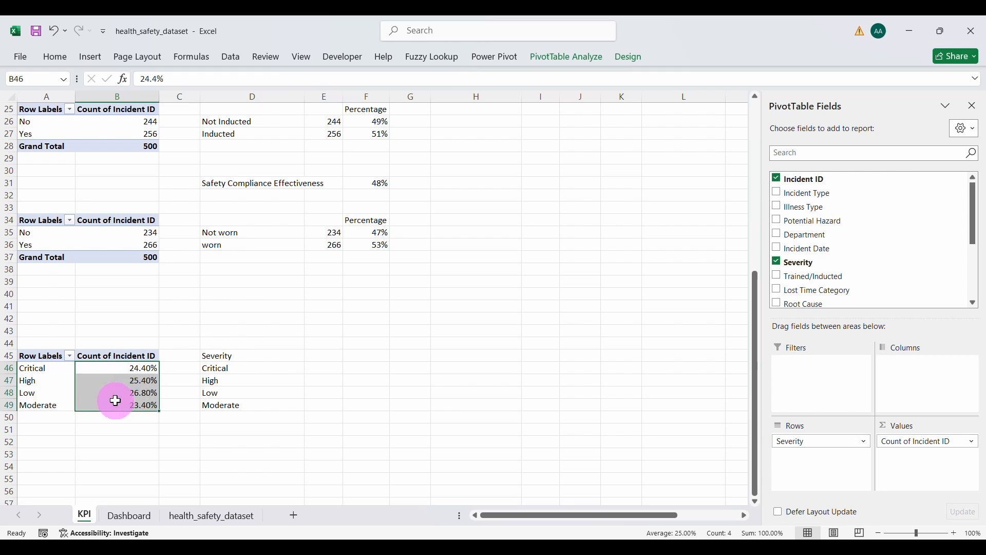
Step: Pull the severity percentages into E46:E49, format as percent, and head E45 'Incident'
{"action": "left_click", "coordinate": [57, 57]}
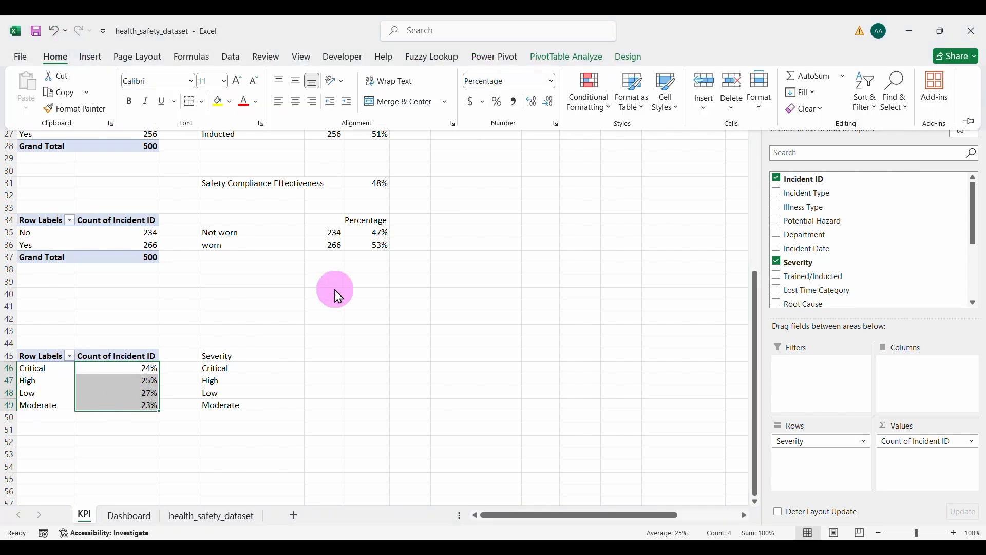
{"action": "left_click", "coordinate": [278, 368]}
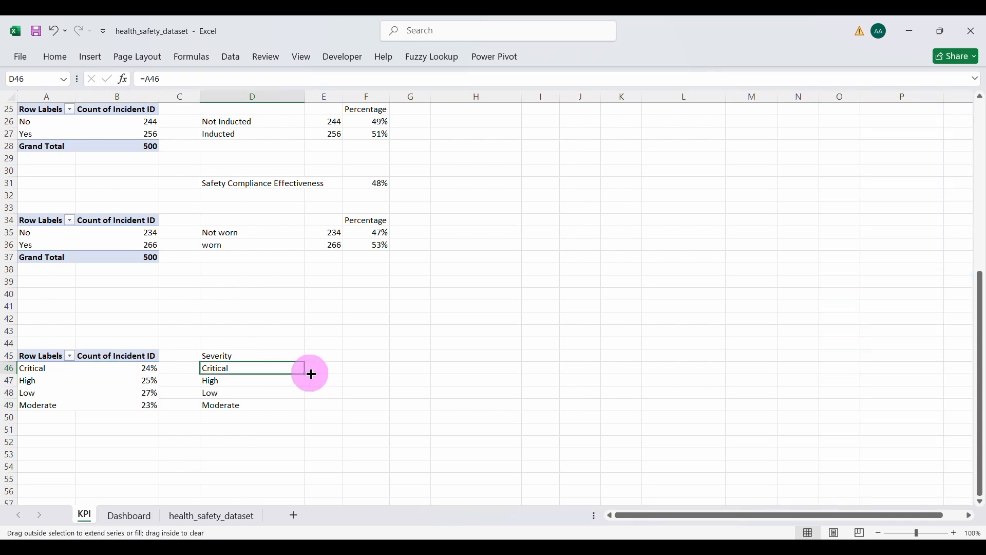
{"action": "left_click_drag", "start_coordinate": [312, 374], "coordinate": [343, 411]}
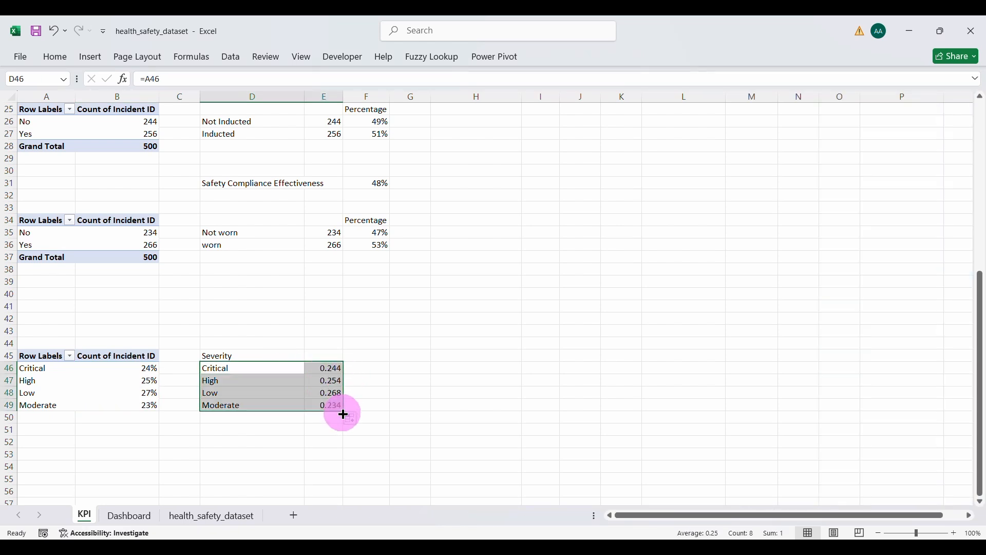
{"action": "left_click", "coordinate": [327, 372]}
{"action": "left_click_drag", "start_coordinate": [327, 369], "coordinate": [323, 405]}
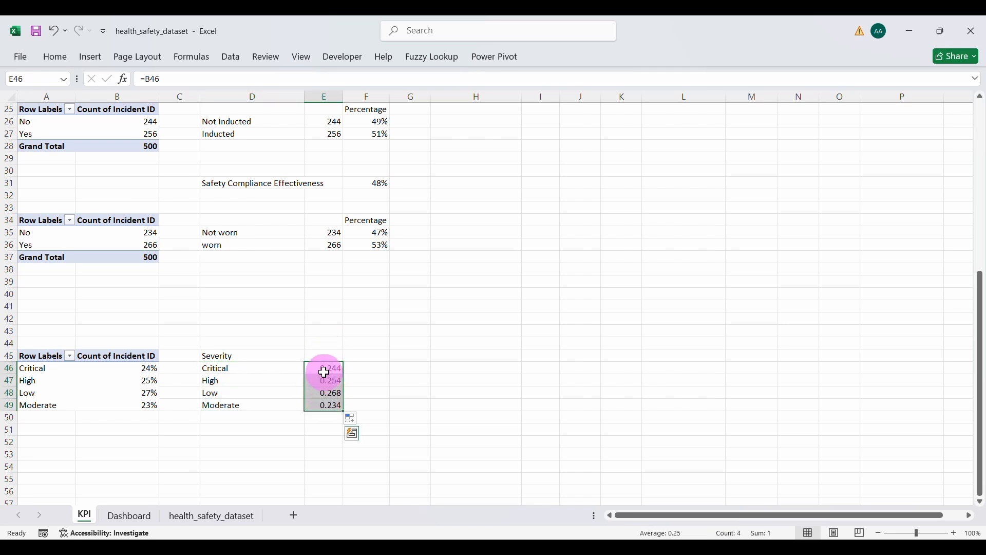
{"action": "left_click", "coordinate": [56, 60]}
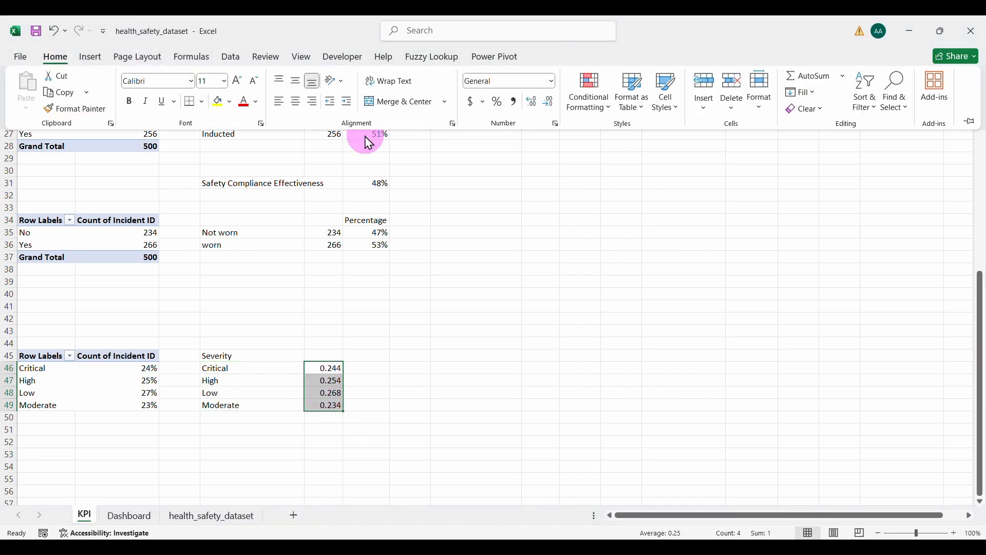
{"action": "left_click", "coordinate": [497, 101]}
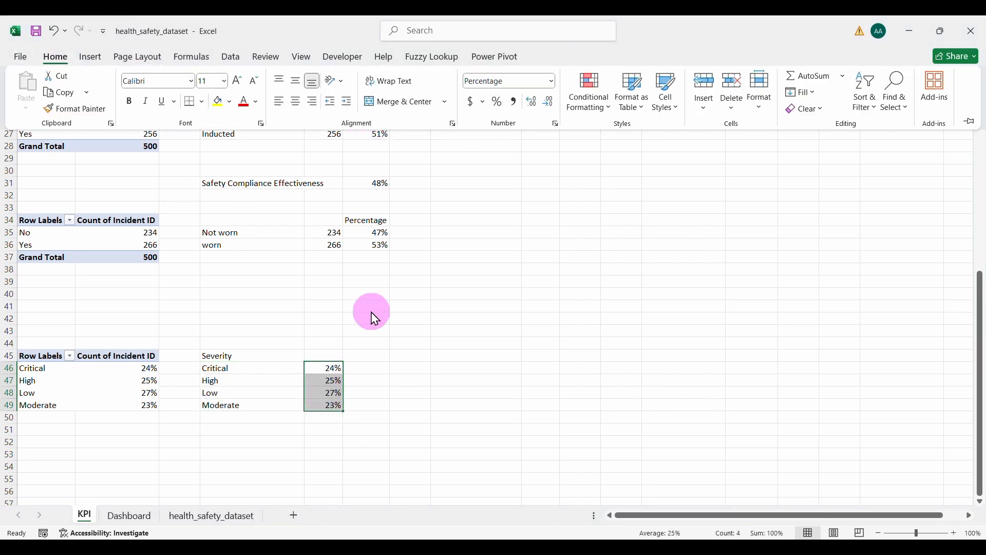
{"action": "left_click", "coordinate": [326, 354]}
{"action": "type", "text": "Incident"}
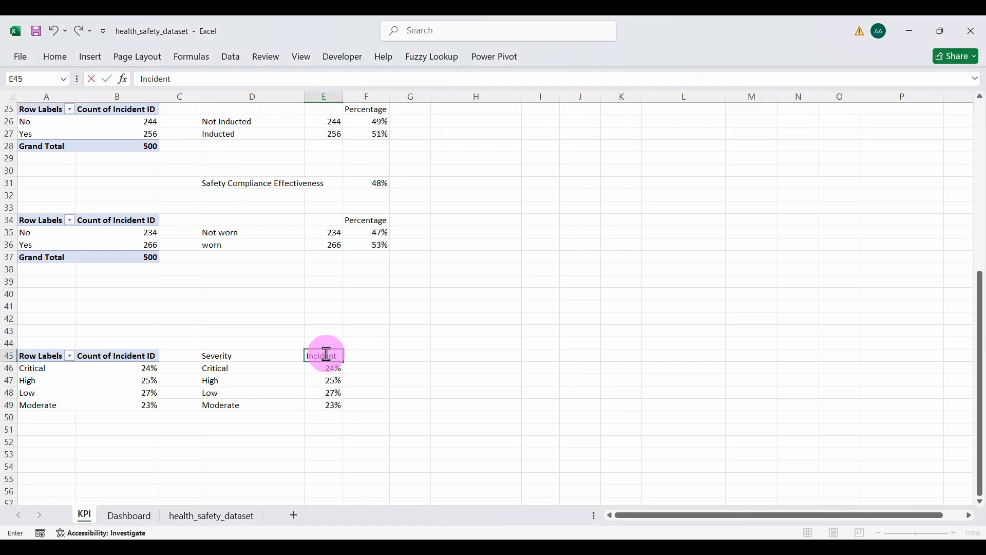
{"action": "key", "text": "Return"}
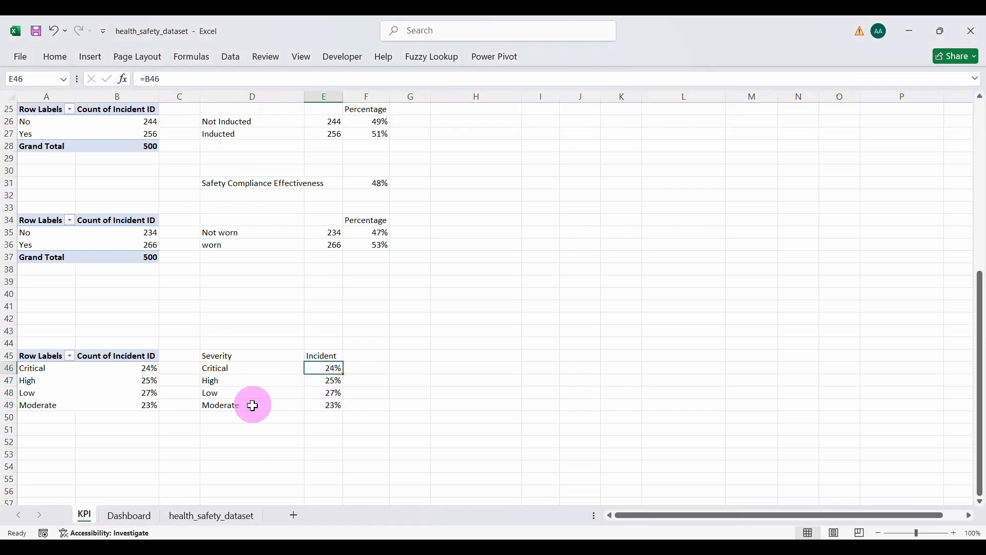
Step: Fill F46:F49 with =E46+5%, rounded to whole percentages
{"action": "left_click", "coordinate": [376, 357]}
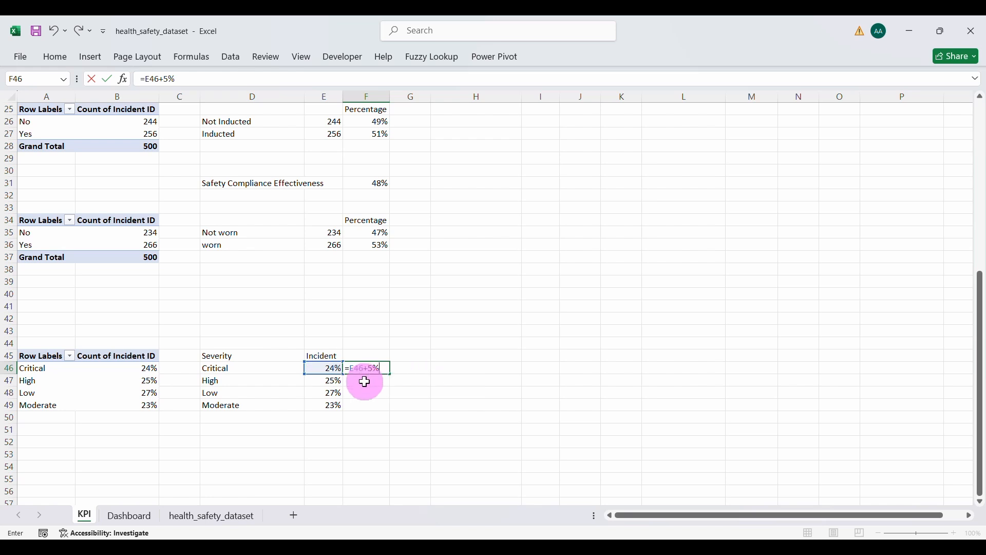
{"action": "key", "text": "Return"}
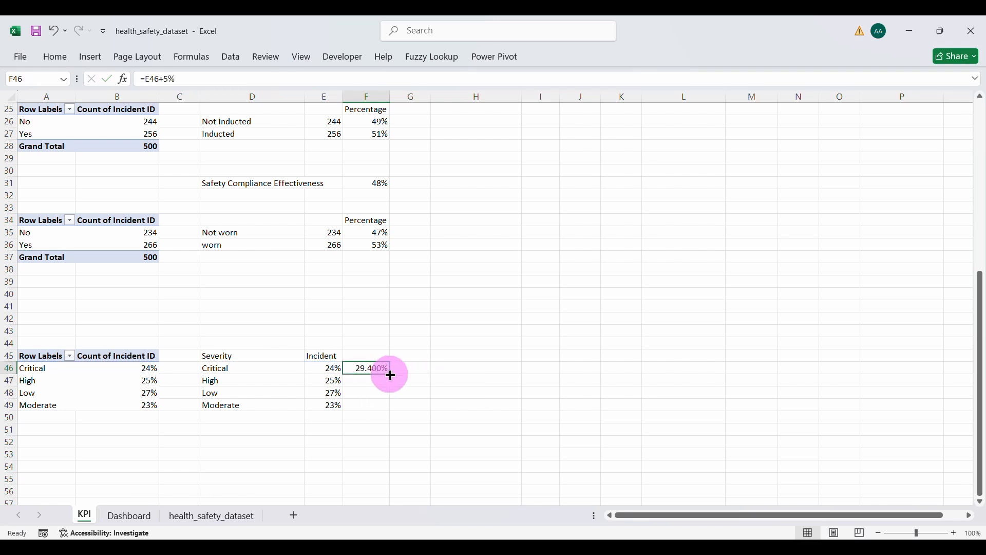
{"action": "left_click_drag", "start_coordinate": [390, 375], "coordinate": [387, 407]}
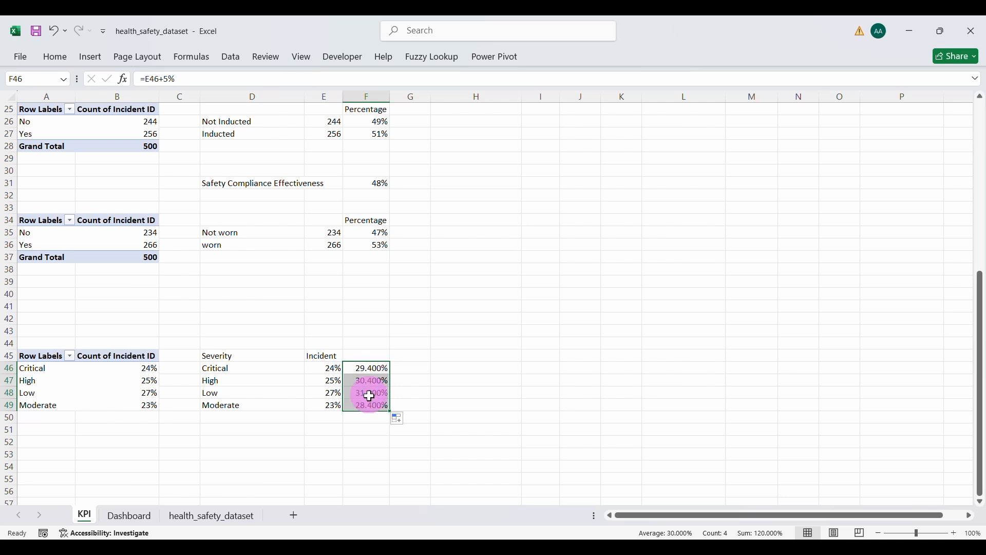
{"action": "left_click", "coordinate": [70, 54]}
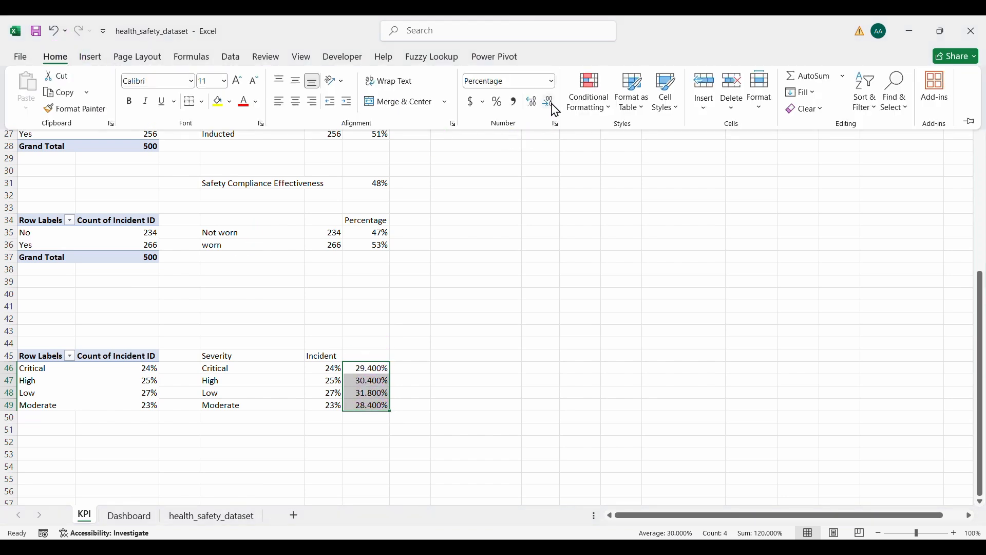
{"action": "left_click", "coordinate": [550, 102]}
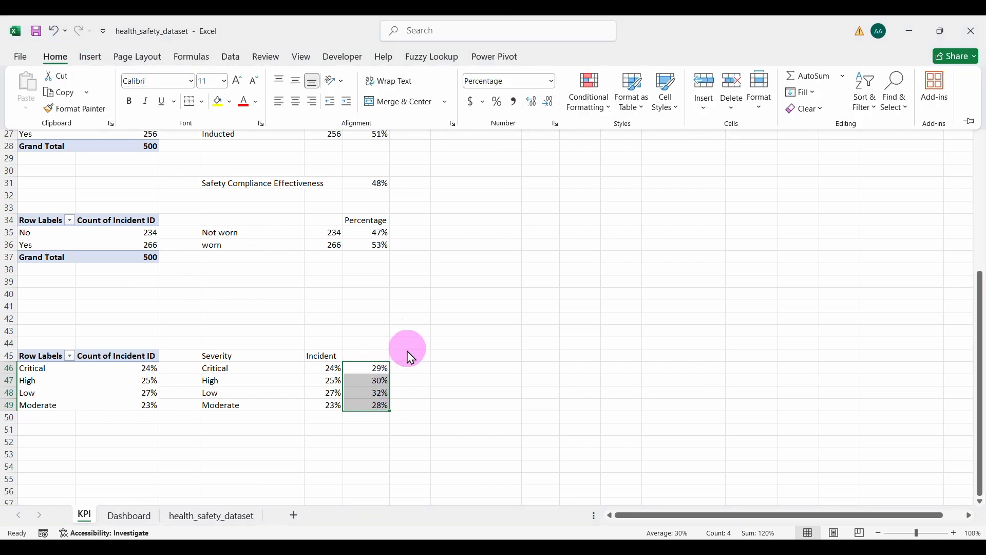
Step: Enter 110% in G46 and fill it down to G49
{"action": "left_click", "coordinate": [409, 372]}
{"action": "left_click", "coordinate": [410, 372]}
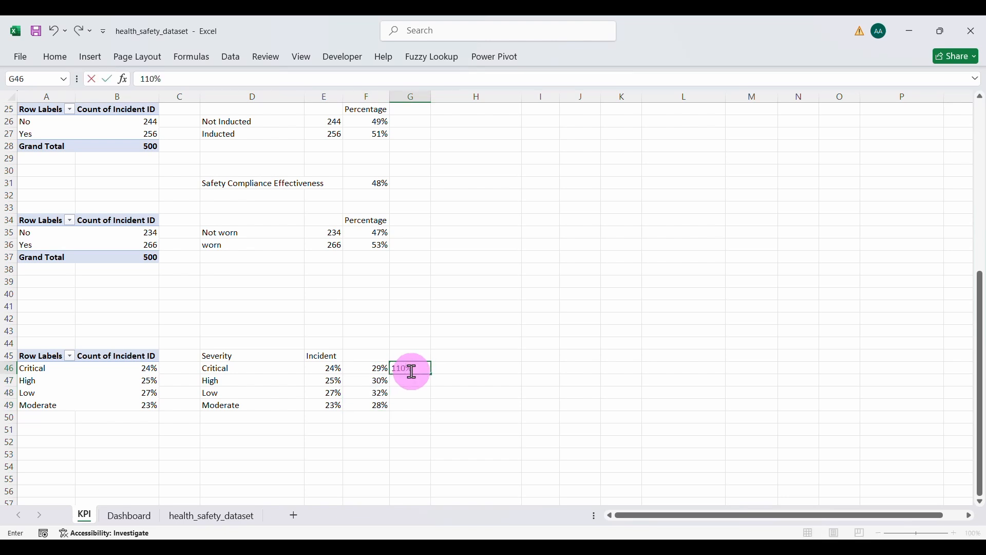
{"action": "key", "text": "Return"}
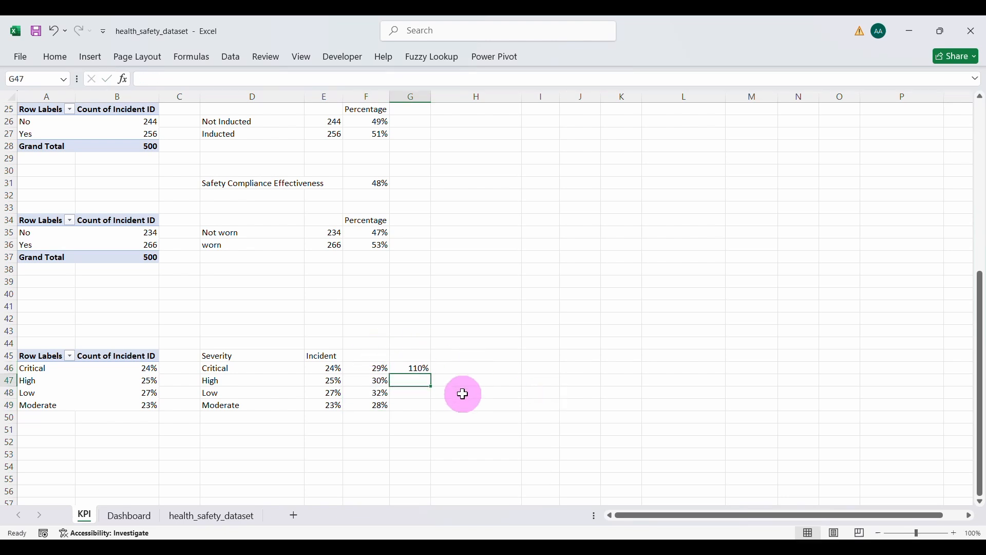
{"action": "double_click", "coordinate": [431, 376]}
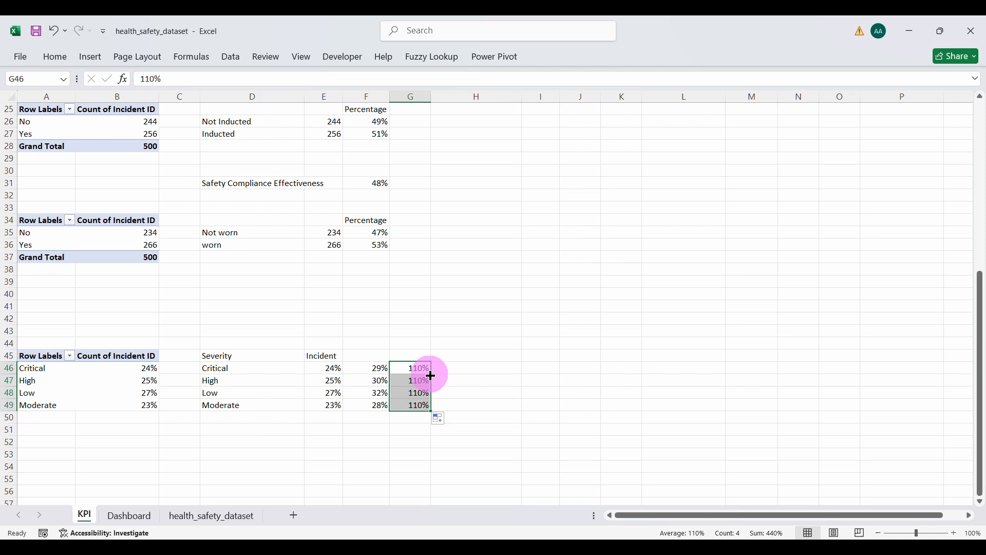
{"action": "left_click", "coordinate": [473, 378]}
Step: Select the severity labels, plus-5% values and 110% values for charting
{"action": "left_click_drag", "start_coordinate": [229, 368], "coordinate": [229, 405]}
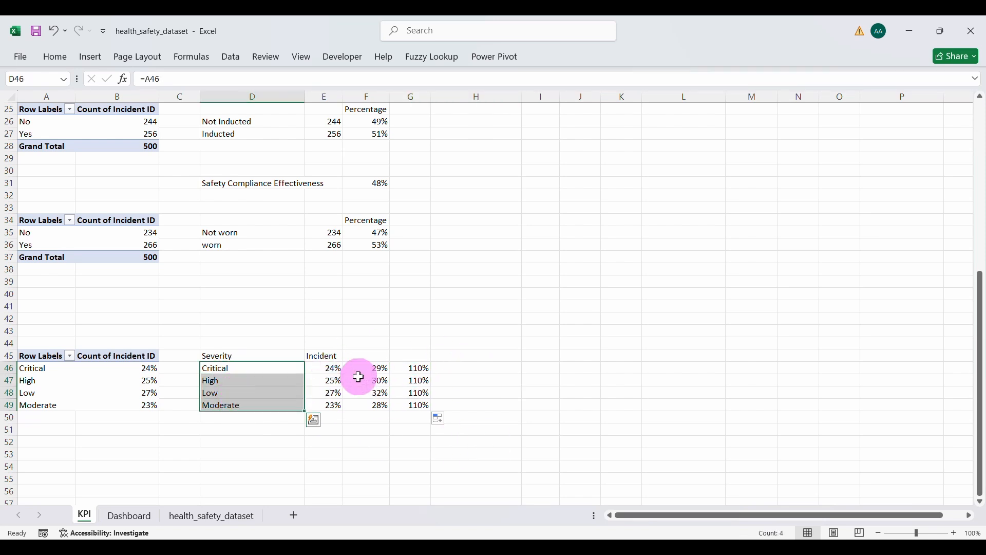
{"action": "left_click", "coordinate": [373, 368], "text": "ctrl"}
{"action": "left_click_drag", "start_coordinate": [375, 378], "coordinate": [377, 400]}
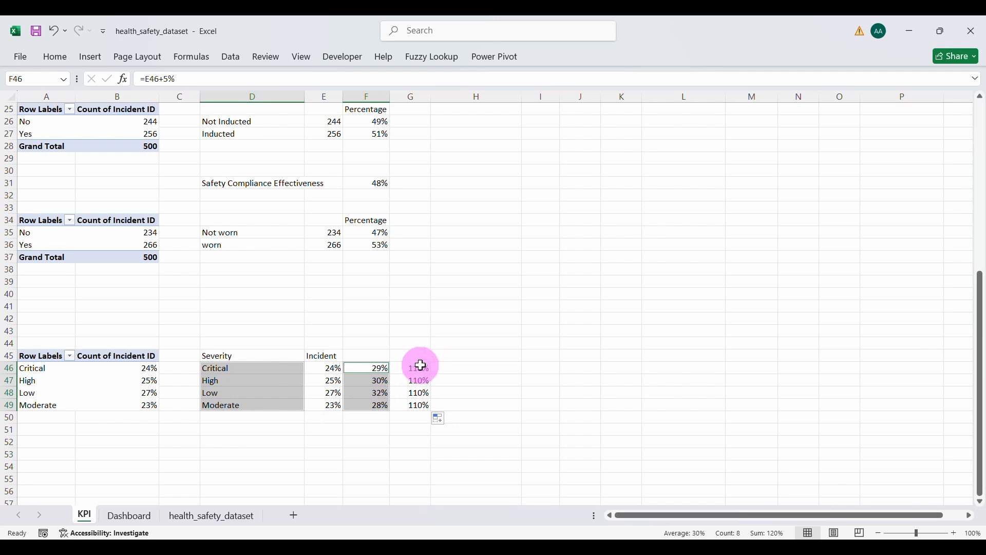
{"action": "left_click_drag", "start_coordinate": [418, 366], "coordinate": [419, 406]}
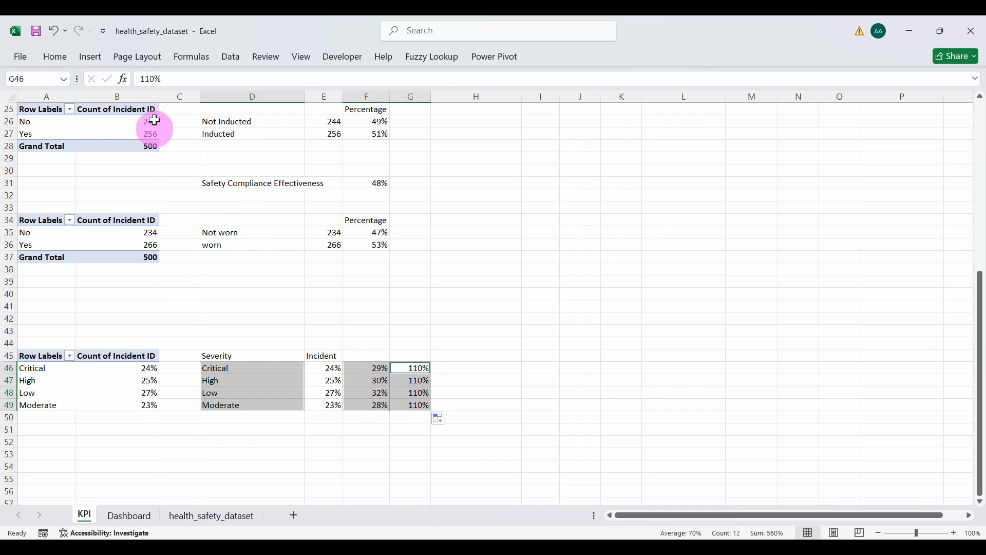
{"action": "left_click", "coordinate": [85, 61]}
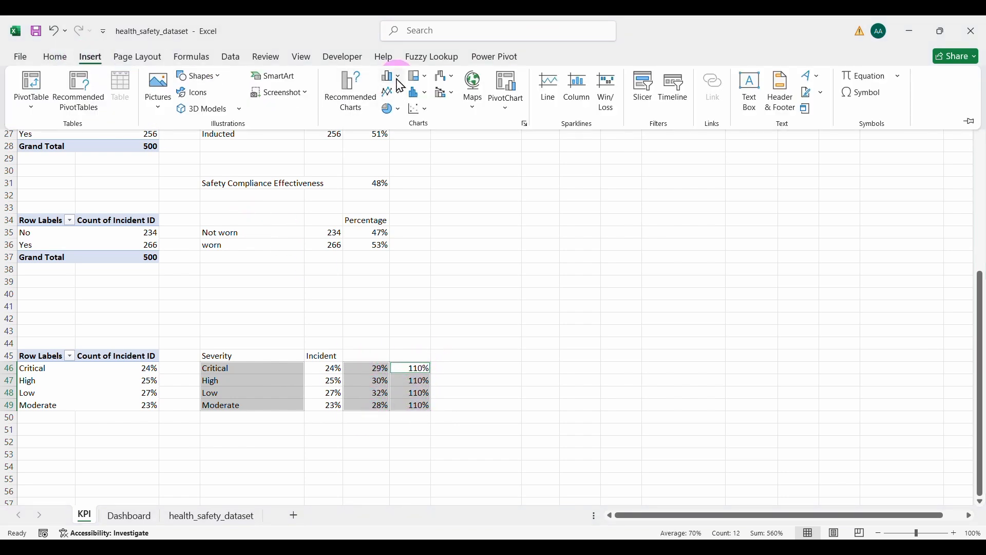
Step: Insert a clustered column chart and move it onto the Dashboard below the KPI cards
{"action": "left_click", "coordinate": [396, 77]}
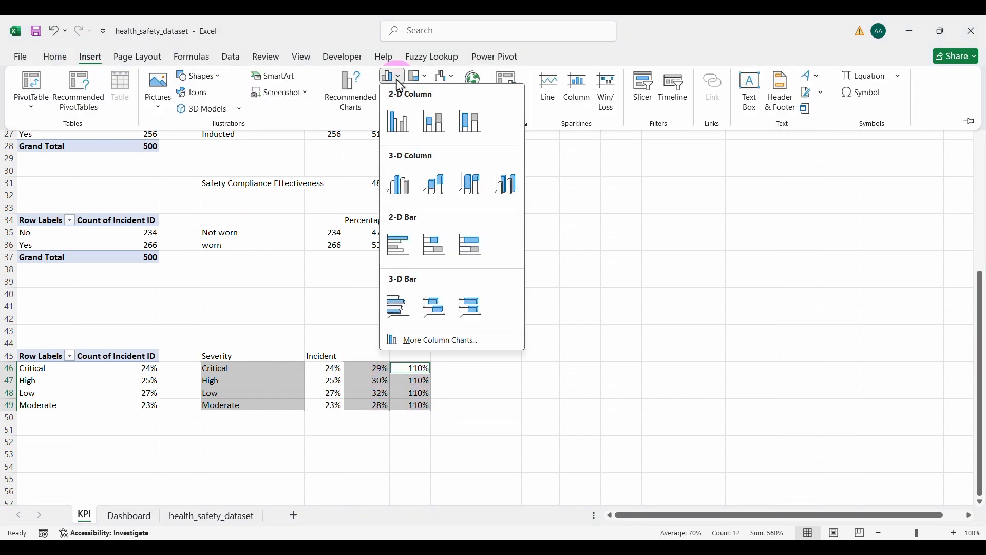
{"action": "left_click", "coordinate": [398, 124]}
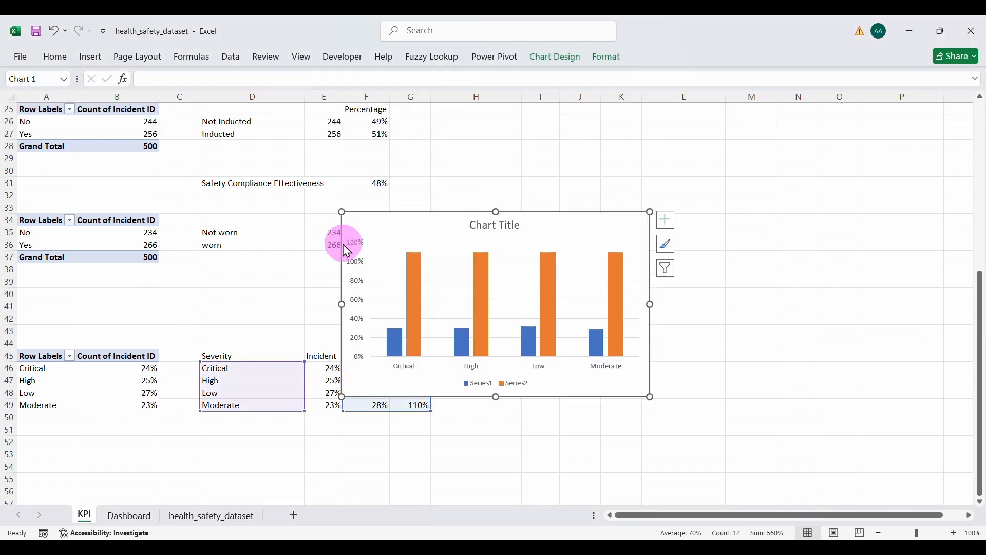
{"action": "key", "text": "Delete"}
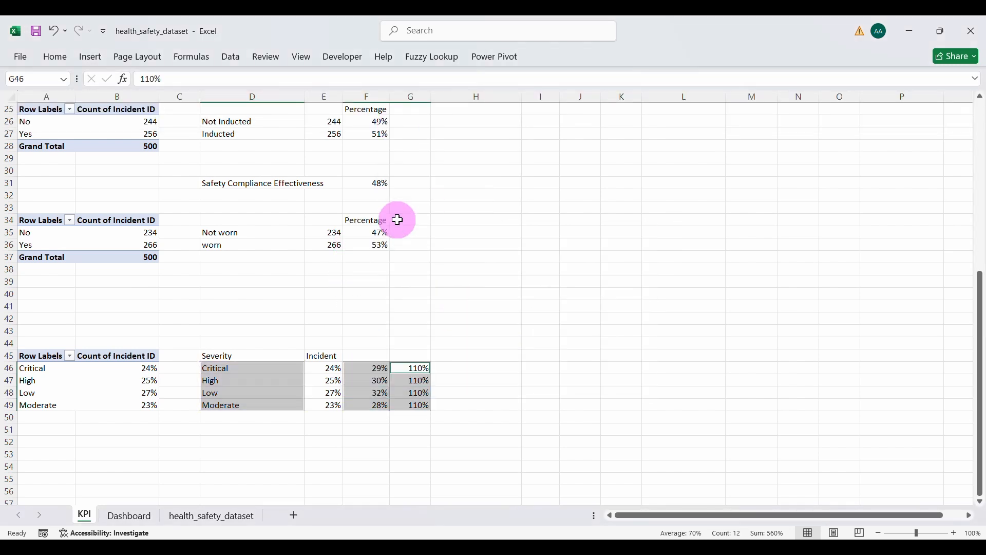
{"action": "left_click", "coordinate": [128, 515]}
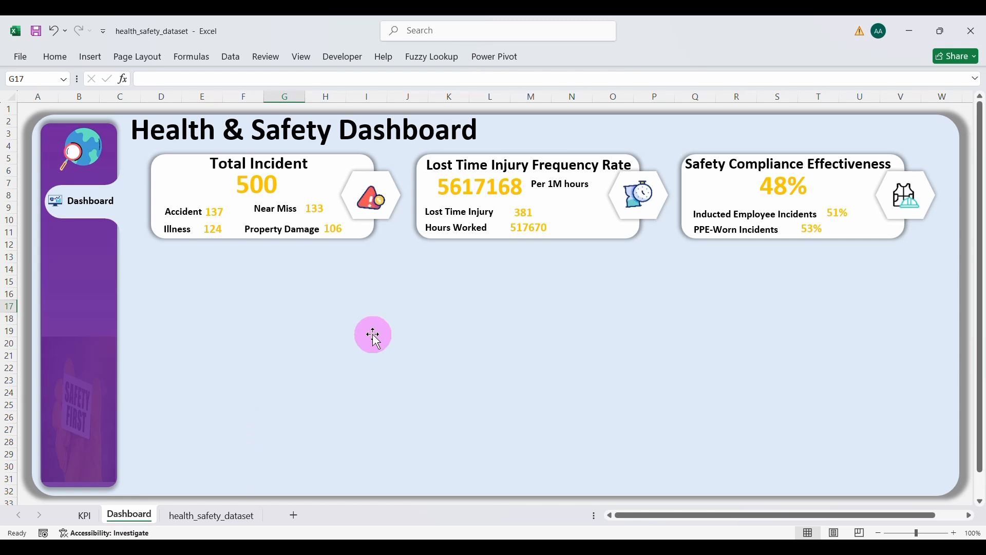
{"action": "left_click", "coordinate": [374, 337]}
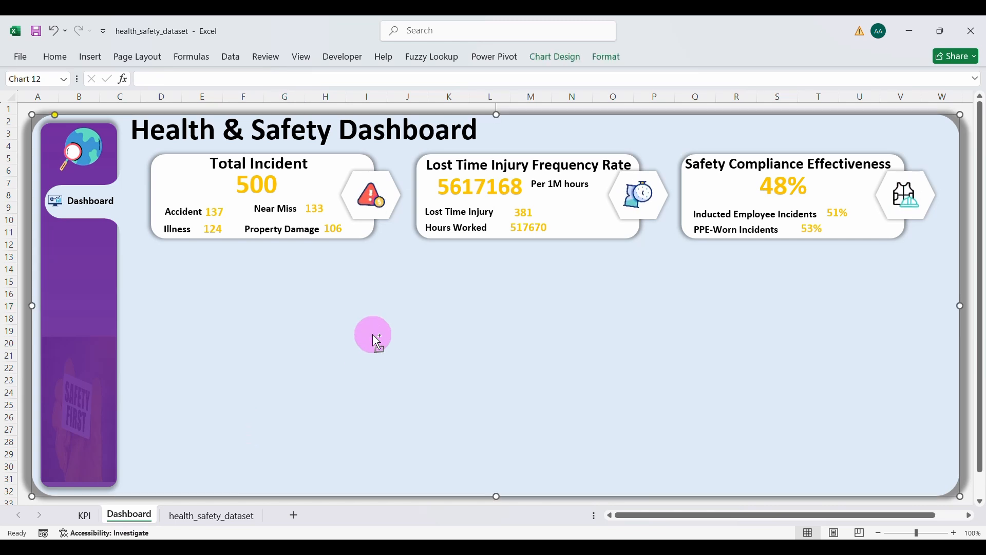
{"action": "left_click_drag", "start_coordinate": [269, 120], "coordinate": [370, 295]}
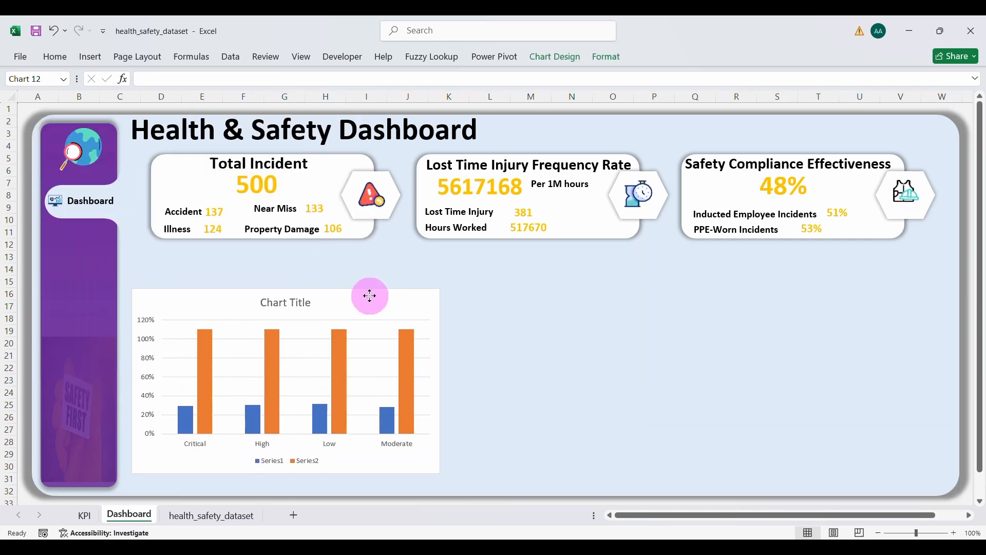
Step: Fix the chart's value axis bounds at minimum 0 and maximum 1.1
{"action": "right_click", "coordinate": [152, 343]}
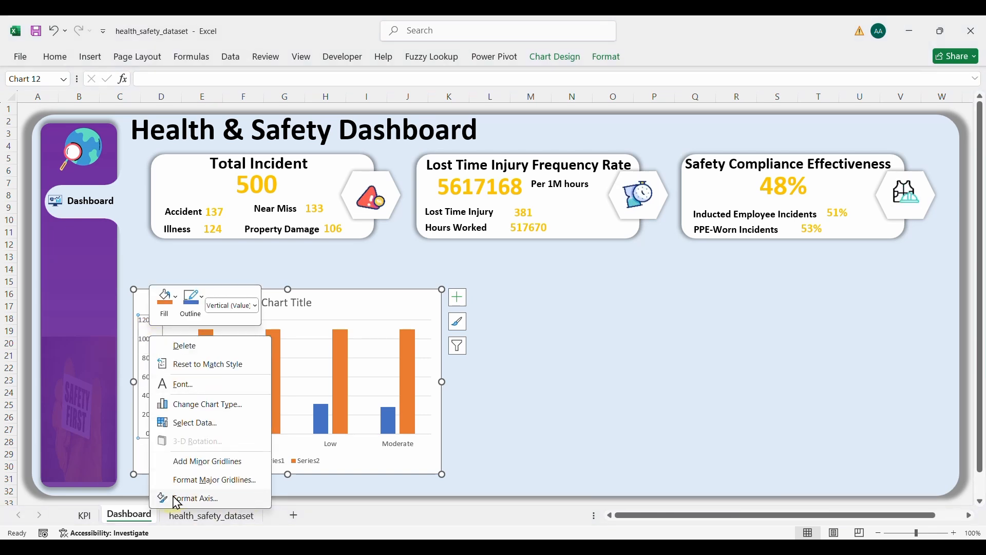
{"action": "left_click", "coordinate": [175, 499]}
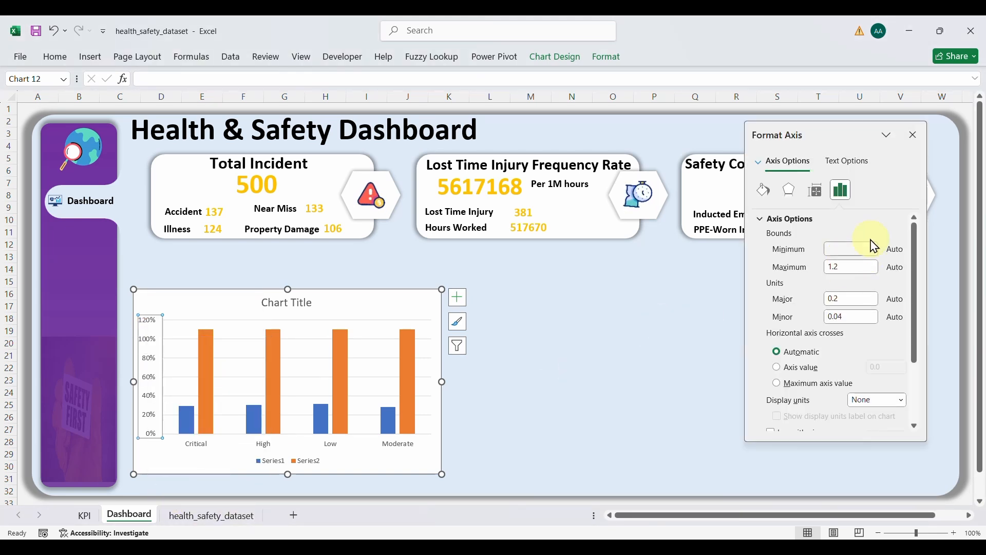
{"action": "left_click", "coordinate": [849, 267]}
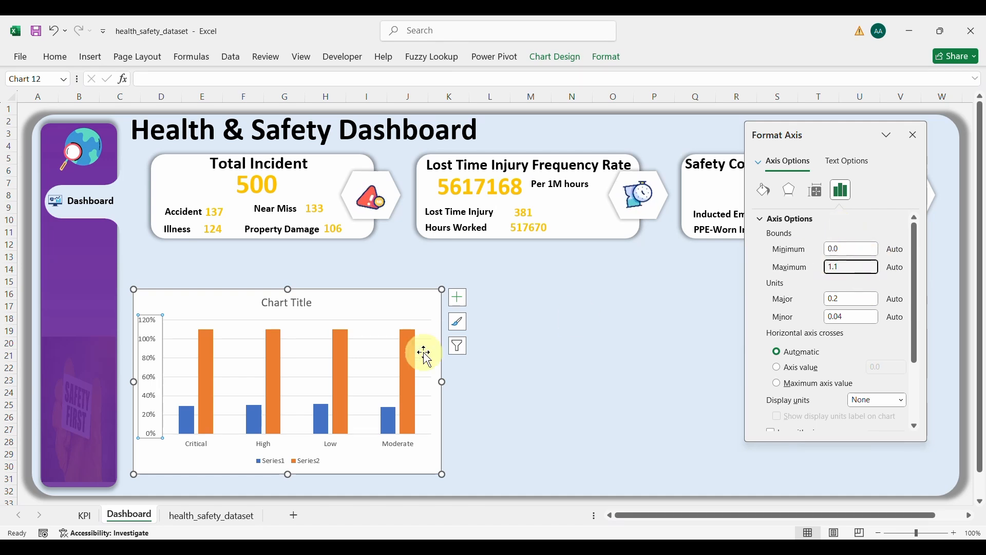
{"action": "key", "text": "Return"}
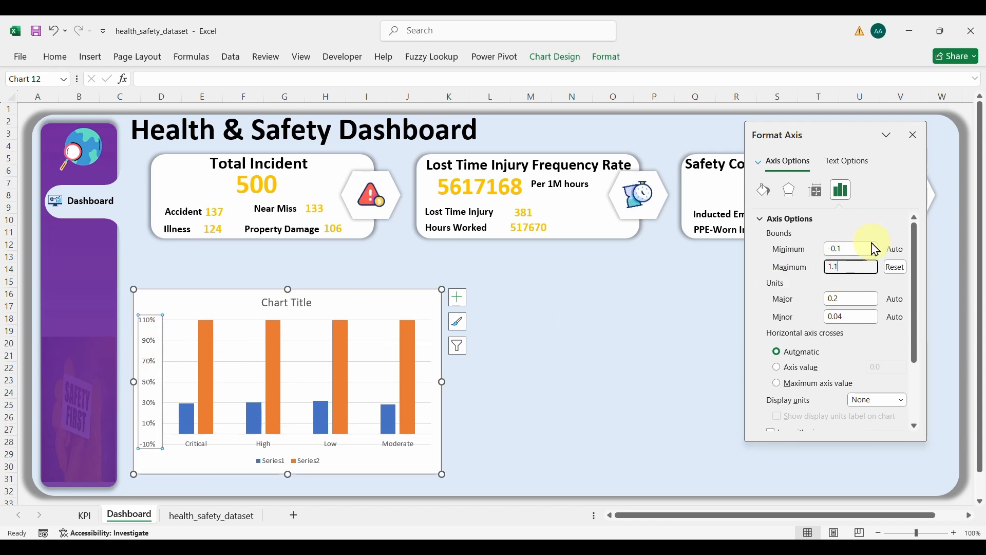
{"action": "left_click_drag", "start_coordinate": [862, 248], "coordinate": [817, 258]}
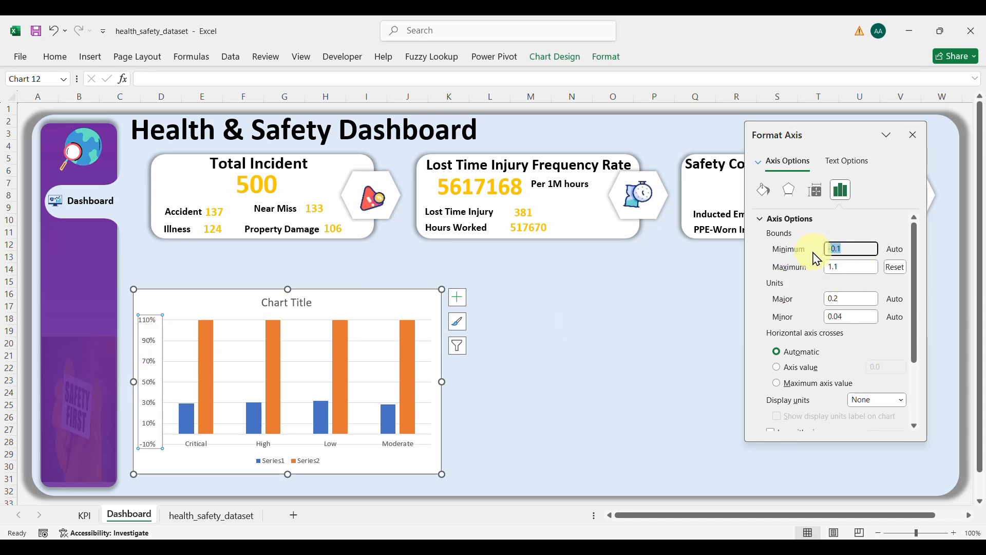
{"action": "key", "text": "Return"}
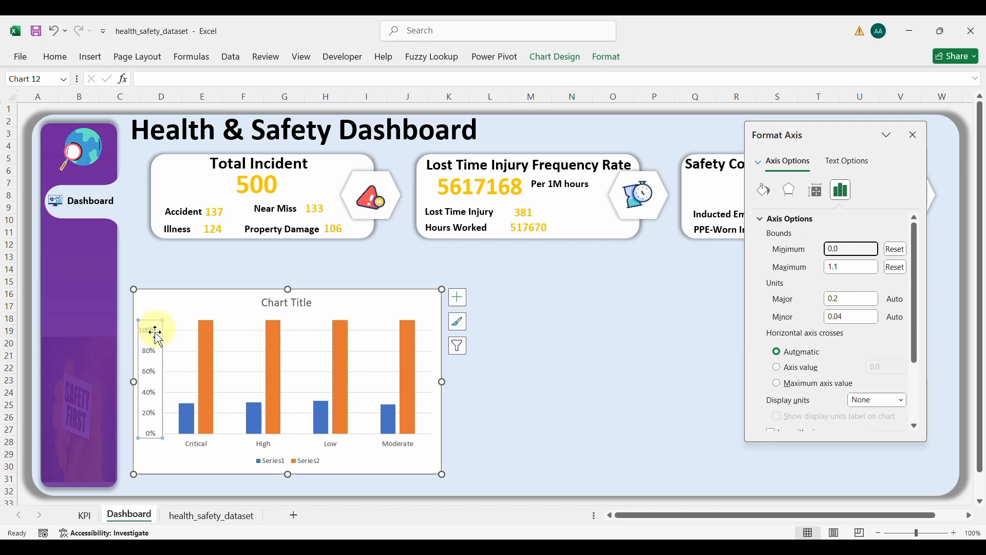
Step: Delete the chart's value axis, legend and gridlines
{"action": "key", "text": "Delete"}
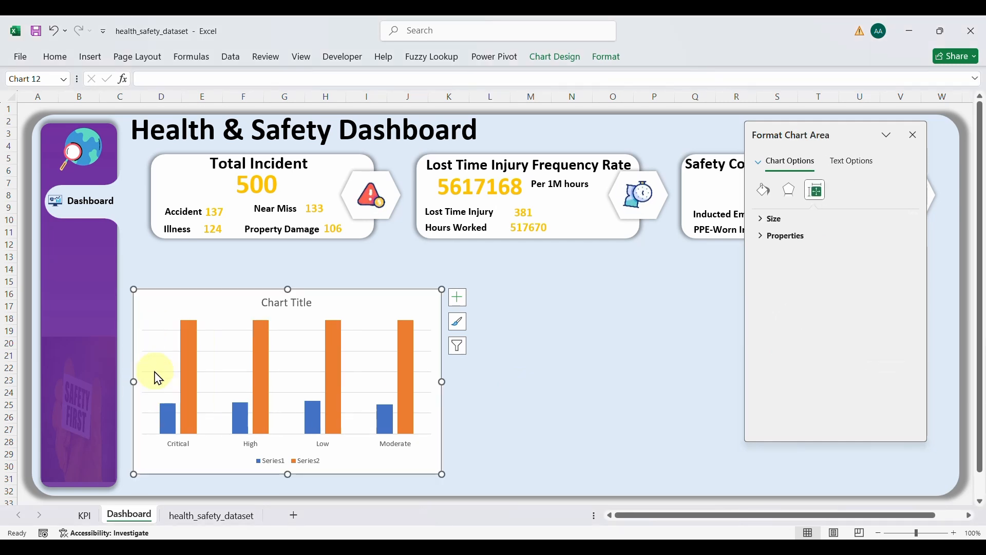
{"action": "left_click", "coordinate": [290, 460]}
{"action": "key", "text": "Delete"}
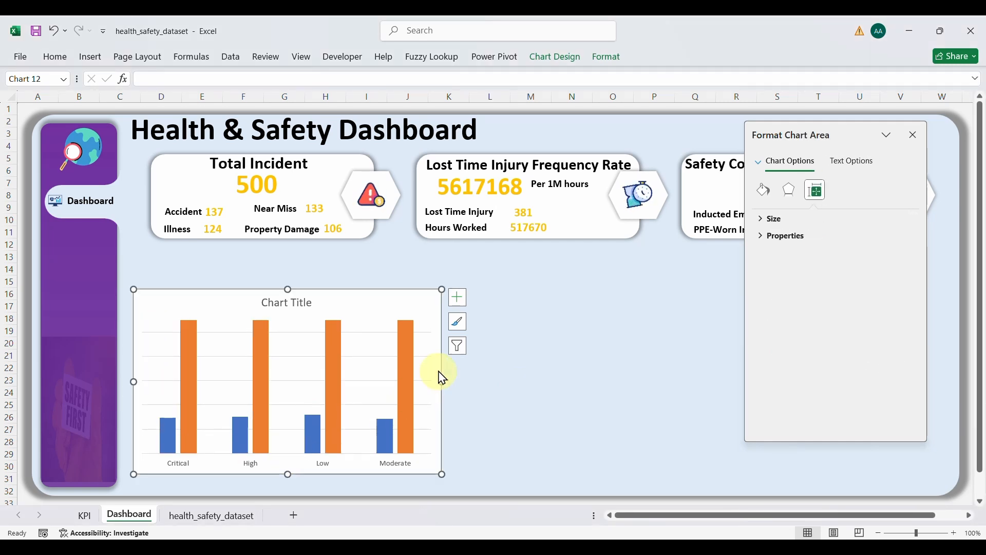
{"action": "left_click", "coordinate": [382, 356]}
{"action": "key", "text": "Delete"}
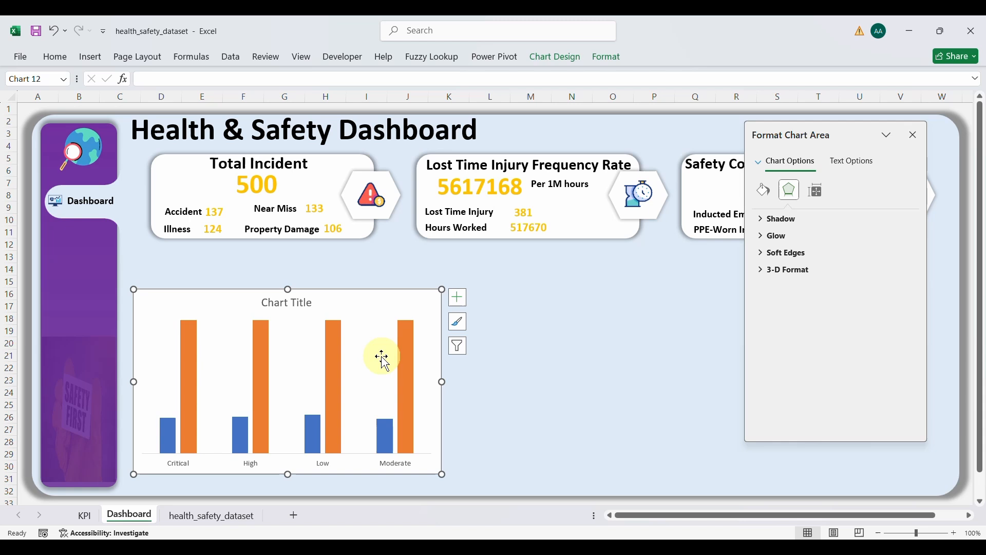
Step: Give the Critical bar a solid red fill
{"action": "left_click", "coordinate": [168, 443]}
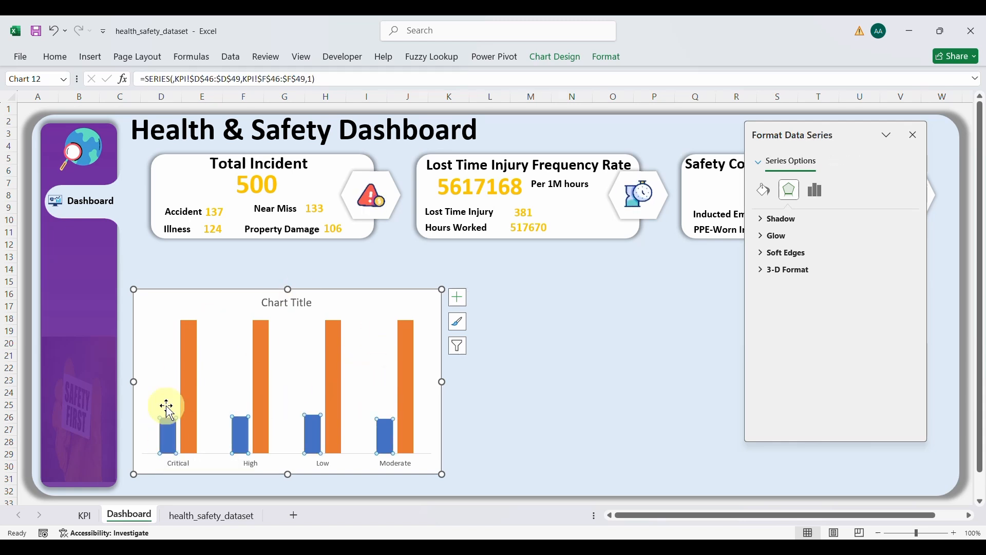
{"action": "left_click", "coordinate": [168, 435]}
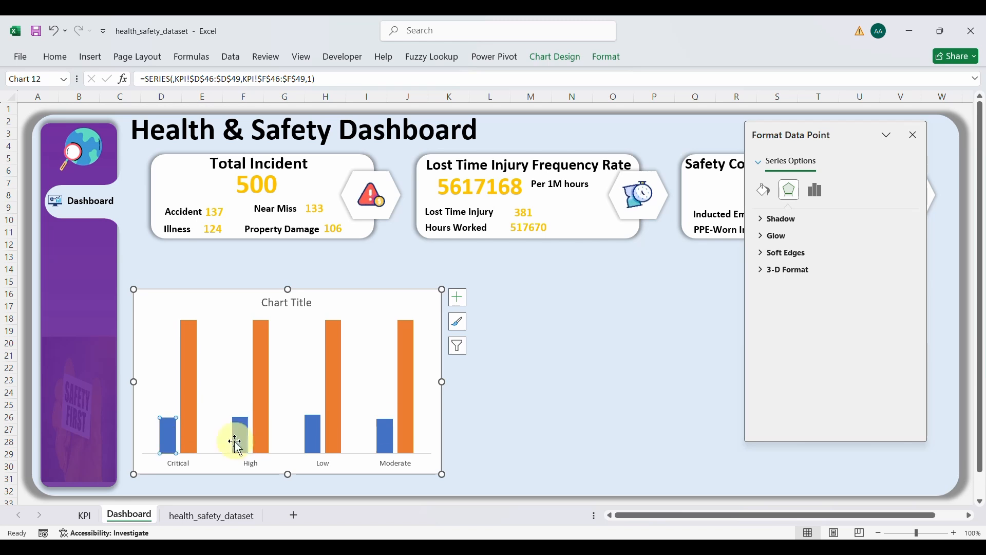
{"action": "left_click", "coordinate": [764, 190]}
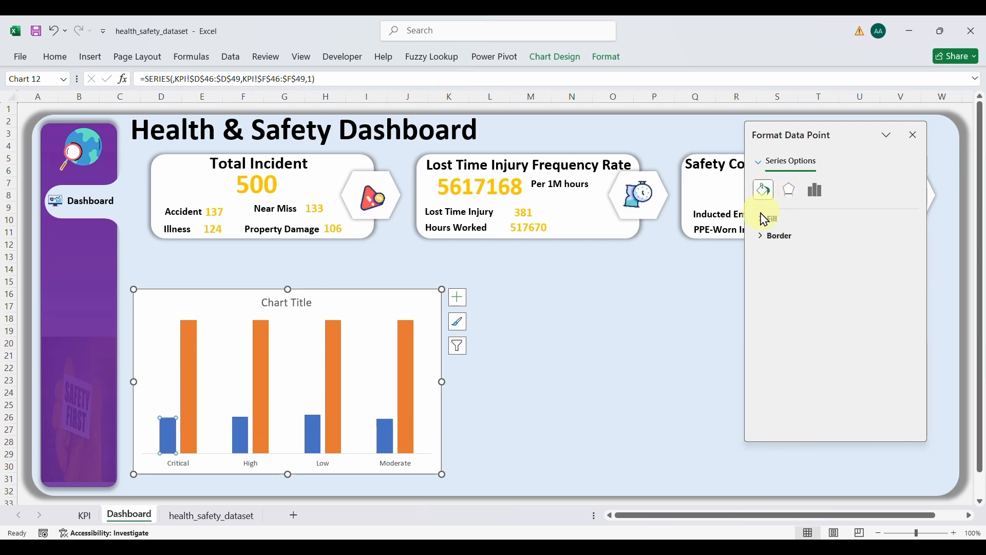
{"action": "left_click", "coordinate": [768, 219]}
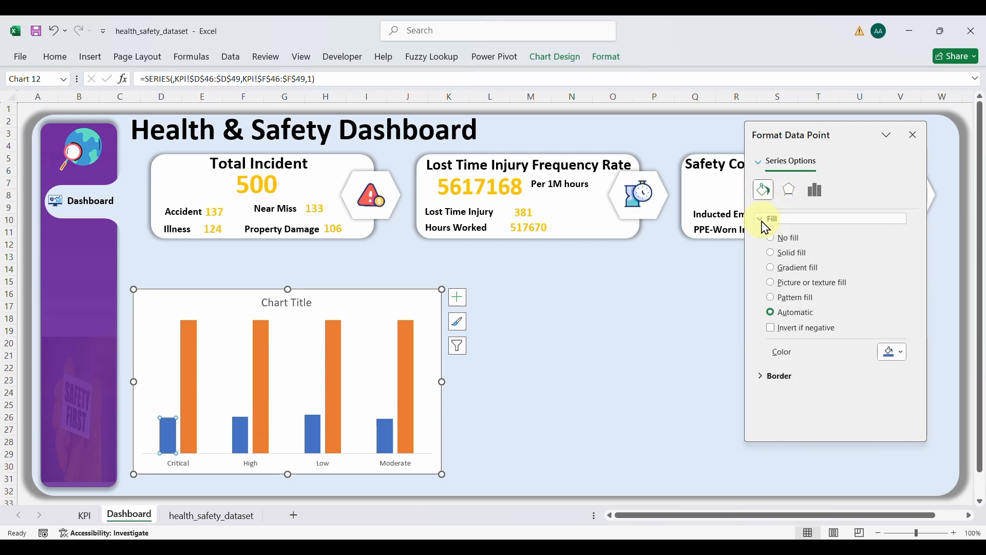
{"action": "left_click", "coordinate": [791, 255]}
{"action": "left_click", "coordinate": [902, 353]}
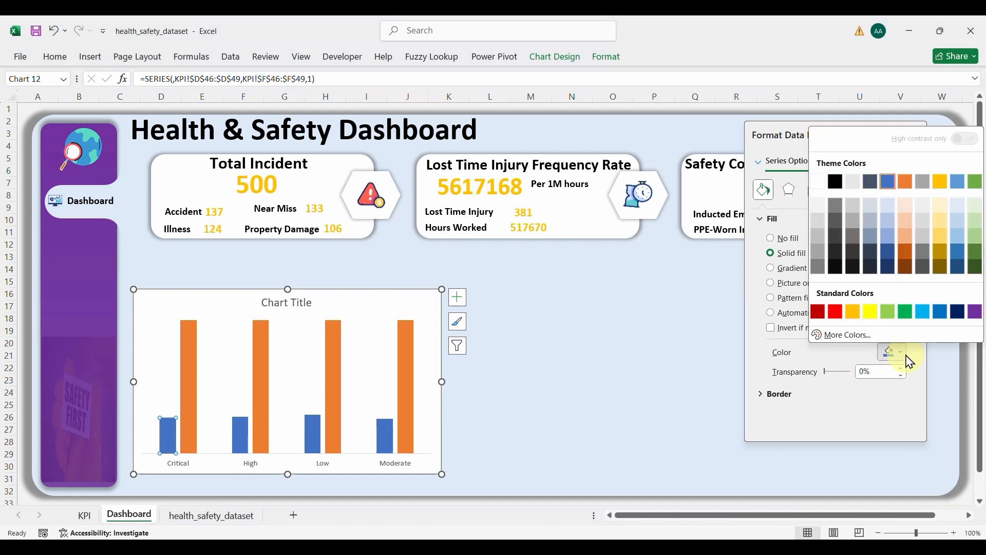
{"action": "left_click", "coordinate": [836, 313]}
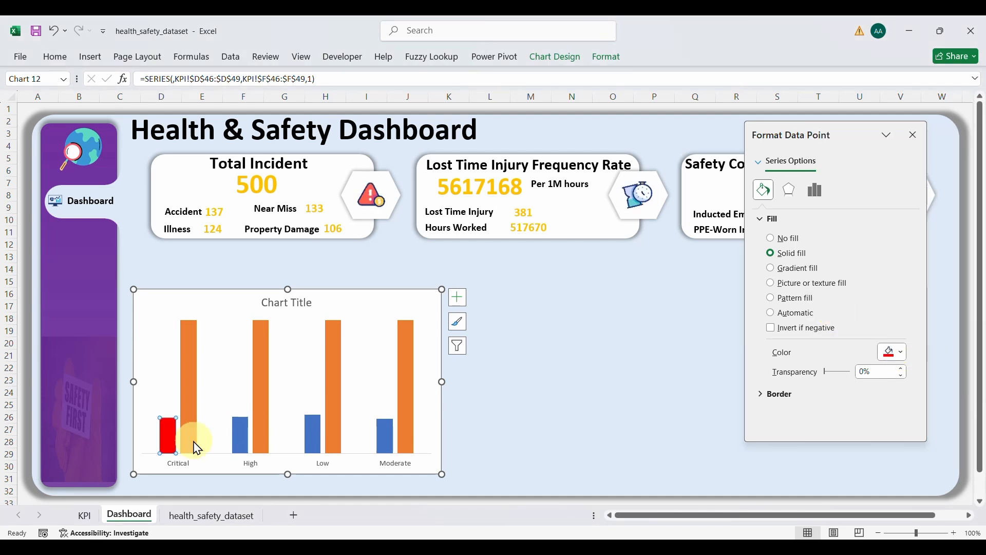
Step: Give the High bar a solid orange fill
{"action": "left_click", "coordinate": [246, 440]}
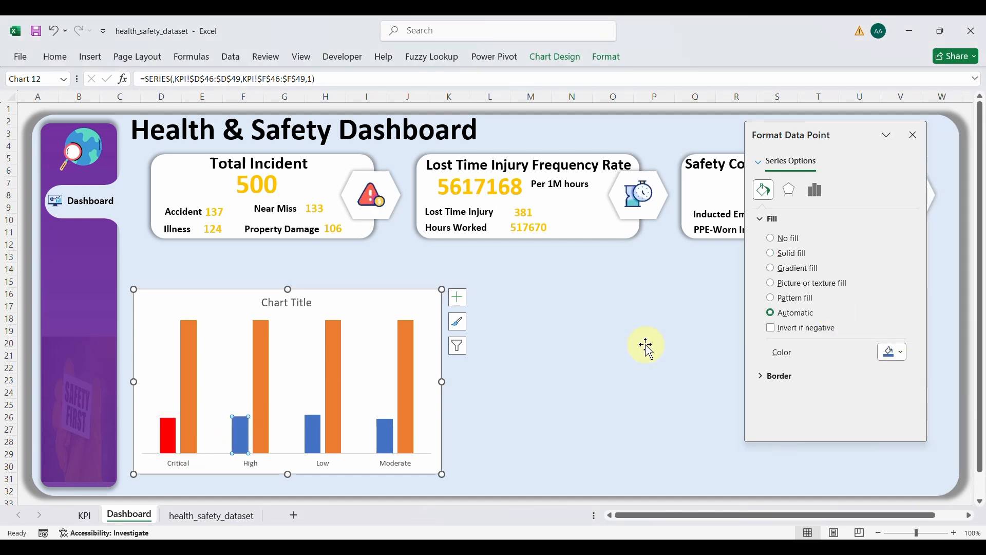
{"action": "left_click", "coordinate": [771, 253]}
{"action": "left_click", "coordinate": [888, 352]}
{"action": "left_click", "coordinate": [896, 352]}
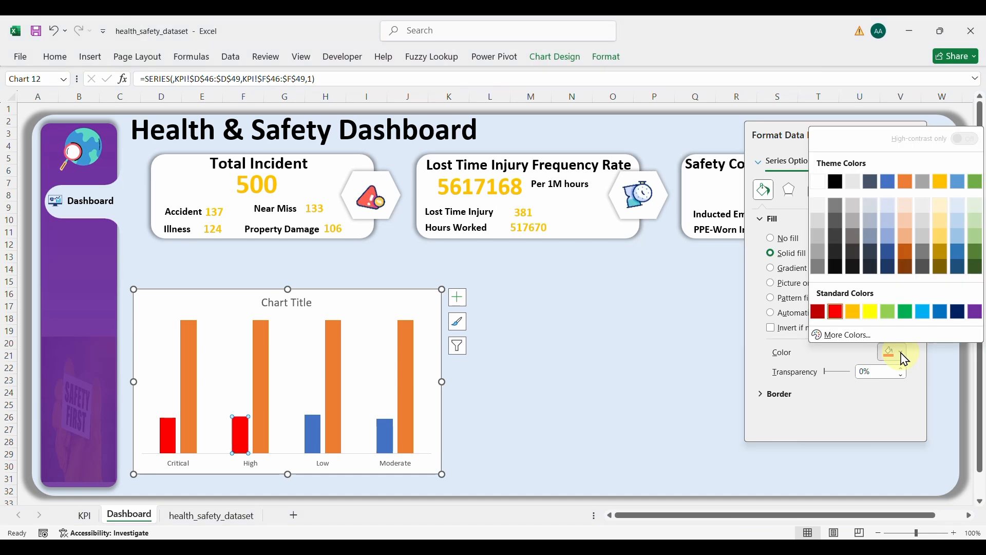
{"action": "left_click", "coordinate": [907, 183]}
Step: Fill the Low bar solid gold and the Moderate bar solid green
{"action": "left_click", "coordinate": [314, 442]}
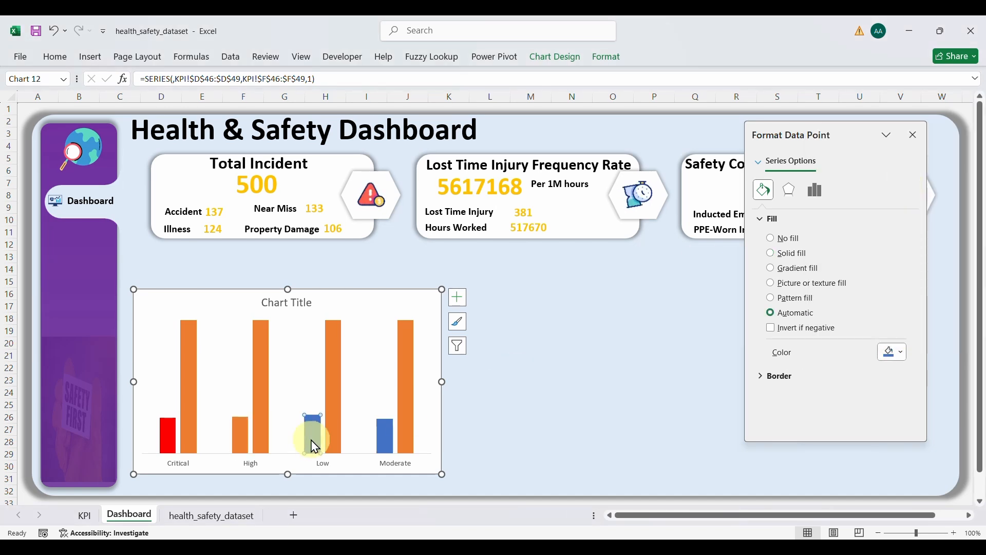
{"action": "left_click", "coordinate": [788, 253]}
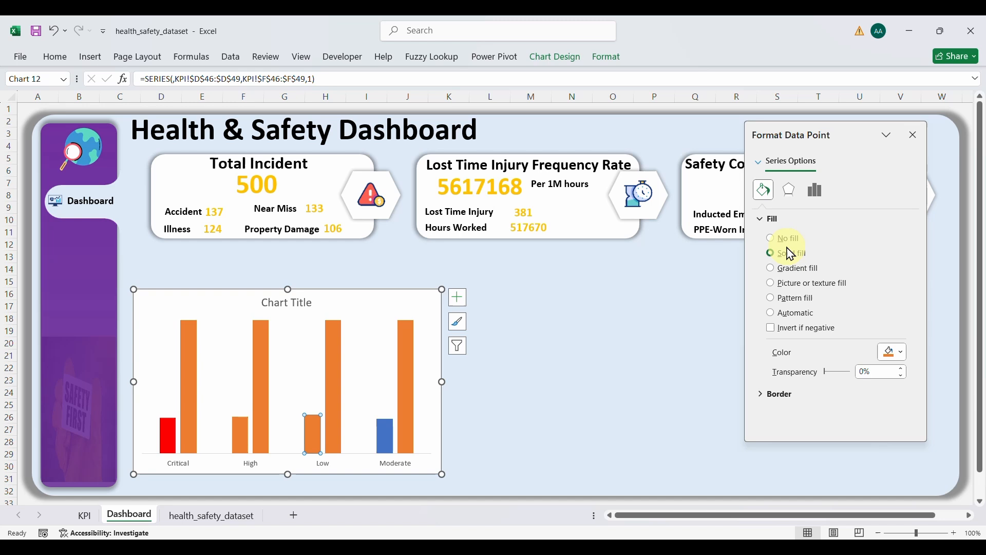
{"action": "left_click", "coordinate": [906, 354]}
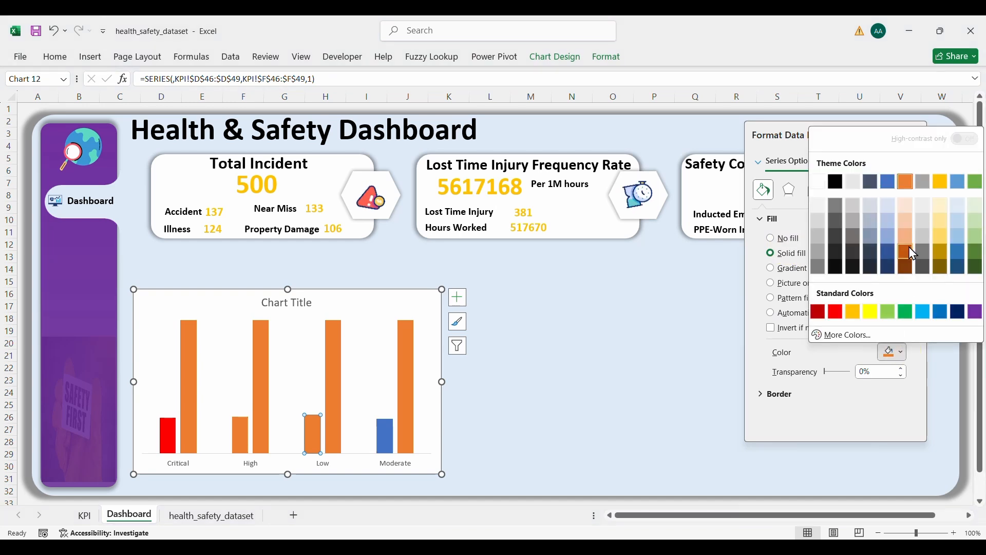
{"action": "left_click", "coordinate": [941, 183]}
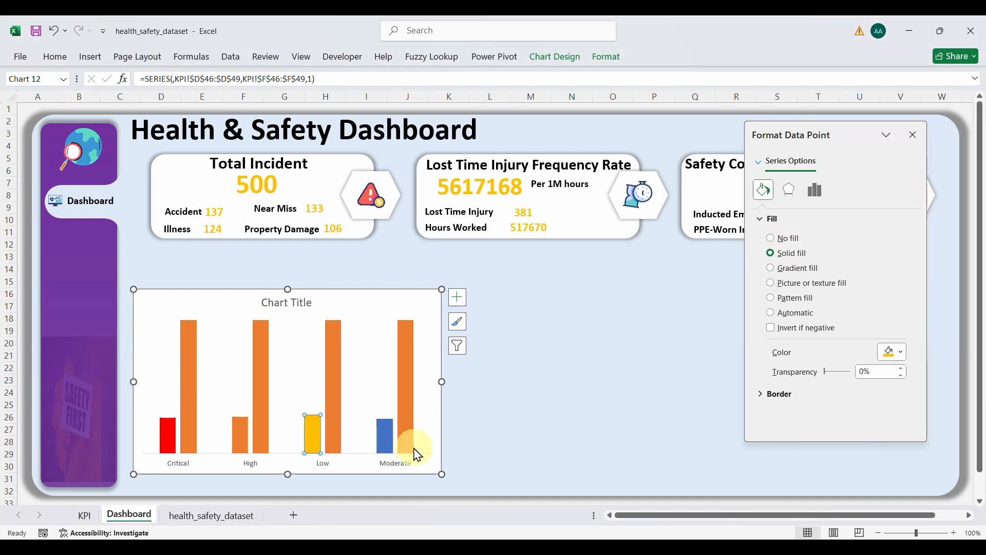
{"action": "left_click", "coordinate": [390, 441]}
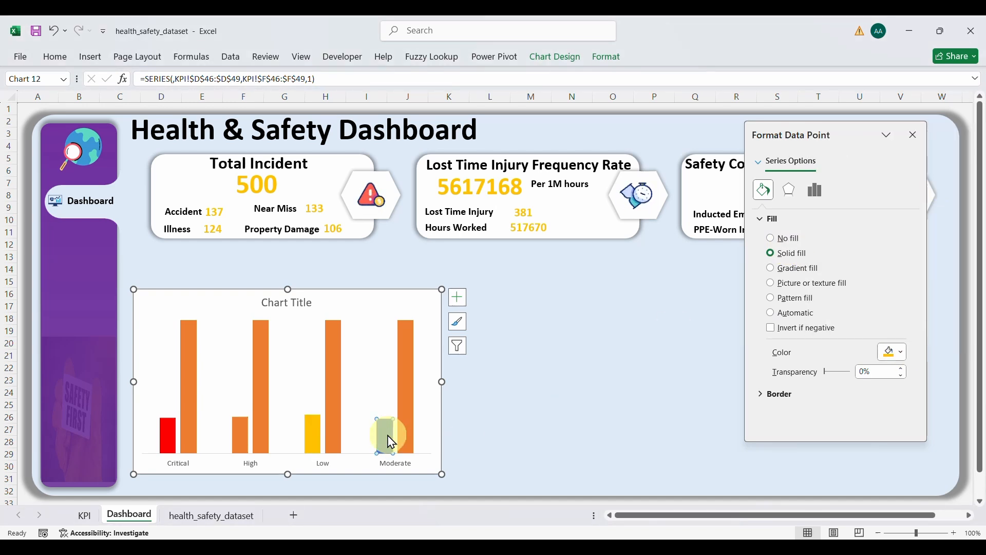
{"action": "left_click", "coordinate": [790, 254]}
{"action": "left_click", "coordinate": [905, 353]}
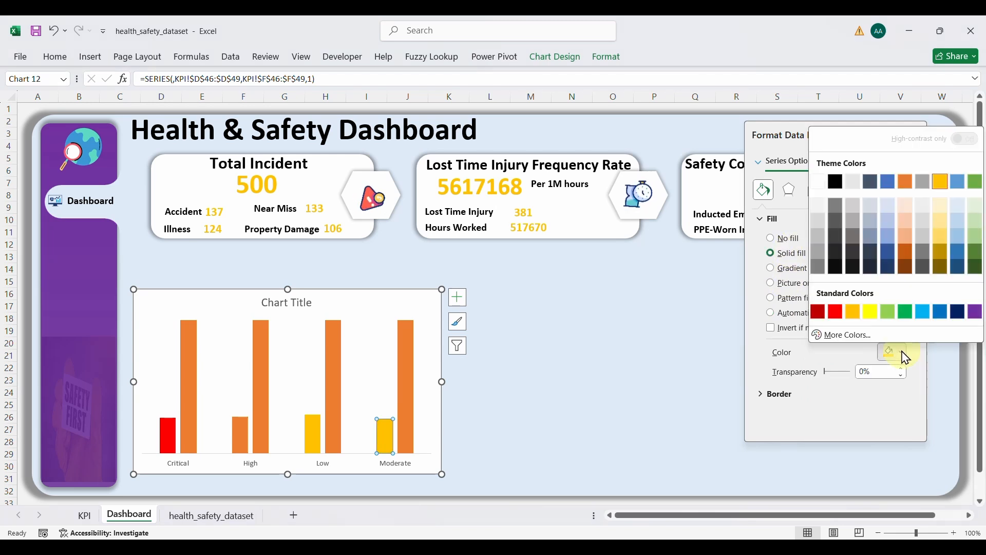
{"action": "left_click", "coordinate": [976, 183]}
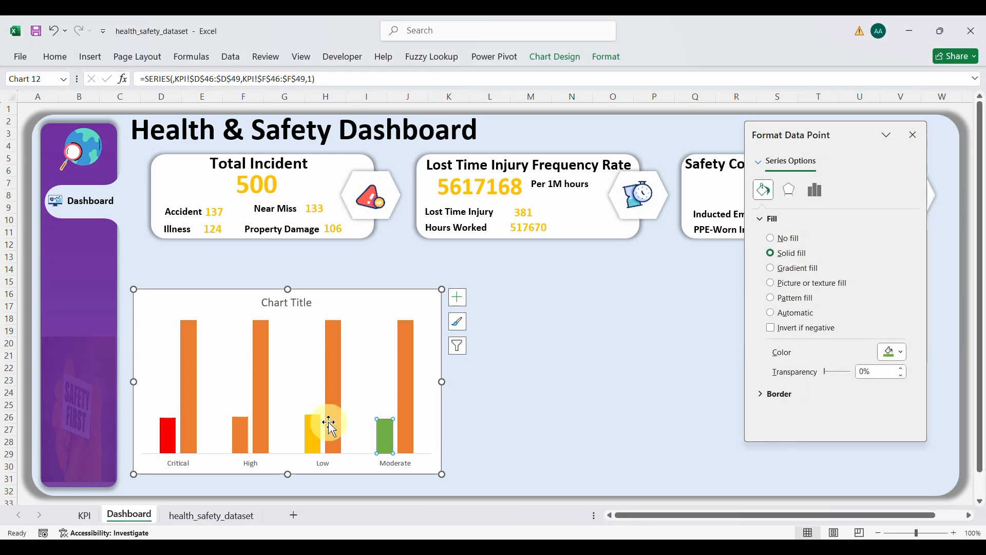
{"action": "left_click", "coordinate": [259, 375]}
{"action": "left_click", "coordinate": [383, 293]}
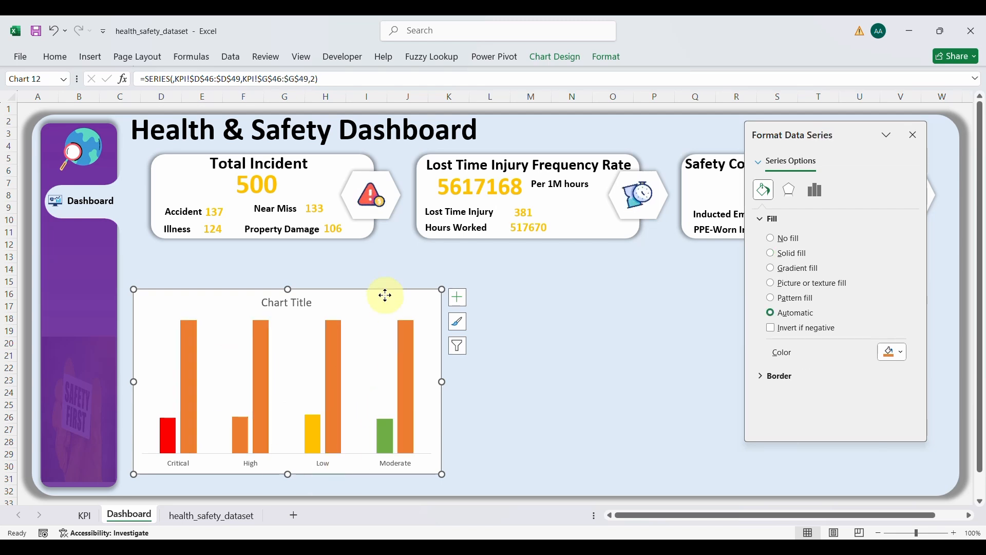
Step: Draw a small cylinder shape to the right of the severity chart
{"action": "left_click", "coordinate": [91, 58]}
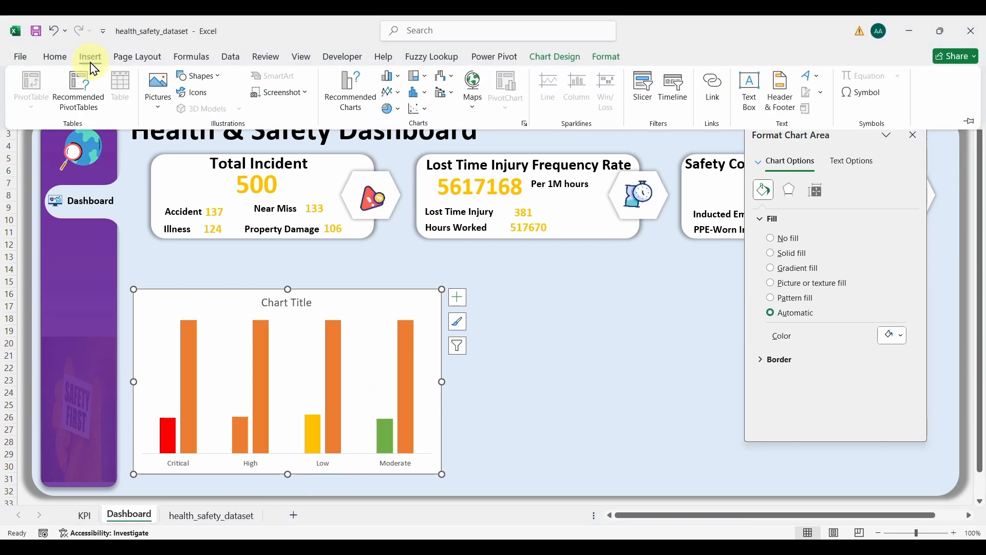
{"action": "left_click", "coordinate": [217, 84]}
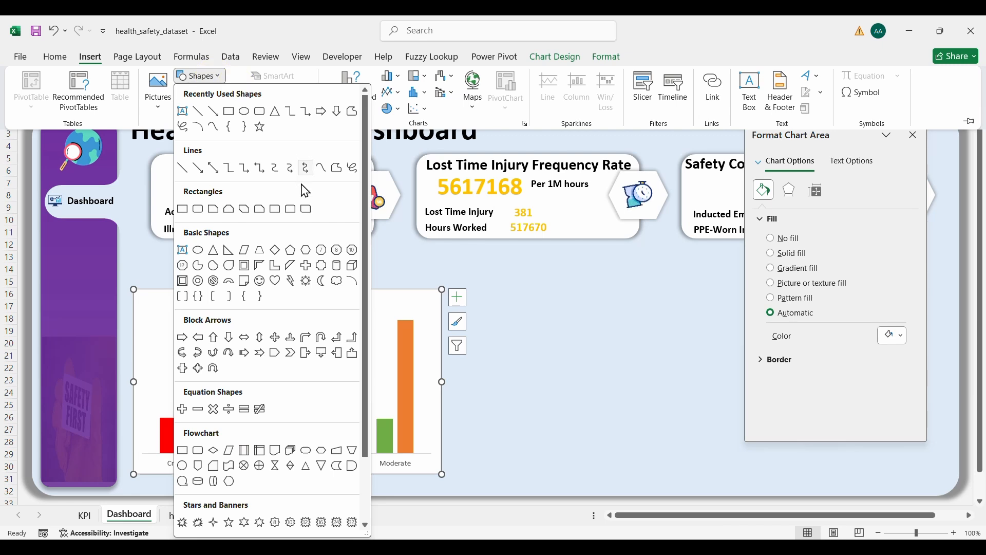
{"action": "left_click", "coordinate": [337, 266]}
{"action": "left_click_drag", "start_coordinate": [585, 298], "coordinate": [660, 319]}
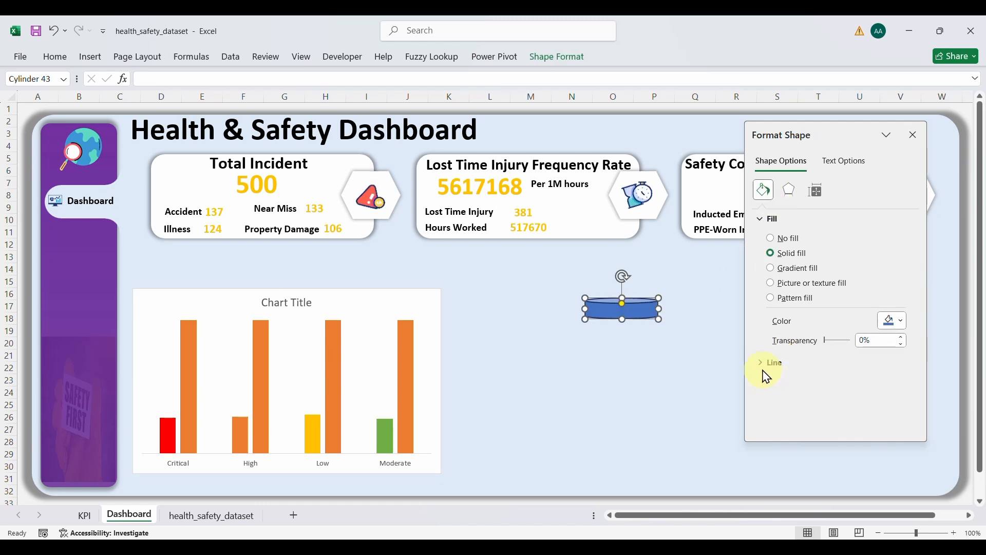
Step: Remove the cylinder's outline (No line) and switch its fill to solid
{"action": "left_click", "coordinate": [759, 365]}
{"action": "scroll", "coordinate": [785, 396], "scroll_direction": "down", "scroll_amount": 2}
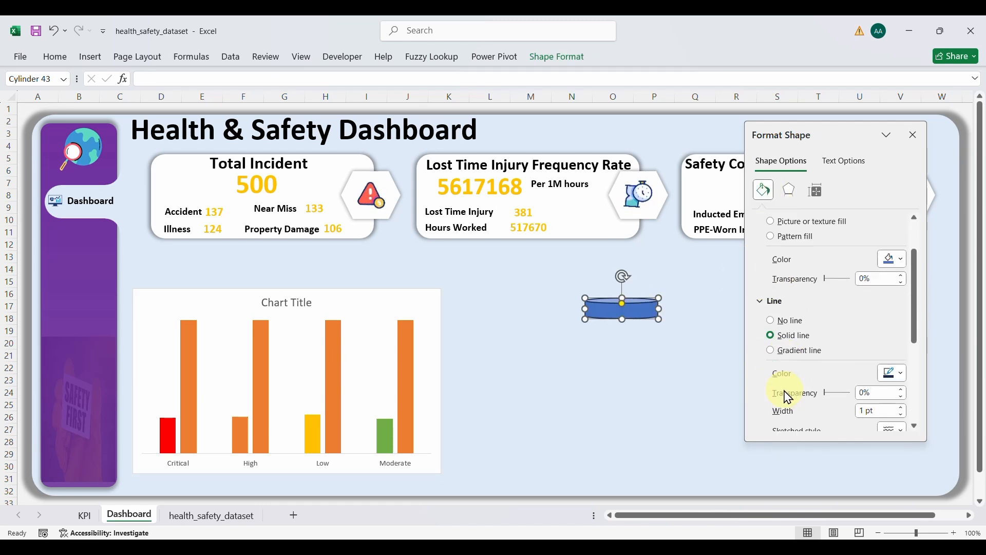
{"action": "left_click", "coordinate": [894, 373]}
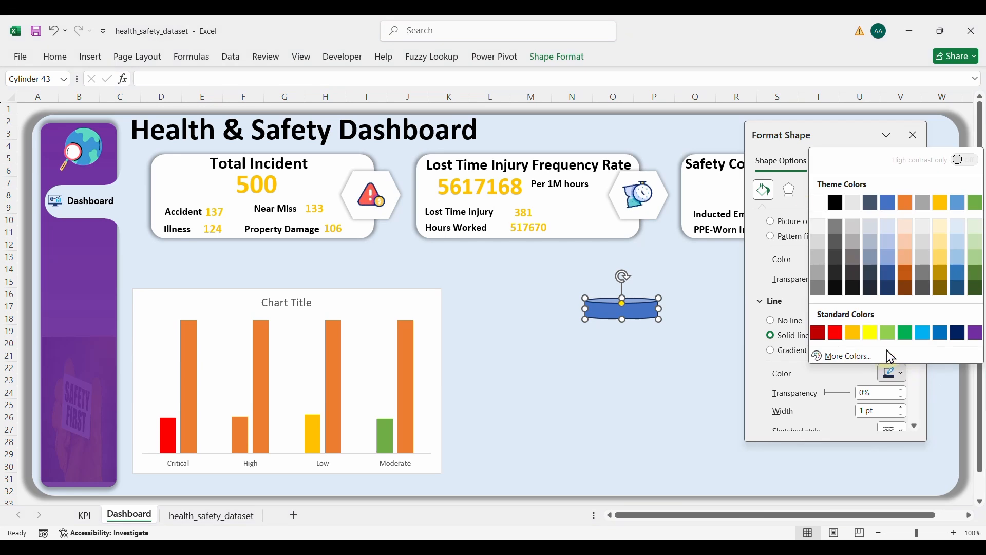
{"action": "left_click", "coordinate": [819, 203]}
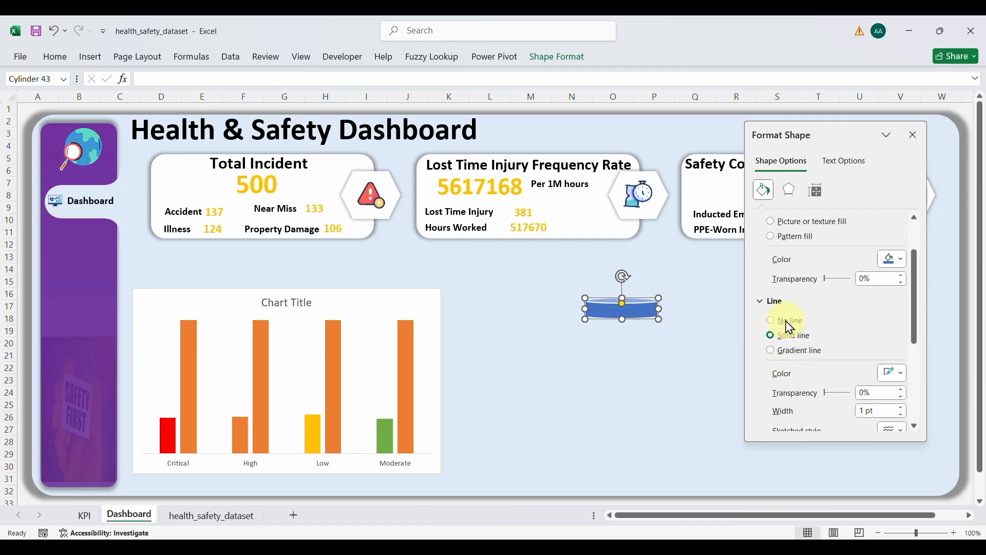
{"action": "left_click", "coordinate": [772, 320]}
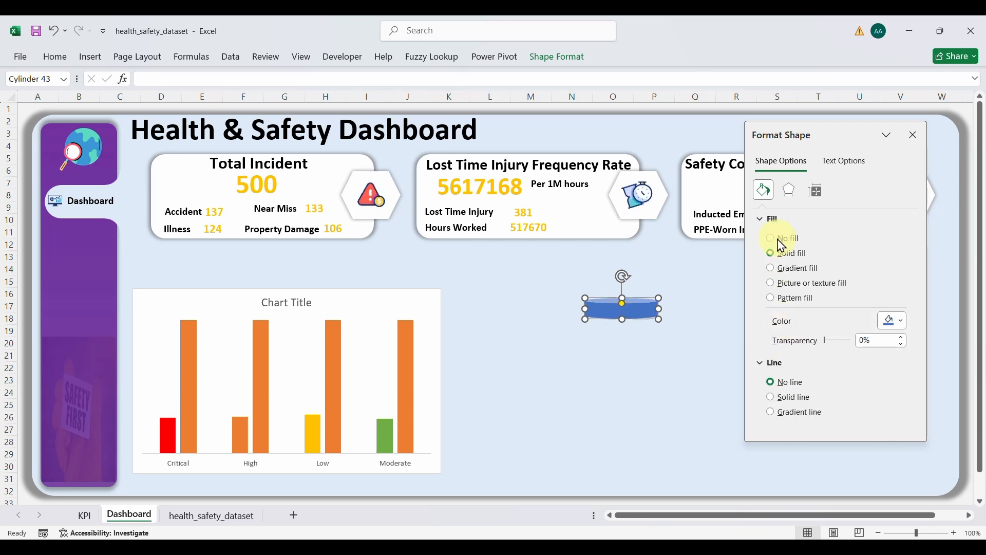
{"action": "left_click", "coordinate": [773, 260]}
Step: Switch the cylinder to a gradient fill with a 0° angle
{"action": "left_click", "coordinate": [772, 268]}
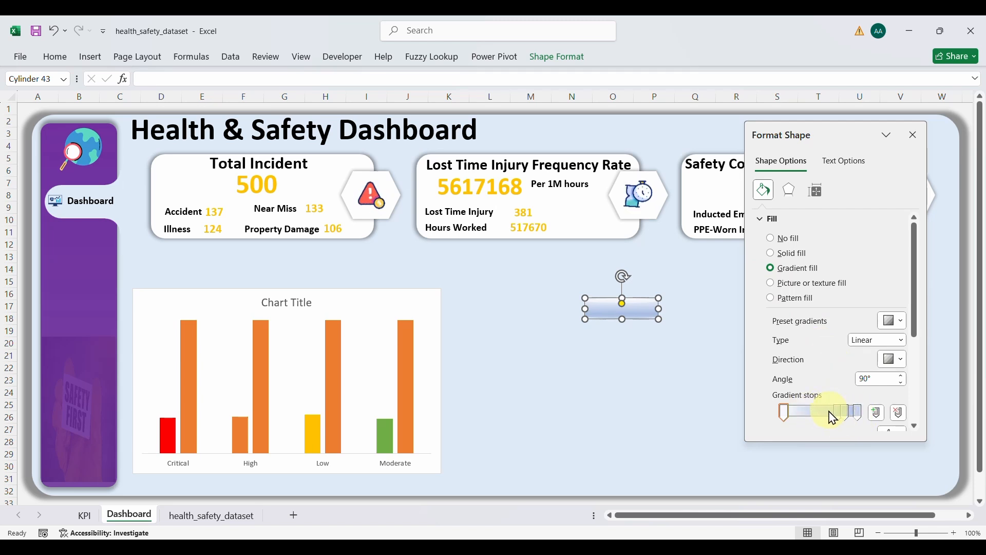
{"action": "left_click_drag", "start_coordinate": [918, 307], "coordinate": [916, 341]}
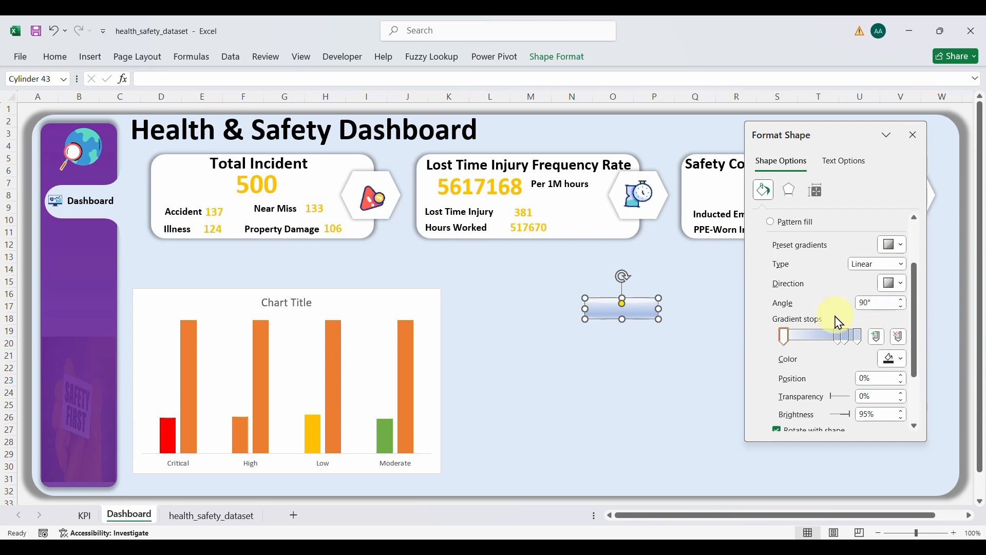
{"action": "left_click", "coordinate": [887, 304]}
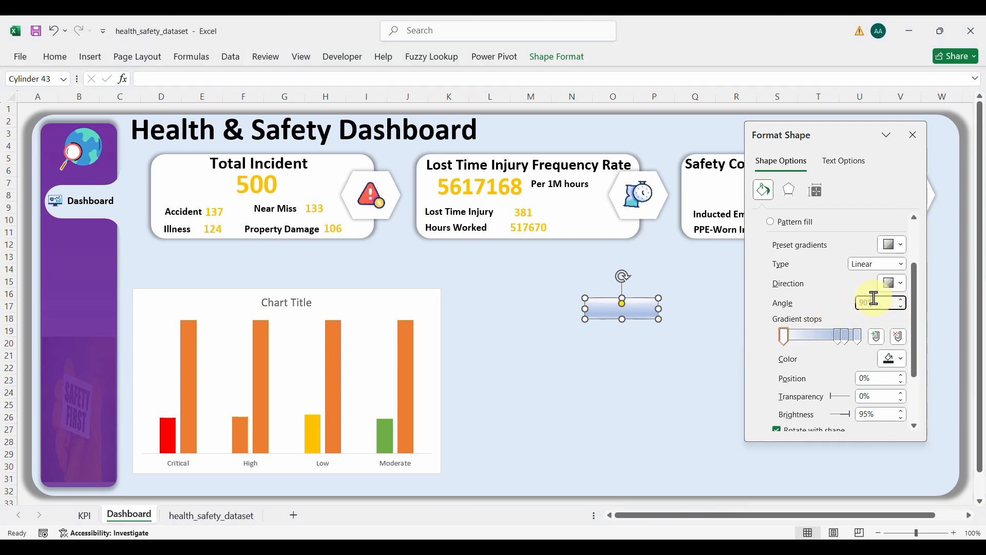
{"action": "type", "text": "0"}
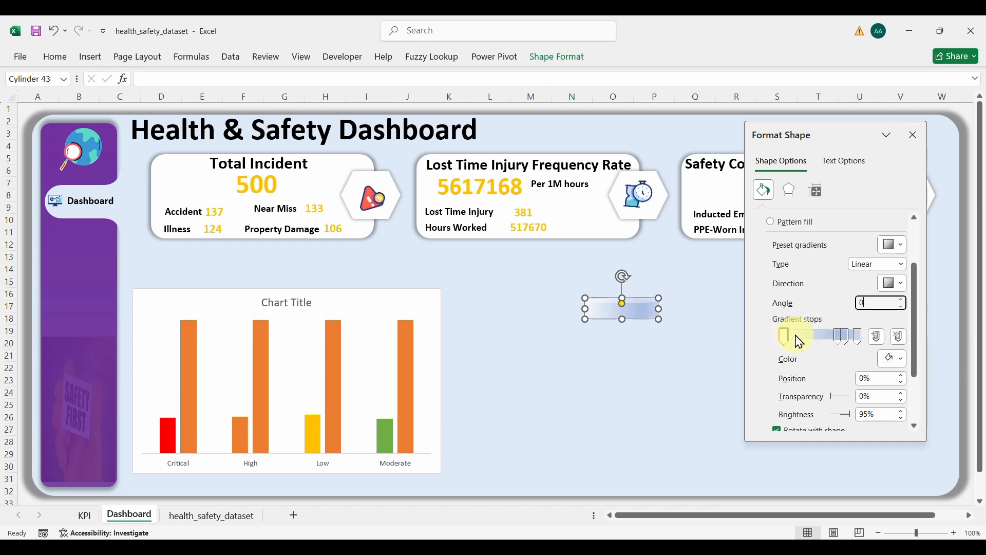
{"action": "left_click", "coordinate": [880, 380]}
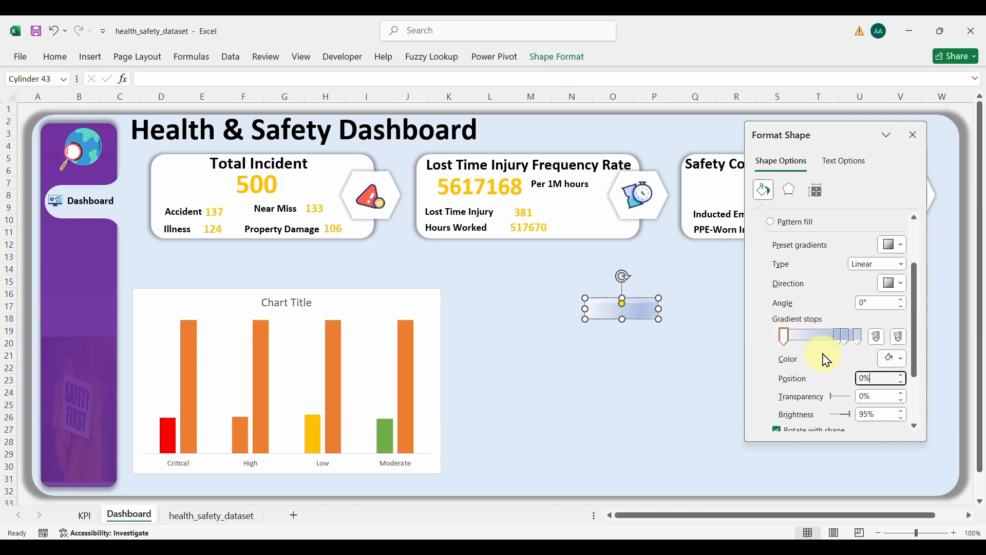
Step: Add gradient stops across the width and set their positions to 40% and 80%
{"action": "left_click", "coordinate": [817, 339]}
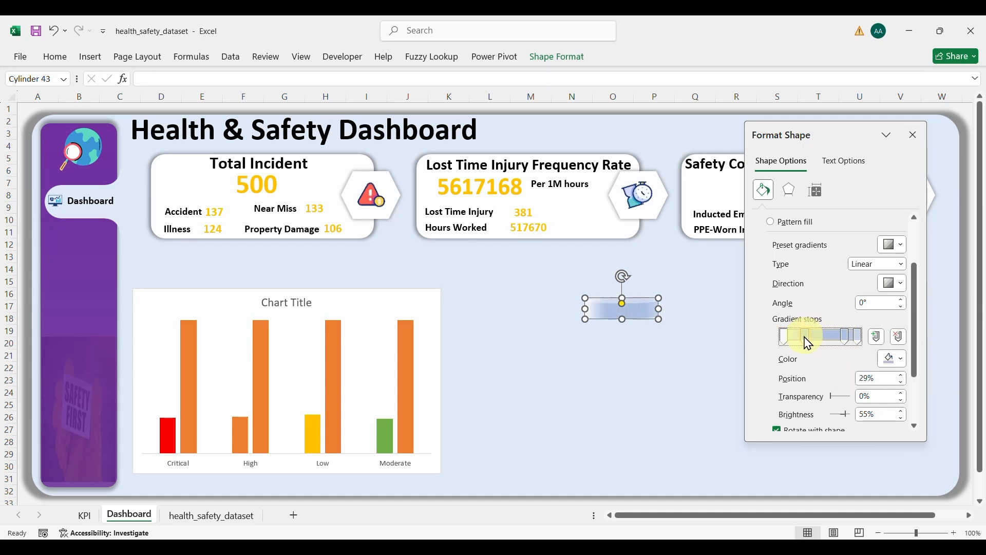
{"action": "left_click", "coordinate": [797, 338]}
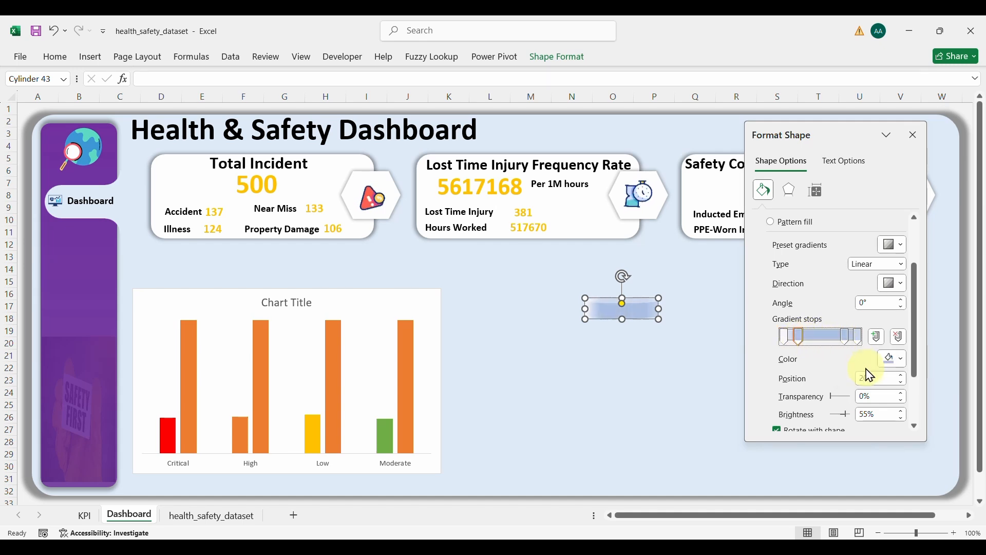
{"action": "left_click_drag", "start_coordinate": [845, 338], "coordinate": [820, 341]}
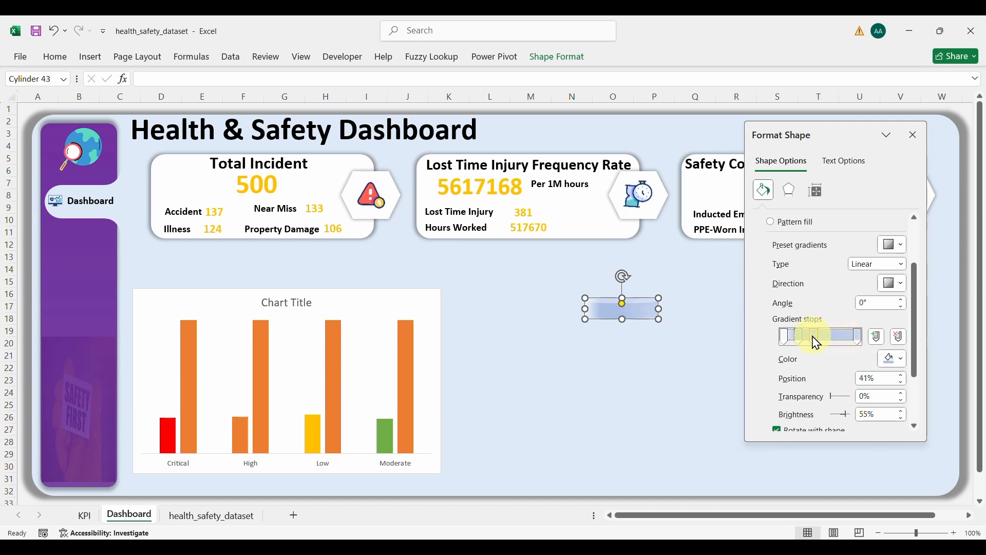
{"action": "left_click", "coordinate": [882, 378]}
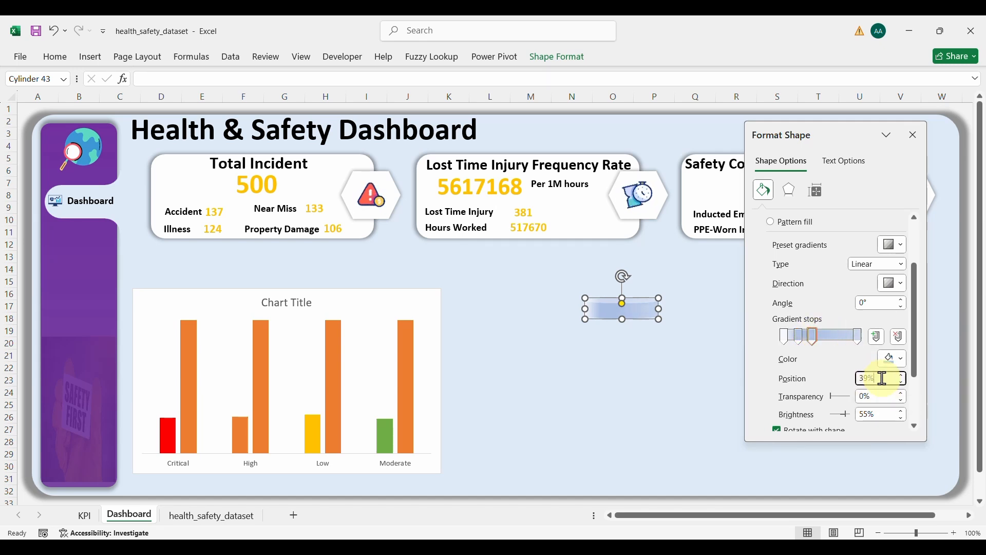
{"action": "type", "text": "40"}
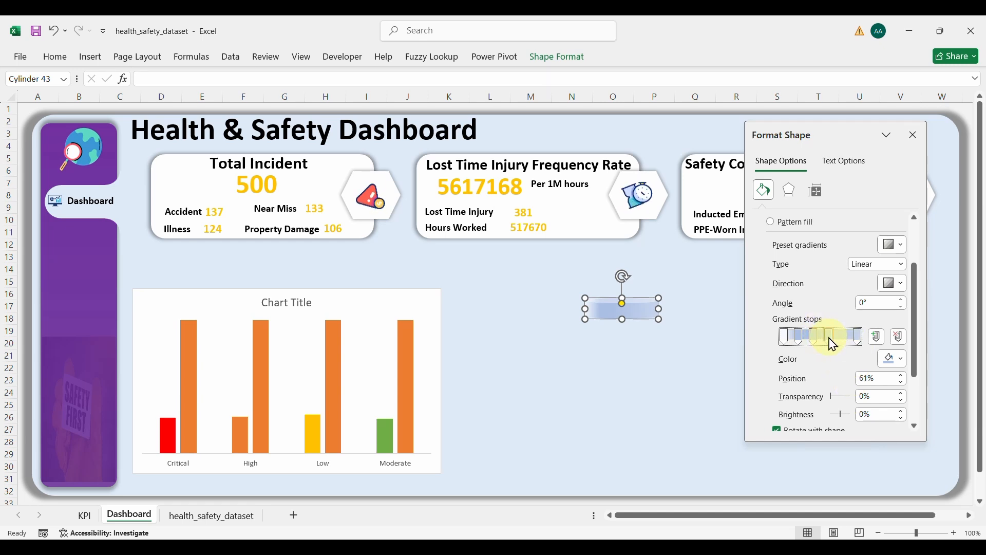
{"action": "left_click", "coordinate": [828, 338]}
{"action": "left_click", "coordinate": [881, 379]}
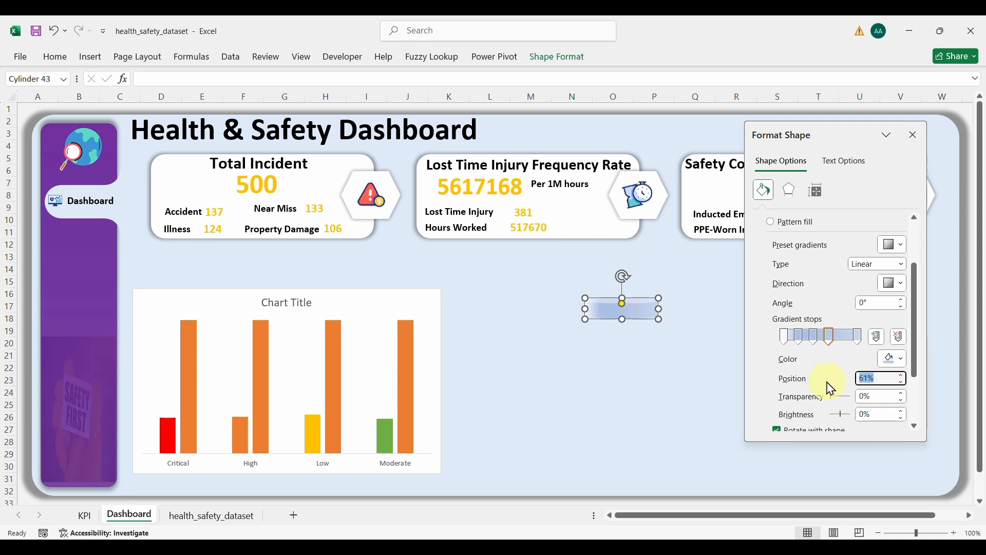
{"action": "type", "text": "80"}
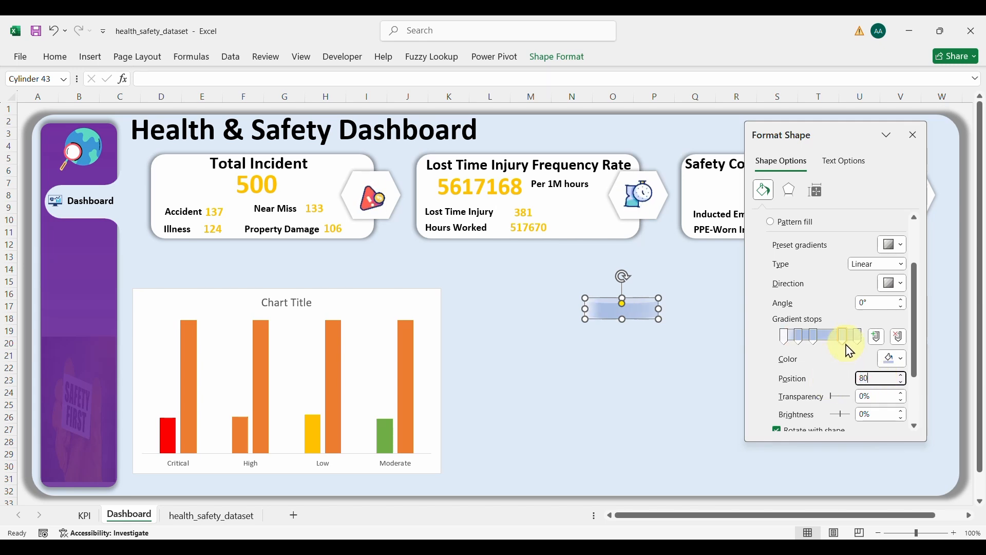
{"action": "left_click", "coordinate": [853, 343]}
{"action": "left_click", "coordinate": [883, 380]}
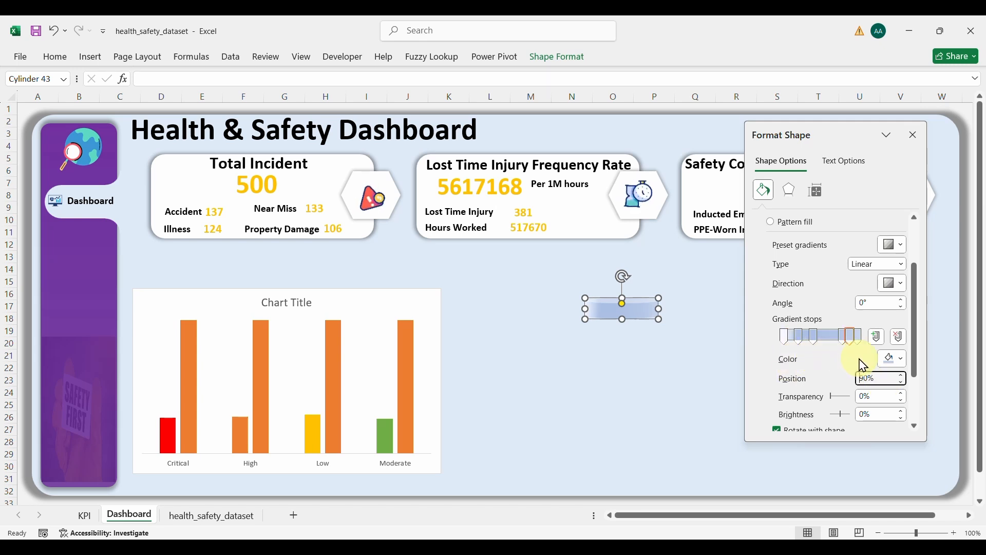
{"action": "left_click", "coordinate": [862, 338]}
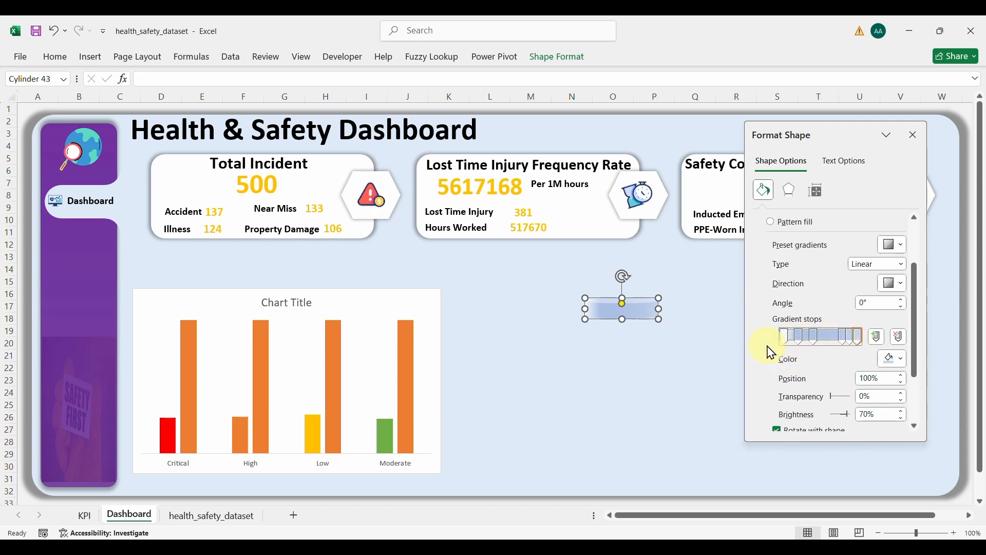
Step: Colour the first gradient stop black, the 20% stop white and the 40% stop black
{"action": "left_click", "coordinate": [899, 359]}
{"action": "left_click", "coordinate": [843, 195]}
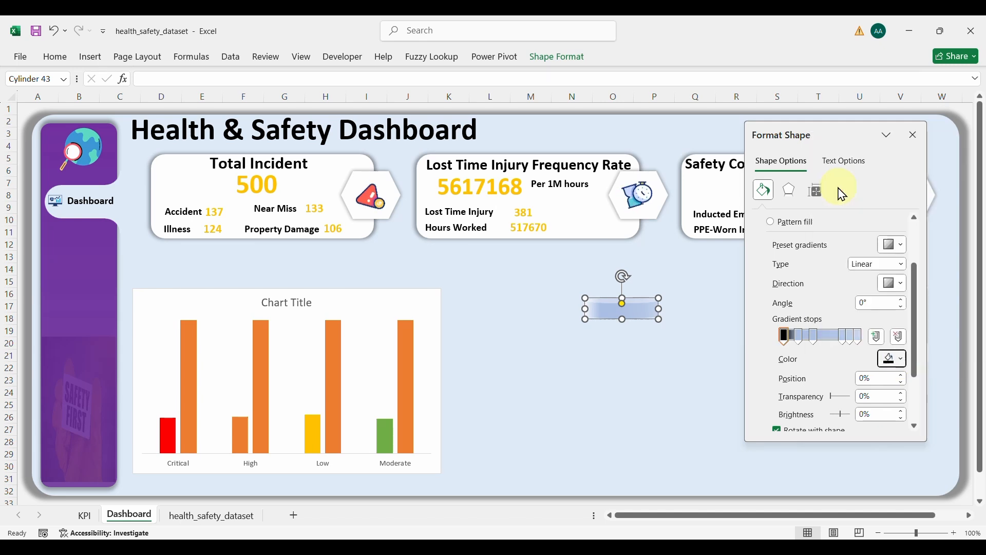
{"action": "left_click", "coordinate": [800, 336]}
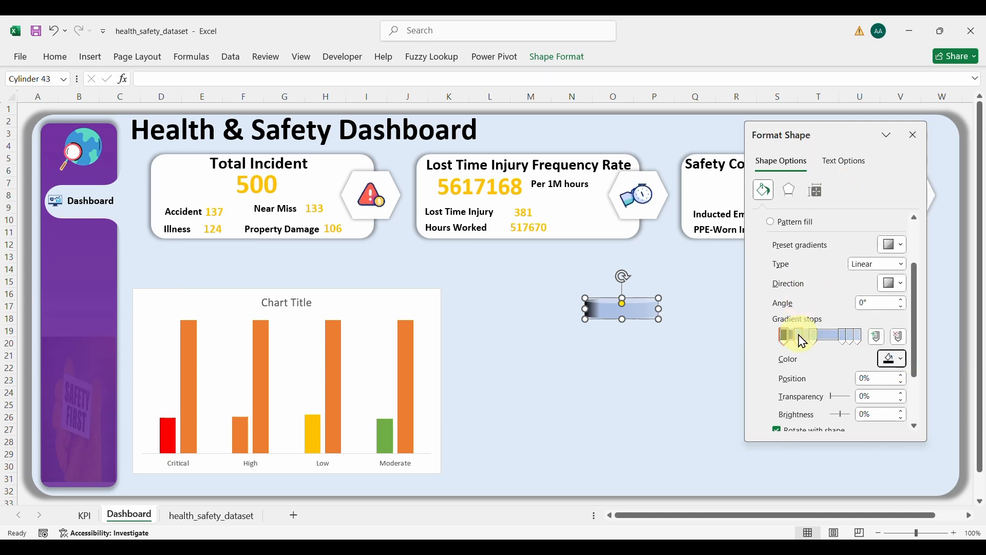
{"action": "left_click", "coordinate": [894, 359]}
{"action": "left_click", "coordinate": [818, 190]}
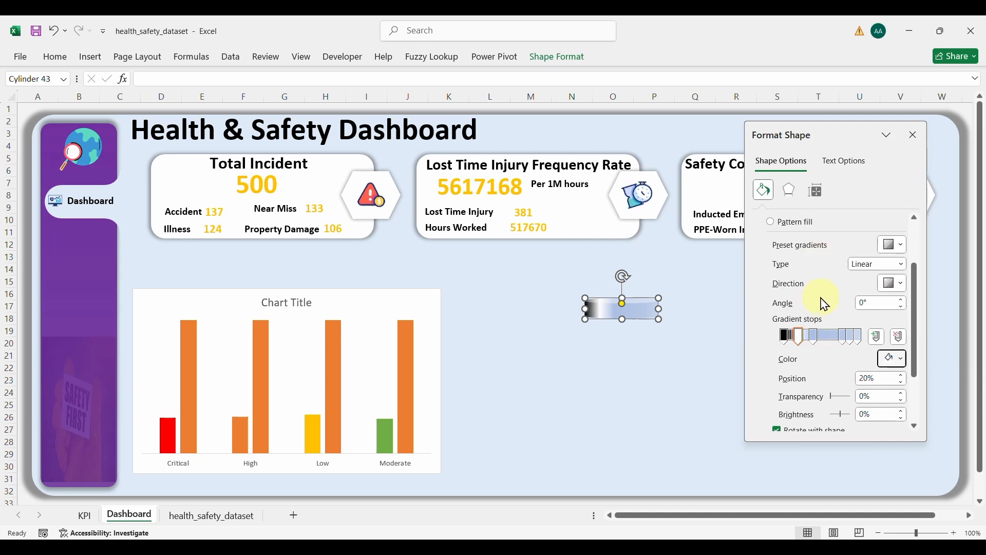
{"action": "left_click", "coordinate": [814, 335]}
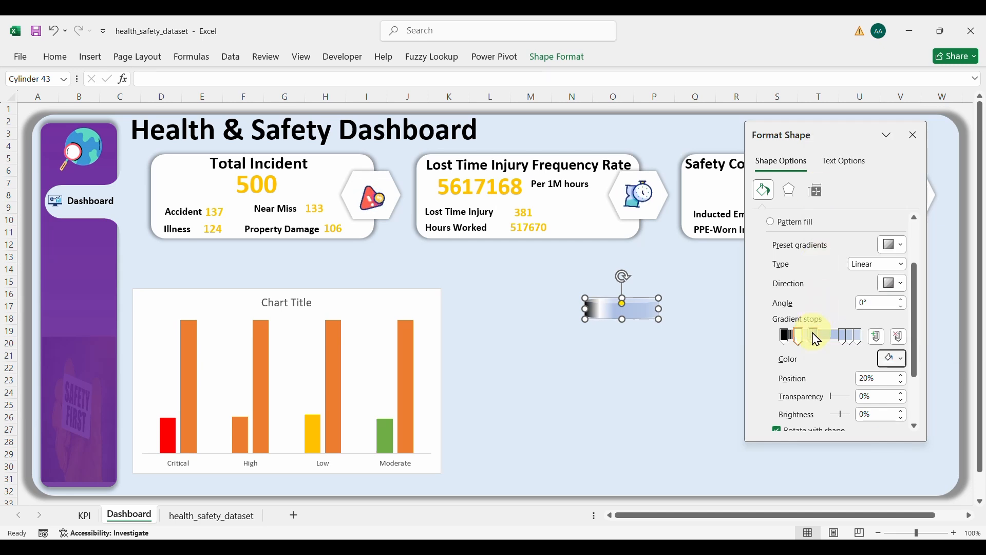
{"action": "left_click", "coordinate": [904, 365]}
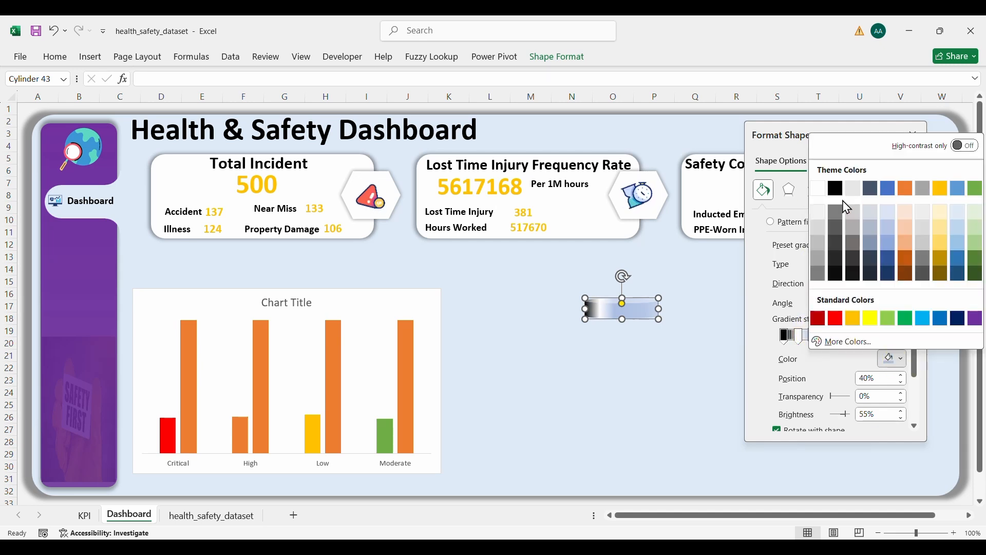
{"action": "left_click", "coordinate": [835, 188]}
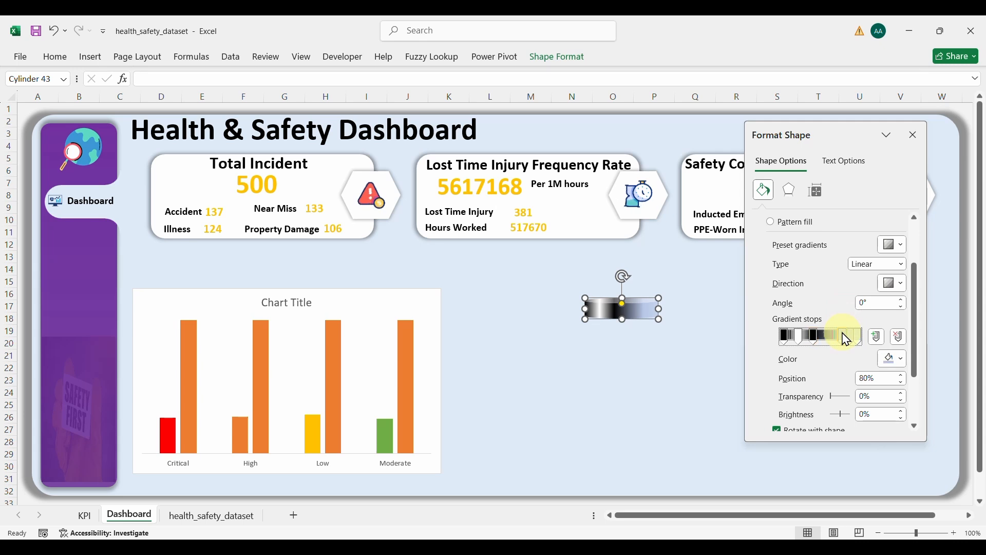
Step: Colour the 80% stop black, the 90% stop white and the 100% stop black
{"action": "left_click", "coordinate": [902, 360]}
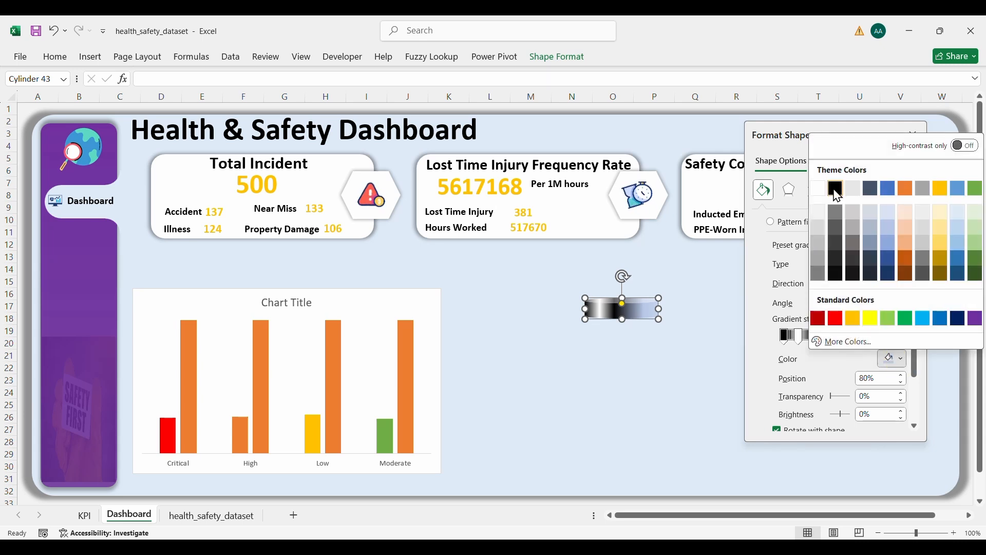
{"action": "left_click", "coordinate": [835, 188]}
{"action": "left_click", "coordinate": [854, 336]}
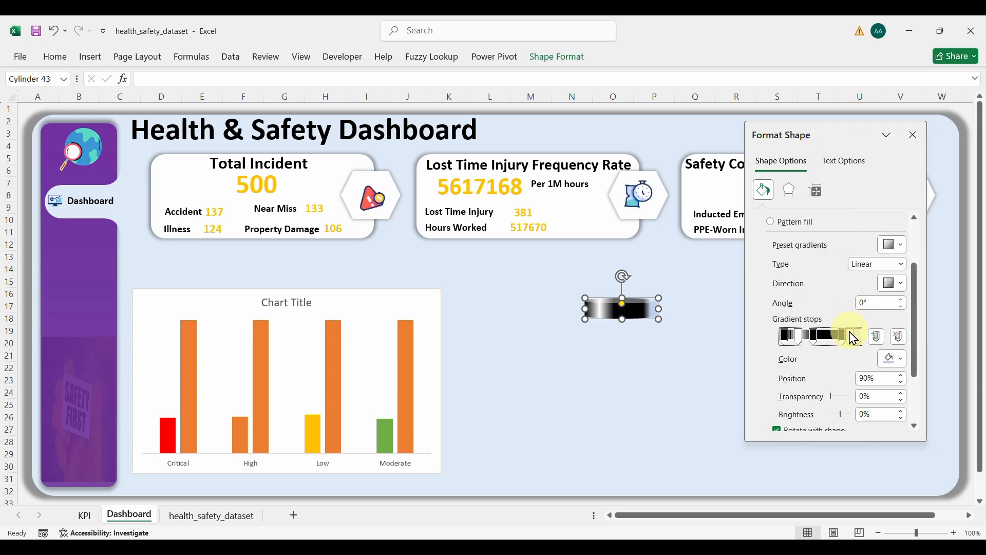
{"action": "left_click", "coordinate": [902, 361]}
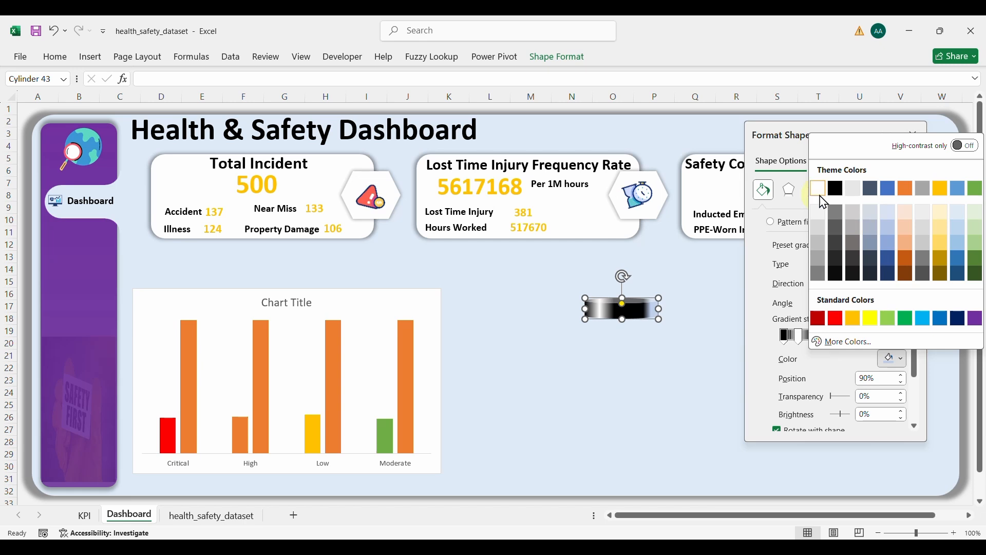
{"action": "left_click", "coordinate": [818, 189]}
{"action": "left_click", "coordinate": [857, 336]}
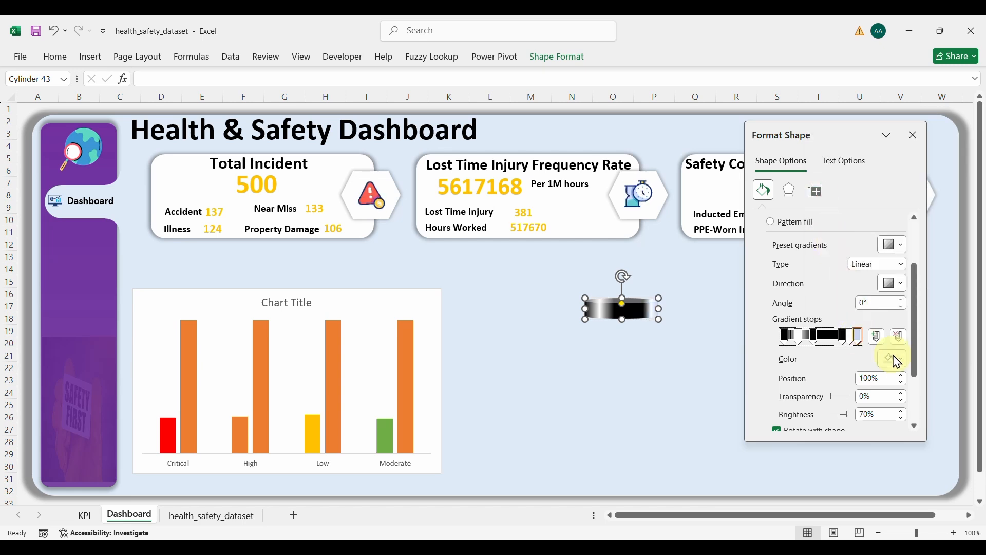
{"action": "left_click", "coordinate": [897, 361]}
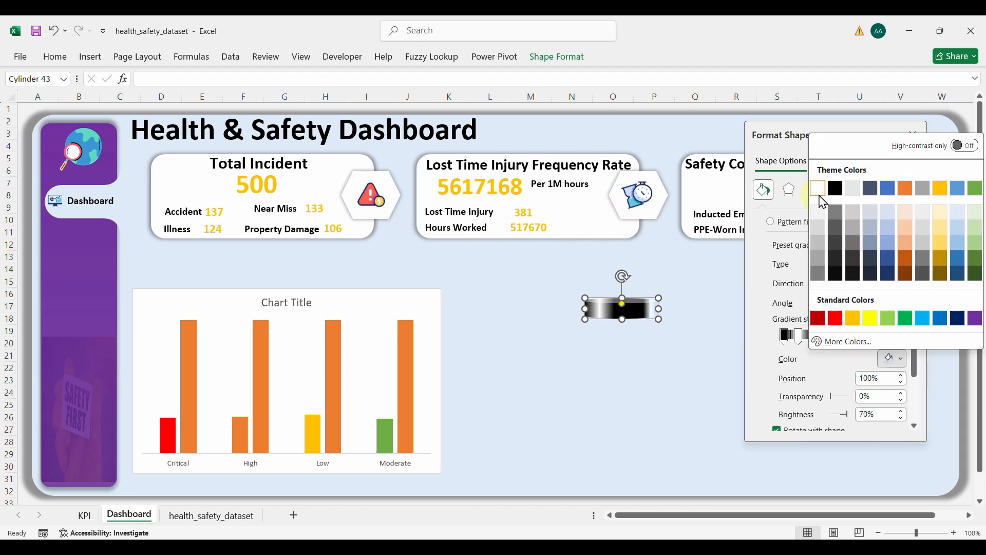
{"action": "left_click", "coordinate": [835, 189]}
{"action": "left_click", "coordinate": [859, 338]}
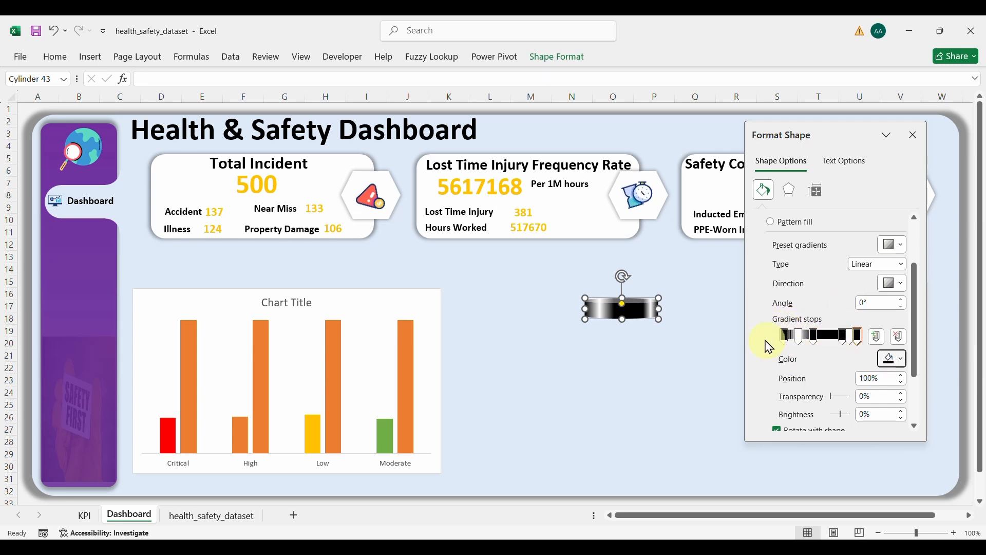
{"action": "left_click", "coordinate": [649, 359]}
Step: Duplicate the cylinder with Ctrl+D twice, placing one copy well below and one just under the original
{"action": "left_click", "coordinate": [622, 308]}
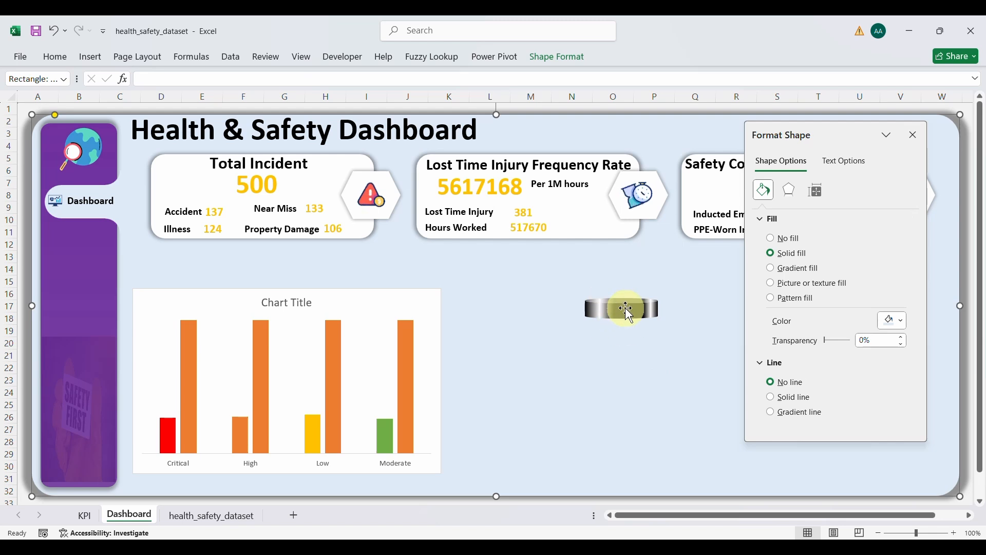
{"action": "key", "text": "ctrl+d"}
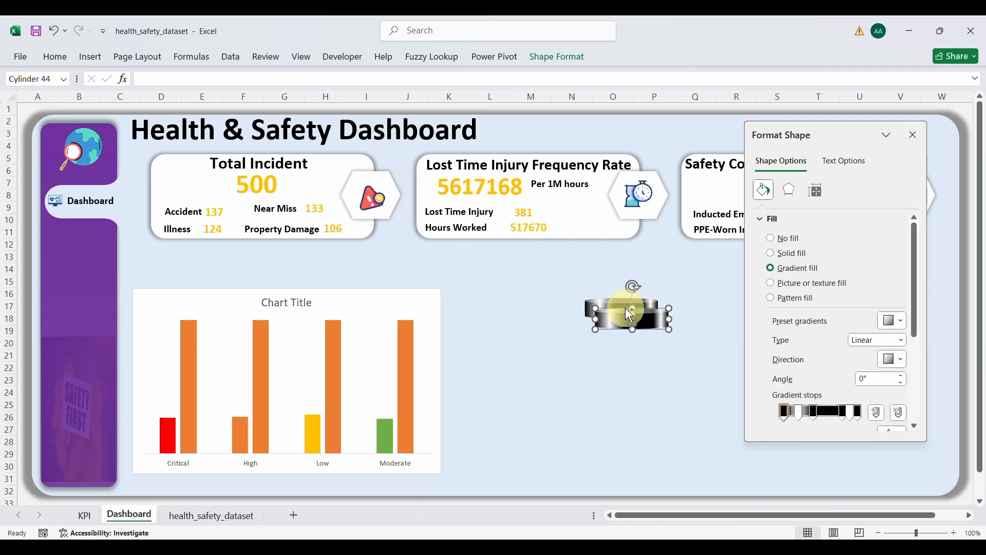
{"action": "left_click_drag", "start_coordinate": [644, 321], "coordinate": [637, 409]}
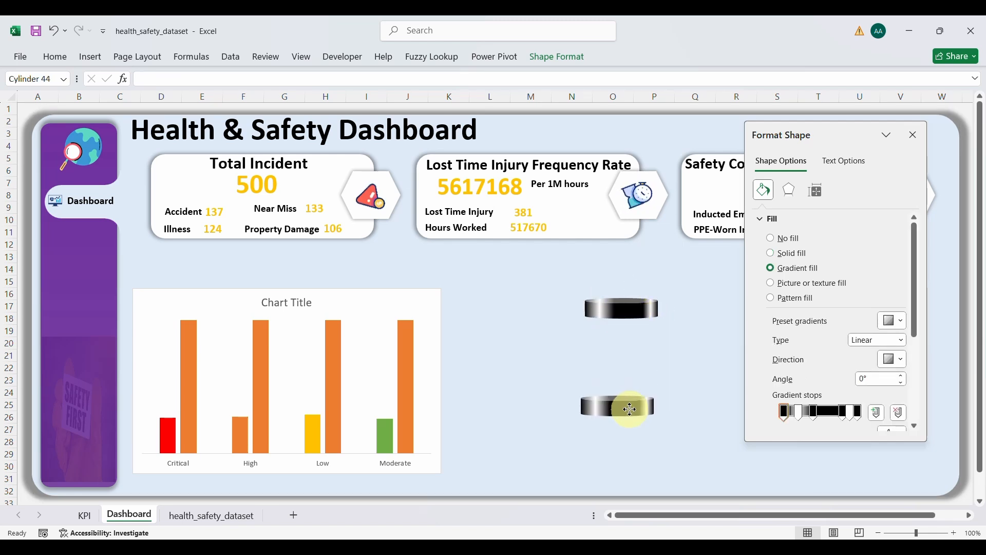
{"action": "left_click", "coordinate": [627, 319]}
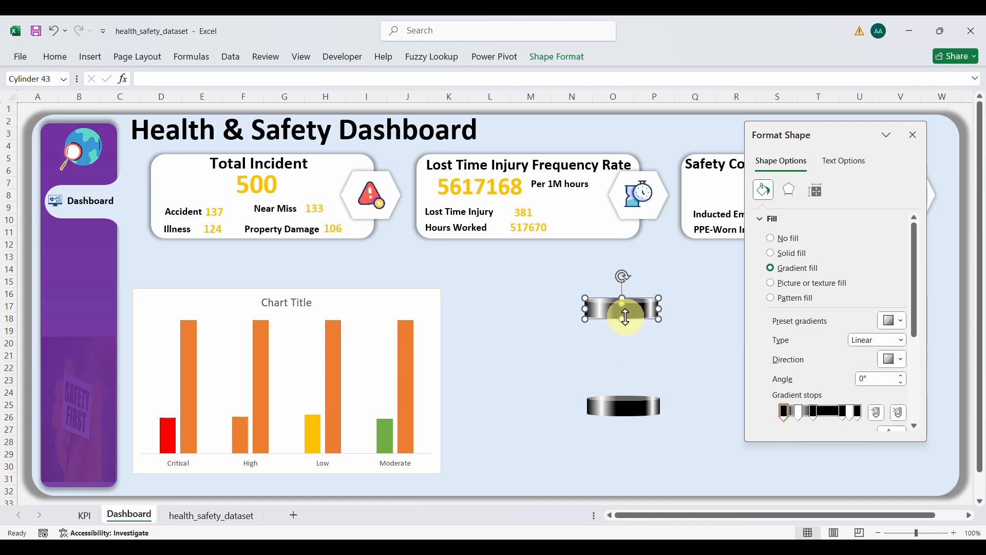
{"action": "key", "text": "ctrl+d"}
{"action": "left_click_drag", "start_coordinate": [626, 316], "coordinate": [624, 327]}
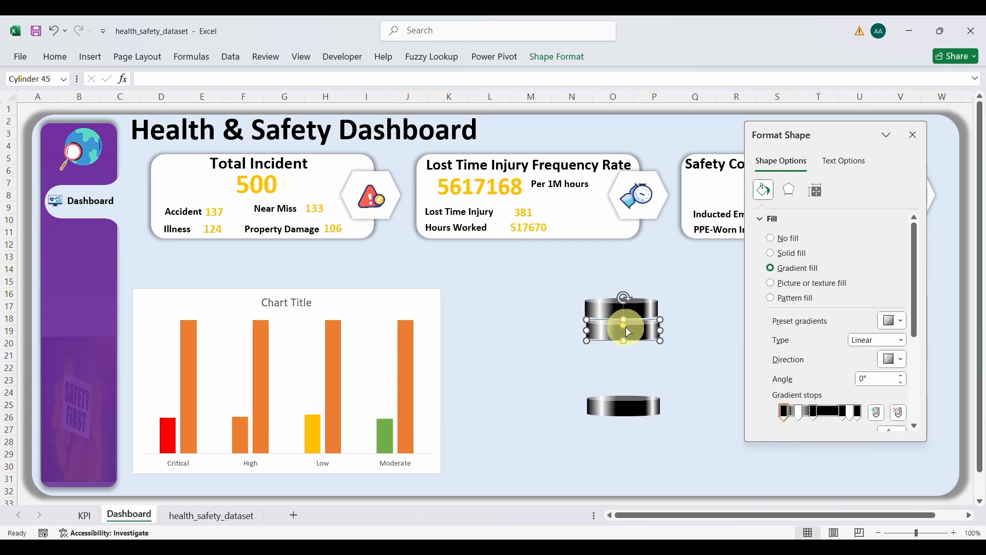
Step: Send the stacked copy backward, nudge it up to overlap the original, and move the bottom cylinder down
{"action": "left_click", "coordinate": [553, 70]}
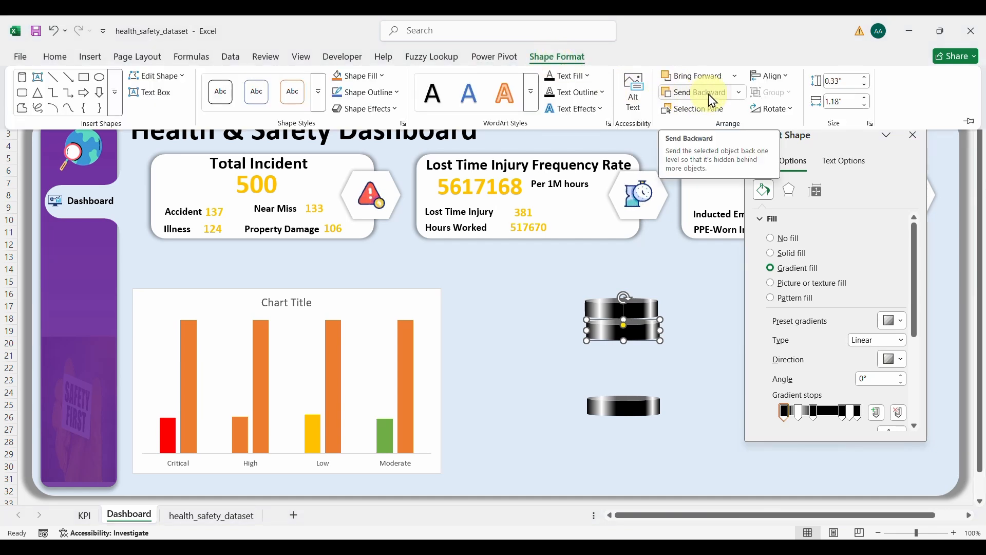
{"action": "left_click", "coordinate": [696, 94]}
{"action": "left_click", "coordinate": [697, 94]}
{"action": "left_click", "coordinate": [697, 94]}
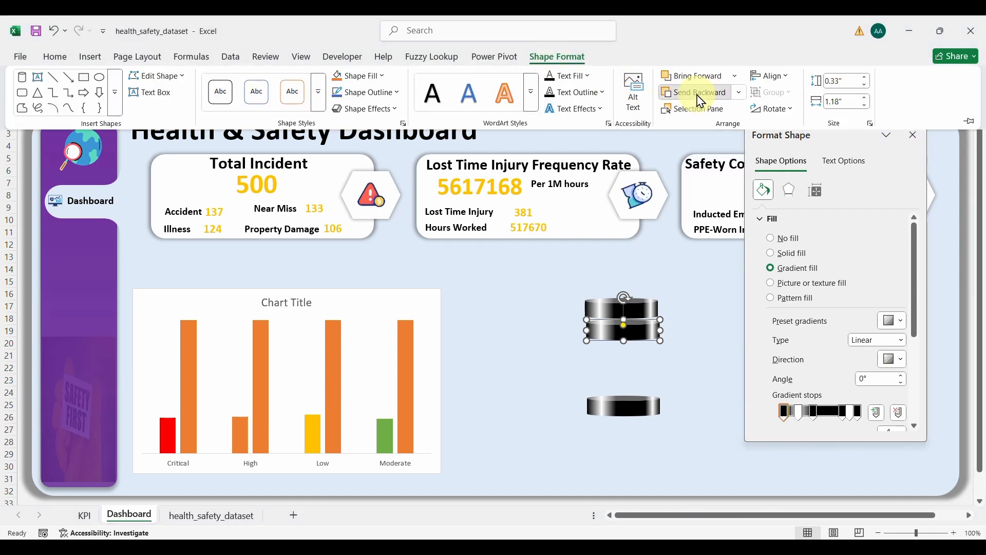
{"action": "left_click", "coordinate": [647, 323]}
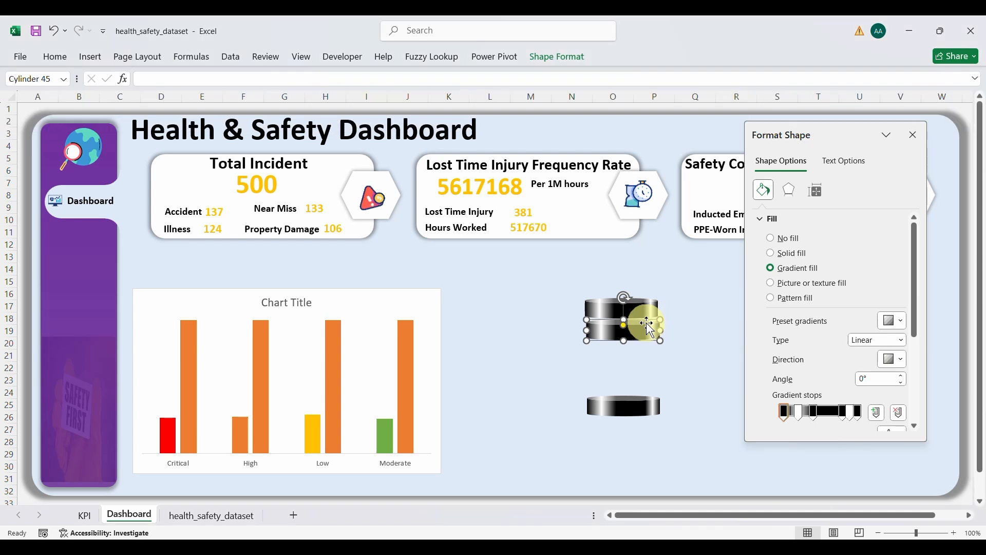
{"action": "left_click_drag", "start_coordinate": [647, 331], "coordinate": [645, 325]}
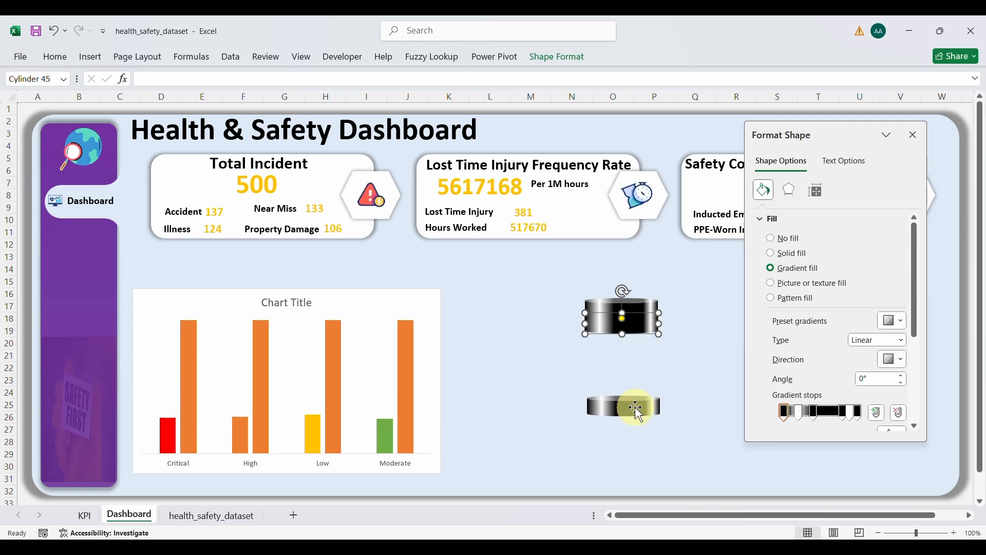
{"action": "left_click_drag", "start_coordinate": [635, 411], "coordinate": [634, 422]}
Step: Stretch the copied cylinder downward into a tall body reaching the base
{"action": "left_click", "coordinate": [619, 326]}
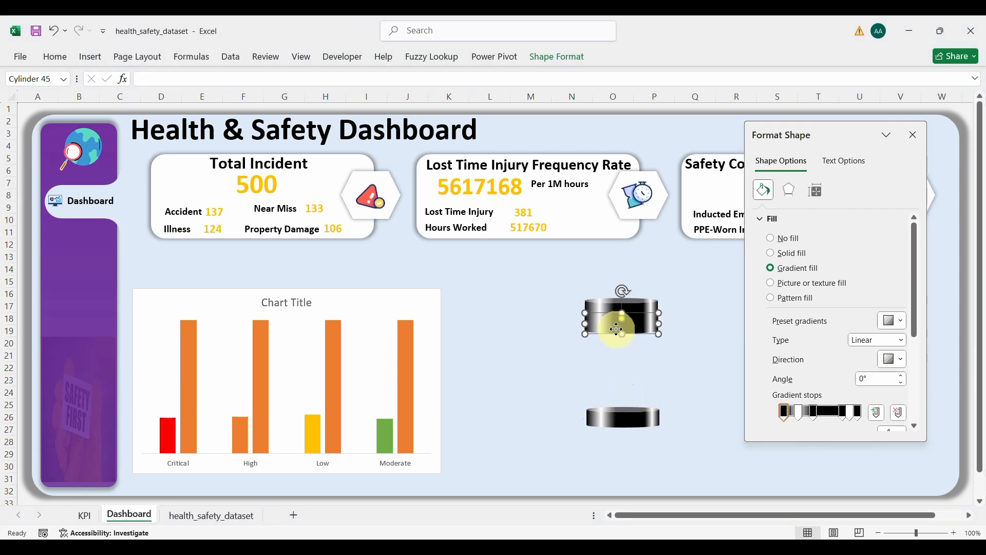
{"action": "left_click_drag", "start_coordinate": [624, 336], "coordinate": [625, 394]}
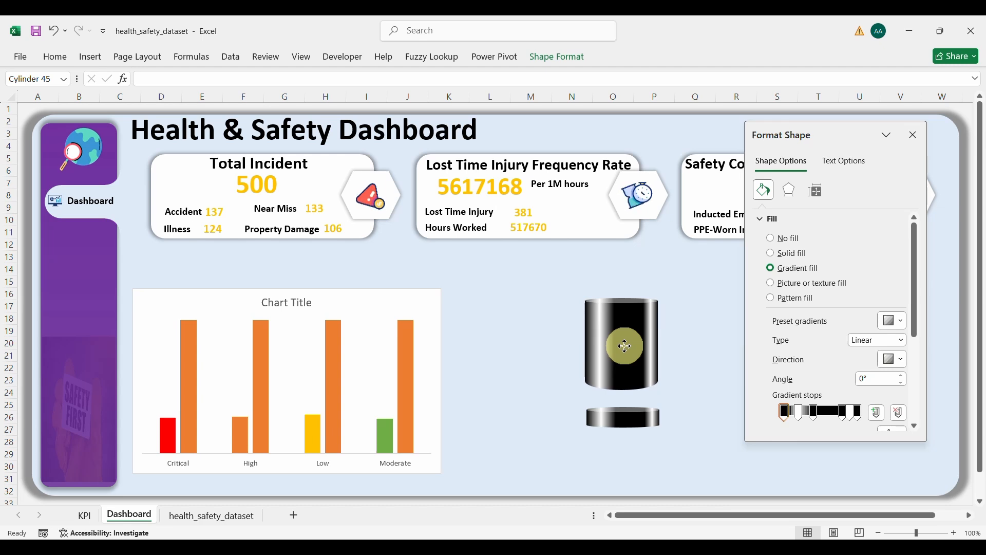
{"action": "left_click", "coordinate": [624, 359]}
{"action": "left_click_drag", "start_coordinate": [622, 389], "coordinate": [627, 417]}
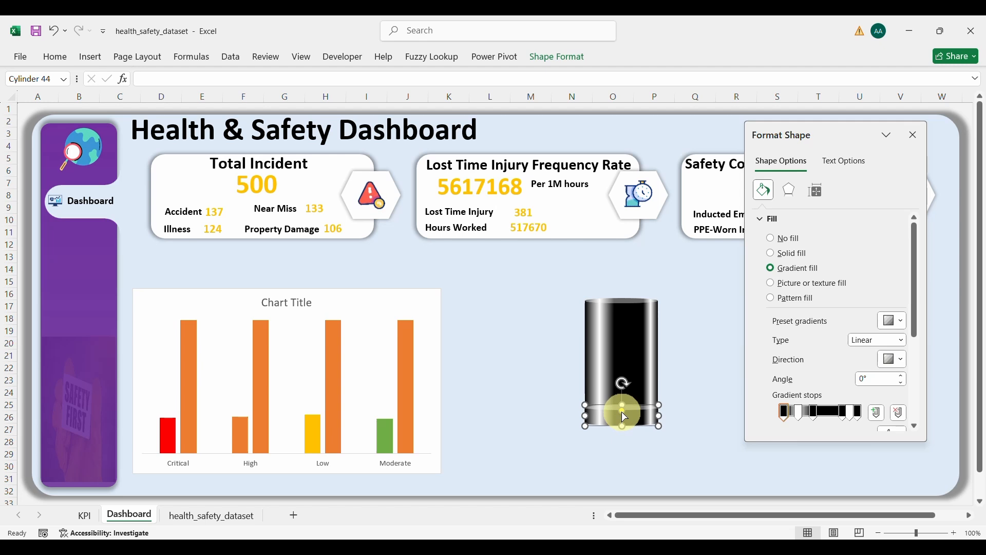
Step: Flatten the bottom cylinder's curved ends into a base, then select the cap, body and base together
{"action": "left_click_drag", "start_coordinate": [621, 412], "coordinate": [622, 405]}
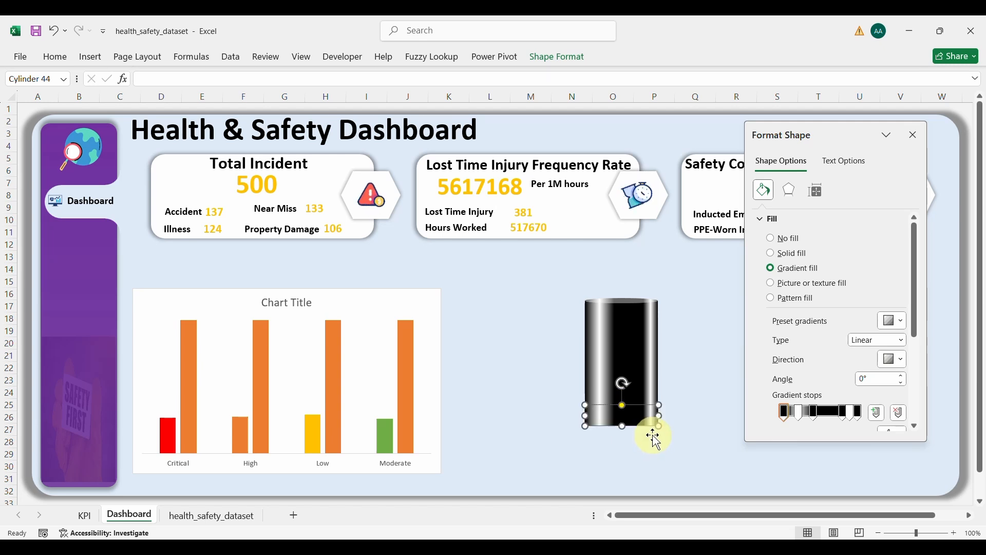
{"action": "left_click", "coordinate": [683, 422]}
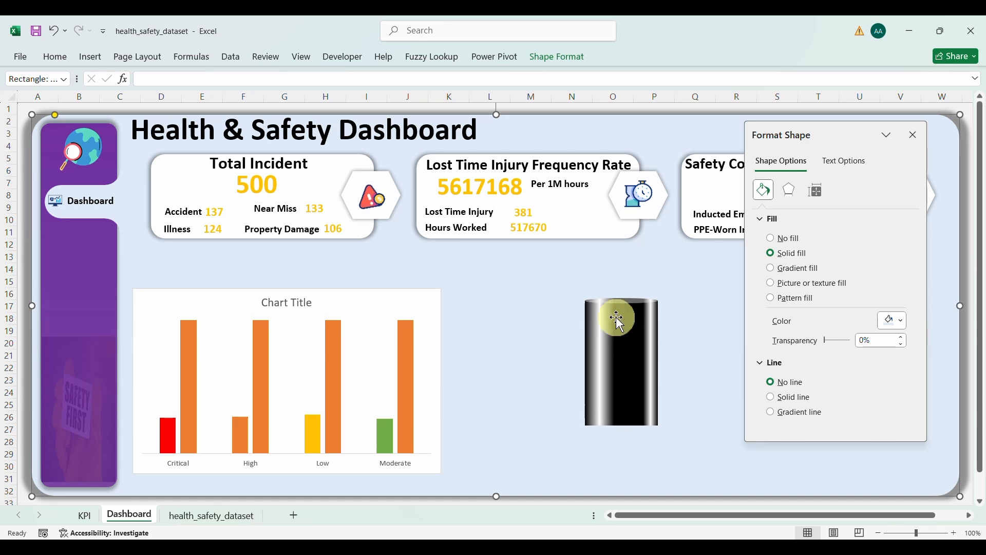
{"action": "left_click", "coordinate": [619, 341]}
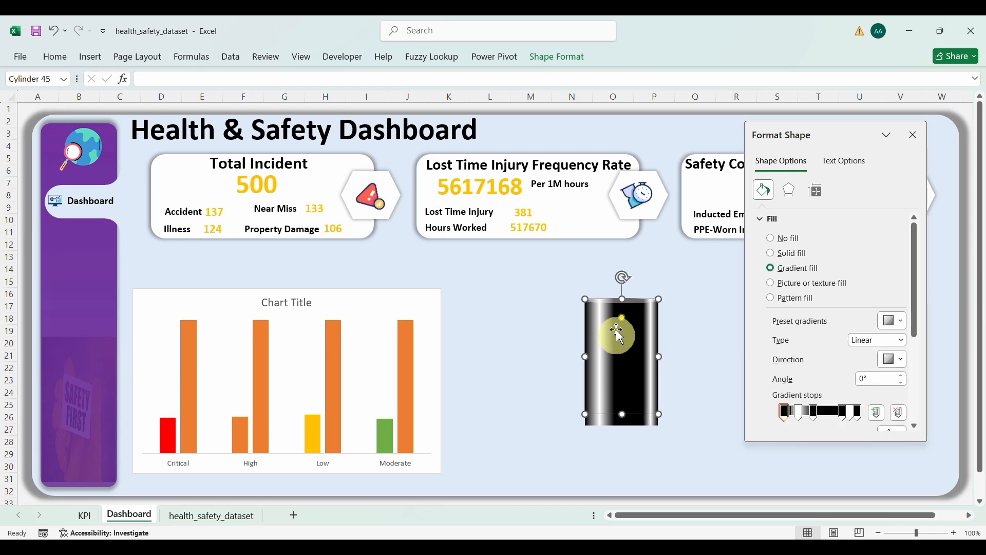
{"action": "left_click", "coordinate": [611, 306]}
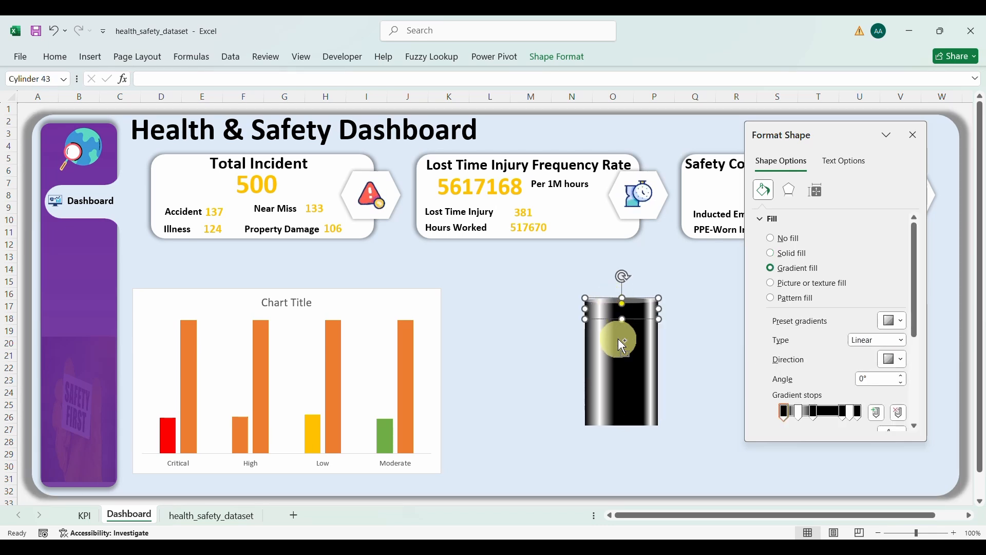
{"action": "left_click", "coordinate": [618, 339], "text": "ctrl"}
{"action": "left_click", "coordinate": [626, 420], "text": "ctrl"}
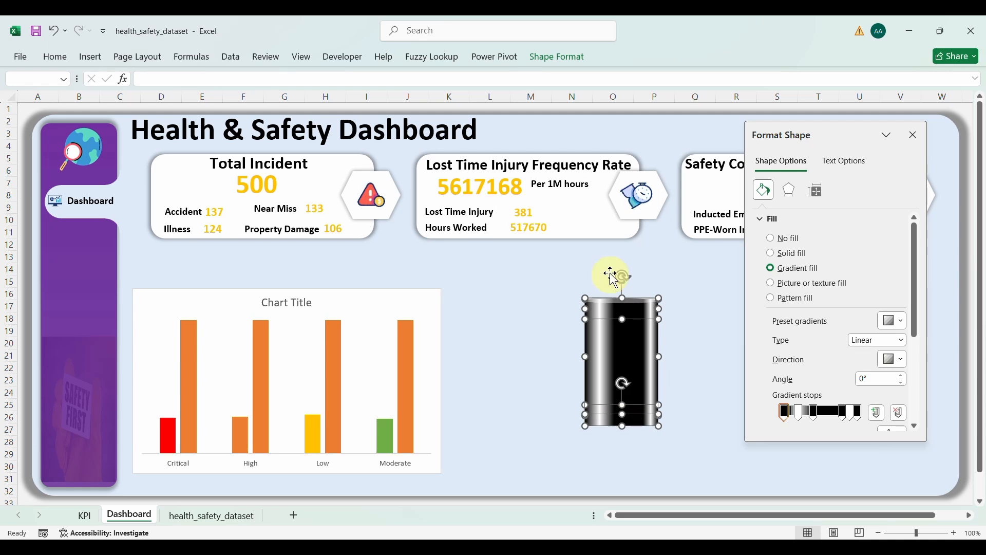
Step: Align the cap, tall body and base on their horizontal centres, leaving the body selected
{"action": "left_click", "coordinate": [569, 66]}
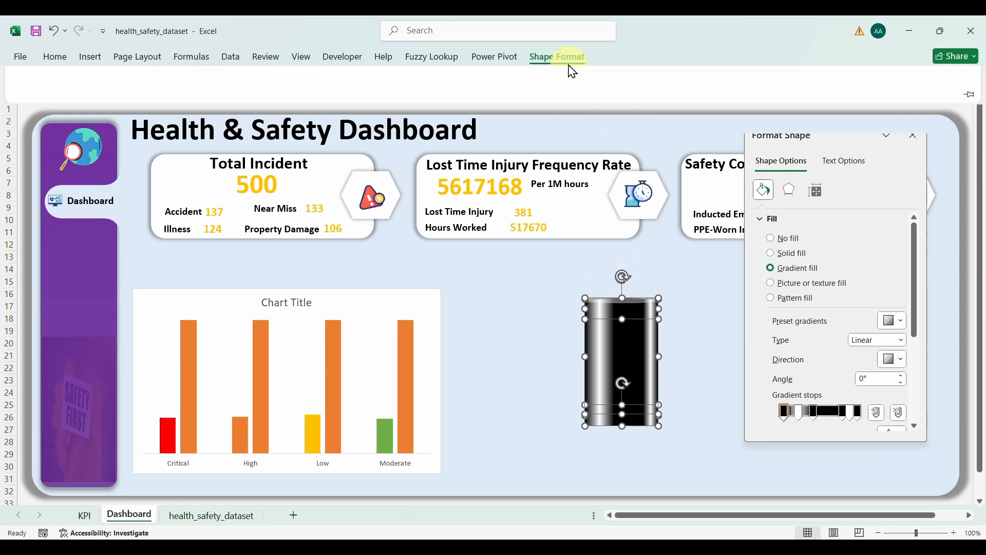
{"action": "left_click", "coordinate": [780, 77]}
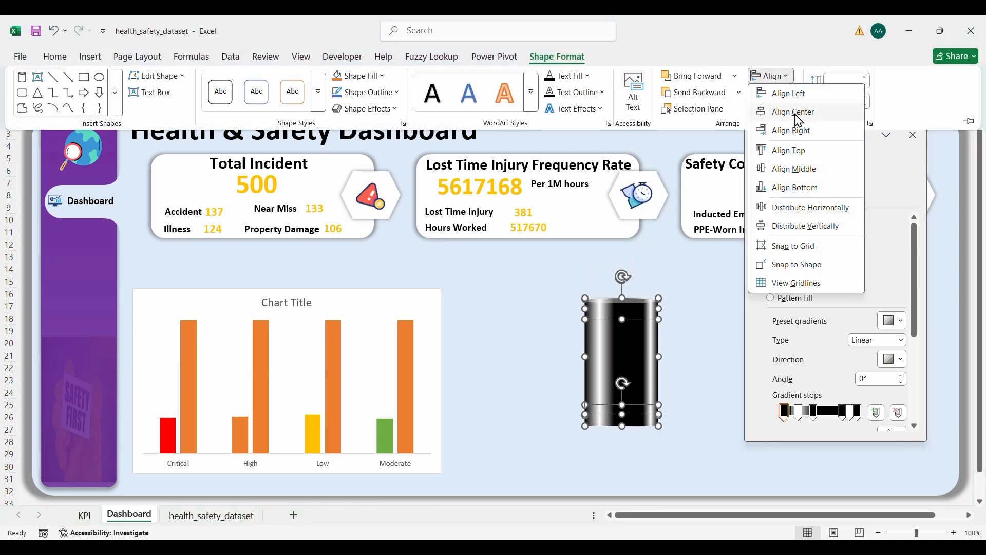
{"action": "left_click", "coordinate": [797, 113]}
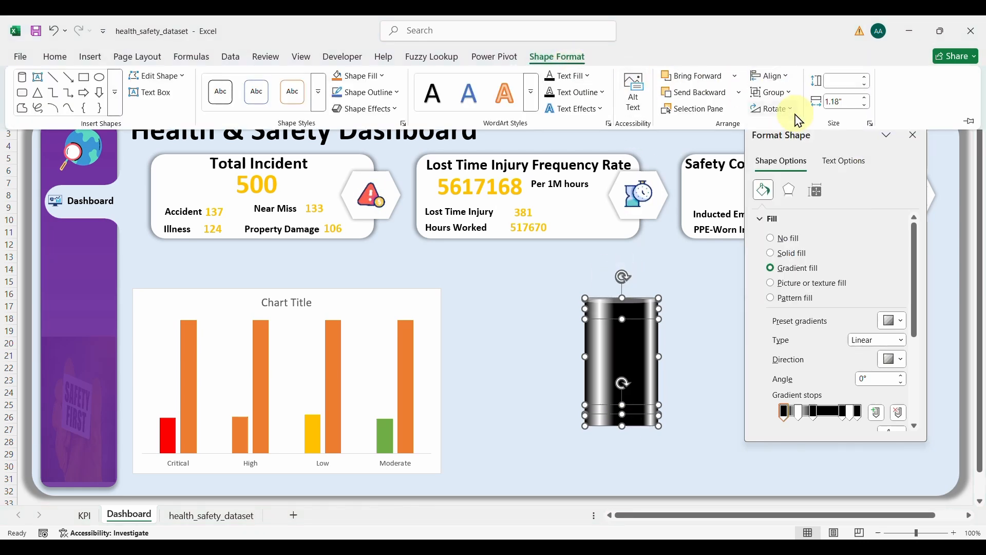
{"action": "left_click", "coordinate": [659, 378]}
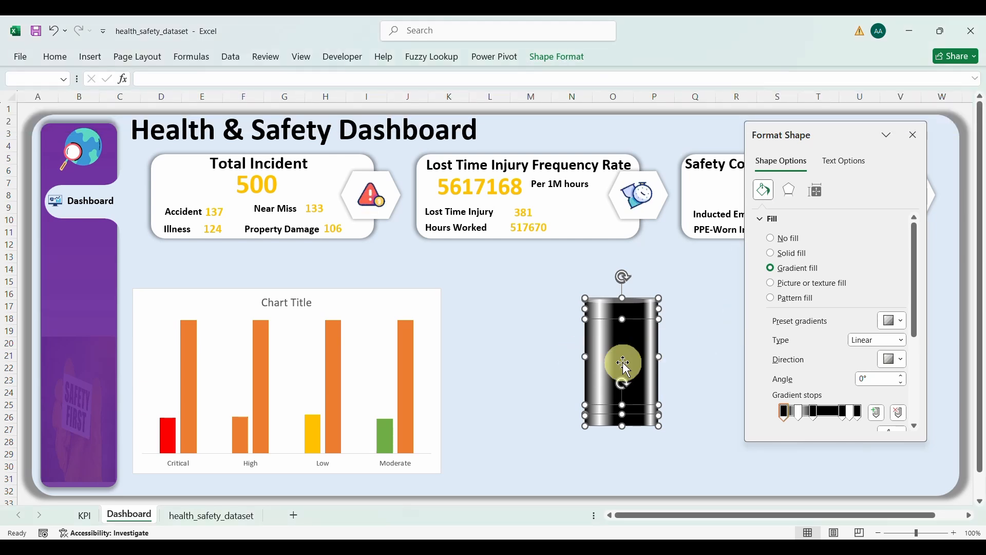
{"action": "left_click", "coordinate": [687, 358]}
{"action": "left_click", "coordinate": [625, 358]}
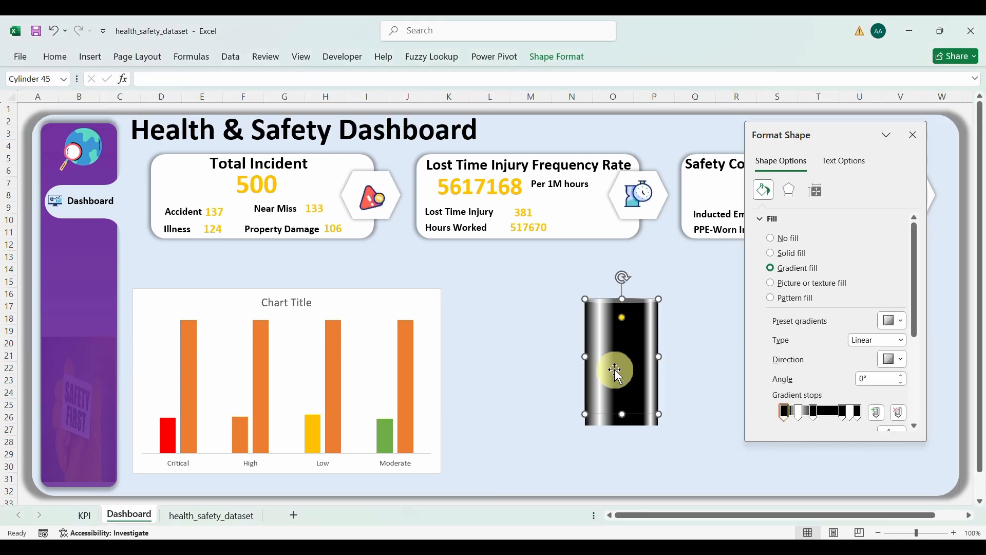
Step: Set the first three gradient stops' transparency to 50%, 75% and 100%
{"action": "scroll", "coordinate": [831, 363], "scroll_direction": "down", "scroll_amount": 3}
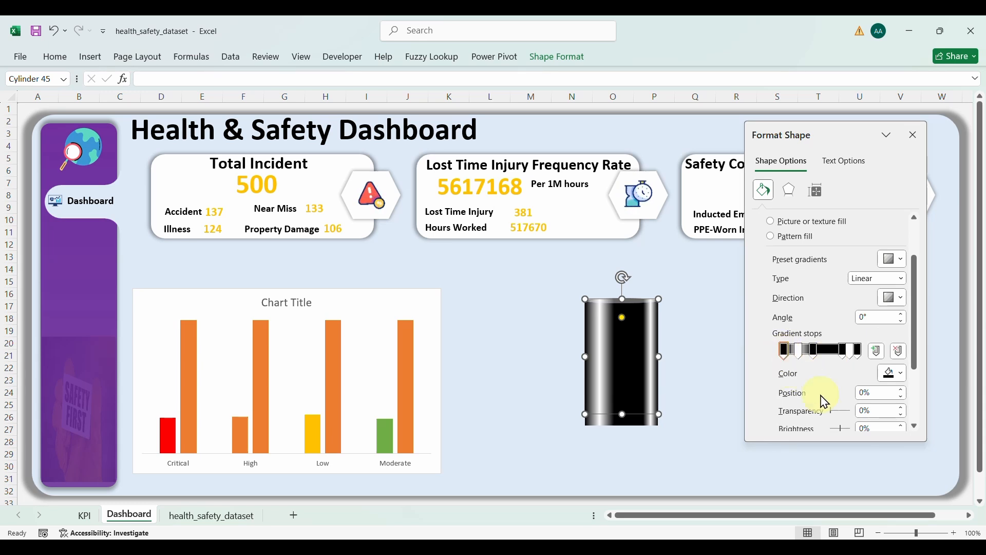
{"action": "left_click_drag", "start_coordinate": [878, 411], "coordinate": [842, 418]}
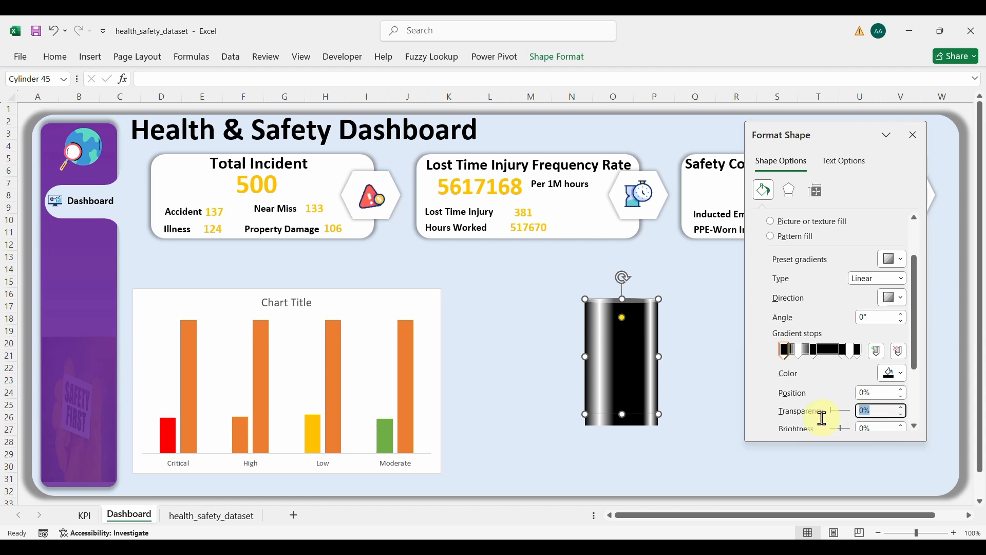
{"action": "type", "text": "50"}
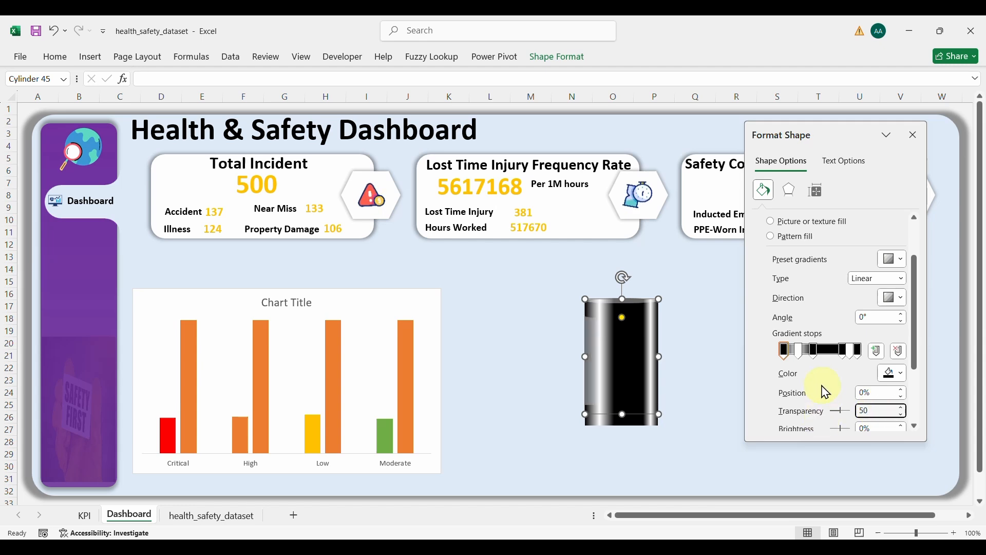
{"action": "left_click", "coordinate": [799, 352]}
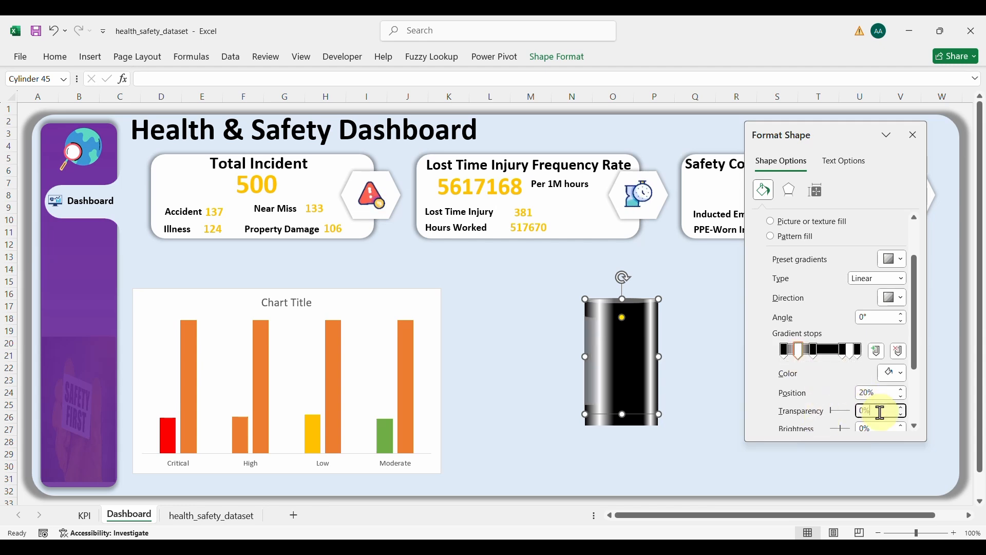
{"action": "type", "text": "75"}
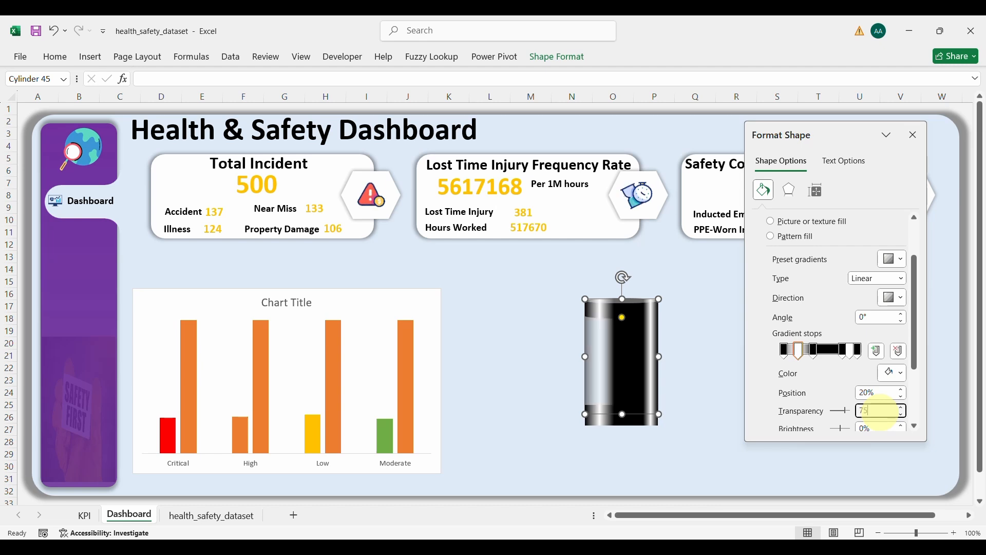
{"action": "left_click", "coordinate": [814, 350]}
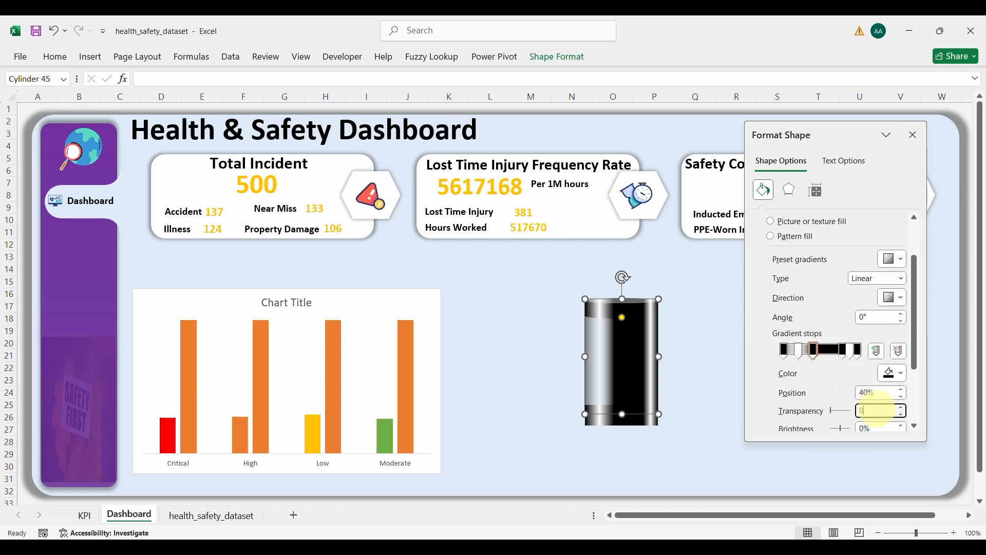
{"action": "left_click", "coordinate": [877, 409]}
{"action": "type", "text": "100"}
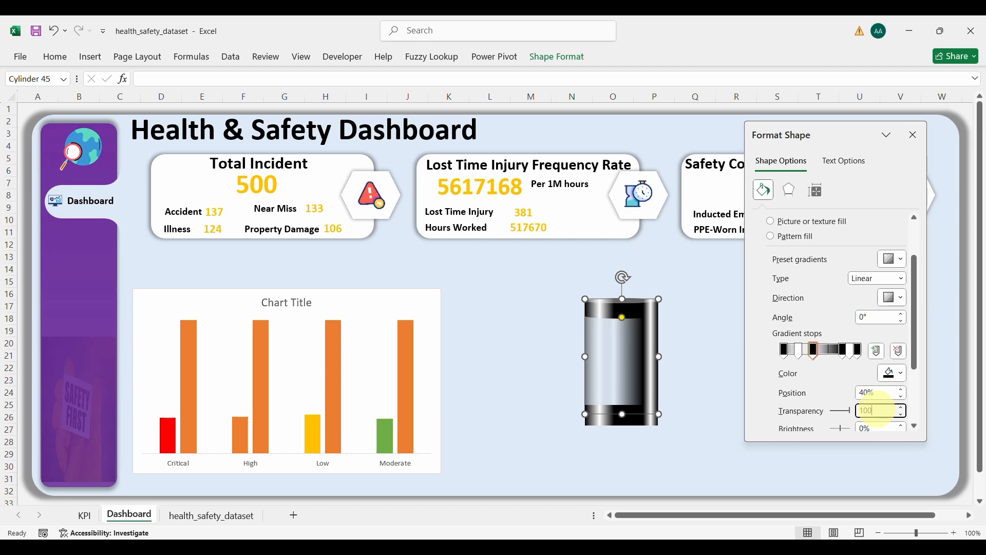
Step: Move the 80% stop to position 100% and the 90% stop to 66% with 100% transparency
{"action": "left_click", "coordinate": [844, 354]}
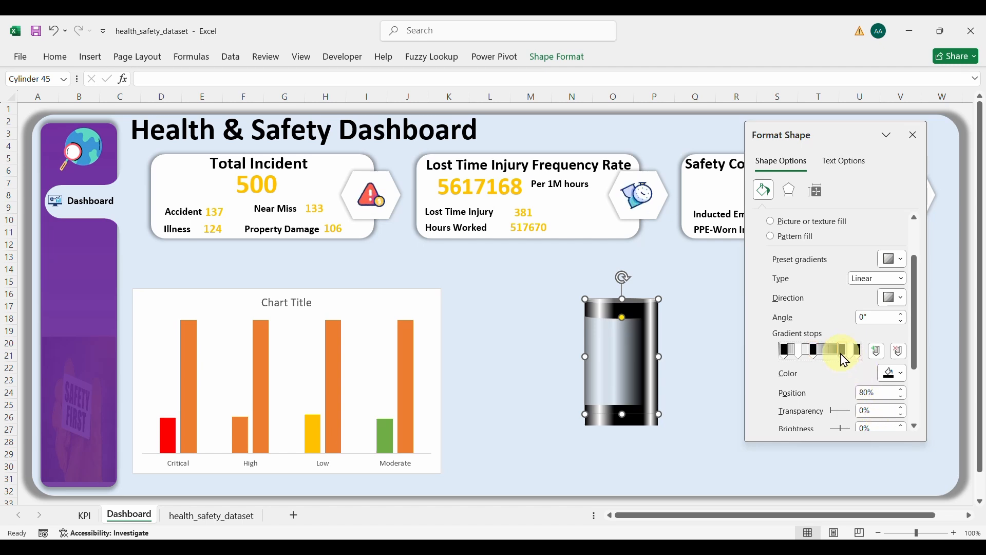
{"action": "left_click", "coordinate": [881, 392]}
{"action": "key", "text": "BackSpace"}
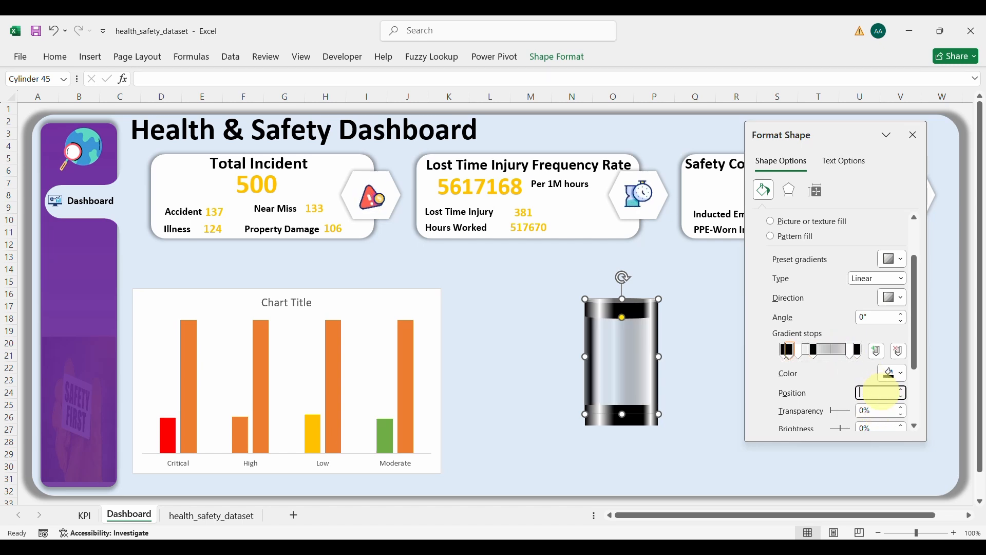
{"action": "type", "text": "100"}
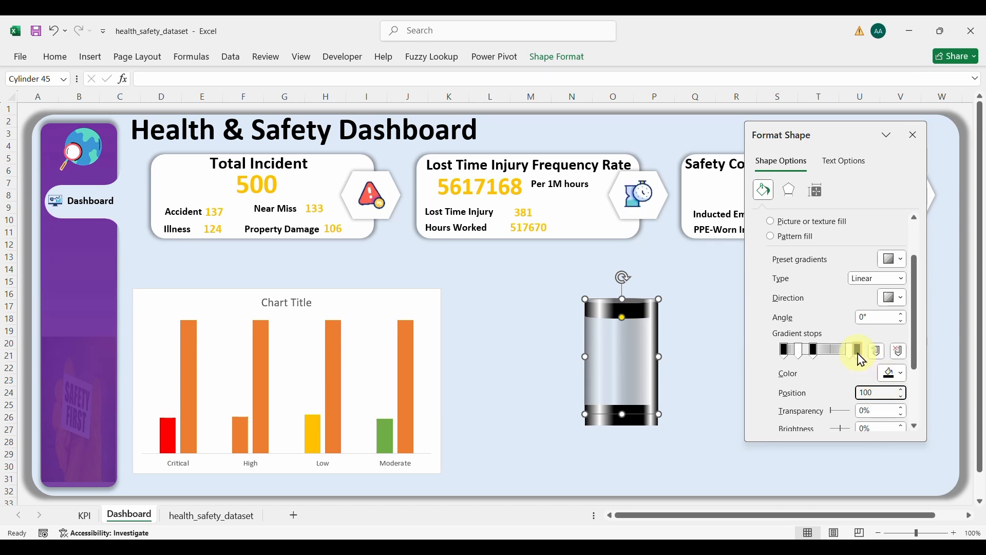
{"action": "left_click", "coordinate": [815, 352]}
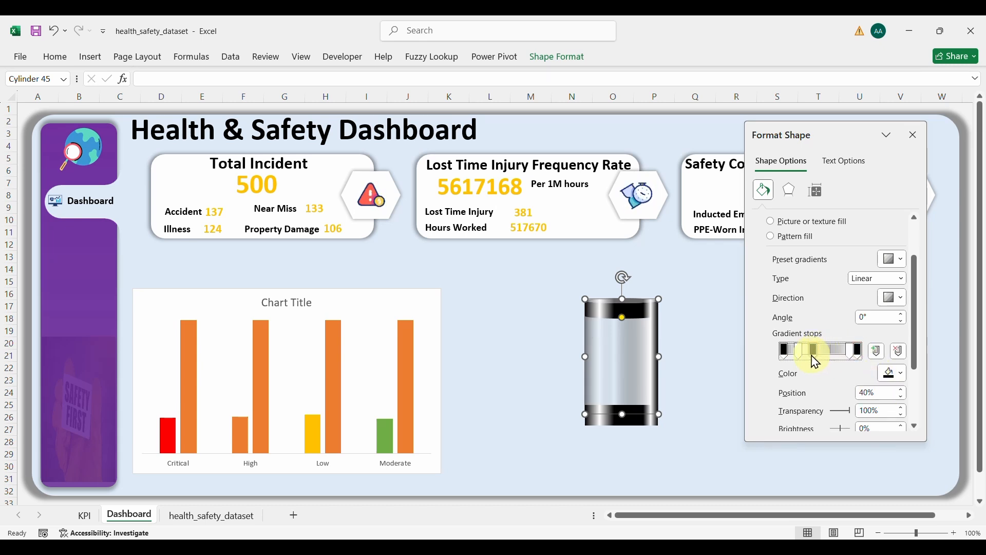
{"action": "left_click", "coordinate": [864, 395]}
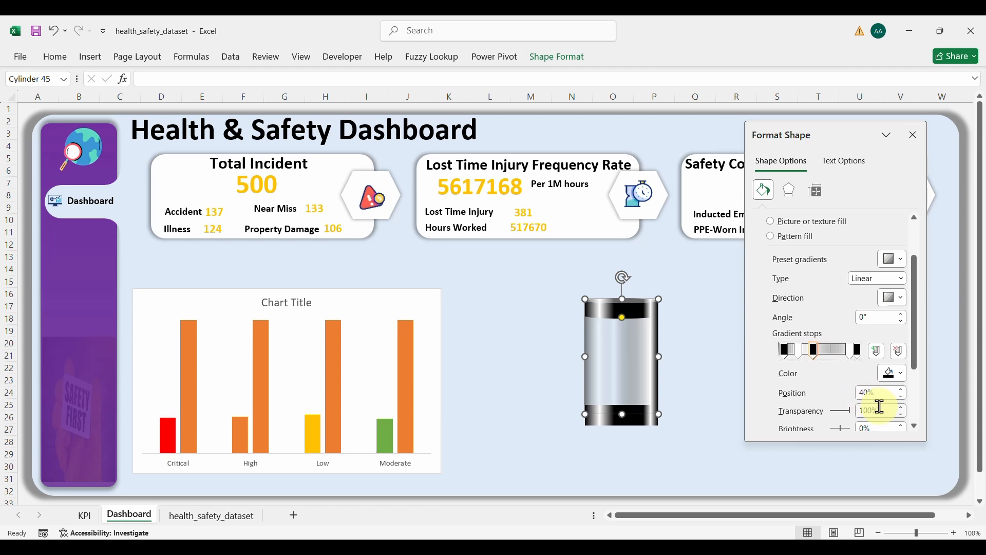
{"action": "left_click", "coordinate": [853, 351]}
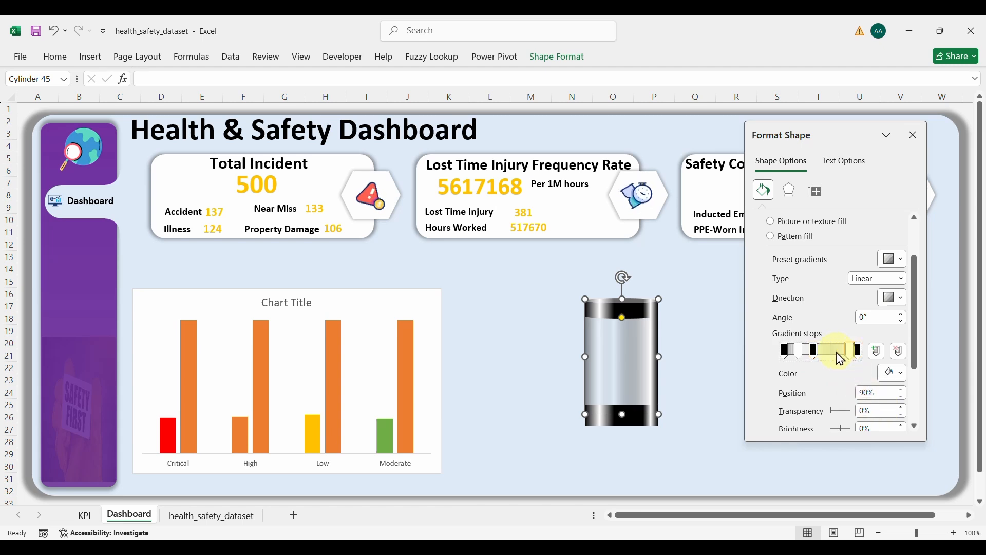
{"action": "left_click_drag", "start_coordinate": [836, 356], "coordinate": [839, 371]}
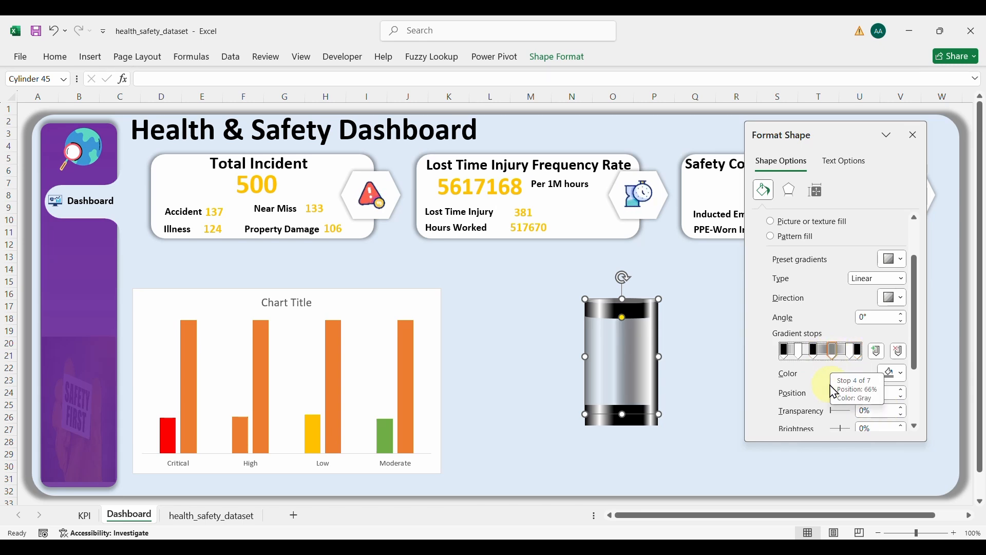
{"action": "left_click", "coordinate": [881, 413]}
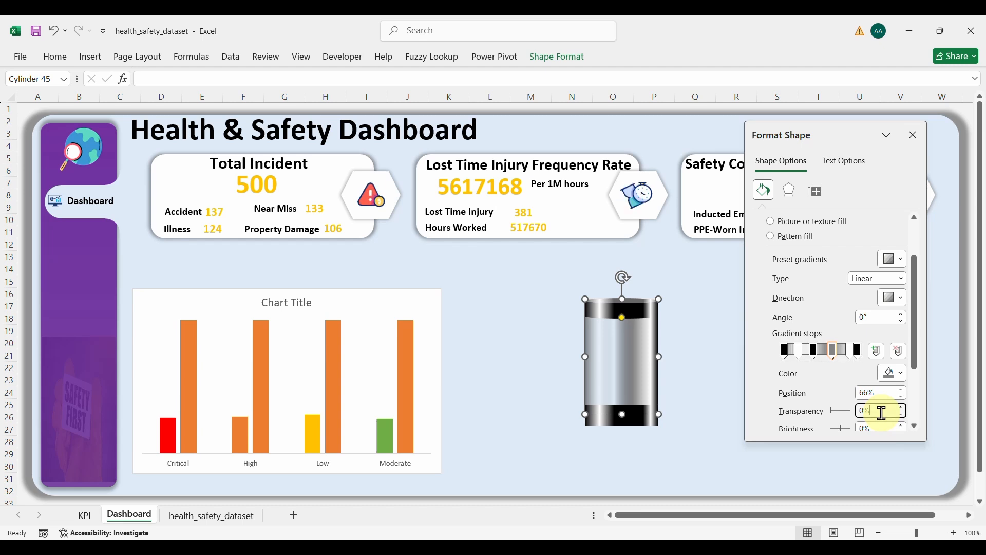
{"action": "type", "text": "100"}
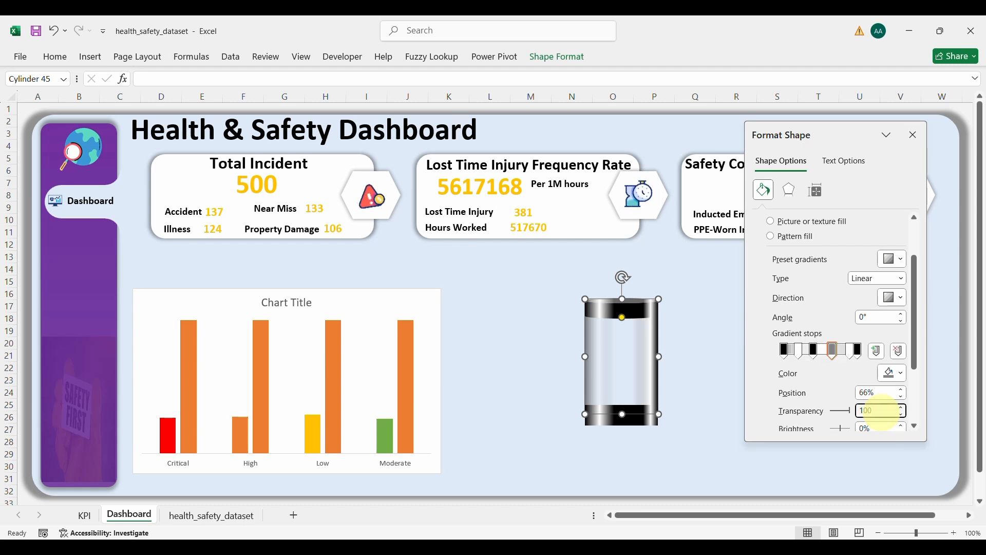
Step: Give the 90% stop 75% transparency and the last stop 50%, then rearrange the stops
{"action": "left_click", "coordinate": [851, 352]}
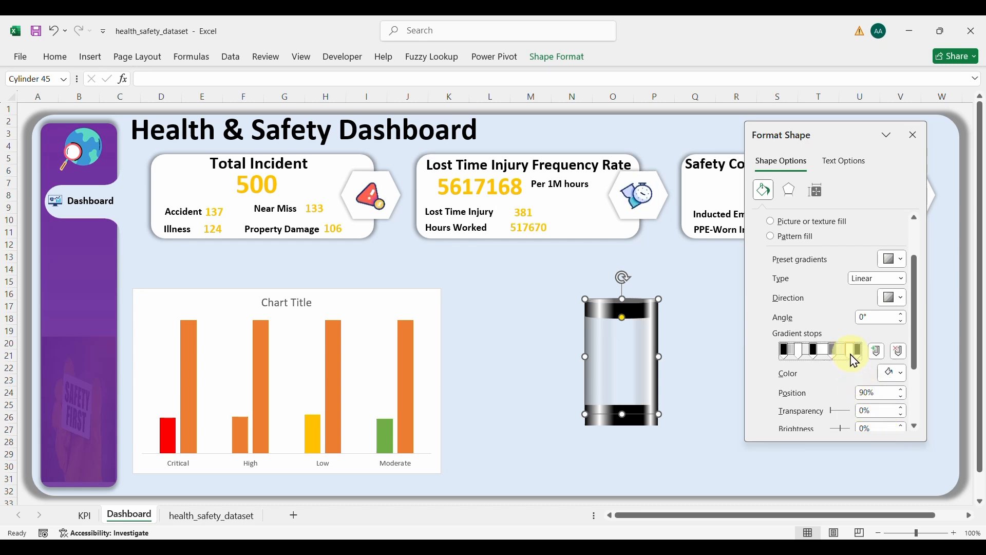
{"action": "left_click", "coordinate": [883, 412]}
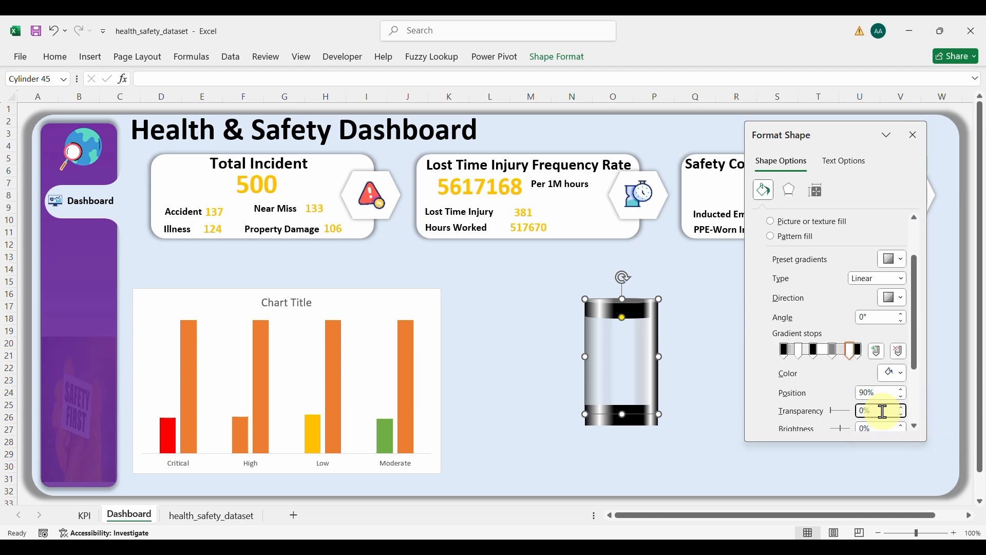
{"action": "type", "text": "75"}
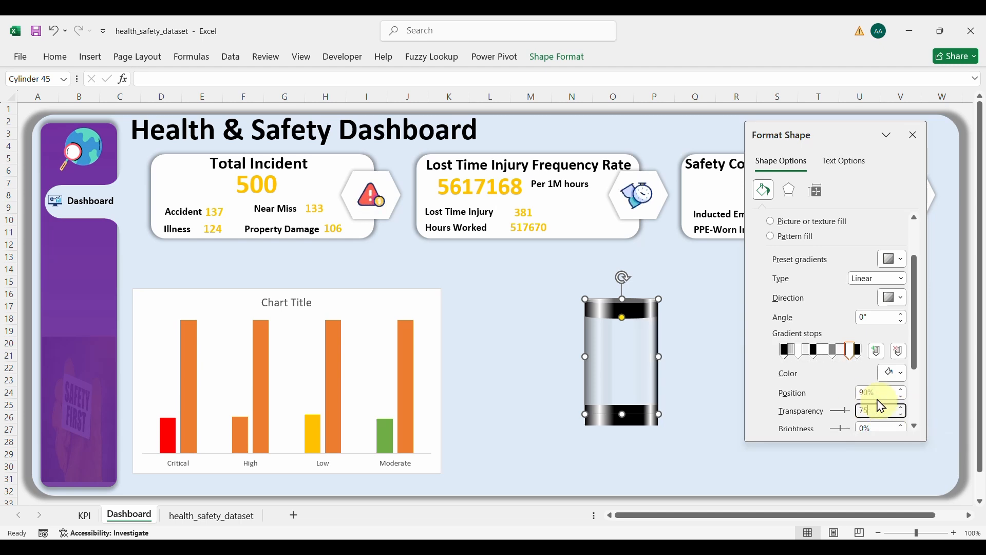
{"action": "left_click", "coordinate": [859, 354]}
{"action": "left_click", "coordinate": [858, 354]}
{"action": "left_click", "coordinate": [880, 409]}
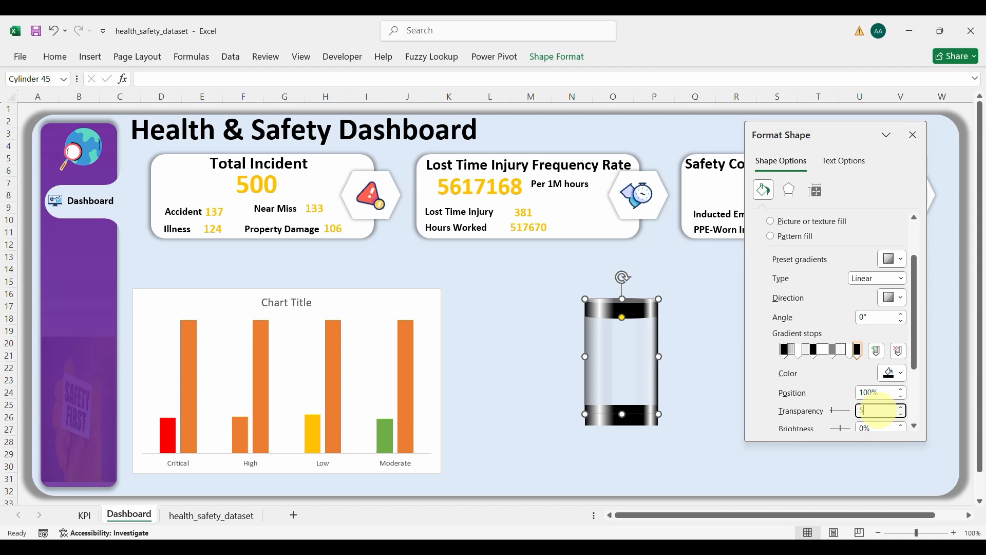
{"action": "type", "text": "50"}
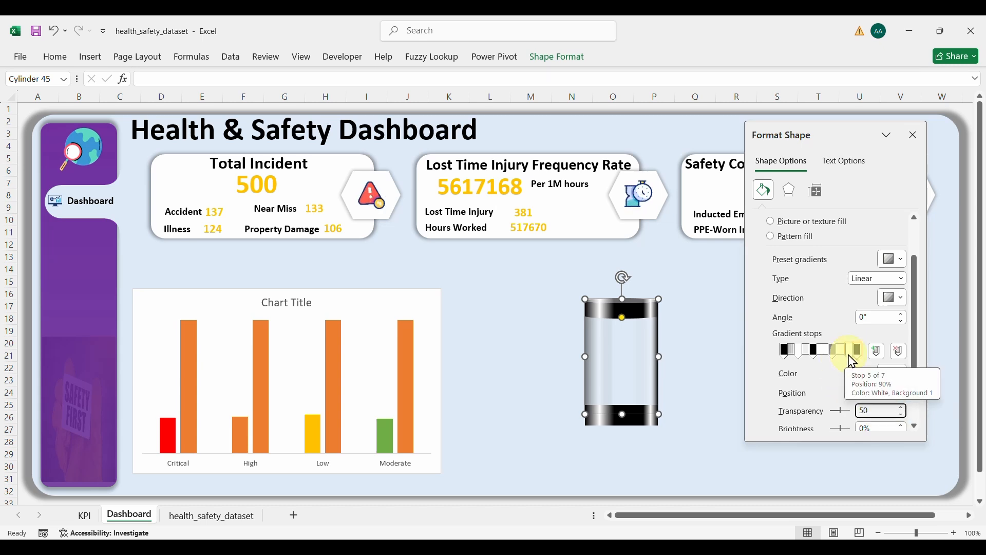
{"action": "left_click", "coordinate": [832, 354]}
{"action": "left_click_drag", "start_coordinate": [832, 355], "coordinate": [800, 356]}
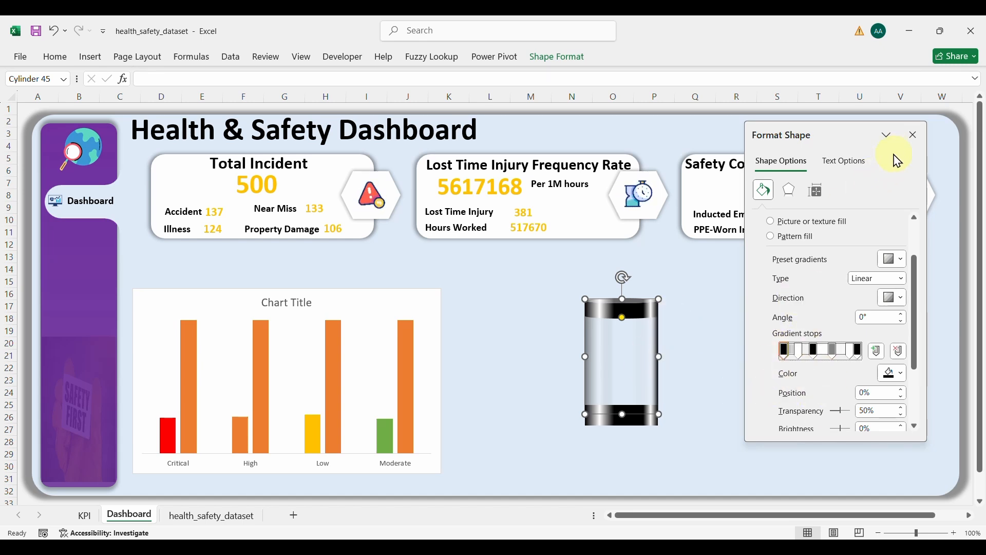
Step: Group the cylinder's cap, glass body and base, and move the group just right of the severity chart
{"action": "left_click", "coordinate": [688, 341]}
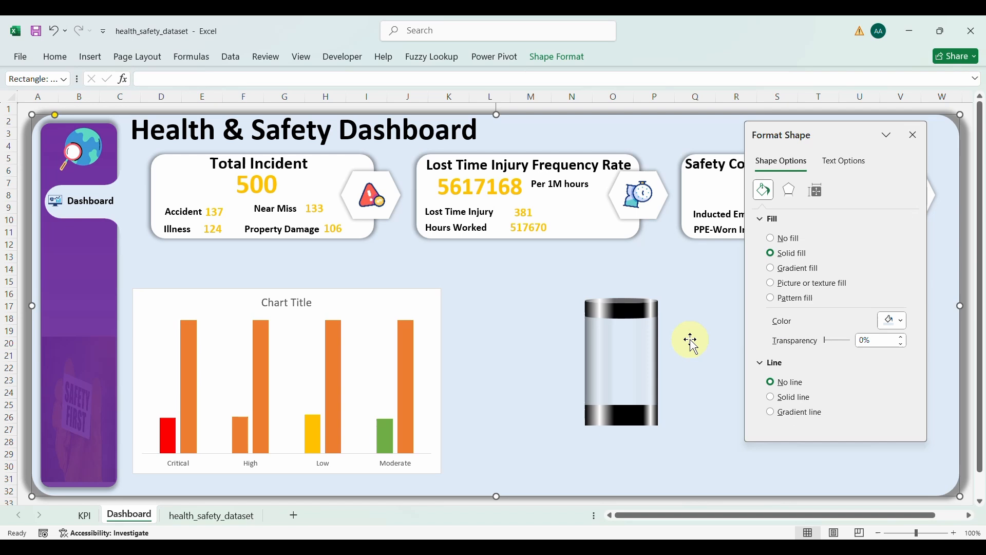
{"action": "left_click", "coordinate": [625, 329]}
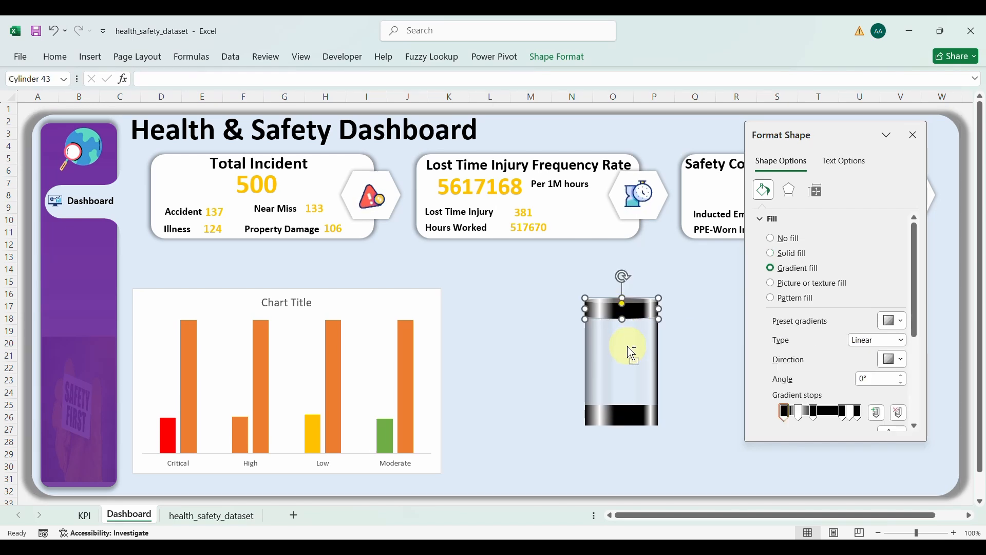
{"action": "left_click", "coordinate": [622, 417], "text": "ctrl"}
{"action": "left_click", "coordinate": [659, 376], "text": "ctrl"}
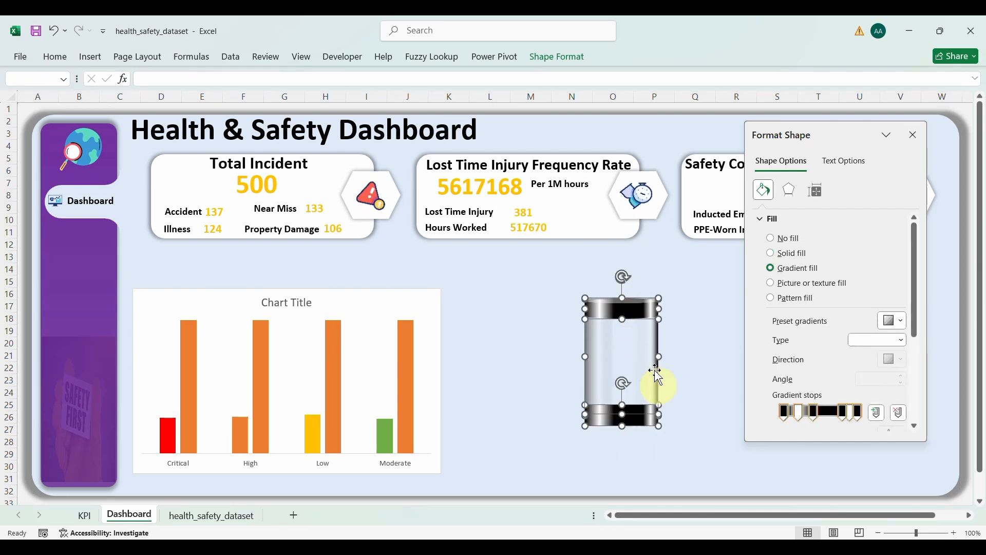
{"action": "right_click", "coordinate": [641, 393]}
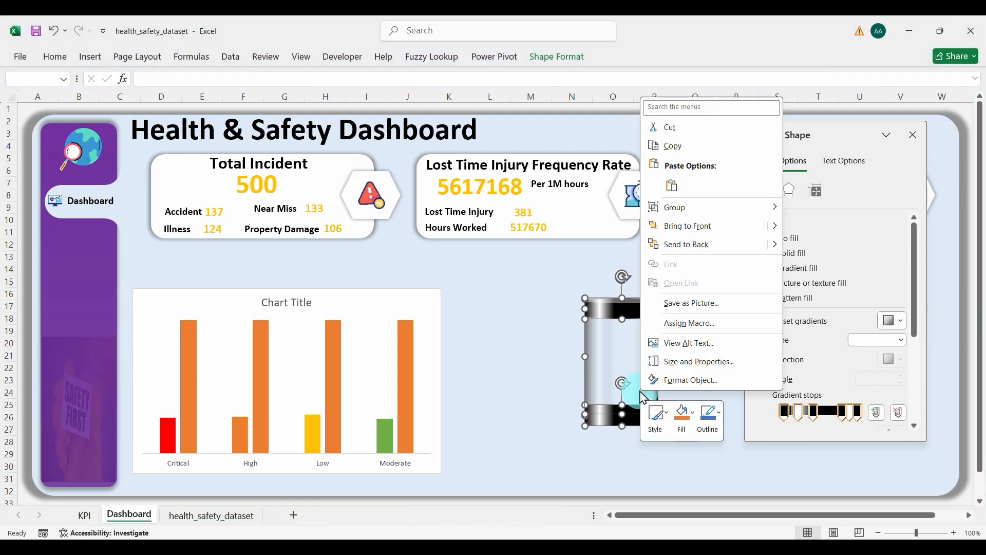
{"action": "mouse_move", "coordinate": [713, 208]}
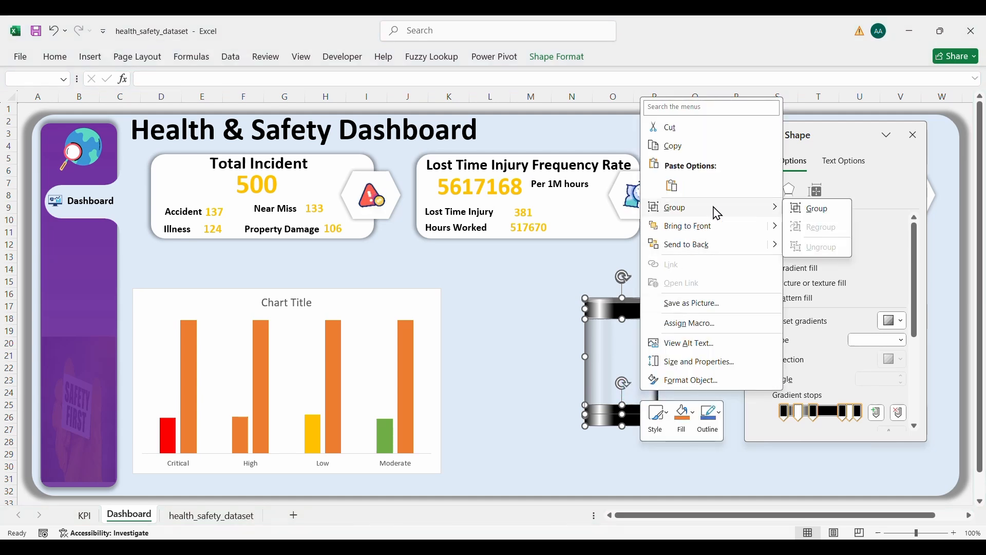
{"action": "left_click", "coordinate": [811, 207]}
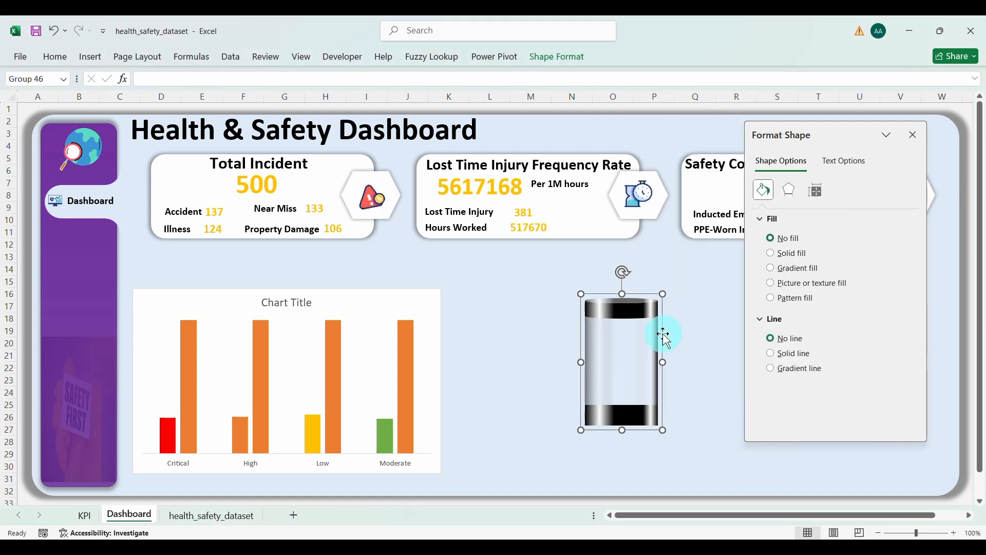
{"action": "left_click_drag", "start_coordinate": [663, 333], "coordinate": [542, 335]}
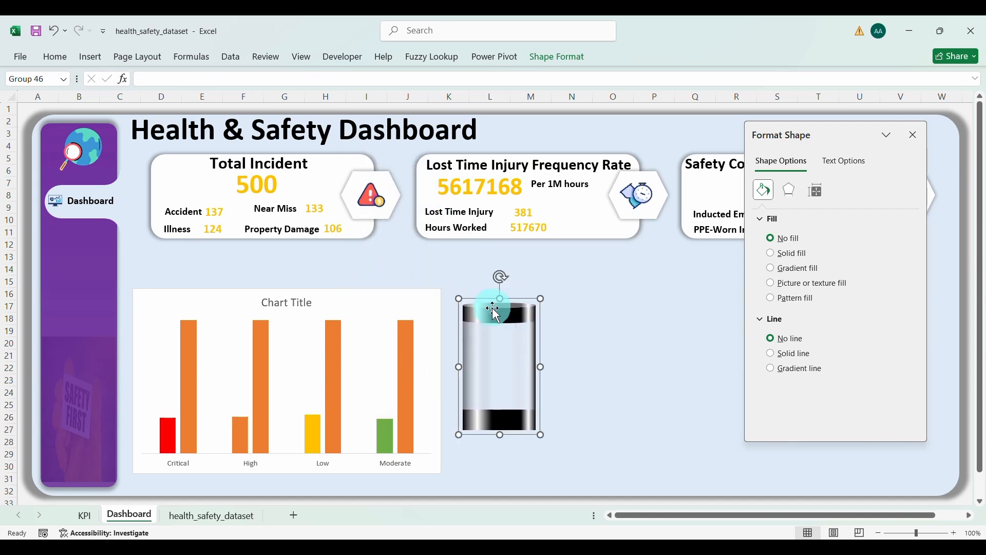
Step: Copy the grouped cylinder and paste it as the fill of the chart's tall orange bars
{"action": "left_click", "coordinate": [58, 58]}
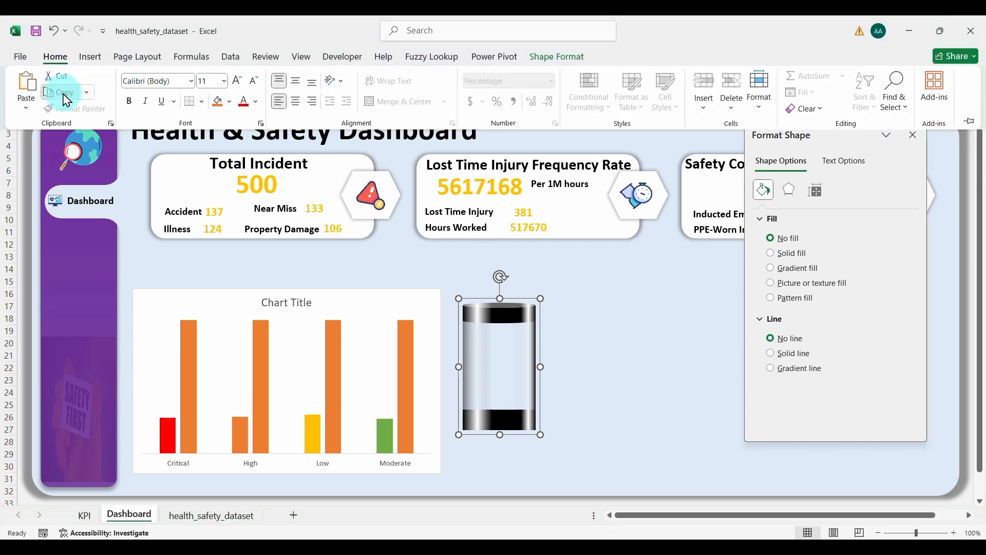
{"action": "left_click", "coordinate": [66, 100]}
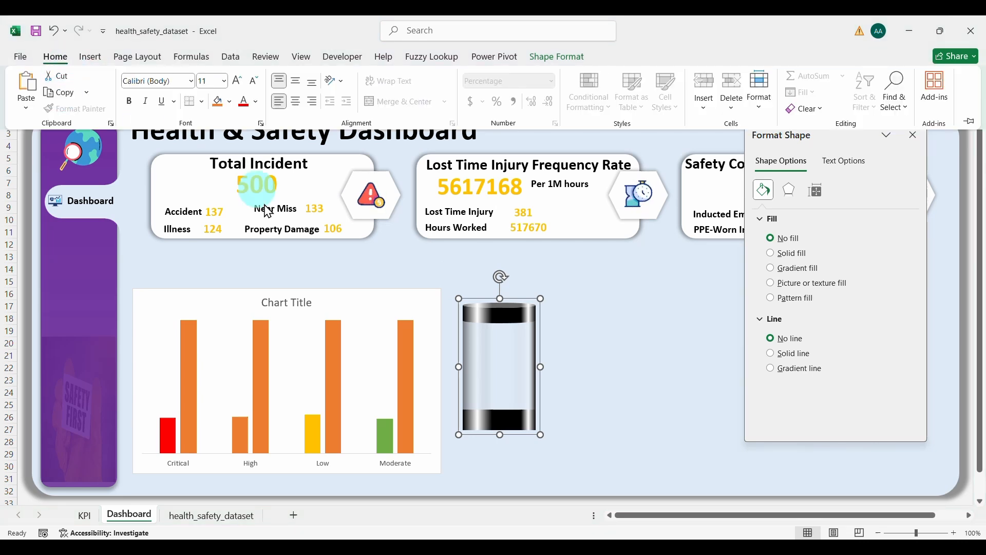
{"action": "left_click", "coordinate": [409, 352]}
{"action": "left_click", "coordinate": [404, 374]}
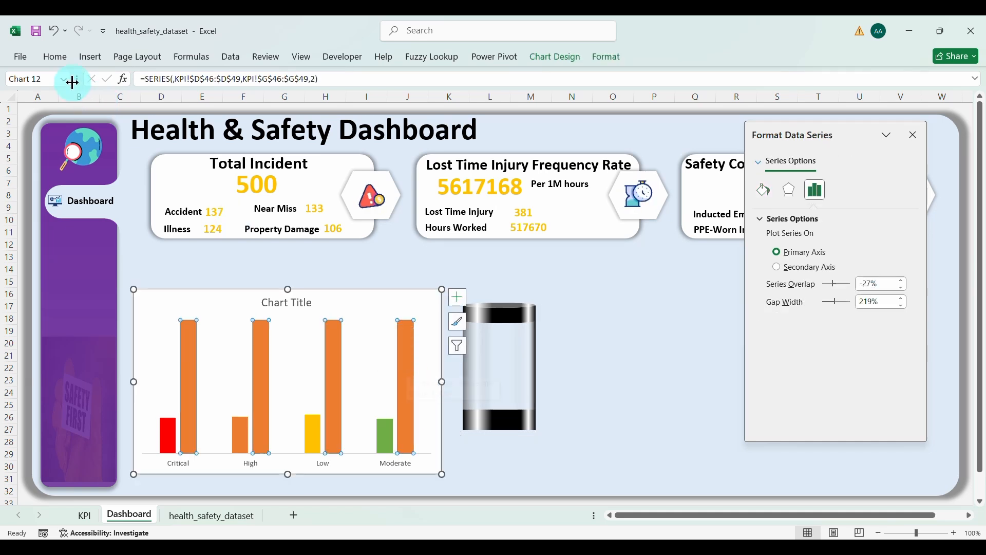
{"action": "left_click", "coordinate": [56, 57]}
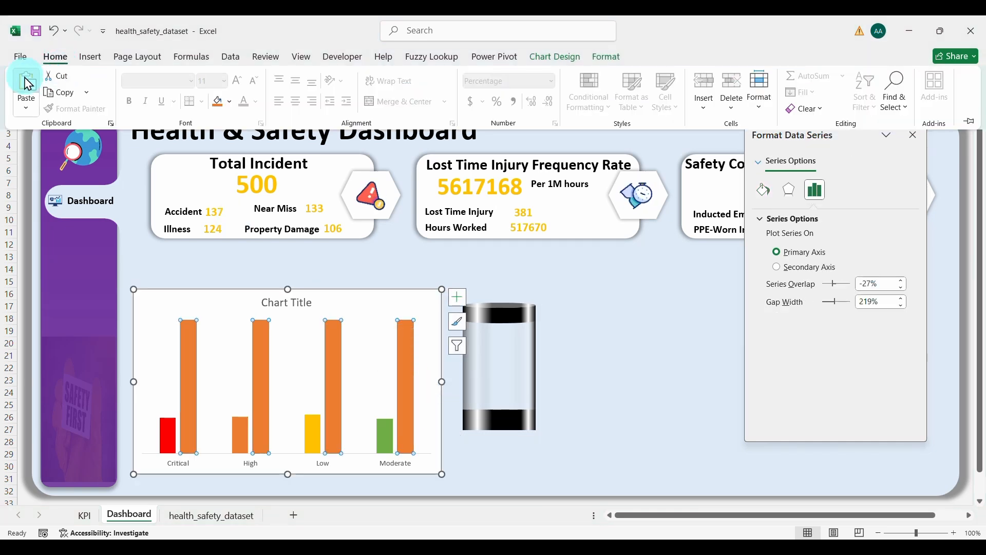
{"action": "left_click", "coordinate": [27, 83]}
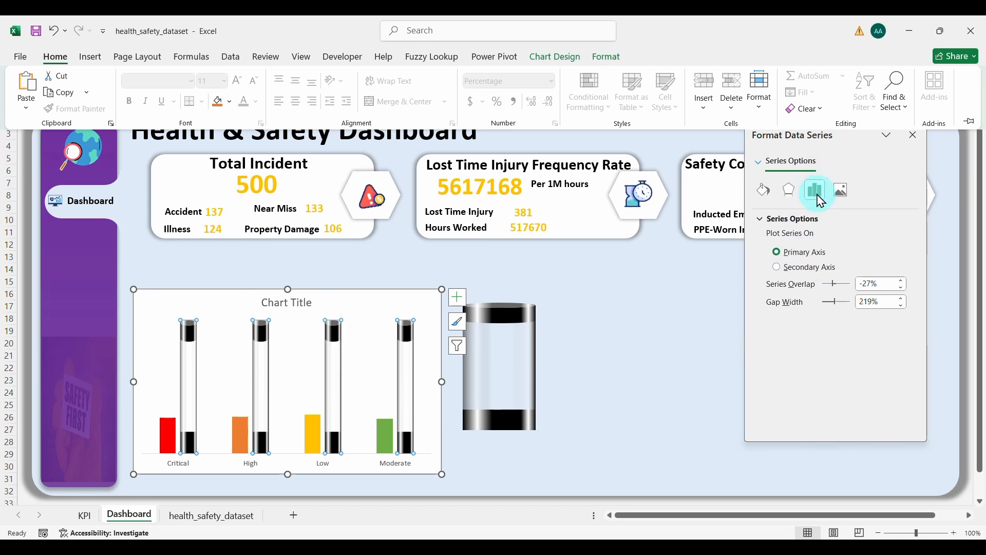
Step: Set the series overlap to 100% and the gap width to 60%
{"action": "left_click", "coordinate": [882, 284]}
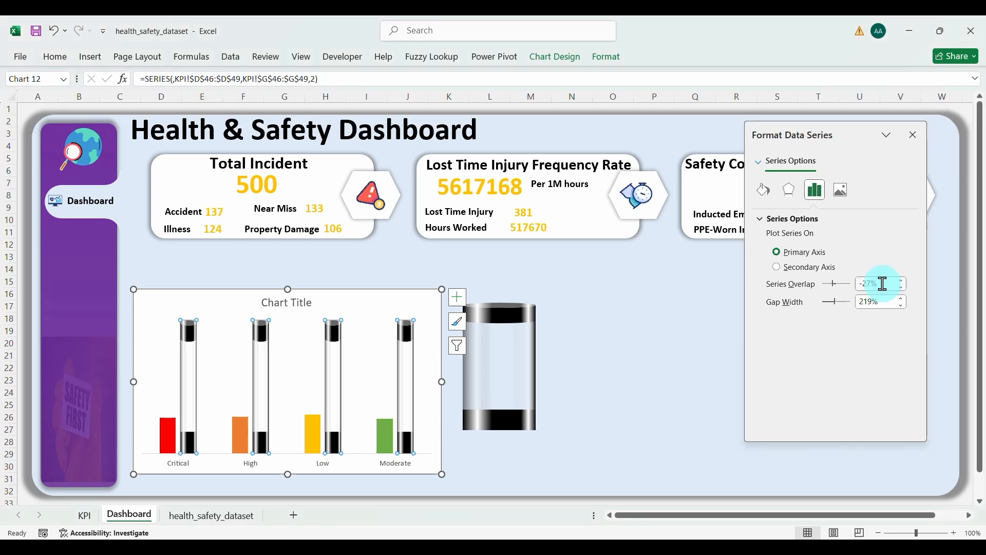
{"action": "left_click_drag", "start_coordinate": [882, 283], "coordinate": [847, 283]}
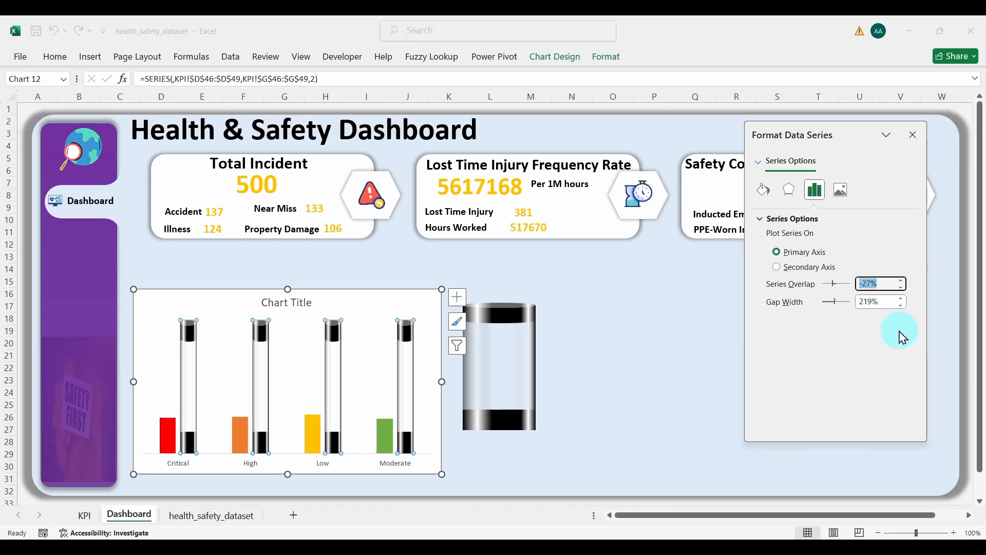
{"action": "left_click", "coordinate": [882, 301]}
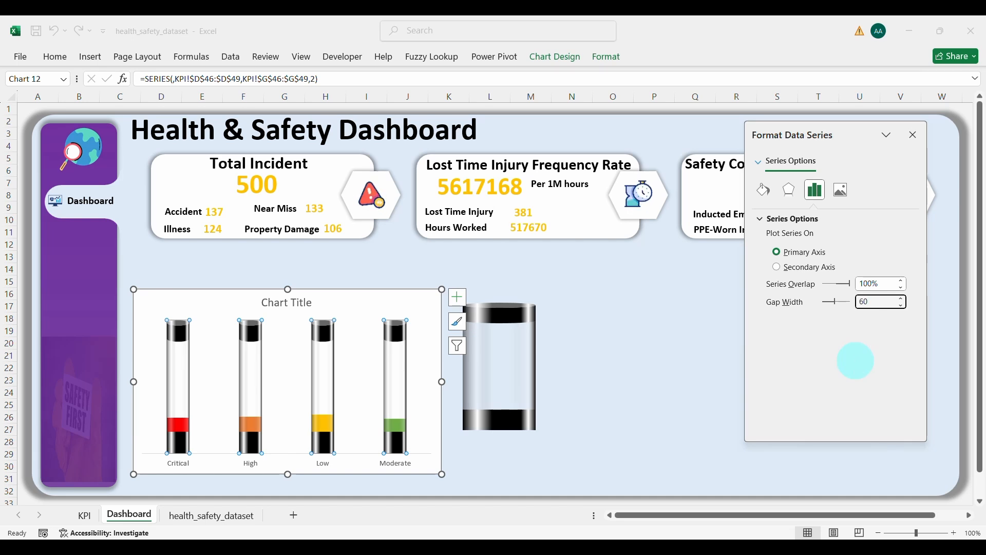
{"action": "type", "text": "60"}
{"action": "left_click", "coordinate": [720, 362]}
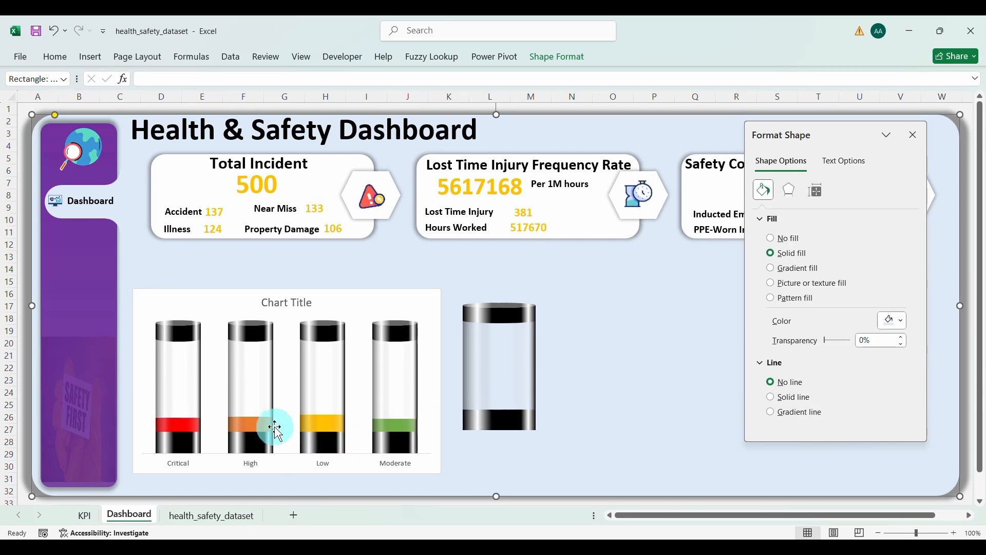
Step: Make the chart's category axis labels bold, automatic colour and size 10
{"action": "mouse_move", "coordinate": [257, 450]}
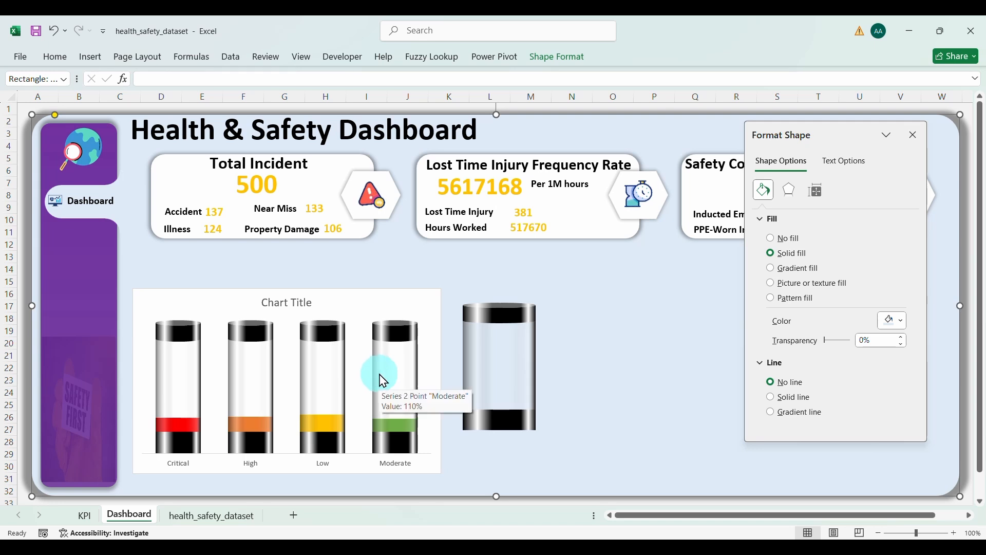
{"action": "left_click", "coordinate": [286, 473]}
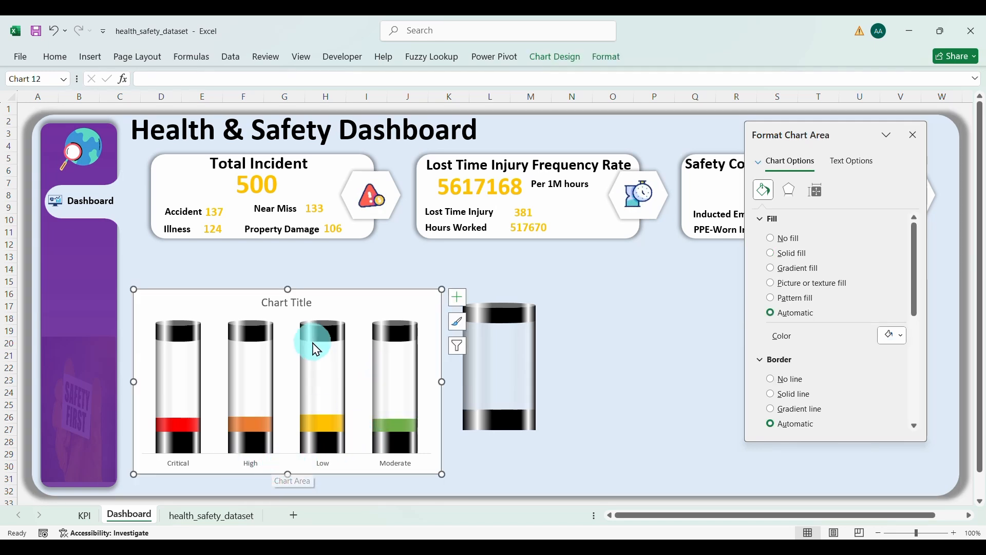
{"action": "mouse_move", "coordinate": [343, 444]}
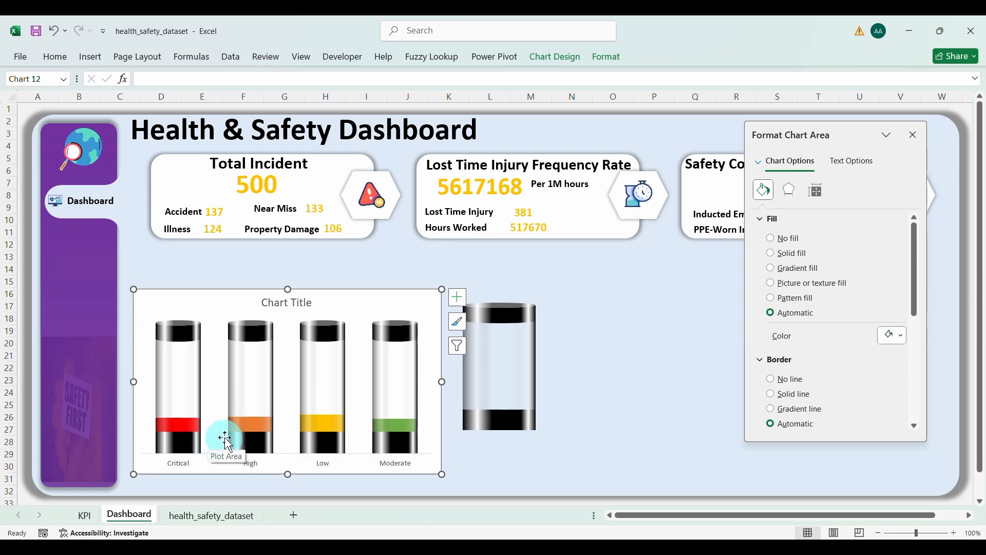
{"action": "left_click", "coordinate": [399, 459]}
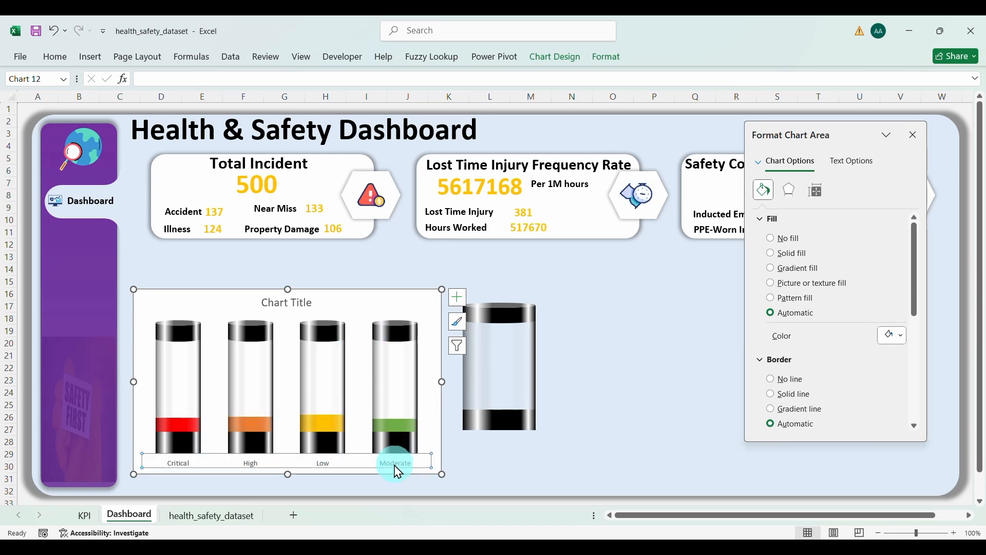
{"action": "left_click", "coordinate": [51, 56]}
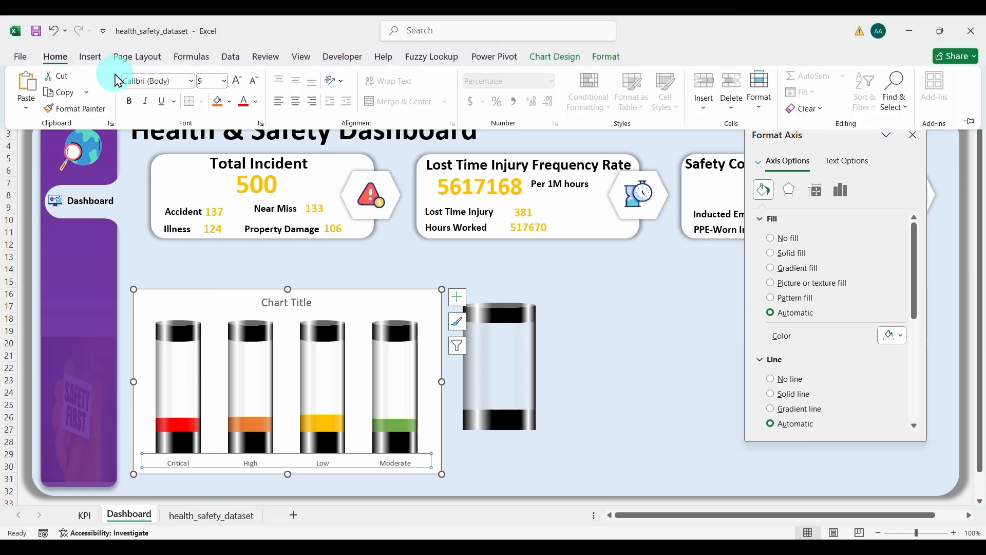
{"action": "left_click", "coordinate": [129, 102]}
{"action": "left_click", "coordinate": [259, 103]}
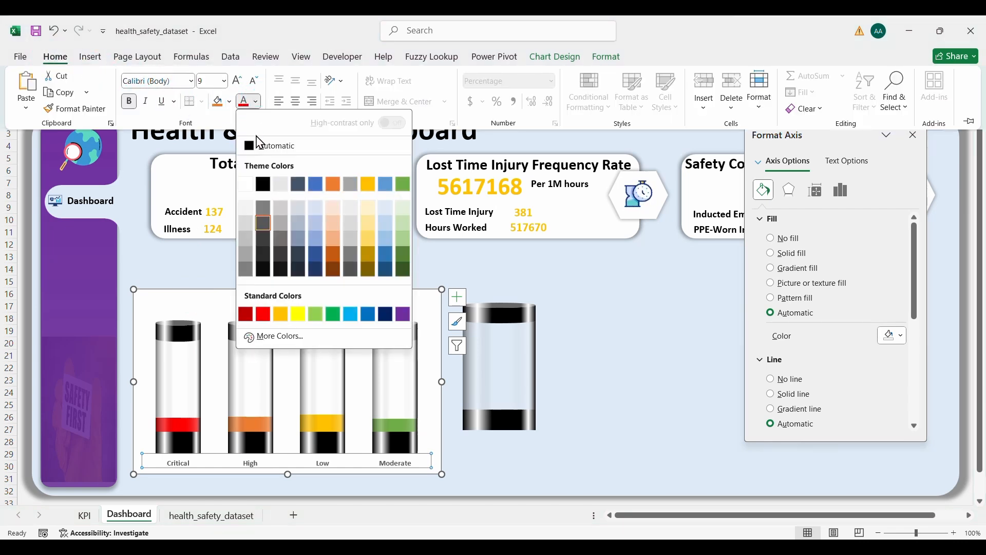
{"action": "left_click", "coordinate": [251, 144]}
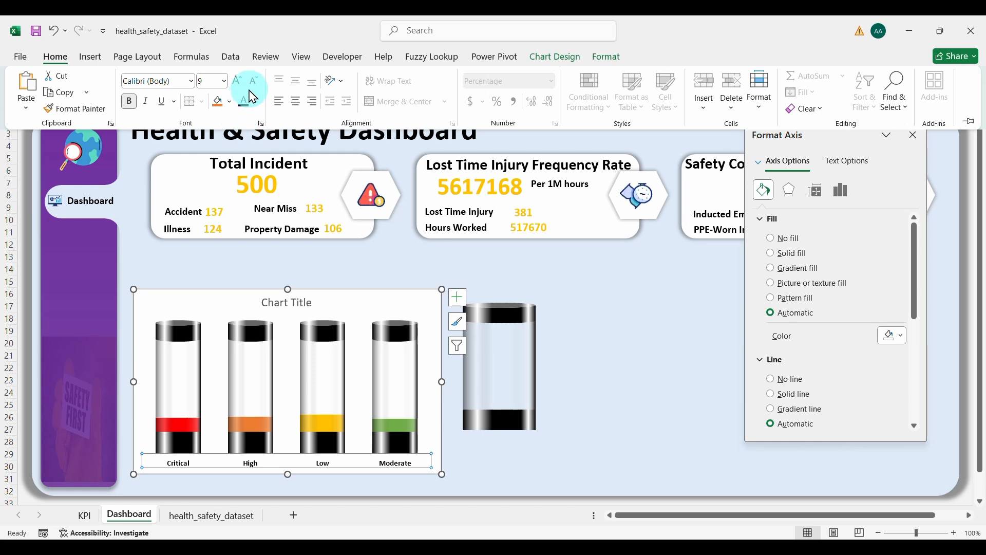
{"action": "left_click", "coordinate": [237, 81]}
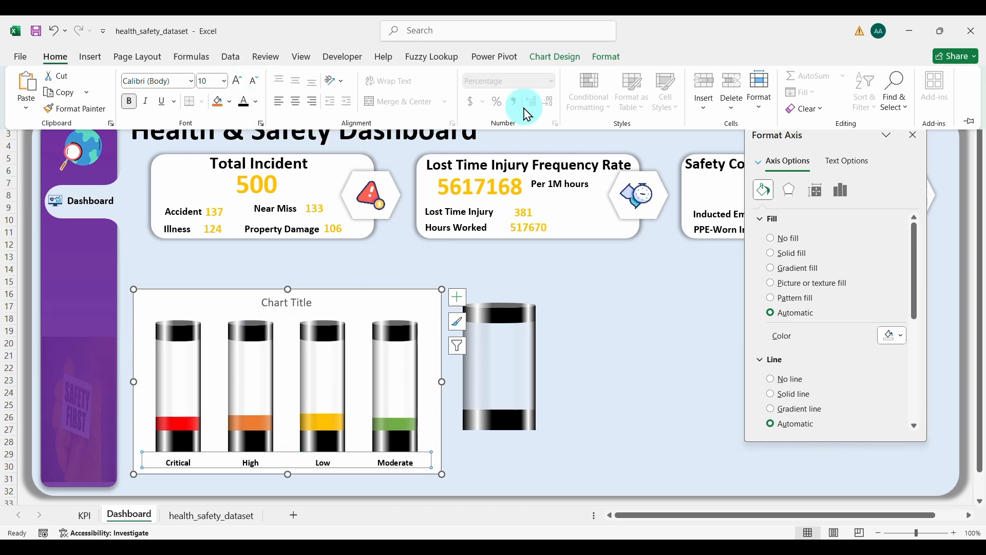
Step: Give the category axis a solid dark outline with a thicker 2¼ pt weight
{"action": "left_click", "coordinate": [604, 58]}
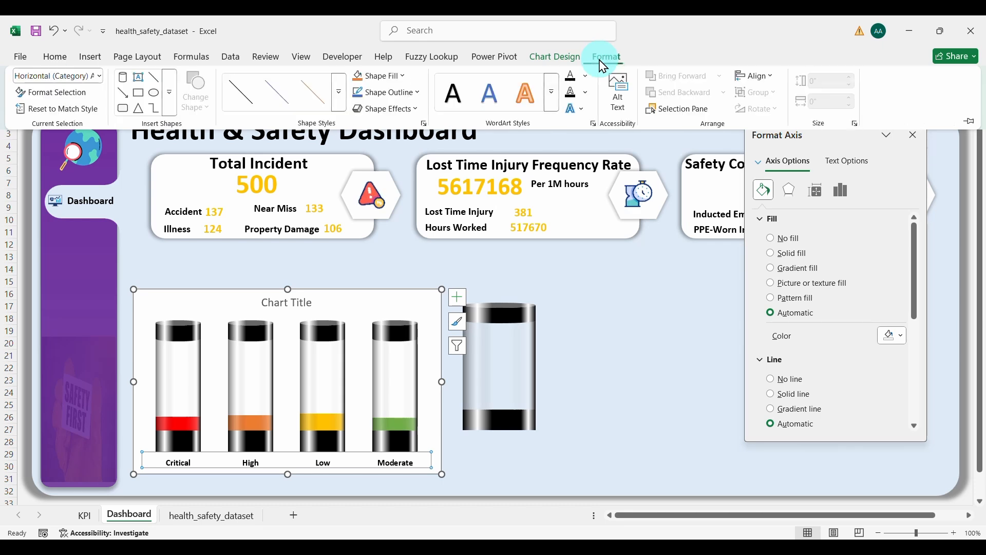
{"action": "left_click", "coordinate": [415, 93]}
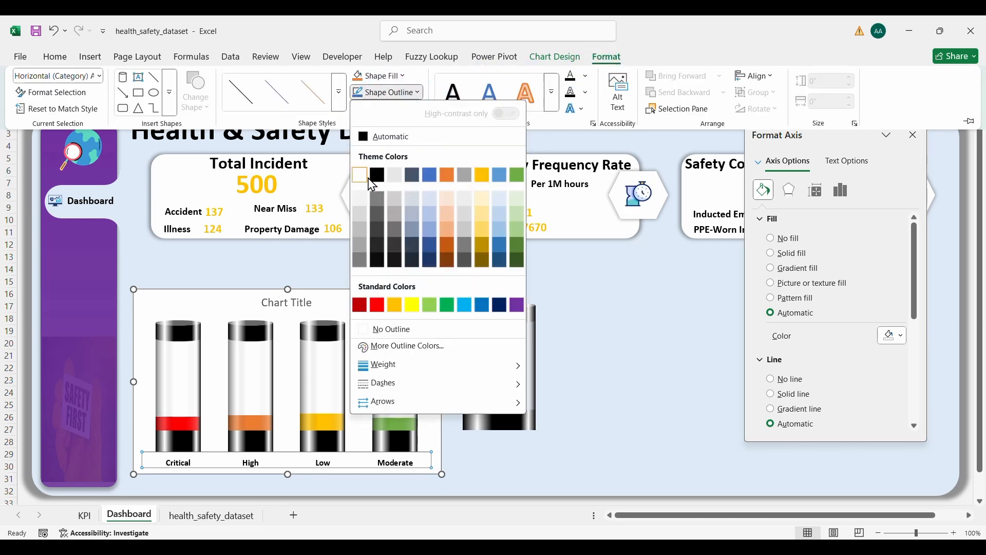
{"action": "left_click", "coordinate": [429, 259]}
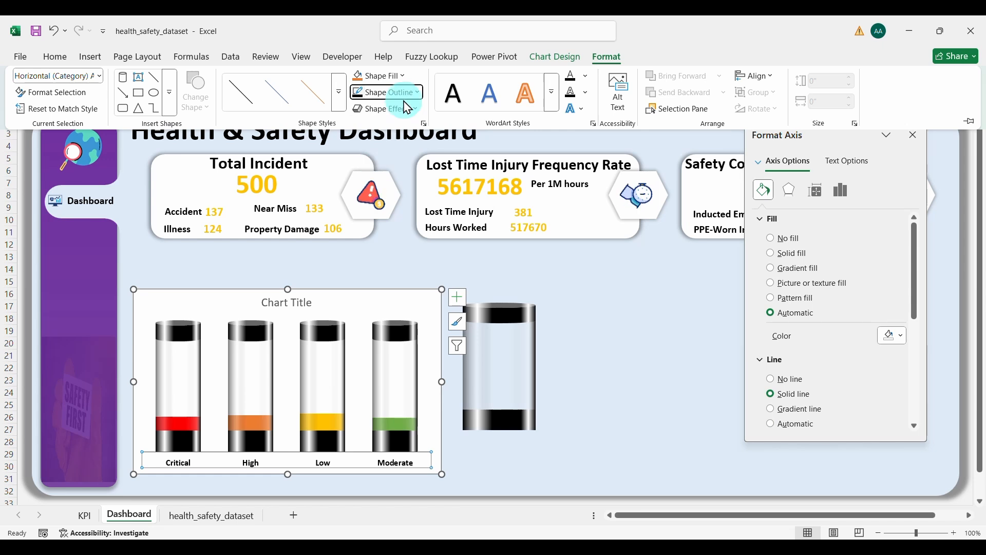
{"action": "left_click", "coordinate": [417, 93]}
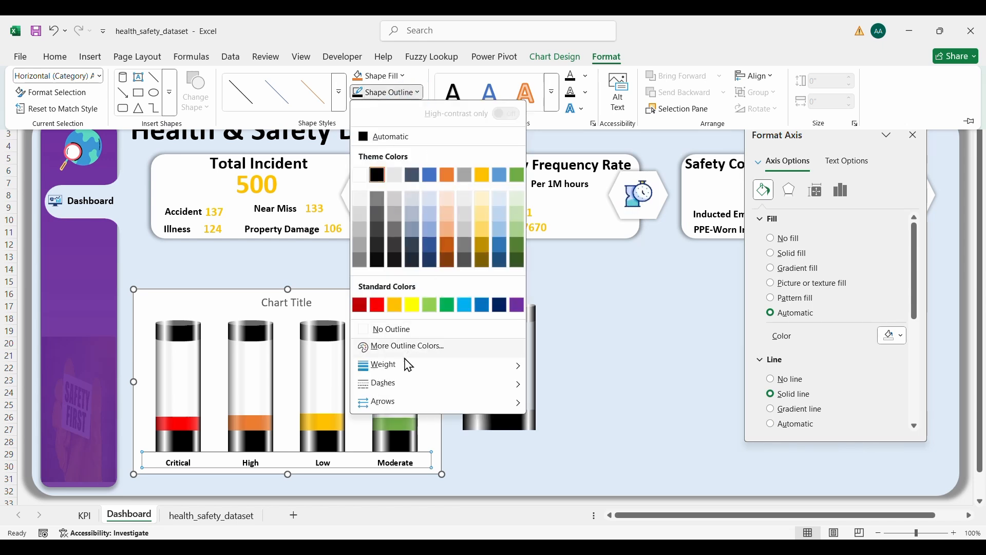
{"action": "mouse_move", "coordinate": [409, 364]}
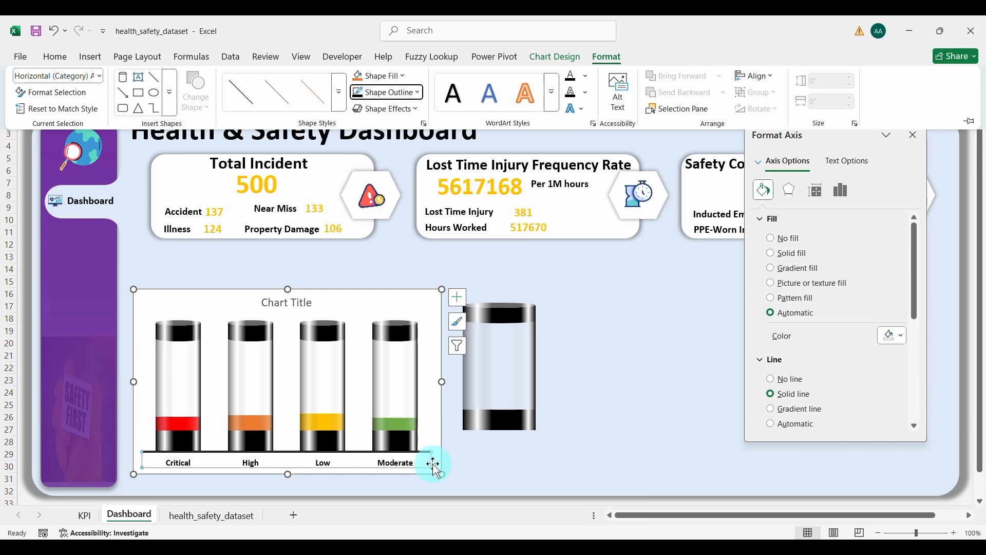
{"action": "left_click", "coordinate": [474, 473]}
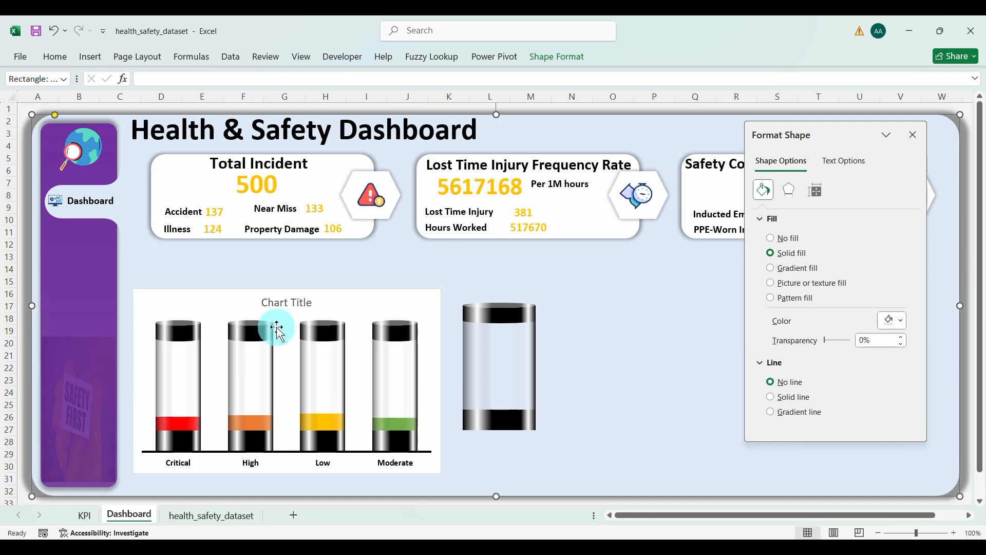
Step: Add data labels to the cylinder bar series
{"action": "left_click", "coordinate": [250, 329]}
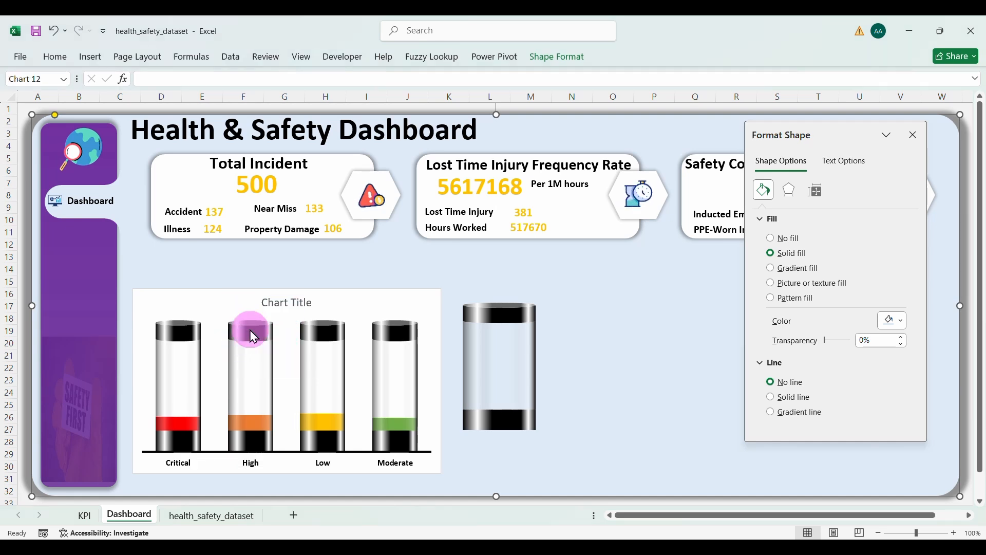
{"action": "right_click", "coordinate": [253, 336]}
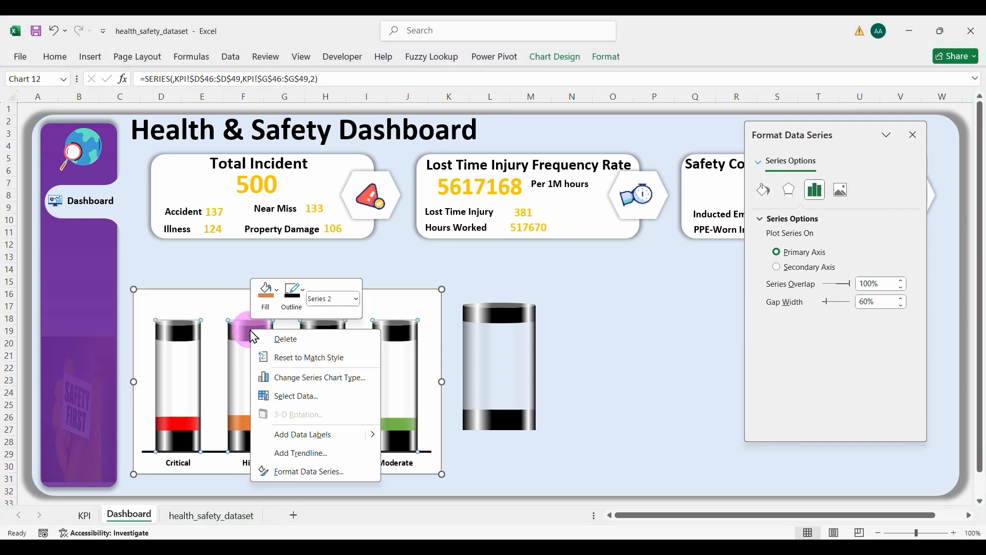
{"action": "left_click", "coordinate": [307, 437]}
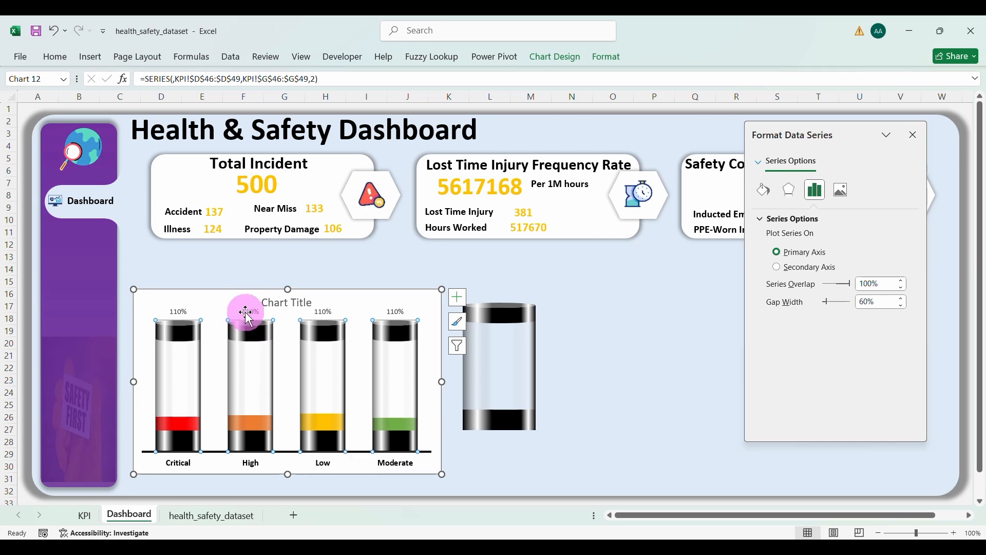
Step: Make the labels show KPI!E46:E49 (24%, 25%, 27%, 23%) instead of the 110% value
{"action": "left_click", "coordinate": [395, 311]}
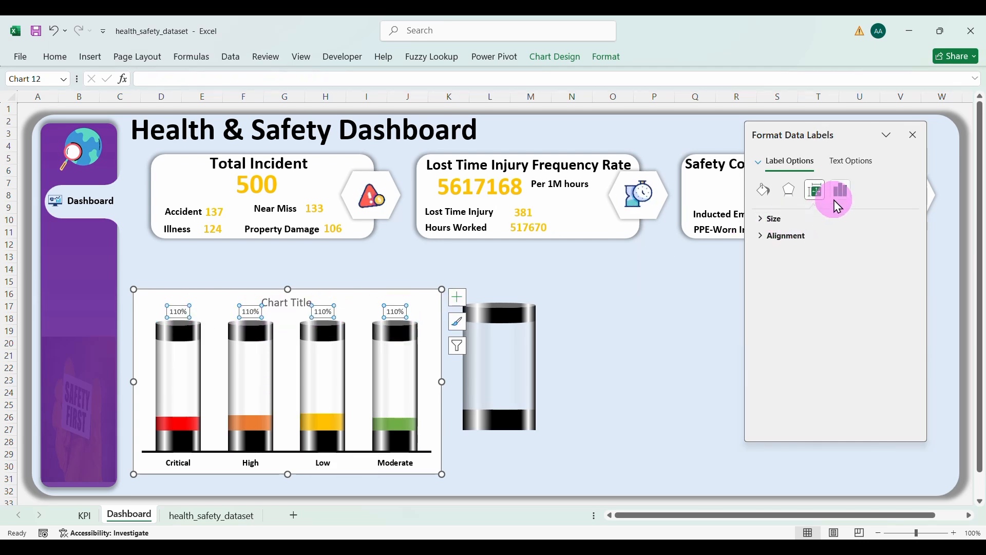
{"action": "left_click", "coordinate": [834, 200]}
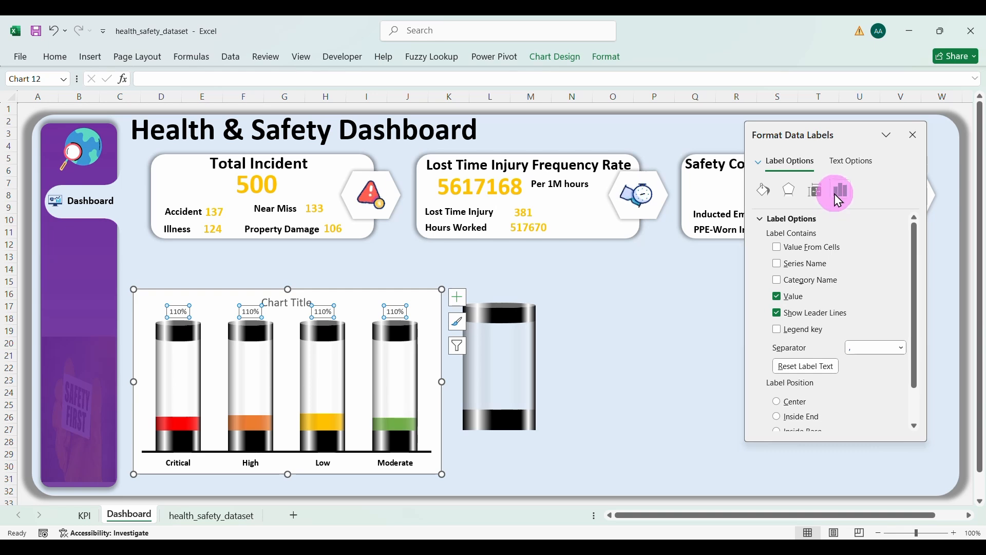
{"action": "left_click", "coordinate": [778, 246]}
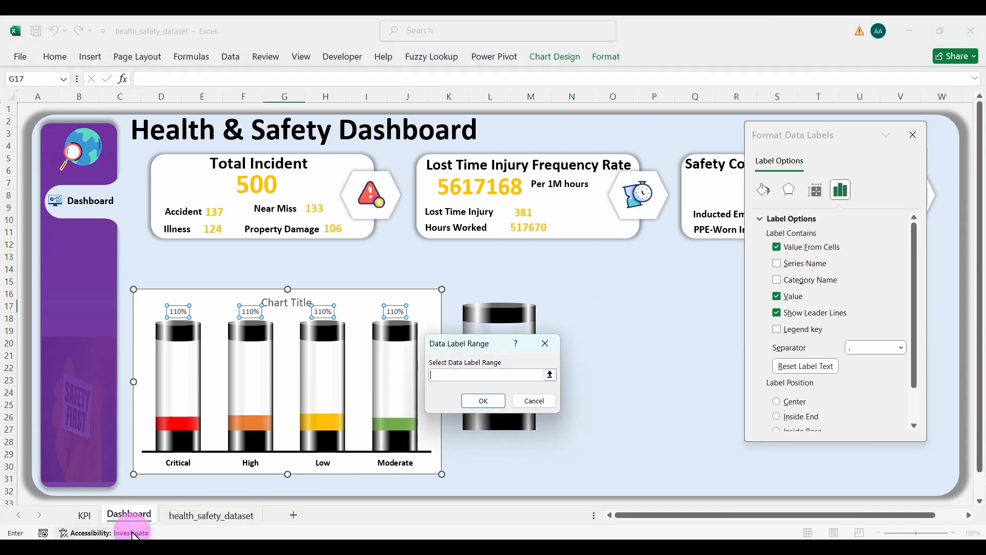
{"action": "left_click", "coordinate": [85, 514]}
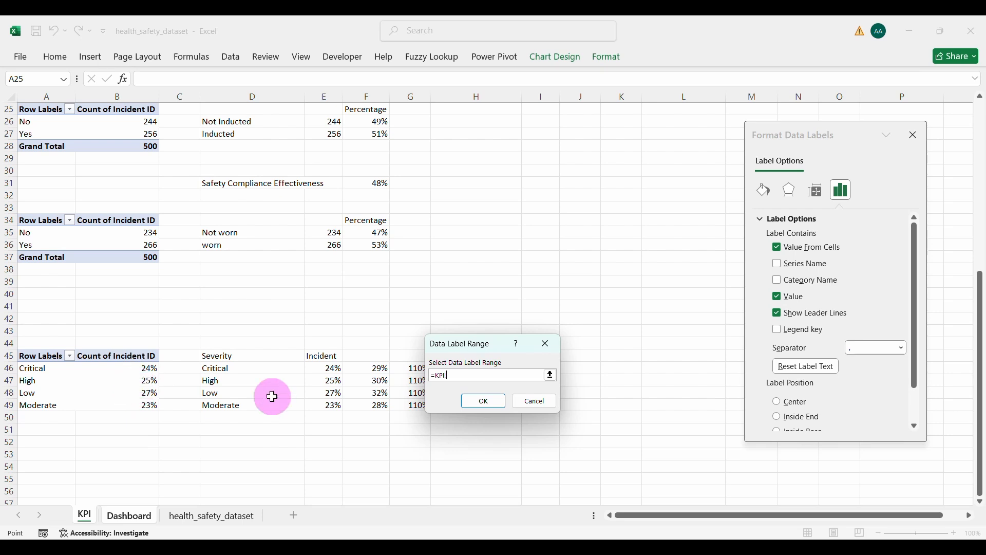
{"action": "left_click_drag", "start_coordinate": [328, 371], "coordinate": [327, 405]}
{"action": "left_click", "coordinate": [482, 401]}
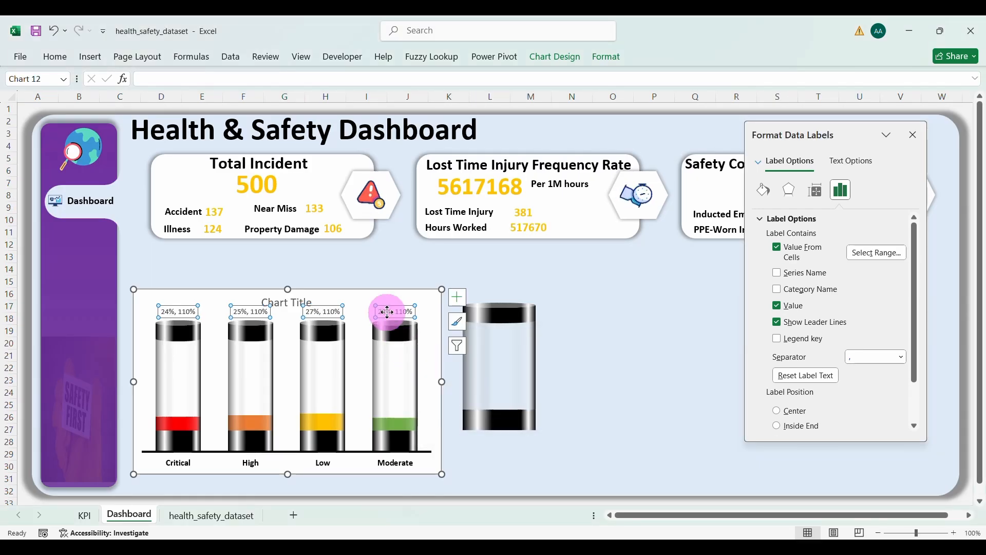
{"action": "left_click", "coordinate": [778, 305]}
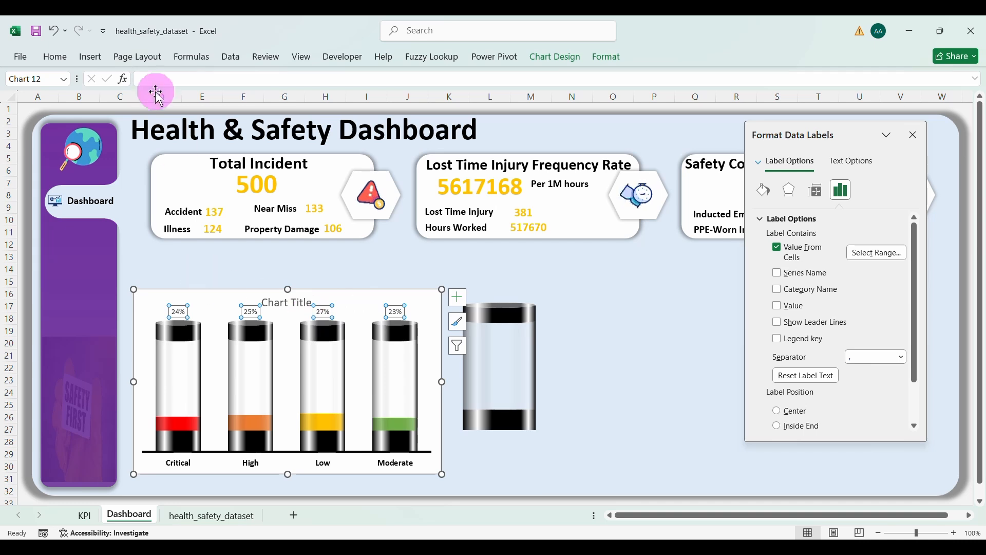
{"action": "left_click", "coordinate": [61, 58]}
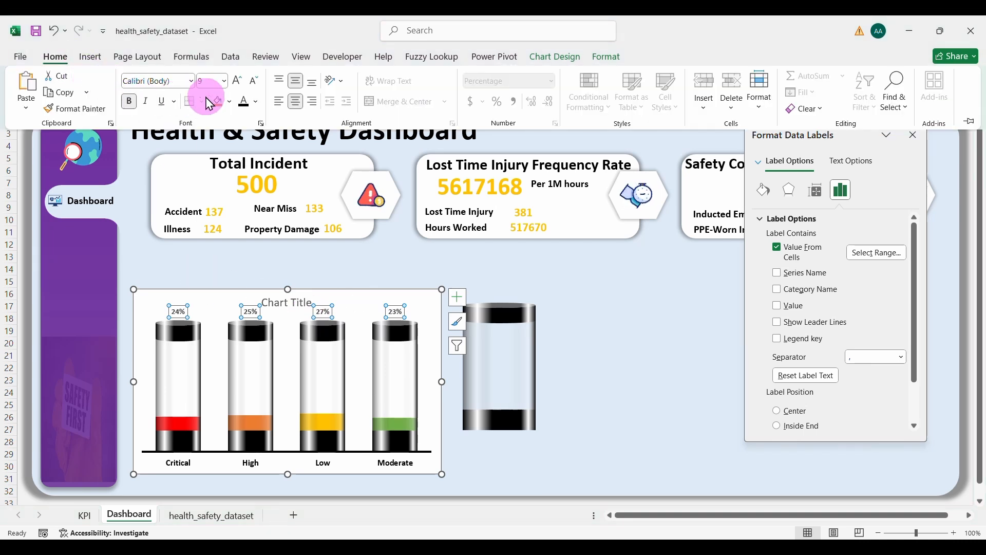
Step: Enlarge the percentage labels to font size 14
{"action": "left_click", "coordinate": [236, 81]}
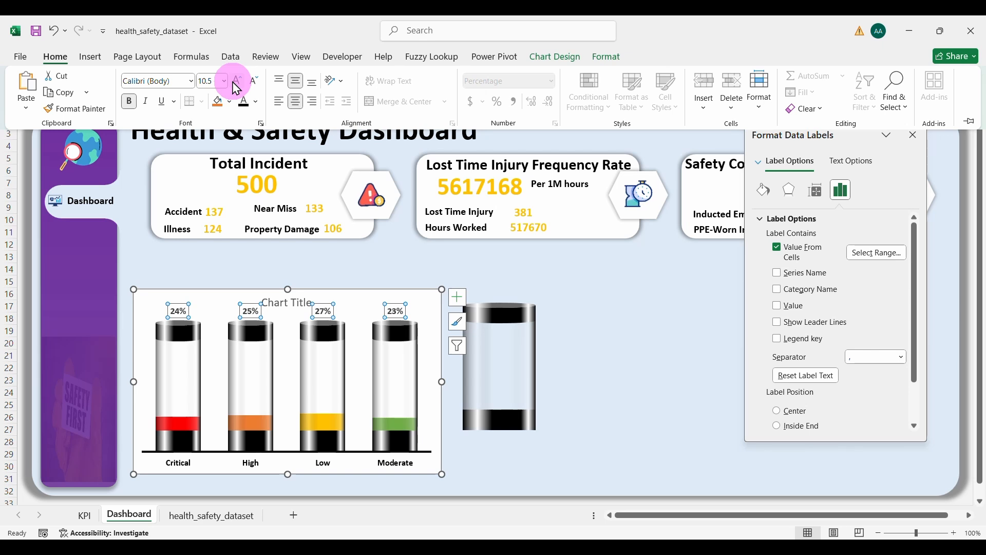
{"action": "left_click", "coordinate": [235, 84]}
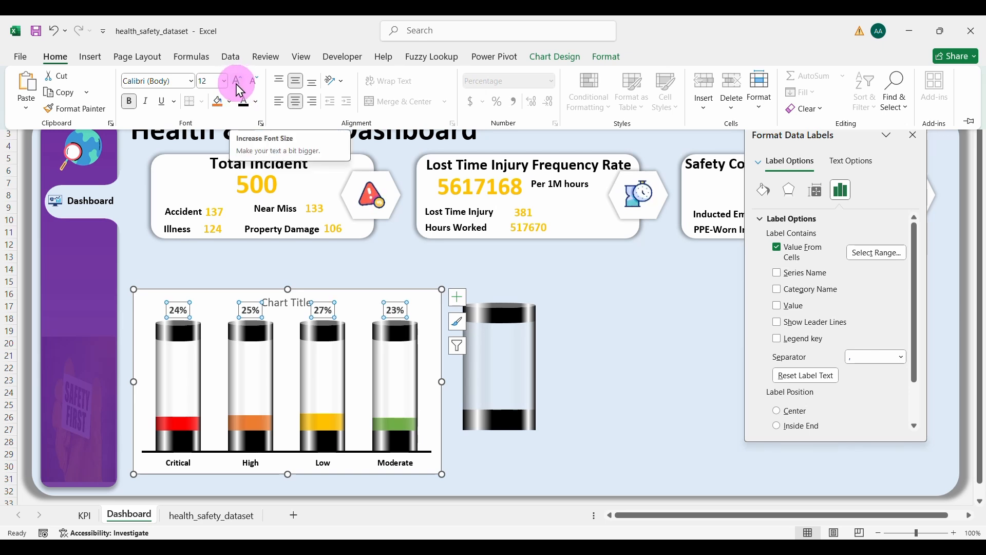
{"action": "left_click", "coordinate": [236, 84]}
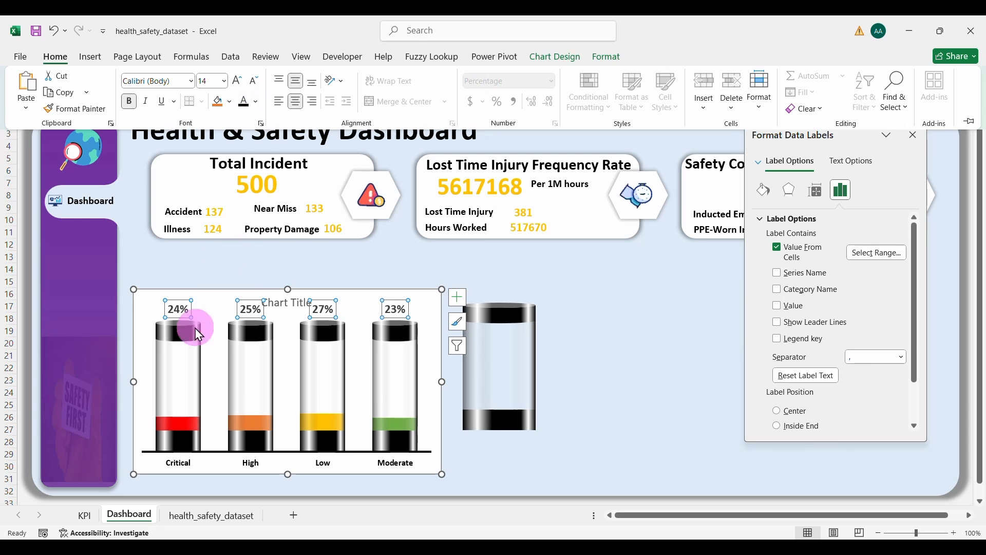
{"action": "left_click", "coordinate": [181, 312]}
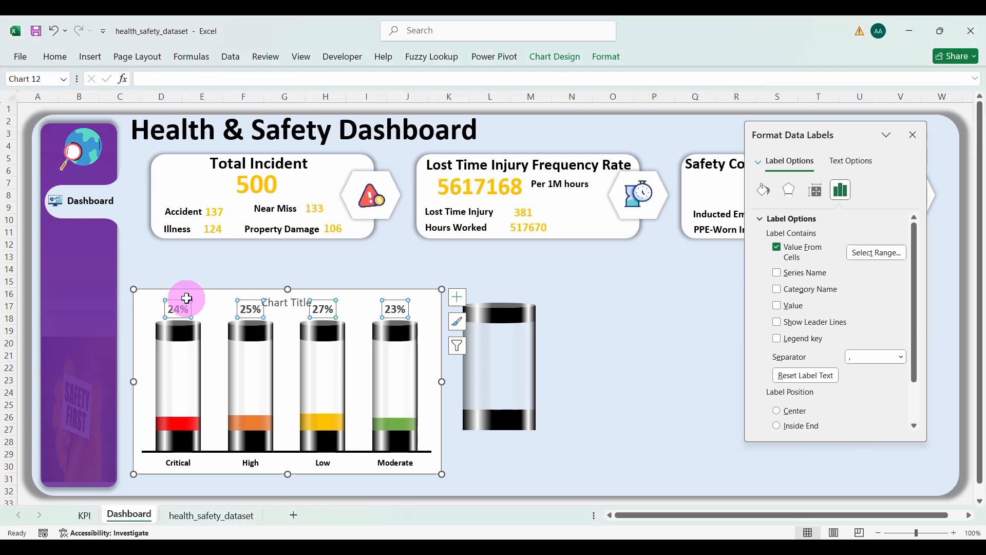
Step: Colour the Critical 24% label red and the High 25% label orange
{"action": "left_click", "coordinate": [176, 307]}
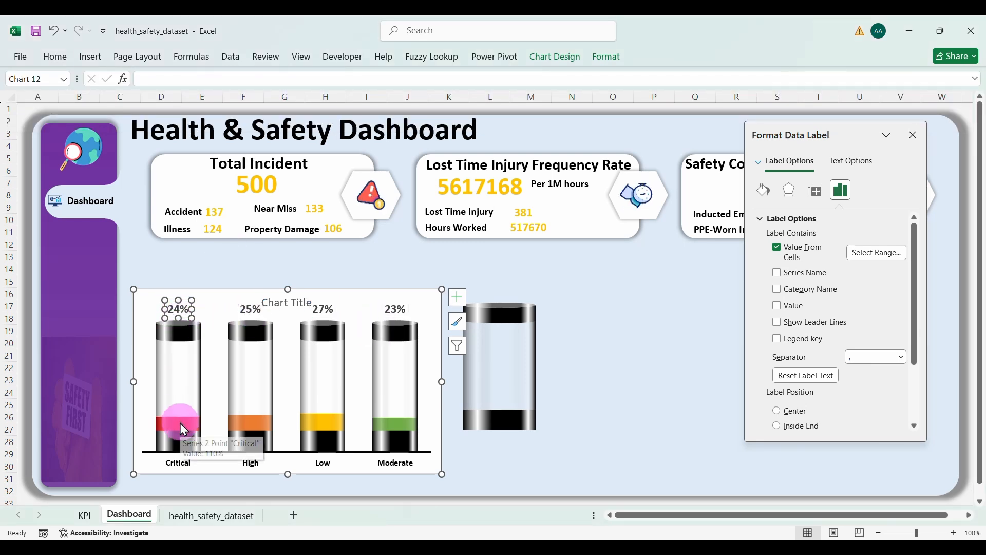
{"action": "left_click", "coordinate": [605, 67]}
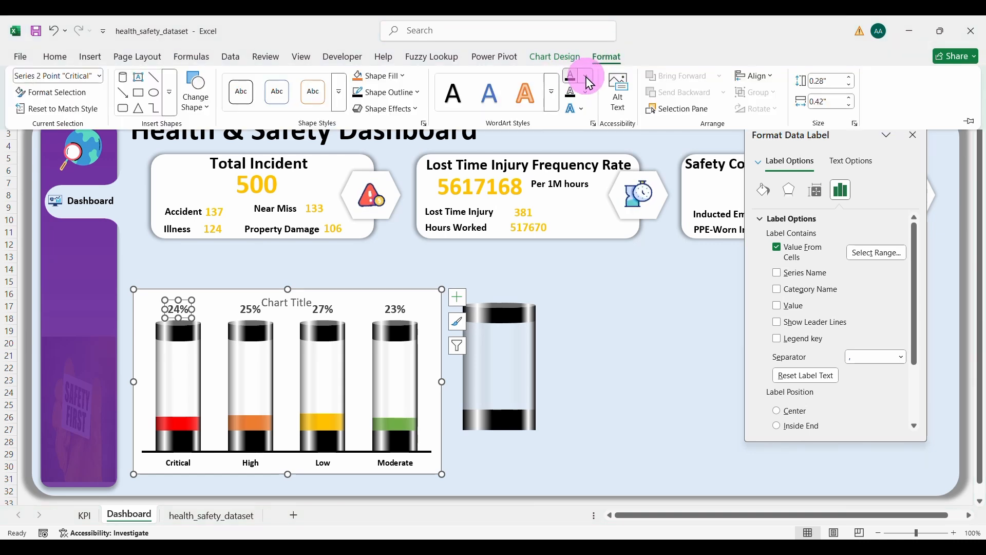
{"action": "left_click", "coordinate": [589, 79]}
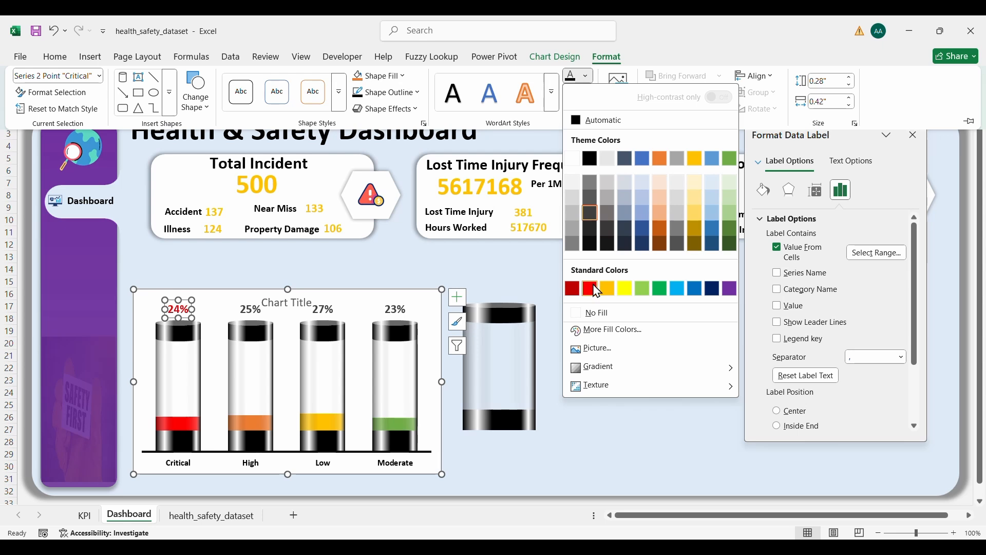
{"action": "left_click", "coordinate": [590, 288]}
{"action": "left_click", "coordinate": [250, 308]}
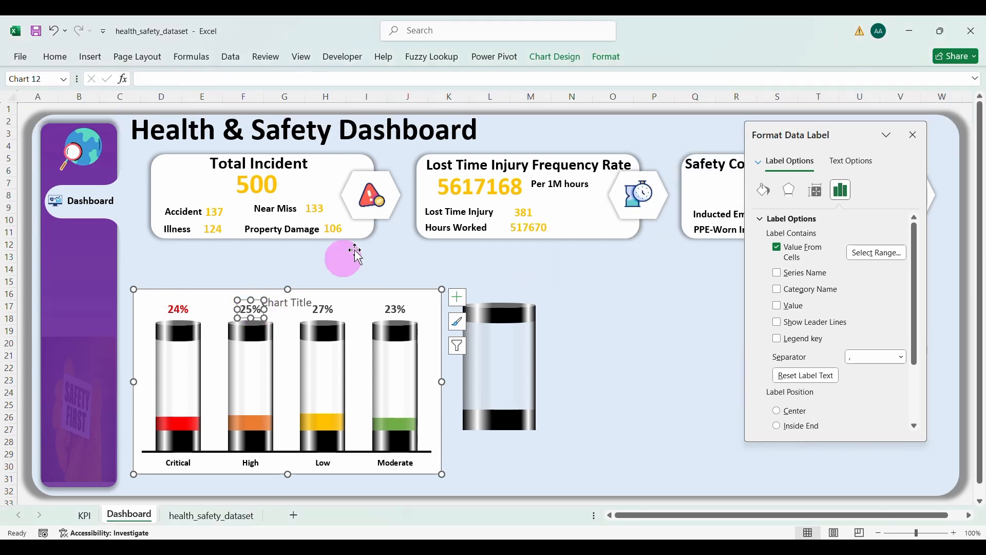
{"action": "left_click", "coordinate": [607, 57]}
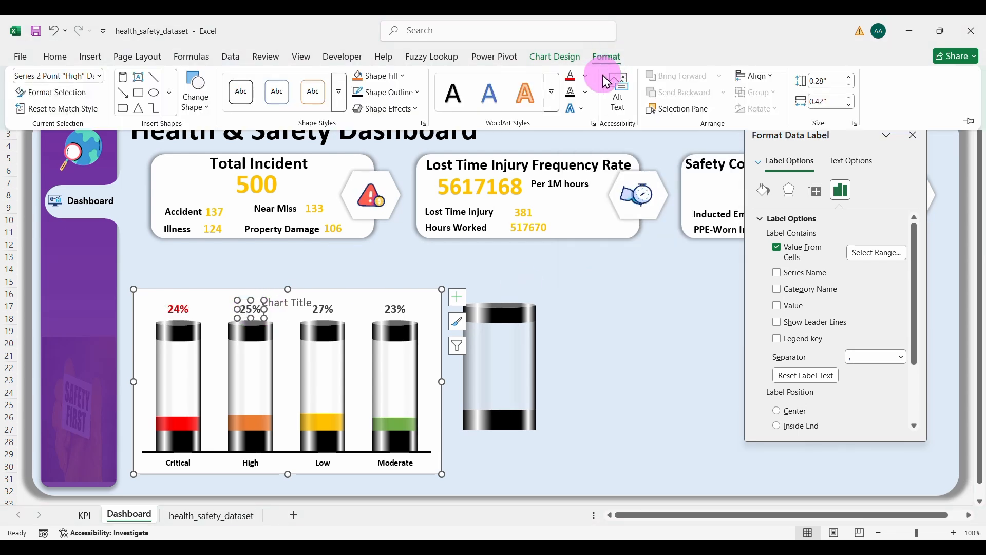
{"action": "left_click", "coordinate": [586, 78]}
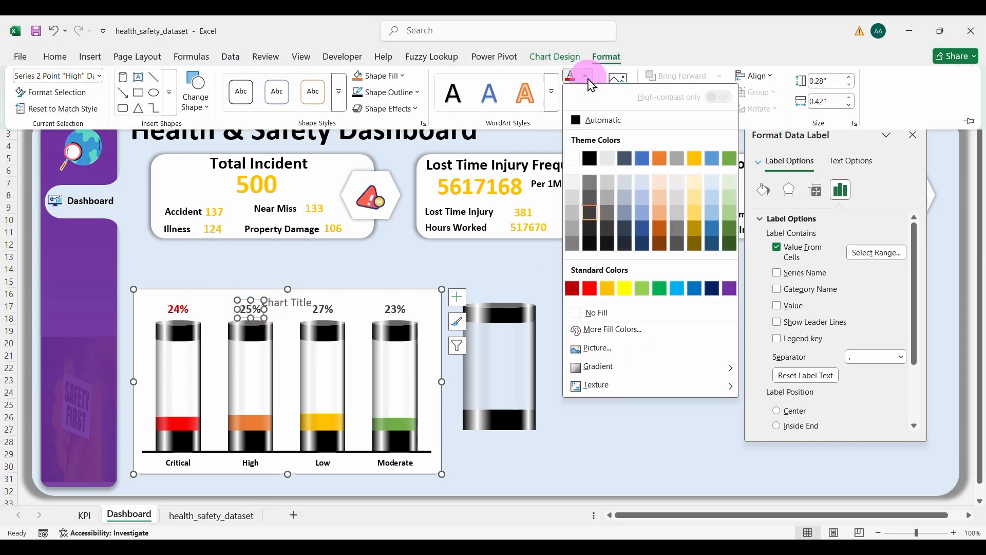
{"action": "left_click", "coordinate": [660, 159]}
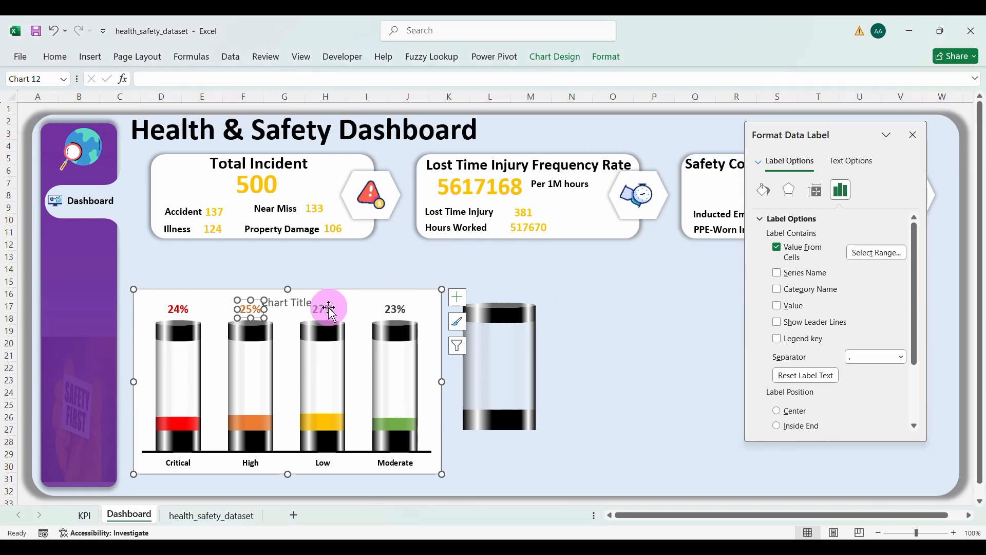
Step: Colour the 27% label gold and the Moderate 23% label green
{"action": "left_click", "coordinate": [329, 309]}
{"action": "left_click", "coordinate": [606, 61]}
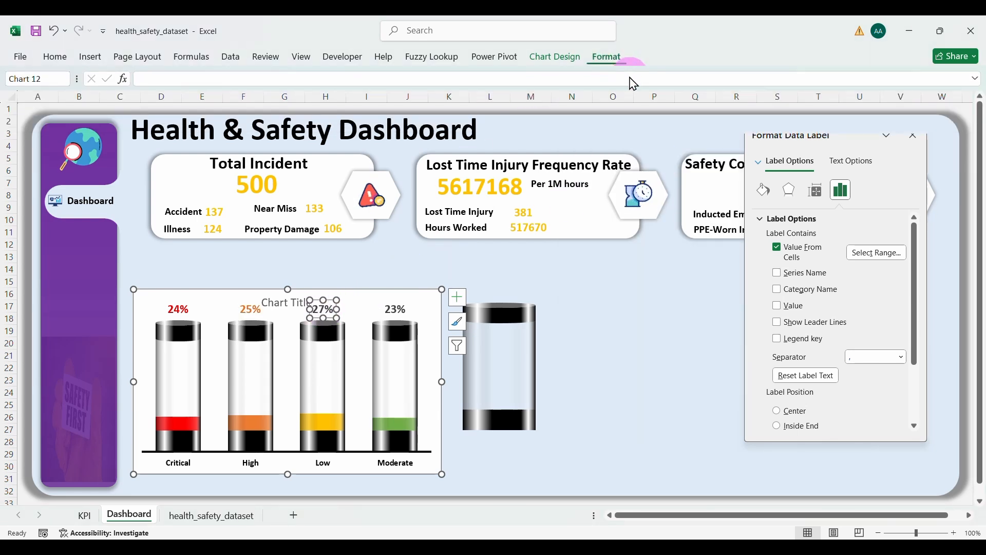
{"action": "left_click", "coordinate": [586, 76]}
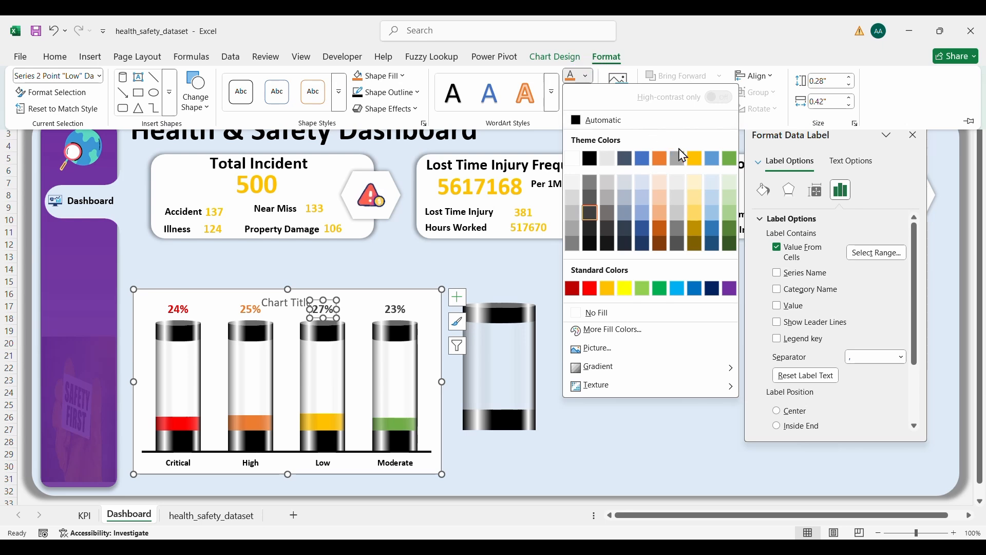
{"action": "left_click", "coordinate": [695, 159]}
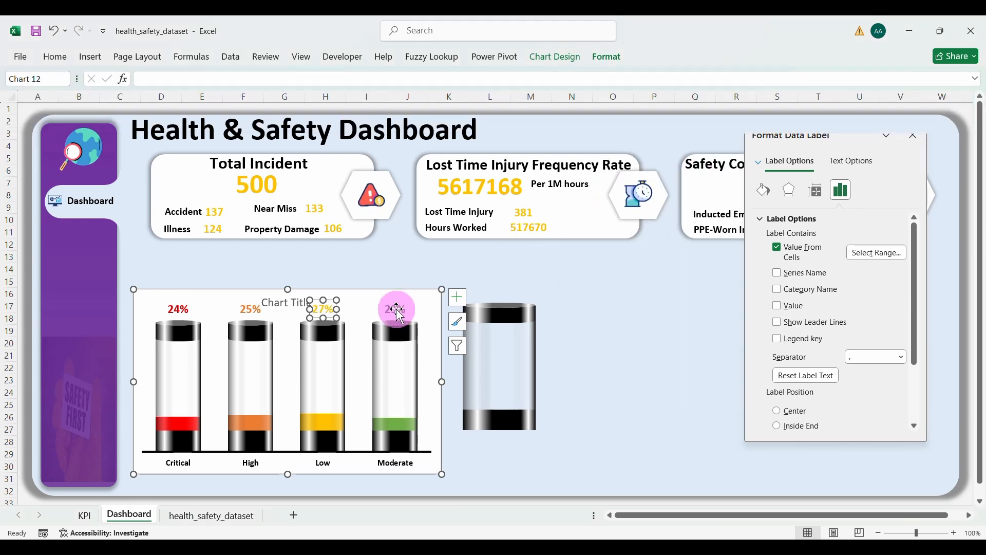
{"action": "left_click", "coordinate": [397, 310]}
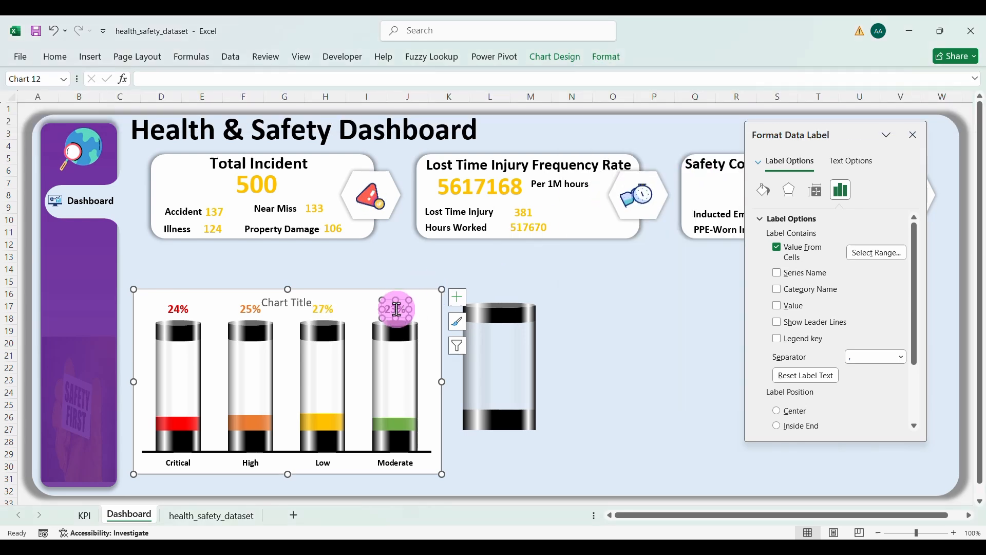
{"action": "left_click", "coordinate": [606, 62]}
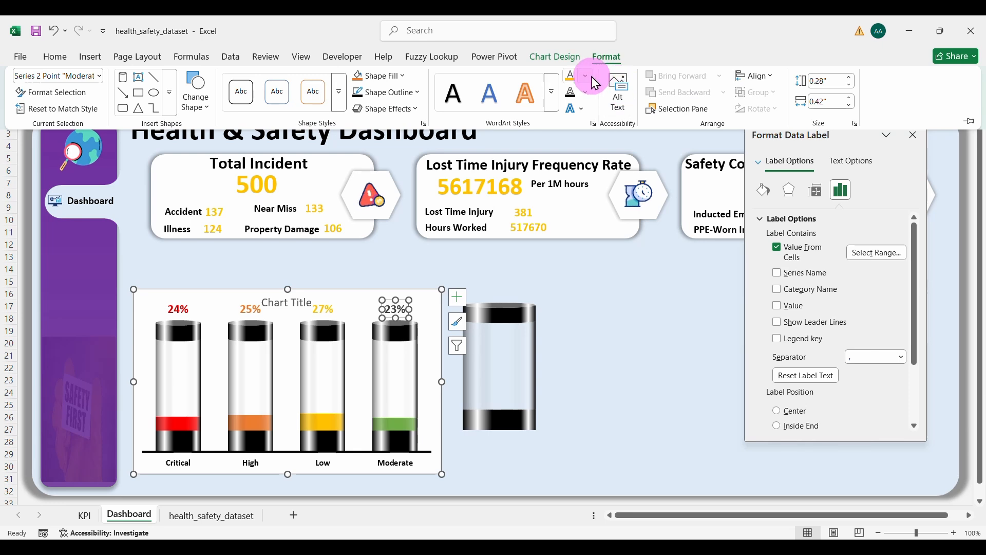
{"action": "left_click", "coordinate": [585, 77]}
{"action": "left_click", "coordinate": [729, 159]}
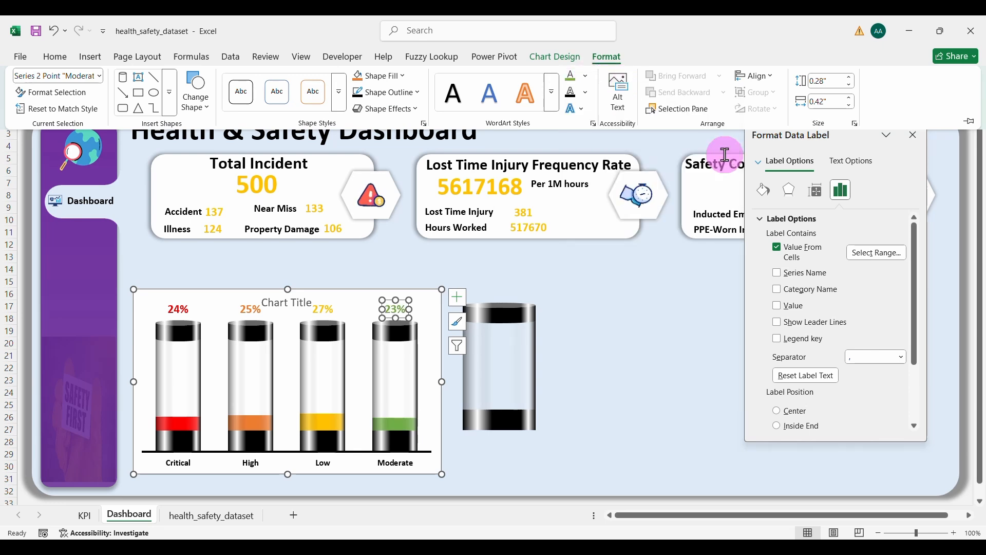
{"action": "left_click", "coordinate": [565, 445]}
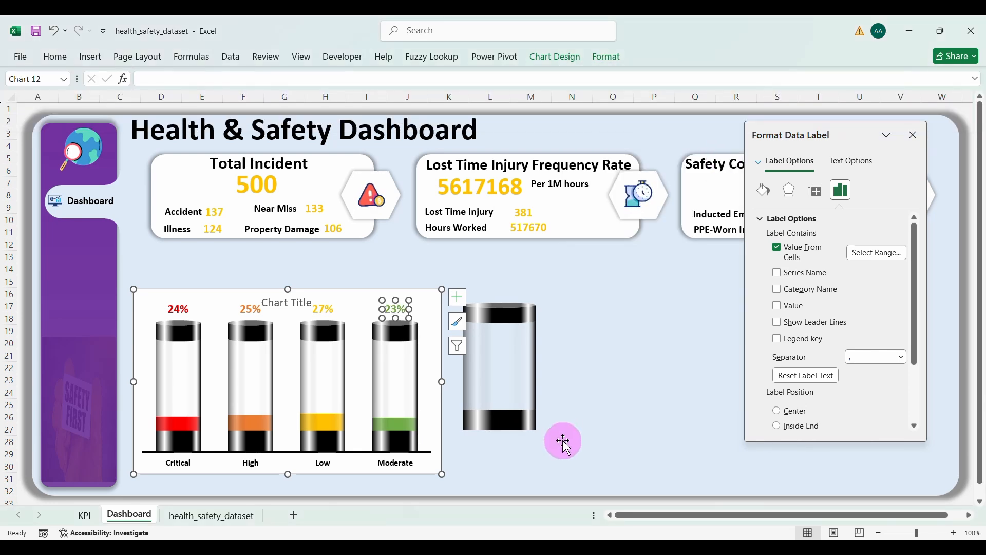
Step: Delete the chart title and resize the plot area and chart so labels sit above the bars
{"action": "left_click", "coordinate": [291, 305]}
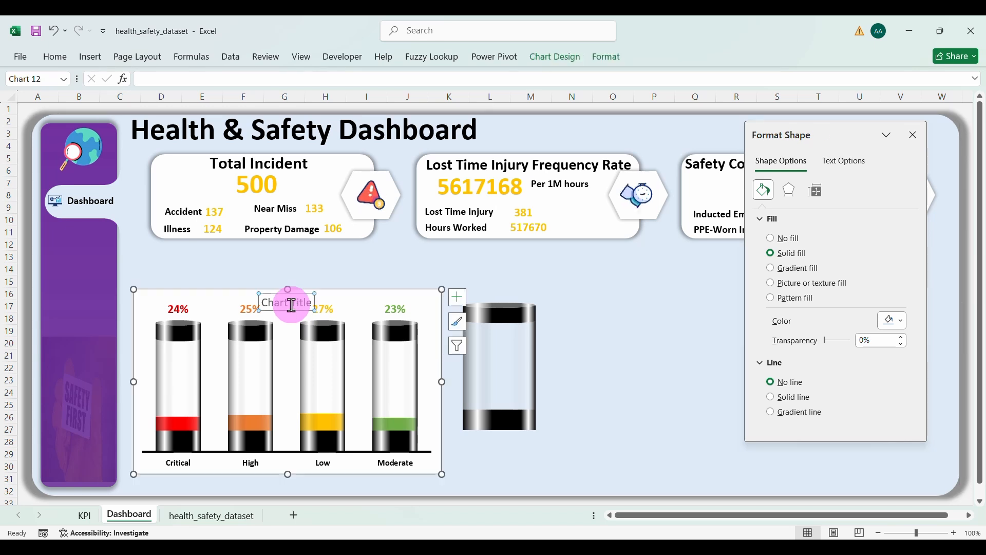
{"action": "key", "text": "Delete"}
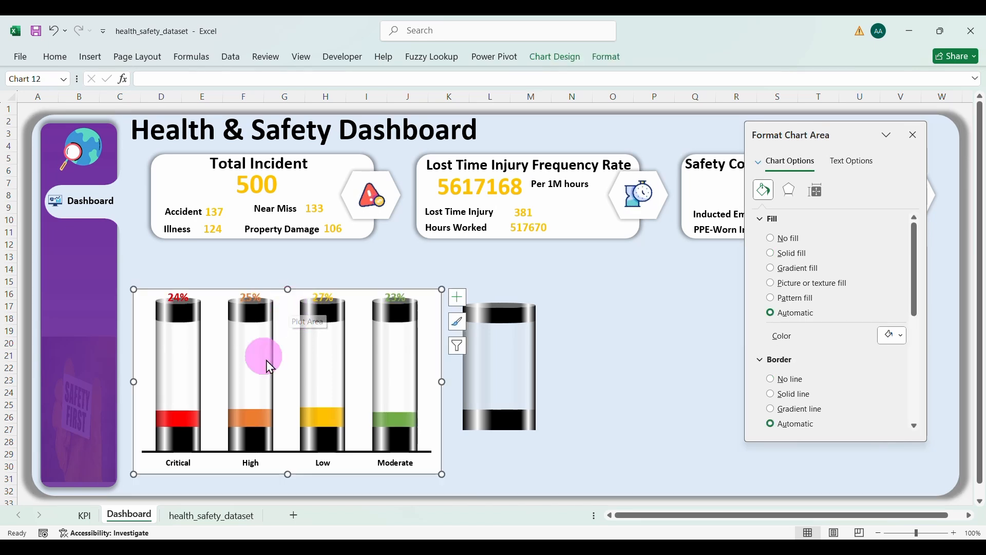
{"action": "left_click", "coordinate": [284, 354]}
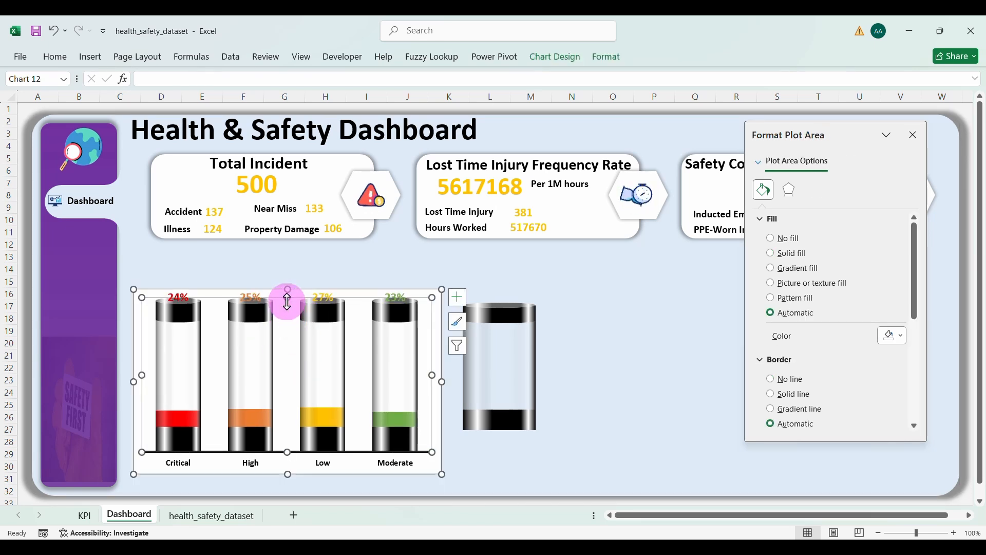
{"action": "left_click_drag", "start_coordinate": [287, 301], "coordinate": [287, 315]}
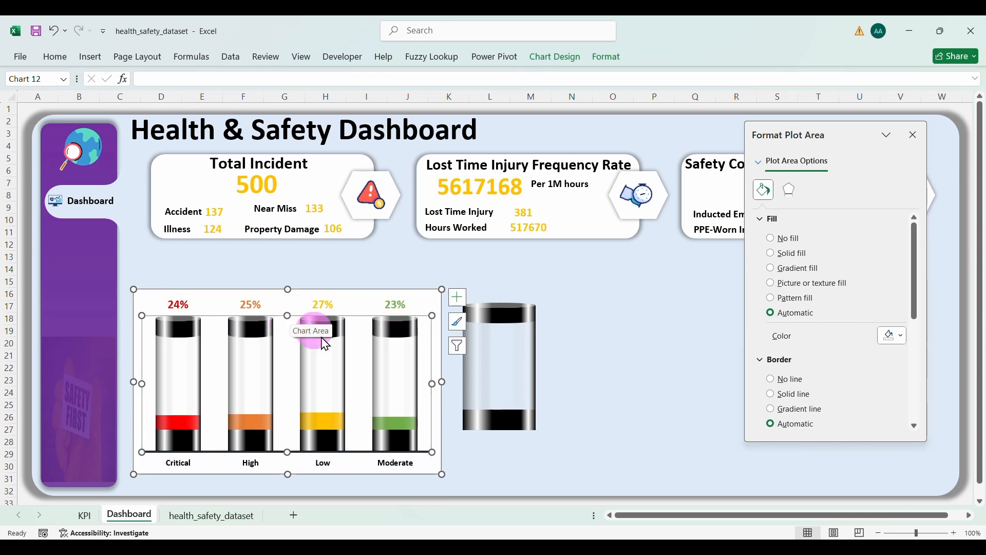
{"action": "left_click_drag", "start_coordinate": [135, 384], "coordinate": [218, 381]}
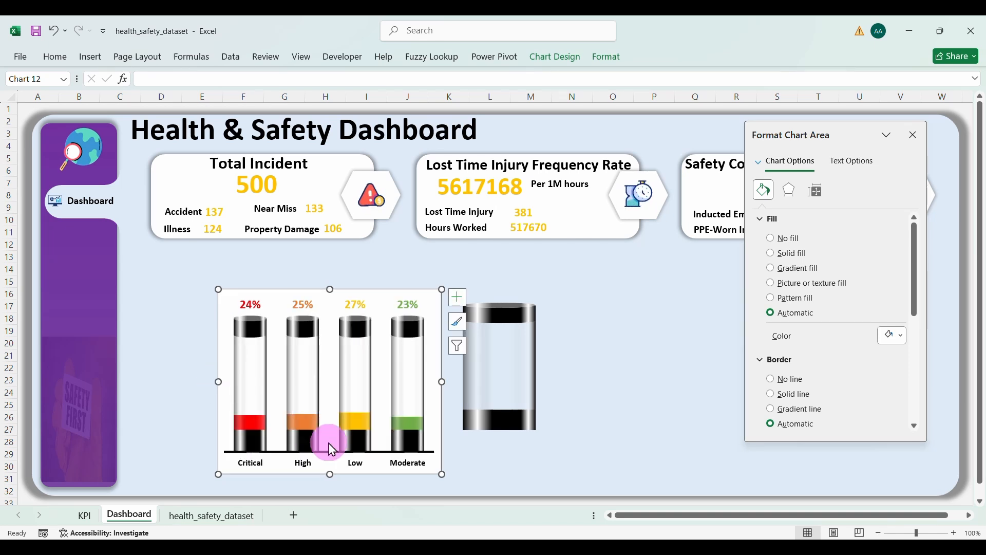
{"action": "left_click_drag", "start_coordinate": [330, 477], "coordinate": [332, 424]}
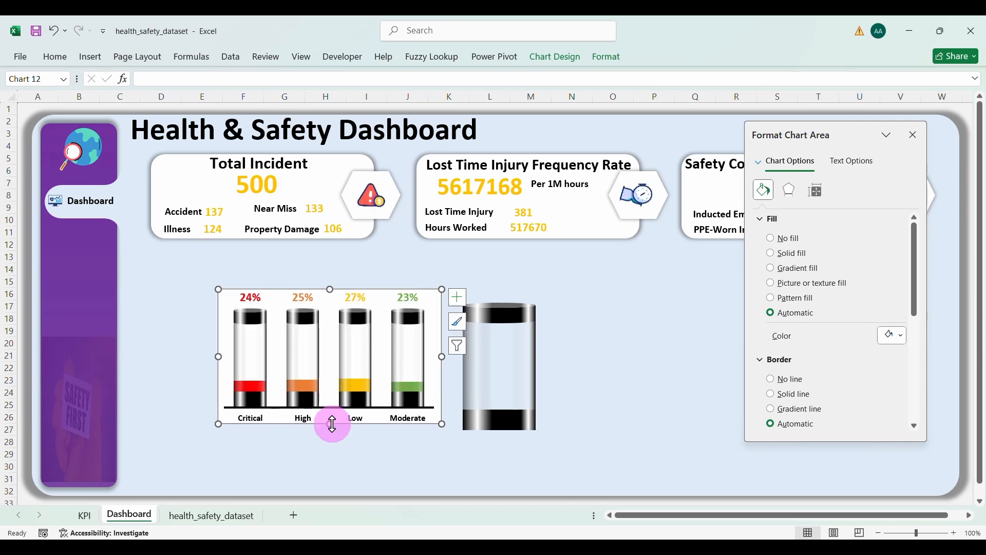
{"action": "left_click_drag", "start_coordinate": [340, 427], "coordinate": [292, 392]}
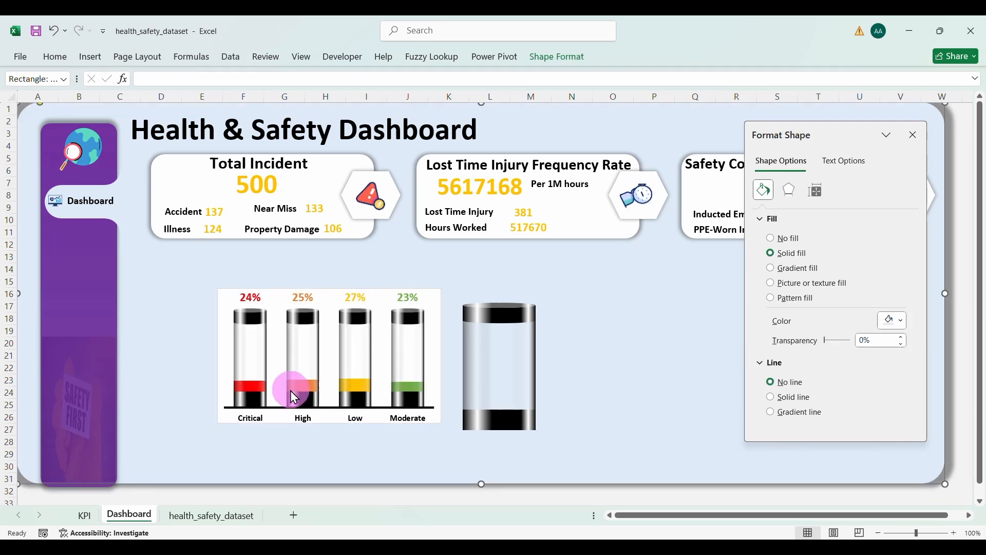
Step: Move the chart under the Total Incident card and set no fill and no border
{"action": "left_click", "coordinate": [399, 409]}
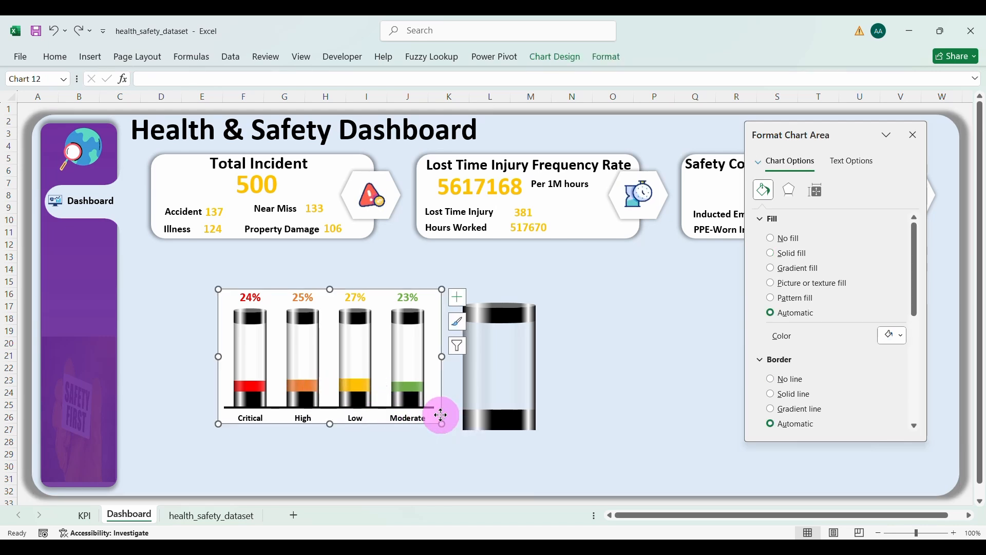
{"action": "left_click_drag", "start_coordinate": [441, 414], "coordinate": [357, 379]}
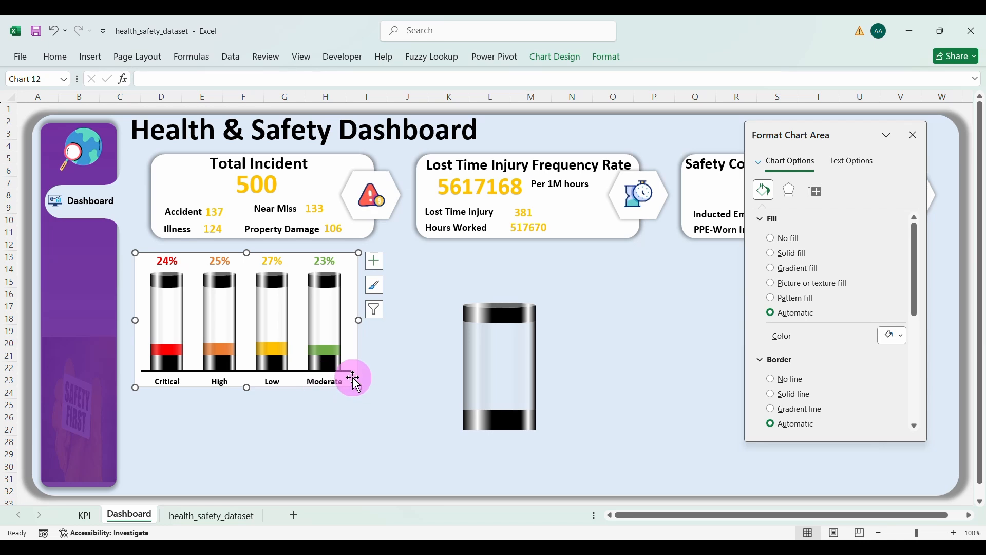
{"action": "left_click", "coordinate": [771, 237]}
{"action": "left_click", "coordinate": [771, 354]}
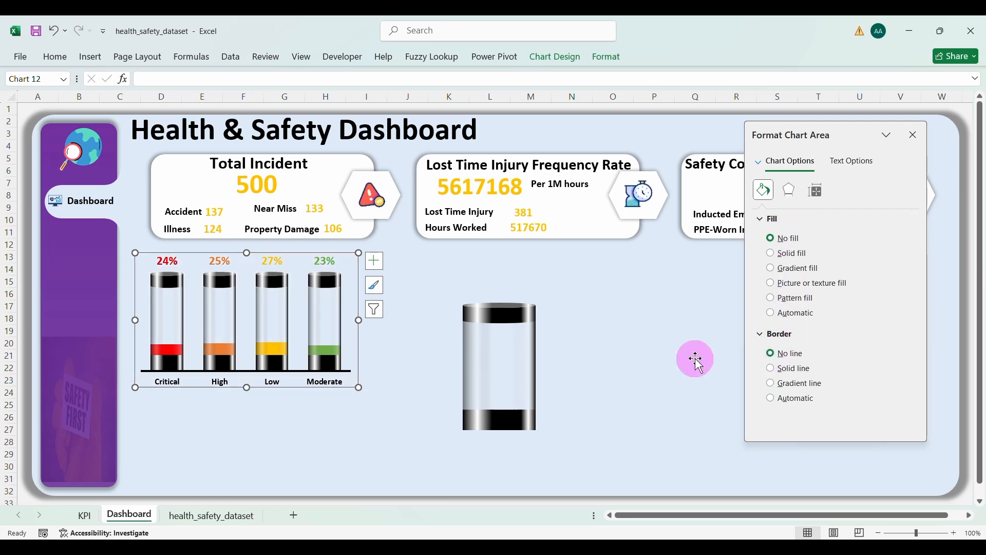
{"action": "left_click", "coordinate": [399, 396]}
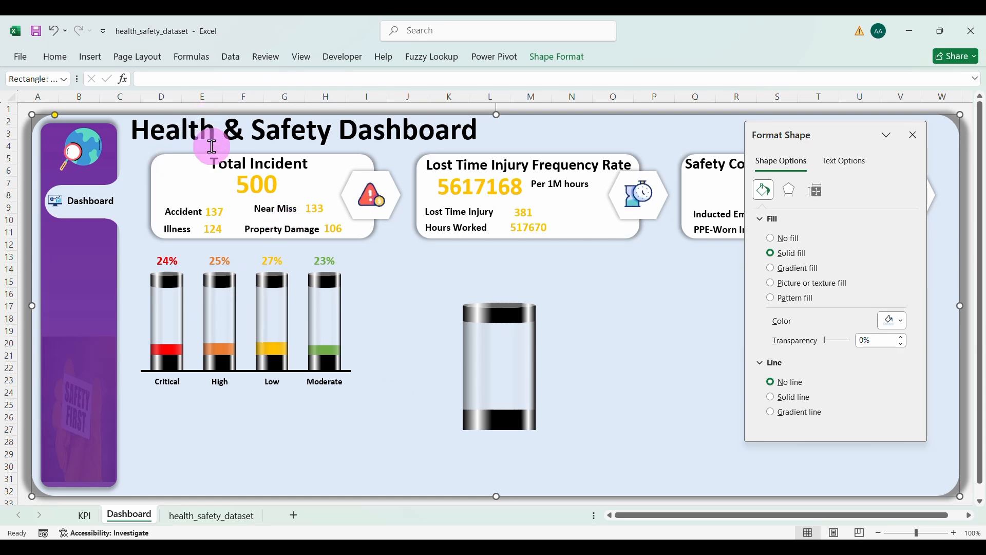
Step: Multi-select the Total Incident heading, card shape, 500 value, and category labels and counts
{"action": "left_click", "coordinate": [232, 167]}
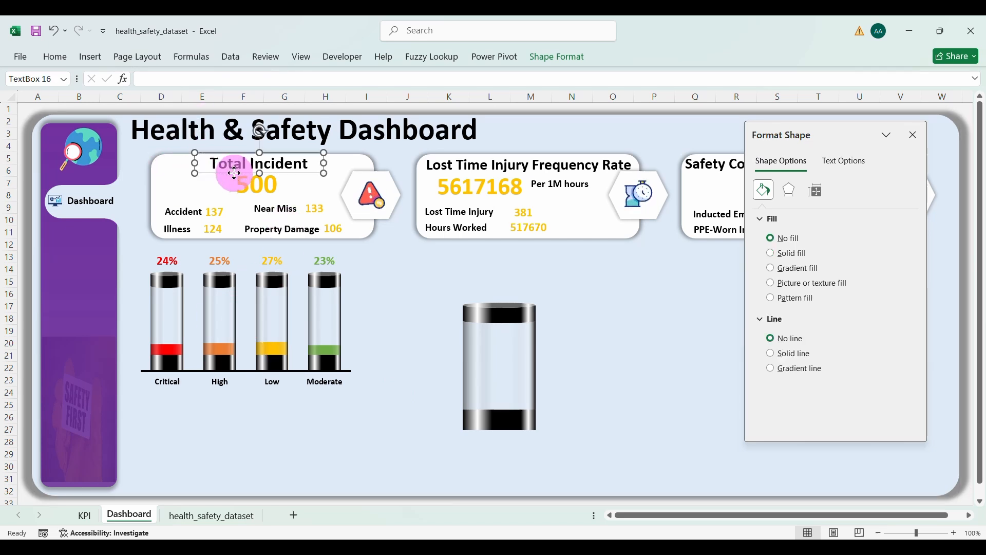
{"action": "left_click", "coordinate": [173, 191], "text": "ctrl"}
{"action": "left_click", "coordinate": [249, 183], "text": "ctrl"}
{"action": "left_click", "coordinate": [188, 210], "text": "ctrl"}
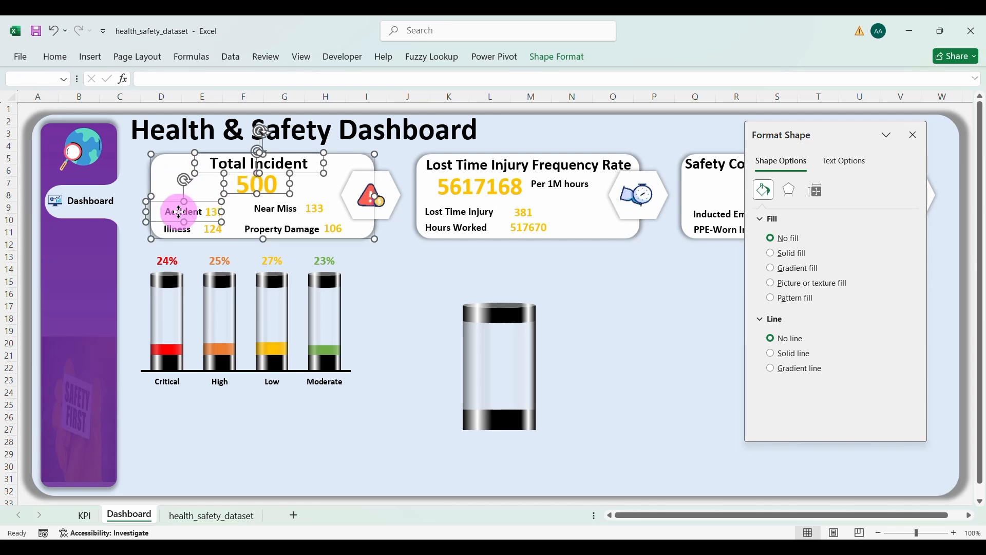
{"action": "left_click", "coordinate": [223, 224], "text": "ctrl"}
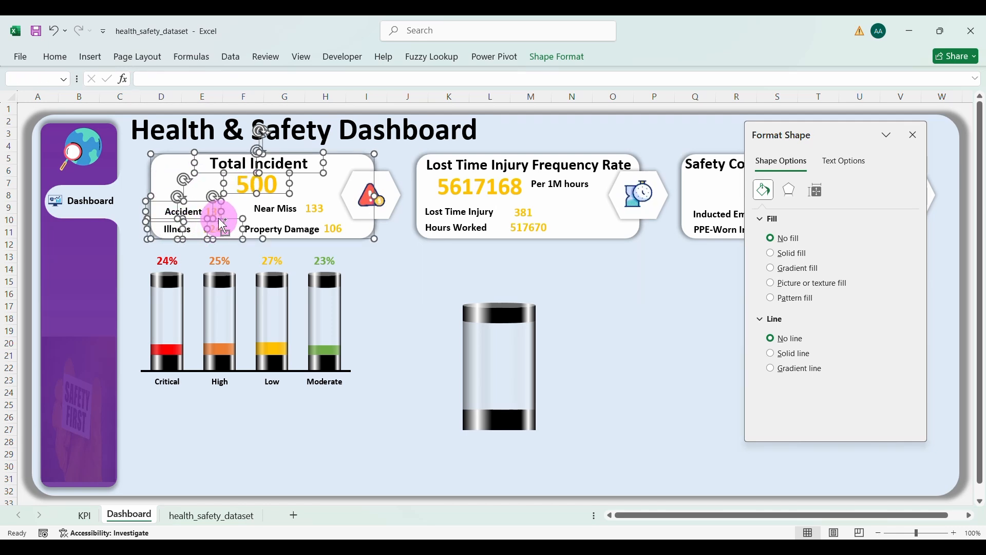
{"action": "left_click", "coordinate": [260, 214], "text": "ctrl"}
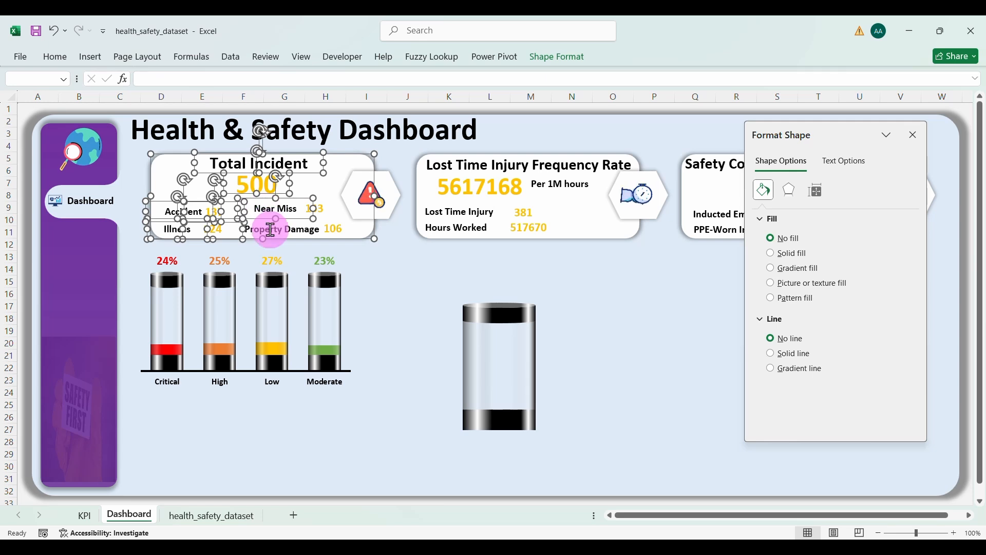
{"action": "left_click", "coordinate": [291, 229], "text": "ctrl"}
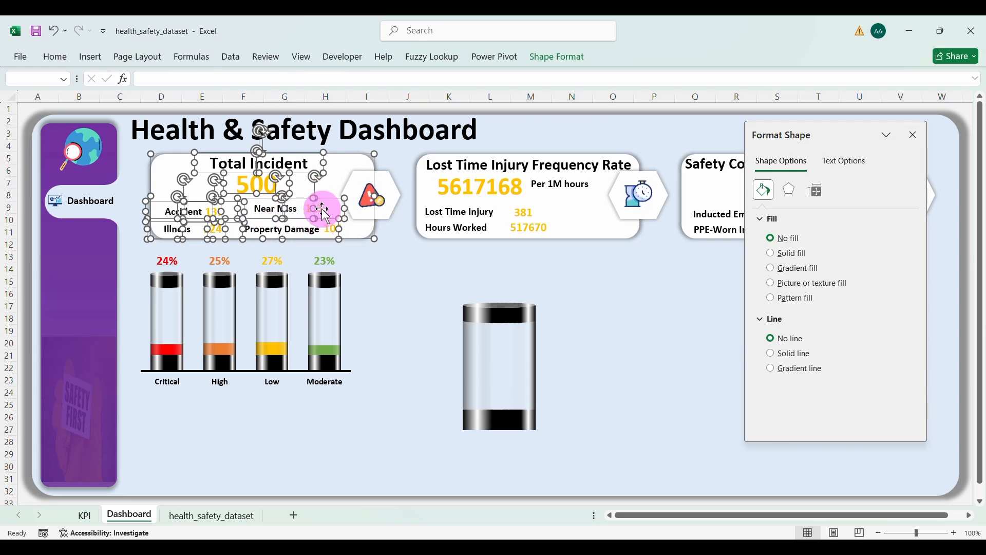
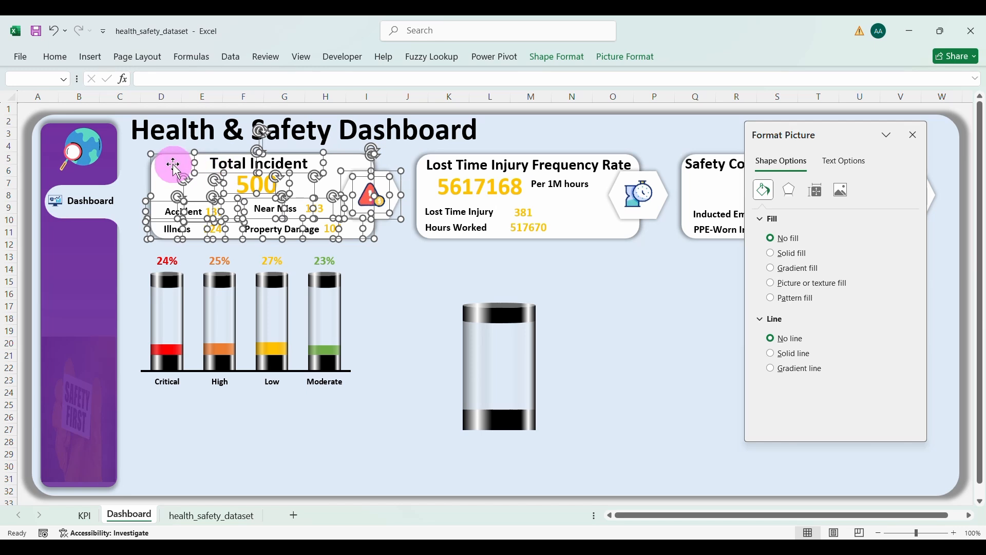
Step: Move the Total Incident card group up and left, then bring it in front of the other shapes
{"action": "left_click_drag", "start_coordinate": [173, 164], "coordinate": [154, 156]}
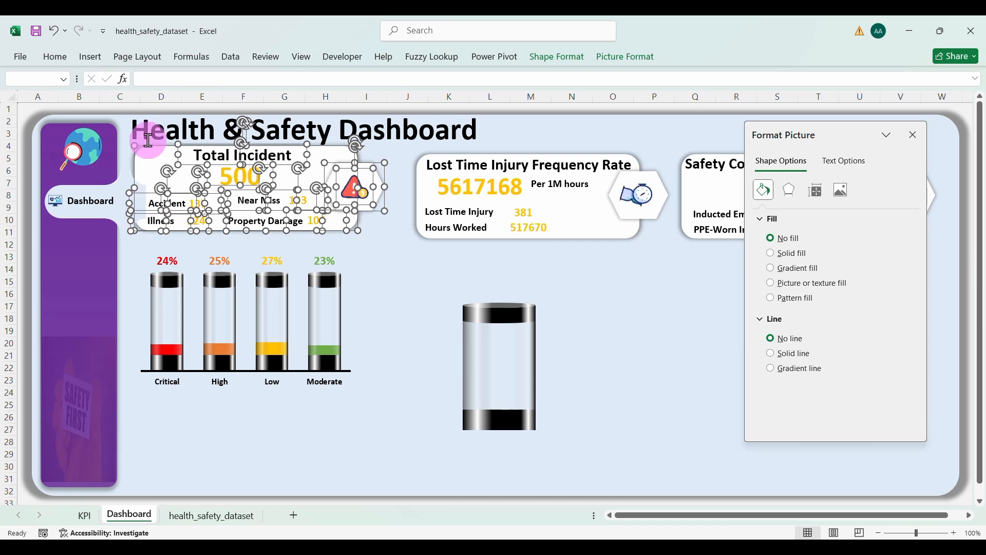
{"action": "right_click", "coordinate": [155, 156]}
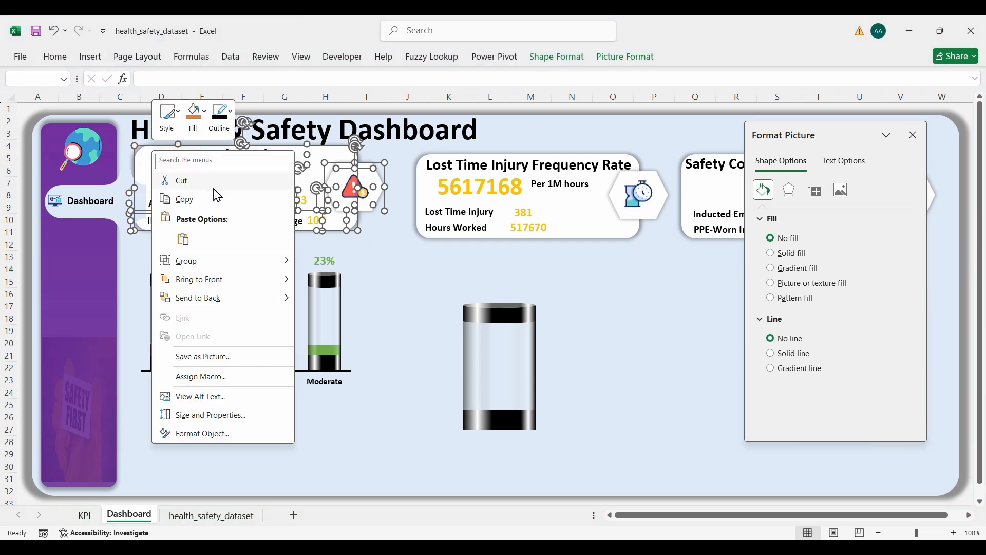
{"action": "left_click", "coordinate": [205, 284]}
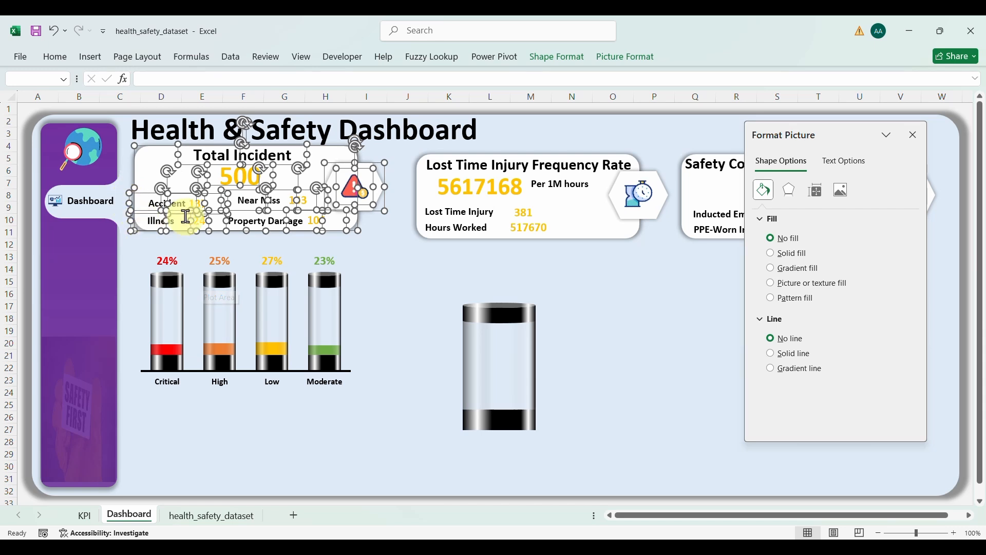
{"action": "left_click", "coordinate": [331, 280]}
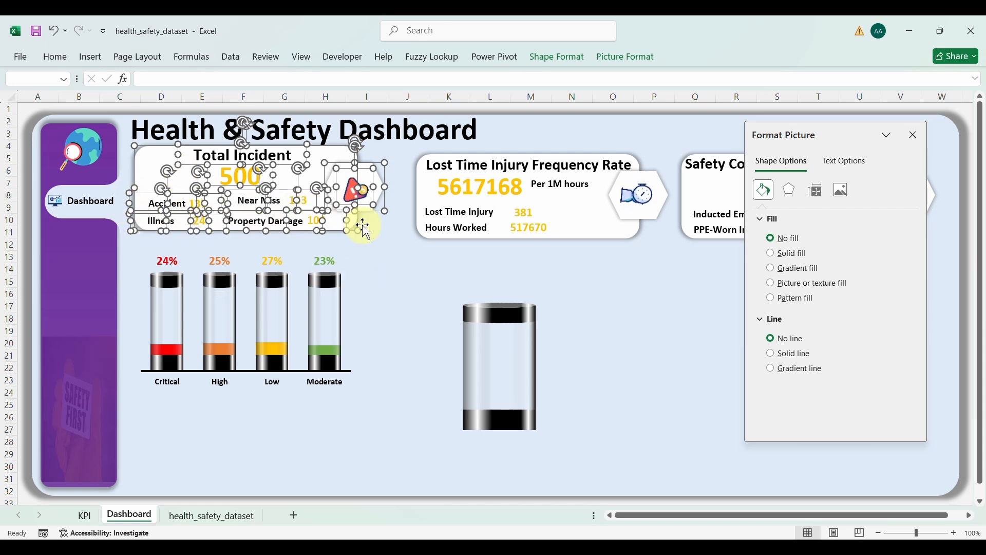
{"action": "left_click", "coordinate": [389, 253]}
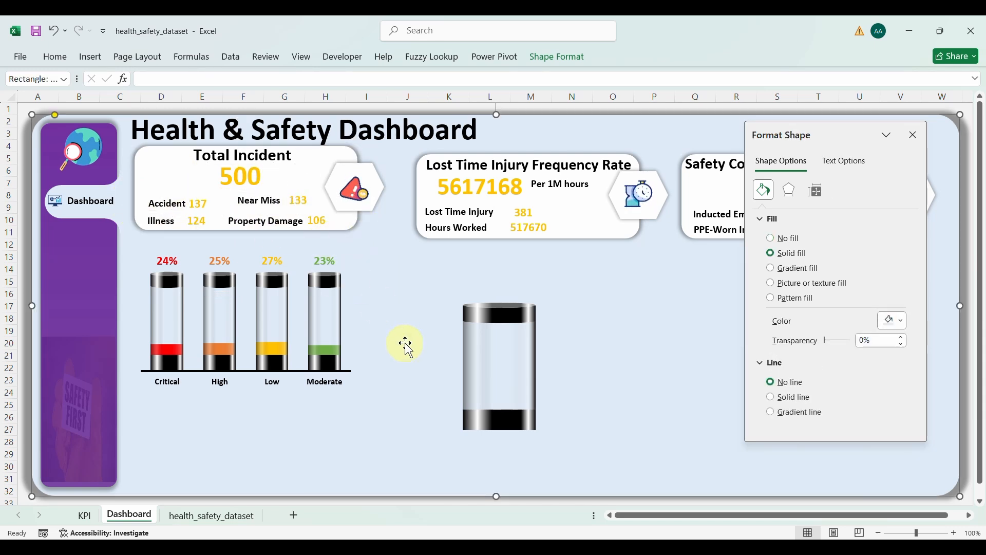
Step: Shorten the severity bar chart from its bottom edge and shift its plot area up slightly
{"action": "left_click", "coordinate": [297, 325]}
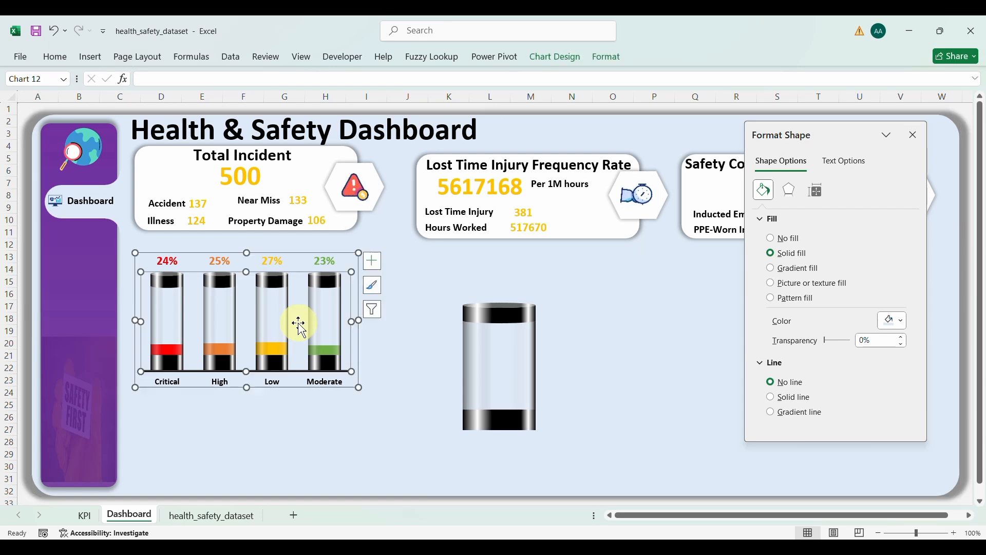
{"action": "left_click_drag", "start_coordinate": [247, 387], "coordinate": [249, 377]}
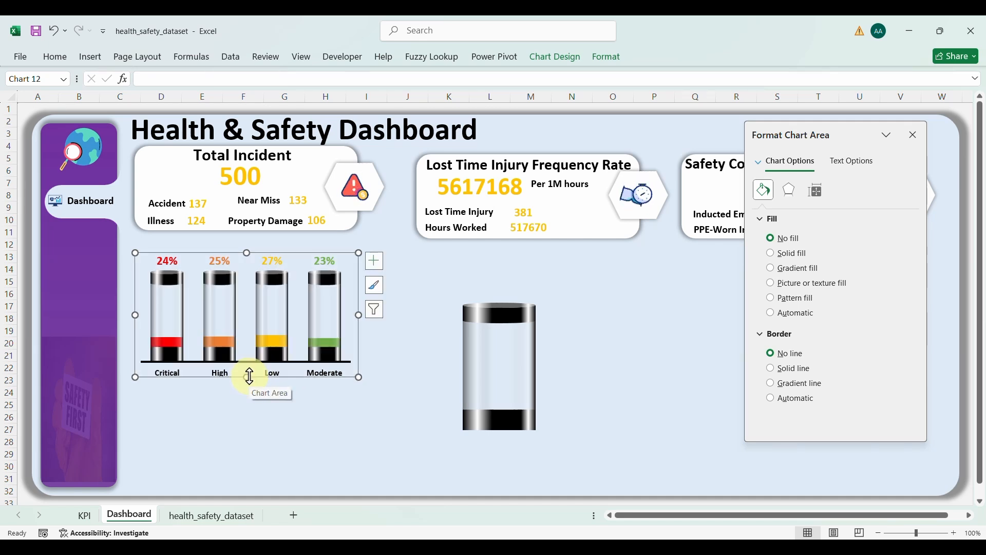
{"action": "left_click", "coordinate": [247, 348]}
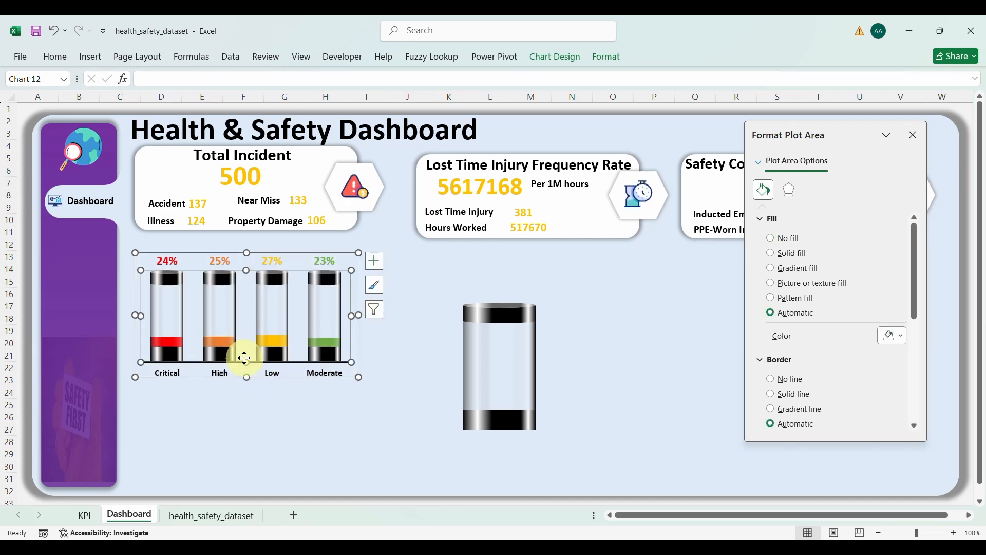
{"action": "left_click_drag", "start_coordinate": [245, 358], "coordinate": [286, 372]}
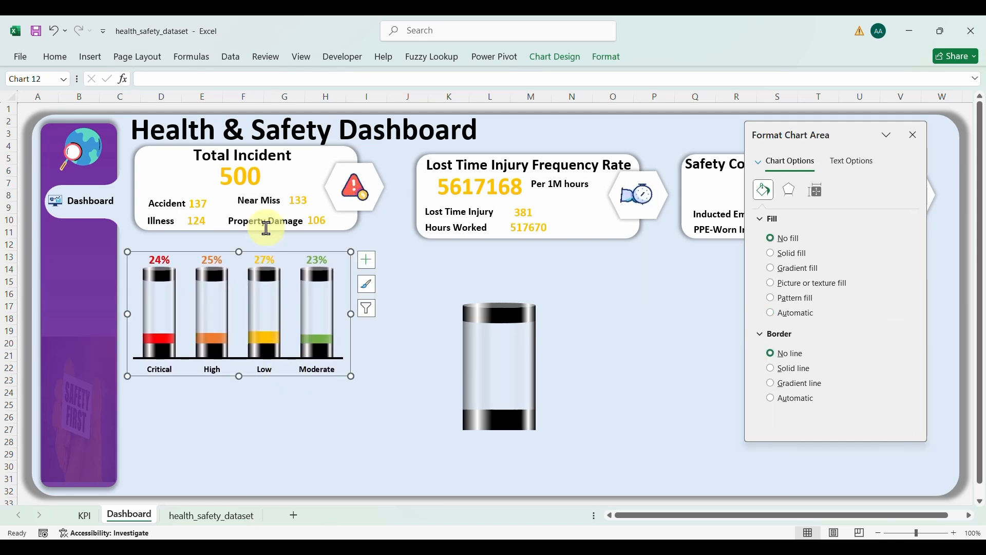
Step: Duplicate the Property Damage label, place it above the severity bars, and retype it as 'Incident by Severity'
{"action": "left_click", "coordinate": [260, 215]}
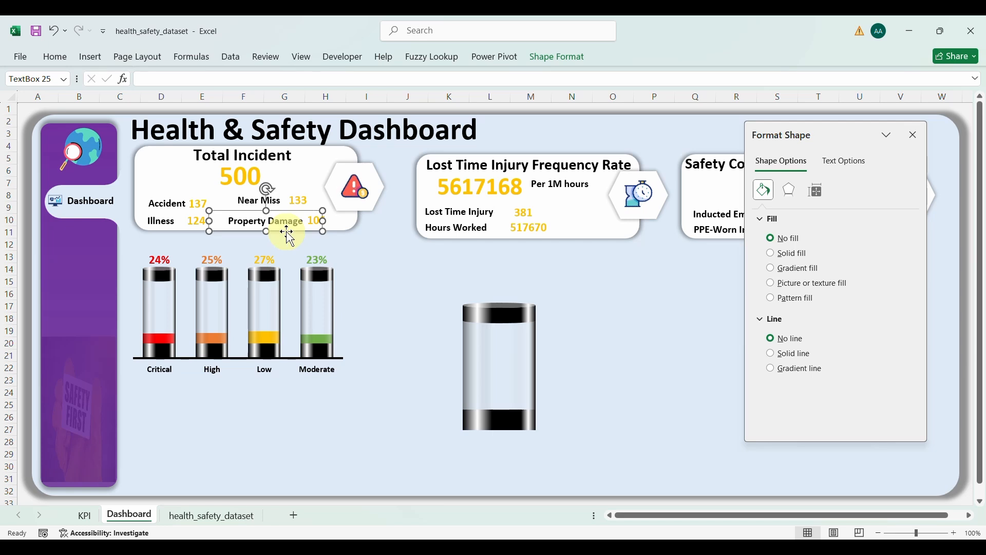
{"action": "key", "text": "ctrl+d"}
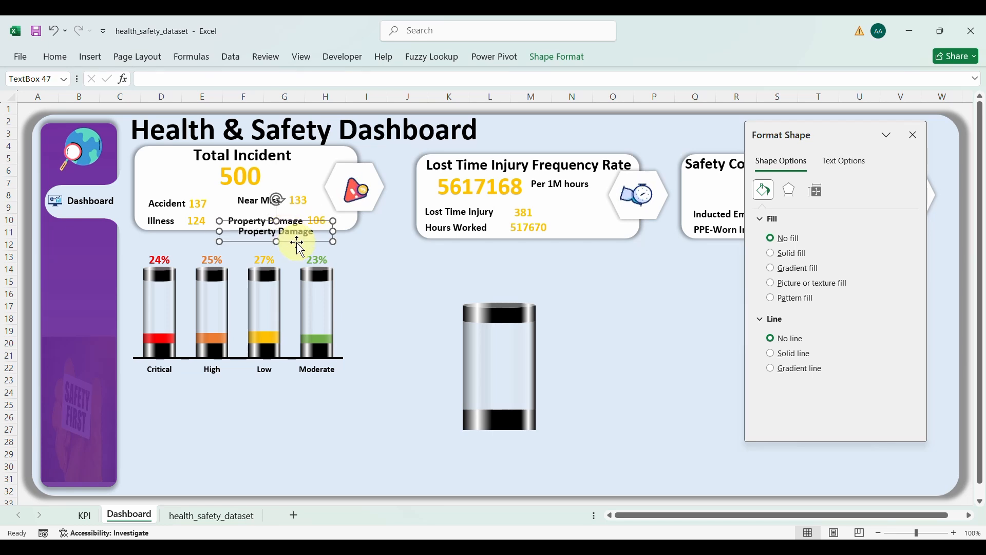
{"action": "left_click_drag", "start_coordinate": [296, 242], "coordinate": [144, 239]}
{"action": "type", "text": "Incident by Severity"}
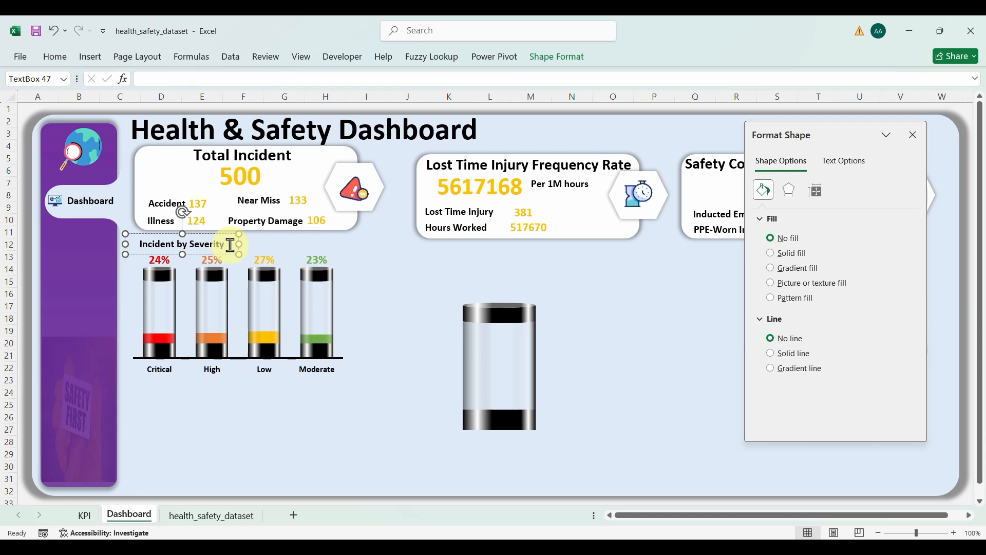
Step: Make the Incident by Severity heading 14 pt dark blue and nudge it slightly right
{"action": "triple_click", "coordinate": [217, 247]}
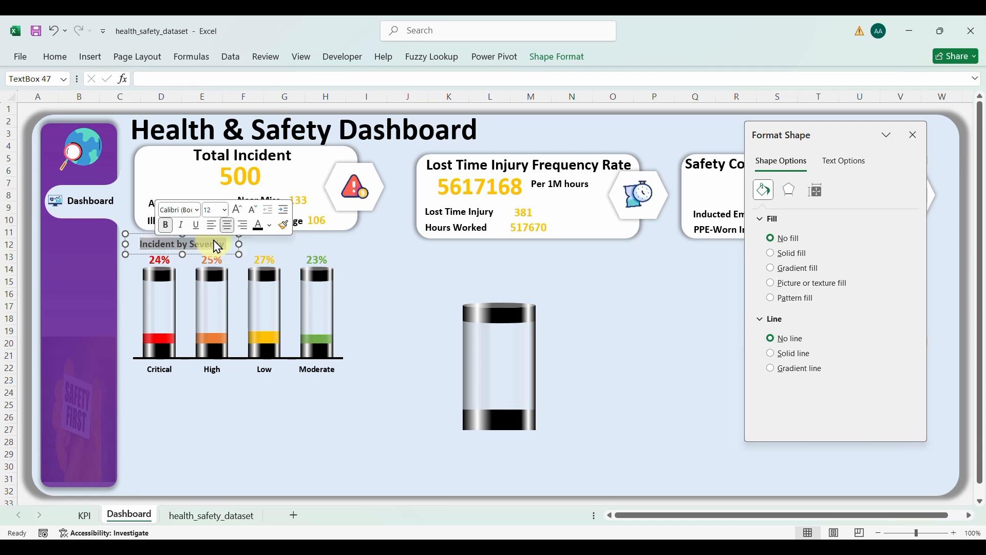
{"action": "left_click", "coordinate": [243, 212]}
{"action": "left_click", "coordinate": [271, 226]}
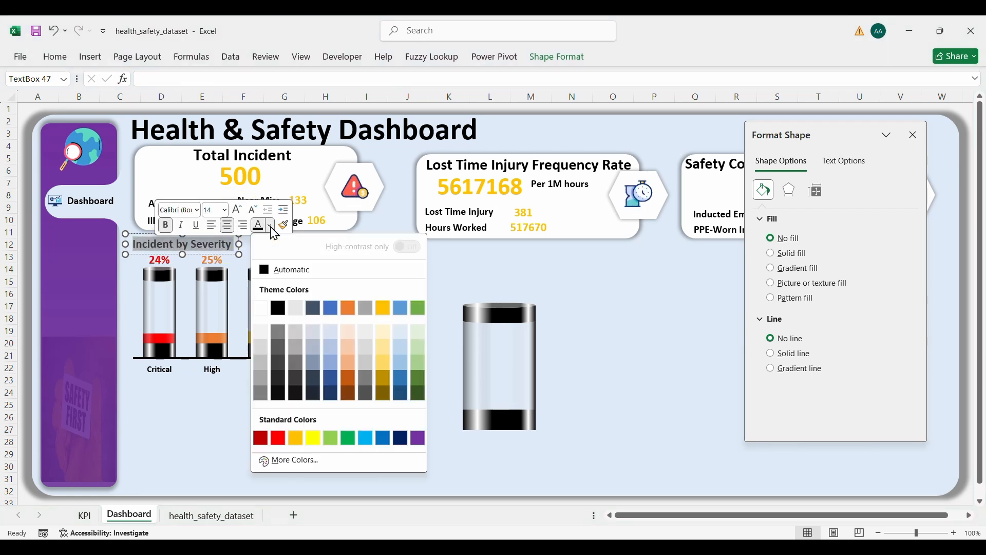
{"action": "left_click", "coordinate": [401, 438]}
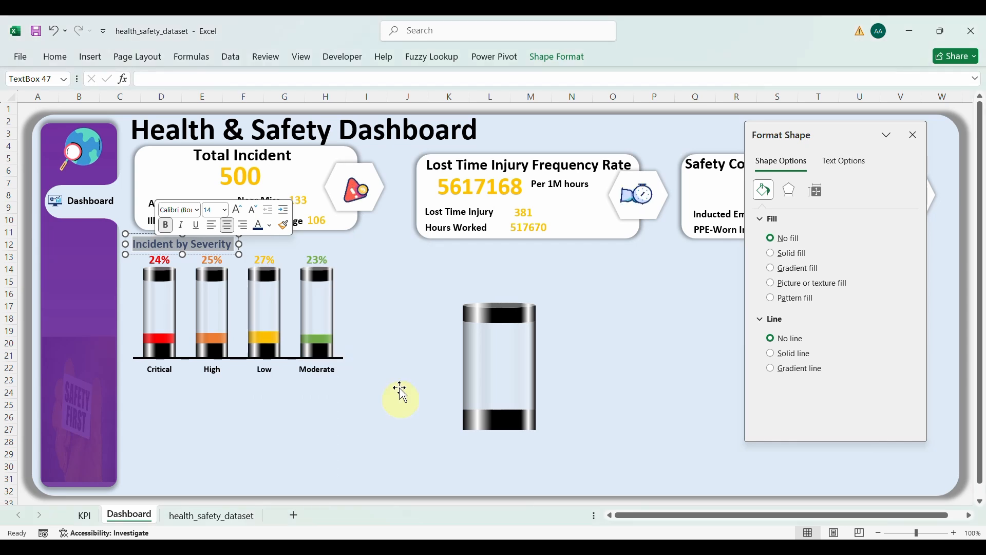
{"action": "left_click", "coordinate": [392, 327]}
{"action": "left_click", "coordinate": [198, 241]}
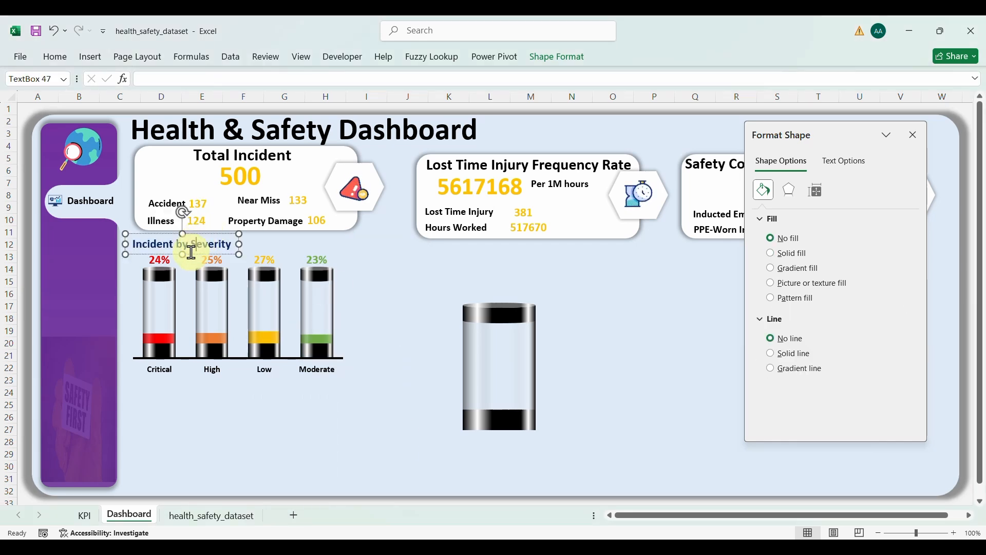
{"action": "left_click_drag", "start_coordinate": [193, 253], "coordinate": [194, 253]}
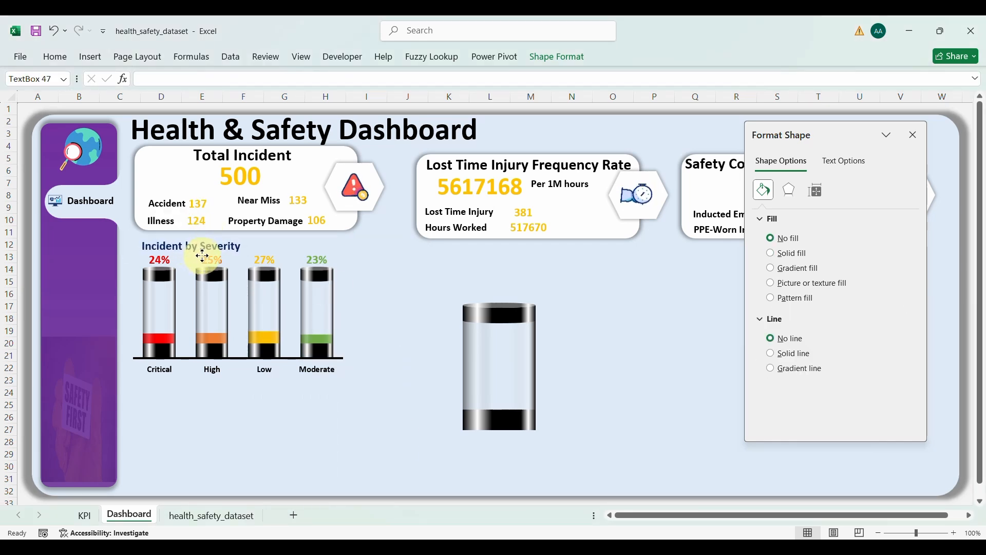
{"action": "left_click", "coordinate": [435, 408]}
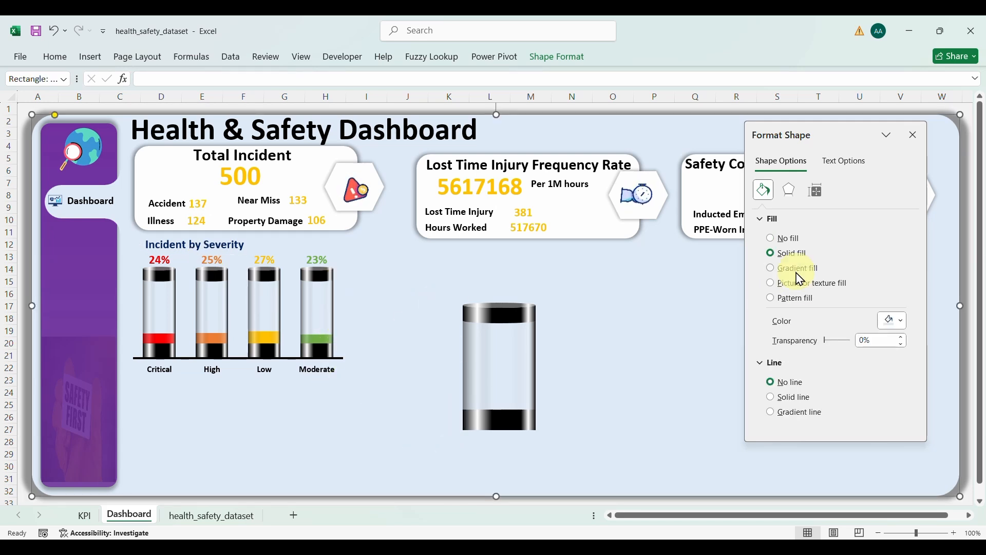
Step: Close the Format Shape pane and delete the empty cylinder graphic
{"action": "left_click", "coordinate": [913, 135]}
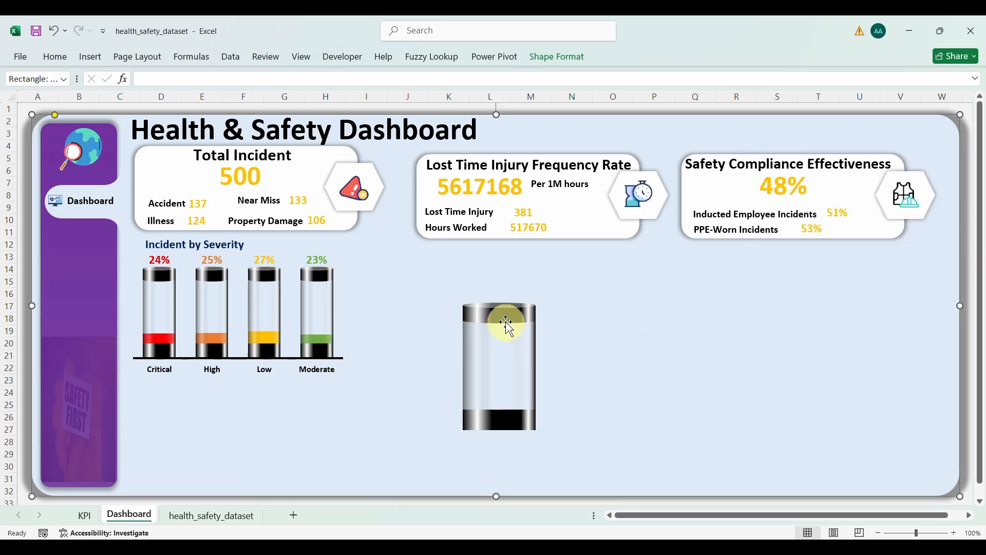
{"action": "left_click", "coordinate": [534, 343]}
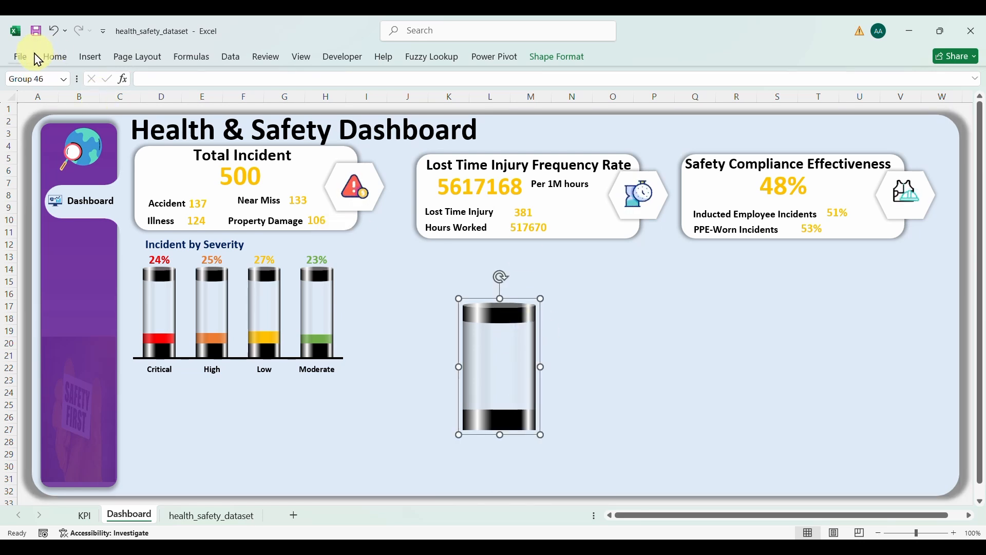
{"action": "key", "text": "Delete"}
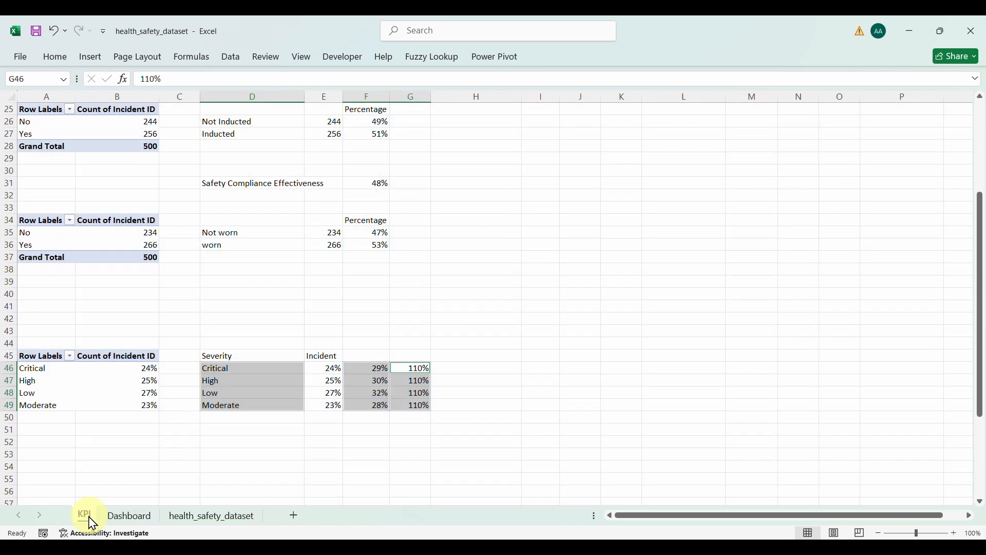
Step: Insert a Department slicer for the severity pivot table on the KPI sheet
{"action": "left_click", "coordinate": [93, 514]}
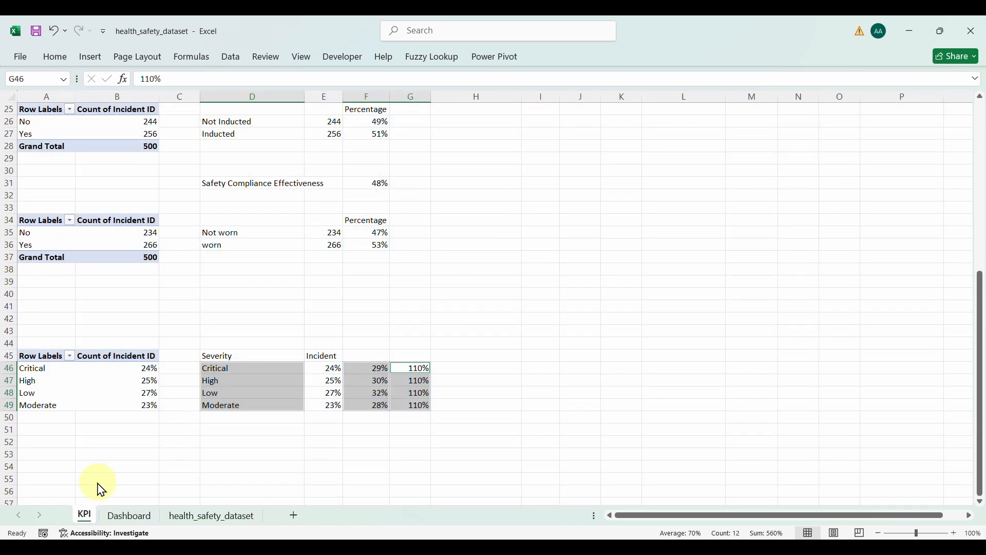
{"action": "left_click", "coordinate": [118, 366]}
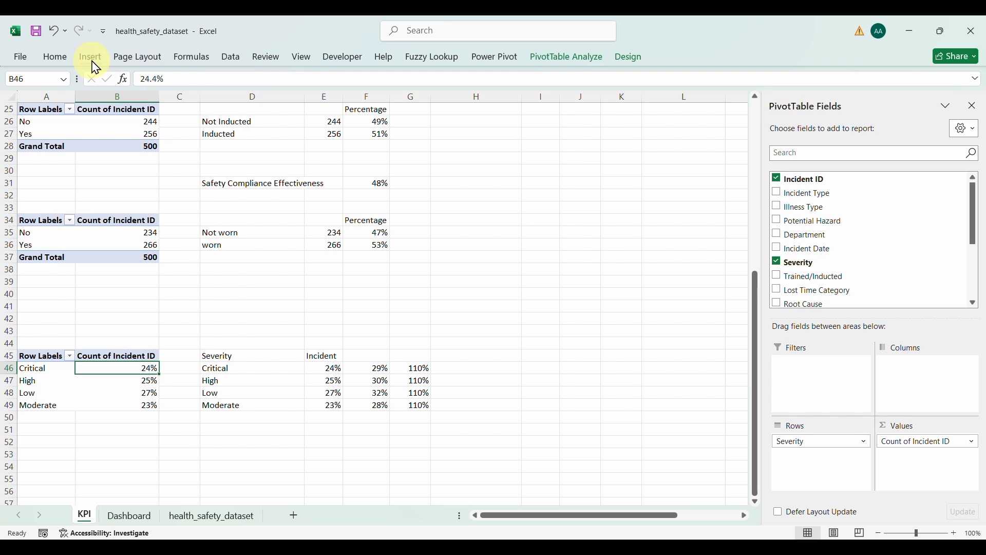
{"action": "left_click", "coordinate": [91, 57]}
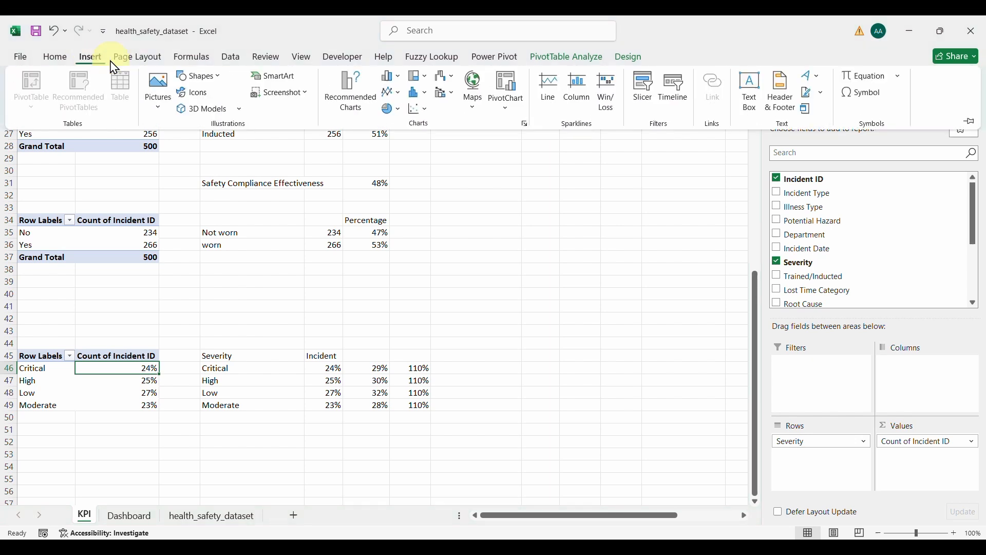
{"action": "left_click", "coordinate": [647, 86]}
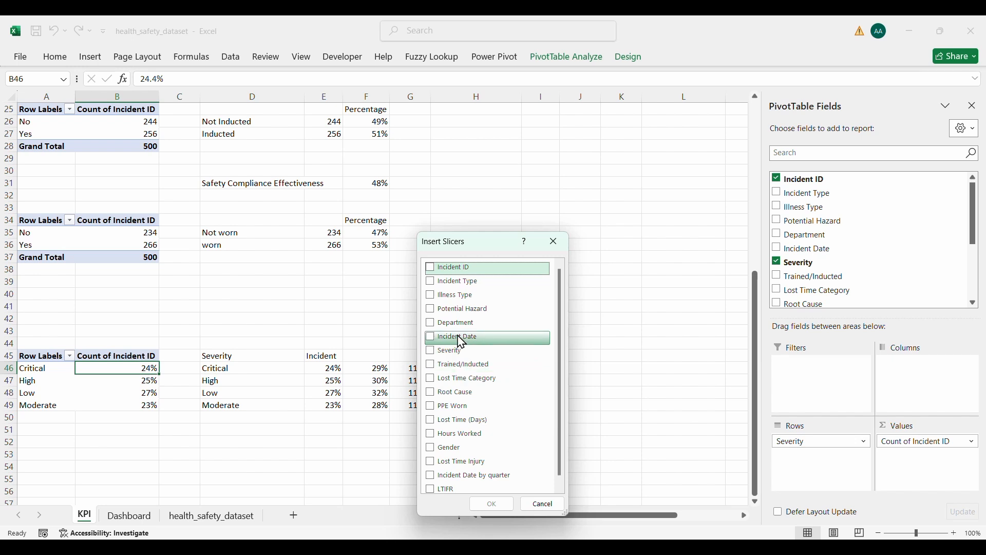
{"action": "left_click", "coordinate": [432, 326]}
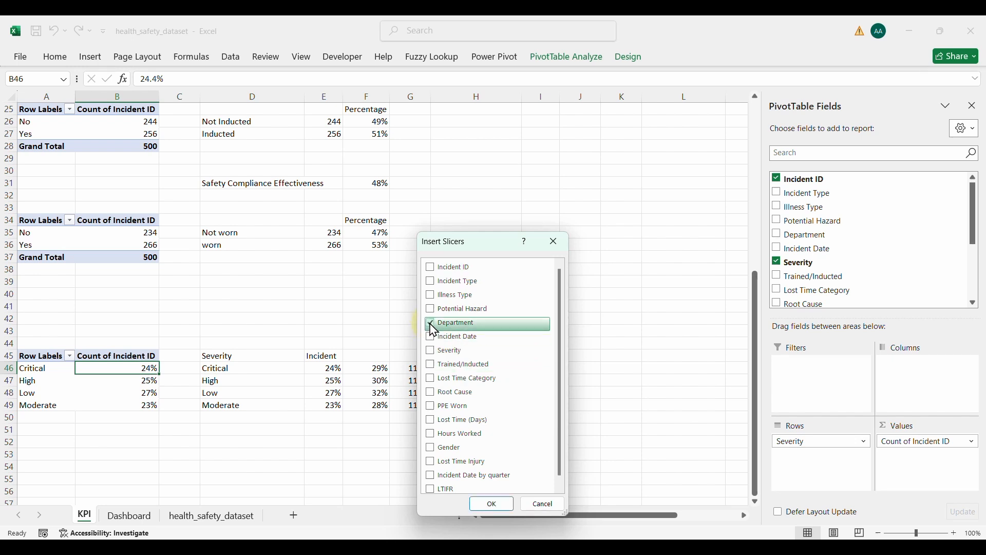
{"action": "left_click", "coordinate": [485, 503]}
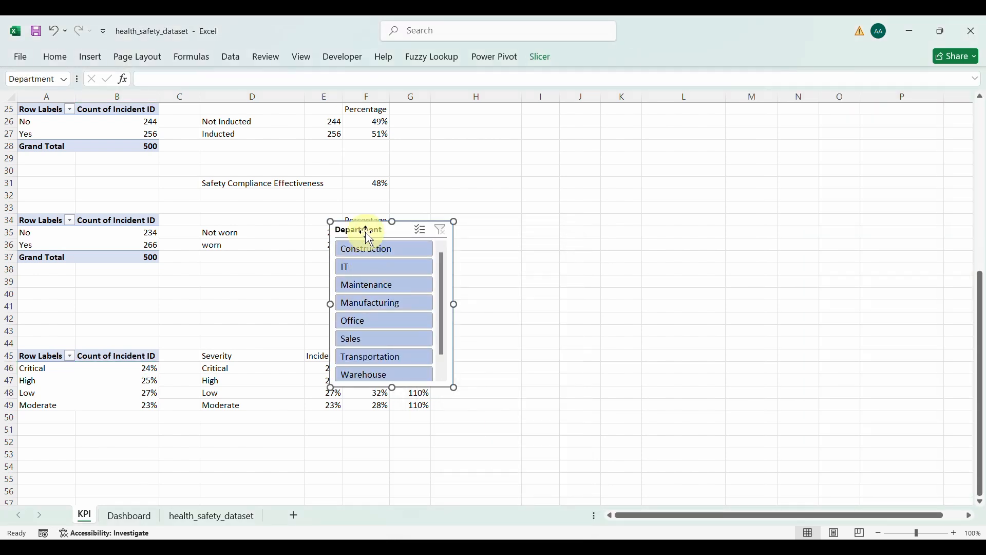
Step: Cut the Department slicer and return to the Dashboard sheet
{"action": "key", "text": "ctrl+x"}
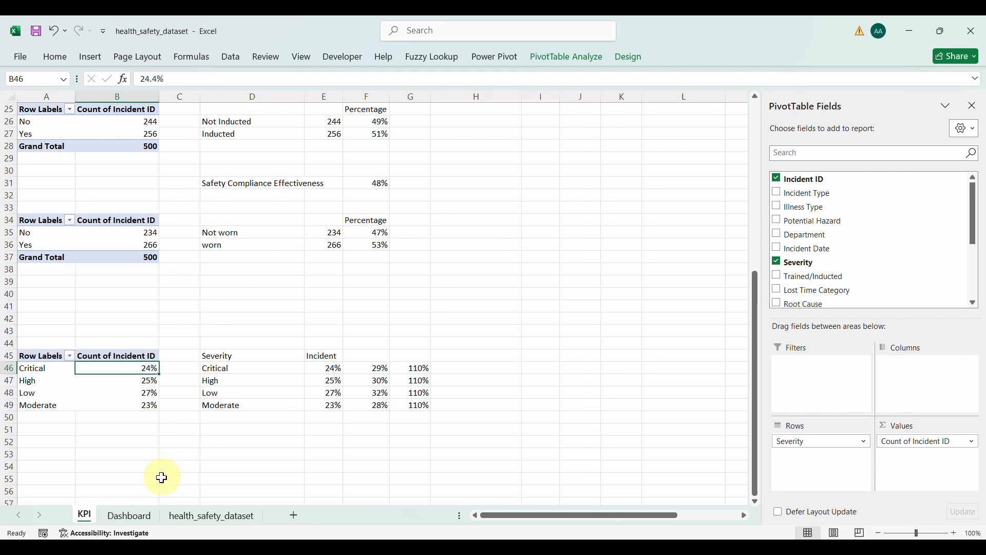
{"action": "left_click", "coordinate": [135, 518]}
{"action": "left_click", "coordinate": [524, 288]}
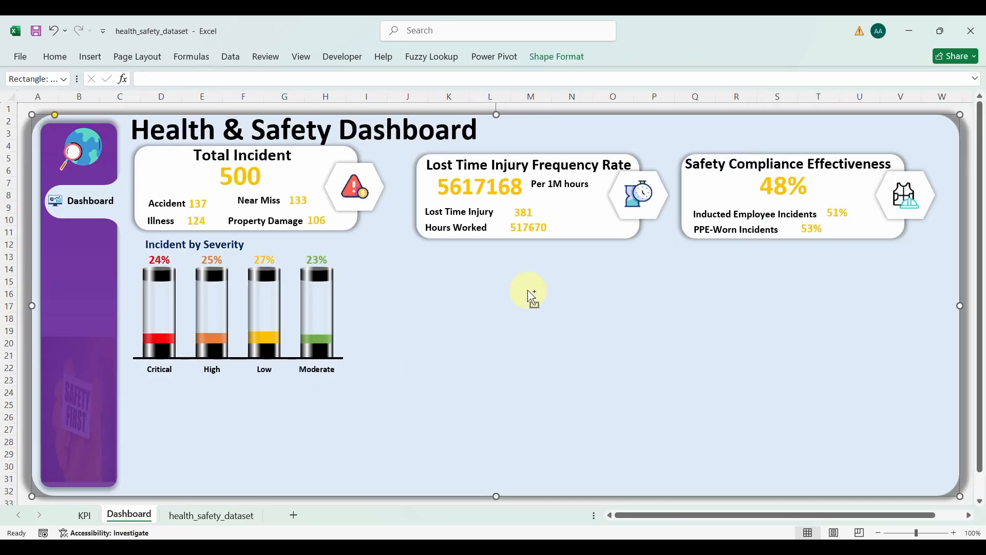
Step: Paste the Department slicer onto the dashboard right beside the Incident by Severity chart
{"action": "key", "text": "ctrl+v"}
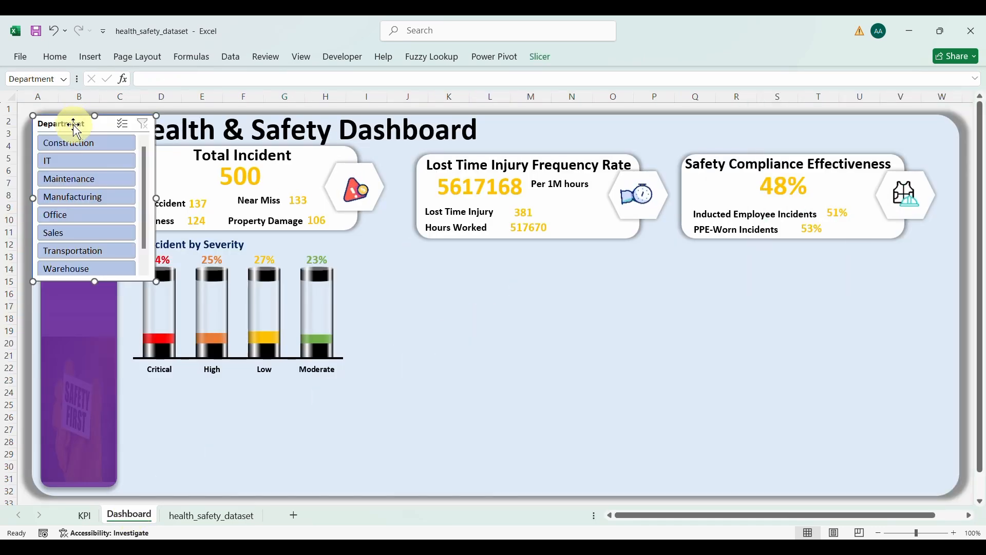
{"action": "left_click_drag", "start_coordinate": [119, 125], "coordinate": [465, 271]}
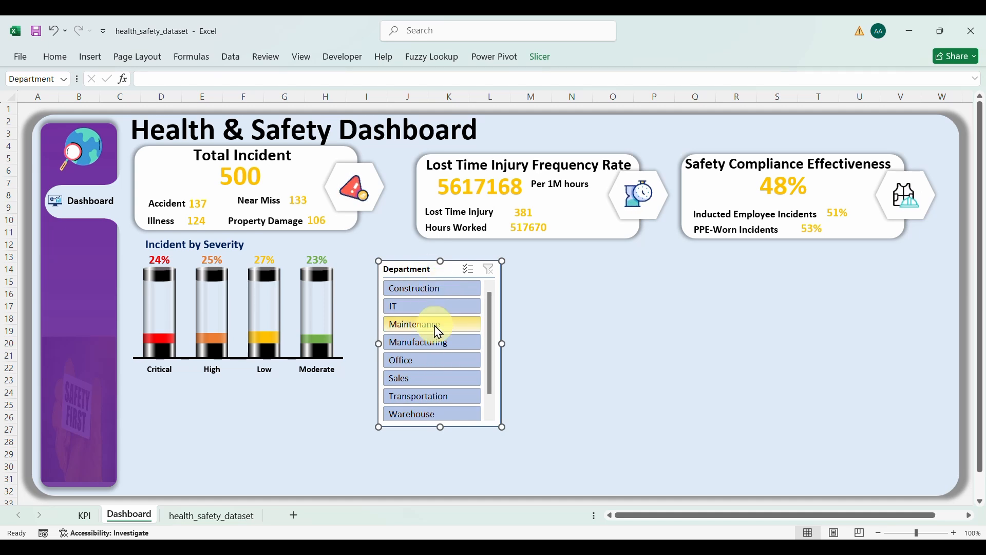
{"action": "right_click", "coordinate": [417, 272]}
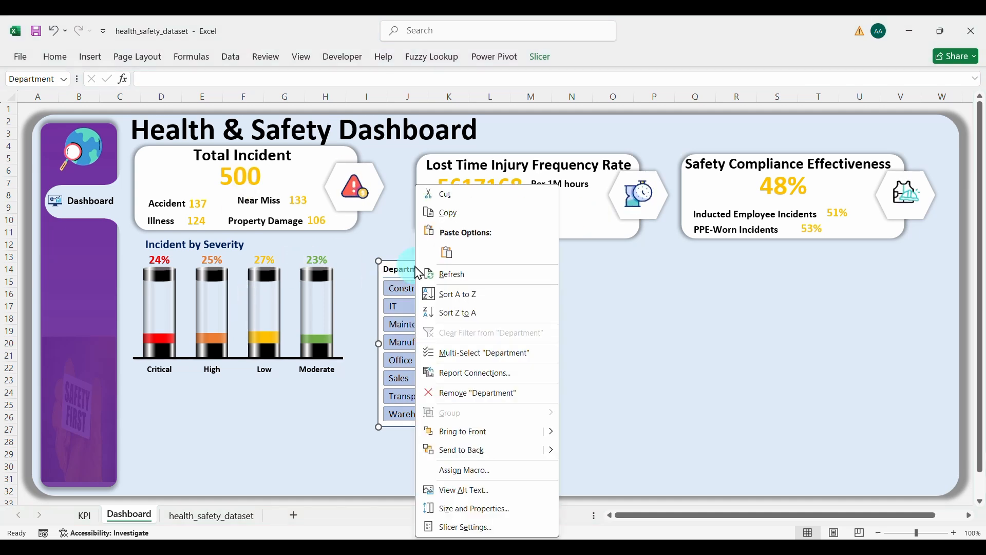
Step: In Report Connections, connect the slicer to PivotTable1, PivotTable10, PivotTable2, PivotTable3 and PivotTable4
{"action": "left_click", "coordinate": [478, 374]}
{"action": "left_click", "coordinate": [372, 383]}
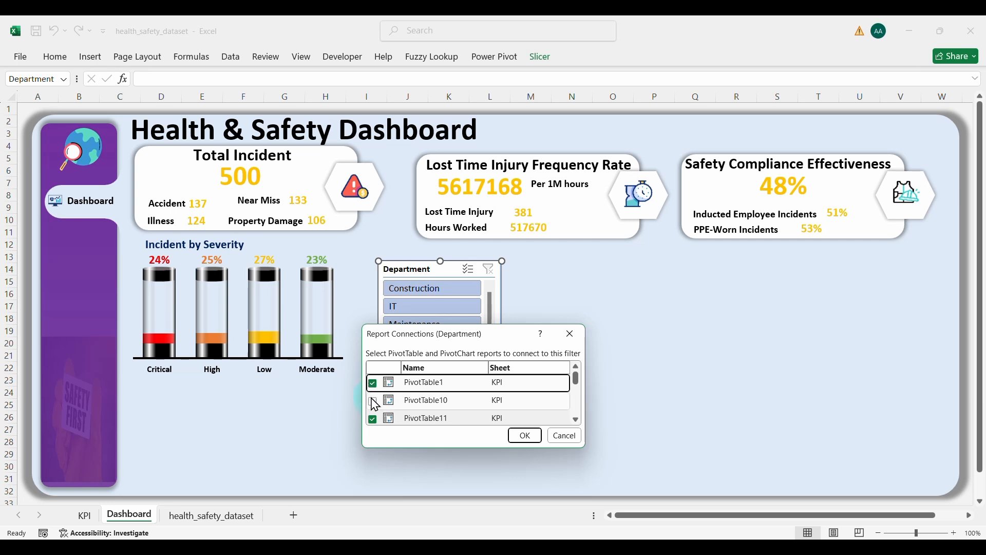
{"action": "left_click", "coordinate": [372, 401]}
{"action": "scroll", "coordinate": [576, 418], "scroll_direction": "down", "scroll_amount": 3}
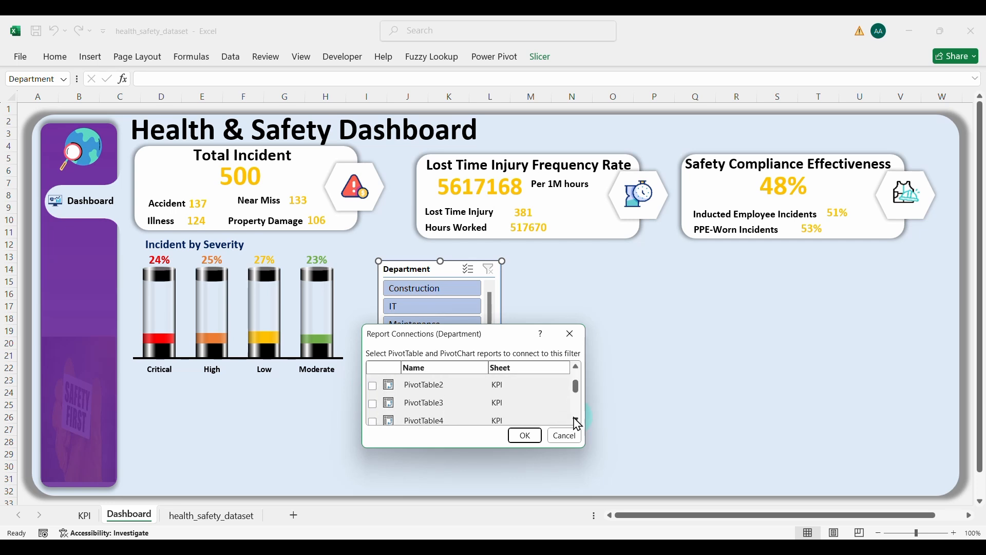
{"action": "left_click", "coordinate": [372, 386]}
{"action": "left_click", "coordinate": [373, 403]}
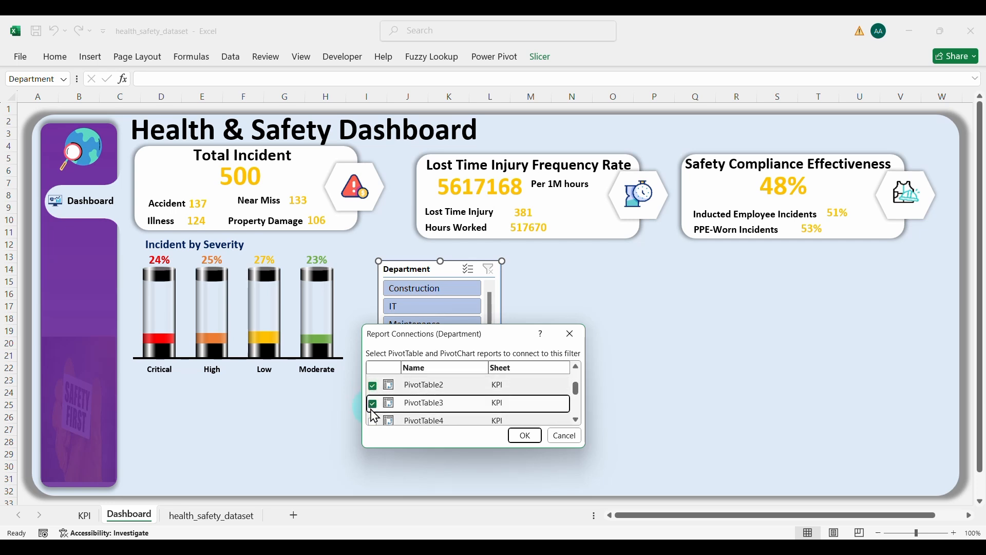
{"action": "left_click", "coordinate": [373, 420]}
Step: Also connect PivotTable5 through PivotTable9 and confirm the connections
{"action": "scroll", "coordinate": [576, 411], "scroll_direction": "down", "scroll_amount": 3}
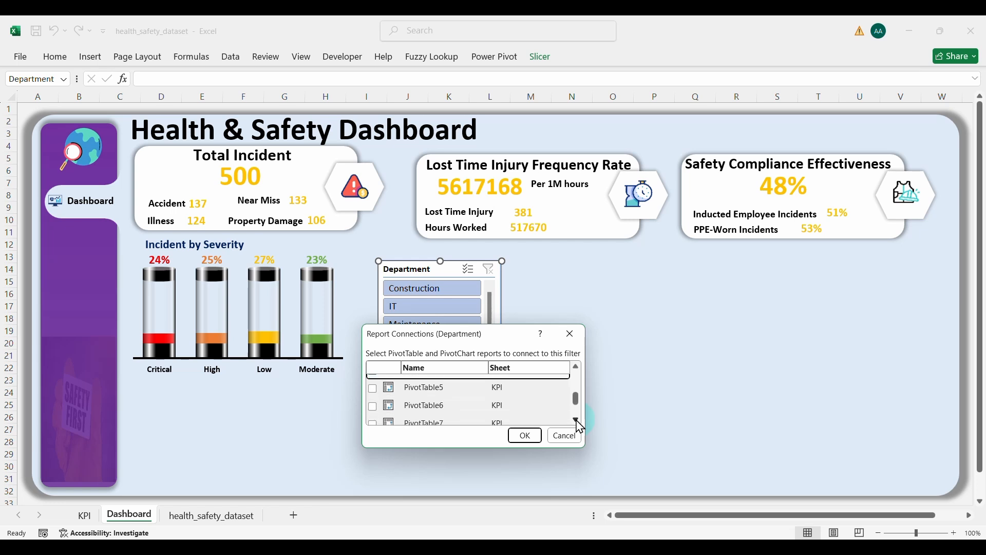
{"action": "left_click", "coordinate": [373, 388]}
{"action": "left_click", "coordinate": [372, 406]}
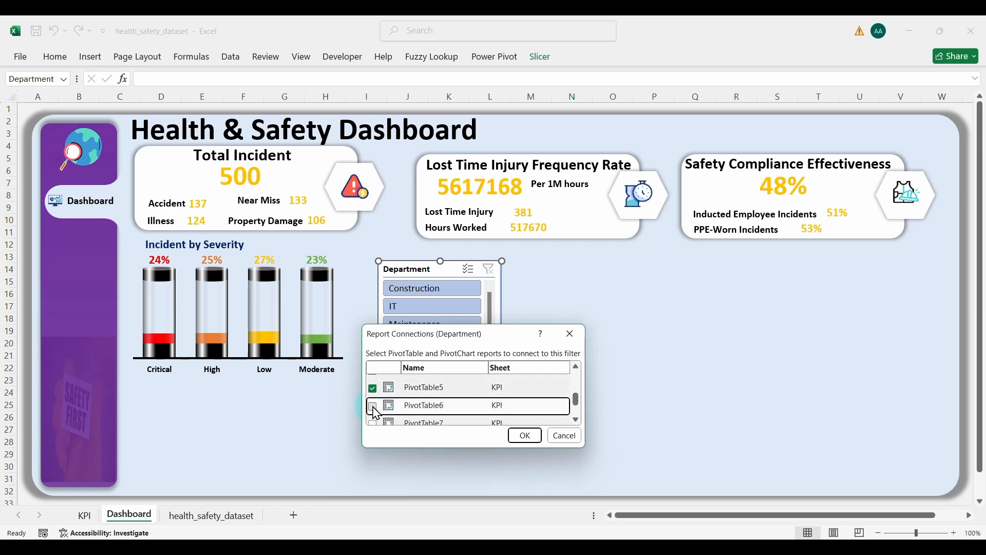
{"action": "left_click", "coordinate": [373, 422]}
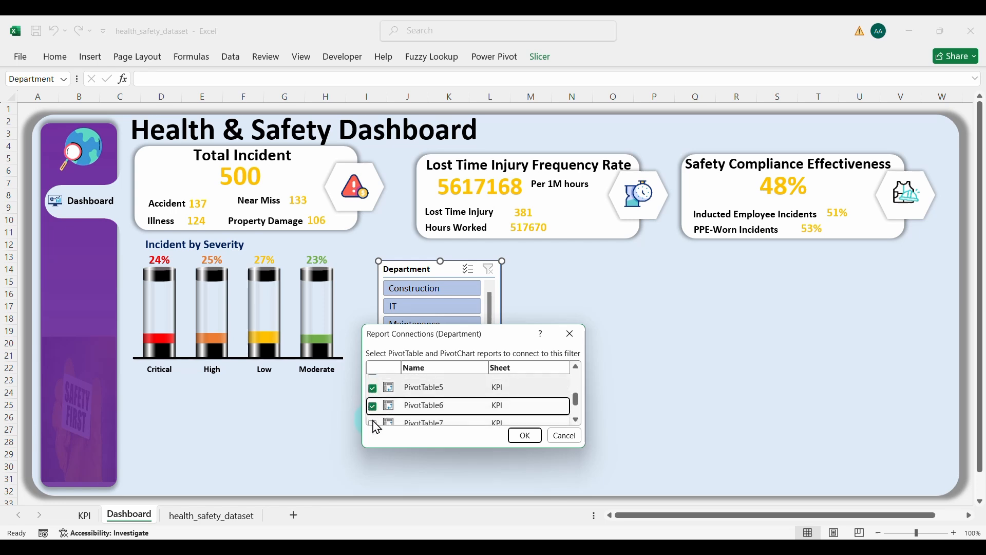
{"action": "left_click", "coordinate": [576, 421]}
{"action": "left_click", "coordinate": [373, 399]}
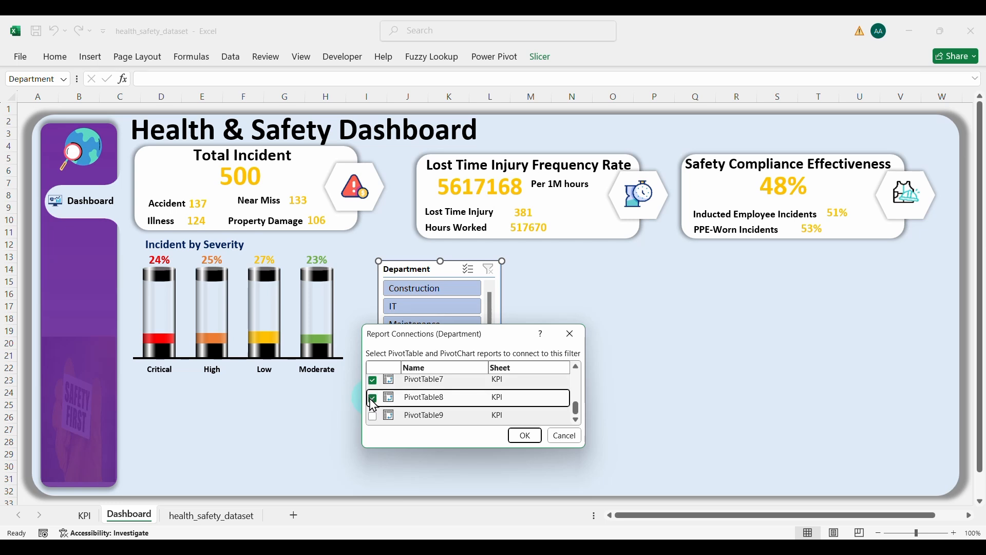
{"action": "left_click", "coordinate": [373, 416]}
{"action": "left_click", "coordinate": [521, 434]}
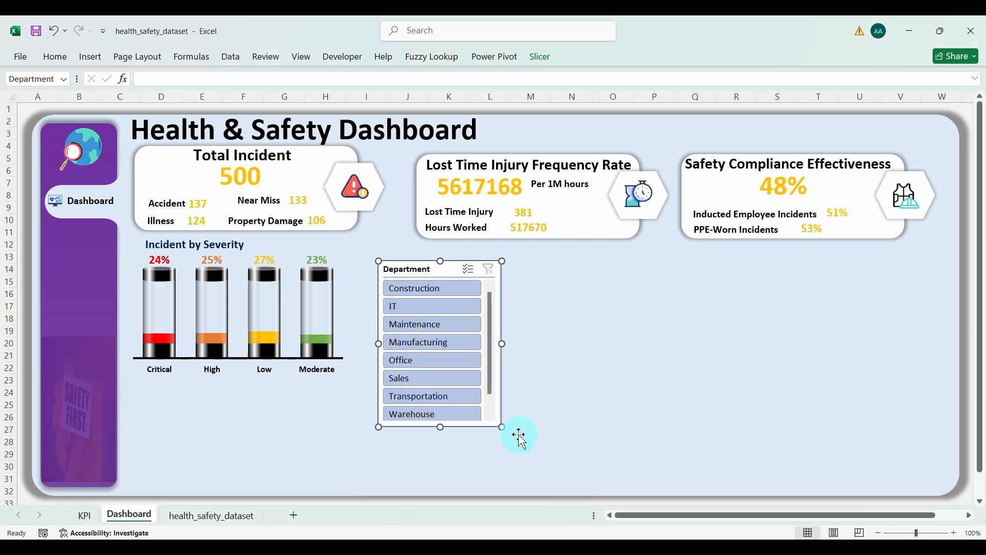
Step: Test the slicer by filtering to each department, Construction through Warehouse
{"action": "left_click", "coordinate": [385, 314]}
{"action": "left_click", "coordinate": [423, 293]}
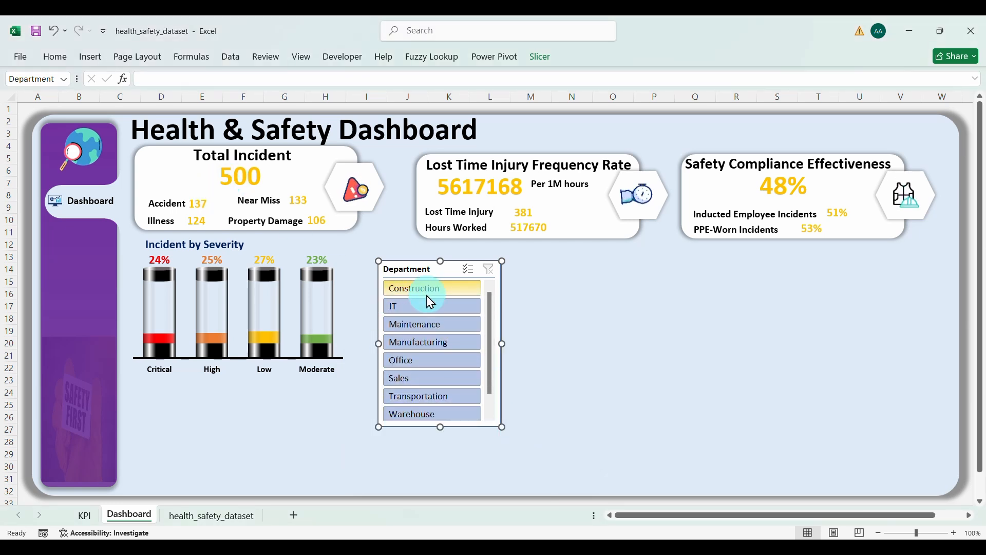
{"action": "left_click", "coordinate": [419, 308]}
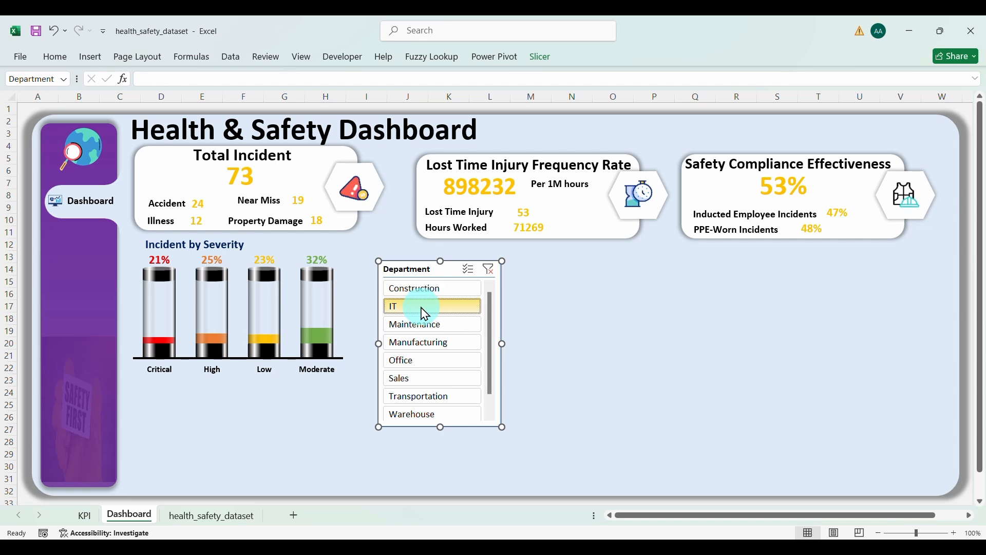
{"action": "left_click", "coordinate": [425, 327]}
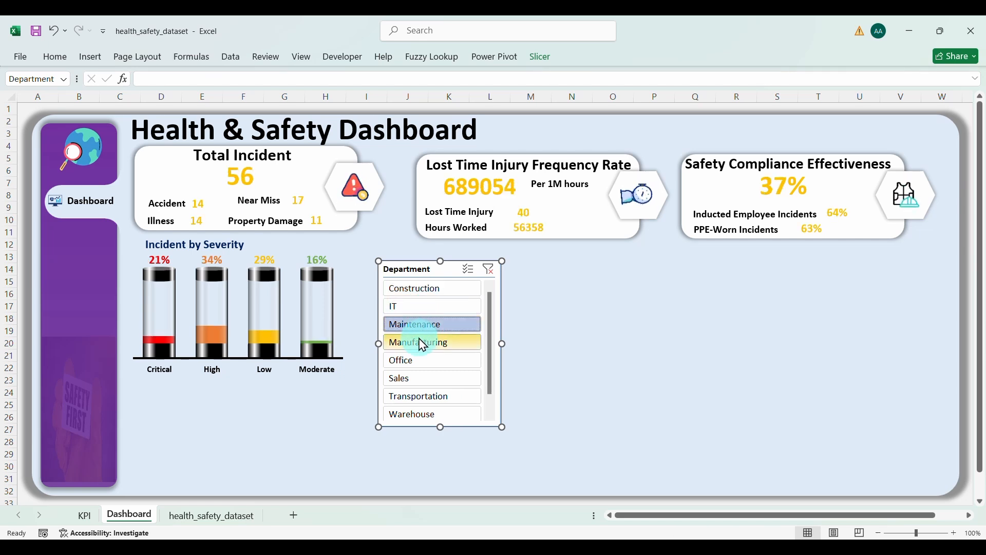
{"action": "left_click", "coordinate": [418, 341]}
{"action": "left_click", "coordinate": [416, 365]}
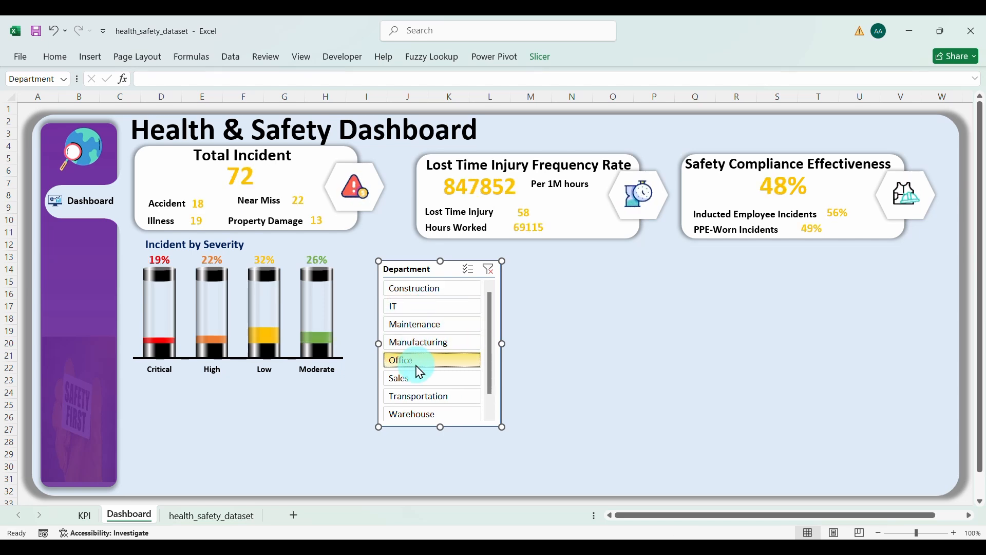
{"action": "left_click", "coordinate": [417, 380]}
{"action": "left_click", "coordinate": [425, 398]}
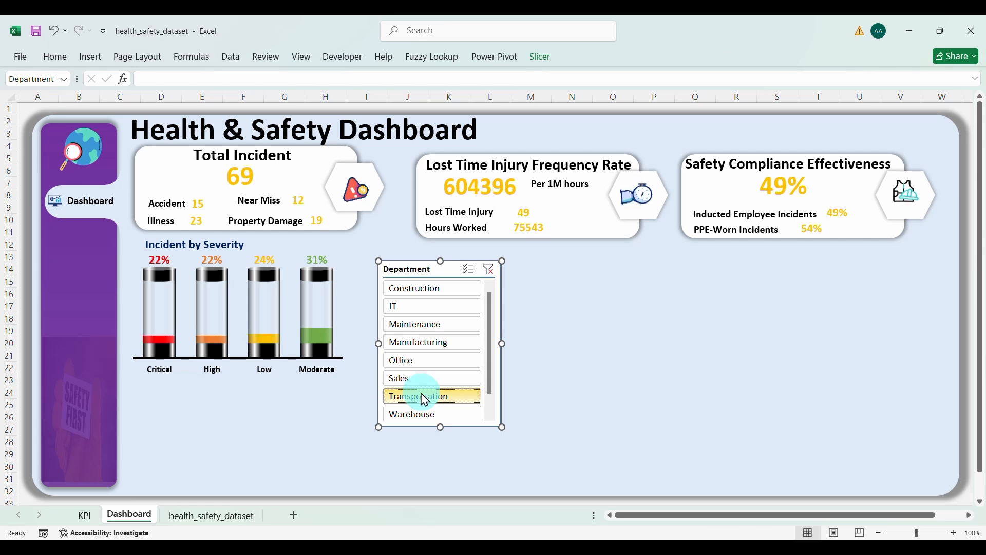
{"action": "left_click", "coordinate": [428, 412]}
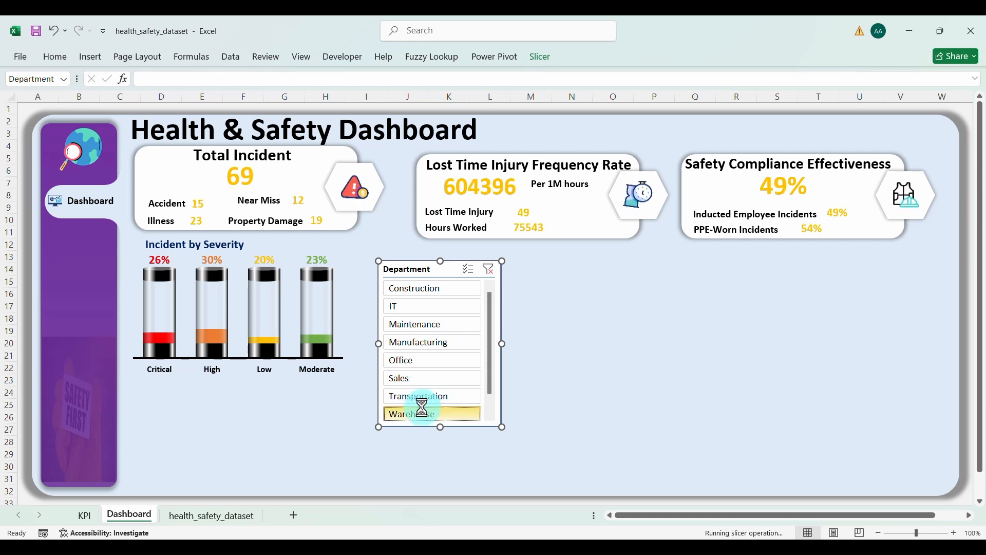
{"action": "left_click", "coordinate": [489, 418]}
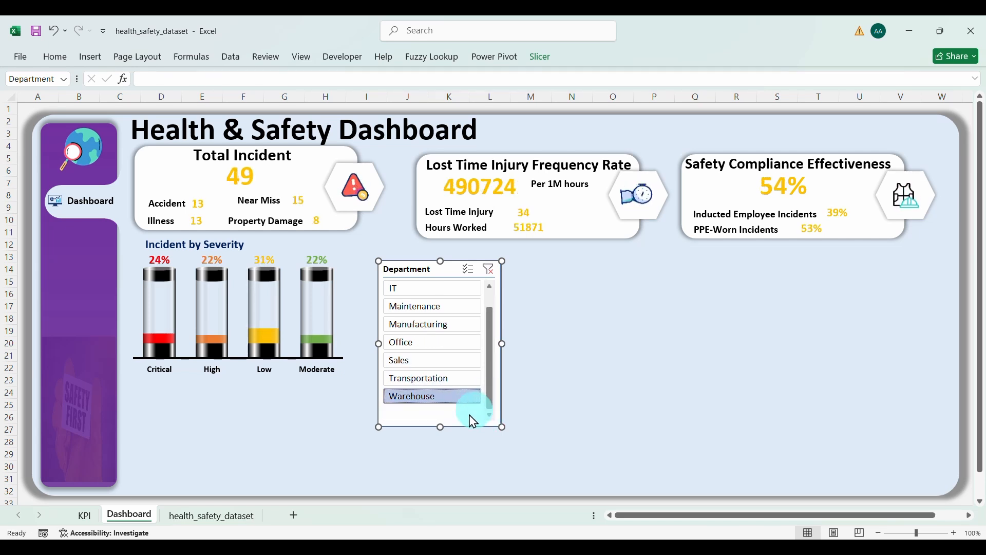
Step: Shorten the slicer slightly and clear its filter to show all 500 incidents
{"action": "left_click_drag", "start_coordinate": [439, 429], "coordinate": [439, 417]}
{"action": "left_click_drag", "start_coordinate": [493, 382], "coordinate": [493, 326]}
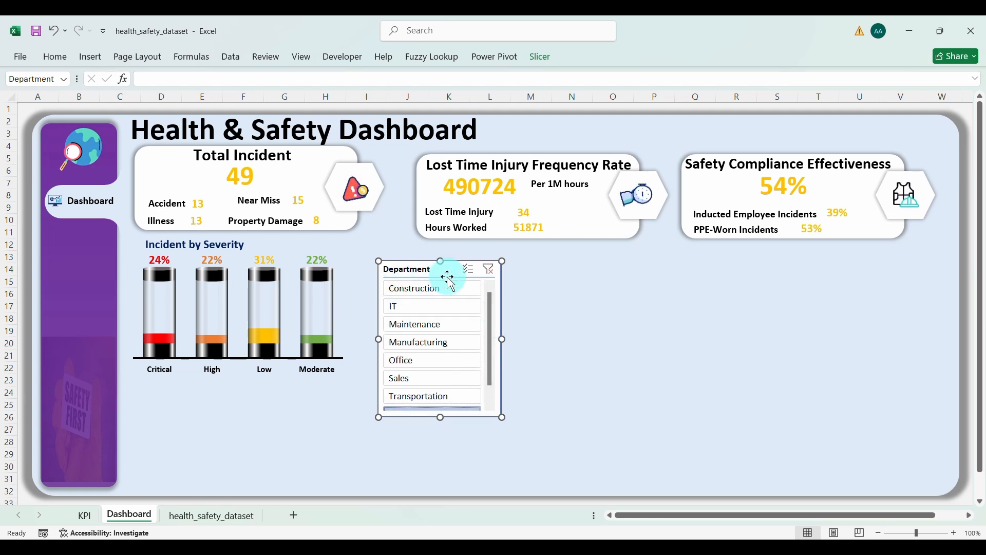
{"action": "left_click", "coordinate": [489, 271]}
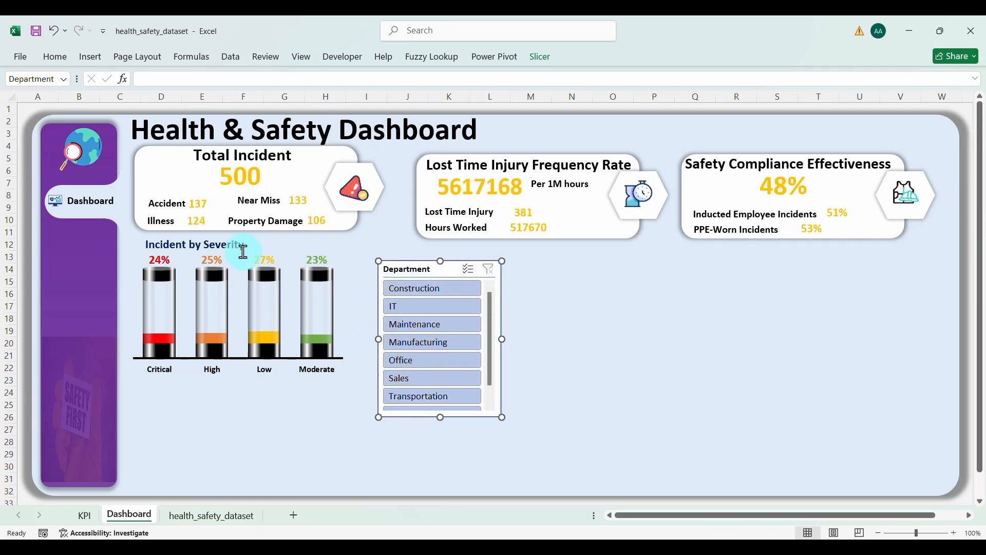
{"action": "key", "text": "Escape"}
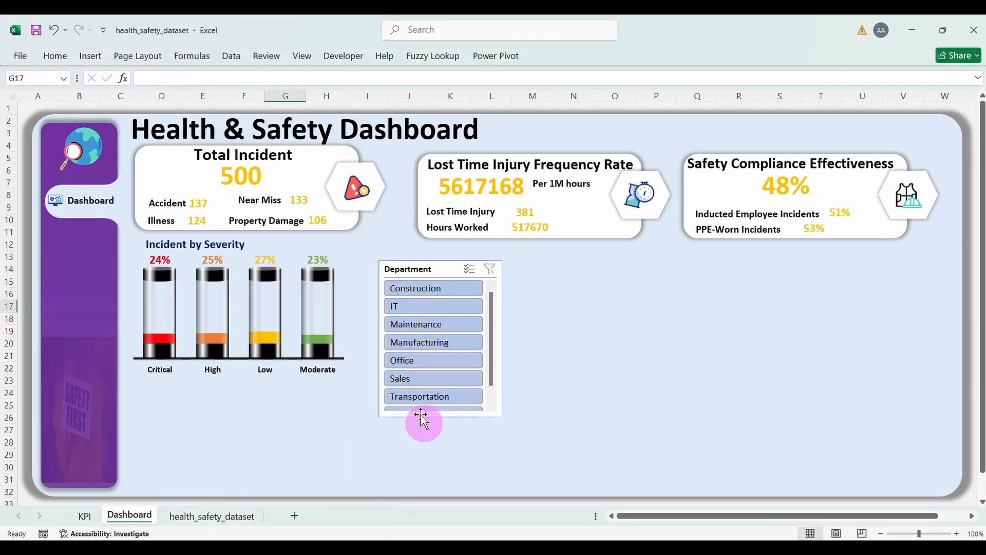
{"action": "left_click", "coordinate": [86, 516]}
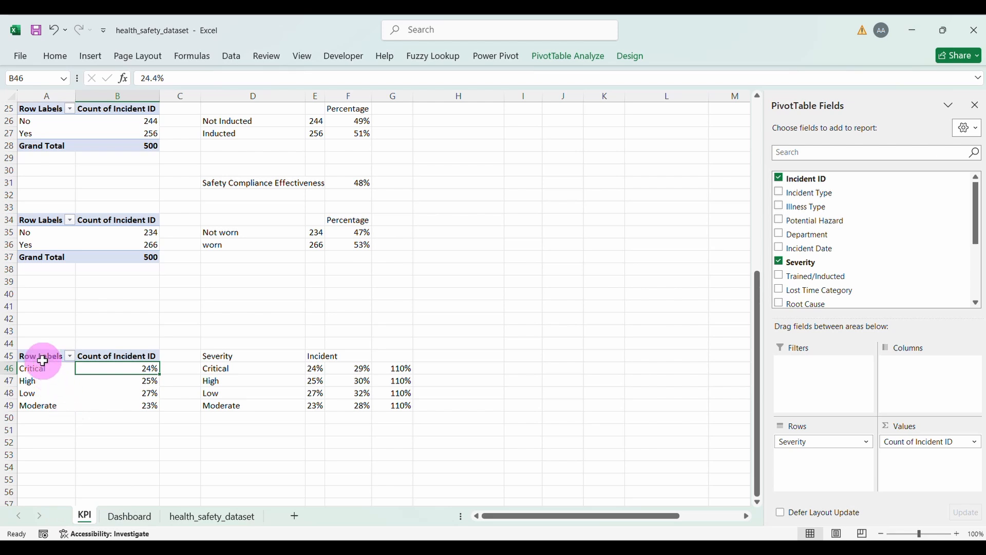
Step: Copy the severity pivot table A45:B49 to cell A59
{"action": "left_click_drag", "start_coordinate": [42, 361], "coordinate": [133, 405]}
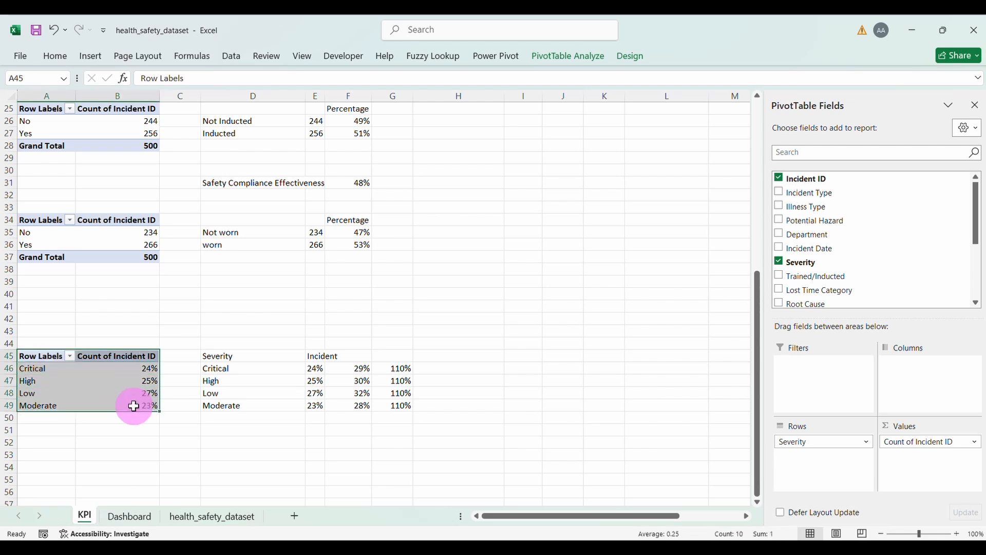
{"action": "key", "text": "ctrl+c"}
{"action": "scroll", "coordinate": [132, 406], "scroll_direction": "down", "scroll_amount": 4}
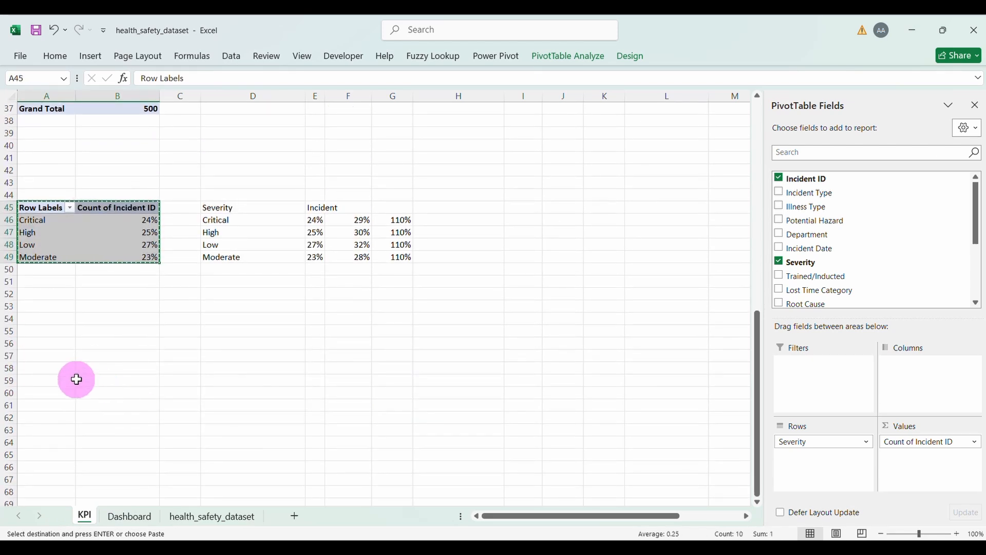
{"action": "left_click", "coordinate": [60, 380]}
{"action": "key", "text": "ctrl+v"}
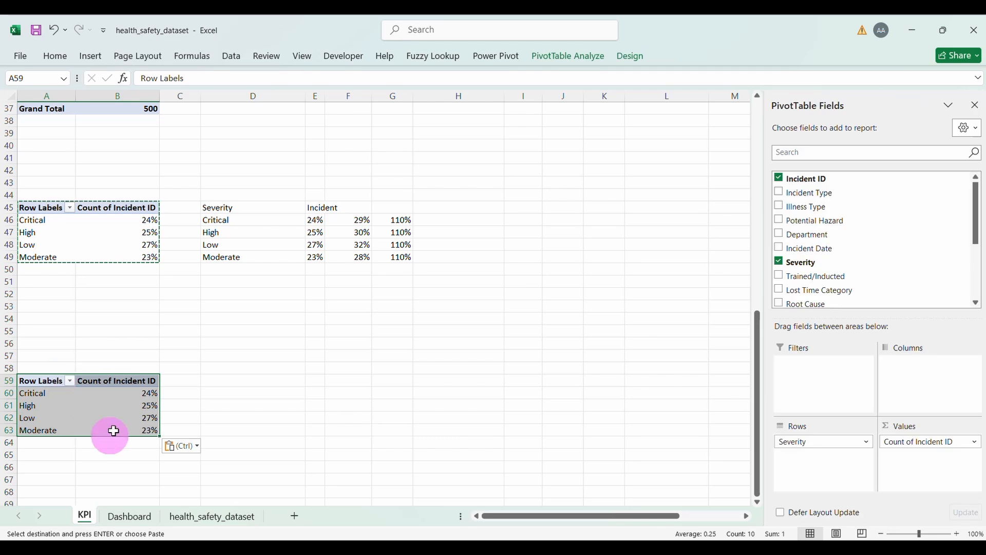
Step: In the copy, replace Severity with Gender in rows and re-add Incident ID as the value
{"action": "left_click", "coordinate": [821, 443]}
{"action": "left_click", "coordinate": [813, 415]}
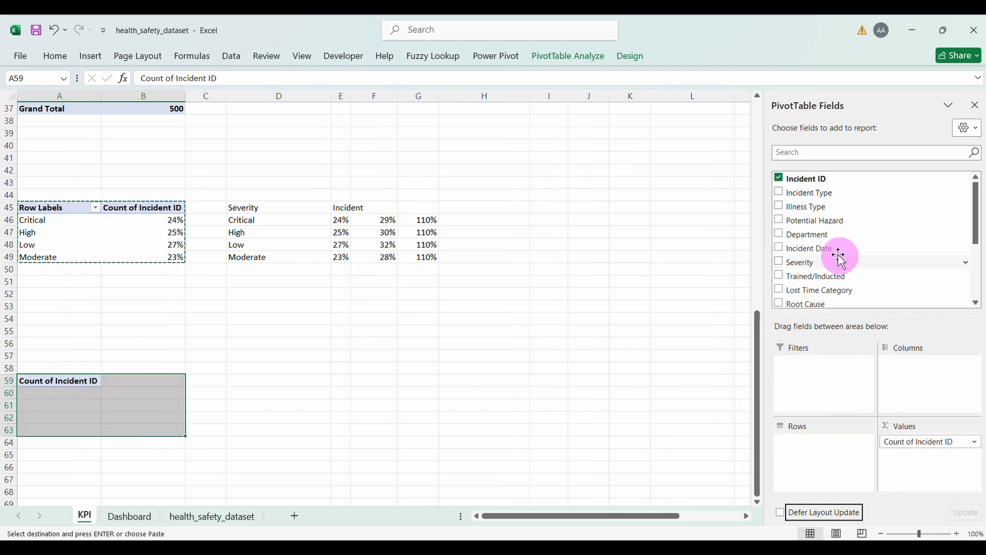
{"action": "scroll", "coordinate": [821, 224], "scroll_direction": "down", "scroll_amount": 3}
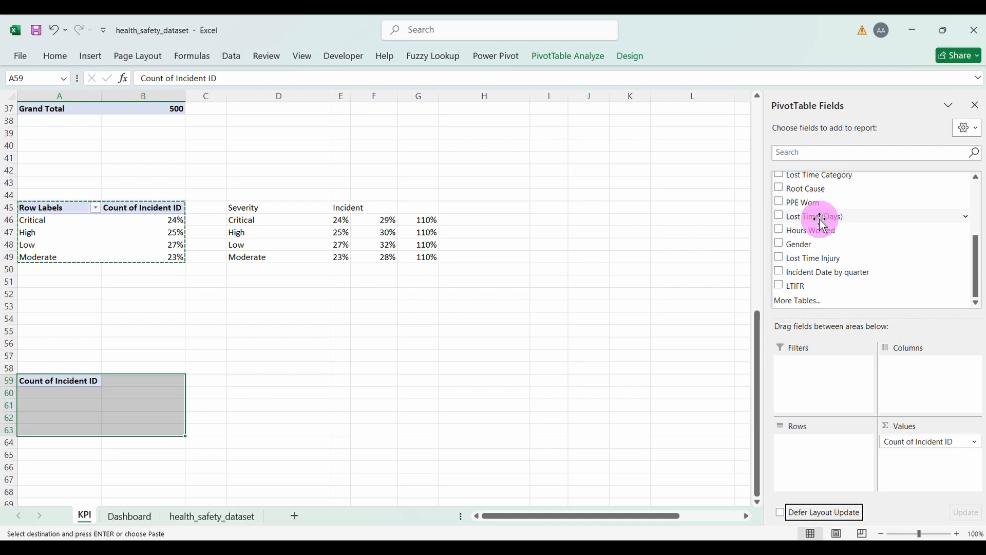
{"action": "left_click", "coordinate": [777, 243]}
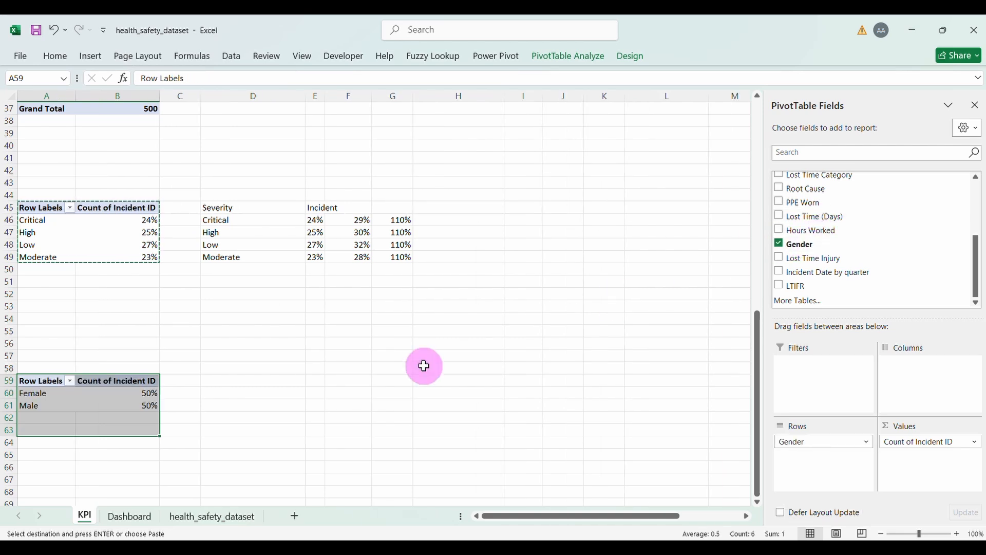
{"action": "left_click", "coordinate": [923, 446]}
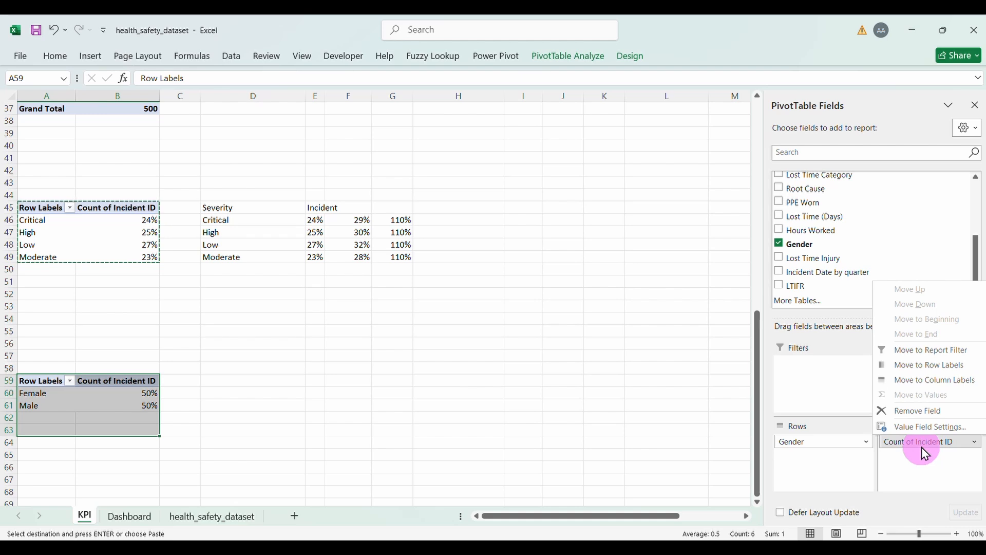
{"action": "left_click", "coordinate": [913, 411]}
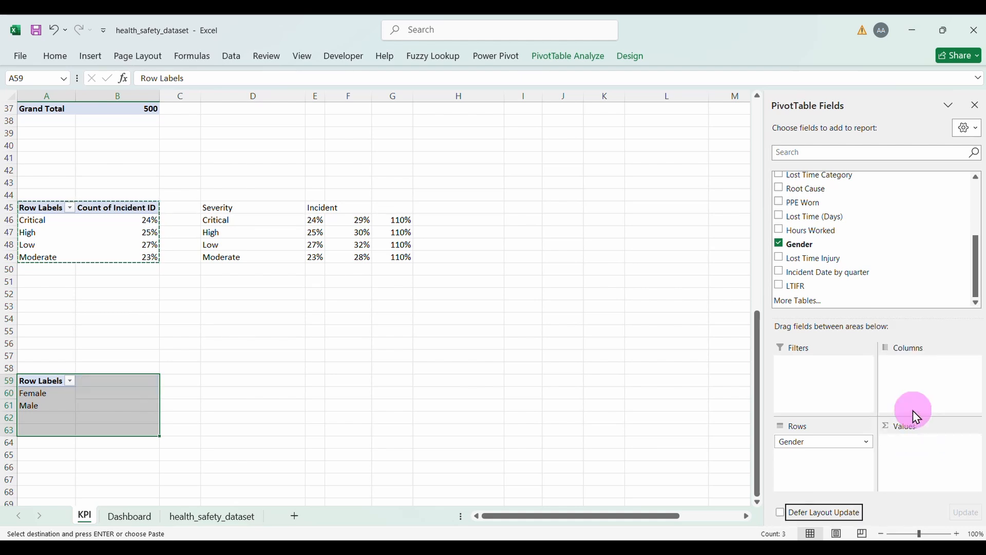
{"action": "scroll", "coordinate": [848, 246], "scroll_direction": "up", "scroll_amount": 3}
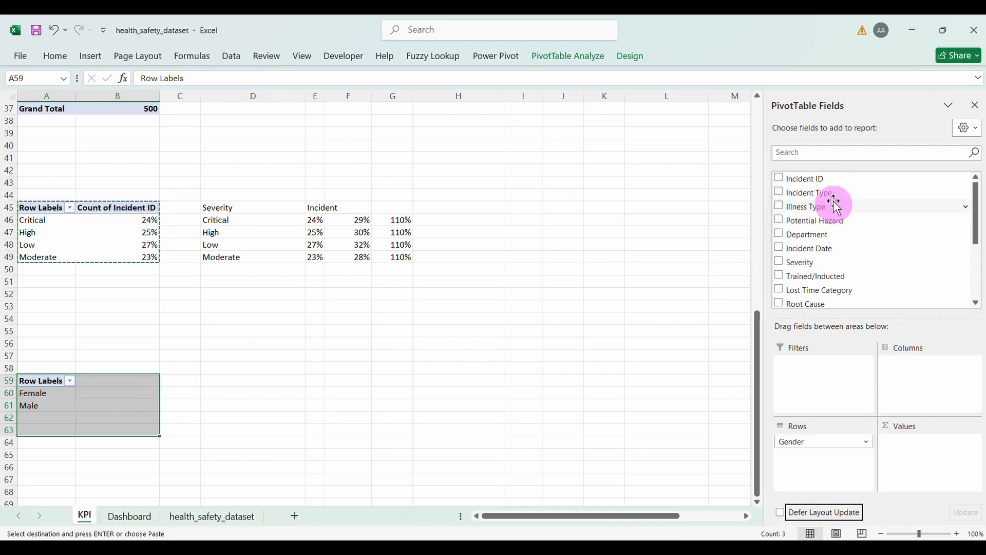
{"action": "left_click_drag", "start_coordinate": [813, 182], "coordinate": [928, 451]}
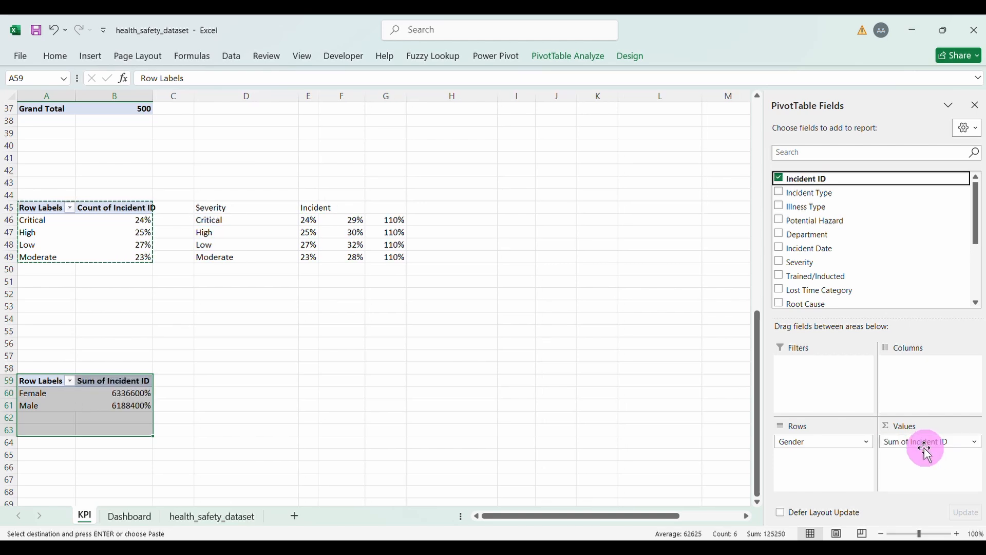
Step: Summarize Incident ID by Count, giving Female 251 and Male 249
{"action": "left_click", "coordinate": [923, 446]}
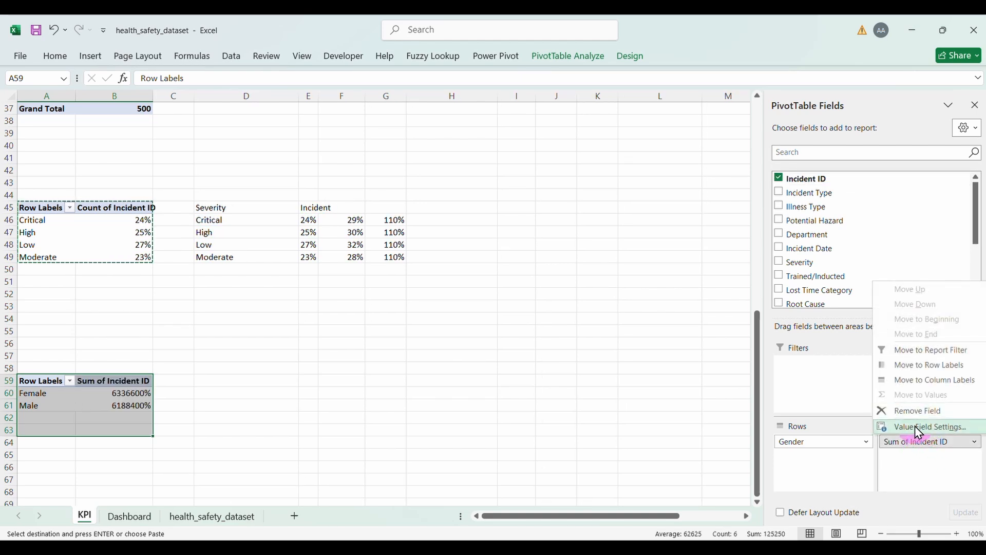
{"action": "left_click", "coordinate": [917, 428]}
{"action": "left_click", "coordinate": [392, 375]}
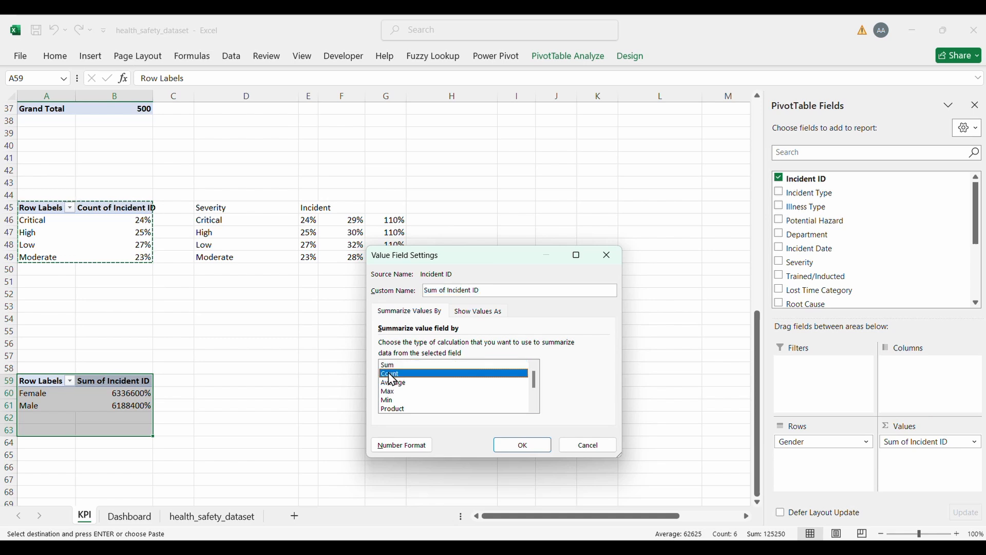
{"action": "left_click", "coordinate": [497, 445]}
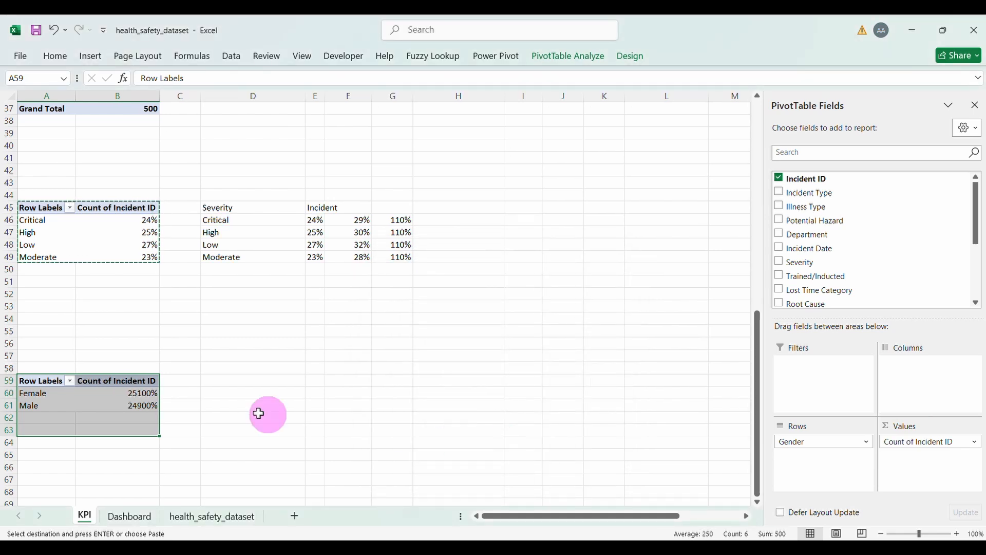
{"action": "left_click", "coordinate": [131, 399]}
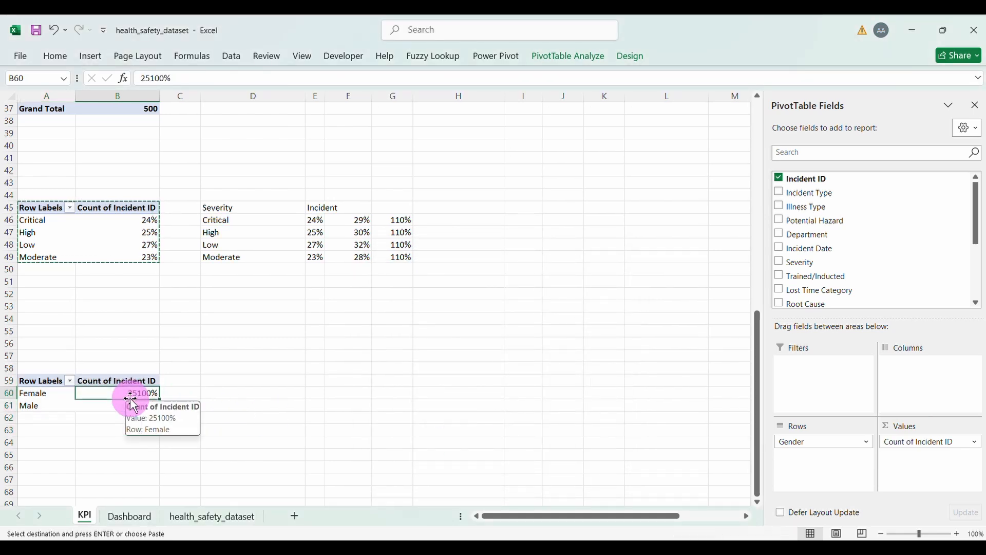
{"action": "left_click_drag", "start_coordinate": [131, 398], "coordinate": [110, 402]}
Step: Format the gender counts as Number with no decimal places
{"action": "left_click", "coordinate": [58, 63]}
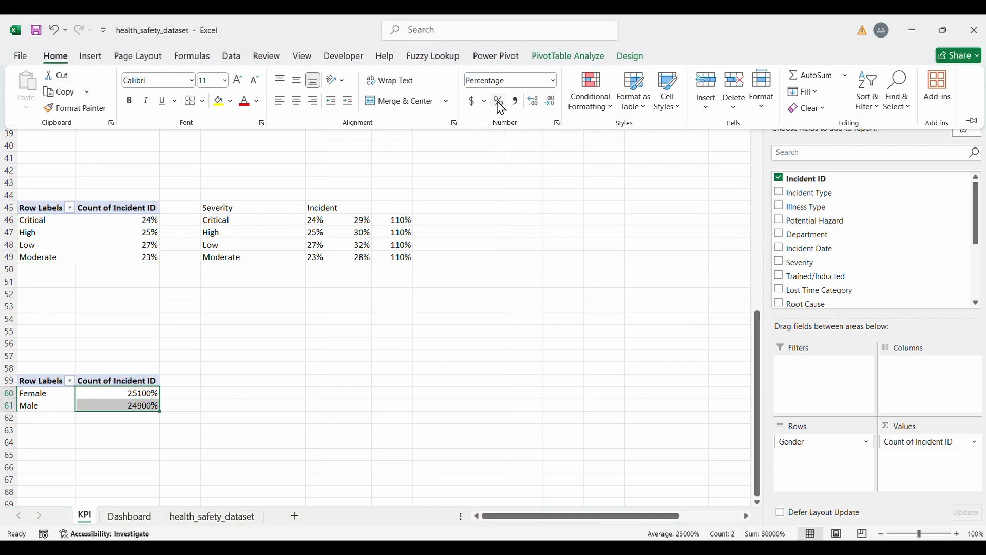
{"action": "left_click", "coordinate": [552, 83]}
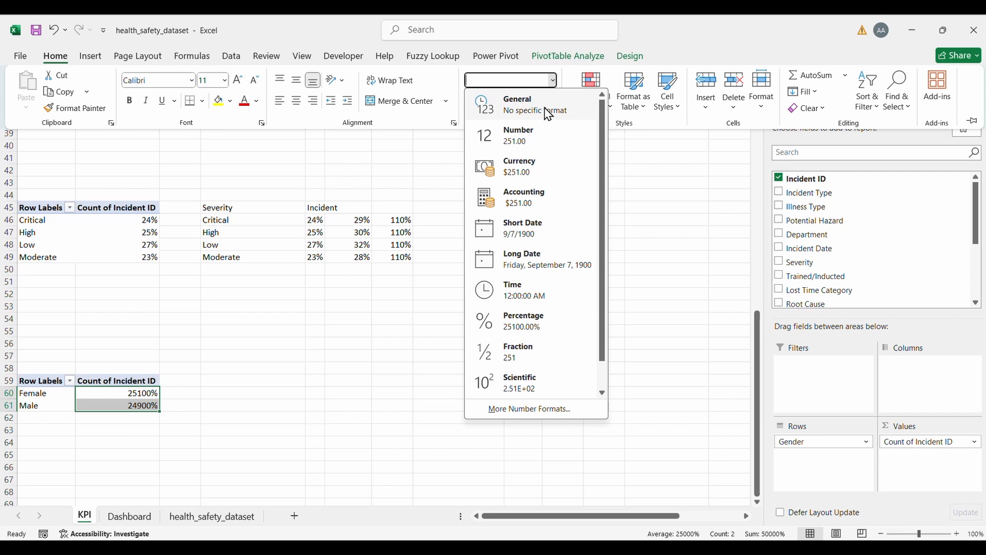
{"action": "left_click", "coordinate": [534, 137]}
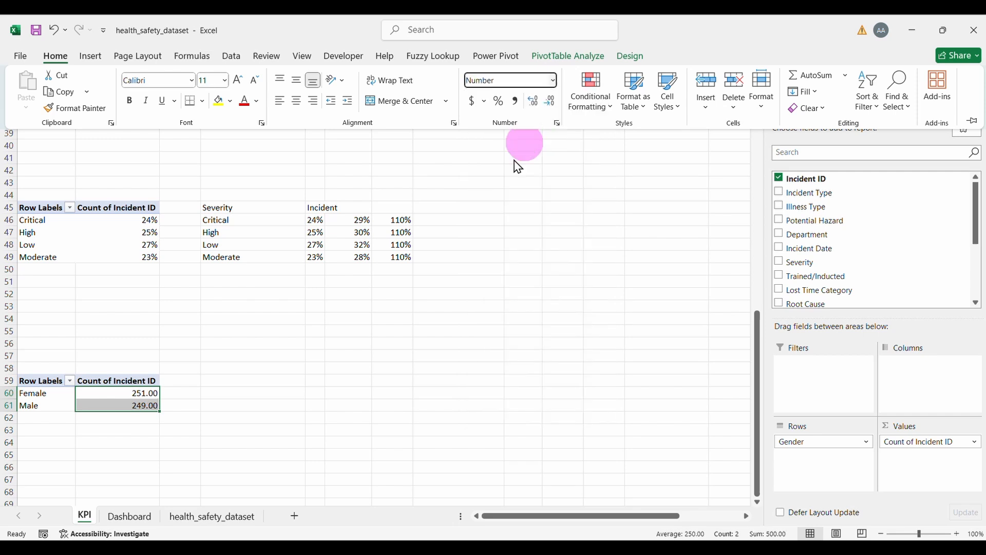
{"action": "left_click", "coordinate": [550, 102]}
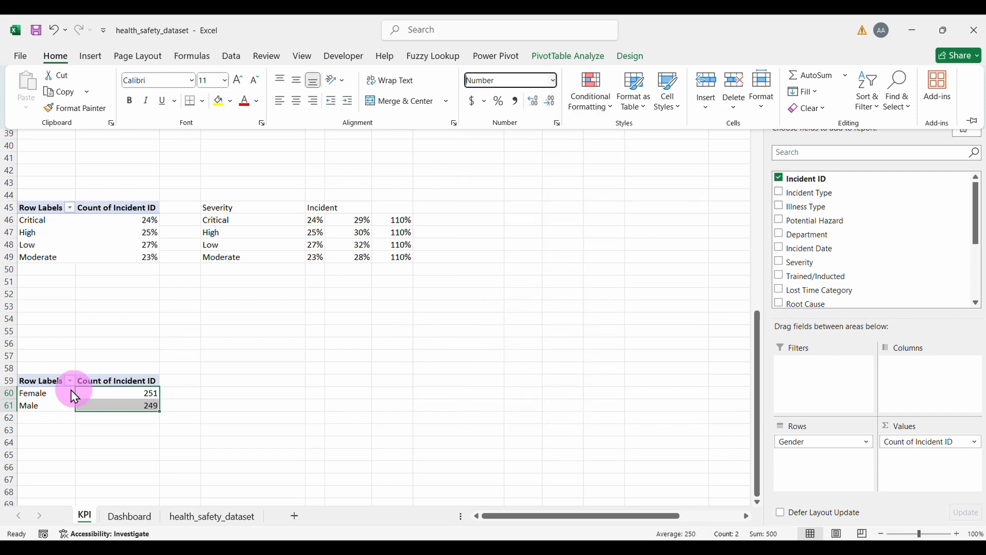
{"action": "left_click", "coordinate": [52, 394]}
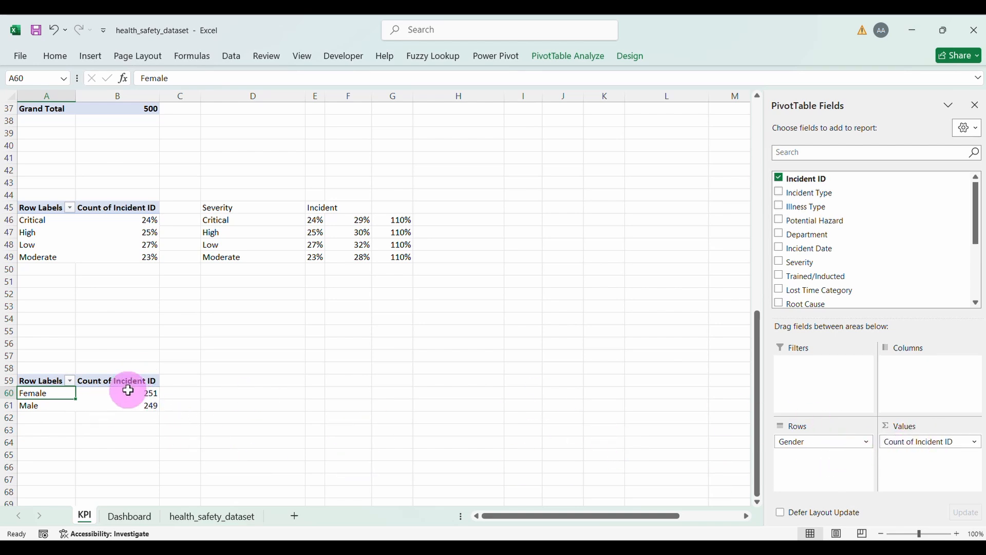
Step: Show the gender values as % of Parent Row Total, rounded to 50% each
{"action": "left_click", "coordinate": [941, 442]}
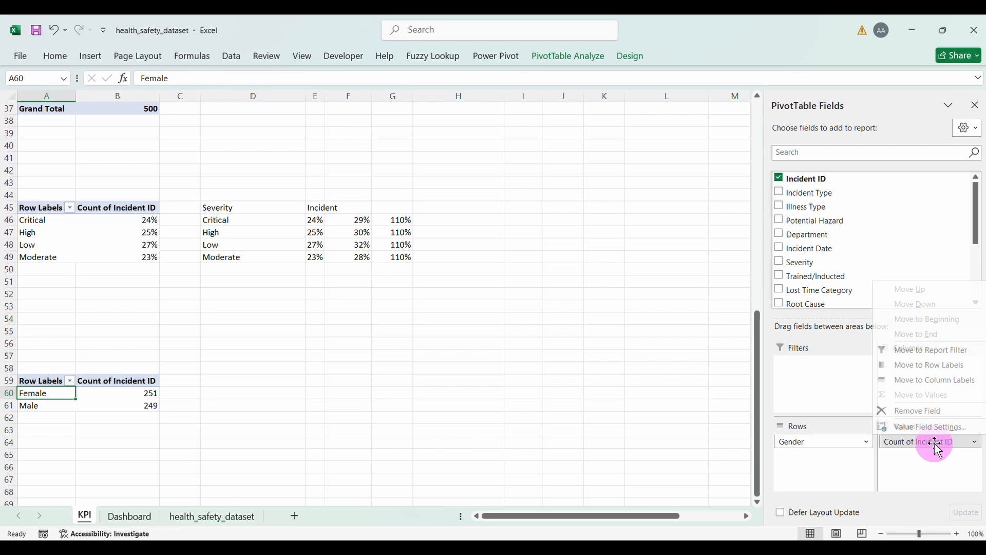
{"action": "left_click", "coordinate": [916, 426]}
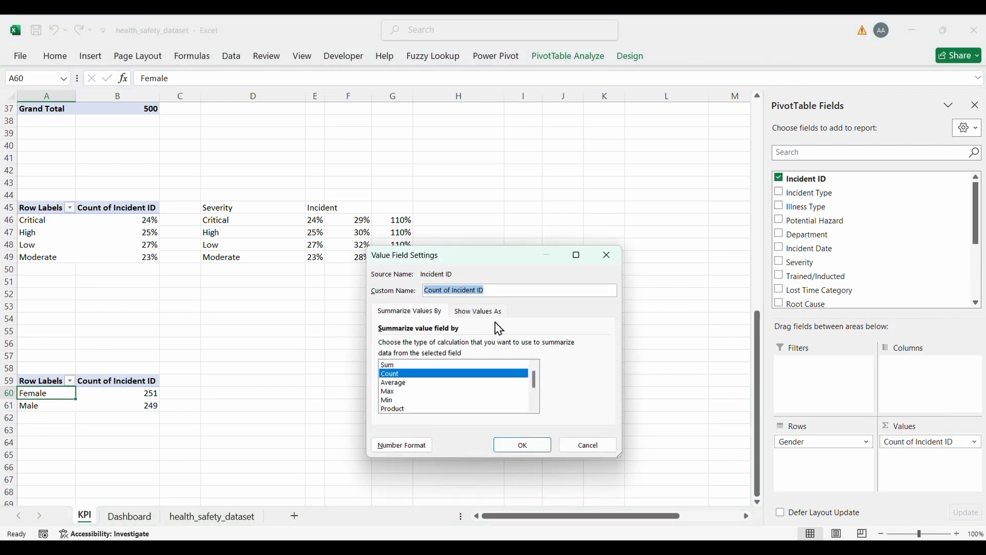
{"action": "left_click", "coordinate": [478, 311]}
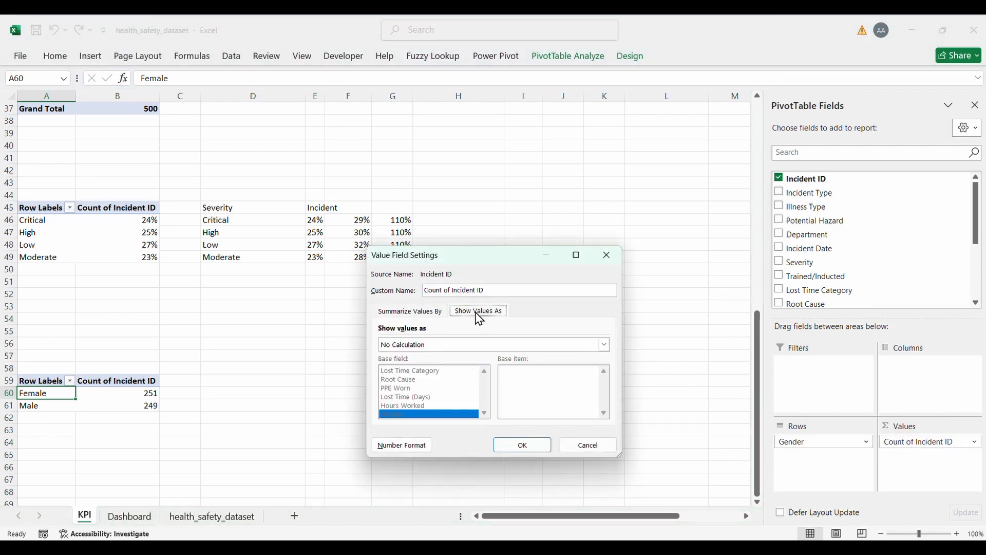
{"action": "left_click", "coordinate": [475, 348]}
{"action": "left_click", "coordinate": [422, 401]}
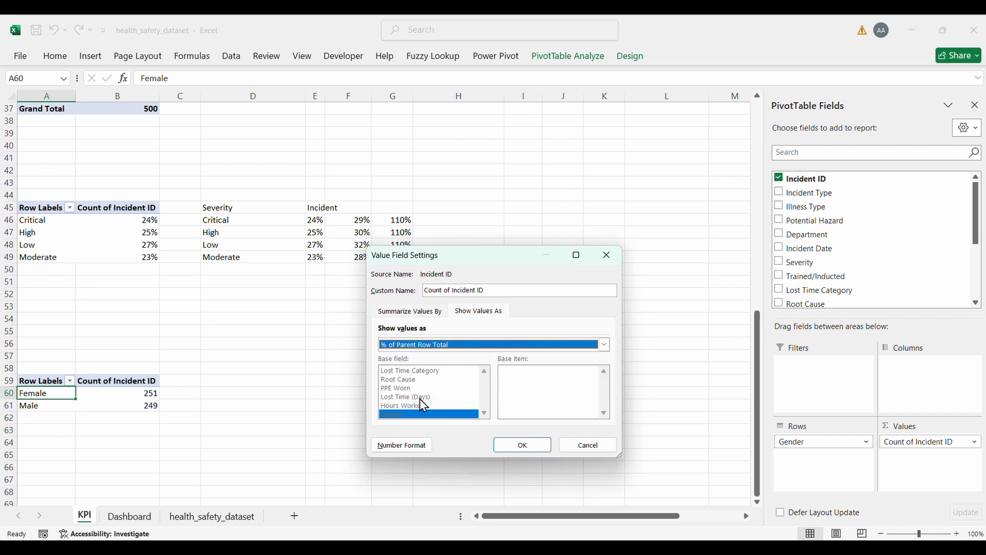
{"action": "left_click", "coordinate": [515, 446]}
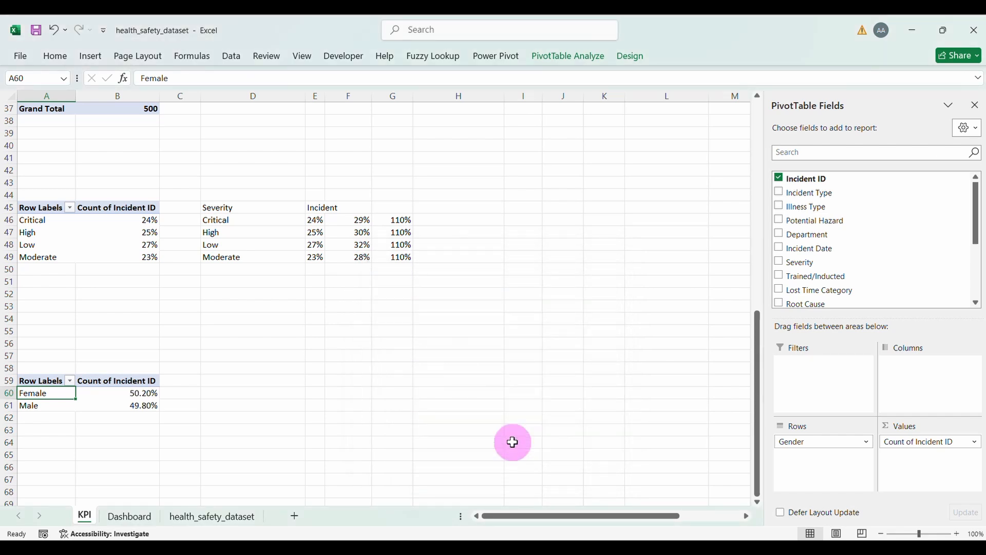
{"action": "left_click_drag", "start_coordinate": [135, 394], "coordinate": [132, 406]}
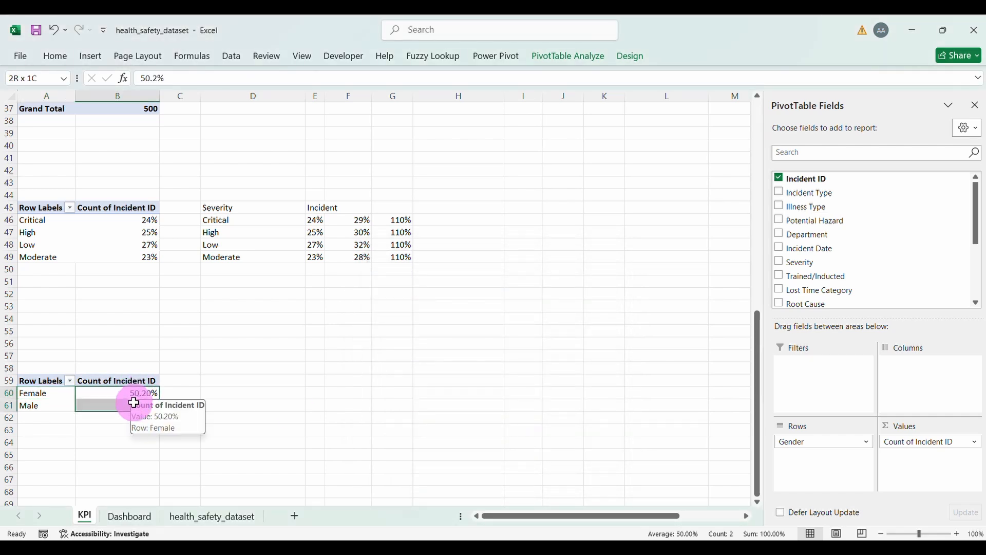
{"action": "left_click", "coordinate": [64, 65]}
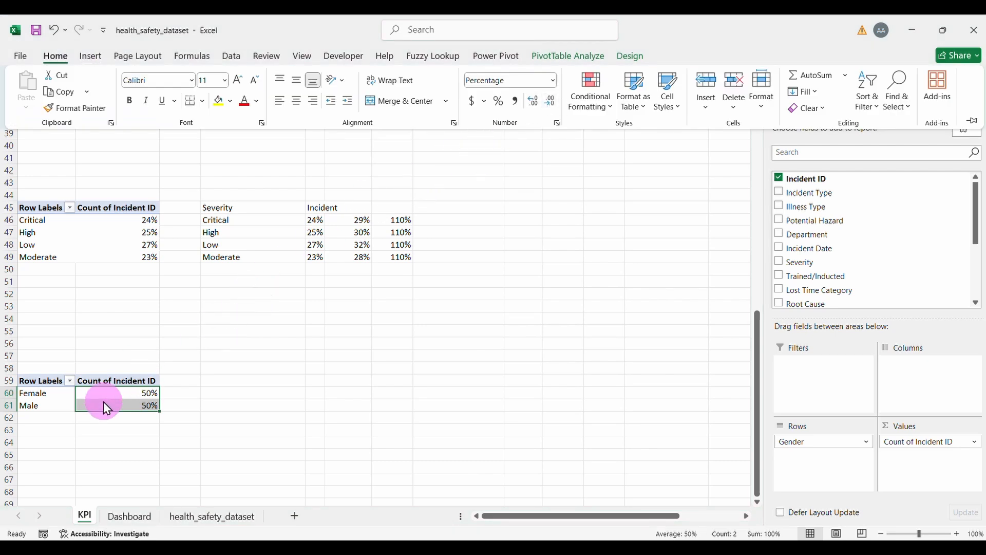
{"action": "left_click", "coordinate": [195, 393]}
Step: Add a Gender heading in D59 and link D60:D61 to Female and Male
{"action": "left_click", "coordinate": [188, 393]}
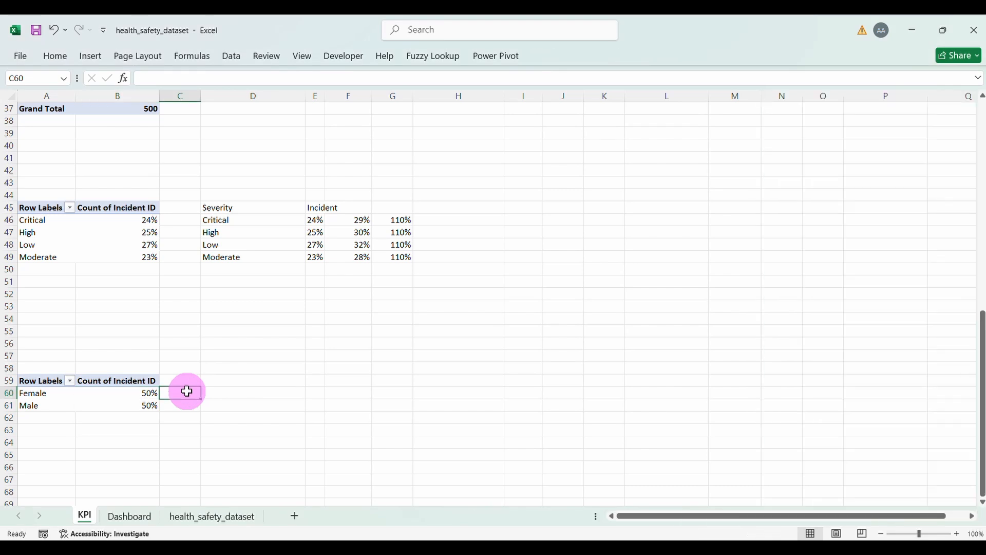
{"action": "key", "text": "Right"}
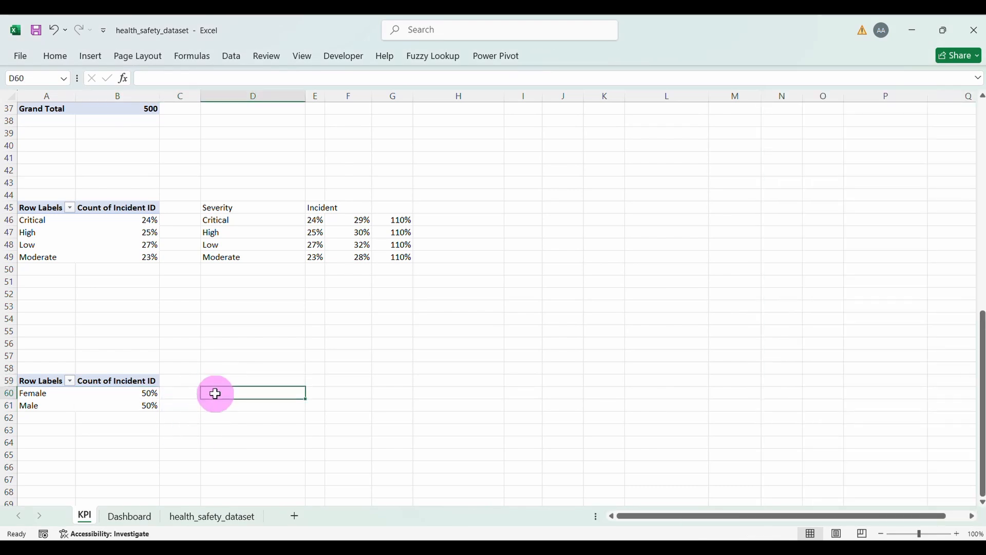
{"action": "type", "text": "Fe"}
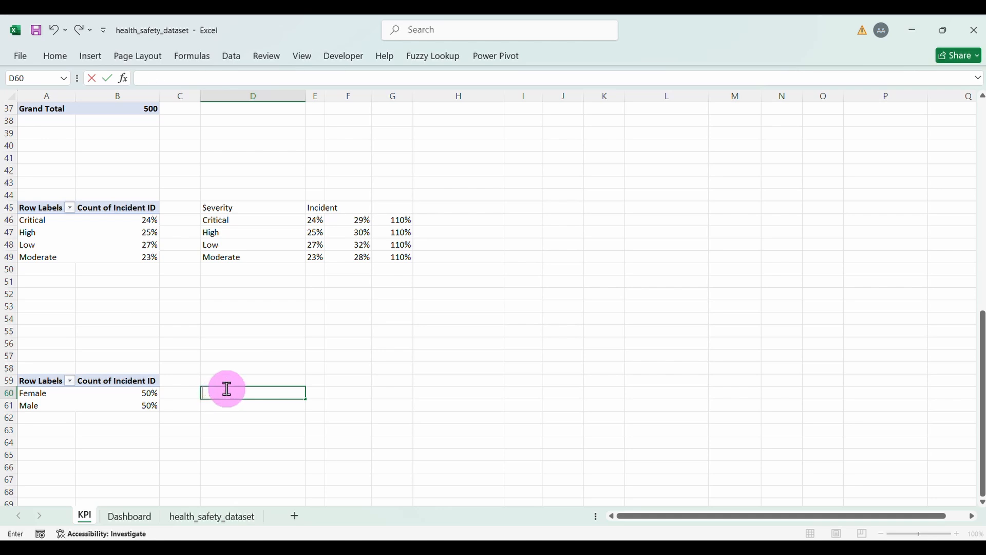
{"action": "left_click", "coordinate": [244, 380]}
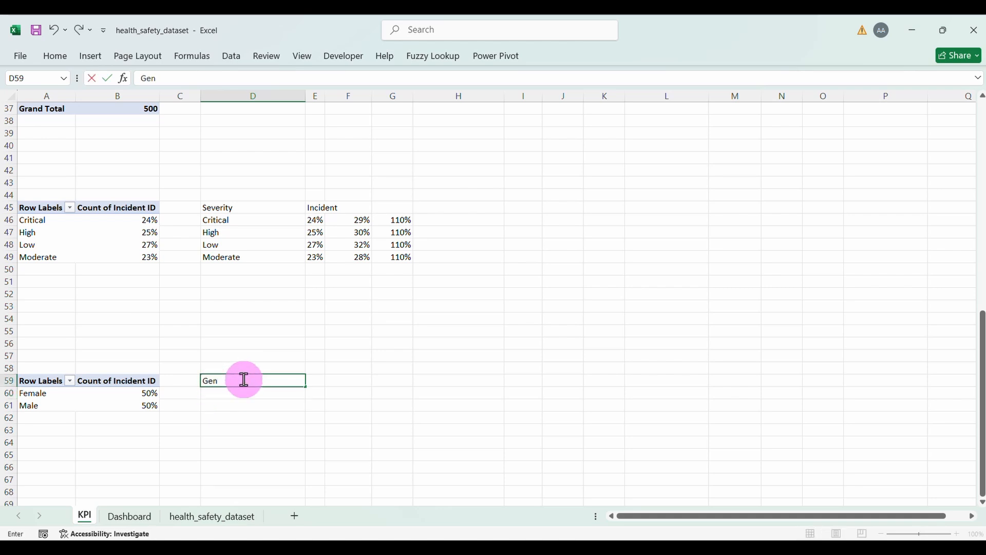
{"action": "key", "text": "Return"}
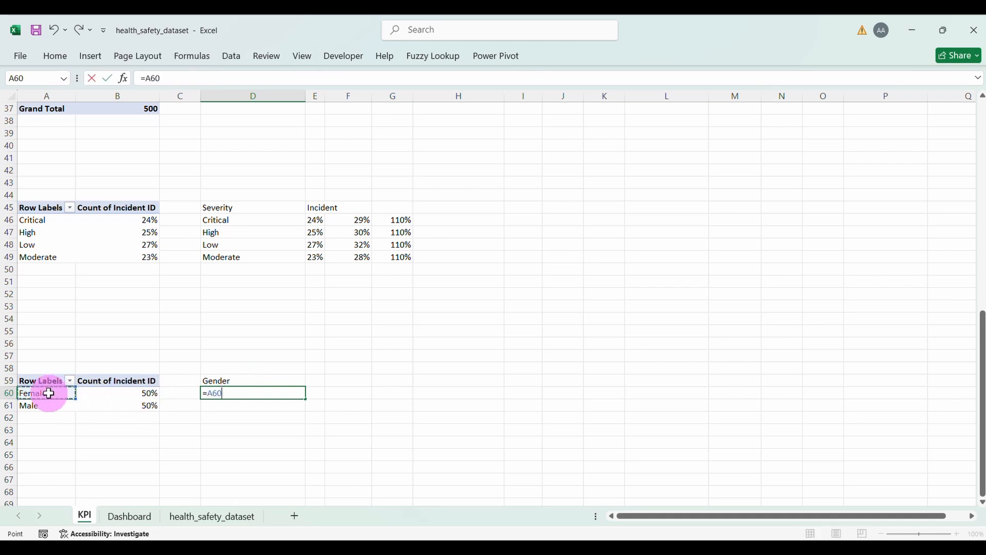
{"action": "key", "text": "Return"}
{"action": "left_click", "coordinate": [267, 393]}
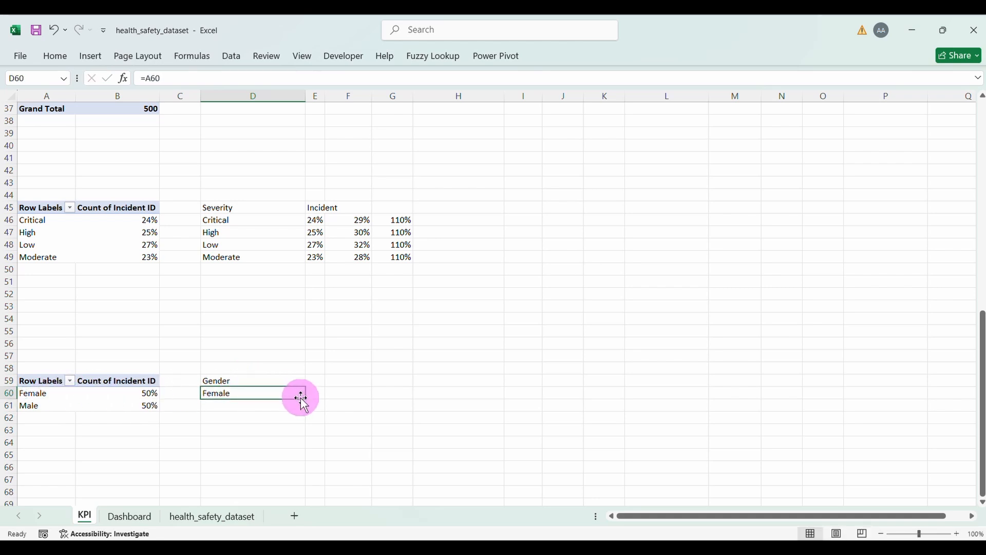
{"action": "left_click_drag", "start_coordinate": [305, 399], "coordinate": [324, 408]}
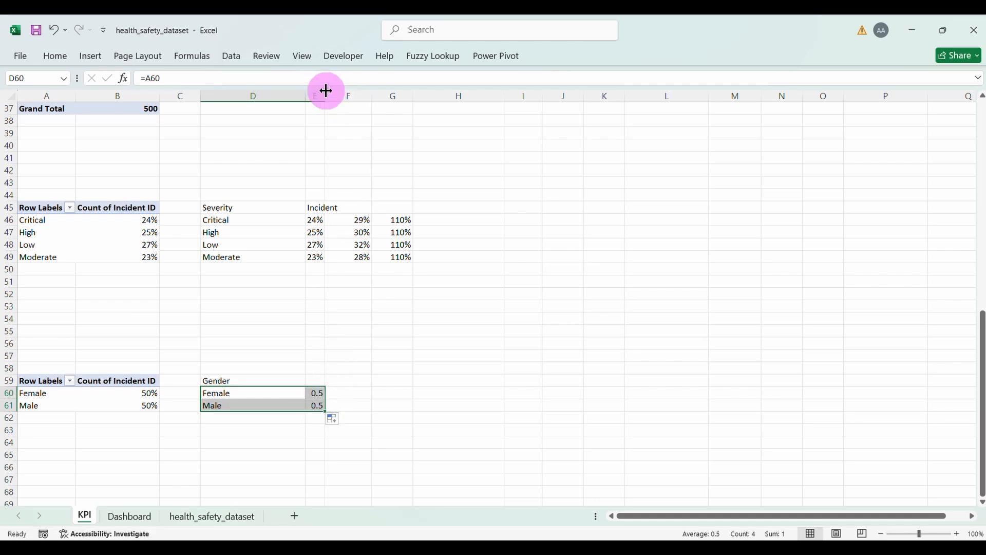
{"action": "left_click_drag", "start_coordinate": [326, 95], "coordinate": [353, 96]}
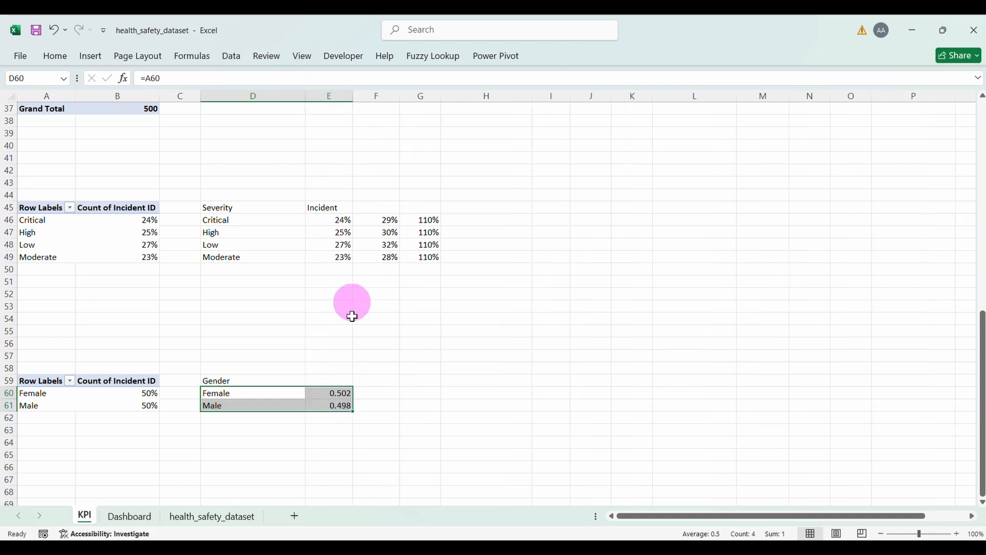
Step: Head column E 'Incident' and format E60:E61 as percentages
{"action": "left_click", "coordinate": [326, 381]}
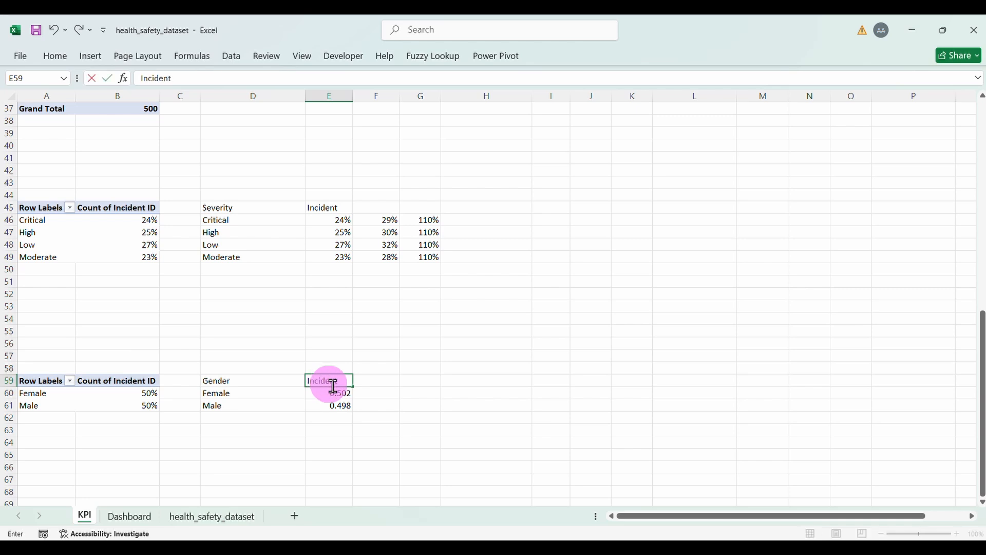
{"action": "type", "text": "Incident"}
{"action": "left_click", "coordinate": [345, 394]}
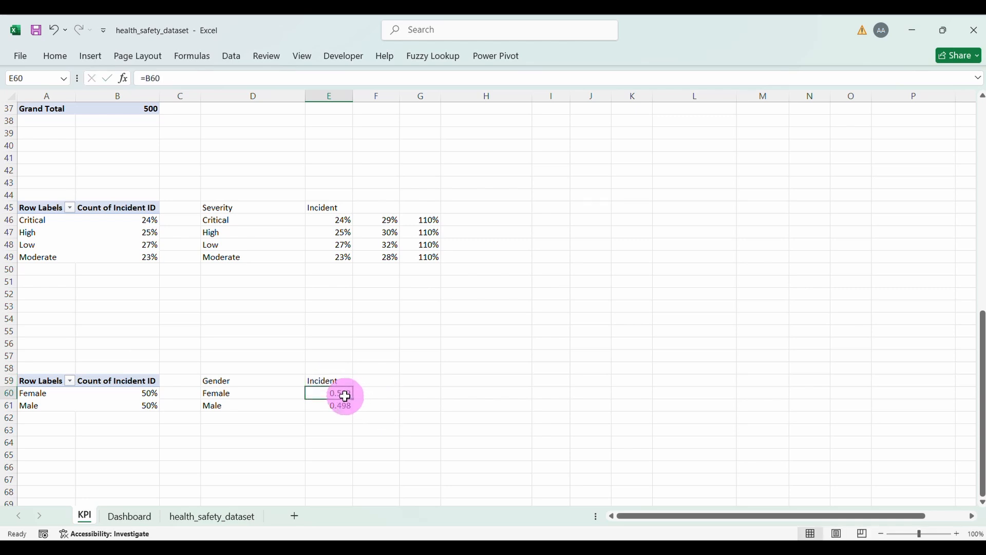
{"action": "left_click_drag", "start_coordinate": [345, 395], "coordinate": [343, 407]}
{"action": "left_click", "coordinate": [56, 56]}
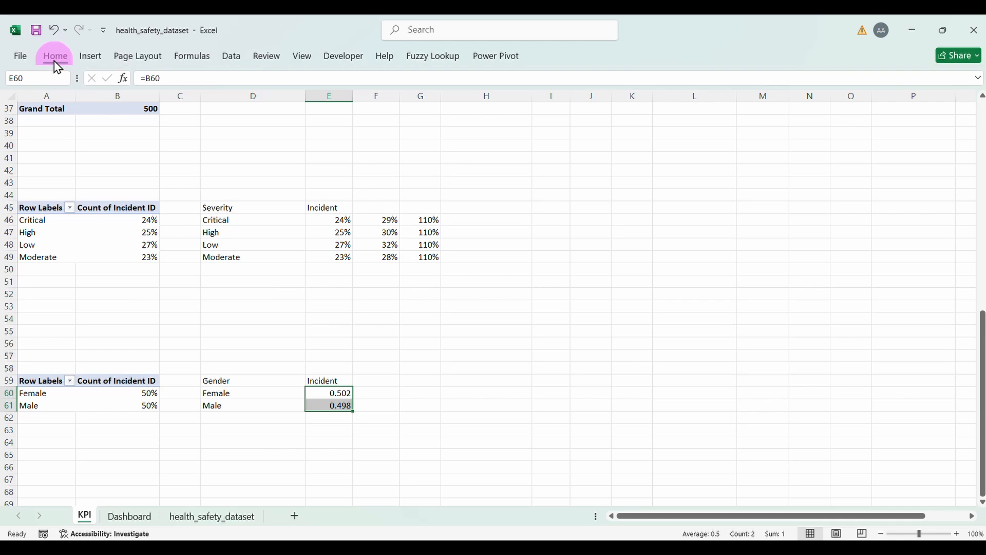
{"action": "left_click", "coordinate": [498, 104]}
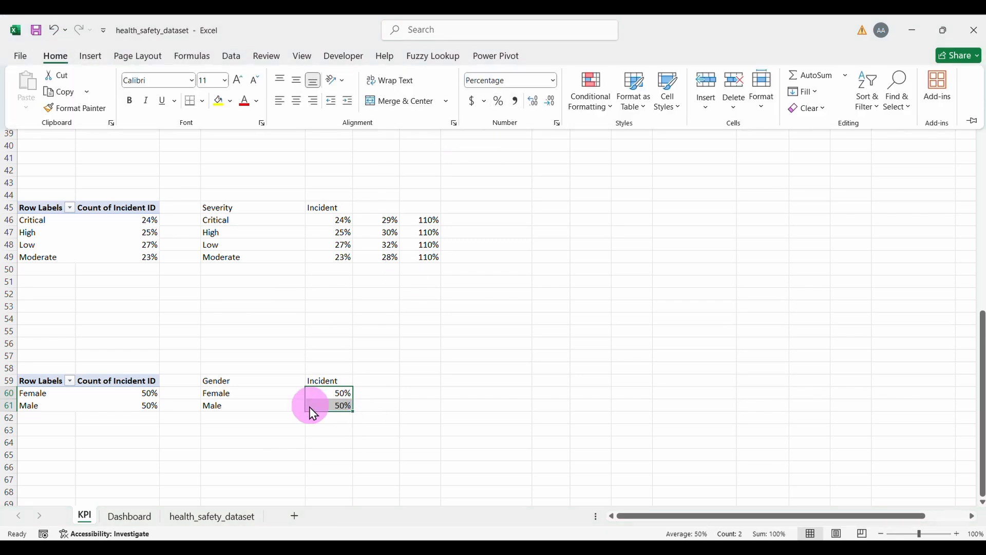
{"action": "left_click", "coordinate": [373, 393]}
Step: Add an 'Out of' column with 100% in F60:F61, then select D60:F61
{"action": "left_click", "coordinate": [373, 392]}
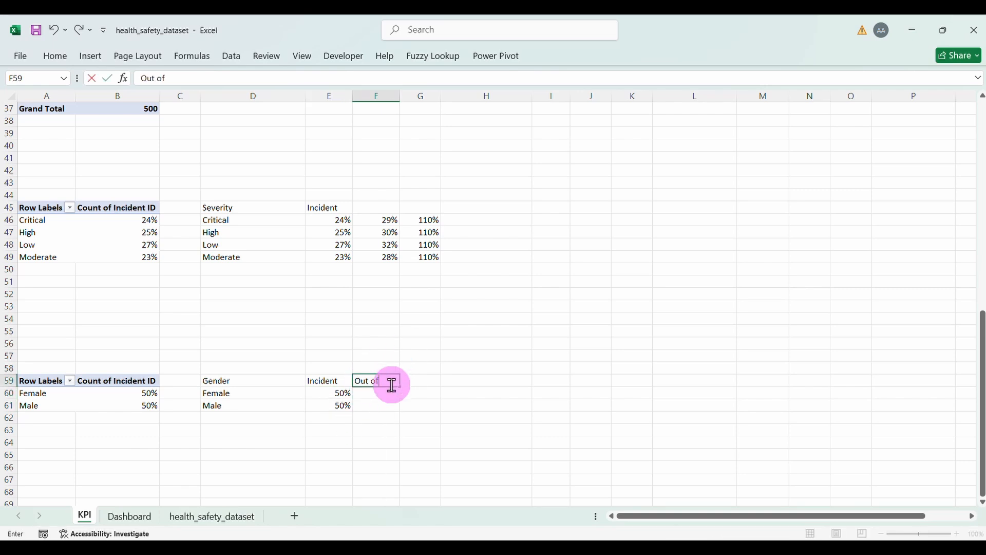
{"action": "left_click", "coordinate": [380, 399]}
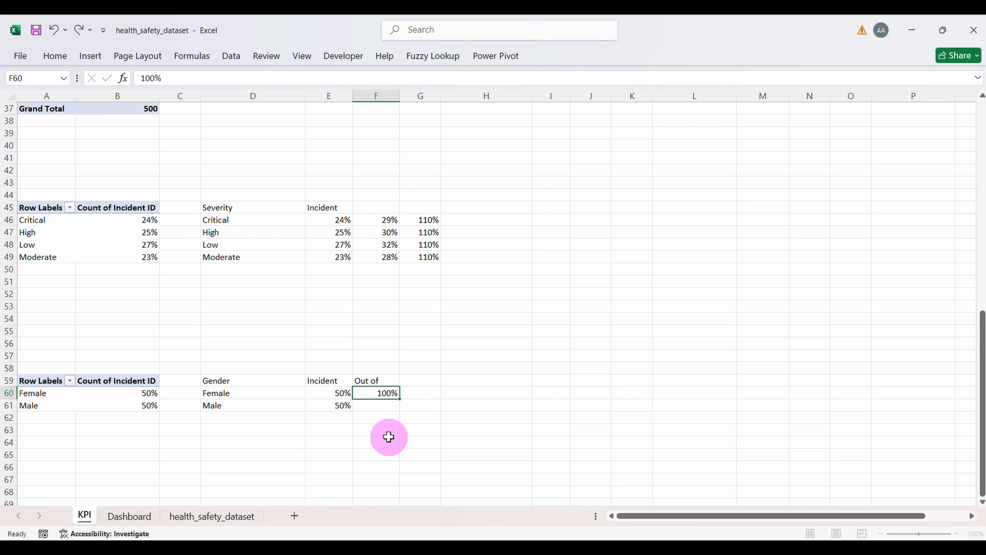
{"action": "key", "text": "Return"}
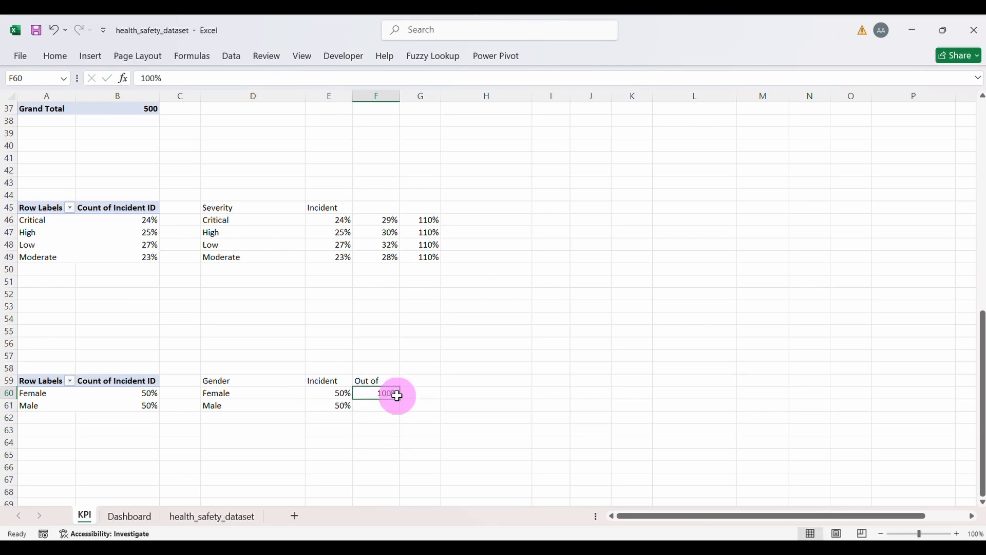
{"action": "left_click_drag", "start_coordinate": [400, 398], "coordinate": [400, 408]}
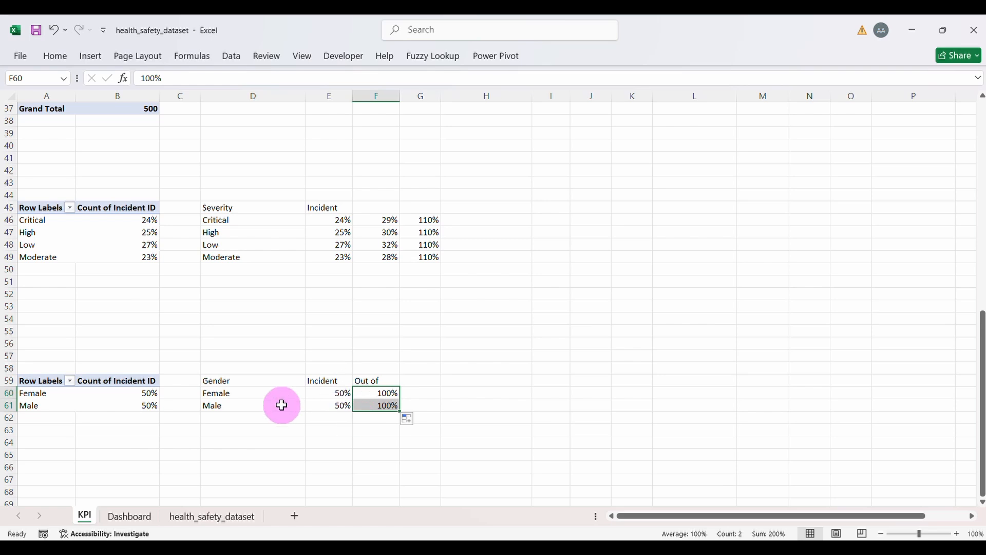
{"action": "left_click_drag", "start_coordinate": [228, 393], "coordinate": [227, 405]}
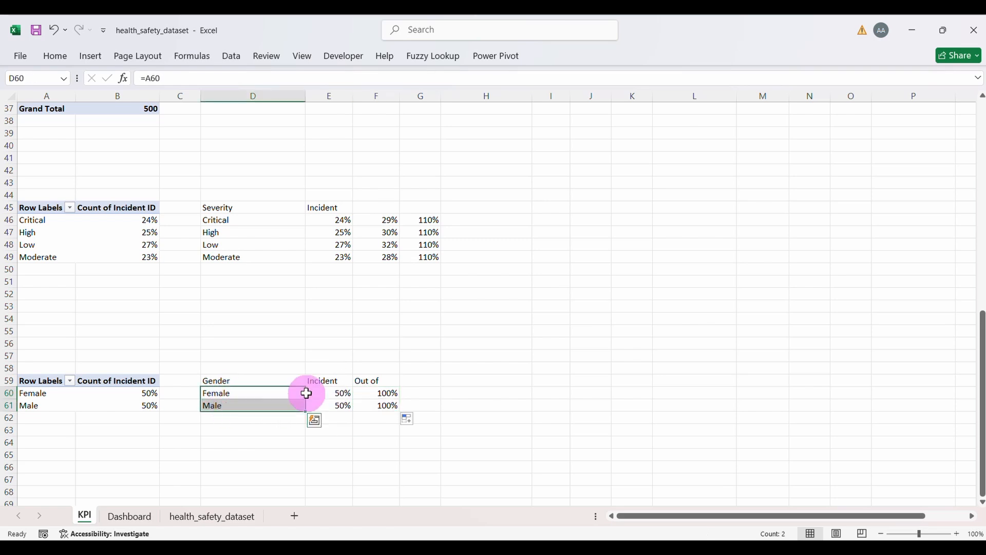
{"action": "left_click", "coordinate": [339, 393], "text": "ctrl"}
{"action": "left_click_drag", "start_coordinate": [341, 396], "coordinate": [373, 402]}
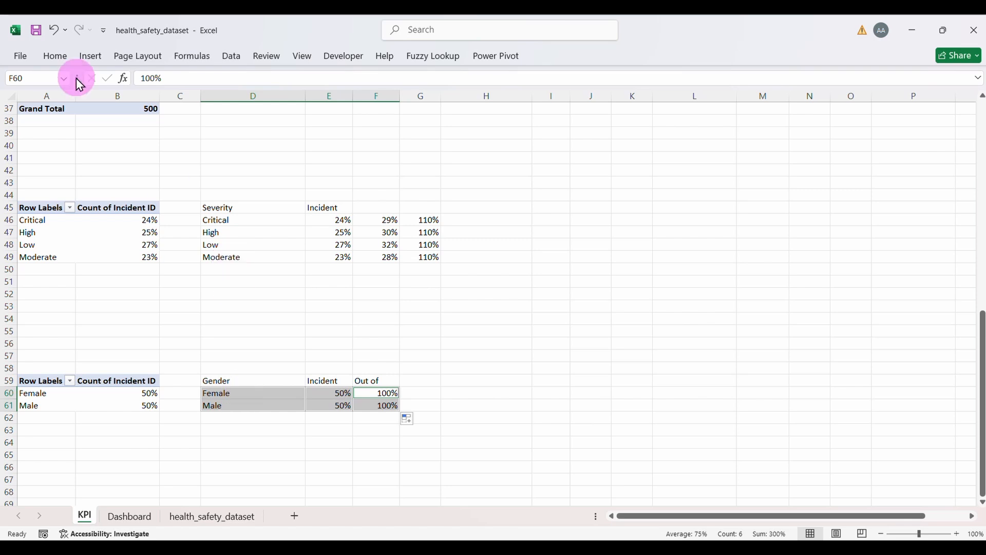
Step: Insert a clustered column chart of the Female/Male figures, remove it from the KPI sheet, and go to Dashboard
{"action": "left_click", "coordinate": [88, 57]}
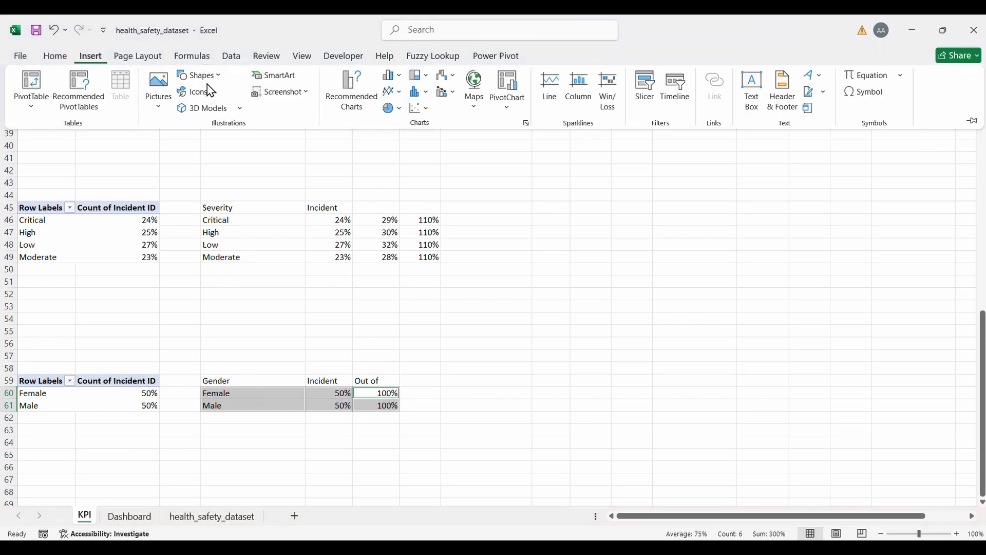
{"action": "left_click", "coordinate": [404, 79]}
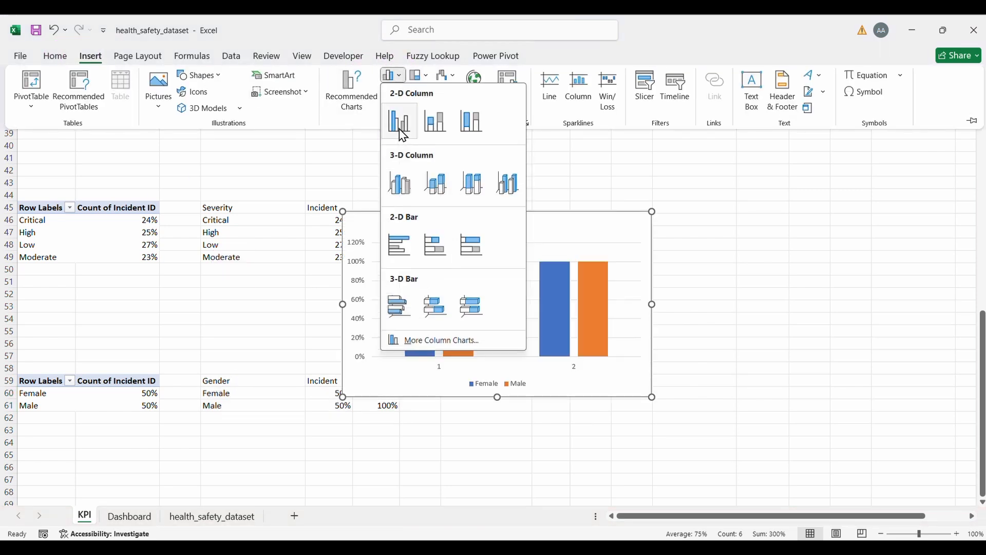
{"action": "left_click", "coordinate": [399, 123]}
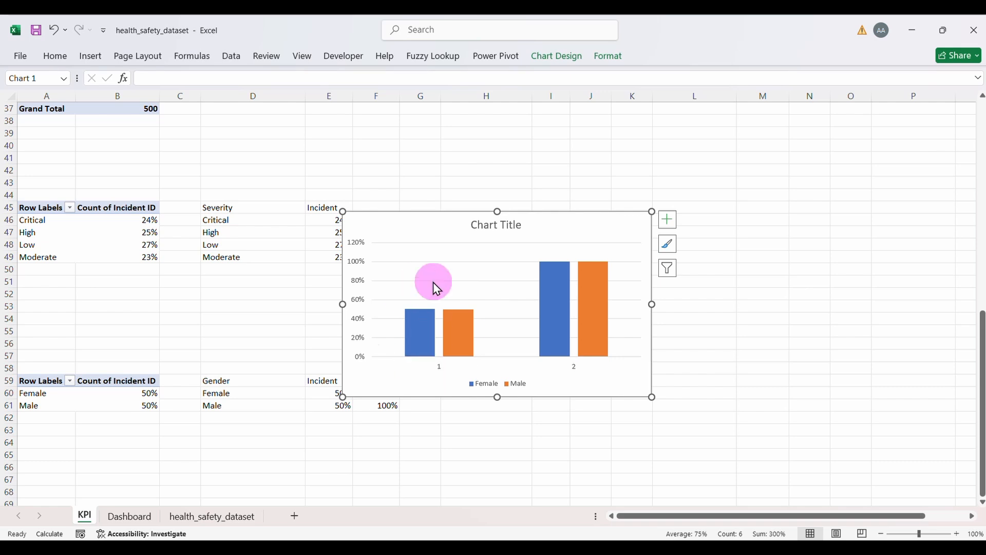
{"action": "key", "text": "Delete"}
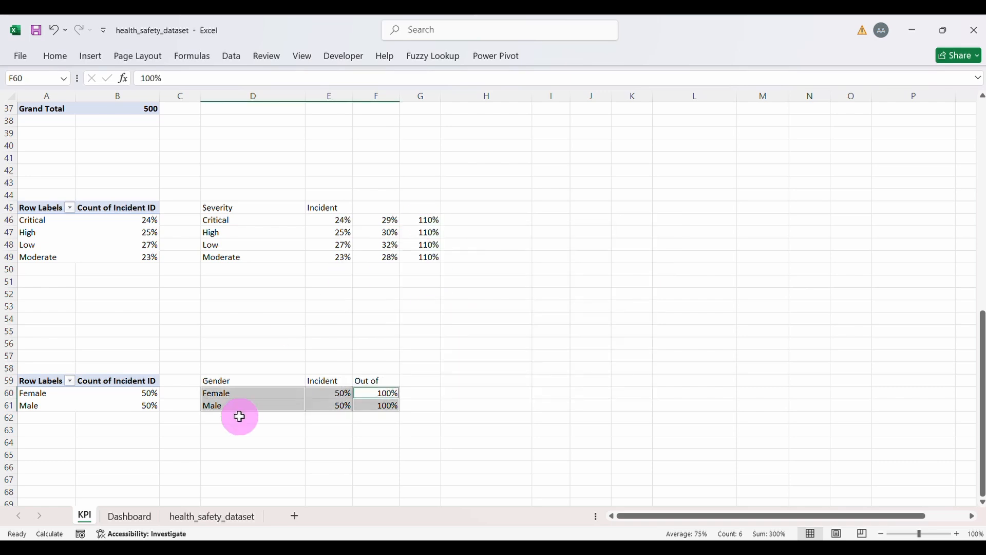
{"action": "left_click", "coordinate": [141, 517]}
Step: Paste the gender chart onto the dashboard and position it over the severity section
{"action": "left_click", "coordinate": [594, 315]}
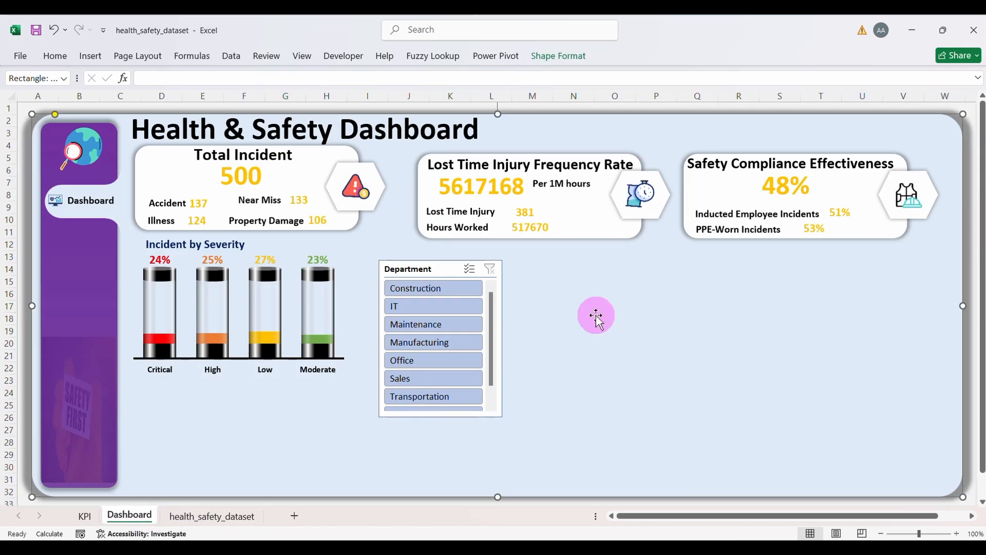
{"action": "key", "text": "ctrl+v"}
{"action": "left_click_drag", "start_coordinate": [227, 121], "coordinate": [680, 263]}
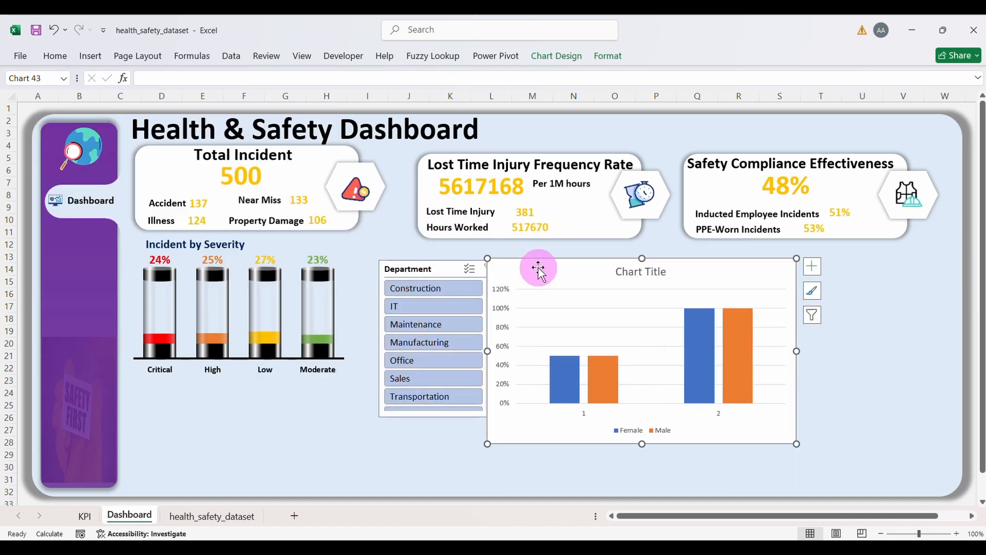
{"action": "left_click_drag", "start_coordinate": [537, 267], "coordinate": [196, 268]}
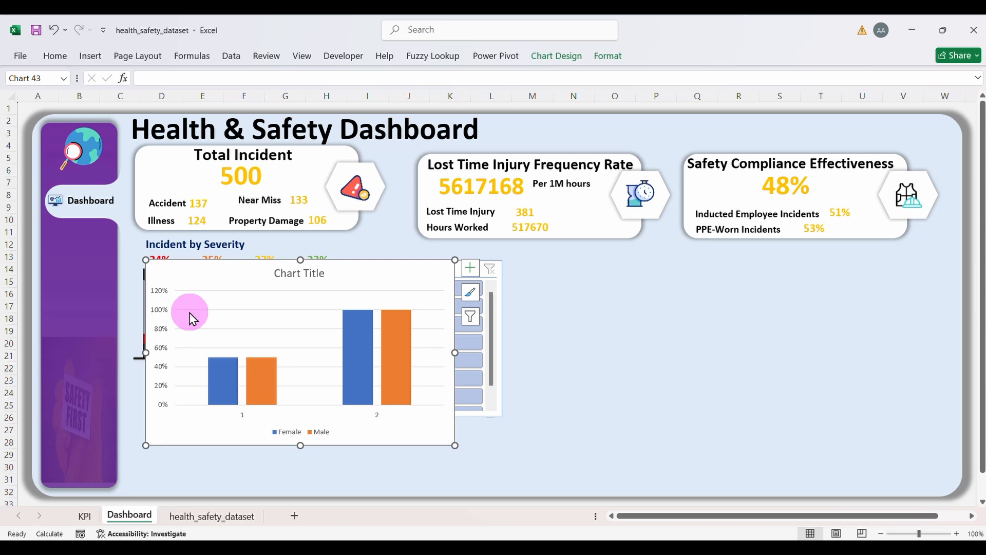
Step: Set the vertical axis maximum to 1.0, then delete the axis
{"action": "left_click", "coordinate": [162, 316]}
{"action": "right_click", "coordinate": [159, 315]}
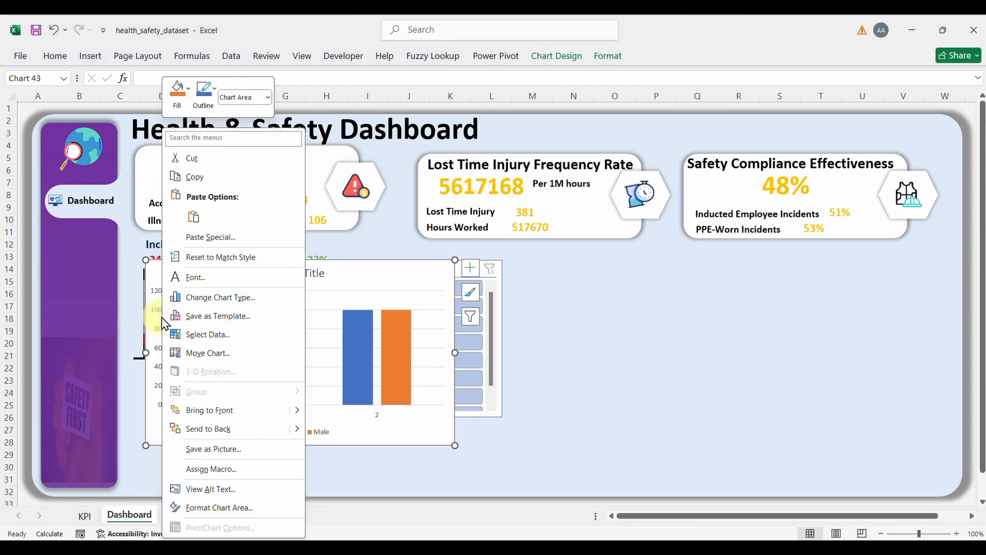
{"action": "left_click", "coordinate": [159, 317]}
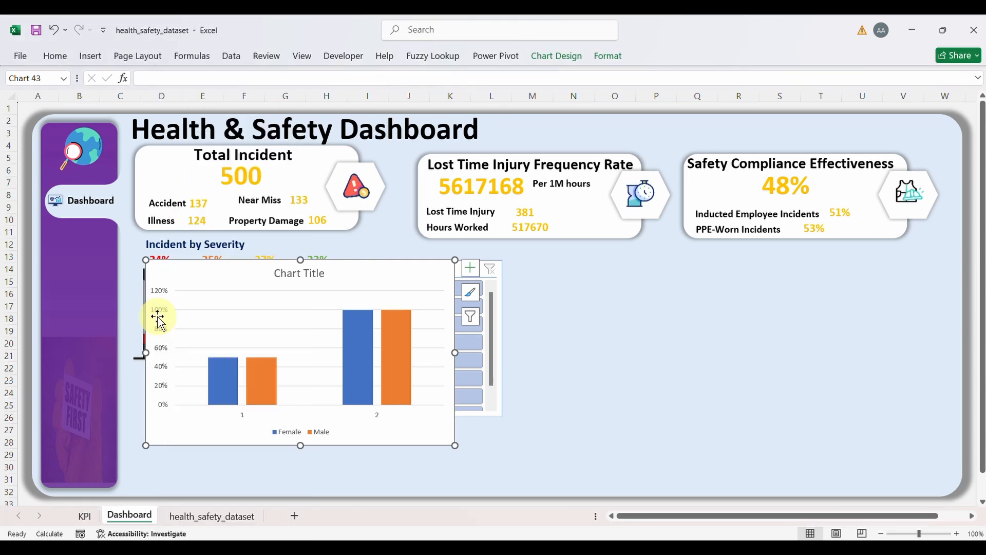
{"action": "right_click", "coordinate": [162, 356]}
{"action": "left_click", "coordinate": [204, 512]}
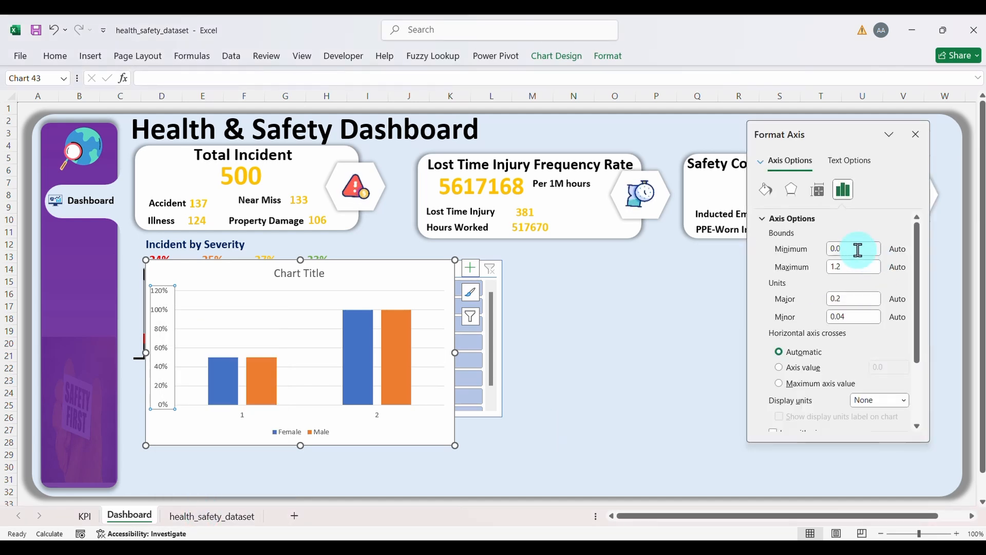
{"action": "left_click_drag", "start_coordinate": [857, 250], "coordinate": [823, 259]}
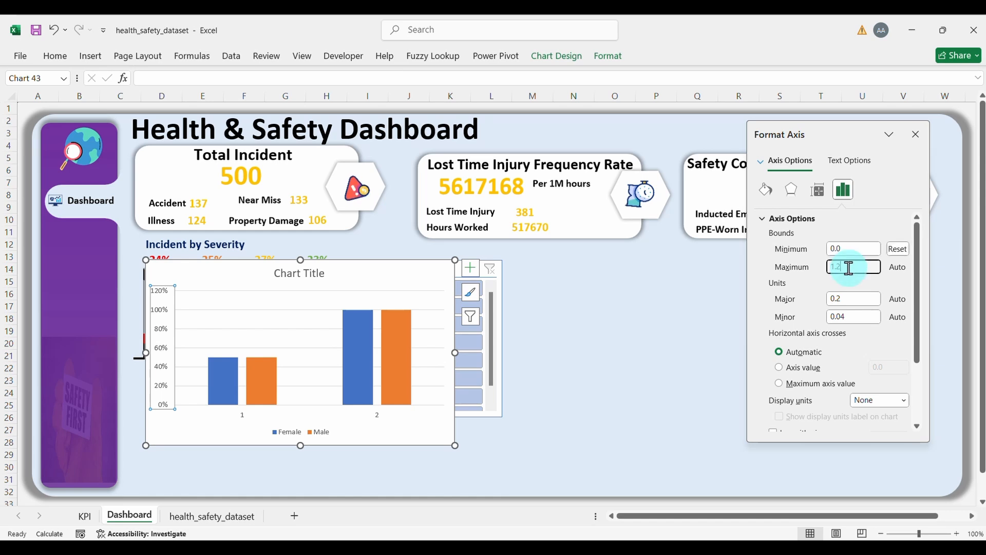
{"action": "left_click", "coordinate": [844, 325]}
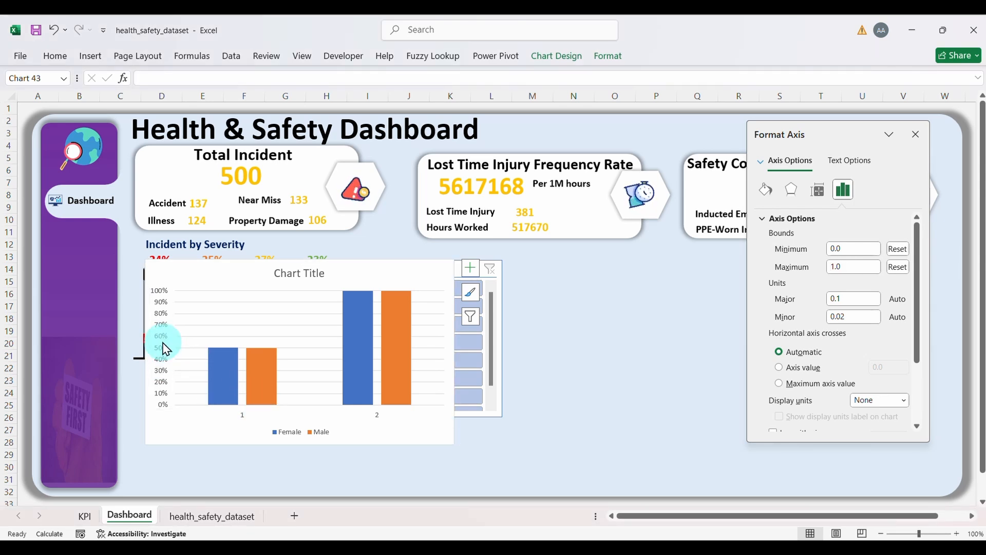
{"action": "key", "text": "Delete"}
Step: Delete the chart's legend, title and major gridlines
{"action": "left_click", "coordinate": [284, 430]}
{"action": "key", "text": "Delete"}
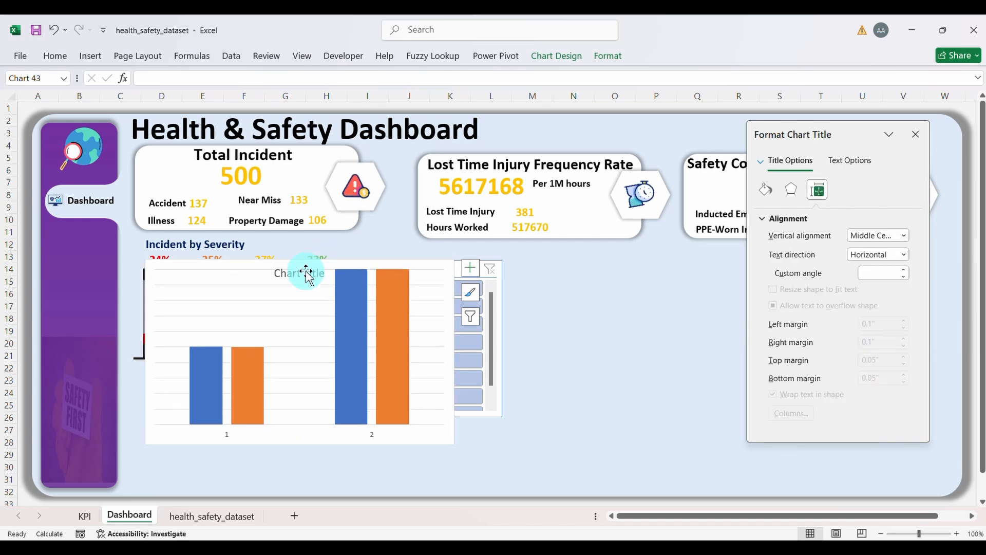
{"action": "key", "text": "Delete"}
{"action": "left_click", "coordinate": [285, 300]}
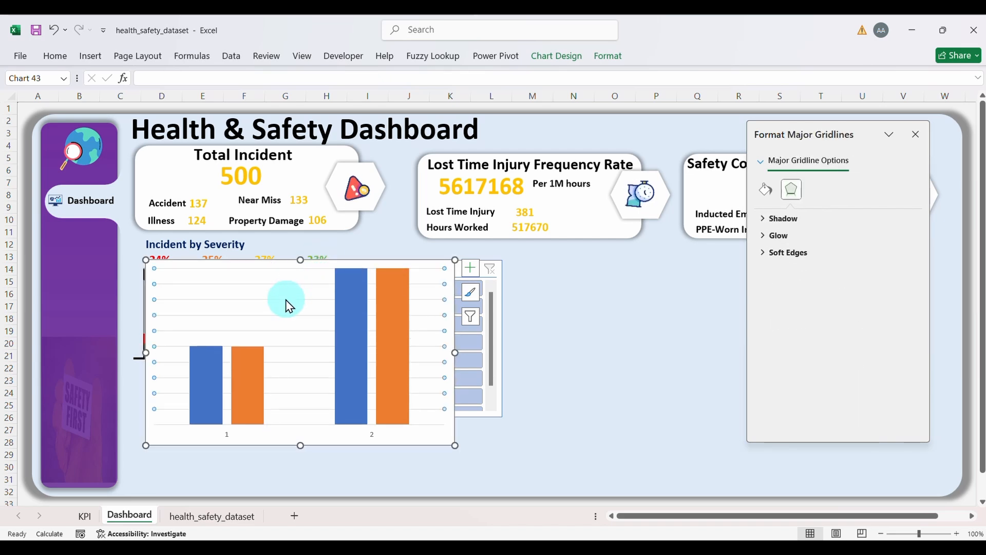
{"action": "key", "text": "Delete"}
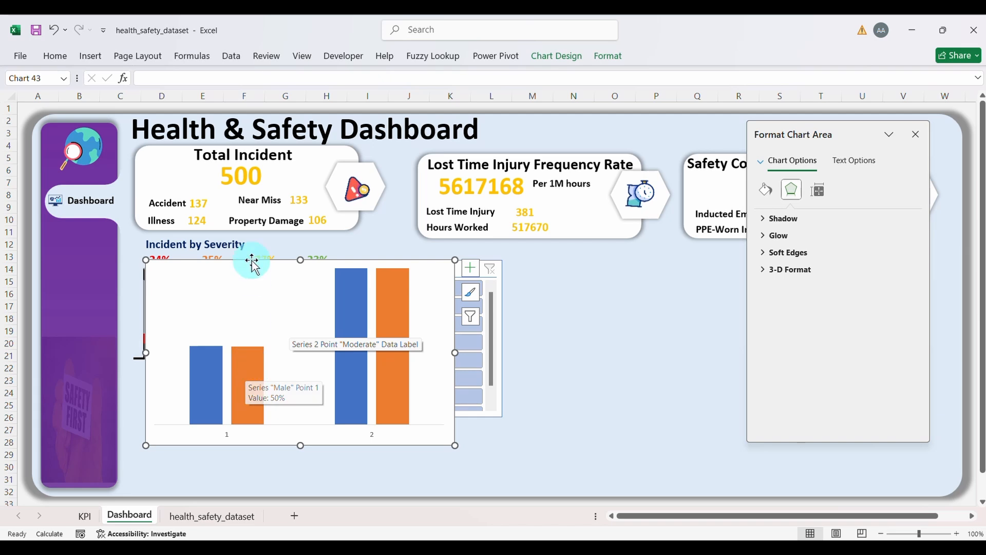
Step: Switch rows and columns so Female and Male become the chart categories
{"action": "left_click", "coordinate": [561, 64]}
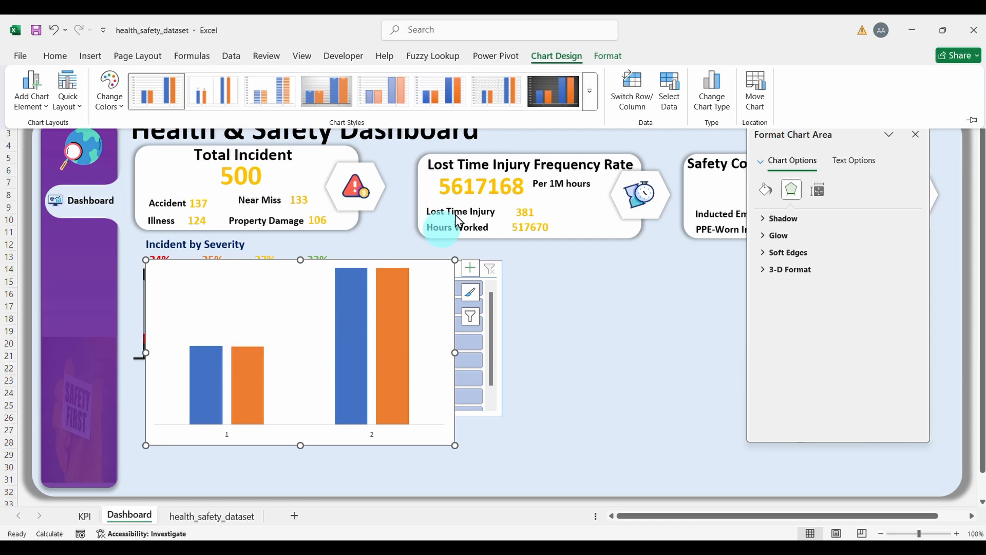
{"action": "left_click", "coordinate": [620, 98]}
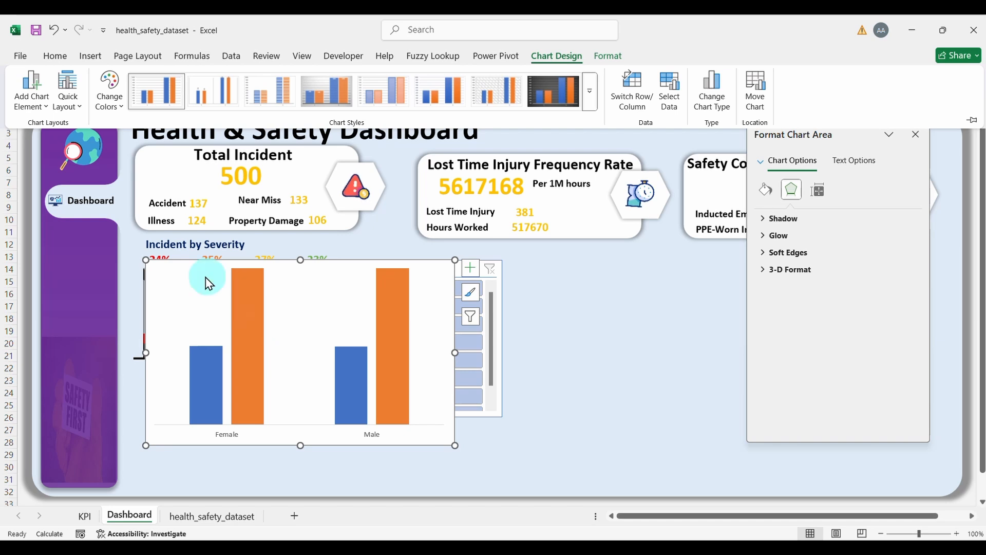
{"action": "left_click", "coordinate": [91, 56]}
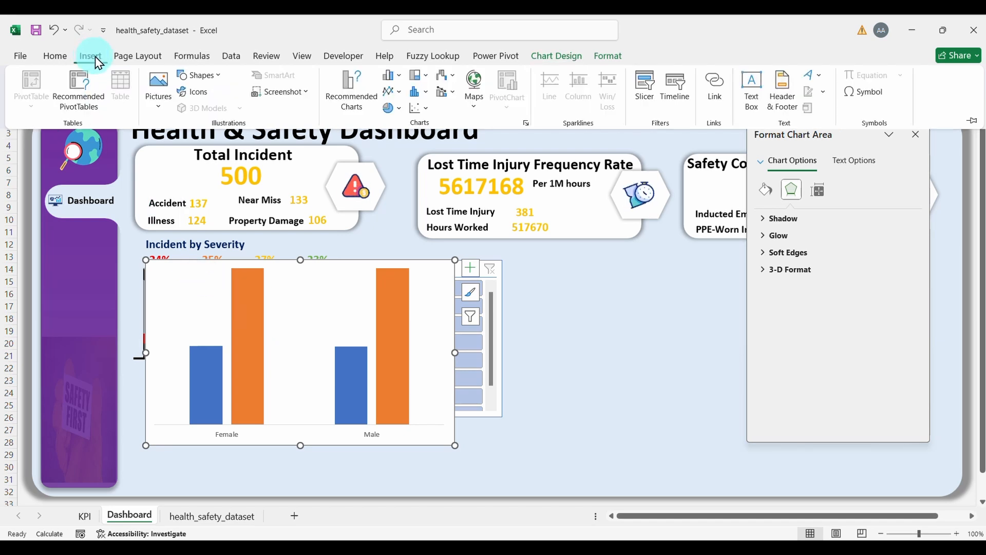
Step: Insert standing person icons found with an icon search for 'people'
{"action": "left_click", "coordinate": [200, 94]}
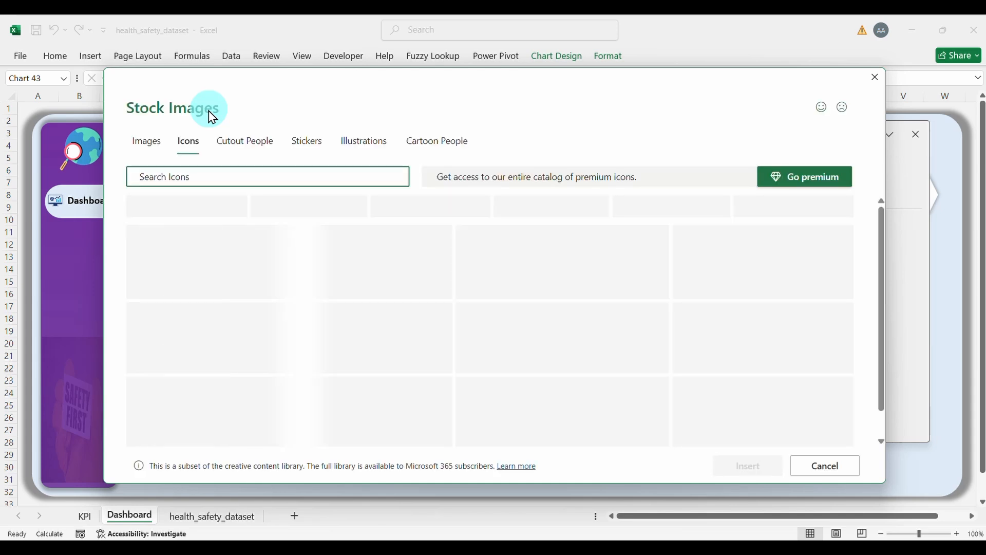
{"action": "left_click", "coordinate": [209, 177]}
{"action": "type", "text": "people"}
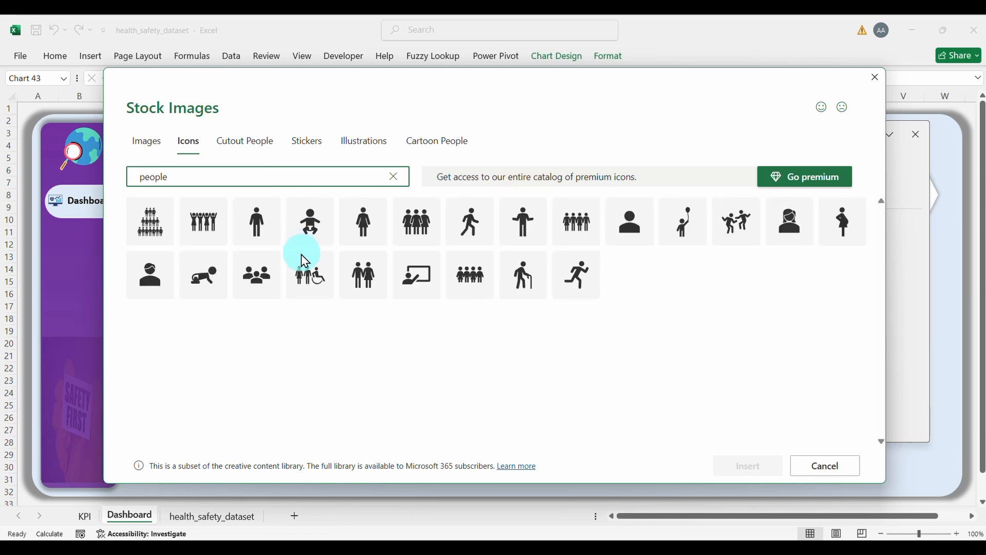
{"action": "left_click", "coordinate": [264, 226]}
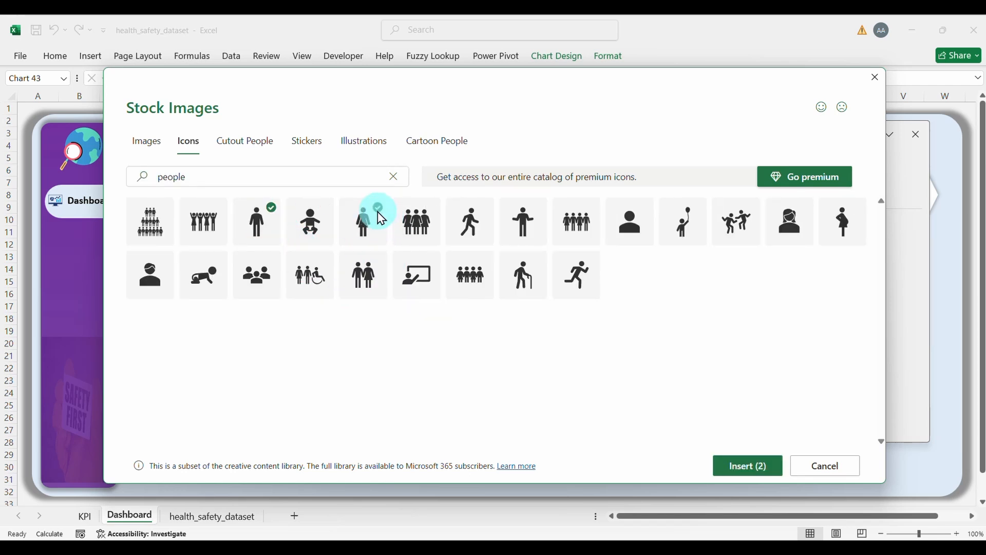
{"action": "left_click", "coordinate": [726, 471]}
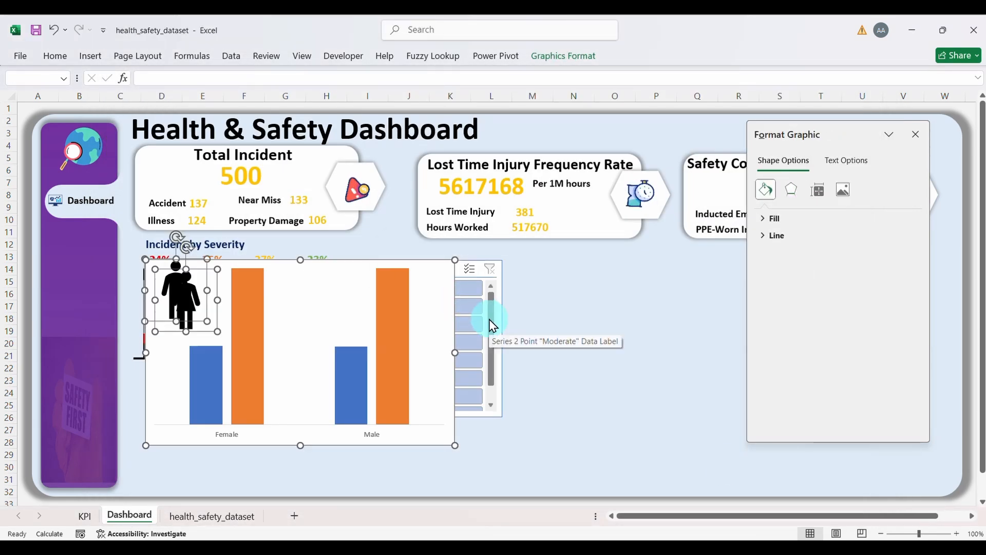
{"action": "left_click", "coordinate": [366, 314]}
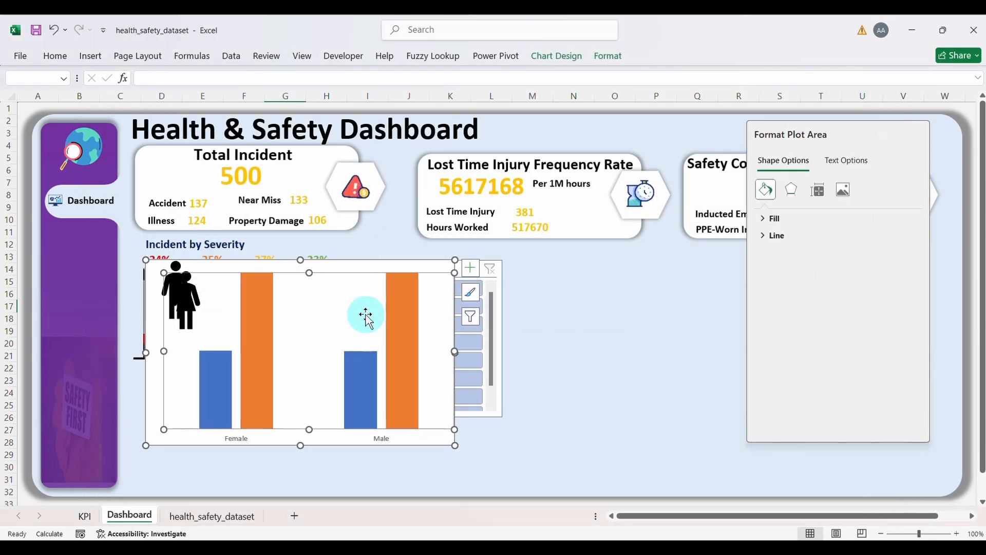
Step: Undo an accidental plot area move and delete the male and female icons from the chart
{"action": "left_click", "coordinate": [174, 264]}
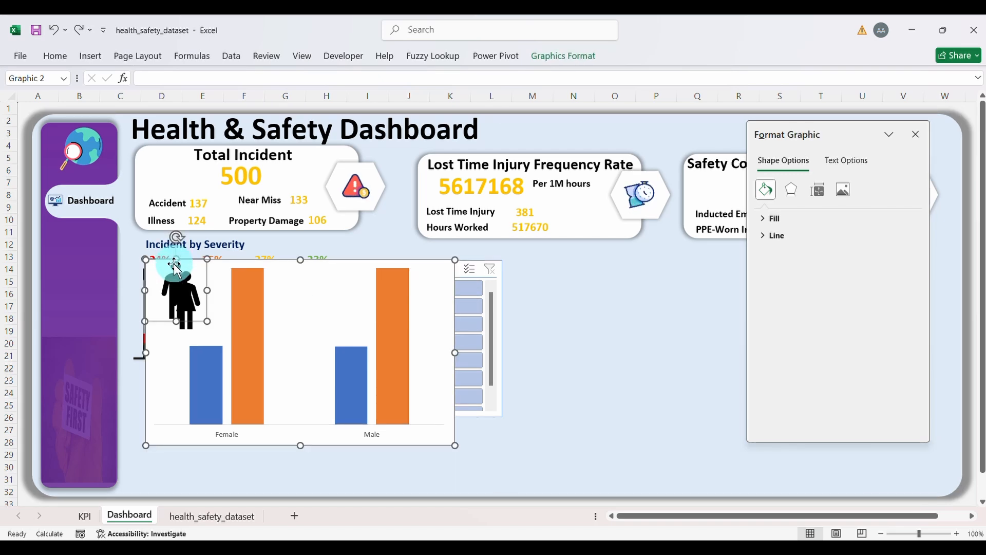
{"action": "left_click_drag", "start_coordinate": [176, 267], "coordinate": [458, 287]}
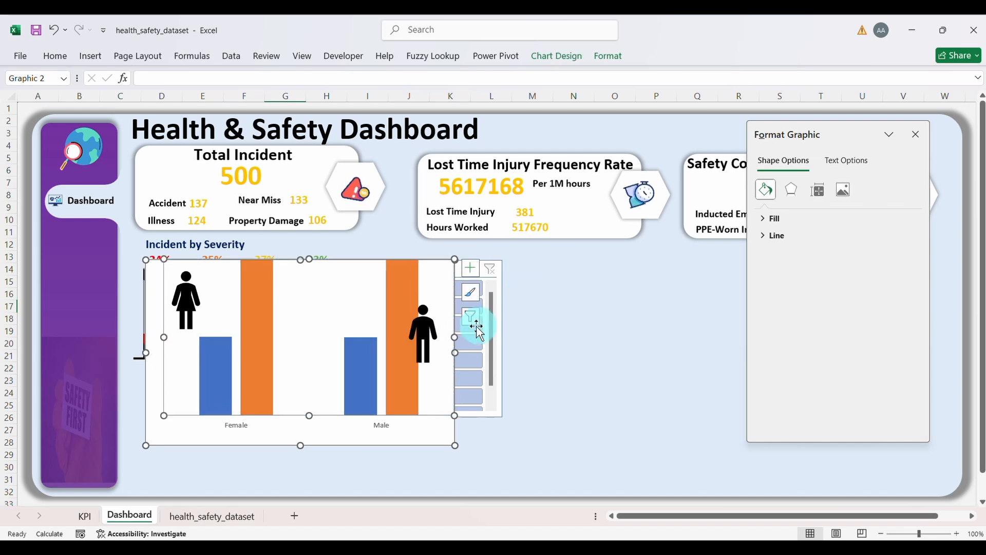
{"action": "key", "text": "ctrl+z"}
{"action": "left_click", "coordinate": [423, 324]}
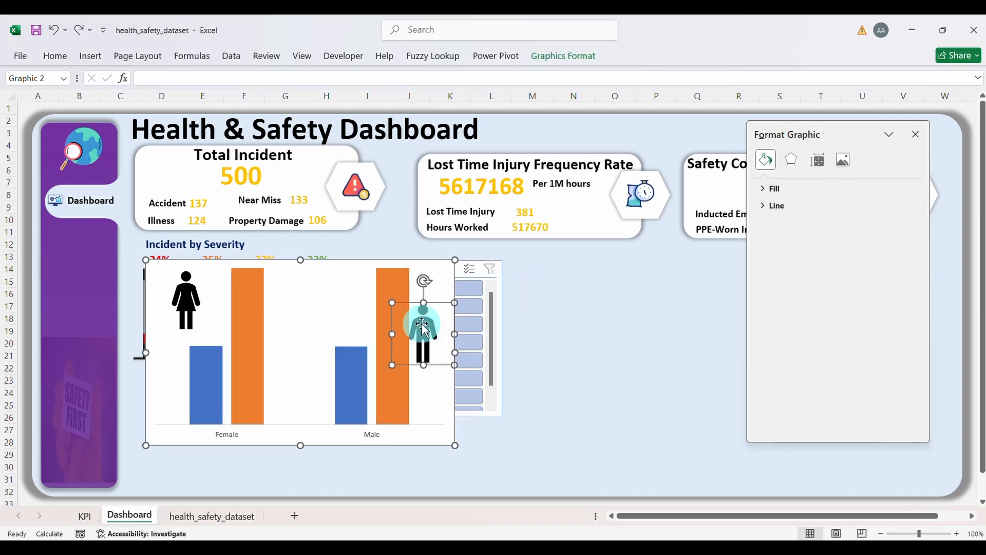
{"action": "left_click_drag", "start_coordinate": [423, 324], "coordinate": [331, 296]}
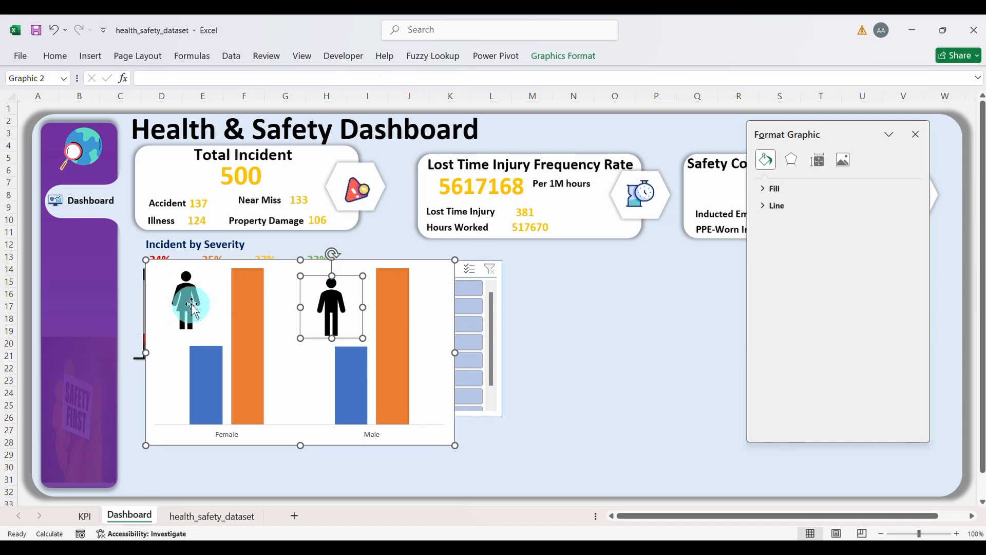
{"action": "key", "text": "Delete"}
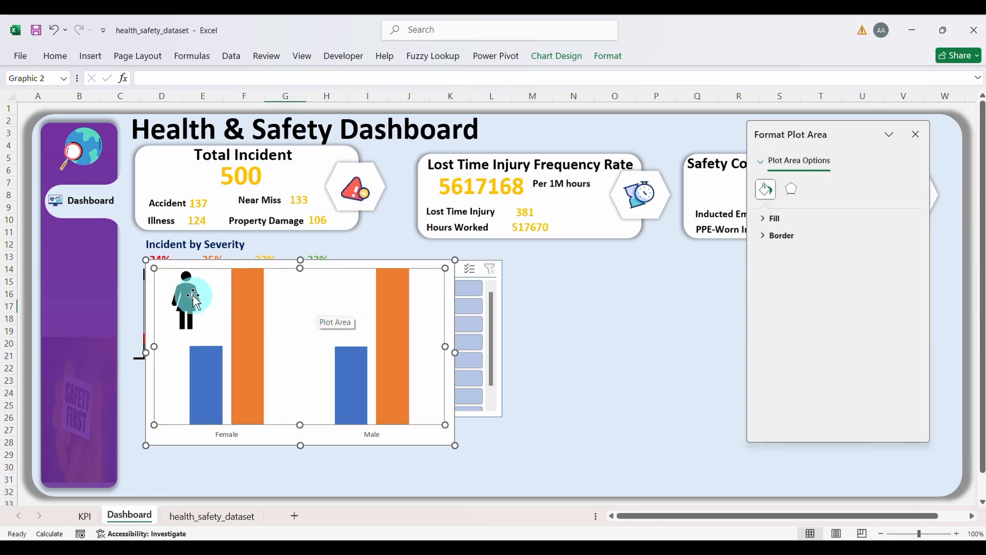
{"action": "left_click", "coordinate": [182, 299]}
{"action": "key", "text": "Delete"}
{"action": "left_click", "coordinate": [588, 322]}
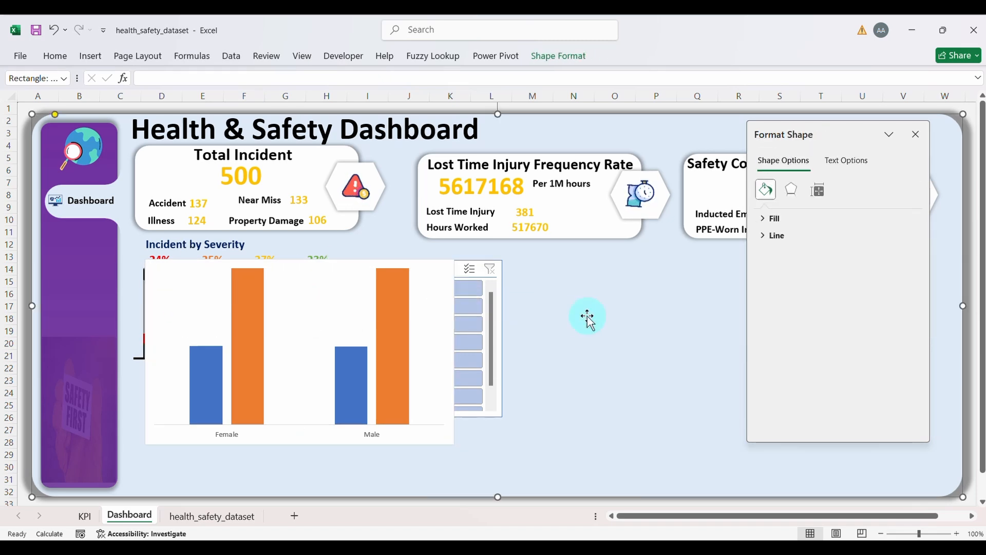
Step: Insert the standing man and woman icons from a 'people' icon search
{"action": "left_click", "coordinate": [92, 58]}
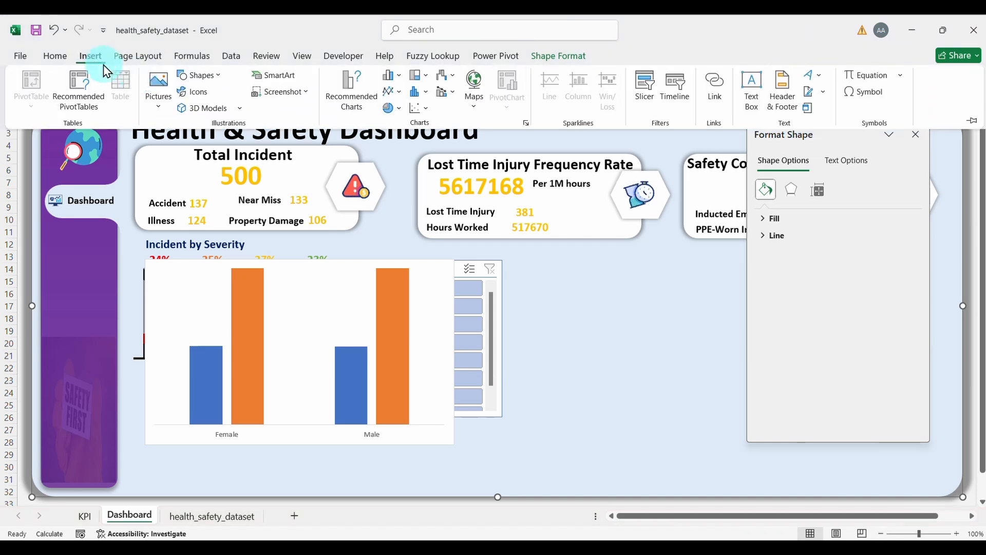
{"action": "left_click", "coordinate": [205, 92]}
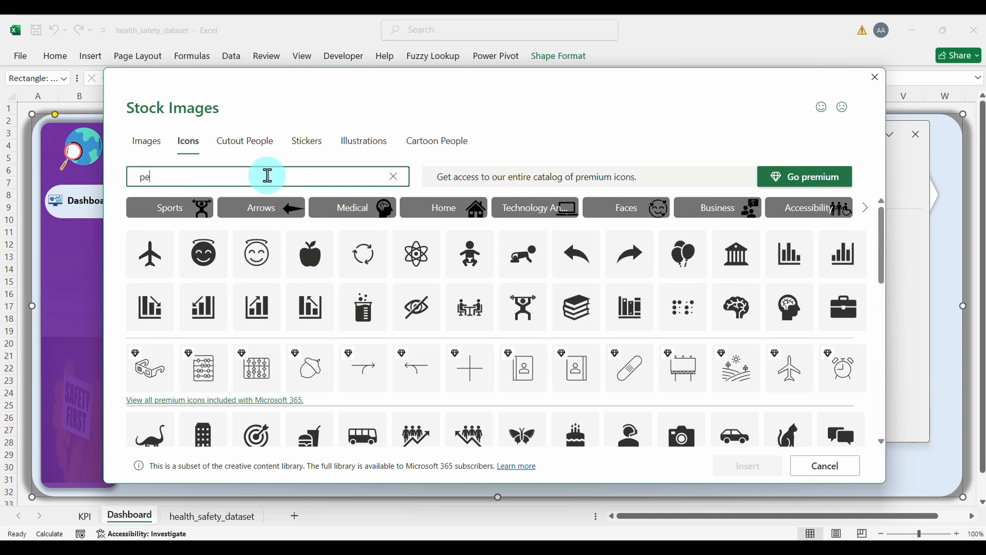
{"action": "type", "text": "le"}
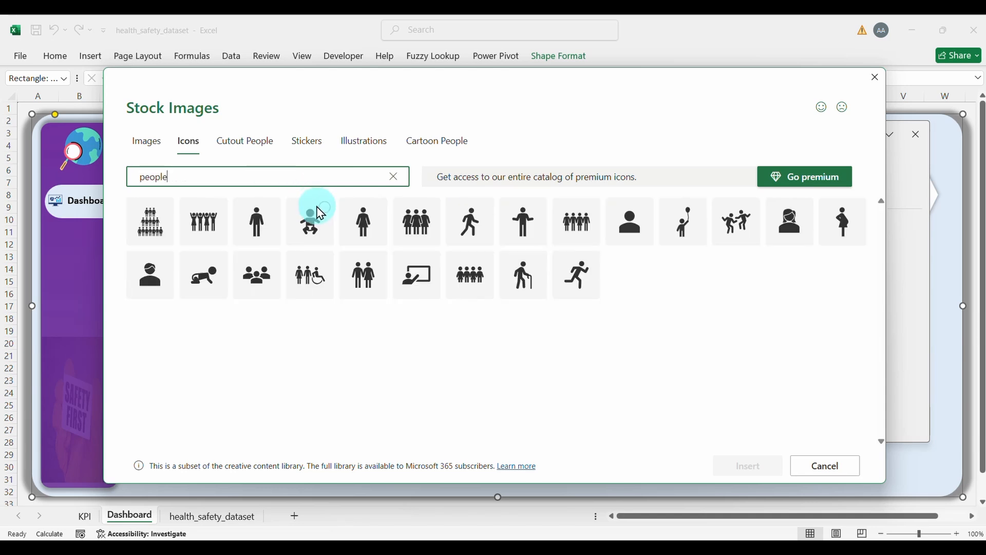
{"action": "left_click", "coordinate": [271, 216]}
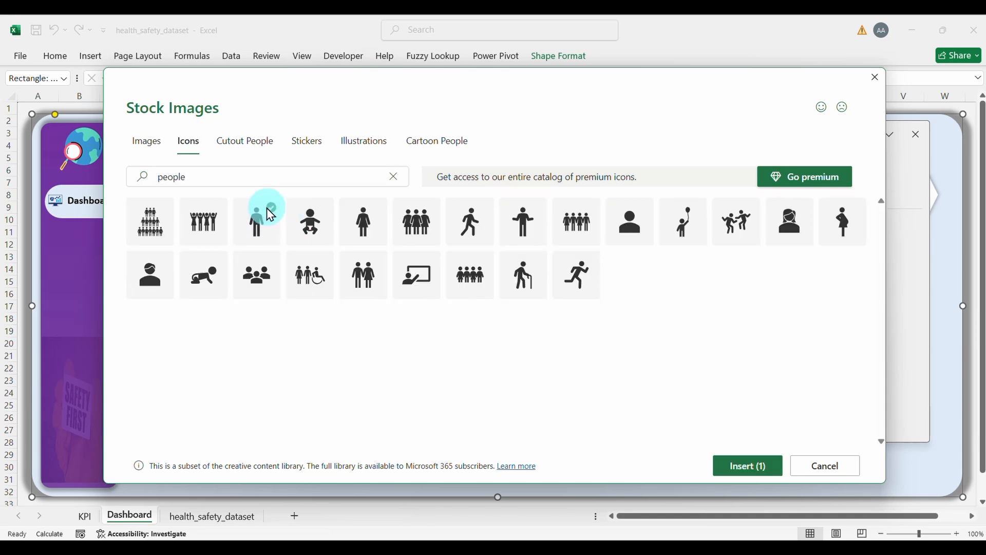
{"action": "left_click", "coordinate": [378, 216]}
{"action": "left_click", "coordinate": [739, 472]}
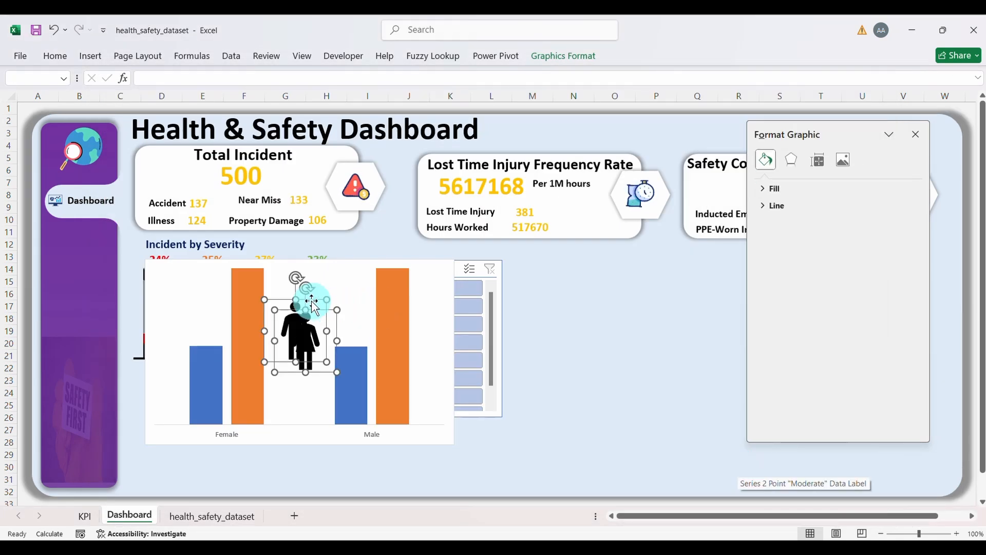
Step: Place the figures right of the slicer, set them apart and enlarge them considerably
{"action": "left_click_drag", "start_coordinate": [313, 303], "coordinate": [566, 291]}
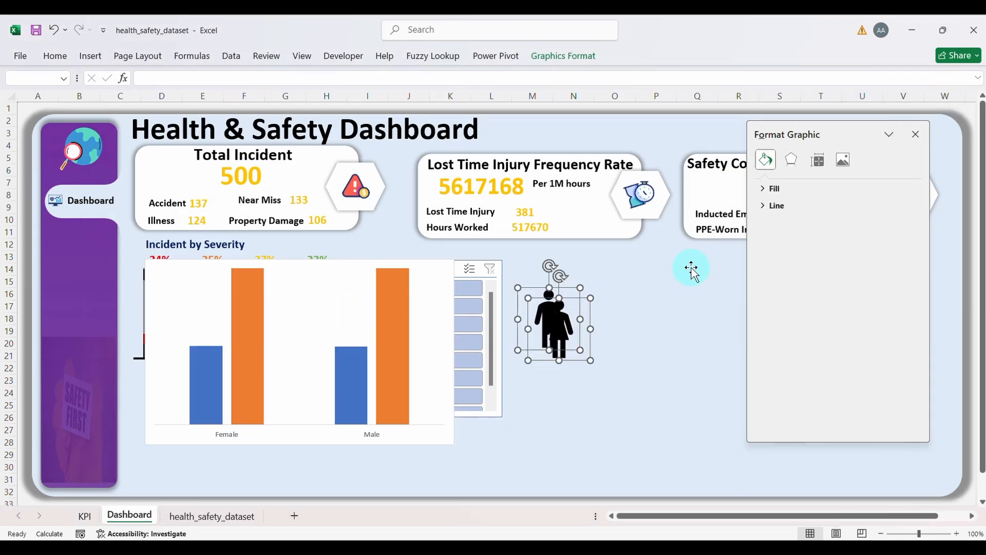
{"action": "left_click", "coordinate": [599, 313]}
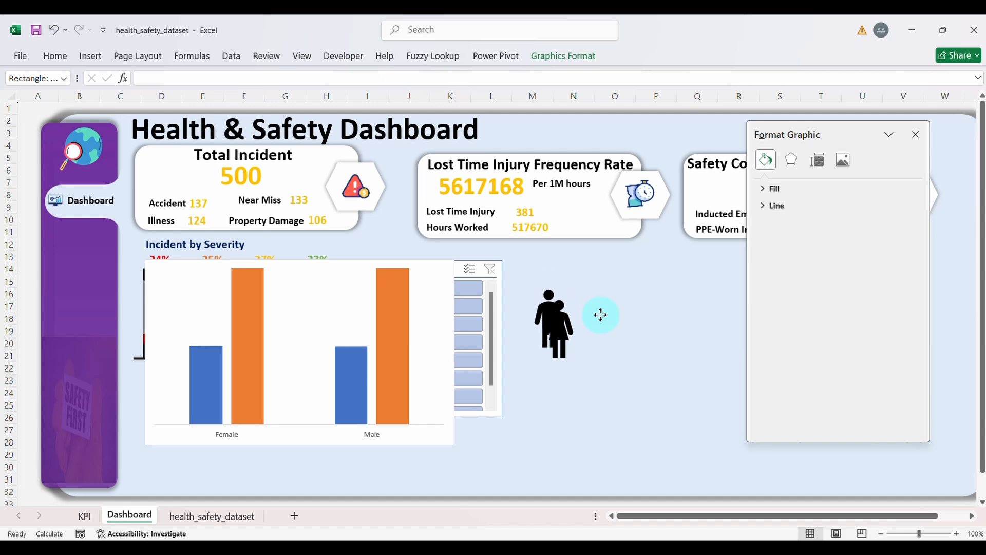
{"action": "left_click", "coordinate": [569, 320]}
{"action": "left_click_drag", "start_coordinate": [569, 321], "coordinate": [597, 314]}
{"action": "left_click", "coordinate": [546, 309], "text": "shift"}
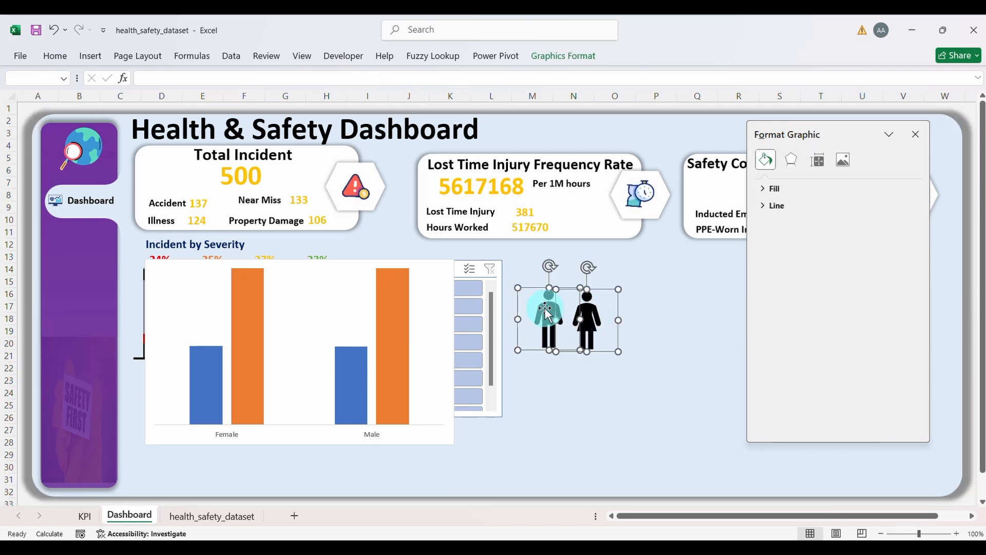
{"action": "left_click_drag", "start_coordinate": [519, 288], "coordinate": [432, 202]}
{"action": "left_click", "coordinate": [599, 247]}
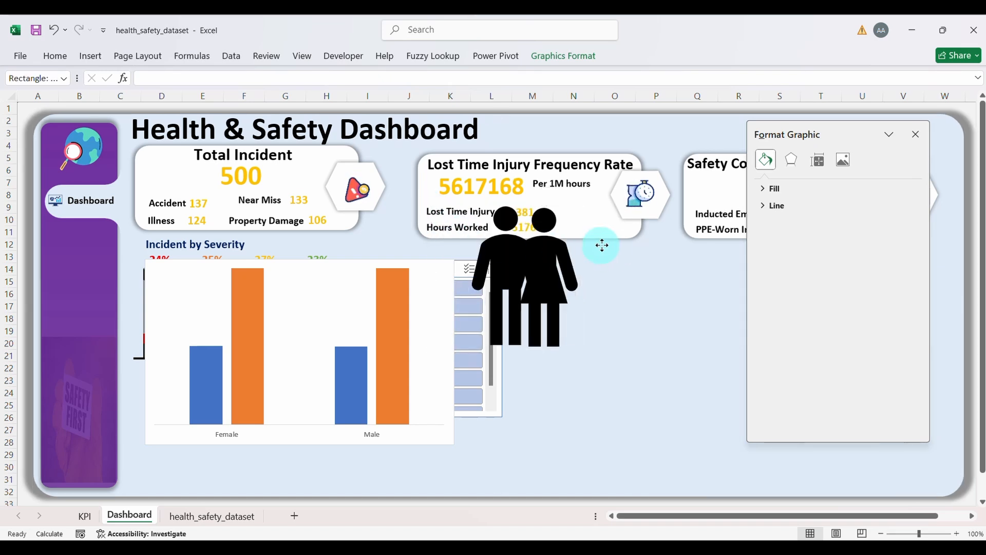
{"action": "left_click", "coordinate": [554, 266]}
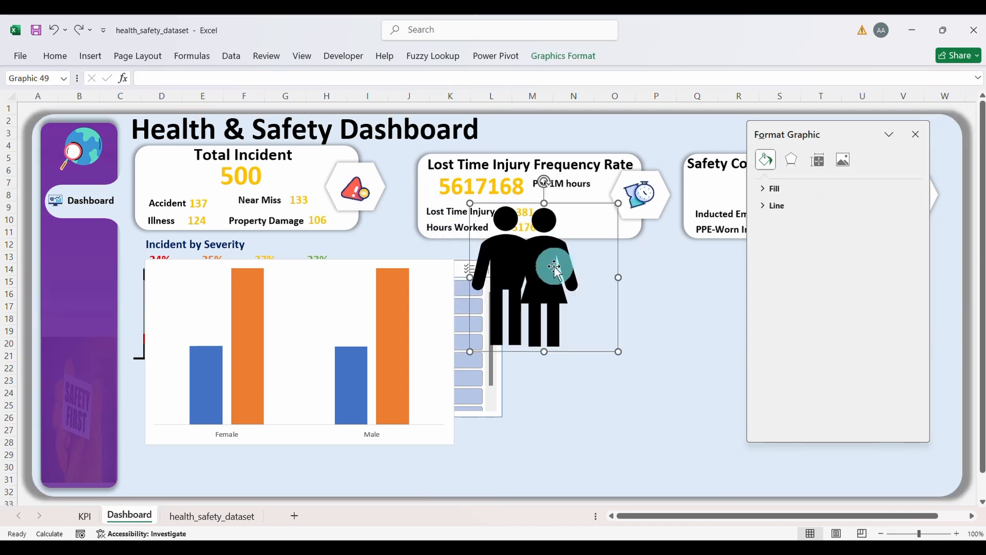
{"action": "left_click", "coordinate": [591, 294]}
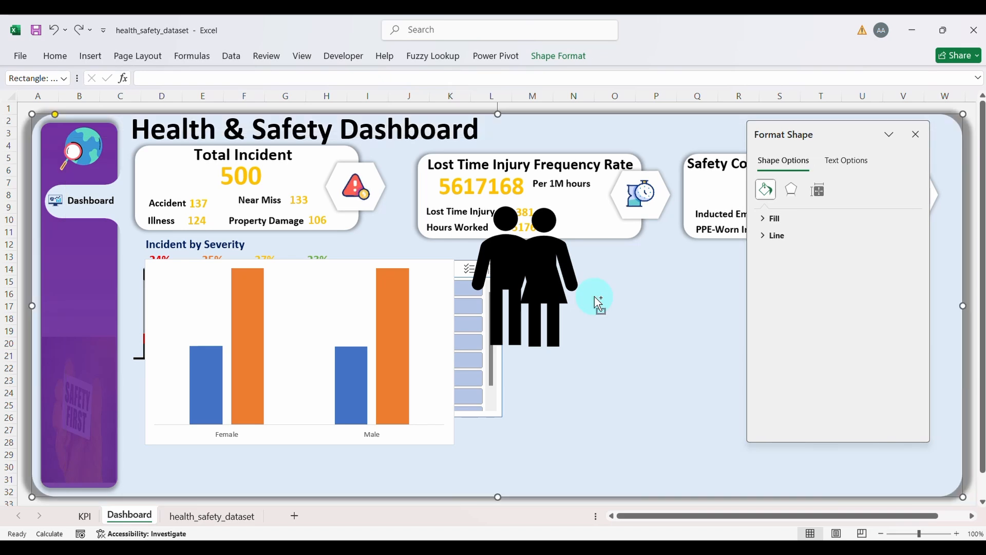
{"action": "left_click", "coordinate": [543, 224]}
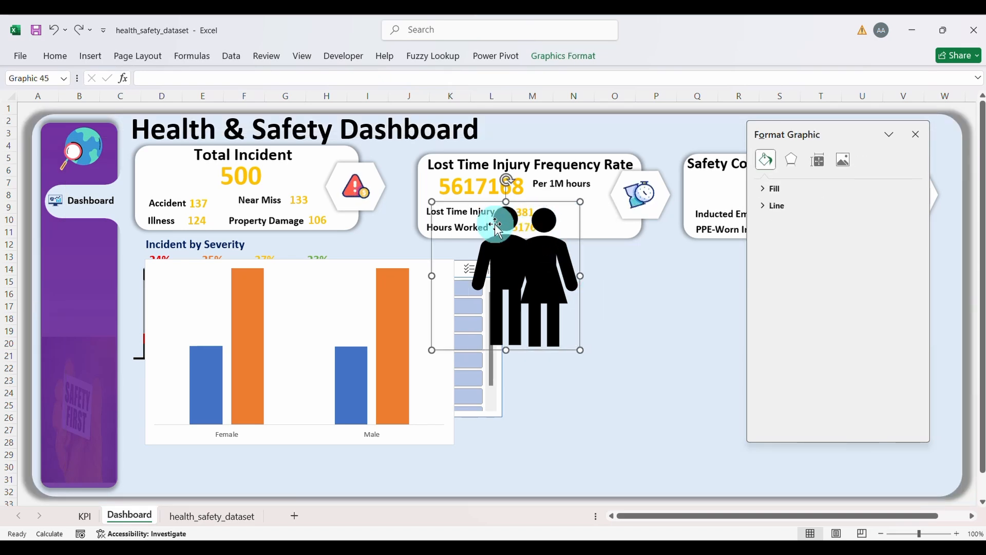
{"action": "left_click_drag", "start_coordinate": [539, 224], "coordinate": [584, 226]}
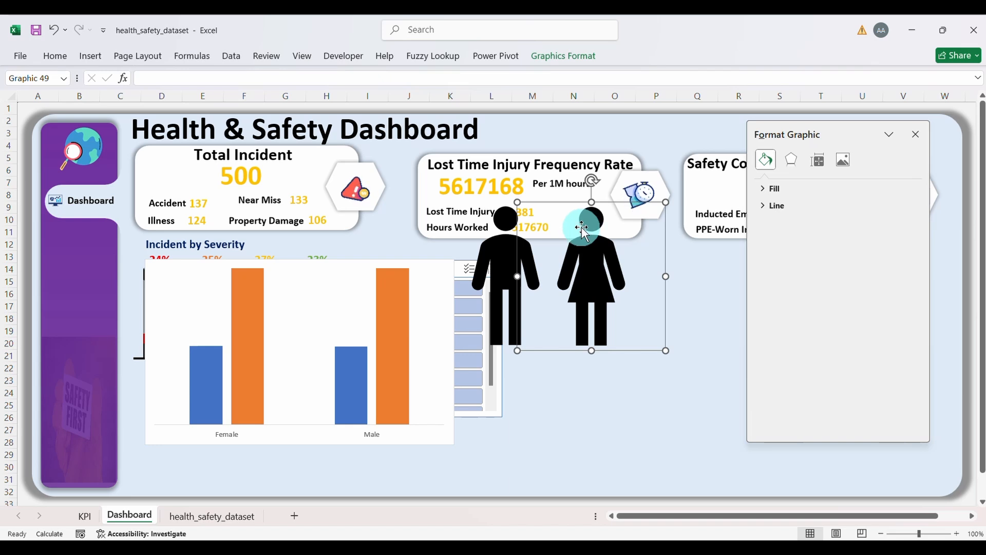
Step: Duplicate the man-and-woman pair with Ctrl+D and stack the copy below the originals
{"action": "left_click", "coordinate": [501, 236], "text": "ctrl"}
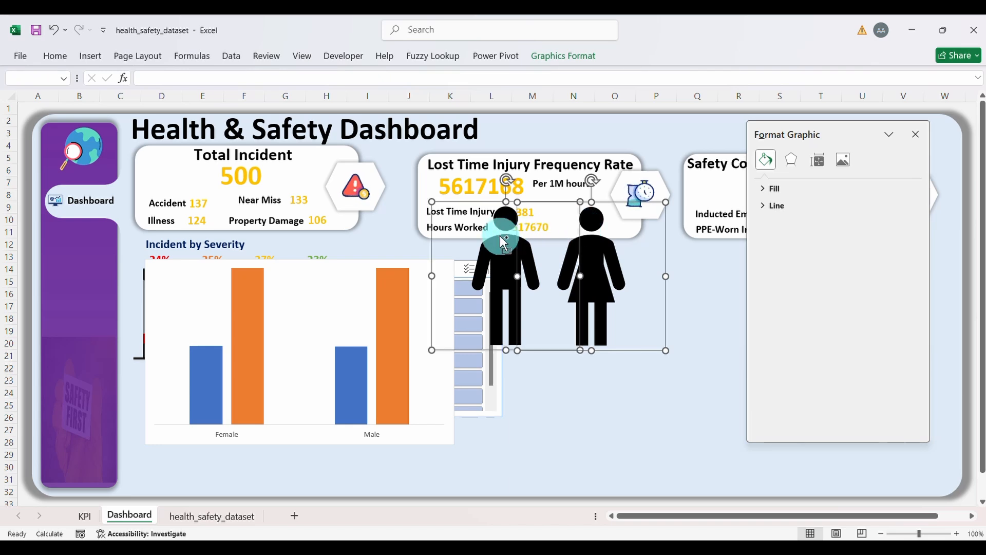
{"action": "key", "text": "ctrl+d"}
{"action": "left_click", "coordinate": [661, 280]}
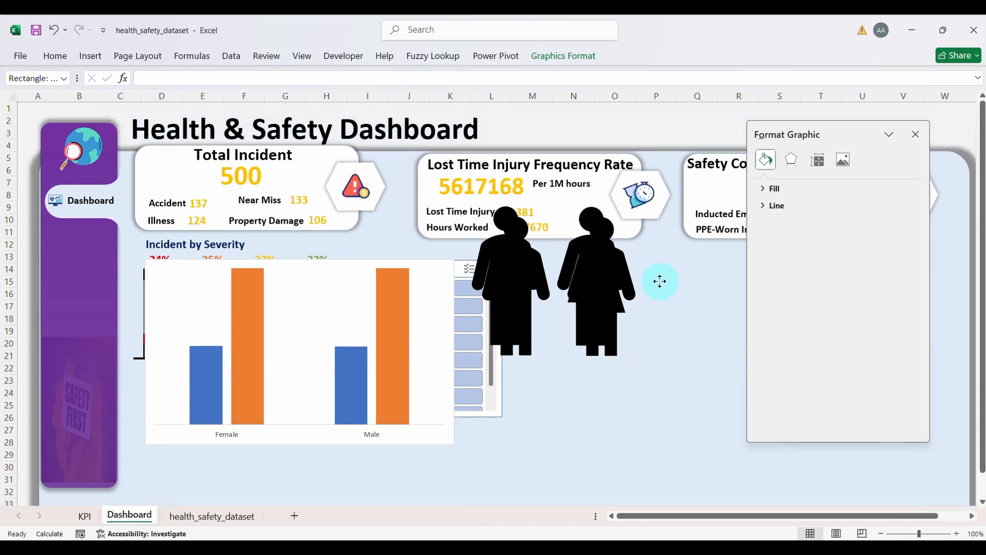
{"action": "left_click", "coordinate": [606, 279]}
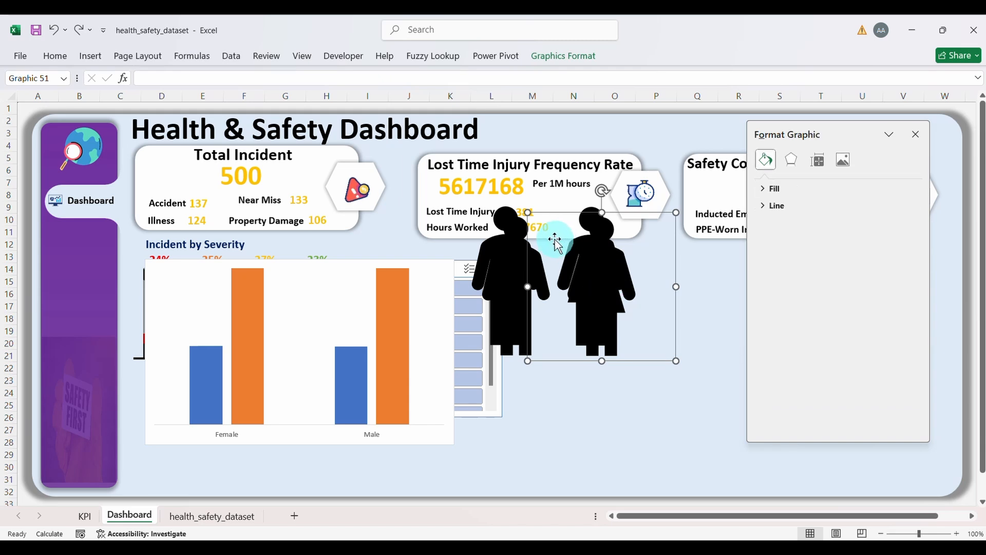
{"action": "left_click", "coordinate": [525, 248], "text": "ctrl"}
{"action": "left_click_drag", "start_coordinate": [534, 259], "coordinate": [639, 370]}
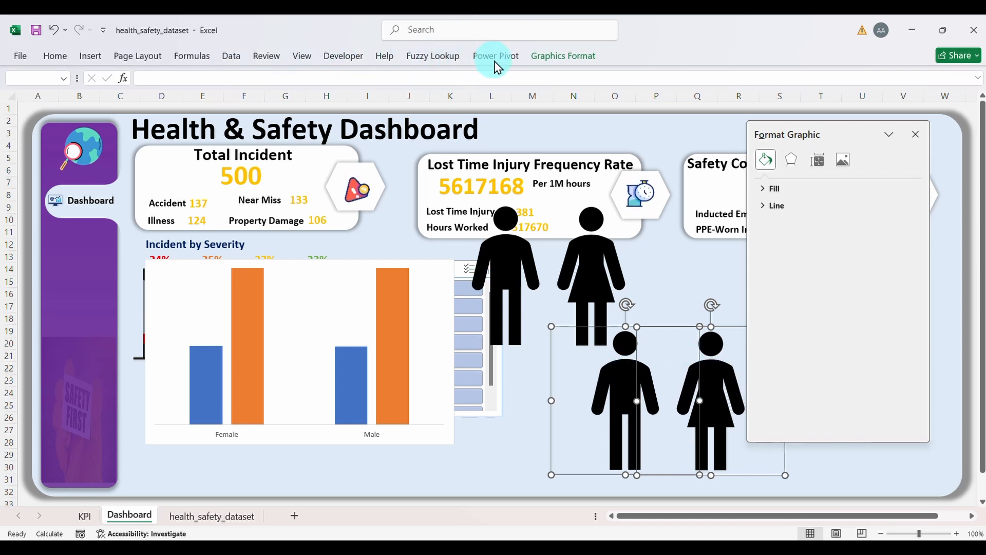
{"action": "left_click", "coordinate": [659, 369]}
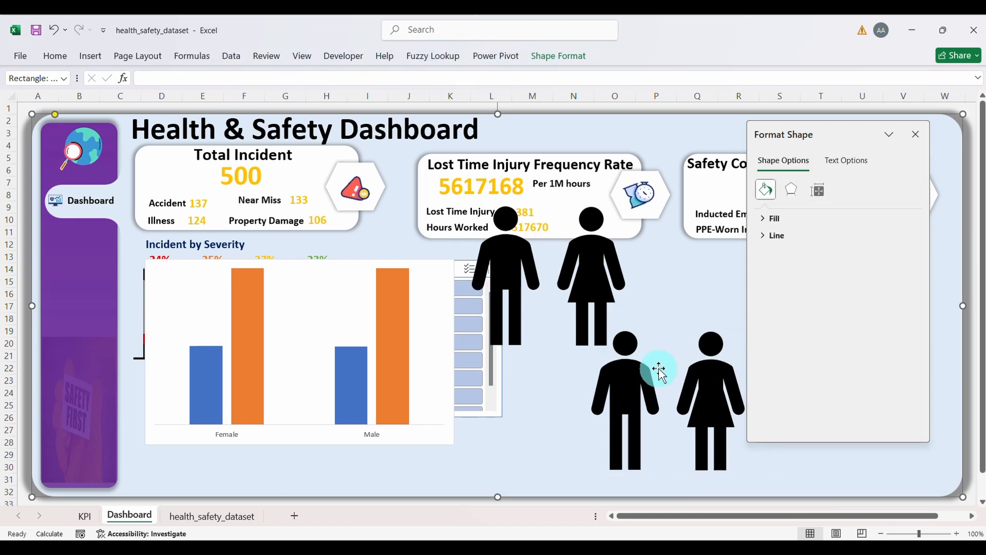
{"action": "left_click", "coordinate": [714, 392]}
{"action": "left_click", "coordinate": [628, 384], "text": "shift"}
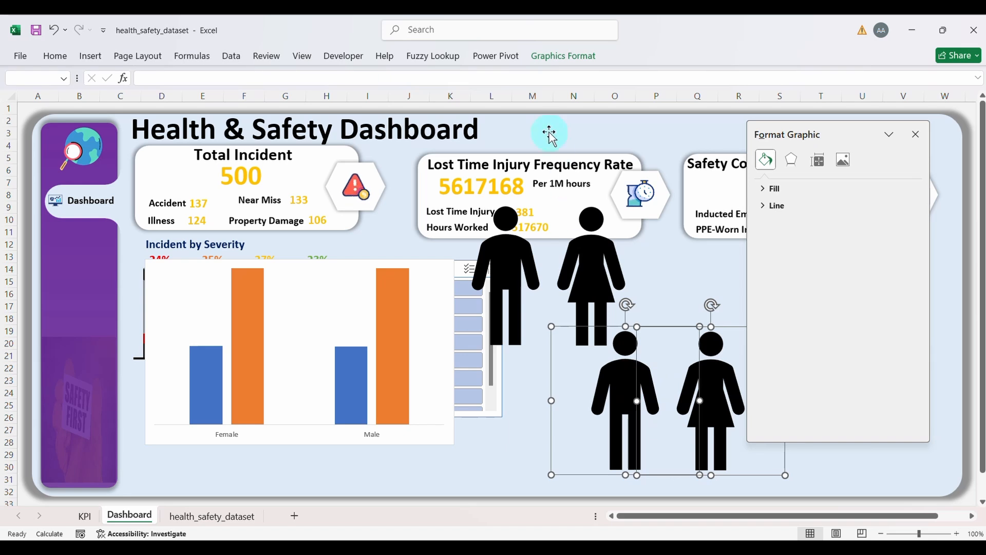
{"action": "left_click", "coordinate": [550, 65]}
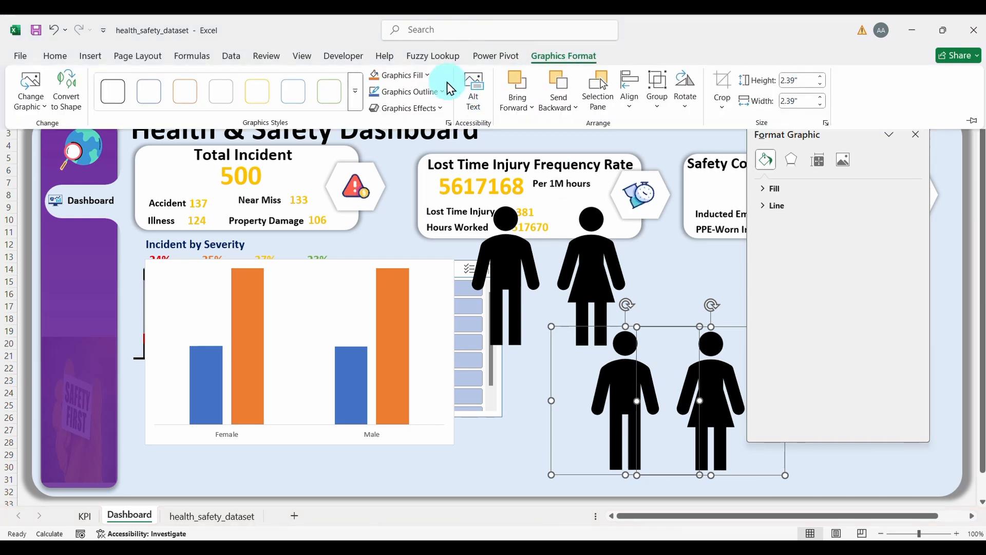
Step: Give the lower man and woman figures a black outline and no fill
{"action": "left_click", "coordinate": [428, 76]}
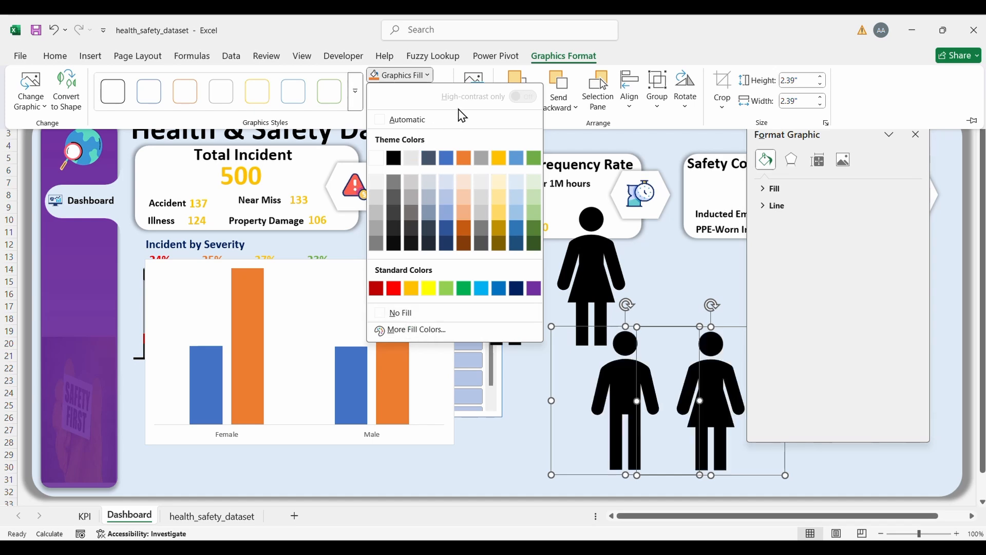
{"action": "left_click", "coordinate": [427, 76]}
{"action": "left_click", "coordinate": [438, 92]}
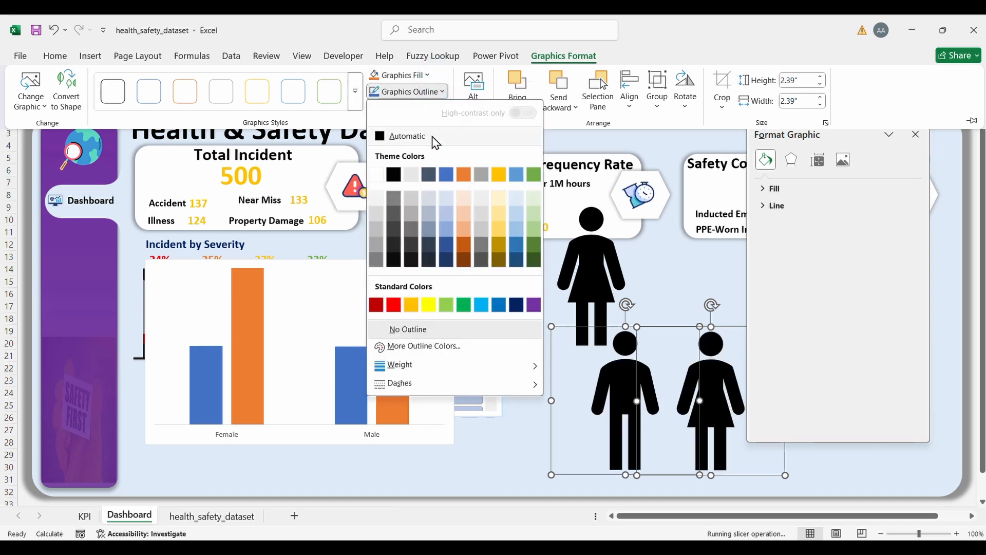
{"action": "left_click", "coordinate": [395, 175]}
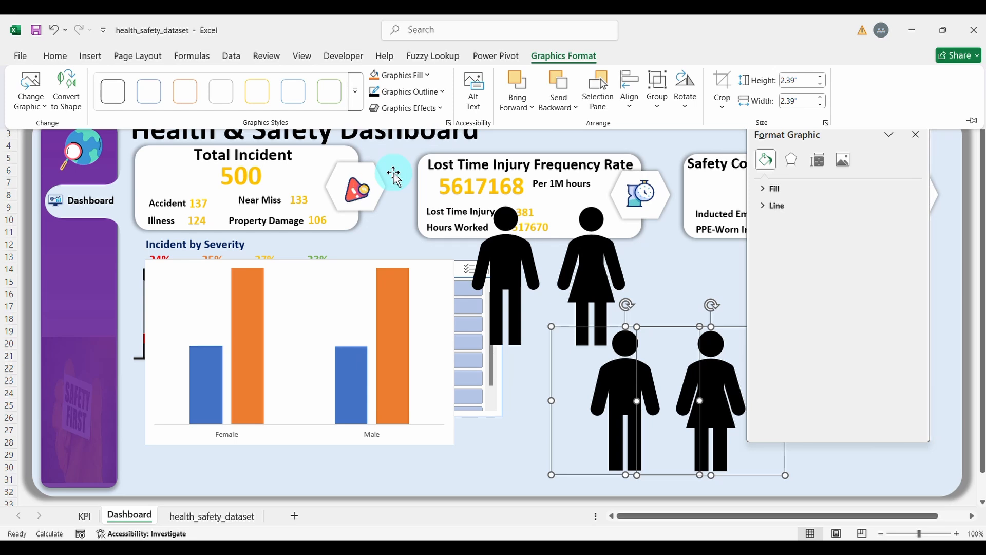
{"action": "left_click", "coordinate": [426, 75]}
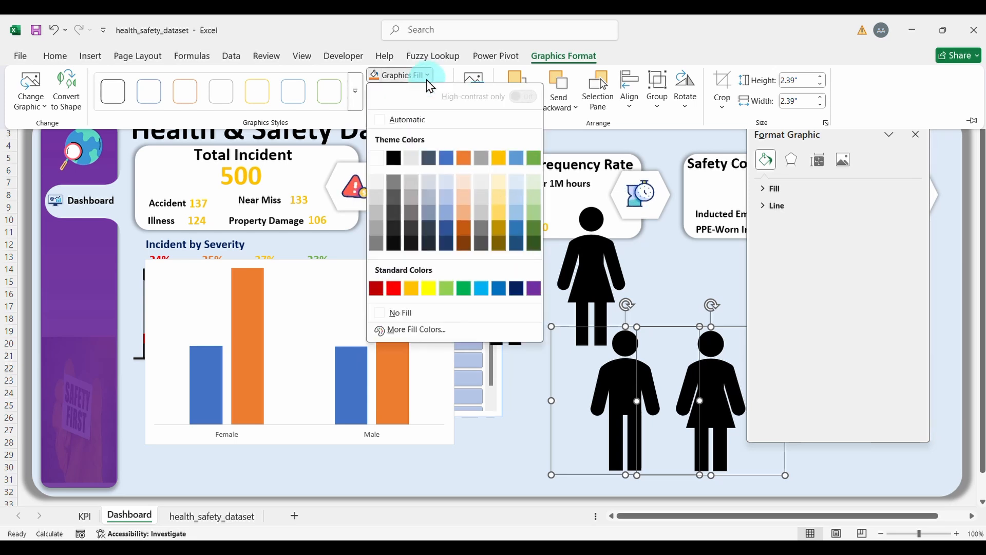
{"action": "left_click", "coordinate": [396, 313]}
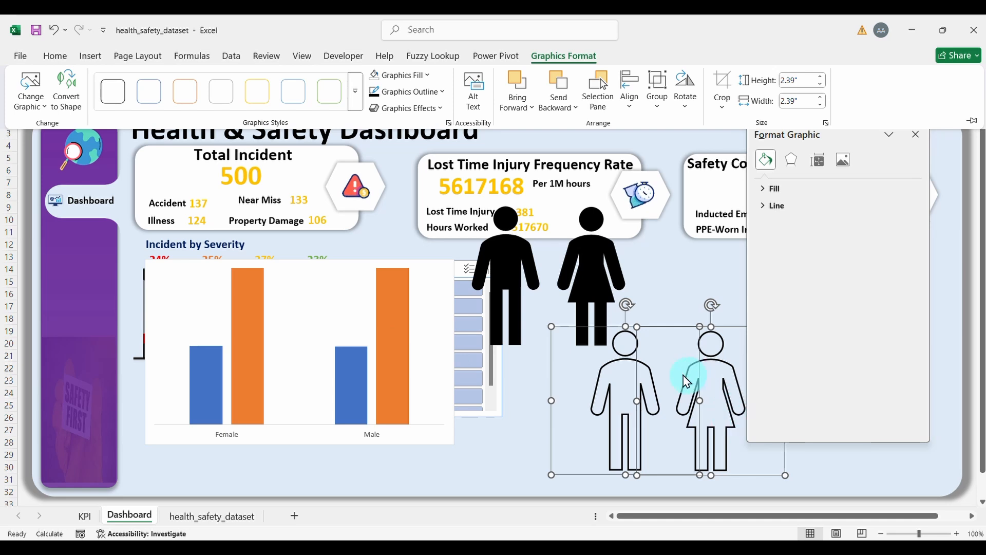
Step: Collapse the ribbon and shift the male outline figure left beside the chart
{"action": "key", "text": "ctrl+F1"}
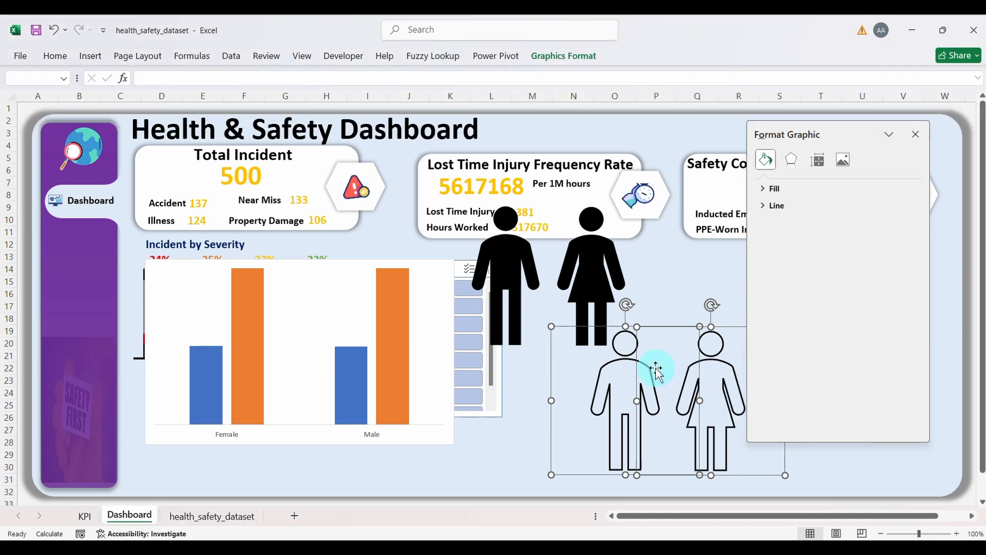
{"action": "left_click", "coordinate": [581, 365]}
{"action": "left_click", "coordinate": [587, 387]}
{"action": "left_click_drag", "start_coordinate": [588, 387], "coordinate": [548, 384]}
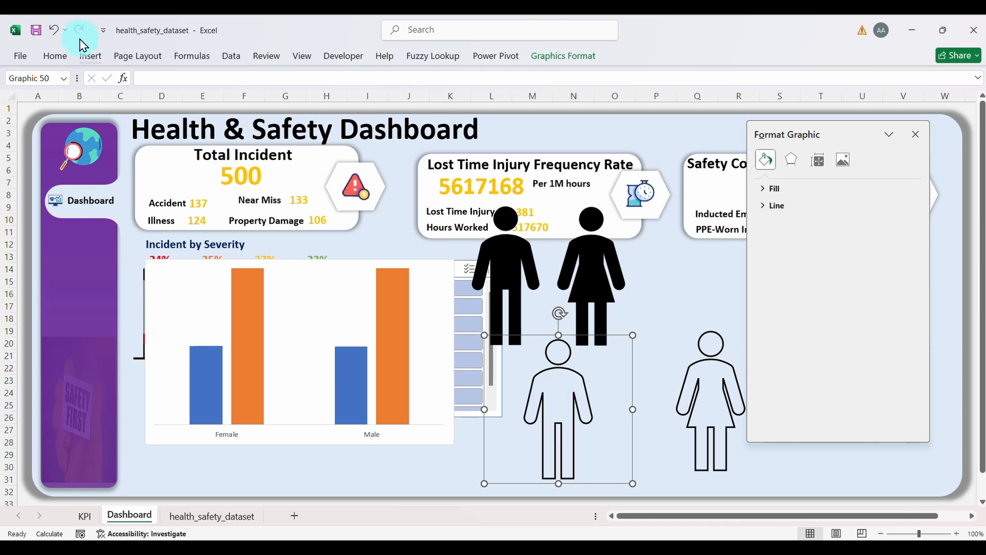
Step: Paste the man outline figure into the chart's orange Male bar
{"action": "left_click", "coordinate": [54, 56]}
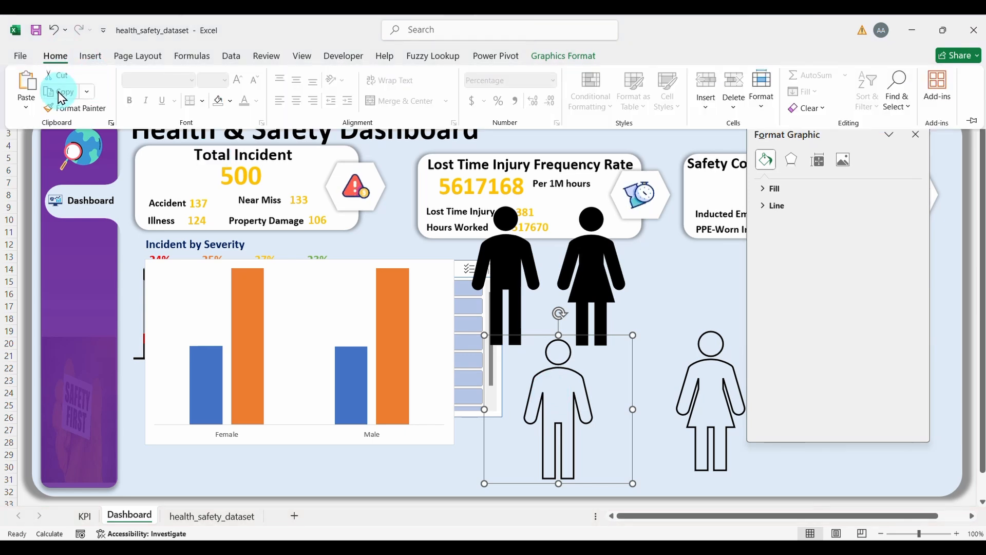
{"action": "left_click", "coordinate": [390, 338]}
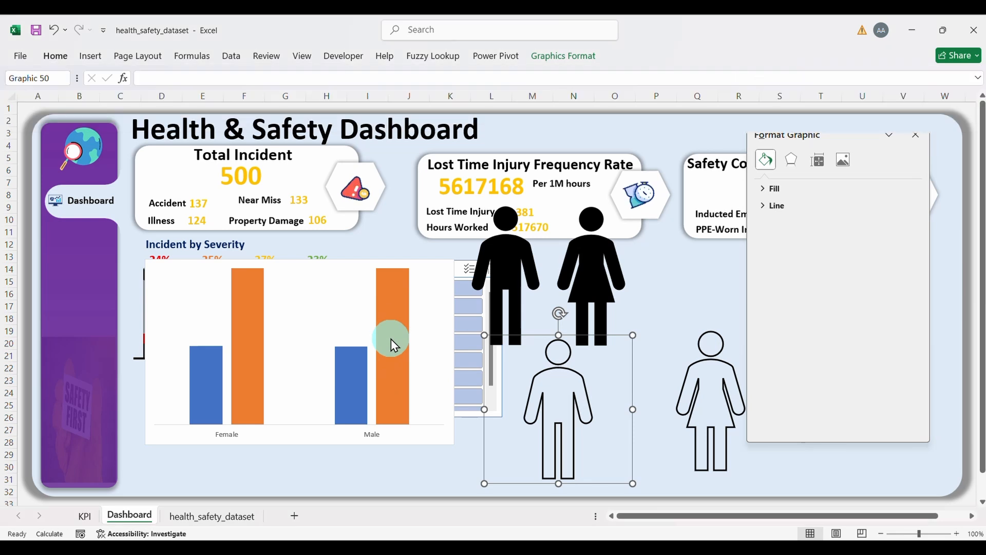
{"action": "left_click", "coordinate": [390, 338]}
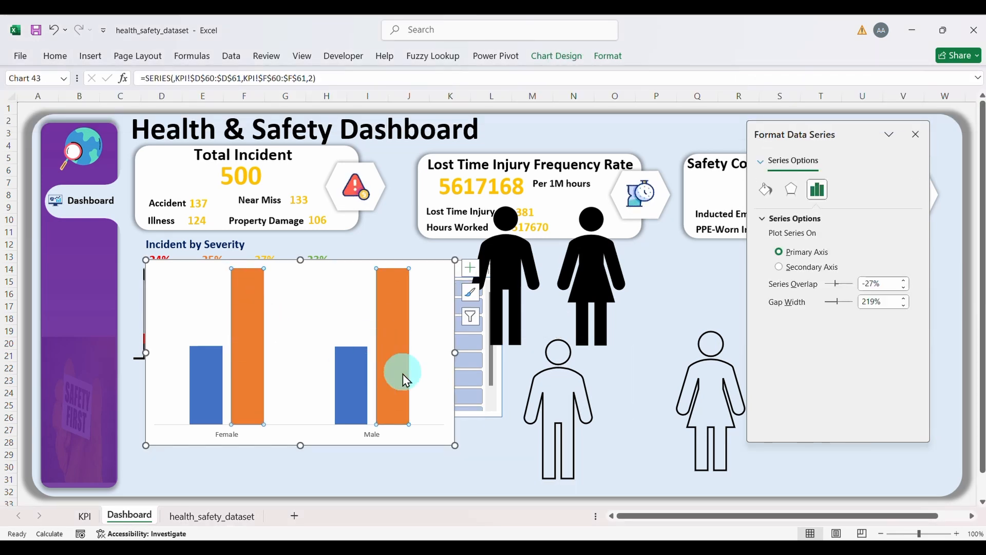
{"action": "left_click", "coordinate": [396, 326]}
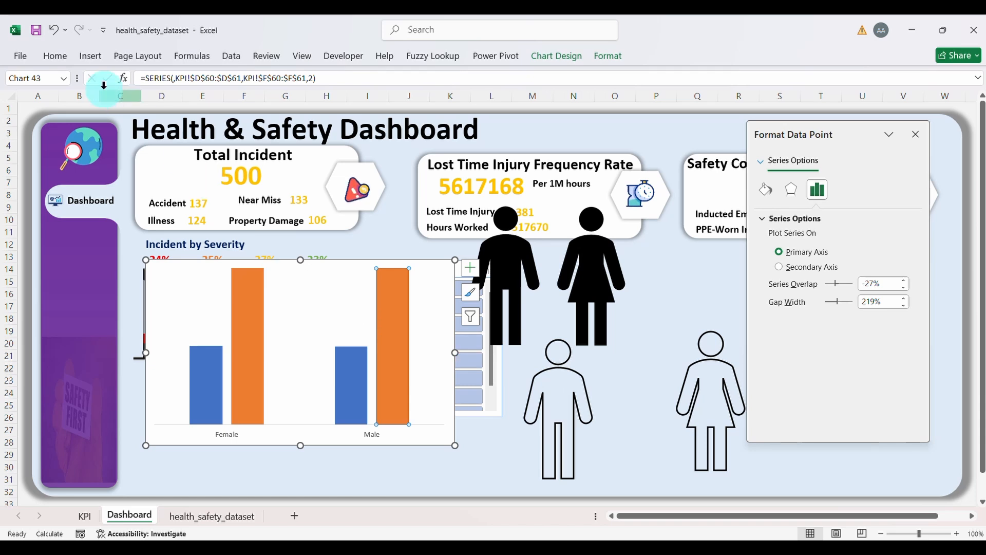
{"action": "left_click", "coordinate": [55, 55]}
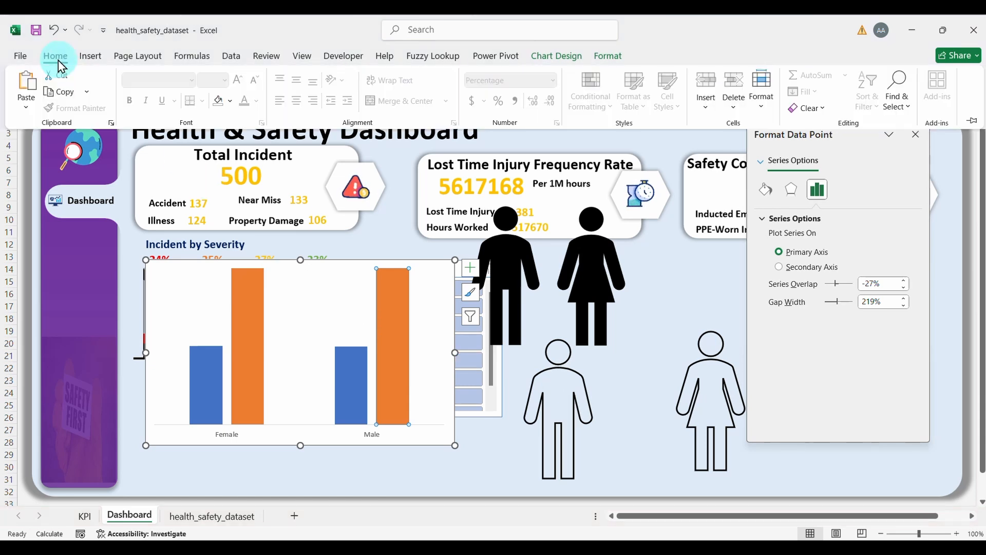
{"action": "left_click", "coordinate": [26, 82]}
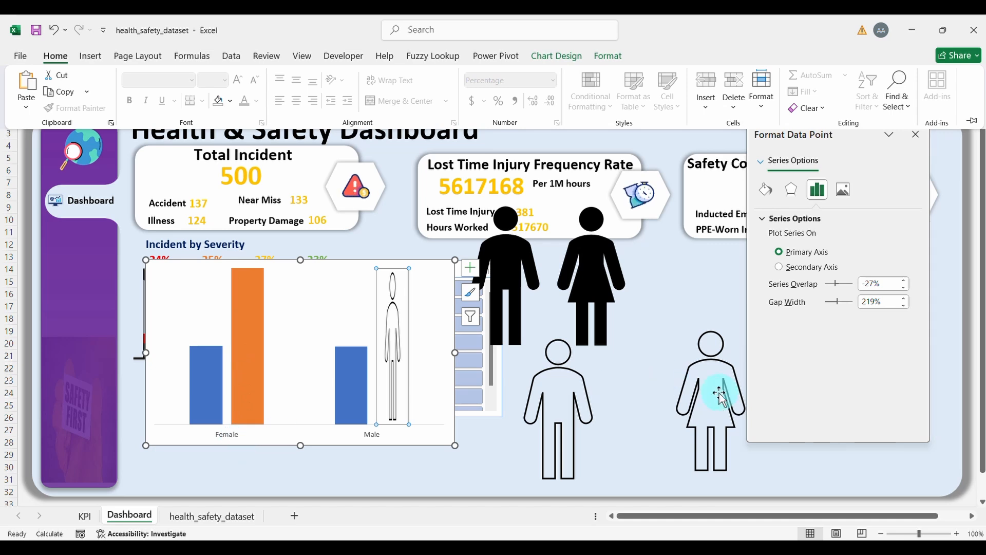
{"action": "left_click", "coordinate": [719, 393]}
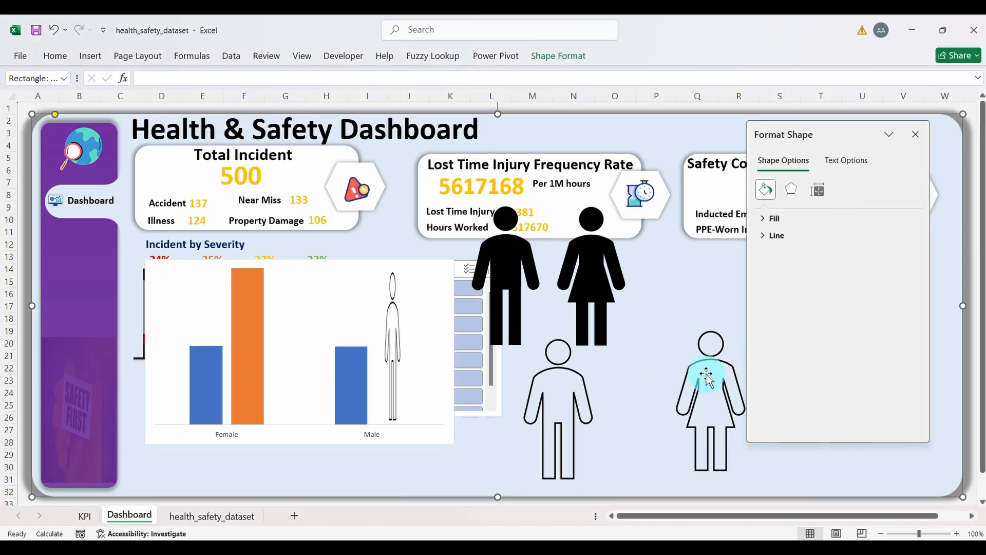
Step: Copy the woman outline figure and paste it into the orange Female bar
{"action": "left_click", "coordinate": [690, 370]}
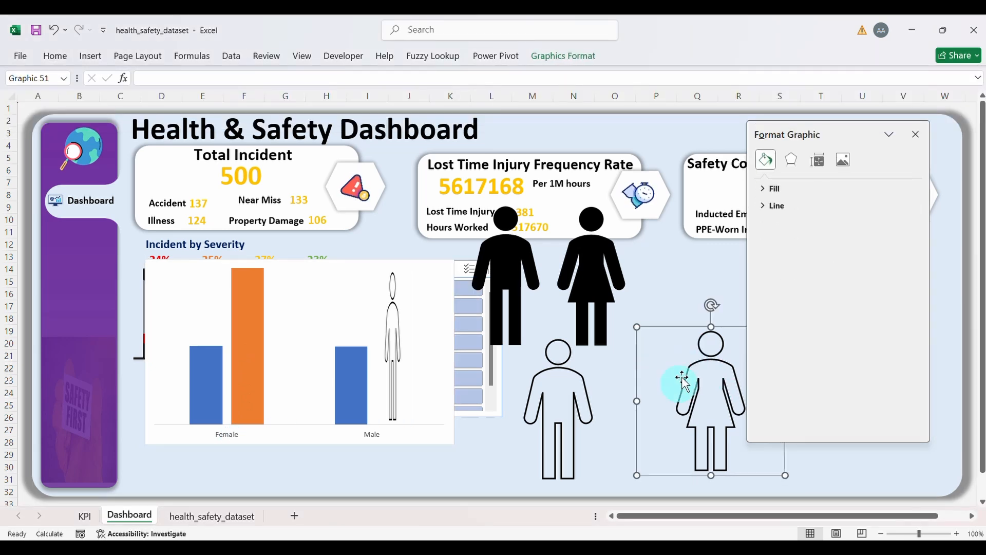
{"action": "left_click", "coordinate": [60, 60]}
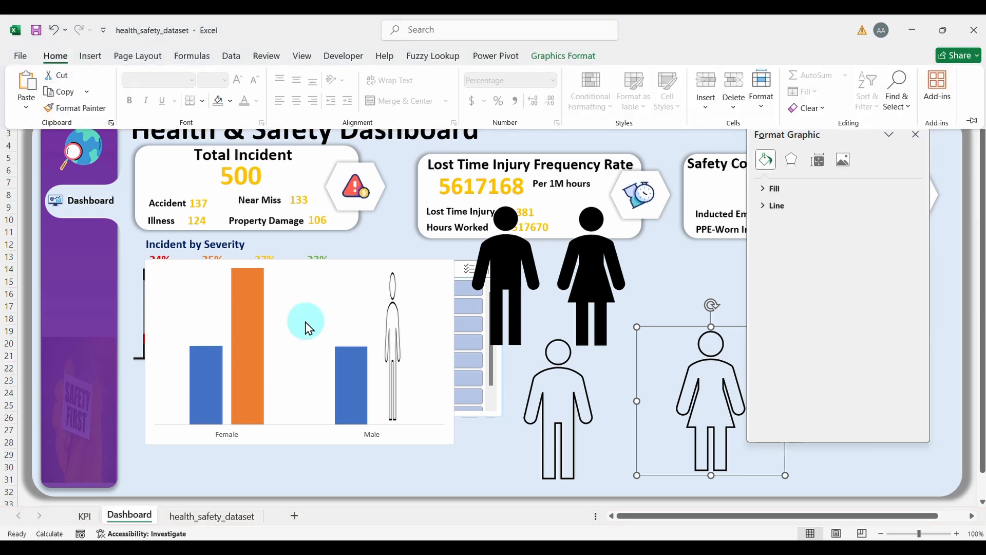
{"action": "left_click", "coordinate": [253, 342]}
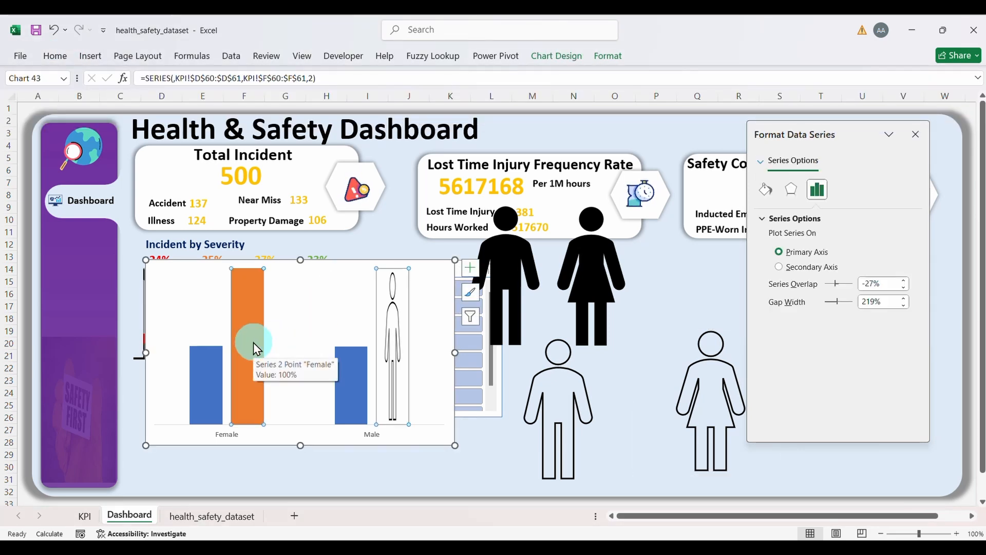
{"action": "left_click", "coordinate": [252, 359]}
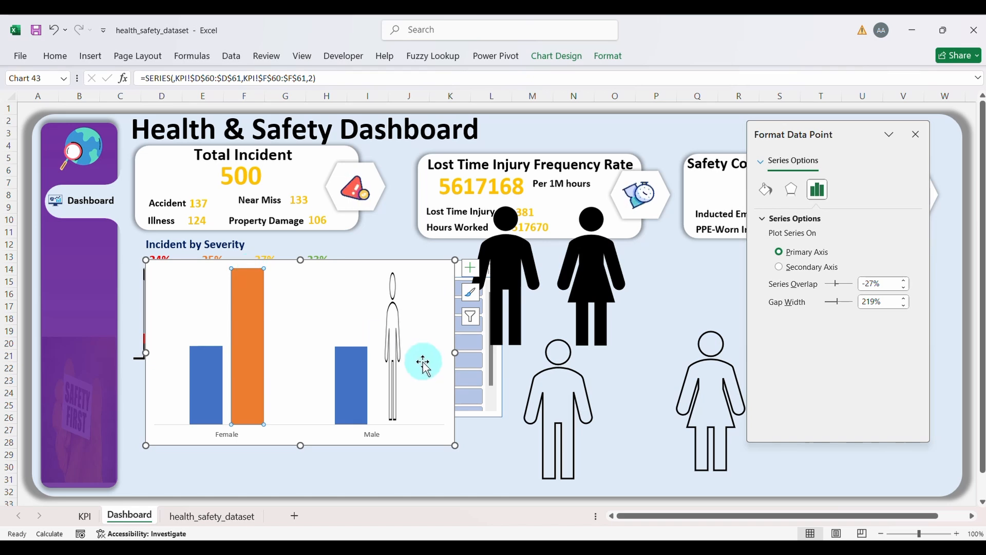
{"action": "left_click", "coordinate": [55, 56]}
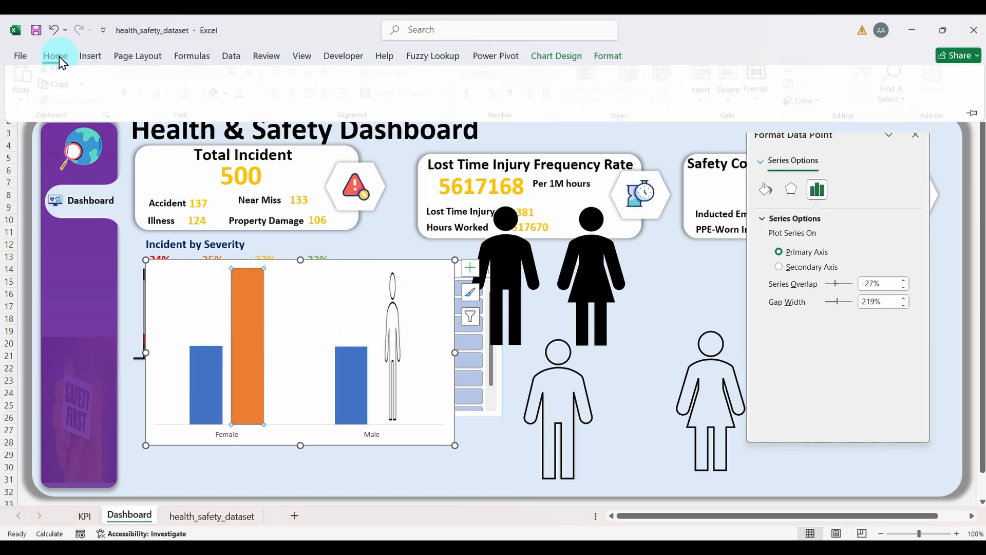
{"action": "left_click", "coordinate": [28, 90]}
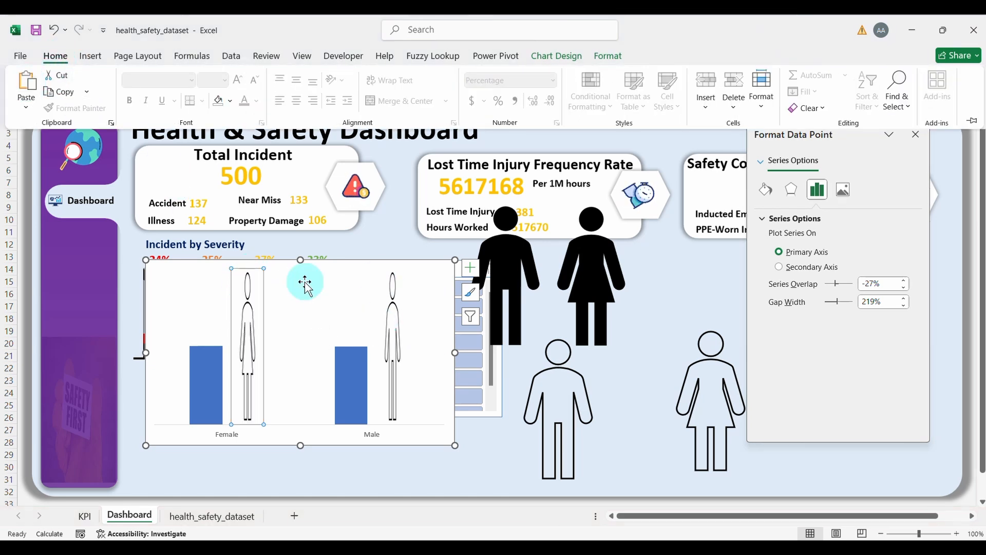
{"action": "left_click", "coordinate": [587, 369]}
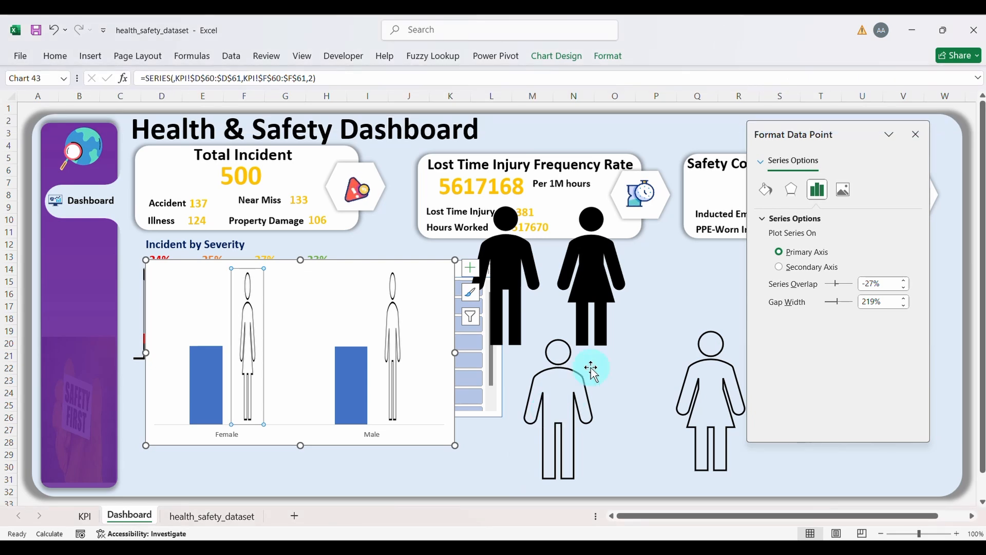
{"action": "left_click", "coordinate": [588, 370]}
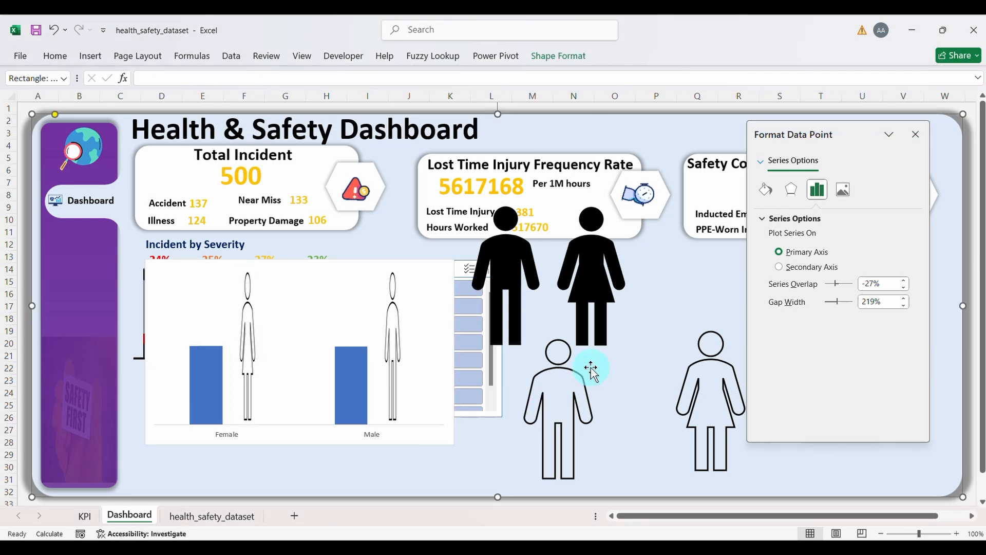
Step: Fill the solid black man figure with Light Blue
{"action": "left_click", "coordinate": [501, 272]}
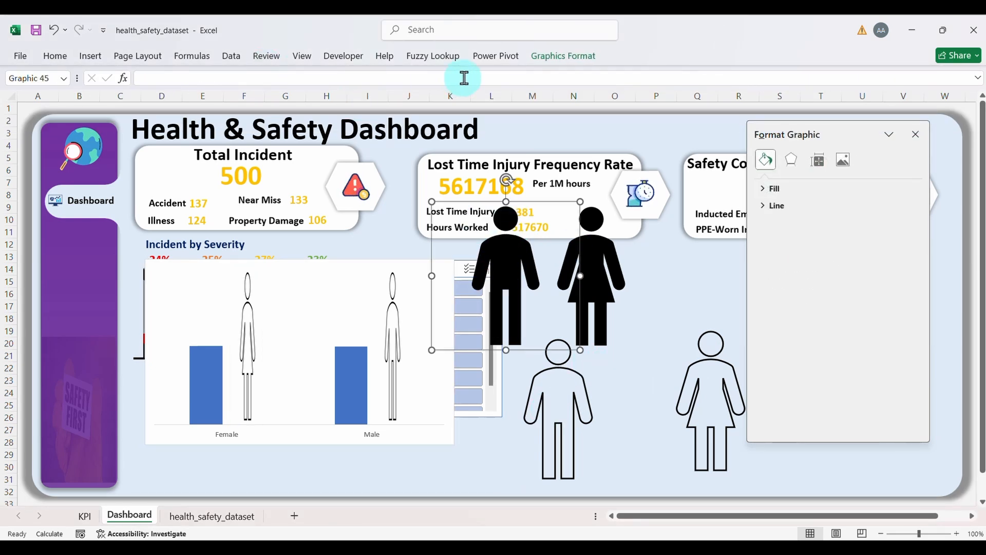
{"action": "left_click", "coordinate": [549, 71]}
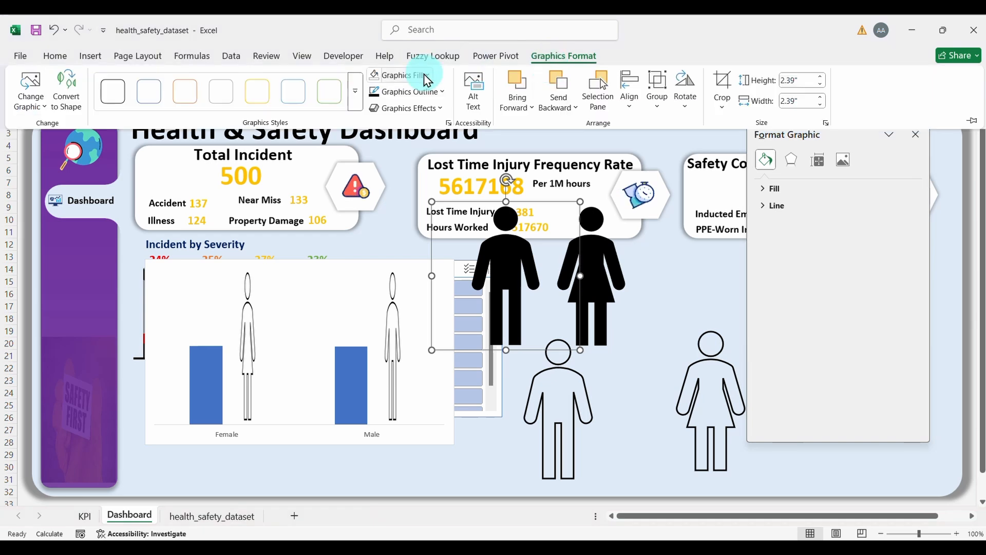
{"action": "left_click", "coordinate": [427, 75]}
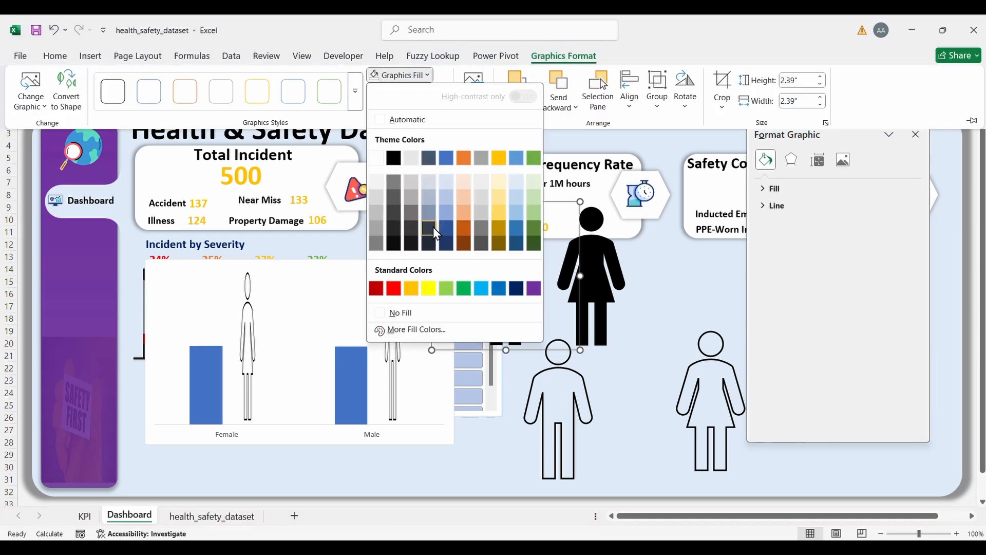
{"action": "left_click", "coordinate": [481, 288]}
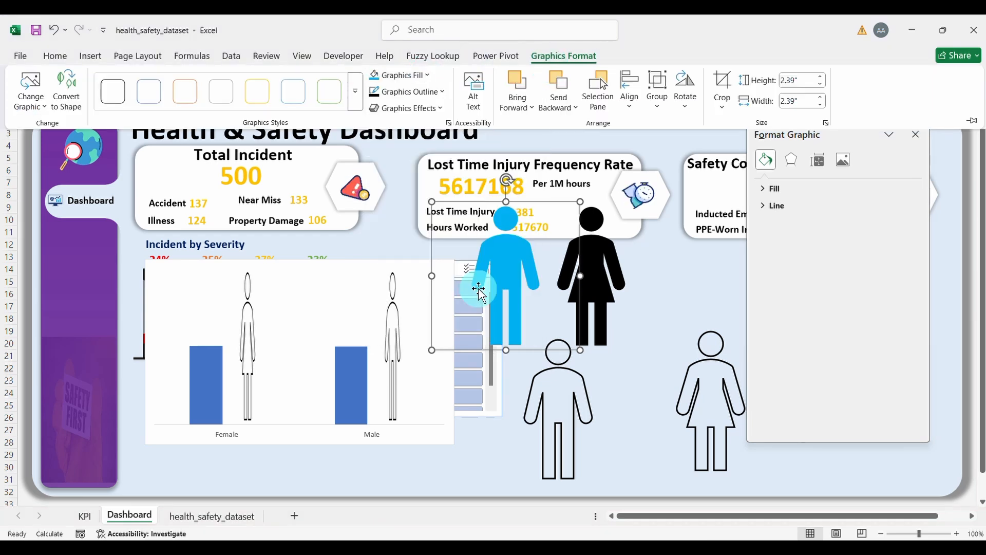
Step: Fill the solid black woman figure with a custom pink from More Fill Colors
{"action": "left_click", "coordinate": [598, 262]}
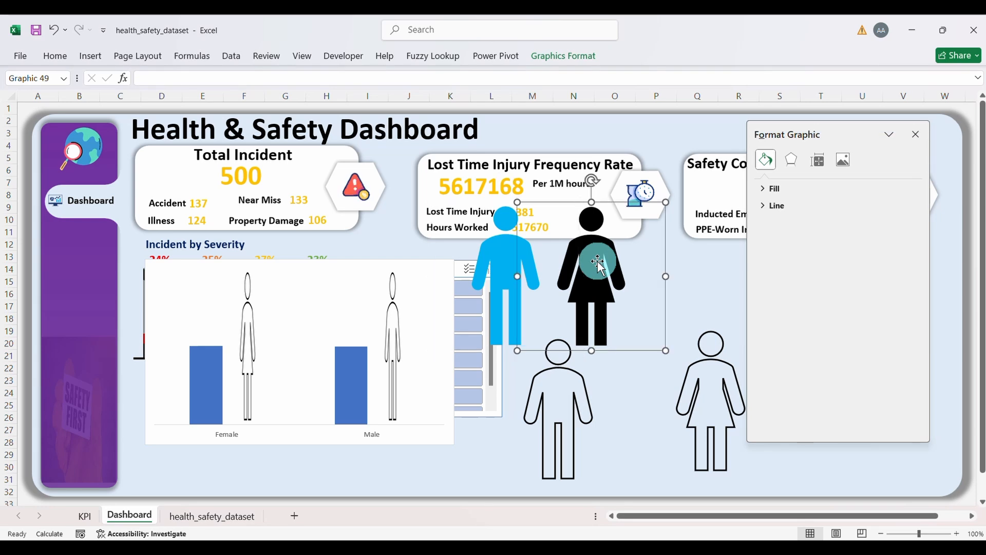
{"action": "left_click", "coordinate": [544, 72]}
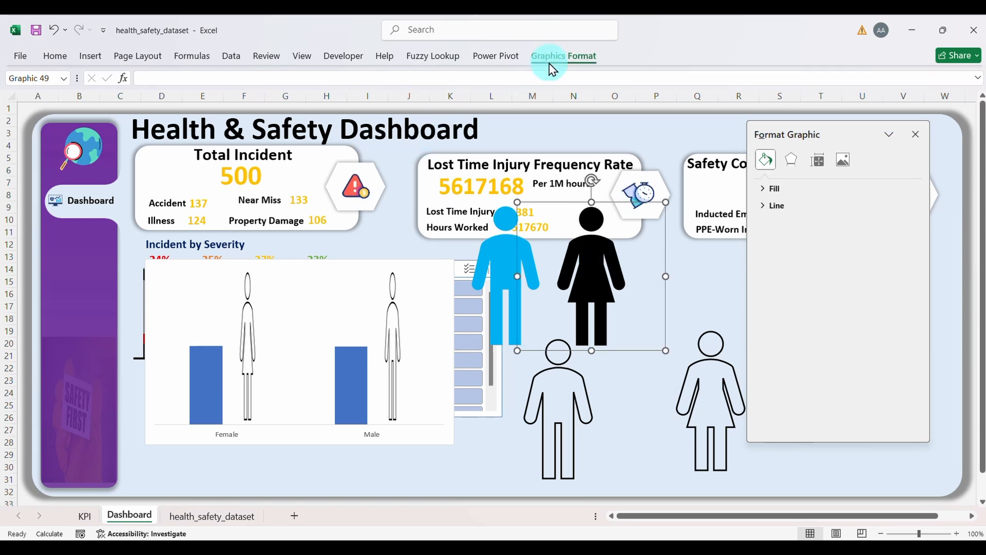
{"action": "left_click", "coordinate": [428, 75]}
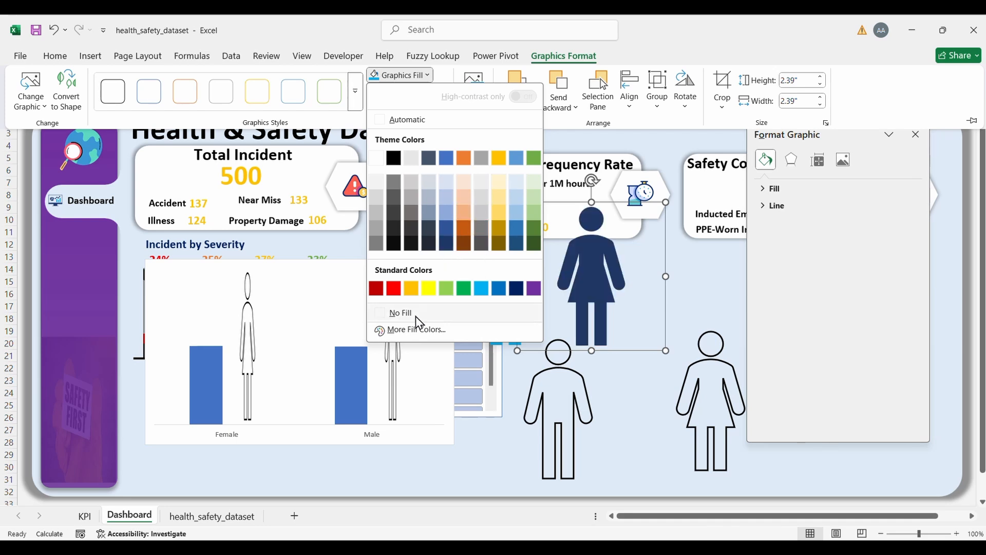
{"action": "left_click", "coordinate": [411, 330]}
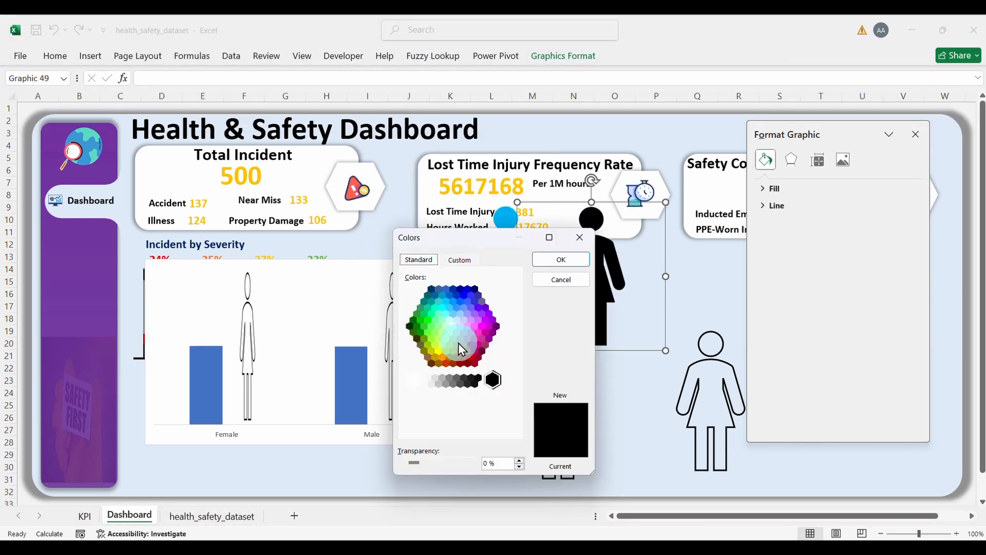
{"action": "left_click", "coordinate": [470, 333]}
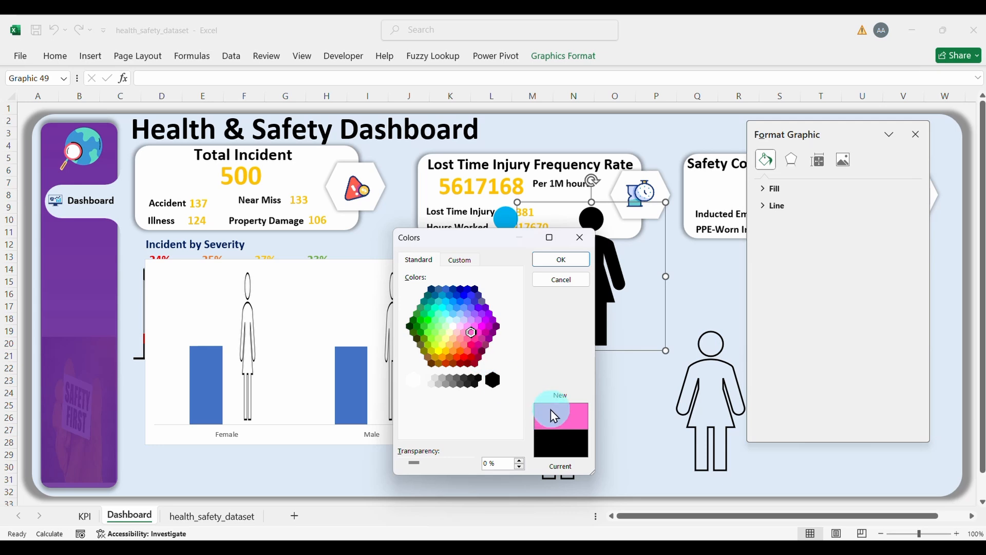
{"action": "left_click", "coordinate": [557, 261]}
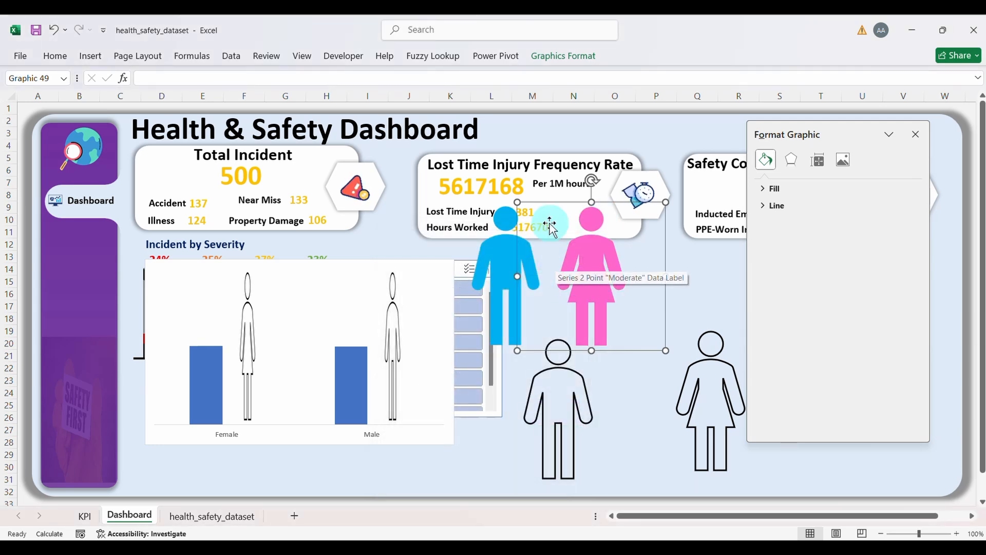
{"action": "left_click", "coordinate": [507, 256]}
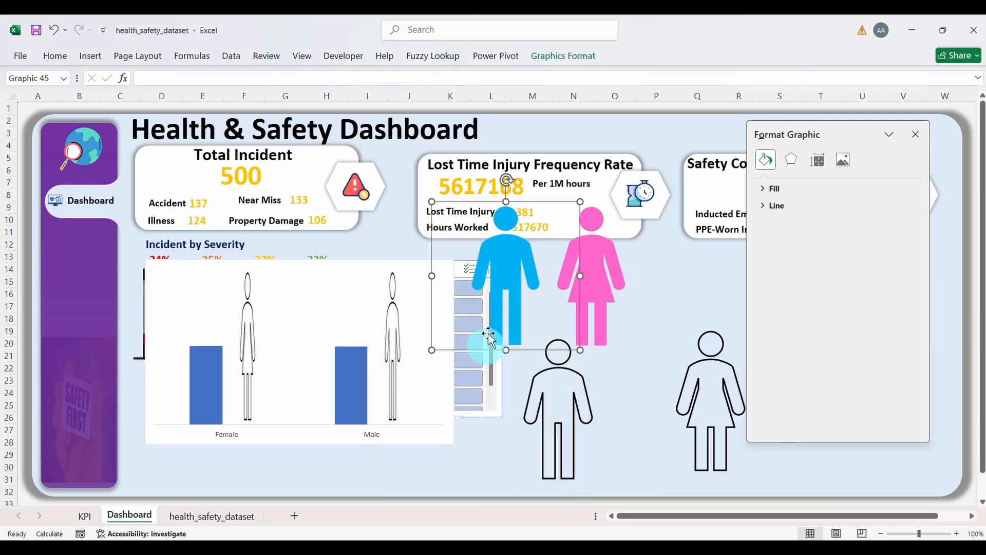
{"action": "left_click", "coordinate": [55, 56]}
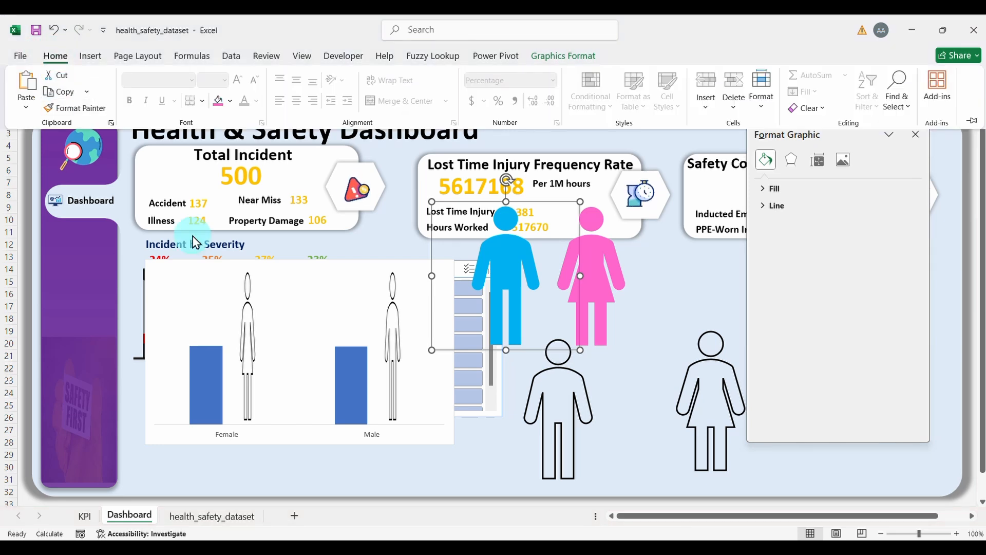
Step: Paste the copied blue figure into the single Male bar as its fill
{"action": "left_click", "coordinate": [354, 361]}
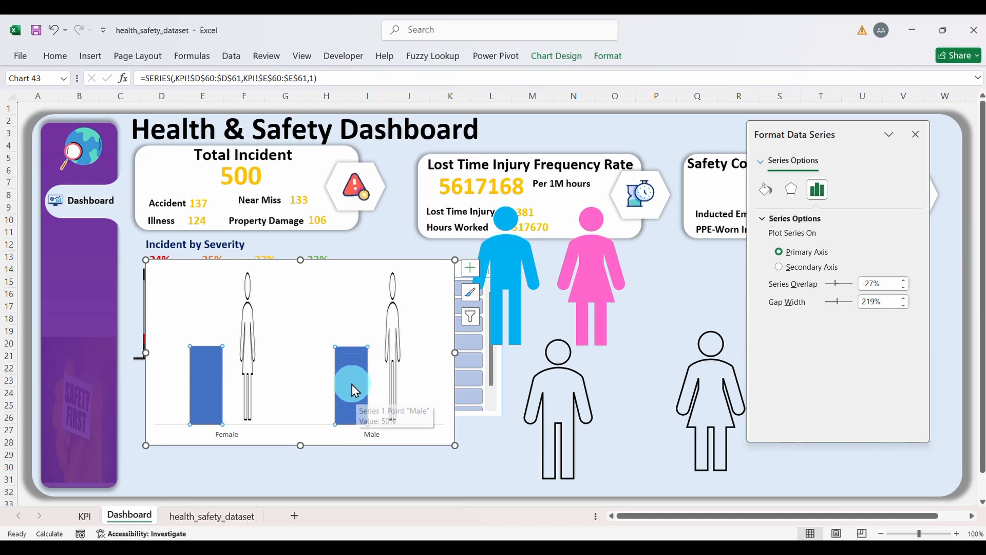
{"action": "left_click", "coordinate": [352, 384]}
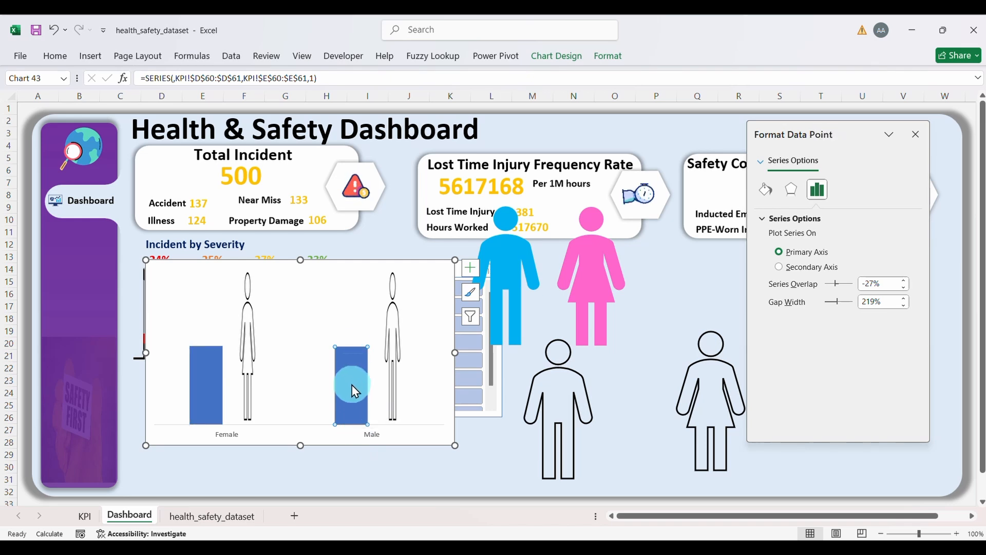
{"action": "left_click", "coordinate": [55, 56]}
{"action": "left_click", "coordinate": [27, 82]}
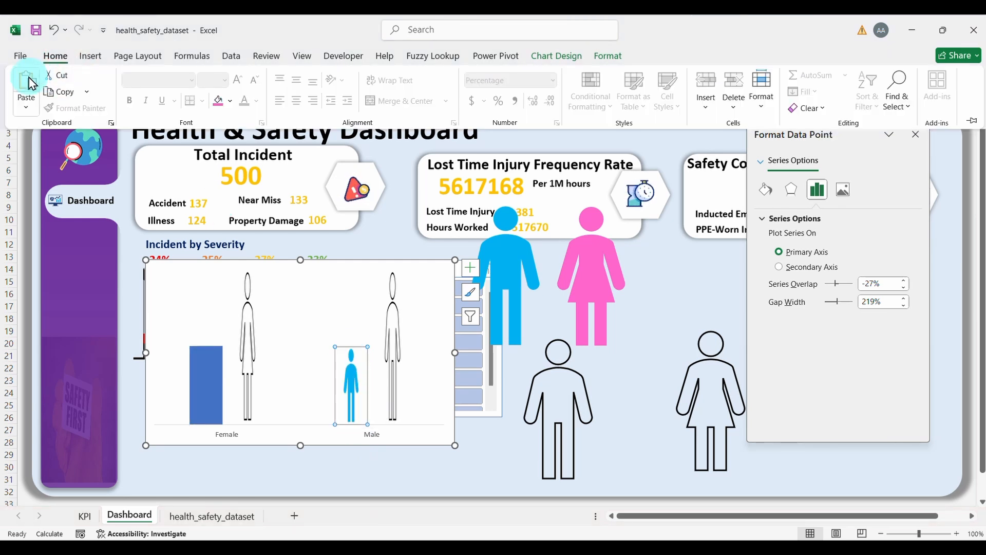
Step: Copy the pink female figure and paste it as the Female bar's fill
{"action": "left_click", "coordinate": [586, 285]}
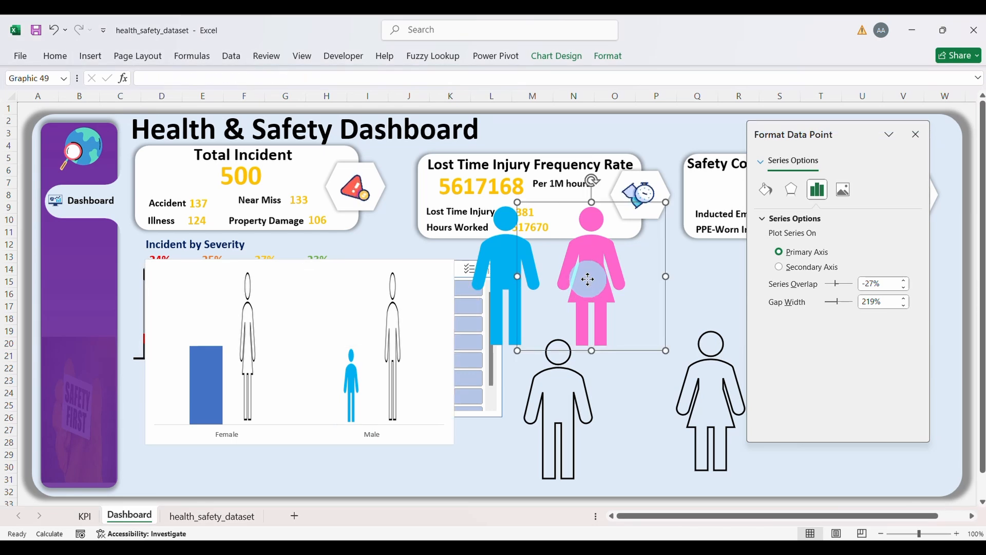
{"action": "left_click", "coordinate": [59, 59]}
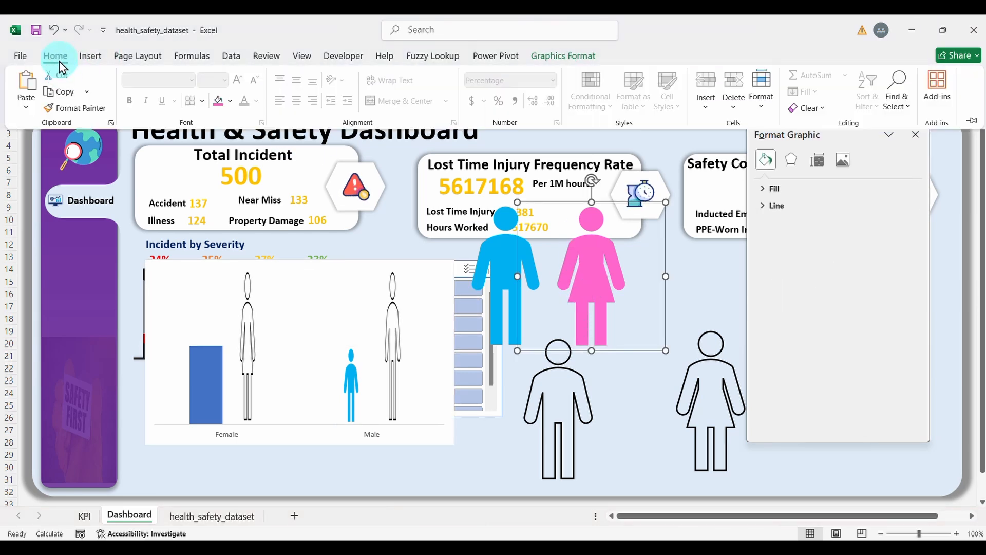
{"action": "left_click", "coordinate": [67, 92]}
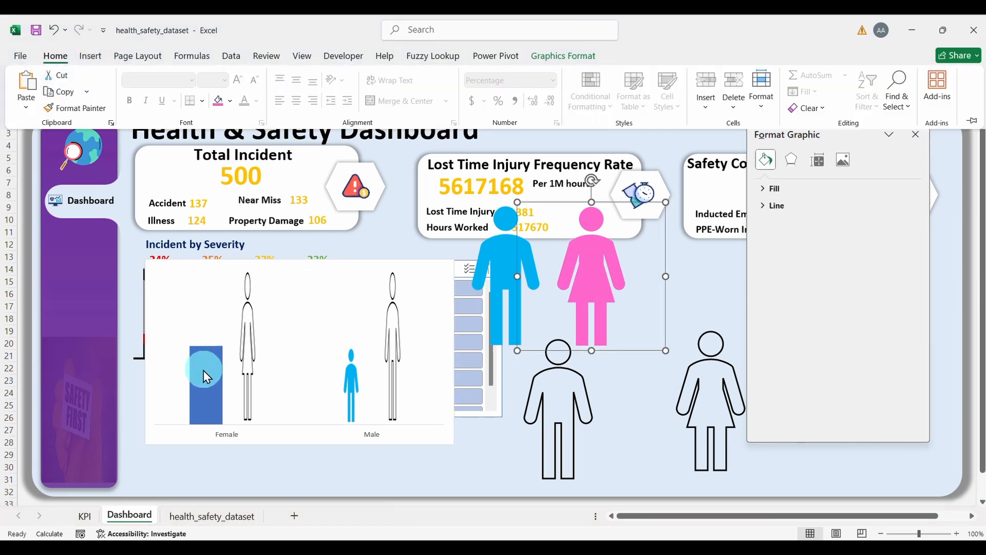
{"action": "left_click", "coordinate": [206, 387]}
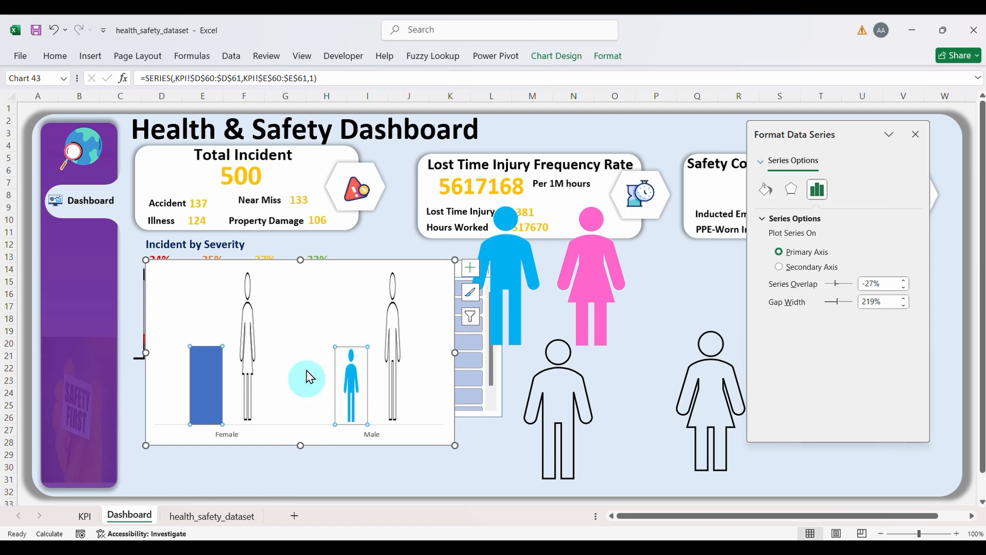
{"action": "left_click", "coordinate": [207, 389]}
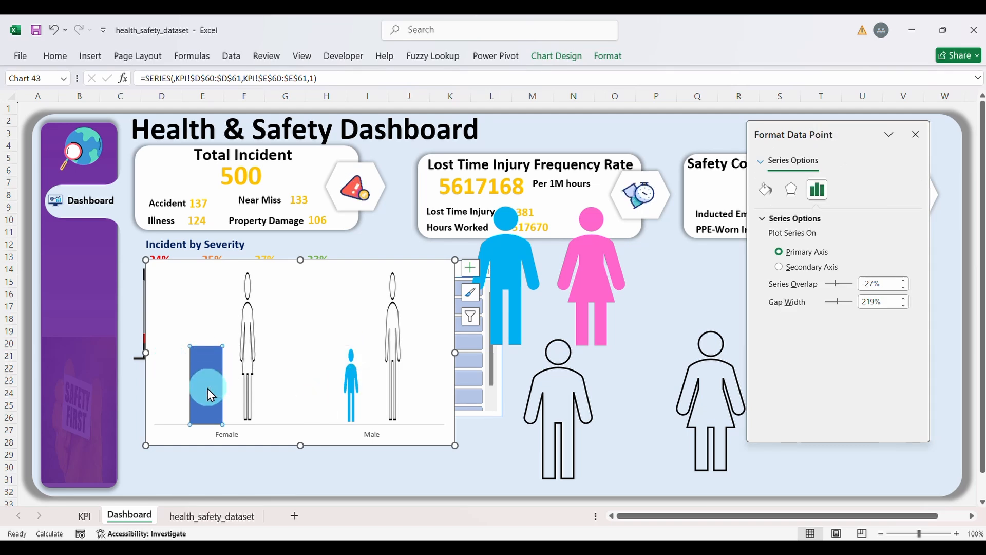
{"action": "left_click", "coordinate": [55, 57]}
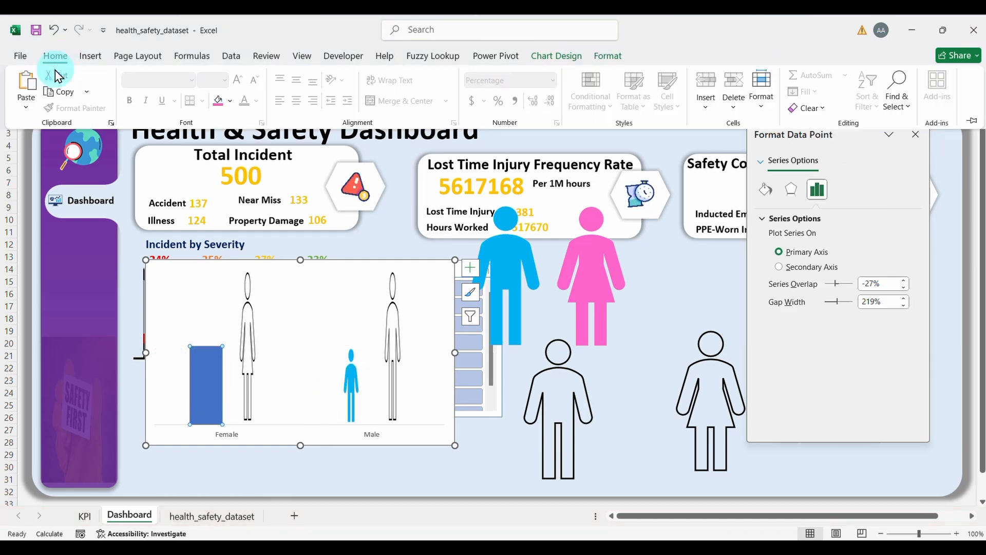
{"action": "left_click", "coordinate": [26, 81]}
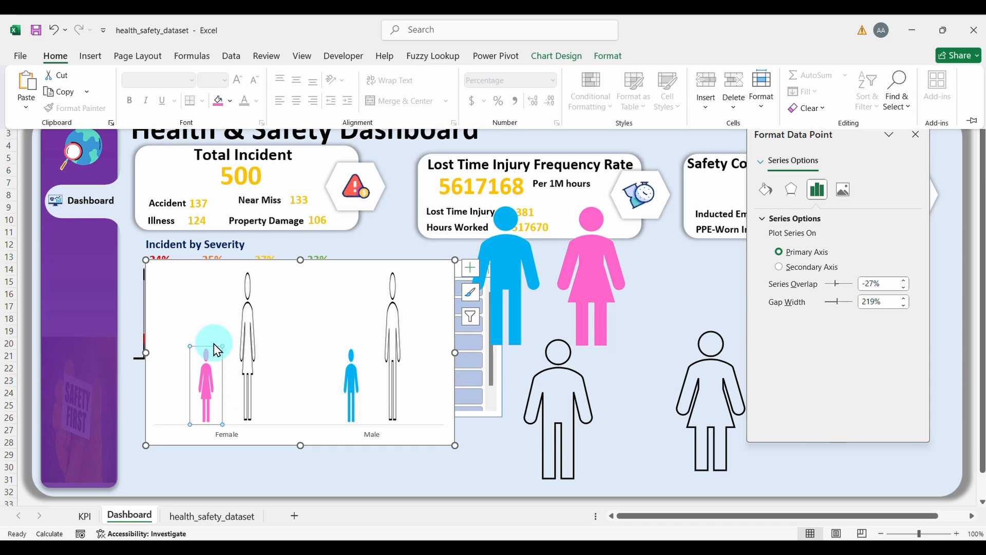
Step: Select the loose blue, pink and outlined male person figures on the sheet
{"action": "left_click", "coordinate": [525, 246]}
{"action": "left_click", "coordinate": [580, 245], "text": "shift"}
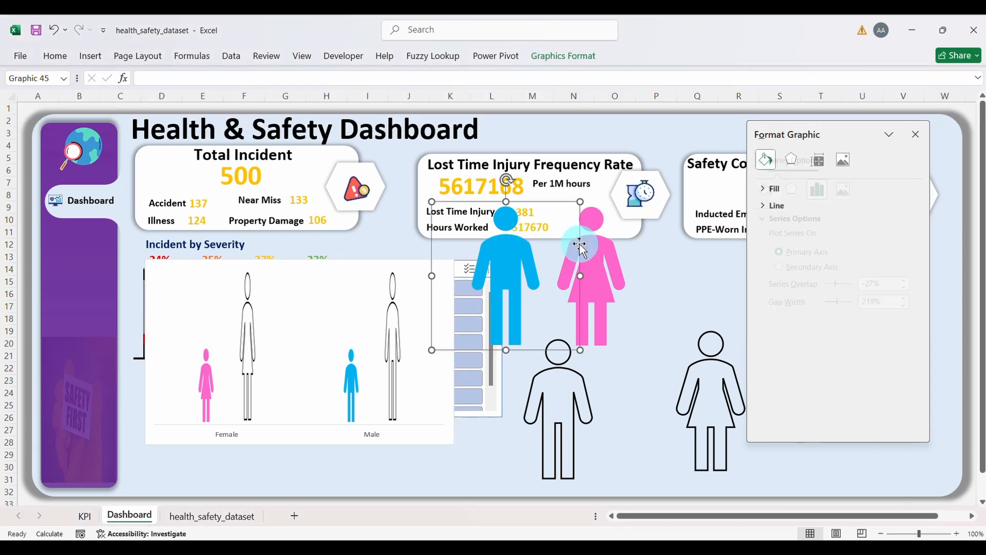
{"action": "left_click", "coordinate": [560, 398], "text": "ctrl"}
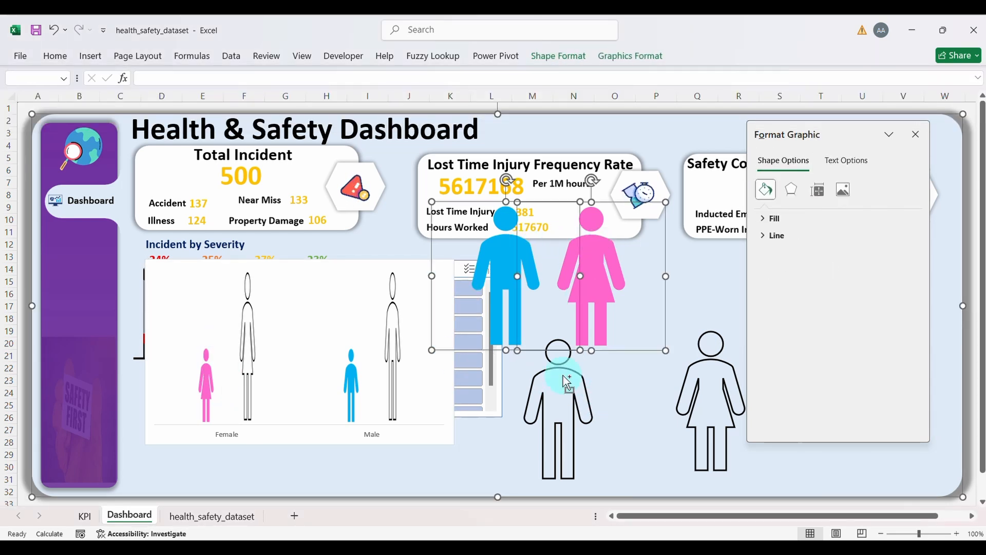
{"action": "left_click", "coordinate": [563, 376], "text": "ctrl"}
{"action": "left_click", "coordinate": [555, 360], "text": "ctrl"}
{"action": "left_click", "coordinate": [557, 359], "text": "ctrl"}
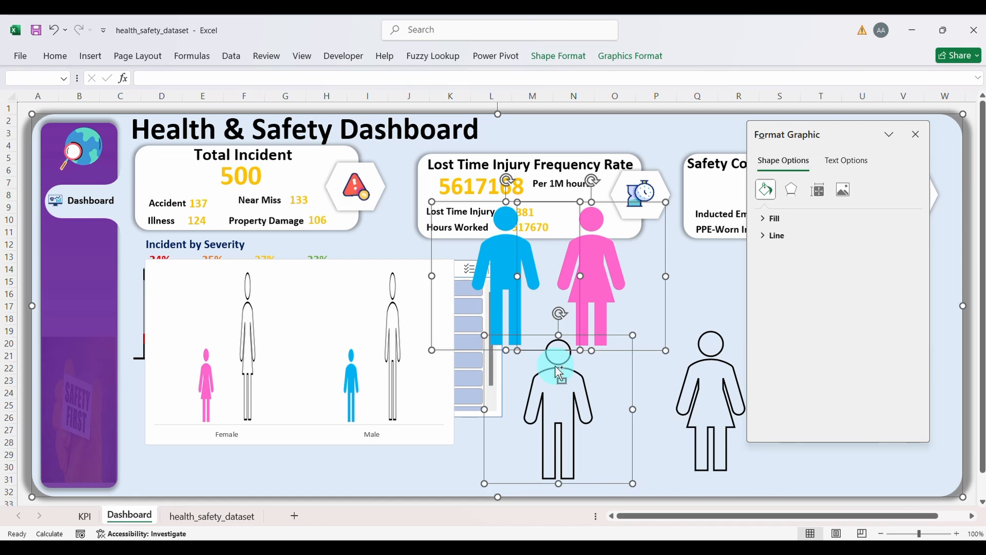
{"action": "left_click", "coordinate": [445, 468], "text": "ctrl"}
Step: Delete the four loose figures and set the pink and blue figure fills to Stack and Scale
{"action": "left_click", "coordinate": [688, 385], "text": "ctrl"}
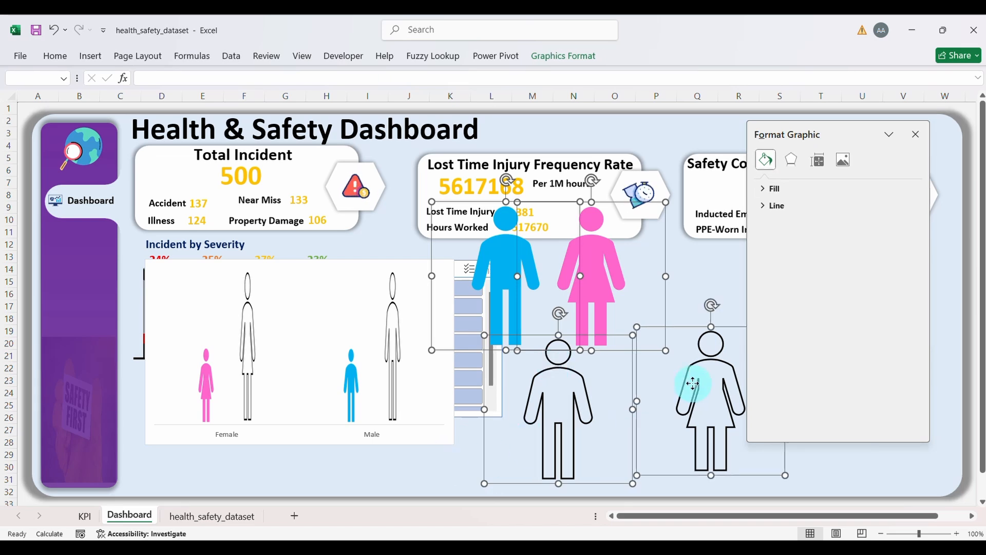
{"action": "key", "text": "Delete"}
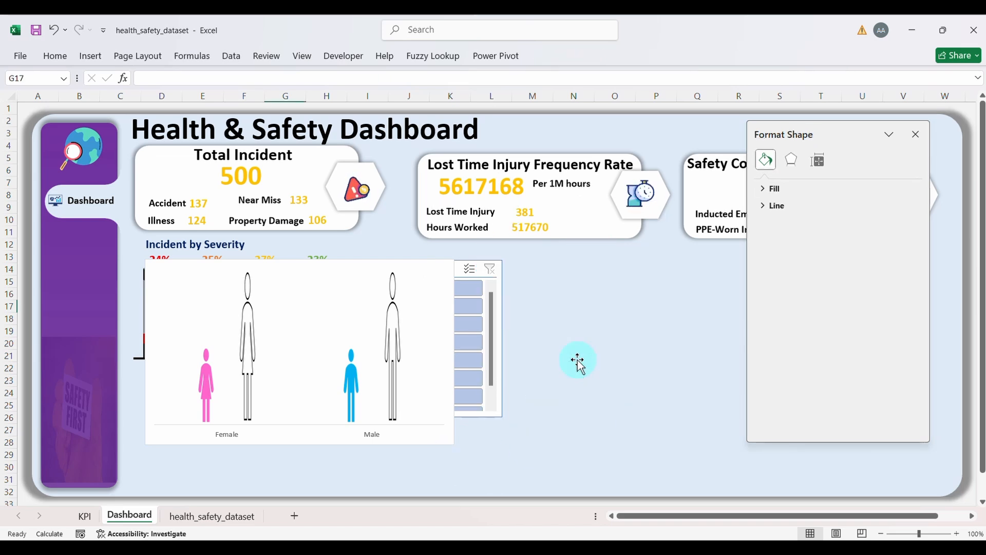
{"action": "left_click", "coordinate": [208, 391]}
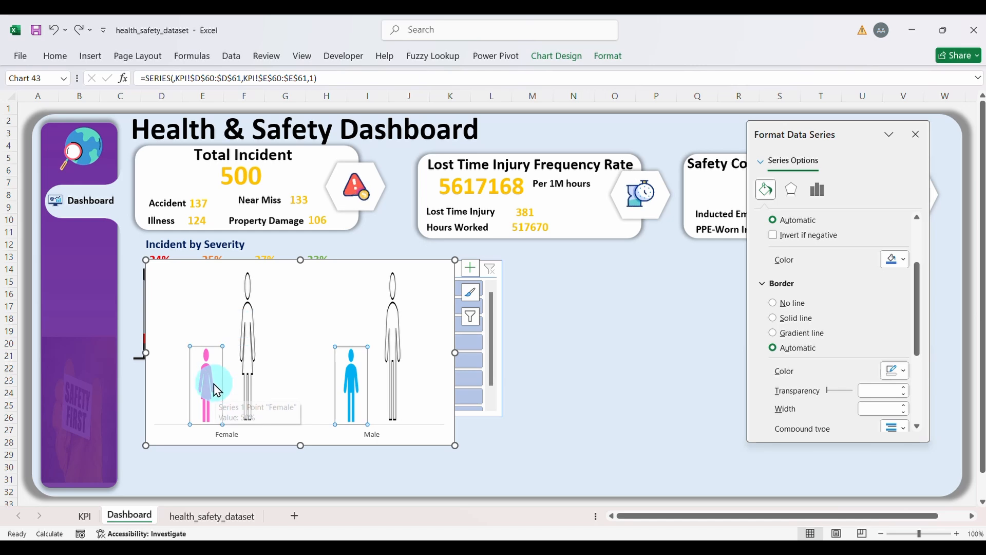
{"action": "key", "text": "ctrl+v"}
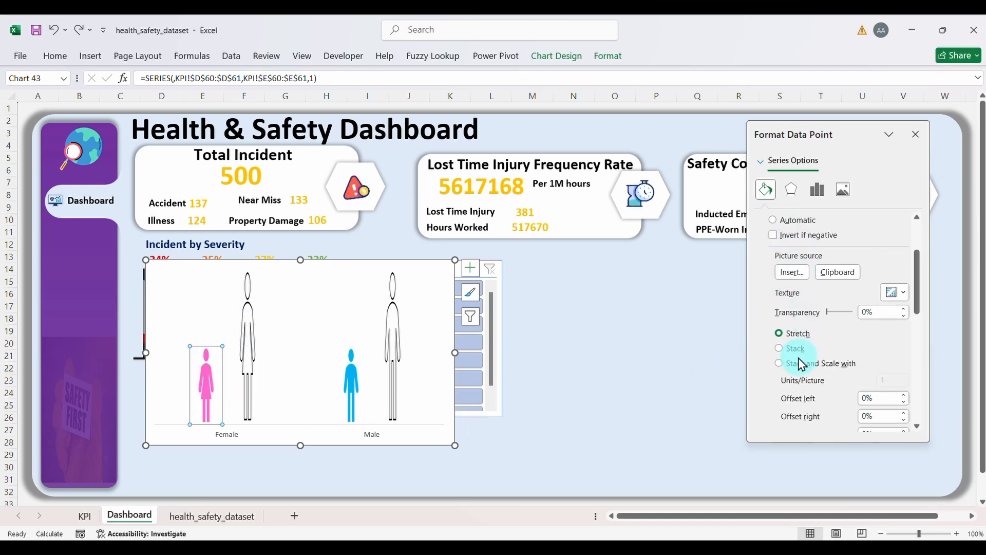
{"action": "left_click", "coordinate": [779, 363]}
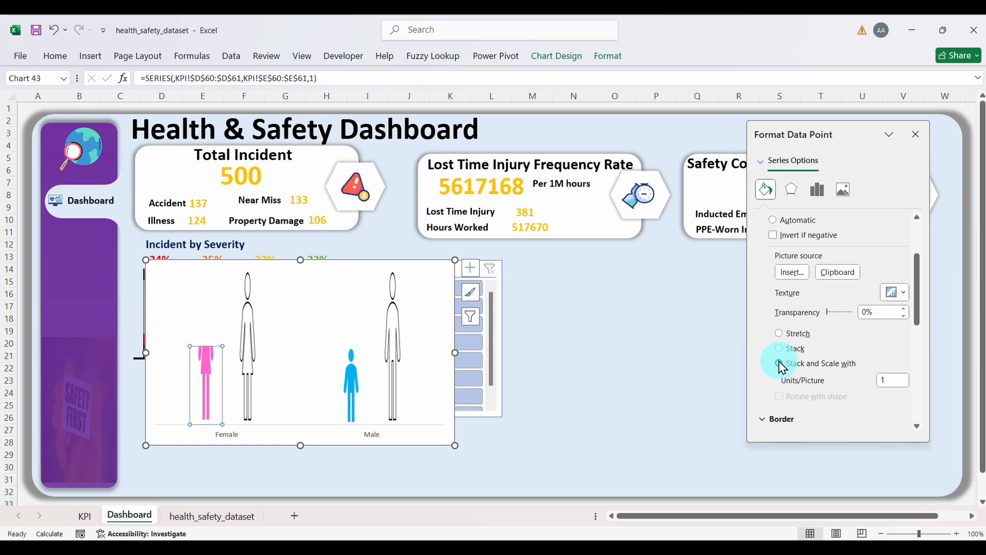
{"action": "left_click", "coordinate": [357, 392]}
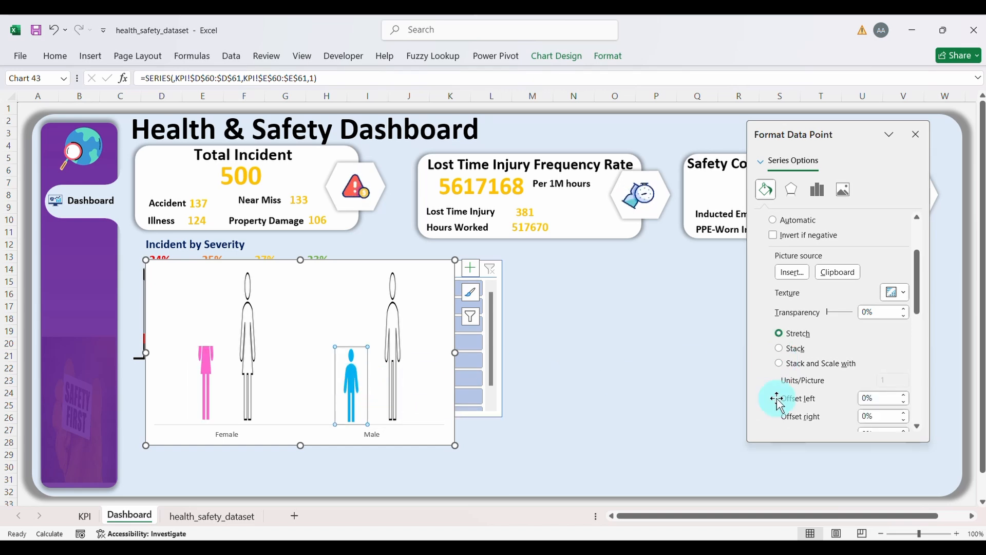
{"action": "left_click", "coordinate": [794, 365]}
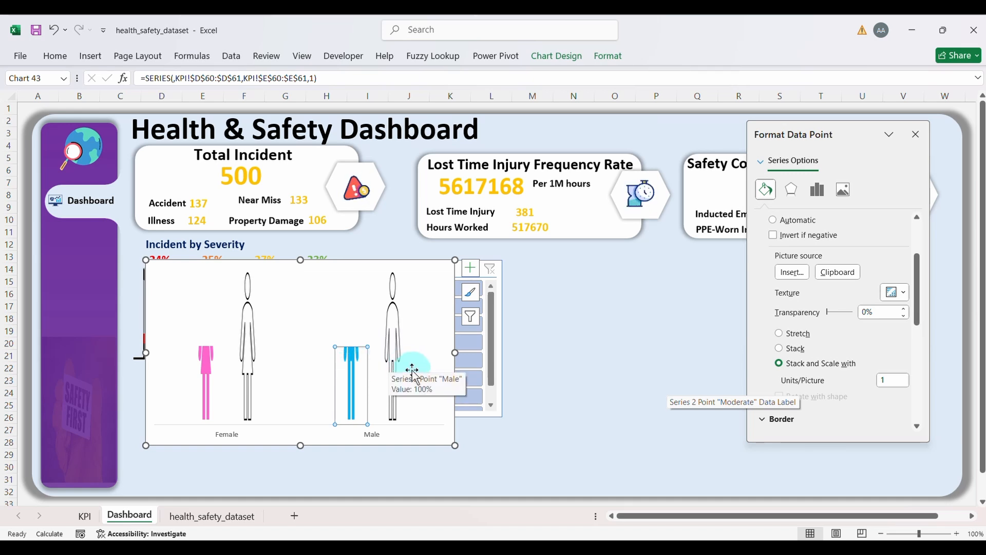
{"action": "left_click", "coordinate": [274, 290]}
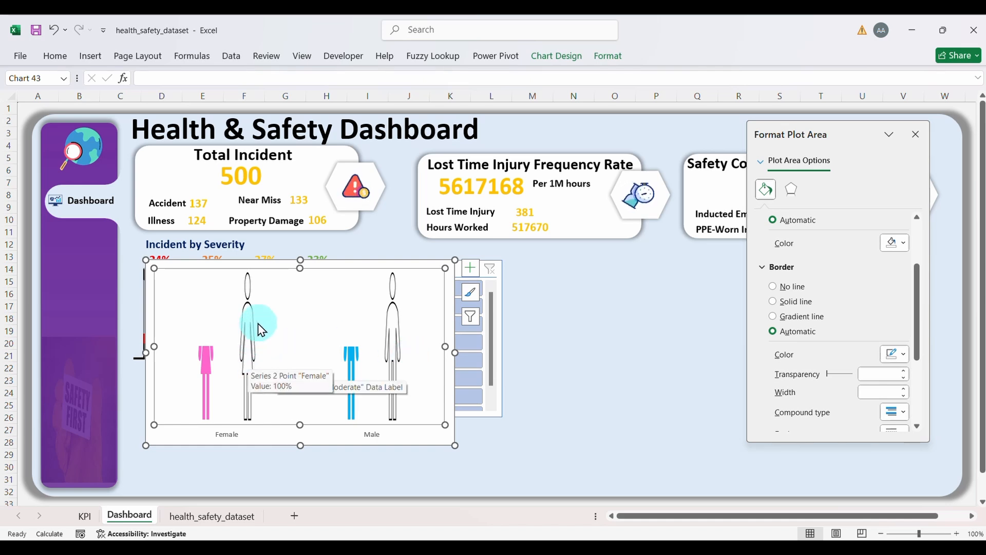
Step: Select the whole chart area and expand its Size settings in the format pane
{"action": "left_click", "coordinate": [396, 313]}
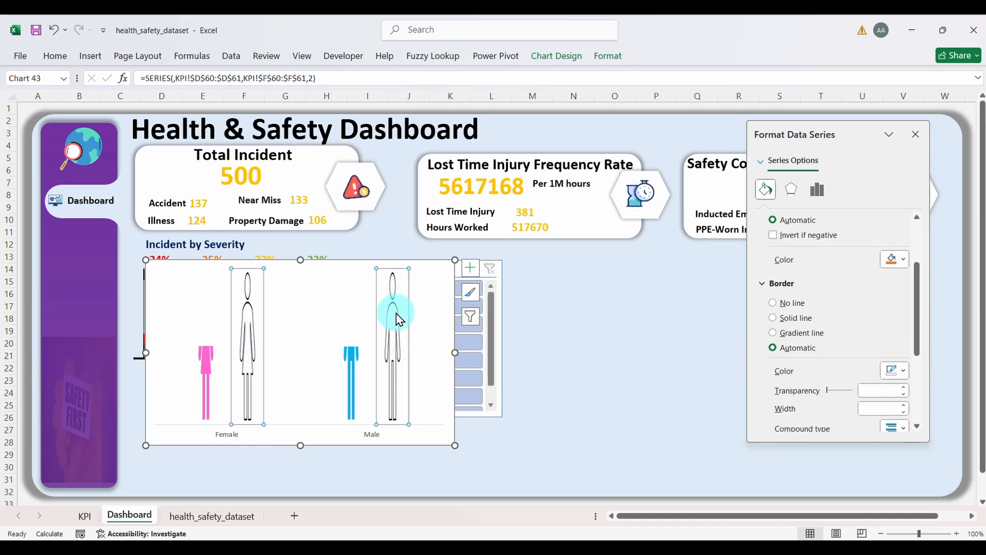
{"action": "left_click", "coordinate": [429, 288]}
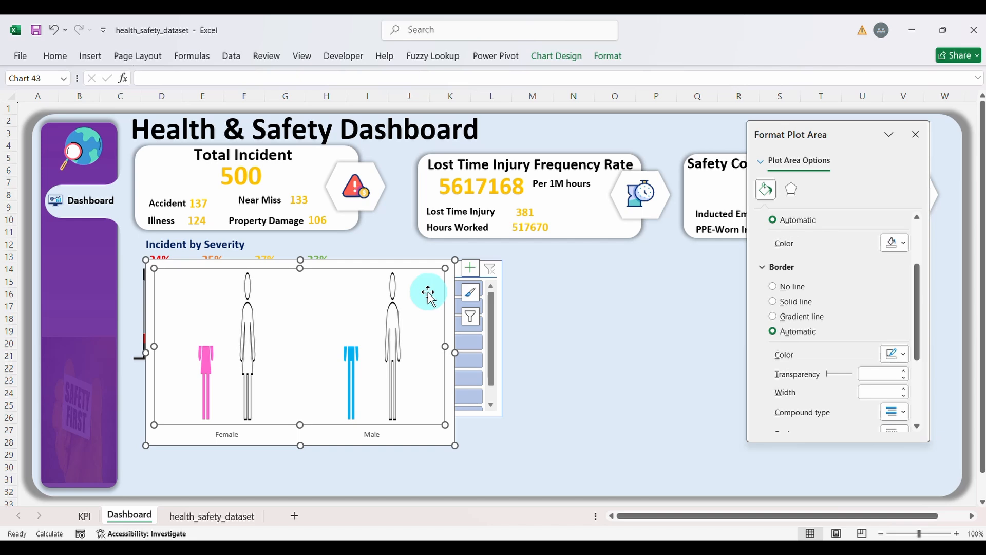
{"action": "left_click", "coordinate": [426, 262]}
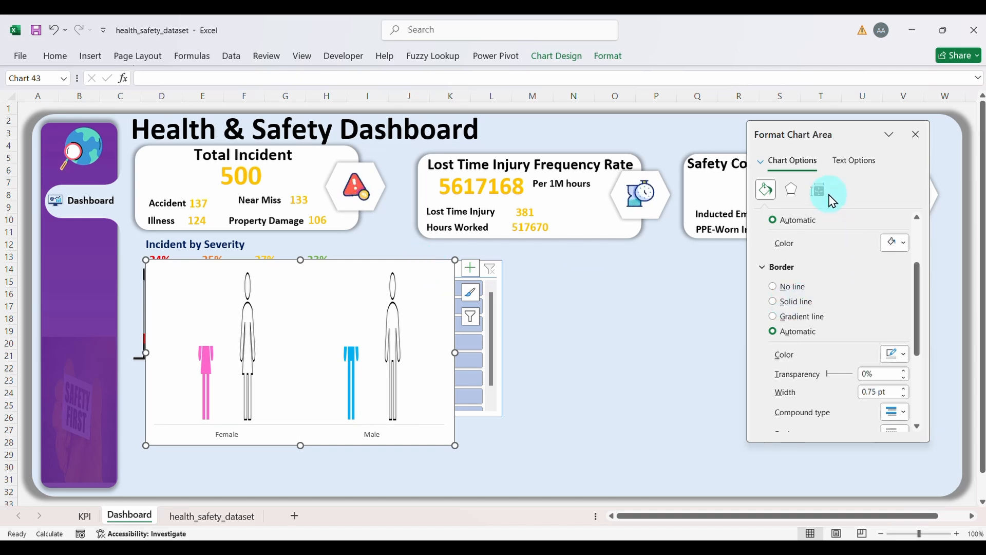
{"action": "left_click", "coordinate": [820, 194]}
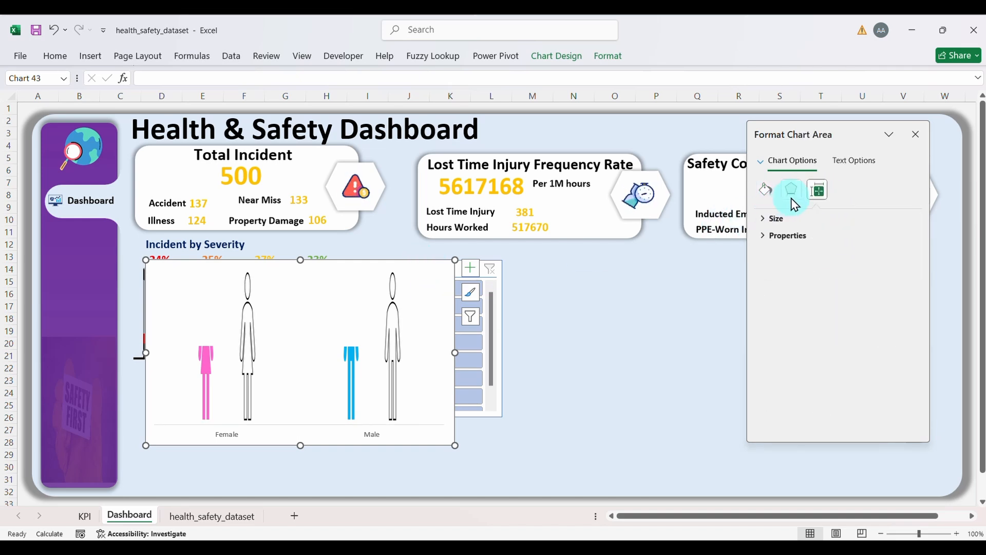
{"action": "left_click", "coordinate": [775, 220]}
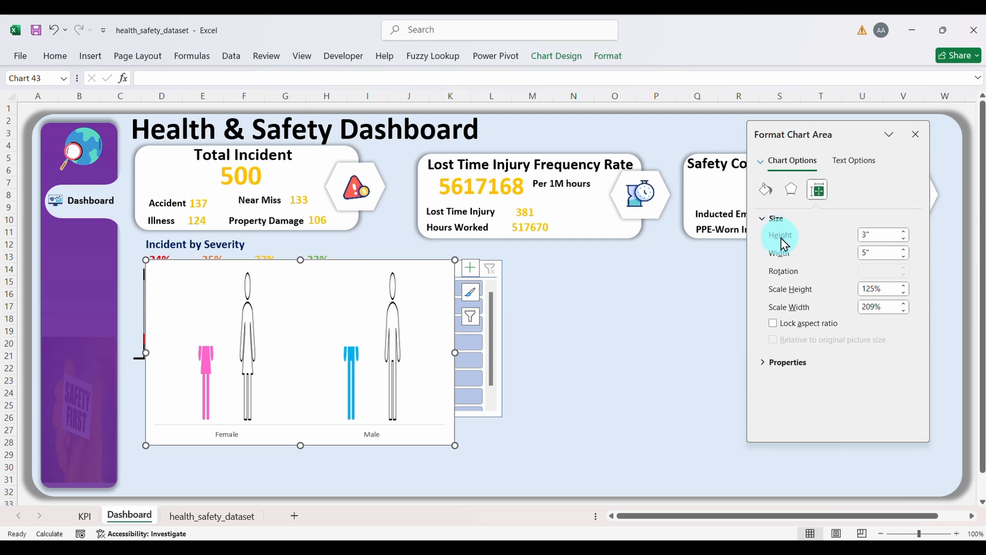
Step: Set Series Overlap to 100% and Gap Width to 0%, then delete the Female/Male axis
{"action": "left_click", "coordinate": [396, 315]}
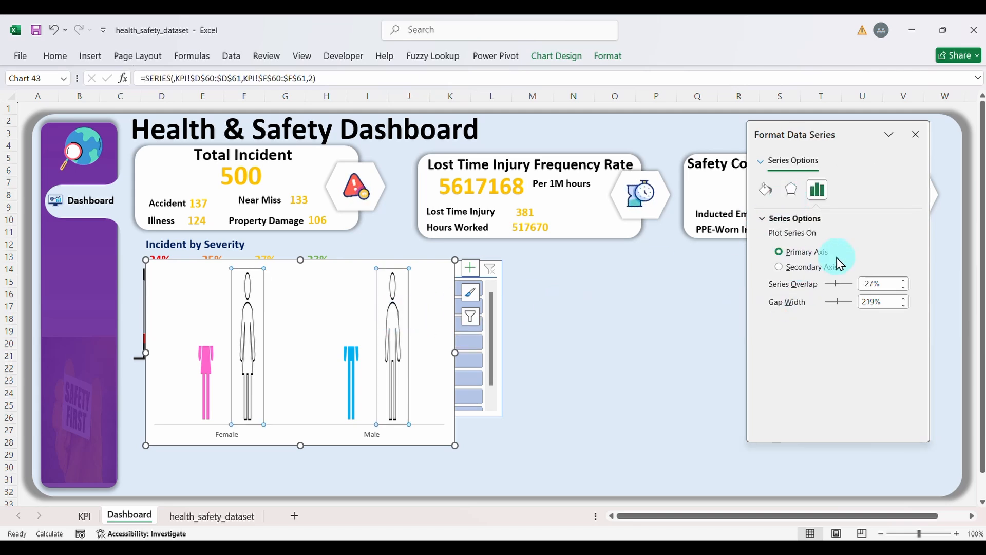
{"action": "left_click", "coordinate": [884, 284]}
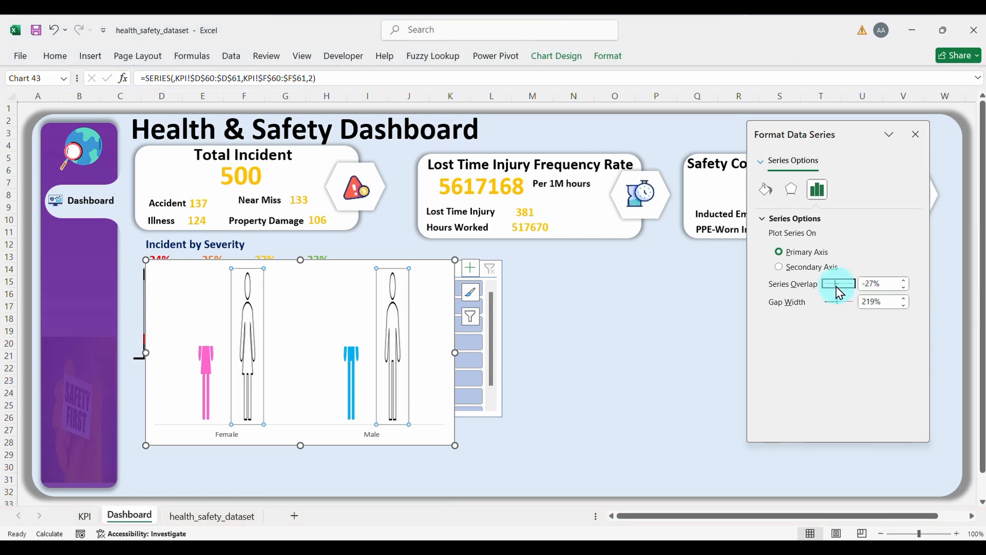
{"action": "left_click_drag", "start_coordinate": [837, 286], "coordinate": [876, 291]}
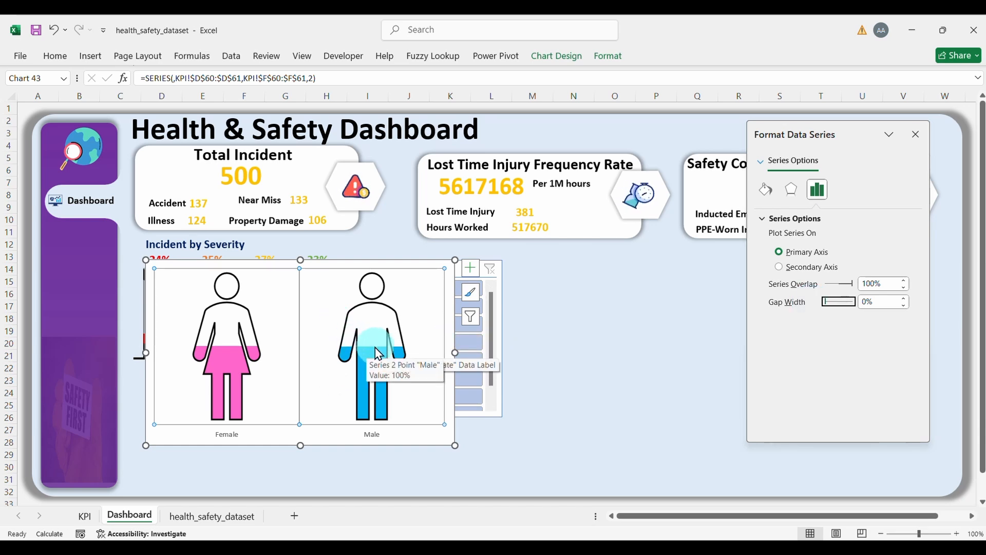
{"action": "left_click", "coordinate": [372, 433]}
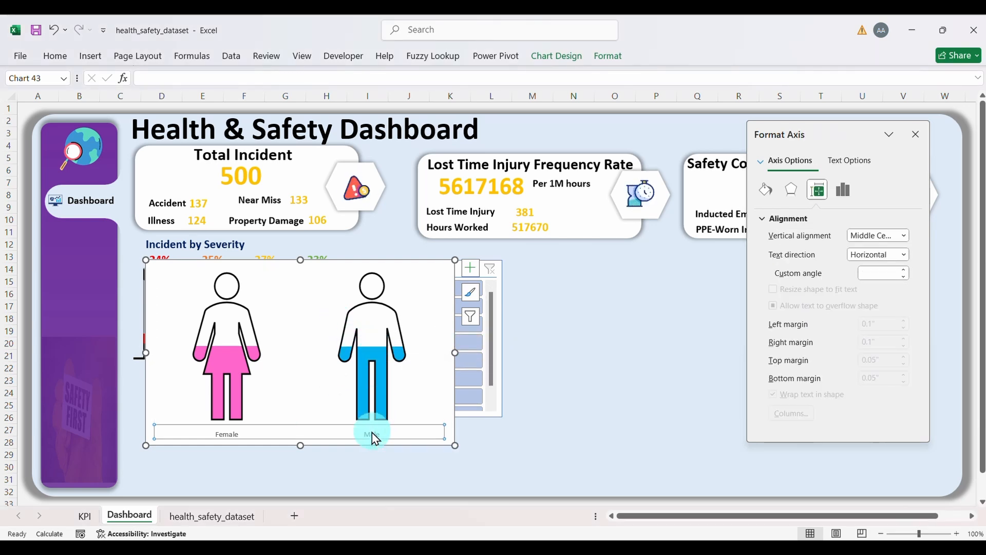
{"action": "key", "text": "Delete"}
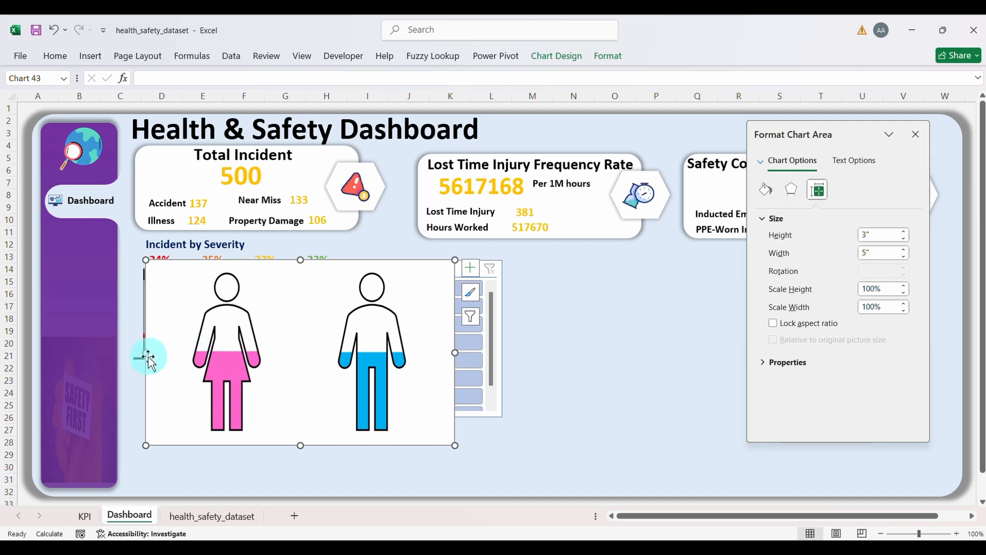
Step: Narrow the chart to 4.08 inches wide and add data labels to the figure series
{"action": "left_click_drag", "start_coordinate": [147, 353], "coordinate": [270, 355]}
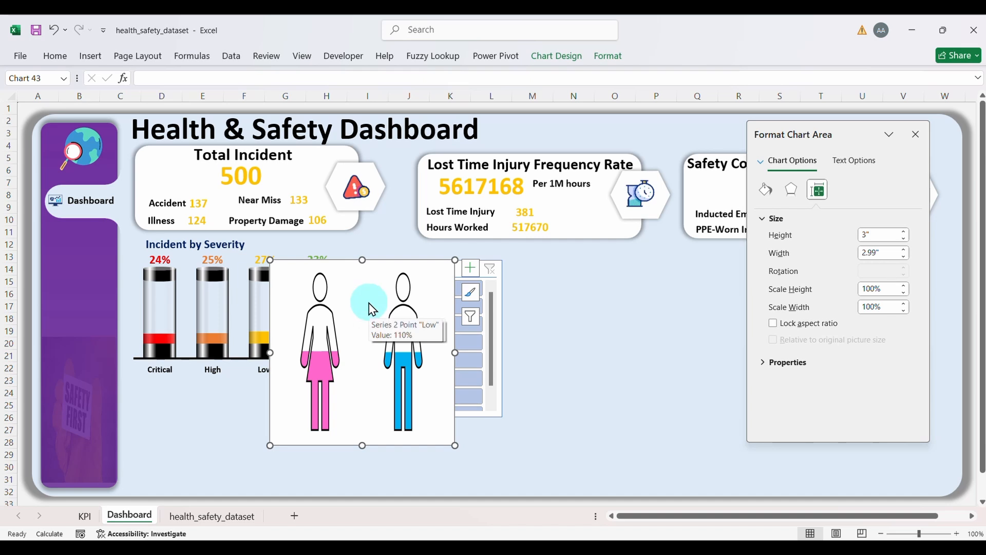
{"action": "right_click", "coordinate": [372, 308]}
{"action": "left_click", "coordinate": [347, 266]}
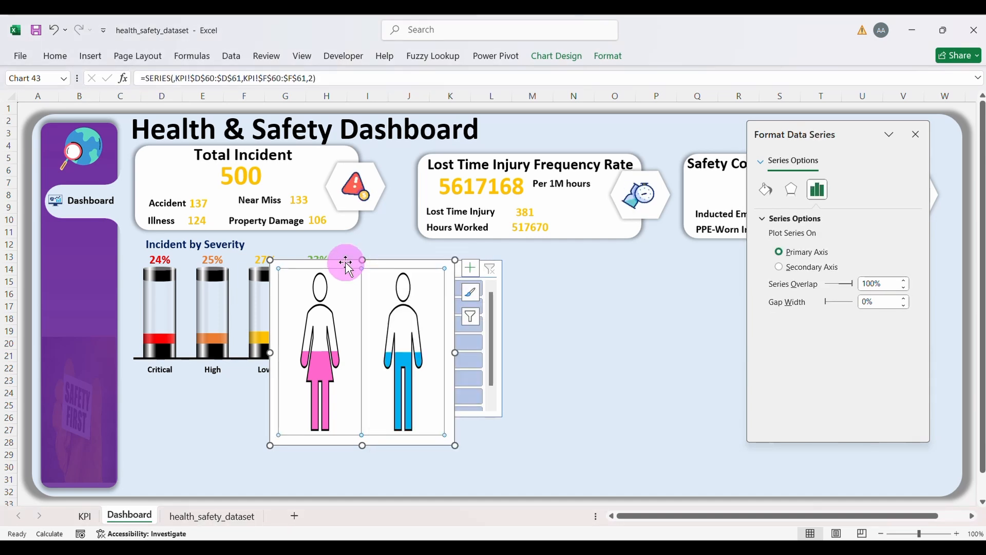
{"action": "right_click", "coordinate": [347, 265]}
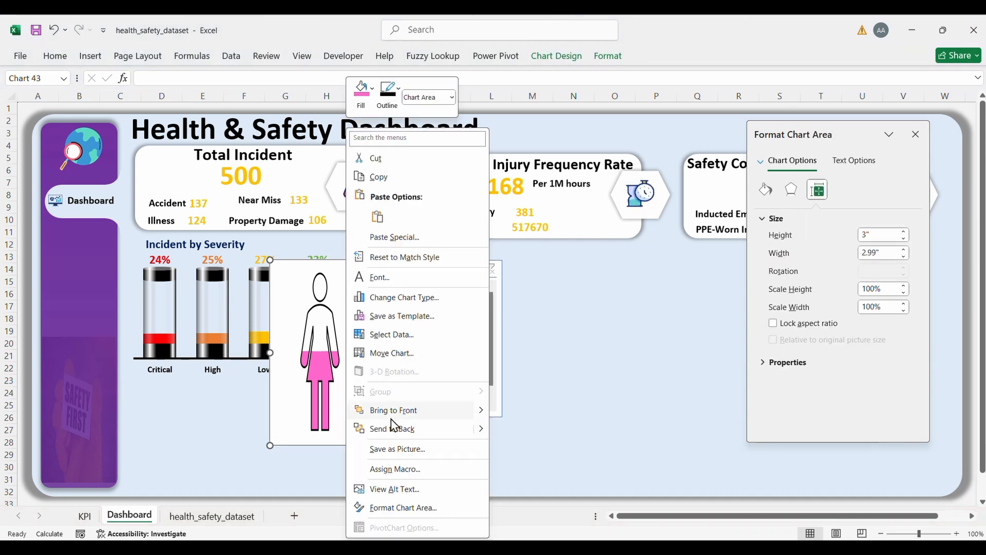
{"action": "left_click", "coordinate": [336, 400]}
{"action": "right_click", "coordinate": [351, 377]}
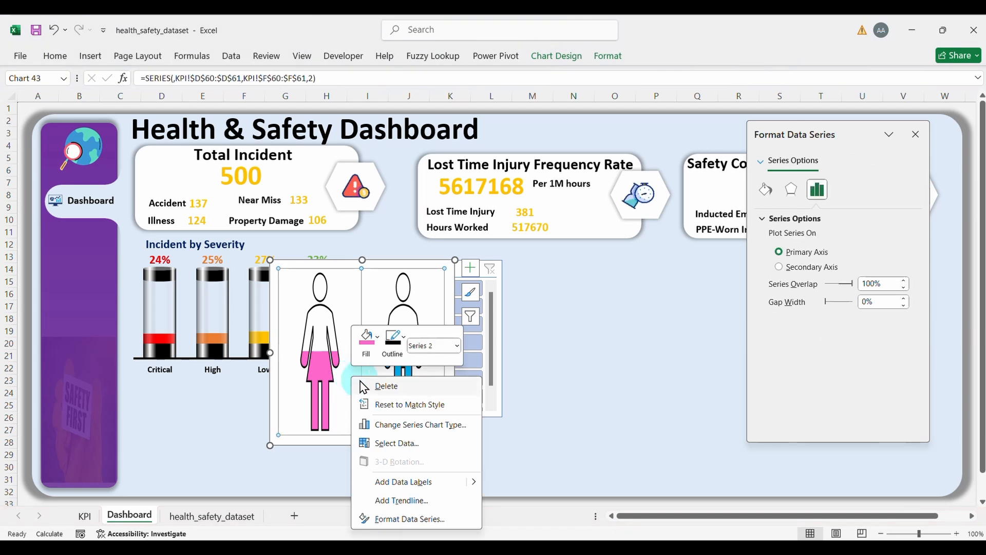
{"action": "left_click", "coordinate": [403, 483]}
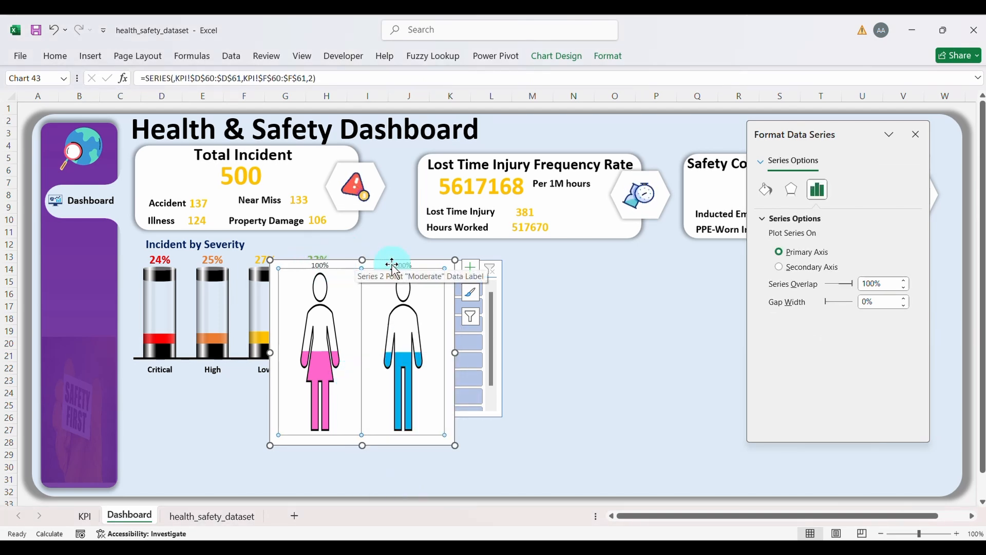
Step: Take the labels' text from KPI!E60:E61, turning off Value and Show Leader Lines
{"action": "left_click", "coordinate": [316, 268]}
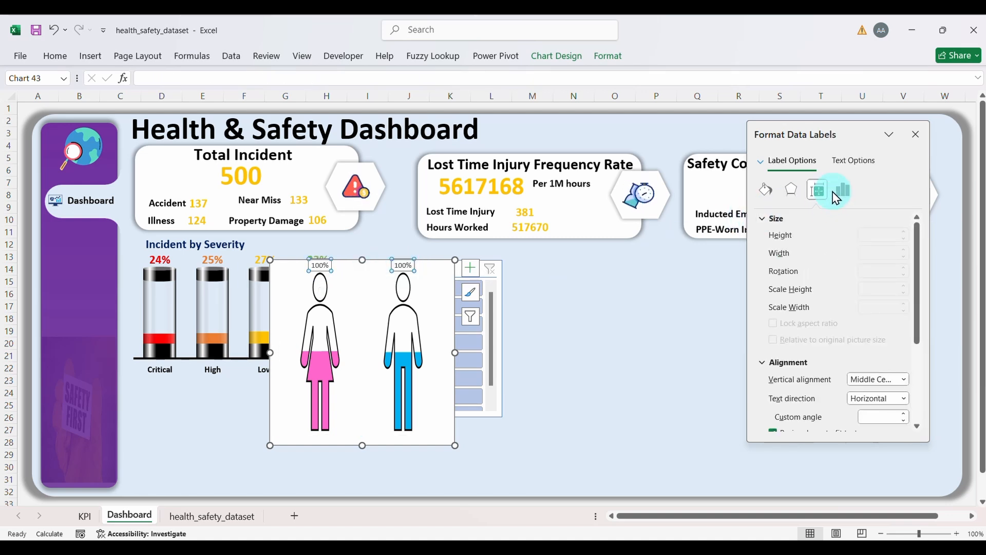
{"action": "left_click", "coordinate": [843, 193]}
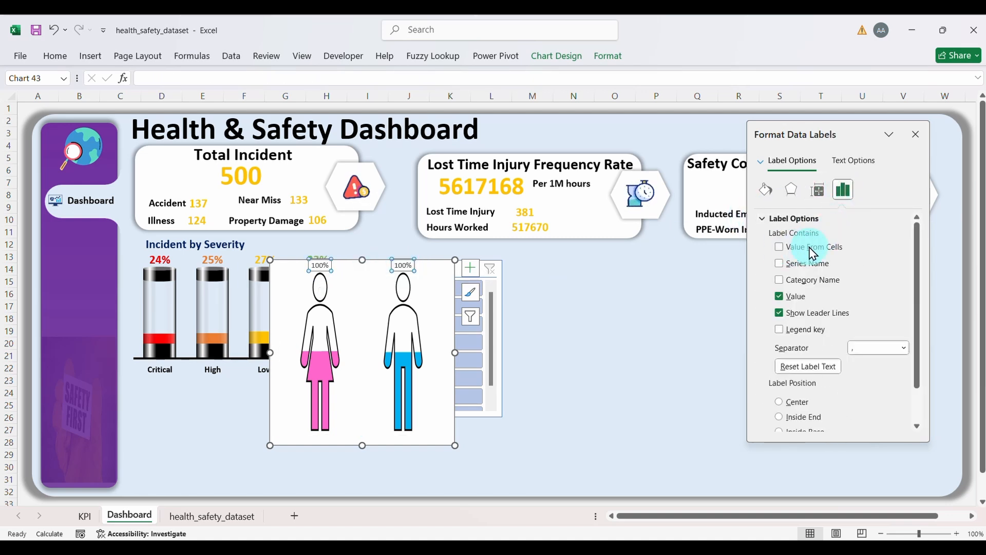
{"action": "left_click", "coordinate": [782, 249]}
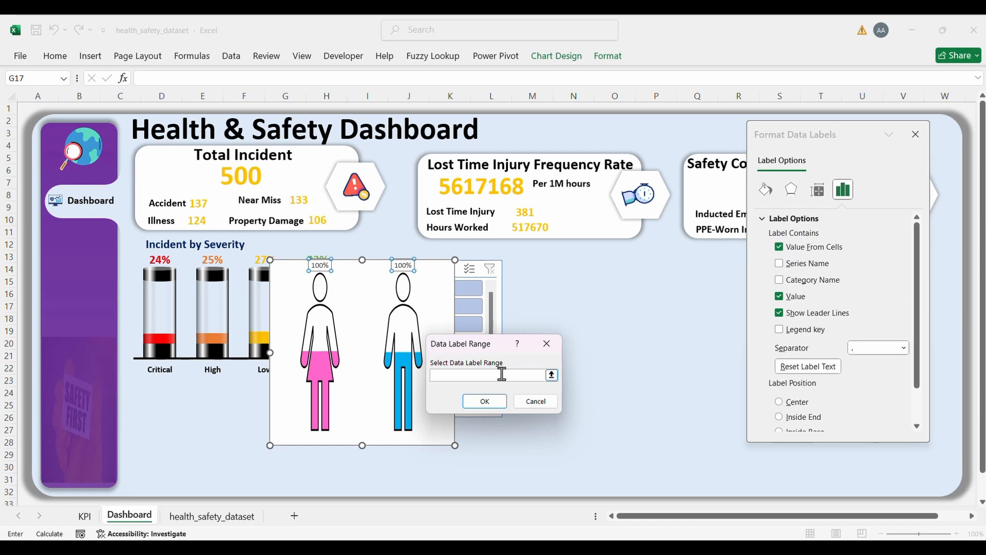
{"action": "left_click", "coordinate": [85, 515]}
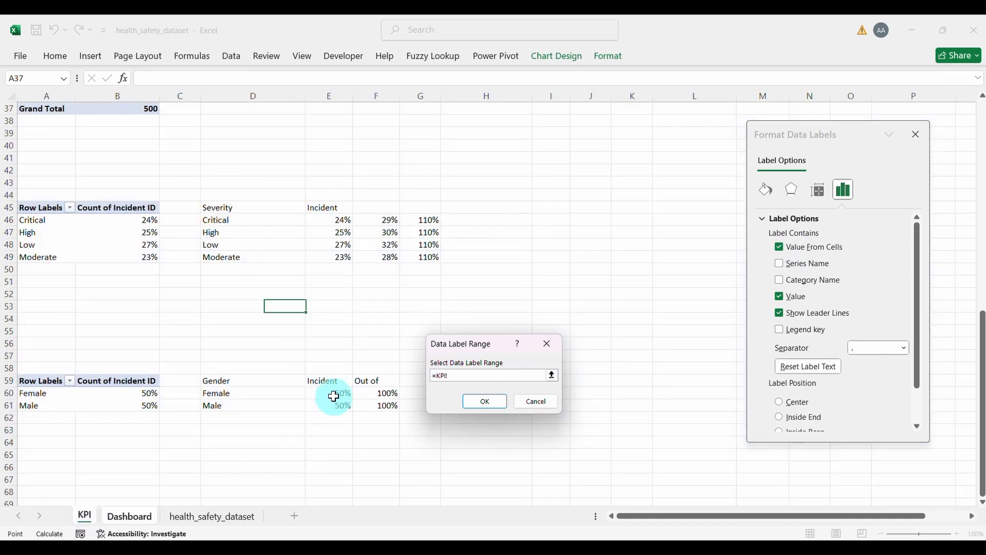
{"action": "left_click_drag", "start_coordinate": [334, 393], "coordinate": [331, 406]}
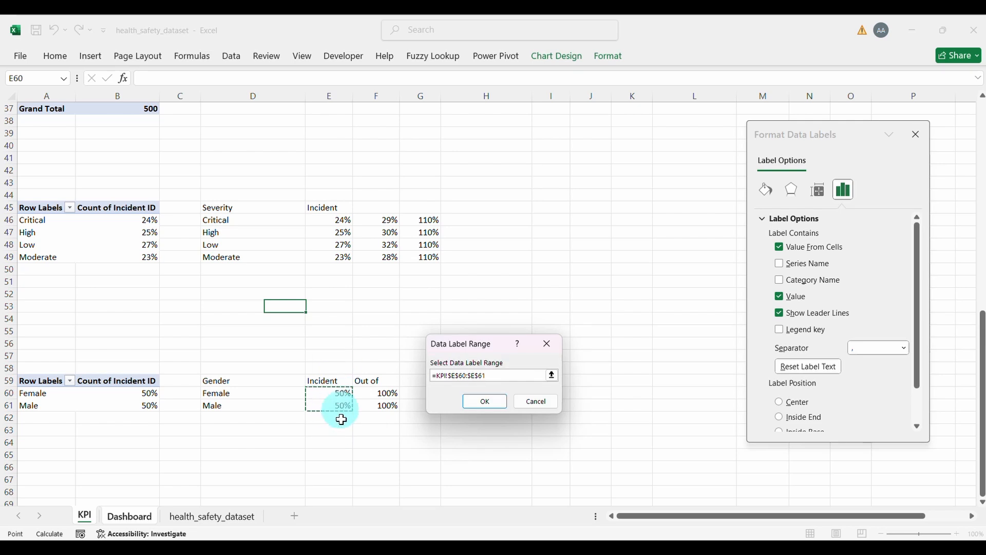
{"action": "left_click", "coordinate": [482, 401]}
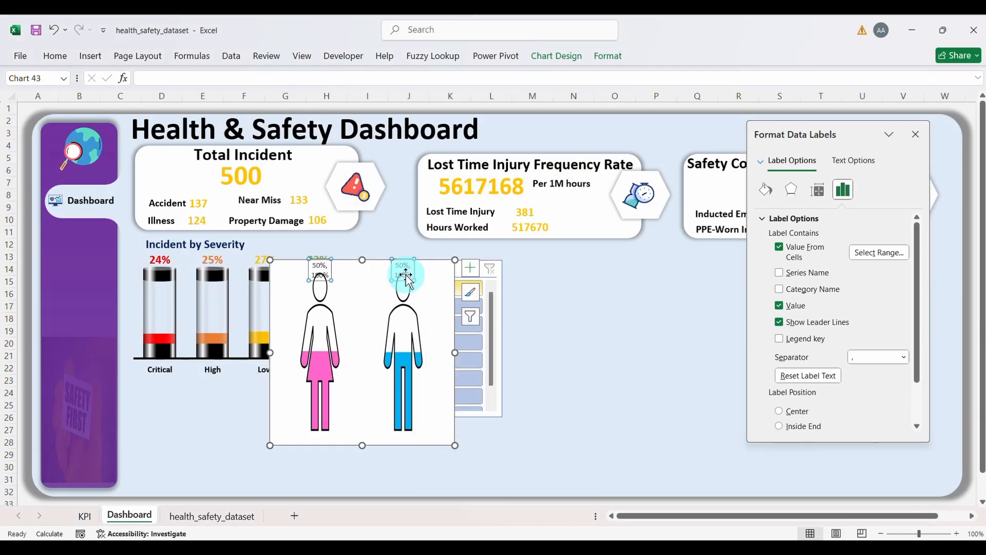
{"action": "left_click", "coordinate": [779, 305]}
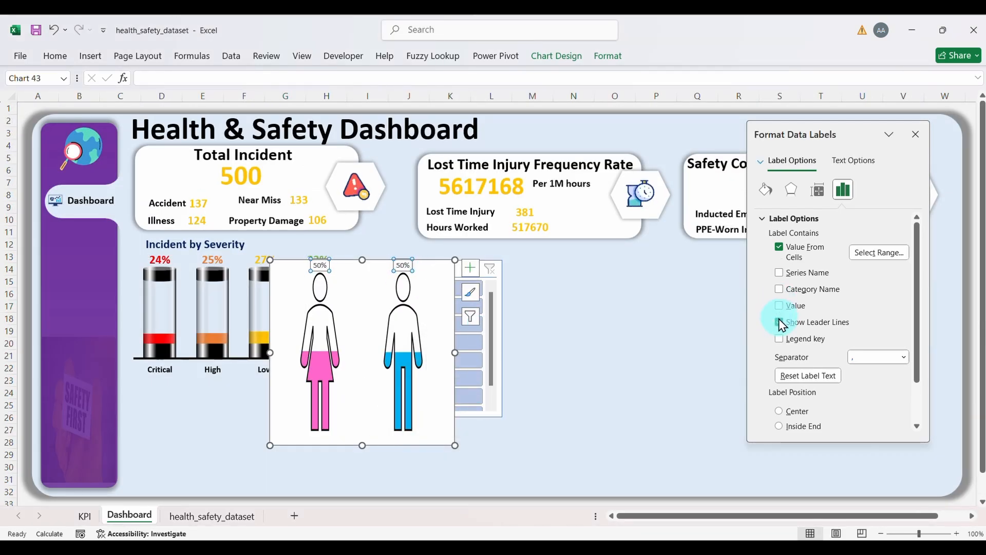
{"action": "left_click", "coordinate": [779, 321]}
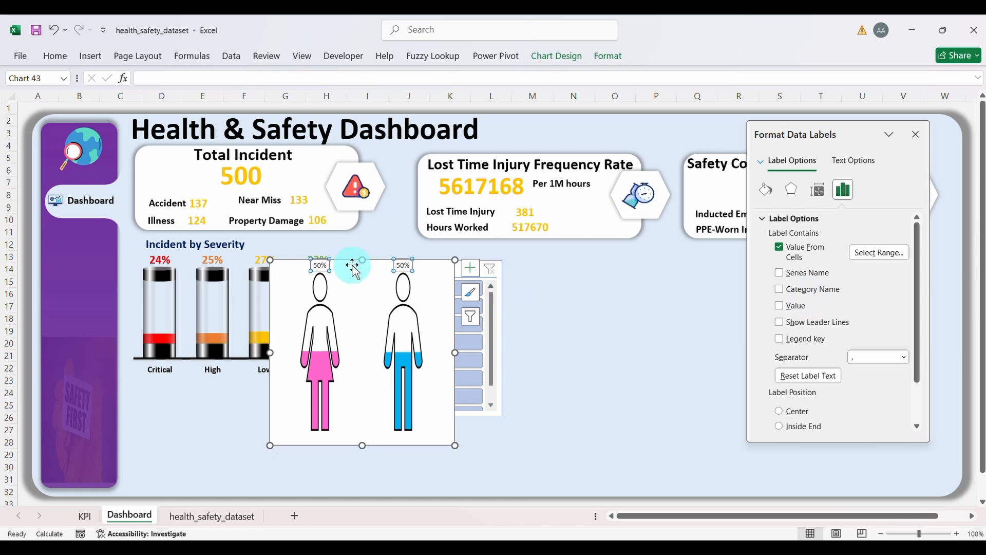
Step: Make the 50% data labels bold at font size 14
{"action": "left_click", "coordinate": [72, 57]}
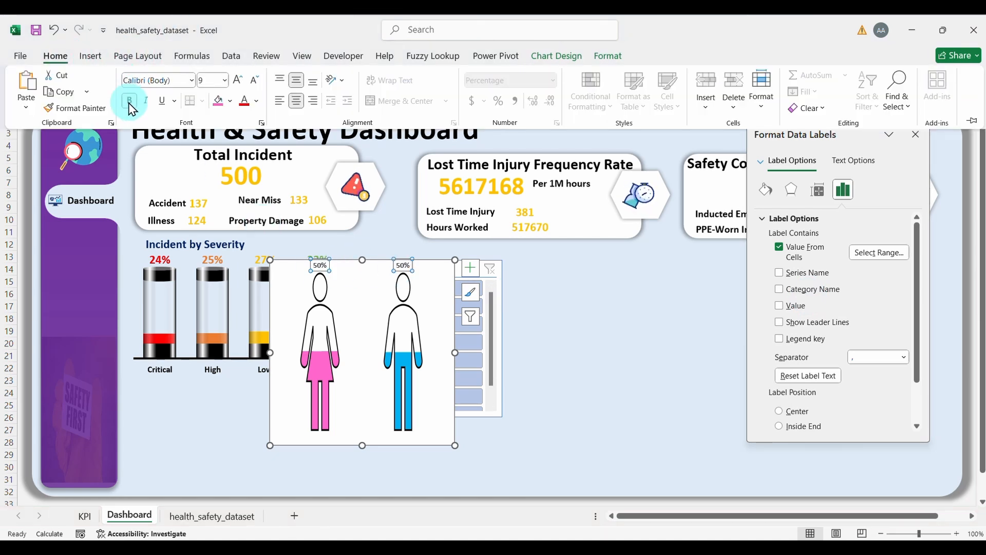
{"action": "left_click", "coordinate": [129, 100]}
{"action": "left_click", "coordinate": [238, 81]}
{"action": "left_click", "coordinate": [238, 81]}
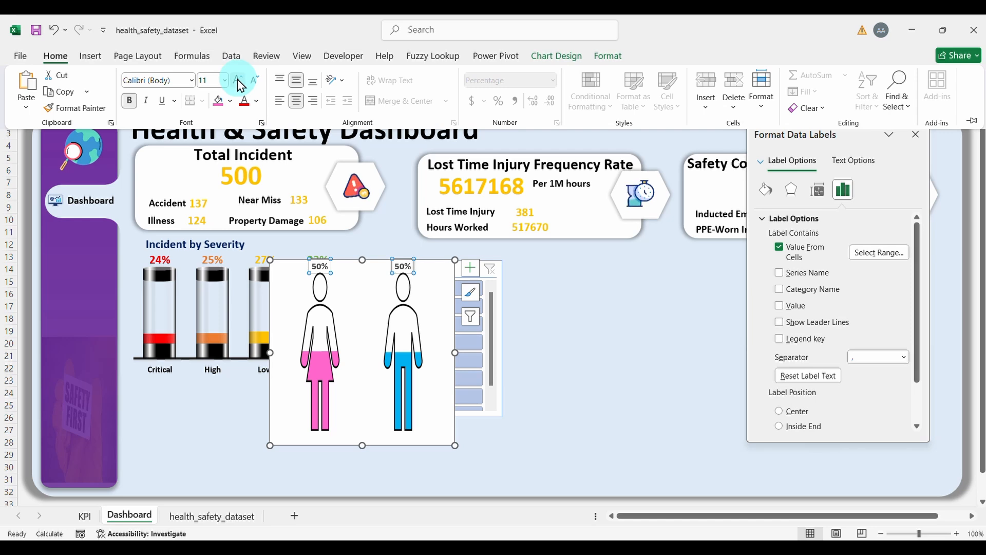
{"action": "left_click", "coordinate": [238, 80]}
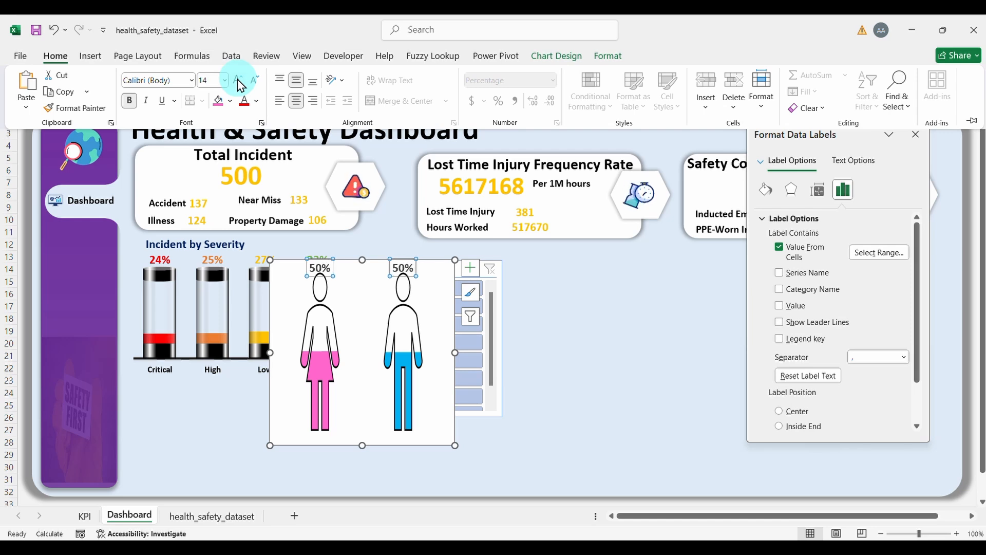
{"action": "key", "text": "ctrl+F1"}
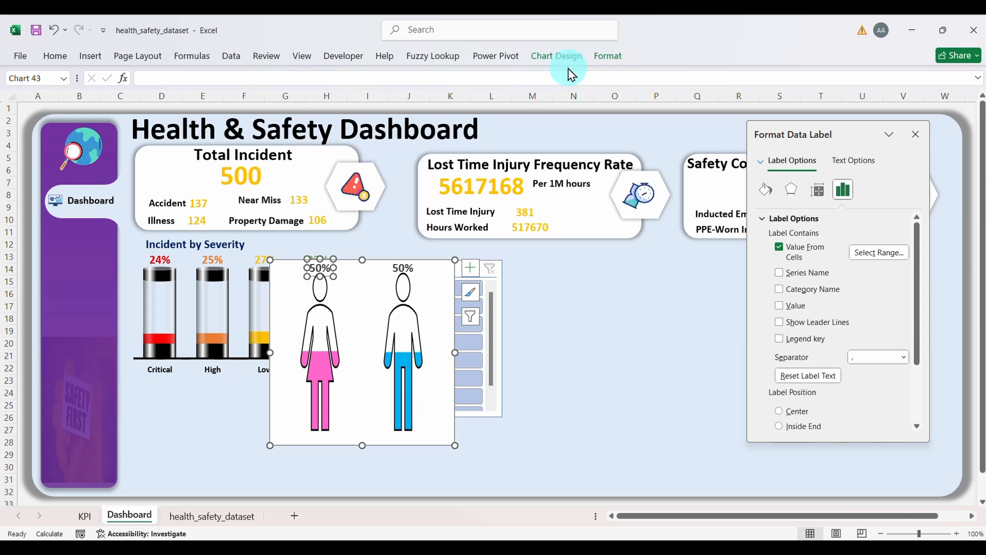
Step: Colour the female 50% label pink and the male 50% label light blue
{"action": "left_click", "coordinate": [597, 58]}
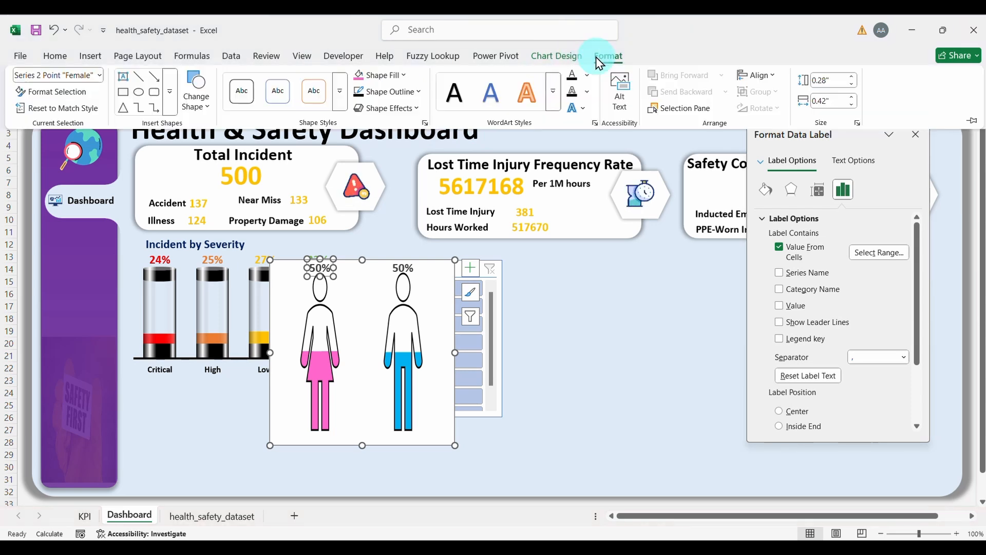
{"action": "left_click", "coordinate": [587, 76]}
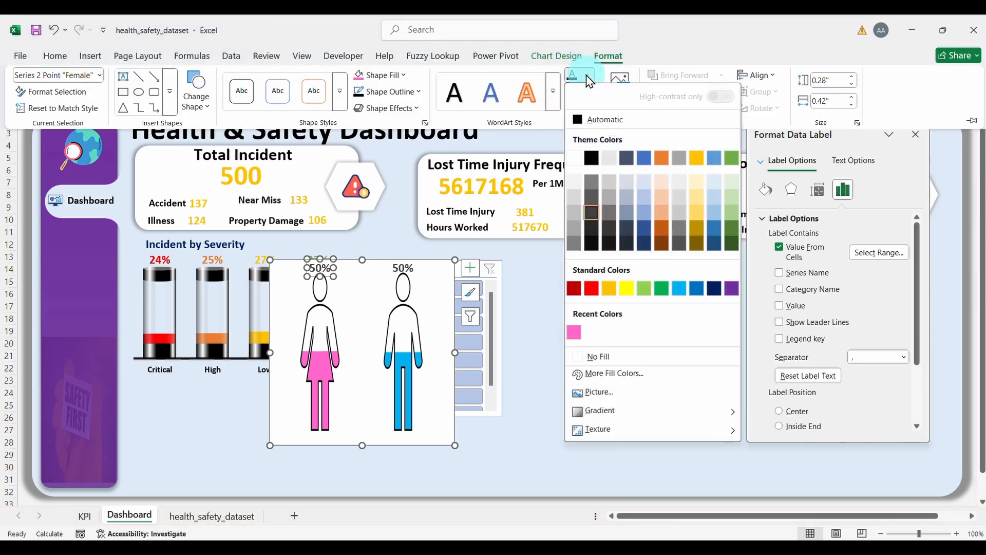
{"action": "left_click", "coordinate": [574, 333]}
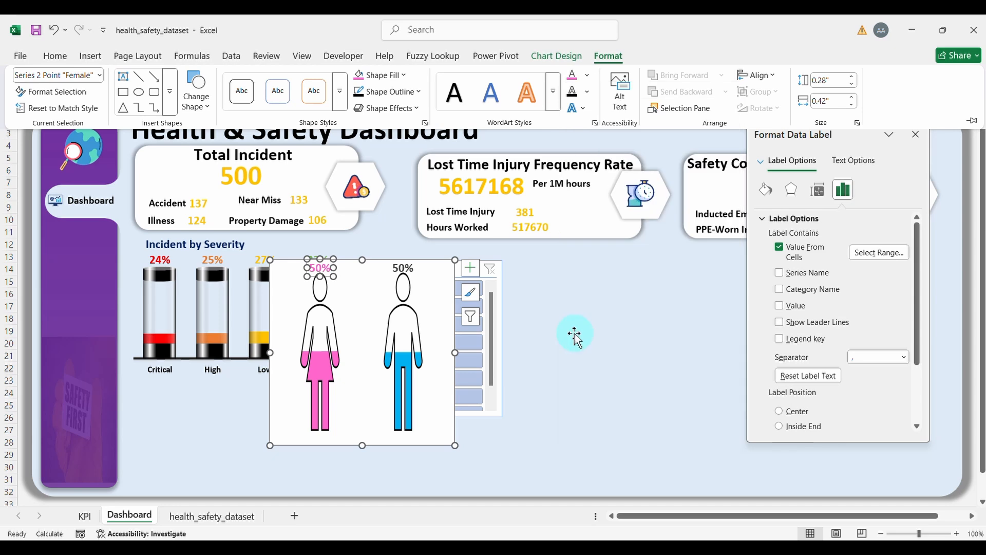
{"action": "left_click", "coordinate": [398, 269]}
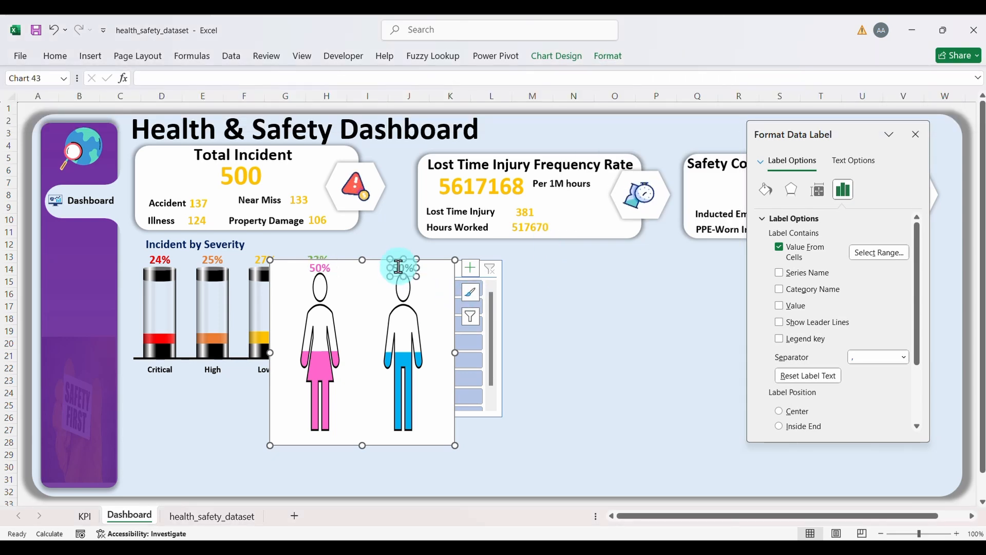
{"action": "left_click", "coordinate": [613, 55]}
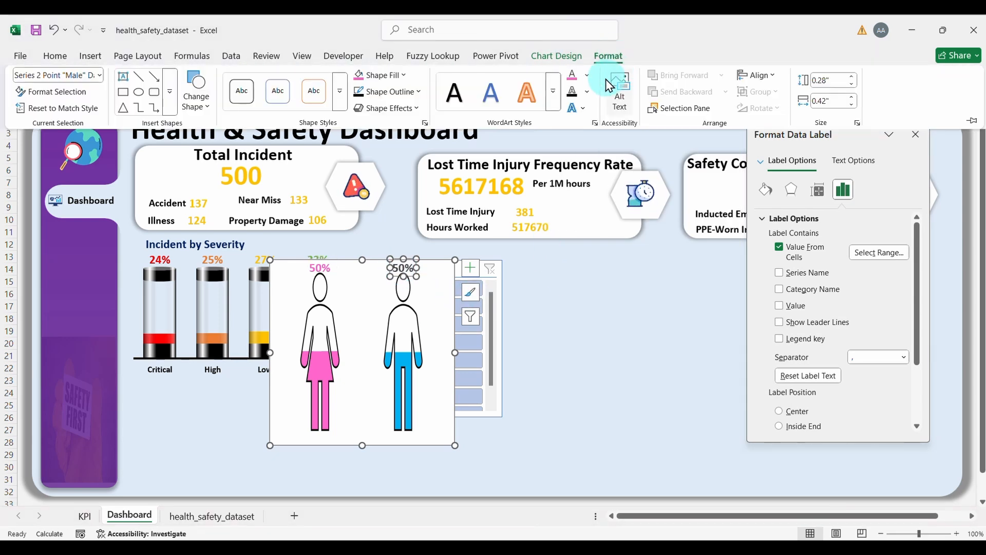
{"action": "left_click", "coordinate": [587, 76]}
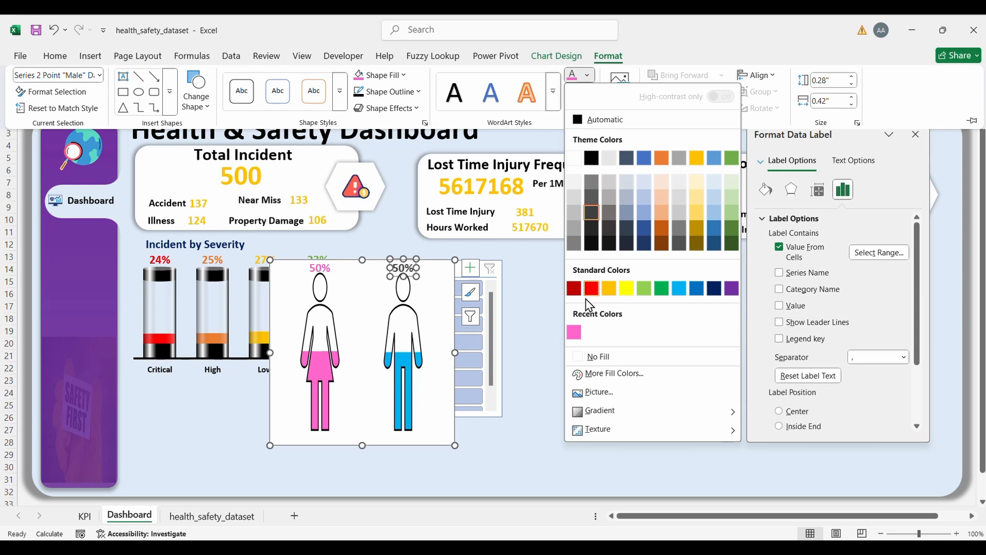
{"action": "left_click", "coordinate": [678, 288]}
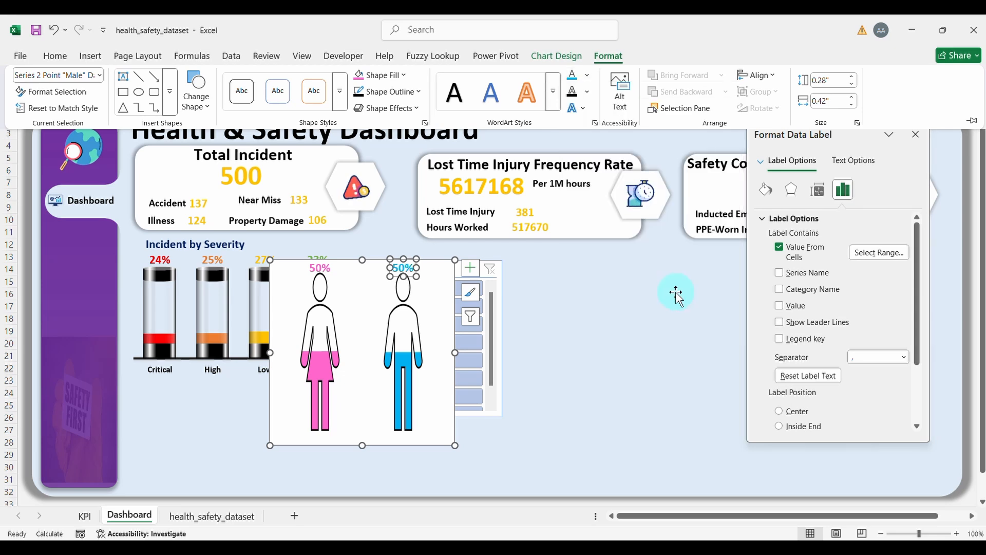
{"action": "left_click", "coordinate": [446, 395]}
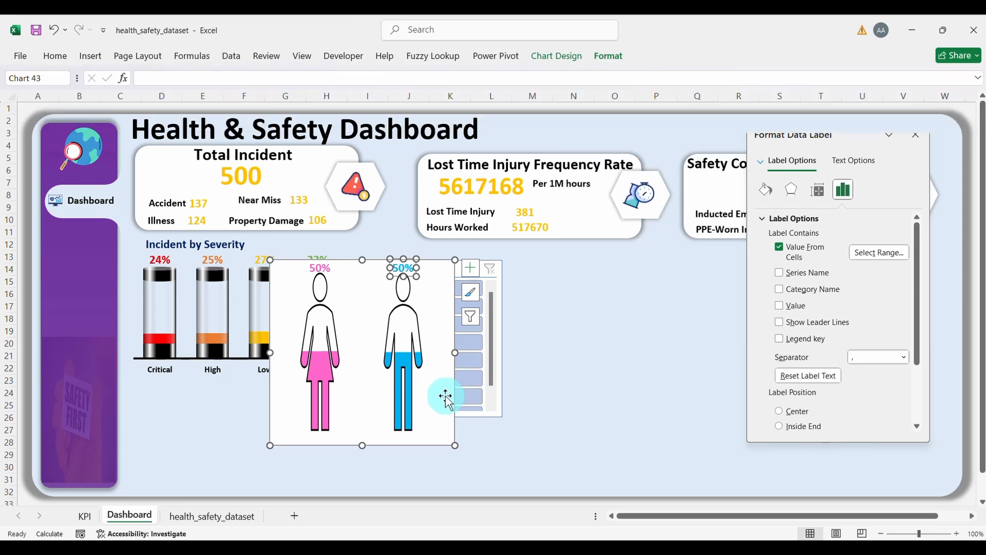
Step: Set the chart area to No fill and No line, then drag it beside the Department slicer
{"action": "right_click", "coordinate": [447, 376]}
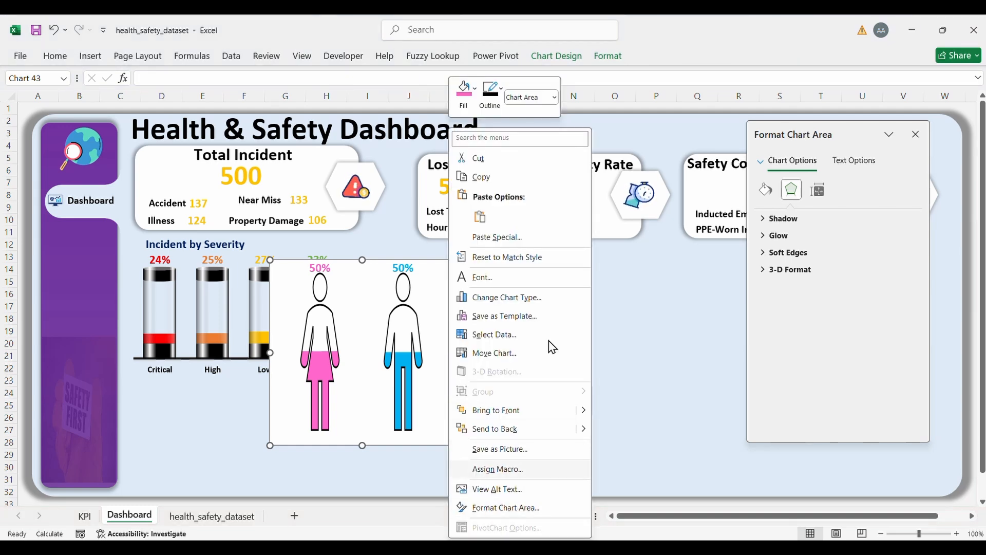
{"action": "left_click", "coordinate": [771, 192]}
{"action": "left_click", "coordinate": [780, 234]}
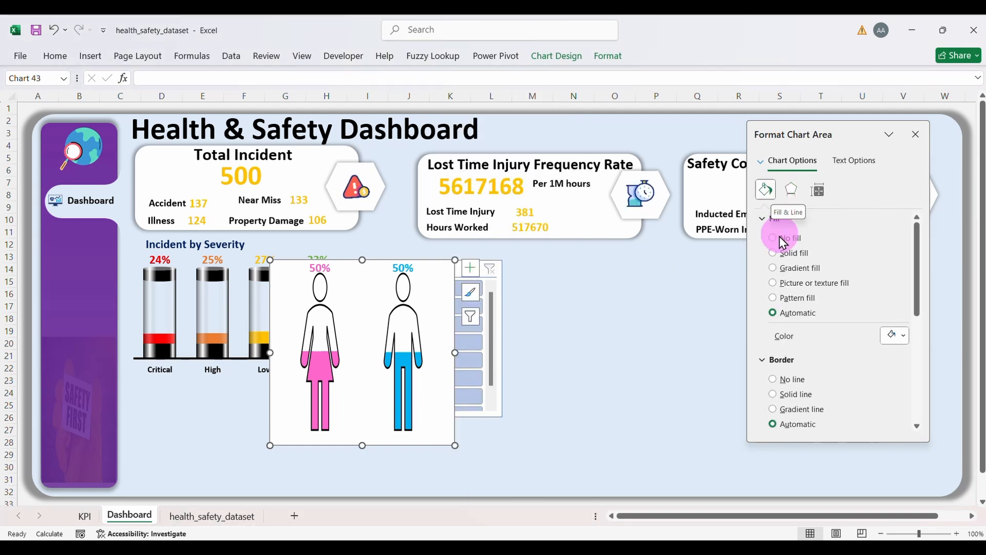
{"action": "left_click", "coordinate": [772, 238]}
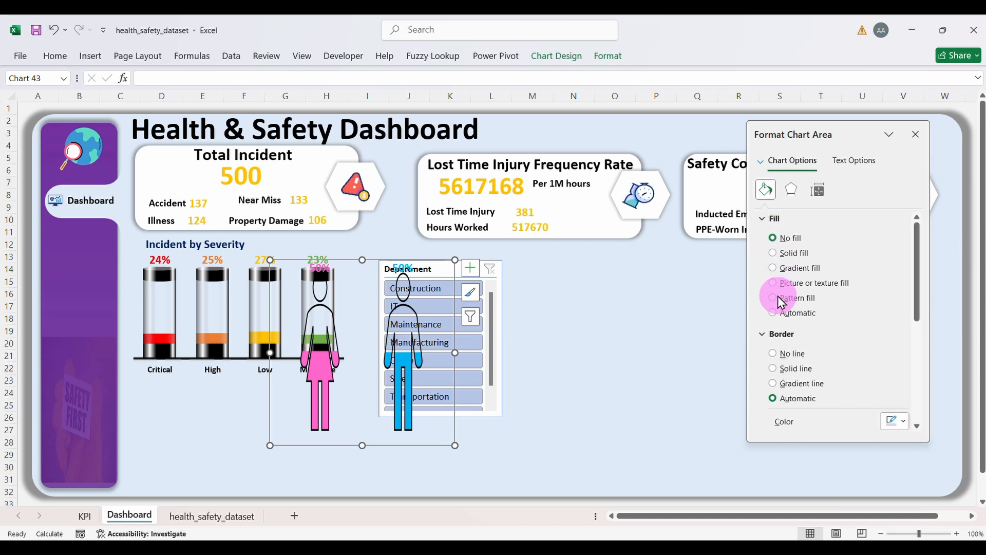
{"action": "left_click", "coordinate": [773, 353]}
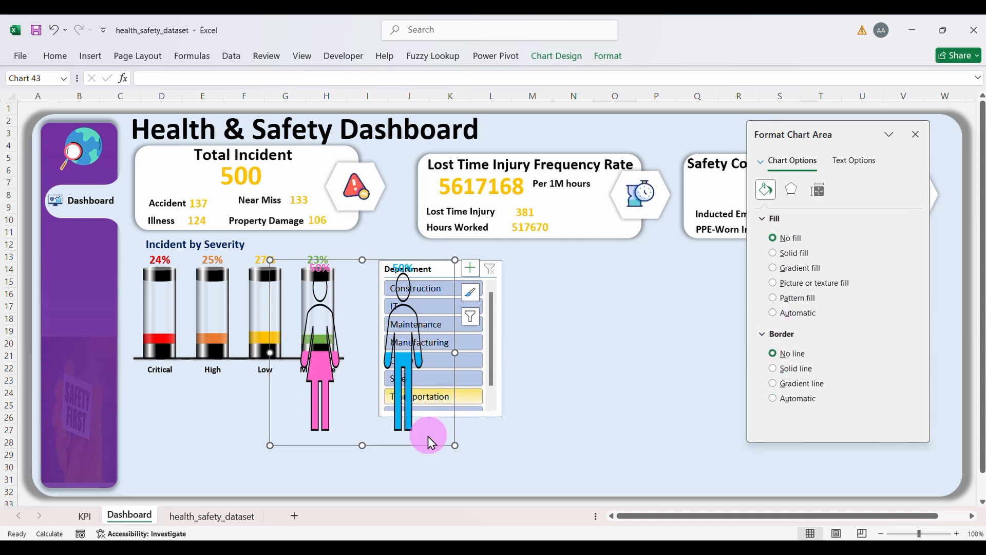
{"action": "left_click_drag", "start_coordinate": [425, 440], "coordinate": [675, 426]}
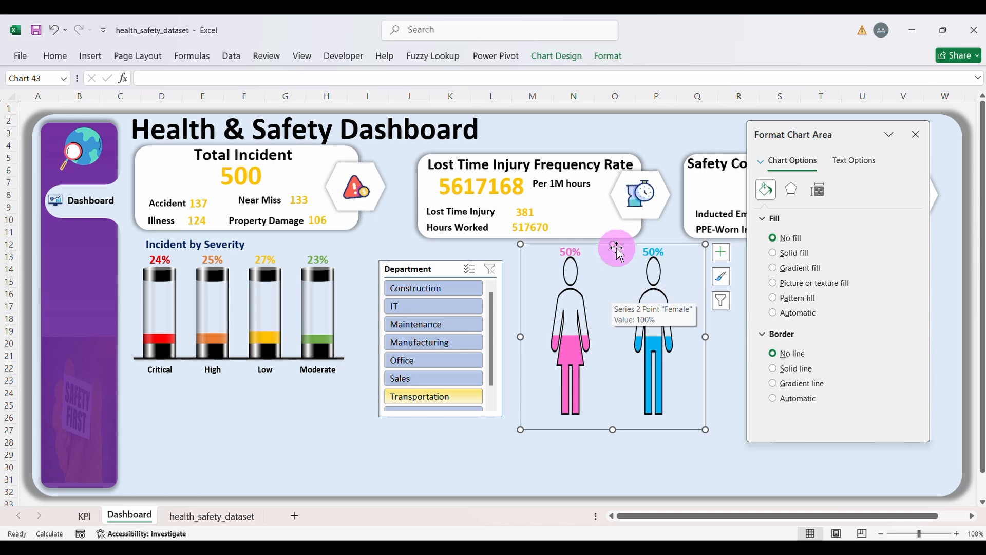
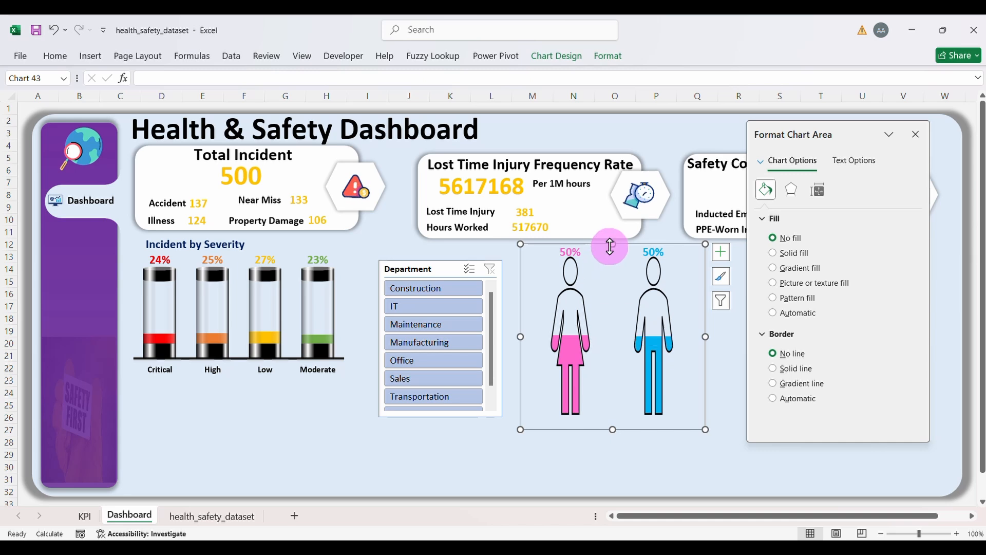
Step: Shorten the gender chart from the top and close the formatting pane
{"action": "left_click_drag", "start_coordinate": [612, 246], "coordinate": [615, 289]}
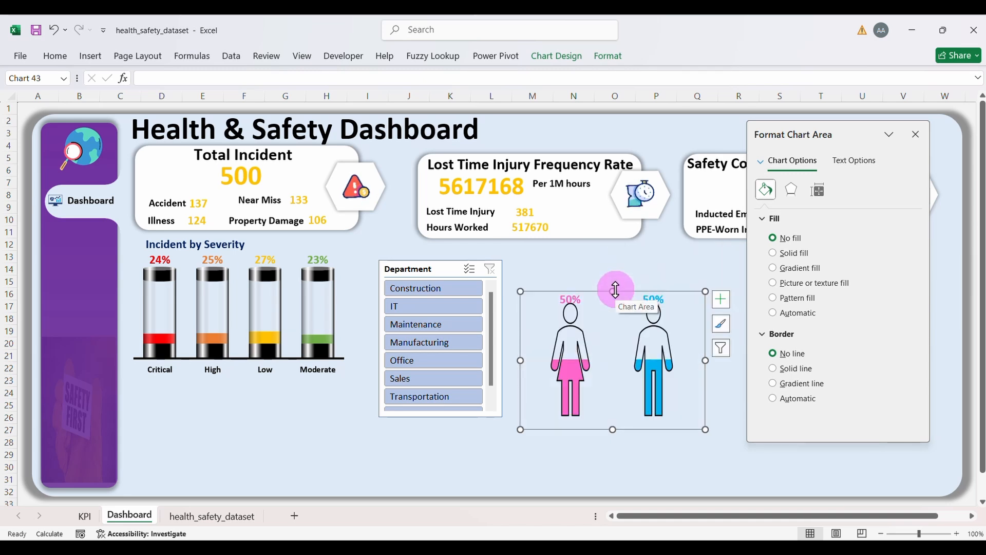
{"action": "left_click", "coordinate": [599, 331]}
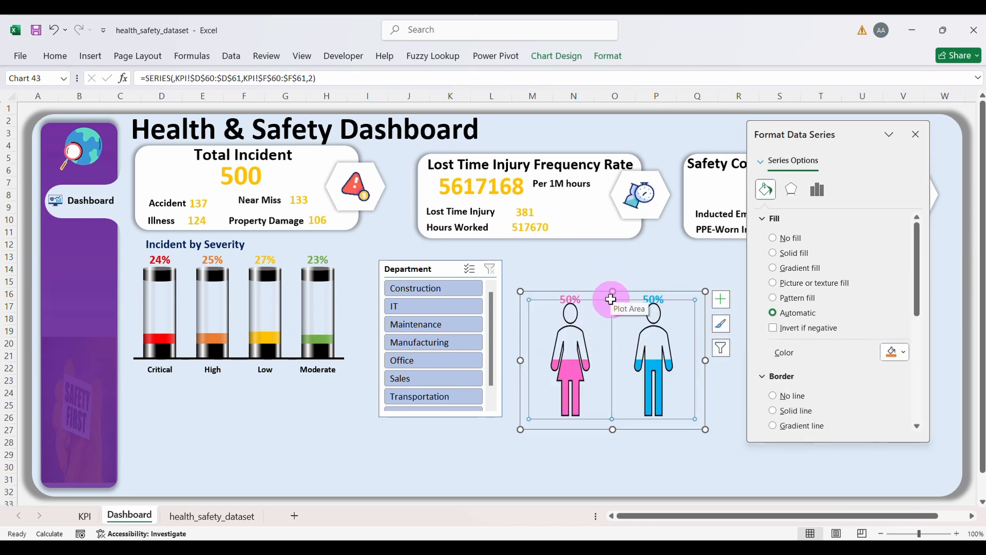
{"action": "left_click", "coordinate": [573, 298]}
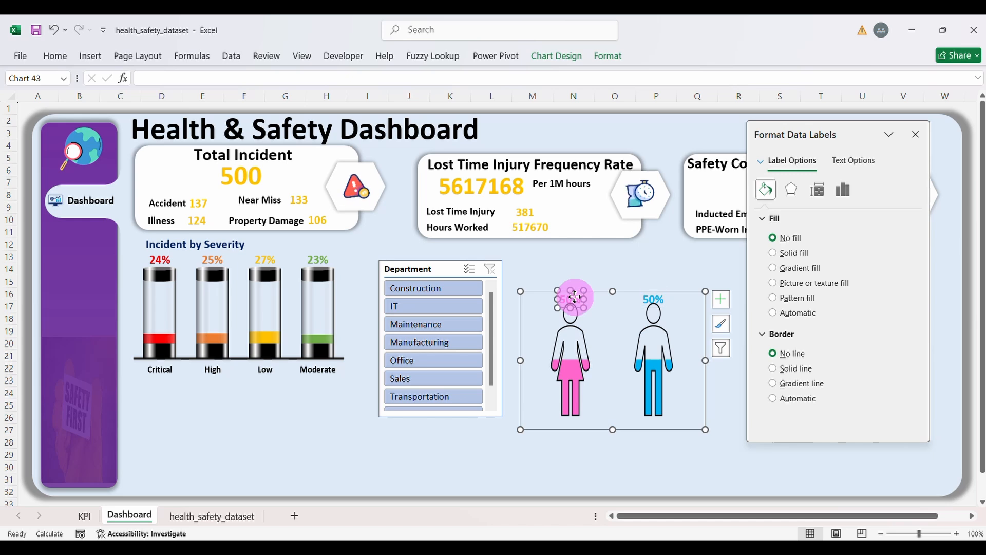
{"action": "left_click_drag", "start_coordinate": [575, 297], "coordinate": [572, 290]}
{"action": "left_click", "coordinate": [621, 337]}
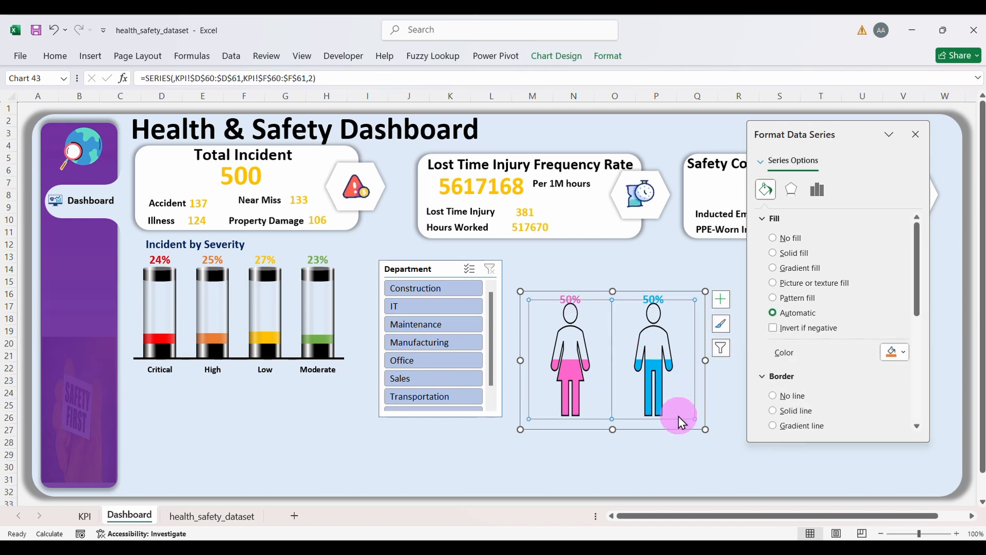
{"action": "left_click", "coordinate": [917, 135]}
Step: Move the gender chart up and right, and drop the Department slicer below the severity chart
{"action": "left_click", "coordinate": [570, 295]}
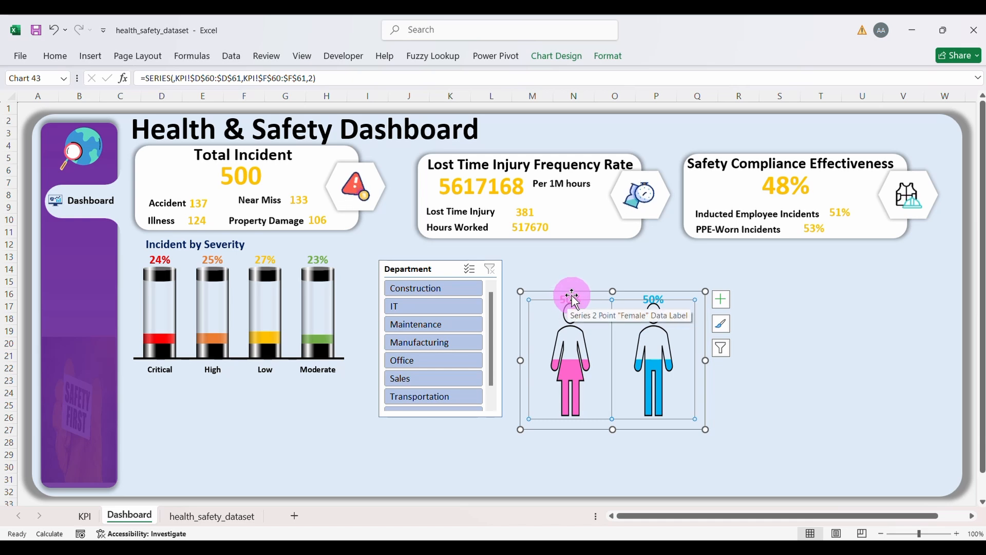
{"action": "left_click", "coordinate": [629, 343]}
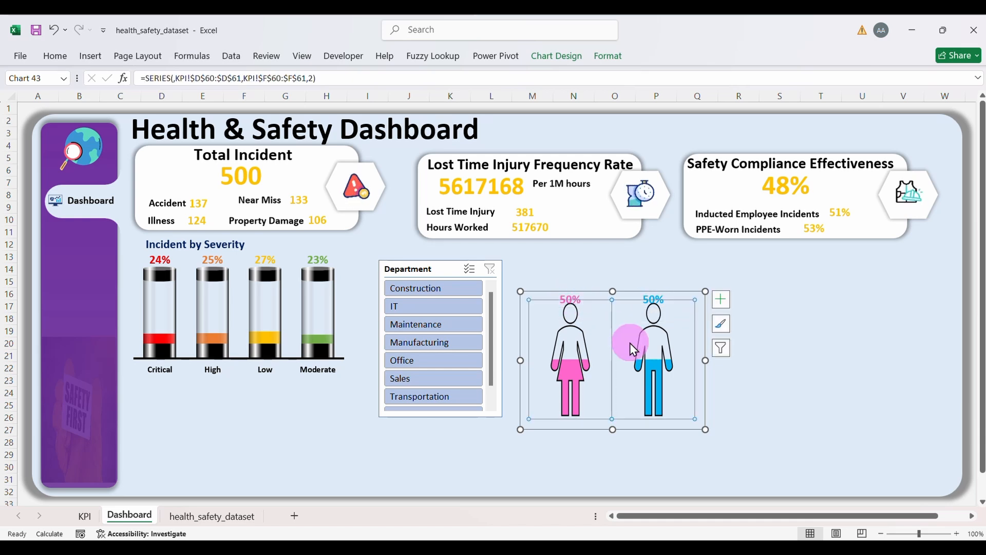
{"action": "left_click_drag", "start_coordinate": [696, 291], "coordinate": [672, 250]}
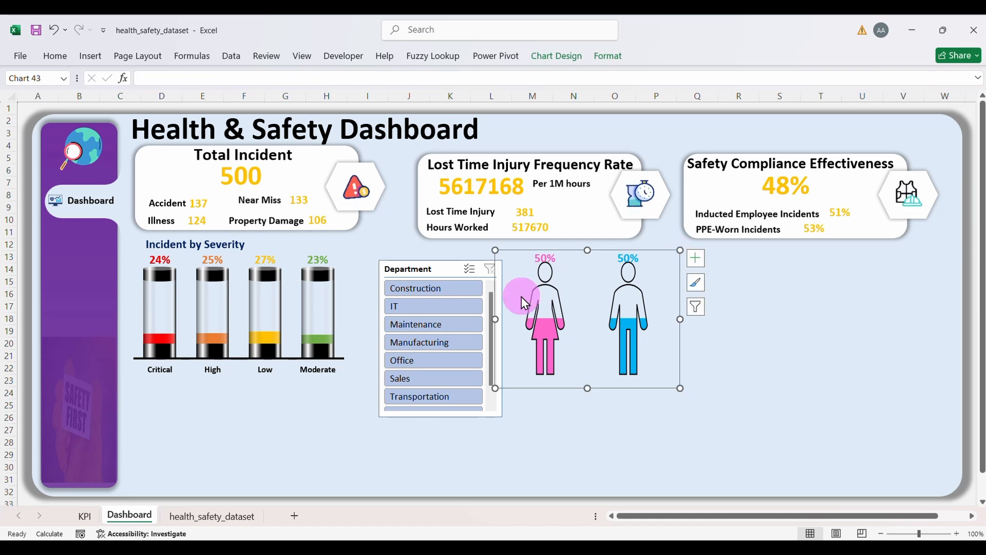
{"action": "left_click_drag", "start_coordinate": [446, 276], "coordinate": [386, 397]}
Step: Place the gender chart beside the severity chart and trim its bottom edge
{"action": "left_click_drag", "start_coordinate": [584, 257], "coordinate": [478, 261]}
{"action": "left_click", "coordinate": [482, 365]}
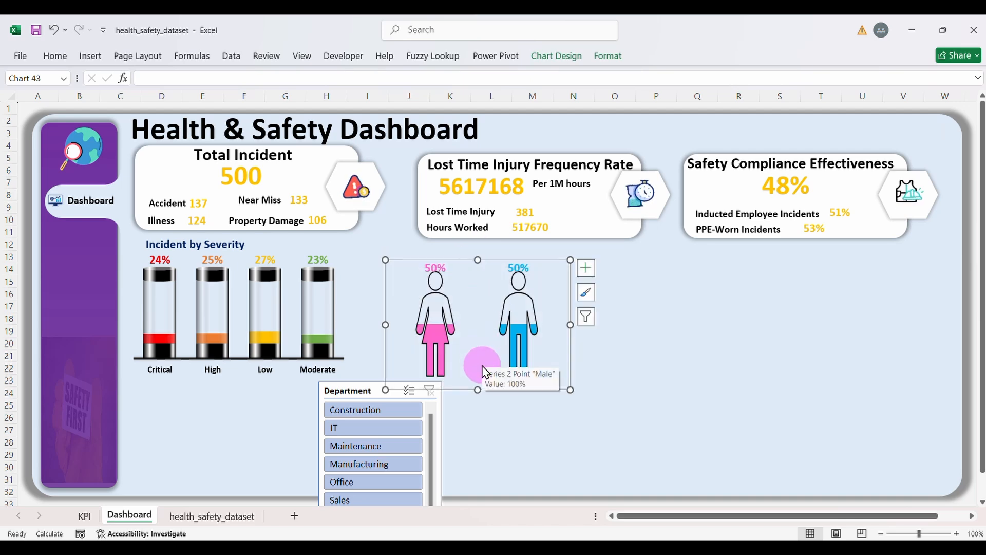
{"action": "left_click_drag", "start_coordinate": [477, 389], "coordinate": [481, 376]}
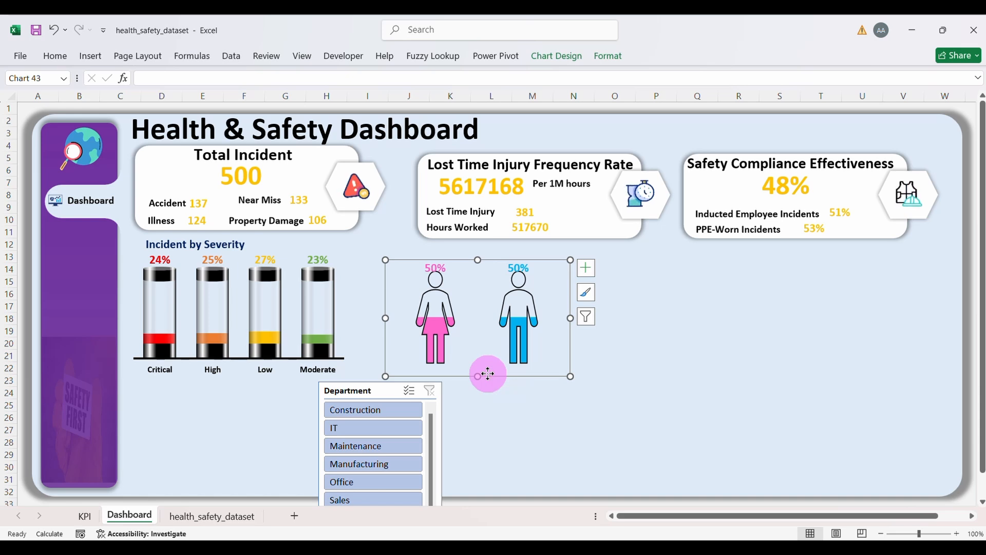
{"action": "left_click_drag", "start_coordinate": [488, 374], "coordinate": [483, 371]}
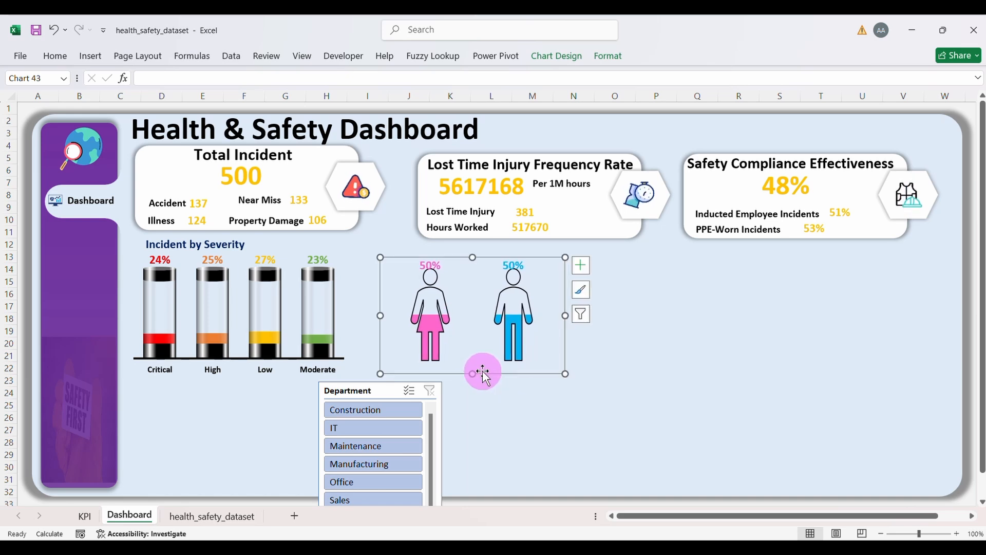
Step: Turn on axes, delete the vertical percentage axis, and make the Female/Male labels size 10 black
{"action": "left_click", "coordinate": [578, 271]}
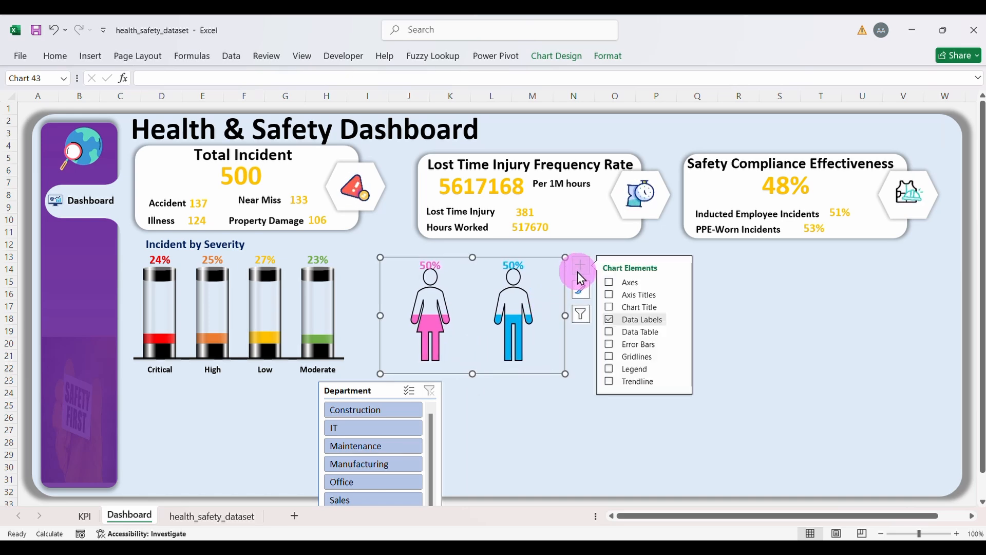
{"action": "left_click", "coordinate": [608, 283]}
{"action": "key", "text": "Delete"}
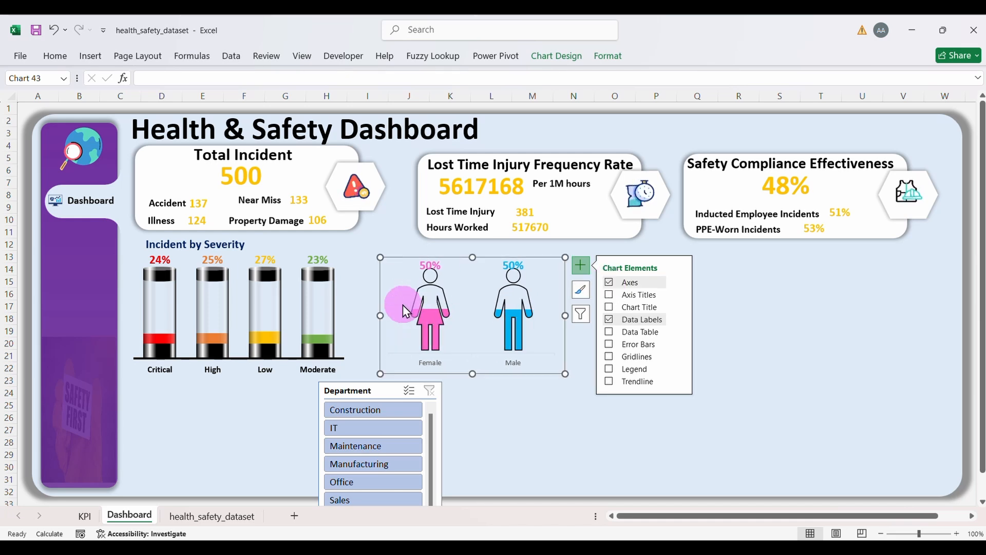
{"action": "left_click", "coordinate": [433, 361]}
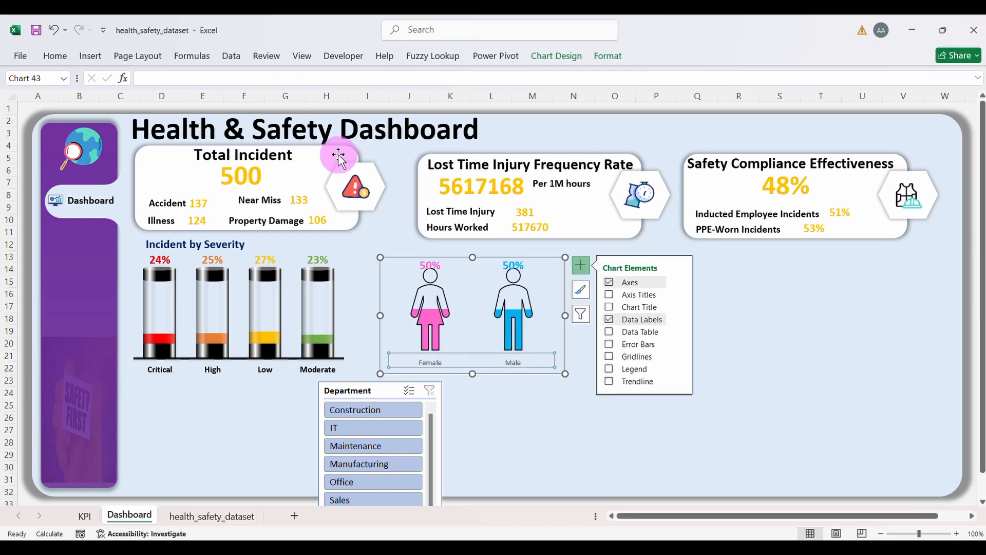
{"action": "left_click", "coordinate": [58, 56]}
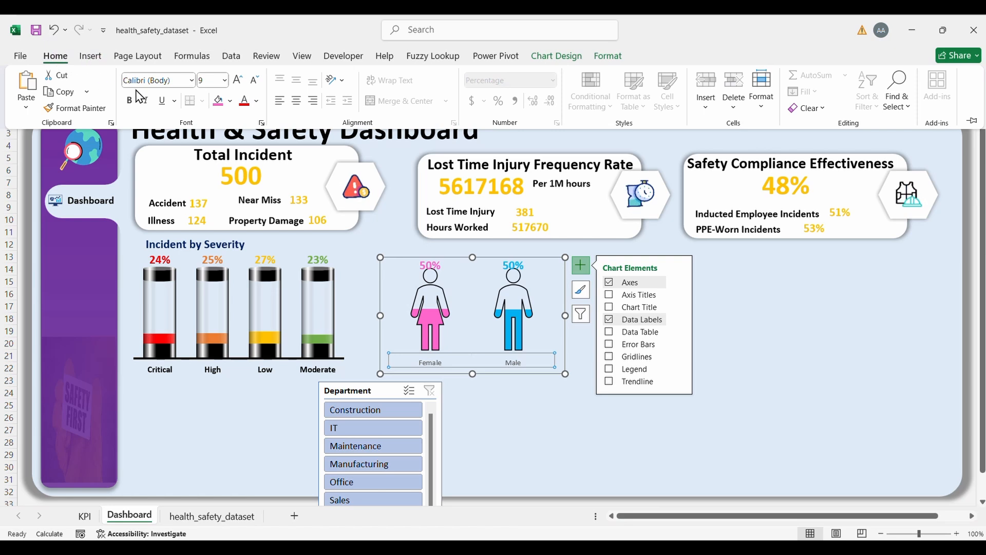
{"action": "left_click", "coordinate": [238, 82]}
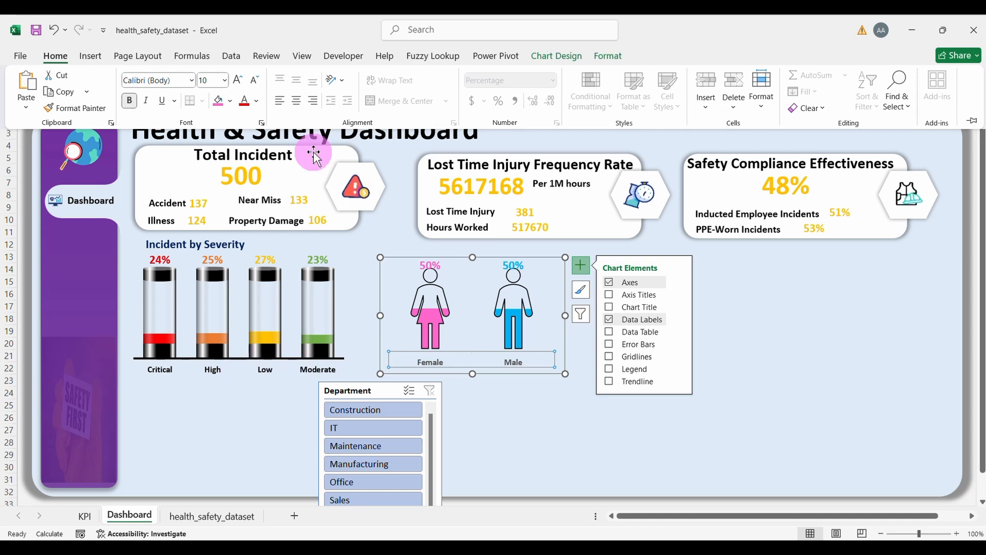
{"action": "left_click", "coordinate": [256, 101]}
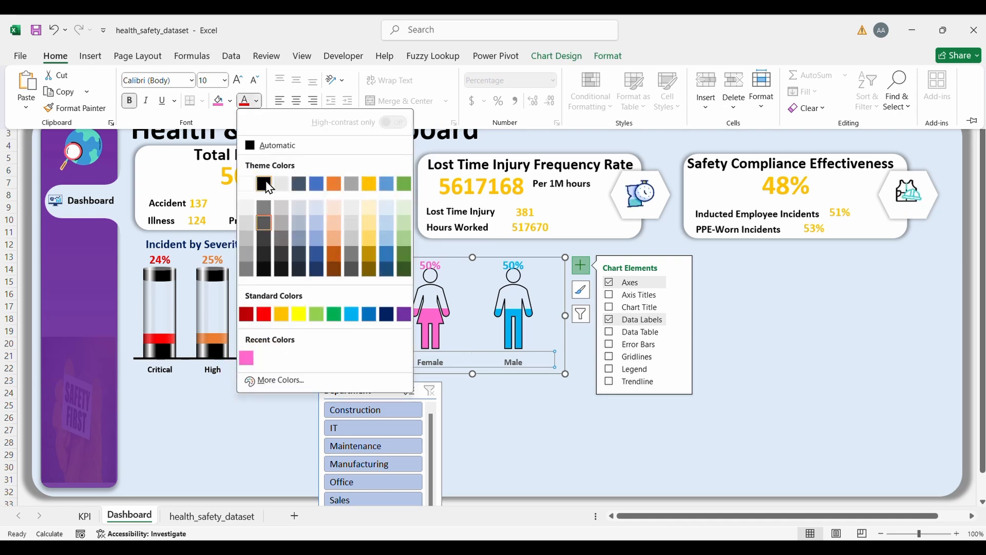
{"action": "left_click", "coordinate": [264, 184]}
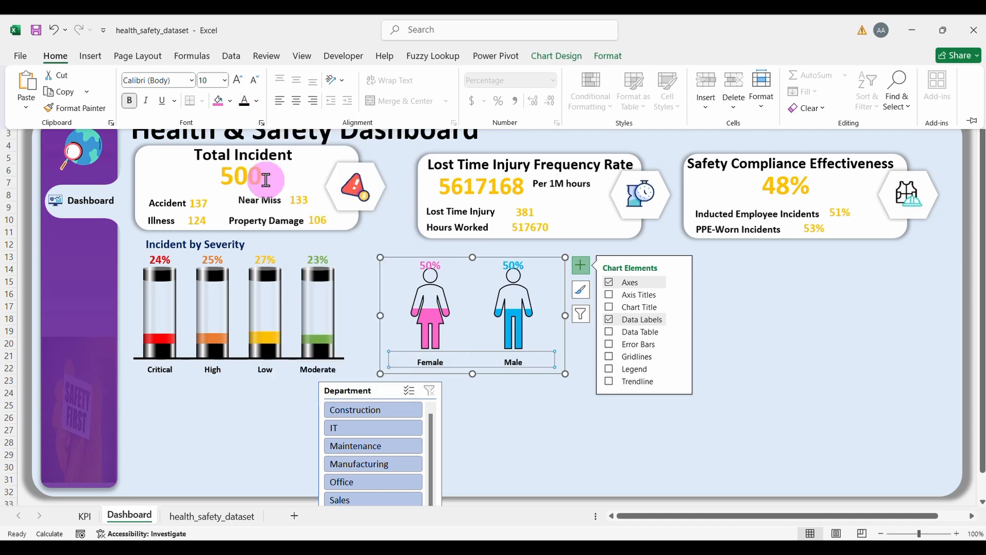
Step: Give the Female/Male category axis a black 2¼ pt line
{"action": "left_click", "coordinate": [607, 59]}
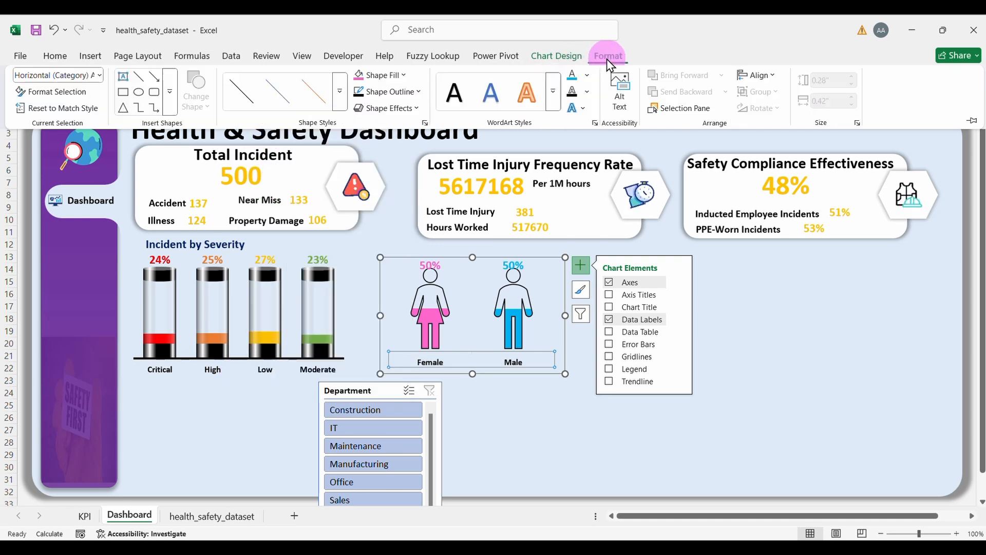
{"action": "left_click", "coordinate": [415, 95]}
{"action": "left_click", "coordinate": [381, 175]}
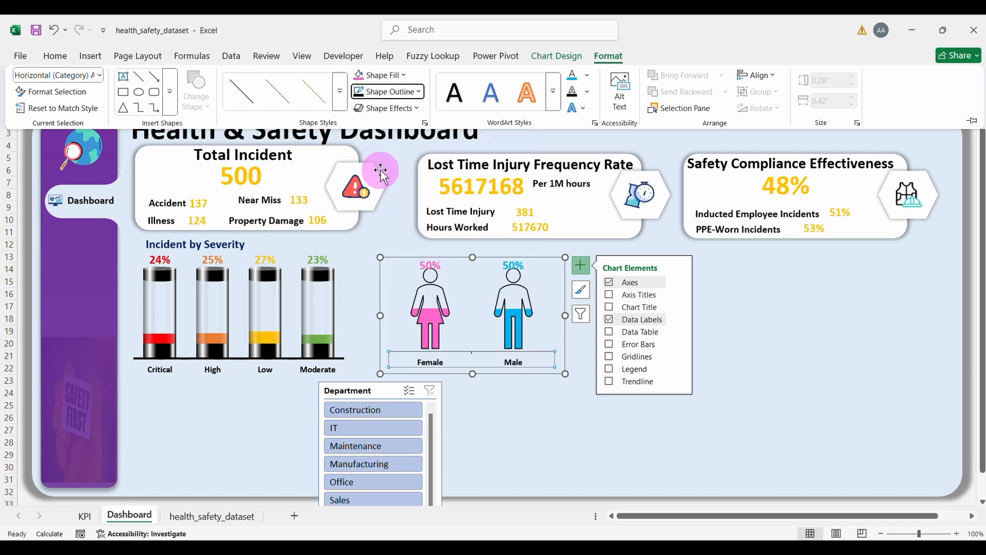
{"action": "left_click", "coordinate": [406, 92]}
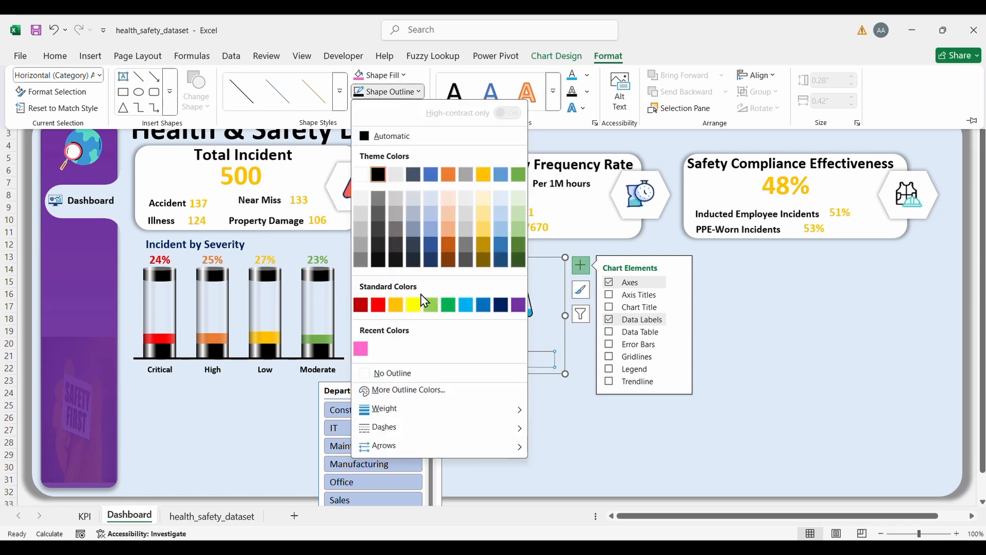
{"action": "mouse_move", "coordinate": [404, 415]}
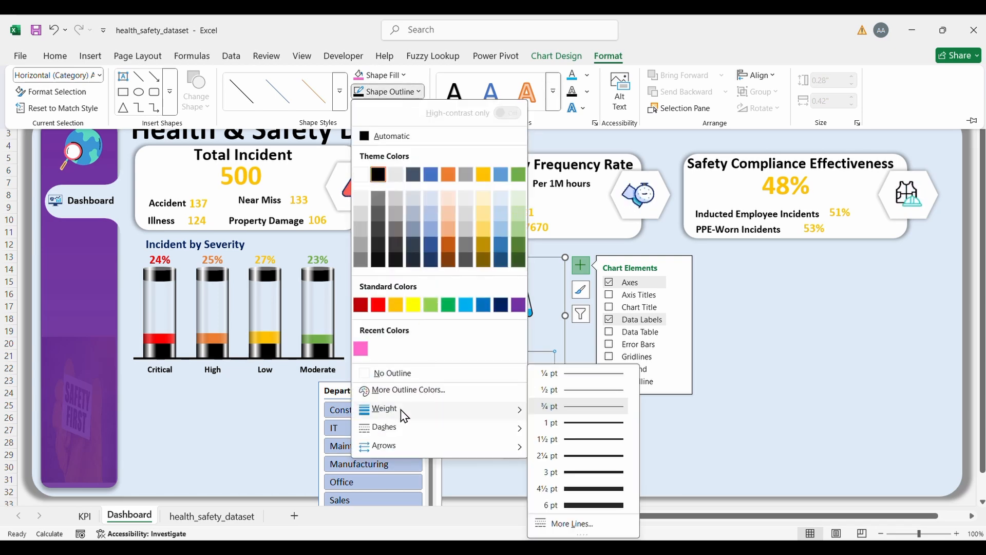
{"action": "left_click", "coordinate": [559, 455]}
{"action": "left_click", "coordinate": [534, 421]}
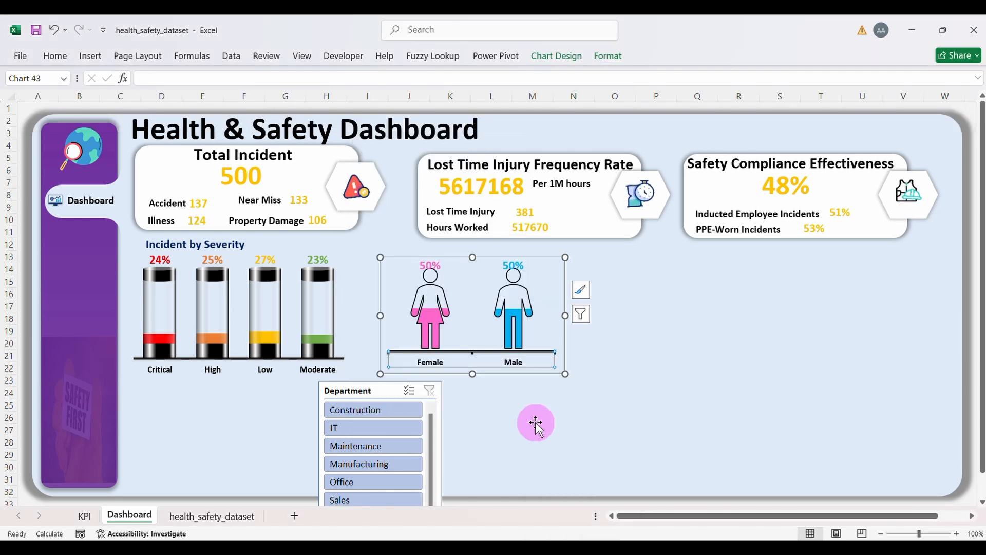
{"action": "left_click", "coordinate": [472, 351]}
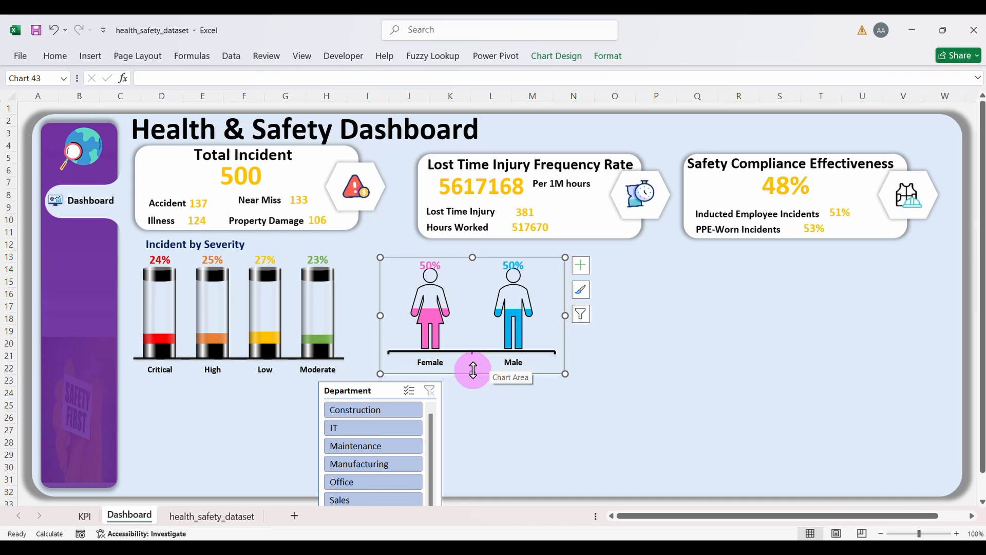
Step: Make the gender chart slightly taller and move the Department slicer to its right
{"action": "left_click_drag", "start_coordinate": [472, 371], "coordinate": [473, 379]}
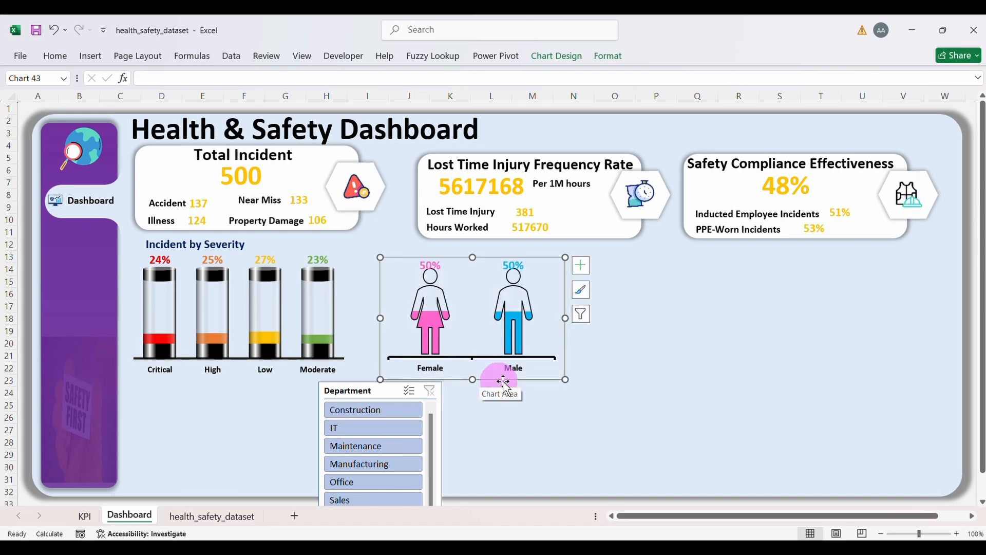
{"action": "left_click", "coordinate": [593, 399]}
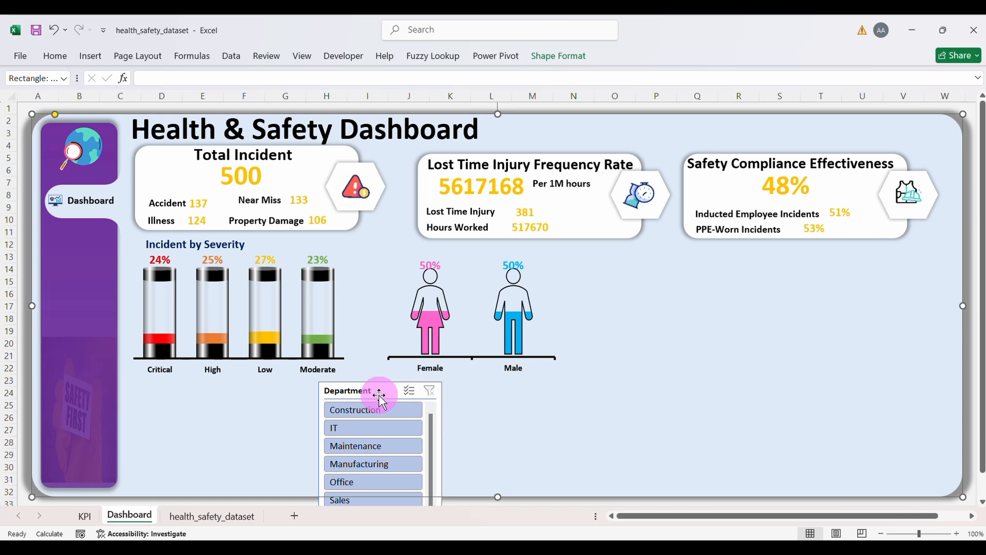
{"action": "left_click_drag", "start_coordinate": [380, 398], "coordinate": [660, 282]}
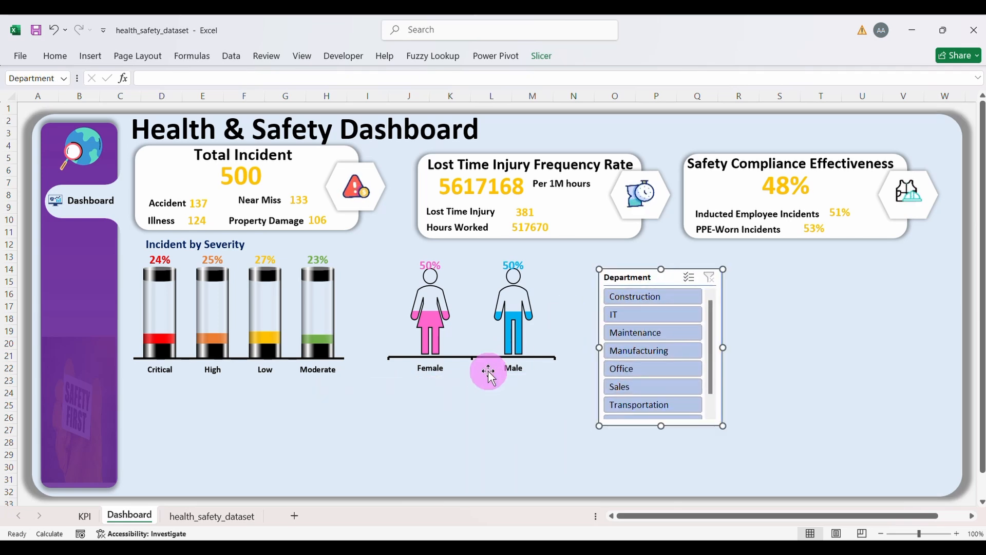
{"action": "left_click_drag", "start_coordinate": [488, 373], "coordinate": [472, 373]}
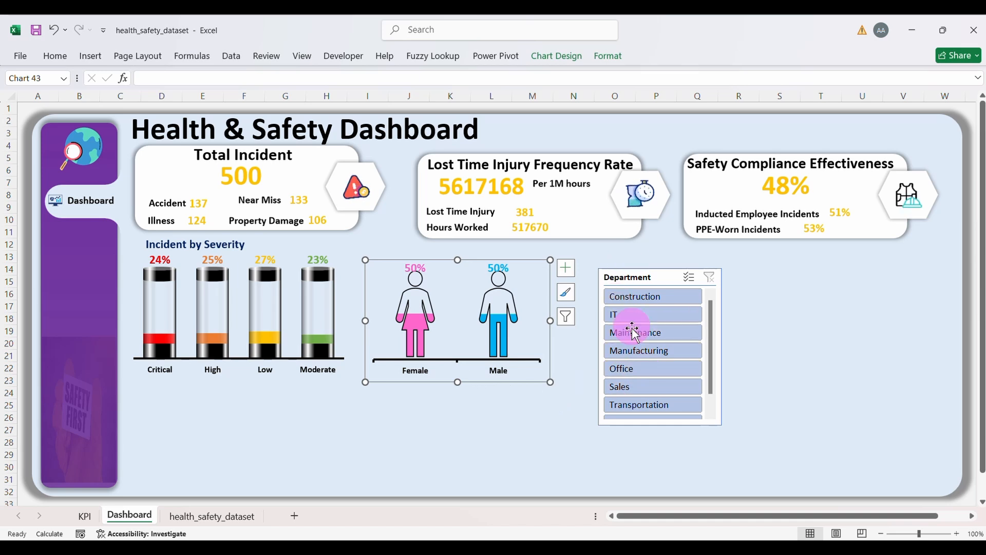
Step: Filter the slicer through Construction, IT and Maintenance, ending on Manufacturing
{"action": "left_click", "coordinate": [637, 296]}
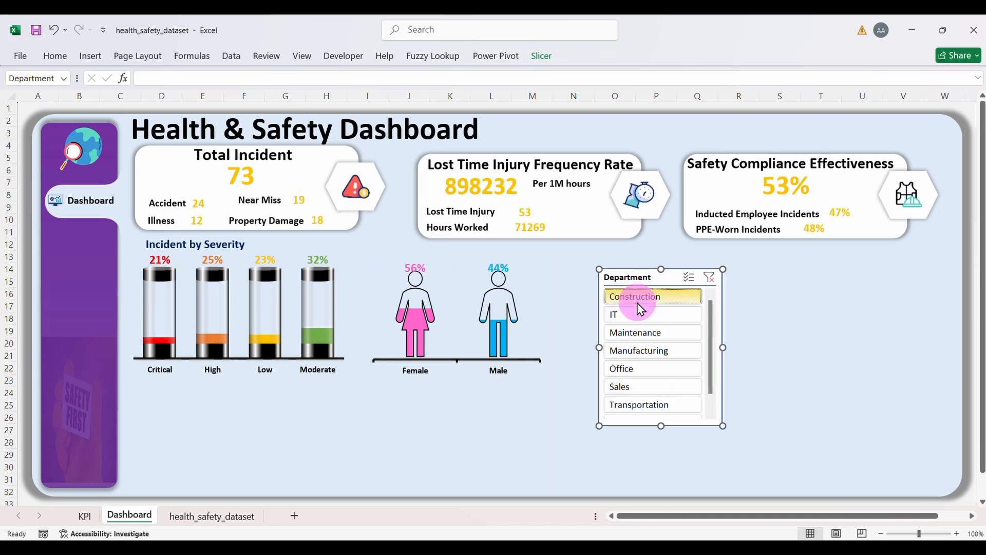
{"action": "left_click", "coordinate": [637, 315]}
{"action": "left_click", "coordinate": [636, 332]}
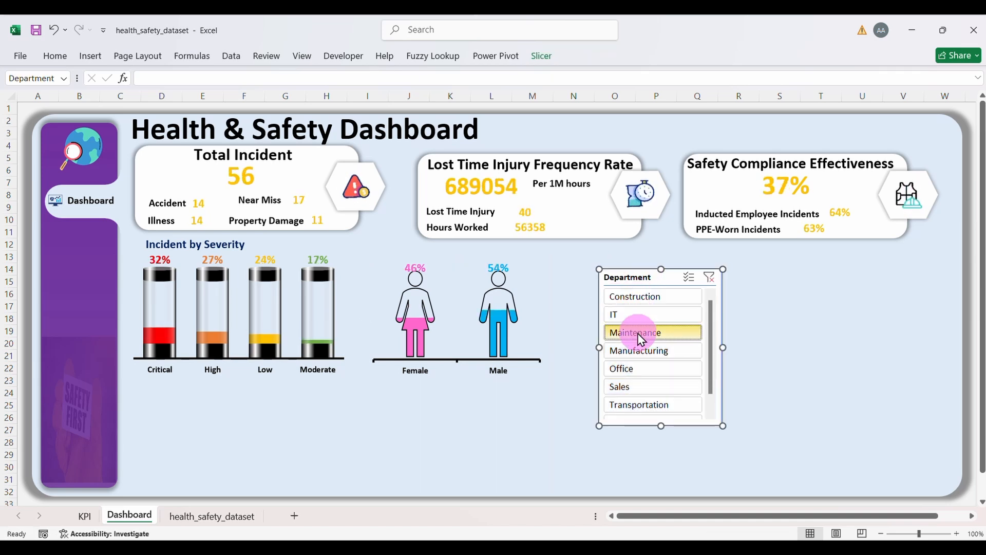
{"action": "left_click", "coordinate": [637, 348]}
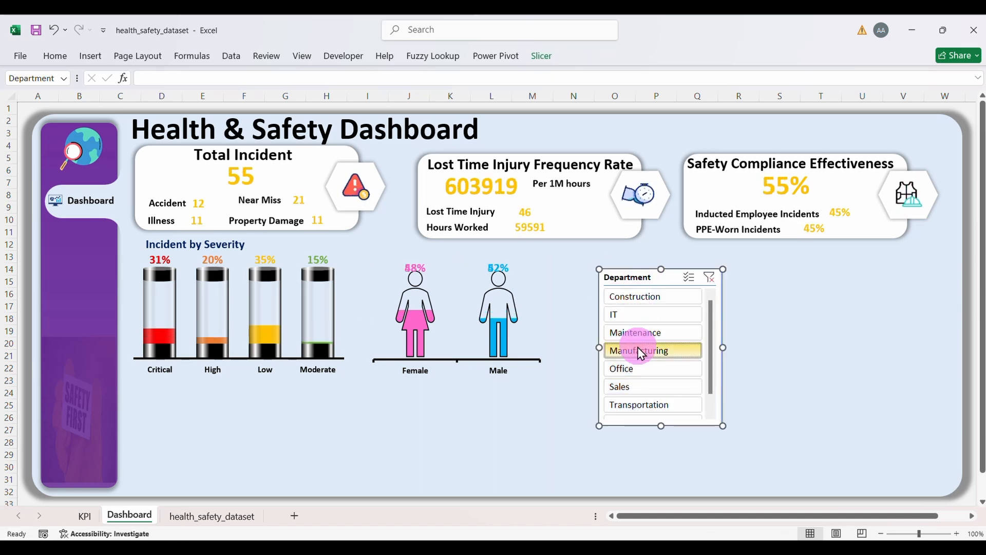
{"action": "left_click", "coordinate": [494, 266]}
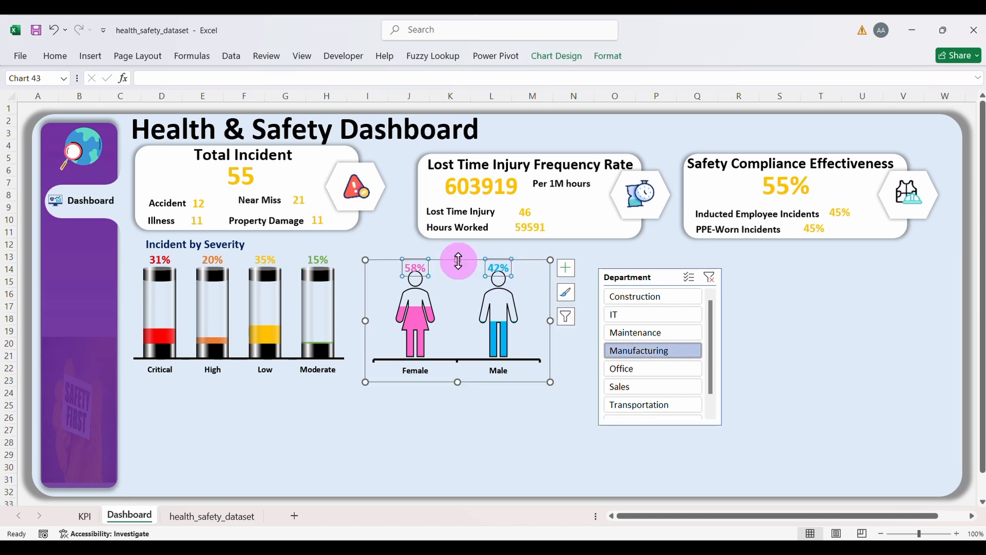
Step: Raise the gender chart's top edge and reduce its 58%/42% labels from size 14 to 12
{"action": "left_click_drag", "start_coordinate": [458, 260], "coordinate": [457, 252]}
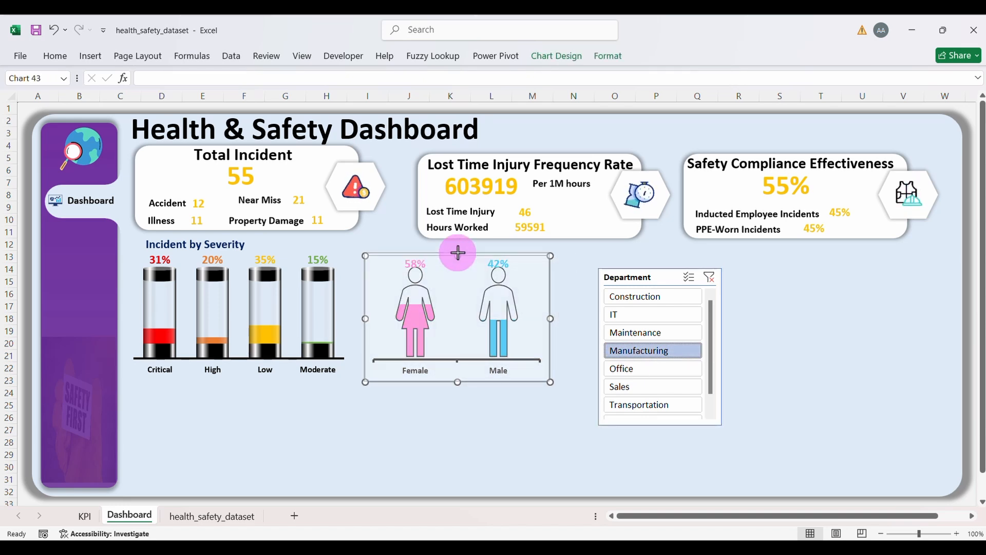
{"action": "left_click", "coordinate": [454, 273]}
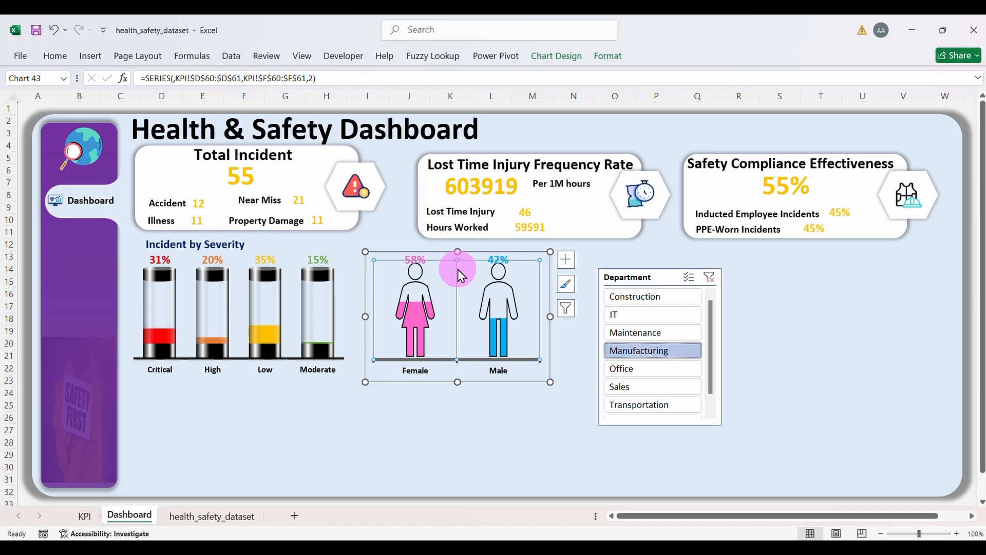
{"action": "left_click", "coordinate": [456, 264]}
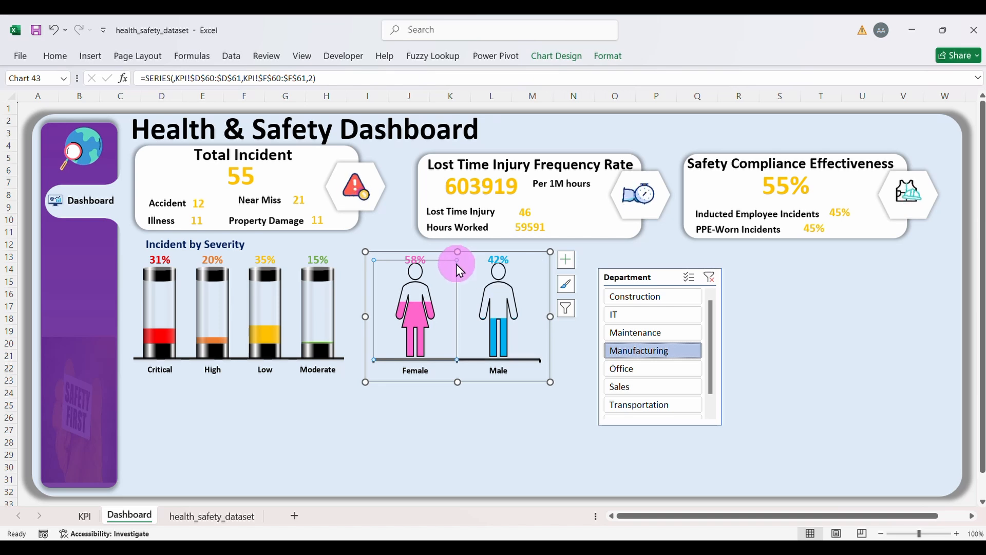
{"action": "left_click", "coordinate": [492, 259]}
{"action": "left_click", "coordinate": [55, 56]}
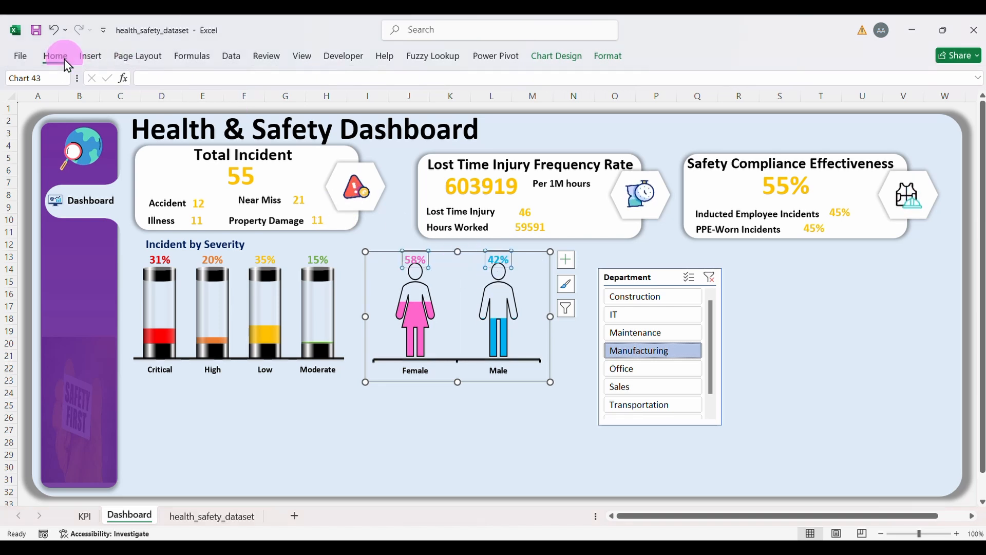
{"action": "left_click", "coordinate": [256, 81]}
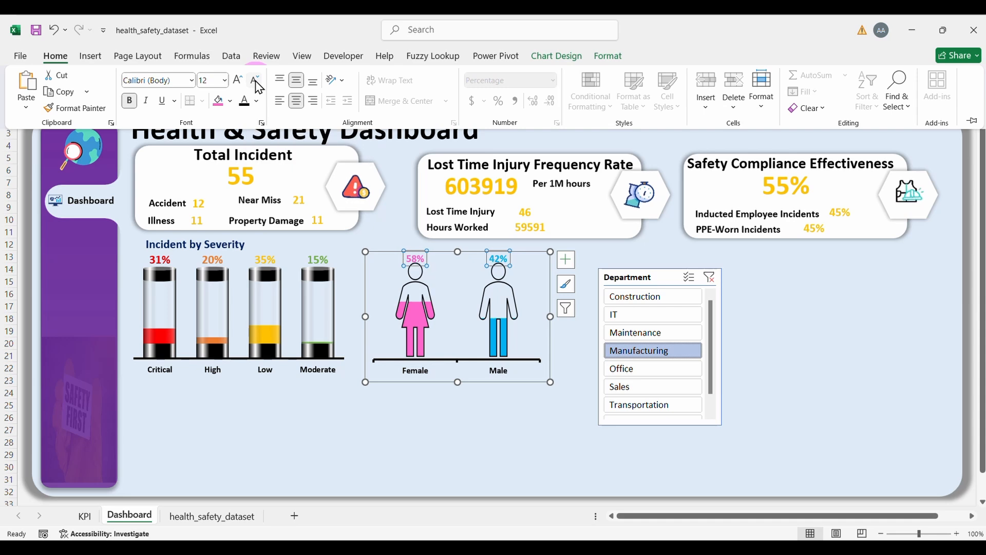
{"action": "left_click", "coordinate": [471, 328]}
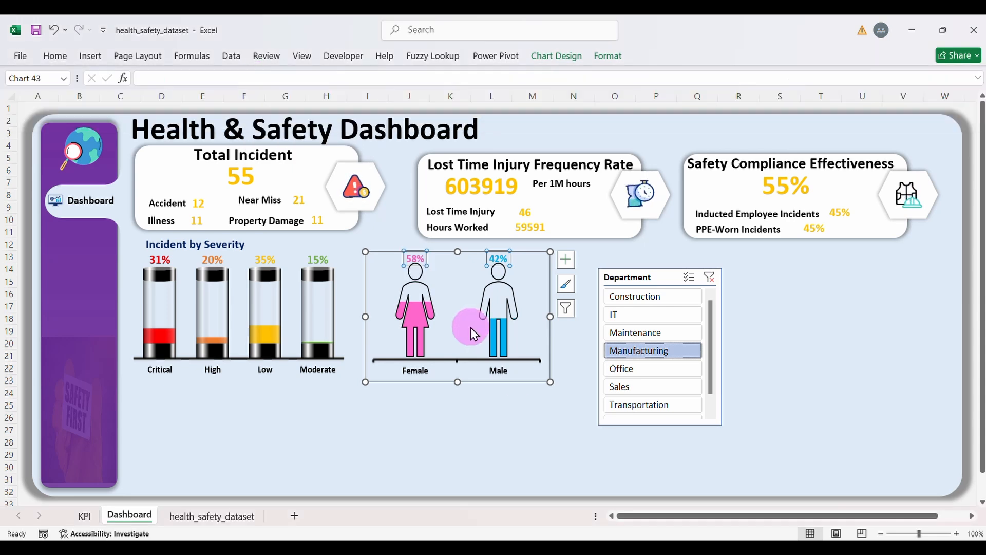
{"action": "left_click", "coordinate": [543, 283]}
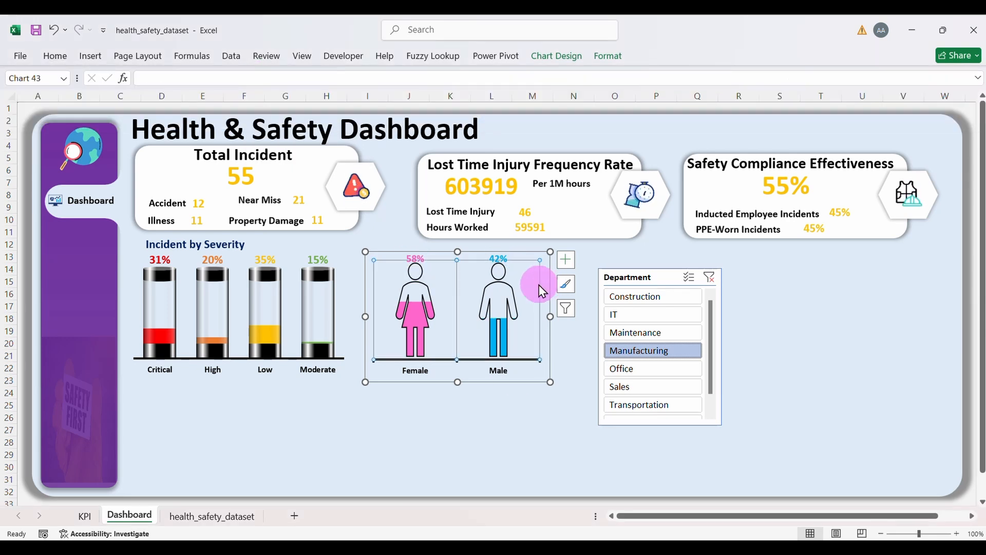
{"action": "left_click", "coordinate": [450, 372]}
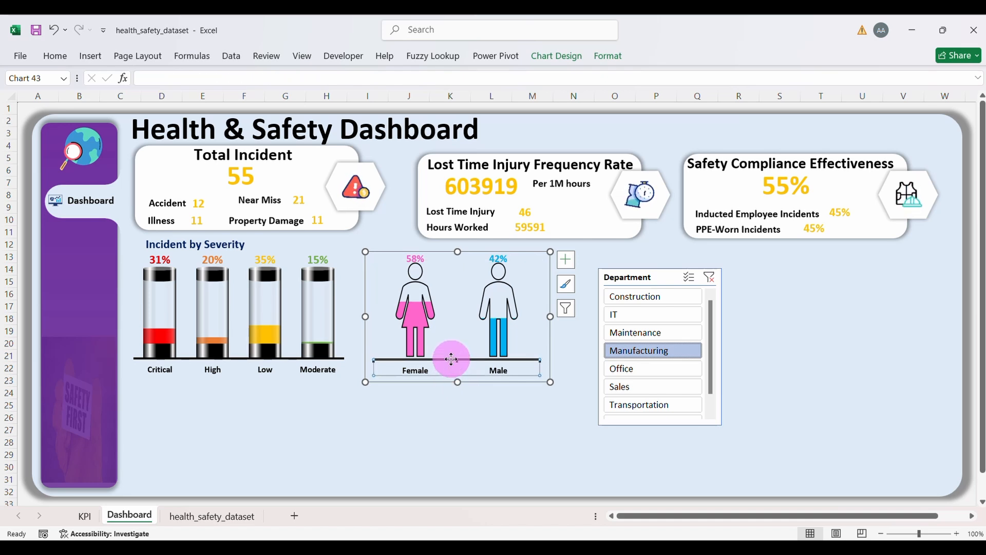
{"action": "left_click", "coordinate": [455, 381]}
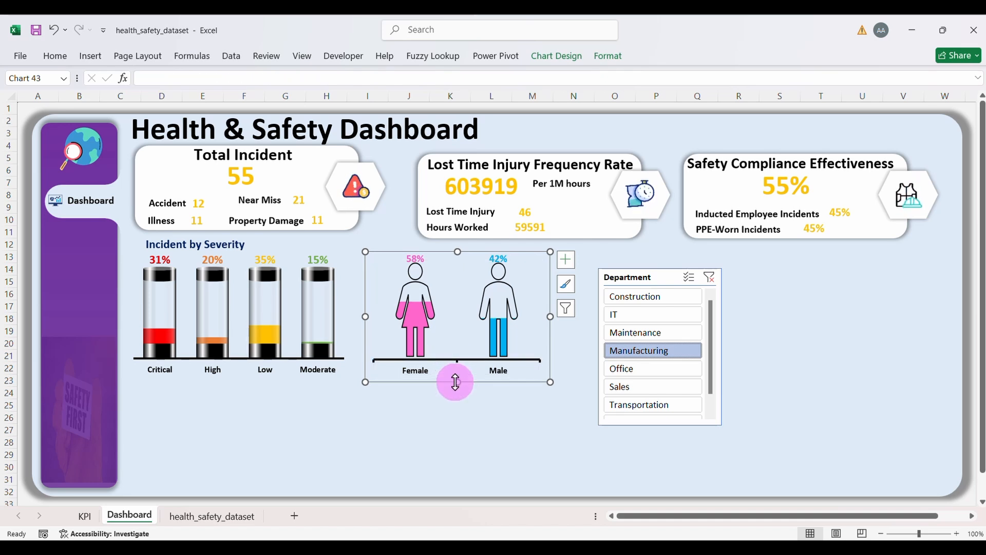
{"action": "left_click", "coordinate": [552, 429]}
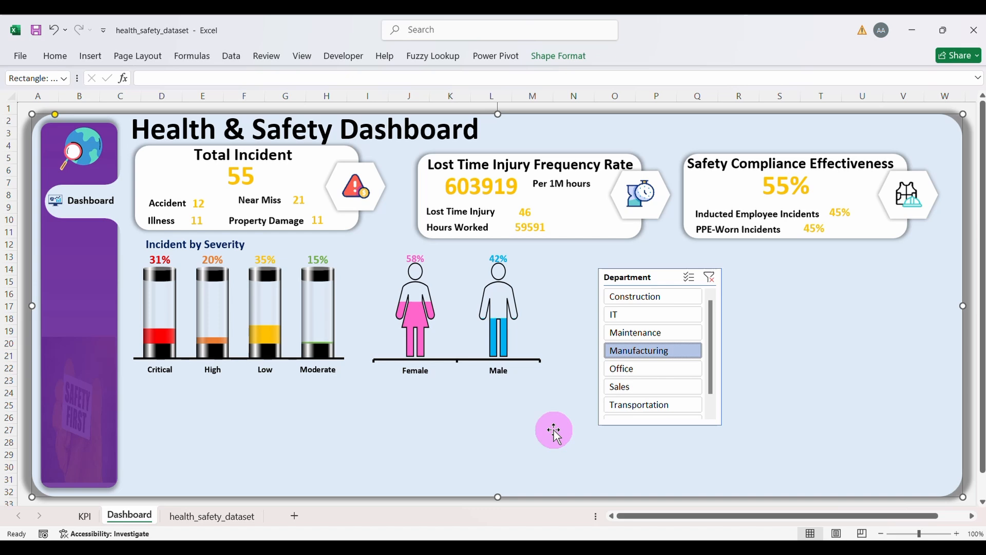
Step: Click Office, Transportation and Construction in the Department slicer to return to all 500 incidents
{"action": "left_click", "coordinate": [622, 370]}
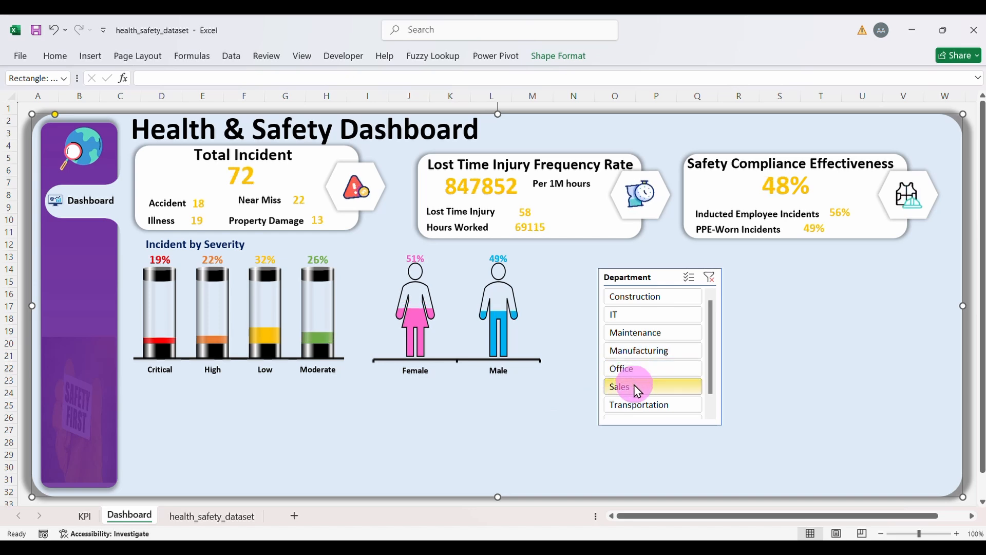
{"action": "left_click", "coordinate": [639, 405]}
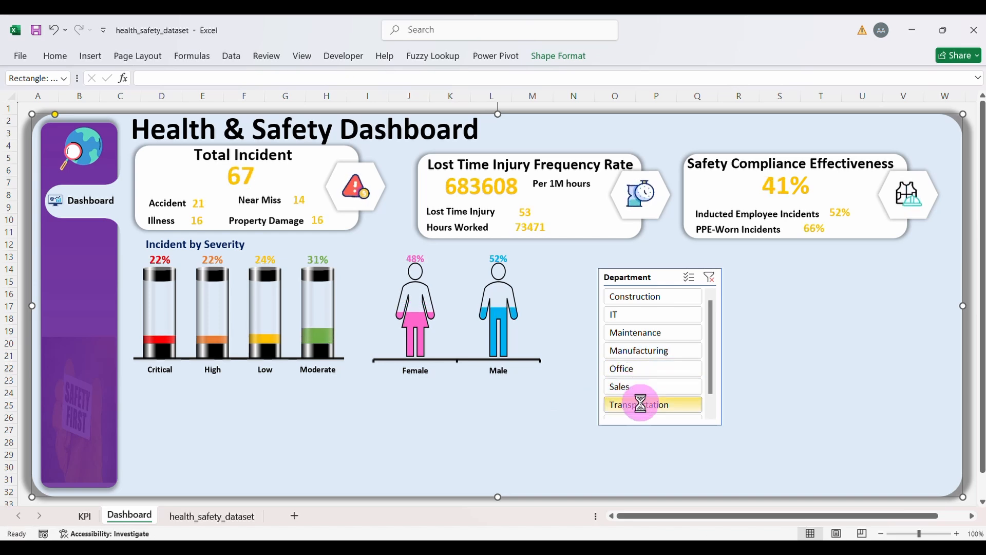
{"action": "left_click", "coordinate": [675, 300]}
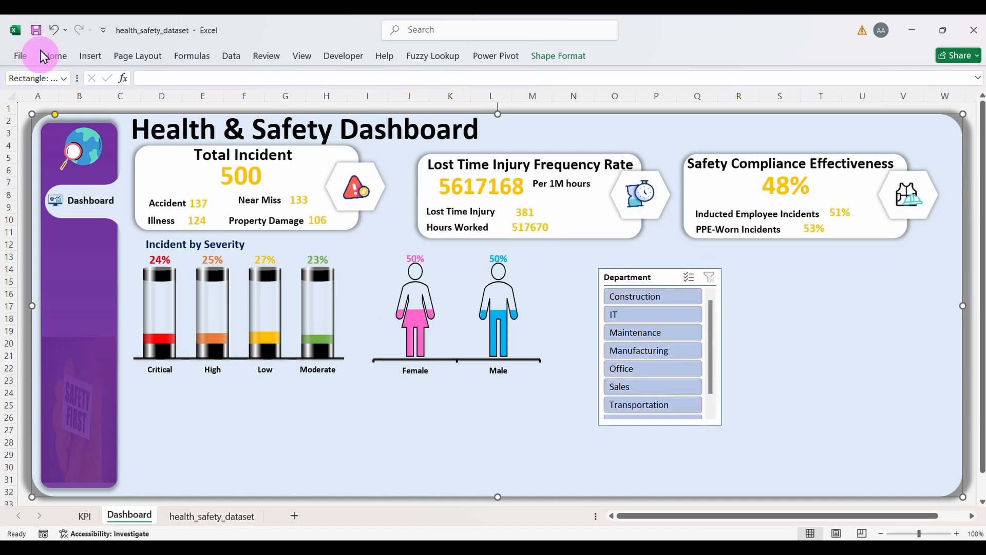
Step: Duplicate the Incident by Severity heading above the gender chart and nudge the chart down
{"action": "left_click", "coordinate": [225, 246]}
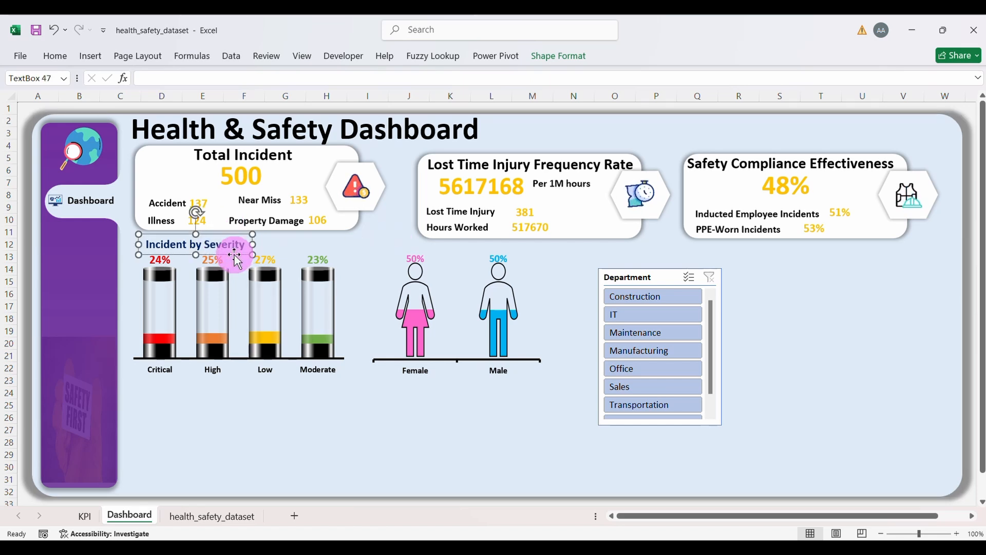
{"action": "key", "text": "ctrl+d"}
{"action": "left_click_drag", "start_coordinate": [234, 266], "coordinate": [426, 261]}
{"action": "left_click", "coordinate": [463, 328]}
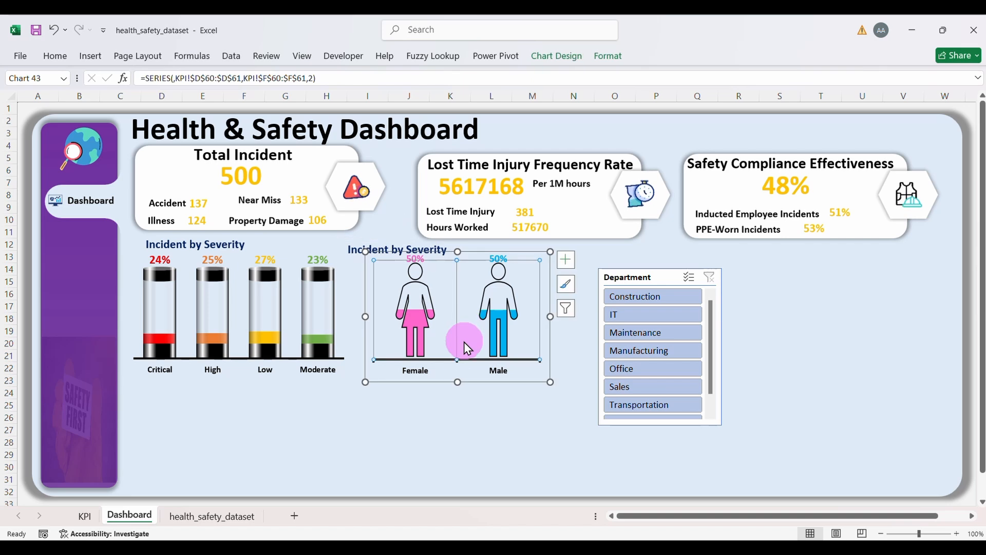
{"action": "left_click_drag", "start_coordinate": [466, 366], "coordinate": [473, 368]}
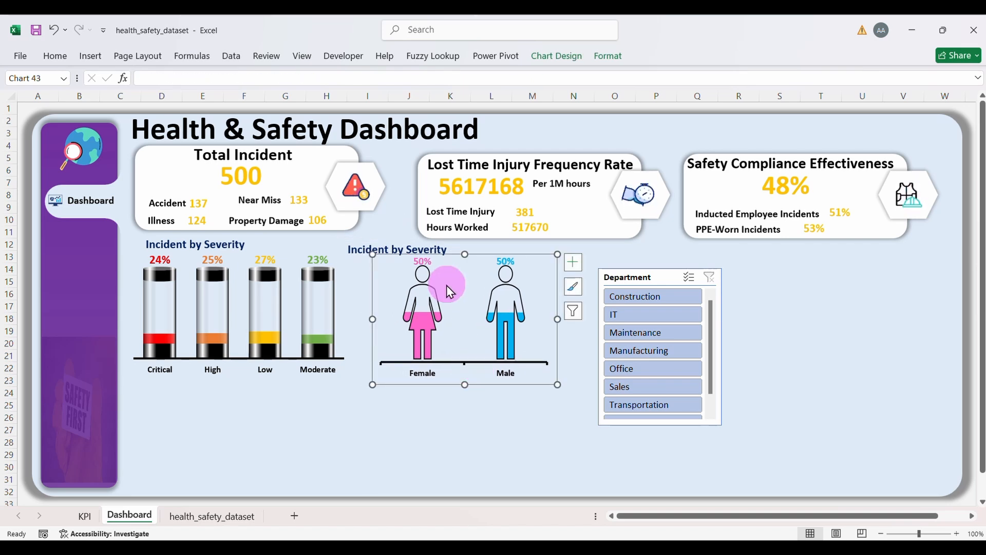
Step: Move the whole LTIFR card, icon, hexagon and texts, up-left, and nudge the copied heading right
{"action": "left_click", "coordinate": [562, 230]}
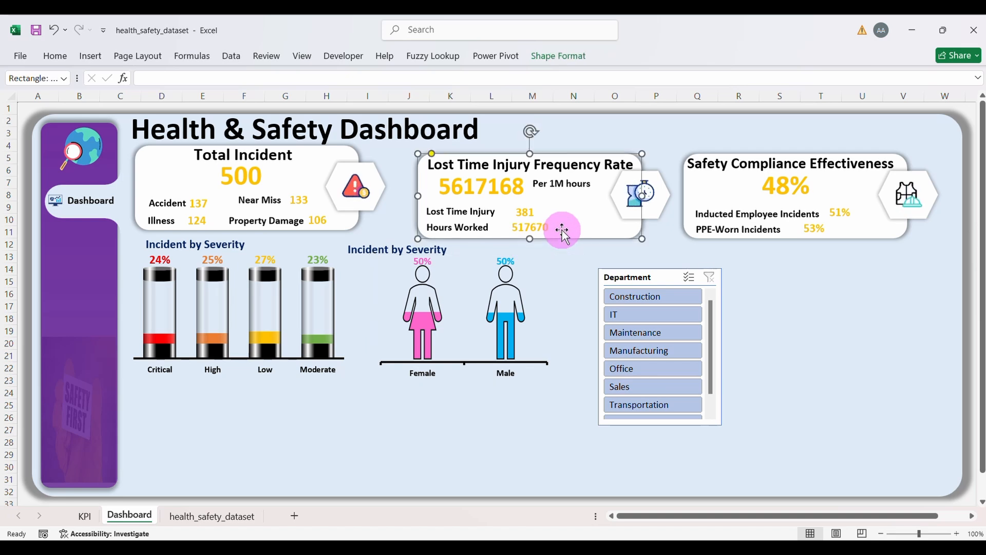
{"action": "left_click", "coordinate": [629, 192]}
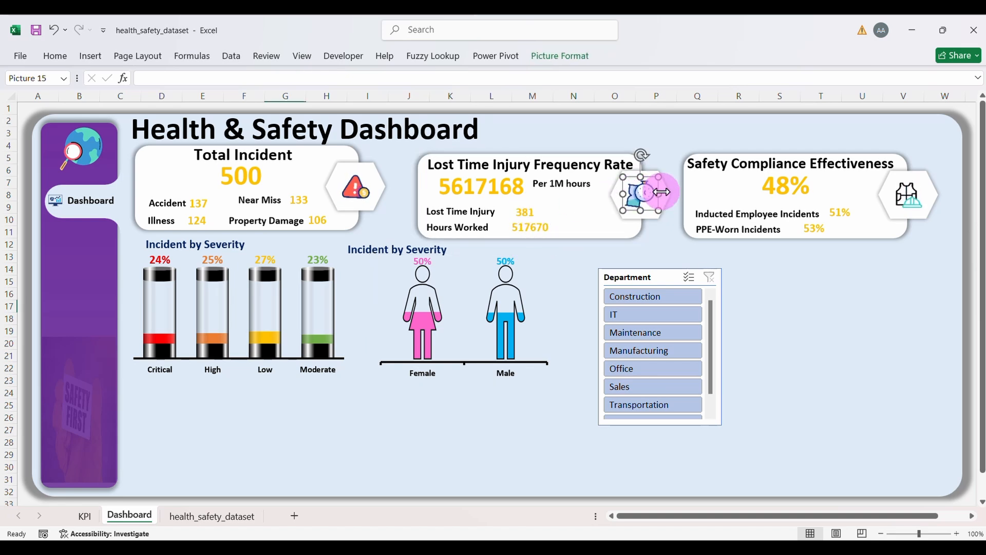
{"action": "left_click", "coordinate": [643, 196]}
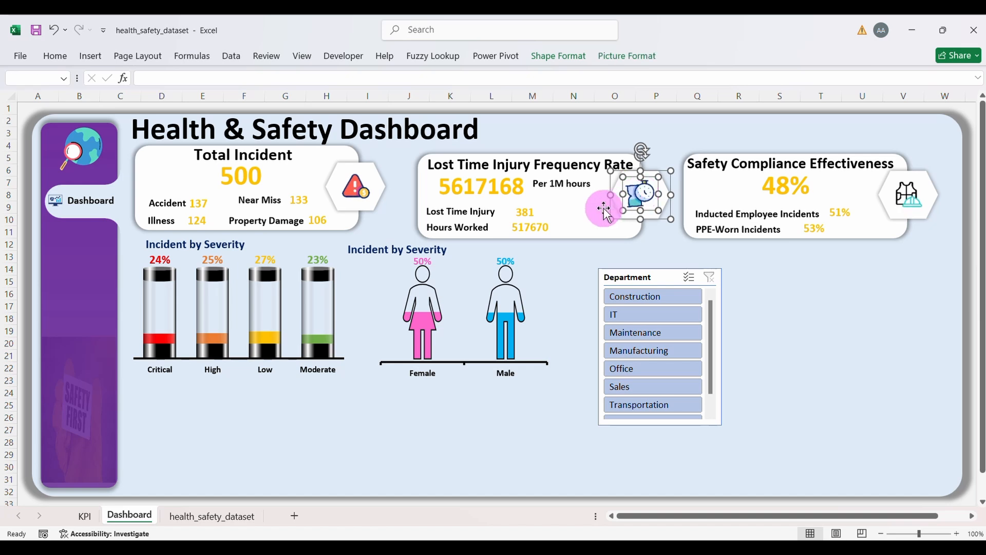
{"action": "left_click", "coordinate": [581, 214], "text": "ctrl"}
{"action": "left_click", "coordinate": [577, 190], "text": "ctrl"}
{"action": "left_click", "coordinate": [582, 165], "text": "ctrl"}
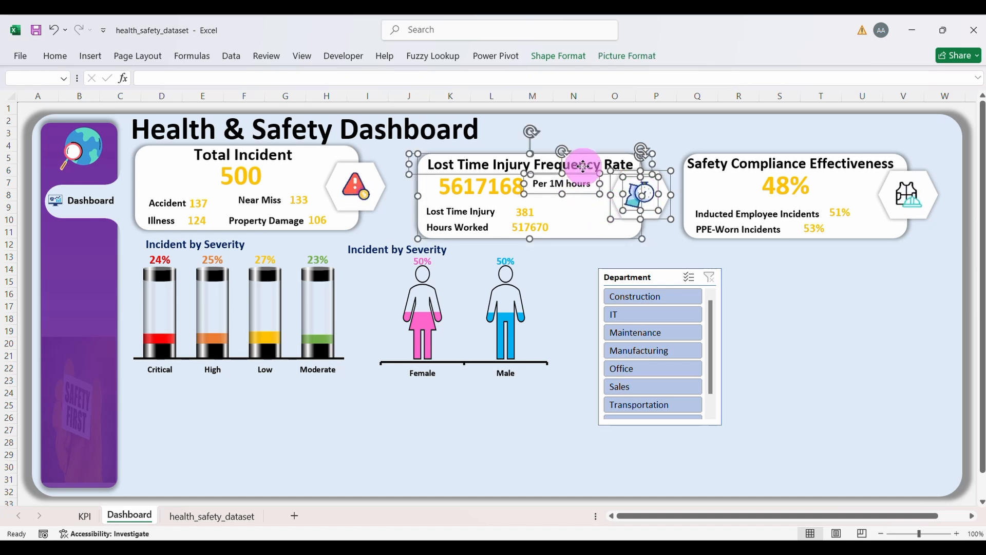
{"action": "left_click", "coordinate": [497, 187], "text": "ctrl"}
{"action": "left_click", "coordinate": [529, 224], "text": "ctrl"}
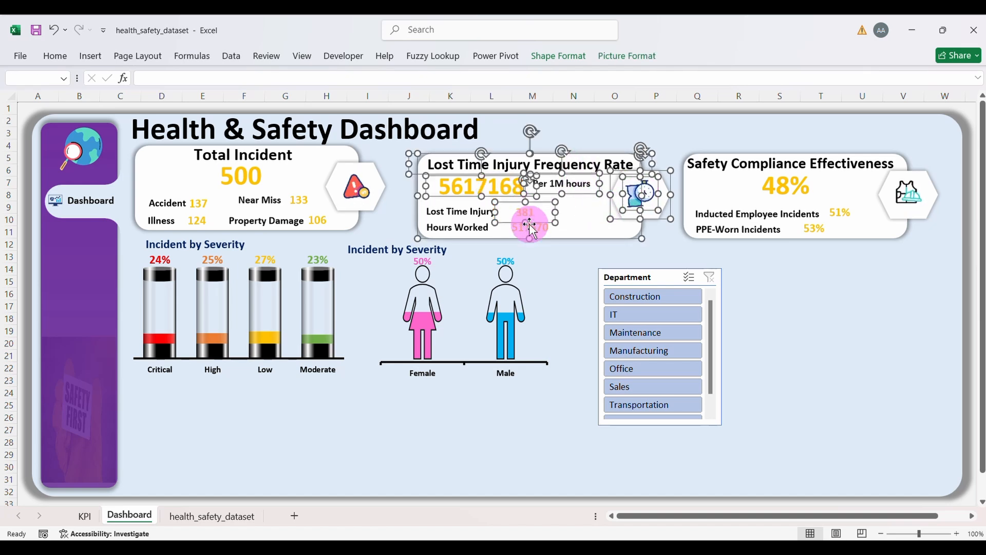
{"action": "left_click", "coordinate": [465, 221], "text": "ctrl"}
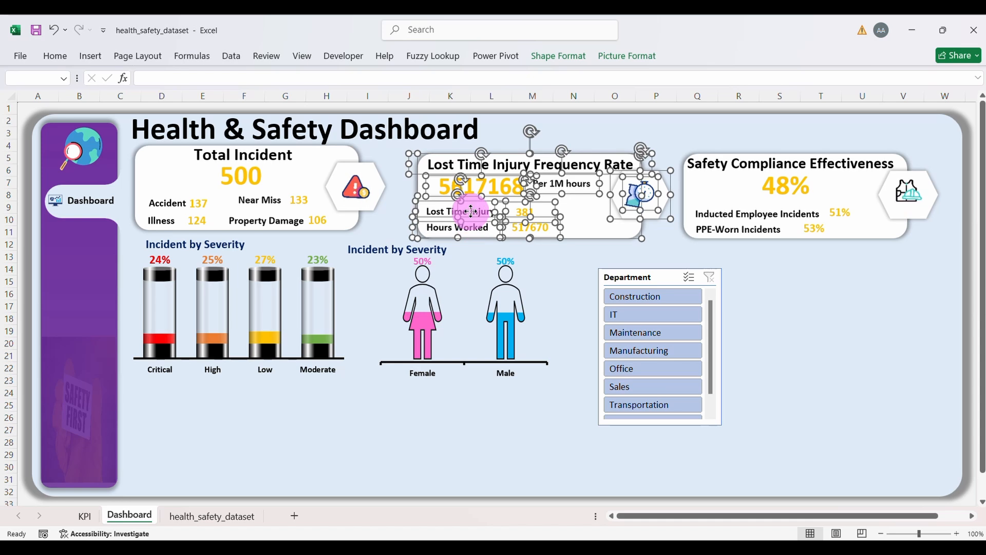
{"action": "left_click_drag", "start_coordinate": [578, 226], "coordinate": [572, 218]}
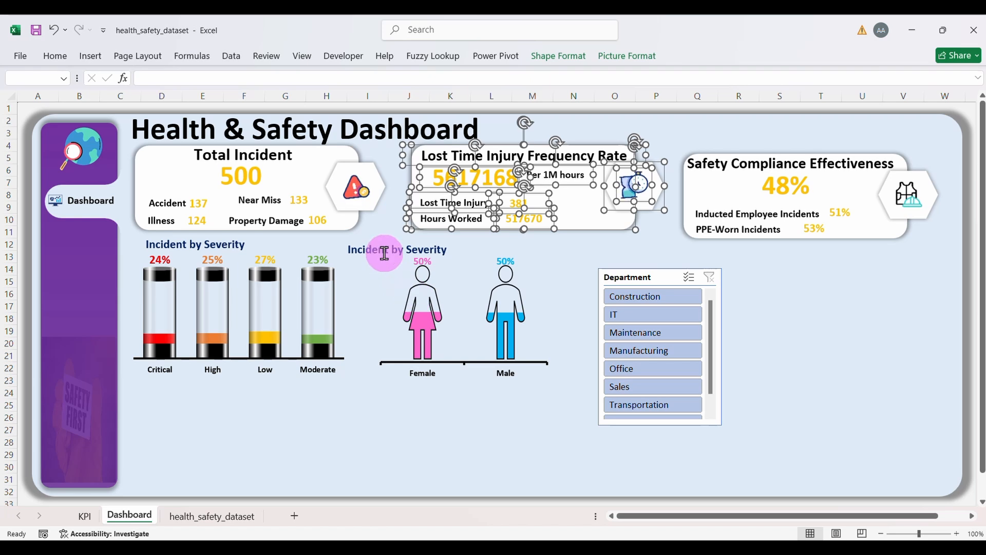
{"action": "left_click_drag", "start_coordinate": [384, 253], "coordinate": [426, 254]}
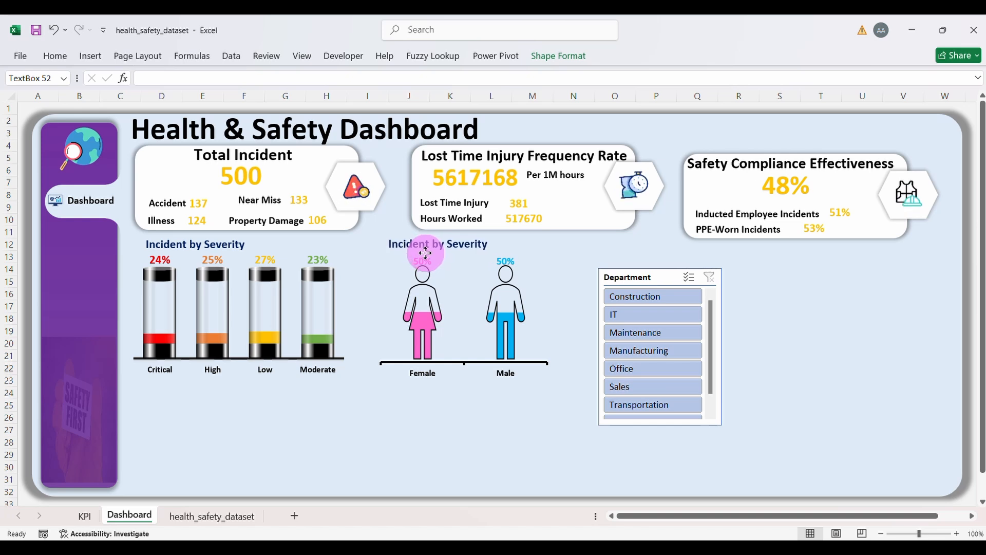
Step: Fine-tune the gender chart's position and widen it slightly to the left
{"action": "left_click", "coordinate": [466, 365]}
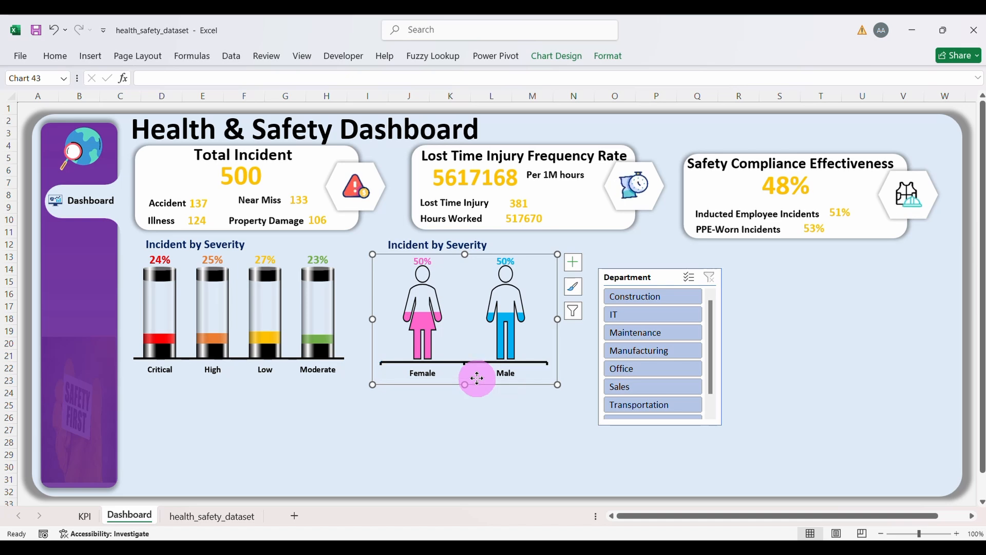
{"action": "left_click_drag", "start_coordinate": [477, 378], "coordinate": [473, 379]}
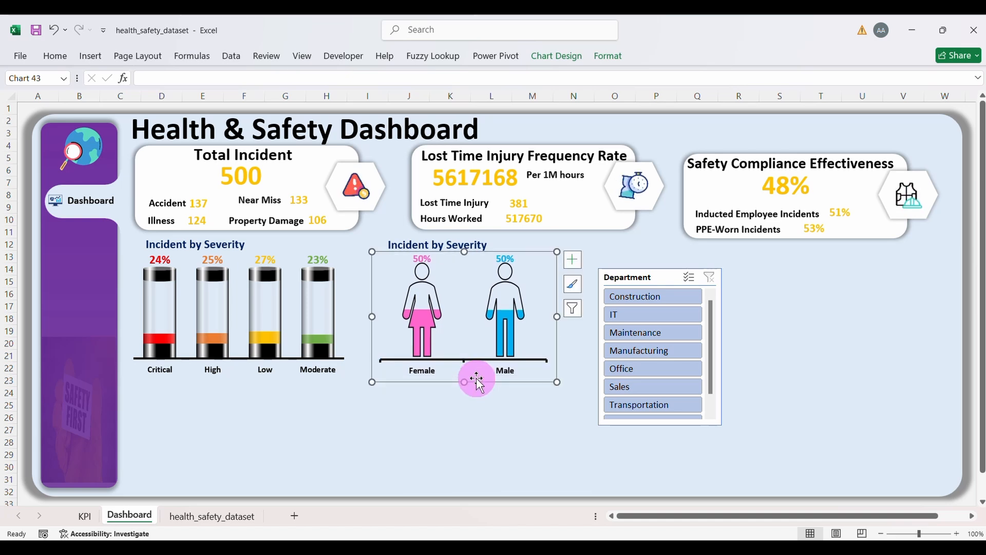
{"action": "left_click_drag", "start_coordinate": [374, 316], "coordinate": [352, 319]}
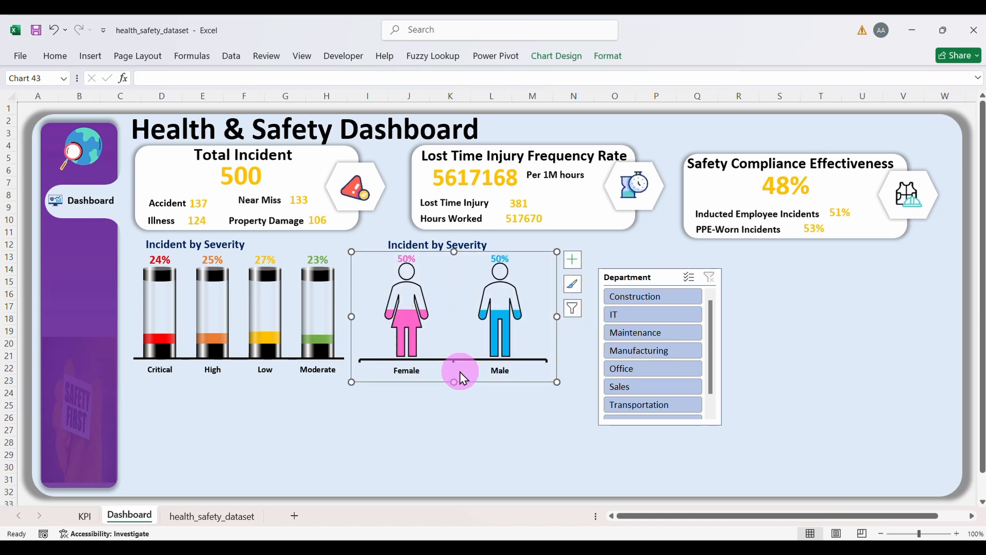
{"action": "left_click", "coordinate": [497, 410]}
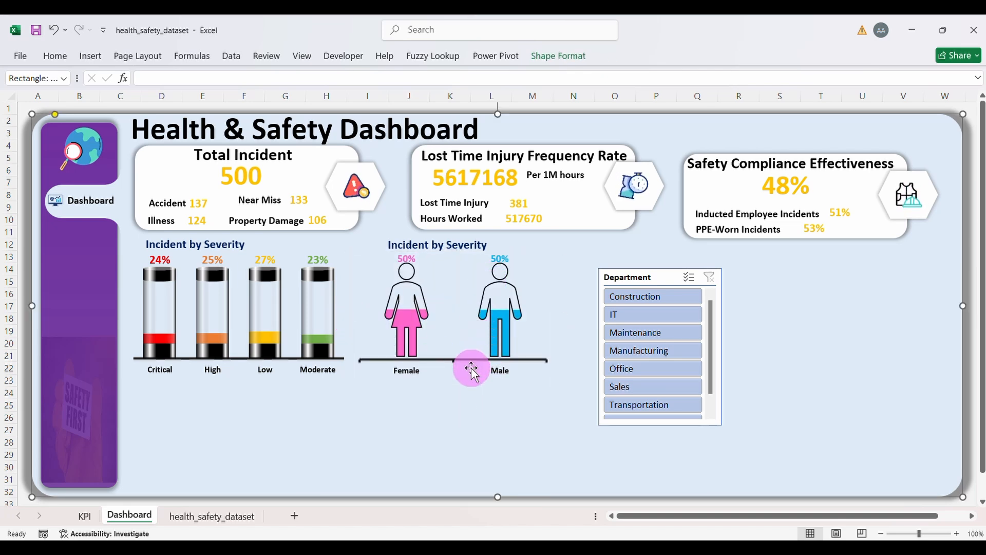
{"action": "left_click_drag", "start_coordinate": [471, 368], "coordinate": [483, 368]}
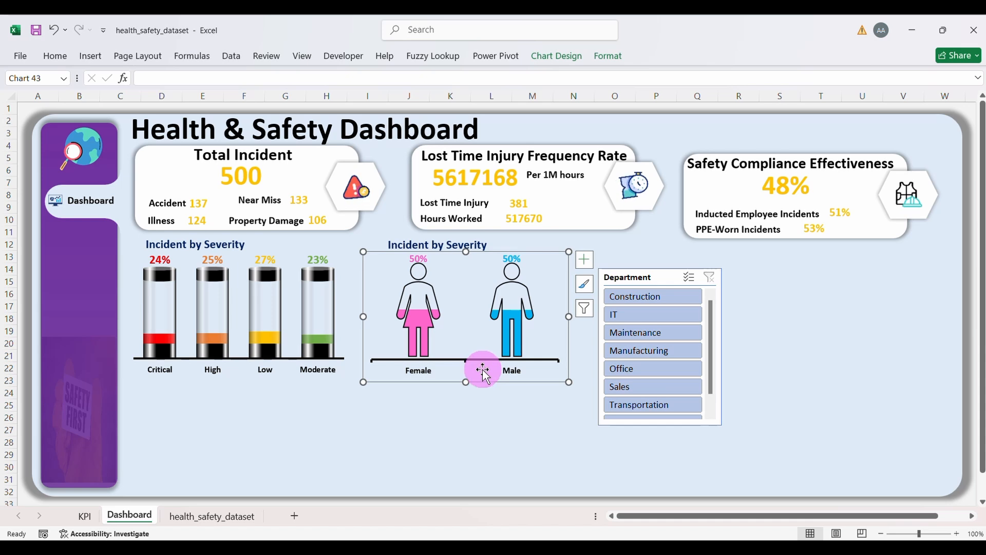
{"action": "left_click", "coordinate": [477, 424]}
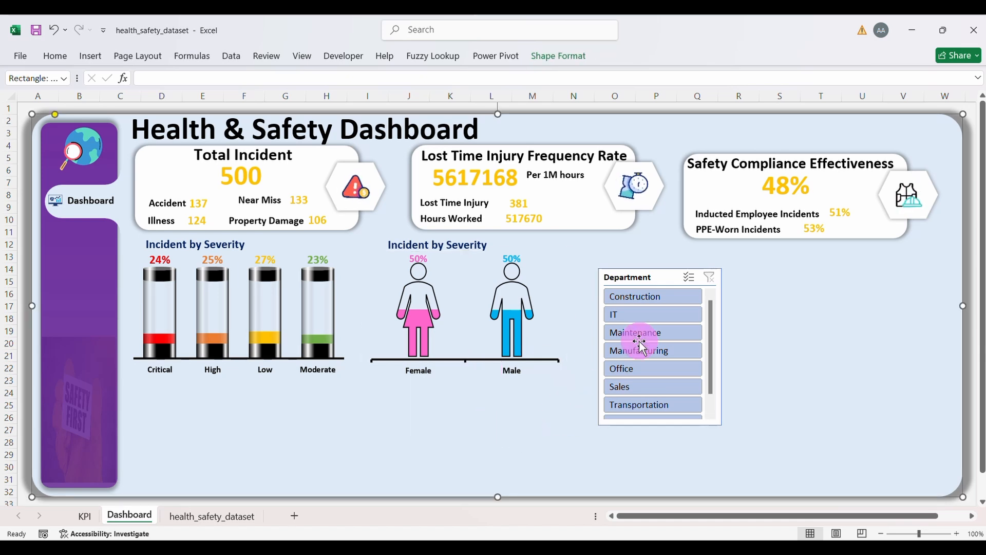
Step: Retitle the chart 'Incident by Gender' after testing the slicer, then clear the filter and save
{"action": "left_click", "coordinate": [653, 313]}
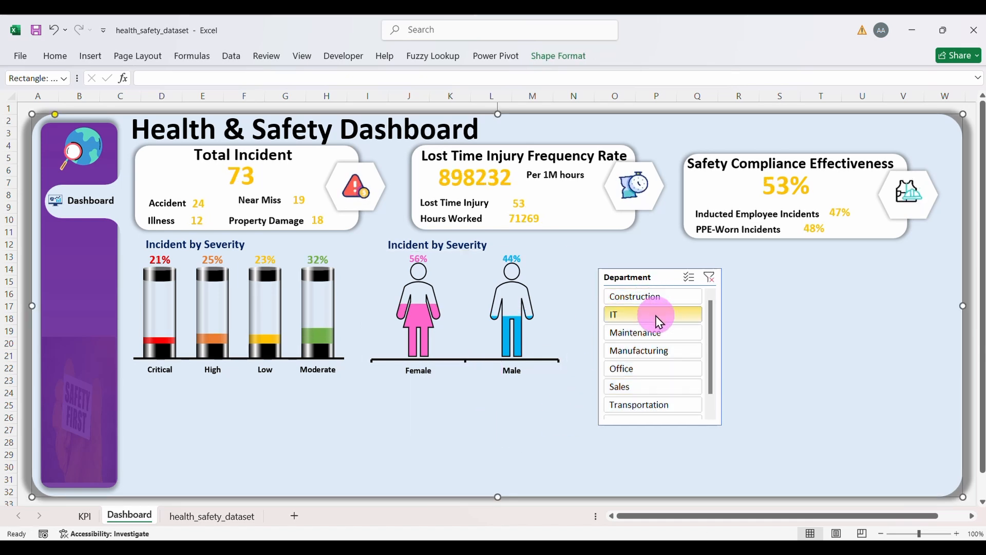
{"action": "left_click", "coordinate": [655, 331]}
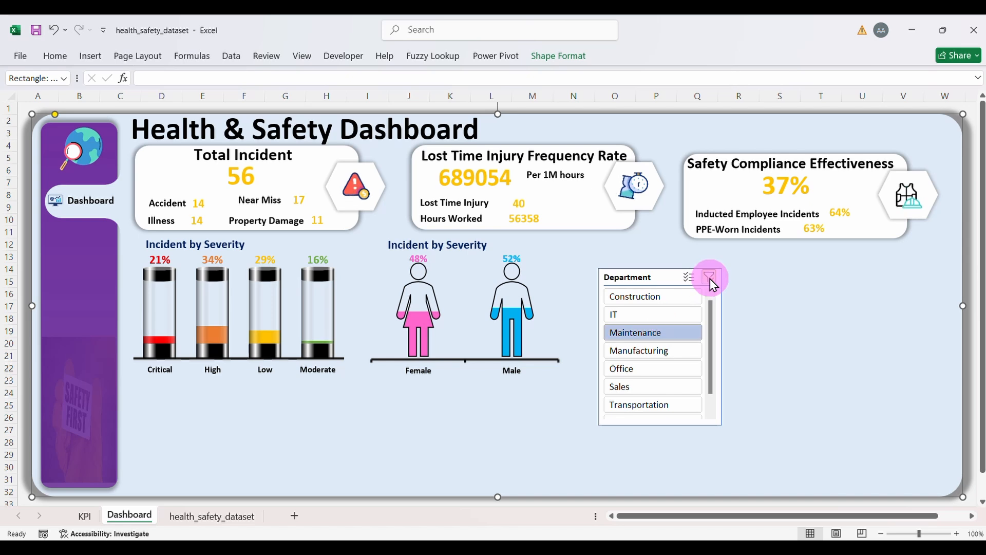
{"action": "double_click", "coordinate": [455, 245]}
{"action": "type", "text": "G"}
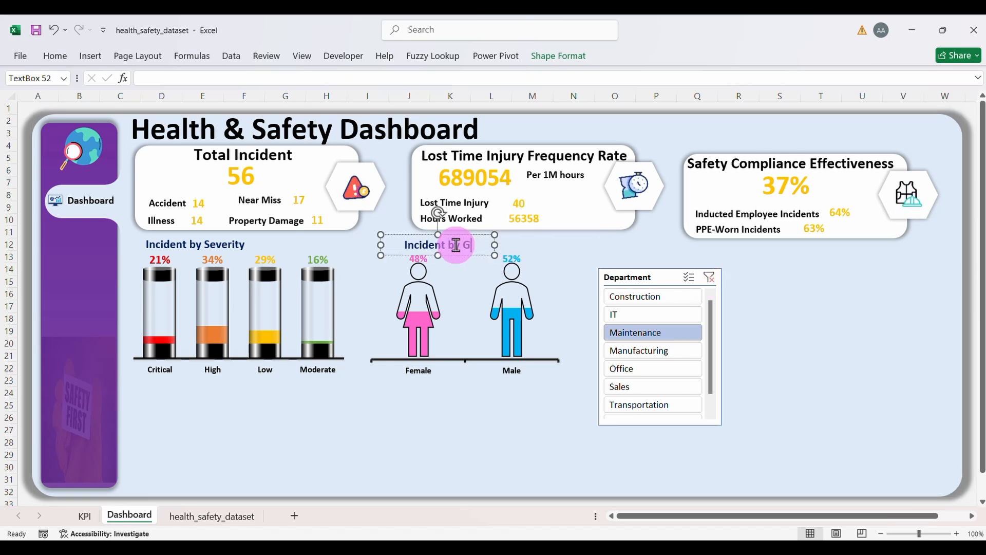
{"action": "type", "text": "ender"}
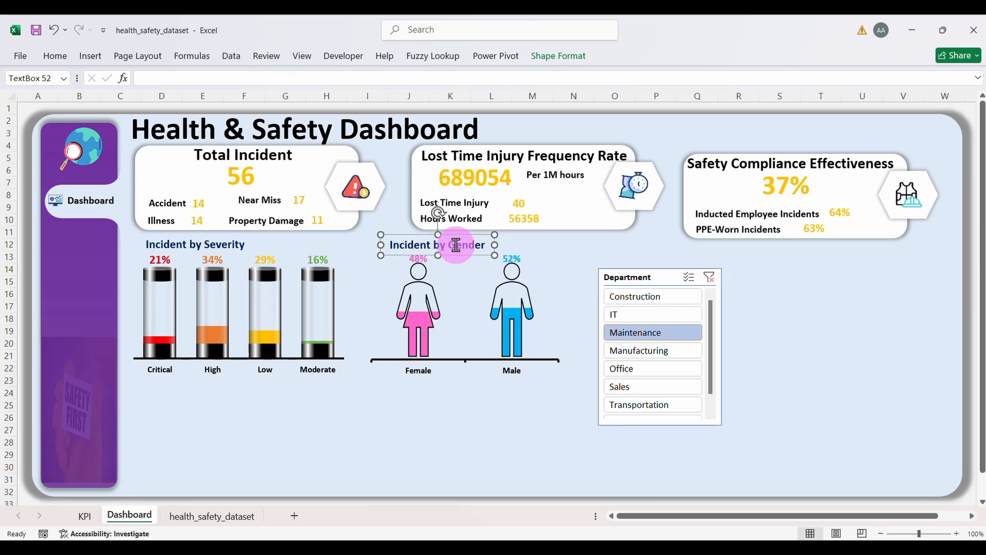
{"action": "left_click", "coordinate": [709, 276]}
{"action": "left_click", "coordinate": [530, 414]}
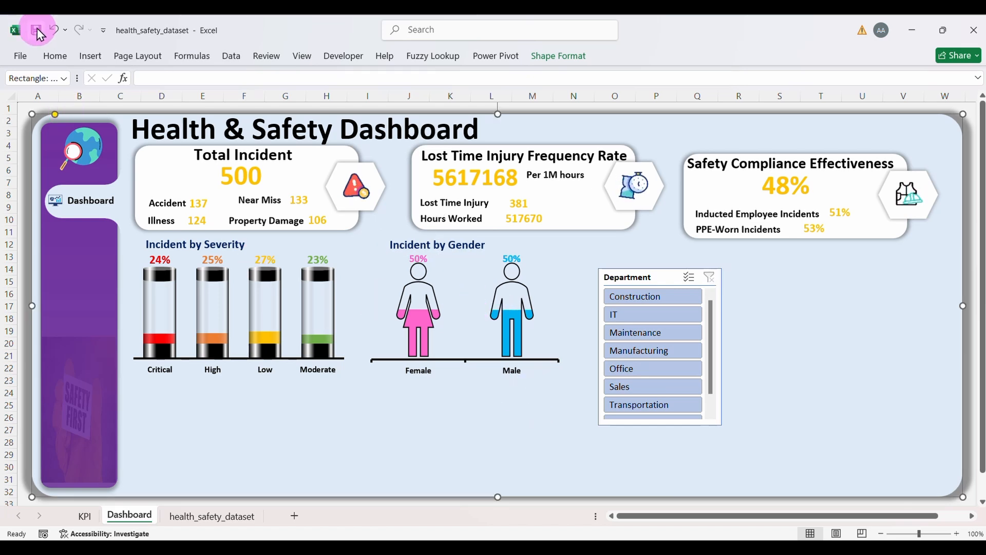
{"action": "left_click", "coordinate": [38, 32]}
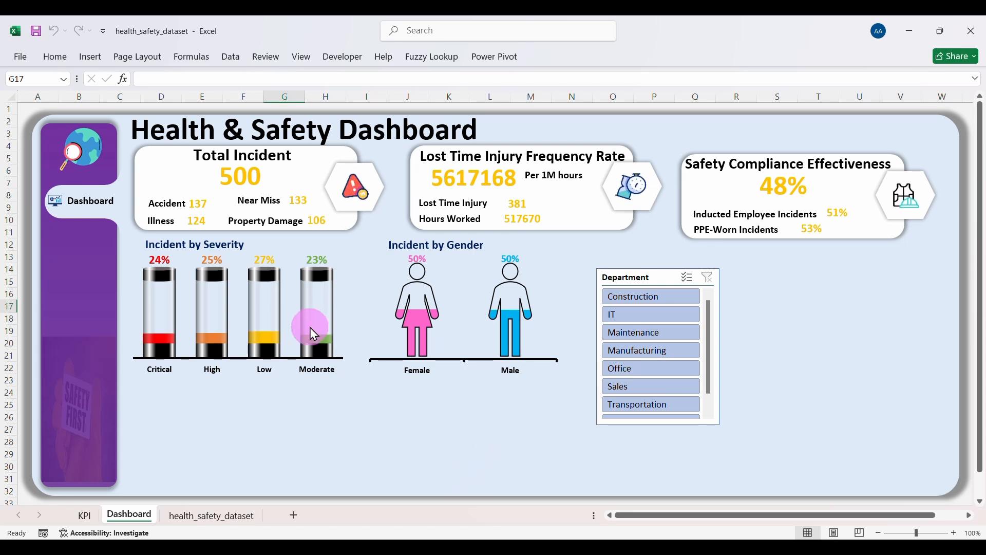
Step: Copy the gender PivotTable on the KPI sheet and paste it at A69
{"action": "left_click", "coordinate": [86, 515]}
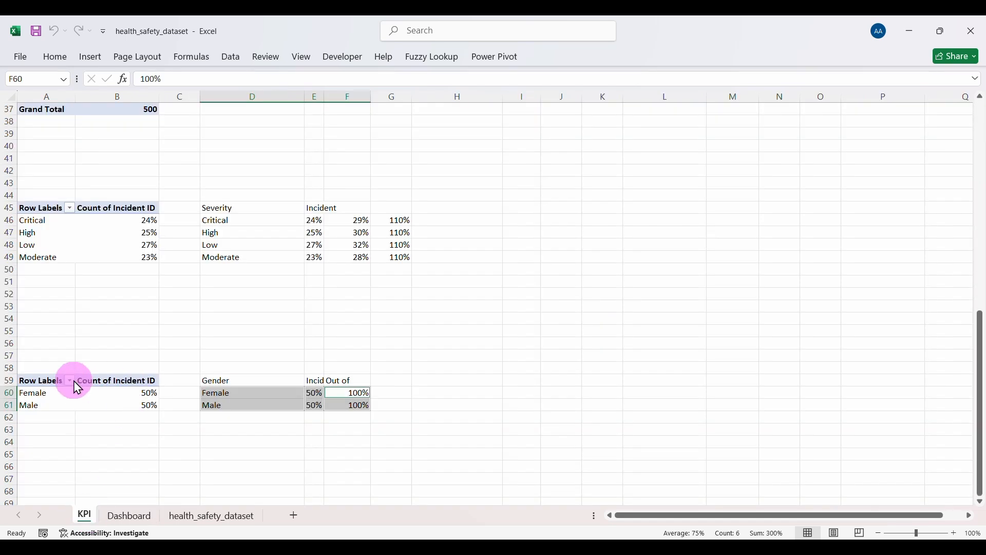
{"action": "left_click_drag", "start_coordinate": [45, 380], "coordinate": [104, 405]}
{"action": "key", "text": "ctrl+c"}
{"action": "scroll", "coordinate": [104, 405], "scroll_direction": "down", "scroll_amount": 2}
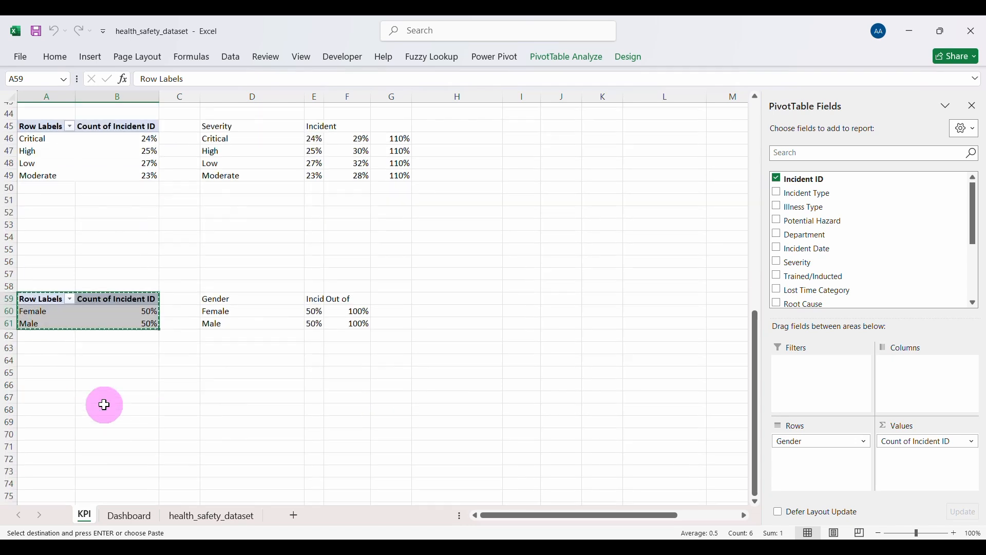
{"action": "scroll", "coordinate": [105, 405], "scroll_direction": "down", "scroll_amount": 1}
{"action": "left_click", "coordinate": [49, 379]}
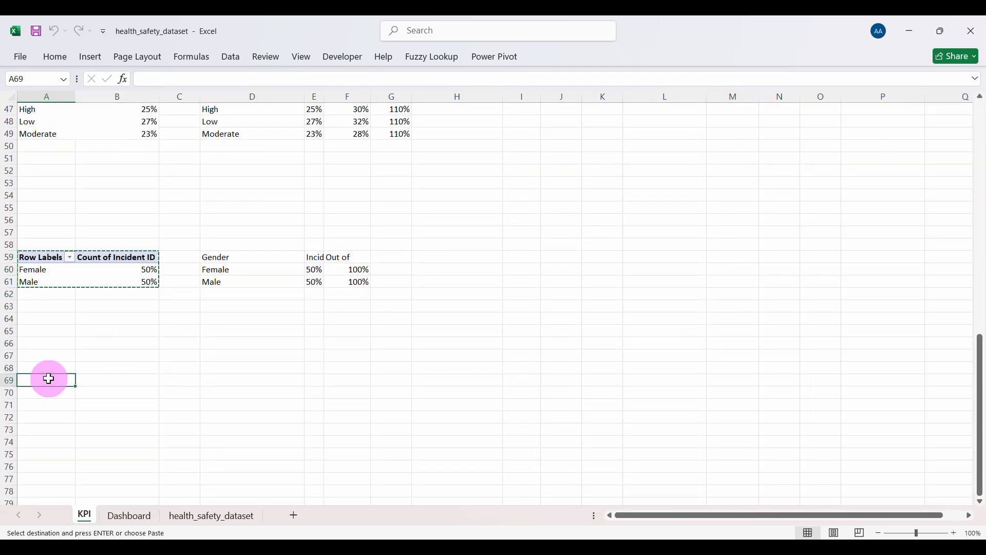
{"action": "key", "text": "ctrl+v"}
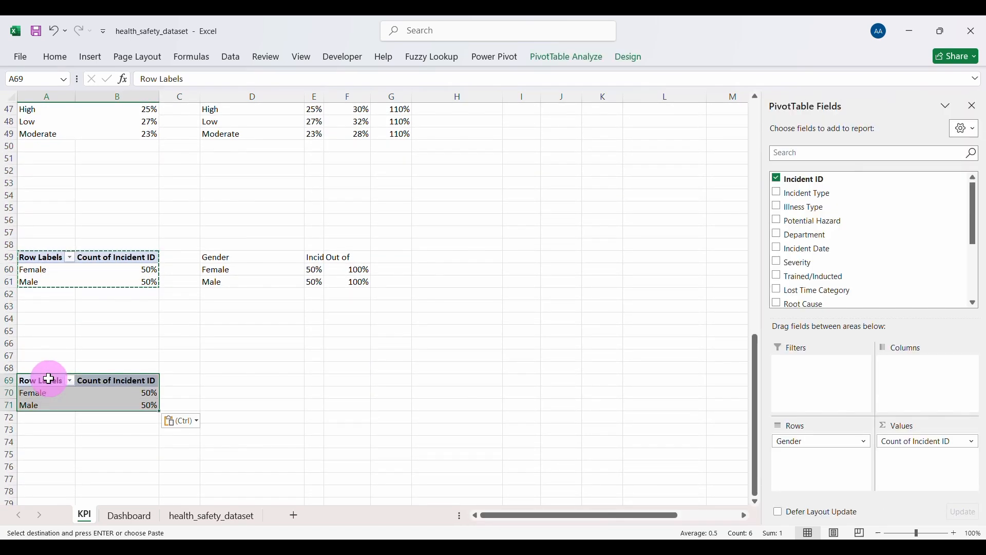
Step: Replace Gender with Root Cause in the copied pivot's rows
{"action": "left_click", "coordinate": [881, 447]}
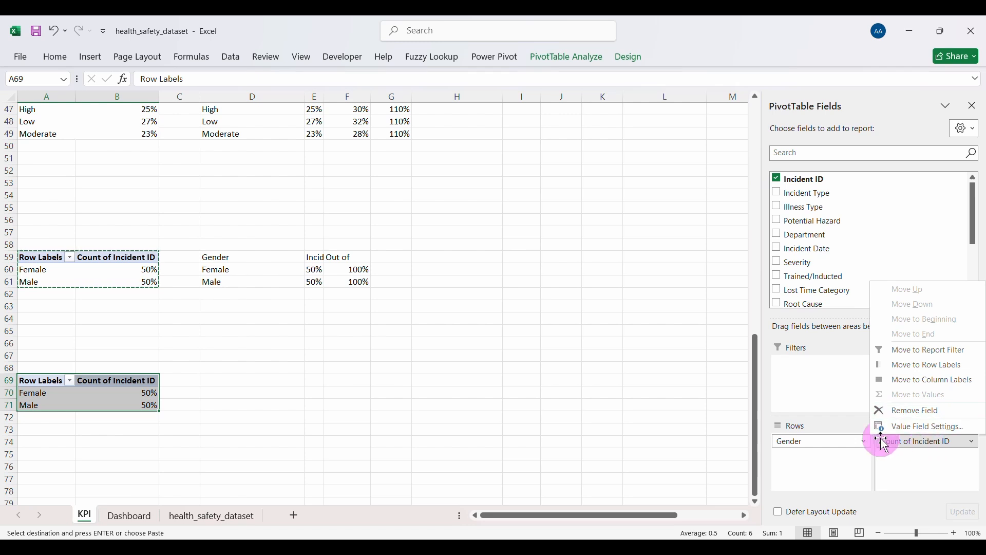
{"action": "left_click", "coordinate": [818, 440]}
{"action": "left_click", "coordinate": [812, 414]}
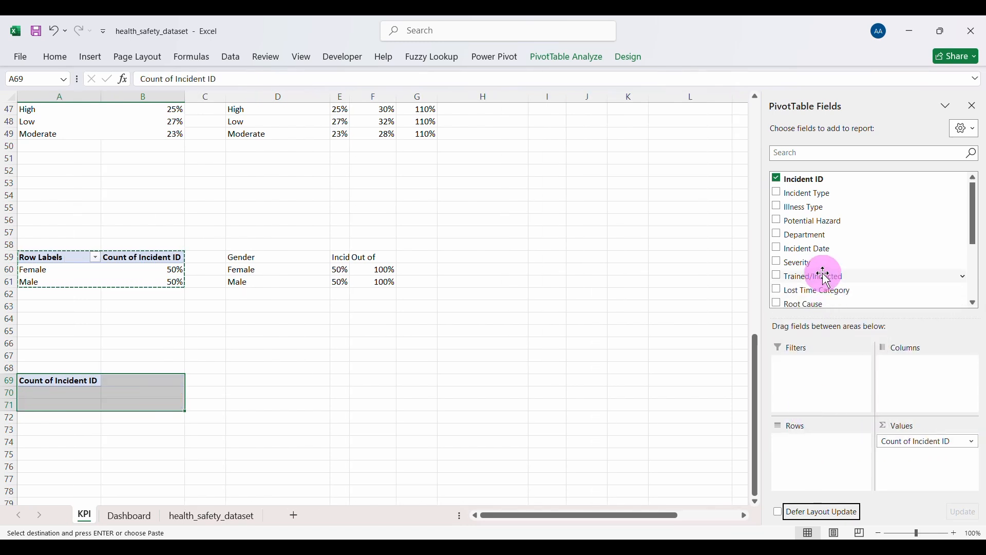
{"action": "scroll", "coordinate": [820, 269], "scroll_direction": "down", "scroll_amount": 1}
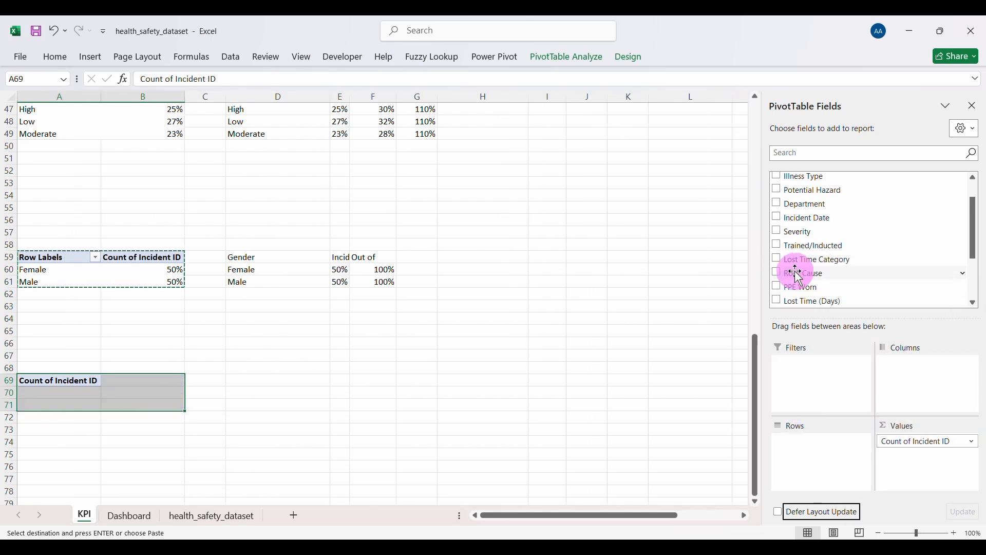
{"action": "left_click", "coordinate": [799, 276]}
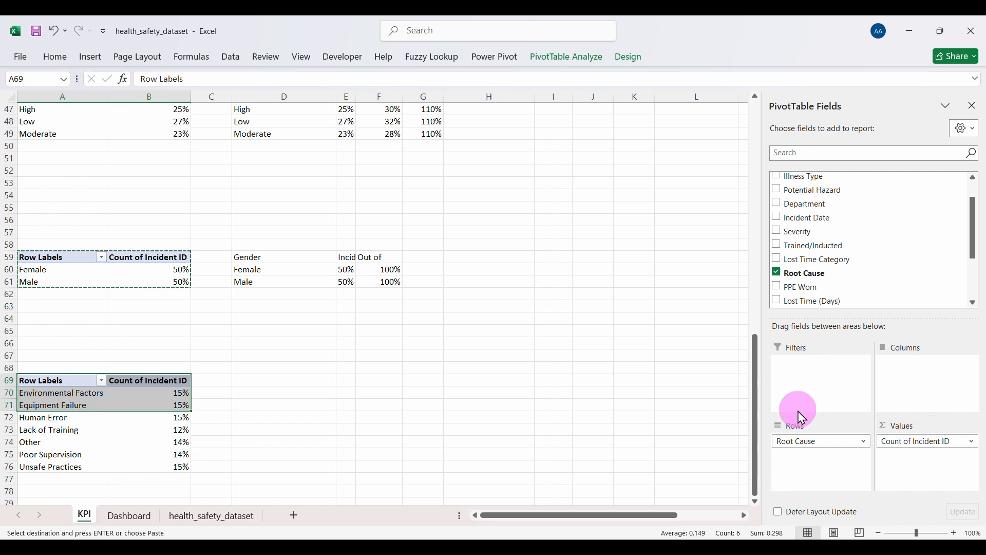
{"action": "left_click", "coordinate": [175, 441]}
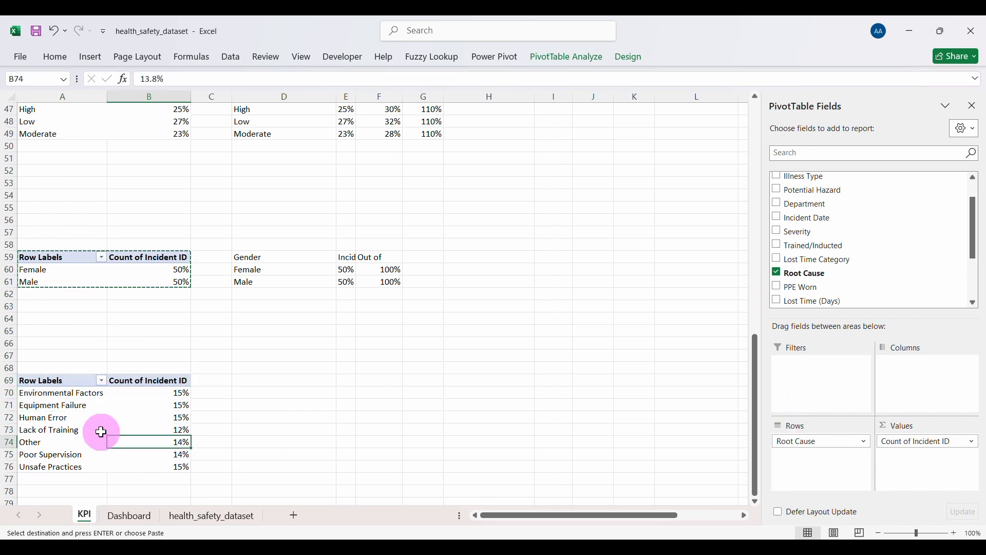
Step: Add a 'Route Cause' header in D69 with cause names linked from the pivot down to row 76
{"action": "left_click", "coordinate": [277, 384]}
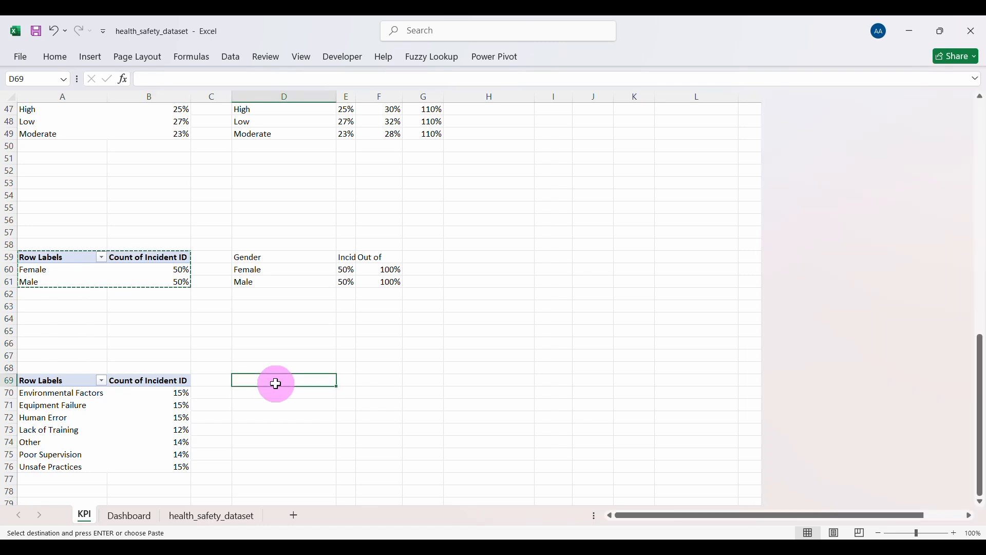
{"action": "left_click", "coordinate": [132, 409]}
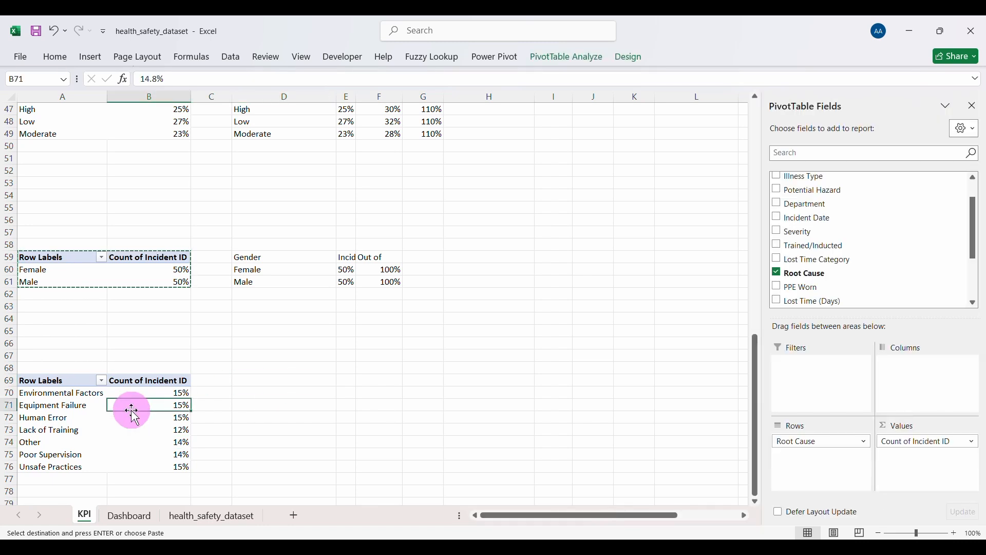
{"action": "left_click", "coordinate": [258, 381]}
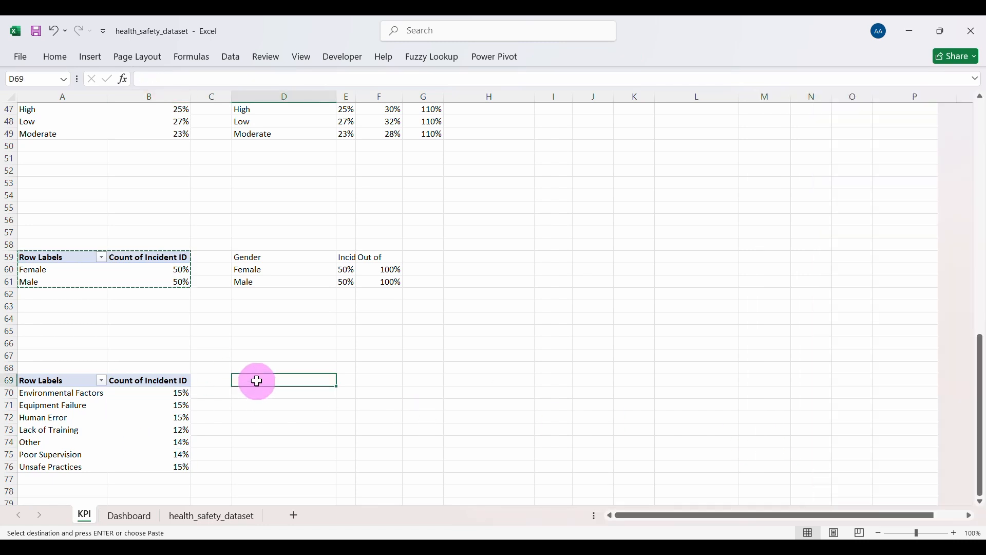
{"action": "type", "text": "Route C"}
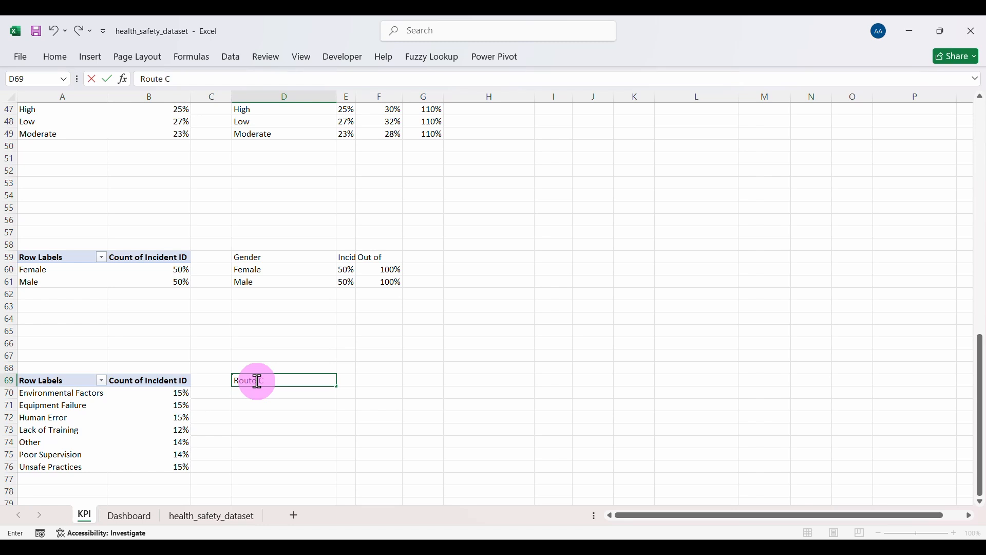
{"action": "type", "text": "ause"}
{"action": "key", "text": "Return"}
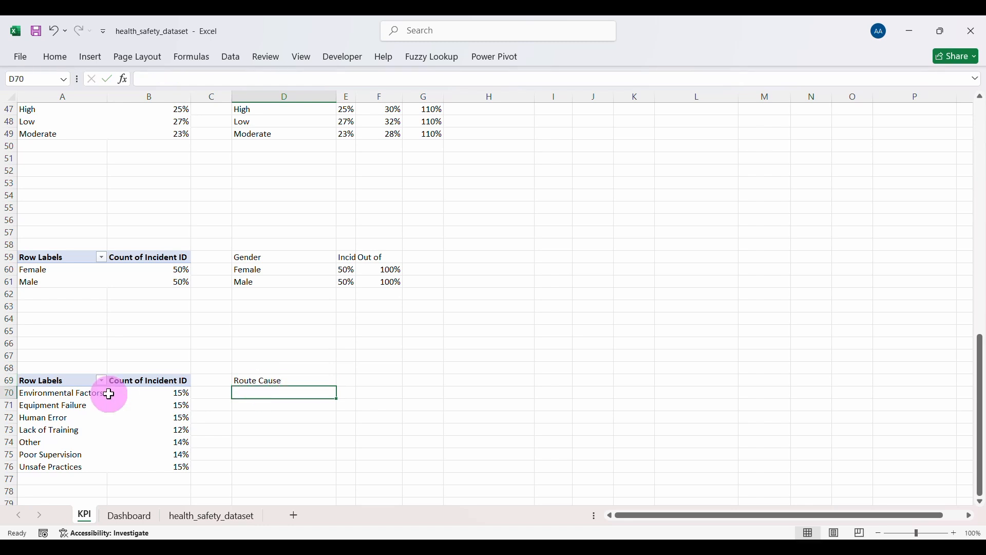
{"action": "type", "text": "="}
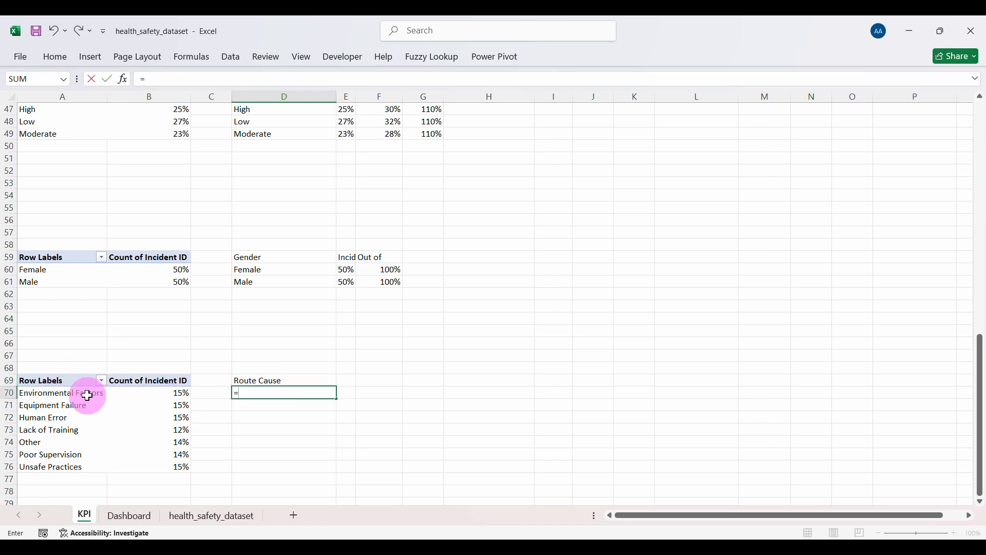
{"action": "key", "text": "Return"}
{"action": "left_click", "coordinate": [256, 393]}
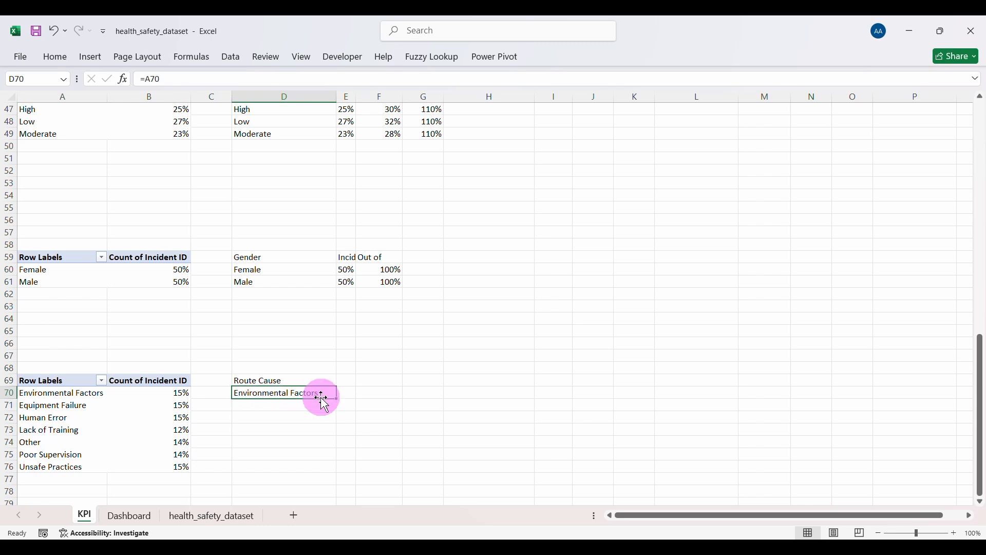
{"action": "left_click_drag", "start_coordinate": [338, 399], "coordinate": [349, 467]}
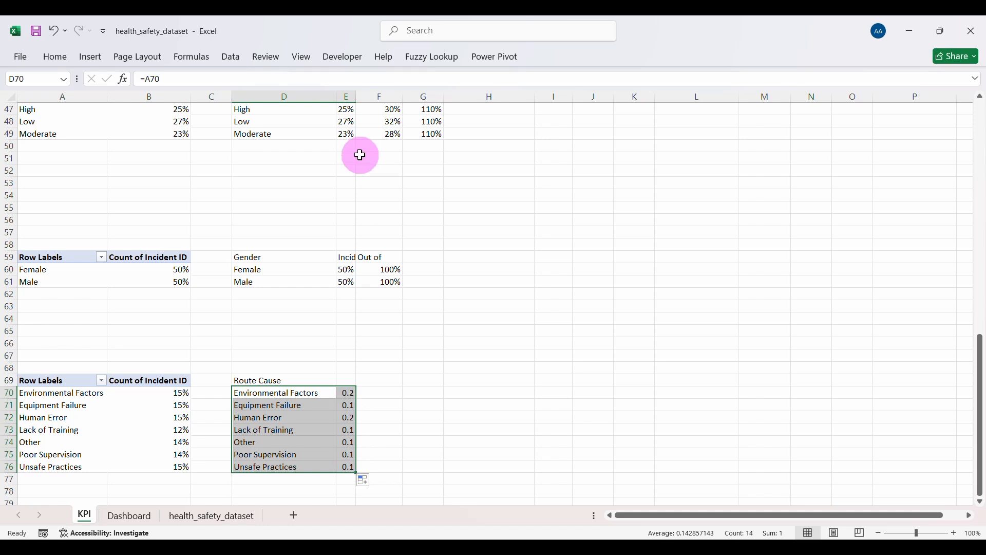
Step: Add the Incident header, widen column E, format E70:E76 as percentages, and select D70:E76
{"action": "left_click", "coordinate": [348, 380]}
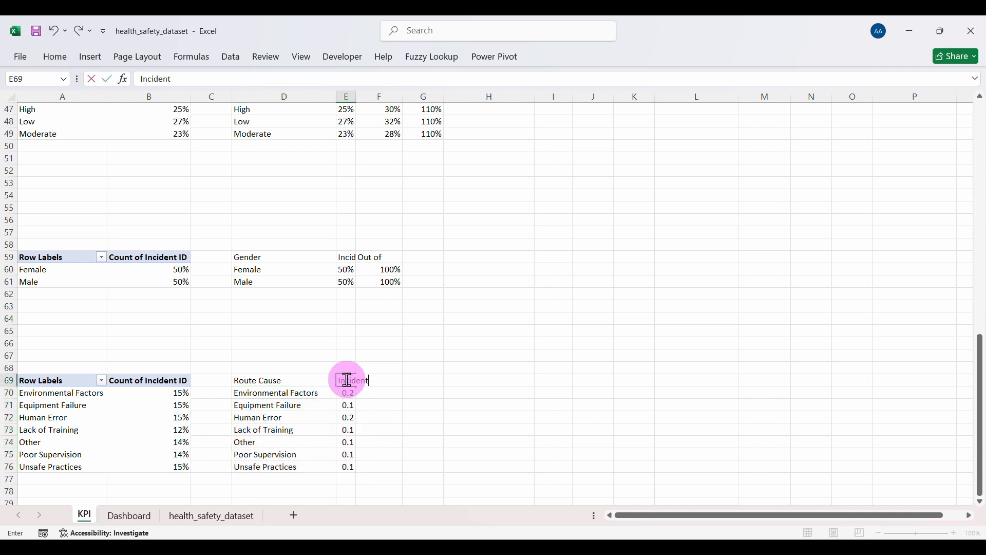
{"action": "key", "text": "Down"}
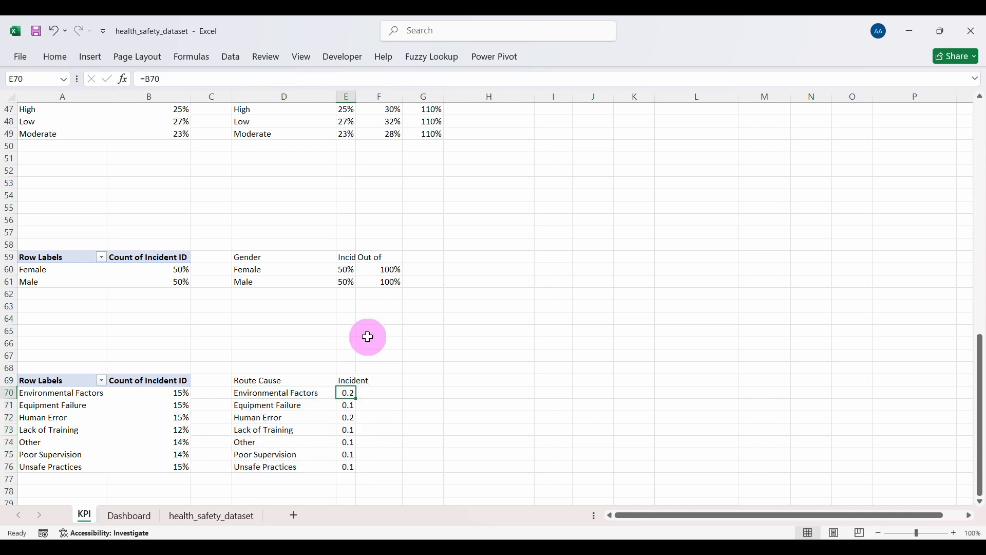
{"action": "double_click", "coordinate": [357, 96]}
{"action": "left_click_drag", "start_coordinate": [359, 393], "coordinate": [356, 461]}
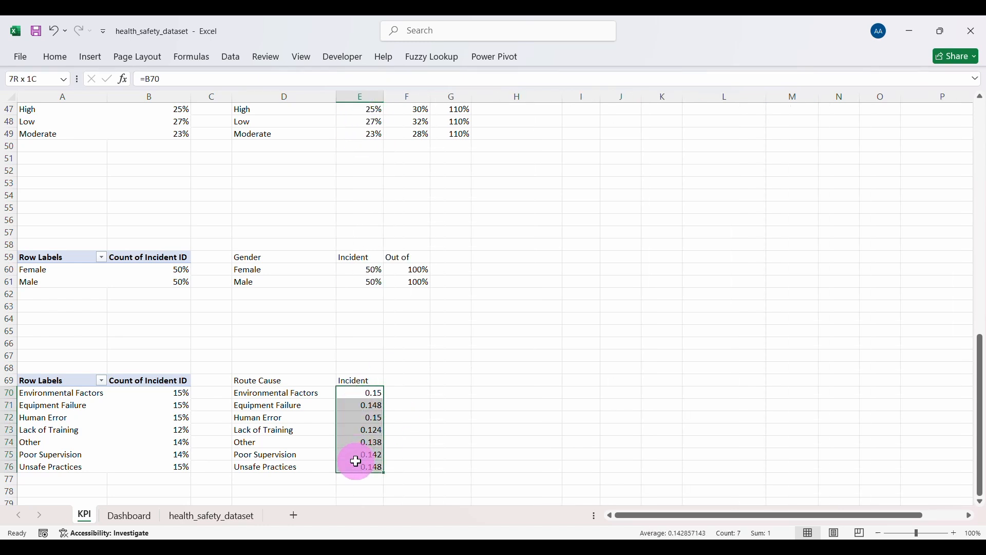
{"action": "left_click", "coordinate": [62, 60]}
{"action": "left_click", "coordinate": [501, 105]}
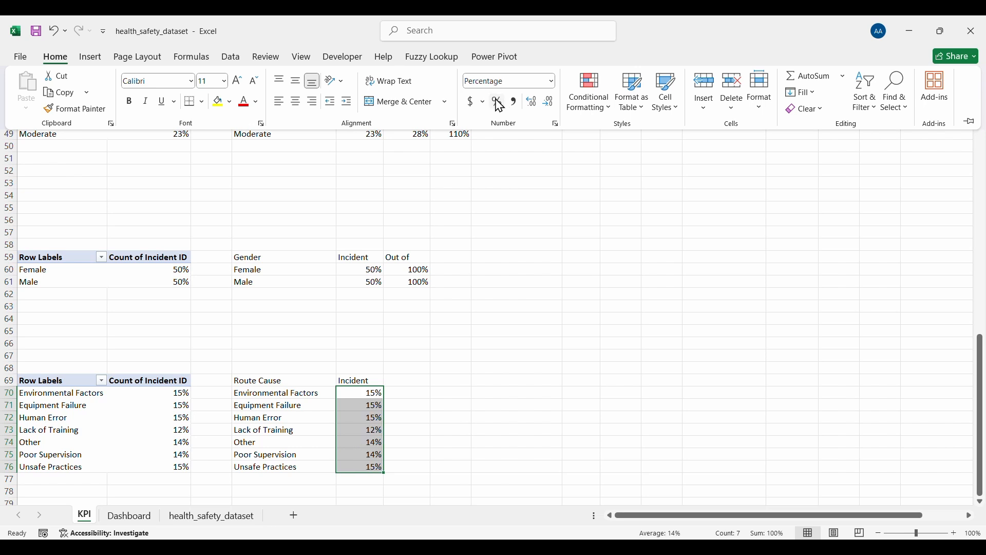
{"action": "left_click", "coordinate": [360, 442]}
{"action": "left_click", "coordinate": [361, 454]}
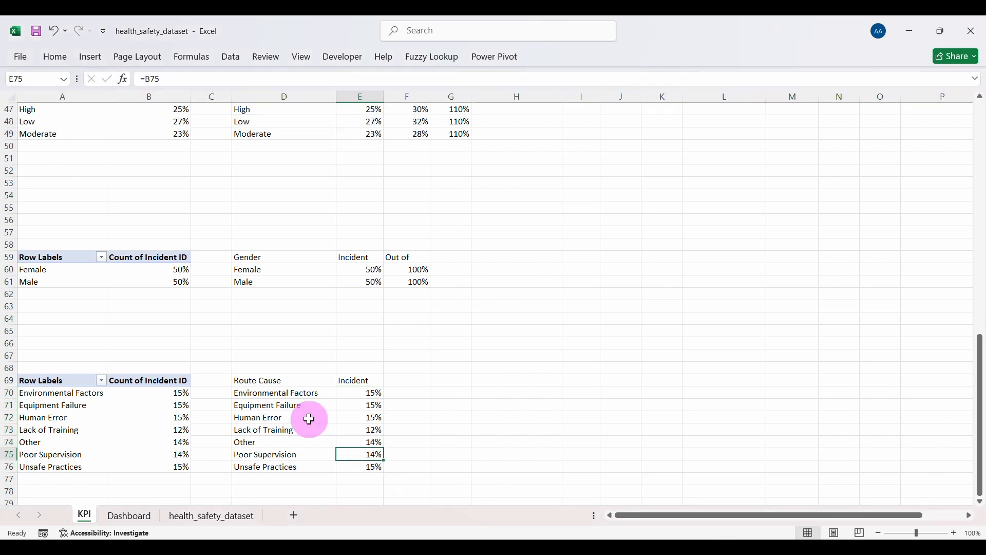
{"action": "left_click_drag", "start_coordinate": [269, 391], "coordinate": [379, 462]}
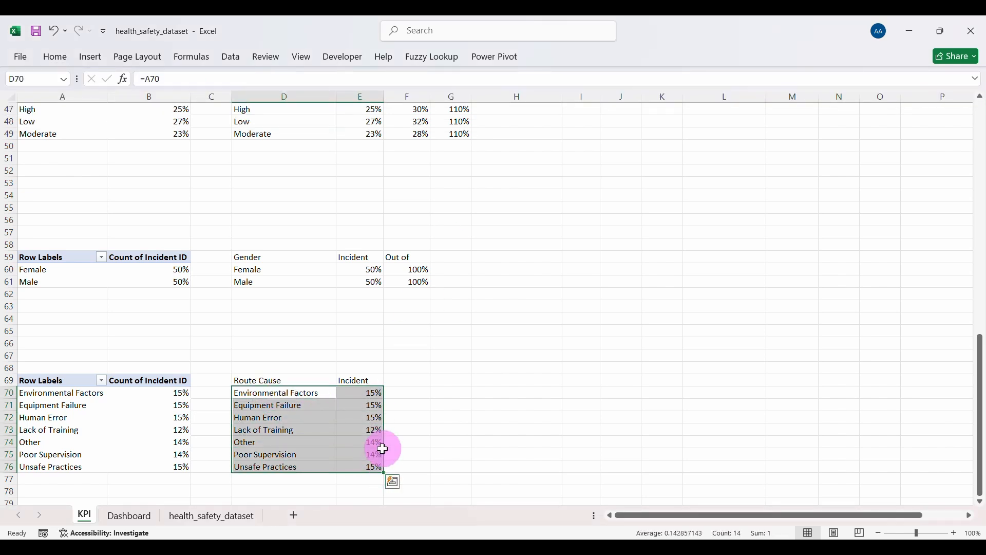
Step: Insert a treemap of the route-cause shares via Recommended Charts
{"action": "left_click", "coordinate": [89, 58]}
{"action": "left_click", "coordinate": [352, 84]}
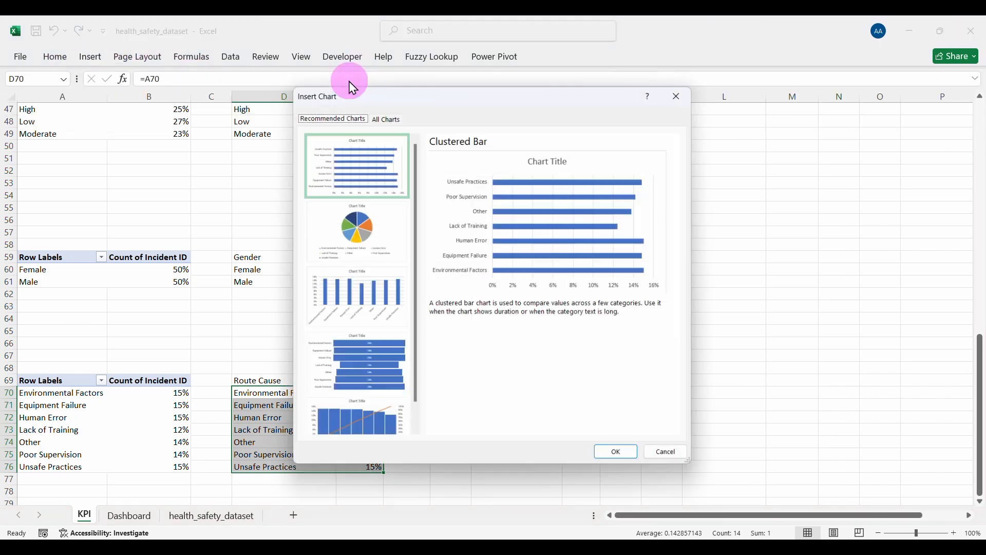
{"action": "left_click", "coordinate": [380, 117]}
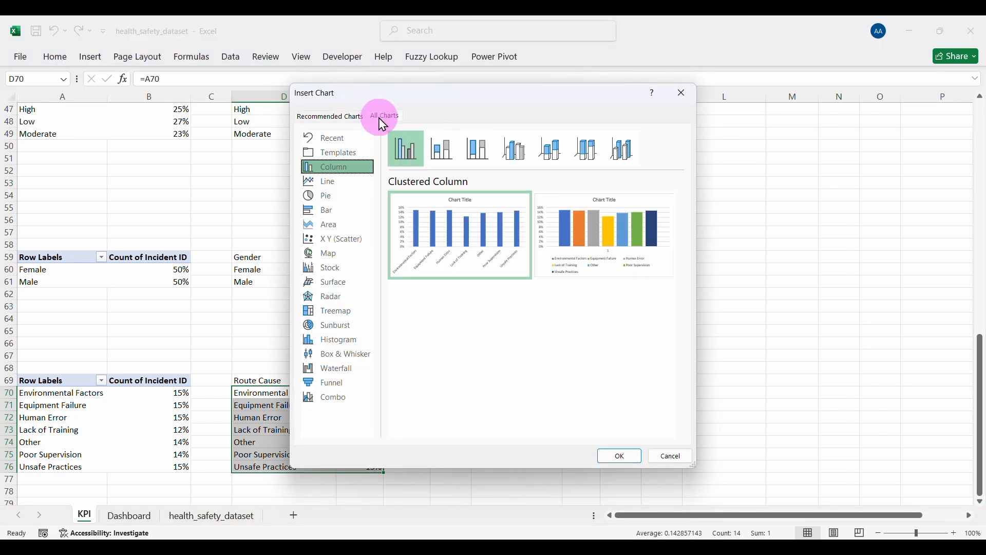
{"action": "left_click", "coordinate": [355, 312]}
{"action": "mouse_move", "coordinate": [463, 250]}
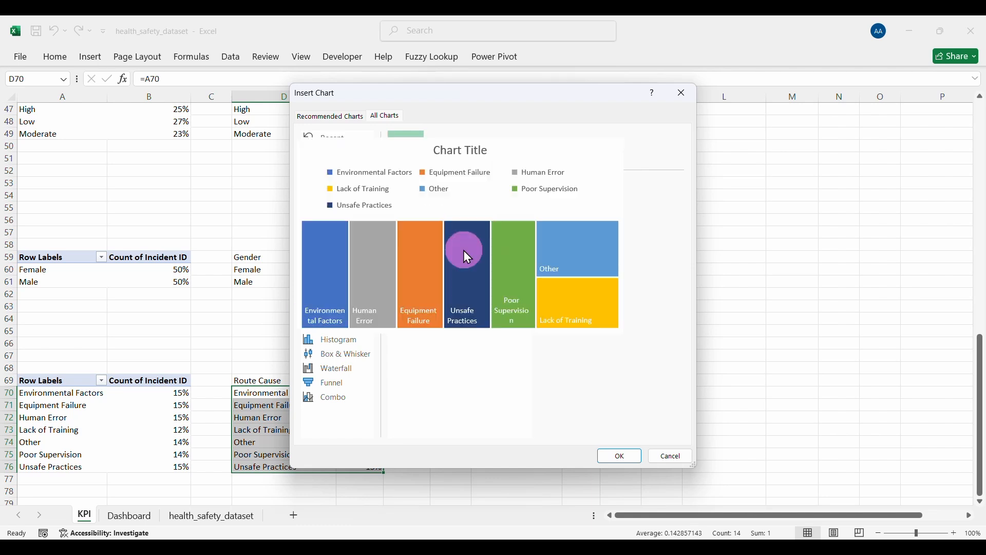
{"action": "left_click", "coordinate": [621, 457]}
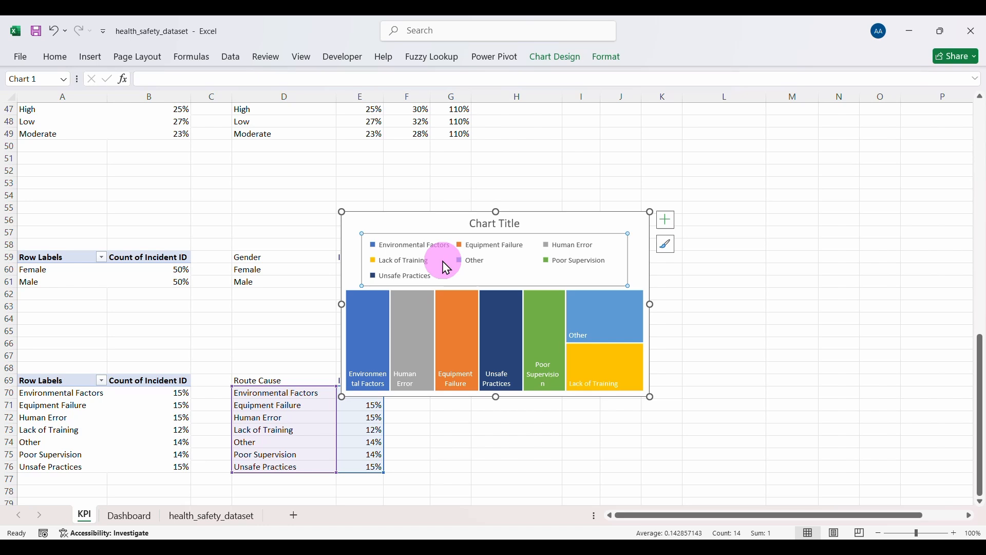
Step: Remove the treemap's legend and title, then cut it from the KPI sheet
{"action": "key", "text": "Delete"}
{"action": "left_click", "coordinate": [501, 226]}
{"action": "key", "text": "Delete"}
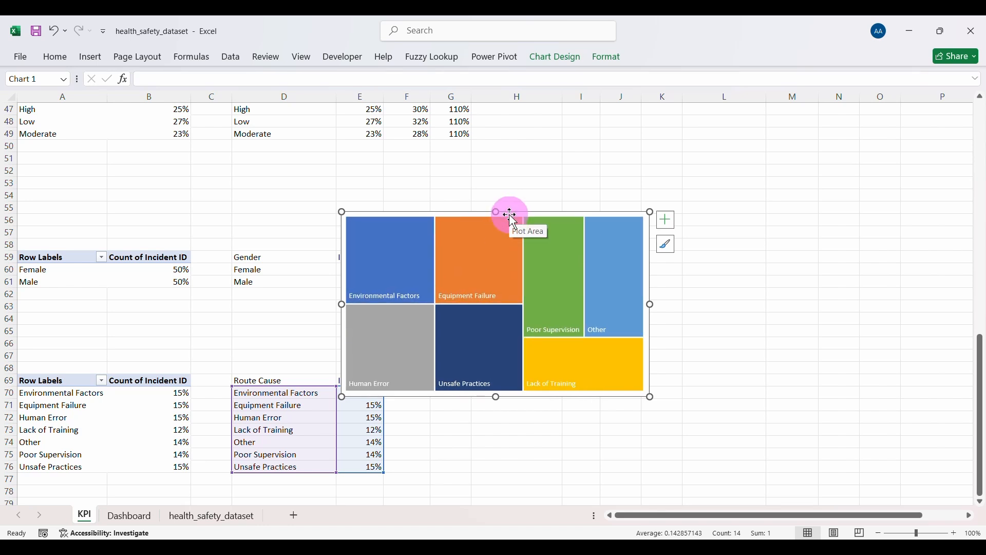
{"action": "key", "text": "Delete"}
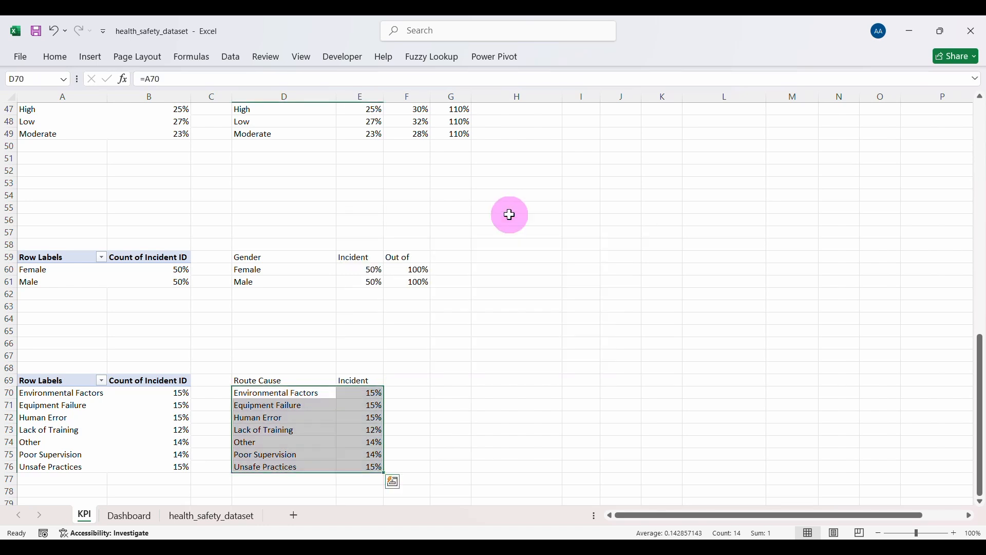
Step: Paste the treemap onto the Dashboard and move the Department slicer below the gender figures
{"action": "left_click", "coordinate": [135, 516]}
{"action": "left_click", "coordinate": [340, 459]}
{"action": "key", "text": "ctrl+v"}
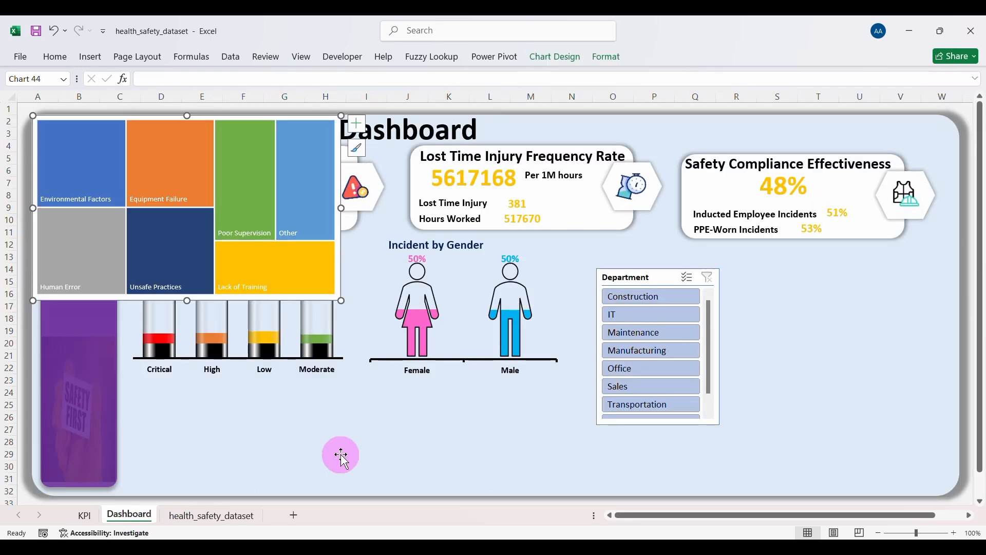
{"action": "left_click_drag", "start_coordinate": [645, 277], "coordinate": [405, 392]}
Step: Move and narrow the treemap so it sits beside the gender figures
{"action": "left_click_drag", "start_coordinate": [215, 117], "coordinate": [730, 312]}
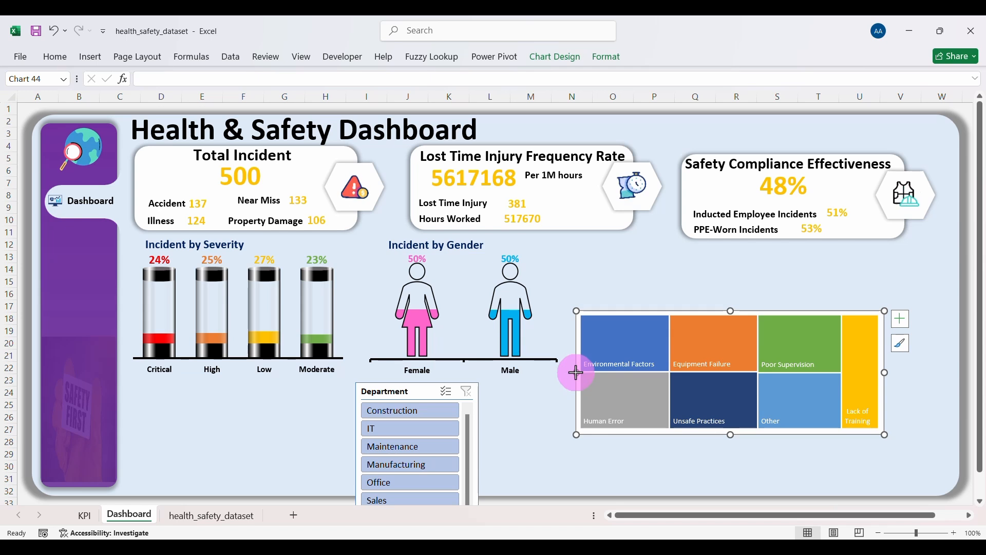
{"action": "left_click_drag", "start_coordinate": [575, 372], "coordinate": [651, 386]}
{"action": "left_click_drag", "start_coordinate": [710, 308], "coordinate": [643, 273]}
Step: Set the treemap's chart area to No fill and No line
{"action": "right_click", "coordinate": [639, 280]}
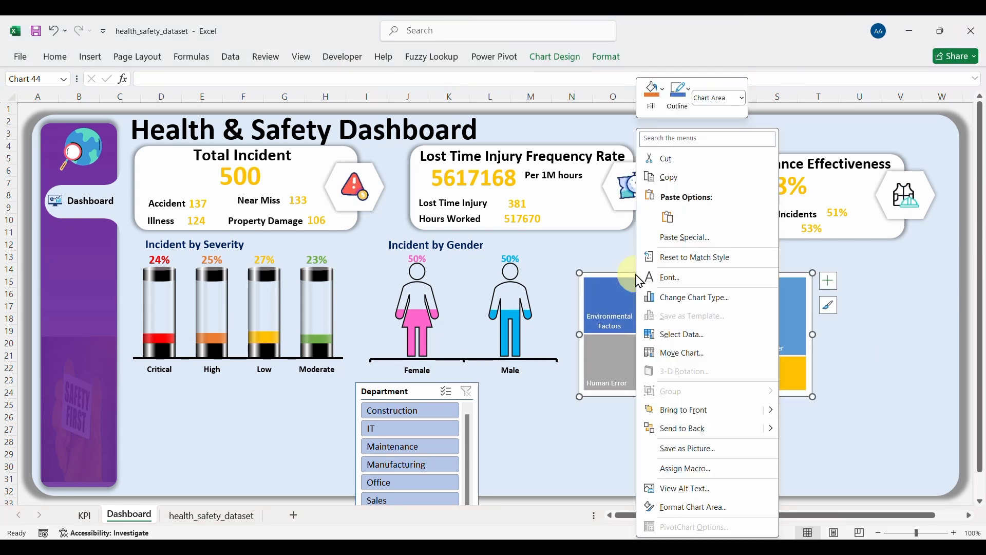
{"action": "left_click", "coordinate": [697, 508]}
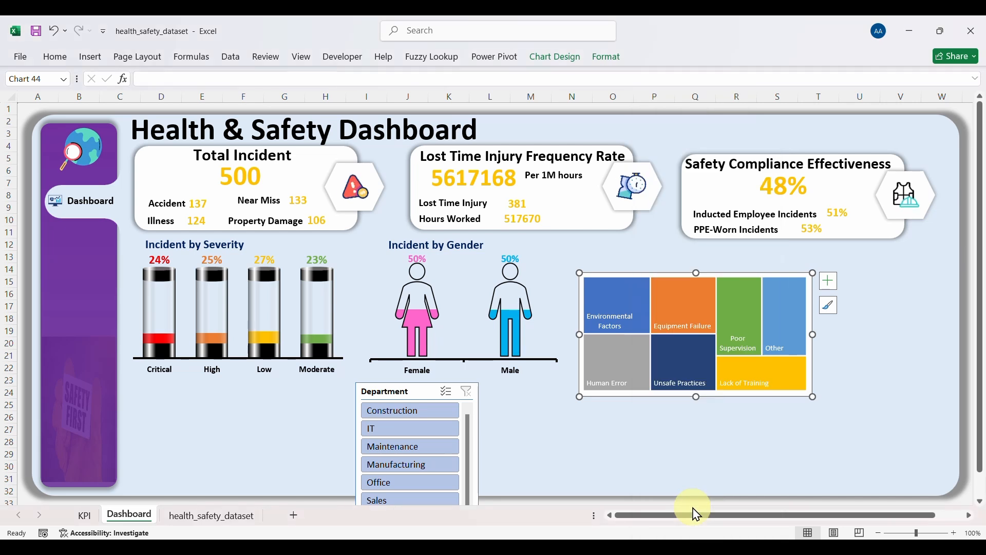
{"action": "left_click", "coordinate": [762, 221]}
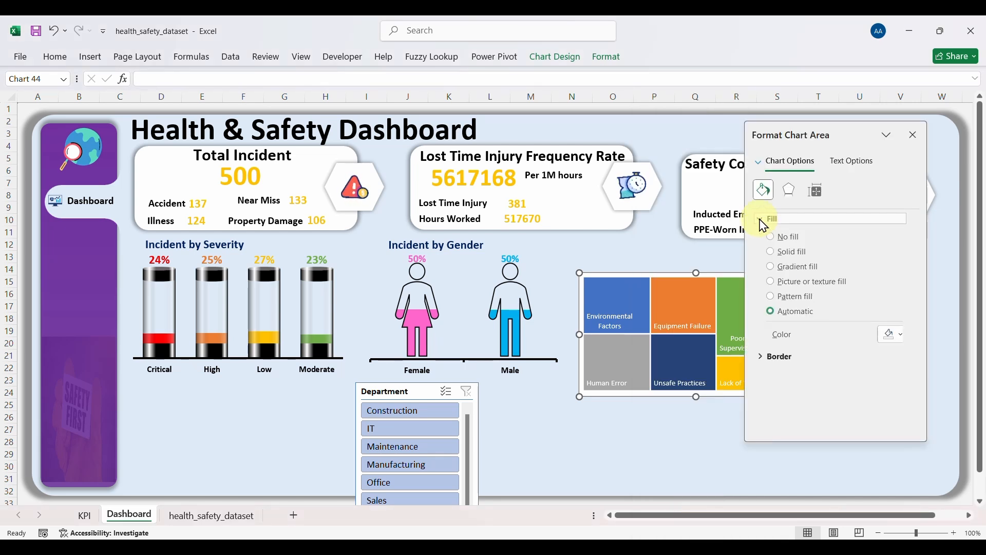
{"action": "left_click", "coordinate": [774, 242]}
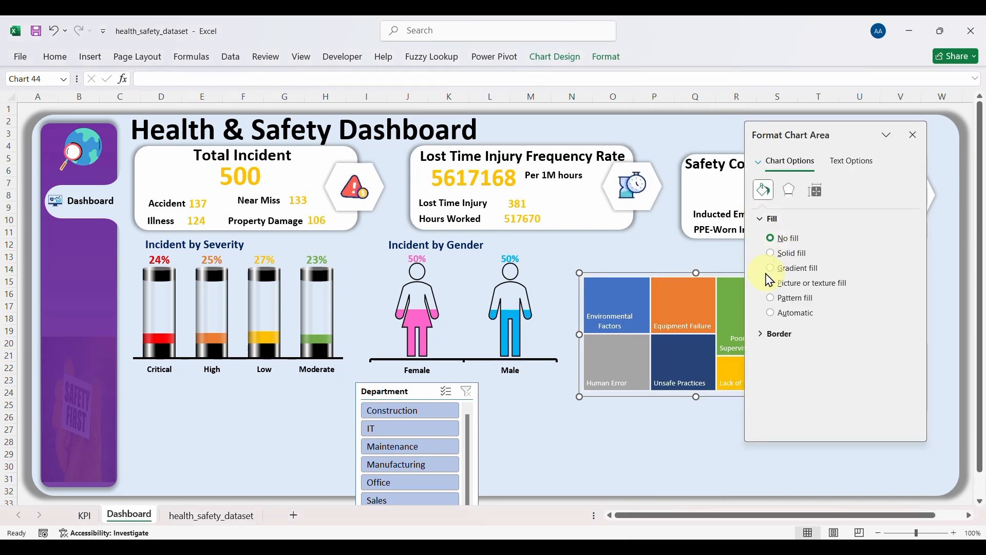
{"action": "left_click", "coordinate": [768, 335]}
{"action": "left_click", "coordinate": [771, 353]}
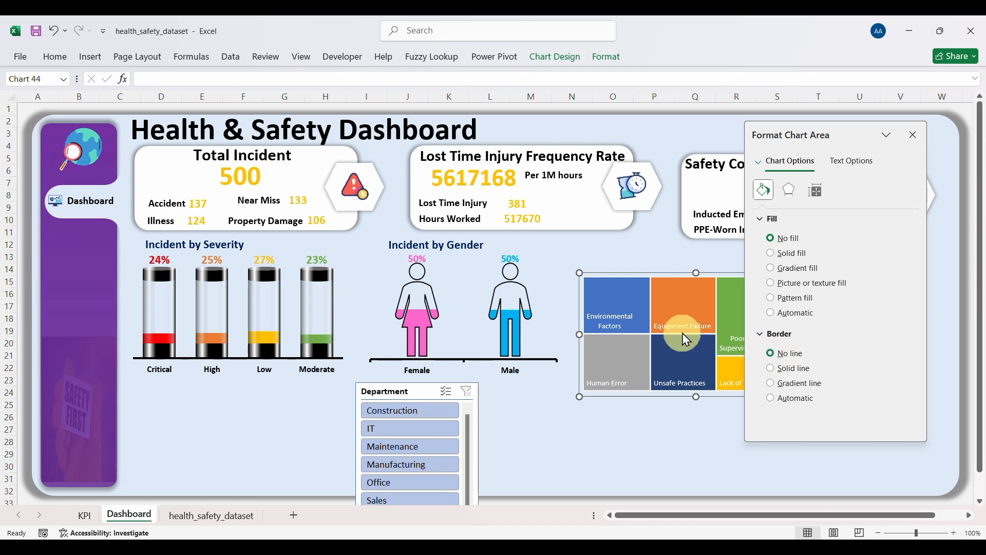
Step: Remove the white borders between the treemap tiles, keeping the tile colours
{"action": "left_click", "coordinate": [642, 317]}
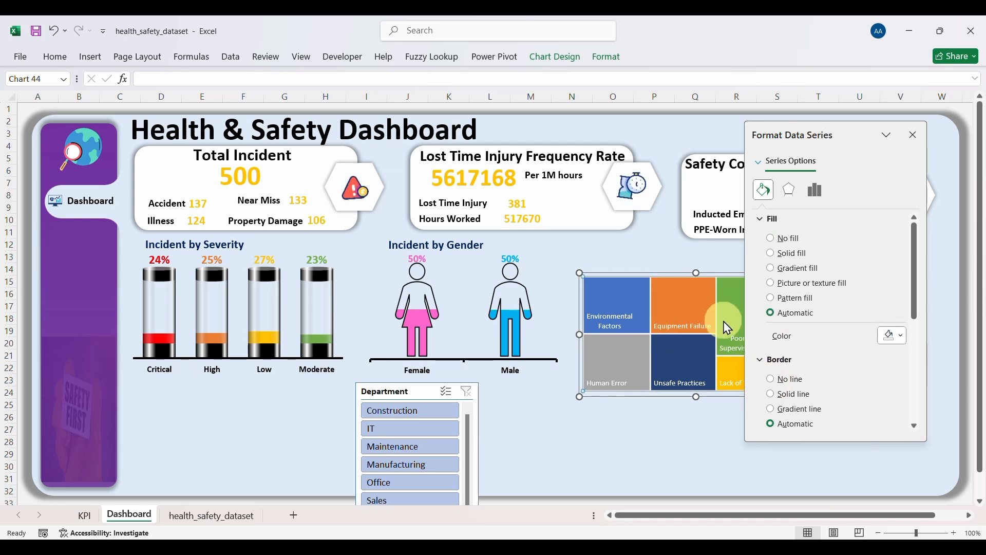
{"action": "left_click", "coordinate": [771, 379]}
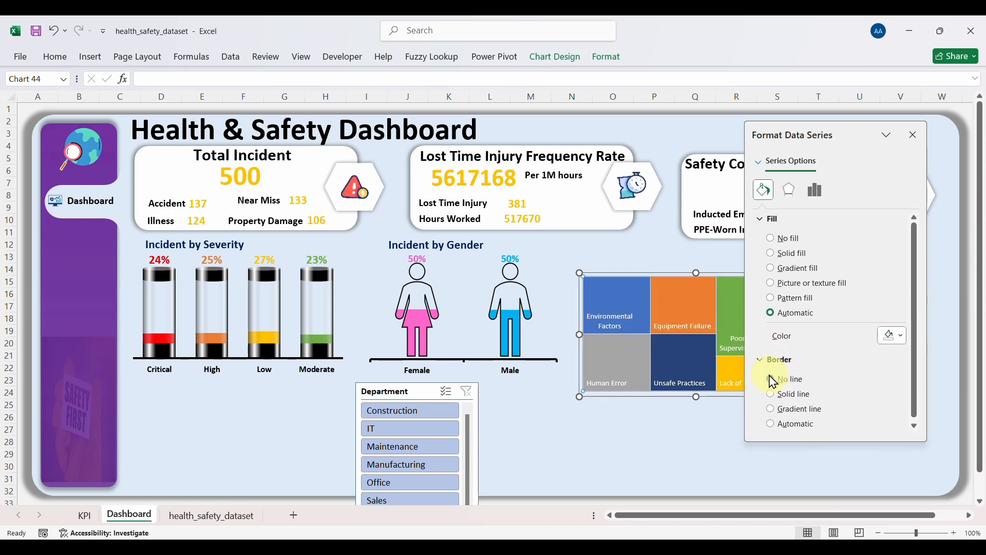
{"action": "left_click", "coordinate": [771, 239]}
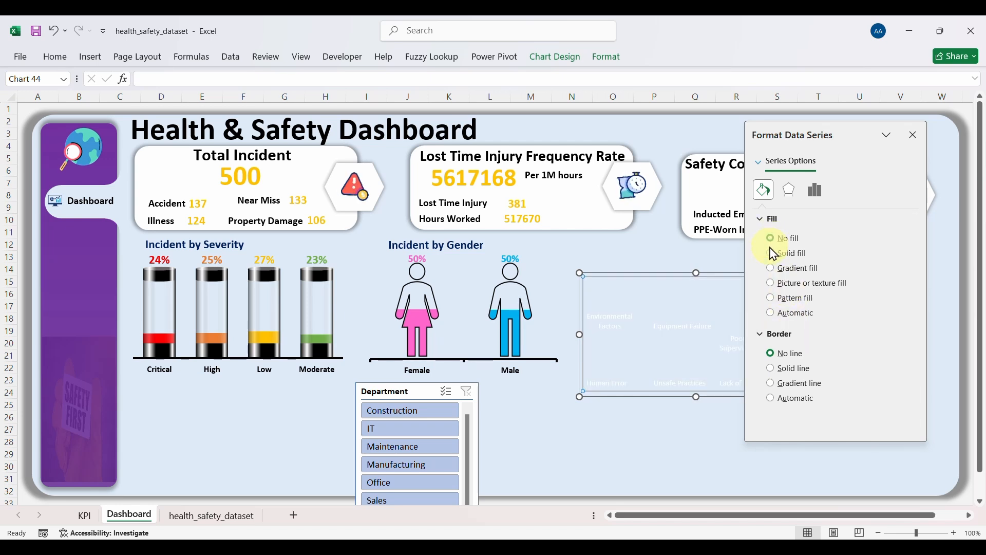
{"action": "key", "text": "ctrl+z"}
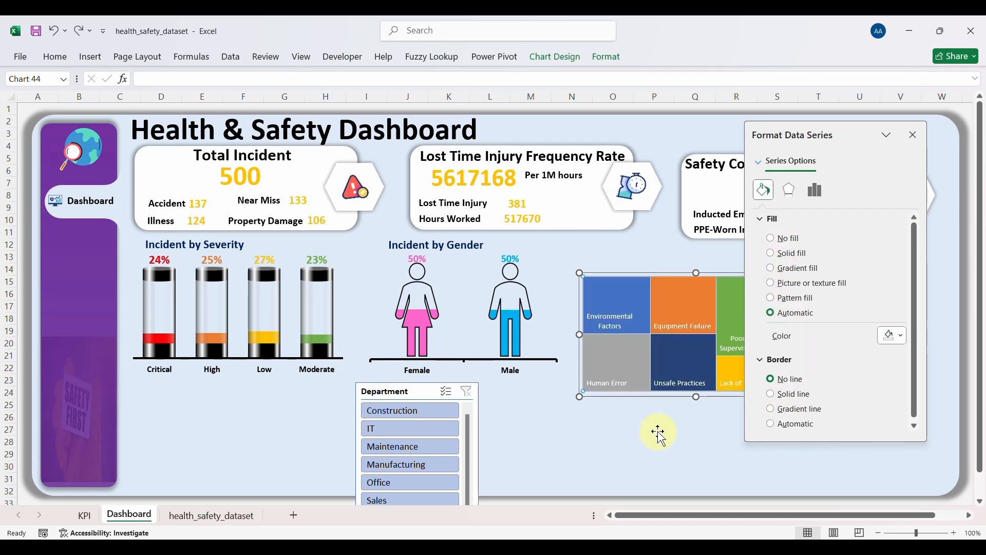
{"action": "left_click", "coordinate": [913, 136]}
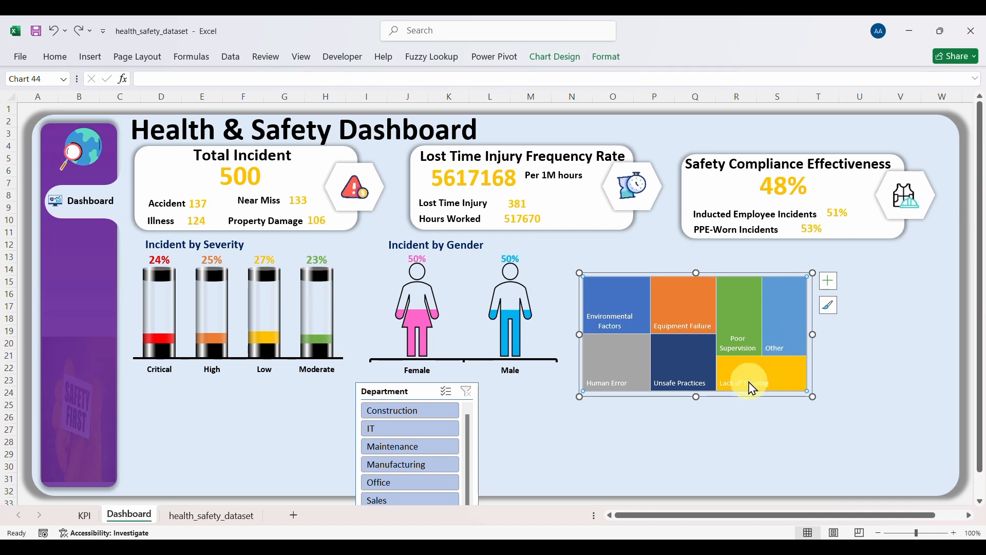
{"action": "left_click", "coordinate": [717, 430]}
{"action": "left_click", "coordinate": [638, 308]}
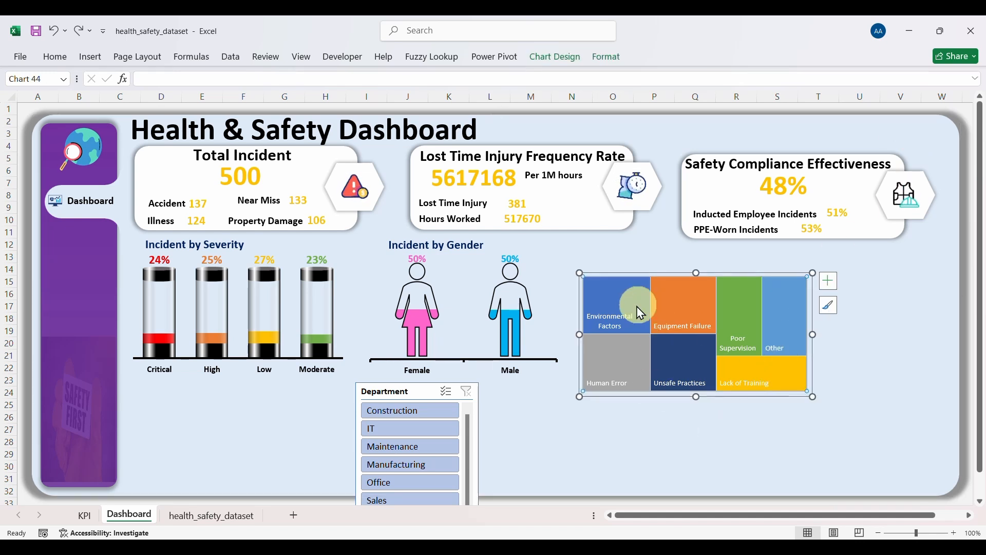
Step: Add percentages to the treemap labels, with a (New Line) separator after the category
{"action": "left_click", "coordinate": [833, 284]}
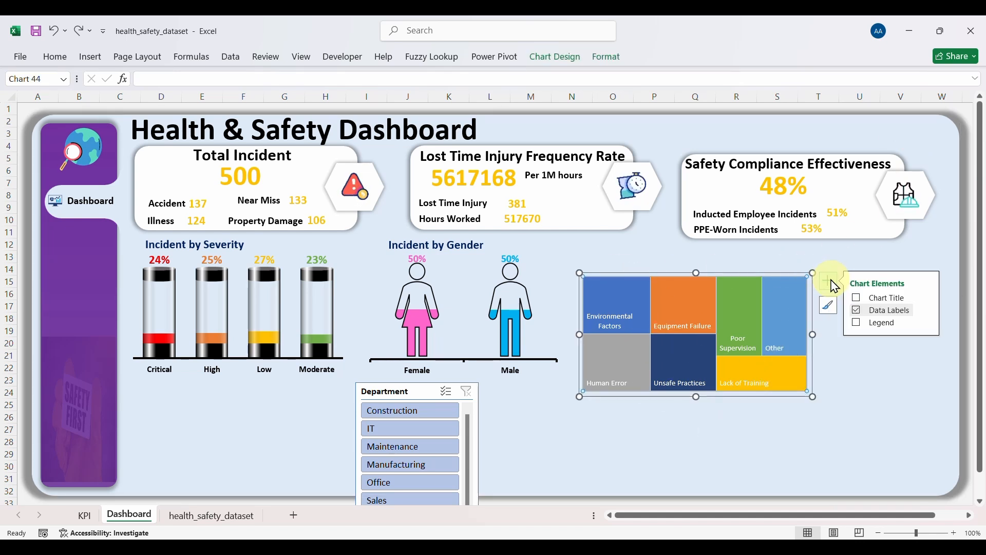
{"action": "mouse_move", "coordinate": [929, 319]}
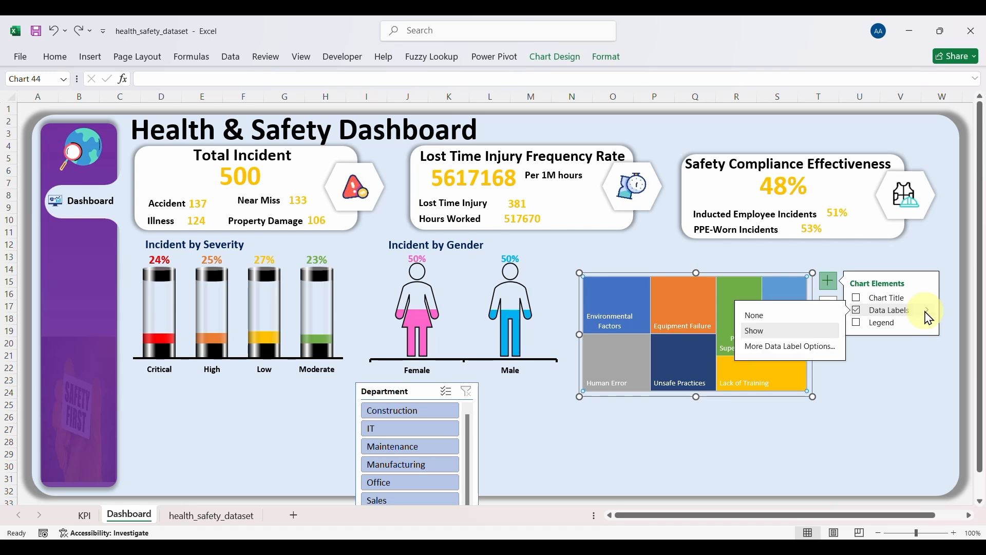
{"action": "left_click", "coordinate": [772, 347]}
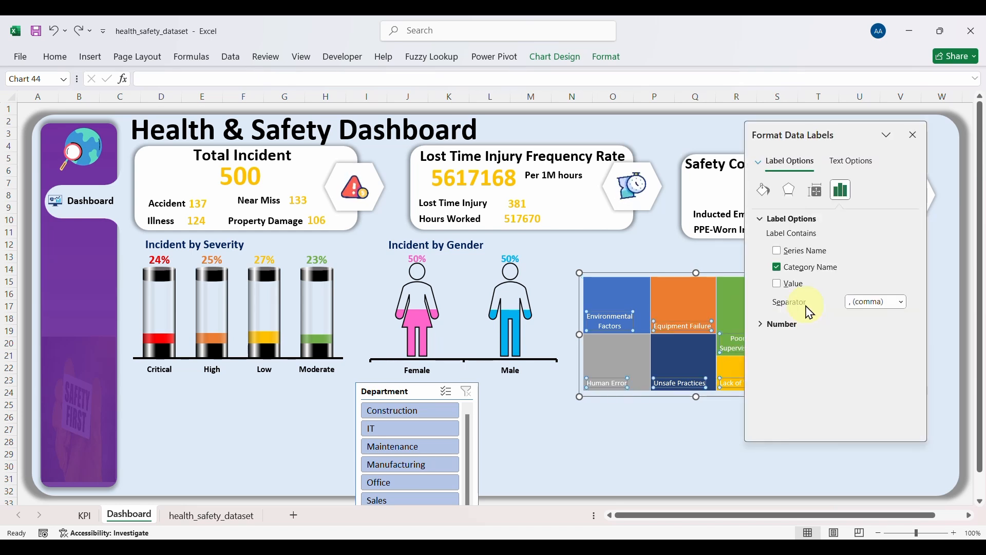
{"action": "left_click", "coordinate": [777, 283]}
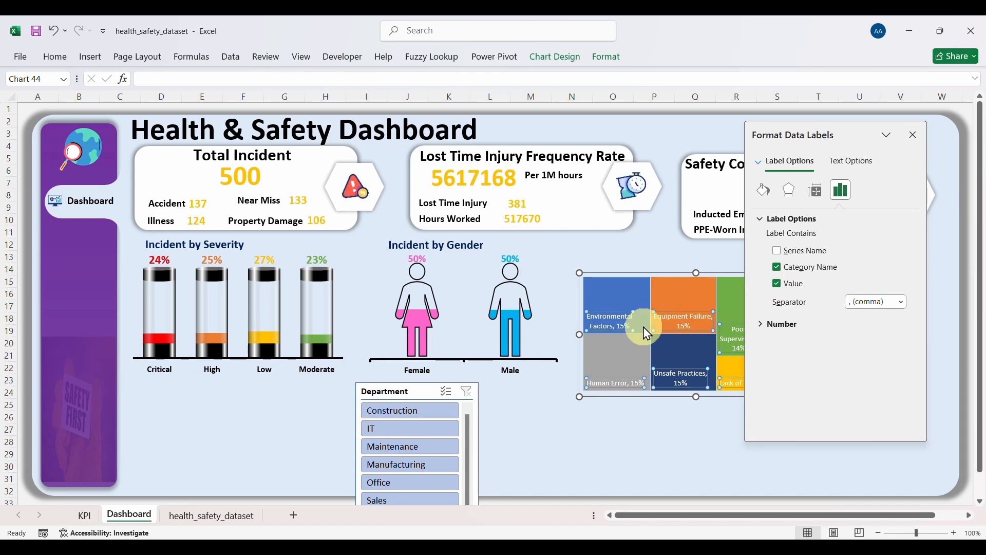
{"action": "mouse_move", "coordinate": [612, 334]}
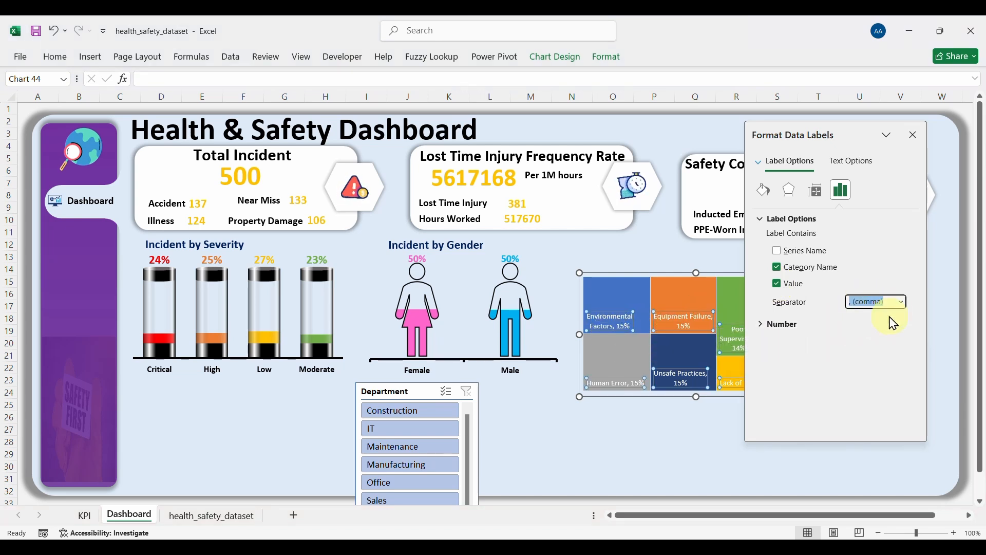
{"action": "left_click", "coordinate": [901, 302]}
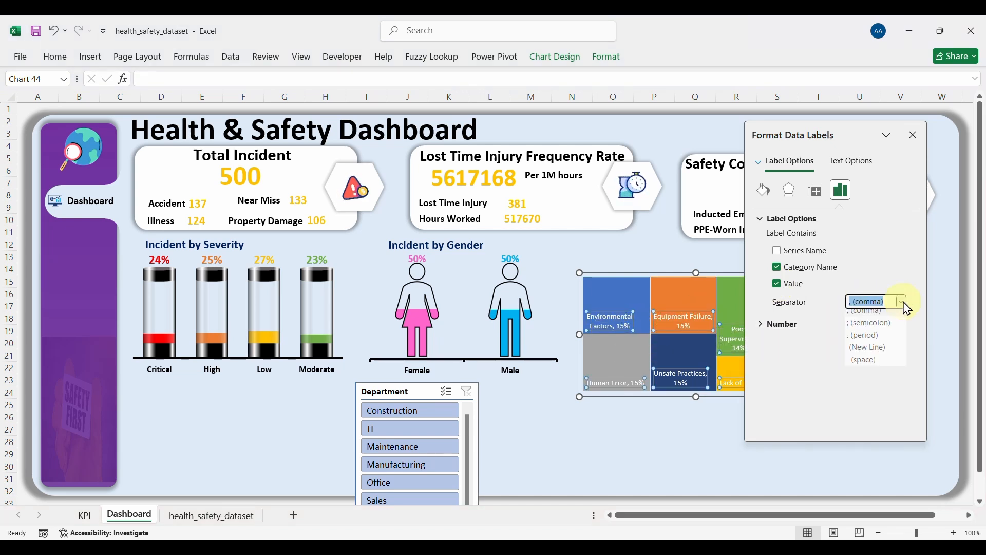
{"action": "left_click", "coordinate": [869, 353]}
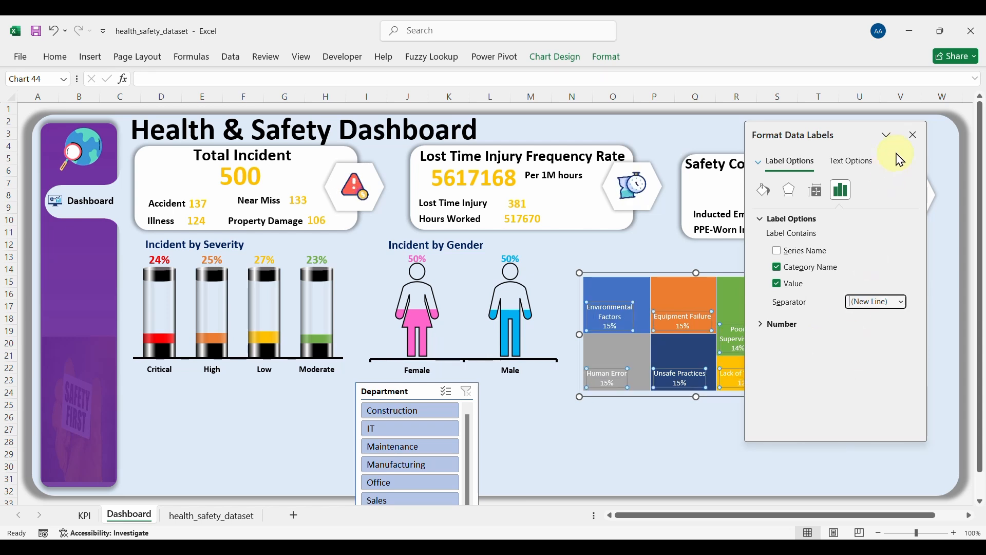
{"action": "left_click", "coordinate": [913, 135]}
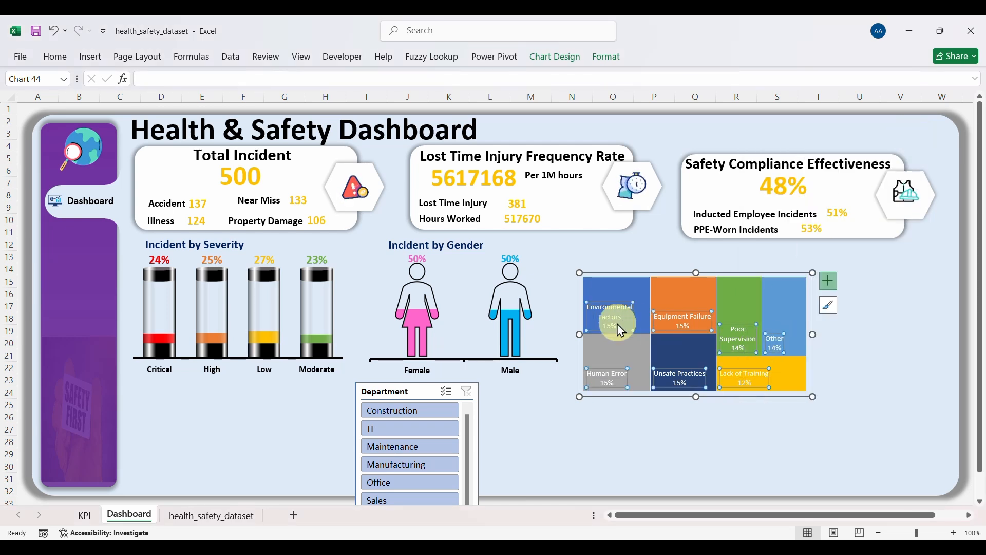
Step: Make the treemap labels bold
{"action": "left_click", "coordinate": [55, 56]}
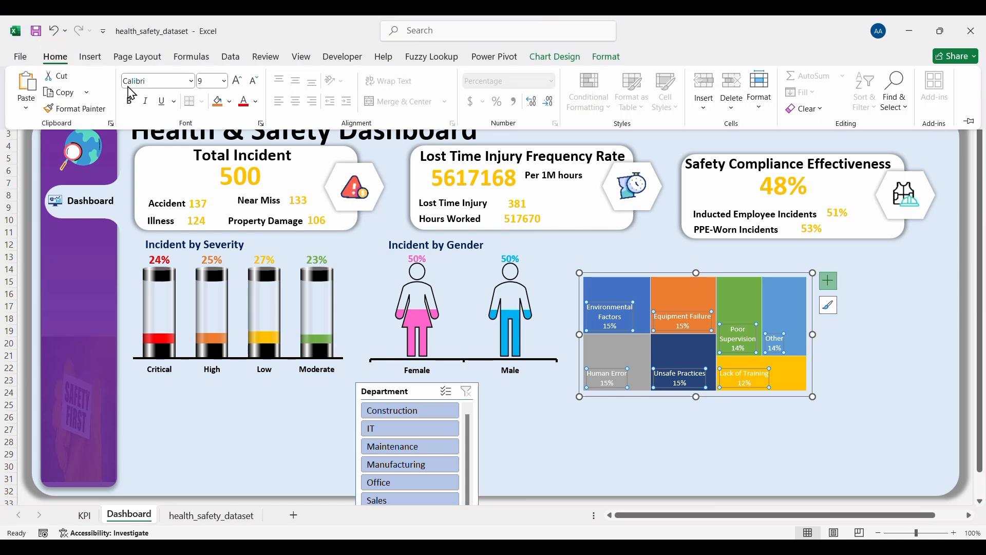
{"action": "left_click", "coordinate": [129, 101]}
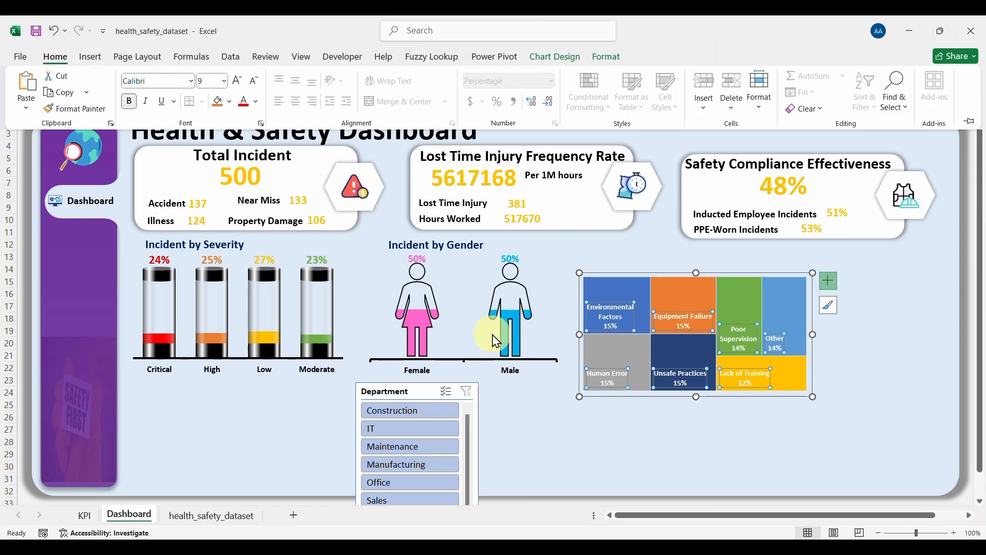
{"action": "left_click", "coordinate": [544, 400]}
{"action": "left_click", "coordinate": [544, 401]}
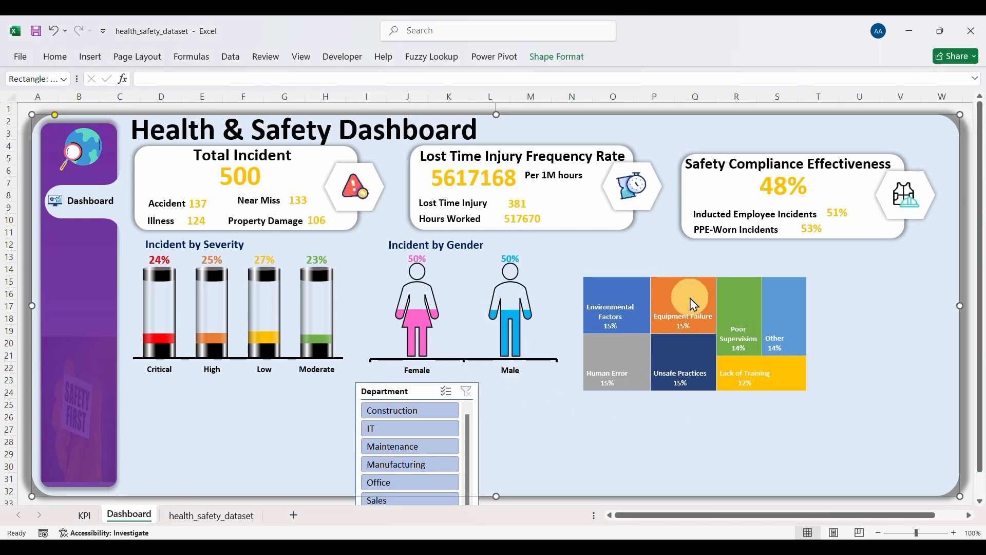
Step: Nudge the treemap and add a copied 'Incident by Root cause' heading above it
{"action": "left_click", "coordinate": [675, 273]}
{"action": "left_click_drag", "start_coordinate": [676, 273], "coordinate": [666, 258]}
{"action": "left_click", "coordinate": [470, 247]}
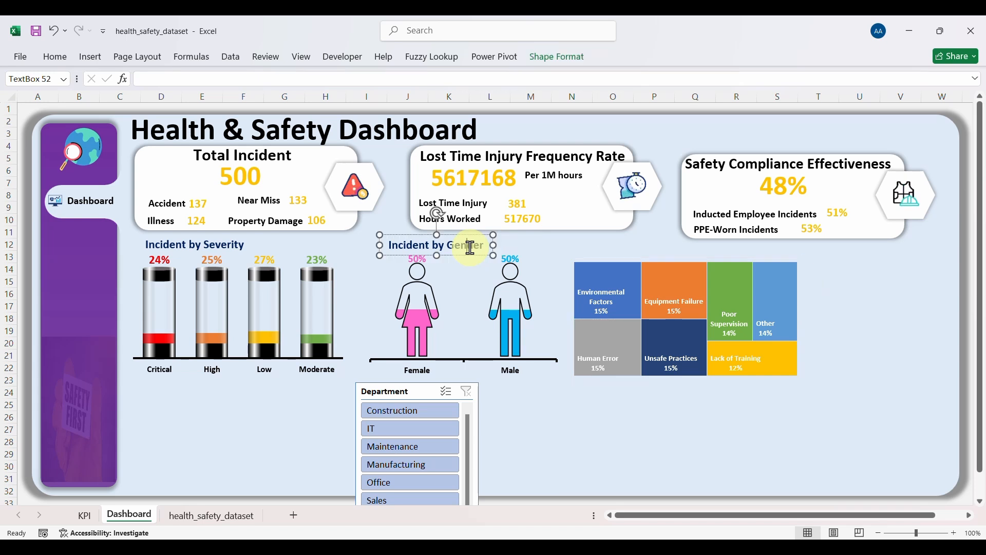
{"action": "key", "text": "ctrl+d"}
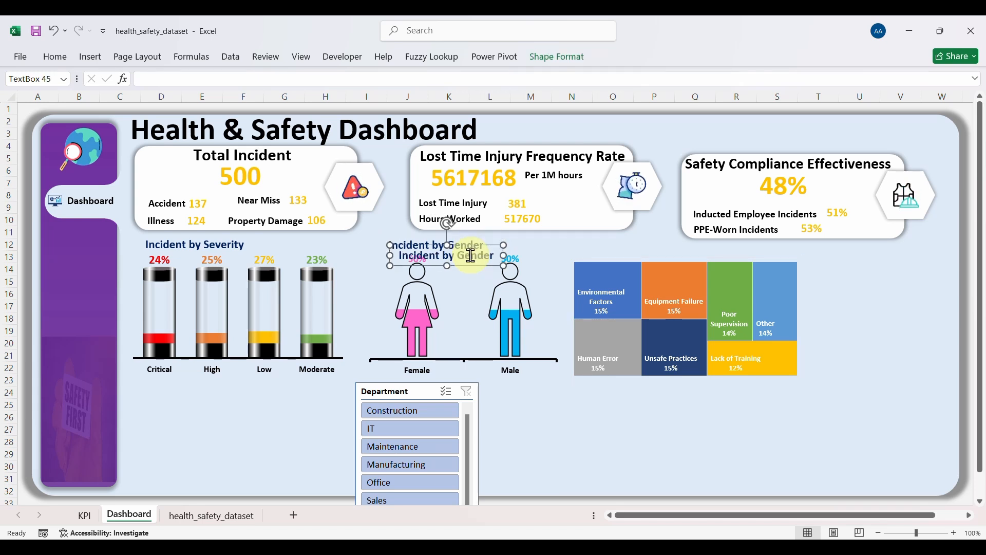
{"action": "left_click_drag", "start_coordinate": [475, 265], "coordinate": [640, 258]}
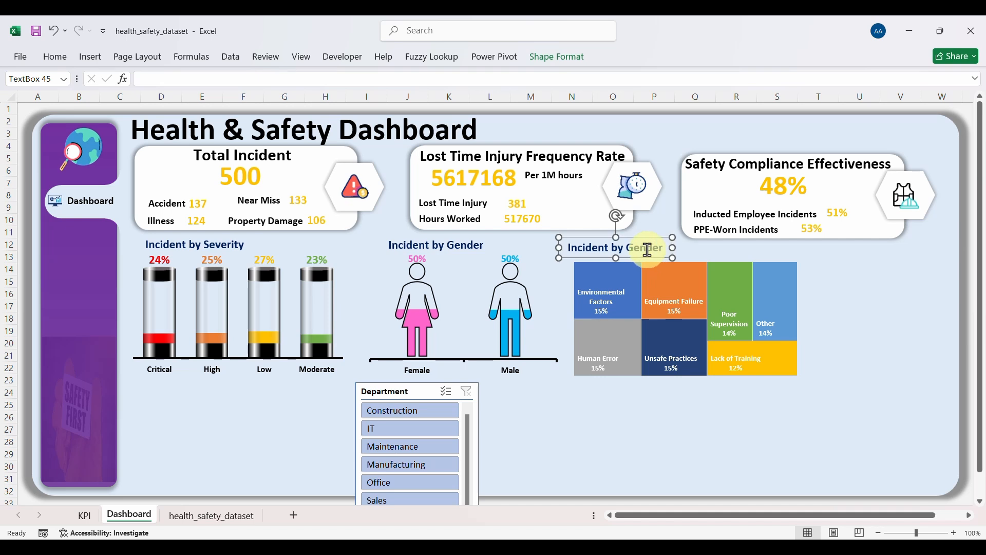
{"action": "double_click", "coordinate": [647, 257]}
{"action": "type", "text": "Ro"}
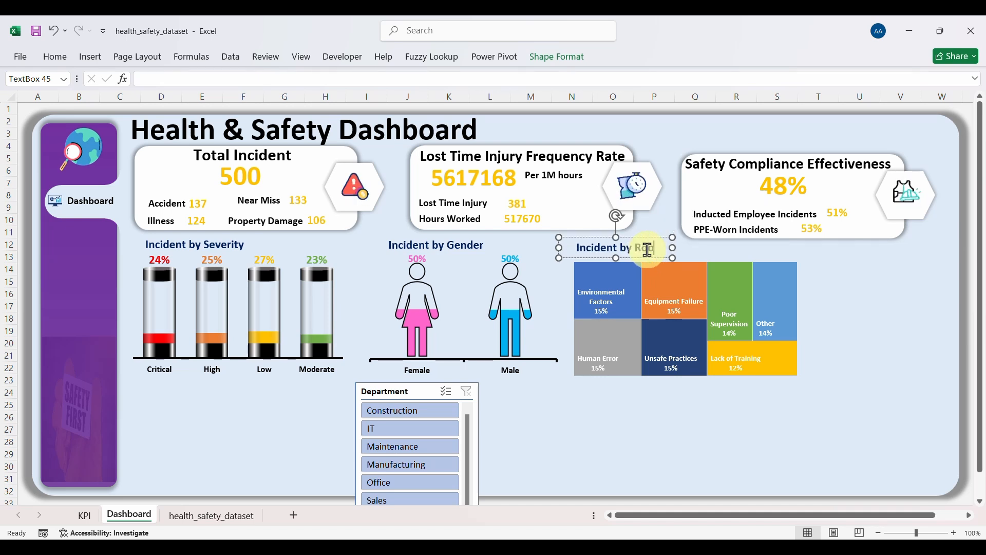
{"action": "type", "text": "ot c"}
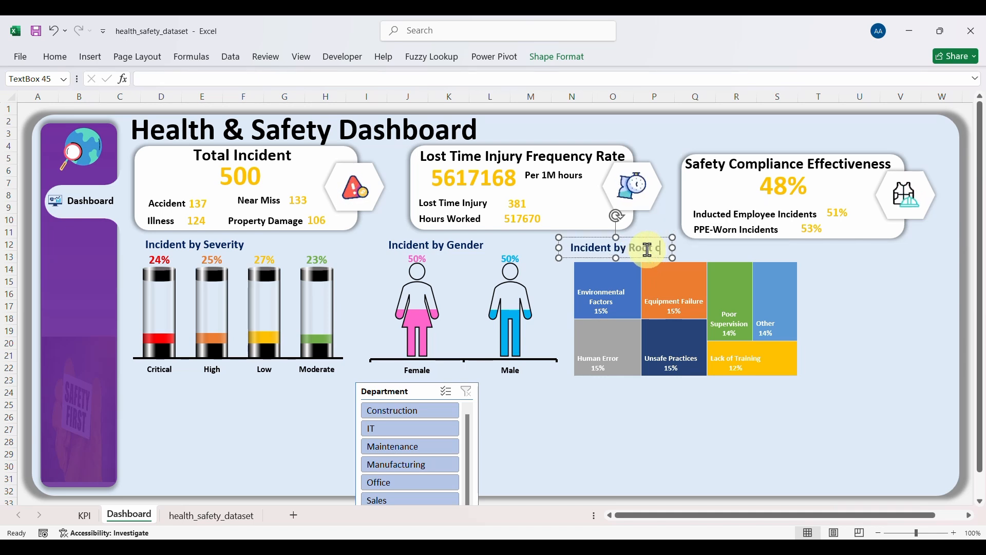
{"action": "type", "text": "ause"}
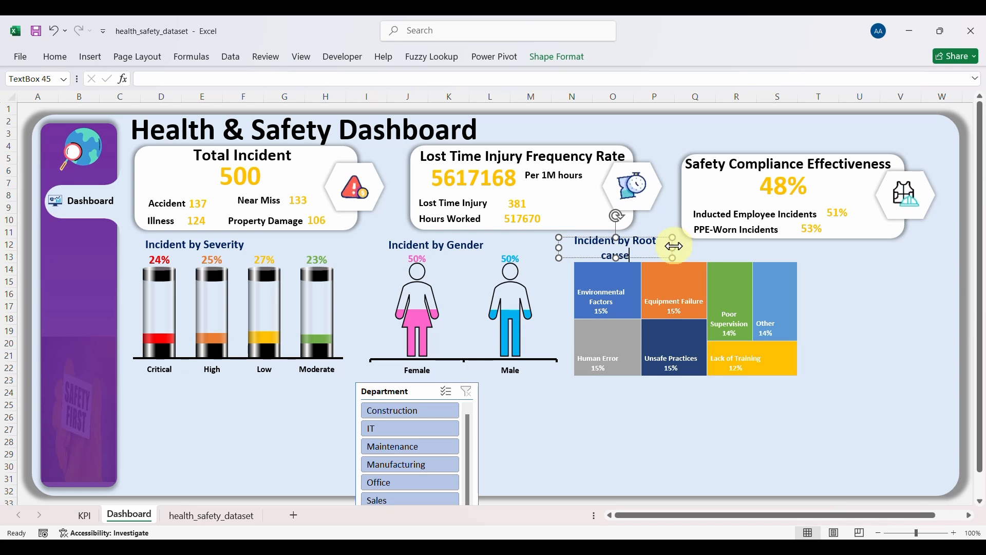
{"action": "left_click_drag", "start_coordinate": [673, 246], "coordinate": [650, 258]}
Step: Move the Department slicer right, under the compliance card, and shrink it slightly
{"action": "left_click", "coordinate": [676, 409]}
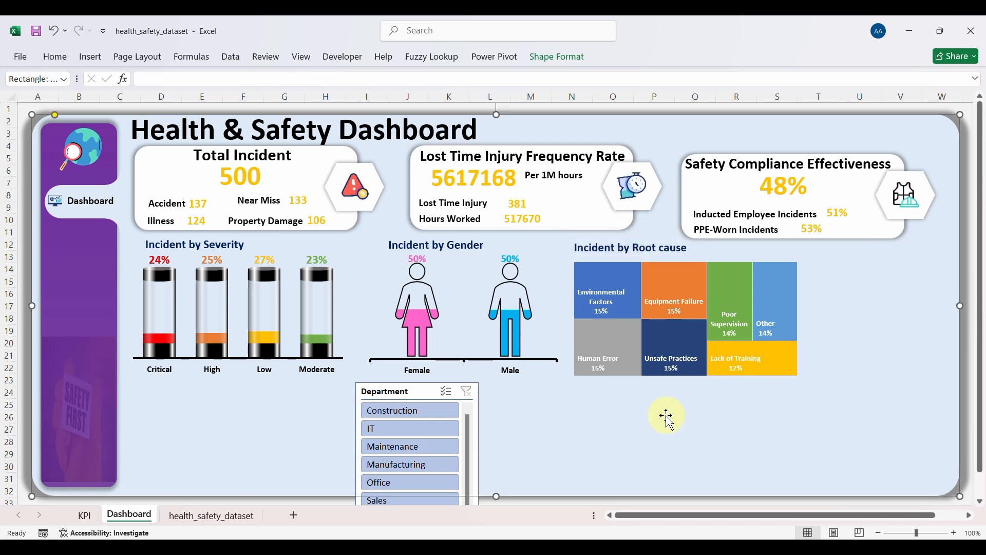
{"action": "left_click_drag", "start_coordinate": [425, 396], "coordinate": [901, 249]}
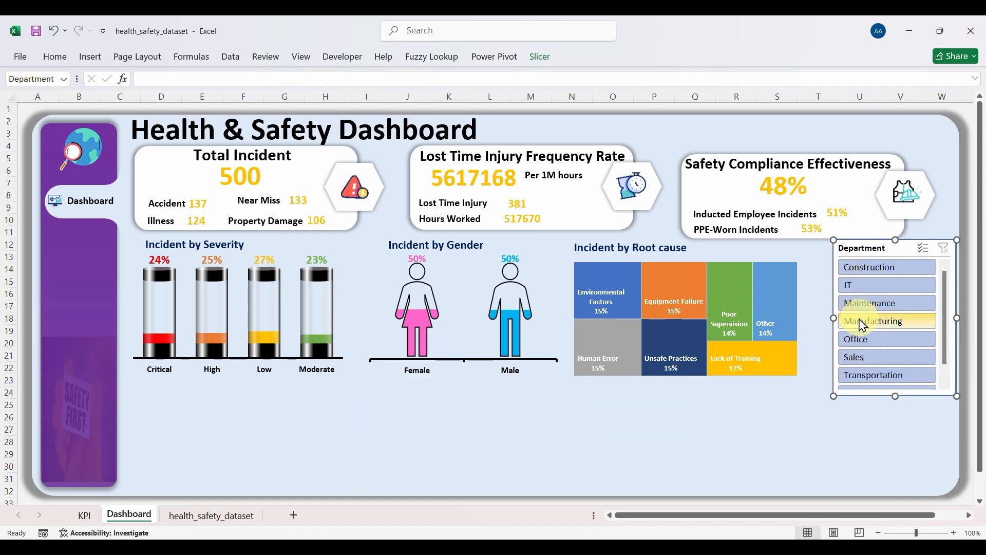
{"action": "left_click", "coordinate": [842, 317]}
{"action": "left_click_drag", "start_coordinate": [842, 317], "coordinate": [858, 317]}
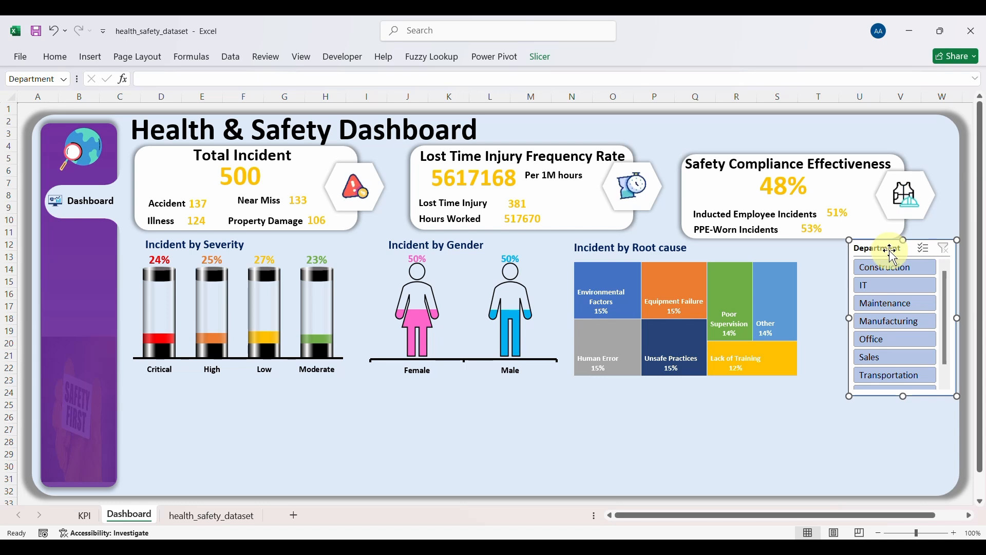
{"action": "left_click_drag", "start_coordinate": [902, 239], "coordinate": [886, 253]}
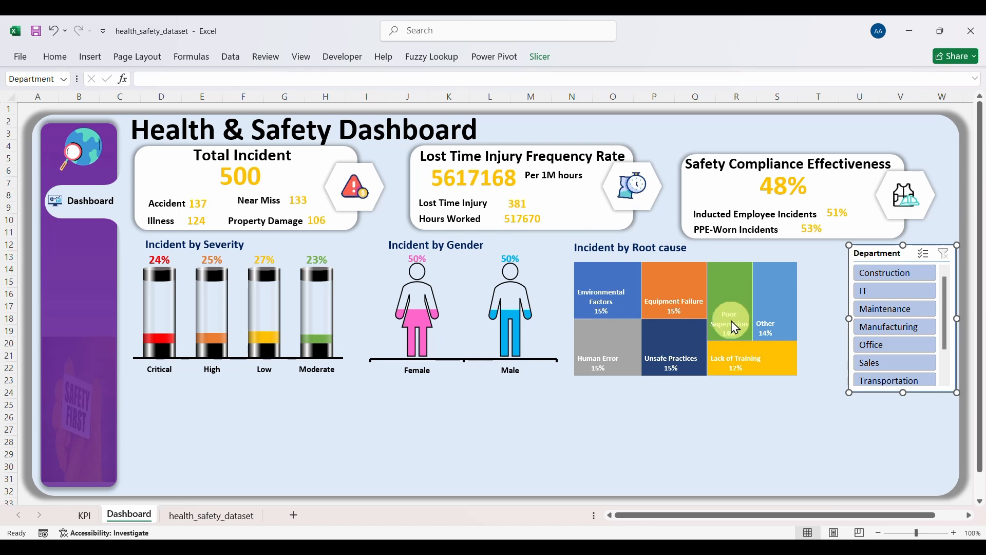
Step: Widen the treemap rightward toward the Department slicer
{"action": "left_click", "coordinate": [761, 262]}
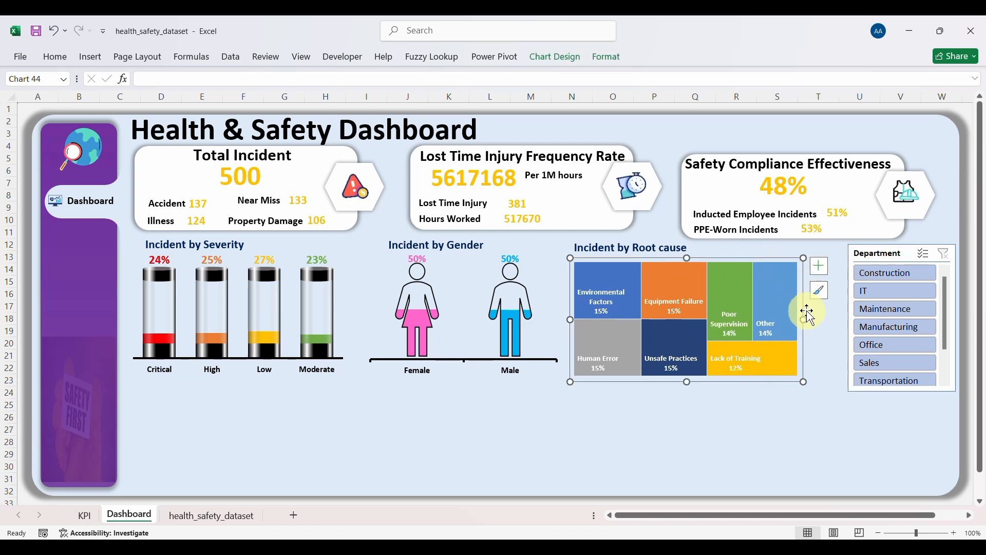
{"action": "left_click", "coordinate": [824, 323]}
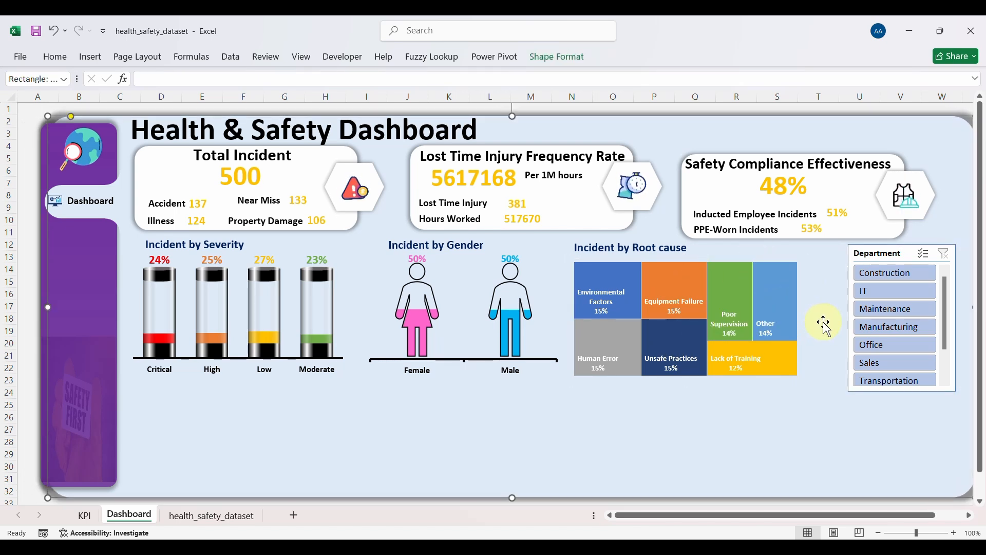
{"action": "left_click", "coordinate": [758, 278]}
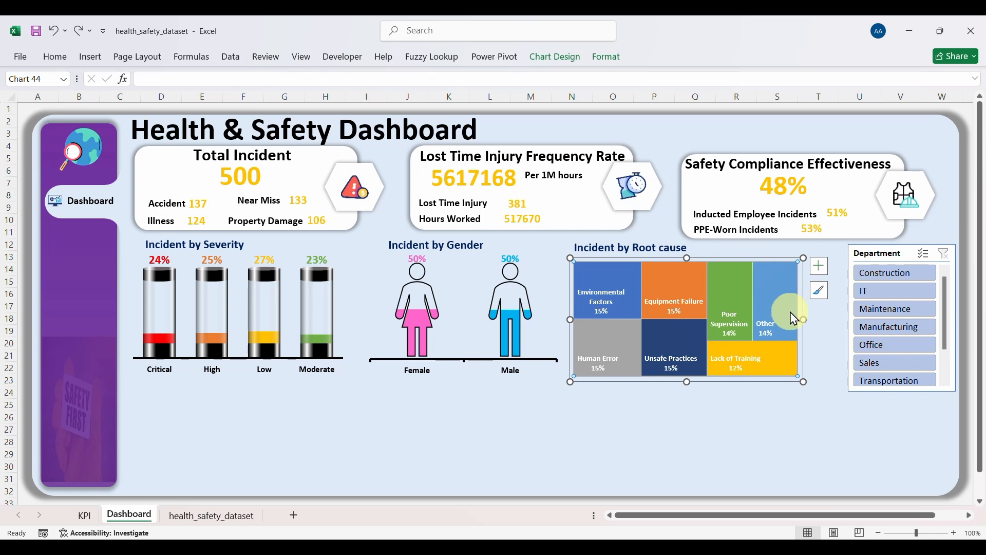
{"action": "left_click_drag", "start_coordinate": [804, 318], "coordinate": [820, 319]}
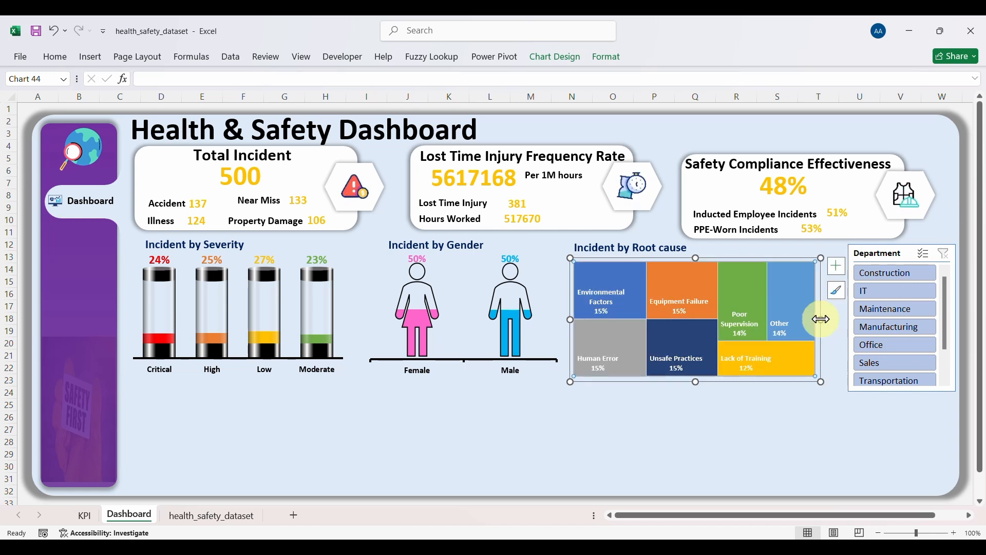
{"action": "left_click", "coordinate": [886, 275]}
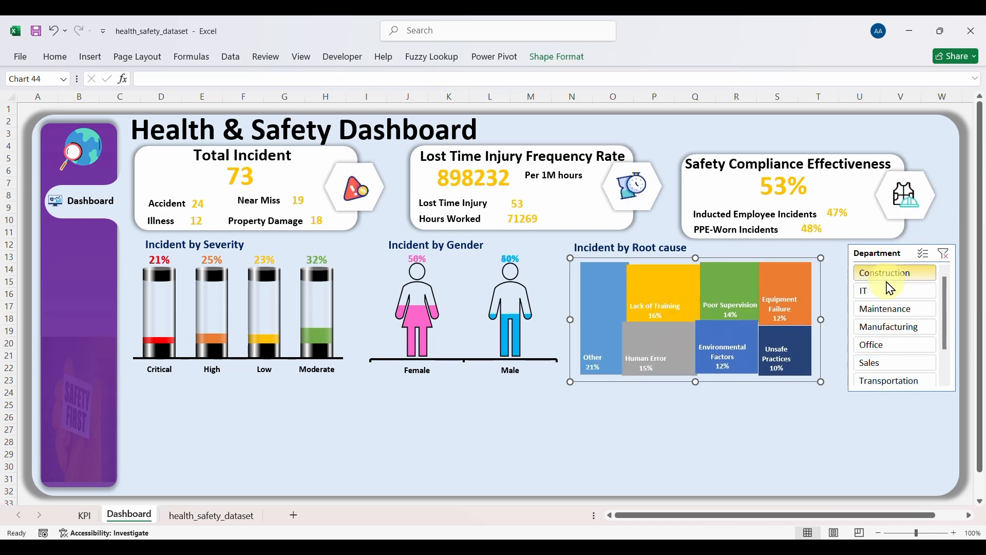
{"action": "left_click", "coordinate": [889, 292]}
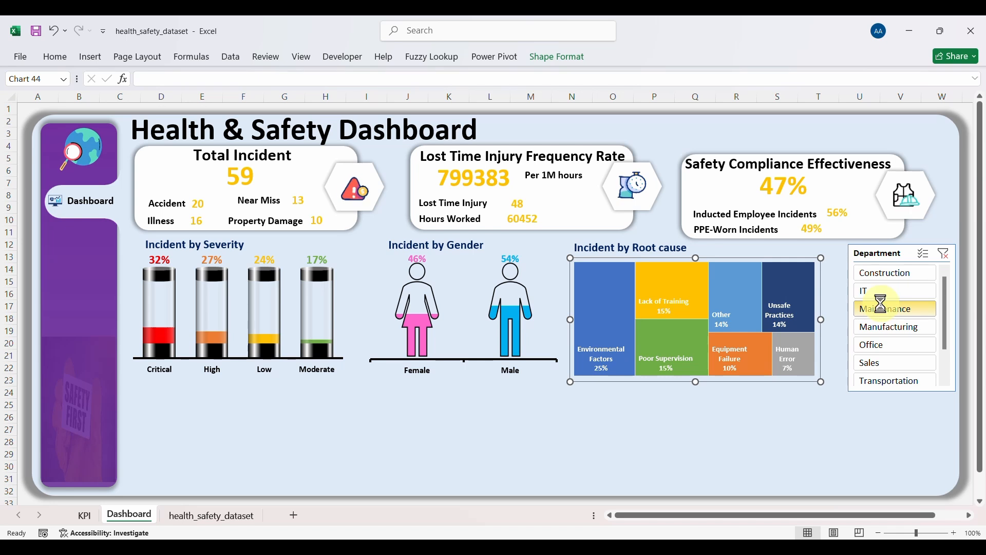
{"action": "left_click", "coordinate": [884, 310]}
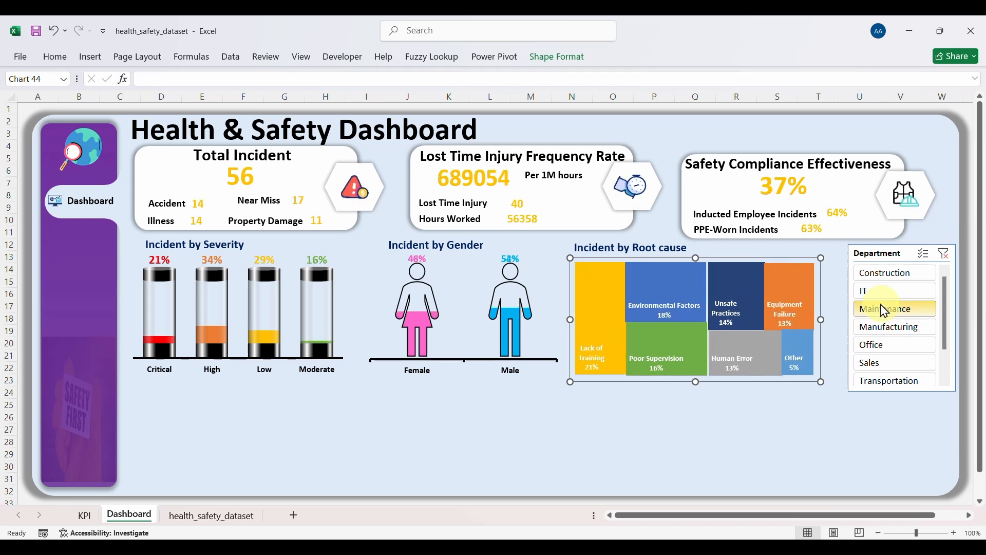
{"action": "left_click", "coordinate": [943, 256]}
{"action": "left_click", "coordinate": [529, 468]}
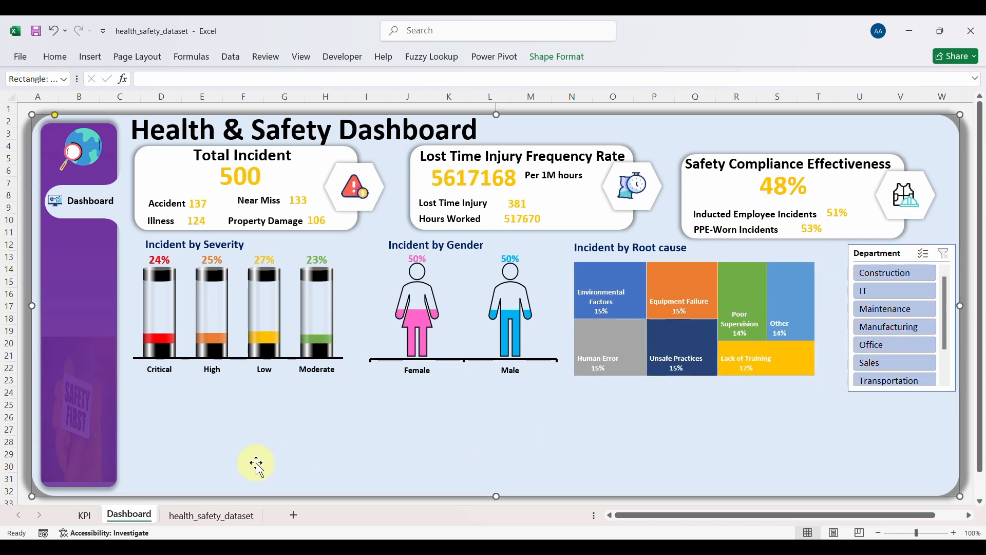
Step: Copy the root cause pivot A69:B76 to A84 and clear its Root Cause and Count fields
{"action": "left_click", "coordinate": [85, 516]}
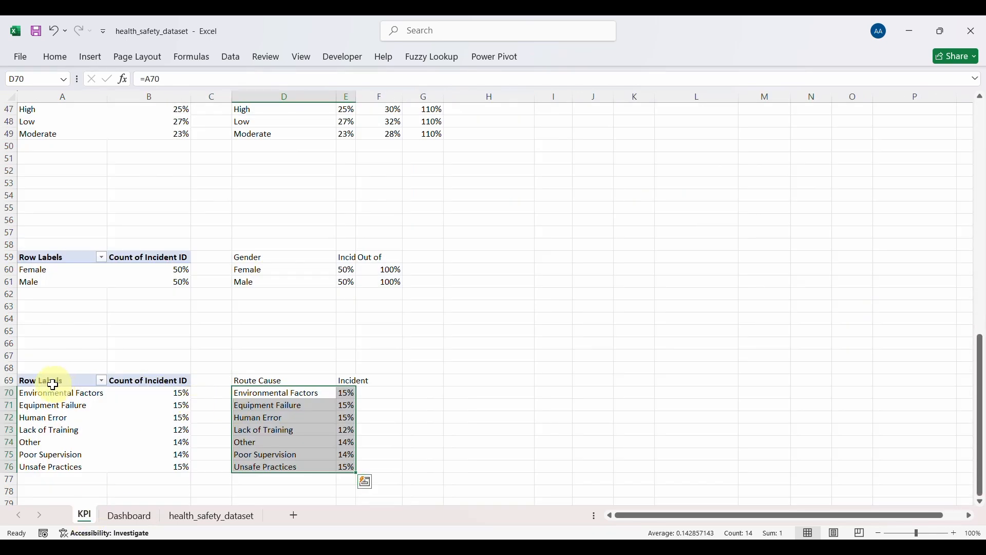
{"action": "left_click_drag", "start_coordinate": [53, 382], "coordinate": [157, 464]}
{"action": "key", "text": "ctrl+c"}
{"action": "scroll", "coordinate": [157, 463], "scroll_direction": "down", "scroll_amount": 3}
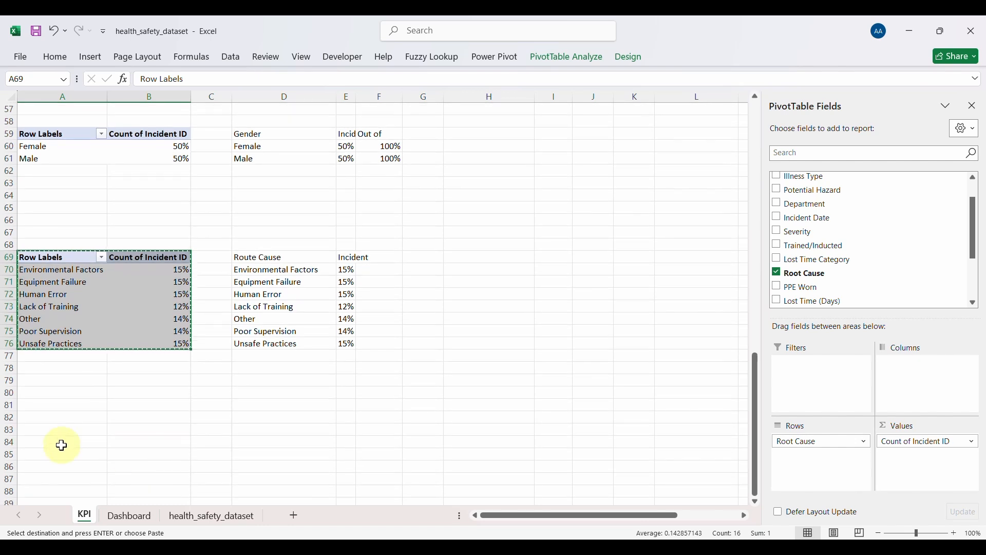
{"action": "left_click", "coordinate": [61, 444]}
{"action": "key", "text": "ctrl+v"}
{"action": "scroll", "coordinate": [61, 445], "scroll_direction": "down", "scroll_amount": 2}
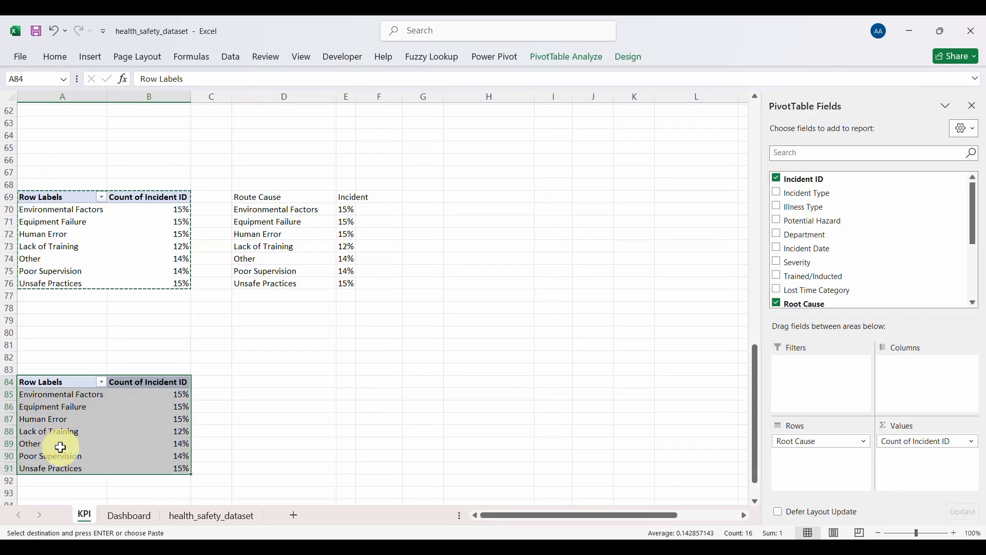
{"action": "left_click", "coordinate": [797, 445]}
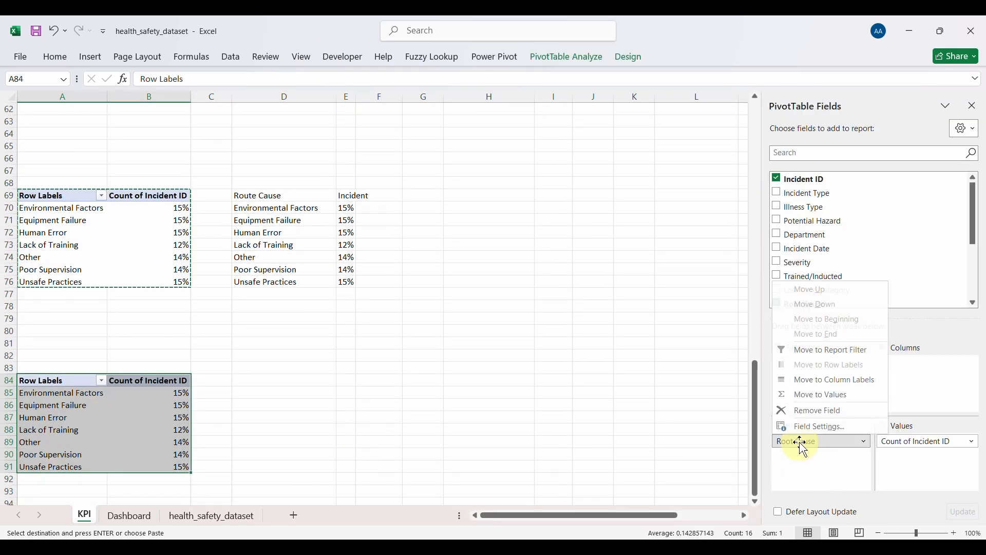
{"action": "left_click", "coordinate": [801, 409]}
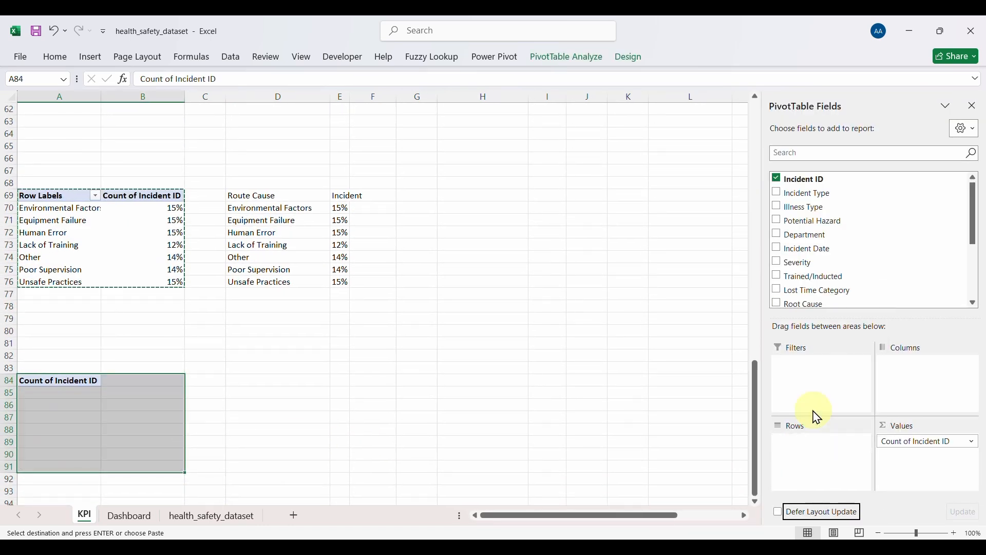
{"action": "left_click", "coordinate": [922, 442]}
{"action": "left_click", "coordinate": [919, 413]}
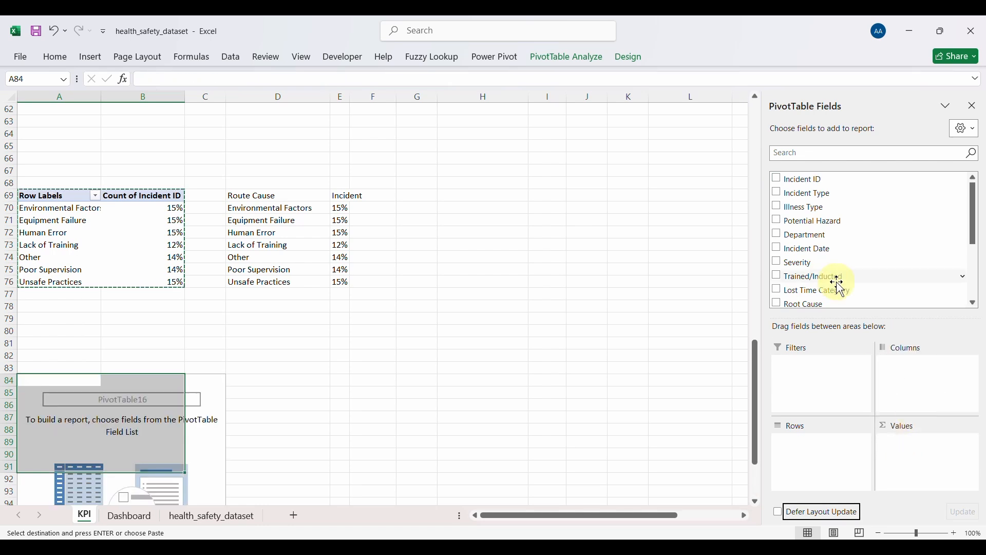
Step: Sum LTIFR in the new pivot and format the 5617168.27 total as Number
{"action": "scroll", "coordinate": [830, 279], "scroll_direction": "down", "scroll_amount": 3}
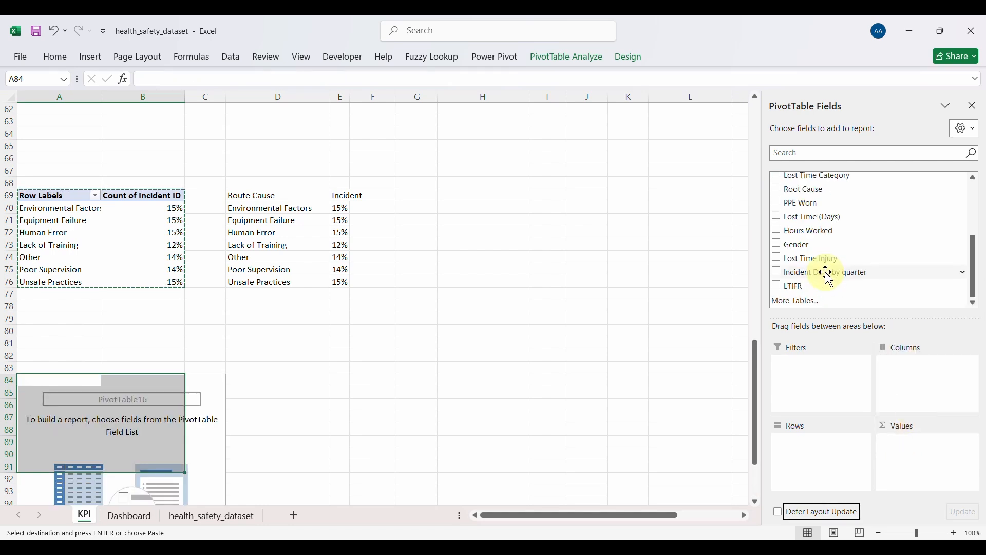
{"action": "left_click", "coordinate": [779, 286]}
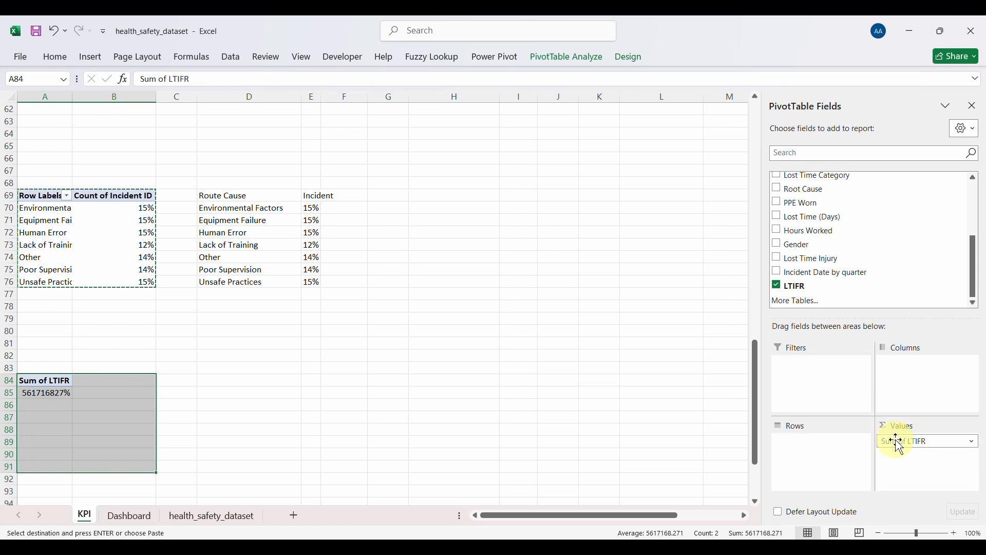
{"action": "left_click", "coordinate": [47, 392]}
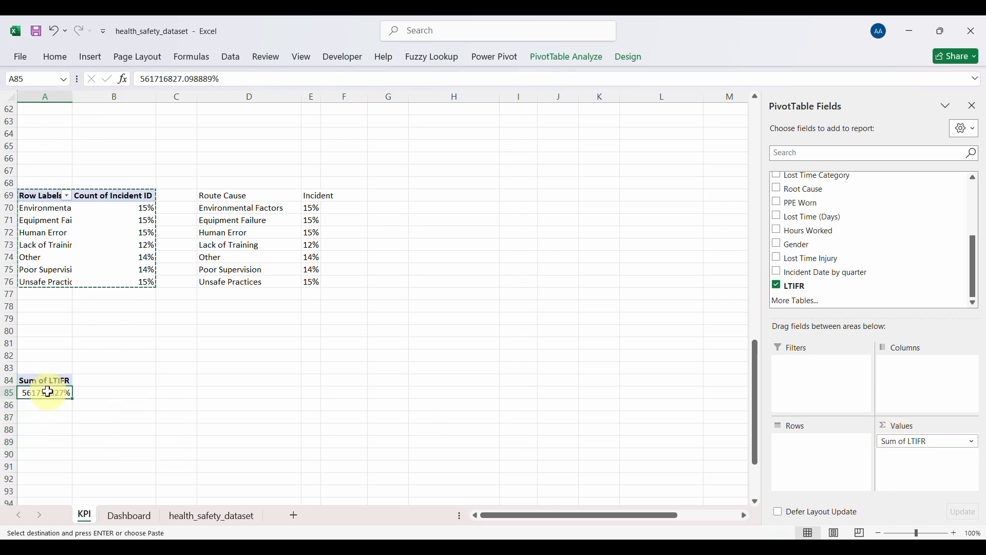
{"action": "left_click", "coordinate": [55, 57]}
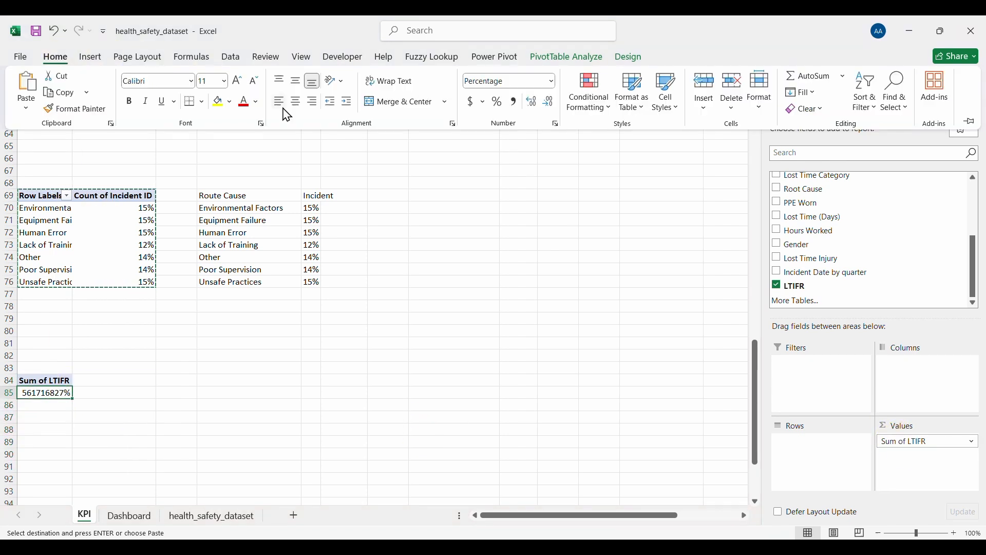
{"action": "left_click", "coordinate": [551, 82]}
{"action": "left_click", "coordinate": [517, 143]}
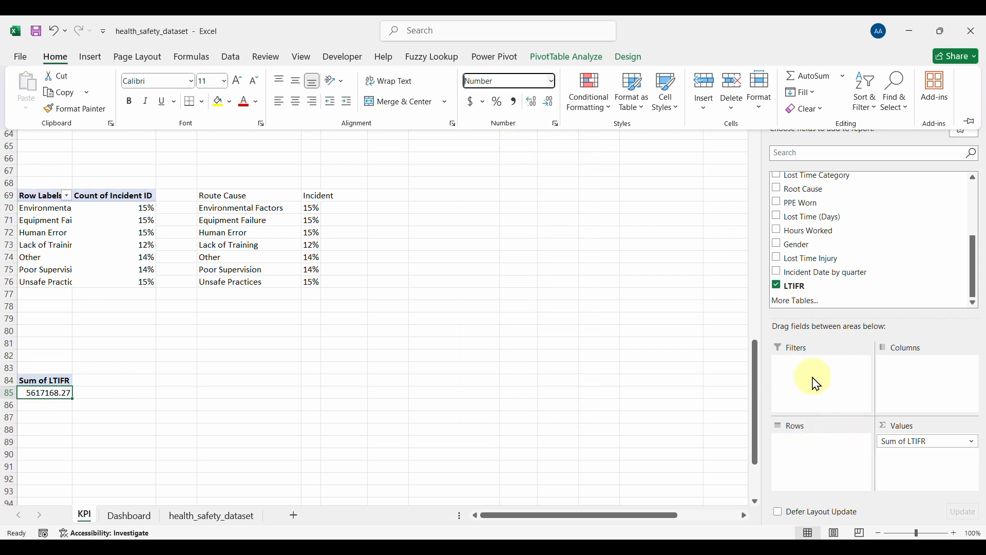
{"action": "scroll", "coordinate": [799, 215], "scroll_direction": "up", "scroll_amount": 3}
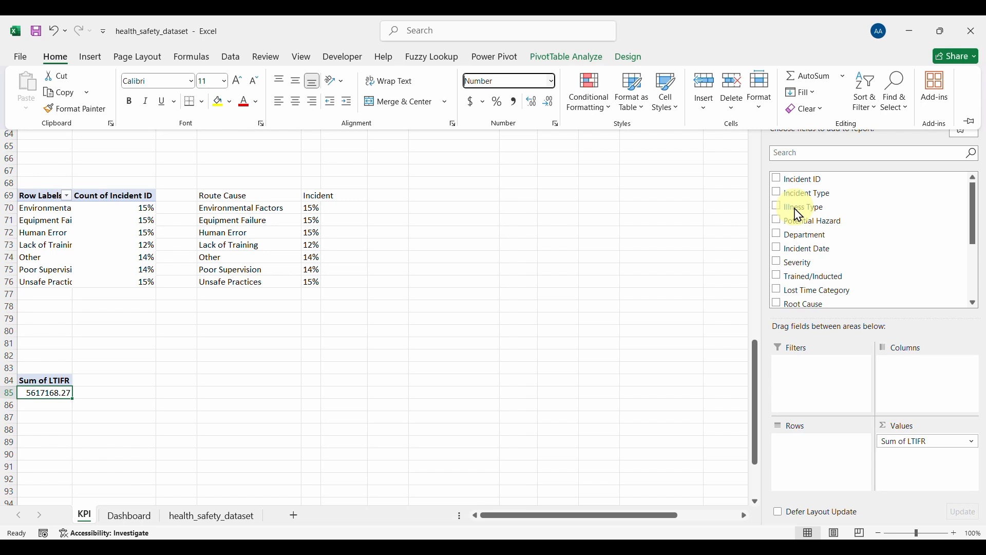
{"action": "left_click", "coordinate": [779, 180]}
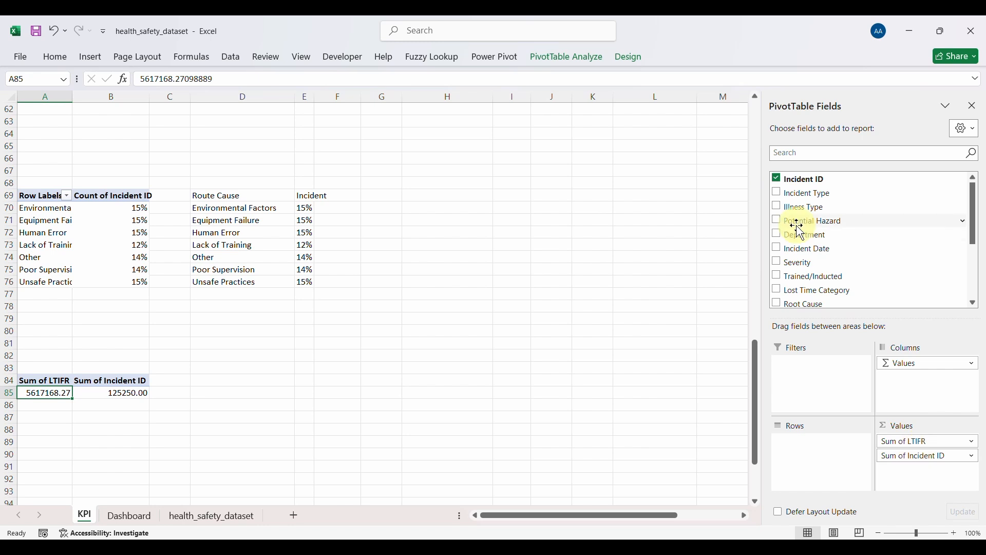
{"action": "left_click", "coordinate": [779, 179]}
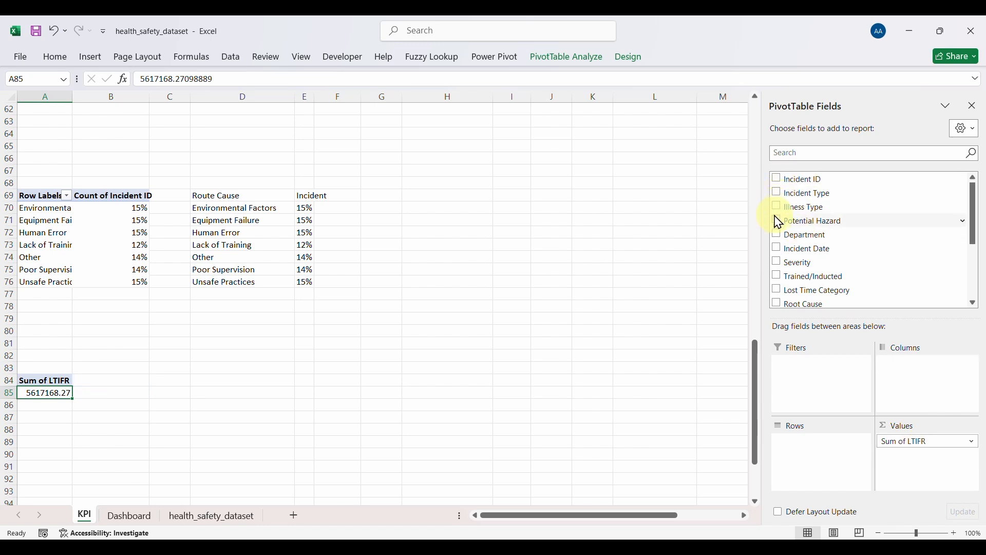
Step: Group the LTIFR pivot by month only, removing Years, Quarters and Incident Date
{"action": "left_click", "coordinate": [778, 250]}
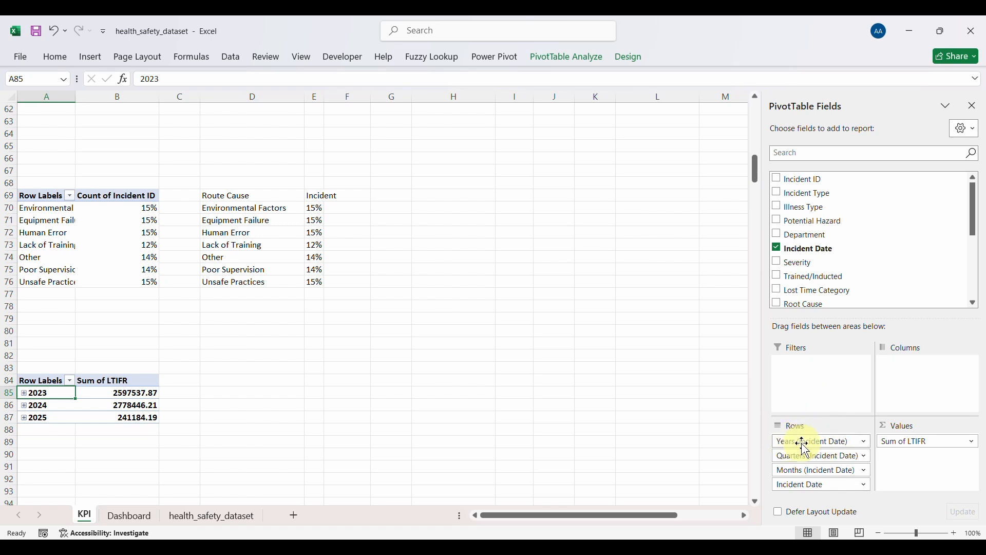
{"action": "left_click", "coordinate": [802, 442]}
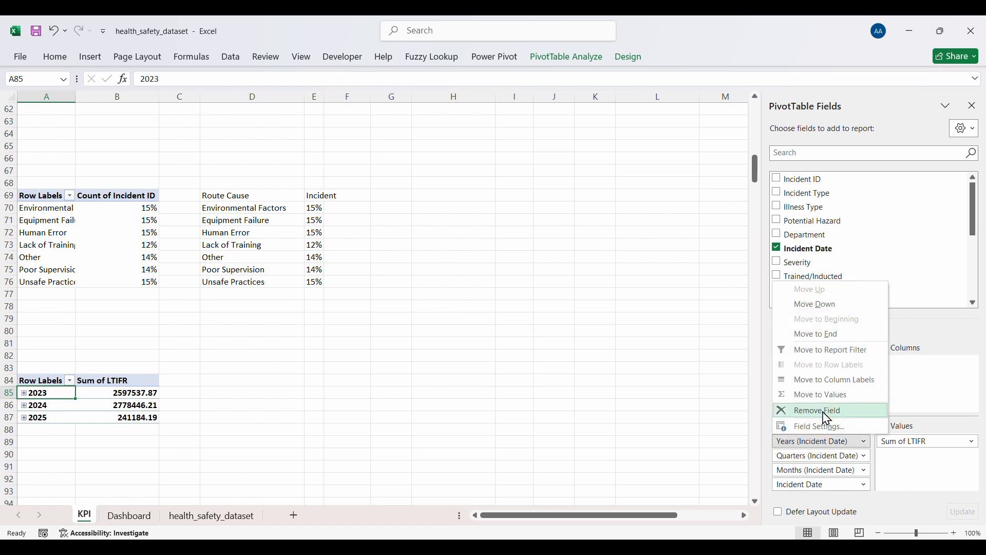
{"action": "left_click", "coordinate": [827, 419]}
{"action": "left_click", "coordinate": [815, 442]}
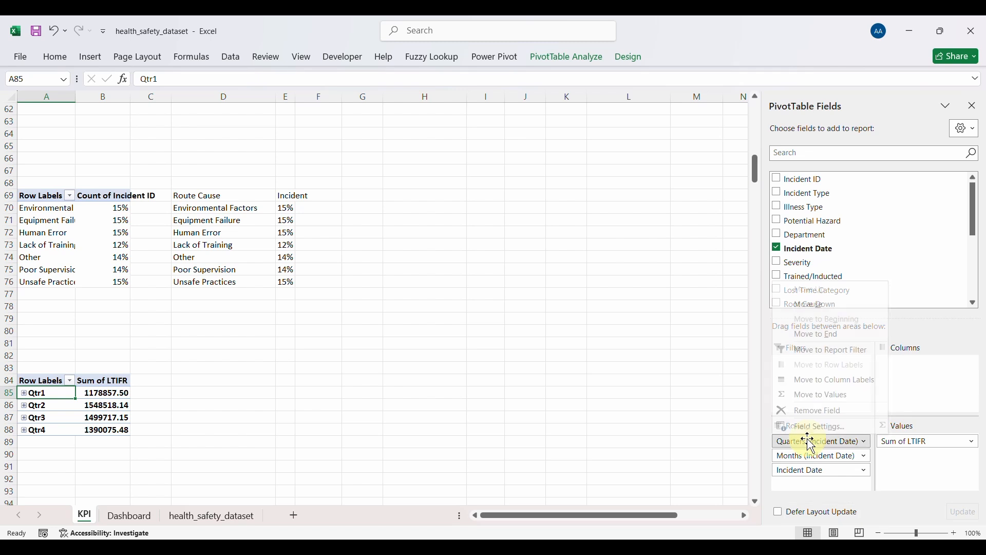
{"action": "left_click", "coordinate": [806, 411]}
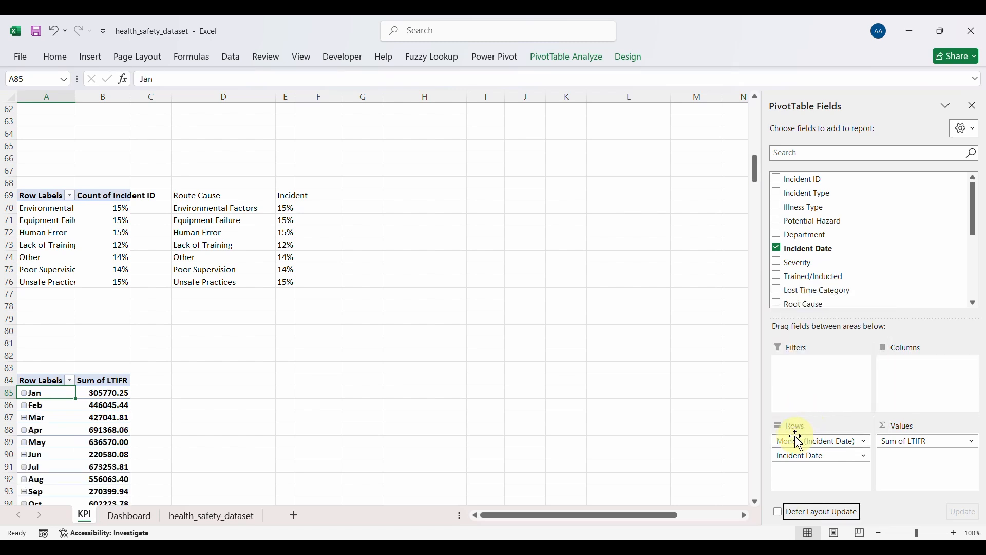
{"action": "left_click", "coordinate": [794, 454]}
{"action": "left_click", "coordinate": [805, 424]}
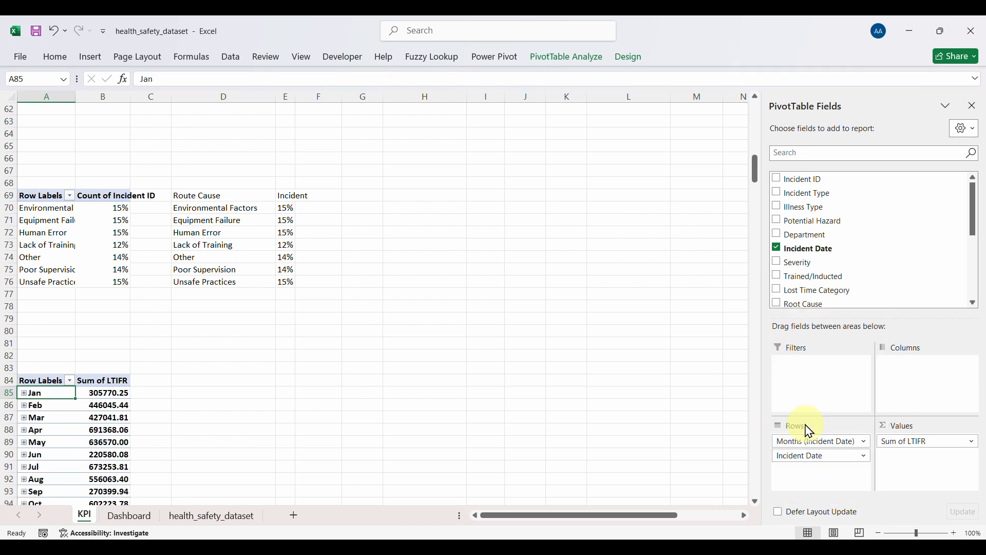
{"action": "scroll", "coordinate": [143, 425], "scroll_direction": "down", "scroll_amount": 2}
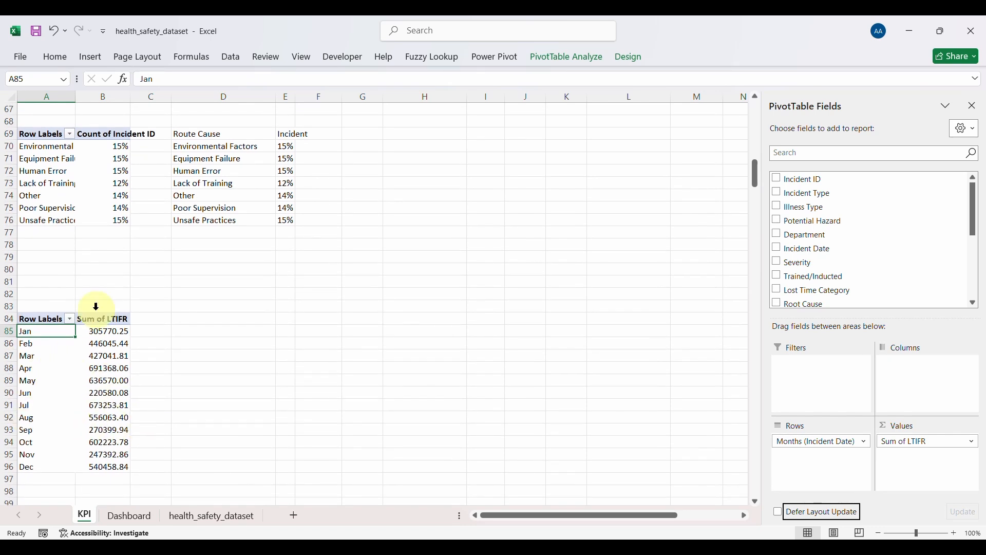
Step: Show the monthly LTIFR sums Jan–Dec as whole numbers by decreasing decimals twice
{"action": "left_click", "coordinate": [109, 356]}
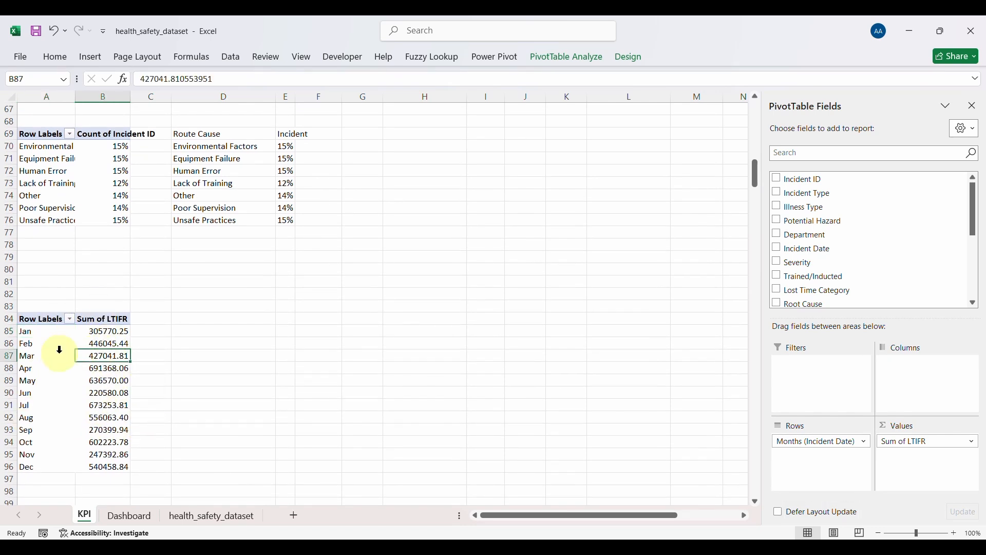
{"action": "left_click_drag", "start_coordinate": [104, 331], "coordinate": [113, 463]}
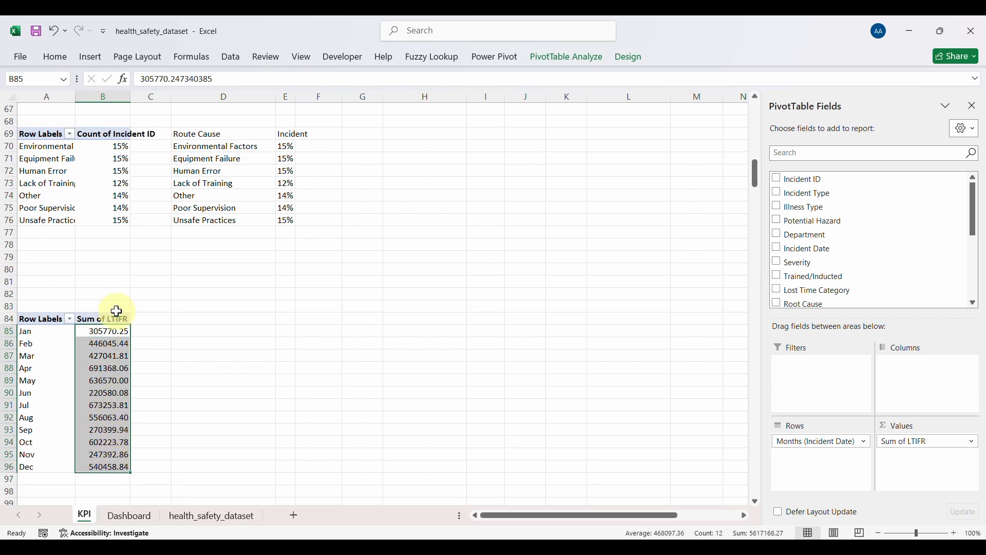
{"action": "left_click", "coordinate": [59, 57]}
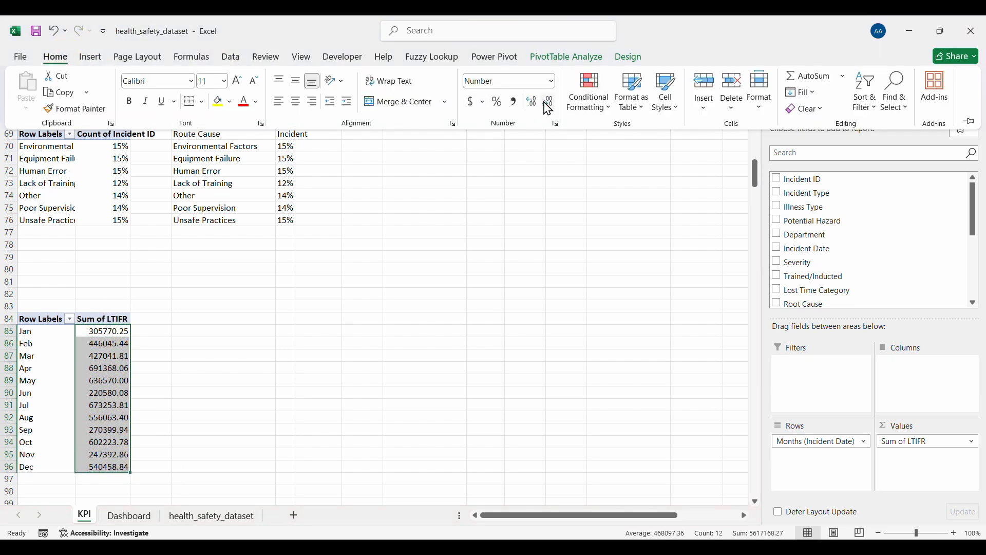
{"action": "left_click", "coordinate": [547, 105]}
{"action": "left_click", "coordinate": [547, 105]}
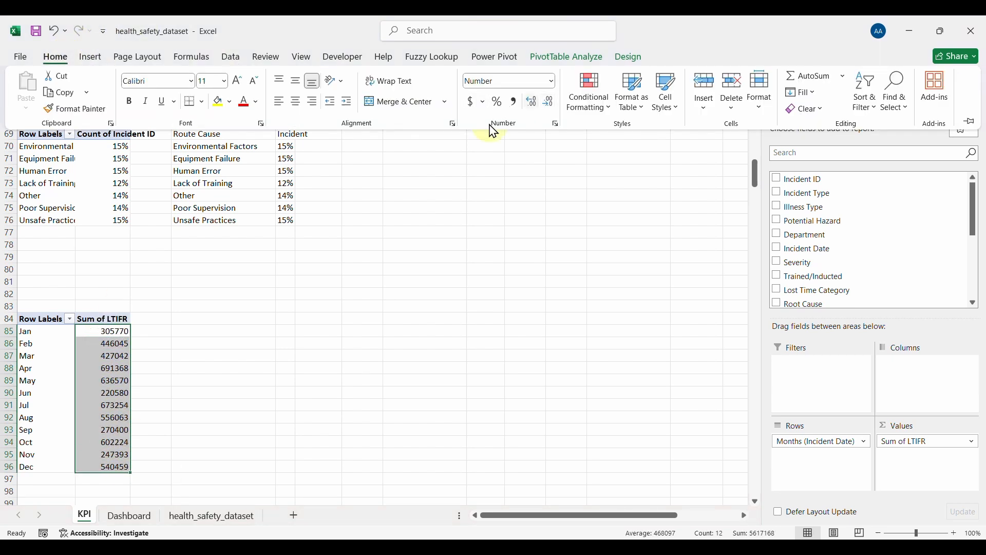
{"action": "left_click", "coordinate": [77, 326]}
{"action": "left_click", "coordinate": [45, 324]}
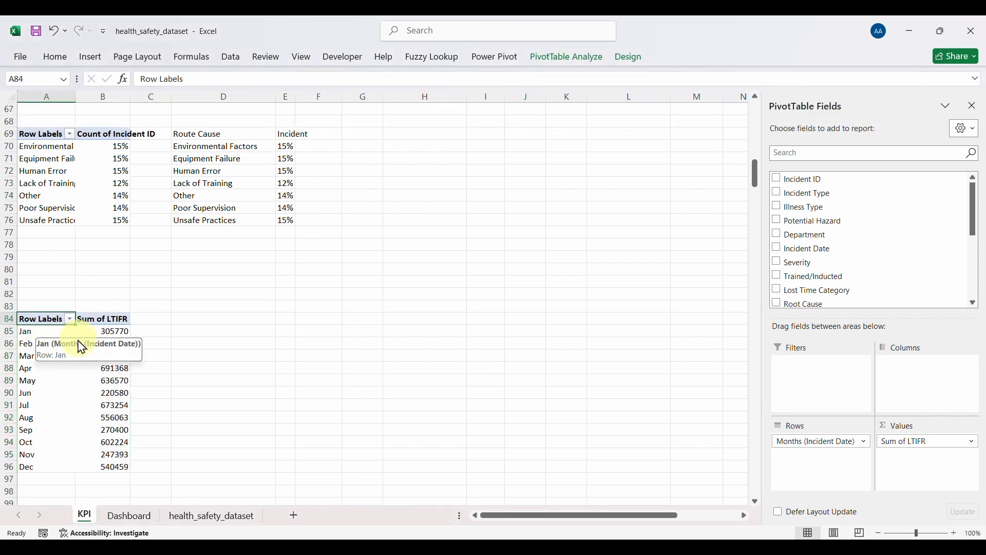
{"action": "left_click", "coordinate": [105, 347]}
Step: Insert a line-with-markers chart of monthly LTIFR, deleting its title and field buttons
{"action": "left_click", "coordinate": [90, 56]}
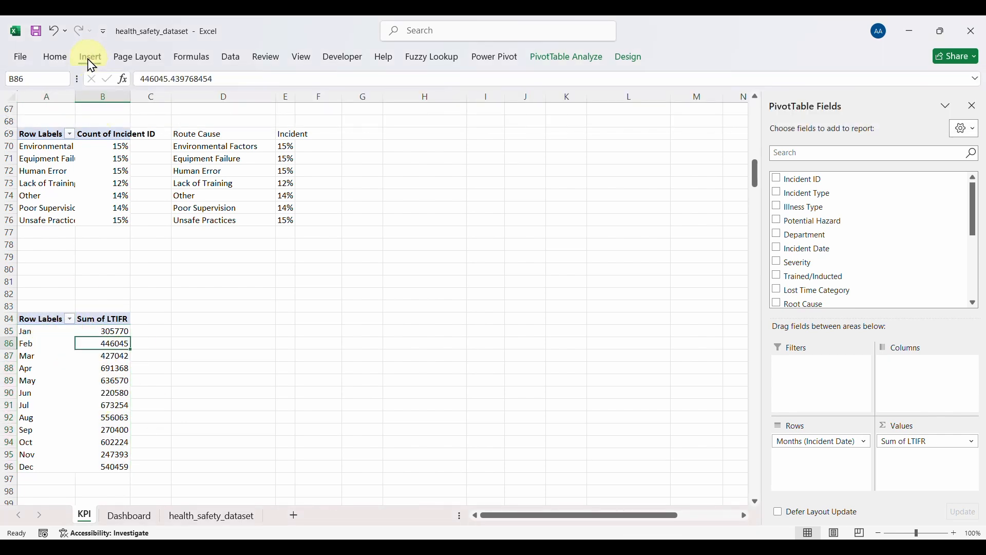
{"action": "left_click", "coordinate": [388, 92]}
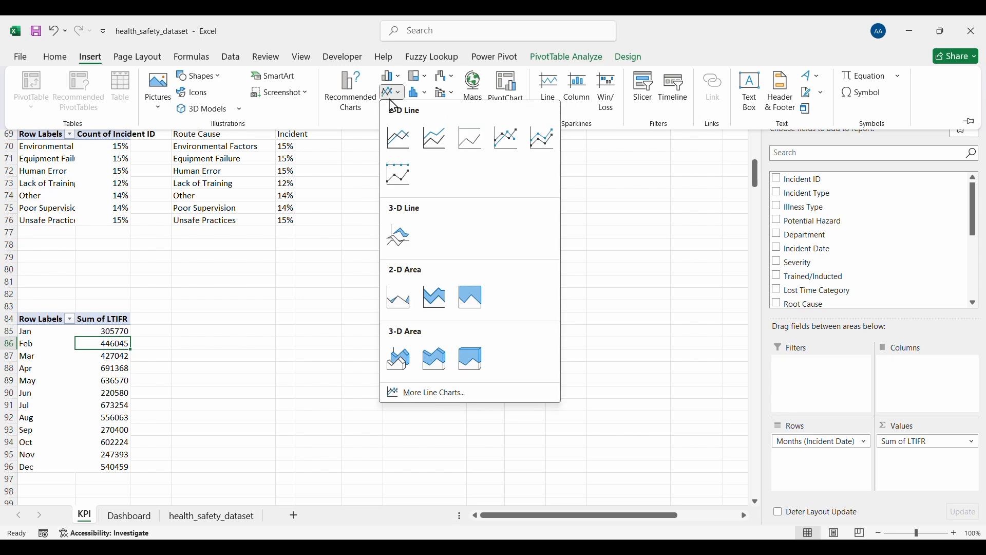
{"action": "left_click", "coordinate": [496, 143]}
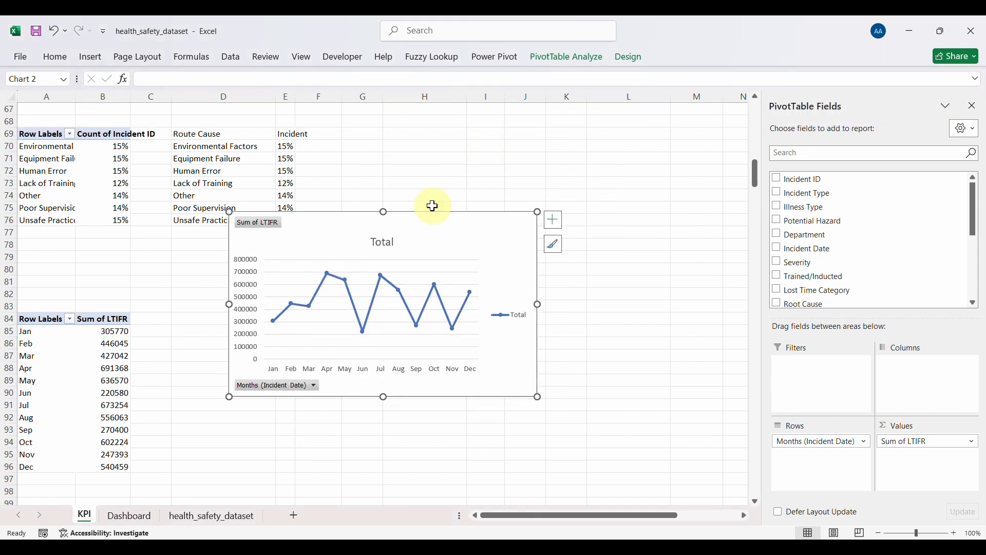
{"action": "left_click", "coordinate": [384, 250]}
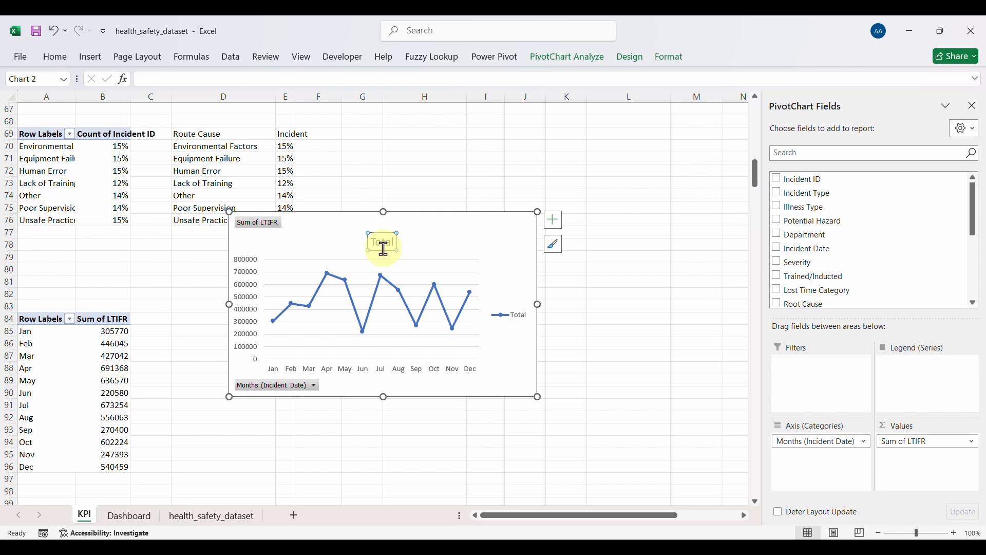
{"action": "key", "text": "Delete"}
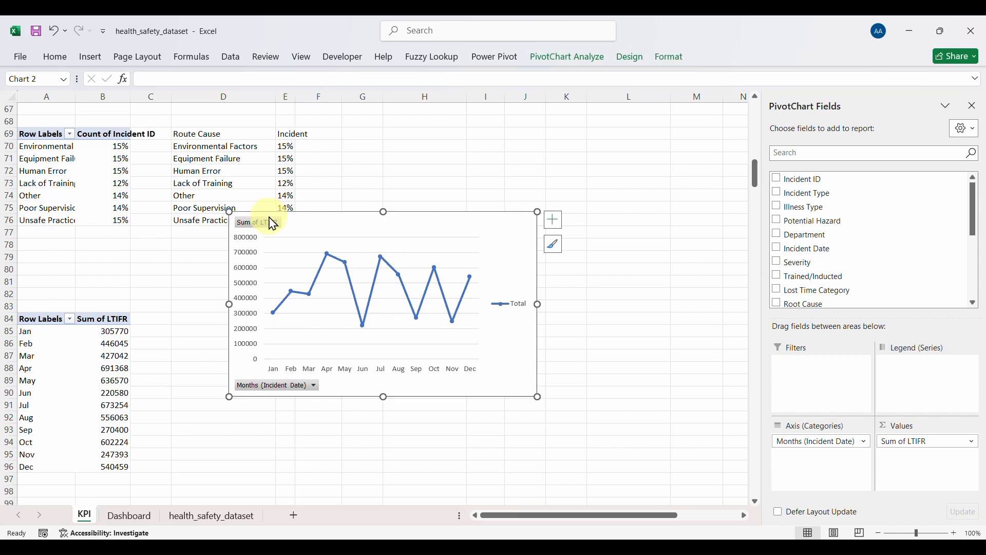
{"action": "right_click", "coordinate": [266, 226]}
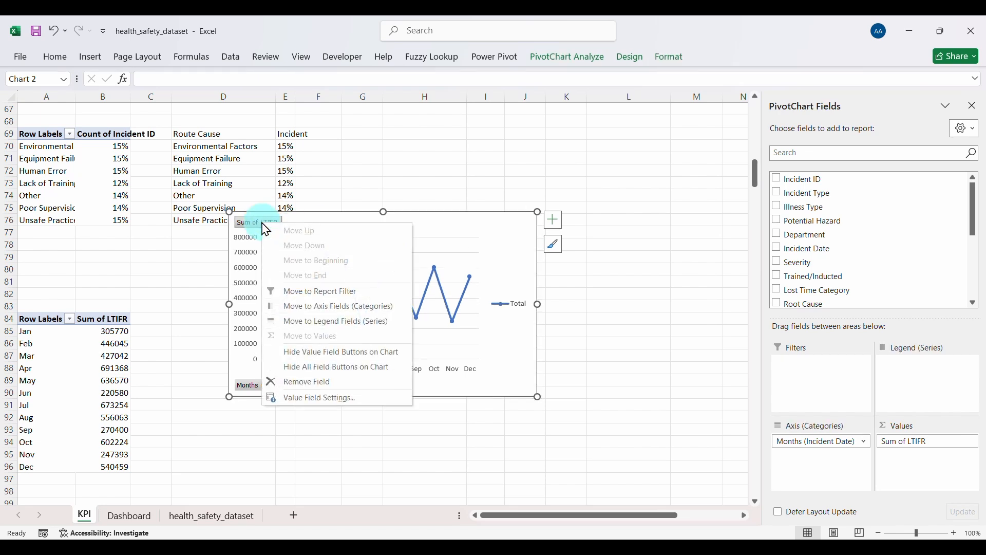
{"action": "left_click", "coordinate": [327, 371]}
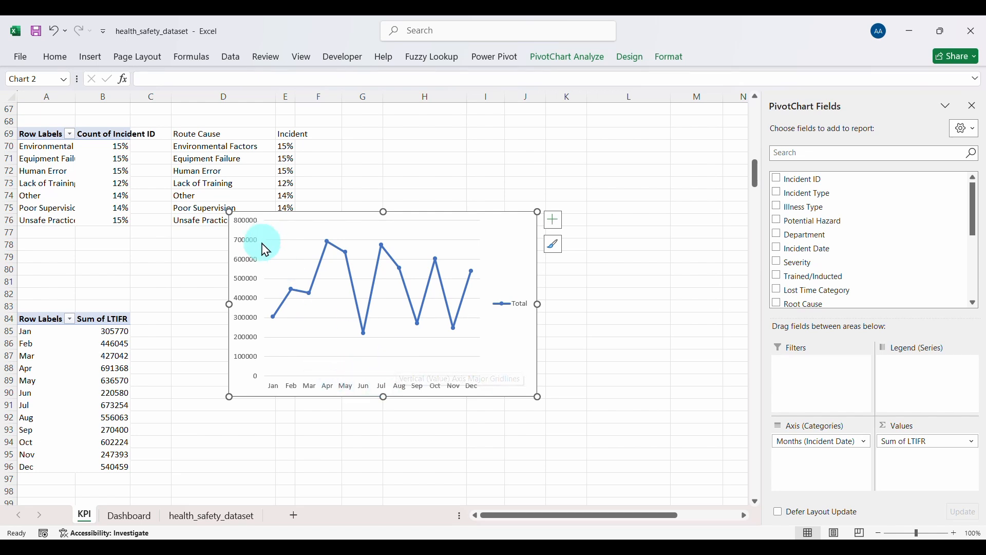
Step: Bold the chart's month labels and delete the Total legend
{"action": "left_click", "coordinate": [249, 282]}
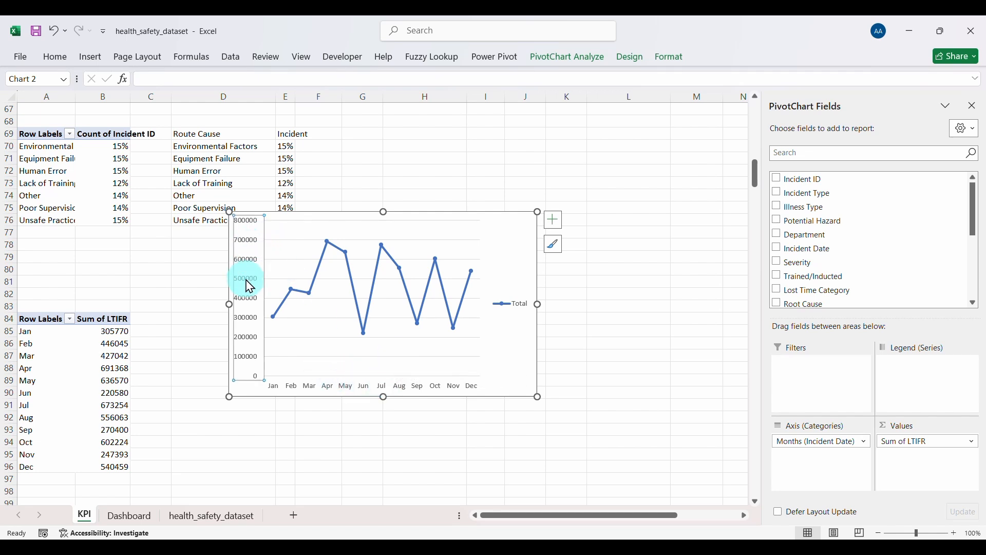
{"action": "left_click", "coordinate": [53, 58]}
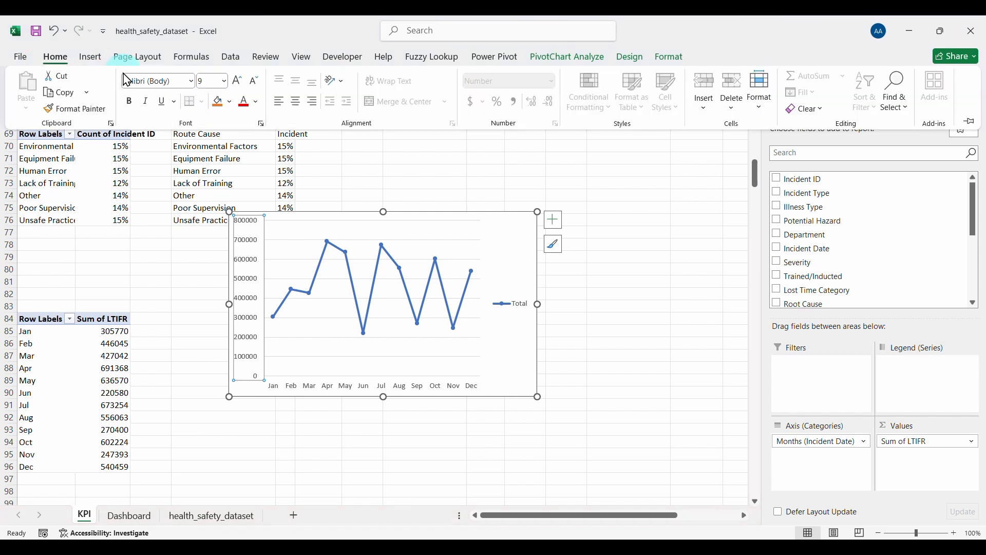
{"action": "left_click", "coordinate": [331, 393]}
{"action": "left_click", "coordinate": [55, 57]}
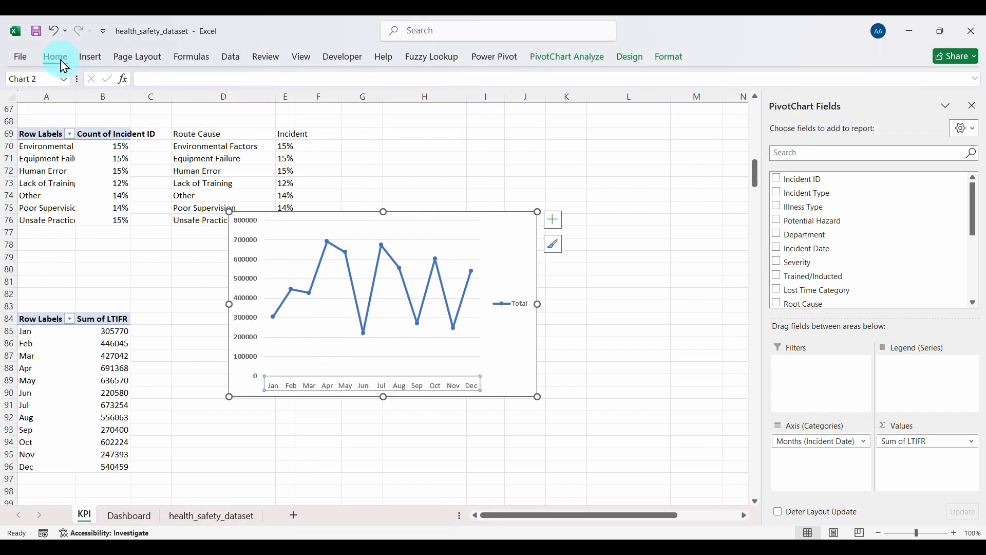
{"action": "left_click", "coordinate": [129, 102]}
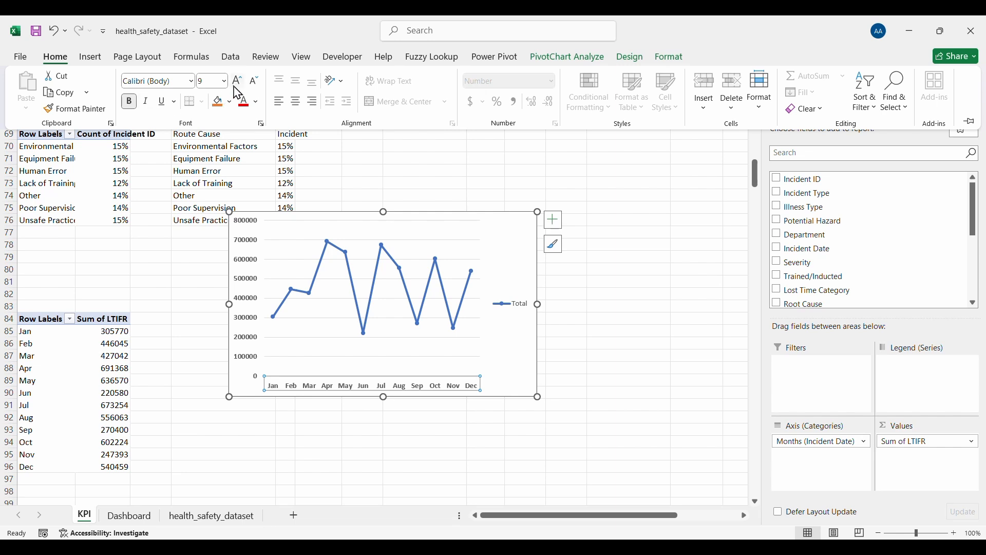
{"action": "left_click", "coordinate": [505, 311]}
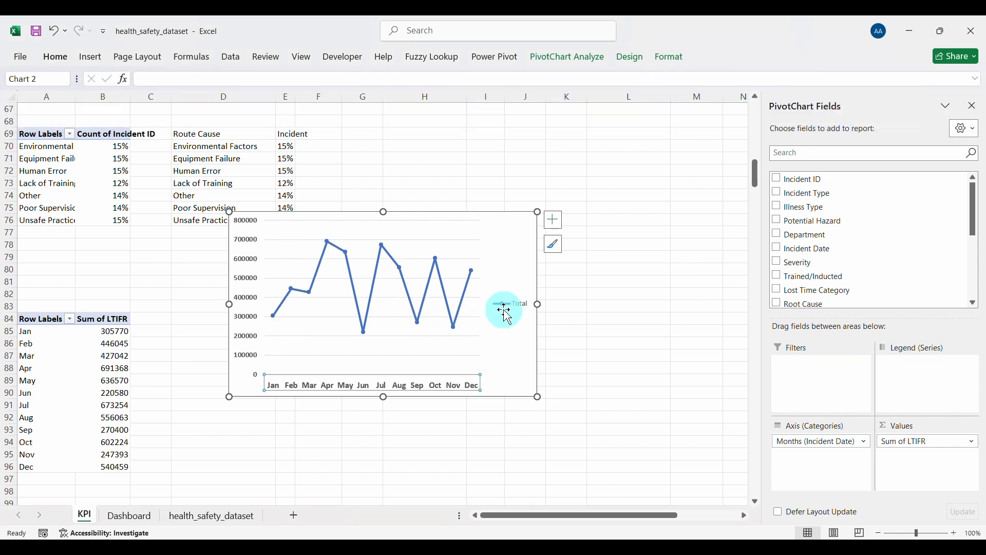
{"action": "key", "text": "Delete"}
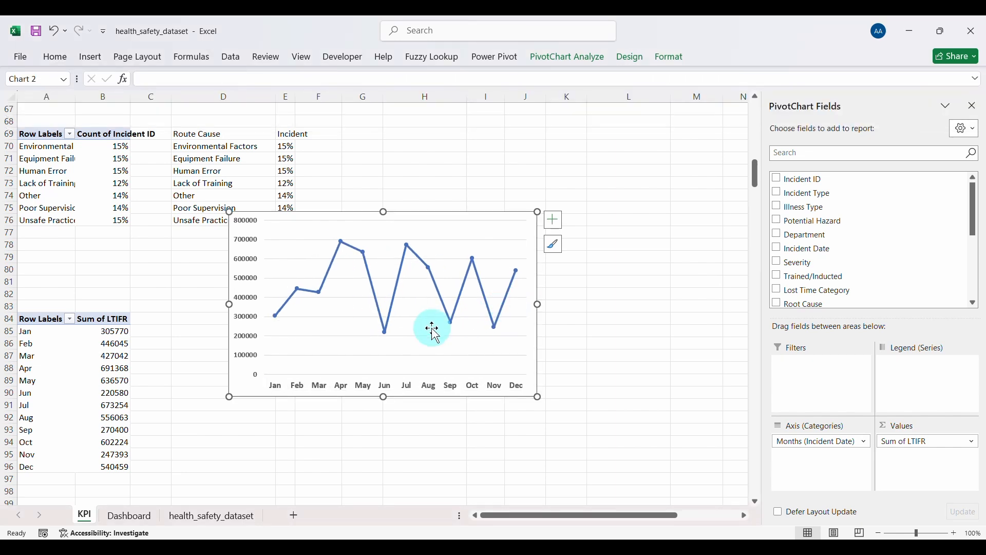
Step: Apply a plain thick-line chart style and make the chart shorter and narrower
{"action": "left_click", "coordinate": [555, 246]}
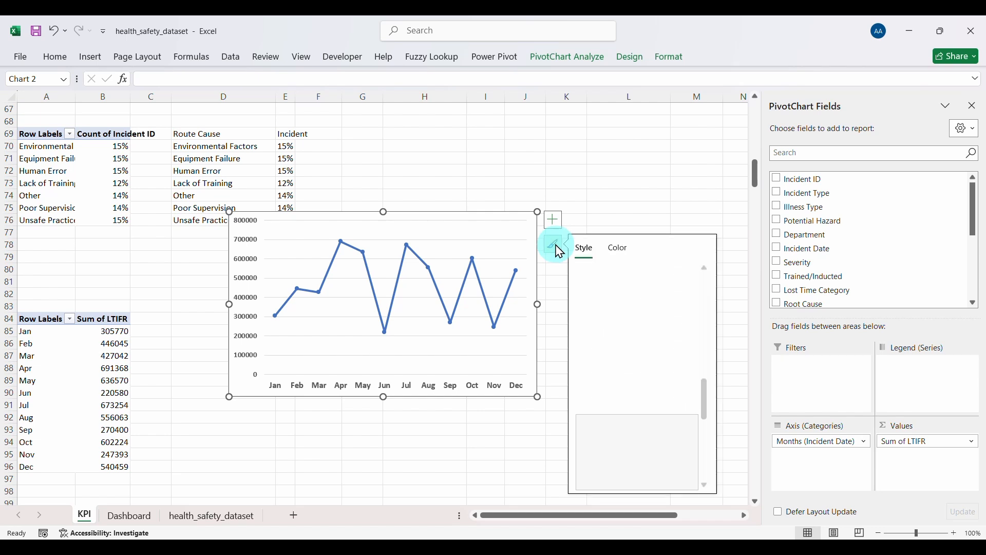
{"action": "left_click", "coordinate": [645, 292]}
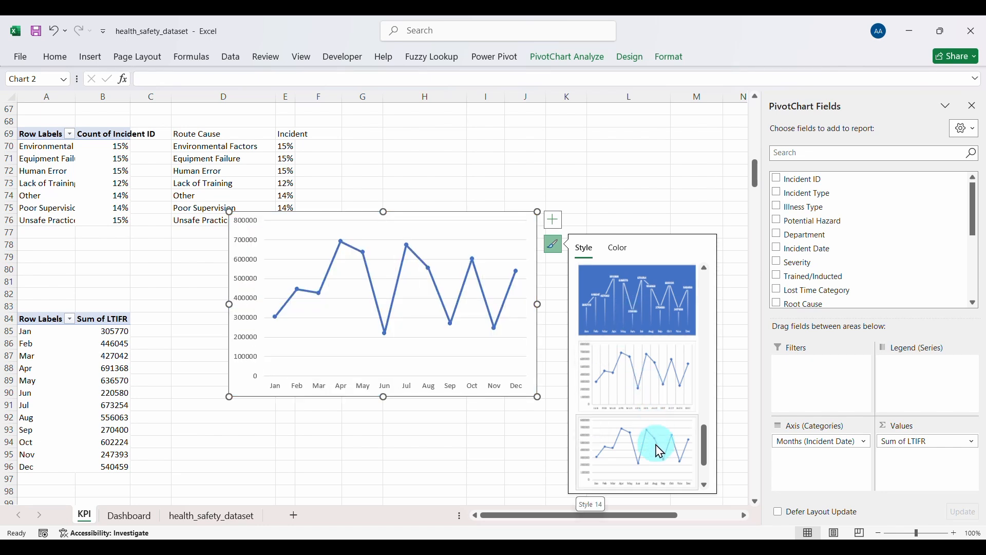
{"action": "left_click", "coordinate": [705, 484]}
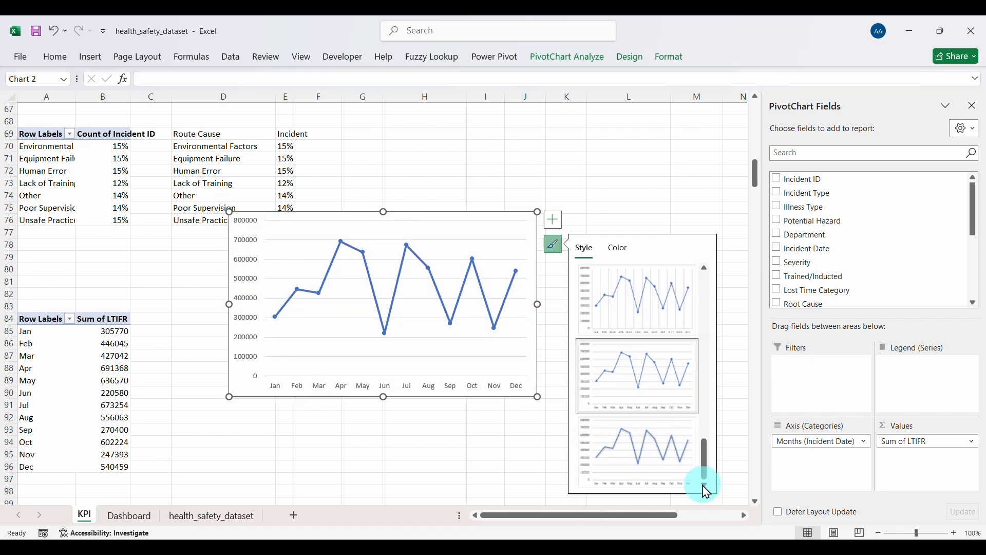
{"action": "left_click", "coordinate": [653, 451]}
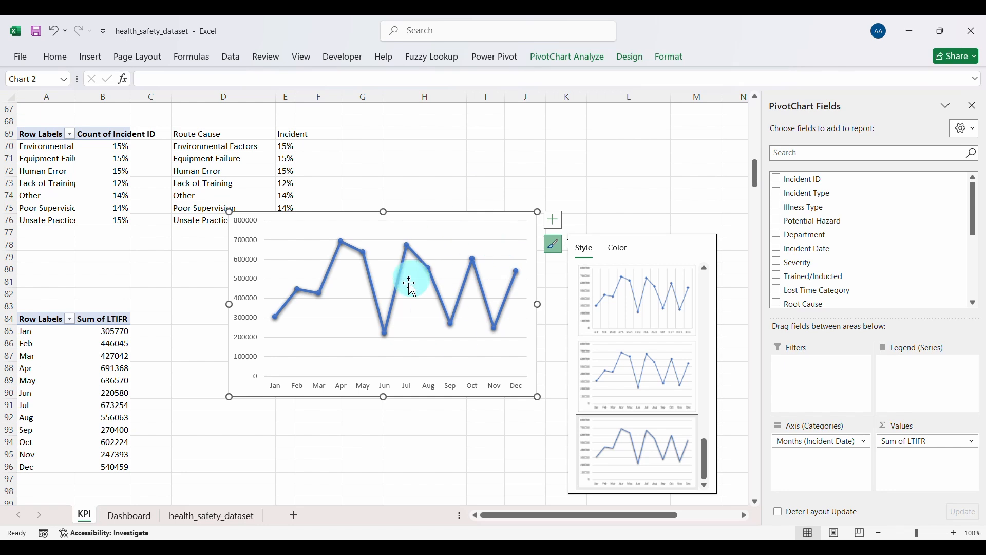
{"action": "left_click_drag", "start_coordinate": [384, 212], "coordinate": [389, 280]}
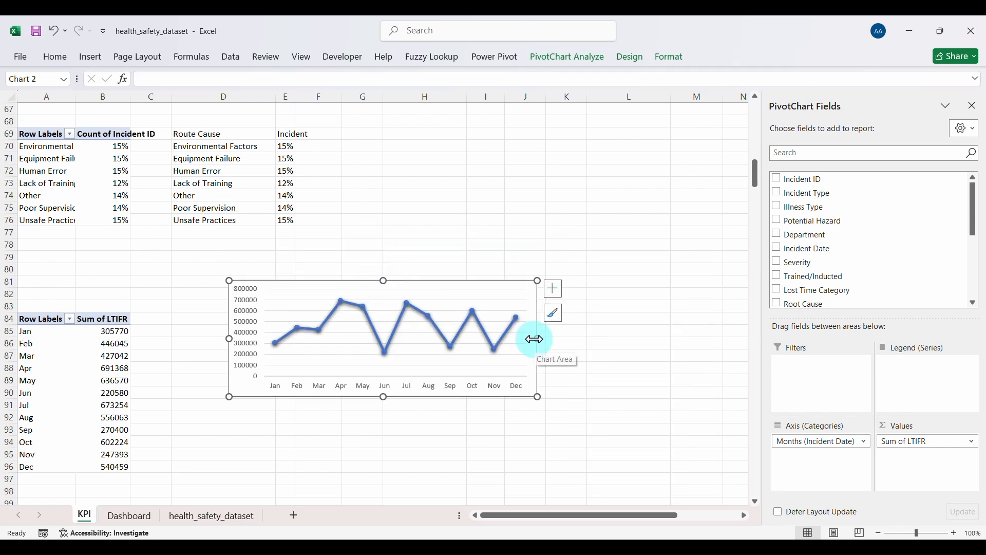
{"action": "left_click_drag", "start_coordinate": [534, 340], "coordinate": [455, 346]}
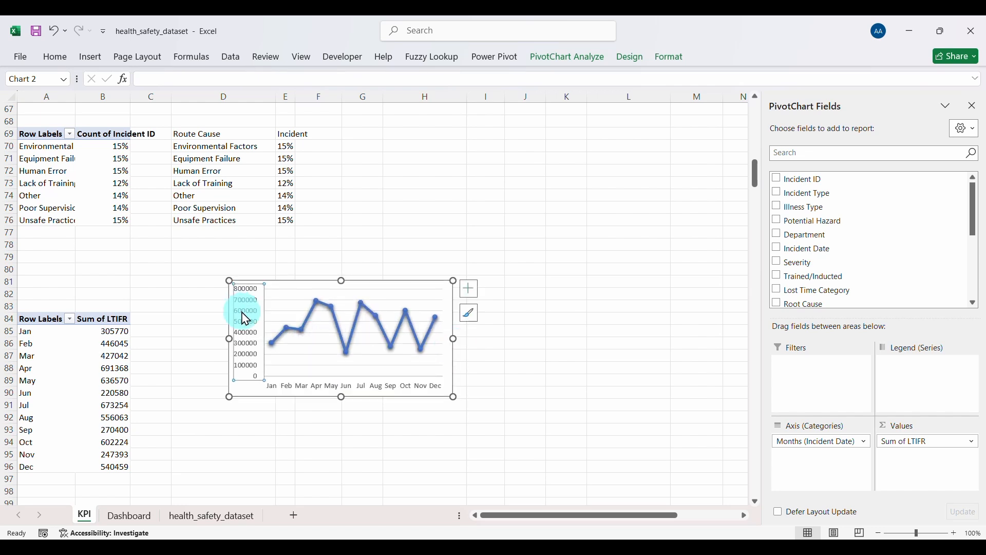
Step: Bold the chart text and enlarge the month labels to size 10
{"action": "left_click", "coordinate": [52, 58]}
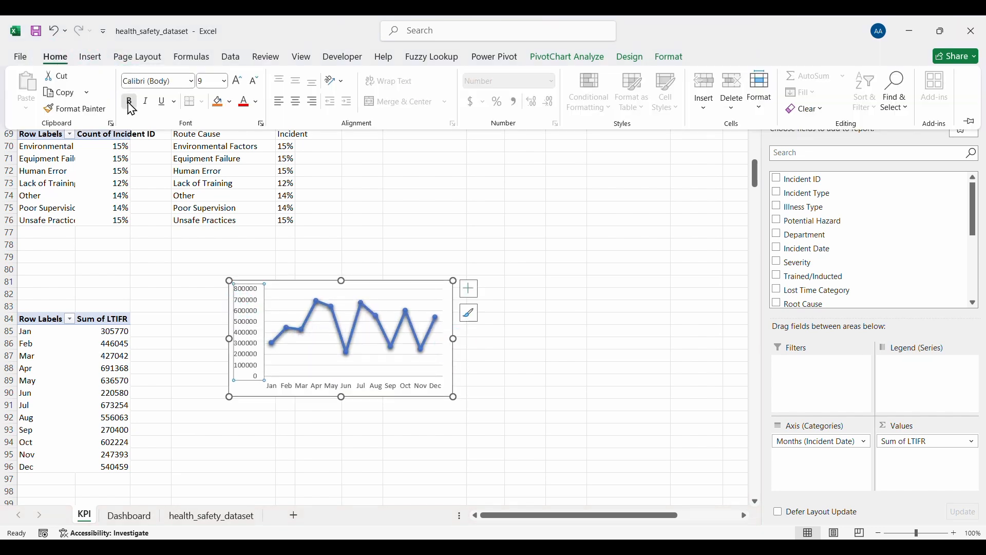
{"action": "left_click", "coordinate": [129, 103]}
{"action": "left_click", "coordinate": [315, 393]}
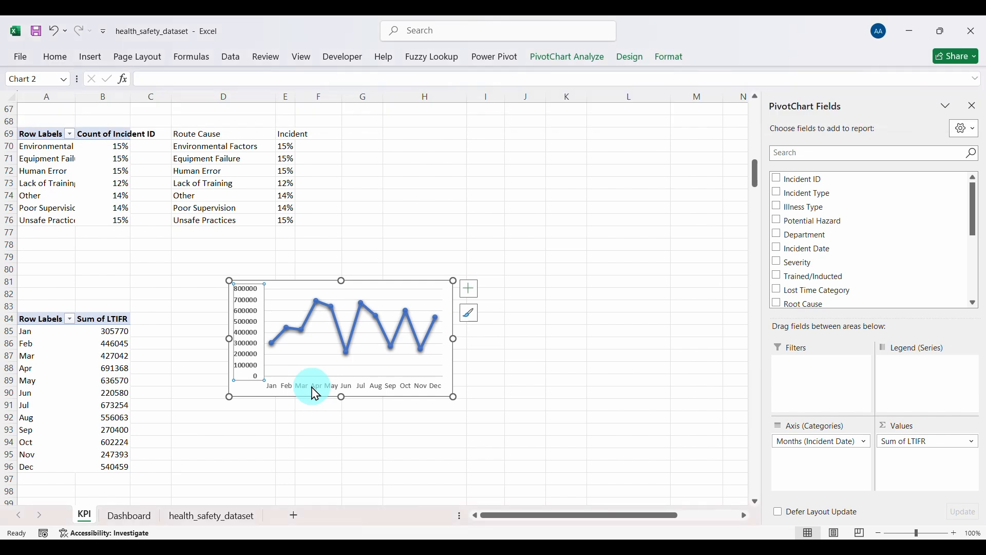
{"action": "left_click", "coordinate": [51, 60]}
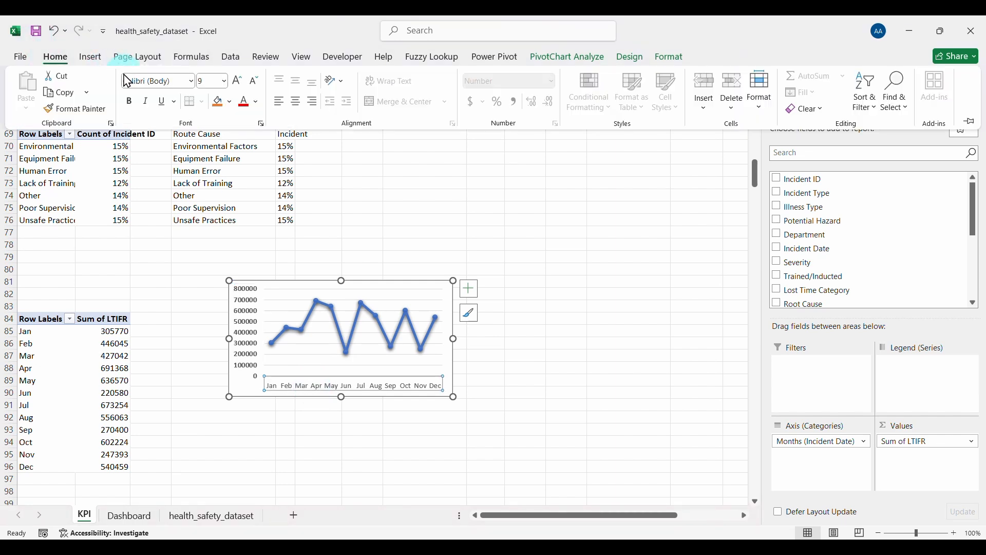
{"action": "left_click", "coordinate": [238, 81]}
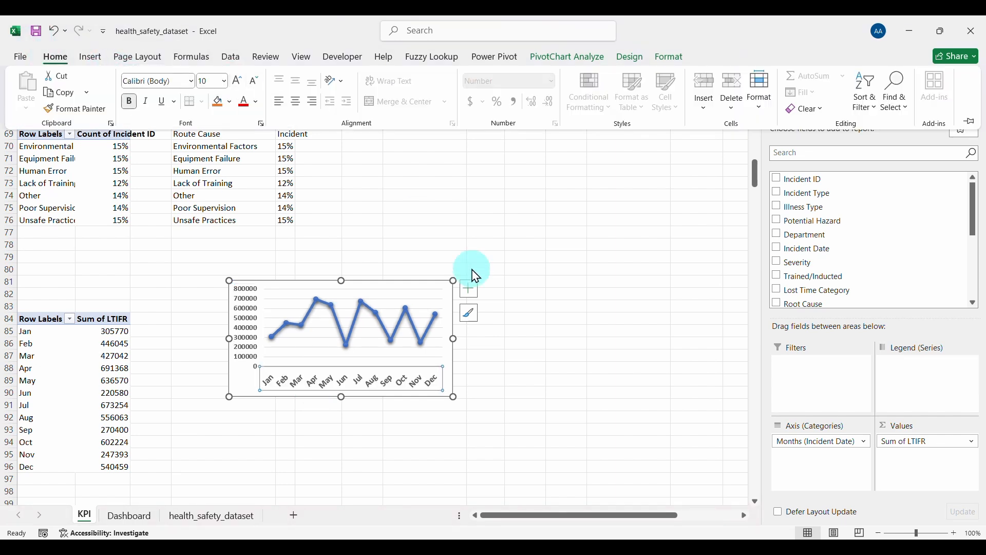
{"action": "left_click", "coordinate": [502, 355]}
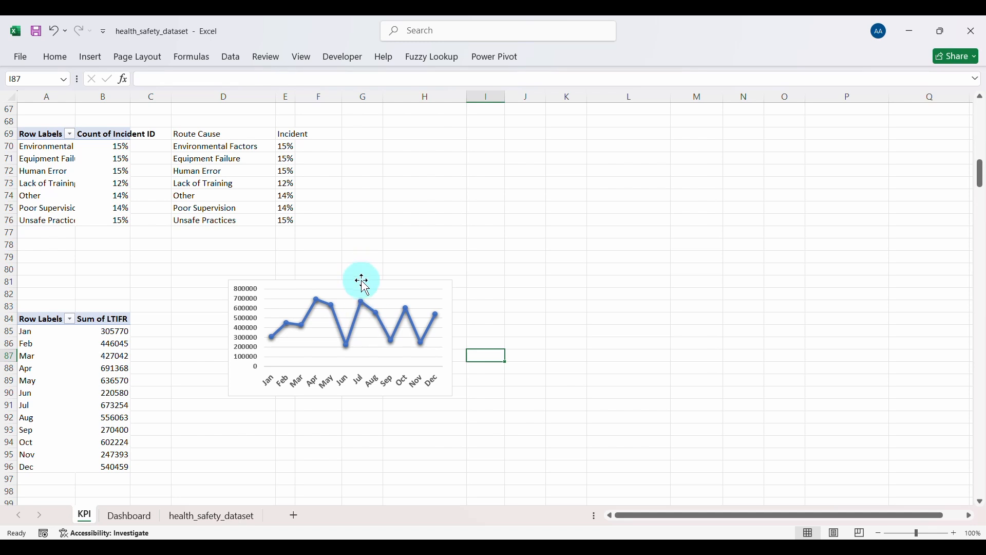
{"action": "left_click", "coordinate": [362, 281]}
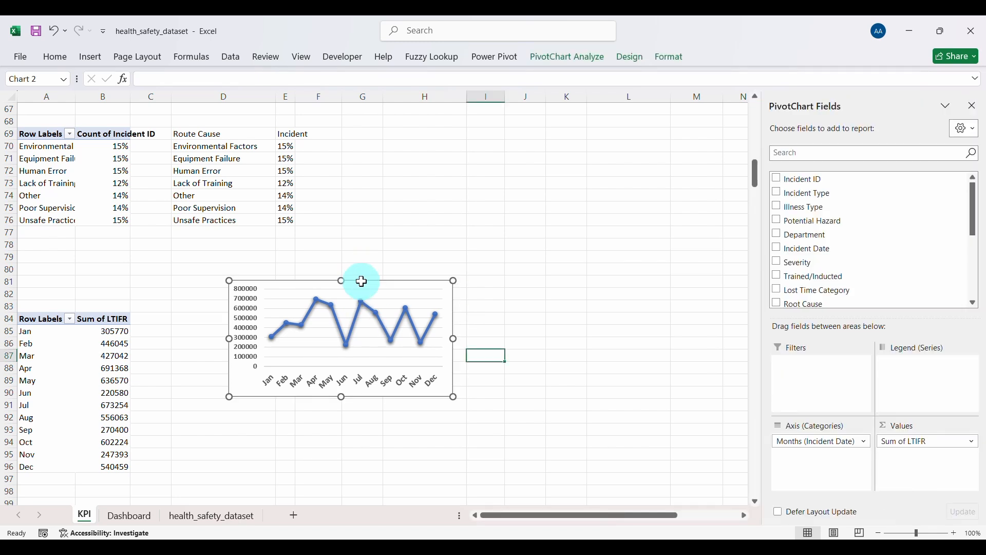
Step: Move the monthly LTIFR line chart to the Dashboard, beneath the Incident by Severity cylinders
{"action": "key", "text": "Delete"}
{"action": "left_click", "coordinate": [130, 515]}
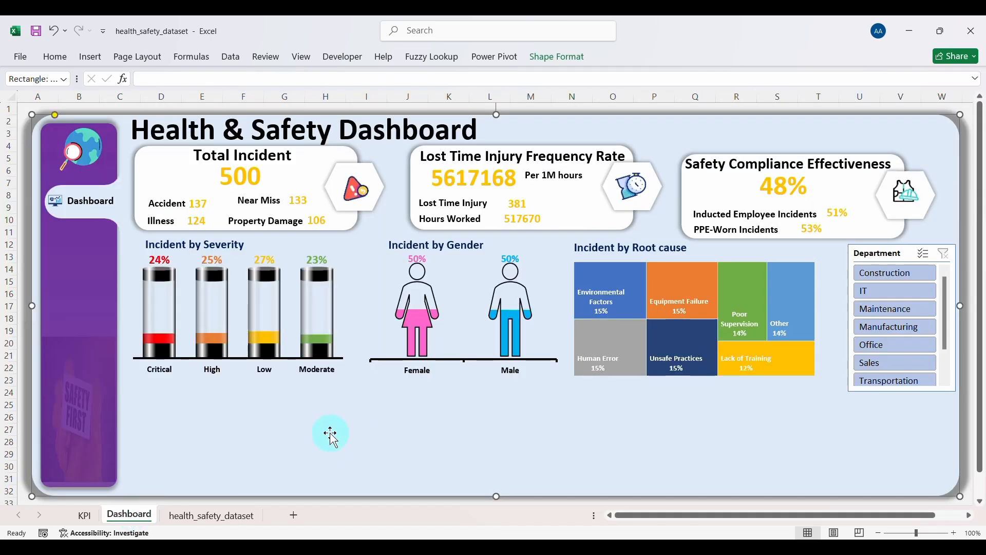
{"action": "key", "text": "ctrl+v"}
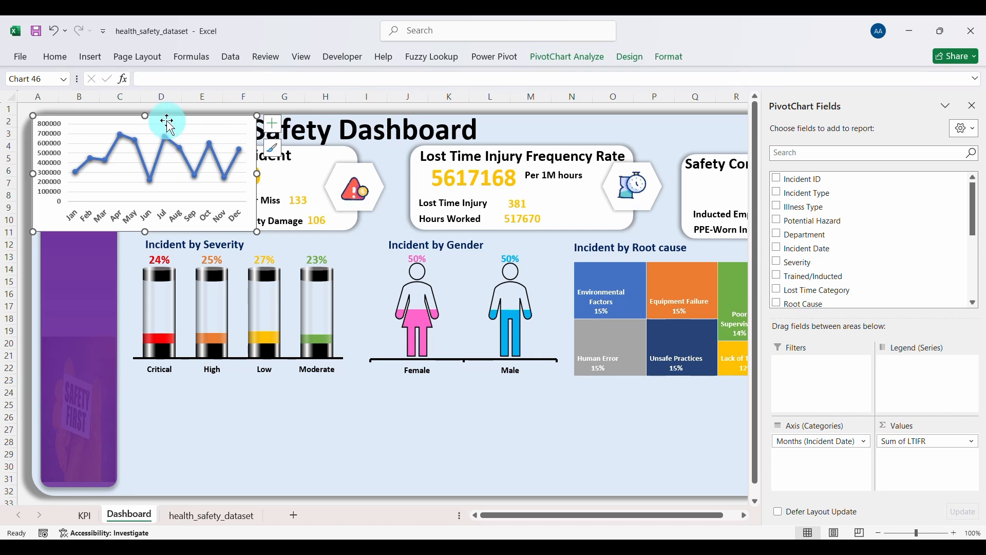
{"action": "left_click_drag", "start_coordinate": [167, 118], "coordinate": [233, 389]}
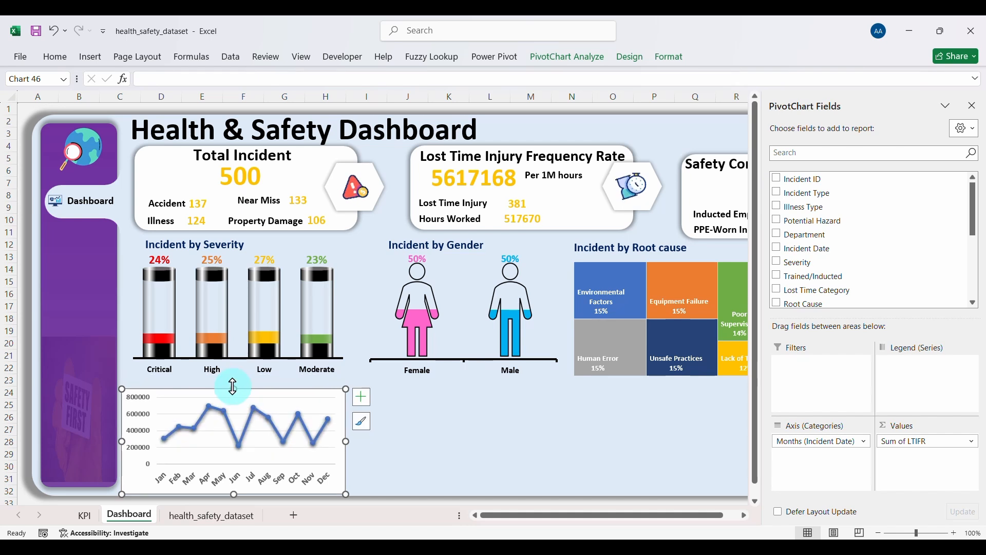
Step: Set the monthly LTIFR line chart's chart area to No fill and No line border
{"action": "right_click", "coordinate": [278, 395]}
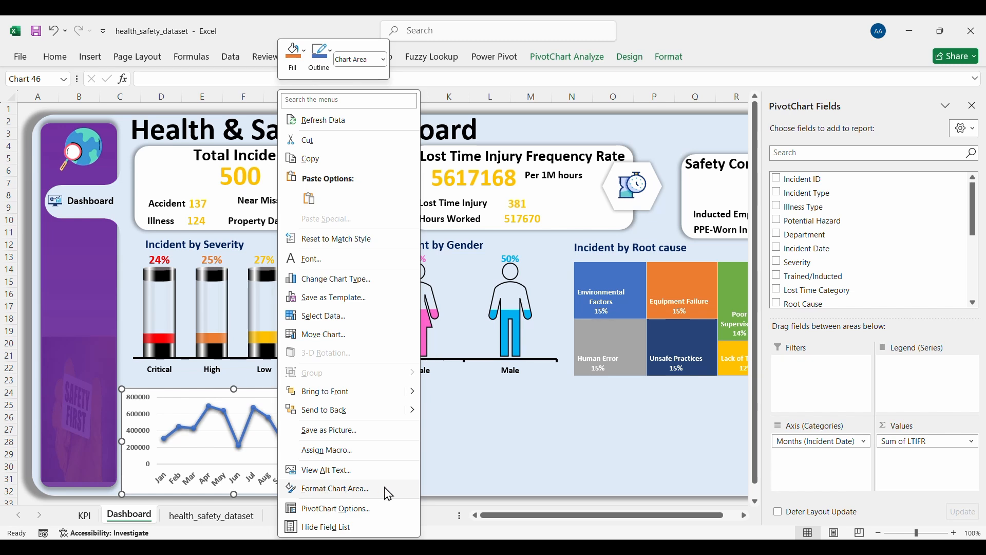
{"action": "left_click", "coordinate": [351, 489]}
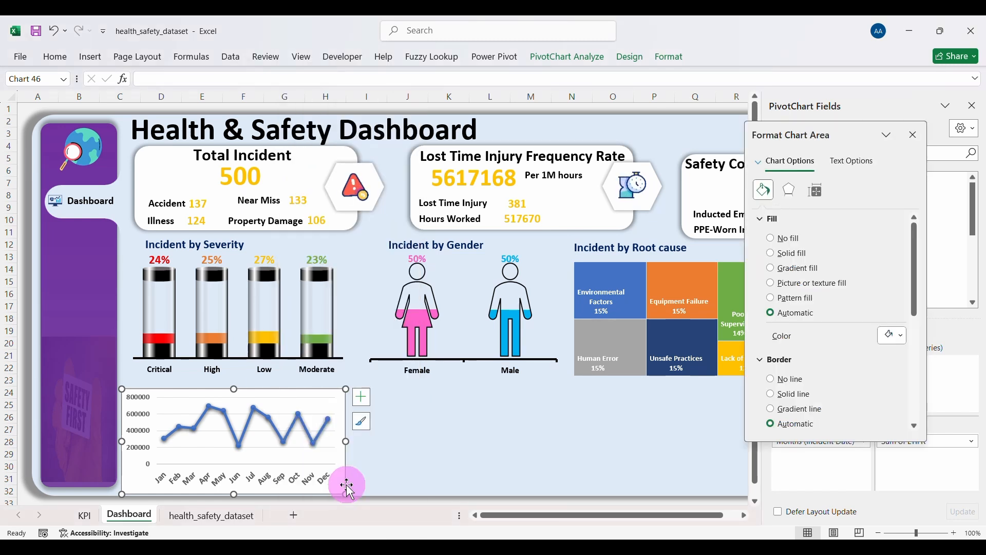
{"action": "left_click", "coordinate": [775, 237]}
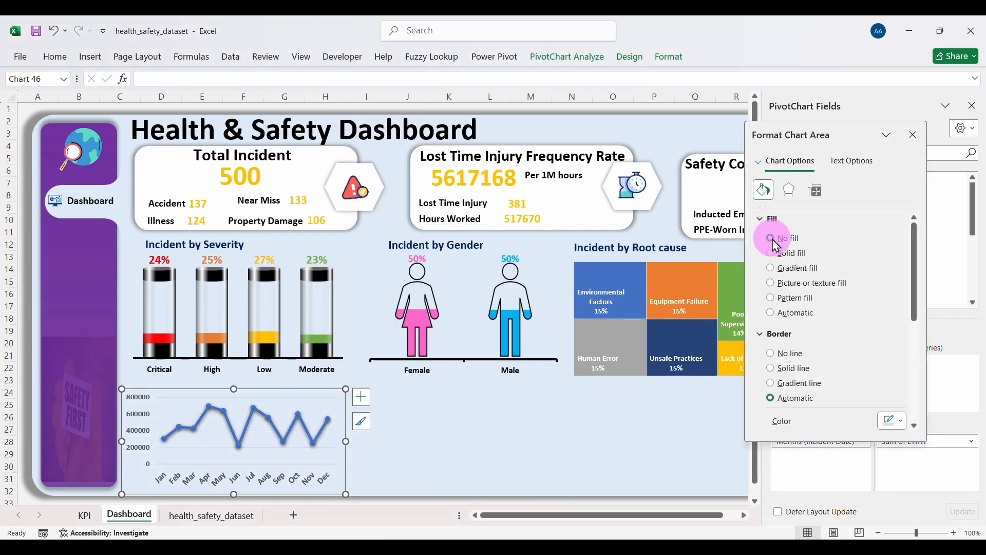
{"action": "left_click", "coordinate": [770, 353]}
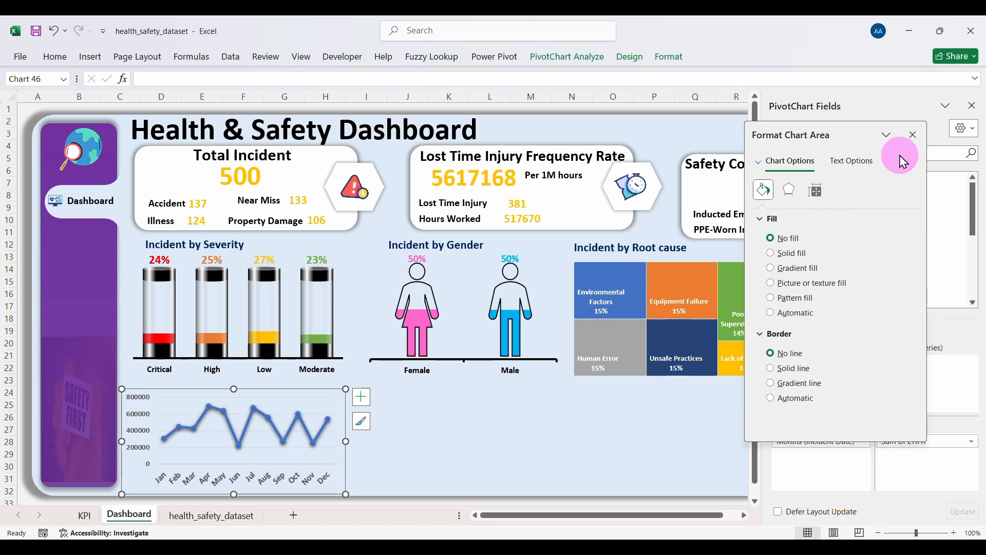
{"action": "left_click", "coordinate": [913, 139]}
{"action": "left_click", "coordinate": [476, 399]}
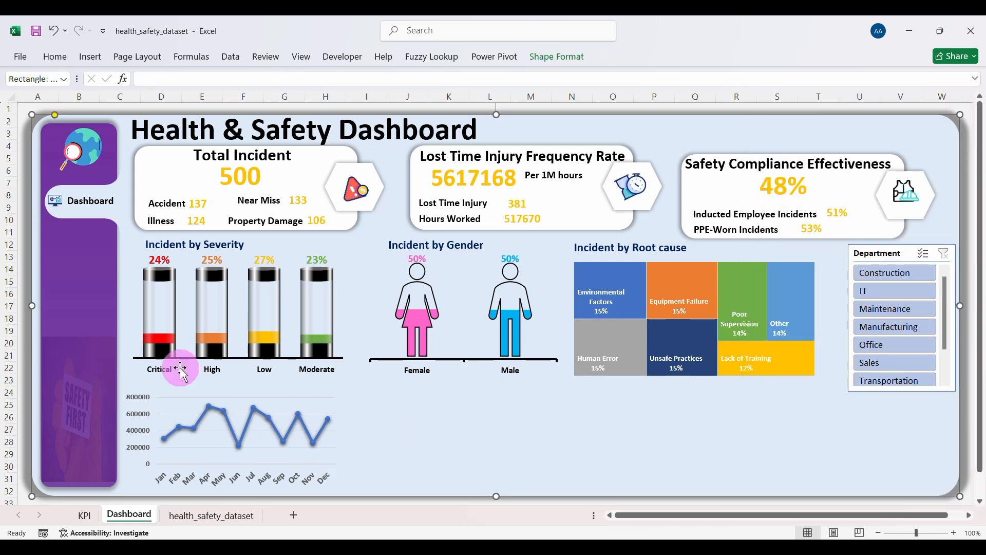
Step: Copy the Incident by Severity heading above the line chart, retype it 'Monthly LTIFR Trends' and widen it
{"action": "left_click", "coordinate": [148, 244]}
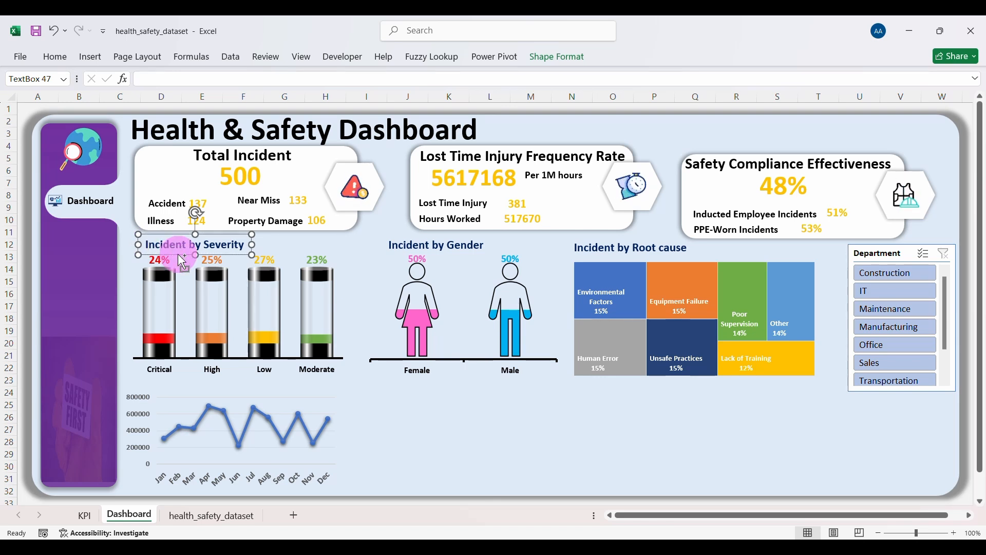
{"action": "left_click_drag", "start_coordinate": [181, 261], "coordinate": [151, 393]}
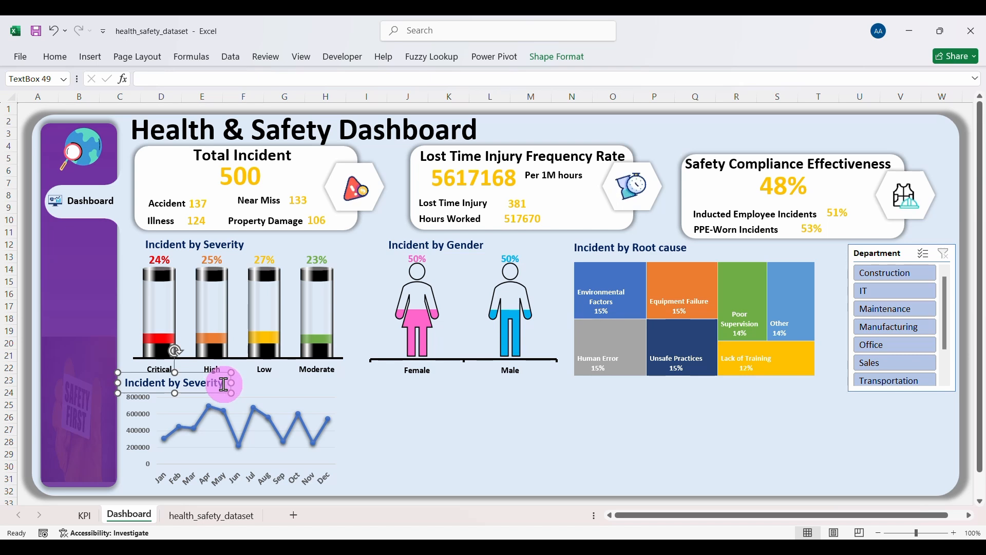
{"action": "left_click_drag", "start_coordinate": [224, 384], "coordinate": [135, 385]}
{"action": "type", "text": "Monthly LTI"}
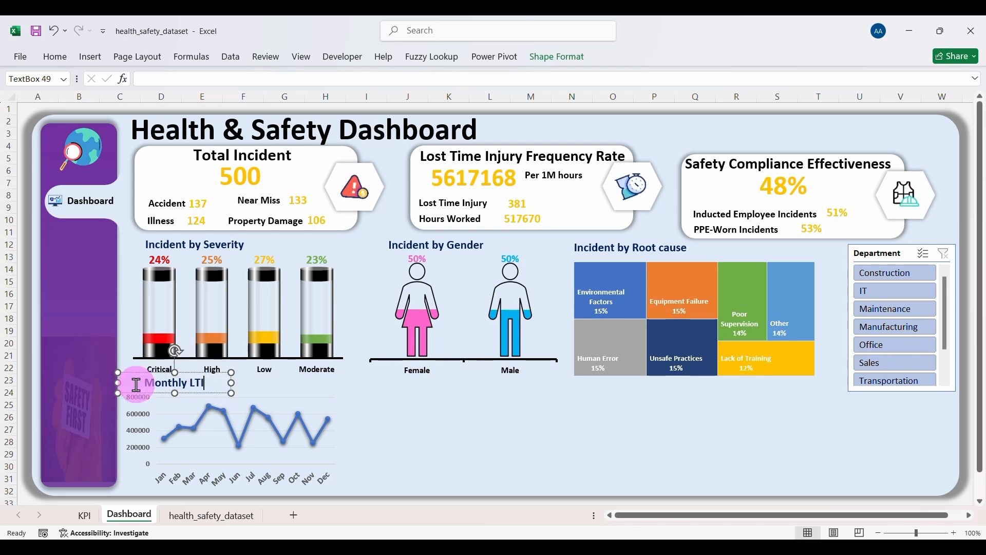
{"action": "type", "text": "Trends"}
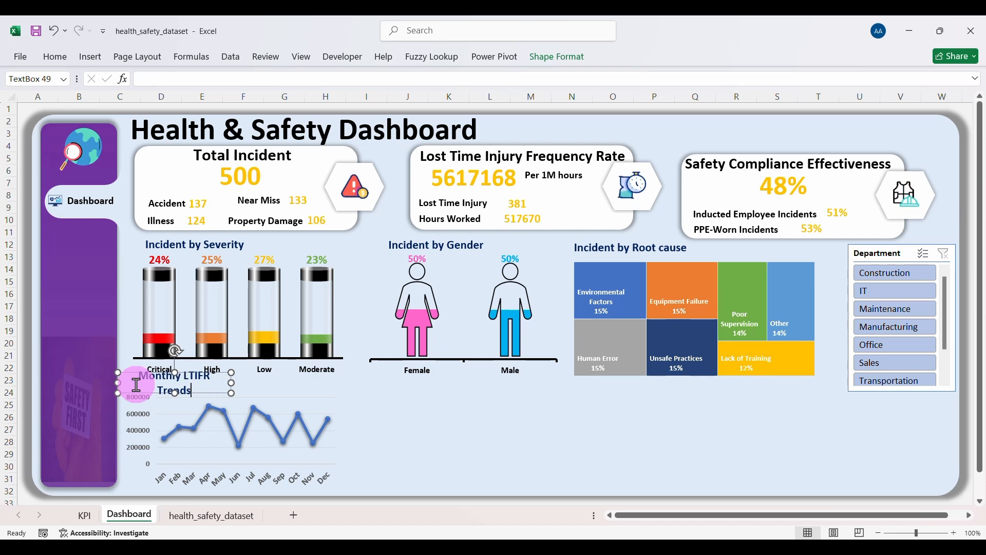
{"action": "left_click_drag", "start_coordinate": [231, 383], "coordinate": [245, 384]}
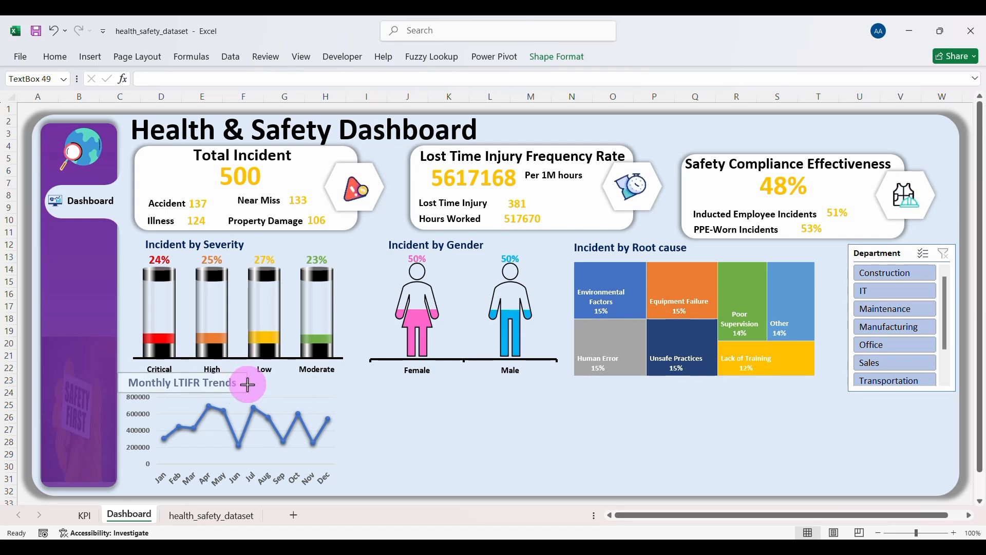
Step: Make the Incident by Severity chart slightly shorter and shrink the dashboard title font one step
{"action": "left_click", "coordinate": [301, 305]}
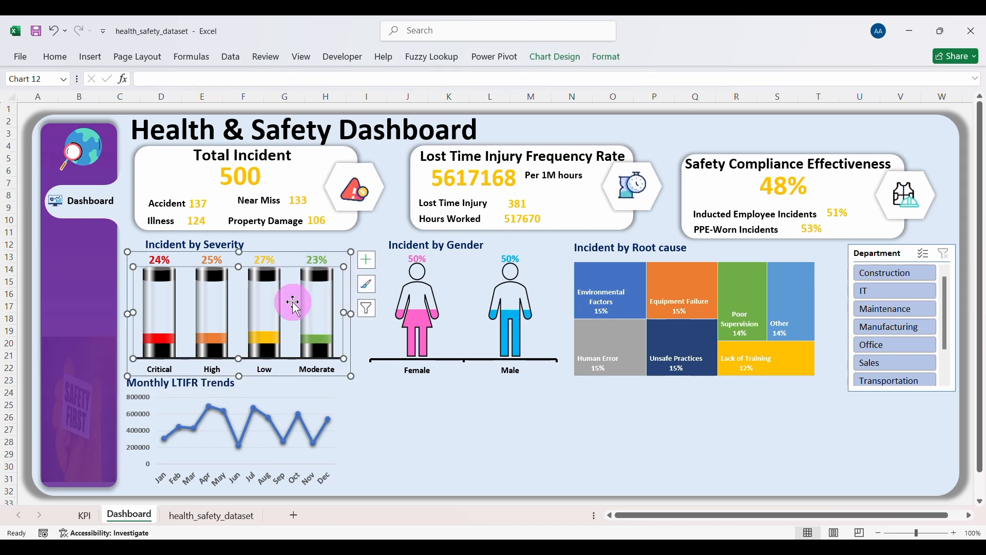
{"action": "left_click_drag", "start_coordinate": [241, 374], "coordinate": [239, 370]}
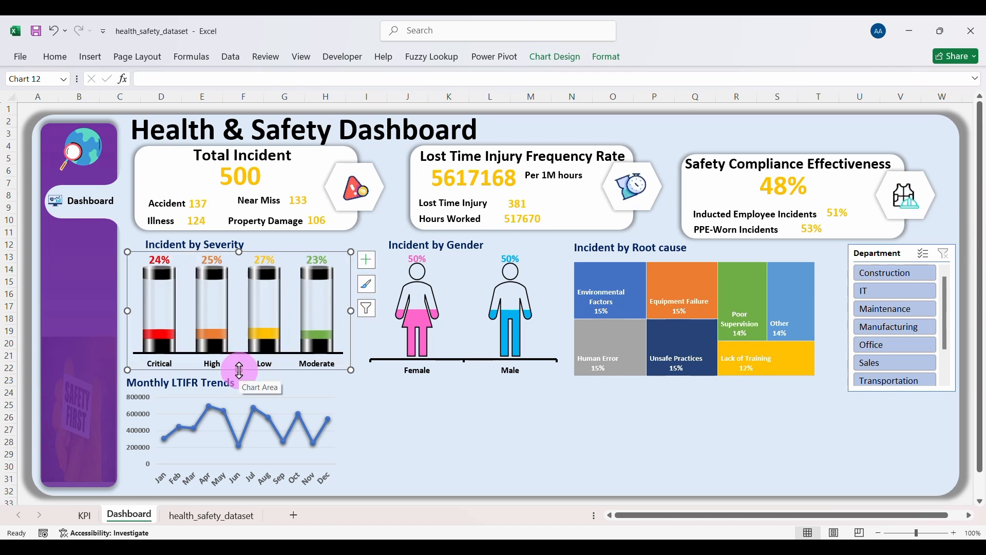
{"action": "left_click", "coordinate": [392, 136]}
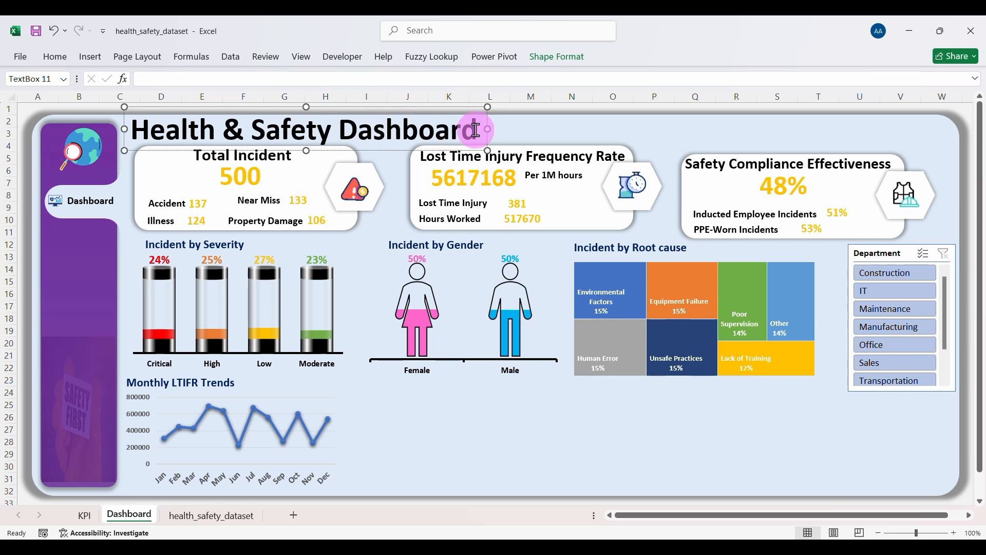
{"action": "left_click_drag", "start_coordinate": [480, 129], "coordinate": [201, 128]}
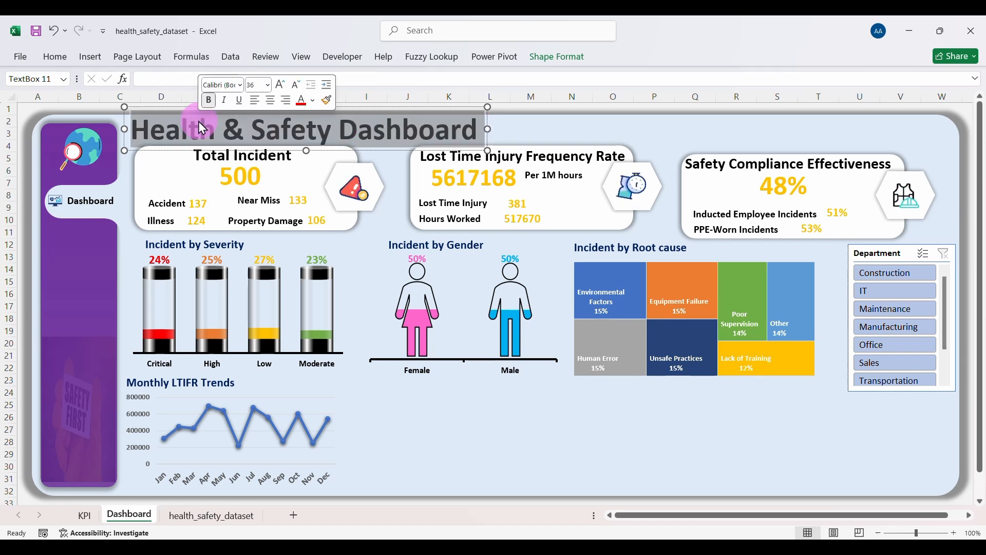
{"action": "left_click", "coordinate": [296, 84]}
Step: Decrease the font size of the Total Incident heading and its 500 value
{"action": "left_click", "coordinate": [292, 163]}
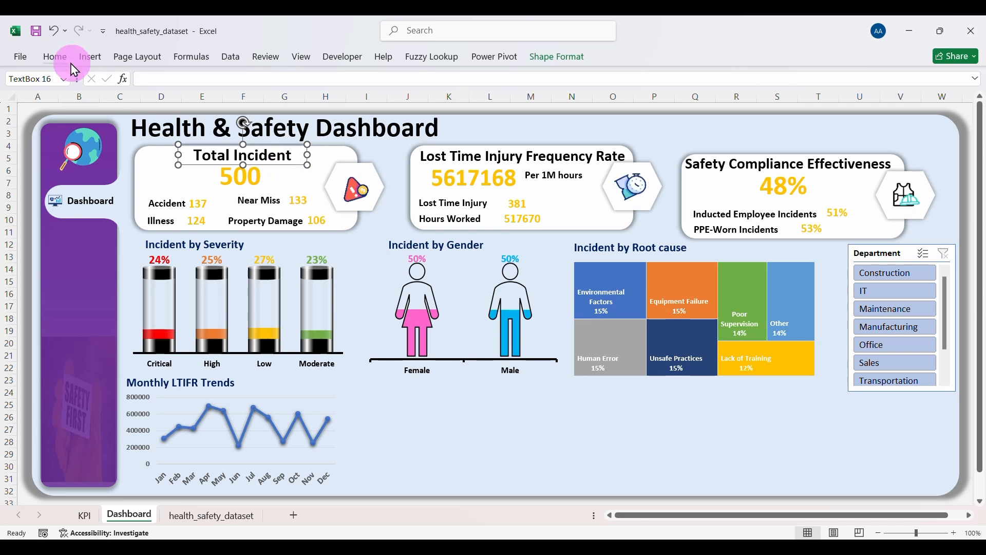
{"action": "left_click", "coordinate": [57, 58]}
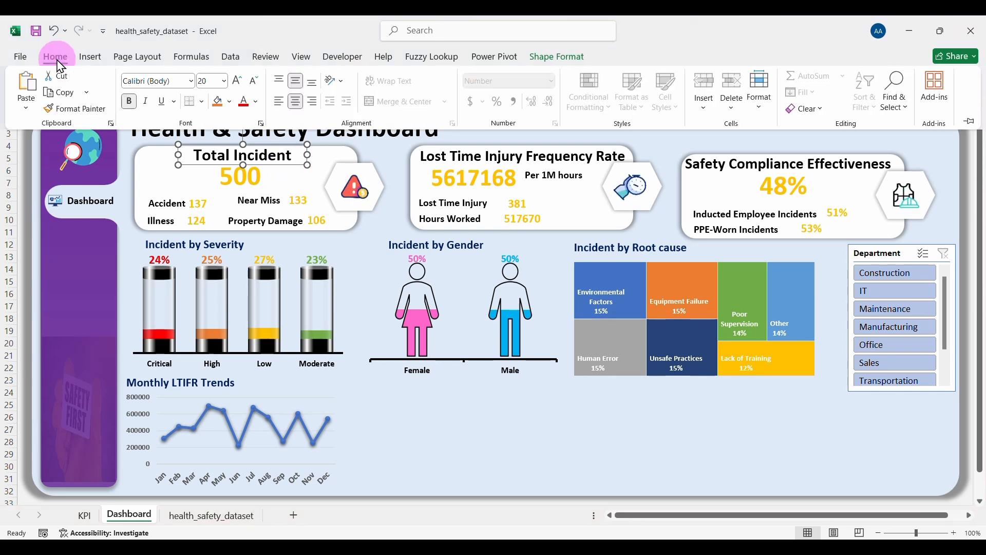
{"action": "left_click", "coordinate": [254, 82]}
{"action": "left_click", "coordinate": [249, 179]}
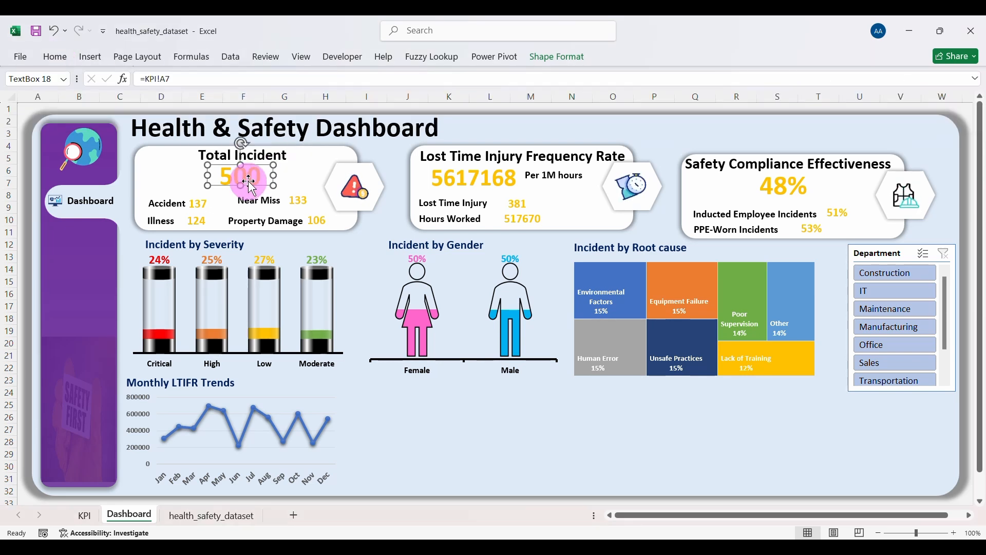
{"action": "left_click", "coordinate": [57, 58]}
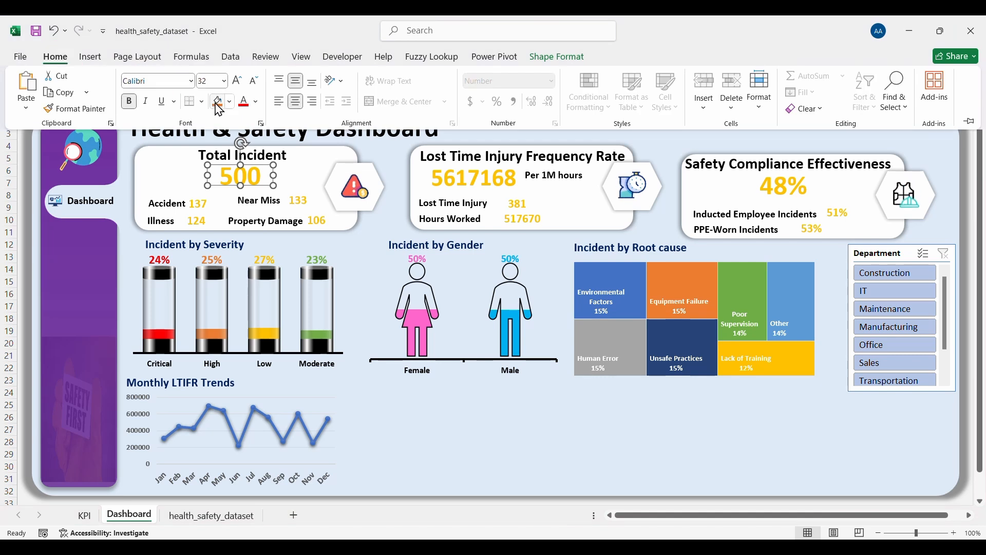
{"action": "left_click", "coordinate": [255, 83]}
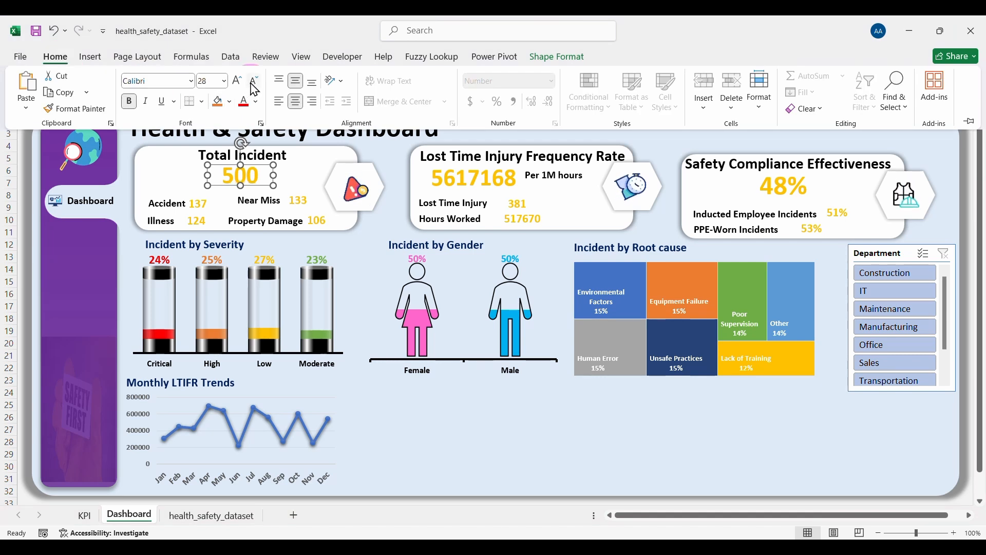
{"action": "left_click", "coordinate": [226, 155]}
{"action": "left_click", "coordinate": [226, 155]}
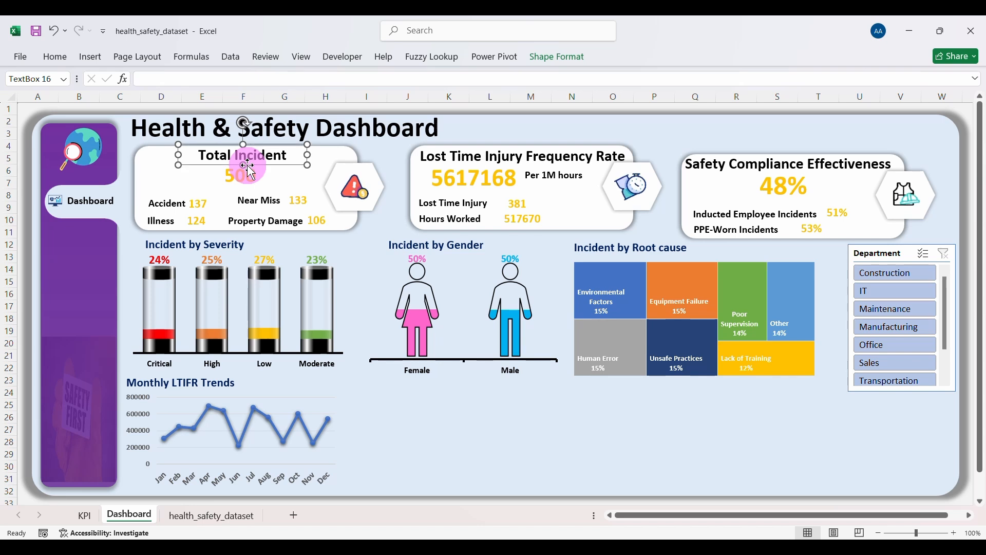
{"action": "left_click", "coordinate": [55, 58]}
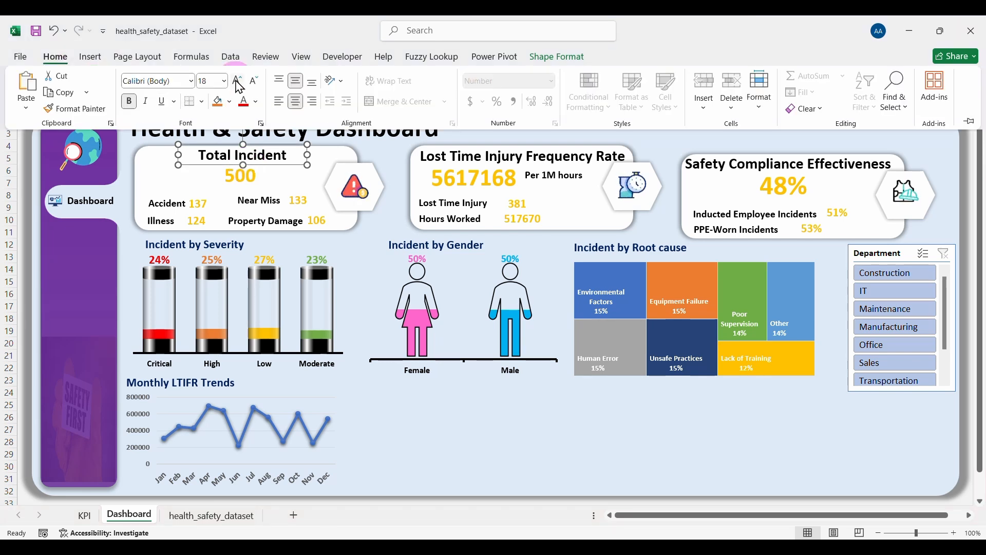
Step: Shrink the Total Incident heading to size 18 and move the Accident, Illness, Near Miss and Property Damage figures up
{"action": "left_click", "coordinate": [254, 82]}
{"action": "left_click", "coordinate": [202, 202]}
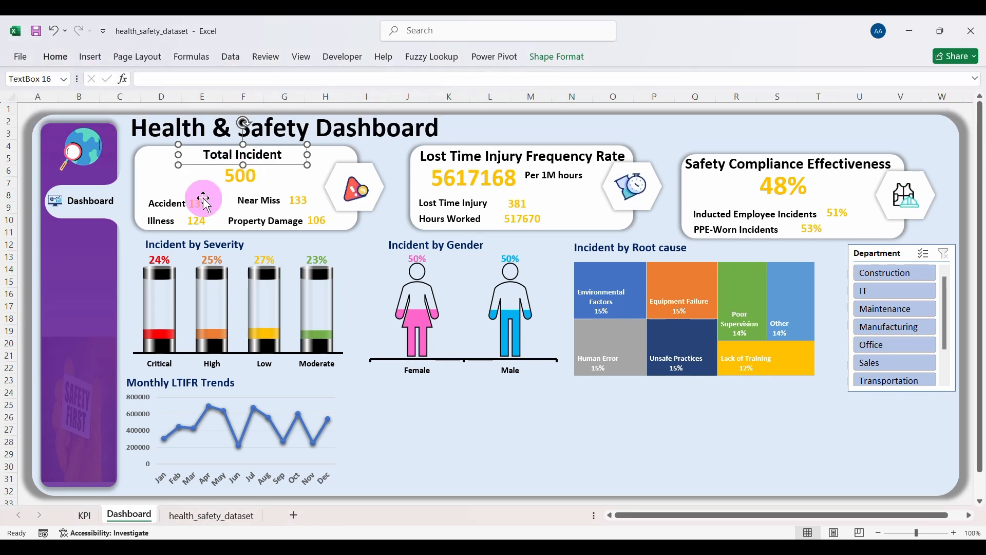
{"action": "left_click", "coordinate": [203, 202]}
{"action": "left_click", "coordinate": [159, 203], "text": "shift"}
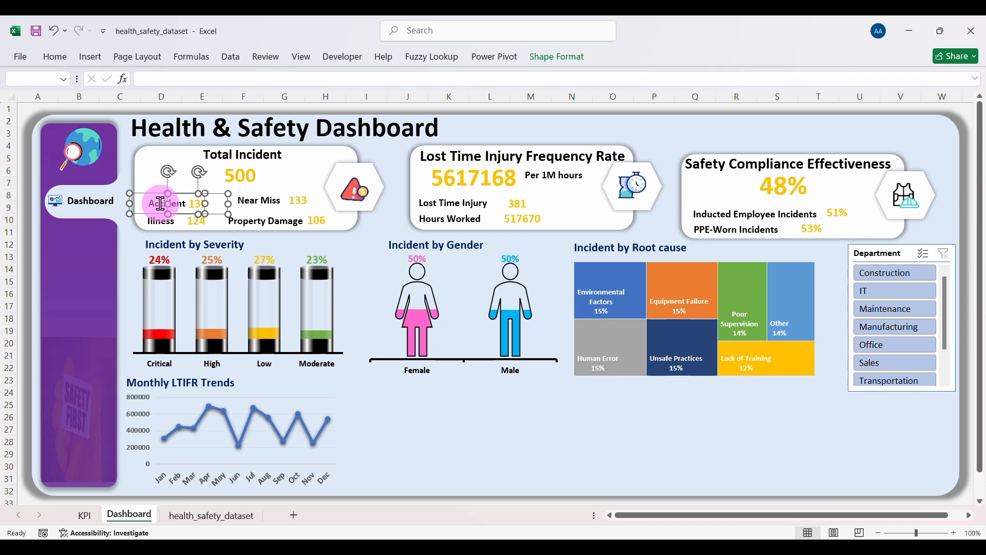
{"action": "left_click", "coordinate": [161, 221], "text": "shift"}
{"action": "left_click", "coordinate": [197, 225], "text": "shift"}
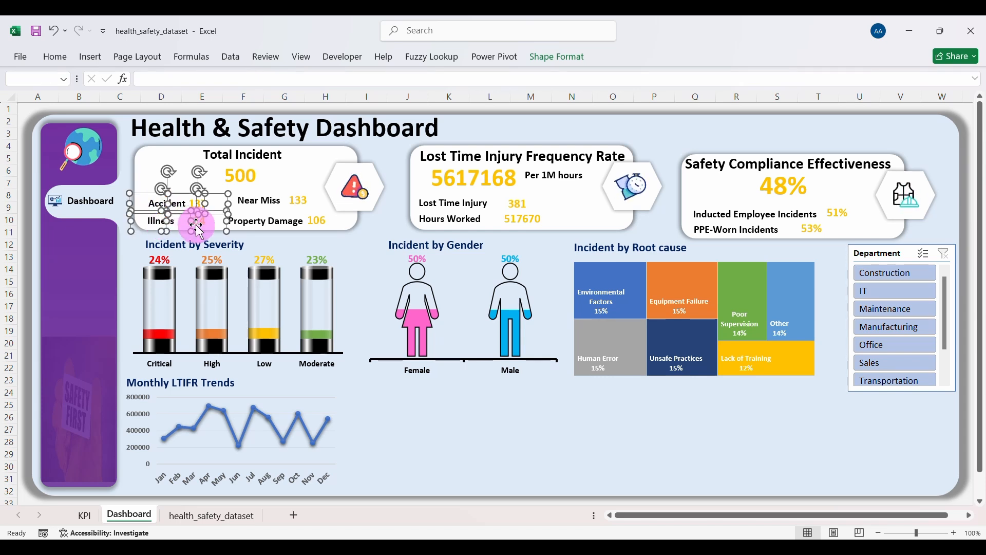
{"action": "left_click", "coordinate": [246, 221], "text": "shift"}
{"action": "left_click", "coordinate": [257, 201], "text": "shift"}
{"action": "left_click", "coordinate": [303, 200], "text": "shift"}
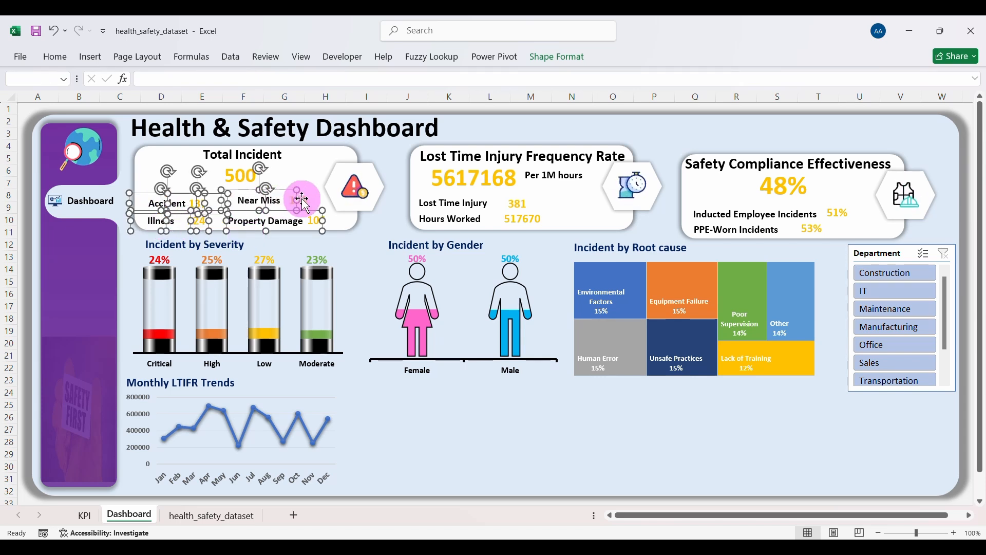
{"action": "left_click", "coordinate": [318, 224], "text": "shift"}
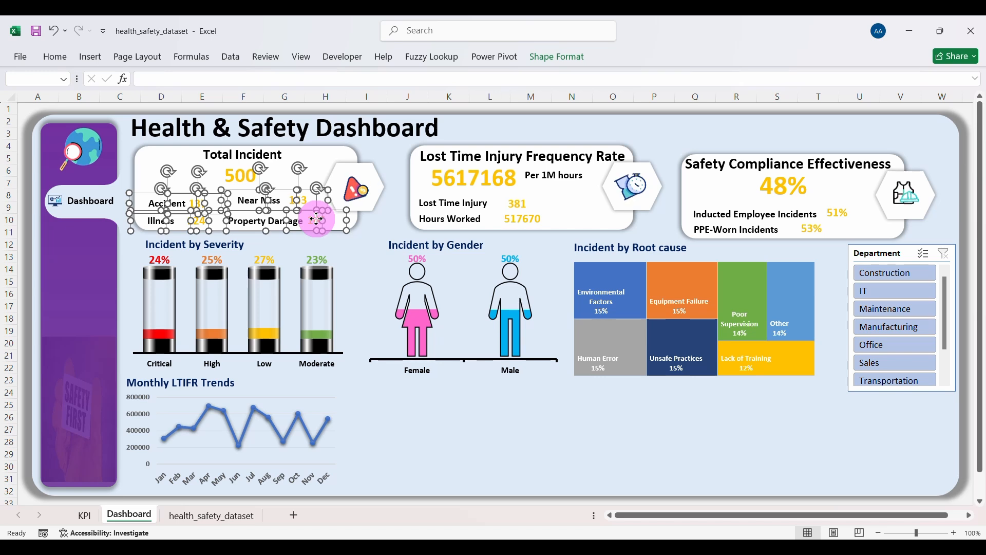
{"action": "mouse_move", "coordinate": [317, 219]}
{"action": "left_mouse_down"}
{"action": "mouse_move", "coordinate": [310, 209]}
{"action": "mouse_move", "coordinate": [323, 213]}
{"action": "left_mouse_up"}
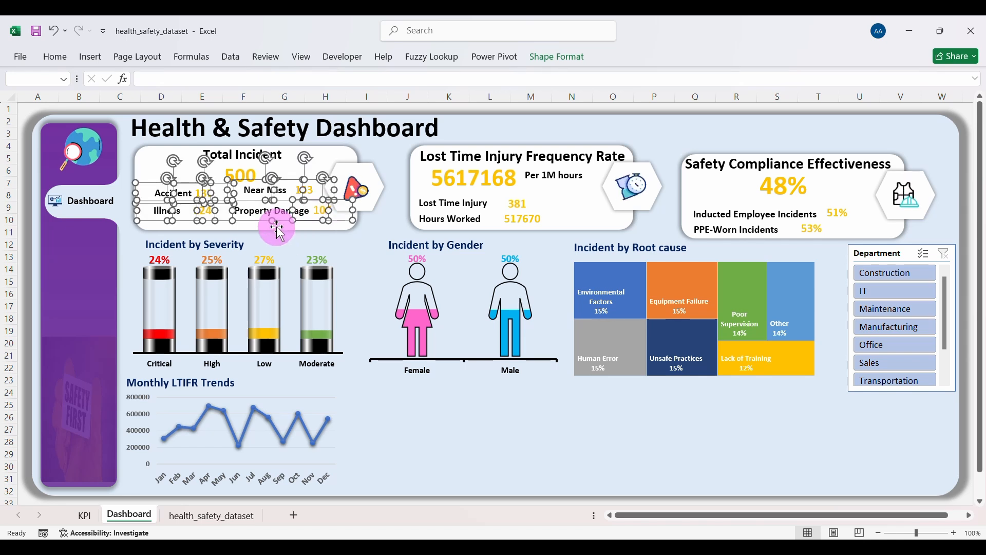
Step: Nudge the Total Incident card, its 500 value and its heading into position
{"action": "left_click", "coordinate": [280, 227]}
{"action": "left_click_drag", "start_coordinate": [247, 228], "coordinate": [248, 221]}
{"action": "left_click", "coordinate": [237, 180]}
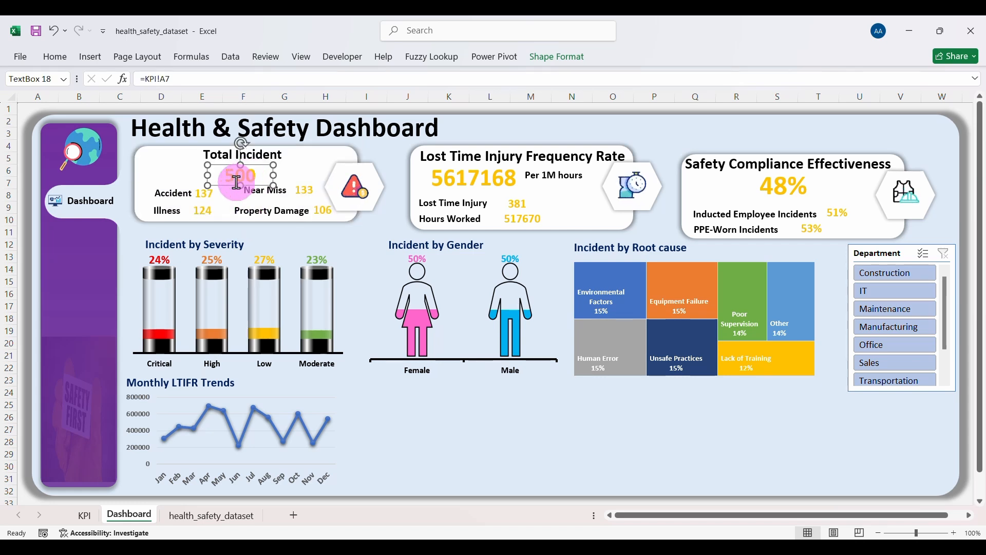
{"action": "left_click_drag", "start_coordinate": [228, 183], "coordinate": [222, 181]}
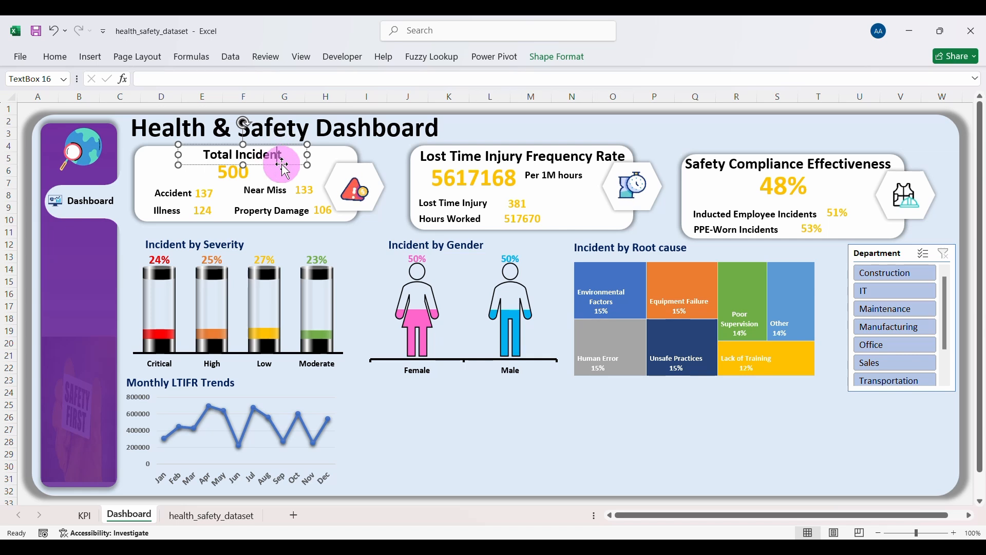
{"action": "left_click", "coordinate": [278, 162]}
{"action": "left_click_drag", "start_coordinate": [278, 163], "coordinate": [273, 164]}
{"action": "left_click", "coordinate": [398, 403]}
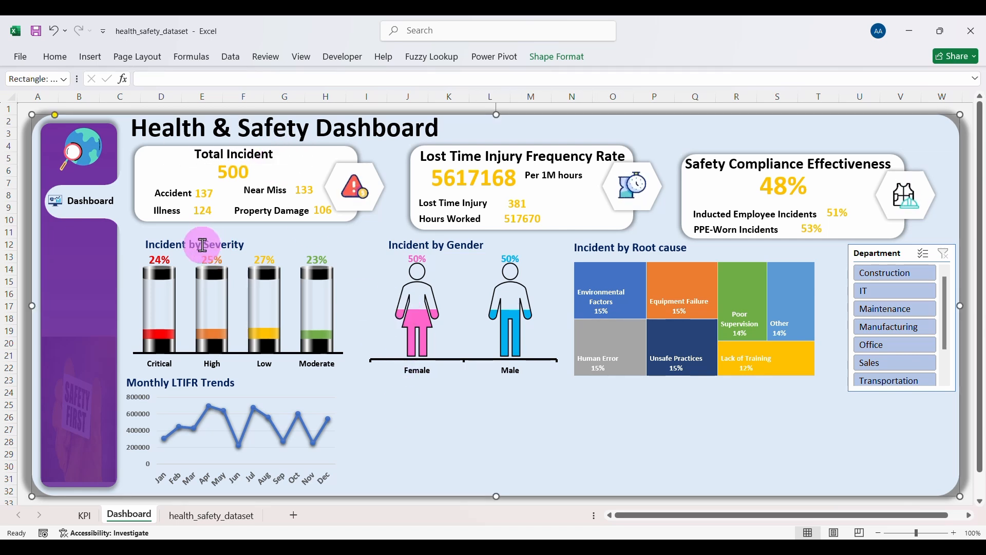
Step: Move the Incident by Severity title and its chart up into alignment
{"action": "left_click", "coordinate": [202, 245]}
{"action": "left_click_drag", "start_coordinate": [183, 254], "coordinate": [178, 245]}
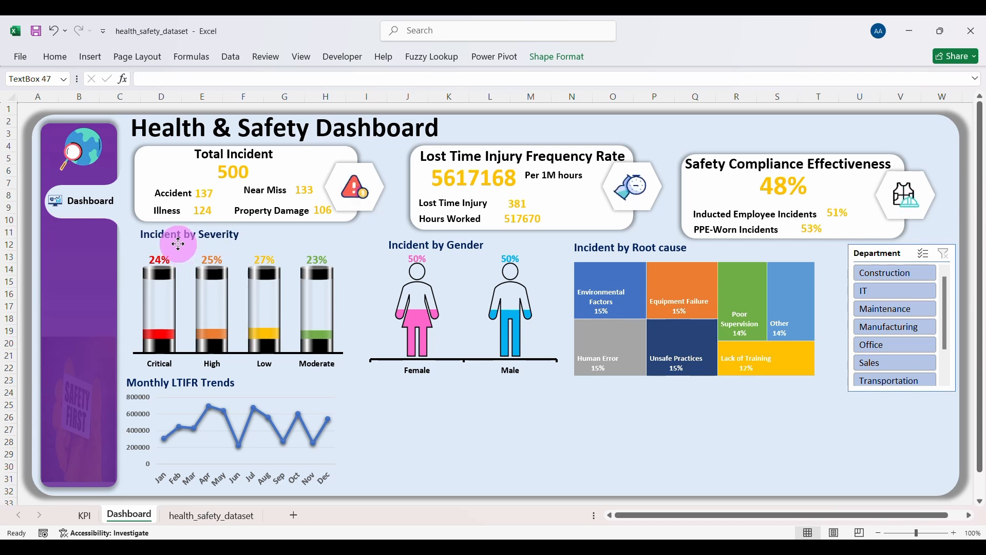
{"action": "left_click", "coordinate": [239, 359]}
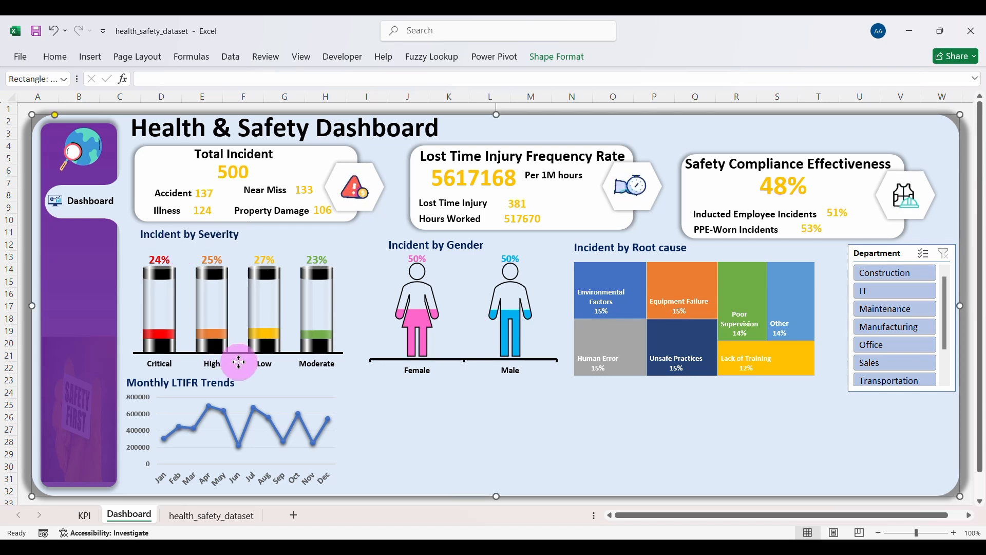
{"action": "left_click", "coordinate": [238, 317]}
{"action": "left_click_drag", "start_coordinate": [296, 370], "coordinate": [293, 361]}
Step: Realign the Monthly LTIFR Trends title and shift the line chart slightly right and up
{"action": "left_click", "coordinate": [224, 392]}
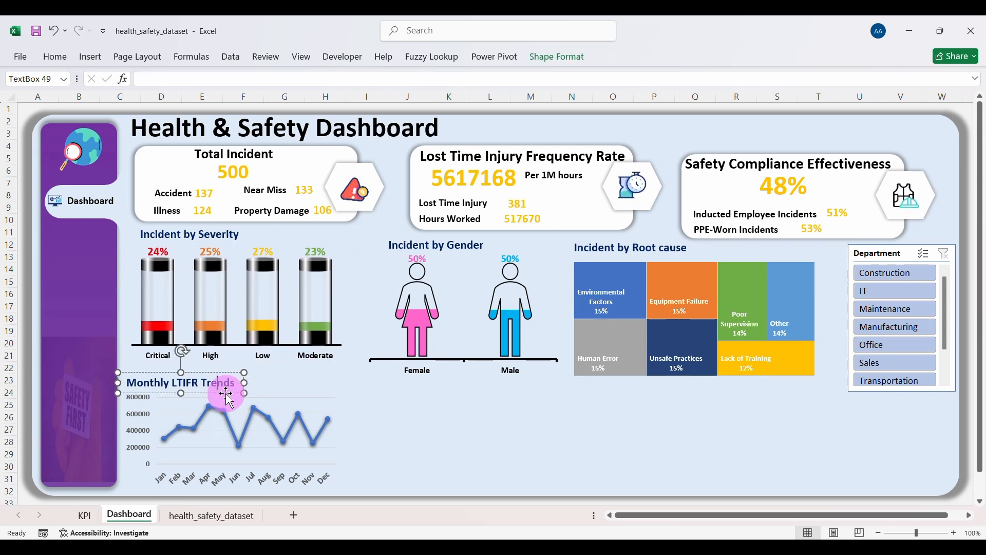
{"action": "left_click_drag", "start_coordinate": [226, 393], "coordinate": [237, 388]}
{"action": "left_click", "coordinate": [341, 439]}
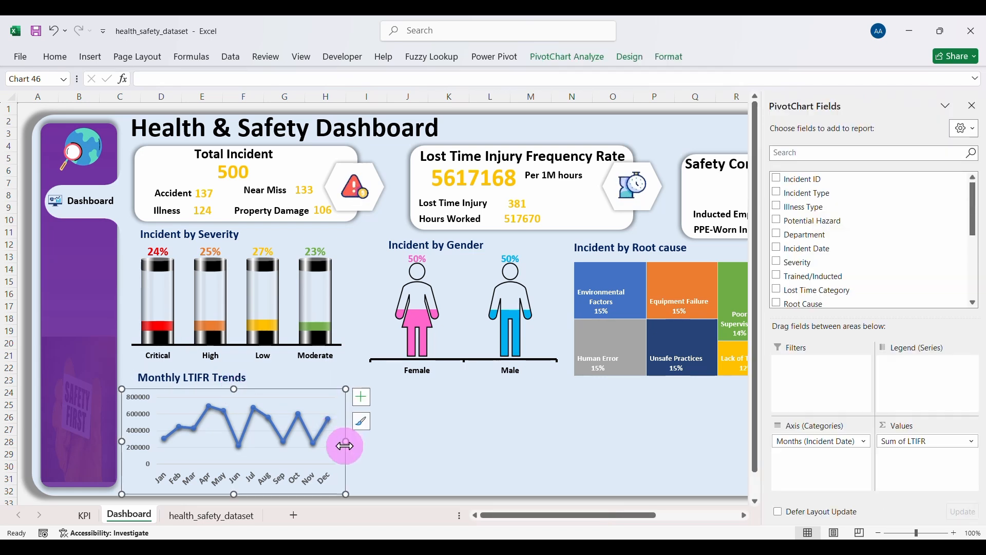
{"action": "left_click_drag", "start_coordinate": [346, 451], "coordinate": [353, 449]}
Step: Filter the Department slicer to Construction, IT, then Maintenance, and clear it to show all 500 incidents
{"action": "left_click", "coordinate": [484, 436]}
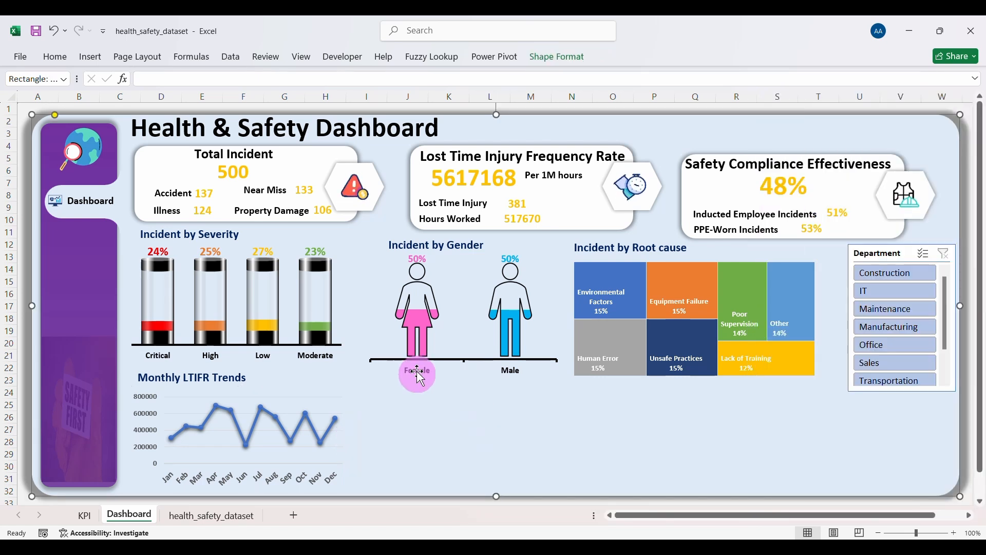
{"action": "left_click", "coordinate": [878, 273]}
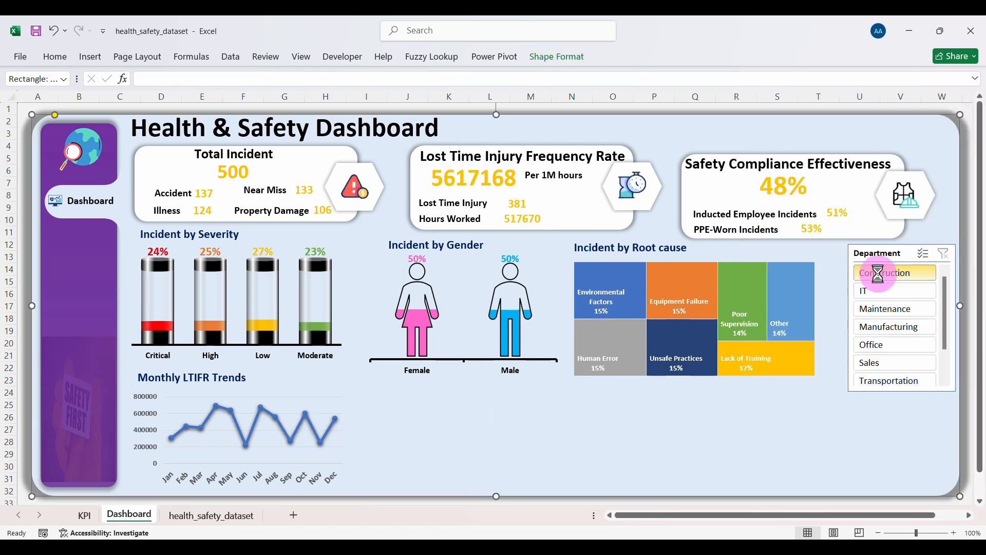
{"action": "left_click", "coordinate": [878, 291]}
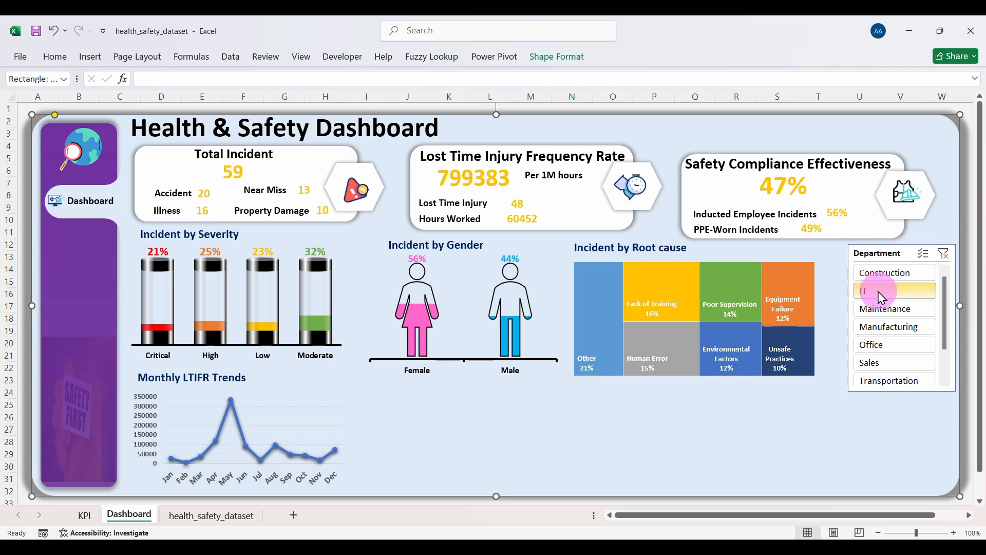
{"action": "left_click", "coordinate": [884, 310]}
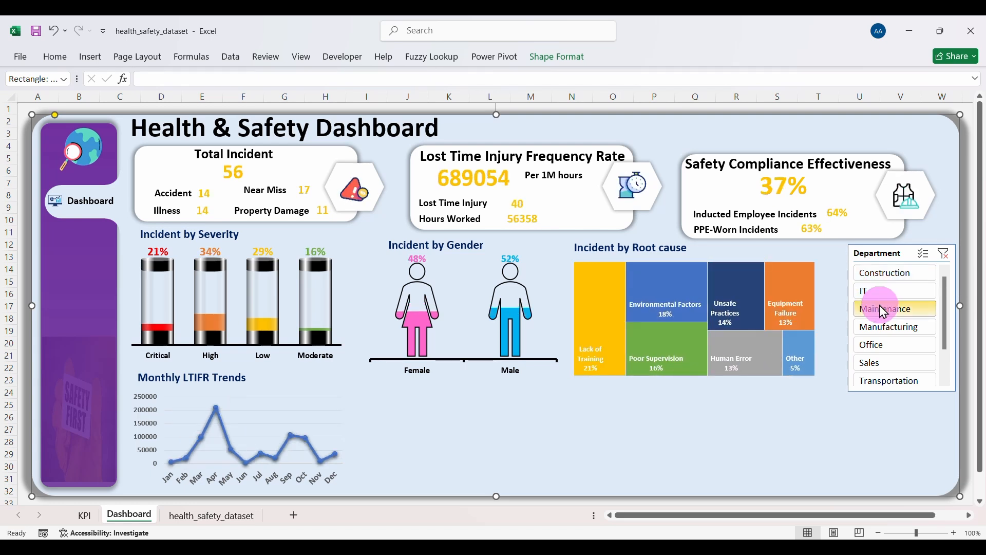
{"action": "left_click", "coordinate": [944, 254]}
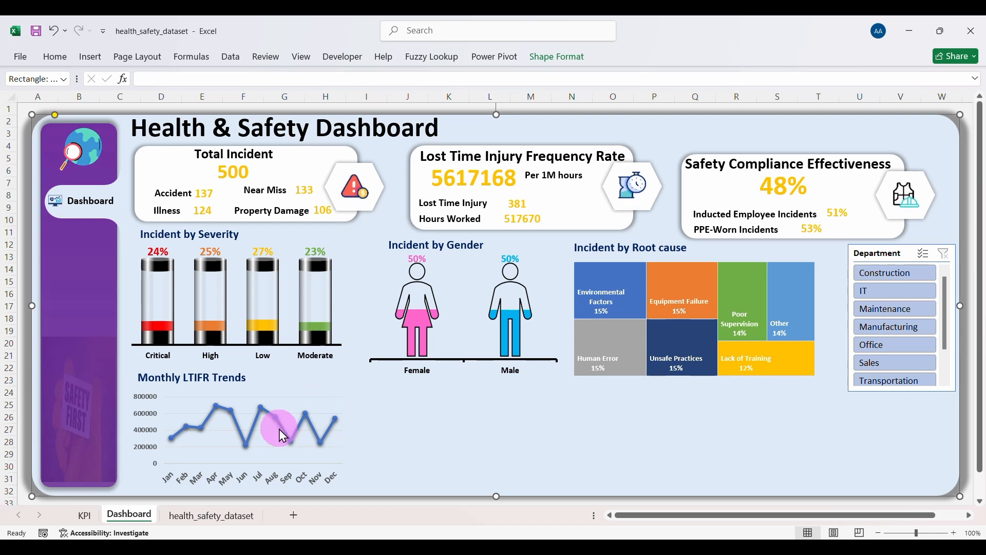
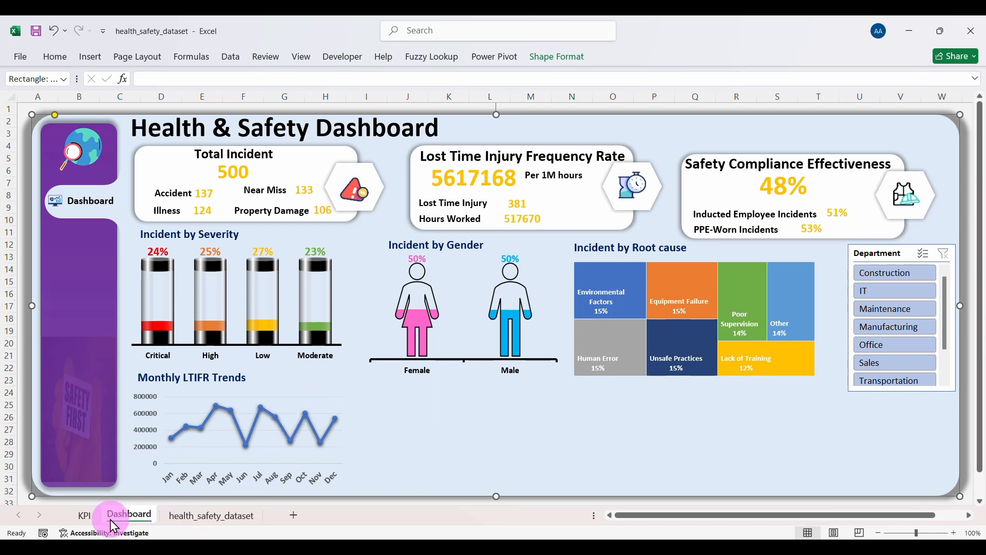
Step: Copy the monthly LTIFR pivot on the KPI sheet and paste a duplicate at F84
{"action": "left_click", "coordinate": [84, 515]}
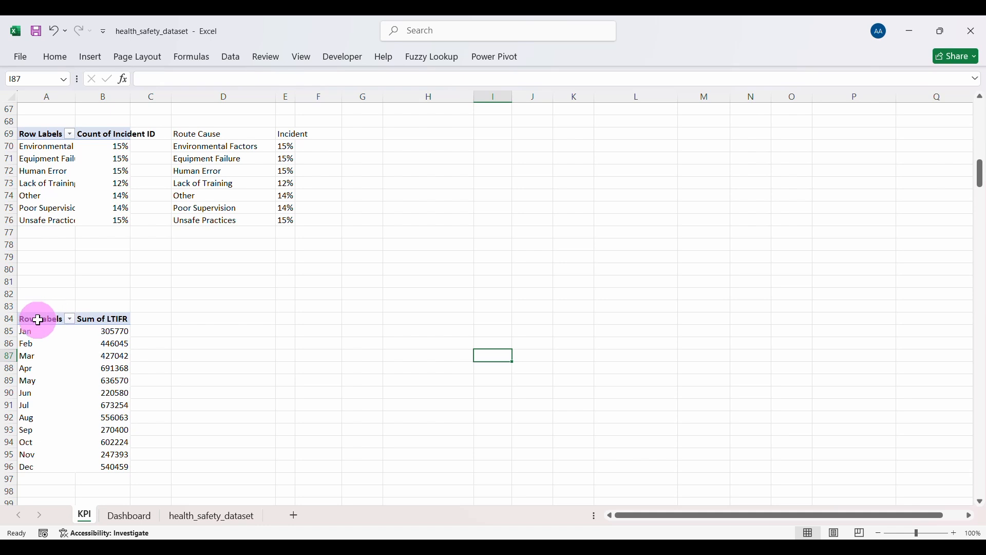
{"action": "left_click_drag", "start_coordinate": [38, 320], "coordinate": [122, 468]}
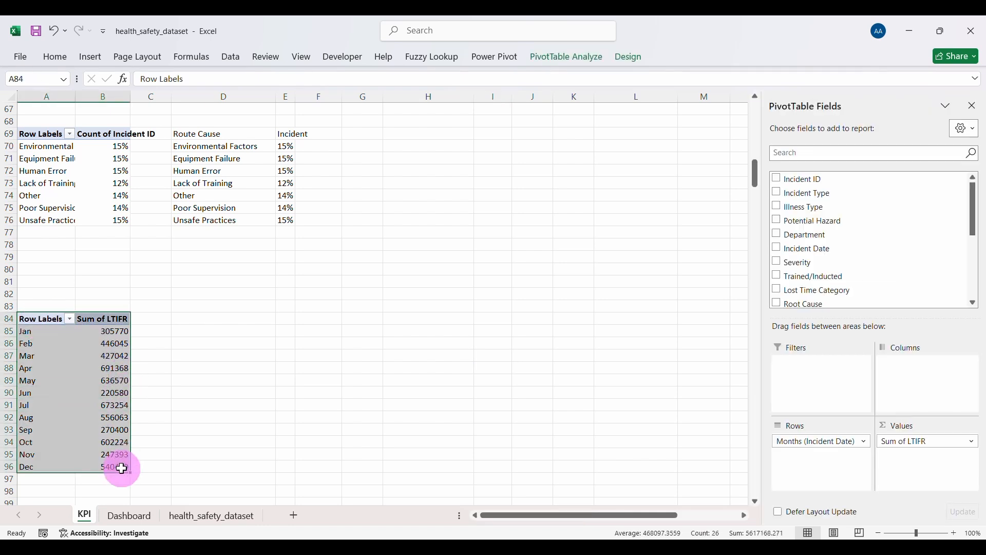
{"action": "key", "text": "ctrl+c"}
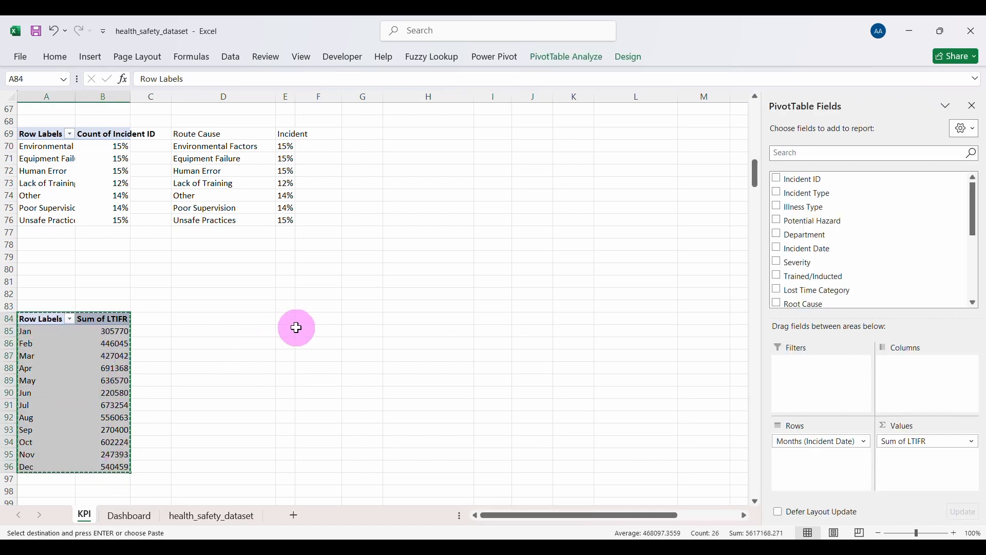
{"action": "left_click", "coordinate": [315, 315]}
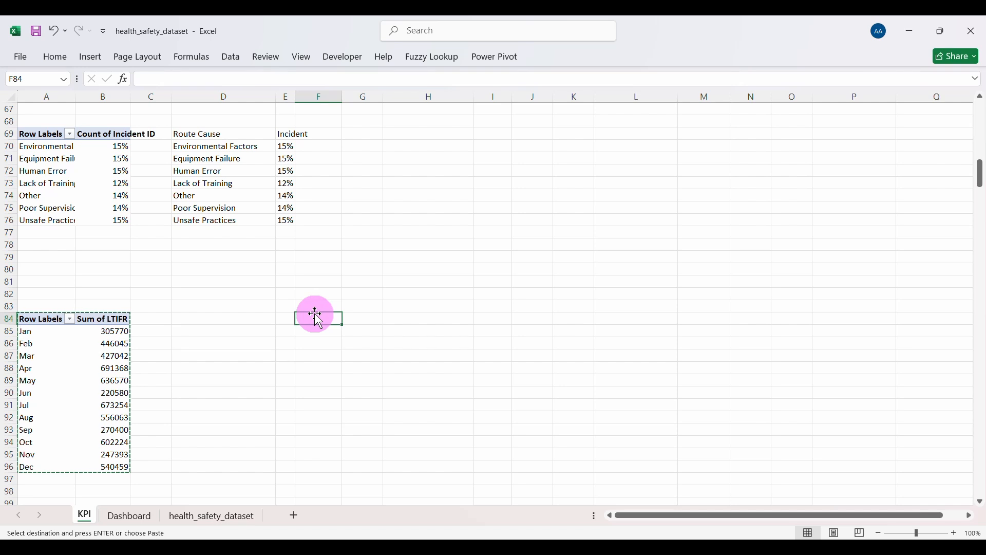
{"action": "key", "text": "ctrl+v"}
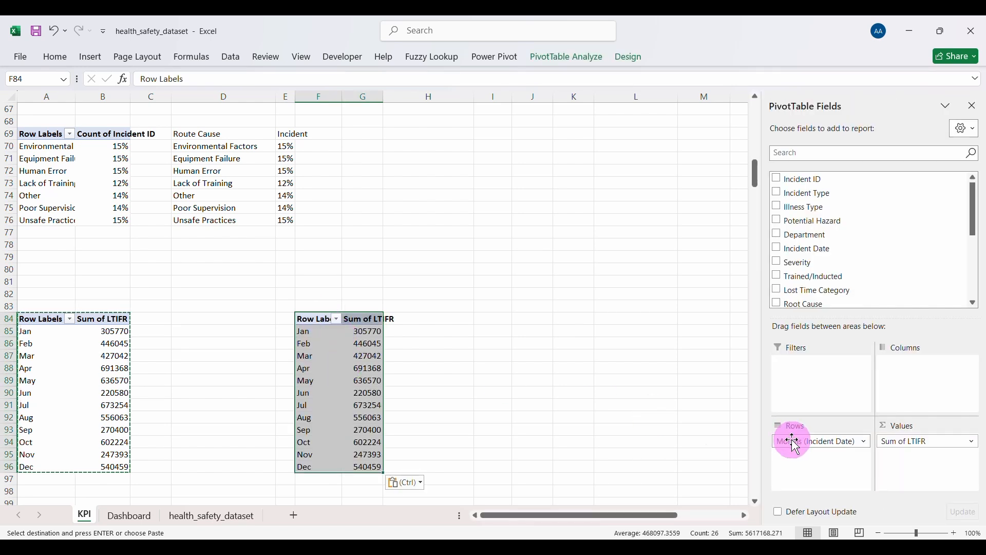
Step: In the copy, replace Sum of LTIFR with Incident ID summarized as Count per month
{"action": "left_click", "coordinate": [928, 442]}
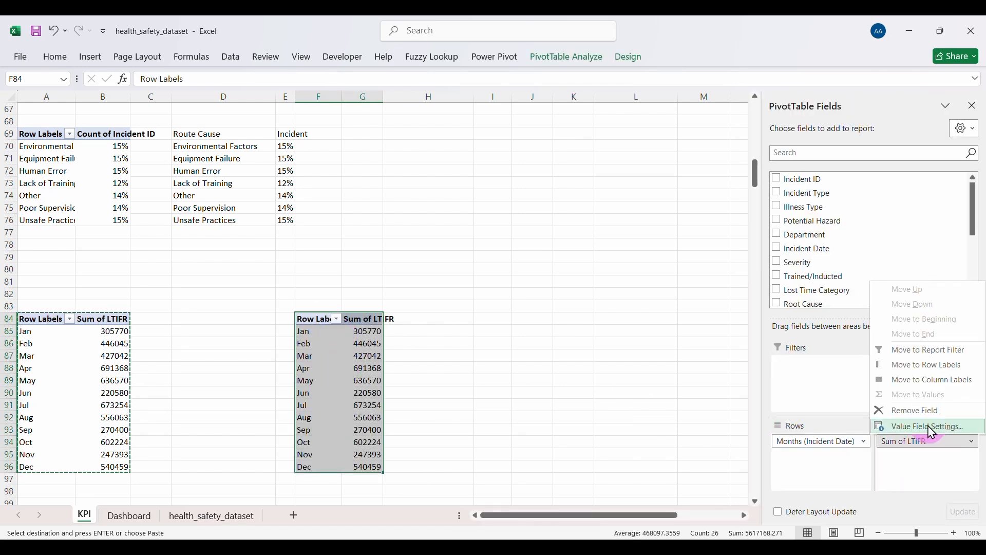
{"action": "left_click", "coordinate": [927, 427]}
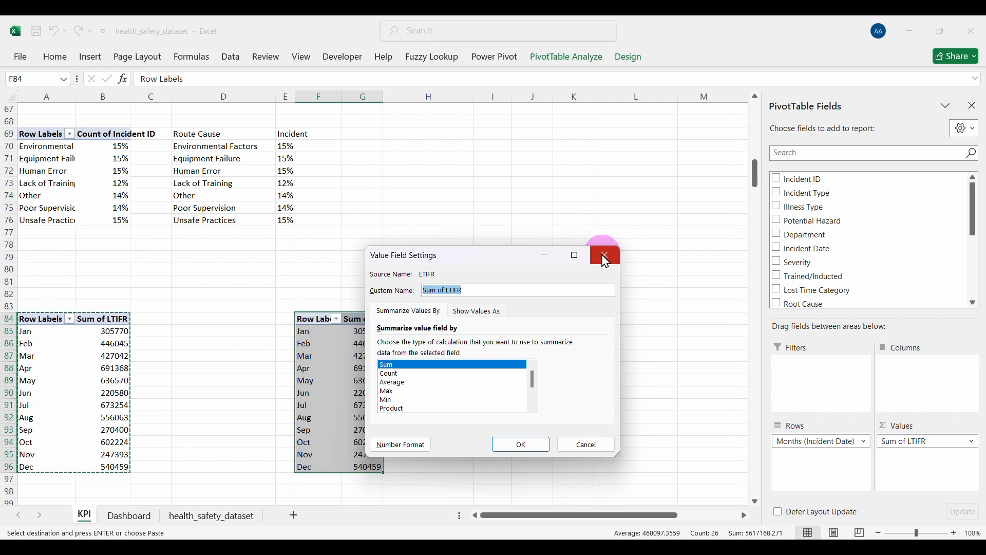
{"action": "left_click", "coordinate": [606, 261]}
{"action": "left_click", "coordinate": [903, 442]}
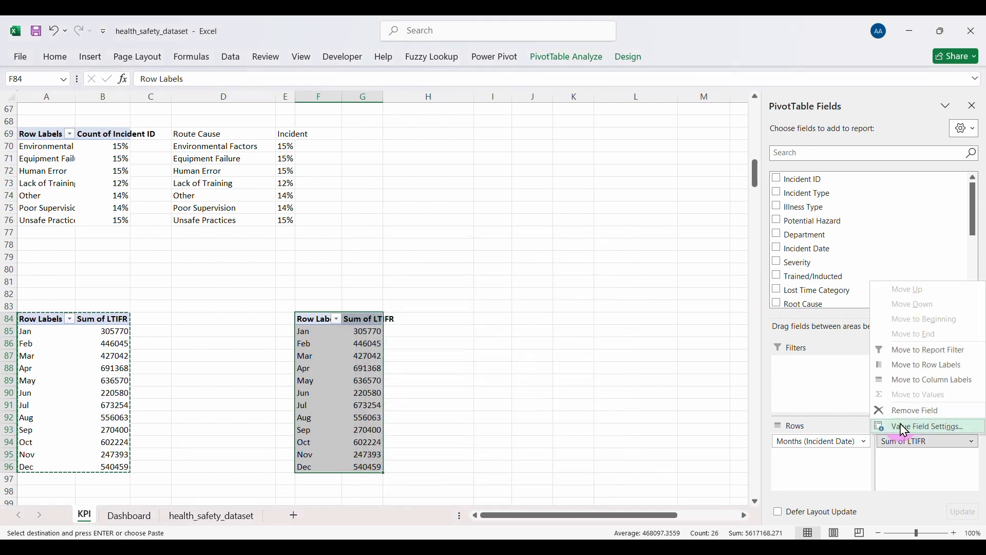
{"action": "left_click", "coordinate": [904, 411]}
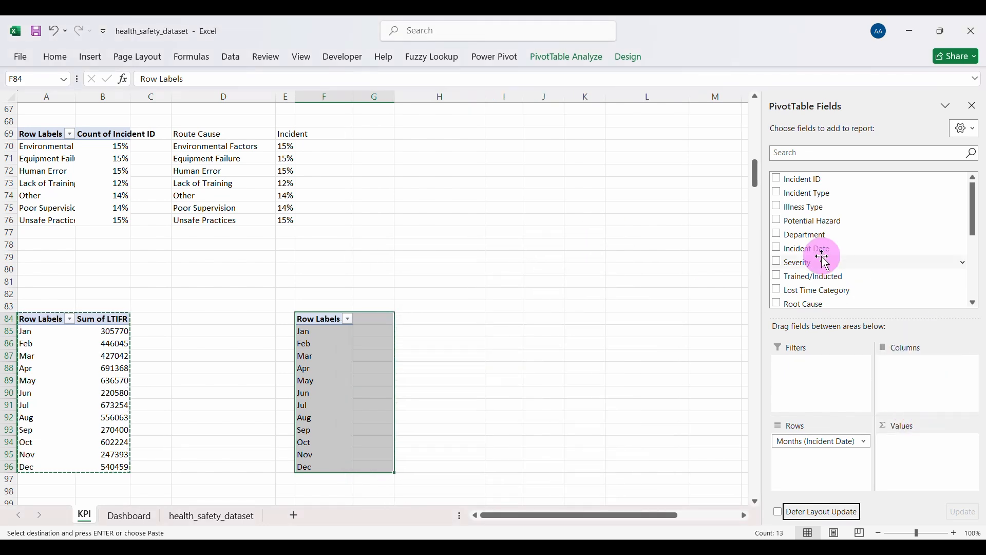
{"action": "left_click", "coordinate": [776, 179]}
{"action": "left_click", "coordinate": [947, 442]}
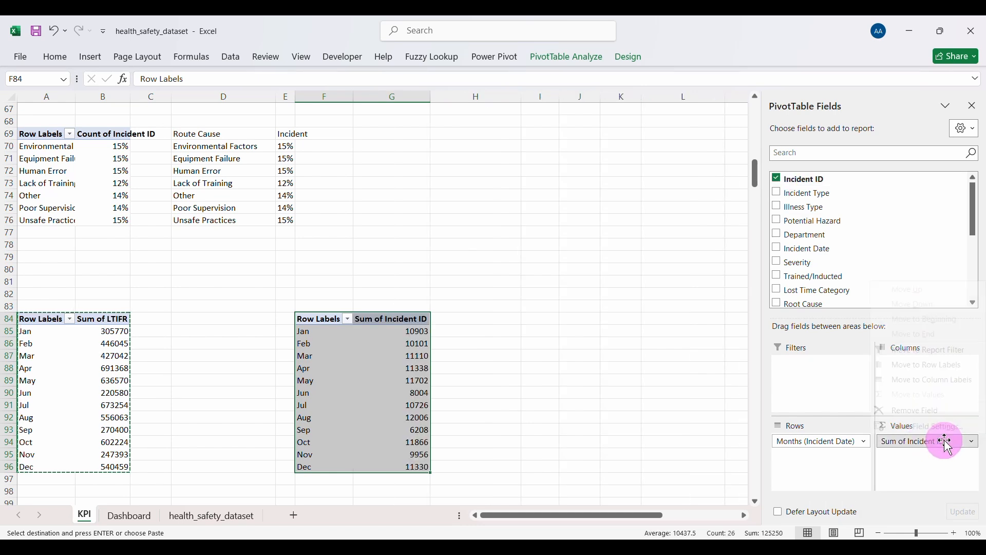
{"action": "left_click", "coordinate": [910, 427]}
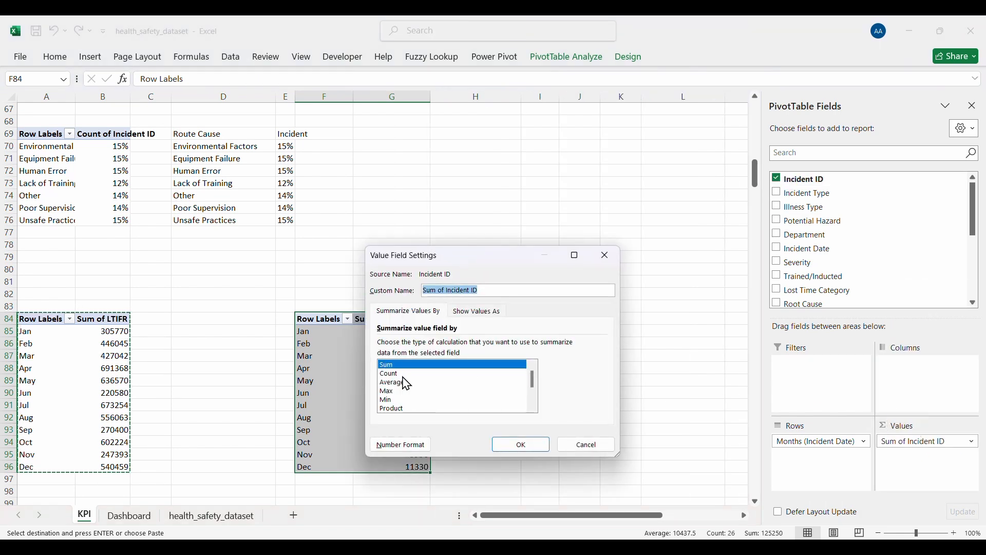
{"action": "left_click", "coordinate": [393, 374]}
{"action": "left_click", "coordinate": [520, 447]}
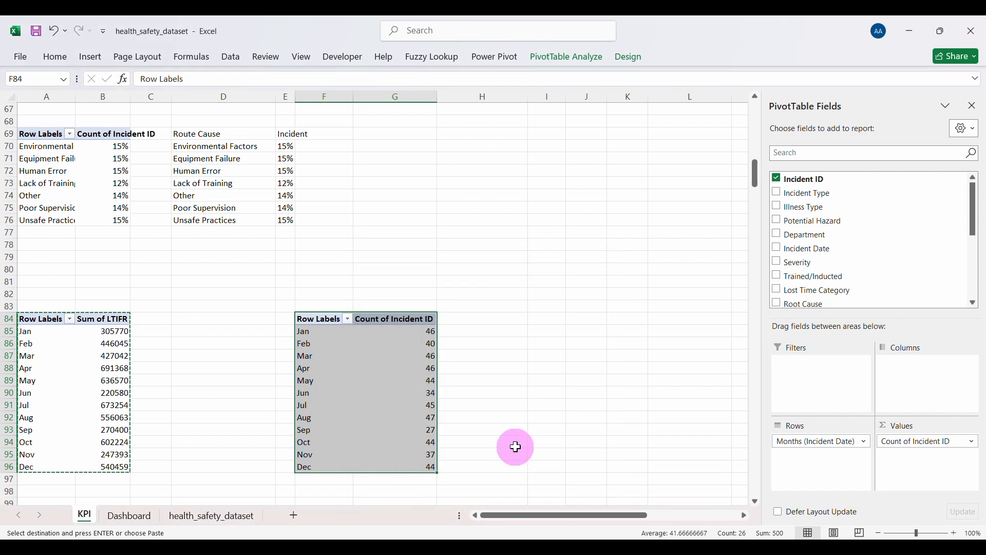
{"action": "left_click", "coordinate": [366, 356]}
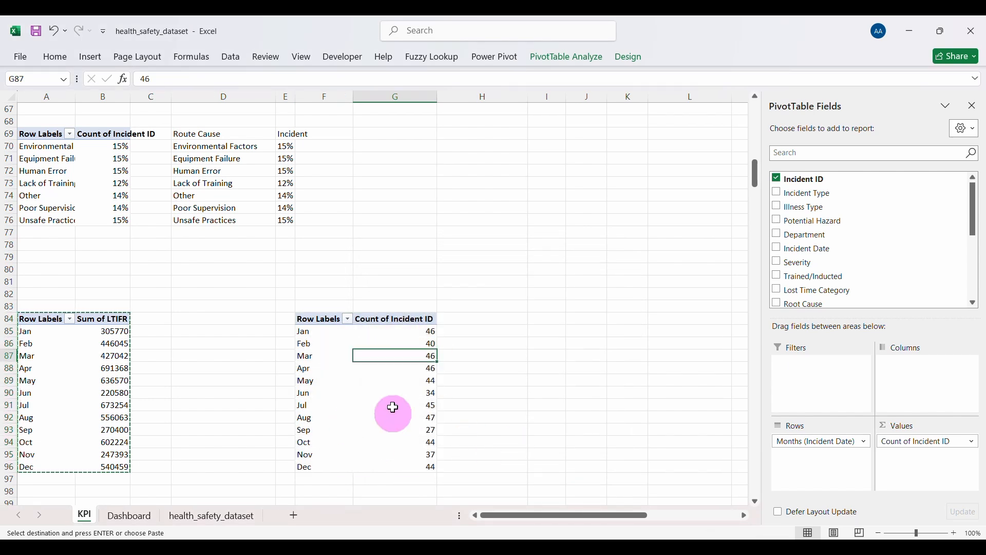
{"action": "mouse_move", "coordinate": [361, 371]}
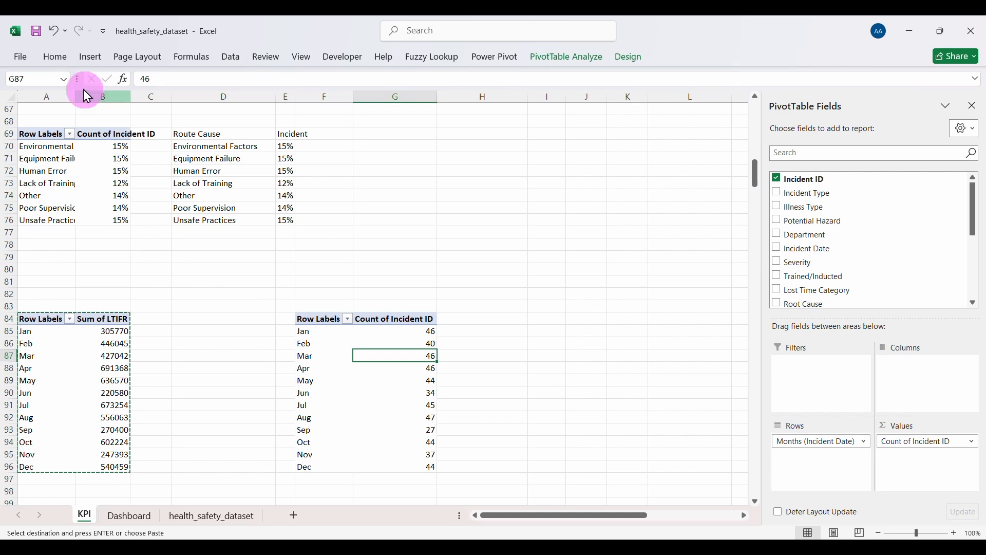
Step: Insert a line chart with markers from the count pivot, removing its title, legend and field buttons
{"action": "left_click", "coordinate": [89, 57]}
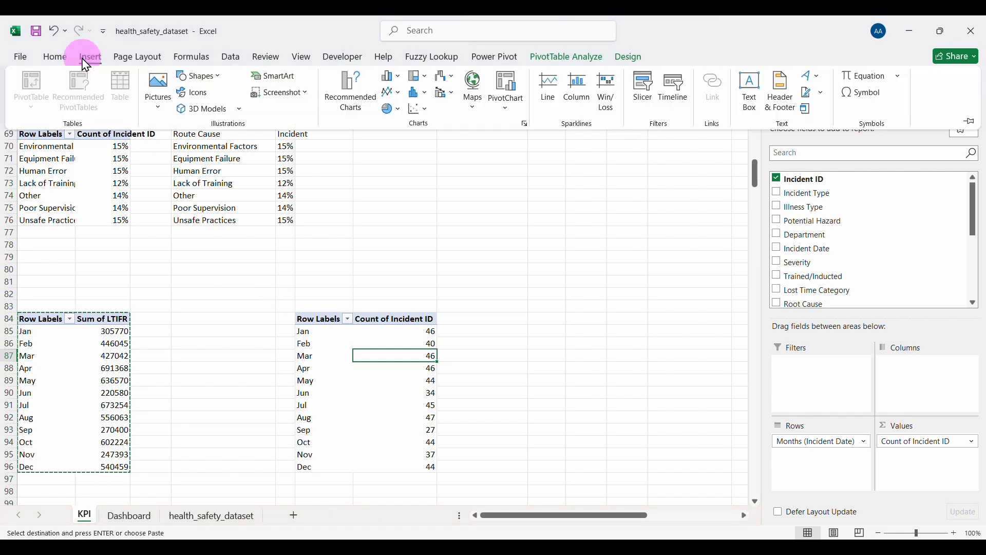
{"action": "left_click", "coordinate": [390, 93]}
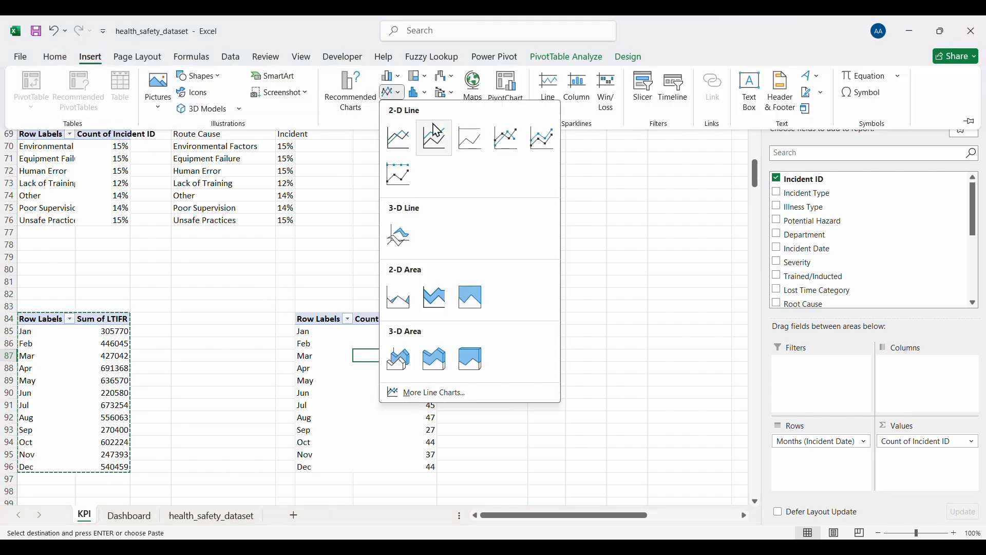
{"action": "left_click", "coordinate": [506, 140]}
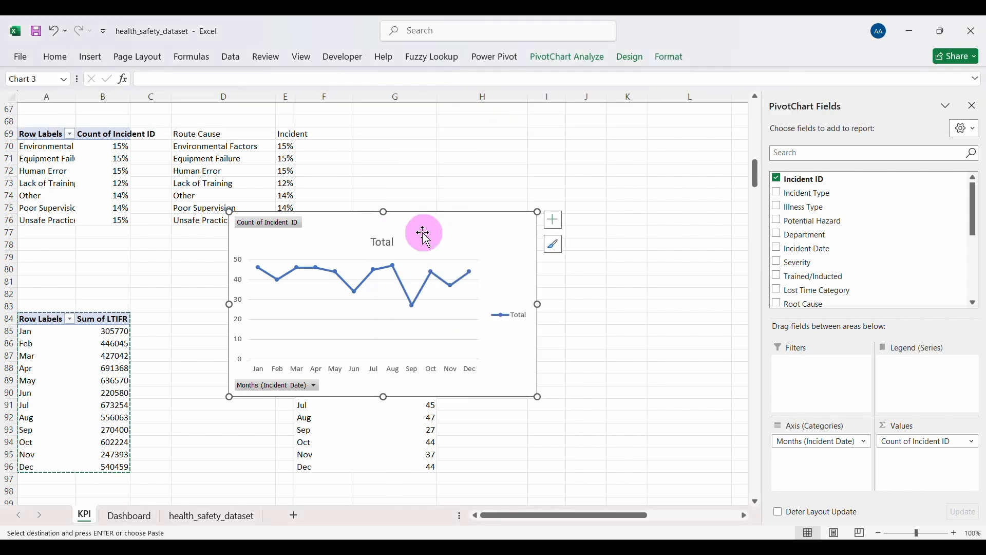
{"action": "left_click", "coordinate": [387, 239]}
{"action": "key", "text": "Delete"}
{"action": "left_click", "coordinate": [505, 304]}
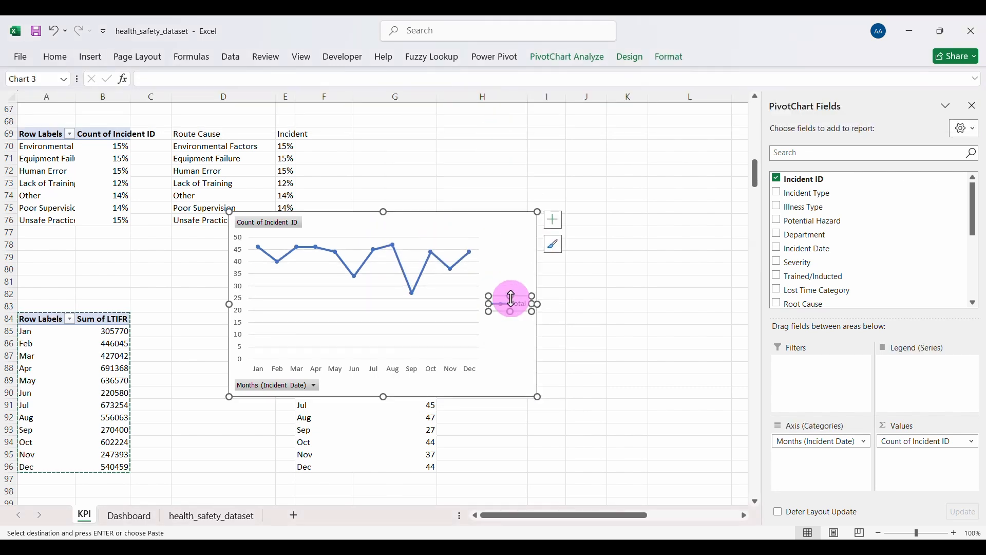
{"action": "key", "text": "Delete"}
{"action": "right_click", "coordinate": [278, 230]}
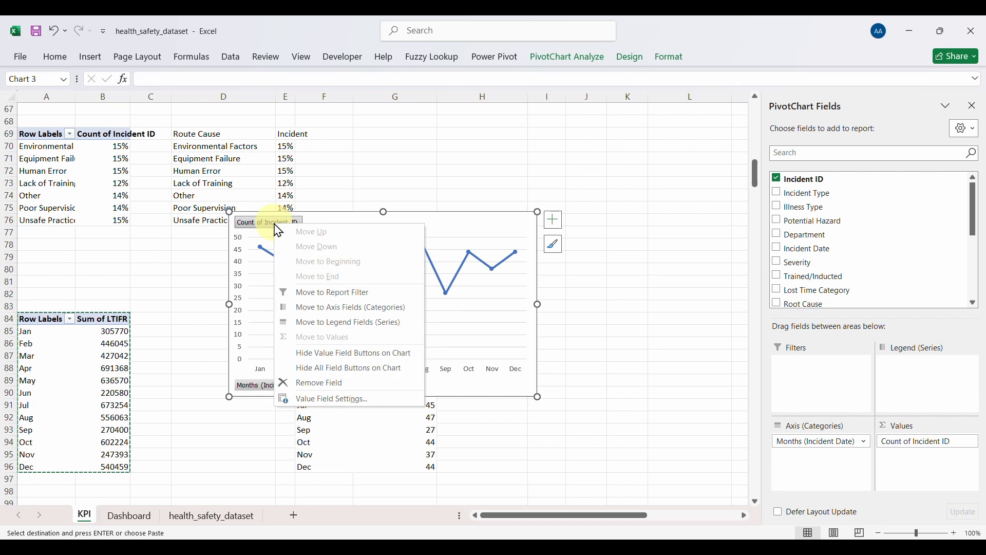
{"action": "left_click", "coordinate": [337, 366]}
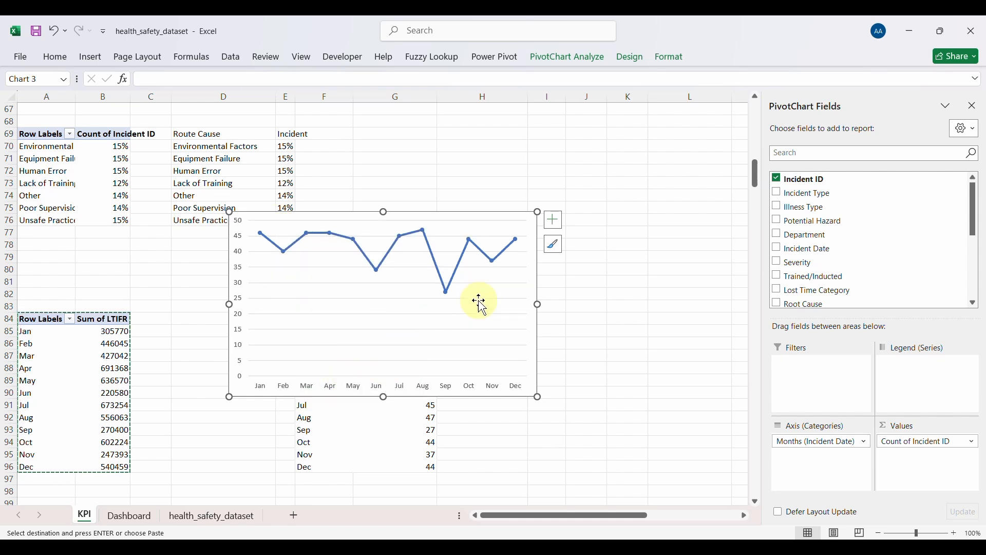
Step: Apply a chart style with a thicker line and make the chart shorter
{"action": "left_click", "coordinate": [553, 245]}
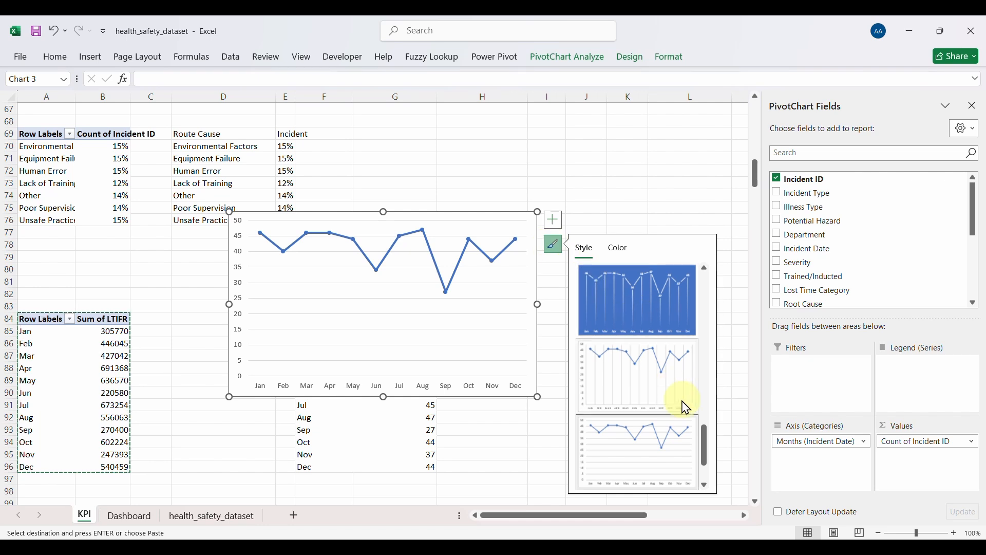
{"action": "left_click", "coordinate": [707, 487]}
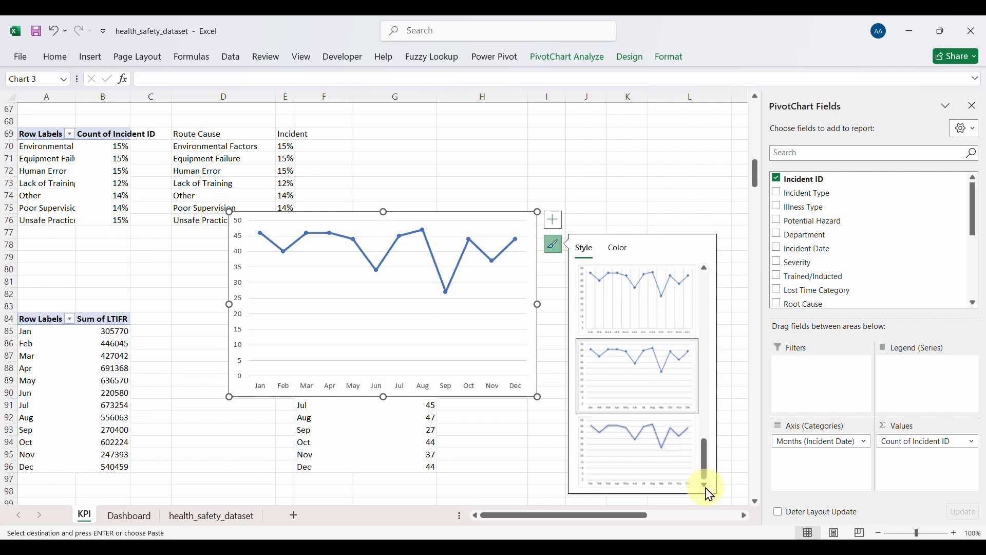
{"action": "left_click", "coordinate": [644, 454]}
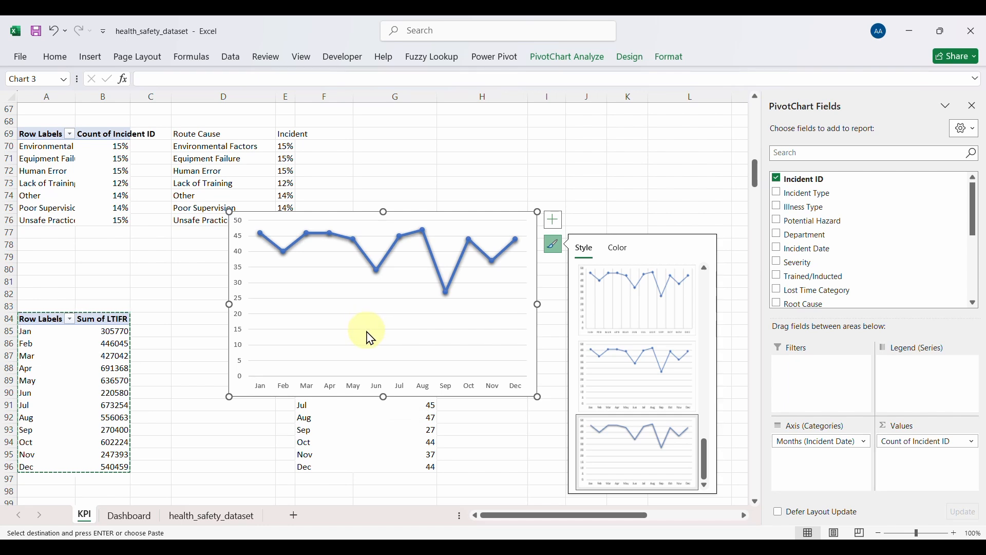
{"action": "left_click", "coordinate": [356, 272]}
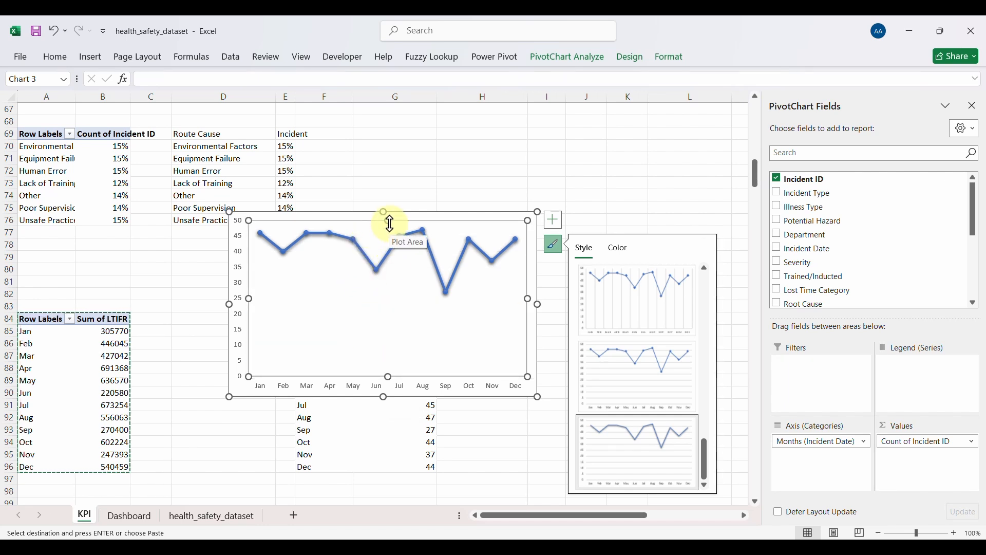
{"action": "left_click_drag", "start_coordinate": [384, 211], "coordinate": [385, 281]}
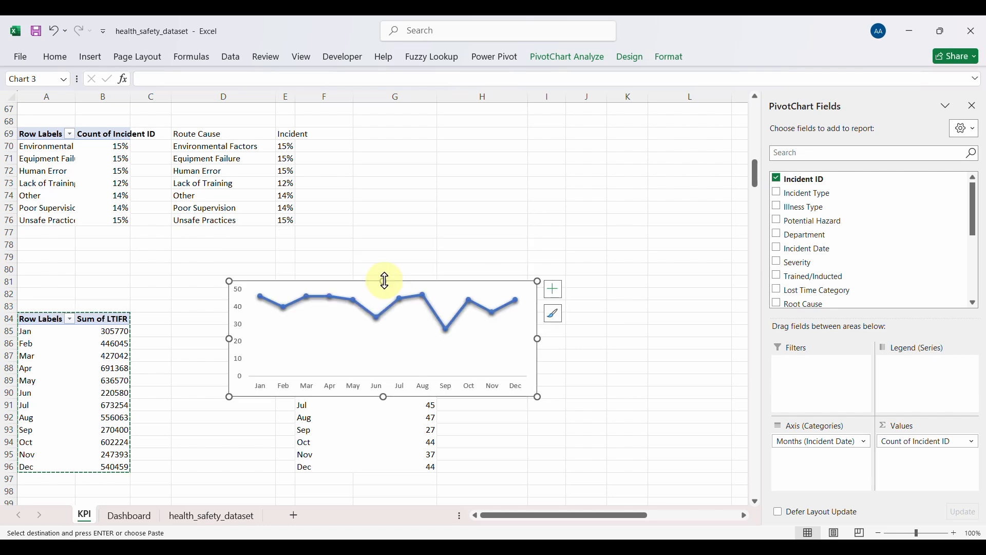
Step: Make the month axis labels bold at size 10
{"action": "left_click", "coordinate": [339, 398]}
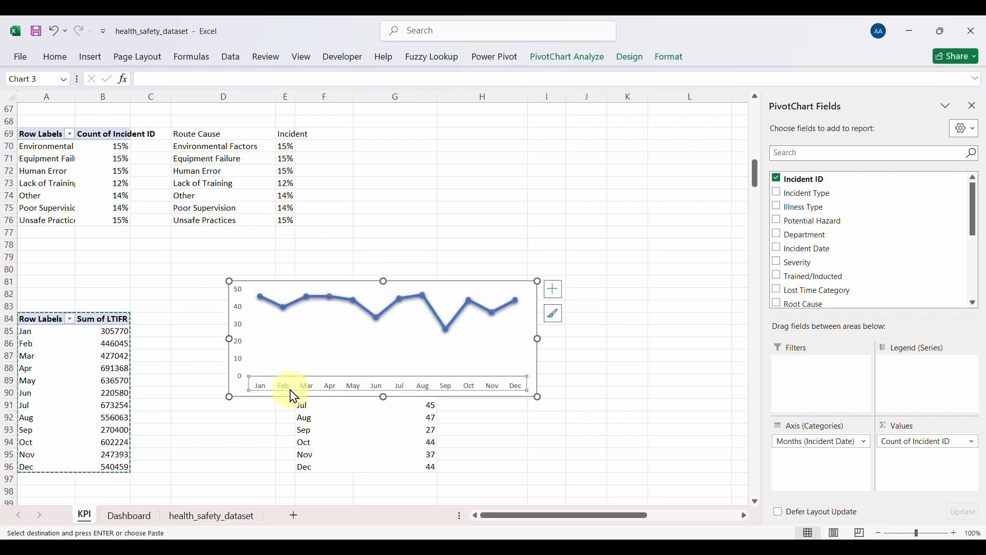
{"action": "left_click", "coordinate": [55, 57]}
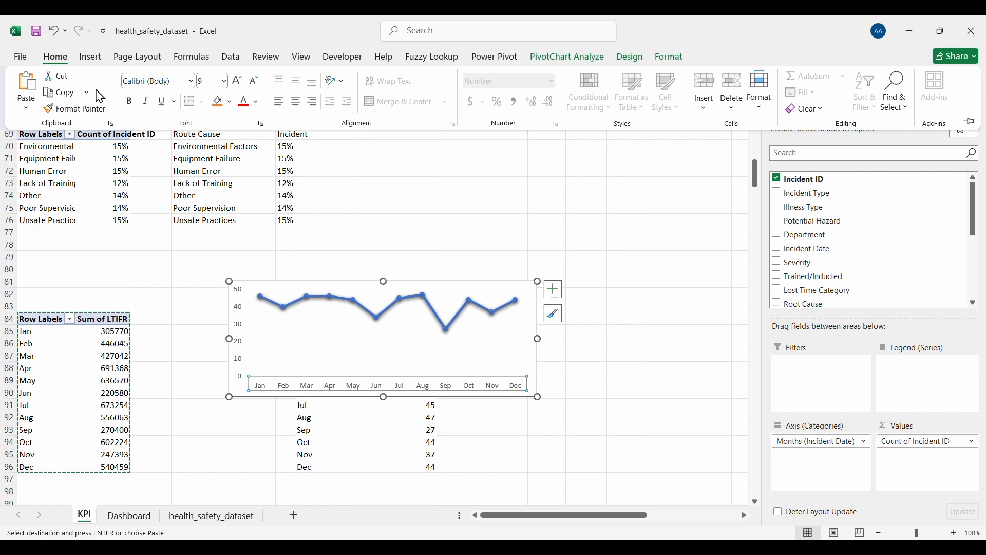
{"action": "left_click", "coordinate": [130, 103]}
{"action": "left_click", "coordinate": [237, 82]}
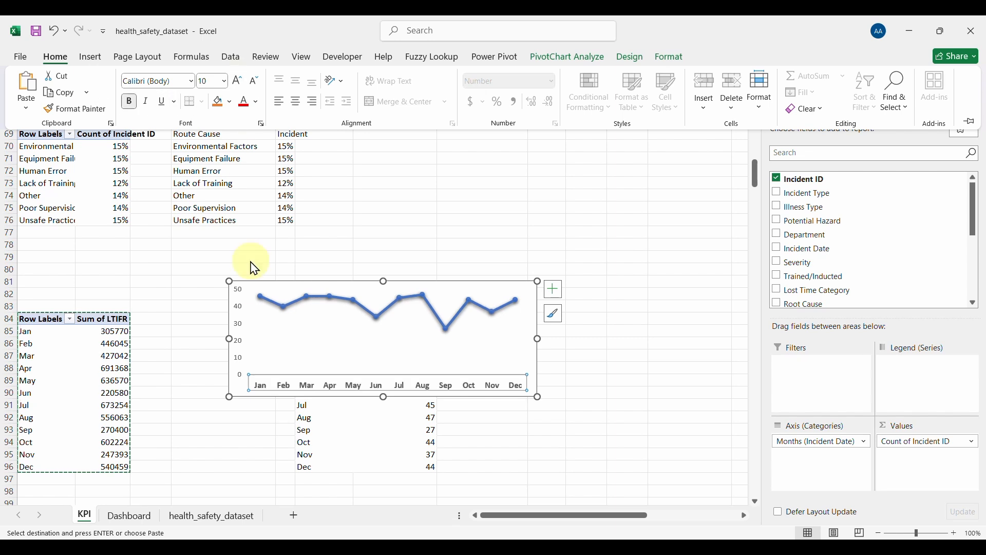
{"action": "left_click", "coordinate": [238, 314]}
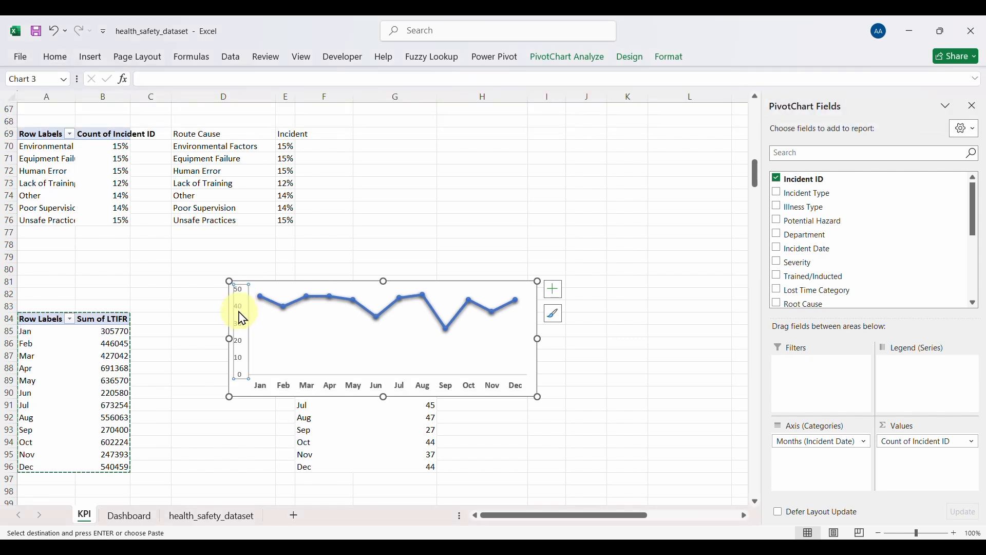
Step: Restore the chart's left edge to its original width, then cut the chart
{"action": "left_click", "coordinate": [57, 57]}
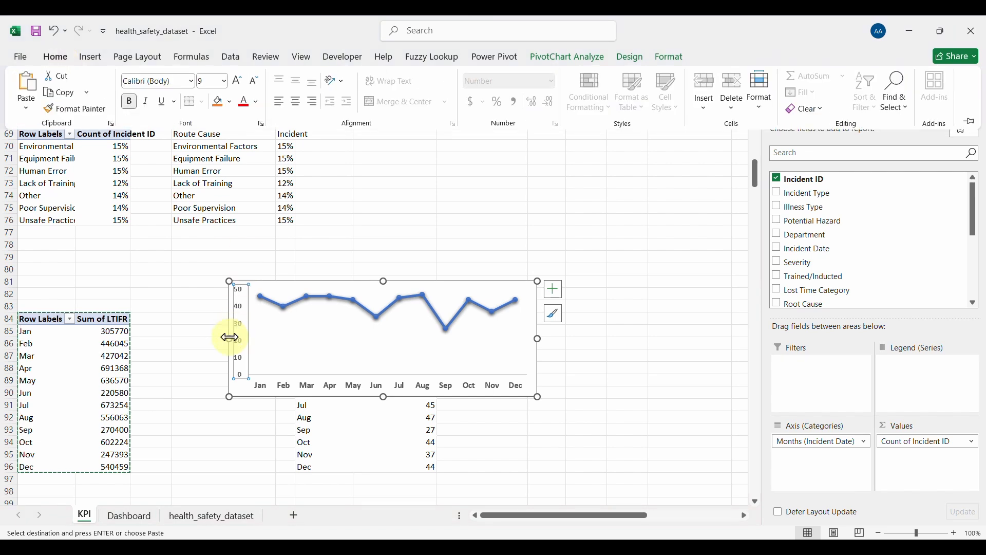
{"action": "left_click", "coordinate": [281, 345]}
{"action": "left_click", "coordinate": [301, 340]}
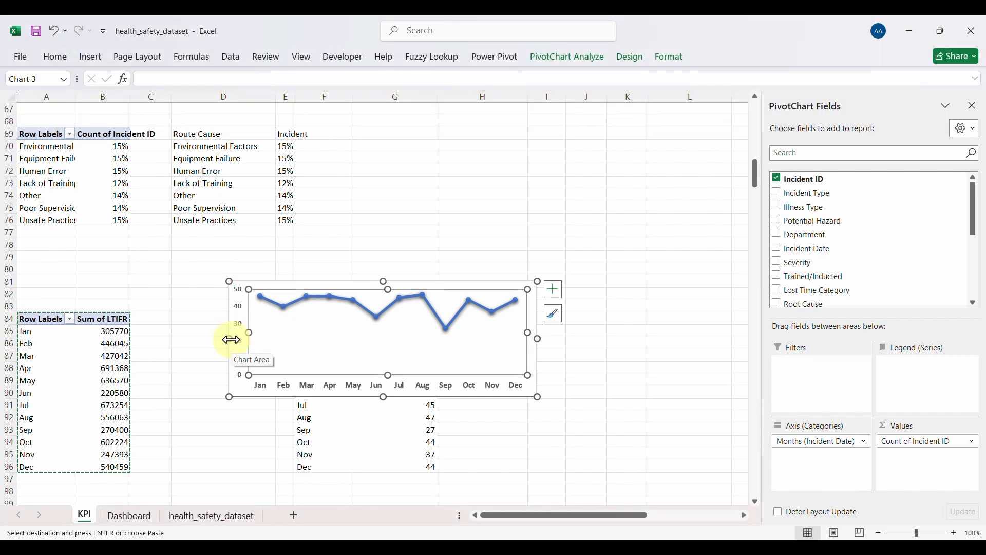
{"action": "left_click_drag", "start_coordinate": [231, 340], "coordinate": [303, 355]}
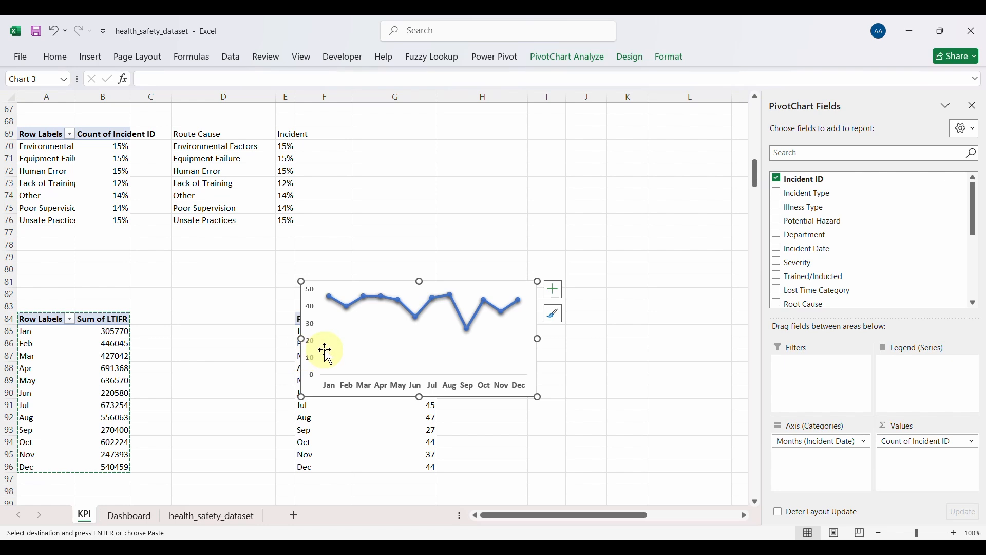
{"action": "key", "text": "Delete"}
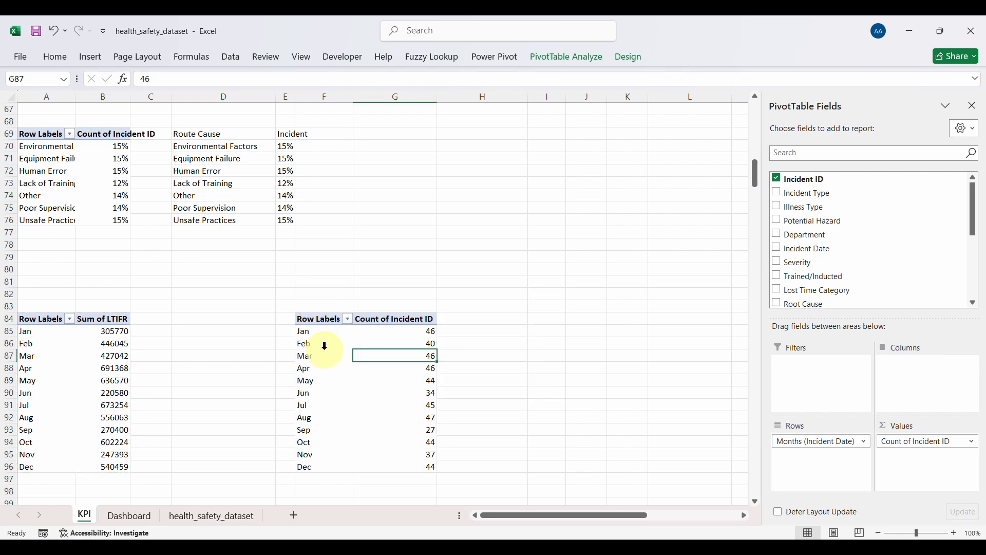
Step: Paste the line chart onto the Dashboard below the Incident by Gender figures and adjust its plot area and top edge
{"action": "left_click", "coordinate": [135, 513]}
{"action": "left_click", "coordinate": [450, 442]}
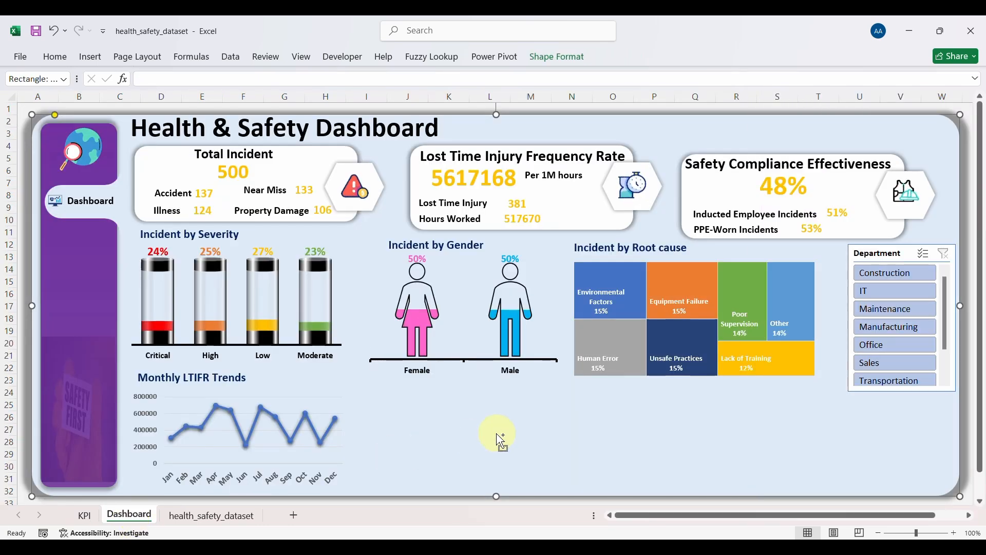
{"action": "key", "text": "ctrl+v"}
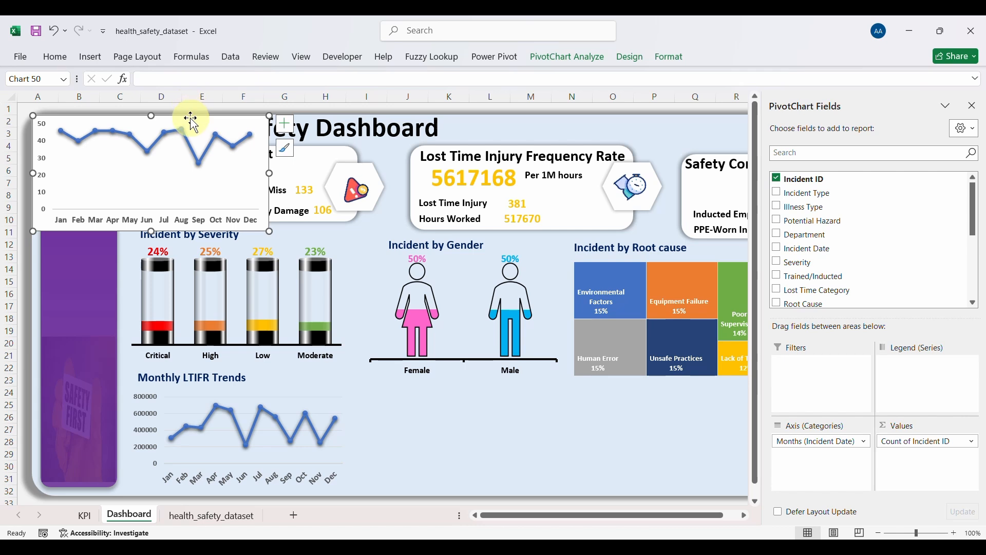
{"action": "mouse_move", "coordinate": [190, 120]}
{"action": "left_mouse_down"}
{"action": "mouse_move", "coordinate": [282, 165]}
{"action": "mouse_move", "coordinate": [533, 359]}
{"action": "mouse_move", "coordinate": [520, 383]}
{"action": "mouse_move", "coordinate": [482, 383]}
{"action": "left_mouse_up"}
{"action": "left_click", "coordinate": [480, 397]}
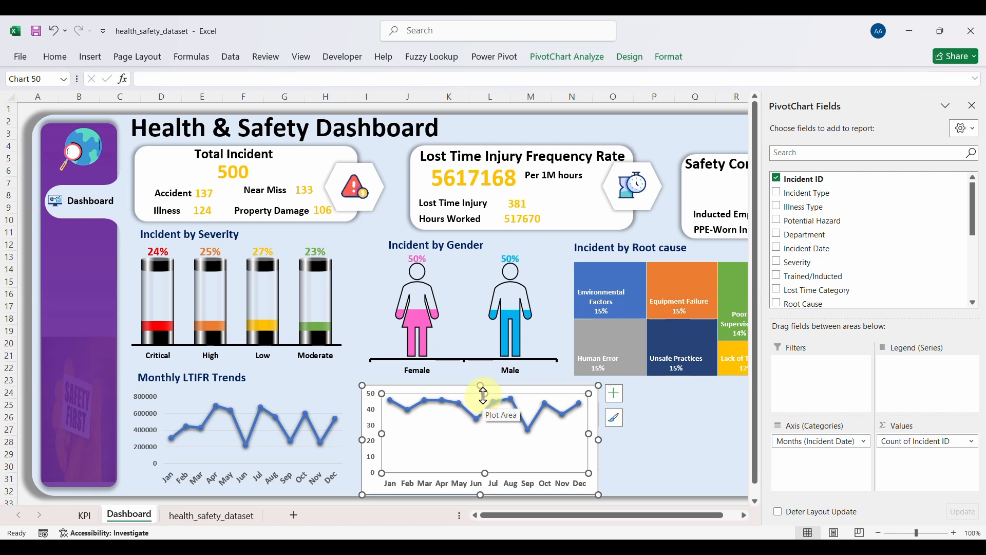
{"action": "left_click", "coordinate": [484, 398]}
{"action": "left_click_drag", "start_coordinate": [485, 401], "coordinate": [486, 401]}
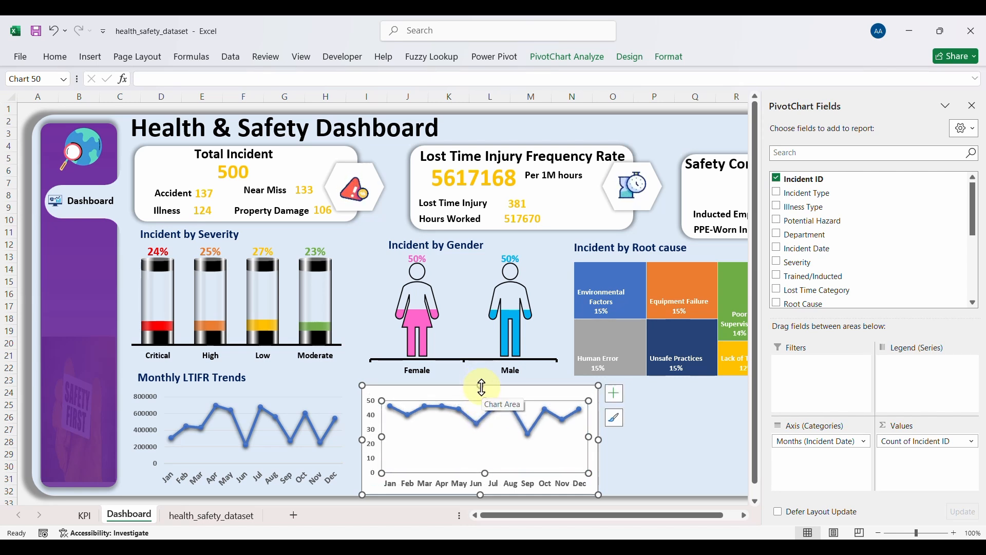
{"action": "mouse_move", "coordinate": [481, 387]}
{"action": "left_mouse_down"}
{"action": "mouse_move", "coordinate": [480, 378]}
{"action": "mouse_move", "coordinate": [489, 391]}
{"action": "left_mouse_up"}
Step: Give the incident line chart's area no border and no fill
{"action": "right_click", "coordinate": [492, 390]}
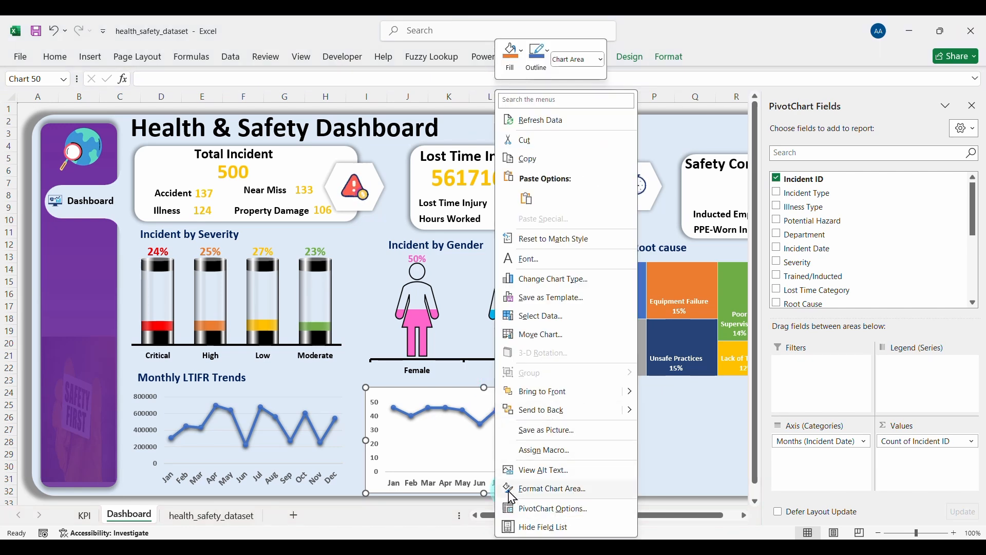
{"action": "left_click", "coordinate": [546, 488]}
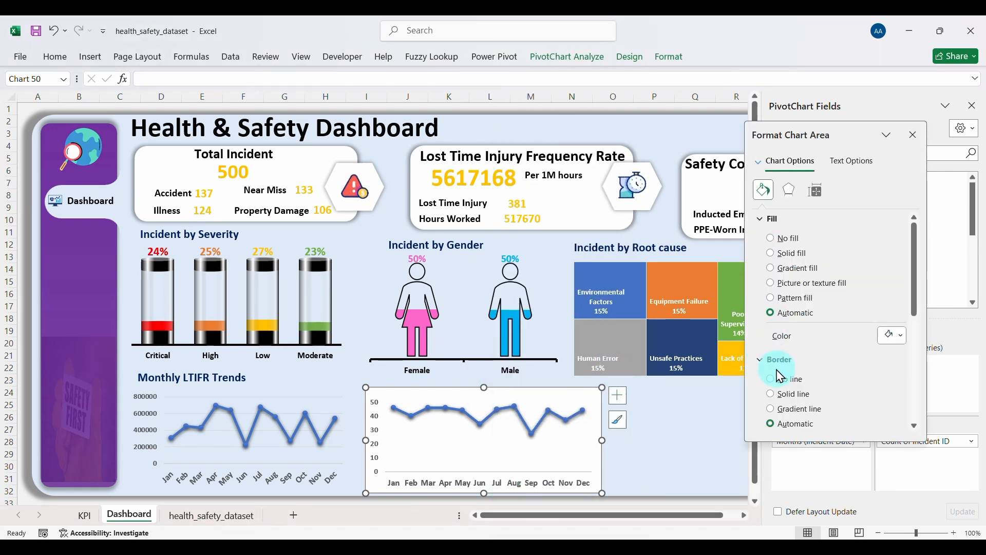
{"action": "left_click", "coordinate": [772, 379]}
{"action": "left_click", "coordinate": [770, 239]}
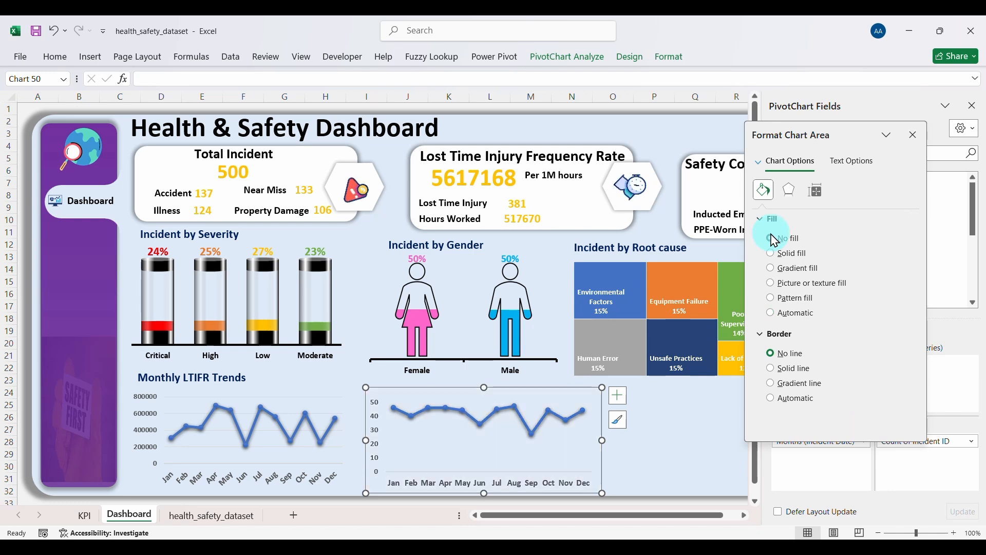
{"action": "left_click", "coordinate": [661, 445]}
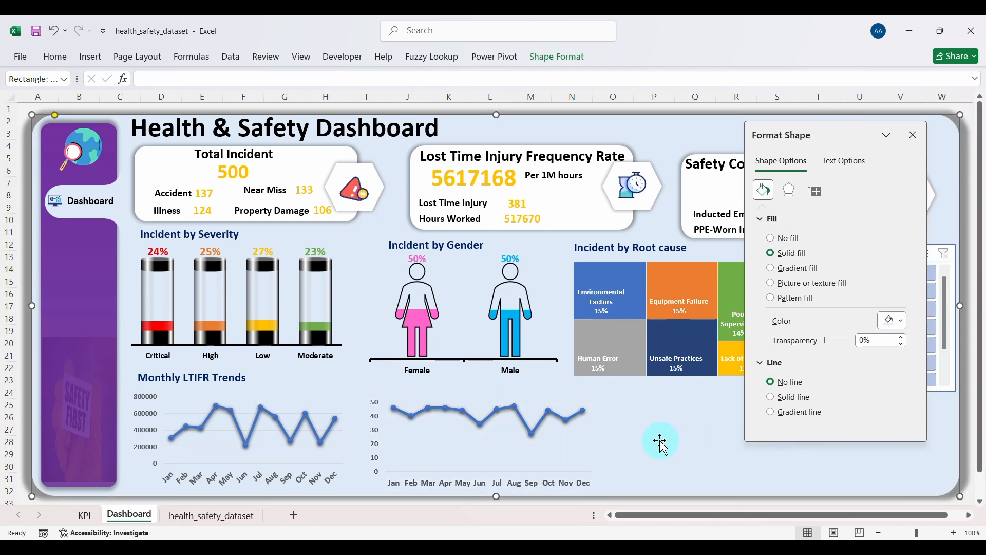
Step: Duplicate the Monthly LTIFR Trends title above the new chart and reword it to 'Monthly Incident Trends'
{"action": "left_click", "coordinate": [219, 382]}
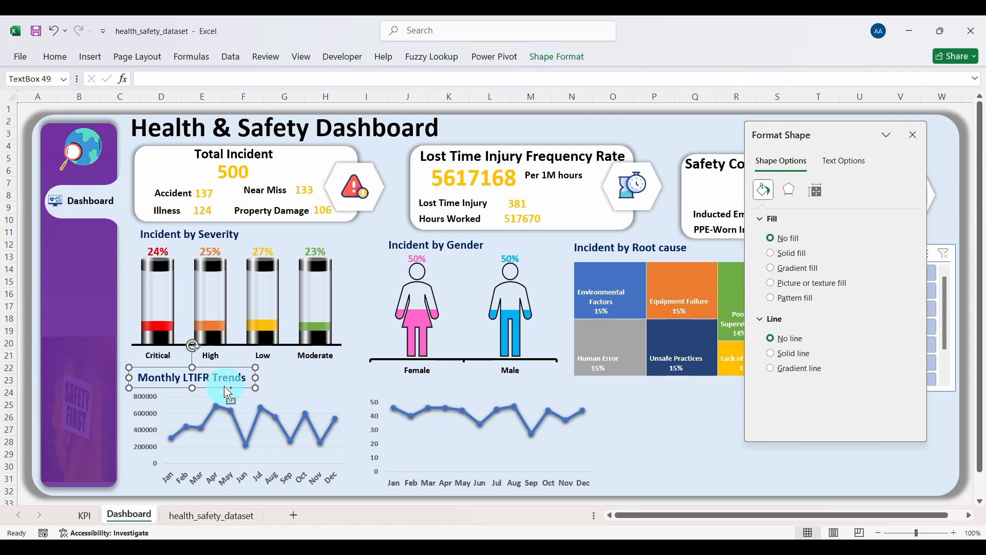
{"action": "key", "text": "ctrl+d"}
{"action": "left_click_drag", "start_coordinate": [231, 396], "coordinate": [455, 394]}
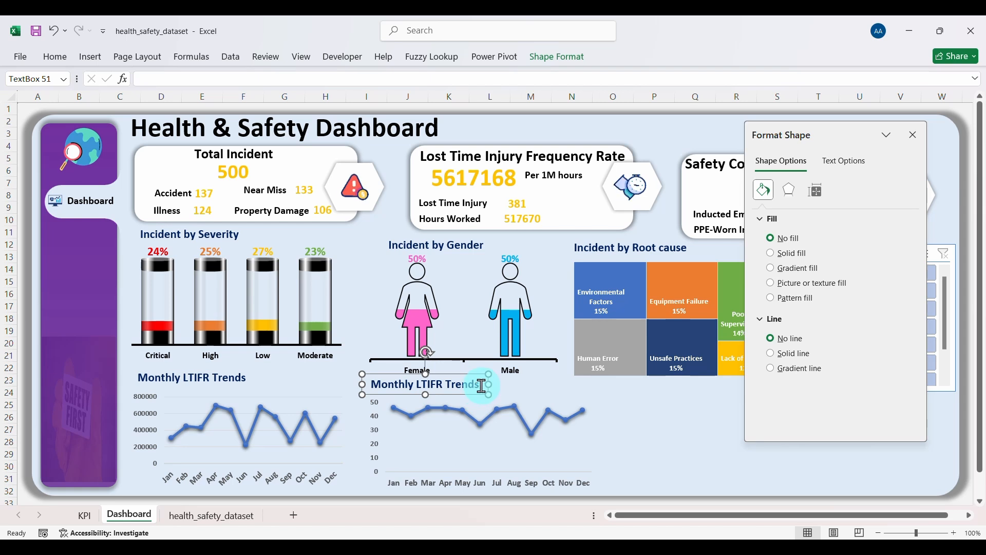
{"action": "double_click", "coordinate": [431, 384]}
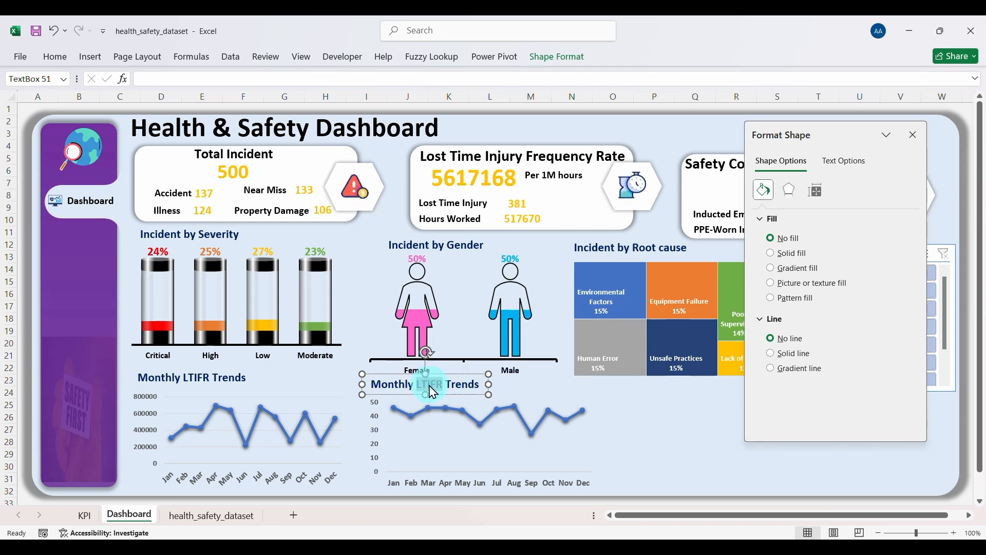
{"action": "type", "text": "Incident"}
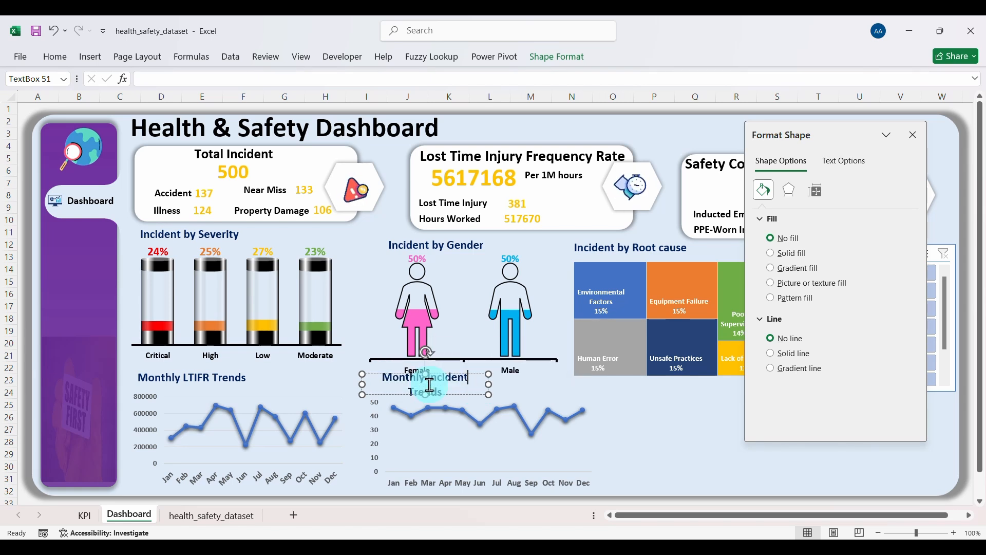
{"action": "left_click_drag", "start_coordinate": [490, 382], "coordinate": [502, 383]}
{"action": "left_click", "coordinate": [647, 431]}
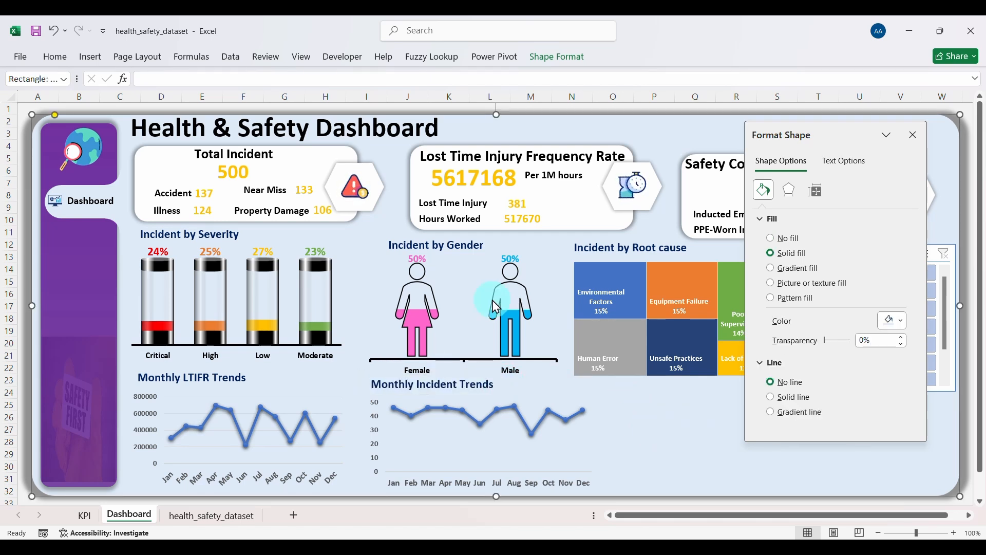
{"action": "left_click", "coordinate": [447, 158]}
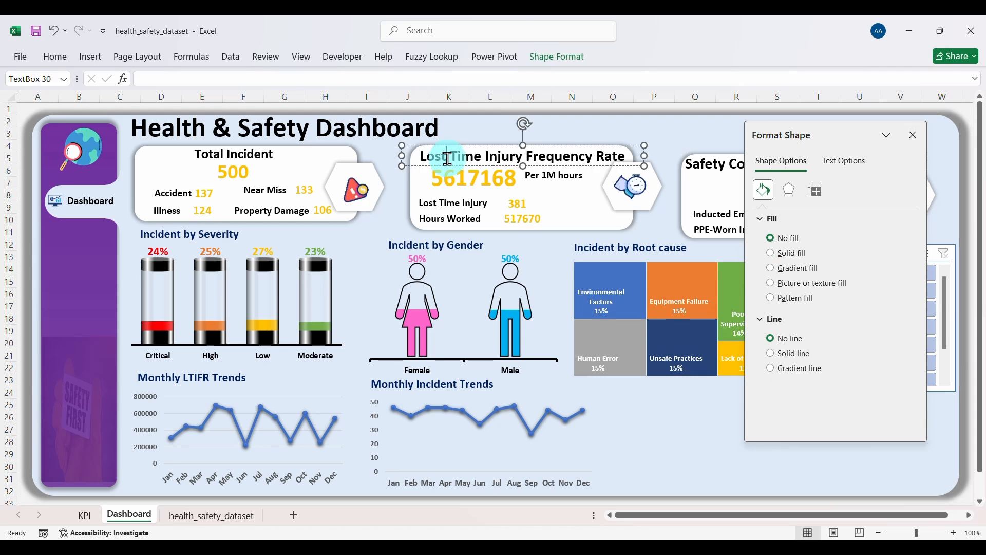
{"action": "left_click", "coordinate": [591, 166]}
Step: Reduce the Lost Time Injury Frequency Rate title font size to 14
{"action": "left_click", "coordinate": [913, 136]}
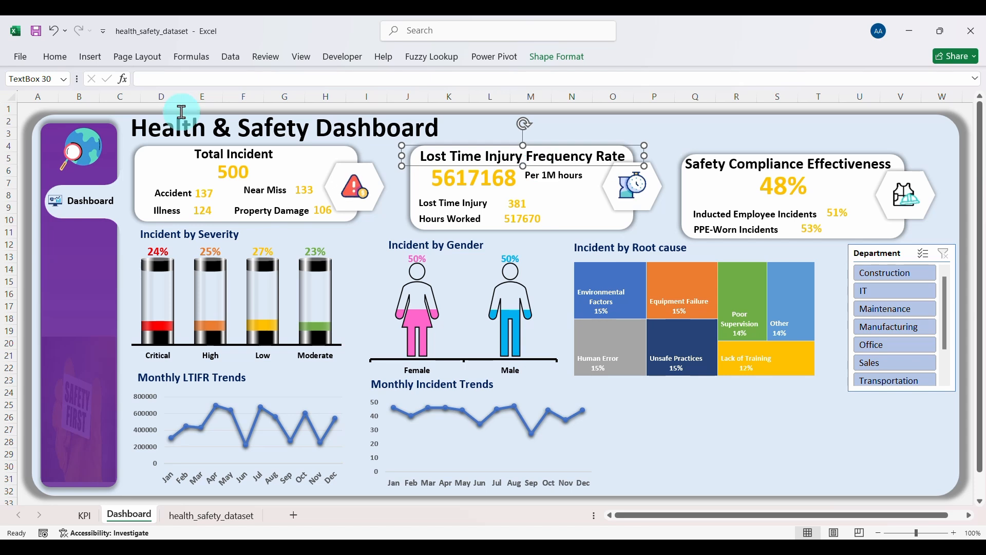
{"action": "left_click", "coordinate": [52, 59]}
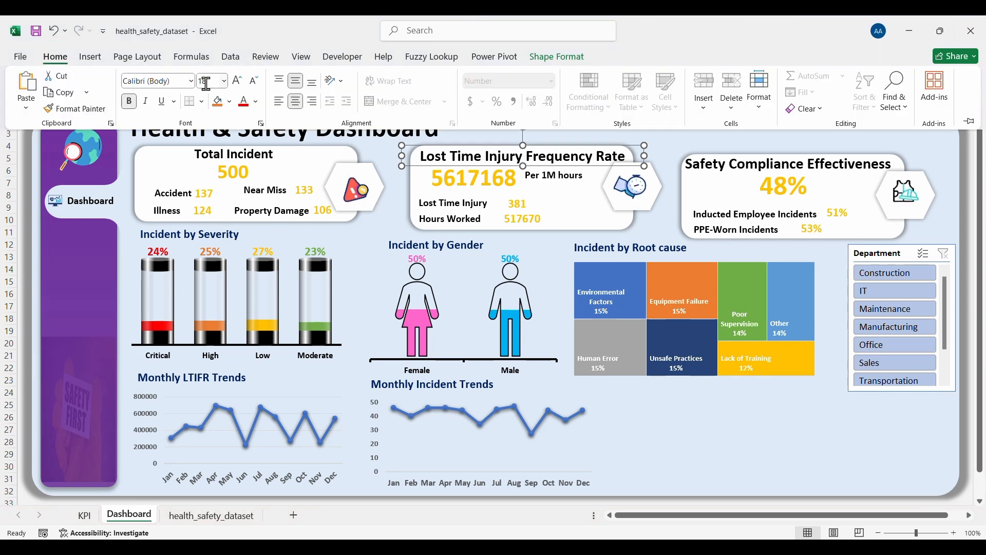
{"action": "left_click", "coordinate": [253, 81]}
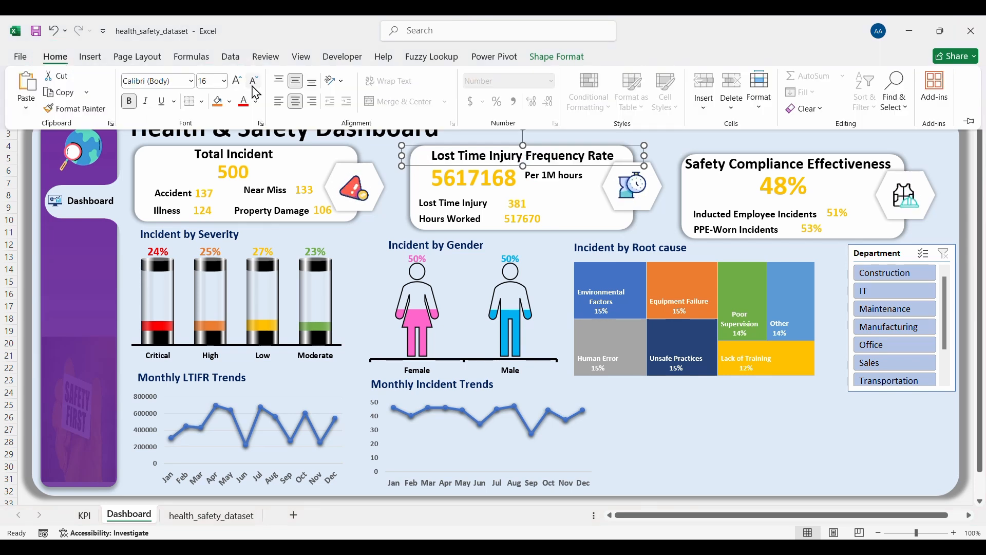
{"action": "left_click", "coordinate": [253, 81]}
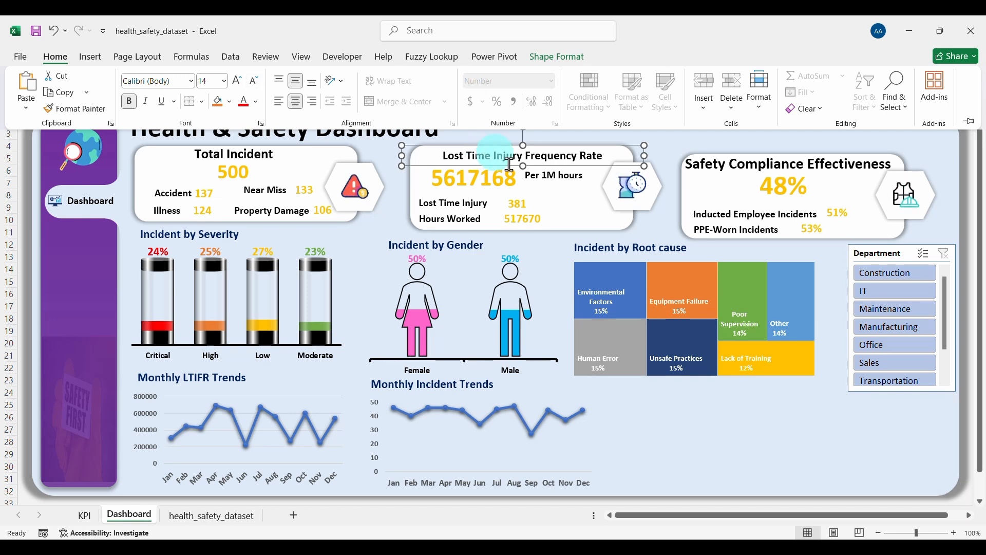
Step: Shrink the 5617168 value font and set the Per 1M hours note to 11 pt
{"action": "left_click", "coordinate": [498, 180]}
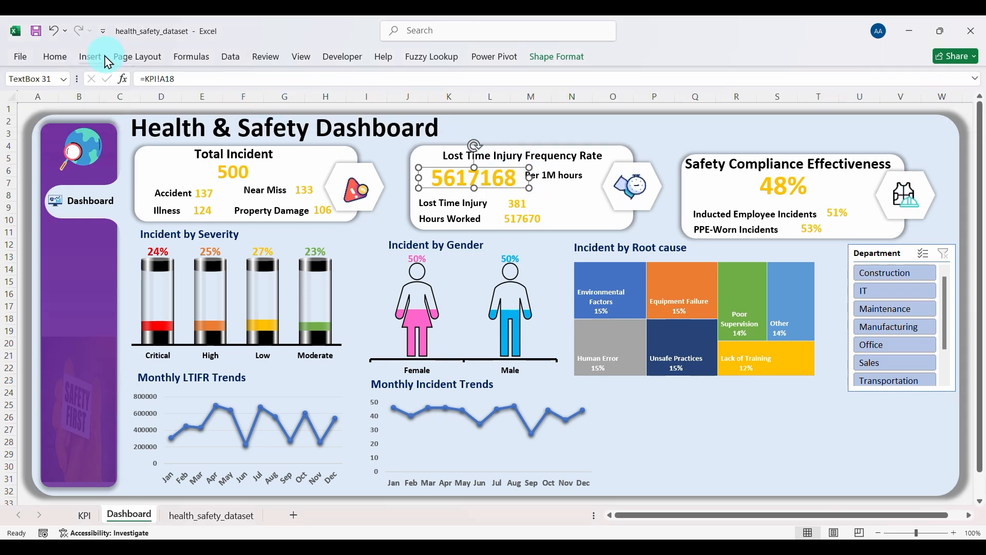
{"action": "left_click", "coordinate": [62, 57]}
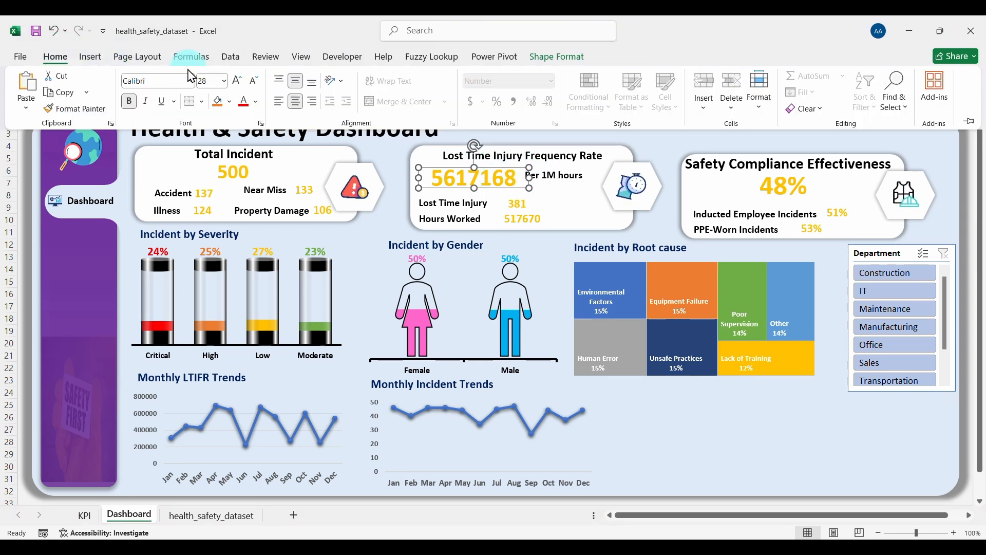
{"action": "left_click", "coordinate": [256, 85]}
{"action": "left_click", "coordinate": [256, 85]}
{"action": "left_click", "coordinate": [557, 181]}
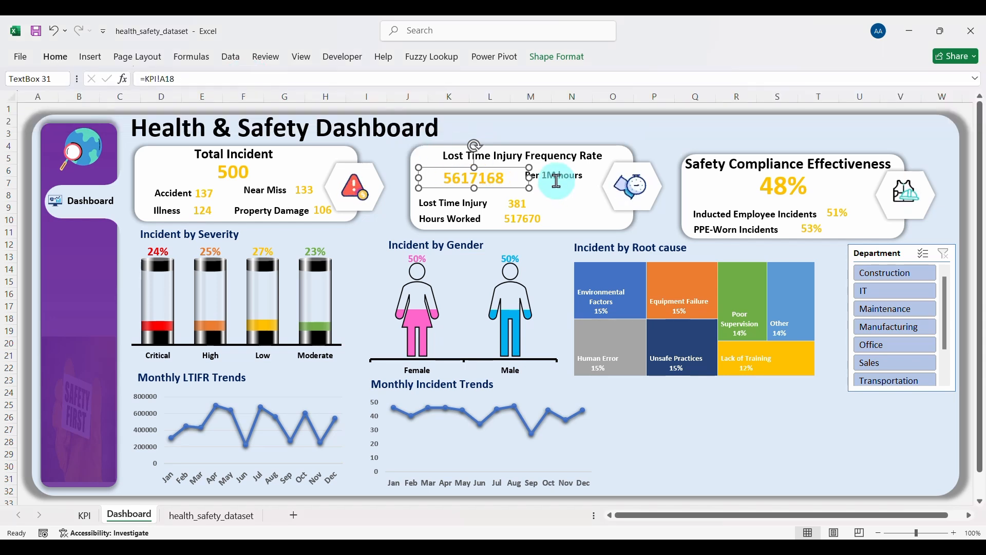
{"action": "left_click", "coordinate": [558, 180]}
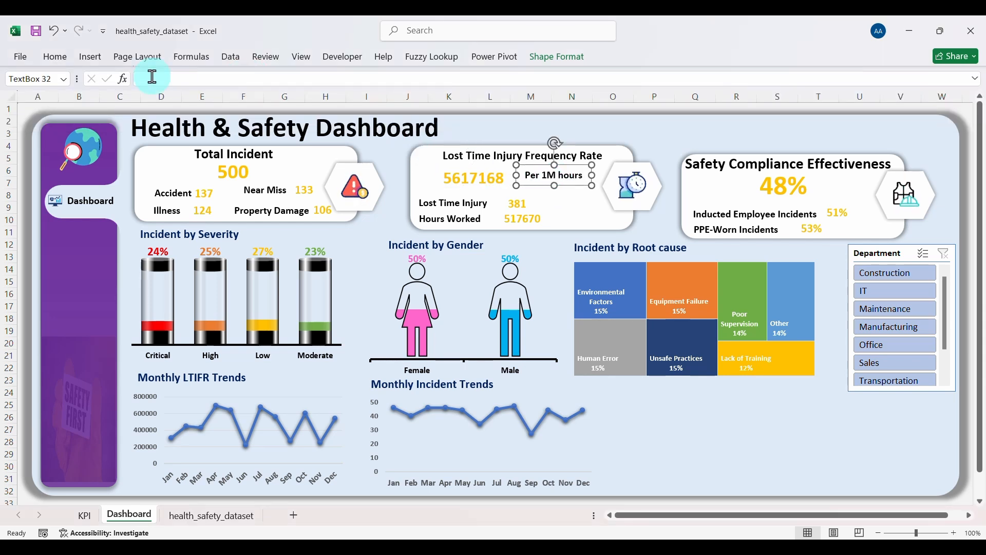
{"action": "left_click", "coordinate": [60, 57]}
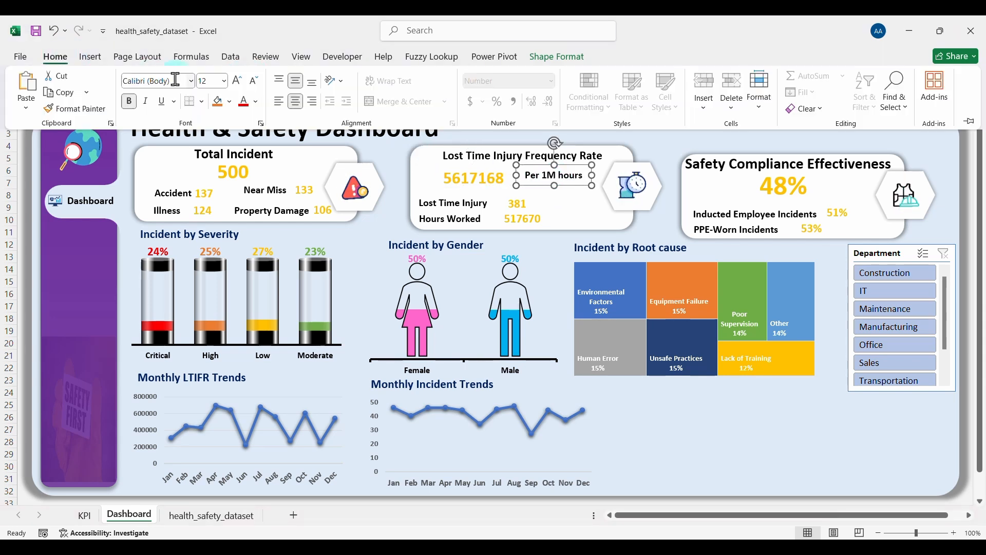
{"action": "left_click", "coordinate": [254, 81]}
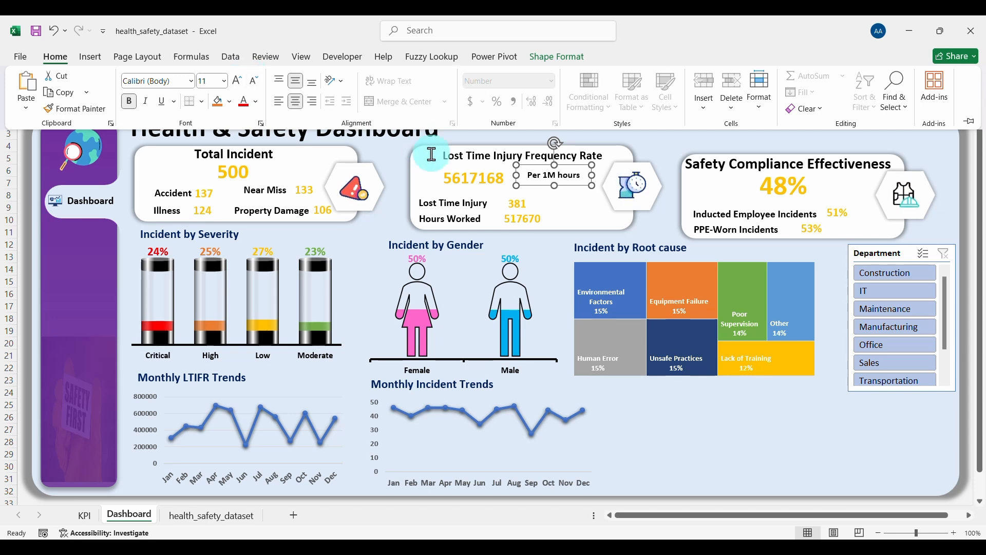
Step: Set the Lost Time Injury and Hours Worked labels to 11 pt
{"action": "left_click", "coordinate": [459, 202]}
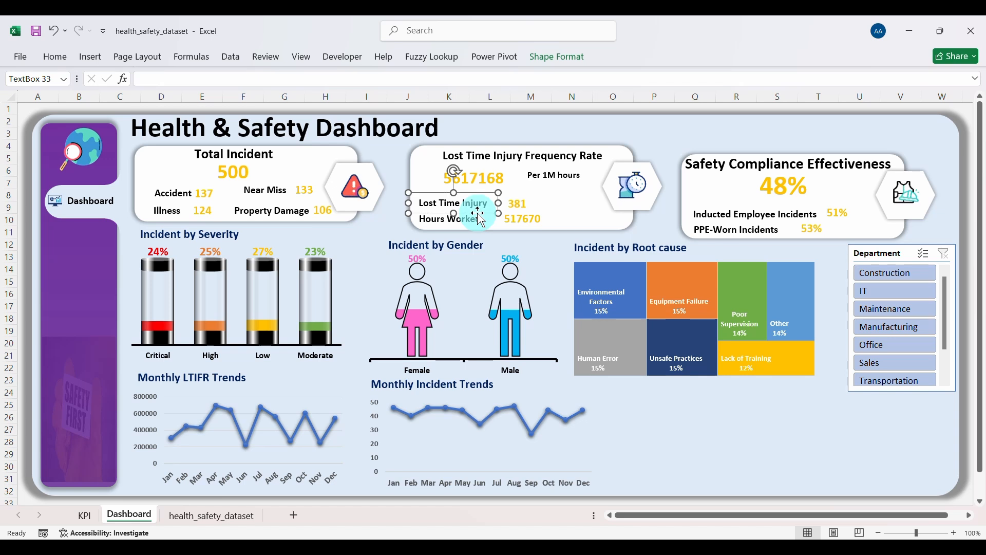
{"action": "left_click", "coordinate": [461, 219], "text": "shift"}
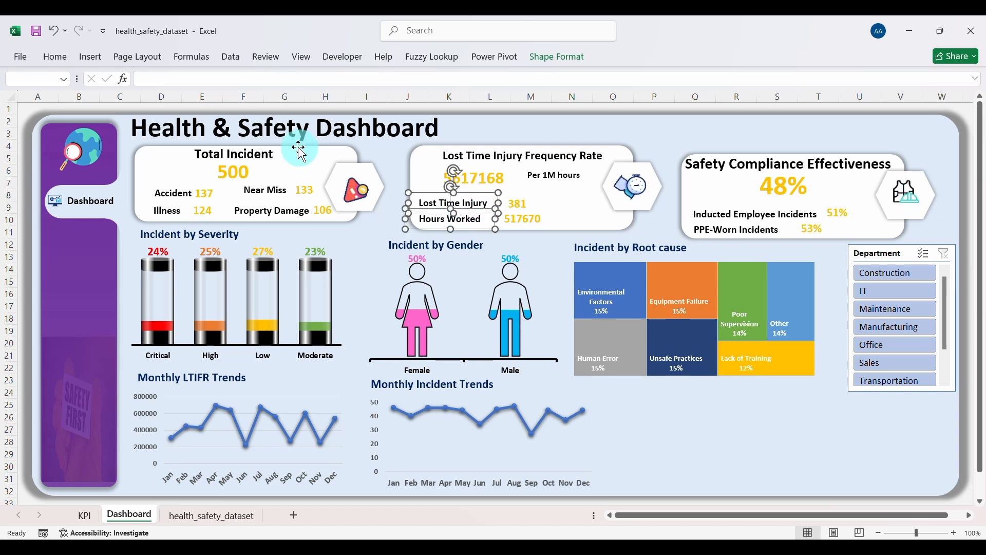
{"action": "left_click", "coordinate": [56, 57]}
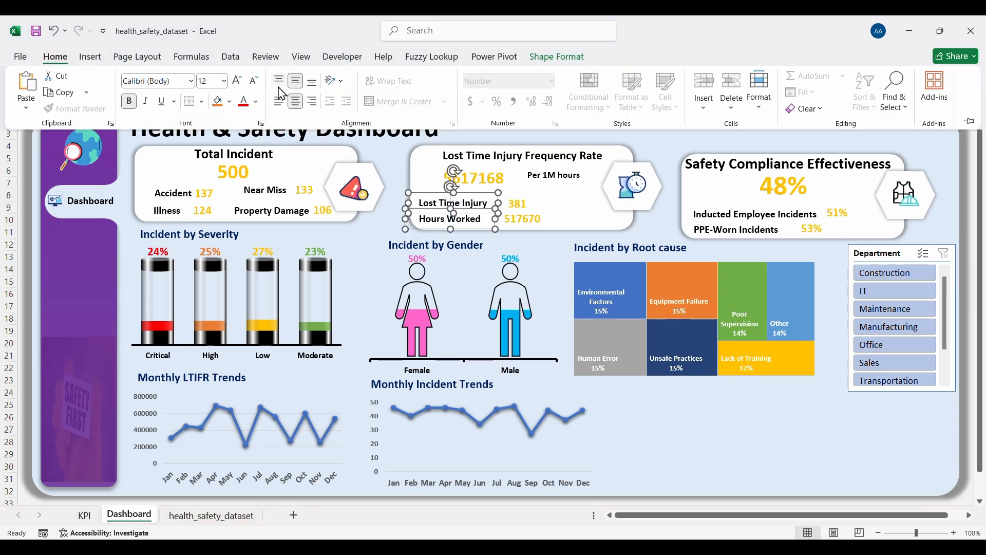
{"action": "left_click", "coordinate": [254, 82]}
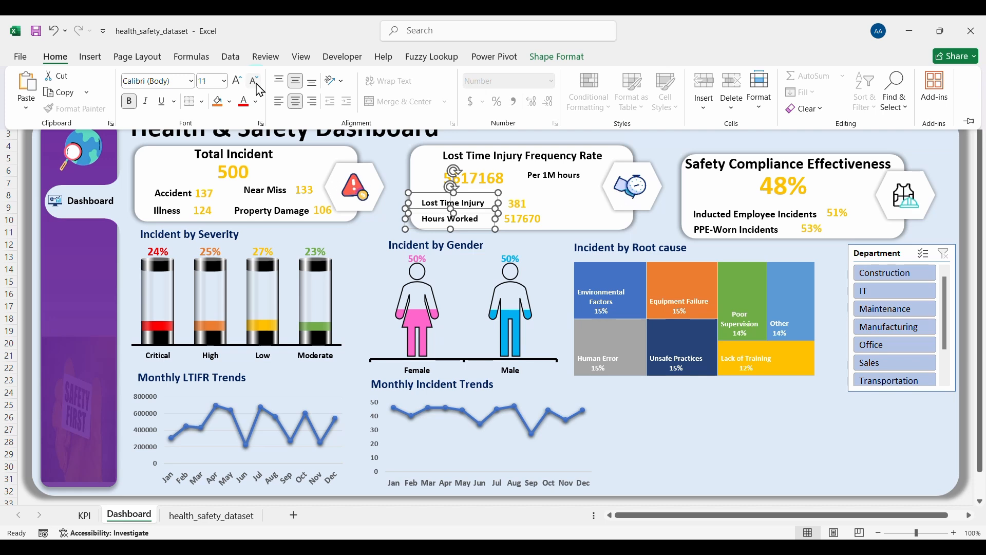
{"action": "left_click", "coordinate": [237, 89]}
{"action": "left_click", "coordinate": [524, 219]}
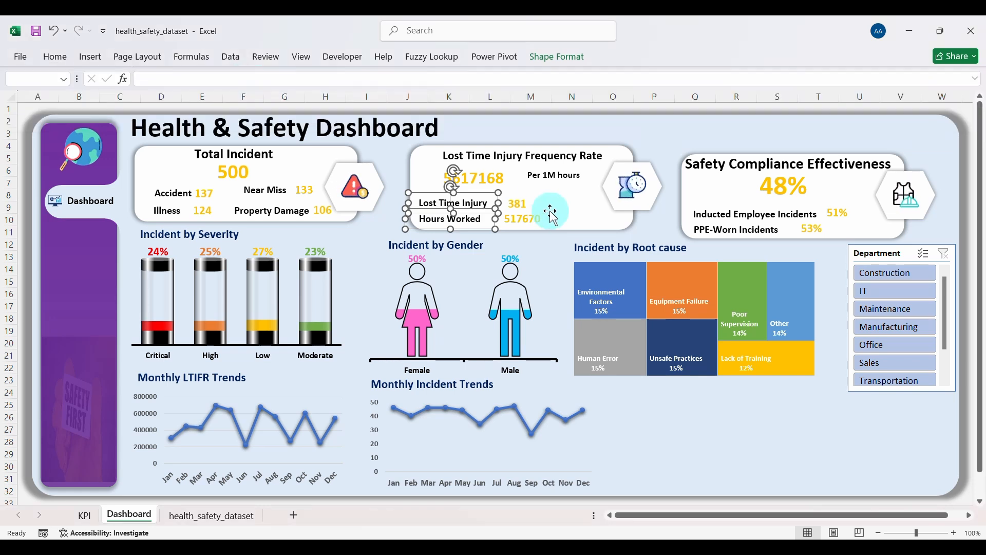
Step: Move the 5617168 value slightly higher in the card
{"action": "left_click", "coordinate": [478, 177]}
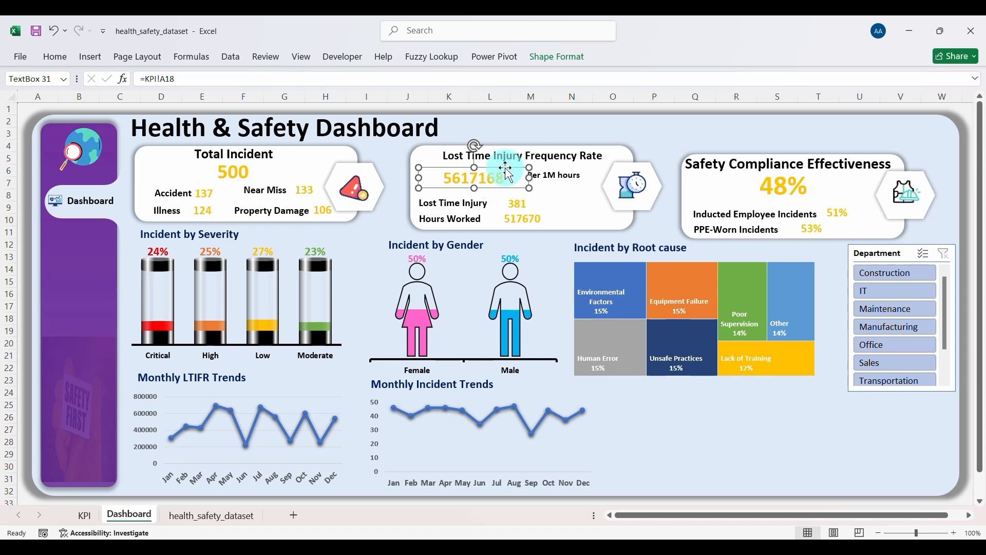
{"action": "left_click_drag", "start_coordinate": [502, 186], "coordinate": [504, 180]}
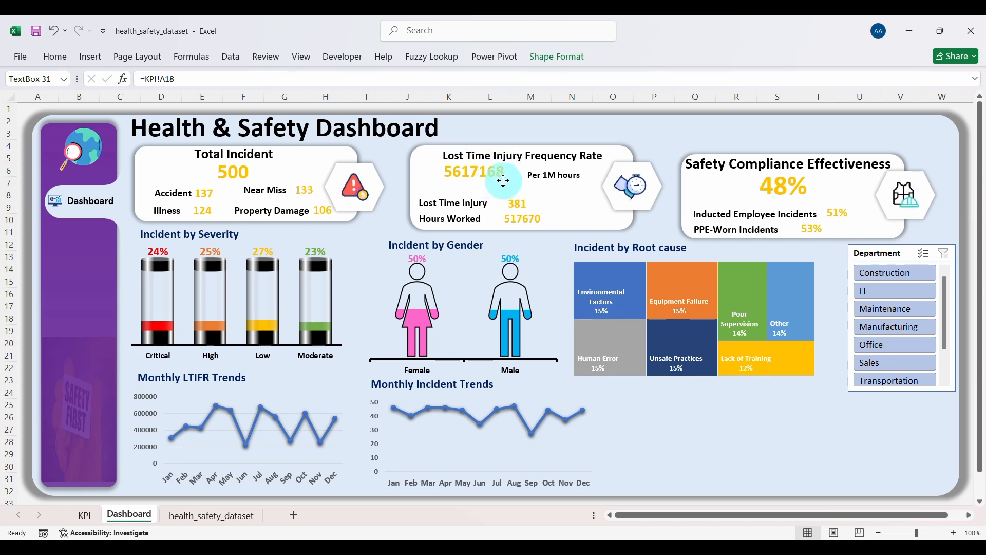
{"action": "left_click", "coordinate": [534, 155]}
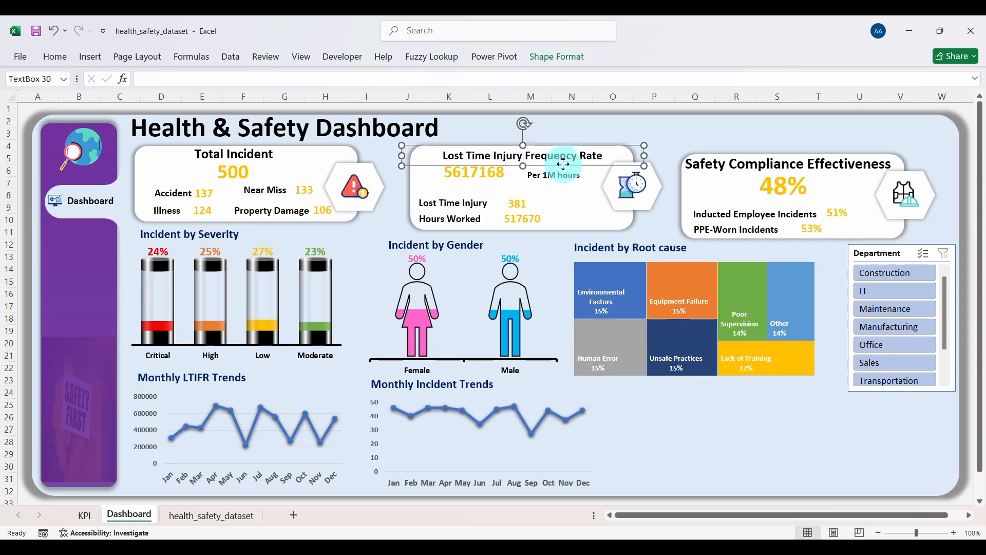
Step: Raise the LTIFR title, shift the labels and values (517670, 381) up-right, and adjust the card background
{"action": "mouse_move", "coordinate": [562, 165]}
{"action": "left_mouse_down"}
{"action": "mouse_move", "coordinate": [514, 174]}
{"action": "mouse_move", "coordinate": [568, 178]}
{"action": "left_mouse_up"}
{"action": "left_click", "coordinate": [514, 177]}
{"action": "left_click", "coordinate": [560, 179]}
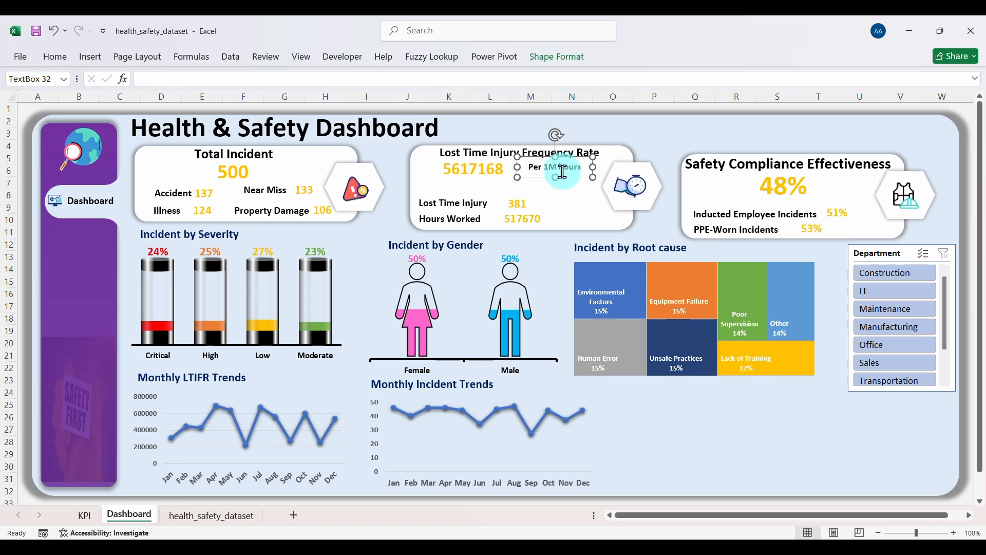
{"action": "left_click", "coordinate": [480, 207]}
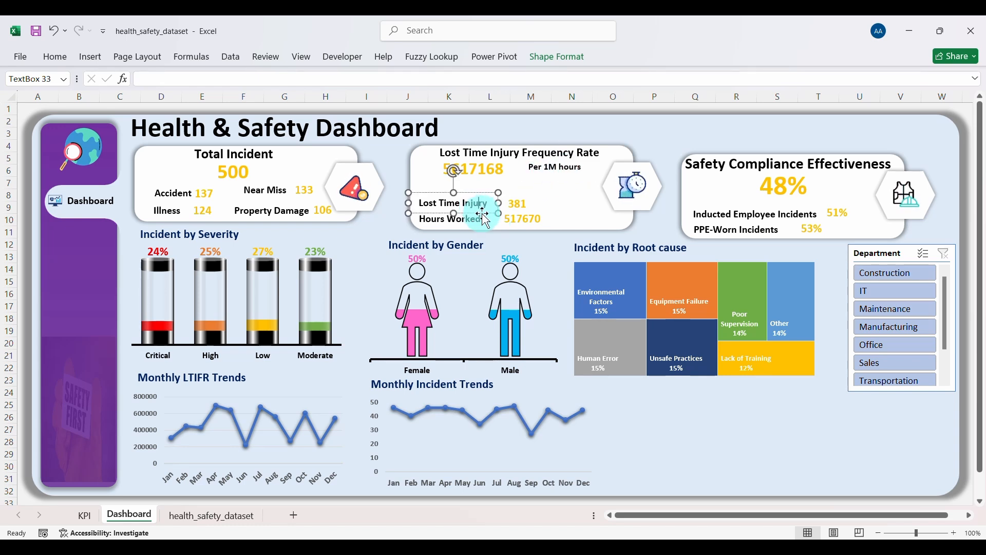
{"action": "left_click", "coordinate": [480, 220], "text": "shift"}
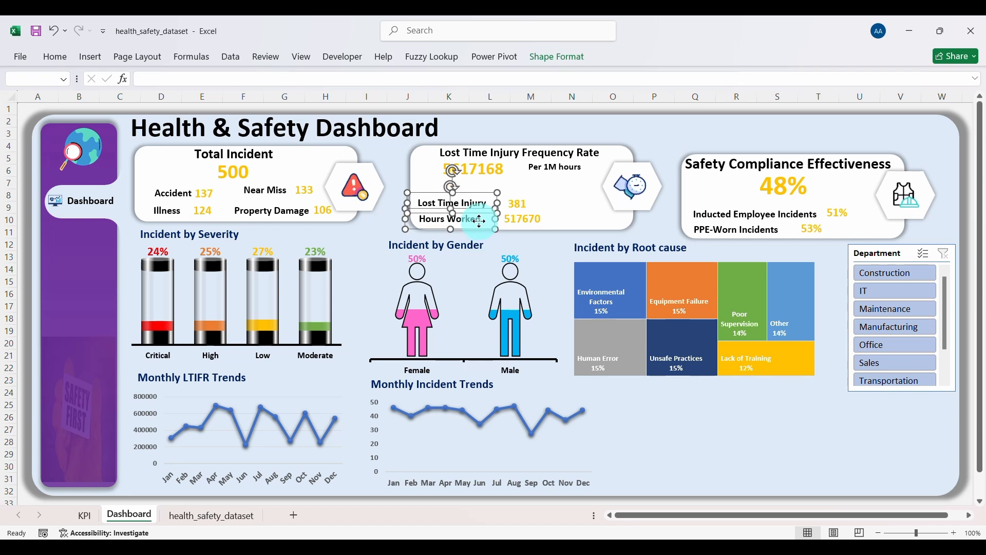
{"action": "left_click", "coordinate": [520, 220], "text": "shift"}
{"action": "left_click", "coordinate": [518, 199], "text": "shift"}
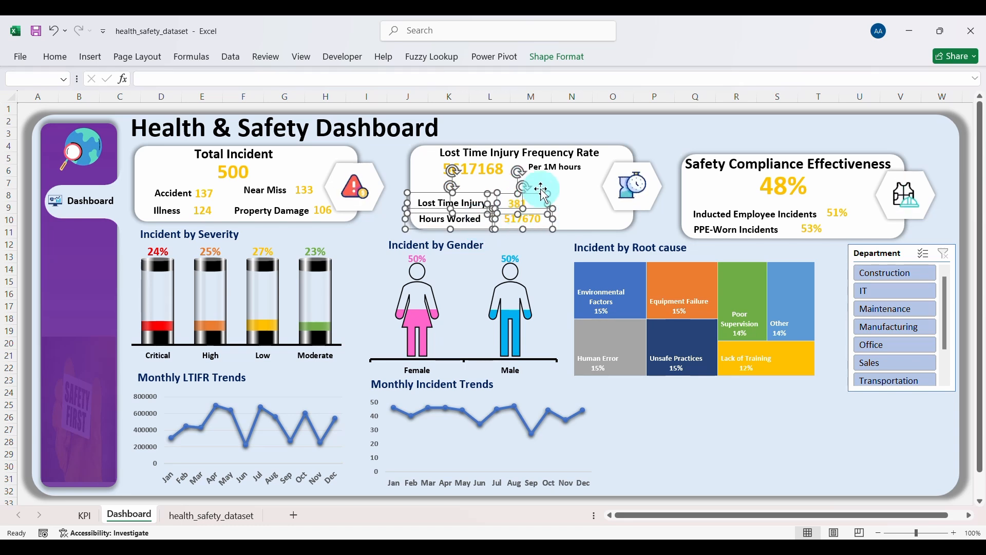
{"action": "left_click_drag", "start_coordinate": [543, 191], "coordinate": [557, 181]}
{"action": "left_click", "coordinate": [544, 226]}
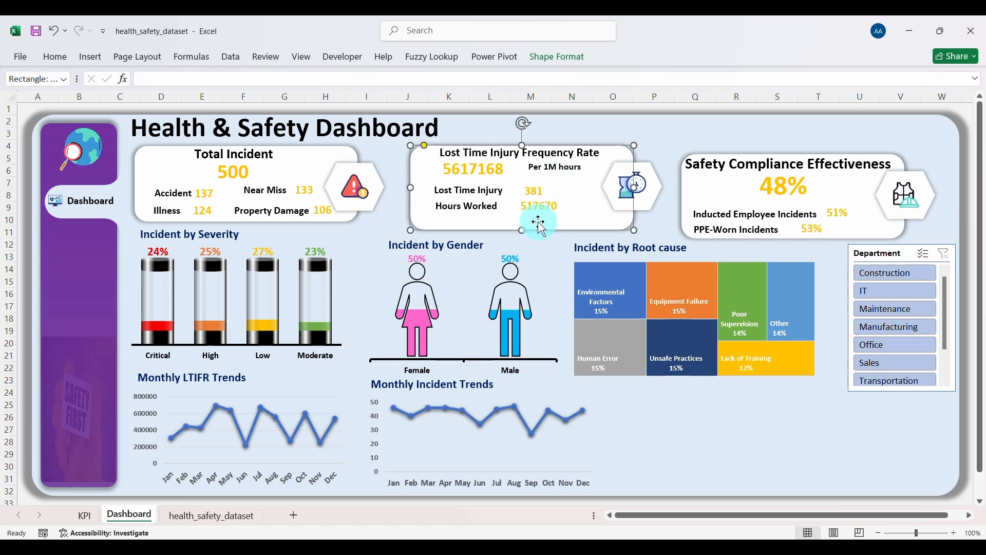
{"action": "left_click_drag", "start_coordinate": [523, 227], "coordinate": [522, 216]}
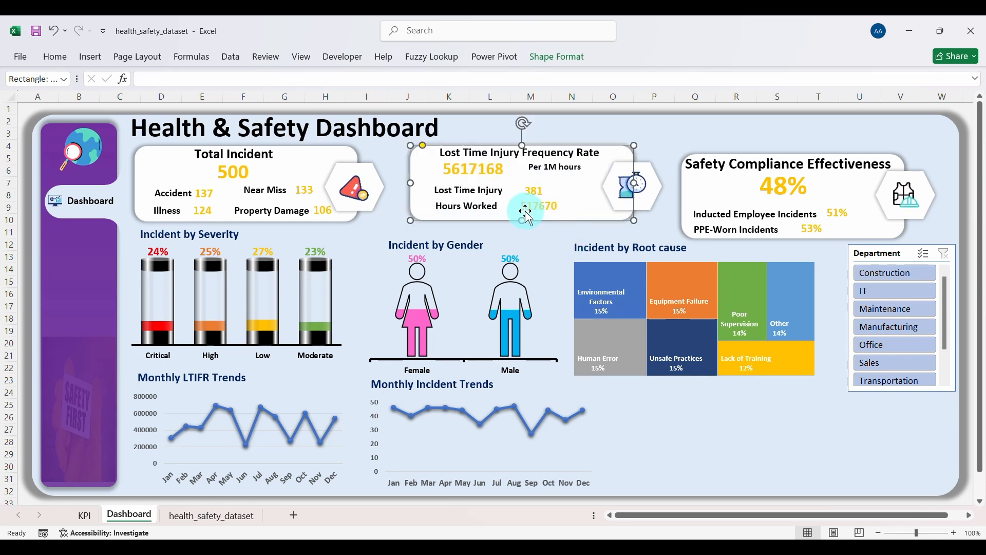
Step: Lift the warning and clock icons together with their hexagons slightly
{"action": "left_click", "coordinate": [360, 171]}
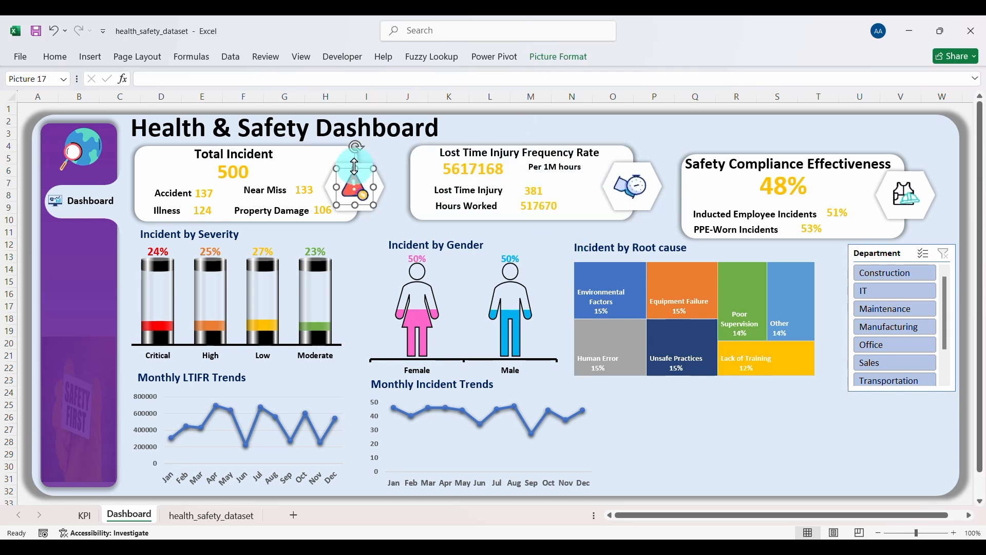
{"action": "left_click", "coordinate": [348, 174], "text": "shift"}
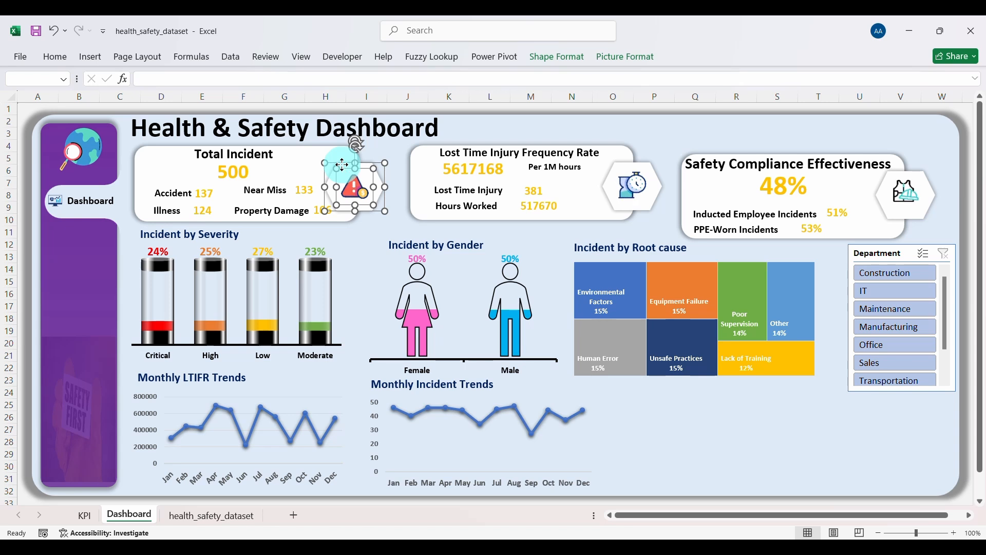
{"action": "left_click_drag", "start_coordinate": [342, 165], "coordinate": [342, 157]}
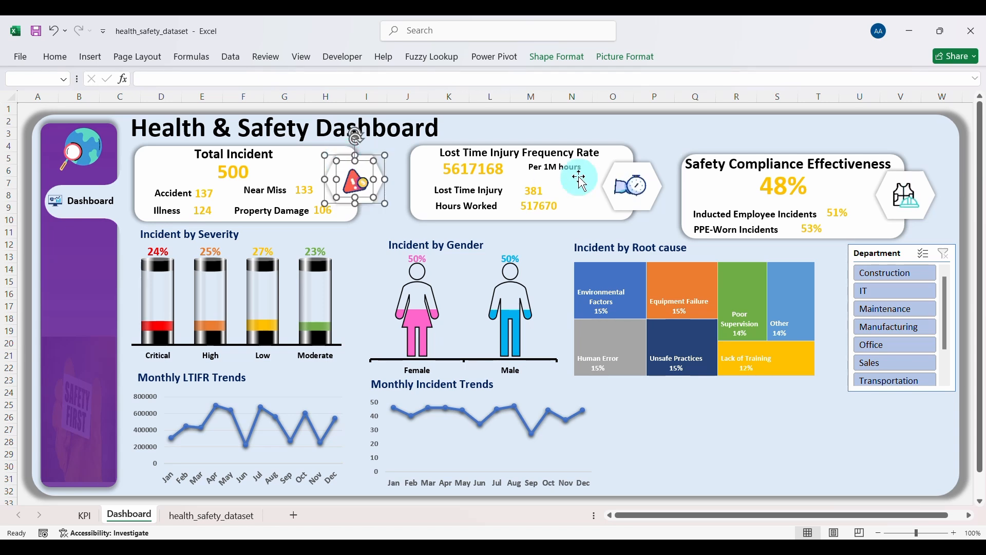
{"action": "left_click", "coordinate": [632, 177]}
{"action": "left_click", "coordinate": [626, 164], "text": "shift"}
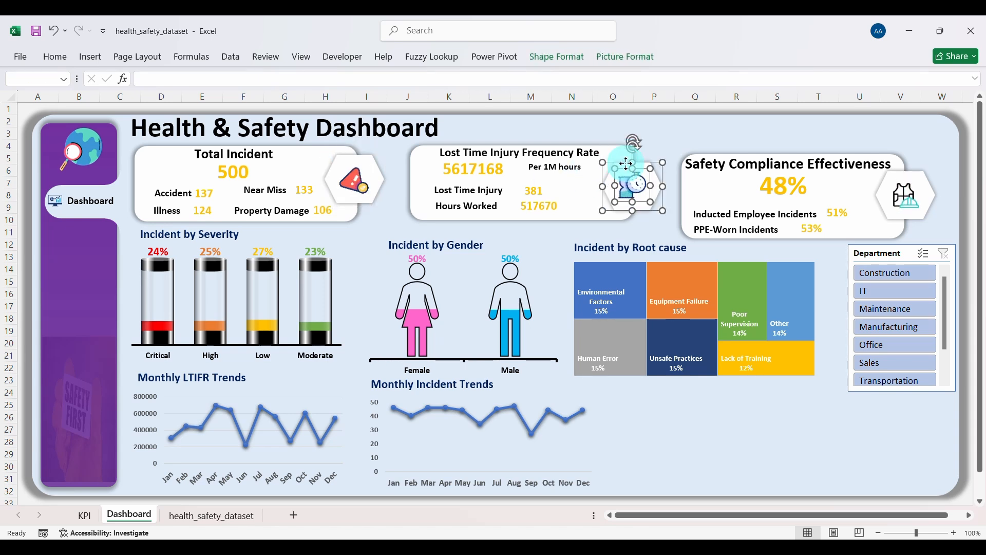
{"action": "left_click_drag", "start_coordinate": [627, 165], "coordinate": [627, 158]}
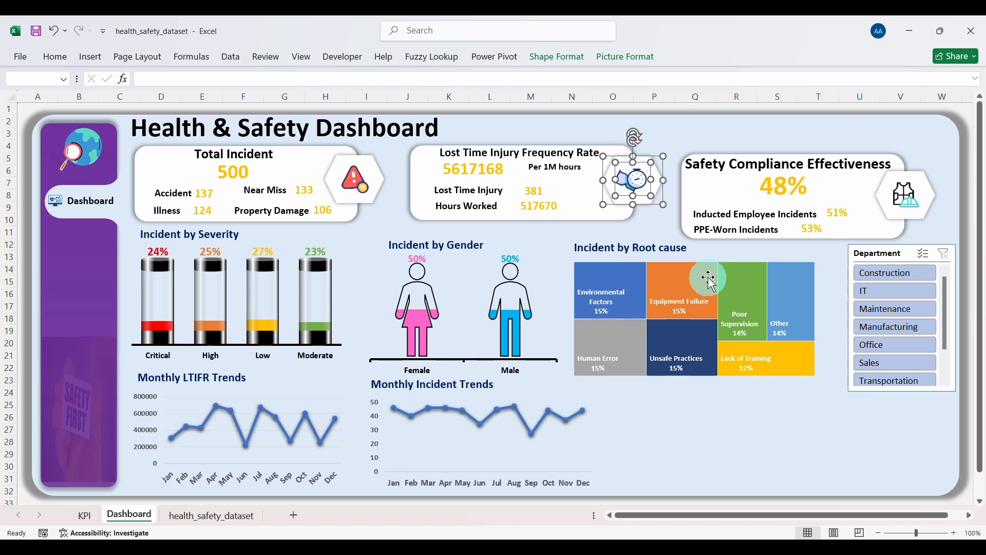
{"action": "left_click", "coordinate": [672, 421]}
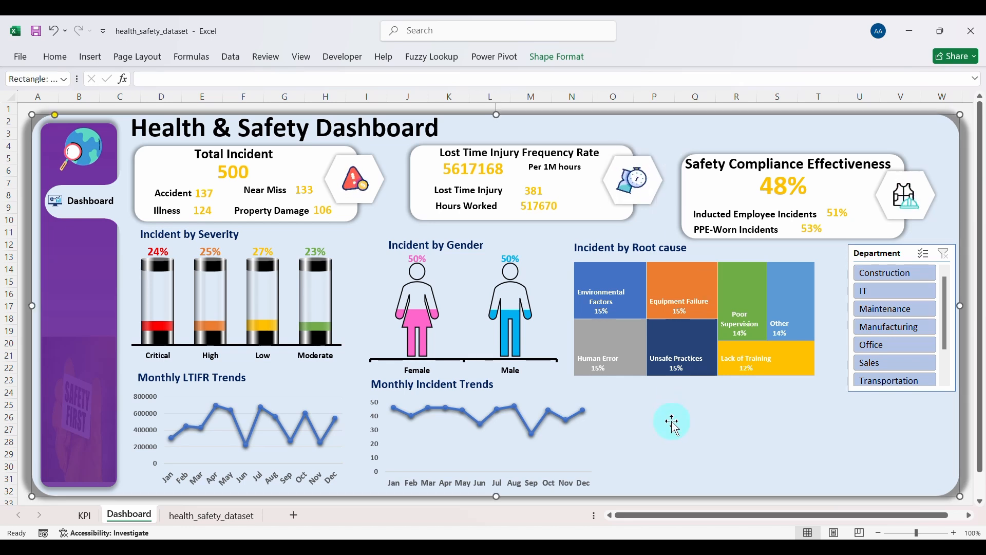
{"action": "left_click", "coordinate": [436, 251]}
Step: Move the Incident by Gender and Monthly Incident Trends titles up
{"action": "left_click", "coordinate": [466, 248]}
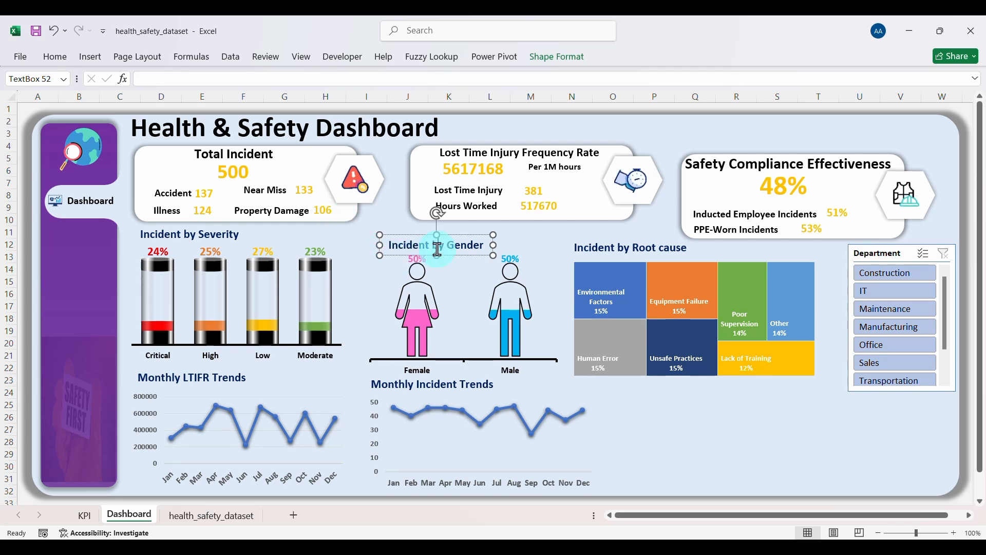
{"action": "left_click_drag", "start_coordinate": [450, 256], "coordinate": [477, 238]}
{"action": "left_click", "coordinate": [463, 325]}
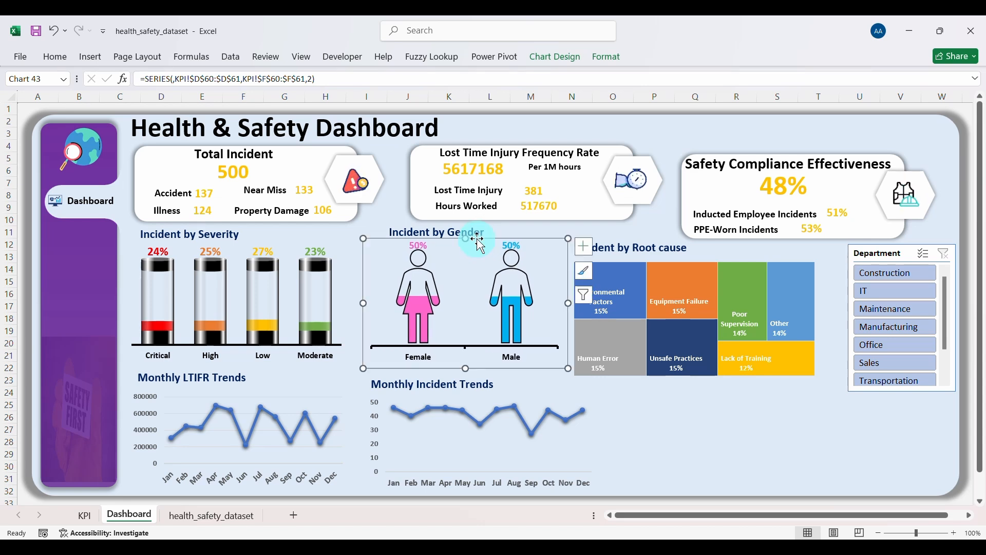
{"action": "left_click", "coordinate": [453, 230]}
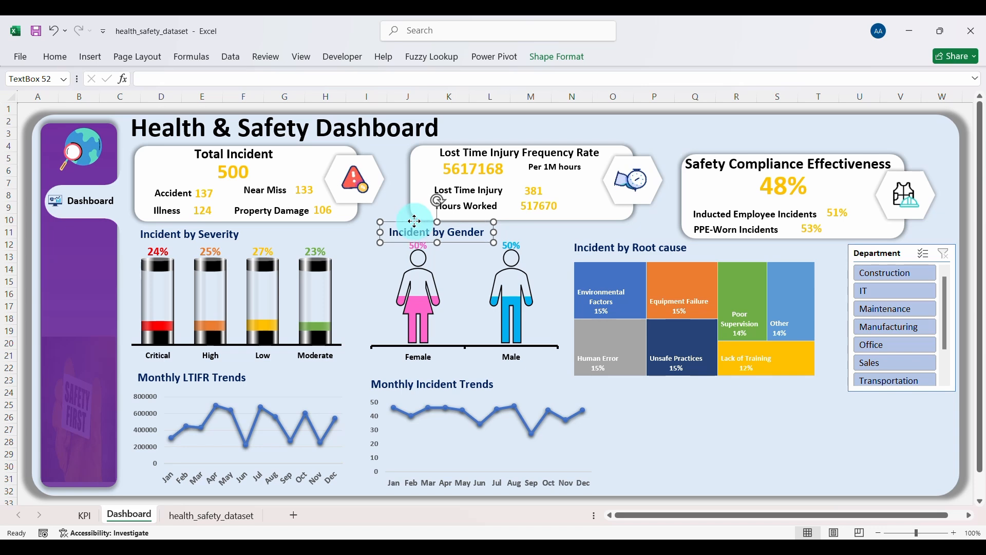
{"action": "left_click_drag", "start_coordinate": [413, 221], "coordinate": [412, 219]}
{"action": "left_click", "coordinate": [457, 380]}
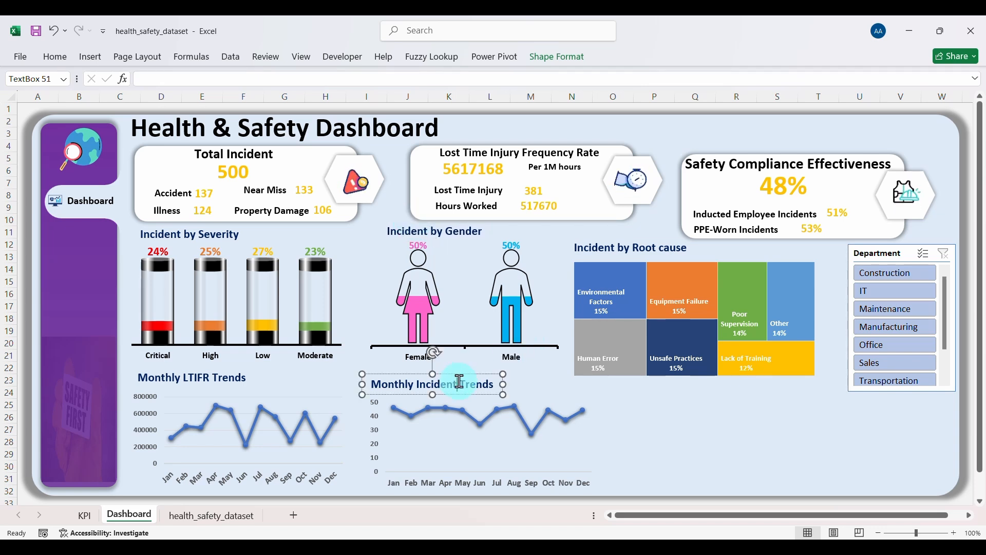
{"action": "left_click_drag", "start_coordinate": [457, 374], "coordinate": [461, 366]}
Step: Drag the monthly incident line chart to the right, beneath the root-cause treemap
{"action": "left_click", "coordinate": [560, 452]}
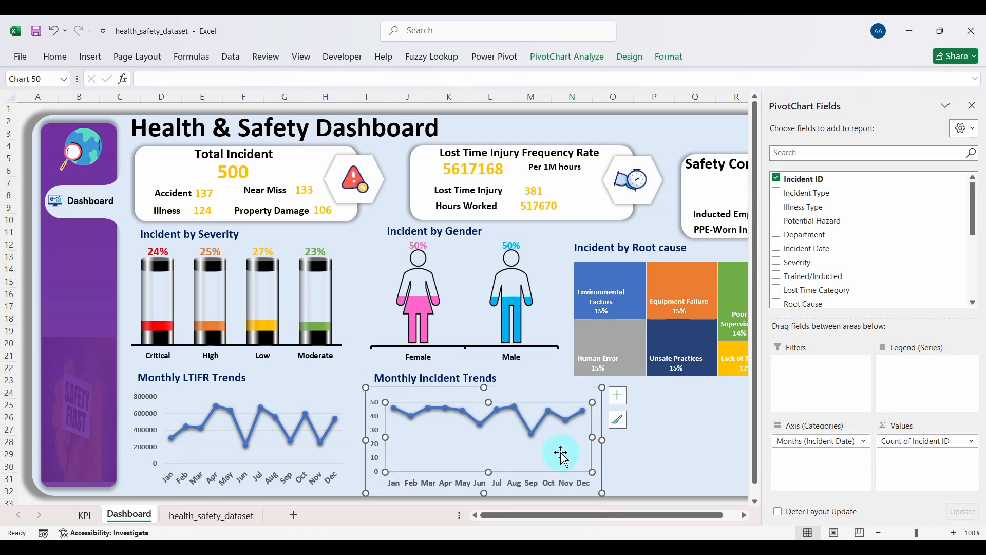
{"action": "left_click", "coordinate": [598, 448]}
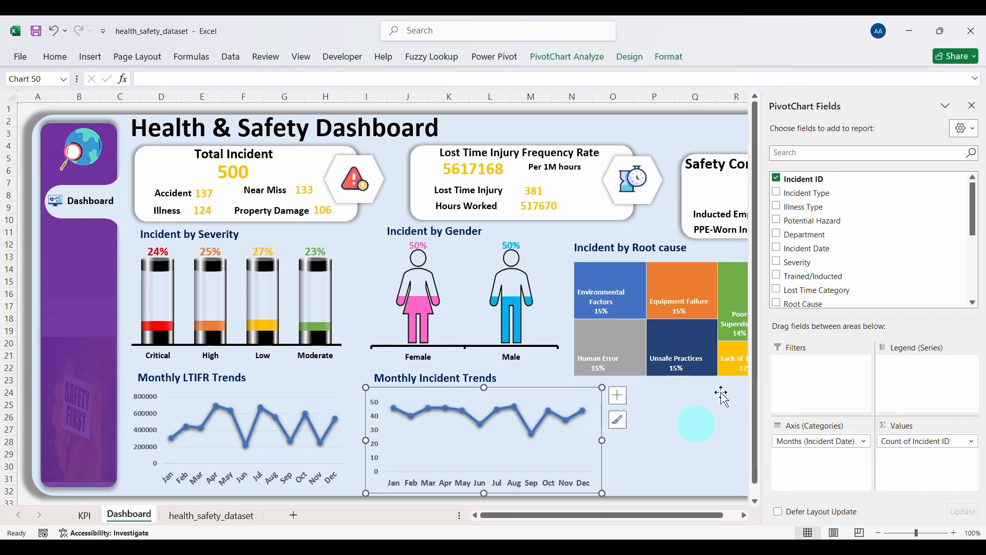
{"action": "left_click", "coordinate": [972, 105]}
{"action": "left_click", "coordinate": [692, 486]}
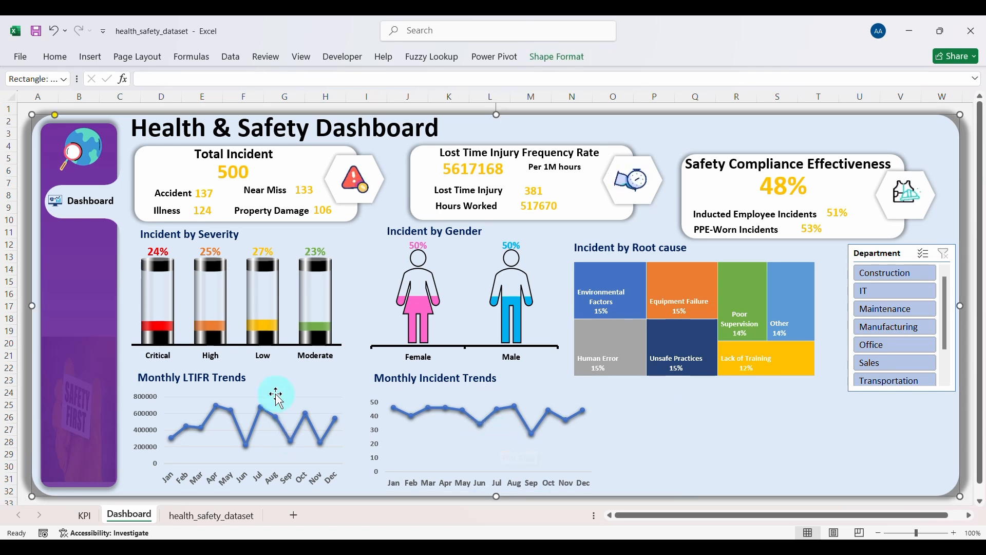
{"action": "left_click", "coordinate": [553, 452]}
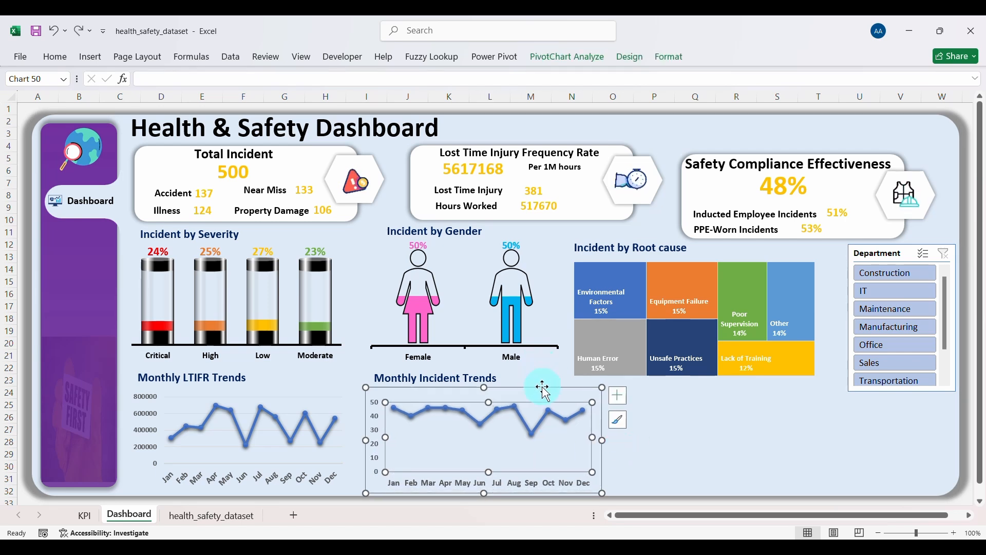
{"action": "mouse_move", "coordinate": [544, 393]}
{"action": "left_mouse_down"}
{"action": "mouse_move", "coordinate": [810, 399]}
{"action": "mouse_move", "coordinate": [820, 386]}
{"action": "left_mouse_up"}
Step: Place the Monthly Incident Trends title above the relocated incident line chart
{"action": "left_click", "coordinate": [451, 380]}
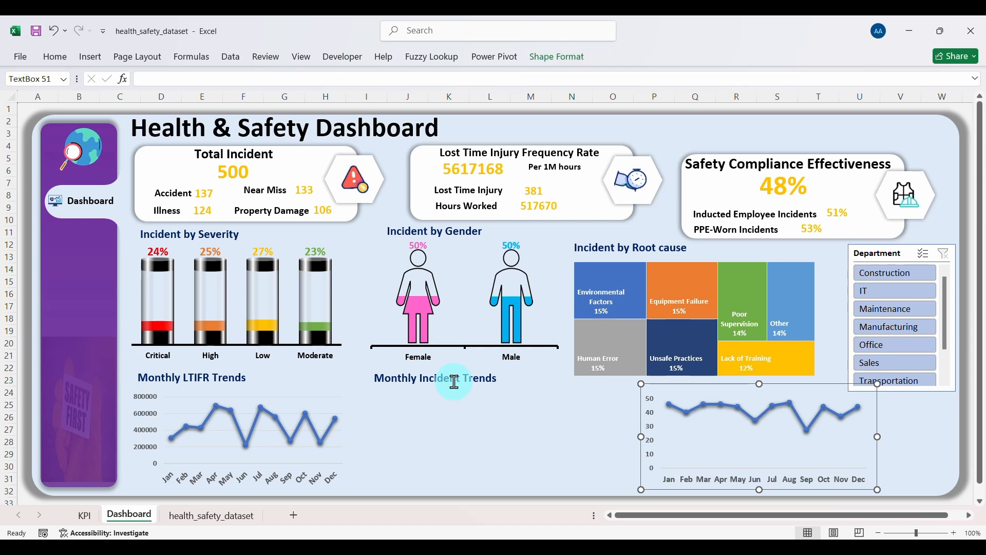
{"action": "left_click_drag", "start_coordinate": [464, 392], "coordinate": [570, 424]}
{"action": "key", "text": "ctrl+z"}
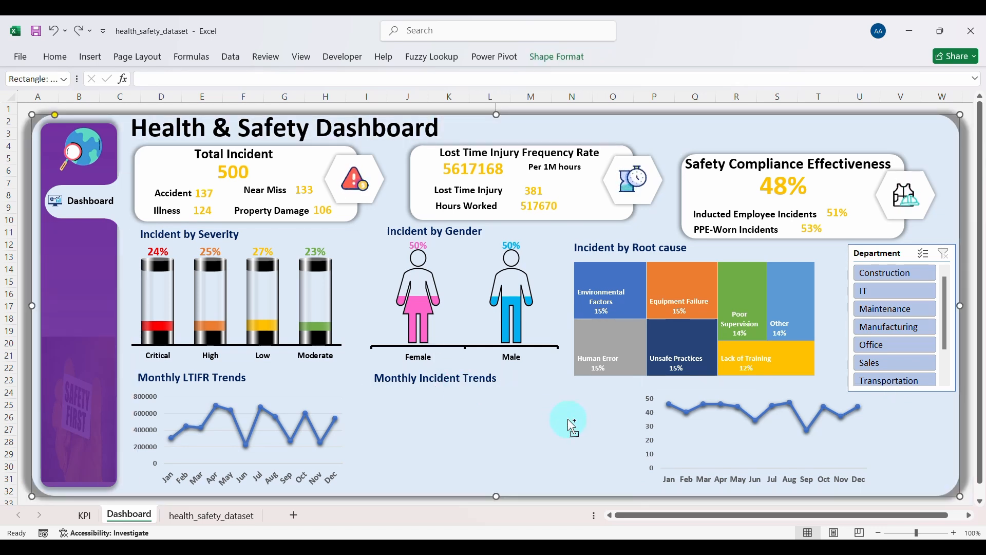
{"action": "left_click", "coordinate": [471, 384]}
{"action": "left_click_drag", "start_coordinate": [483, 389], "coordinate": [659, 407]}
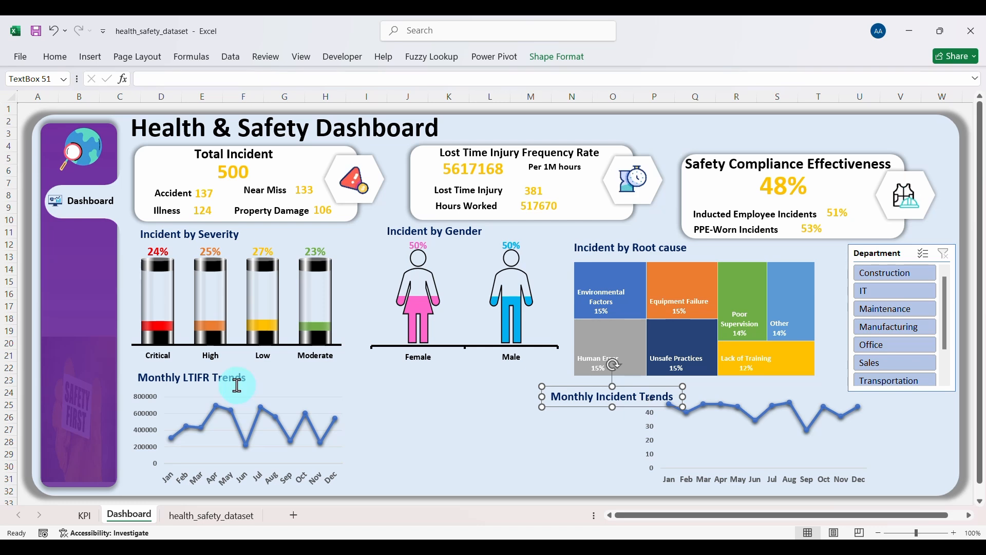
Step: Shift the Monthly LTIFR Trends chart and title right, and move the Monthly Incident Trends title to the lower left
{"action": "left_click", "coordinate": [344, 455]}
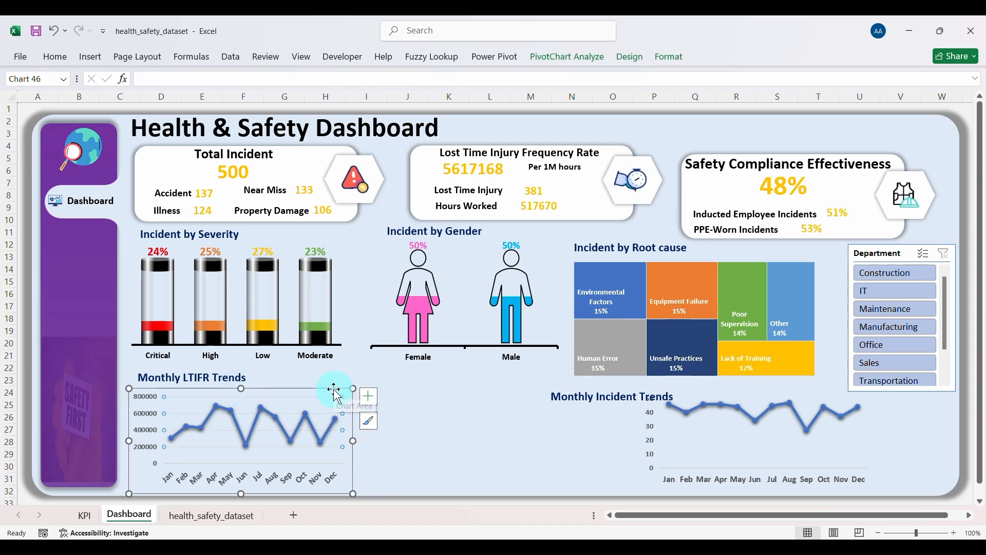
{"action": "left_click_drag", "start_coordinate": [335, 391], "coordinate": [554, 408]}
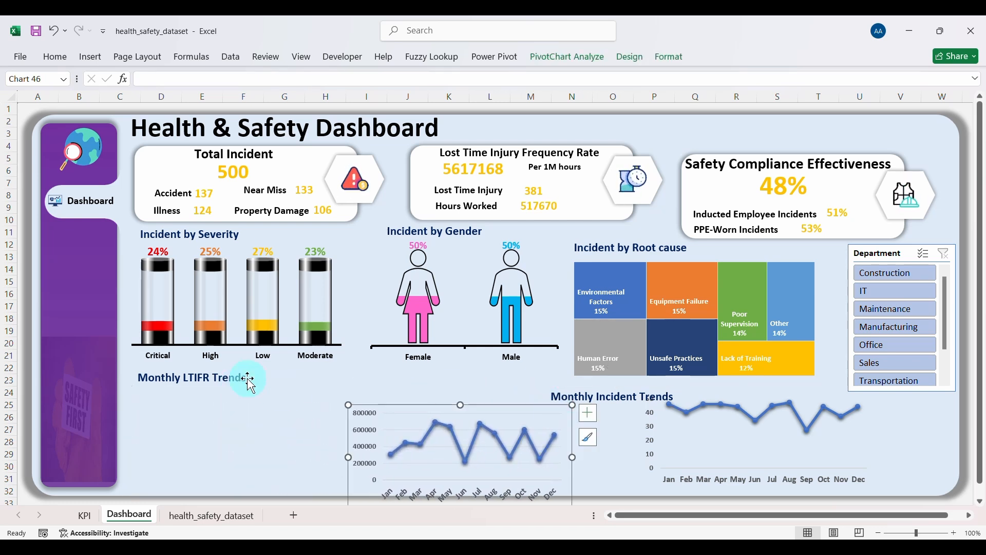
{"action": "left_click", "coordinate": [248, 380]}
{"action": "left_click", "coordinate": [246, 397]}
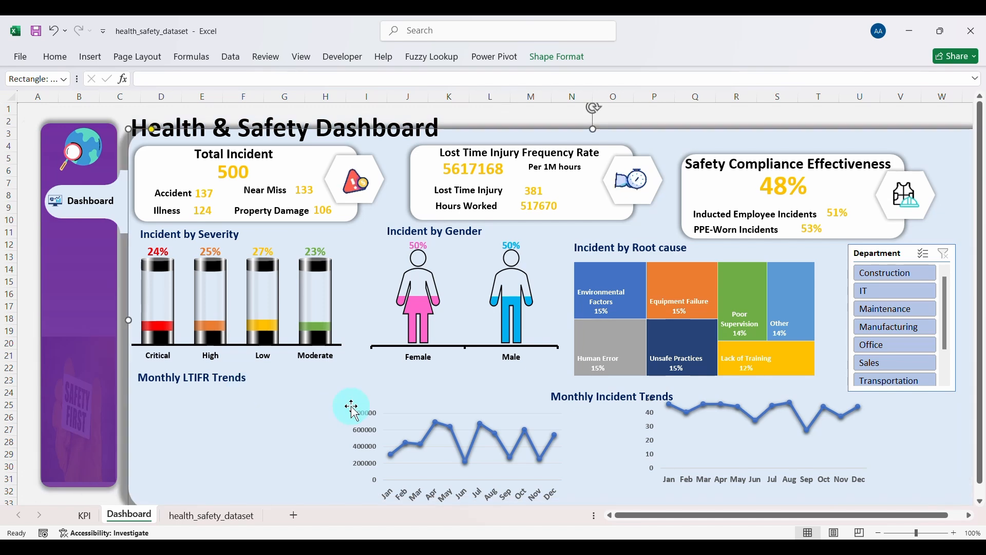
{"action": "left_click", "coordinate": [232, 371]}
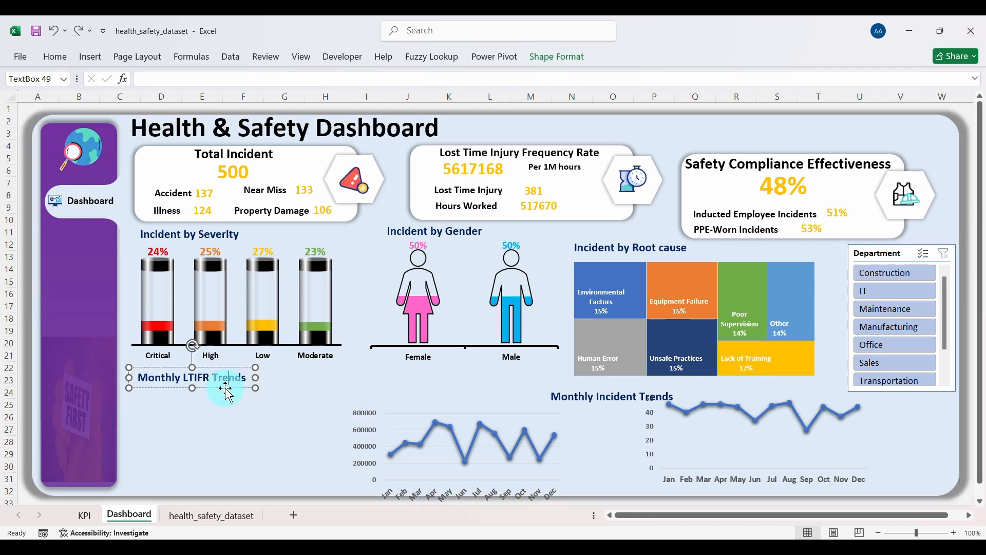
{"action": "left_click_drag", "start_coordinate": [229, 389], "coordinate": [473, 386]}
{"action": "left_click", "coordinate": [575, 400]}
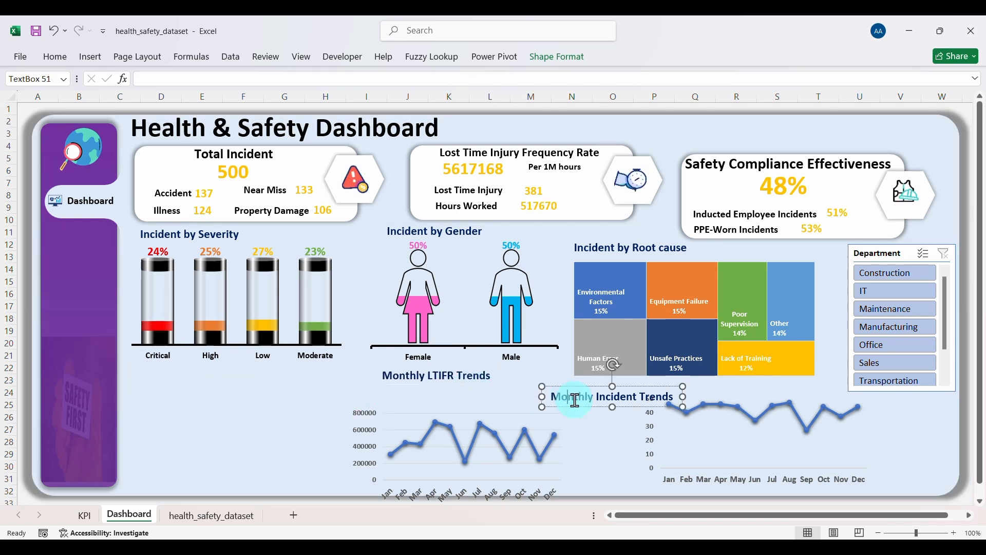
{"action": "left_click_drag", "start_coordinate": [578, 407], "coordinate": [162, 380]}
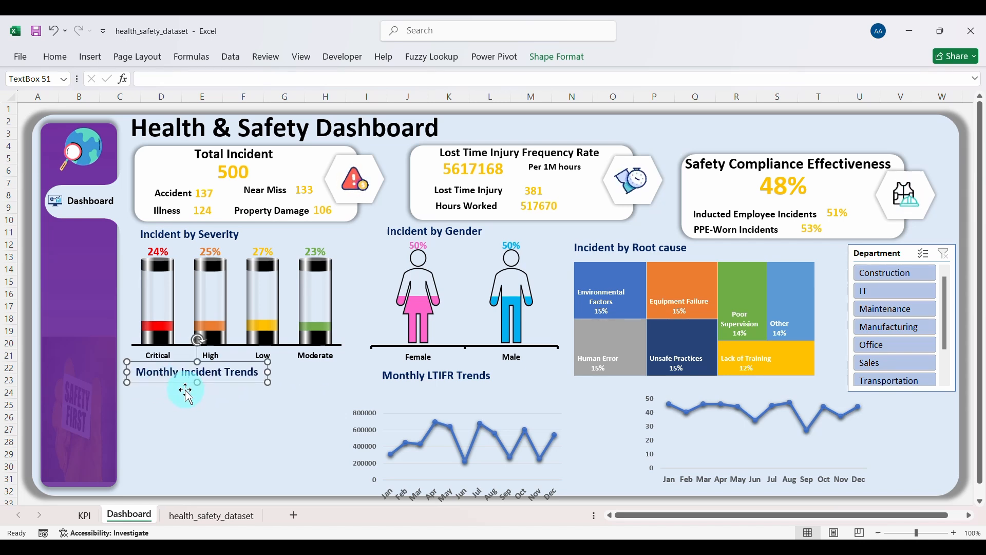
Step: Move the monthly incident chart under its title at the lower left and fine-tune the LTIFR title position
{"action": "left_click", "coordinate": [678, 460]}
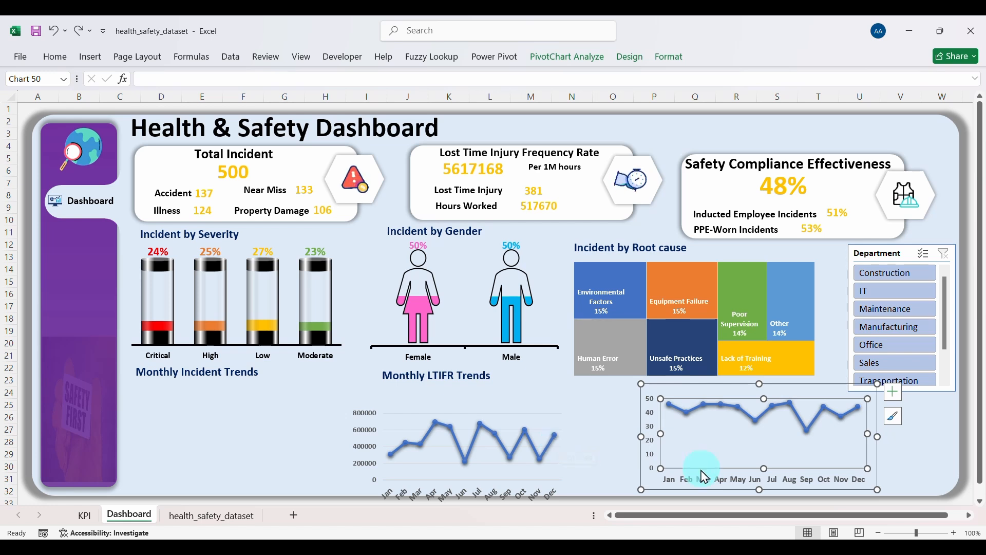
{"action": "left_click", "coordinate": [686, 485]}
{"action": "left_click_drag", "start_coordinate": [686, 488], "coordinate": [169, 483]}
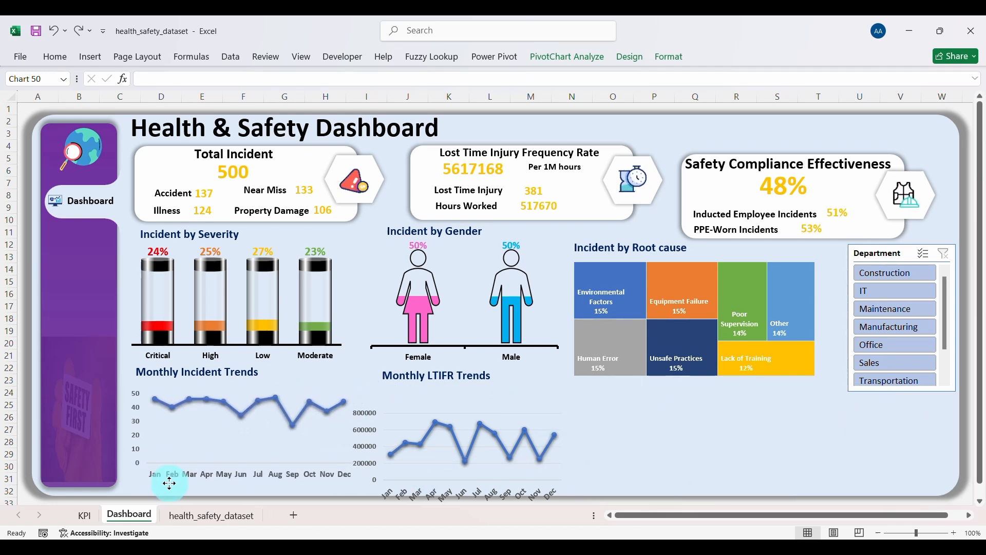
{"action": "left_click", "coordinate": [465, 398]}
{"action": "left_click", "coordinate": [469, 375]}
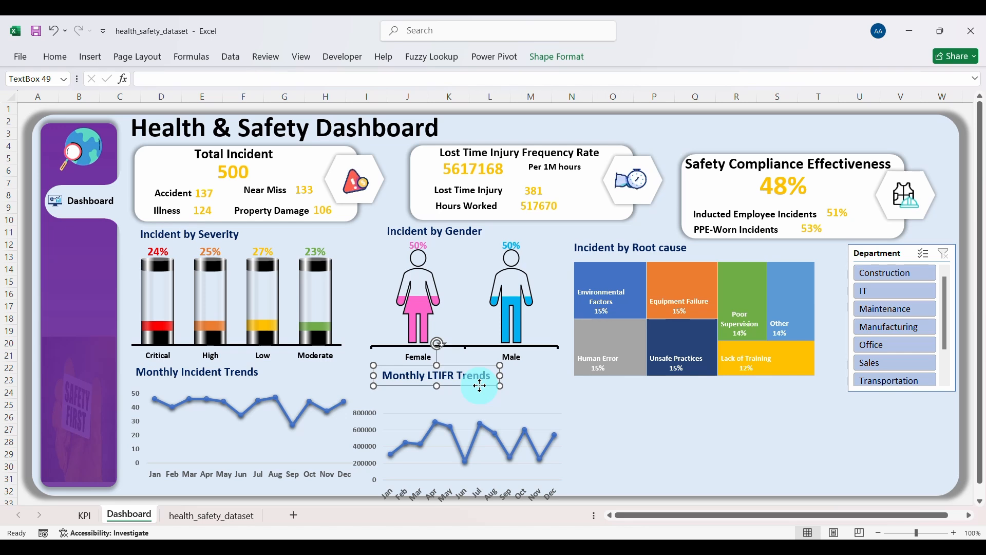
{"action": "left_click_drag", "start_coordinate": [480, 386], "coordinate": [499, 388]}
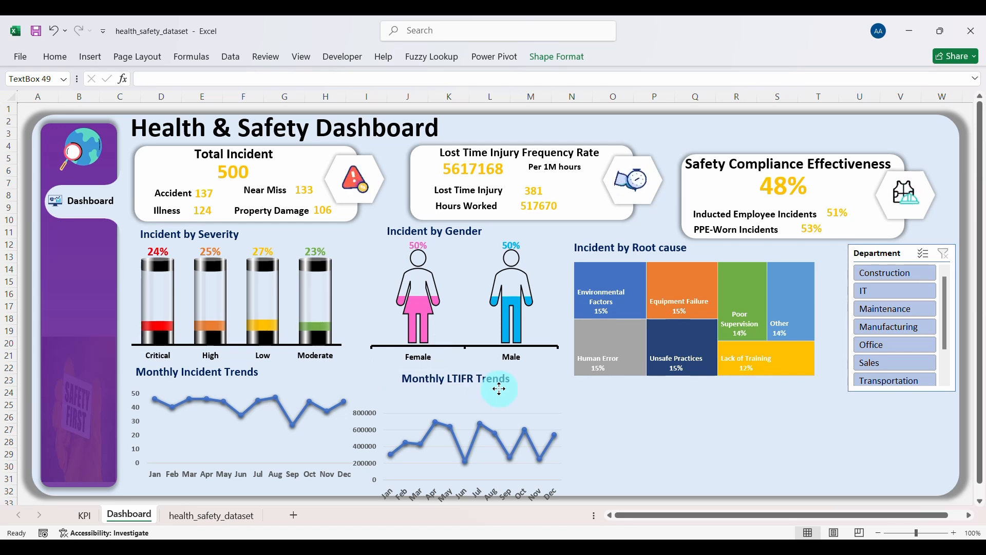
{"action": "left_click_drag", "start_coordinate": [499, 389], "coordinate": [499, 389]}
{"action": "key", "text": "ctrl+z"}
{"action": "key", "text": "ctrl+z"}
{"action": "key", "text": "ctrl+z"}
{"action": "key", "text": "ctrl+z"}
{"action": "key", "text": "ctrl+z"}
{"action": "key", "text": "ctrl+z"}
{"action": "key", "text": "ctrl+z"}
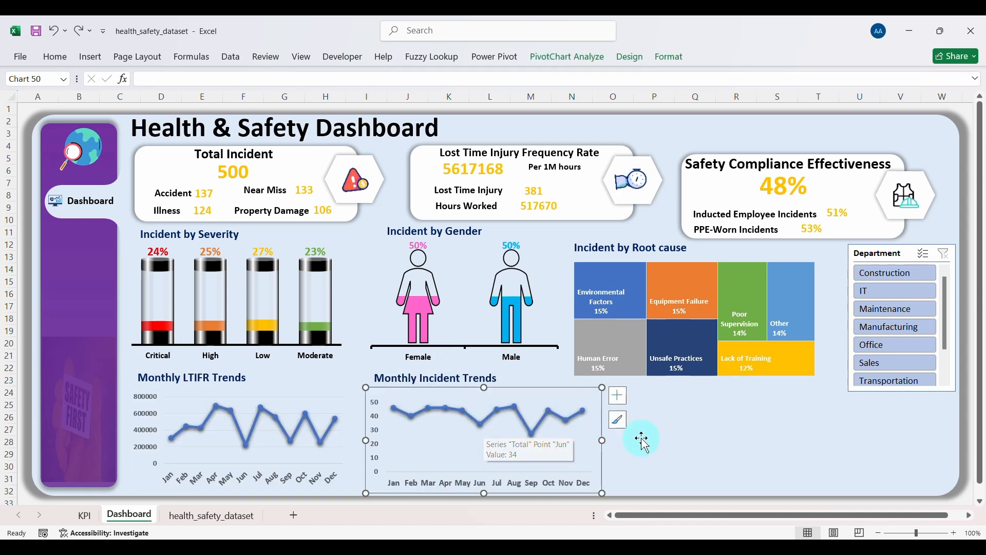
{"action": "left_click", "coordinate": [663, 451]}
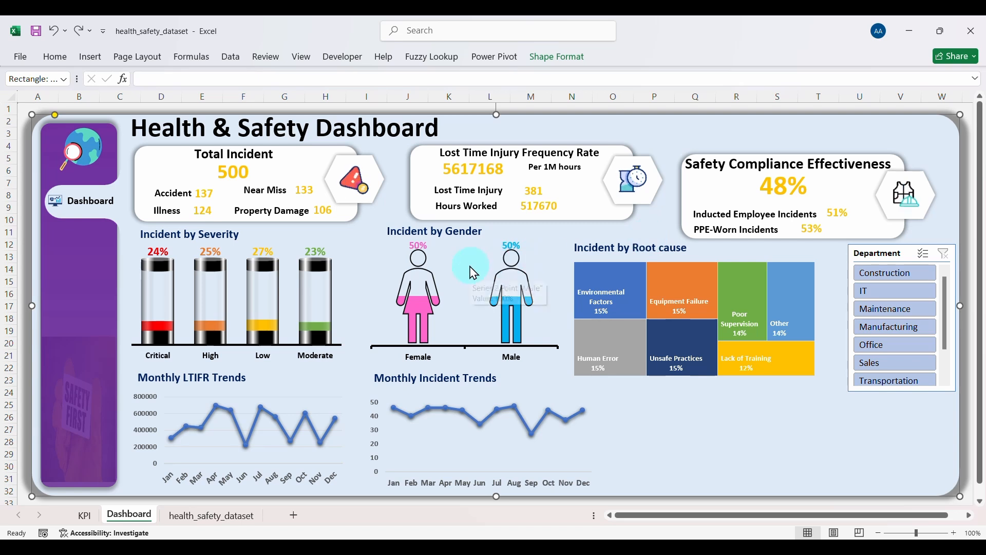
Step: Trim the top edge of the Incident by Gender chart and reposition its title
{"action": "left_click", "coordinate": [459, 251]}
{"action": "left_click_drag", "start_coordinate": [462, 240], "coordinate": [463, 244]}
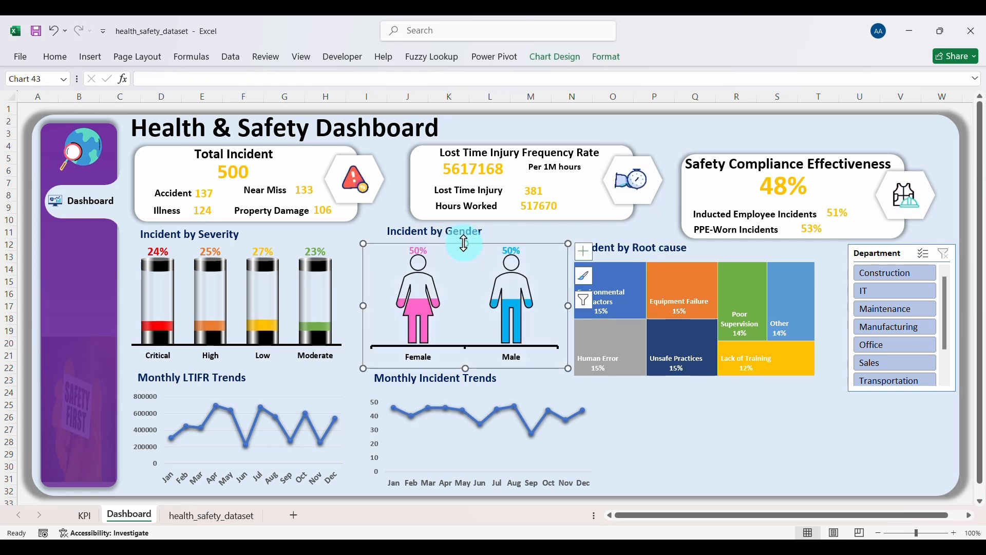
{"action": "left_click", "coordinate": [428, 232]}
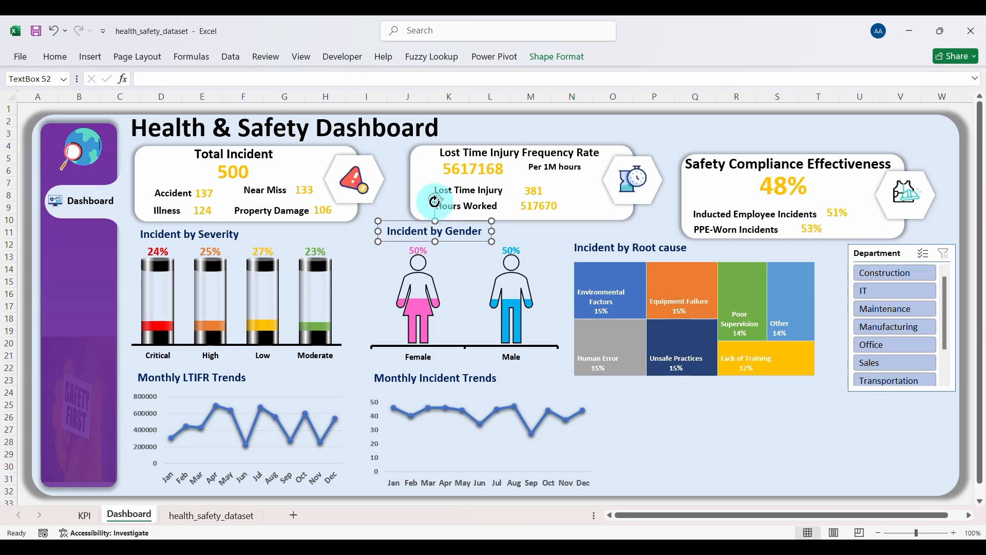
{"action": "left_click_drag", "start_coordinate": [435, 202], "coordinate": [438, 201]}
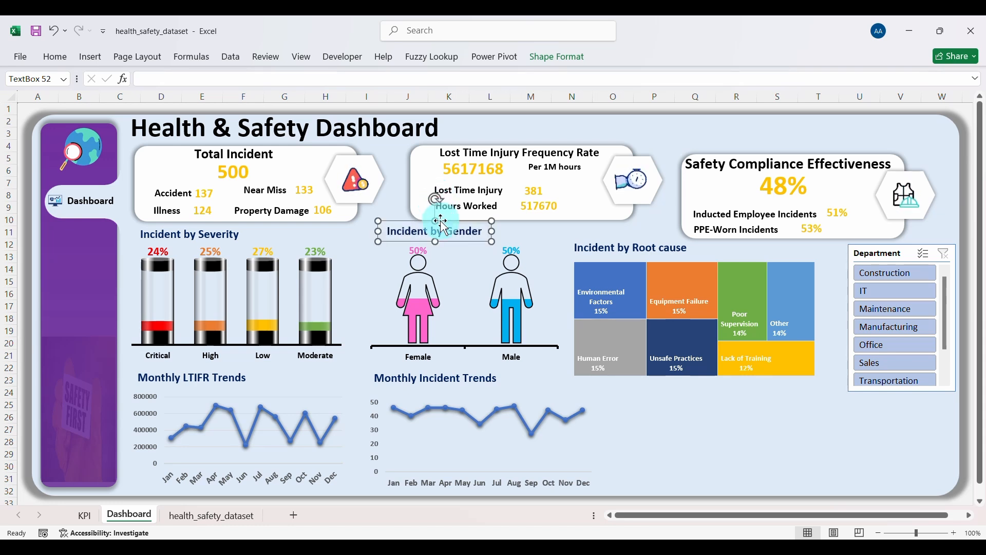
Step: Select the Incident by Root cause title, then the Safety Compliance card background
{"action": "left_click", "coordinate": [369, 253]}
{"action": "left_click", "coordinate": [601, 252]}
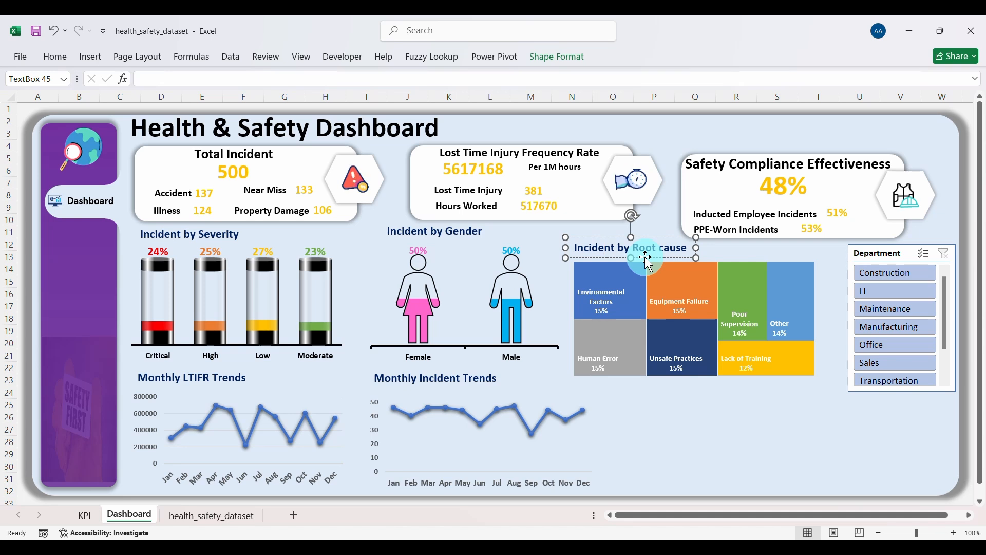
{"action": "left_click", "coordinate": [737, 177]}
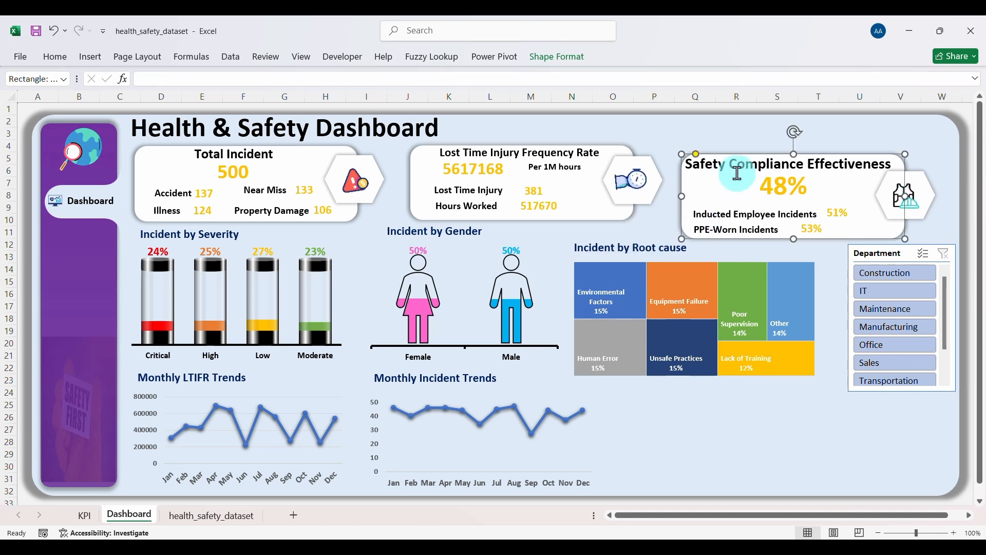
Step: Group-select the Safety Compliance card's title, values, labels and hard-hat icon, and move them into place
{"action": "left_click", "coordinate": [738, 167], "text": "ctrl"}
{"action": "left_click", "coordinate": [778, 186], "text": "ctrl"}
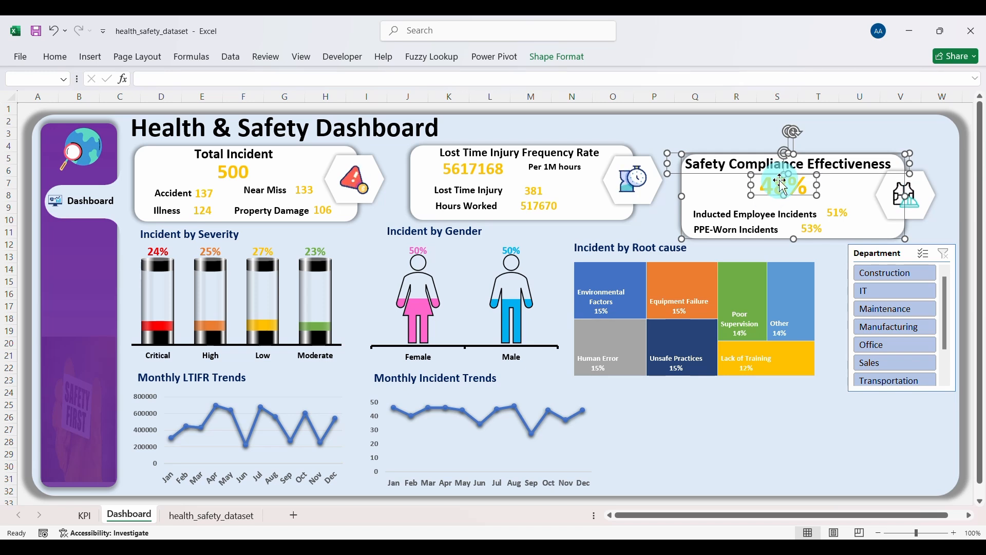
{"action": "left_click", "coordinate": [748, 214], "text": "ctrl"}
{"action": "left_click", "coordinate": [748, 229], "text": "ctrl"}
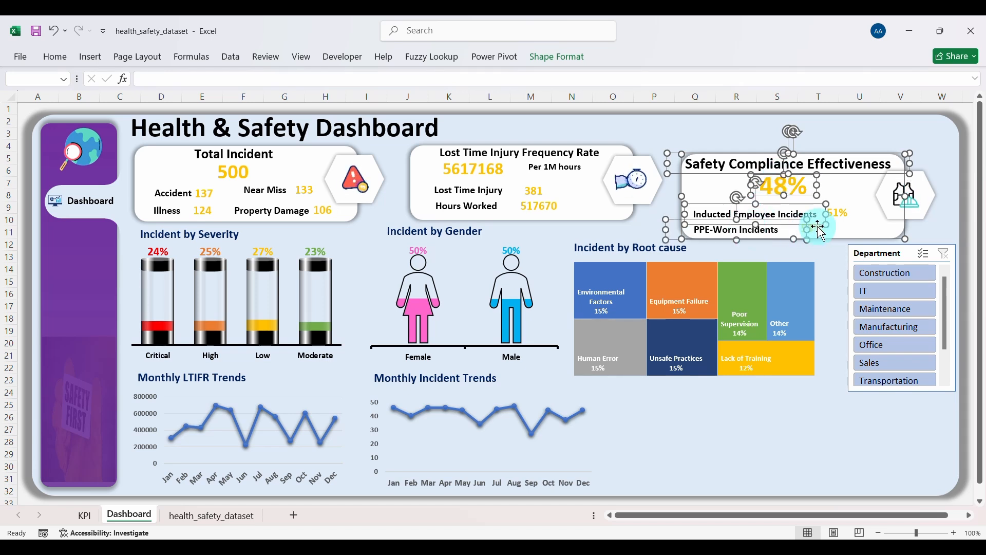
{"action": "left_click", "coordinate": [821, 229], "text": "ctrl"}
{"action": "left_click", "coordinate": [838, 211], "text": "ctrl"}
{"action": "left_click", "coordinate": [904, 194], "text": "ctrl"}
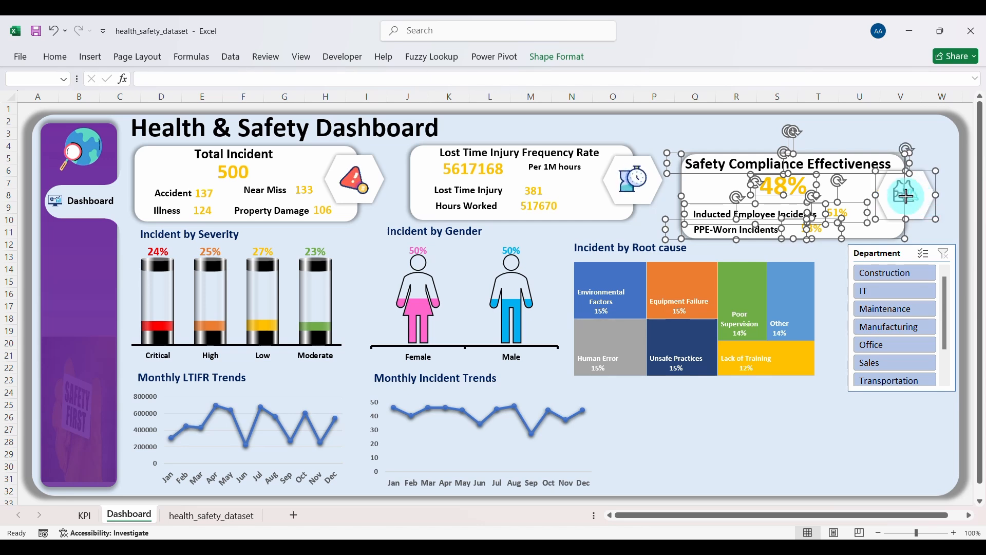
{"action": "left_click_drag", "start_coordinate": [887, 191], "coordinate": [861, 172]}
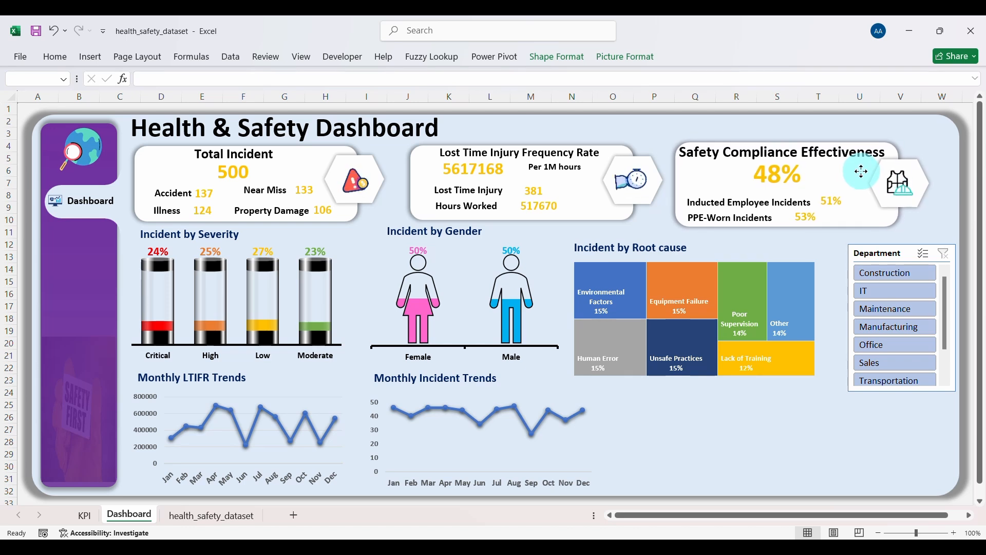
{"action": "left_click_drag", "start_coordinate": [860, 172], "coordinate": [861, 172]}
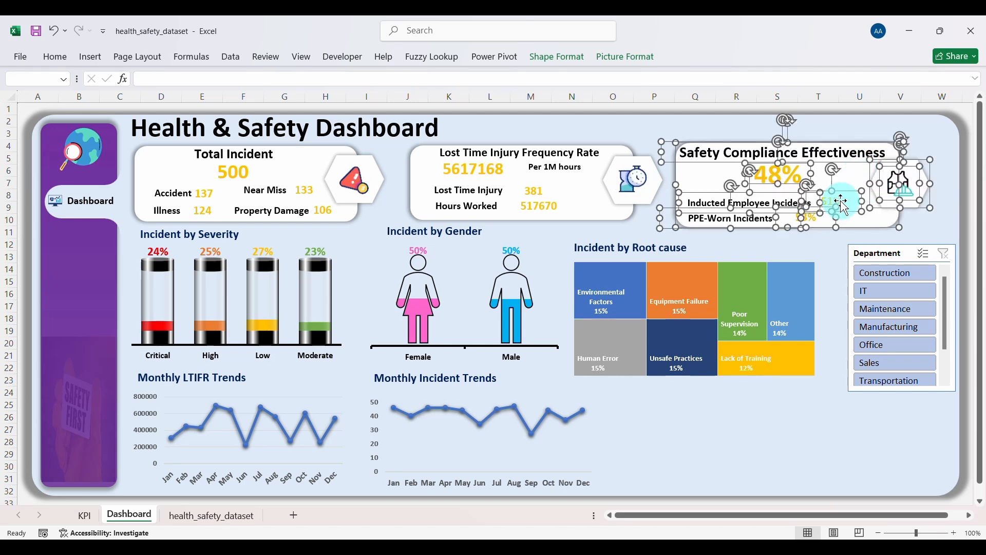
Step: Copy the Lost Time Injury Frequency Rate title's formatting onto the compliance card title
{"action": "left_click", "coordinate": [716, 157]}
{"action": "left_click", "coordinate": [537, 154]}
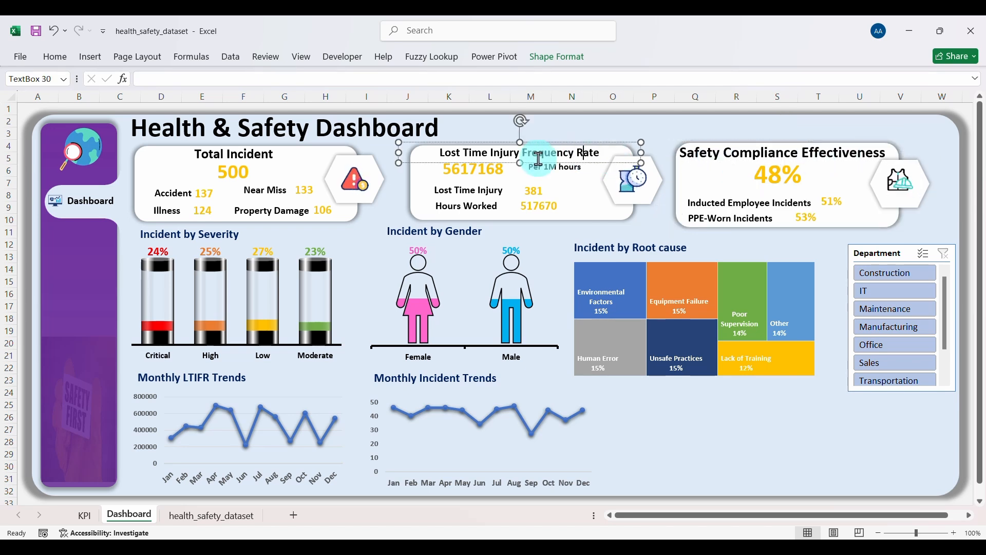
{"action": "left_click", "coordinate": [57, 60]}
{"action": "left_click", "coordinate": [72, 106]}
{"action": "left_click", "coordinate": [755, 164]}
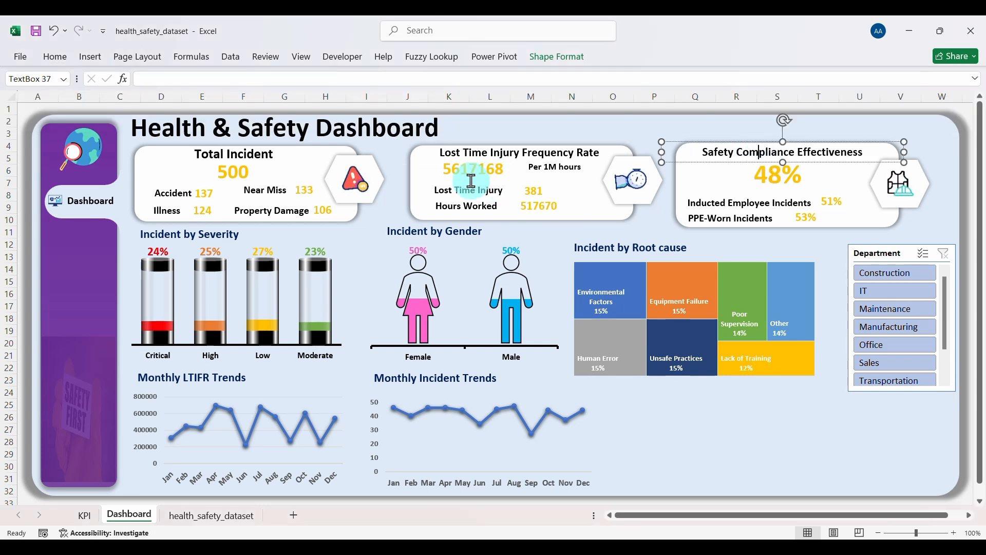
Step: Apply the Total Incident 500 value's formatting to the 48% value and raise it slightly
{"action": "left_click", "coordinate": [235, 173]}
{"action": "left_click", "coordinate": [55, 57]}
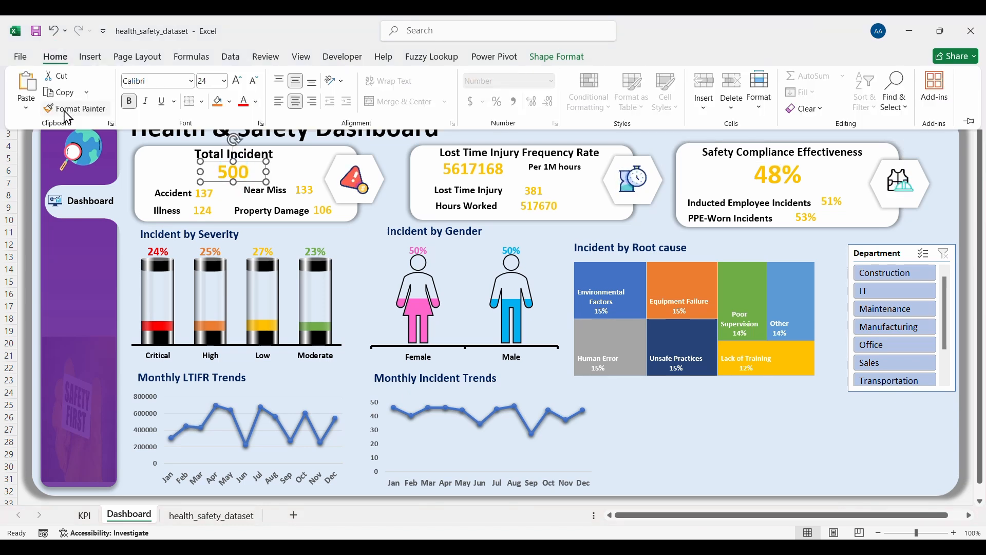
{"action": "left_click", "coordinate": [72, 108]}
{"action": "left_click", "coordinate": [780, 180]}
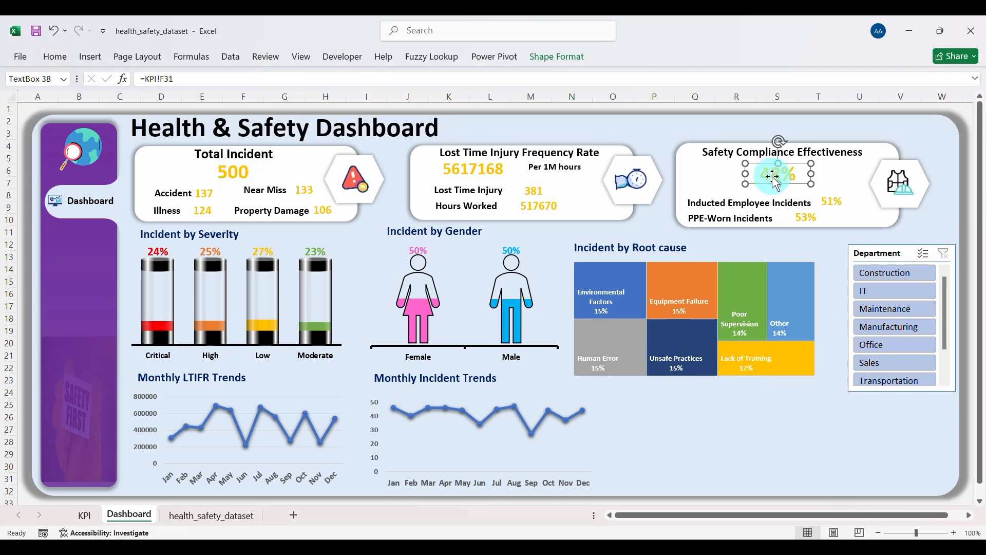
{"action": "left_click_drag", "start_coordinate": [785, 183], "coordinate": [784, 176]}
Step: Move the Inducted Employee and PPE-Worn rows with 51% and 53% up beneath 48%
{"action": "left_click", "coordinate": [767, 205]}
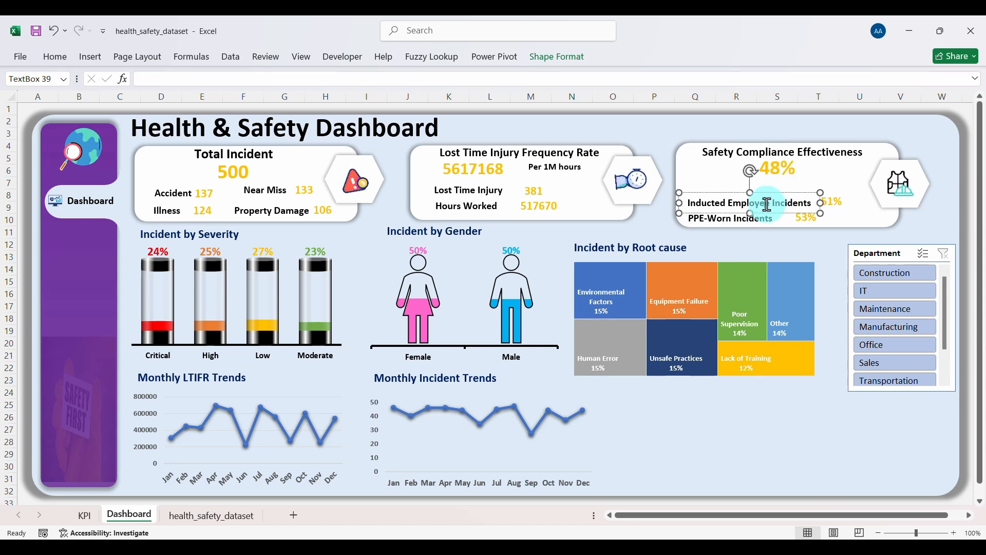
{"action": "left_click", "coordinate": [759, 218]}
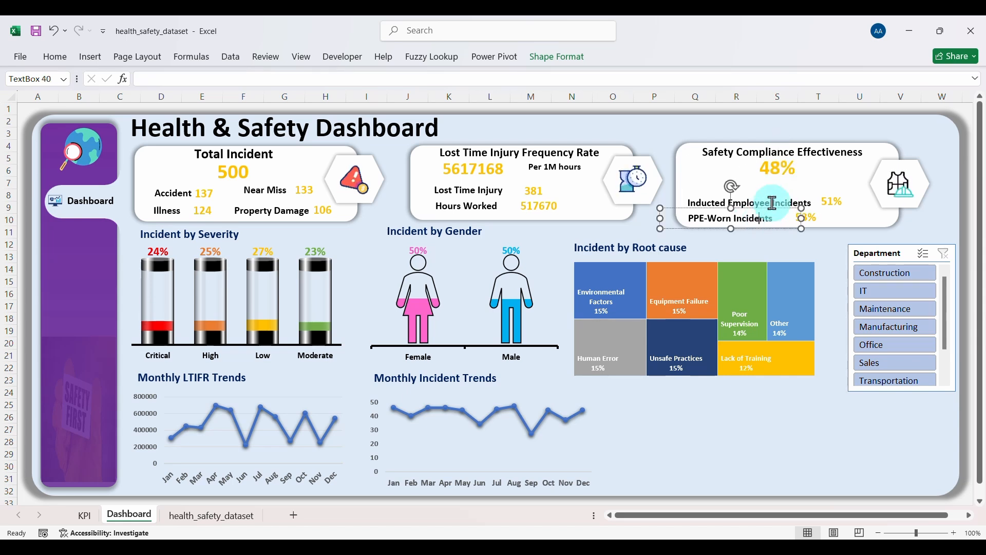
{"action": "left_click", "coordinate": [772, 203]}
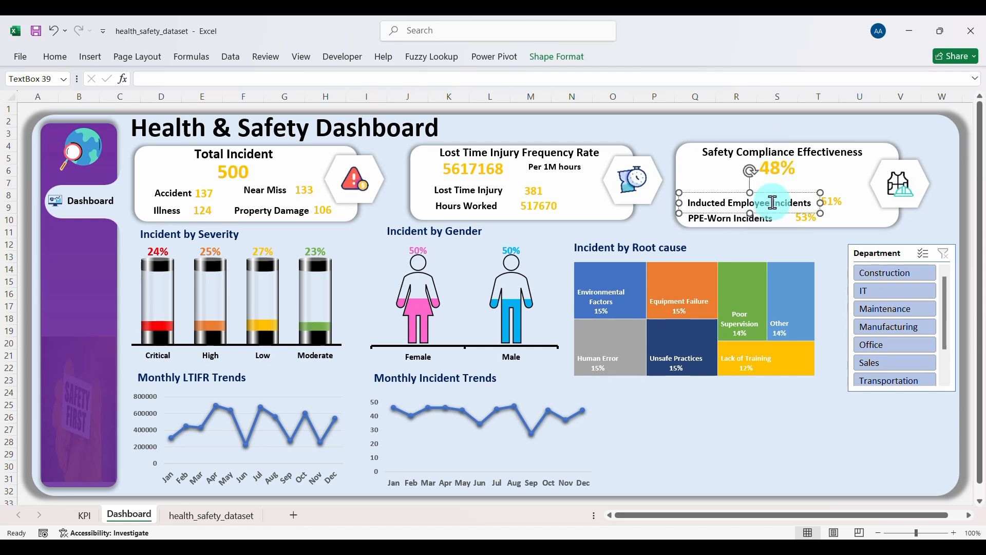
{"action": "left_click", "coordinate": [724, 216], "text": "shift"}
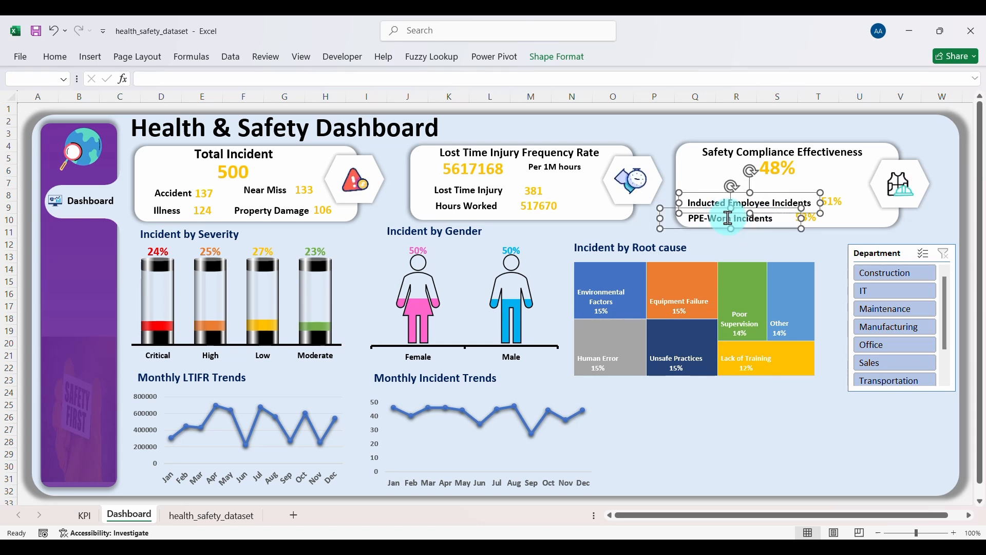
{"action": "left_click", "coordinate": [813, 213], "text": "ctrl"}
{"action": "left_click", "coordinate": [804, 201], "text": "ctrl"}
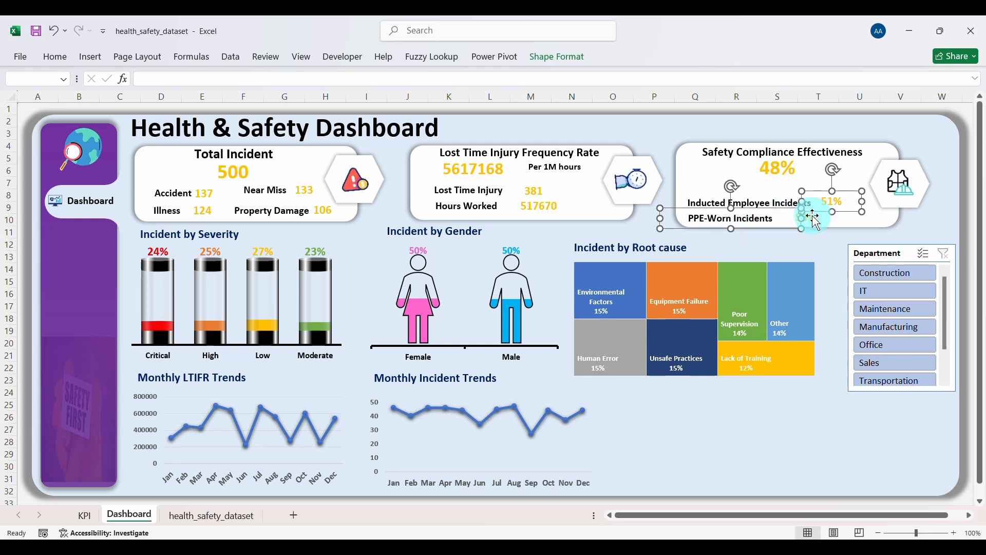
{"action": "left_click", "coordinate": [811, 217], "text": "ctrl"}
{"action": "left_click", "coordinate": [778, 202], "text": "ctrl"}
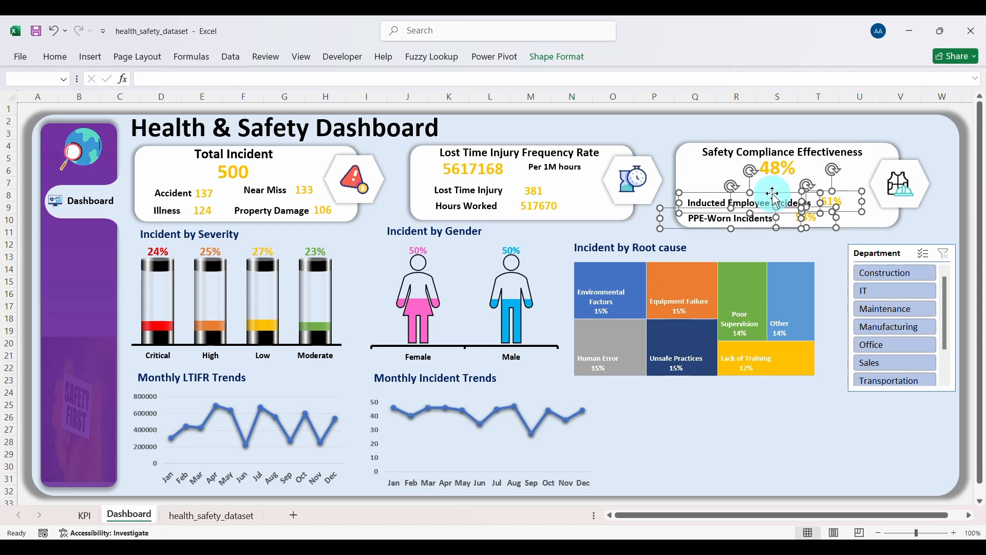
{"action": "mouse_move", "coordinate": [773, 193]}
{"action": "left_mouse_down"}
{"action": "mouse_move", "coordinate": [765, 180]}
{"action": "mouse_move", "coordinate": [778, 177]}
{"action": "left_mouse_up"}
Step: Nudge the Safety Compliance card up and select it with the LTIFR and Total Incident cards
{"action": "left_click", "coordinate": [786, 227]}
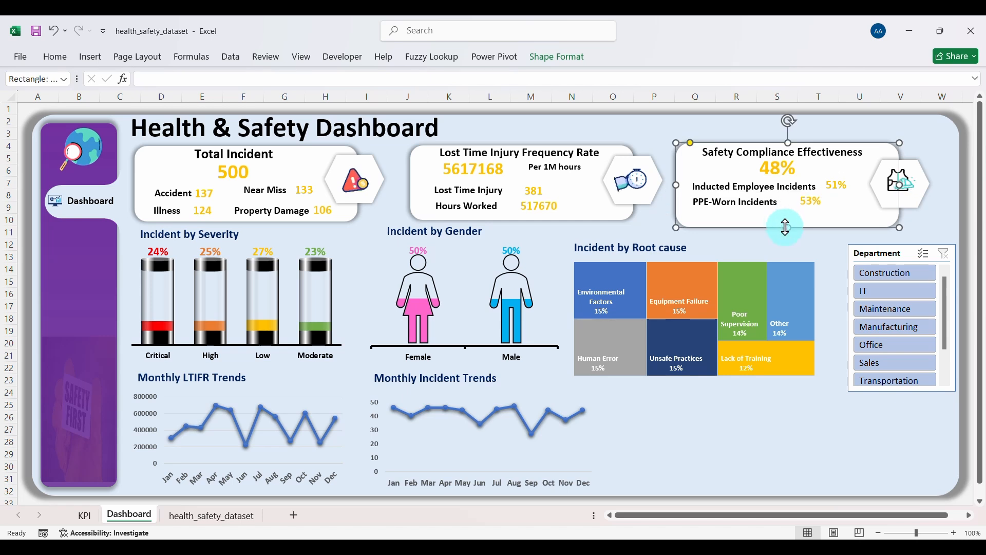
{"action": "left_click_drag", "start_coordinate": [790, 229], "coordinate": [791, 220]}
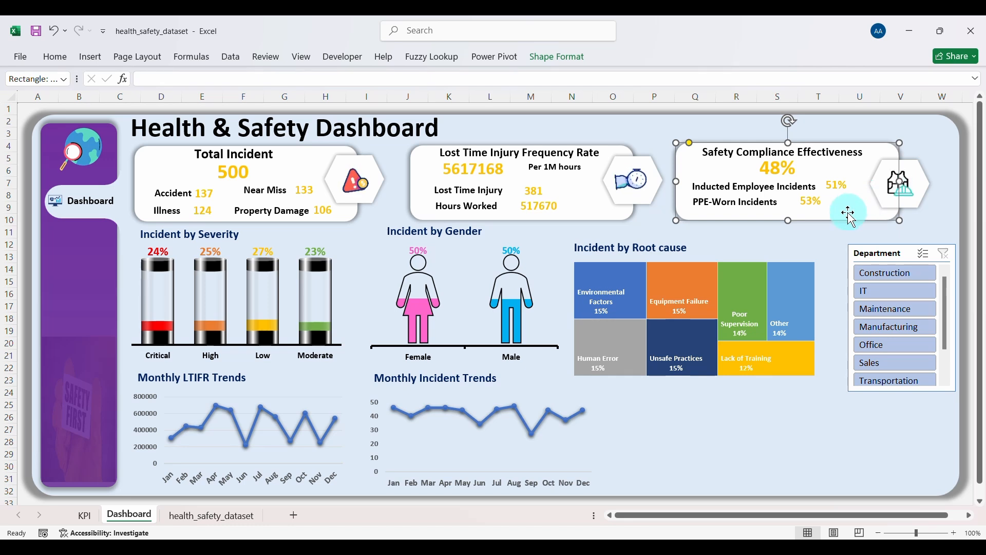
{"action": "left_click", "coordinate": [610, 214], "text": "shift"}
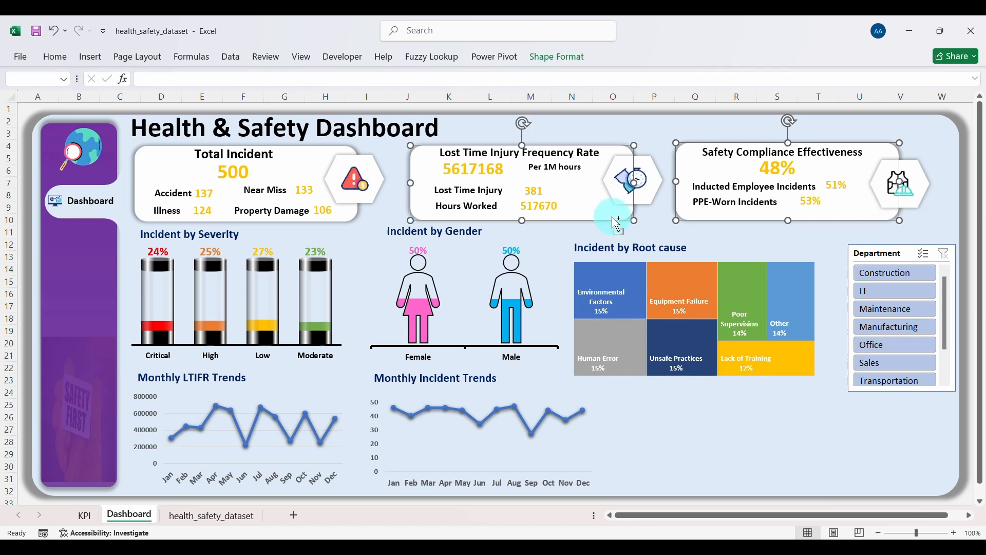
{"action": "left_click", "coordinate": [351, 218], "text": "shift"}
{"action": "left_click", "coordinate": [341, 219], "text": "ctrl"}
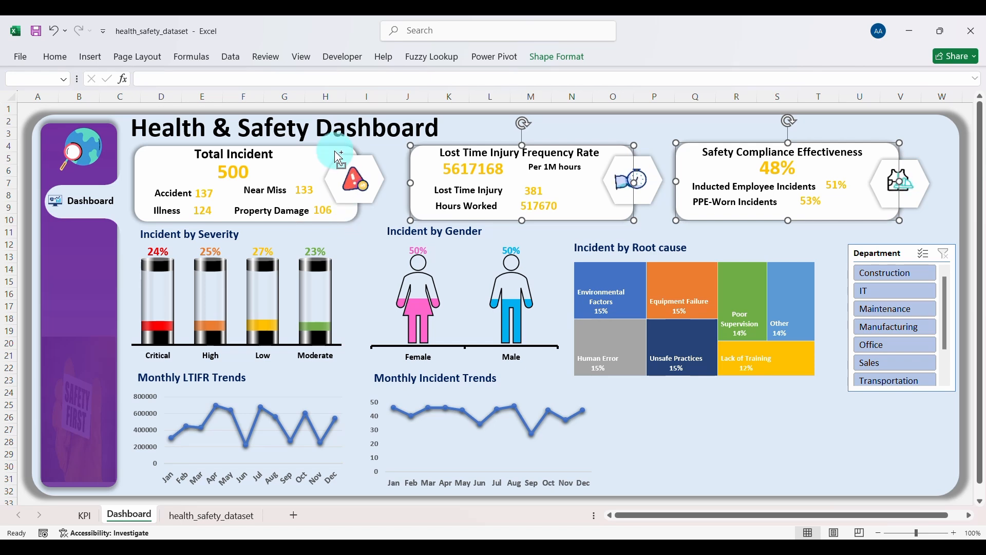
{"action": "left_click", "coordinate": [324, 150], "text": "ctrl"}
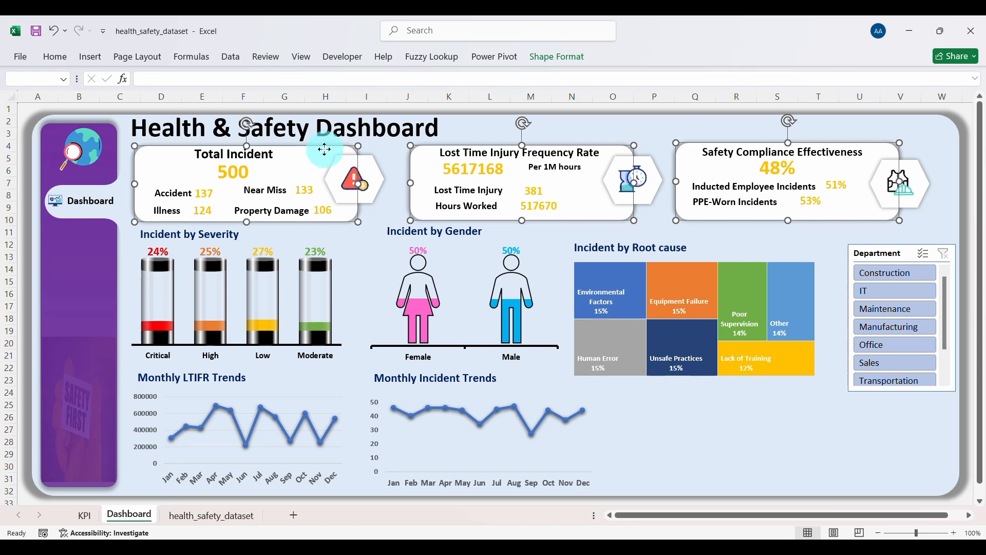
Step: Align the three KPI cards middle and distribute them horizontally
{"action": "left_click", "coordinate": [579, 69]}
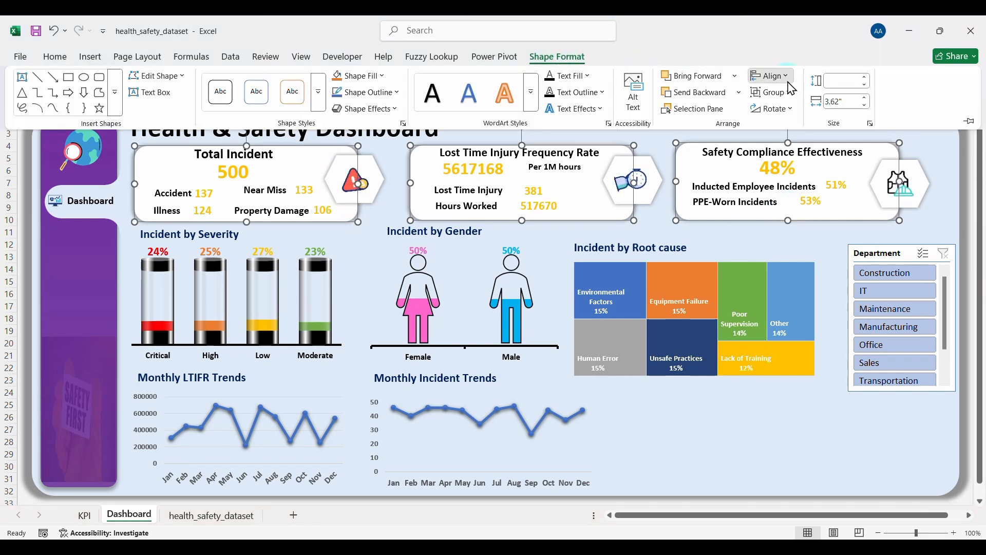
{"action": "left_click", "coordinate": [771, 75]}
{"action": "left_click", "coordinate": [794, 171]}
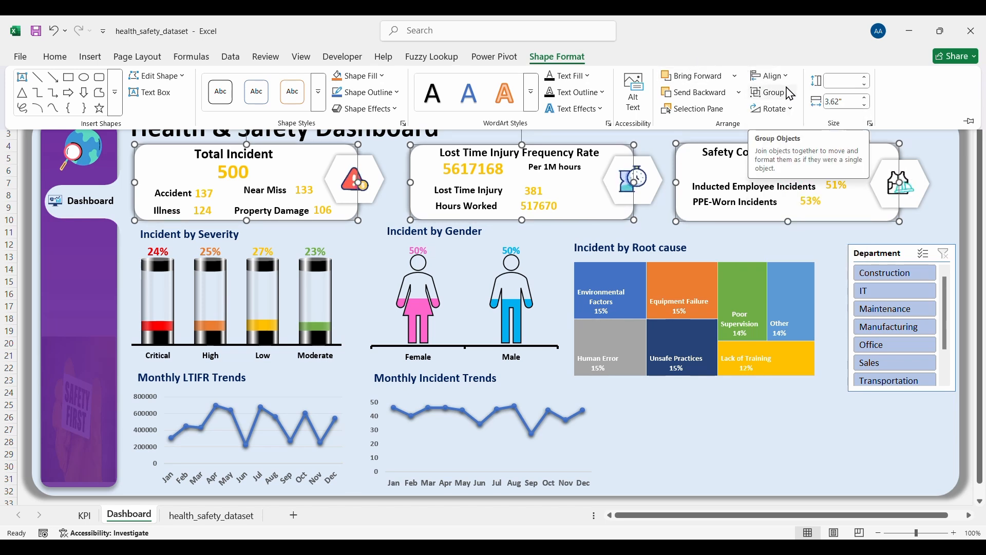
{"action": "left_click", "coordinate": [772, 76]}
{"action": "left_click", "coordinate": [803, 208]}
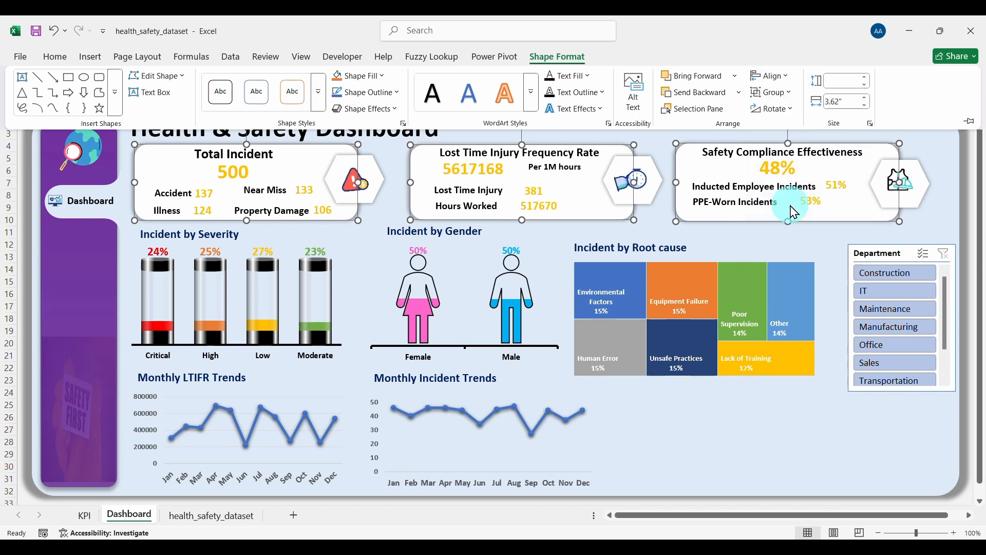
{"action": "left_click", "coordinate": [808, 233]}
{"action": "left_click", "coordinate": [808, 234]}
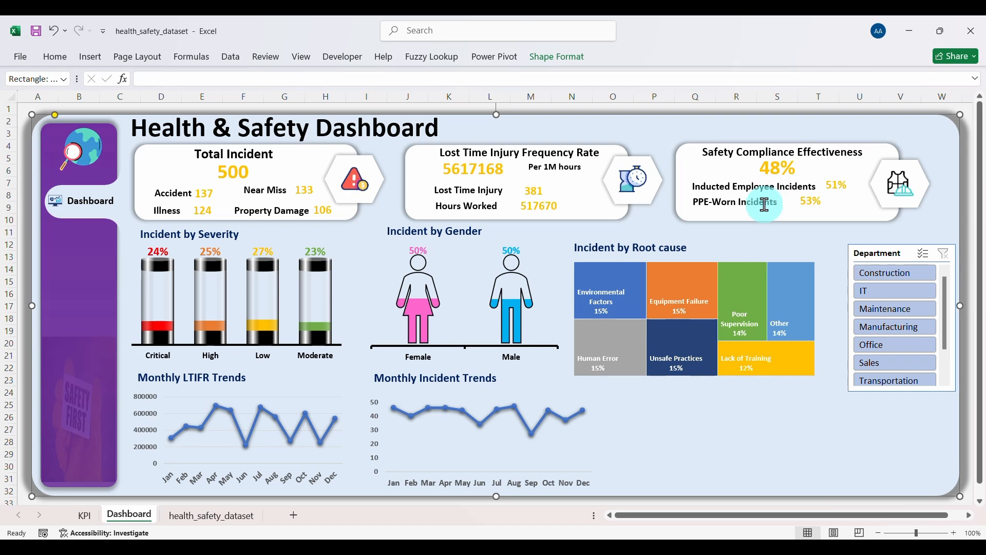
Step: Move the Incident by Root cause heading up and right, and centre the dashboard title over the cards
{"action": "left_click", "coordinate": [652, 245]}
{"action": "mouse_move", "coordinate": [643, 237]}
{"action": "left_mouse_down"}
{"action": "mouse_move", "coordinate": [645, 224]}
{"action": "mouse_move", "coordinate": [653, 228]}
{"action": "left_mouse_up"}
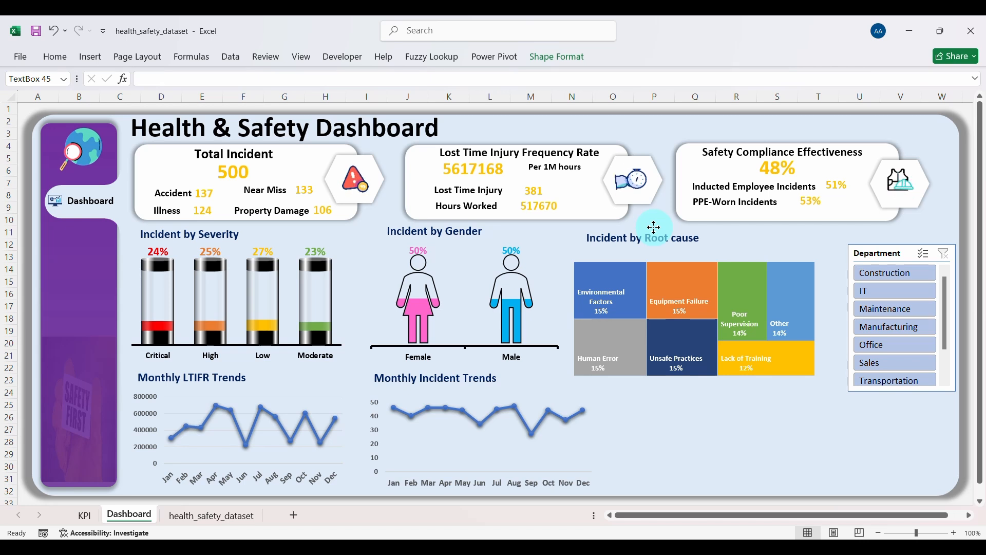
{"action": "left_click_drag", "start_coordinate": [654, 227], "coordinate": [654, 227]}
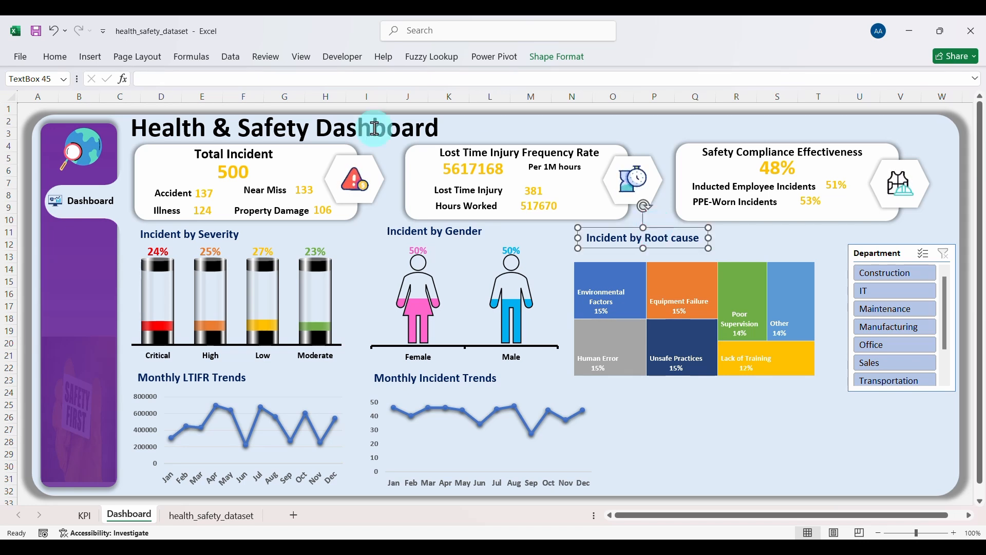
{"action": "left_click", "coordinate": [376, 132]}
{"action": "mouse_move", "coordinate": [386, 148]}
{"action": "left_mouse_down"}
{"action": "mouse_move", "coordinate": [598, 141]}
{"action": "mouse_move", "coordinate": [588, 145]}
{"action": "left_mouse_up"}
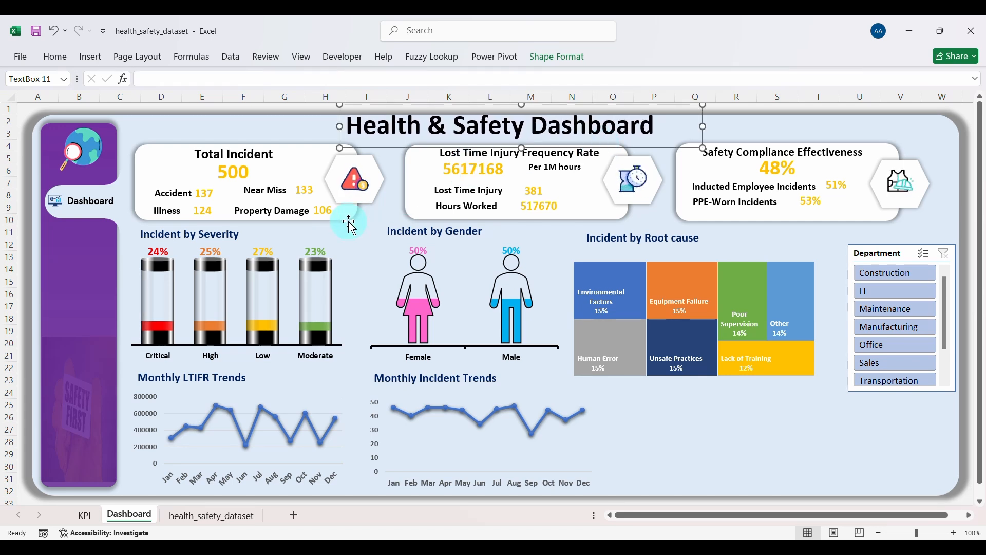
Step: Move the Incident by Root cause treemap up directly under its heading
{"action": "left_click", "coordinate": [364, 254]}
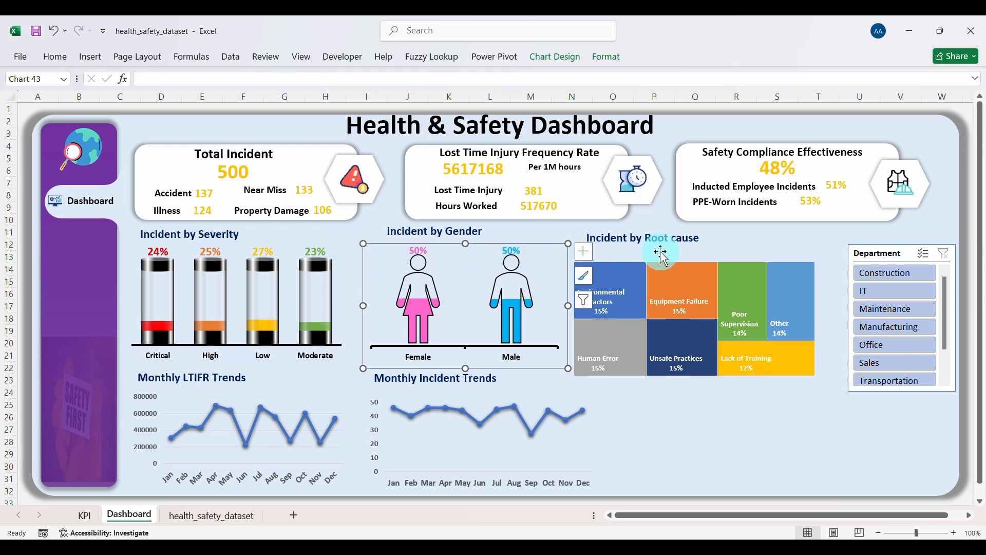
{"action": "left_click", "coordinate": [706, 262]}
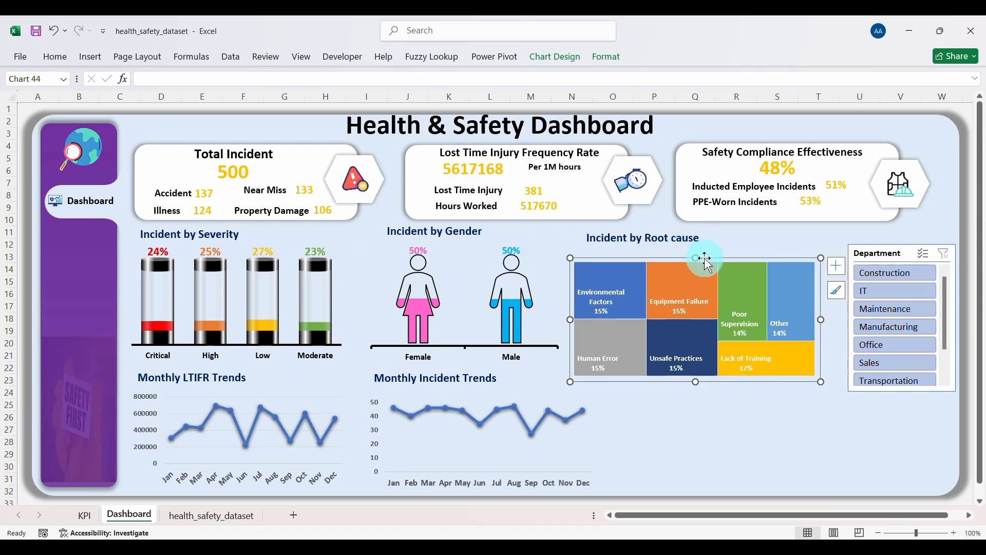
{"action": "left_click_drag", "start_coordinate": [704, 258], "coordinate": [719, 243]}
{"action": "left_click", "coordinate": [675, 442]}
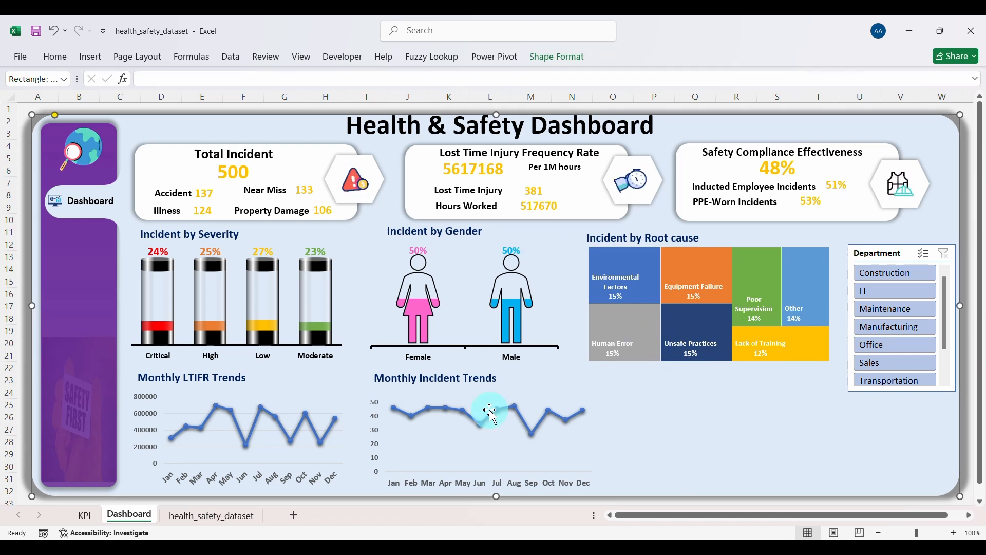
{"action": "left_click", "coordinate": [874, 272]}
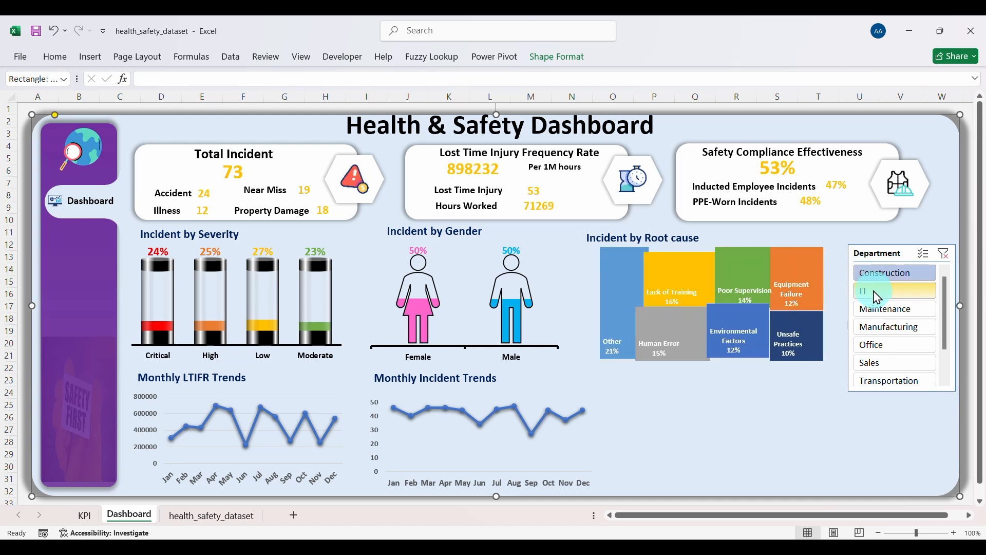
{"action": "left_click", "coordinate": [877, 293]}
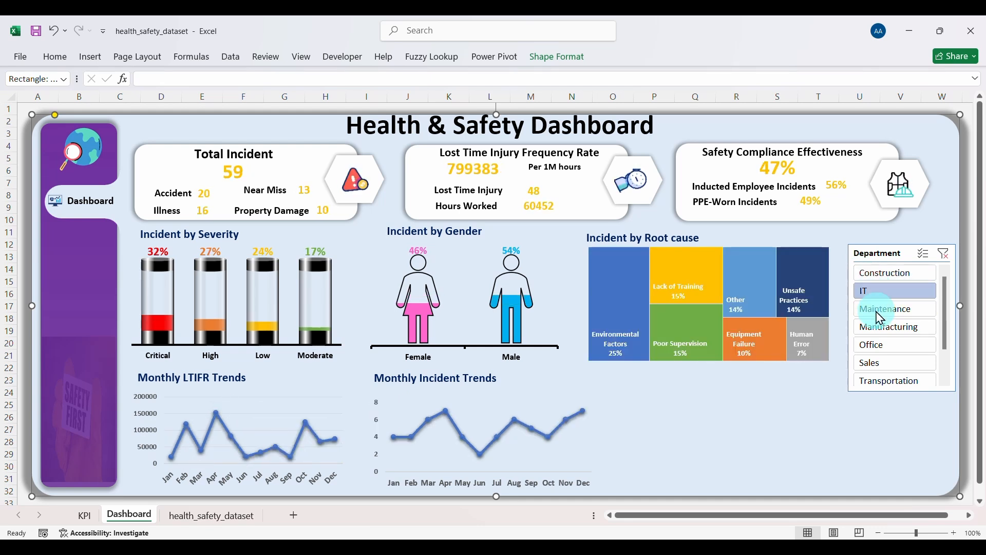
{"action": "left_click", "coordinate": [878, 310]}
{"action": "left_click", "coordinate": [943, 254]}
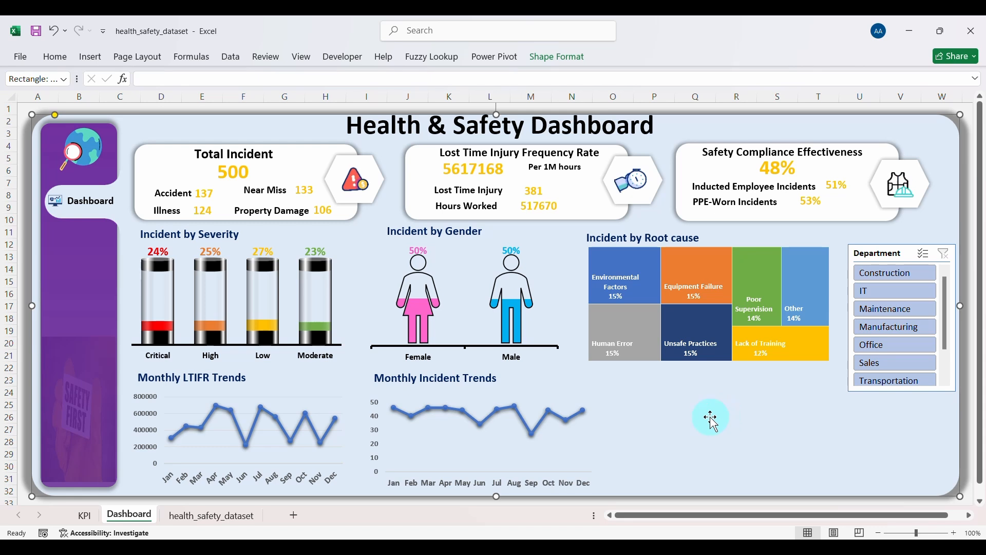
Step: On the KPI sheet, copy the pivot F84:G96 to cell J84
{"action": "left_click", "coordinate": [85, 515]}
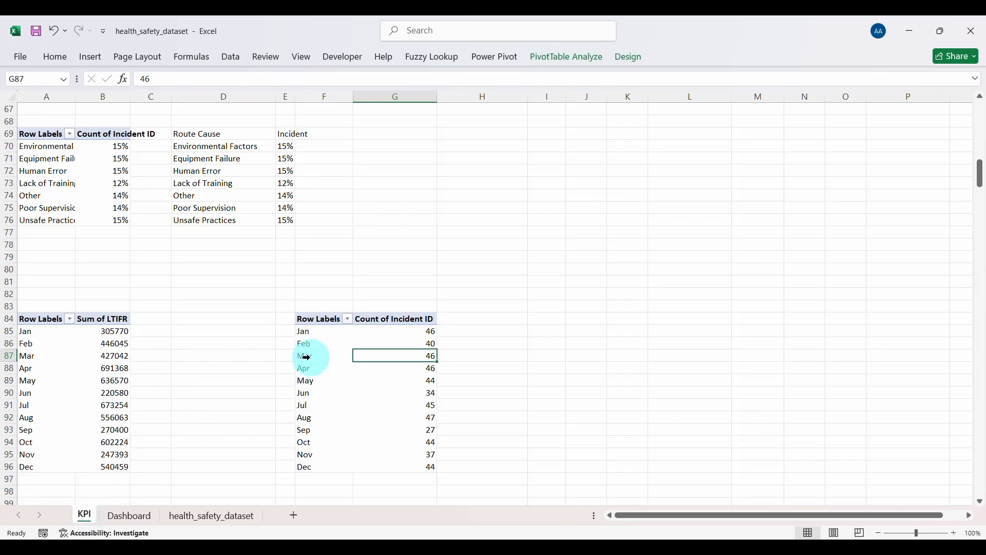
{"action": "left_click_drag", "start_coordinate": [315, 322], "coordinate": [422, 464]}
{"action": "key", "text": "ctrl+c"}
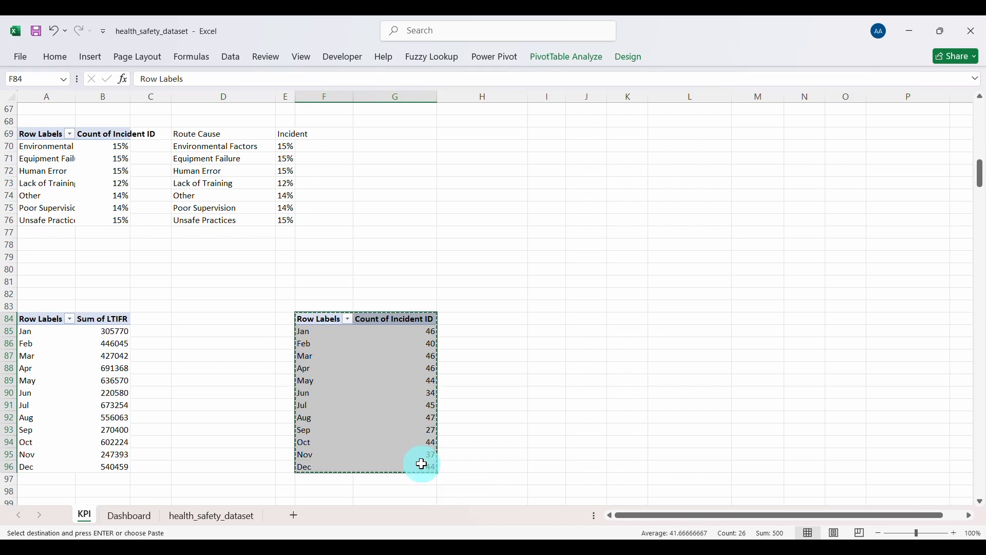
{"action": "left_click", "coordinate": [593, 319]}
{"action": "key", "text": "ctrl+v"}
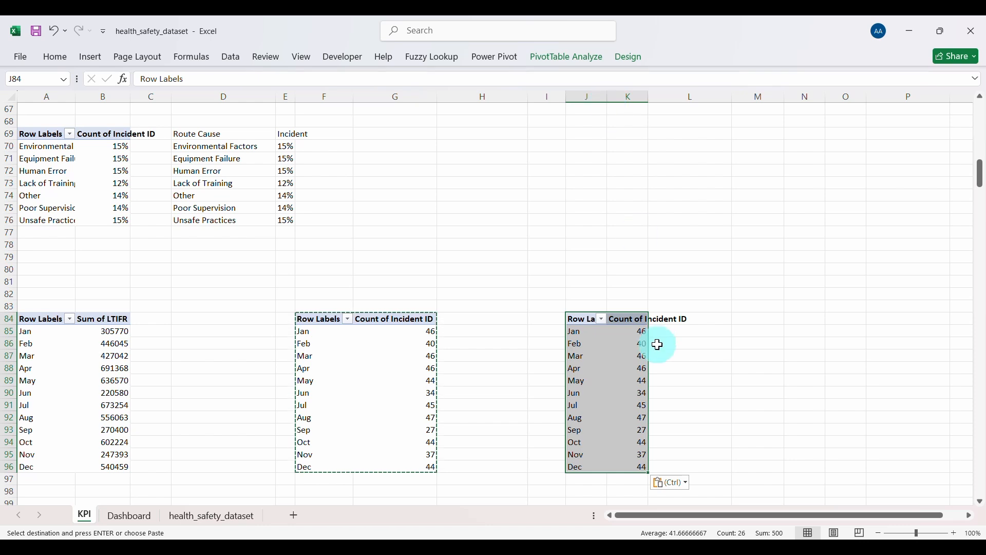
Step: Replace Months with Department in the copied pivot's rows
{"action": "left_click", "coordinate": [589, 57]}
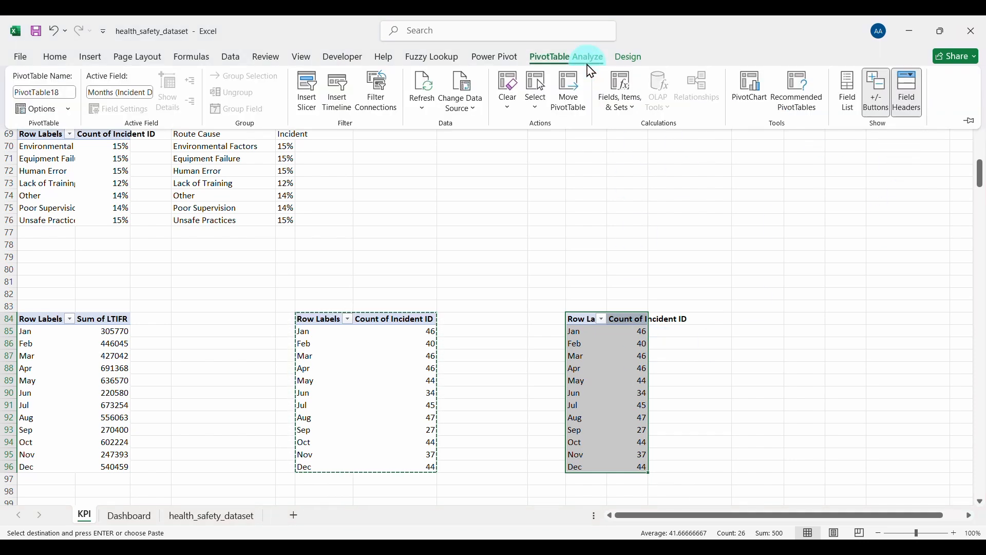
{"action": "left_click", "coordinate": [847, 93]}
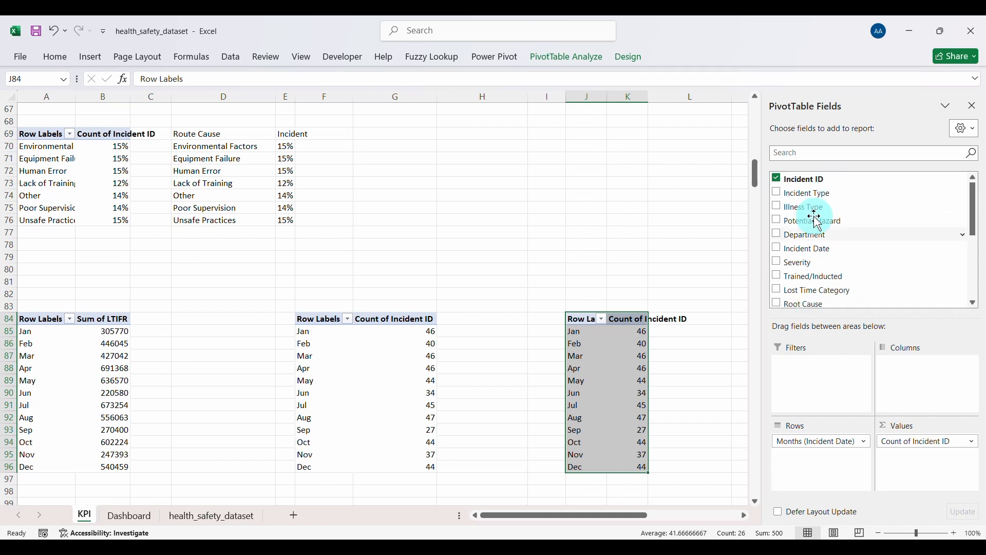
{"action": "left_click", "coordinate": [808, 442]}
{"action": "left_click", "coordinate": [831, 420]}
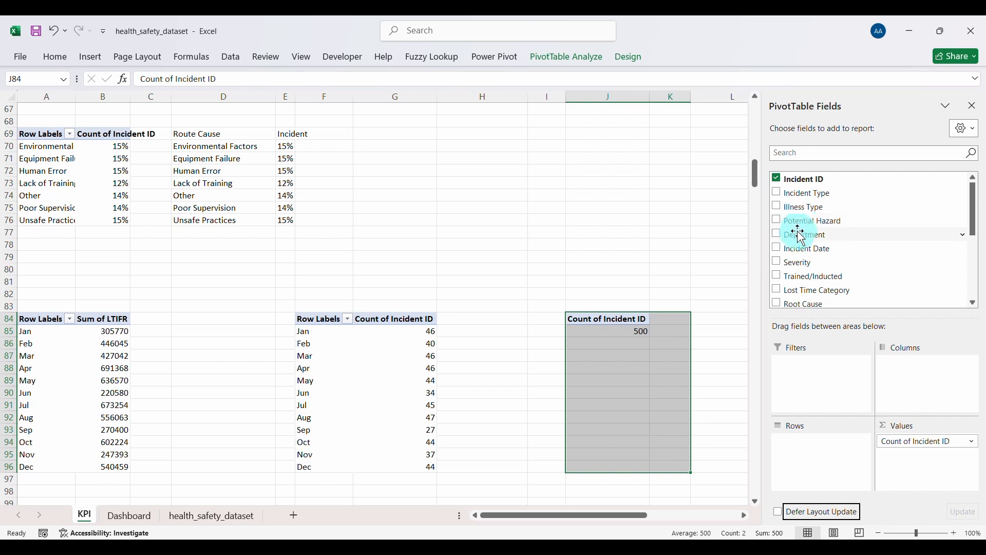
{"action": "left_click", "coordinate": [770, 232]}
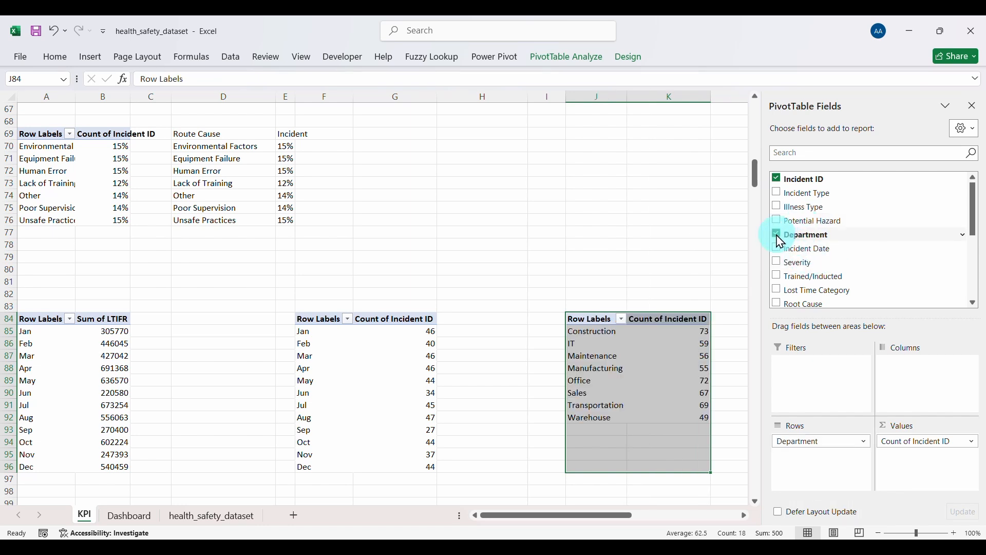
{"action": "left_click", "coordinate": [610, 361]}
{"action": "left_click", "coordinate": [648, 342]}
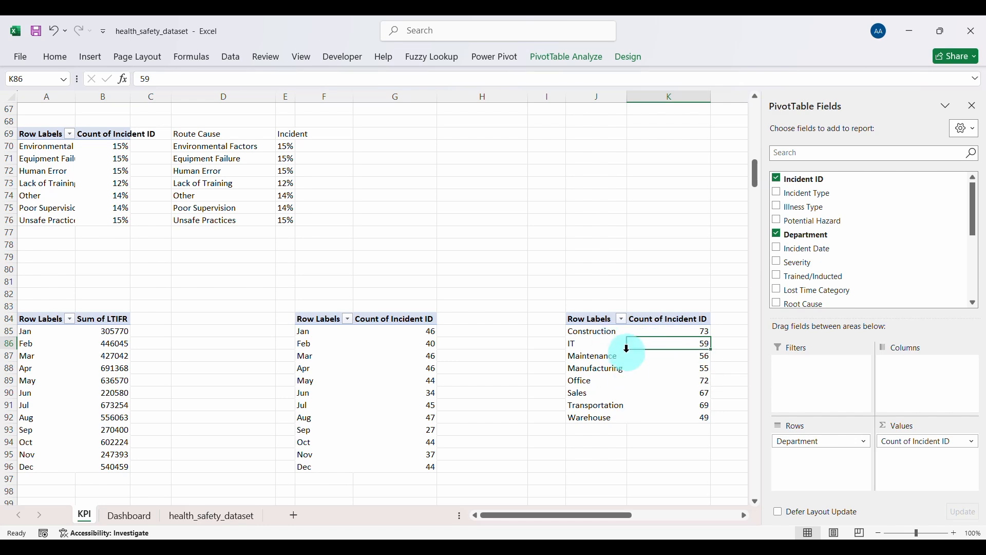
{"action": "left_click", "coordinate": [96, 57]}
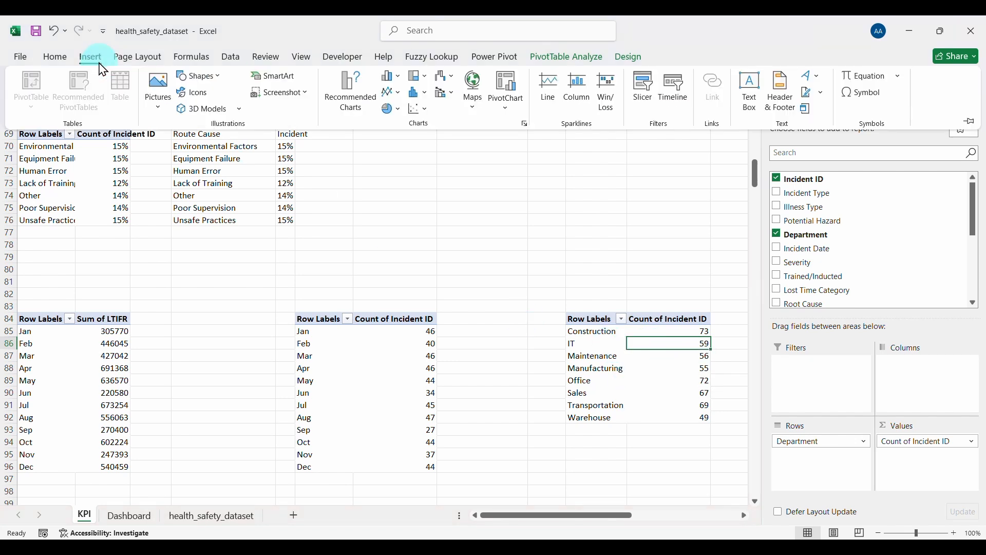
Step: Insert a 3-D Clustered Column PivotChart of the department incident counts
{"action": "left_click", "coordinate": [353, 98]}
{"action": "left_click", "coordinate": [347, 162]}
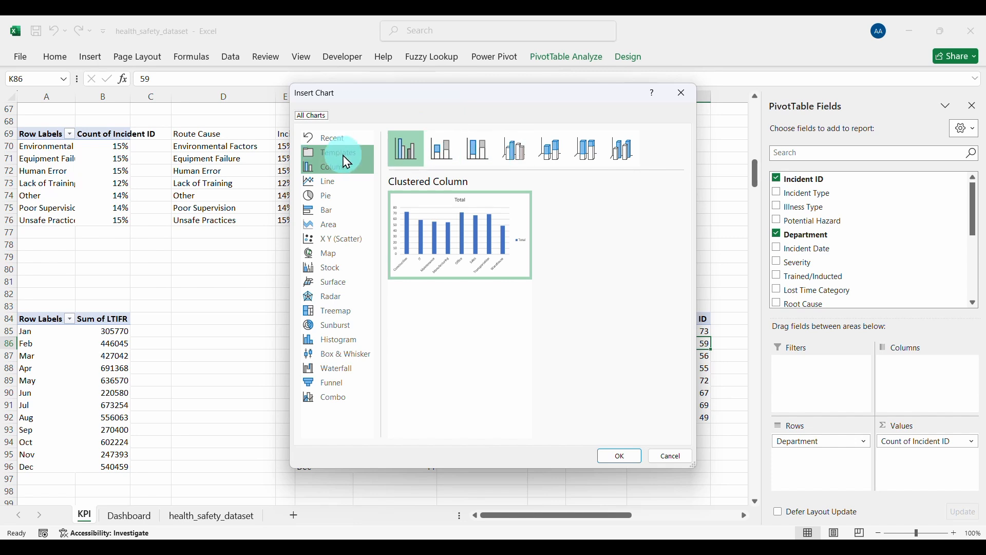
{"action": "left_click", "coordinate": [516, 160]}
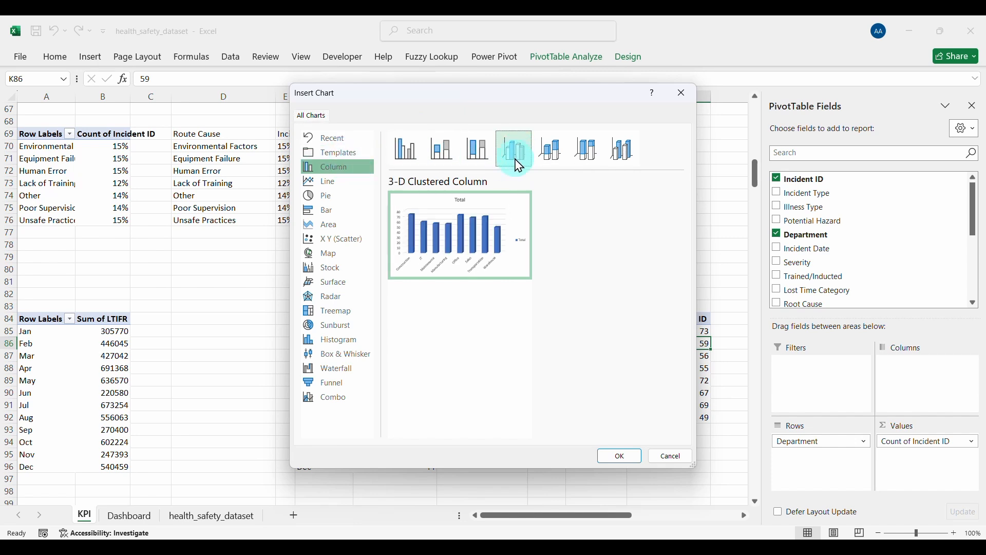
{"action": "left_click", "coordinate": [612, 454]}
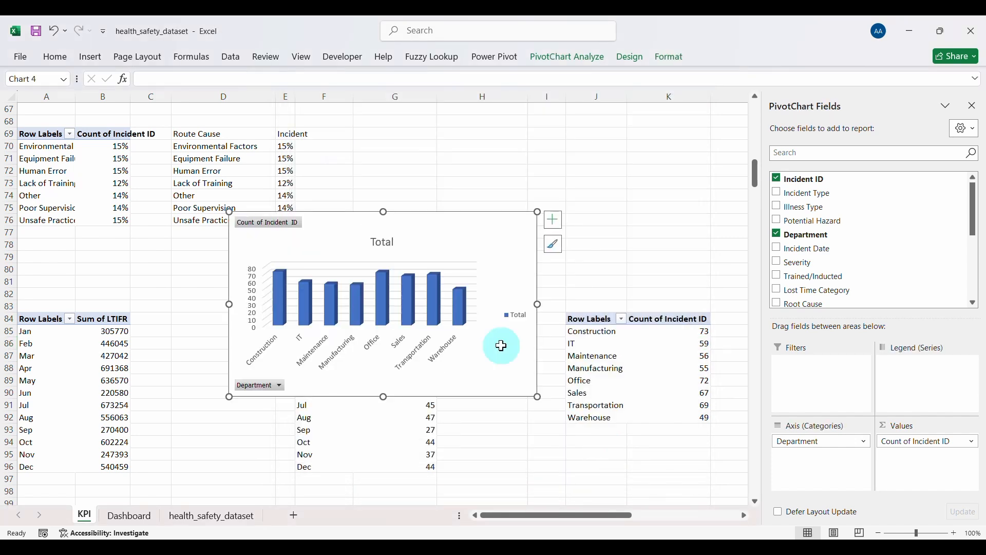
Step: Remove the chart title, legend, field buttons and gridlines, and show data labels
{"action": "key", "text": "Delete"}
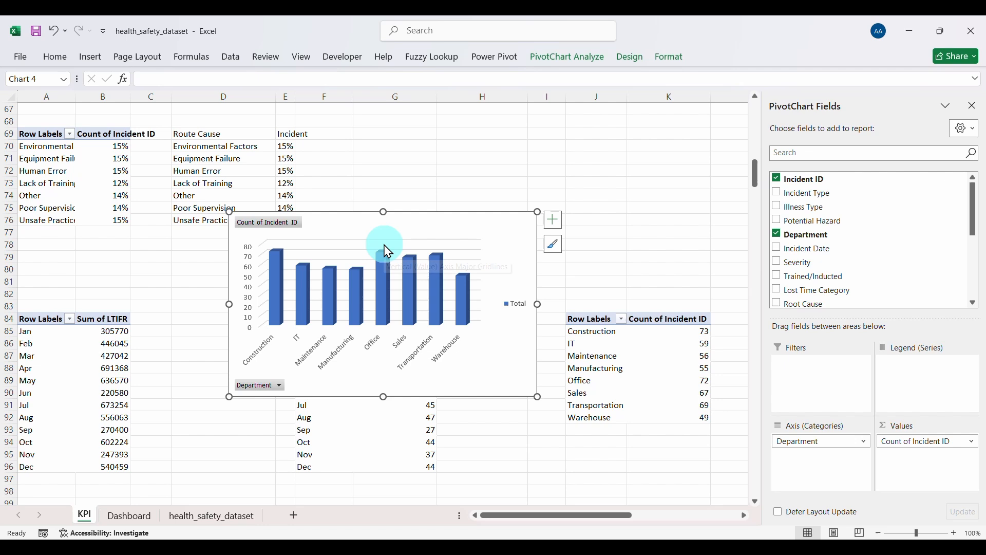
{"action": "right_click", "coordinate": [267, 222]}
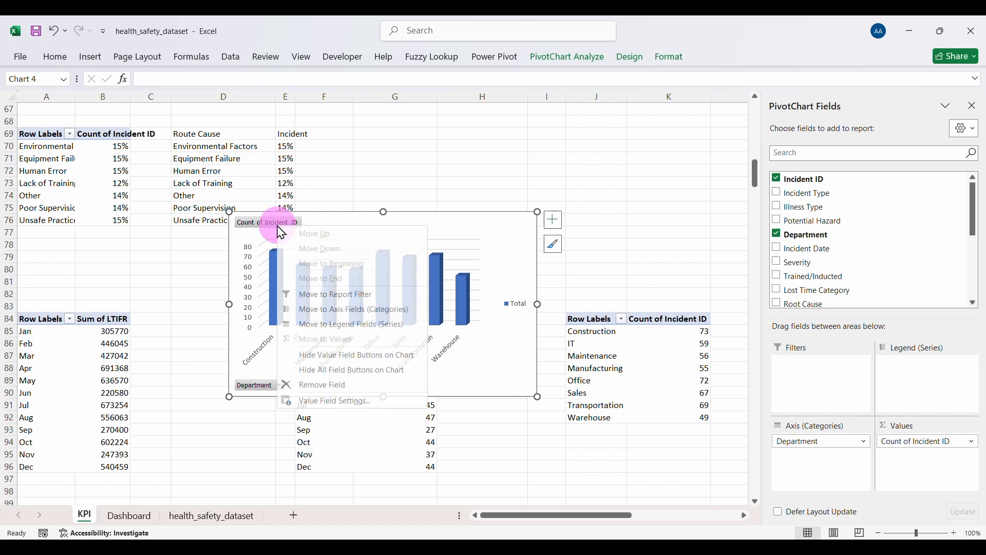
{"action": "left_click", "coordinate": [335, 371]}
{"action": "left_click", "coordinate": [252, 292]}
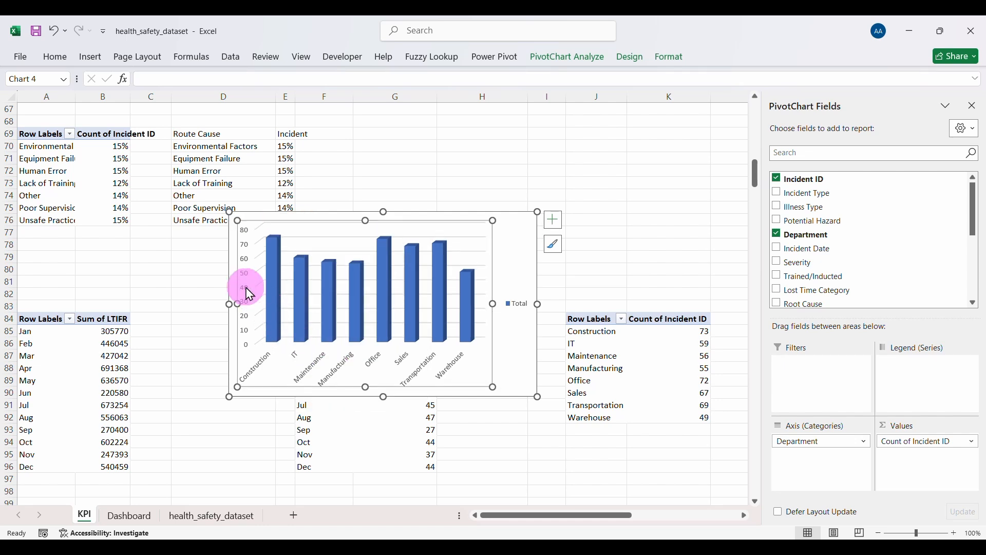
{"action": "left_click", "coordinate": [241, 272]}
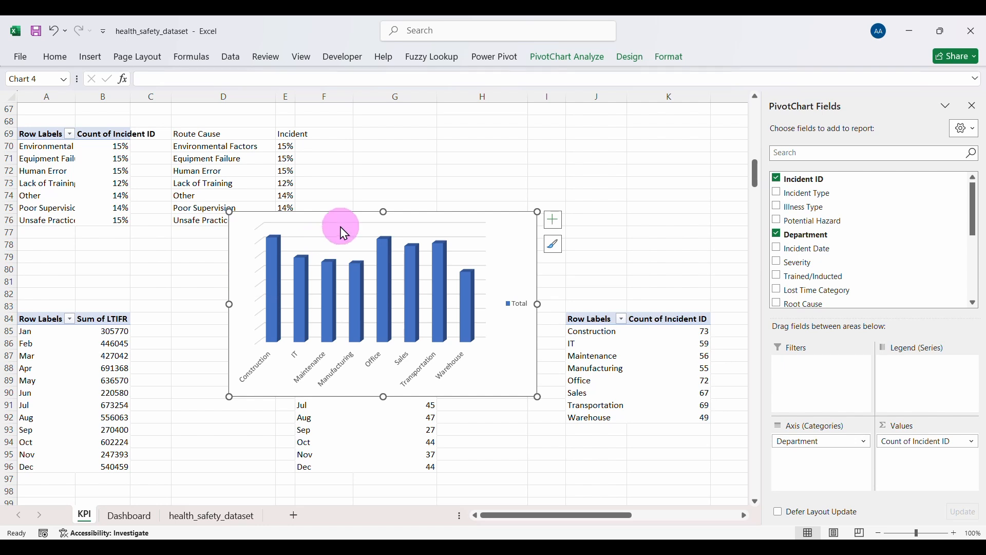
{"action": "left_click", "coordinate": [521, 306]}
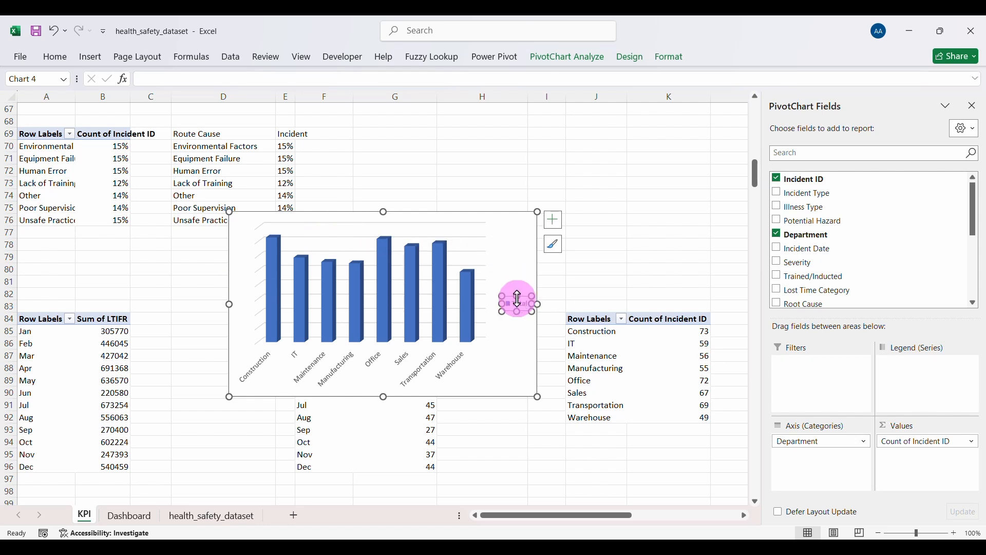
{"action": "key", "text": "Delete"}
{"action": "left_click", "coordinate": [507, 245]}
{"action": "left_click", "coordinate": [553, 220]}
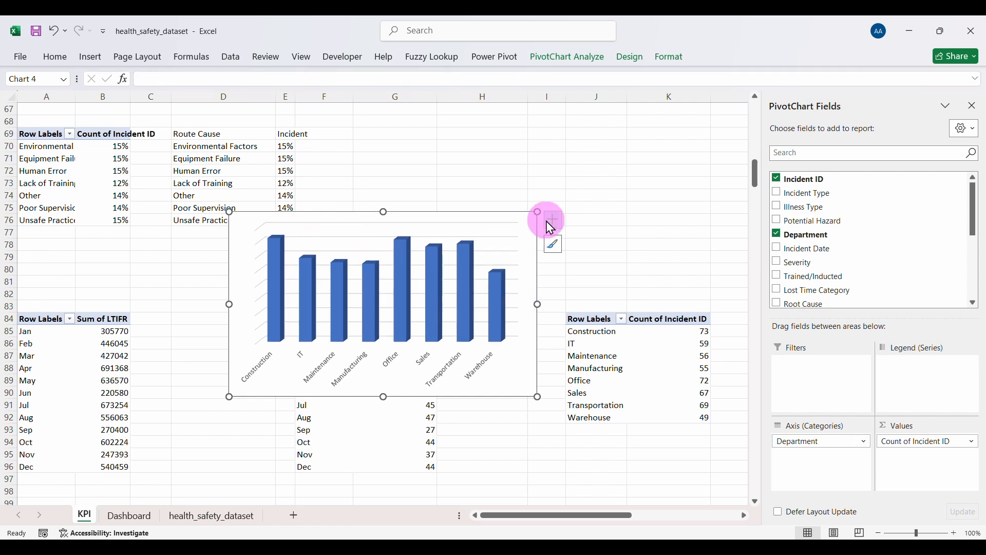
{"action": "left_click", "coordinate": [582, 299]}
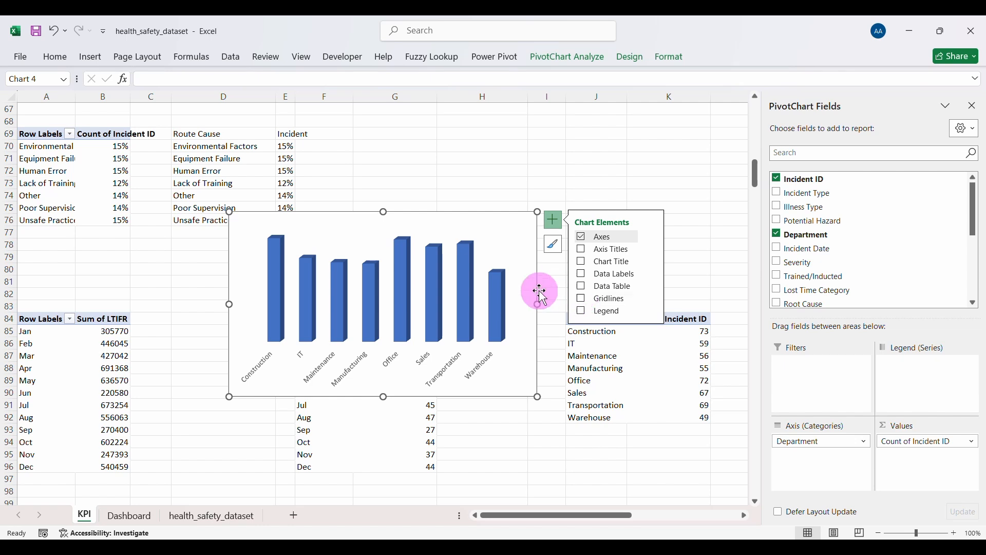
{"action": "left_click", "coordinate": [582, 275]}
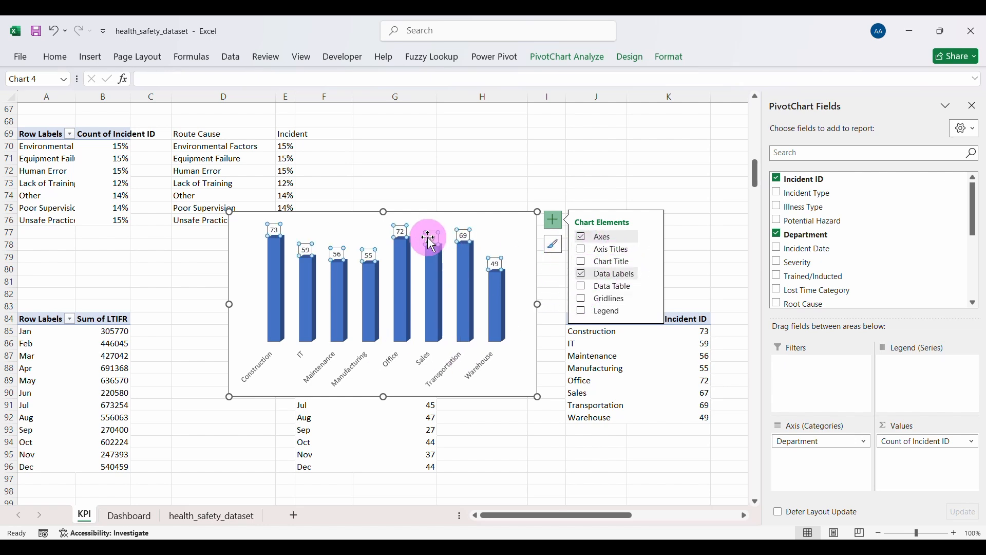
Step: Make the data labels bold at size 10 and bold the department axis names
{"action": "left_click", "coordinate": [57, 62]}
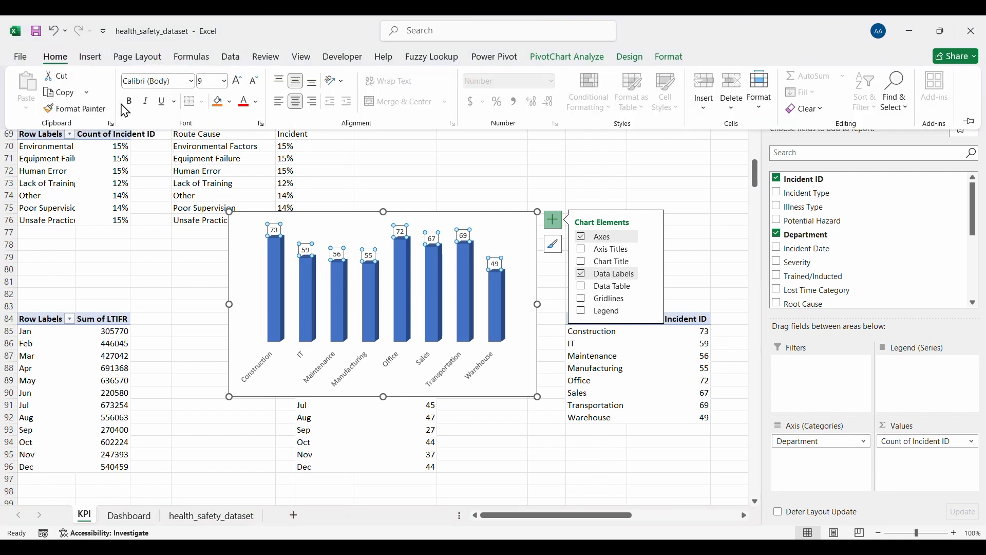
{"action": "left_click", "coordinate": [236, 80]}
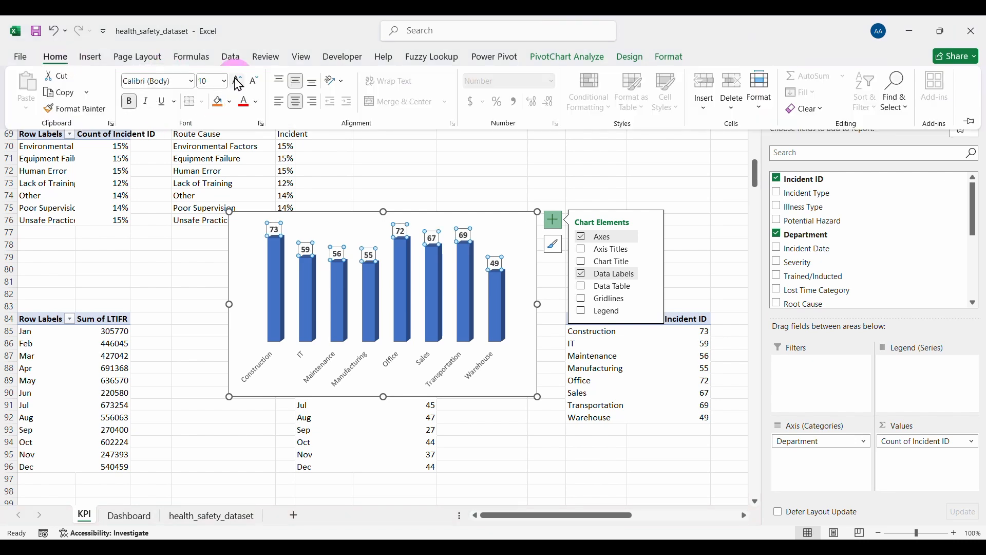
{"action": "left_click", "coordinate": [347, 343]}
{"action": "left_click", "coordinate": [334, 369]}
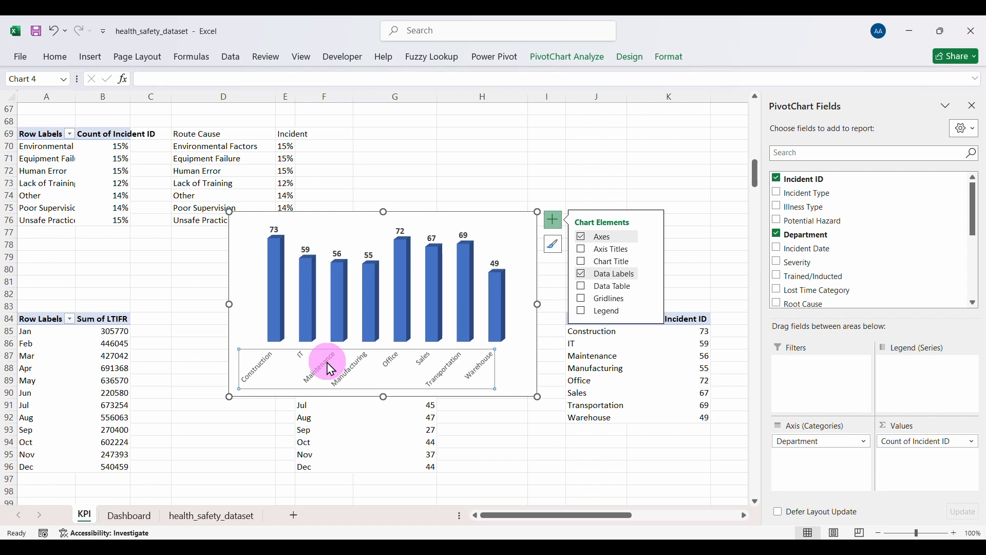
{"action": "left_click", "coordinate": [59, 57]}
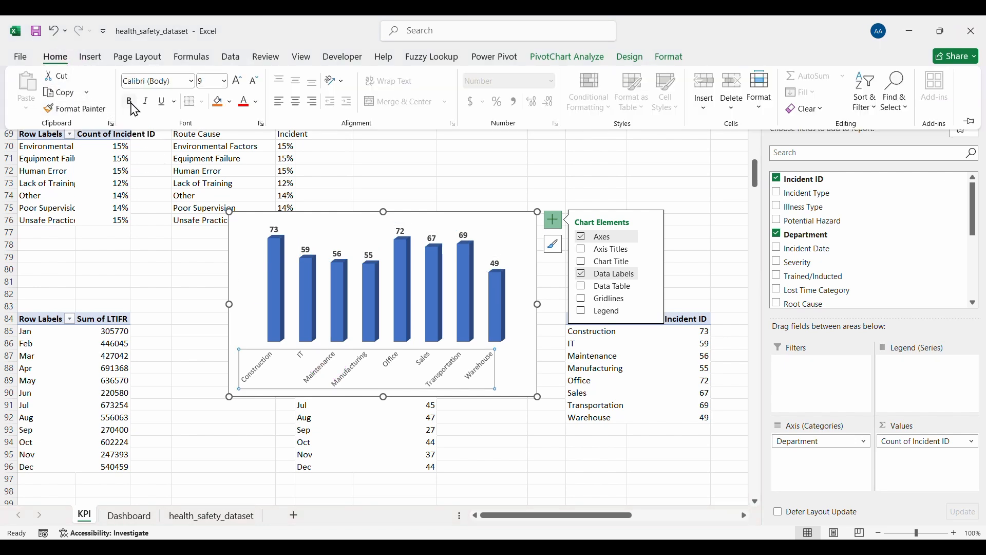
{"action": "left_click", "coordinate": [342, 205]}
{"action": "left_click", "coordinate": [374, 225]}
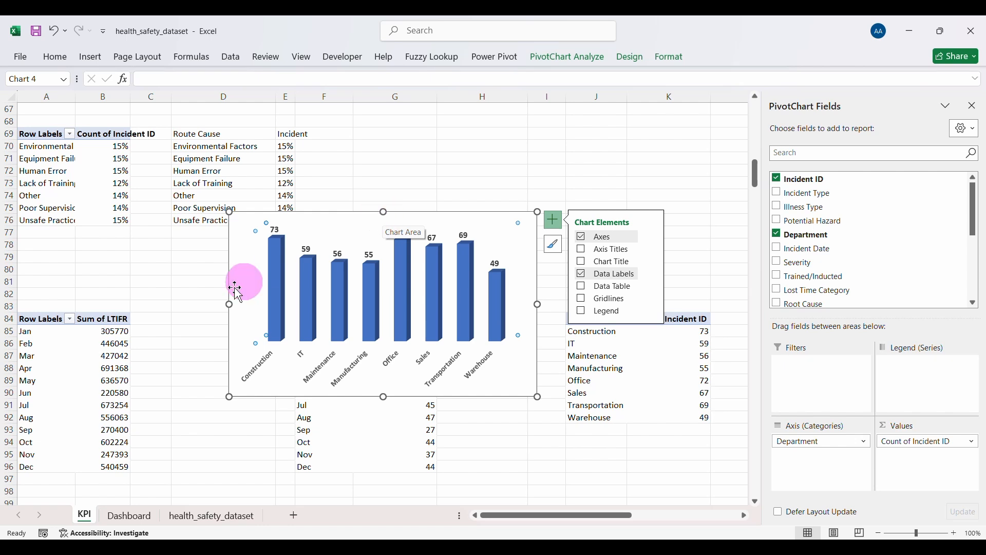
{"action": "left_click", "coordinate": [688, 344]}
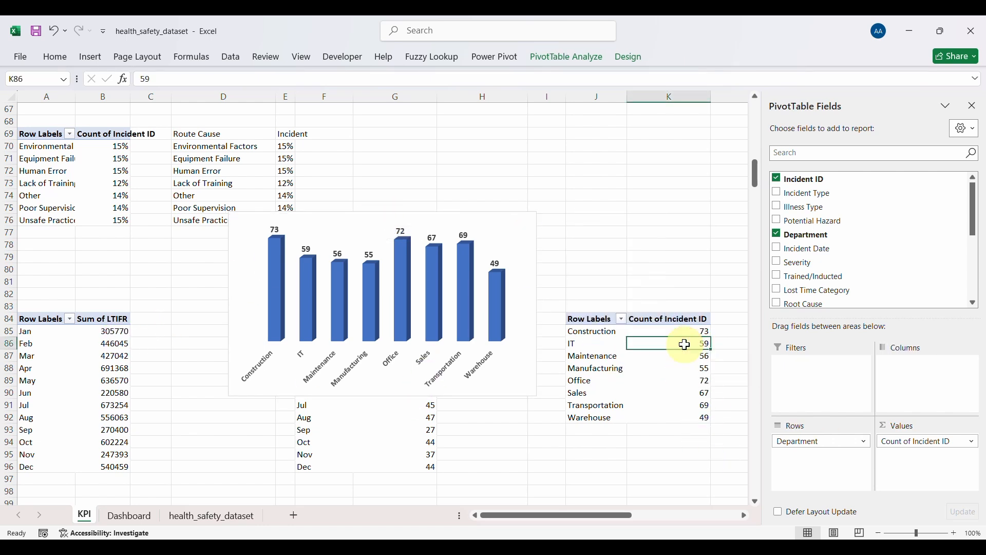
Step: Sort departments largest to smallest (Construction 73 to Warehouse 49) and take the 3D chart off the sheet
{"action": "right_click", "coordinate": [687, 347]}
{"action": "mouse_move", "coordinate": [731, 199]}
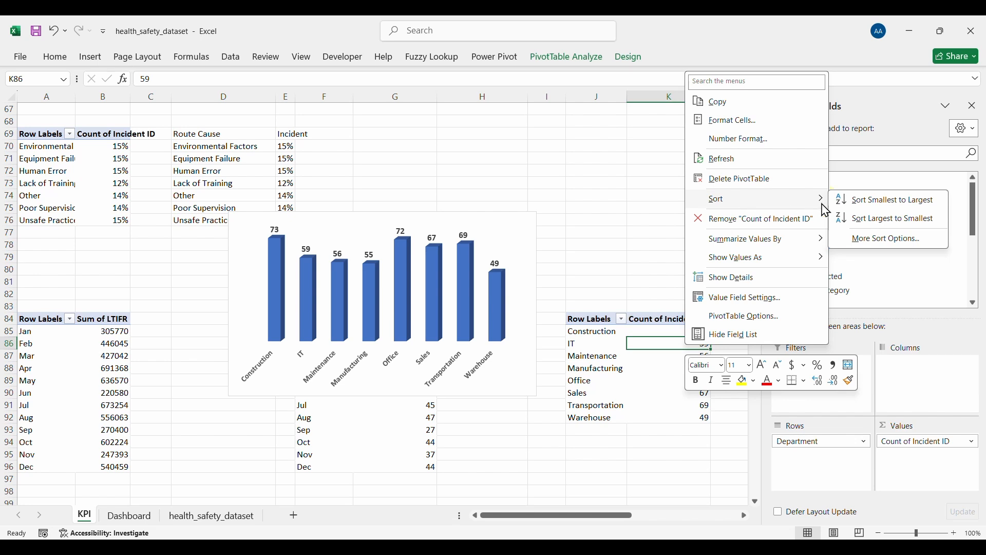
{"action": "left_click", "coordinate": [918, 205]}
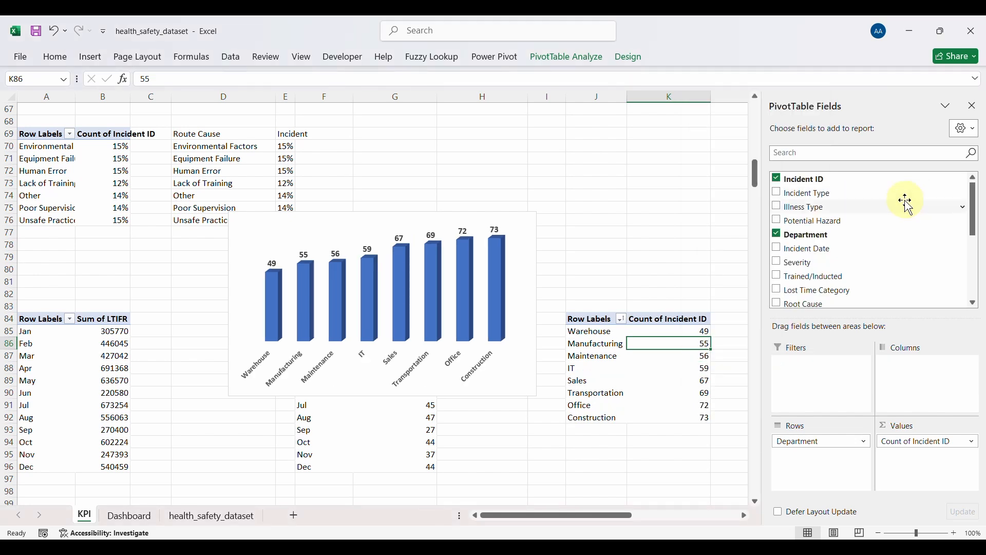
{"action": "right_click", "coordinate": [673, 341]}
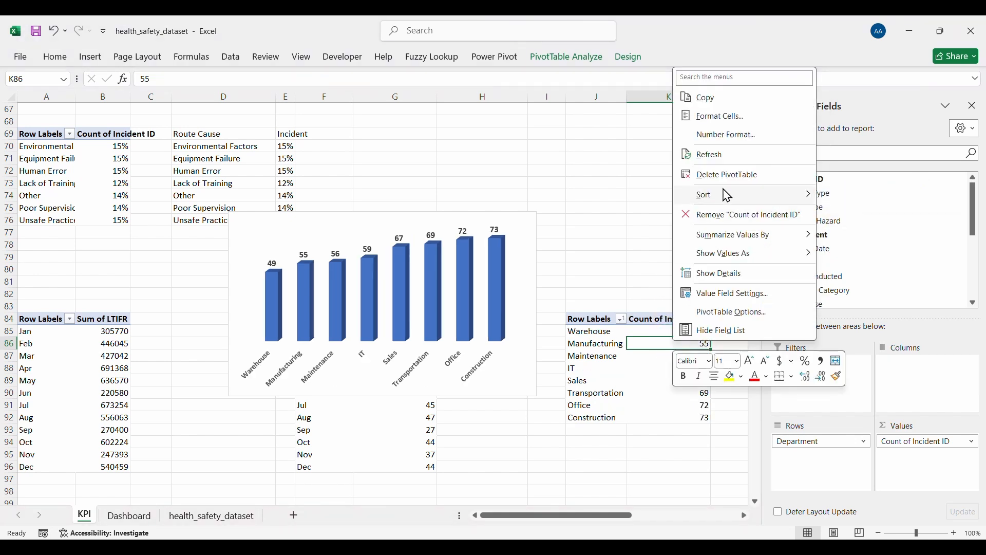
{"action": "mouse_move", "coordinate": [783, 196]}
{"action": "left_click", "coordinate": [878, 219]}
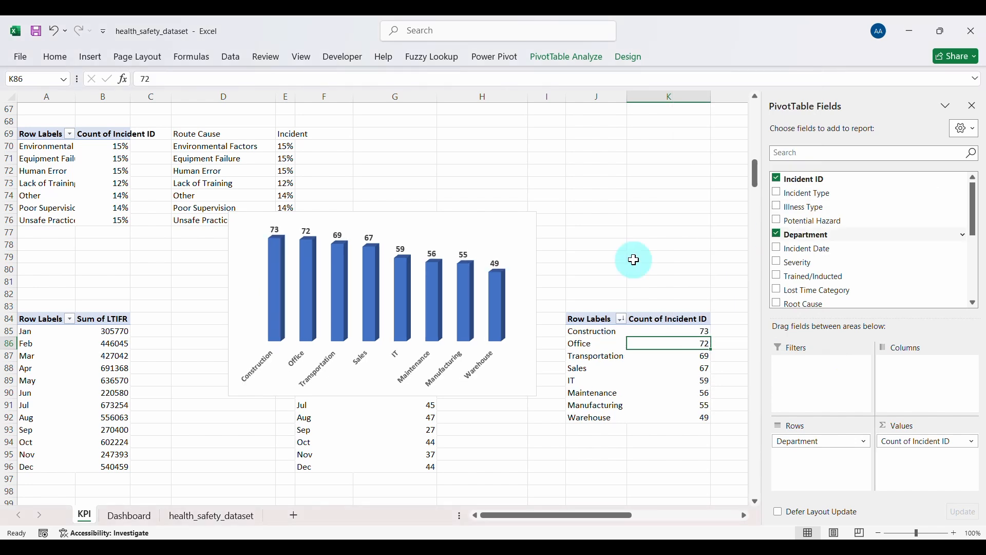
{"action": "left_click", "coordinate": [399, 222]}
{"action": "key", "text": "Delete"}
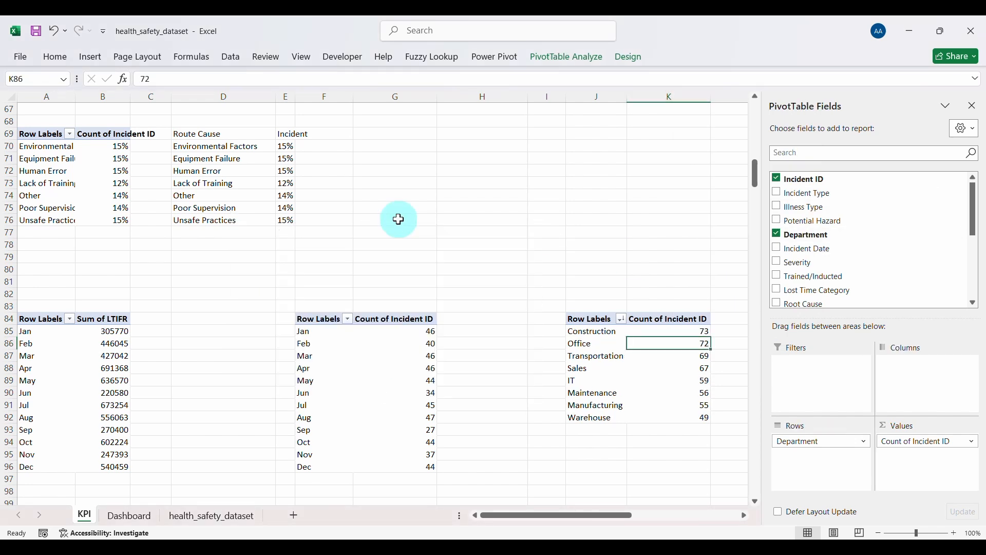
Step: Paste the department chart on the Dashboard sheet, resize it and place it below the treemap
{"action": "left_click", "coordinate": [134, 516]}
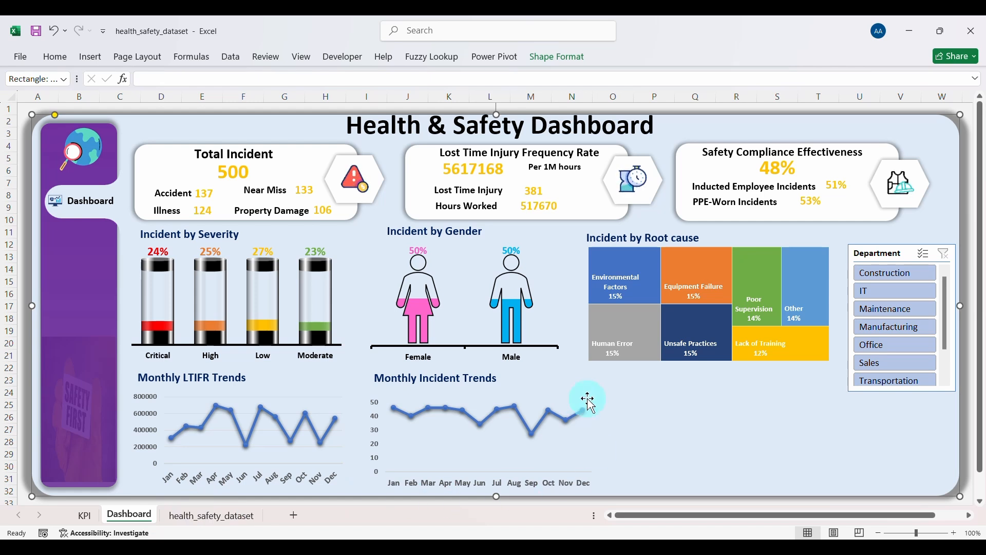
{"action": "key", "text": "ctrl+v"}
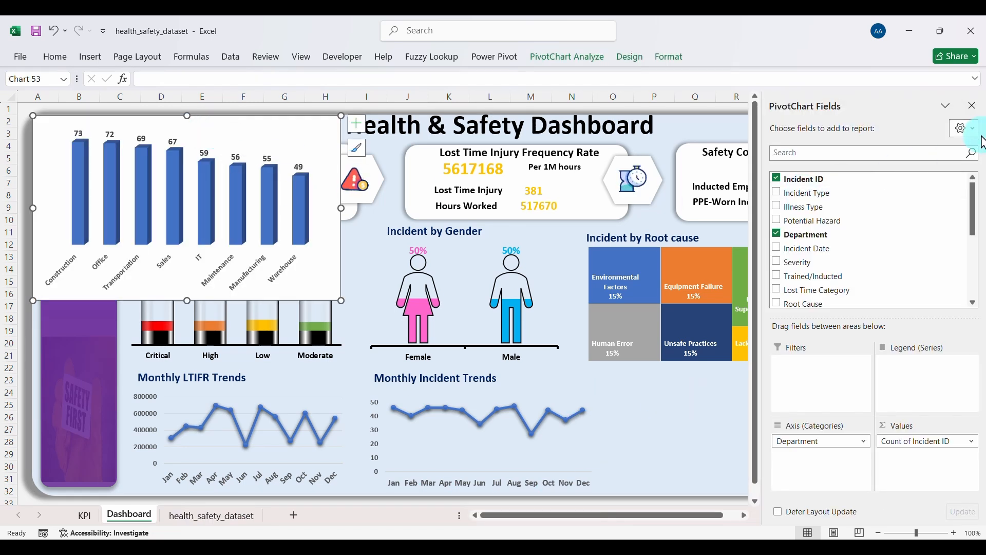
{"action": "left_click", "coordinate": [971, 105]}
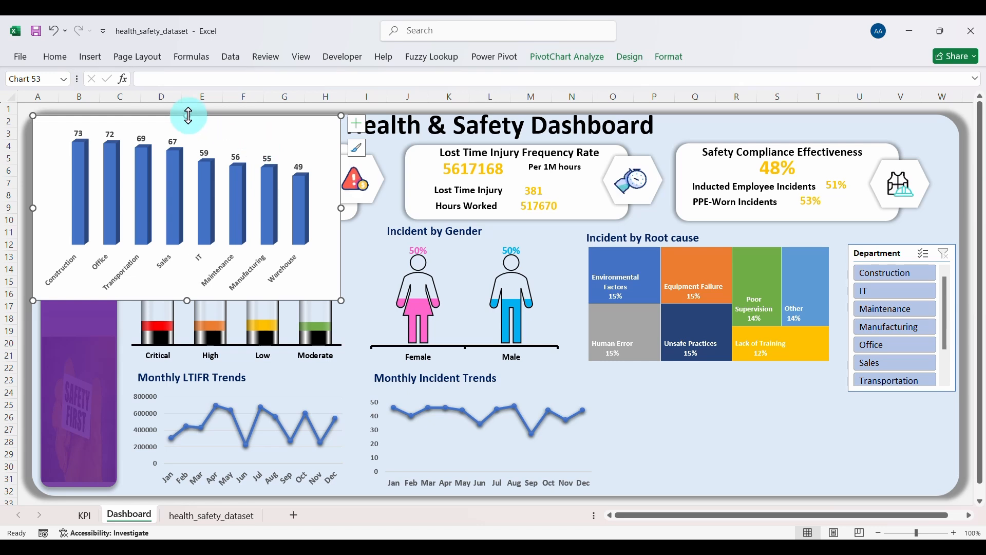
{"action": "left_click_drag", "start_coordinate": [187, 115], "coordinate": [187, 165]}
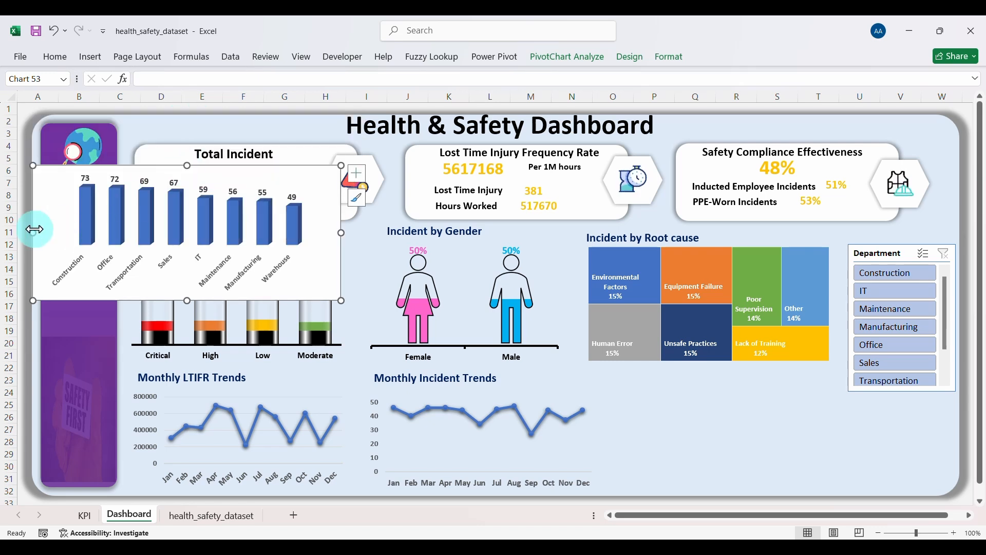
{"action": "left_click_drag", "start_coordinate": [34, 232], "coordinate": [109, 232]}
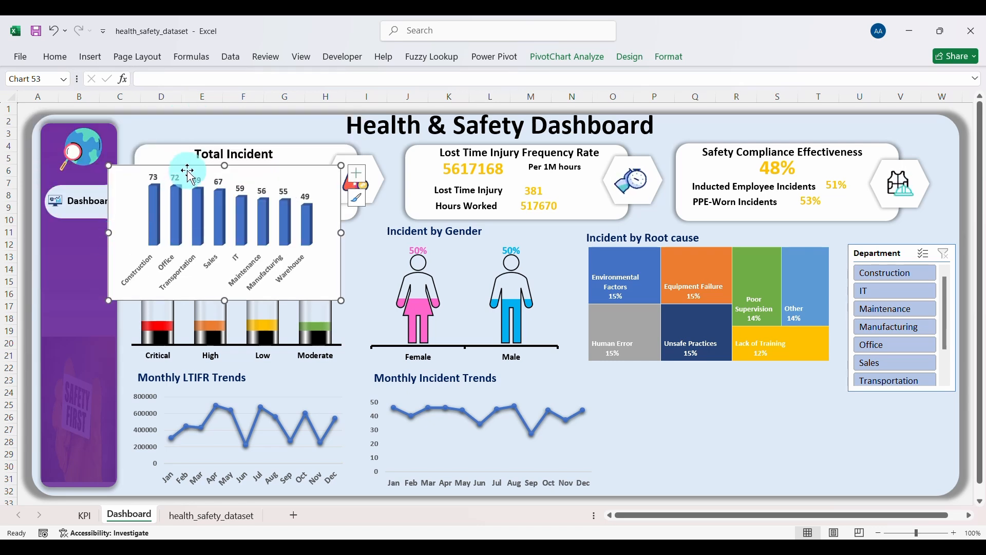
{"action": "left_click_drag", "start_coordinate": [248, 193], "coordinate": [735, 379]}
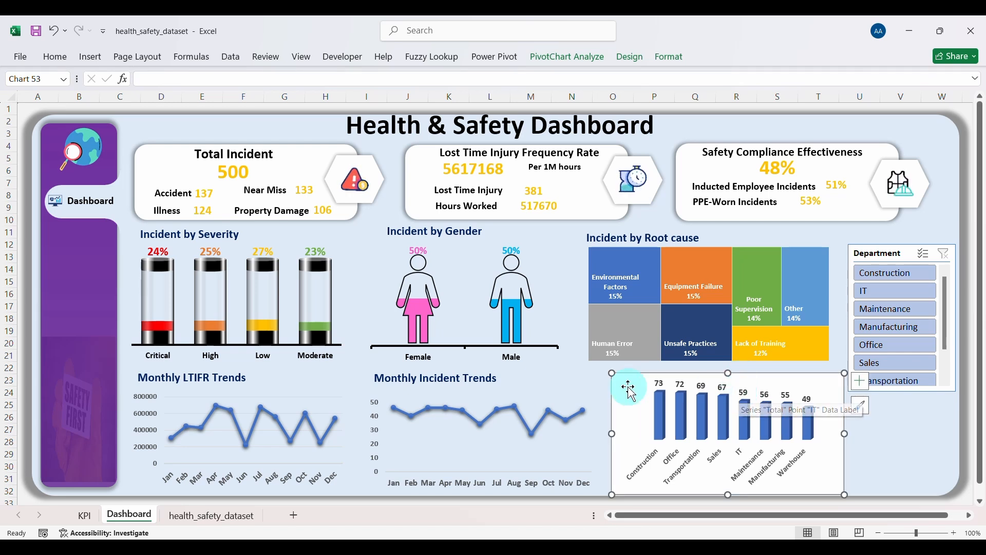
Step: Narrow the Monthly Incident Trends chart and raise its plot area's bottom edge slightly
{"action": "left_click", "coordinate": [597, 407]}
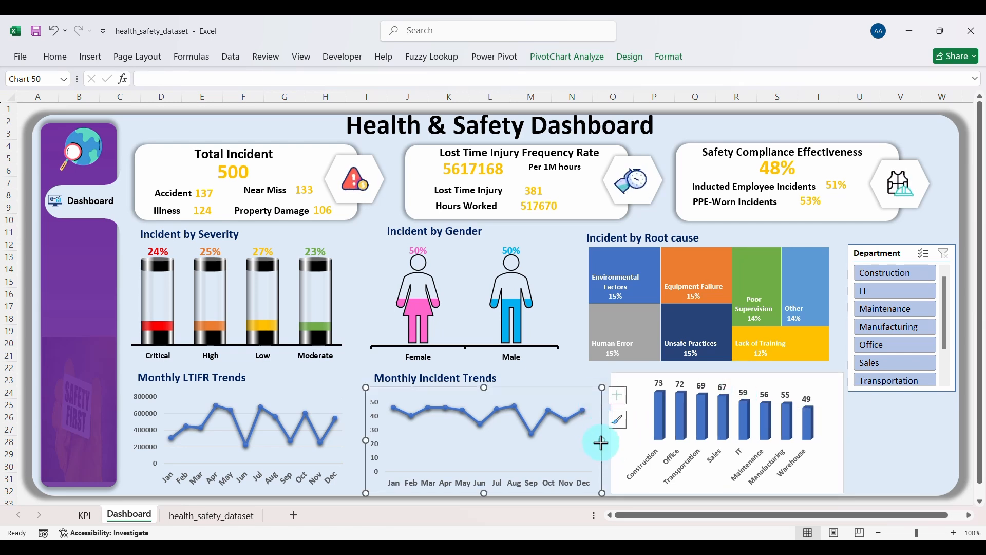
{"action": "left_click_drag", "start_coordinate": [601, 443], "coordinate": [583, 441]}
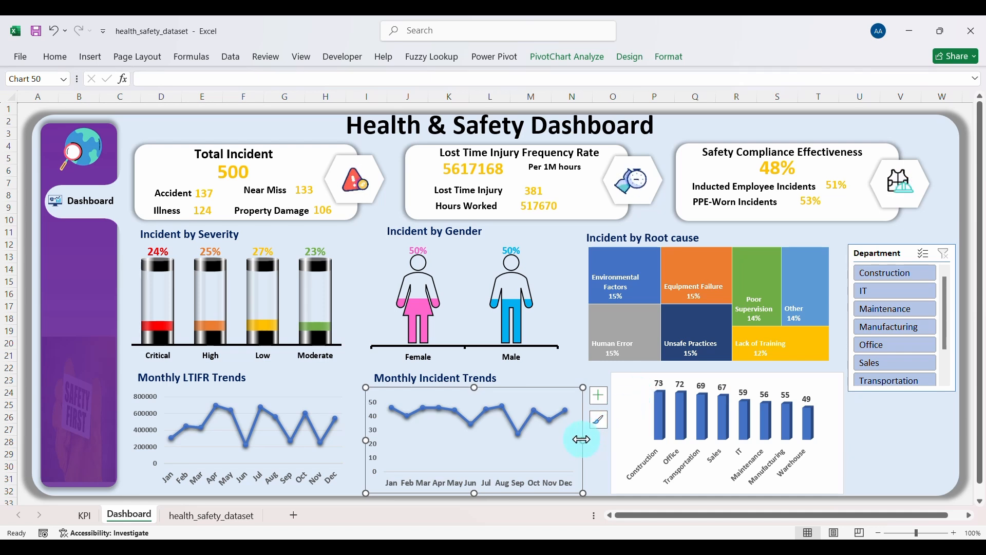
{"action": "mouse_move", "coordinate": [582, 440]}
{"action": "left_mouse_down"}
{"action": "mouse_move", "coordinate": [564, 441]}
{"action": "mouse_move", "coordinate": [584, 441]}
{"action": "left_mouse_up"}
{"action": "left_click", "coordinate": [518, 482]}
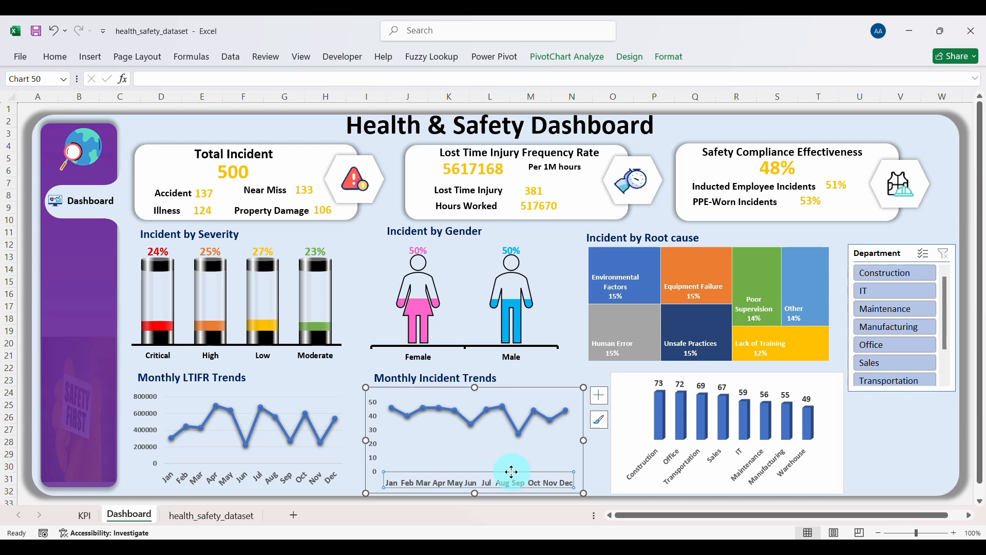
{"action": "left_click", "coordinate": [495, 453]}
{"action": "left_click_drag", "start_coordinate": [479, 472], "coordinate": [478, 469]}
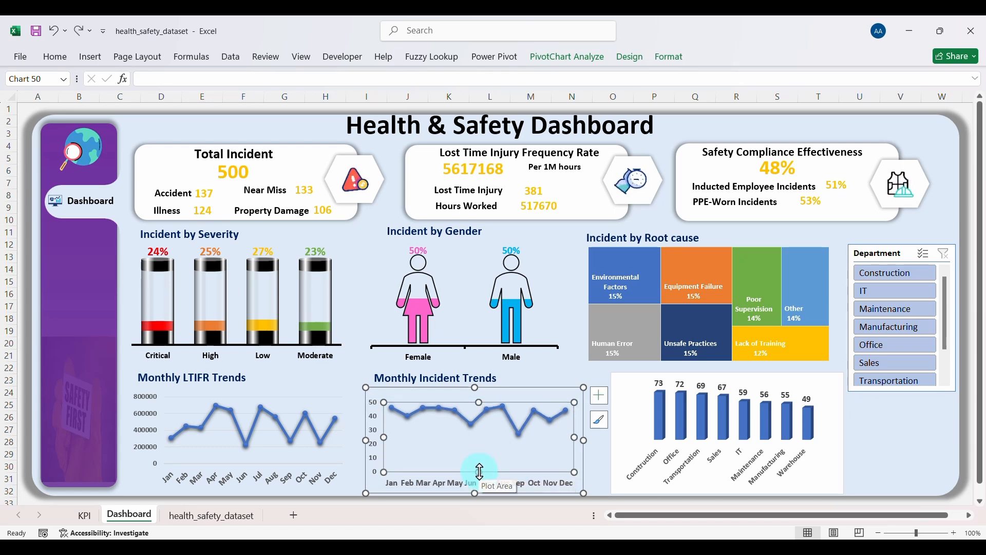
{"action": "left_click", "coordinate": [618, 435]}
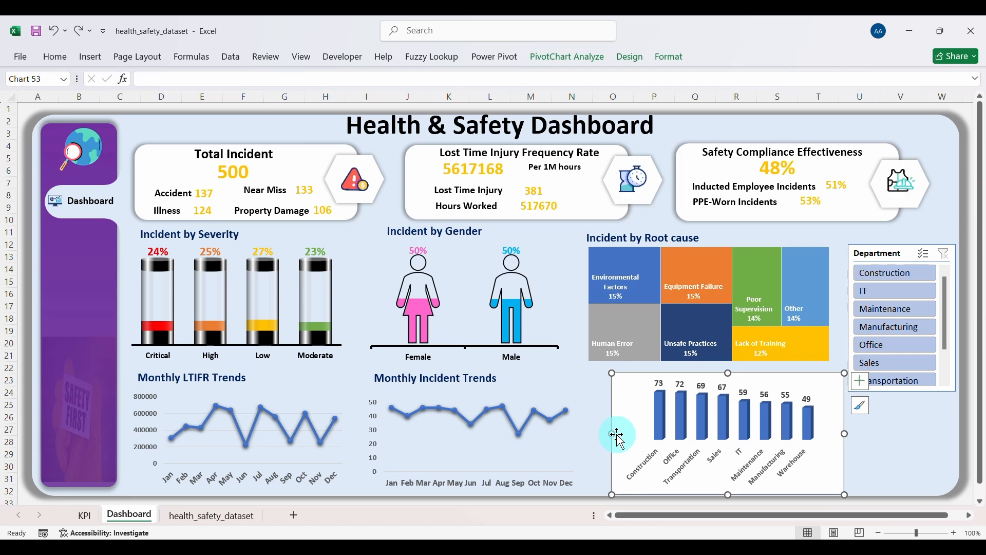
Step: Shift the department chart left and set its chart area to No line and No fill
{"action": "double_click", "coordinate": [617, 434]}
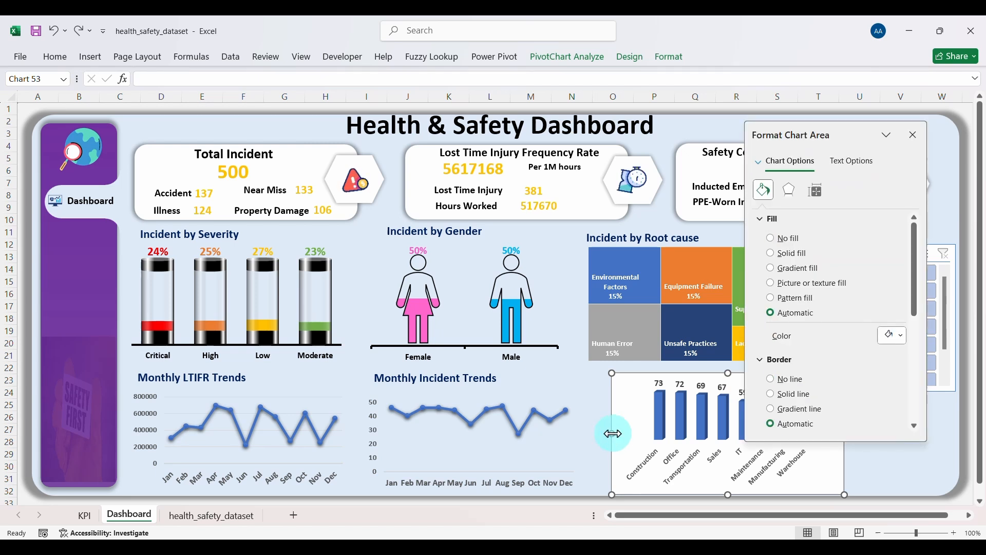
{"action": "left_click", "coordinate": [913, 135]}
{"action": "left_click_drag", "start_coordinate": [675, 375], "coordinate": [651, 377]}
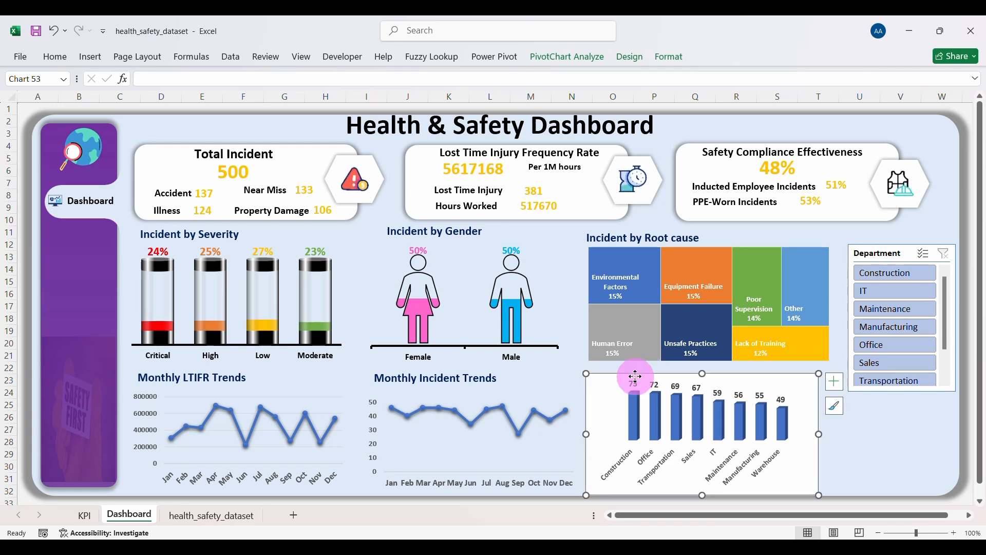
{"action": "right_click", "coordinate": [636, 380]}
{"action": "left_click", "coordinate": [688, 489]}
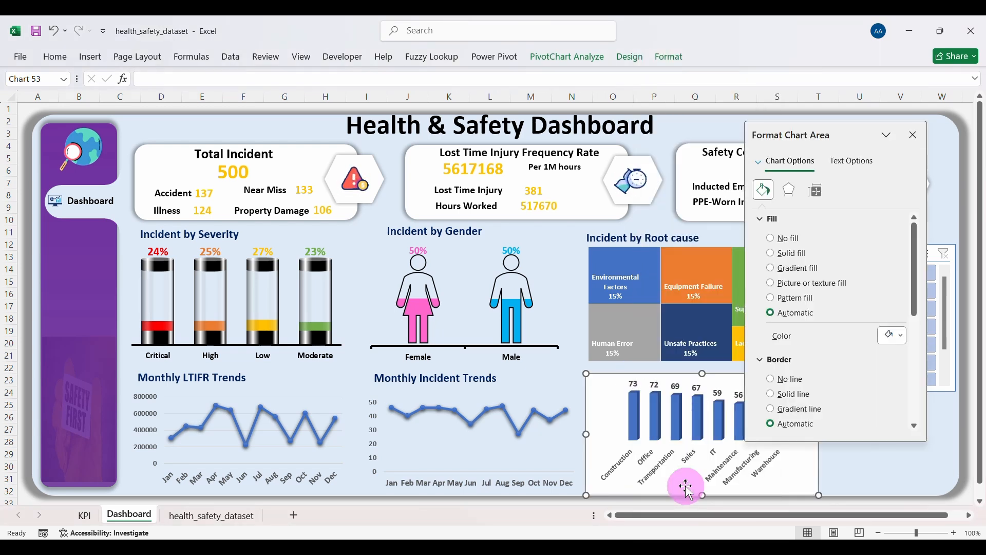
{"action": "left_click", "coordinate": [771, 379]}
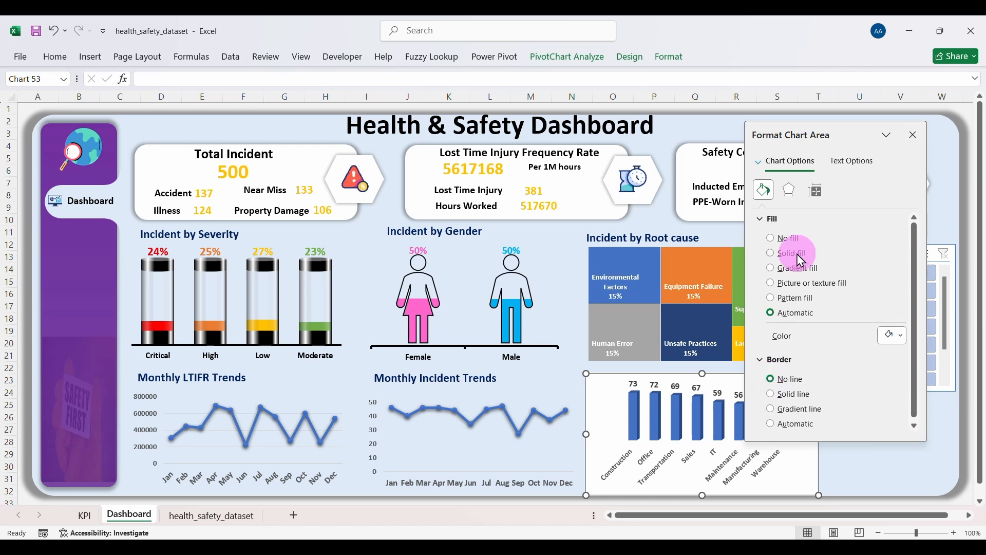
{"action": "left_click", "coordinate": [771, 239]}
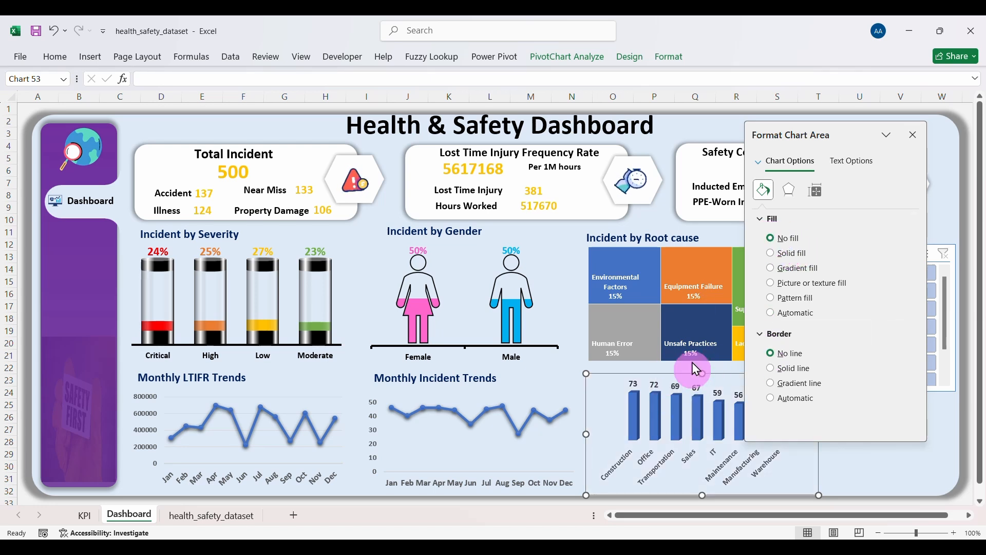
{"action": "left_click", "coordinate": [666, 411]}
Step: Give the columns a two-stop gradient fill, dark green on the left and light green on the right
{"action": "left_click", "coordinate": [653, 407]}
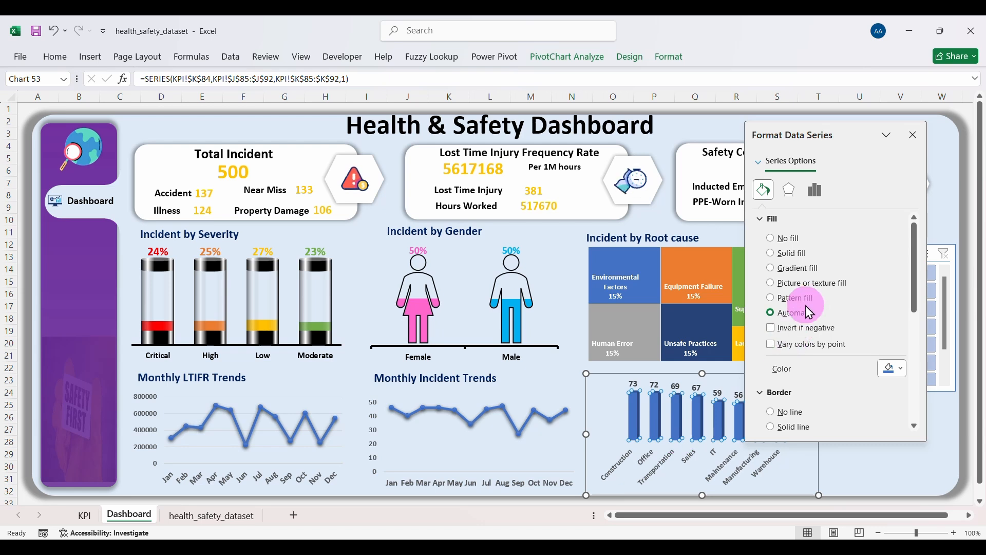
{"action": "left_click", "coordinate": [767, 267]}
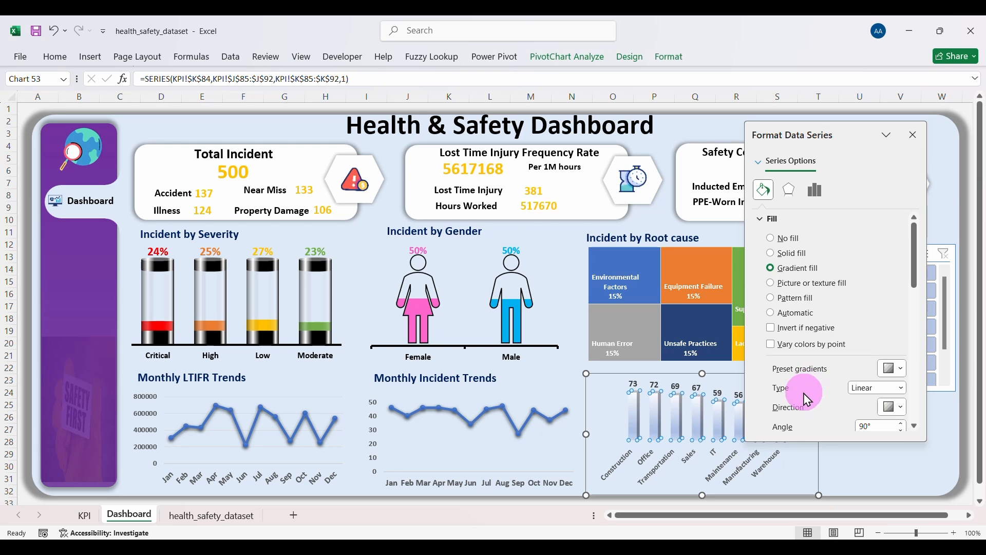
{"action": "scroll", "coordinate": [803, 393], "scroll_direction": "down", "scroll_amount": 2}
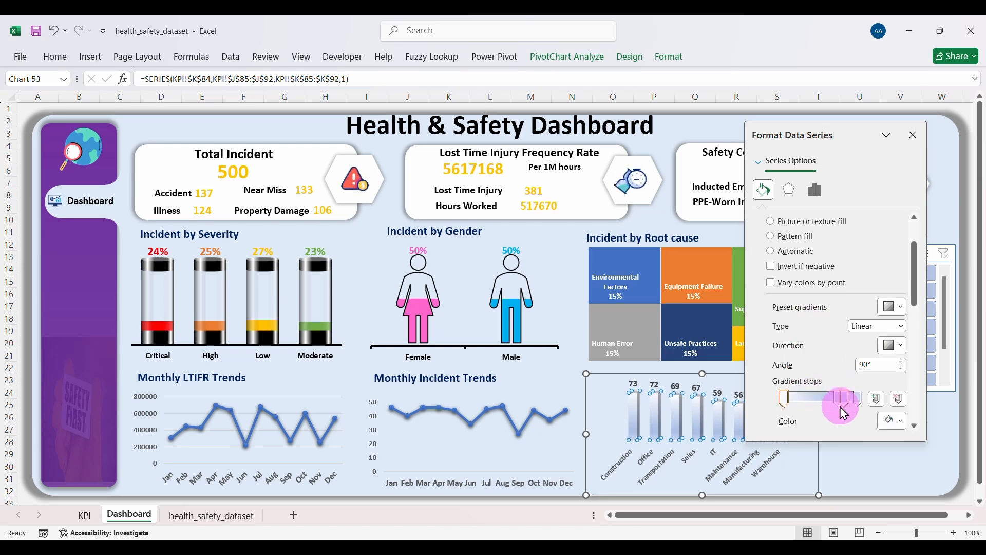
{"action": "left_click", "coordinate": [844, 405]}
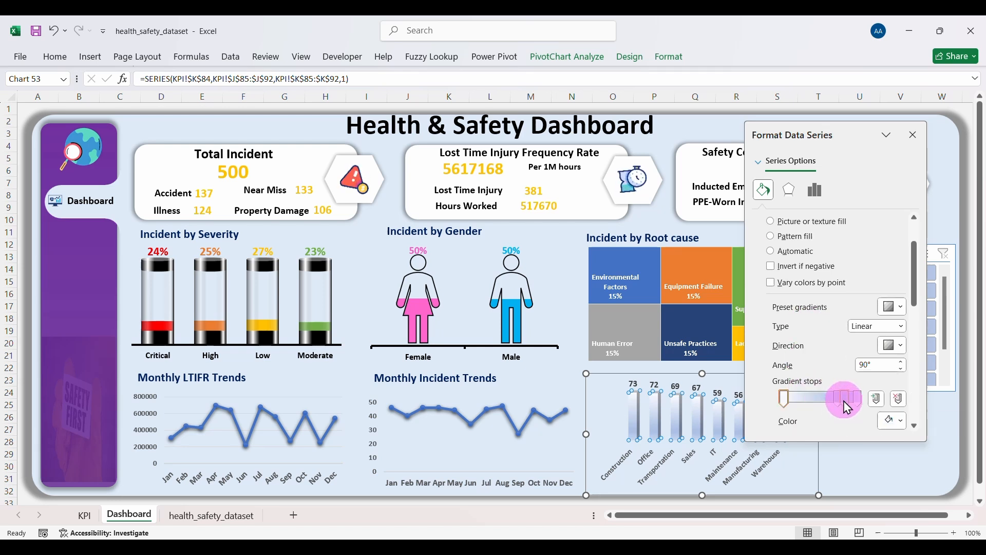
{"action": "left_click", "coordinate": [903, 405]}
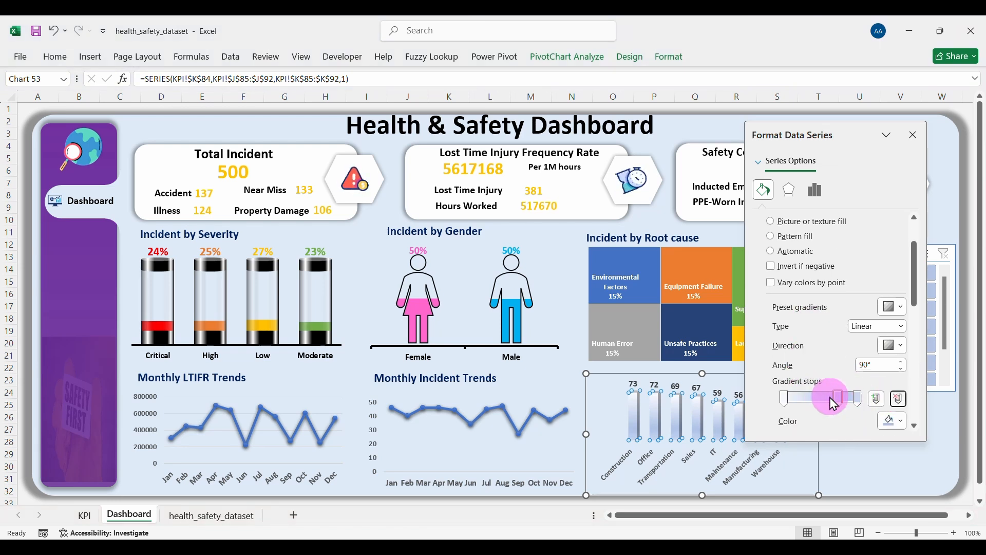
{"action": "left_click", "coordinate": [900, 421]}
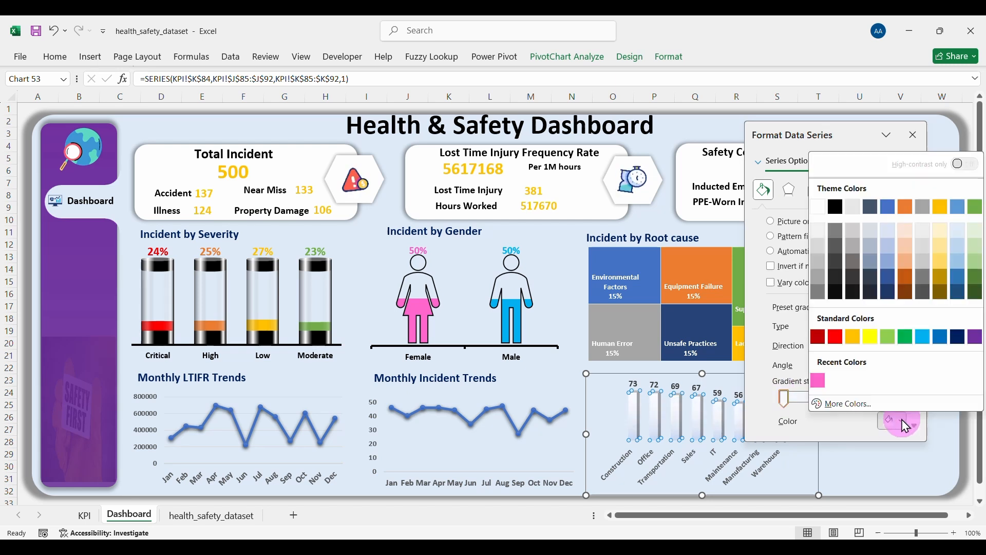
{"action": "left_click", "coordinate": [975, 293]}
{"action": "left_click", "coordinate": [856, 398]}
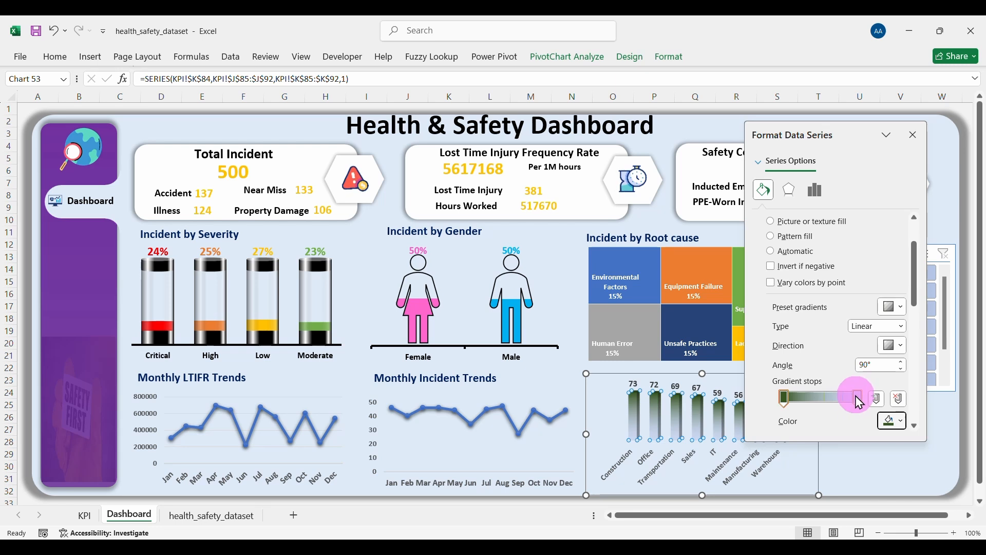
{"action": "left_click", "coordinate": [903, 425]}
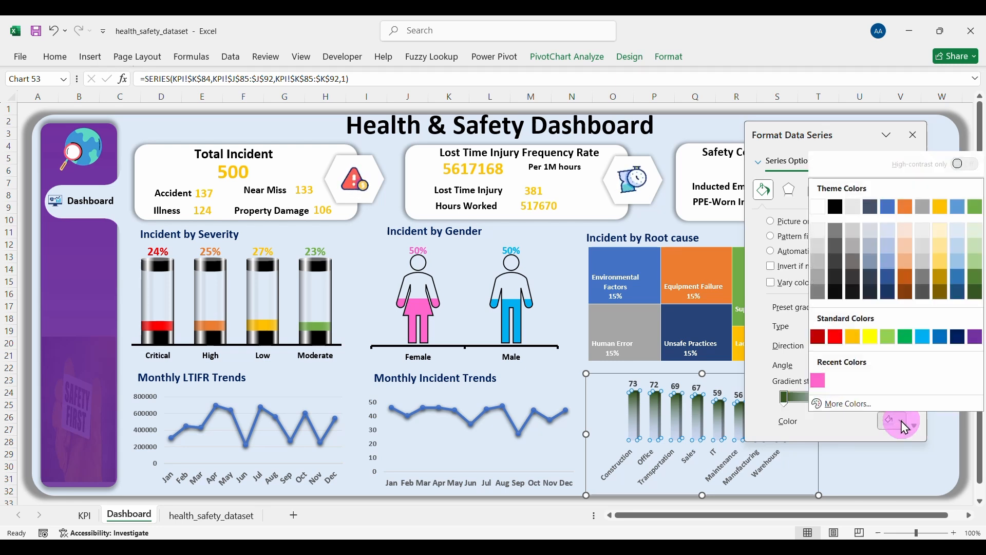
{"action": "left_click", "coordinate": [975, 237]}
Step: Set the gradient angle to 0°
{"action": "left_click", "coordinate": [858, 398]}
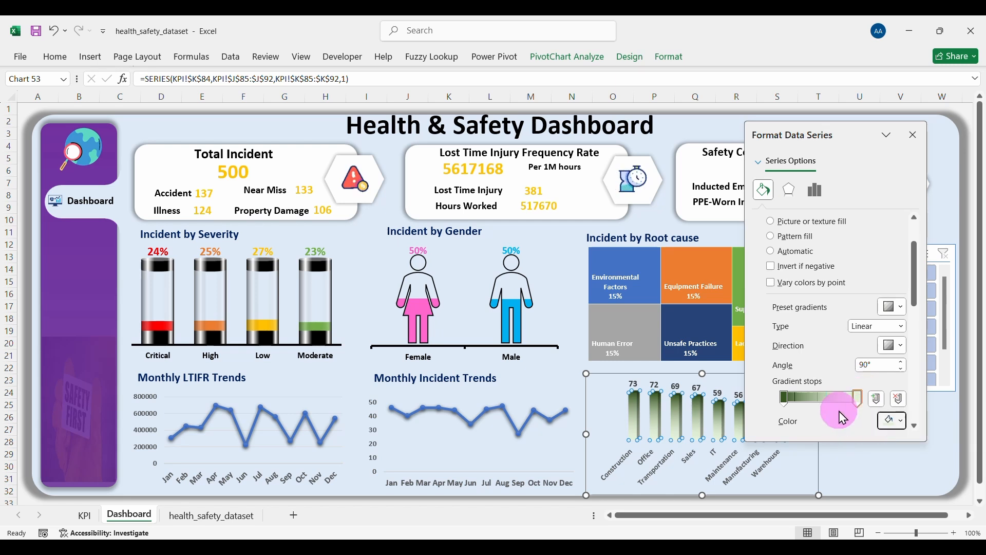
{"action": "scroll", "coordinate": [841, 417], "scroll_direction": "down", "scroll_amount": 1}
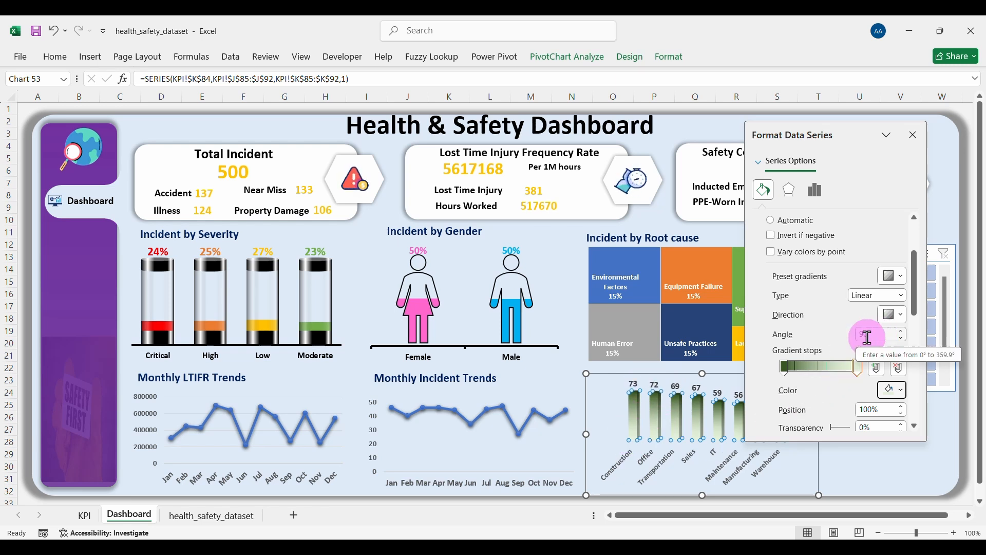
{"action": "left_click", "coordinate": [782, 368]}
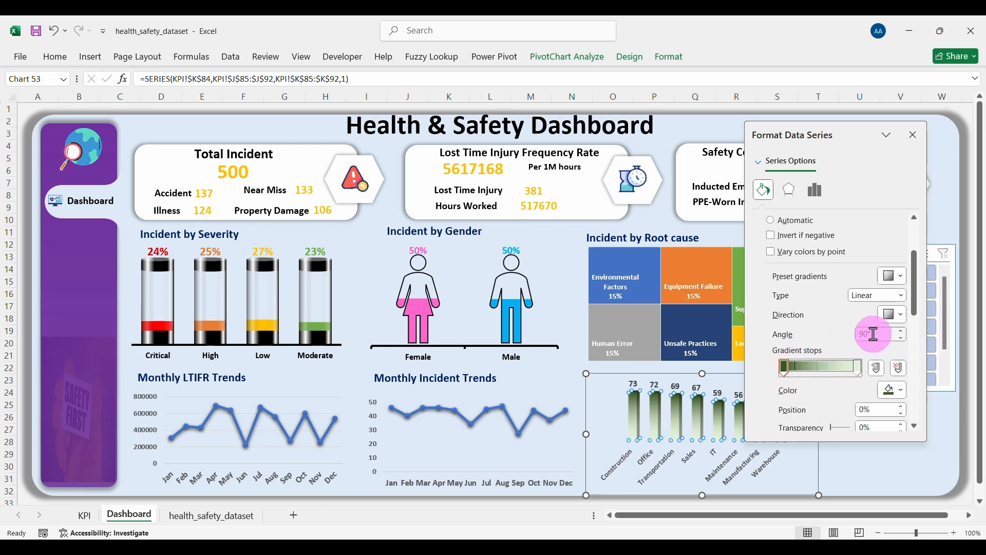
{"action": "left_click_drag", "start_coordinate": [878, 332], "coordinate": [836, 337]}
{"action": "key", "text": "Return"}
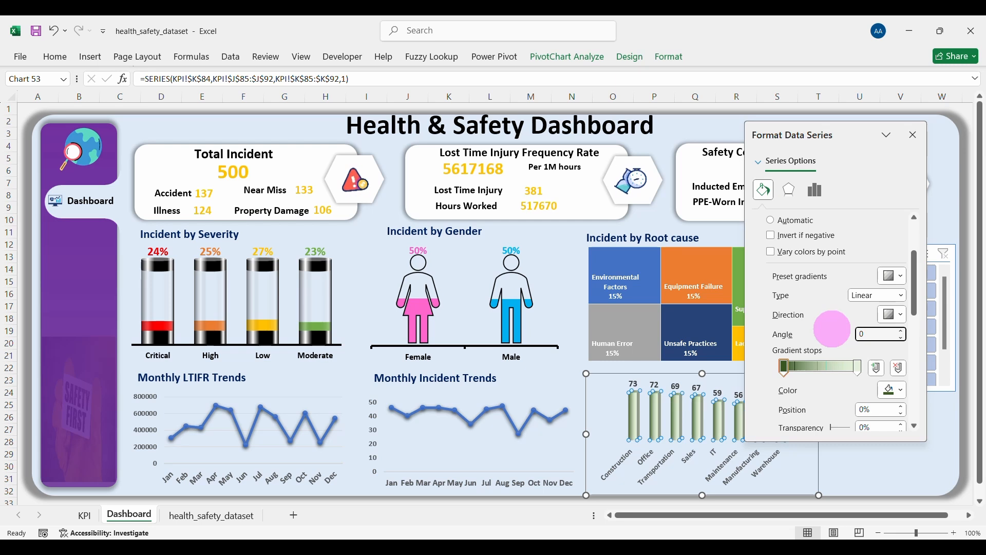
{"action": "left_click", "coordinate": [857, 368]}
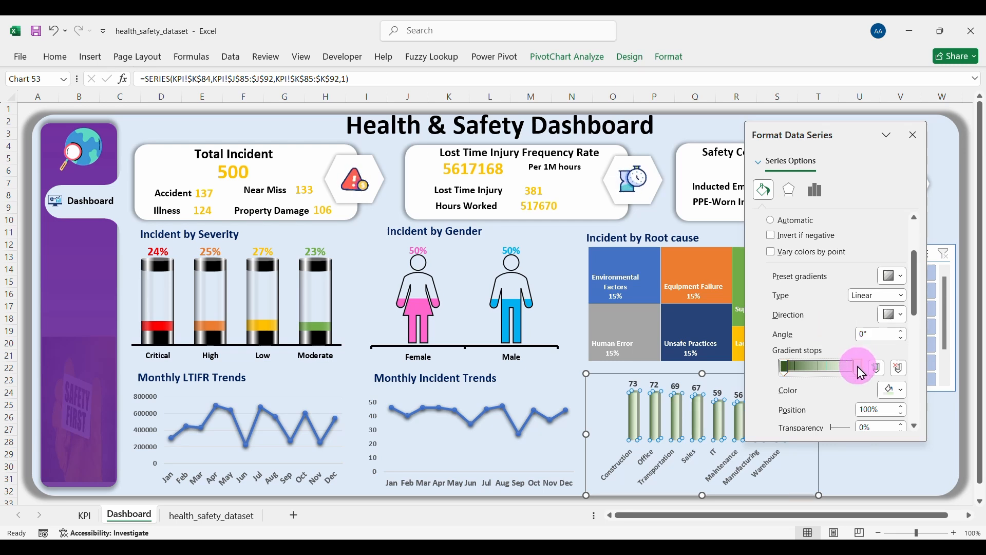
{"action": "left_click", "coordinate": [784, 367]}
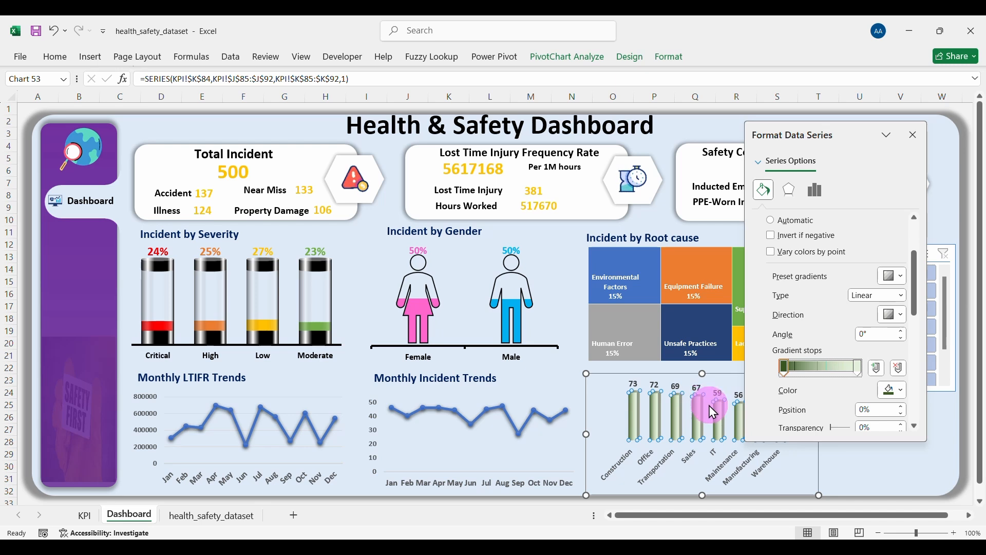
Step: Undo the last plot-area change on the department column chart
{"action": "left_click", "coordinate": [913, 135]}
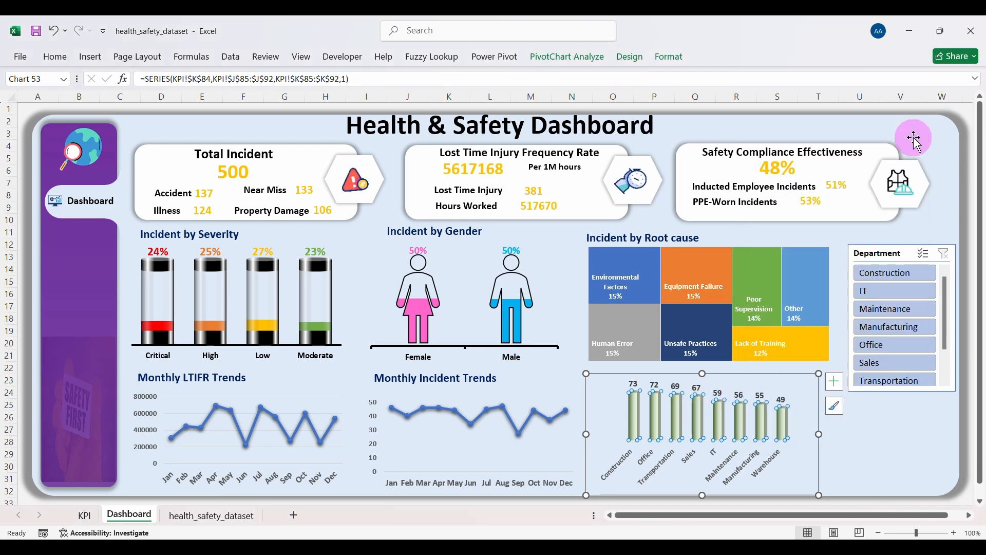
{"action": "left_click", "coordinate": [873, 431]}
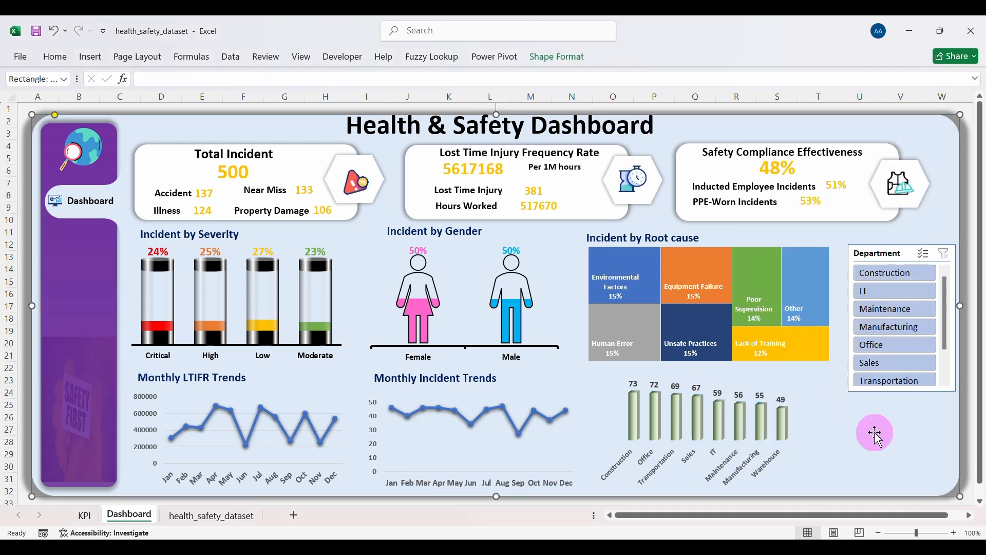
{"action": "left_click", "coordinate": [811, 405]}
{"action": "key", "text": "ctrl+z"}
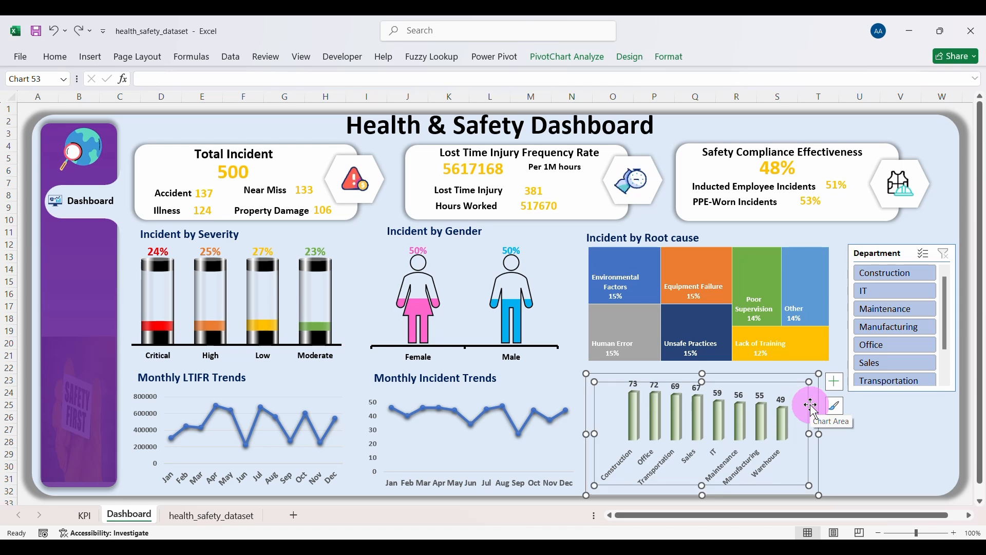
Step: Nudge the department column chart down slightly and widen it to the right
{"action": "left_click_drag", "start_coordinate": [767, 378], "coordinate": [764, 381]}
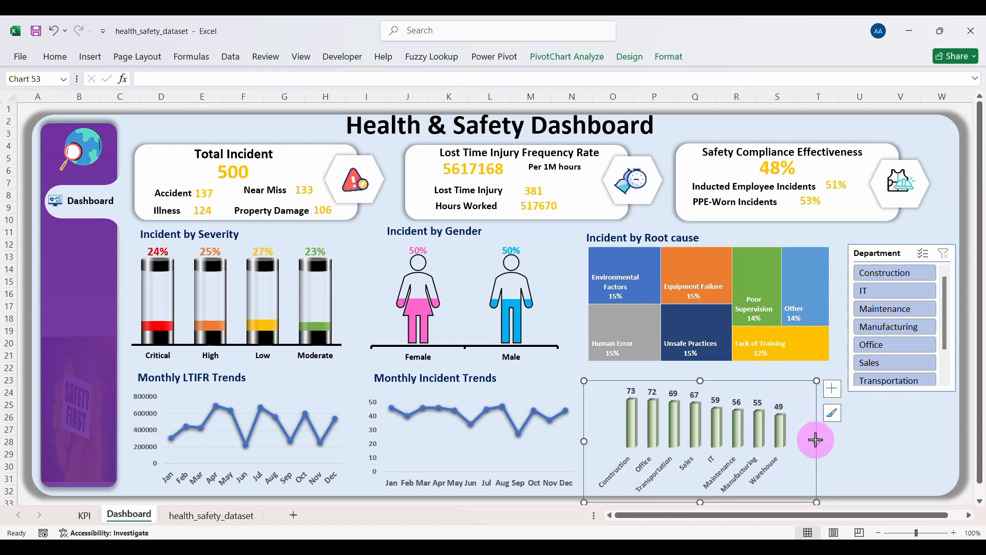
{"action": "left_click_drag", "start_coordinate": [815, 438], "coordinate": [839, 442]}
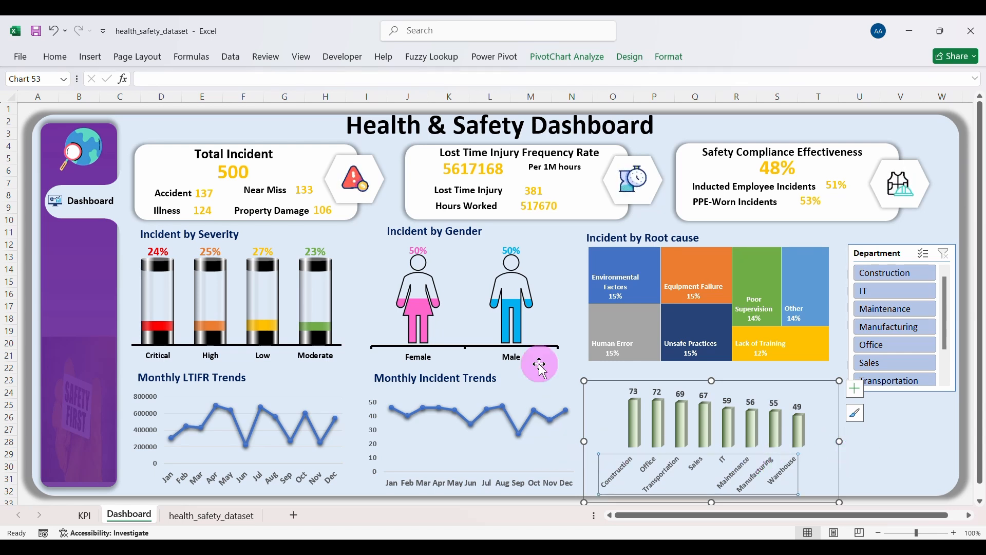
{"action": "left_click", "coordinate": [188, 476]}
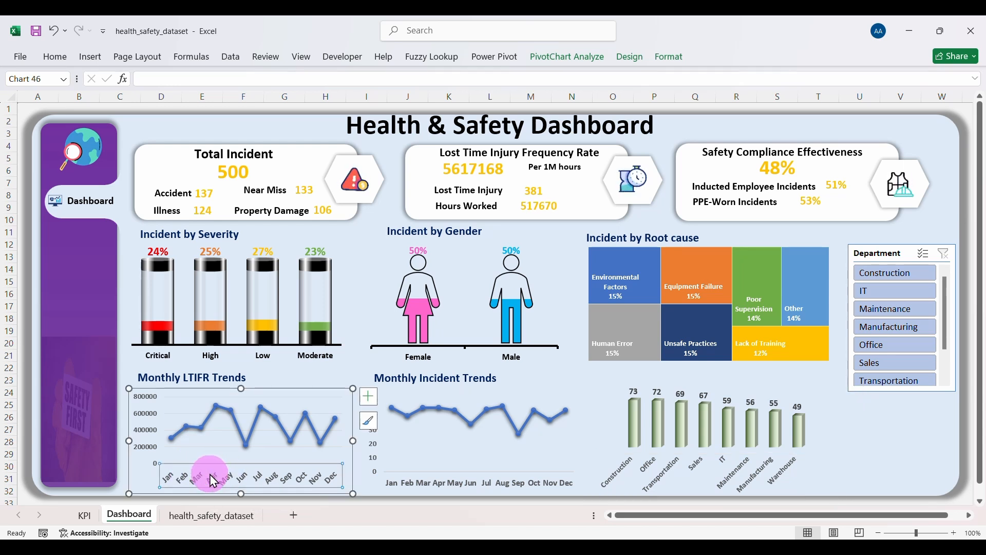
Step: Set the Monthly LTIFR Trends month axis outline to automatic colour with a thicker line weight
{"action": "left_click", "coordinate": [667, 58]}
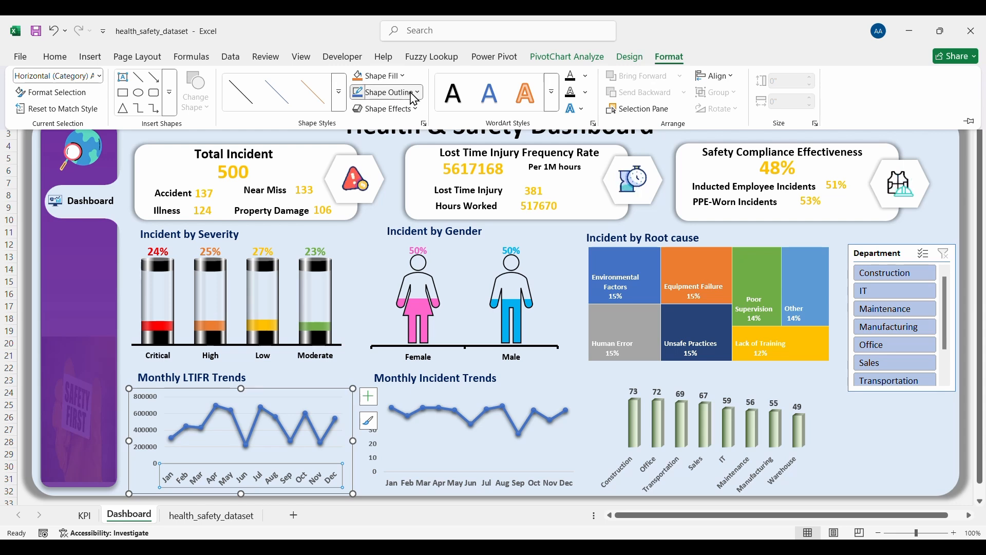
{"action": "left_click", "coordinate": [414, 98]}
{"action": "left_click", "coordinate": [368, 142]}
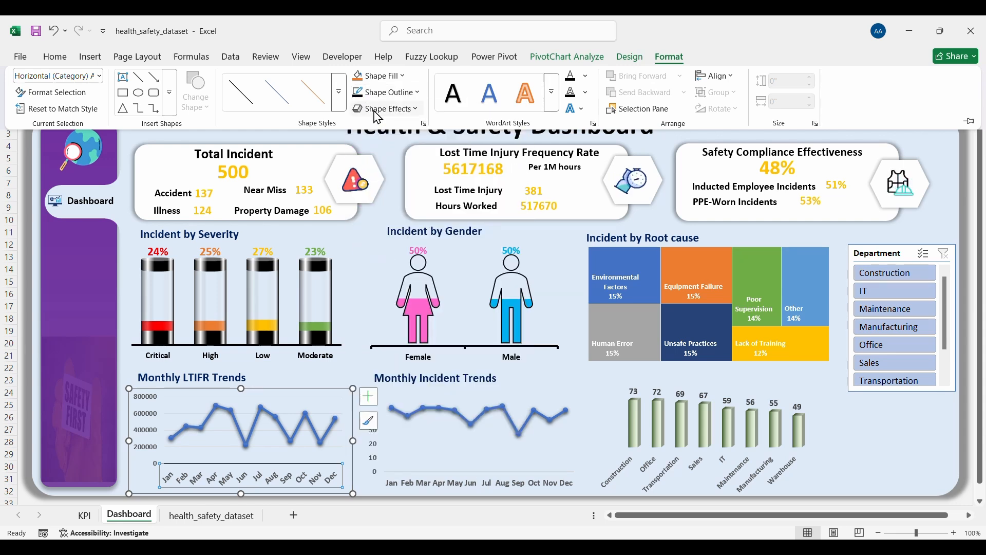
{"action": "left_click", "coordinate": [392, 98]}
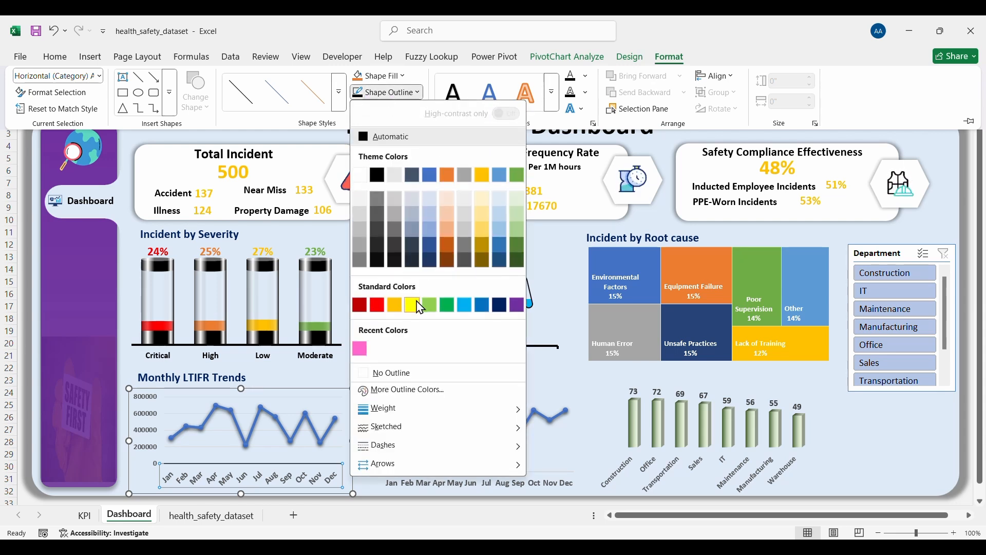
{"action": "mouse_move", "coordinate": [399, 411]}
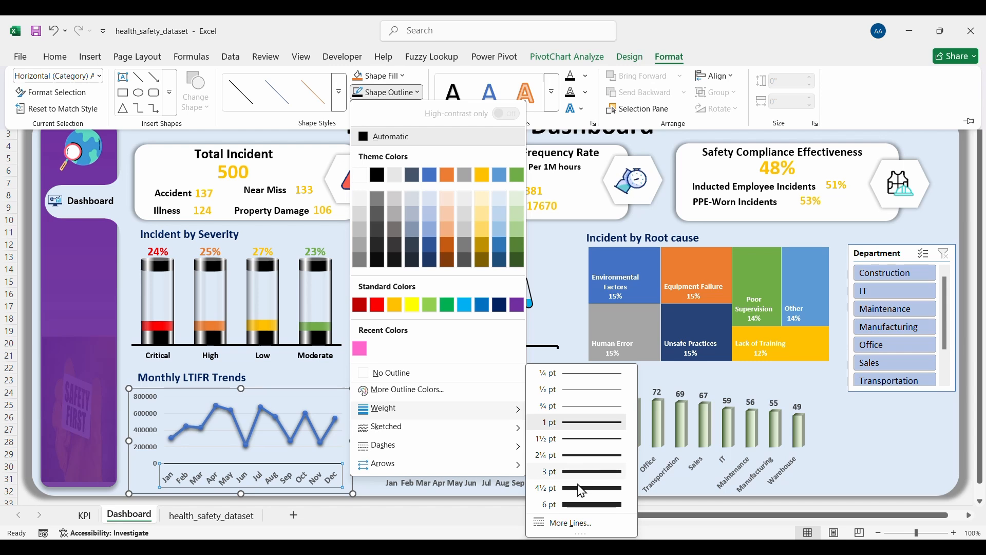
{"action": "left_click", "coordinate": [547, 454]}
{"action": "left_click", "coordinate": [466, 480]}
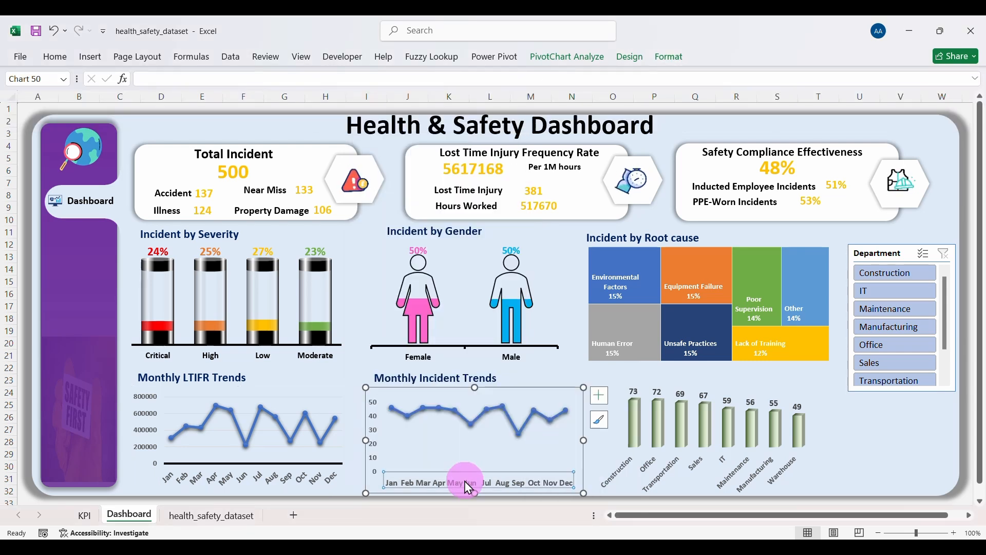
Step: Shrink the Monthly Incident Trends plot area slightly and give its month axis a black 2¼ pt line
{"action": "left_click", "coordinate": [467, 453]}
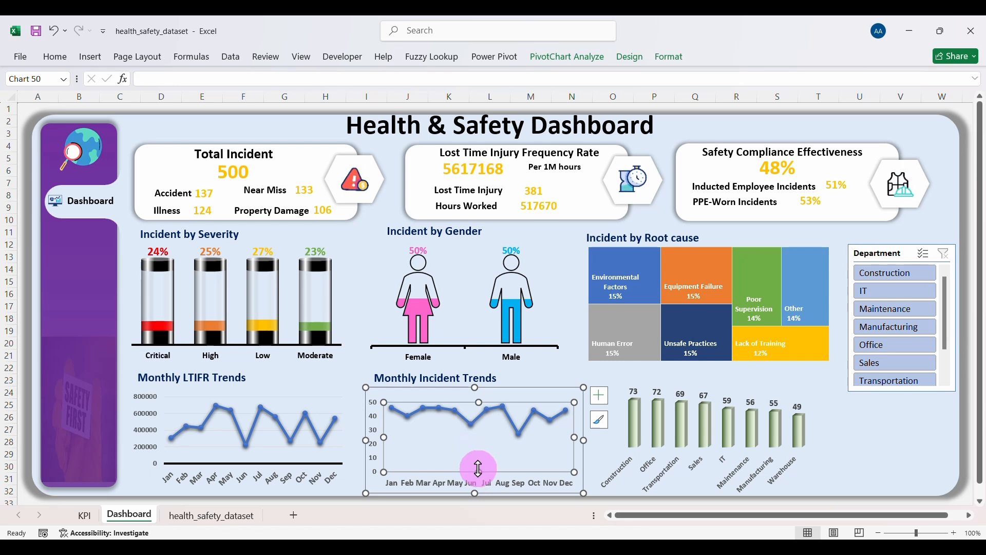
{"action": "left_click_drag", "start_coordinate": [478, 468], "coordinate": [480, 465]}
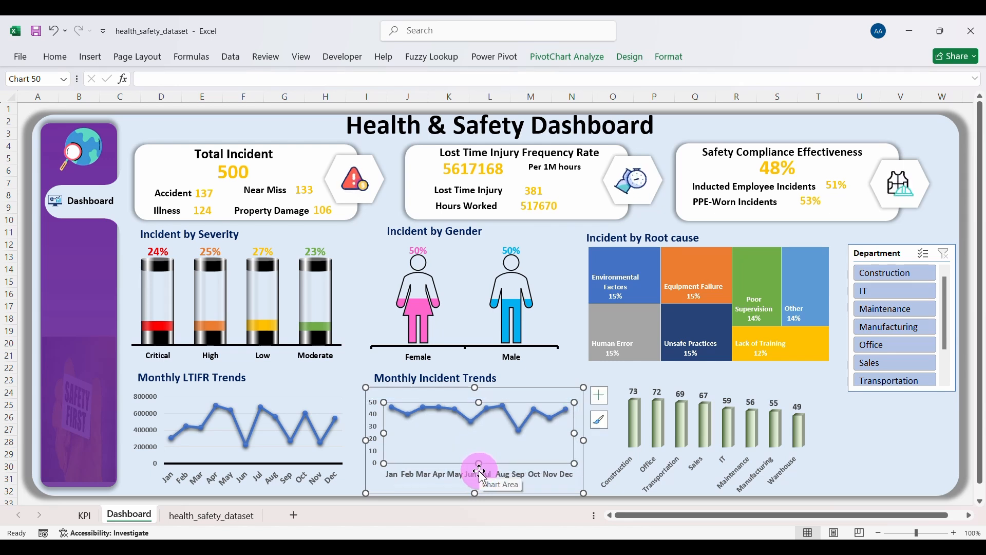
{"action": "left_click", "coordinate": [477, 475]}
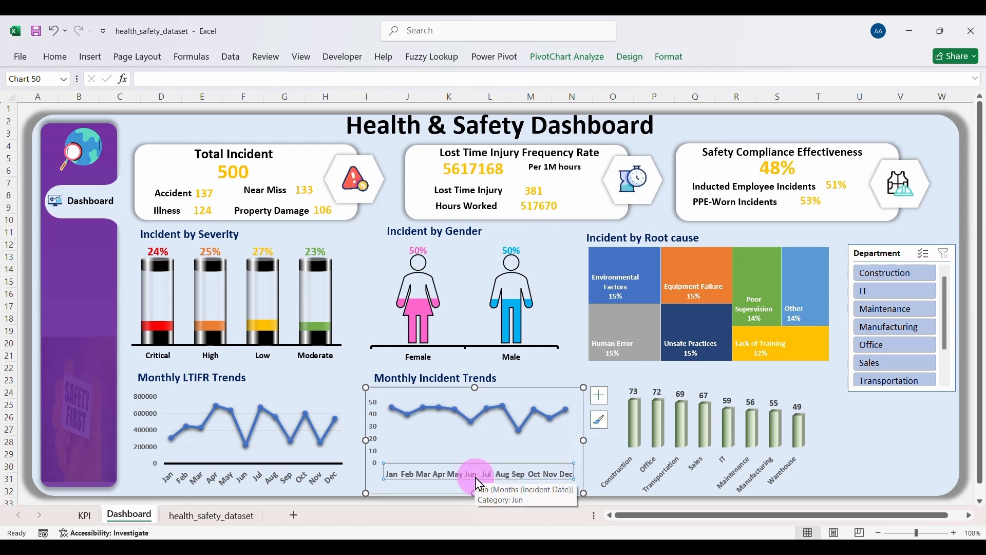
{"action": "left_click", "coordinate": [668, 57]}
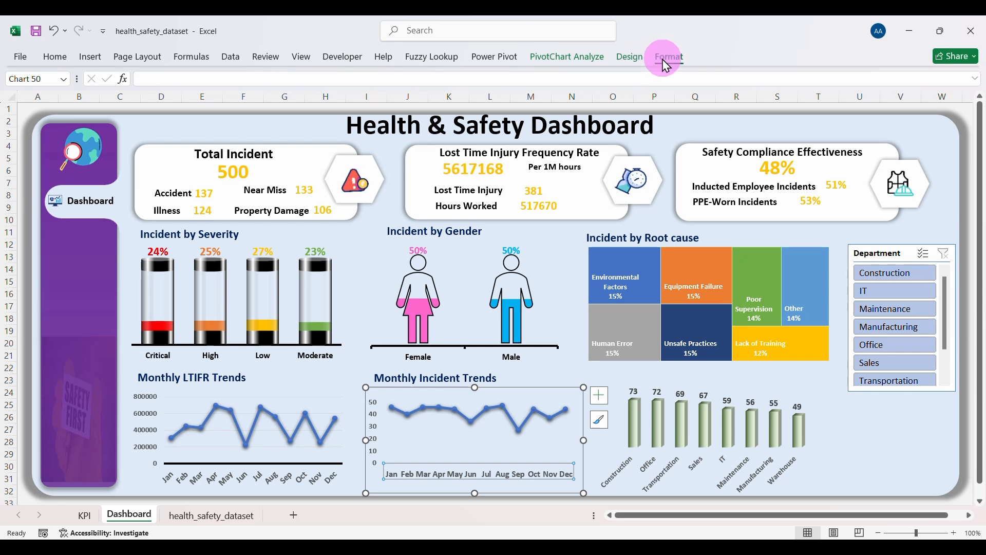
{"action": "left_click", "coordinate": [418, 92]}
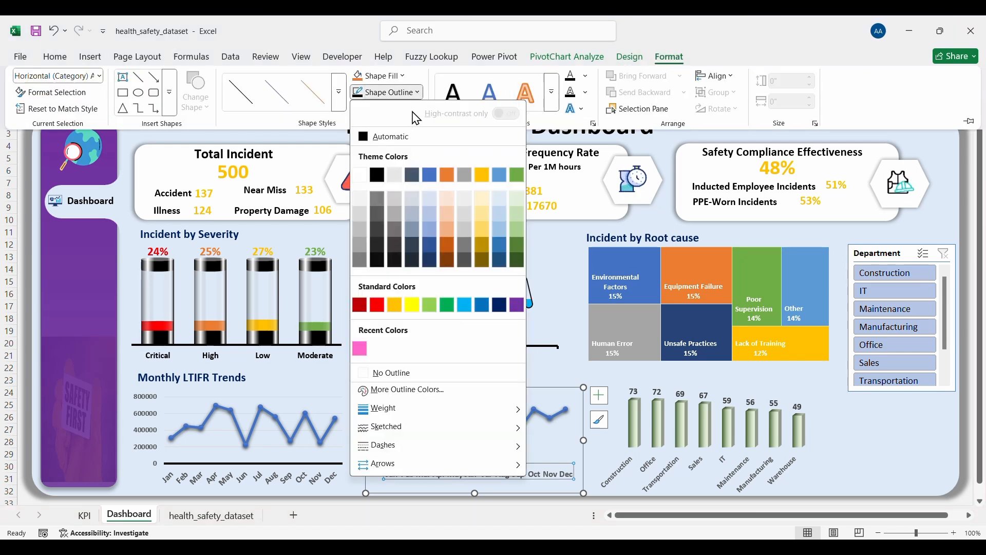
{"action": "left_click", "coordinate": [377, 174]}
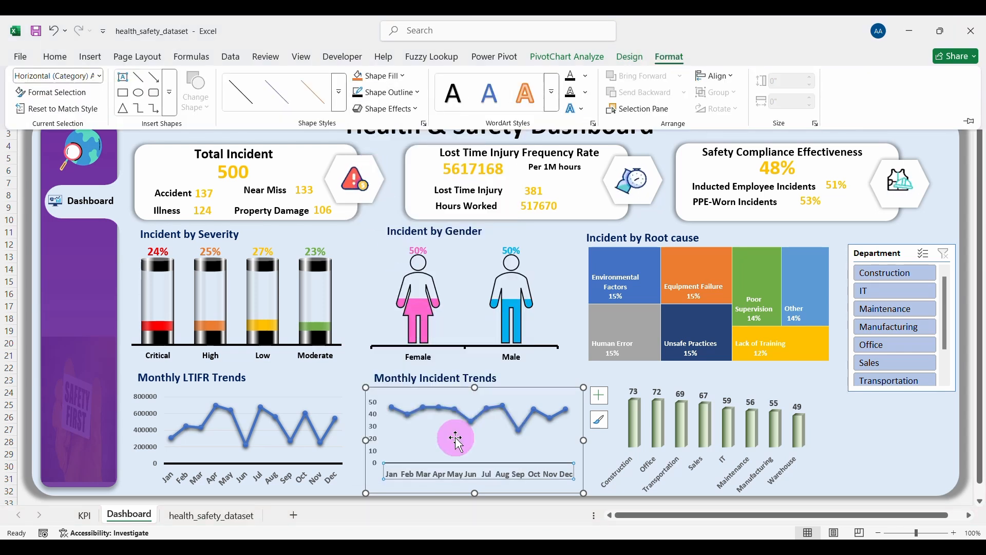
{"action": "left_click", "coordinate": [396, 96]}
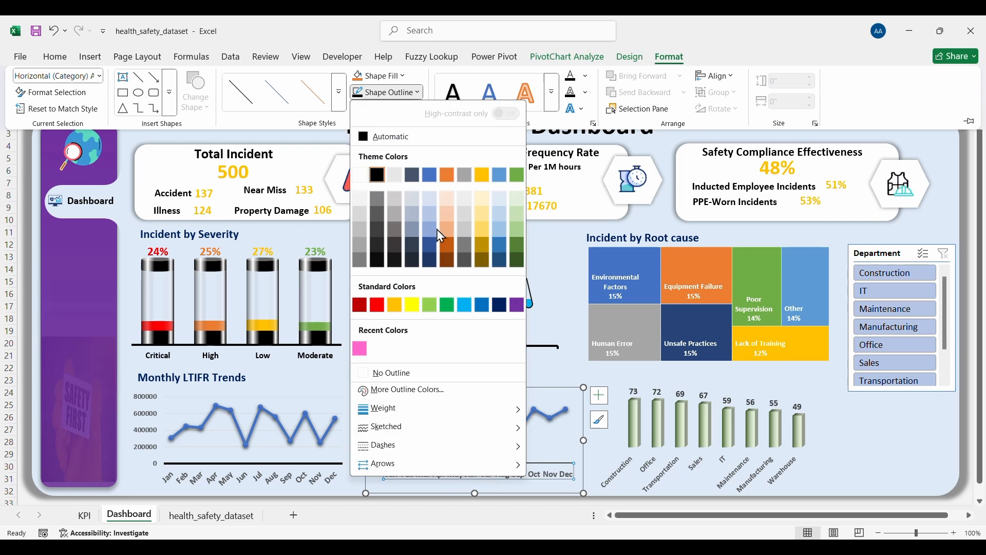
{"action": "mouse_move", "coordinate": [413, 411]}
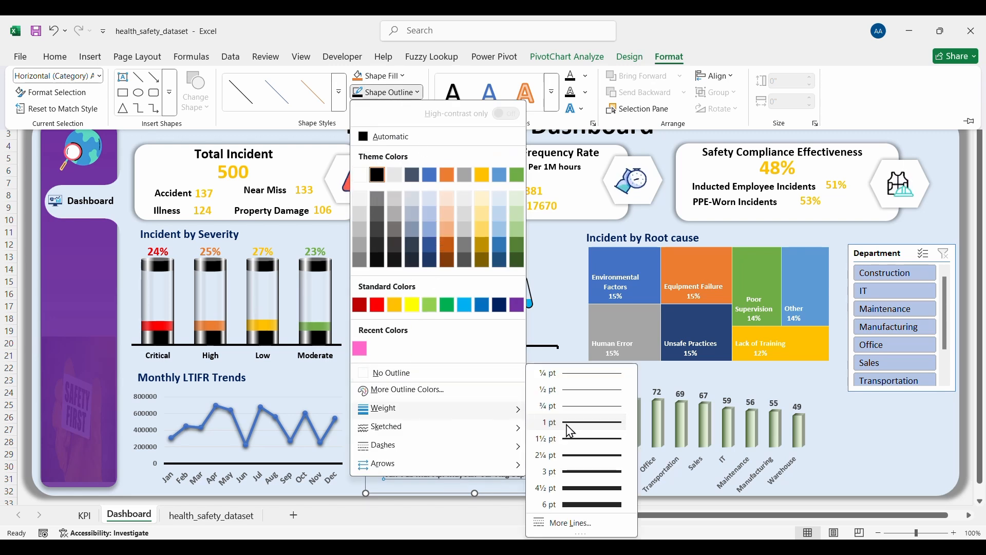
{"action": "left_click", "coordinate": [579, 456]}
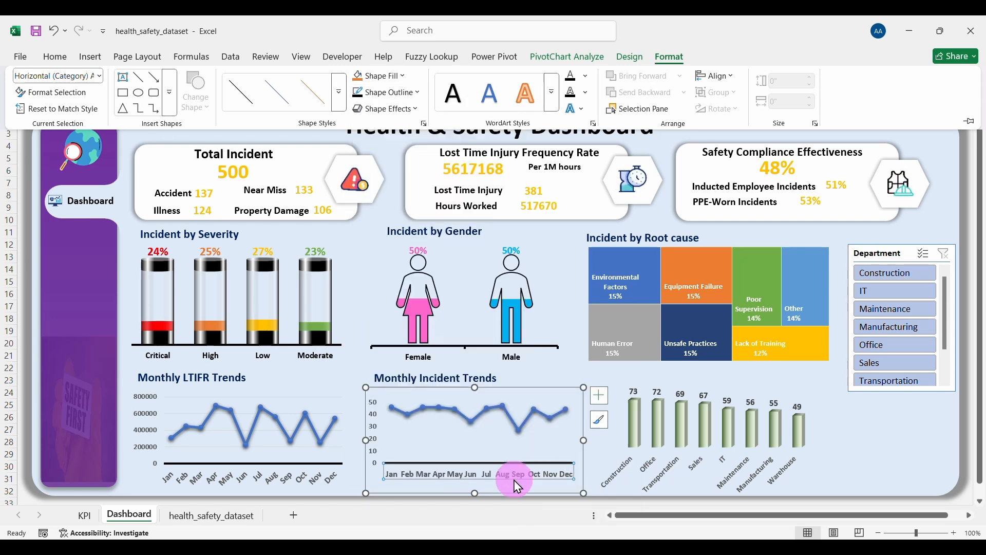
{"action": "left_click", "coordinate": [482, 475]}
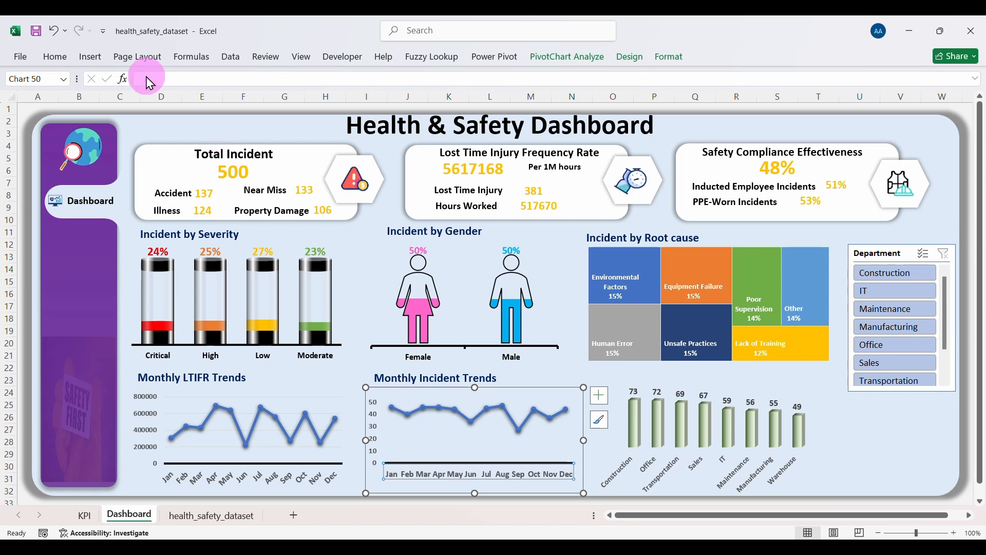
{"action": "left_click", "coordinate": [62, 60]}
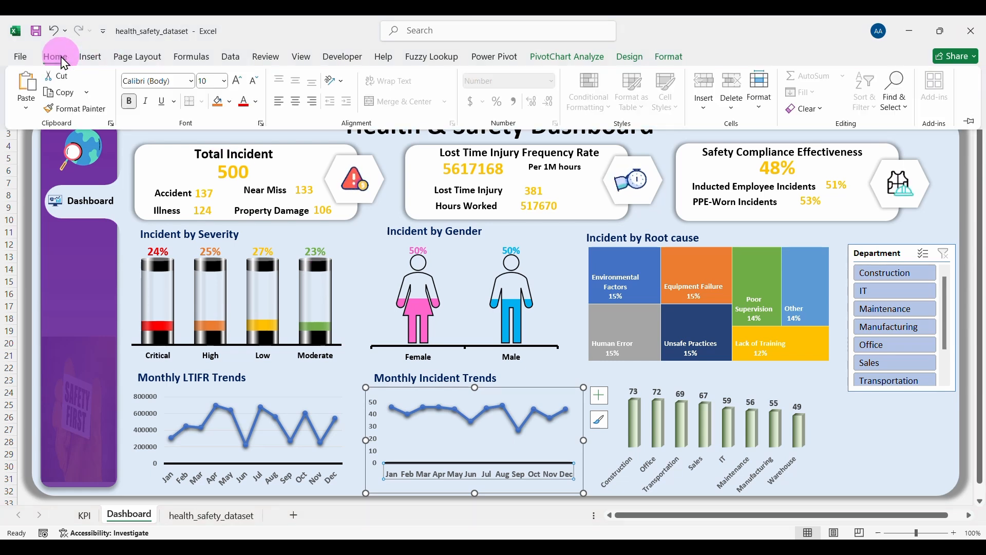
Step: Enlarge the Monthly Incident Trends month labels to font size 10.5
{"action": "left_click", "coordinate": [234, 88]}
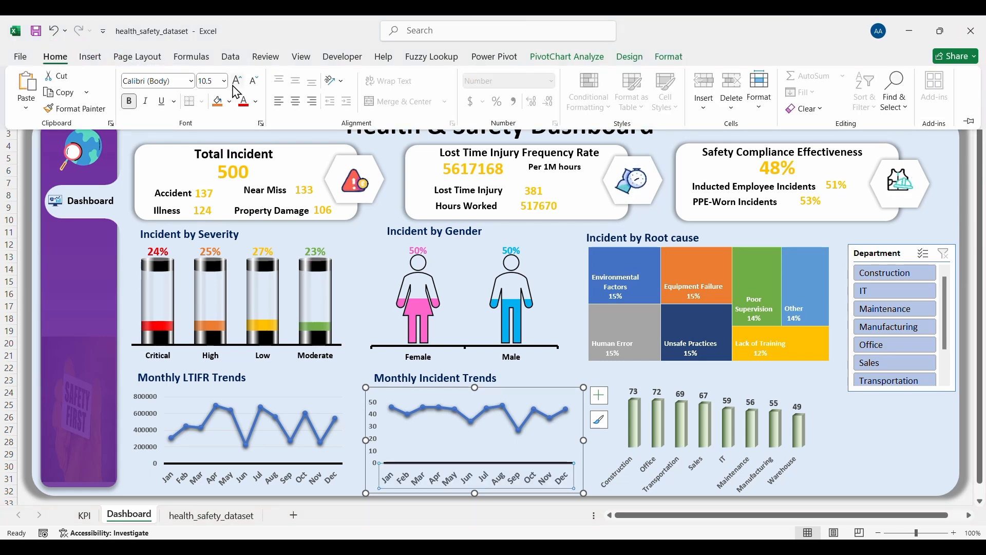
{"action": "left_click", "coordinate": [762, 465]}
{"action": "left_click", "coordinate": [715, 471]}
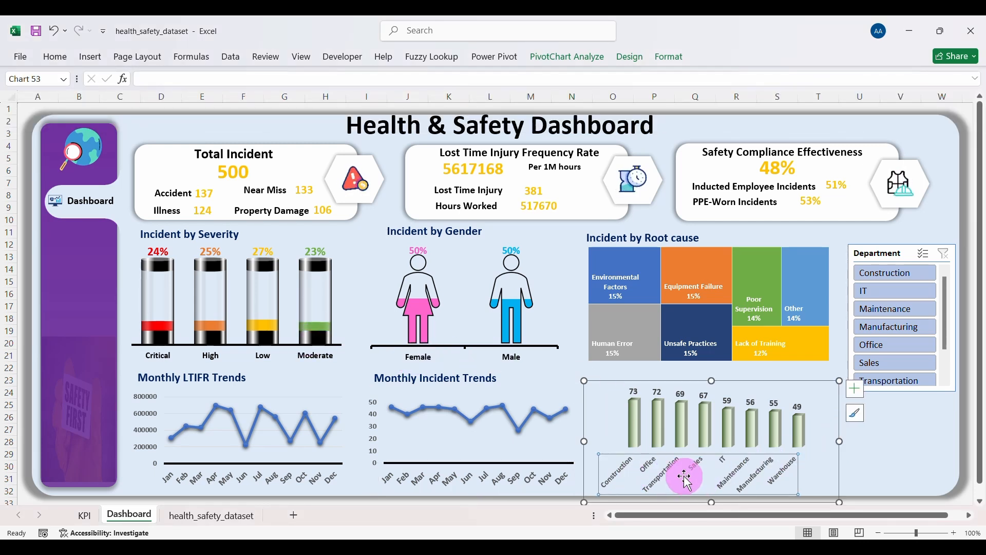
Step: Give the department column chart's category axis a black 2¼ pt outline
{"action": "left_click", "coordinate": [668, 57]}
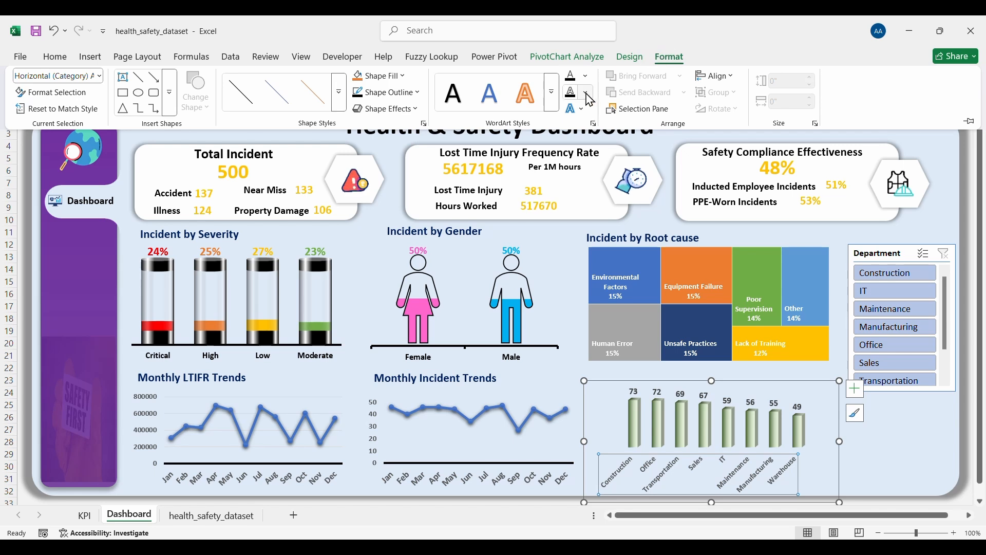
{"action": "left_click", "coordinate": [417, 93]}
{"action": "left_click", "coordinate": [364, 137]}
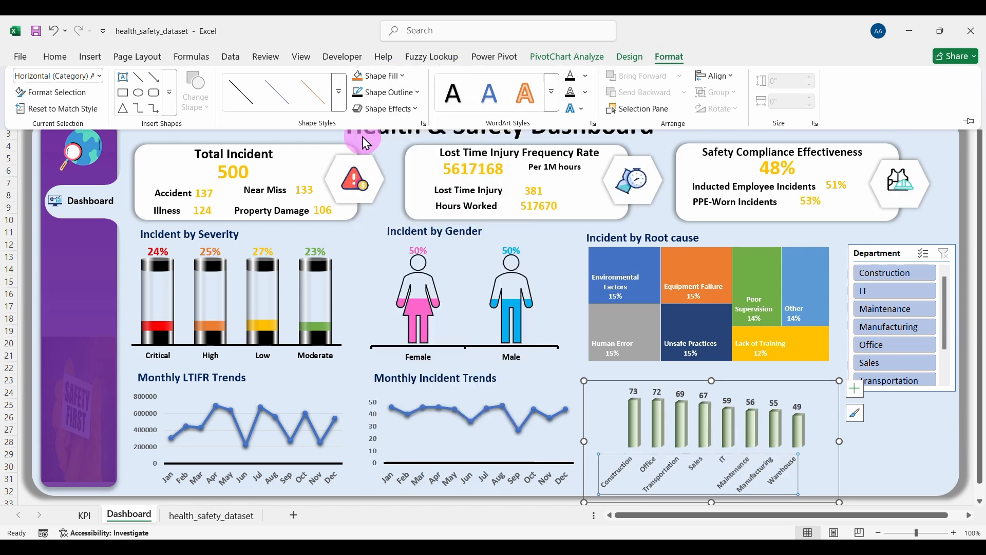
{"action": "left_click", "coordinate": [393, 92]}
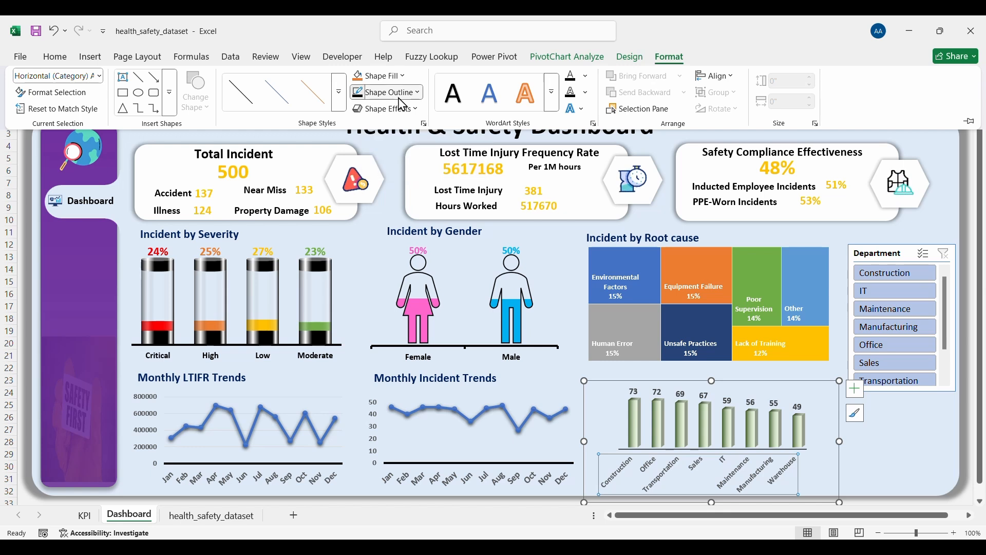
{"action": "left_click", "coordinate": [378, 175]}
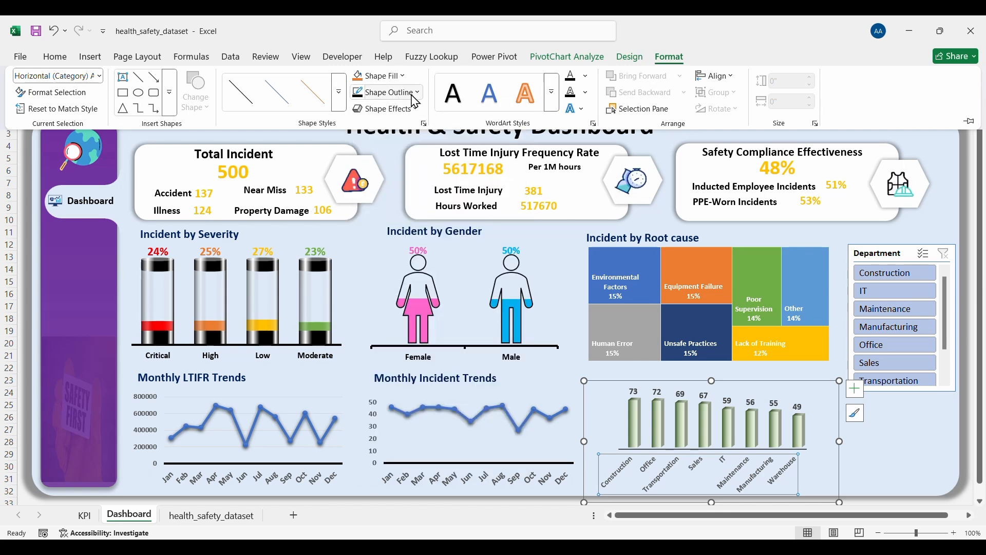
{"action": "left_click", "coordinate": [414, 93]}
{"action": "mouse_move", "coordinate": [428, 413]}
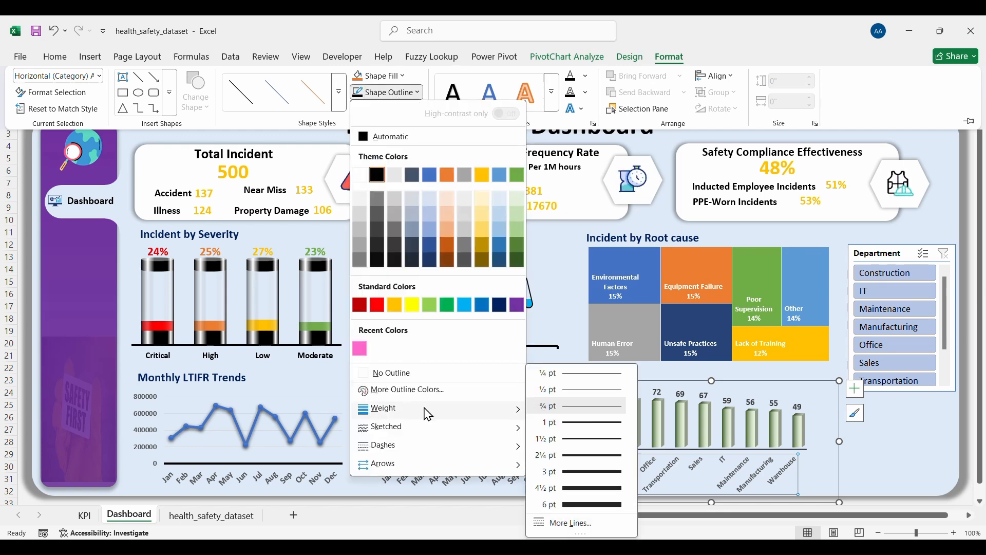
{"action": "left_click", "coordinate": [557, 455]}
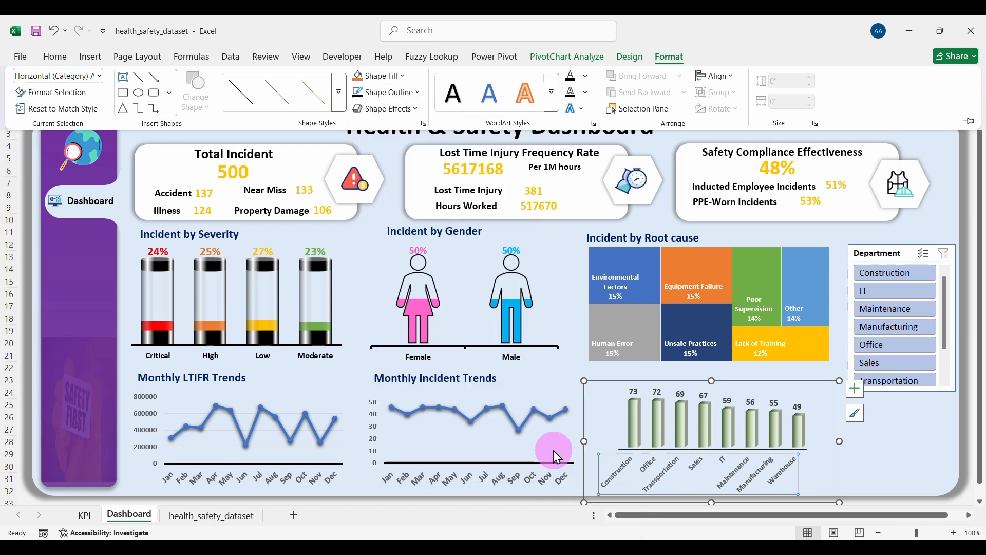
{"action": "left_click", "coordinate": [873, 475]}
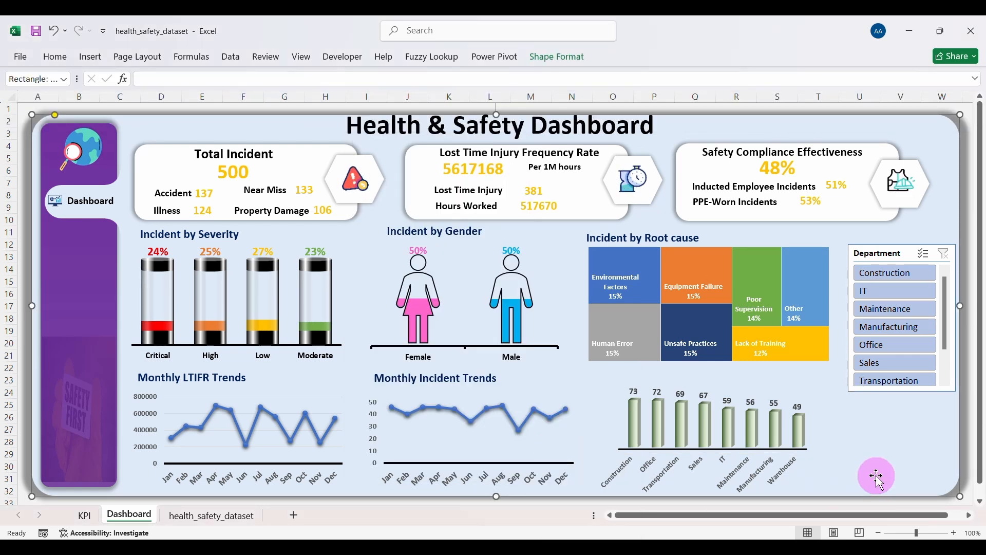
Step: Readjust the department chart's plot area and stretch the chart upward so Construction and Warehouse show fully
{"action": "left_click", "coordinate": [764, 451]}
{"action": "left_click", "coordinate": [750, 470]}
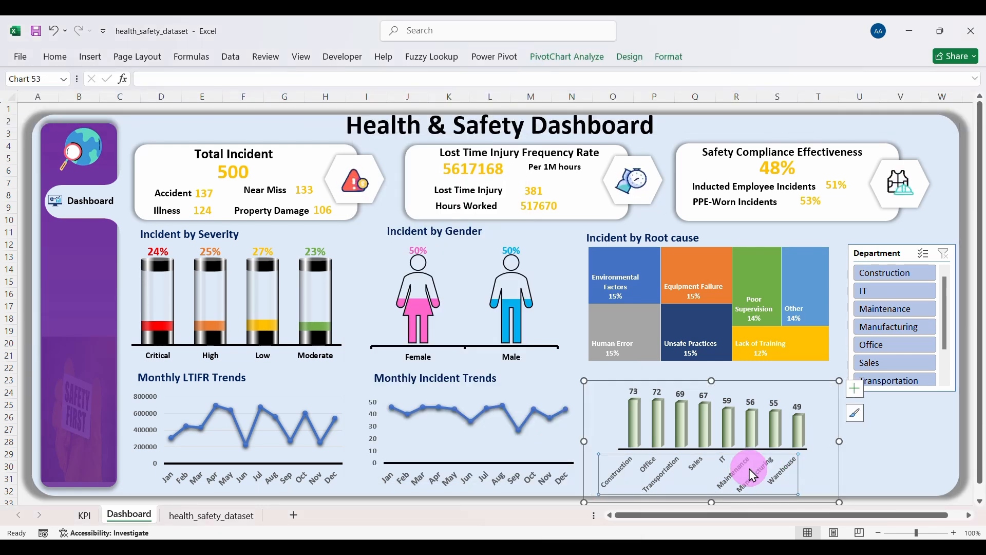
{"action": "left_click", "coordinate": [713, 444]}
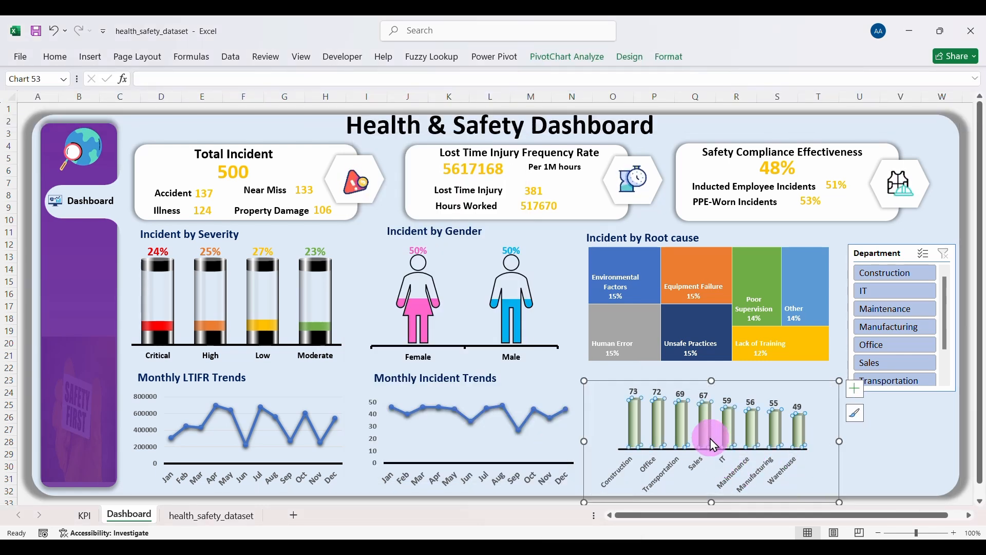
{"action": "left_click", "coordinate": [613, 403]}
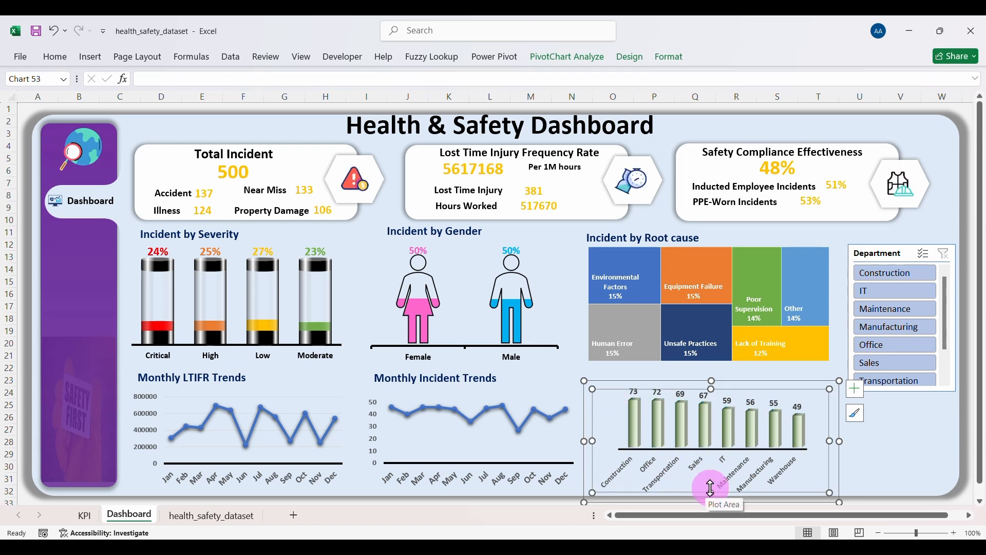
{"action": "left_click", "coordinate": [834, 427]}
{"action": "left_click", "coordinate": [753, 476]}
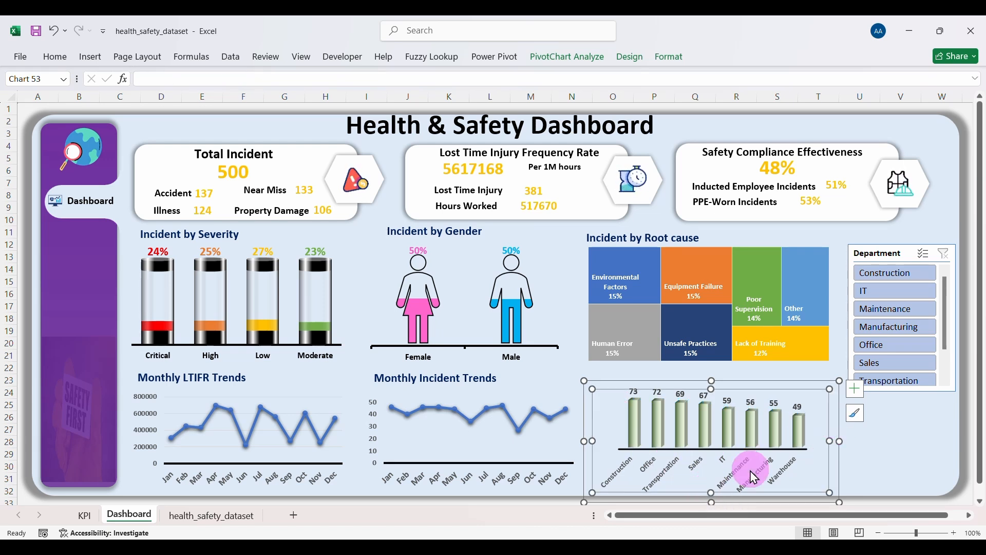
{"action": "left_click_drag", "start_coordinate": [712, 479], "coordinate": [711, 448]}
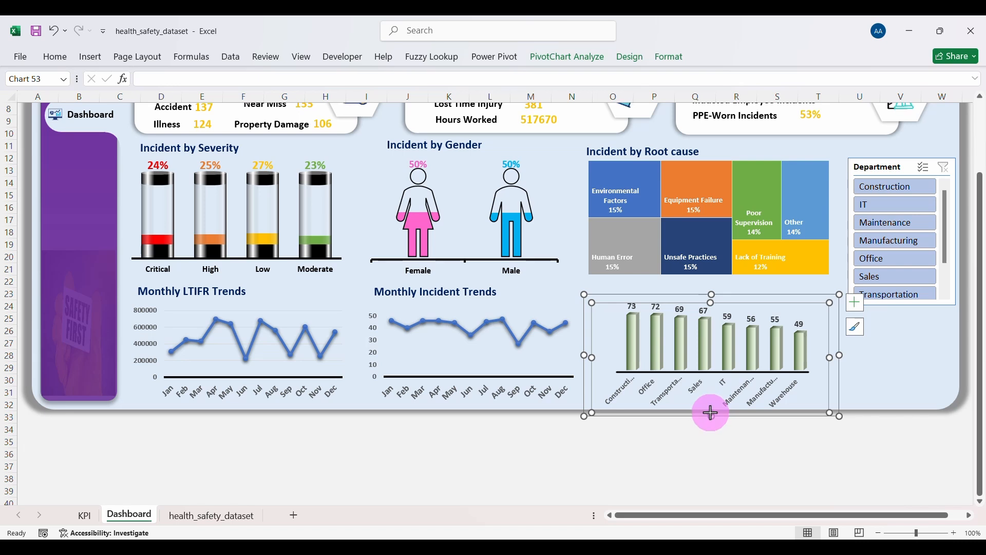
{"action": "left_click_drag", "start_coordinate": [711, 412], "coordinate": [713, 456]}
{"action": "left_click_drag", "start_coordinate": [713, 411], "coordinate": [715, 462]}
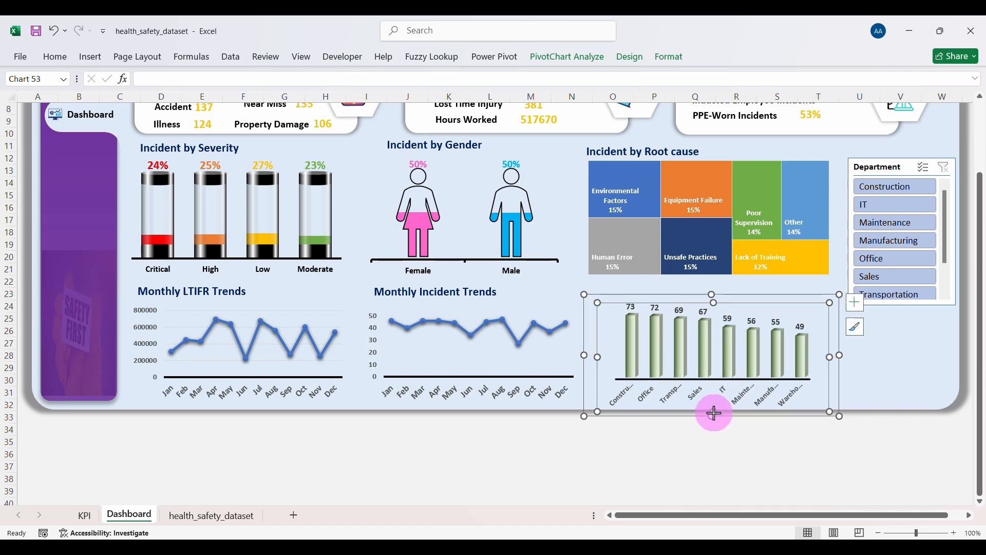
{"action": "left_click_drag", "start_coordinate": [714, 414], "coordinate": [709, 419]}
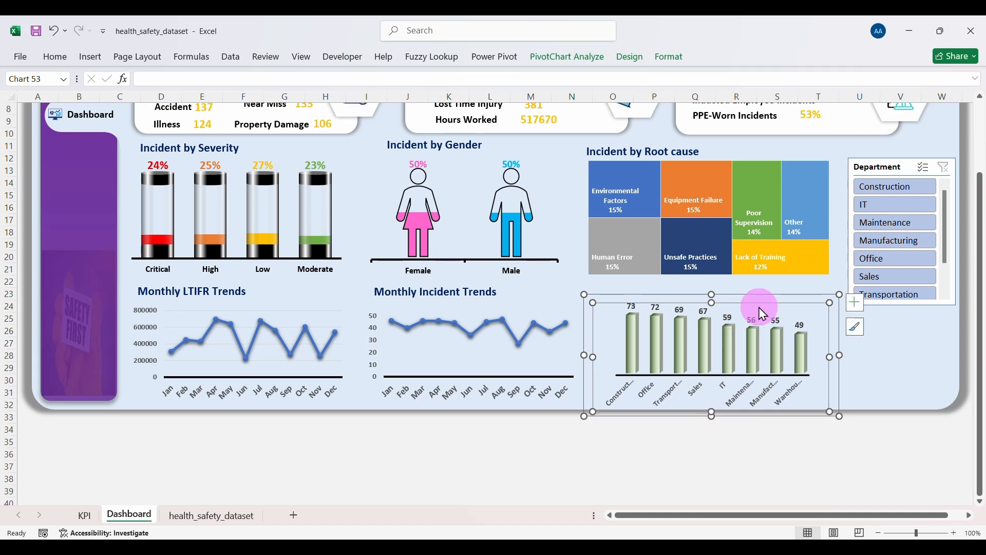
{"action": "left_click_drag", "start_coordinate": [712, 297], "coordinate": [717, 282]}
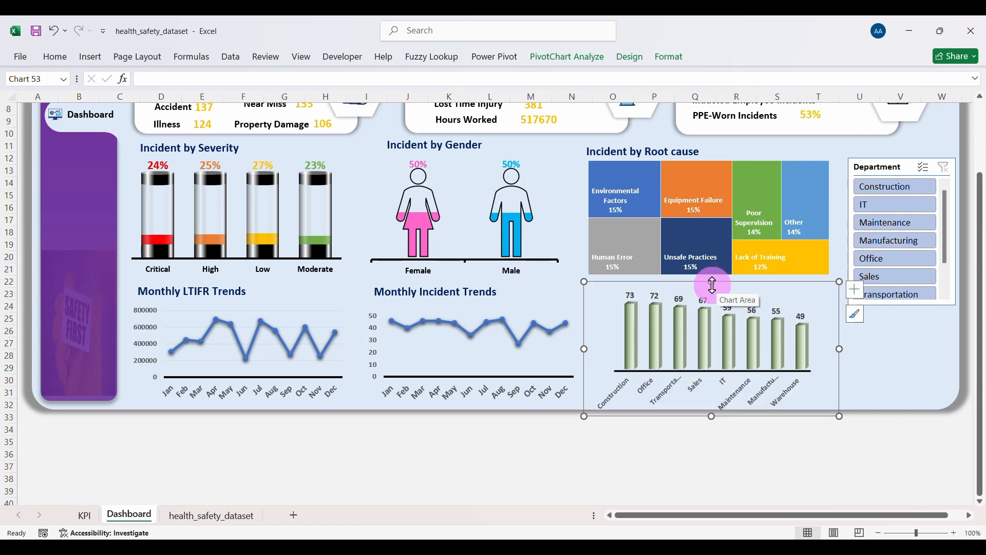
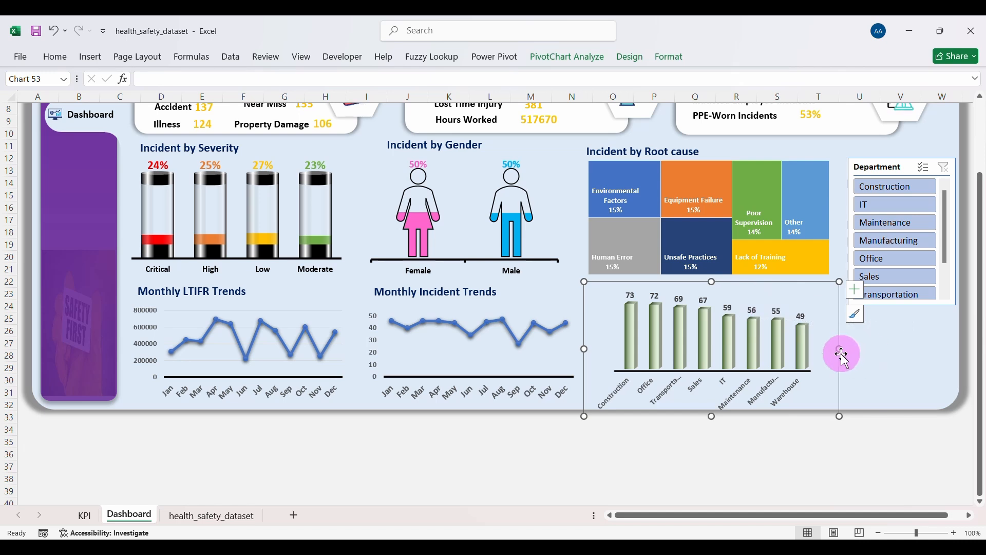
Step: Lower the department chart's top edge and readjust its plot area so all department labels fit
{"action": "left_click", "coordinate": [893, 380]}
{"action": "left_click", "coordinate": [799, 312]}
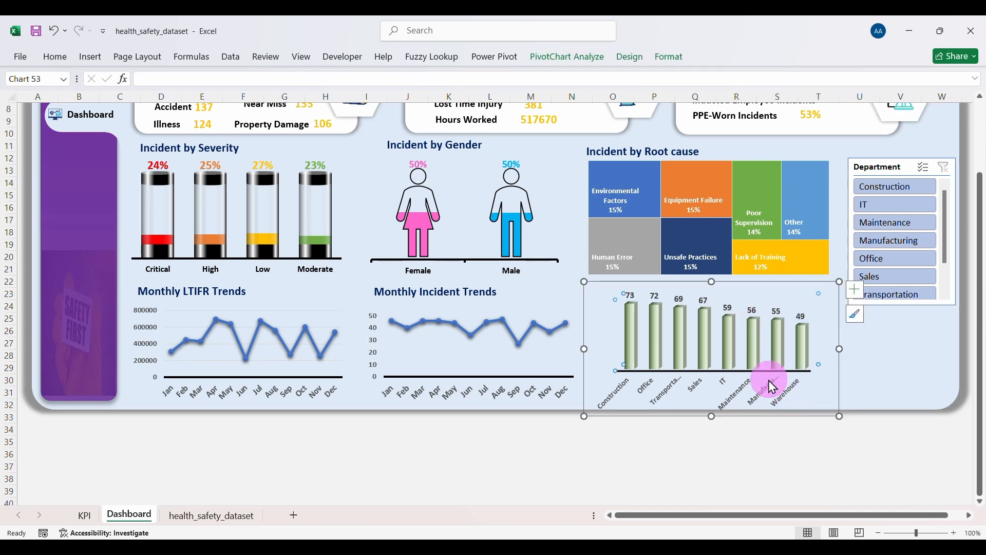
{"action": "left_click", "coordinate": [822, 371]}
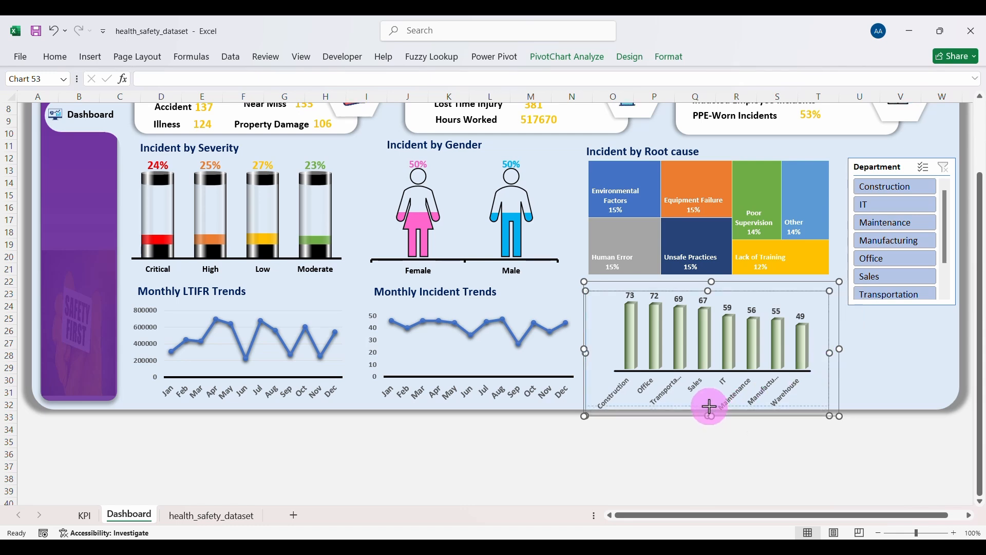
{"action": "left_click_drag", "start_coordinate": [710, 407], "coordinate": [710, 409]}
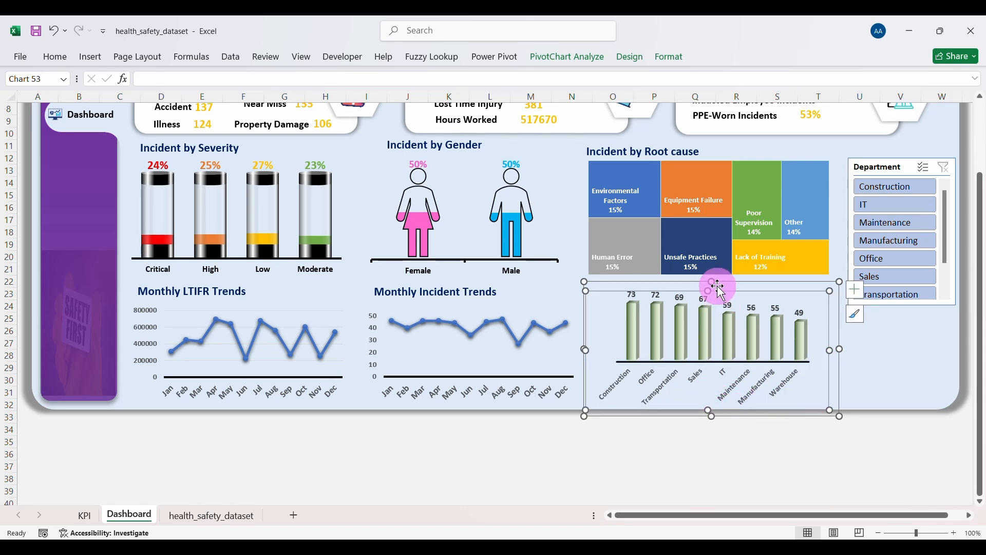
{"action": "left_click_drag", "start_coordinate": [713, 283], "coordinate": [711, 293]}
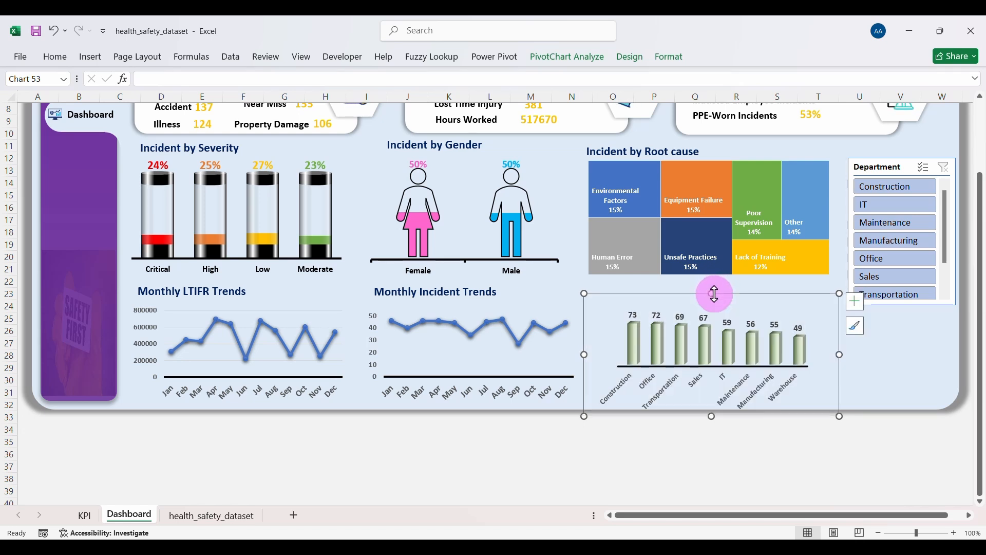
{"action": "left_click", "coordinate": [696, 402]}
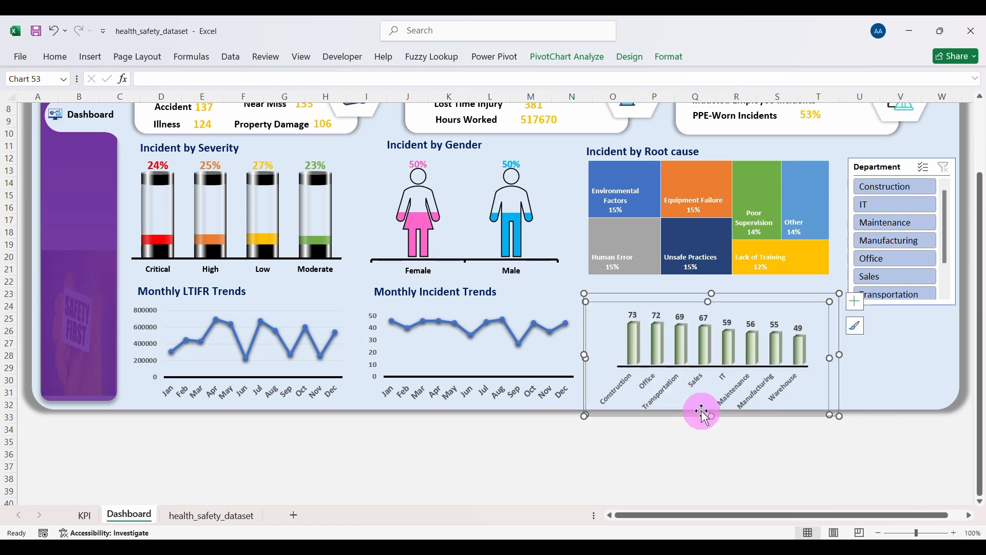
{"action": "left_click_drag", "start_coordinate": [709, 410], "coordinate": [706, 405]}
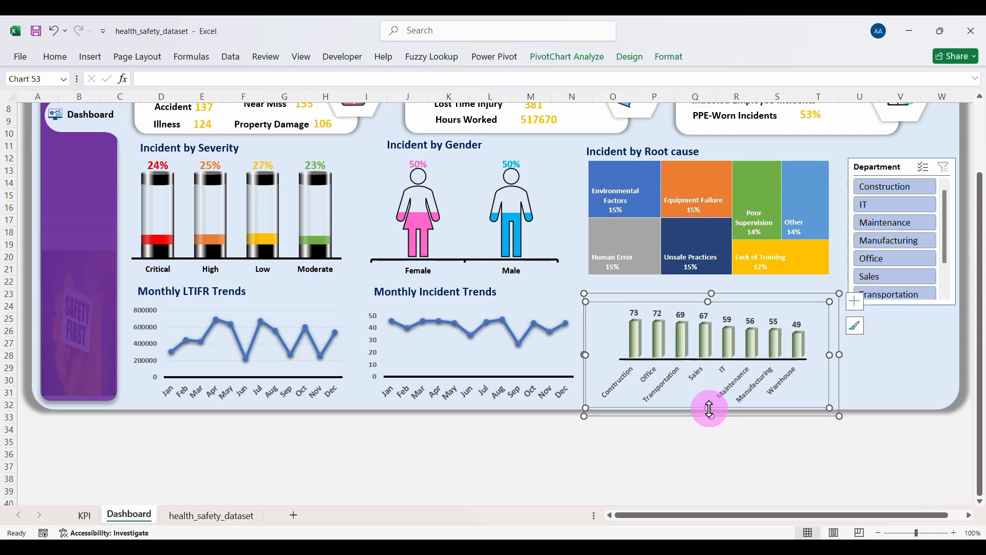
{"action": "left_click", "coordinate": [712, 293]}
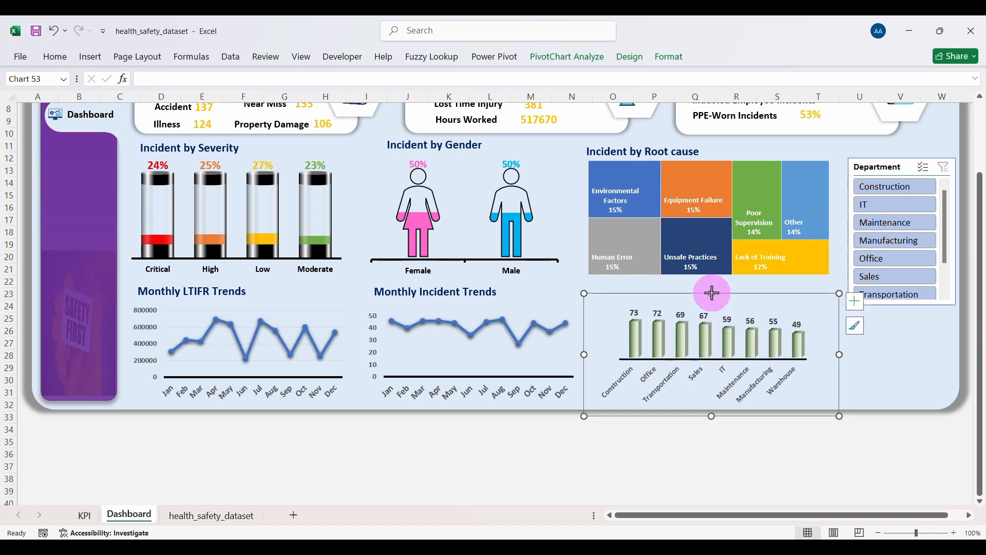
{"action": "left_click_drag", "start_coordinate": [712, 293], "coordinate": [710, 295]}
Step: Duplicate the Monthly Incident Trends title above the department chart and reword it 'Incident by Department'
{"action": "left_click", "coordinate": [912, 373]}
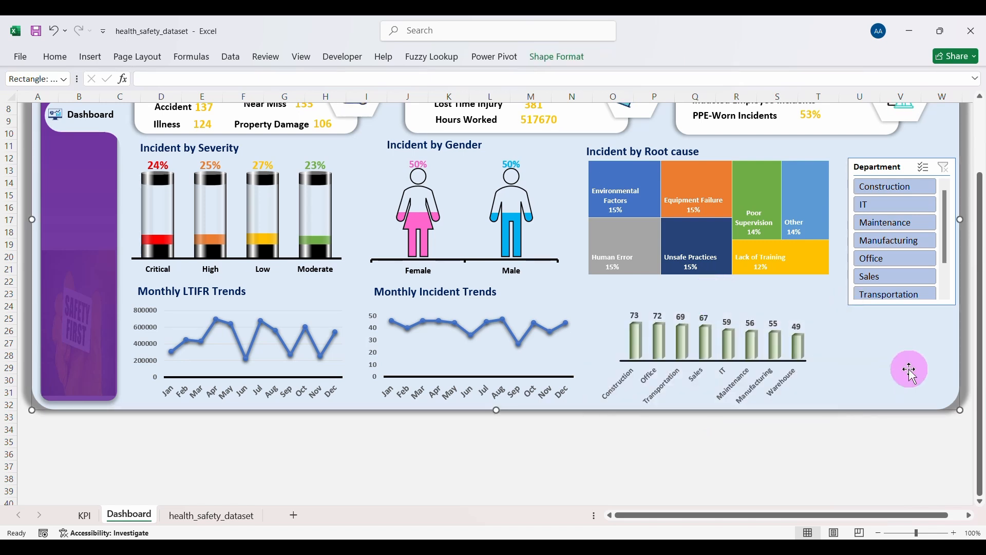
{"action": "left_click", "coordinate": [492, 289]}
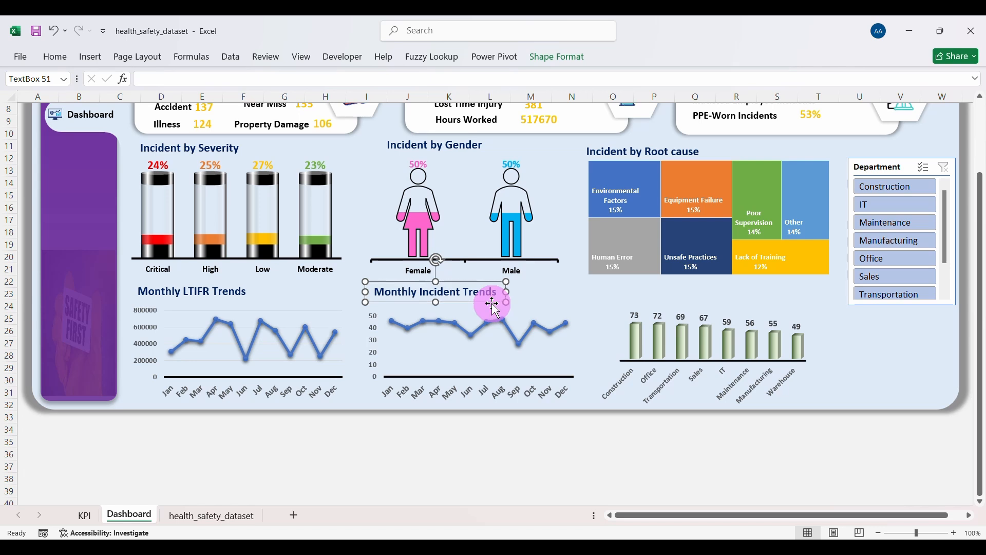
{"action": "key", "text": "ctrl+d"}
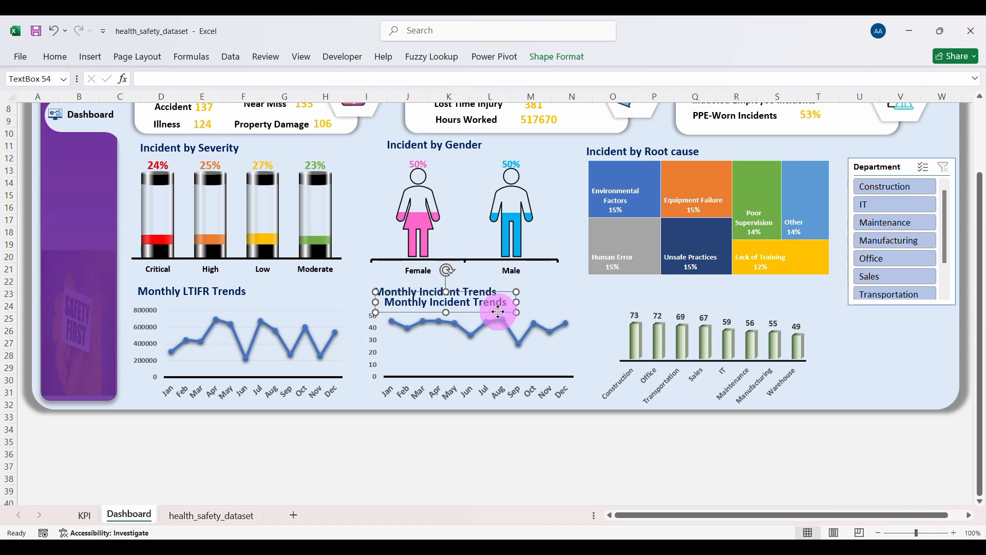
{"action": "left_click_drag", "start_coordinate": [498, 312], "coordinate": [739, 306]}
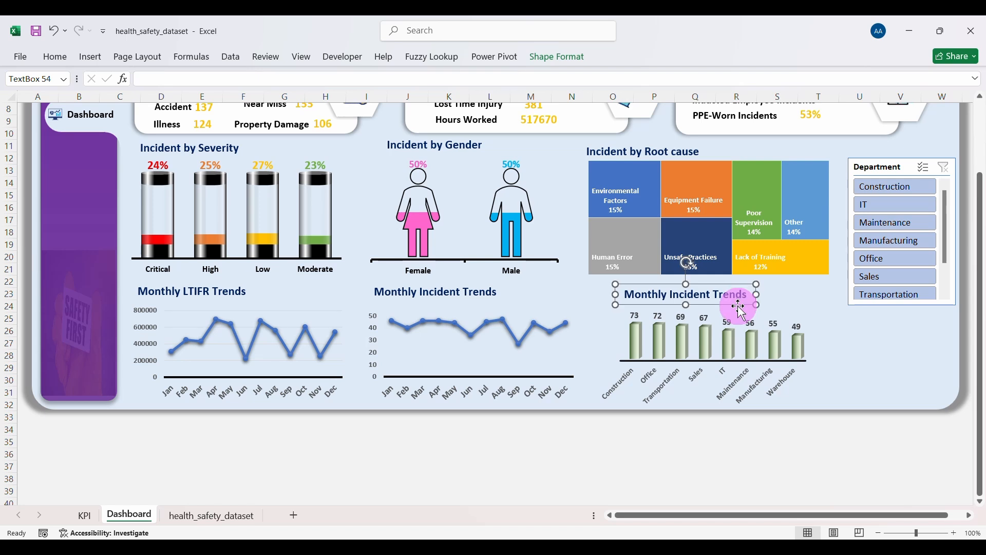
{"action": "double_click", "coordinate": [663, 291]}
{"action": "key", "text": "Delete"}
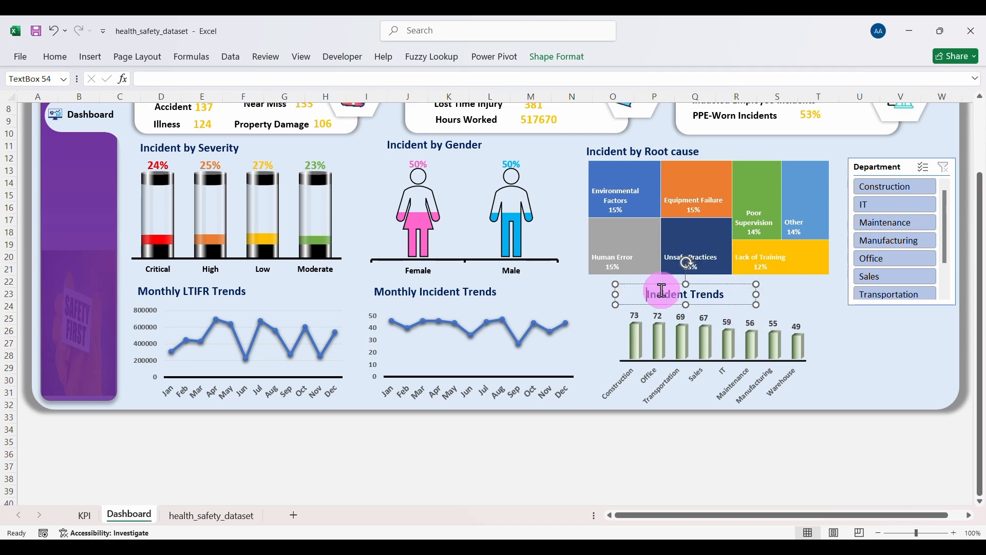
{"action": "double_click", "coordinate": [702, 298]}
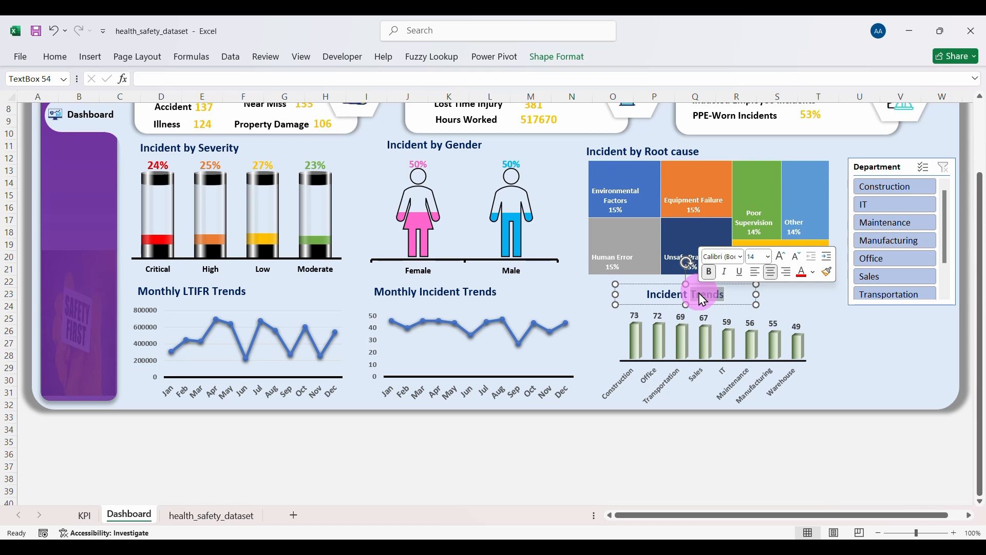
{"action": "type", "text": "by Depart"}
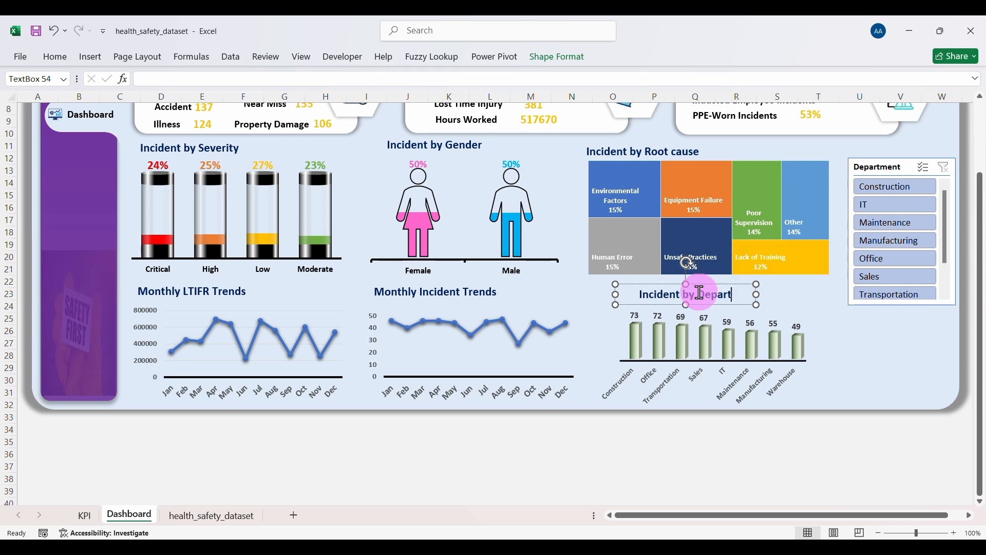
{"action": "type", "text": "ment"}
{"action": "left_click", "coordinate": [855, 352]}
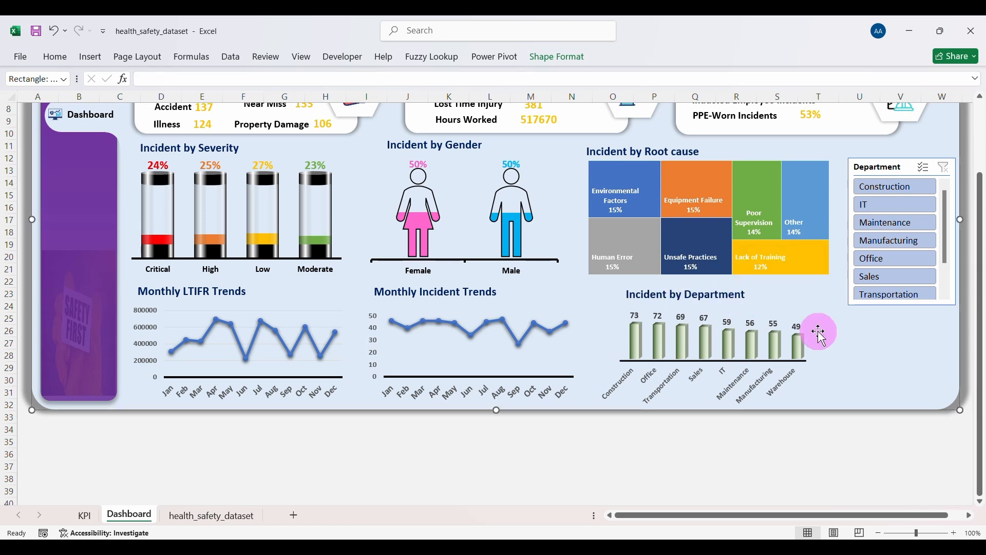
Step: Test the Department slicer on Construction, IT and Maintenance, then clear the filter
{"action": "left_click", "coordinate": [876, 187]}
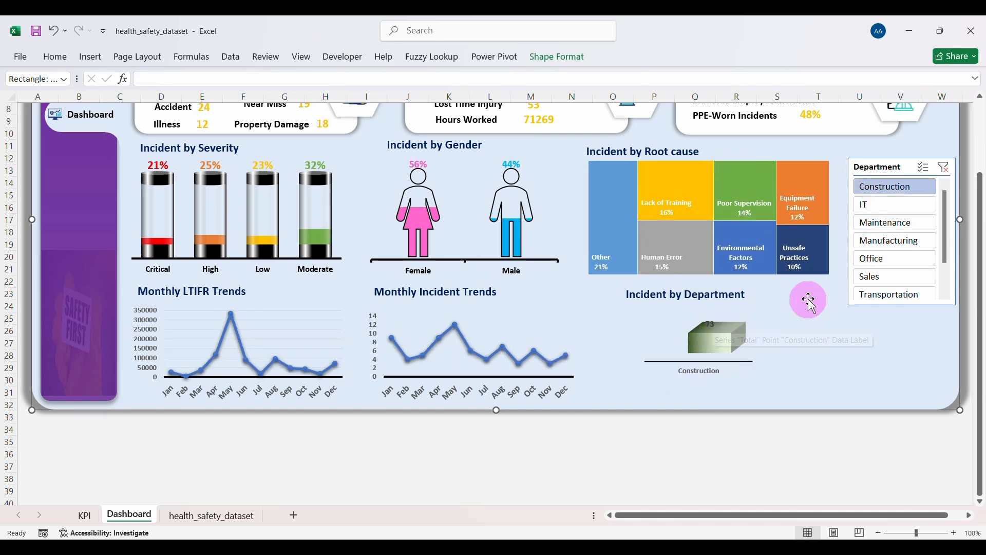
{"action": "left_click", "coordinate": [879, 205]}
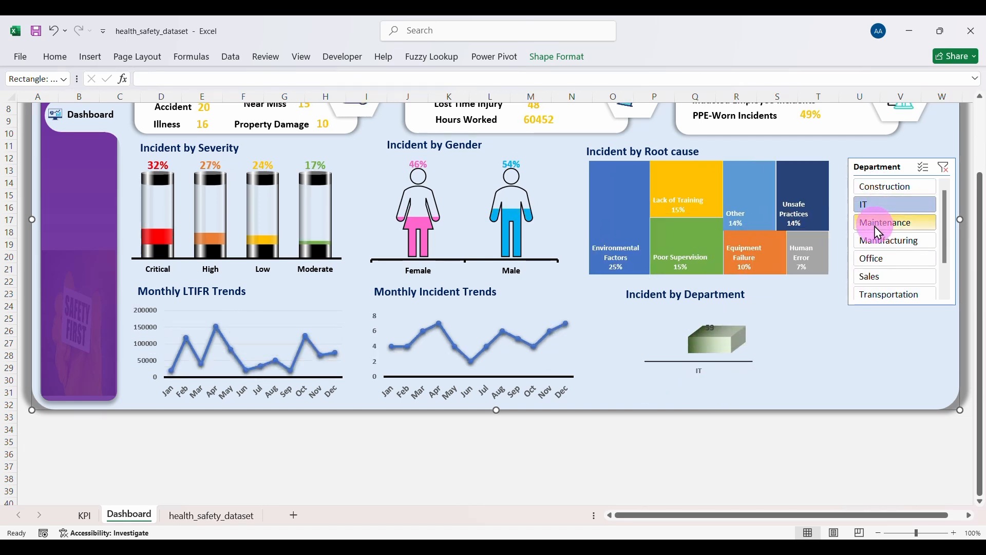
{"action": "left_click", "coordinate": [876, 224]}
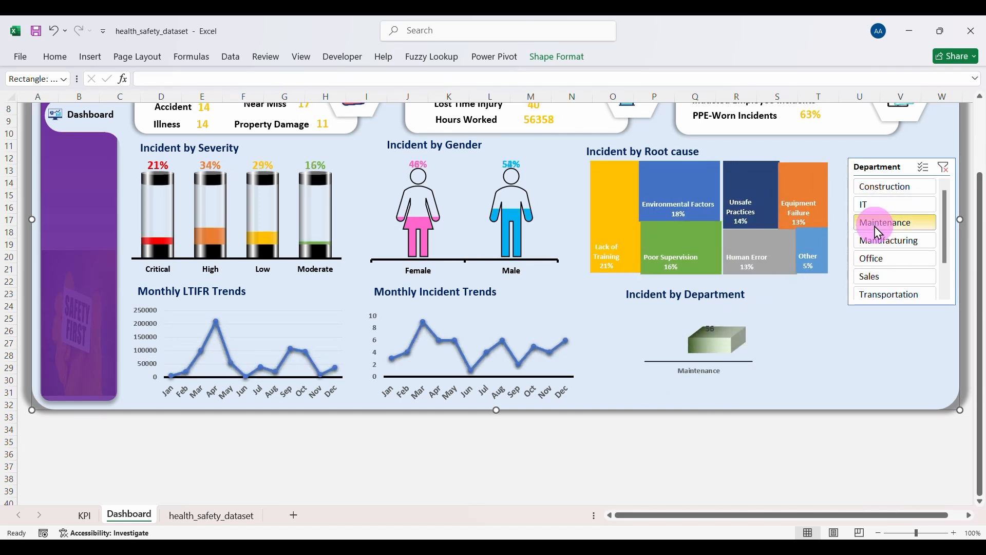
{"action": "left_click", "coordinate": [944, 170]}
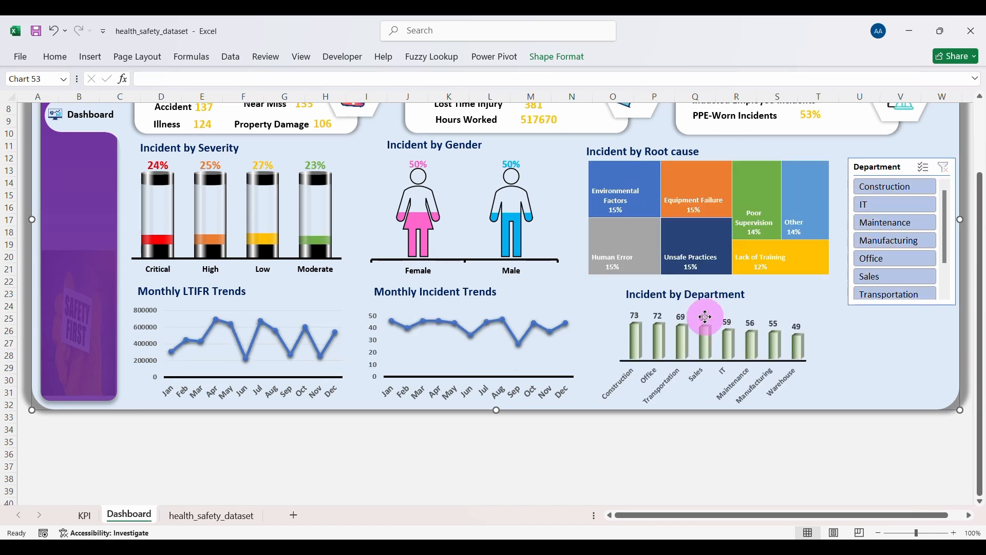
Step: Colour the department chart's value labels gold
{"action": "left_click", "coordinate": [707, 316]}
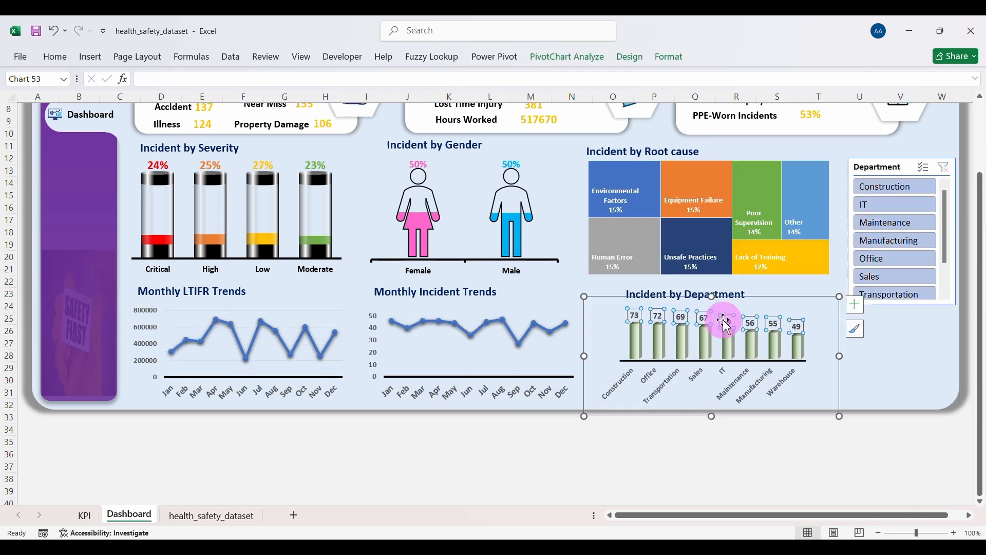
{"action": "left_click", "coordinate": [62, 61]}
{"action": "left_click", "coordinate": [257, 102]}
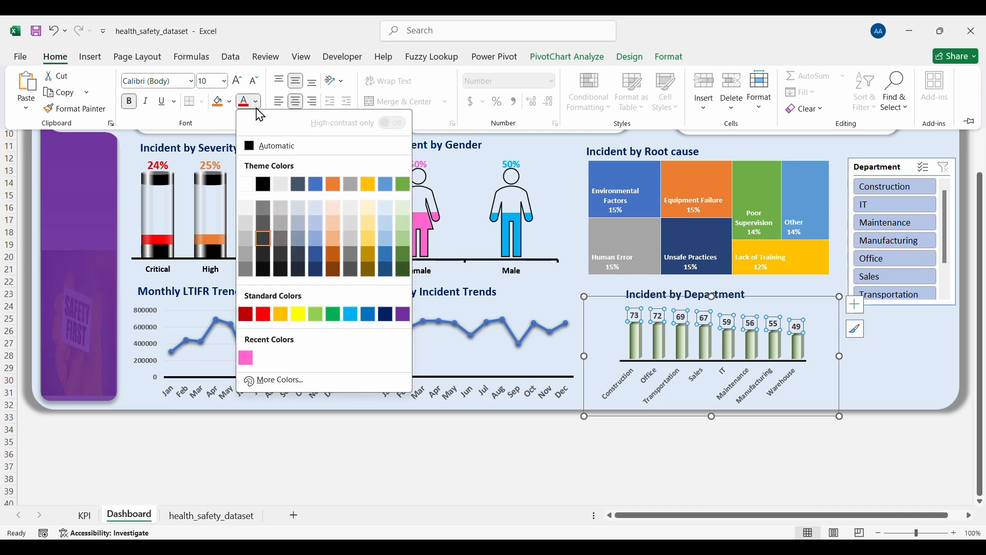
{"action": "left_click", "coordinate": [375, 189]}
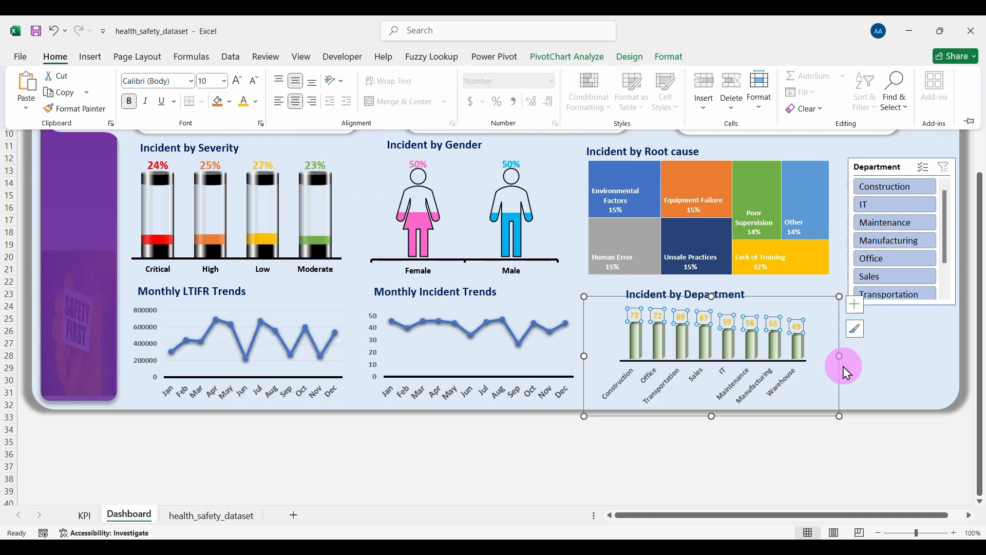
{"action": "left_click", "coordinate": [871, 377]}
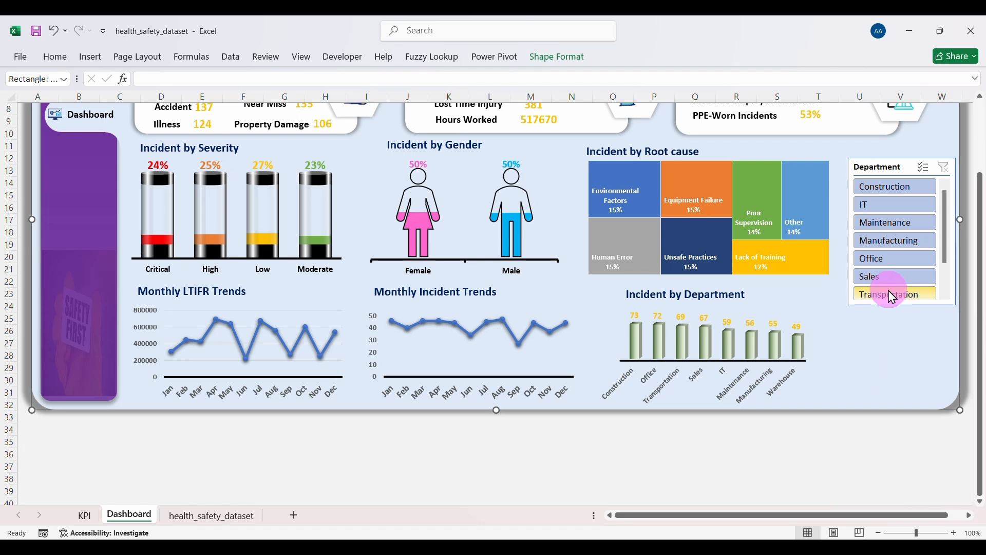
Step: Recheck the chart by filtering IT, Maintenance and Manufacturing, then clear the filter
{"action": "left_click", "coordinate": [890, 204]}
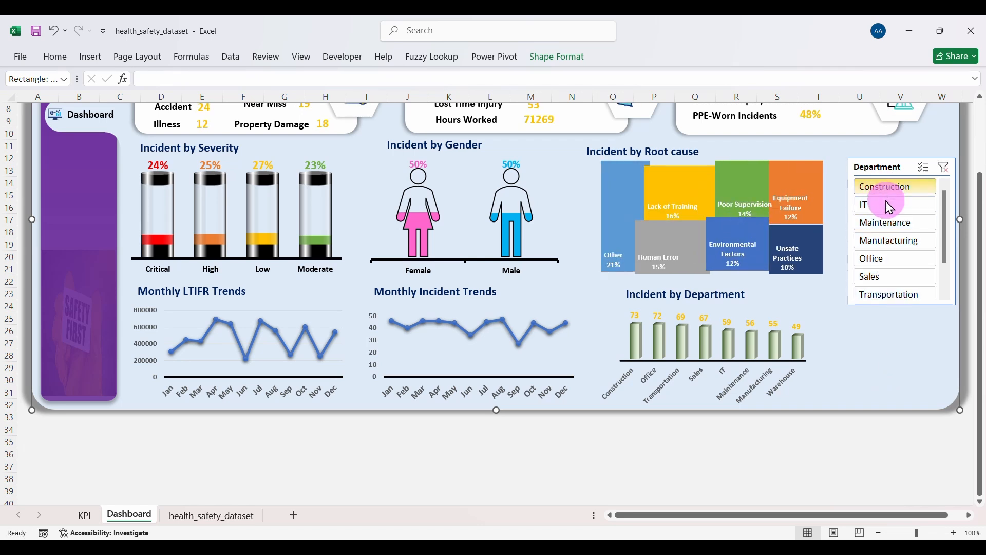
{"action": "left_click", "coordinate": [888, 222]}
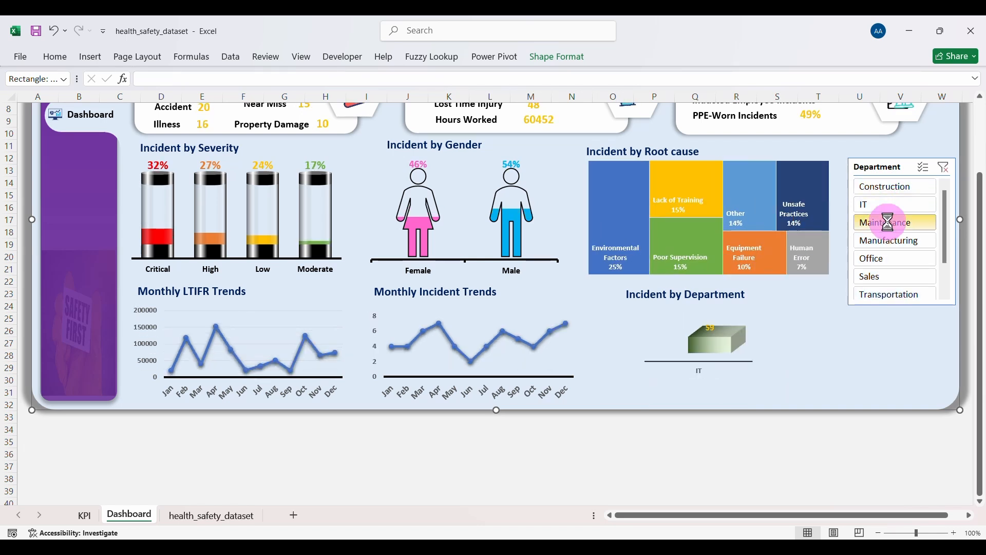
{"action": "left_click", "coordinate": [887, 237]}
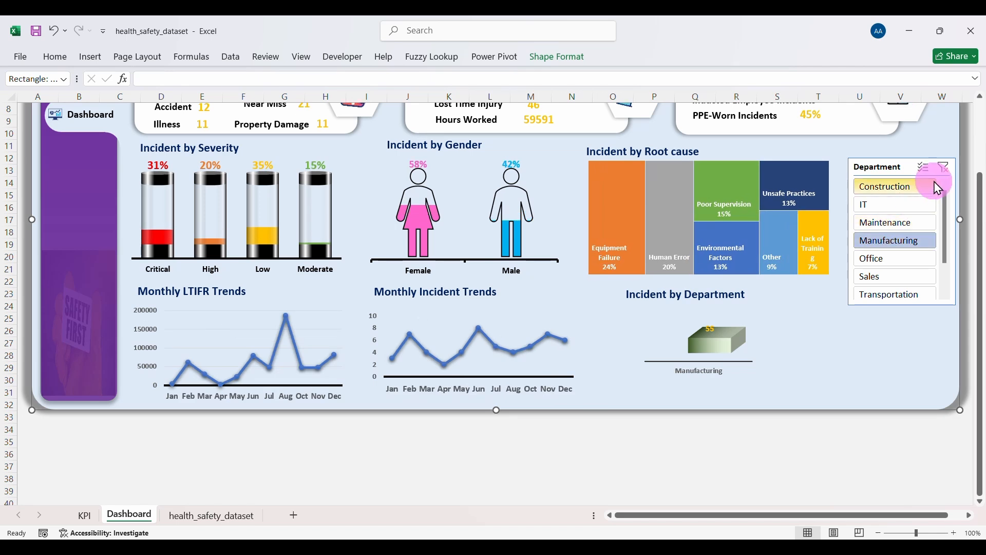
{"action": "left_click", "coordinate": [943, 167]}
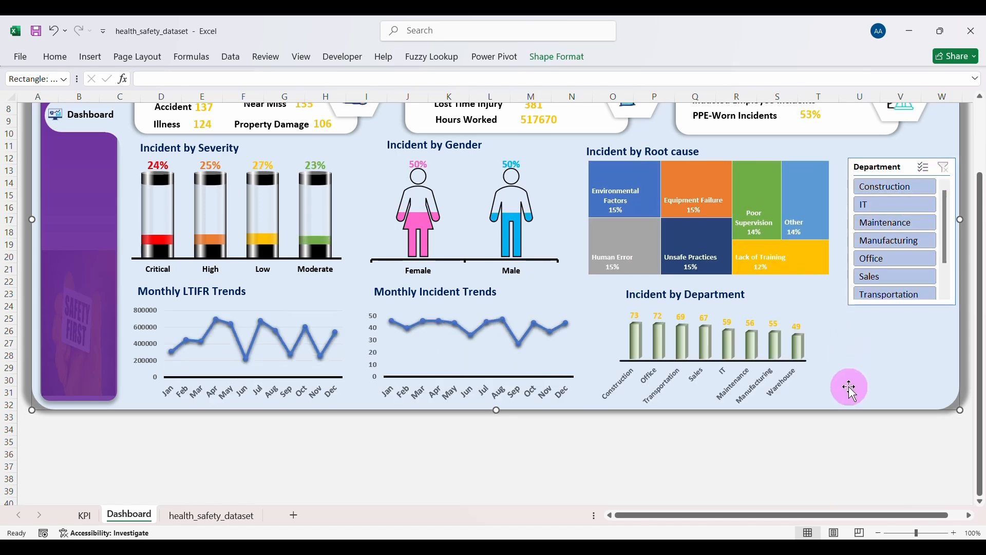
Step: Review the department chart and its title, and nudge the Department slicer up slightly
{"action": "left_click", "coordinate": [816, 382]}
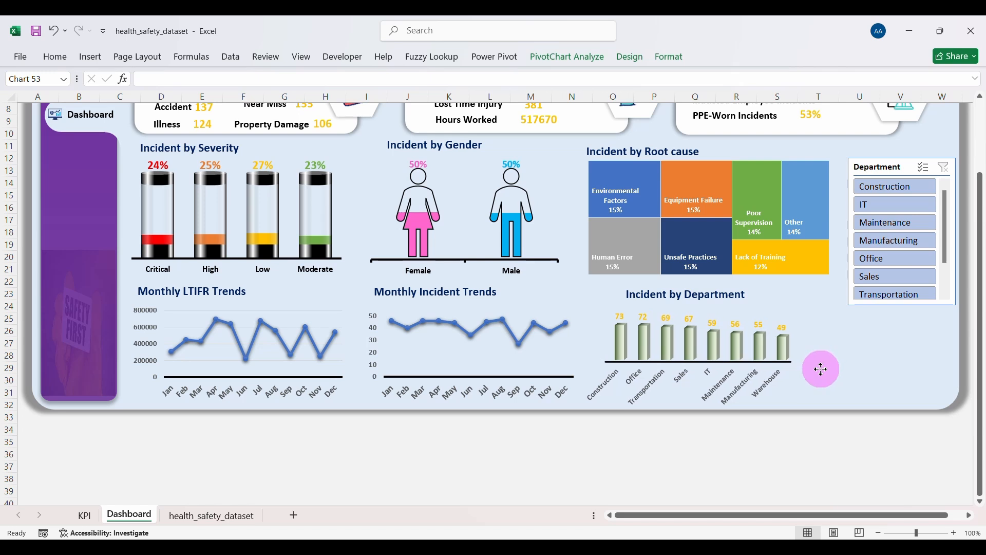
{"action": "left_click", "coordinate": [718, 294]}
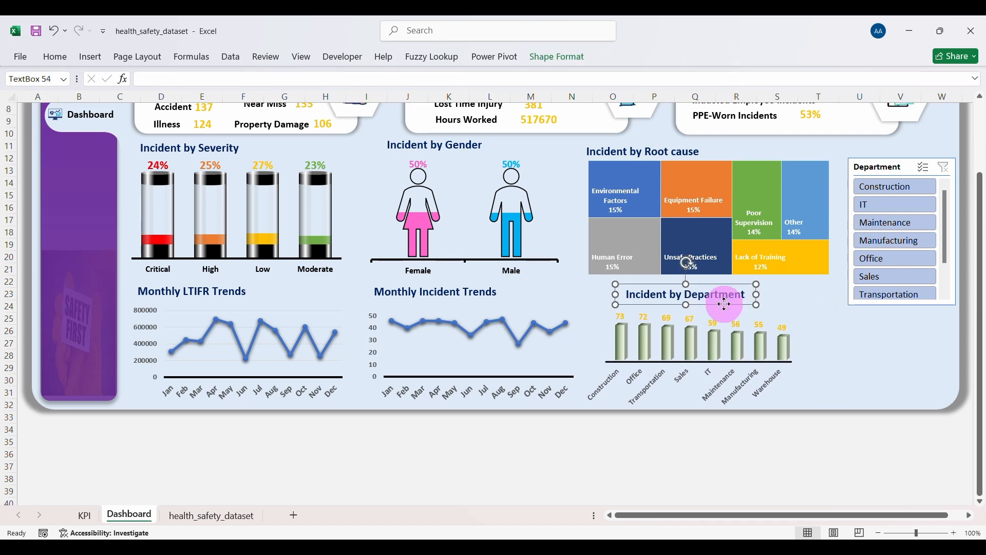
{"action": "left_click", "coordinate": [924, 370]}
{"action": "scroll", "coordinate": [927, 374], "scroll_direction": "up", "scroll_amount": 3}
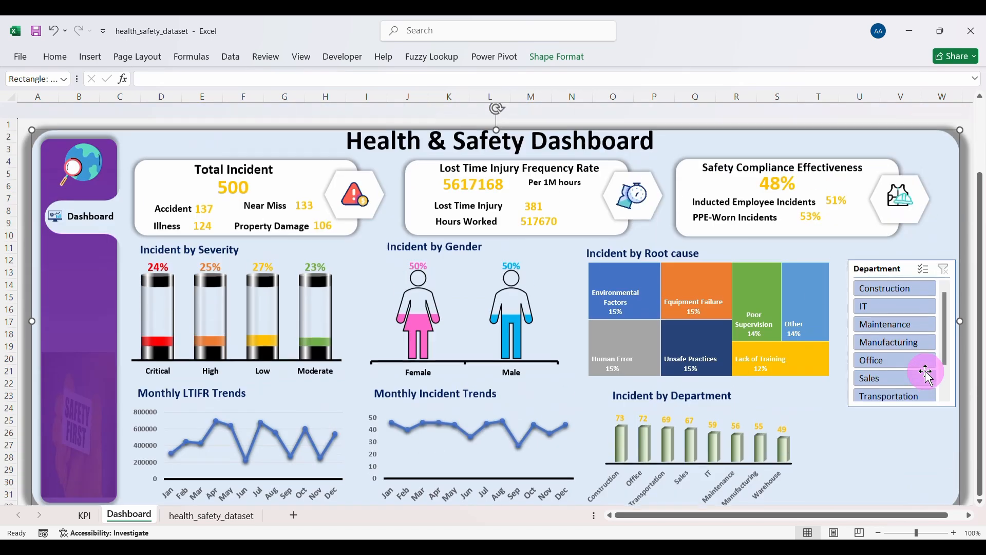
{"action": "scroll", "coordinate": [928, 375], "scroll_direction": "down", "scroll_amount": 1}
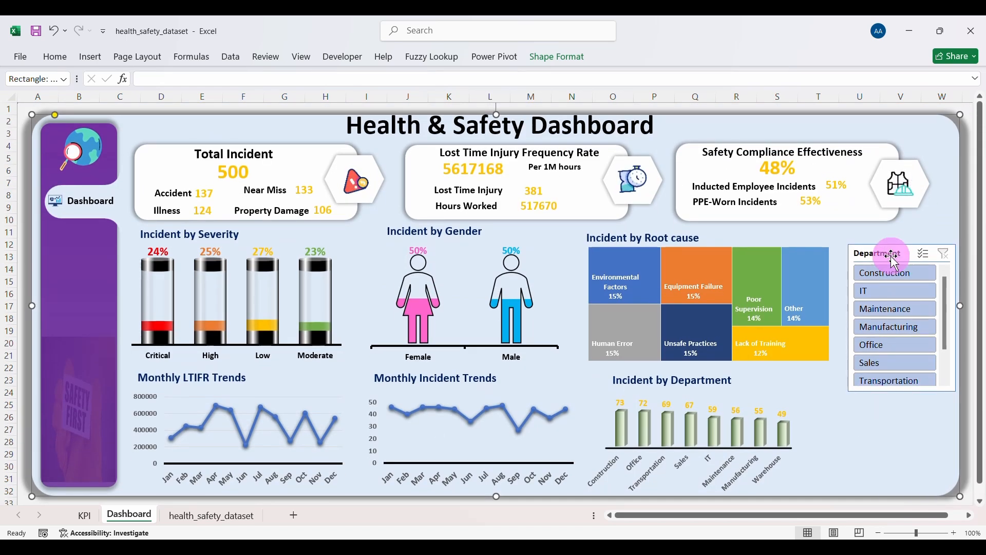
{"action": "left_click_drag", "start_coordinate": [889, 252], "coordinate": [887, 236]}
Step: Filter the dashboard to IT, then Maintenance, clear the filter, and go to the KPI sheet
{"action": "left_click", "coordinate": [864, 447]}
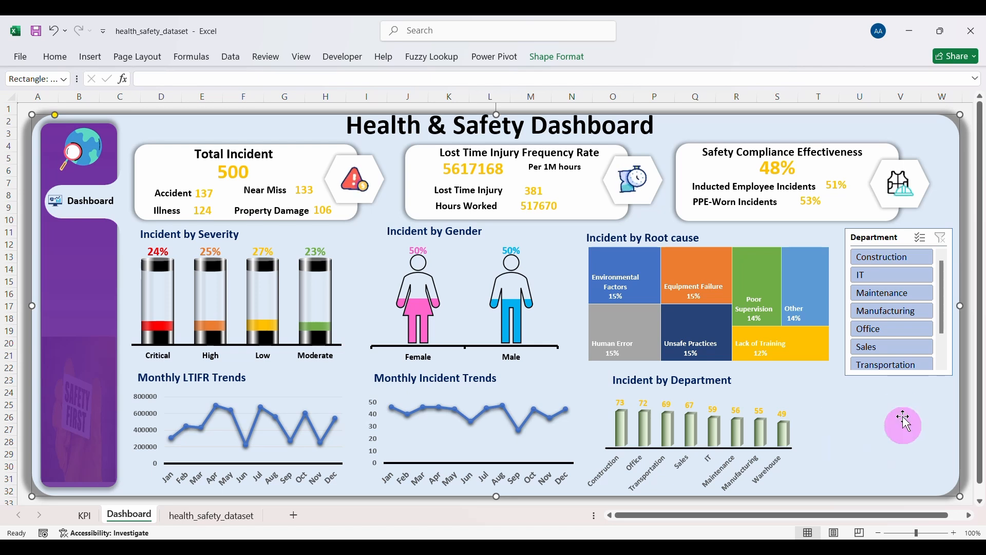
{"action": "left_click", "coordinate": [885, 274]}
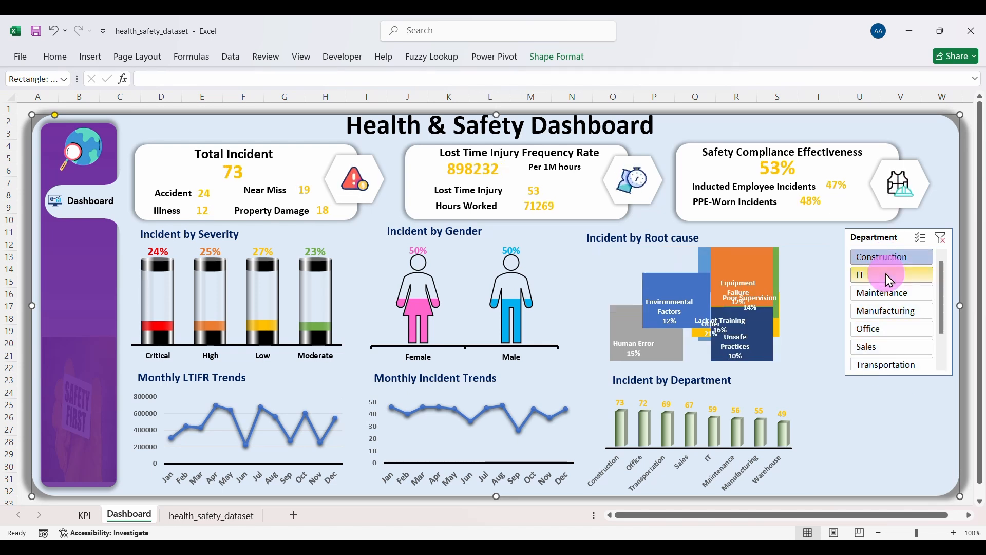
{"action": "left_click", "coordinate": [881, 291]}
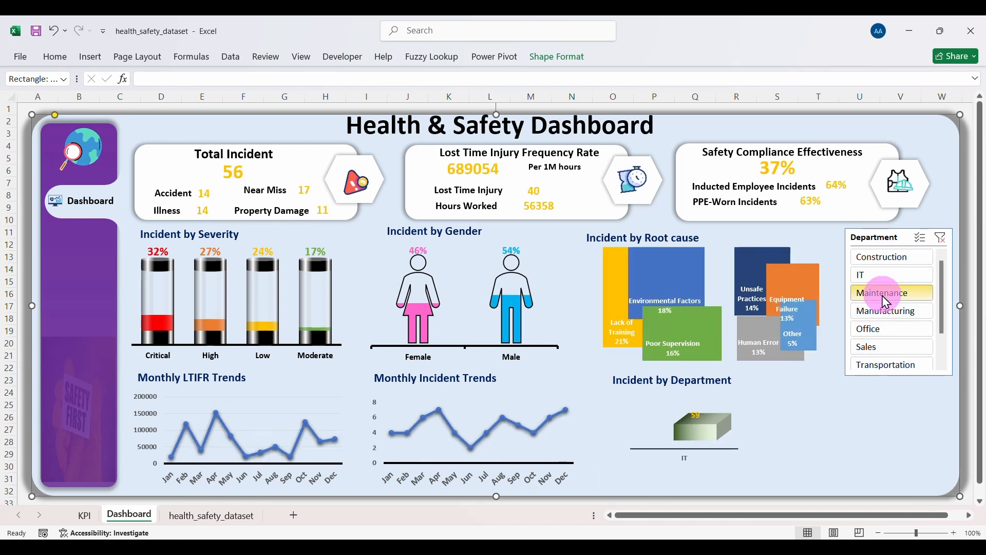
{"action": "left_click", "coordinate": [942, 239]}
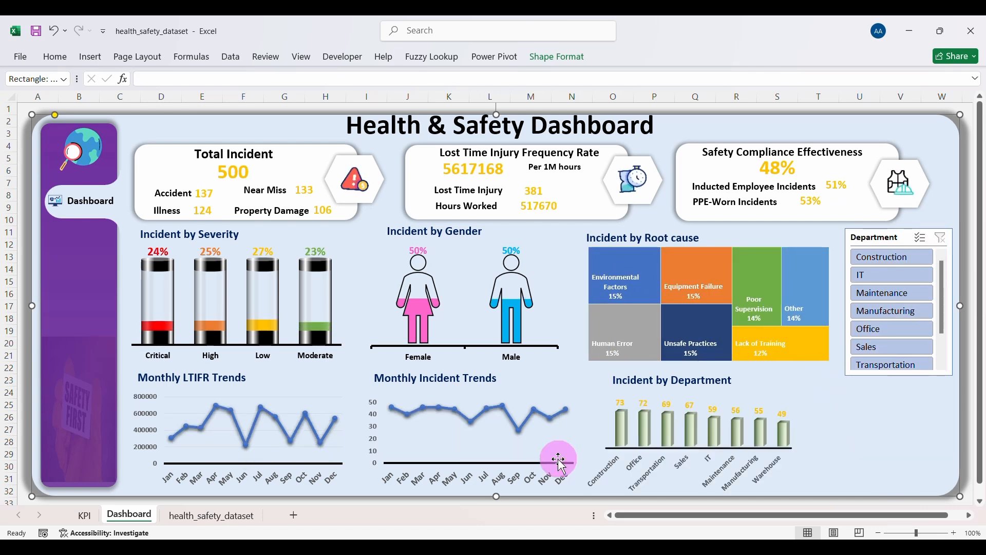
{"action": "left_click", "coordinate": [86, 515]}
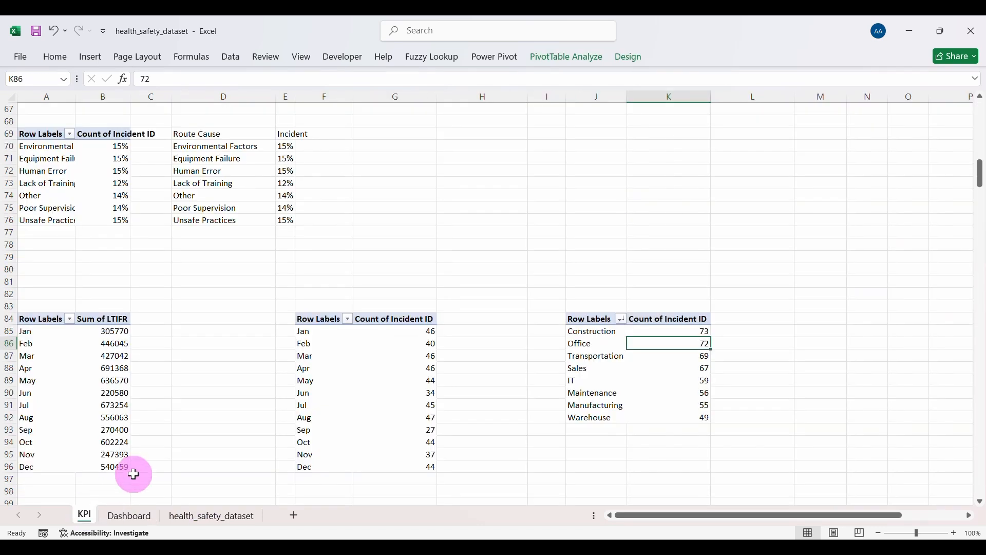
Step: Insert an Incident Date timeline from the root-cause pivot table, narrow it, and remove it from the KPI sheet
{"action": "scroll", "coordinate": [200, 411], "scroll_direction": "down", "scroll_amount": 7}
{"action": "scroll", "coordinate": [195, 390], "scroll_direction": "up", "scroll_amount": 9}
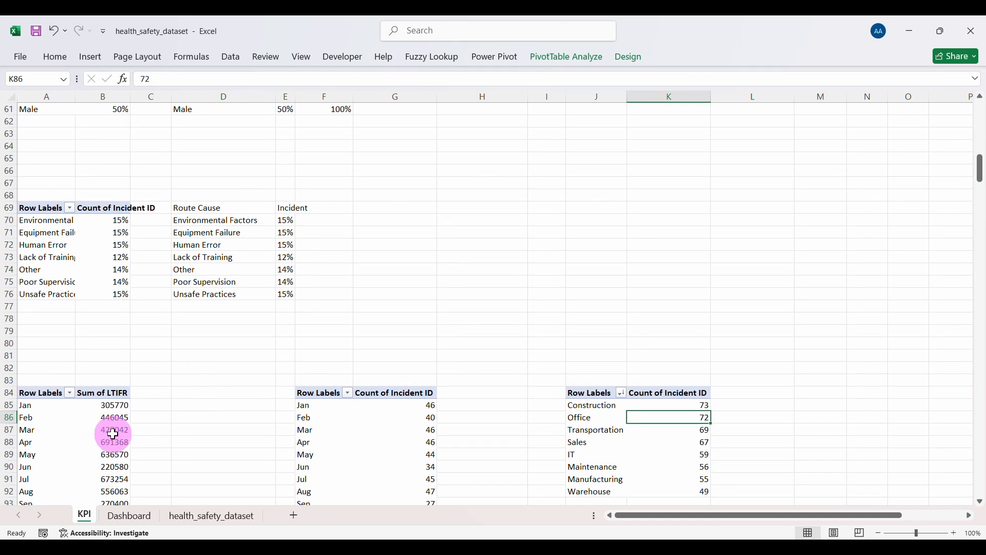
{"action": "left_click", "coordinate": [72, 256]}
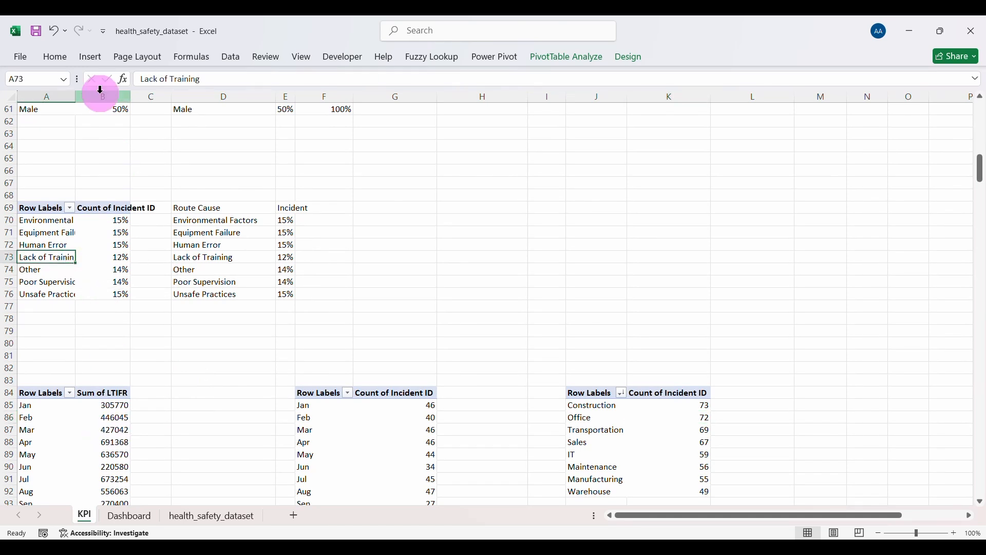
{"action": "left_click", "coordinate": [92, 57]}
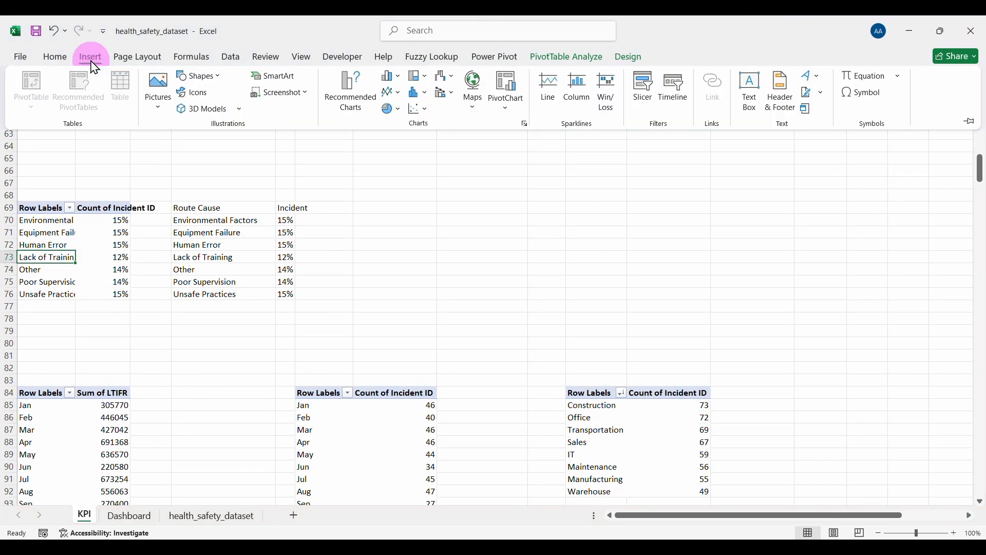
{"action": "left_click", "coordinate": [675, 102]}
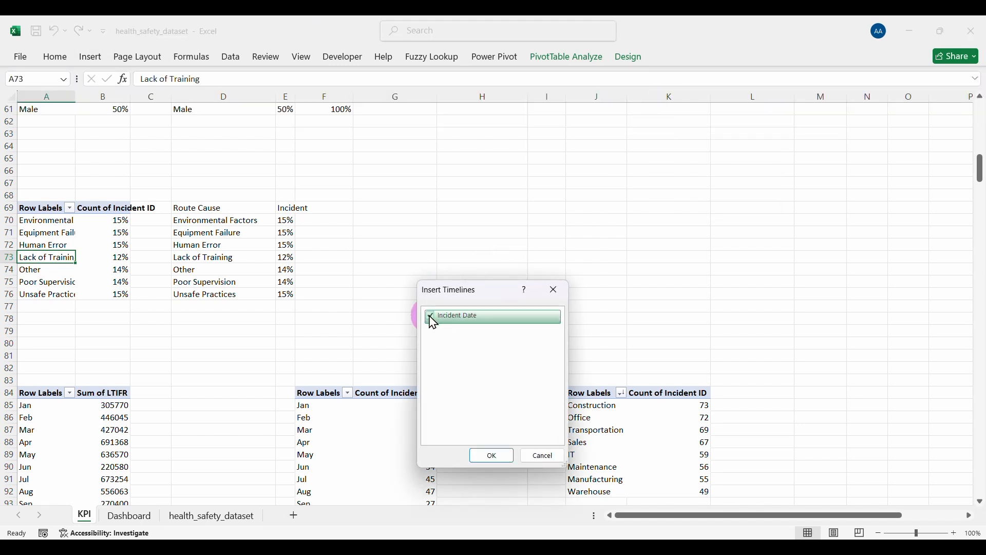
{"action": "left_click", "coordinate": [492, 456]}
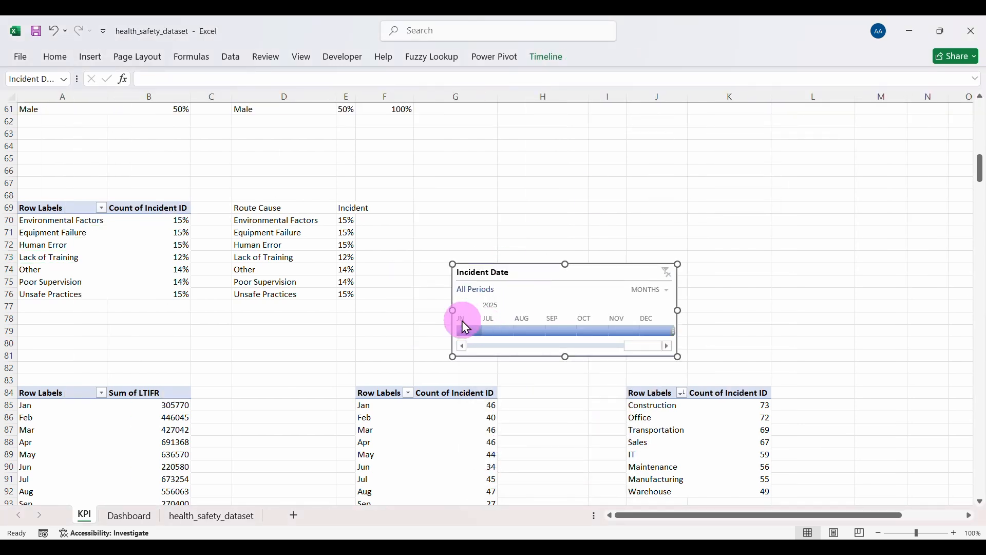
{"action": "left_click_drag", "start_coordinate": [452, 310], "coordinate": [525, 311]}
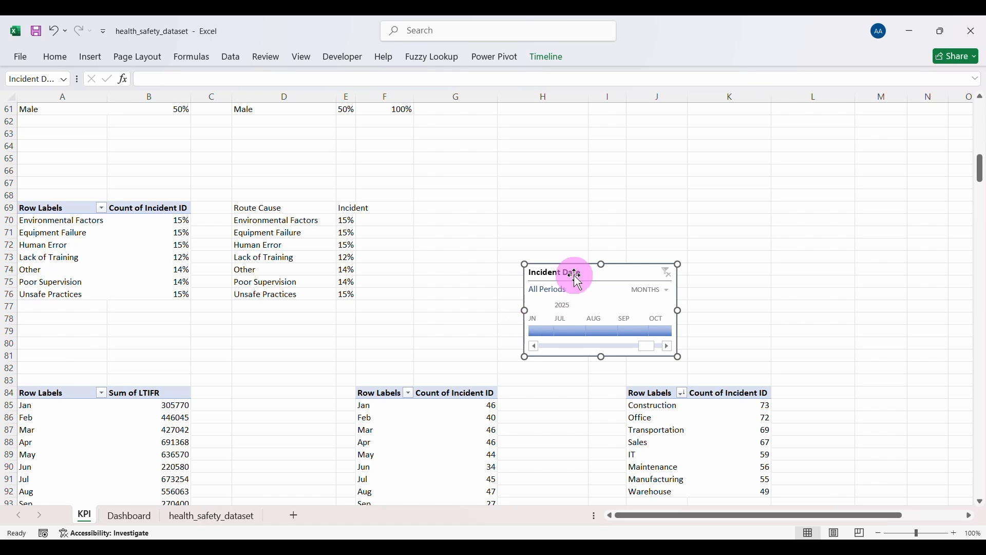
{"action": "key", "text": "Delete"}
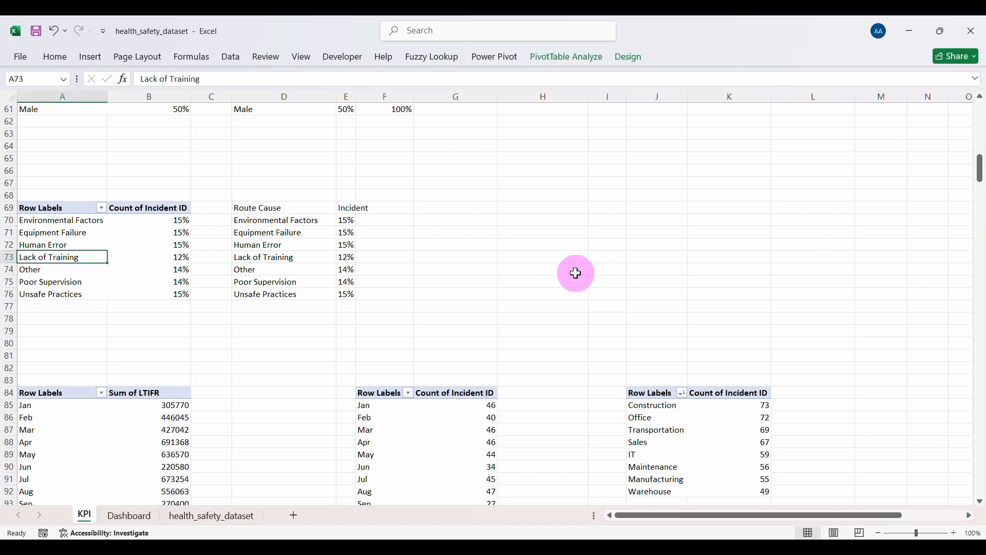
Step: Paste the timeline onto the Dashboard at the lower right under the Department slicer, resized to fit
{"action": "left_click", "coordinate": [132, 518]}
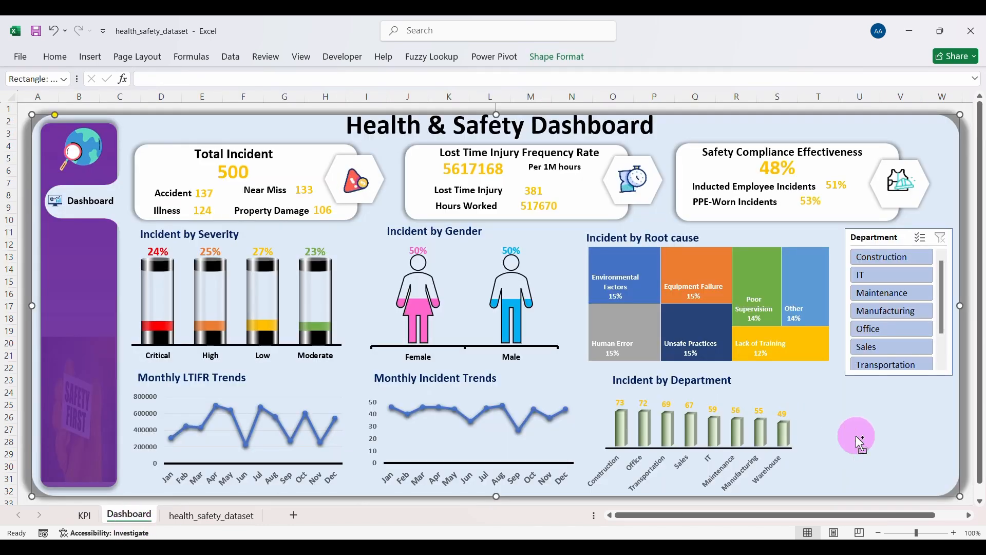
{"action": "key", "text": "ctrl+v"}
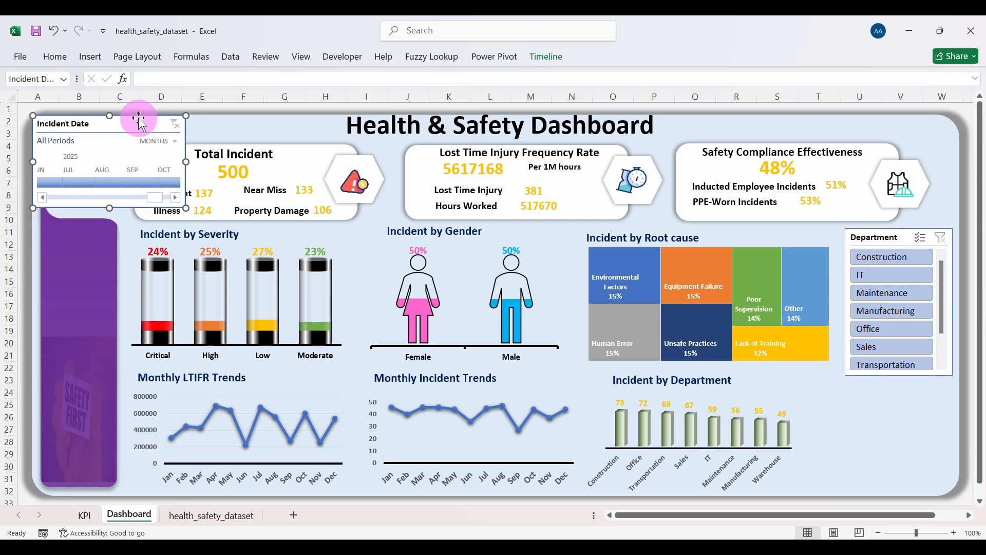
{"action": "left_click_drag", "start_coordinate": [149, 126], "coordinate": [905, 386]}
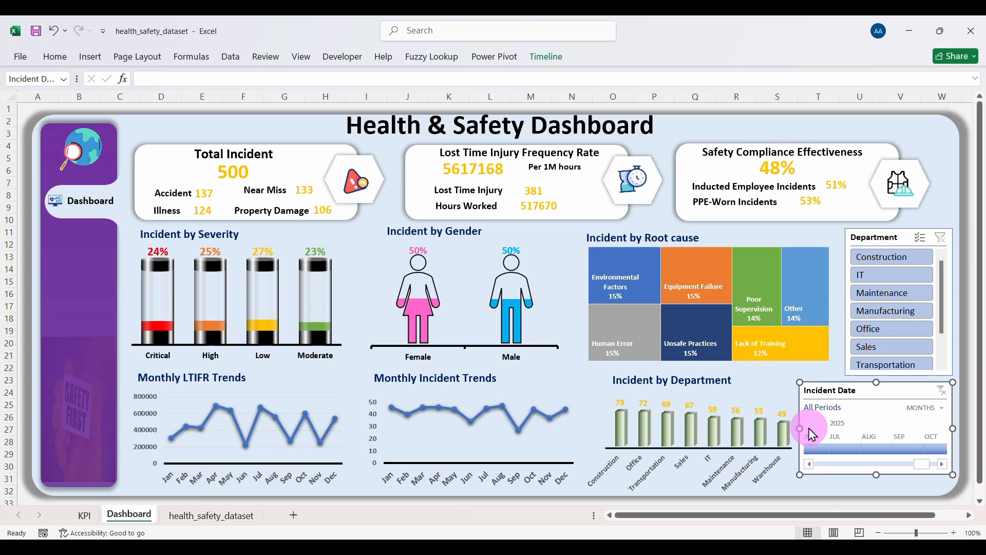
{"action": "left_click_drag", "start_coordinate": [812, 434], "coordinate": [826, 434]}
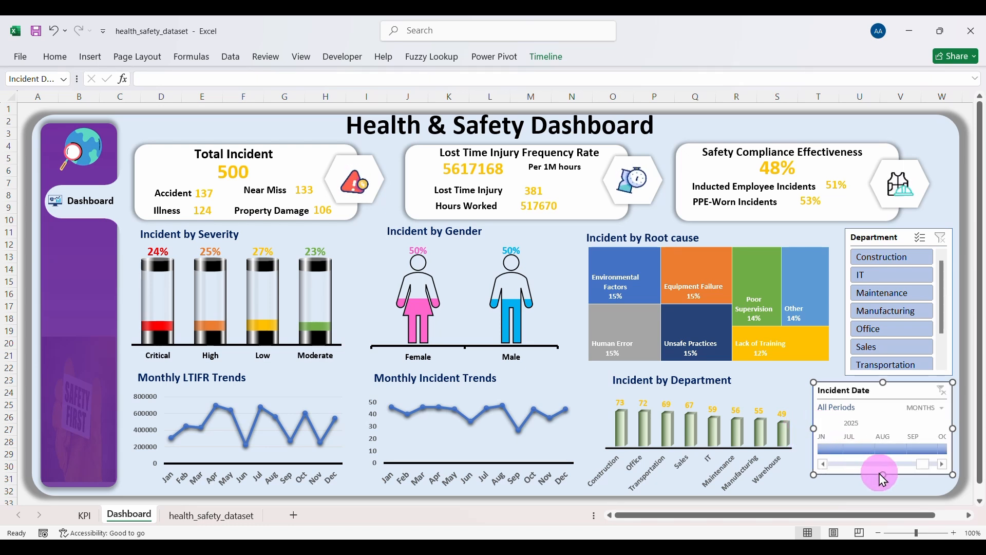
{"action": "left_click_drag", "start_coordinate": [881, 475], "coordinate": [882, 485]}
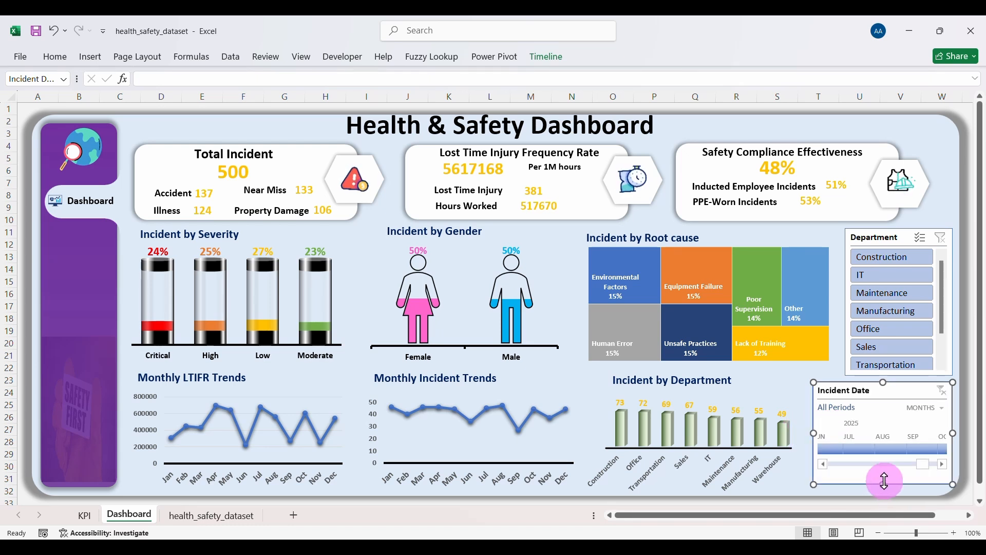
Step: Switch the timeline to years and test 2023 and 2024 before clearing the date filter
{"action": "left_click", "coordinate": [942, 408]}
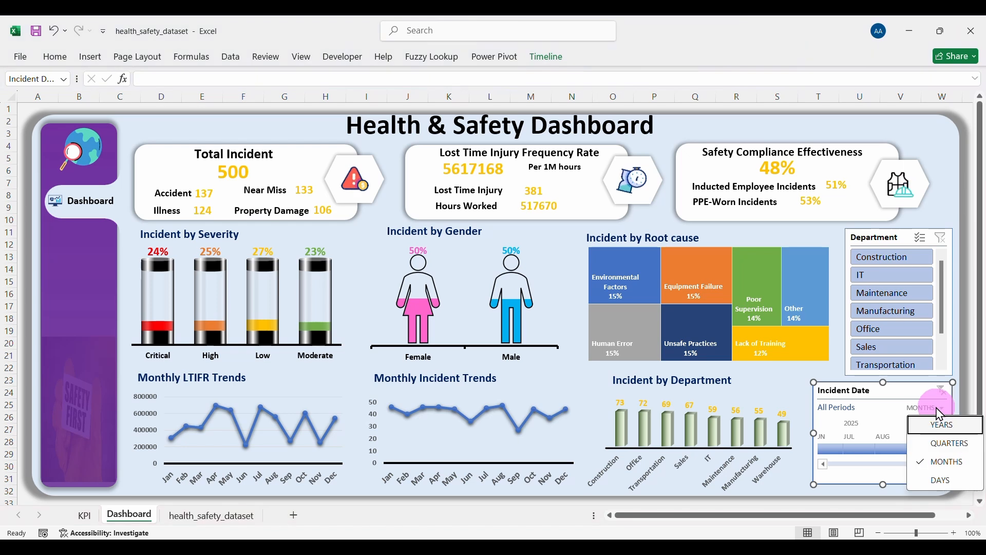
{"action": "left_click", "coordinate": [945, 425]}
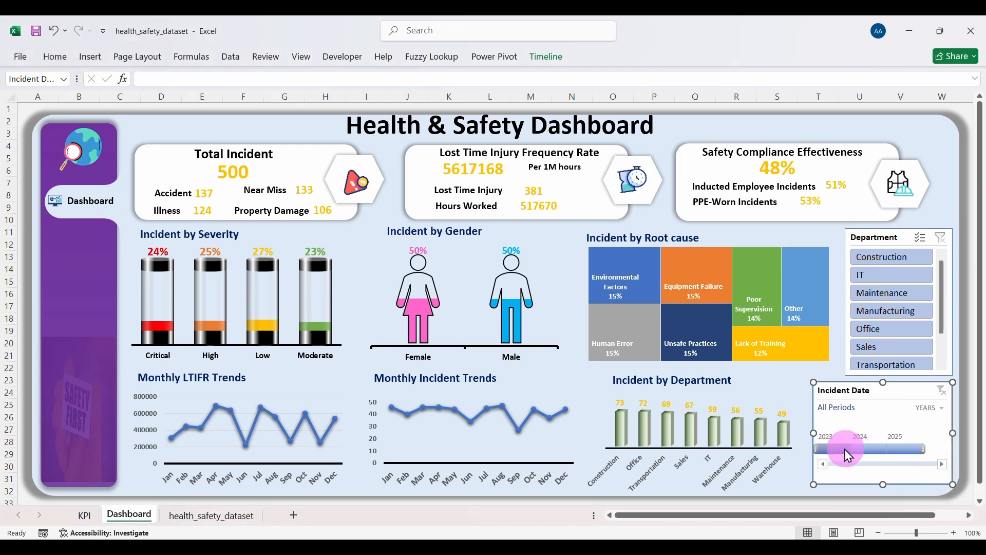
{"action": "left_click", "coordinate": [831, 448]}
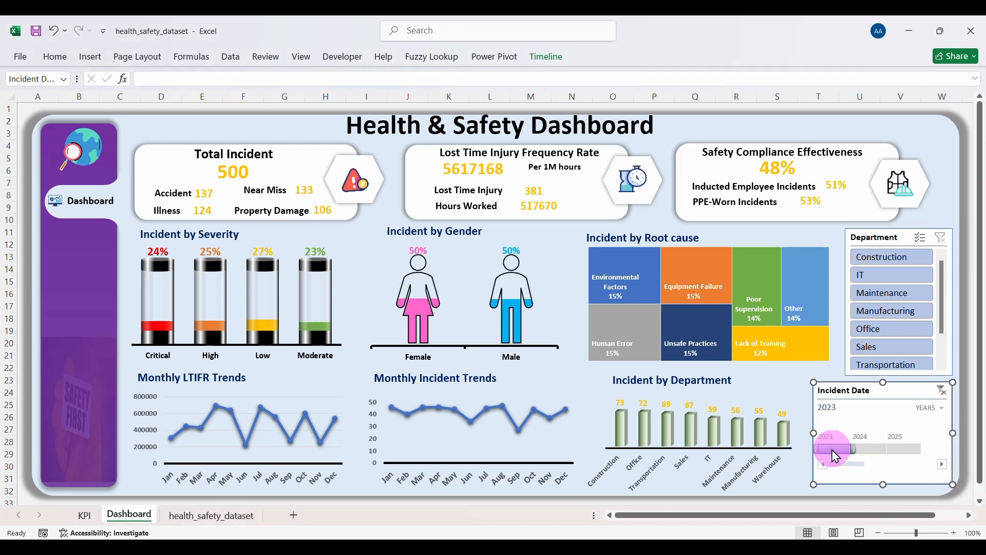
{"action": "left_click", "coordinate": [863, 448]}
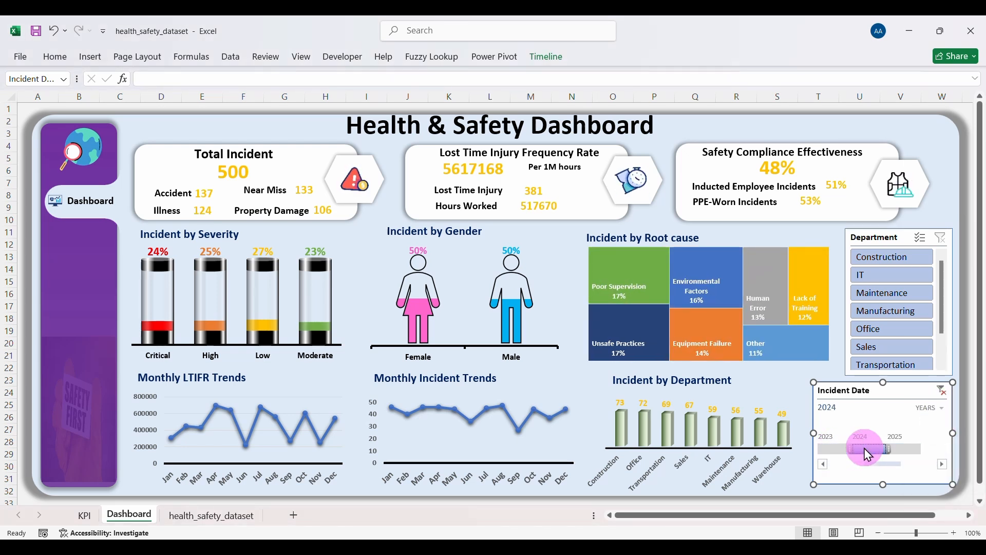
{"action": "left_click", "coordinate": [941, 390]}
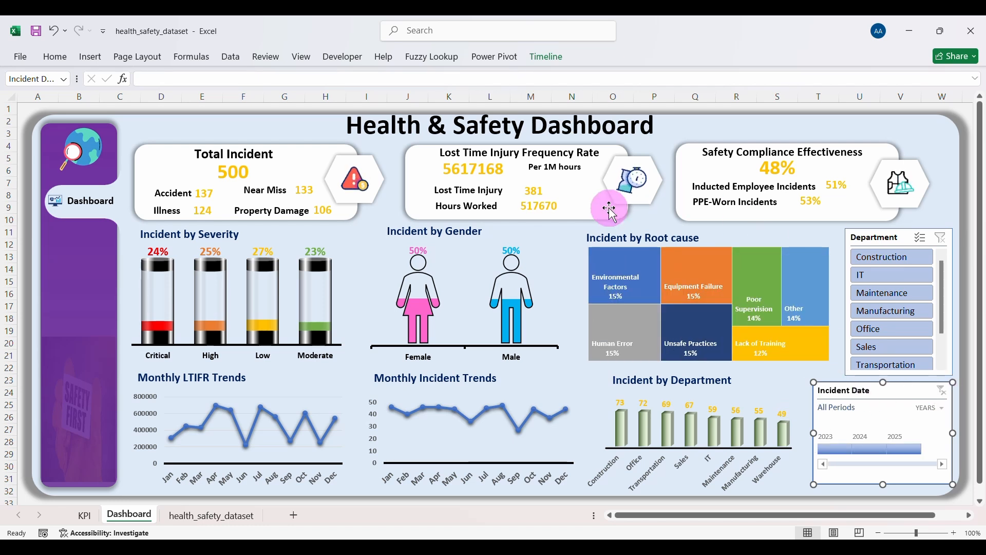
Step: In the timeline's Report Connections, tick PivotTable1, 10, 11, 12, 16, 17 and 18
{"action": "right_click", "coordinate": [872, 397]}
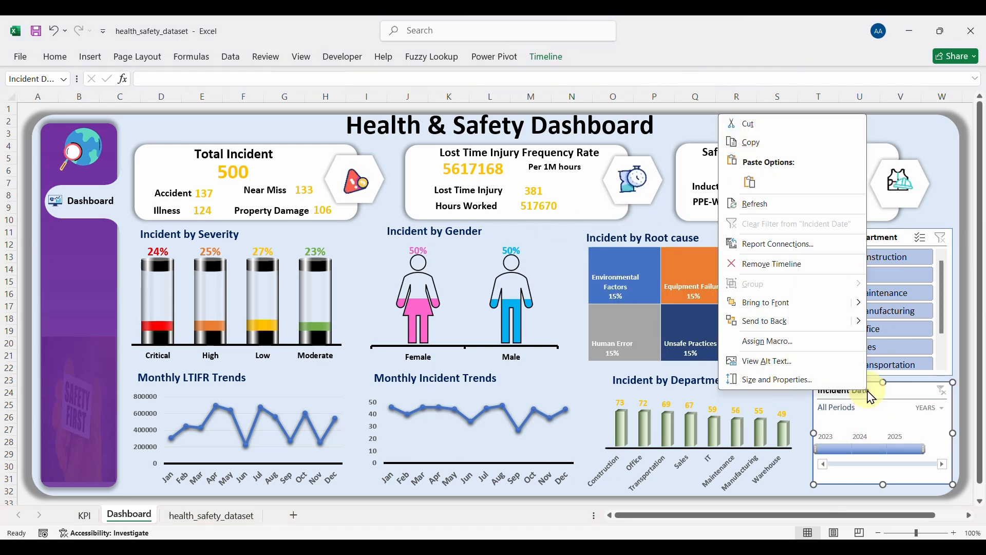
{"action": "left_click", "coordinate": [763, 246]}
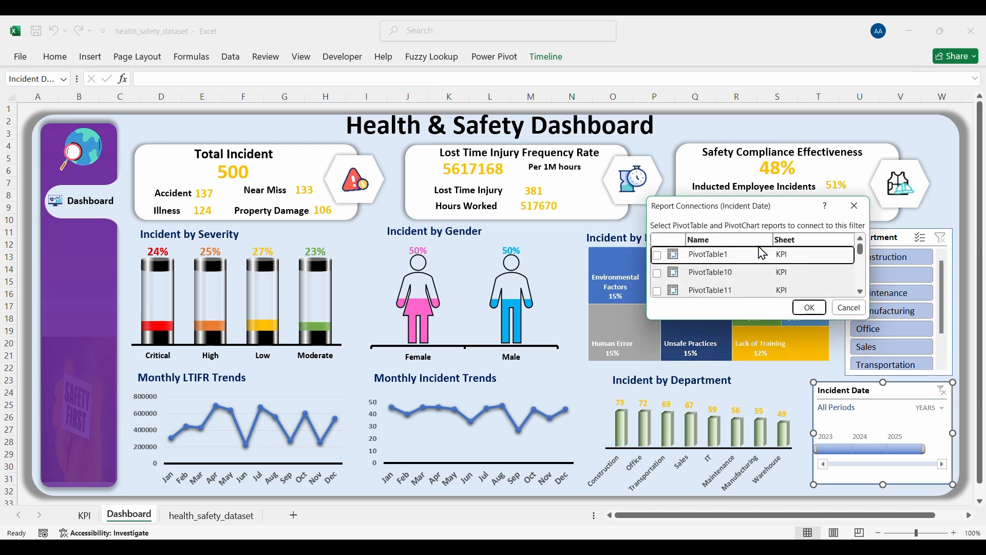
{"action": "left_click", "coordinate": [657, 255]}
{"action": "left_click", "coordinate": [656, 274]}
{"action": "left_click", "coordinate": [656, 291]}
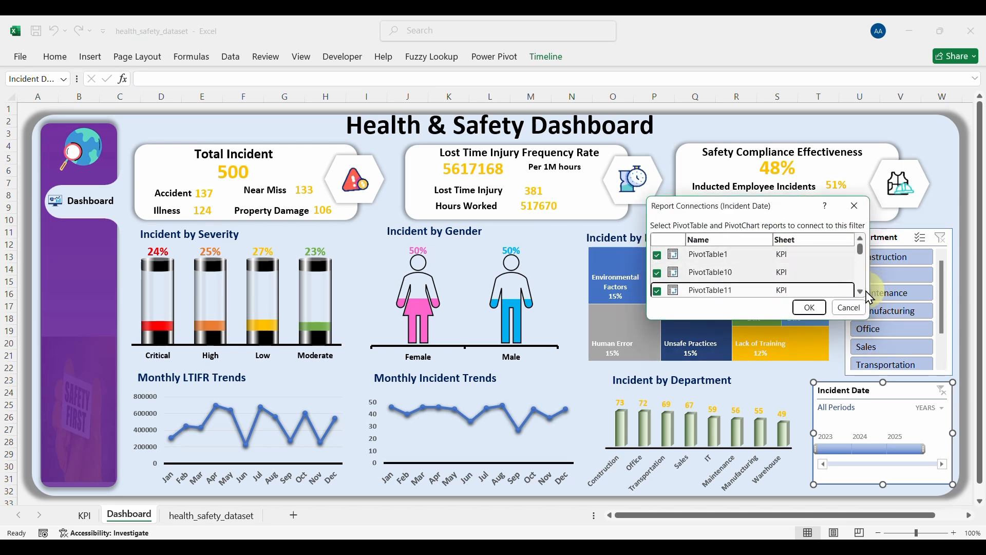
{"action": "scroll", "coordinate": [860, 277], "scroll_direction": "down", "scroll_amount": 1}
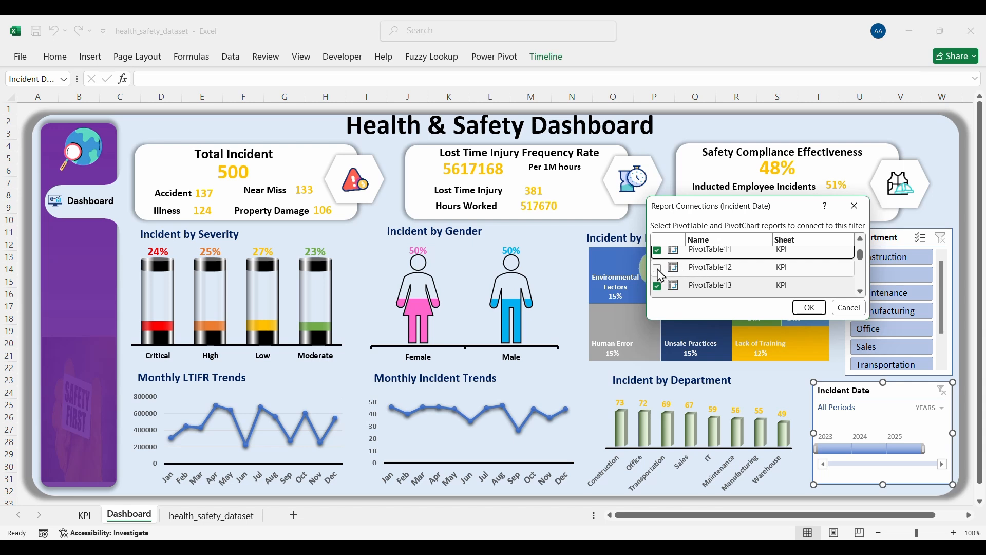
{"action": "left_click", "coordinate": [657, 268]}
{"action": "left_click", "coordinate": [859, 293]}
{"action": "left_click", "coordinate": [859, 293]}
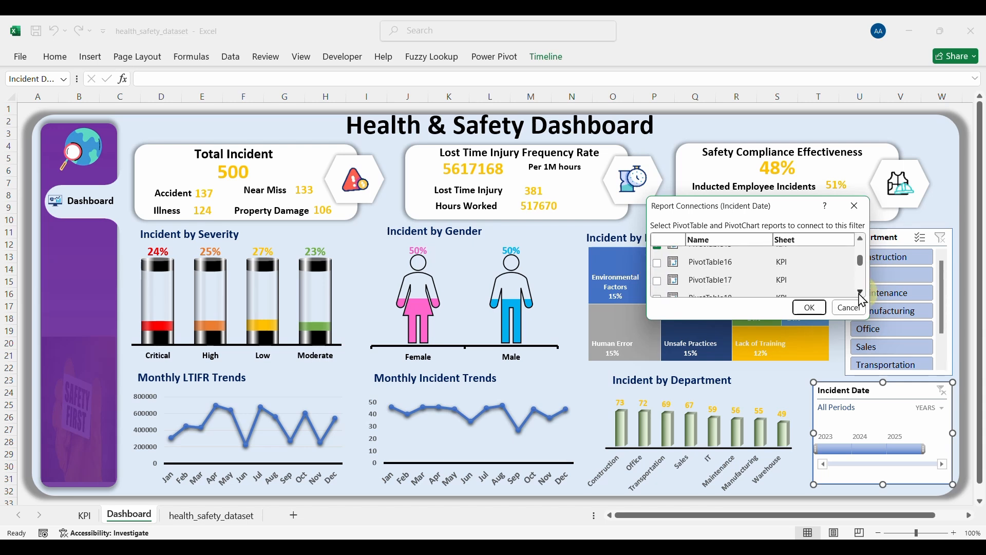
{"action": "left_click", "coordinate": [661, 263]}
{"action": "left_click", "coordinate": [658, 281]}
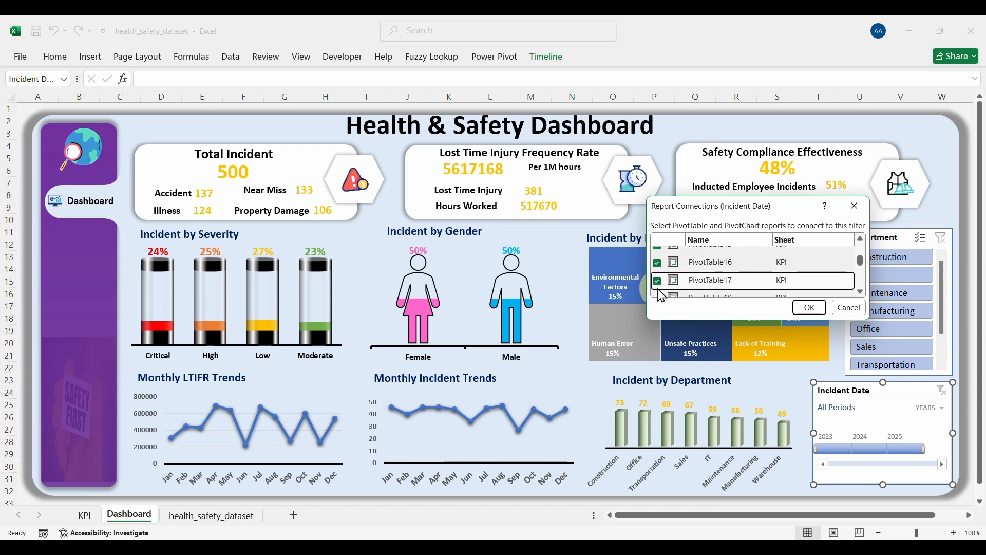
{"action": "left_click", "coordinate": [859, 292]}
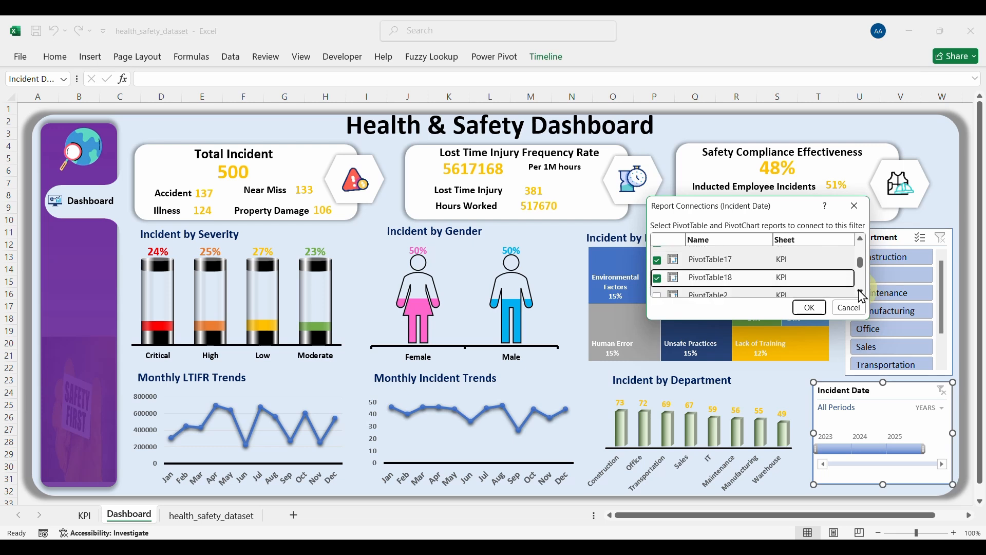
{"action": "left_click", "coordinate": [859, 291]}
{"action": "left_click", "coordinate": [859, 291]}
Step: Also tick PivotTable2–6, 8 and 9, and confirm the connections
{"action": "left_click", "coordinate": [657, 255]}
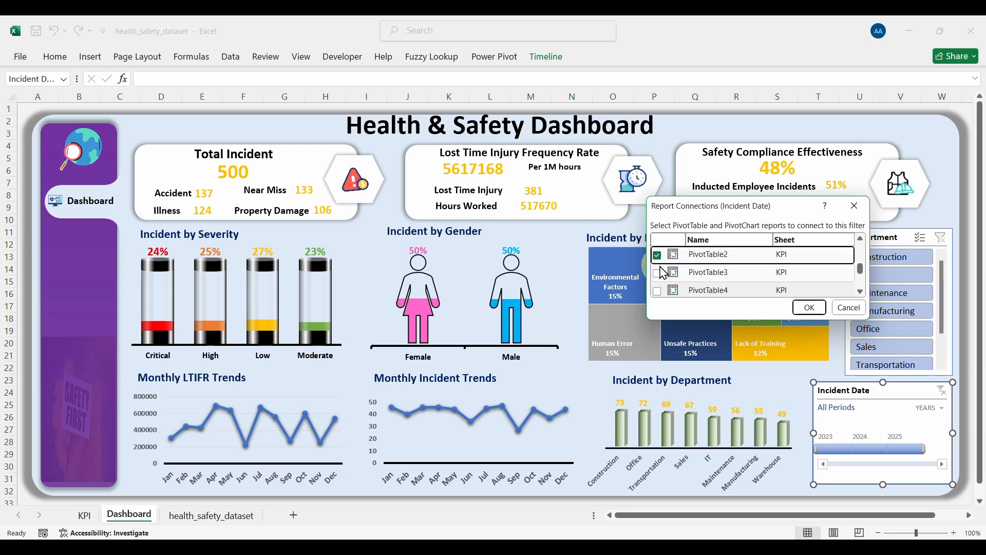
{"action": "left_click", "coordinate": [657, 273]}
{"action": "left_click", "coordinate": [657, 291]}
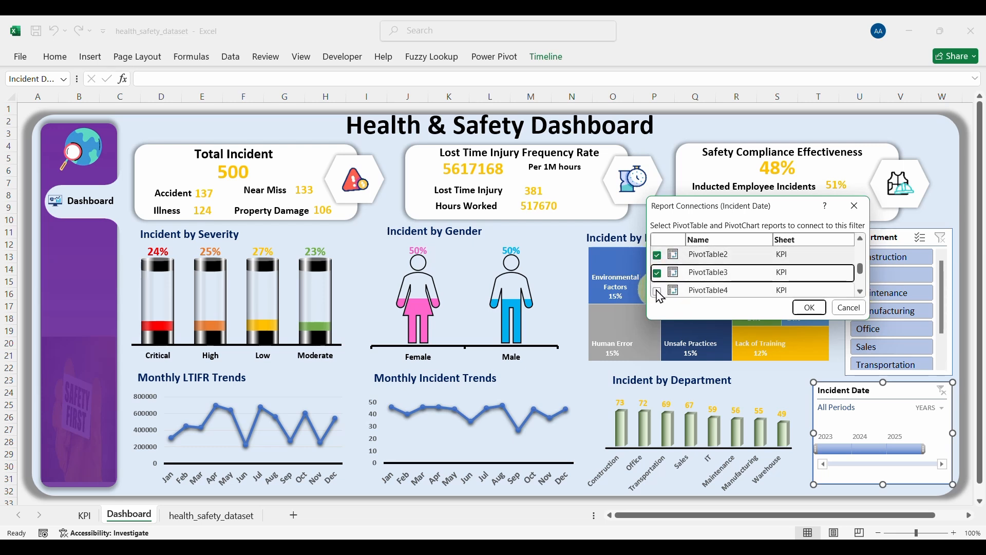
{"action": "left_click", "coordinate": [859, 293]}
{"action": "left_click", "coordinate": [859, 293]}
{"action": "left_click", "coordinate": [859, 293]}
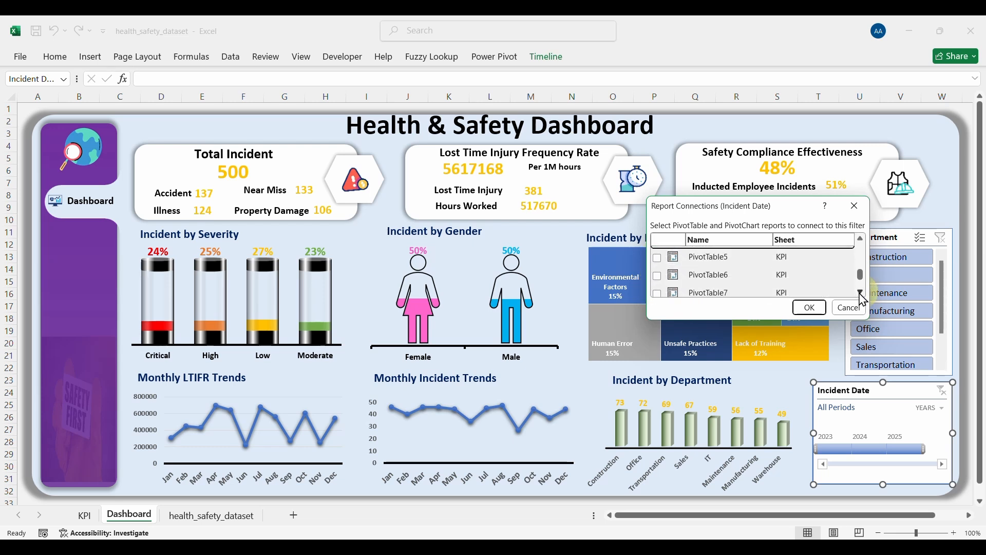
{"action": "left_click", "coordinate": [657, 258]}
{"action": "left_click", "coordinate": [657, 275]}
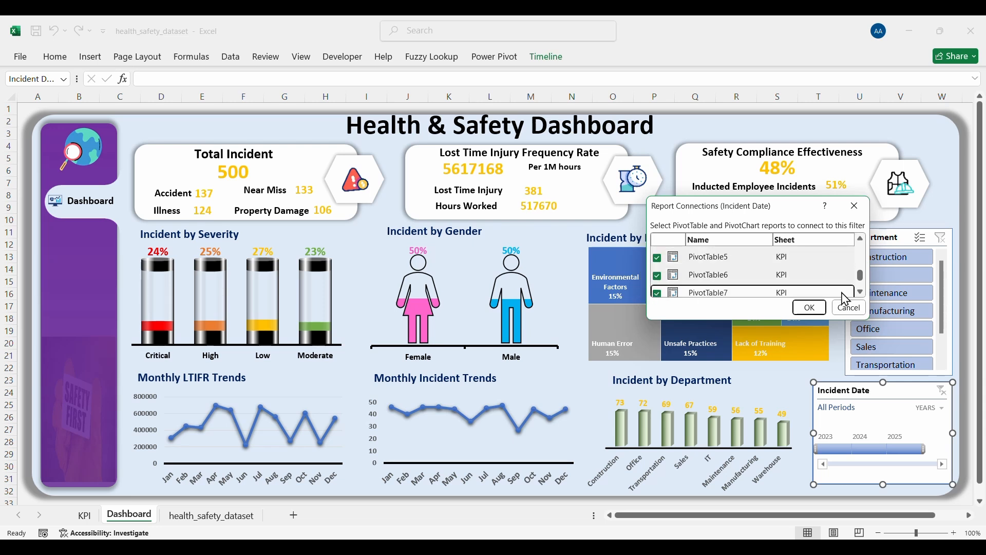
{"action": "left_click", "coordinate": [861, 293]}
{"action": "left_click", "coordinate": [861, 292]}
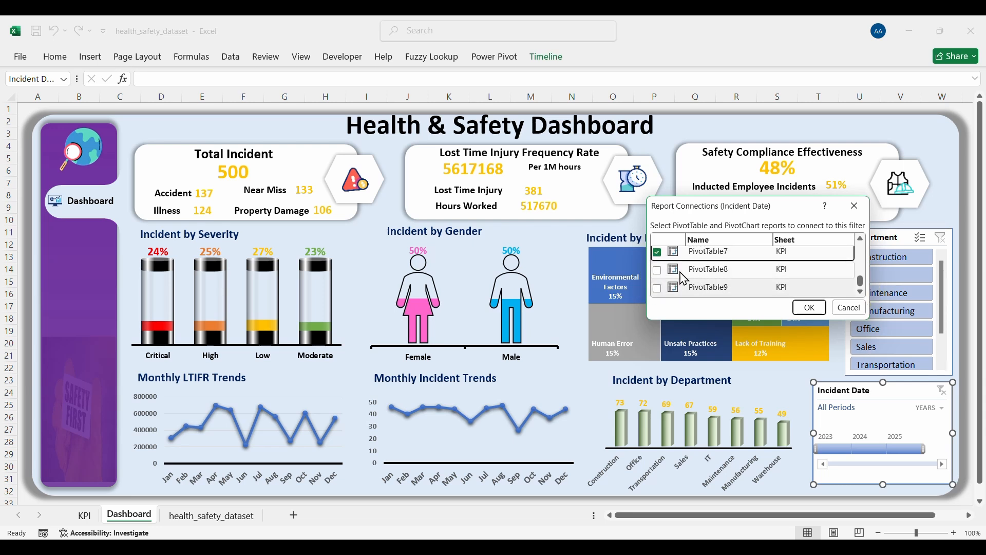
{"action": "left_click", "coordinate": [657, 270]}
{"action": "left_click", "coordinate": [657, 288]}
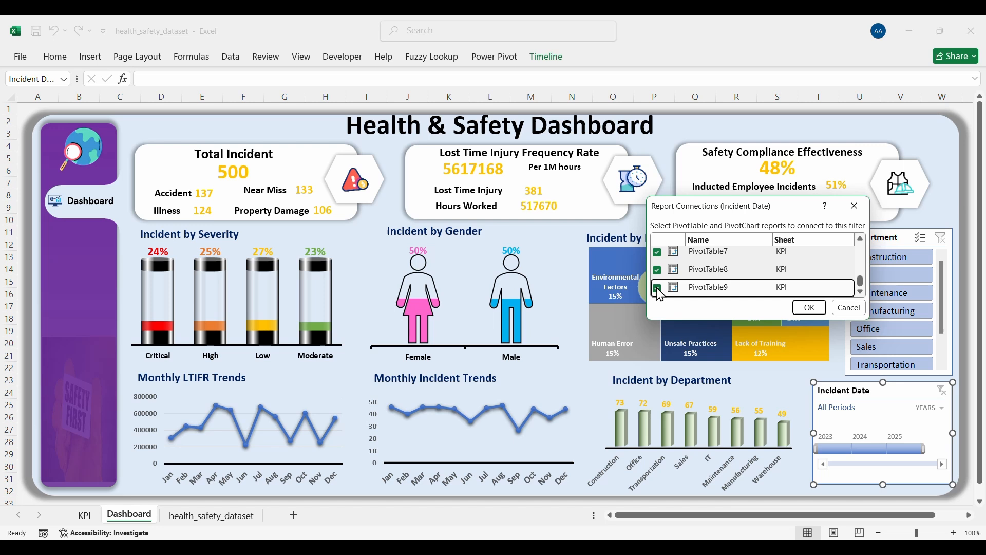
{"action": "left_click", "coordinate": [797, 307]}
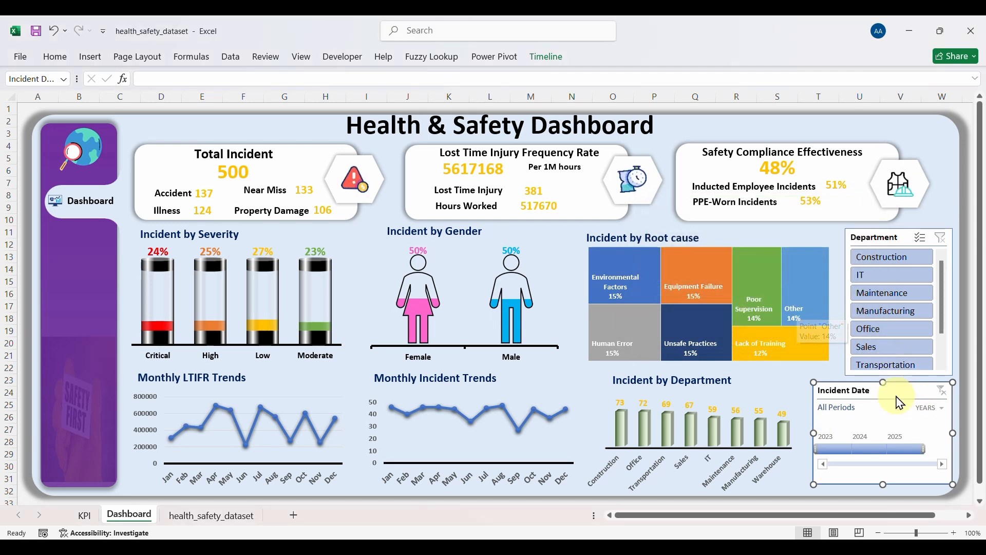
Step: Filter the timeline to 2023, 2024 and 2025 in turn, then clear it
{"action": "left_click", "coordinate": [837, 450]}
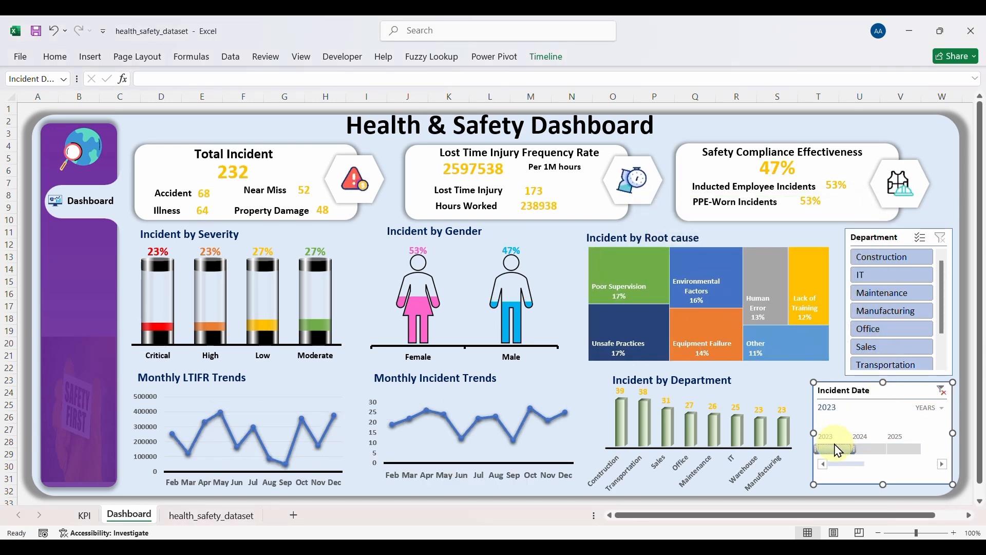
{"action": "left_click", "coordinate": [868, 449]}
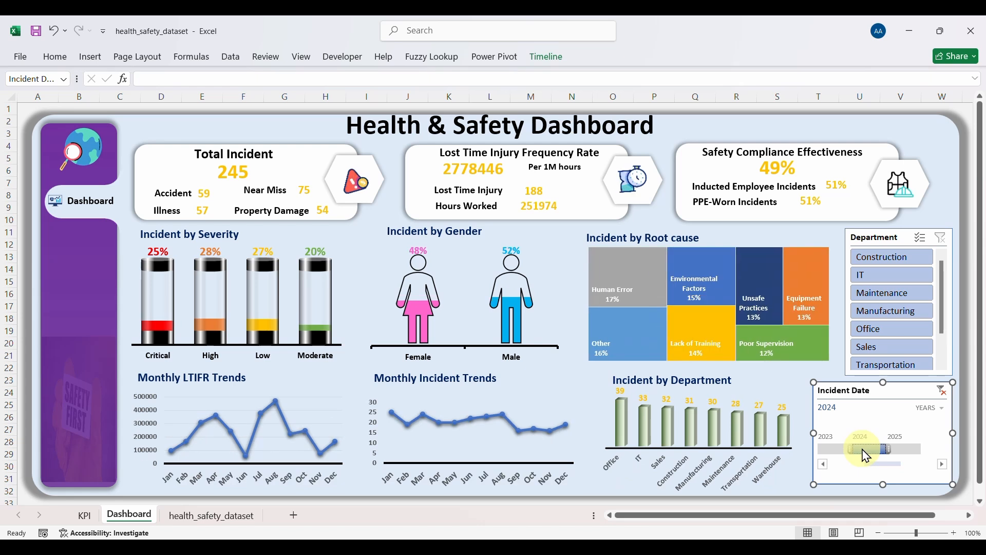
{"action": "left_click", "coordinate": [899, 451]}
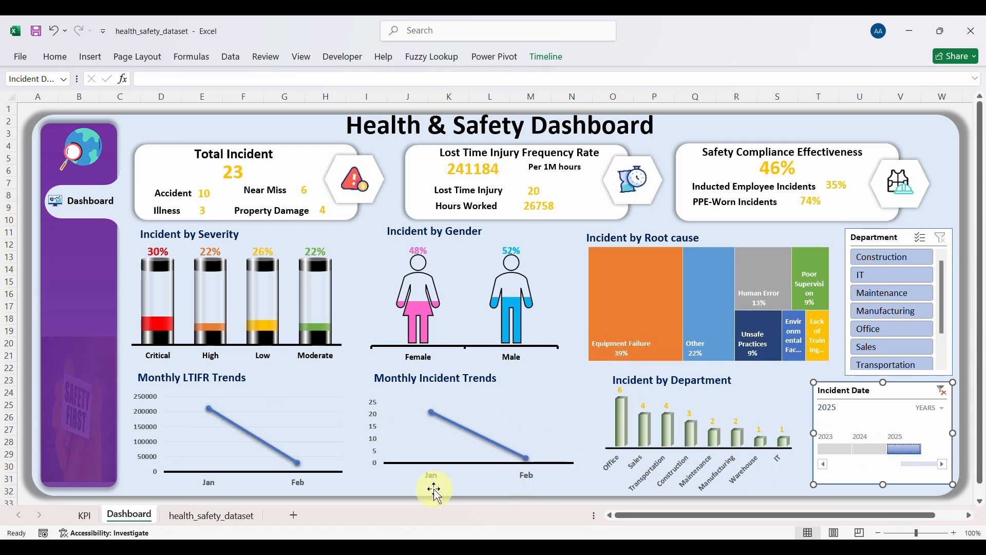
{"action": "left_click_drag", "start_coordinate": [871, 453], "coordinate": [834, 448]}
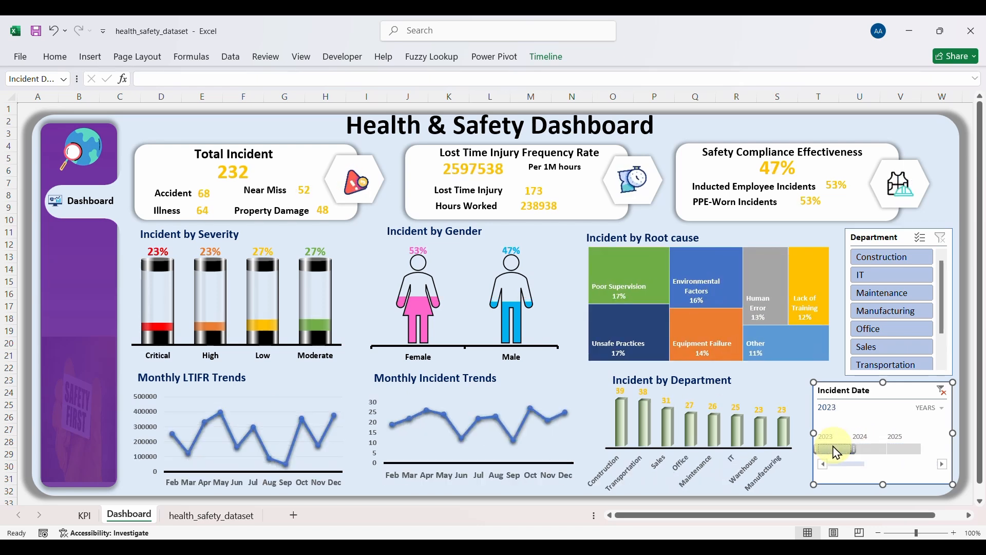
{"action": "left_click", "coordinate": [942, 392]}
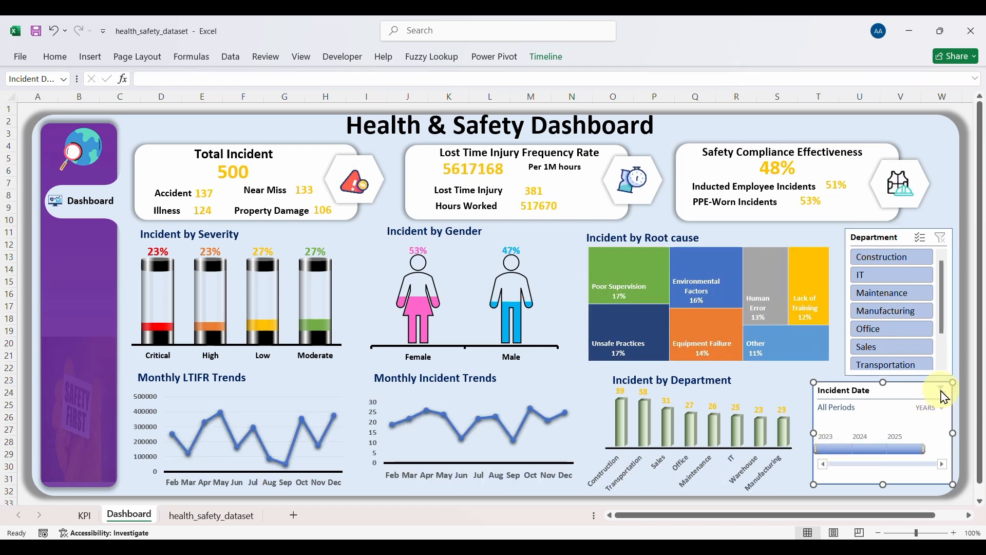
Step: Switch the timeline to quarters, test Q4 2023 and Q2 2024, then clear it
{"action": "left_click", "coordinate": [936, 410]}
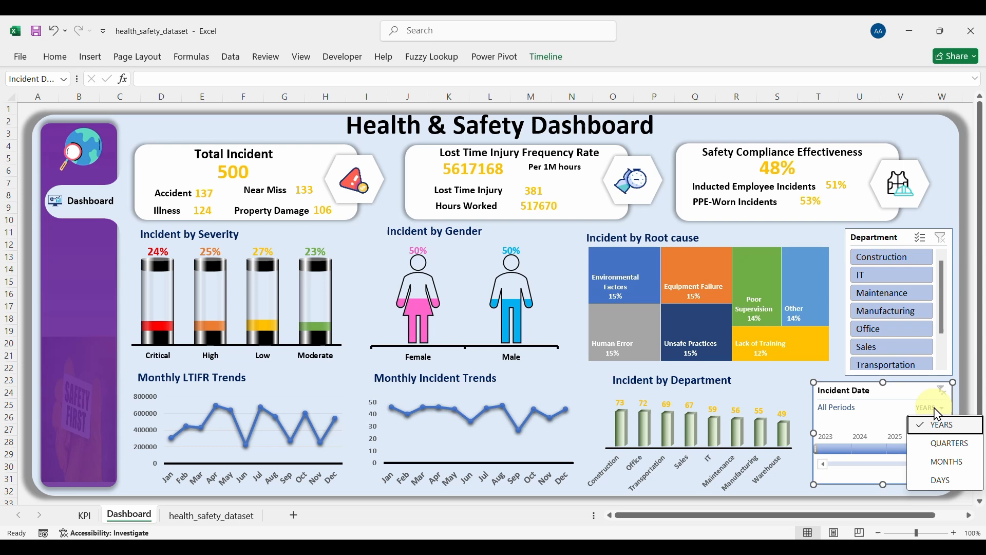
{"action": "left_click", "coordinate": [948, 443]}
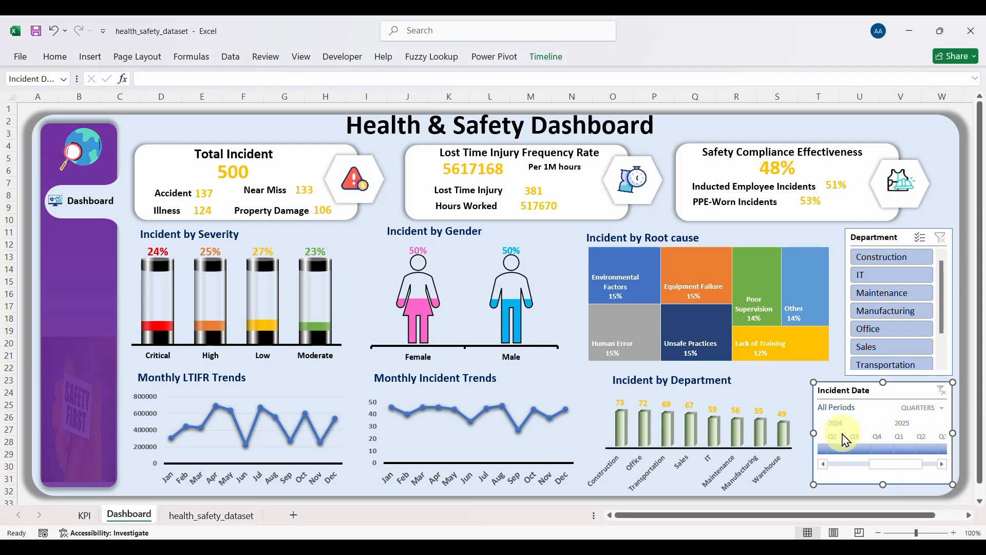
{"action": "left_click_drag", "start_coordinate": [887, 470], "coordinate": [831, 465]}
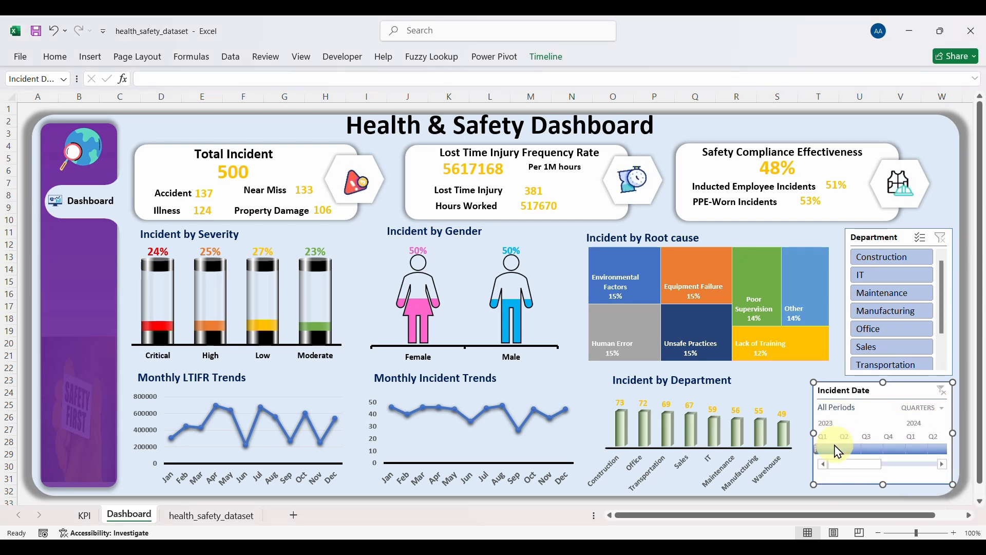
{"action": "left_click", "coordinate": [889, 450]}
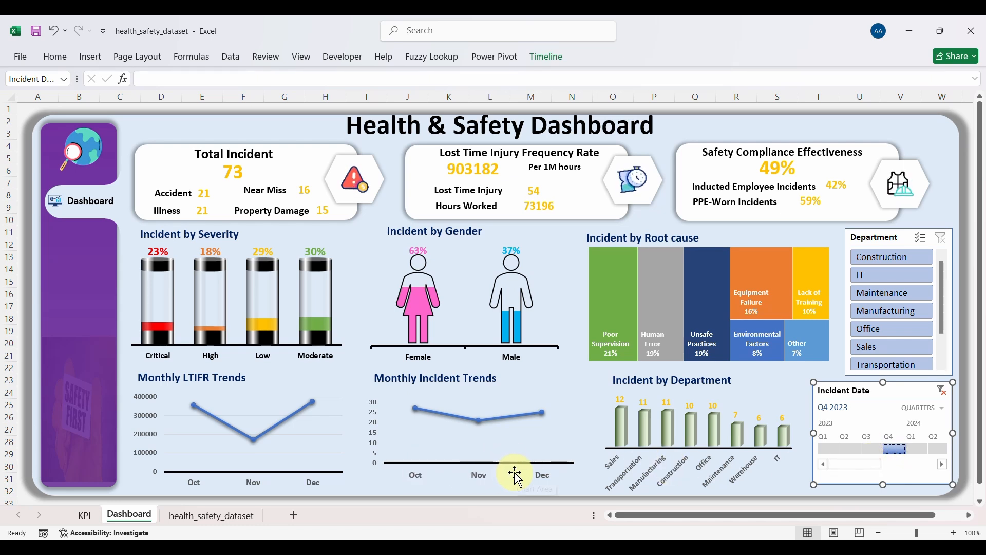
{"action": "left_click_drag", "start_coordinate": [860, 477], "coordinate": [865, 472]}
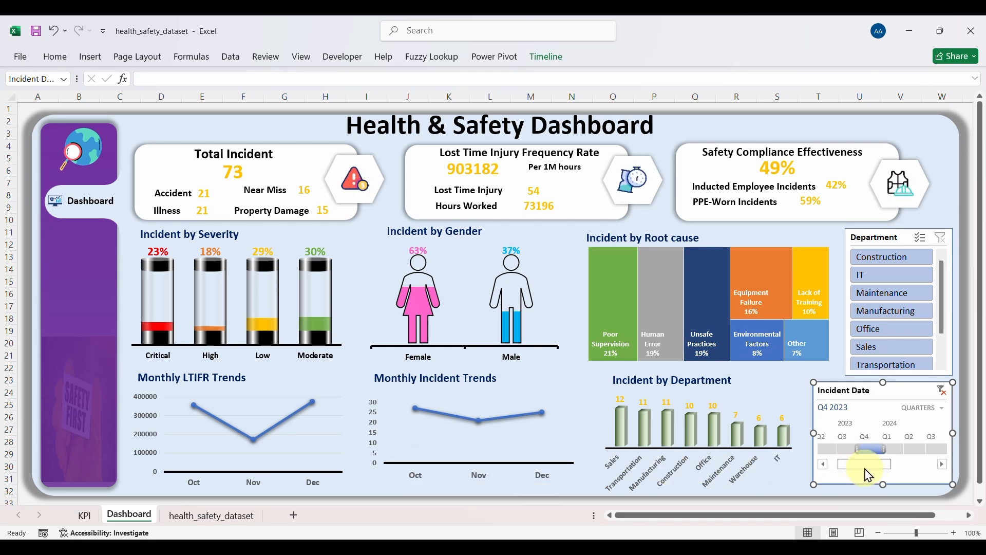
{"action": "left_click", "coordinate": [919, 450]}
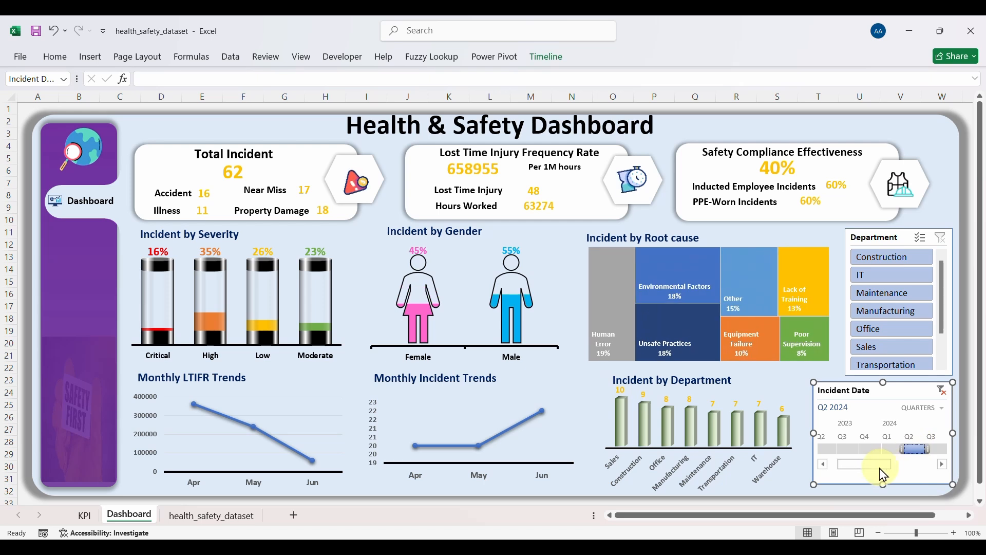
{"action": "left_click", "coordinate": [942, 392]}
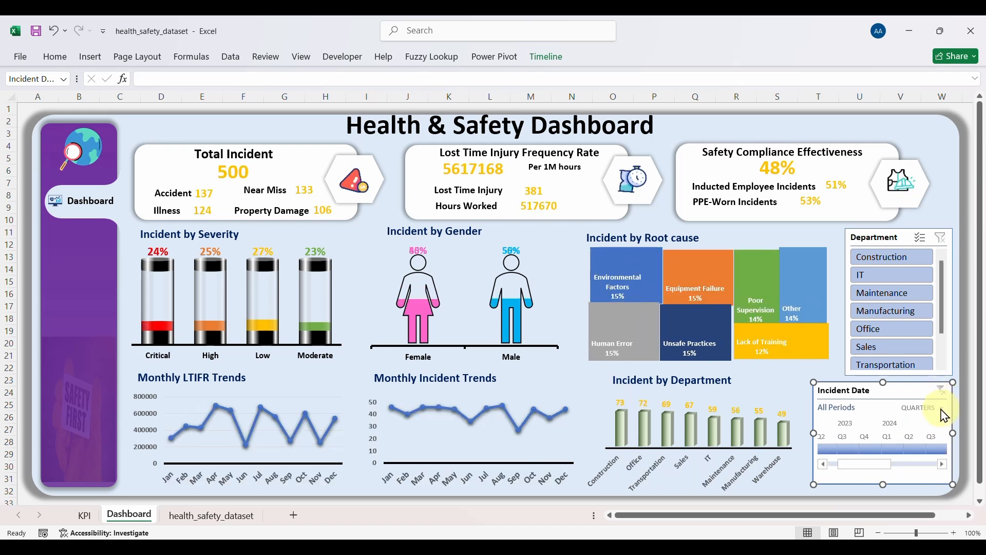
Step: Switch to months, test Dec 2023, Feb 2024 and Jan–Mar 2025, then reset to all periods
{"action": "left_click", "coordinate": [924, 407]}
{"action": "left_click", "coordinate": [940, 462]}
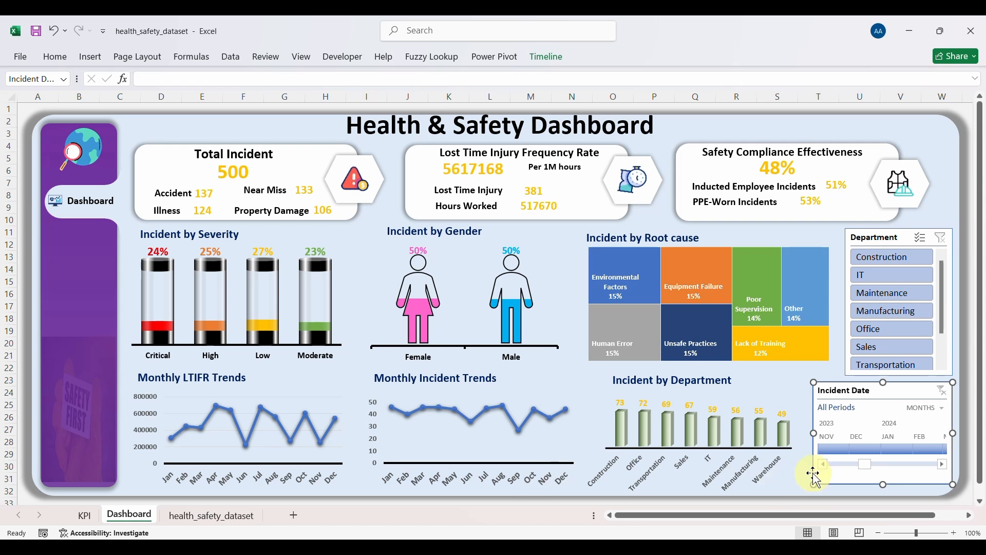
{"action": "left_click", "coordinate": [860, 454]}
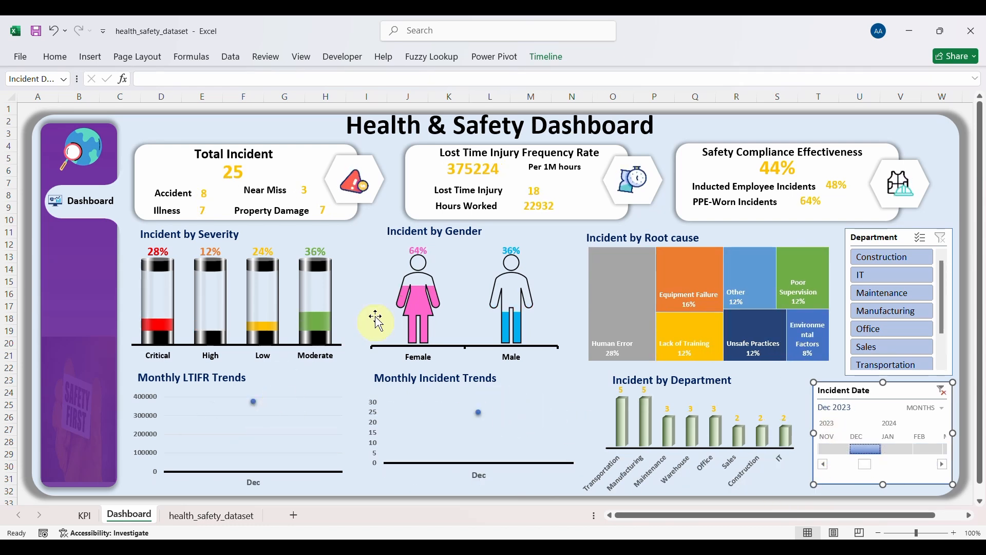
{"action": "left_click", "coordinate": [921, 448]}
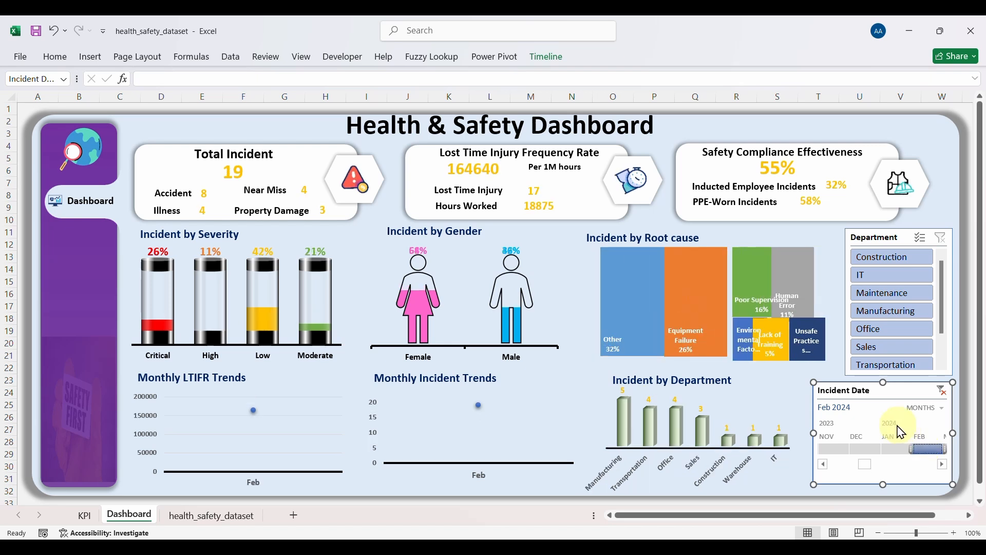
{"action": "left_click_drag", "start_coordinate": [867, 464], "coordinate": [954, 468]}
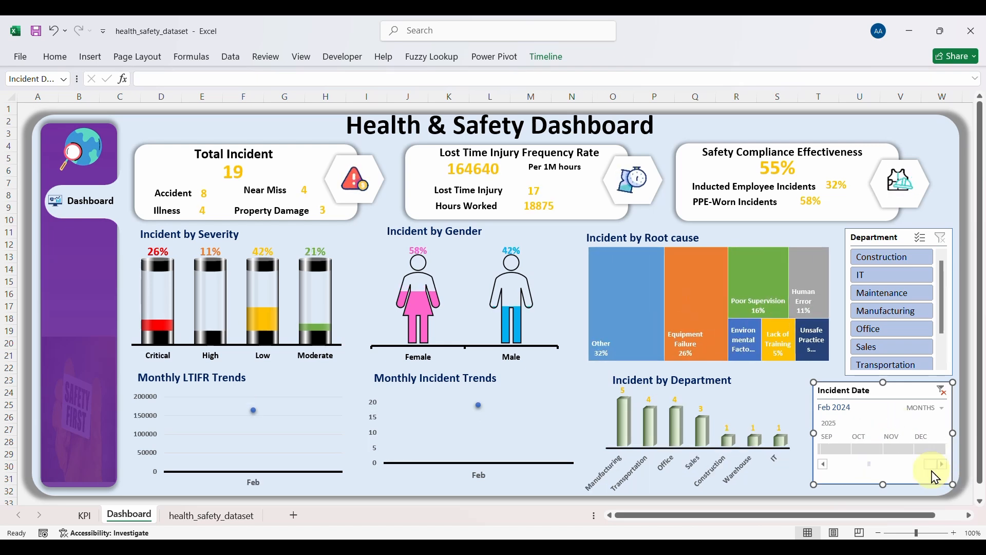
{"action": "left_click", "coordinate": [822, 464]}
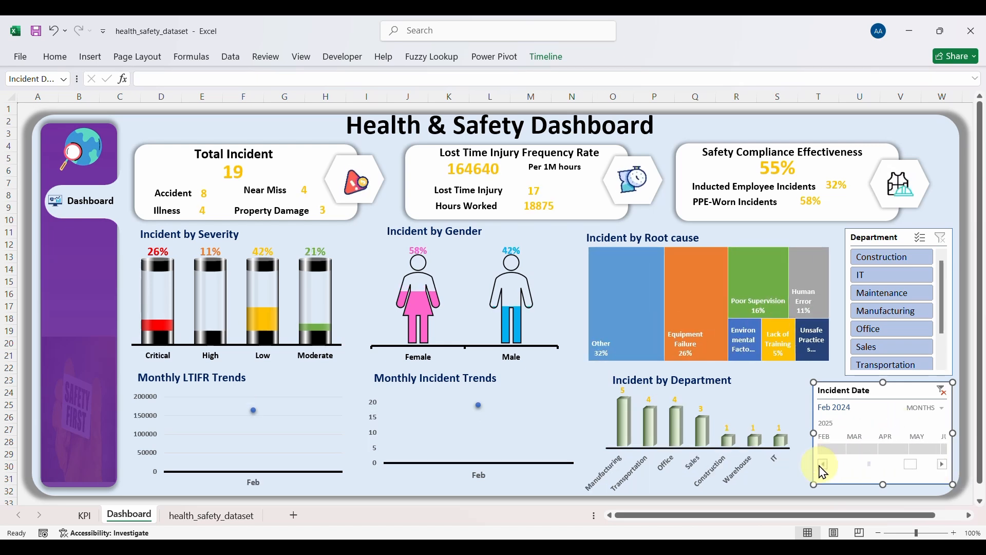
{"action": "left_click", "coordinate": [860, 449]}
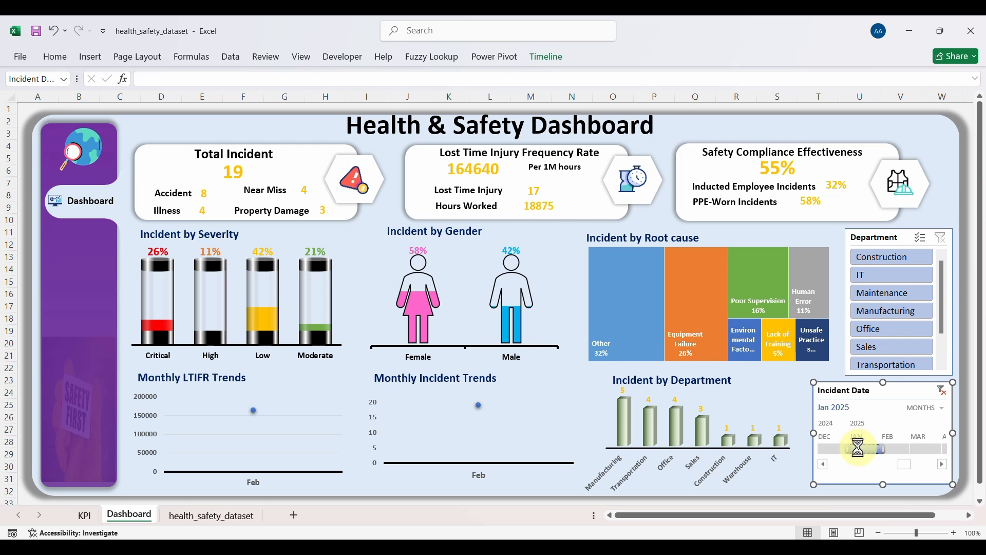
{"action": "left_click", "coordinate": [902, 453]}
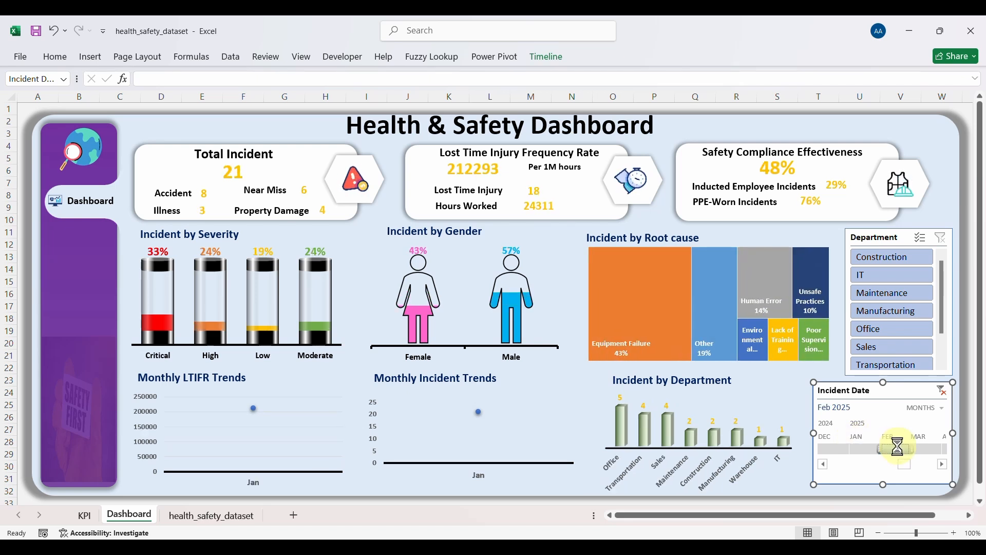
{"action": "left_click", "coordinate": [919, 449]}
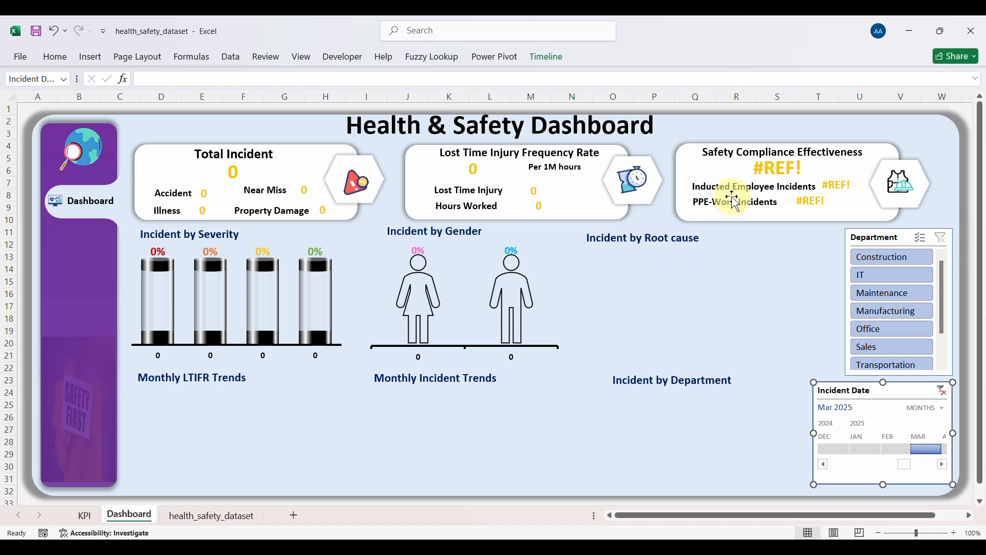
{"action": "left_click", "coordinate": [943, 392]}
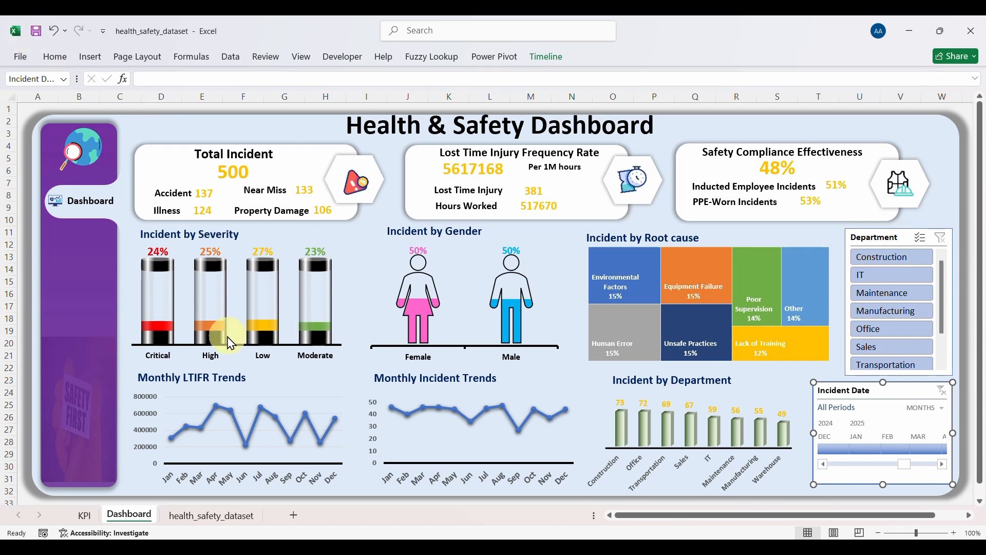
{"action": "key", "text": "Escape"}
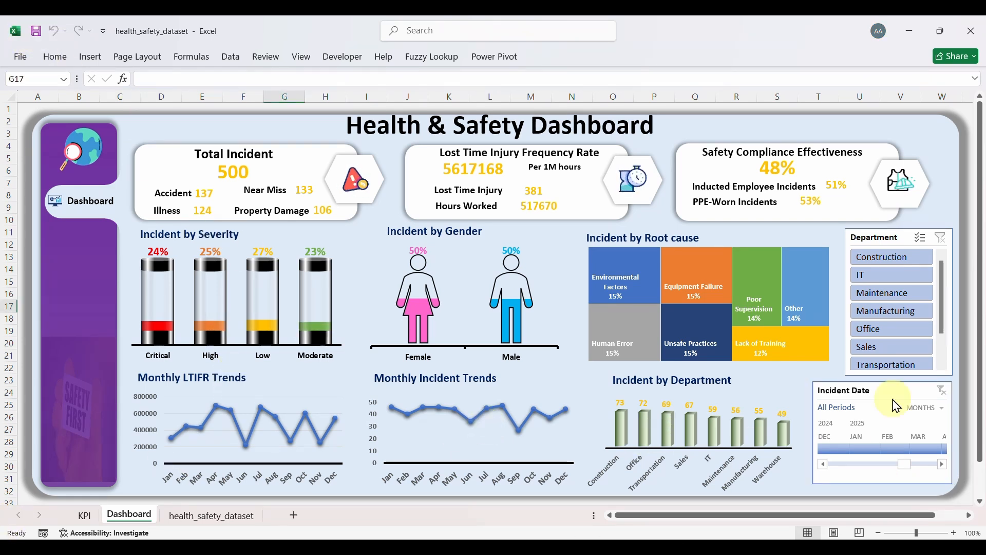
Step: Start a new custom slicer style, data_professionals, from the Department slicer's style gallery
{"action": "left_click", "coordinate": [879, 238]}
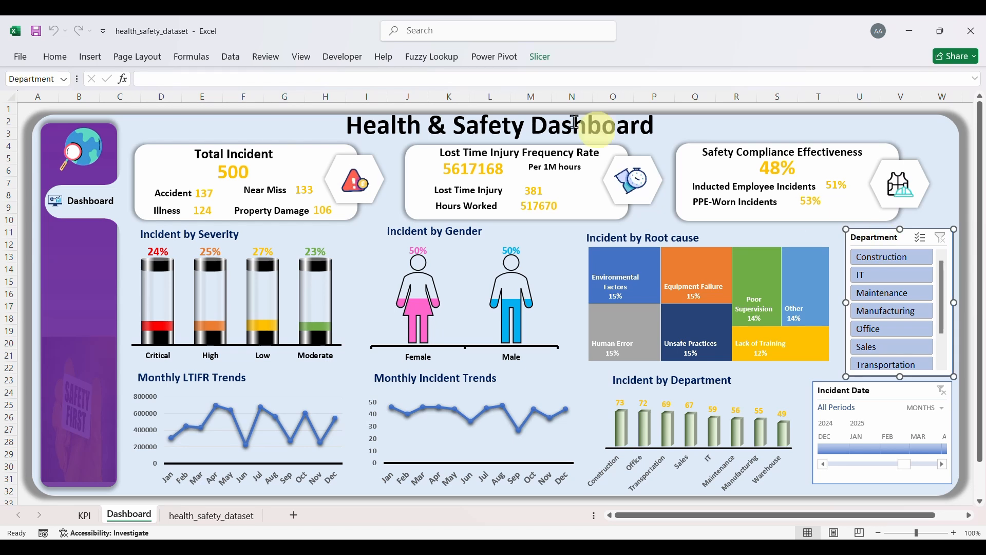
{"action": "left_click", "coordinate": [540, 57]}
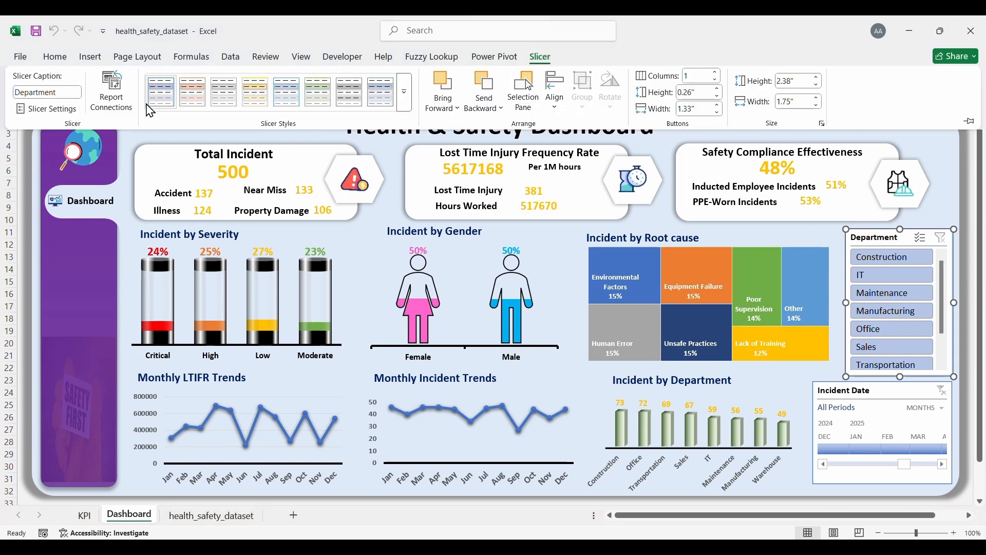
{"action": "left_click", "coordinate": [405, 92]}
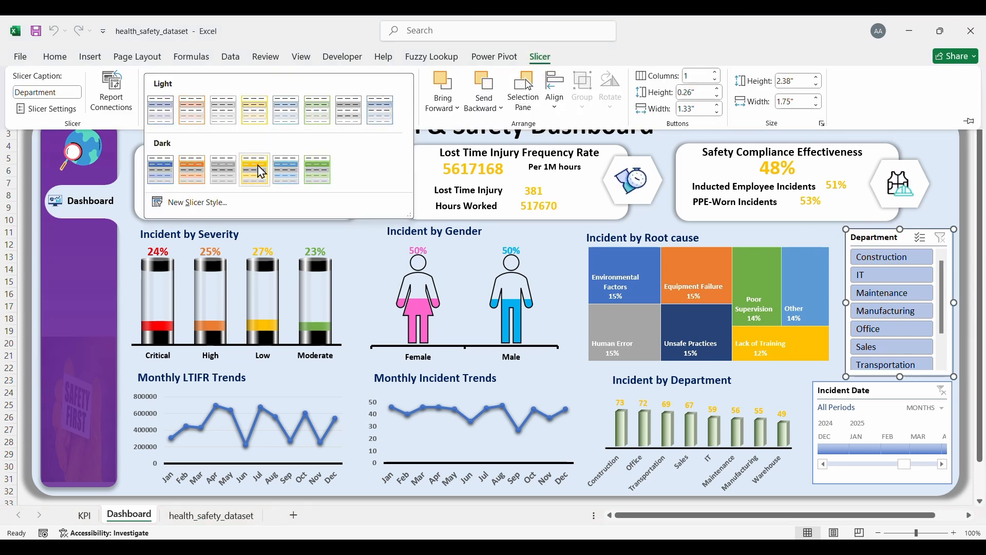
{"action": "left_click", "coordinate": [195, 203]}
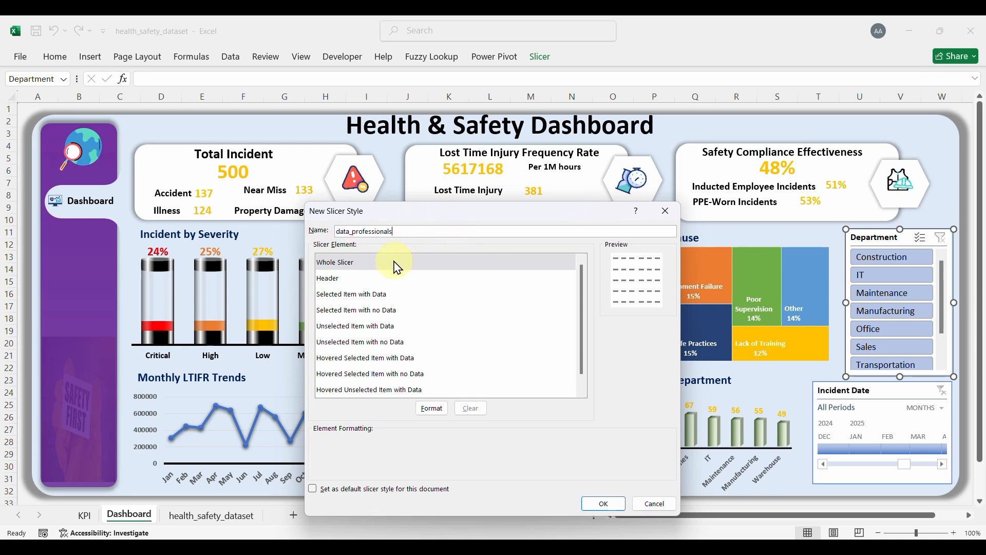
Step: Format the Whole Slicer element with bold white Calibri text and a light blue fill
{"action": "left_click", "coordinate": [357, 265]}
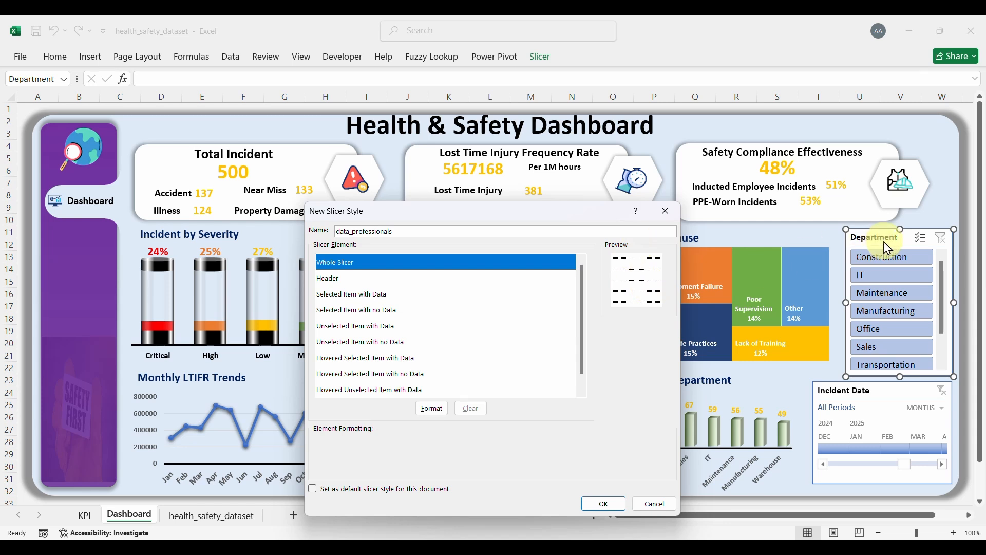
{"action": "left_click", "coordinate": [431, 409]}
{"action": "left_click", "coordinate": [359, 262]}
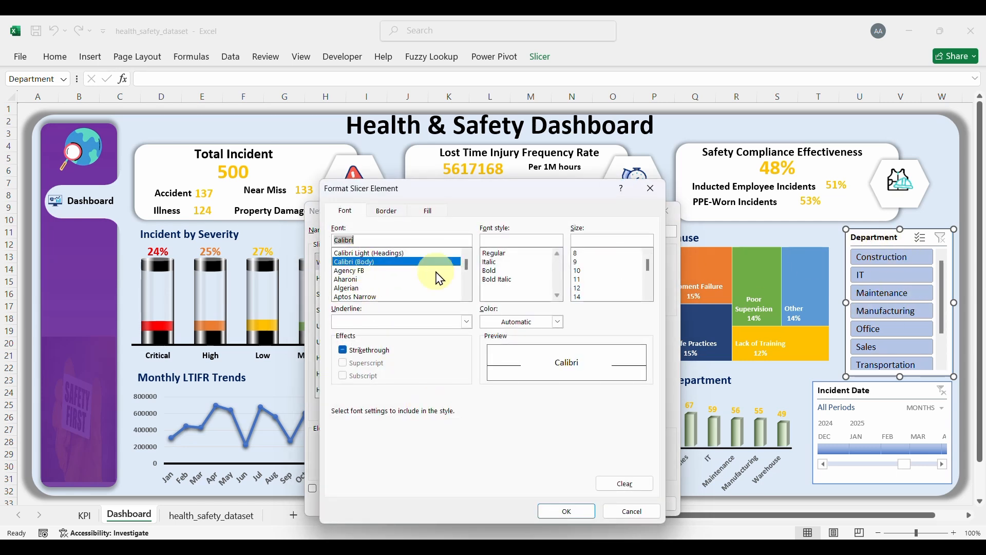
{"action": "left_click", "coordinate": [490, 270]}
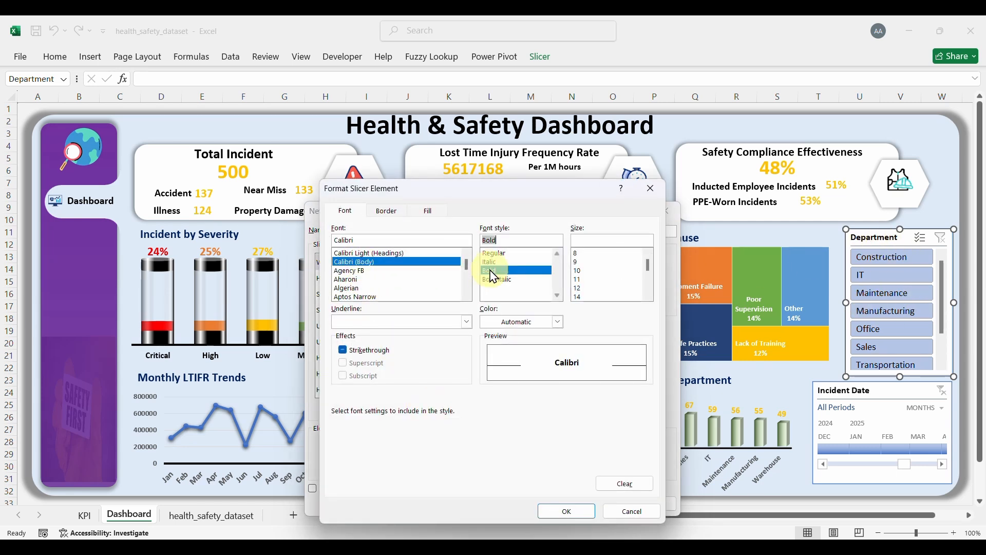
{"action": "left_click", "coordinate": [558, 323]}
{"action": "left_click", "coordinate": [495, 108]}
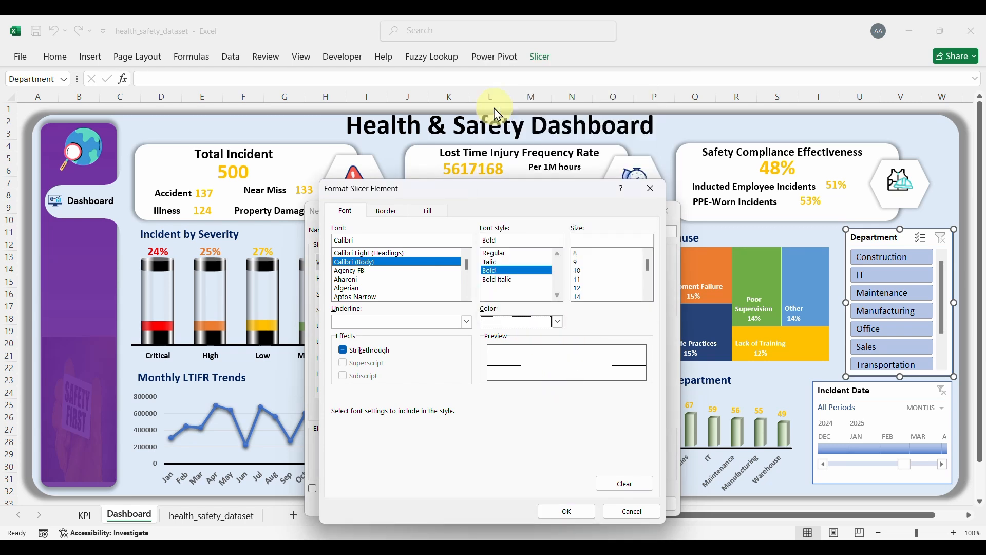
{"action": "left_click", "coordinate": [429, 211]}
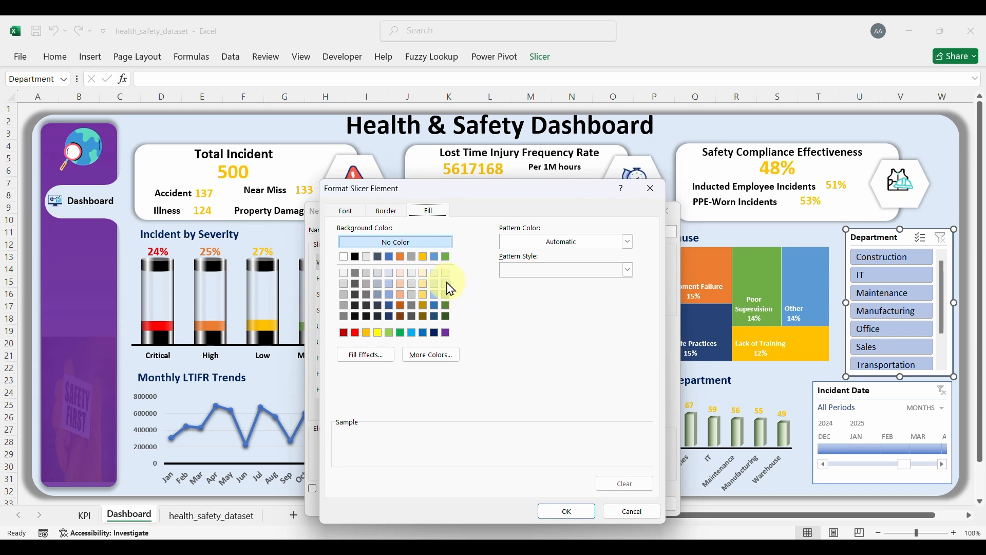
{"action": "left_click", "coordinate": [434, 273]}
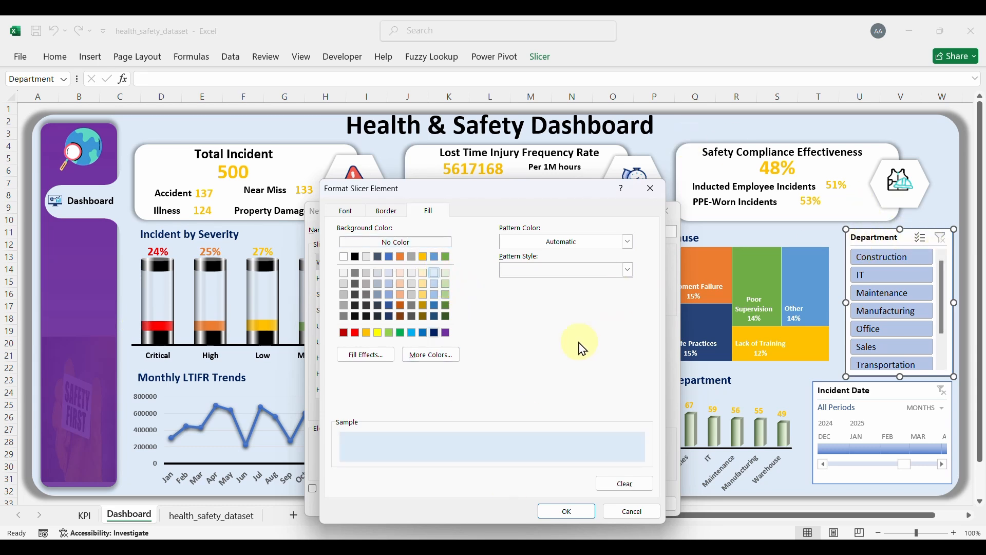
{"action": "left_click", "coordinate": [556, 512]}
Step: Format the Header element with bold black Calibri text
{"action": "left_click", "coordinate": [331, 279]}
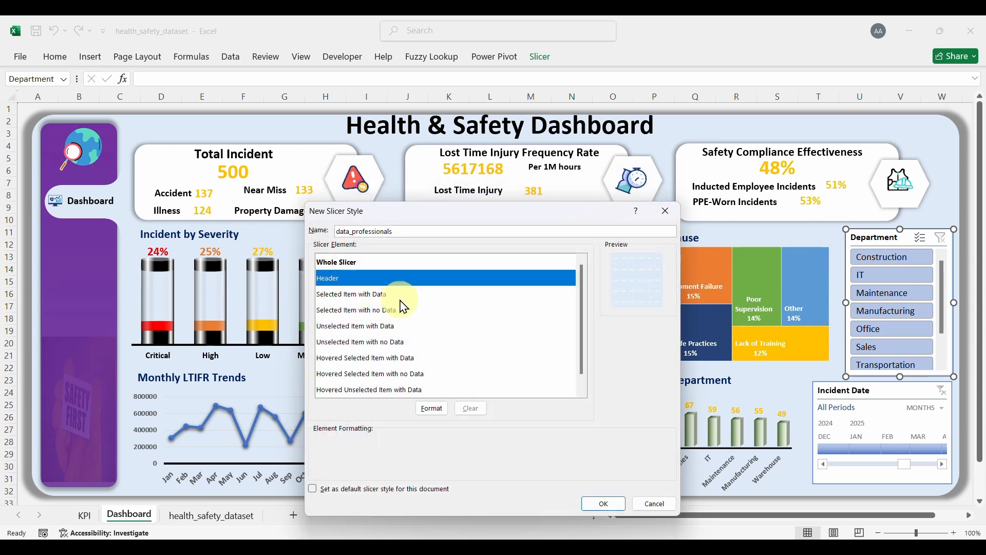
{"action": "left_click", "coordinate": [430, 408]}
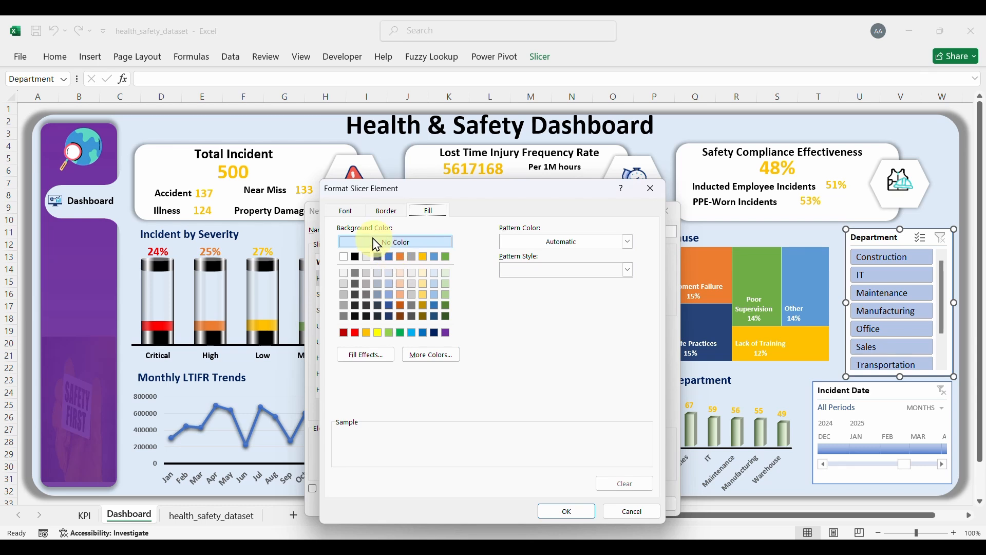
{"action": "left_click", "coordinate": [347, 211]}
{"action": "left_click", "coordinate": [349, 262]}
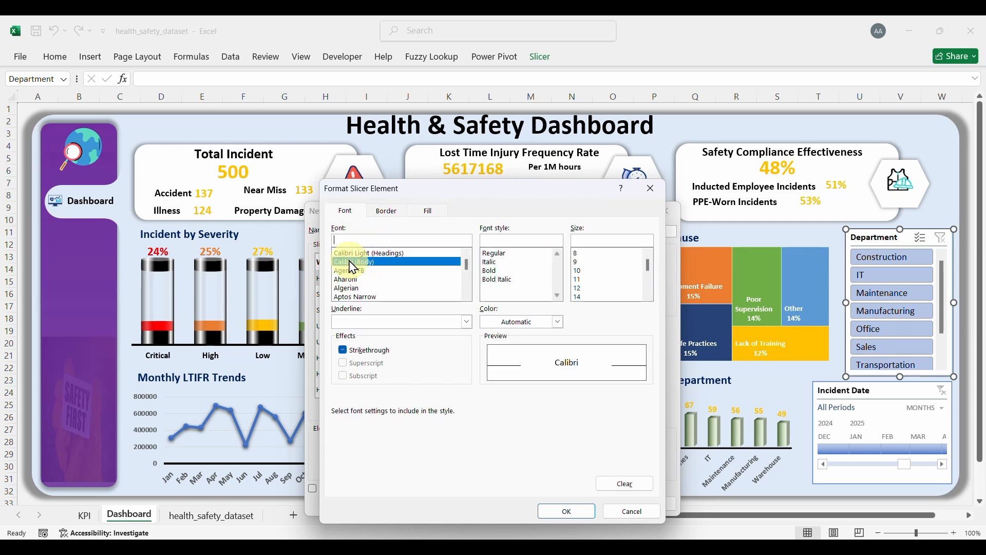
{"action": "left_click", "coordinate": [490, 271]}
{"action": "left_click", "coordinate": [558, 322]}
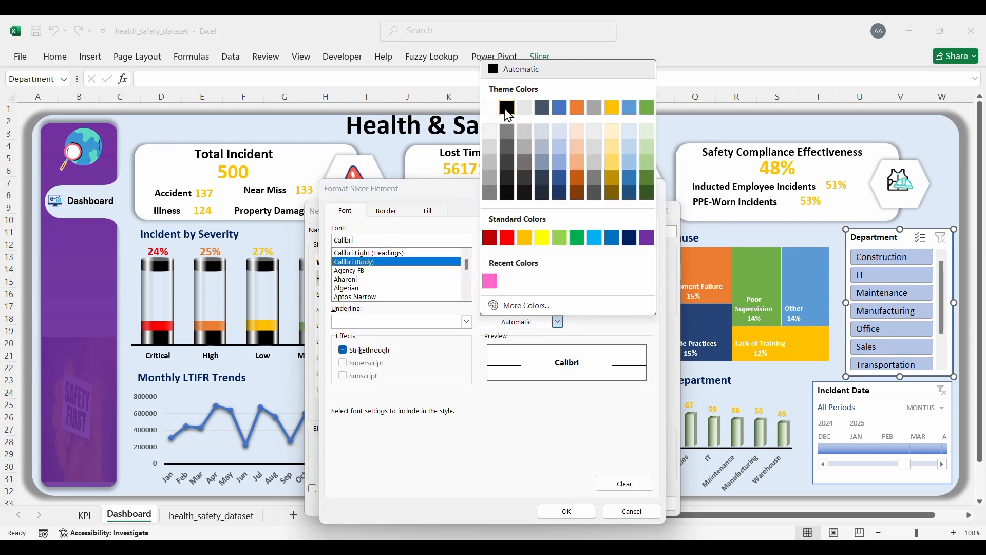
{"action": "left_click", "coordinate": [507, 108]}
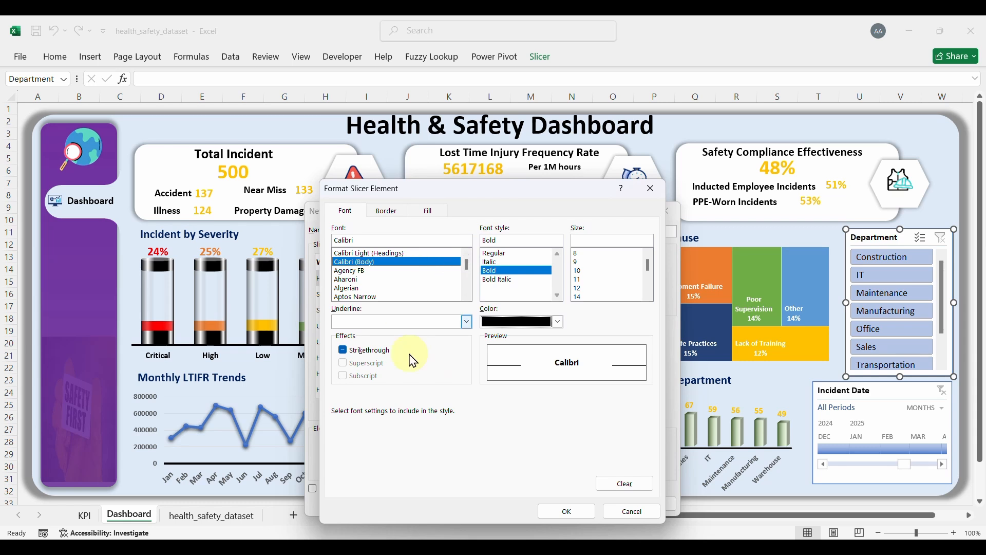
{"action": "left_click", "coordinate": [566, 511]}
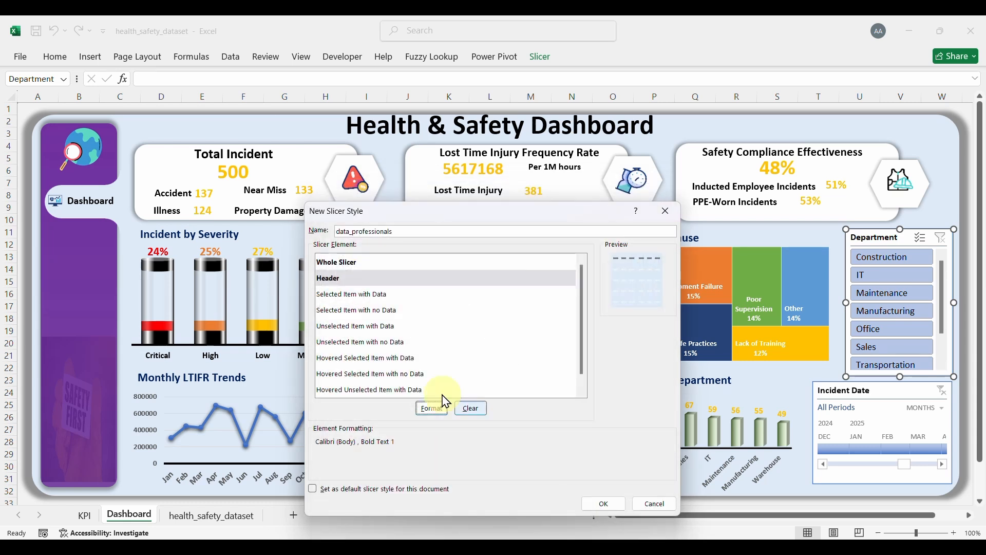
{"action": "left_click", "coordinate": [319, 295]}
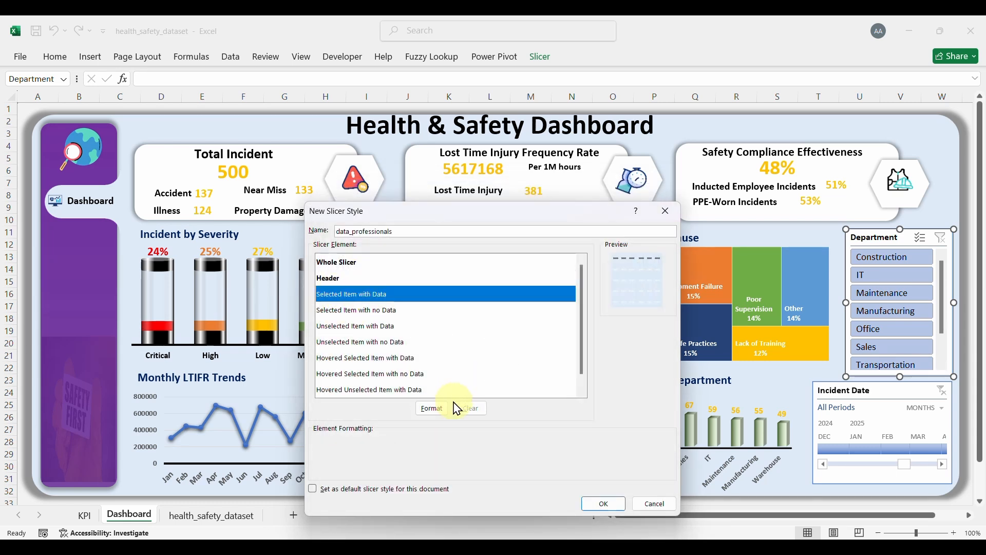
Step: Give the Selected Item with Data element bold Calibri text
{"action": "left_click", "coordinate": [437, 411]}
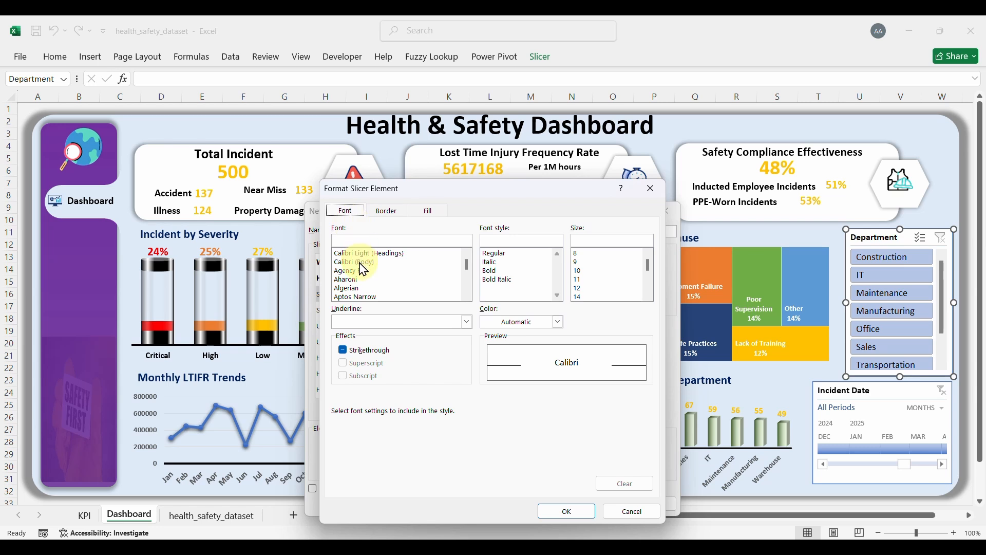
{"action": "left_click", "coordinate": [360, 263]}
{"action": "left_click", "coordinate": [489, 270]}
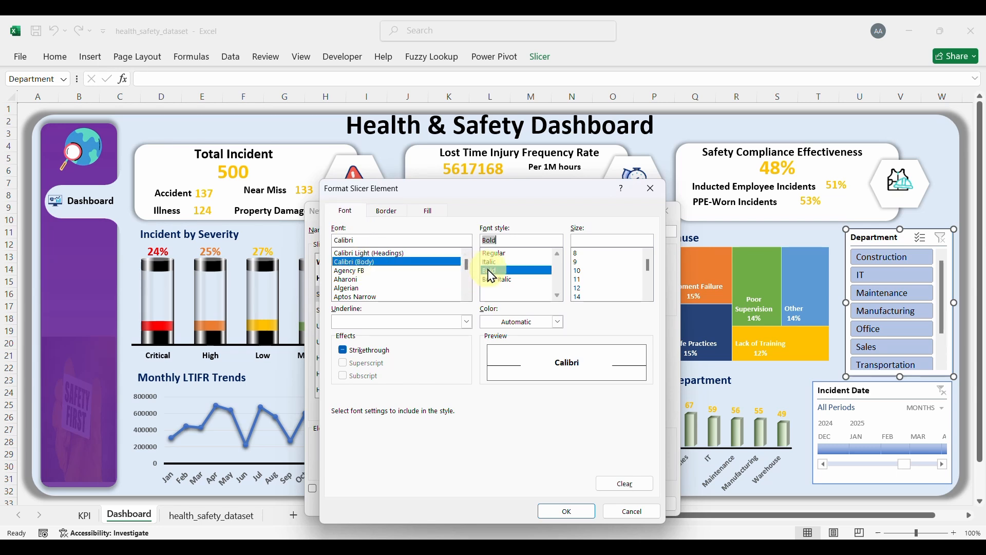
Step: Fill it with a vertical gradient from purple to a lighter purple (RGB 168,110,212)
{"action": "left_click", "coordinate": [428, 211]}
{"action": "left_click", "coordinate": [371, 358]}
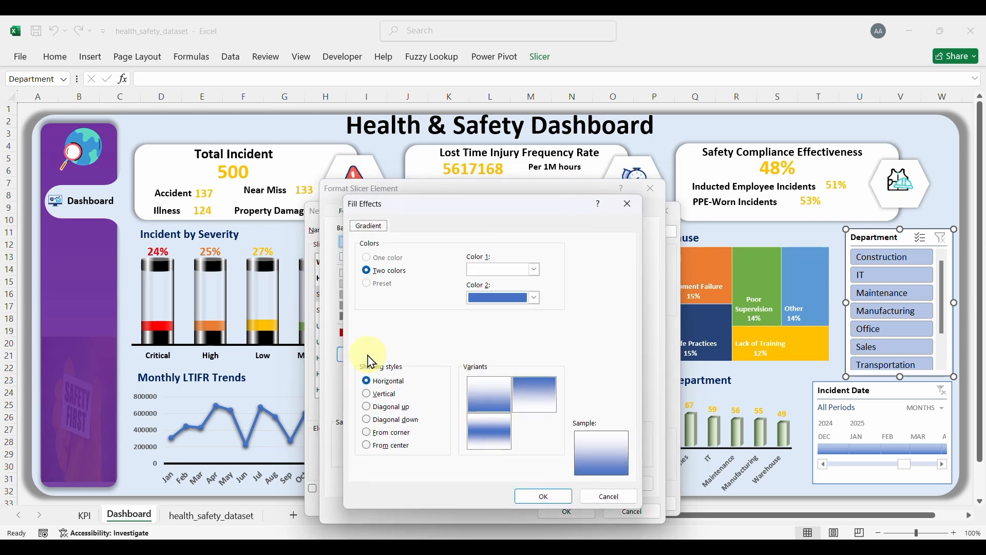
{"action": "left_click", "coordinate": [535, 270]}
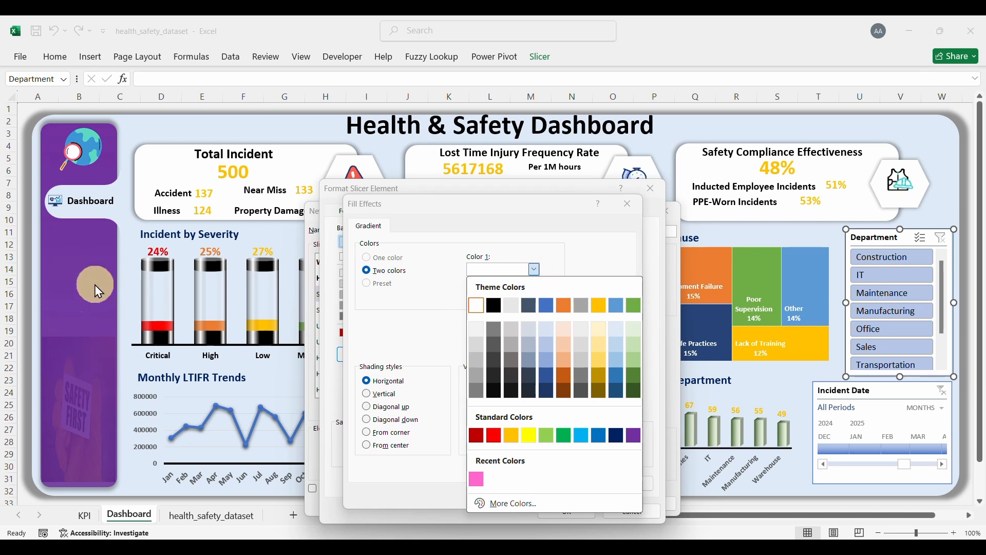
{"action": "left_click", "coordinate": [635, 435]}
{"action": "left_click", "coordinate": [535, 298]}
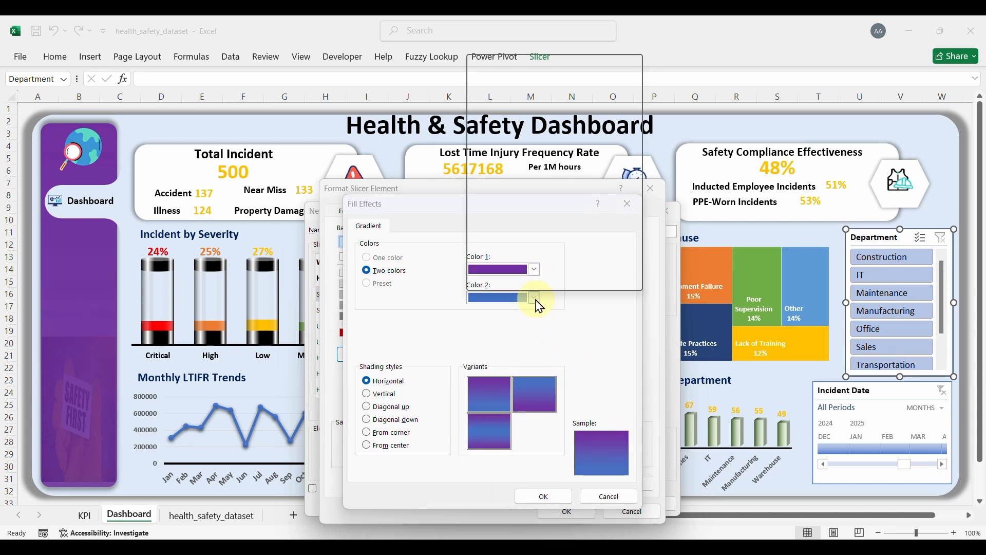
{"action": "left_click", "coordinate": [635, 215]}
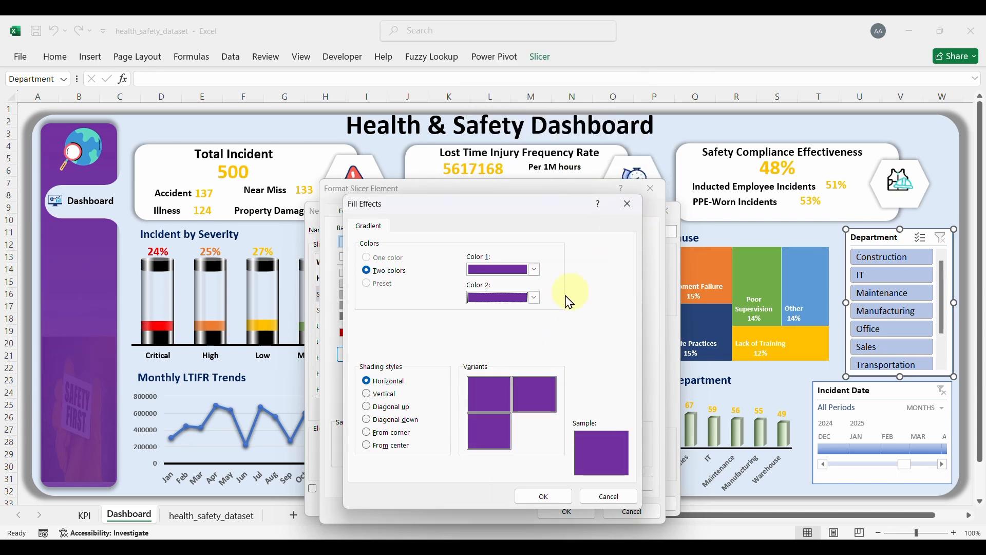
{"action": "left_click", "coordinate": [538, 300]}
{"action": "left_click", "coordinate": [517, 282]}
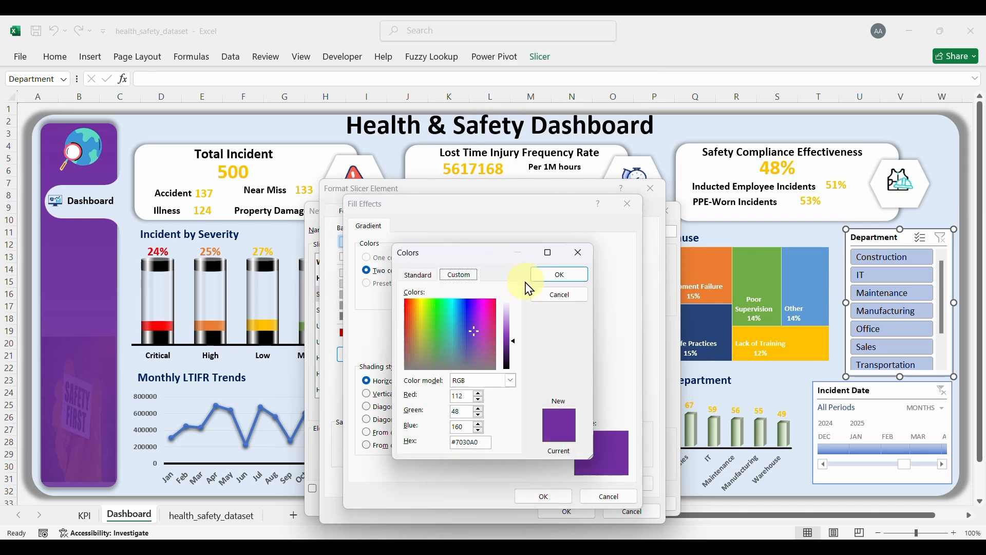
{"action": "left_click_drag", "start_coordinate": [514, 340], "coordinate": [511, 325]}
{"action": "left_click", "coordinate": [562, 276]}
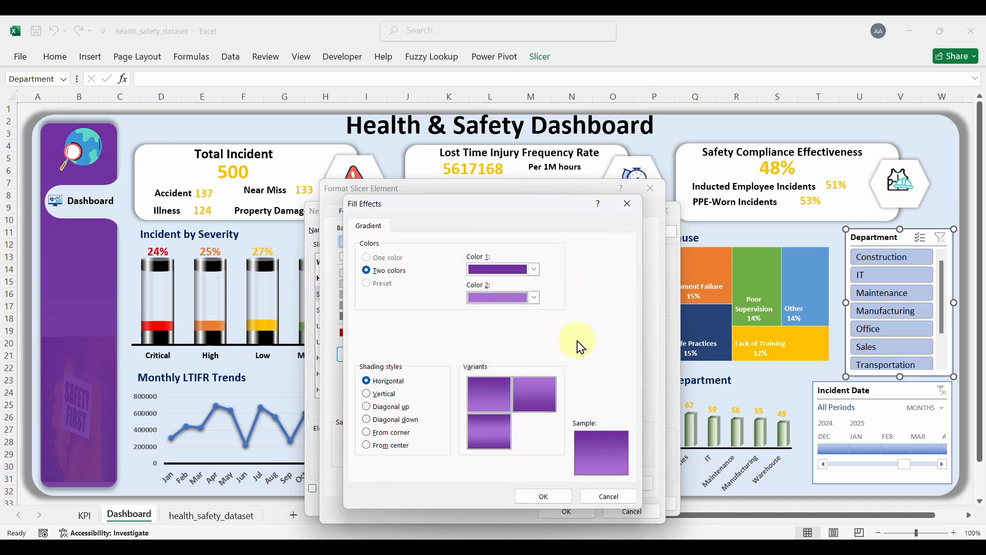
{"action": "left_click", "coordinate": [380, 395]}
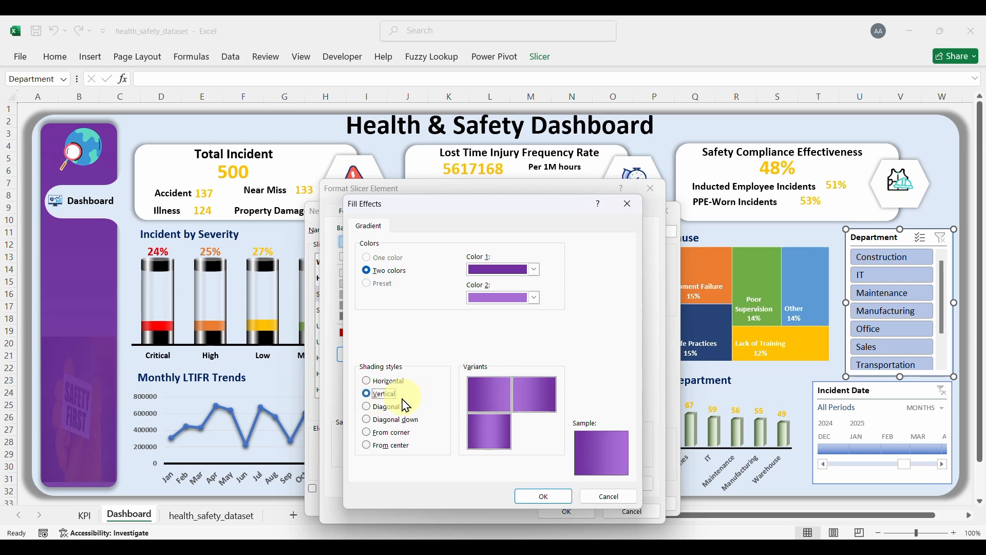
{"action": "left_click", "coordinate": [546, 497]}
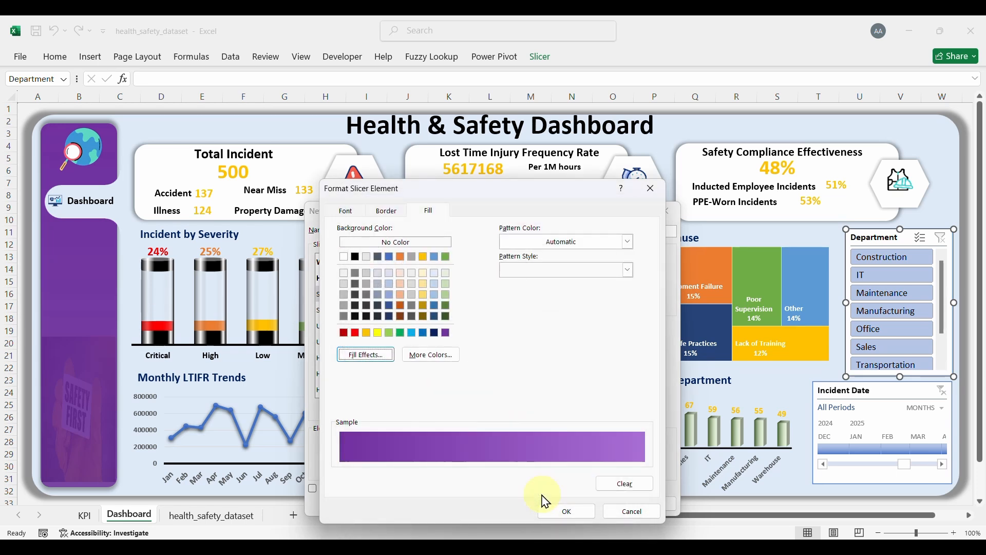
{"action": "left_click", "coordinate": [562, 510]}
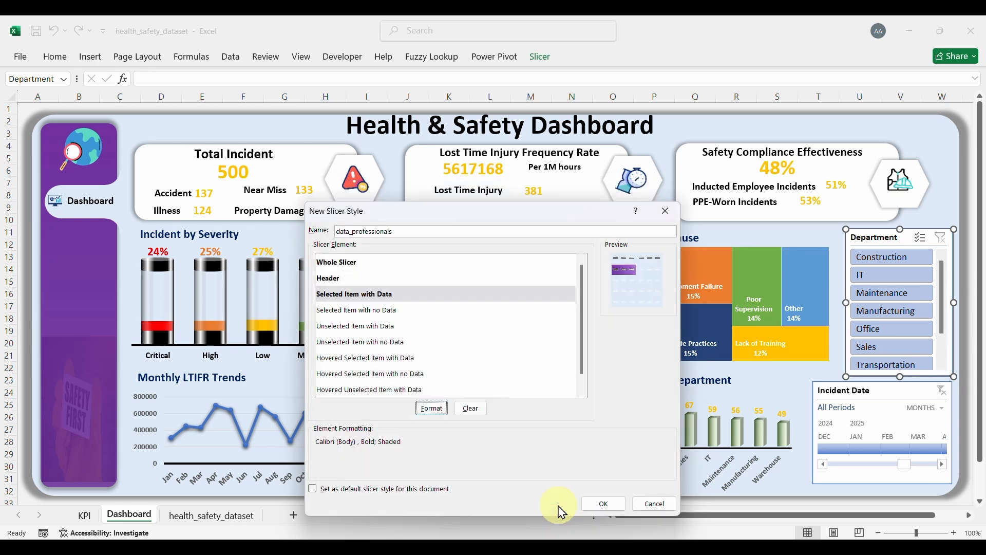
Step: Give Selected Item with no Data bold Calibri text in the automatic colour
{"action": "left_click", "coordinate": [362, 314]}
{"action": "left_click", "coordinate": [433, 410]}
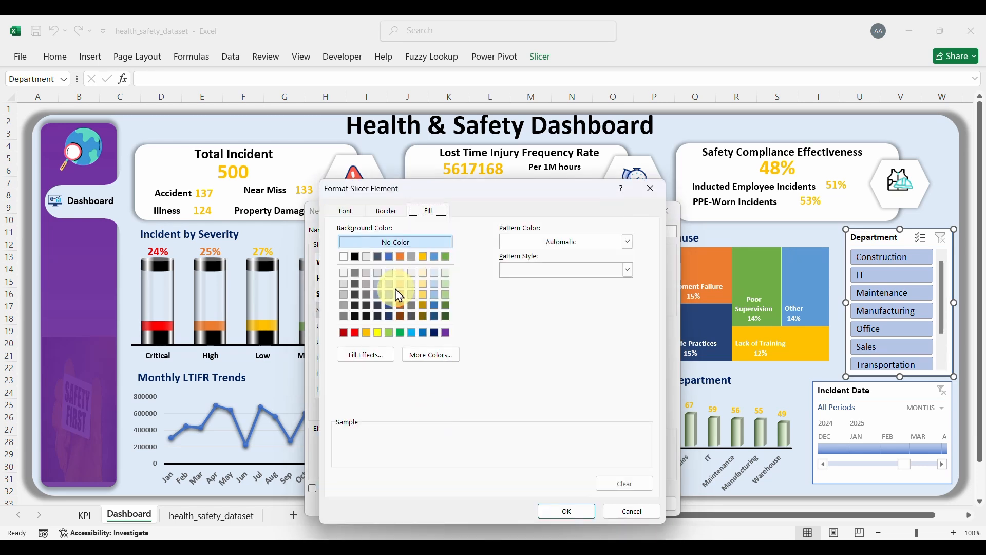
{"action": "left_click", "coordinate": [345, 211]}
{"action": "left_click", "coordinate": [359, 262]}
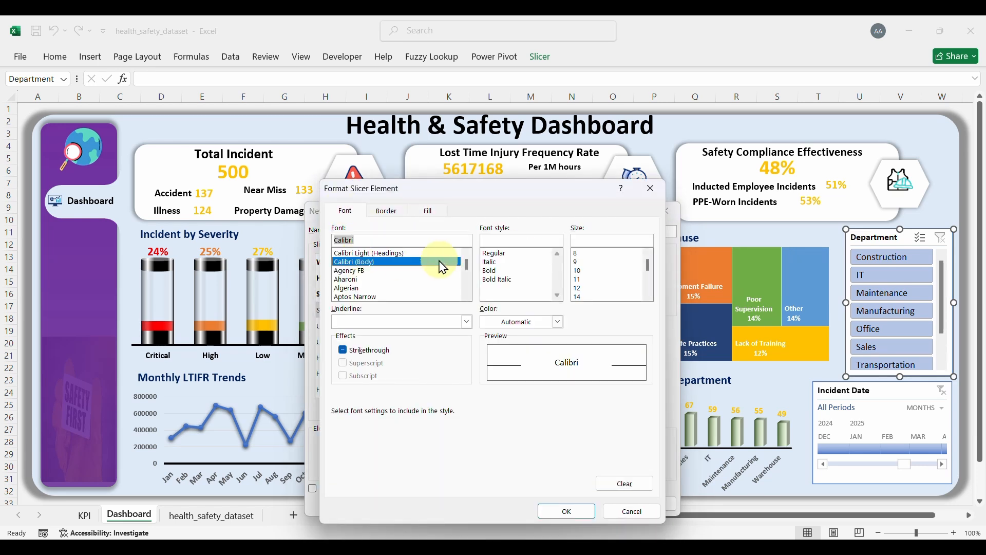
{"action": "left_click", "coordinate": [491, 271]}
{"action": "left_click", "coordinate": [558, 321]}
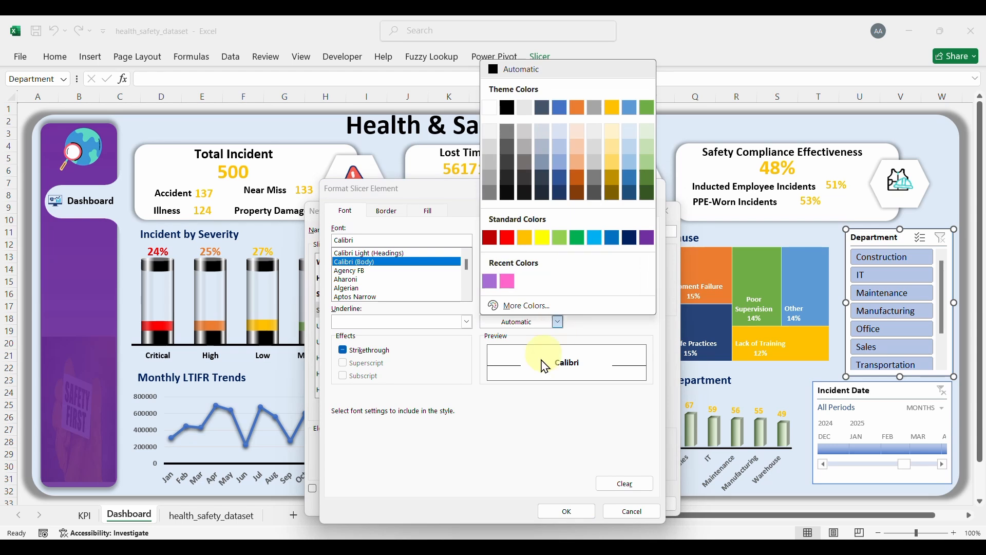
{"action": "left_click", "coordinate": [526, 419]}
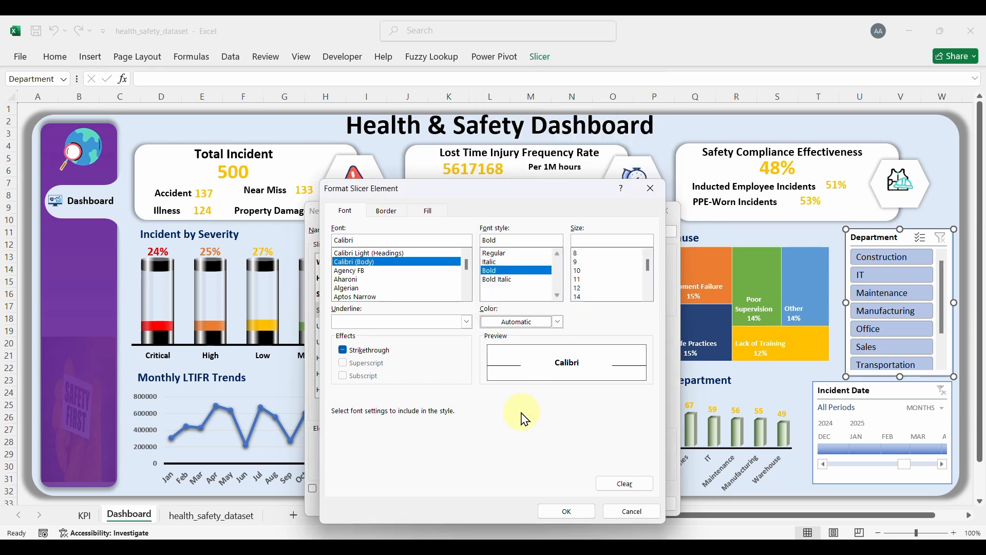
Step: Fill it with a vertical dark-grey to light-grey gradient
{"action": "left_click", "coordinate": [428, 212]}
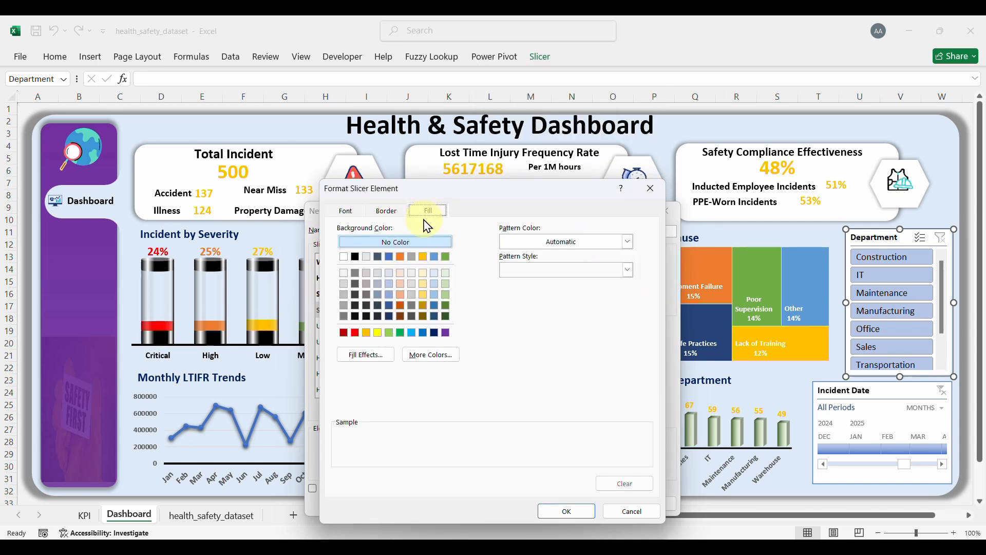
{"action": "left_click", "coordinate": [365, 356]}
{"action": "left_click", "coordinate": [534, 269]}
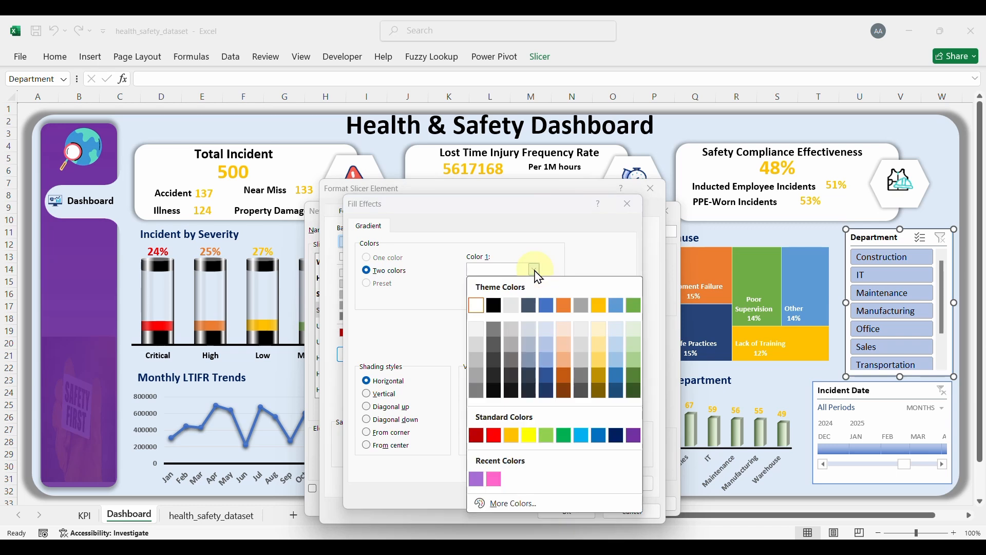
{"action": "left_click", "coordinate": [511, 354]}
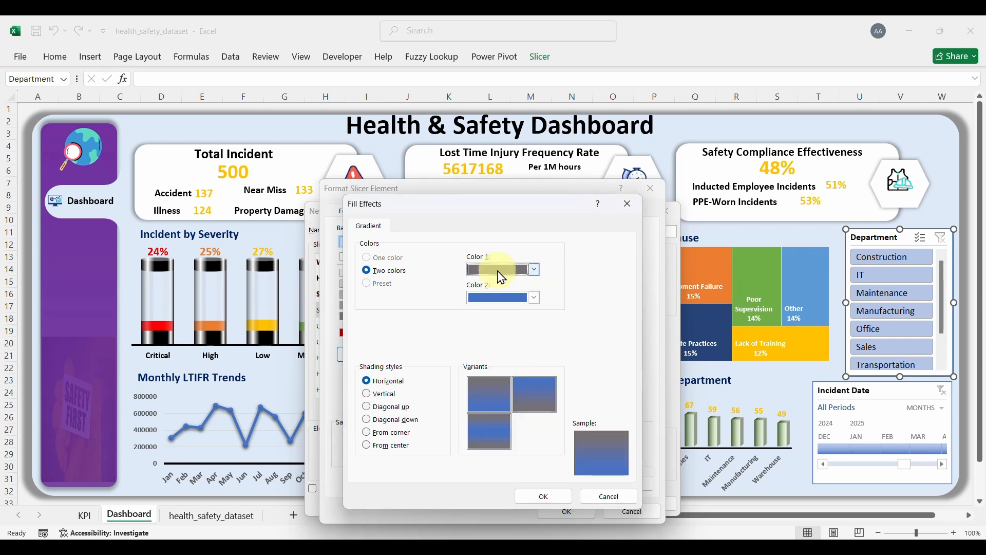
{"action": "left_click", "coordinate": [534, 299]}
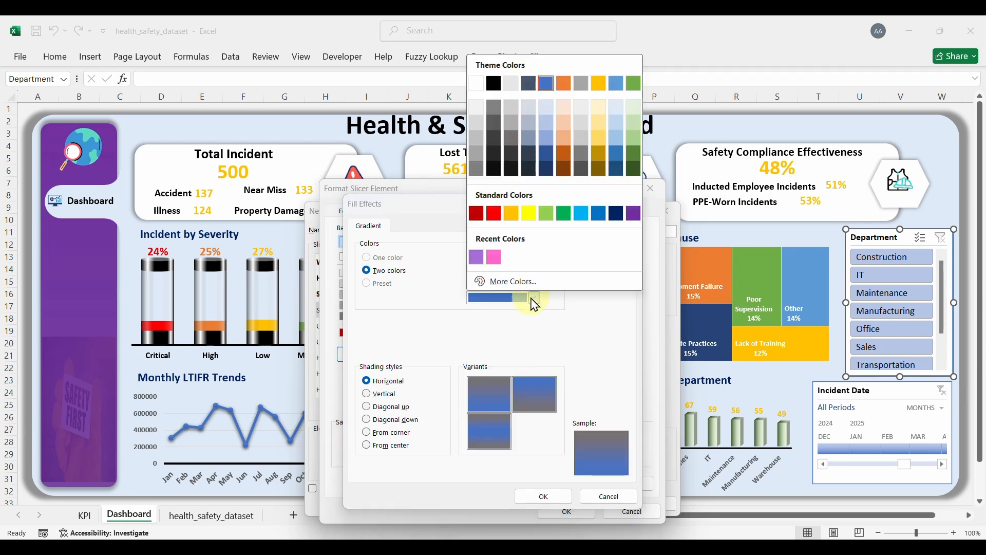
{"action": "left_click", "coordinate": [477, 139]}
{"action": "left_click", "coordinate": [390, 395]}
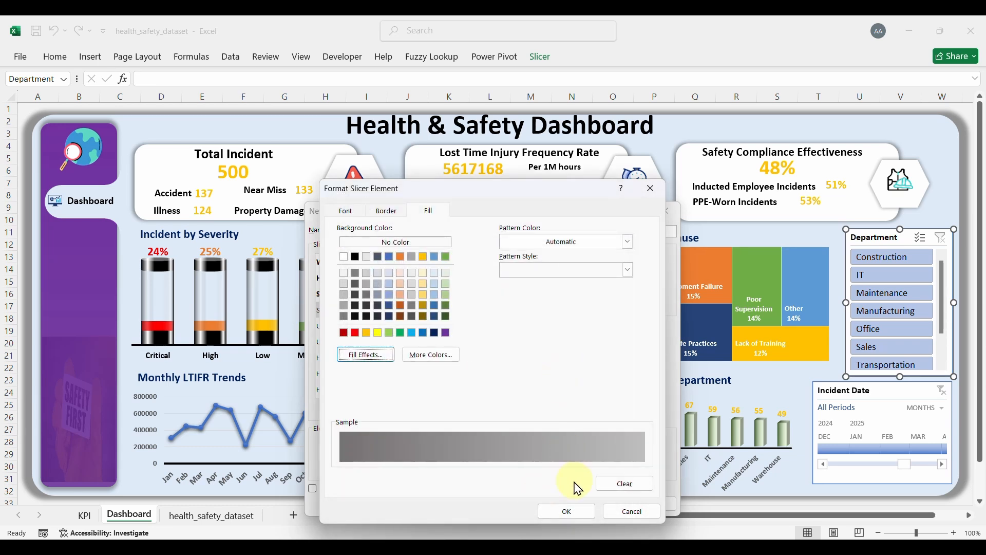
{"action": "left_click", "coordinate": [564, 510]}
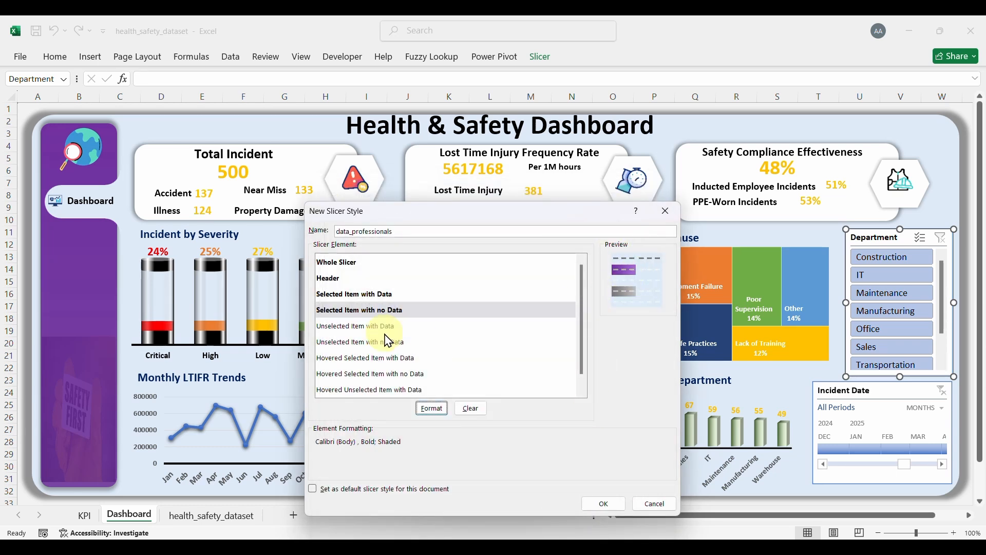
Step: Give Unselected Item with Data bold white Calibri (Body) text
{"action": "left_click", "coordinate": [356, 327]}
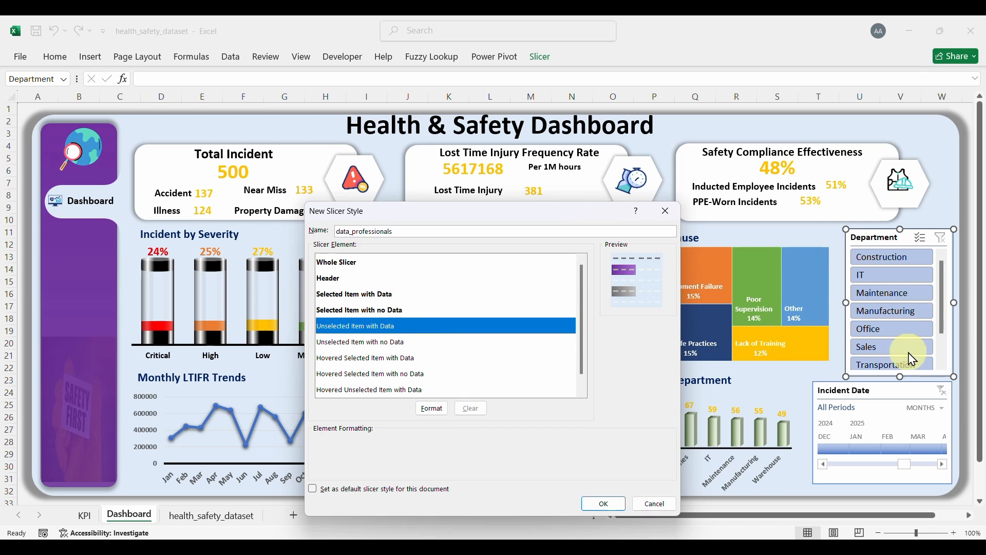
{"action": "left_click", "coordinate": [430, 408]}
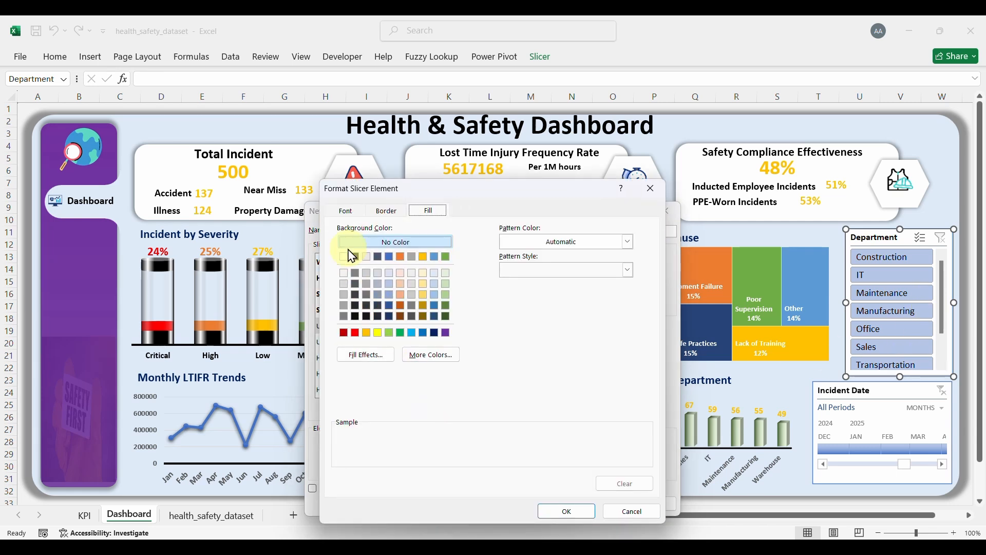
{"action": "left_click", "coordinate": [346, 213]}
{"action": "left_click", "coordinate": [358, 261]}
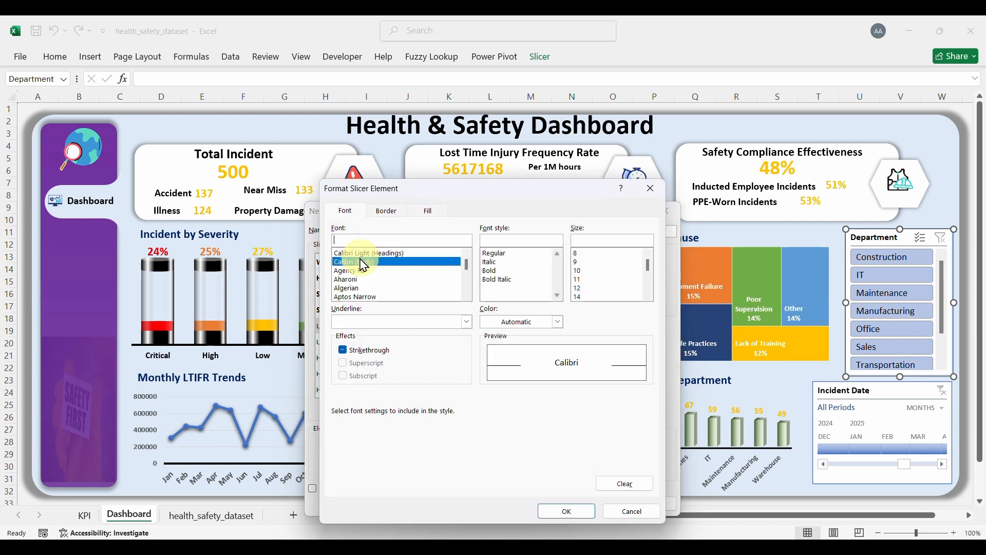
{"action": "left_click", "coordinate": [495, 271]}
{"action": "left_click", "coordinate": [559, 322]}
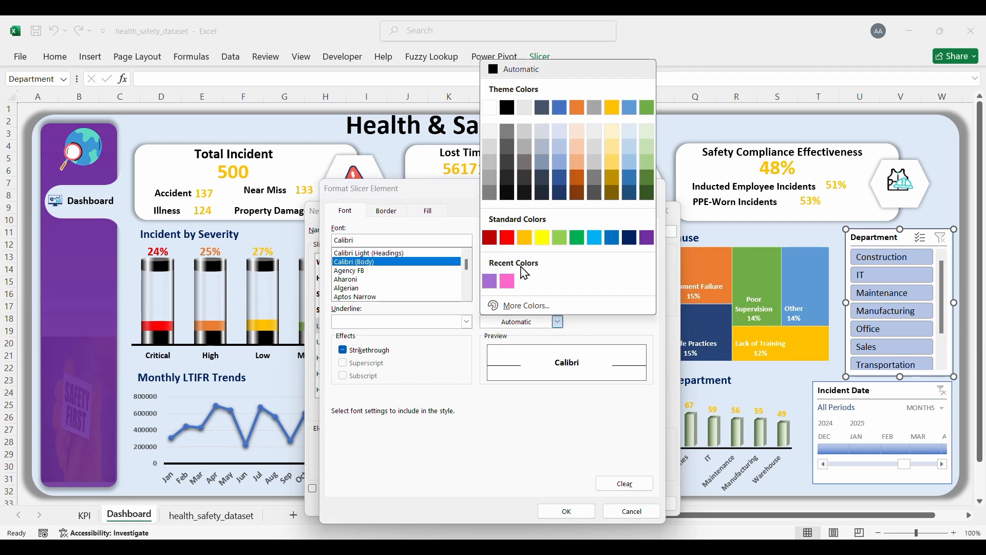
{"action": "left_click", "coordinate": [492, 109]}
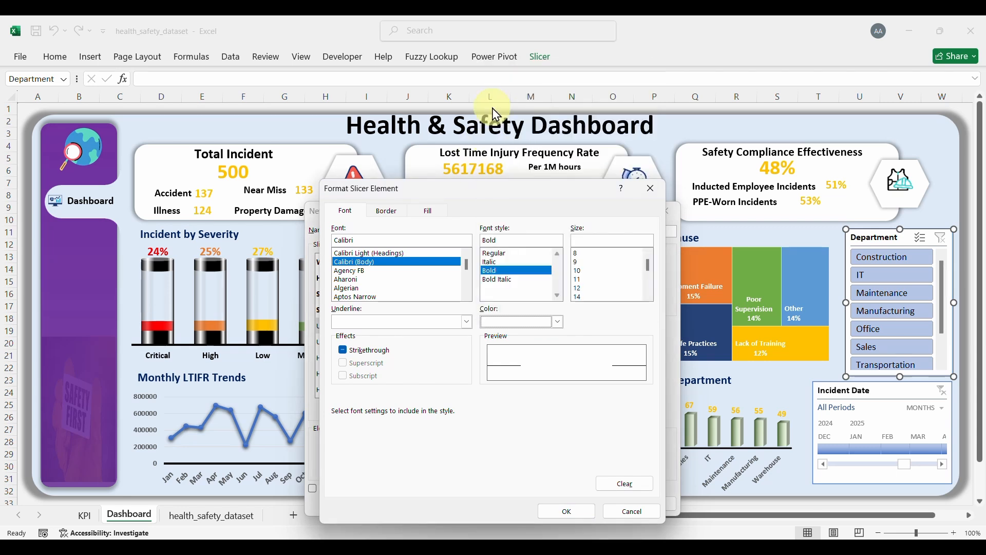
Step: Fill it with a vertical black-to-dark-grey gradient
{"action": "left_click", "coordinate": [432, 216]}
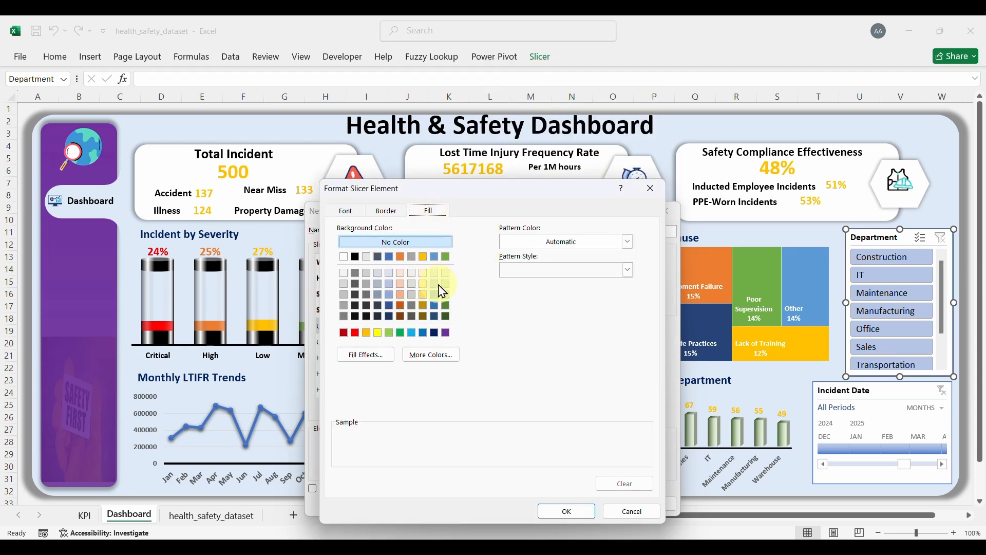
{"action": "left_click", "coordinate": [365, 355]}
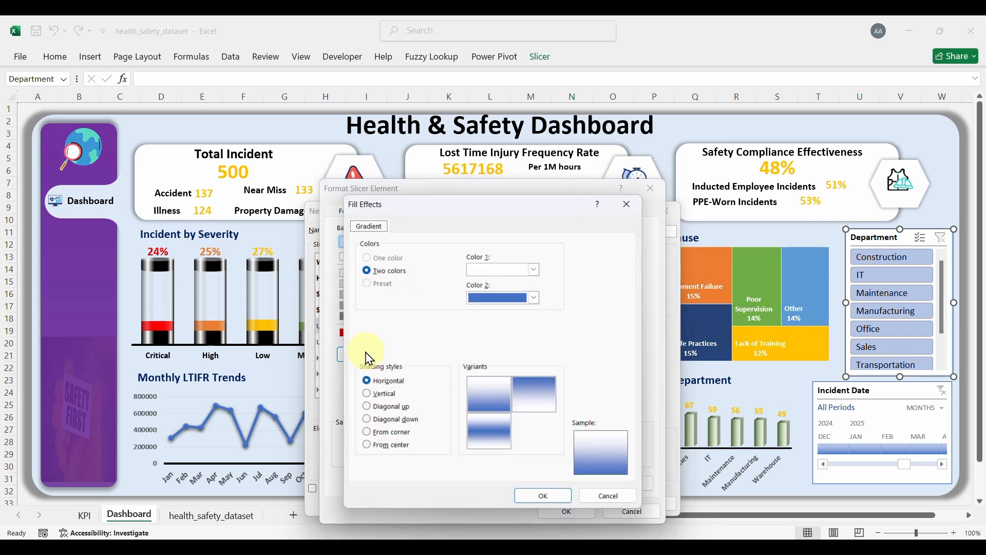
{"action": "left_click", "coordinate": [537, 270]}
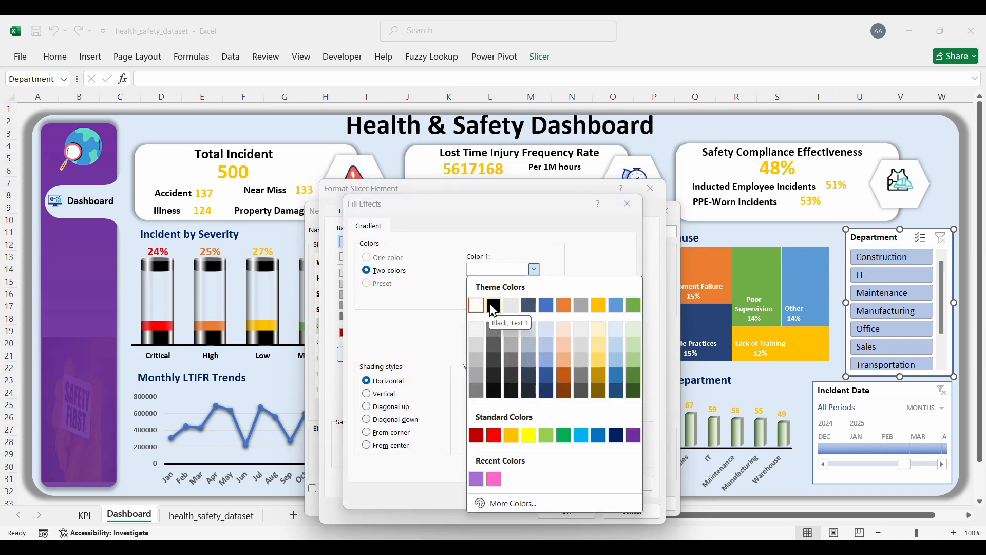
{"action": "left_click", "coordinate": [493, 307]}
{"action": "left_click", "coordinate": [535, 302]}
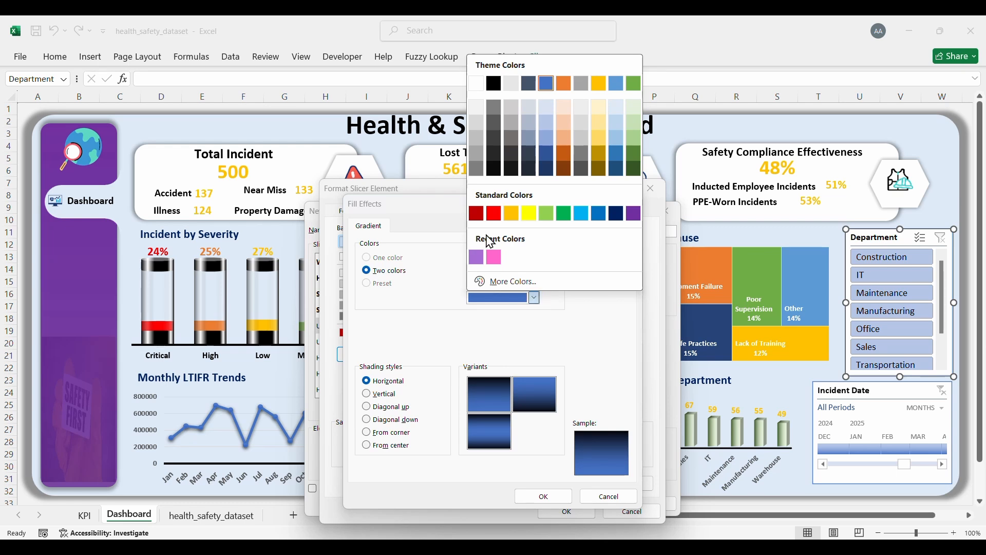
{"action": "left_click", "coordinate": [477, 173]}
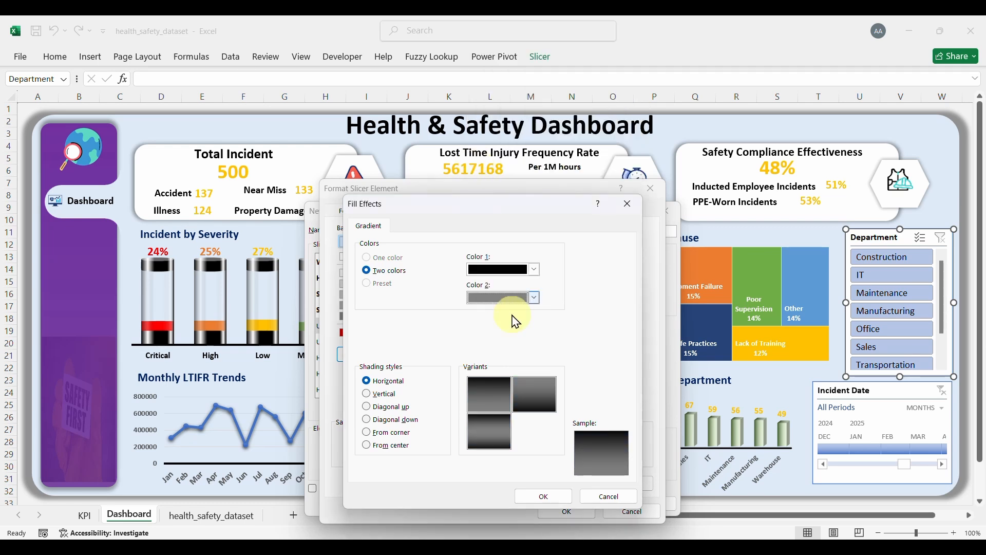
{"action": "left_click", "coordinate": [383, 396]}
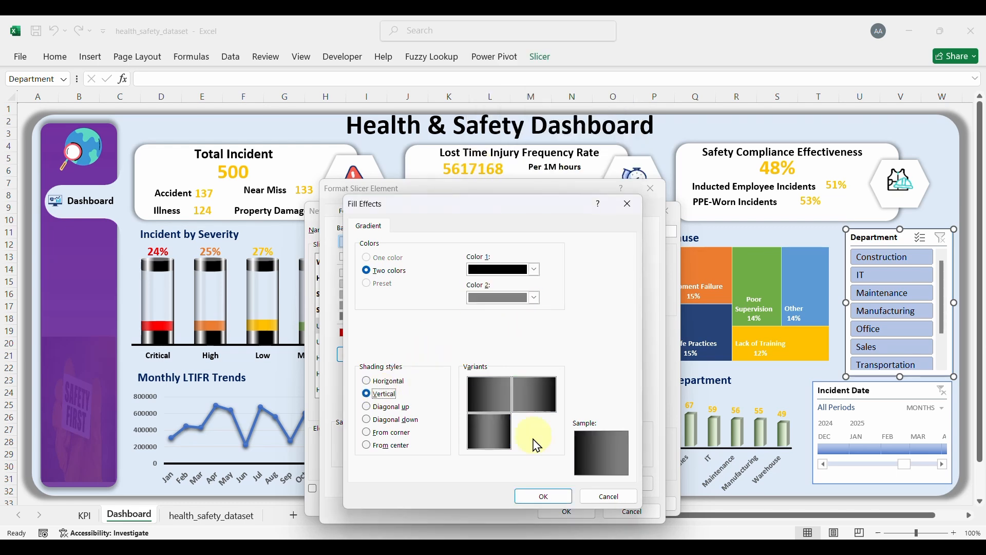
{"action": "left_click", "coordinate": [554, 497]}
{"action": "left_click", "coordinate": [575, 512]}
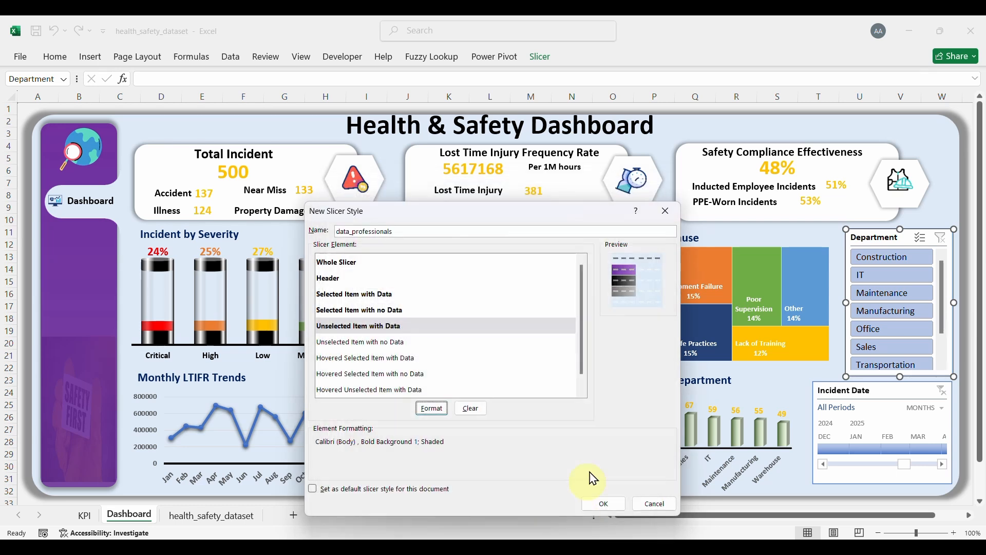
Step: Save the data_professionals slicer style and apply it to the Department slicer
{"action": "left_click", "coordinate": [599, 505]}
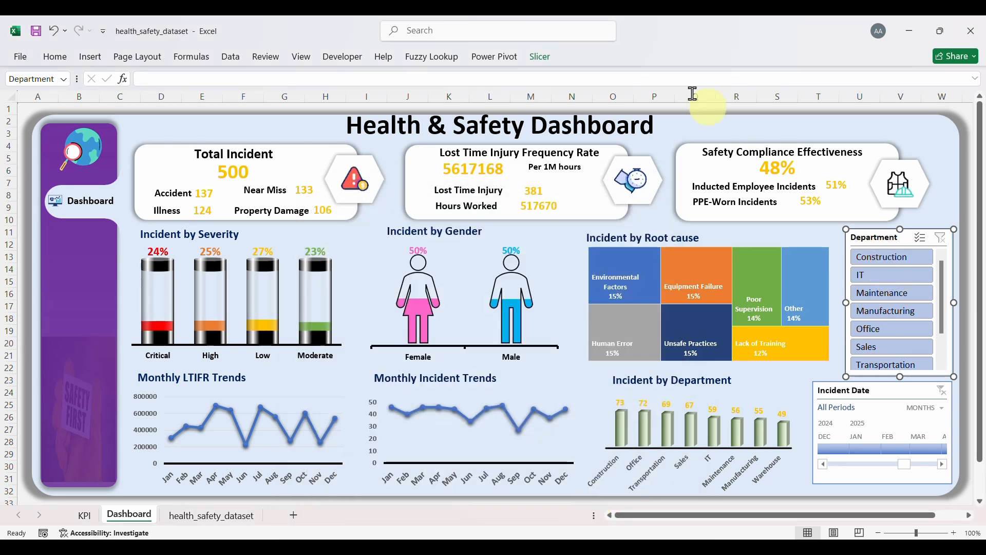
{"action": "left_click", "coordinate": [538, 60]}
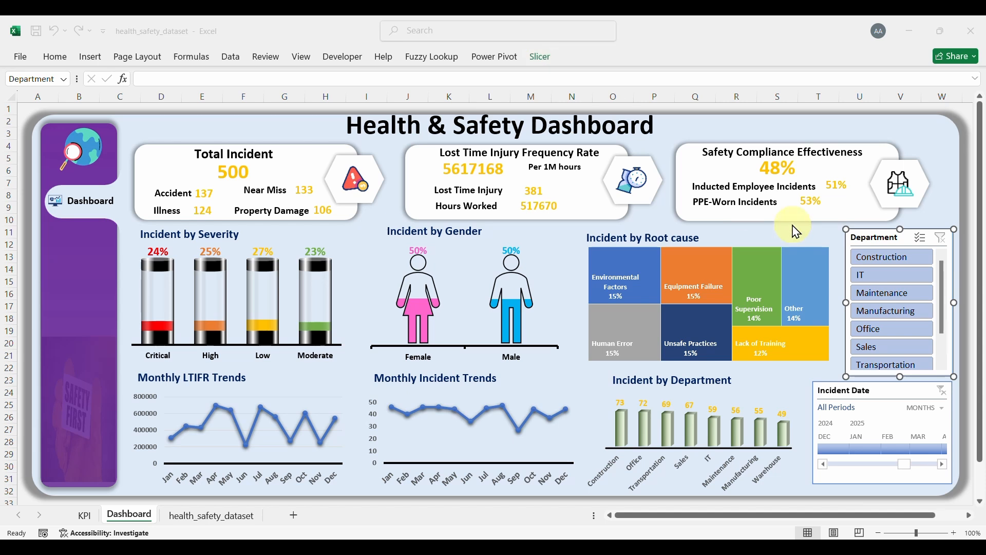
{"action": "left_click", "coordinate": [546, 66]}
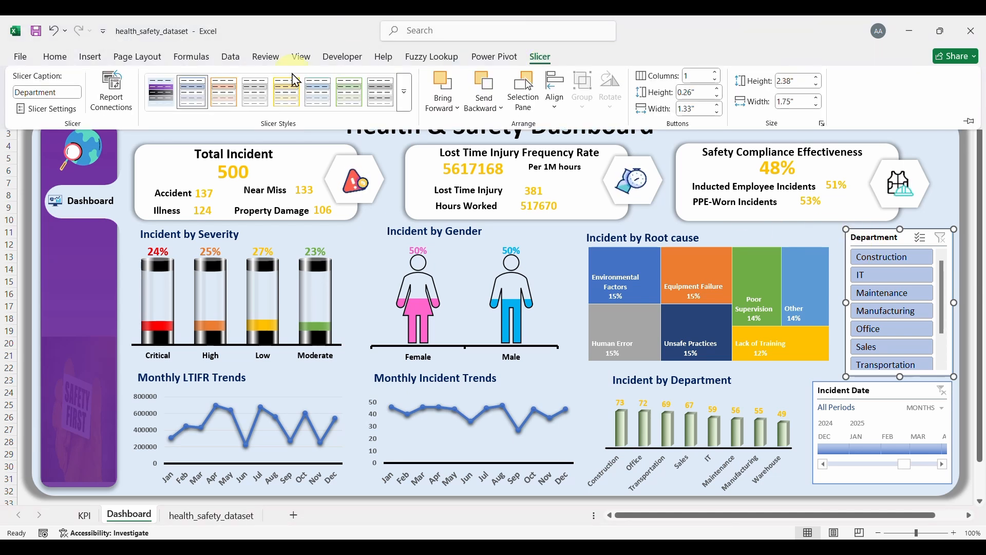
{"action": "left_click", "coordinate": [161, 93]}
Step: Test the slicer on Construction, IT, Maintenance and Manufacturing, then clear the department filter
{"action": "left_click", "coordinate": [935, 169]}
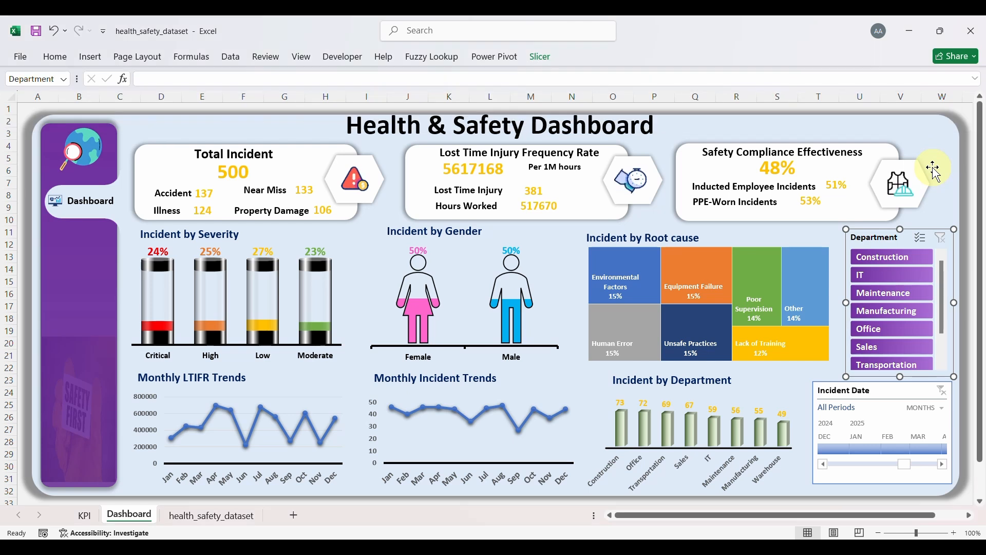
{"action": "left_click", "coordinate": [935, 169]}
{"action": "left_click", "coordinate": [898, 260]}
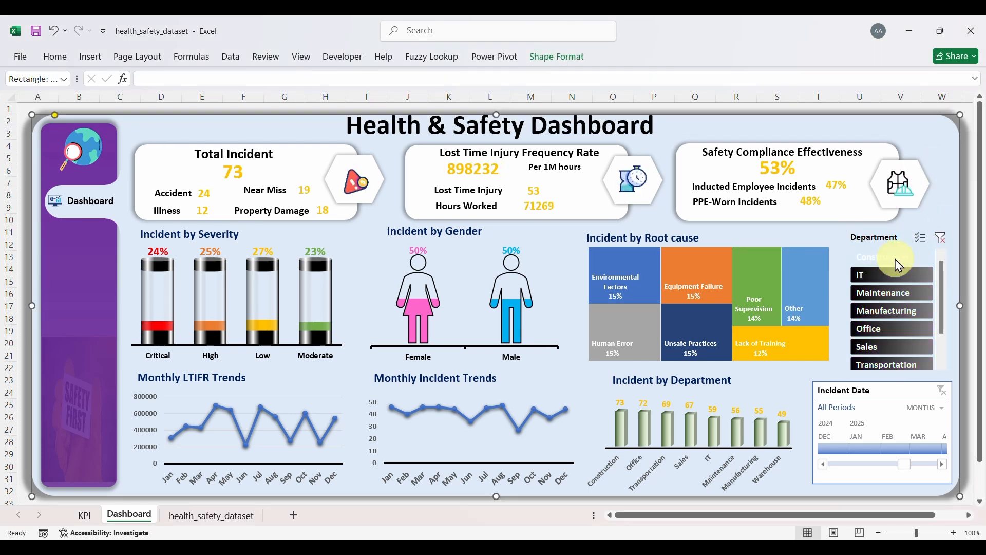
{"action": "left_click", "coordinate": [895, 276]}
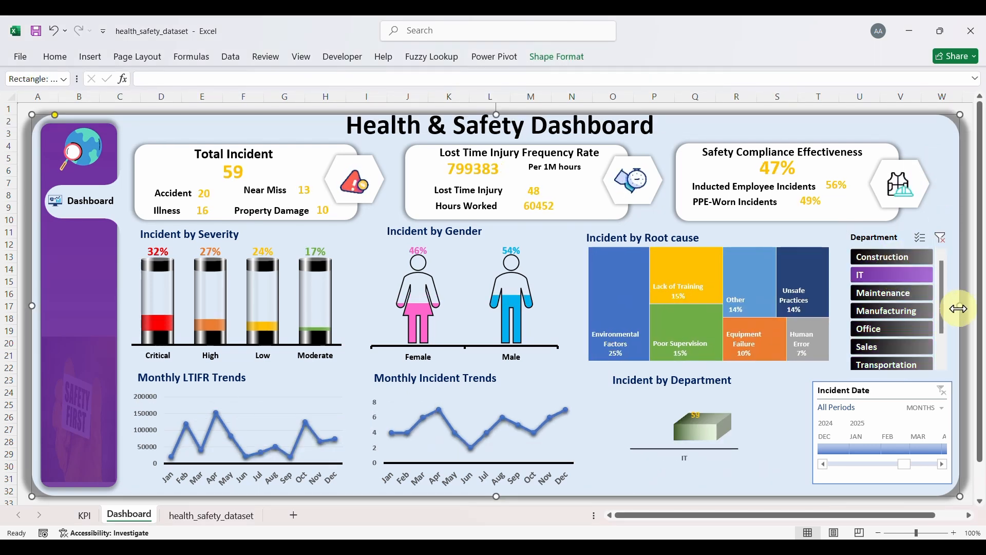
{"action": "left_click", "coordinate": [907, 294]}
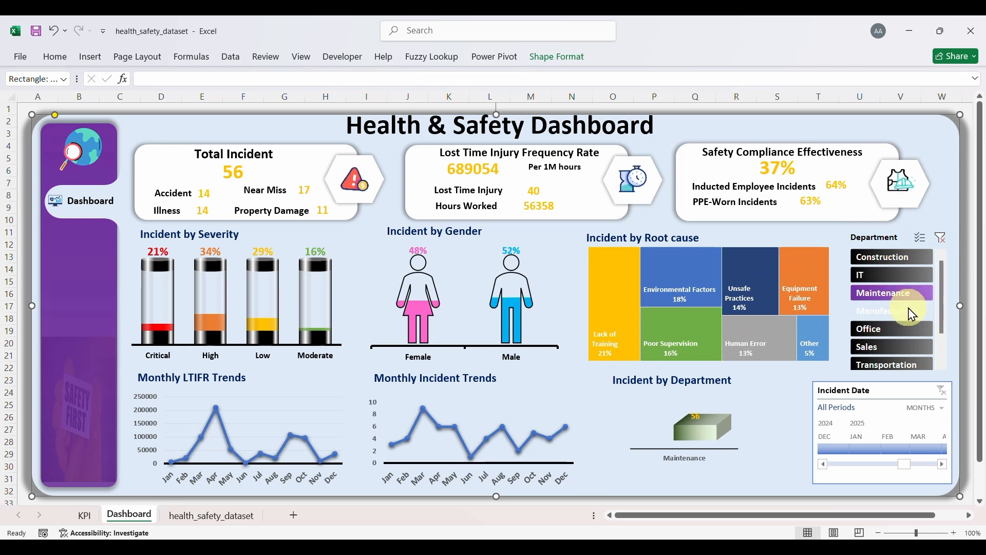
{"action": "left_click", "coordinate": [912, 311]}
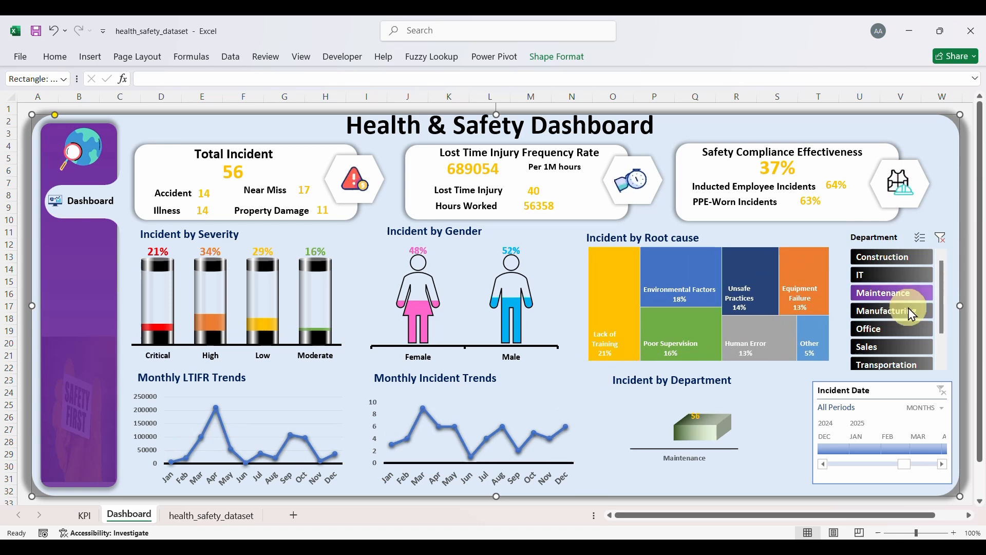
{"action": "left_click", "coordinate": [943, 241]}
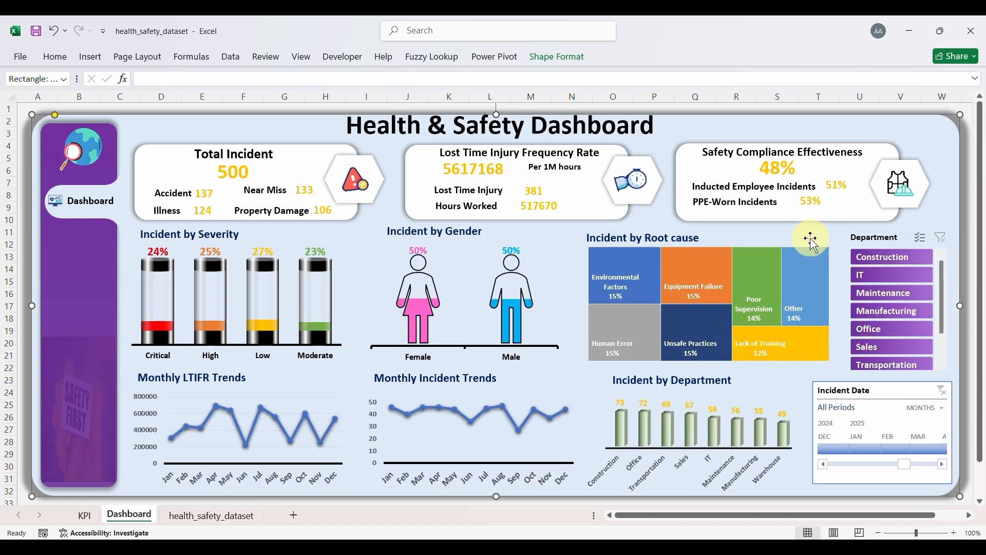
{"action": "left_click", "coordinate": [894, 391]}
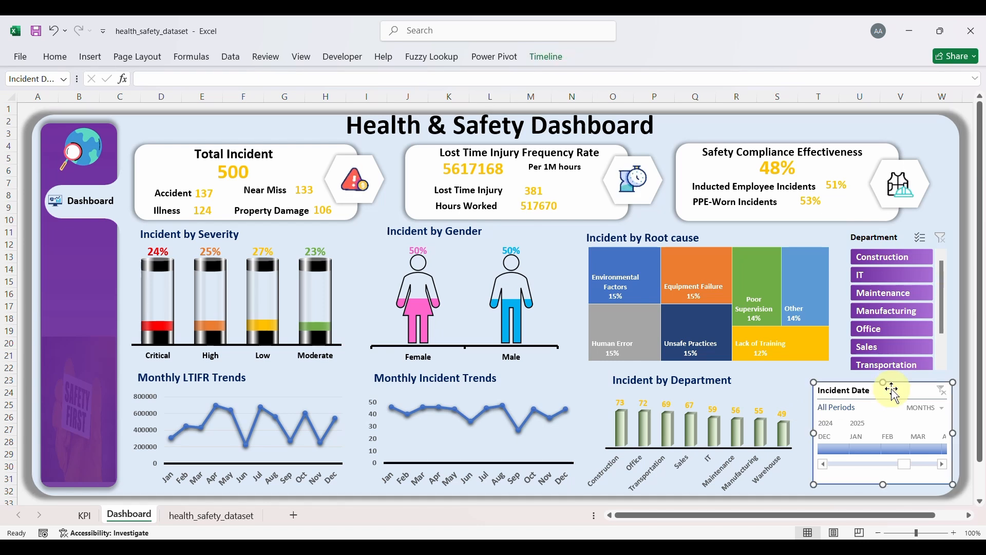
Step: Start a new timeline style and give its Whole Timeline a pale blue fill
{"action": "left_click", "coordinate": [542, 61]}
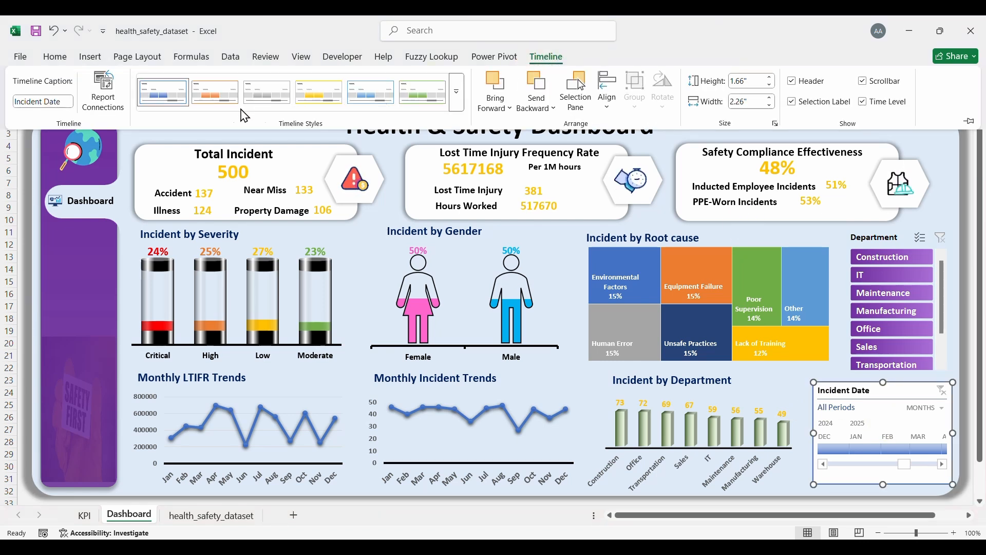
{"action": "left_click", "coordinate": [464, 95]}
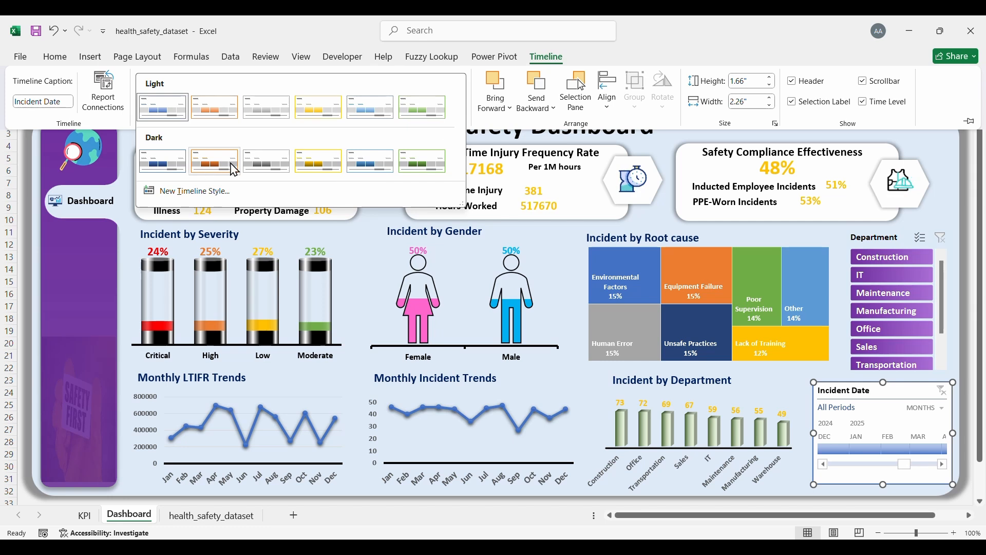
{"action": "left_click", "coordinate": [209, 197]}
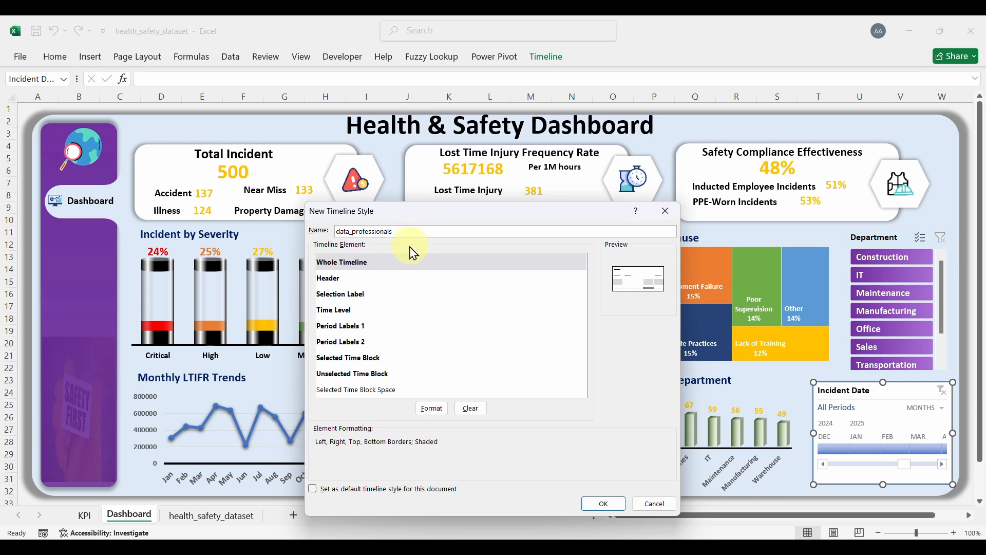
{"action": "left_click", "coordinate": [400, 261]}
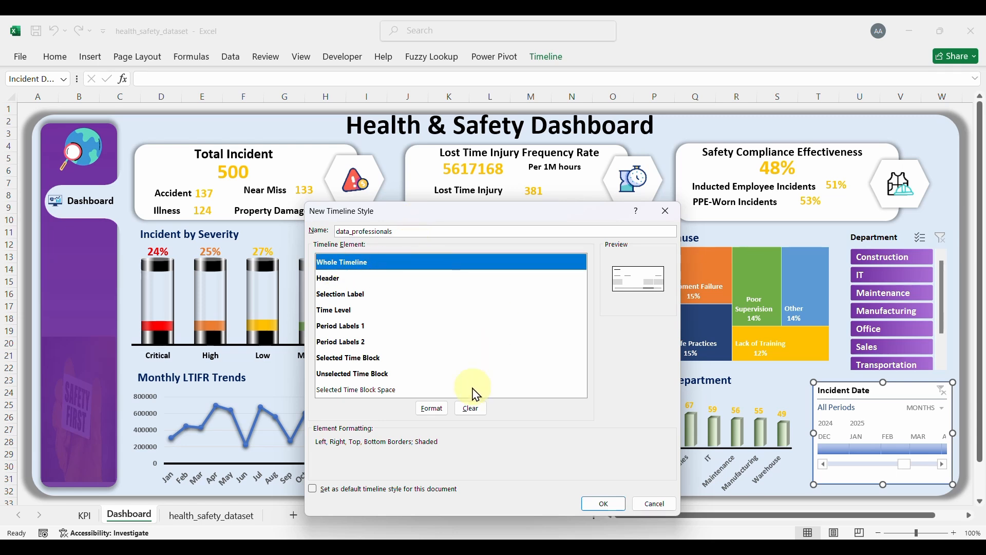
{"action": "left_click", "coordinate": [434, 409]}
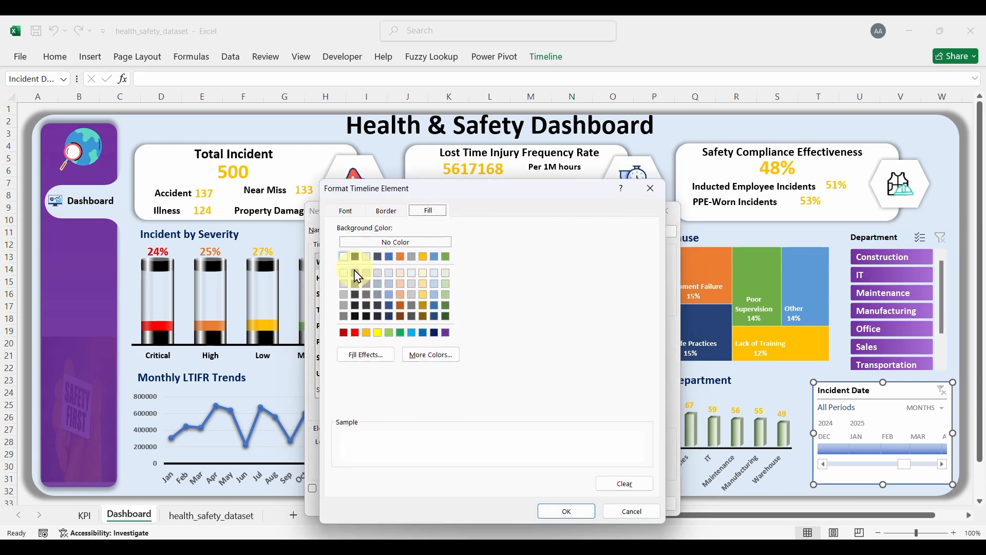
{"action": "left_click", "coordinate": [436, 274]}
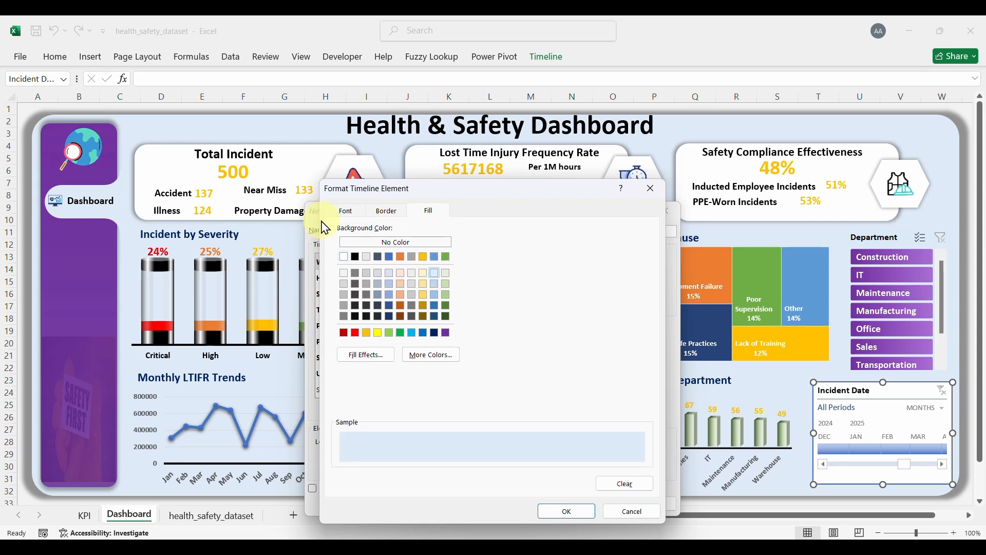
Step: Set the Whole Timeline text to bold white Calibri (Body)
{"action": "left_click", "coordinate": [347, 211]}
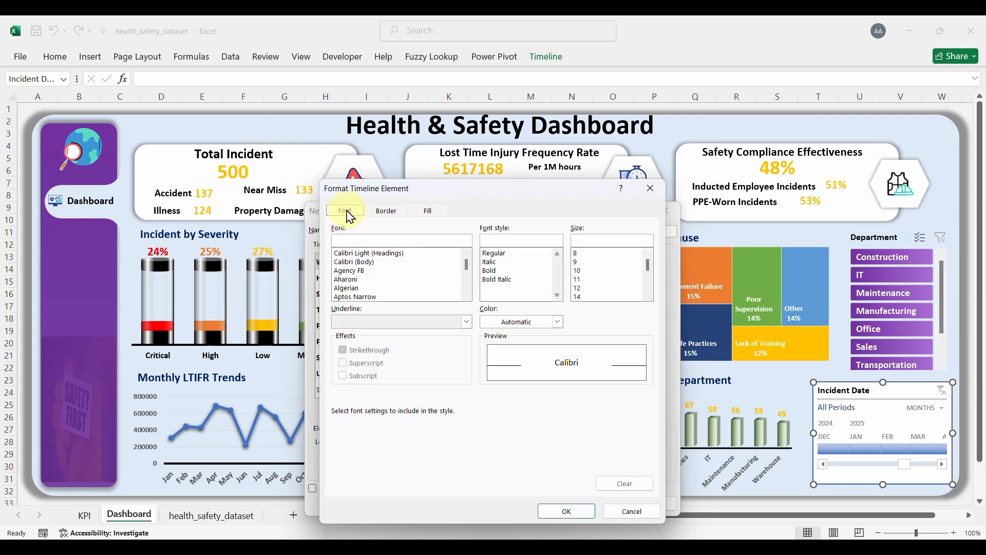
{"action": "key", "text": "Tab"}
{"action": "left_click", "coordinate": [363, 263]}
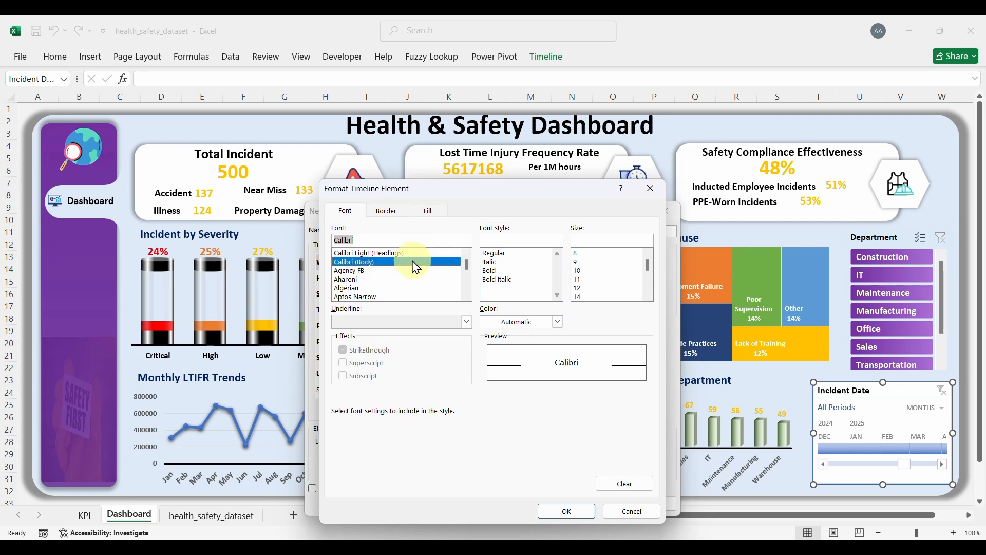
{"action": "left_click", "coordinate": [490, 270]}
{"action": "left_click", "coordinate": [558, 322]}
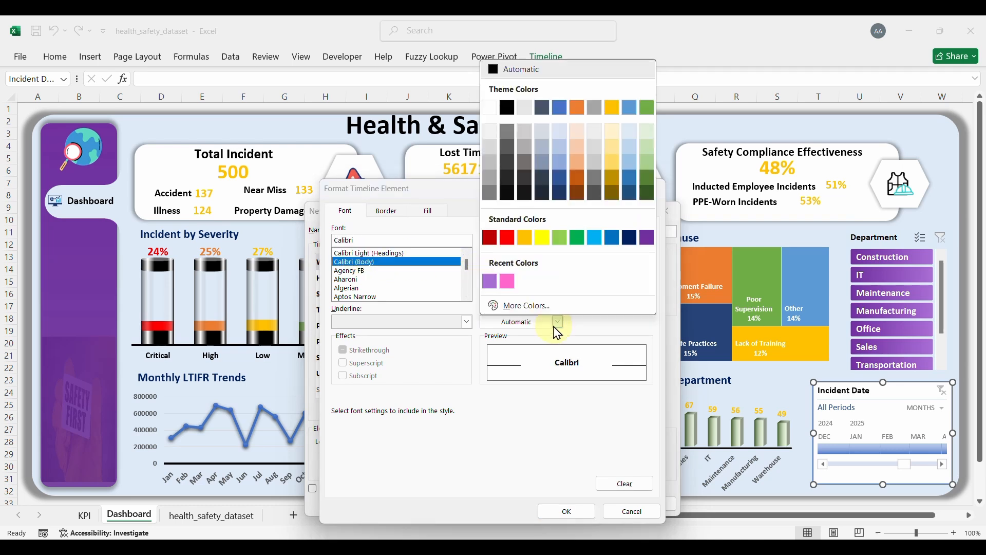
{"action": "left_click", "coordinate": [491, 109]}
{"action": "left_click", "coordinate": [567, 511]}
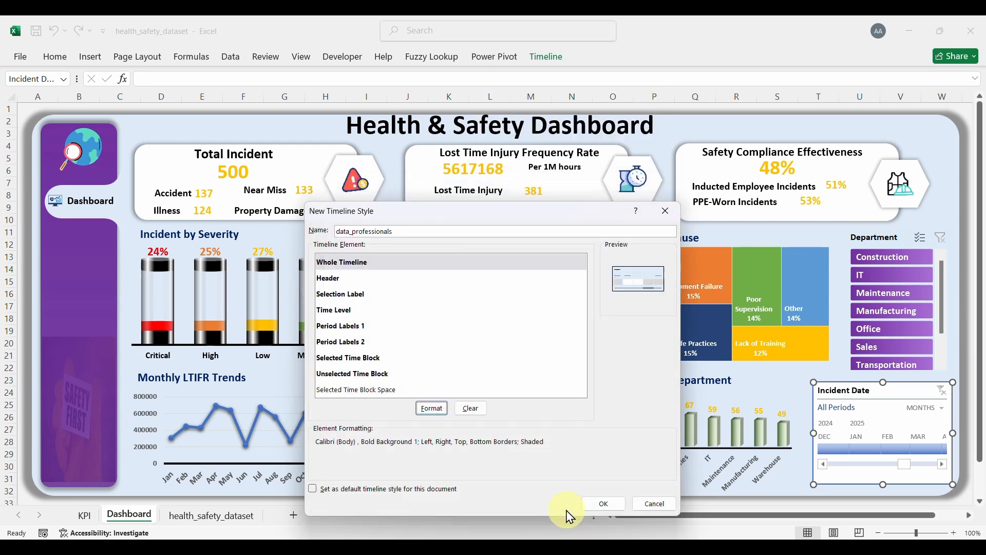
Step: Format the timeline Header element with bold black Calibri text
{"action": "left_click", "coordinate": [339, 280]}
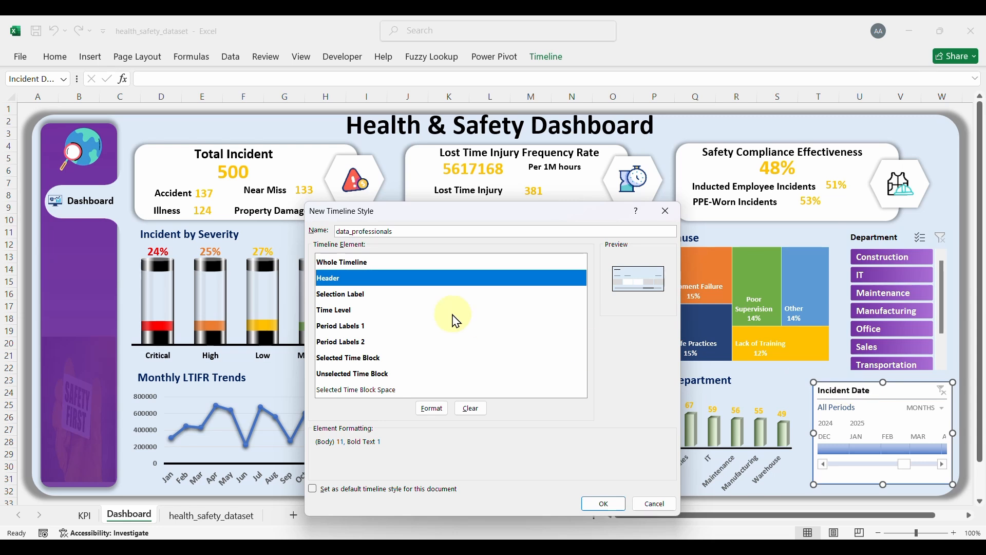
{"action": "left_click", "coordinate": [432, 409]}
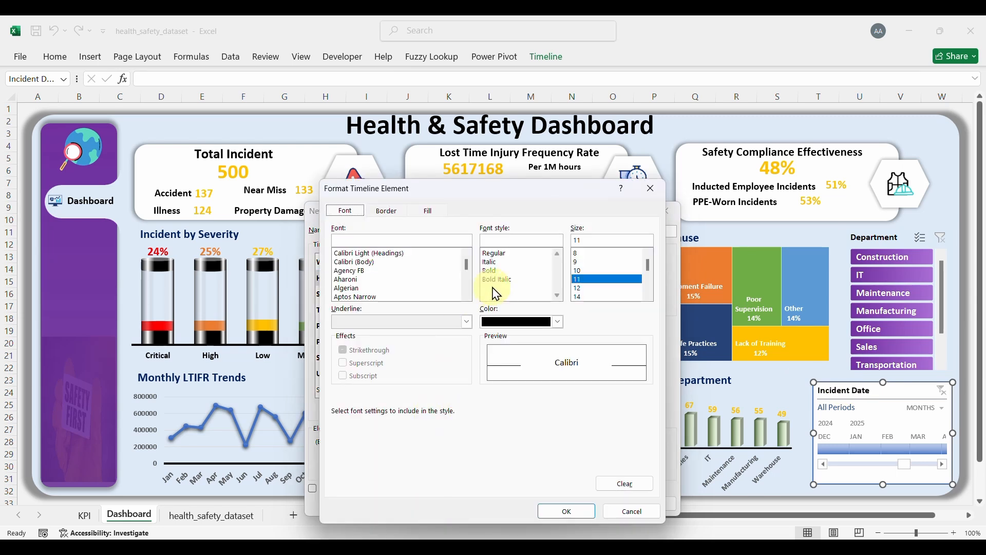
{"action": "left_click", "coordinate": [359, 262]}
{"action": "left_click", "coordinate": [490, 271]}
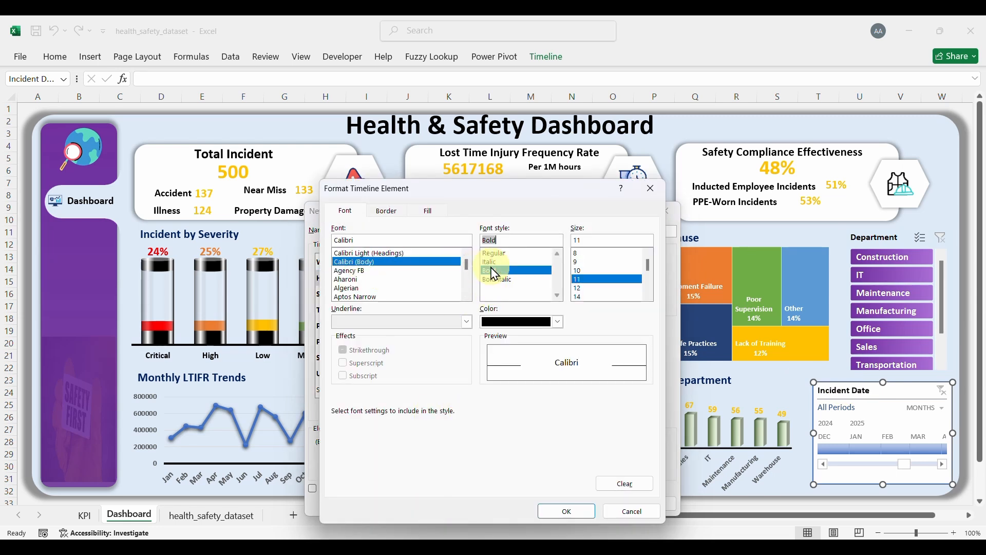
{"action": "left_click", "coordinate": [559, 322]}
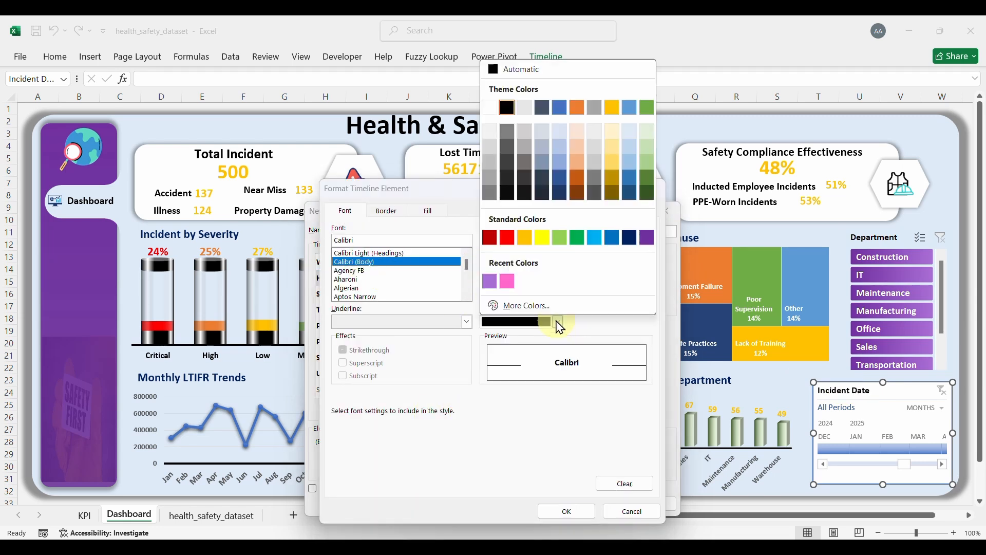
{"action": "left_click", "coordinate": [508, 111]}
{"action": "left_click", "coordinate": [430, 211]}
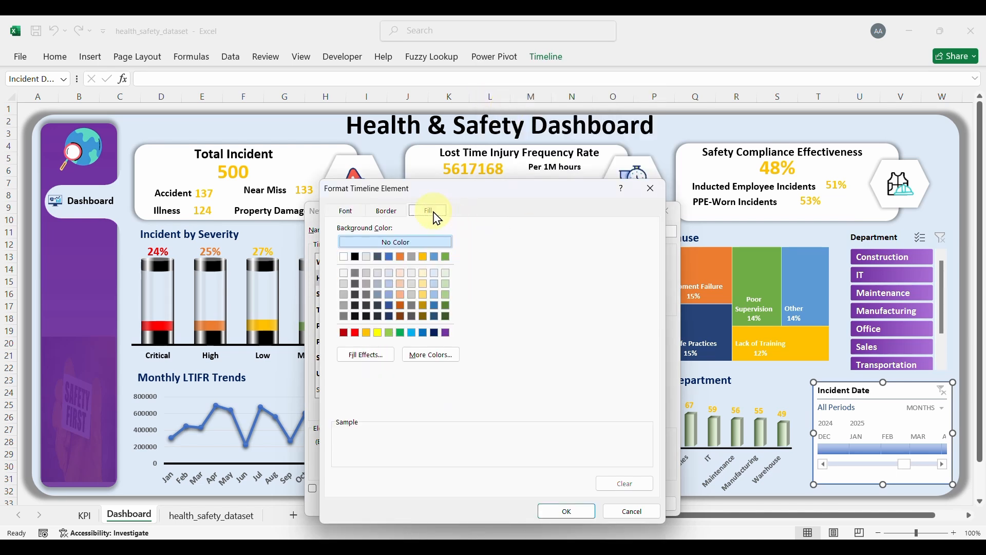
{"action": "left_click", "coordinate": [556, 512]}
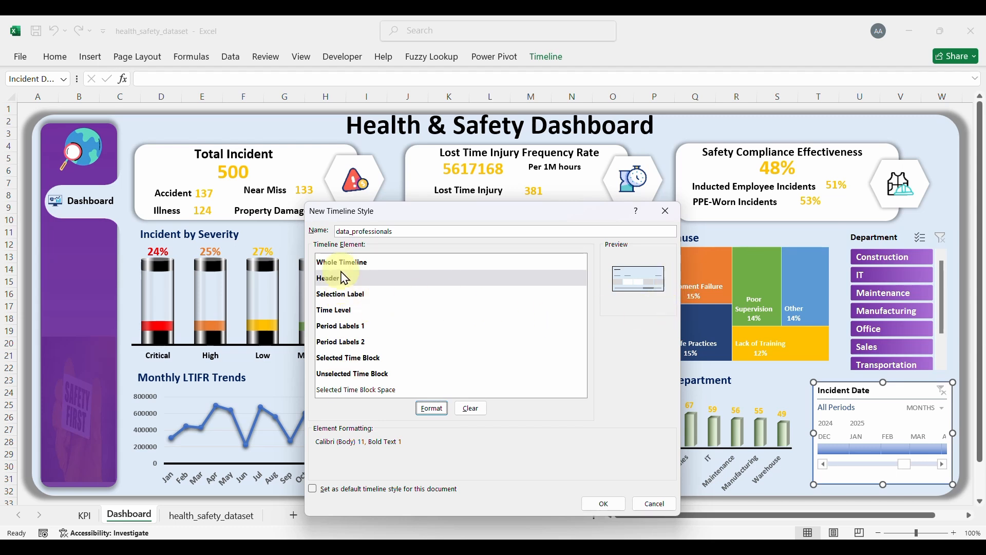
Step: Save the style as data_professionals2 after the duplicate-name warning
{"action": "left_click", "coordinate": [604, 506]}
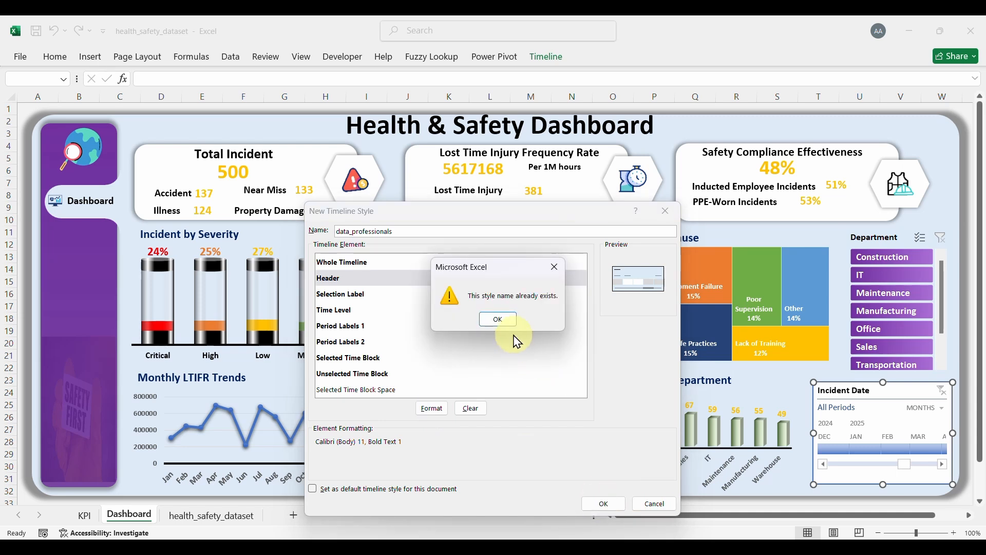
{"action": "left_click", "coordinate": [555, 273]}
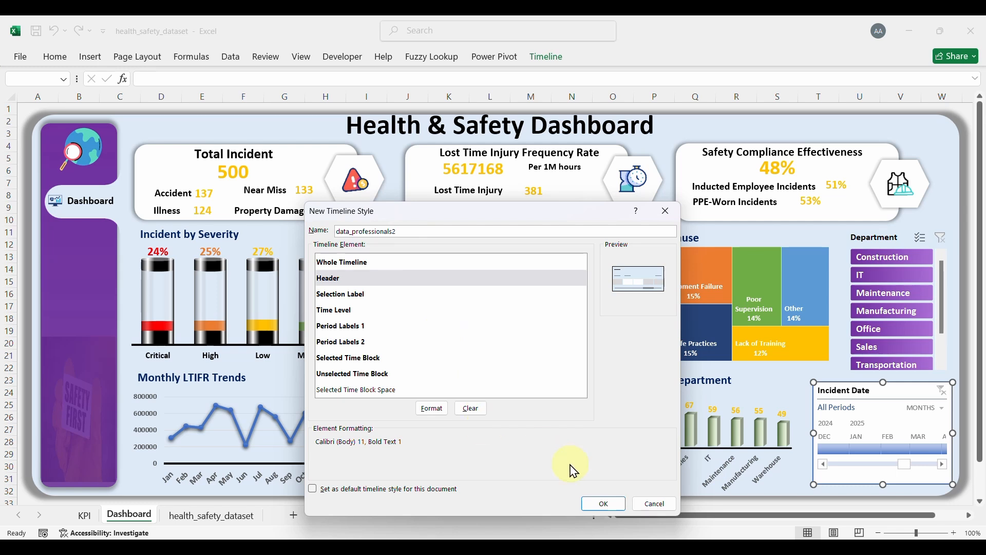
{"action": "left_click", "coordinate": [605, 503]}
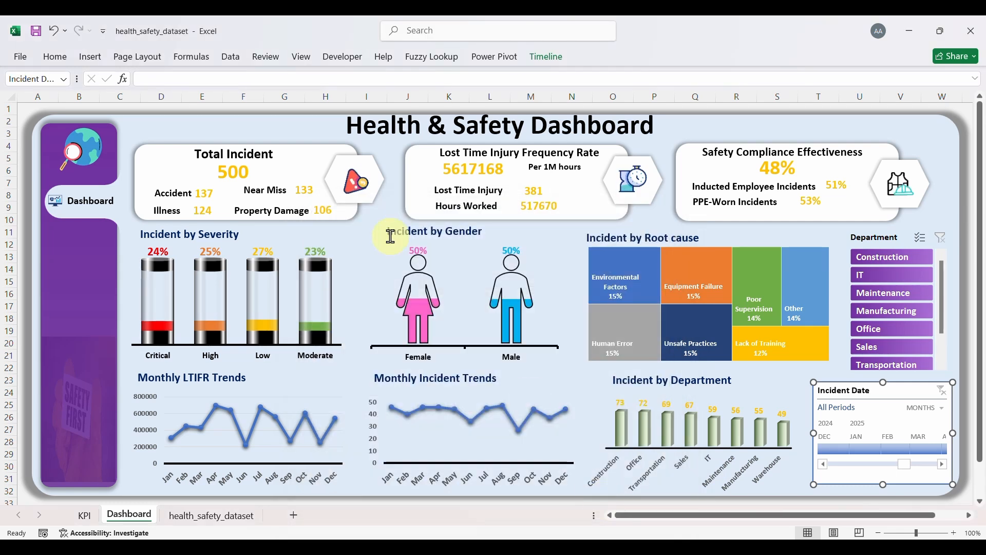
Step: Filter the Incident Date timeline to December 2024 and January 2025, then clear to All Periods
{"action": "left_click", "coordinate": [550, 57]}
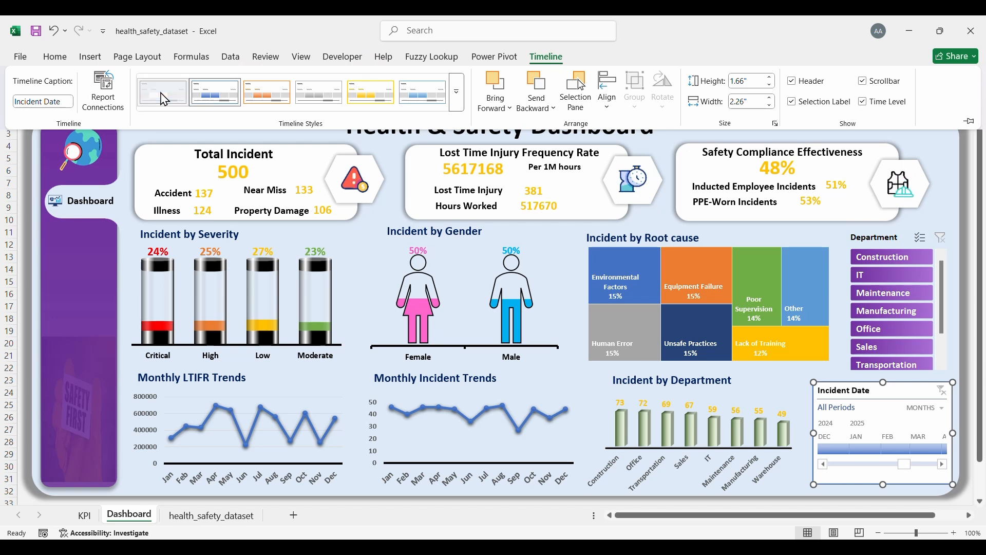
{"action": "left_click", "coordinate": [818, 236]}
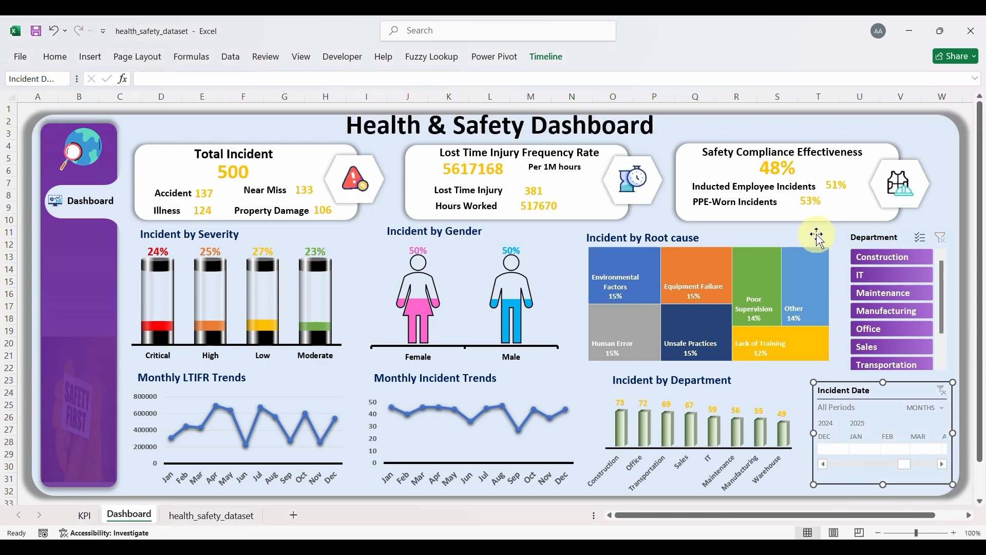
{"action": "left_click", "coordinate": [837, 450]}
{"action": "left_click", "coordinate": [867, 450]}
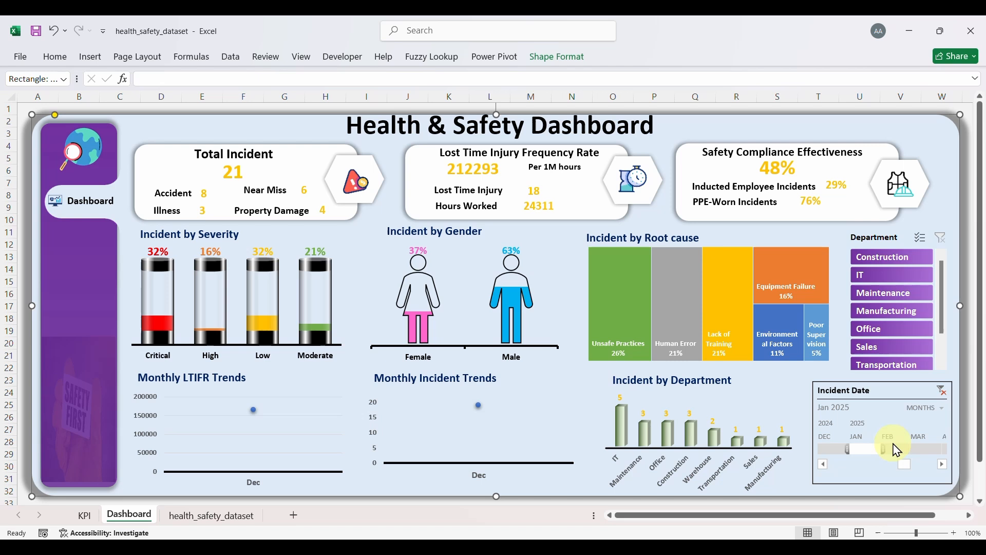
{"action": "left_click", "coordinate": [941, 390]}
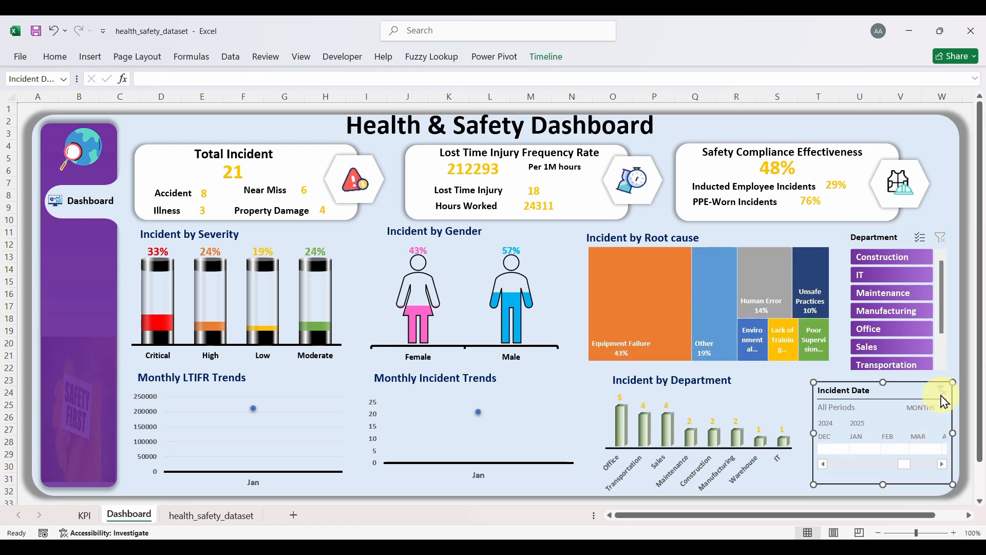
Step: Reselect the Incident Date timeline to bring up its style options
{"action": "left_click", "coordinate": [839, 340]}
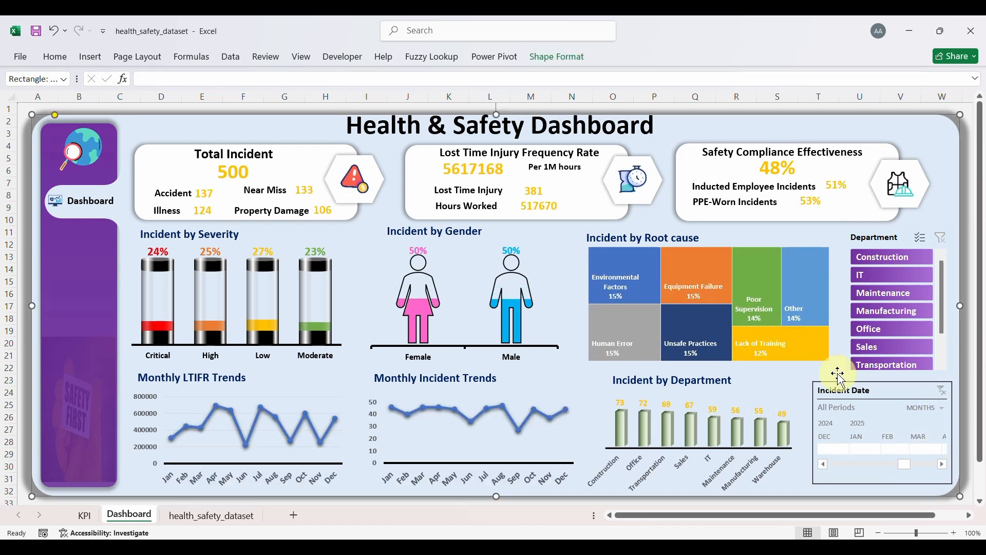
{"action": "left_click", "coordinate": [894, 400]}
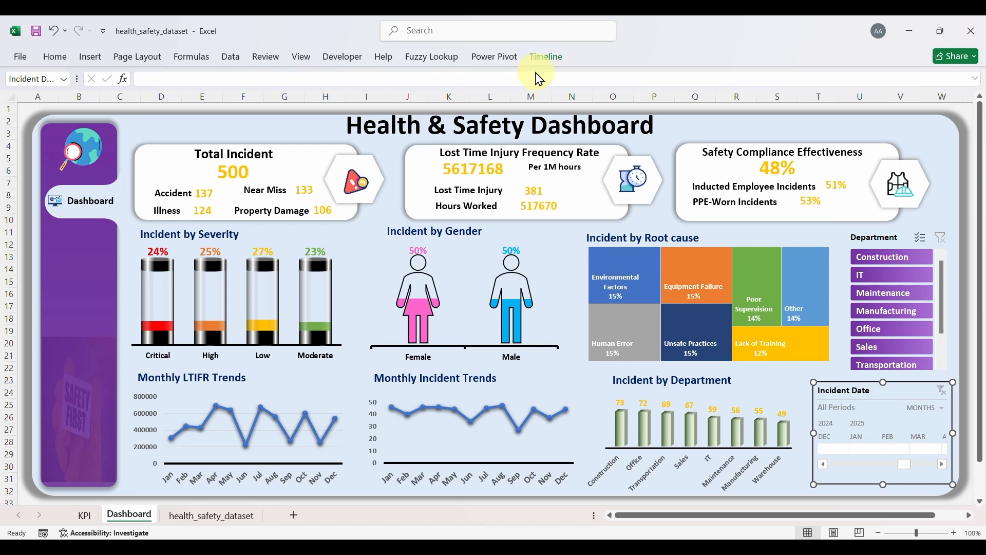
{"action": "left_click", "coordinate": [546, 57]}
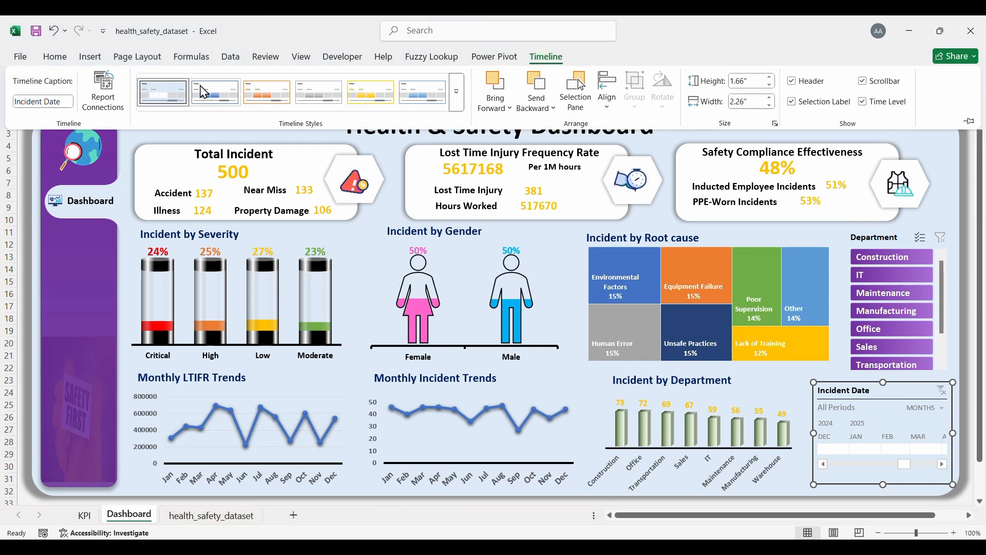
Step: Modify data_professionals2 so its Selection Label uses bold purple Calibri text
{"action": "right_click", "coordinate": [177, 87]}
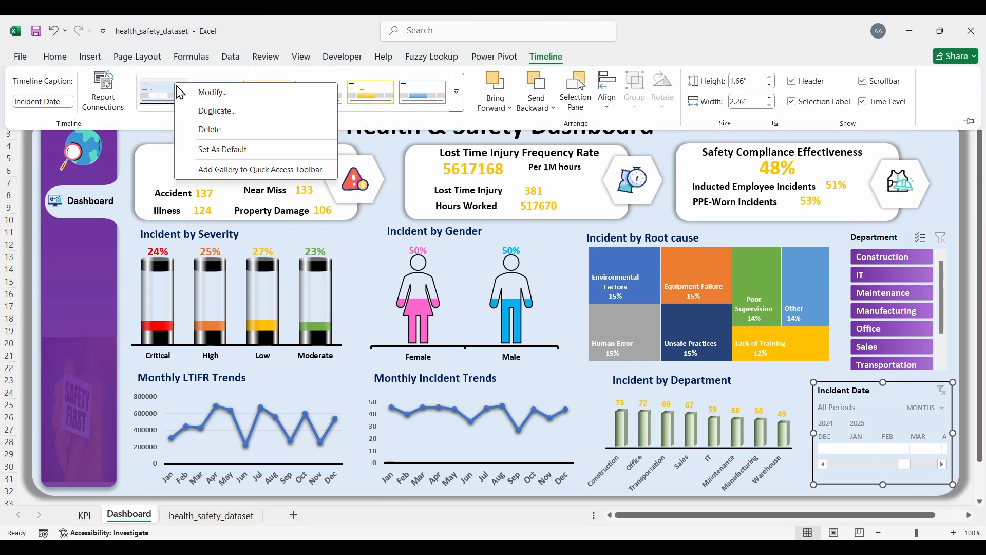
{"action": "left_click", "coordinate": [244, 97]}
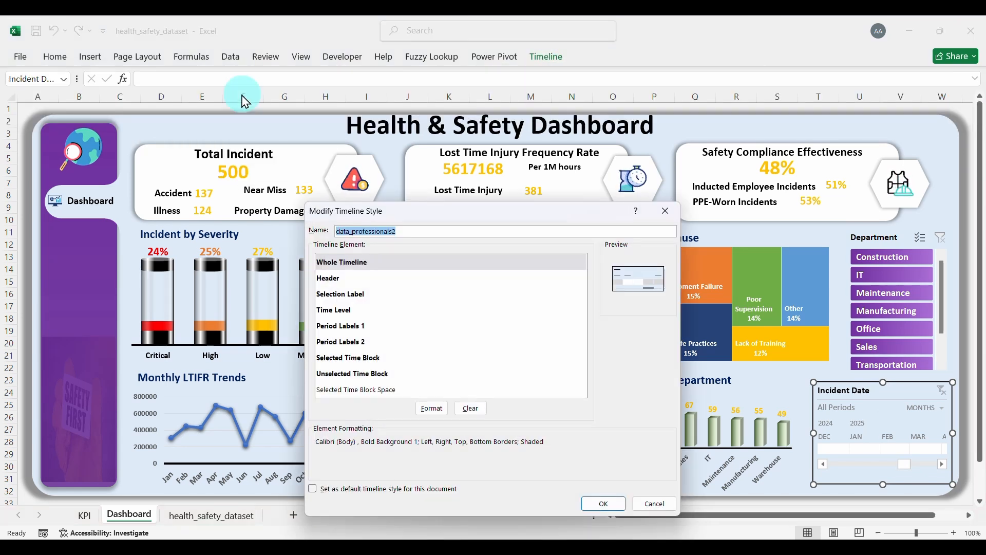
{"action": "left_click", "coordinate": [349, 294]}
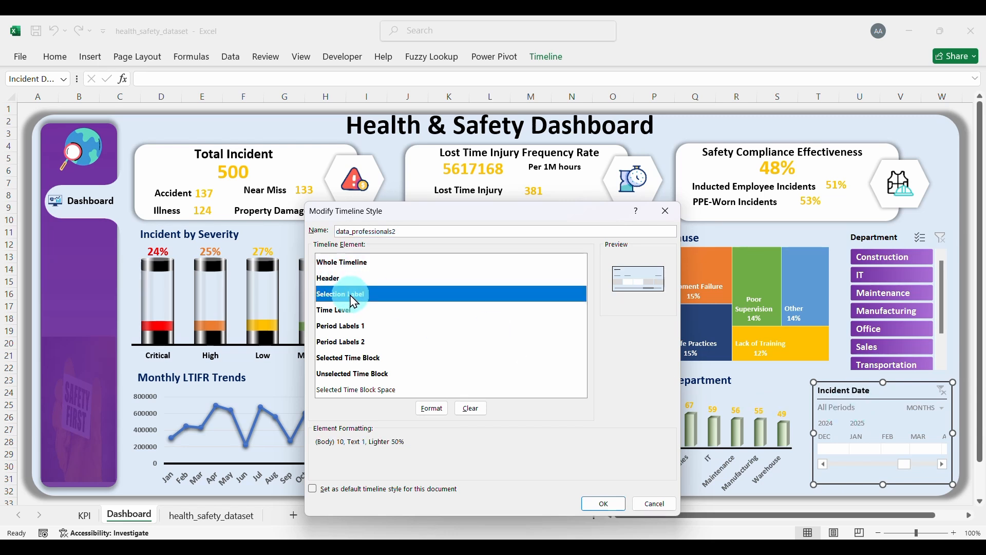
{"action": "left_click", "coordinate": [433, 409]}
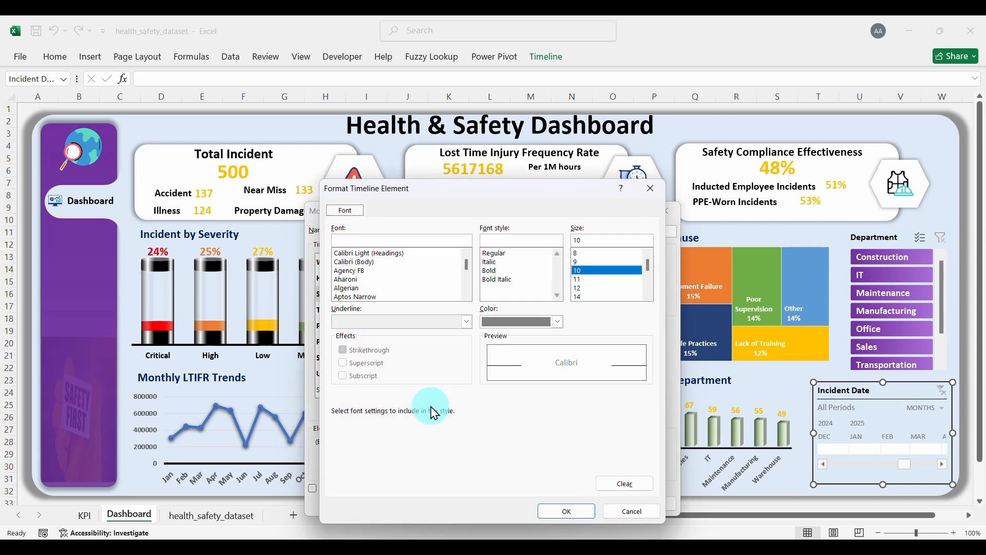
{"action": "left_click", "coordinate": [358, 263]}
{"action": "left_click", "coordinate": [497, 271]}
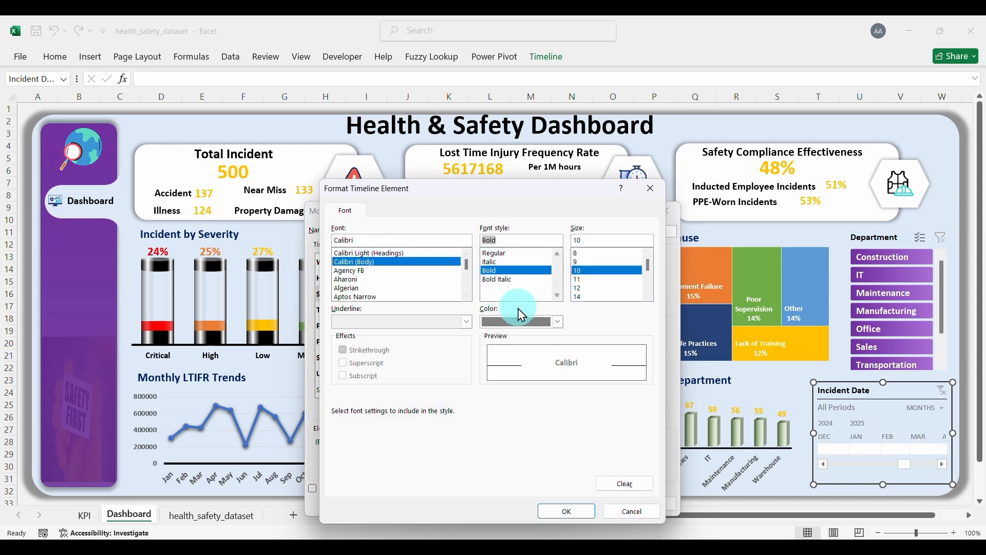
{"action": "left_click", "coordinate": [546, 325]}
{"action": "left_click", "coordinate": [559, 324]}
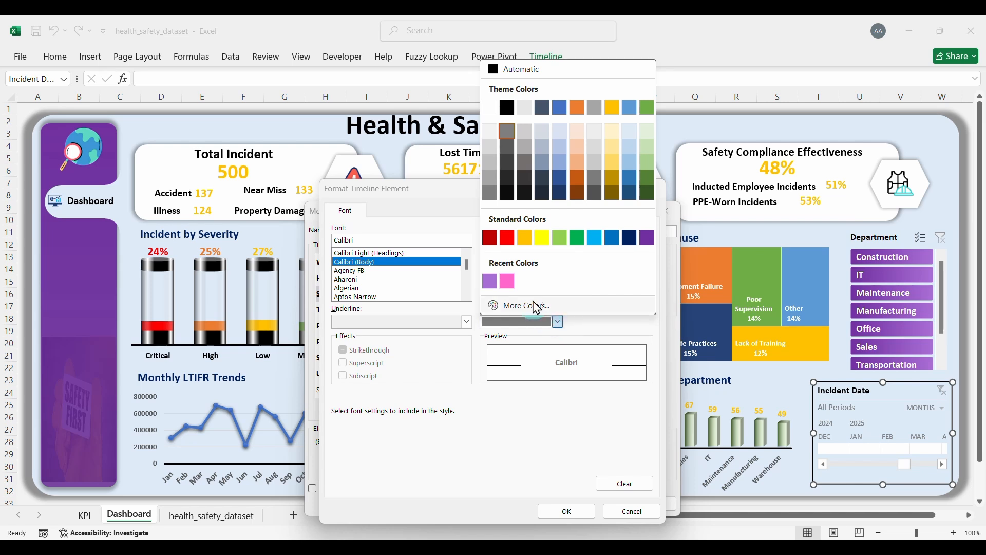
{"action": "left_click", "coordinate": [645, 243]}
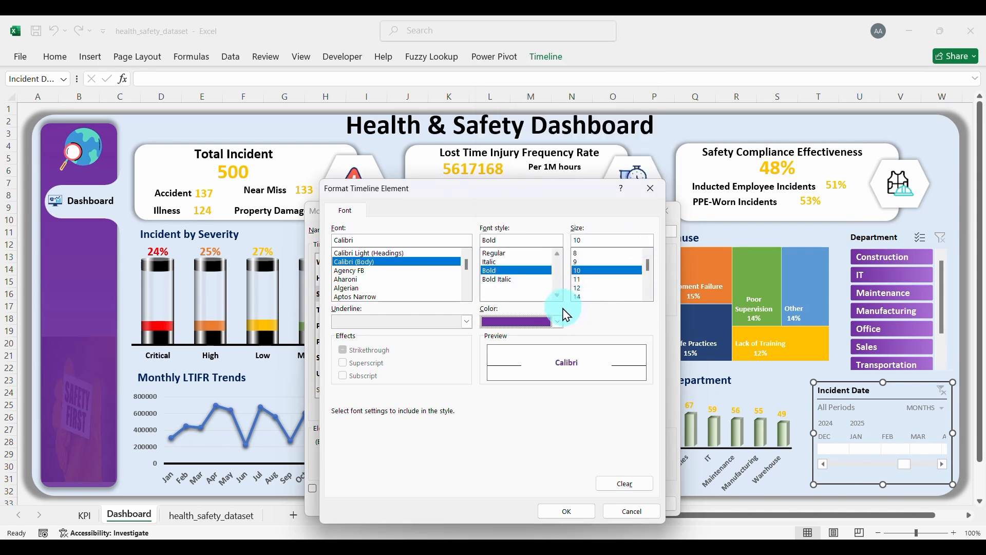
{"action": "left_click", "coordinate": [547, 336]}
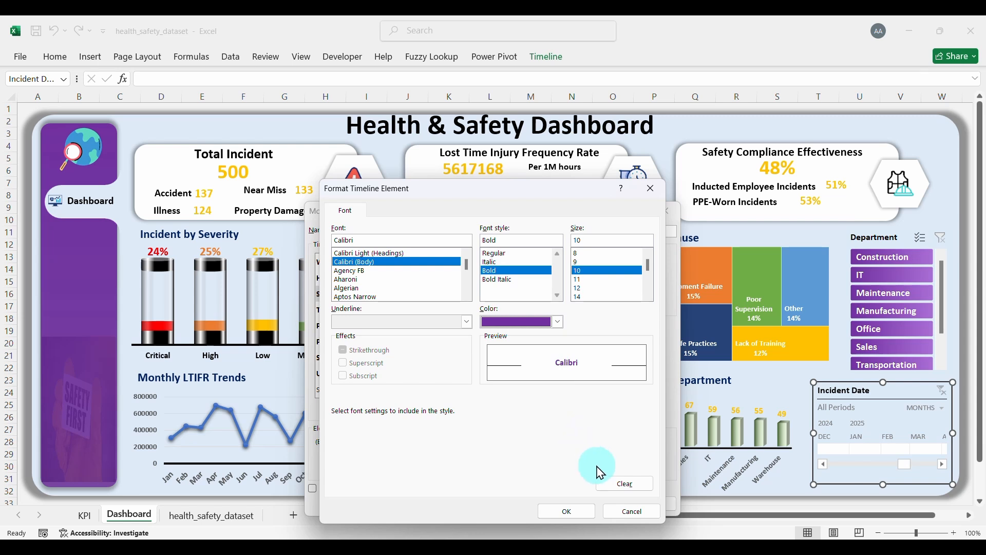
{"action": "left_click", "coordinate": [586, 512]}
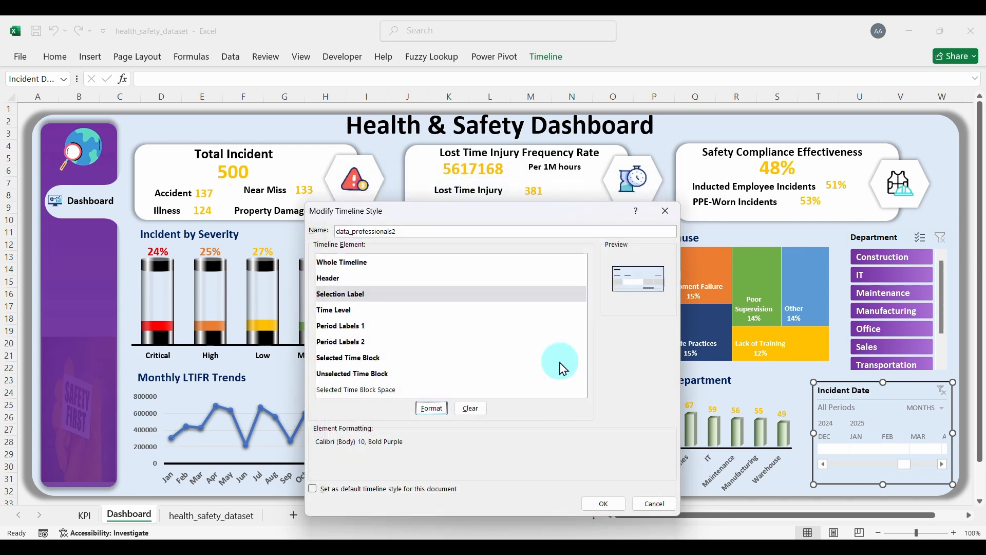
Step: Set the Time Level element to bold black Calibri
{"action": "left_click", "coordinate": [347, 311]}
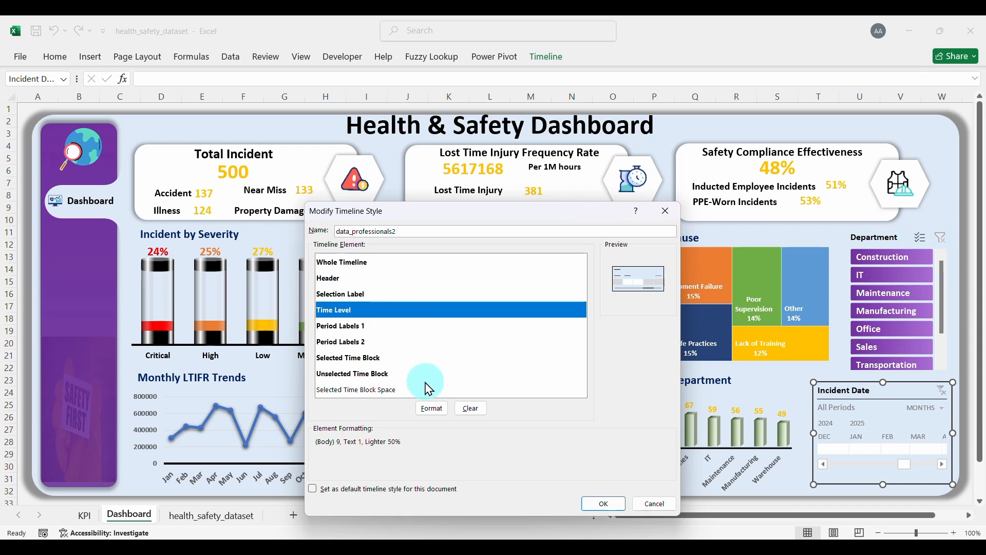
{"action": "left_click", "coordinate": [433, 410]}
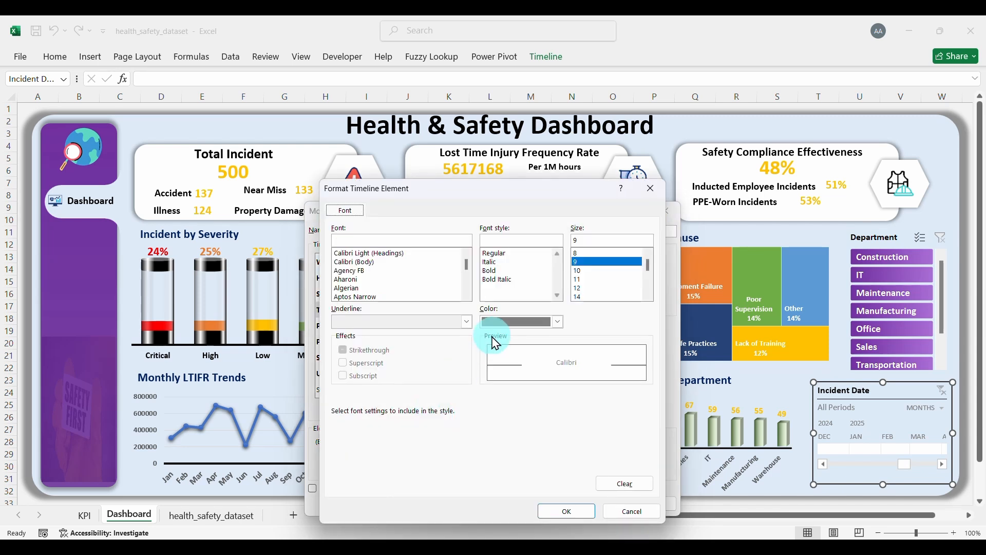
{"action": "left_click", "coordinate": [377, 262]}
{"action": "left_click", "coordinate": [494, 271]}
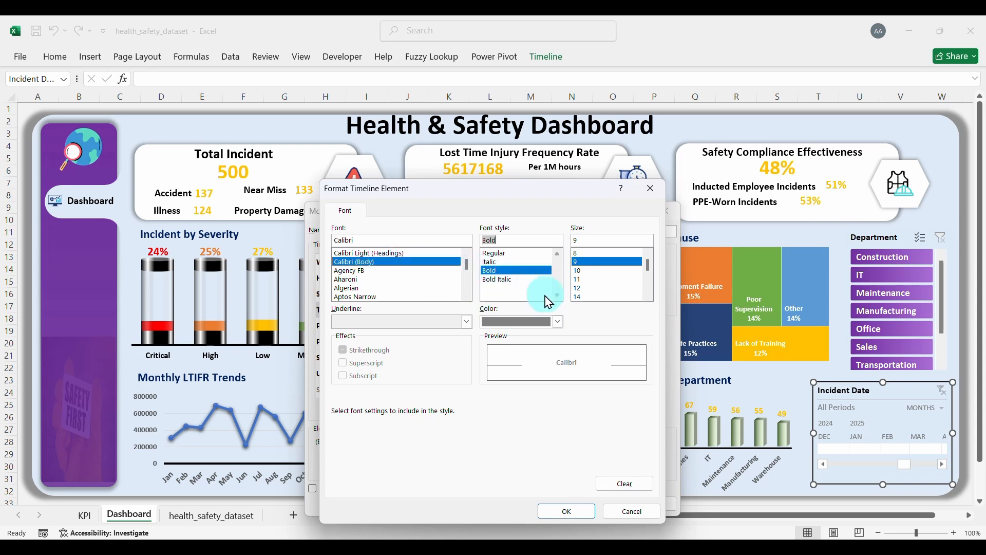
{"action": "left_click", "coordinate": [558, 323]}
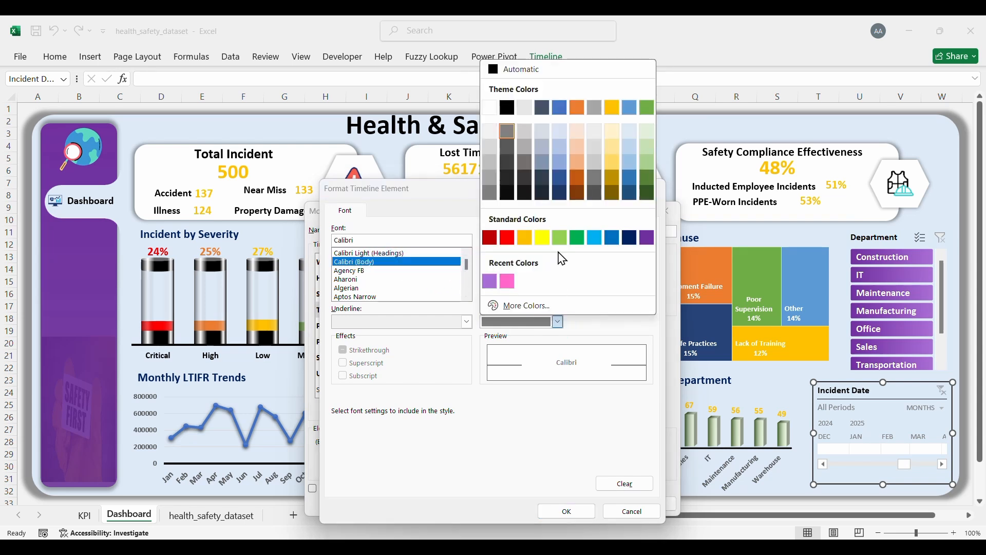
{"action": "left_click", "coordinate": [508, 108]}
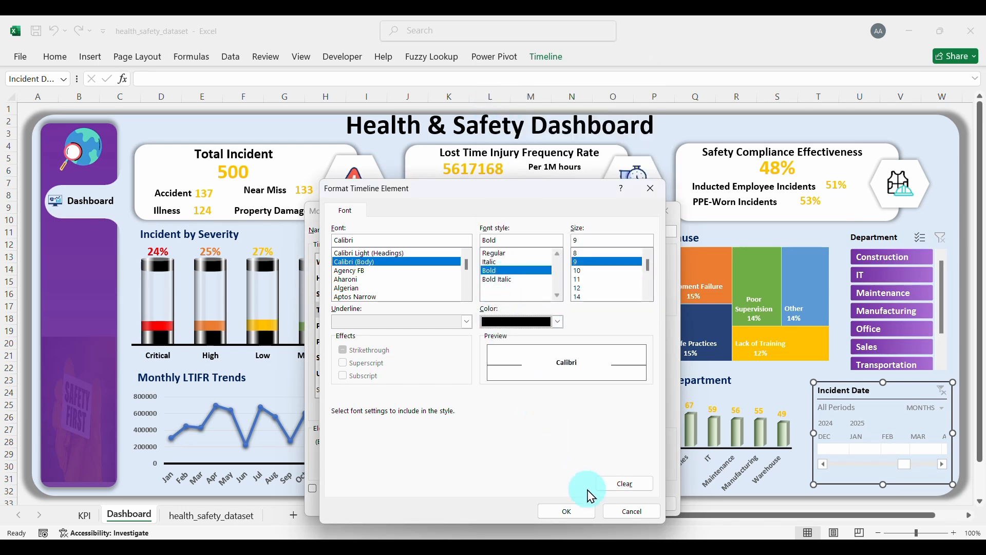
{"action": "left_click", "coordinate": [570, 511]}
Step: Set Period Labels 1 to bold black Calibri
{"action": "left_click", "coordinate": [343, 326]}
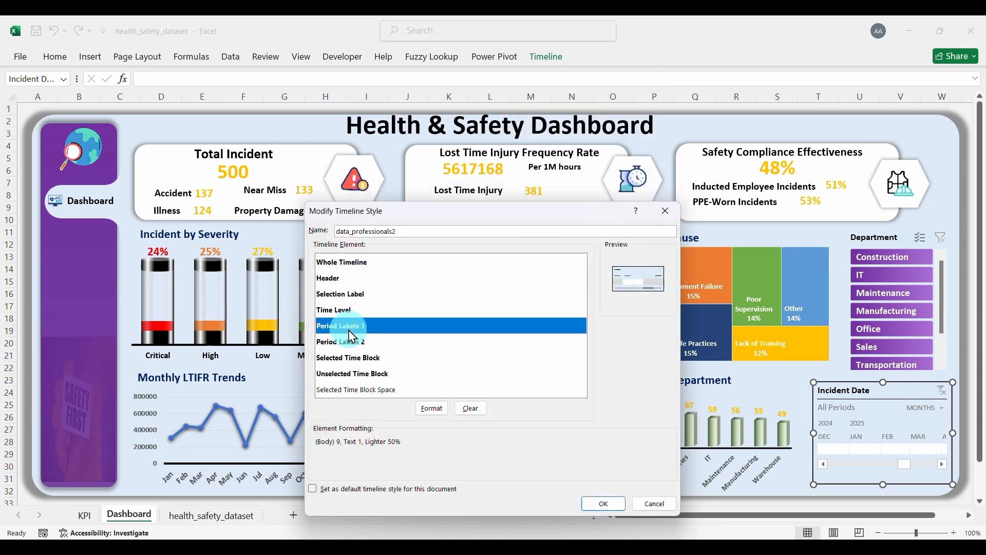
{"action": "left_click", "coordinate": [441, 407]}
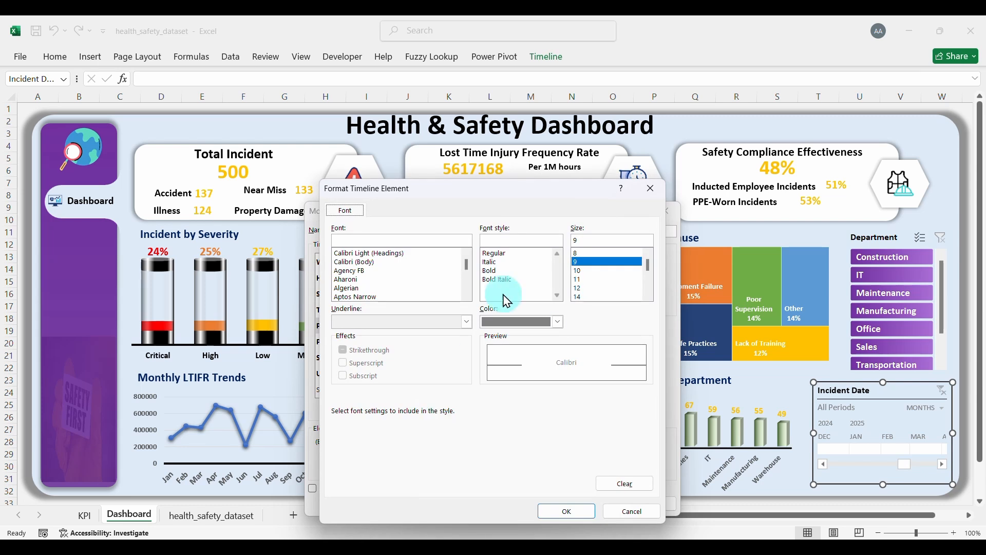
{"action": "left_click", "coordinate": [372, 262]}
{"action": "left_click", "coordinate": [492, 263]}
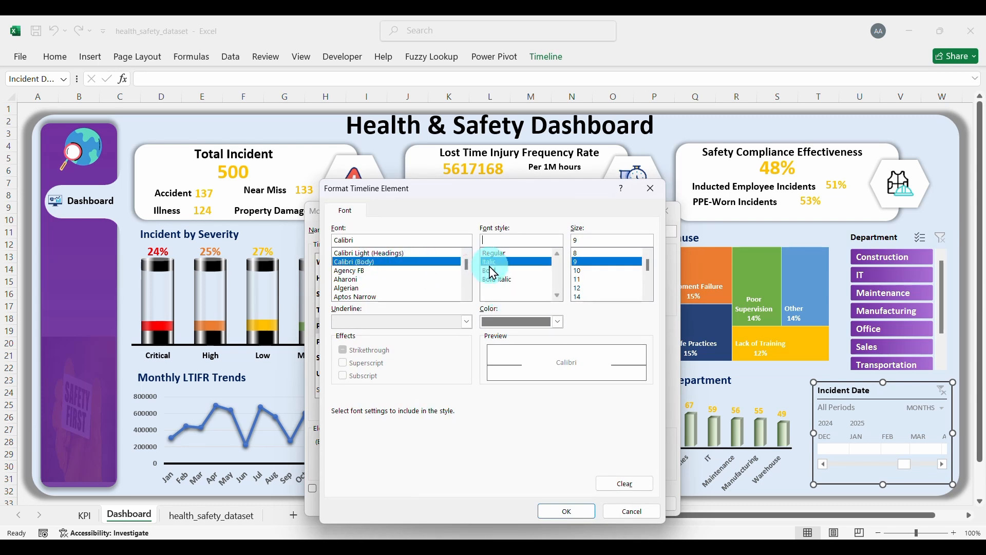
{"action": "left_click", "coordinate": [497, 271]}
{"action": "left_click", "coordinate": [557, 322]}
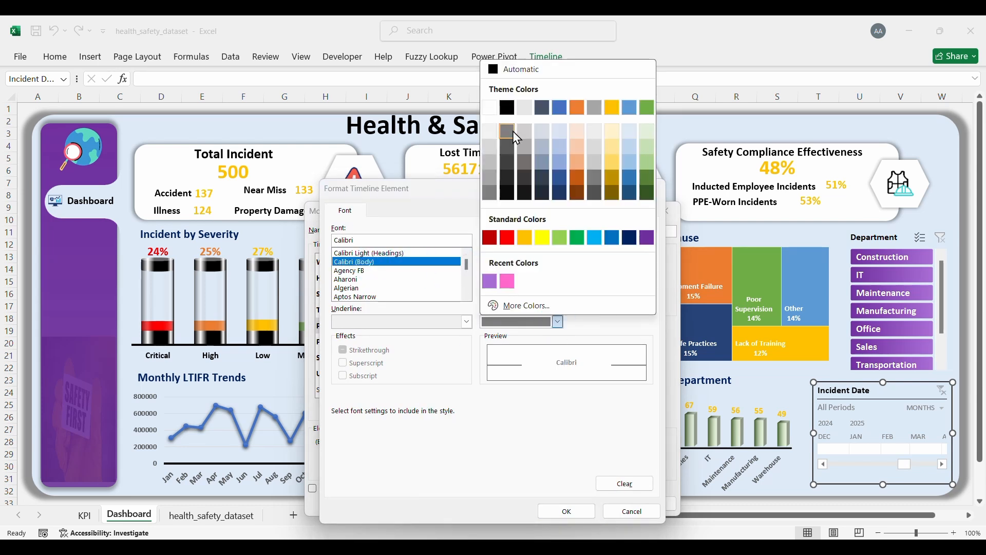
{"action": "left_click", "coordinate": [504, 111]}
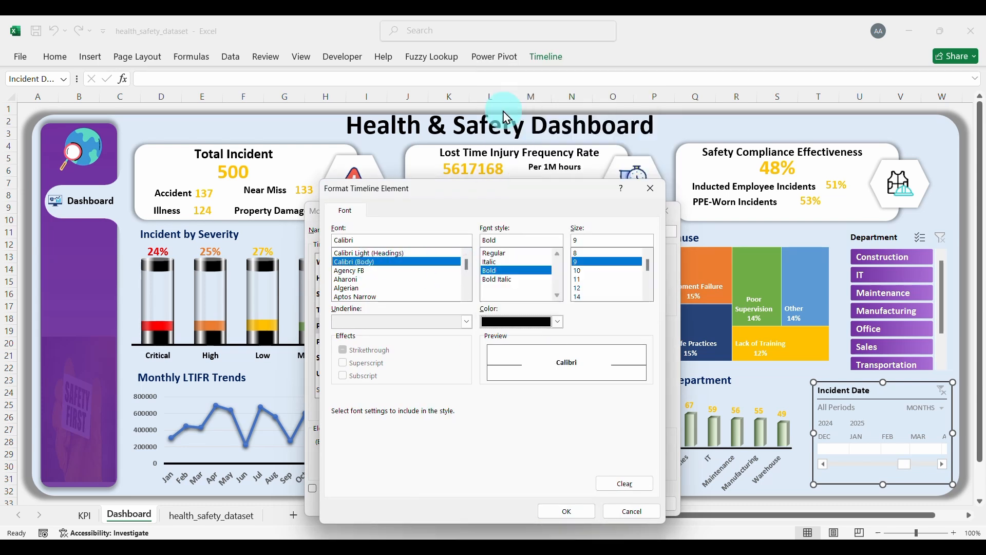
{"action": "left_click", "coordinate": [566, 511]}
Step: Set Period Labels 2 to bold black Calibri as well
{"action": "left_click", "coordinate": [351, 344]}
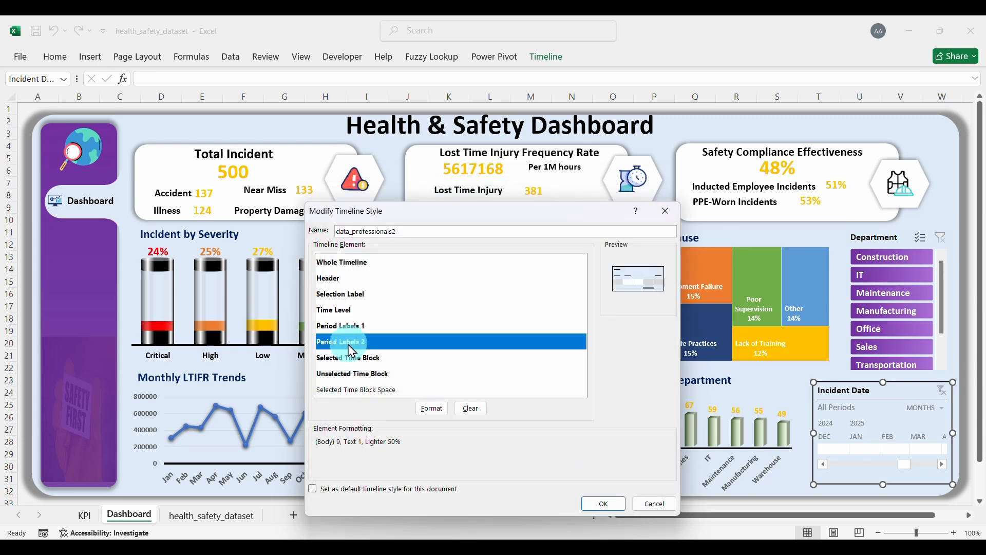
{"action": "left_click", "coordinate": [432, 408]}
{"action": "left_click", "coordinate": [368, 263]}
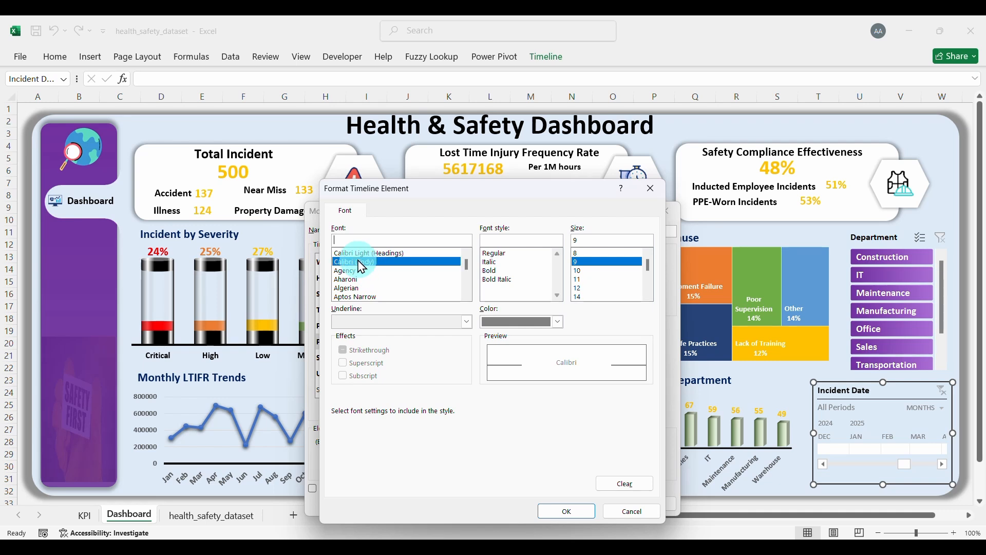
{"action": "left_click", "coordinate": [494, 271]}
{"action": "left_click", "coordinate": [558, 322]}
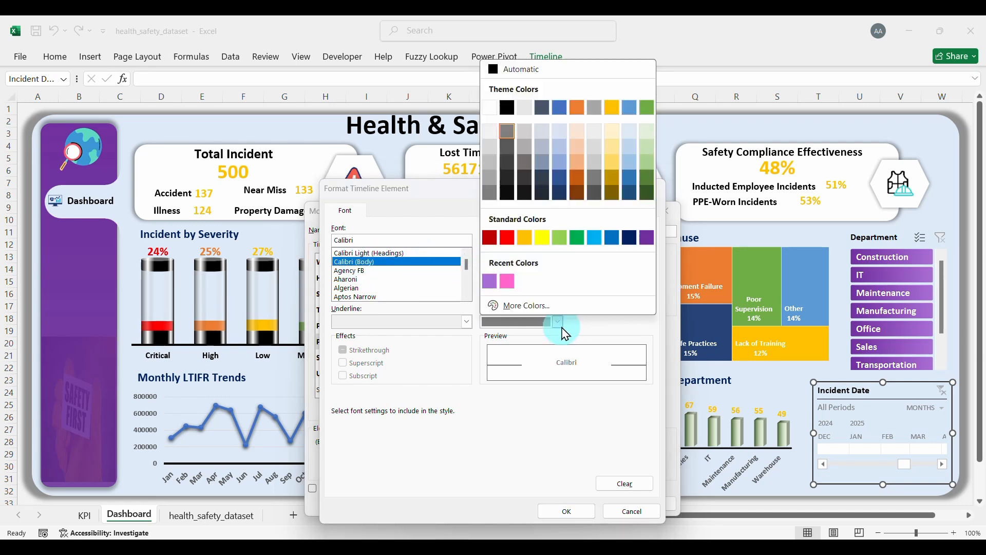
{"action": "left_click", "coordinate": [507, 109]}
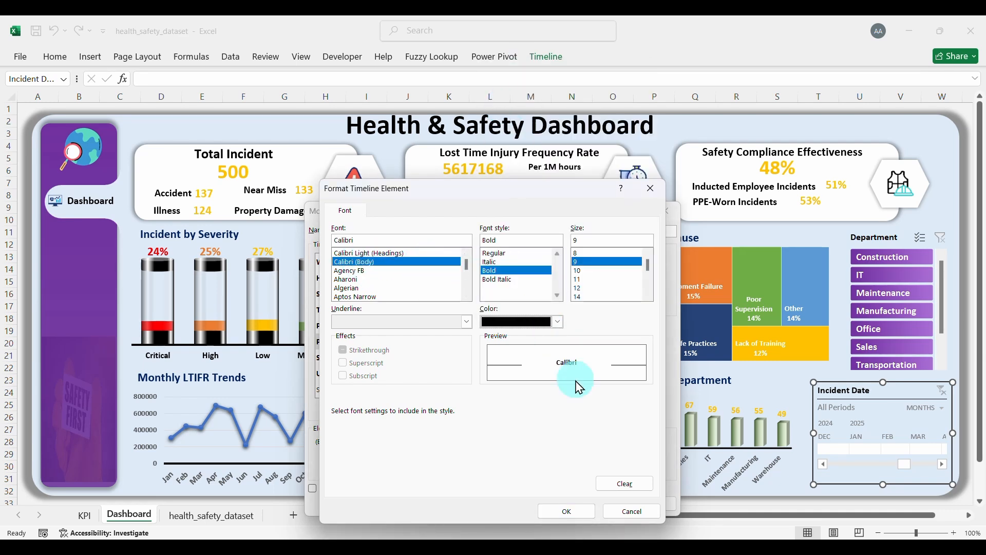
{"action": "left_click", "coordinate": [568, 511]}
Step: Give the Selected Time Block a gradient fill using two purple colours
{"action": "left_click", "coordinate": [367, 358]}
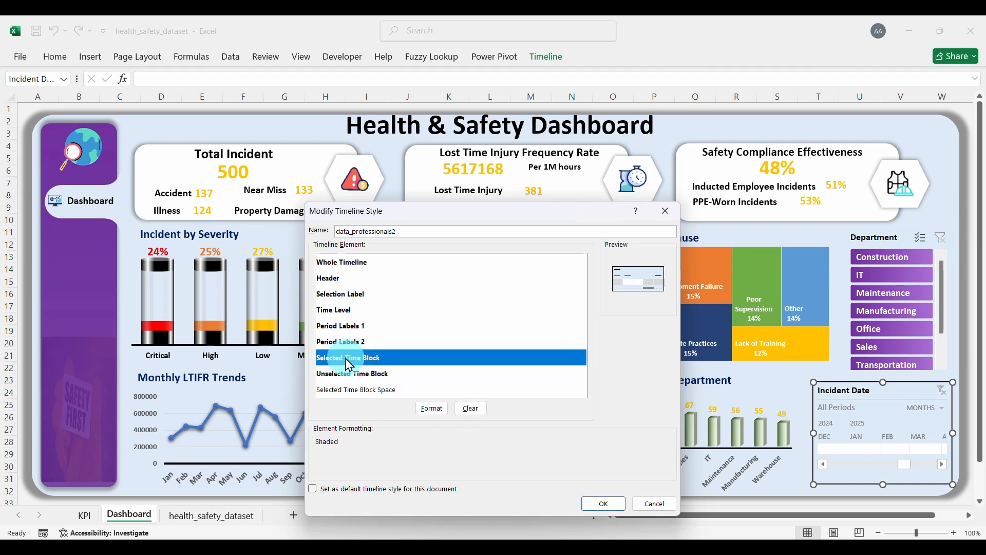
{"action": "left_click", "coordinate": [431, 408]}
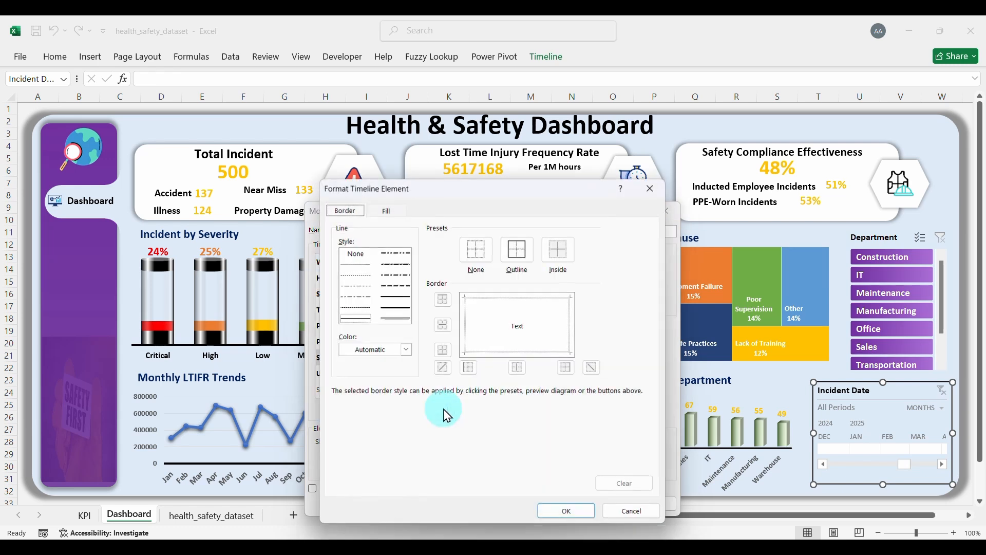
{"action": "left_click", "coordinate": [388, 212]}
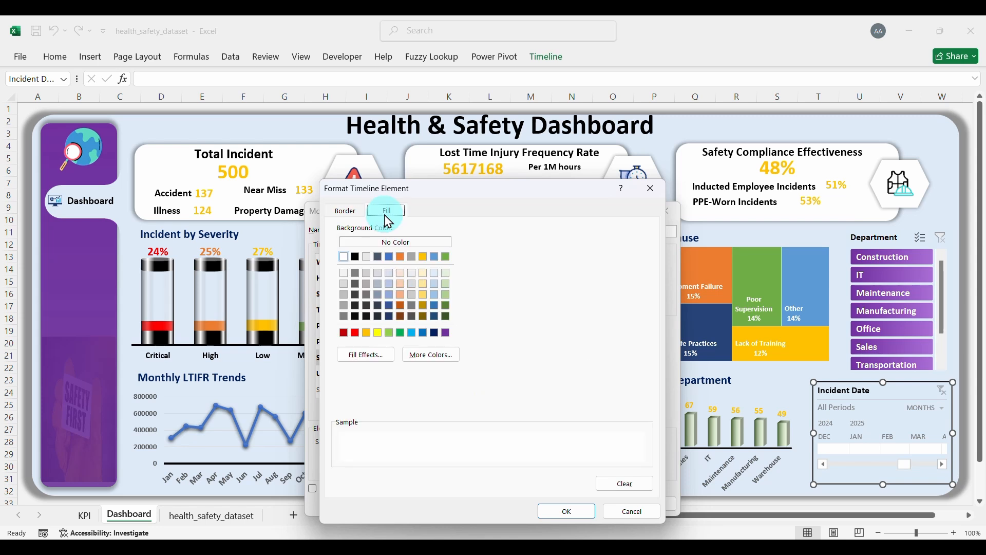
{"action": "left_click", "coordinate": [367, 354]}
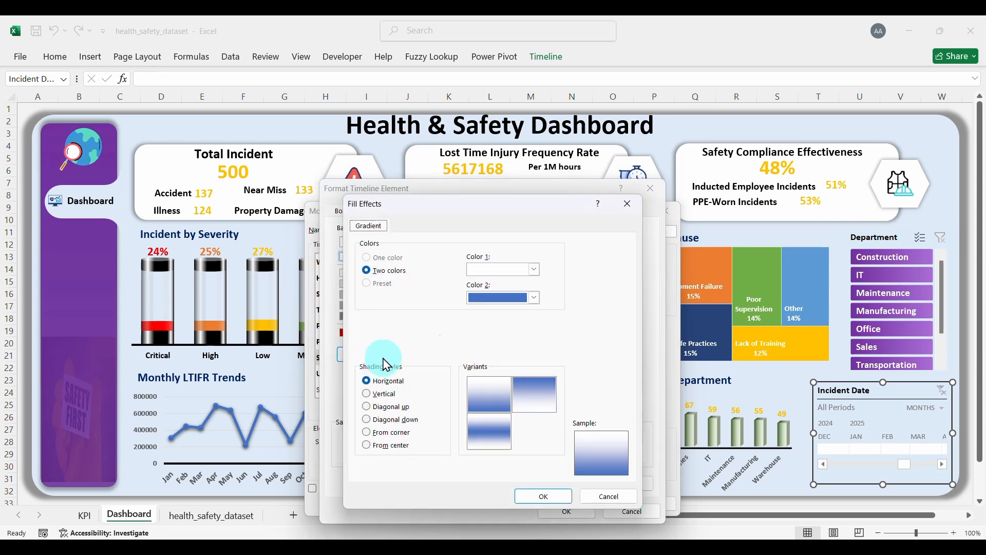
{"action": "left_click", "coordinate": [535, 269]}
{"action": "left_click", "coordinate": [629, 435]}
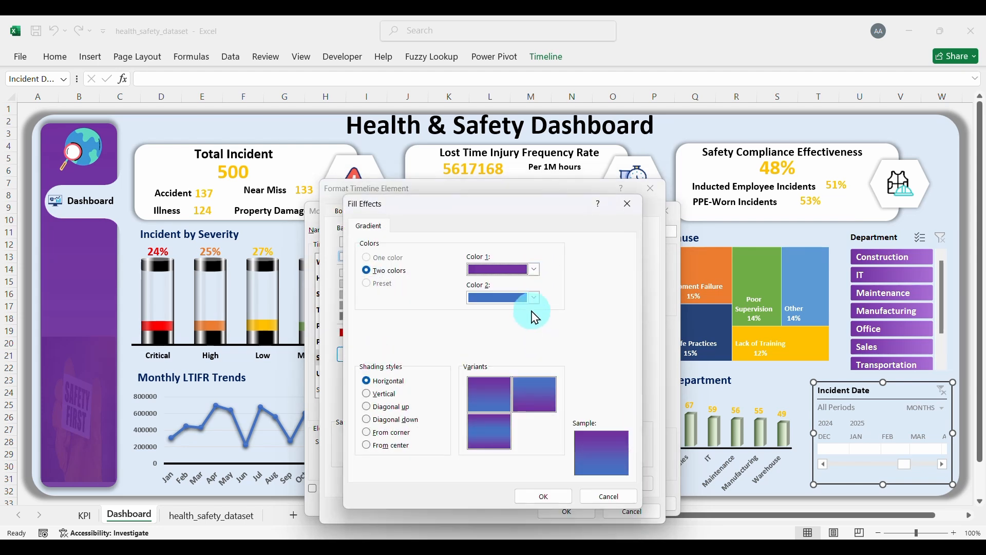
{"action": "left_click", "coordinate": [534, 298]}
{"action": "left_click", "coordinate": [635, 216]}
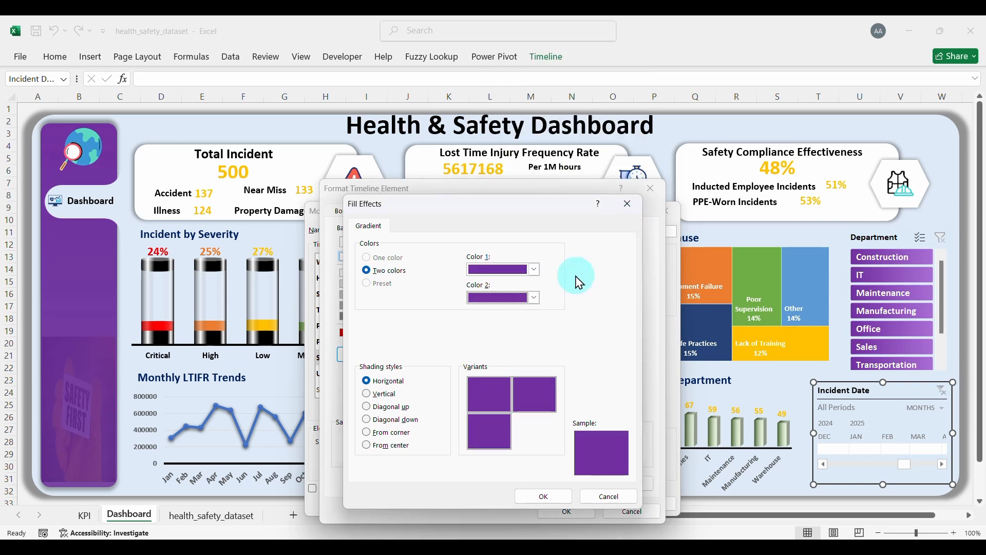
Step: Lighten the second purple and make the Selected Time Block gradient vertical
{"action": "left_click", "coordinate": [536, 299]}
{"action": "left_click", "coordinate": [515, 281]}
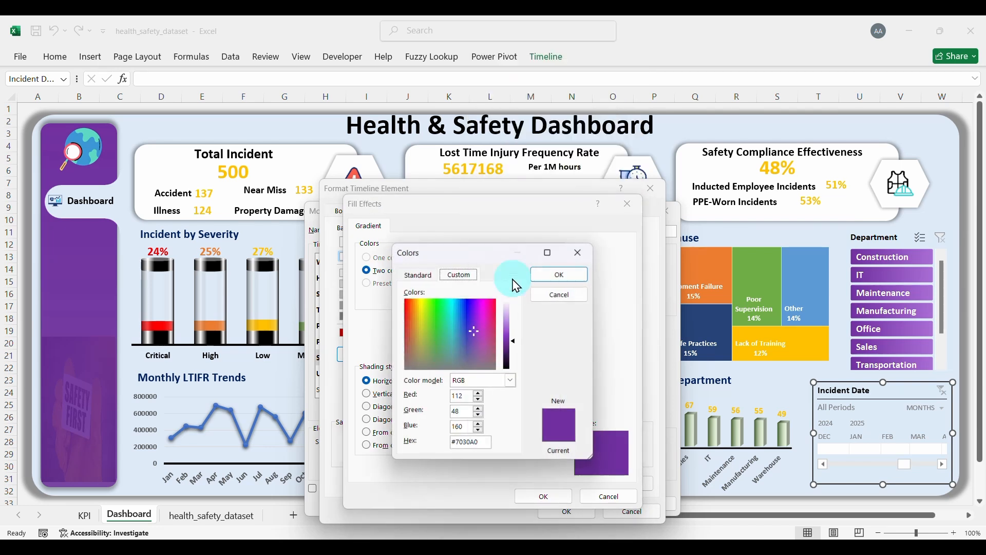
{"action": "left_click_drag", "start_coordinate": [518, 348], "coordinate": [519, 339]}
{"action": "left_click", "coordinate": [559, 272]}
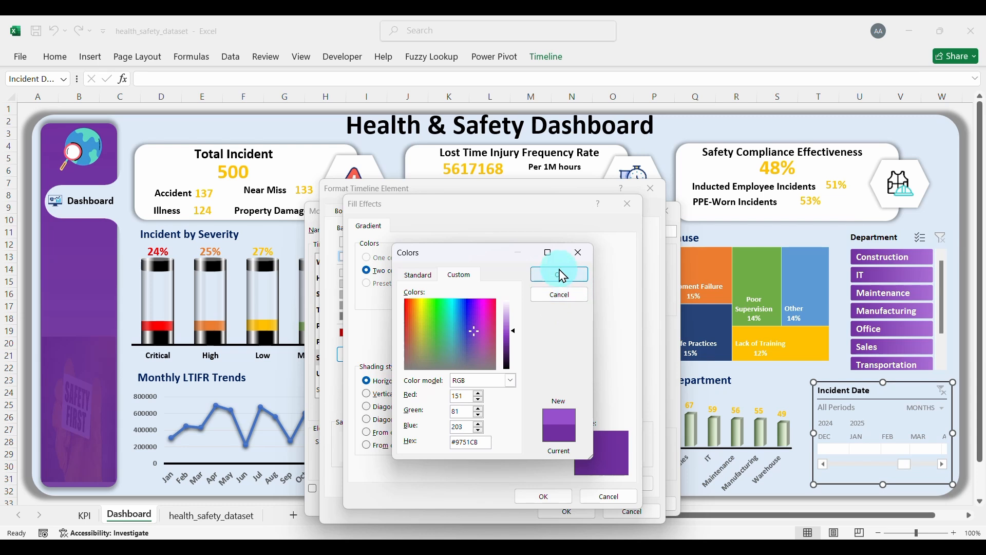
{"action": "left_click", "coordinate": [534, 297]}
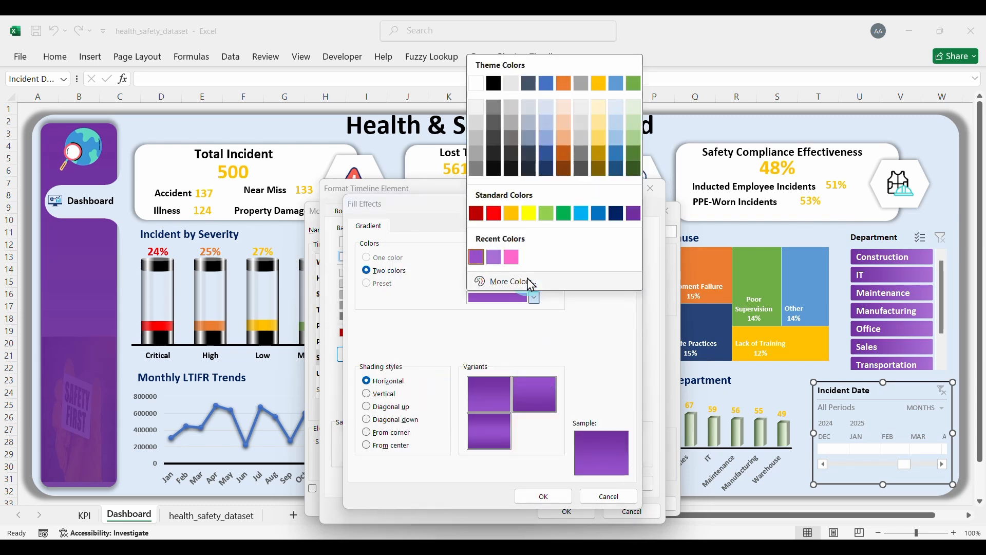
{"action": "left_click", "coordinate": [526, 283]}
{"action": "left_click_drag", "start_coordinate": [518, 337], "coordinate": [514, 329]}
{"action": "left_click", "coordinate": [558, 274]}
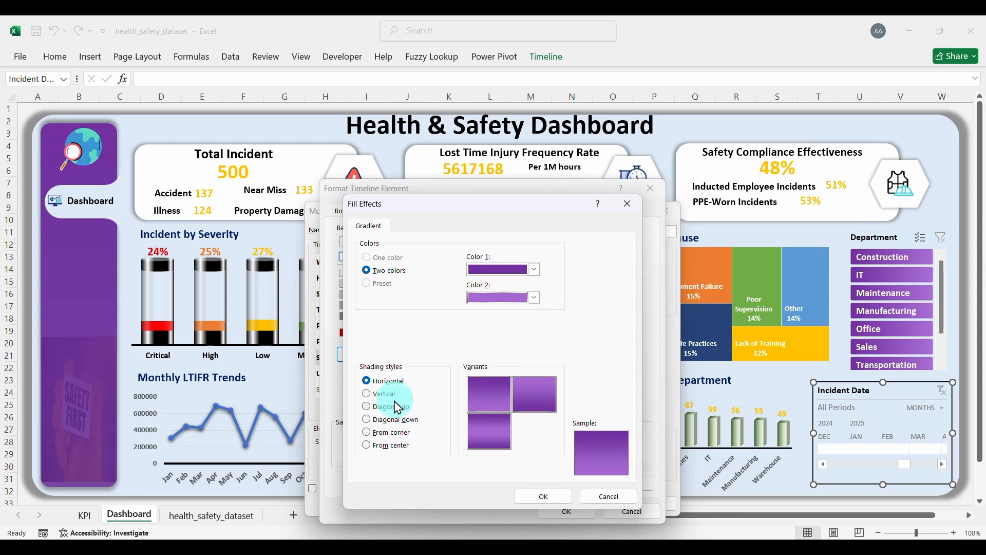
{"action": "left_click", "coordinate": [380, 393]}
{"action": "left_click", "coordinate": [537, 496]}
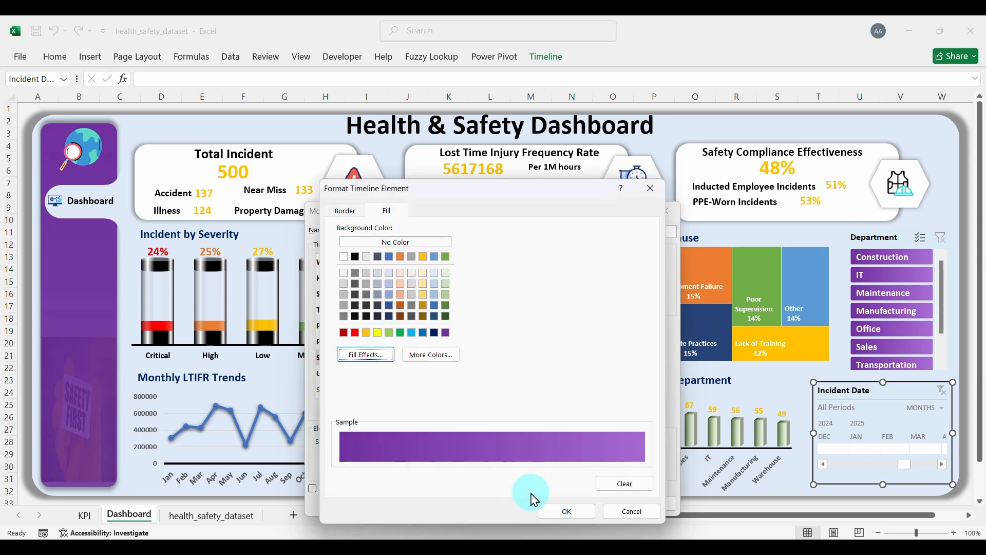
{"action": "left_click", "coordinate": [565, 510]}
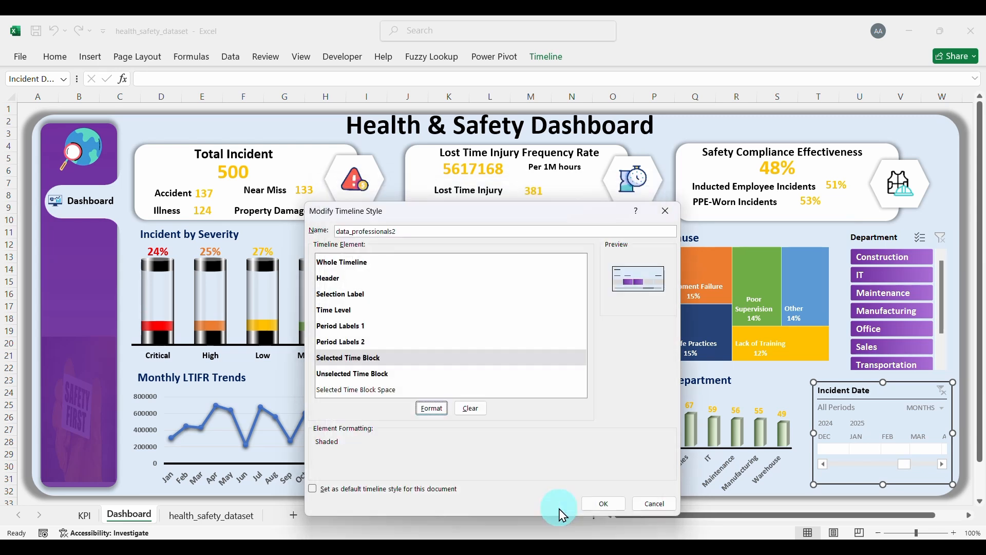
Step: Fill the Unselected Time Block with a vertical dark-to-light grey gradient
{"action": "left_click", "coordinate": [352, 379]}
{"action": "left_click", "coordinate": [431, 408]}
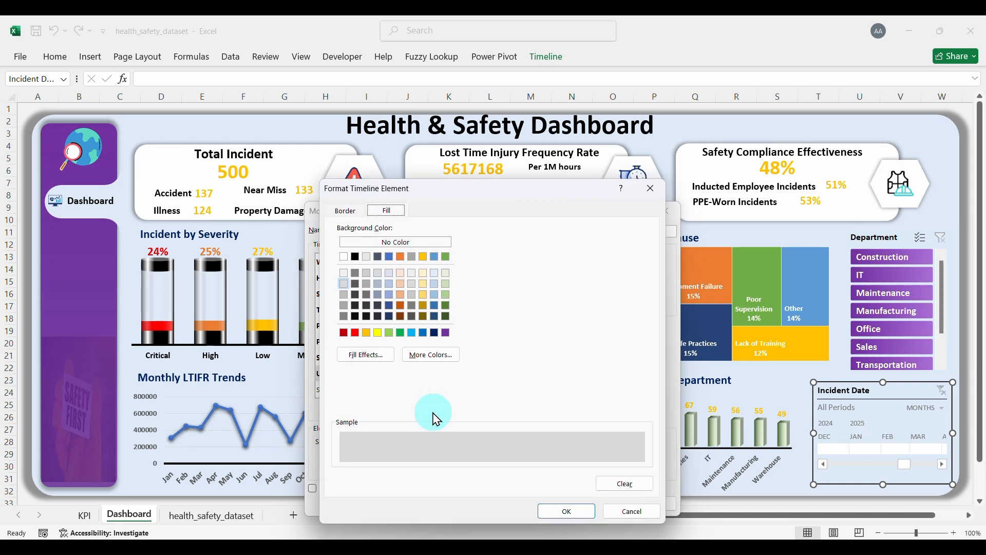
{"action": "left_click", "coordinate": [365, 354]}
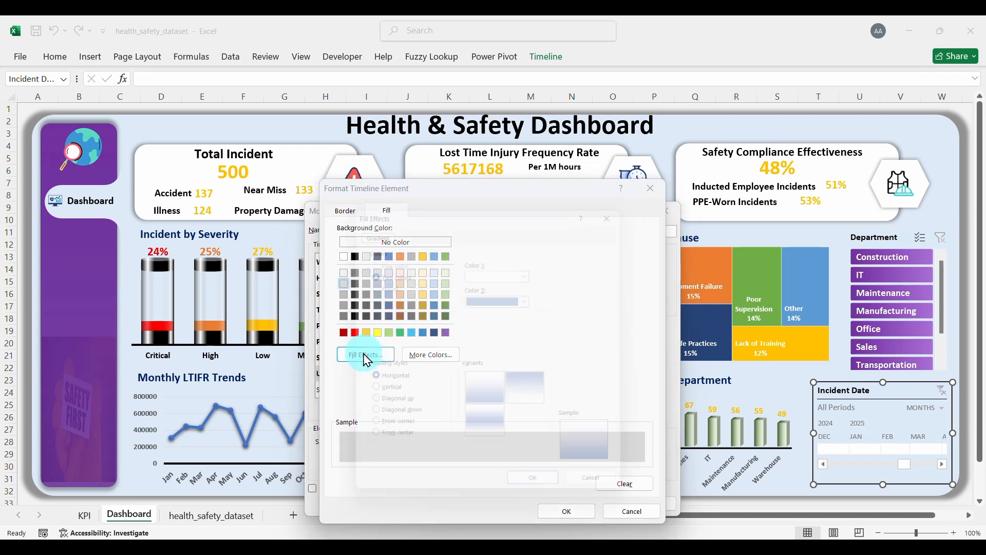
{"action": "left_click", "coordinate": [534, 269]}
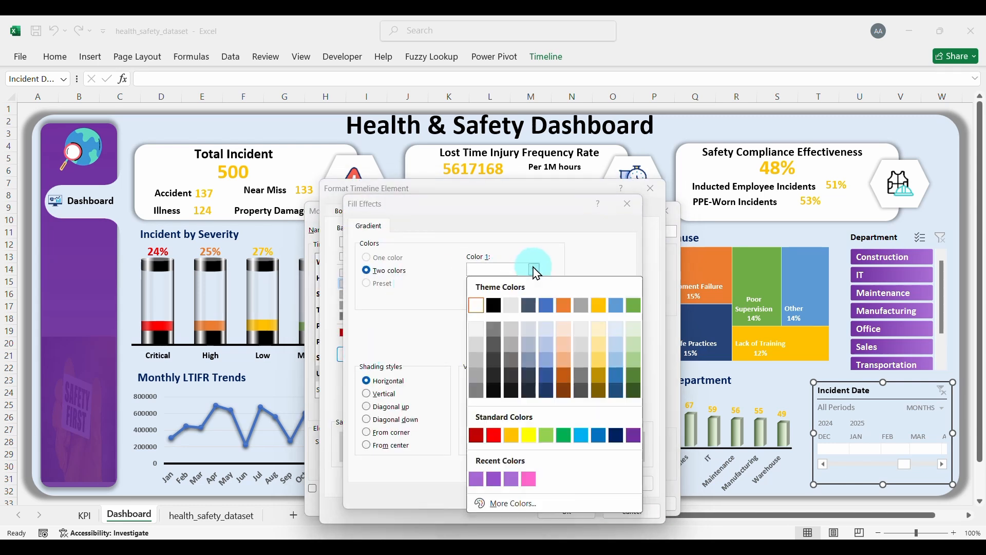
{"action": "left_click", "coordinate": [546, 305]}
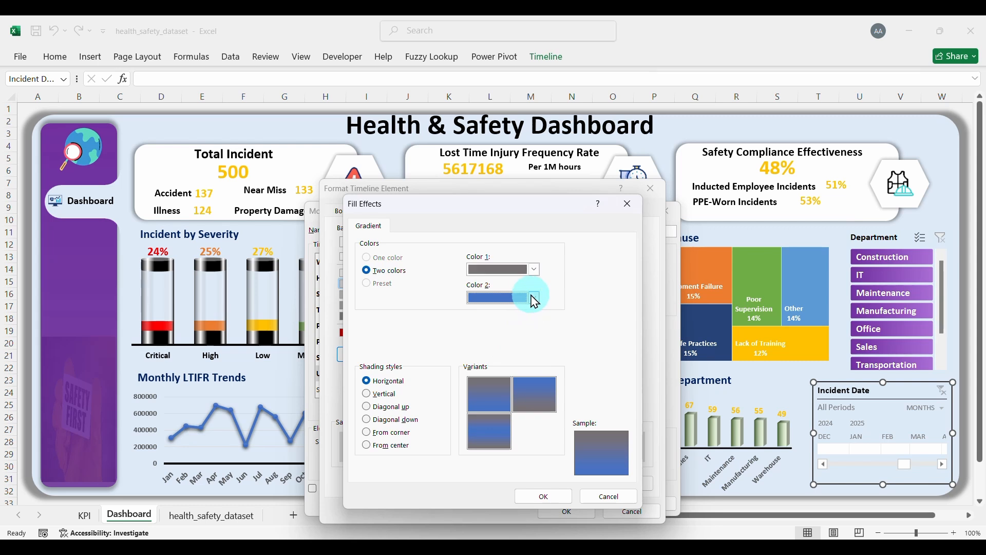
{"action": "left_click", "coordinate": [534, 298]}
{"action": "left_click", "coordinate": [480, 139]}
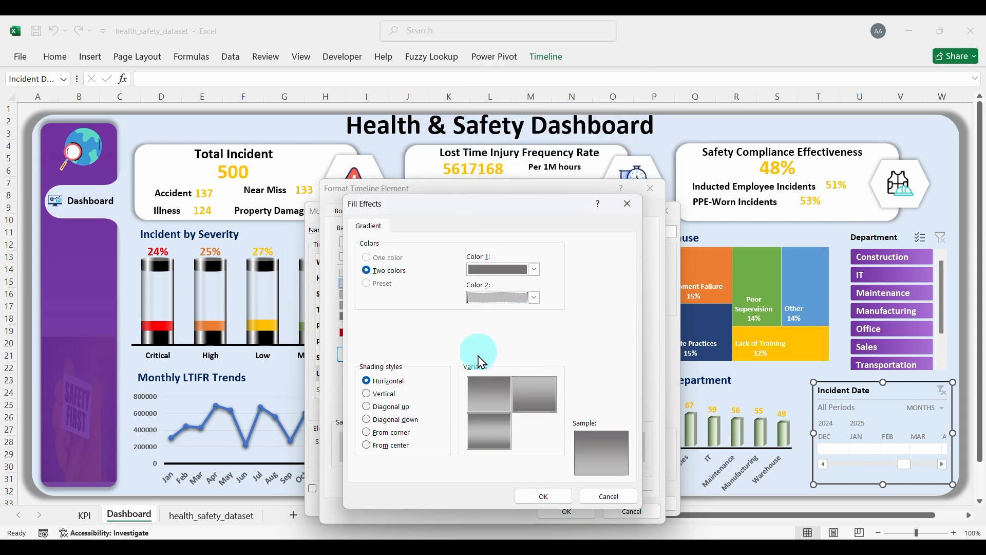
{"action": "left_click", "coordinate": [366, 394]}
{"action": "left_click", "coordinate": [544, 496]}
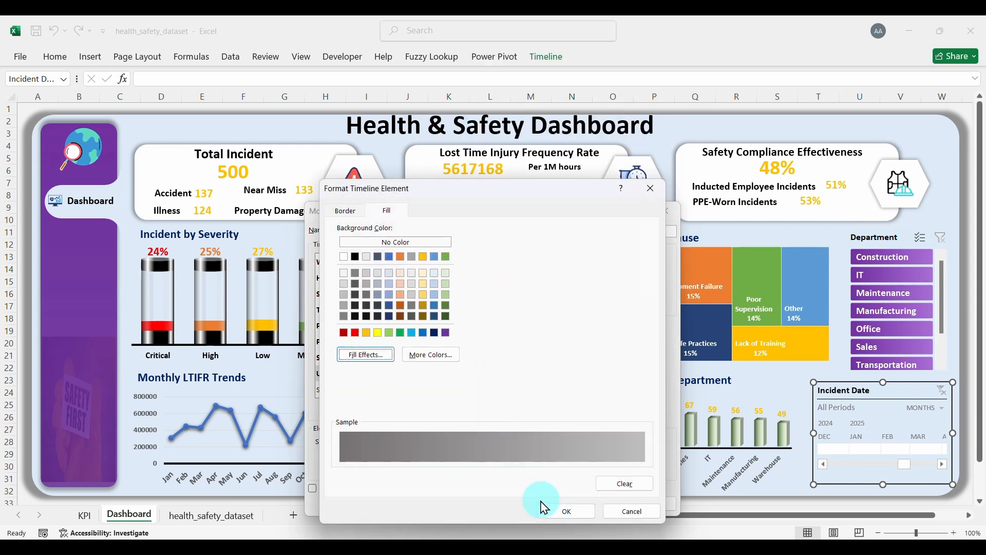
{"action": "left_click", "coordinate": [557, 510]}
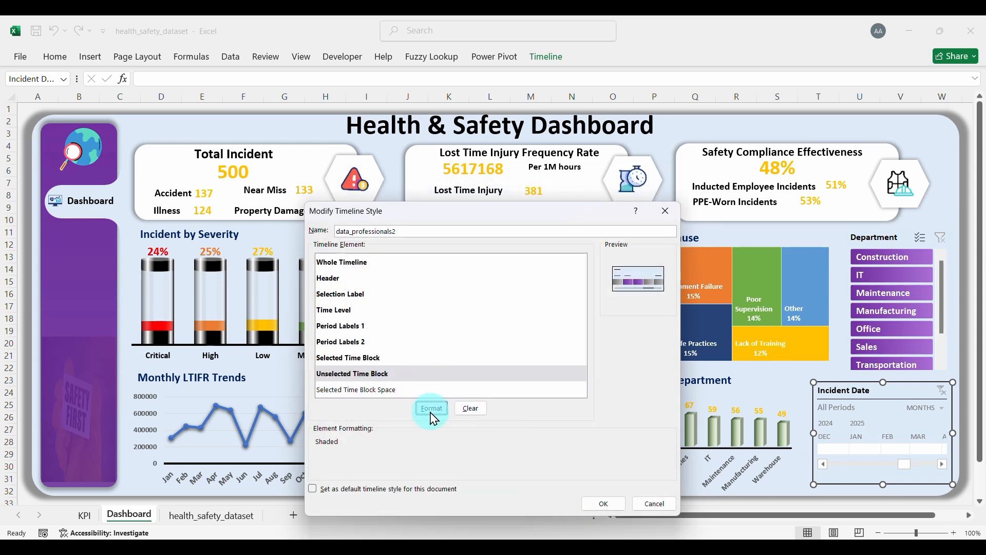
Step: Apply data_professionals2 to the Incident Date timeline, test DEC, JAN, FEB, then clear the filter
{"action": "left_click", "coordinate": [605, 504]}
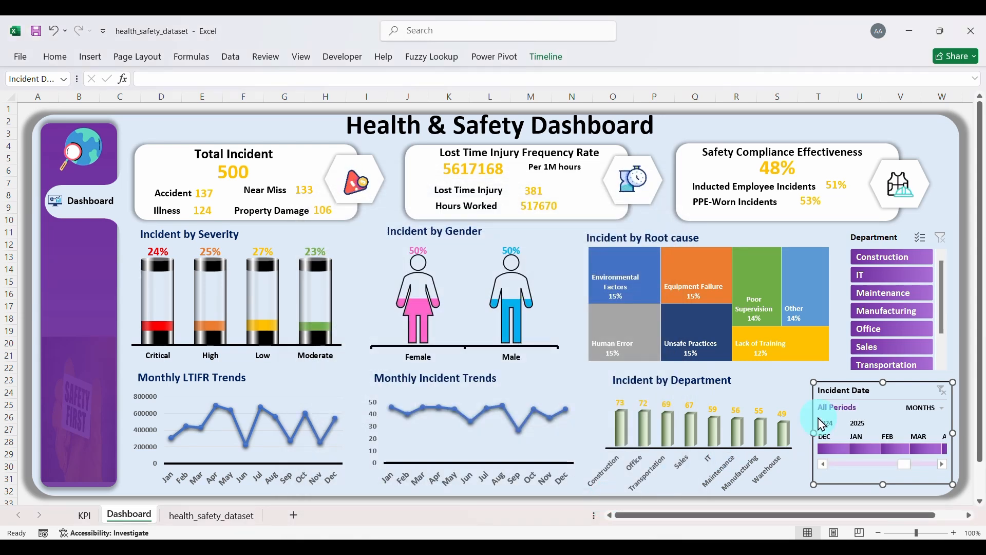
{"action": "left_click", "coordinate": [825, 133]}
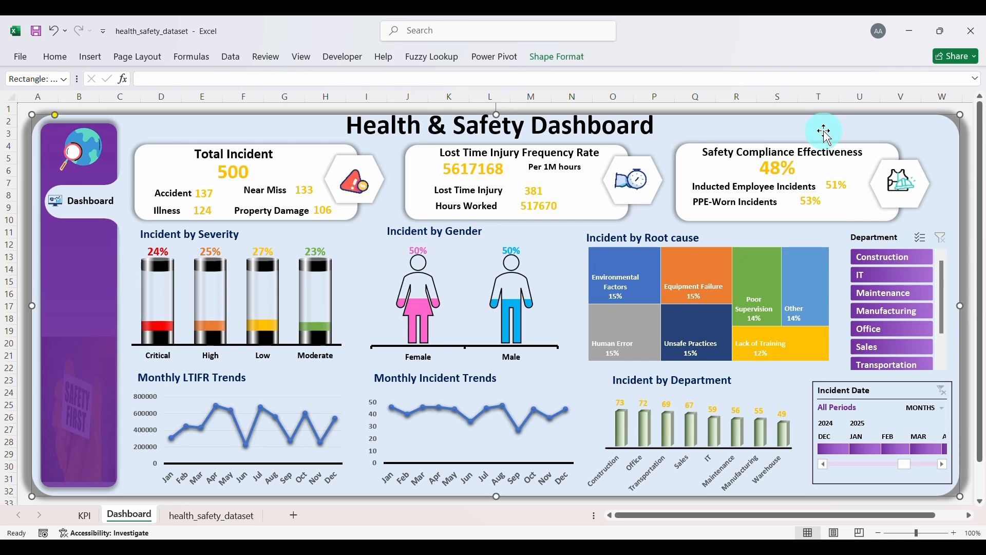
{"action": "left_click", "coordinate": [837, 449]}
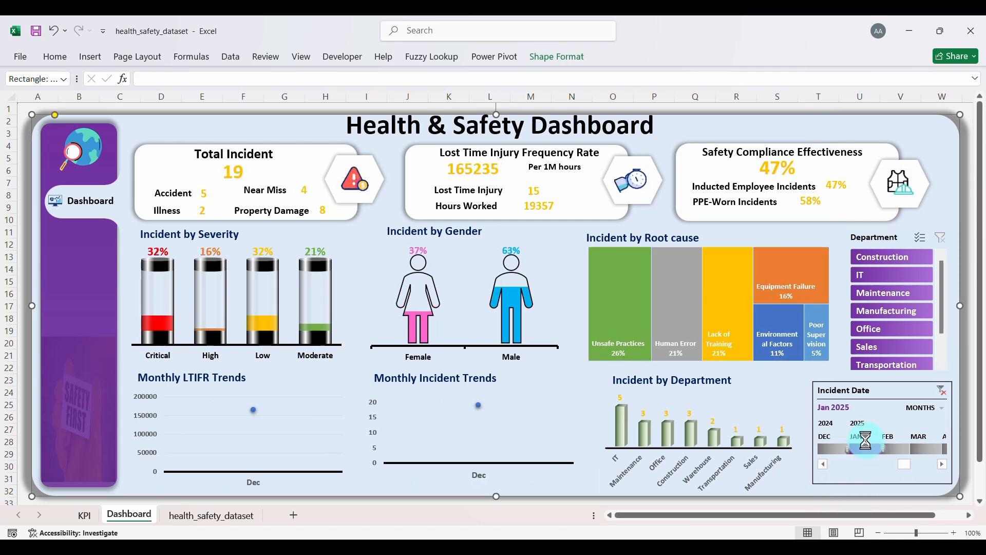
{"action": "left_click", "coordinate": [873, 450]}
{"action": "left_click", "coordinate": [903, 450]}
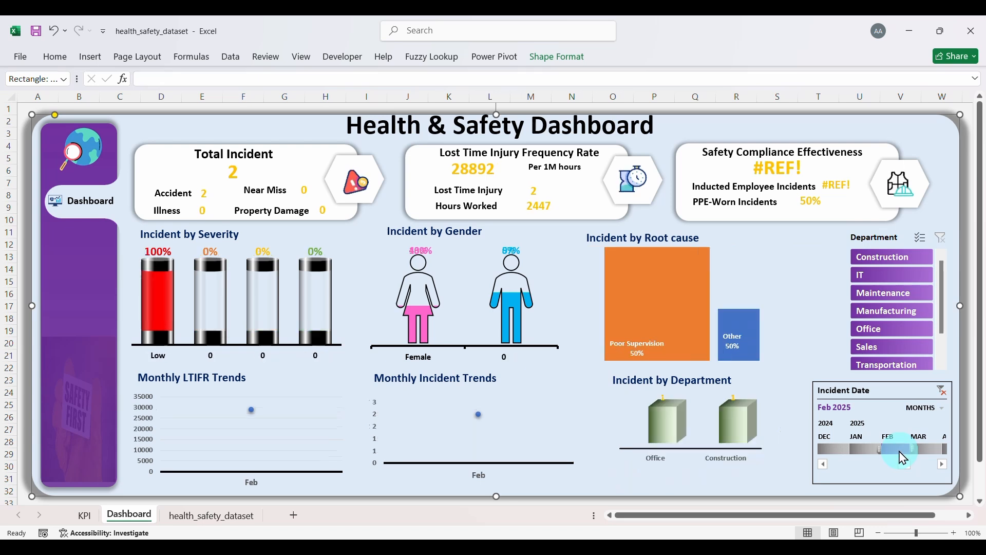
{"action": "left_click", "coordinate": [942, 391]}
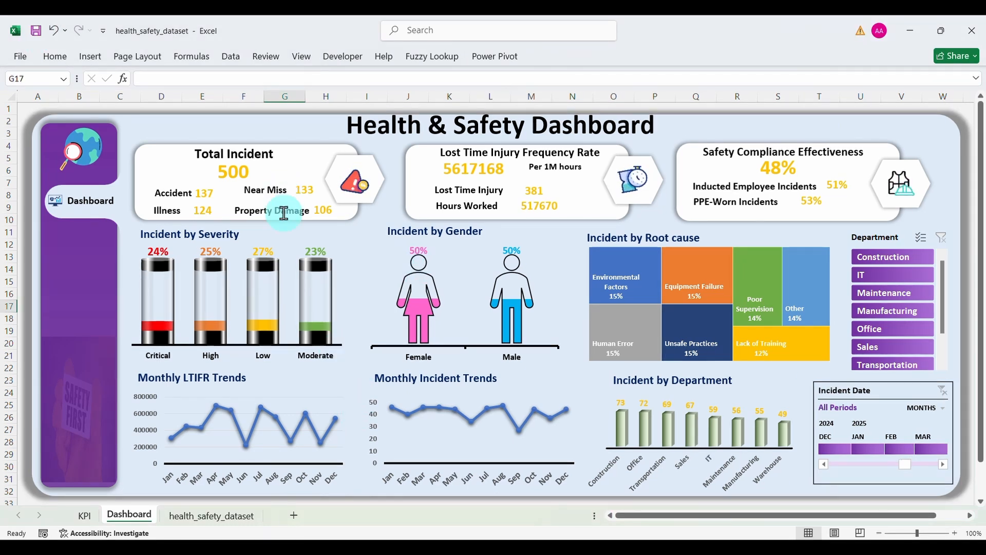
Step: Nudge the Dashboard label slightly to the left
{"action": "left_click", "coordinate": [99, 200]}
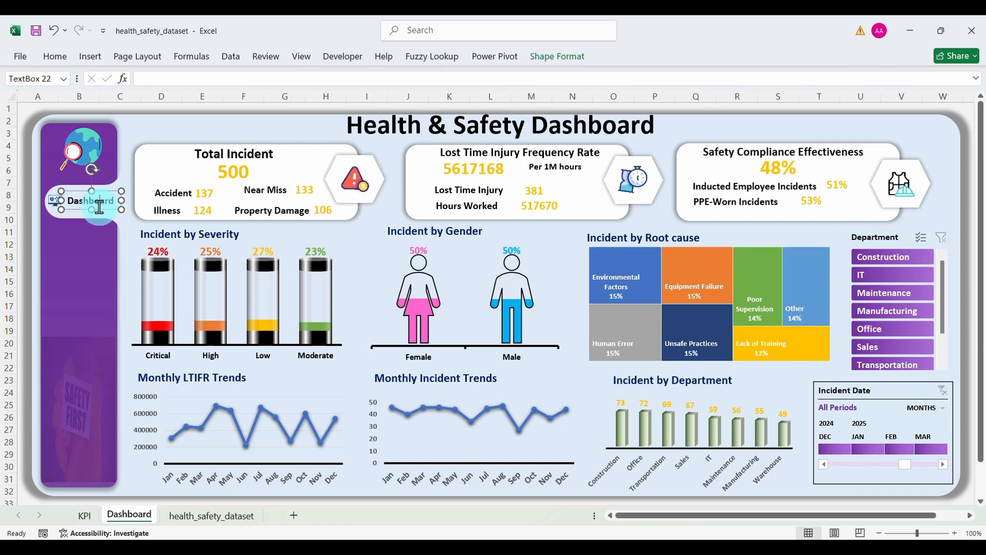
{"action": "left_click_drag", "start_coordinate": [97, 209], "coordinate": [96, 211]}
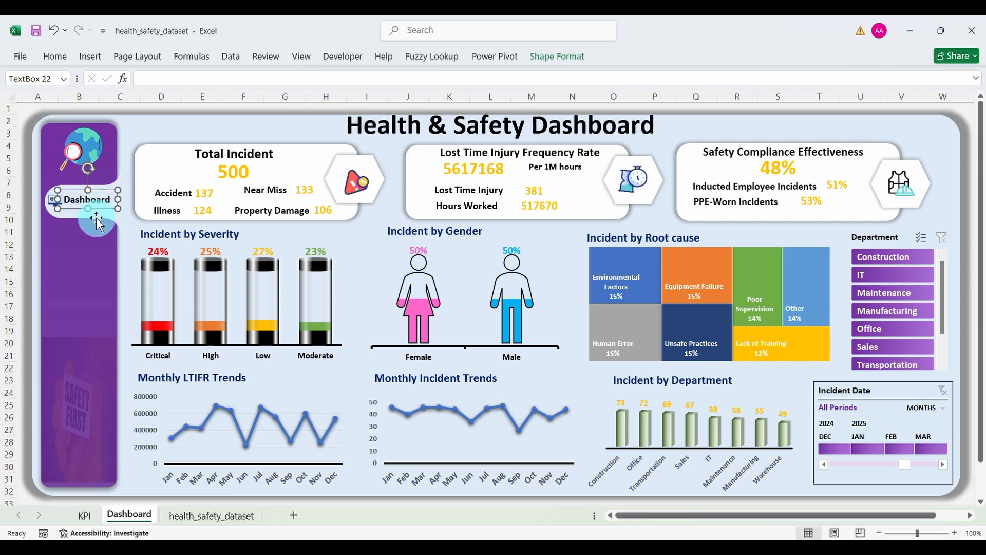
{"action": "left_click", "coordinate": [96, 238]}
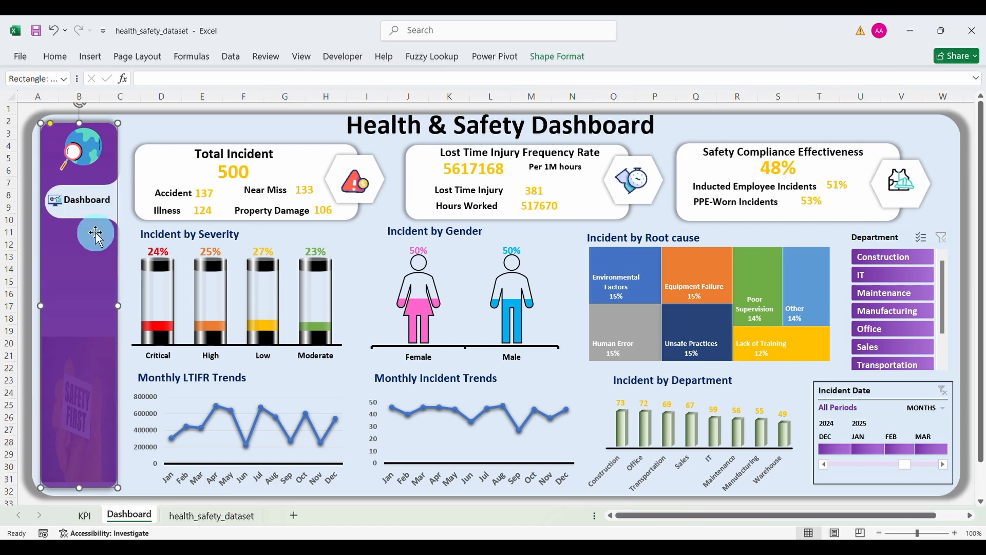
Step: Insert the 'table' picture from Downloads and place it below the Dashboard button
{"action": "left_click", "coordinate": [90, 56]}
{"action": "left_click", "coordinate": [163, 90]}
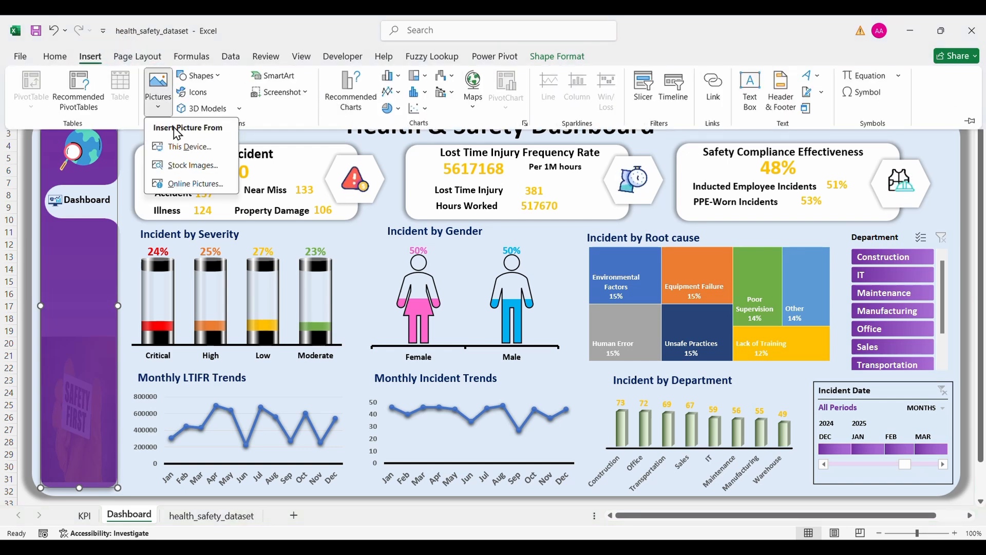
{"action": "left_click", "coordinate": [181, 147]}
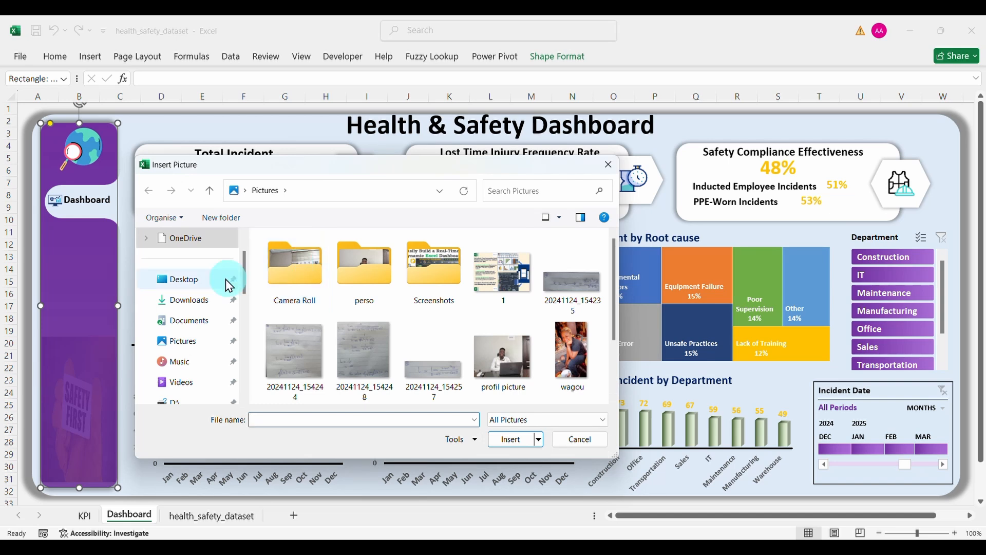
{"action": "left_click", "coordinate": [206, 308]}
{"action": "left_click", "coordinate": [282, 266]}
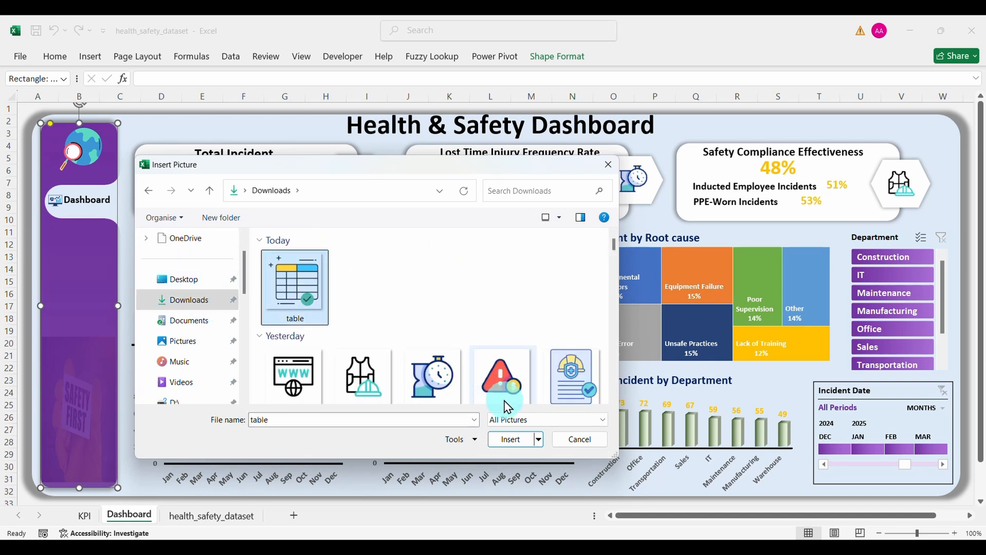
{"action": "left_click", "coordinate": [513, 439]}
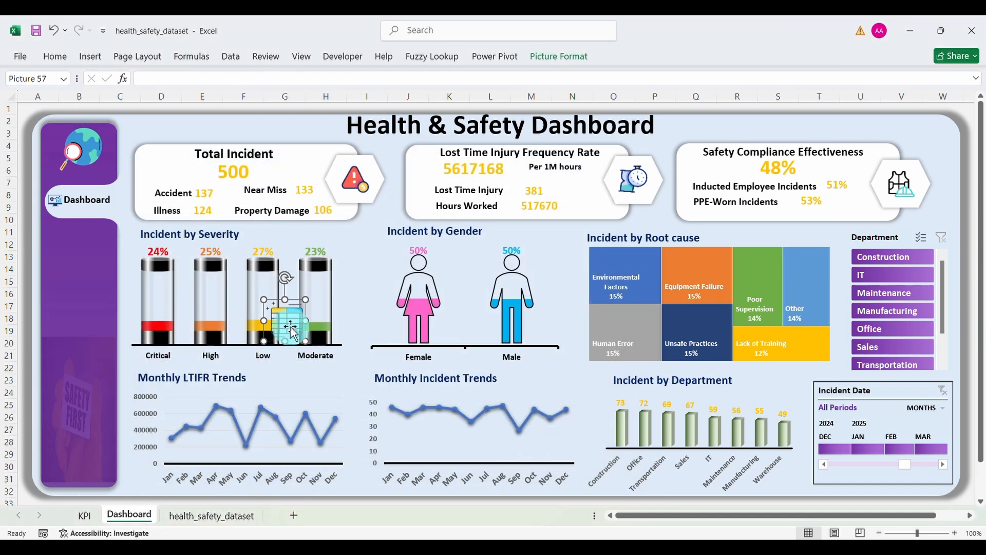
{"action": "left_click_drag", "start_coordinate": [293, 325], "coordinate": [64, 281]}
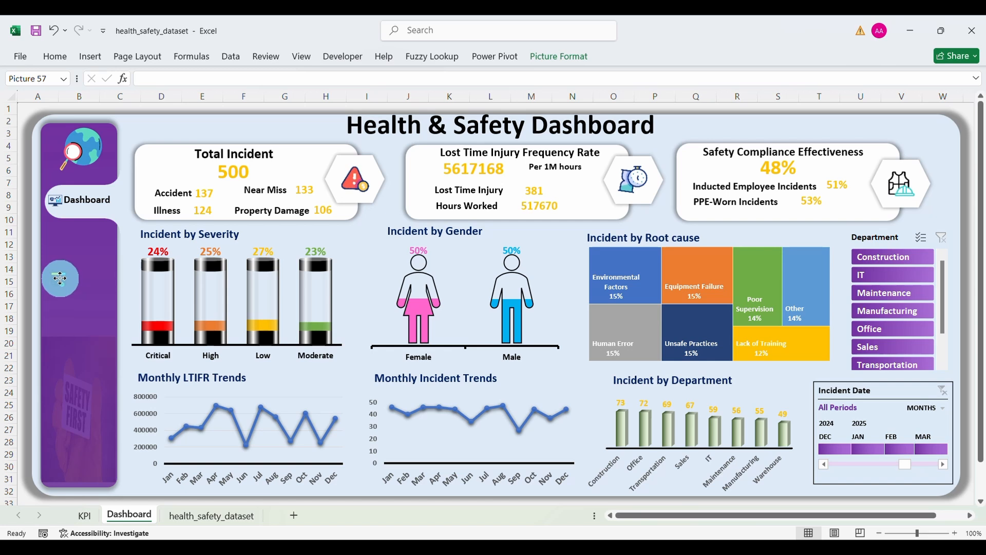
Step: Duplicate the Dashboard label beside the table icon and resize the icon to match
{"action": "left_click", "coordinate": [85, 202]}
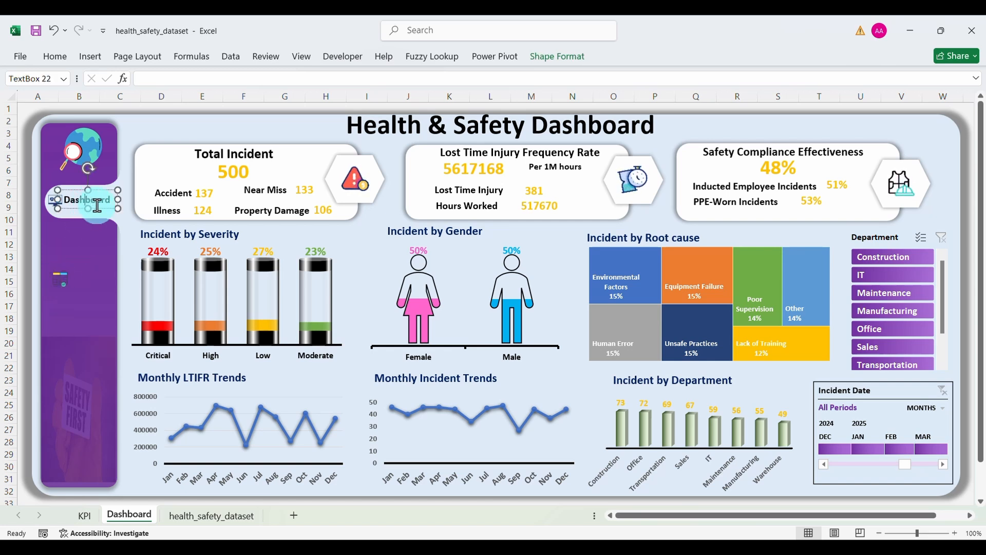
{"action": "left_click_drag", "start_coordinate": [102, 210], "coordinate": [111, 291]}
{"action": "left_click", "coordinate": [59, 278]}
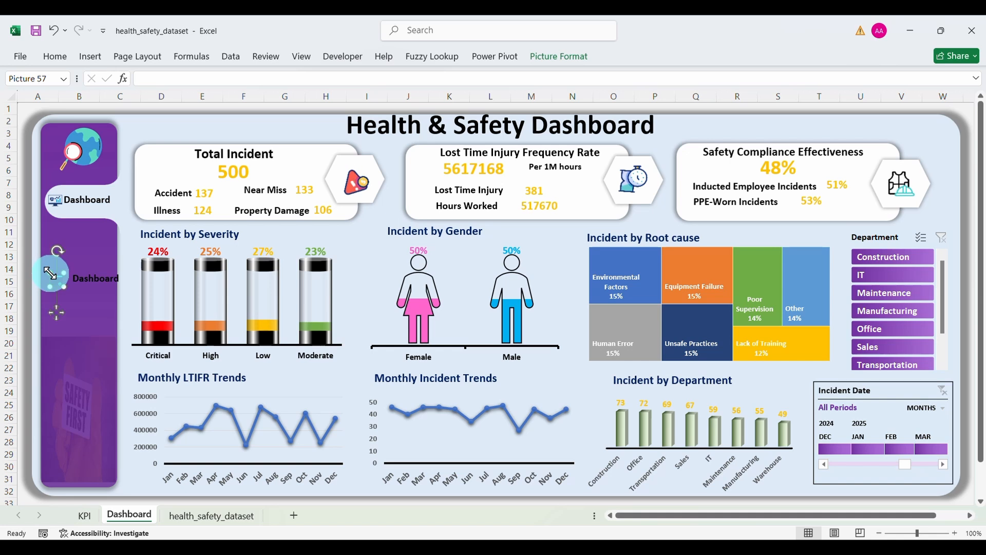
{"action": "left_click_drag", "start_coordinate": [50, 272], "coordinate": [57, 272]}
{"action": "left_click", "coordinate": [88, 279]}
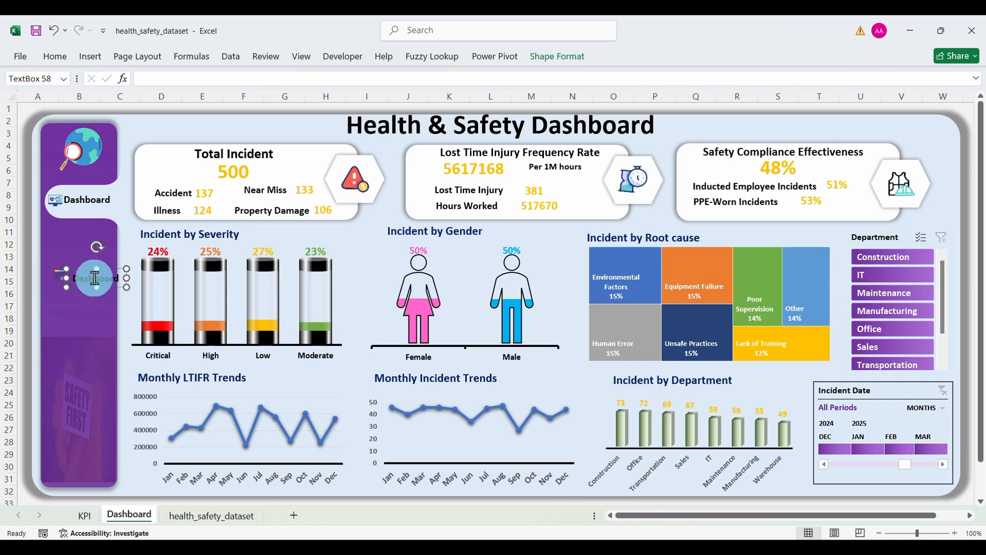
{"action": "left_click_drag", "start_coordinate": [105, 285], "coordinate": [98, 283]}
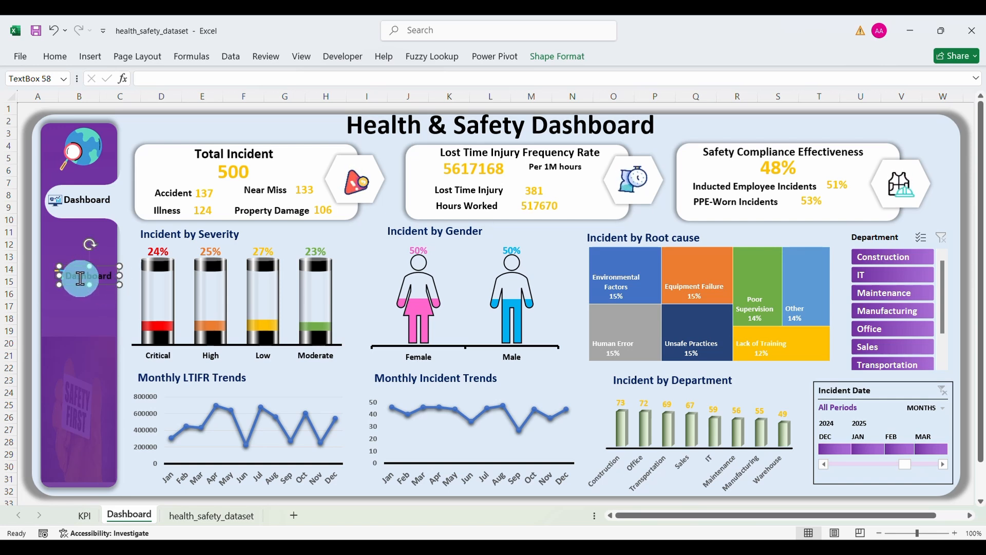
Step: Make the copied label's text white and begin replacing its word with new text
{"action": "left_click", "coordinate": [55, 57]}
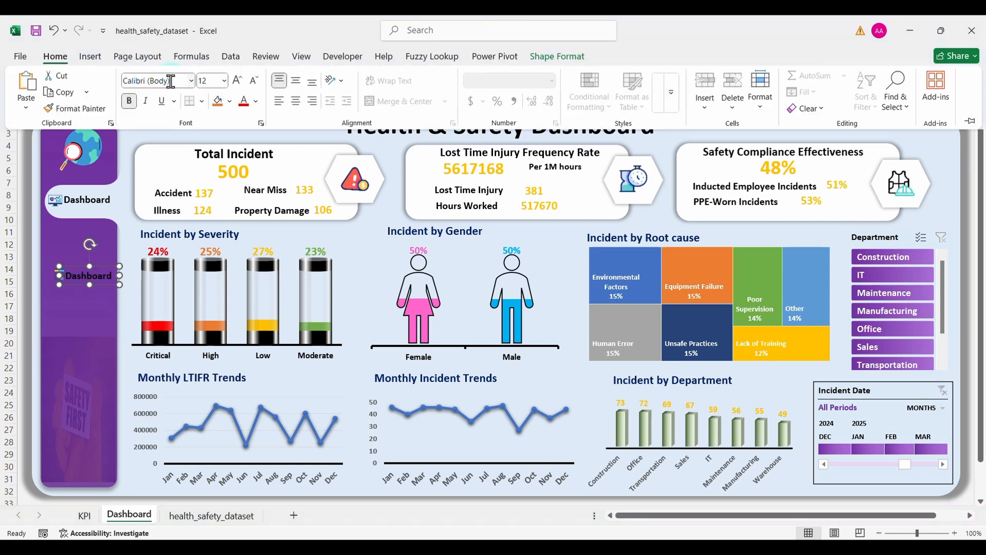
{"action": "left_click", "coordinate": [257, 102]}
{"action": "left_click", "coordinate": [246, 185]}
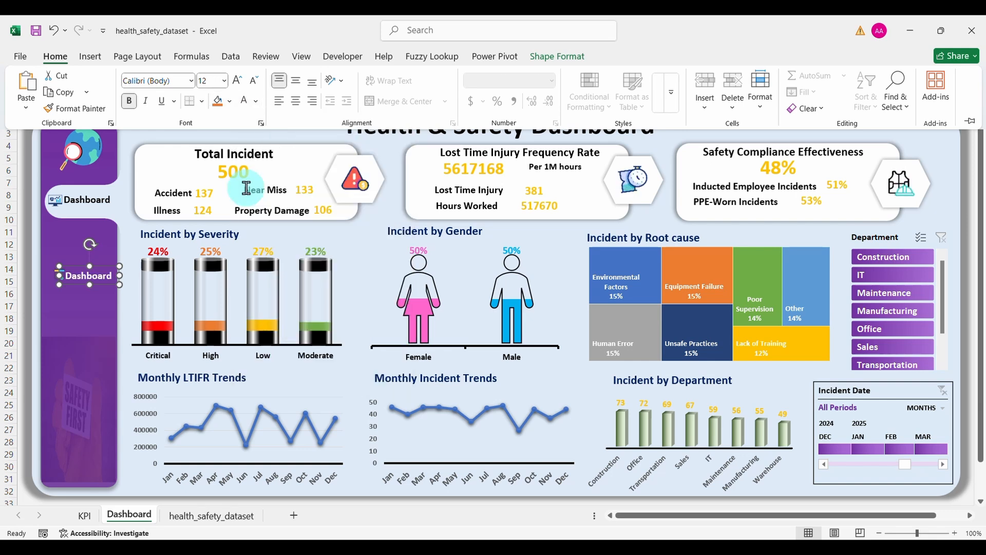
{"action": "left_click", "coordinate": [90, 290]}
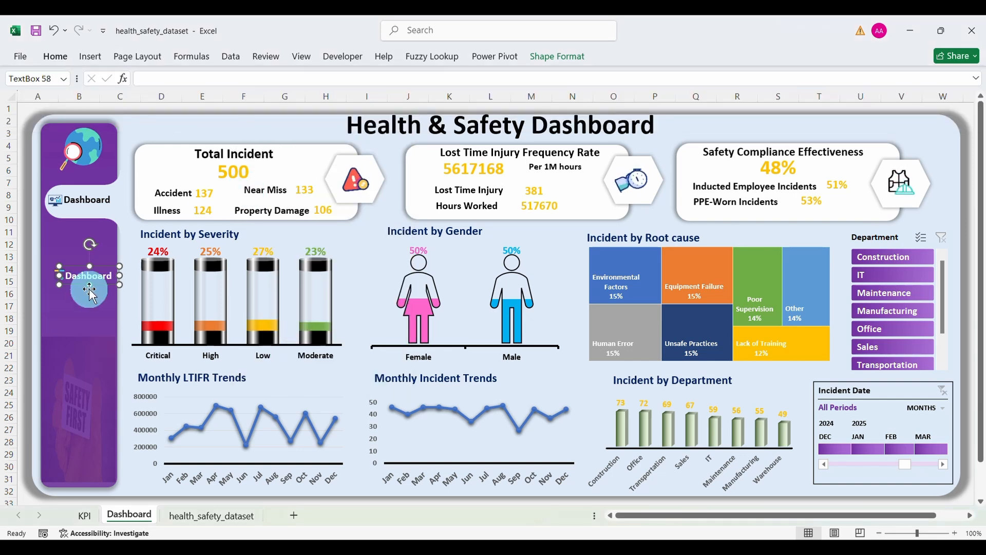
{"action": "left_click", "coordinate": [57, 276]}
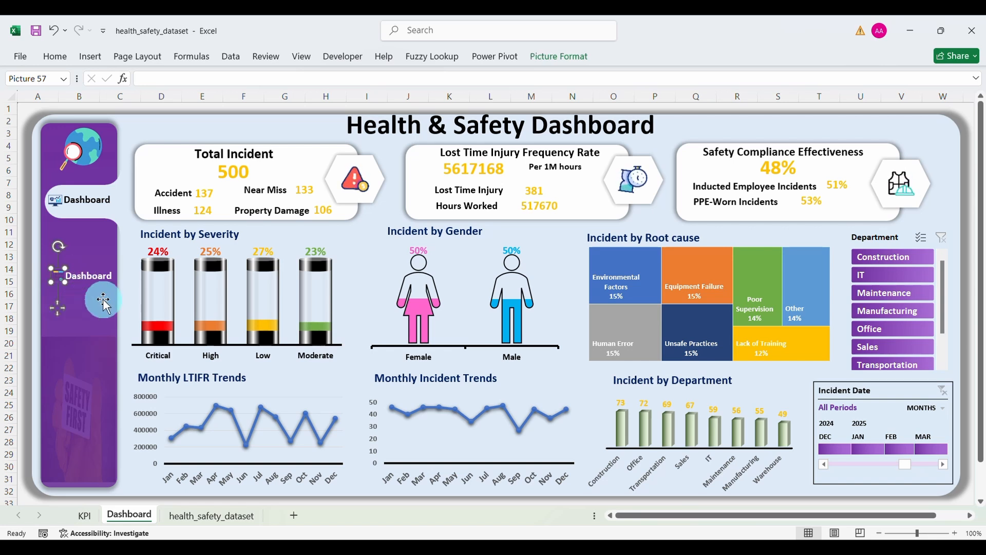
{"action": "left_click", "coordinate": [104, 320]}
{"action": "double_click", "coordinate": [92, 276]}
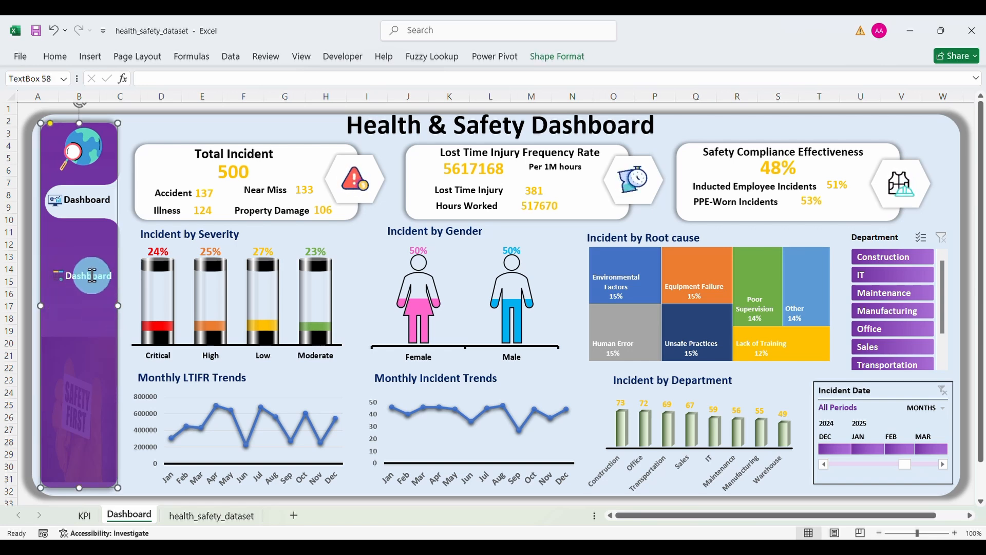
{"action": "type", "text": "Dar"}
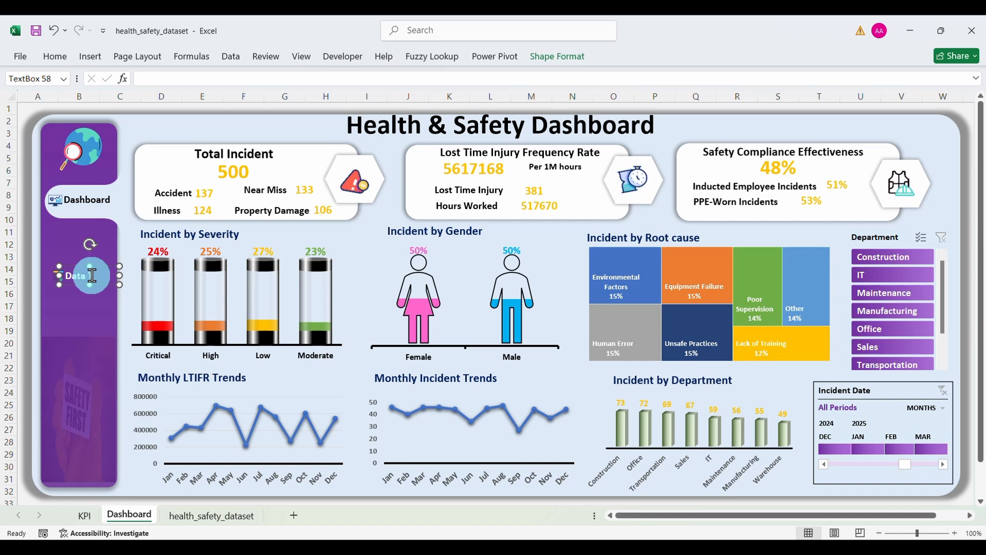
Step: Finish the 'Data Table' label and nudge it slightly right
{"action": "left_click", "coordinate": [96, 295]}
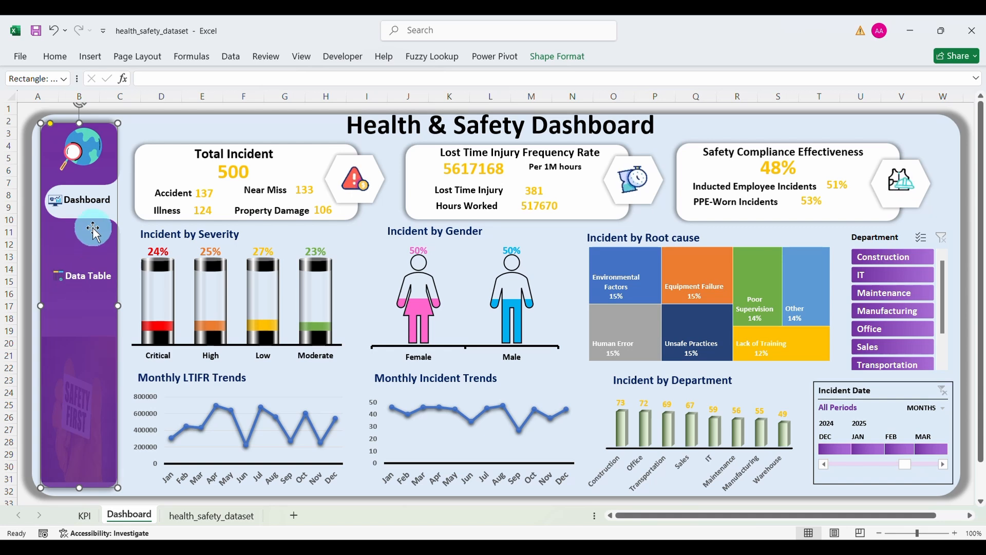
{"action": "left_click", "coordinate": [91, 280]}
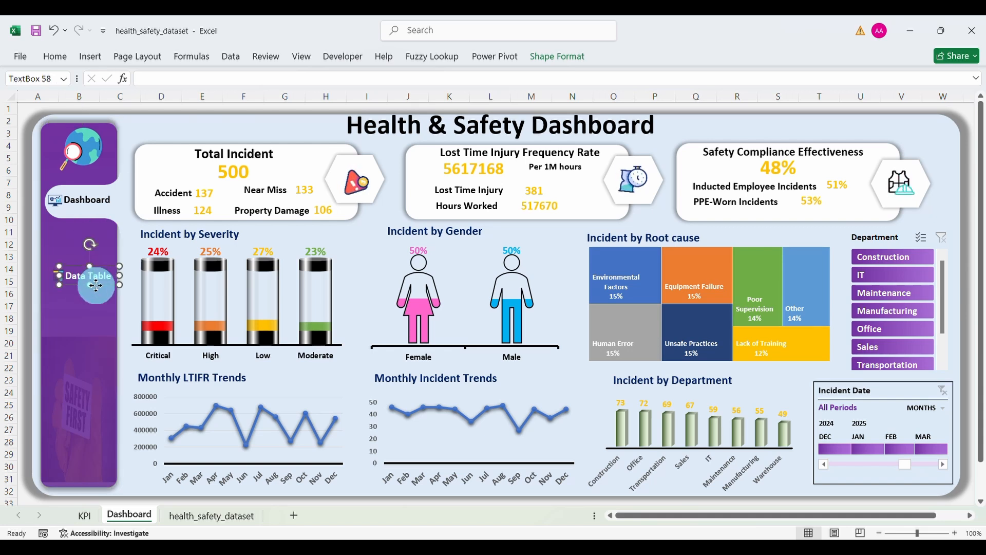
{"action": "left_click_drag", "start_coordinate": [97, 285], "coordinate": [98, 285]}
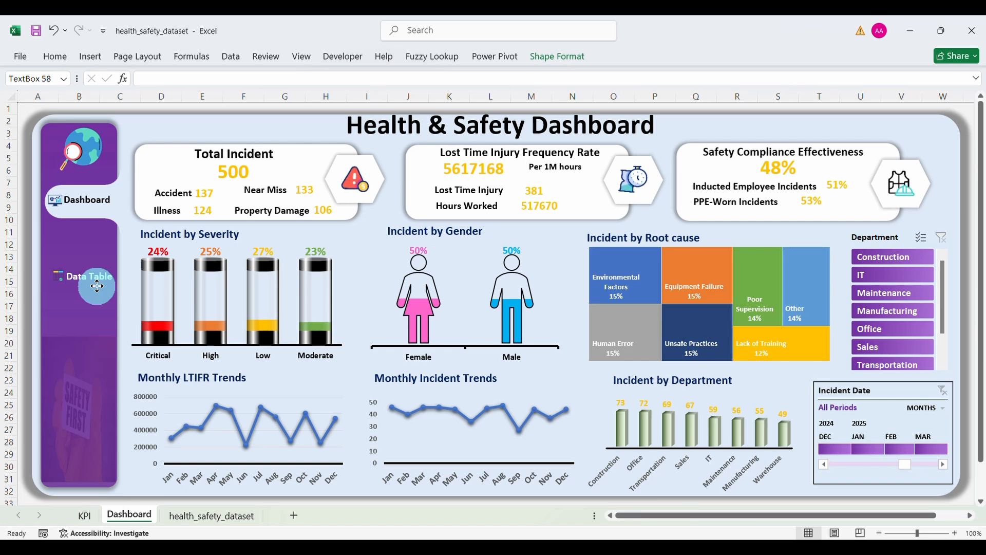
{"action": "left_click", "coordinate": [100, 313]}
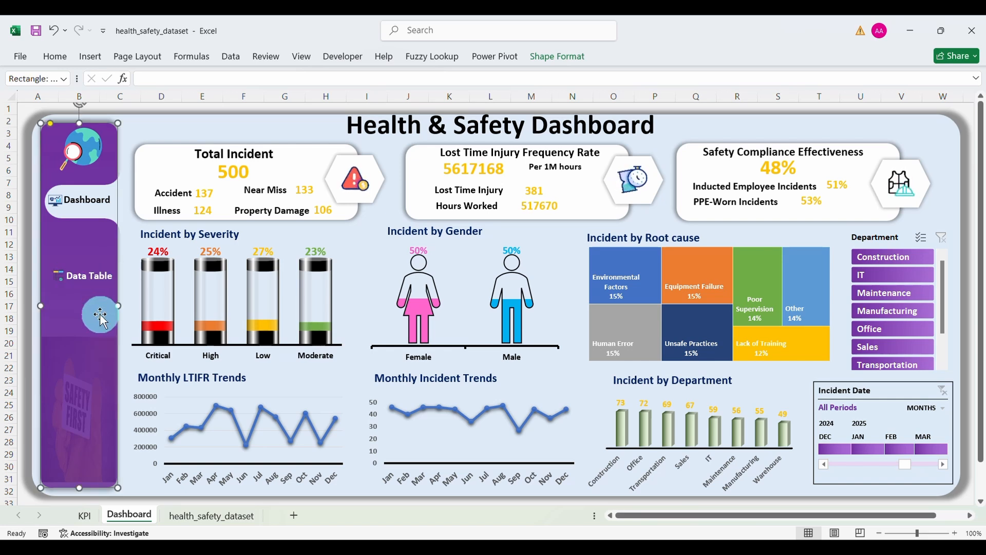
{"action": "left_click", "coordinate": [154, 138]}
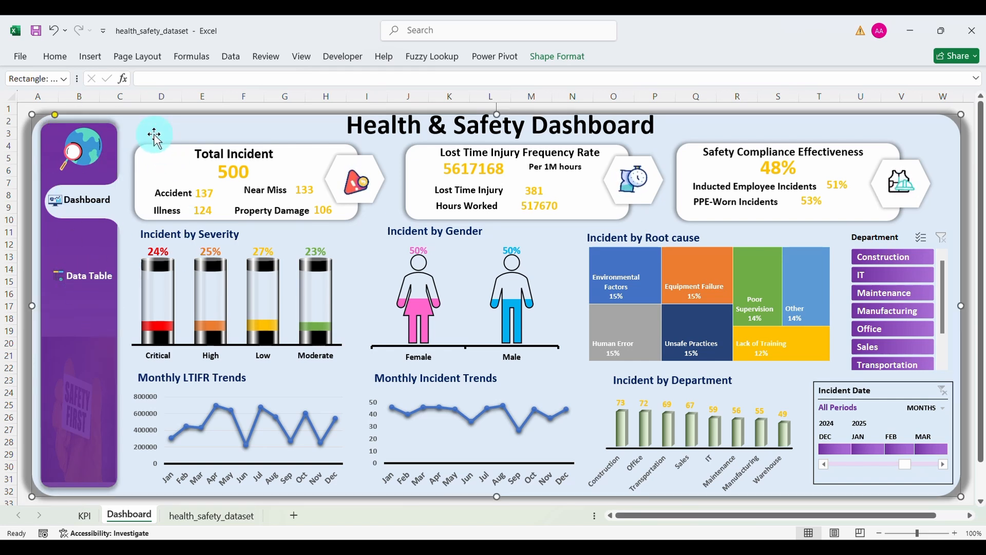
Step: Group the Dashboard icon and its label into a single object
{"action": "left_click", "coordinate": [89, 199]}
{"action": "left_click", "coordinate": [55, 200], "text": "ctrl"}
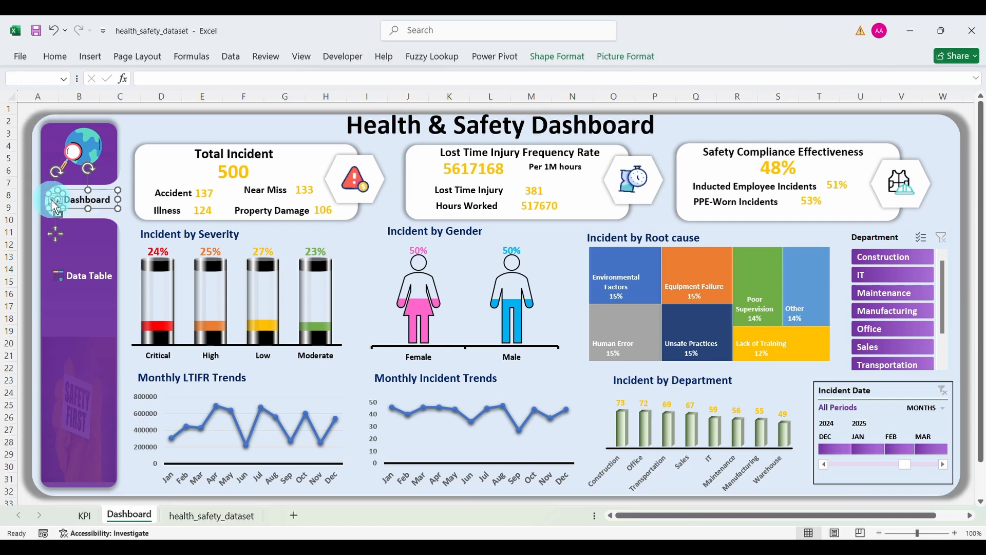
{"action": "right_click", "coordinate": [101, 208]}
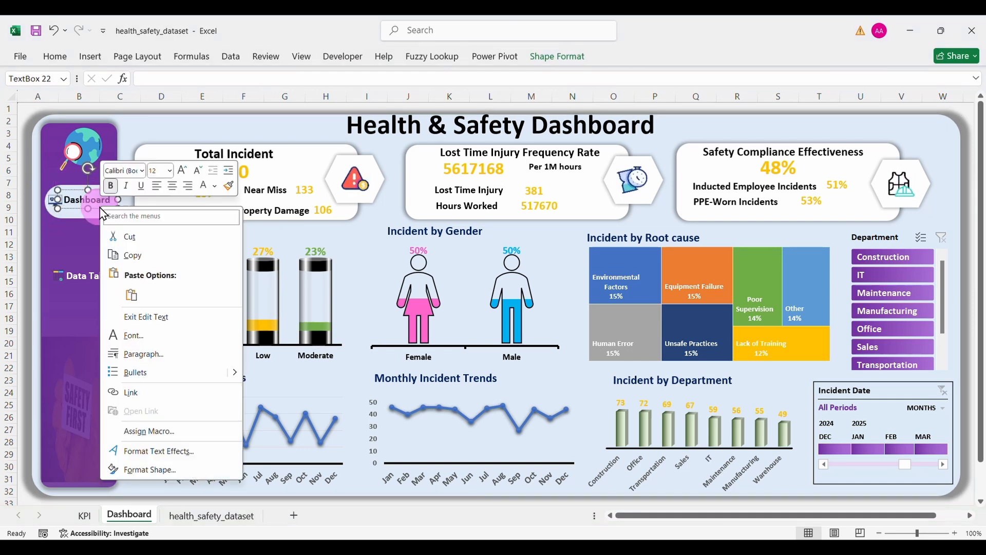
{"action": "left_click", "coordinate": [77, 204]}
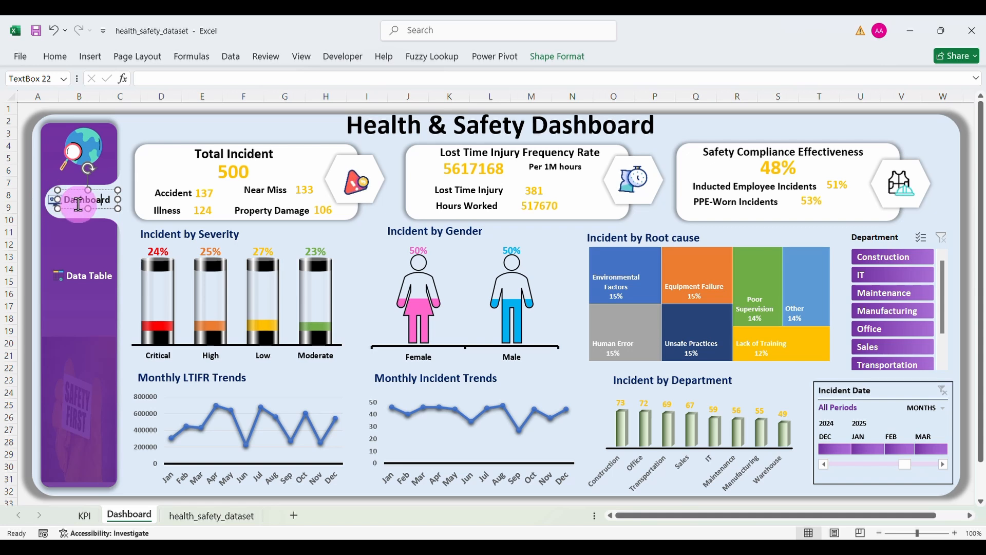
{"action": "left_click", "coordinate": [81, 208]}
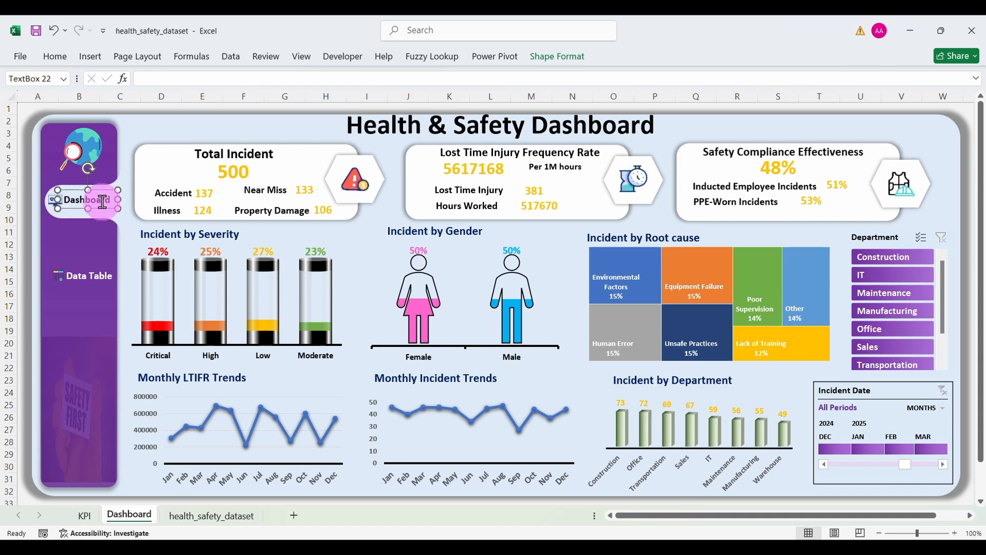
{"action": "left_click", "coordinate": [55, 201], "text": "ctrl"}
{"action": "right_click", "coordinate": [53, 201]}
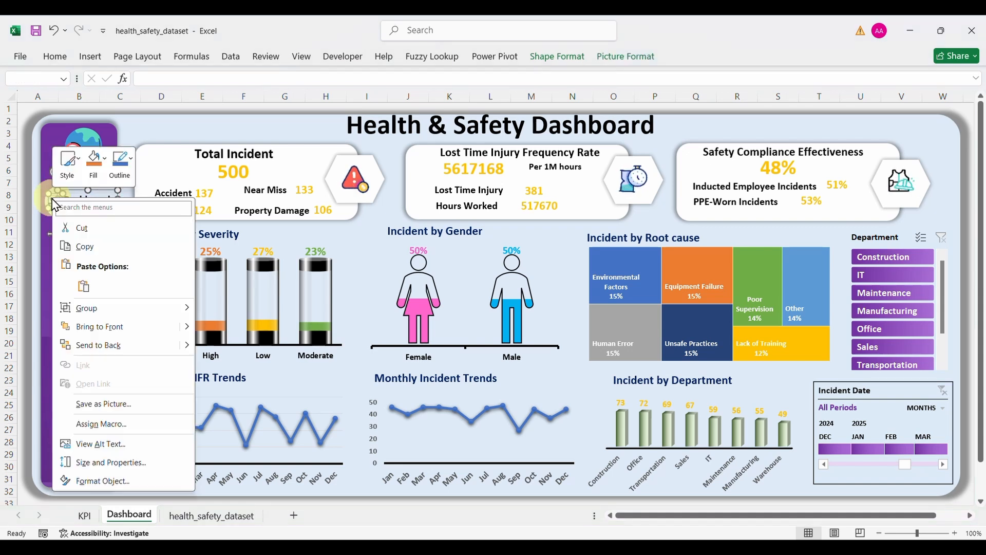
{"action": "mouse_move", "coordinate": [160, 313]}
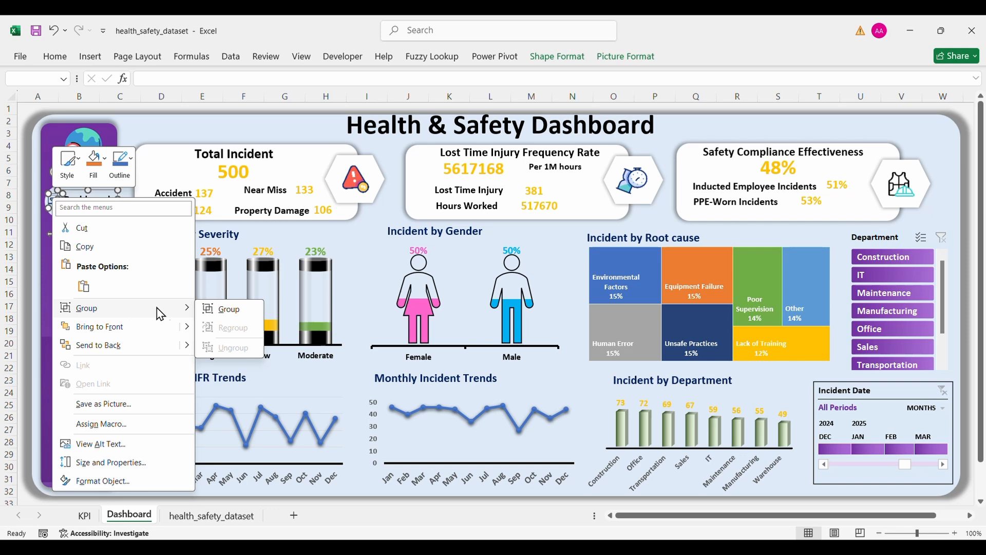
{"action": "left_click", "coordinate": [222, 310]}
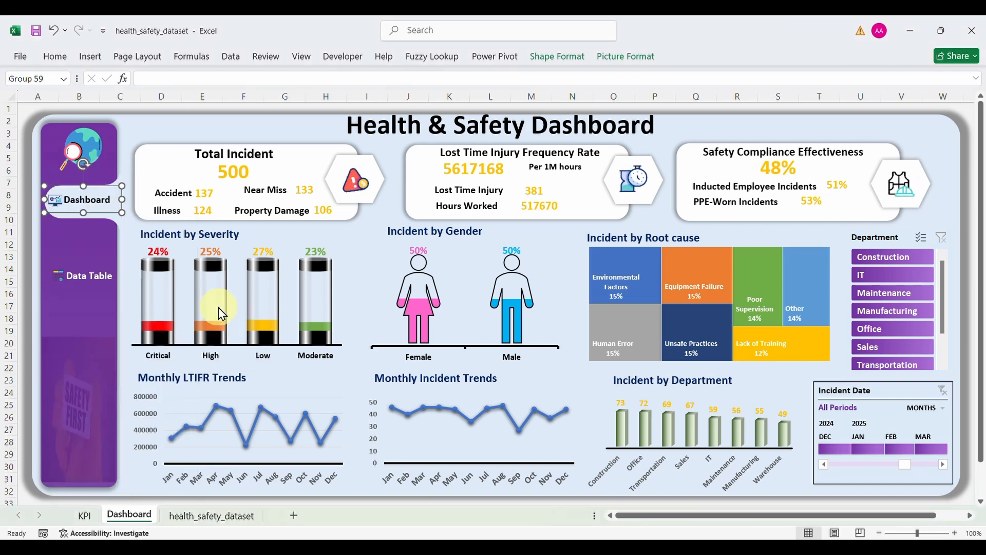
Step: Hyperlink the white Dashboard button shape to the workbook's Dashboard sheet
{"action": "left_click", "coordinate": [109, 213]}
{"action": "right_click", "coordinate": [109, 215]}
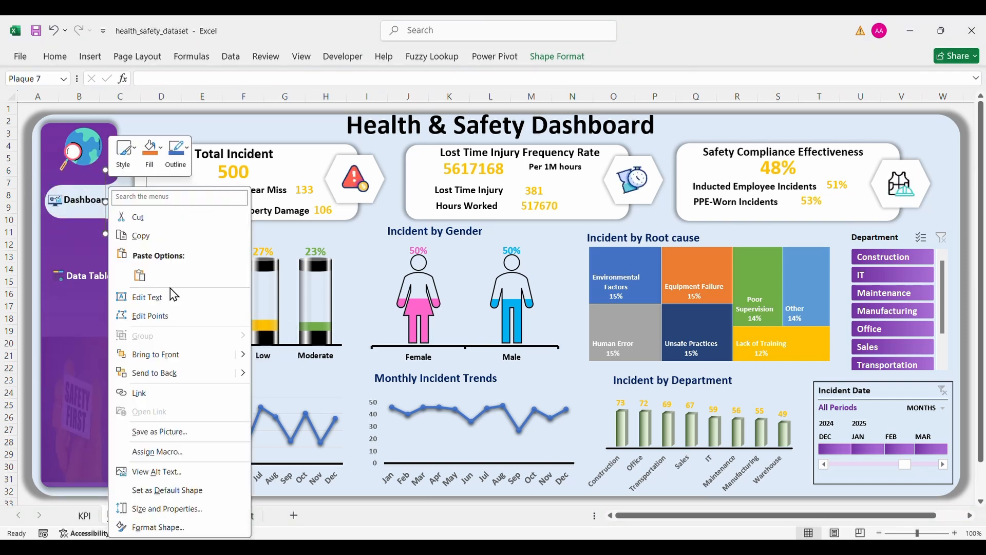
{"action": "left_click", "coordinate": [163, 395]}
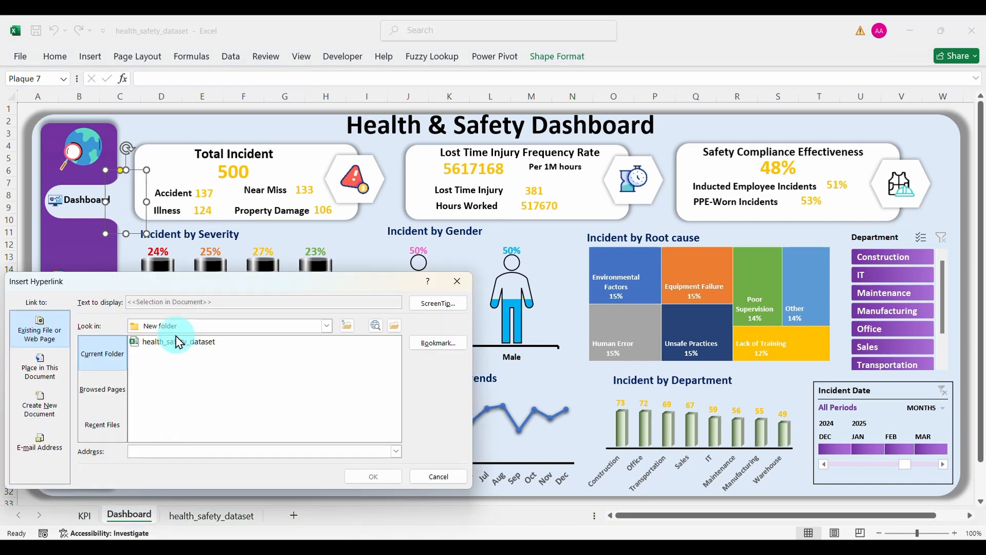
{"action": "left_click", "coordinate": [48, 368]}
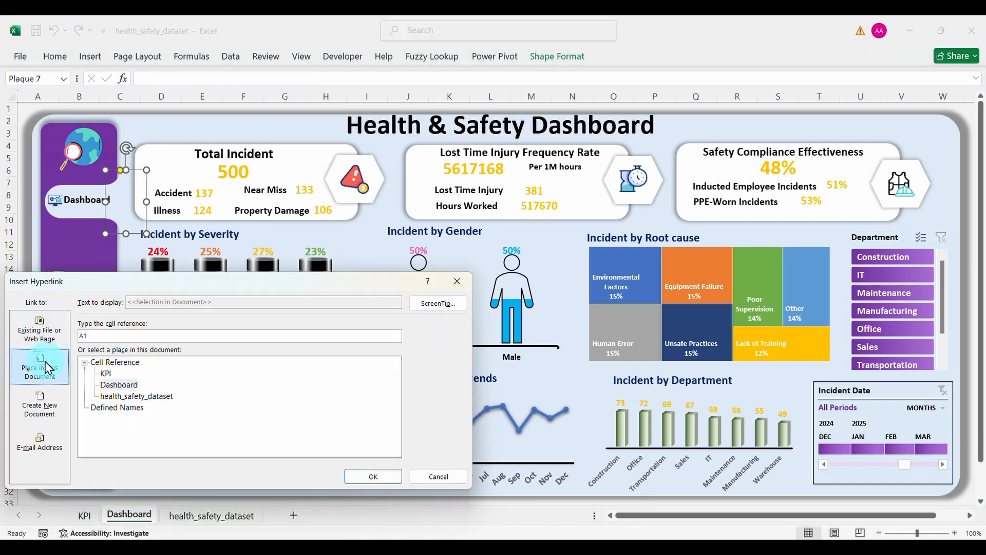
{"action": "left_click", "coordinate": [118, 384]}
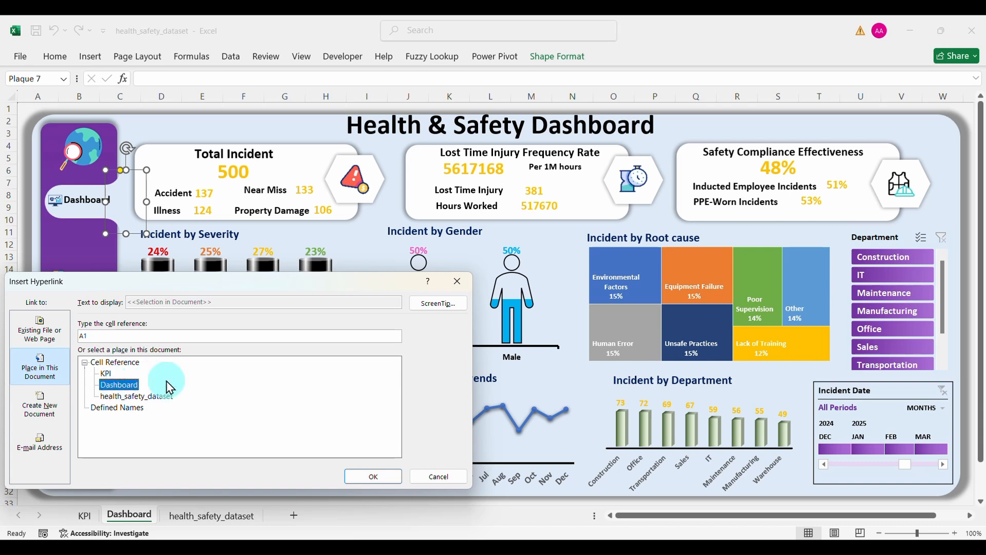
{"action": "left_click", "coordinate": [362, 472]}
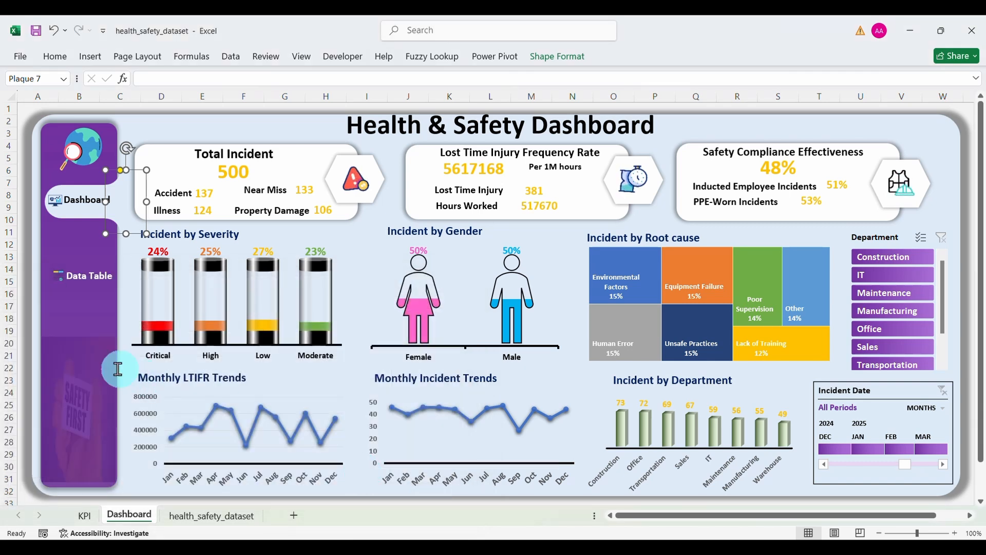
{"action": "left_click", "coordinate": [92, 362]}
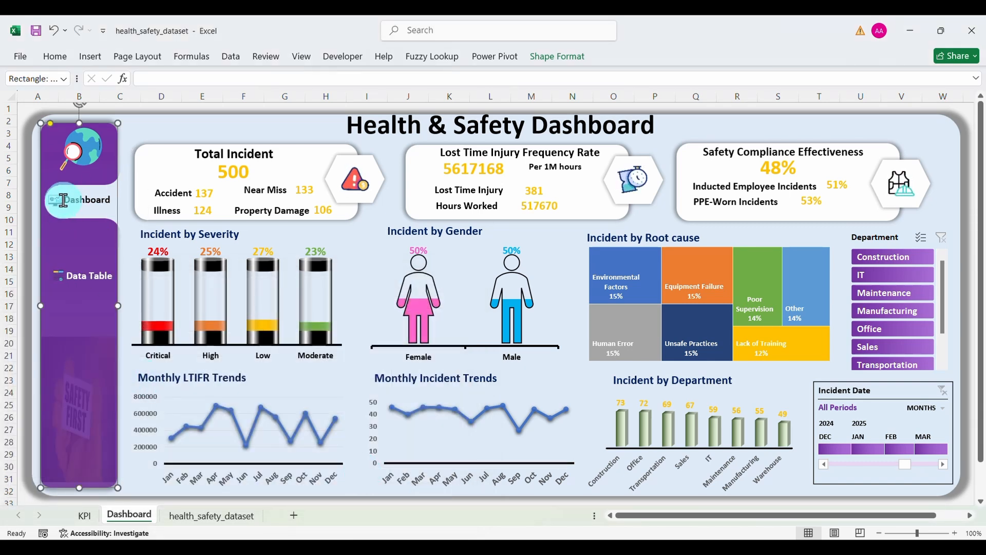
{"action": "left_click", "coordinate": [149, 145]}
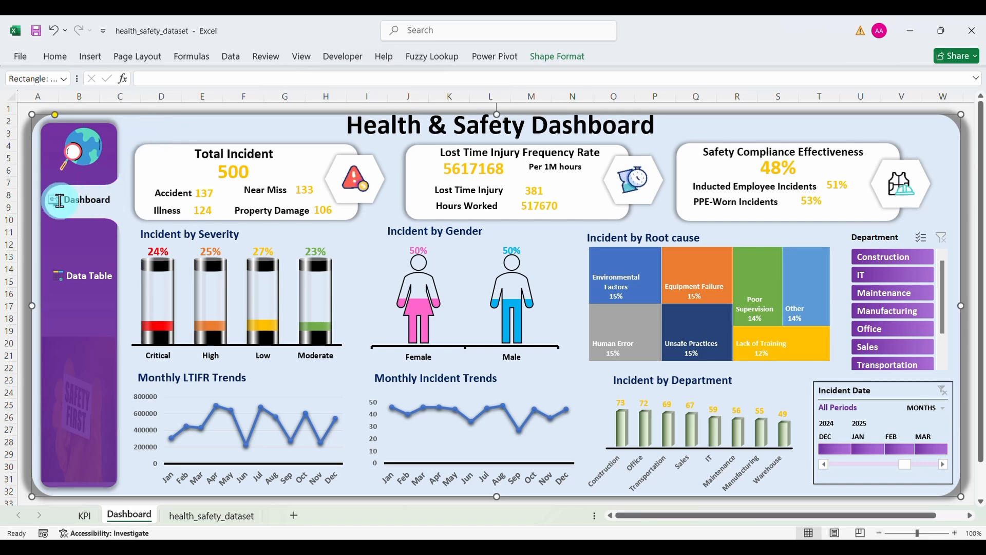
{"action": "left_click", "coordinate": [92, 151]}
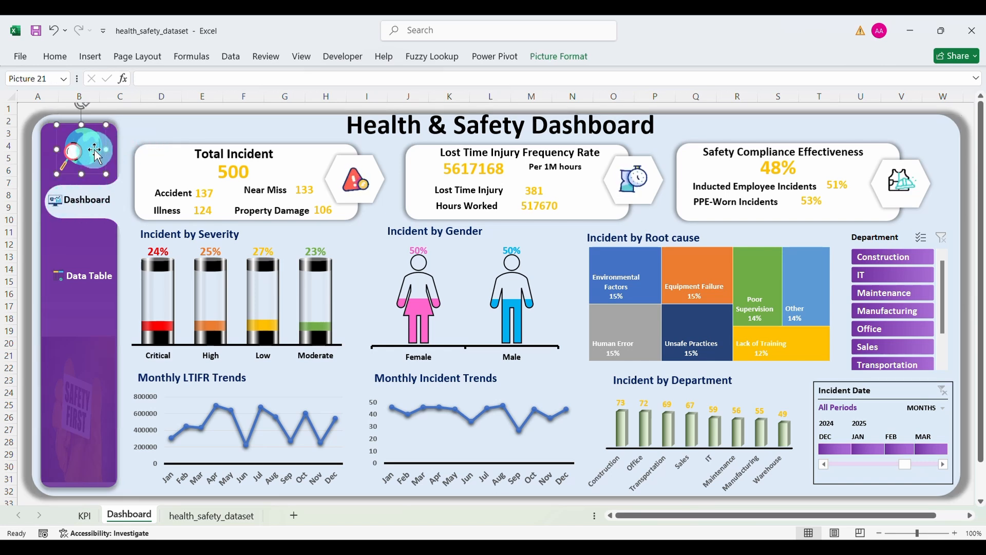
Step: Copy the HSE Good practice guidelines page address from the browser
{"action": "right_click", "coordinate": [92, 152]}
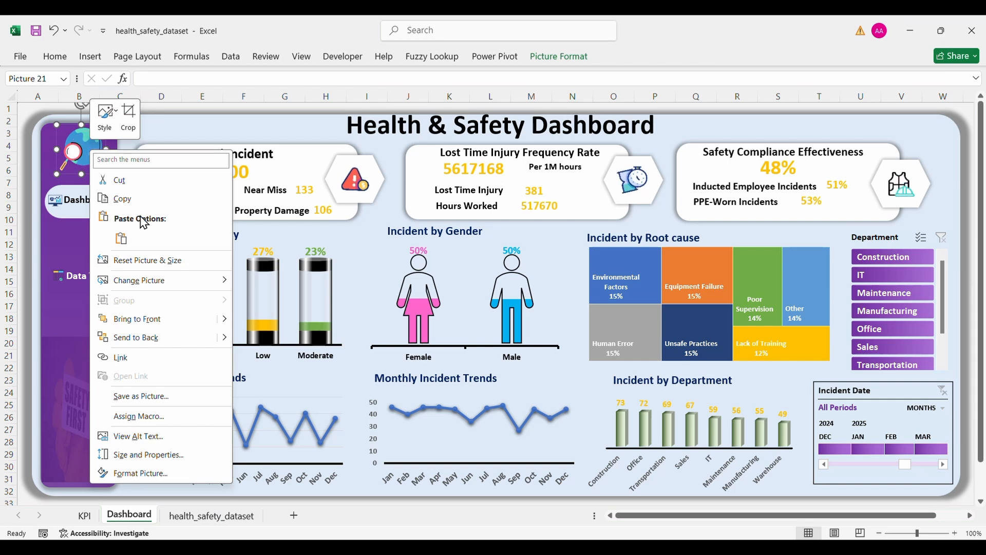
{"action": "left_click", "coordinate": [127, 357]}
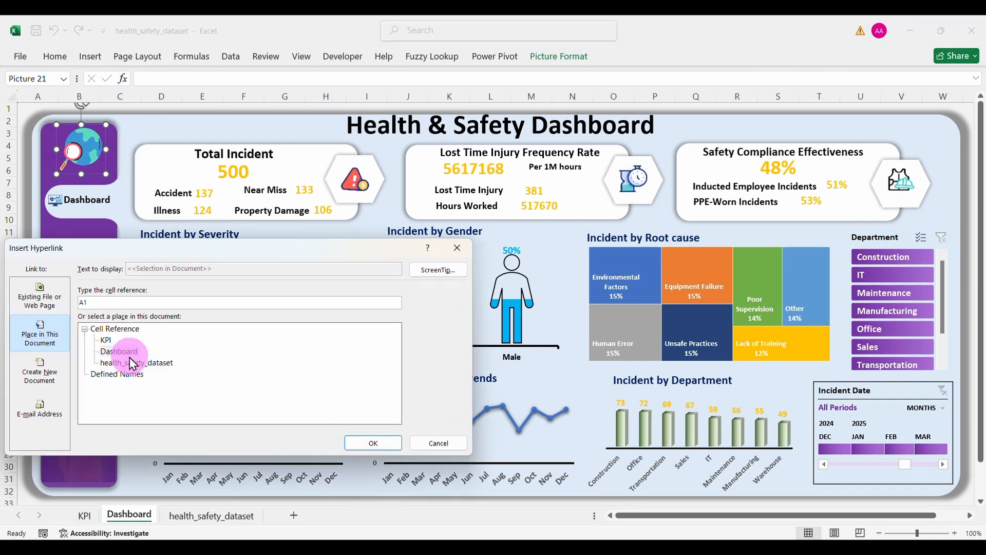
{"action": "left_click", "coordinate": [47, 299]}
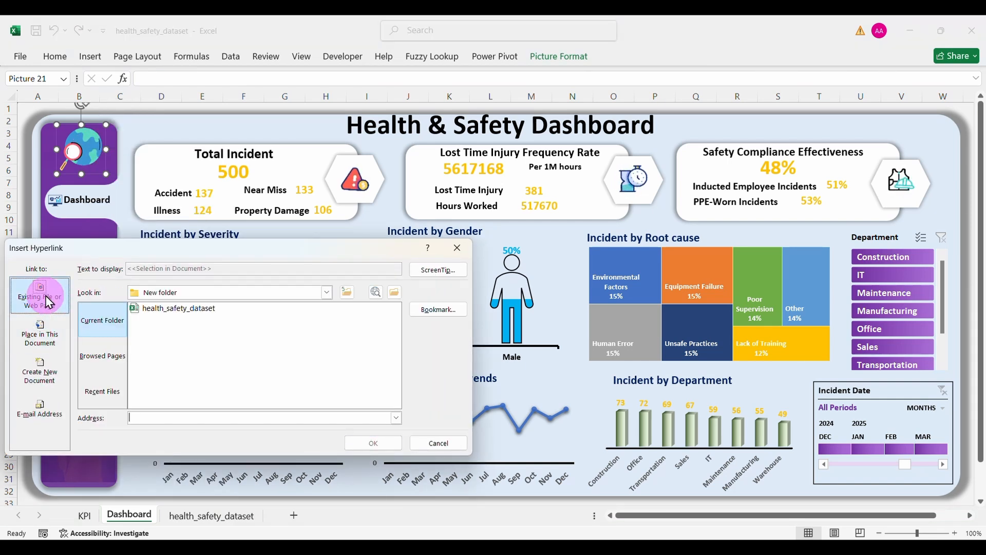
{"action": "left_click", "coordinate": [105, 357]}
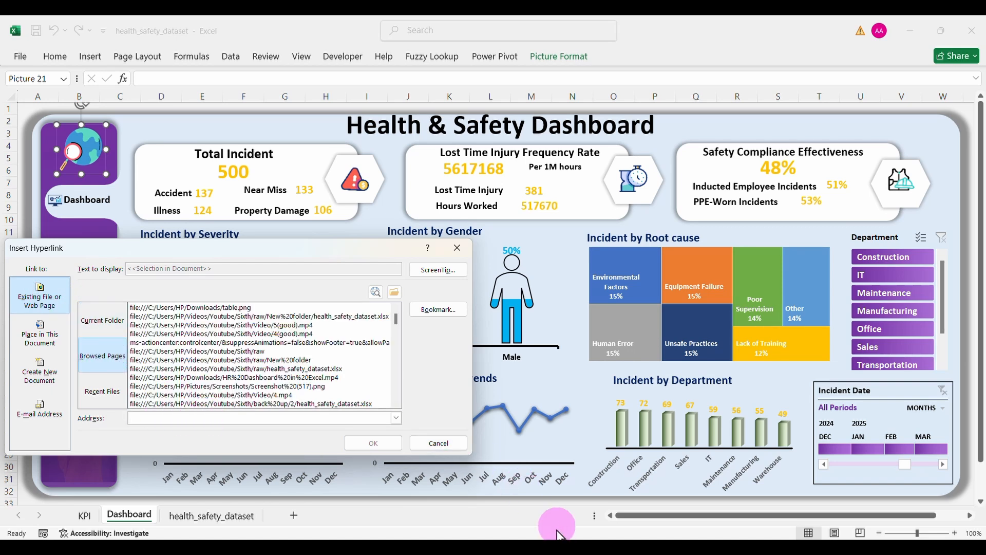
{"action": "left_click", "coordinate": [567, 552]}
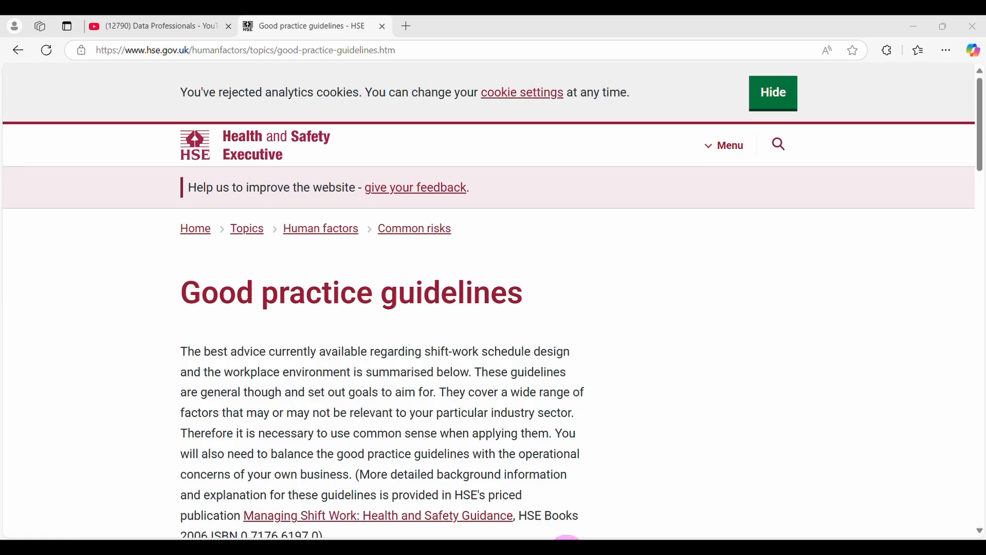
{"action": "left_click", "coordinate": [337, 54]}
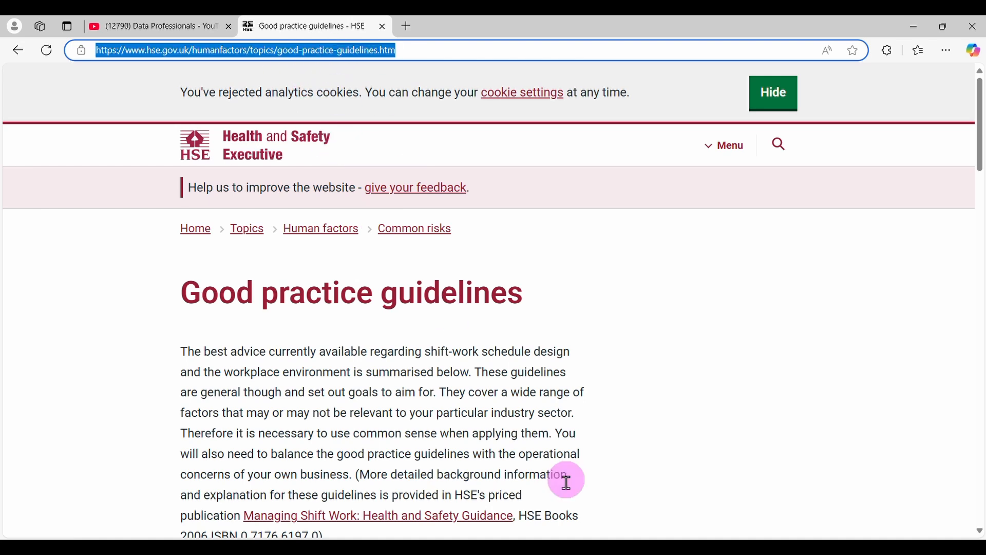
{"action": "left_click", "coordinate": [629, 518]}
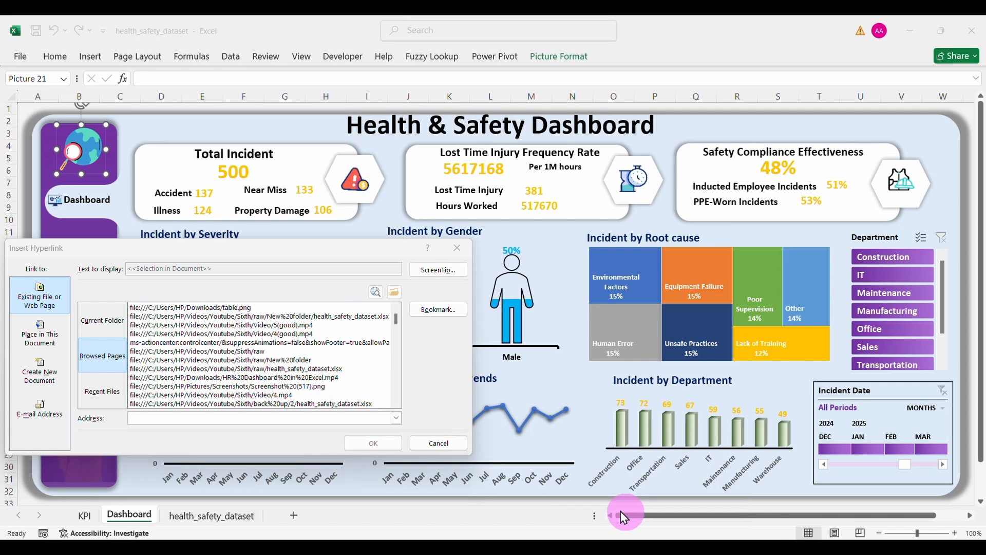
{"action": "left_click", "coordinate": [254, 417]}
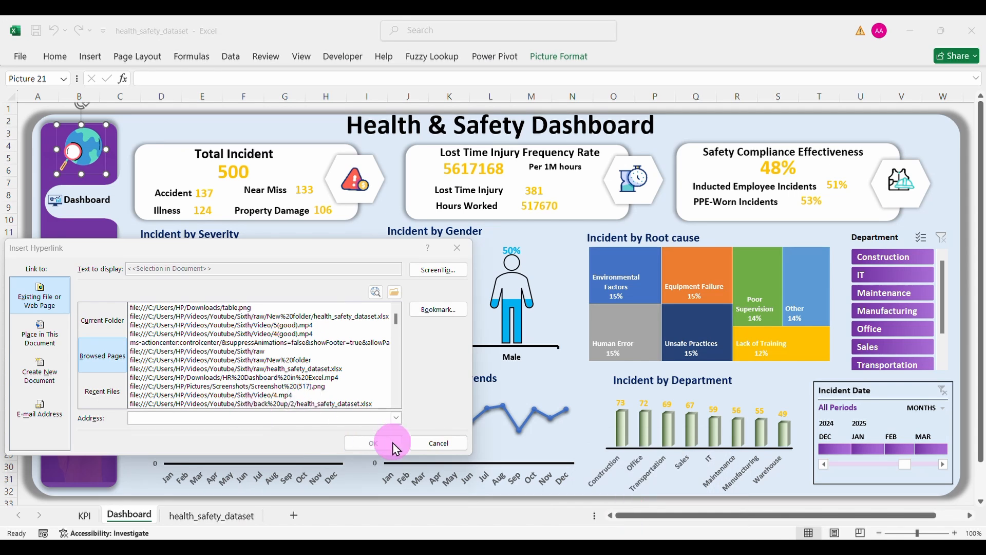
{"action": "left_click", "coordinate": [457, 248]}
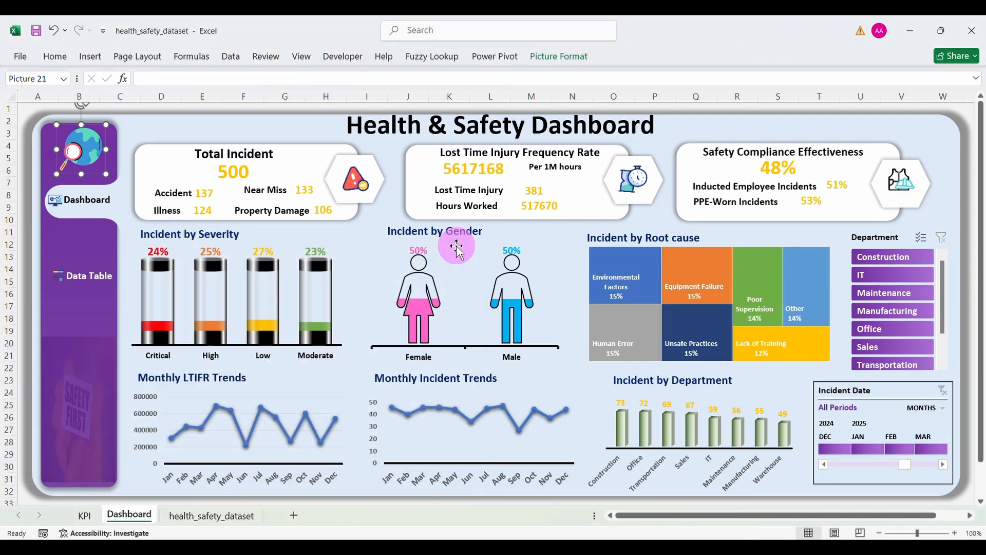
Step: Link the globe picture to the pasted HSE web page address
{"action": "left_click", "coordinate": [91, 149]}
{"action": "right_click", "coordinate": [87, 149]}
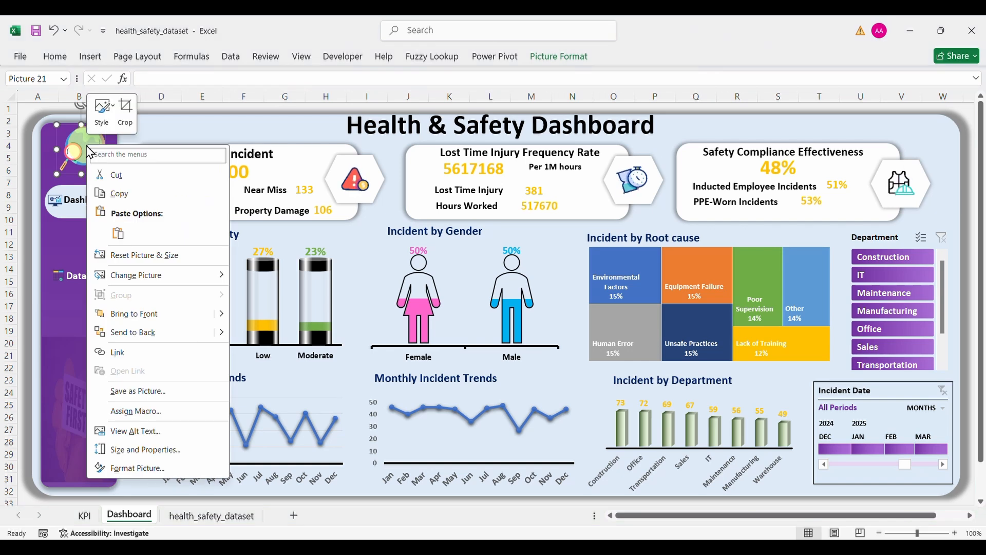
{"action": "left_click", "coordinate": [118, 353]}
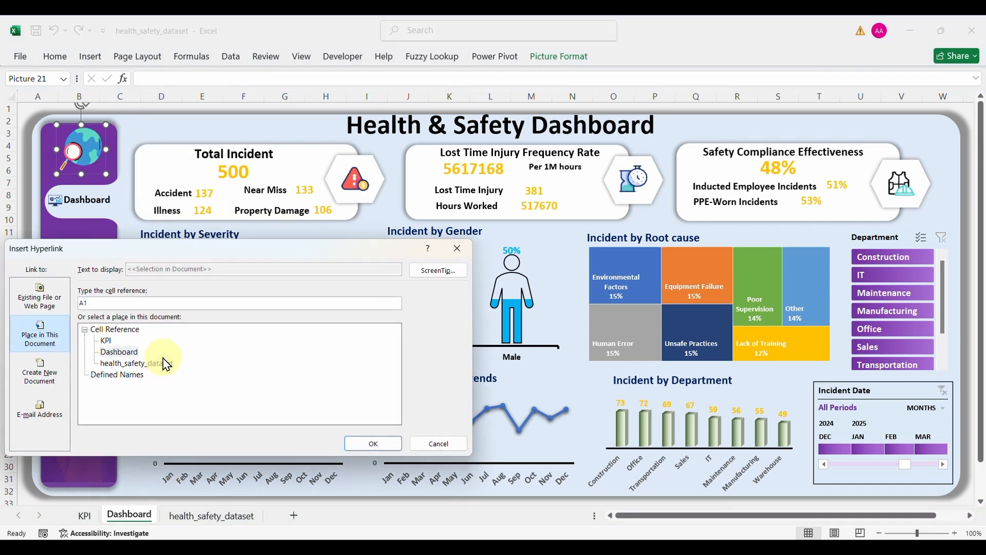
{"action": "left_click", "coordinate": [44, 303]}
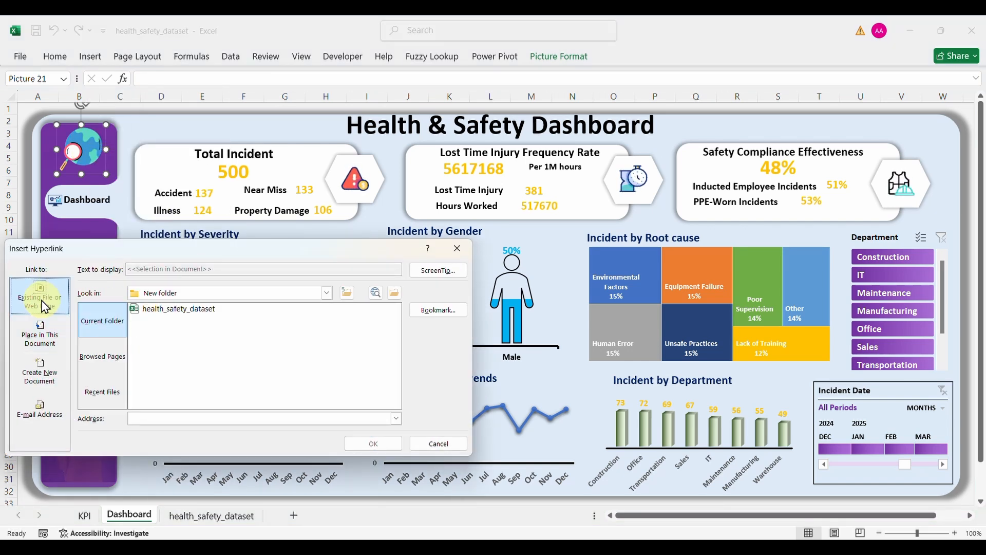
{"action": "left_click", "coordinate": [102, 356]}
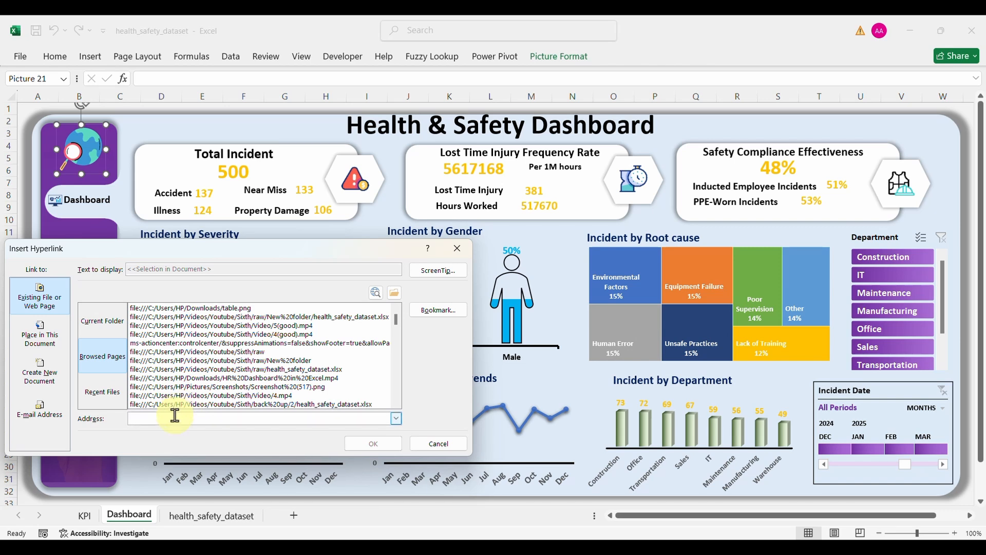
{"action": "type", "text": "https://www.hse.gov.uk/humanfactors/topics/good-practice-guidelines.htm"}
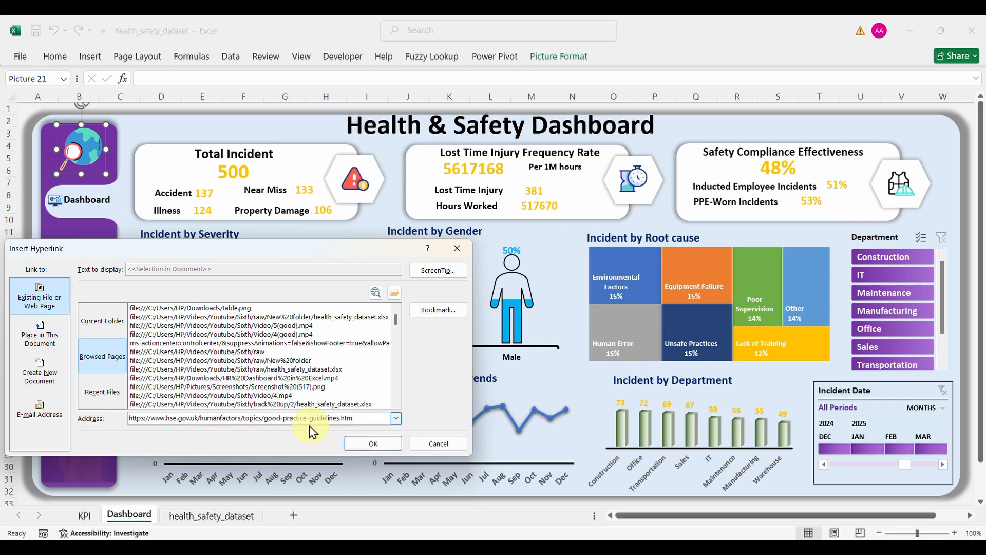
{"action": "left_click", "coordinate": [375, 444]}
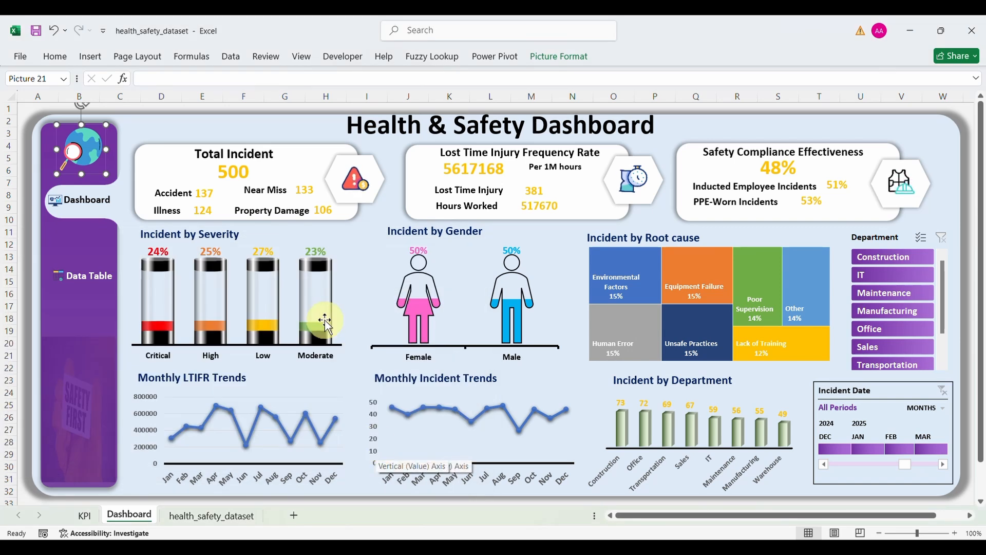
Step: Test the globe link opens the HSE page, then return to Excel
{"action": "left_click", "coordinate": [269, 132]}
{"action": "left_click", "coordinate": [86, 147]}
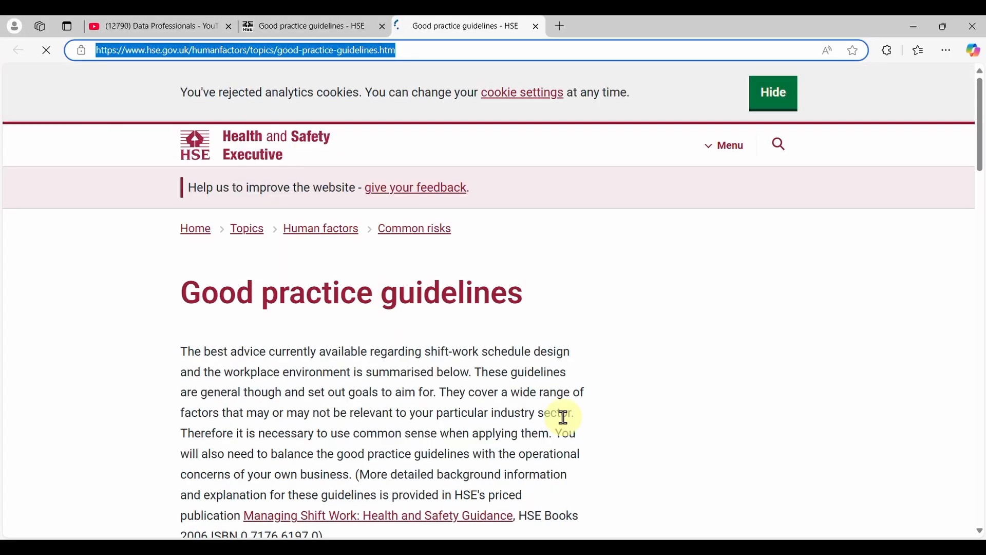
{"action": "mouse_move", "coordinate": [648, 546]}
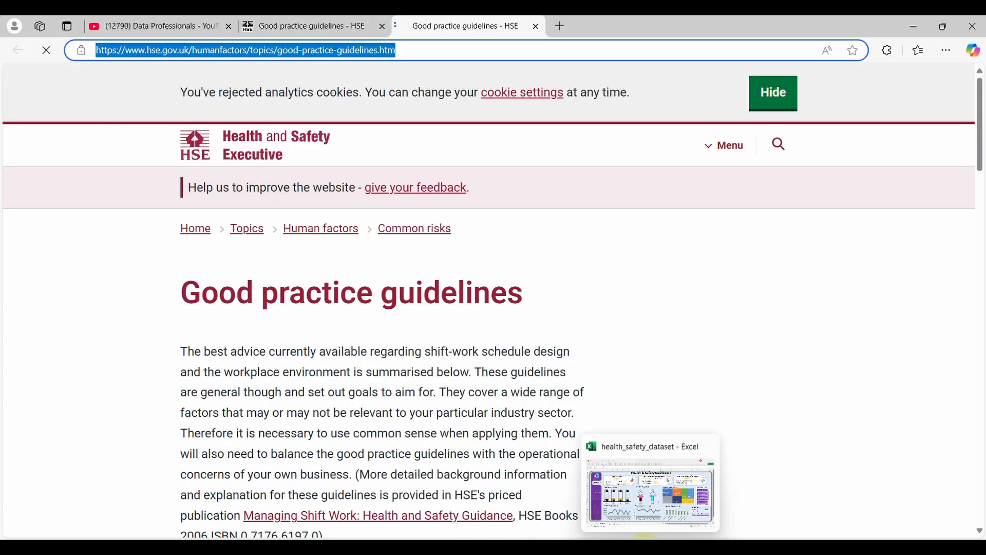
{"action": "left_click", "coordinate": [630, 507]}
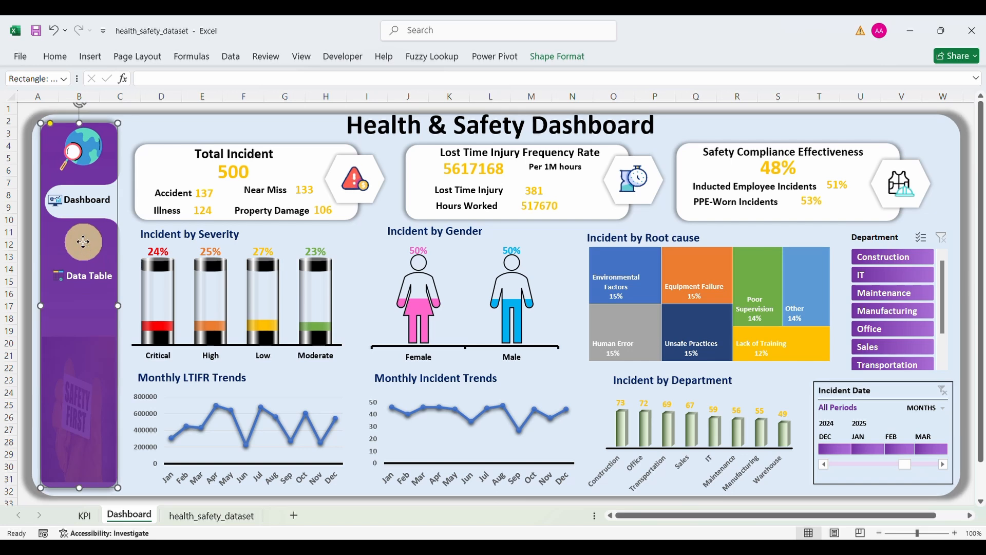
Step: Link the Dashboard button group to the Dashboard sheet via Place in This Document
{"action": "left_click", "coordinate": [142, 128]}
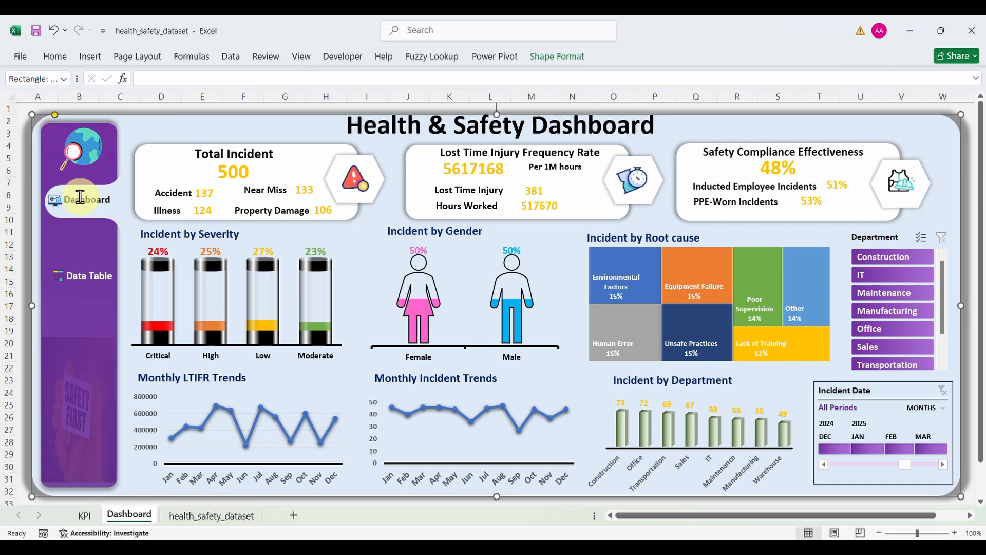
{"action": "left_click", "coordinate": [57, 207]}
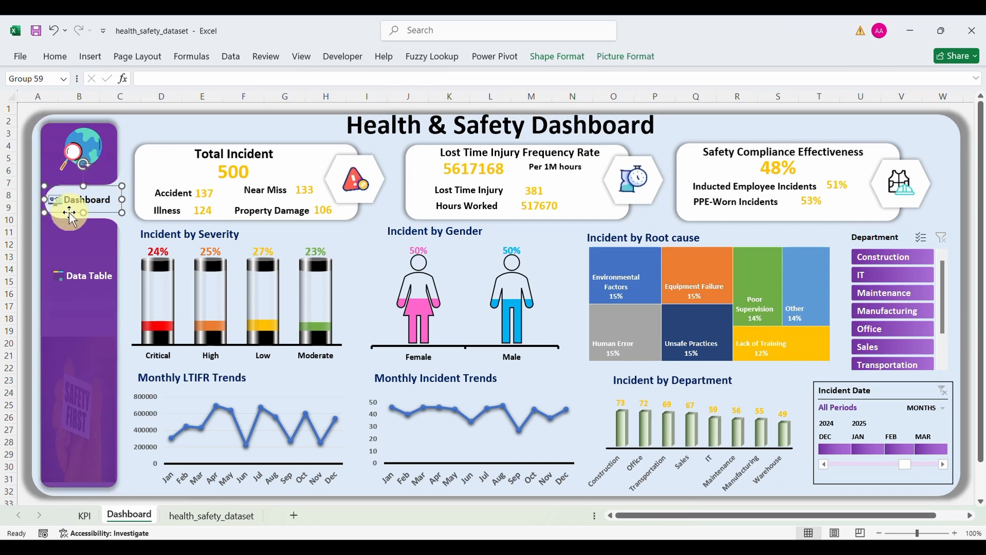
{"action": "right_click", "coordinate": [70, 213]}
{"action": "left_click", "coordinate": [117, 380]}
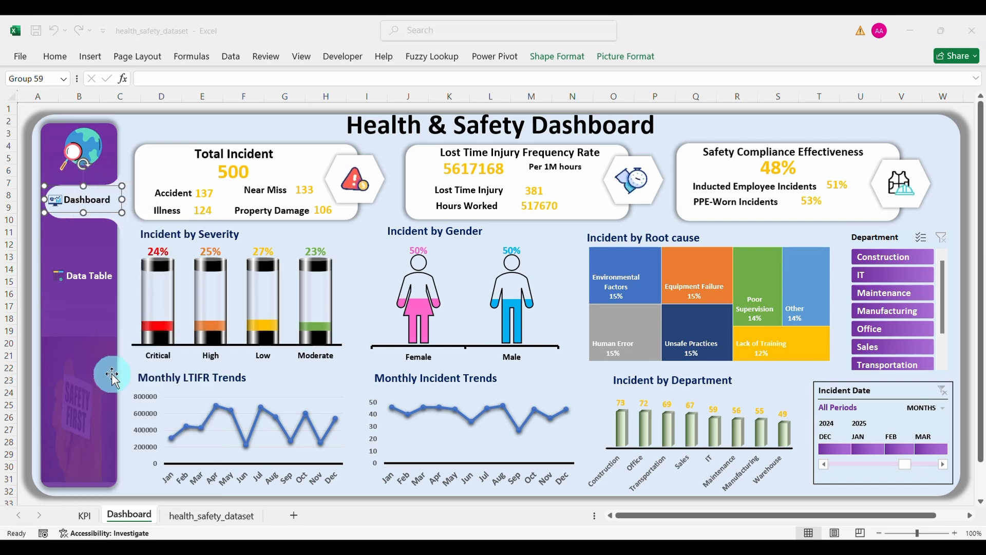
{"action": "left_click", "coordinate": [52, 361]}
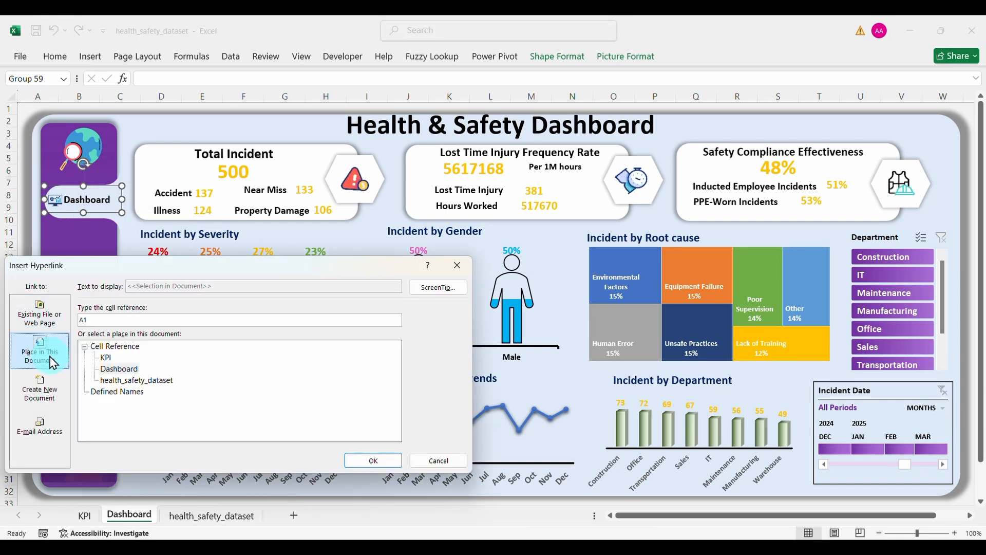
{"action": "double_click", "coordinate": [118, 369]}
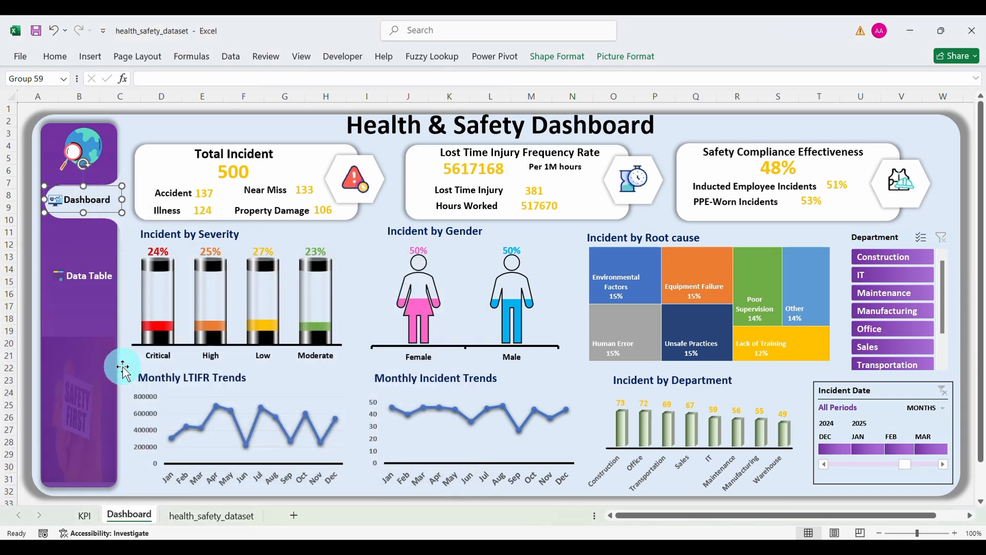
{"action": "left_click", "coordinate": [128, 245]}
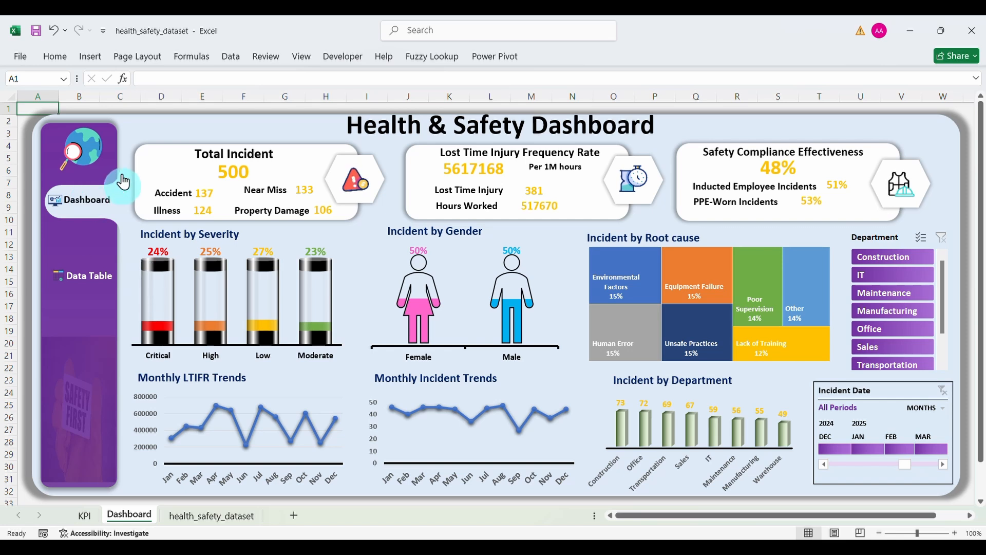
{"action": "left_click", "coordinate": [139, 128]}
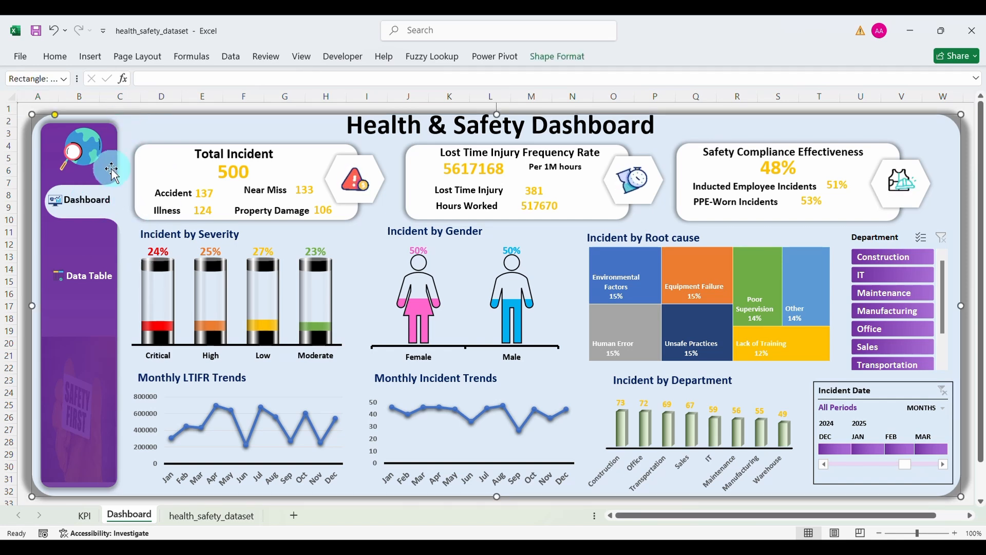
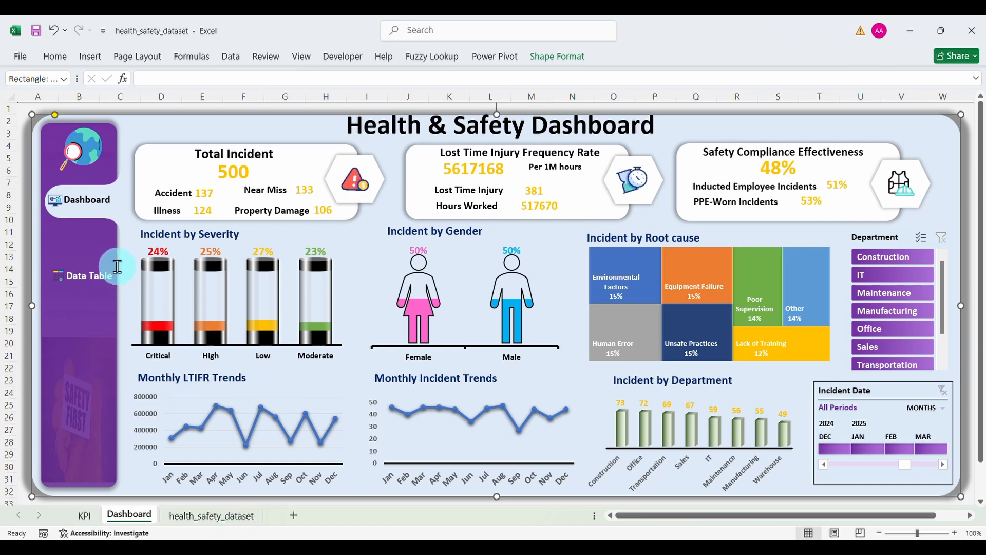
Step: Copy the Dashboard sheet as Dashboard (2), placed just before the original Dashboard
{"action": "left_click", "coordinate": [144, 518]}
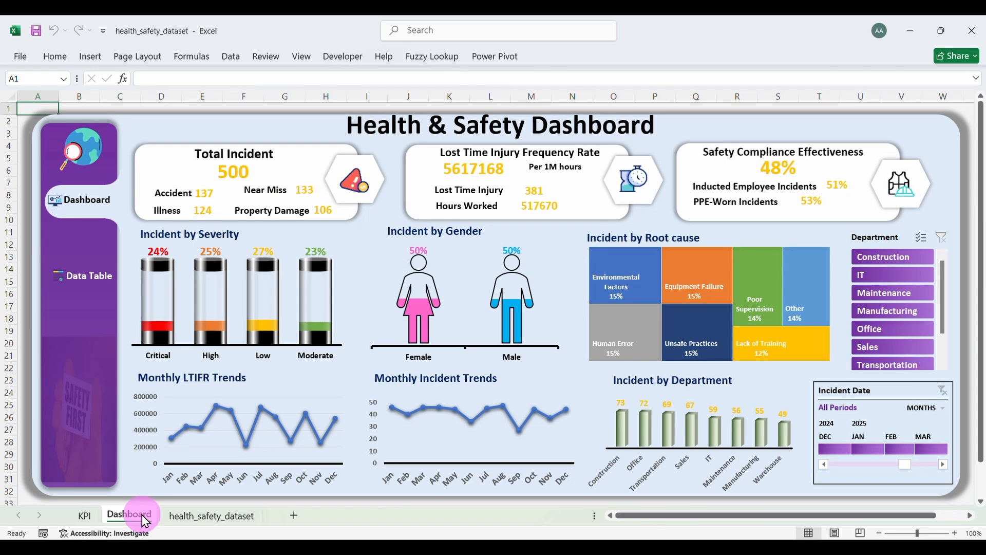
{"action": "right_click", "coordinate": [140, 518]}
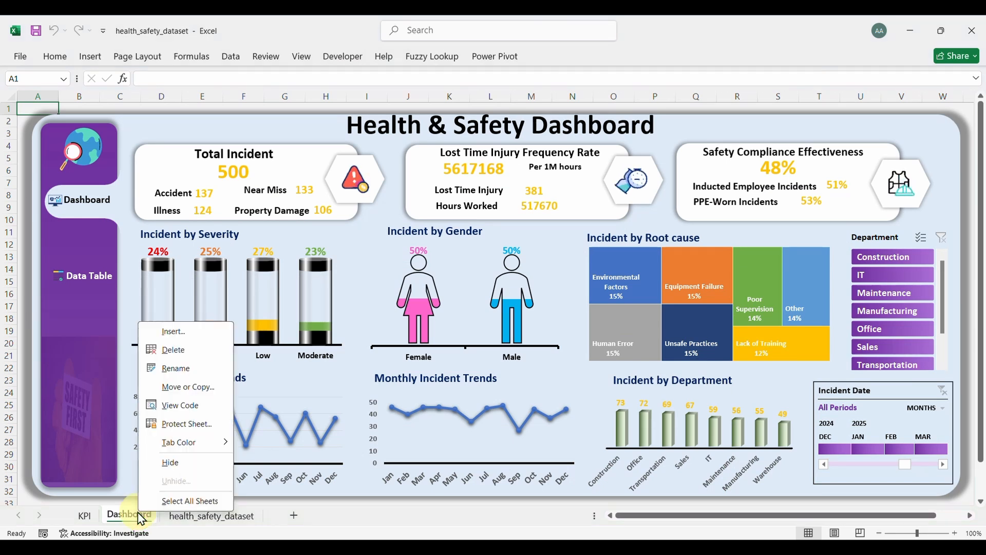
{"action": "left_click", "coordinate": [189, 387]}
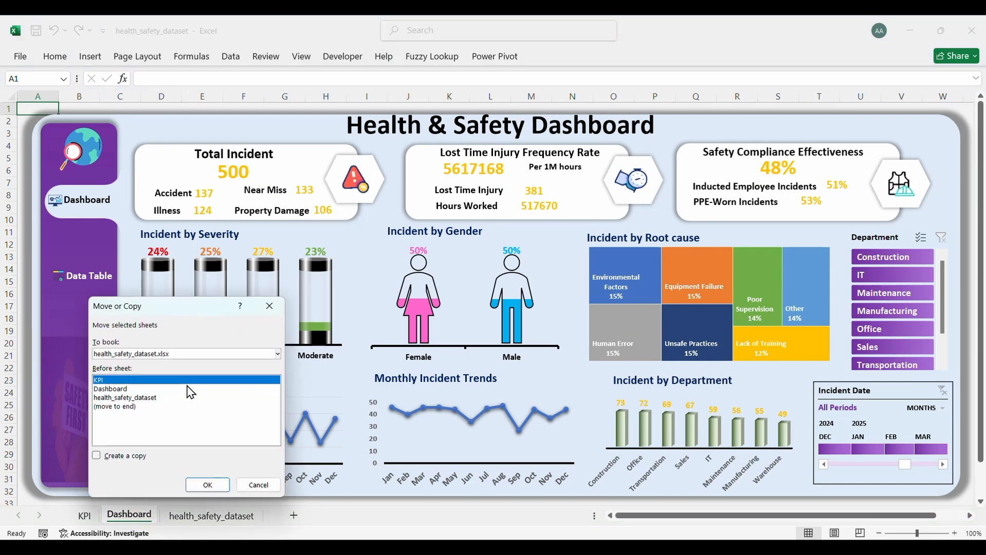
{"action": "left_click", "coordinate": [114, 389]}
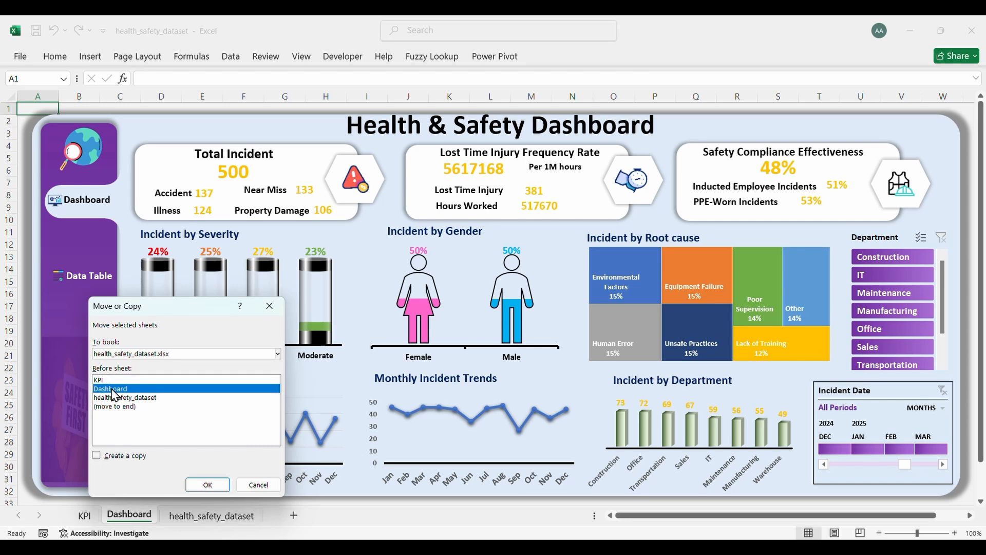
{"action": "left_click", "coordinate": [97, 456]}
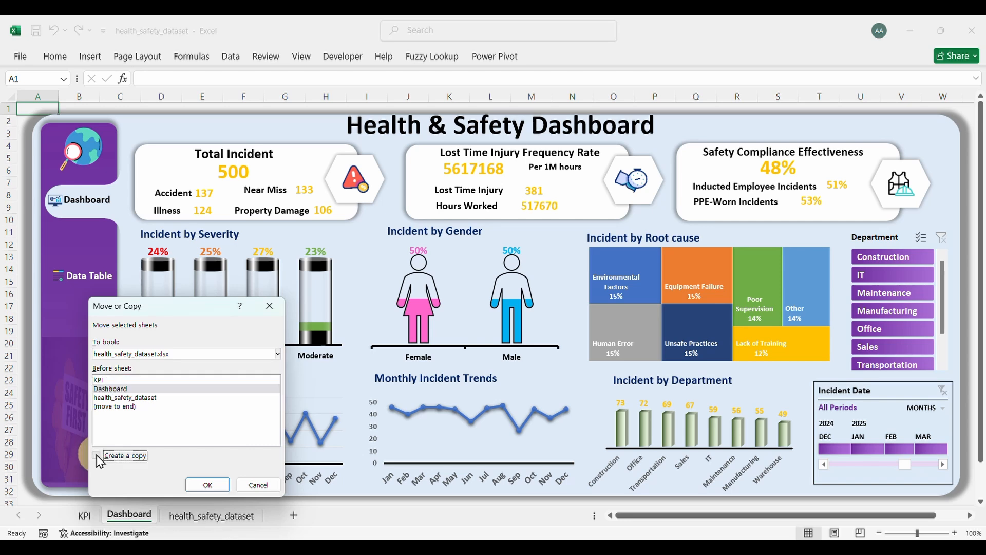
{"action": "left_click", "coordinate": [208, 485]}
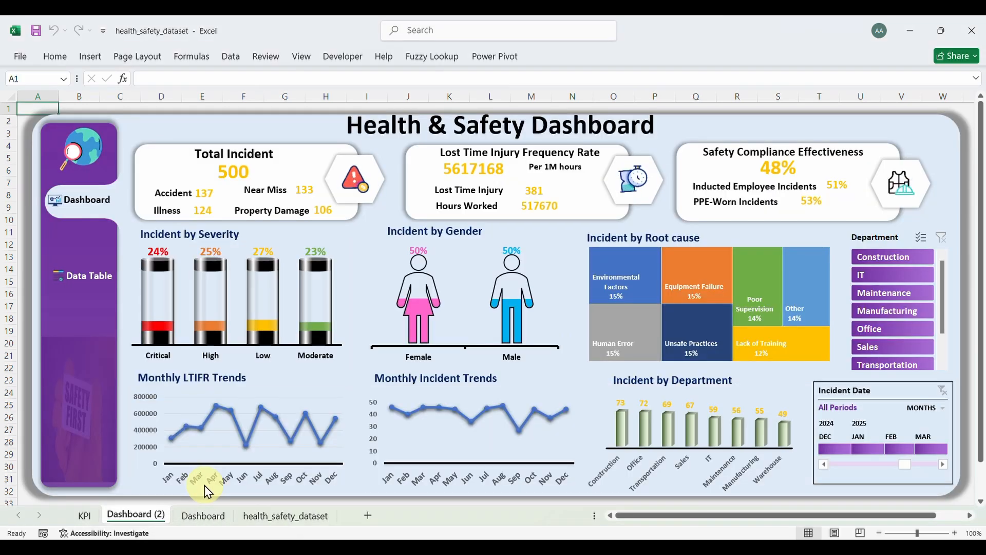
Step: On Dashboard (2), remove the Monthly LTIFR and Incident by Severity charts with their titles
{"action": "left_click", "coordinate": [261, 422]}
{"action": "left_click", "coordinate": [293, 387]}
{"action": "left_click", "coordinate": [291, 400]}
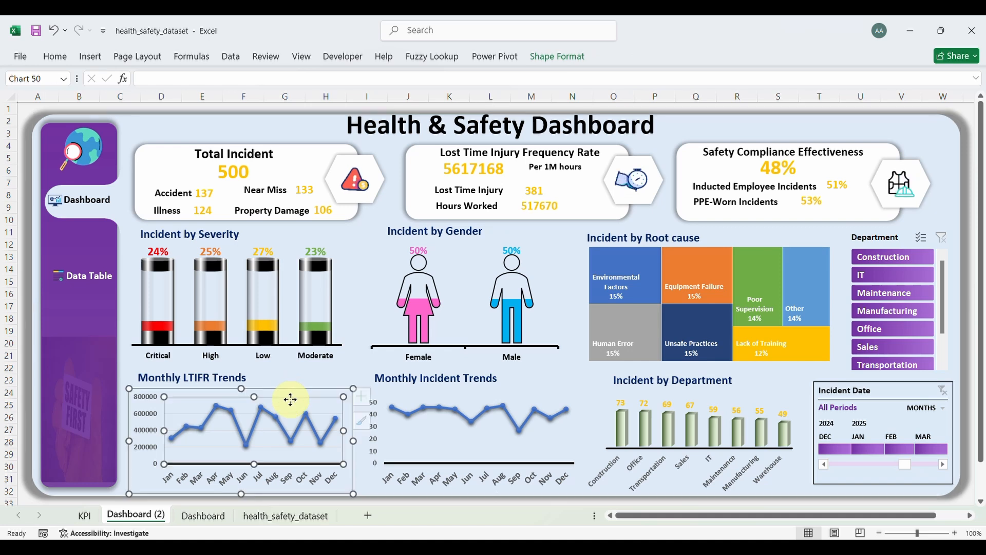
{"action": "left_click", "coordinate": [54, 56]}
{"action": "left_click", "coordinate": [59, 75]}
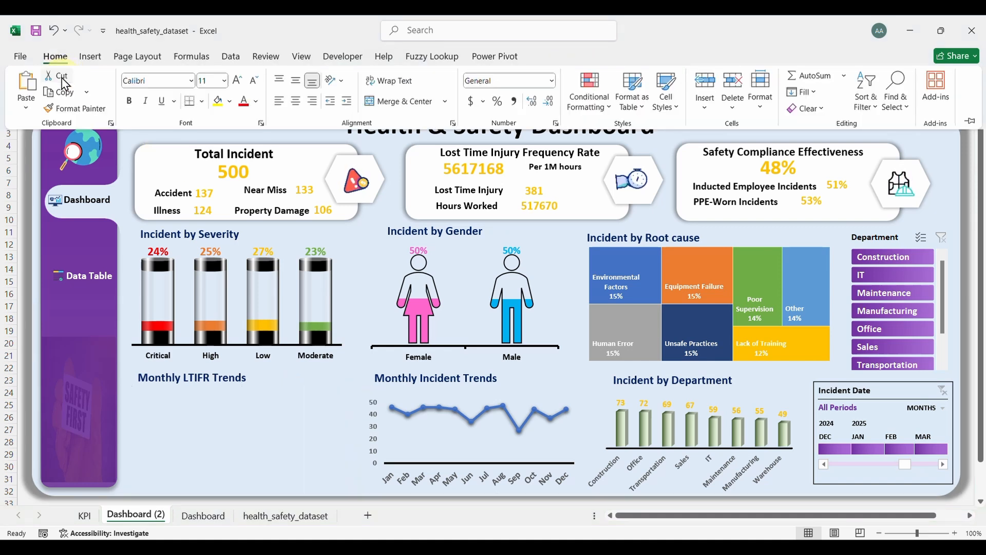
{"action": "left_click", "coordinate": [247, 379]}
{"action": "left_click", "coordinate": [245, 381]}
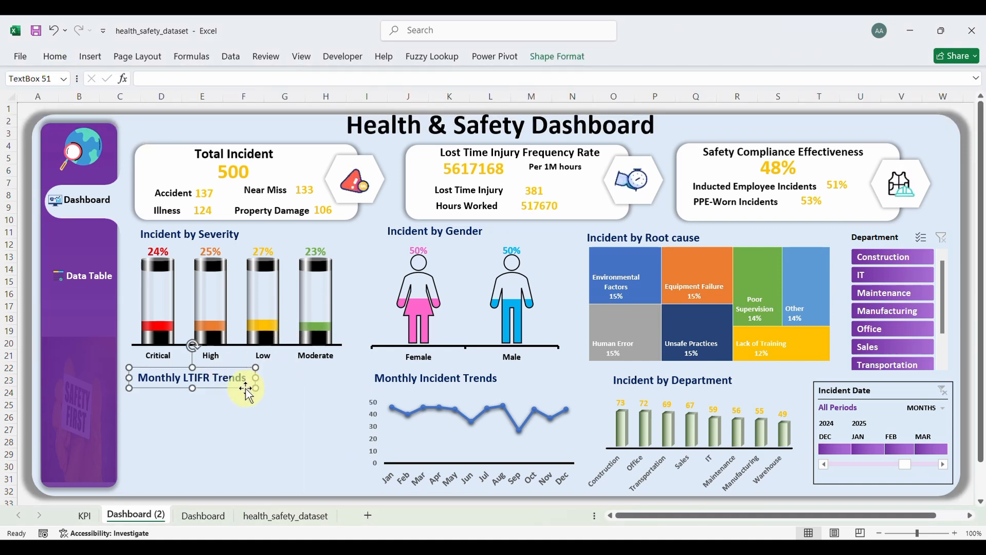
{"action": "key", "text": "Delete"}
{"action": "left_click", "coordinate": [286, 243]}
{"action": "key", "text": "Delete"}
{"action": "left_click", "coordinate": [229, 229]}
{"action": "left_click", "coordinate": [236, 243]}
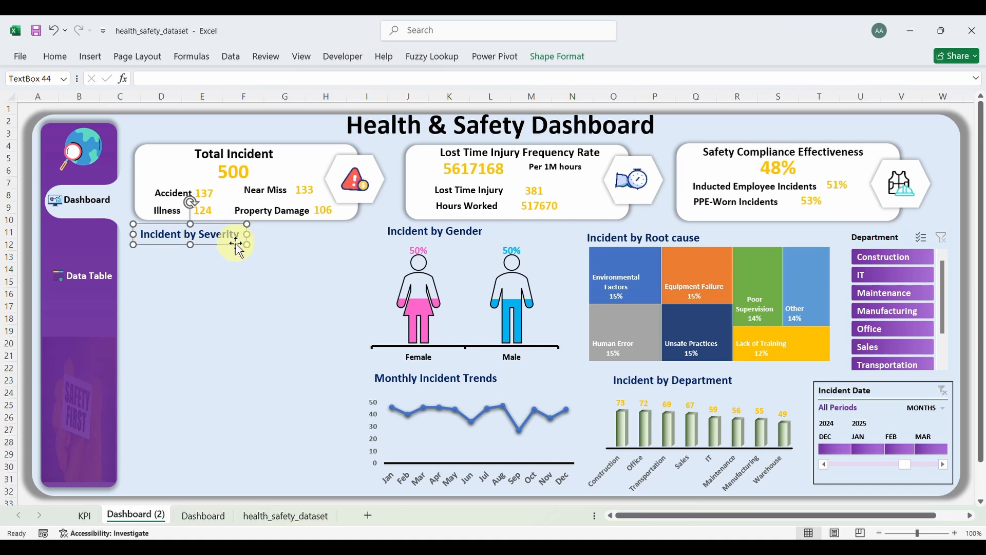
{"action": "key", "text": "Delete"}
{"action": "left_click", "coordinate": [229, 221]}
{"action": "left_click", "coordinate": [247, 225]}
Step: Delete the gender, monthly incident, department and root cause charts, their titles, the timeline and slicer
{"action": "left_click", "coordinate": [461, 282]}
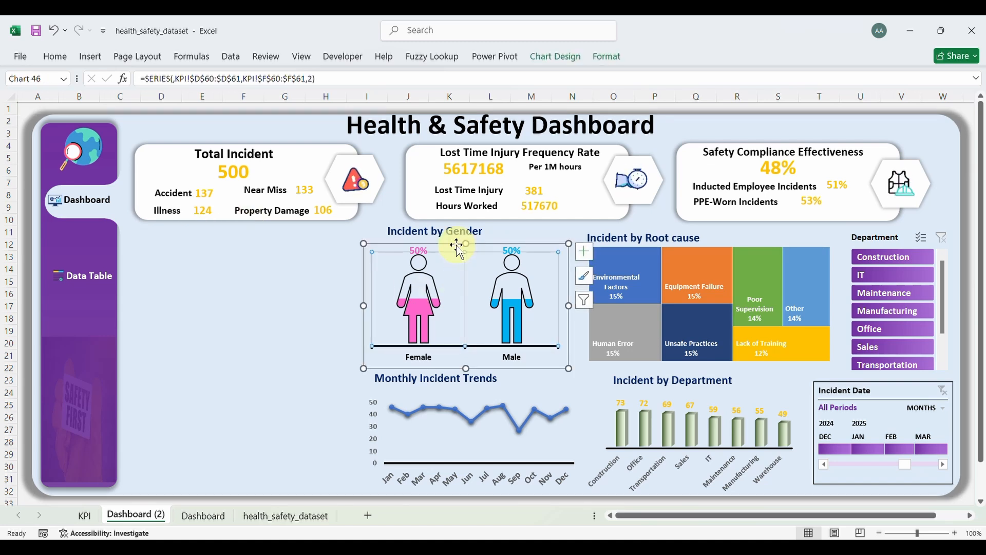
{"action": "key", "text": "Delete"}
{"action": "left_click", "coordinate": [469, 379]}
{"action": "key", "text": "Delete"}
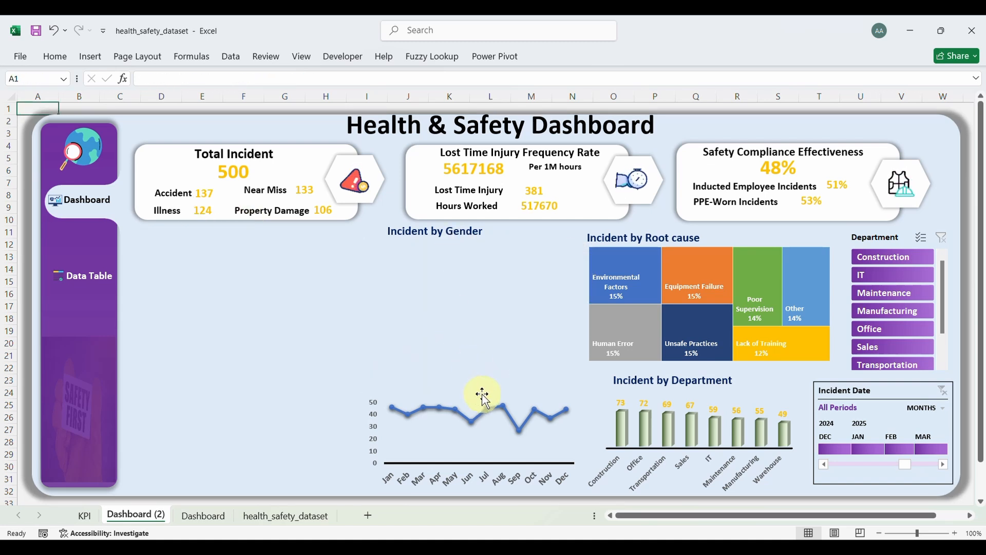
{"action": "left_click", "coordinate": [467, 449]}
{"action": "key", "text": "Delete"}
{"action": "left_click", "coordinate": [668, 371]}
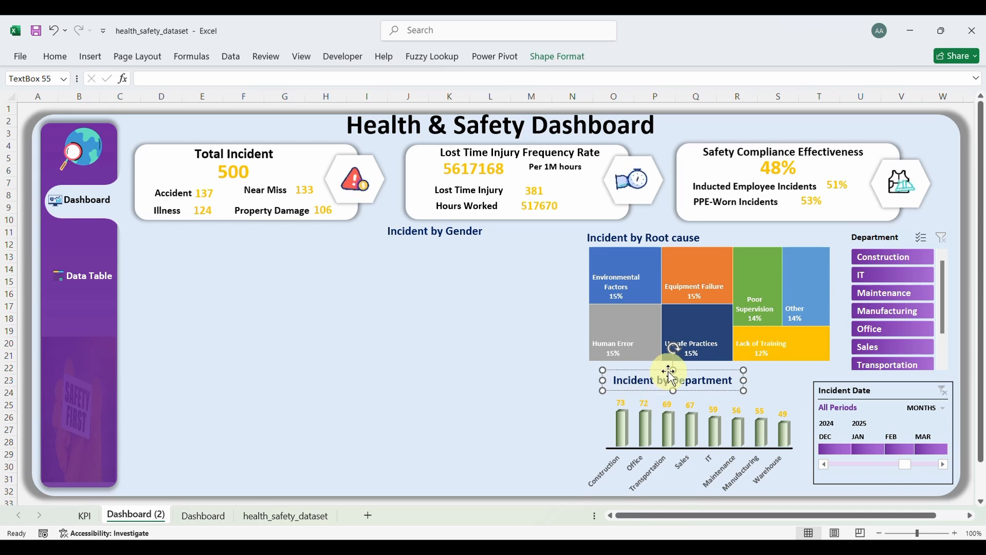
{"action": "key", "text": "Delete"}
{"action": "left_click", "coordinate": [698, 470]}
{"action": "key", "text": "Delete"}
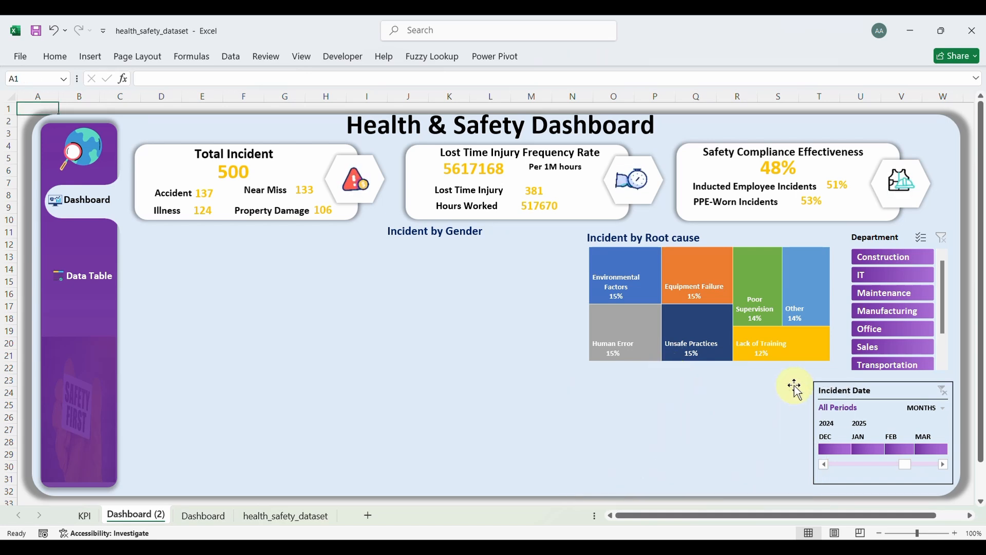
{"action": "left_click", "coordinate": [822, 388]}
{"action": "key", "text": "Delete"}
{"action": "left_click", "coordinate": [880, 236]}
{"action": "key", "text": "Delete"}
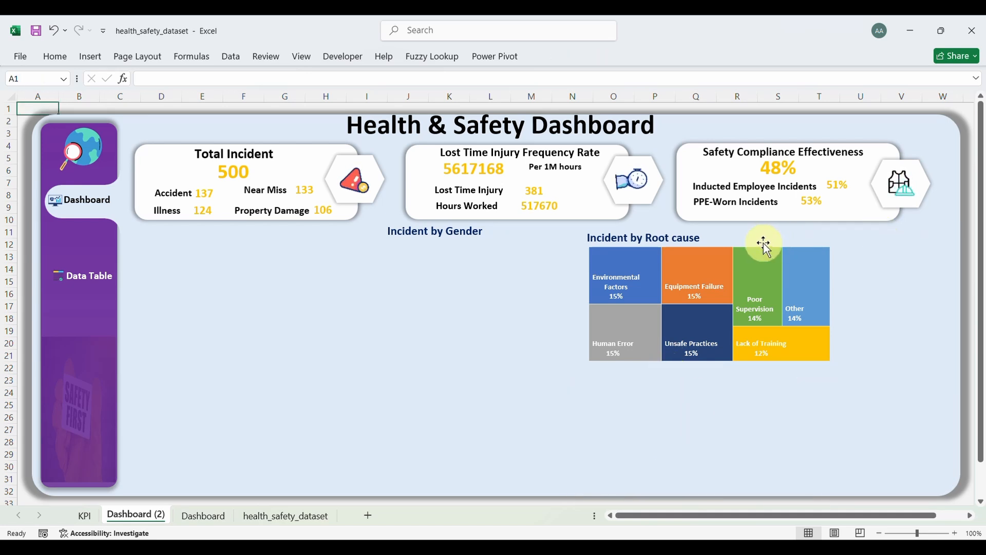
{"action": "left_click", "coordinate": [765, 246]}
{"action": "key", "text": "Delete"}
{"action": "left_click", "coordinate": [664, 242]}
{"action": "key", "text": "Delete"}
{"action": "left_click", "coordinate": [448, 246]}
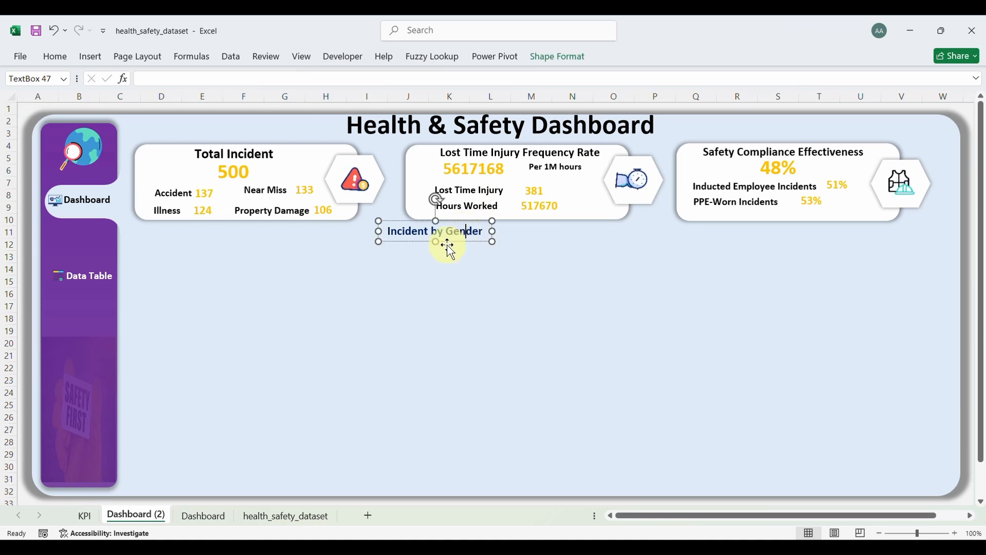
{"action": "key", "text": "Delete"}
Step: Delete the dashboard title and the Safety Compliance Effectiveness card with its icon, 53%/48% values and labels
{"action": "left_click", "coordinate": [402, 125]}
{"action": "key", "text": "Delete"}
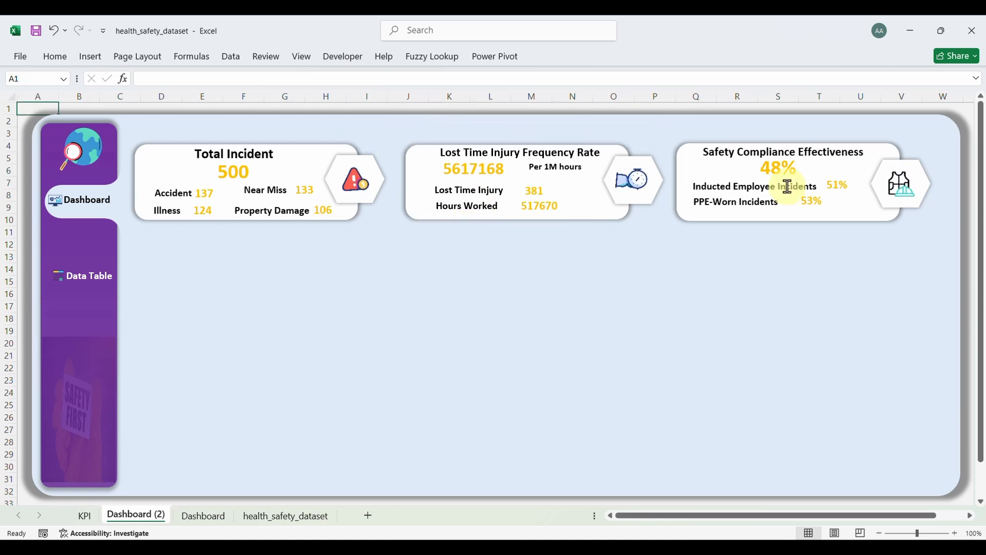
{"action": "left_click", "coordinate": [652, 194]}
{"action": "key", "text": "Delete"}
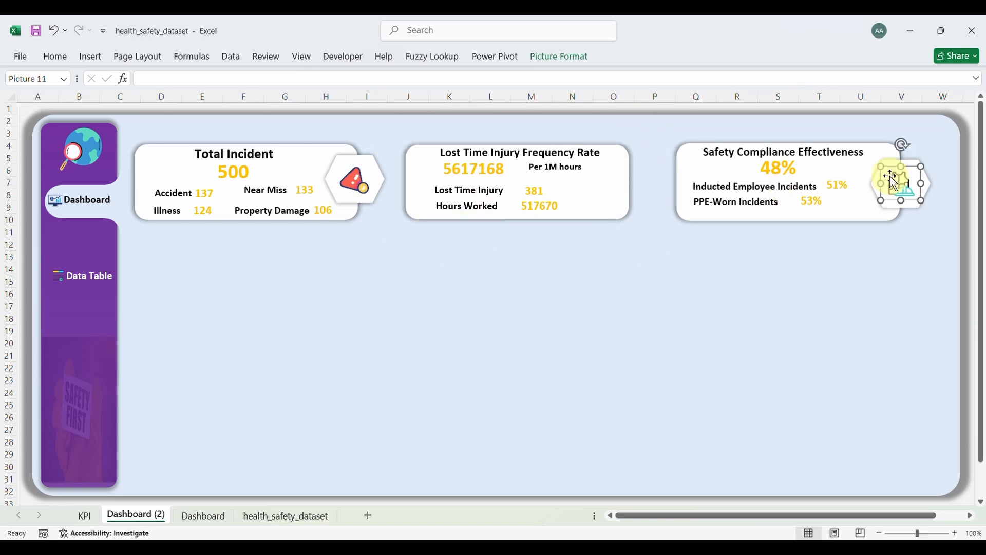
{"action": "left_click", "coordinate": [885, 203]}
{"action": "key", "text": "Delete"}
{"action": "left_click", "coordinate": [842, 211]}
{"action": "key", "text": "Delete"}
{"action": "left_click", "coordinate": [817, 190]}
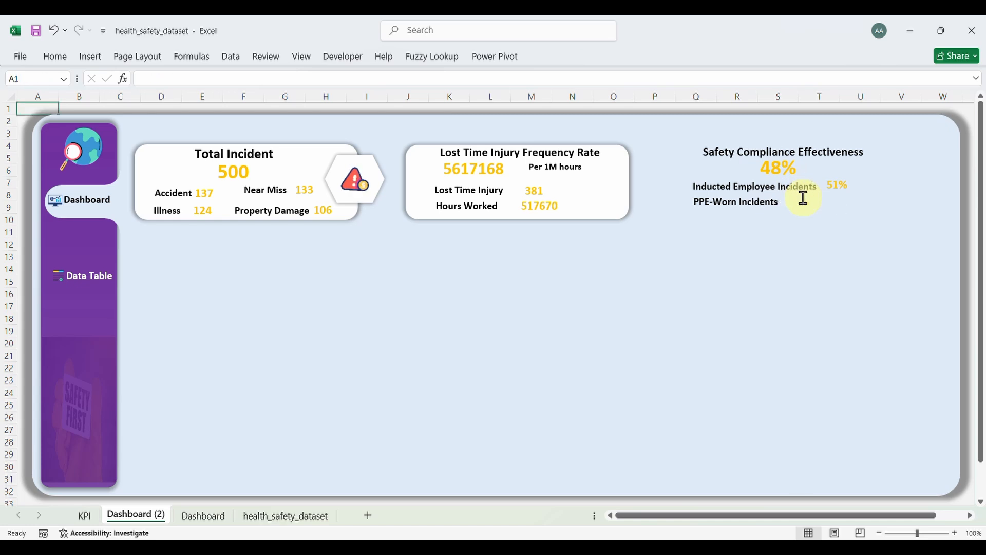
{"action": "key", "text": "Delete"}
{"action": "left_click", "coordinate": [807, 187]}
{"action": "key", "text": "Delete"}
{"action": "left_click", "coordinate": [755, 212]}
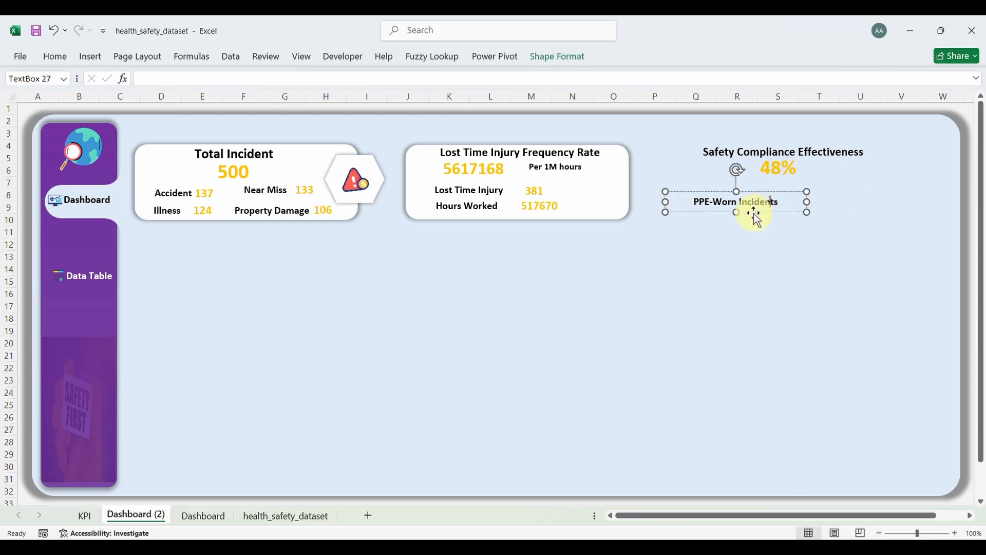
{"action": "key", "text": "Delete"}
{"action": "left_click", "coordinate": [782, 167]}
{"action": "key", "text": "Delete"}
{"action": "left_click", "coordinate": [776, 157]}
{"action": "key", "text": "Delete"}
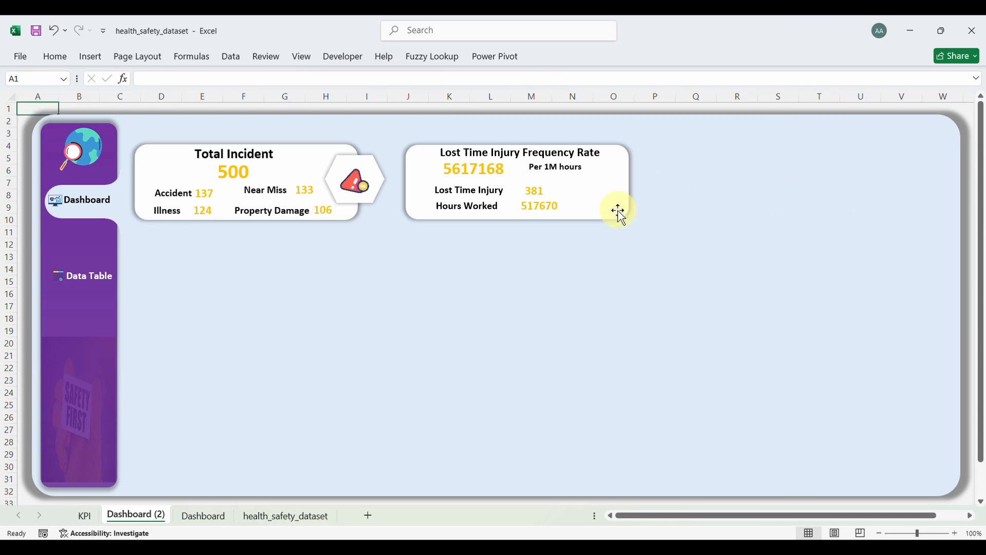
Step: Delete the Lost Time Injury Frequency Rate card with its 5617168 and 517670 figures and labels
{"action": "left_click", "coordinate": [556, 220]}
{"action": "key", "text": "Delete"}
{"action": "left_click", "coordinate": [492, 190]}
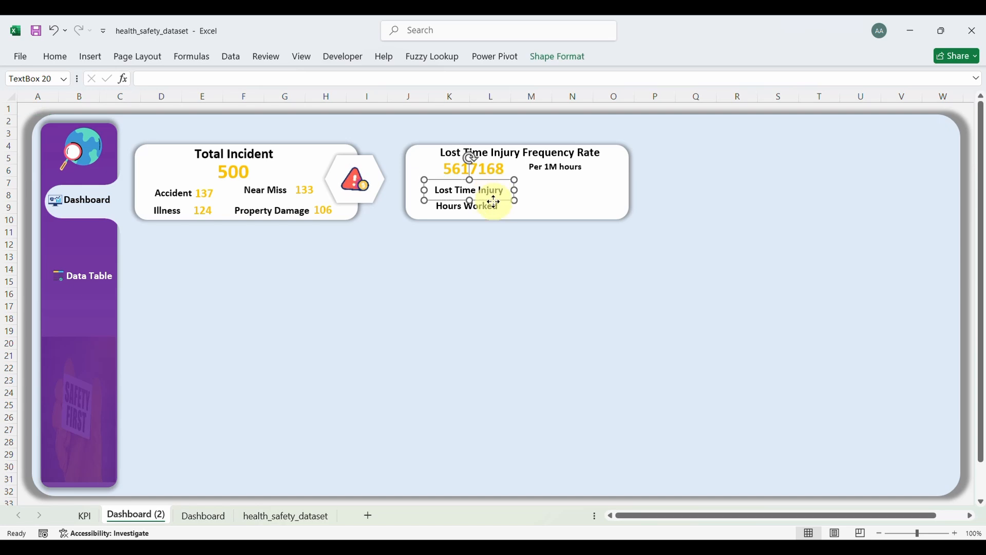
{"action": "key", "text": "Delete"}
{"action": "left_click", "coordinate": [490, 207]}
{"action": "key", "text": "Delete"}
{"action": "left_click", "coordinate": [484, 170]}
{"action": "key", "text": "Delete"}
{"action": "left_click", "coordinate": [484, 151]}
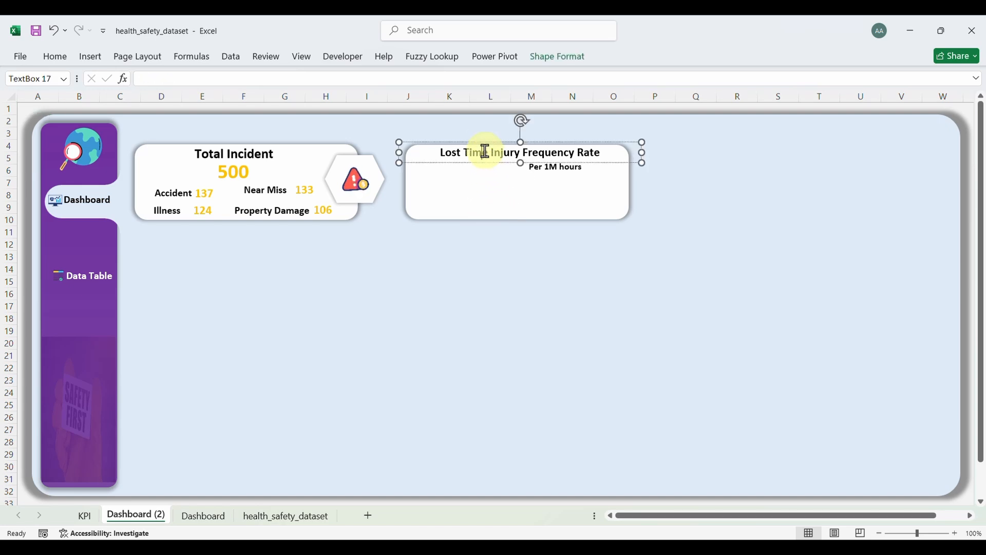
{"action": "key", "text": "Delete"}
{"action": "left_click", "coordinate": [550, 170]}
{"action": "key", "text": "Delete"}
{"action": "left_click", "coordinate": [530, 217]}
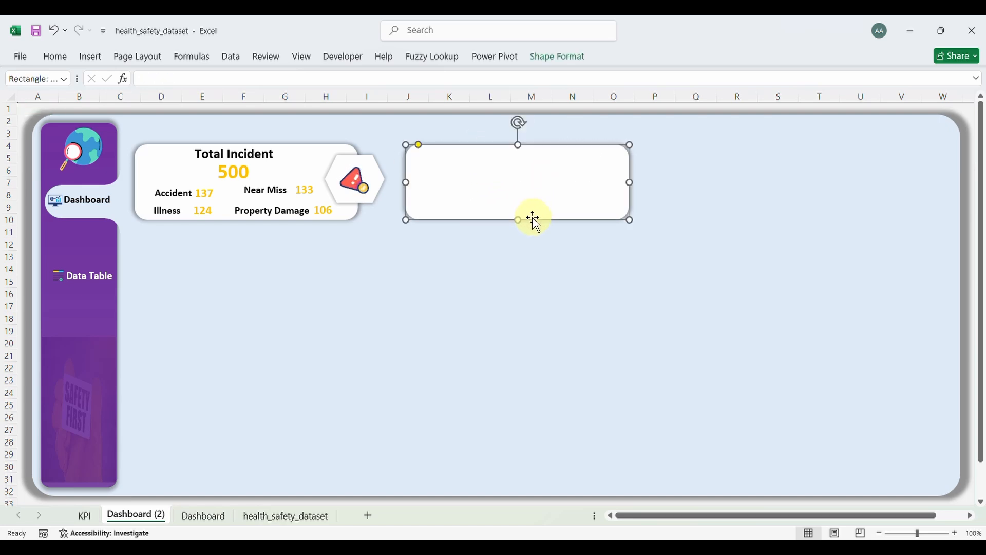
{"action": "key", "text": "Delete"}
Step: Delete the Total Incident card with its icon, 500 total and Illness, Accident, Near Miss, Property Damage figures
{"action": "left_click", "coordinate": [379, 171]}
{"action": "key", "text": "Delete"}
{"action": "left_click", "coordinate": [353, 160]}
{"action": "key", "text": "Delete"}
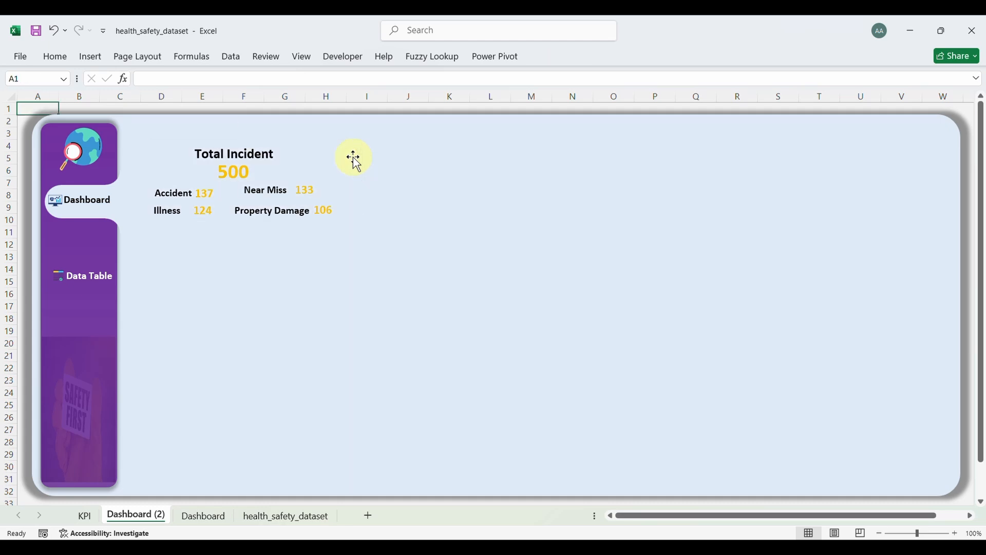
{"action": "left_click", "coordinate": [267, 159]}
{"action": "key", "text": "Delete"}
{"action": "left_click", "coordinate": [236, 170]}
{"action": "key", "text": "Delete"}
{"action": "left_click", "coordinate": [302, 189]}
{"action": "key", "text": "Delete"}
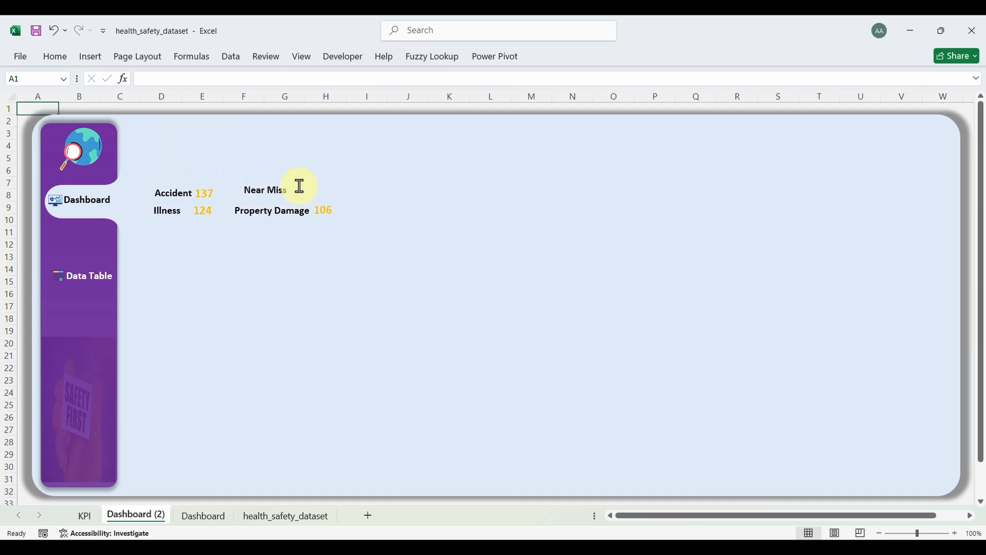
{"action": "left_click", "coordinate": [316, 211]}
{"action": "key", "text": "Delete"}
{"action": "left_click", "coordinate": [277, 213]}
{"action": "key", "text": "Delete"}
{"action": "left_click", "coordinate": [268, 192]}
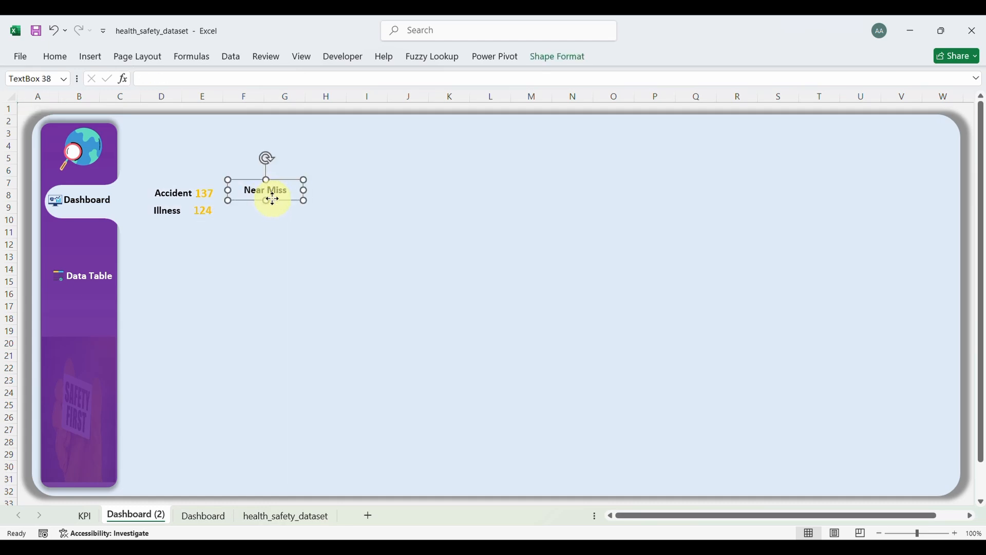
{"action": "key", "text": "Delete"}
{"action": "left_click", "coordinate": [205, 195]}
{"action": "key", "text": "Delete"}
{"action": "left_click", "coordinate": [203, 210]}
{"action": "key", "text": "Delete"}
{"action": "left_click", "coordinate": [161, 210]}
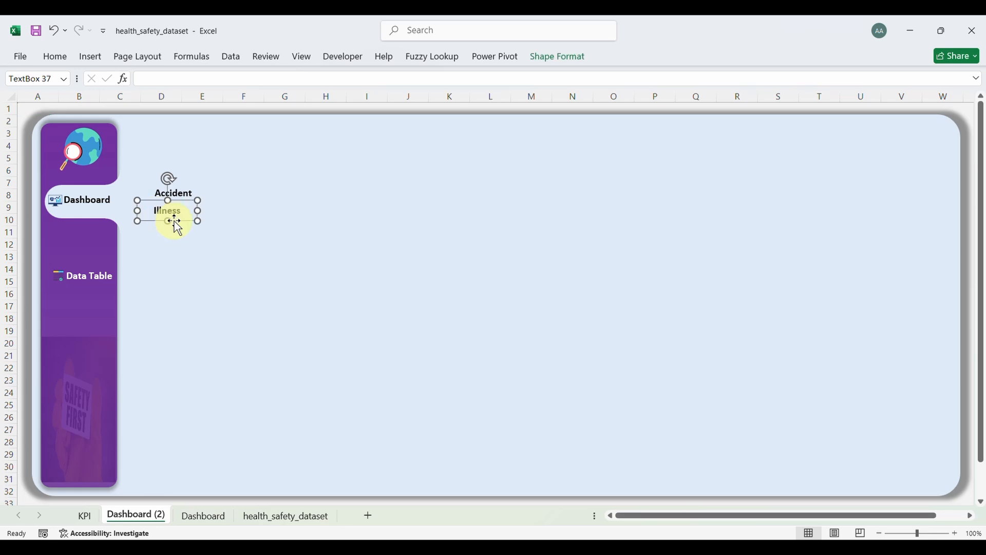
{"action": "key", "text": "Delete"}
{"action": "left_click", "coordinate": [184, 191]}
{"action": "left_click", "coordinate": [185, 206]}
{"action": "left_click", "coordinate": [188, 199]}
{"action": "key", "text": "Delete"}
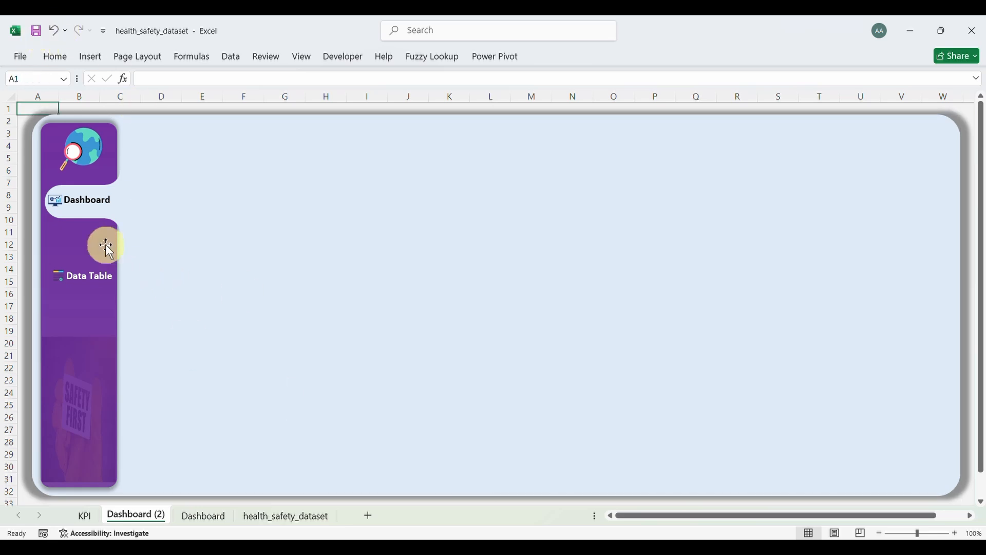
Step: Compare the original Dashboard with the blank Dashboard (2) and test the sidebar Dashboard link
{"action": "left_click", "coordinate": [97, 200]}
{"action": "left_click", "coordinate": [138, 515]}
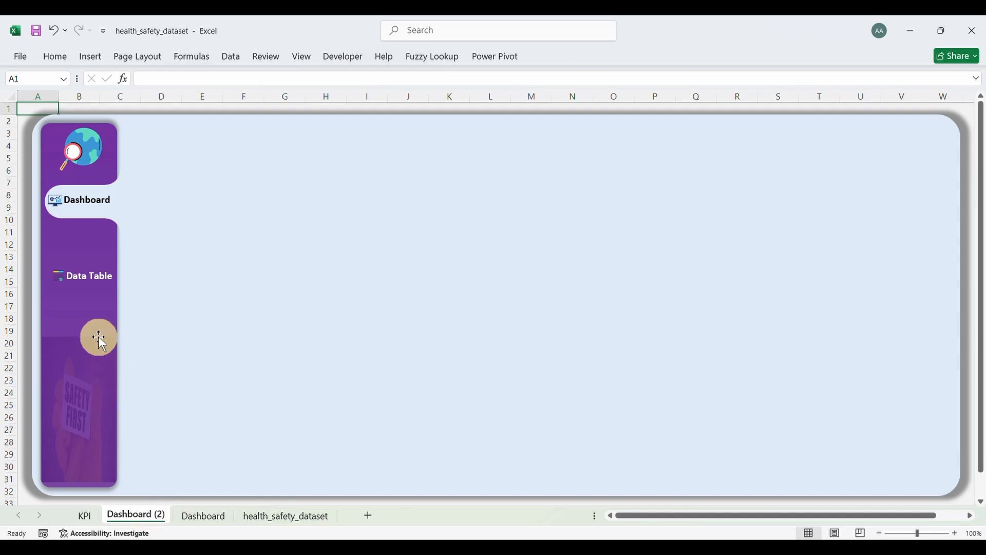
{"action": "left_click", "coordinate": [122, 223]}
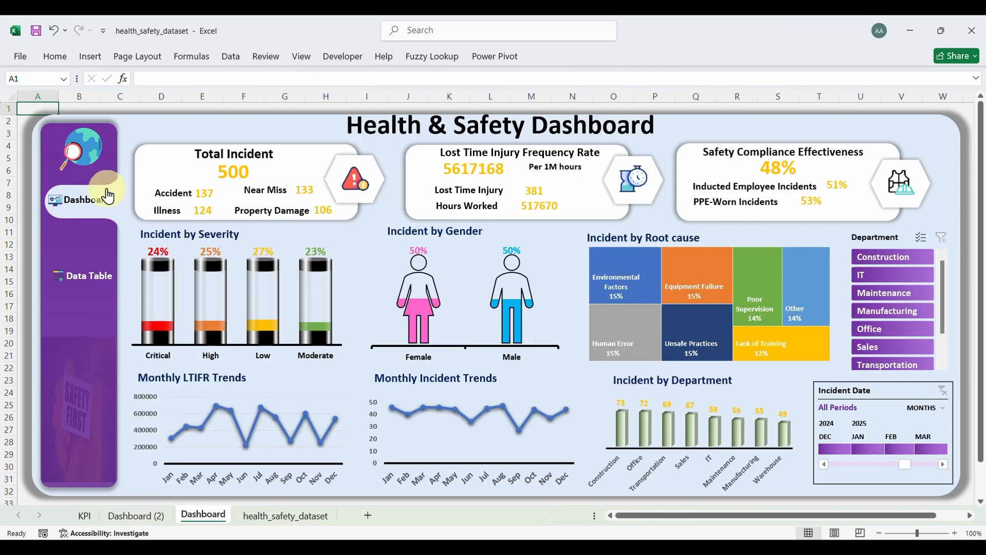
Step: Drag the white highlight tab and plaque on Dashboard (2) down behind the Data Table item
{"action": "left_click", "coordinate": [132, 144]}
{"action": "left_click", "coordinate": [131, 202], "text": "ctrl"}
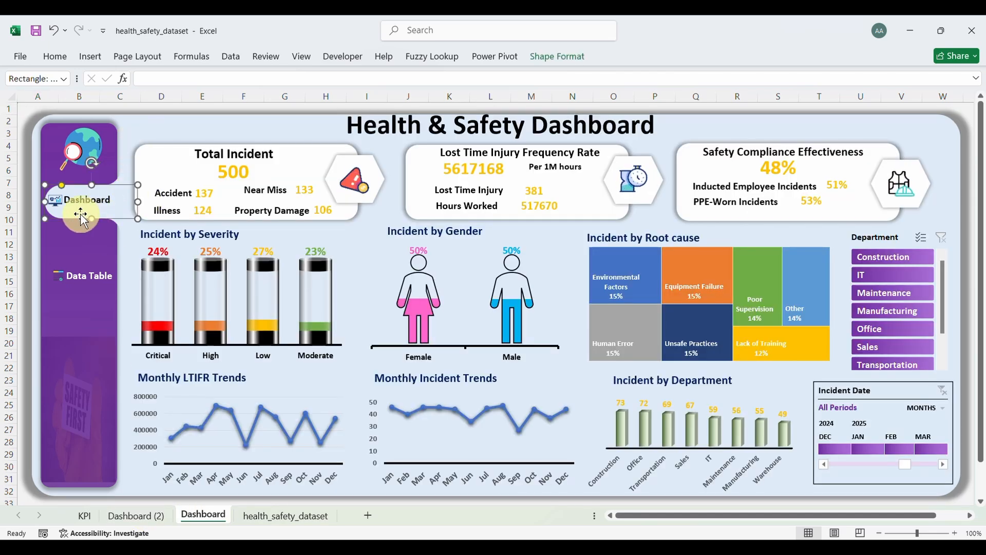
{"action": "left_click", "coordinate": [124, 221], "text": "ctrl"}
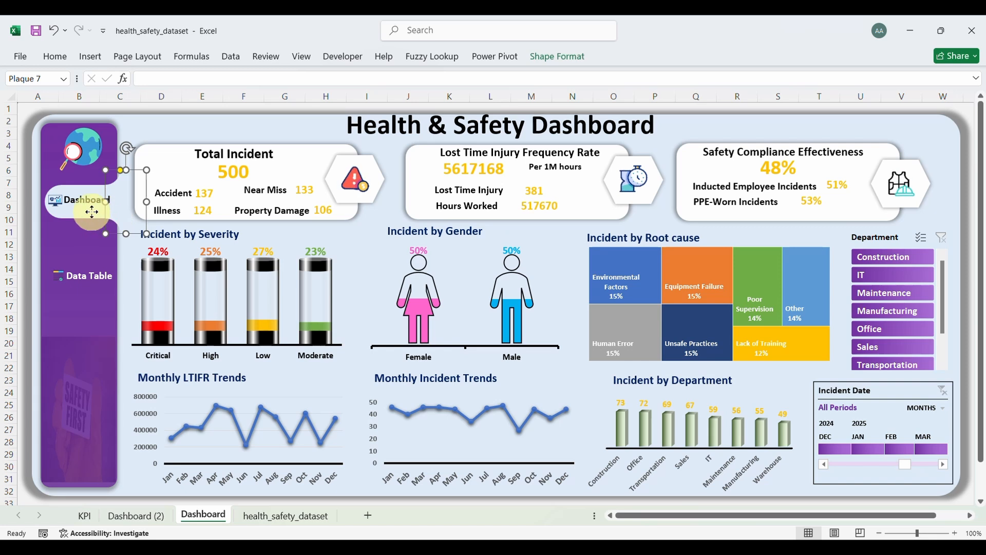
{"action": "left_click", "coordinate": [143, 515]}
{"action": "left_click", "coordinate": [125, 207]}
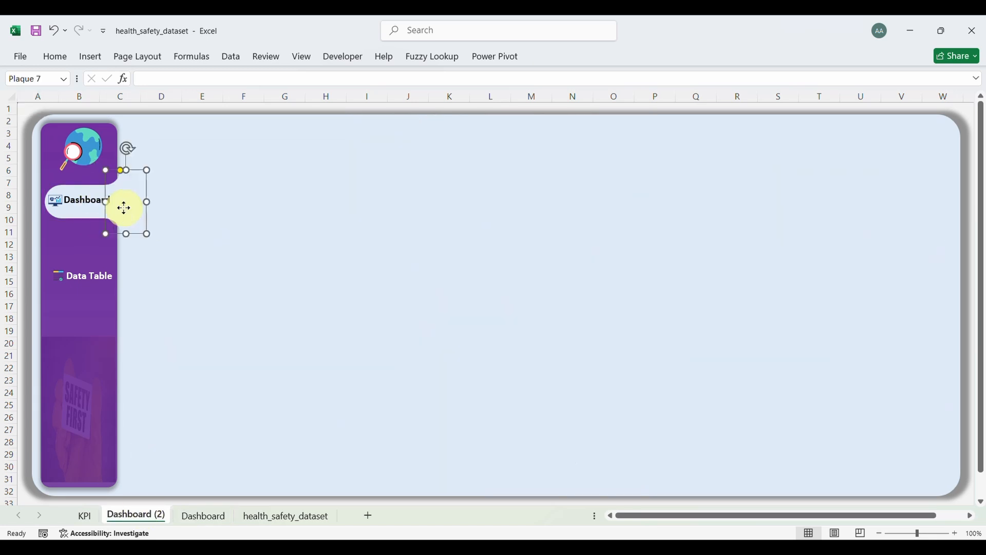
{"action": "left_click", "coordinate": [95, 217], "text": "ctrl"}
{"action": "left_click_drag", "start_coordinate": [134, 234], "coordinate": [69, 278]}
Step: Make the Data Table label text dark, undoing an accidental copy of the Dashboard label
{"action": "left_click", "coordinate": [188, 273]}
{"action": "left_click", "coordinate": [182, 256]}
{"action": "left_click", "coordinate": [188, 338]}
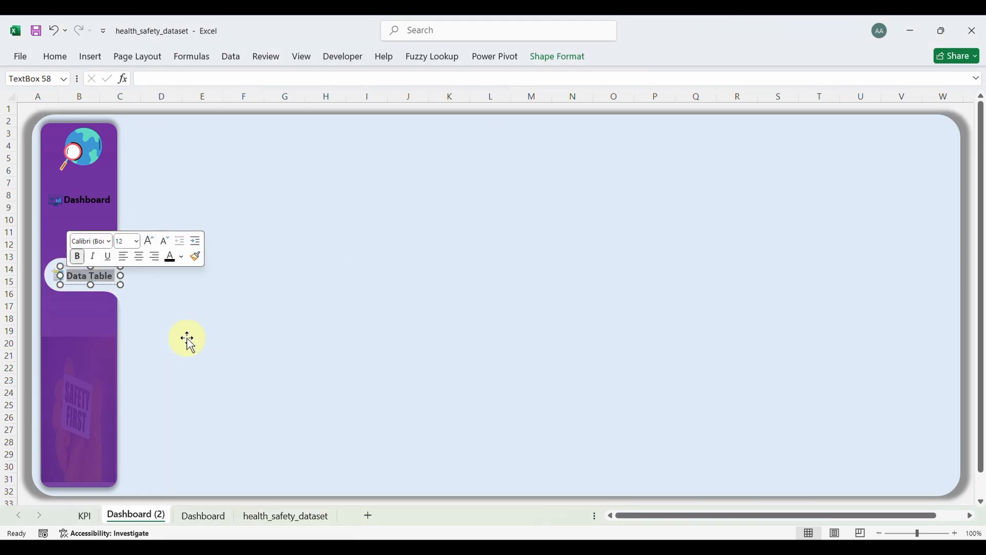
{"action": "left_click", "coordinate": [178, 297]}
{"action": "left_click", "coordinate": [86, 205]}
{"action": "left_click", "coordinate": [136, 515]}
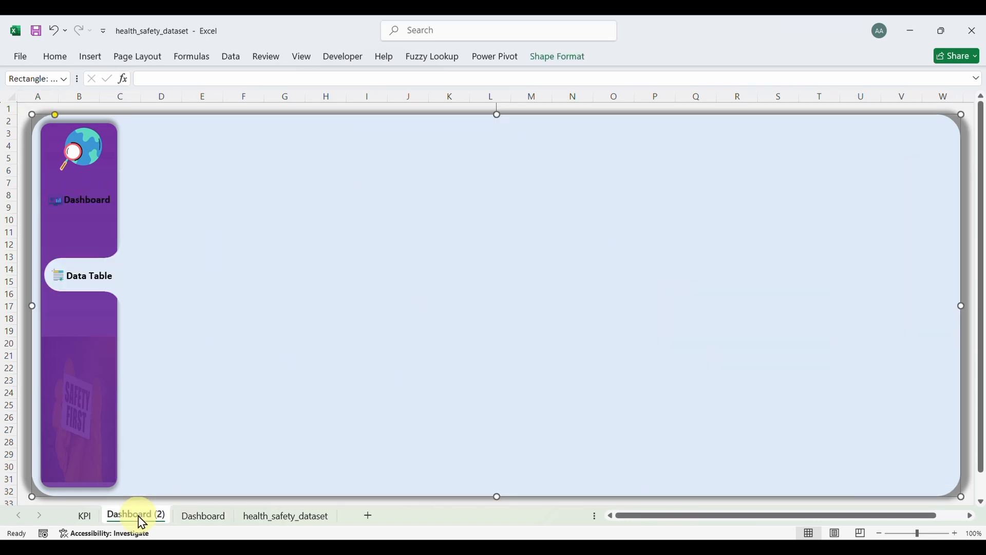
{"action": "left_click_drag", "start_coordinate": [106, 199], "coordinate": [67, 201]}
{"action": "key", "text": "ctrl+z"}
{"action": "key", "text": "ctrl+z"}
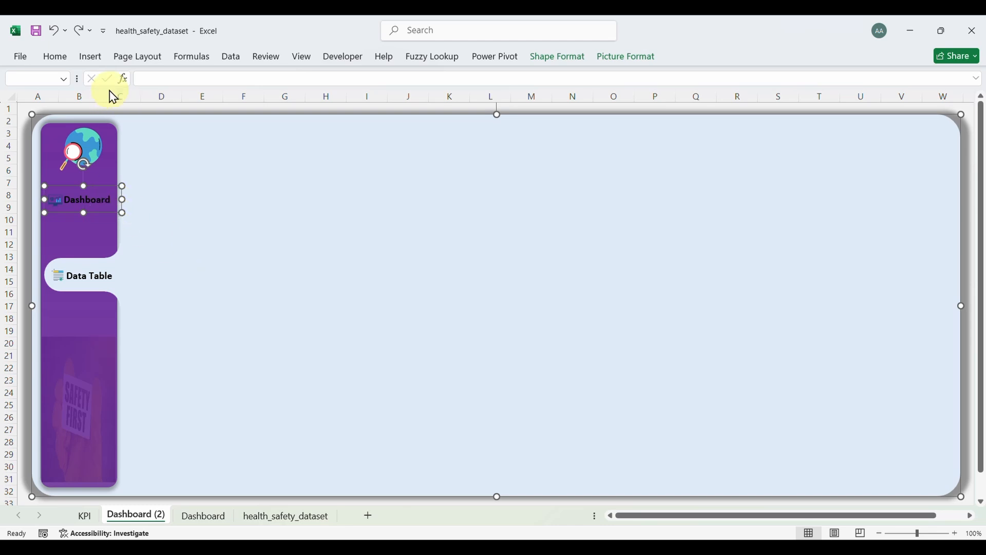
Step: Make the Dashboard sidebar label text white
{"action": "left_click", "coordinate": [65, 58]}
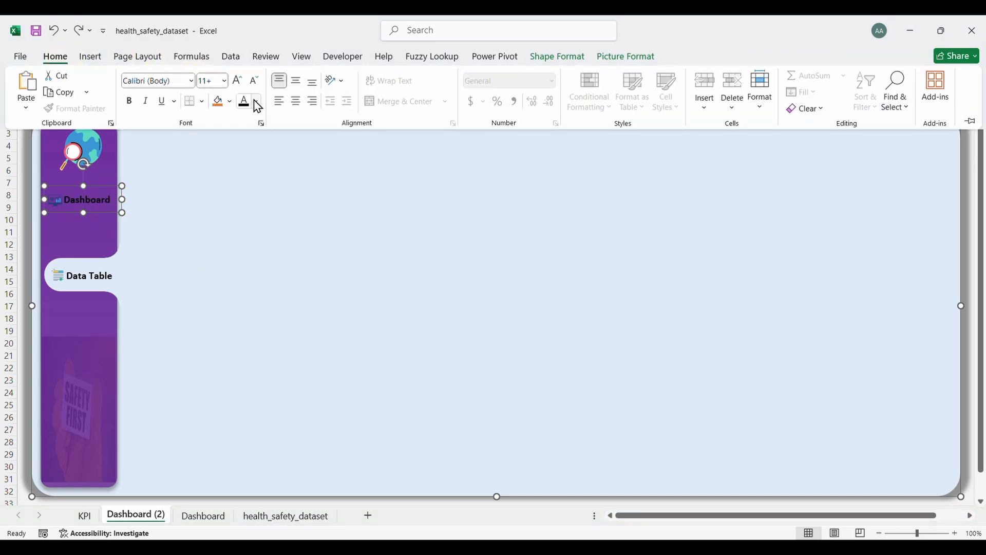
{"action": "left_click", "coordinate": [256, 102]}
{"action": "left_click", "coordinate": [247, 186]}
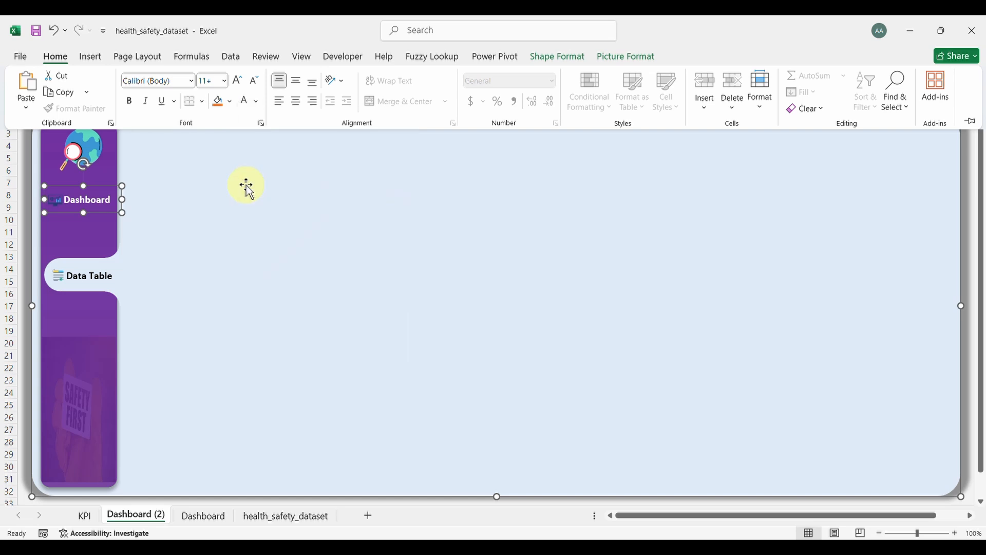
{"action": "left_click", "coordinate": [215, 308]}
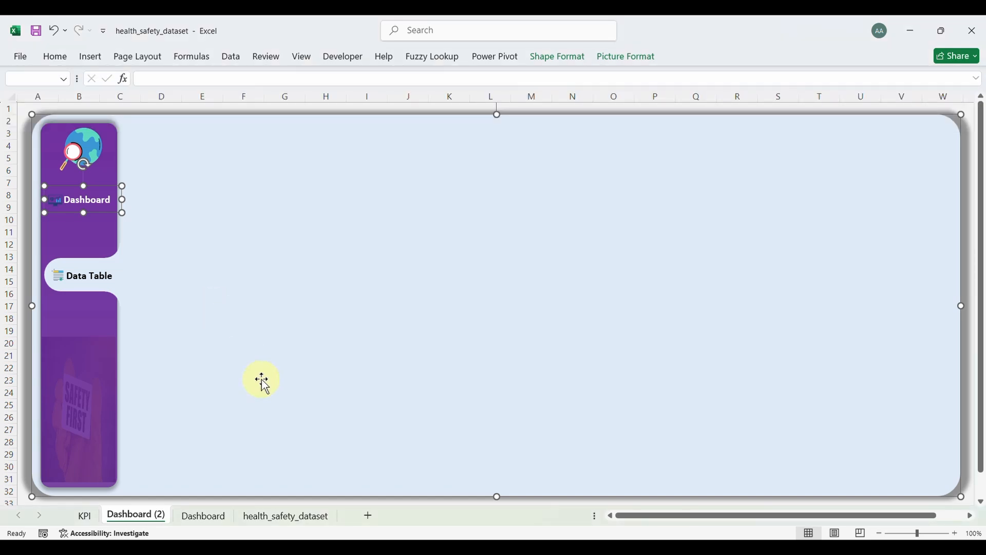
Step: Try grouping the Data Table shapes, then undo the grouping that caught the background rectangle
{"action": "left_click", "coordinate": [78, 318]}
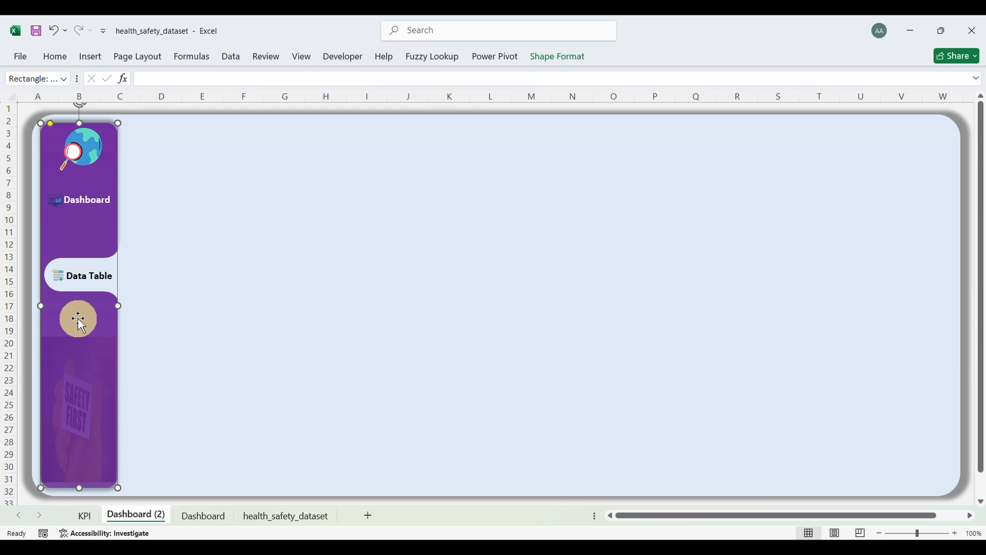
{"action": "left_click", "coordinate": [235, 298]}
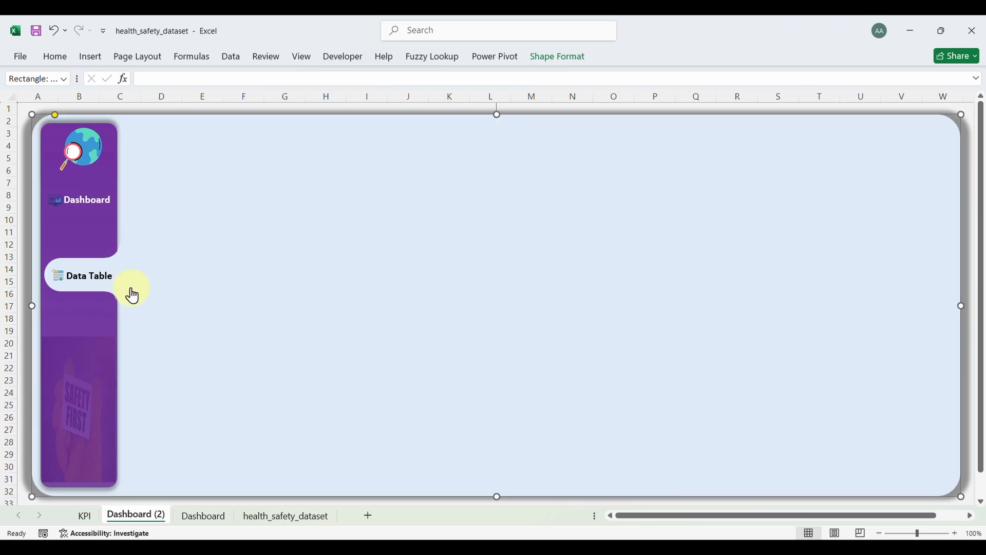
{"action": "left_click", "coordinate": [115, 279]}
{"action": "left_click", "coordinate": [58, 282]}
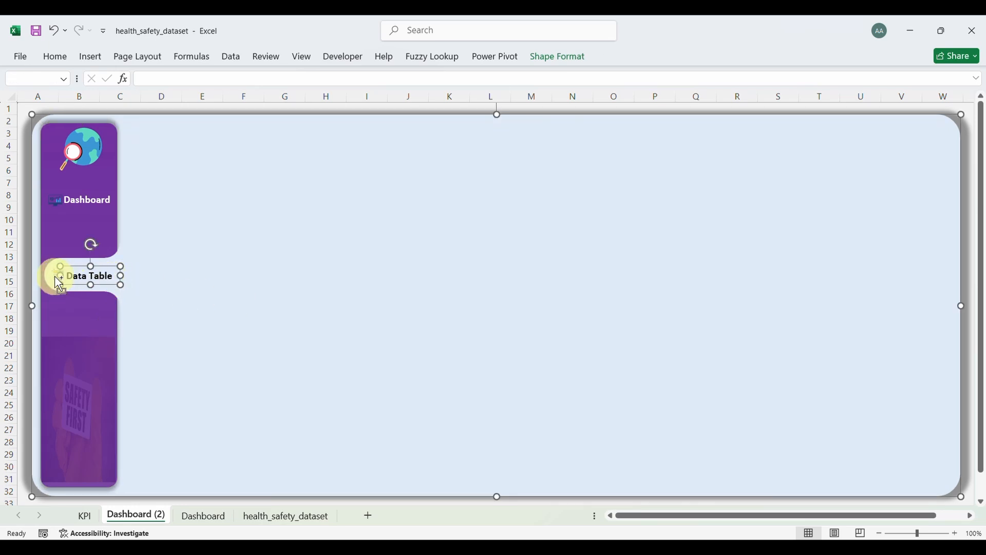
{"action": "left_click", "coordinate": [100, 281]}
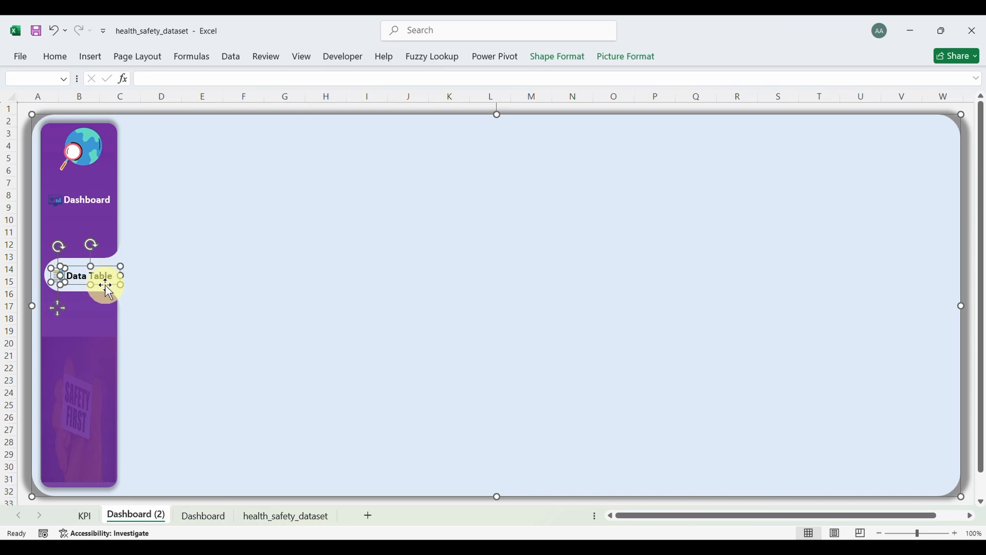
{"action": "right_click", "coordinate": [109, 292]}
{"action": "mouse_move", "coordinate": [155, 361]}
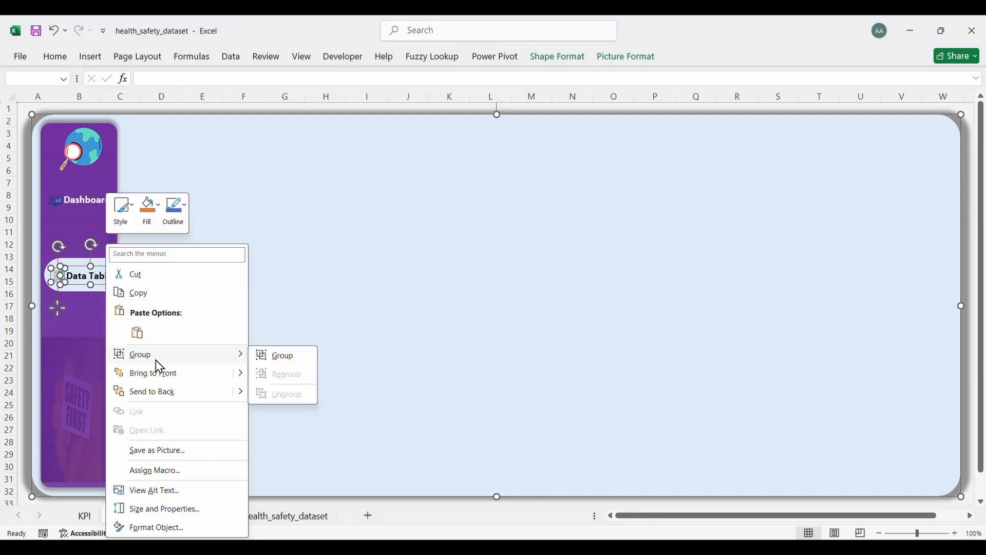
{"action": "left_click", "coordinate": [276, 357]}
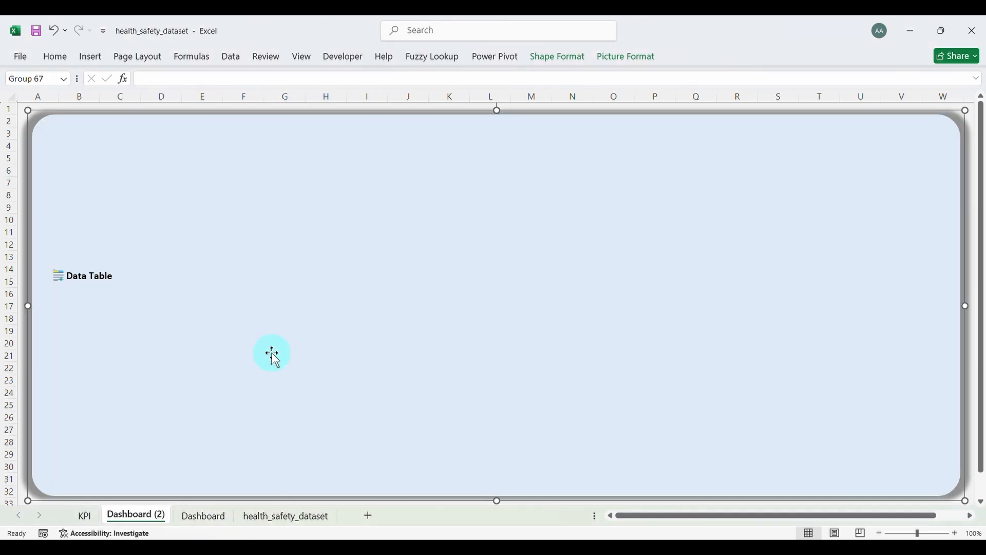
{"action": "left_click", "coordinate": [272, 352]}
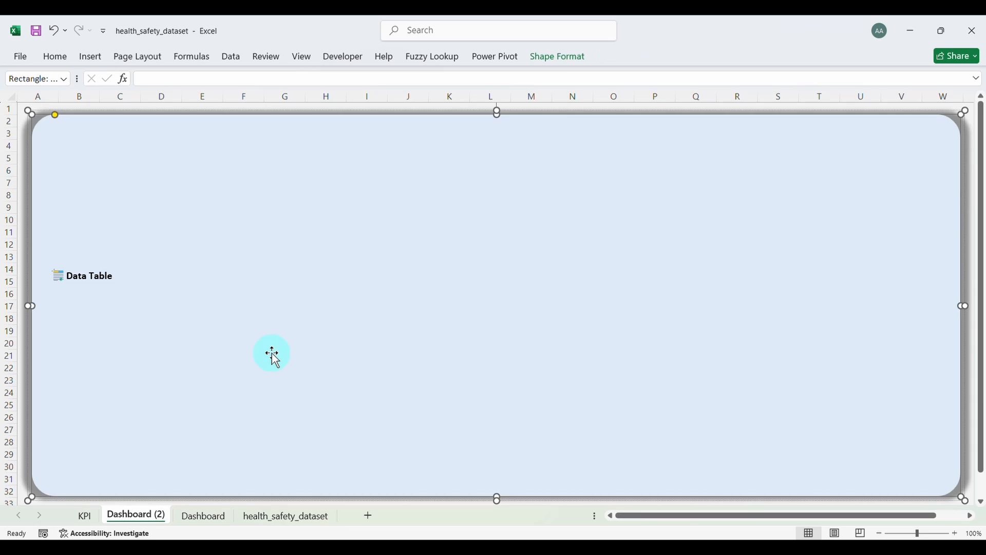
{"action": "key", "text": "ctrl+z"}
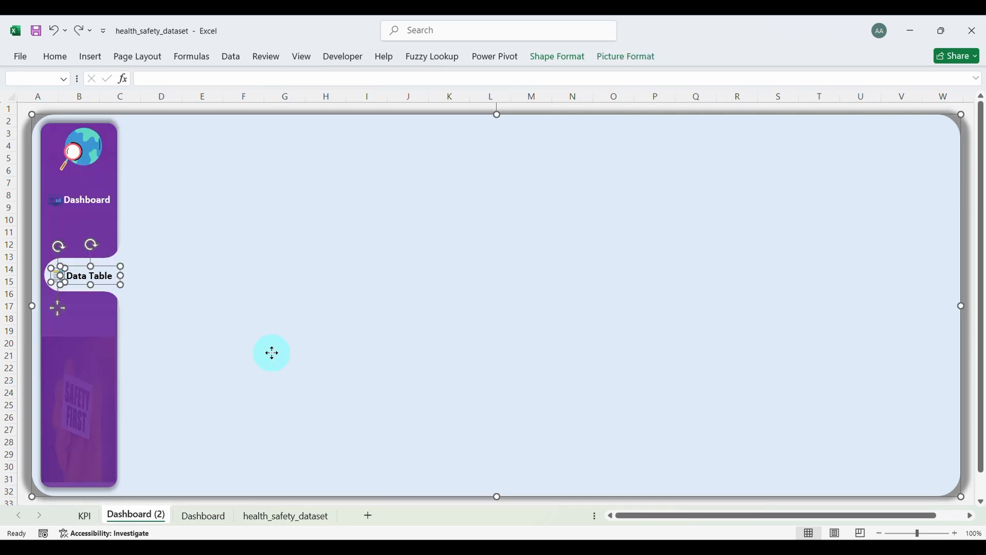
Step: Group the Data Table icon and its label into a single object
{"action": "left_click", "coordinate": [100, 229]}
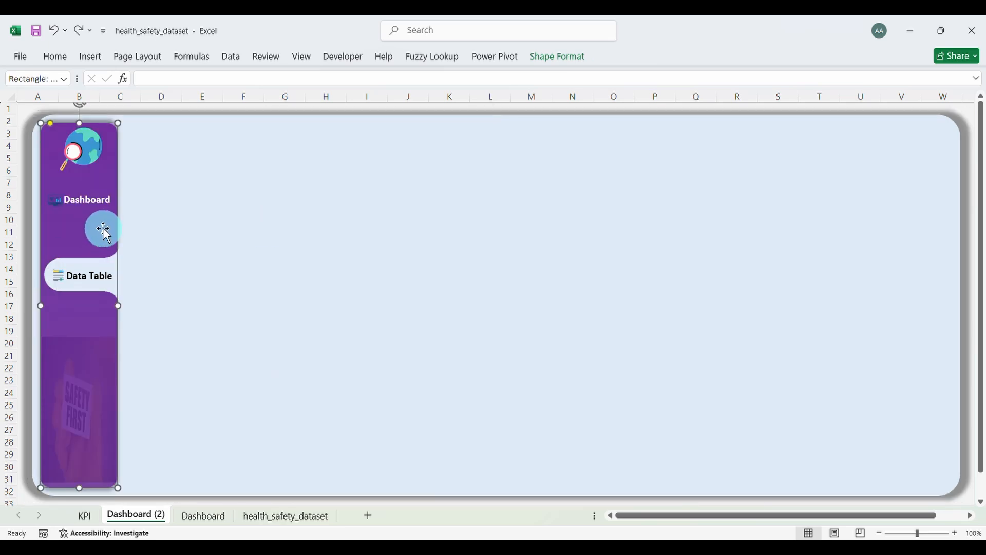
{"action": "left_click", "coordinate": [205, 179]}
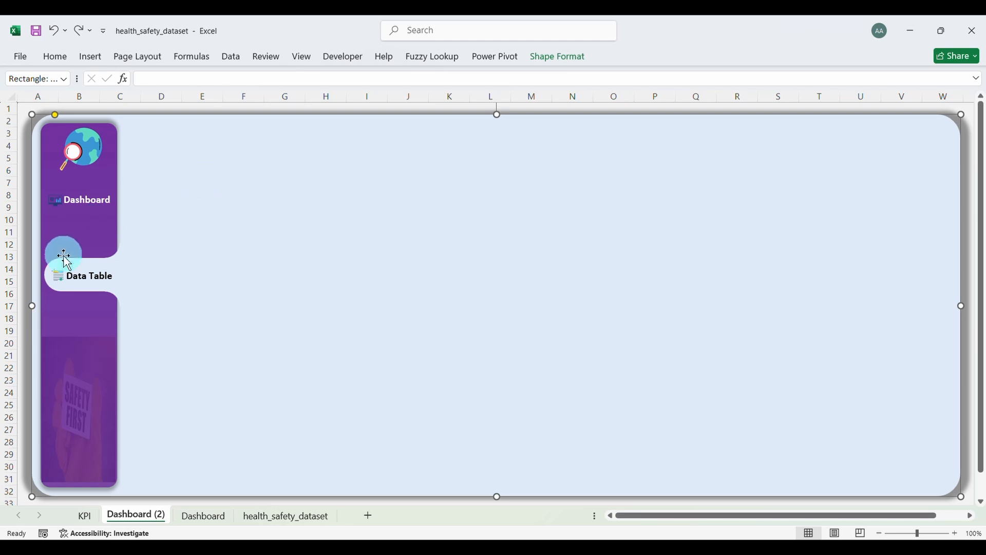
{"action": "left_click", "coordinate": [57, 274]}
{"action": "left_click", "coordinate": [88, 275], "text": "ctrl"}
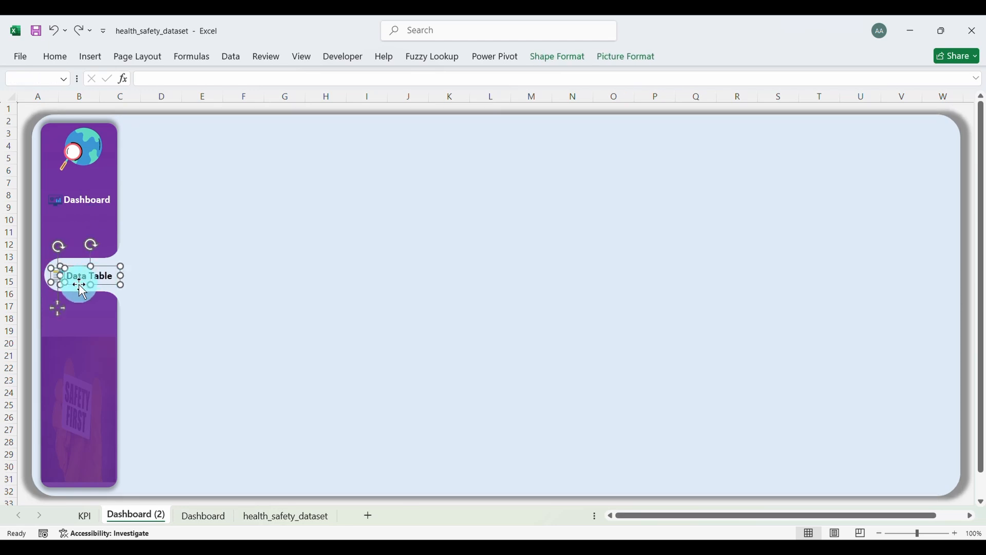
{"action": "right_click", "coordinate": [82, 291]}
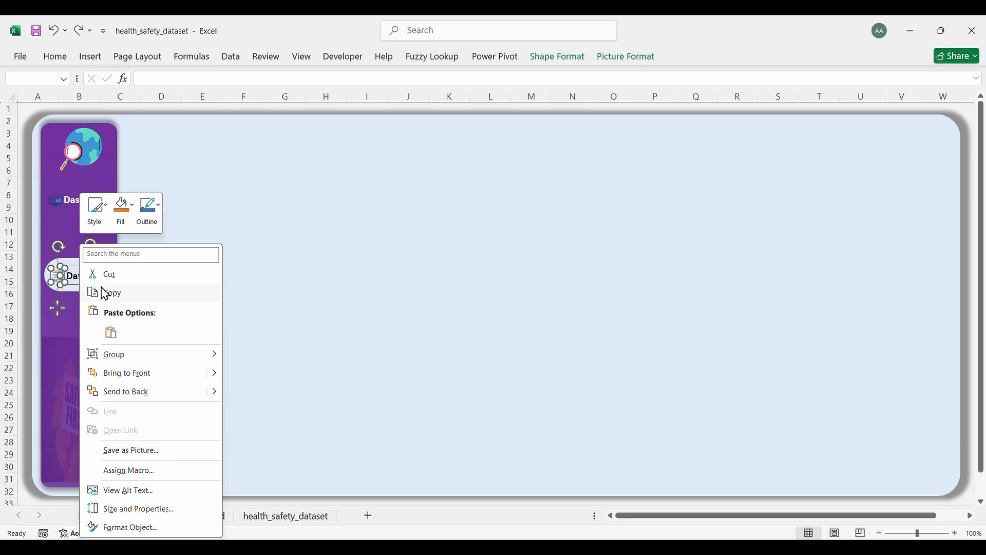
{"action": "mouse_move", "coordinate": [144, 360]}
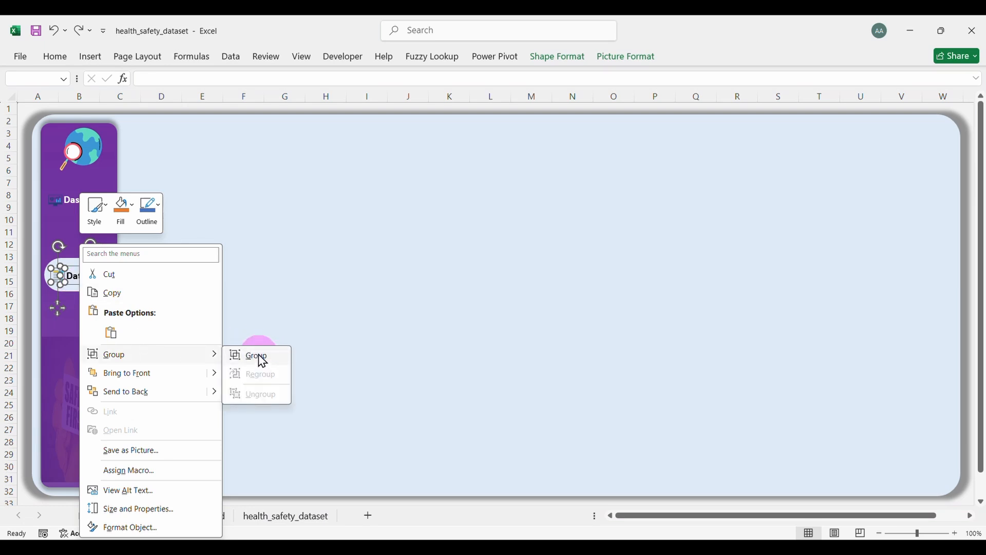
{"action": "left_click", "coordinate": [260, 356]}
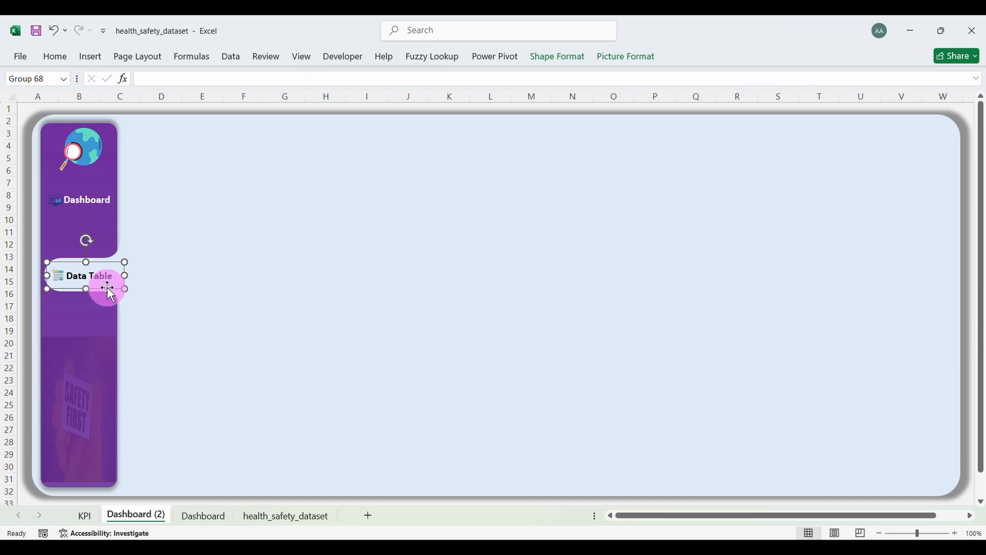
{"action": "left_click", "coordinate": [299, 359]}
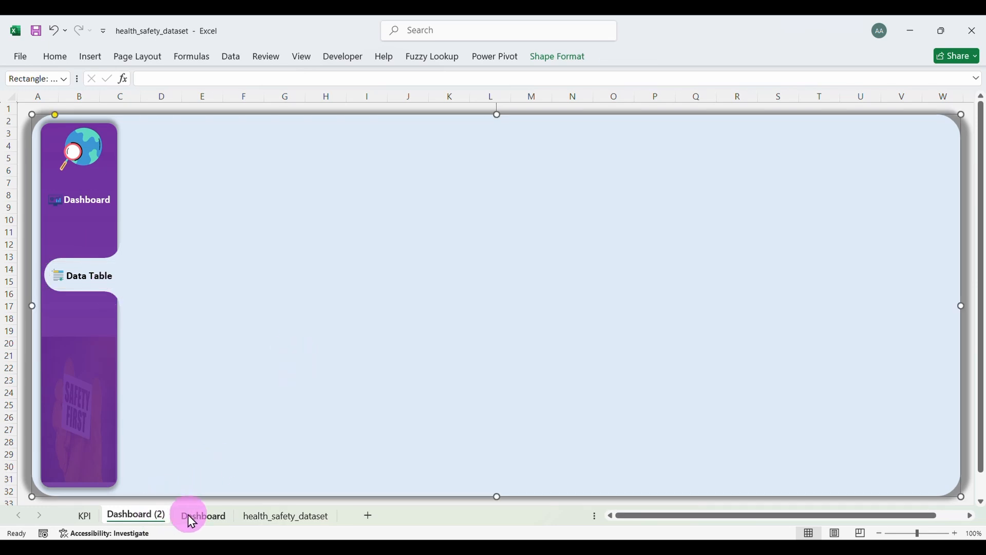
Step: Rename the copied 'Dashboard (2)' sheet tab to 'Data Table'
{"action": "double_click", "coordinate": [141, 516]}
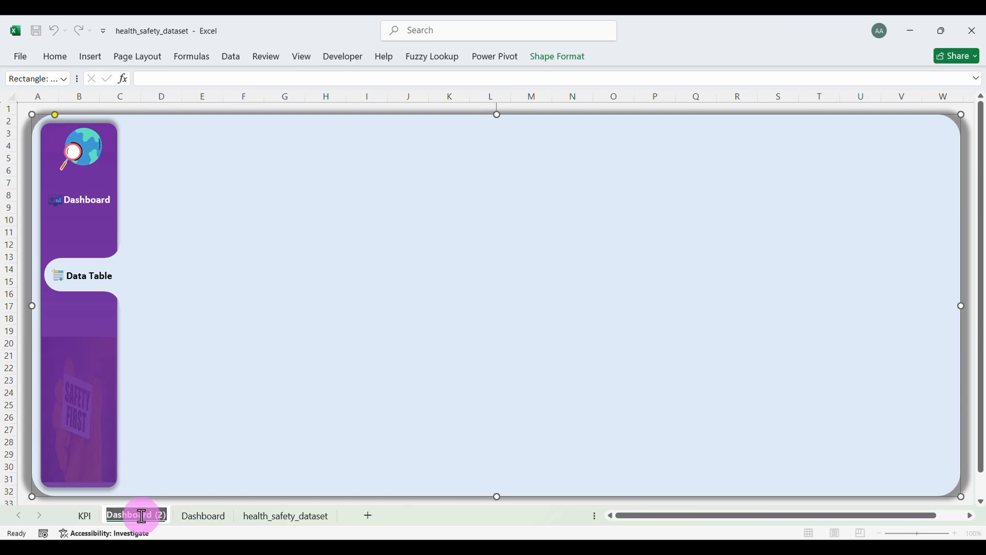
{"action": "type", "text": "Data"}
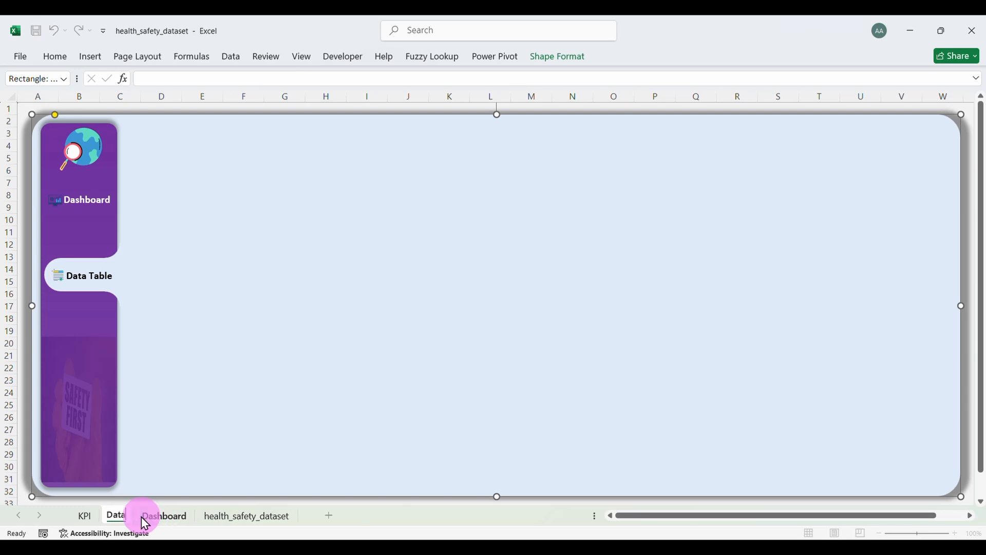
{"action": "type", "text": " Table"}
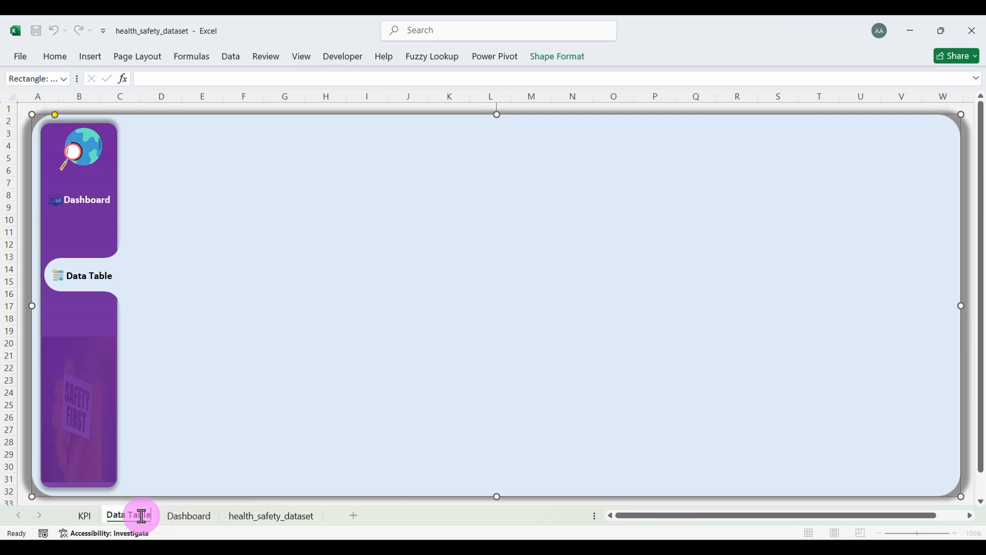
{"action": "key", "text": "Return"}
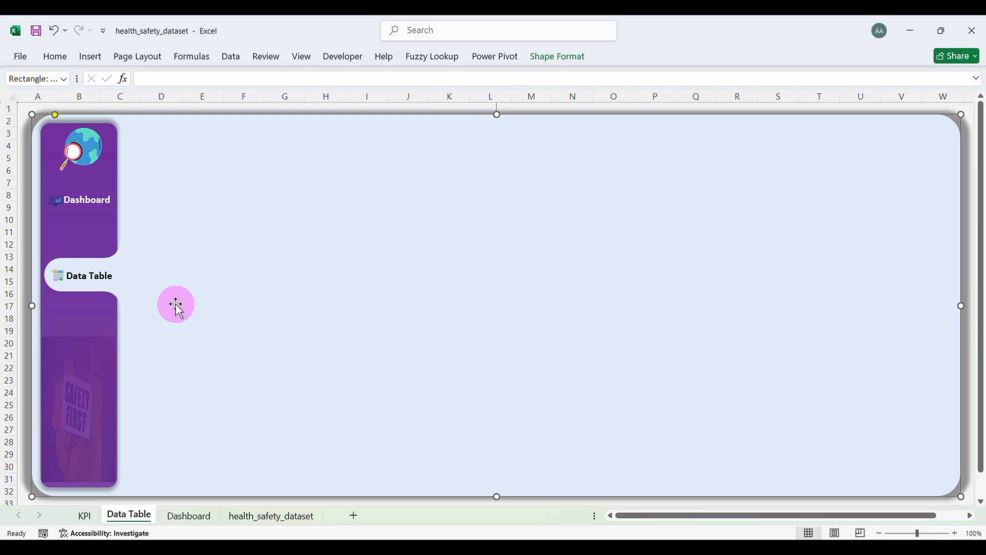
Step: Select the whole grouped Data Table sidebar button on the Data Table sheet
{"action": "left_click", "coordinate": [99, 285]}
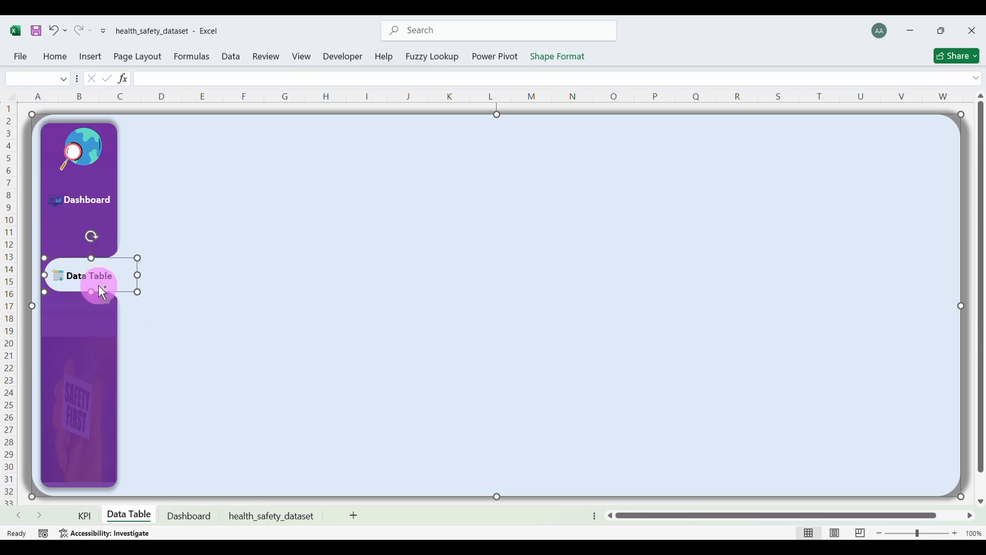
{"action": "right_click", "coordinate": [111, 292]}
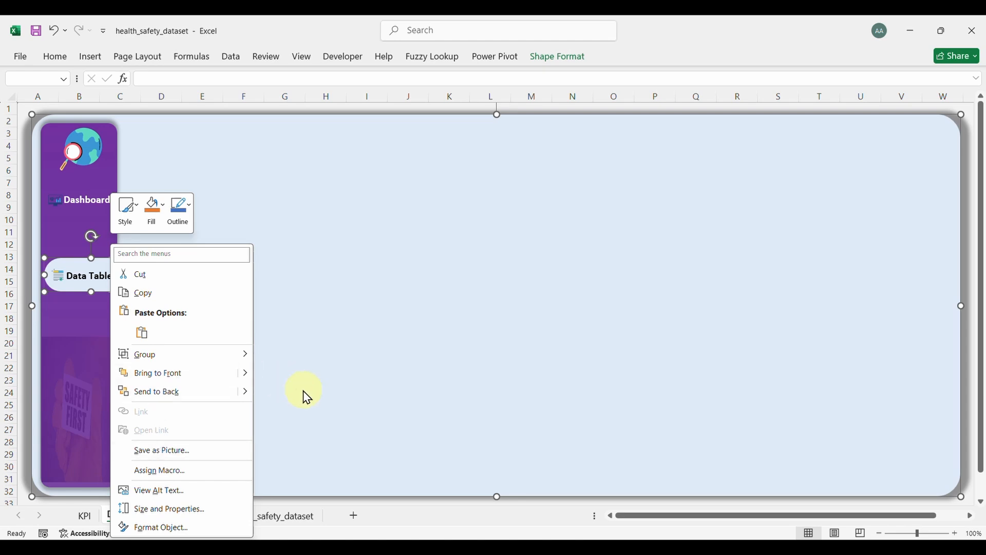
{"action": "key", "text": "Escape"}
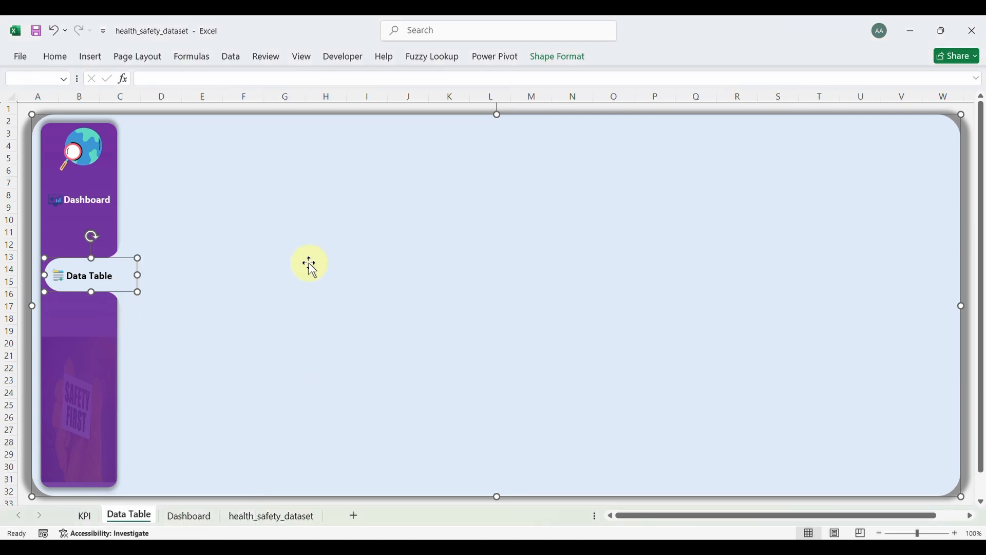
{"action": "left_click", "coordinate": [231, 161]}
{"action": "left_click", "coordinate": [82, 281]}
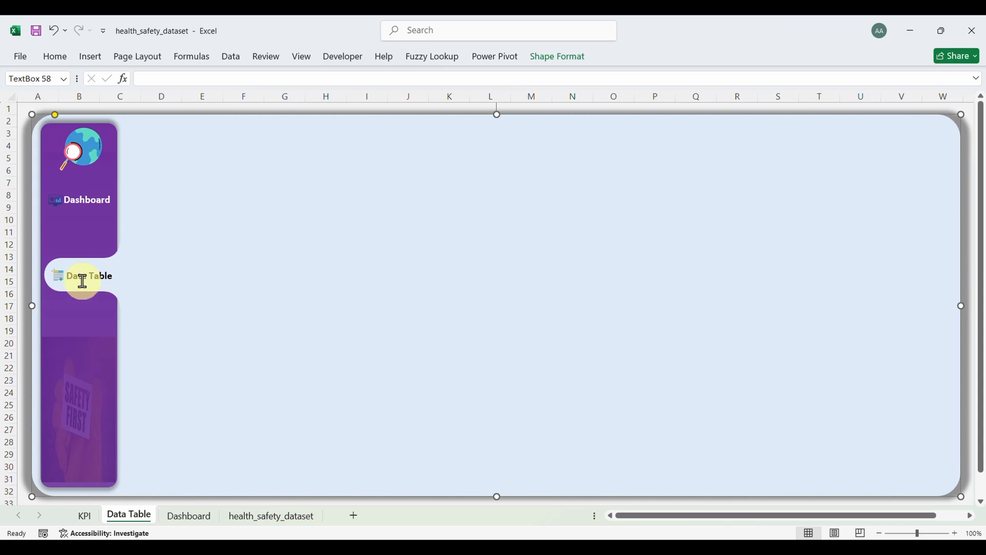
{"action": "left_click", "coordinate": [89, 286]}
{"action": "left_click", "coordinate": [100, 288]}
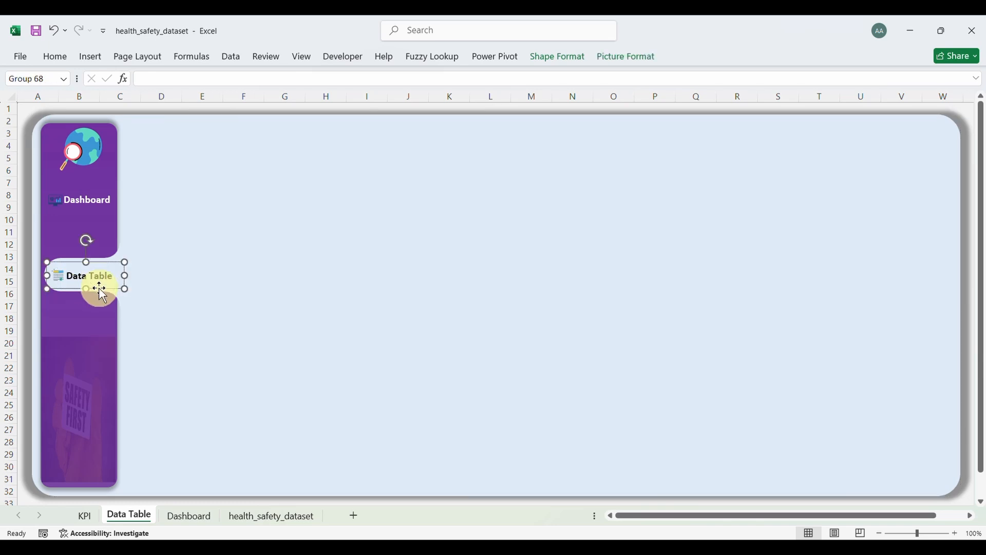
Step: Link the Data Table button to a place in this workbook, cell A1 of Data Table
{"action": "right_click", "coordinate": [102, 296]}
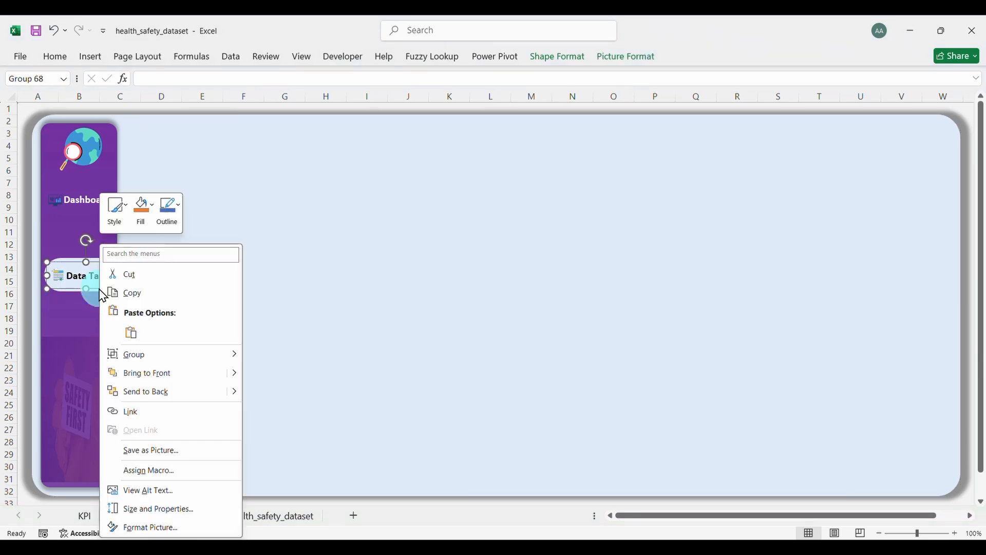
{"action": "left_click", "coordinate": [155, 417]}
{"action": "left_click", "coordinate": [51, 393]}
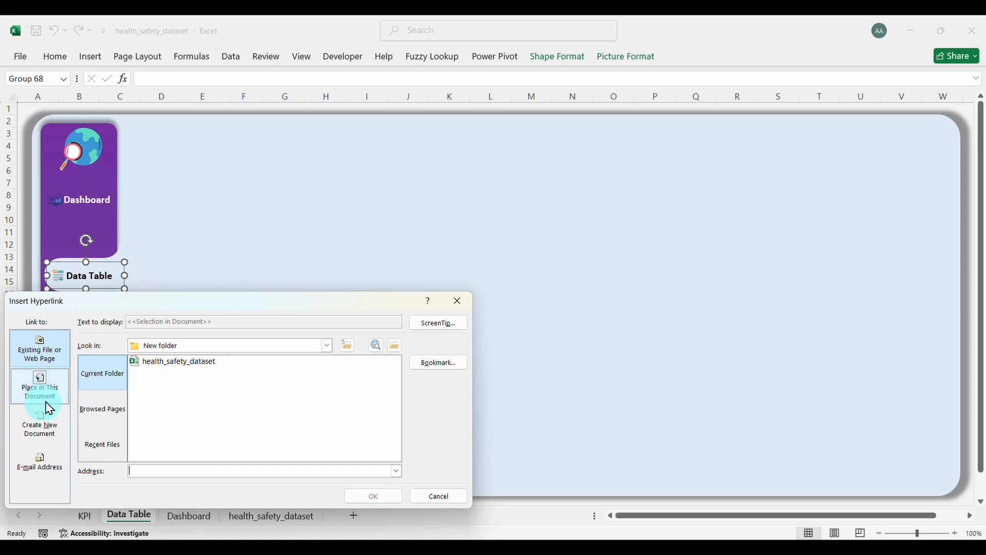
{"action": "left_click", "coordinate": [43, 399]}
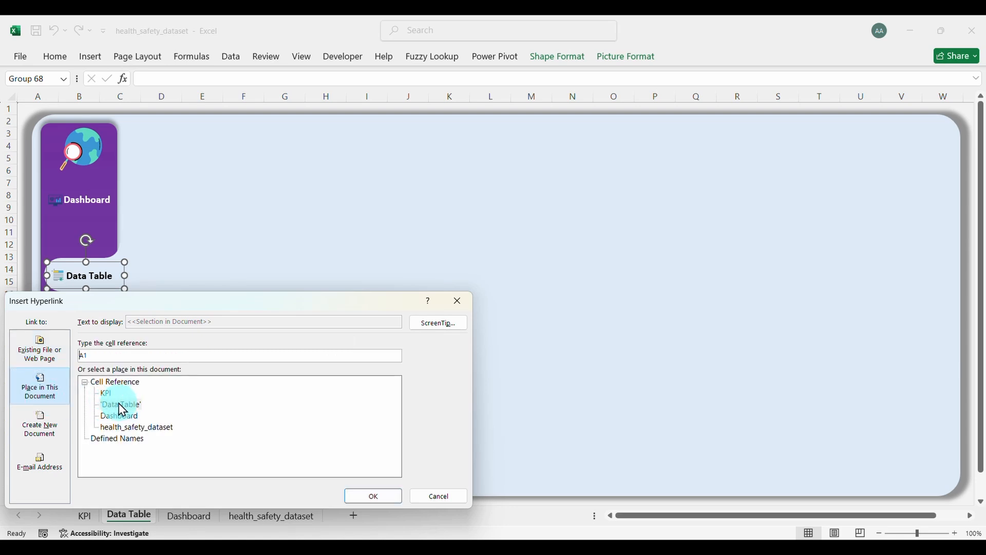
{"action": "left_click", "coordinate": [365, 496]}
{"action": "left_click", "coordinate": [328, 430]}
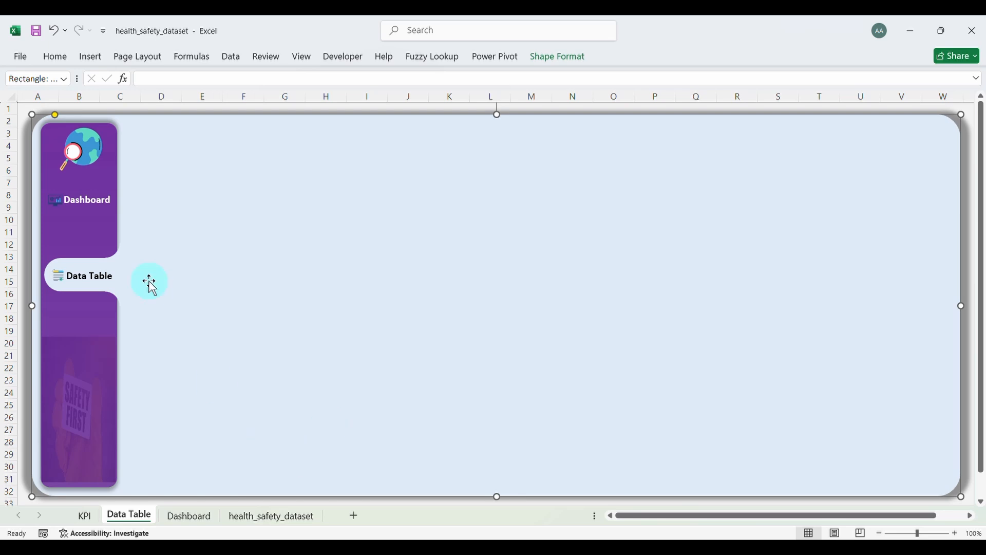
Step: On the Dashboard sheet, group the Data Table label and its table icon together
{"action": "left_click", "coordinate": [93, 212]}
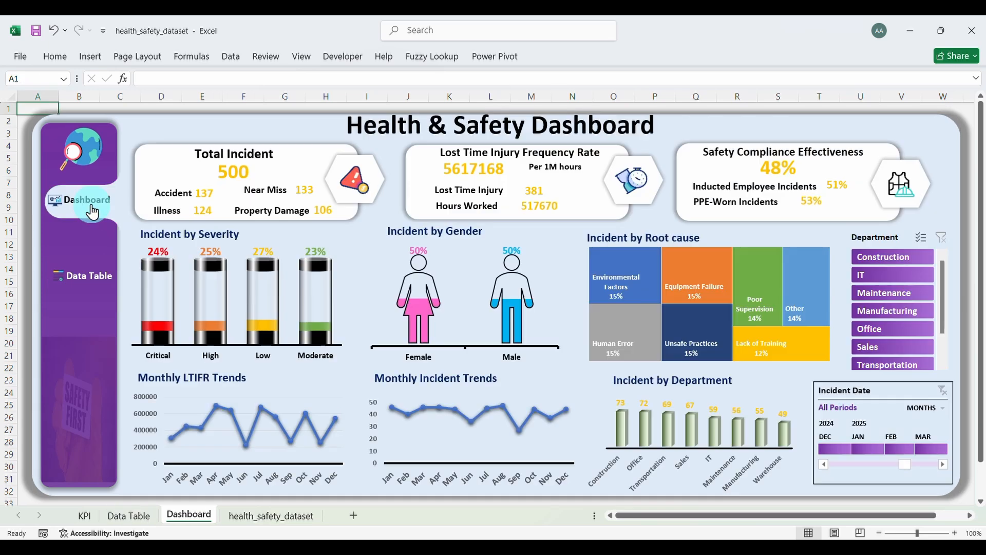
{"action": "left_click", "coordinate": [82, 275], "text": "ctrl"}
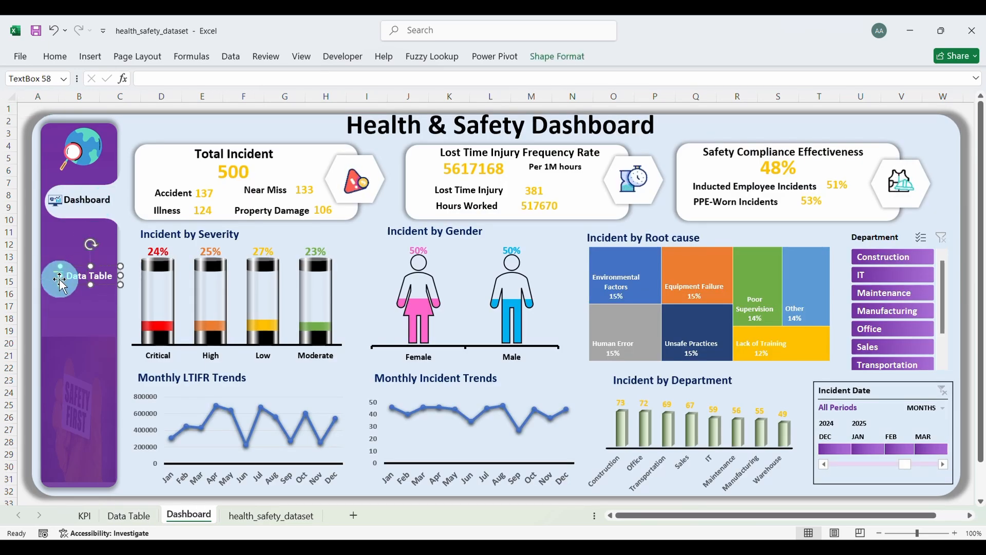
{"action": "left_click", "coordinate": [60, 281], "text": "ctrl"}
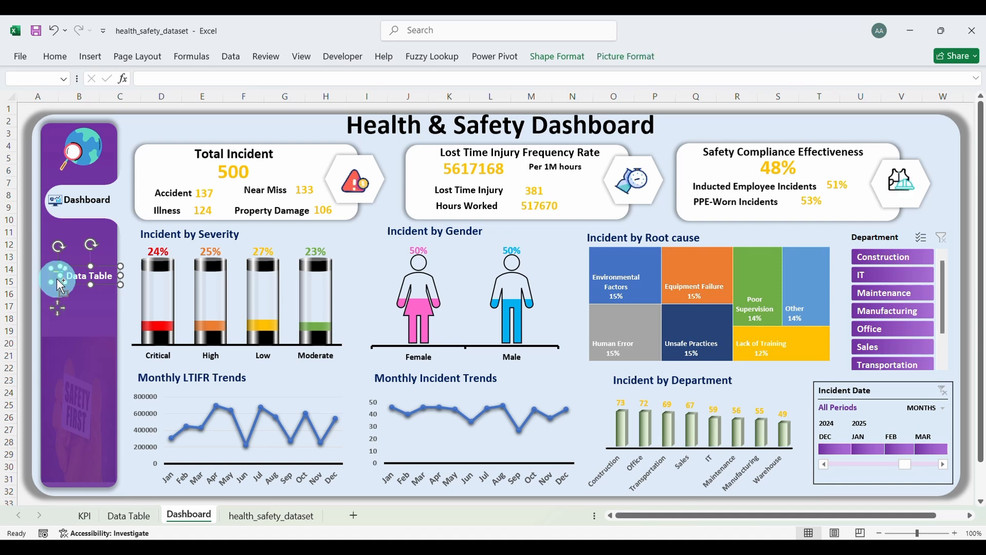
{"action": "right_click", "coordinate": [98, 280]}
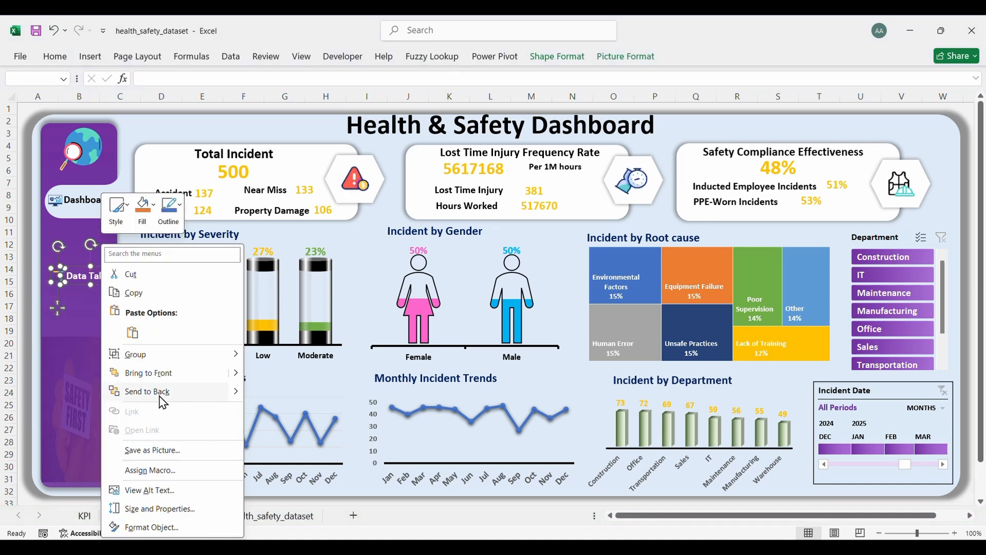
{"action": "mouse_move", "coordinate": [193, 353]}
{"action": "left_click", "coordinate": [280, 355]}
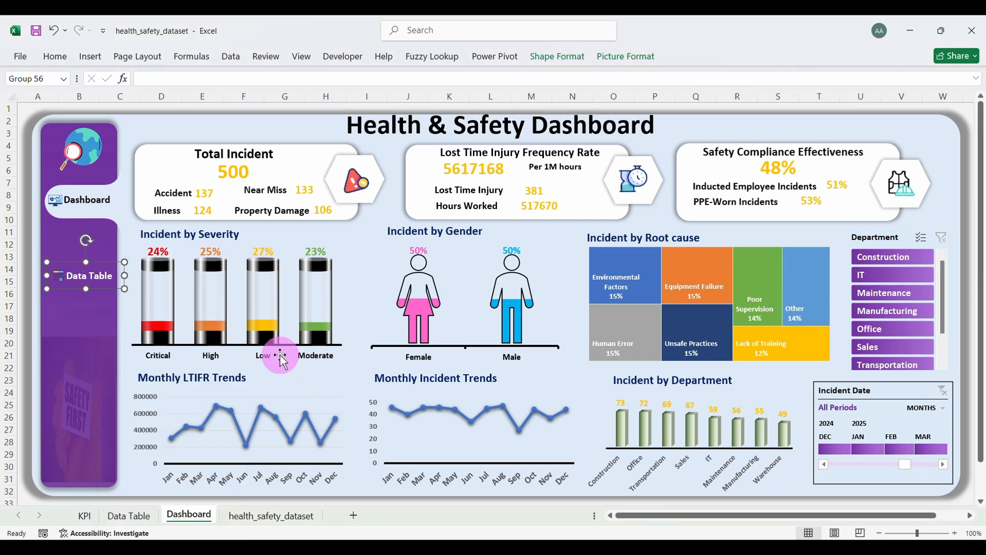
Step: Hyperlink the new Data Table group to the 'Data Table' sheet in this workbook
{"action": "right_click", "coordinate": [102, 293]}
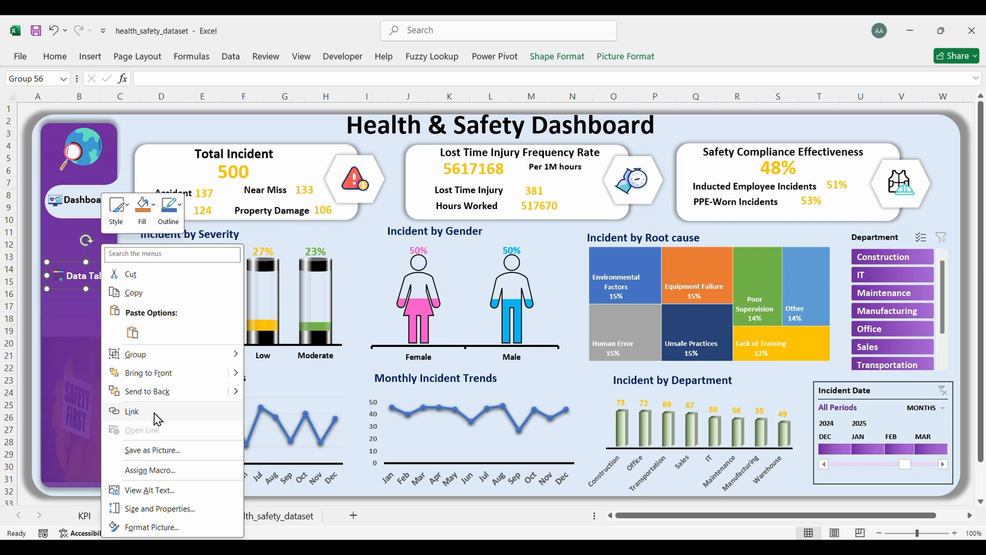
{"action": "left_click", "coordinate": [132, 412]}
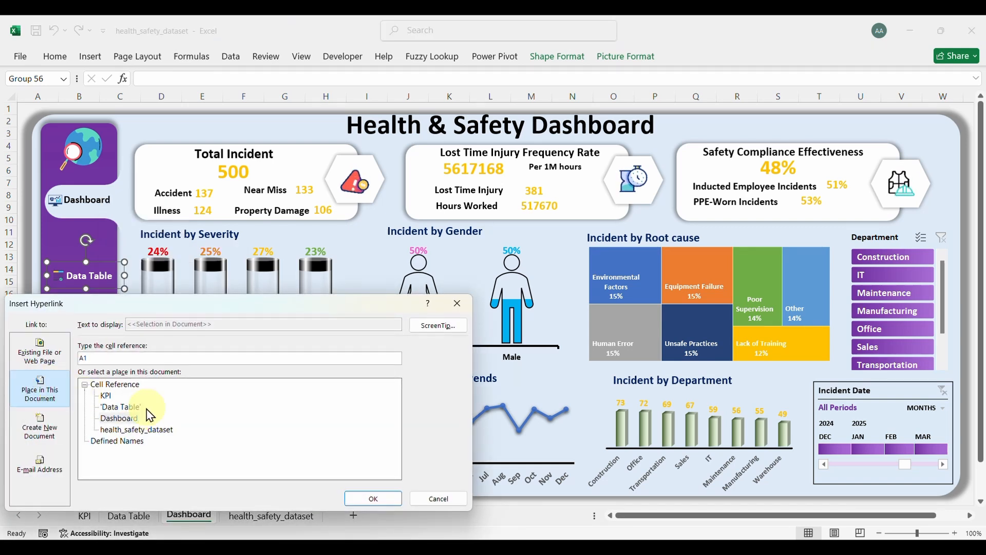
{"action": "left_click", "coordinate": [128, 409]}
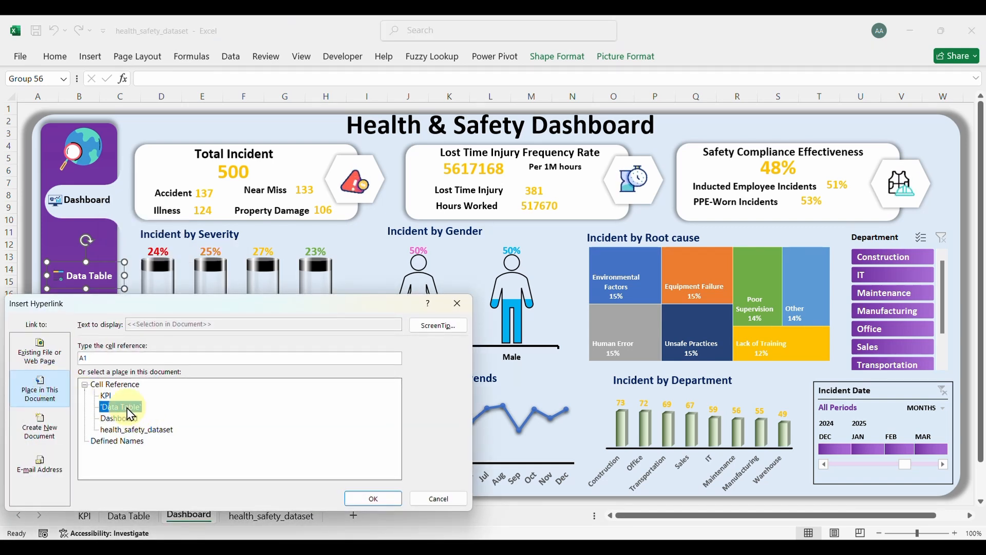
{"action": "left_click", "coordinate": [351, 498]}
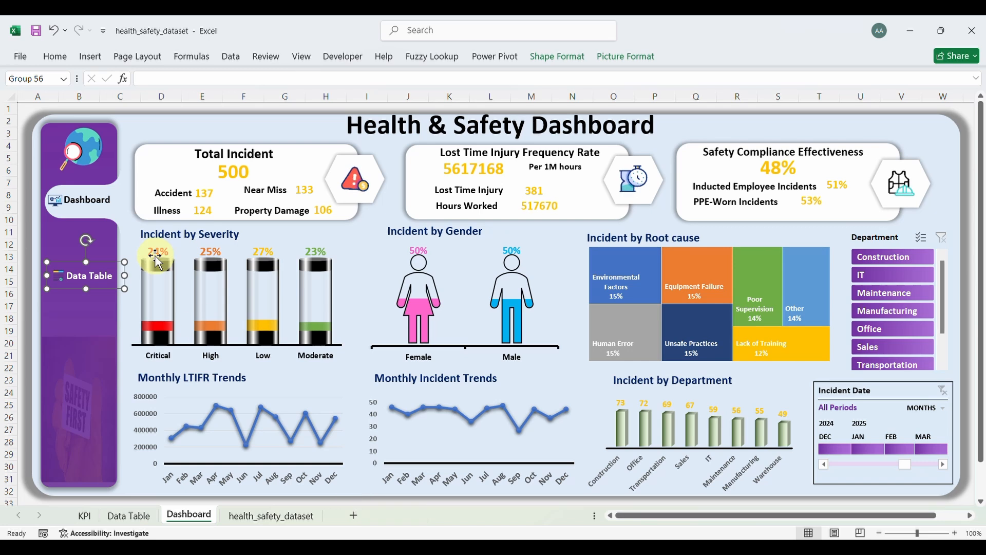
{"action": "left_click", "coordinate": [136, 128]}
{"action": "left_click", "coordinate": [95, 287]}
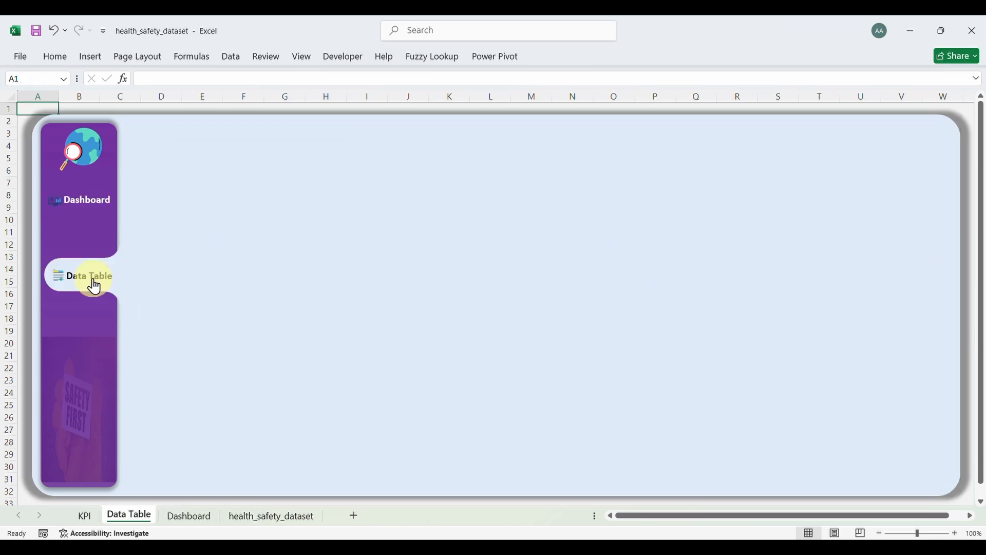
{"action": "left_click", "coordinate": [87, 209]}
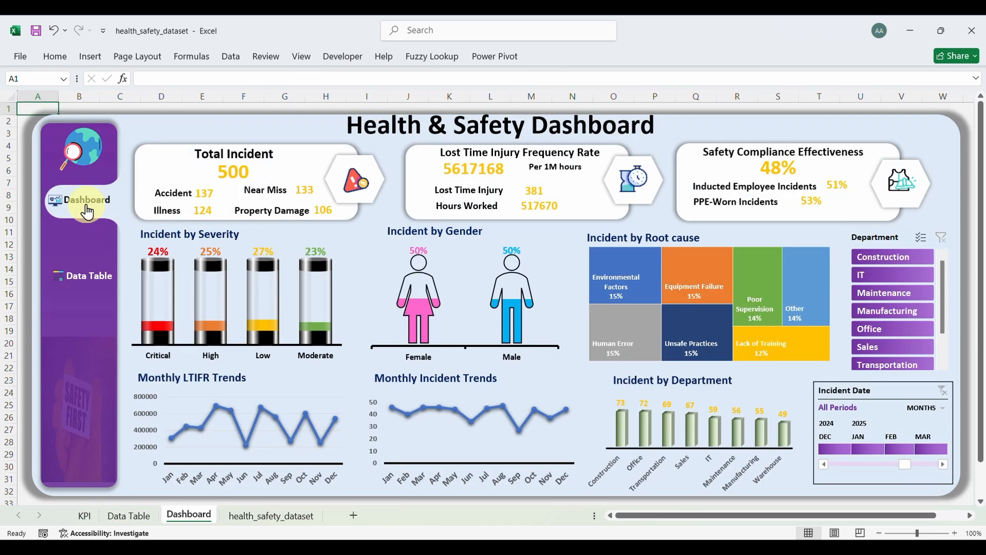
{"action": "left_click", "coordinate": [93, 287]}
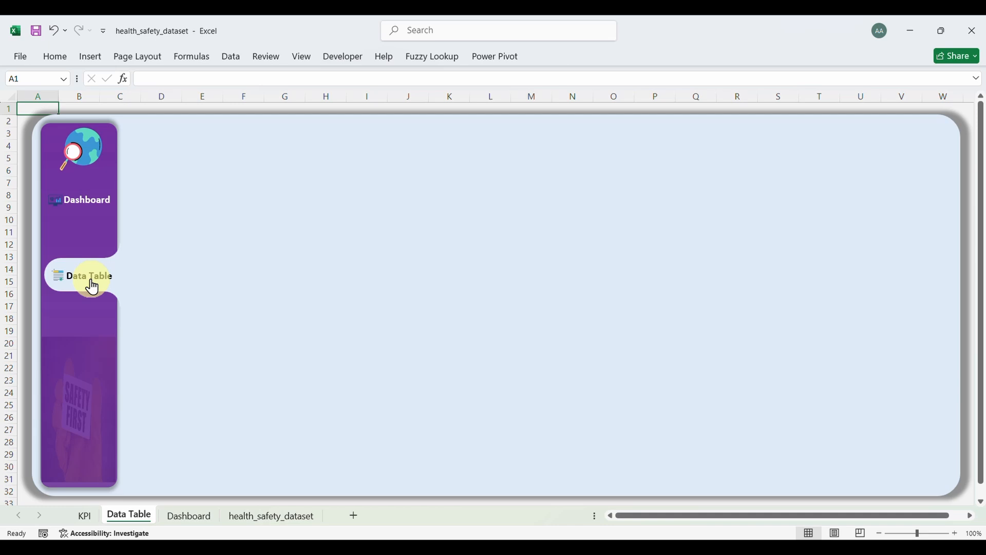
{"action": "left_click", "coordinate": [89, 206]}
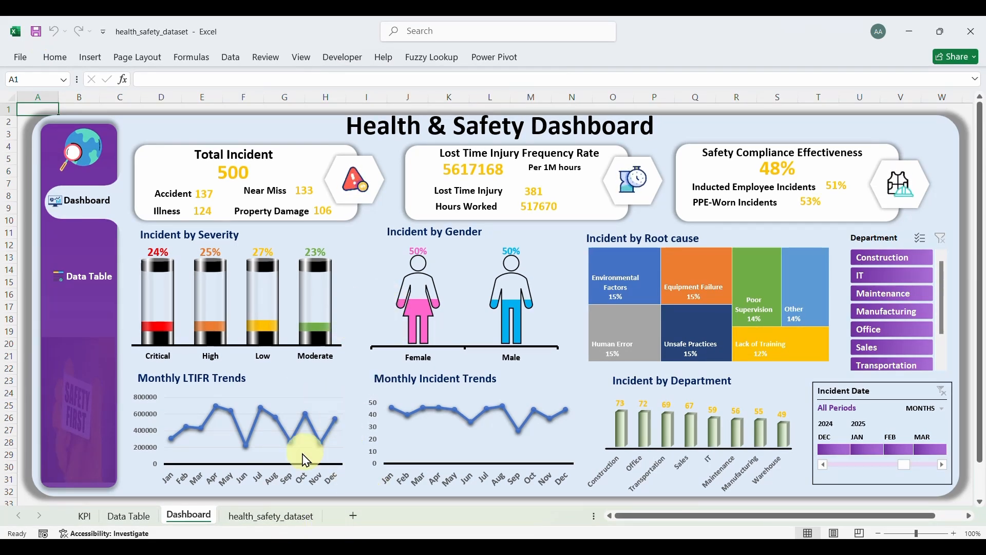
{"action": "left_click", "coordinate": [122, 520]}
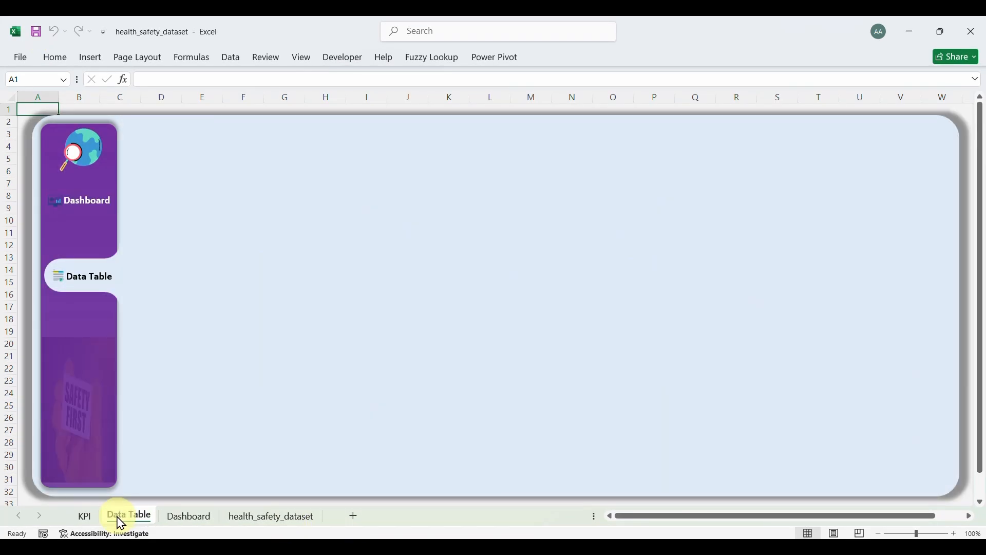
{"action": "left_click", "coordinate": [188, 517]}
{"action": "left_click", "coordinate": [85, 282]}
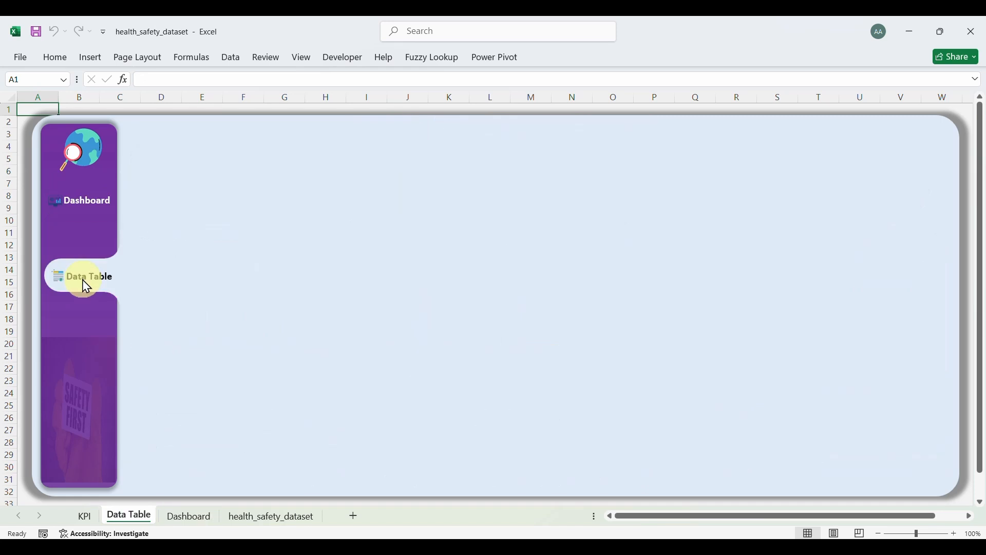
Step: Look over the health_safety_dataset and KPI sheets, undoing an accidental November drill-down
{"action": "left_click", "coordinate": [244, 521]}
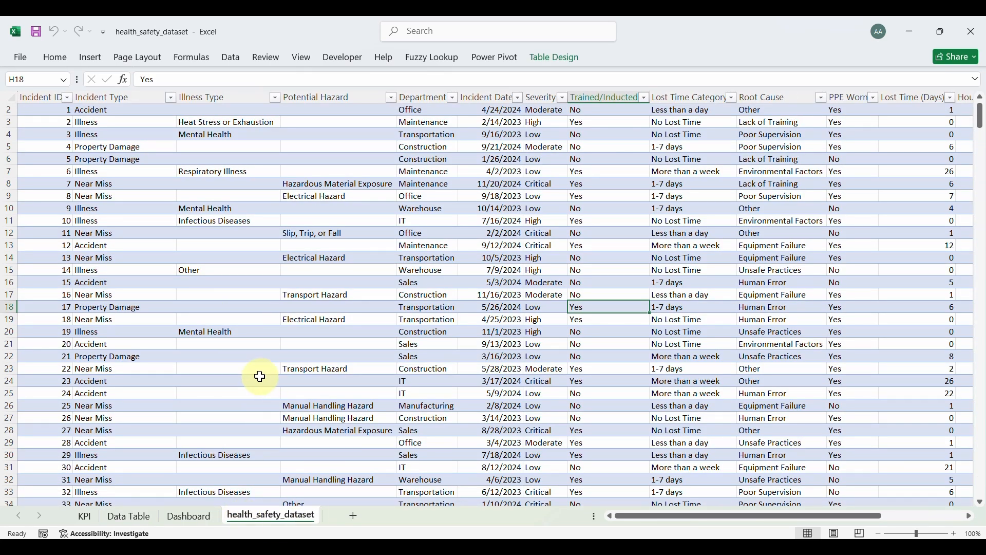
{"action": "left_click", "coordinate": [214, 331]}
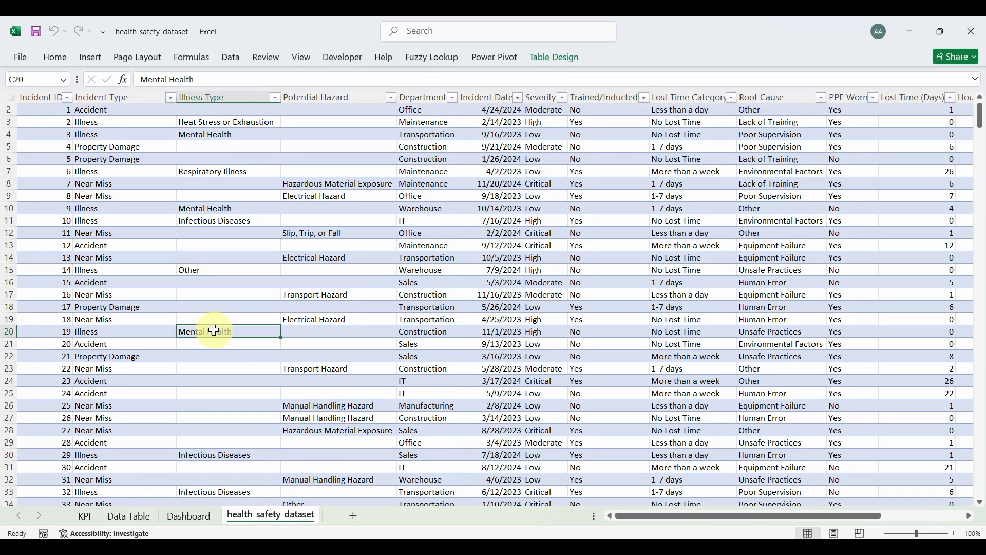
{"action": "left_click", "coordinate": [84, 517]}
{"action": "scroll", "coordinate": [142, 420], "scroll_direction": "down", "scroll_amount": 6}
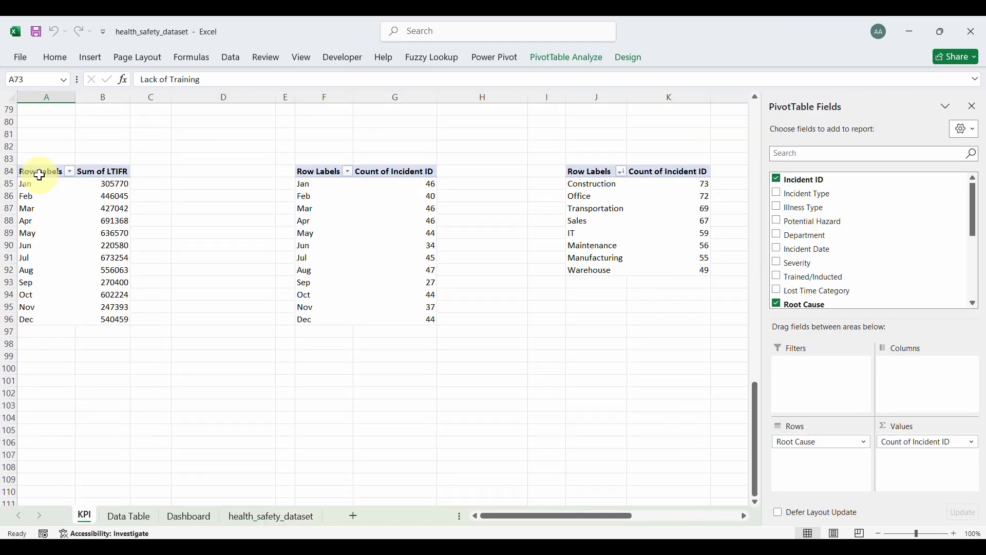
{"action": "left_click_drag", "start_coordinate": [40, 175], "coordinate": [117, 307]}
{"action": "double_click", "coordinate": [119, 308]}
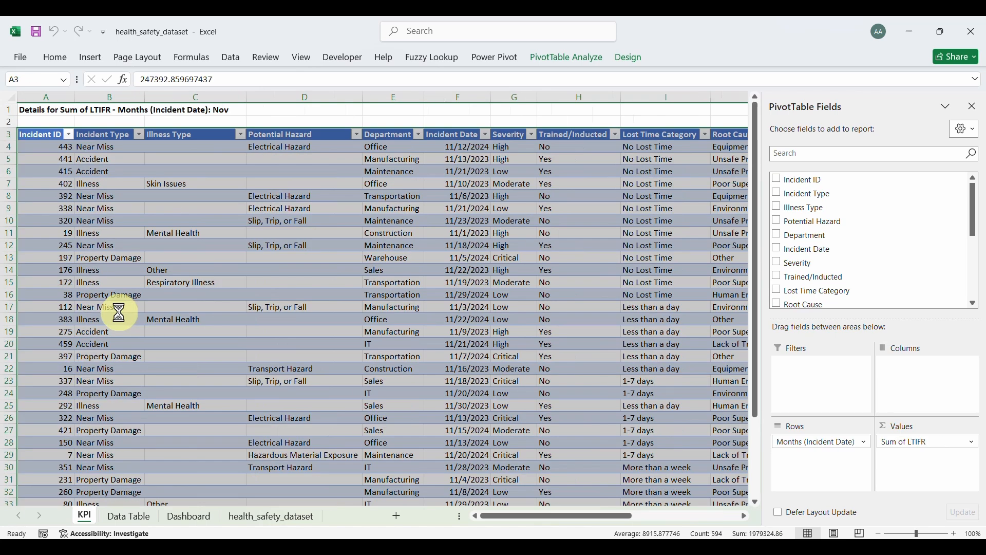
{"action": "key", "text": "ctrl+z"}
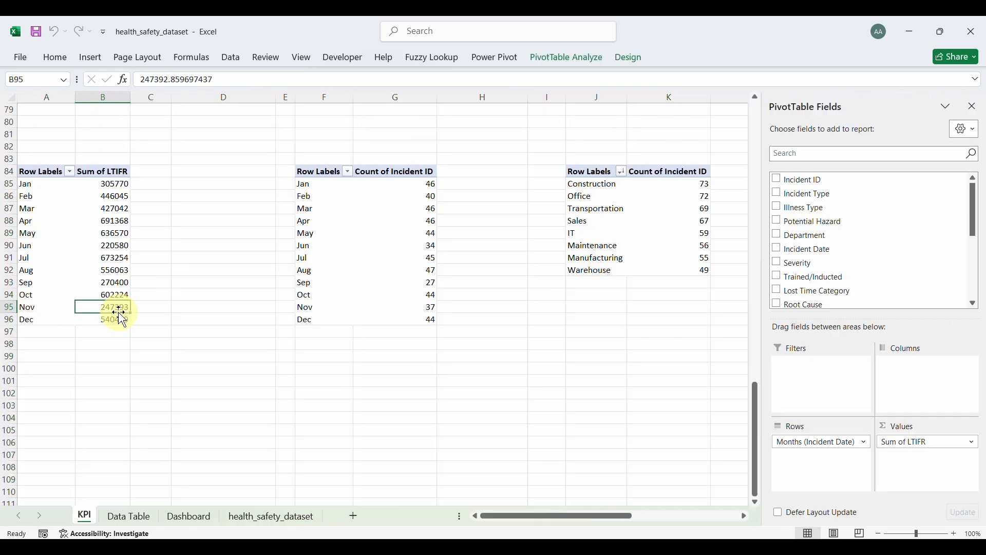
{"action": "left_click_drag", "start_coordinate": [49, 172], "coordinate": [102, 271]}
{"action": "scroll", "coordinate": [340, 277], "scroll_direction": "up", "scroll_amount": 14}
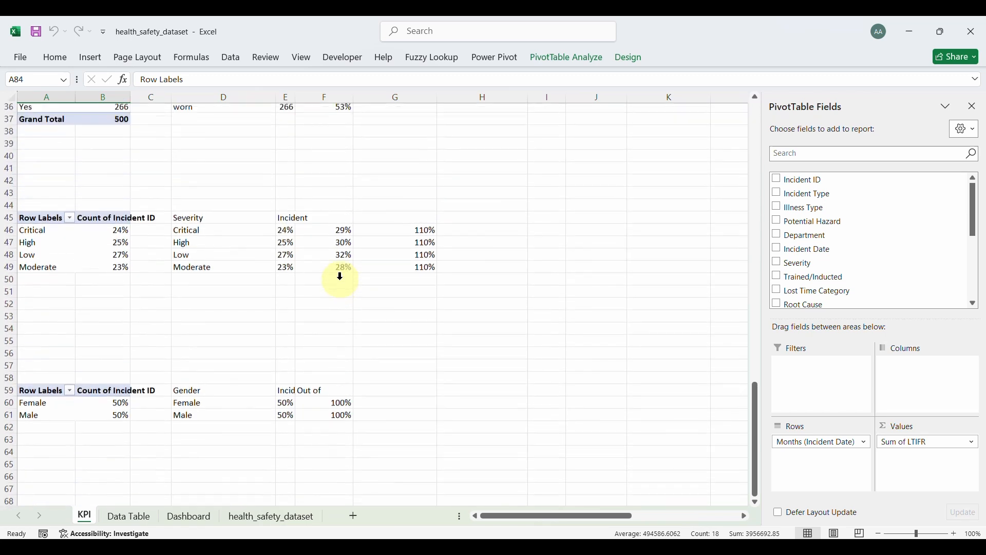
{"action": "scroll", "coordinate": [340, 277], "scroll_direction": "up", "scroll_amount": 7}
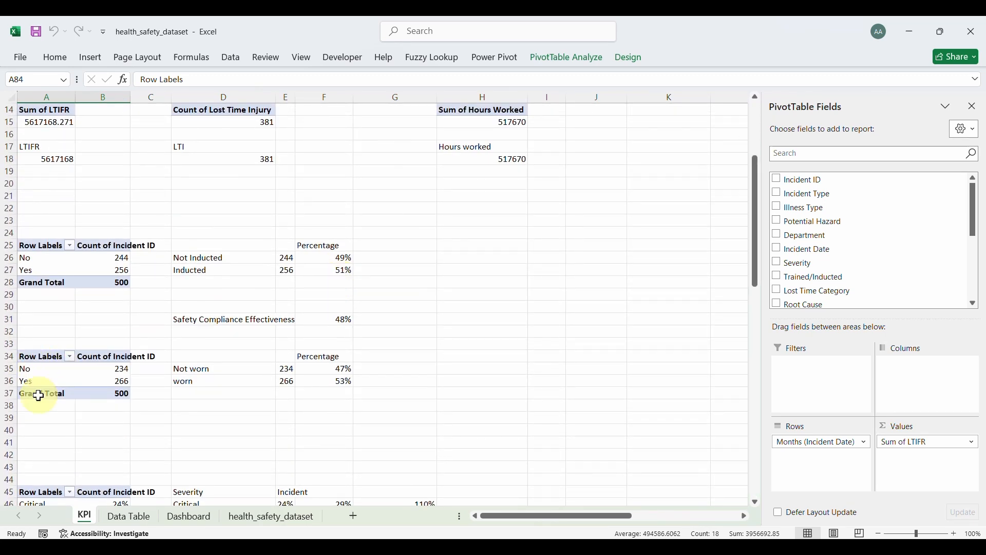
Step: Copy the PPE Worn pivot to A106 and remove PPE Worn from its rows, leaving 500
{"action": "left_click_drag", "start_coordinate": [33, 354], "coordinate": [86, 390]}
{"action": "key", "text": "ctrl+c"}
{"action": "scroll", "coordinate": [86, 390], "scroll_direction": "down", "scroll_amount": 20}
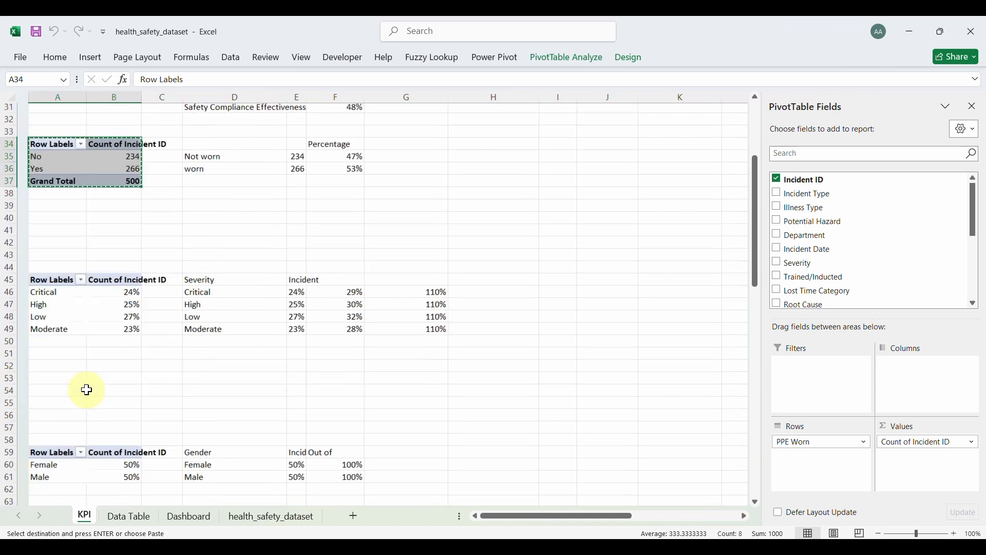
{"action": "scroll", "coordinate": [86, 390], "scroll_direction": "up", "scroll_amount": 11}
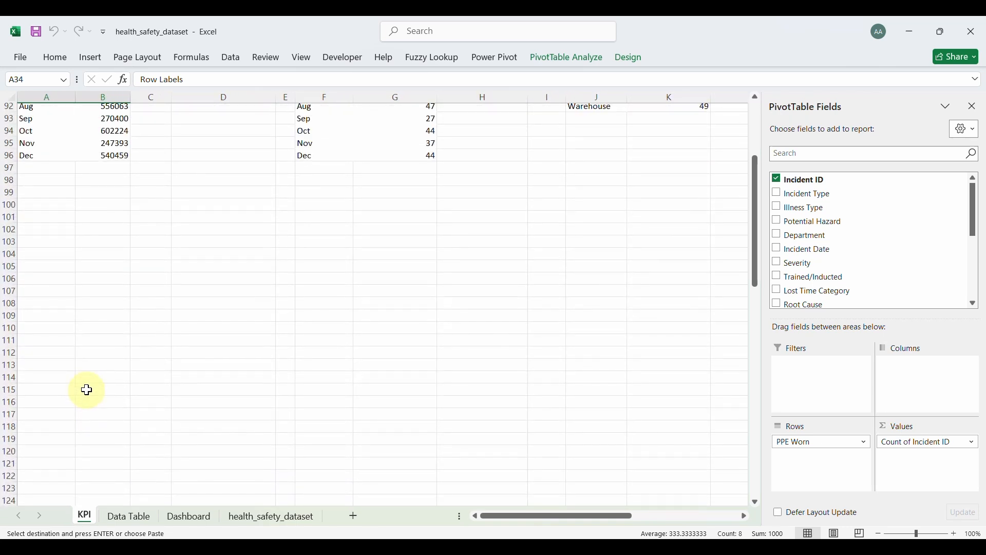
{"action": "left_click", "coordinate": [33, 281]}
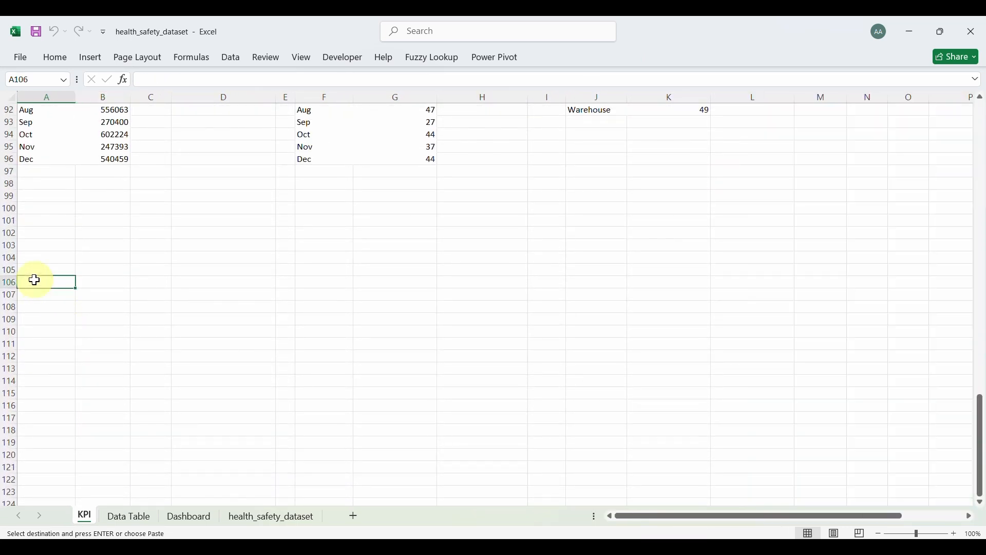
{"action": "key", "text": "ctrl+v"}
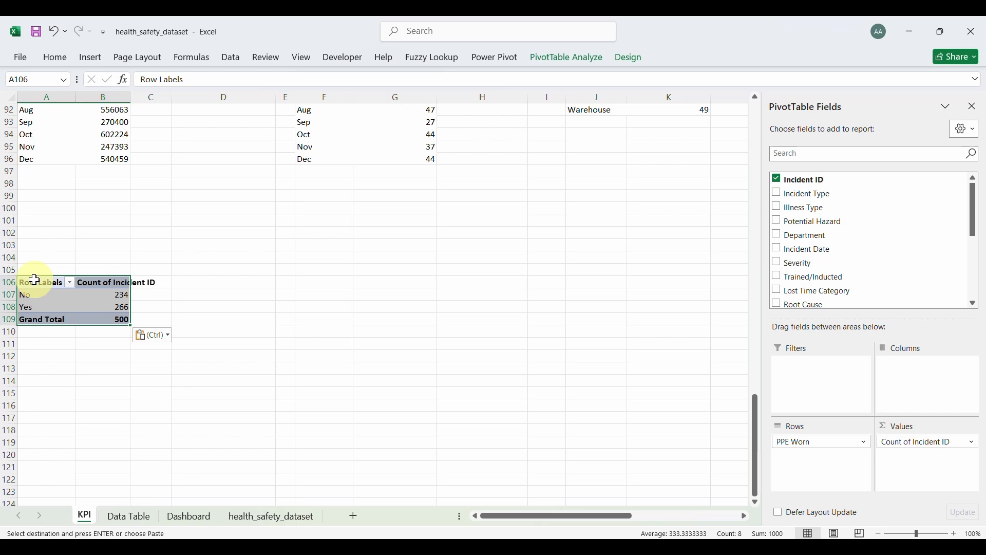
{"action": "left_click", "coordinate": [801, 442]}
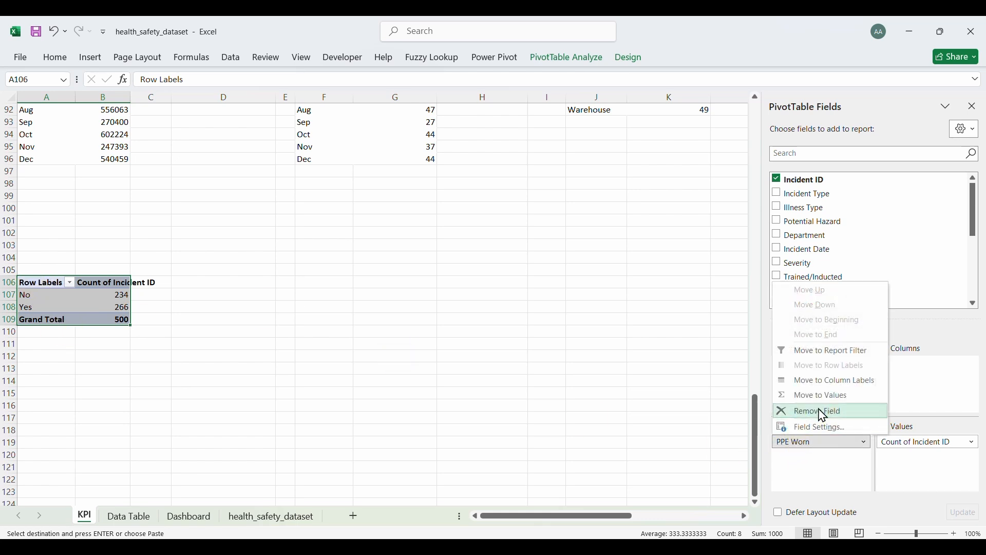
{"action": "left_click", "coordinate": [819, 412]}
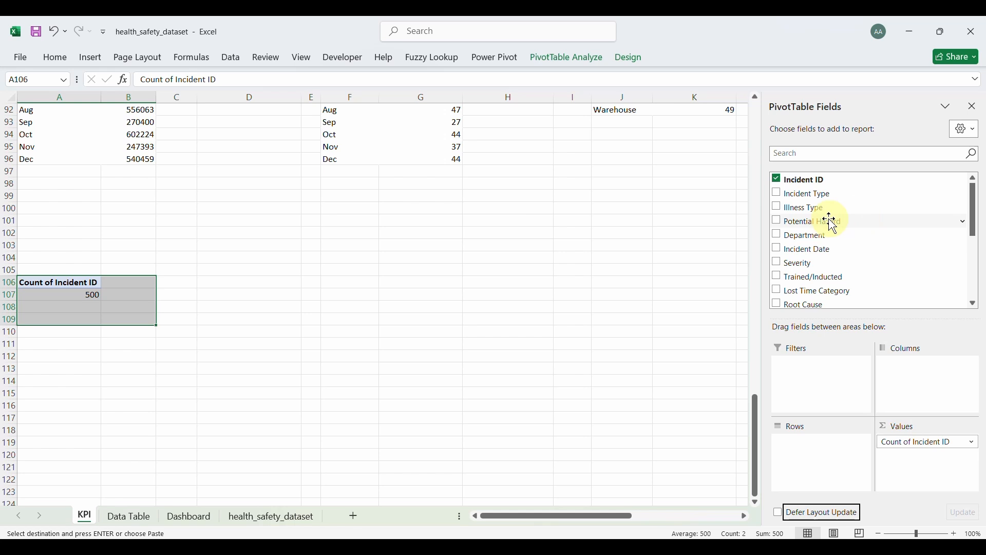
Step: Add Illness Type as the pivot rows and filter out the (blank) illness type
{"action": "left_click", "coordinate": [777, 207]}
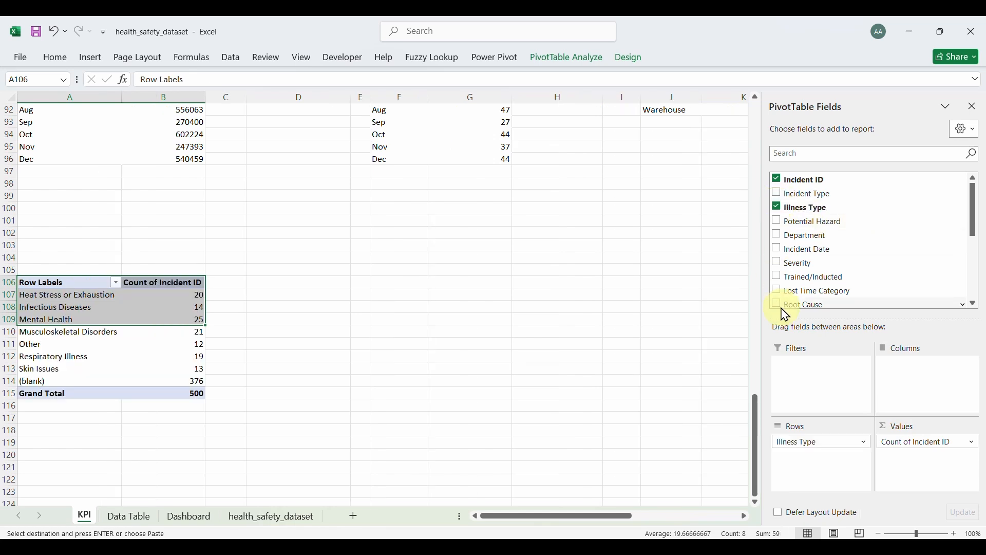
{"action": "left_click", "coordinate": [199, 331]}
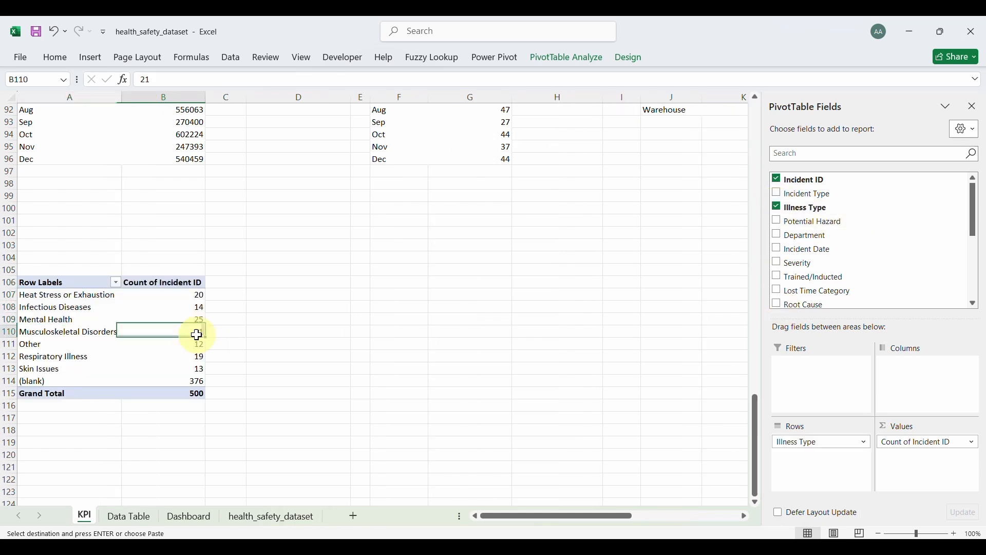
{"action": "left_click", "coordinate": [115, 282]}
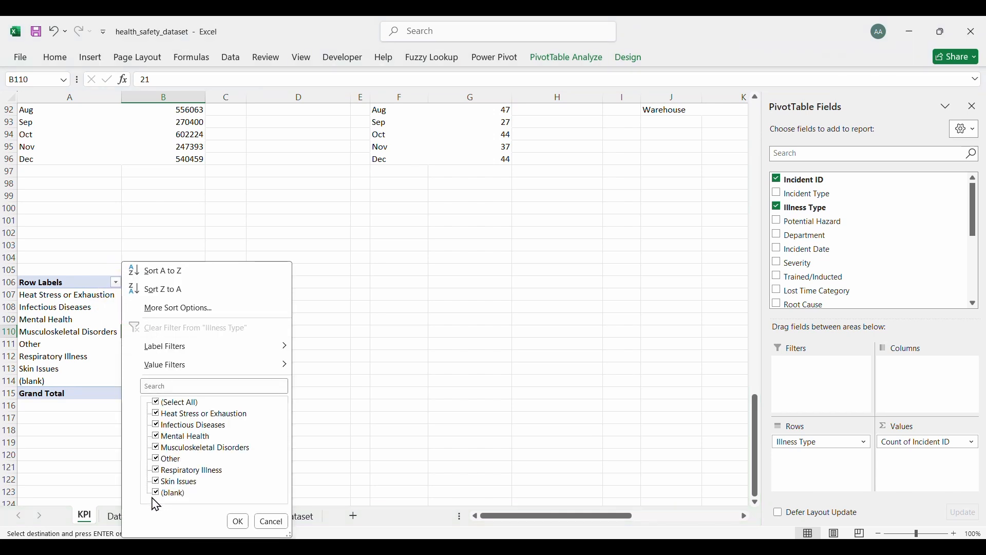
{"action": "left_click", "coordinate": [157, 494]}
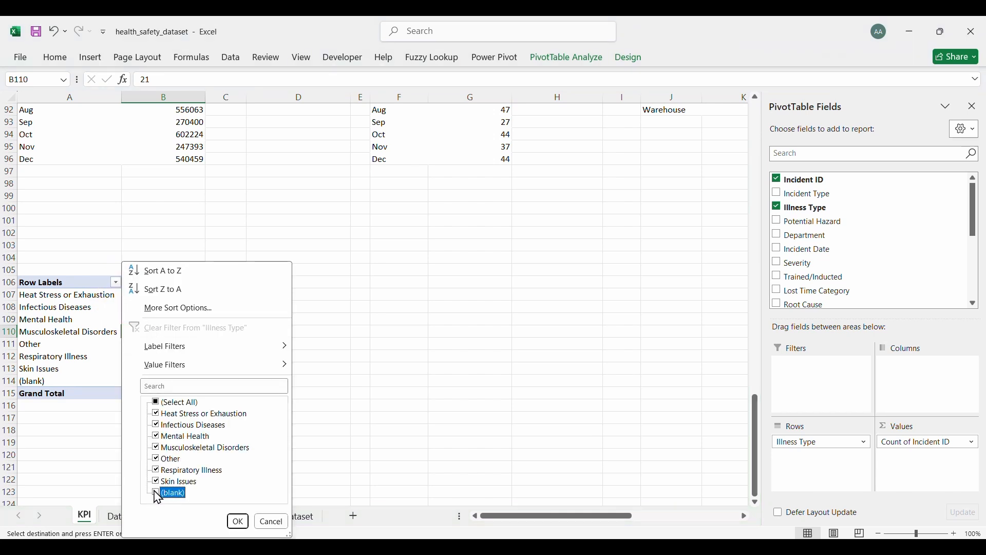
{"action": "left_click", "coordinate": [237, 522]}
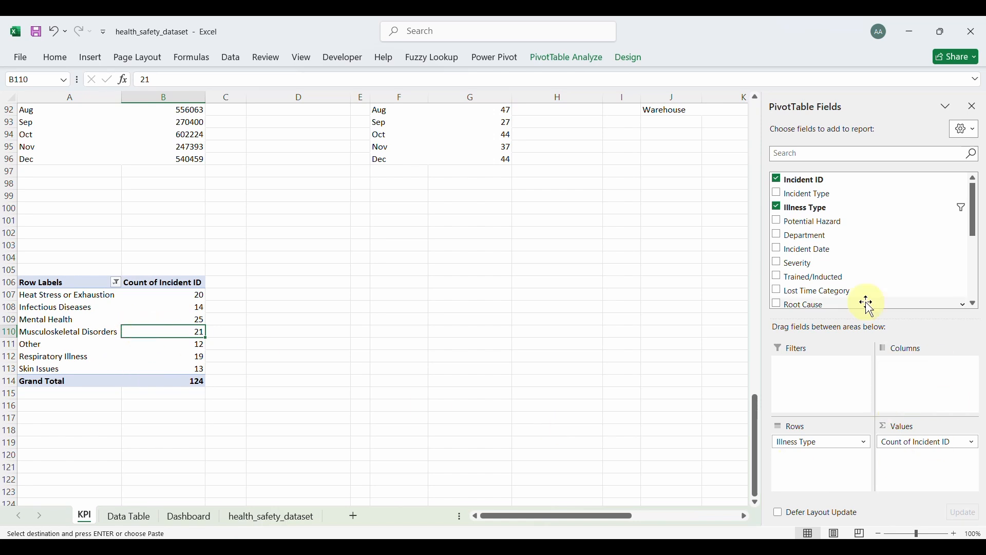
Step: Add Gender and then Severity as column fields of the illness pivot
{"action": "scroll", "coordinate": [810, 250], "scroll_direction": "down", "scroll_amount": 3}
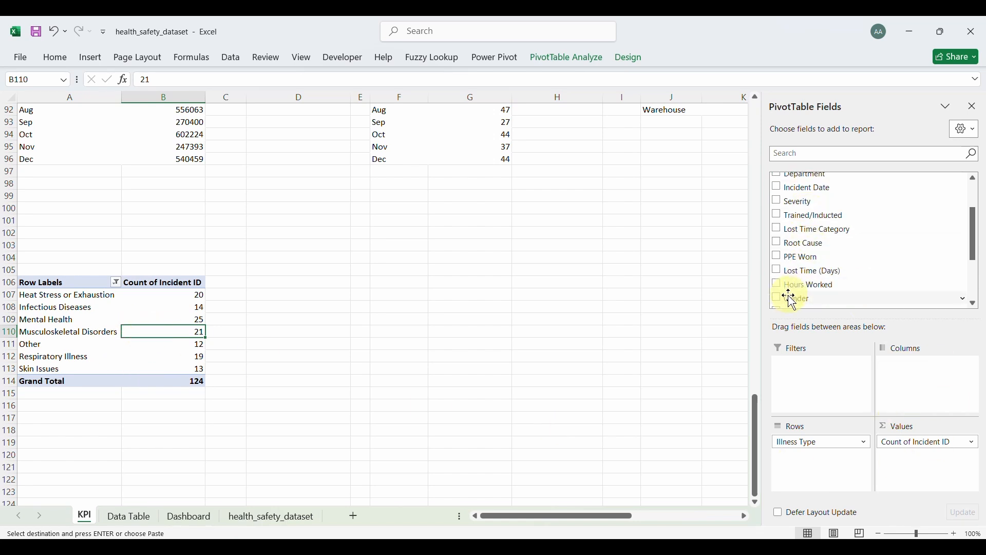
{"action": "left_click_drag", "start_coordinate": [793, 300], "coordinate": [909, 373]}
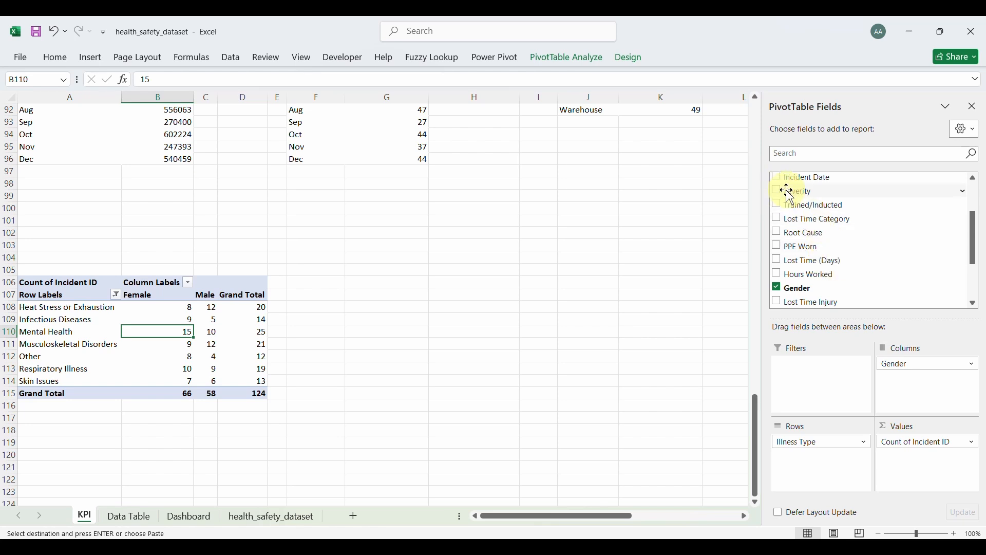
{"action": "left_click_drag", "start_coordinate": [792, 195], "coordinate": [923, 381]}
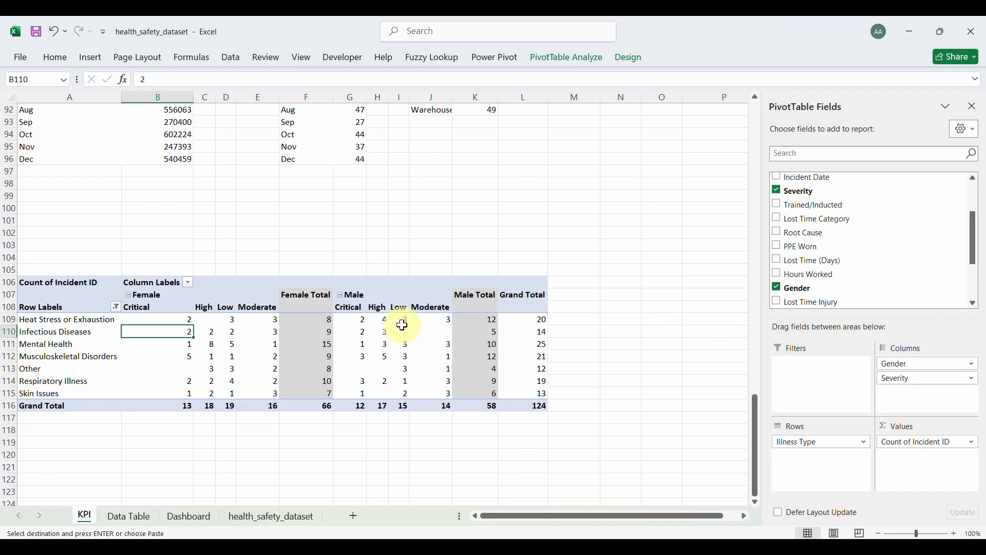
Step: Shorten the A106 values header to 'Incident ID', dismissing the name-already-exists warning
{"action": "left_click", "coordinate": [83, 284]}
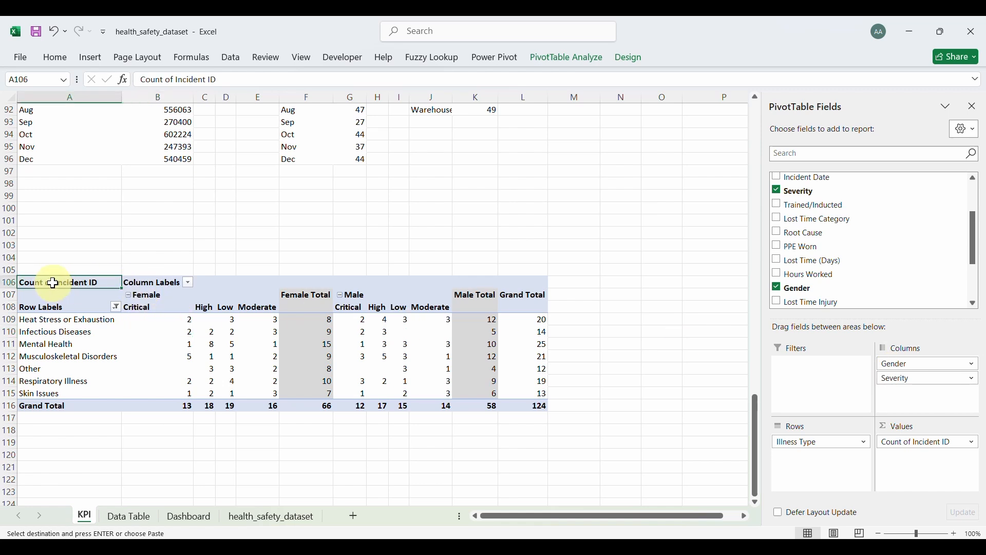
{"action": "left_click", "coordinate": [177, 80]}
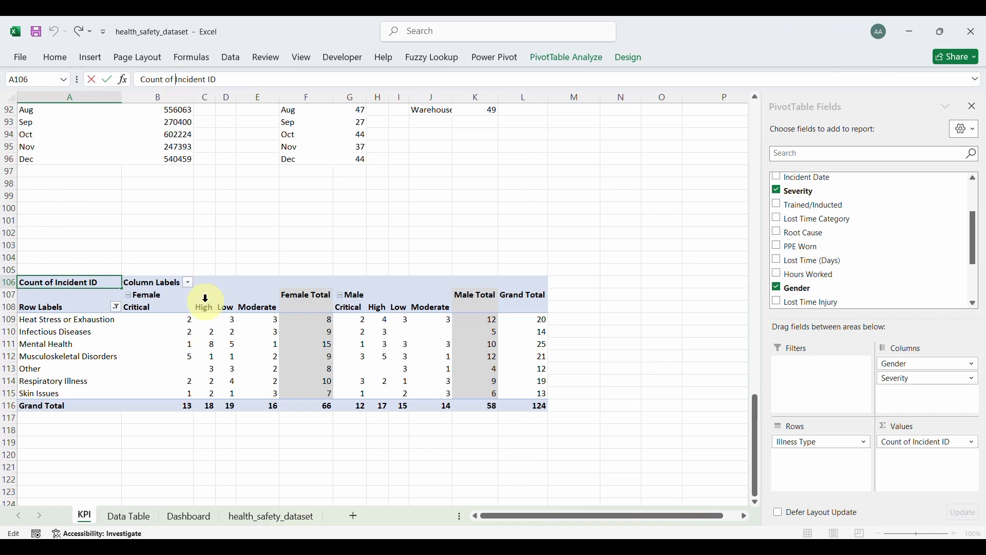
{"action": "key", "text": "BackSpace"}
{"action": "key", "text": "BackSpace"}
{"action": "key", "text": "BackSpace"}
{"action": "key", "text": "BackSpace"}
{"action": "key", "text": "BackSpace"}
{"action": "key", "text": "BackSpace"}
{"action": "key", "text": "BackSpace"}
{"action": "key", "text": "BackSpace"}
{"action": "key", "text": "BackSpace"}
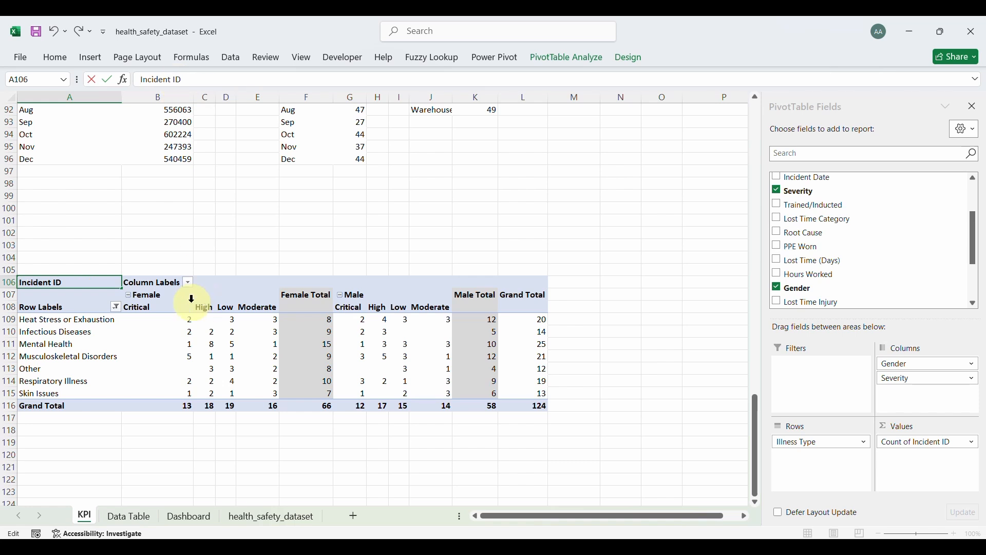
{"action": "left_click", "coordinate": [146, 282]}
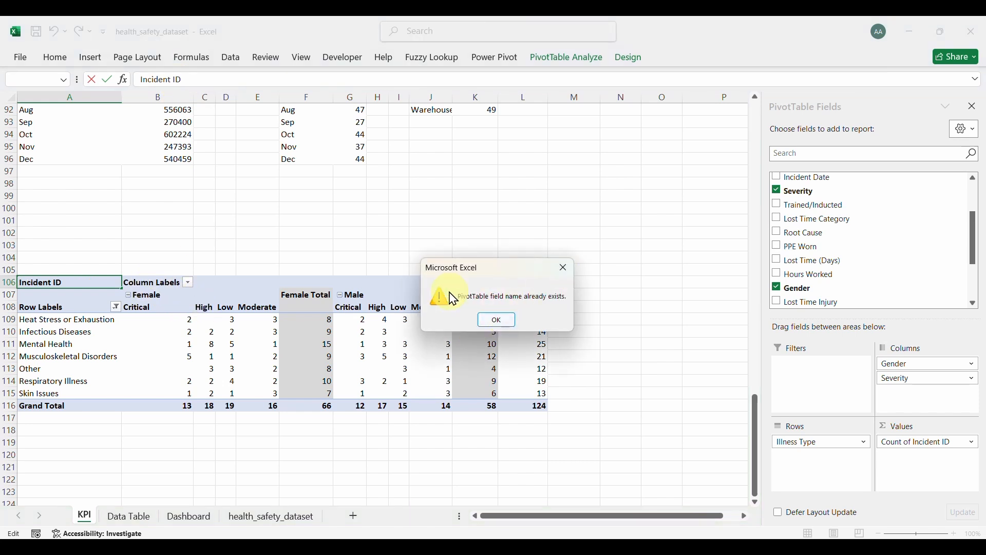
{"action": "left_click", "coordinate": [566, 278]}
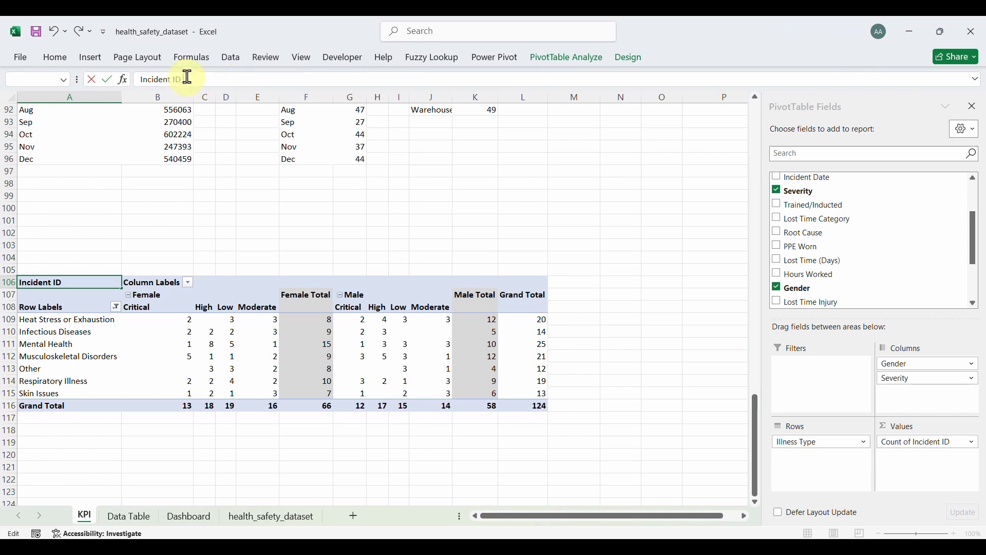
Step: Delete the 'Column Labels' caption and rename the row header to 'Illness Type'
{"action": "left_click", "coordinate": [154, 282]}
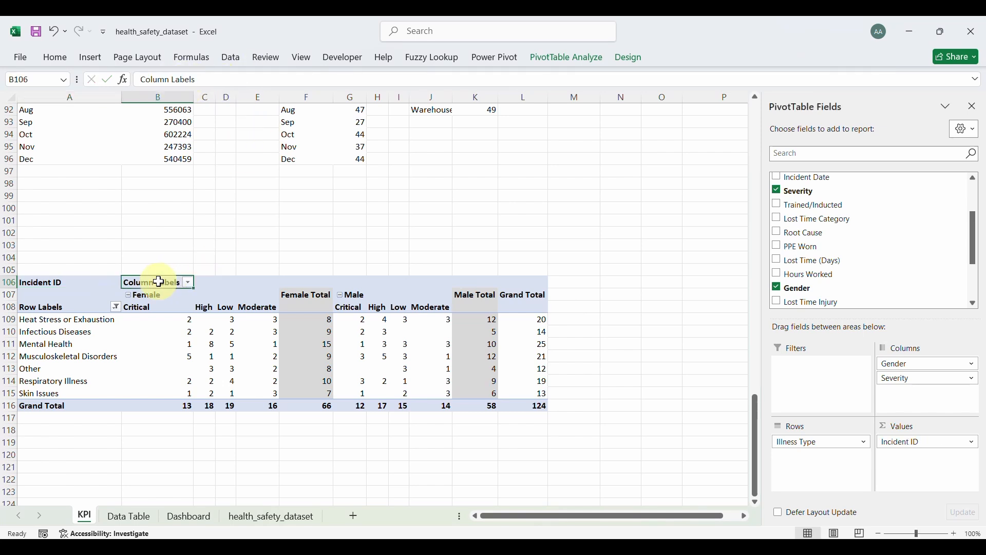
{"action": "left_click_drag", "start_coordinate": [198, 77], "coordinate": [138, 78]}
{"action": "key", "text": "Delete"}
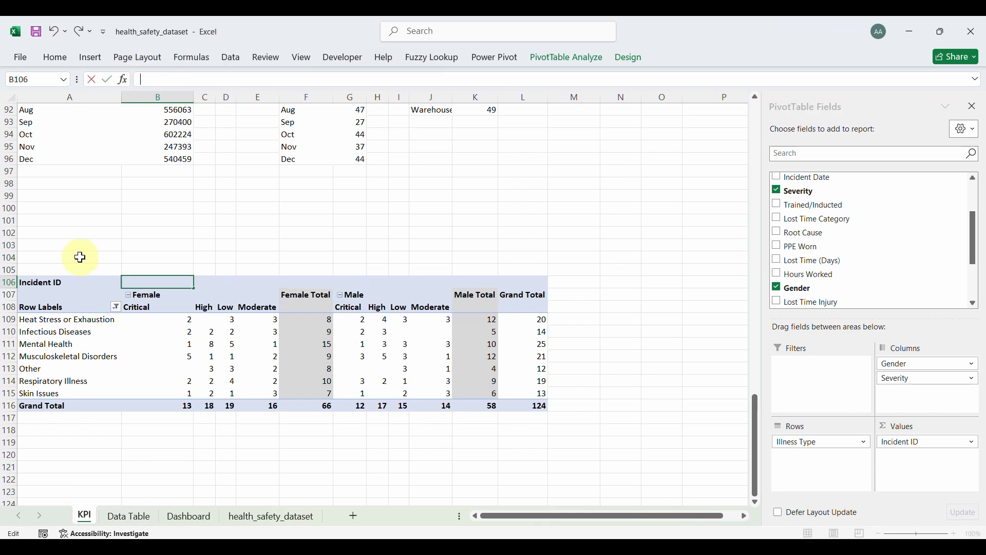
{"action": "left_click", "coordinate": [46, 308]}
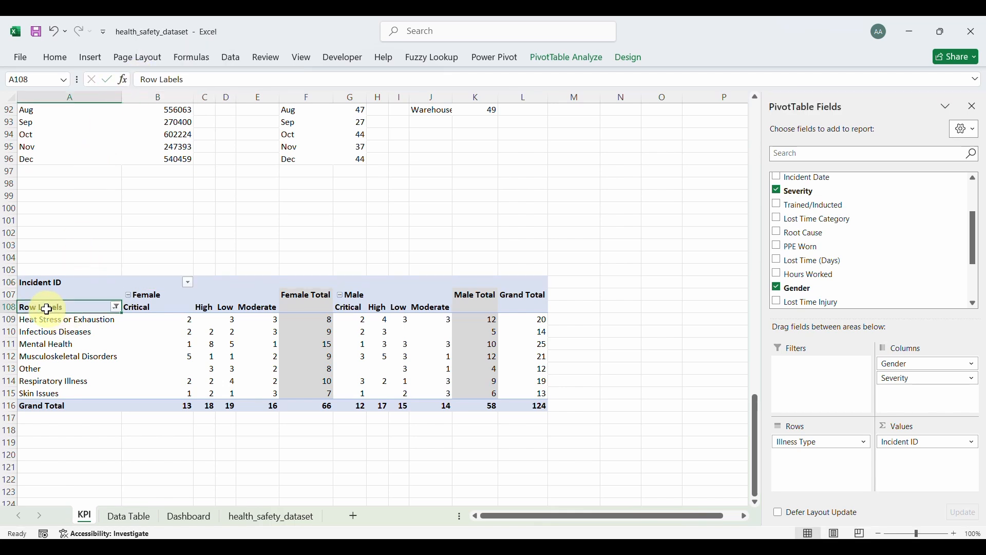
{"action": "left_click", "coordinate": [186, 76]}
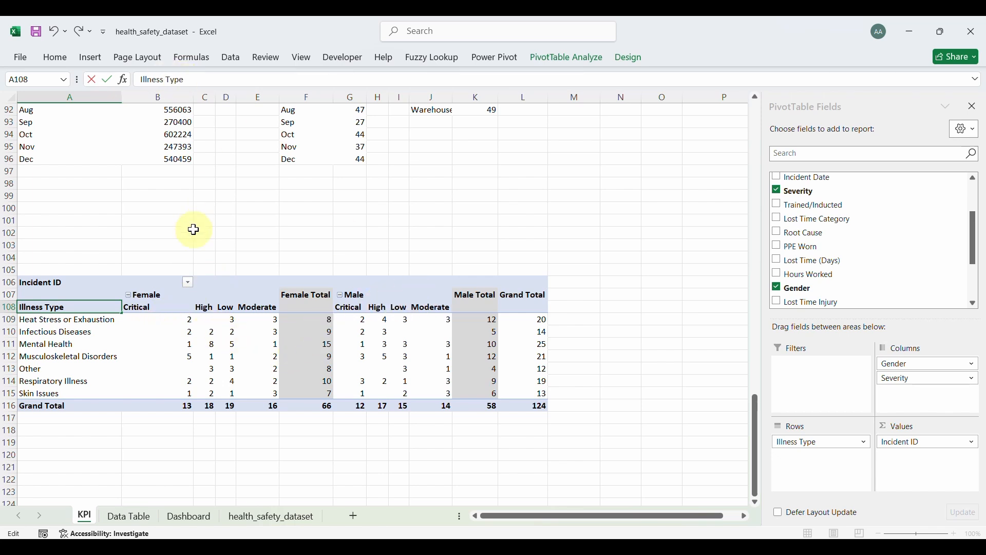
{"action": "left_click", "coordinate": [222, 282]}
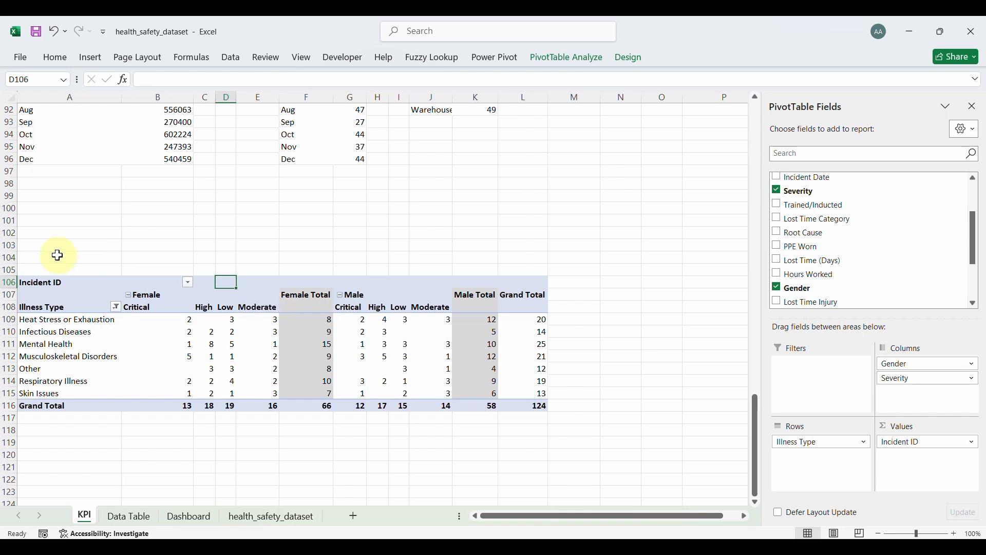
{"action": "left_click", "coordinate": [55, 283]}
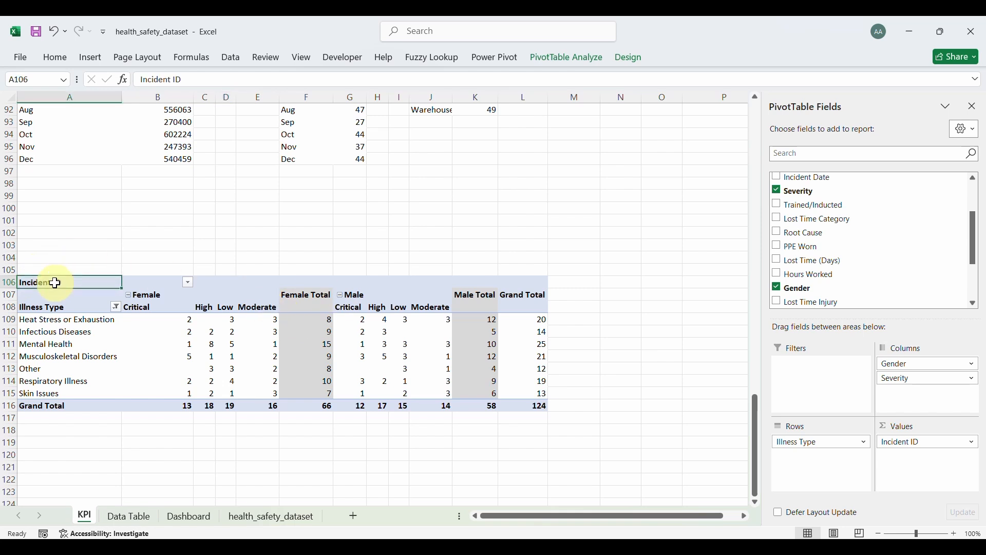
{"action": "left_click_drag", "start_coordinate": [55, 283], "coordinate": [512, 306]}
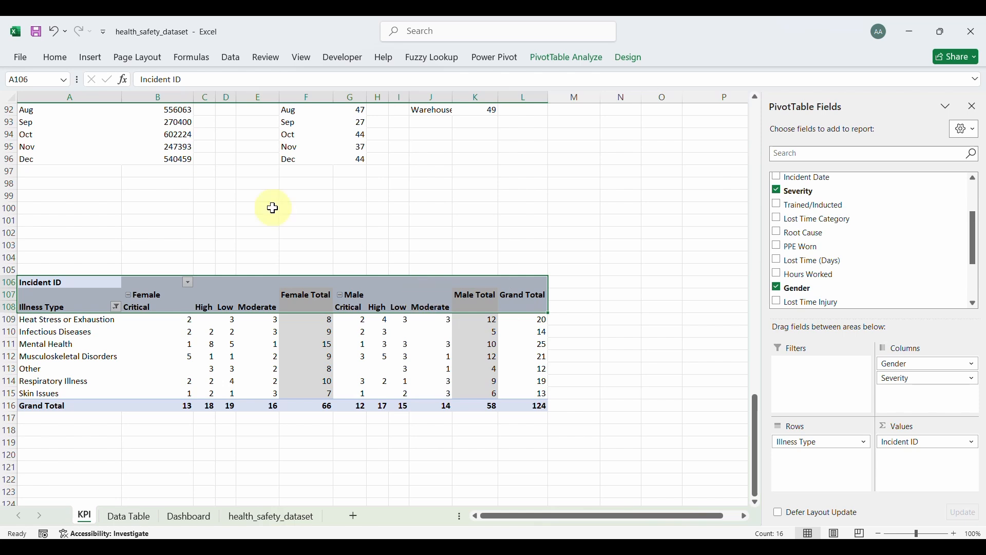
Step: Fill the pivot's header rows and its Grand Total row 116 with pink
{"action": "left_click", "coordinate": [55, 57]}
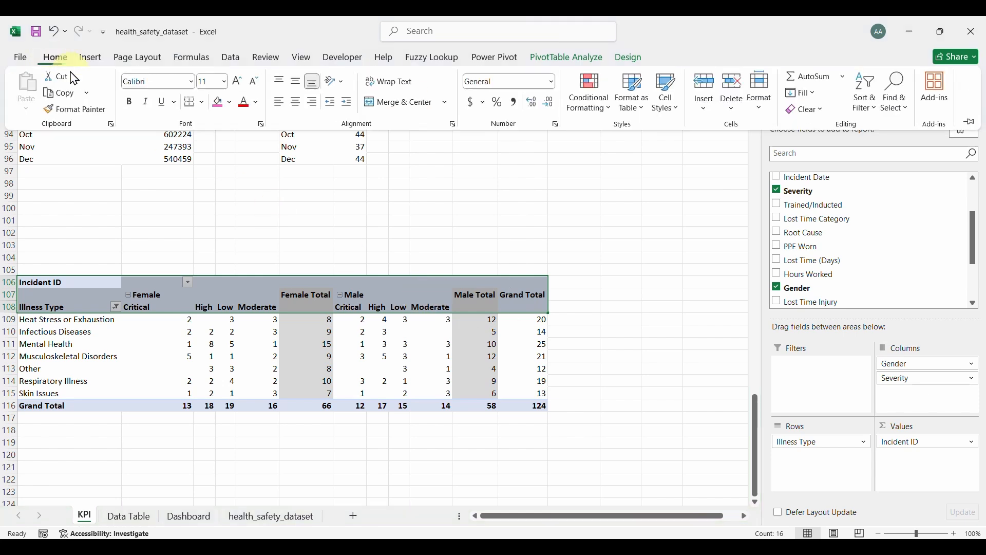
{"action": "left_click", "coordinate": [219, 103]}
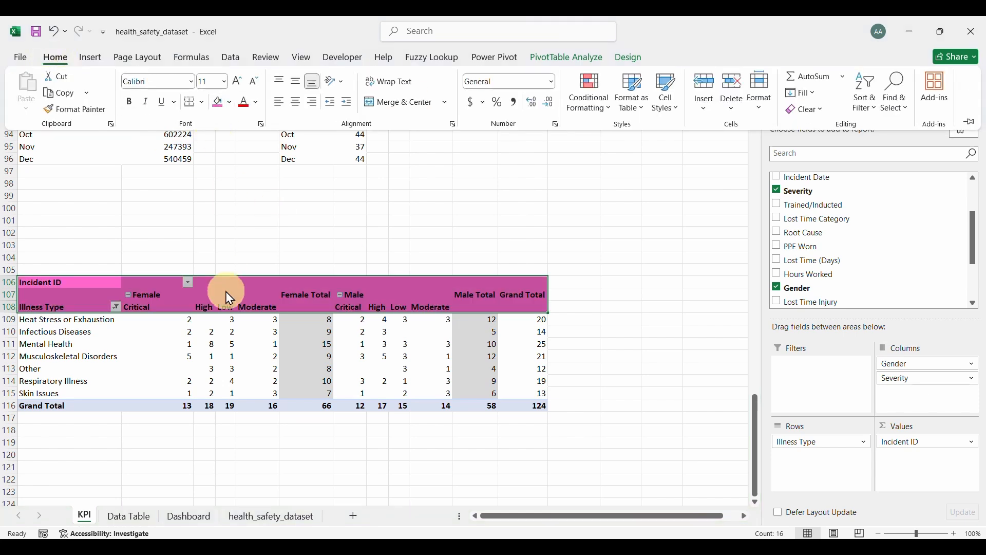
{"action": "left_click", "coordinate": [126, 407]}
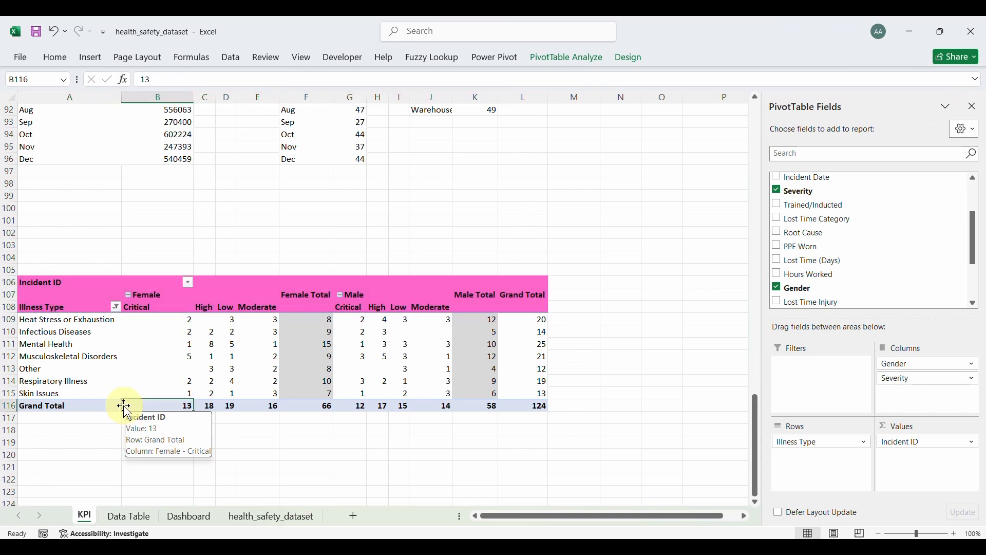
{"action": "left_click_drag", "start_coordinate": [43, 409], "coordinate": [522, 409]}
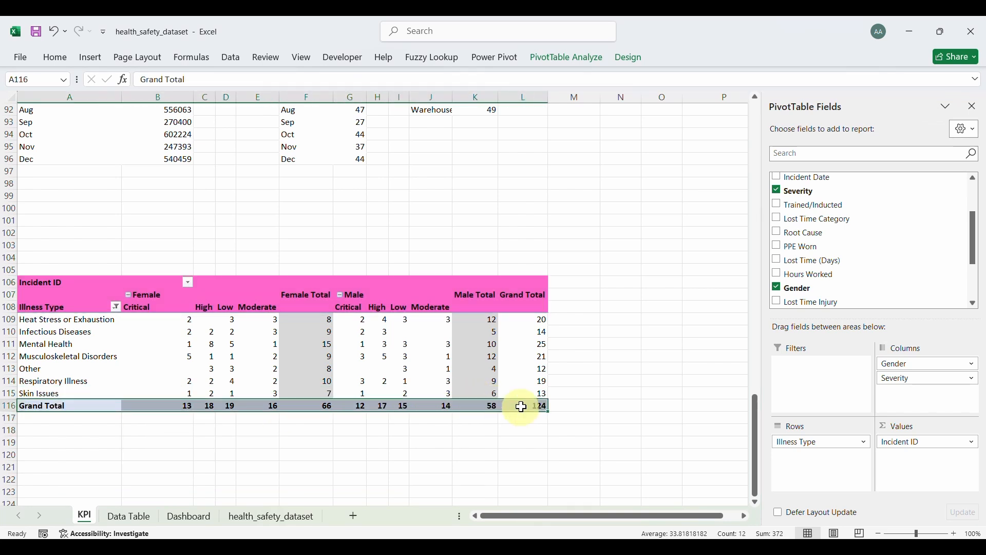
{"action": "left_click", "coordinate": [59, 60]}
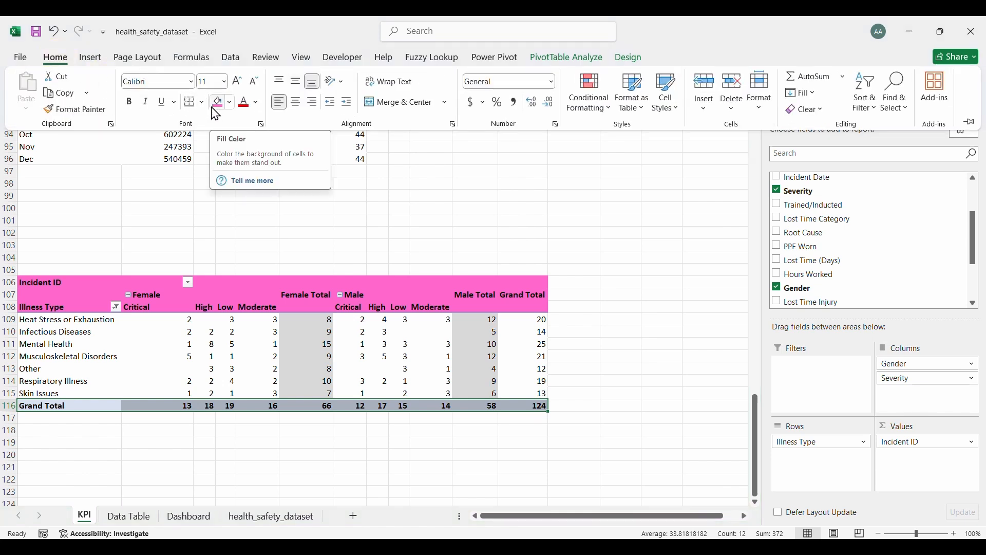
{"action": "left_click", "coordinate": [219, 106]}
{"action": "left_click", "coordinate": [259, 282]}
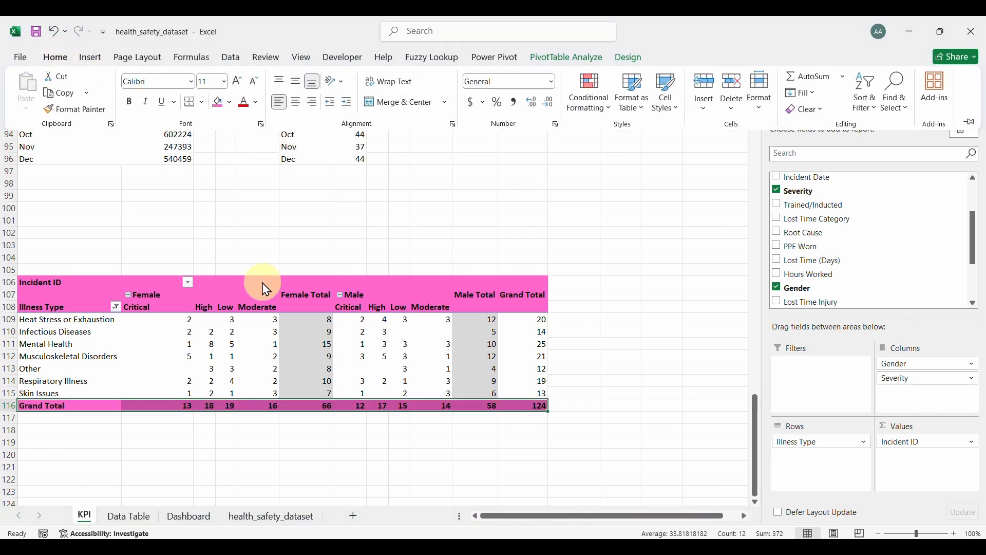
Step: Make the Grand Total column values L109:L116 gold at 14 pt, then select the whole pivot
{"action": "left_click_drag", "start_coordinate": [301, 315], "coordinate": [307, 400]}
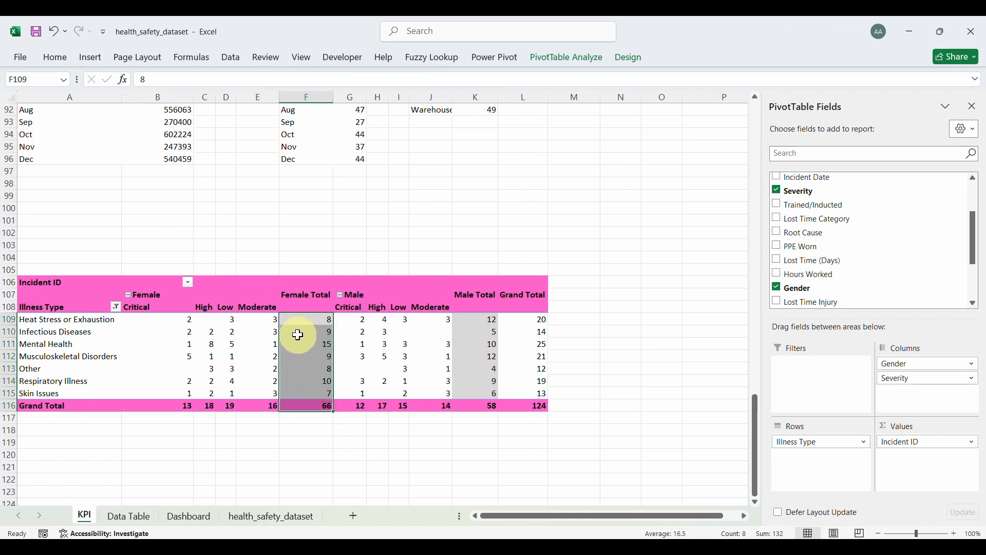
{"action": "left_click", "coordinate": [303, 319]}
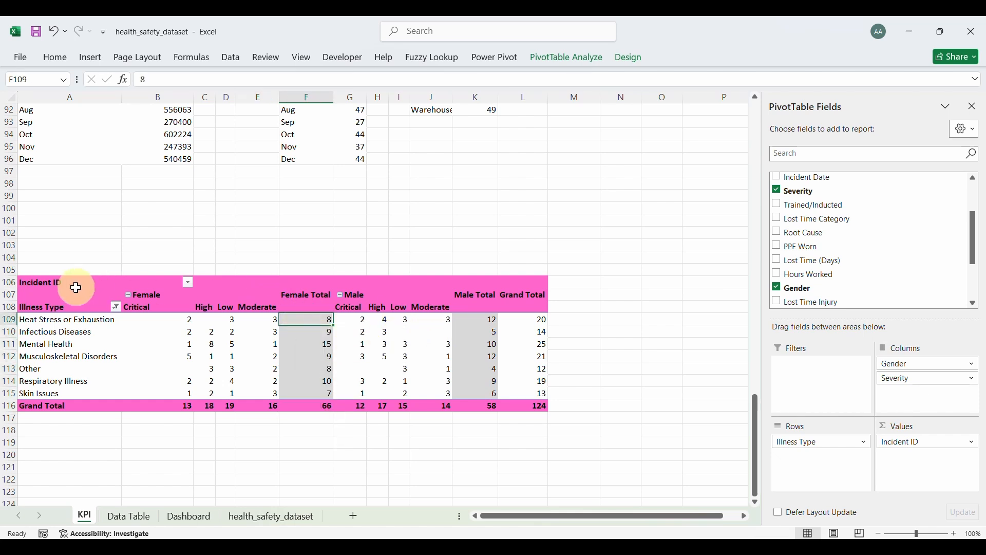
{"action": "left_click_drag", "start_coordinate": [59, 282], "coordinate": [517, 401]}
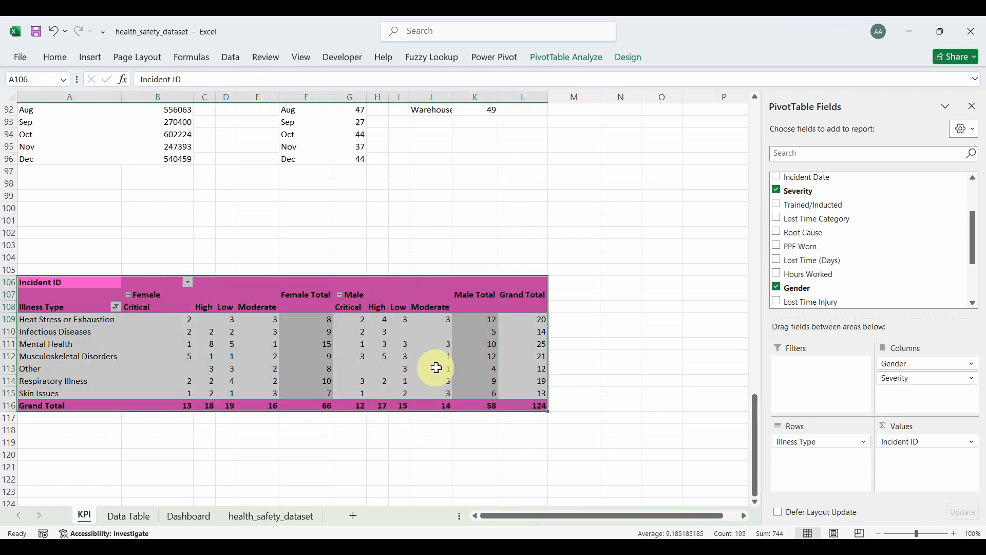
{"action": "left_click", "coordinate": [543, 323]}
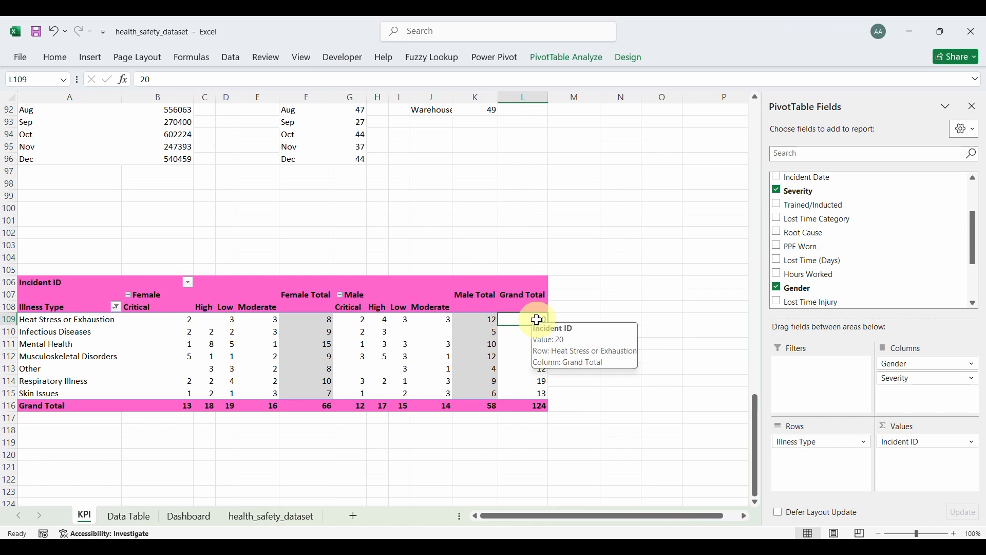
{"action": "left_click_drag", "start_coordinate": [543, 324], "coordinate": [544, 393]}
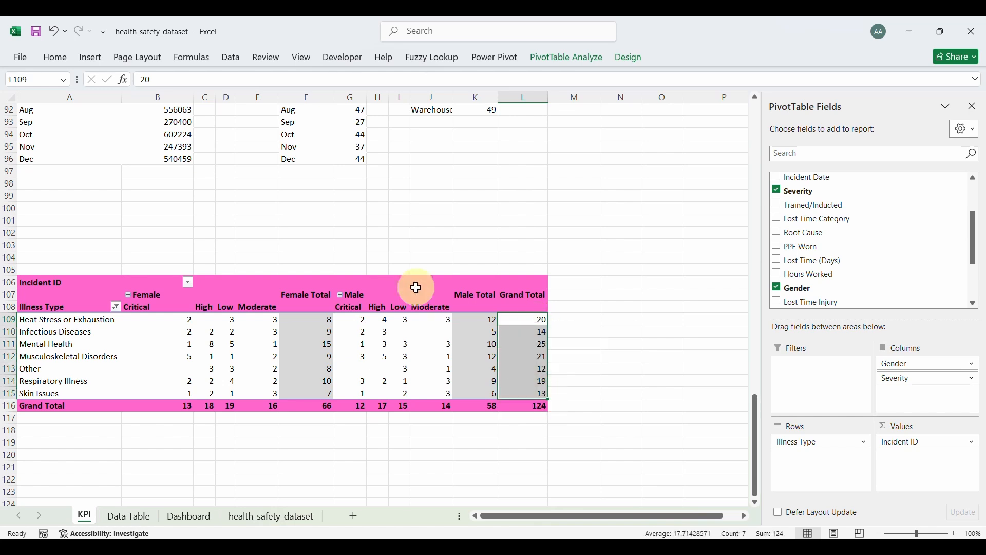
{"action": "left_click", "coordinate": [56, 57]}
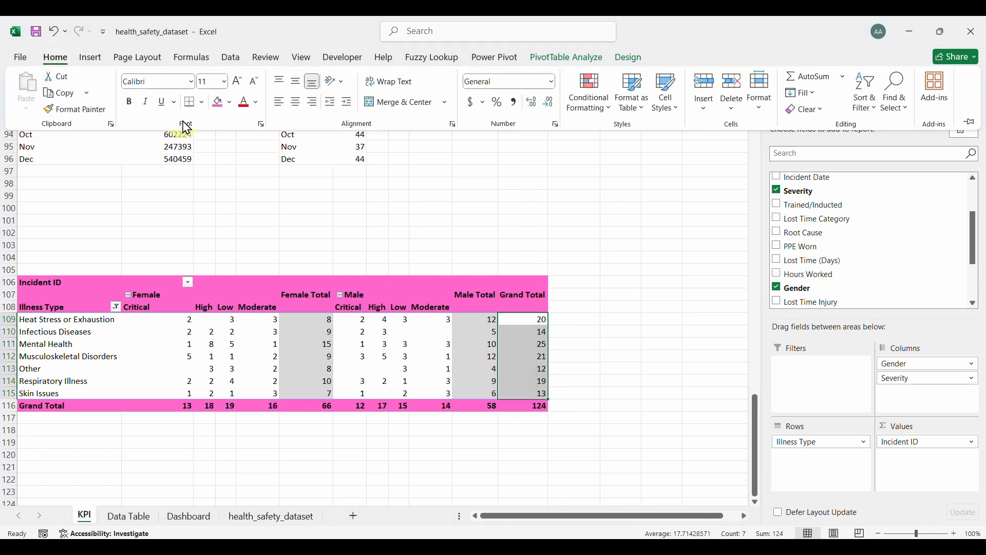
{"action": "left_click", "coordinate": [258, 102]}
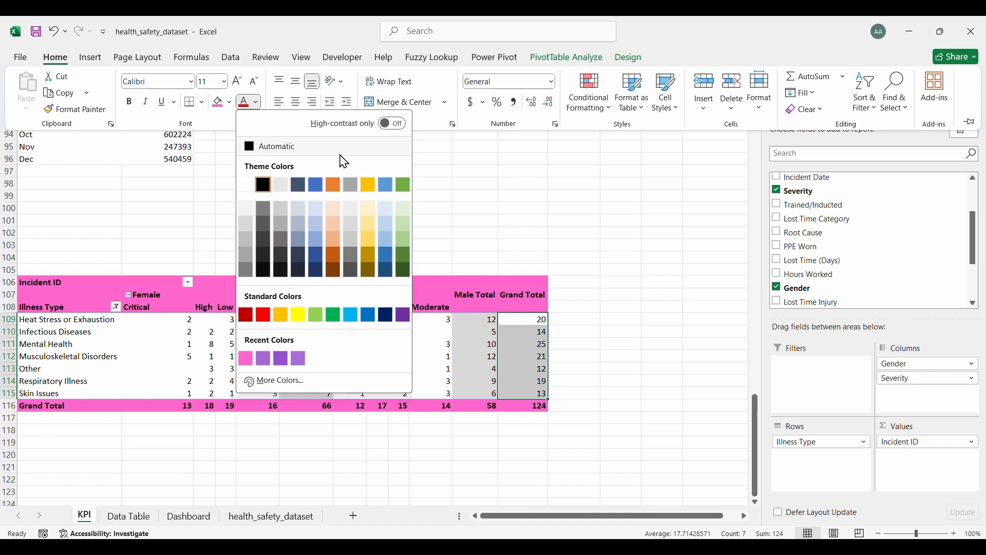
{"action": "left_click", "coordinate": [367, 188]}
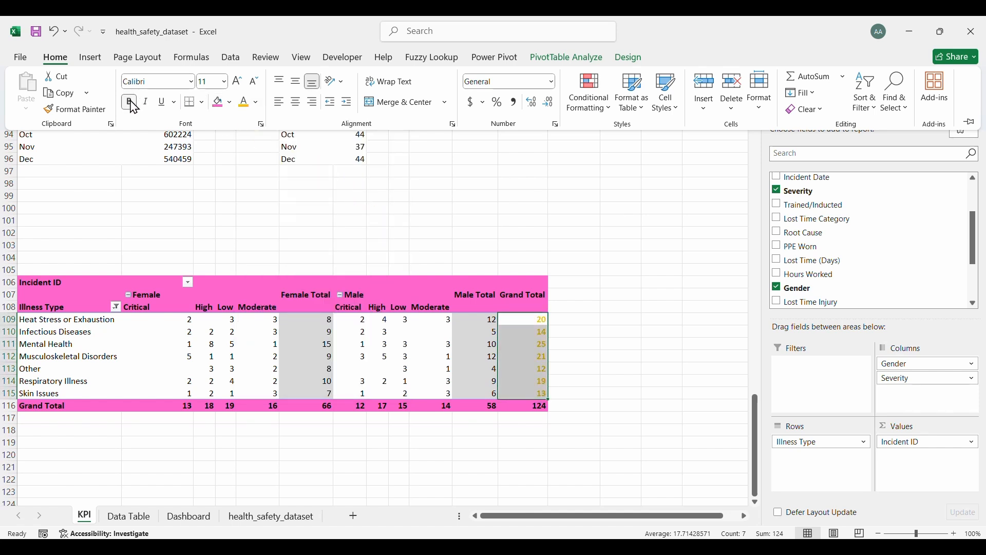
{"action": "left_click", "coordinate": [237, 81]}
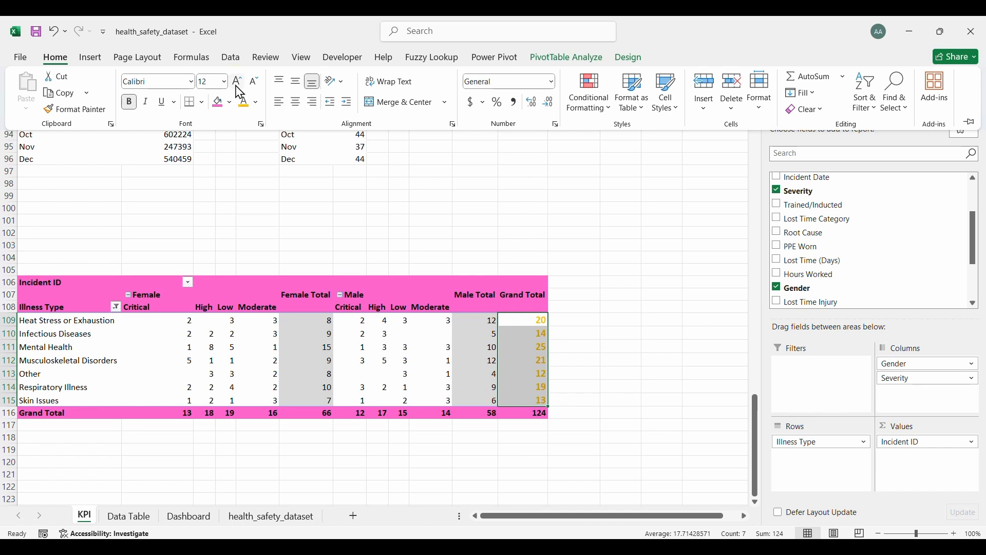
{"action": "left_click", "coordinate": [237, 81]}
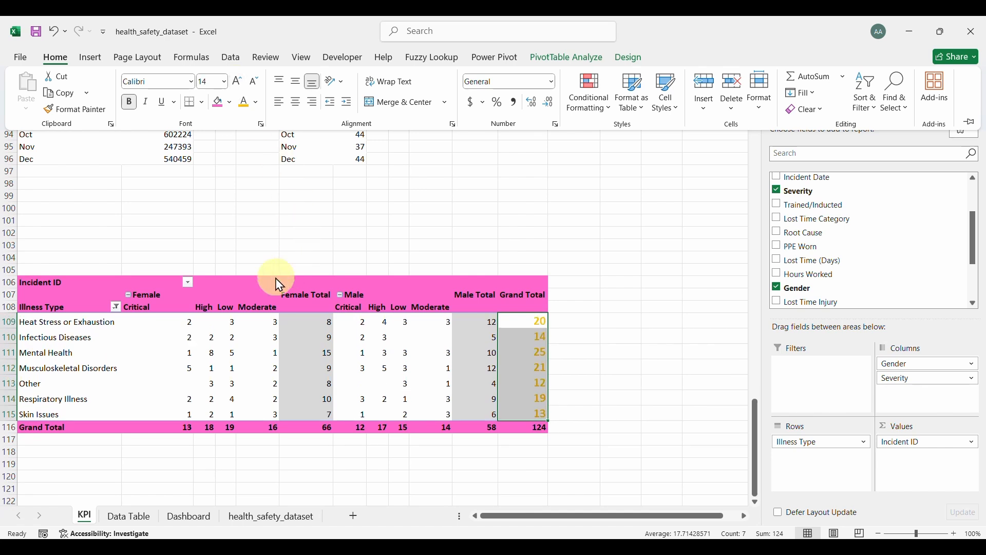
{"action": "left_click", "coordinate": [249, 284]}
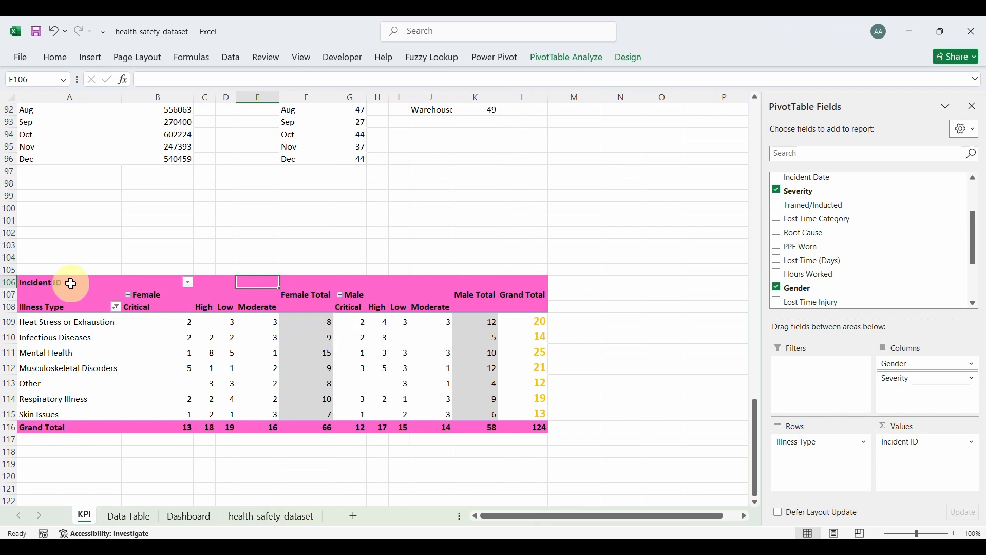
{"action": "left_click", "coordinate": [52, 283]}
{"action": "left_click_drag", "start_coordinate": [52, 283], "coordinate": [520, 428]}
Step: Copy the illness pivot and paste it as a picture on the Data Table sheet
{"action": "mouse_move", "coordinate": [520, 429]}
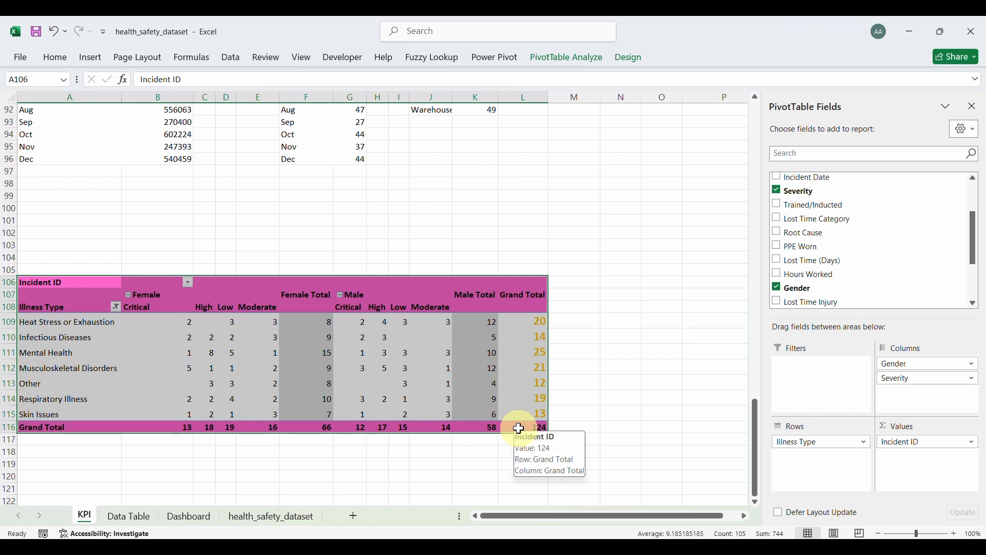
{"action": "key", "text": "ctrl+c"}
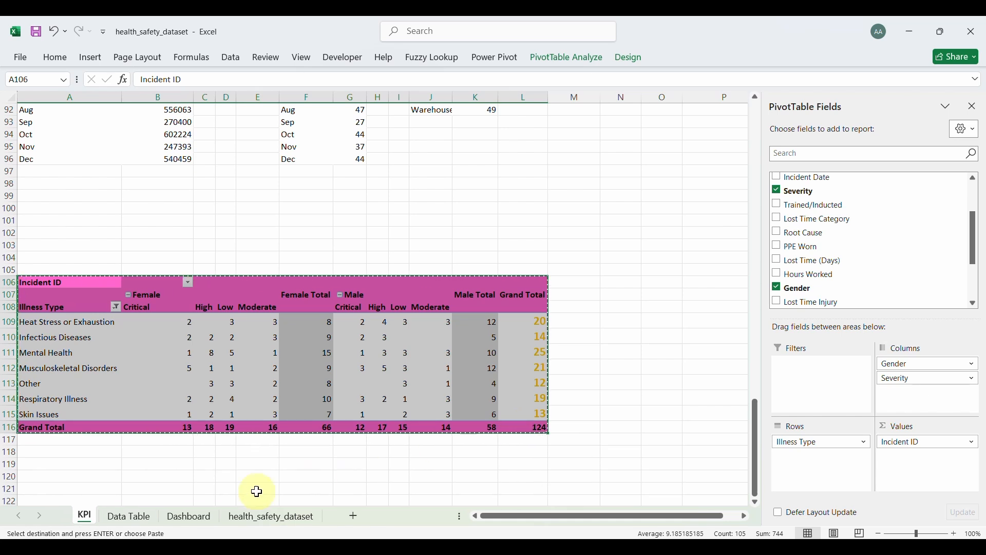
{"action": "left_click", "coordinate": [142, 523]}
{"action": "left_click", "coordinate": [508, 293]}
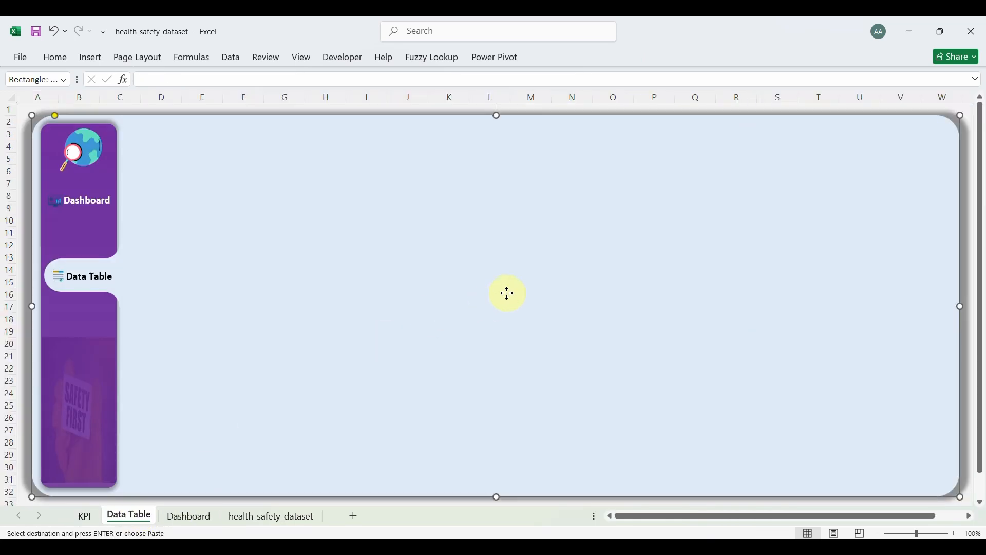
{"action": "key", "text": "ctrl+v"}
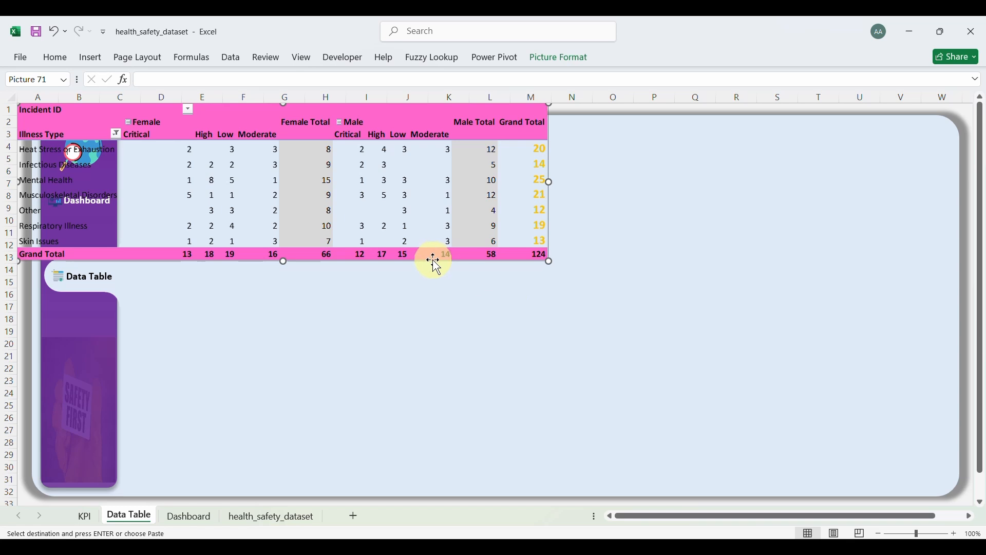
Step: Move and resize the pivot picture to sit neatly inside the light-blue panel
{"action": "left_click_drag", "start_coordinate": [433, 262], "coordinate": [566, 281]}
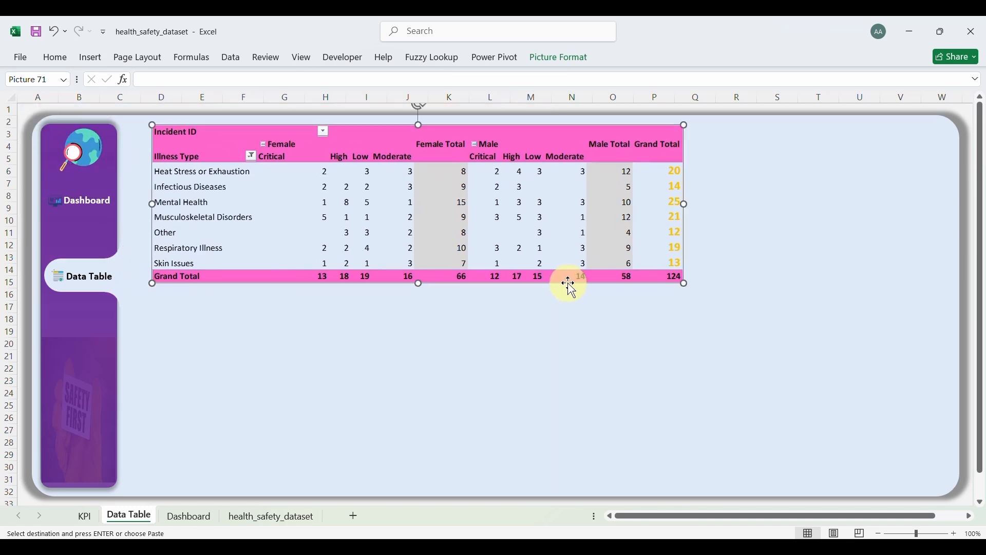
{"action": "left_click_drag", "start_coordinate": [685, 282], "coordinate": [754, 322]}
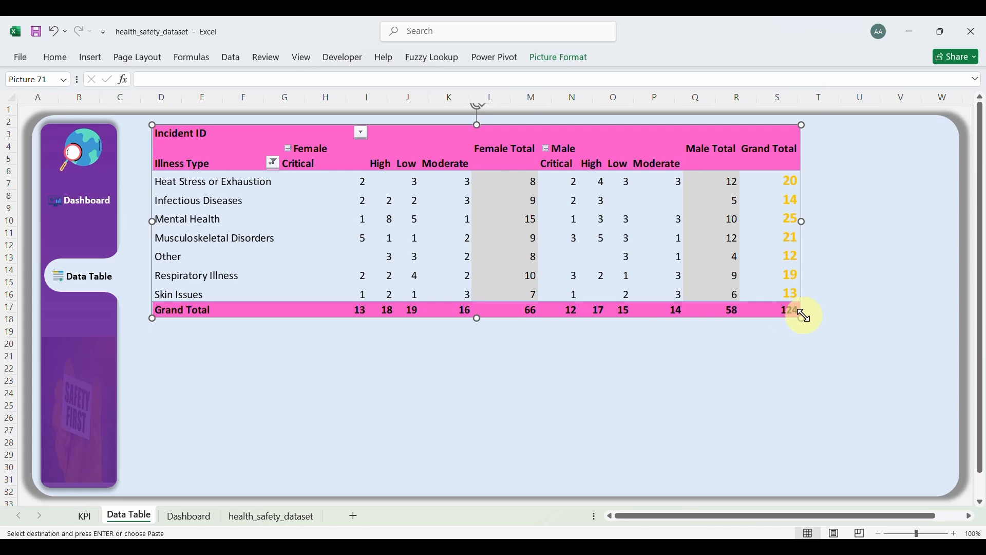
{"action": "left_click_drag", "start_coordinate": [804, 318], "coordinate": [876, 348]}
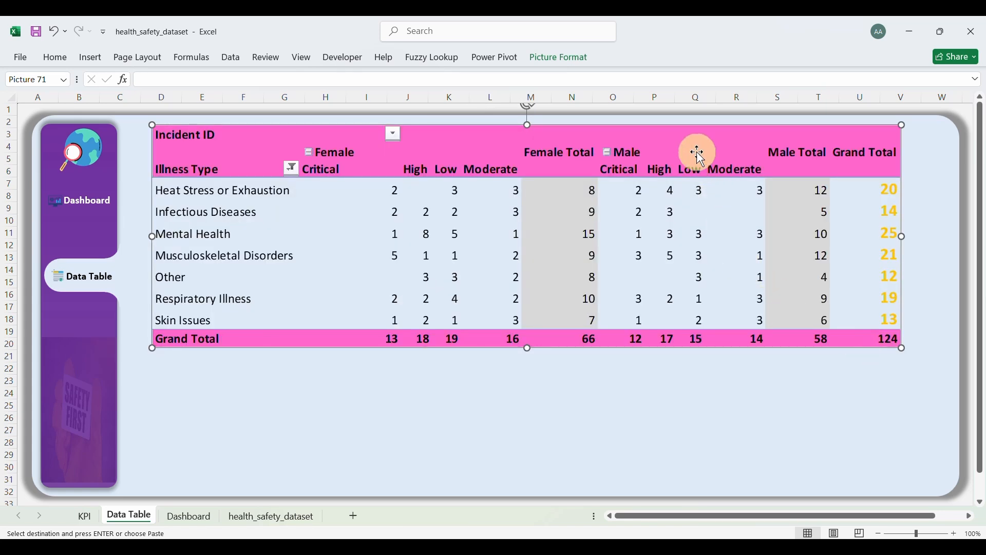
{"action": "mouse_move", "coordinate": [692, 143]}
{"action": "left_mouse_down"}
{"action": "mouse_move", "coordinate": [685, 138]}
{"action": "mouse_move", "coordinate": [686, 156]}
{"action": "left_mouse_up"}
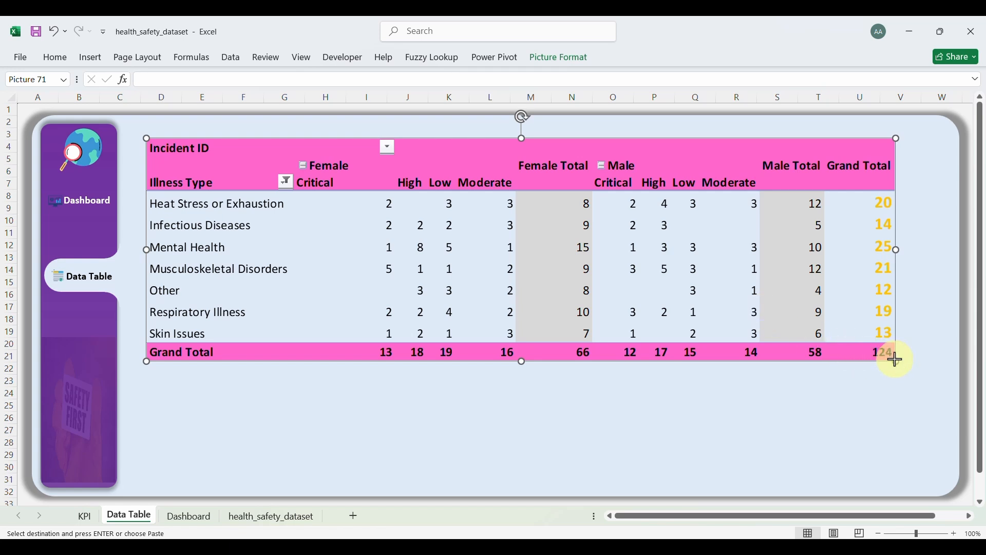
{"action": "left_click_drag", "start_coordinate": [896, 359], "coordinate": [869, 319]}
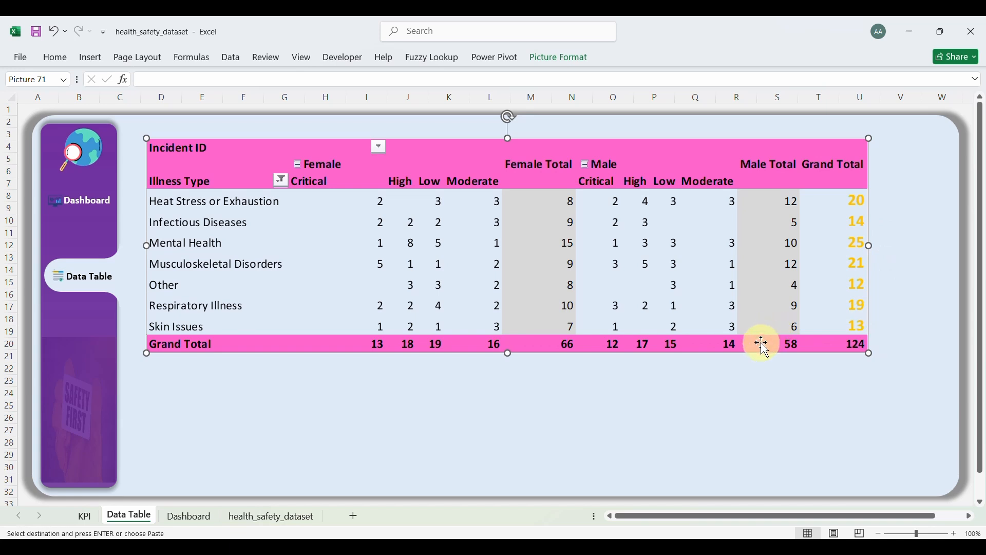
{"action": "mouse_move", "coordinate": [755, 351]}
{"action": "left_mouse_down"}
{"action": "mouse_move", "coordinate": [776, 328]}
{"action": "mouse_move", "coordinate": [738, 332]}
{"action": "mouse_move", "coordinate": [762, 339]}
{"action": "mouse_move", "coordinate": [755, 346]}
{"action": "left_mouse_up"}
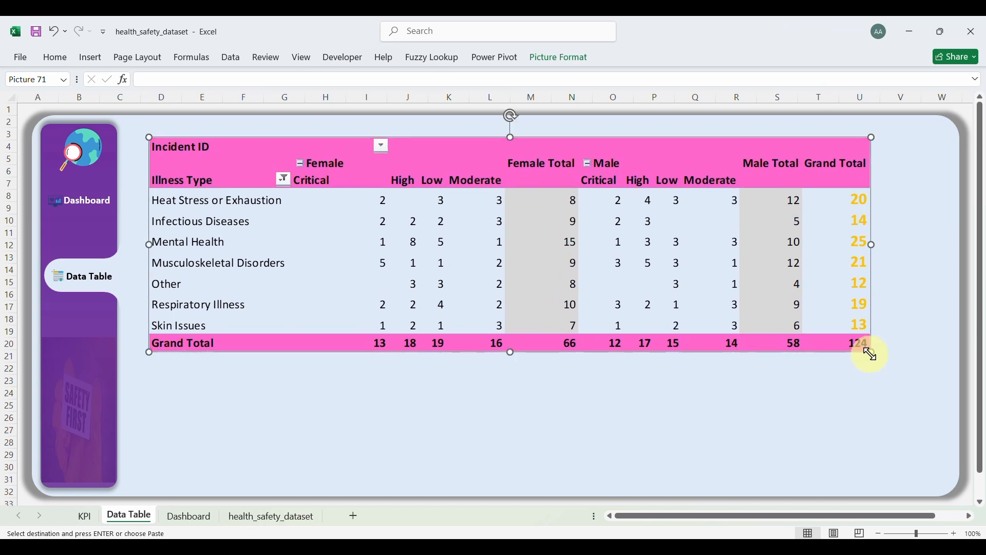
{"action": "left_click_drag", "start_coordinate": [871, 353], "coordinate": [837, 341]}
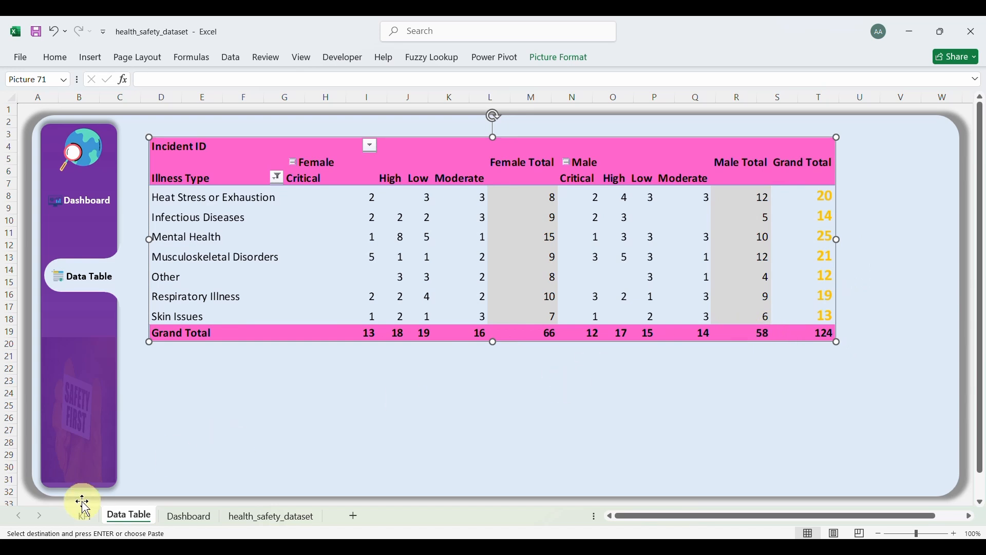
Step: Paste a second copy of the illness pivot at KPI cell A131, below the original
{"action": "left_click", "coordinate": [188, 516]}
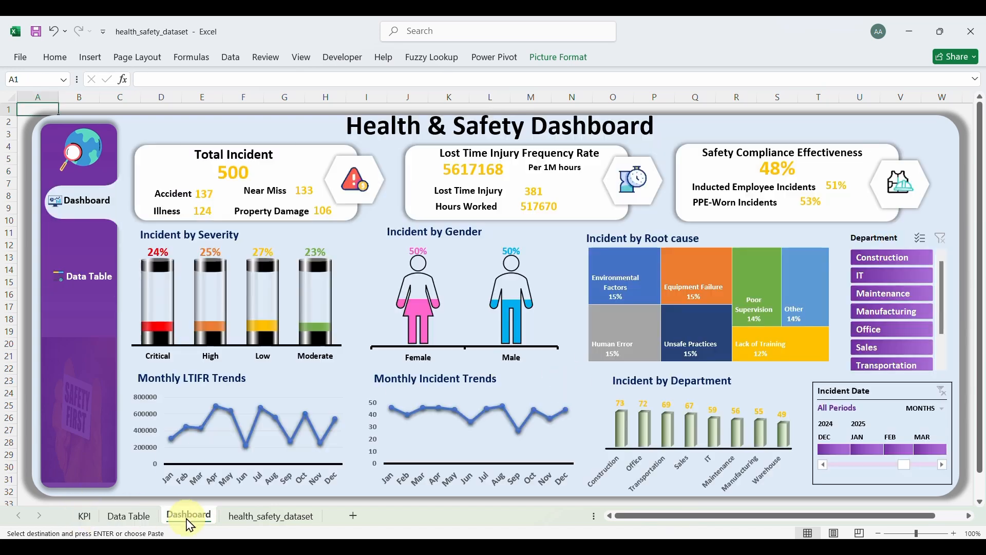
{"action": "left_click", "coordinate": [90, 520]}
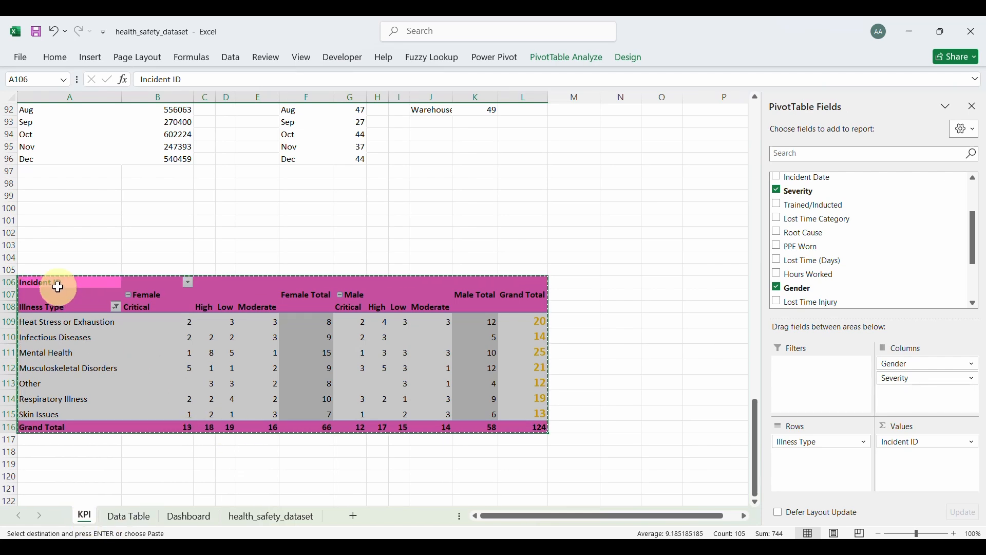
{"action": "scroll", "coordinate": [58, 287], "scroll_direction": "down", "scroll_amount": 6}
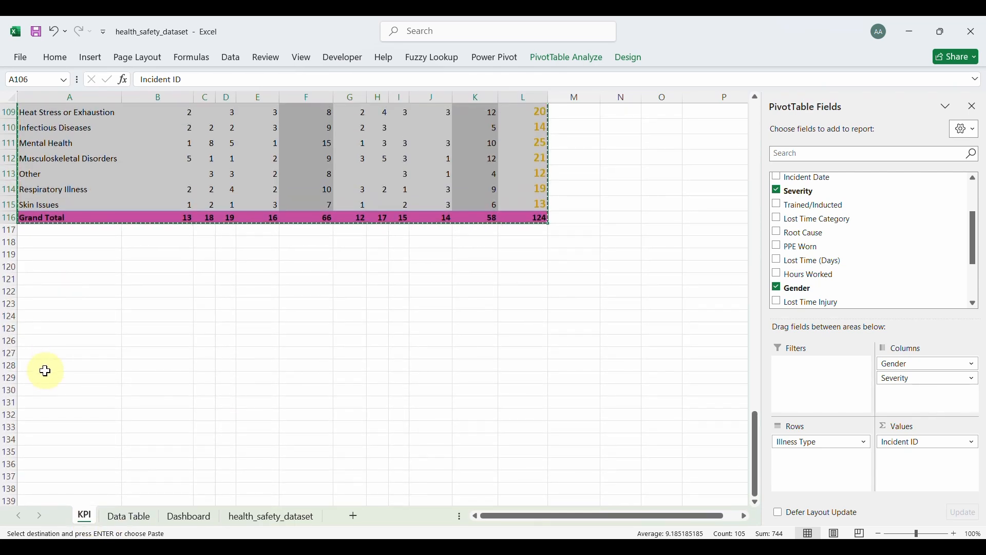
{"action": "left_click", "coordinate": [37, 407]}
{"action": "key", "text": "ctrl+v"}
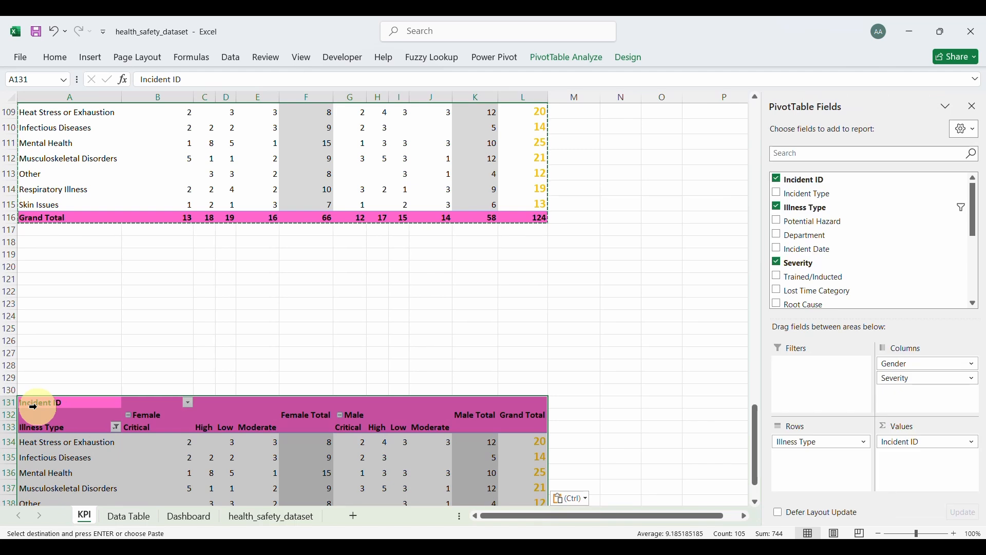
{"action": "scroll", "coordinate": [262, 423], "scroll_direction": "down", "scroll_amount": 2}
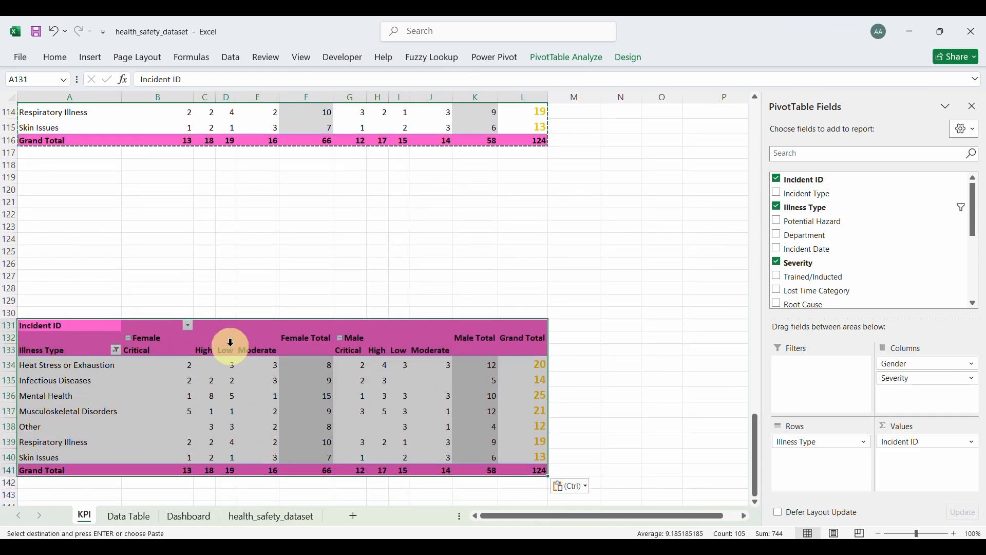
Step: Replace Illness Type with Potential Hazard as the copied pivot's row field
{"action": "left_click", "coordinate": [810, 444]}
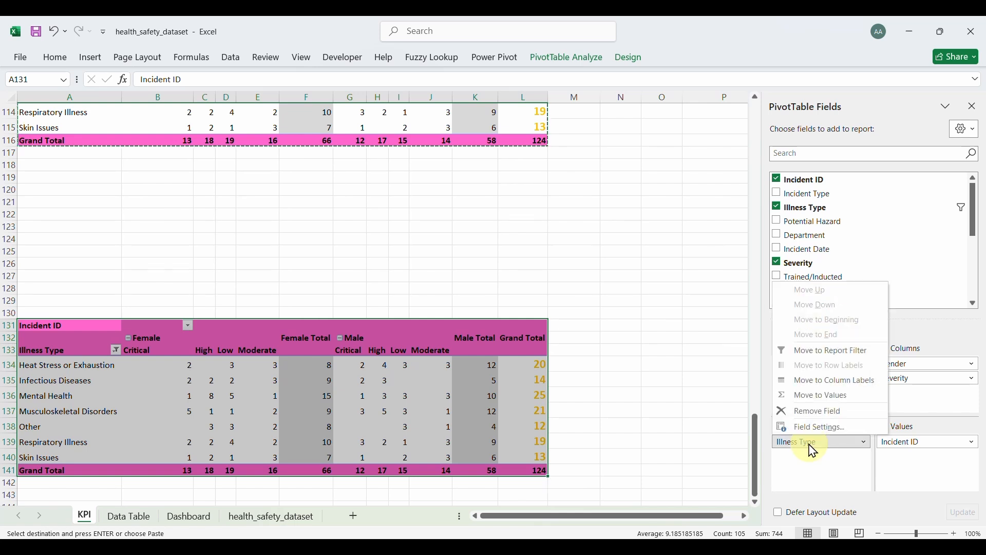
{"action": "left_click", "coordinate": [817, 414]}
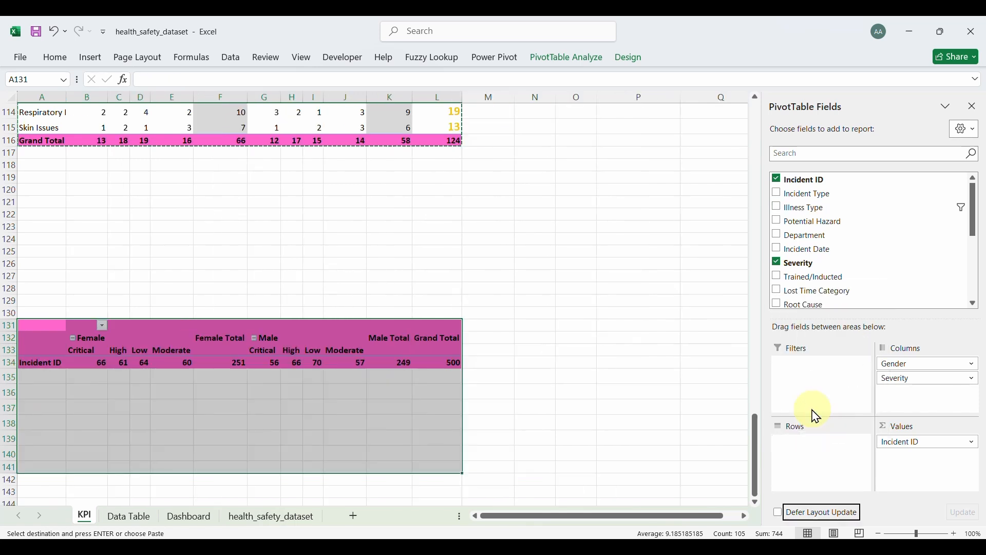
{"action": "left_click", "coordinate": [779, 223]}
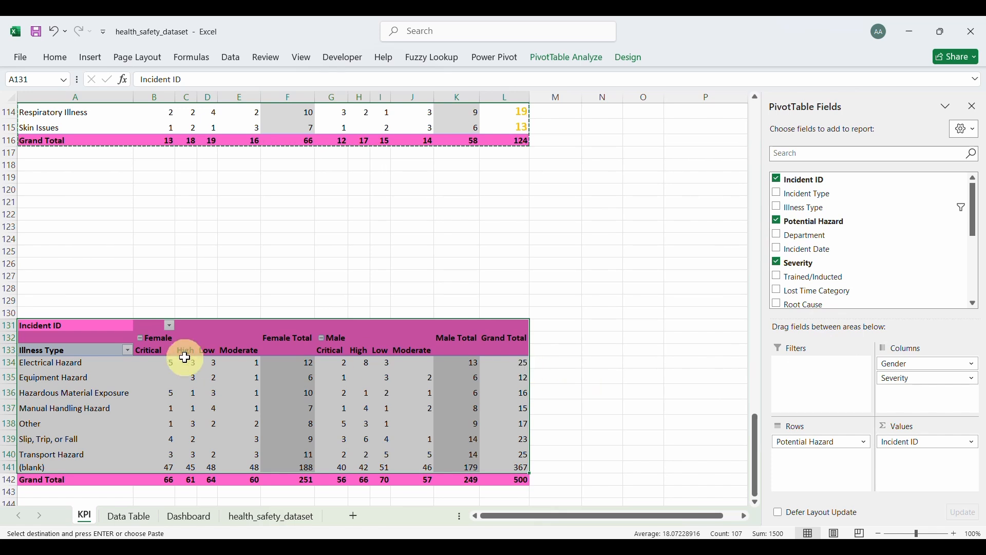
Step: Rename the A133 row header to 'Potential Hazard' and select the three header rows
{"action": "left_click", "coordinate": [75, 351]}
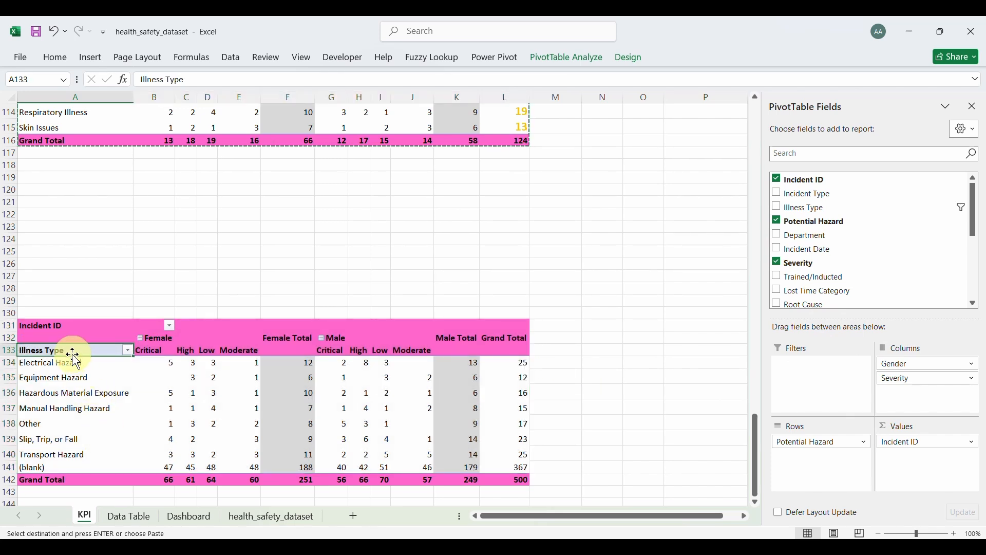
{"action": "left_click", "coordinate": [204, 82]}
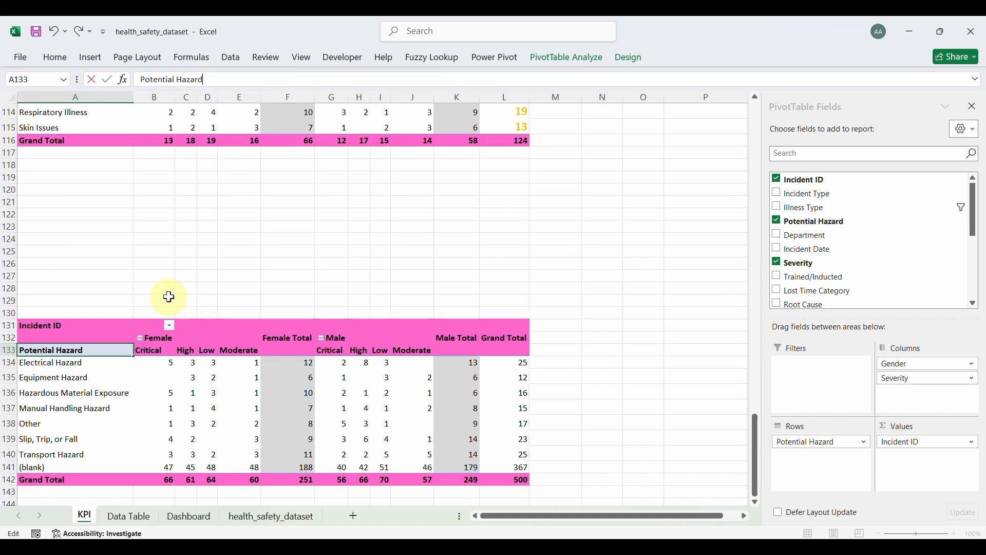
{"action": "left_click", "coordinate": [186, 350]}
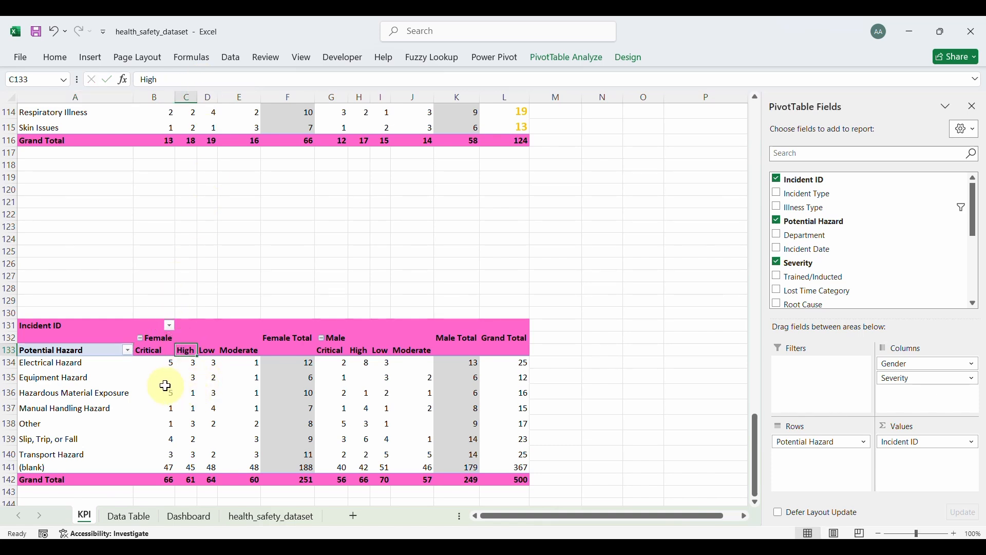
{"action": "mouse_move", "coordinate": [288, 384]}
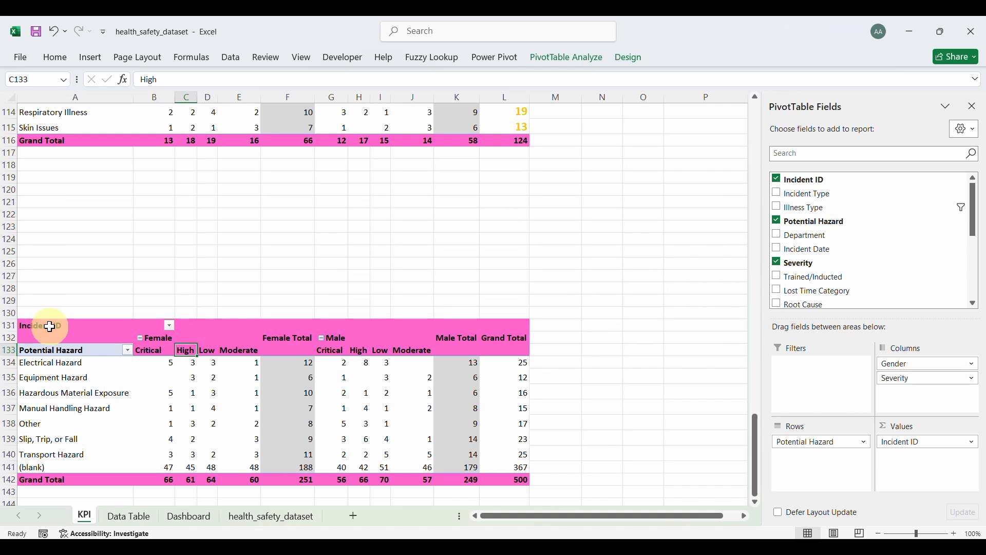
{"action": "left_click_drag", "start_coordinate": [50, 326], "coordinate": [494, 347]}
Step: Fill the lower pivot's header rows A131:L133 with Orange, Accent 2
{"action": "left_click", "coordinate": [57, 58]}
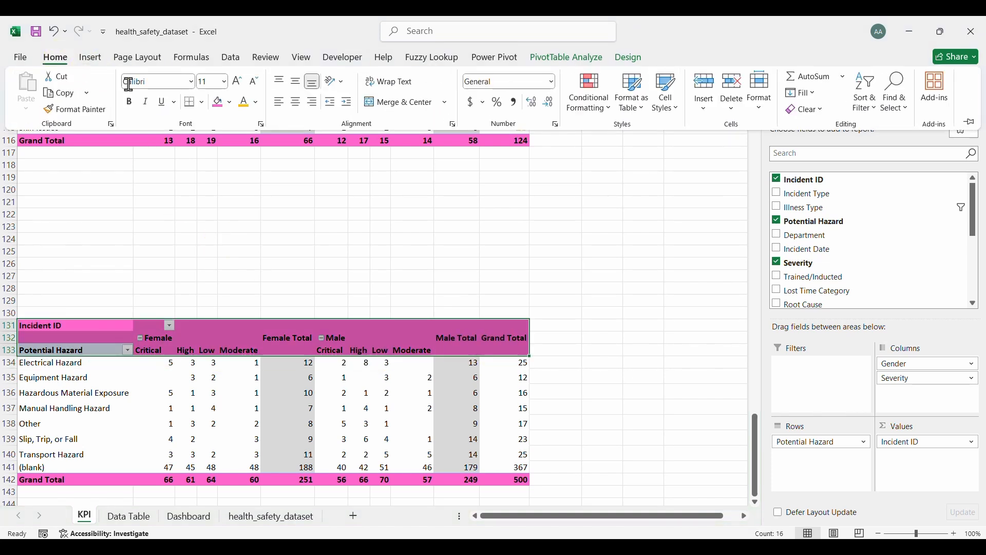
{"action": "left_click", "coordinate": [230, 102]}
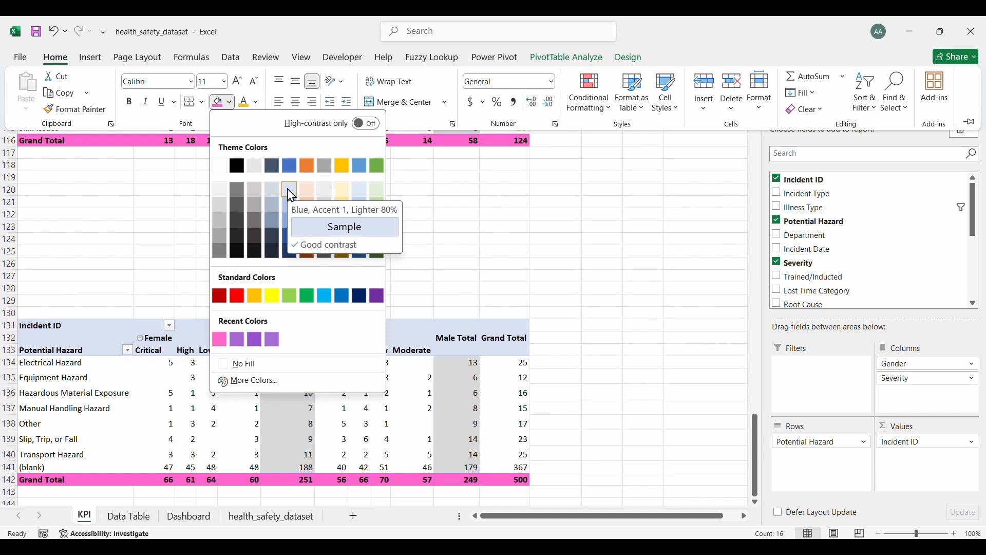
{"action": "left_click", "coordinate": [307, 165]}
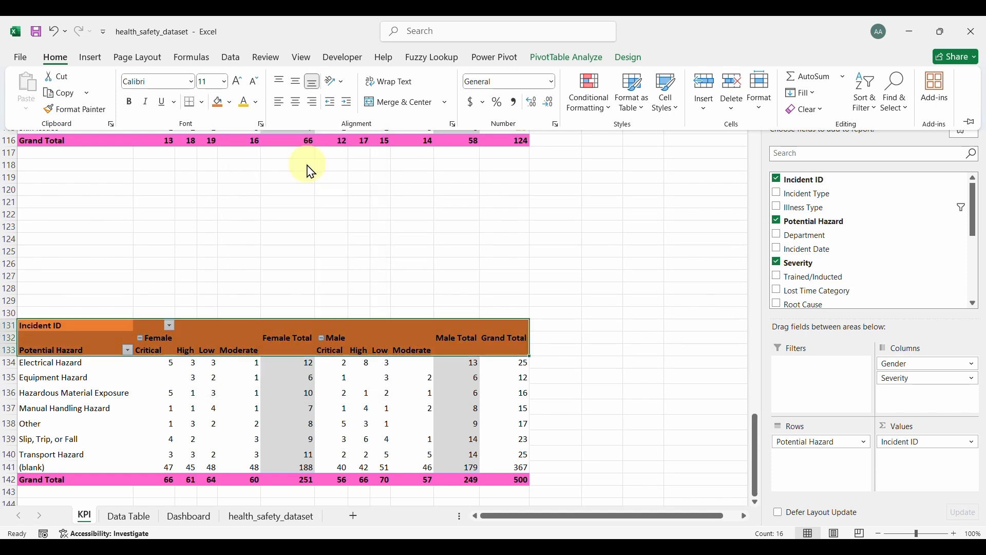
Step: Colour the Grand Total row A142:L142 orange, then select the Grand Total column values
{"action": "left_click", "coordinate": [63, 480]}
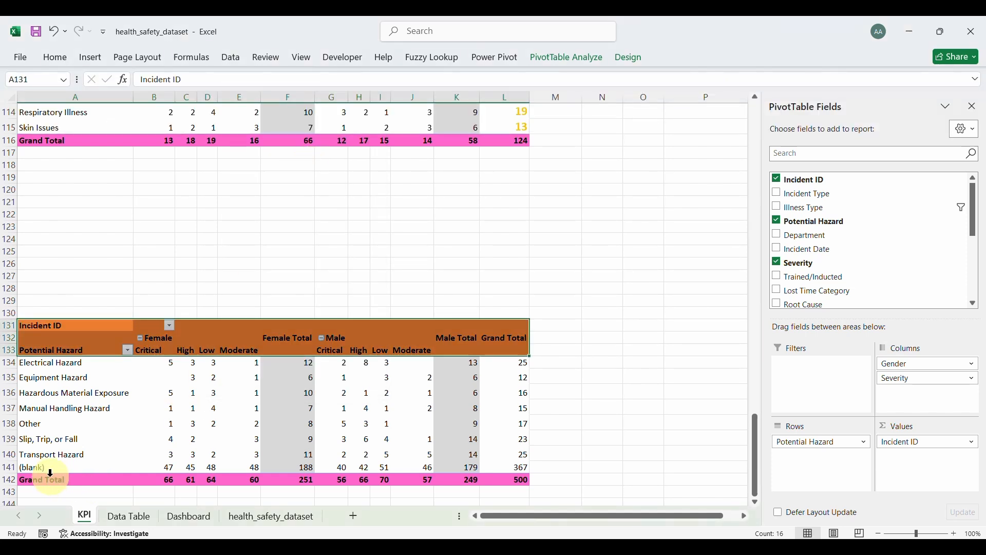
{"action": "left_click", "coordinate": [50, 474]}
{"action": "left_click", "coordinate": [50, 481]}
{"action": "left_click_drag", "start_coordinate": [51, 481], "coordinate": [489, 478]}
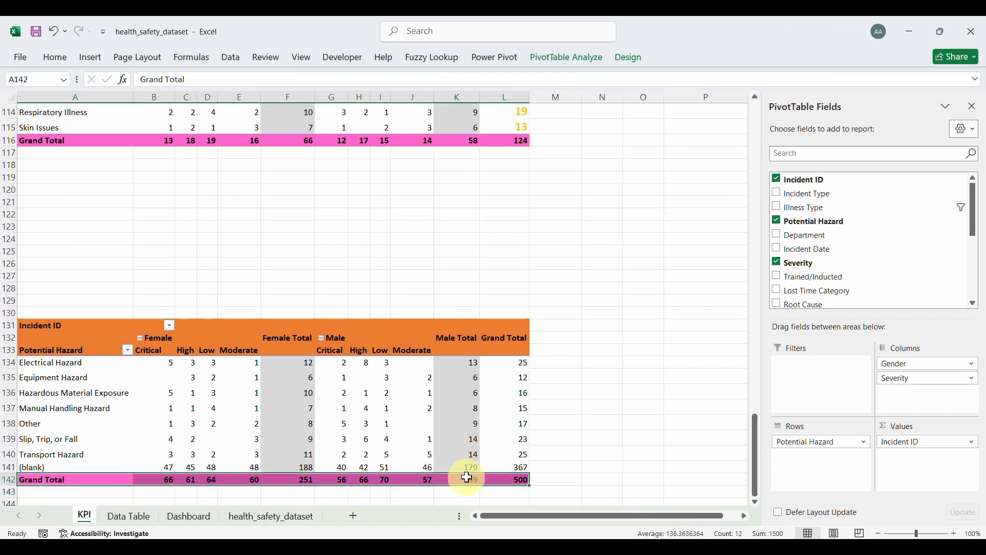
{"action": "left_click", "coordinate": [66, 64]}
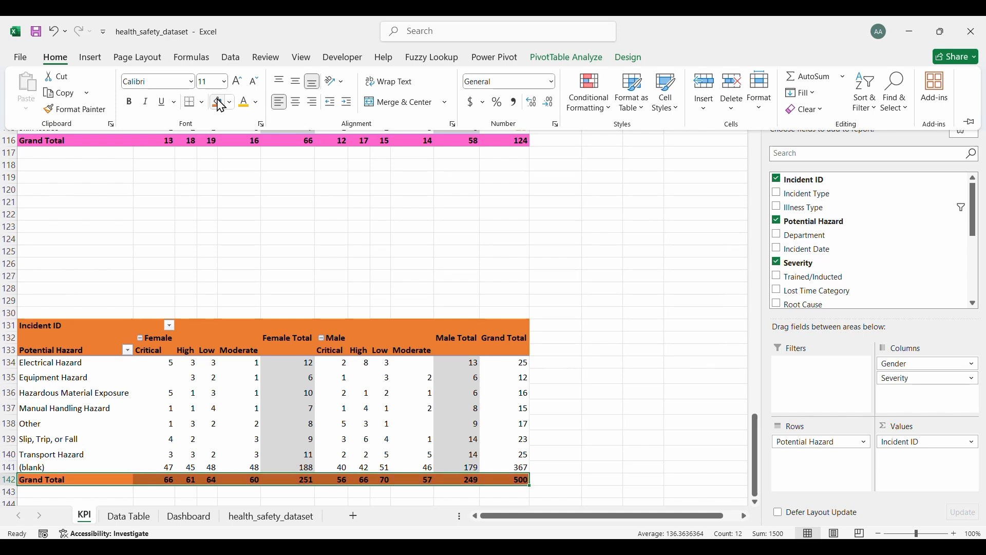
{"action": "left_click", "coordinate": [512, 362]}
{"action": "left_click_drag", "start_coordinate": [512, 362], "coordinate": [517, 467]}
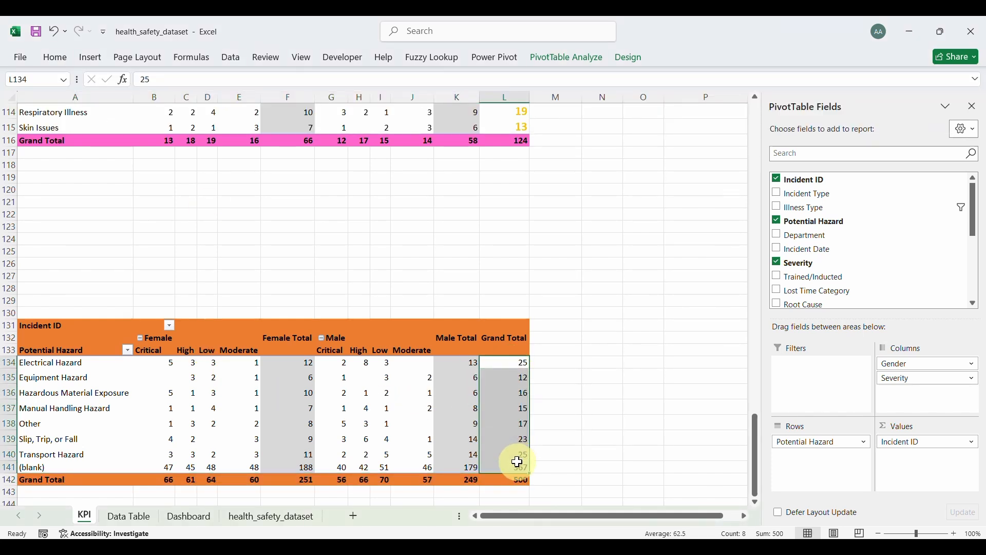
Step: Colour the lower pivot's Grand Total figures orange and increase their font size
{"action": "left_click", "coordinate": [60, 64]}
{"action": "left_click", "coordinate": [243, 110]}
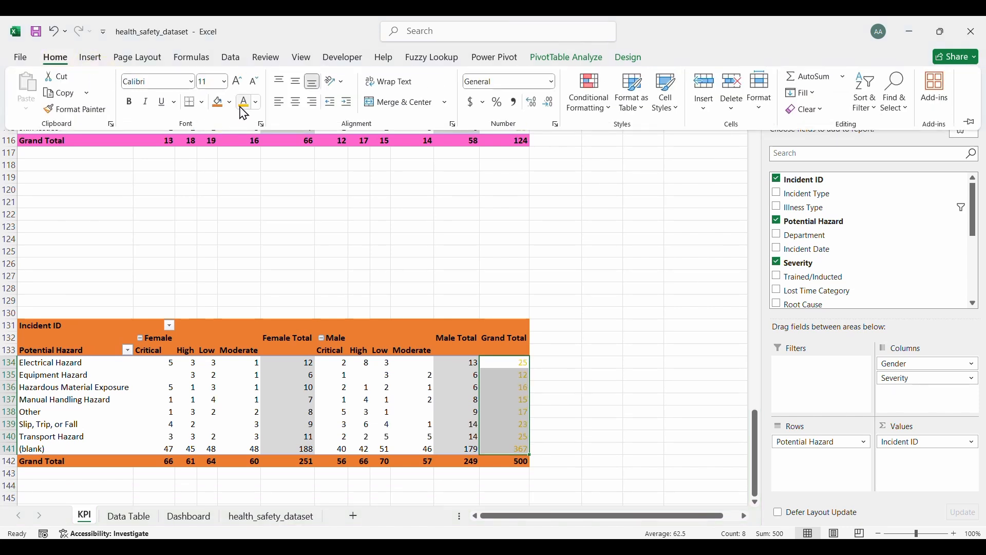
{"action": "left_click", "coordinate": [238, 81]}
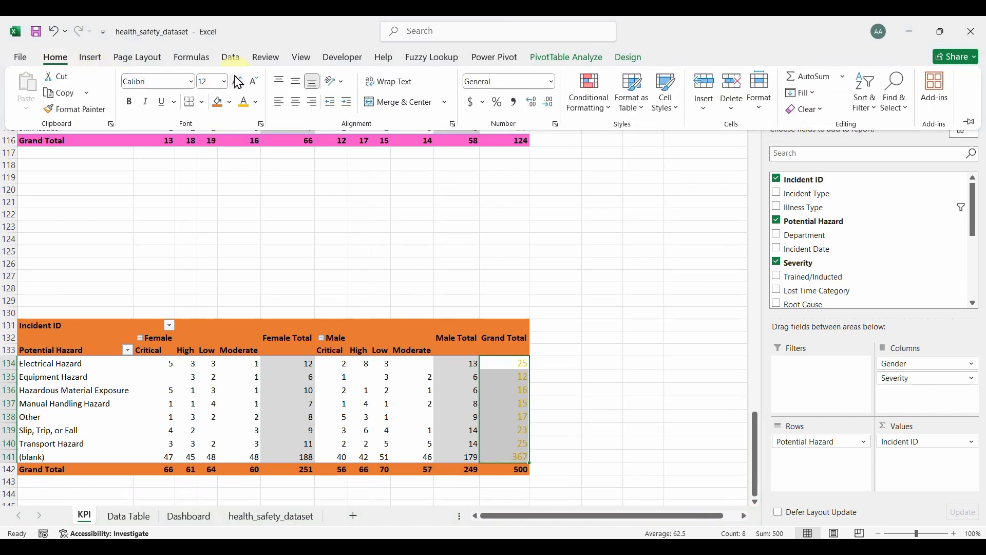
{"action": "left_click", "coordinate": [238, 82]}
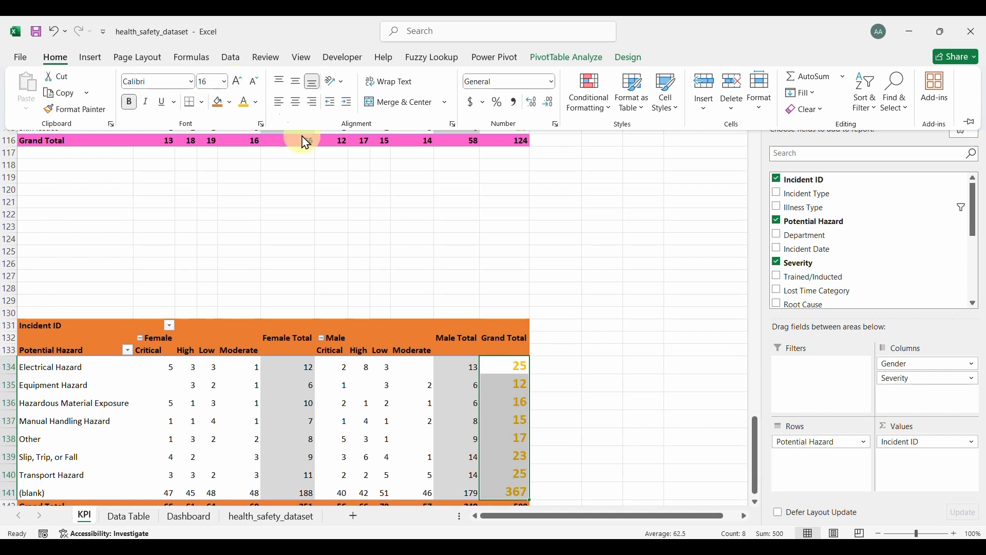
{"action": "left_click", "coordinate": [387, 218]}
Step: Compare with the upper pivot's totals and shrink the lower totals' font back to 14
{"action": "scroll", "coordinate": [388, 220], "scroll_direction": "up", "scroll_amount": 1}
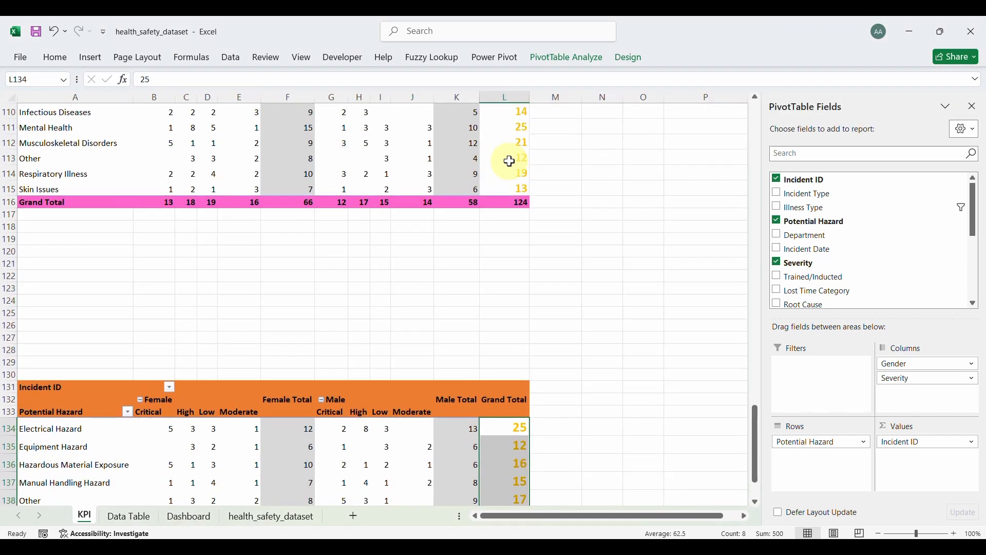
{"action": "left_click", "coordinate": [509, 159]}
{"action": "left_click", "coordinate": [57, 59]}
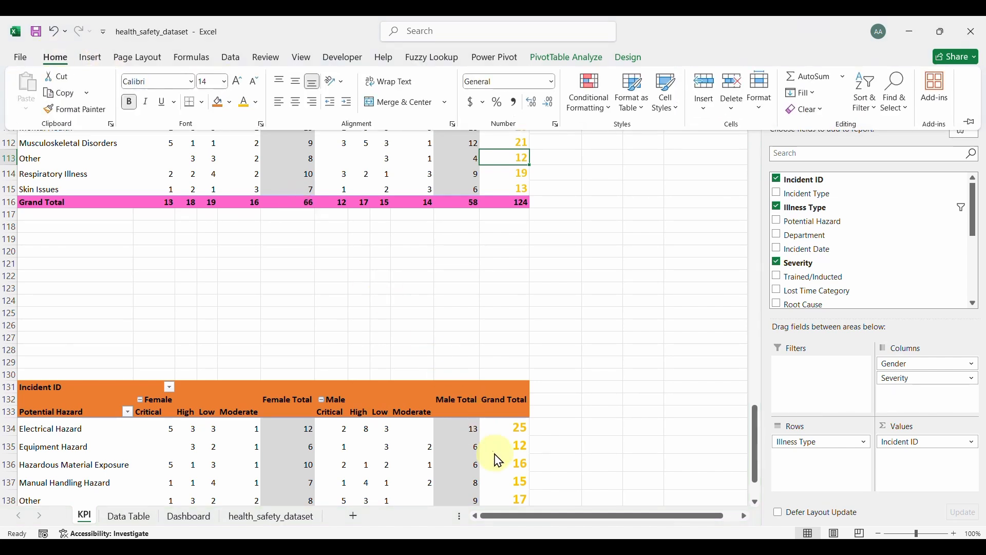
{"action": "left_click", "coordinate": [514, 450]}
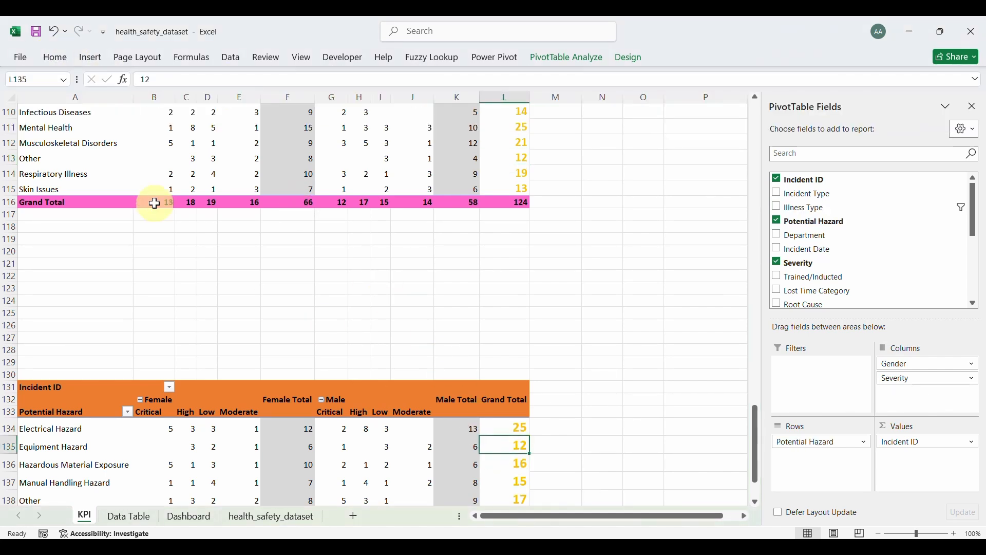
{"action": "left_click", "coordinate": [60, 59]}
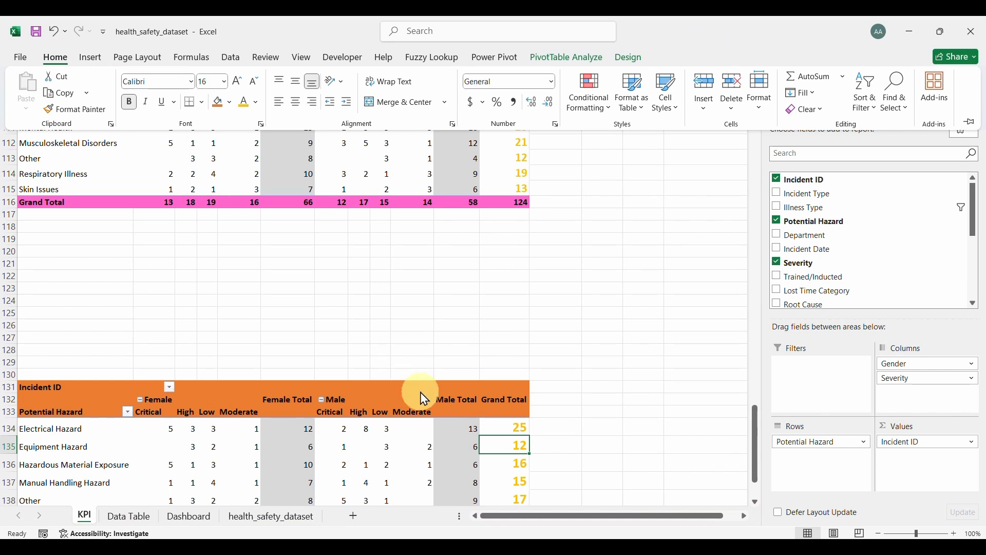
{"action": "left_click", "coordinate": [506, 430]}
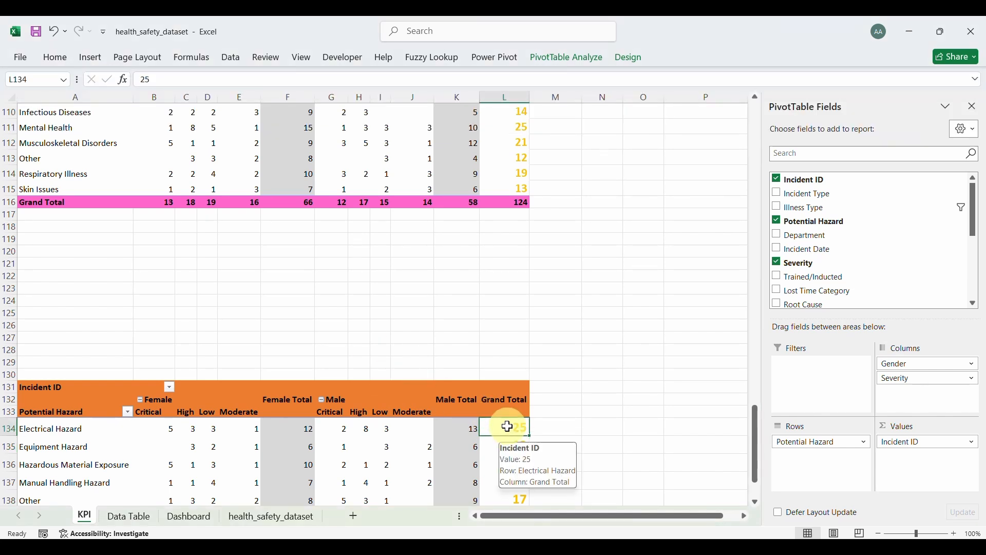
{"action": "left_click_drag", "start_coordinate": [508, 426], "coordinate": [514, 459]}
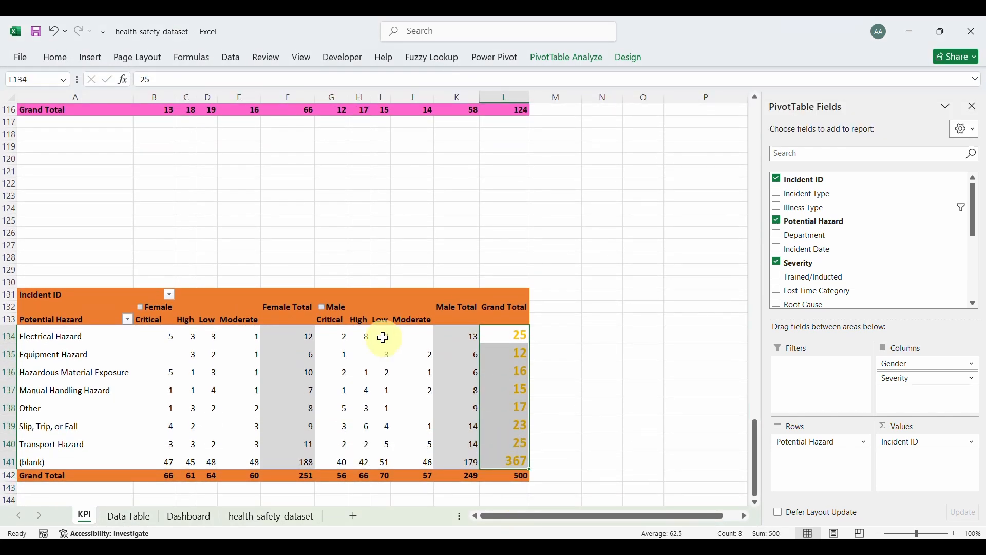
{"action": "left_click", "coordinate": [57, 57]}
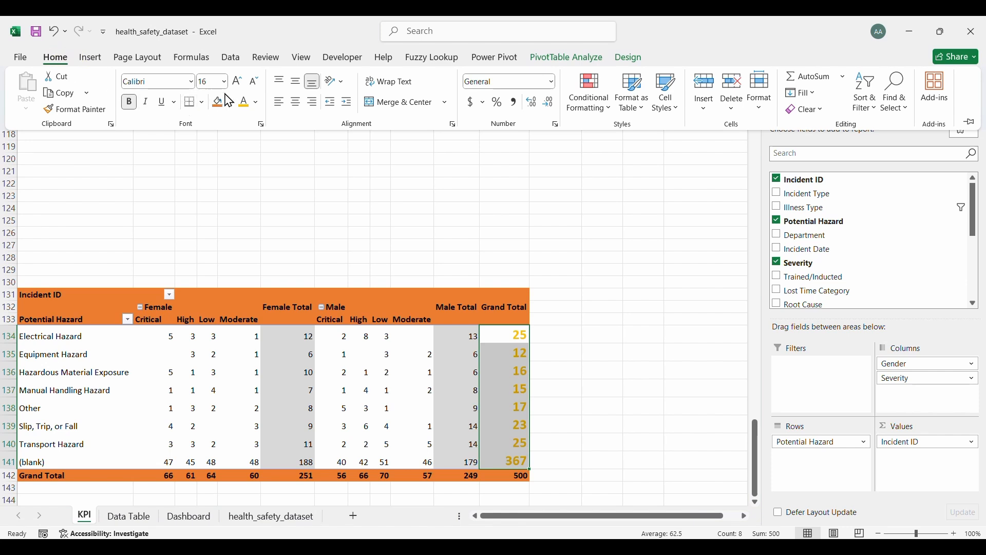
{"action": "left_click", "coordinate": [254, 82]}
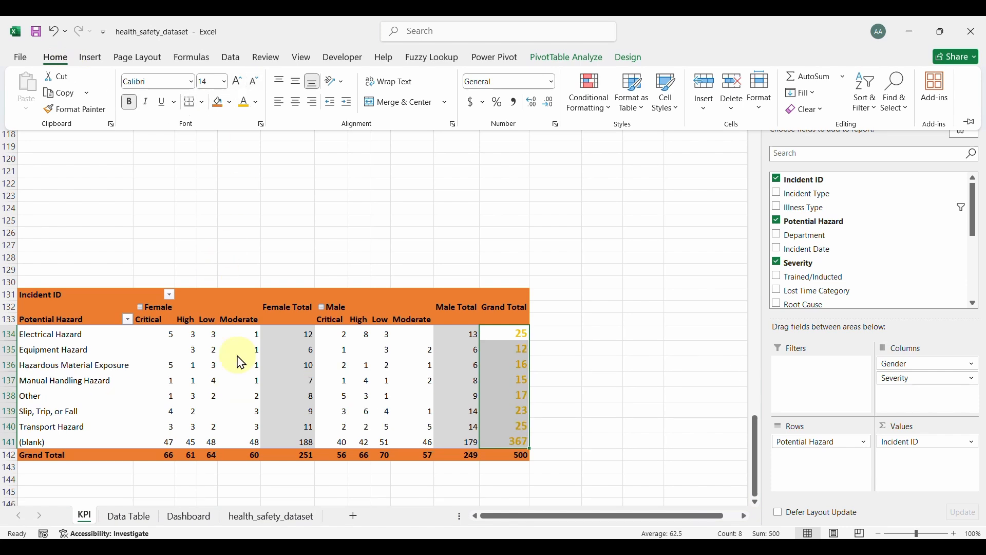
{"action": "left_click", "coordinate": [209, 363]}
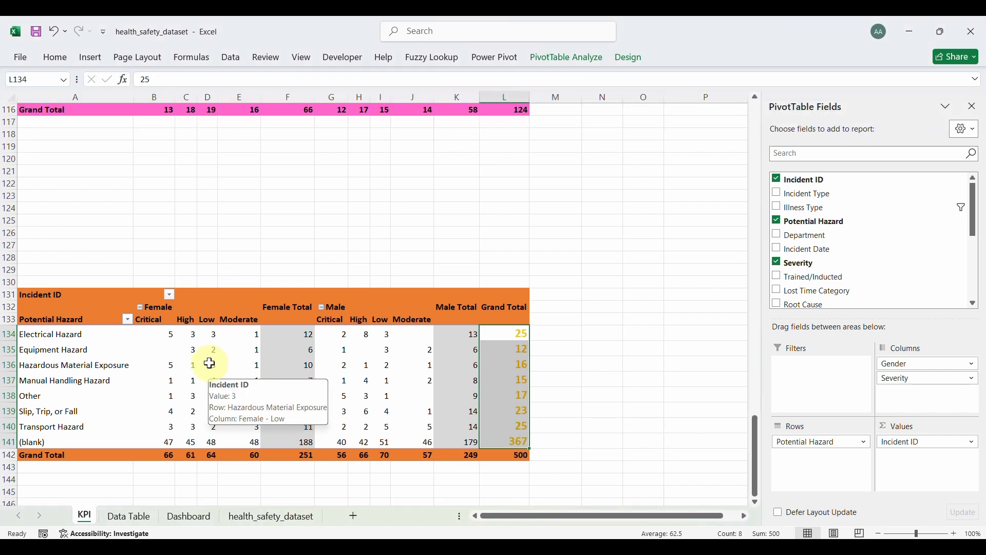
Step: Paste the Potential Hazard pivot as a picture below the pink picture, nudging the pink one up-left
{"action": "left_click", "coordinate": [37, 296]}
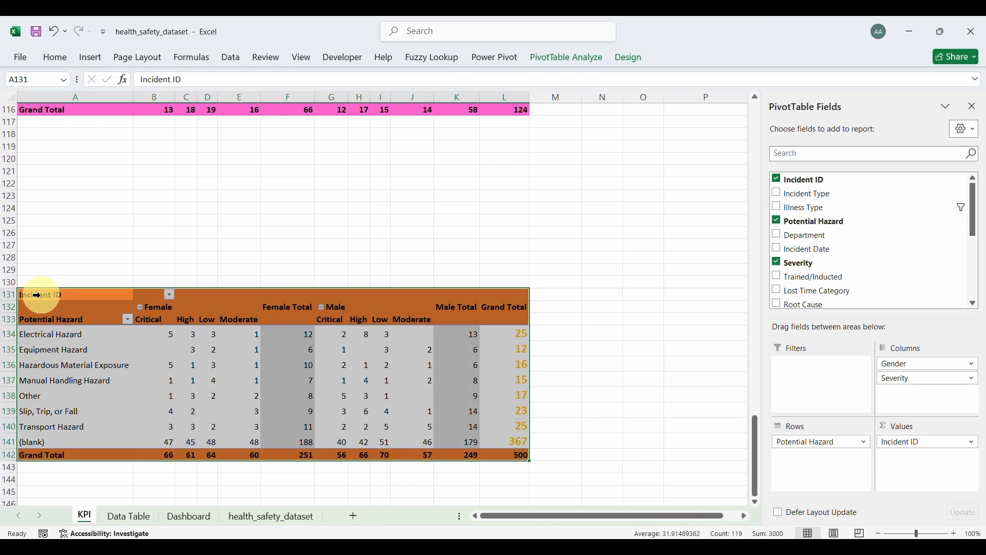
{"action": "key", "text": "ctrl+c"}
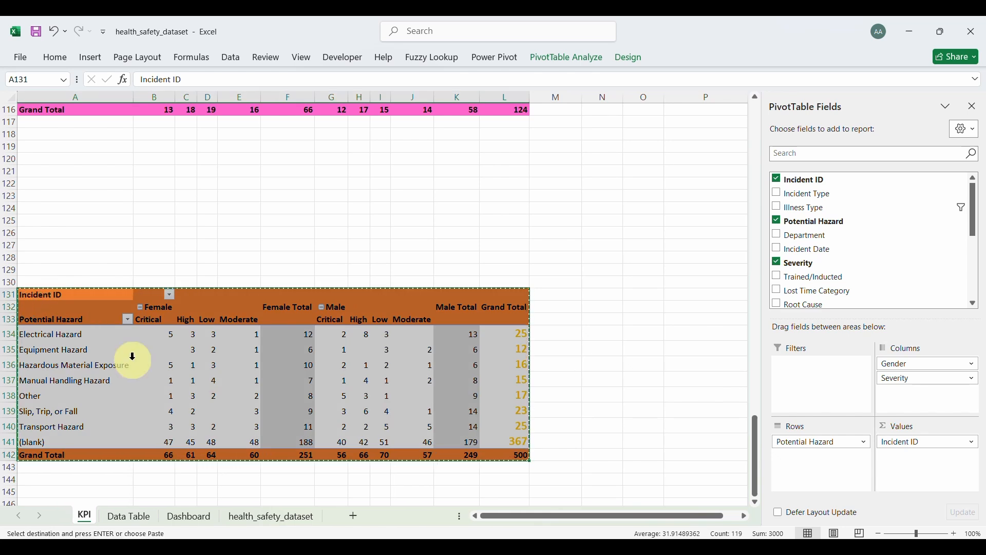
{"action": "left_click", "coordinate": [132, 517]}
{"action": "left_click", "coordinate": [383, 409]}
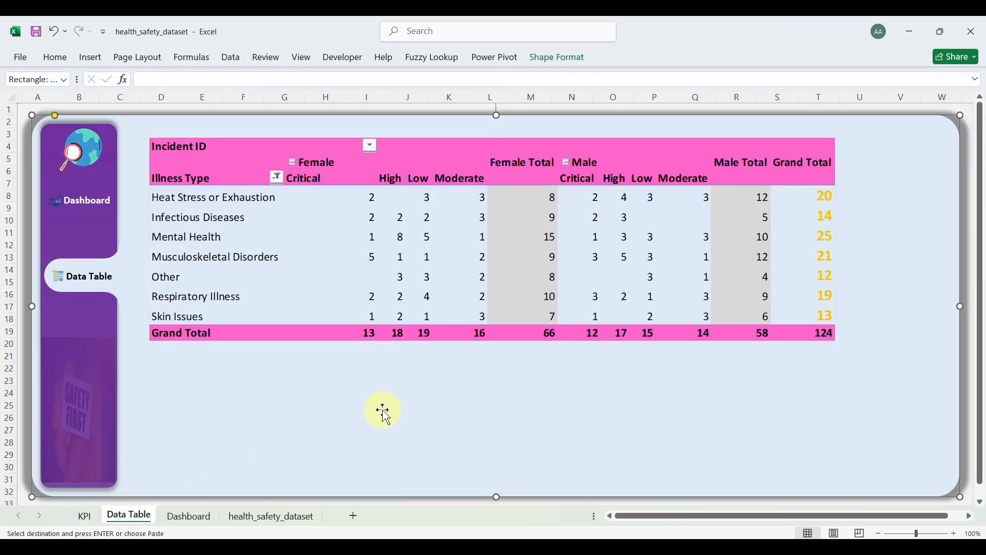
{"action": "key", "text": "ctrl+v"}
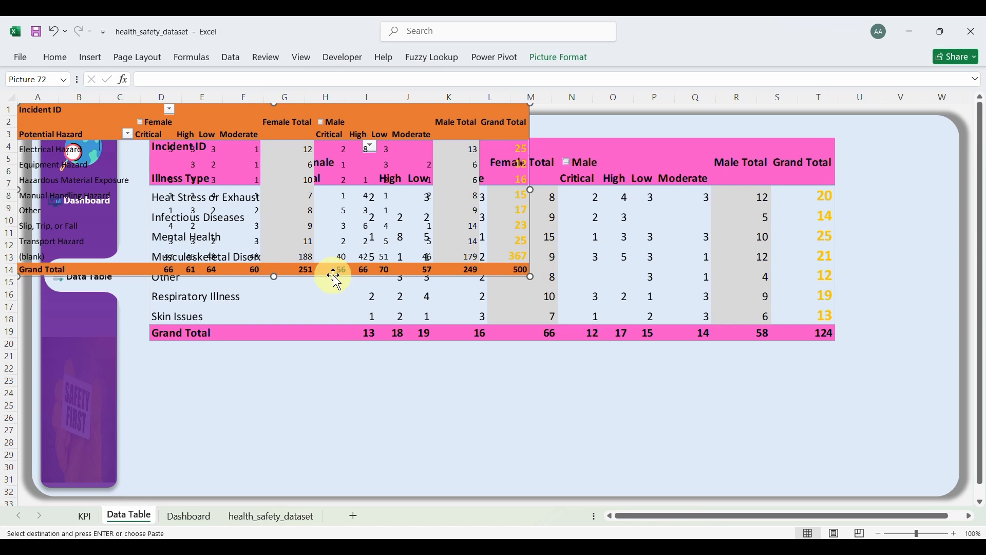
{"action": "left_click_drag", "start_coordinate": [334, 276], "coordinate": [500, 455]}
{"action": "scroll", "coordinate": [637, 350], "scroll_direction": "up", "scroll_amount": 3}
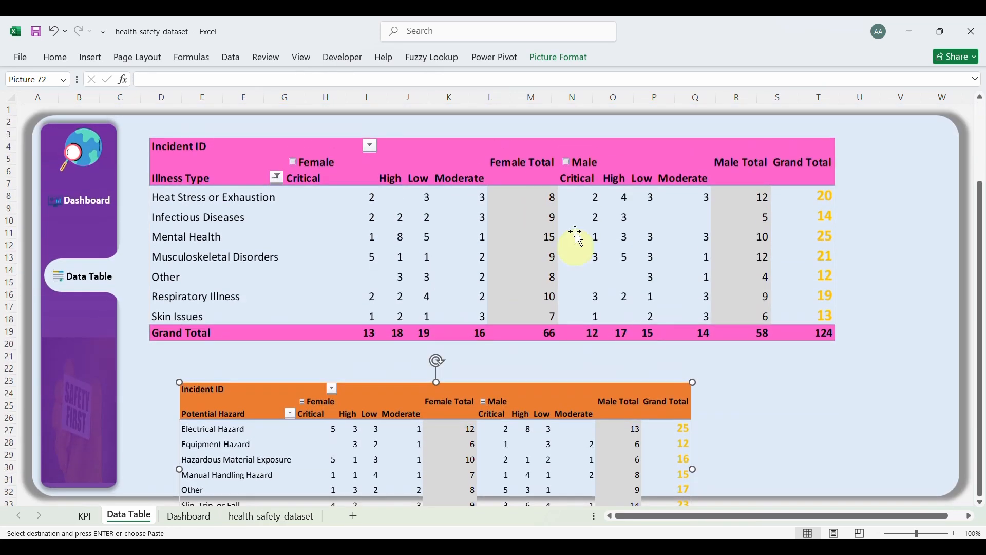
{"action": "mouse_move", "coordinate": [453, 143]}
{"action": "left_mouse_down"}
{"action": "mouse_move", "coordinate": [445, 120]}
{"action": "mouse_move", "coordinate": [445, 145]}
{"action": "left_mouse_up"}
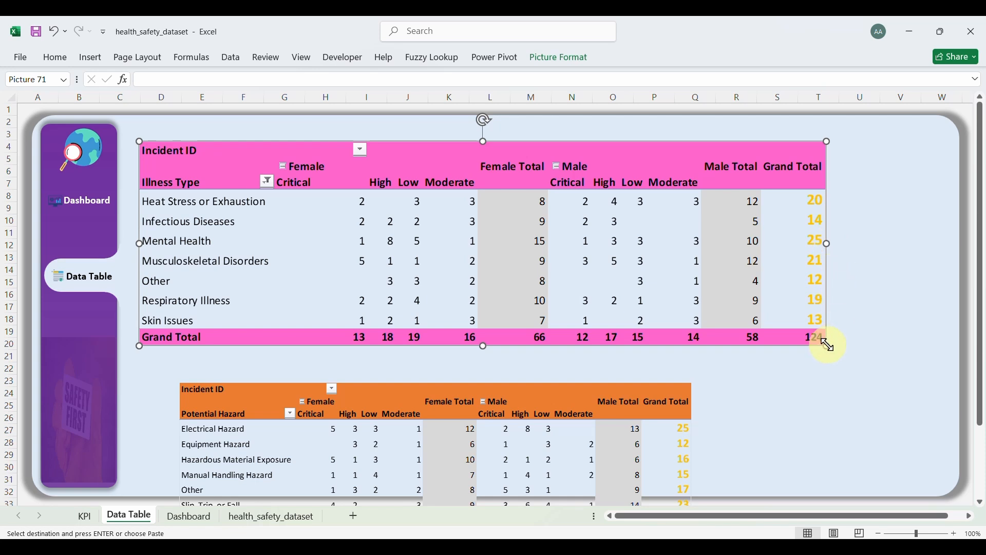
Step: Shrink the pink pivot picture, then widen it across the panel
{"action": "left_click_drag", "start_coordinate": [827, 345], "coordinate": [797, 278]}
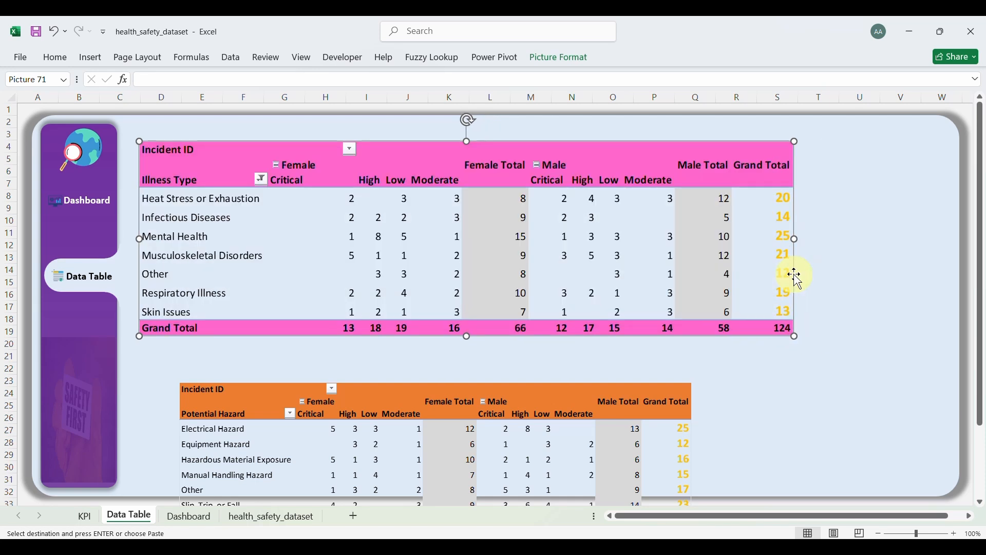
{"action": "left_click_drag", "start_coordinate": [794, 239], "coordinate": [932, 240]}
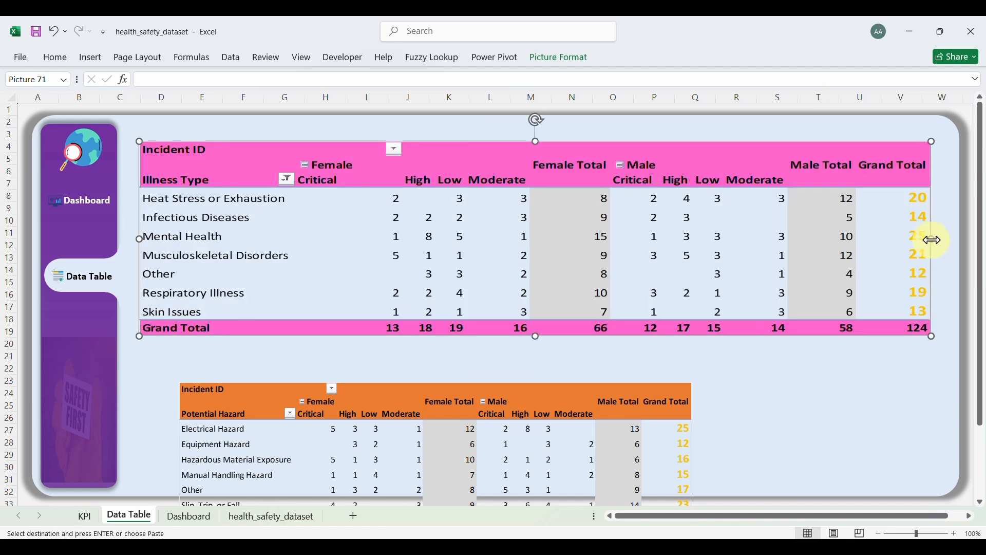
{"action": "key", "text": "ctrl+z"}
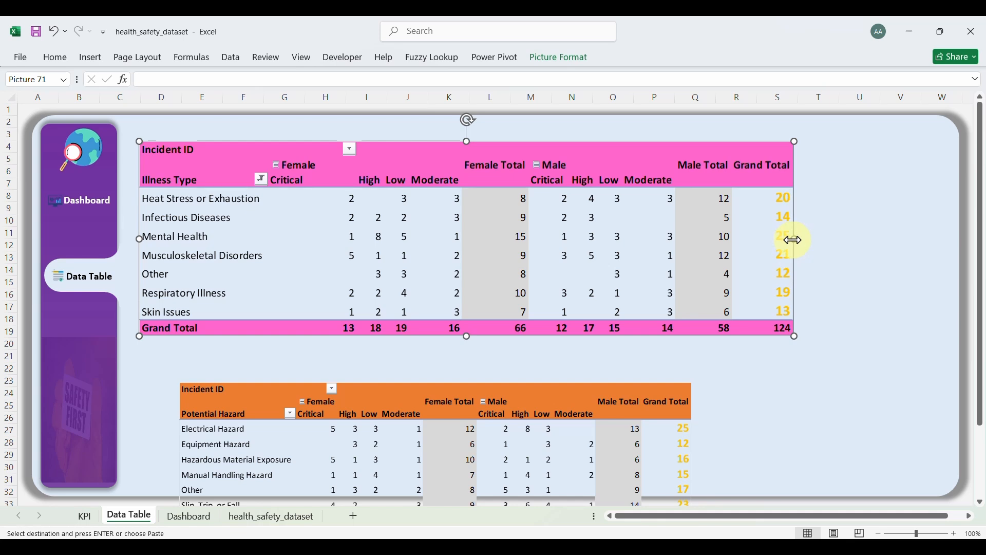
{"action": "left_click_drag", "start_coordinate": [795, 239], "coordinate": [934, 237]}
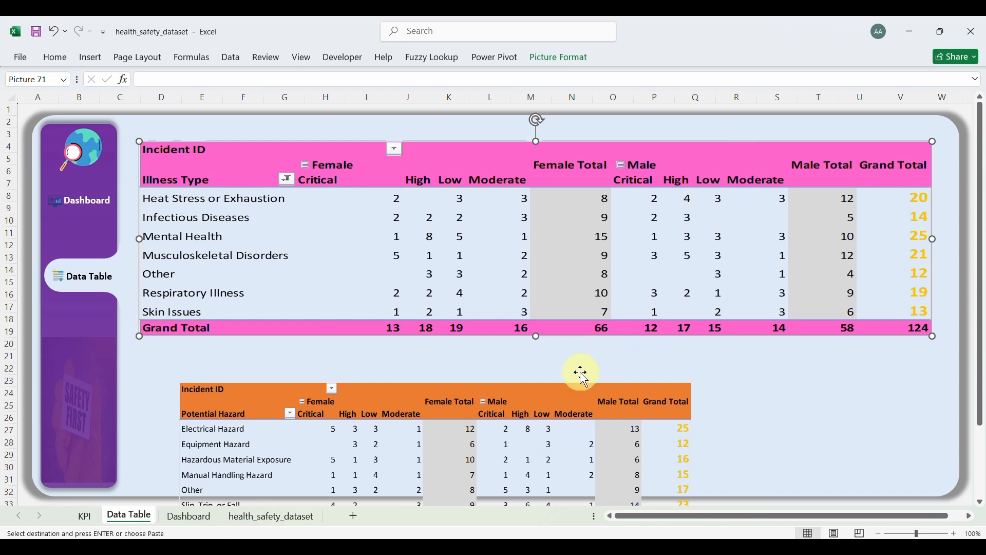
Step: Move the orange picture under the pink one, stretching it to the pink picture's width and left edge
{"action": "left_click_drag", "start_coordinate": [566, 390], "coordinate": [558, 270]}
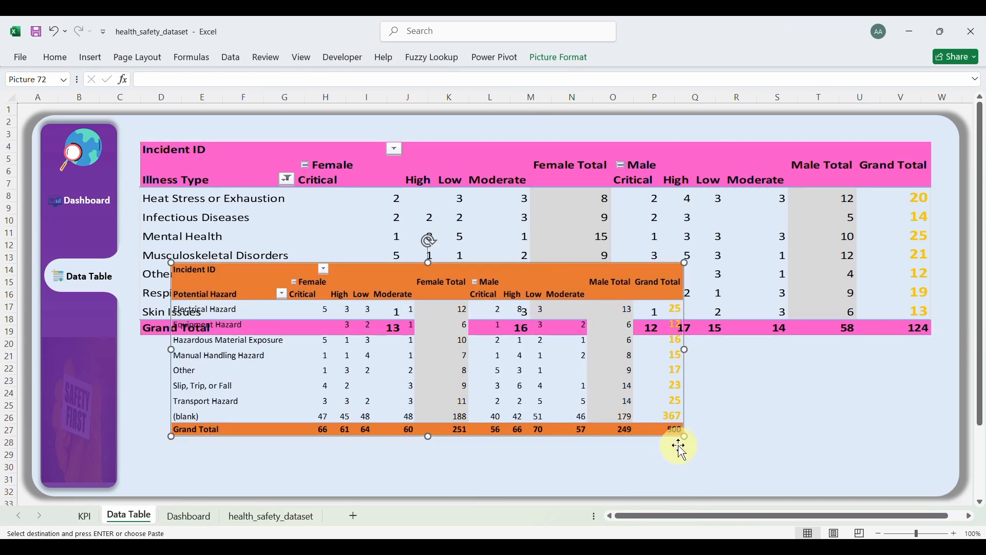
{"action": "left_click_drag", "start_coordinate": [686, 437], "coordinate": [799, 475]}
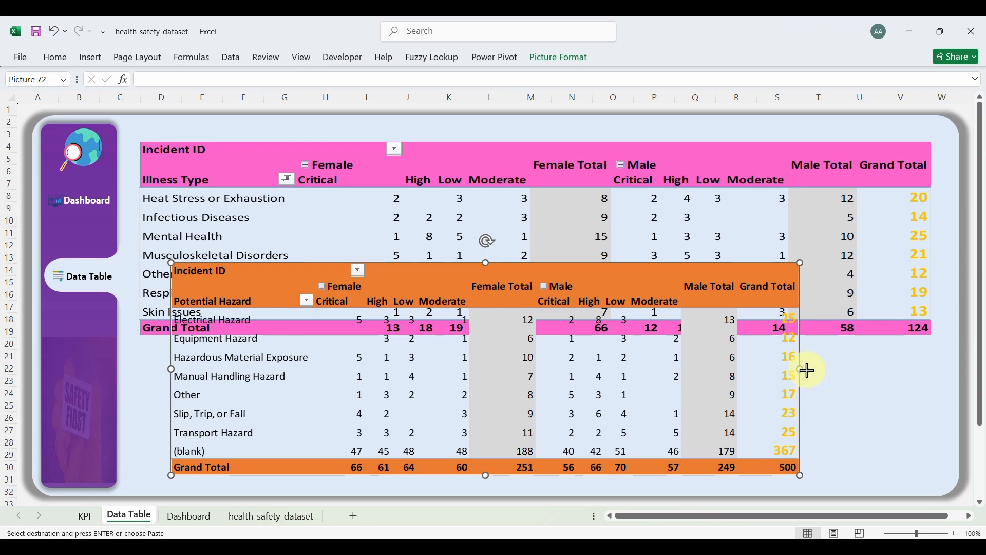
{"action": "left_click_drag", "start_coordinate": [807, 369], "coordinate": [931, 384]}
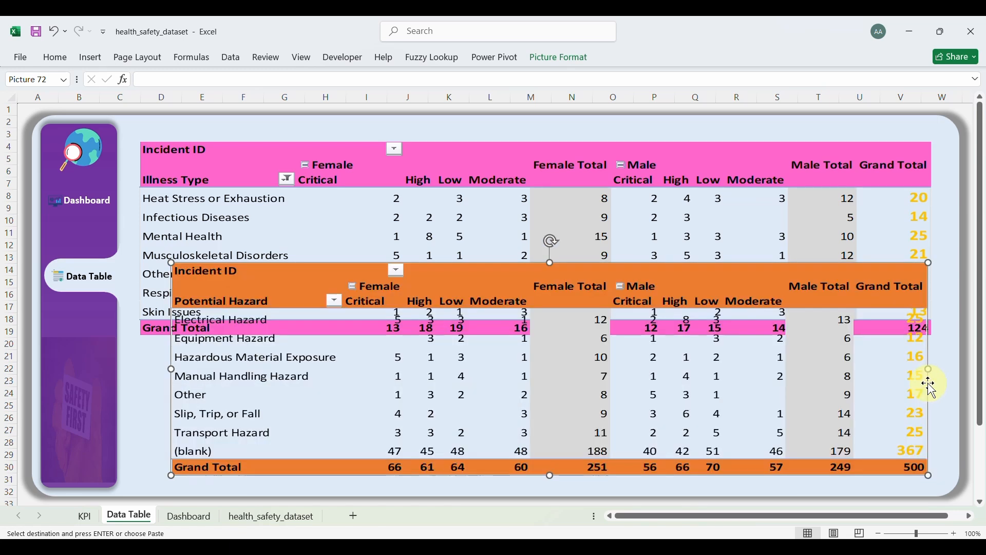
{"action": "left_click_drag", "start_coordinate": [171, 368], "coordinate": [143, 371]}
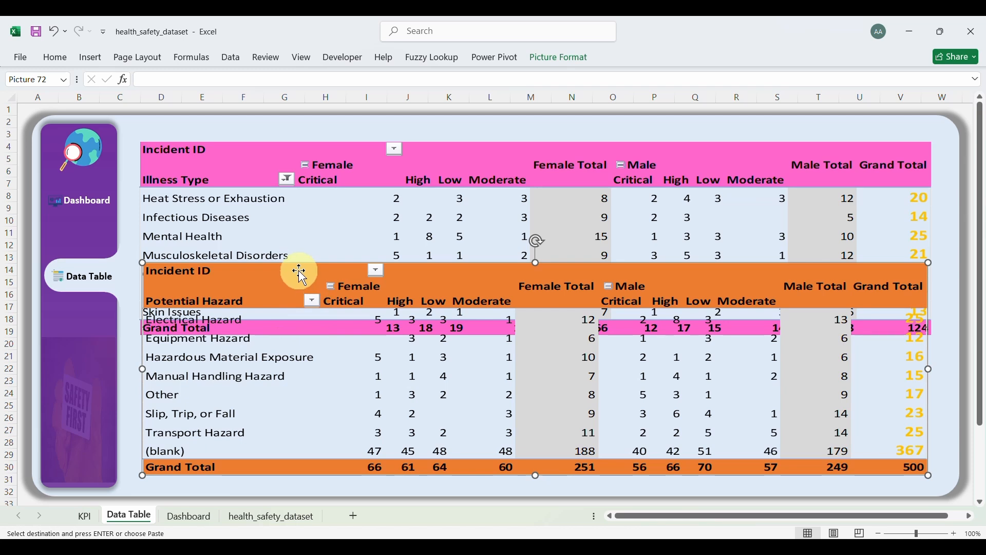
{"action": "left_click_drag", "start_coordinate": [298, 270], "coordinate": [301, 290]}
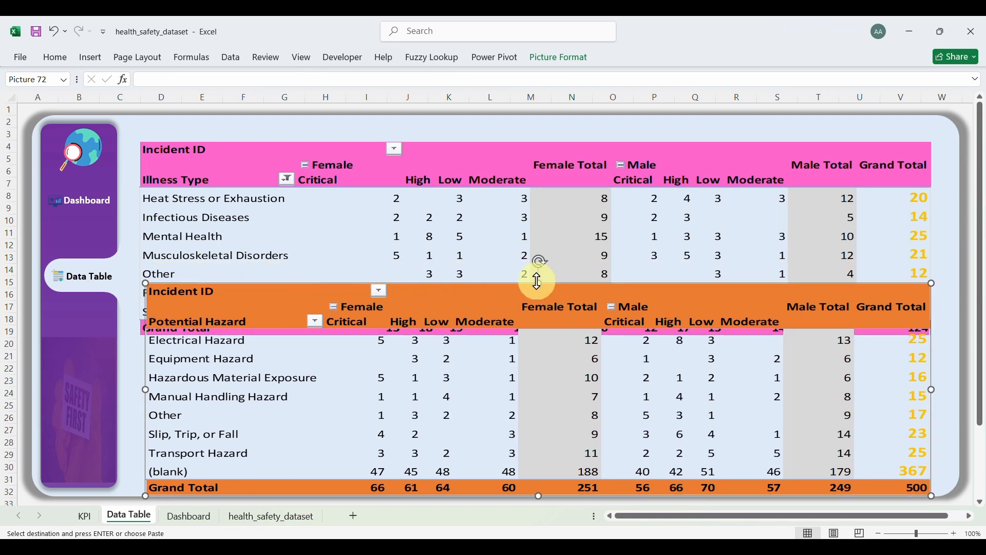
{"action": "left_click_drag", "start_coordinate": [539, 281], "coordinate": [538, 308]}
Step: Narrow and shorten the pink picture so its Grand Total row sits clear above the orange one
{"action": "left_click", "coordinate": [497, 163]}
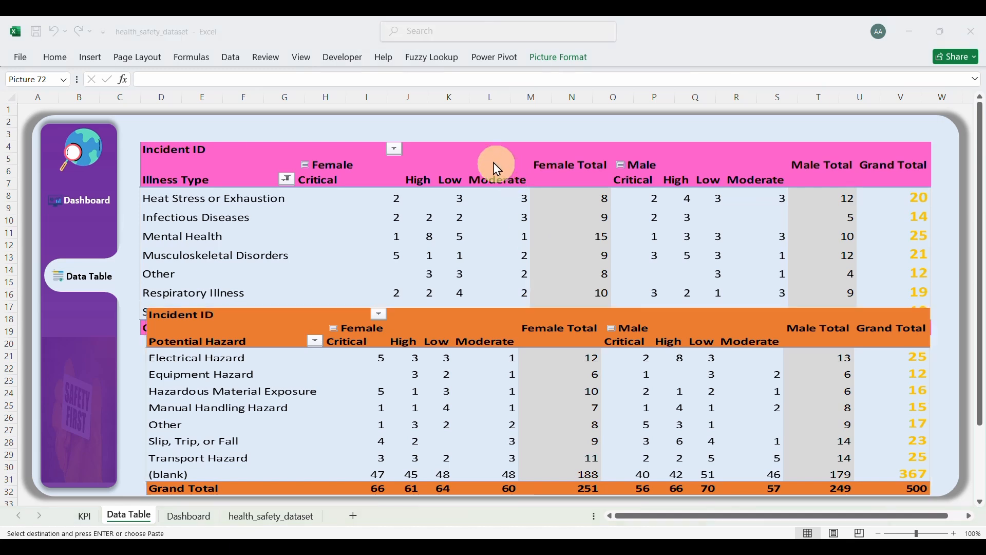
{"action": "key", "text": "shift"}
{"action": "key", "text": "shift"}
{"action": "key", "text": "shift"}
{"action": "key", "text": "shift"}
{"action": "key", "text": "shift"}
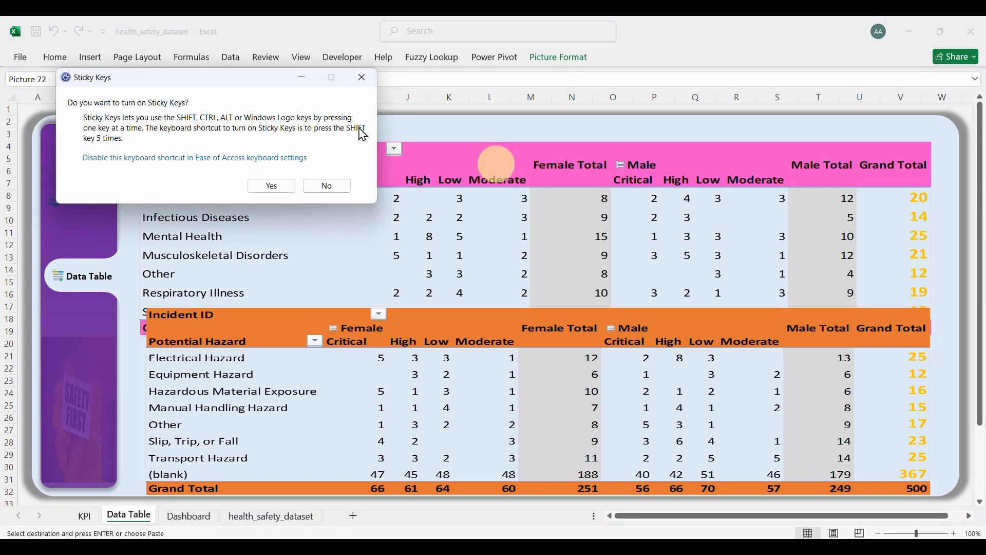
{"action": "left_click", "coordinate": [363, 87]}
{"action": "left_click", "coordinate": [433, 160]}
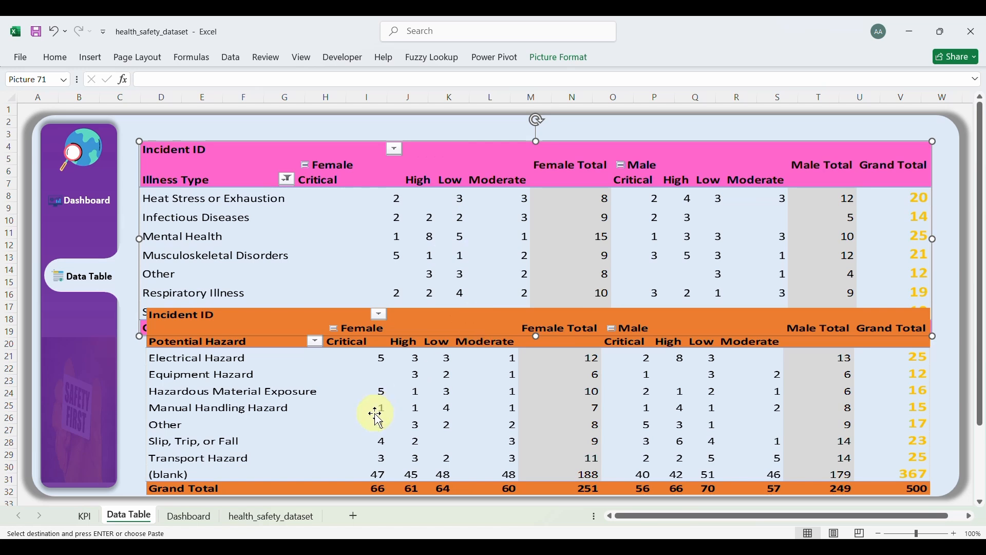
{"action": "left_click", "coordinate": [299, 482]}
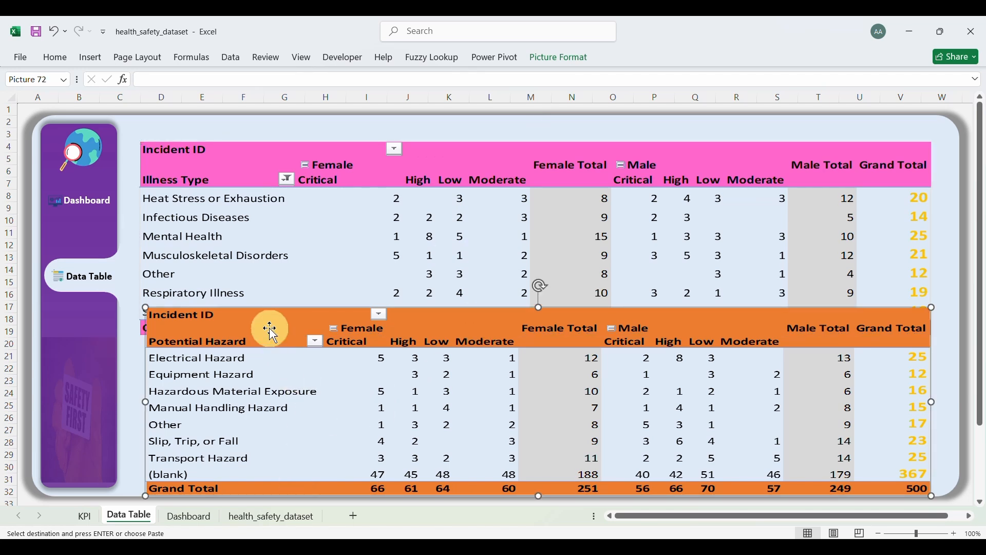
{"action": "left_click", "coordinate": [256, 160]}
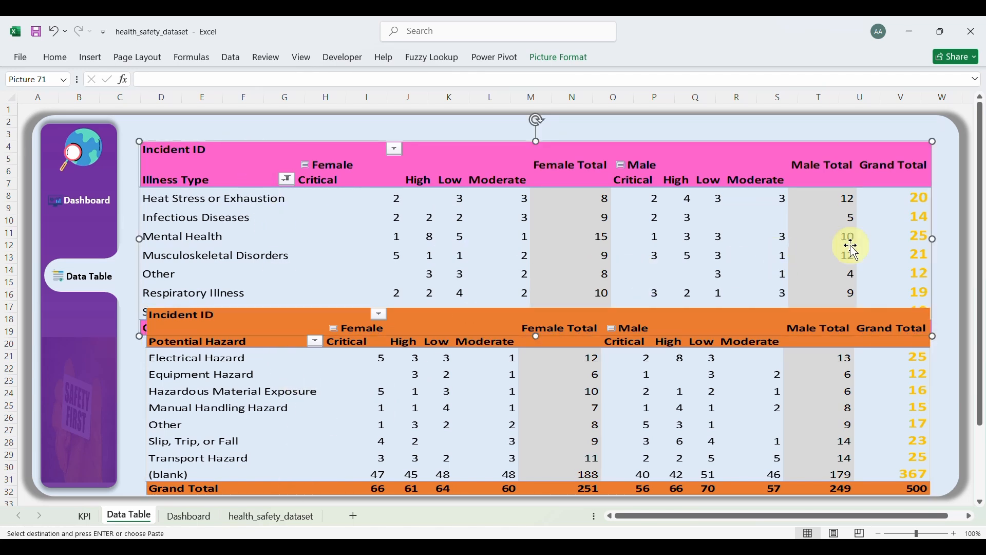
{"action": "left_click_drag", "start_coordinate": [936, 239], "coordinate": [903, 239]}
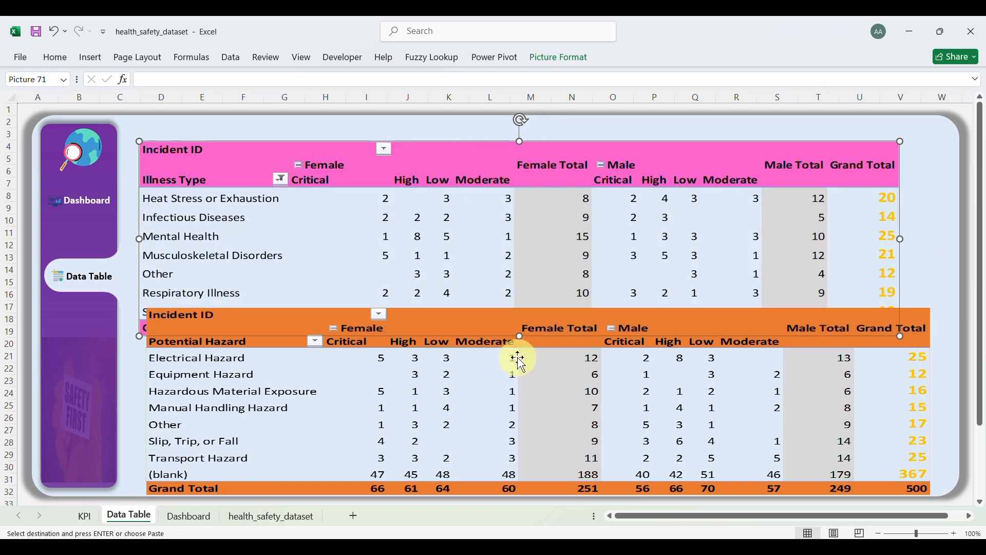
{"action": "left_click_drag", "start_coordinate": [519, 338], "coordinate": [522, 311]}
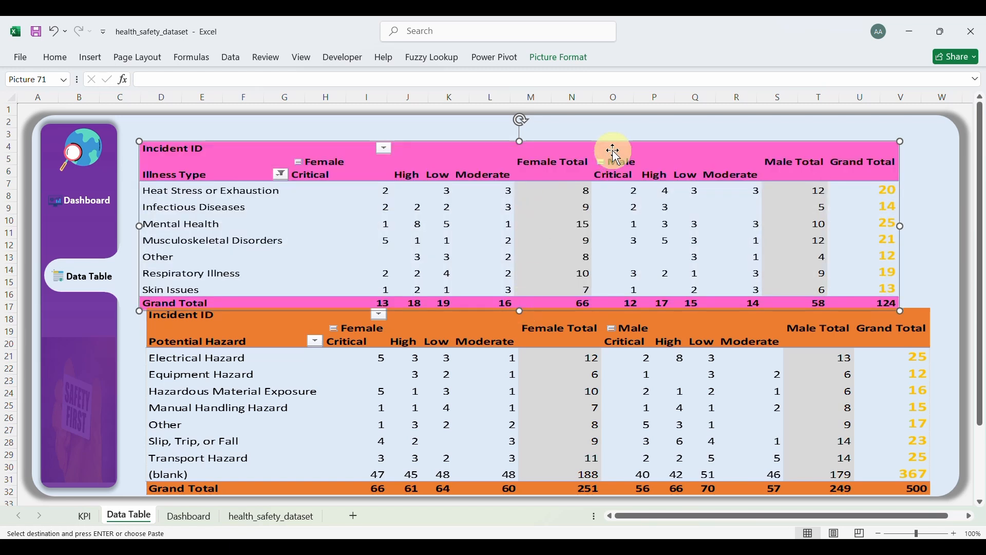
{"action": "left_click_drag", "start_coordinate": [615, 152], "coordinate": [614, 148]}
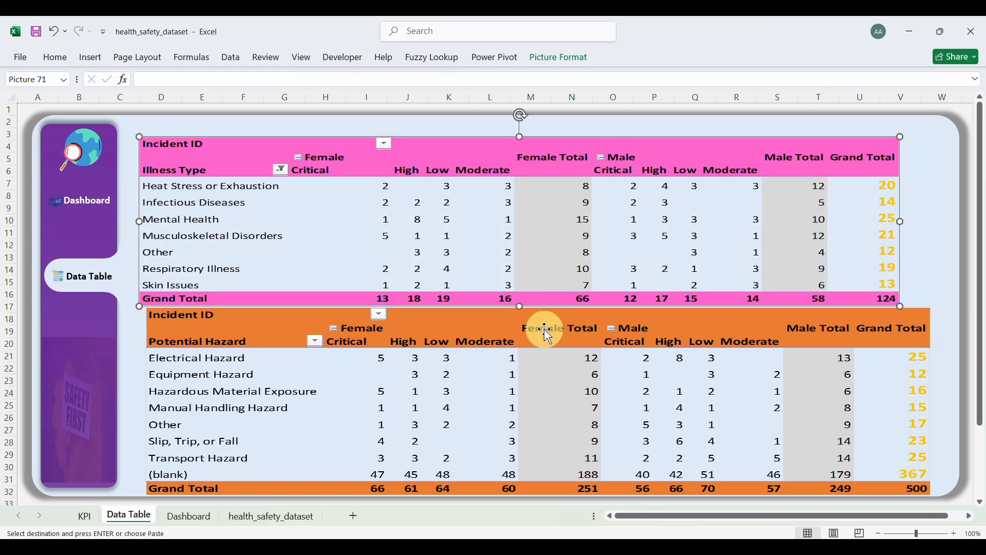
Step: Realign the orange picture below, then widen and nudge the pink picture into place
{"action": "left_click_drag", "start_coordinate": [523, 318], "coordinate": [513, 315]}
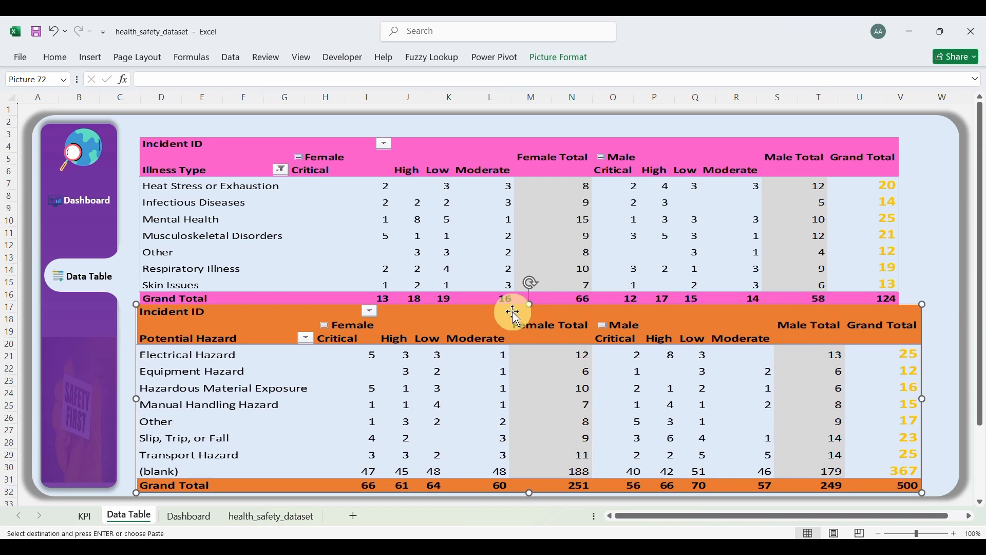
{"action": "left_click_drag", "start_coordinate": [530, 493], "coordinate": [530, 480]}
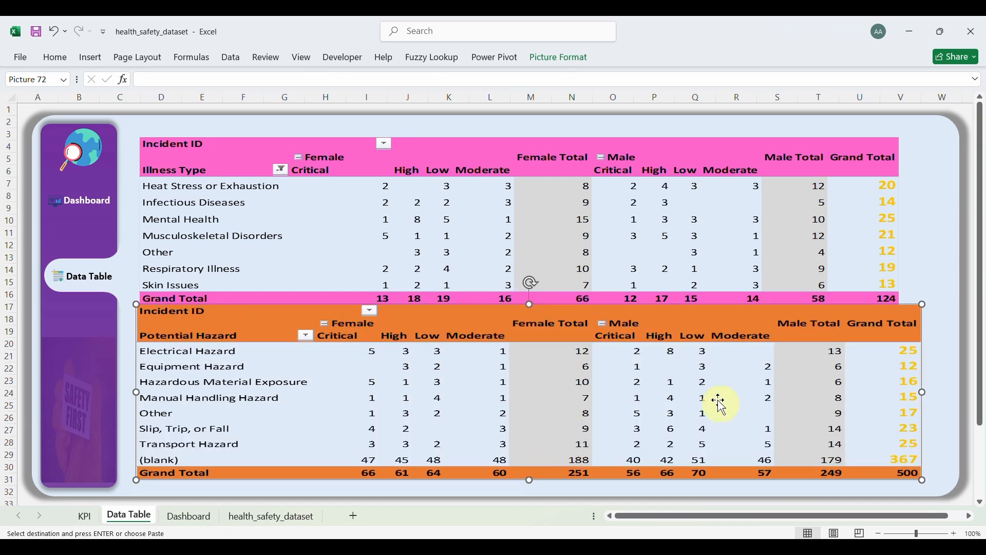
{"action": "mouse_move", "coordinate": [623, 315]}
{"action": "left_mouse_down"}
{"action": "mouse_move", "coordinate": [619, 327]}
{"action": "mouse_move", "coordinate": [623, 320]}
{"action": "left_mouse_up"}
{"action": "left_click", "coordinate": [798, 143]}
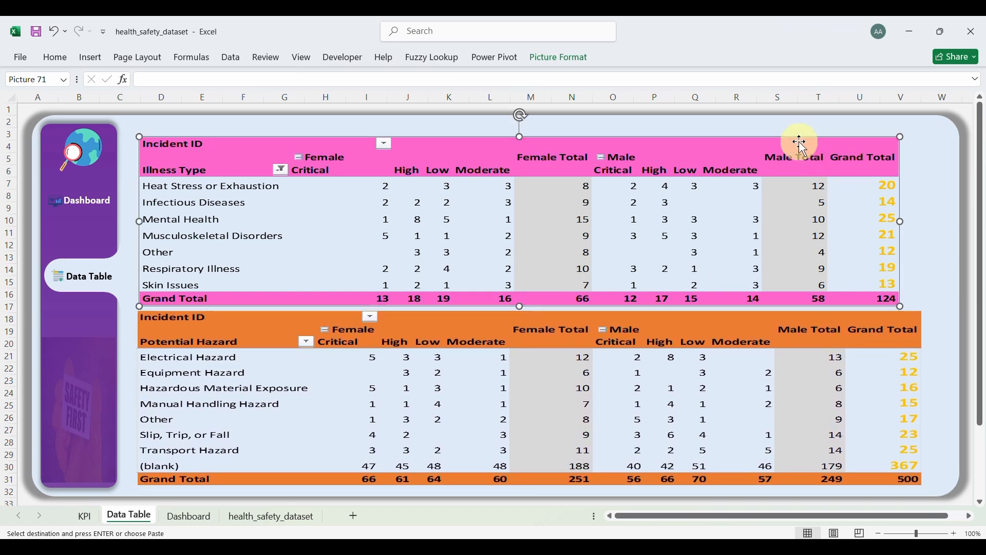
{"action": "left_click_drag", "start_coordinate": [904, 222], "coordinate": [920, 221]}
{"action": "left_click", "coordinate": [678, 141]}
{"action": "key", "text": "shift"}
{"action": "key", "text": "shift"}
{"action": "key", "text": "shift"}
{"action": "key", "text": "shift"}
{"action": "key", "text": "shift"}
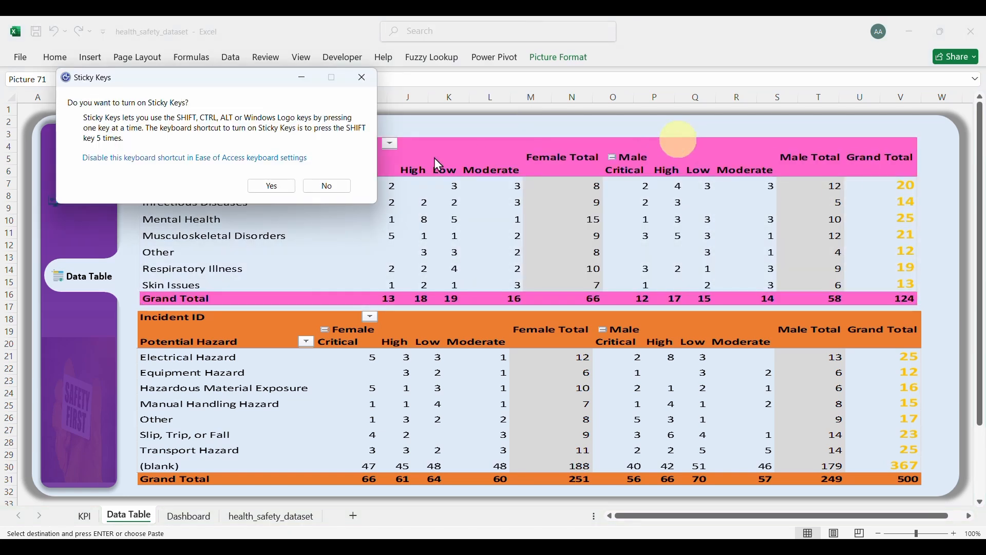
{"action": "left_click", "coordinate": [366, 86]}
{"action": "left_click", "coordinate": [495, 151]}
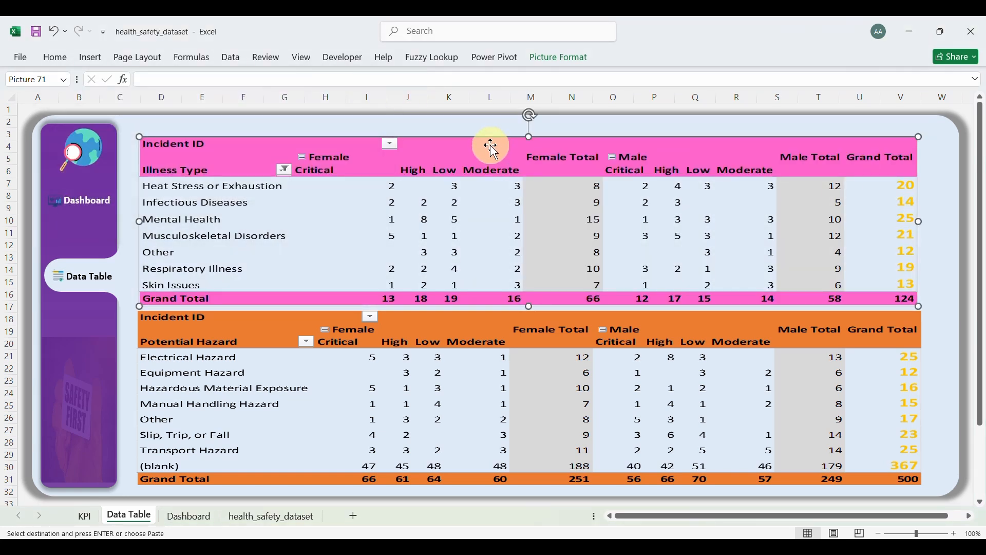
{"action": "left_click_drag", "start_coordinate": [491, 145], "coordinate": [487, 140]}
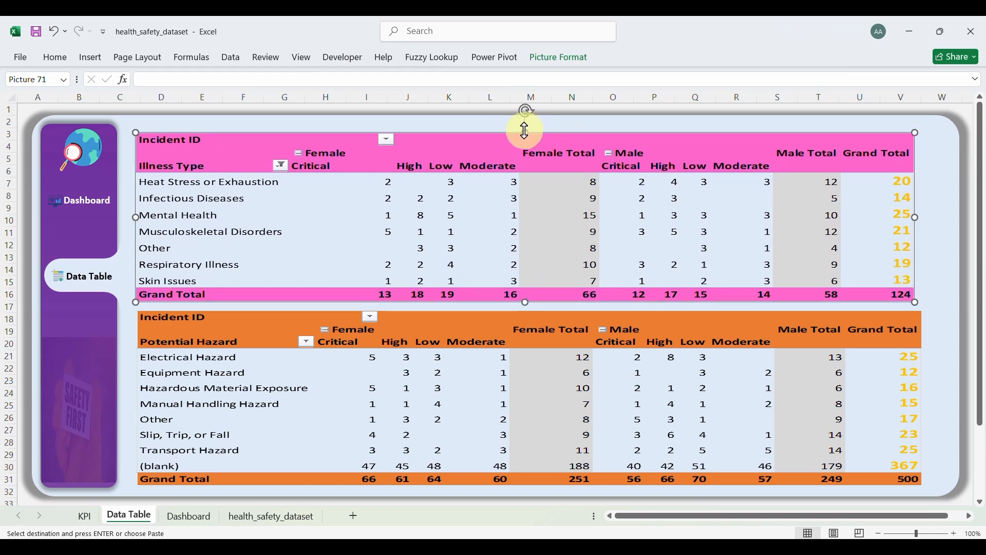
{"action": "left_click_drag", "start_coordinate": [526, 131], "coordinate": [522, 143]}
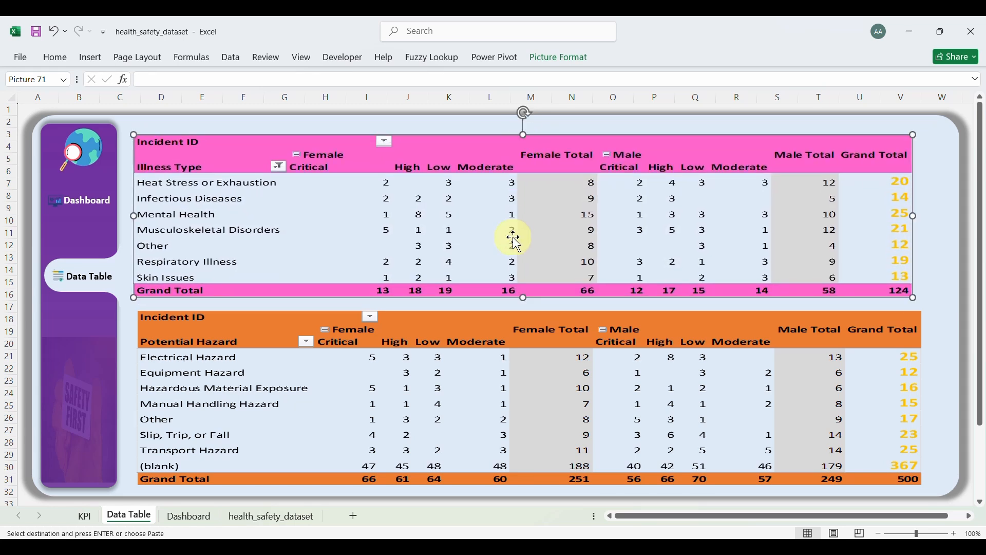
Step: Shorten the orange picture from the top and narrow it to match the pink picture's width
{"action": "left_click", "coordinate": [502, 319]}
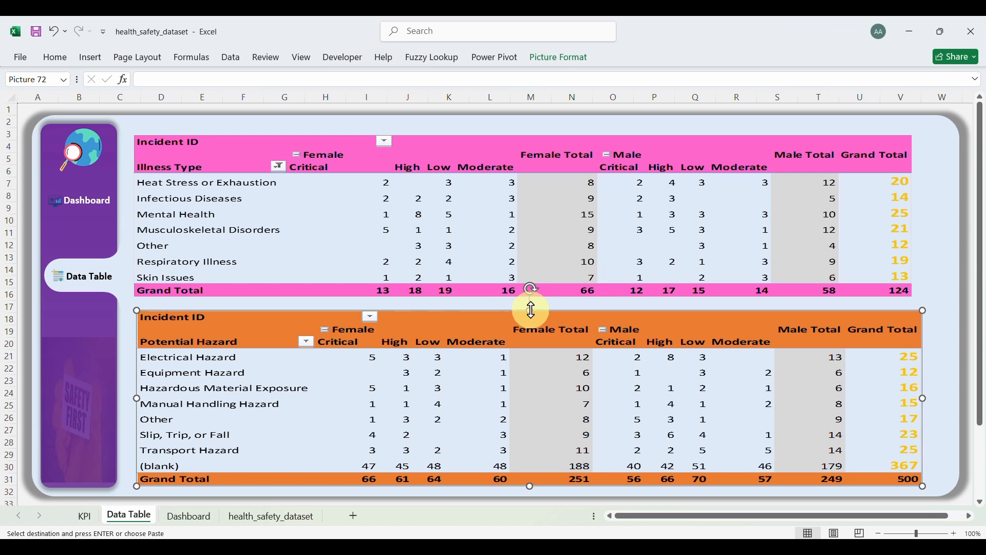
{"action": "left_click_drag", "start_coordinate": [532, 312], "coordinate": [530, 321]}
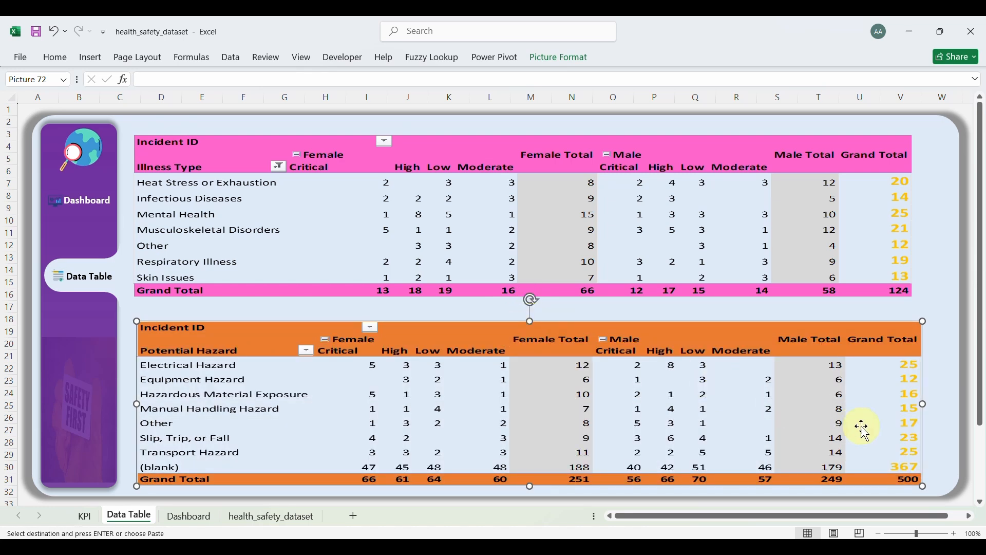
{"action": "left_click_drag", "start_coordinate": [923, 405], "coordinate": [913, 404]}
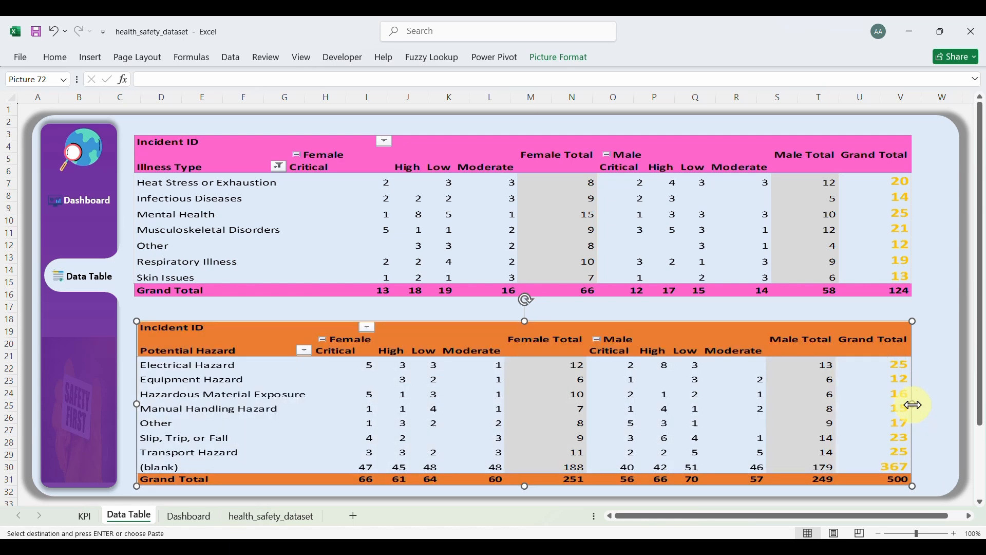
{"action": "left_click", "coordinate": [384, 287]}
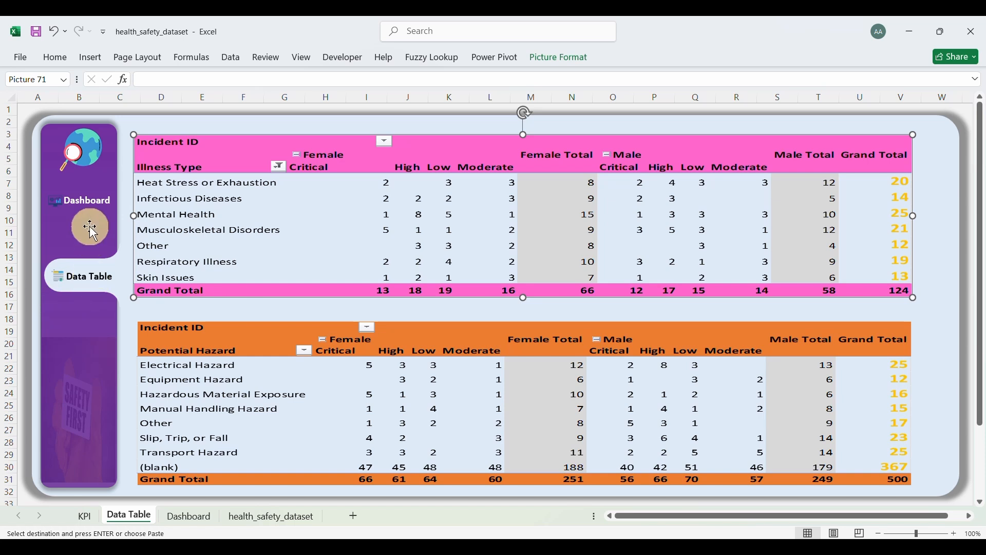
Step: Paste the Dashboard's Total Incident title box above the pink table and retype it as ILLNESS
{"action": "left_click", "coordinate": [84, 200]}
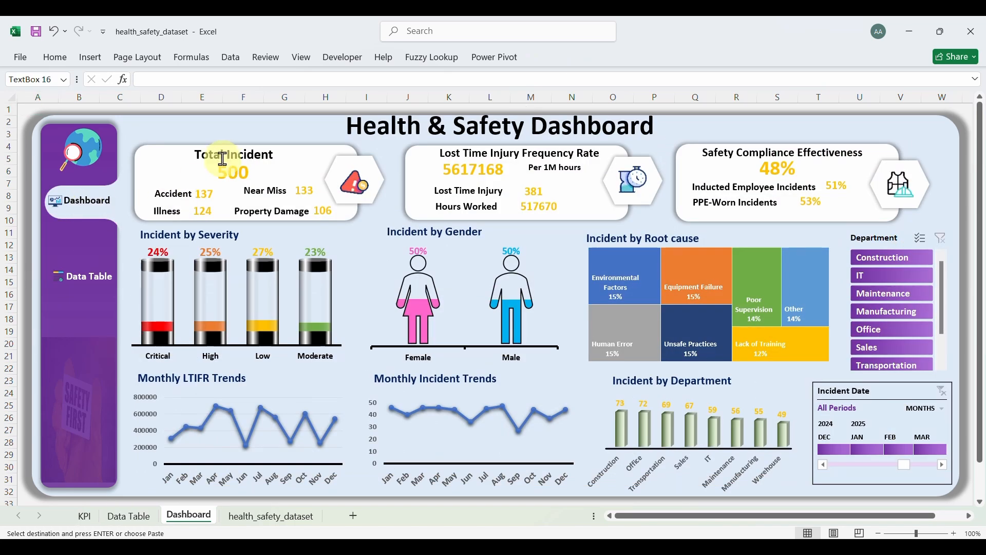
{"action": "left_click", "coordinate": [257, 157]}
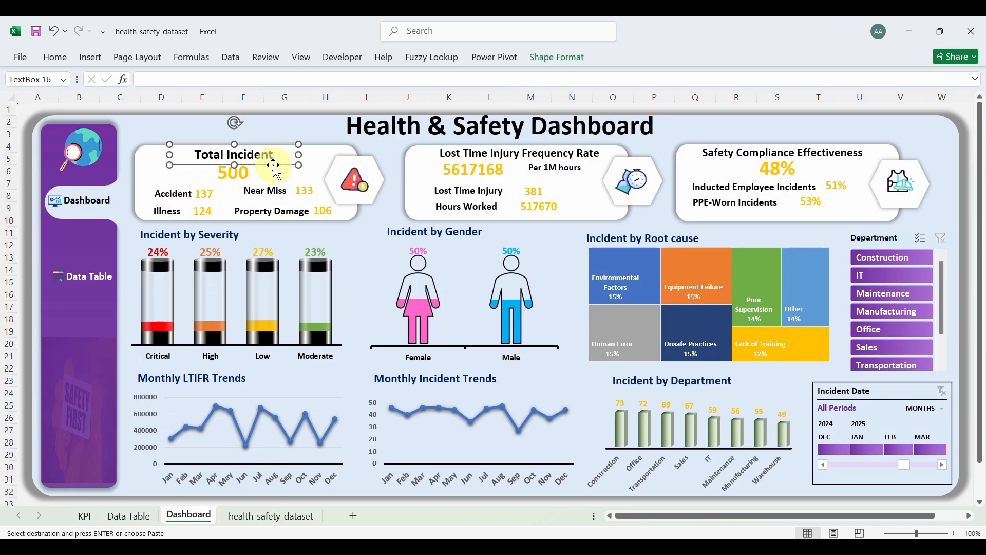
{"action": "left_click", "coordinate": [272, 165]}
{"action": "left_click", "coordinate": [95, 283]}
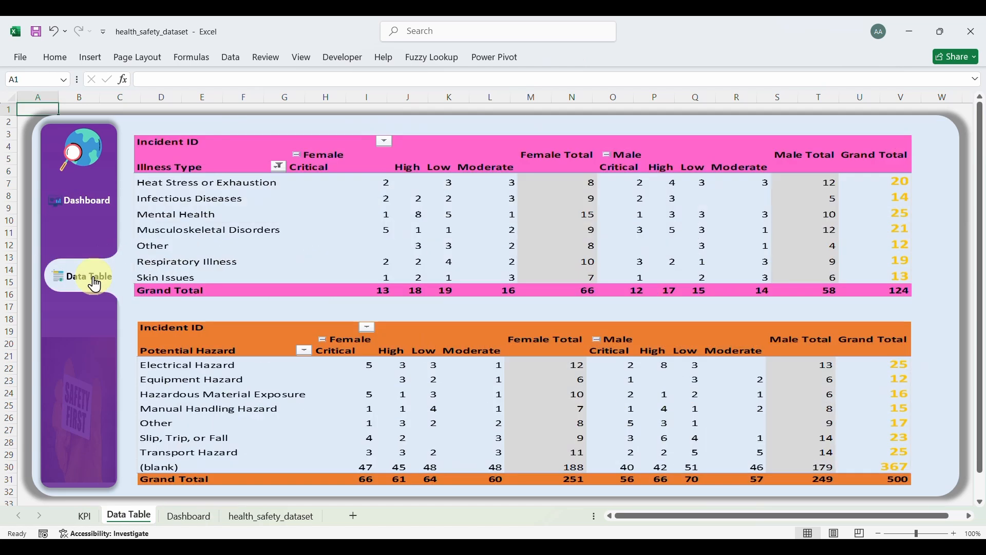
{"action": "left_click", "coordinate": [246, 129]}
{"action": "key", "text": "ctrl+v"}
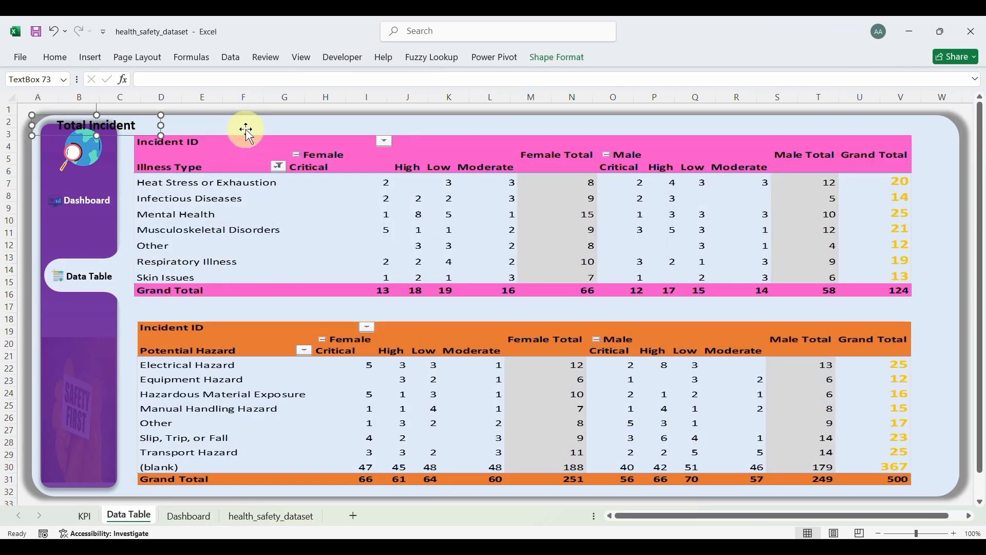
{"action": "mouse_move", "coordinate": [124, 135]}
{"action": "left_mouse_down"}
{"action": "mouse_move", "coordinate": [205, 134]}
{"action": "mouse_move", "coordinate": [132, 125]}
{"action": "left_mouse_up"}
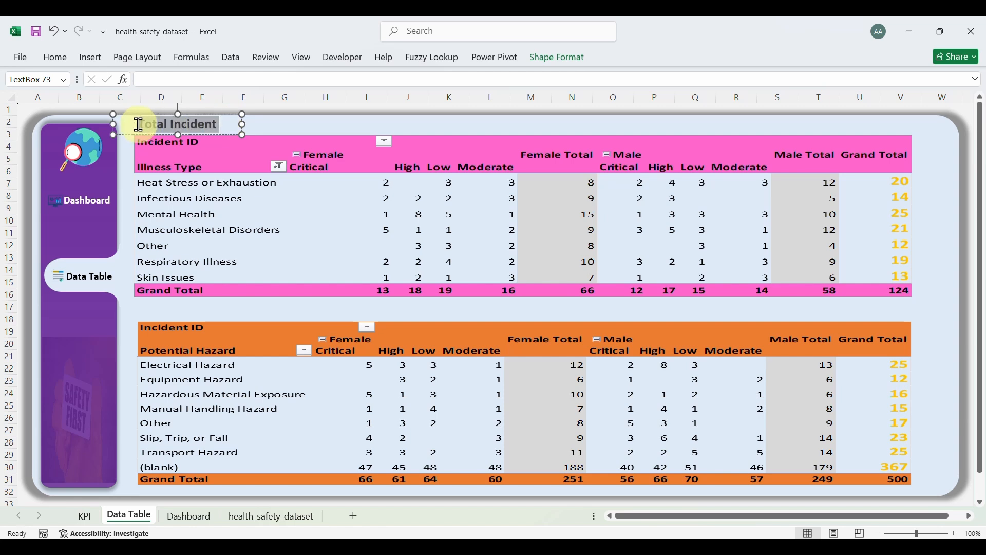
{"action": "key", "text": "BackSpace"}
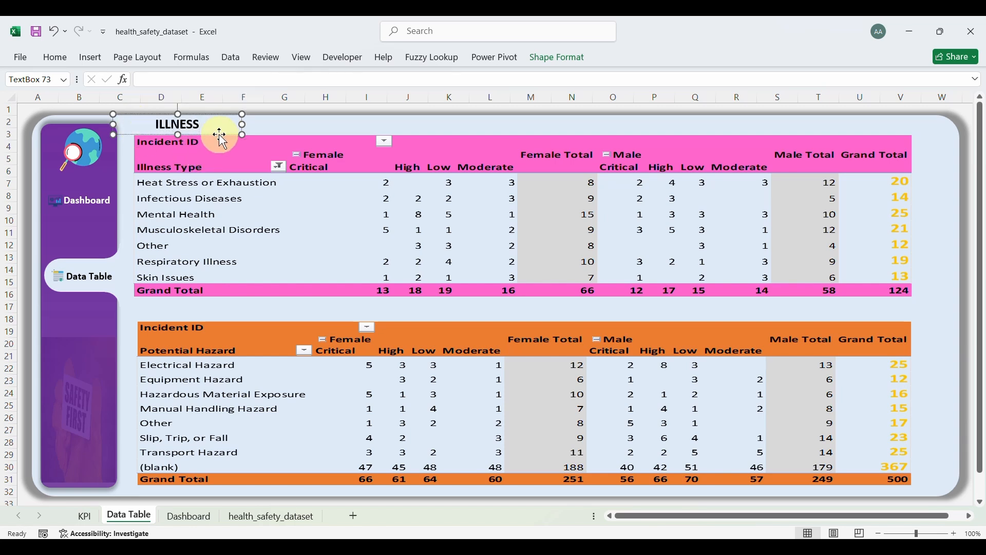
Step: Duplicate the heading as Near Miss above the orange table and align both headings
{"action": "key", "text": "ctrl+d"}
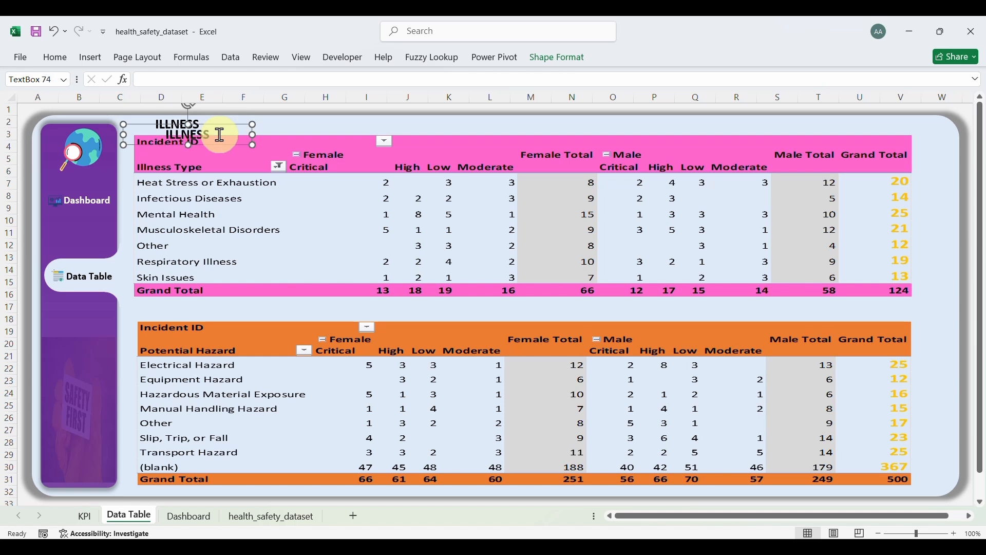
{"action": "left_click_drag", "start_coordinate": [224, 146], "coordinate": [215, 321]}
{"action": "double_click", "coordinate": [198, 316]}
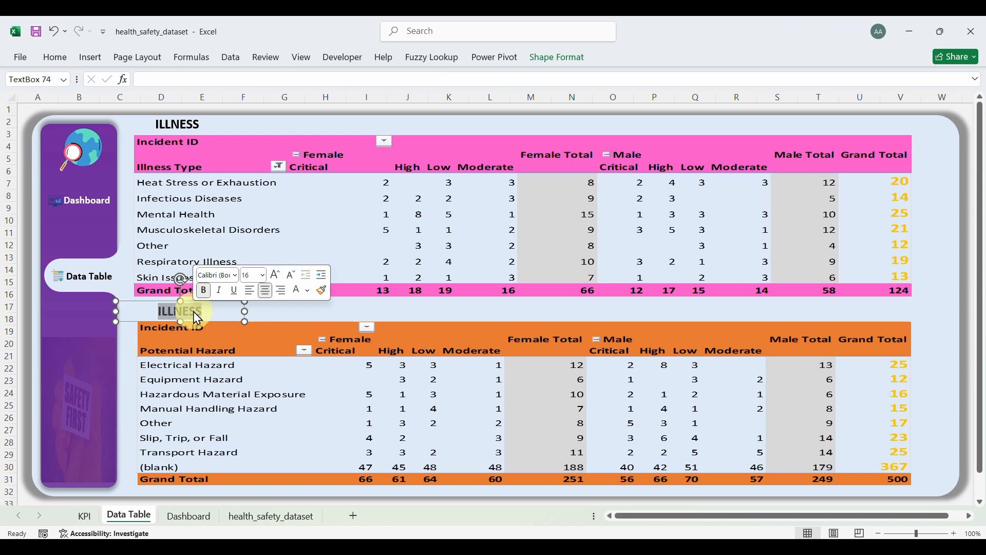
{"action": "type", "text": "Near Miss"}
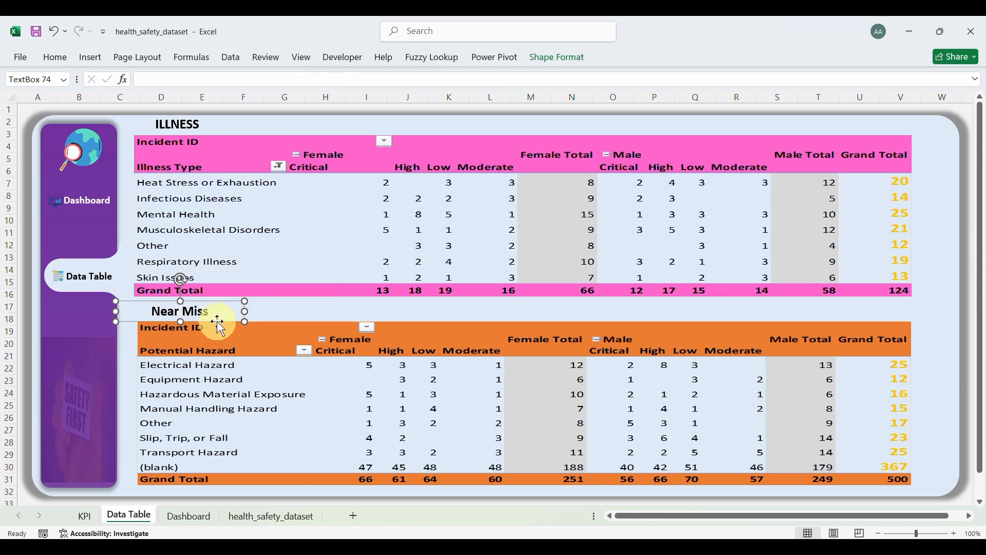
{"action": "left_click_drag", "start_coordinate": [219, 322], "coordinate": [210, 324]}
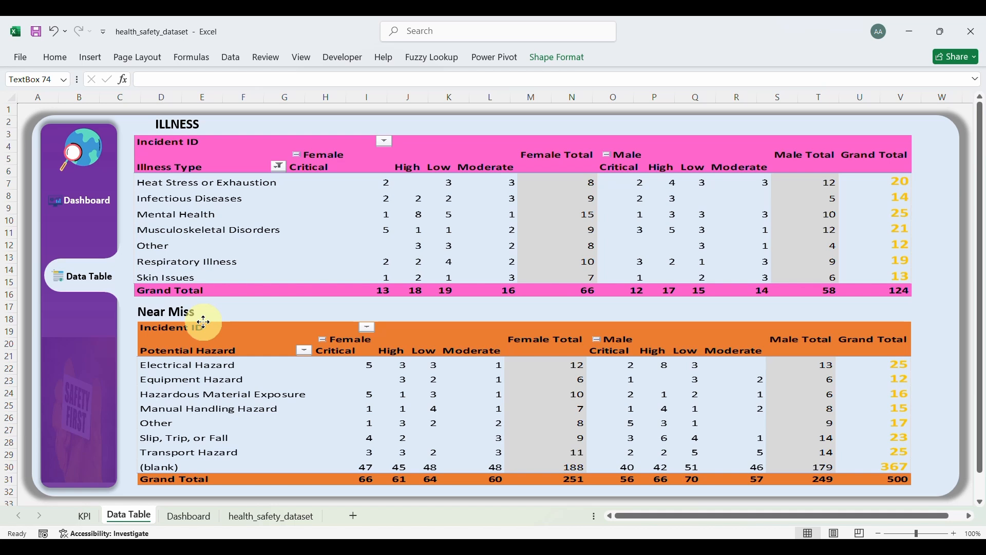
{"action": "left_click", "coordinate": [181, 125]}
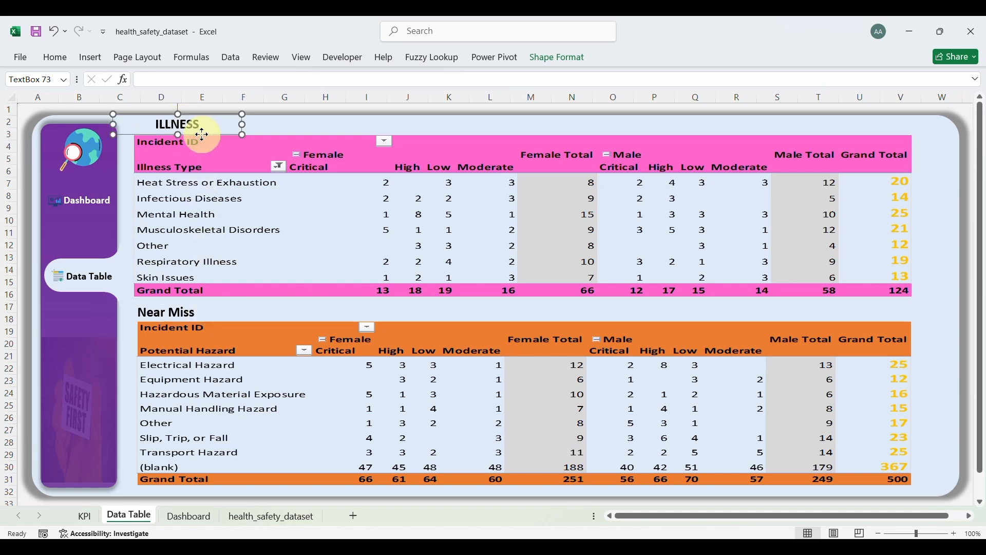
{"action": "left_click_drag", "start_coordinate": [202, 134], "coordinate": [193, 134]}
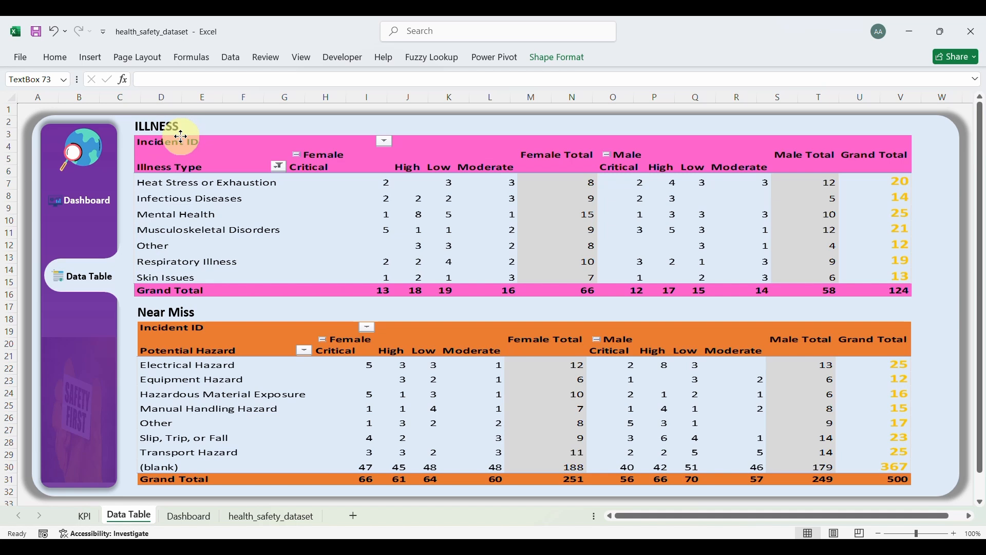
{"action": "left_click", "coordinate": [594, 310]}
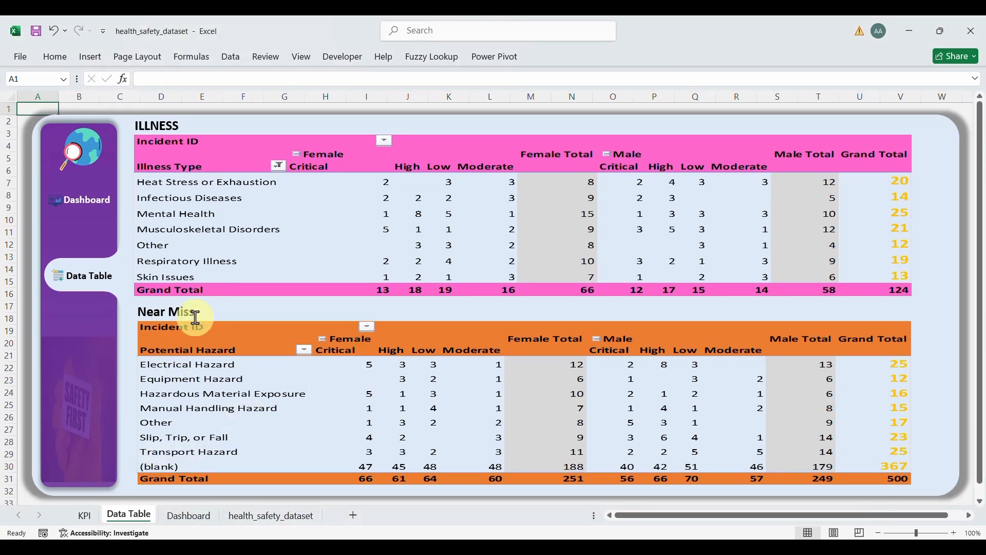
Step: Untick (blank) in the KPI sheet's Potential Hazard filter and copy the Near Miss pivot
{"action": "left_click", "coordinate": [86, 517]}
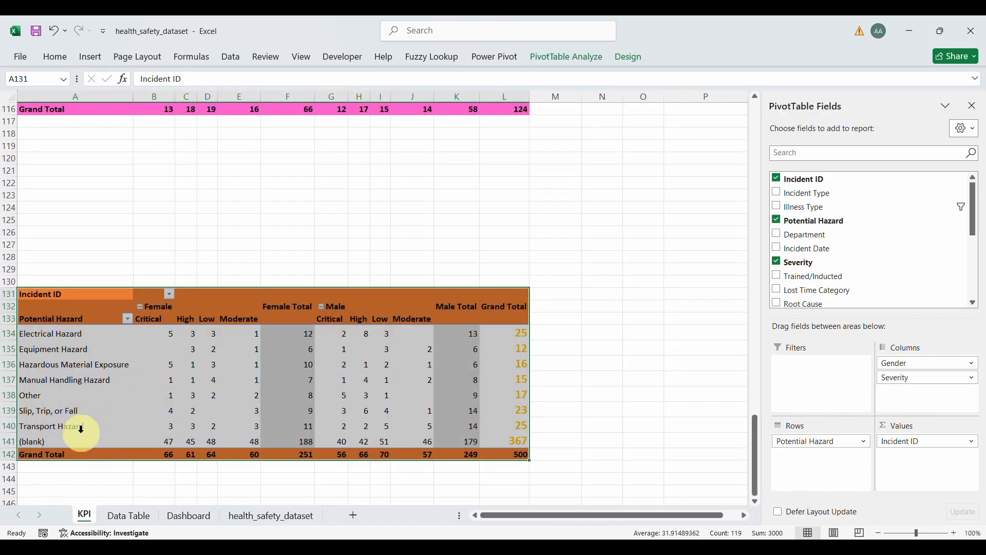
{"action": "left_click", "coordinate": [128, 320]}
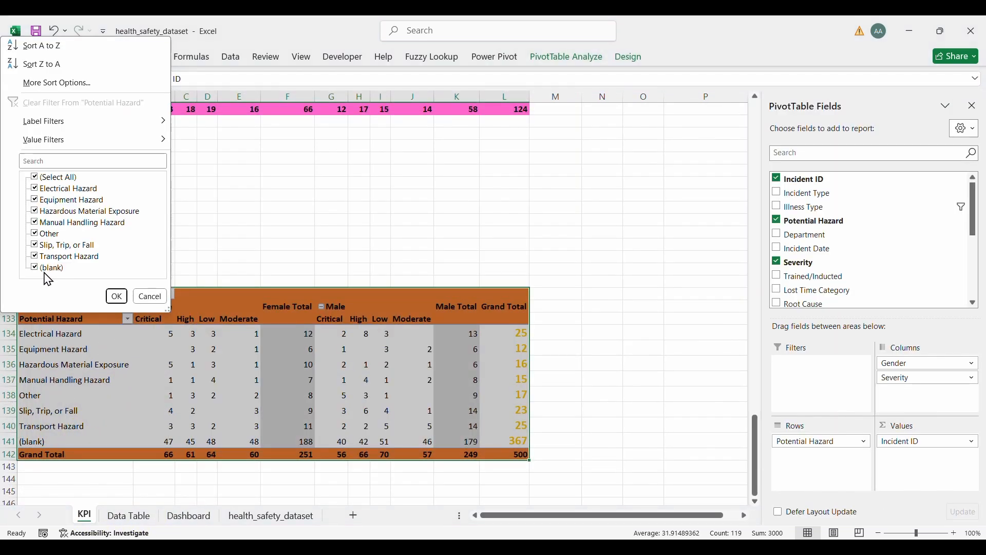
{"action": "left_click", "coordinate": [116, 297]}
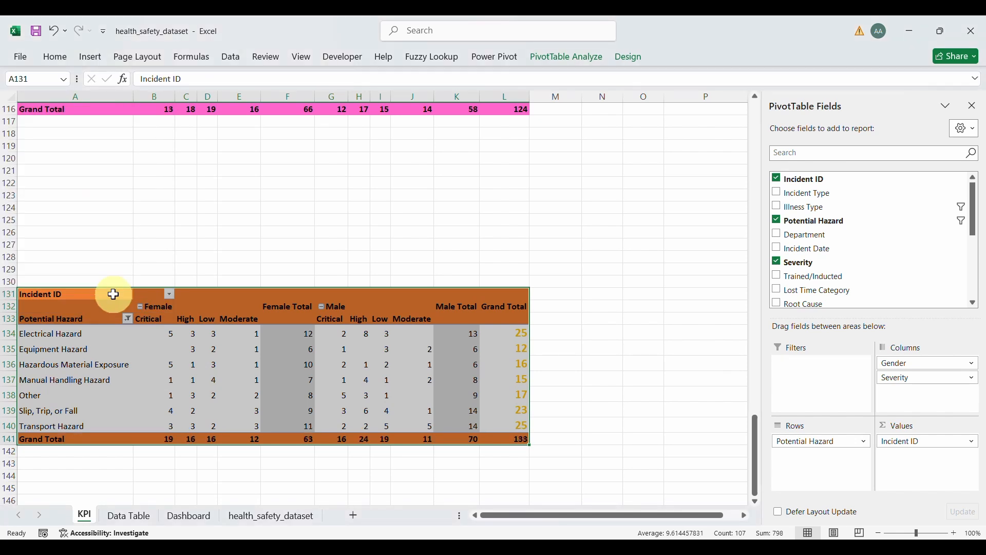
{"action": "left_click", "coordinate": [80, 296]}
{"action": "left_click_drag", "start_coordinate": [80, 295], "coordinate": [497, 443]}
{"action": "key", "text": "ctrl+c"}
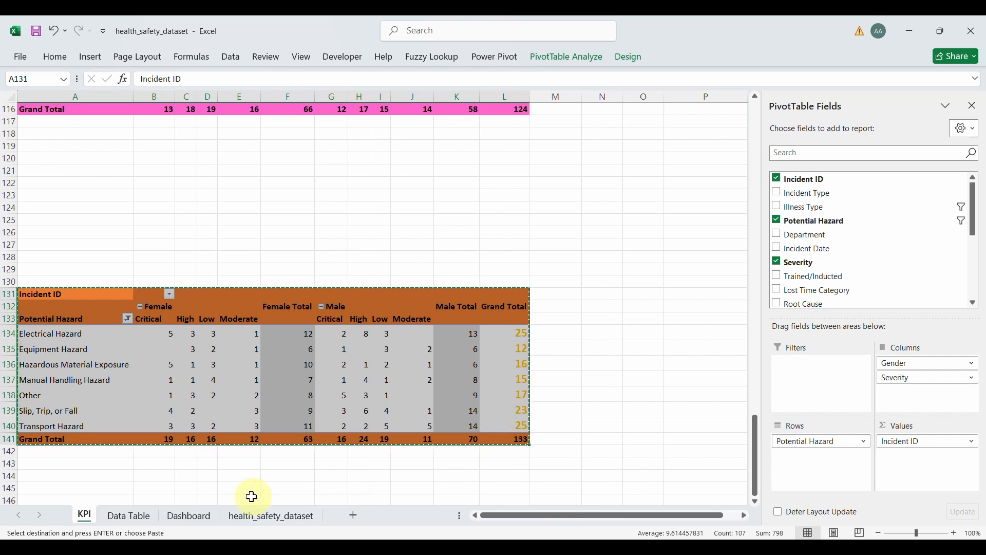
Step: Replace the old Near Miss picture on Data Table with the new copy, enlarged beneath its heading
{"action": "left_click", "coordinate": [143, 524]}
{"action": "left_click", "coordinate": [469, 407]}
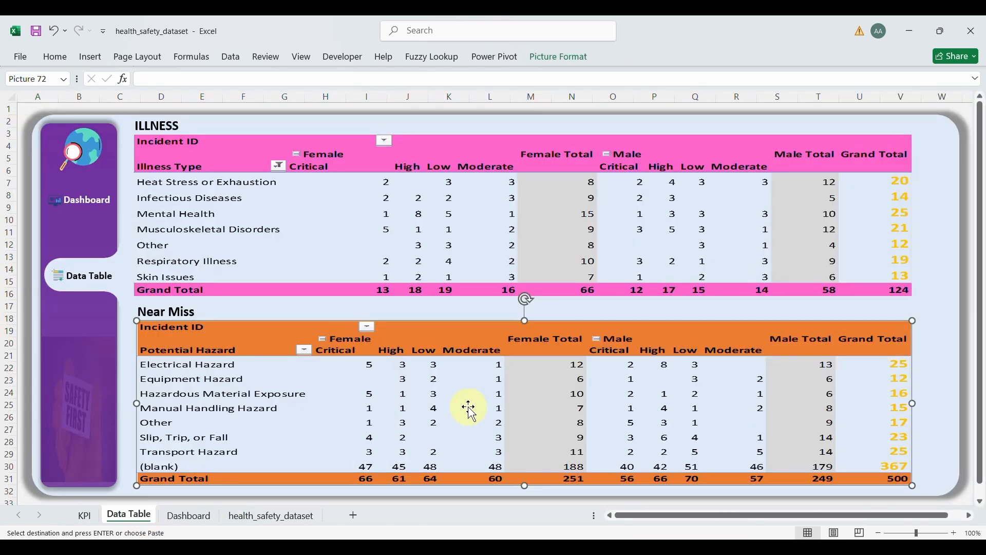
{"action": "key", "text": "Delete"}
{"action": "left_click", "coordinate": [468, 407]}
{"action": "key", "text": "ctrl+v"}
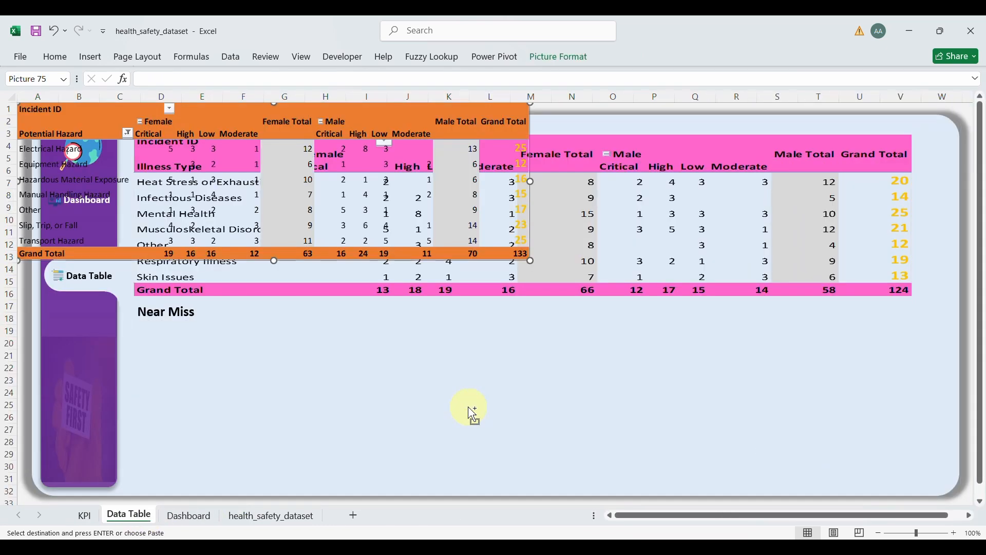
{"action": "left_click_drag", "start_coordinate": [333, 257], "coordinate": [450, 472]}
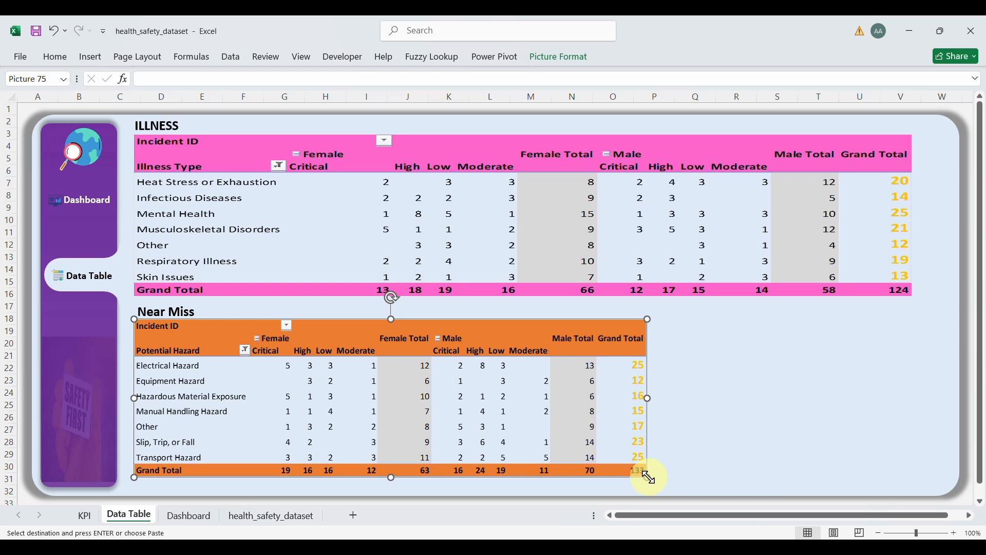
{"action": "left_click_drag", "start_coordinate": [648, 478], "coordinate": [689, 476]}
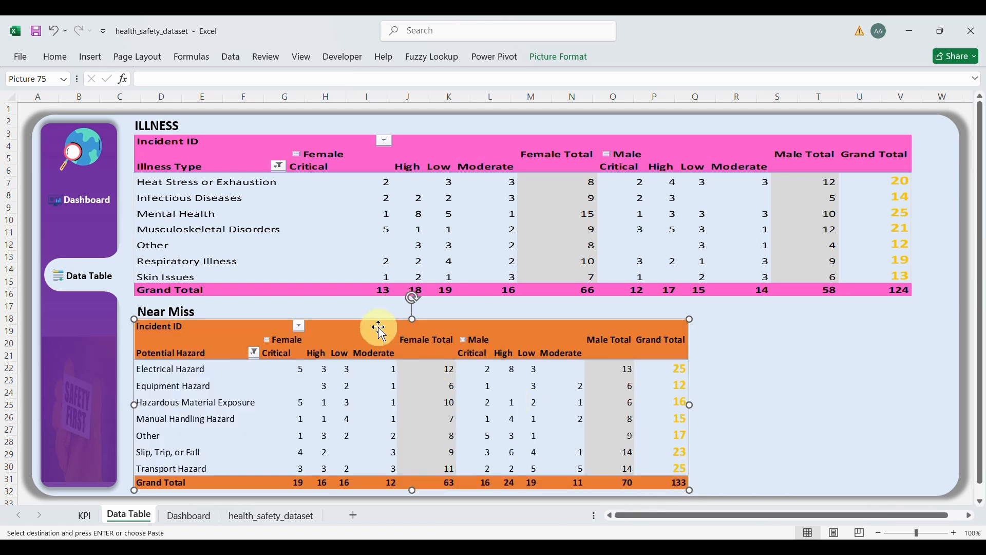
{"action": "left_click_drag", "start_coordinate": [373, 325], "coordinate": [374, 323]}
Step: Delete the old Illness picture and nudge the Near Miss heading up slightly
{"action": "left_click", "coordinate": [565, 273]}
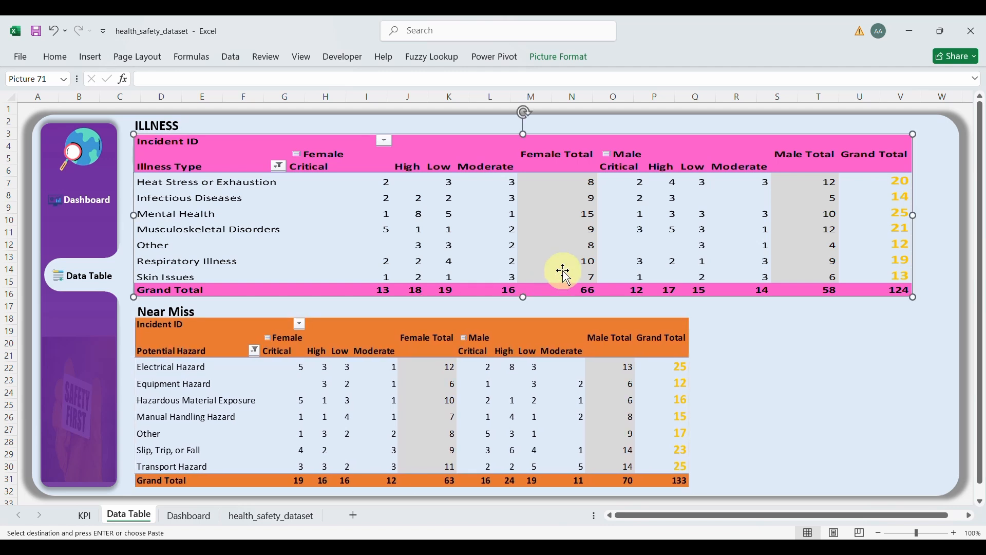
{"action": "key", "text": "Delete"}
{"action": "left_click", "coordinate": [174, 308]}
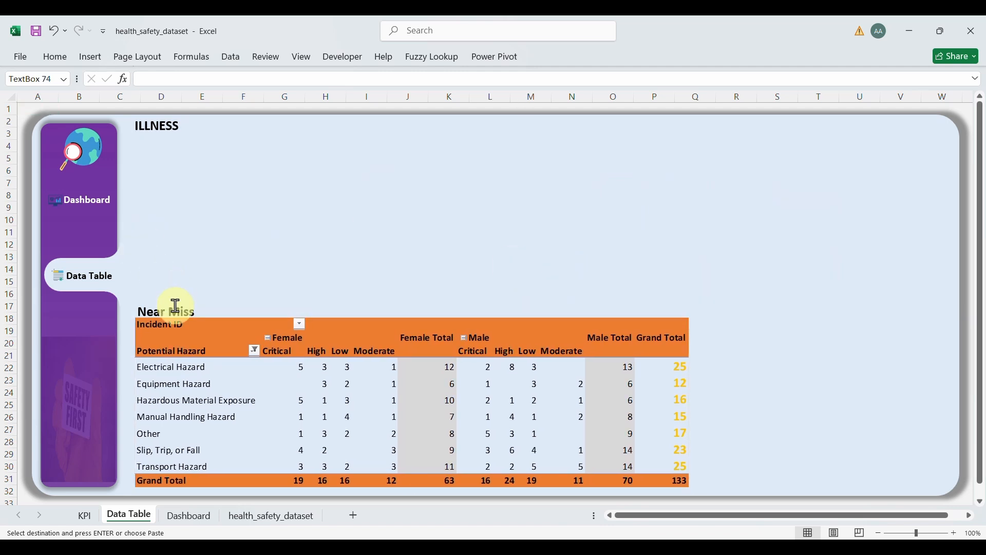
{"action": "left_click_drag", "start_coordinate": [194, 321], "coordinate": [194, 319]}
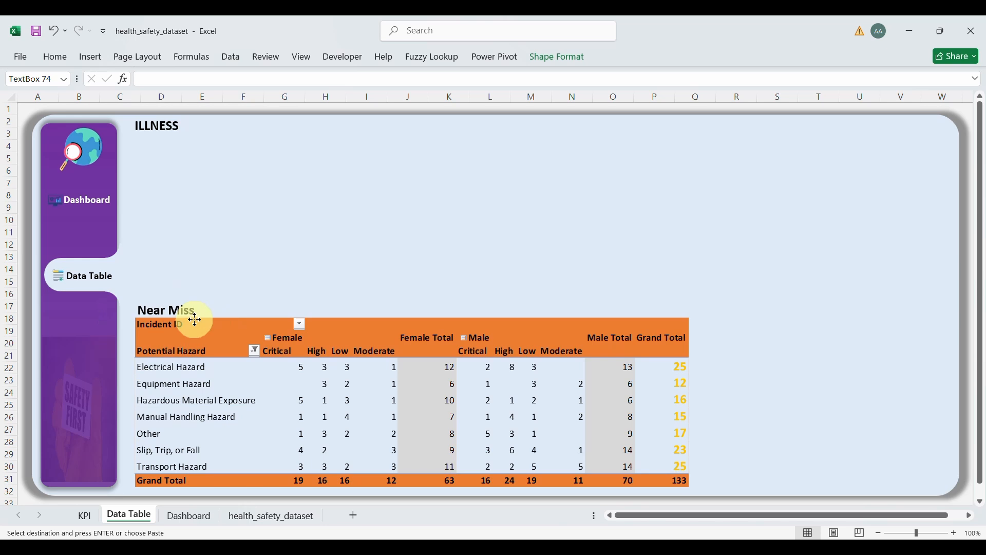
Step: Copy the pink Illness pivot from KPI and paste it under ILLNESS, enlarged to the Near Miss width
{"action": "left_click", "coordinate": [85, 515]}
{"action": "scroll", "coordinate": [211, 159], "scroll_direction": "up", "scroll_amount": 5}
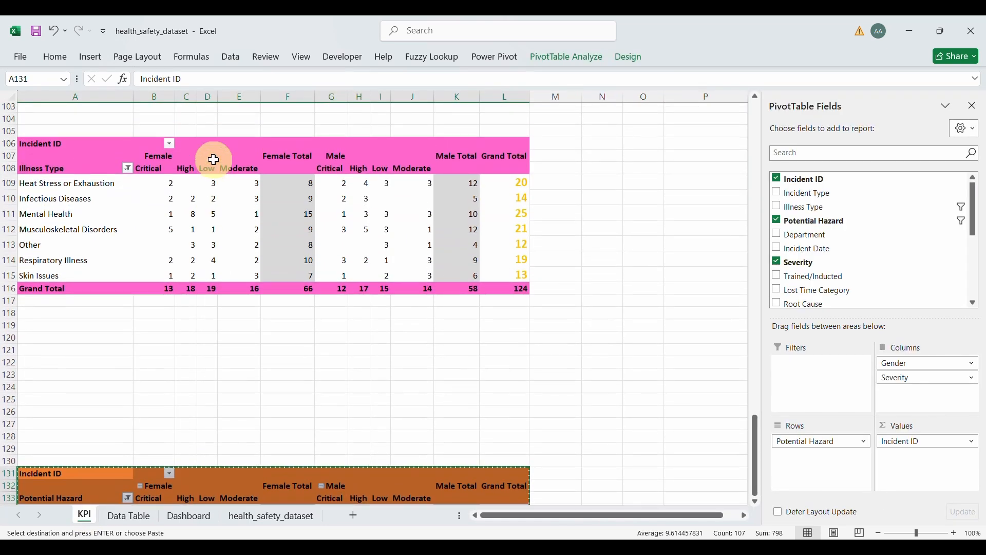
{"action": "scroll", "coordinate": [214, 160], "scroll_direction": "up", "scroll_amount": 1}
{"action": "left_click_drag", "start_coordinate": [49, 157], "coordinate": [502, 302]}
{"action": "key", "text": "ctrl+c"}
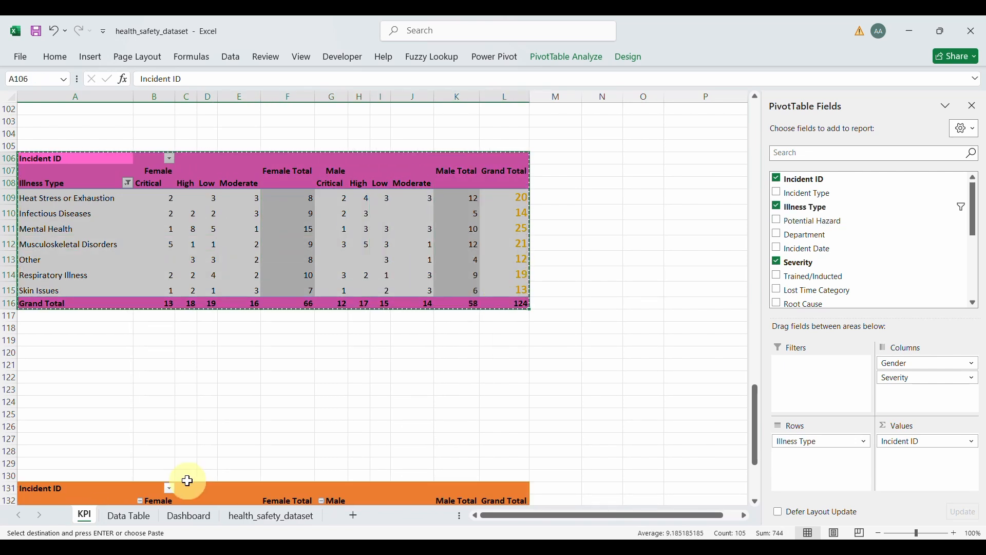
{"action": "left_click", "coordinate": [129, 516]}
{"action": "left_click", "coordinate": [307, 223]}
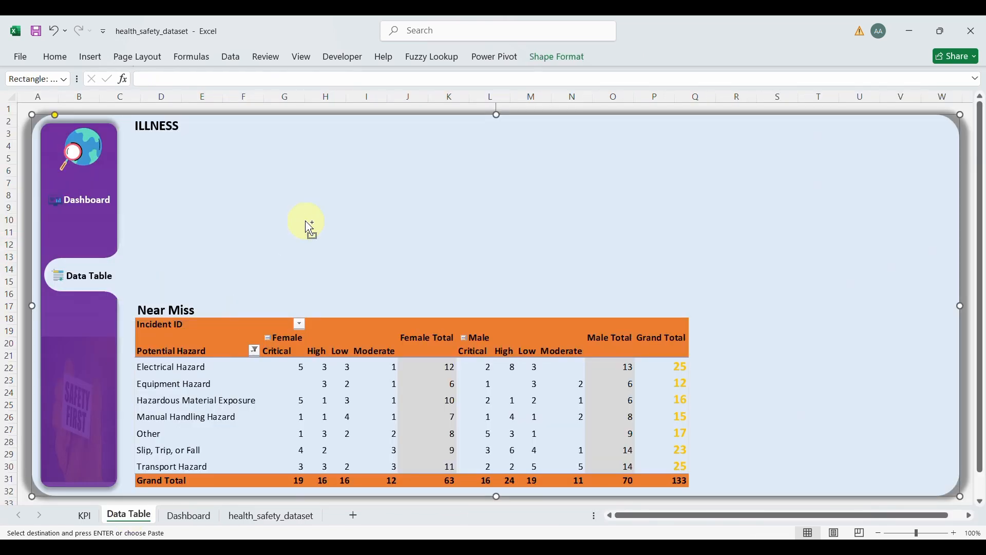
{"action": "key", "text": "ctrl+v"}
{"action": "left_click_drag", "start_coordinate": [322, 261], "coordinate": [437, 288]}
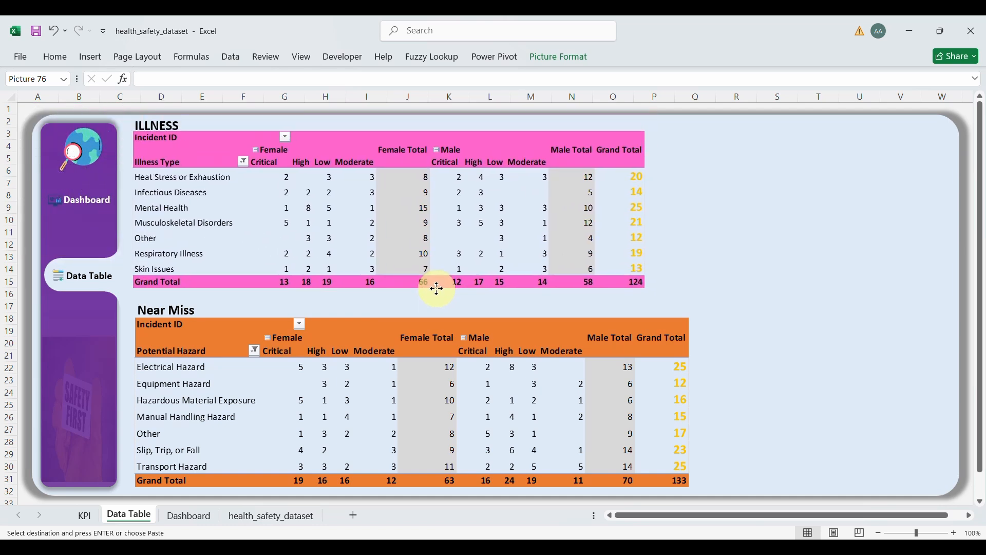
{"action": "left_click_drag", "start_coordinate": [645, 288], "coordinate": [689, 302]}
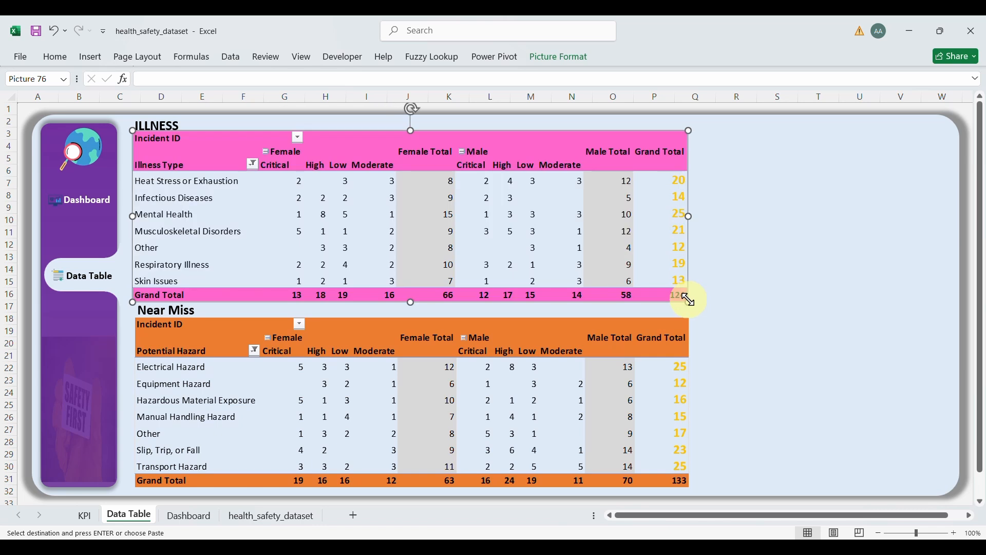
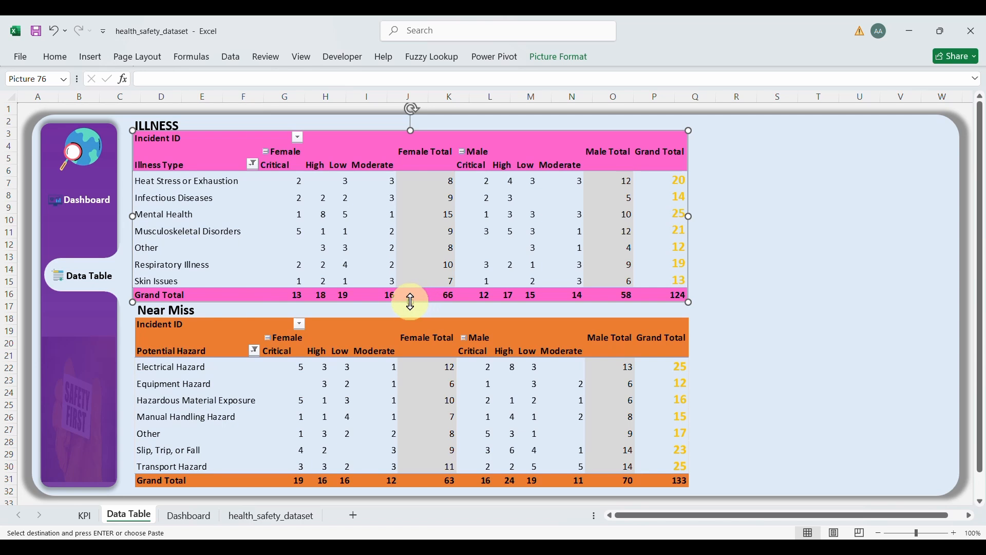
Step: Shorten the ILLNESS table picture, nudge it into place above Near Miss, and save the workbook
{"action": "left_click_drag", "start_coordinate": [411, 301], "coordinate": [411, 296]}
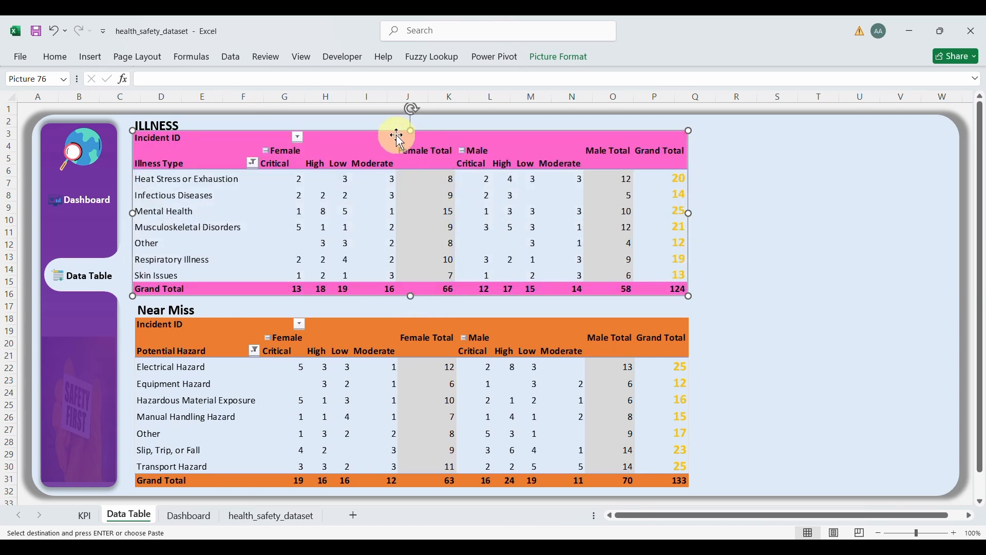
{"action": "left_click_drag", "start_coordinate": [394, 136], "coordinate": [398, 137]}
{"action": "left_click", "coordinate": [756, 256]}
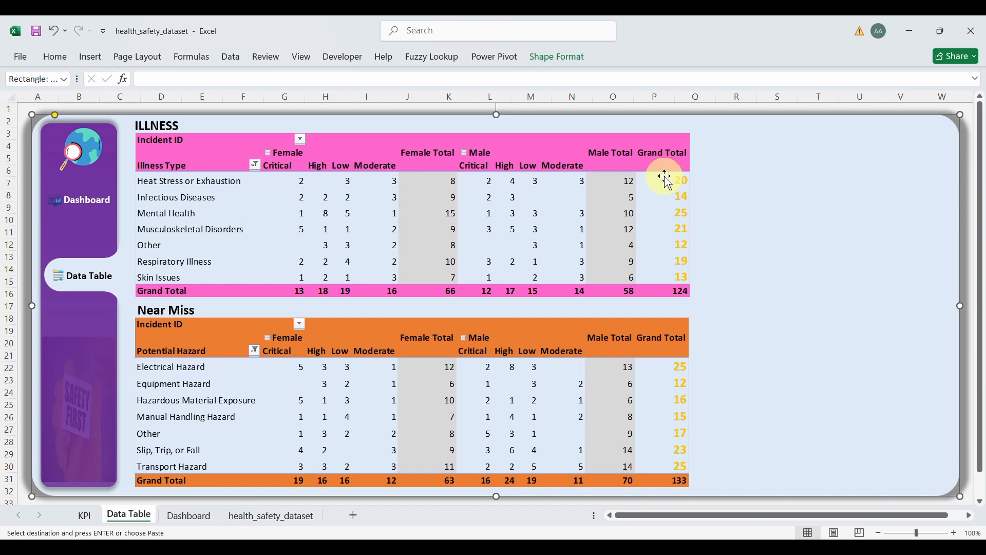
{"action": "left_click", "coordinate": [37, 32]}
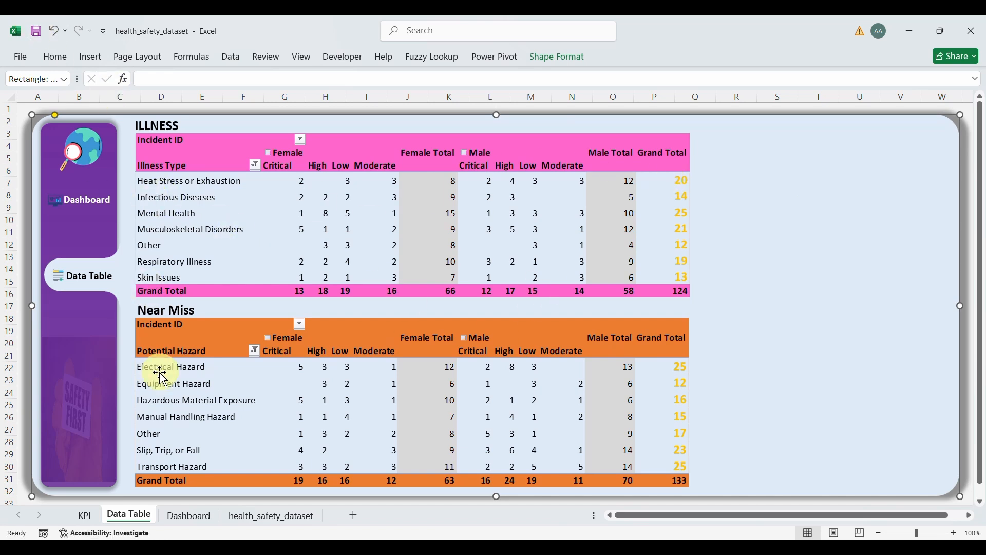
Step: On the Dashboard, test the Department slicer with Construction, IT, Maintenance and Manufacturing, then clear it
{"action": "left_click", "coordinate": [81, 201]}
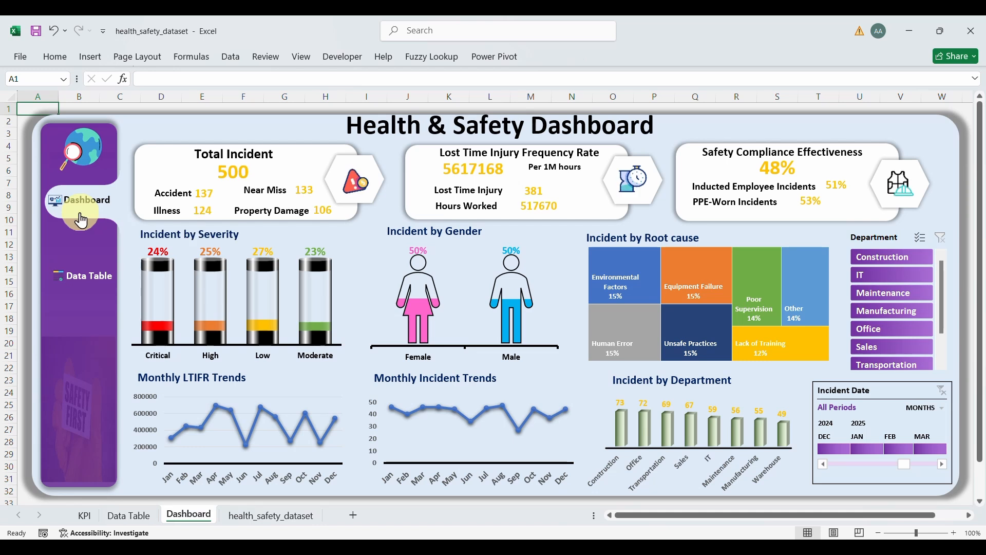
{"action": "left_click", "coordinate": [903, 259]}
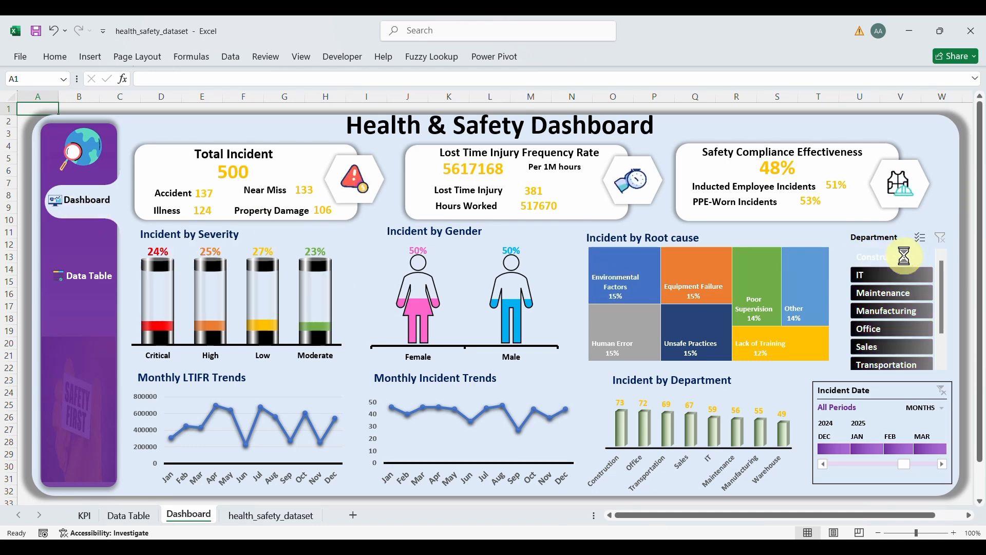
{"action": "left_click", "coordinate": [896, 274]}
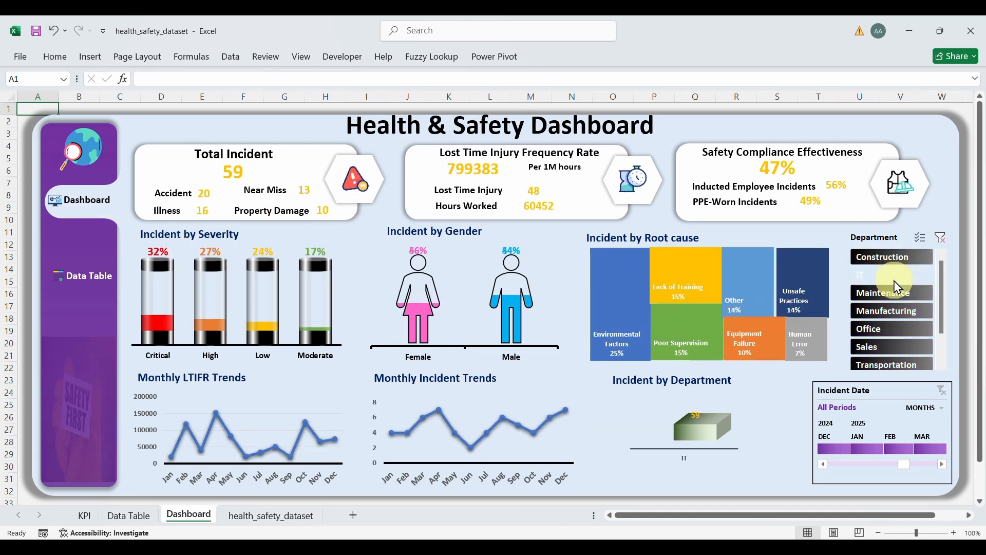
{"action": "left_click", "coordinate": [899, 292]}
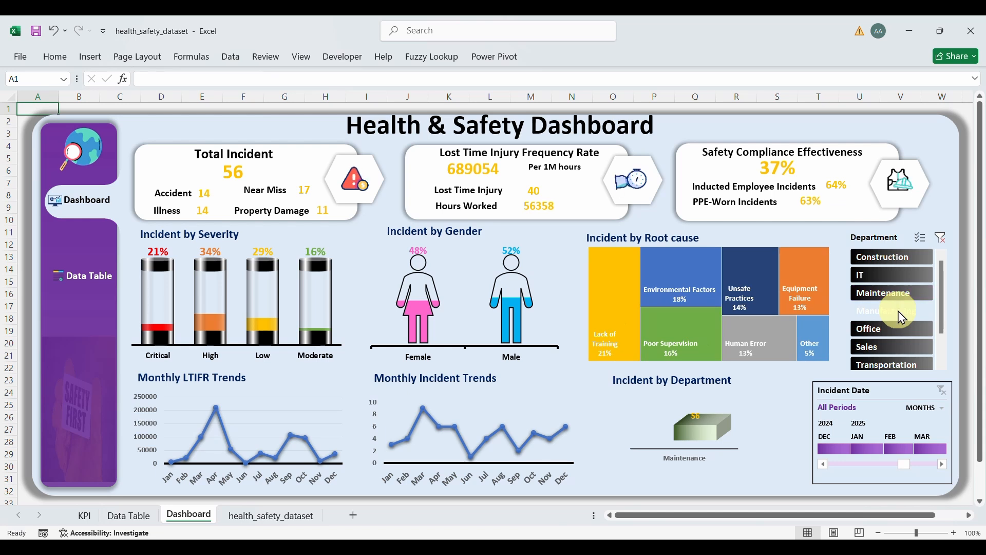
{"action": "left_click", "coordinate": [899, 310]}
{"action": "left_click", "coordinate": [942, 237]}
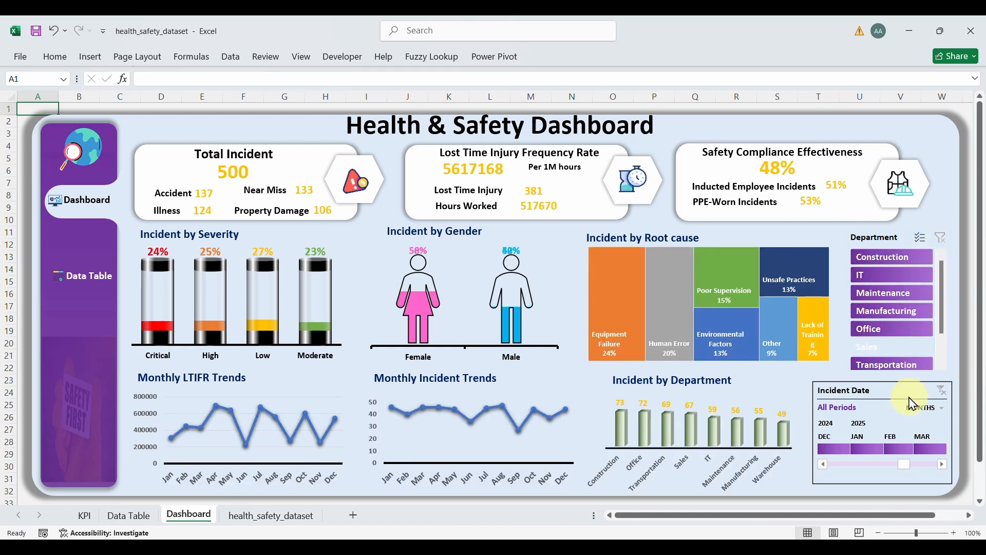
Step: Test the Incident Date timeline with December 2024, then by years 2023 and 2024, and clear it
{"action": "left_click", "coordinate": [833, 449]}
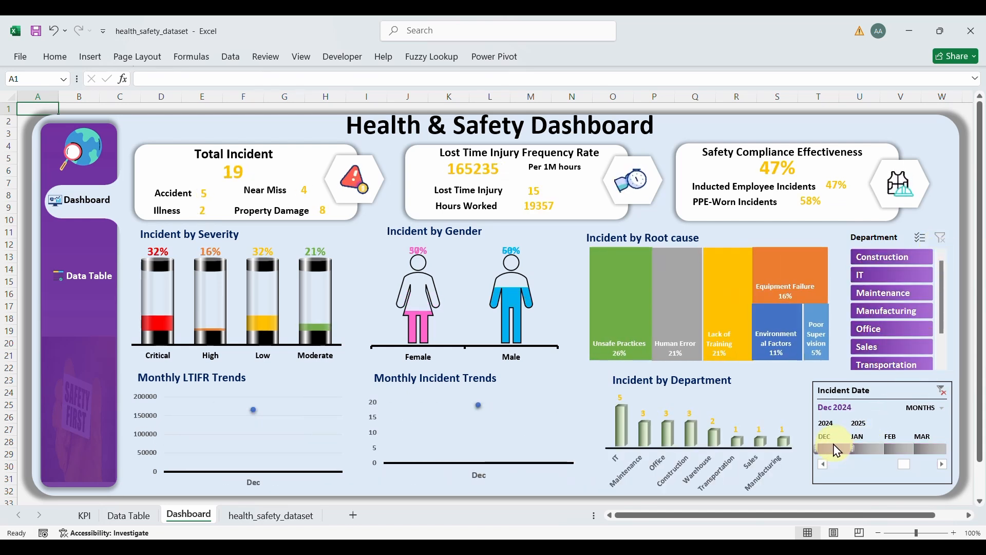
{"action": "left_click", "coordinate": [942, 391]}
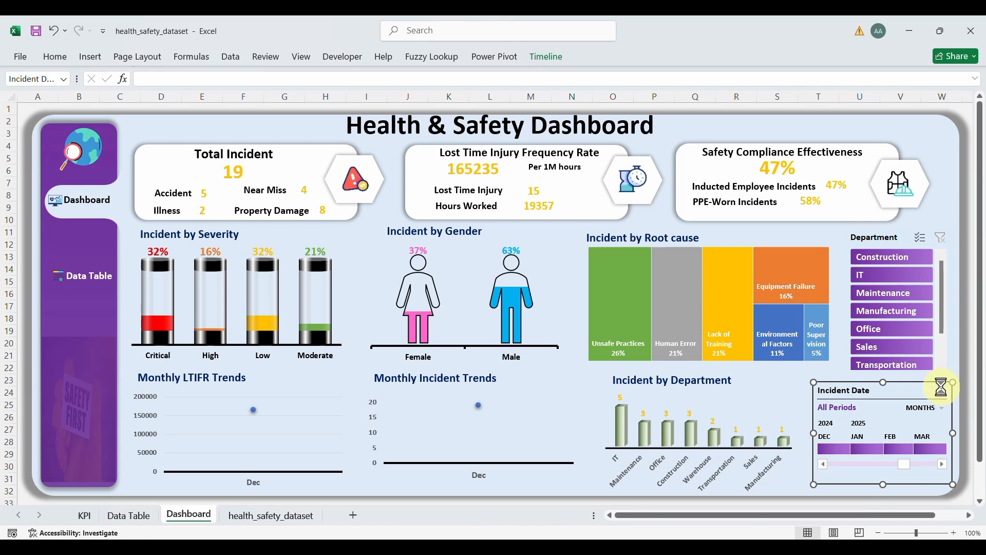
{"action": "left_click", "coordinate": [938, 411]}
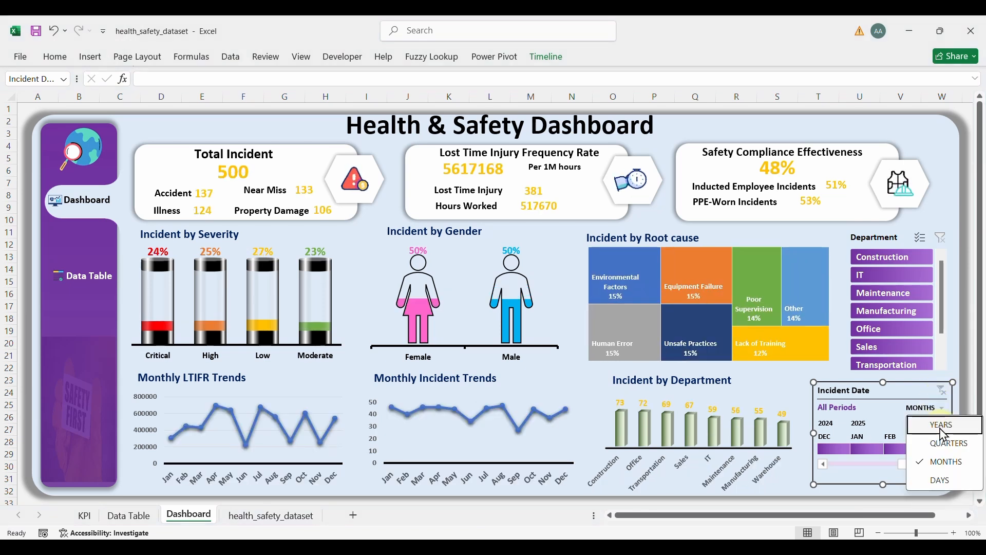
{"action": "left_click", "coordinate": [942, 426]}
{"action": "left_click", "coordinate": [844, 450]}
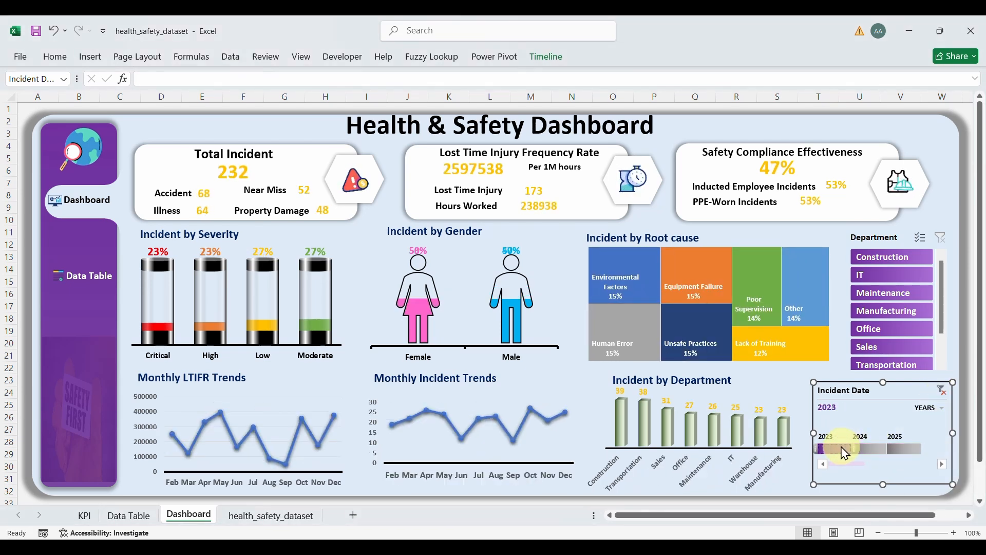
{"action": "left_click", "coordinate": [869, 449]}
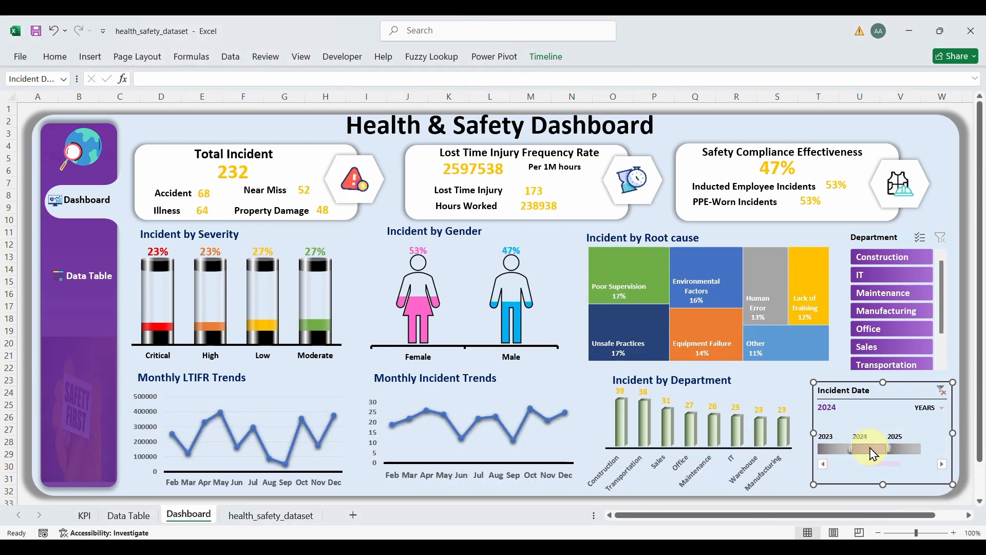
{"action": "left_click", "coordinate": [943, 393]}
Step: Check the Data Table sheet and return to the unfiltered Dashboard showing 500 incidents
{"action": "left_click", "coordinate": [908, 293]}
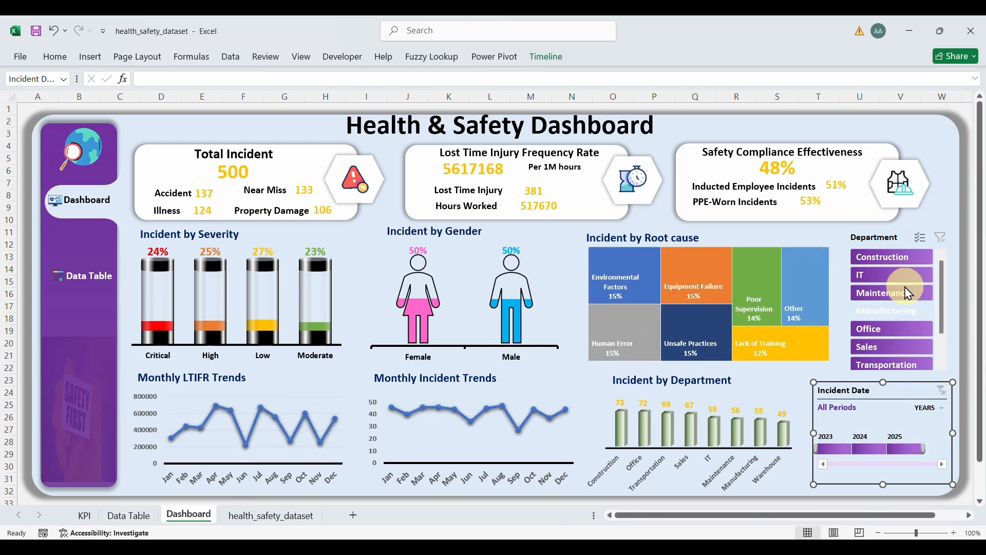
{"action": "left_click", "coordinate": [84, 276]}
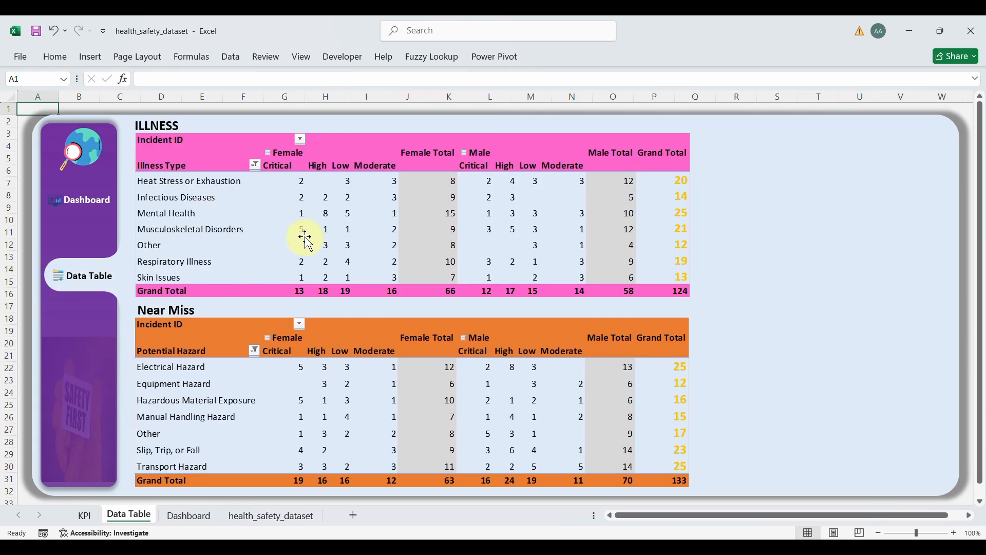
{"action": "left_click", "coordinate": [93, 191]}
{"action": "left_click", "coordinate": [85, 162]}
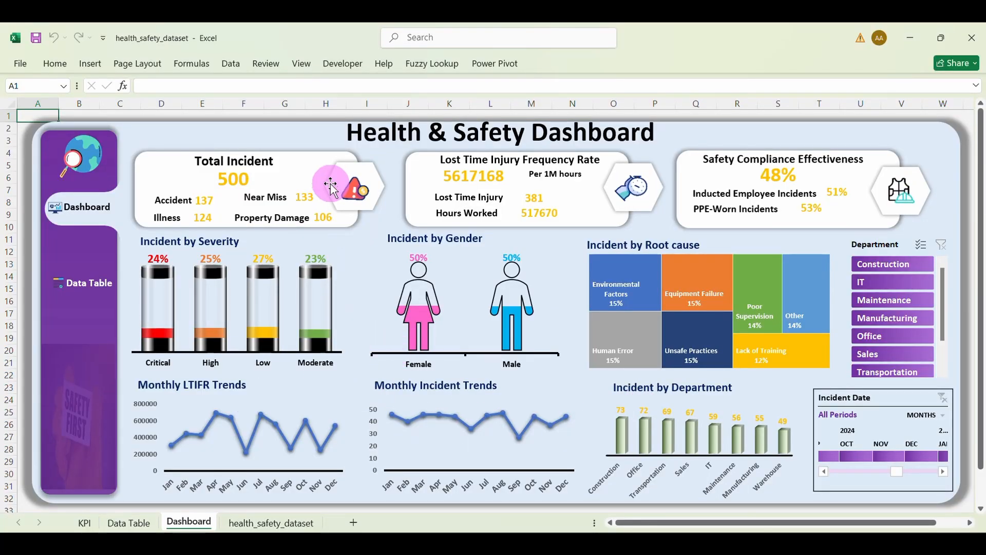
Step: Duplicate the Total Incident white card onto the Incident by Severity chart and bring the chart in front
{"action": "left_click", "coordinate": [327, 155]}
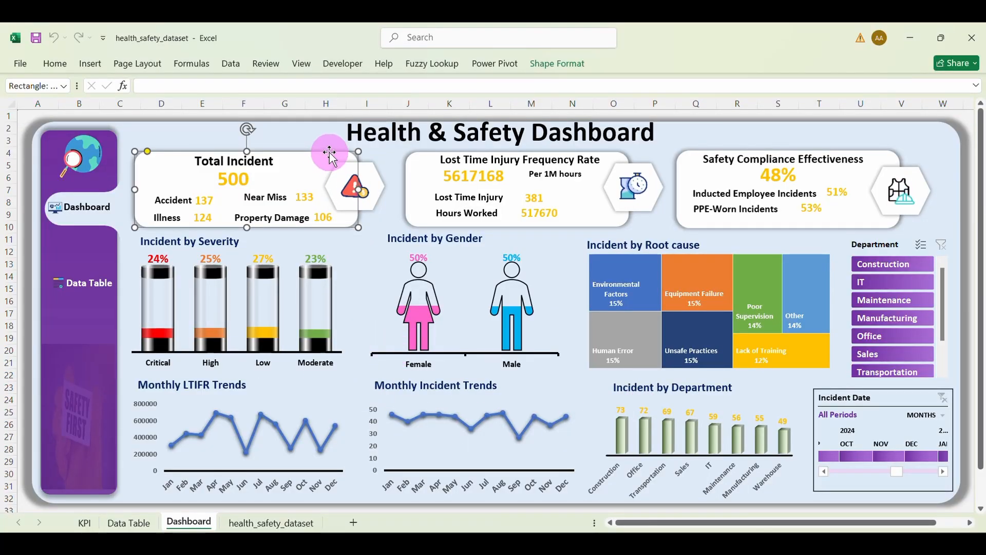
{"action": "key", "text": "ctrl+d"}
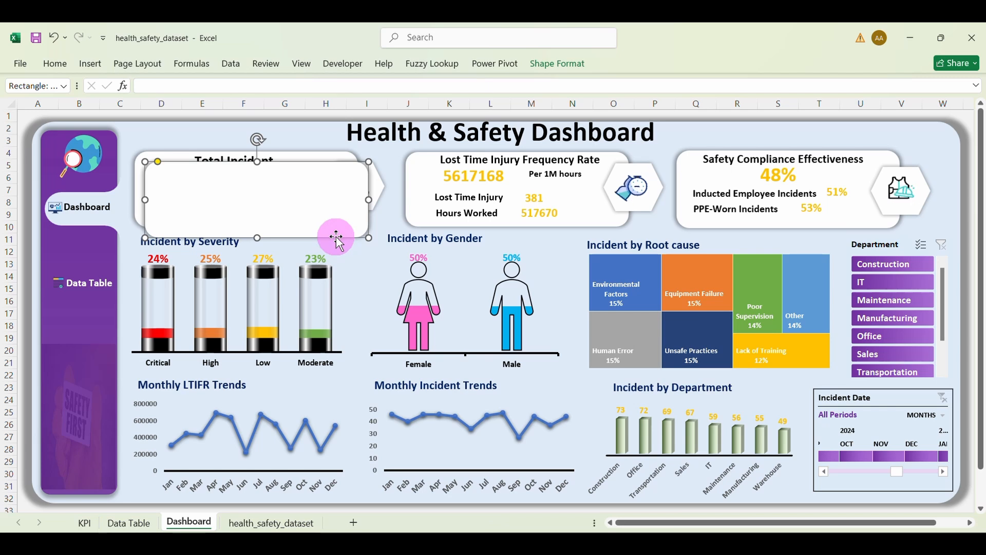
{"action": "left_click_drag", "start_coordinate": [337, 238], "coordinate": [319, 367]}
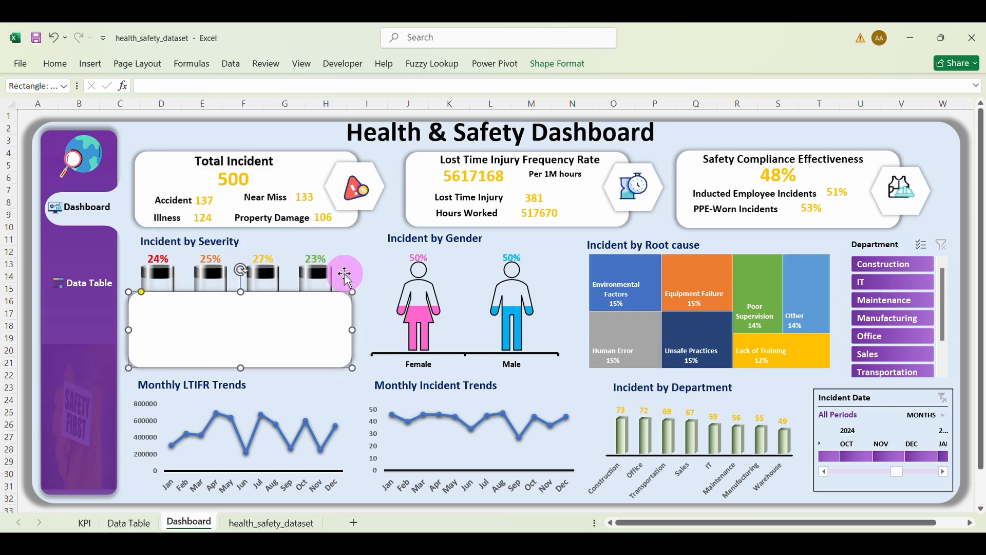
{"action": "left_click", "coordinate": [345, 277]}
{"action": "left_click", "coordinate": [301, 255]}
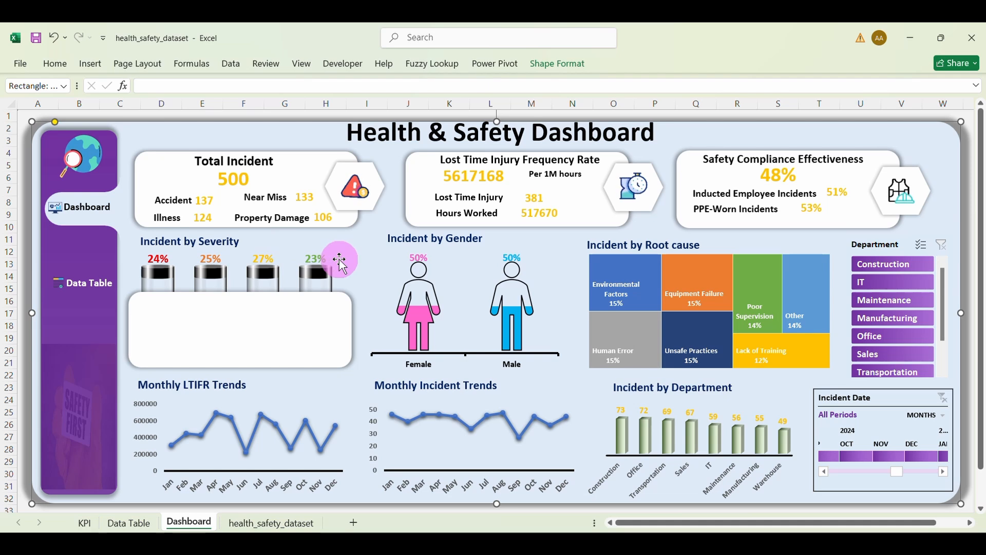
{"action": "left_click", "coordinate": [279, 277]}
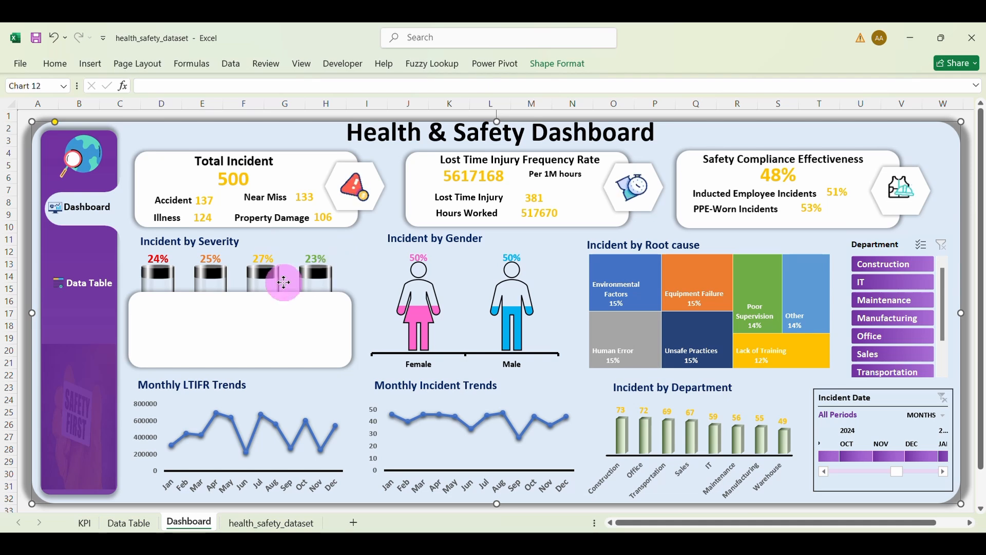
{"action": "right_click", "coordinate": [284, 254]}
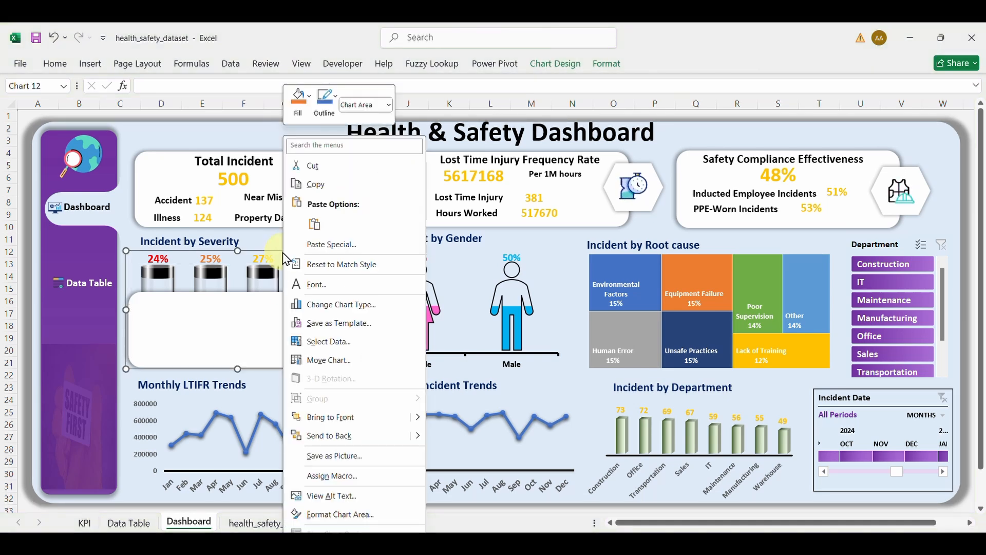
{"action": "left_click", "coordinate": [339, 417]}
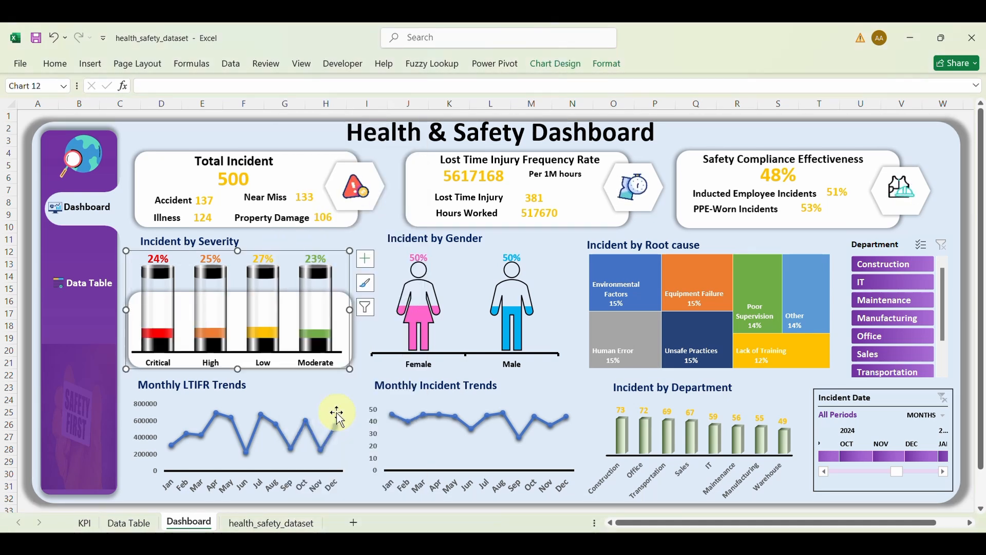
Step: Stretch the card to fit behind the Severity chart, then duplicate it over the Incident by Gender chart
{"action": "left_click", "coordinate": [354, 337]}
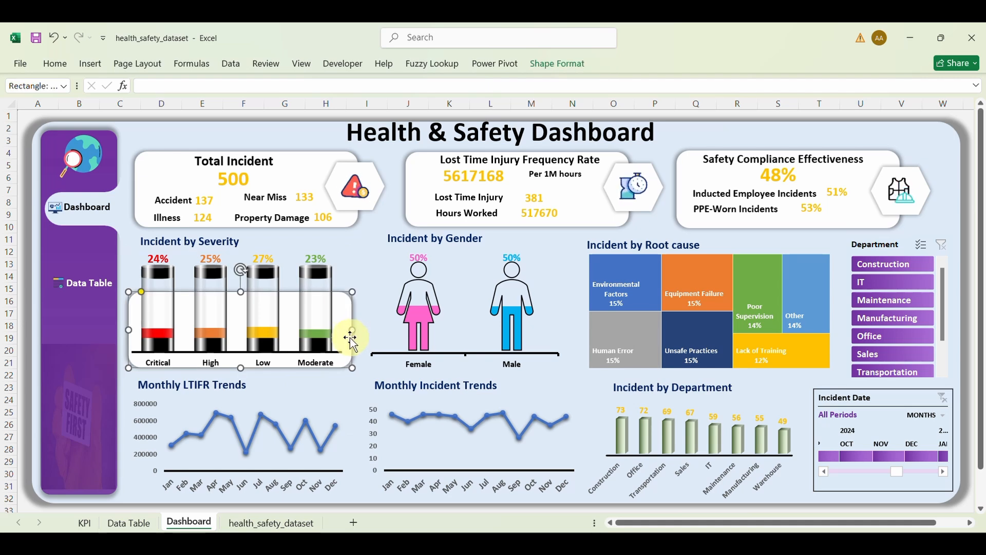
{"action": "left_click", "coordinate": [348, 307]}
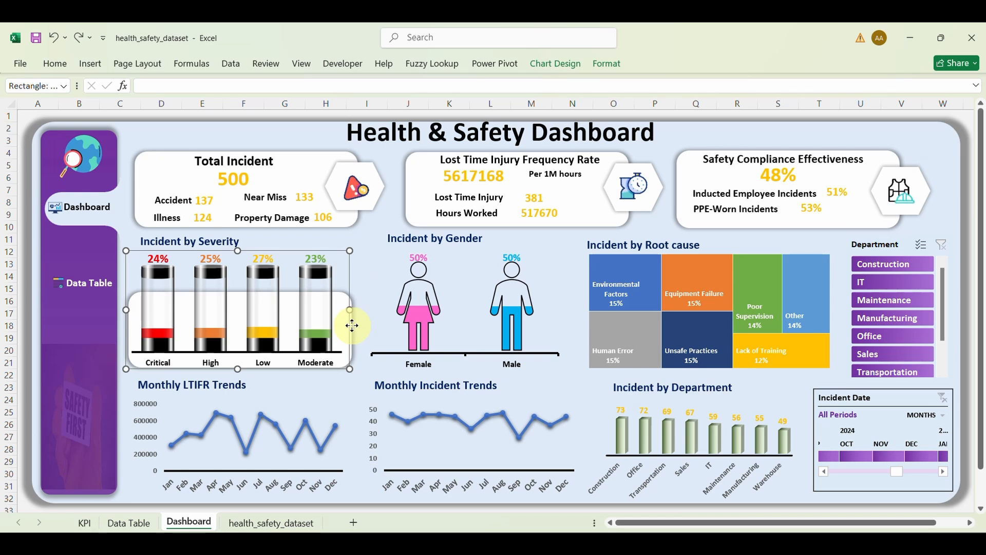
{"action": "left_click", "coordinate": [350, 311]}
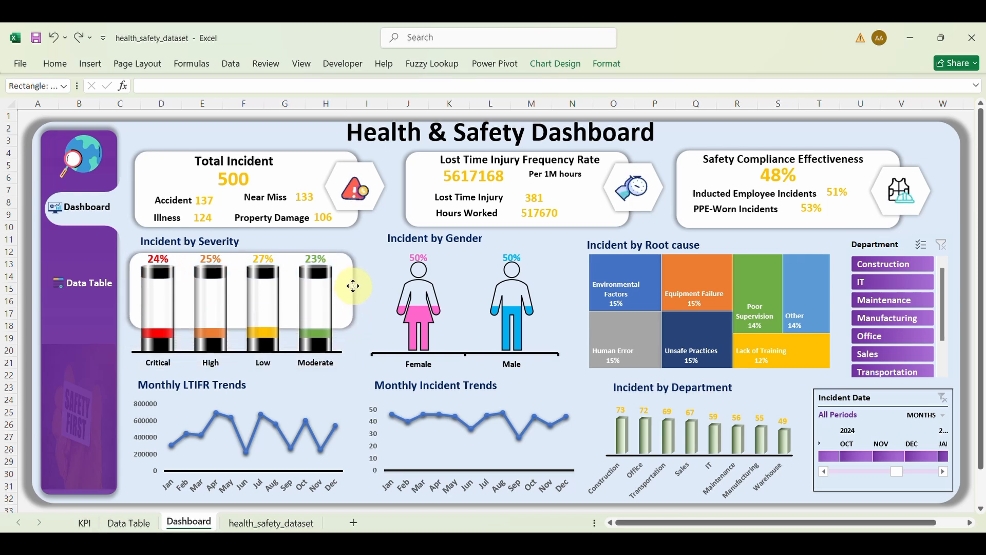
{"action": "left_click_drag", "start_coordinate": [353, 286], "coordinate": [348, 282]}
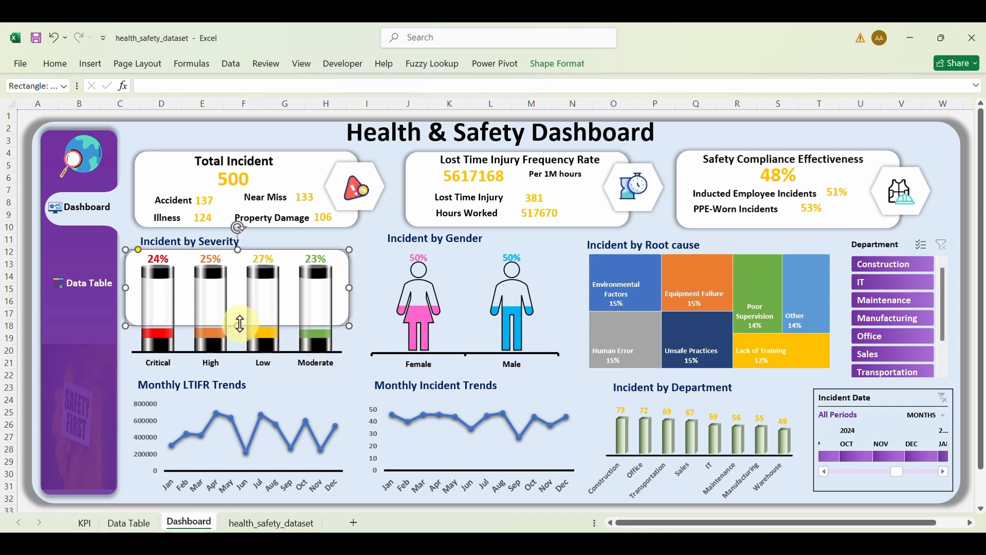
{"action": "left_click_drag", "start_coordinate": [240, 324], "coordinate": [244, 367]}
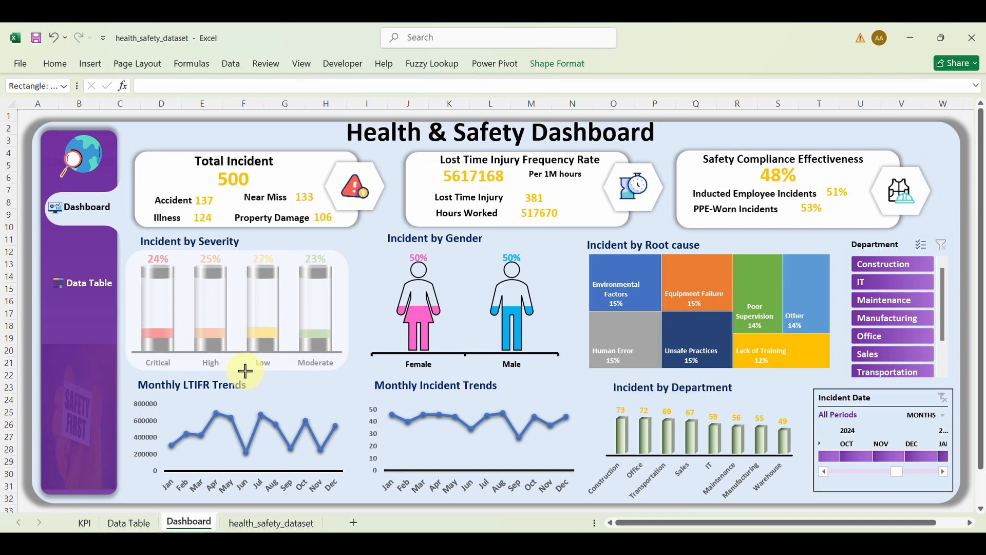
{"action": "left_click_drag", "start_coordinate": [246, 370], "coordinate": [246, 371]}
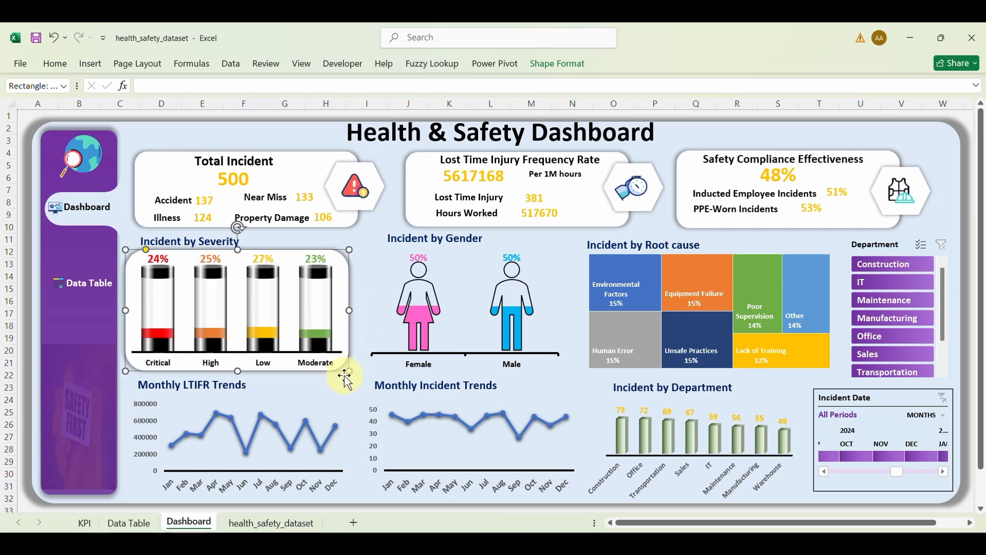
{"action": "key", "text": "ctrl+d"}
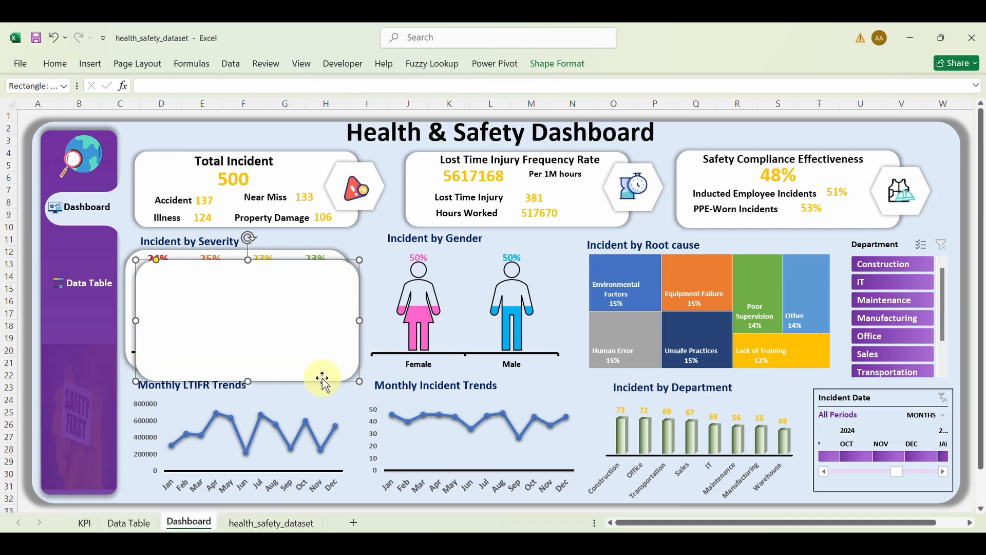
{"action": "left_click_drag", "start_coordinate": [363, 376], "coordinate": [539, 403]}
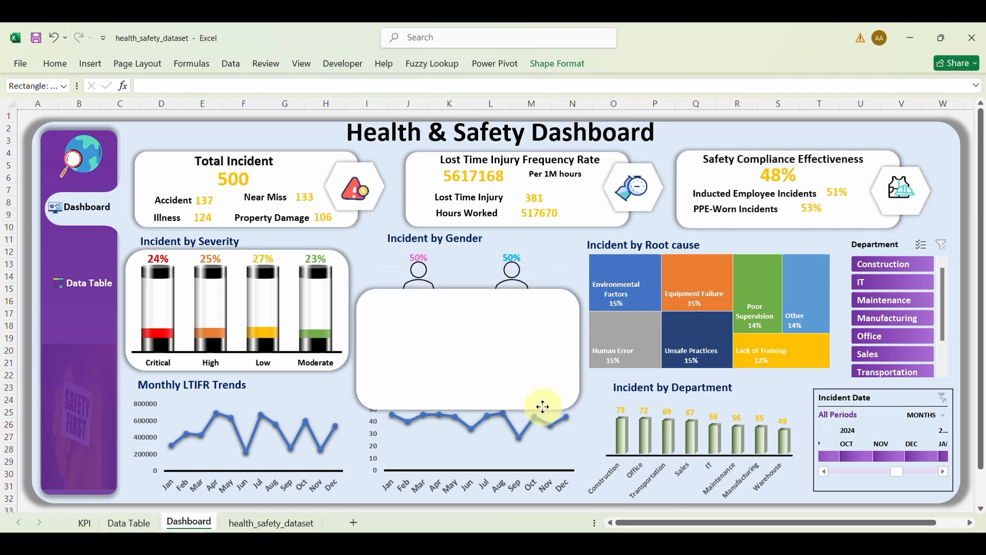
Step: Bring the Incident by Gender chart to the front and frame the white card around it
{"action": "left_click", "coordinate": [450, 260]}
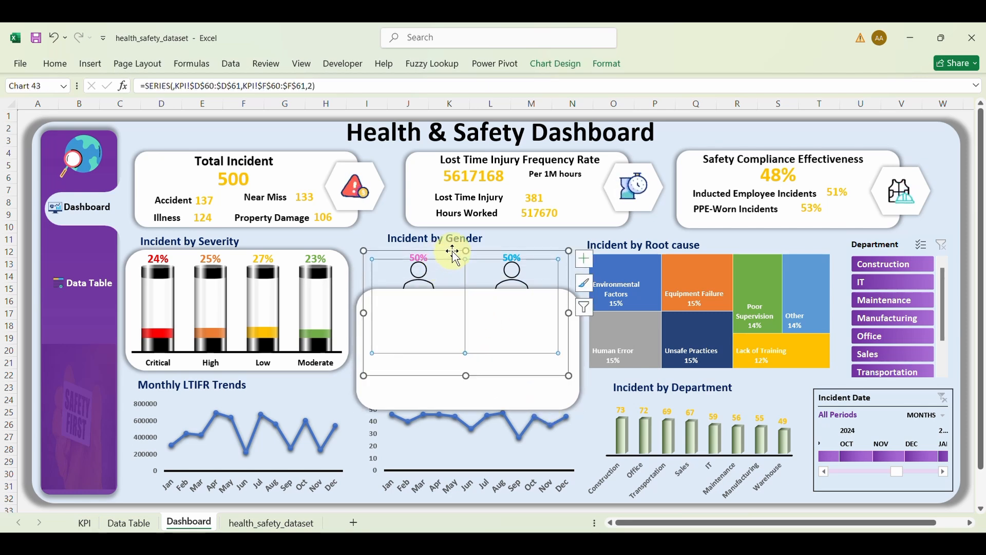
{"action": "left_click_drag", "start_coordinate": [452, 250], "coordinate": [458, 251]}
{"action": "right_click", "coordinate": [462, 253]}
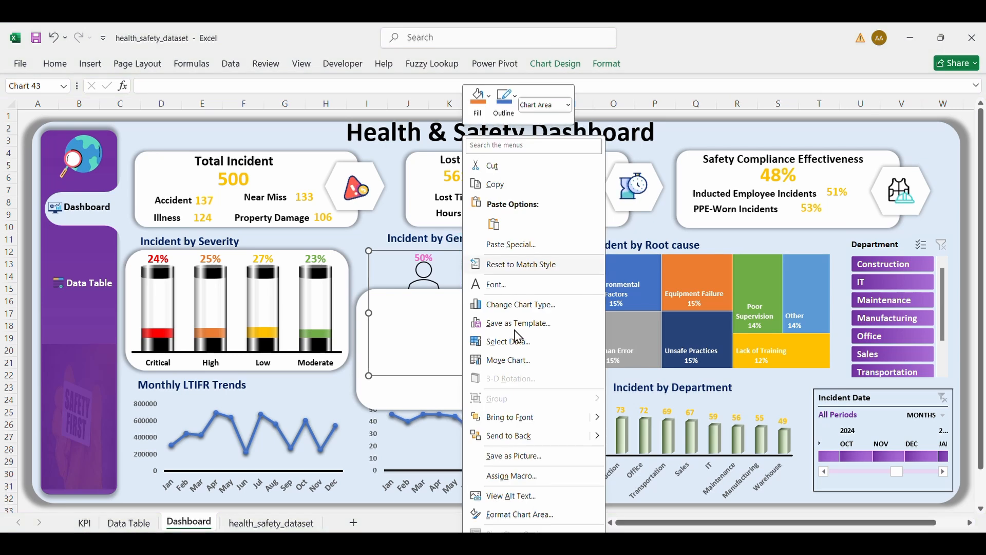
{"action": "left_click", "coordinate": [506, 417]}
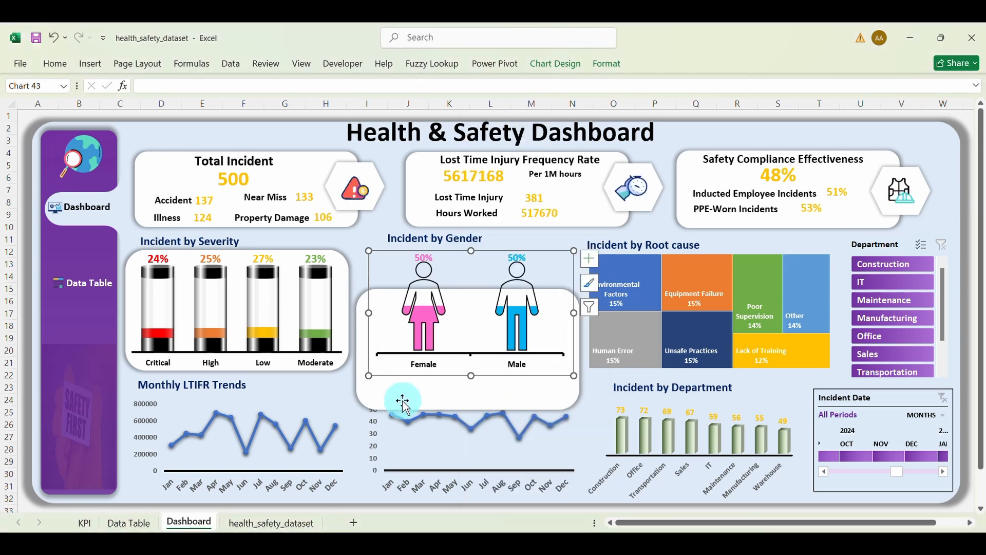
{"action": "left_click_drag", "start_coordinate": [403, 401], "coordinate": [403, 362]}
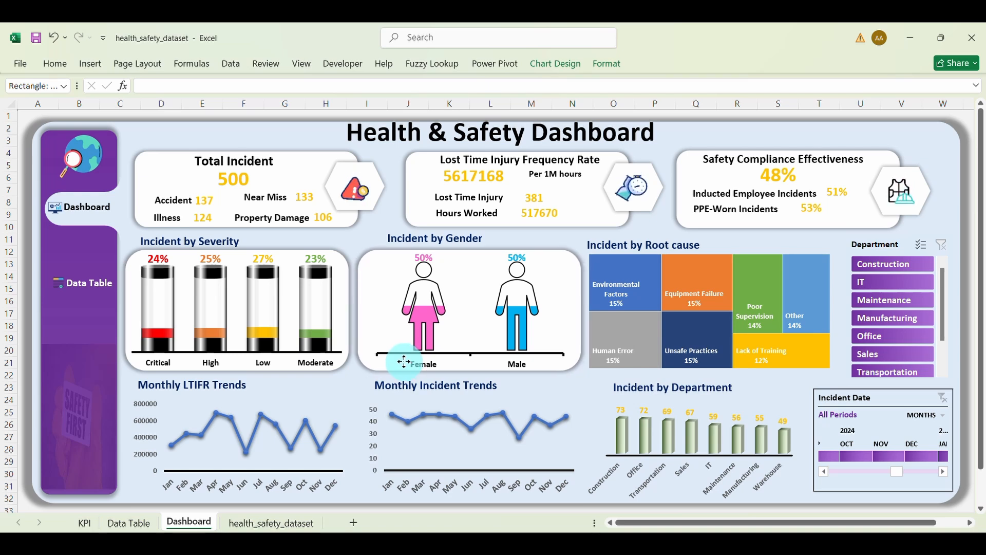
{"action": "left_click_drag", "start_coordinate": [403, 362], "coordinate": [403, 363]}
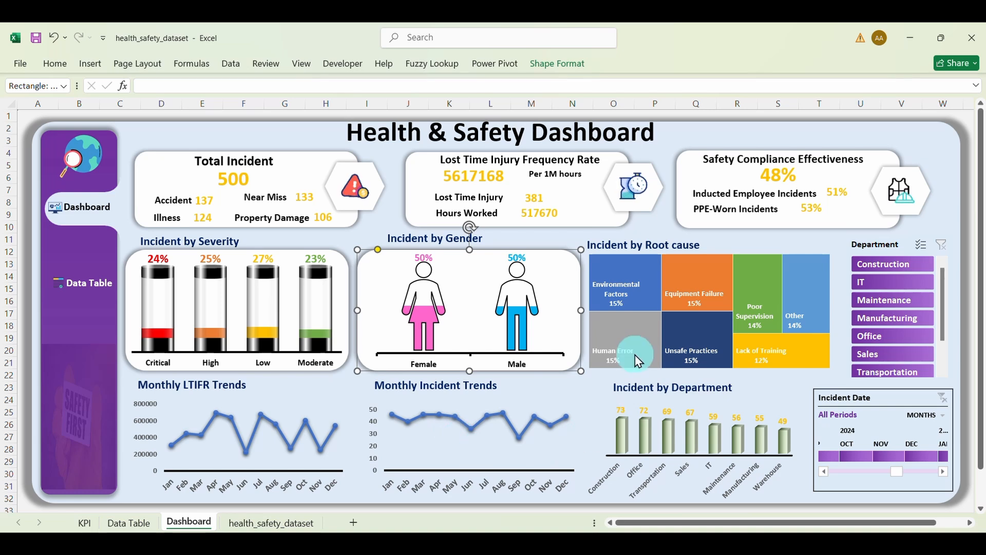
Step: Duplicate the Gender card and bring the Monthly Incident Trends chart in front of the copy
{"action": "key", "text": "ctrl+d"}
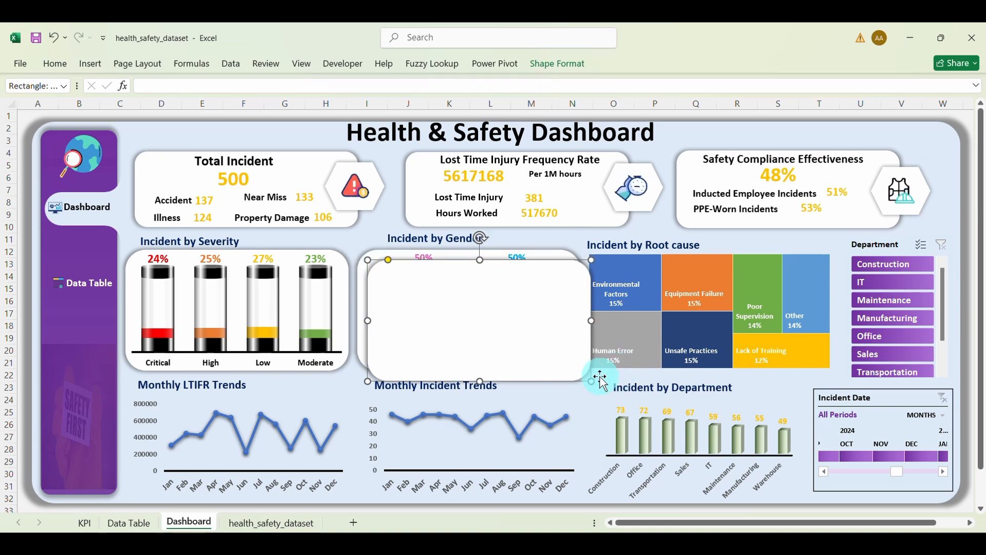
{"action": "left_click_drag", "start_coordinate": [579, 380], "coordinate": [452, 447]}
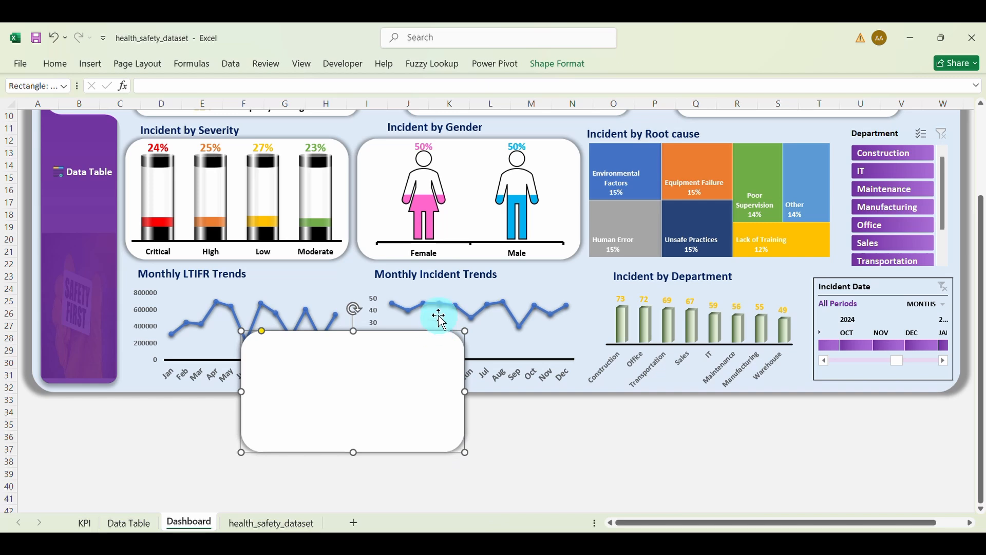
{"action": "left_click", "coordinate": [440, 318]}
{"action": "left_click", "coordinate": [457, 288]}
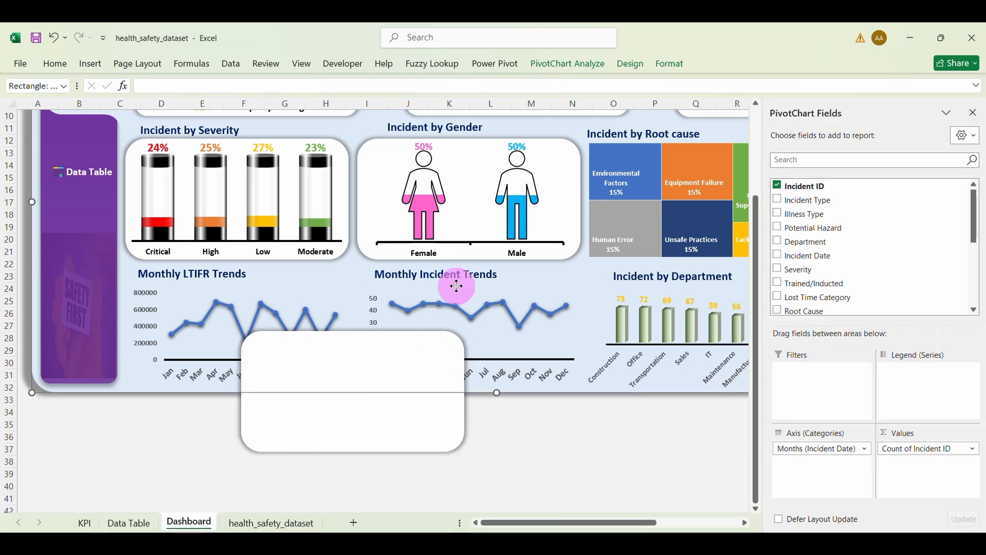
{"action": "right_click", "coordinate": [454, 287]}
{"action": "key", "text": "Escape"}
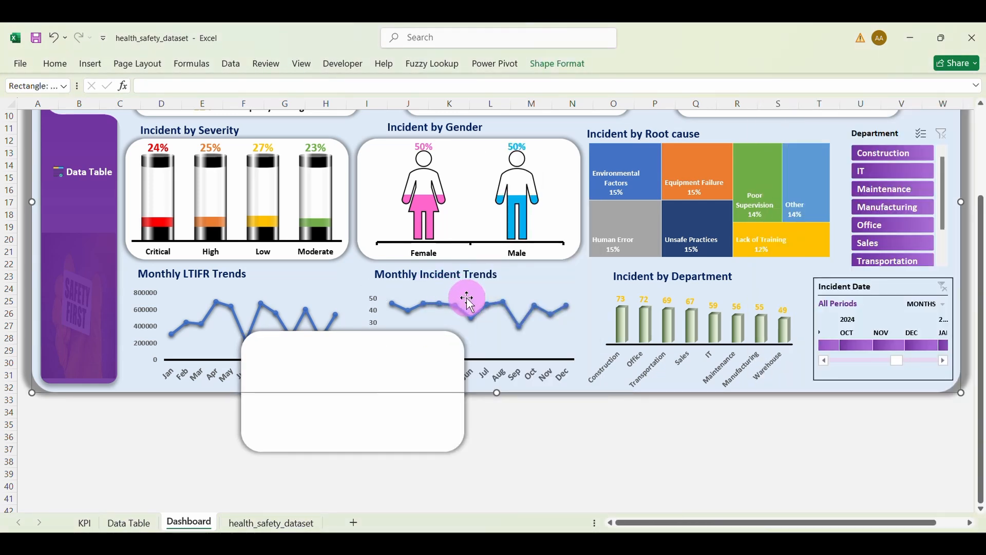
{"action": "left_click", "coordinate": [480, 334]}
{"action": "right_click", "coordinate": [496, 294]}
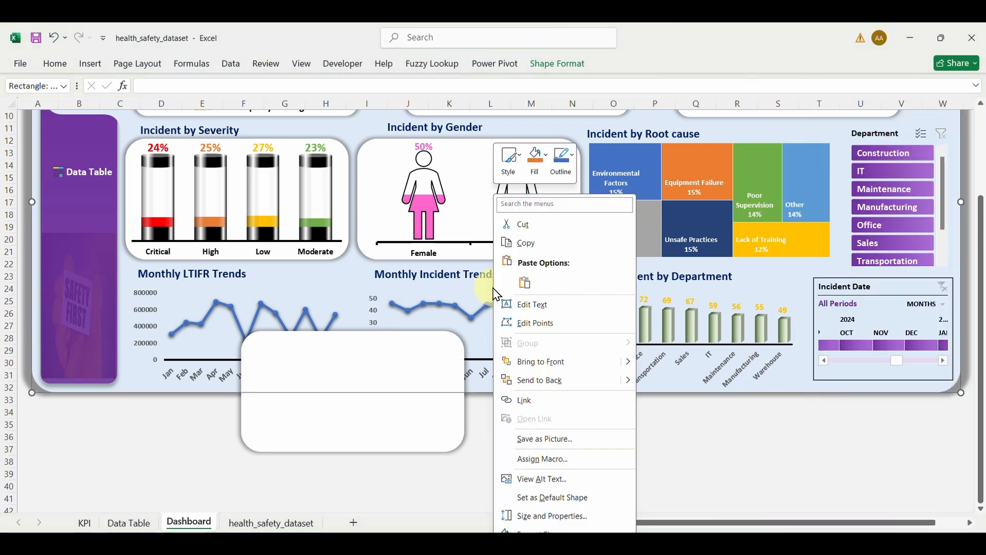
{"action": "left_click", "coordinate": [490, 323]}
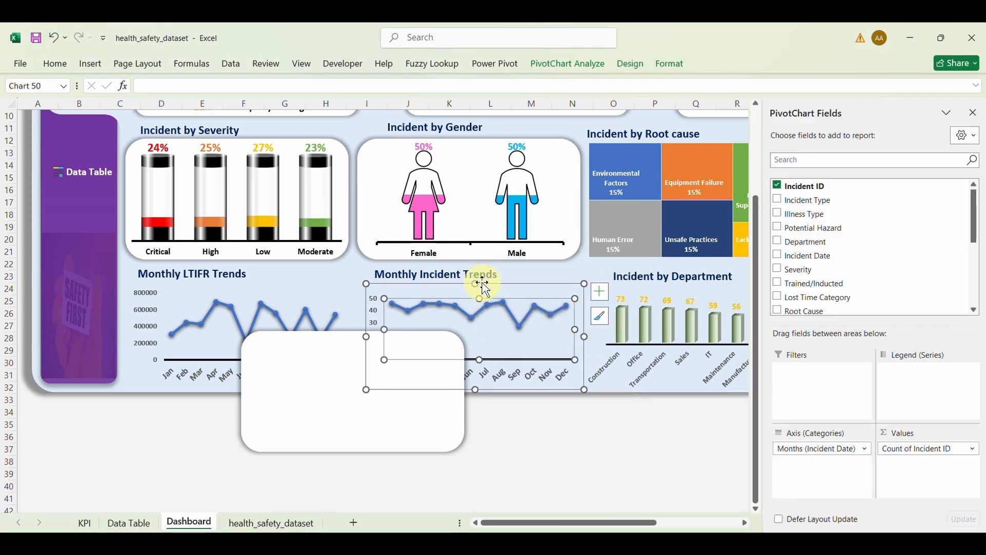
{"action": "right_click", "coordinate": [483, 283]}
{"action": "left_click", "coordinate": [539, 405]}
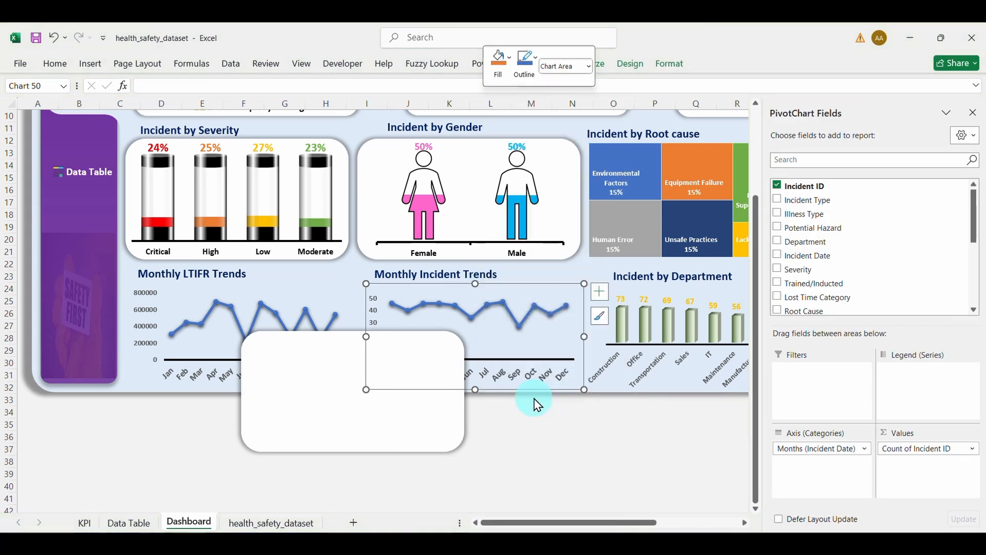
Step: Bring the Monthly LTIFR Trends chart to the front and stretch the card behind both trend charts
{"action": "left_click", "coordinate": [278, 291]}
{"action": "right_click", "coordinate": [275, 292]}
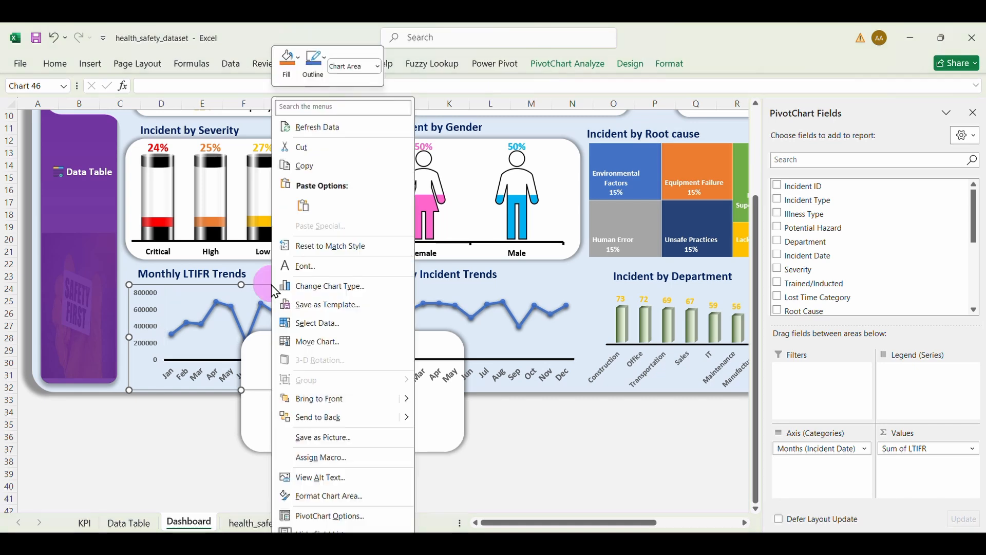
{"action": "left_click", "coordinate": [331, 400]}
{"action": "left_click", "coordinate": [385, 441]}
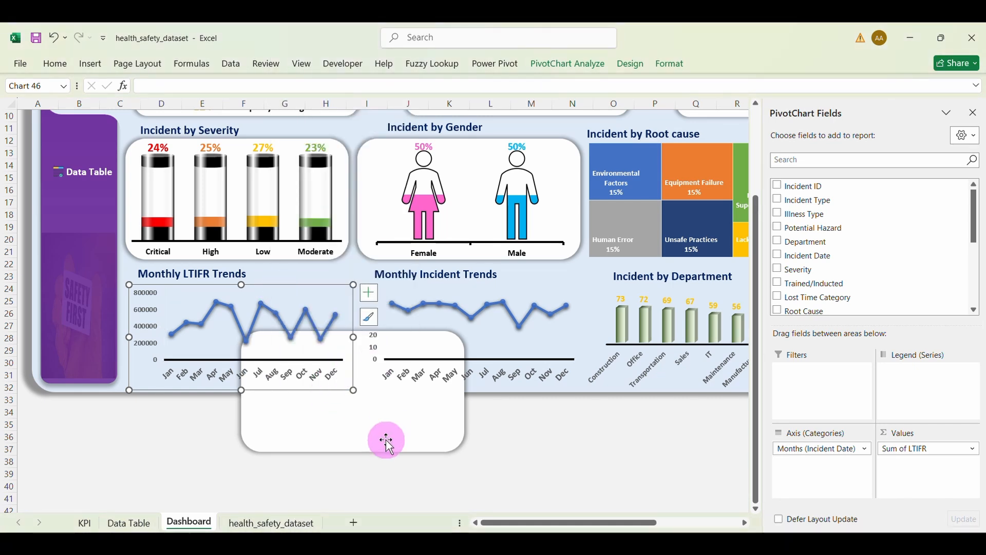
{"action": "left_click_drag", "start_coordinate": [355, 452], "coordinate": [280, 390]}
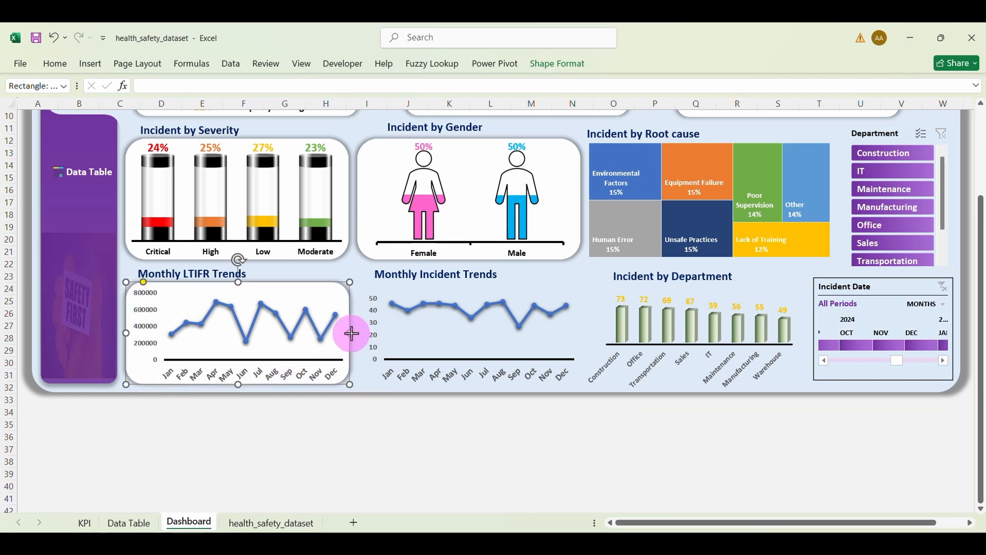
{"action": "left_click_drag", "start_coordinate": [352, 333], "coordinate": [580, 338]}
Step: Nudge the Incident by Department chart slightly and close the pivot chart field list
{"action": "left_click", "coordinate": [595, 437]}
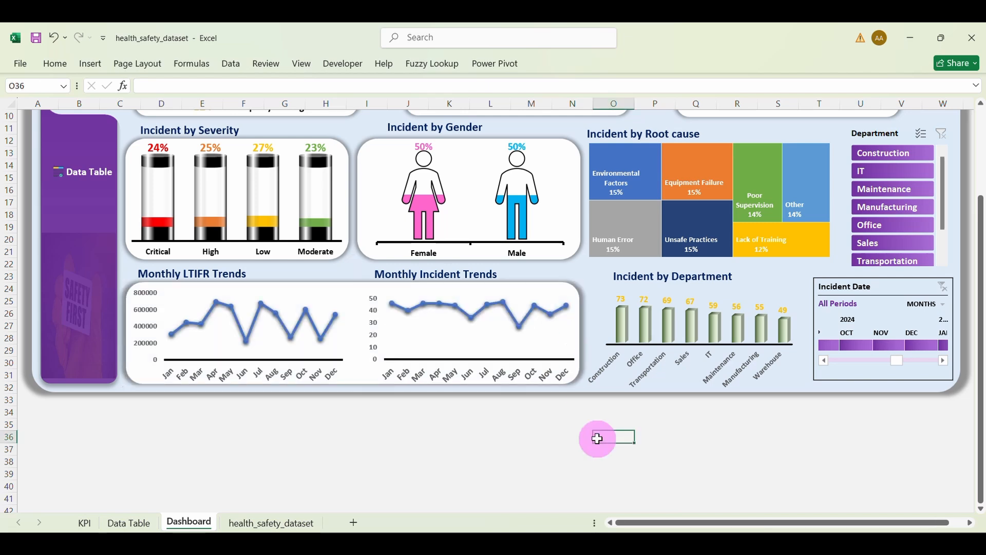
{"action": "left_click", "coordinate": [674, 392]}
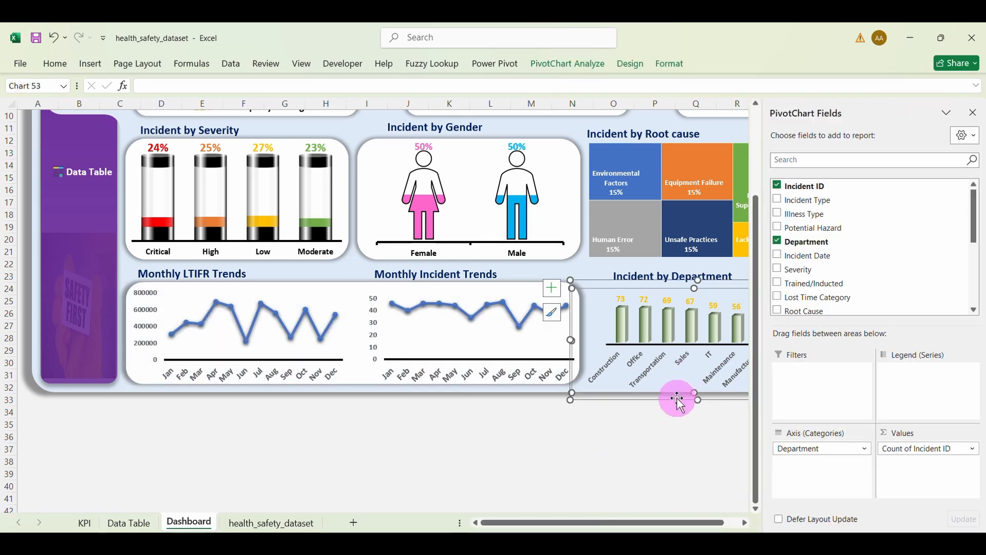
{"action": "left_click_drag", "start_coordinate": [679, 403], "coordinate": [686, 394]}
{"action": "left_click", "coordinate": [973, 113]}
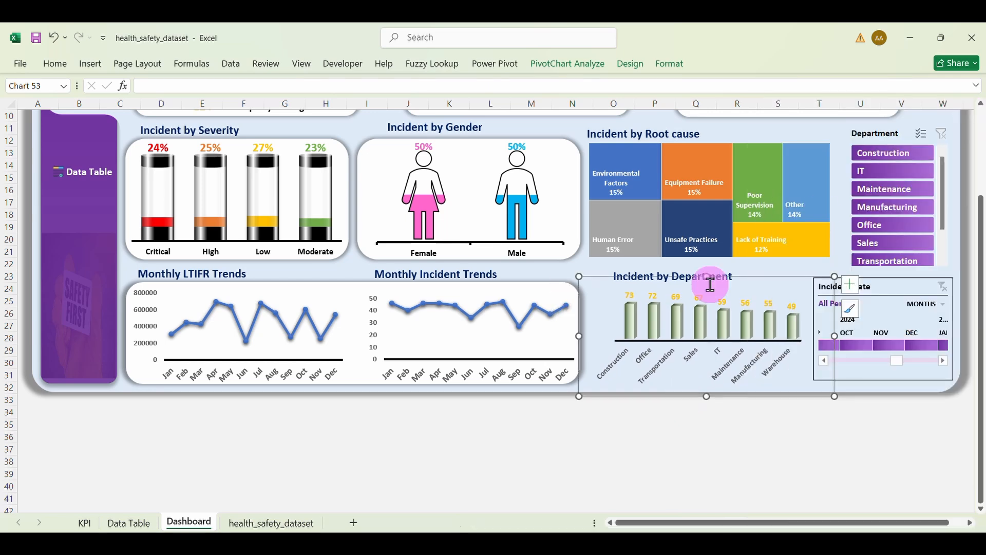
Step: Duplicate the trend charts' card and narrow the copy so it uncovers the LTIFR chart
{"action": "left_click", "coordinate": [568, 336]}
{"action": "left_click", "coordinate": [394, 329]}
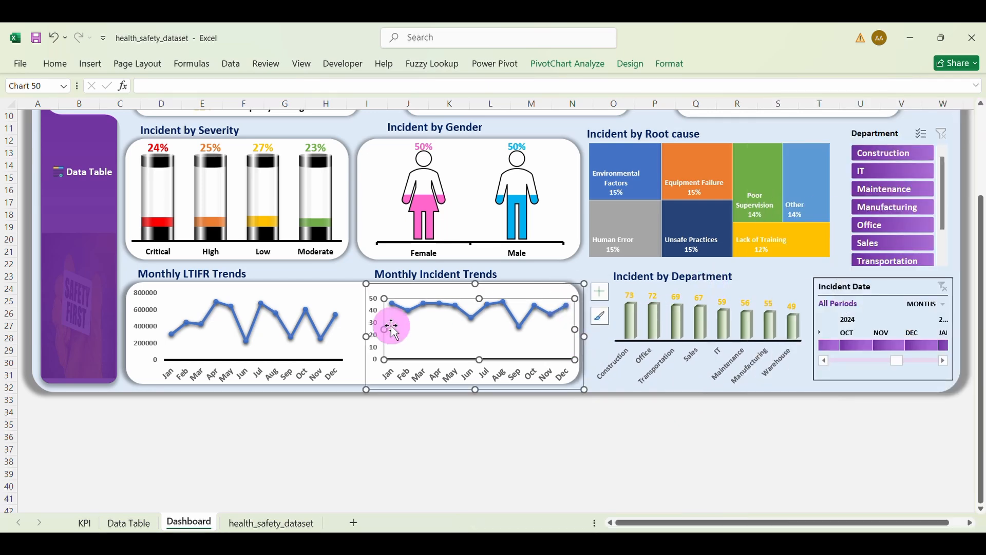
{"action": "left_click", "coordinate": [360, 300]}
{"action": "key", "text": "ctrl+d"}
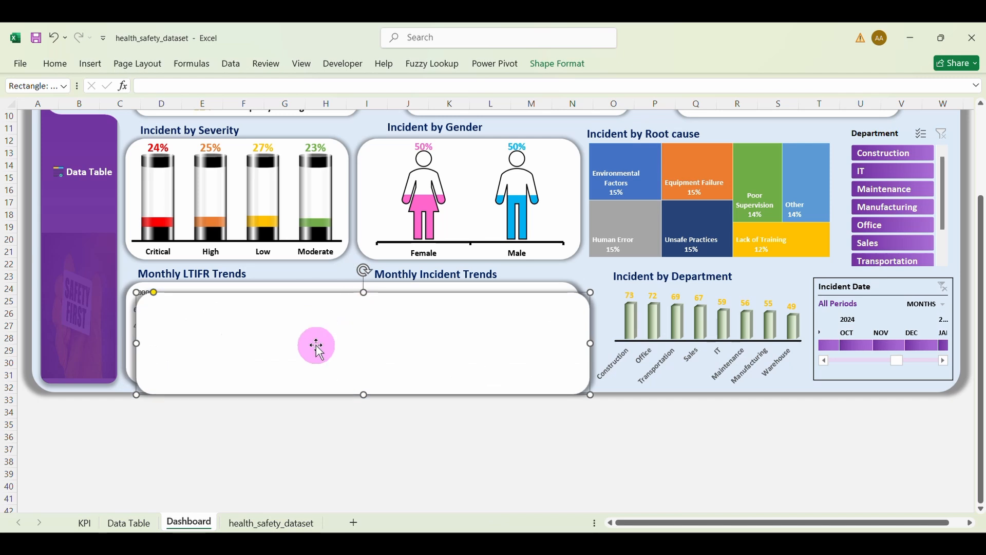
{"action": "left_click_drag", "start_coordinate": [138, 343], "coordinate": [341, 374]}
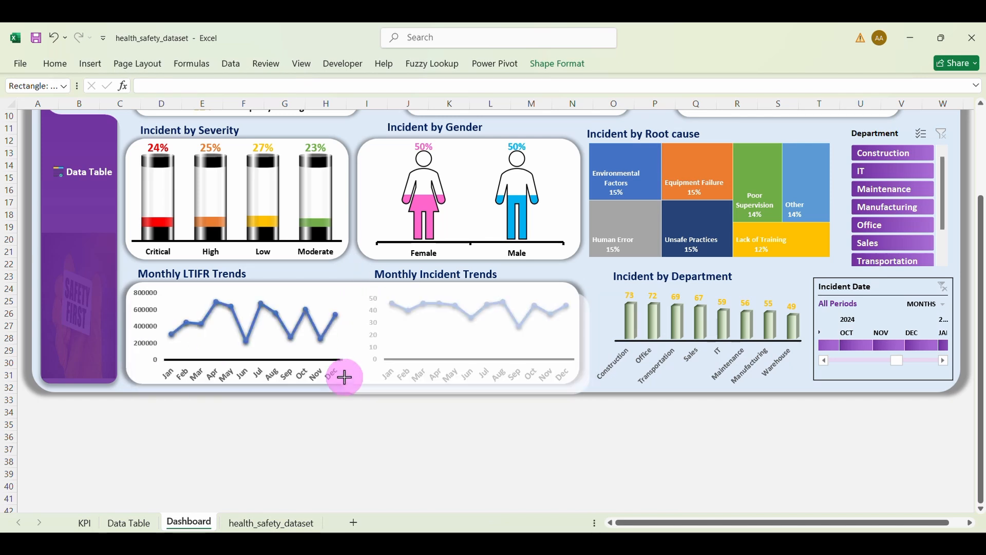
Step: Move the duplicate card toward the Incident by Department chart and try selecting the chart beneath it
{"action": "left_click_drag", "start_coordinate": [403, 366], "coordinate": [561, 397]}
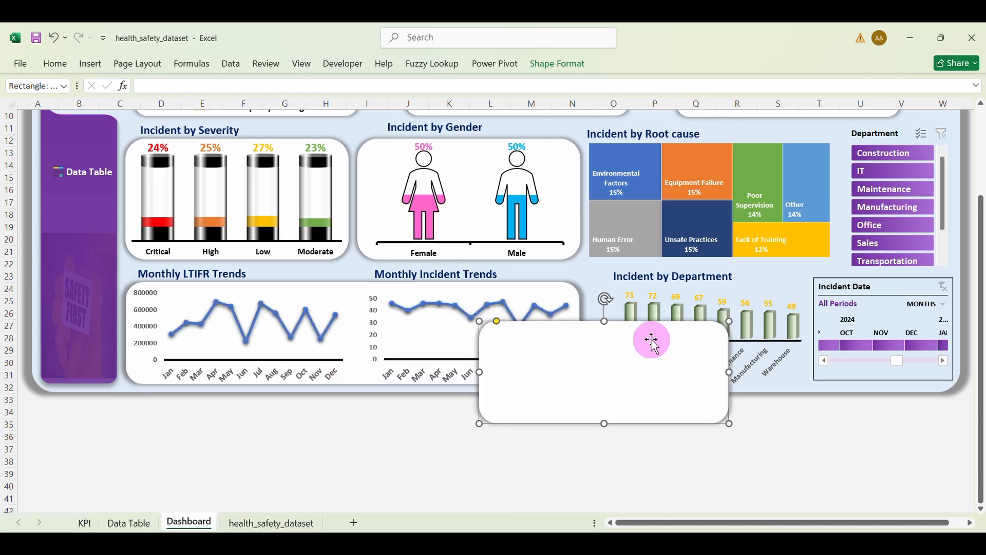
{"action": "left_click", "coordinate": [716, 288]}
{"action": "right_click", "coordinate": [717, 292]}
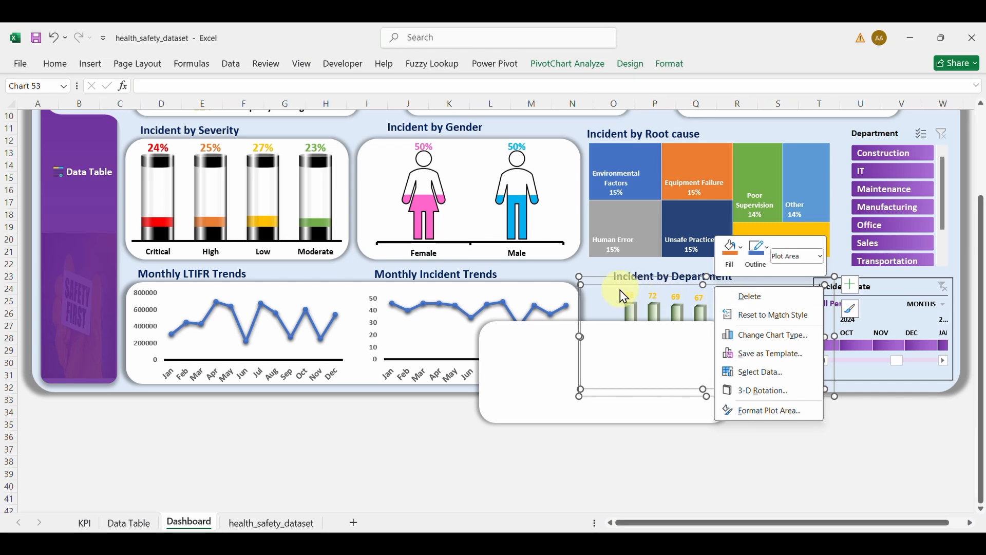
{"action": "left_click", "coordinate": [605, 283]}
{"action": "left_click", "coordinate": [601, 284]}
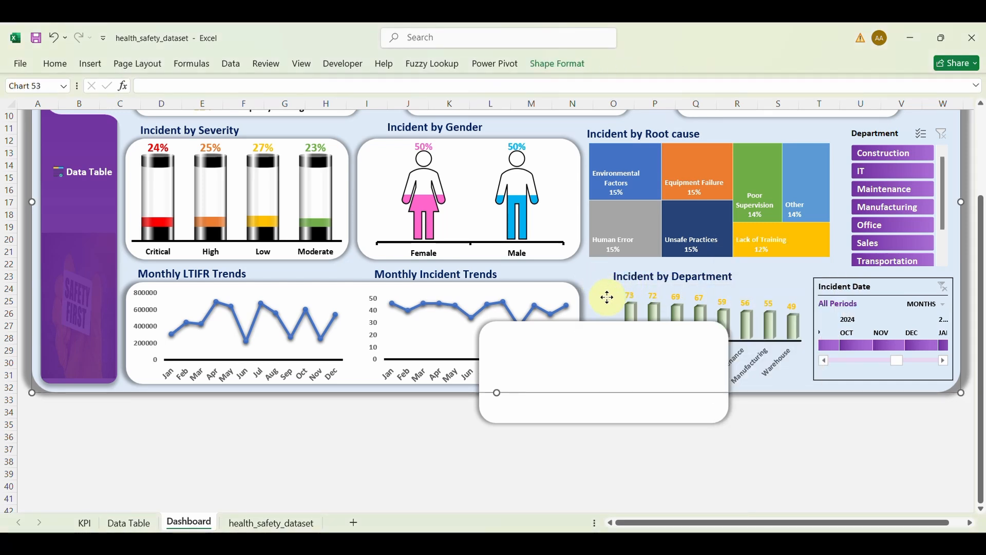
{"action": "left_click", "coordinate": [596, 280]}
{"action": "right_click", "coordinate": [595, 279]}
{"action": "left_click", "coordinate": [754, 285]}
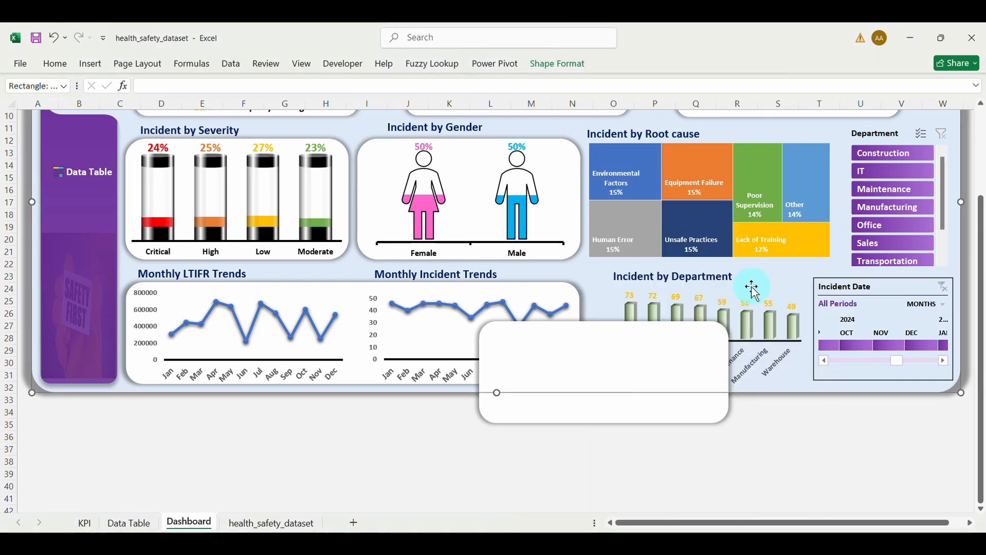
{"action": "left_click", "coordinate": [744, 299]}
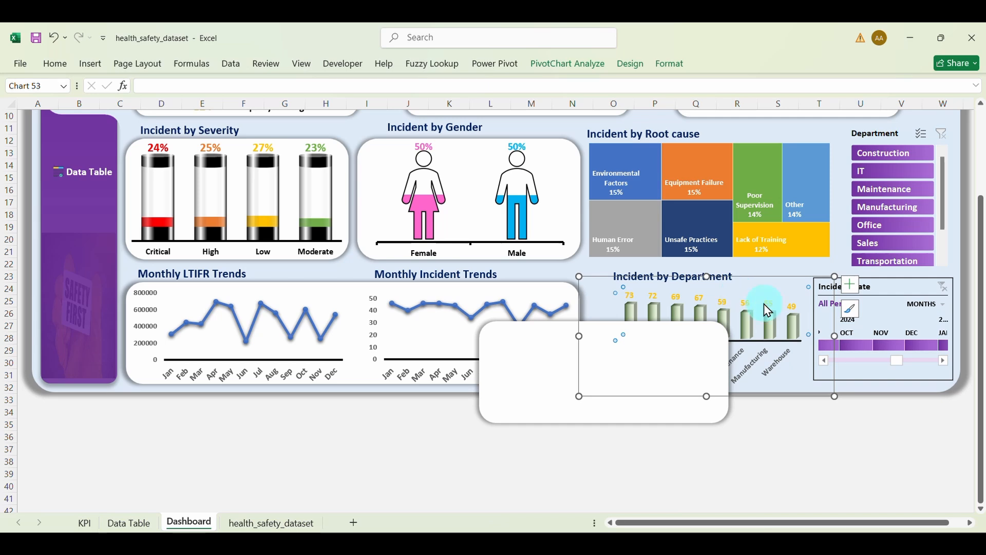
{"action": "left_click_drag", "start_coordinate": [796, 391], "coordinate": [793, 393]}
{"action": "right_click", "coordinate": [778, 391]}
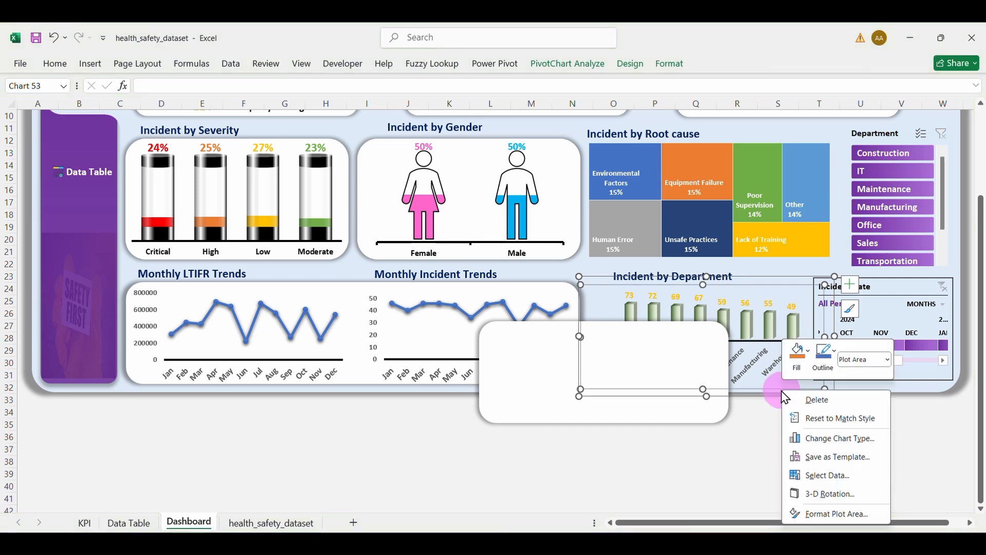
{"action": "left_click", "coordinate": [693, 391]}
{"action": "right_click", "coordinate": [693, 391]}
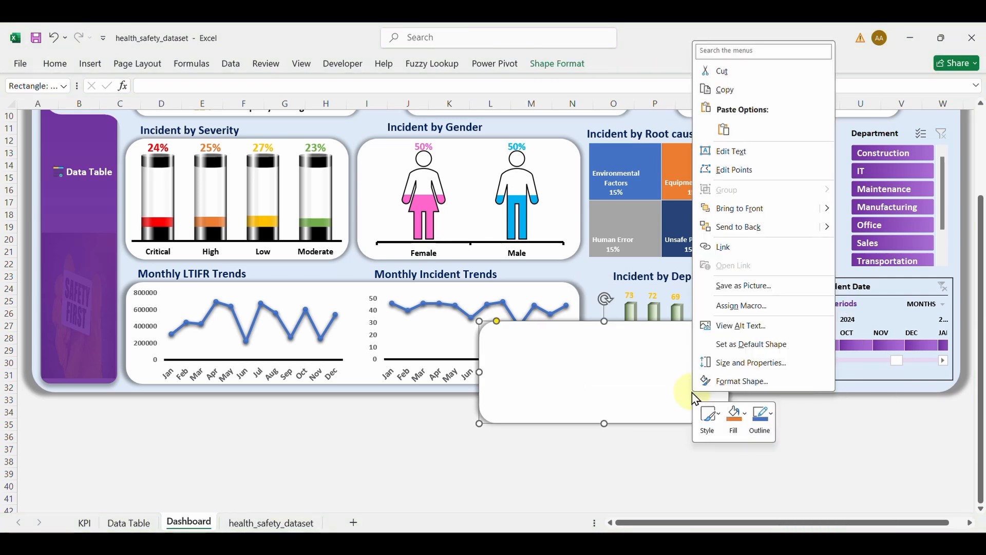
{"action": "left_click", "coordinate": [624, 316]}
Step: Bring the Incident by Department chart in front of the white card
{"action": "left_click", "coordinate": [626, 321]}
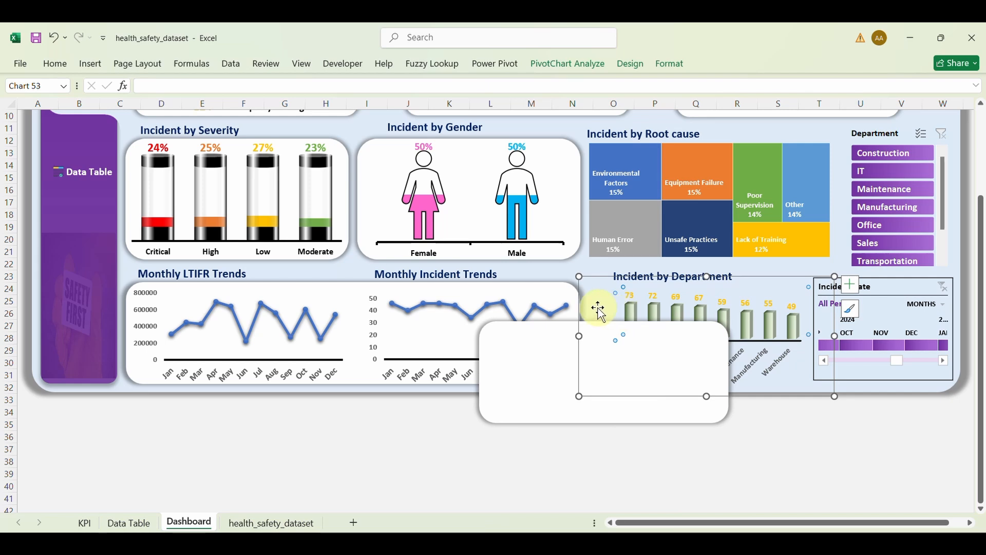
{"action": "right_click", "coordinate": [602, 314]}
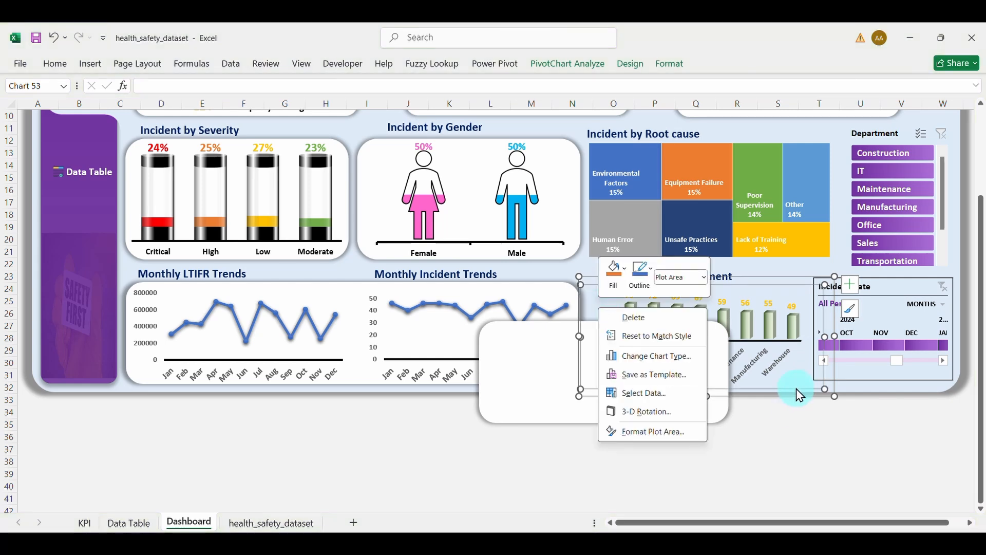
{"action": "left_click", "coordinate": [828, 393]}
{"action": "left_click", "coordinate": [830, 385]}
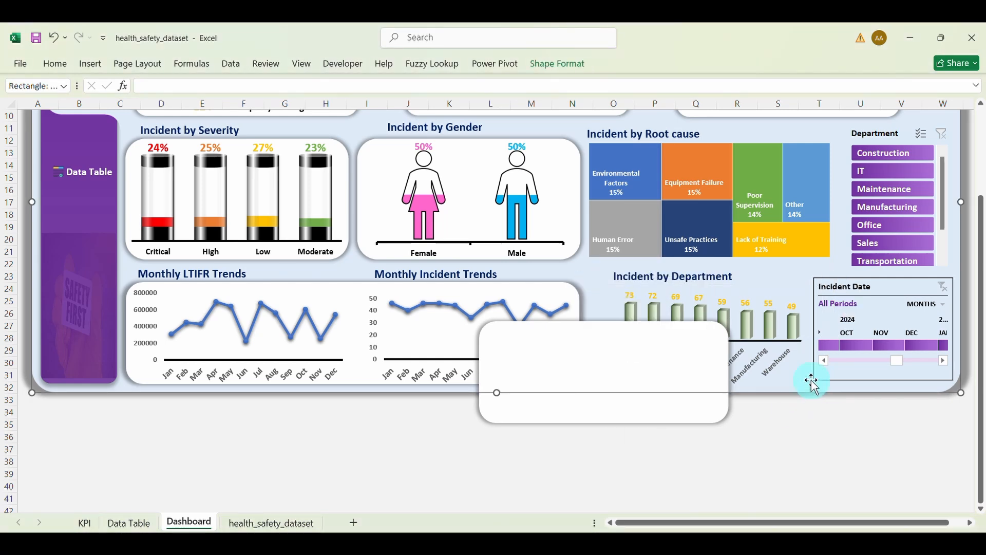
{"action": "left_click", "coordinate": [812, 384]}
{"action": "right_click", "coordinate": [833, 391]}
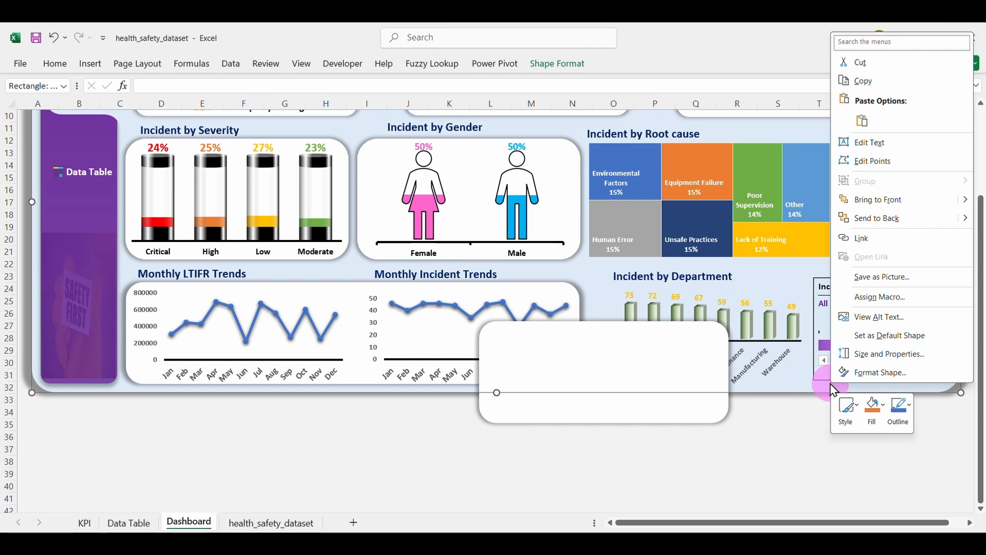
{"action": "left_click", "coordinate": [798, 316]}
{"action": "left_click", "coordinate": [799, 296]}
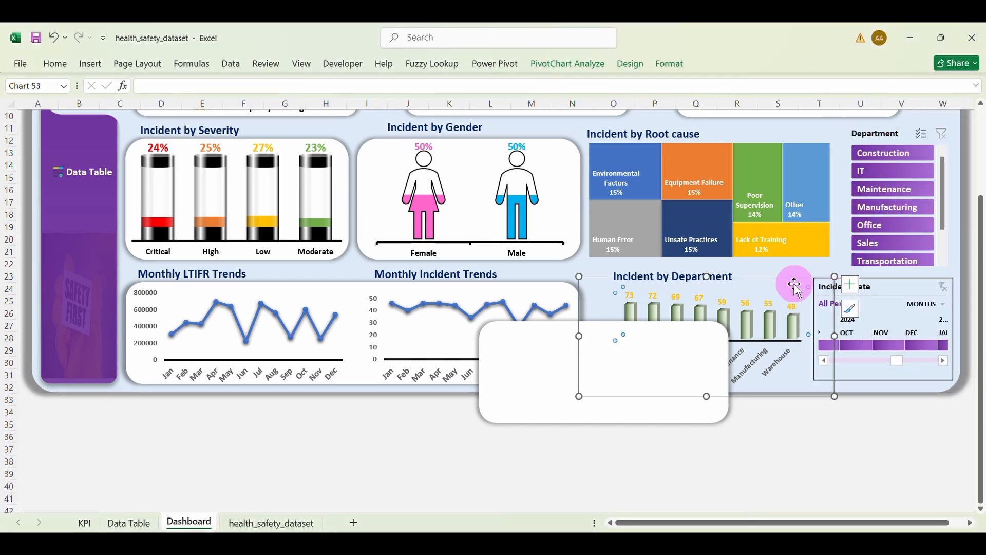
{"action": "left_click_drag", "start_coordinate": [794, 285], "coordinate": [772, 285]}
{"action": "left_click", "coordinate": [763, 281]}
{"action": "left_click", "coordinate": [749, 290]}
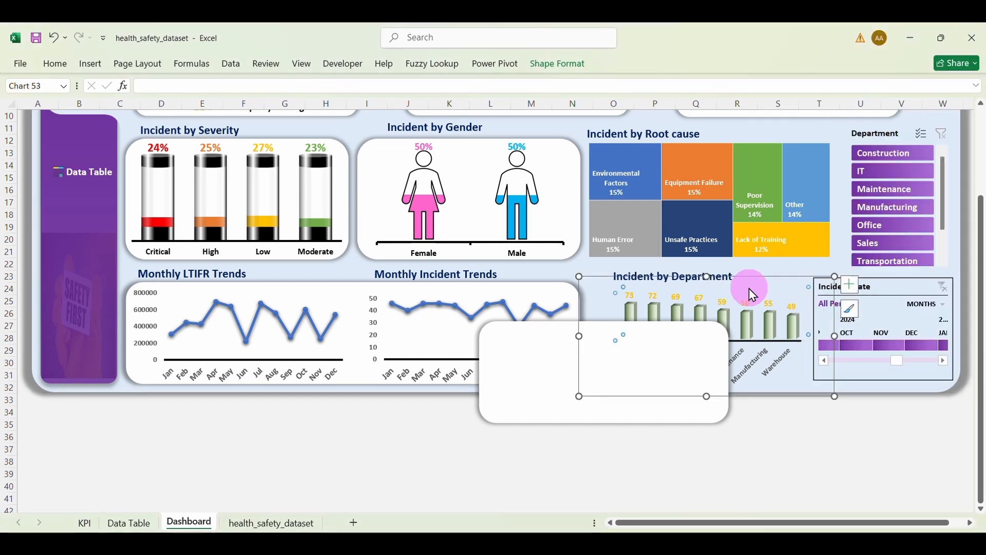
{"action": "right_click", "coordinate": [729, 280]}
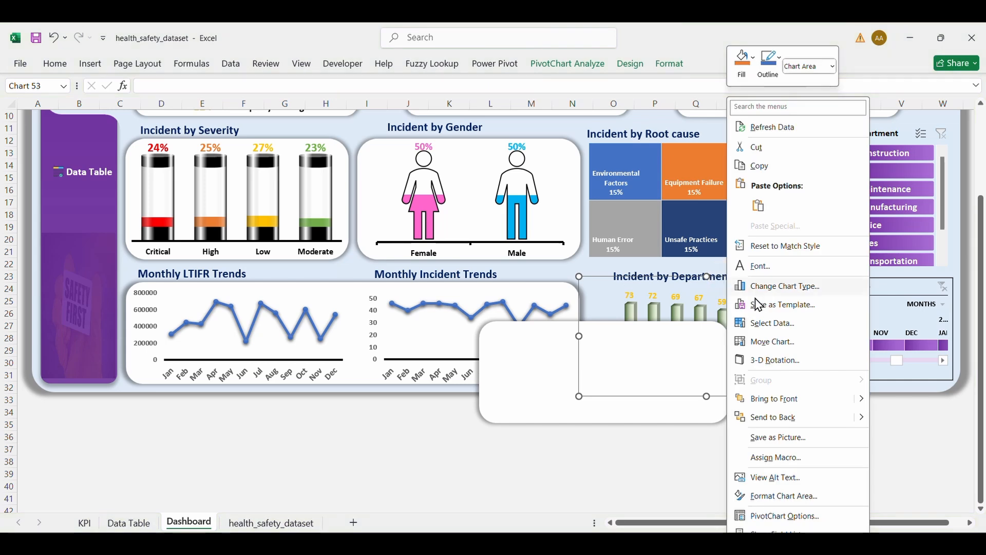
{"action": "left_click", "coordinate": [776, 399]}
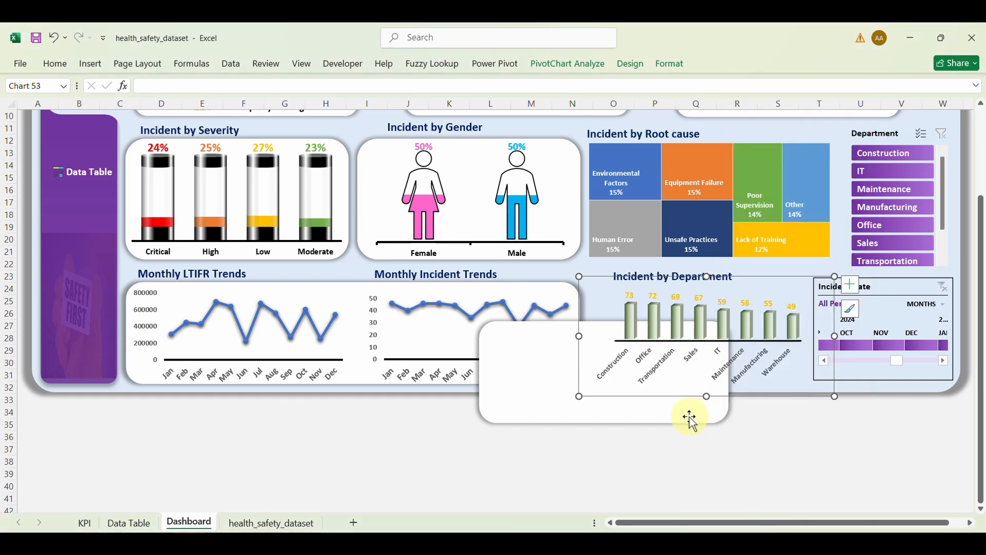
Step: Position the card behind the Department chart and narrow its left edge clear of Monthly Incident Trends
{"action": "left_click_drag", "start_coordinate": [690, 418], "coordinate": [769, 379]}
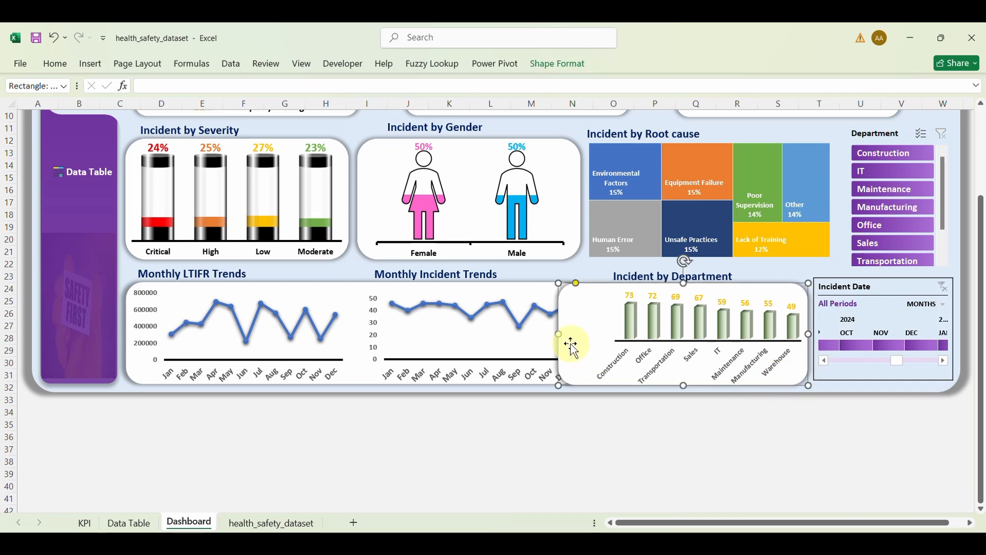
{"action": "left_click_drag", "start_coordinate": [559, 337], "coordinate": [575, 336]}
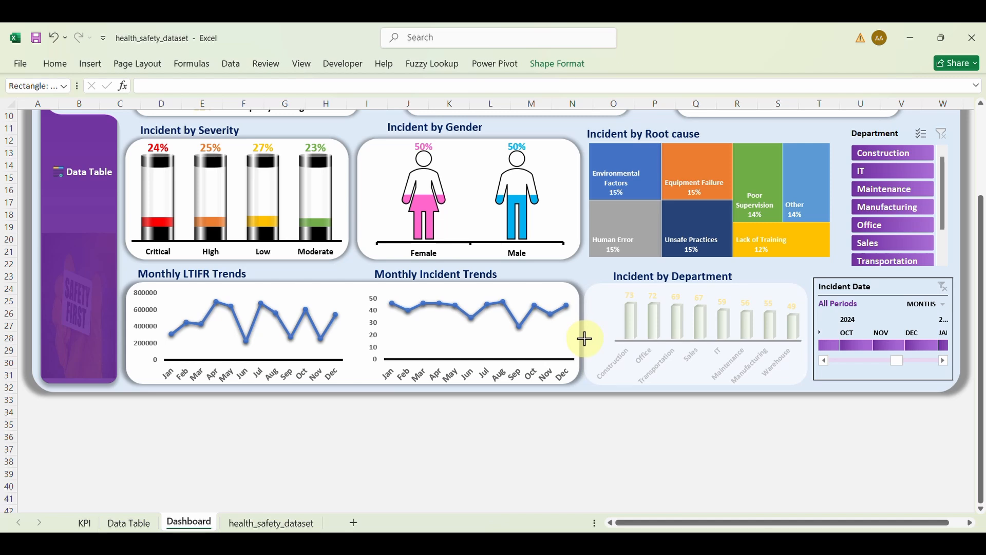
{"action": "left_click_drag", "start_coordinate": [589, 341], "coordinate": [589, 341]}
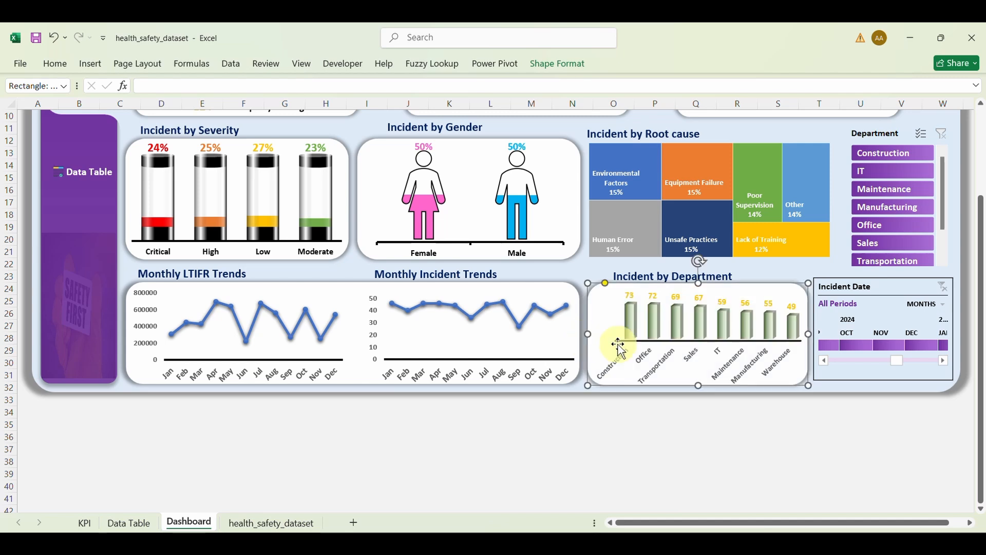
{"action": "scroll", "coordinate": [715, 330], "scroll_direction": "up", "scroll_amount": 3}
{"action": "left_click", "coordinate": [705, 134]}
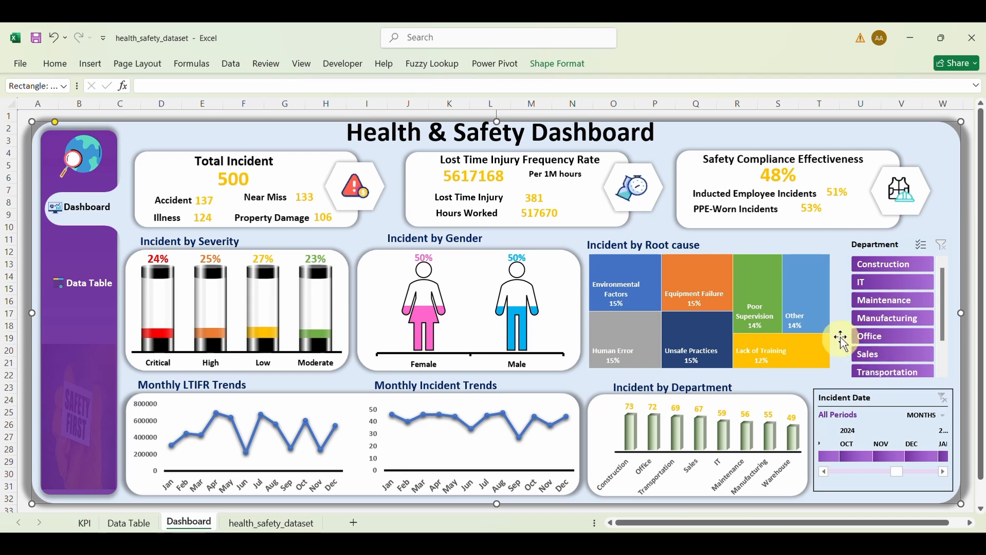
{"action": "left_click", "coordinate": [898, 266]}
{"action": "left_click", "coordinate": [894, 283]}
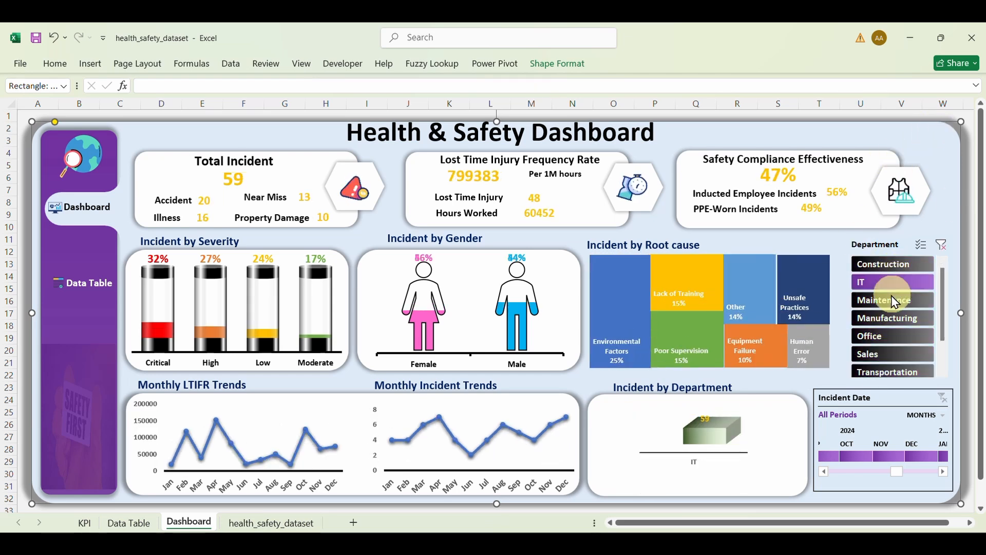
{"action": "left_click", "coordinate": [892, 300]}
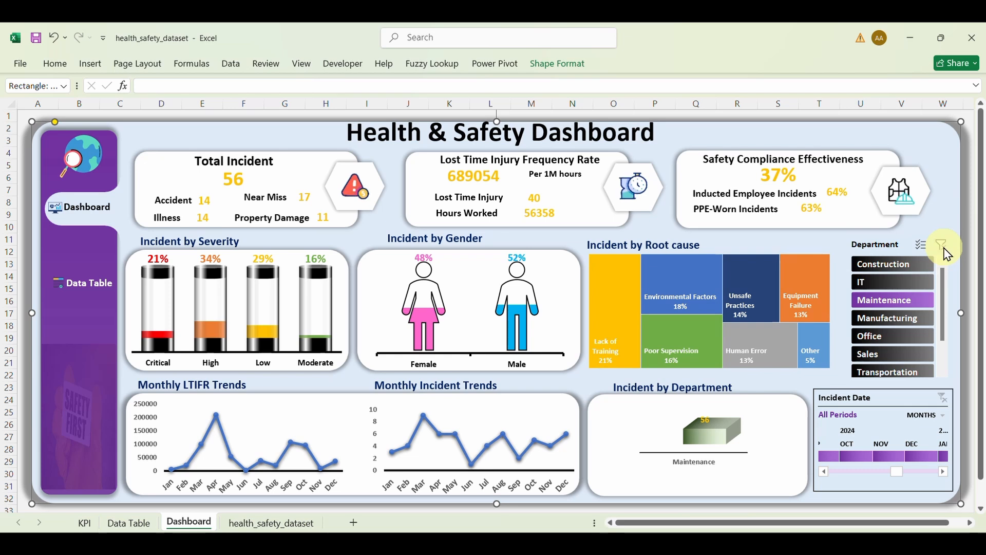
{"action": "left_click", "coordinate": [942, 246]}
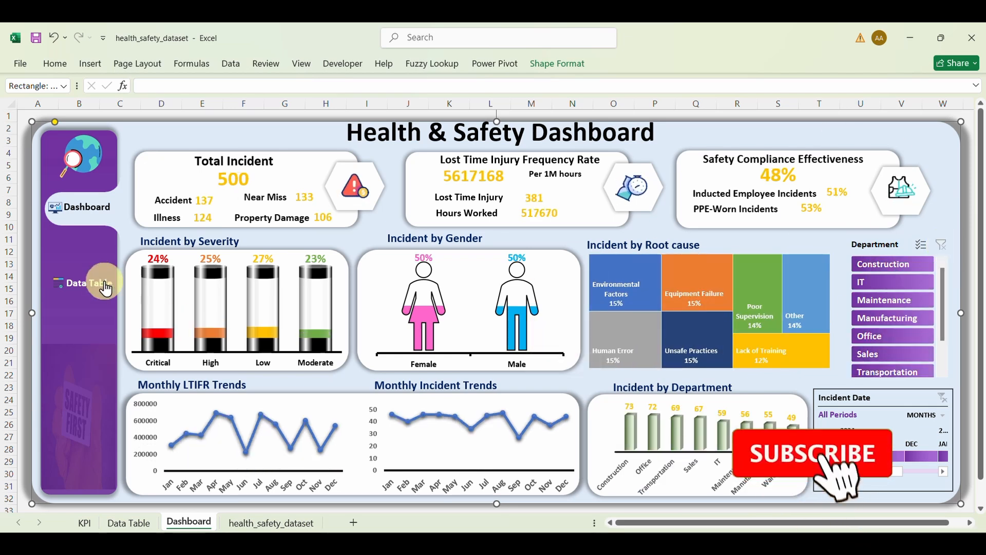
{"action": "left_click", "coordinate": [106, 290]}
{"action": "left_click", "coordinate": [82, 210]}
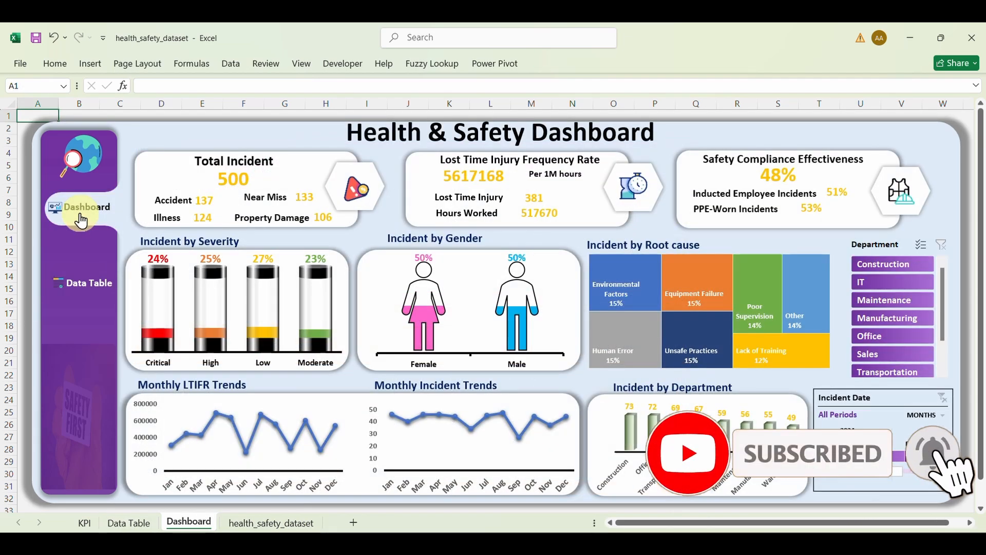